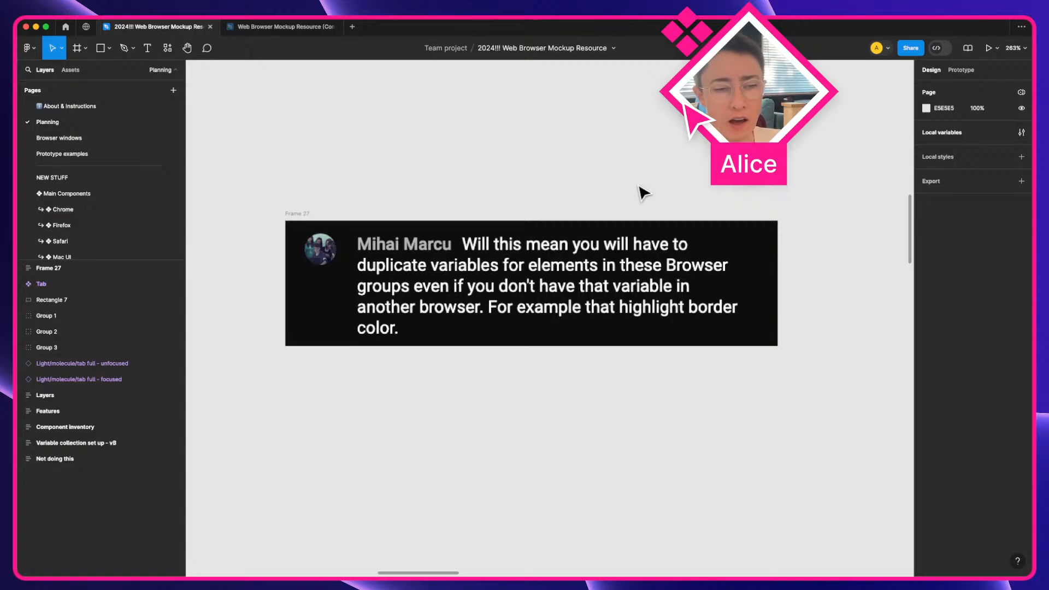
Locate the Color themes collection plan and select the c:stroke entry under Safari's active Tab group
{"action": "scroll", "coordinate": [643, 193], "scroll_direction": "down", "scroll_amount": 10}
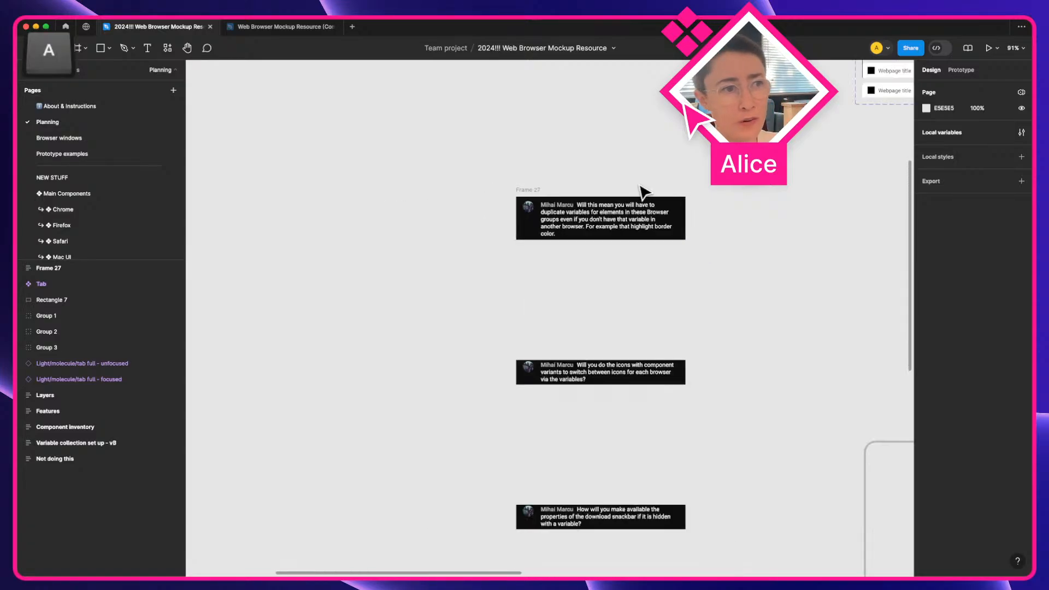
{"action": "scroll", "coordinate": [645, 192], "scroll_direction": "right", "scroll_amount": 8}
{"action": "scroll", "coordinate": [645, 189], "scroll_direction": "right", "scroll_amount": 3}
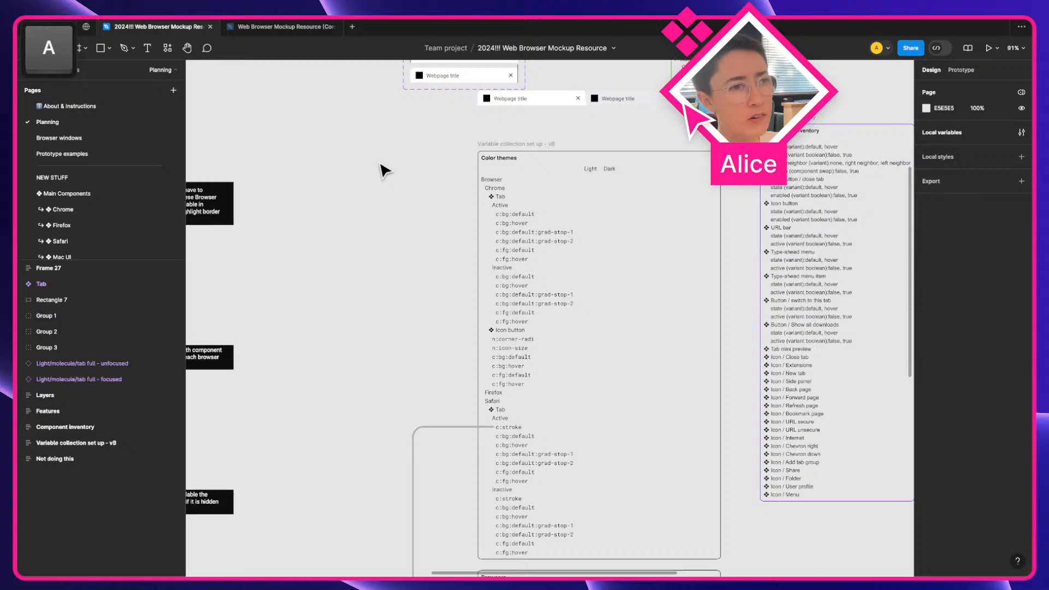
{"action": "left_click", "coordinate": [520, 146]}
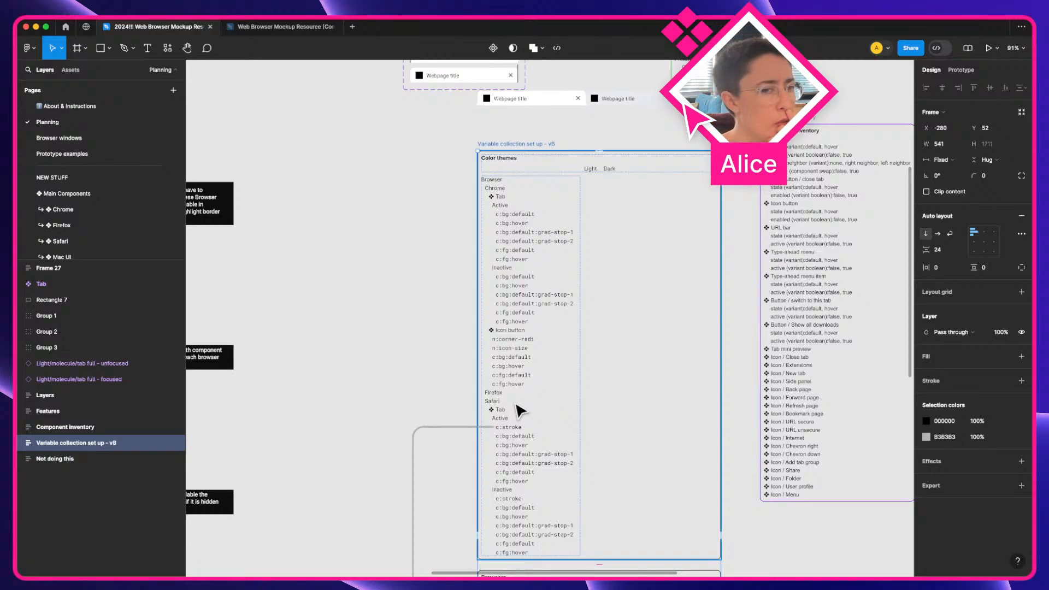
{"action": "mouse_move", "coordinate": [533, 508]}
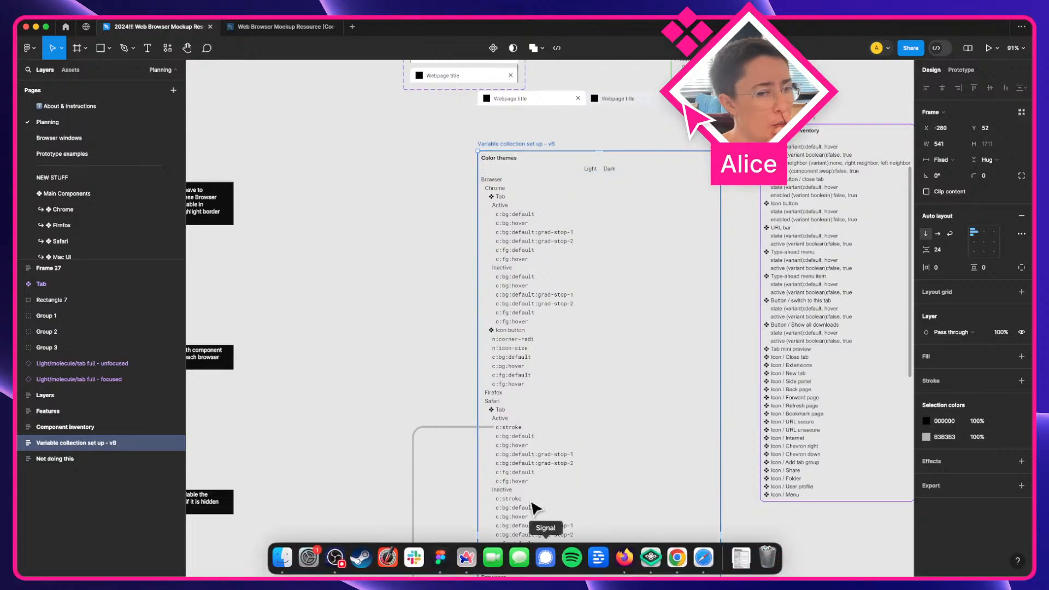
{"action": "scroll", "coordinate": [480, 520], "scroll_direction": "down", "scroll_amount": 5}
{"action": "scroll", "coordinate": [534, 525], "scroll_direction": "up", "scroll_amount": 5}
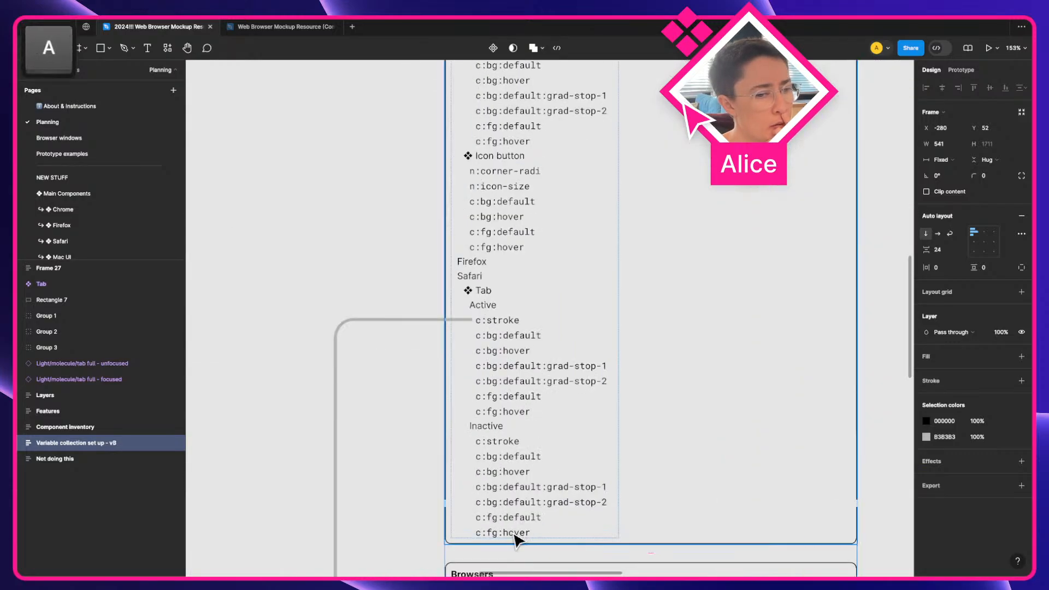
{"action": "left_click", "coordinate": [515, 320]}
{"action": "left_click", "coordinate": [513, 319]}
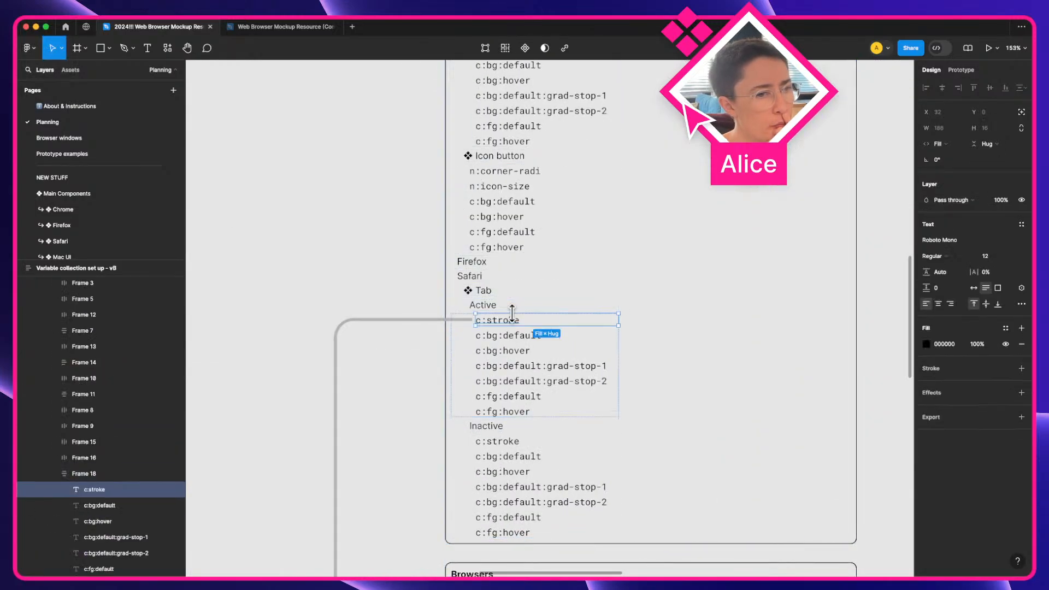
{"action": "mouse_move", "coordinate": [514, 326]}
{"action": "left_mouse_down"}
{"action": "mouse_move", "coordinate": [472, 280]}
{"action": "mouse_move", "coordinate": [526, 329]}
{"action": "left_mouse_up"}
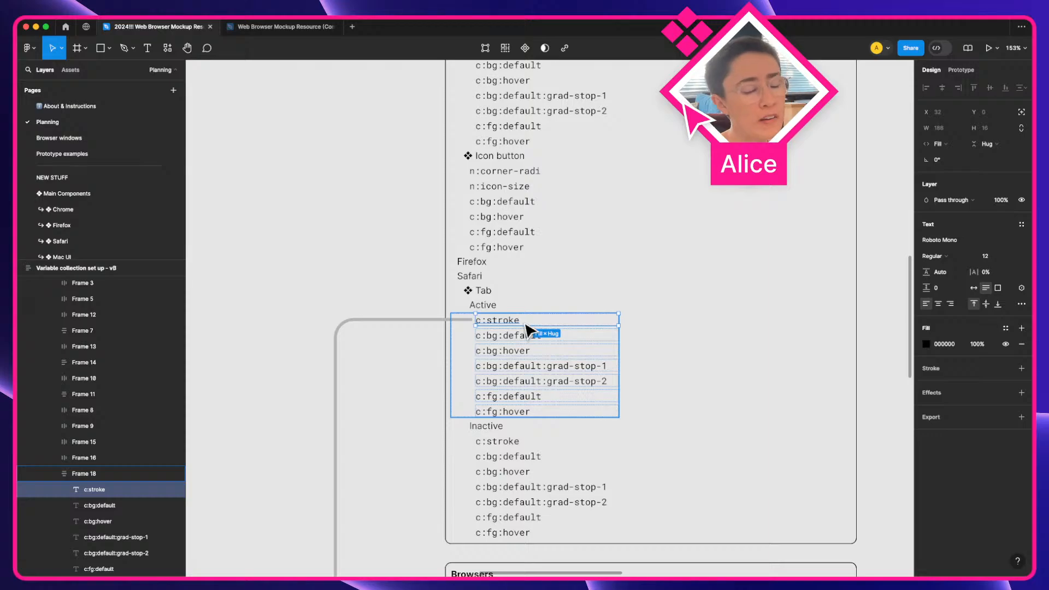
Examine the border around the inactive tab in the dark Safari "cute kitten" browser screenshot
{"action": "scroll", "coordinate": [526, 327], "scroll_direction": "down", "scroll_amount": 5}
{"action": "key", "text": "a"}
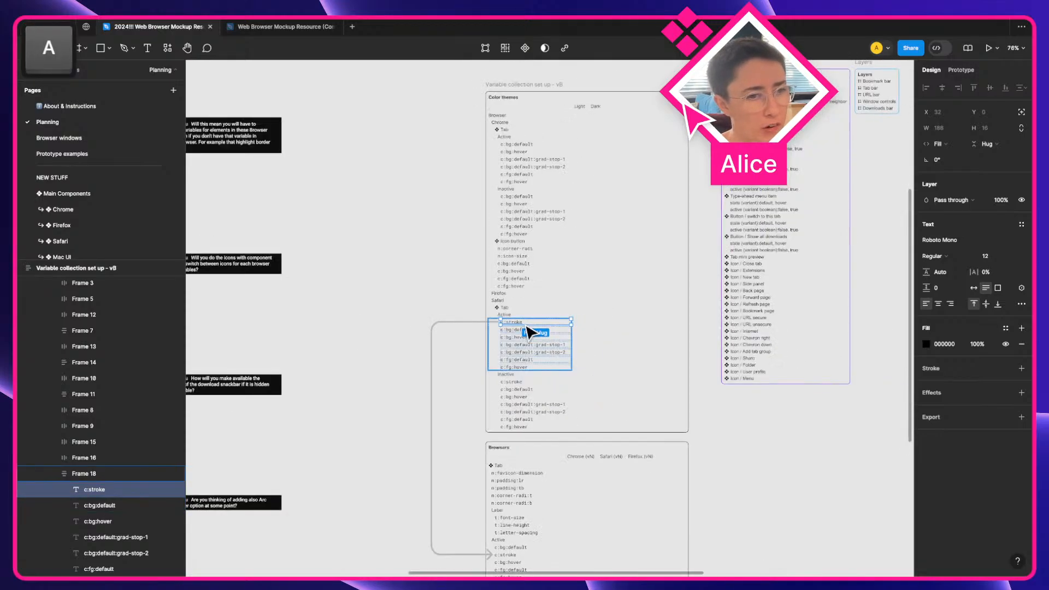
{"action": "scroll", "coordinate": [527, 327], "scroll_direction": "right", "scroll_amount": 4}
{"action": "scroll", "coordinate": [667, 345], "scroll_direction": "up", "scroll_amount": 5}
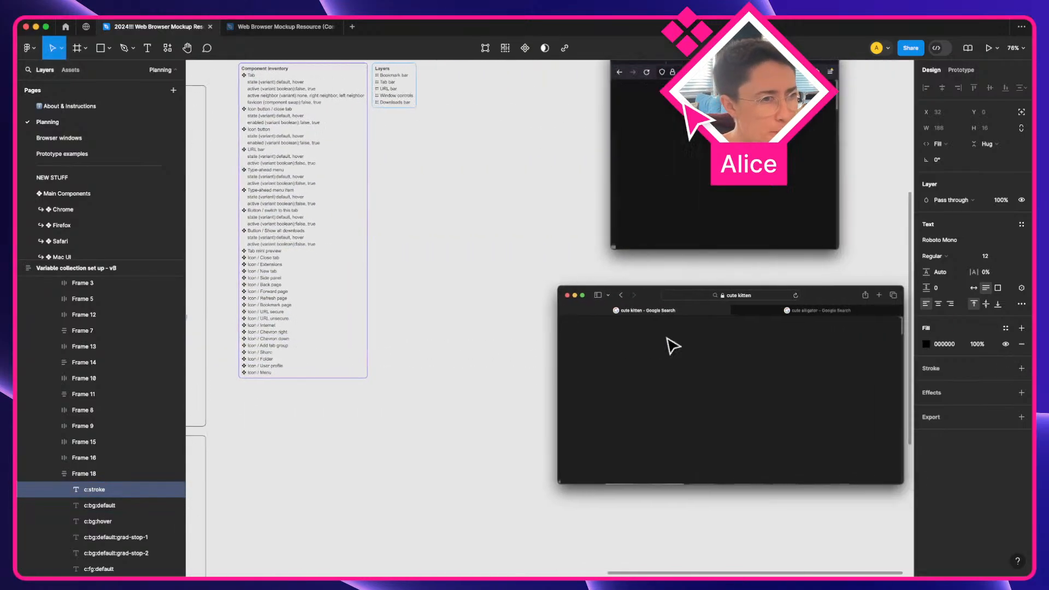
{"action": "scroll", "coordinate": [732, 305], "scroll_direction": "up", "scroll_amount": 7}
{"action": "key", "text": "a"}
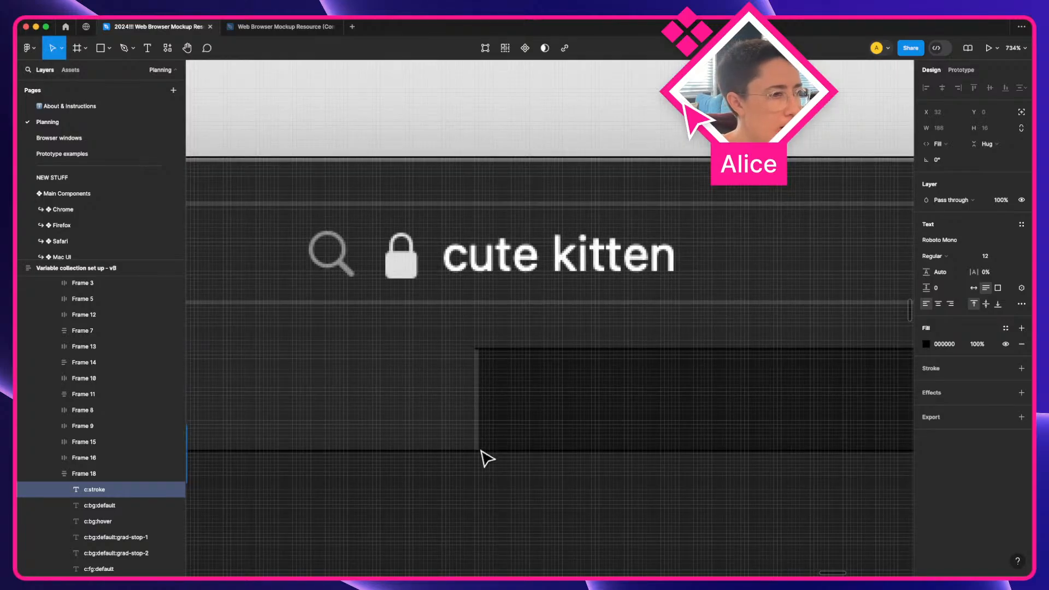
{"action": "key", "text": "a"}
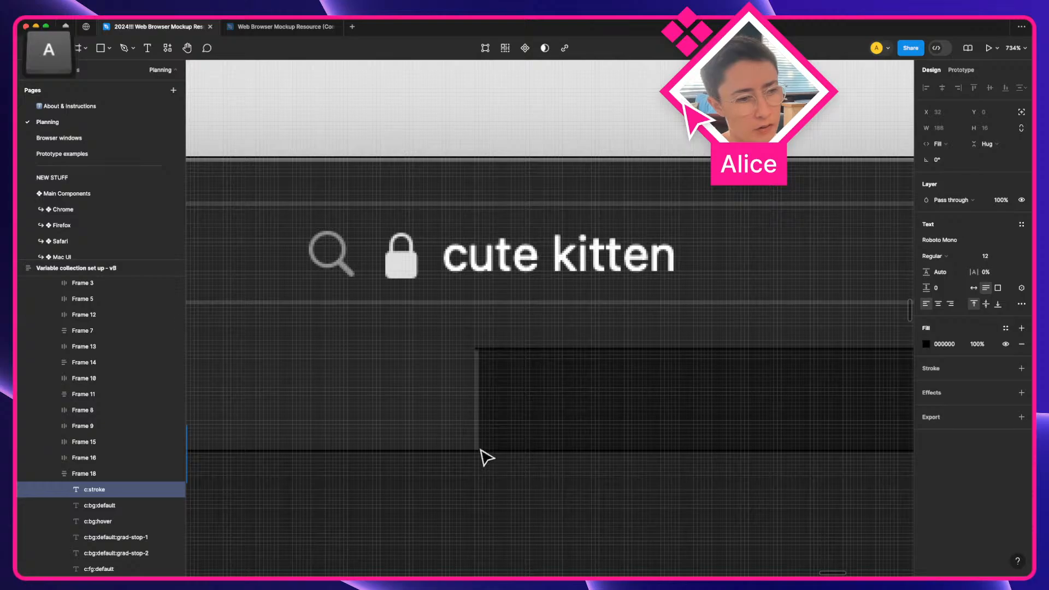
{"action": "scroll", "coordinate": [801, 432], "scroll_direction": "down", "scroll_amount": 5}
{"action": "scroll", "coordinate": [801, 431], "scroll_direction": "right", "scroll_amount": 4}
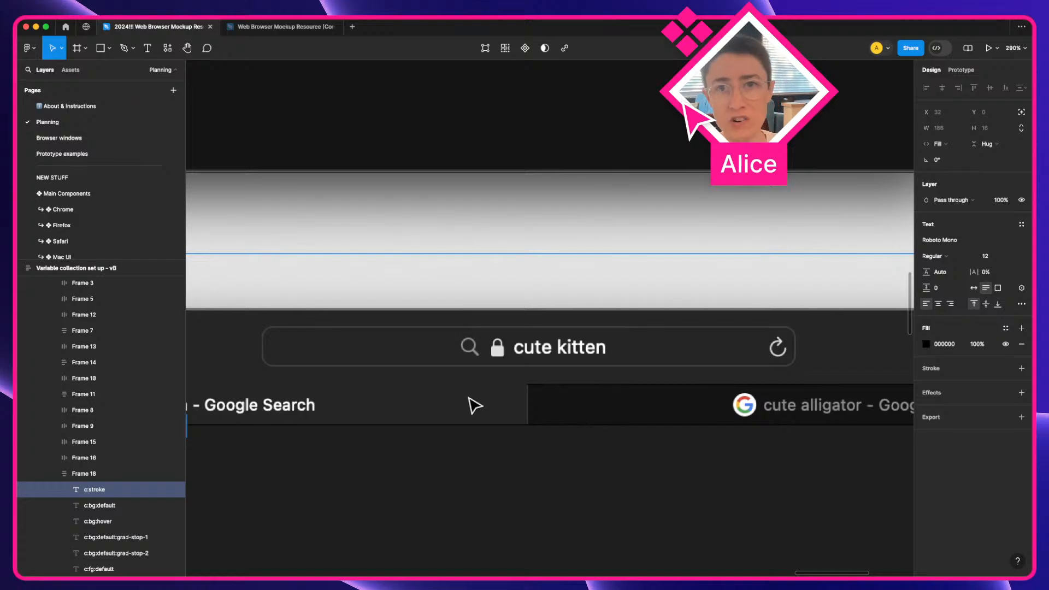
{"action": "scroll", "coordinate": [477, 406], "scroll_direction": "down", "scroll_amount": 5}
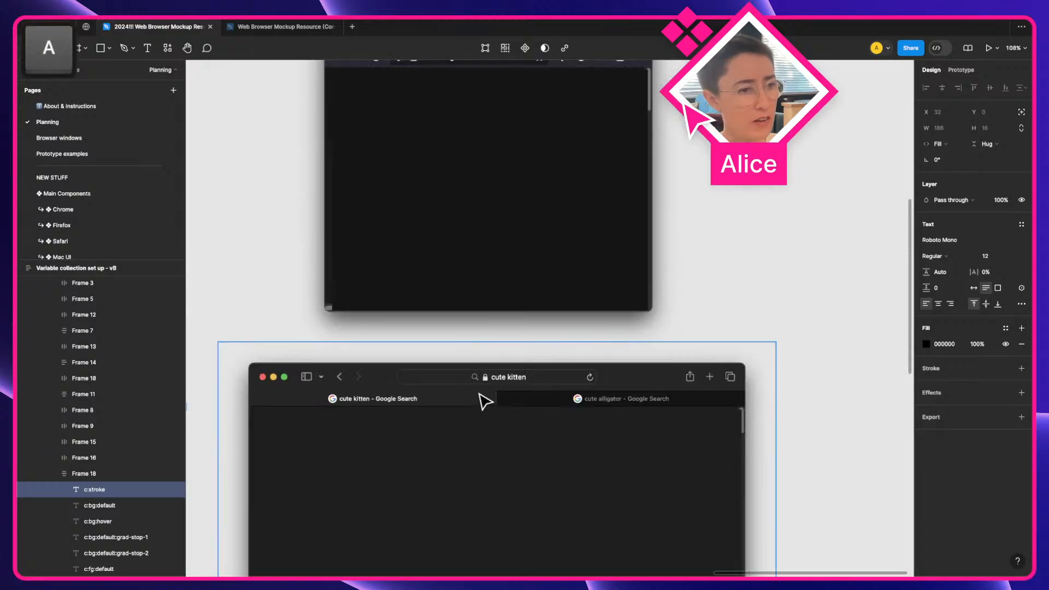
Trace the connector from Safari's c:stroke entry and select the c:stroke entry under Active in the Browsers collection
{"action": "scroll", "coordinate": [483, 402], "scroll_direction": "left", "scroll_amount": 10}
{"action": "scroll", "coordinate": [483, 402], "scroll_direction": "up", "scroll_amount": 5}
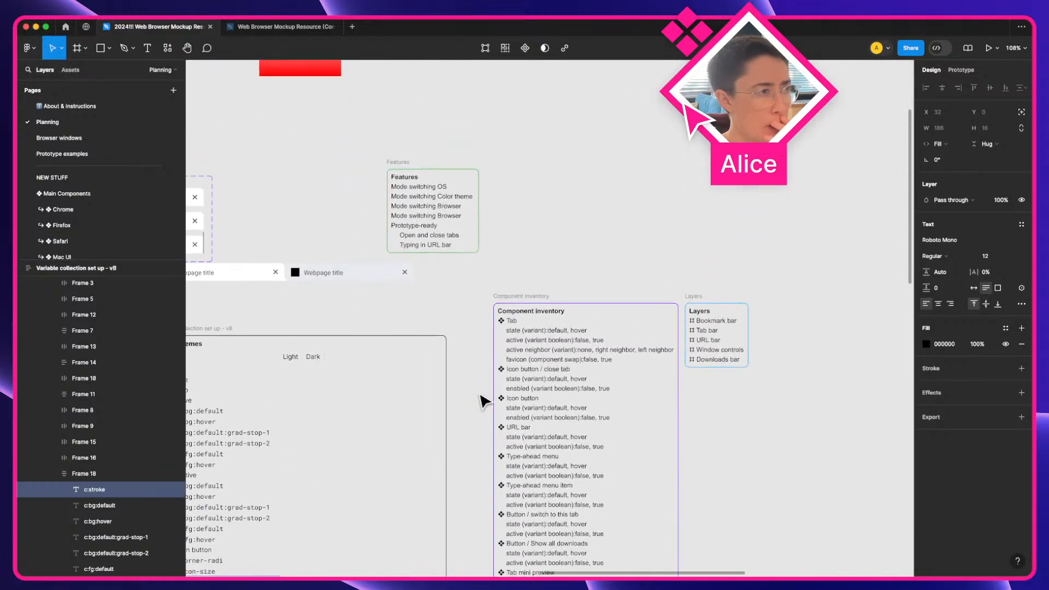
{"action": "scroll", "coordinate": [483, 401], "scroll_direction": "left", "scroll_amount": 8}
{"action": "scroll", "coordinate": [484, 402], "scroll_direction": "down", "scroll_amount": 8}
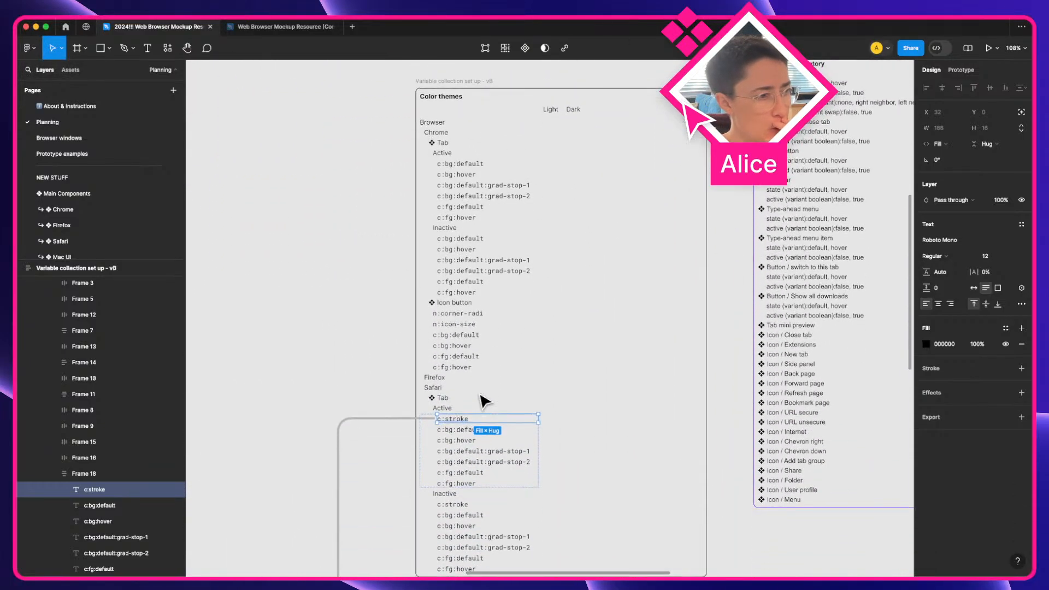
{"action": "scroll", "coordinate": [480, 399], "scroll_direction": "down", "scroll_amount": 3}
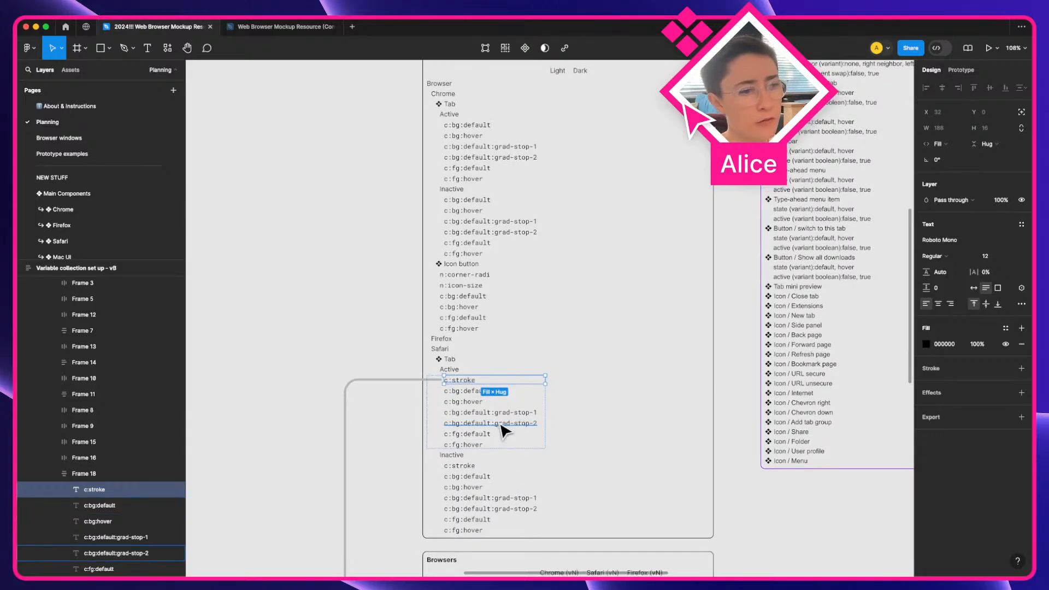
{"action": "scroll", "coordinate": [504, 431], "scroll_direction": "down", "scroll_amount": 10}
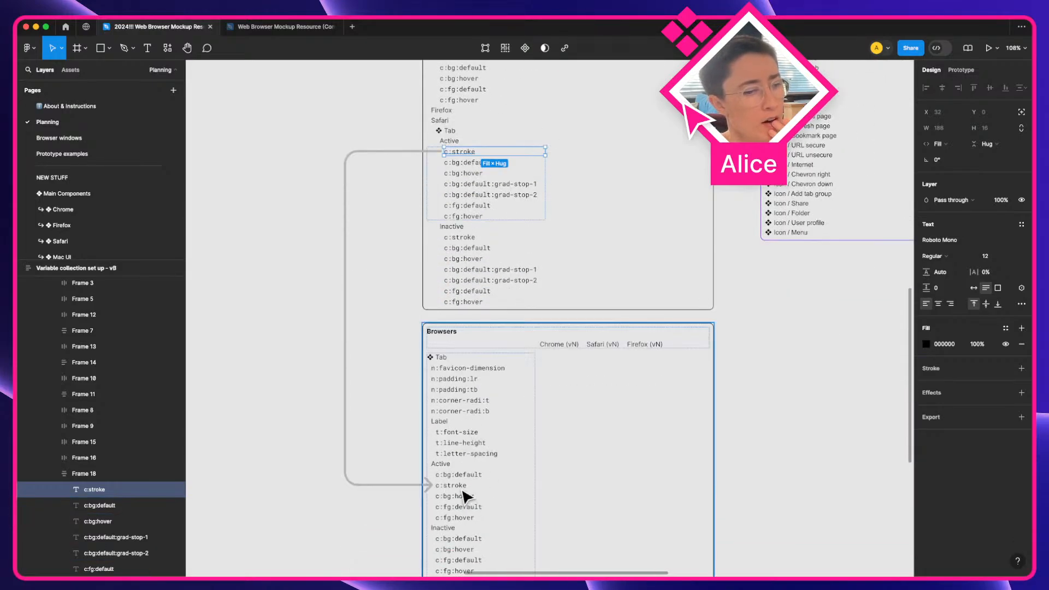
{"action": "left_click", "coordinate": [462, 489]}
{"action": "left_click", "coordinate": [462, 487]}
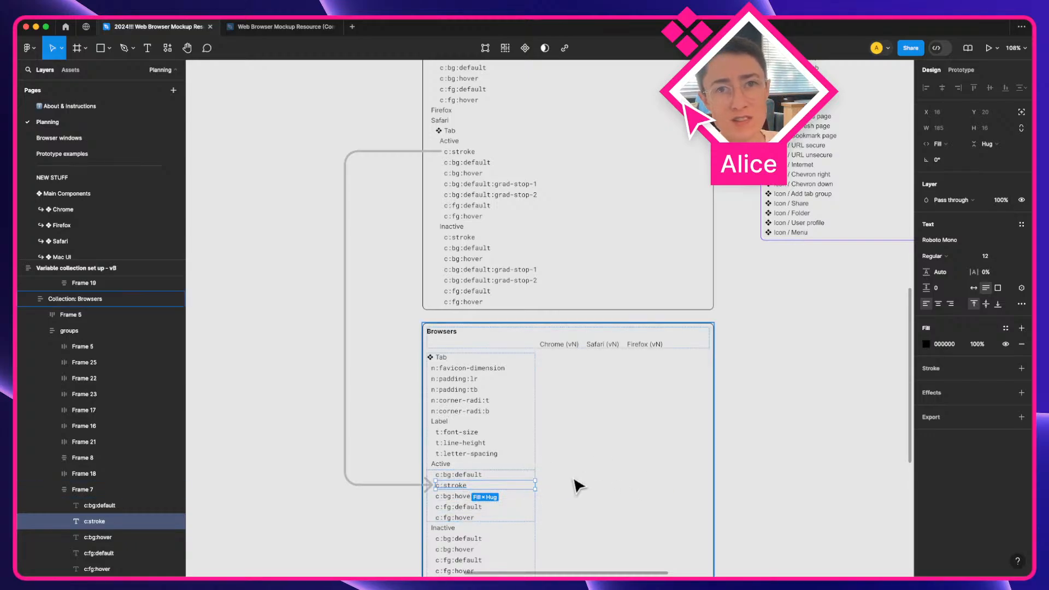
Clear the selection and reread the comment about duplicating variables across the browser groups
{"action": "scroll", "coordinate": [346, 452], "scroll_direction": "left", "scroll_amount": 8}
{"action": "scroll", "coordinate": [347, 451], "scroll_direction": "up", "scroll_amount": 7}
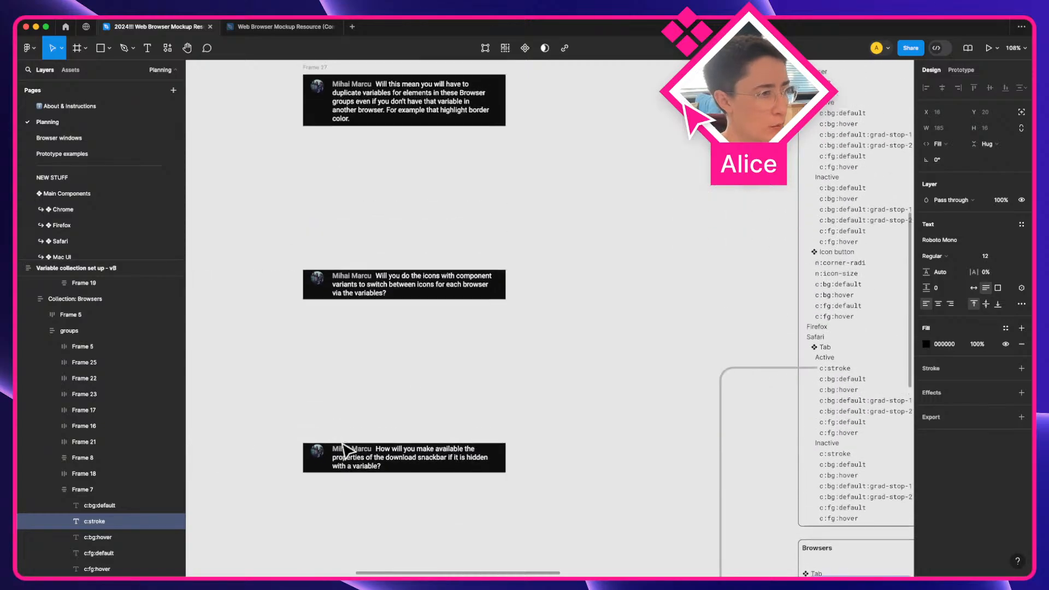
{"action": "scroll", "coordinate": [346, 451], "scroll_direction": "down", "scroll_amount": 1}
{"action": "scroll", "coordinate": [347, 451], "scroll_direction": "left", "scroll_amount": 1}
{"action": "left_click", "coordinate": [340, 355]}
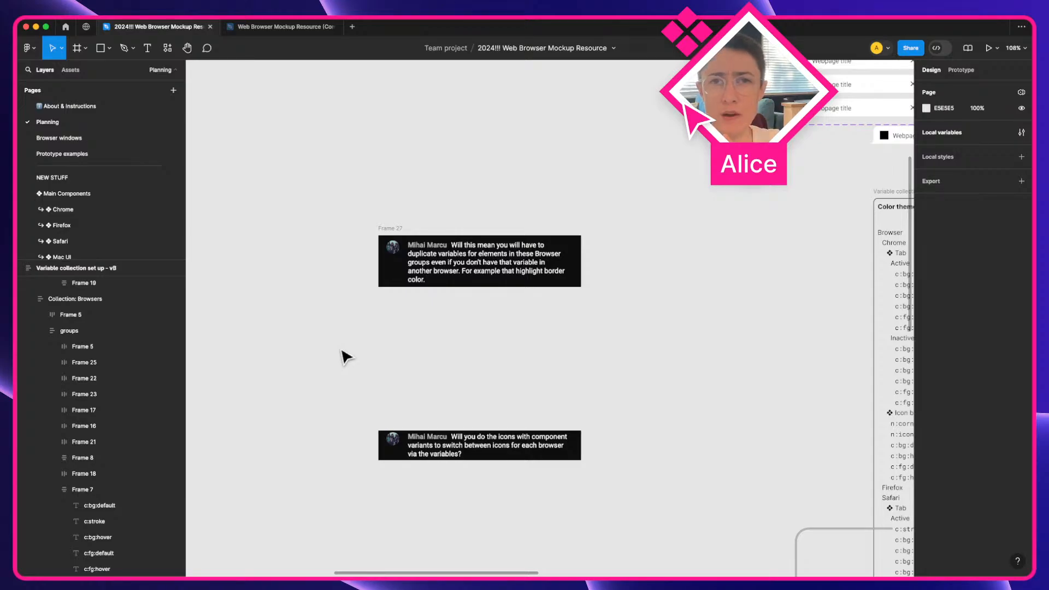
{"action": "key", "text": "a"}
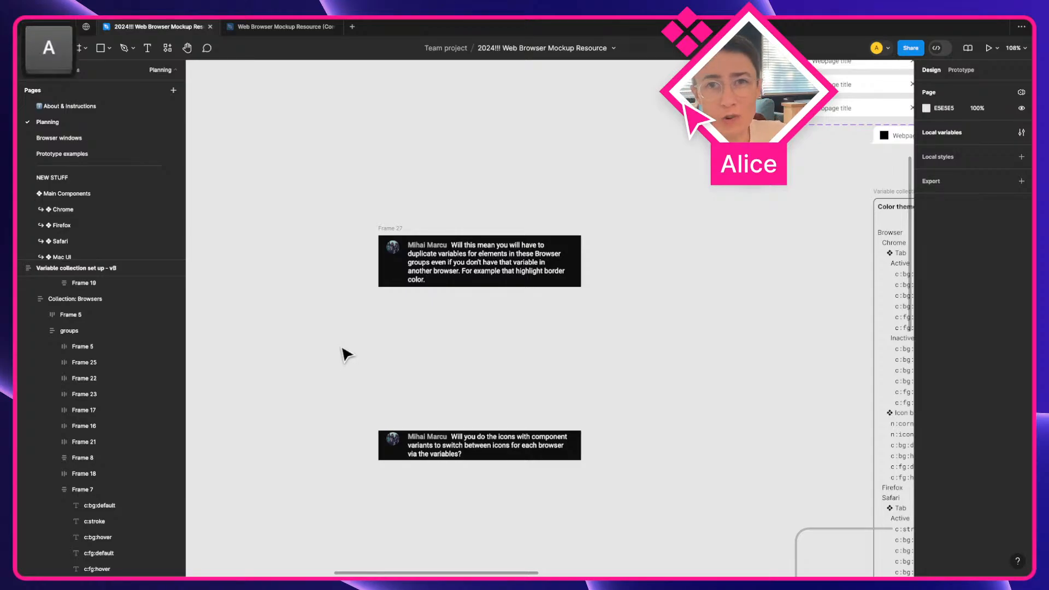
{"action": "scroll", "coordinate": [351, 355], "scroll_direction": "up", "scroll_amount": 5}
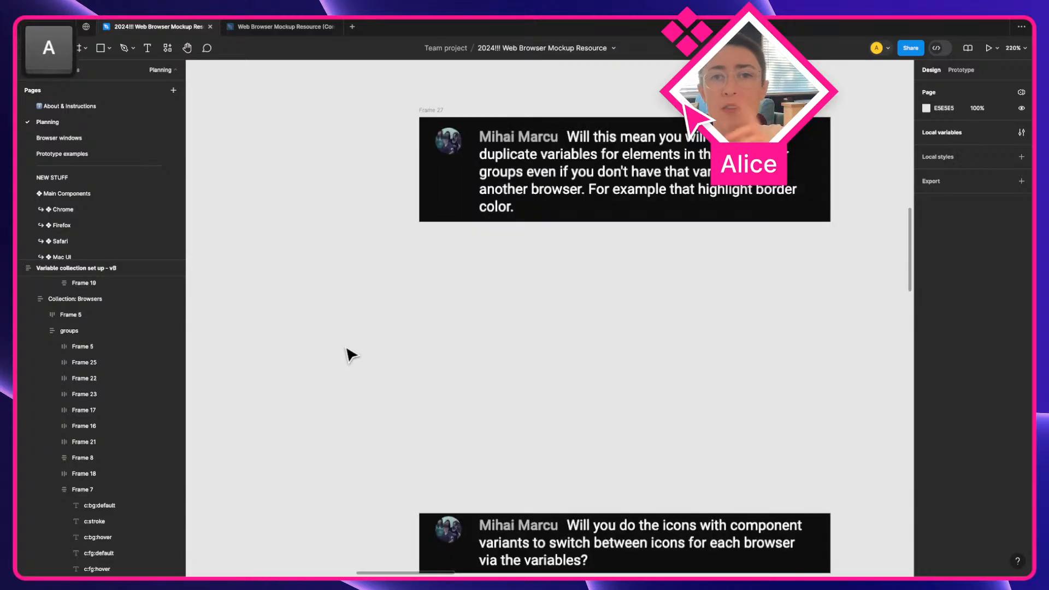
{"action": "scroll", "coordinate": [350, 354], "scroll_direction": "up", "scroll_amount": 3}
{"action": "scroll", "coordinate": [350, 354], "scroll_direction": "right", "scroll_amount": 3}
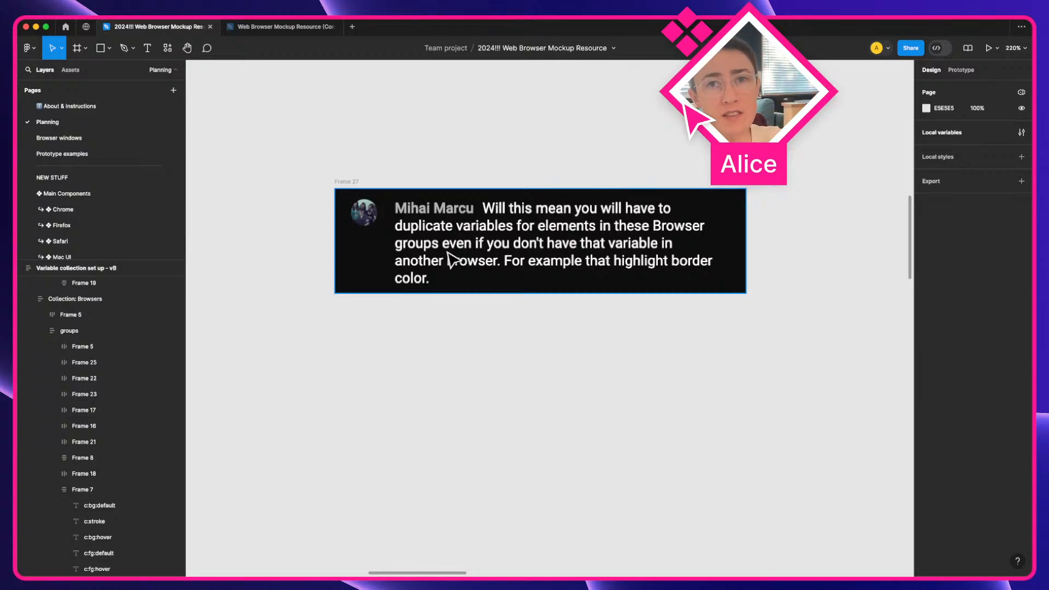
Read the comment asking whether component variants will switch the icons for each browser
{"action": "scroll", "coordinate": [514, 266], "scroll_direction": "down", "scroll_amount": 5}
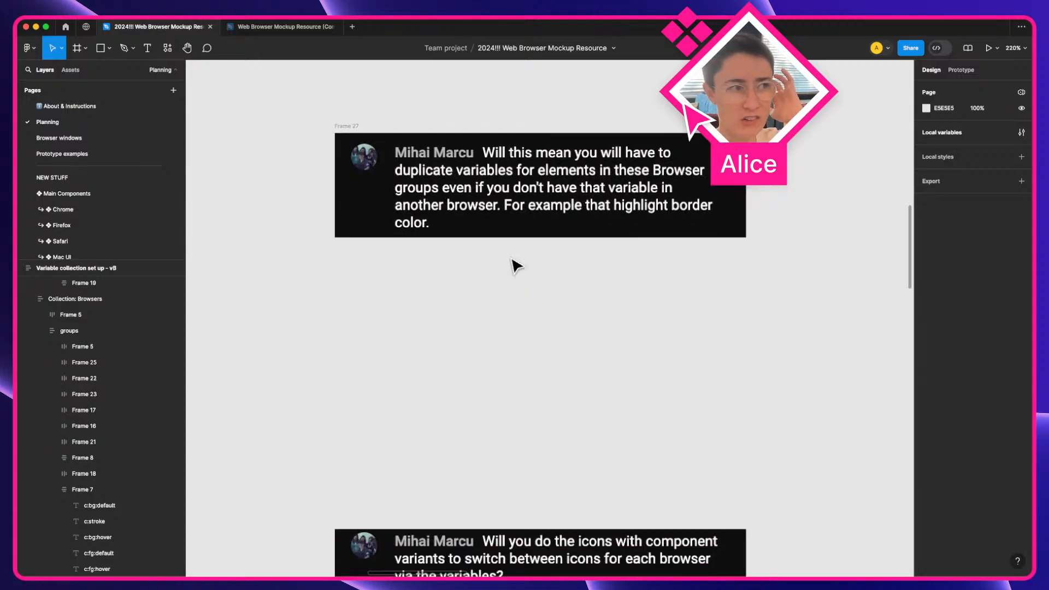
{"action": "scroll", "coordinate": [519, 281], "scroll_direction": "down", "scroll_amount": 2}
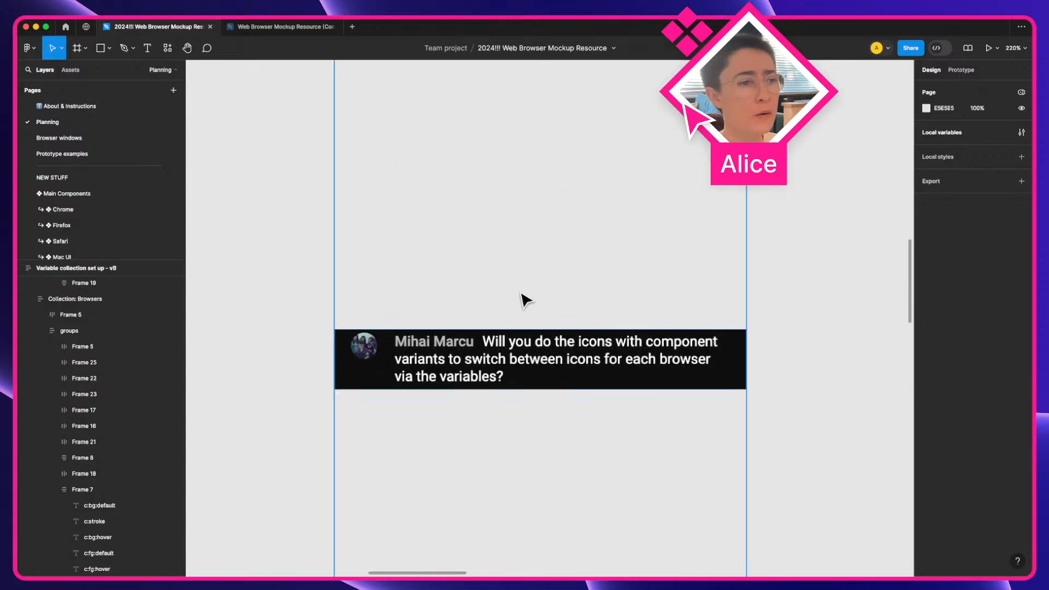
{"action": "scroll", "coordinate": [629, 372], "scroll_direction": "up", "scroll_amount": 3}
{"action": "key", "text": "a"}
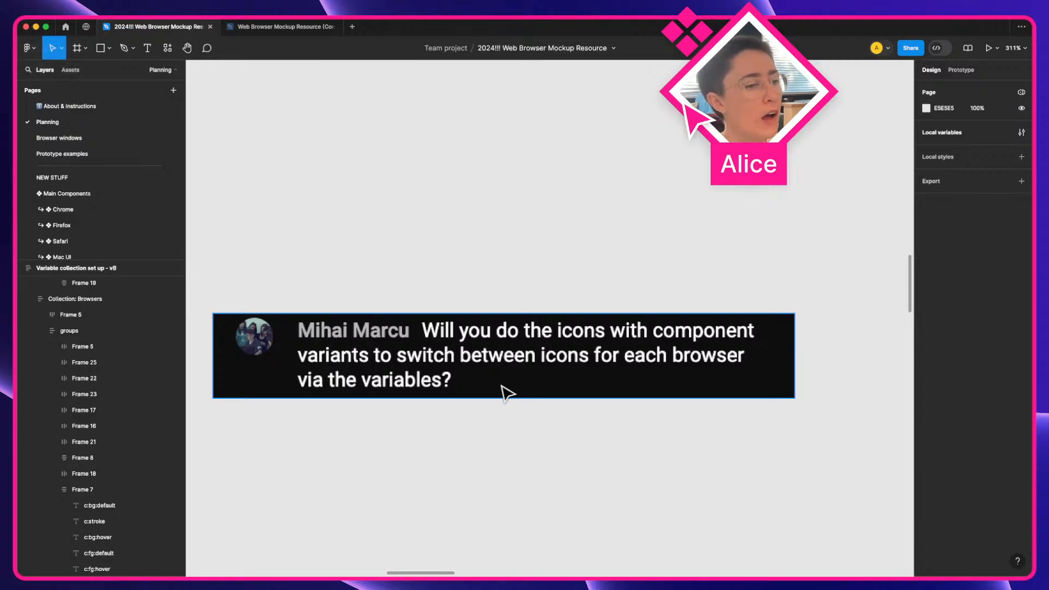
{"action": "scroll", "coordinate": [508, 392], "scroll_direction": "down", "scroll_amount": 5}
{"action": "key", "text": "a"}
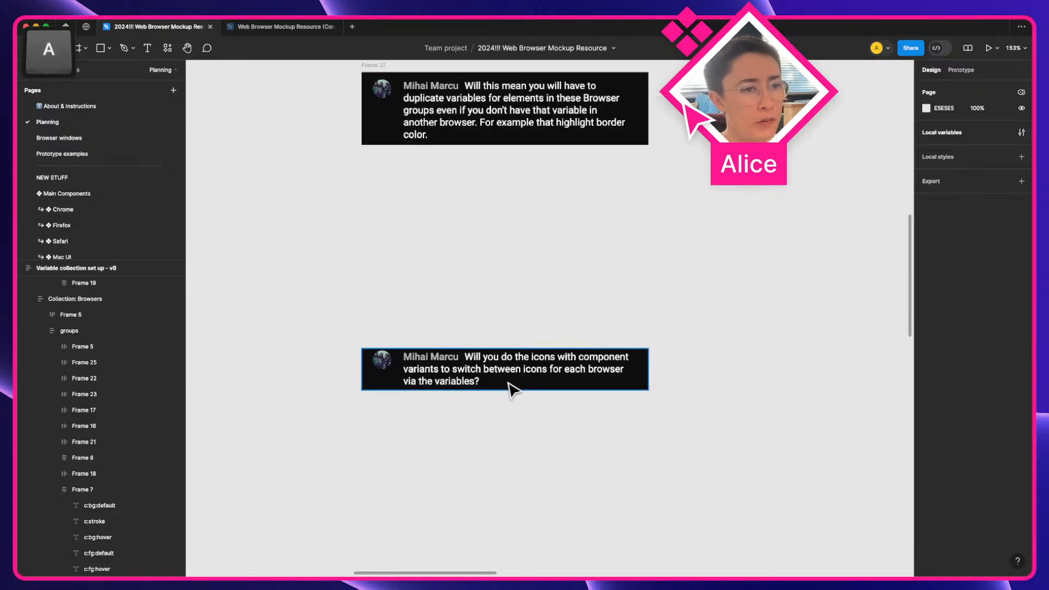
Draw a 58 × 58 square on the empty canvas beside the Browsers collection and duplicate it into a row of three
{"action": "scroll", "coordinate": [511, 391], "scroll_direction": "right", "scroll_amount": 5}
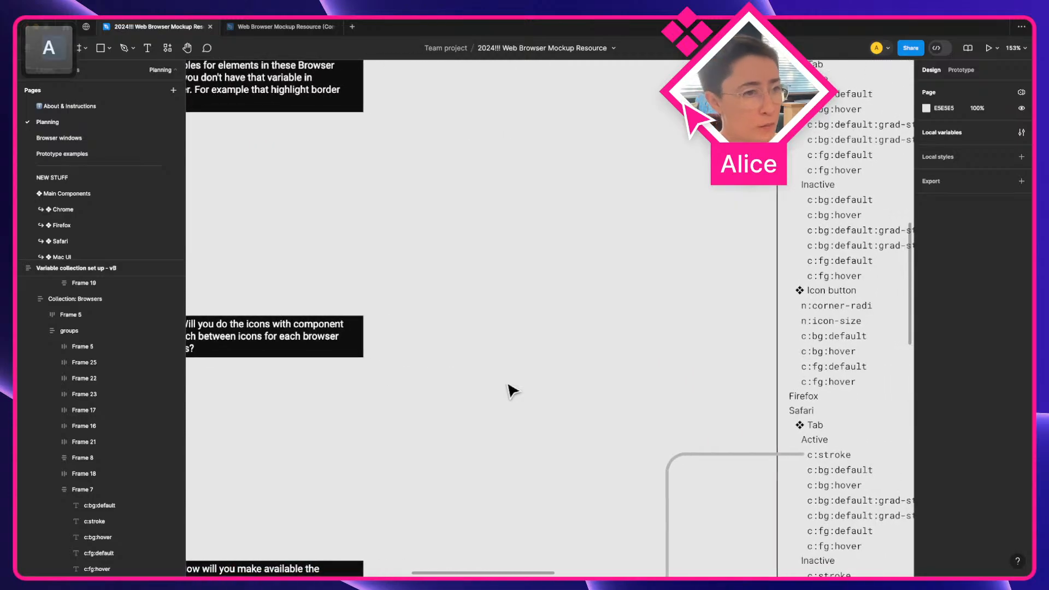
{"action": "scroll", "coordinate": [512, 391], "scroll_direction": "right", "scroll_amount": 5}
{"action": "scroll", "coordinate": [508, 392], "scroll_direction": "down", "scroll_amount": 3}
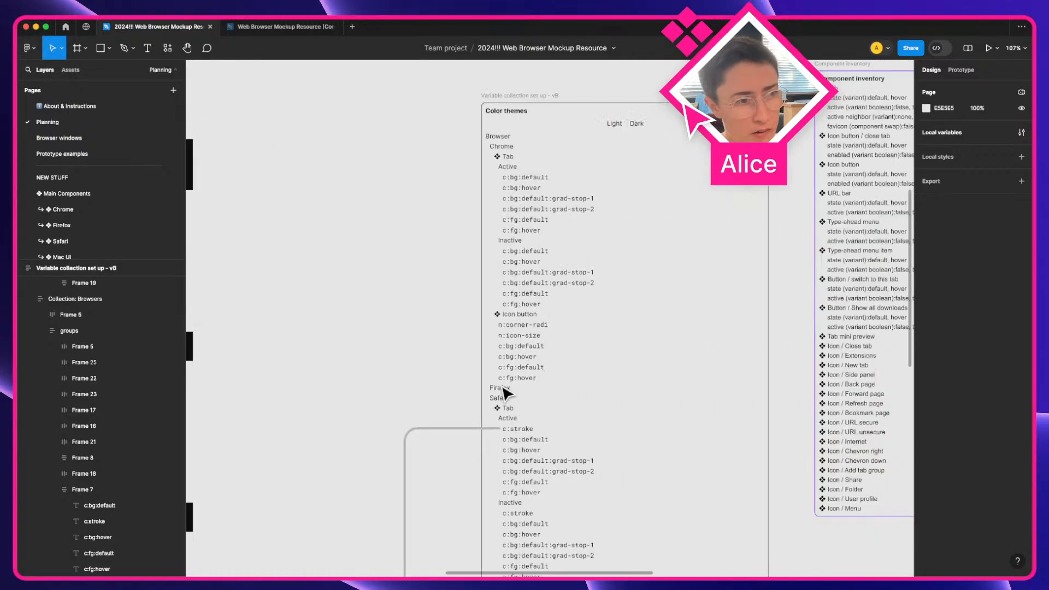
{"action": "key", "text": "a"}
{"action": "scroll", "coordinate": [508, 392], "scroll_direction": "down", "scroll_amount": 5}
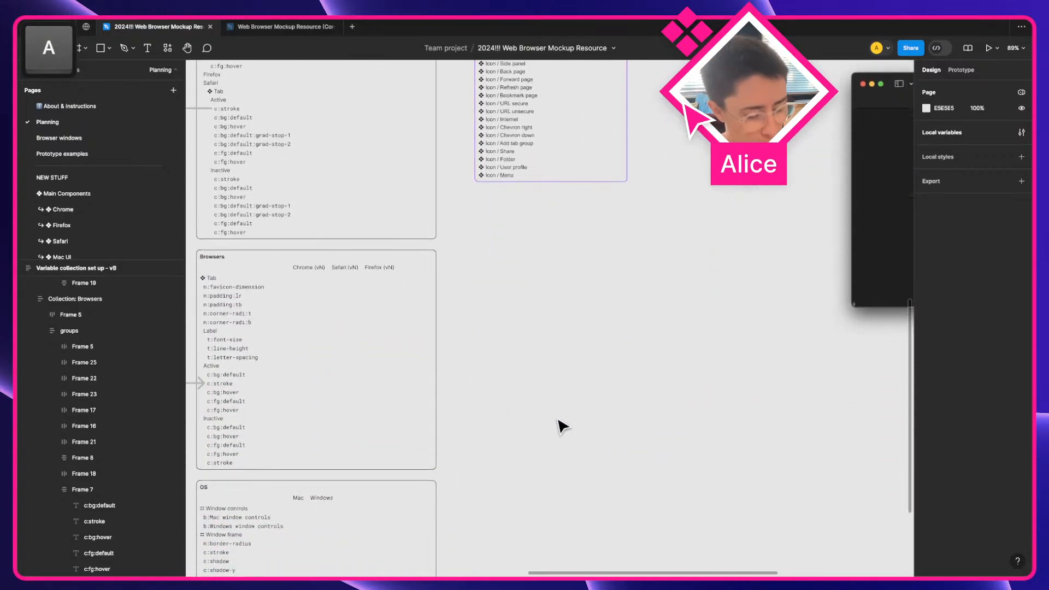
{"action": "scroll", "coordinate": [562, 423], "scroll_direction": "up", "scroll_amount": 3}
{"action": "key", "text": "a"}
{"action": "key", "text": "r"}
{"action": "mouse_move", "coordinate": [562, 385]}
{"action": "left_mouse_down"}
{"action": "mouse_move", "coordinate": [599, 420]}
{"action": "mouse_move", "coordinate": [706, 409]}
{"action": "left_mouse_up"}
{"action": "left_click", "coordinate": [593, 405]}
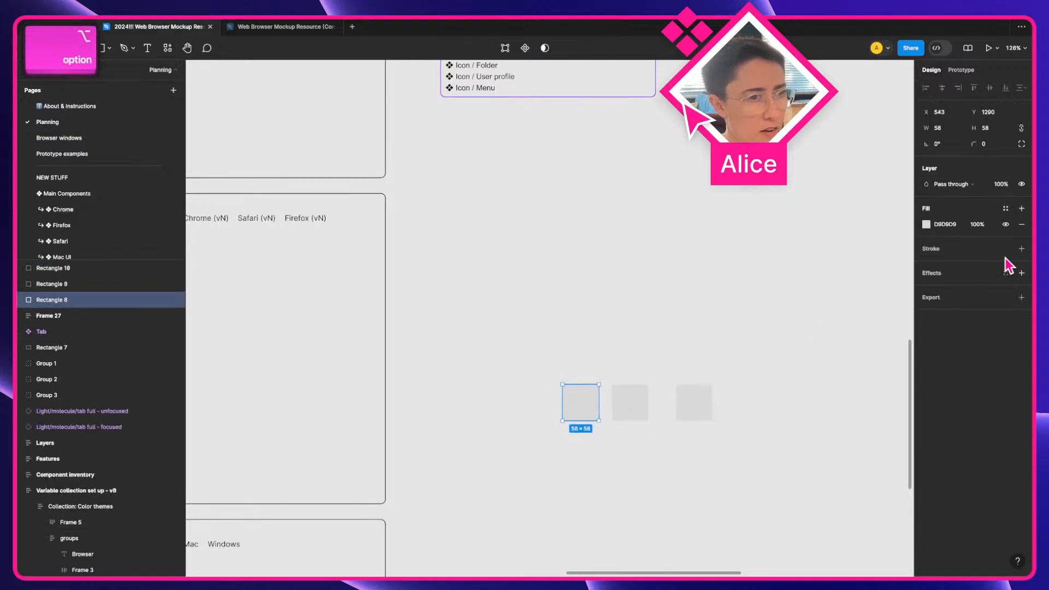
Fill the first square of the row with green 60FF8C and copy its hex code
{"action": "left_click", "coordinate": [926, 224]}
{"action": "left_click", "coordinate": [854, 388]}
{"action": "left_click_drag", "start_coordinate": [874, 305], "coordinate": [869, 256]}
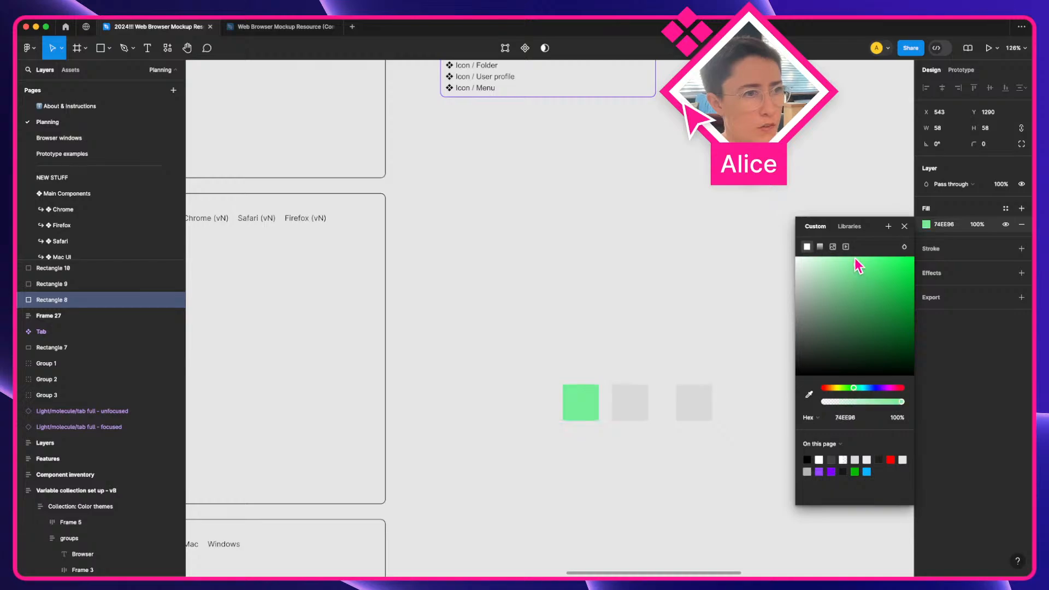
{"action": "left_click", "coordinate": [844, 417]}
{"action": "key", "text": "super+c"}
Fill the middle square of the row with orange FFA552
{"action": "left_click", "coordinate": [628, 401]}
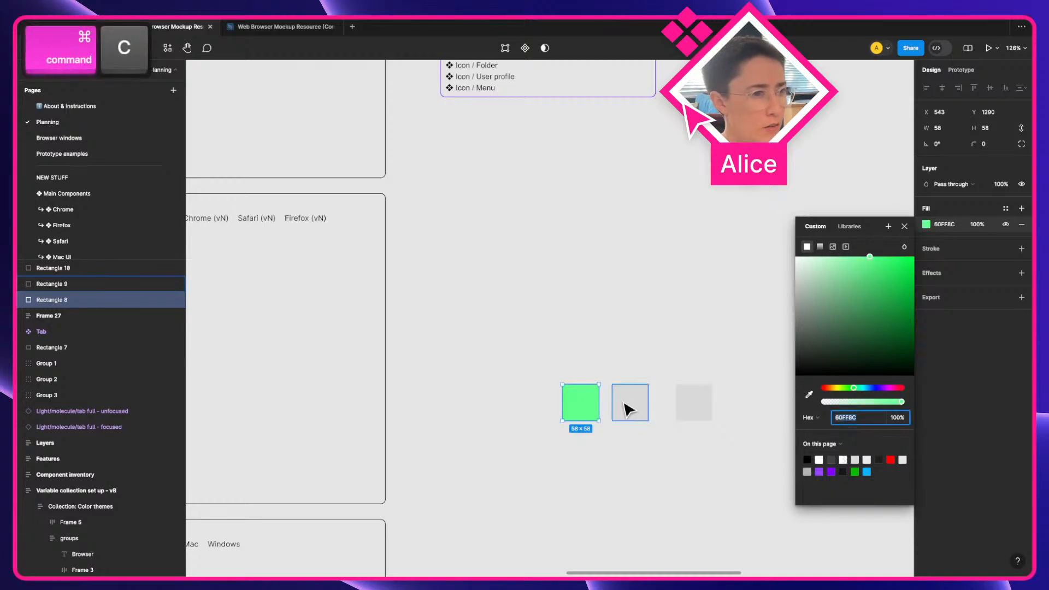
{"action": "left_click", "coordinate": [926, 224]}
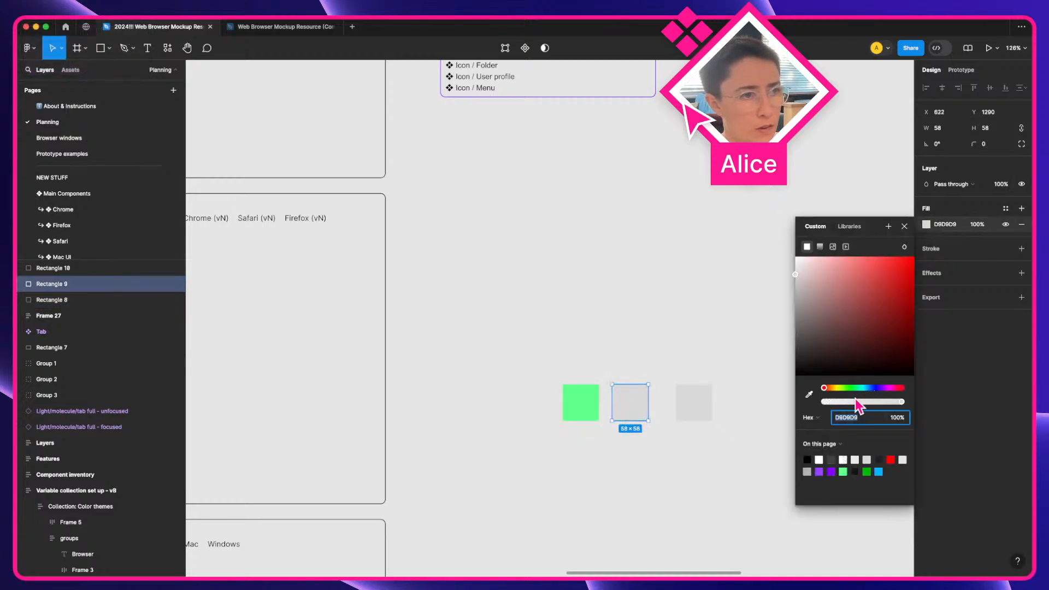
{"action": "left_click", "coordinate": [831, 389]}
{"action": "left_click", "coordinate": [869, 291]}
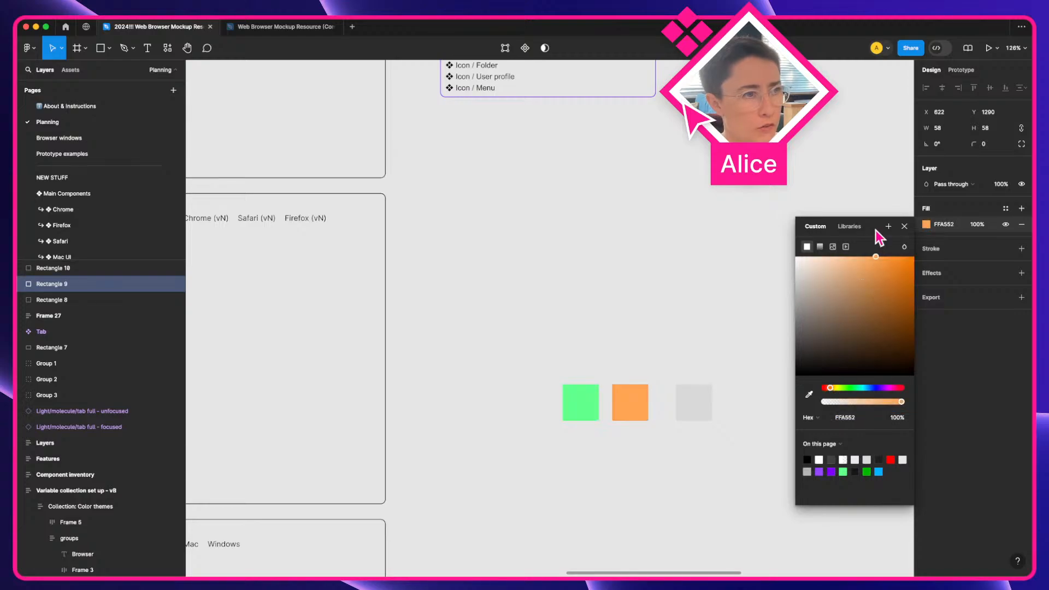
Fill the last gray square of the row with blue 87B7FF
{"action": "left_click", "coordinate": [692, 402]}
{"action": "left_click", "coordinate": [926, 224]}
{"action": "left_click", "coordinate": [870, 387]}
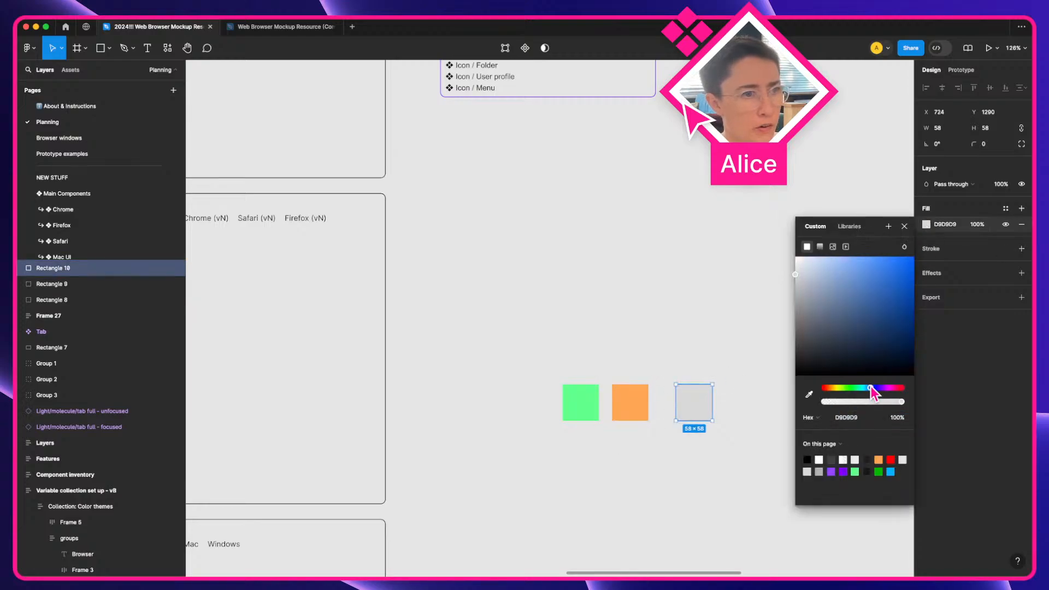
{"action": "left_click_drag", "start_coordinate": [875, 309], "coordinate": [855, 219]}
{"action": "left_click", "coordinate": [637, 313]}
Move the orange square midway between the green and blue squares so the row is evenly spaced
{"action": "left_click_drag", "start_coordinate": [542, 349], "coordinate": [764, 459]}
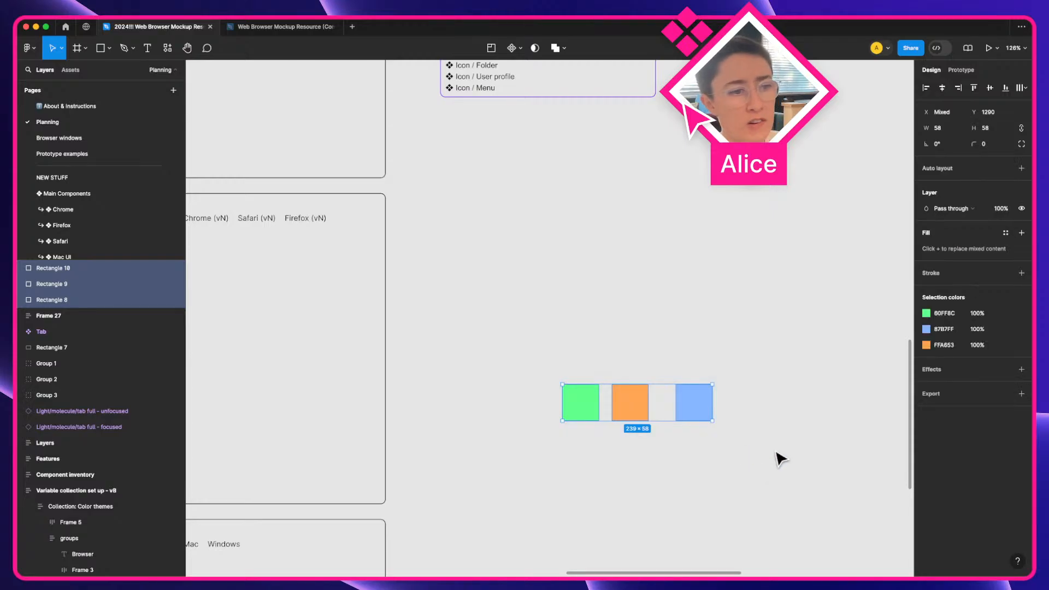
{"action": "scroll", "coordinate": [774, 451], "scroll_direction": "up", "scroll_amount": 3}
{"action": "left_click_drag", "start_coordinate": [580, 398], "coordinate": [592, 398]}
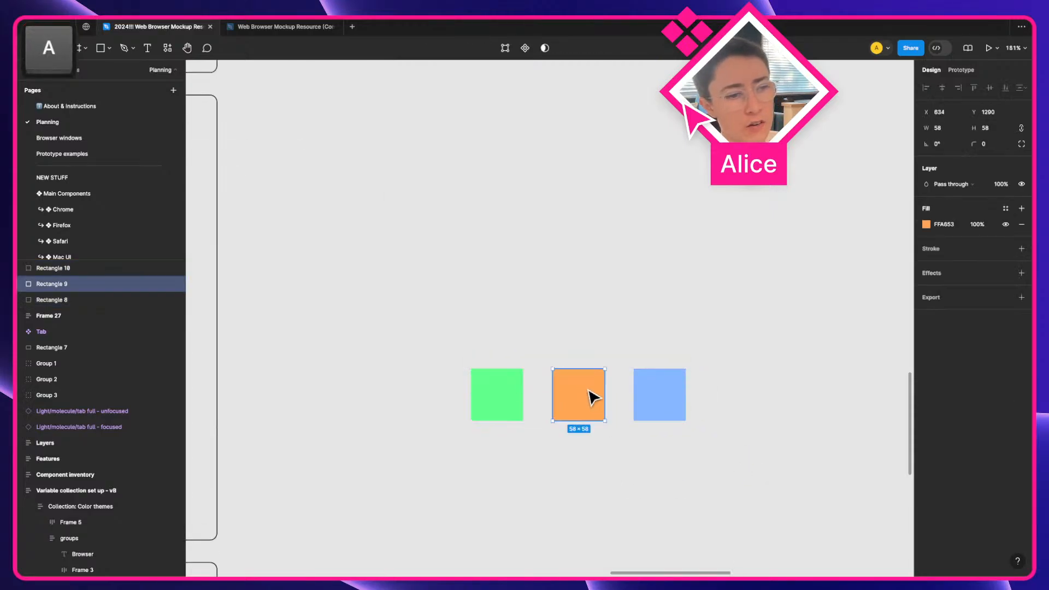
Examine the toolbar icons of the Safari browser mockup, especially its back and forward arrows
{"action": "scroll", "coordinate": [592, 396], "scroll_direction": "down", "scroll_amount": 5}
{"action": "left_click_drag", "start_coordinate": [772, 212], "coordinate": [429, 395]}
{"action": "left_click_drag", "start_coordinate": [643, 352], "coordinate": [559, 347]}
{"action": "scroll", "coordinate": [595, 353], "scroll_direction": "up", "scroll_amount": 3}
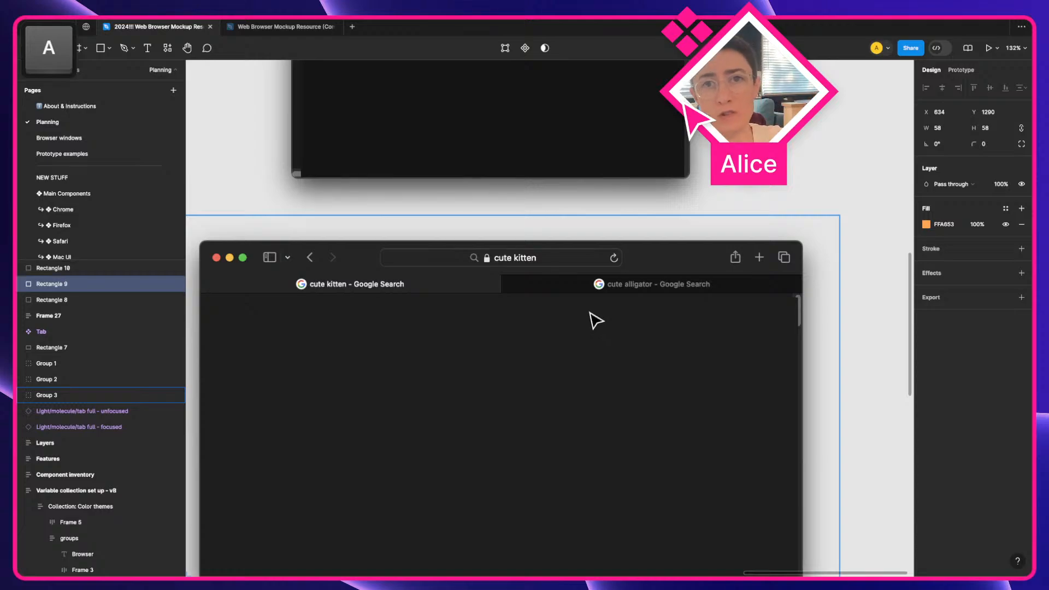
{"action": "scroll", "coordinate": [598, 319], "scroll_direction": "up", "scroll_amount": 2}
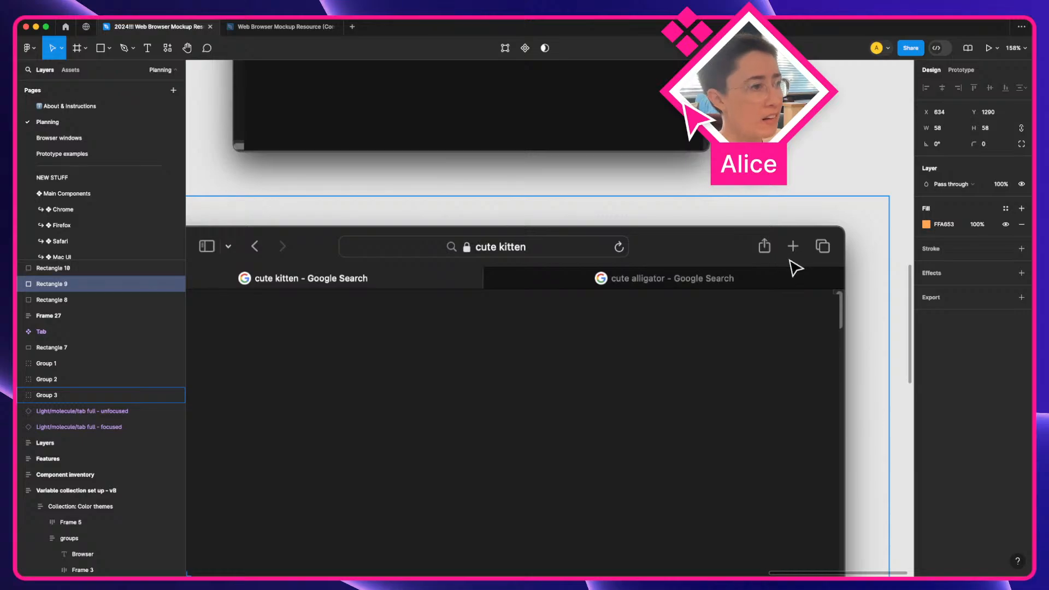
{"action": "scroll", "coordinate": [787, 271], "scroll_direction": "left", "scroll_amount": 2}
{"action": "scroll", "coordinate": [786, 287], "scroll_direction": "up", "scroll_amount": 2}
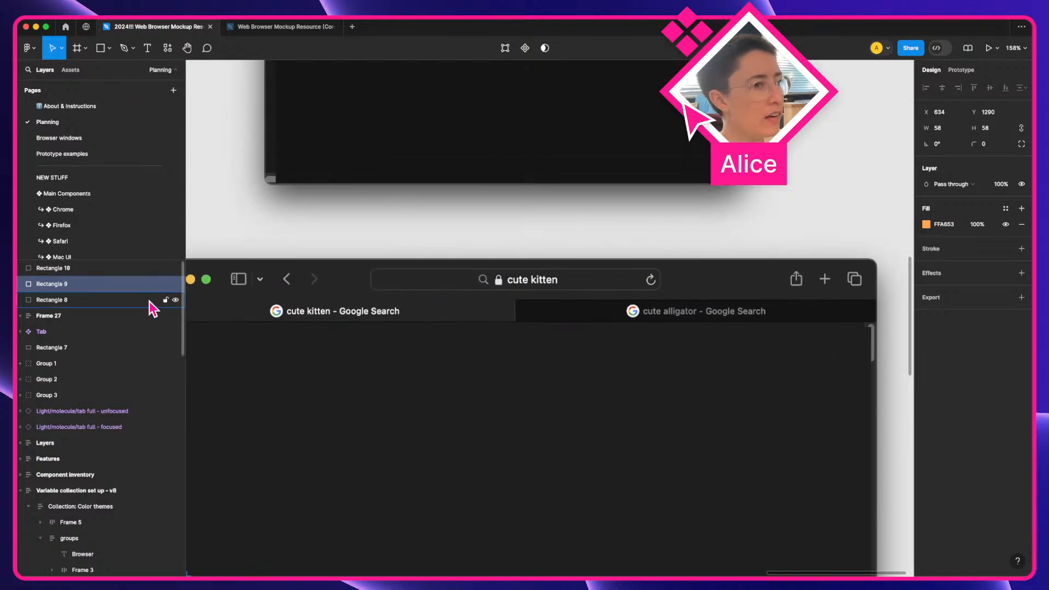
{"action": "scroll", "coordinate": [265, 283], "scroll_direction": "left", "scroll_amount": 2}
{"action": "scroll", "coordinate": [260, 276], "scroll_direction": "left", "scroll_amount": 3}
{"action": "scroll", "coordinate": [365, 286], "scroll_direction": "up", "scroll_amount": 5}
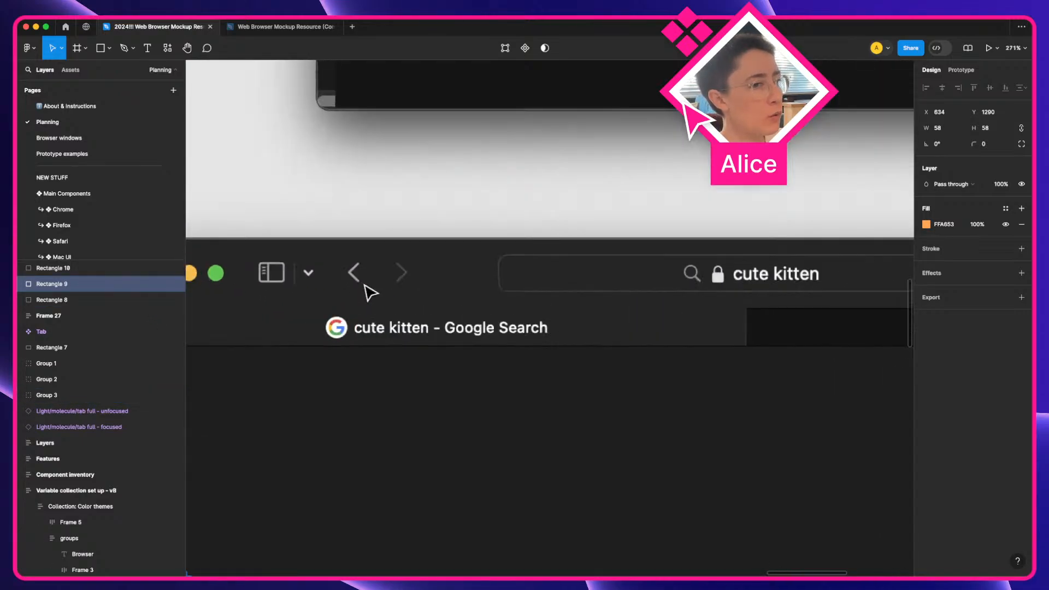
{"action": "key", "text": "a"}
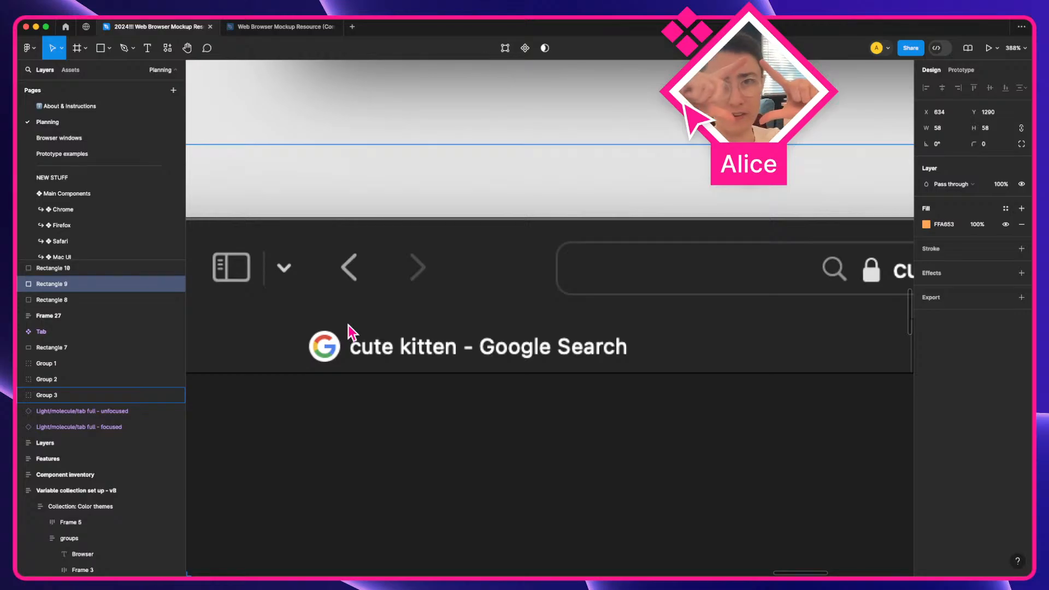
Compare the back arrow icons in the Firefox and Chrome browser mockups
{"action": "scroll", "coordinate": [348, 325], "scroll_direction": "up", "scroll_amount": 15}
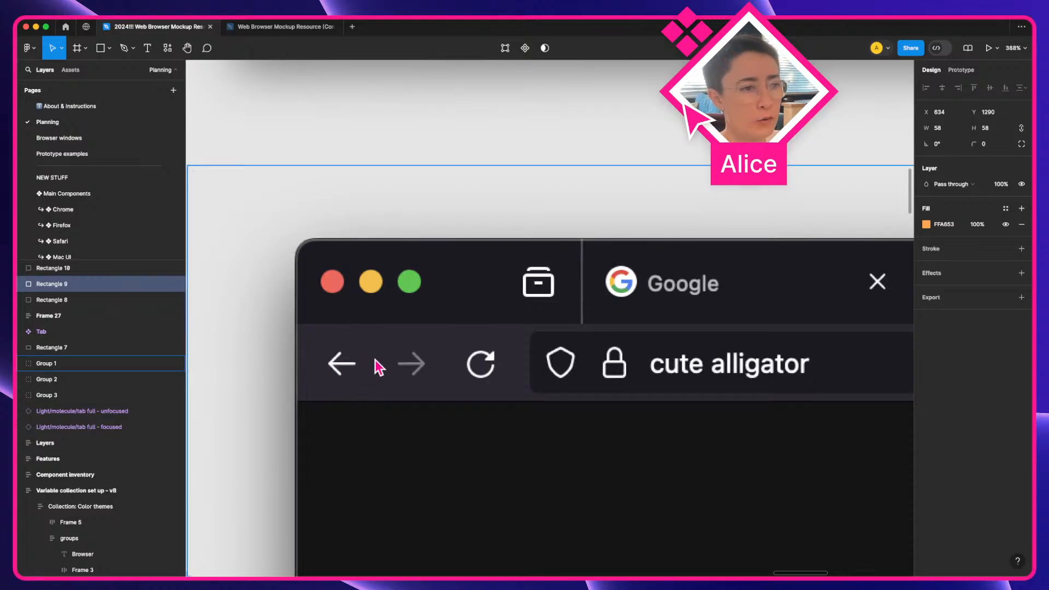
{"action": "scroll", "coordinate": [378, 369], "scroll_direction": "down", "scroll_amount": 2}
{"action": "scroll", "coordinate": [376, 360], "scroll_direction": "down", "scroll_amount": 8}
{"action": "scroll", "coordinate": [377, 360], "scroll_direction": "up", "scroll_amount": 8}
{"action": "key", "text": "a"}
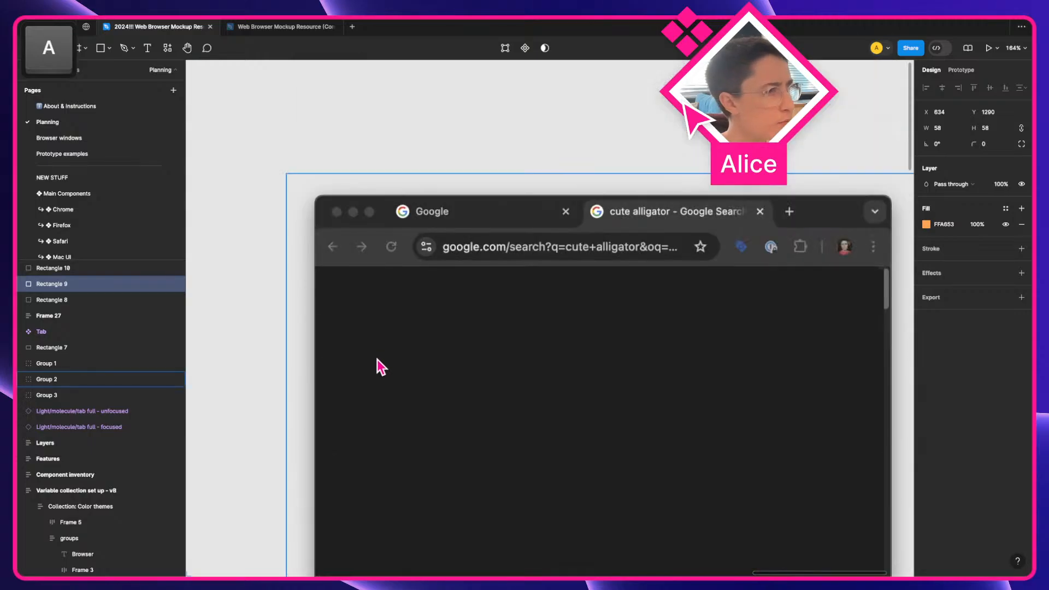
{"action": "scroll", "coordinate": [394, 327], "scroll_direction": "down", "scroll_amount": 6}
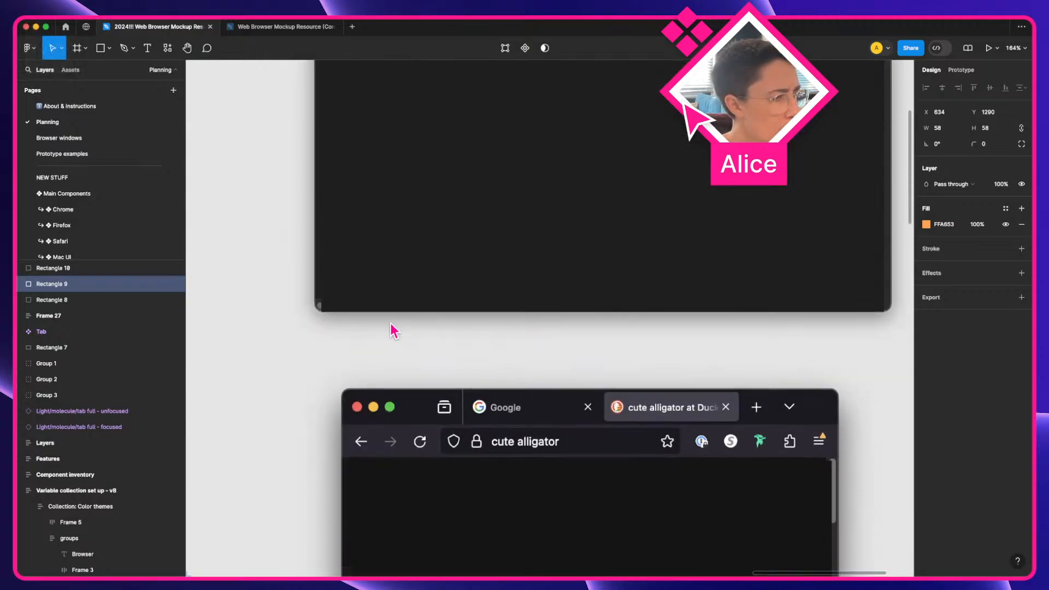
{"action": "scroll", "coordinate": [394, 330], "scroll_direction": "up", "scroll_amount": 5}
{"action": "scroll", "coordinate": [395, 330], "scroll_direction": "down", "scroll_amount": 6}
{"action": "scroll", "coordinate": [392, 328], "scroll_direction": "up", "scroll_amount": 4}
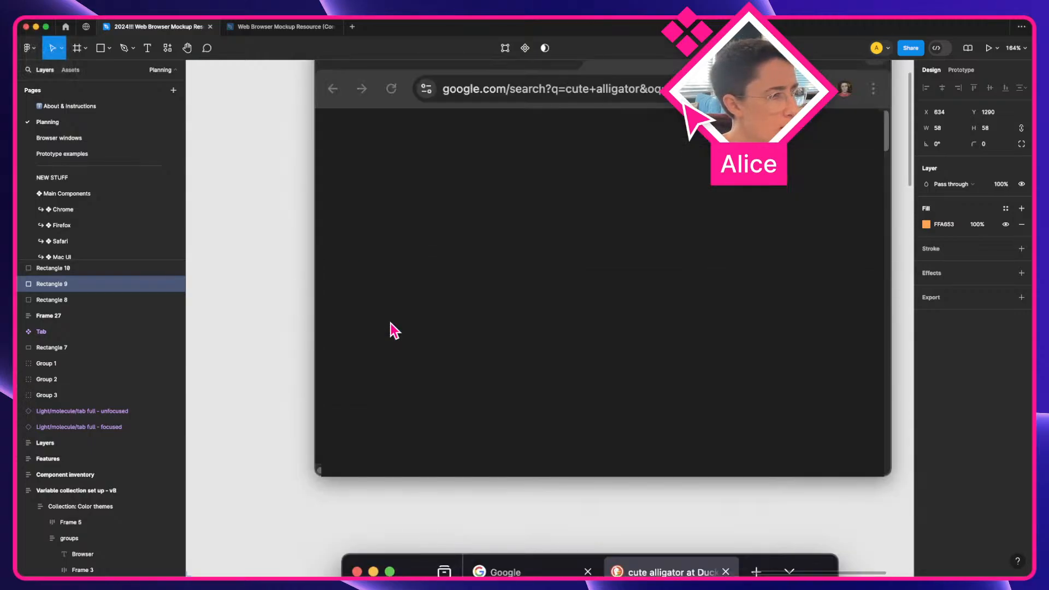
{"action": "scroll", "coordinate": [393, 328], "scroll_direction": "down", "scroll_amount": 3}
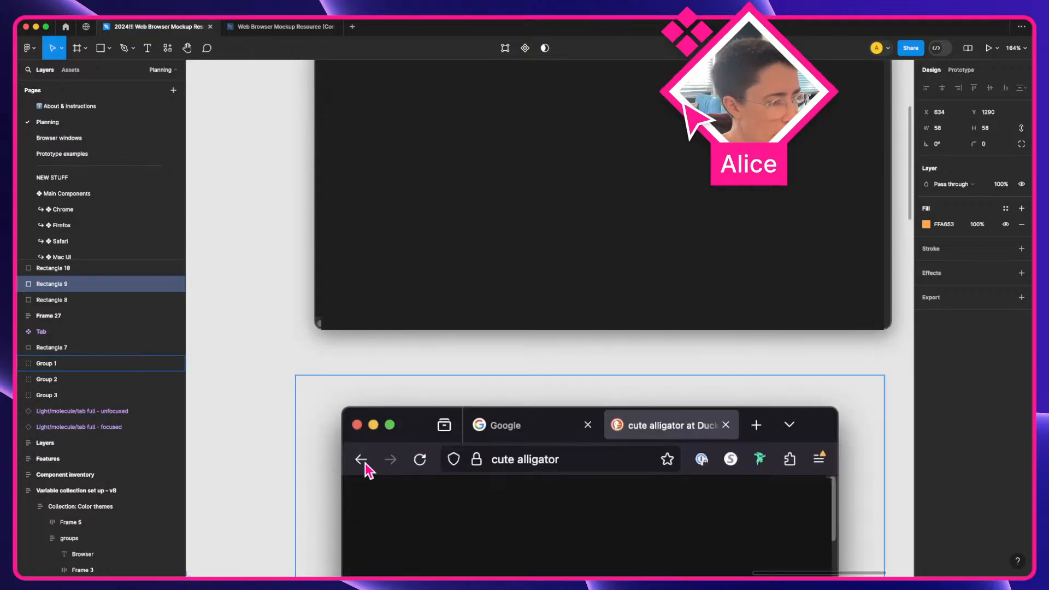
{"action": "scroll", "coordinate": [365, 464], "scroll_direction": "down", "scroll_amount": 1}
{"action": "scroll", "coordinate": [366, 465], "scroll_direction": "down", "scroll_amount": 4}
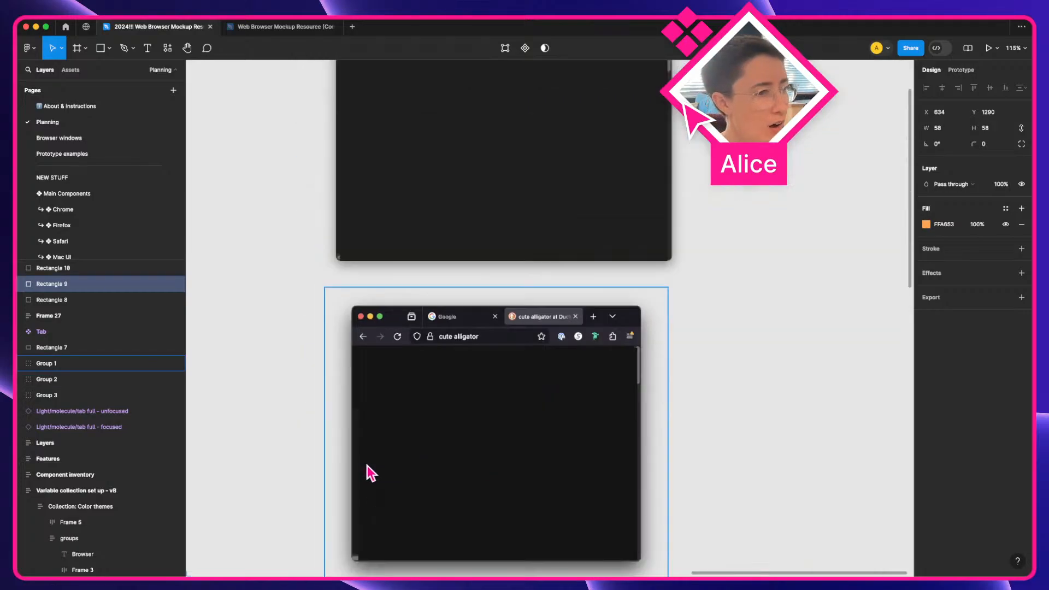
Turn the green, orange and blue squares into individual components and combine them as variants of one component set
{"action": "key", "text": "a"}
{"action": "scroll", "coordinate": [367, 464], "scroll_direction": "left", "scroll_amount": 3}
{"action": "scroll", "coordinate": [369, 469], "scroll_direction": "down", "scroll_amount": 3}
{"action": "scroll", "coordinate": [368, 468], "scroll_direction": "left", "scroll_amount": 5}
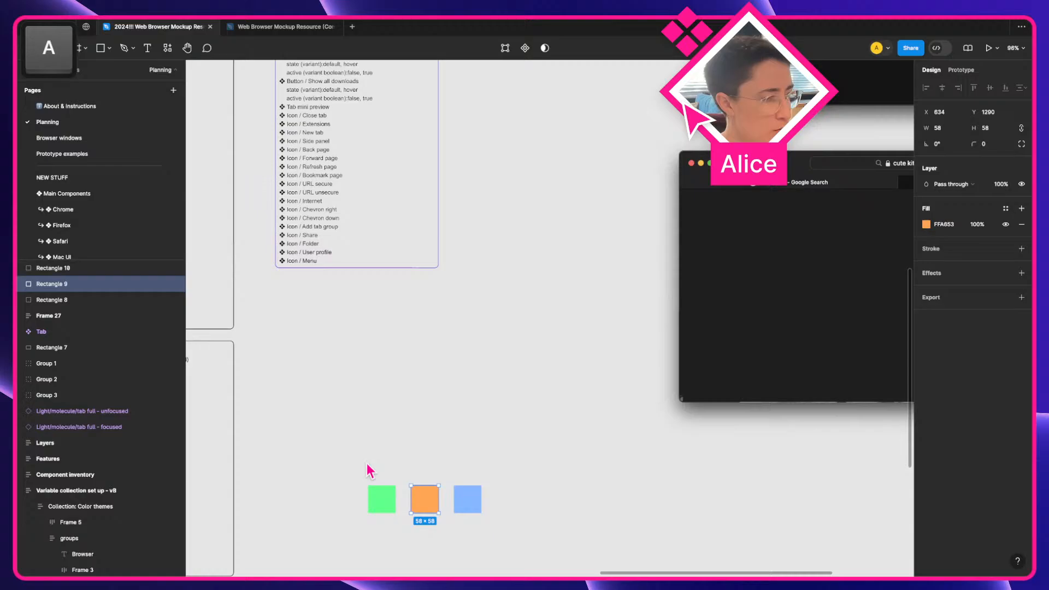
{"action": "left_click", "coordinate": [389, 519]}
{"action": "scroll", "coordinate": [392, 527], "scroll_direction": "up", "scroll_amount": 4}
{"action": "key", "text": "a"}
{"action": "scroll", "coordinate": [392, 528], "scroll_direction": "down", "scroll_amount": 2}
{"action": "scroll", "coordinate": [392, 529], "scroll_direction": "left", "scroll_amount": 1}
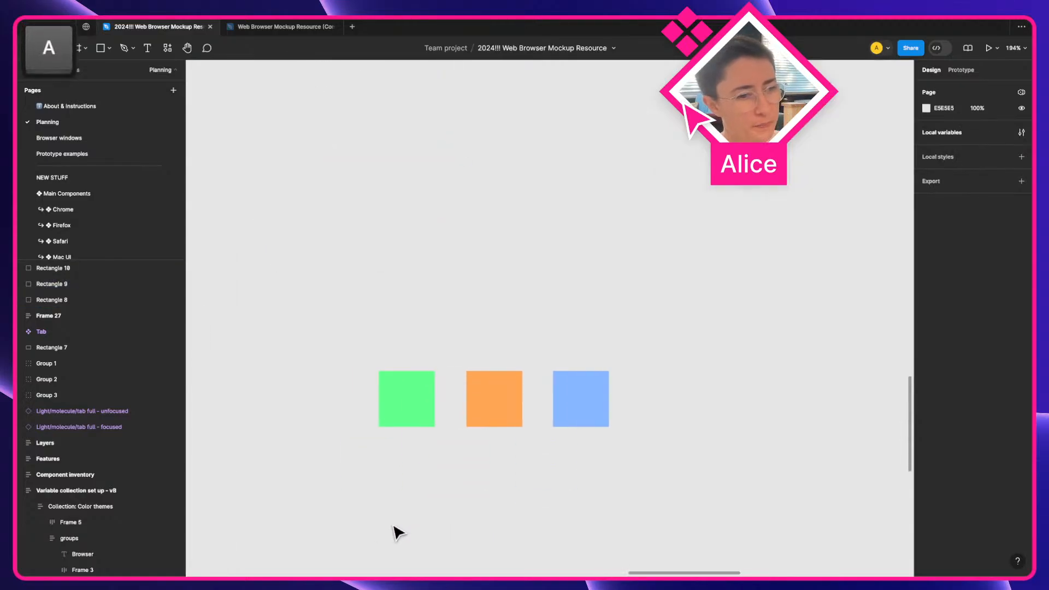
{"action": "left_click_drag", "start_coordinate": [363, 344], "coordinate": [809, 497]}
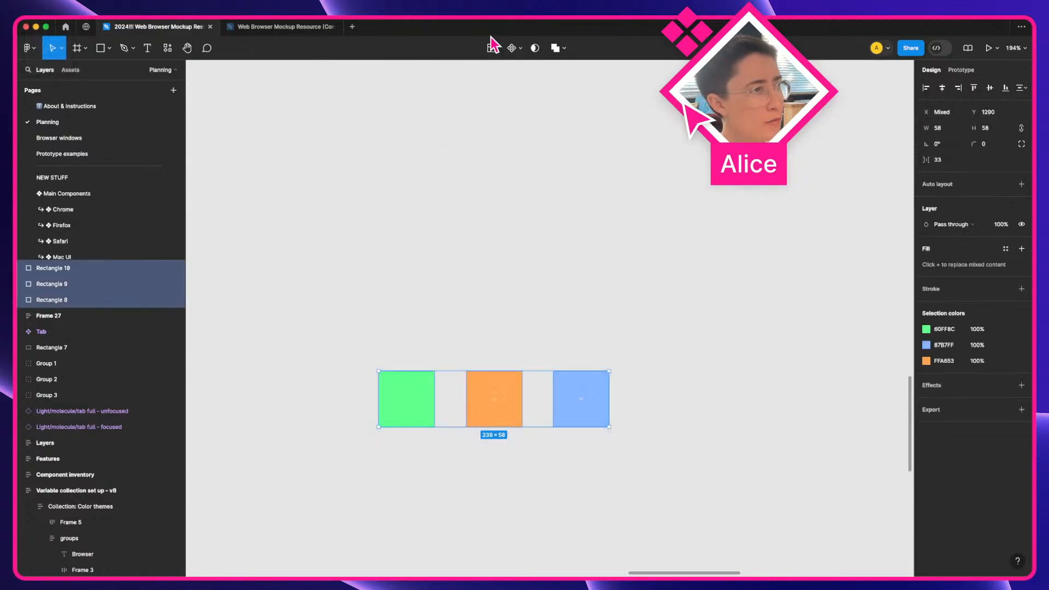
{"action": "left_click", "coordinate": [522, 50]}
{"action": "left_click", "coordinate": [538, 85]}
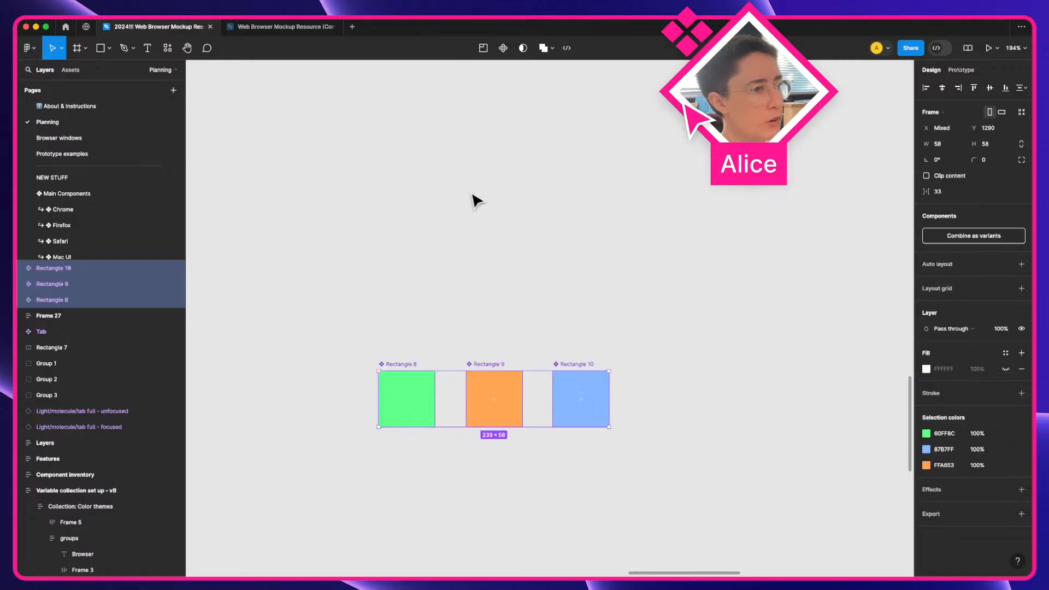
{"action": "key", "text": "shift"}
{"action": "left_click", "coordinate": [926, 236]}
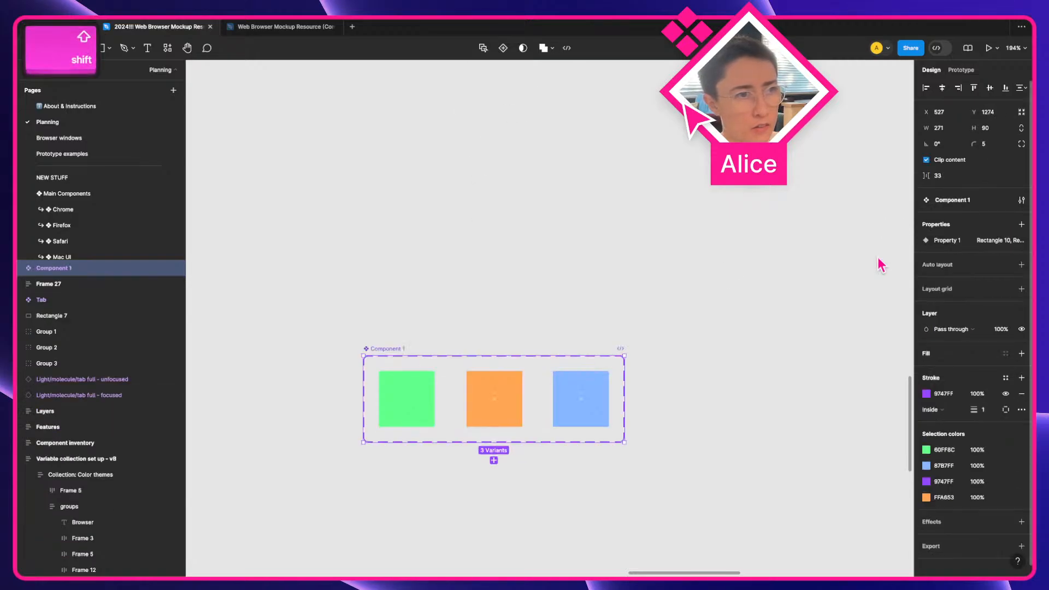
Rename the new component set as Icon / Page back
{"action": "type", "text": "Icon / "}
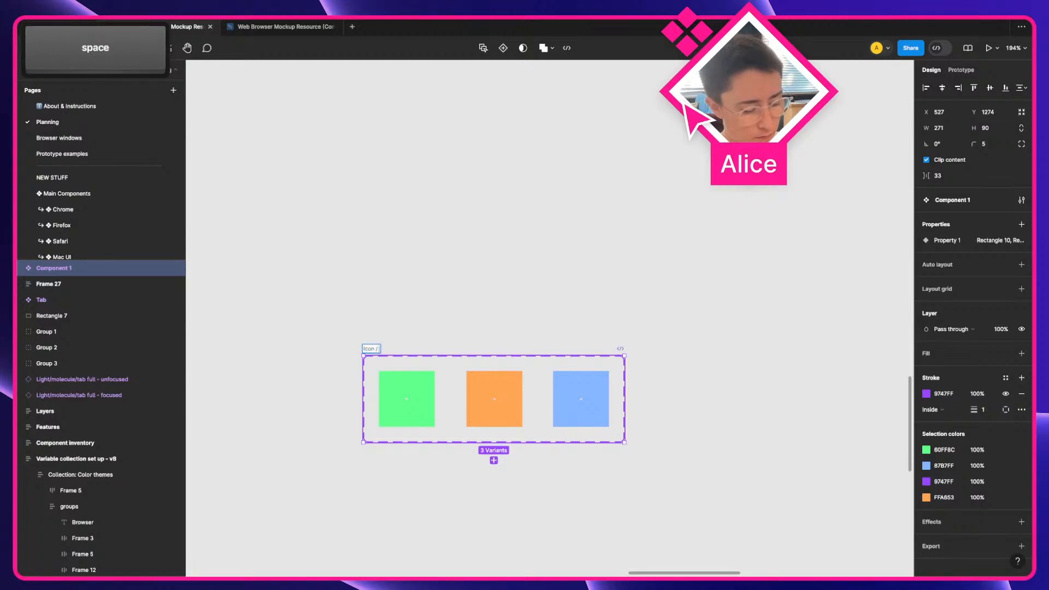
{"action": "type", "text": "back"}
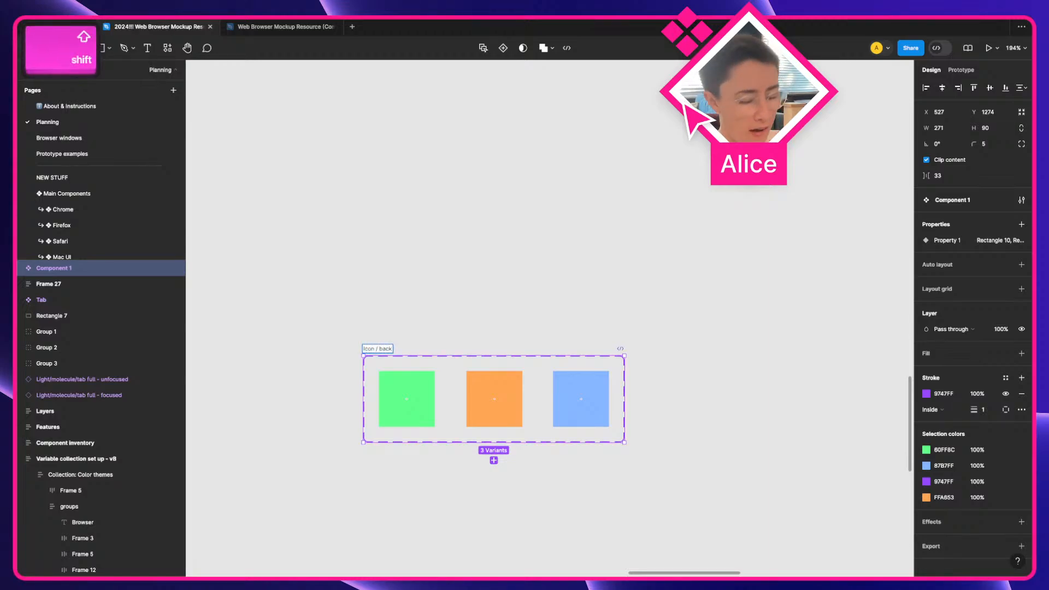
{"action": "type", "text": "Page"}
{"action": "key", "text": "Return"}
{"action": "left_click", "coordinate": [426, 271]}
{"action": "key", "text": "space"}
{"action": "left_click_drag", "start_coordinate": [430, 307], "coordinate": [559, 211]}
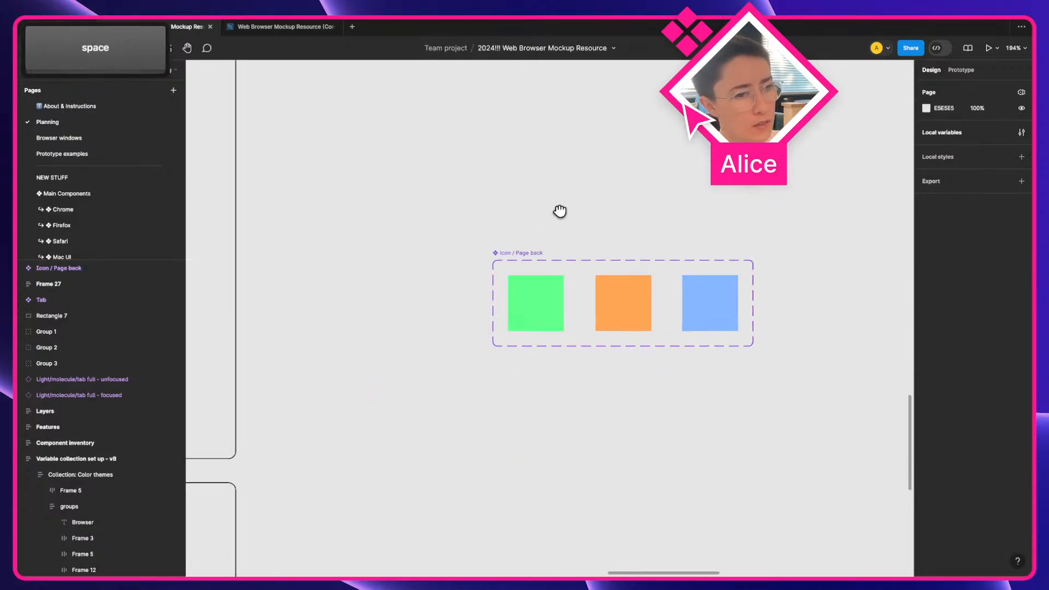
{"action": "scroll", "coordinate": [566, 272], "scroll_direction": "right", "scroll_amount": 3}
Rename the variant property of the Icon / Page back set to Browser
{"action": "left_click", "coordinate": [480, 269]}
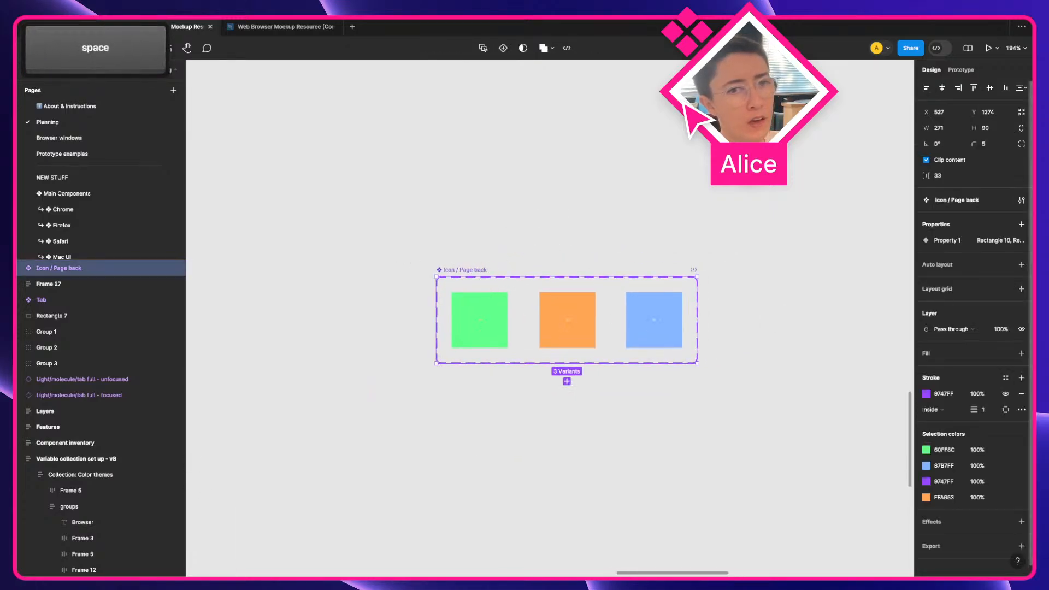
{"action": "left_click", "coordinate": [1005, 239]}
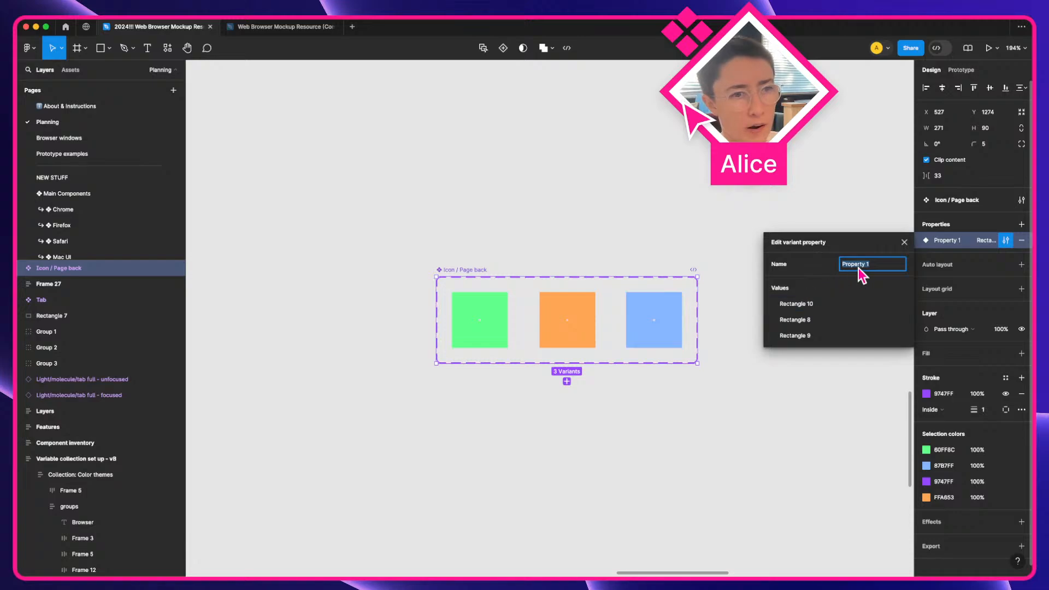
{"action": "type", "text": "Browser"}
{"action": "key", "text": "Return"}
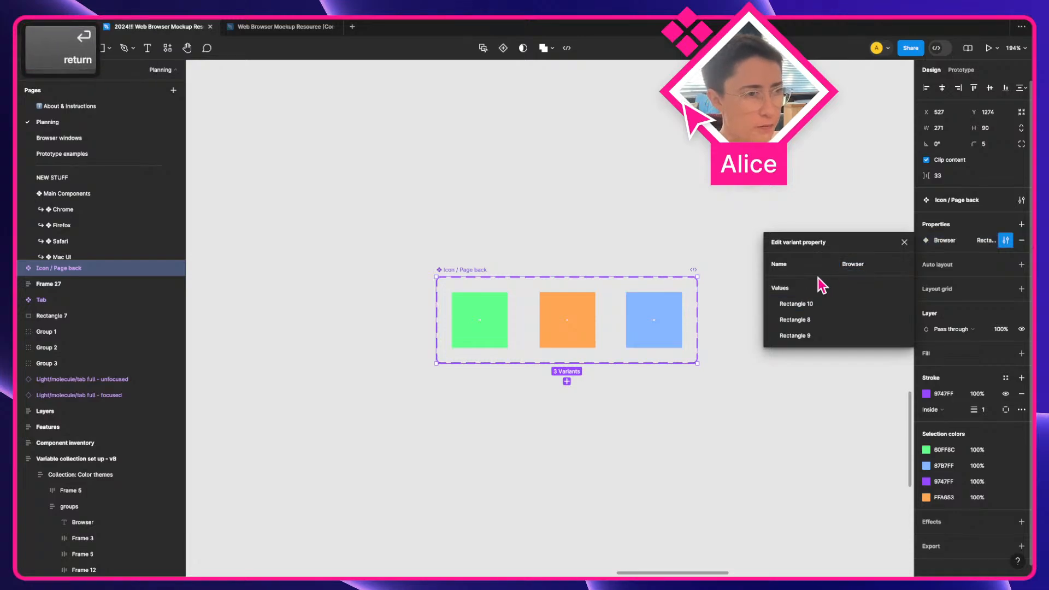
Rename the Browser property values to Safari for the blue variant, Chrome for the green and Firefox for the orange
{"action": "double_click", "coordinate": [800, 304]}
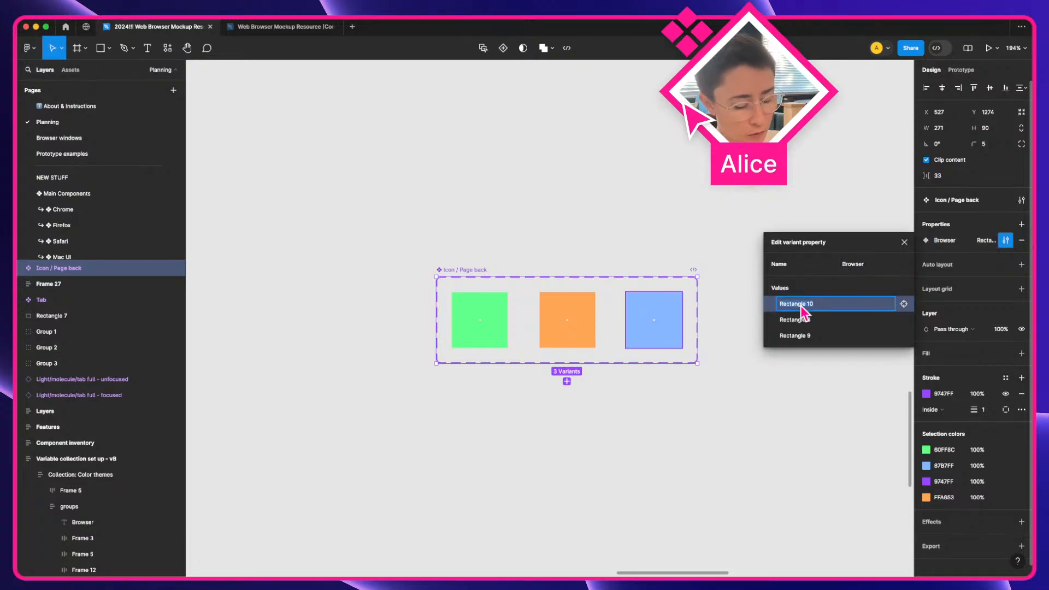
{"action": "type", "text": "Safari"}
{"action": "key", "text": "Return"}
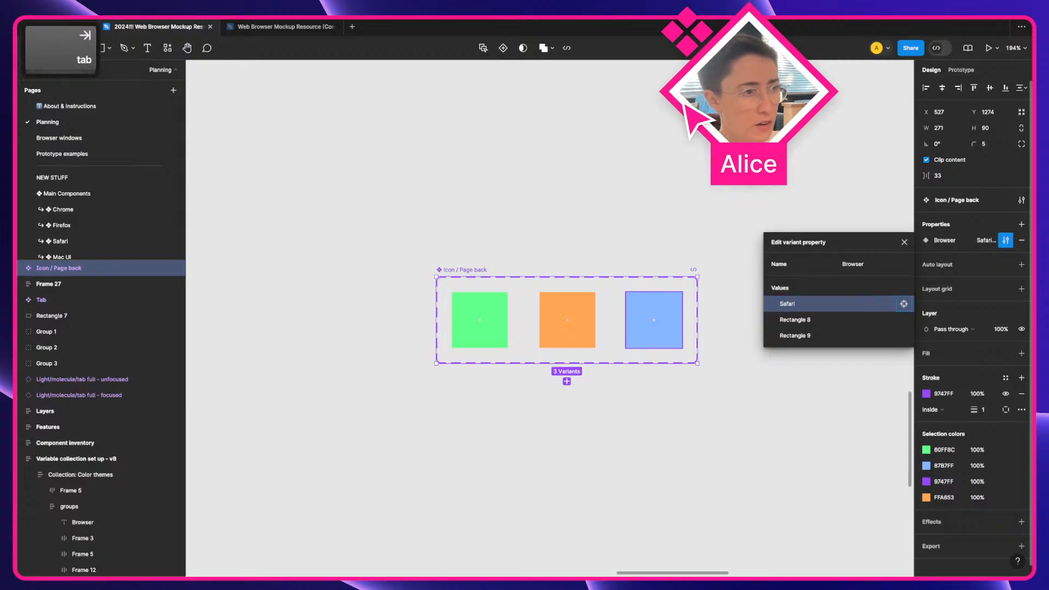
{"action": "double_click", "coordinate": [808, 321]}
{"action": "type", "text": "Chrome"}
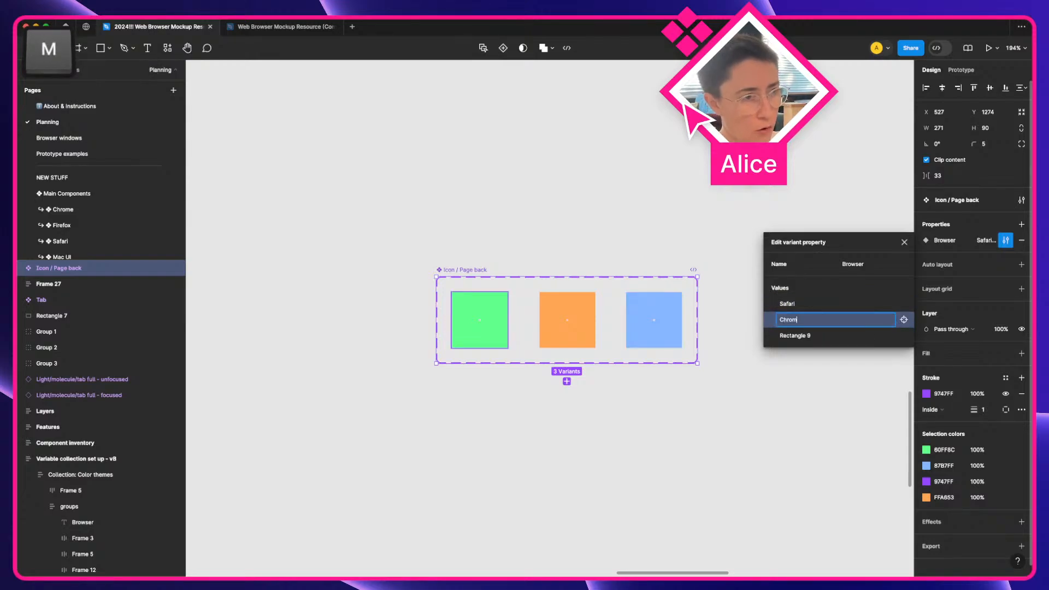
{"action": "key", "text": "Return"}
{"action": "double_click", "coordinate": [803, 336]}
{"action": "type", "text": "Firefox"}
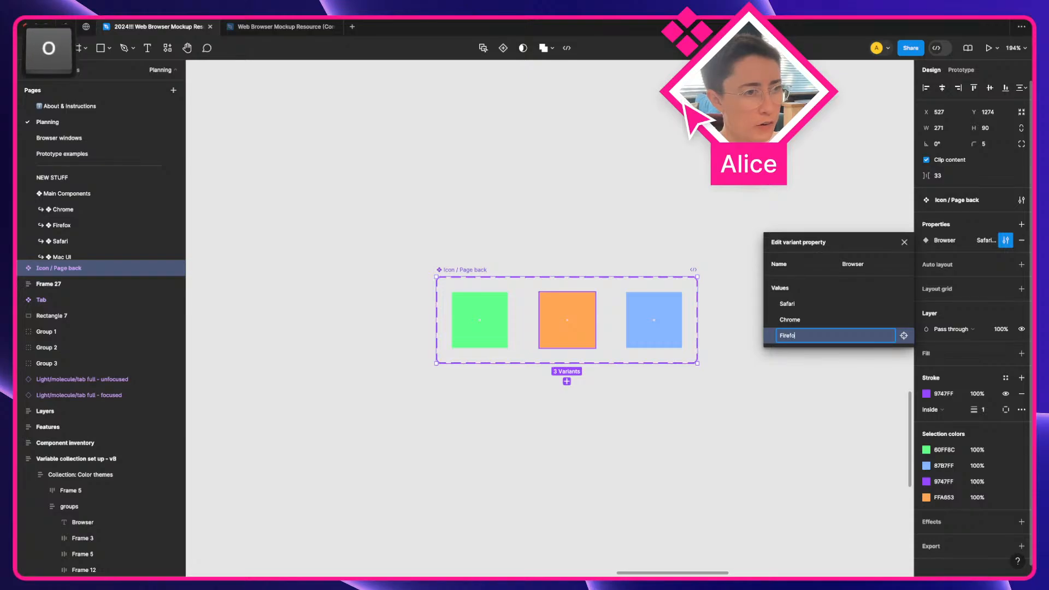
{"action": "key", "text": "Return"}
{"action": "left_click", "coordinate": [425, 265]}
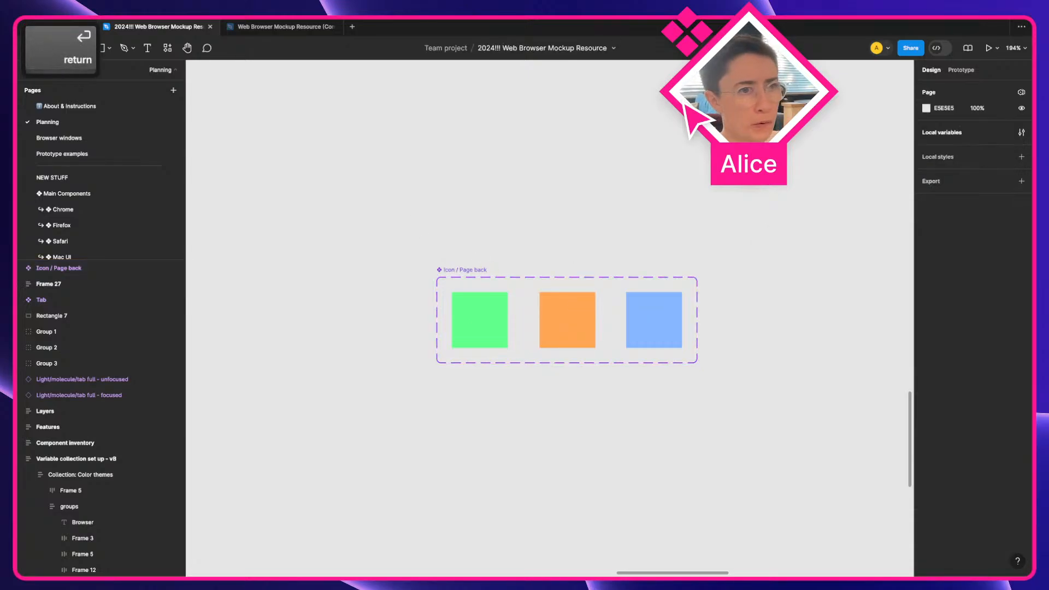
Add auto layout to the Icon / Page back set and review its Browser property values
{"action": "left_click", "coordinate": [453, 270]}
{"action": "key", "text": "shift+a"}
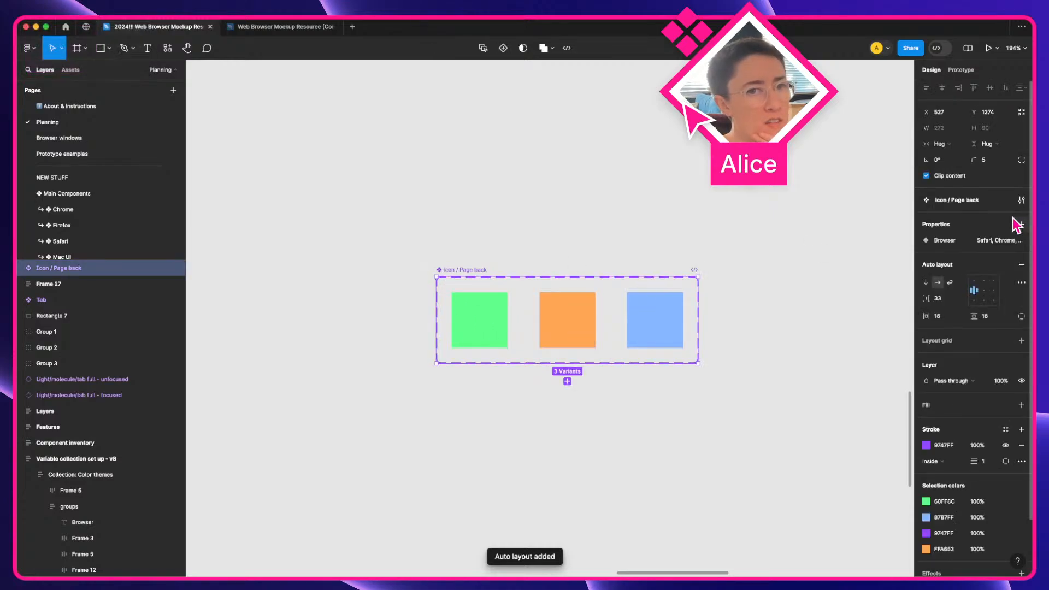
{"action": "left_click", "coordinate": [1006, 240]}
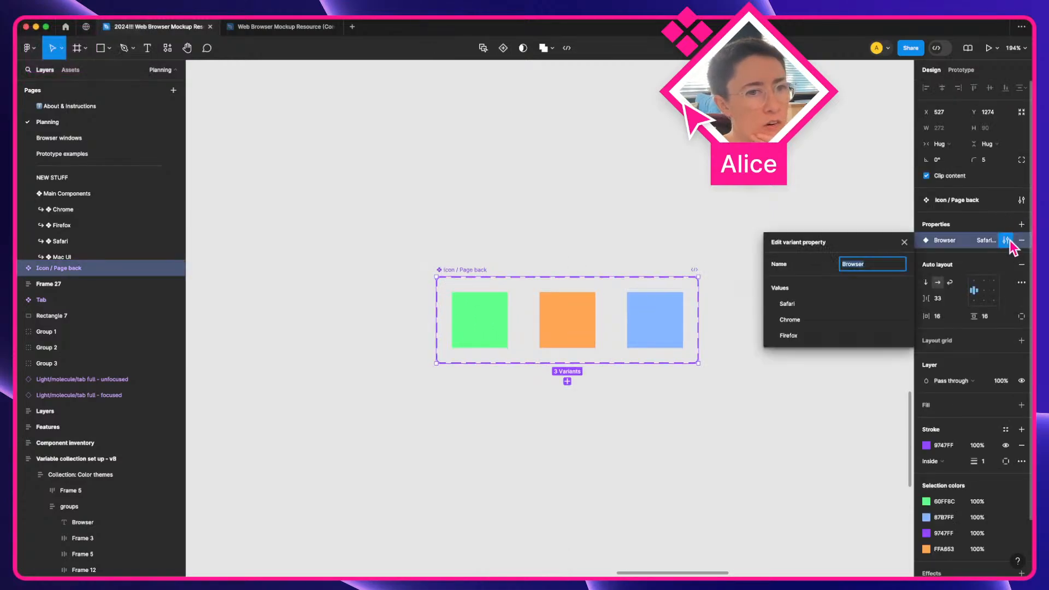
{"action": "left_click", "coordinate": [786, 434]}
Place an instance of the green Chrome variant on the canvas below the component set
{"action": "key", "text": "space"}
{"action": "left_click_drag", "start_coordinate": [743, 429], "coordinate": [737, 413]}
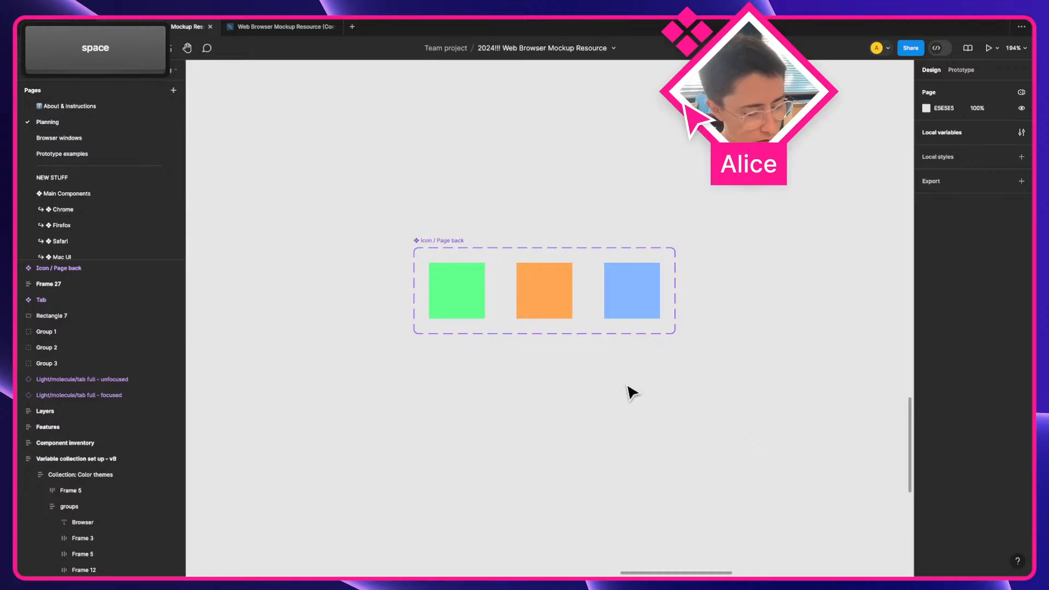
{"action": "left_click_drag", "start_coordinate": [435, 299], "coordinate": [545, 445]}
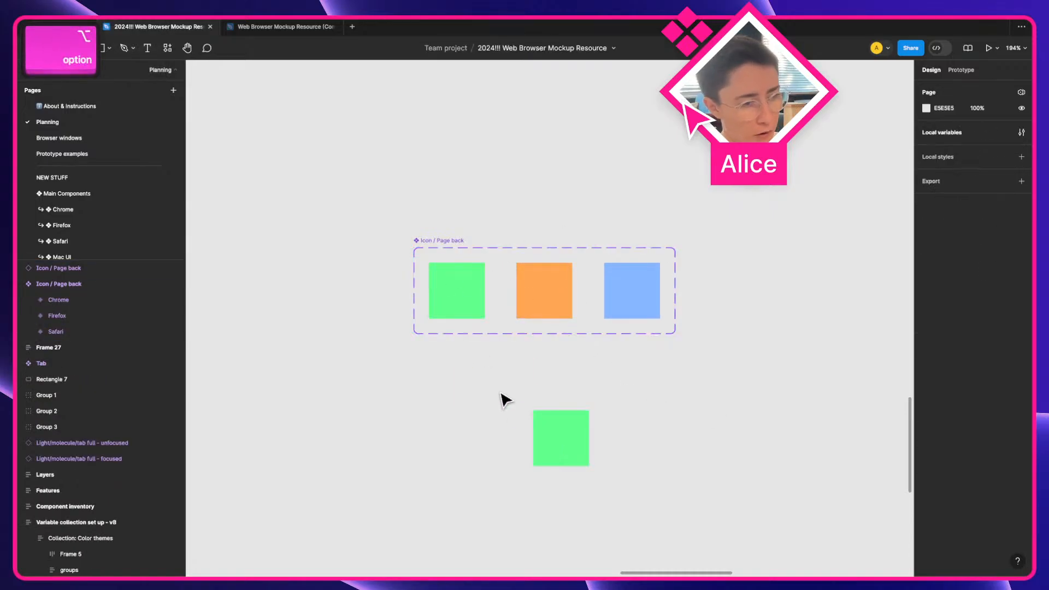
Draw a frame about 168 × 187 around the green Icon / Page back instance and name it Broswer window
{"action": "key", "text": "f"}
{"action": "mouse_move", "coordinate": [495, 376]}
{"action": "left_mouse_down"}
{"action": "mouse_move", "coordinate": [684, 565]}
{"action": "mouse_move", "coordinate": [658, 555]}
{"action": "left_mouse_up"}
{"action": "key", "text": "super+r"}
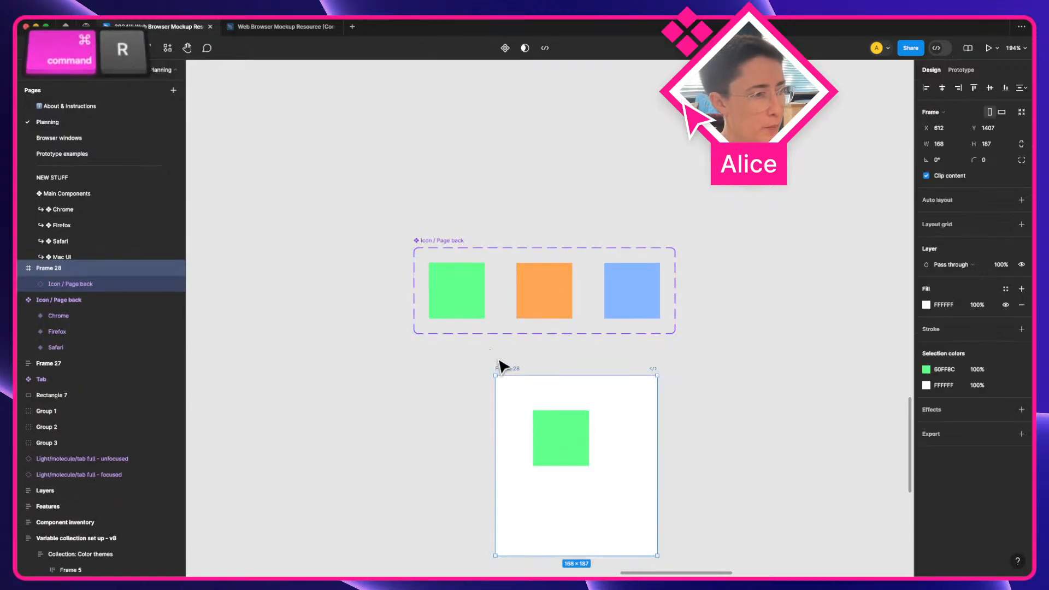
{"action": "type", "text": "Broswer "}
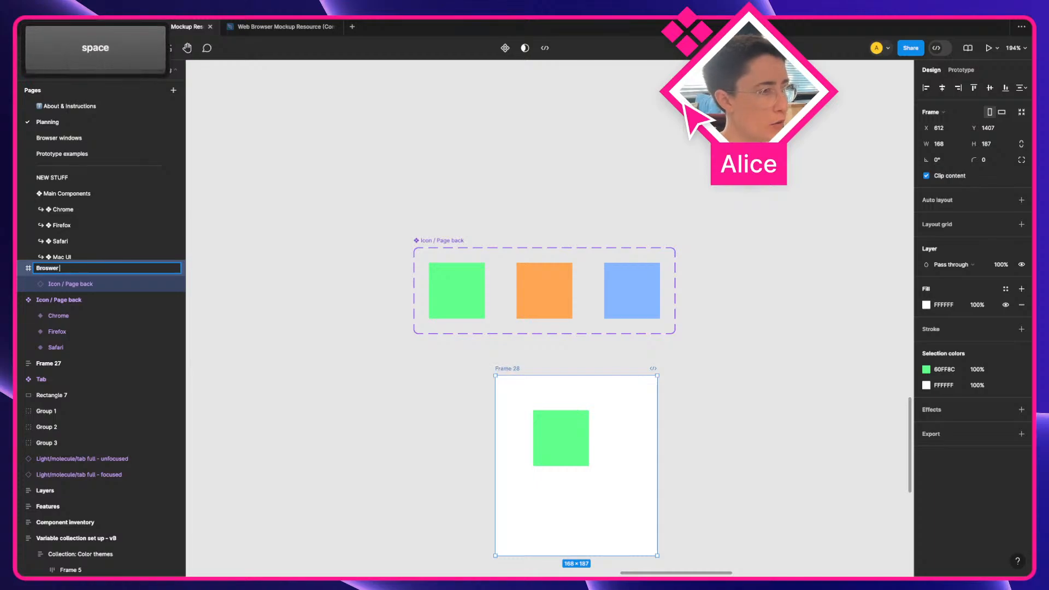
{"action": "type", "text": "window"}
{"action": "key", "text": "Return"}
{"action": "left_click", "coordinate": [717, 395]}
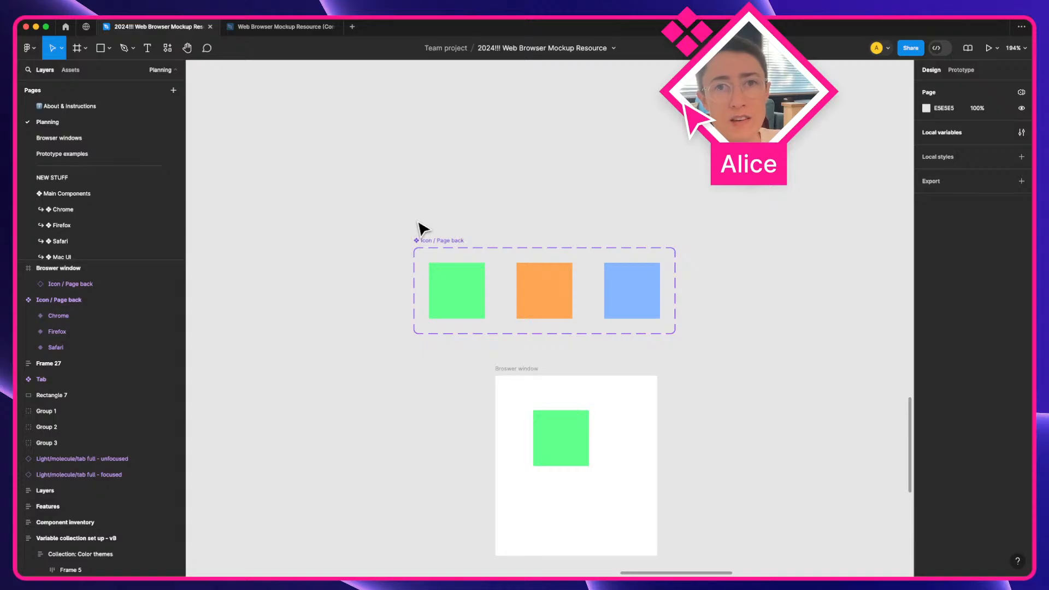
Move the Icon / Page back set and the window frame up, and center the green instance horizontally inside the frame
{"action": "left_click_drag", "start_coordinate": [418, 239], "coordinate": [393, 196]}
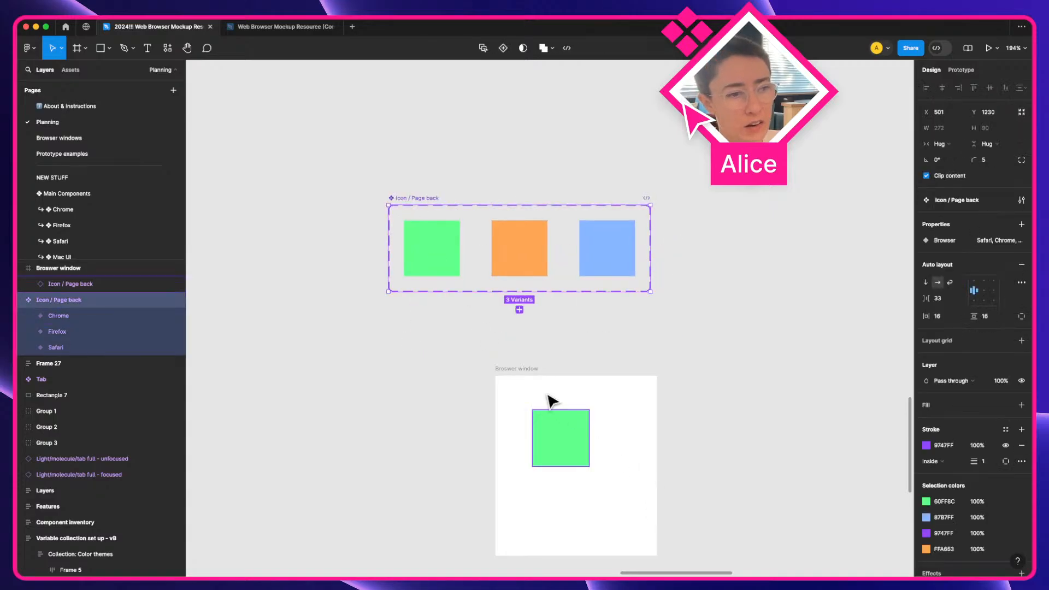
{"action": "left_click_drag", "start_coordinate": [526, 378], "coordinate": [525, 341]}
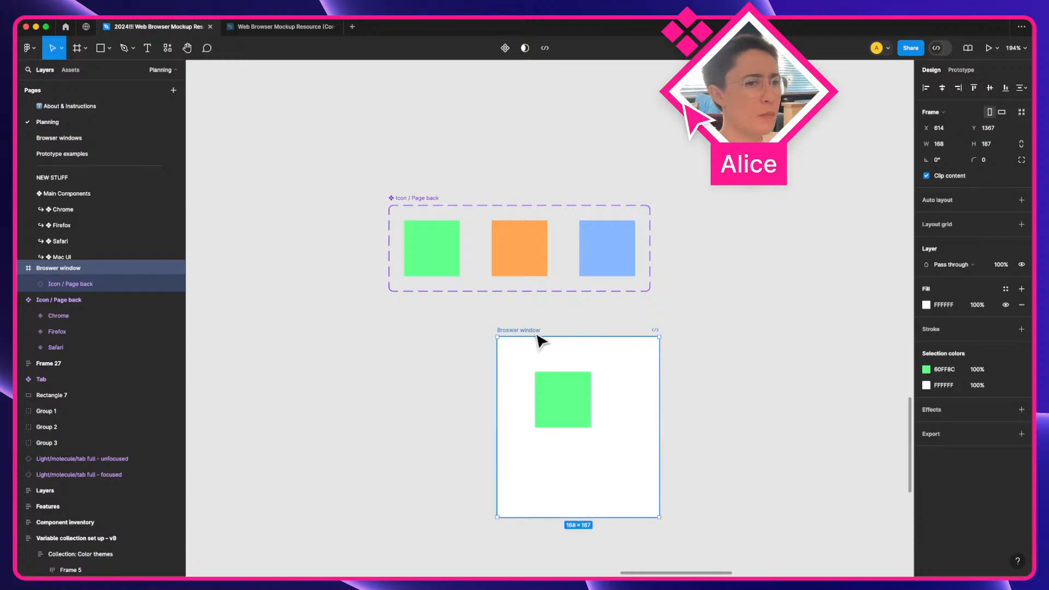
{"action": "left_click_drag", "start_coordinate": [552, 391], "coordinate": [581, 431]}
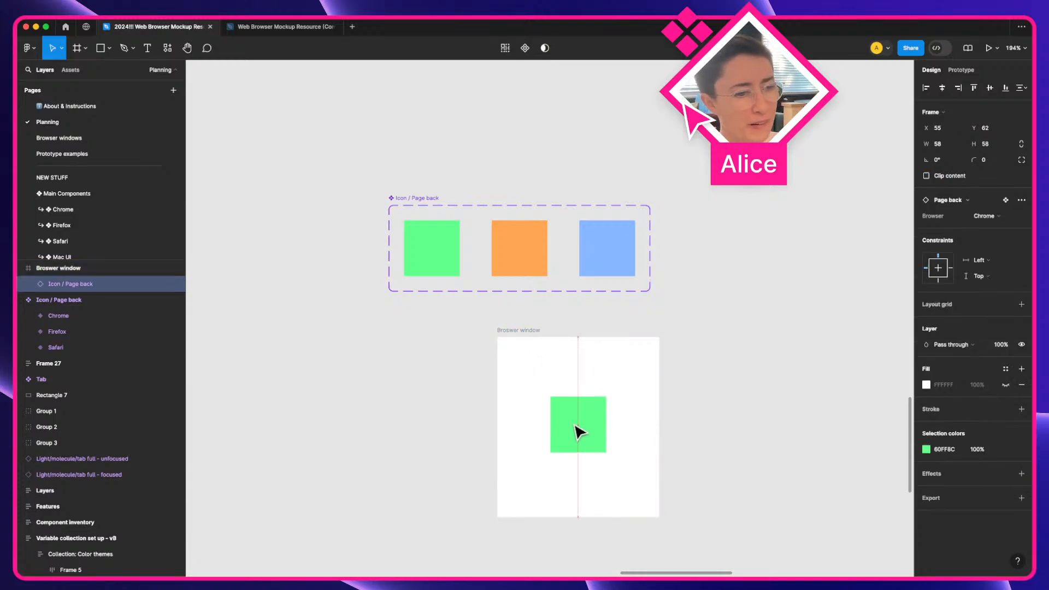
{"action": "left_click_drag", "start_coordinate": [515, 329], "coordinate": [538, 321]}
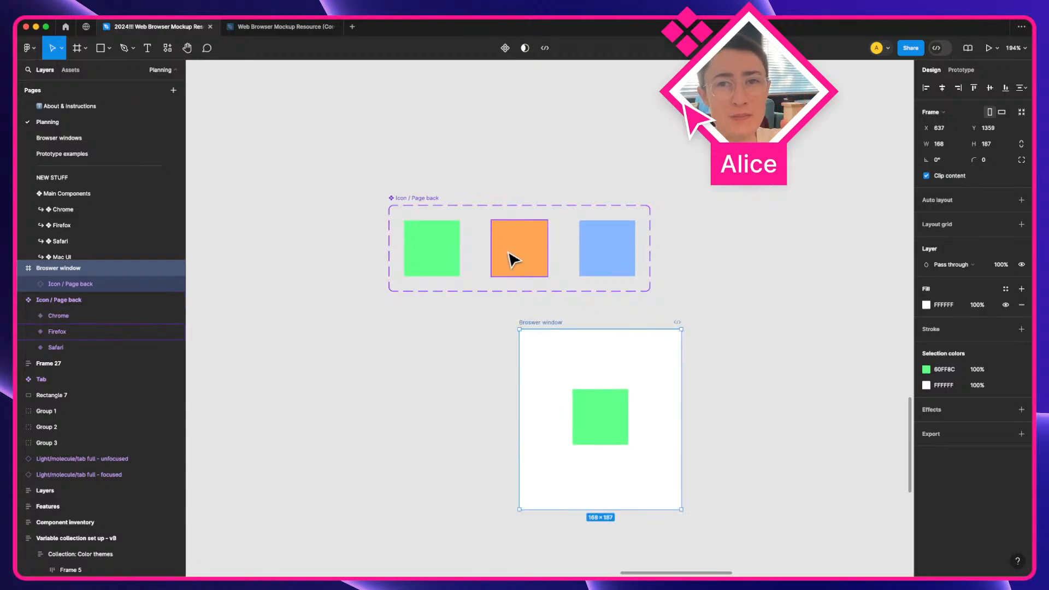
{"action": "left_click", "coordinate": [713, 290]}
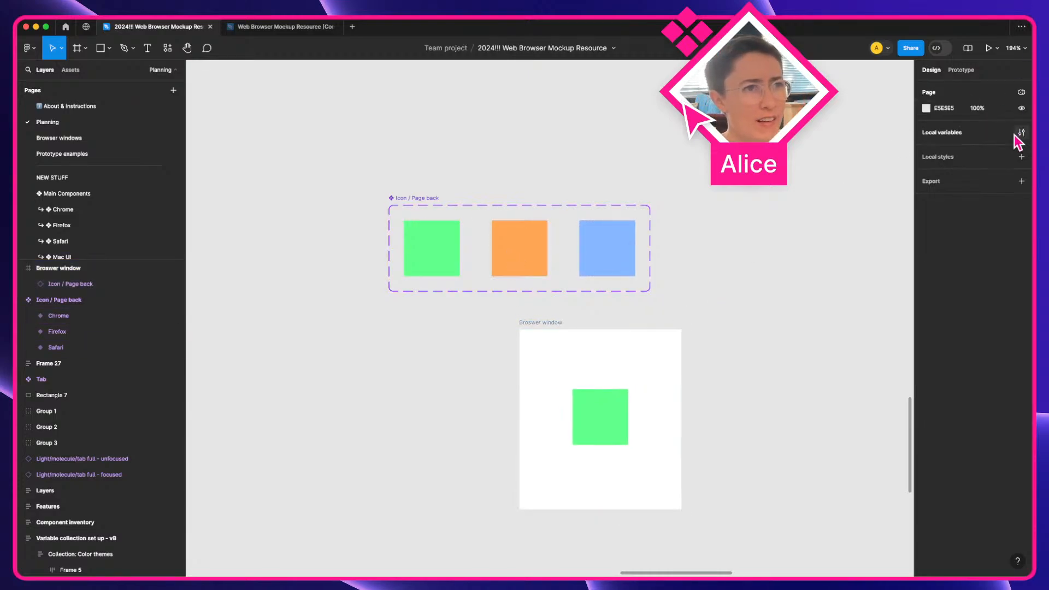
{"action": "mouse_move", "coordinate": [543, 328]}
{"action": "left_mouse_down"}
{"action": "mouse_move", "coordinate": [530, 329]}
{"action": "mouse_move", "coordinate": [540, 327]}
{"action": "left_mouse_up"}
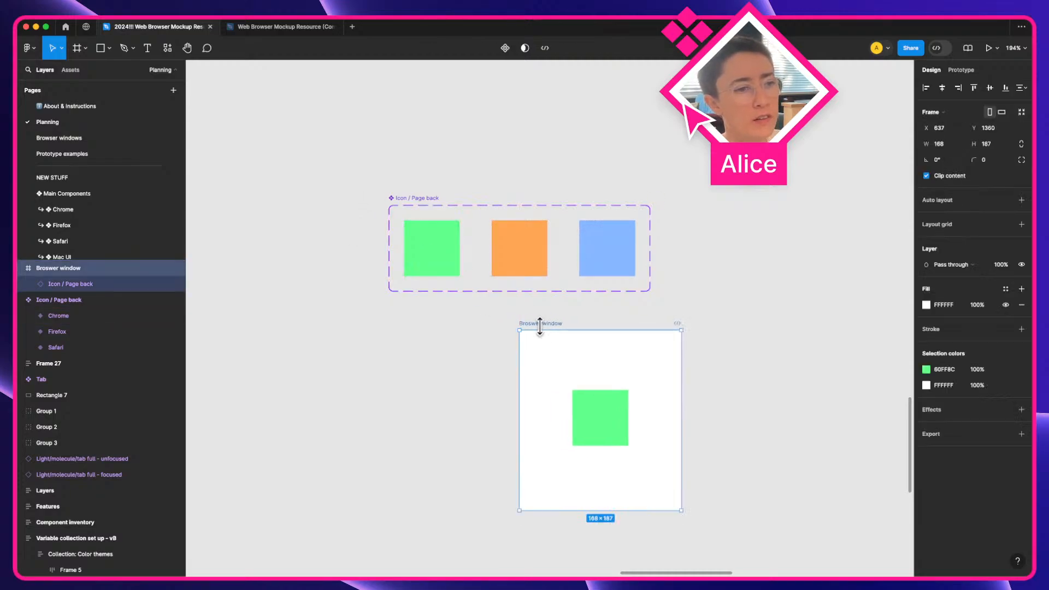
Inspect the framed instance and review the Browser property values of the Icon / Page back set
{"action": "left_click", "coordinate": [604, 417]}
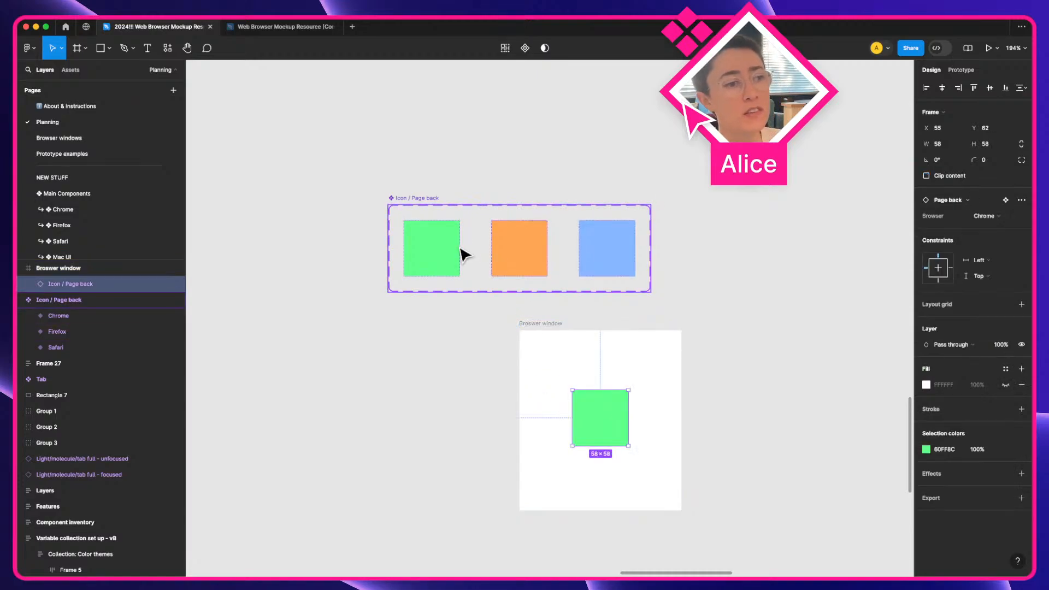
{"action": "left_click", "coordinate": [562, 330]}
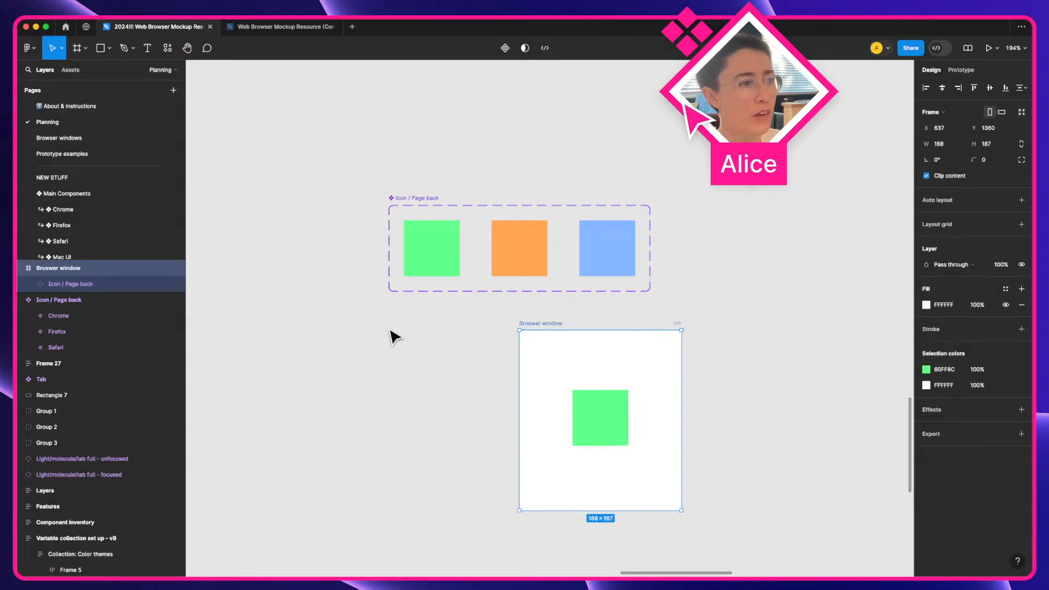
{"action": "left_click", "coordinate": [434, 198]}
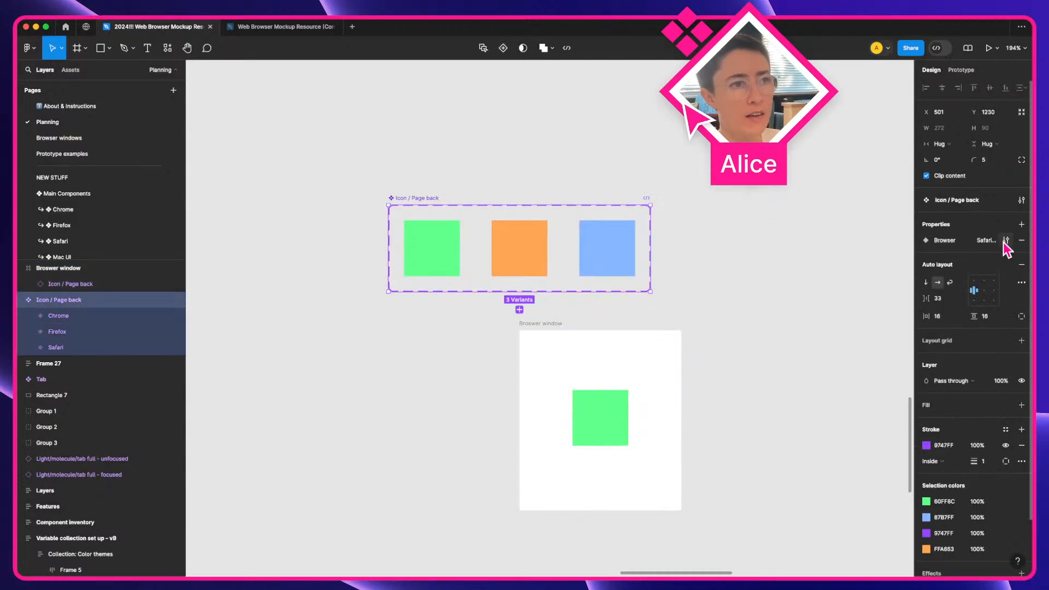
{"action": "left_click", "coordinate": [1005, 242]}
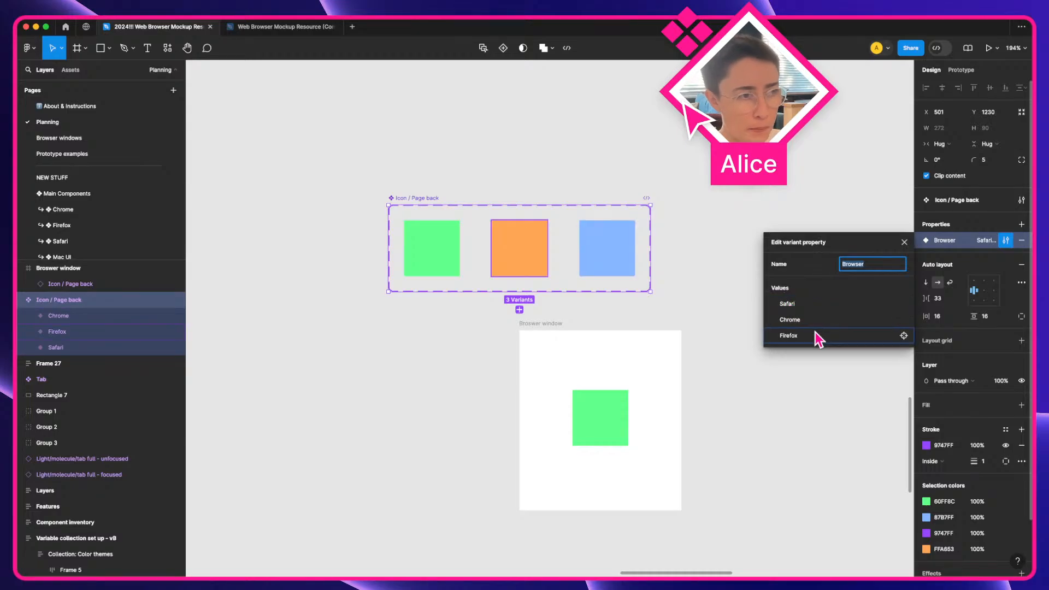
{"action": "left_click", "coordinate": [705, 322]}
{"action": "left_click", "coordinate": [540, 323]}
{"action": "left_click", "coordinate": [656, 316]}
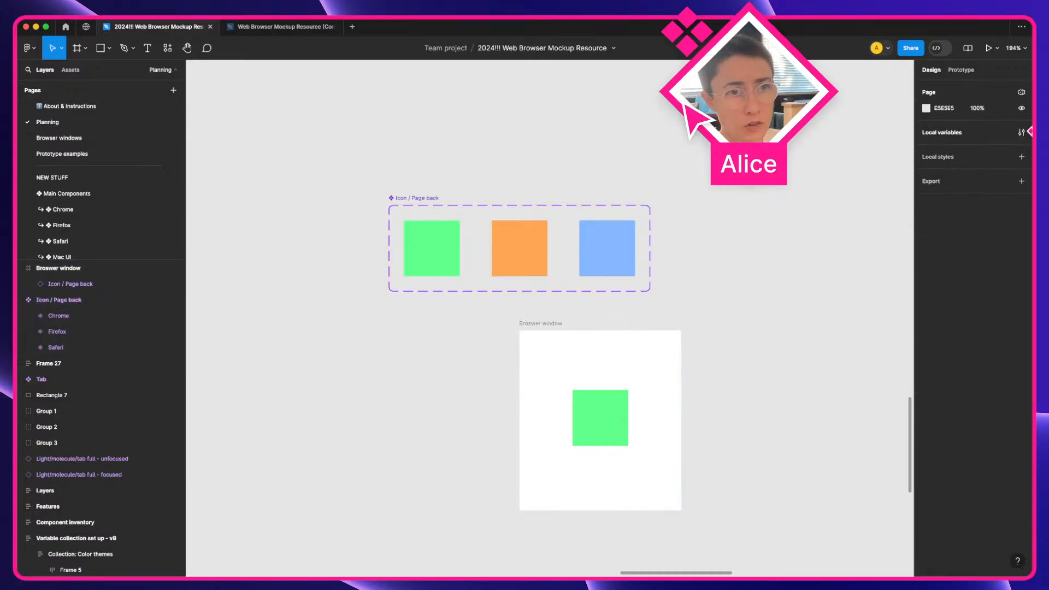
Open the local variables and delete both existing color variables from Collection 2
{"action": "left_click", "coordinate": [1022, 133]}
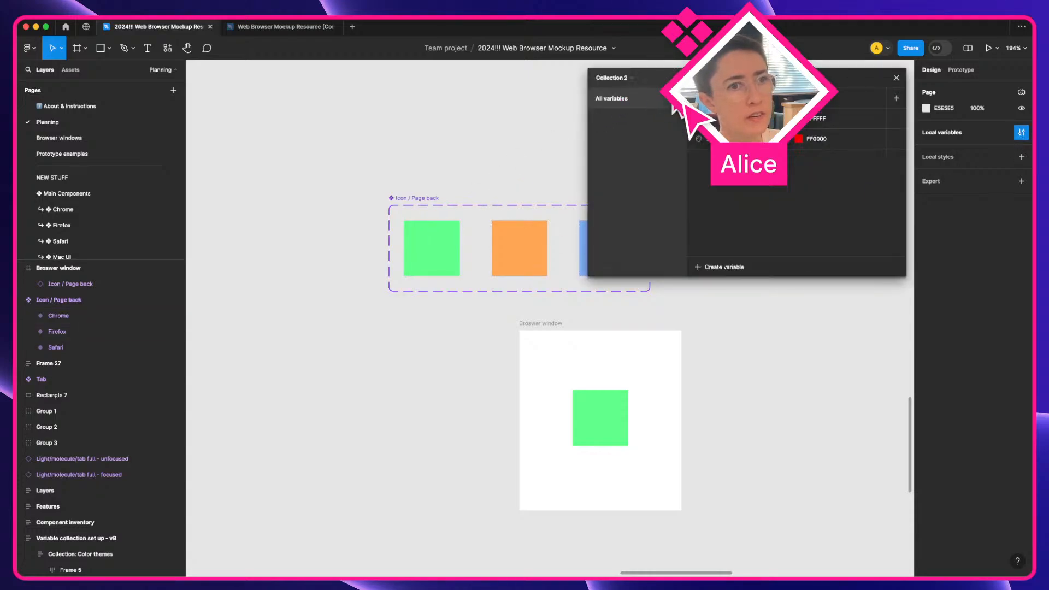
{"action": "left_click", "coordinate": [737, 139]}
{"action": "left_click", "coordinate": [738, 119], "text": "super"}
{"action": "right_click", "coordinate": [738, 123]}
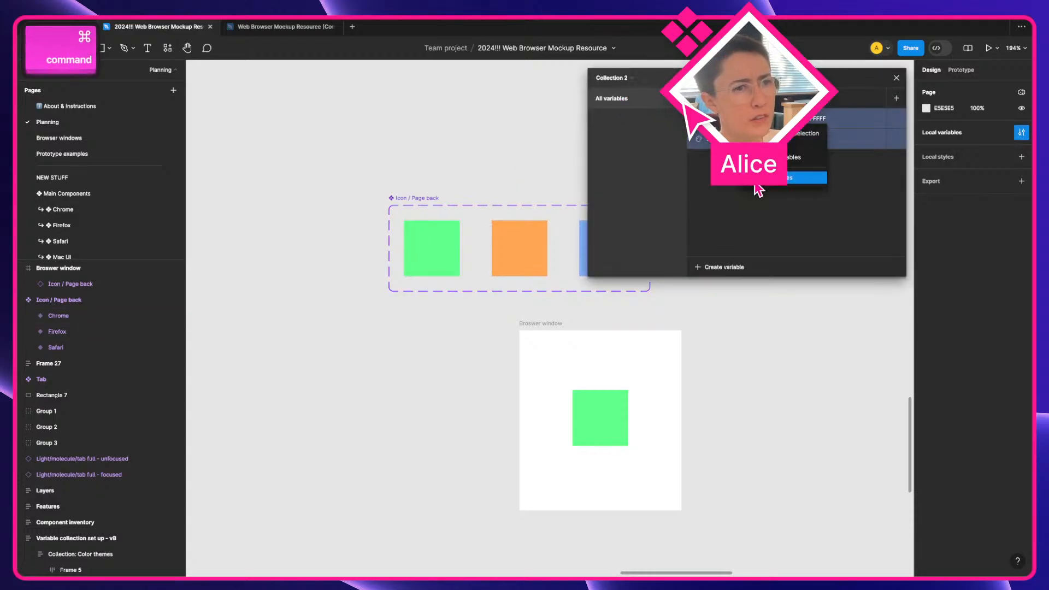
{"action": "left_click", "coordinate": [757, 181]}
Widen the variables window and create a string variable named browser name in Collection 2
{"action": "left_click_drag", "start_coordinate": [587, 195], "coordinate": [285, 187]}
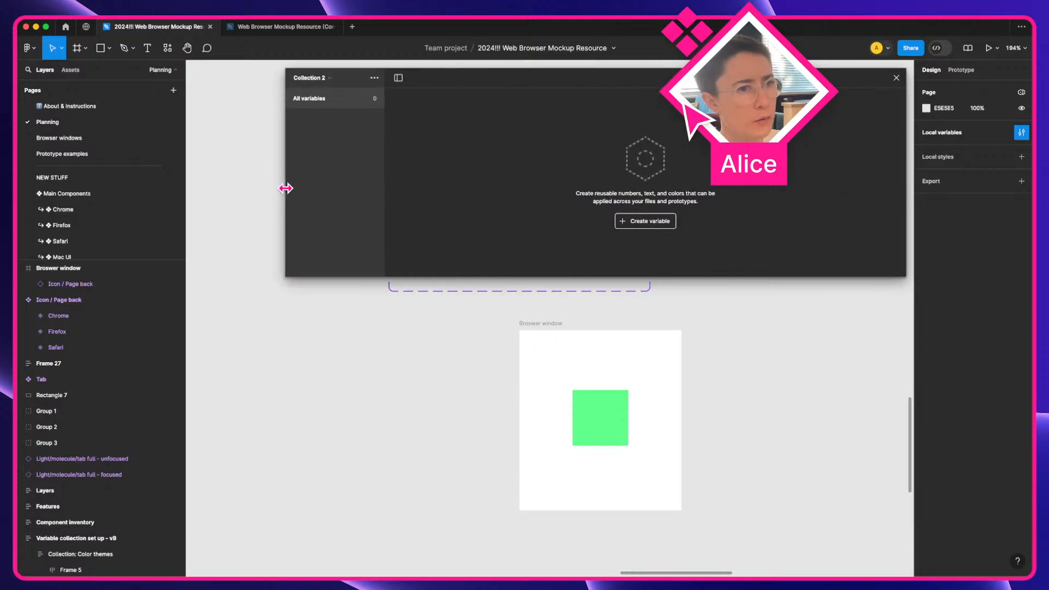
{"action": "left_click", "coordinate": [626, 218]}
{"action": "left_click", "coordinate": [652, 266]}
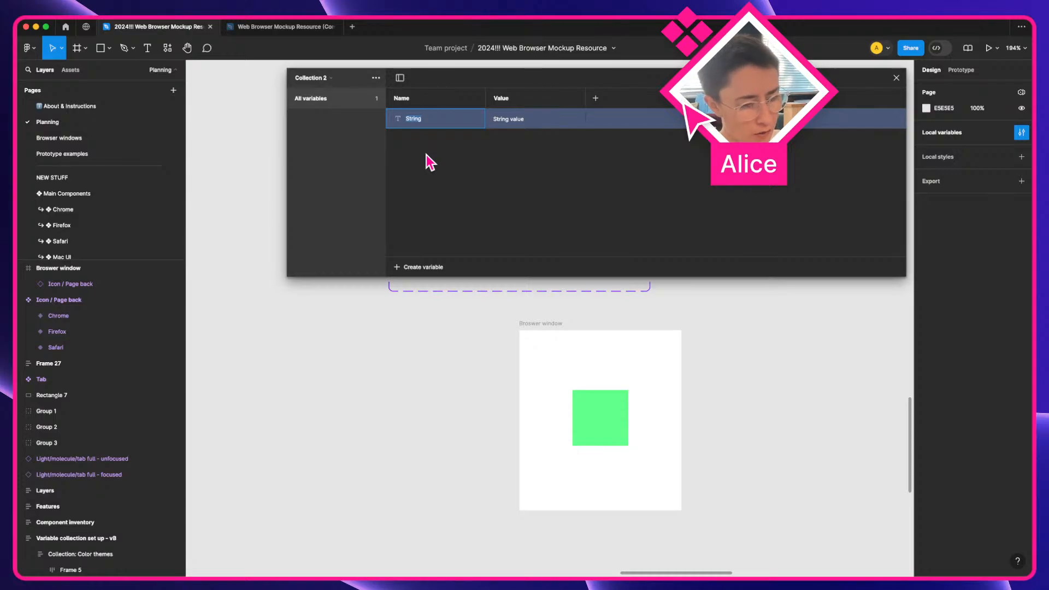
{"action": "type", "text": "broswer"}
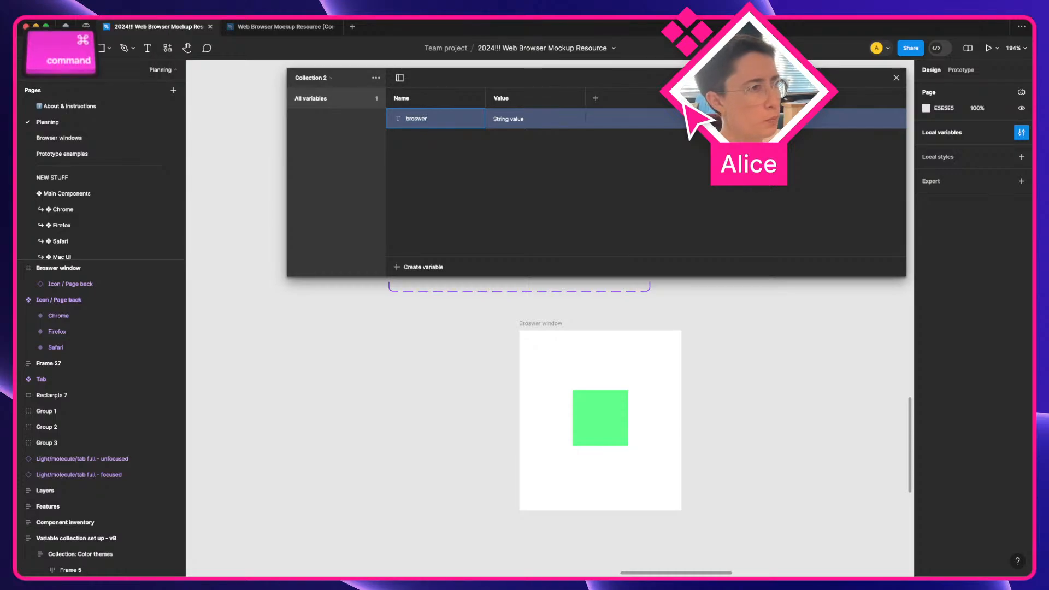
{"action": "key", "text": "super+BackSpace"}
{"action": "type", "text": "brow"}
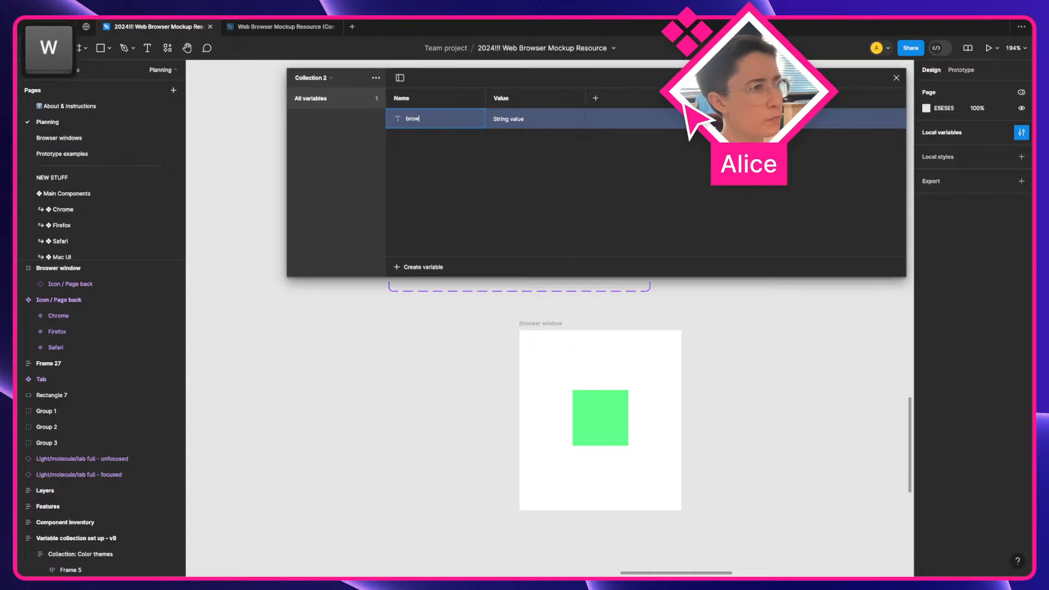
{"action": "type", "text": "ser name"}
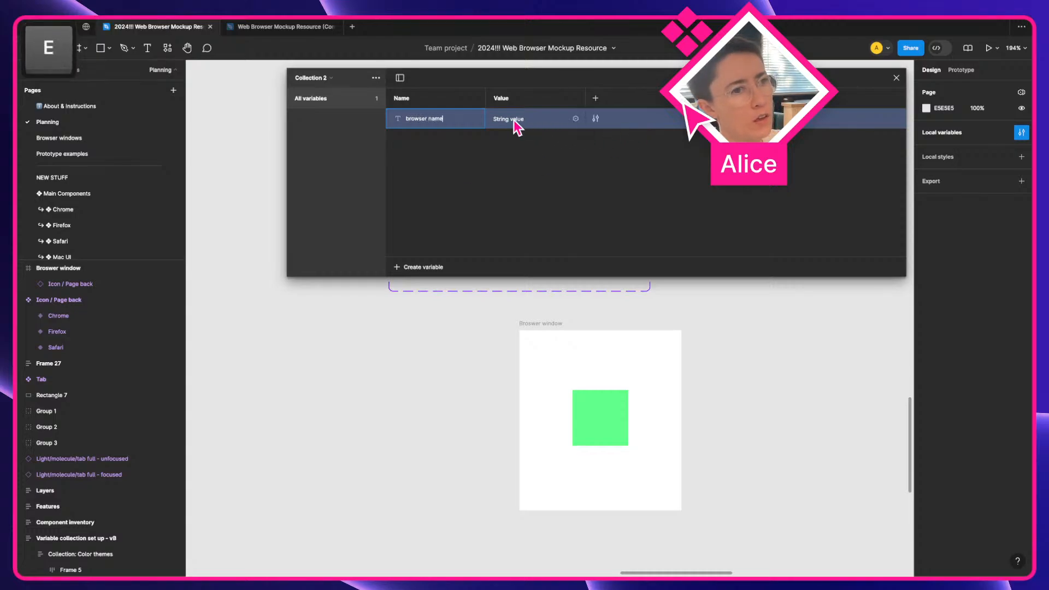
Rename the collection's only mode to Chrome and set its browser name value to Chrome
{"action": "double_click", "coordinate": [507, 100]}
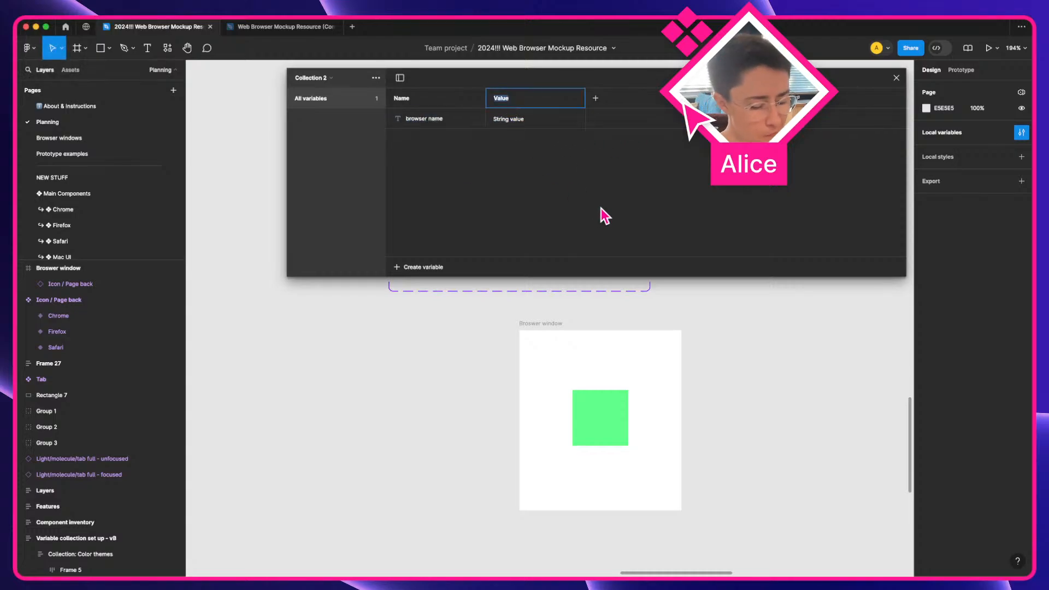
{"action": "type", "text": "Chrome"}
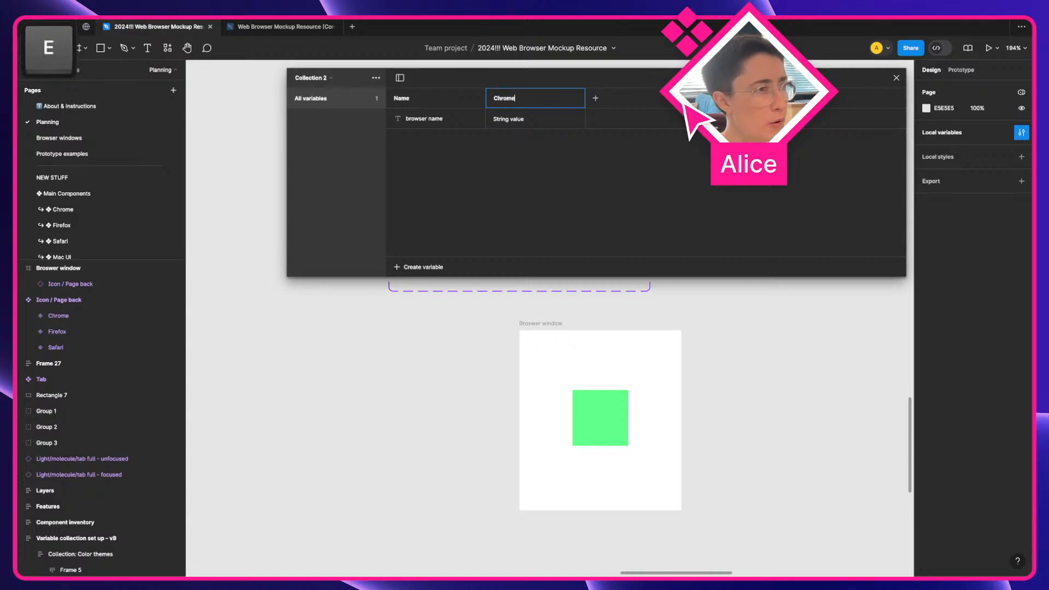
{"action": "left_click", "coordinate": [504, 119]}
{"action": "type", "text": "Chrome"}
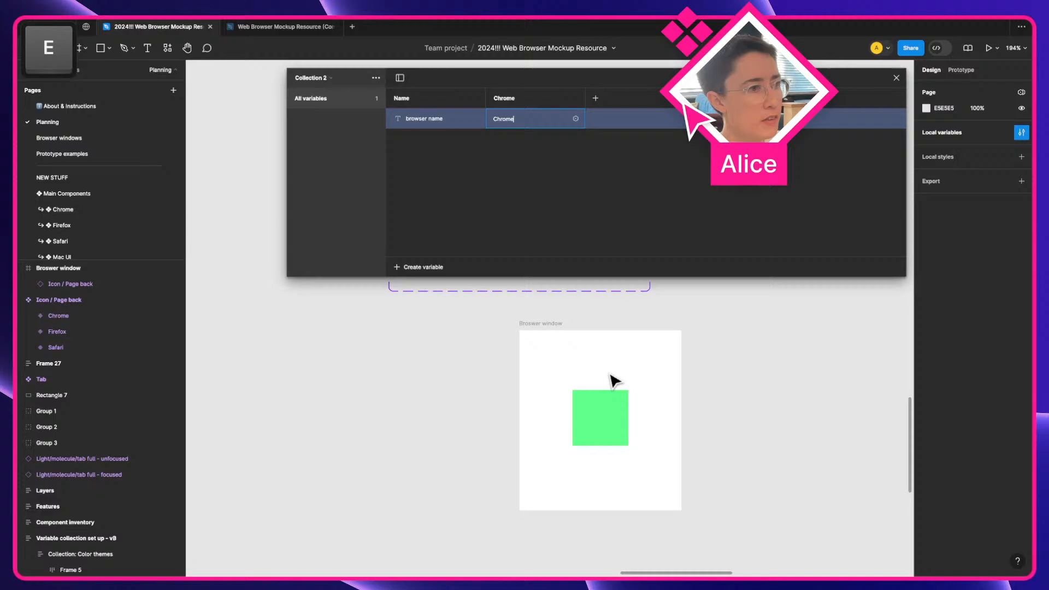
Check the three variants' Browser values, then add a Firefox mode with the browser name value Firefox
{"action": "scroll", "coordinate": [614, 380], "scroll_direction": "up", "scroll_amount": 3}
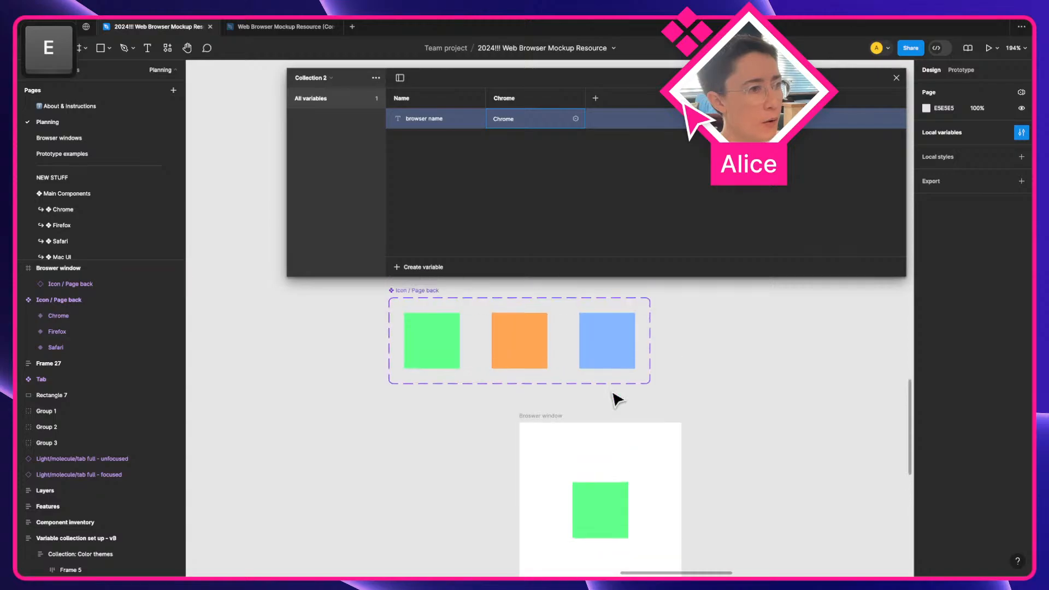
{"action": "left_click", "coordinate": [433, 346]}
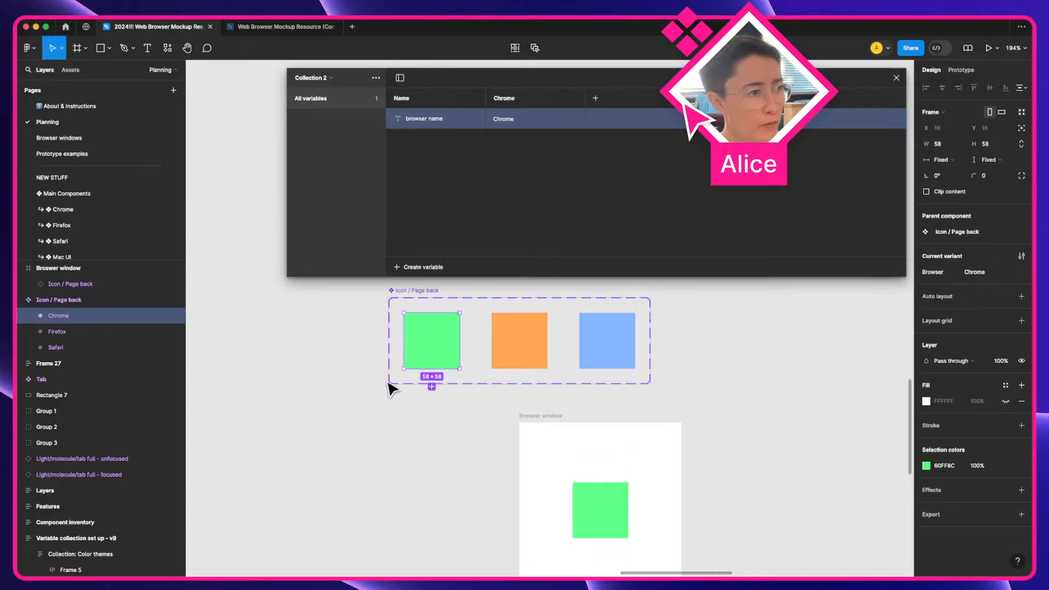
{"action": "left_click", "coordinate": [532, 354]}
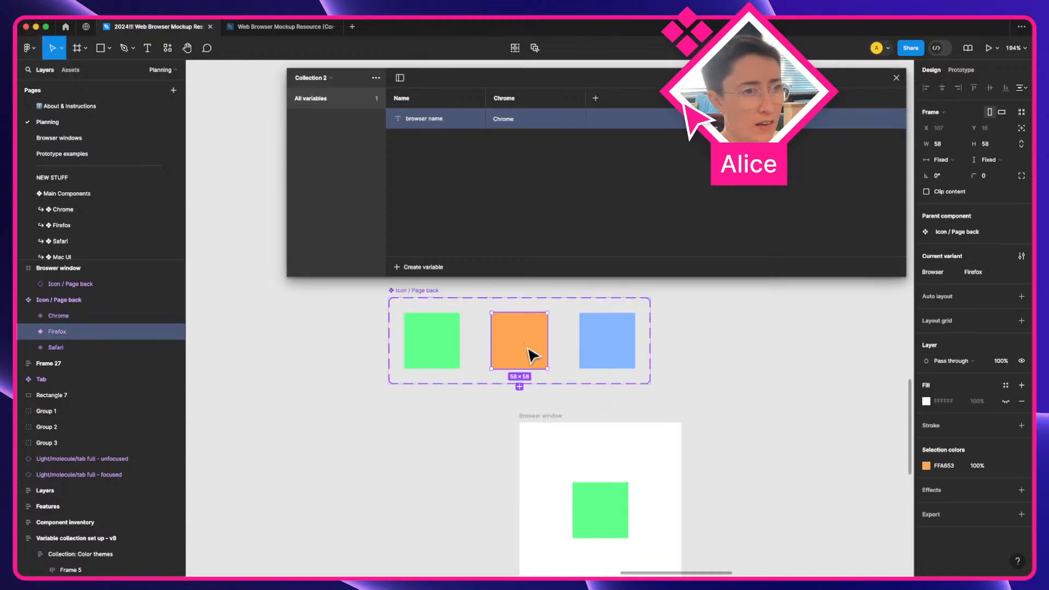
{"action": "left_click", "coordinate": [597, 362]}
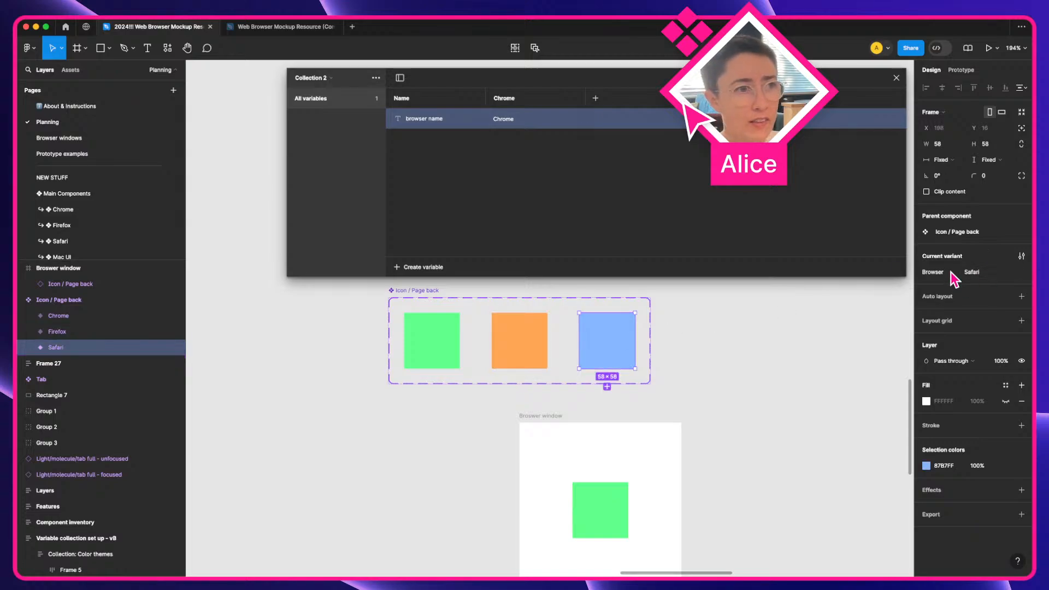
{"action": "left_click", "coordinate": [595, 98]}
{"action": "type", "text": "Firefoxx"}
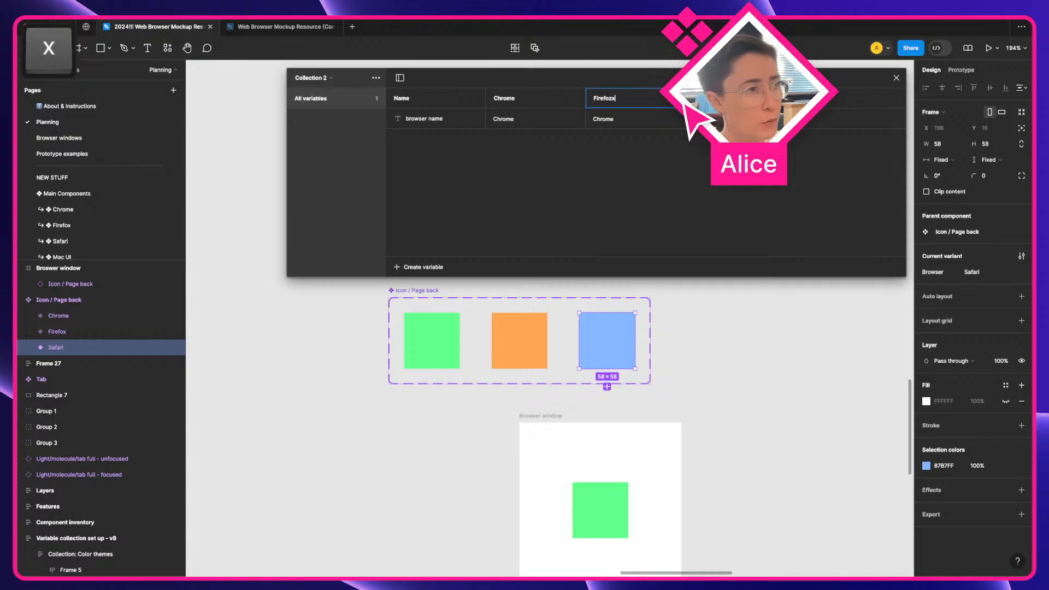
{"action": "key", "text": "super+a"}
{"action": "key", "text": "super+c"}
{"action": "left_click", "coordinate": [604, 119]}
{"action": "key", "text": "super+v"}
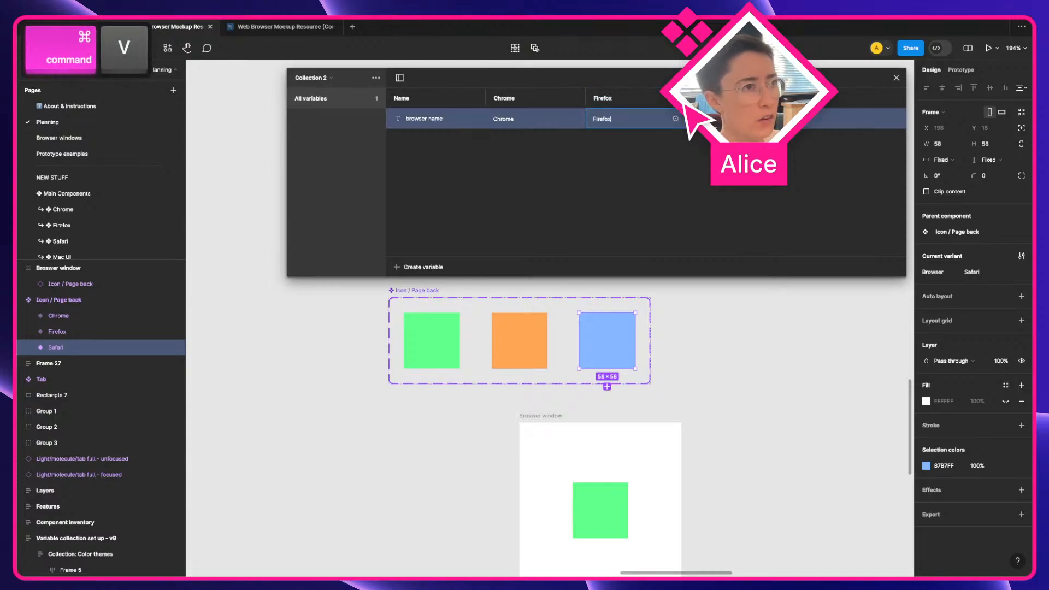
Add a Safari mode to the collection and set its browser name value to Safari
{"action": "key", "text": "super+s"}
{"action": "key", "text": "r"}
{"action": "key", "text": "Tab"}
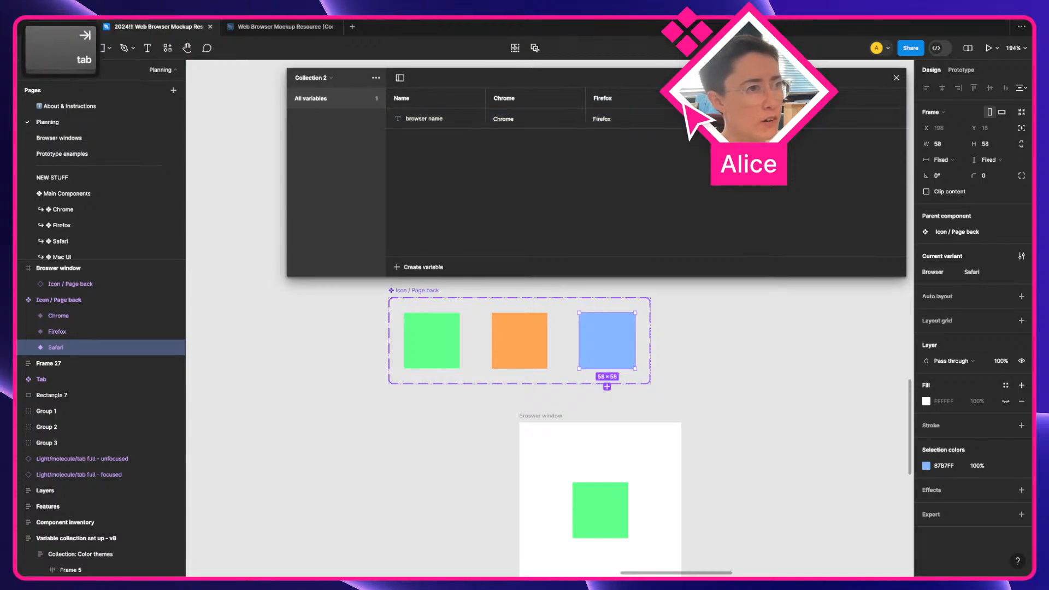
{"action": "key", "text": "s"}
{"action": "key", "text": "f"}
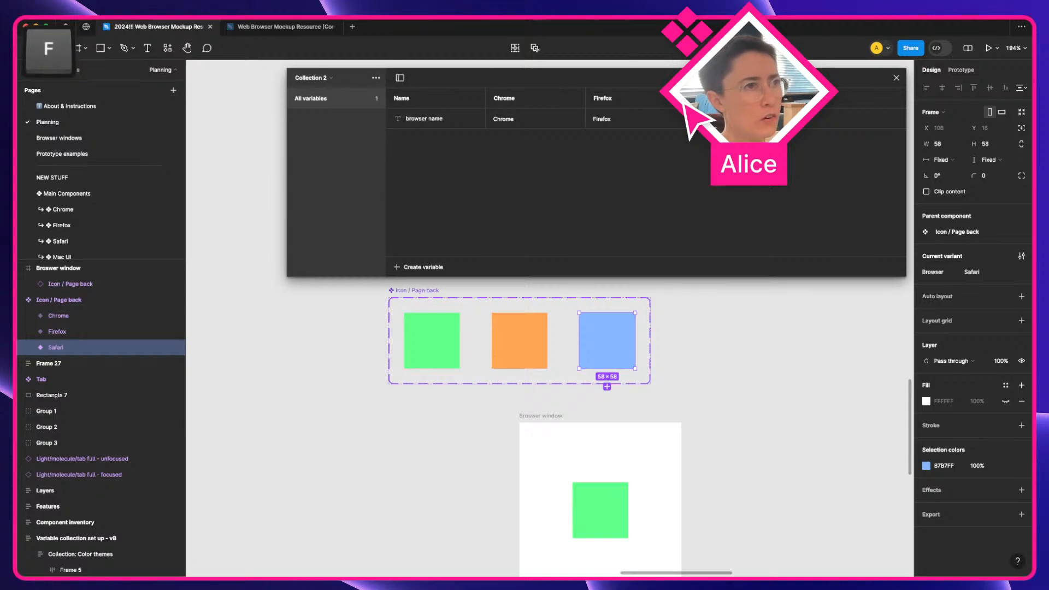
{"action": "key", "text": "super+space"}
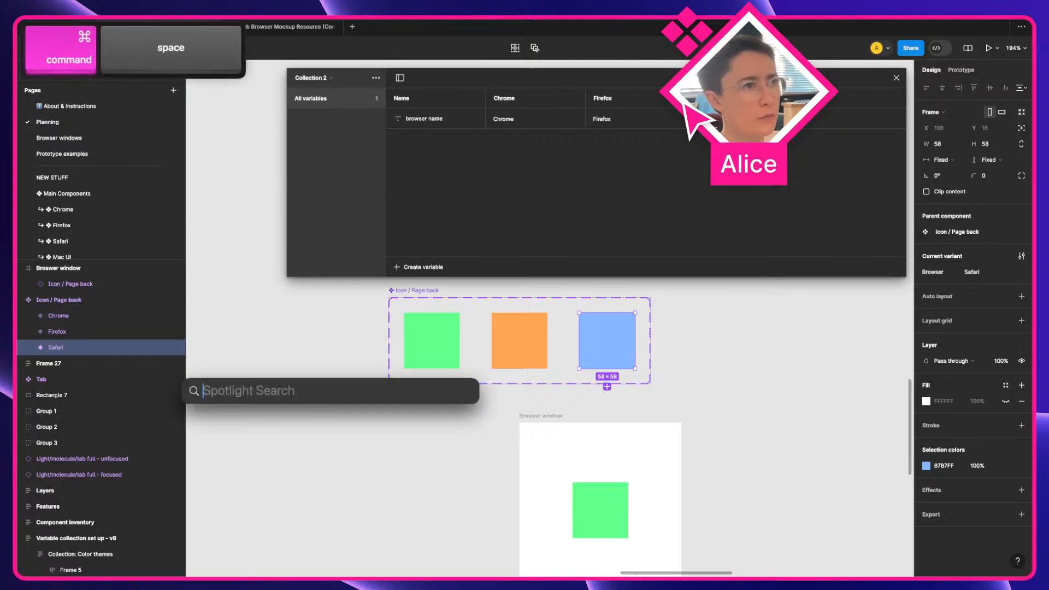
{"action": "key", "text": "BackSpace"}
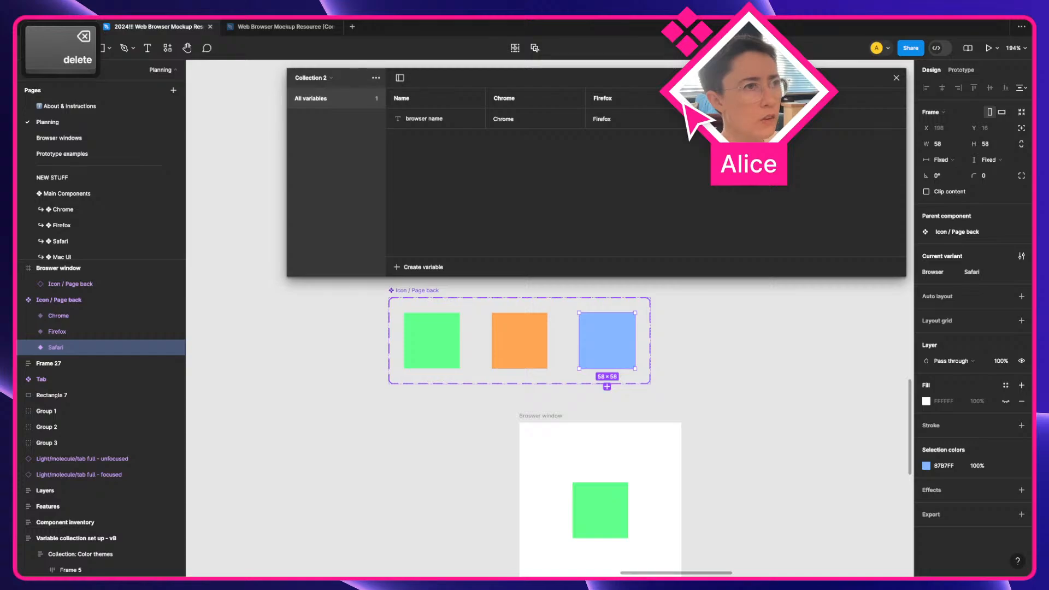
{"action": "key", "text": "Right"}
{"action": "key", "text": "super+c"}
{"action": "key", "text": "super+v"}
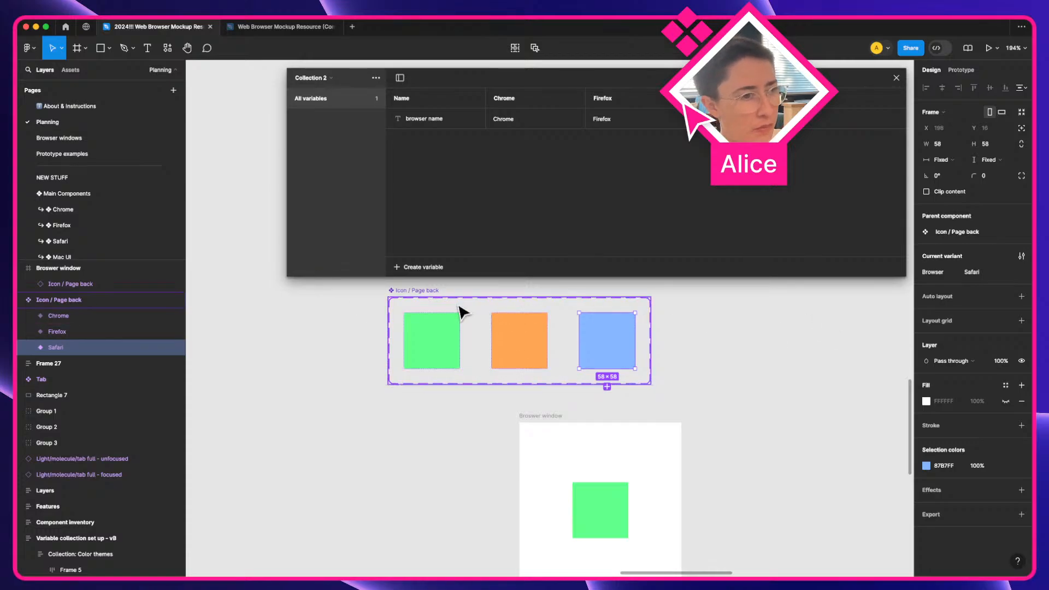
Examine the values of the Browser variant property on the Icon / Page back component set and on its Chrome variant
{"action": "left_click", "coordinate": [441, 301]}
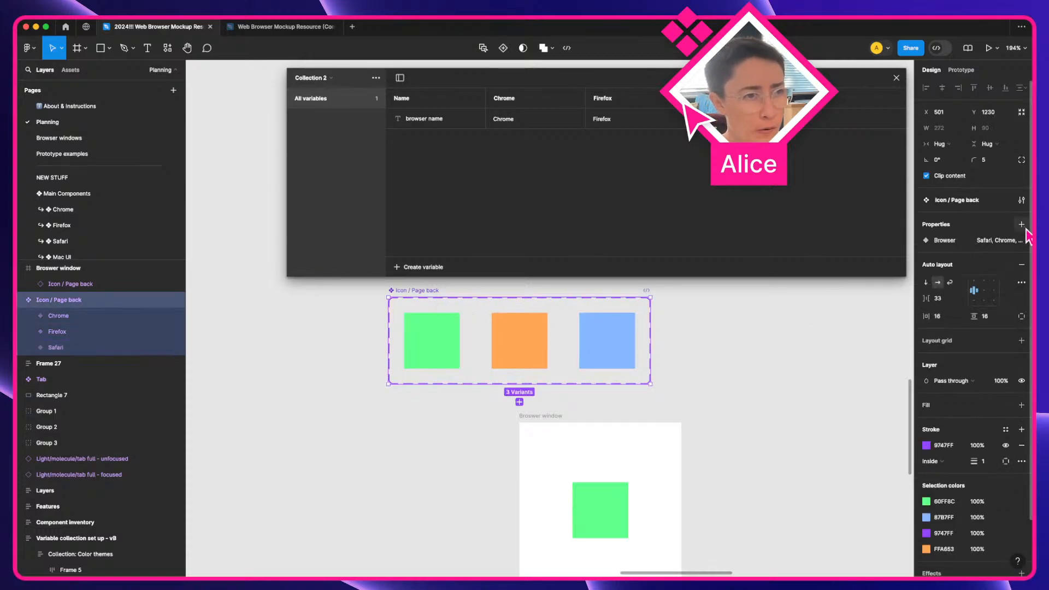
{"action": "left_click", "coordinate": [1006, 241]}
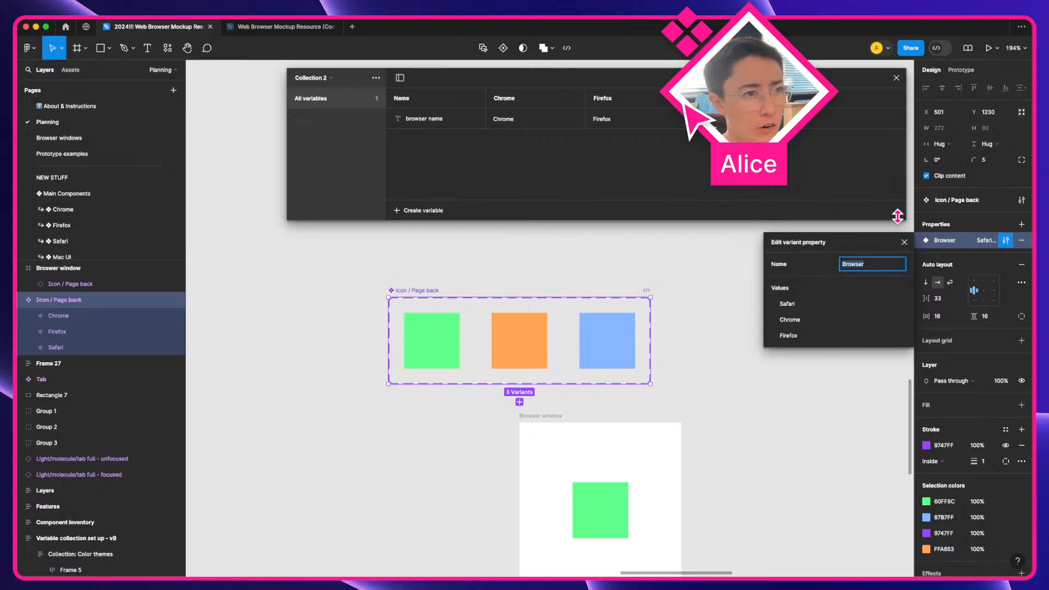
{"action": "left_click", "coordinate": [904, 242]}
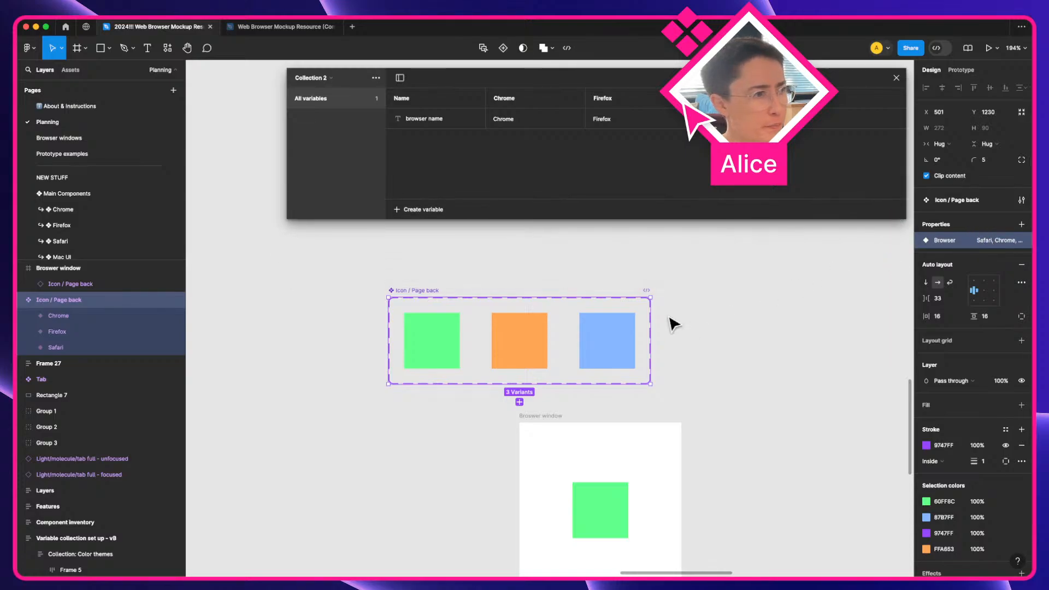
{"action": "left_click", "coordinate": [1006, 240]}
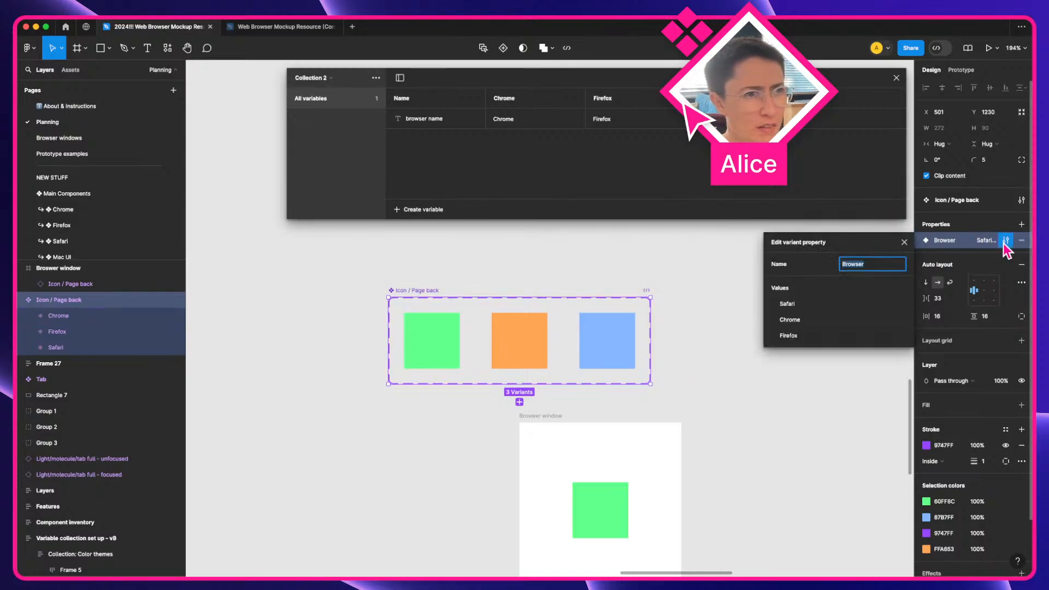
{"action": "left_click", "coordinate": [732, 284]}
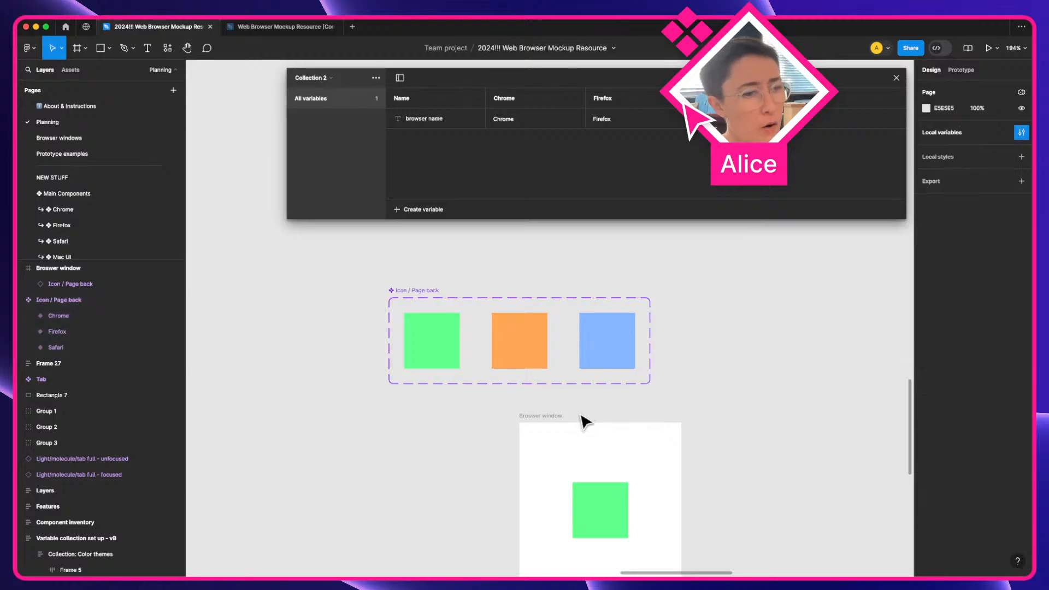
{"action": "scroll", "coordinate": [470, 353], "scroll_direction": "down", "scroll_amount": 2}
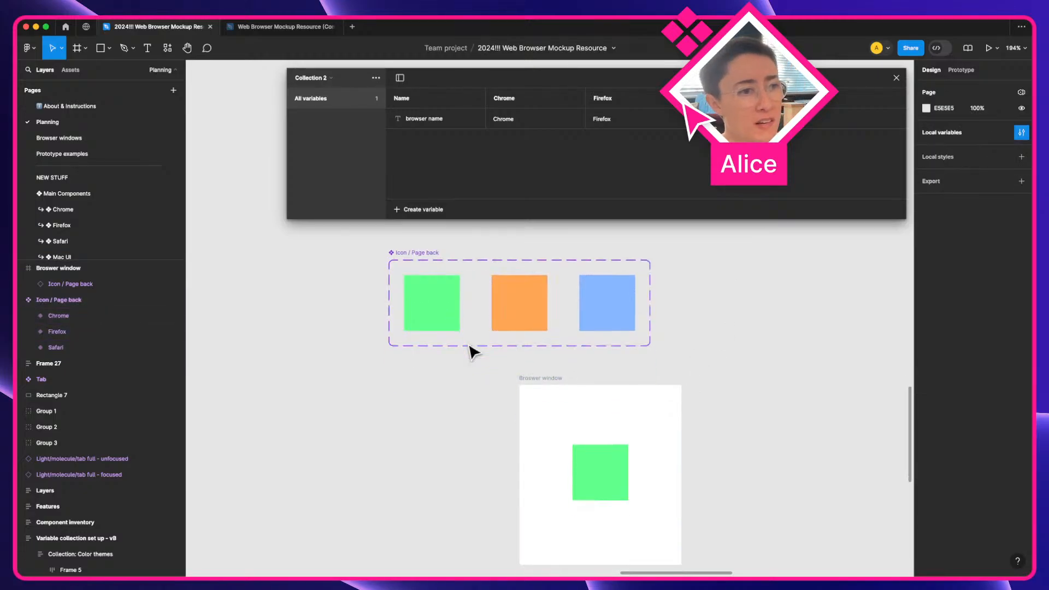
{"action": "left_click", "coordinate": [445, 316]}
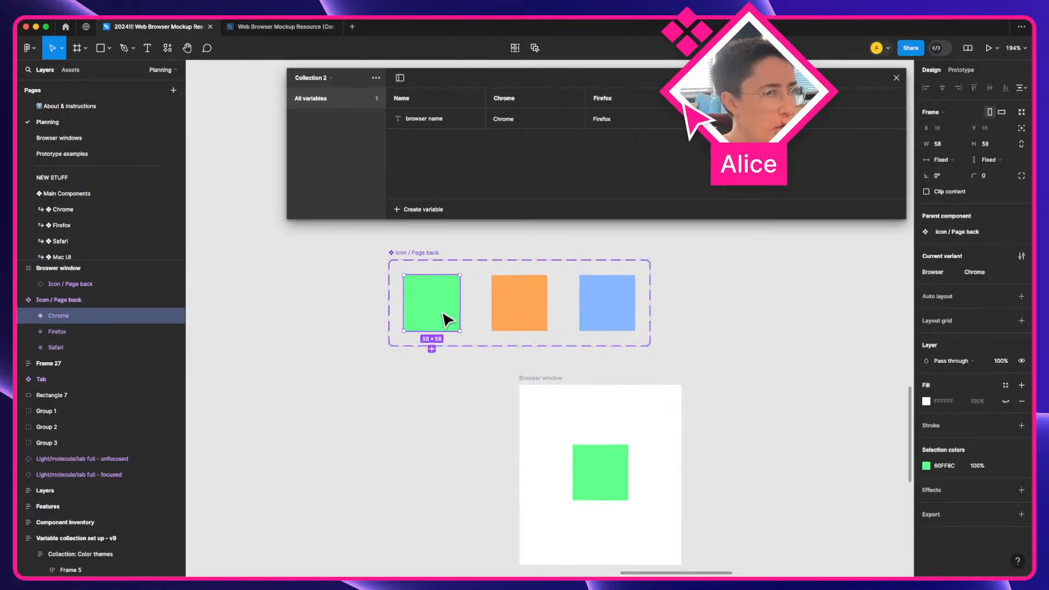
{"action": "left_click", "coordinate": [1021, 257]}
{"action": "left_click", "coordinate": [1022, 258]}
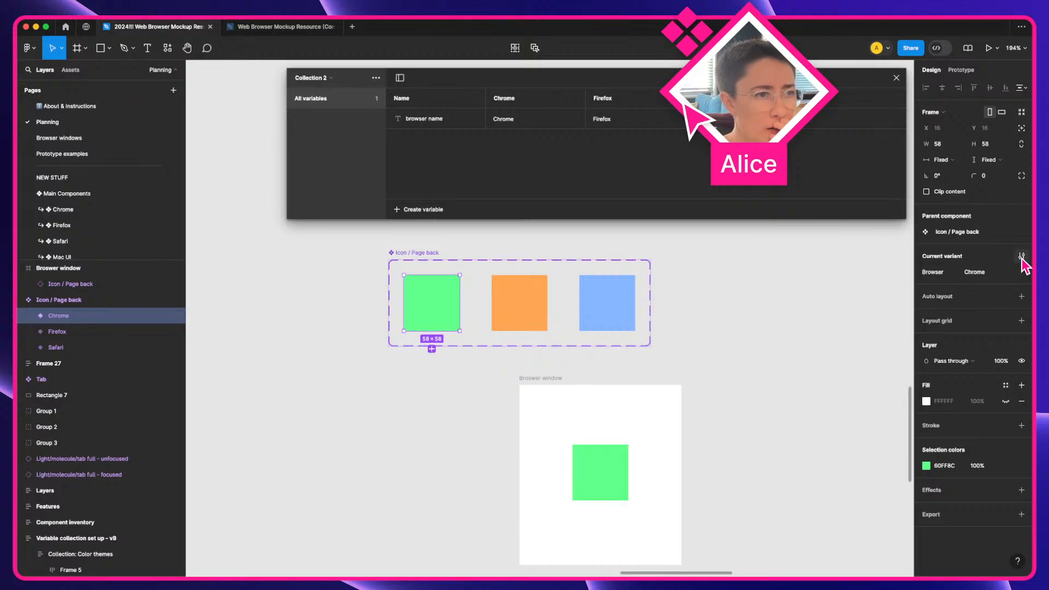
Assign the browser name variable to the Browser property of the Page back instance inside the Broswer window frame
{"action": "left_click", "coordinate": [554, 378]}
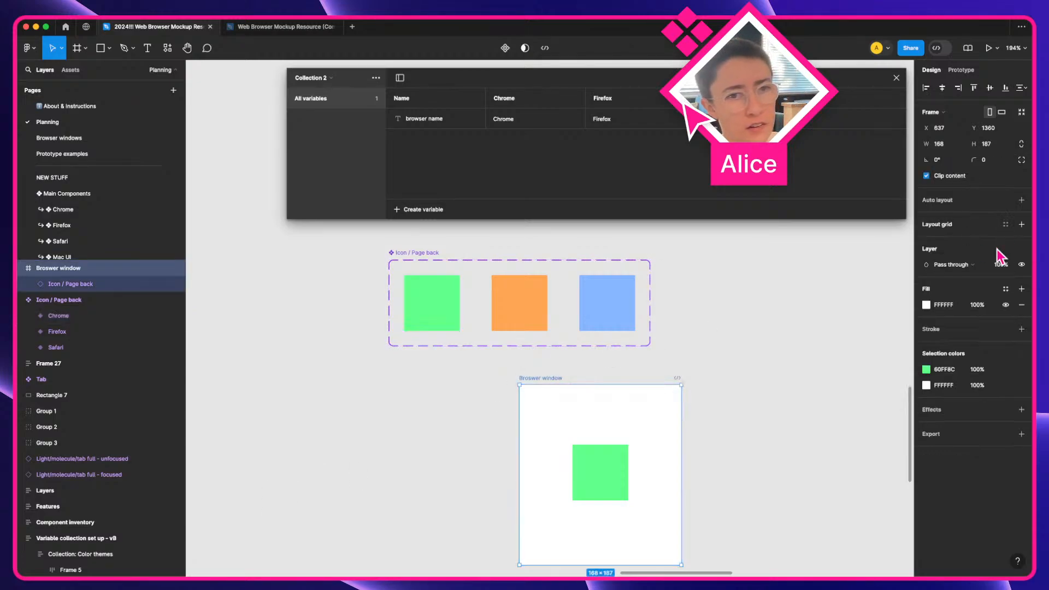
{"action": "left_click", "coordinate": [596, 473]}
{"action": "left_click_drag", "start_coordinate": [590, 469], "coordinate": [588, 464]}
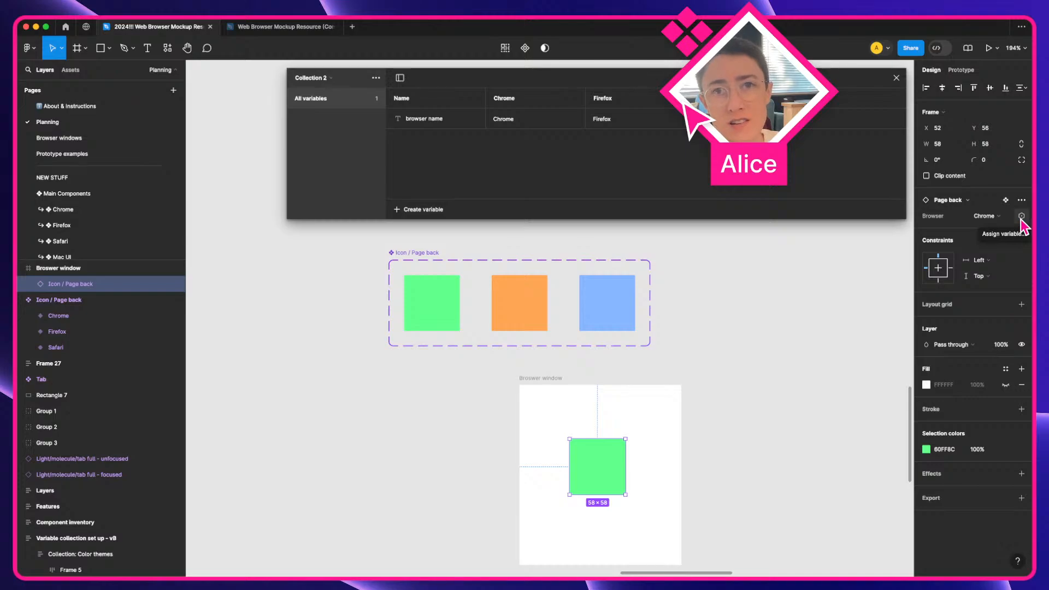
{"action": "left_click", "coordinate": [1021, 217]}
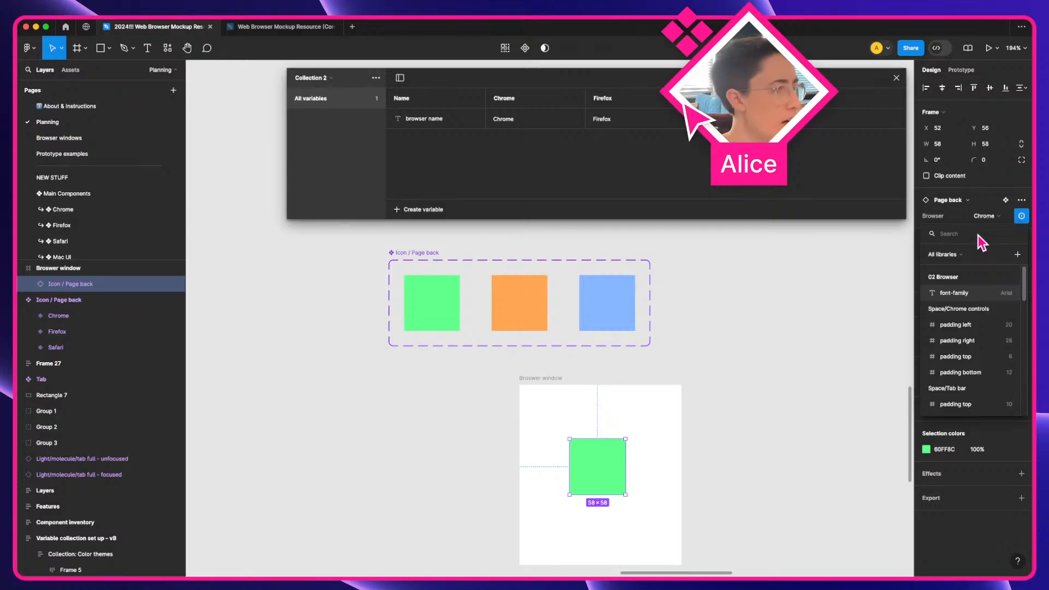
{"action": "type", "text": "bw"}
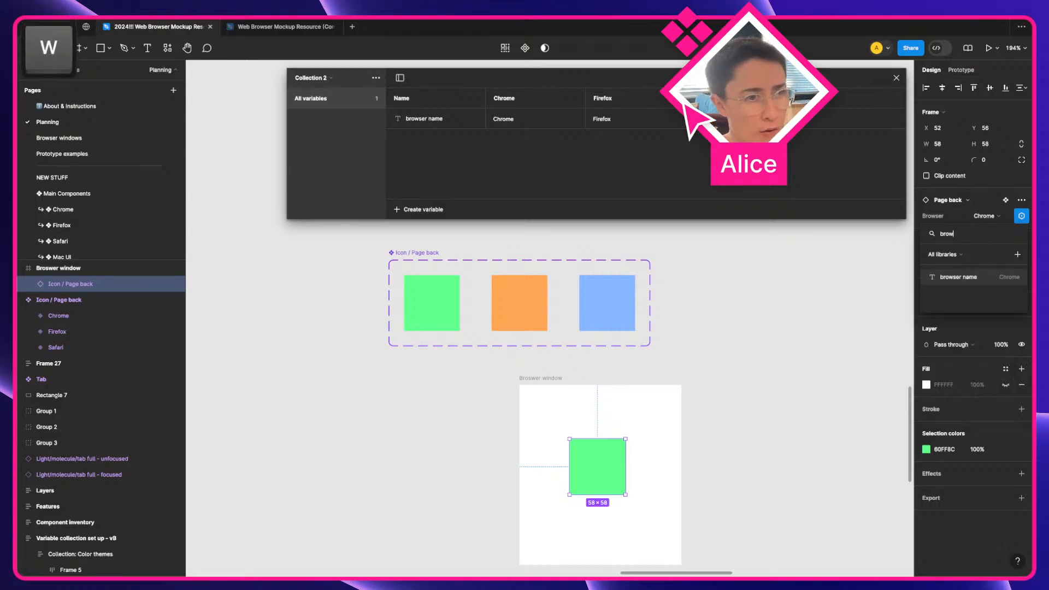
{"action": "key", "text": "Return"}
{"action": "left_click", "coordinate": [551, 397]}
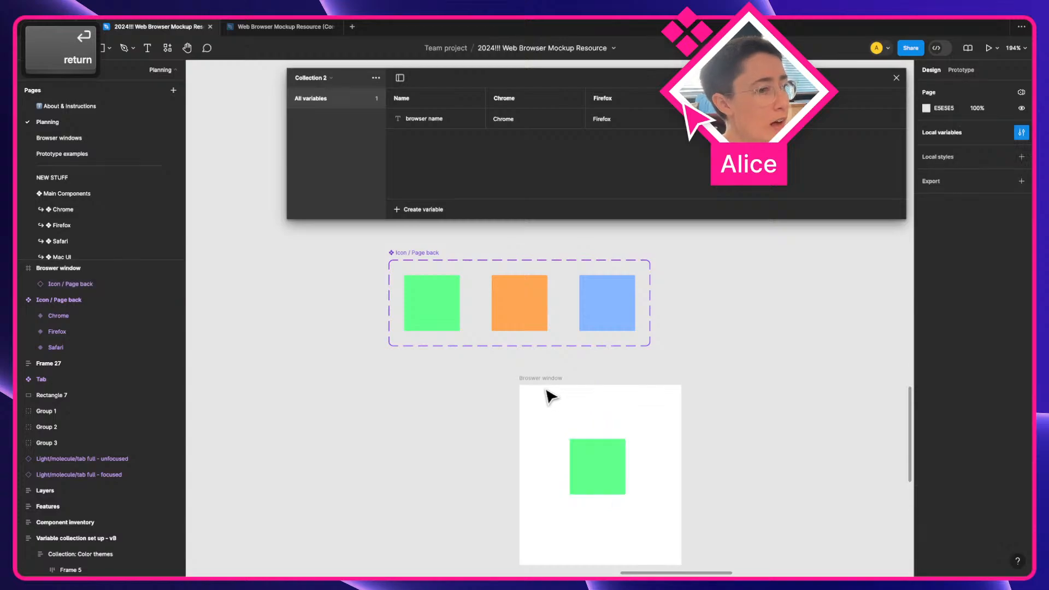
Set the Collection 2 variable mode of the Broswer window frame to Firefox
{"action": "left_click", "coordinate": [543, 378]}
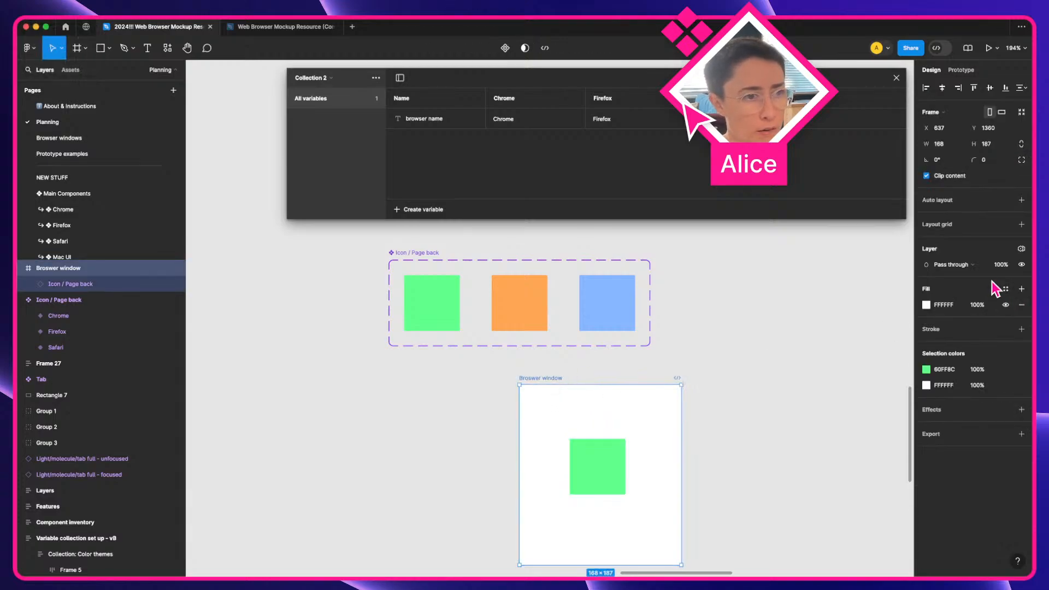
{"action": "left_click", "coordinate": [1021, 249]}
{"action": "mouse_move", "coordinate": [1010, 288]}
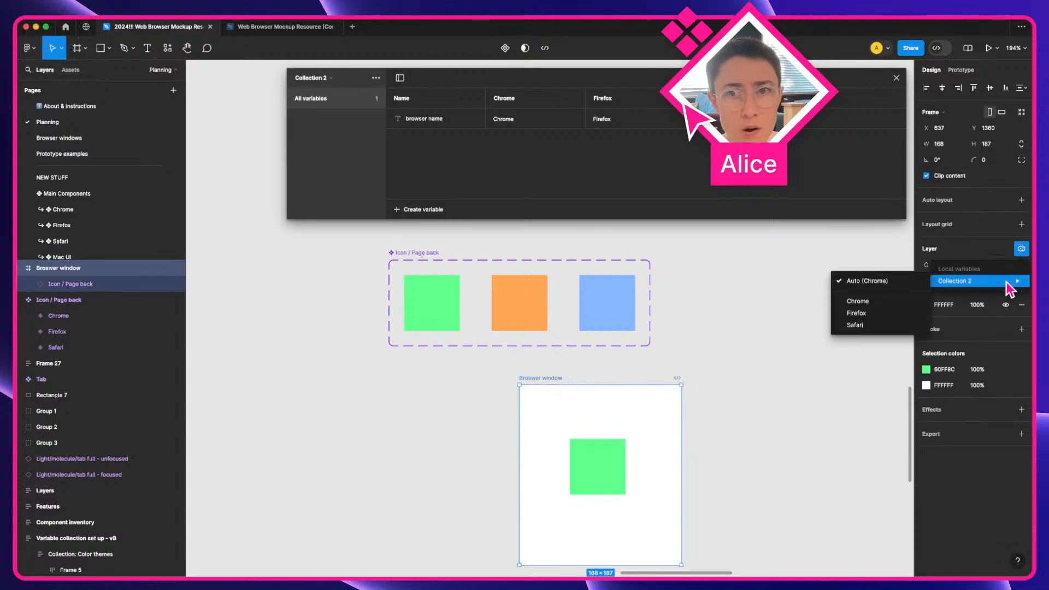
{"action": "left_click", "coordinate": [909, 313]}
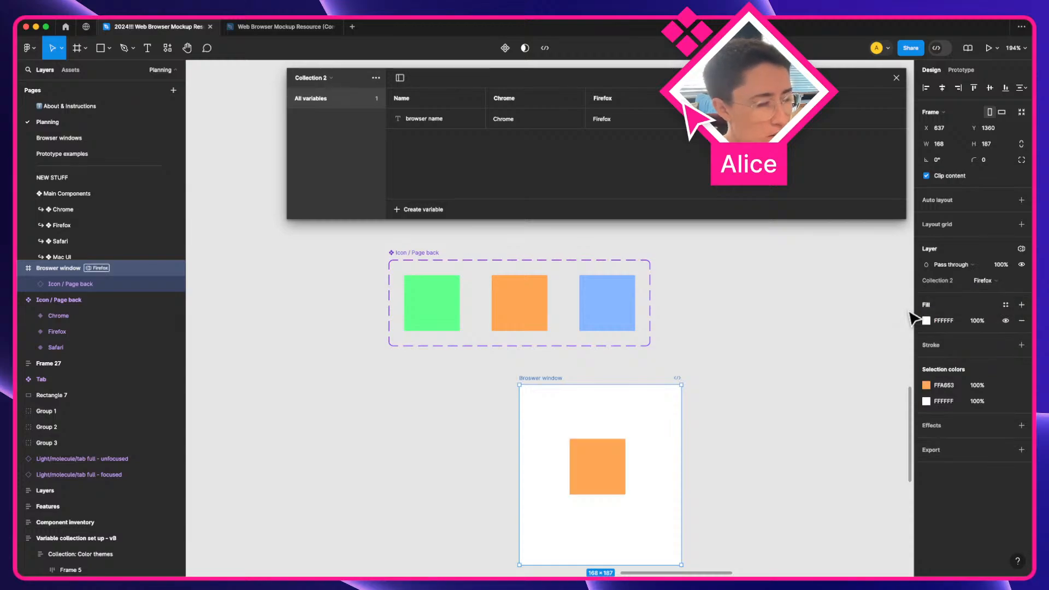
Change the browser name variable's value in the Firefox mode to the misspelled Firefoxx
{"action": "left_click", "coordinate": [596, 116]}
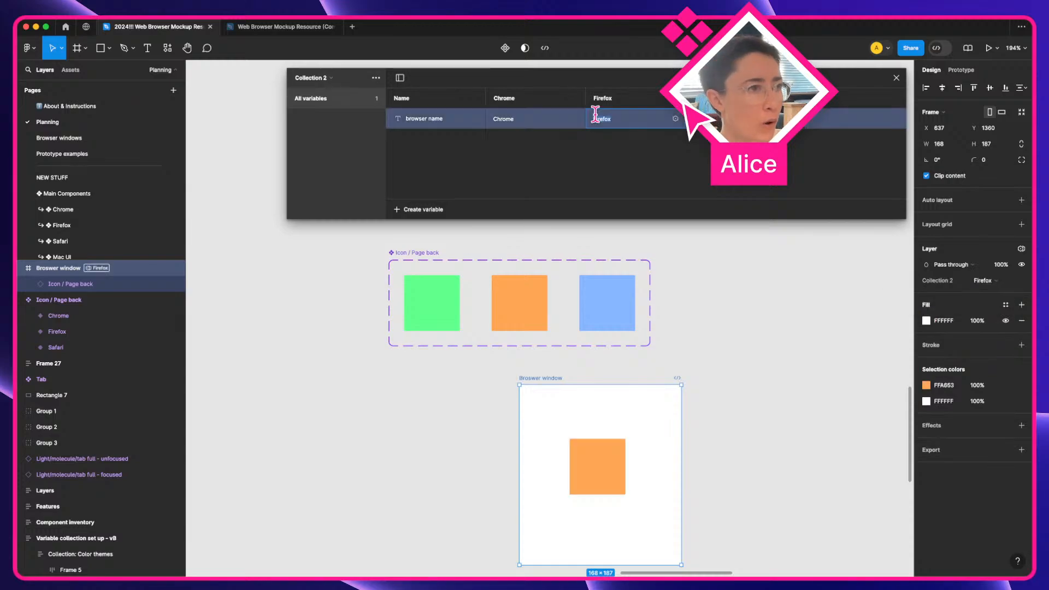
{"action": "key", "text": "Right"}
{"action": "type", "text": "x"}
{"action": "key", "text": "Return"}
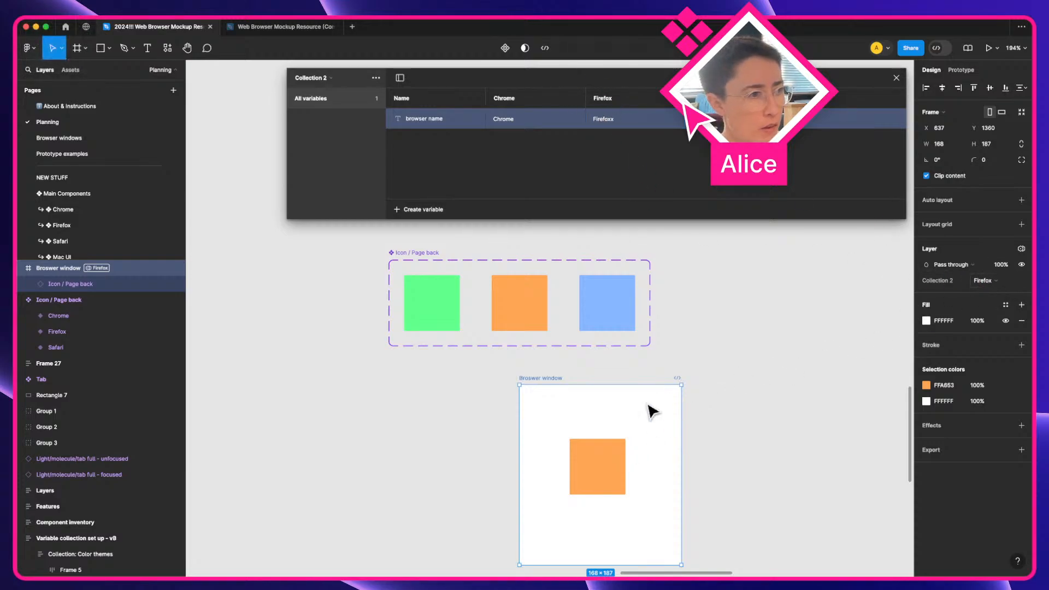
Reset the Broswer window frame's Collection 2 mode to Auto (Chrome), shift the frame slightly, and reapply the Firefox mode
{"action": "left_click", "coordinate": [984, 281]}
{"action": "left_click", "coordinate": [985, 264]}
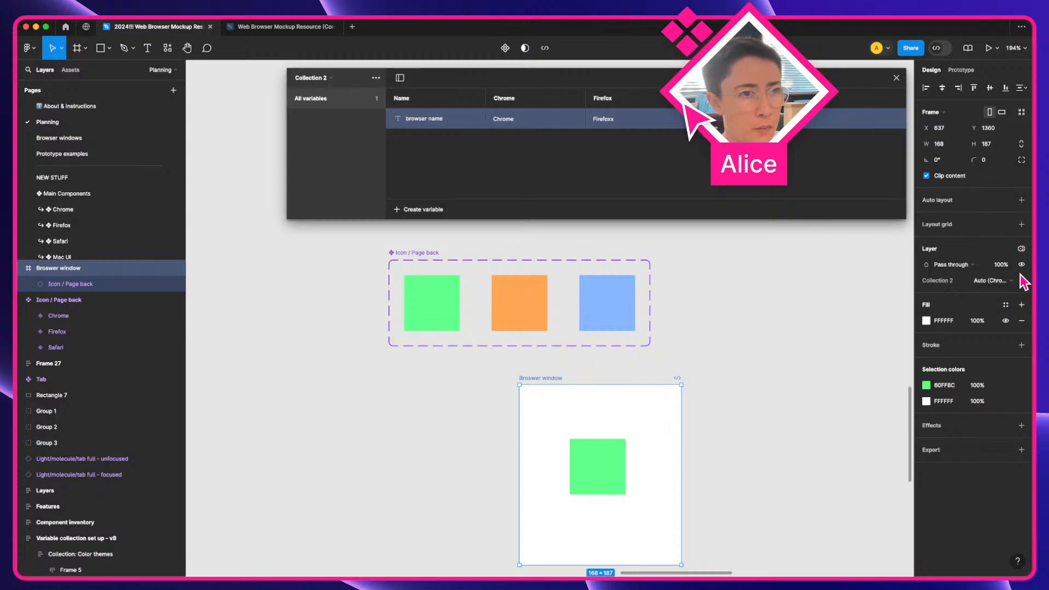
{"action": "key", "text": "space"}
{"action": "left_click_drag", "start_coordinate": [669, 452], "coordinate": [576, 355]}
{"action": "left_click", "coordinate": [985, 281]}
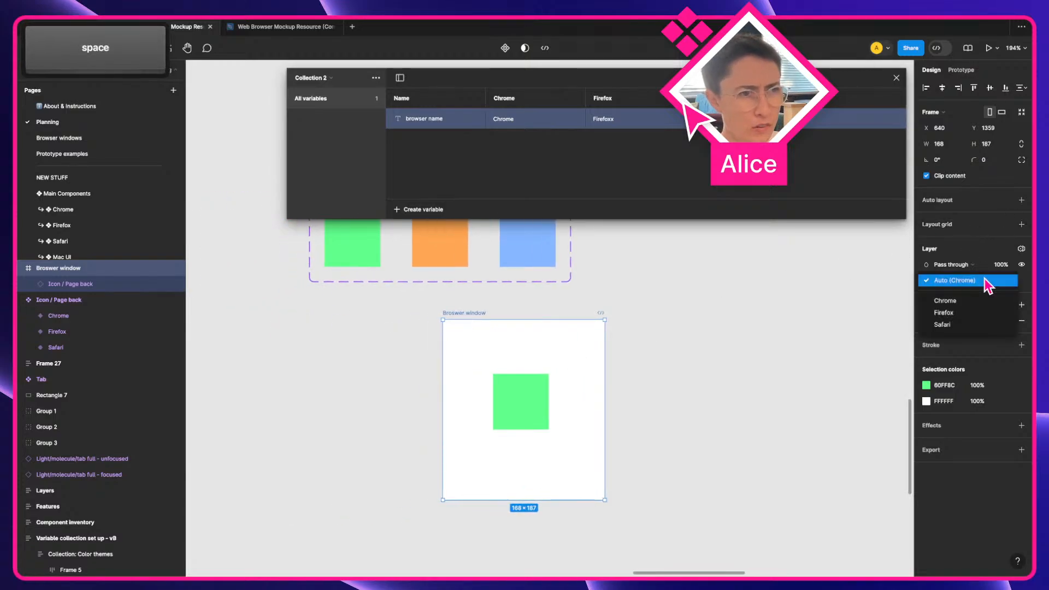
{"action": "left_click", "coordinate": [977, 314]}
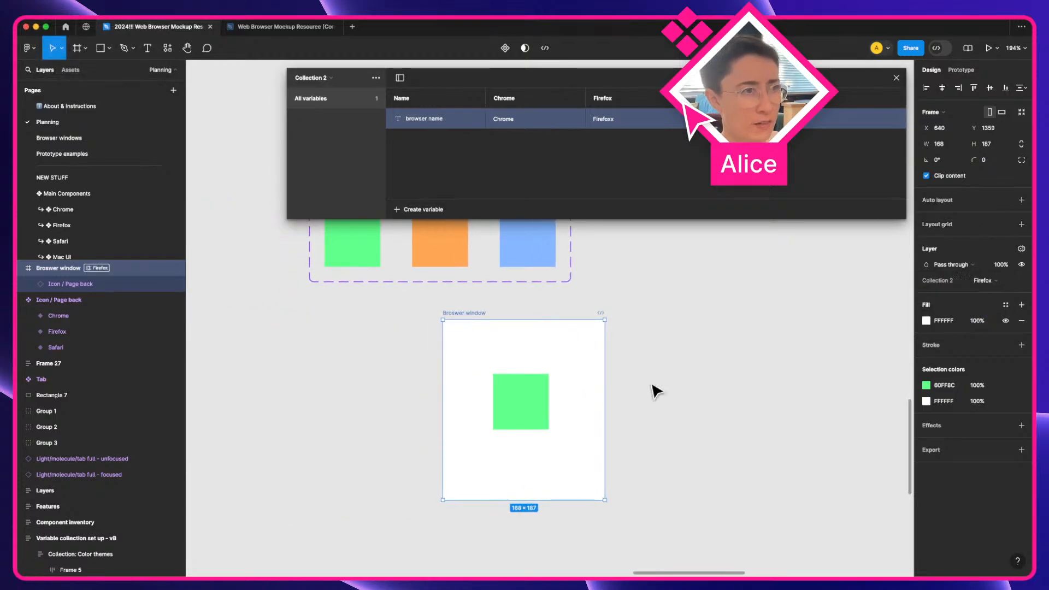
Move the variables window off the canvas area and cycle the Broswer window frame's mode through Safari and Chrome back to Firefox
{"action": "scroll", "coordinate": [650, 390], "scroll_direction": "up", "scroll_amount": 2}
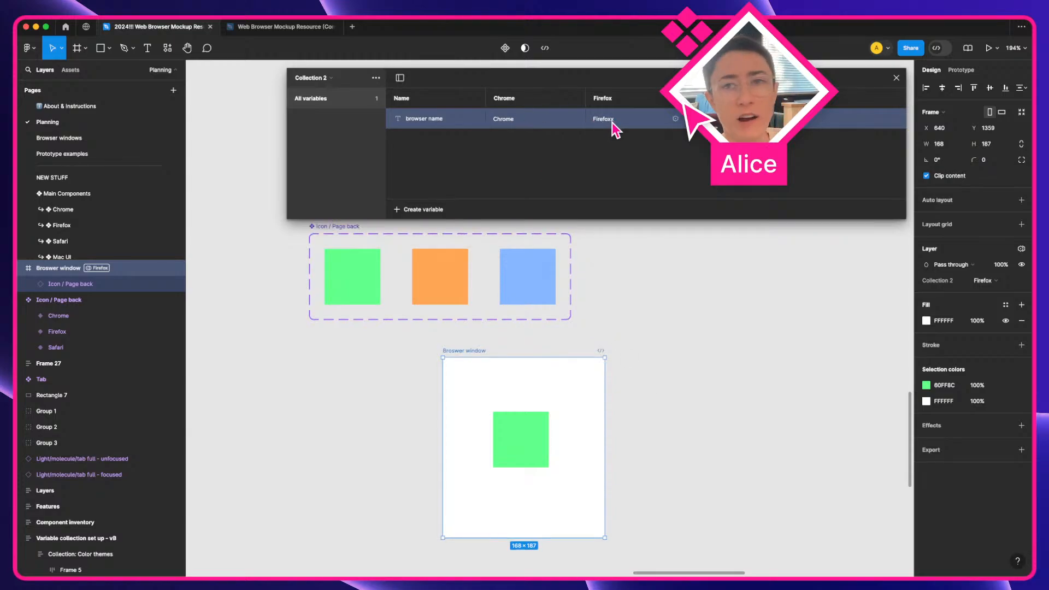
{"action": "left_click_drag", "start_coordinate": [646, 78], "coordinate": [447, 73]}
{"action": "left_click", "coordinate": [1010, 281]}
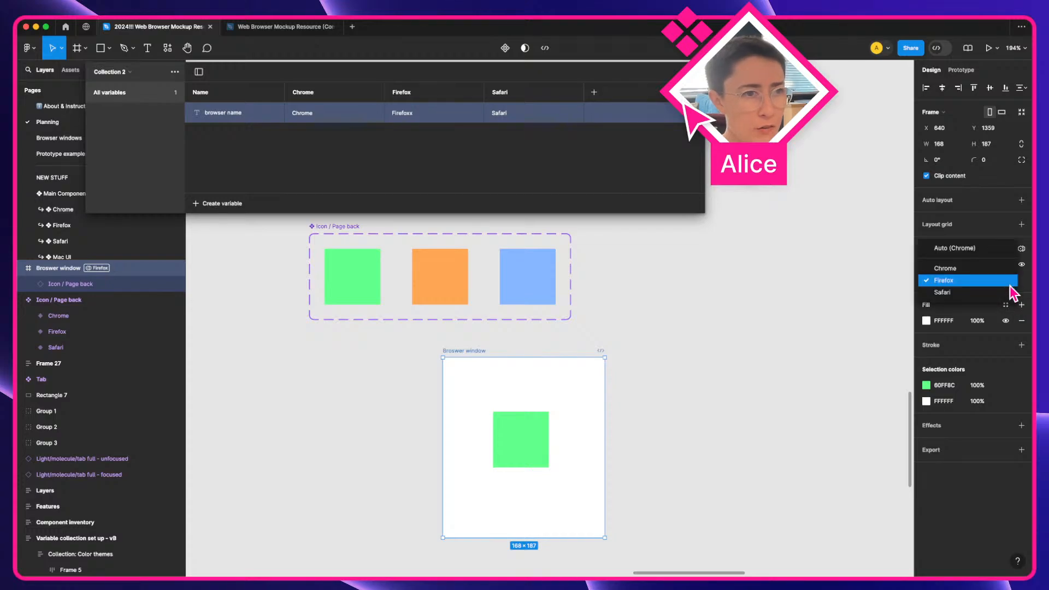
{"action": "left_click", "coordinate": [1007, 294]}
{"action": "left_click", "coordinate": [983, 280]}
{"action": "left_click", "coordinate": [990, 257]}
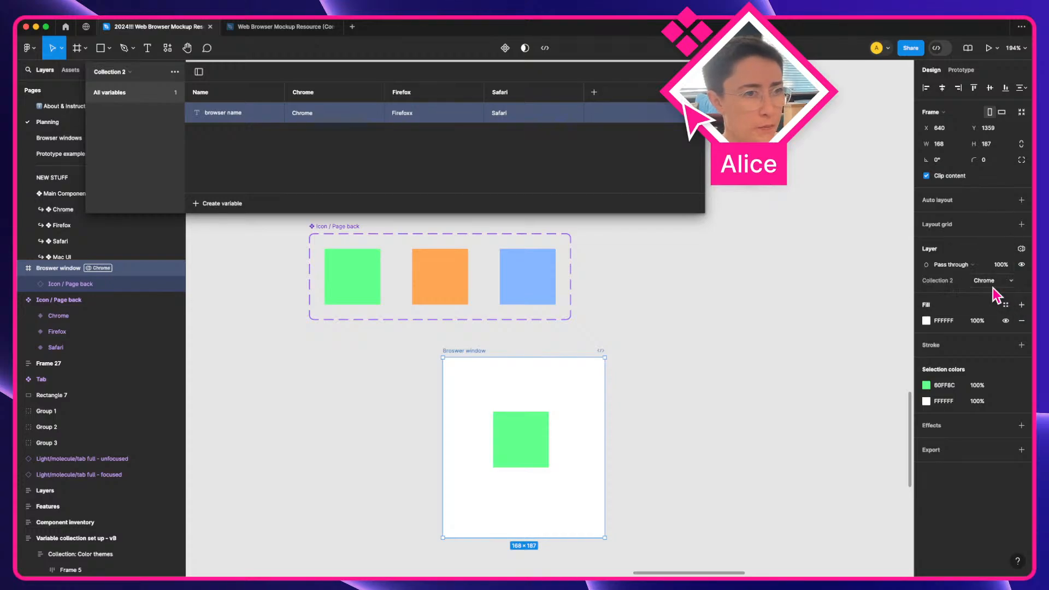
{"action": "left_click", "coordinate": [983, 280]}
{"action": "left_click", "coordinate": [990, 294]}
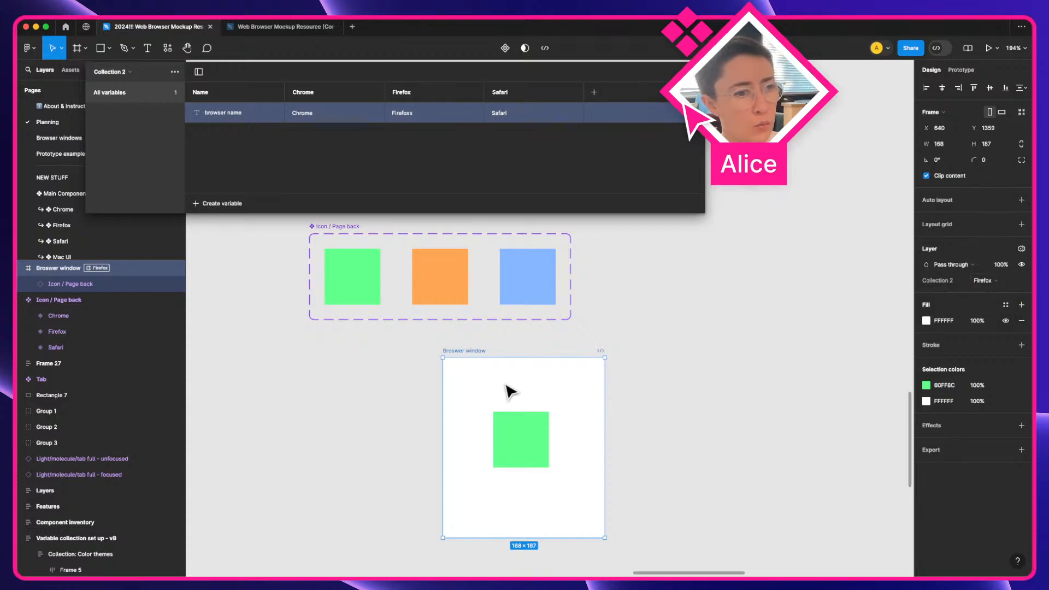
Select the Icon / Page back component set and expand its Chrome, Firefox and Safari variants in the layer list
{"action": "scroll", "coordinate": [508, 392], "scroll_direction": "left", "scroll_amount": 3}
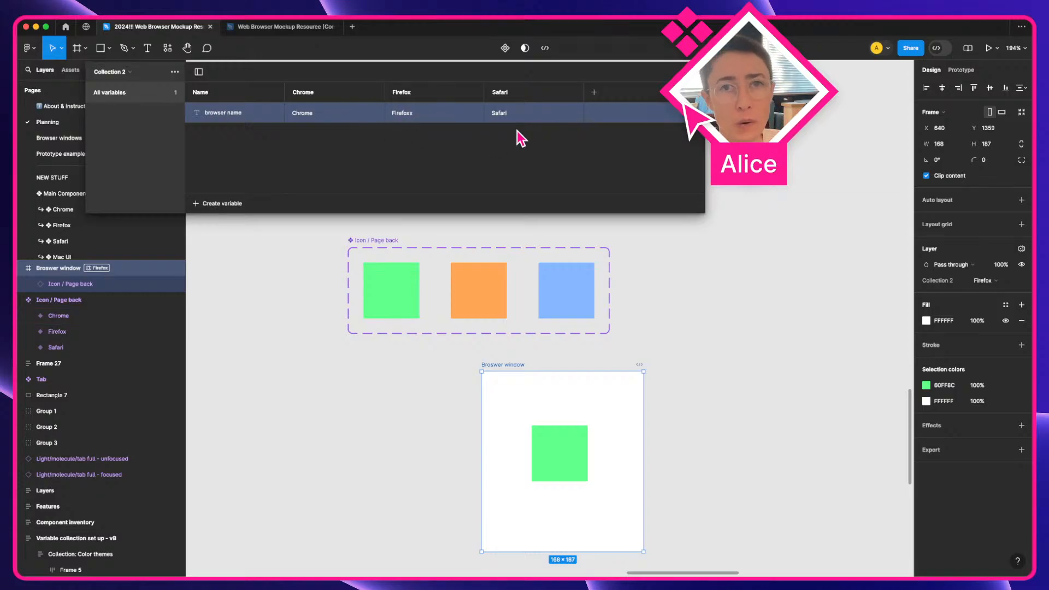
{"action": "left_click", "coordinate": [378, 241]}
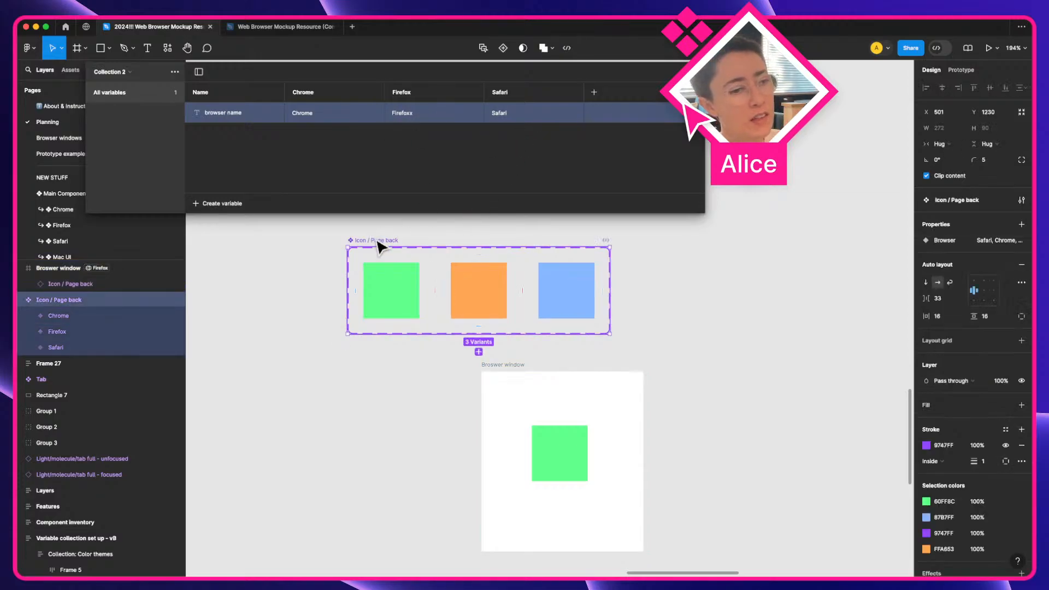
{"action": "left_click_drag", "start_coordinate": [380, 243], "coordinate": [380, 241]}
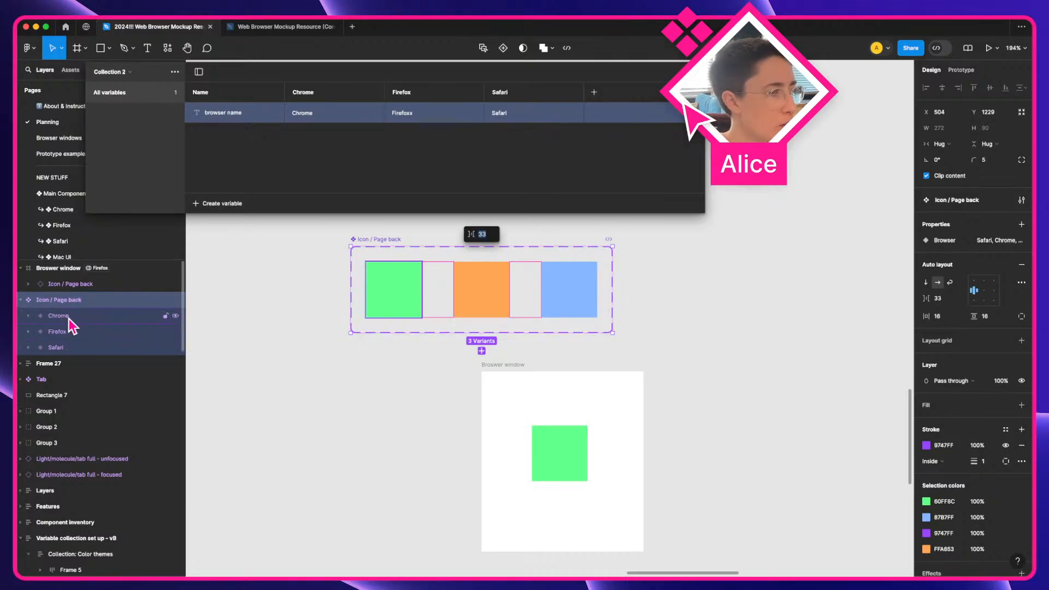
{"action": "left_click", "coordinate": [28, 315]}
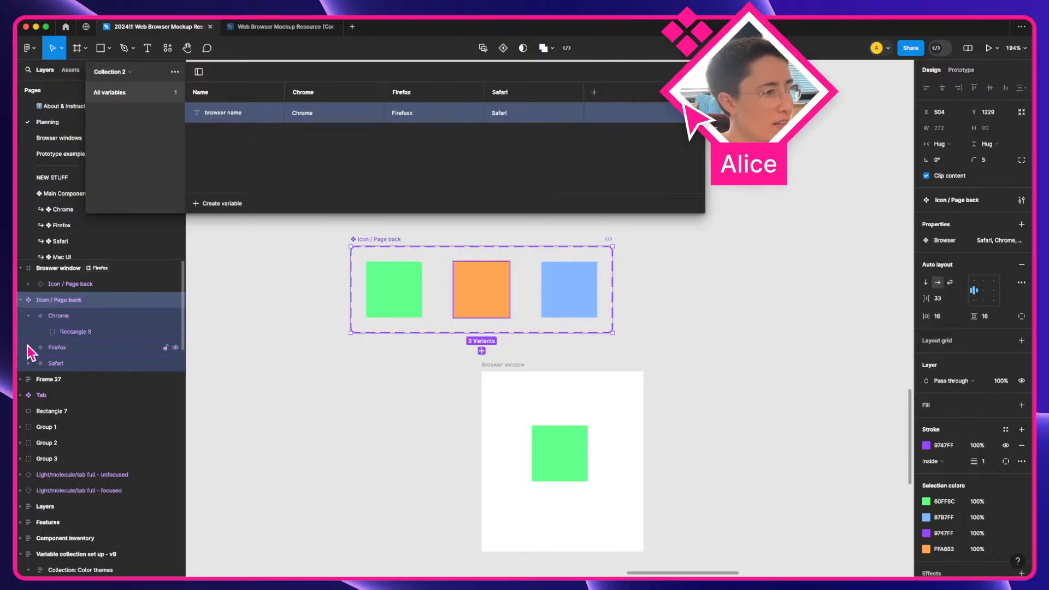
{"action": "left_click", "coordinate": [28, 347]}
{"action": "left_click", "coordinate": [28, 380]}
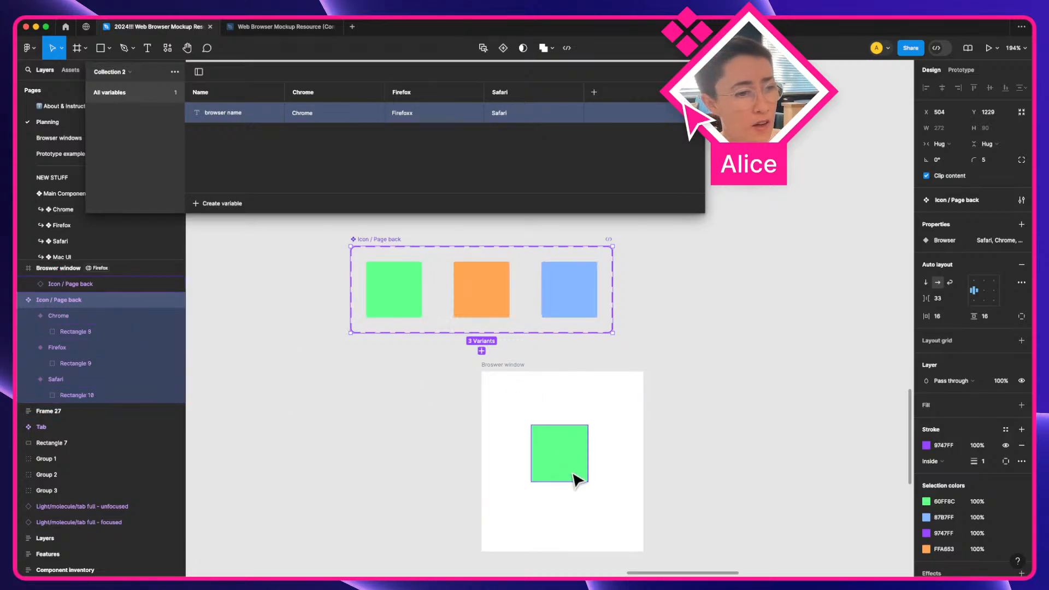
Run the Layer Counter plugin on the Page back instance, shift the instance upward, and count the layers of the Broswer window frame
{"action": "left_click", "coordinate": [578, 453]}
{"action": "key", "text": "super+slash"}
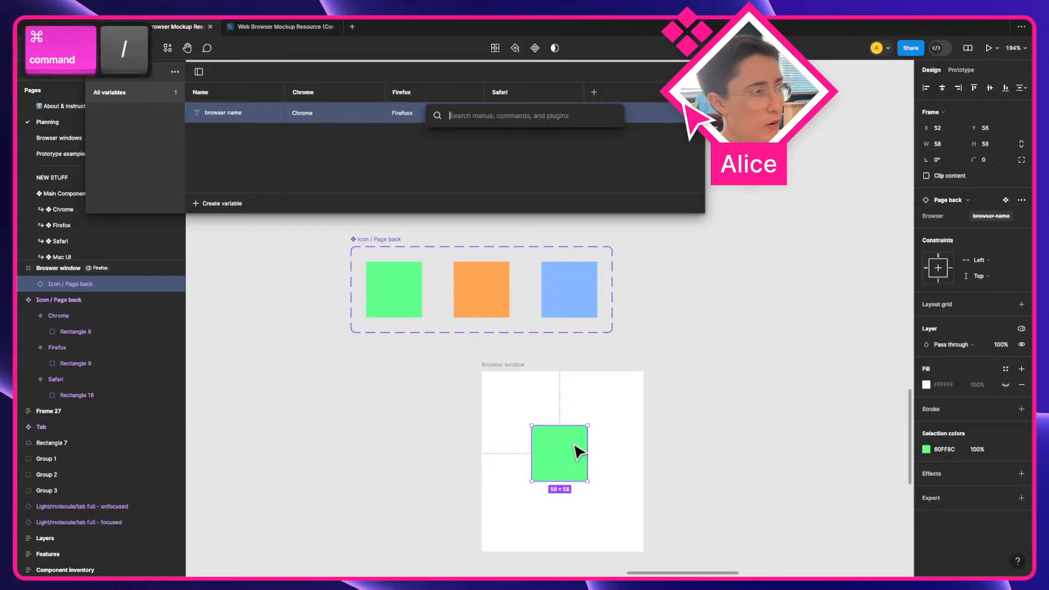
{"action": "type", "text": "layer"}
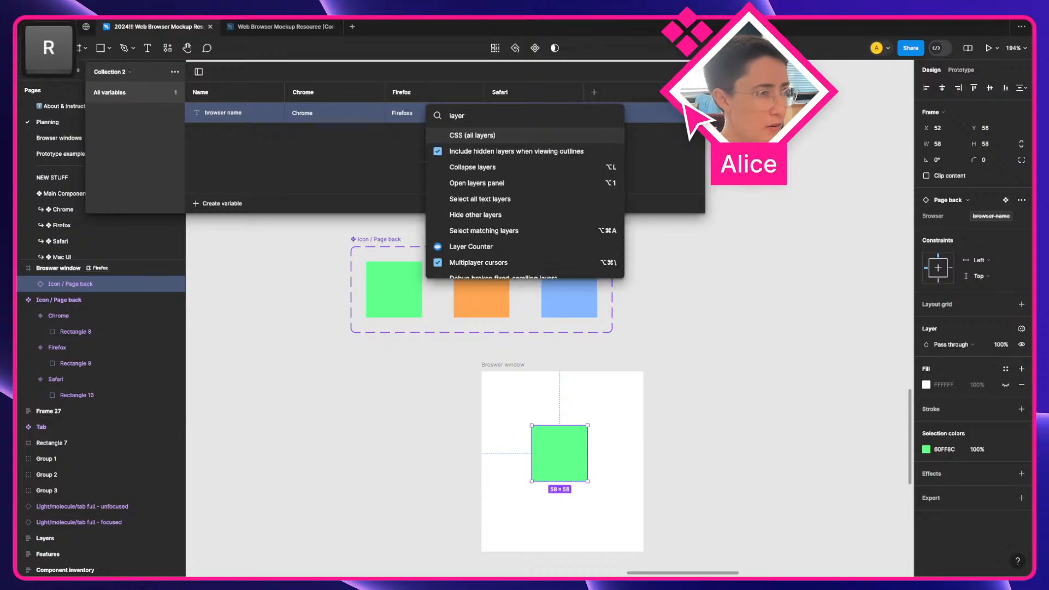
{"action": "type", "text": " cou"}
{"action": "key", "text": "Return"}
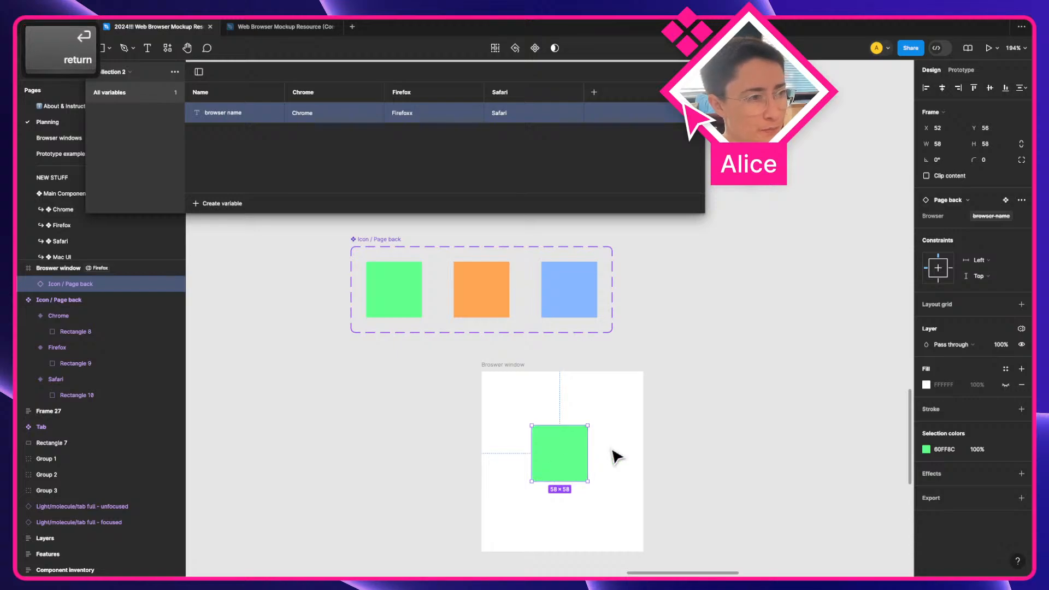
{"action": "left_click_drag", "start_coordinate": [525, 104], "coordinate": [309, 330]}
{"action": "left_click_drag", "start_coordinate": [559, 443], "coordinate": [561, 424]}
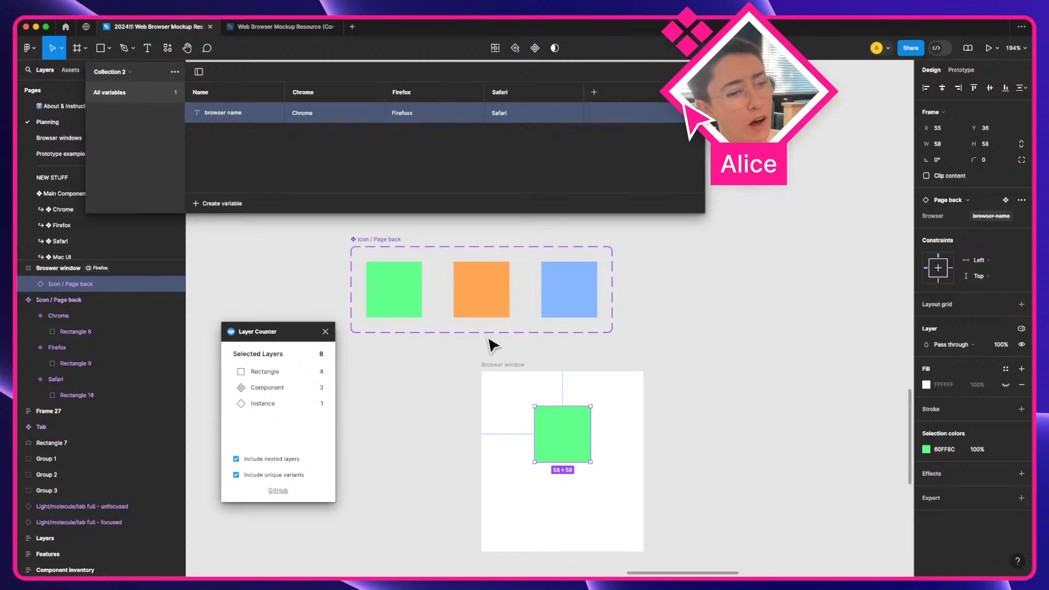
{"action": "left_click", "coordinate": [495, 365]}
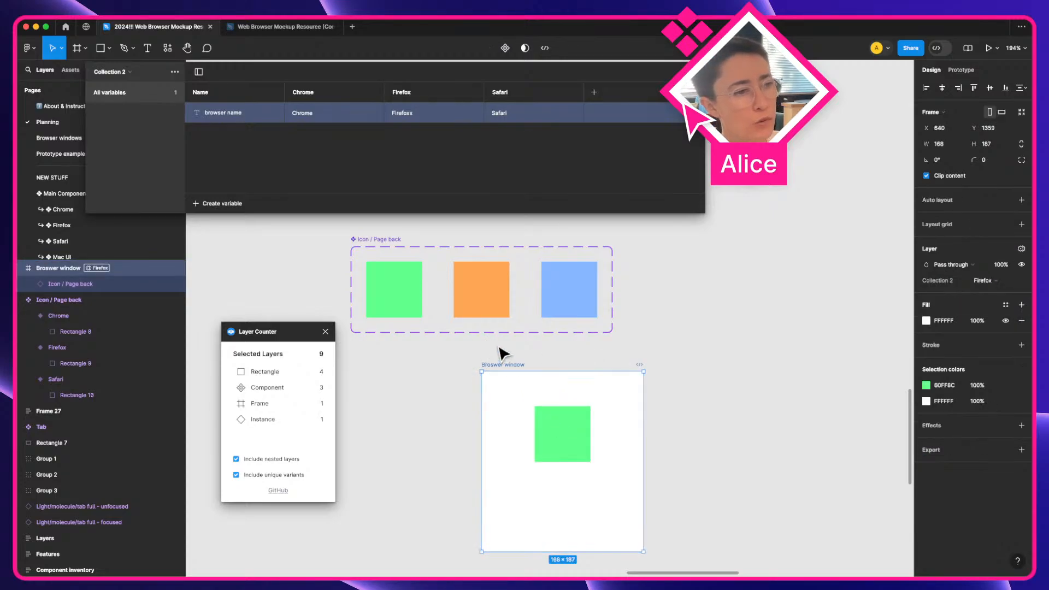
Take the Chrome, Firefox and Safari variants out of the Icon / Page back component set so they stand as separate components
{"action": "left_click", "coordinate": [398, 293]}
{"action": "left_click", "coordinate": [462, 292], "text": "shift"}
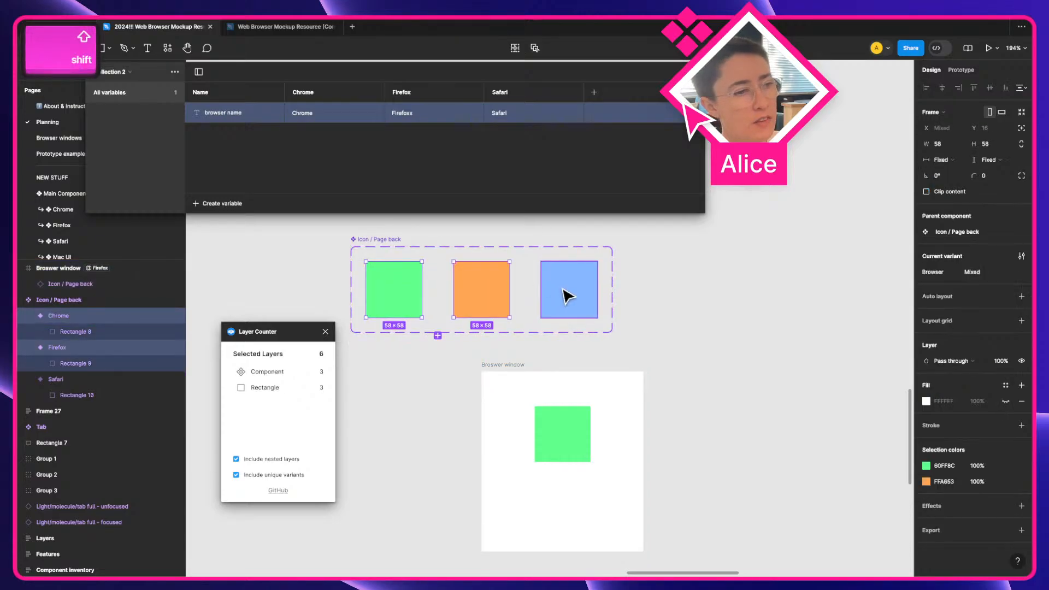
{"action": "left_click", "coordinate": [564, 289], "text": "shift"}
{"action": "left_click_drag", "start_coordinate": [418, 300], "coordinate": [382, 292]}
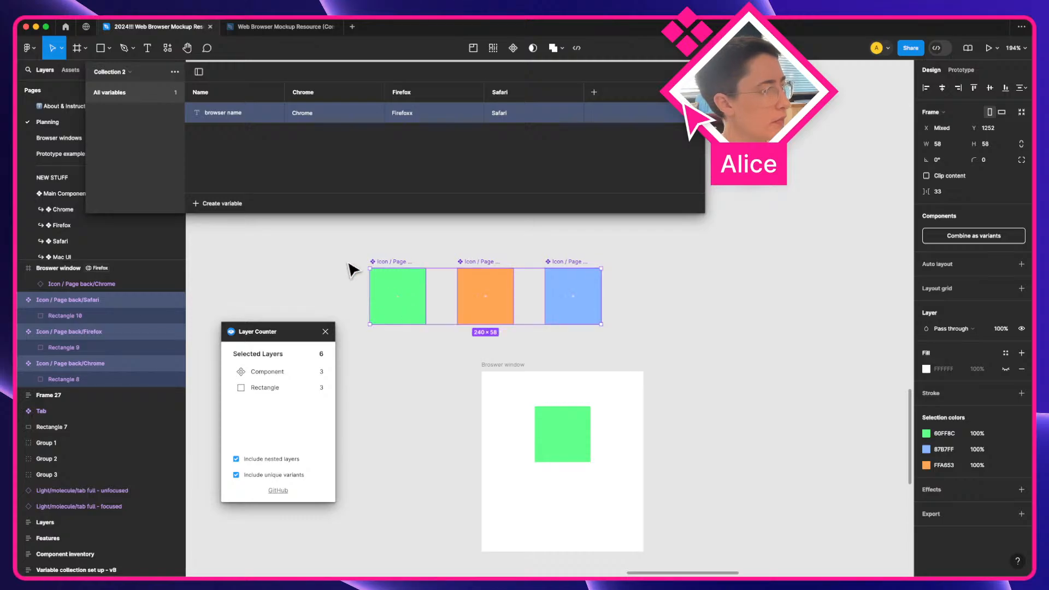
{"action": "left_click", "coordinate": [419, 381]}
Replace the instance in the Broswer window frame with one instance each of the Chrome, Firefox and Safari Page back components
{"action": "left_click", "coordinate": [562, 428]}
{"action": "key", "text": "BackSpace"}
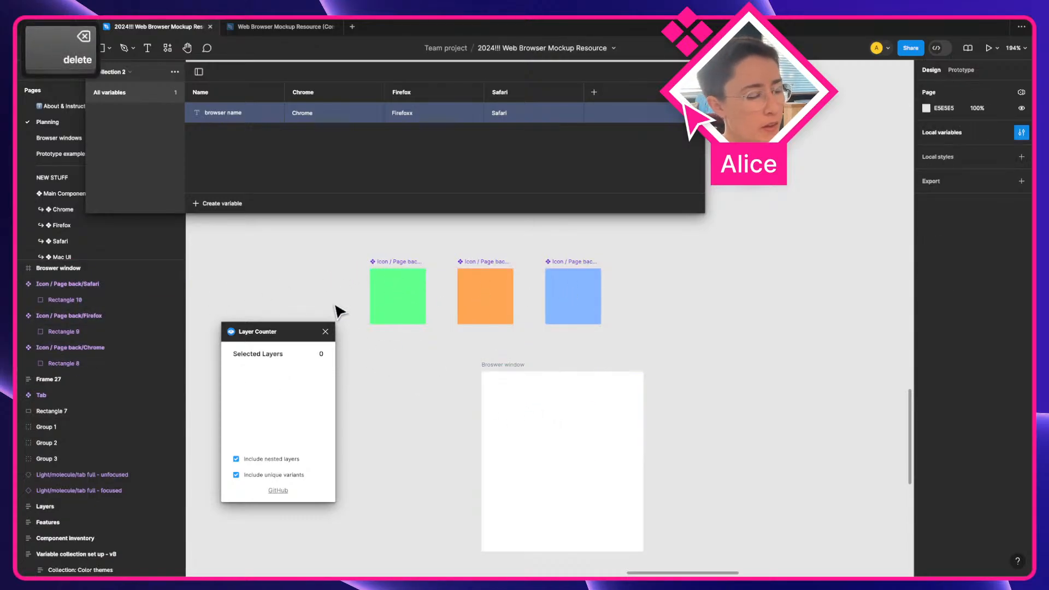
{"action": "left_click", "coordinate": [404, 315]}
{"action": "left_click_drag", "start_coordinate": [407, 320], "coordinate": [534, 431], "text": "alt"}
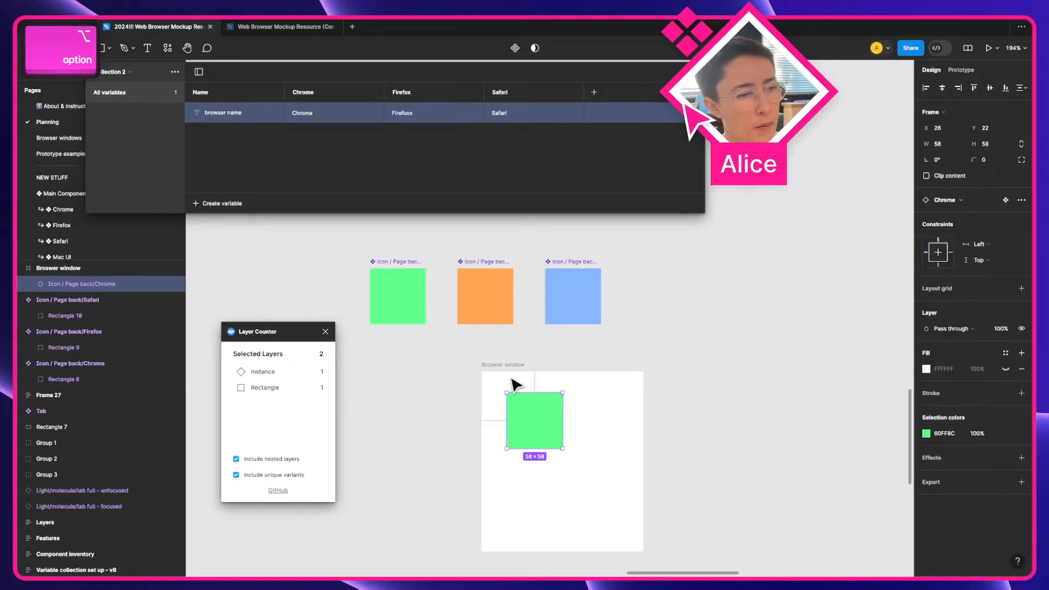
{"action": "left_click_drag", "start_coordinate": [486, 308], "coordinate": [592, 437], "text": "alt"}
{"action": "left_click_drag", "start_coordinate": [566, 314], "coordinate": [560, 486], "text": "alt"}
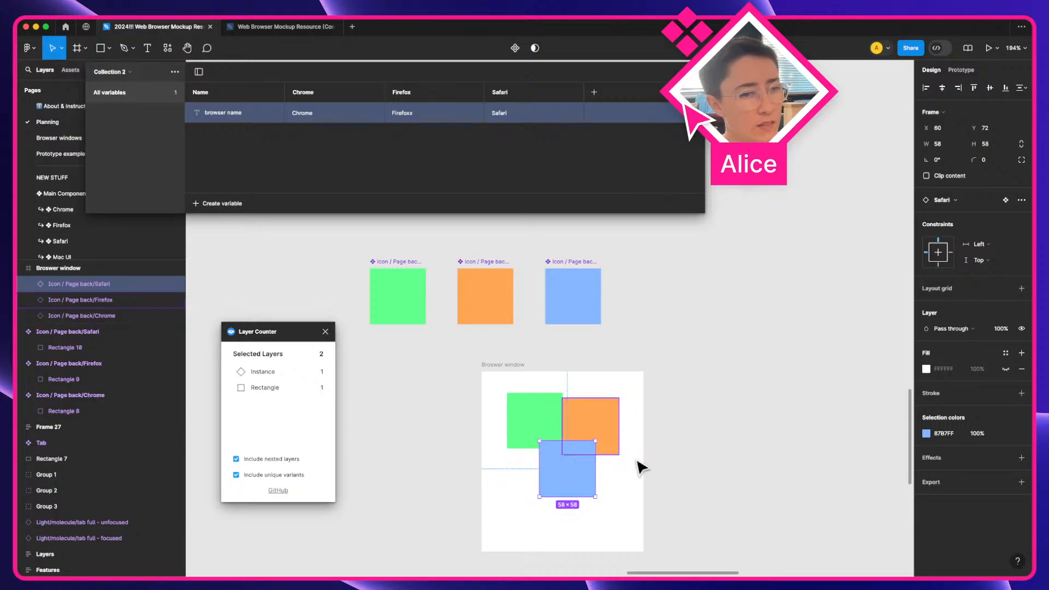
Apply auto layout to the Broswer window frame and stretch its height to 138
{"action": "left_click", "coordinate": [514, 364]}
{"action": "key", "text": "shift+a"}
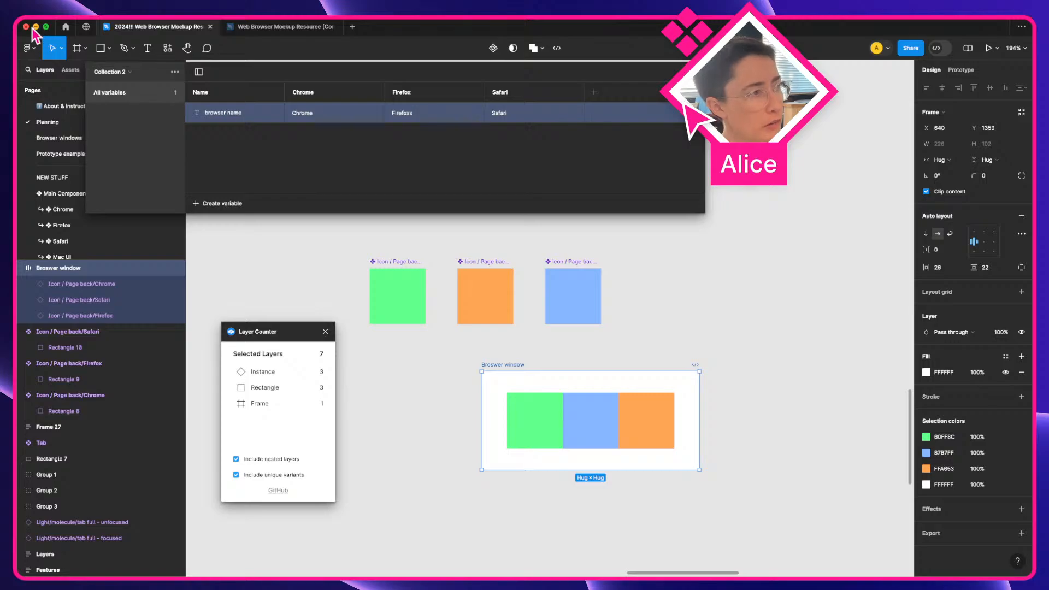
{"action": "mouse_move", "coordinate": [46, 27]}
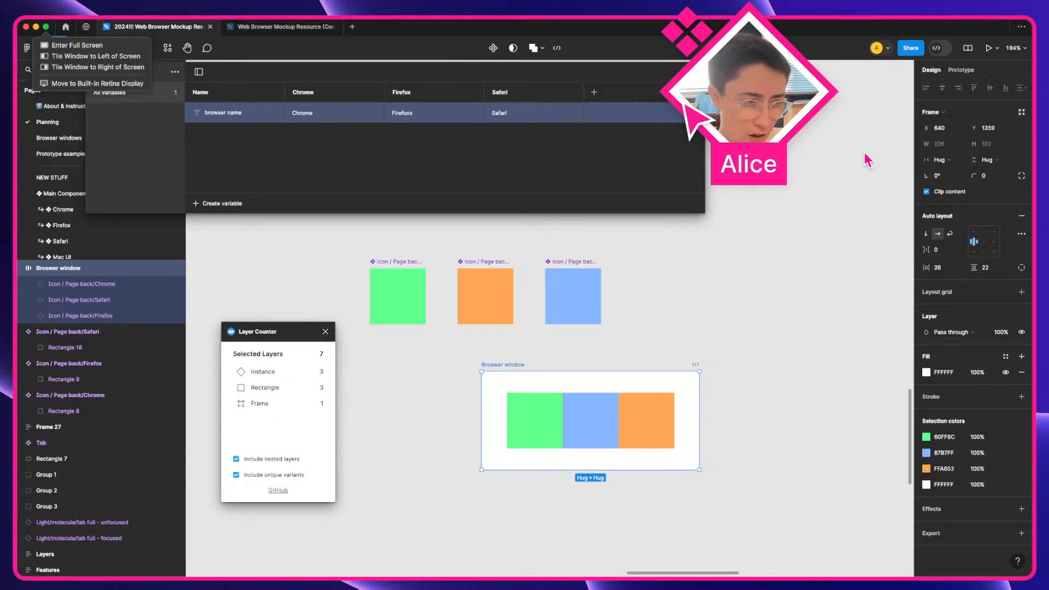
{"action": "left_click", "coordinate": [628, 477]}
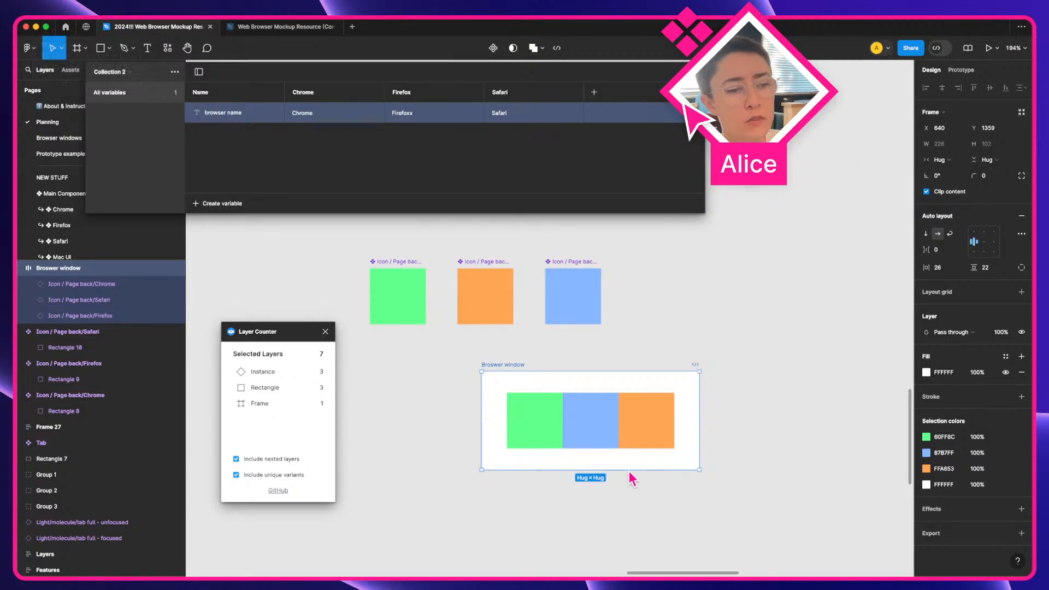
{"action": "left_click_drag", "start_coordinate": [632, 477], "coordinate": [631, 504]}
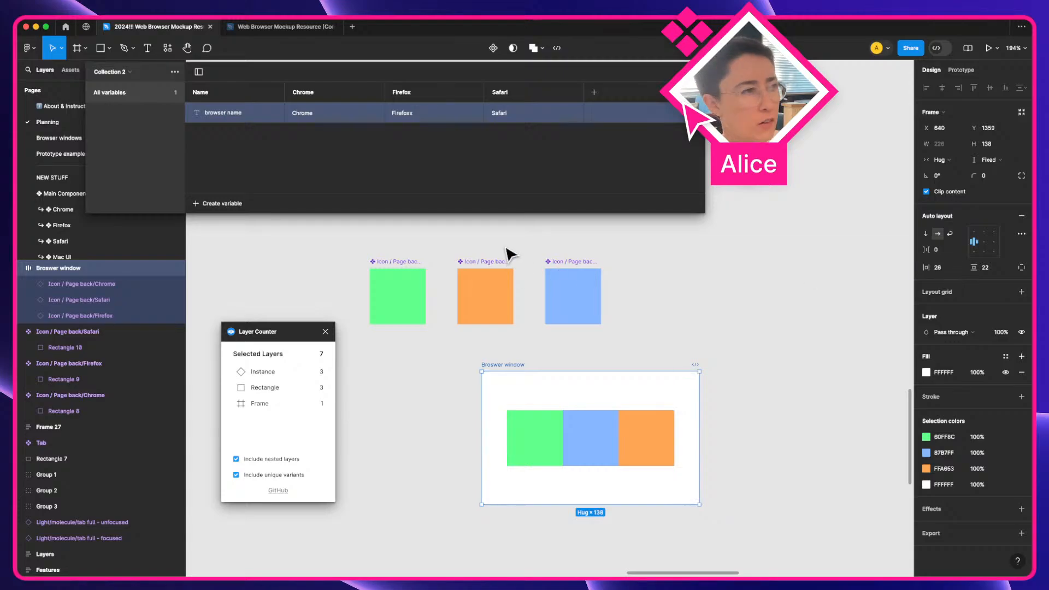
Create a boolean variable named "page back chrome" in Collection 2
{"action": "left_click", "coordinate": [218, 203]}
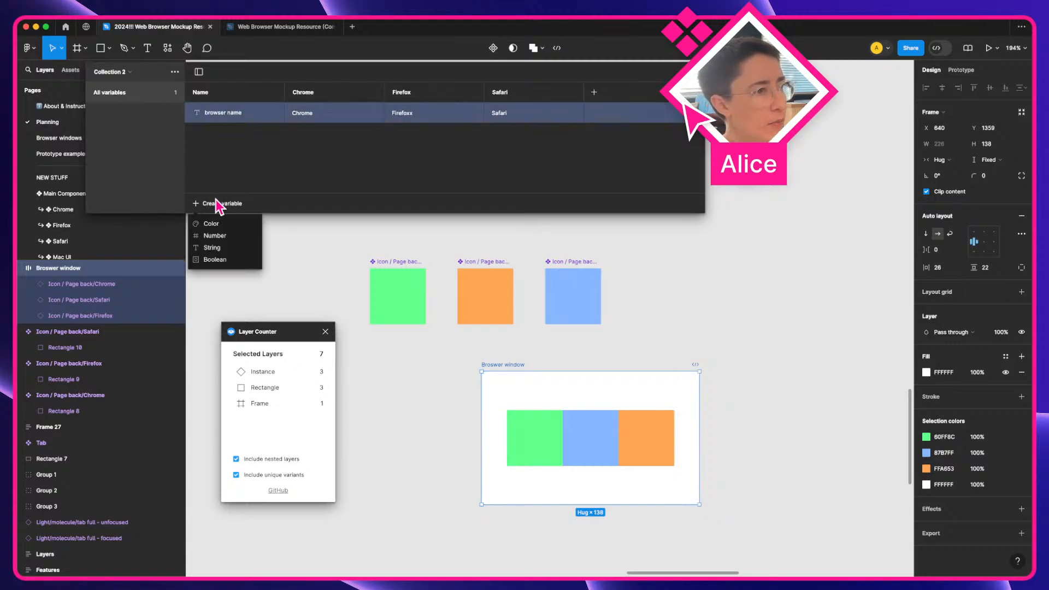
{"action": "left_click", "coordinate": [227, 257]}
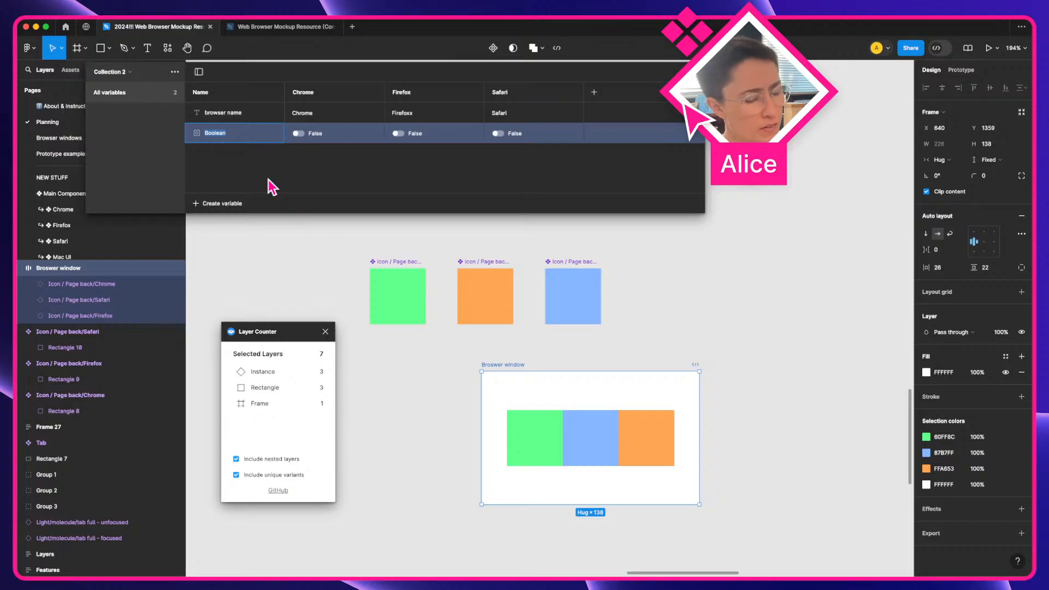
{"action": "key", "text": "shift"}
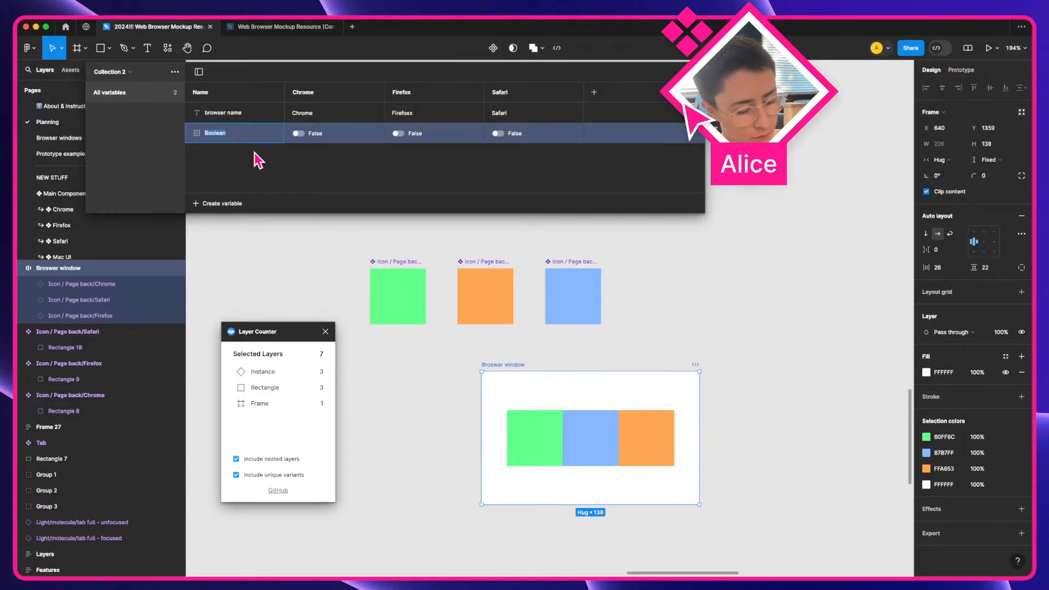
{"action": "type", "text": "page"}
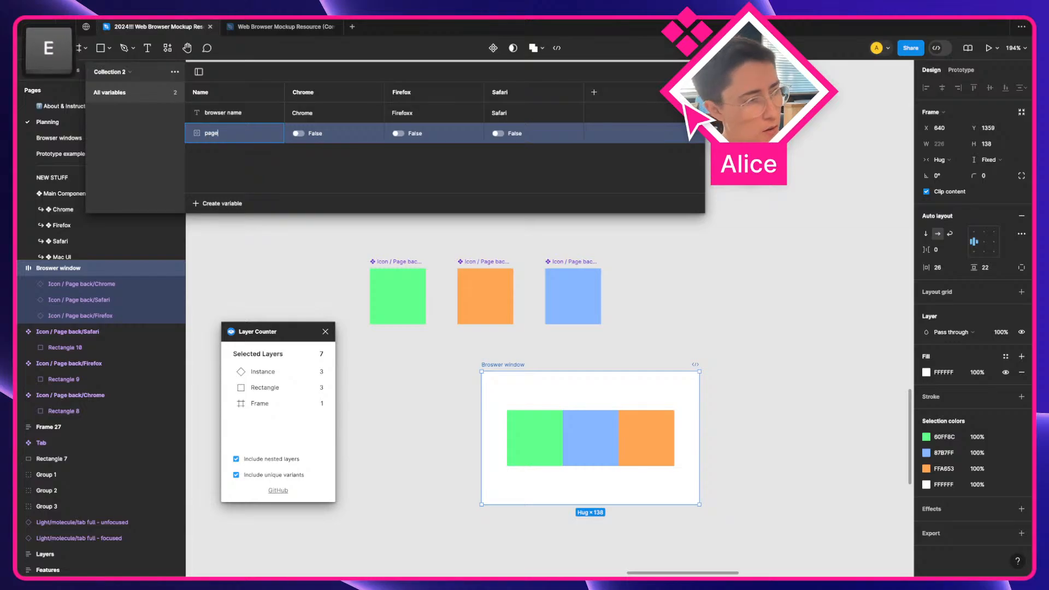
{"action": "type", "text": " back chrome"}
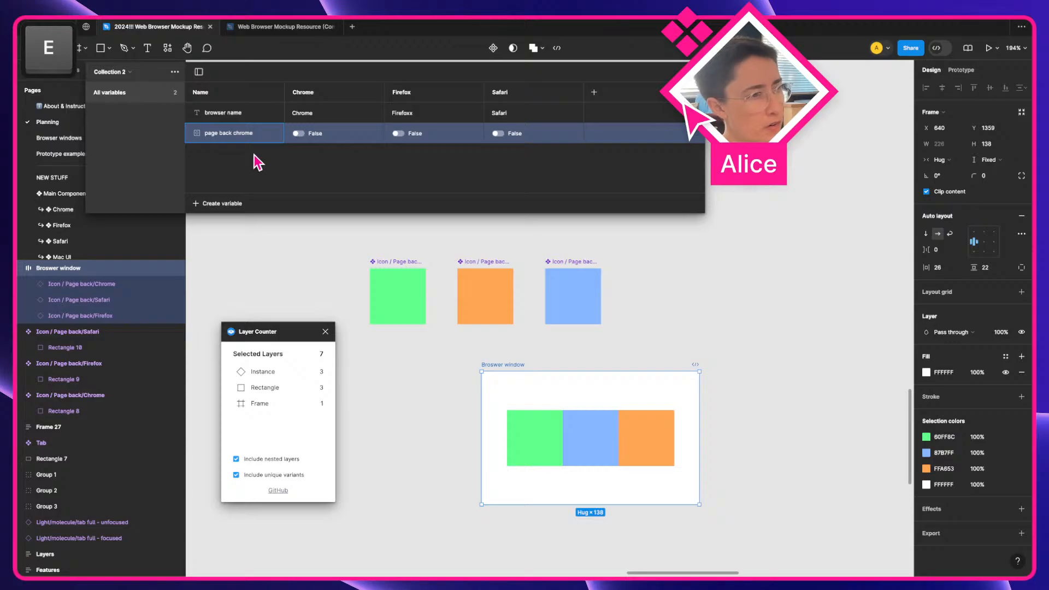
Duplicate the page back chrome variable and name the copy "page back firefox"
{"action": "right_click", "coordinate": [246, 138]}
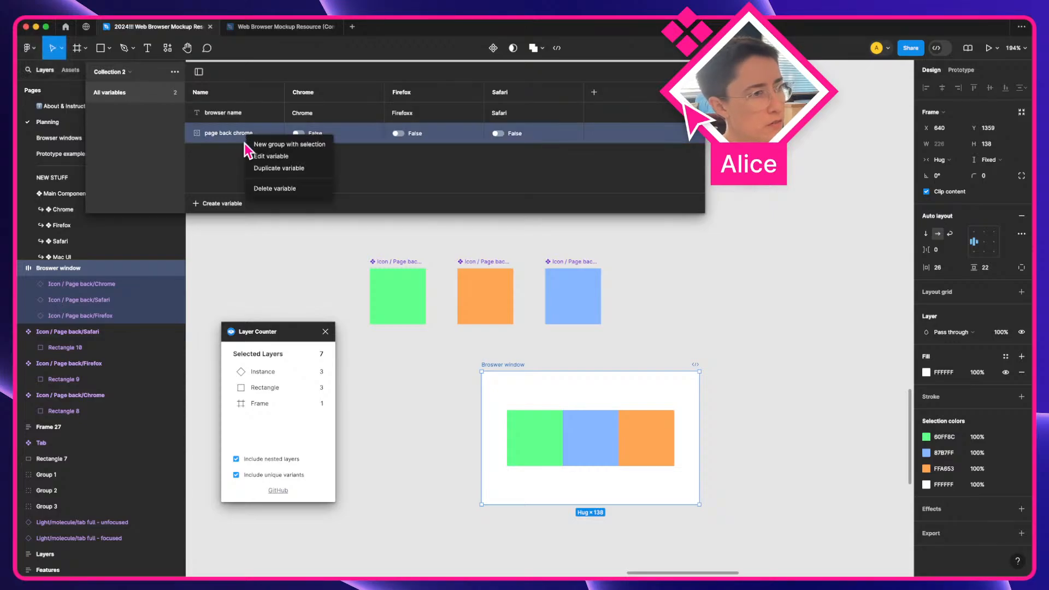
{"action": "left_click", "coordinate": [268, 168]}
{"action": "key", "text": "shift+alt+Left"}
{"action": "key", "text": "shift+alt+Left"}
{"action": "type", "text": "firefox"}
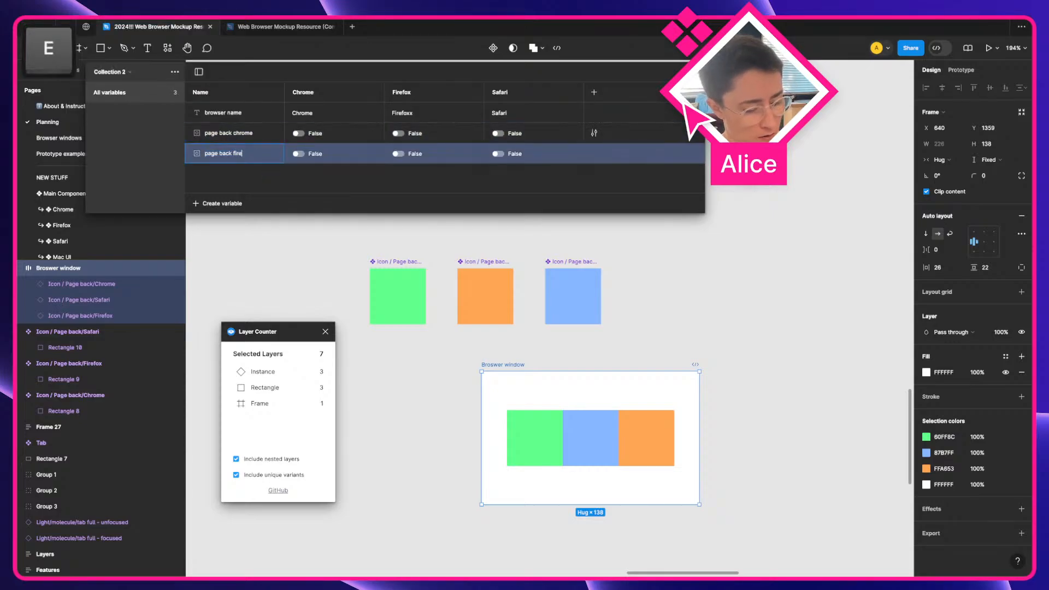
{"action": "left_click", "coordinate": [268, 191]}
{"action": "right_click", "coordinate": [265, 162]}
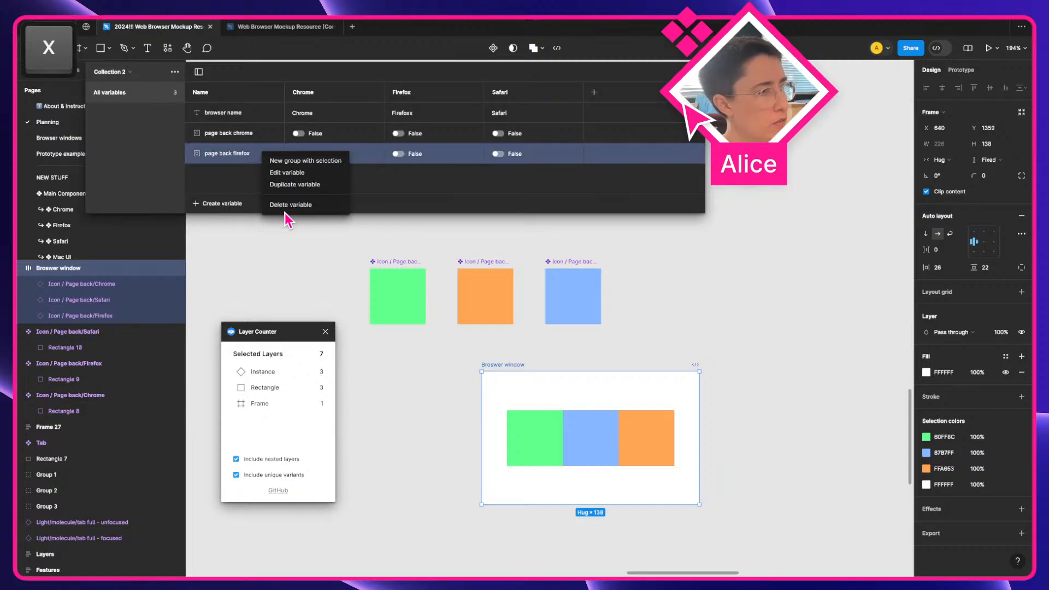
{"action": "left_click", "coordinate": [287, 207]}
{"action": "key", "text": "super+z"}
Duplicate the page back firefox variable and name the copy "page back safari"
{"action": "right_click", "coordinate": [268, 164]}
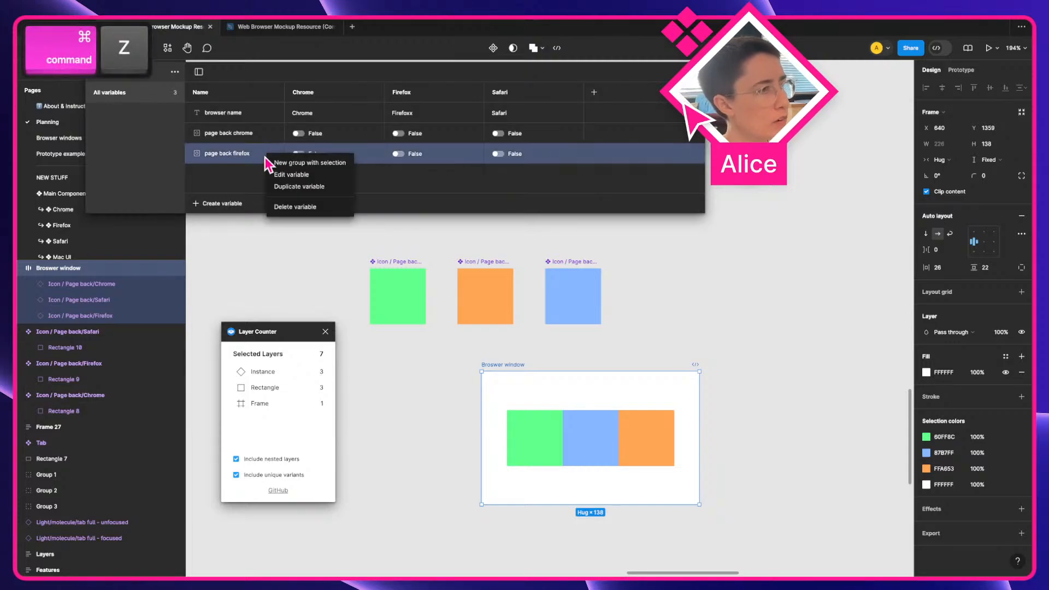
{"action": "left_click", "coordinate": [295, 185]}
{"action": "key", "text": "shift+alt+Left"}
{"action": "key", "text": "shift+alt+Left"}
{"action": "type", "text": "safari"}
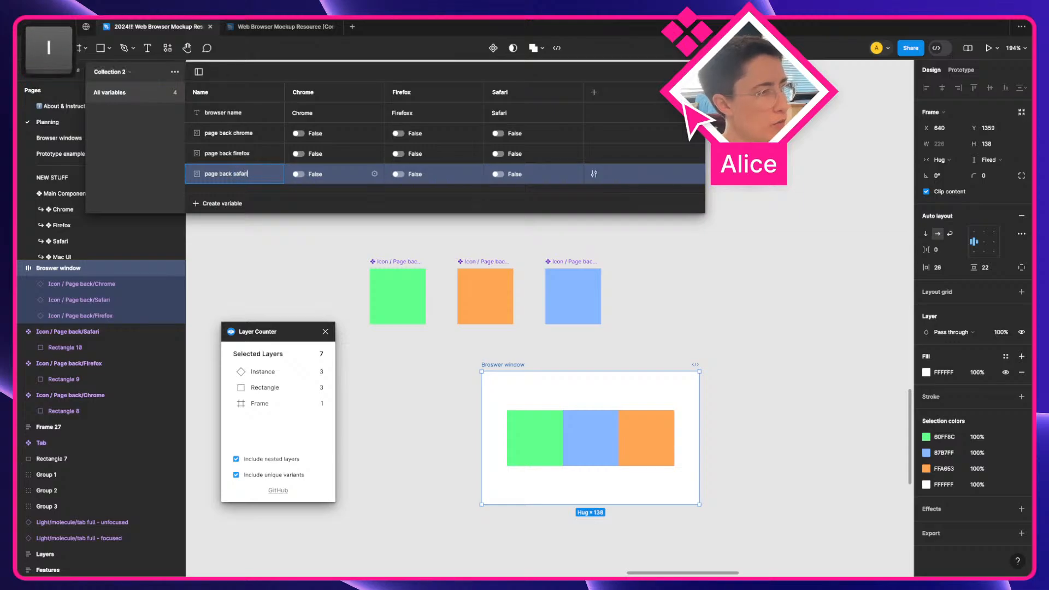
{"action": "key", "text": "Return"}
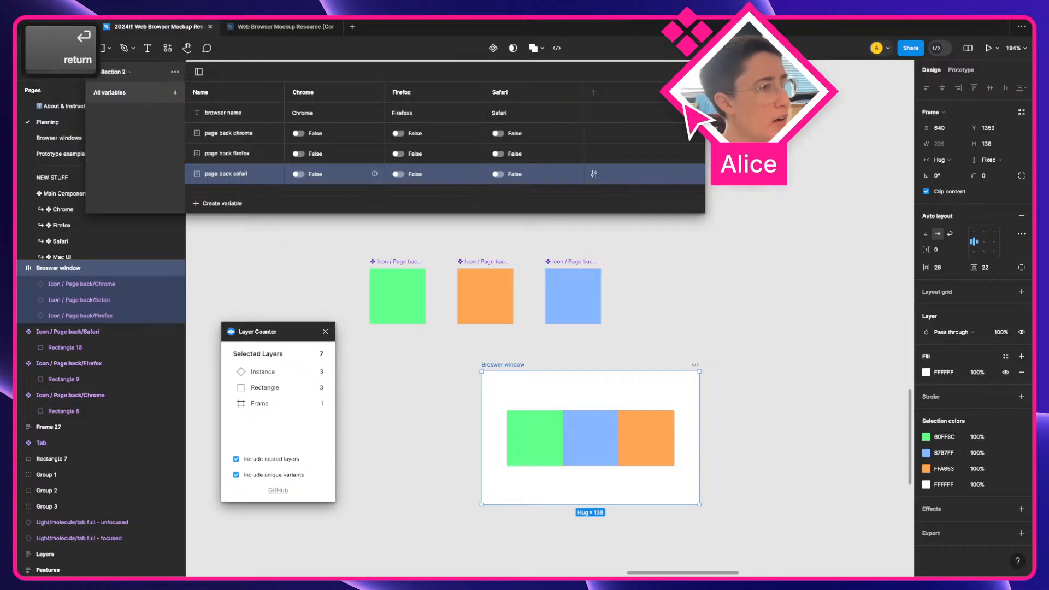
Set each page back boolean to True in its matching mode: chrome in Chrome, firefox in Firefox, safari in Safari
{"action": "left_click", "coordinate": [298, 133]}
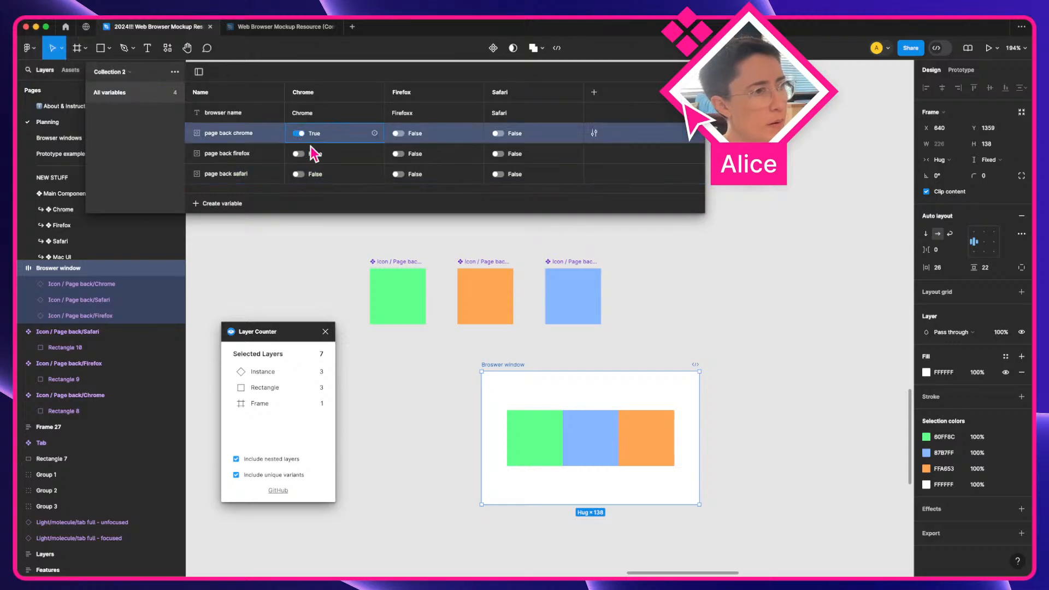
{"action": "left_click", "coordinate": [403, 154]}
{"action": "left_click", "coordinate": [403, 154]}
{"action": "left_click", "coordinate": [498, 173]}
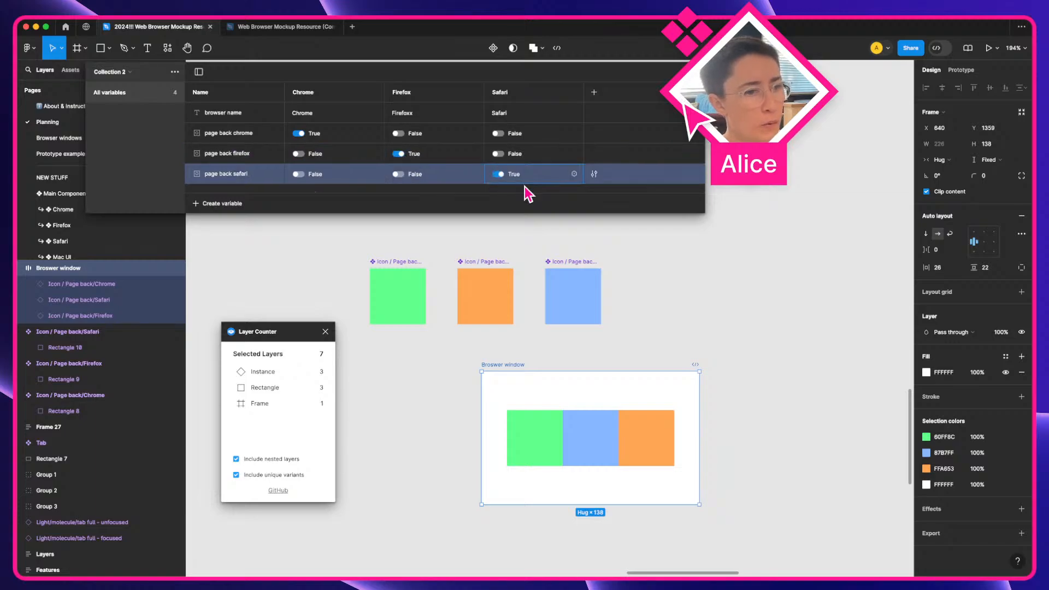
Select the three Page back instances inside the Broswer window frame together to examine them
{"action": "left_click", "coordinate": [553, 437]}
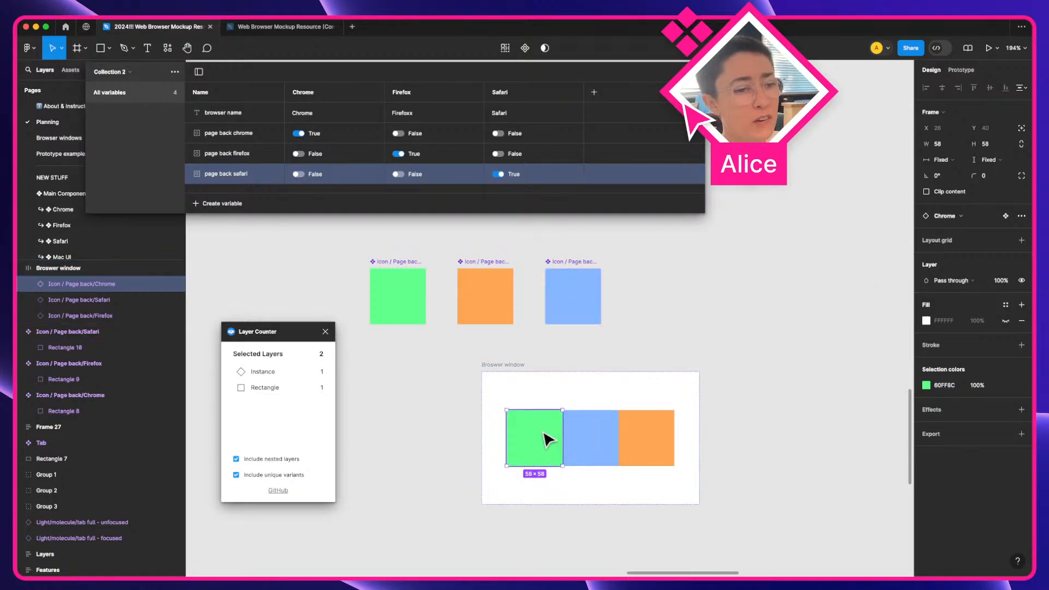
{"action": "left_click", "coordinate": [600, 445], "text": "shift"}
{"action": "left_click", "coordinate": [658, 451], "text": "shift"}
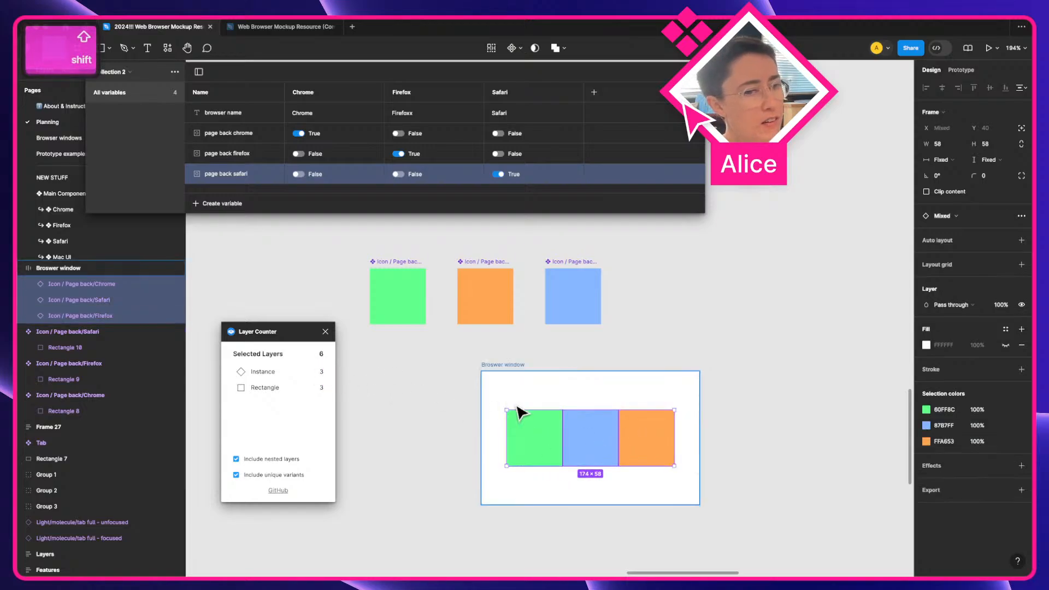
{"action": "left_click", "coordinate": [537, 445]}
{"action": "left_click", "coordinate": [599, 450], "text": "shift"}
{"action": "left_click", "coordinate": [653, 445], "text": "shift"}
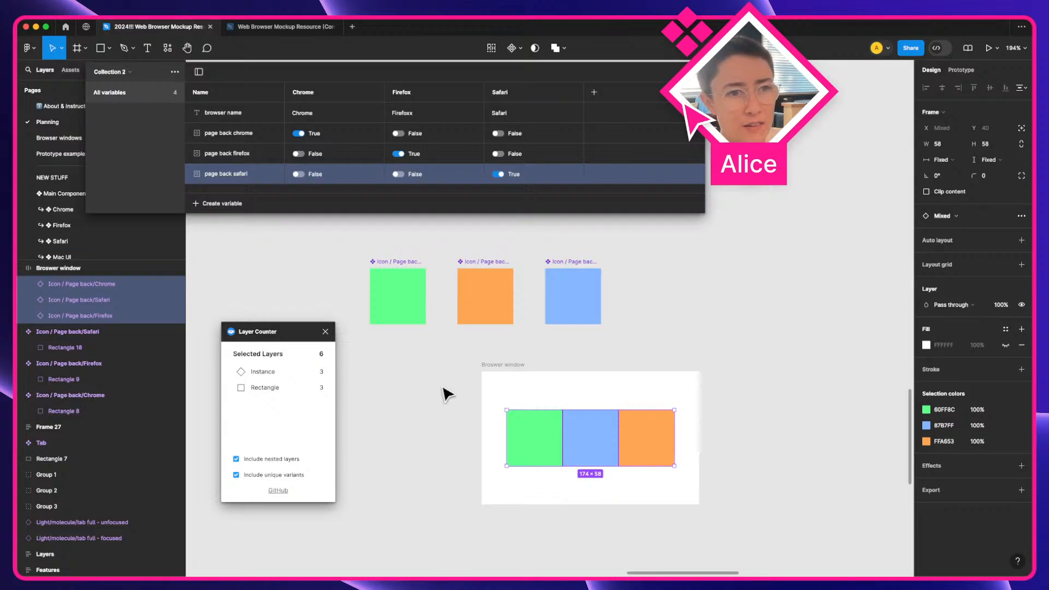
Bind the visibility of the green Chrome Page back instance to the page back chrome variable
{"action": "left_click", "coordinate": [536, 424]}
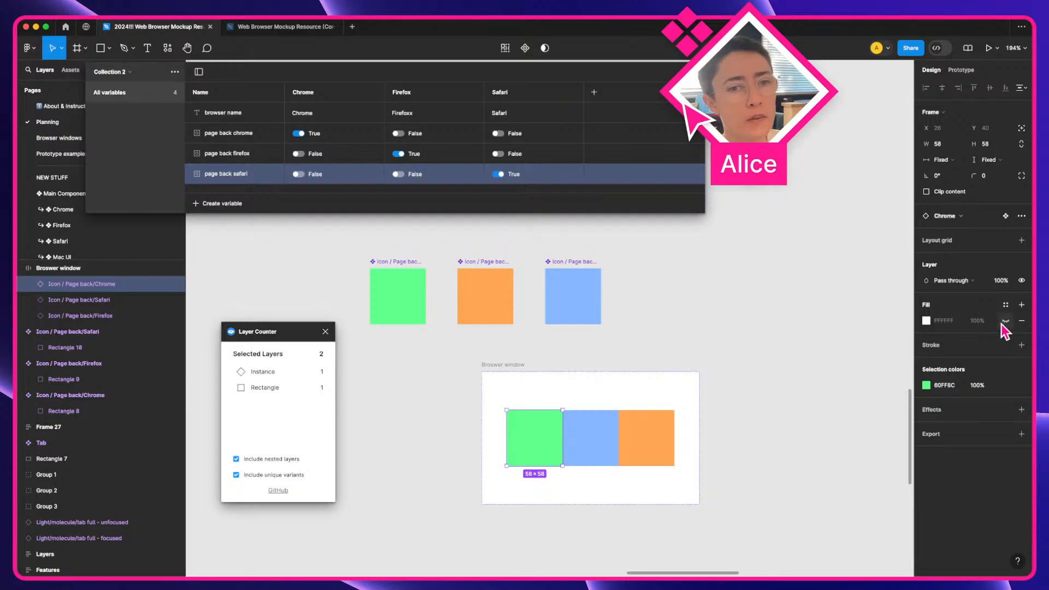
{"action": "right_click", "coordinate": [1020, 282]}
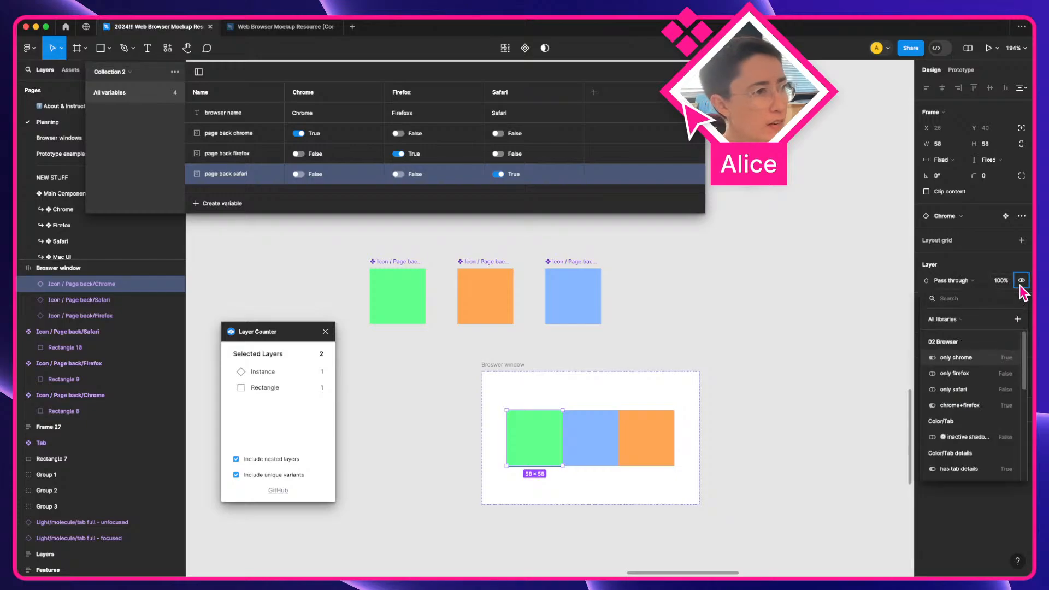
{"action": "type", "text": "page"}
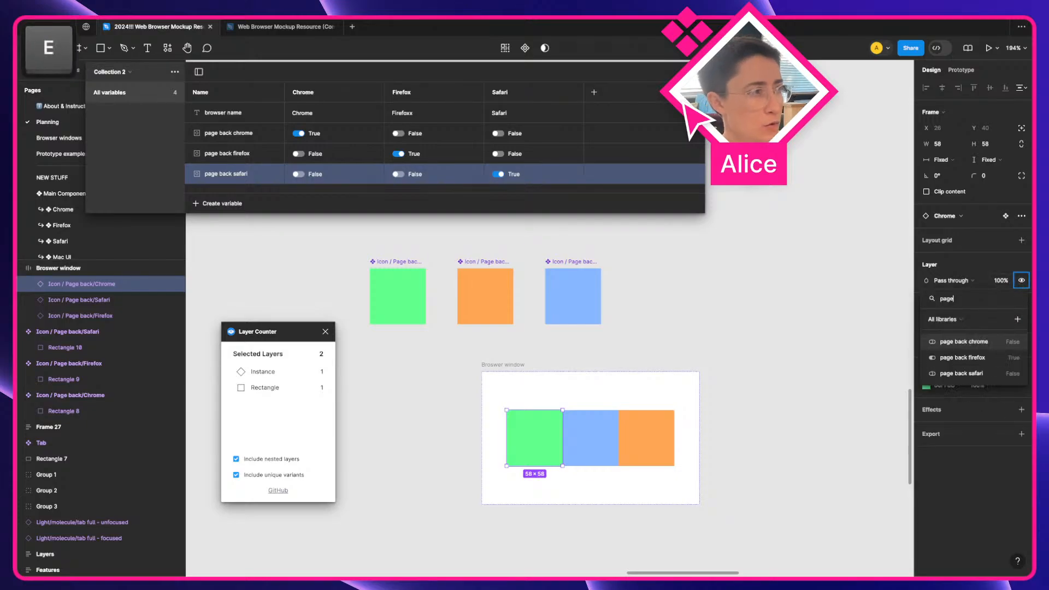
{"action": "left_click", "coordinate": [995, 342]}
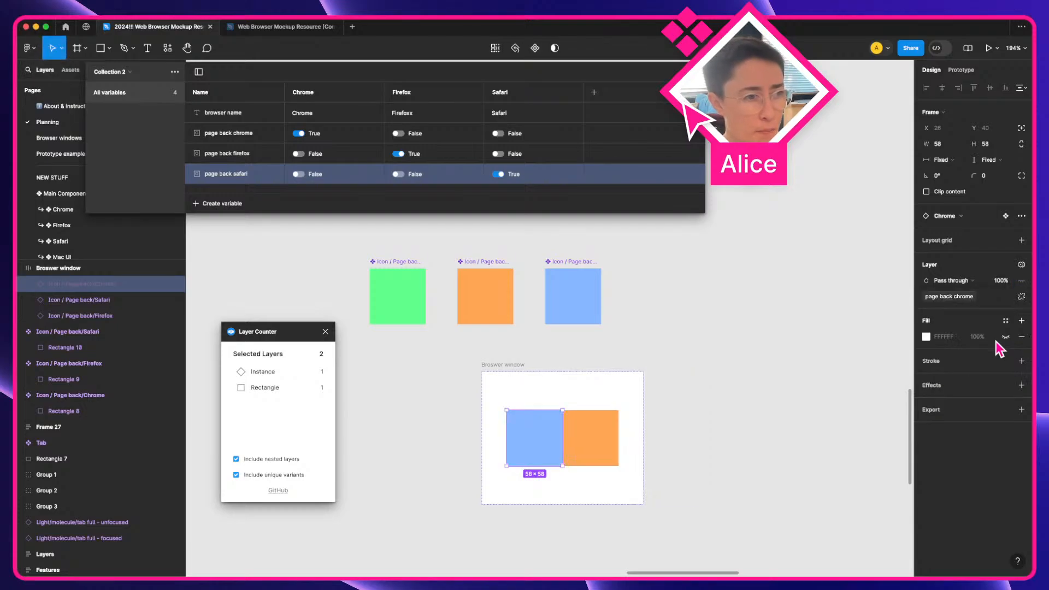
Bind the visibility of the blue Safari Page back instance to the page back safari variable
{"action": "left_click", "coordinate": [534, 437]}
{"action": "left_click", "coordinate": [1021, 280]}
{"action": "type", "text": "pe"}
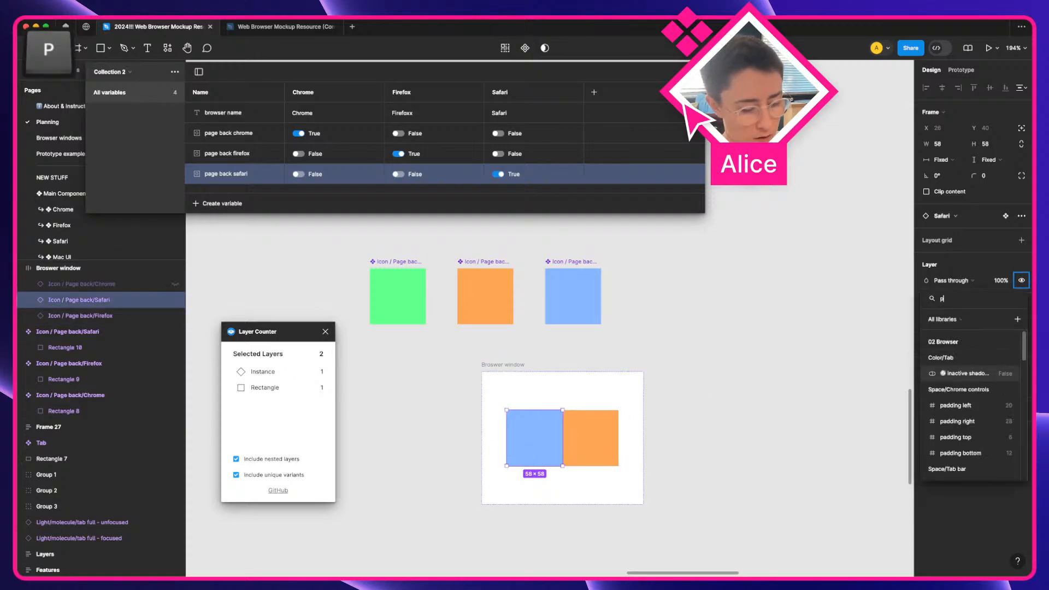
{"action": "key", "text": "Down"}
{"action": "key", "text": "Return"}
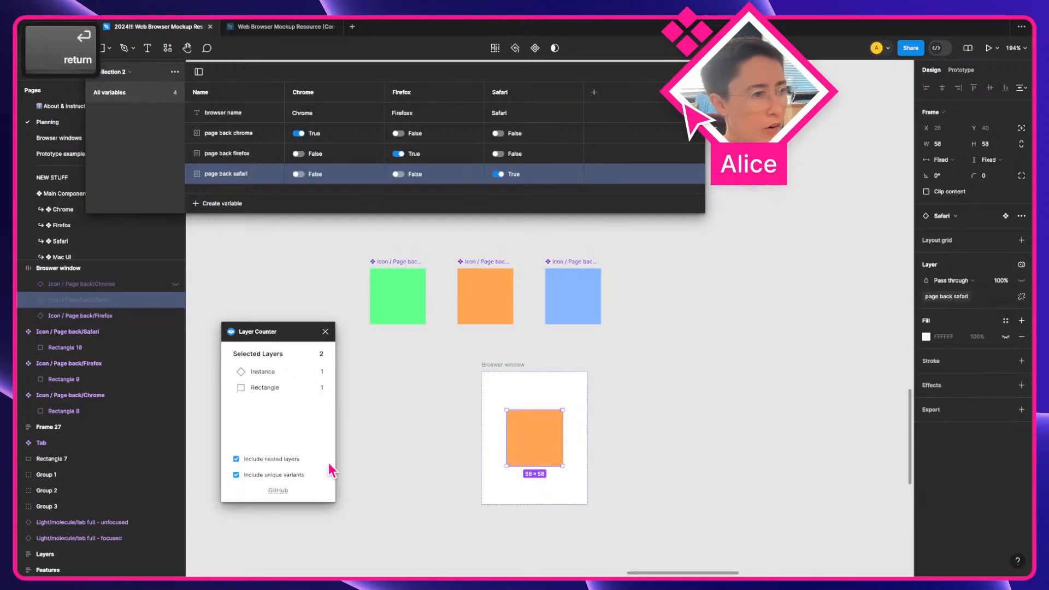
Bind the visibility of the orange Firefox Page back instance to the page back firefox variable
{"action": "left_click", "coordinate": [558, 449]}
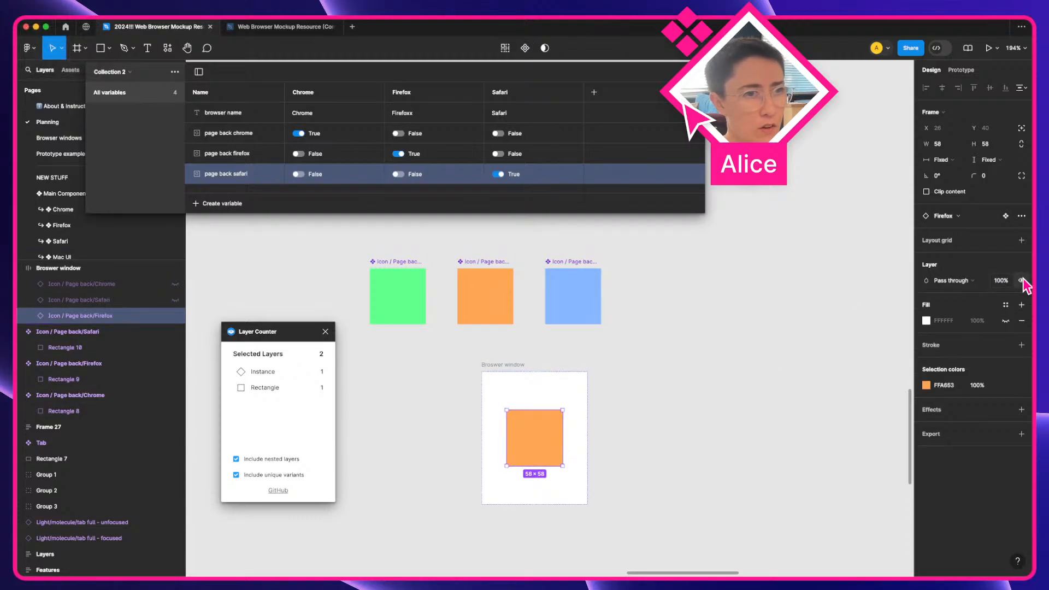
{"action": "left_click", "coordinate": [1021, 280]}
{"action": "type", "text": "page"}
{"action": "key", "text": "Down"}
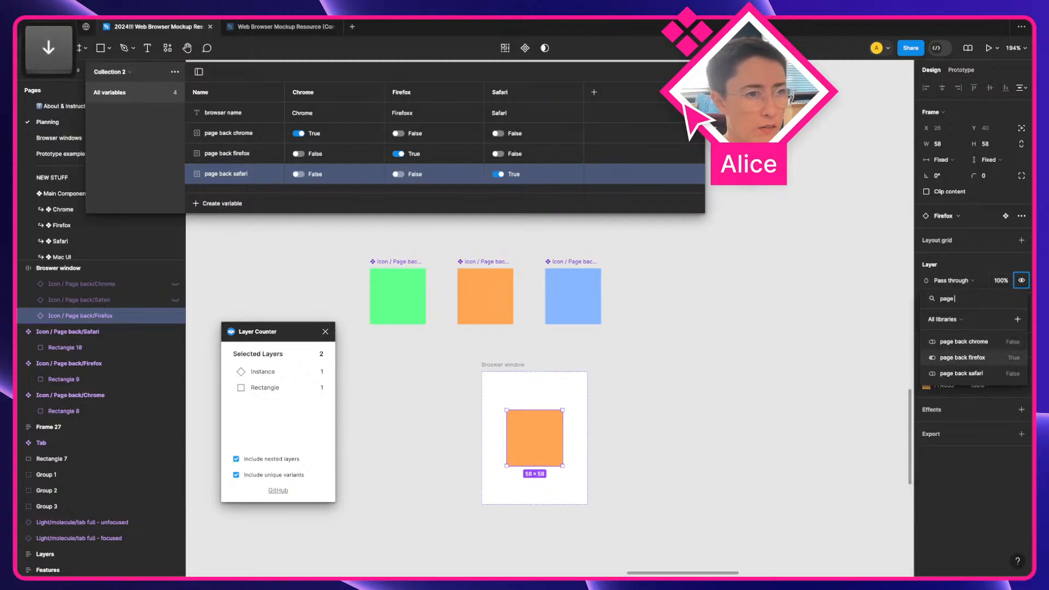
{"action": "key", "text": "Return"}
Correct the browser name variable's value in the Firefox mode to Firefox
{"action": "left_click", "coordinate": [490, 371]}
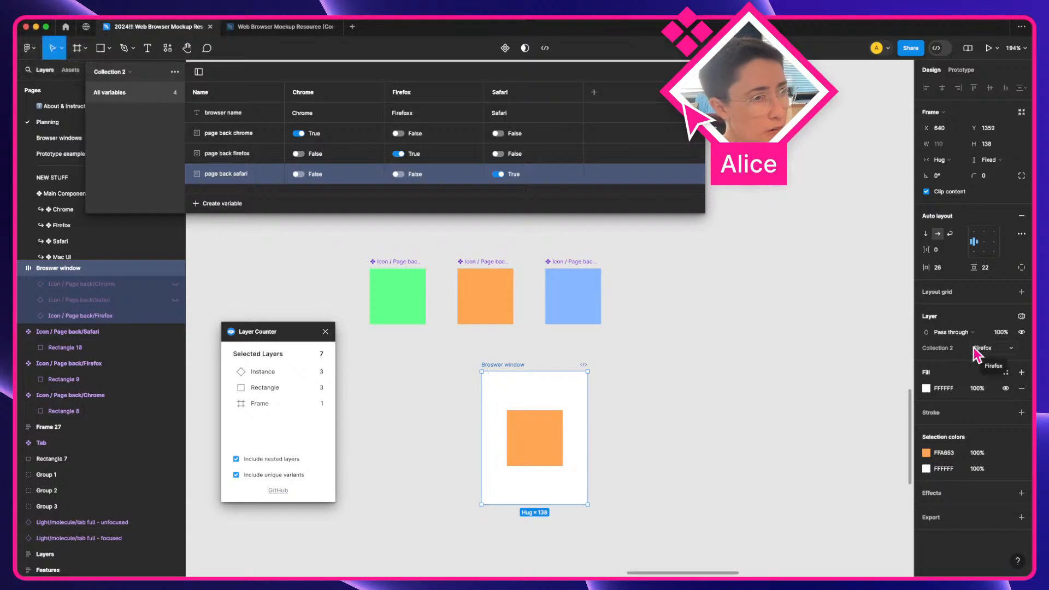
{"action": "double_click", "coordinate": [402, 93]}
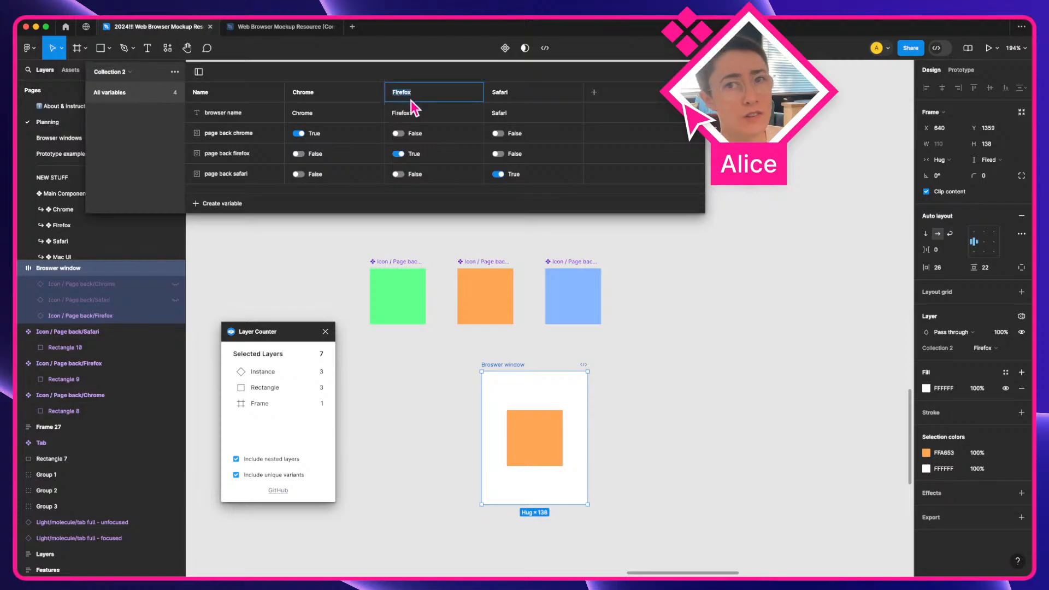
{"action": "double_click", "coordinate": [430, 111]}
{"action": "key", "text": "BackSpace"}
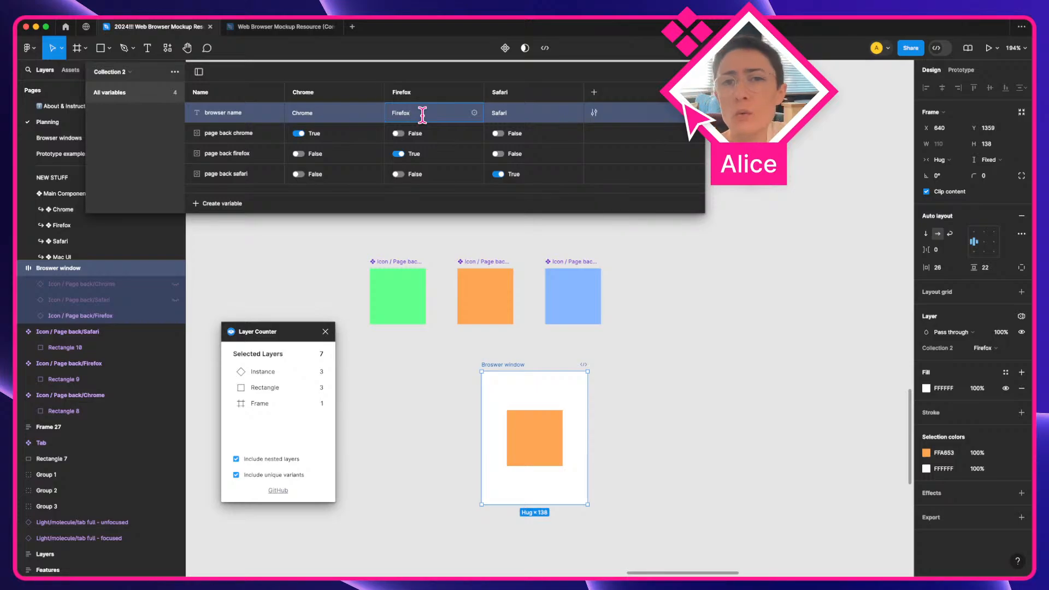
Compare the browser name row with the three page back boolean rows in Collection 2
{"action": "left_click", "coordinate": [358, 140]}
{"action": "left_click", "coordinate": [423, 154]}
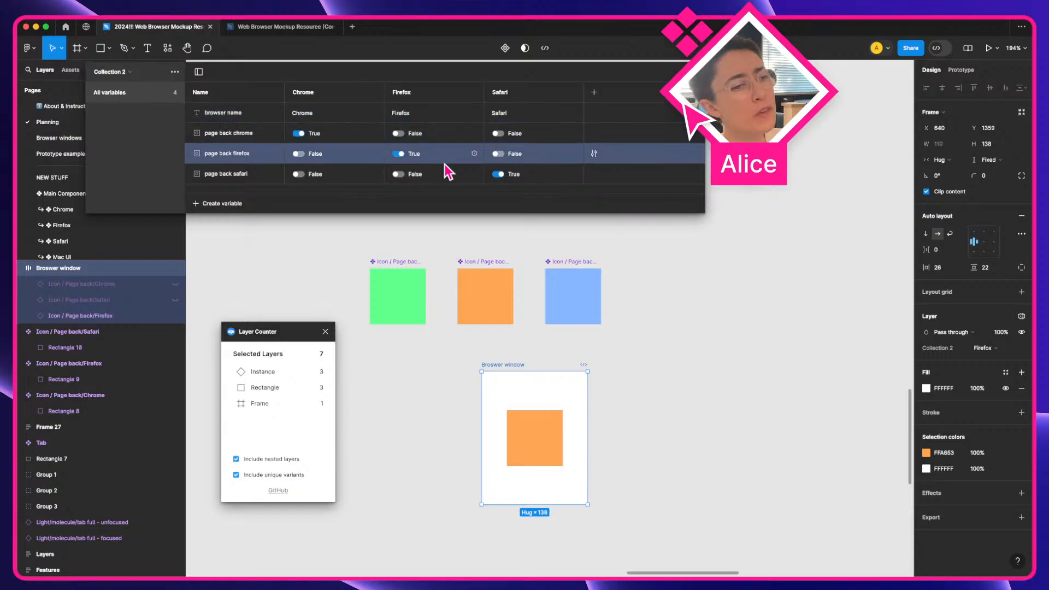
{"action": "left_click", "coordinate": [487, 179]}
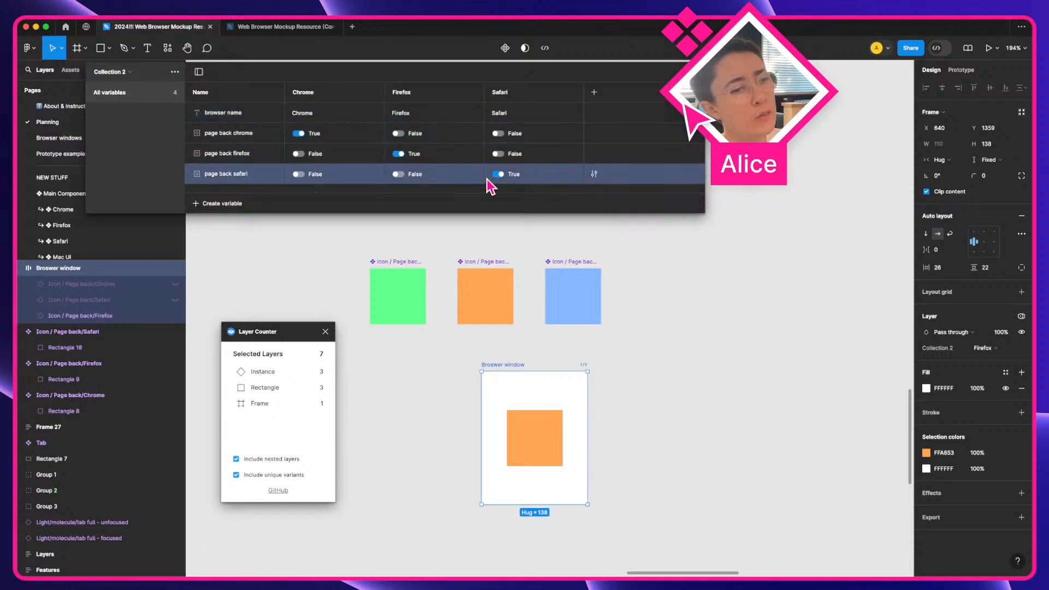
{"action": "left_click", "coordinate": [249, 120]}
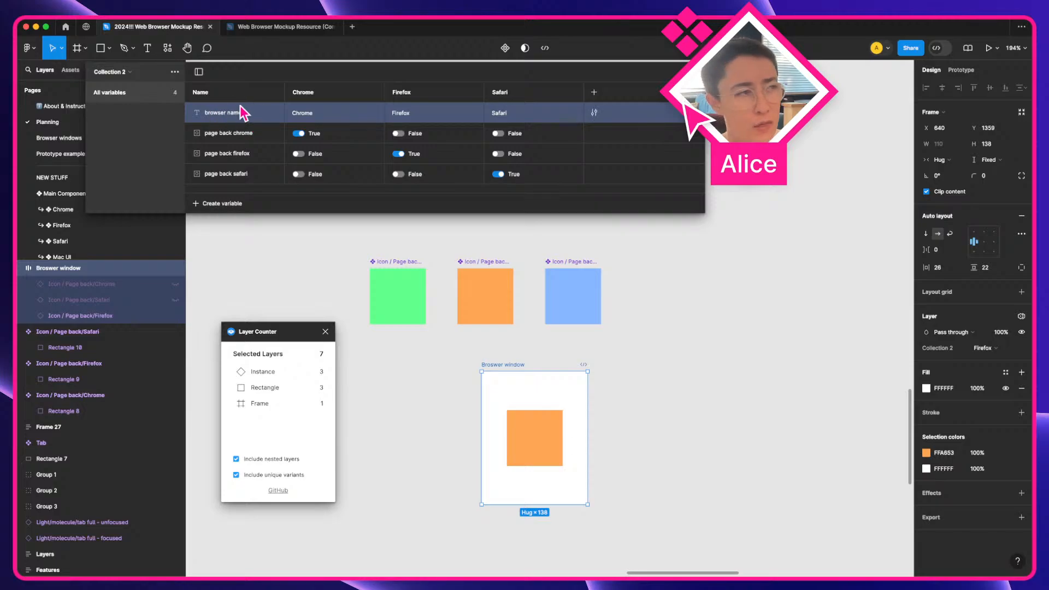
Cycle the Broswer window frame's Collection 2 mode through Chrome and Safari, ending on Firefox
{"action": "left_click", "coordinate": [660, 413]}
{"action": "left_click", "coordinate": [525, 377]}
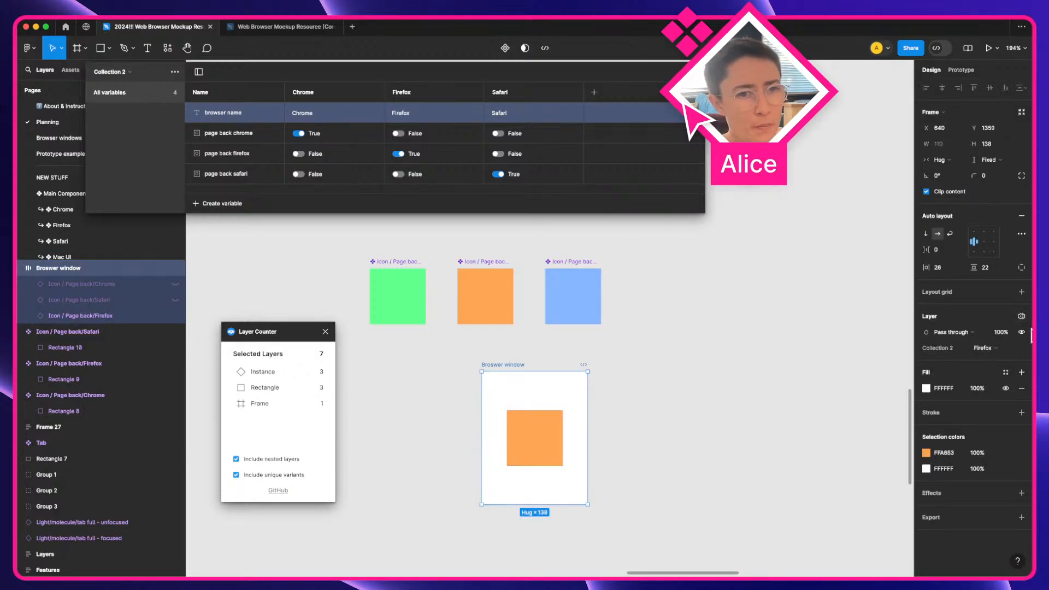
{"action": "left_click", "coordinate": [1008, 348]}
{"action": "left_click", "coordinate": [1004, 338]}
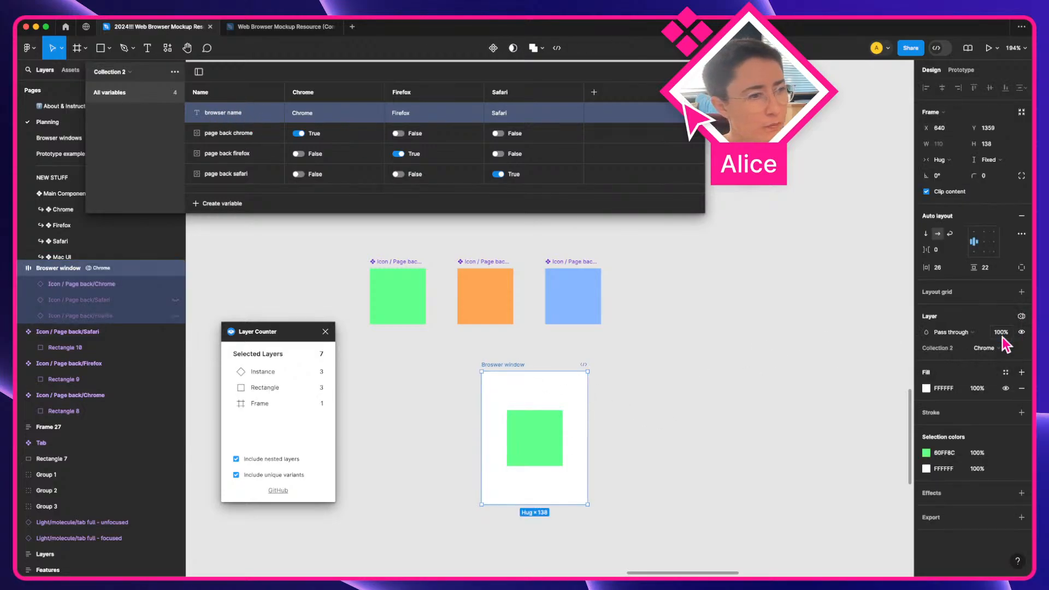
{"action": "left_click", "coordinate": [1002, 348]}
{"action": "left_click", "coordinate": [1002, 370]}
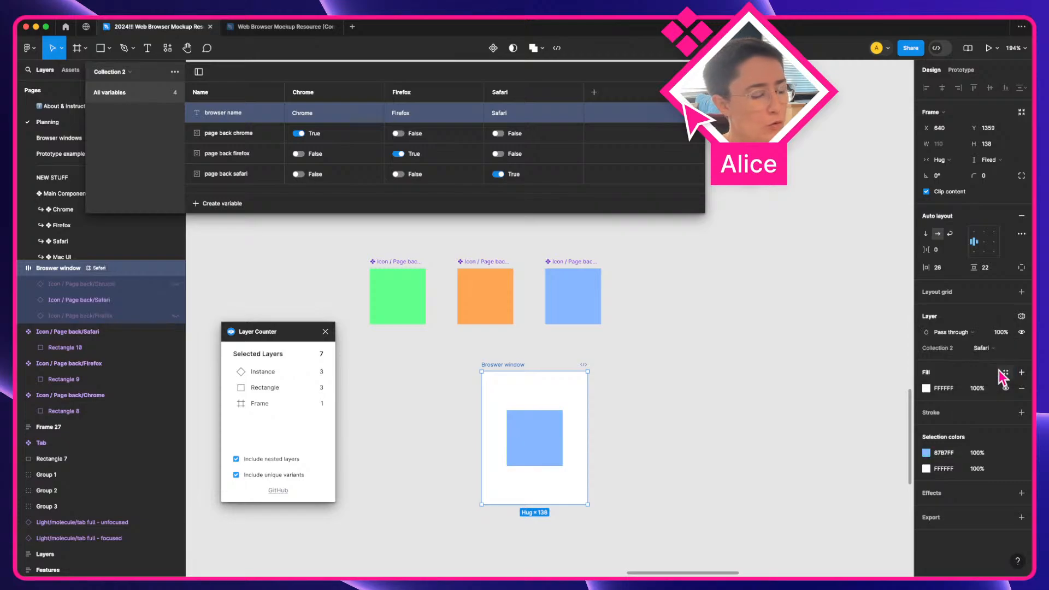
{"action": "left_click", "coordinate": [547, 416]}
{"action": "left_click", "coordinate": [511, 376]}
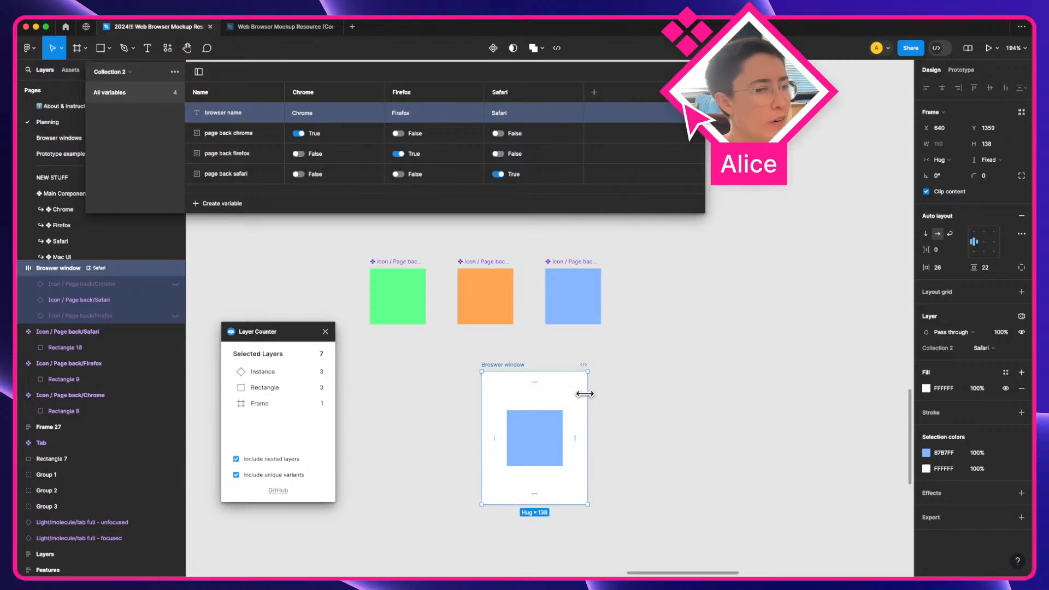
{"action": "left_click", "coordinate": [993, 349]}
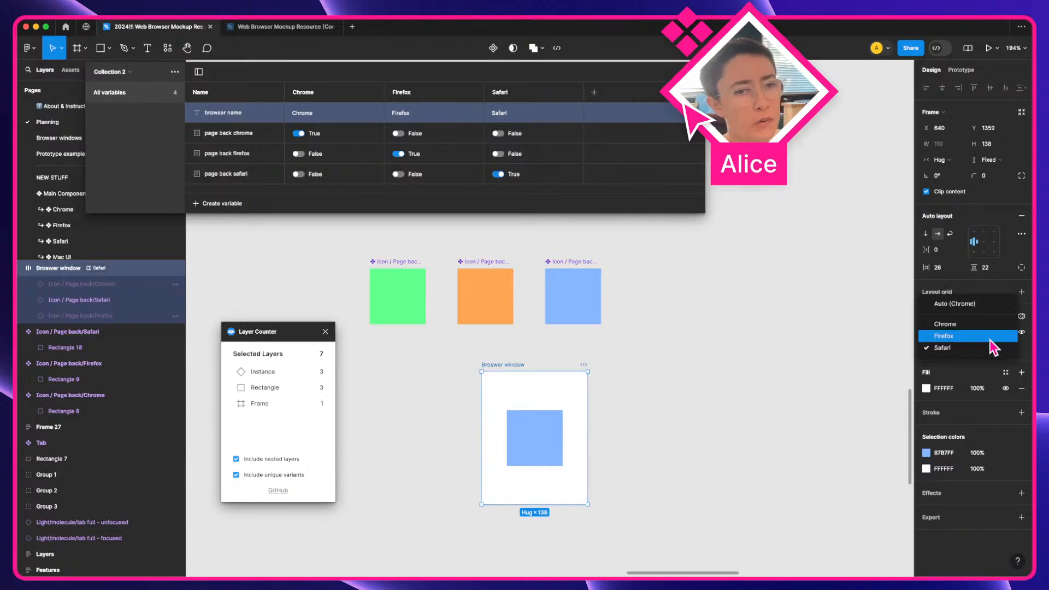
{"action": "left_click", "coordinate": [992, 334]}
{"action": "left_click", "coordinate": [992, 349]}
{"action": "left_click", "coordinate": [991, 336]}
{"action": "left_click", "coordinate": [991, 349]}
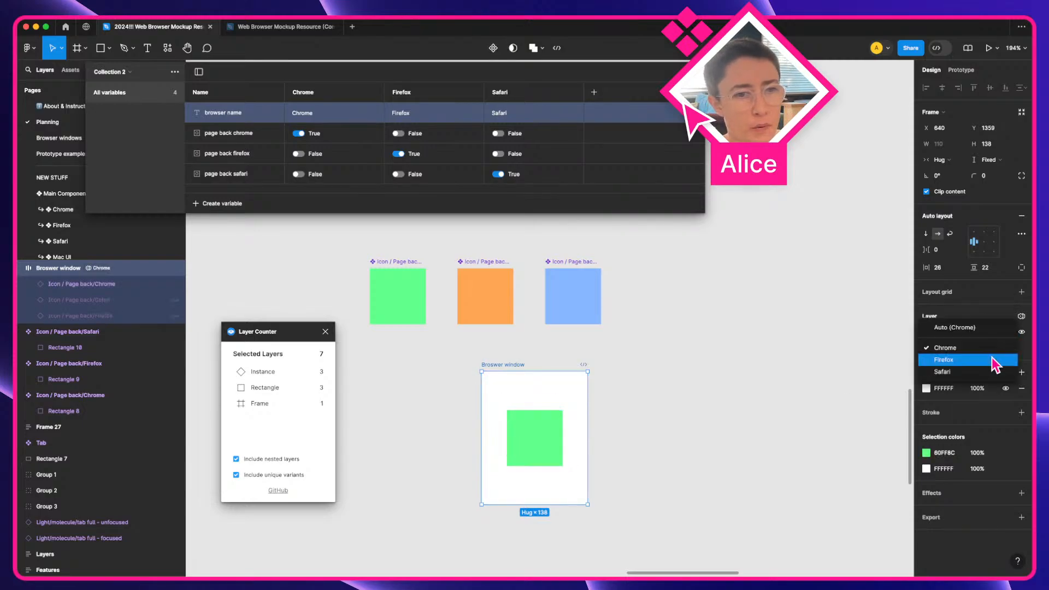
{"action": "left_click", "coordinate": [992, 358]}
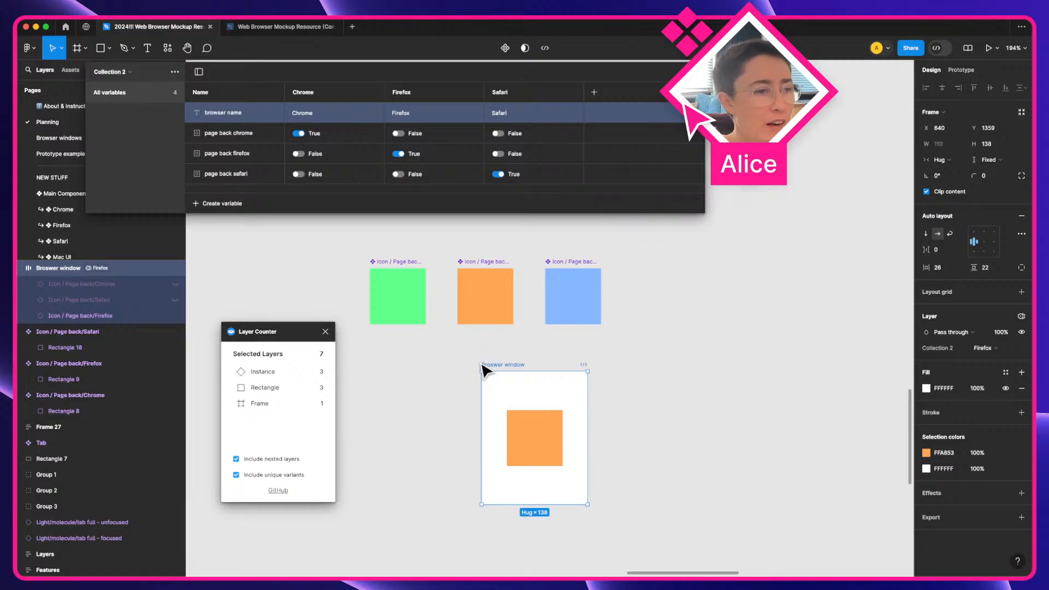
Delete all four variables from Collection 2 and close the variables window
{"action": "mouse_move", "coordinate": [498, 366]}
{"action": "left_mouse_down"}
{"action": "mouse_move", "coordinate": [487, 358]}
{"action": "mouse_move", "coordinate": [500, 363]}
{"action": "left_mouse_up"}
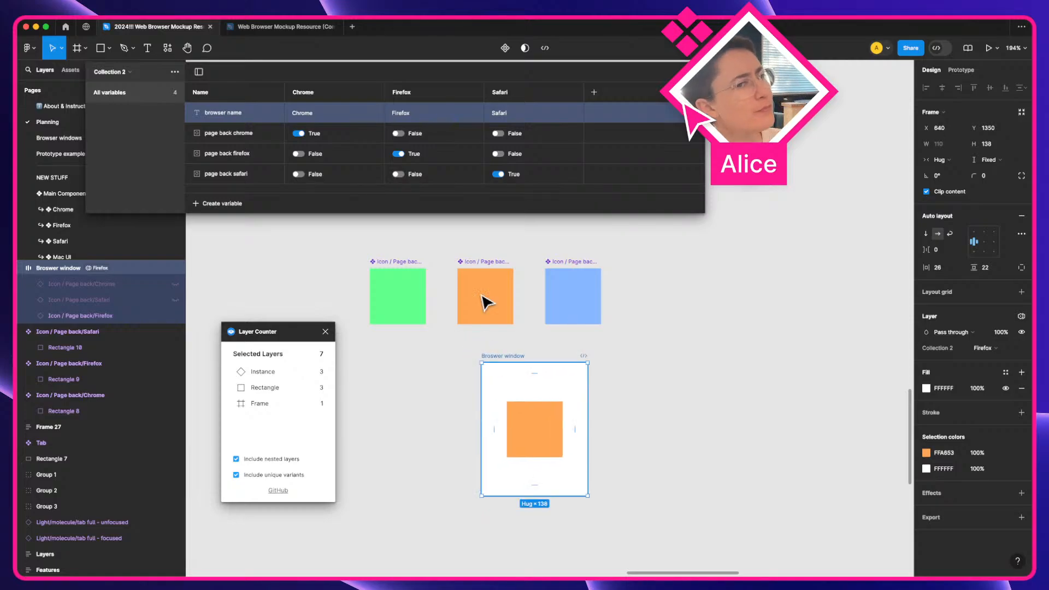
{"action": "left_click", "coordinate": [243, 158], "text": "shift"}
{"action": "right_click", "coordinate": [241, 153]}
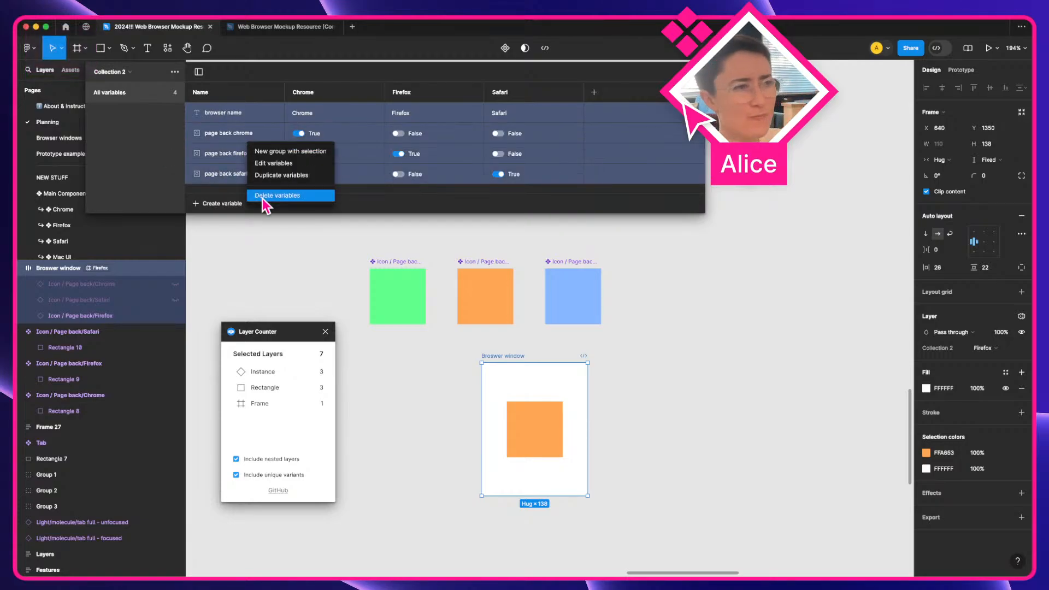
{"action": "left_click", "coordinate": [264, 196]}
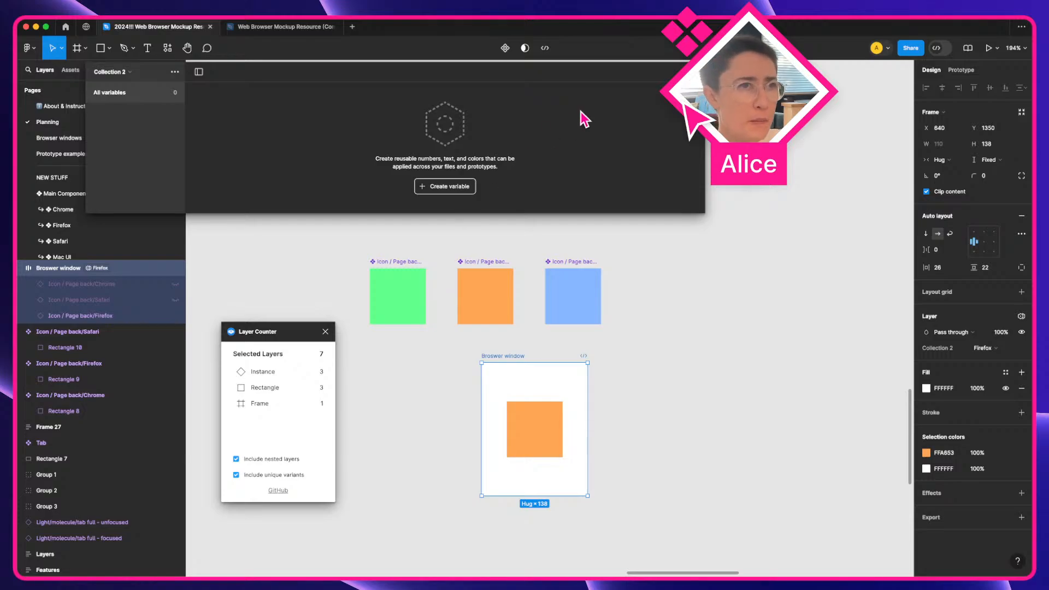
{"action": "left_click", "coordinate": [429, 290]}
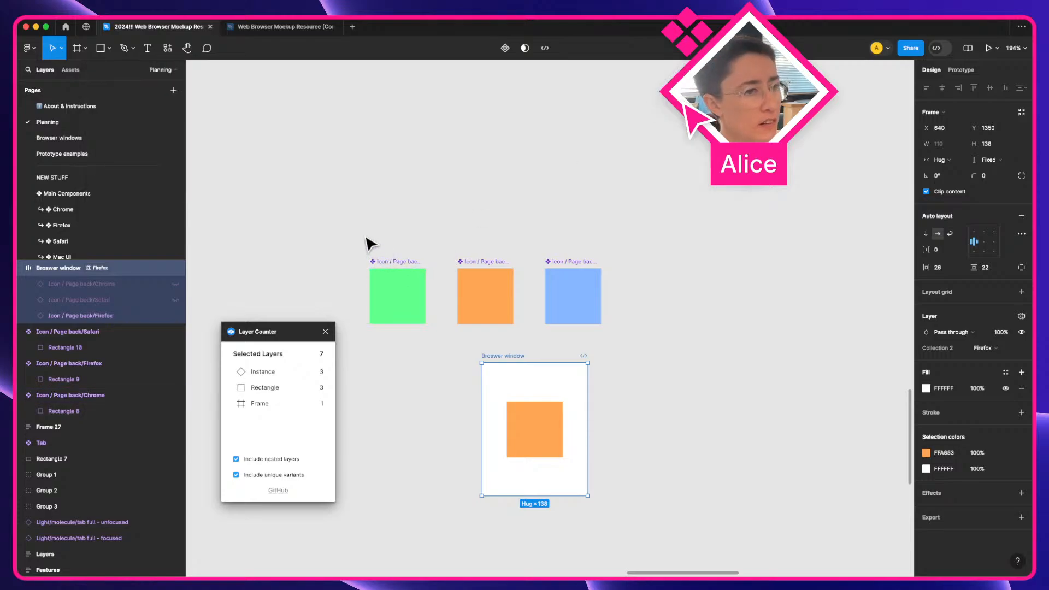
Delete the three Page back components with the Broswer window frame, and close the Layer Counter plugin
{"action": "left_click_drag", "start_coordinate": [368, 238], "coordinate": [824, 562]}
{"action": "key", "text": "BackSpace"}
{"action": "left_click", "coordinate": [325, 332]}
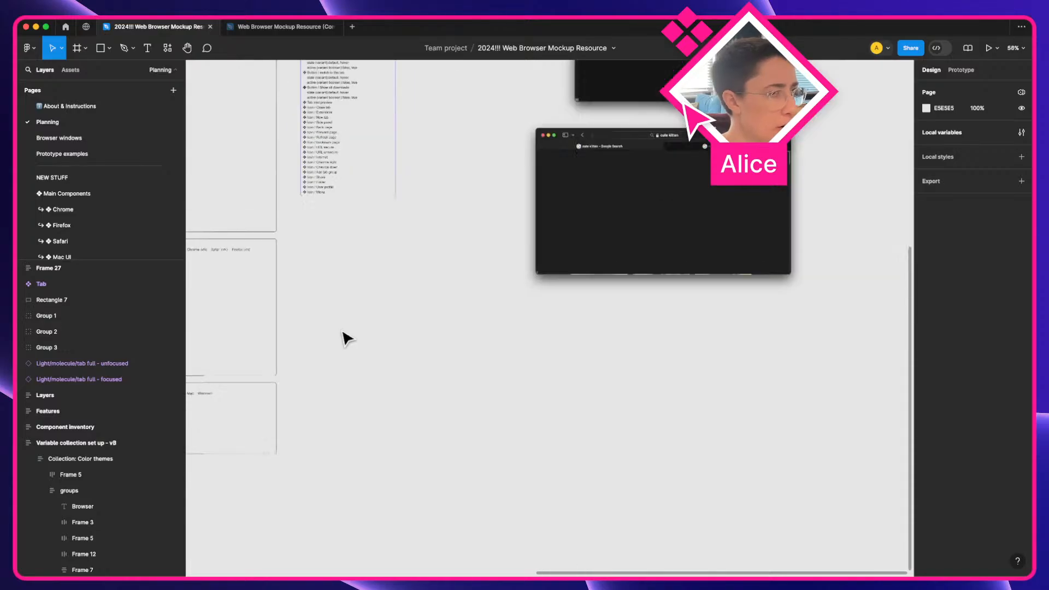
Examine the viewer questions in Frame 27 about the hidden download snackbar, adding Arc, and using modes for active and inactive states
{"action": "key", "text": "space"}
{"action": "scroll", "coordinate": [349, 344], "scroll_direction": "left", "scroll_amount": 8}
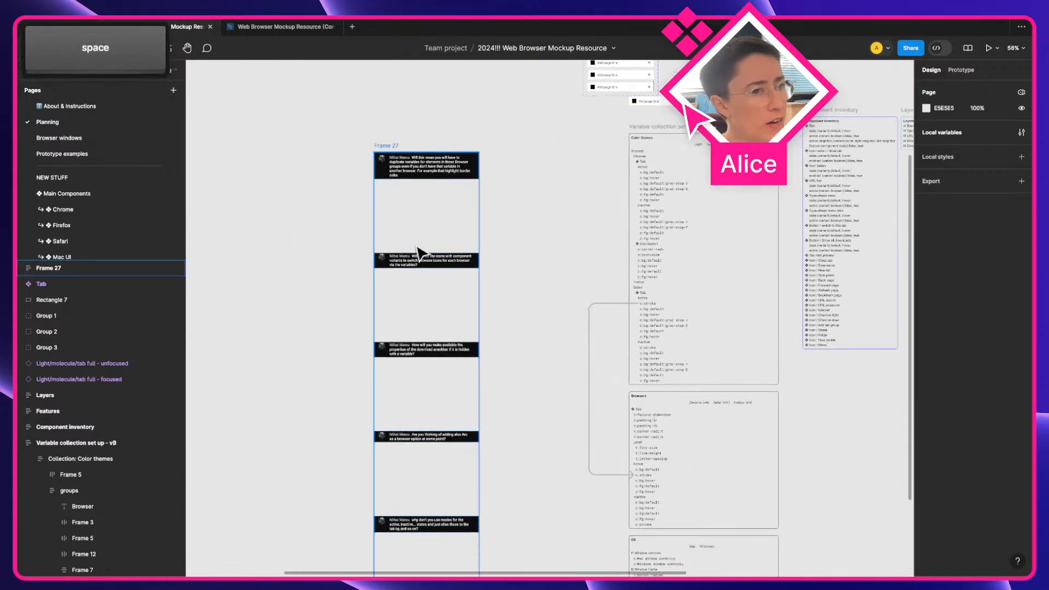
{"action": "scroll", "coordinate": [417, 251], "scroll_direction": "up", "scroll_amount": 6}
{"action": "key", "text": "a"}
{"action": "scroll", "coordinate": [513, 295], "scroll_direction": "down", "scroll_amount": 5}
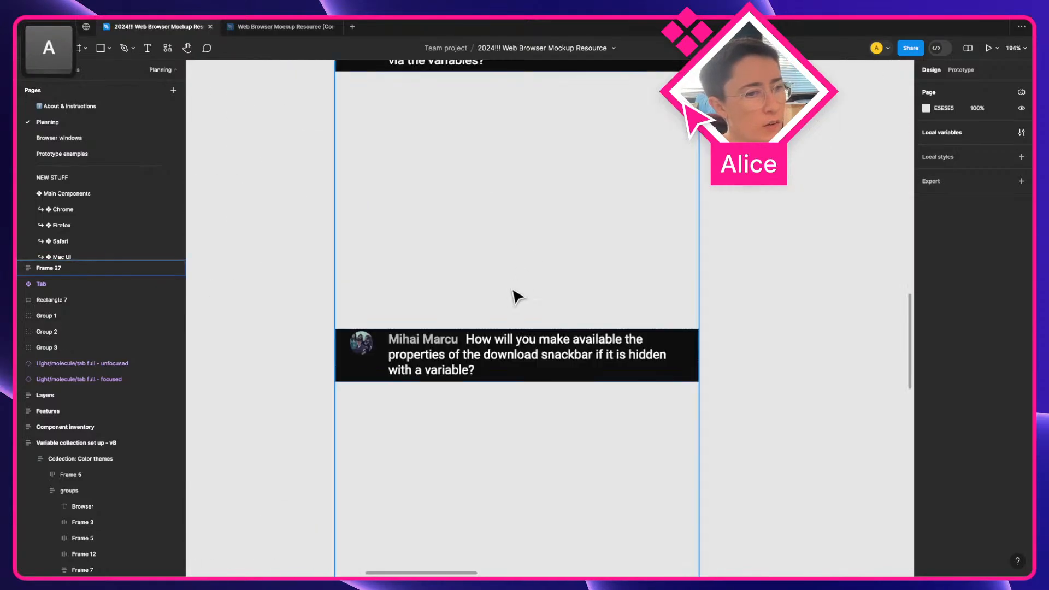
{"action": "scroll", "coordinate": [513, 295], "scroll_direction": "up", "scroll_amount": 2}
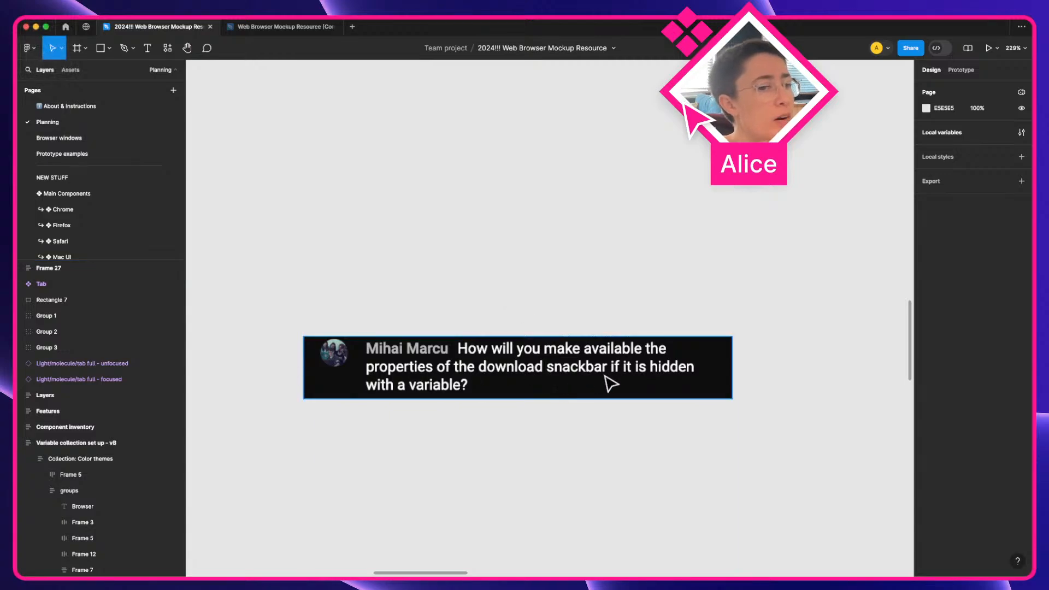
{"action": "scroll", "coordinate": [610, 383], "scroll_direction": "down", "scroll_amount": 2}
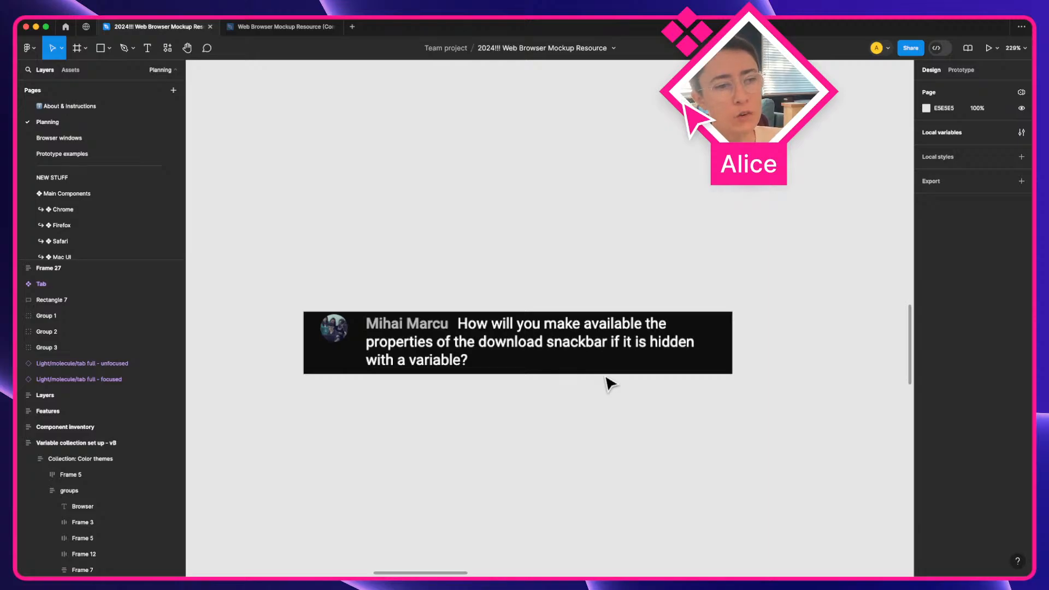
{"action": "scroll", "coordinate": [605, 377], "scroll_direction": "down", "scroll_amount": 6}
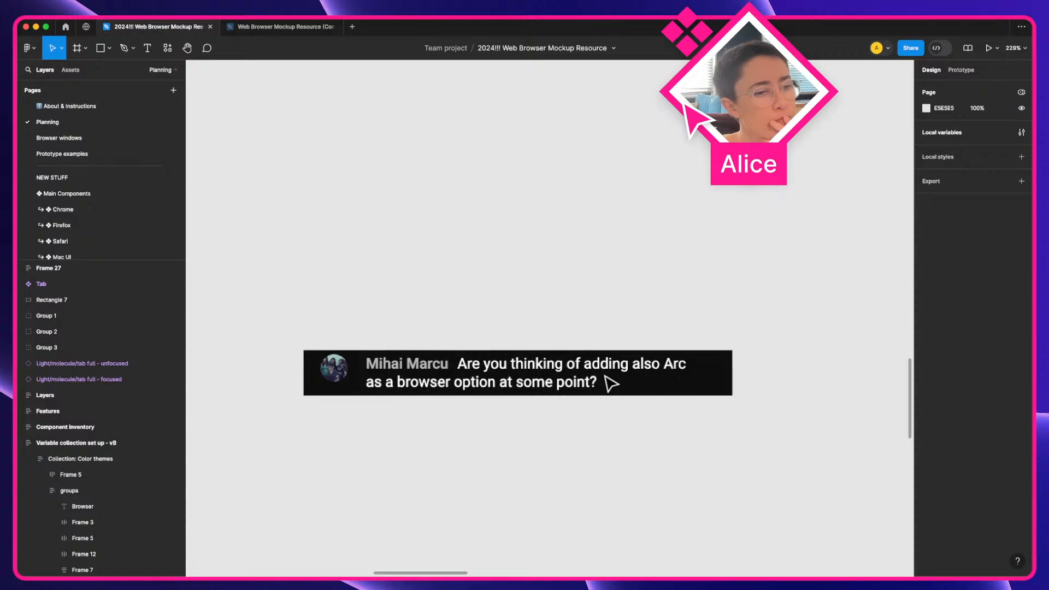
{"action": "scroll", "coordinate": [605, 377], "scroll_direction": "down", "scroll_amount": 2}
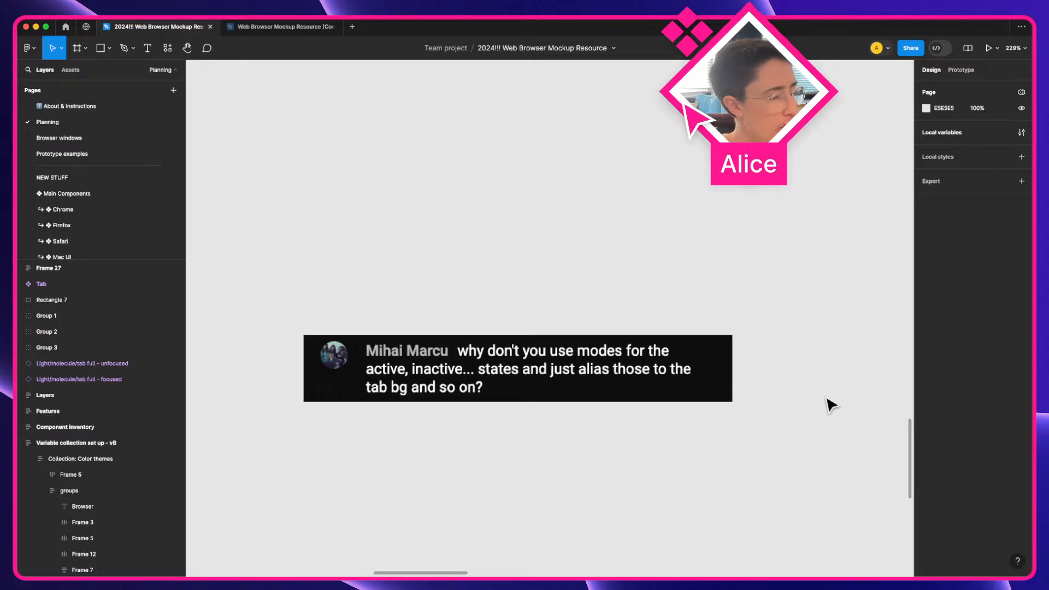
Examine the planned Browsers collection, including its Tab groups for Active and Inactive variables and its browser modes
{"action": "scroll", "coordinate": [826, 398], "scroll_direction": "right", "scroll_amount": 3}
{"action": "scroll", "coordinate": [823, 399], "scroll_direction": "down", "scroll_amount": 4}
{"action": "key", "text": "a"}
{"action": "scroll", "coordinate": [824, 399], "scroll_direction": "right", "scroll_amount": 8}
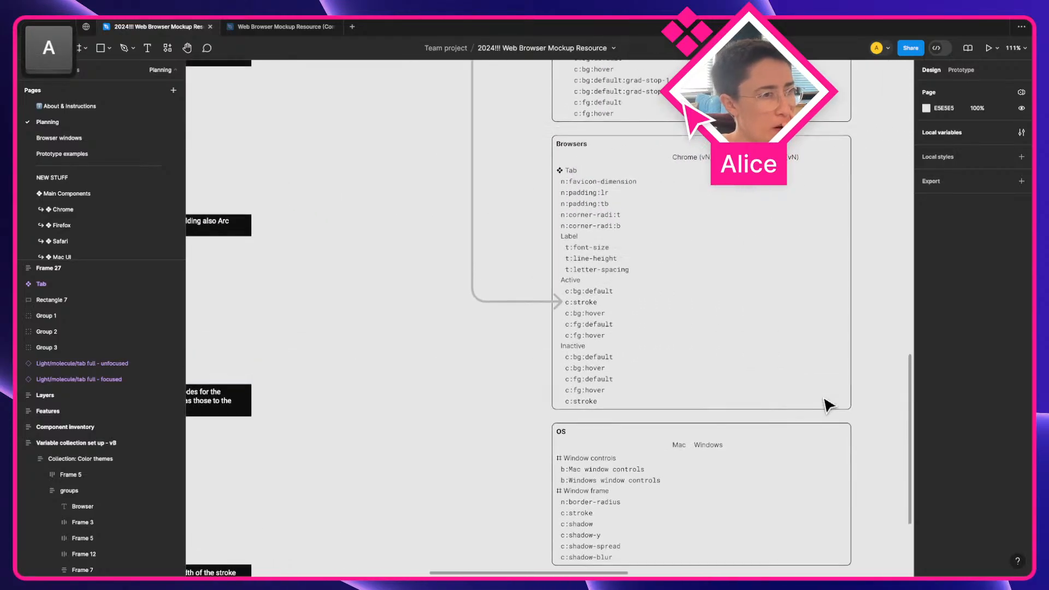
{"action": "scroll", "coordinate": [824, 398], "scroll_direction": "right", "scroll_amount": 1}
{"action": "scroll", "coordinate": [501, 268], "scroll_direction": "up", "scroll_amount": 5}
{"action": "key", "text": "space"}
{"action": "left_click_drag", "start_coordinate": [655, 310], "coordinate": [452, 342]}
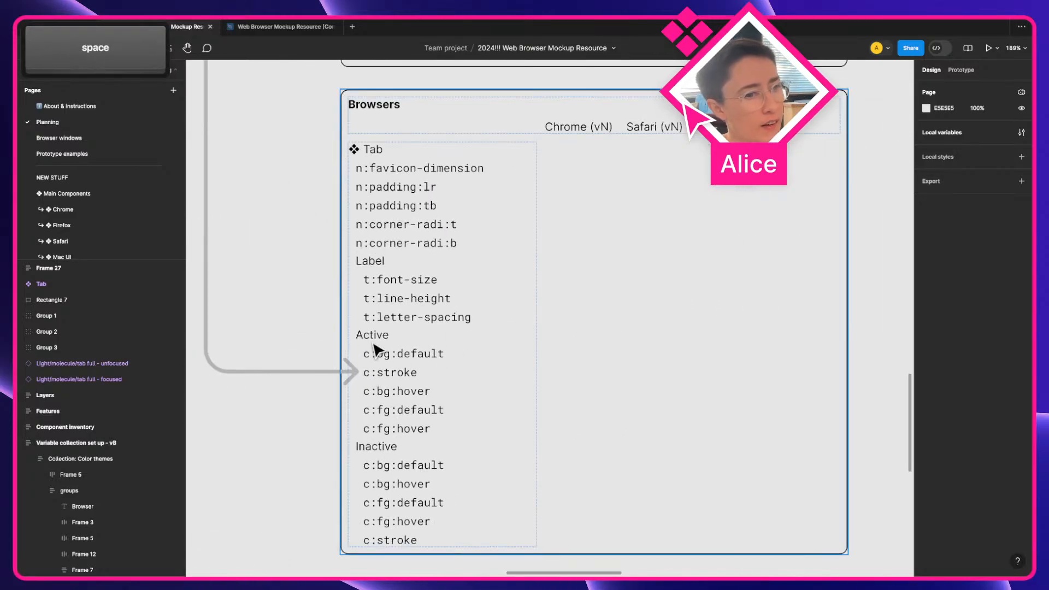
{"action": "key", "text": "super"}
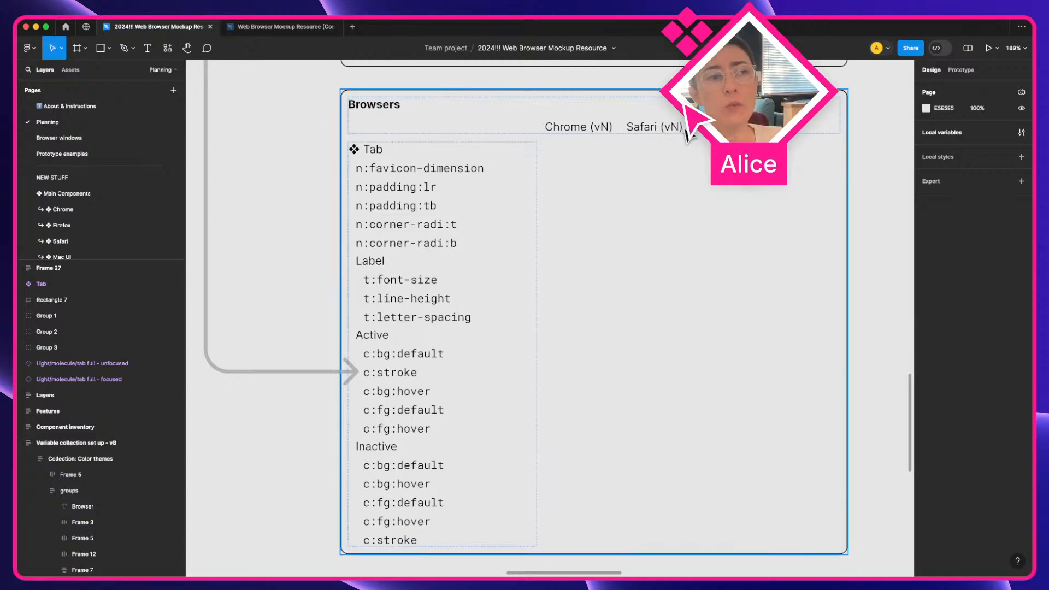
{"action": "key", "text": "super"}
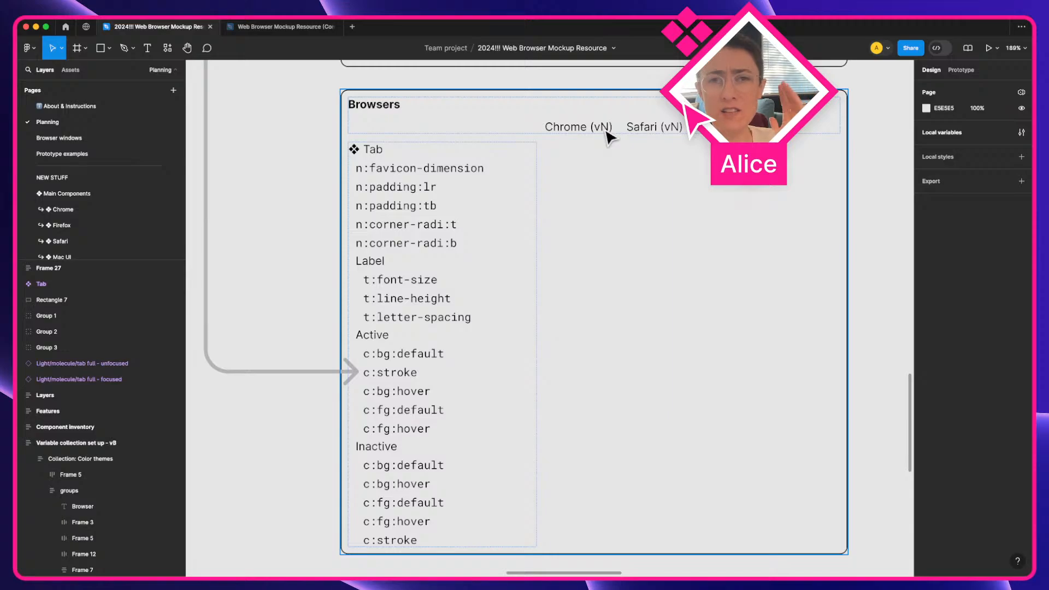
Move the focused and unfocused Webpage title tabs down to just above the Color themes collection
{"action": "scroll", "coordinate": [414, 210], "scroll_direction": "up", "scroll_amount": 10}
{"action": "scroll", "coordinate": [414, 210], "scroll_direction": "right", "scroll_amount": 2}
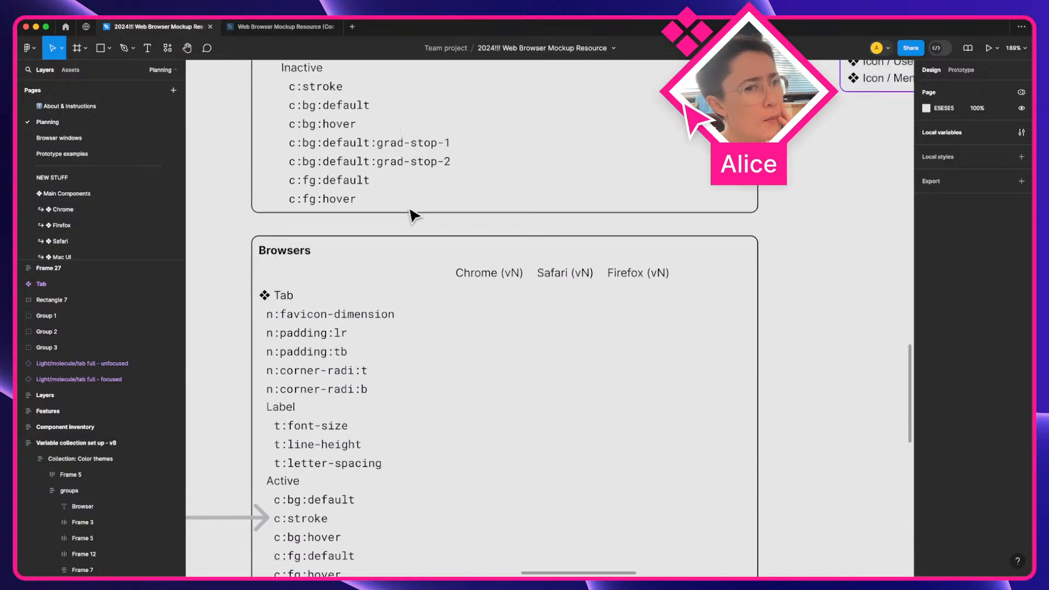
{"action": "scroll", "coordinate": [413, 214], "scroll_direction": "up", "scroll_amount": 10}
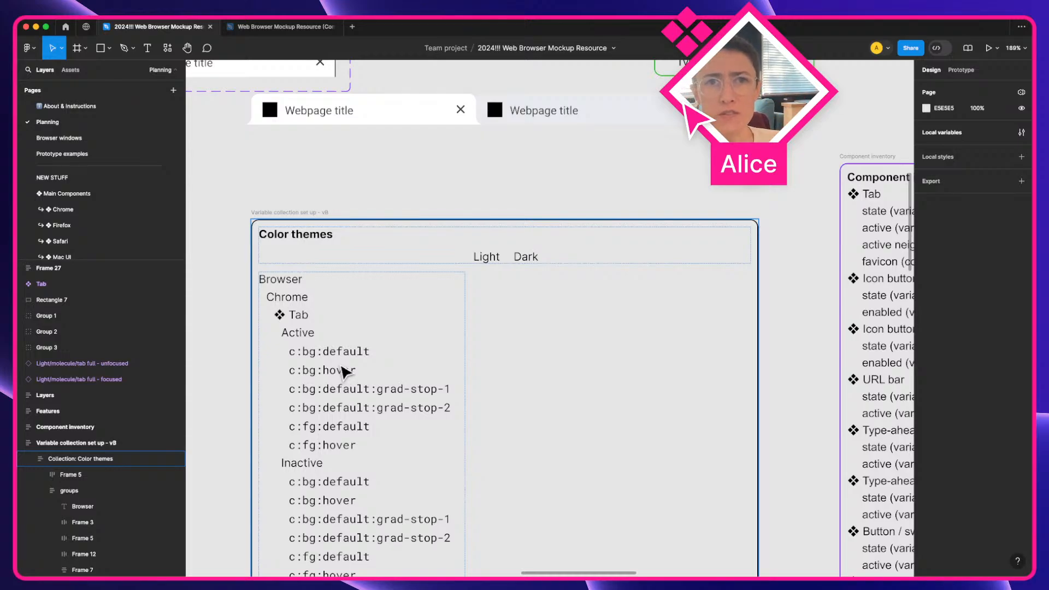
{"action": "scroll", "coordinate": [336, 305], "scroll_direction": "up", "scroll_amount": 1}
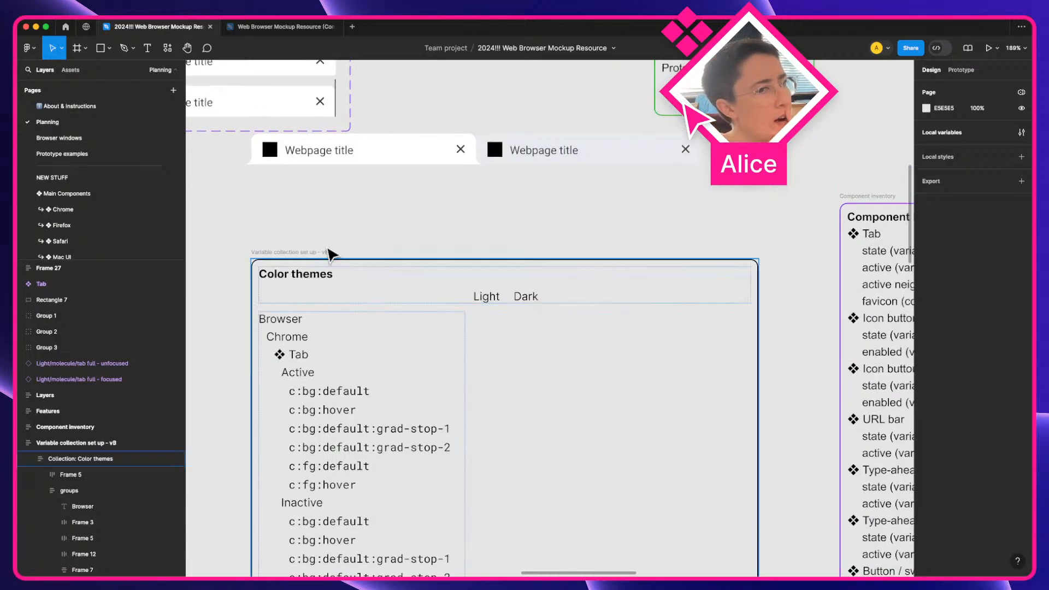
{"action": "left_click", "coordinate": [413, 161]}
{"action": "scroll", "coordinate": [414, 161], "scroll_direction": "up", "scroll_amount": 1}
{"action": "scroll", "coordinate": [412, 162], "scroll_direction": "up", "scroll_amount": 3}
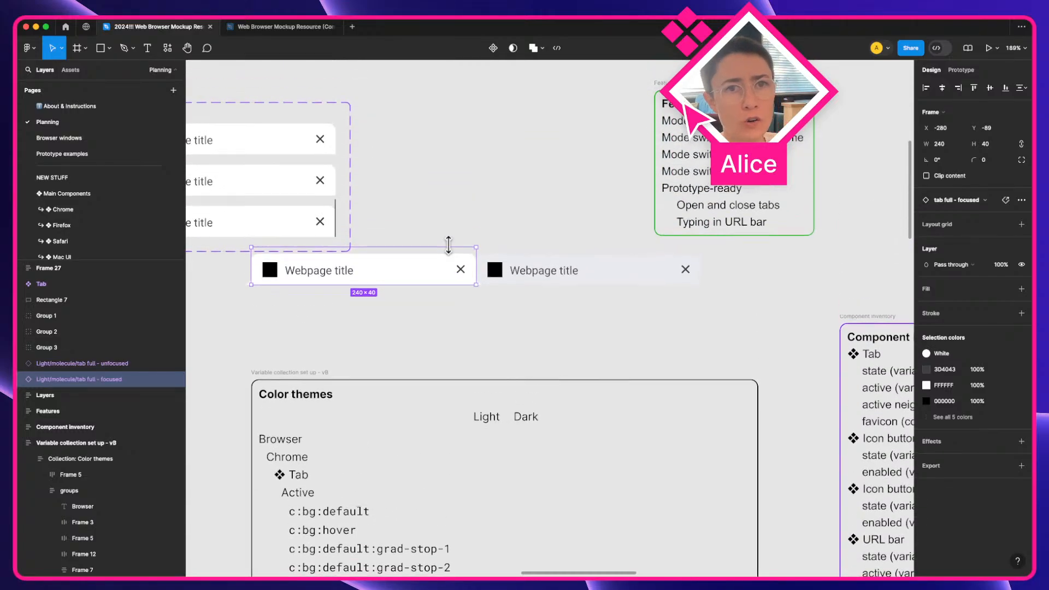
{"action": "left_click_drag", "start_coordinate": [440, 297], "coordinate": [423, 360]}
{"action": "left_click_drag", "start_coordinate": [567, 300], "coordinate": [572, 349]}
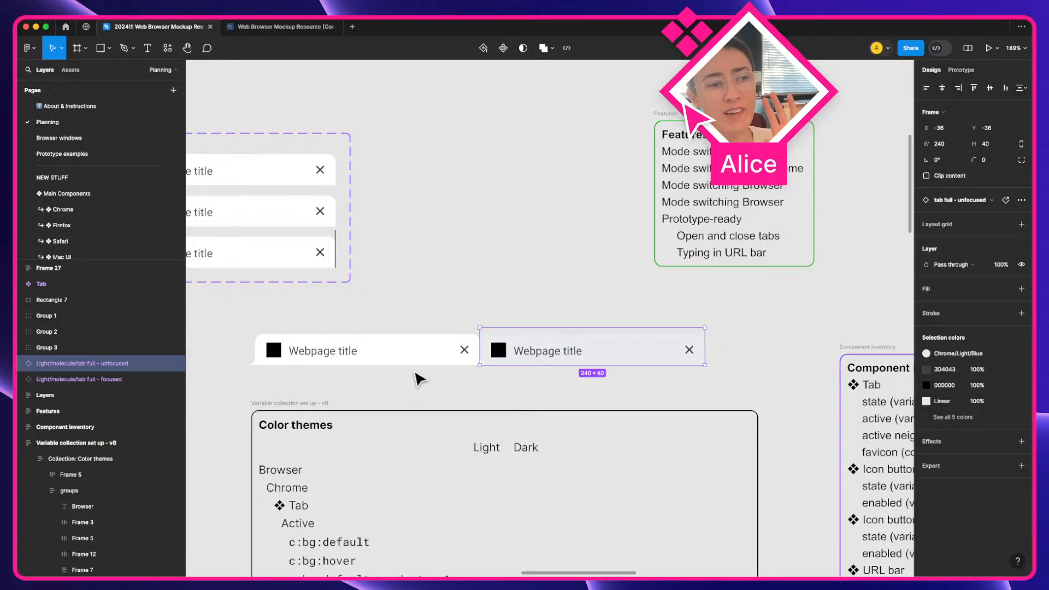
Select the focused Webpage title tab and compare it with the Active variables planned in the Color themes collection
{"action": "left_click", "coordinate": [457, 354]}
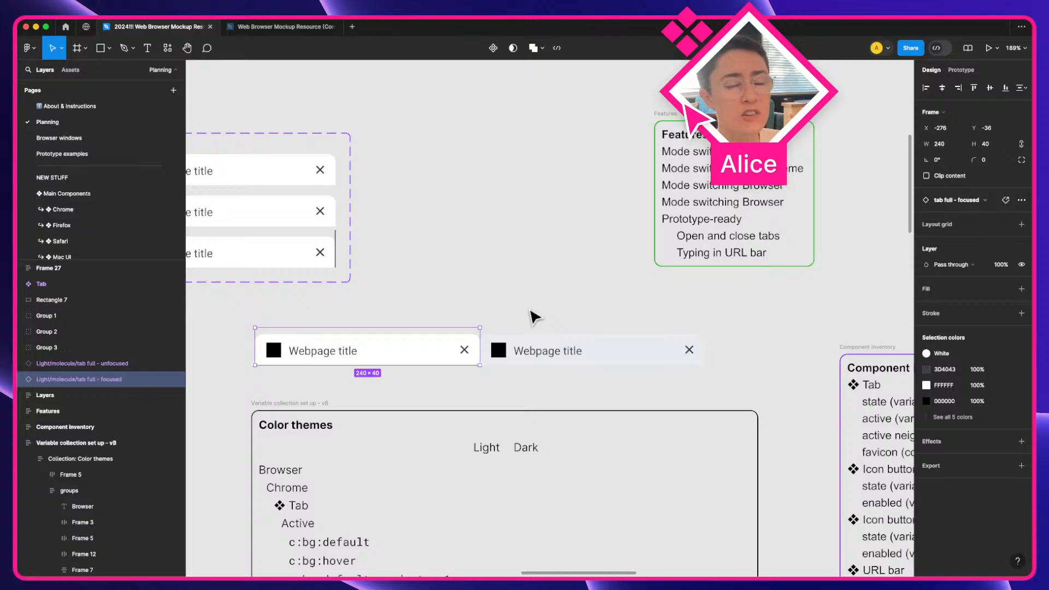
{"action": "scroll", "coordinate": [521, 314], "scroll_direction": "down", "scroll_amount": 5}
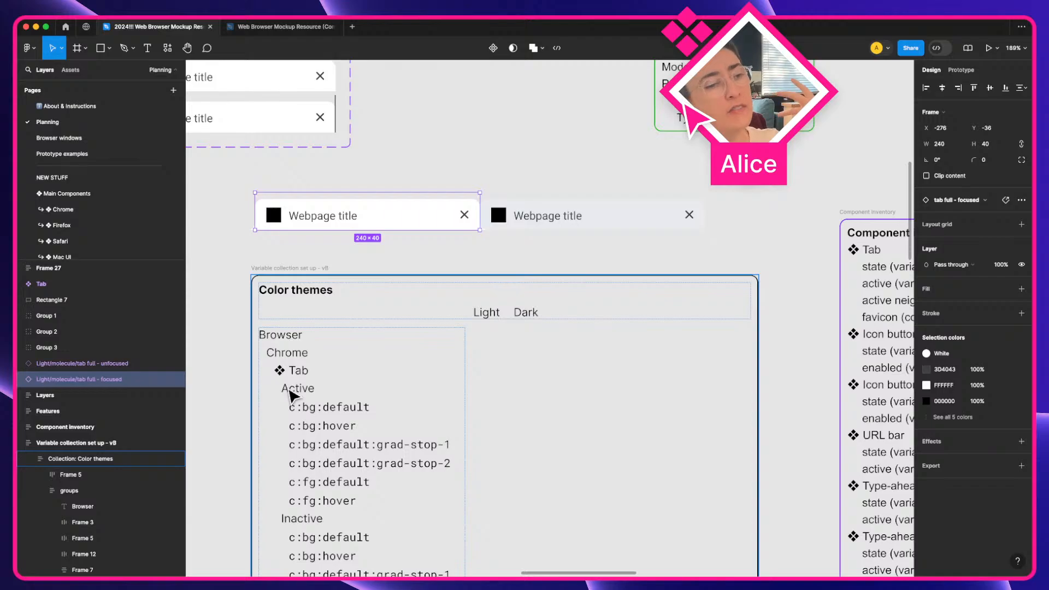
Compare the focused and unfocused Webpage title tabs with the Light and Dark modes planned in the Color themes collection
{"action": "scroll", "coordinate": [289, 393], "scroll_direction": "up", "scroll_amount": 5}
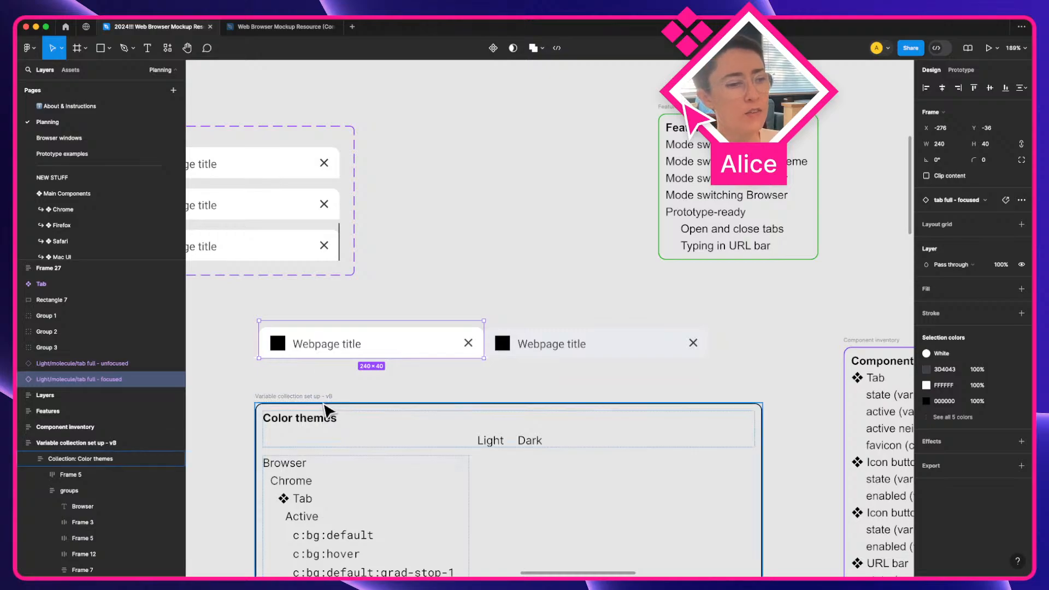
{"action": "scroll", "coordinate": [326, 409], "scroll_direction": "down", "scroll_amount": 3}
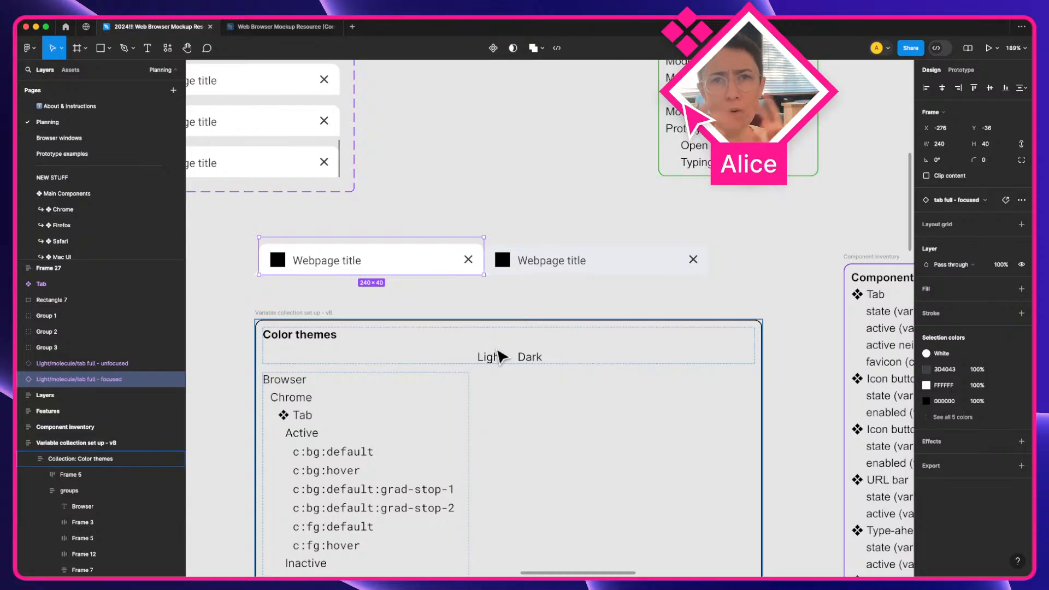
{"action": "scroll", "coordinate": [497, 356], "scroll_direction": "down", "scroll_amount": 8}
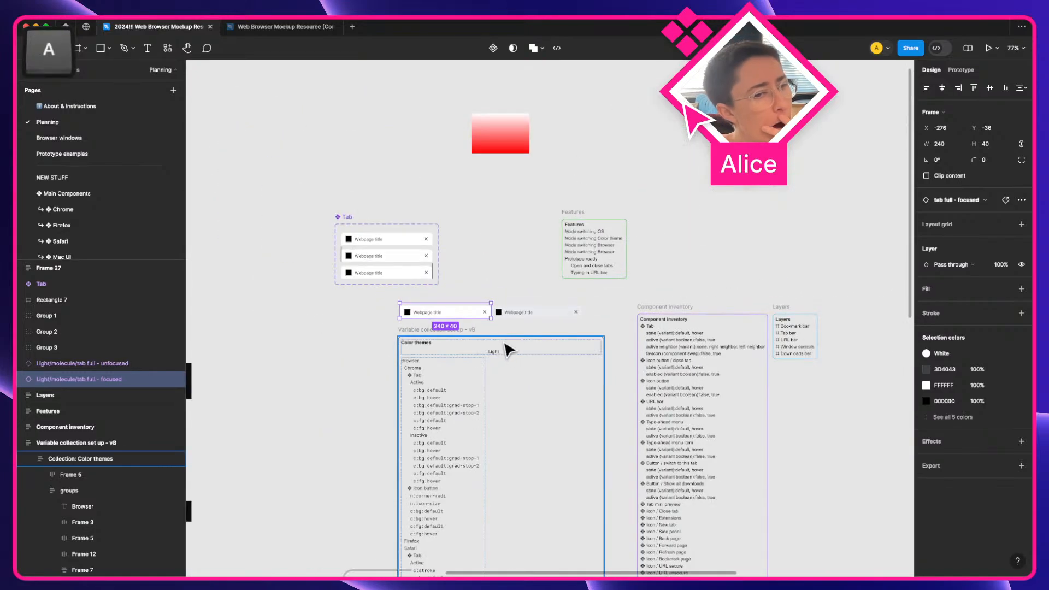
Examine the viewer comments in Frame 27 about modes for active and inactive states and about using stroke width or transparent
{"action": "scroll", "coordinate": [516, 317], "scroll_direction": "down", "scroll_amount": 10}
{"action": "scroll", "coordinate": [517, 316], "scroll_direction": "left", "scroll_amount": 5}
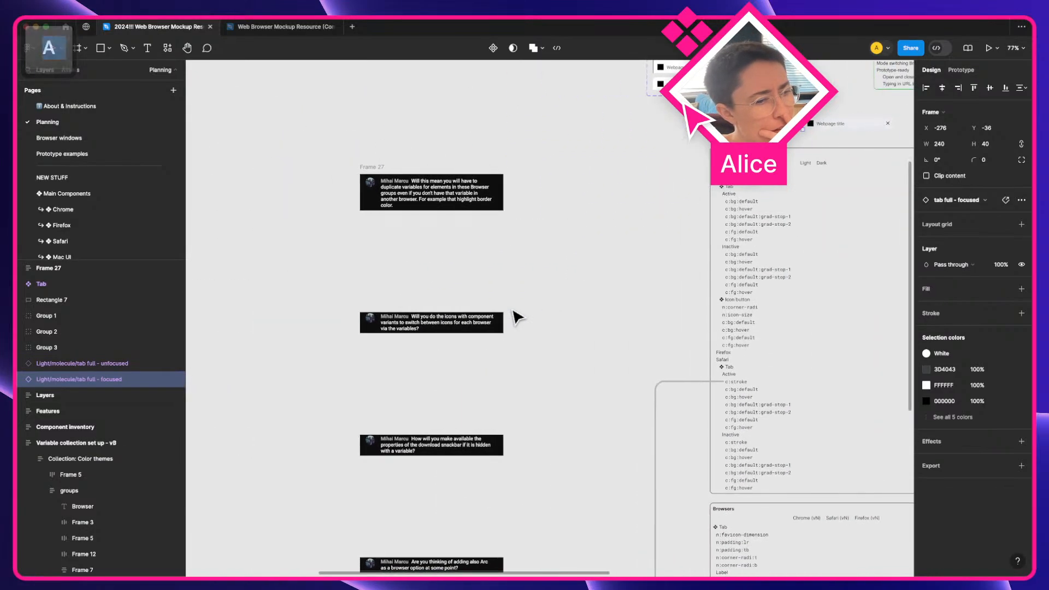
{"action": "scroll", "coordinate": [431, 464], "scroll_direction": "up", "scroll_amount": 10}
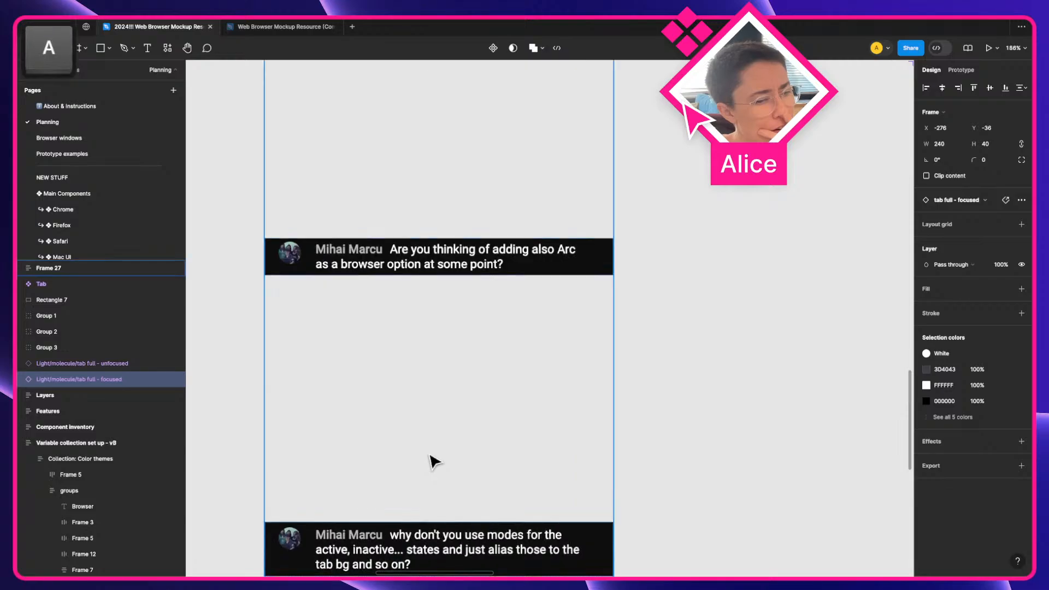
{"action": "scroll", "coordinate": [432, 463], "scroll_direction": "up", "scroll_amount": 4}
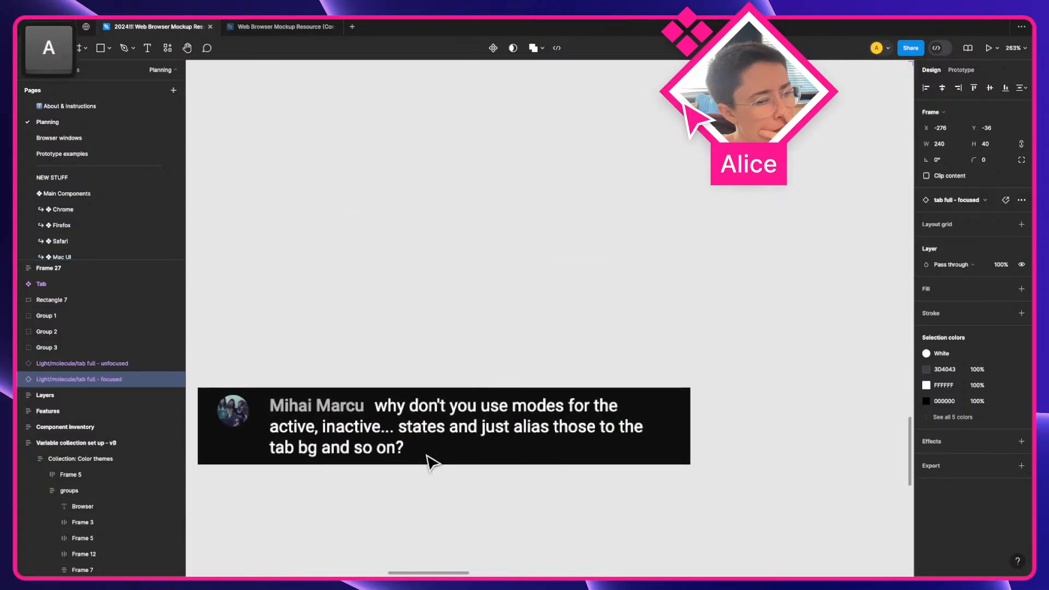
{"action": "scroll", "coordinate": [432, 463], "scroll_direction": "down", "scroll_amount": 3}
{"action": "scroll", "coordinate": [431, 463], "scroll_direction": "left", "scroll_amount": 2}
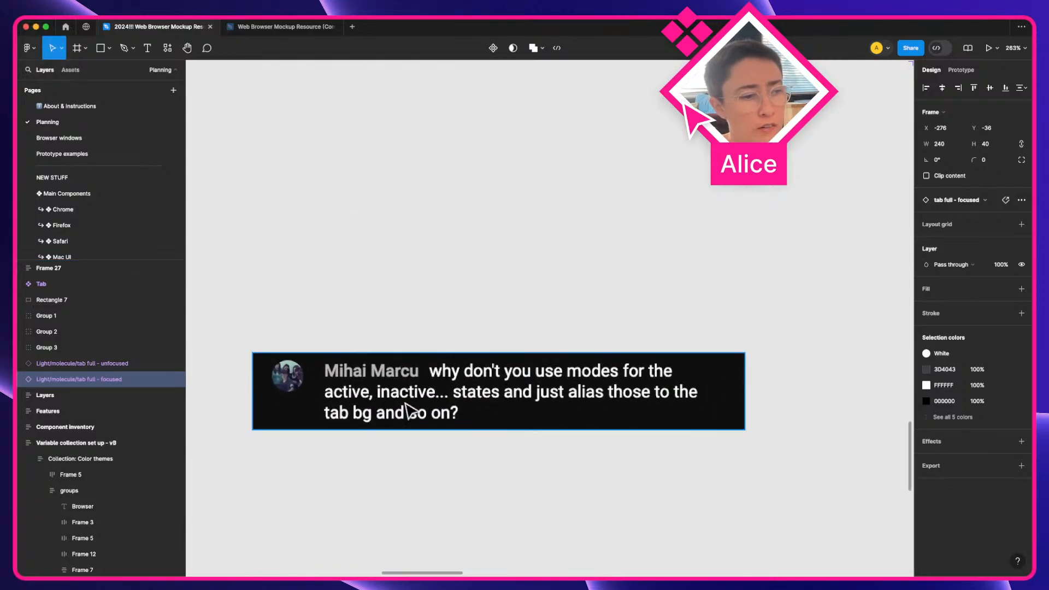
{"action": "scroll", "coordinate": [417, 416], "scroll_direction": "down", "scroll_amount": 3}
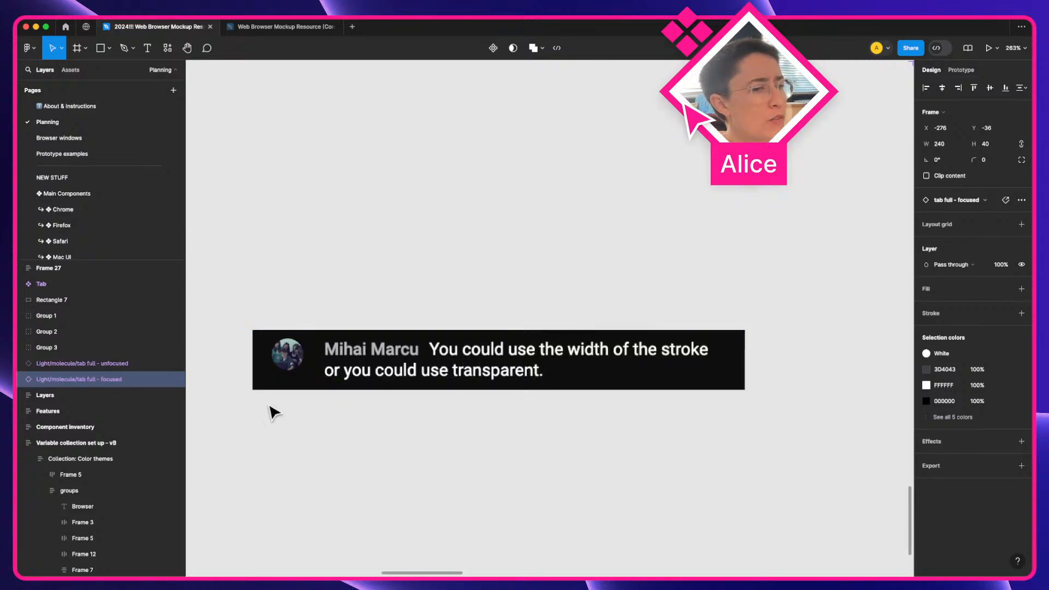
{"action": "scroll", "coordinate": [381, 383], "scroll_direction": "down", "scroll_amount": 5}
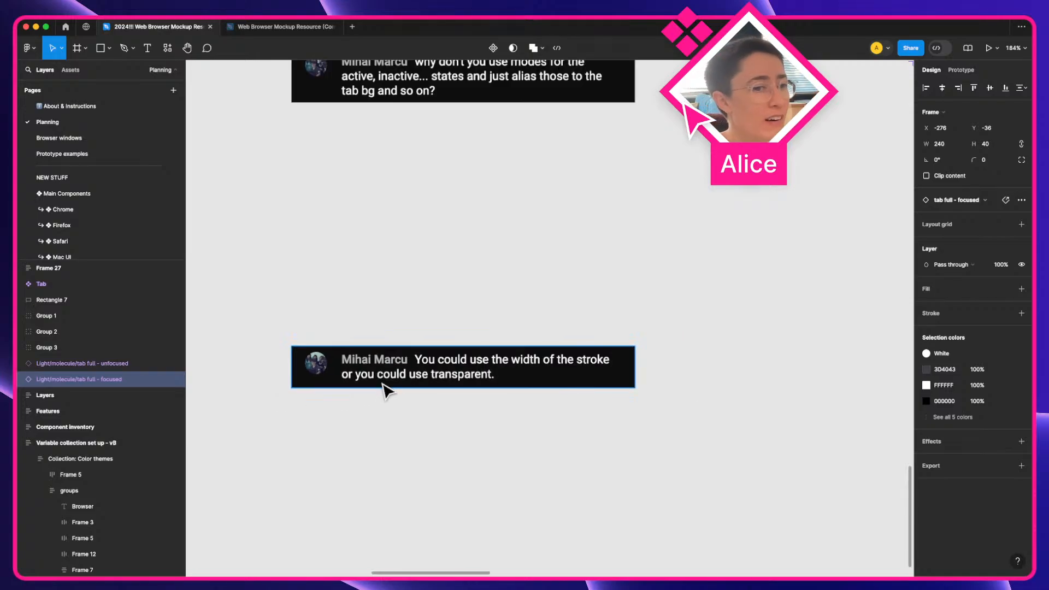
Examine the Safari window screenshot's address field and the border between its active and inactive tabs
{"action": "key", "text": "a"}
{"action": "scroll", "coordinate": [387, 390], "scroll_direction": "right", "scroll_amount": 10}
{"action": "scroll", "coordinate": [387, 390], "scroll_direction": "down", "scroll_amount": 10}
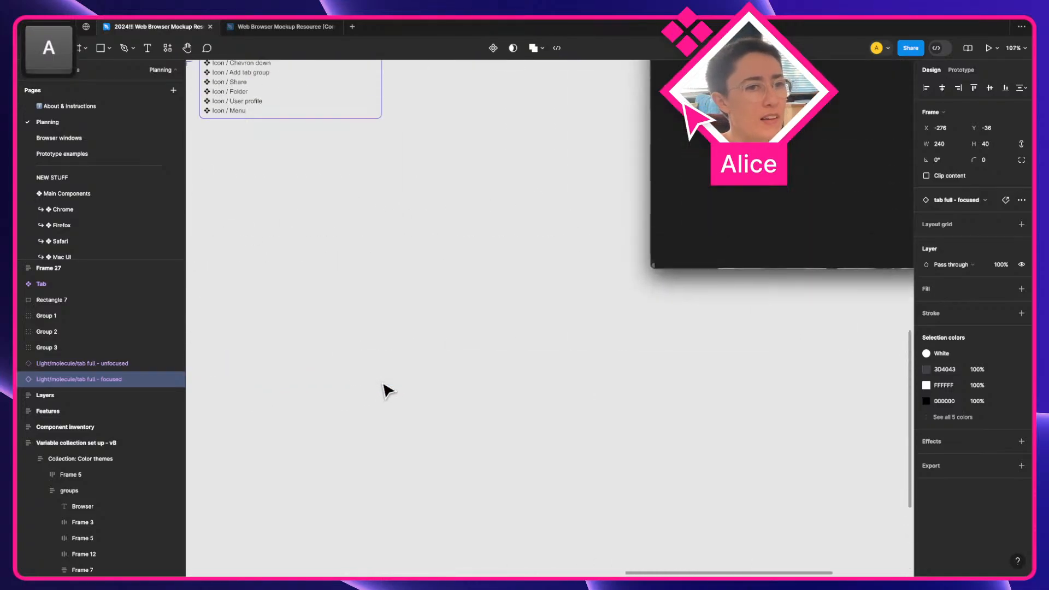
{"action": "scroll", "coordinate": [477, 285], "scroll_direction": "up", "scroll_amount": 10}
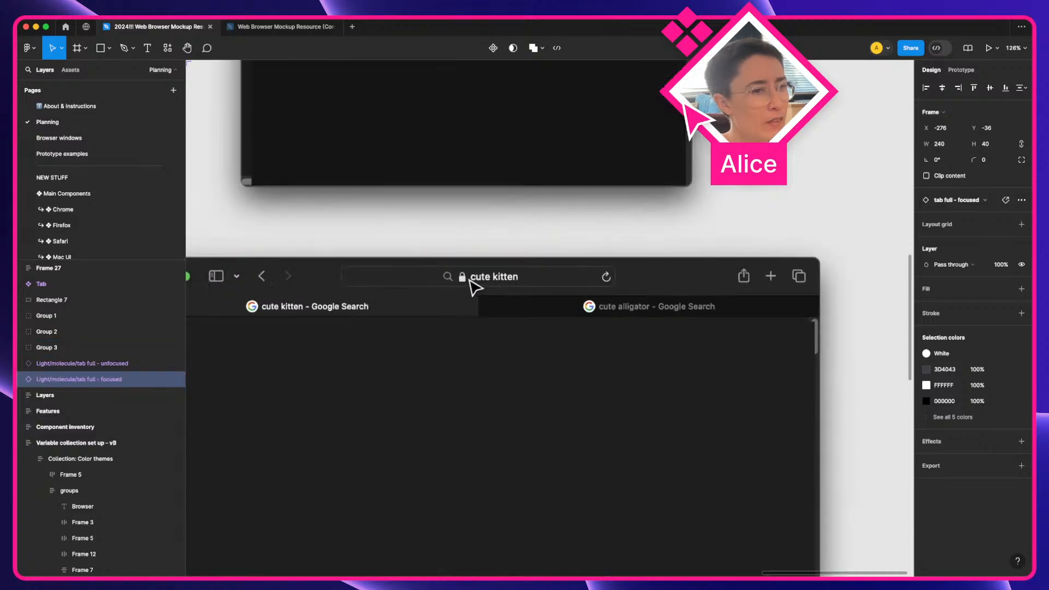
{"action": "scroll", "coordinate": [470, 278], "scroll_direction": "up", "scroll_amount": 2}
{"action": "key", "text": "a"}
{"action": "scroll", "coordinate": [569, 419], "scroll_direction": "down", "scroll_amount": 1}
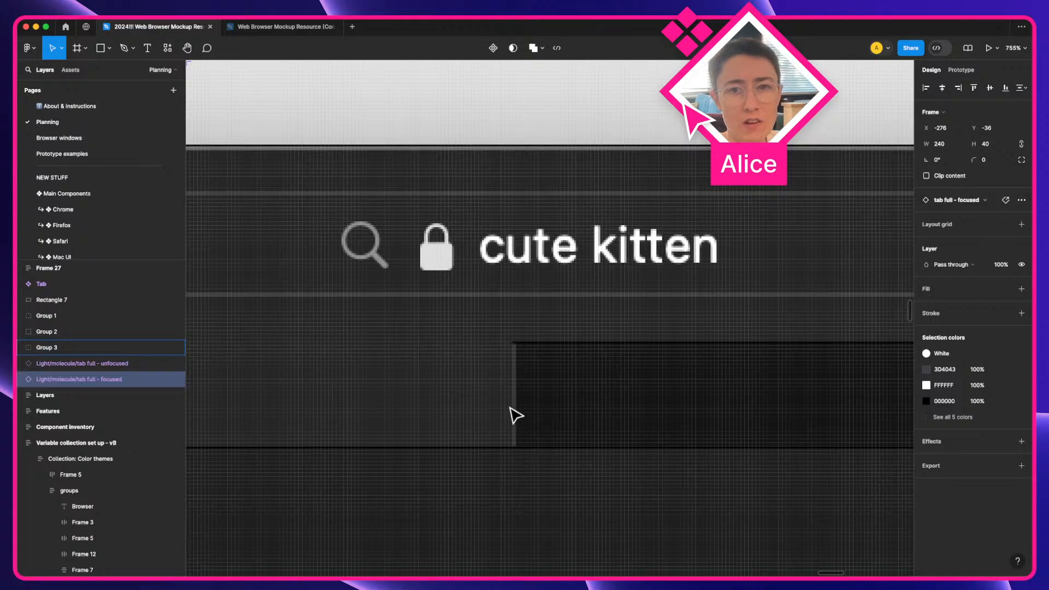
{"action": "scroll", "coordinate": [537, 409], "scroll_direction": "down", "scroll_amount": 10}
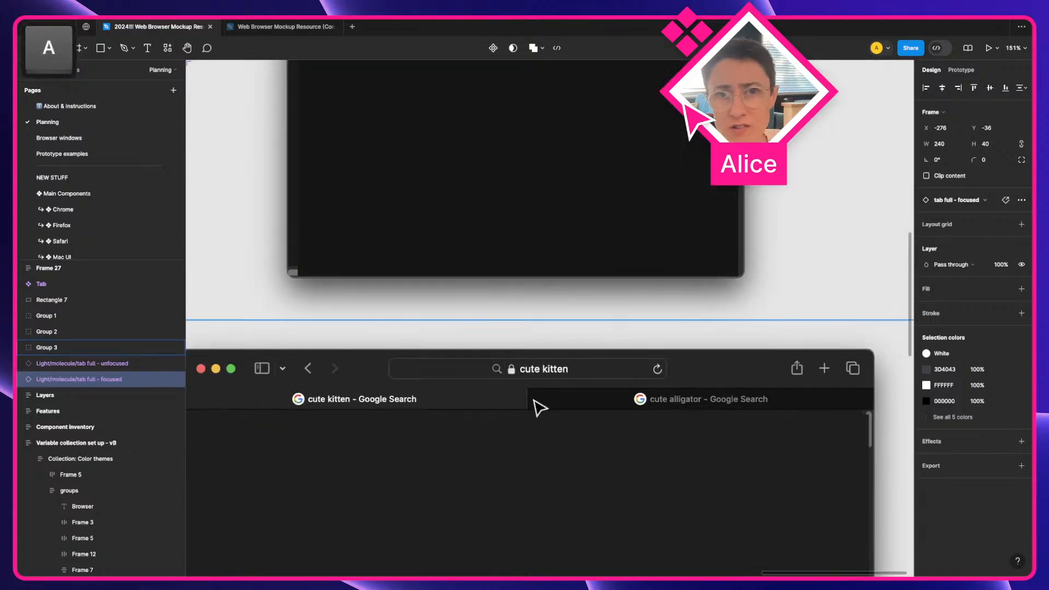
{"action": "scroll", "coordinate": [540, 408], "scroll_direction": "left", "scroll_amount": 5}
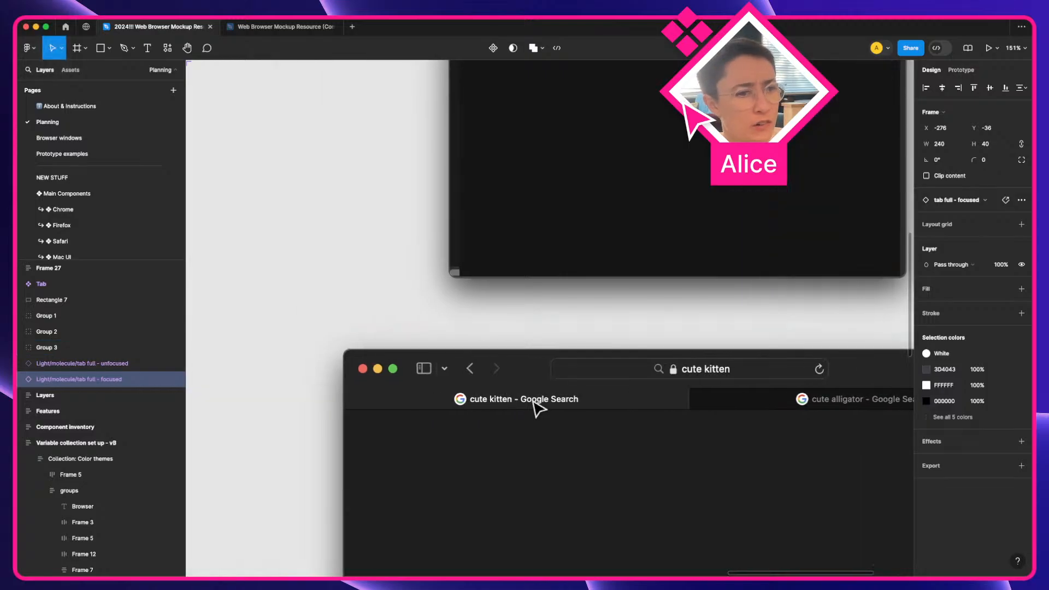
Delete Frame 27 containing the viewer questions from the Planning page
{"action": "scroll", "coordinate": [537, 409], "scroll_direction": "down", "scroll_amount": 15}
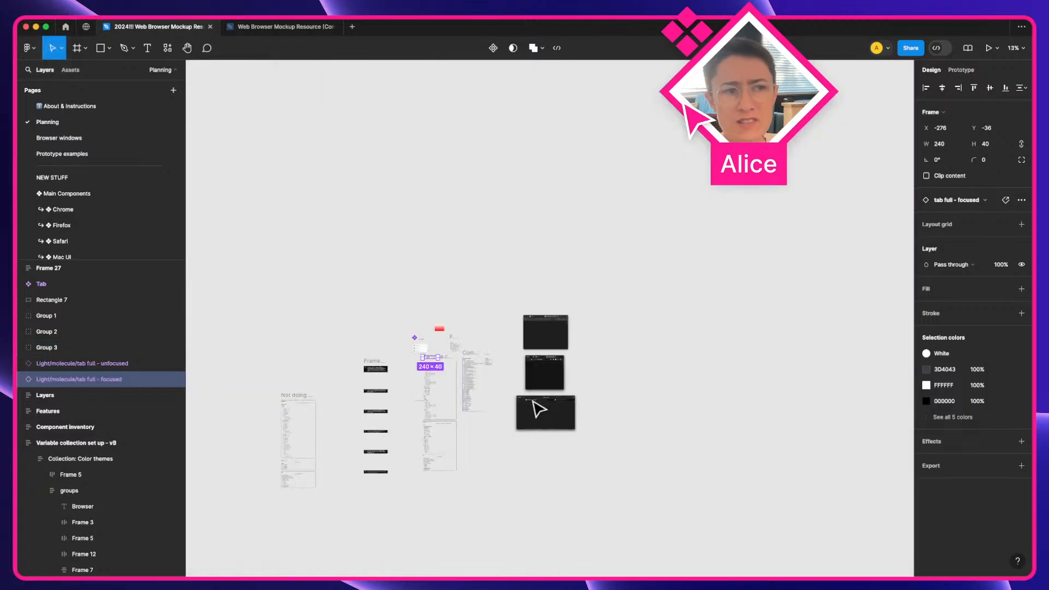
{"action": "left_click", "coordinate": [410, 394]}
{"action": "left_click", "coordinate": [375, 367]}
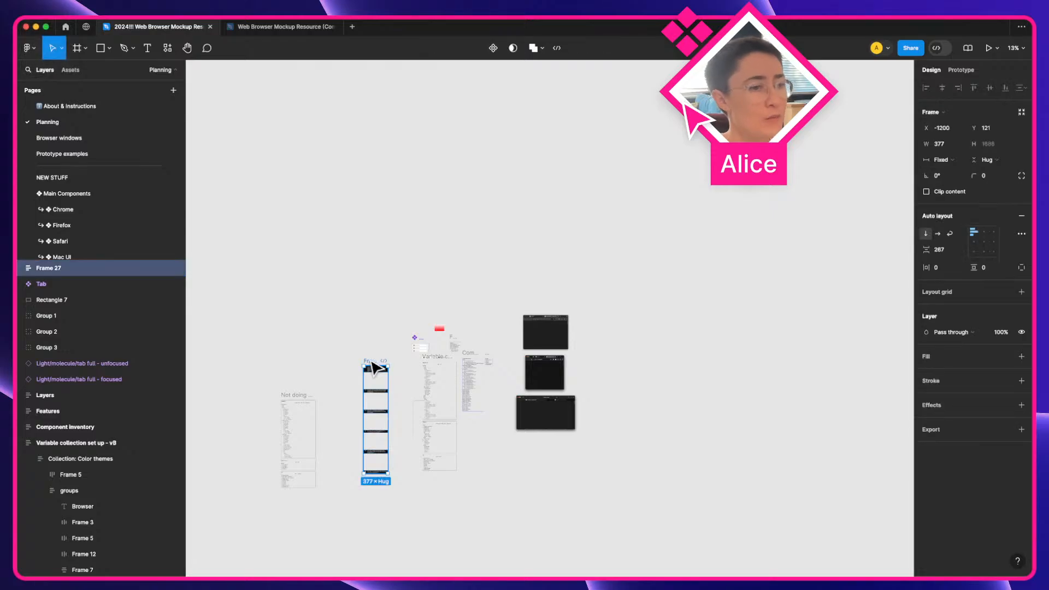
{"action": "key", "text": "Delete"}
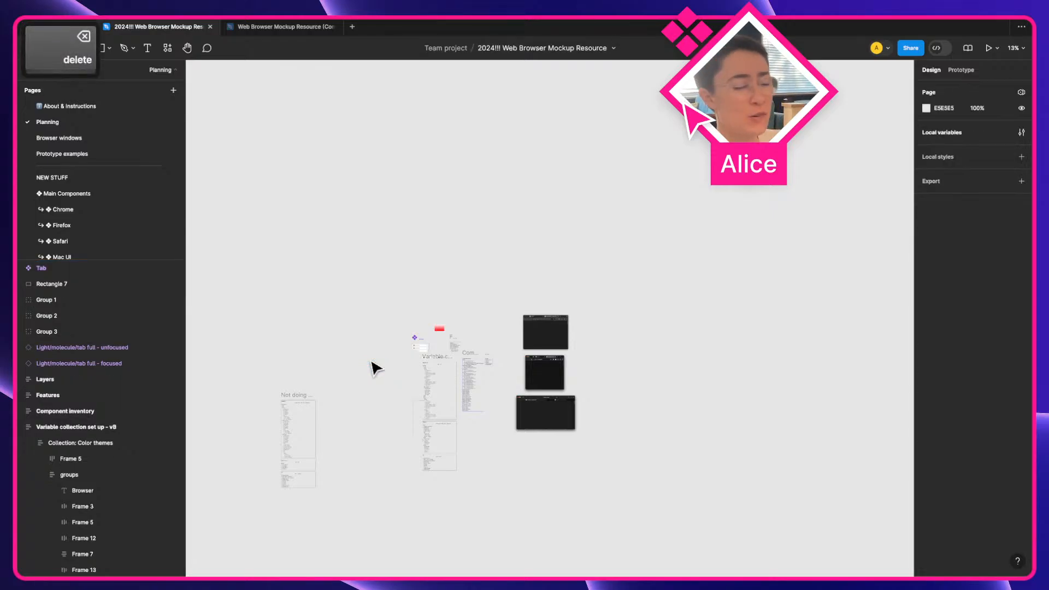
Examine the Chrome Tab group in the Color themes collection, comparing its Active and Inactive variables
{"action": "scroll", "coordinate": [378, 437], "scroll_direction": "up", "scroll_amount": 6}
{"action": "key", "text": "a"}
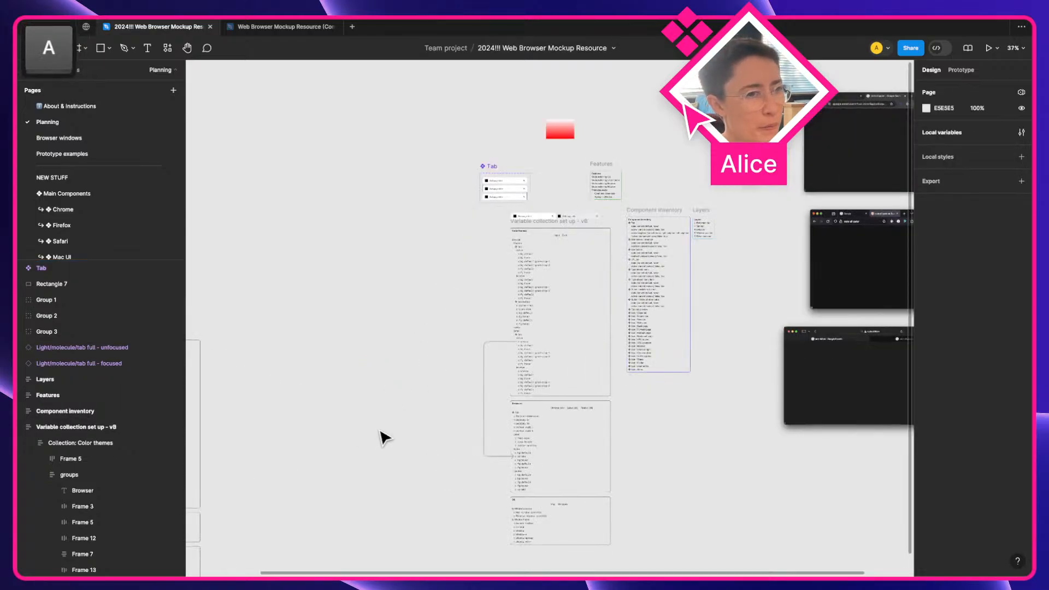
{"action": "scroll", "coordinate": [382, 417], "scroll_direction": "right", "scroll_amount": 2}
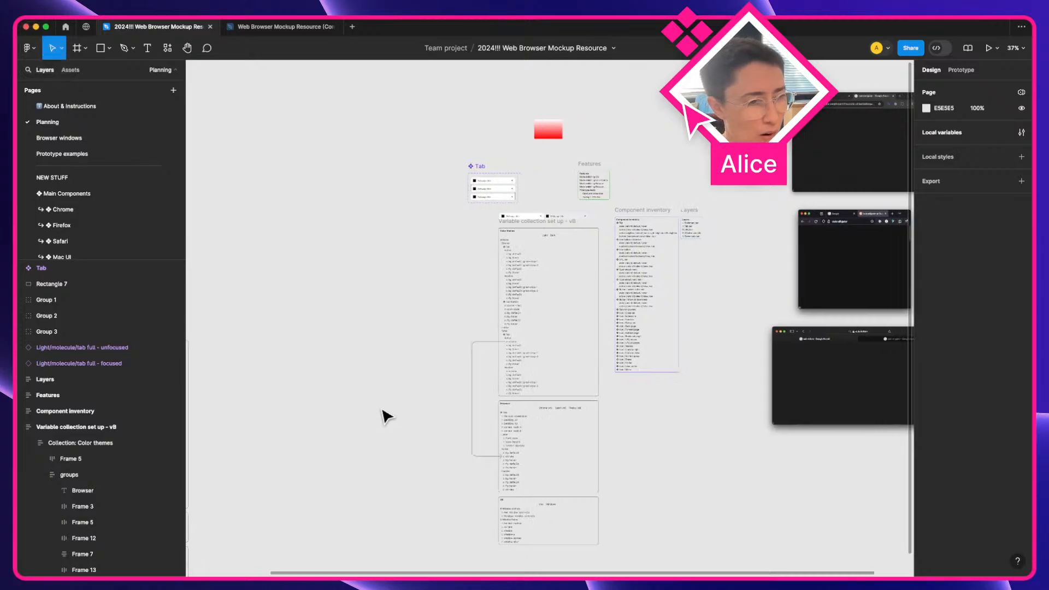
{"action": "scroll", "coordinate": [415, 383], "scroll_direction": "up", "scroll_amount": 2}
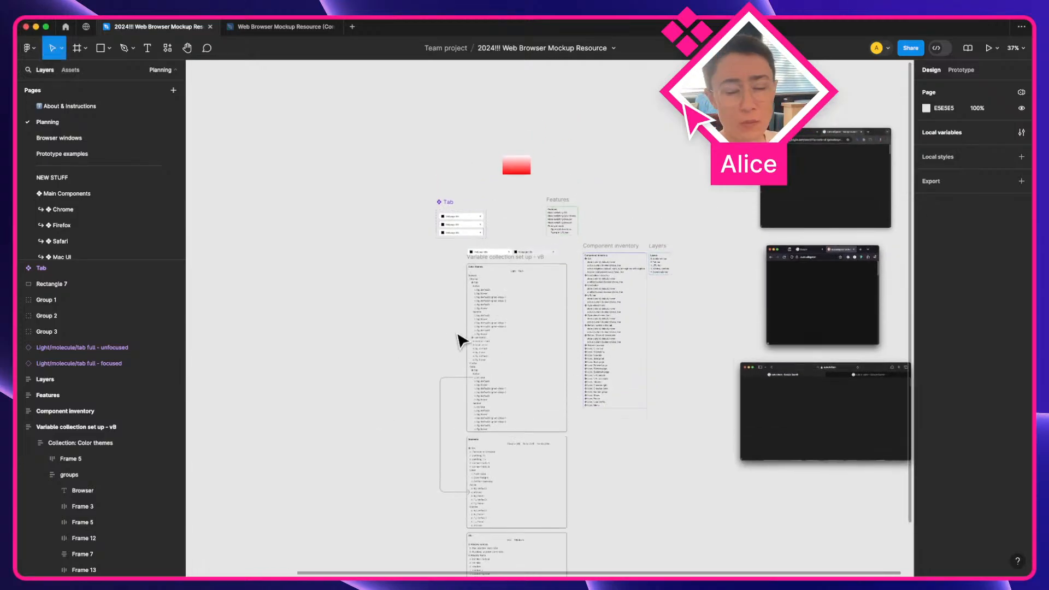
{"action": "scroll", "coordinate": [530, 290], "scroll_direction": "up", "scroll_amount": 4}
{"action": "key", "text": "a"}
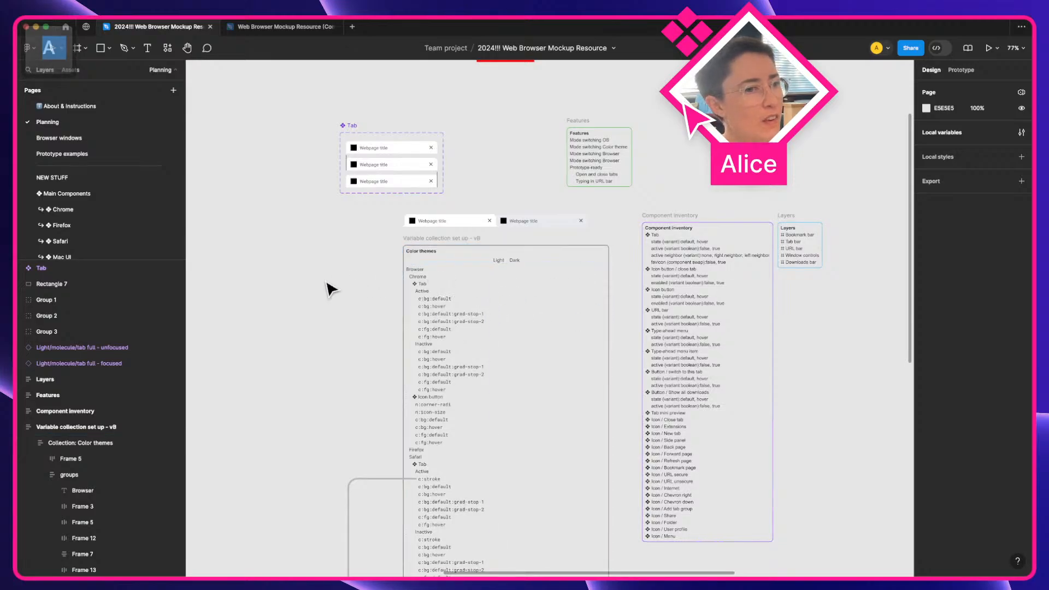
{"action": "scroll", "coordinate": [390, 305], "scroll_direction": "up", "scroll_amount": 3}
{"action": "scroll", "coordinate": [398, 308], "scroll_direction": "up", "scroll_amount": 4}
{"action": "key", "text": "a"}
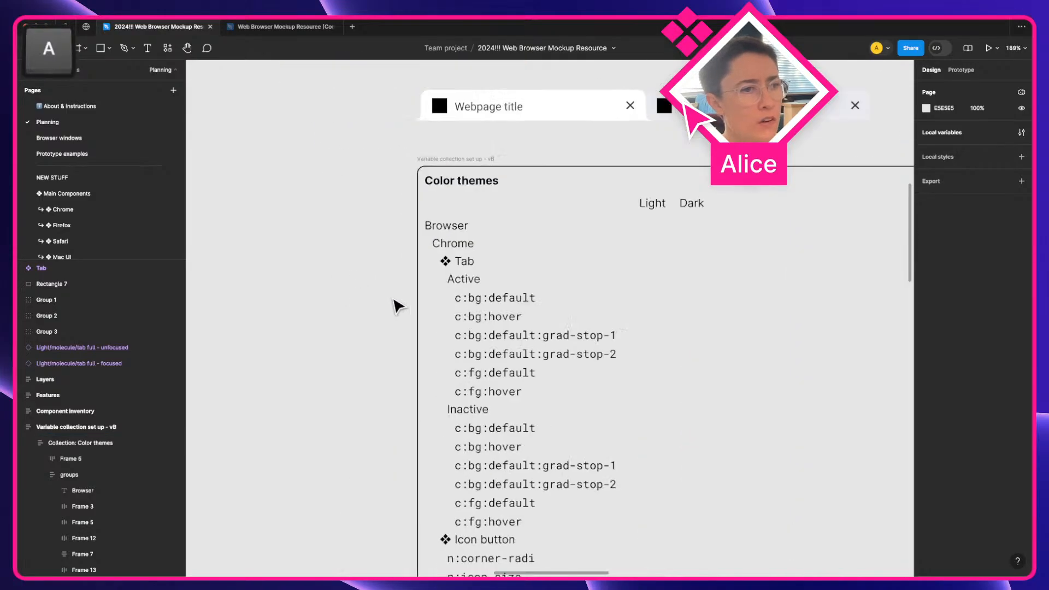
{"action": "left_click", "coordinate": [453, 263]}
{"action": "scroll", "coordinate": [459, 358], "scroll_direction": "down", "scroll_amount": 2}
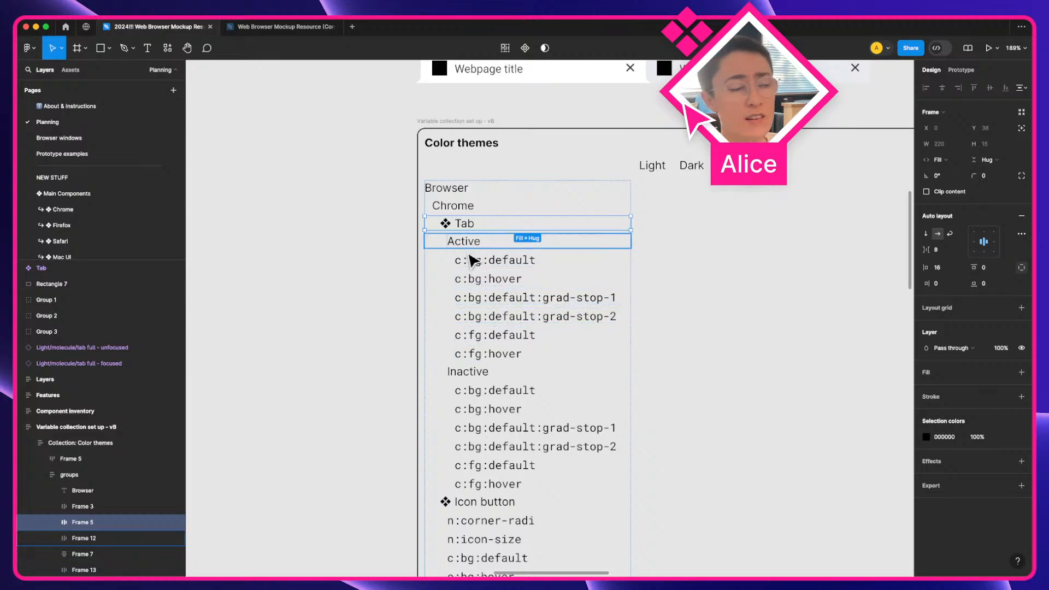
{"action": "scroll", "coordinate": [473, 261], "scroll_direction": "right", "scroll_amount": 4}
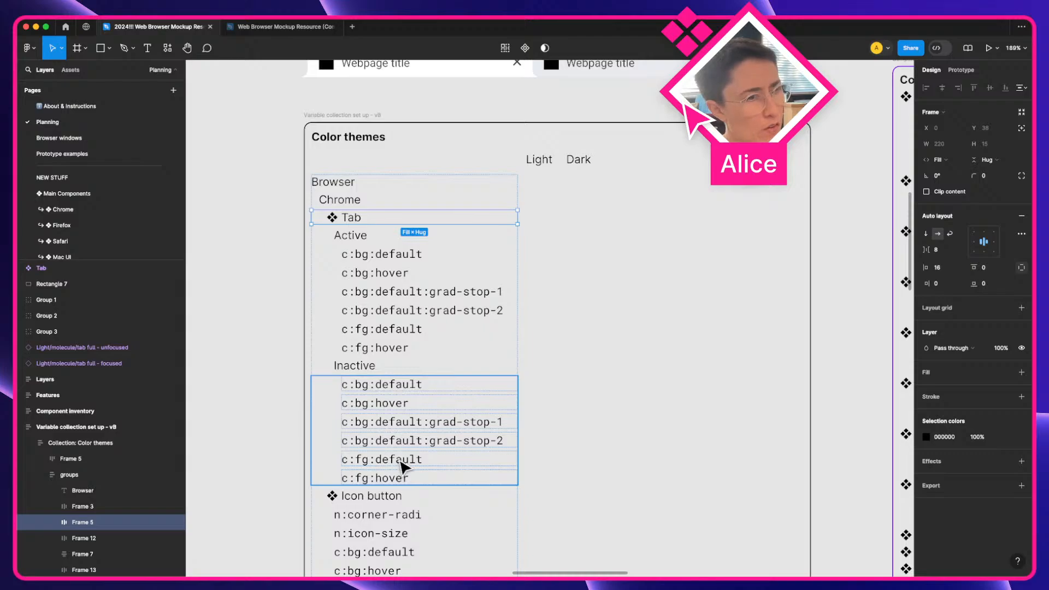
Examine the inactive Google tab and active cute alligator tab in the Firefox window screenshot
{"action": "scroll", "coordinate": [400, 460], "scroll_direction": "down", "scroll_amount": 3}
{"action": "scroll", "coordinate": [400, 460], "scroll_direction": "right", "scroll_amount": 20}
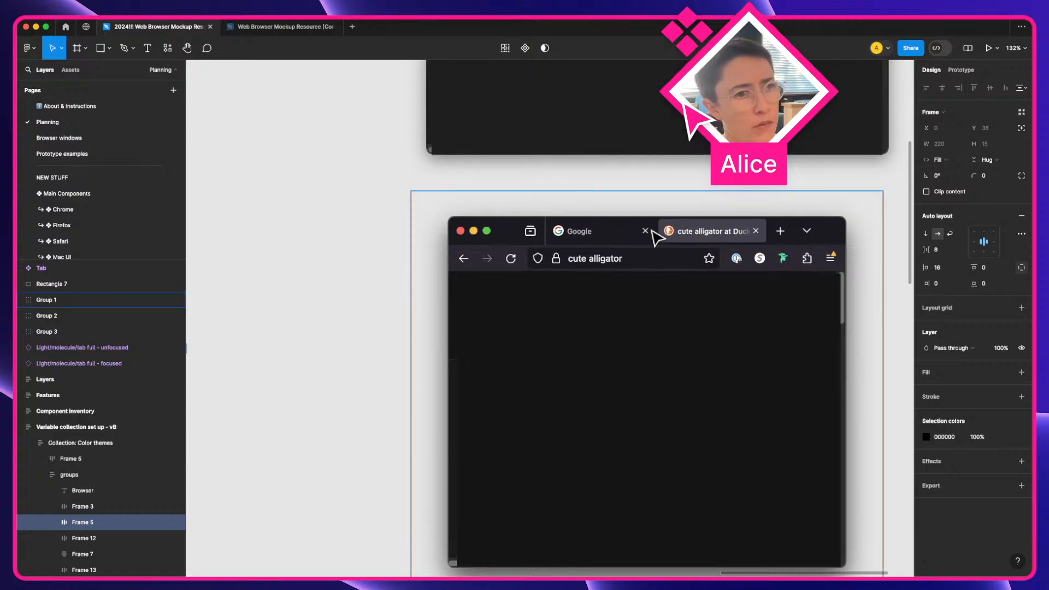
{"action": "scroll", "coordinate": [711, 218], "scroll_direction": "up", "scroll_amount": 5}
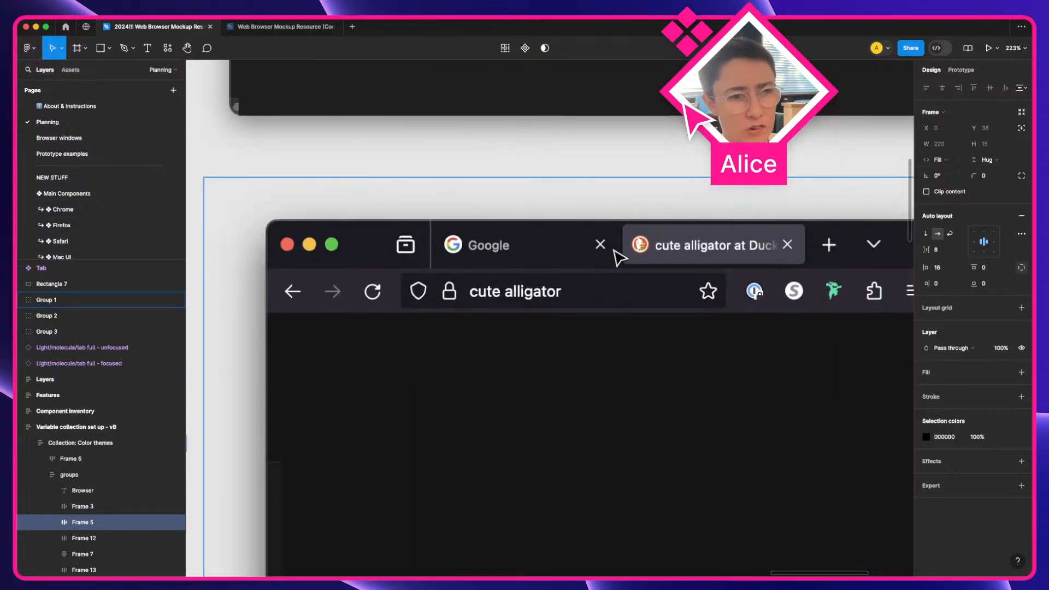
{"action": "scroll", "coordinate": [691, 257], "scroll_direction": "down", "scroll_amount": 5}
Duplicate the n:favicon-dimension variable line in the Tab group of the planned Browsers collection
{"action": "scroll", "coordinate": [446, 371], "scroll_direction": "left", "scroll_amount": 15}
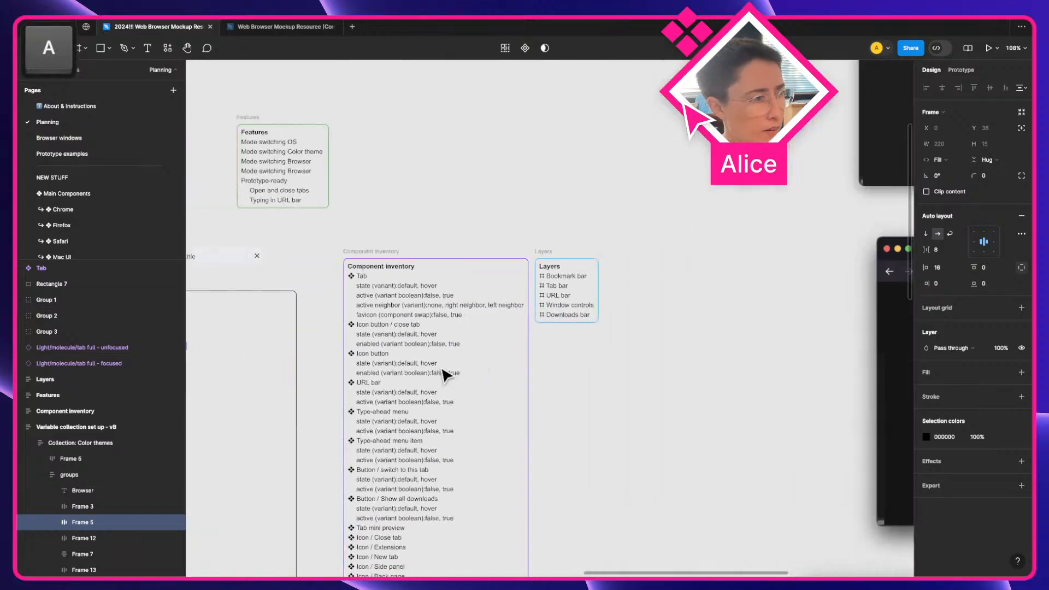
{"action": "scroll", "coordinate": [442, 370], "scroll_direction": "down", "scroll_amount": 3}
{"action": "scroll", "coordinate": [446, 374], "scroll_direction": "down", "scroll_amount": 10}
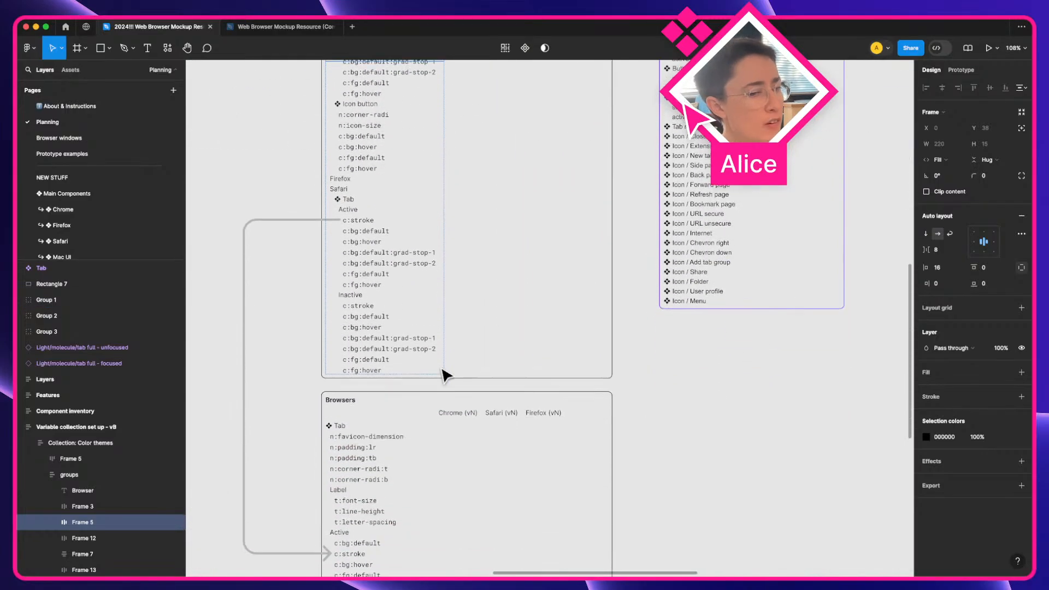
{"action": "scroll", "coordinate": [445, 383], "scroll_direction": "left", "scroll_amount": 3}
{"action": "scroll", "coordinate": [444, 422], "scroll_direction": "up", "scroll_amount": 5}
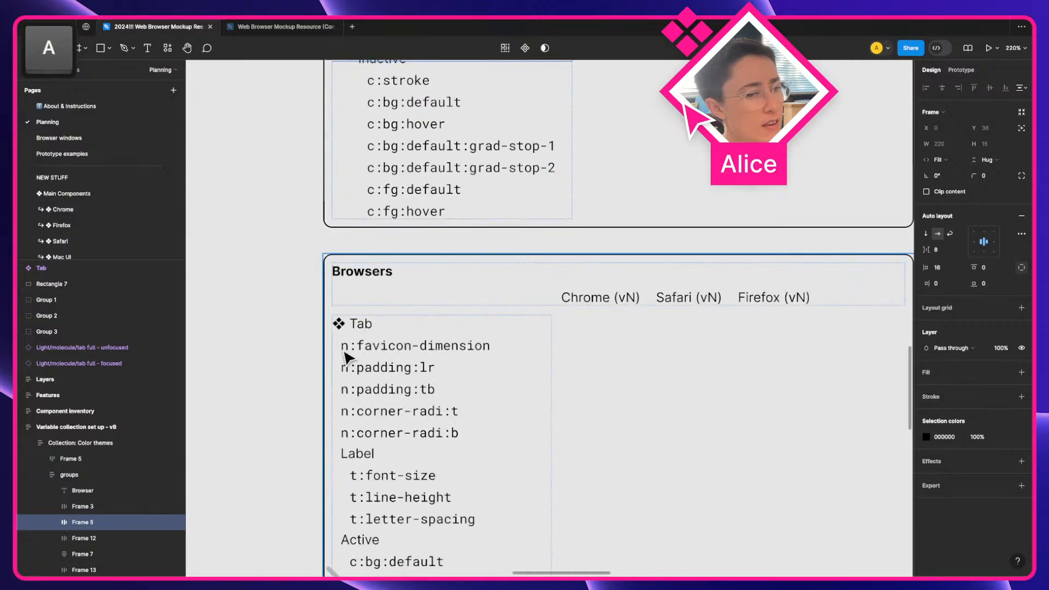
{"action": "left_click", "coordinate": [381, 352], "text": "super"}
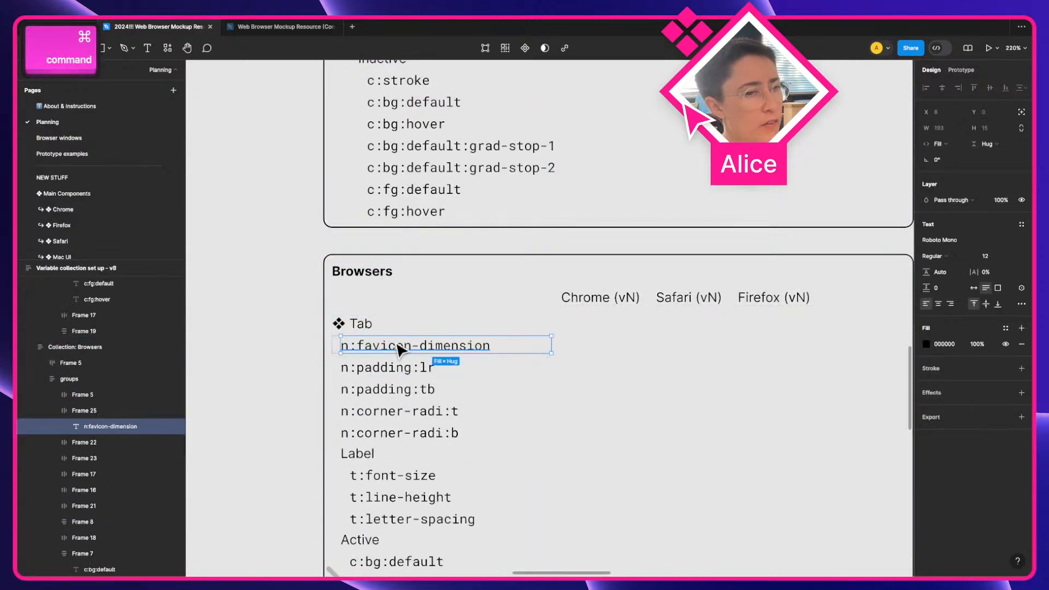
{"action": "scroll", "coordinate": [452, 353], "scroll_direction": "down", "scroll_amount": 3}
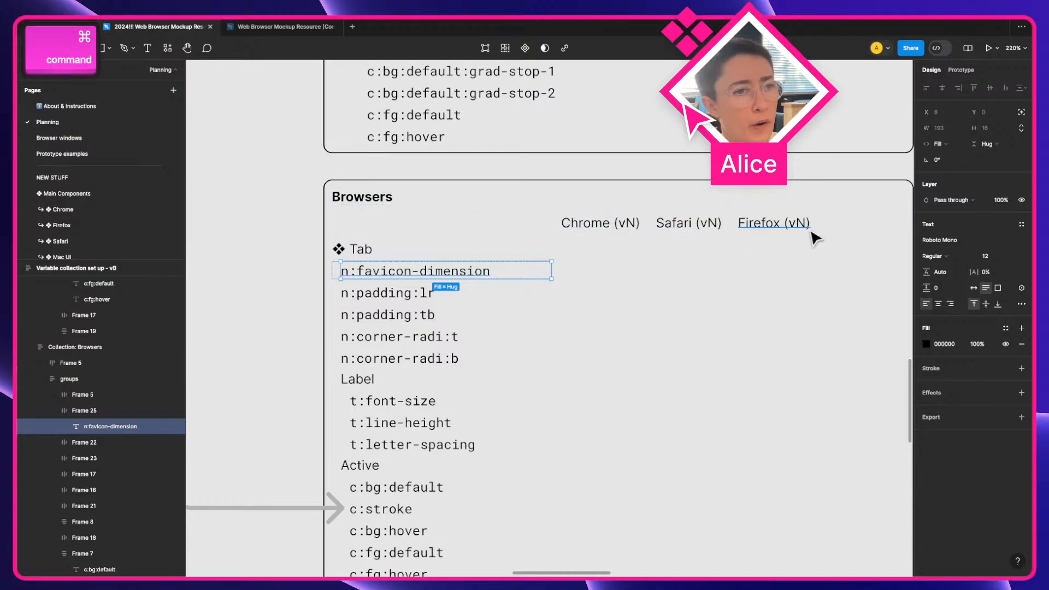
{"action": "scroll", "coordinate": [814, 235], "scroll_direction": "up", "scroll_amount": 8}
{"action": "scroll", "coordinate": [814, 235], "scroll_direction": "up", "scroll_amount": 15}
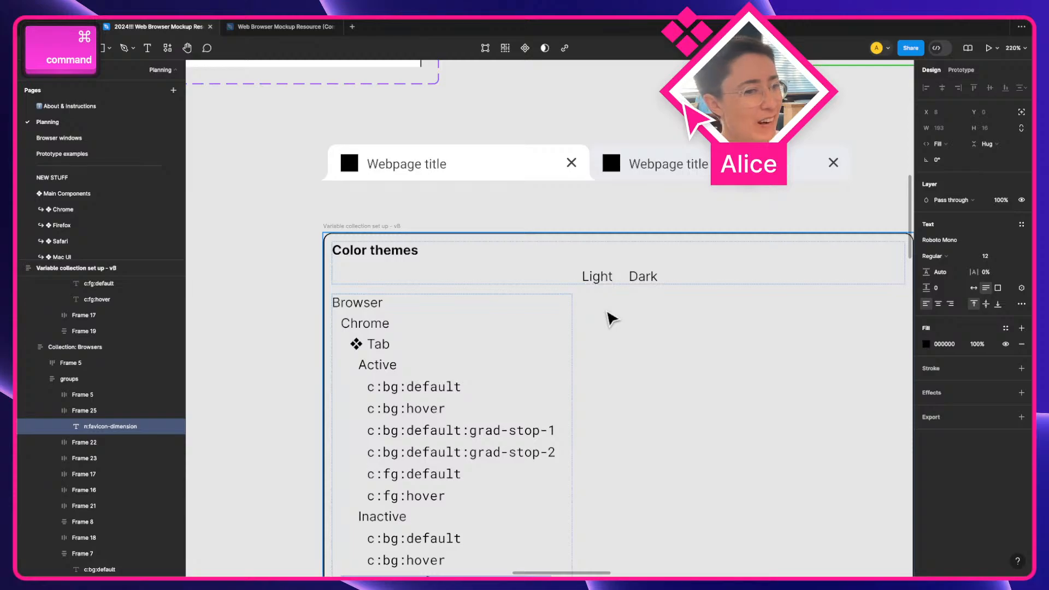
{"action": "scroll", "coordinate": [609, 317], "scroll_direction": "down", "scroll_amount": 15}
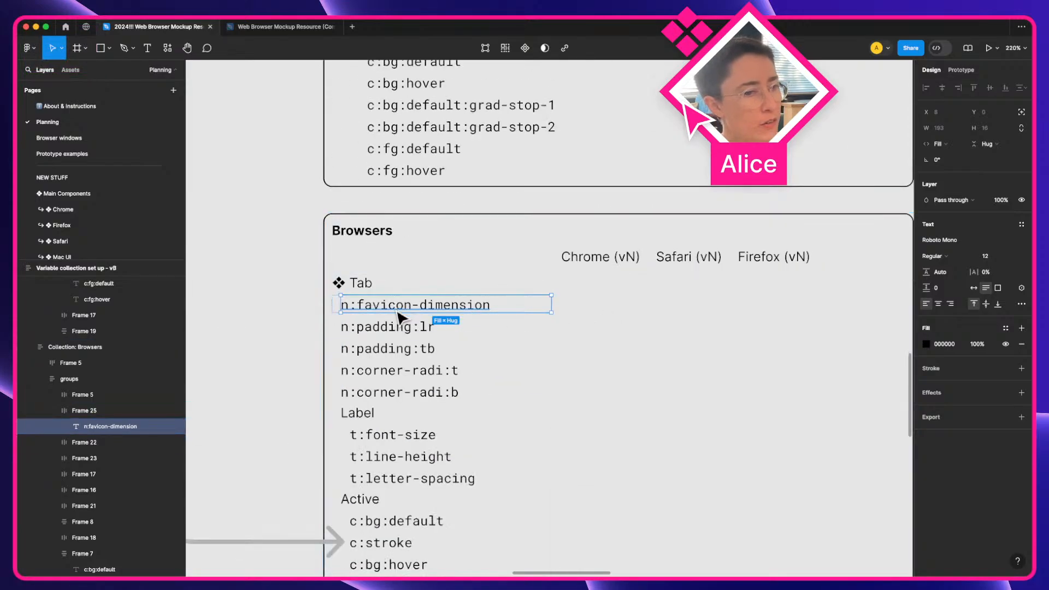
{"action": "scroll", "coordinate": [407, 385], "scroll_direction": "down", "scroll_amount": 2}
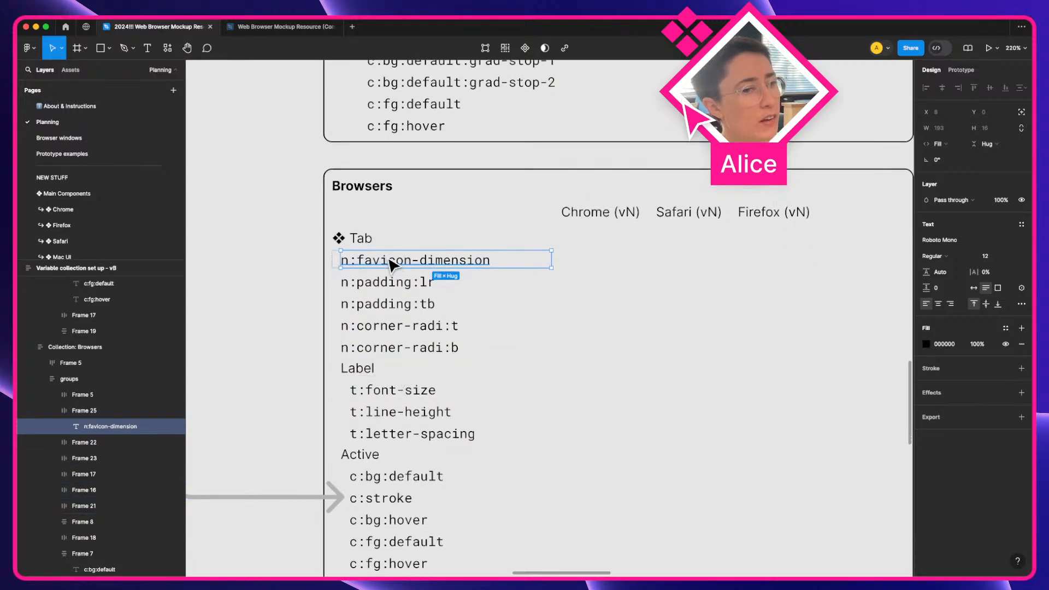
{"action": "key", "text": "super+d"}
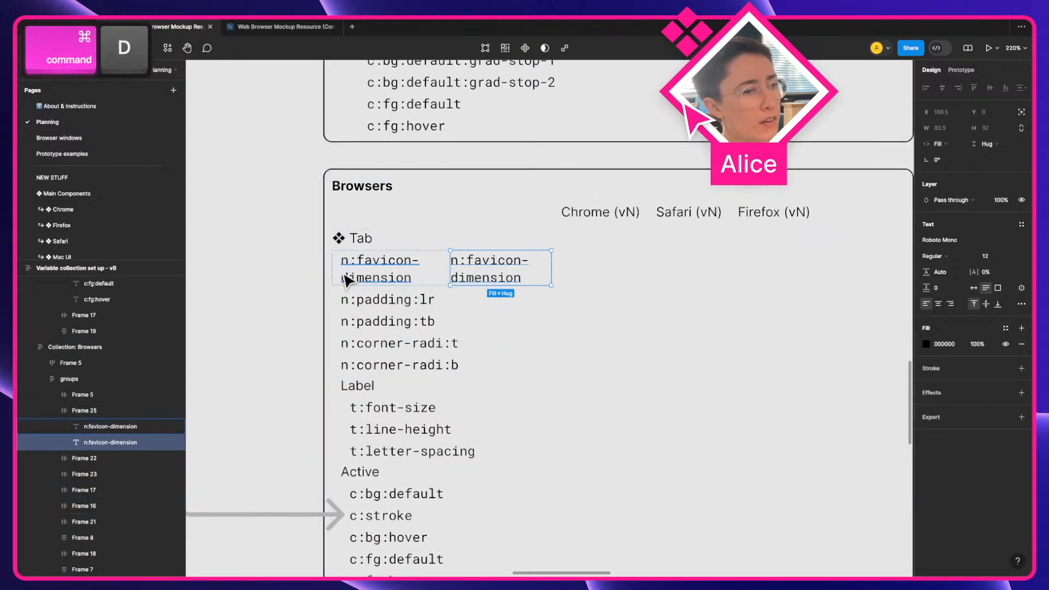
Replace the side-by-side text copy with a duplicated n:favicon-dimension row in the Browsers Tab group, and rename that row n:close-icon
{"action": "key", "text": "super+z"}
{"action": "key", "text": "super+d"}
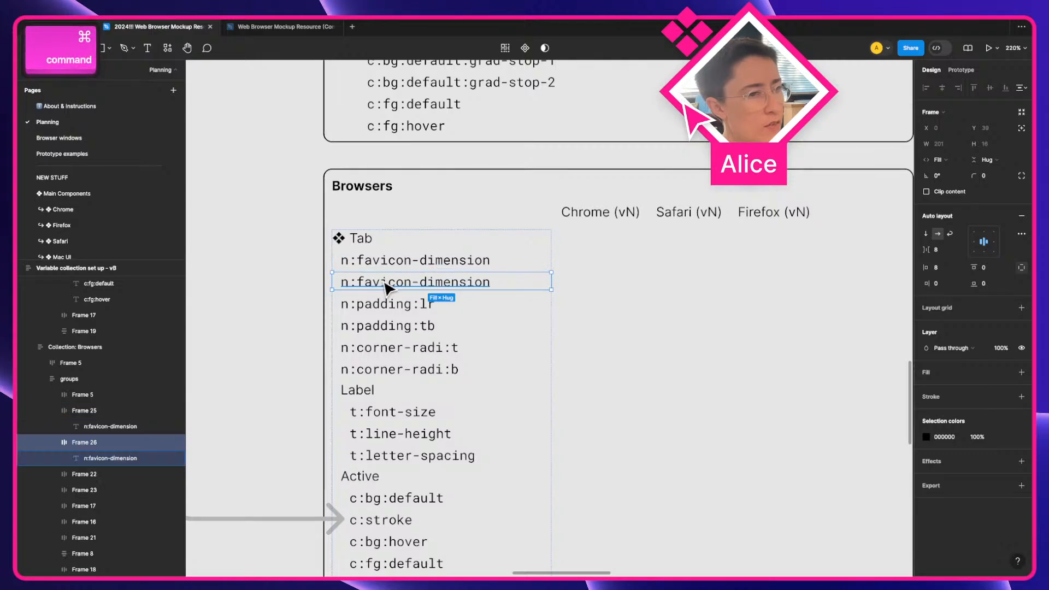
{"action": "double_click", "coordinate": [383, 282]}
{"action": "key", "text": "Right"}
{"action": "key", "text": "shift+alt+Left"}
{"action": "key", "text": "shift+alt+Left"}
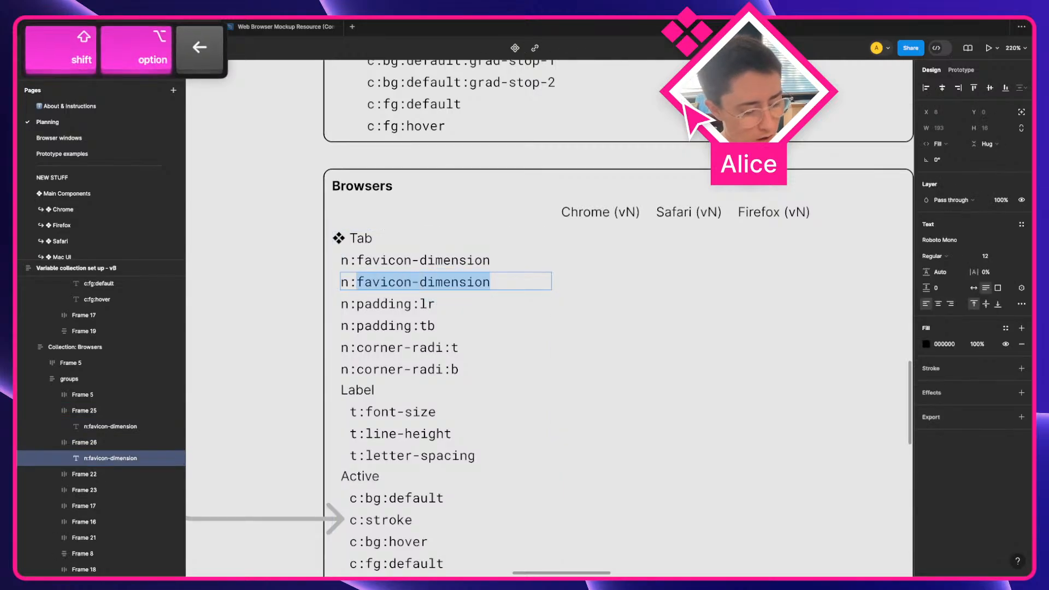
{"action": "type", "text": "close icon"}
{"action": "key", "text": "alt+Left"}
{"action": "key", "text": "BackSpace"}
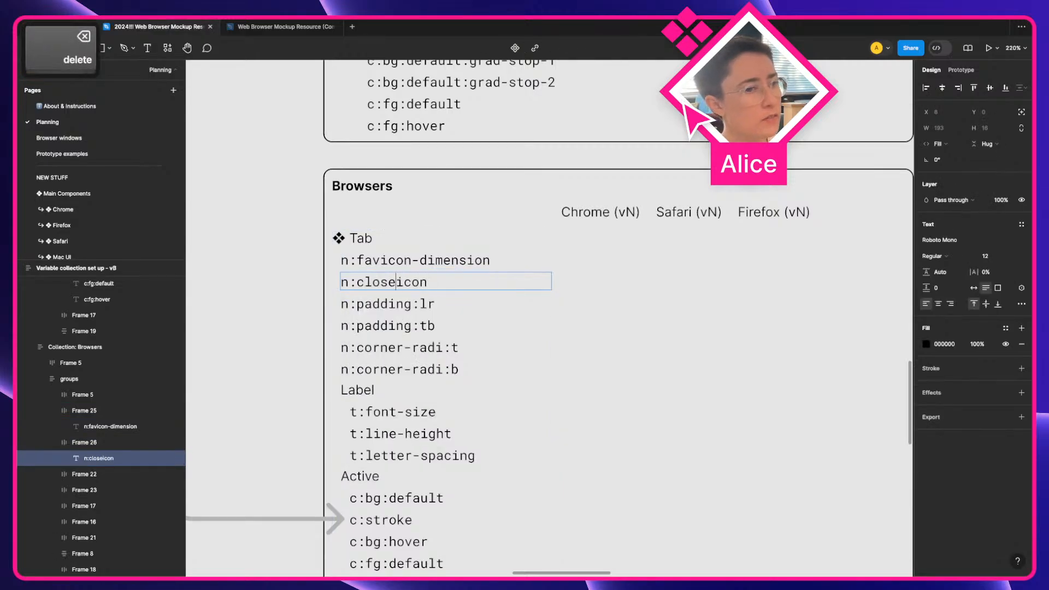
{"action": "type", "text": "-"}
{"action": "key", "text": "Escape"}
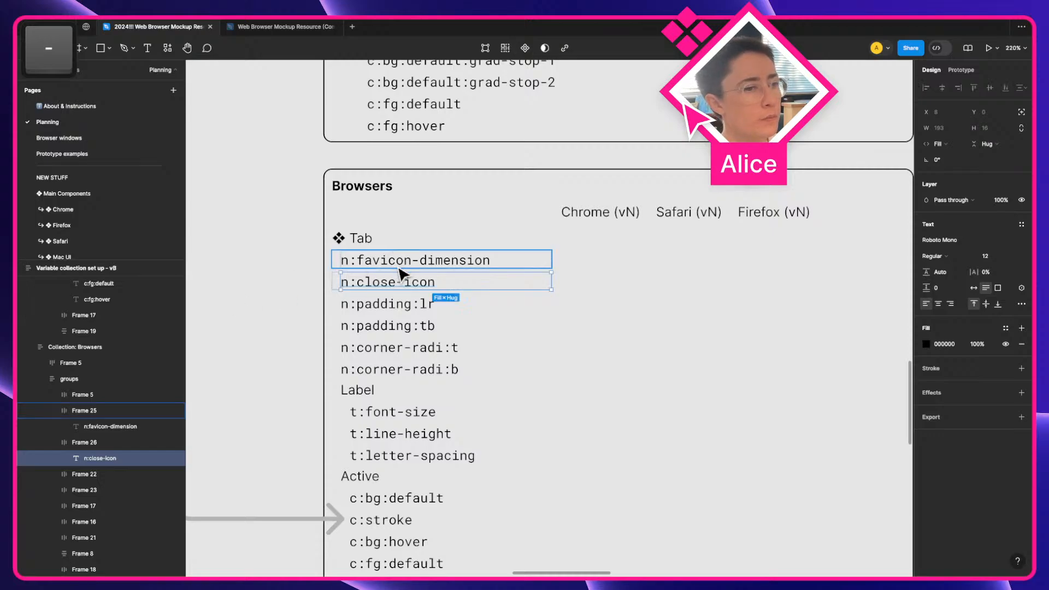
Extend the n:close-icon variable name to n:close-icon-dimension
{"action": "double_click", "coordinate": [417, 282]}
{"action": "key", "text": "Right"}
{"action": "type", "text": "-dimension"}
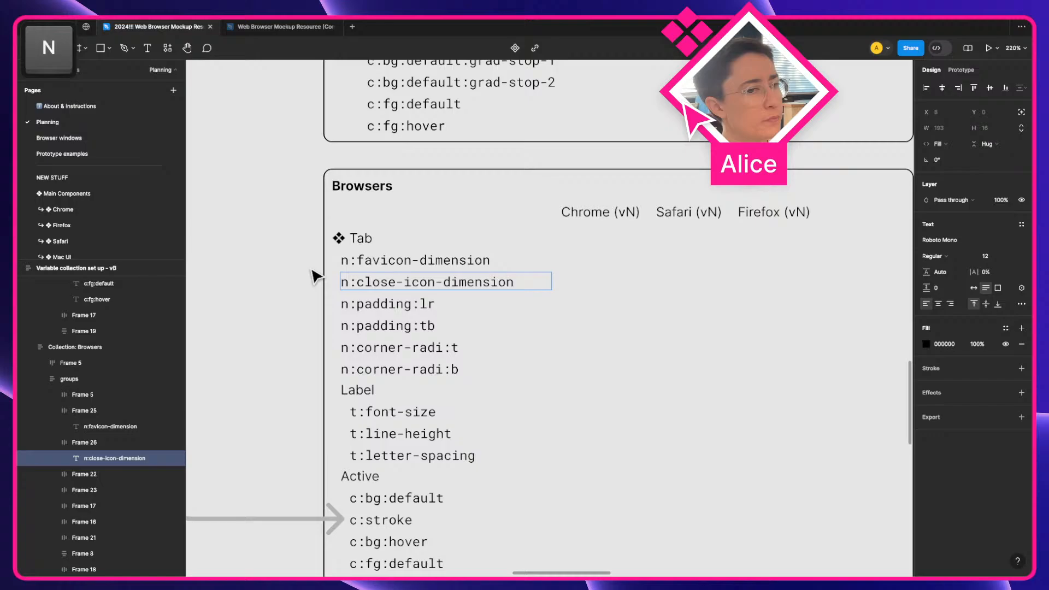
{"action": "left_click", "coordinate": [264, 263]}
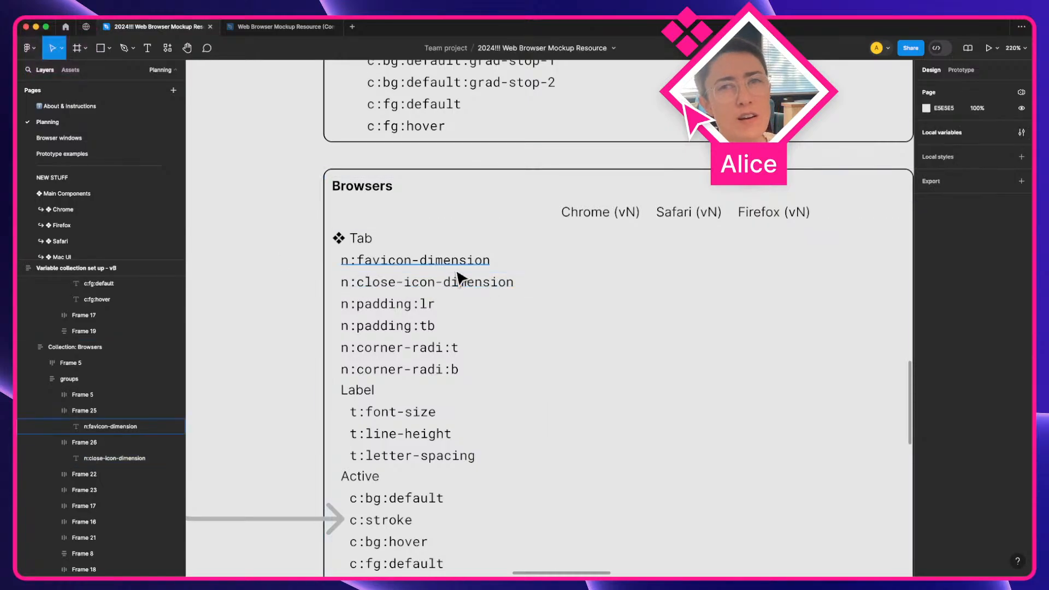
Examine the icon dimension, padding and corner-radius variables in the Browsers Tab group
{"action": "left_click", "coordinate": [395, 266]}
{"action": "left_click", "coordinate": [399, 282]}
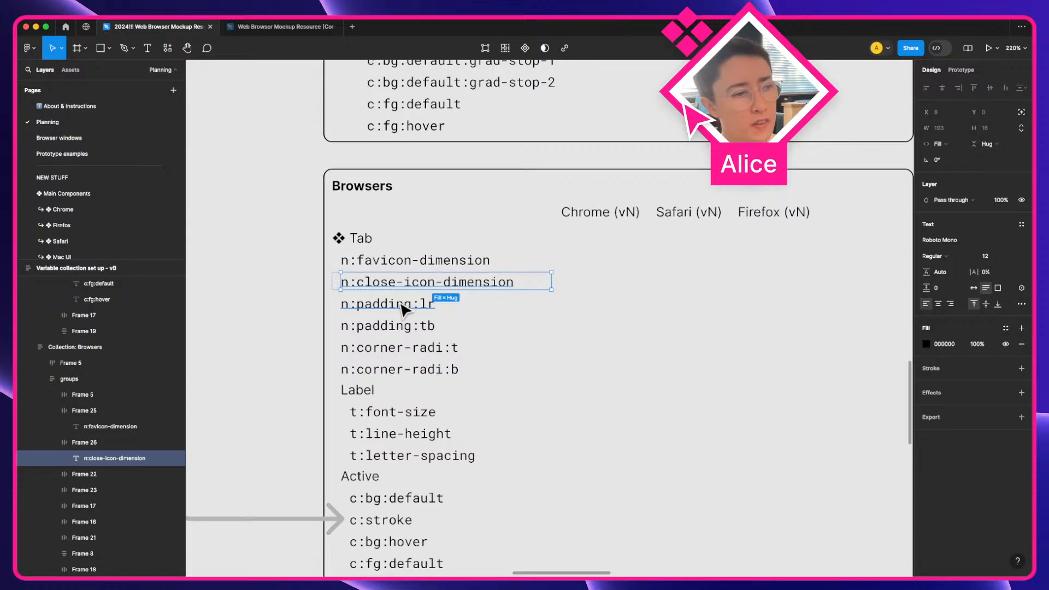
{"action": "left_click", "coordinate": [405, 309]}
{"action": "left_click", "coordinate": [393, 327], "text": "shift+super"}
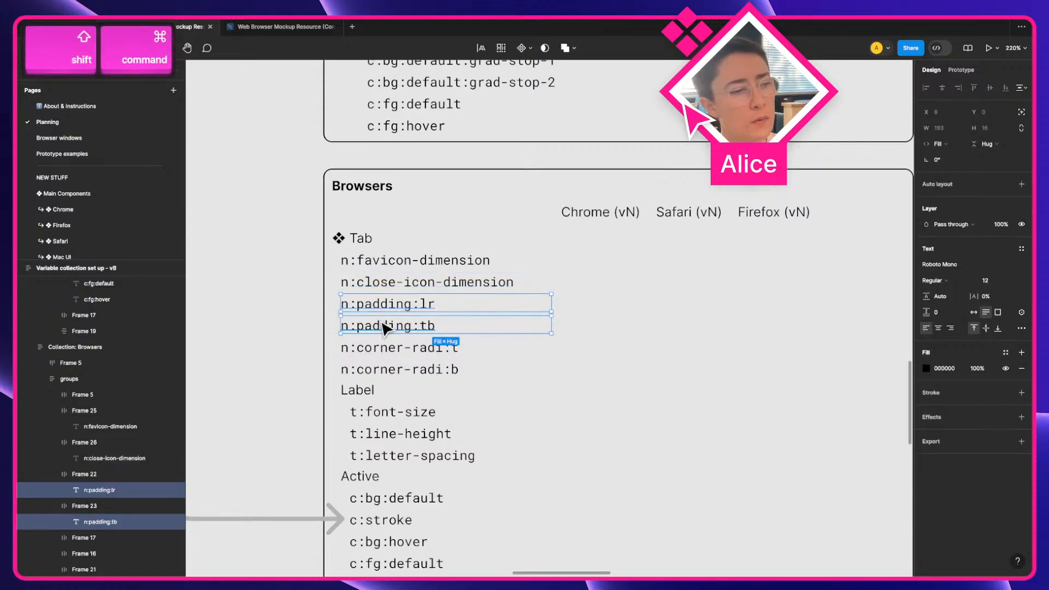
{"action": "left_click", "coordinate": [400, 349], "text": "super"}
{"action": "left_click", "coordinate": [407, 370], "text": "shift+super"}
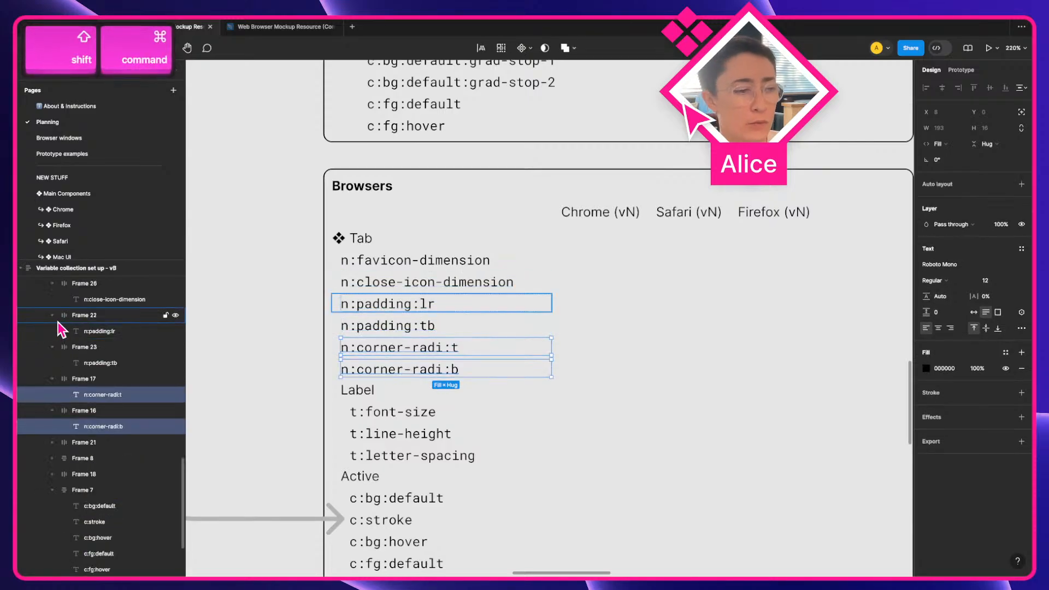
{"action": "left_click", "coordinate": [304, 322]}
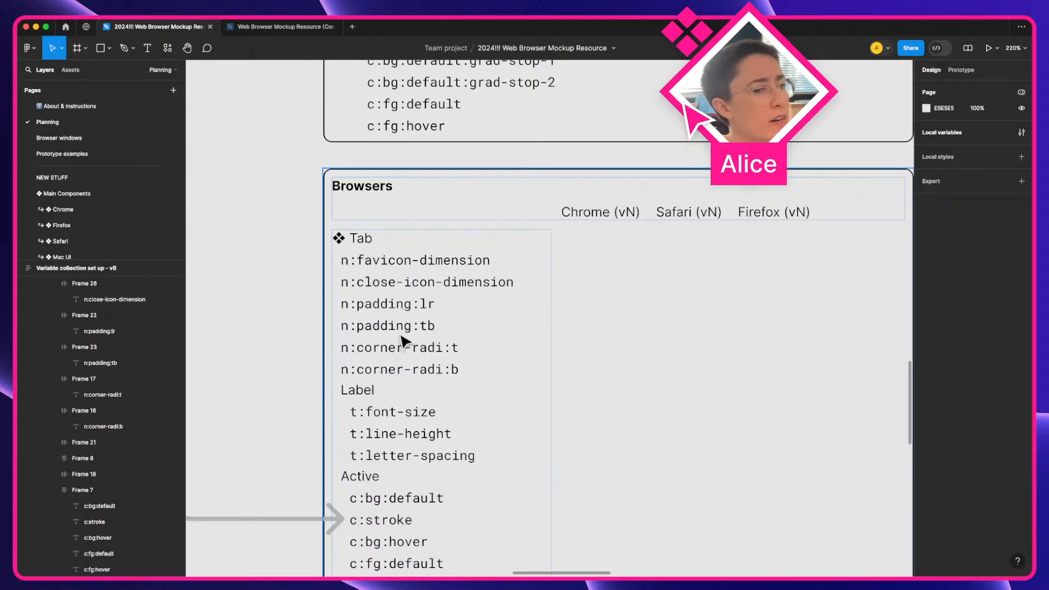
Draw a rectangle about 20 × 38 near the active Firefox tab's title and give it a linear gradient fill
{"action": "scroll", "coordinate": [404, 342], "scroll_direction": "down", "scroll_amount": 10}
{"action": "scroll", "coordinate": [860, 182], "scroll_direction": "up", "scroll_amount": 6}
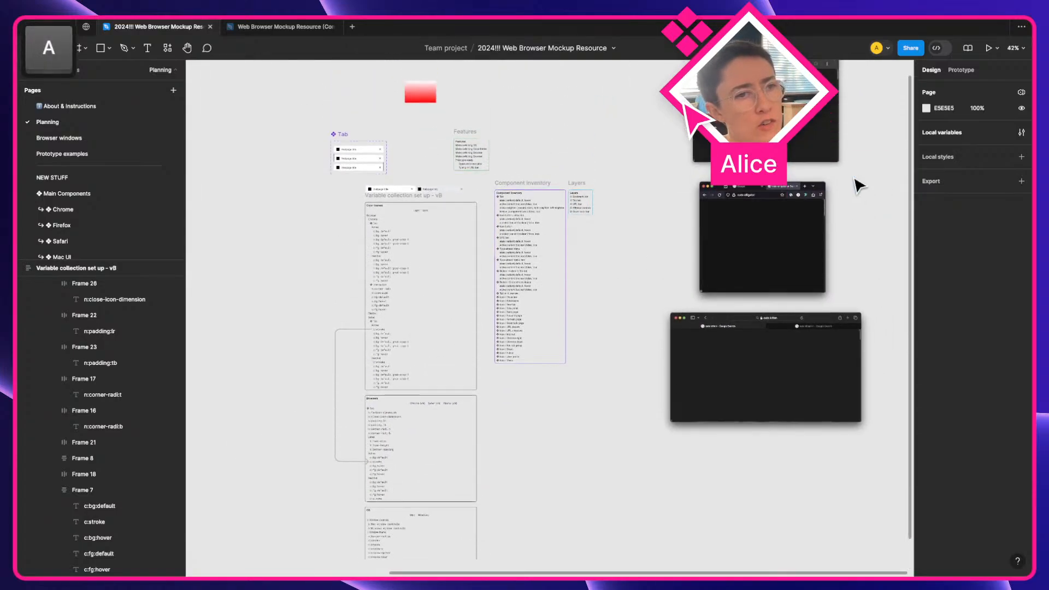
{"action": "scroll", "coordinate": [822, 182], "scroll_direction": "up", "scroll_amount": 5}
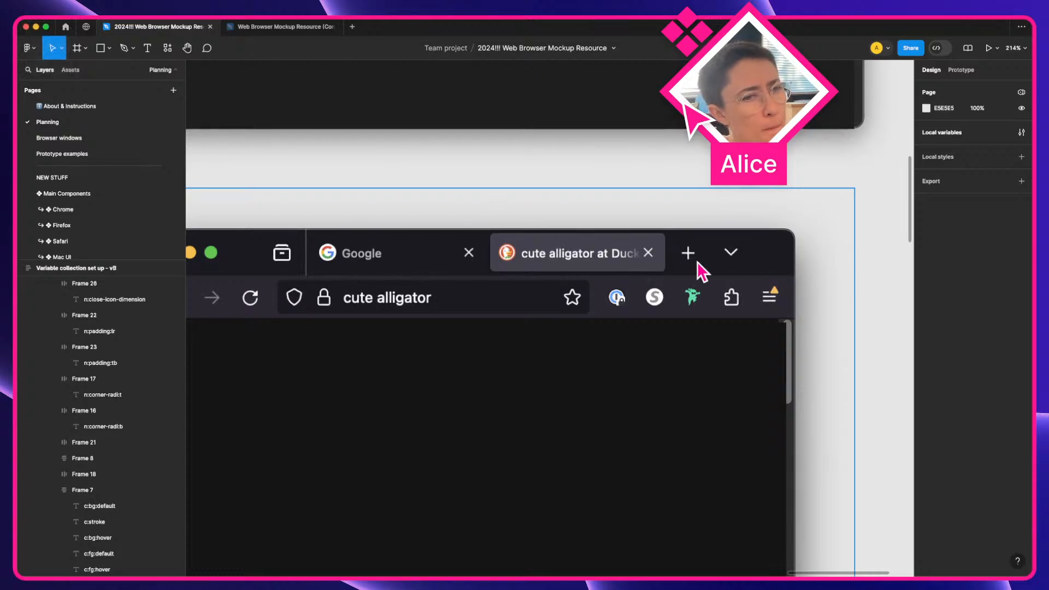
{"action": "scroll", "coordinate": [652, 256], "scroll_direction": "up", "scroll_amount": 6}
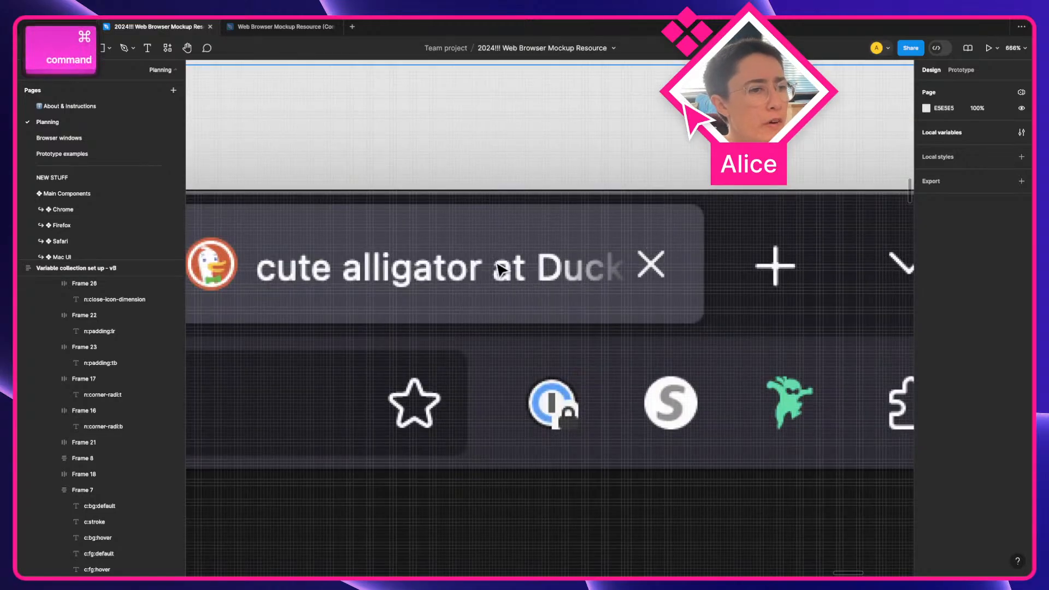
{"action": "scroll", "coordinate": [549, 262], "scroll_direction": "up", "scroll_amount": 1}
{"action": "key", "text": "r"}
{"action": "left_click_drag", "start_coordinate": [491, 273], "coordinate": [565, 407]}
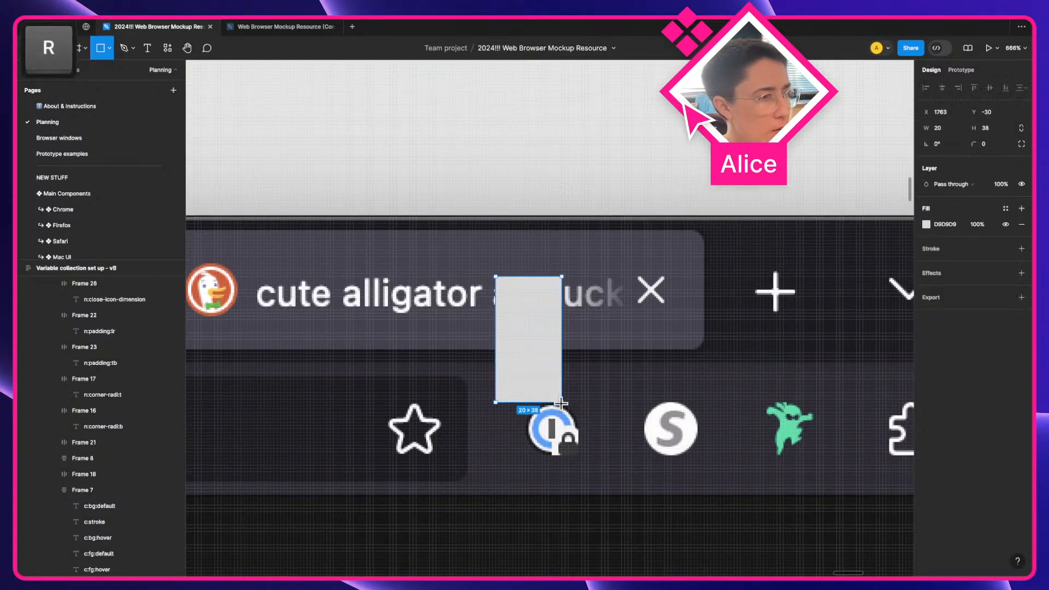
{"action": "mouse_move", "coordinate": [544, 366]}
{"action": "left_mouse_down"}
{"action": "mouse_move", "coordinate": [609, 433]}
{"action": "mouse_move", "coordinate": [617, 406]}
{"action": "left_mouse_up"}
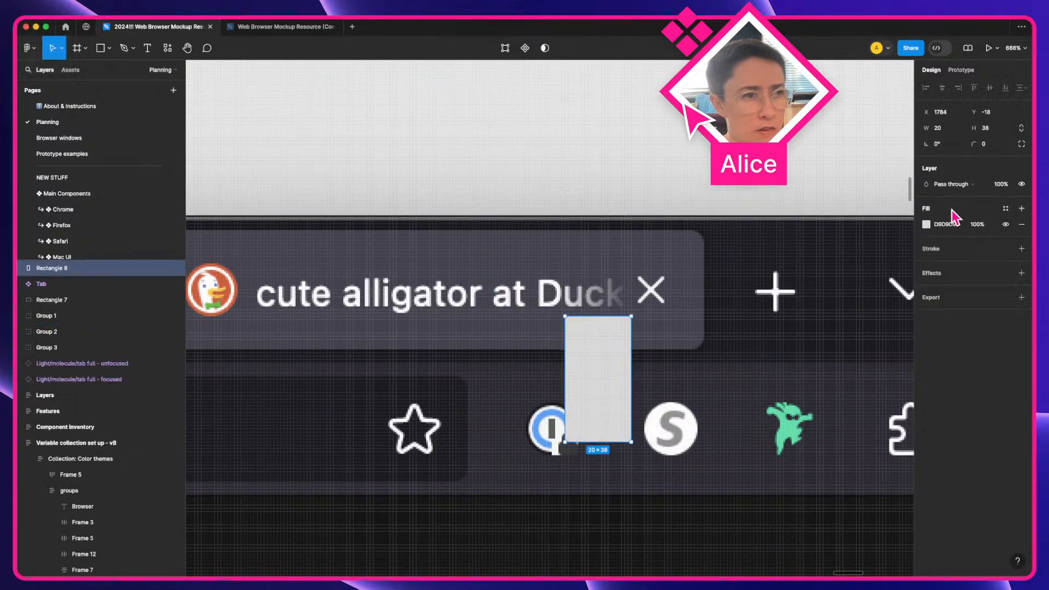
{"action": "left_click", "coordinate": [927, 225]}
{"action": "left_click", "coordinate": [819, 247]}
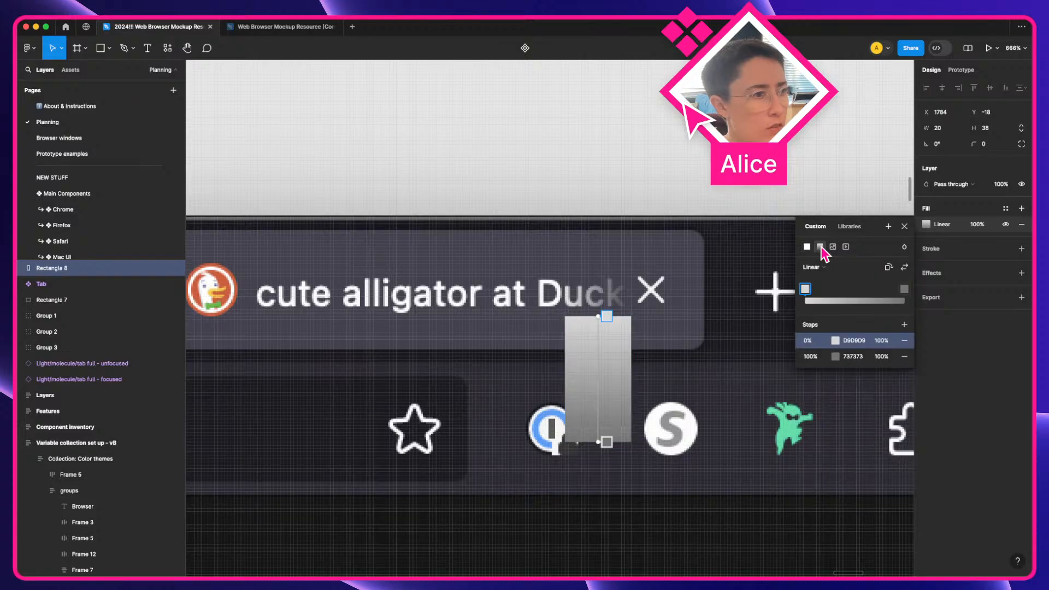
{"action": "key", "text": "Escape"}
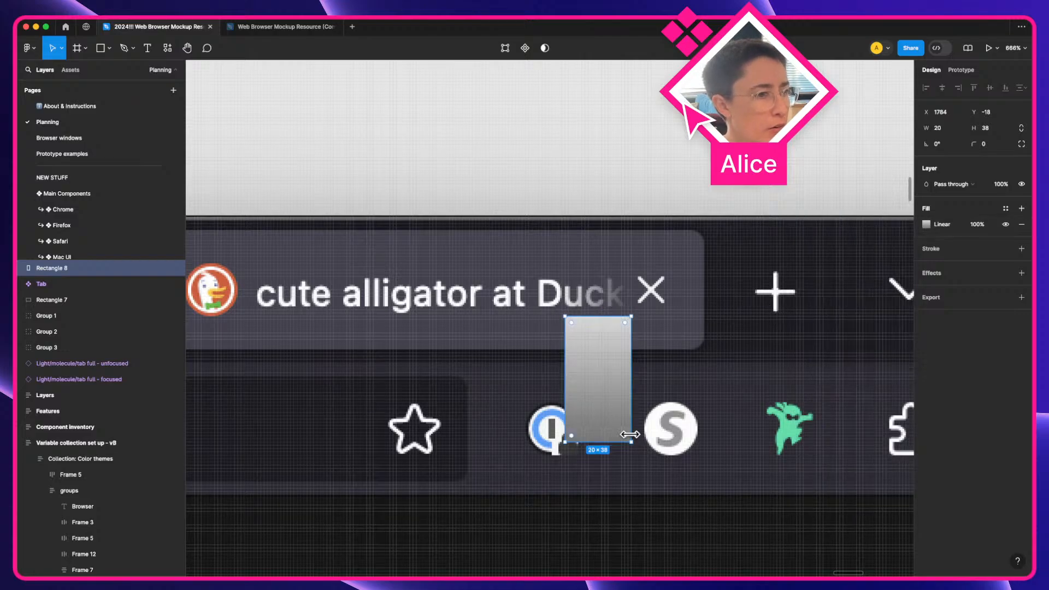
Rotate the gradient rectangle 90° and shorten it to 20 × 20
{"action": "left_click_drag", "start_coordinate": [636, 446], "coordinate": [662, 380]}
{"action": "key", "text": "super+z"}
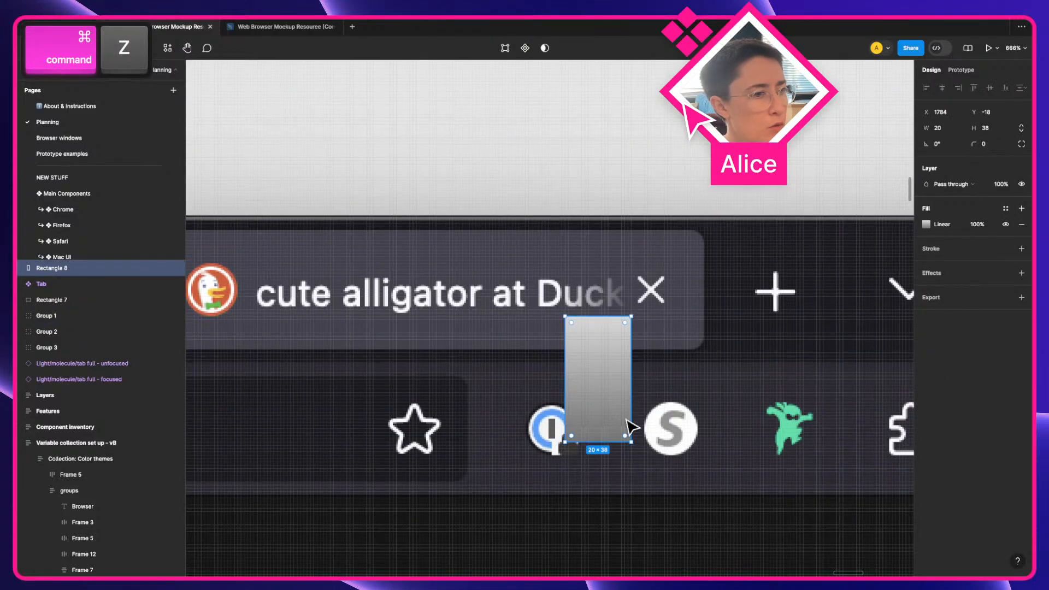
{"action": "left_click_drag", "start_coordinate": [634, 450], "coordinate": [597, 336]}
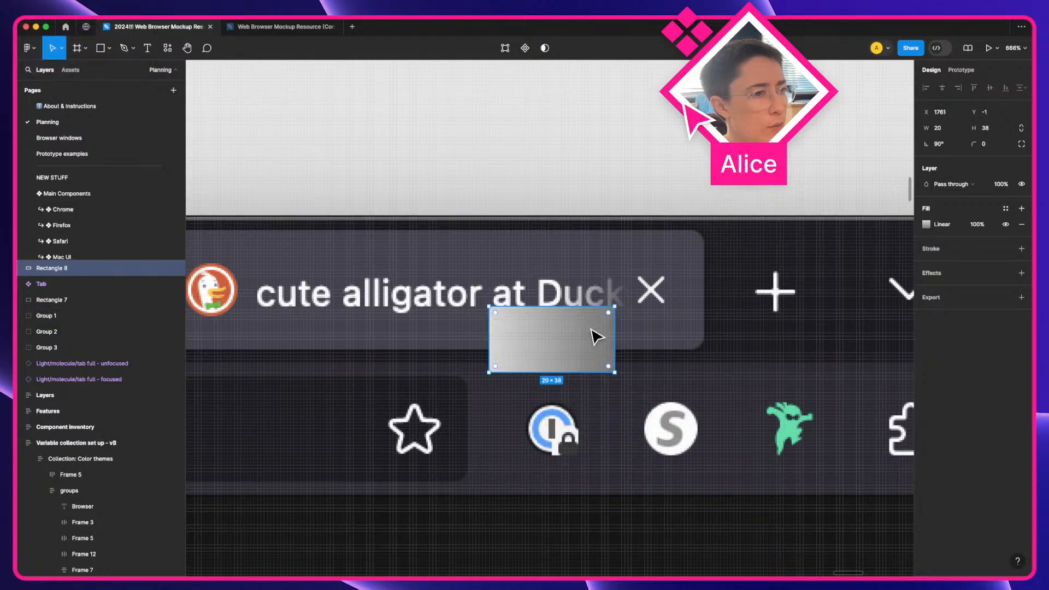
{"action": "left_click_drag", "start_coordinate": [492, 344], "coordinate": [635, 345]}
Set the gradient's 0% stop to color 737373 with 0% opacity
{"action": "left_click", "coordinate": [927, 224]}
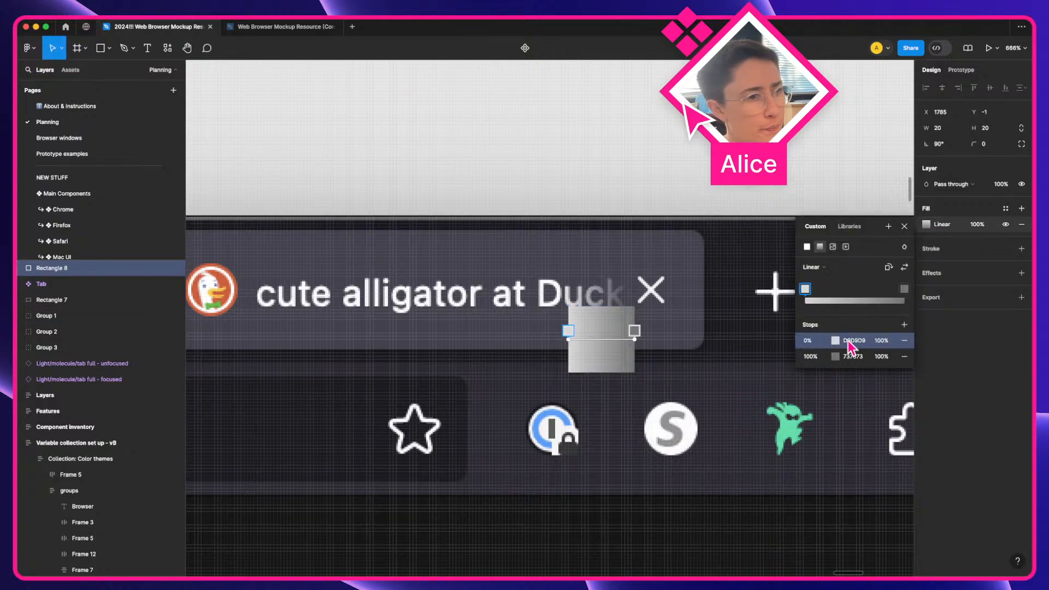
{"action": "left_click", "coordinate": [846, 355]}
{"action": "key", "text": "super+c"}
{"action": "left_click", "coordinate": [854, 341]}
{"action": "key", "text": "super+v"}
{"action": "left_click", "coordinate": [877, 342]}
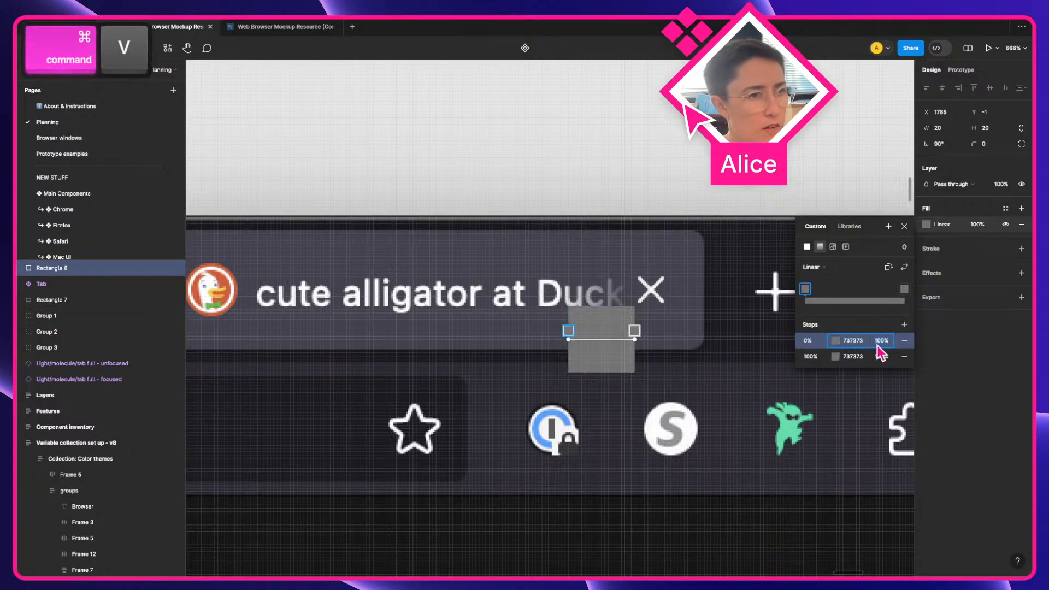
{"action": "type", "text": "0"}
{"action": "key", "text": "Tab"}
Sample the active tab's background color 42414C for both gradient stops, with the 0% stop at 0% opacity
{"action": "left_click", "coordinate": [835, 341]}
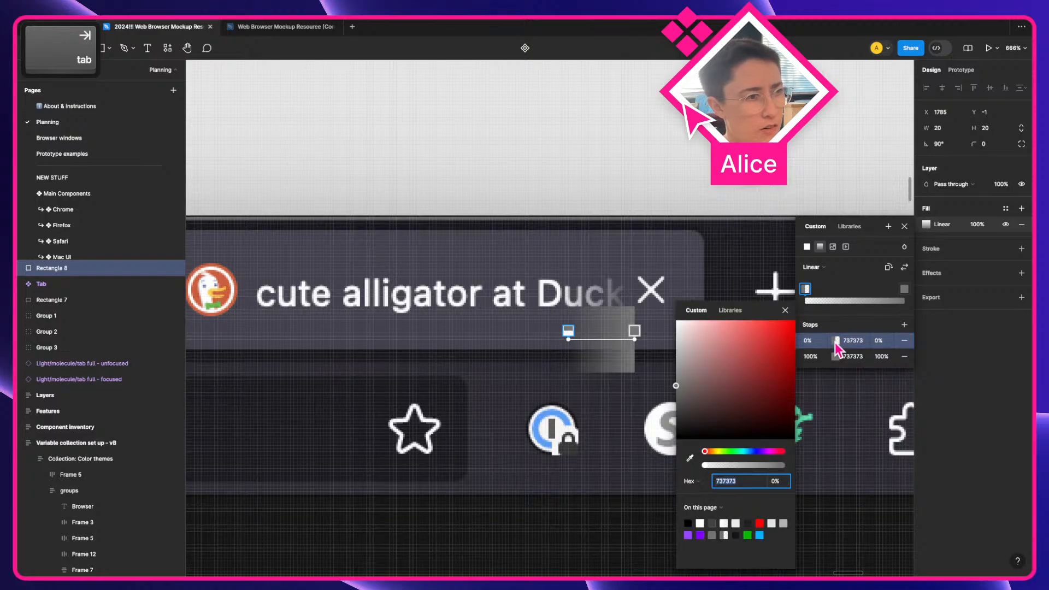
{"action": "left_click", "coordinate": [689, 458]}
{"action": "left_click", "coordinate": [471, 319]}
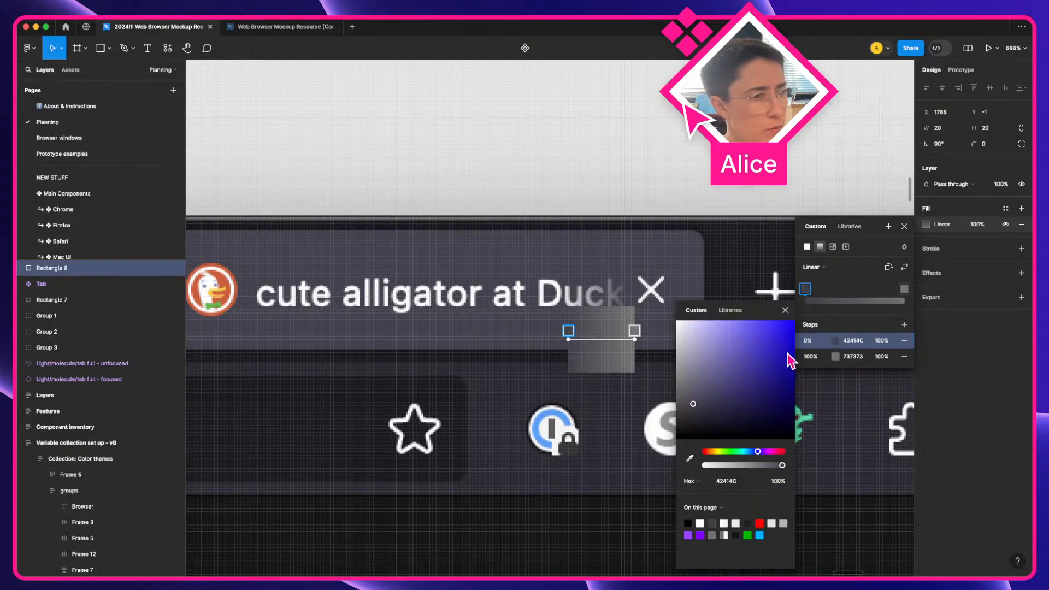
{"action": "left_click", "coordinate": [846, 339]}
{"action": "key", "text": "super+c"}
{"action": "left_click", "coordinate": [861, 356]}
{"action": "key", "text": "super+v"}
{"action": "key", "text": "Tab"}
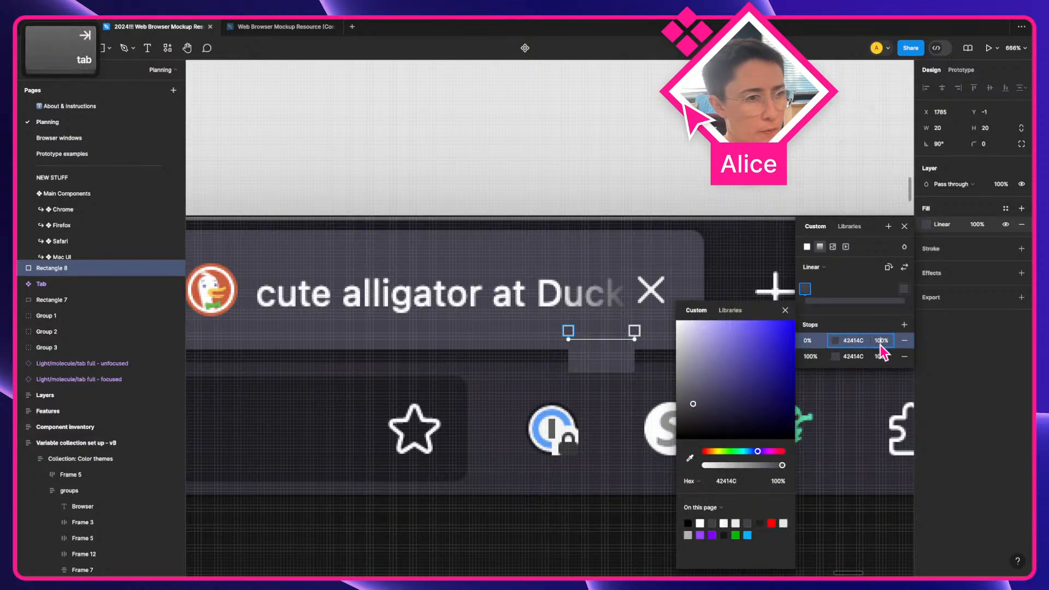
{"action": "type", "text": "0"}
{"action": "key", "text": "Return"}
Place the gradient square over the end of the cute alligator tab title
{"action": "left_click", "coordinate": [617, 413]}
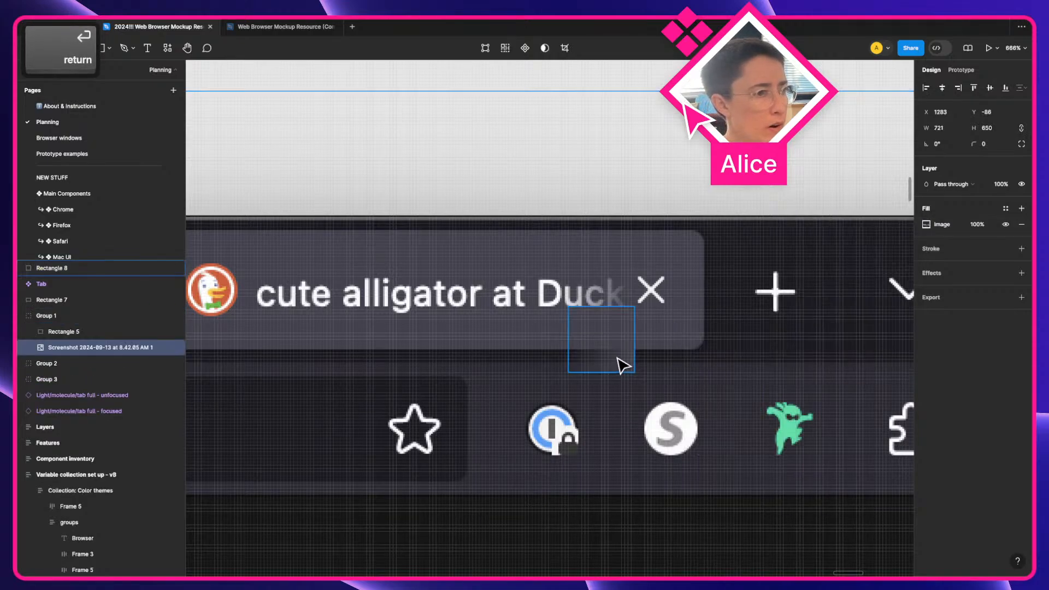
{"action": "left_click_drag", "start_coordinate": [618, 356], "coordinate": [595, 323]}
{"action": "key", "text": "super+z"}
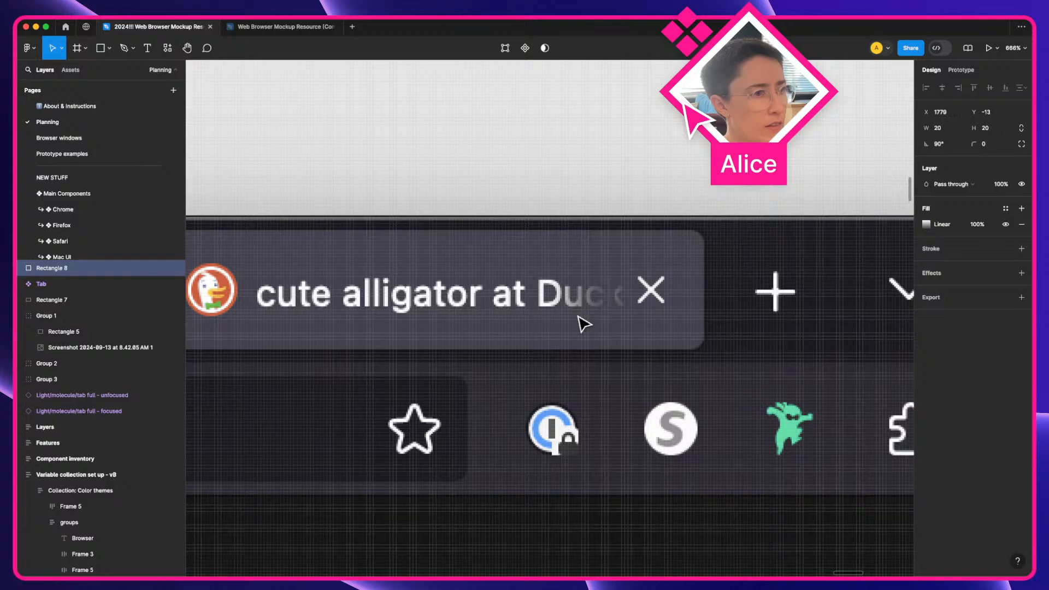
Outline the gradient square with a 1 px inside stroke in white, FFFFFF
{"action": "left_click", "coordinate": [945, 251]}
{"action": "left_click", "coordinate": [927, 265]}
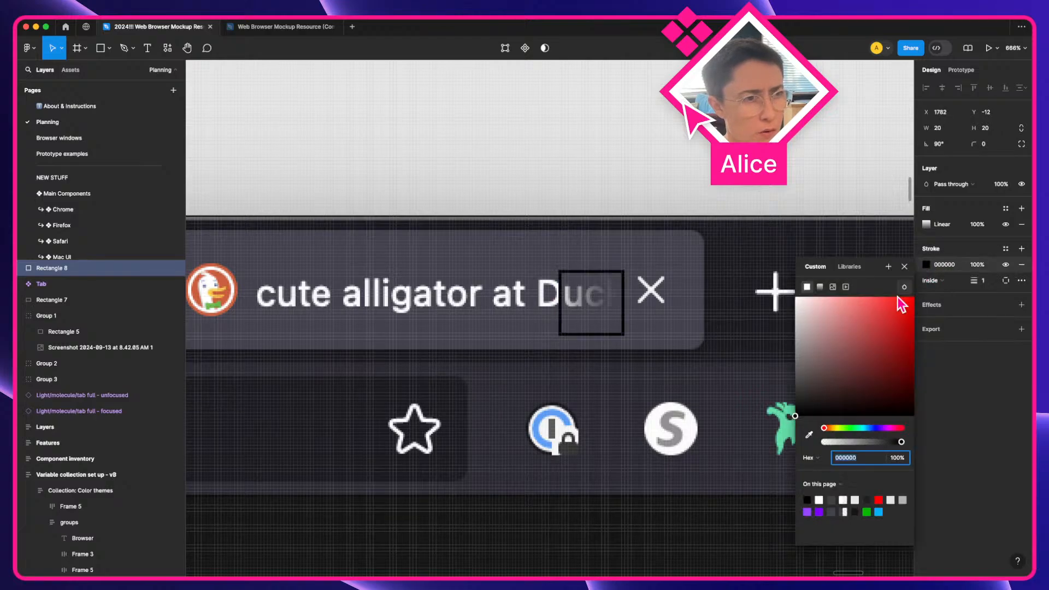
{"action": "left_click_drag", "start_coordinate": [899, 304], "coordinate": [627, 180]}
Stretch the gradient rectangle to the Firefox tab's full height and widen it over the title, making it 36 × 40
{"action": "left_click_drag", "start_coordinate": [596, 313], "coordinate": [610, 348]}
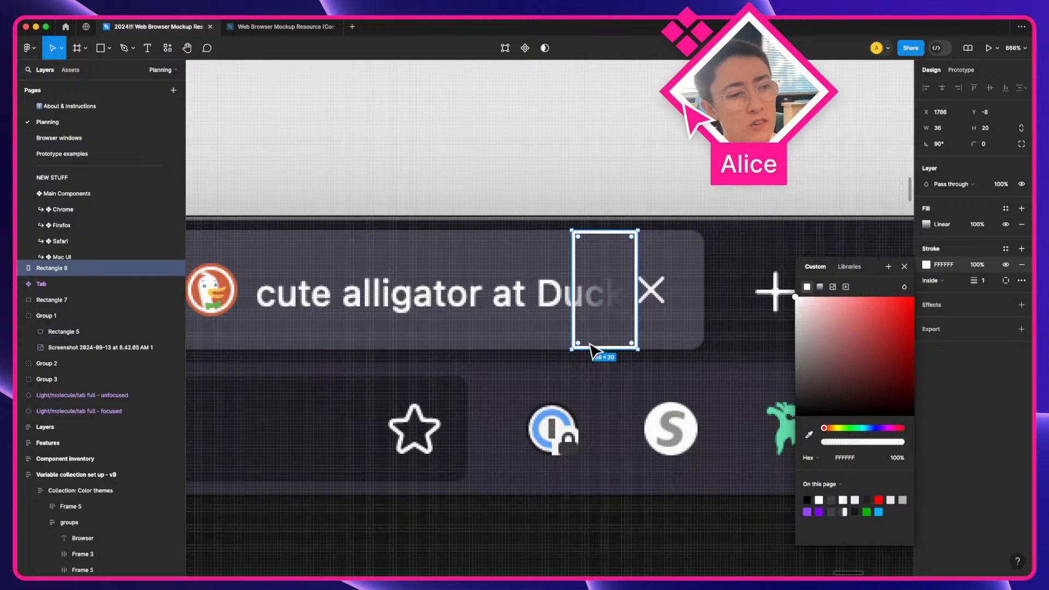
{"action": "left_click", "coordinate": [544, 337]}
{"action": "left_click", "coordinate": [572, 323]}
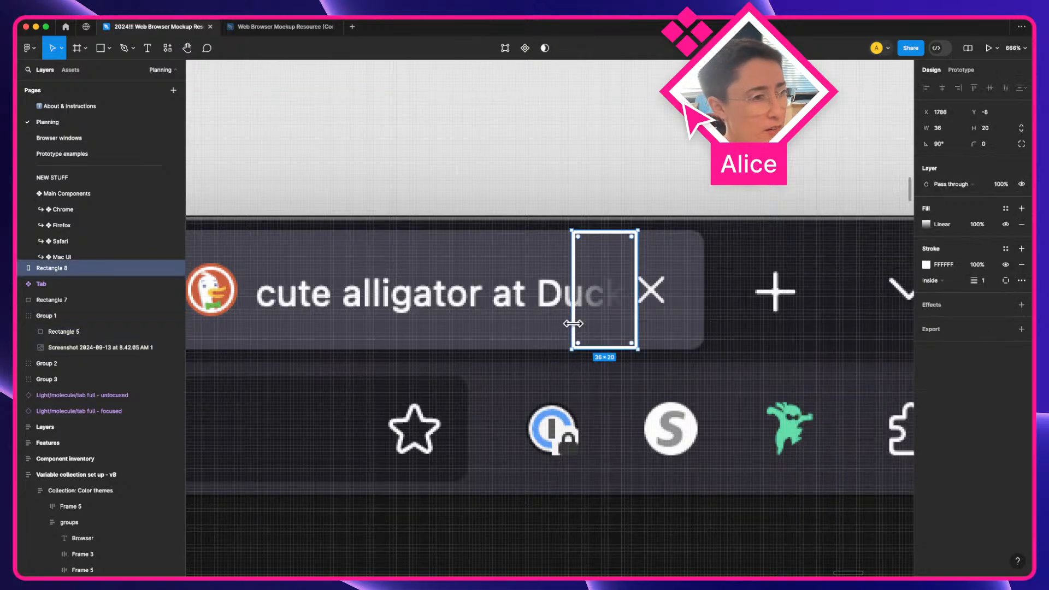
{"action": "left_click_drag", "start_coordinate": [572, 323], "coordinate": [505, 312]}
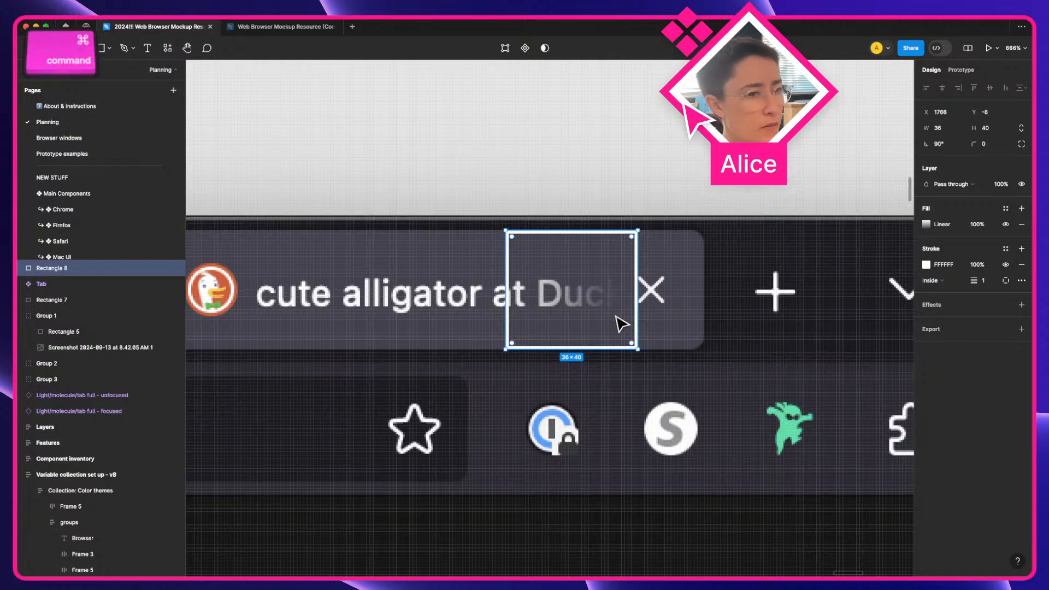
Delete the gradient rectangle from the Firefox tab screenshot
{"action": "key", "text": "BackSpace"}
{"action": "scroll", "coordinate": [623, 325], "scroll_direction": "down", "scroll_amount": 5}
{"action": "key", "text": "space"}
{"action": "left_click_drag", "start_coordinate": [475, 348], "coordinate": [549, 323]}
{"action": "scroll", "coordinate": [541, 330], "scroll_direction": "down", "scroll_amount": 4}
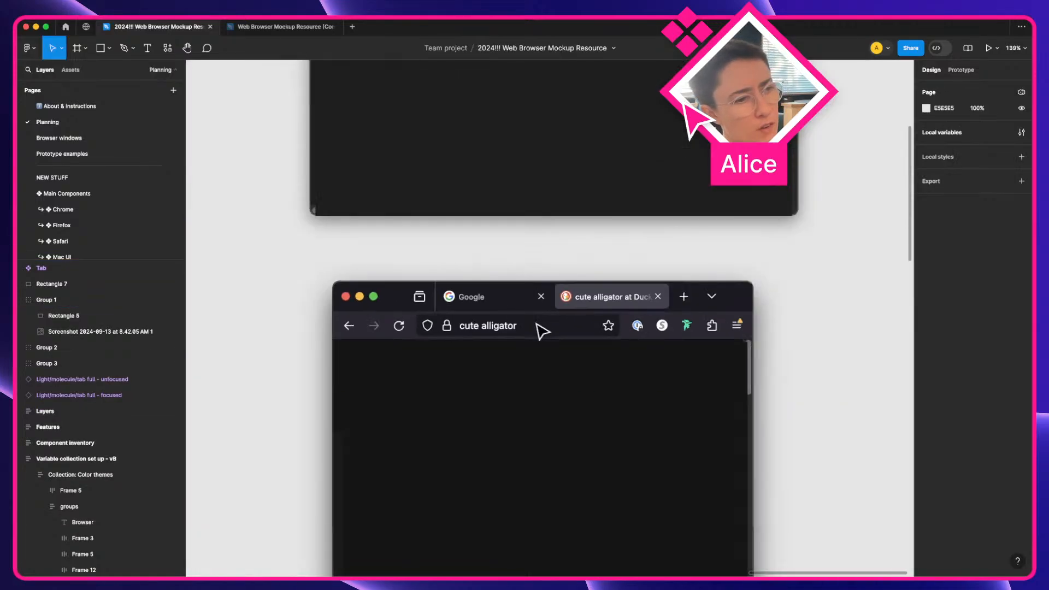
Examine the Chrome and Safari Tab variables in the Color themes collection, including the background gradient stops
{"action": "key", "text": "space"}
{"action": "left_click_drag", "start_coordinate": [315, 370], "coordinate": [792, 228]}
{"action": "left_click_drag", "start_coordinate": [405, 278], "coordinate": [855, 103]}
{"action": "left_click_drag", "start_coordinate": [498, 410], "coordinate": [403, 237]}
{"action": "left_click_drag", "start_coordinate": [426, 382], "coordinate": [424, 475]}
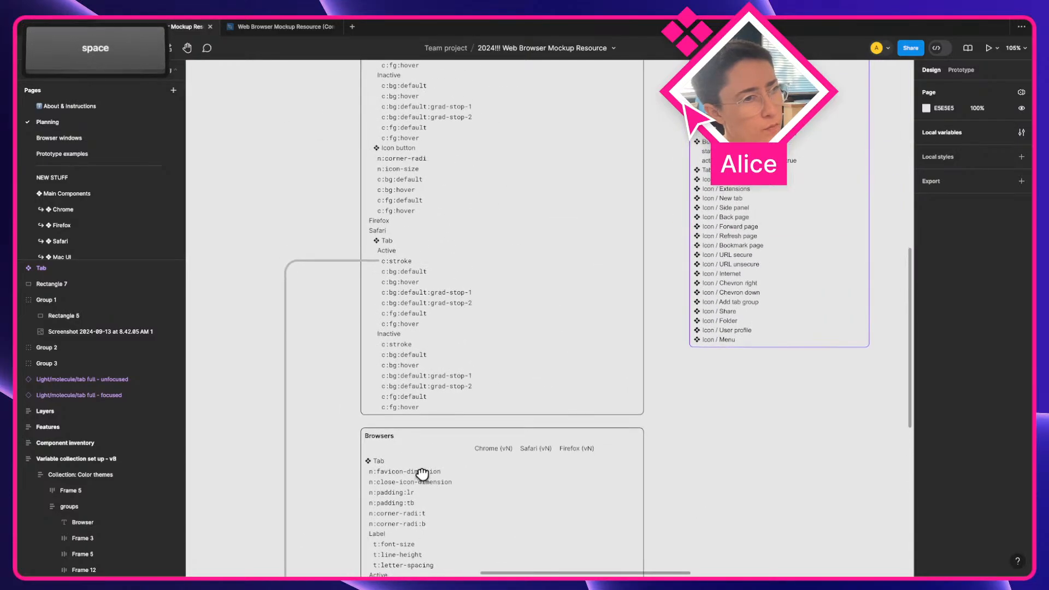
{"action": "left_click_drag", "start_coordinate": [401, 358], "coordinate": [437, 484]}
{"action": "left_click_drag", "start_coordinate": [422, 339], "coordinate": [429, 393]}
{"action": "scroll", "coordinate": [454, 316], "scroll_direction": "up", "scroll_amount": 3}
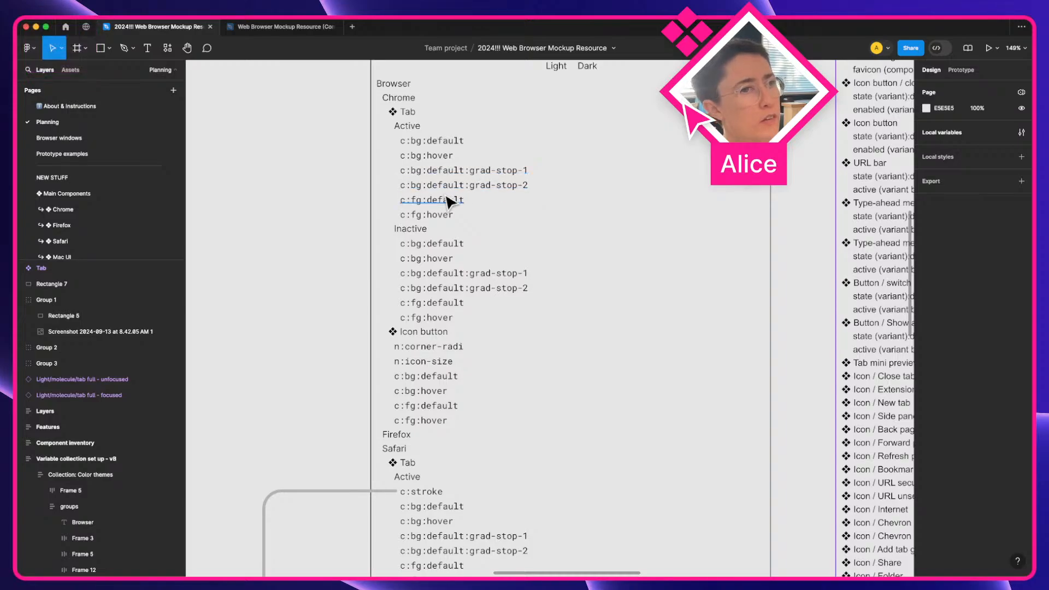
{"action": "scroll", "coordinate": [442, 278], "scroll_direction": "down", "scroll_amount": 1}
{"action": "scroll", "coordinate": [444, 277], "scroll_direction": "down", "scroll_amount": 10}
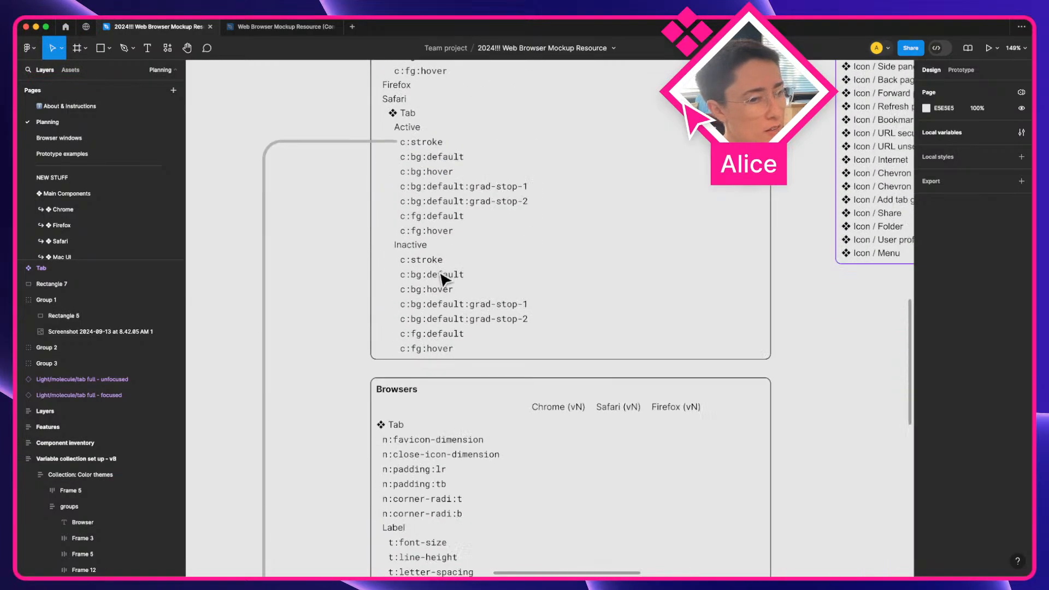
Duplicate the n:close-icon-dimension row in the Browsers collection's Tab list
{"action": "scroll", "coordinate": [436, 351], "scroll_direction": "up", "scroll_amount": 5}
{"action": "left_click", "coordinate": [436, 354], "text": "super"}
{"action": "key", "text": "super+d"}
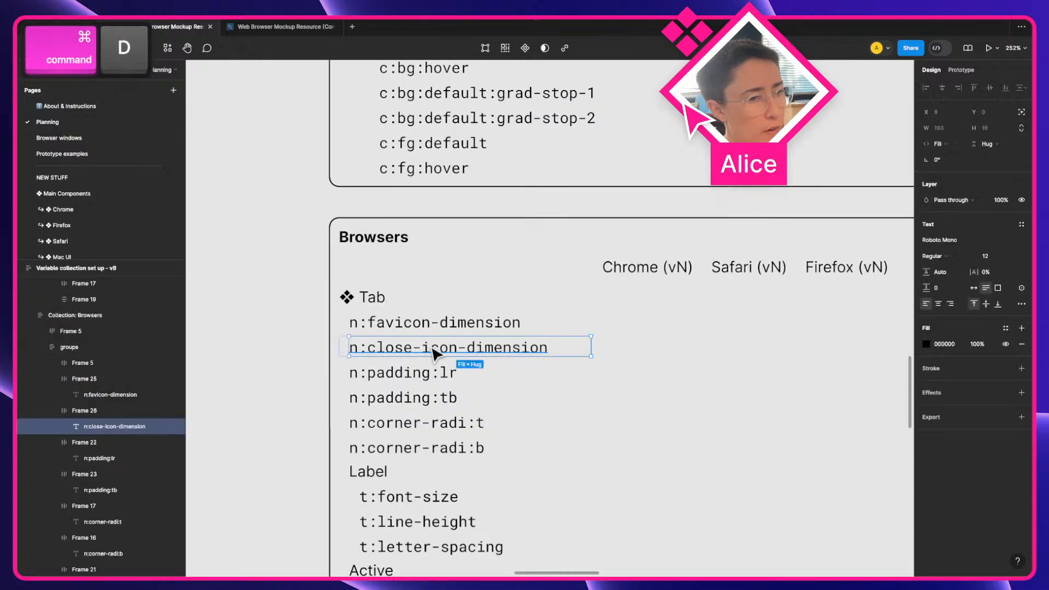
{"action": "key", "text": "super+z"}
{"action": "key", "text": "shift+Return"}
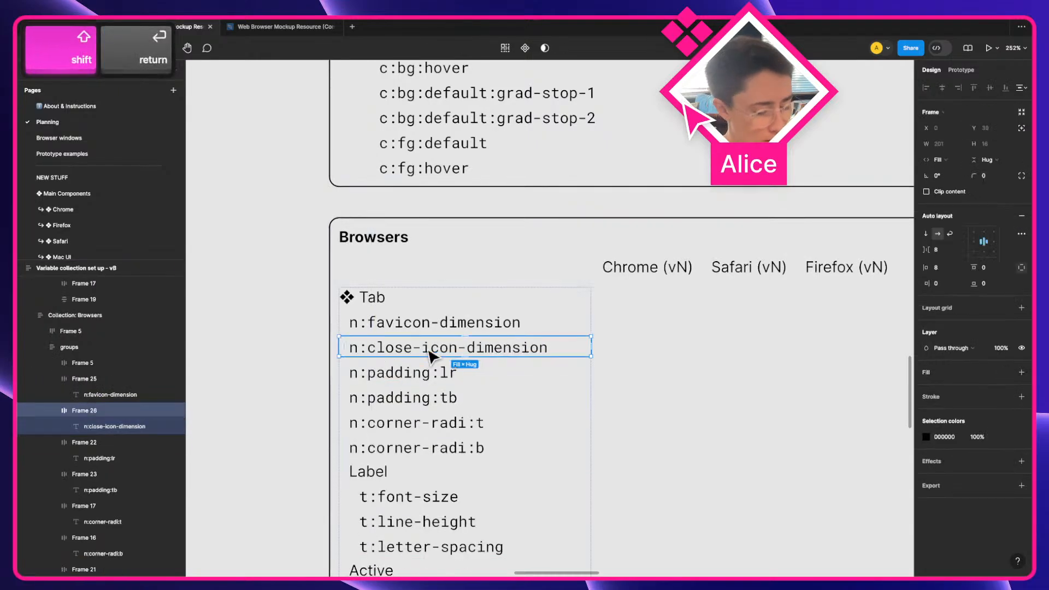
{"action": "key", "text": "super+d"}
Change the duplicated row's text to n:gradient-trunctation-dimensions
{"action": "key", "text": "Return"}
{"action": "key", "text": "Return"}
{"action": "key", "text": "Right"}
{"action": "key", "text": "shift+alt+Left"}
{"action": "key", "text": "shift+alt+Left"}
{"action": "key", "text": "shift+alt+Left"}
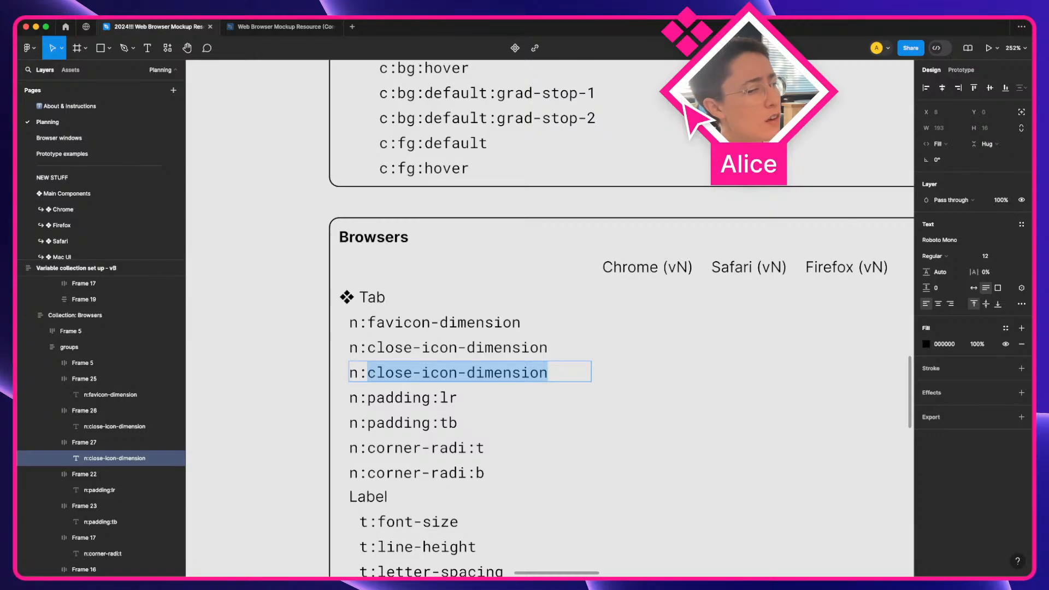
{"action": "type", "text": "gr"}
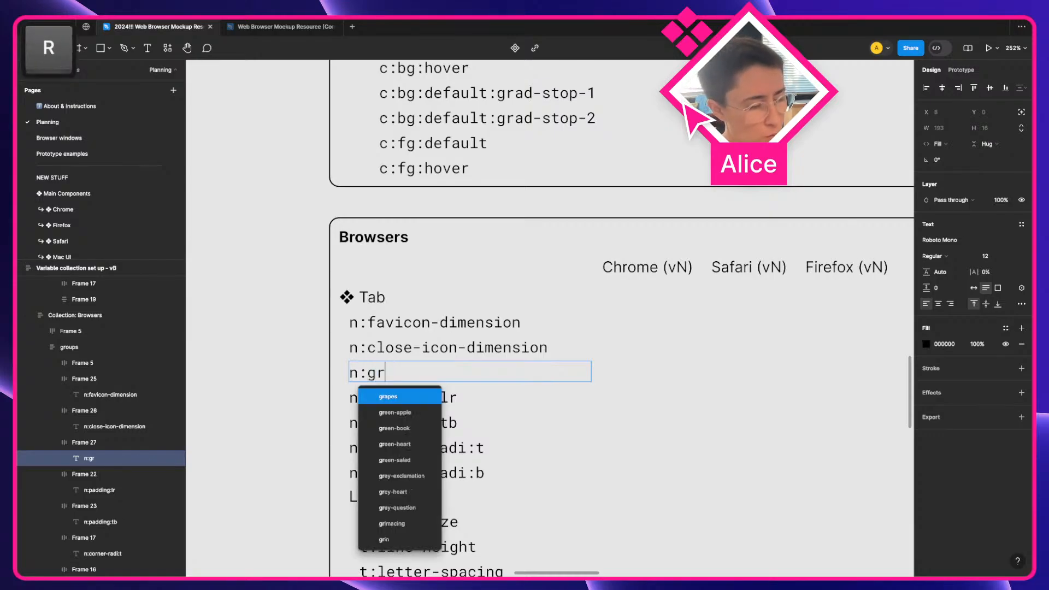
{"action": "type", "text": "adient-truncti"}
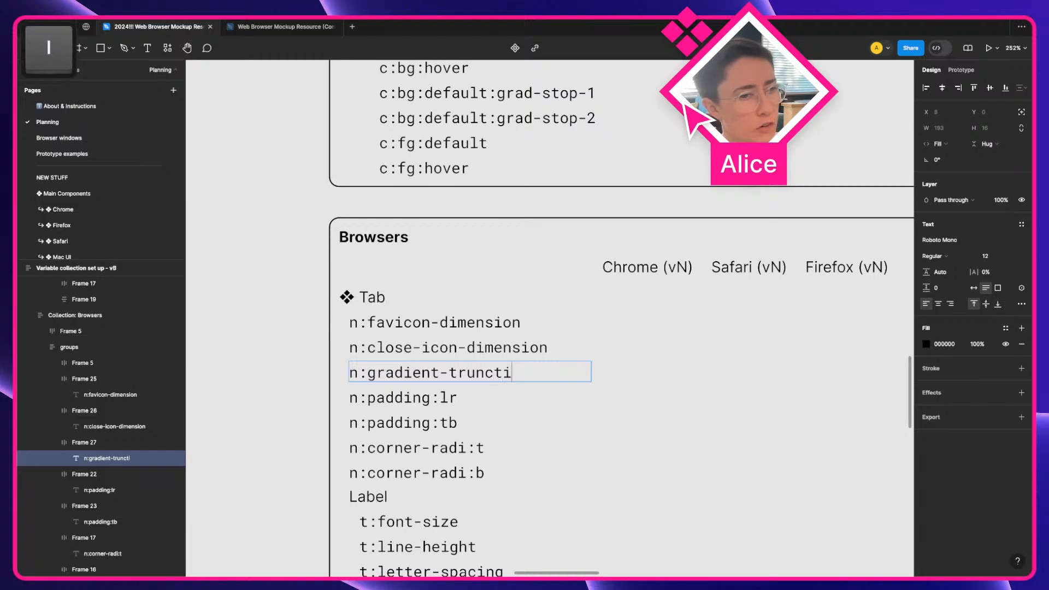
{"action": "key", "text": "BackSpace"}
{"action": "type", "text": "ation-dimensions"}
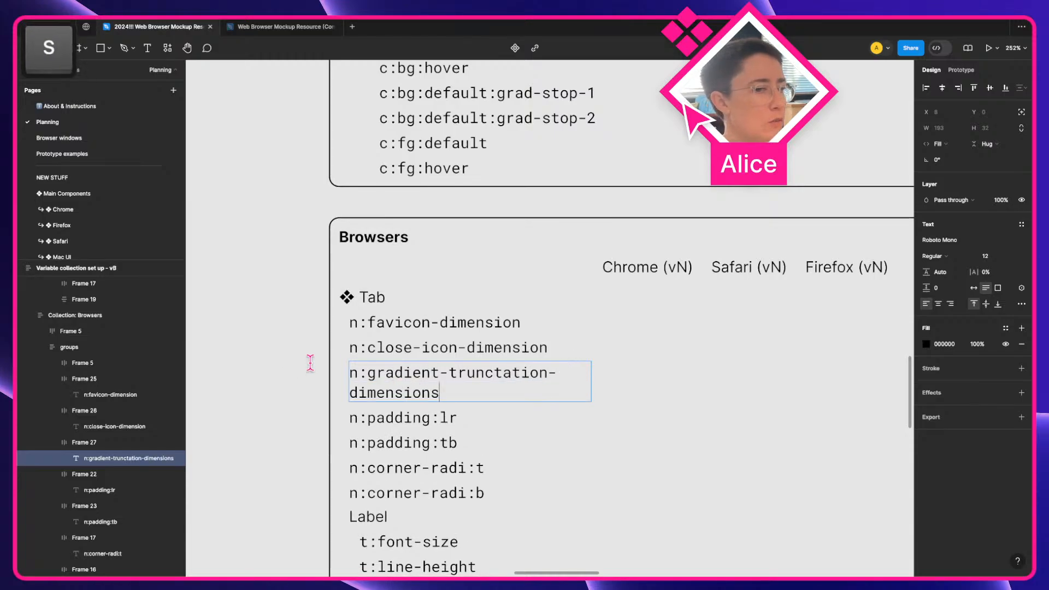
{"action": "key", "text": "Escape"}
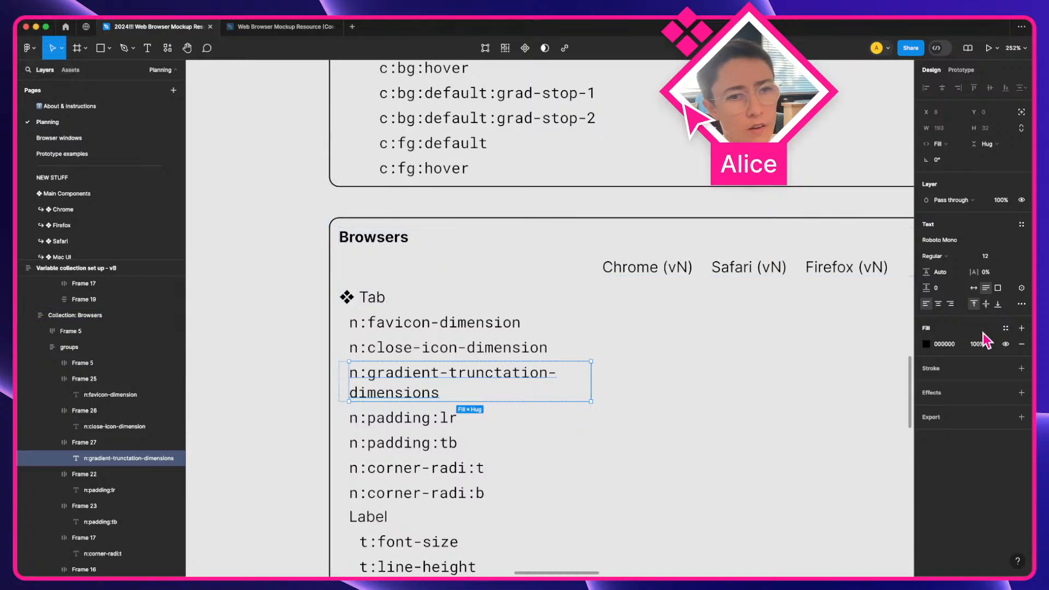
{"action": "left_click", "coordinate": [245, 393]}
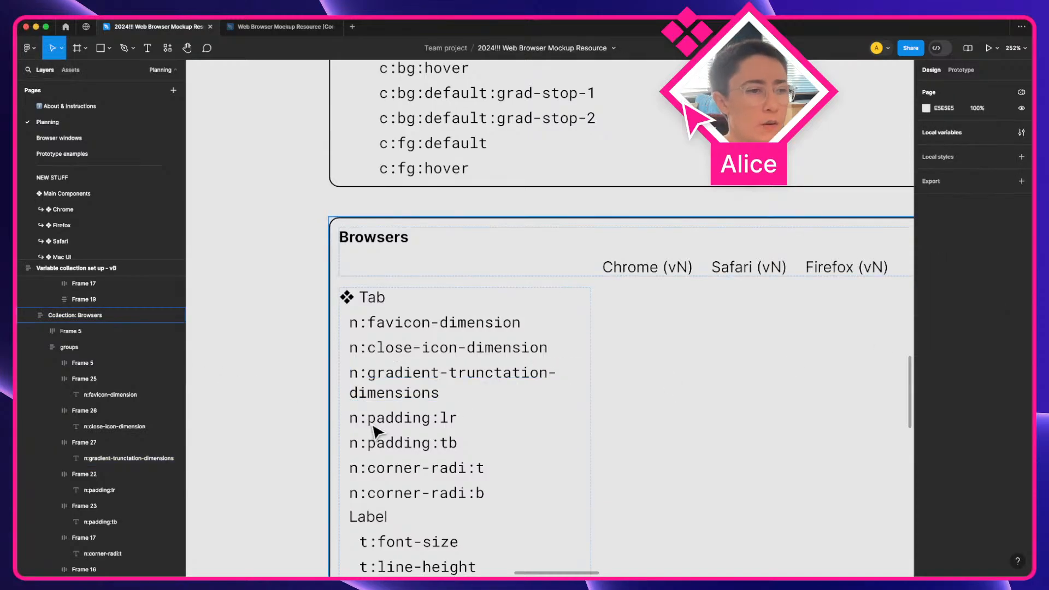
Examine the tabs in the dark Firefox browser screenshot, checking the elements around the favicon and title
{"action": "scroll", "coordinate": [182, 358], "scroll_direction": "down", "scroll_amount": 1}
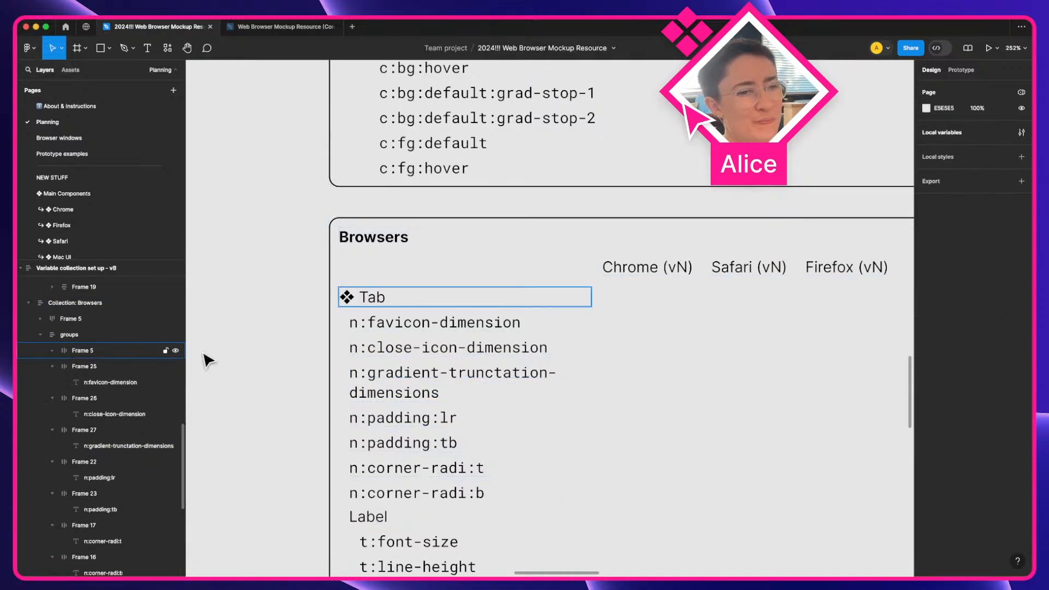
{"action": "scroll", "coordinate": [491, 370], "scroll_direction": "down", "scroll_amount": 2}
{"action": "scroll", "coordinate": [463, 341], "scroll_direction": "down", "scroll_amount": 6}
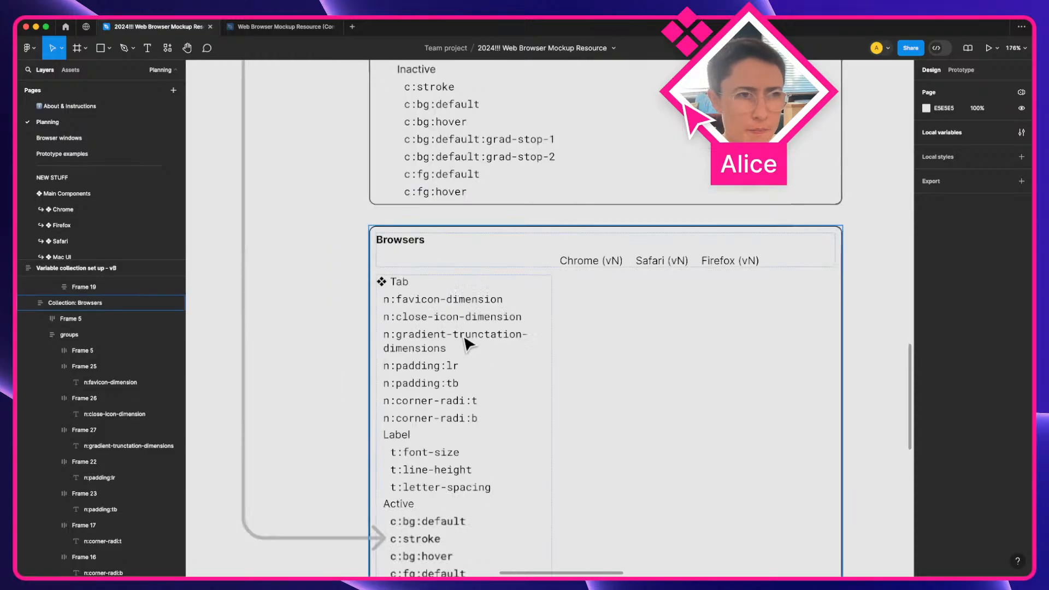
{"action": "key", "text": "a"}
{"action": "scroll", "coordinate": [627, 299], "scroll_direction": "down", "scroll_amount": 15}
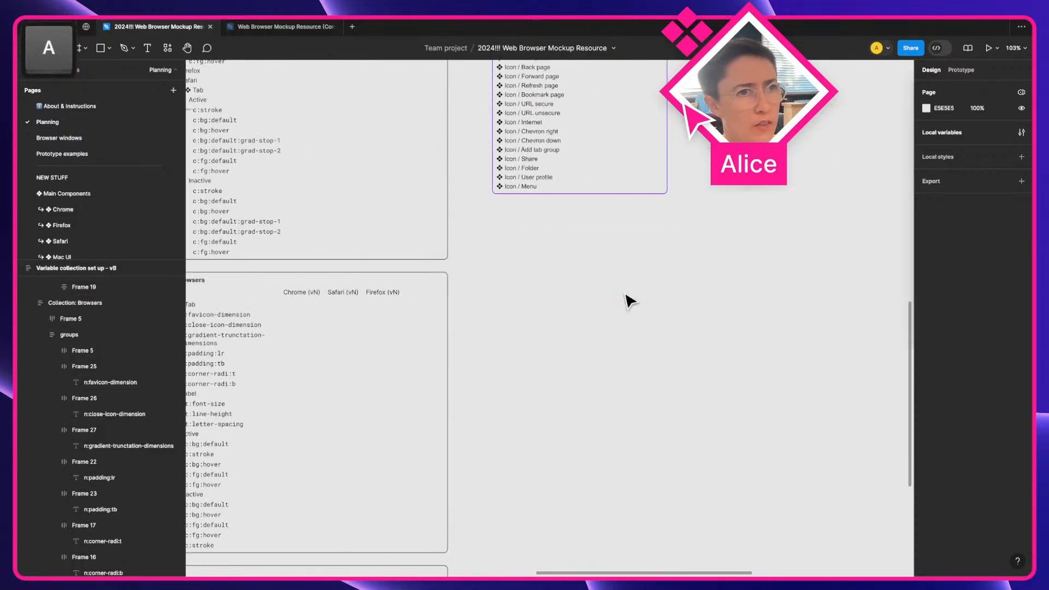
{"action": "scroll", "coordinate": [628, 300], "scroll_direction": "up", "scroll_amount": 1}
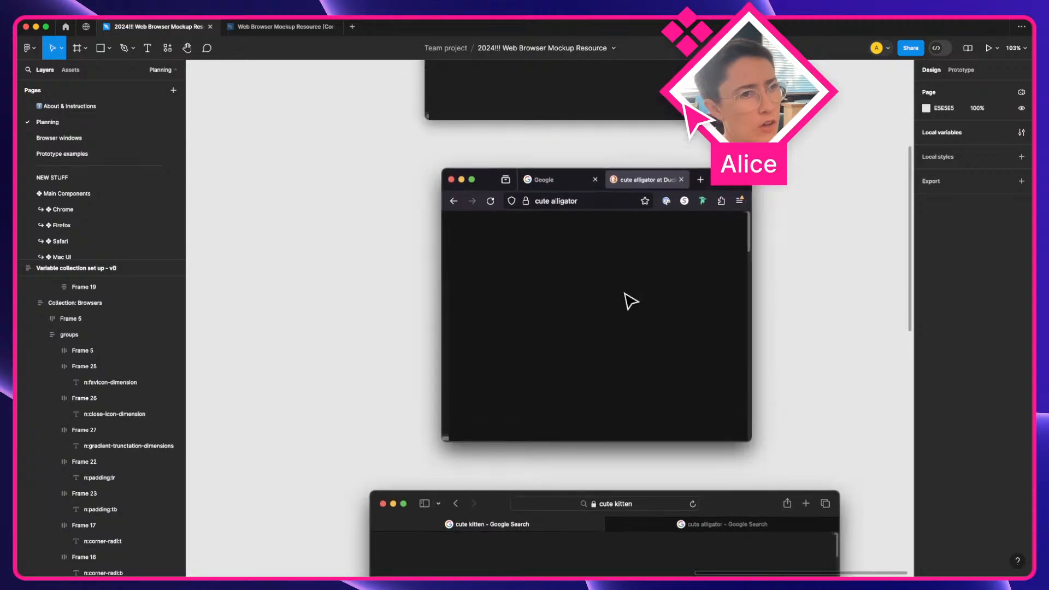
{"action": "scroll", "coordinate": [628, 300], "scroll_direction": "up", "scroll_amount": 5}
{"action": "key", "text": "a"}
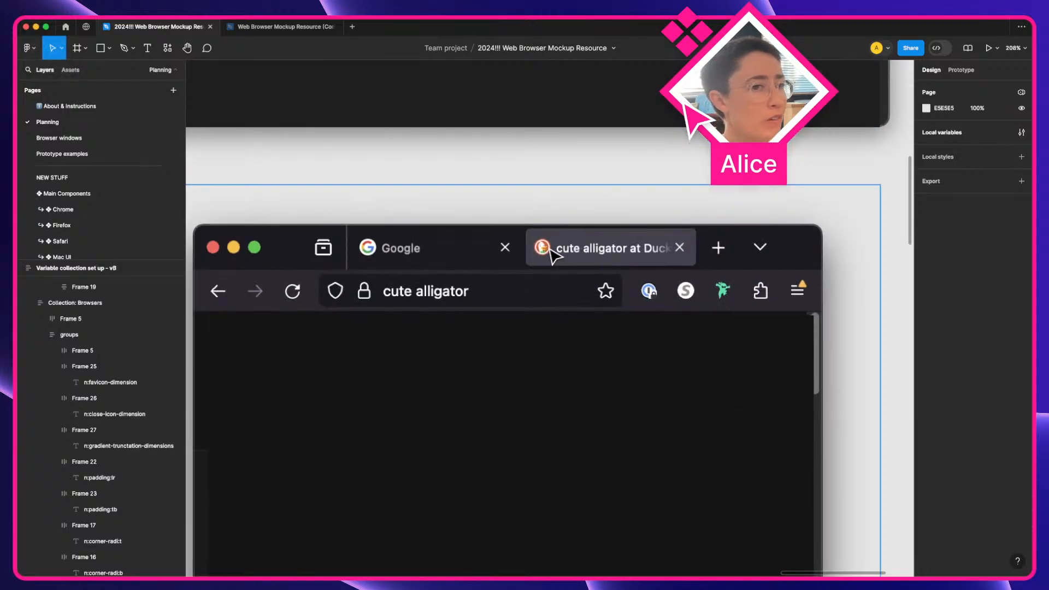
{"action": "scroll", "coordinate": [418, 273], "scroll_direction": "down", "scroll_amount": 10}
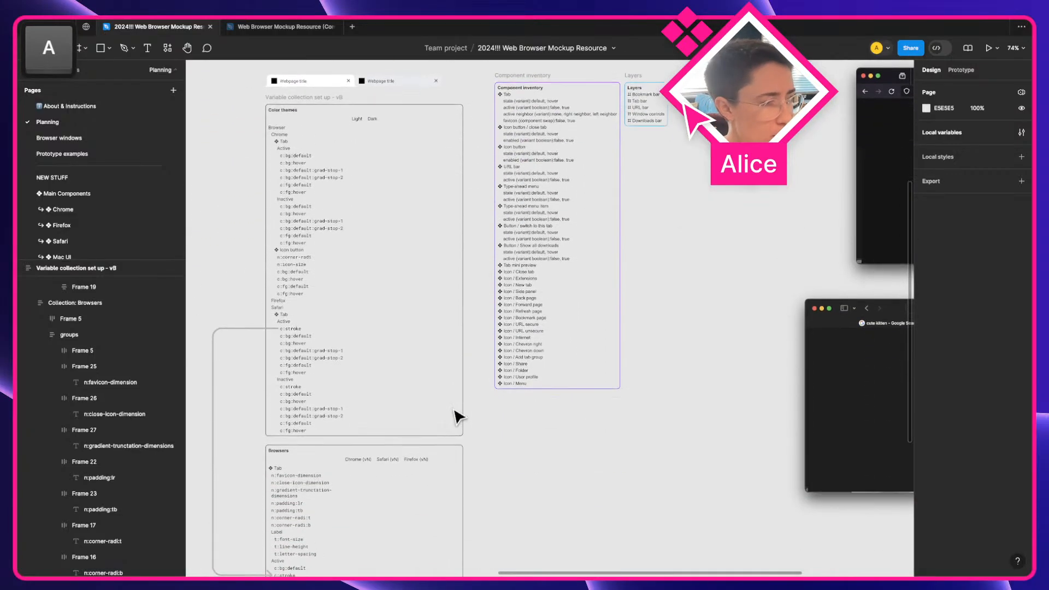
Duplicate the n:gradient-trunctation-dimensions row in the Browsers Tab list and reduce the copy's text to n:
{"action": "left_click", "coordinate": [403, 536]}
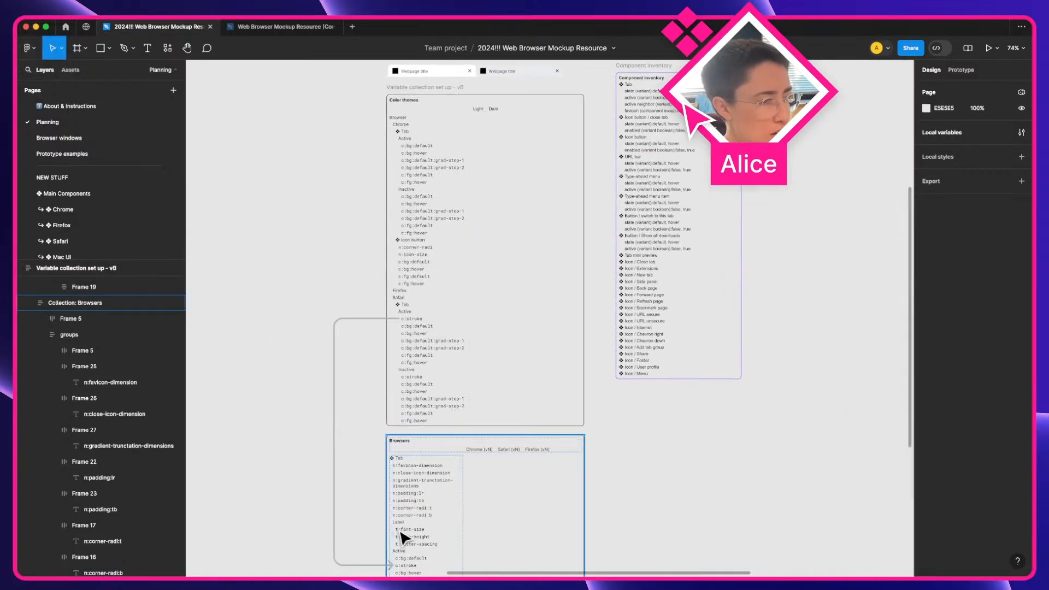
{"action": "scroll", "coordinate": [402, 536], "scroll_direction": "up", "scroll_amount": 12}
{"action": "left_click", "coordinate": [487, 284]}
{"action": "key", "text": "super+d"}
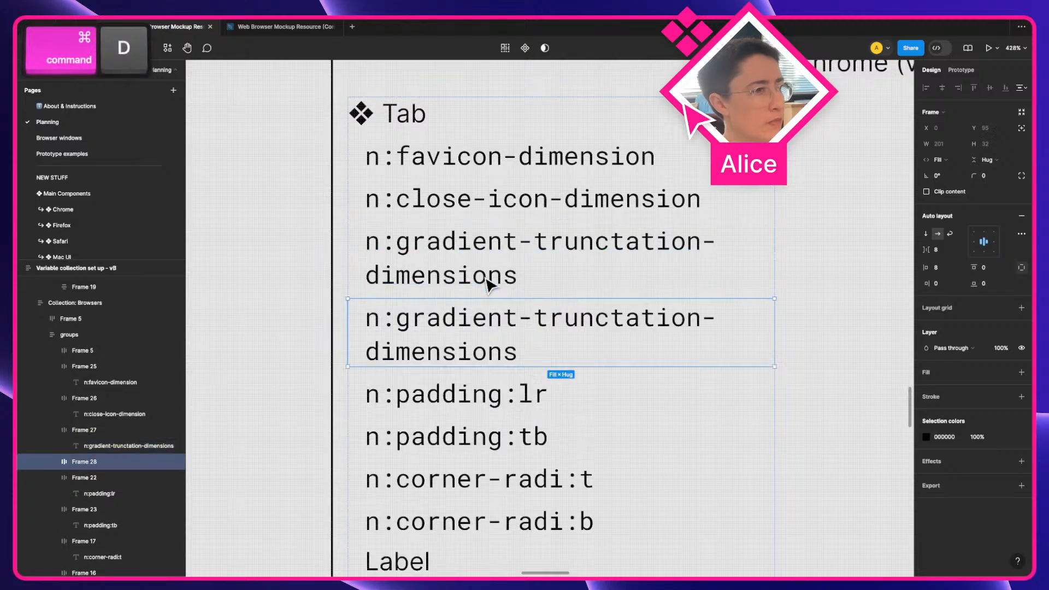
{"action": "double_click", "coordinate": [437, 326]}
{"action": "left_click_drag", "start_coordinate": [396, 319], "coordinate": [552, 375]}
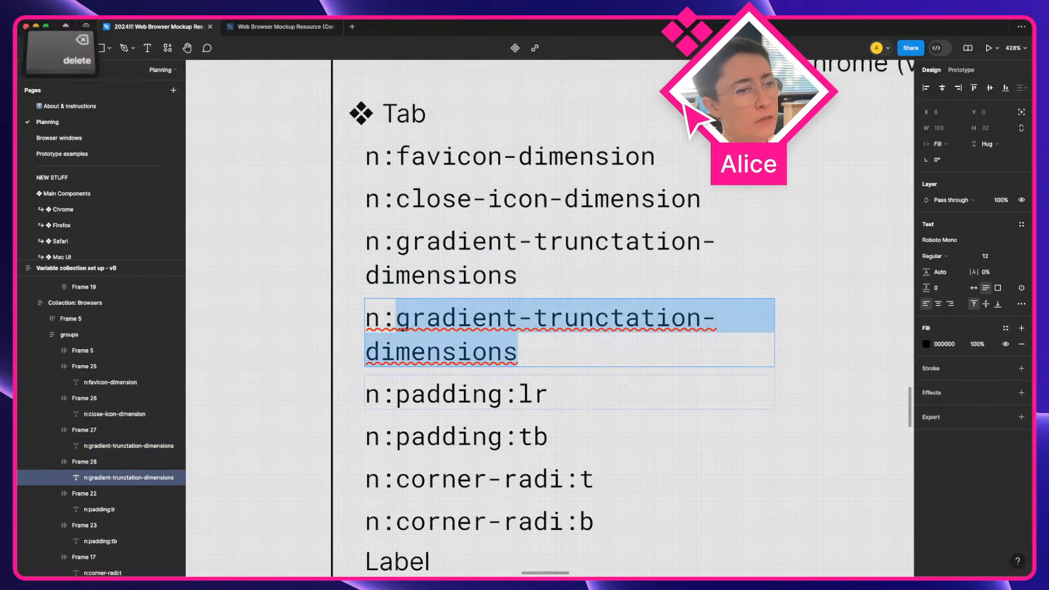
{"action": "key", "text": "BackSpace"}
Add the ↔️ emoji and favicon-label after the n: prefix in the new Tab row
{"action": "key", "text": "ctrl+super+space"}
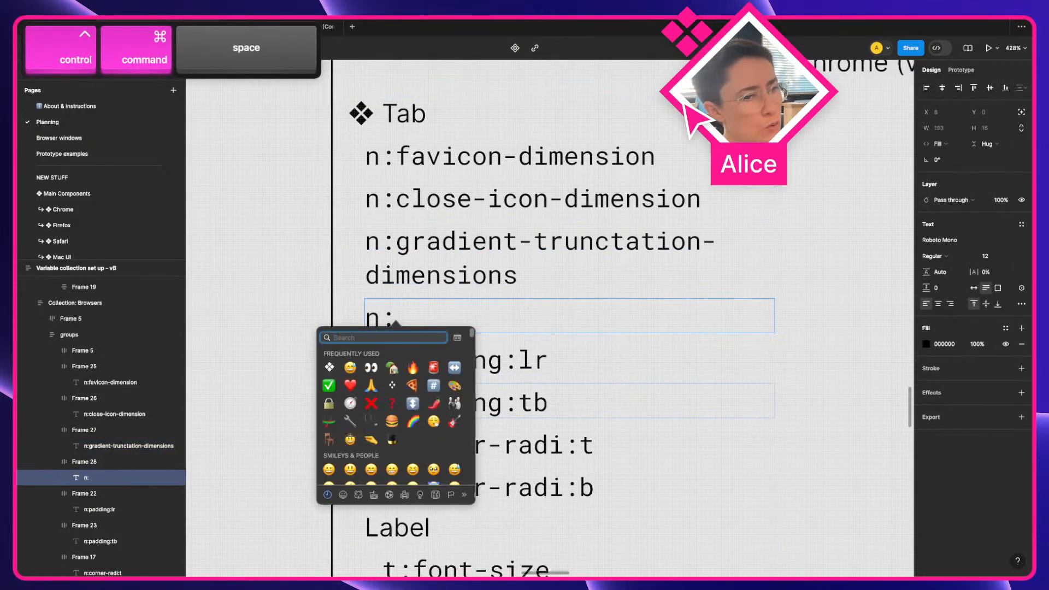
{"action": "key", "text": "Right"}
{"action": "key", "text": "Right"}
{"action": "key", "text": "Right"}
{"action": "key", "text": "Right"}
{"action": "key", "text": "Right"}
{"action": "key", "text": "Return"}
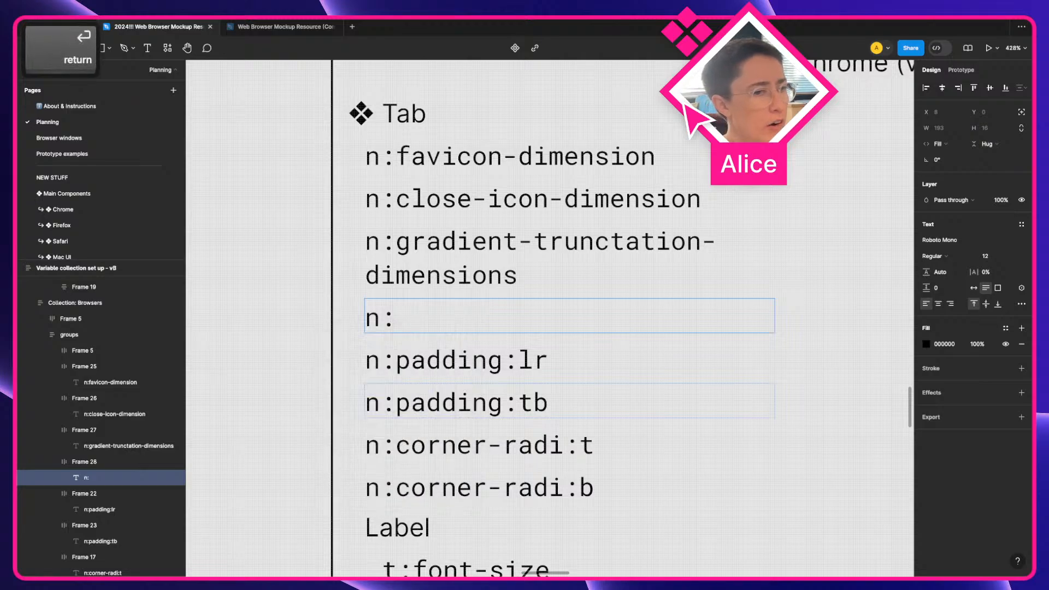
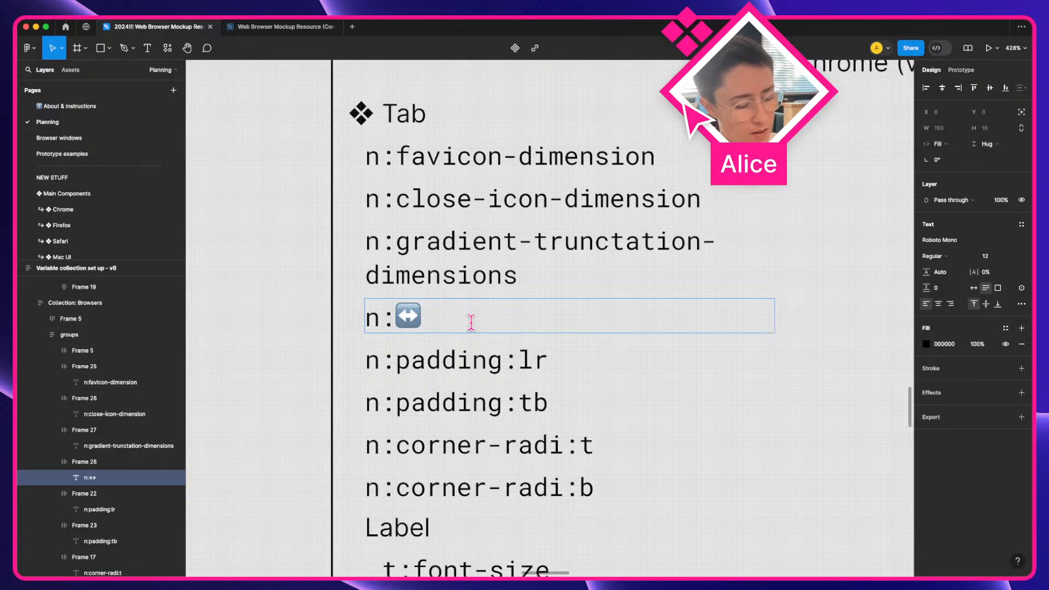
{"action": "type", "text": "faviu"}
{"action": "key", "text": "BackSpace"}
{"action": "key", "text": "BackSpace"}
{"action": "type", "text": "ico"}
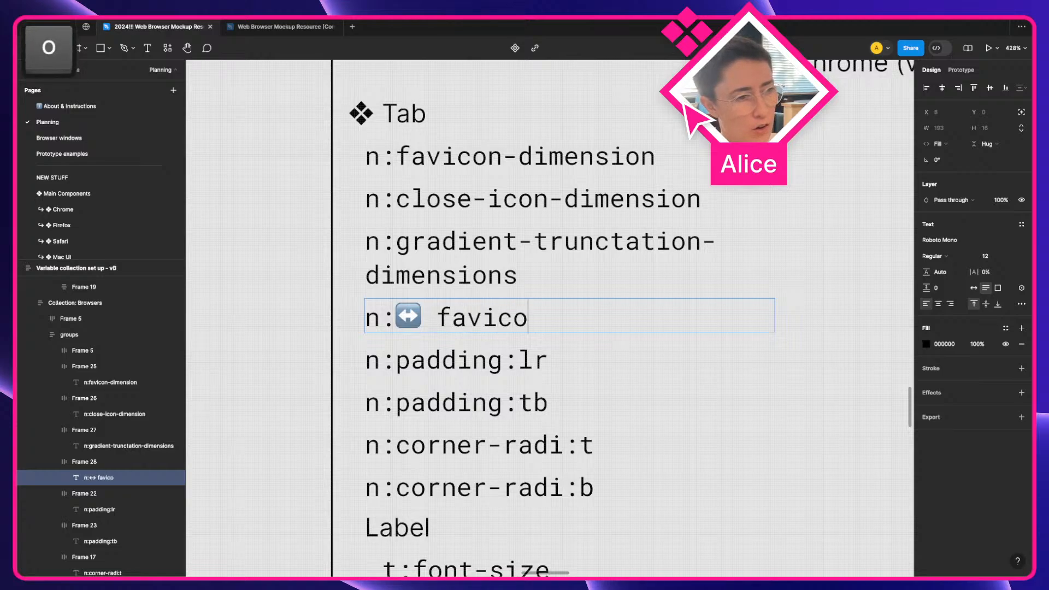
{"action": "type", "text": "n-"}
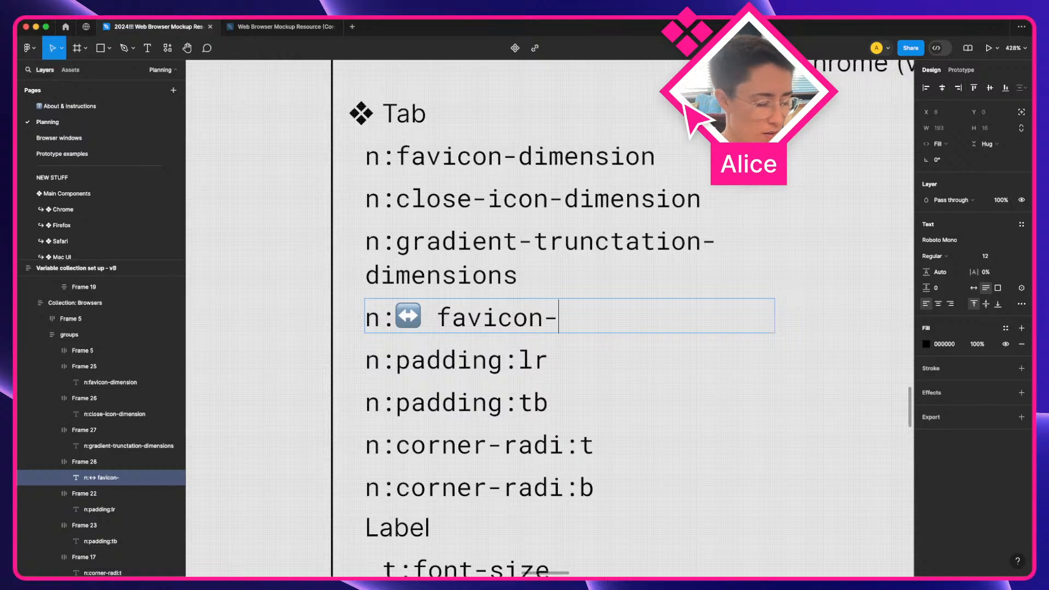
{"action": "type", "text": "label"}
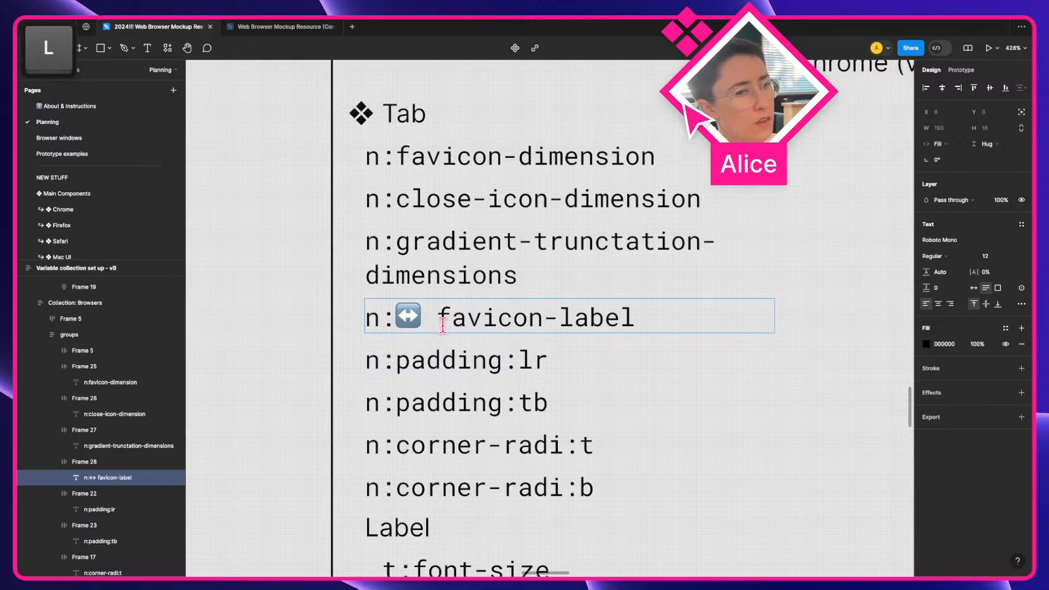
Move the ↔️ emoji between favicon and label in place of the hyphen, making the variable n:favicon↔️label
{"action": "left_click_drag", "start_coordinate": [437, 325], "coordinate": [405, 323]}
{"action": "key", "text": "super+c"}
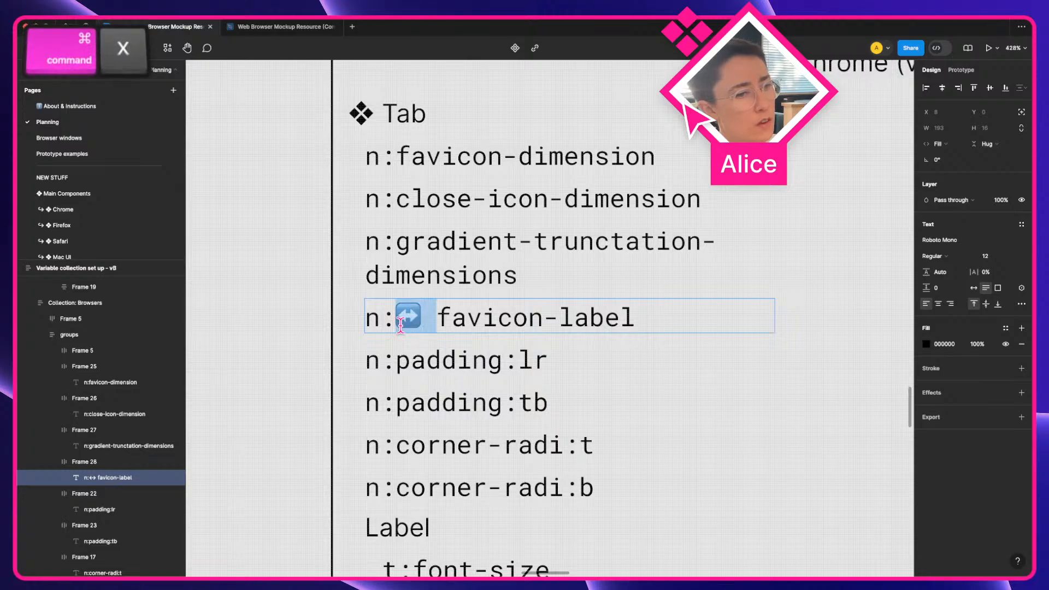
{"action": "key", "text": "BackSpace"}
{"action": "key", "text": "Right"}
{"action": "key", "text": "Right"}
{"action": "key", "text": "Right"}
{"action": "key", "text": "Right"}
{"action": "key", "text": "Right"}
{"action": "key", "text": "Right"}
{"action": "key", "text": "Right"}
{"action": "key", "text": "Right"}
{"action": "key", "text": "super+v"}
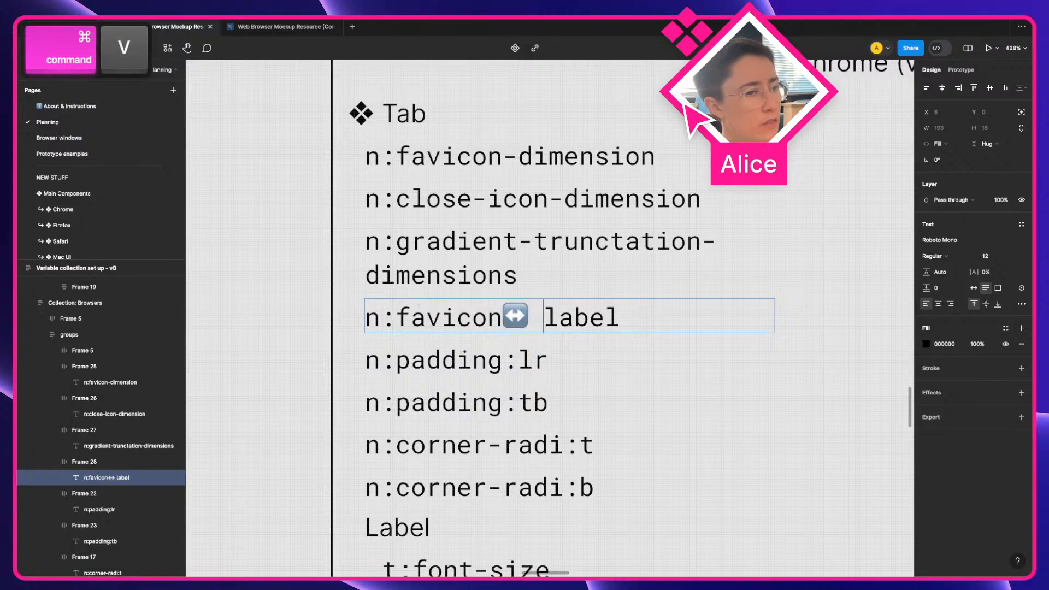
{"action": "key", "text": "BackSpace"}
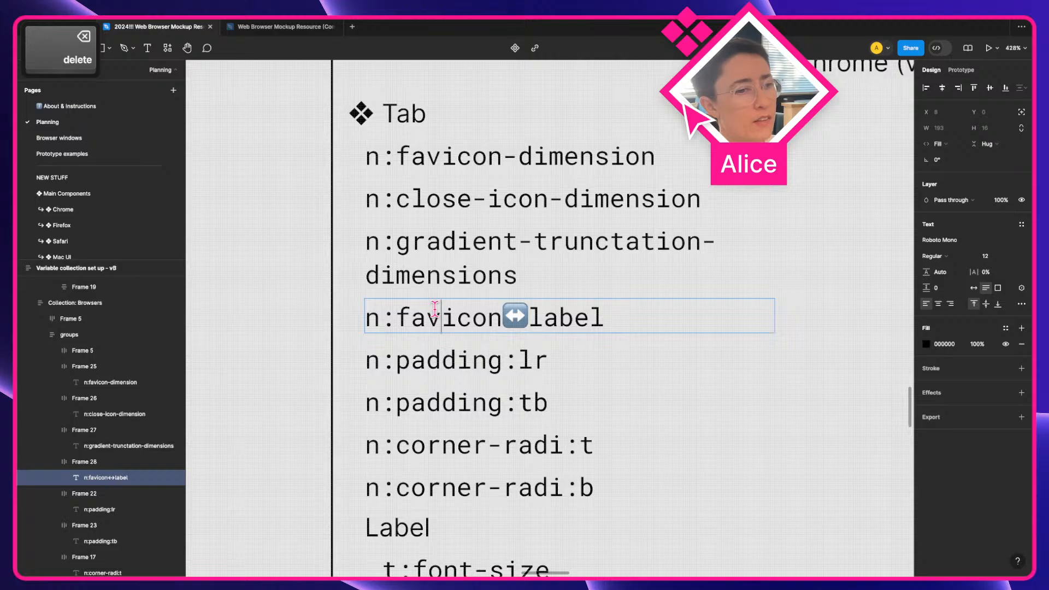
{"action": "left_click_drag", "start_coordinate": [395, 317], "coordinate": [713, 325]}
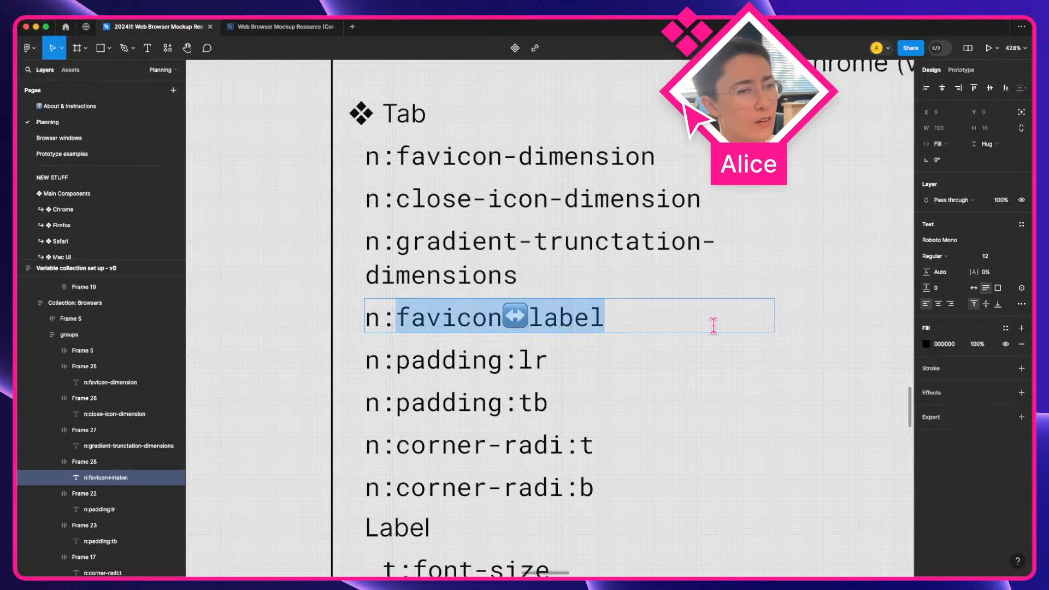
{"action": "double_click", "coordinate": [399, 307]}
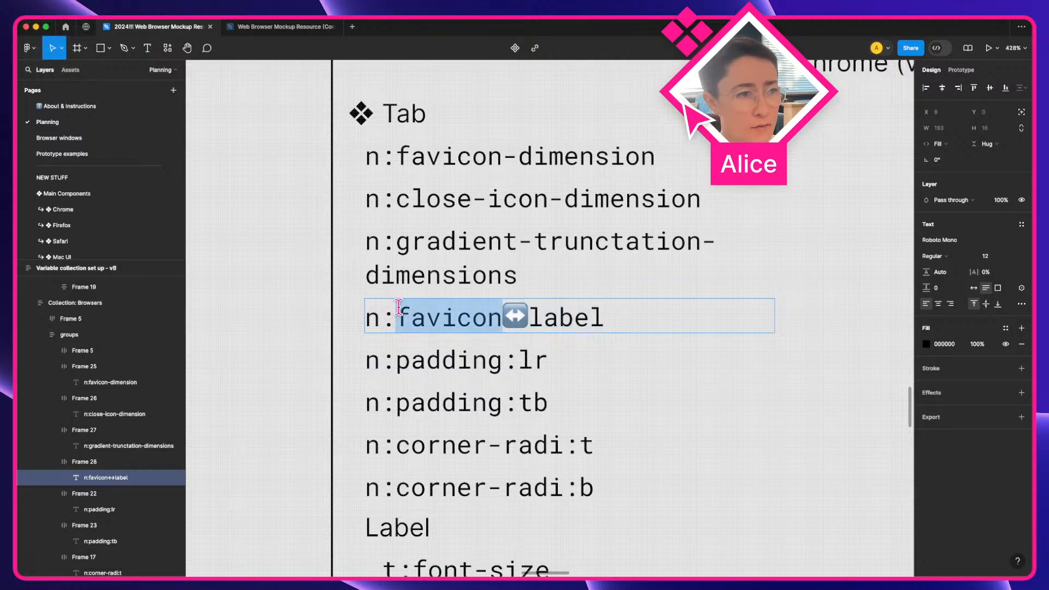
{"action": "left_click", "coordinate": [500, 318]}
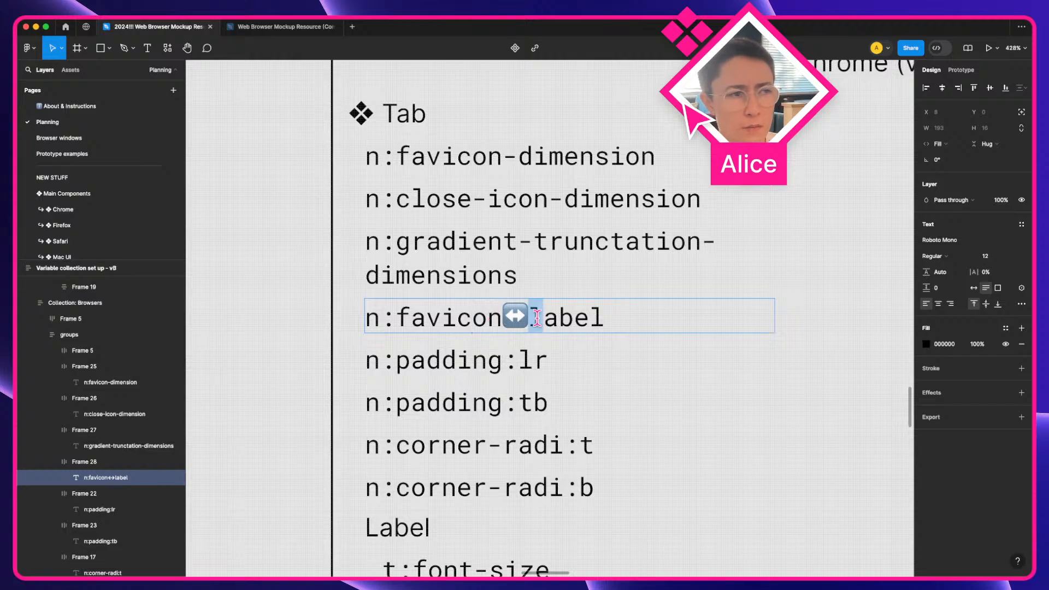
{"action": "left_click_drag", "start_coordinate": [605, 317], "coordinate": [403, 322]}
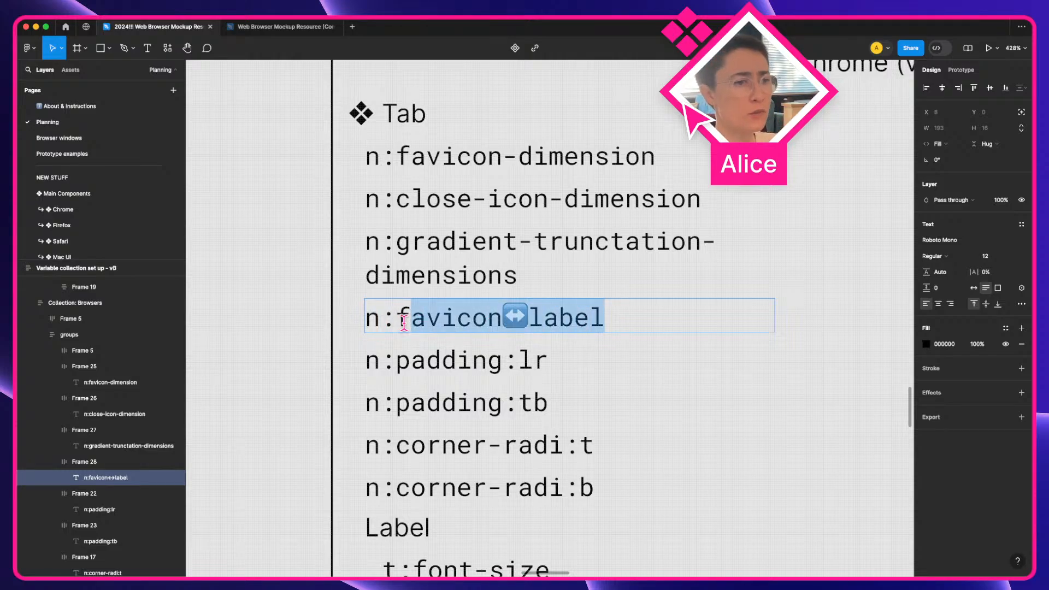
{"action": "key", "text": "Escape"}
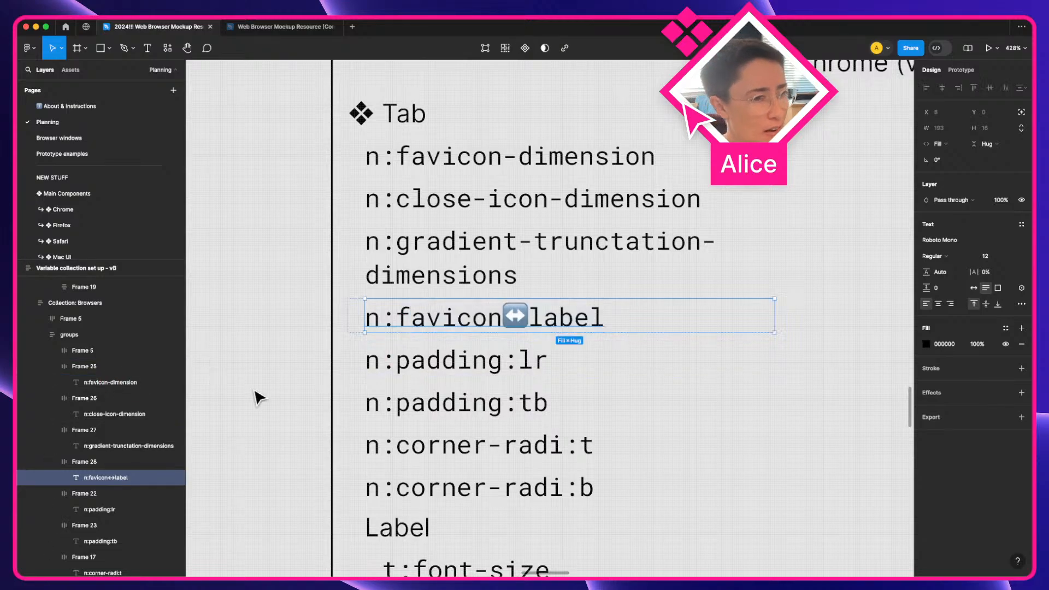
{"action": "key", "text": "Escape"}
Examine the active and inactive tabs in the dark Safari browser screenshot, including their favicon and label spacing
{"action": "scroll", "coordinate": [261, 397], "scroll_direction": "down", "scroll_amount": 5}
{"action": "scroll", "coordinate": [261, 398], "scroll_direction": "down", "scroll_amount": 1}
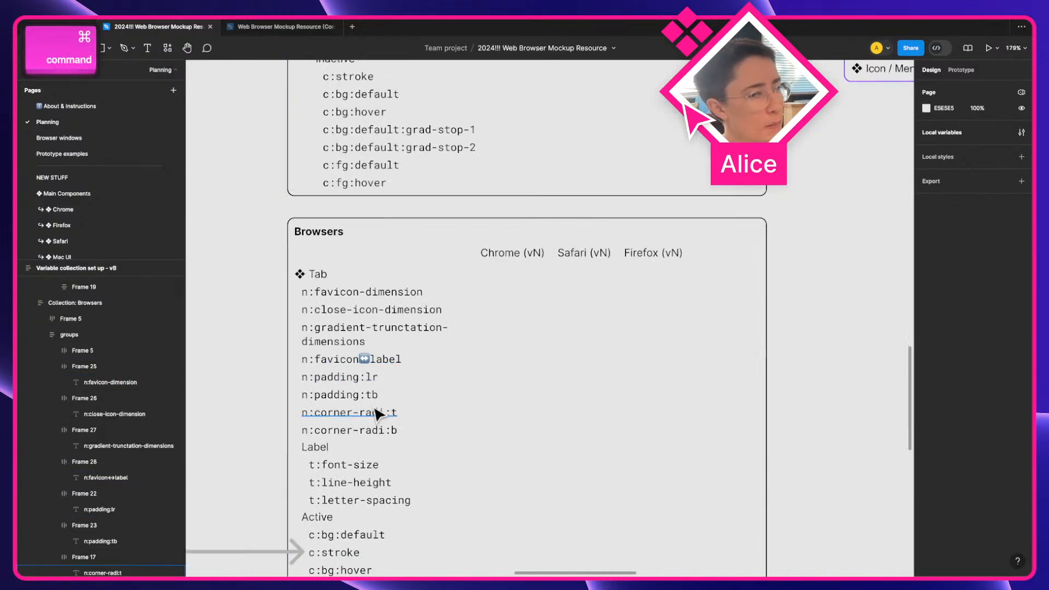
{"action": "scroll", "coordinate": [695, 271], "scroll_direction": "right", "scroll_amount": 7}
{"action": "scroll", "coordinate": [699, 272], "scroll_direction": "up", "scroll_amount": 5}
{"action": "scroll", "coordinate": [700, 272], "scroll_direction": "down", "scroll_amount": 10}
{"action": "scroll", "coordinate": [700, 273], "scroll_direction": "right", "scroll_amount": 6}
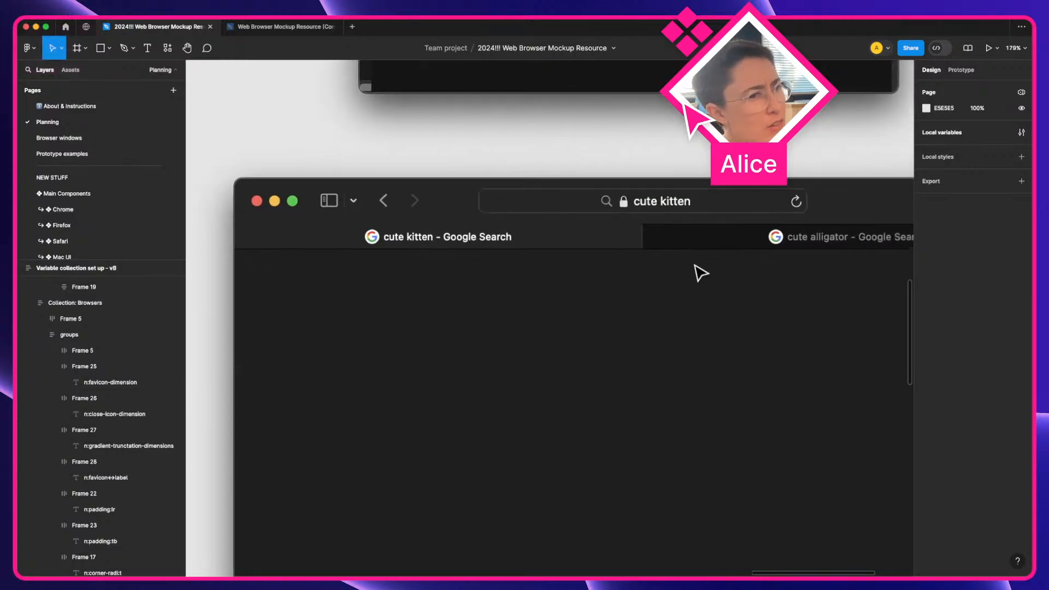
{"action": "scroll", "coordinate": [701, 273], "scroll_direction": "right", "scroll_amount": 1}
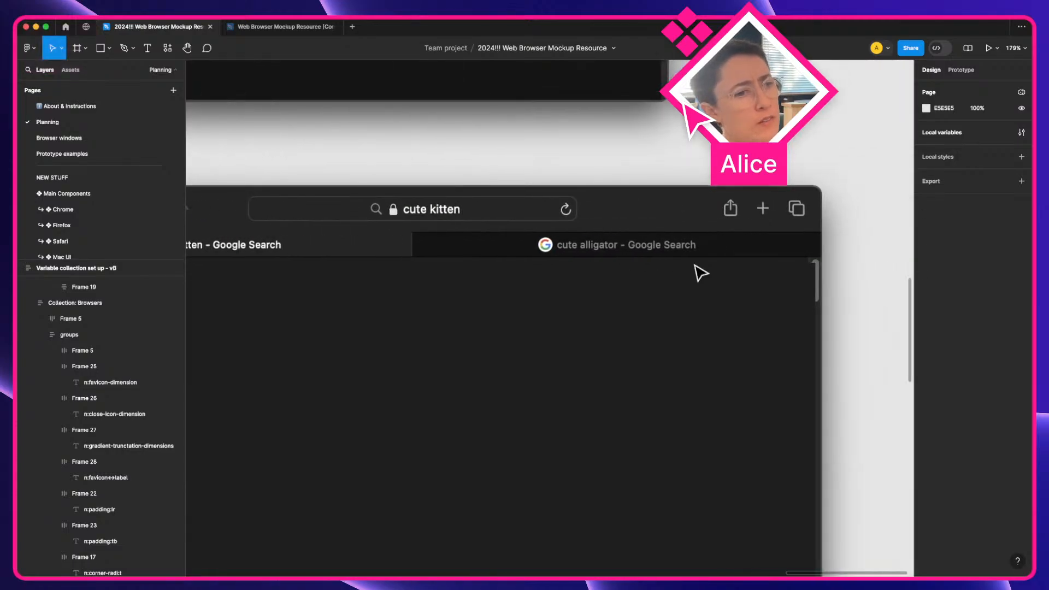
{"action": "scroll", "coordinate": [700, 273], "scroll_direction": "down", "scroll_amount": 2}
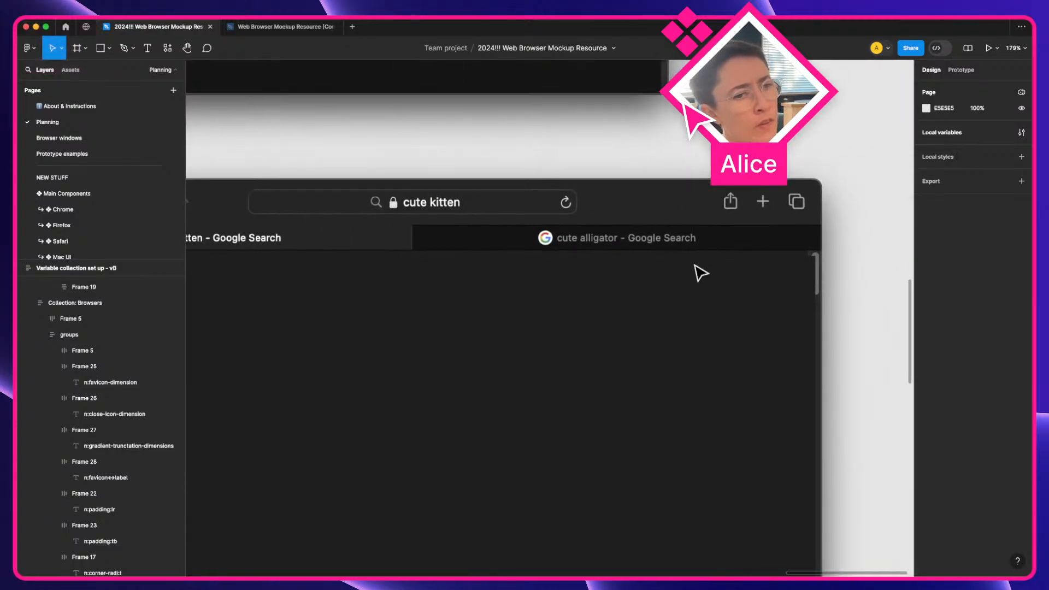
Compare the active and inactive tab shapes in the dark Safari and Chrome browser screenshots
{"action": "scroll", "coordinate": [697, 272], "scroll_direction": "left", "scroll_amount": 5}
{"action": "scroll", "coordinate": [697, 271], "scroll_direction": "up", "scroll_amount": 2}
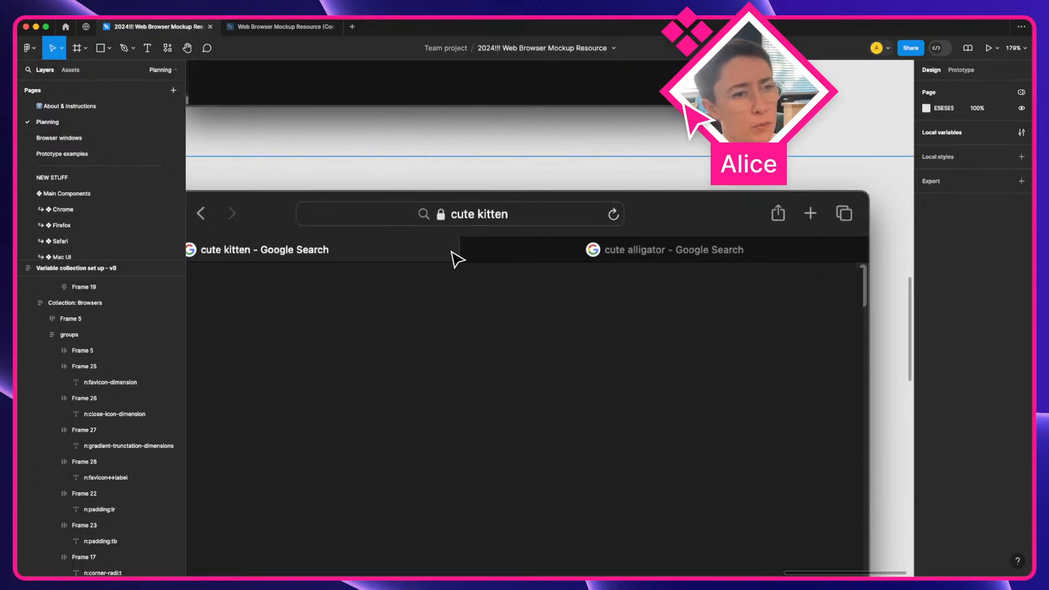
{"action": "scroll", "coordinate": [458, 275], "scroll_direction": "up", "scroll_amount": 10}
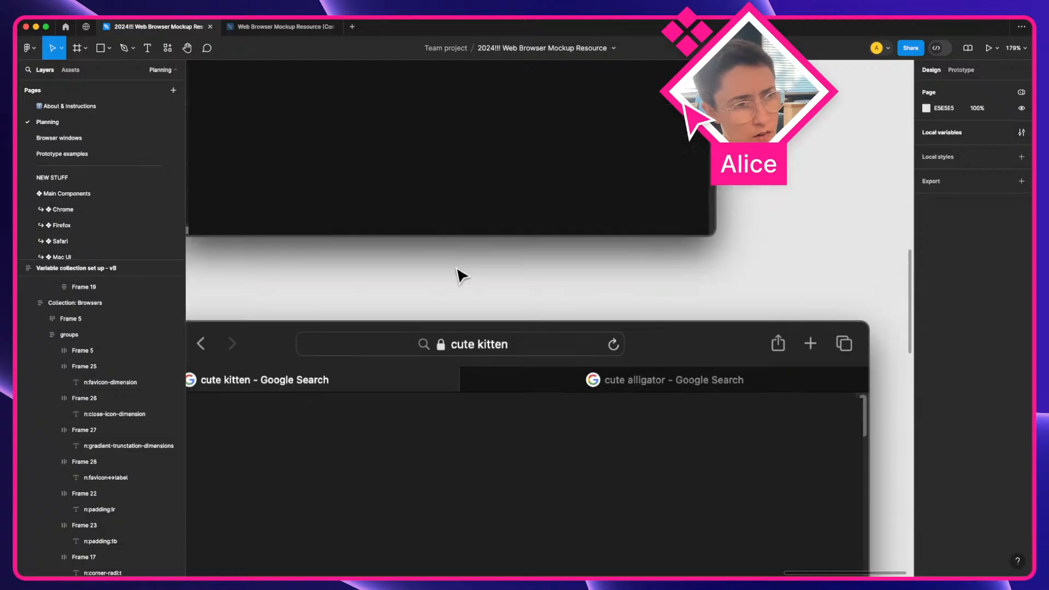
{"action": "scroll", "coordinate": [457, 272], "scroll_direction": "up", "scroll_amount": 7}
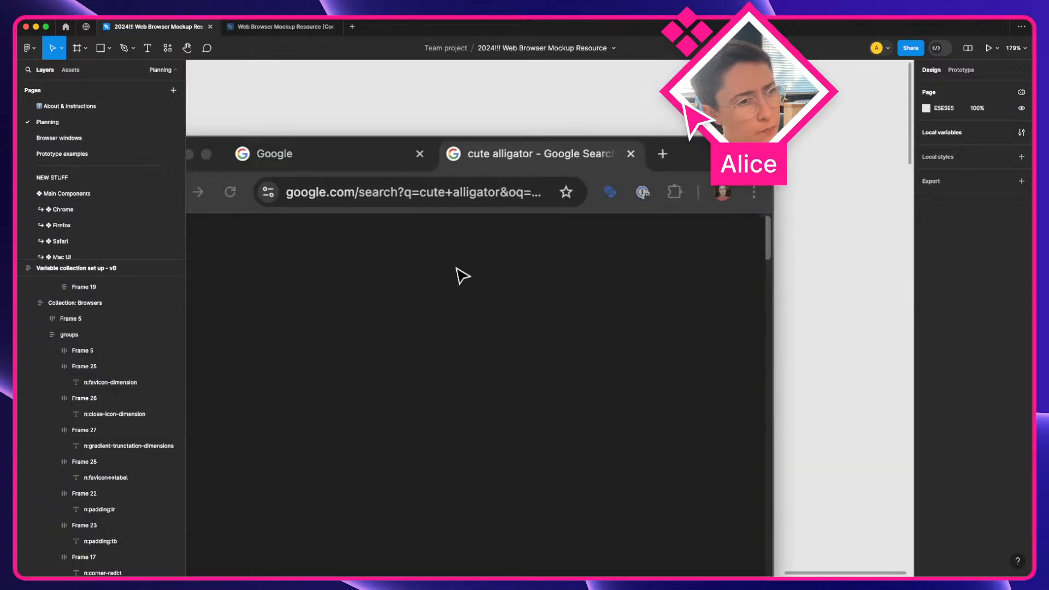
{"action": "scroll", "coordinate": [457, 275], "scroll_direction": "up", "scroll_amount": 5}
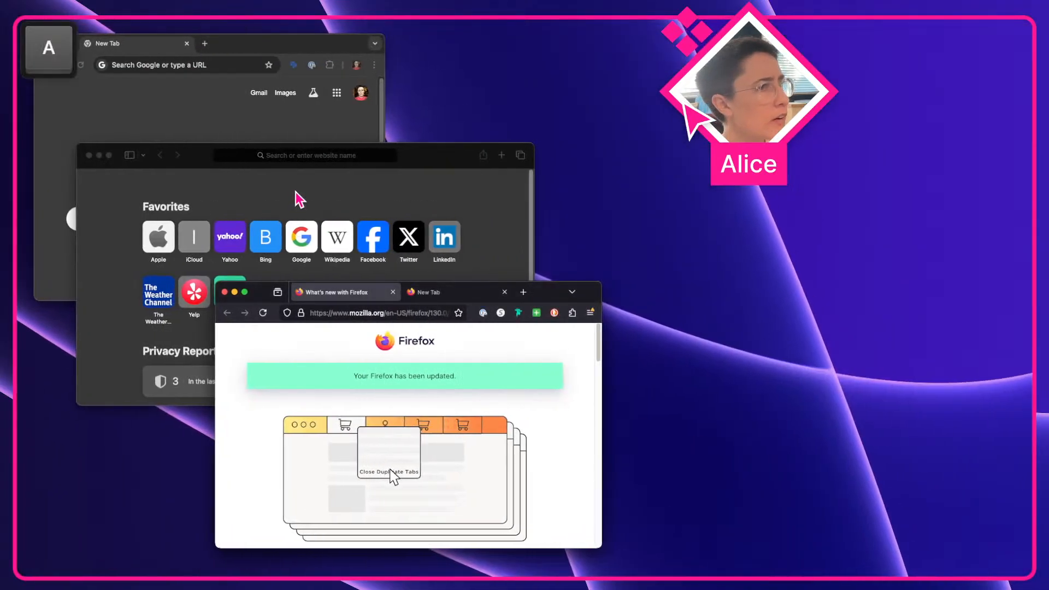
Switch to the Safari window and load google.com in its current tab
{"action": "left_click", "coordinate": [296, 191]}
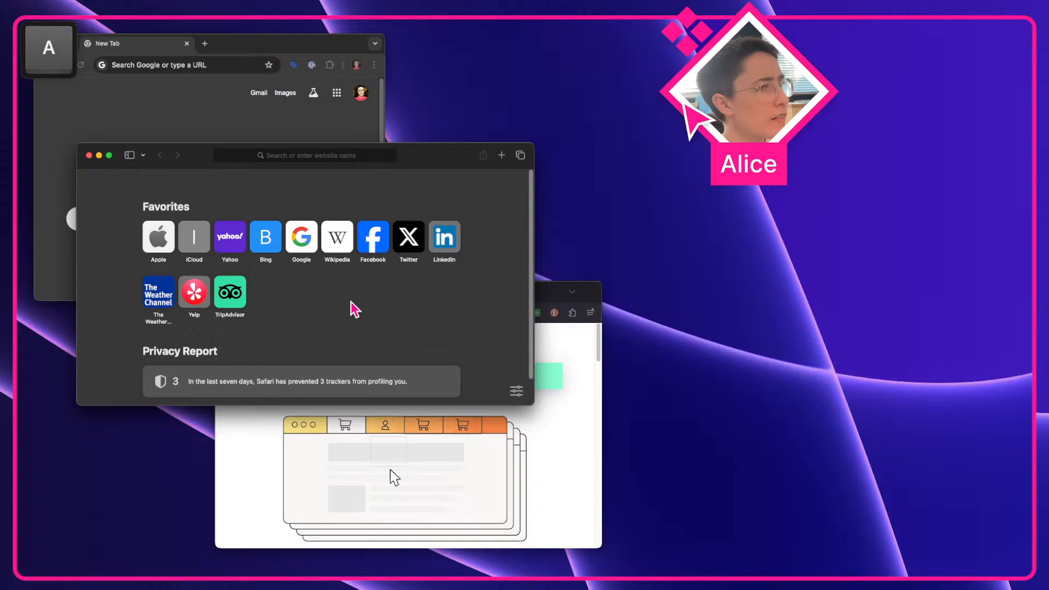
{"action": "left_click", "coordinate": [266, 155]}
{"action": "type", "text": "go"}
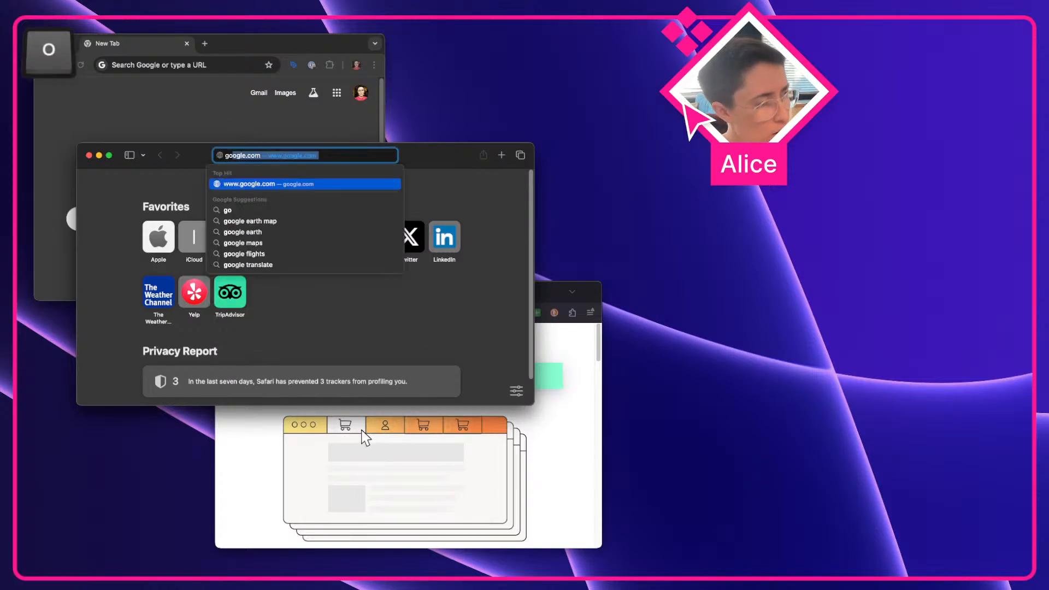
{"action": "type", "text": "ogle.com"}
{"action": "key", "text": "Return"}
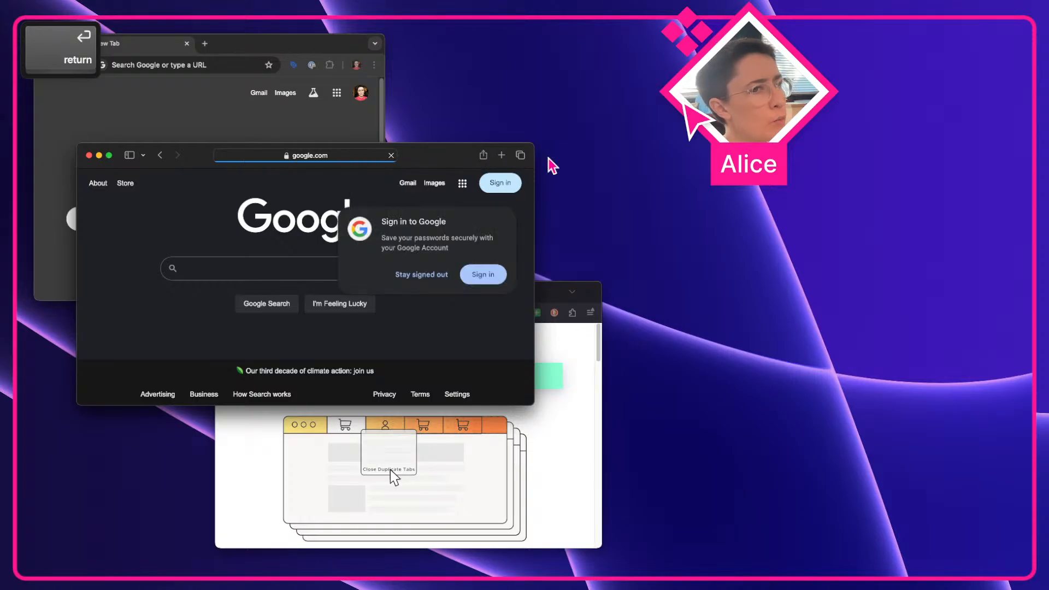
Open a second Safari tab and load the designer's portfolio website in it
{"action": "left_click", "coordinate": [500, 155]}
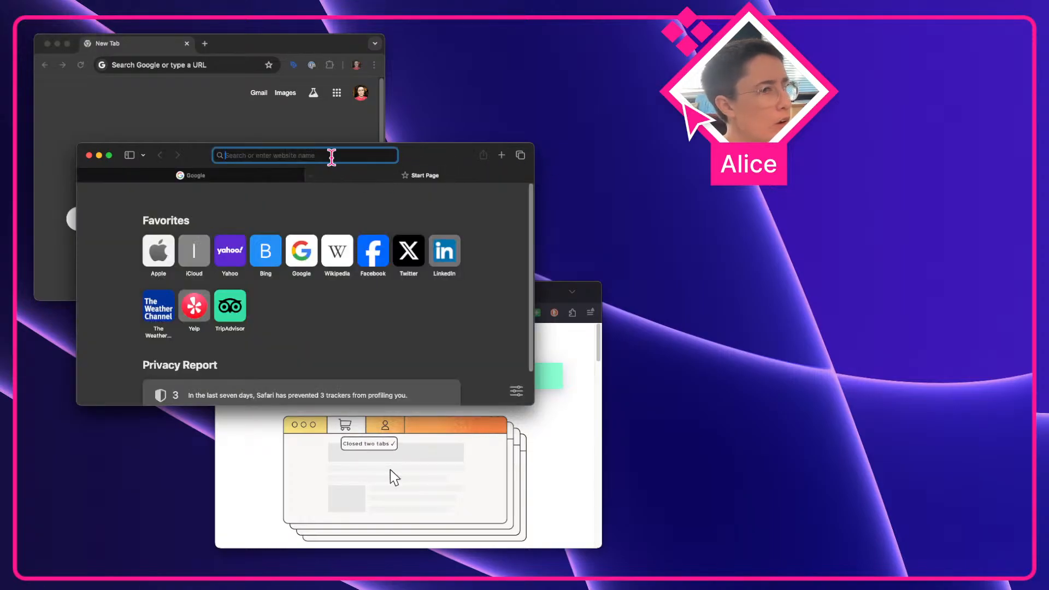
{"action": "type", "text": "alice"}
{"action": "key", "text": "Return"}
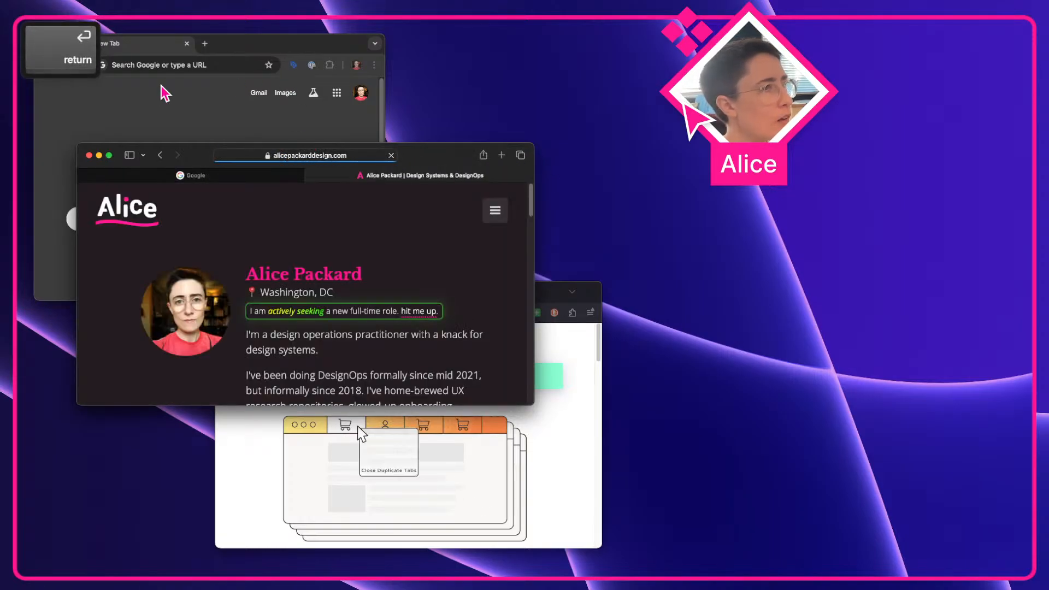
Switch to the Chrome window and load google.com in its current tab
{"action": "left_click", "coordinate": [164, 91]}
{"action": "left_click", "coordinate": [170, 65]}
{"action": "type", "text": "google.com"}
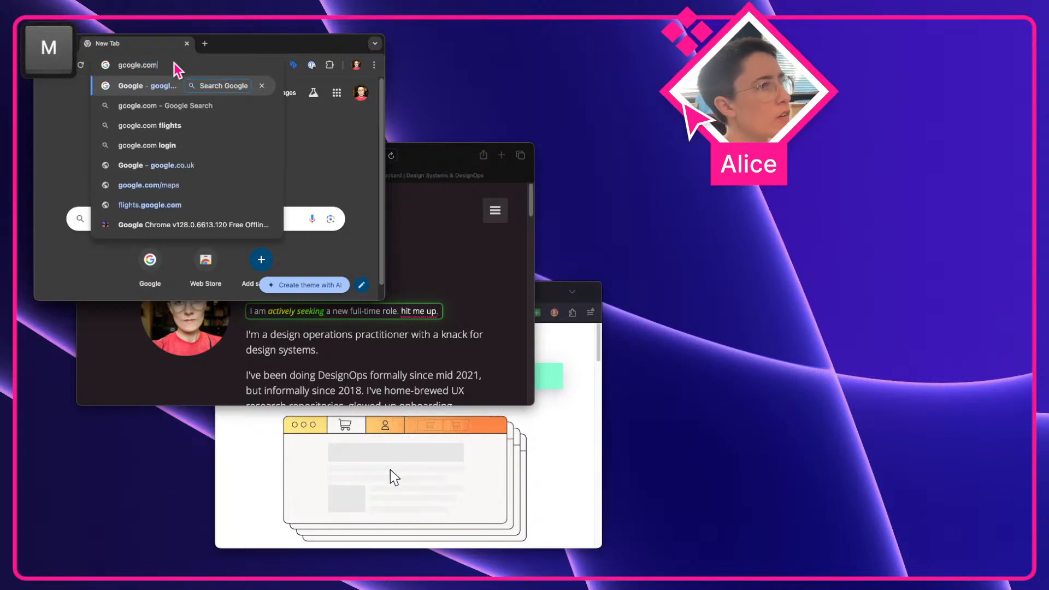
{"action": "key", "text": "Return"}
Open a second Chrome tab and load the designer's portfolio website in it
{"action": "left_click", "coordinate": [205, 44]}
{"action": "type", "text": "a"}
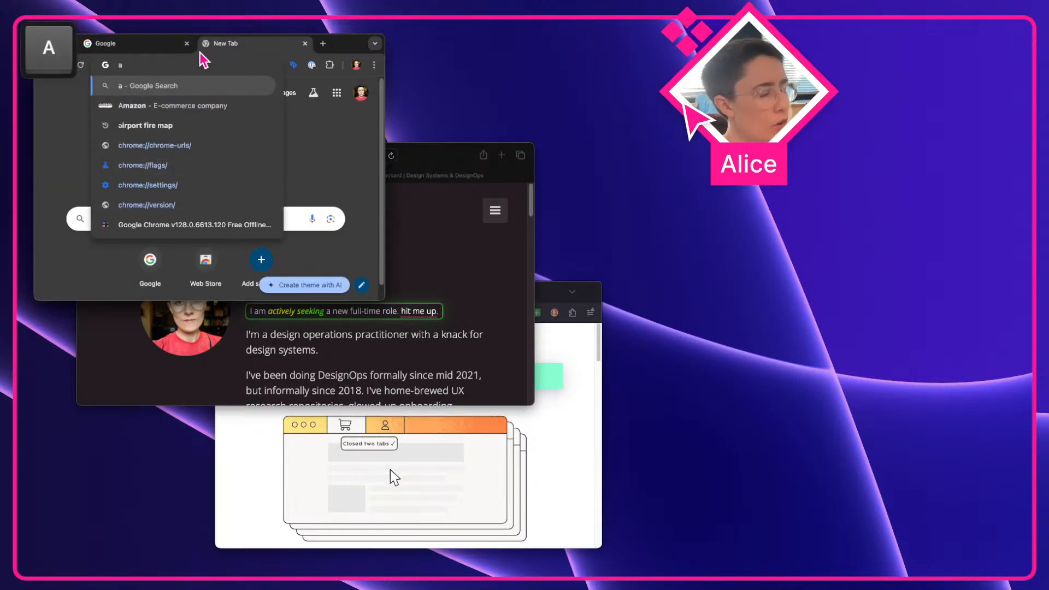
{"action": "type", "text": "licepackar"}
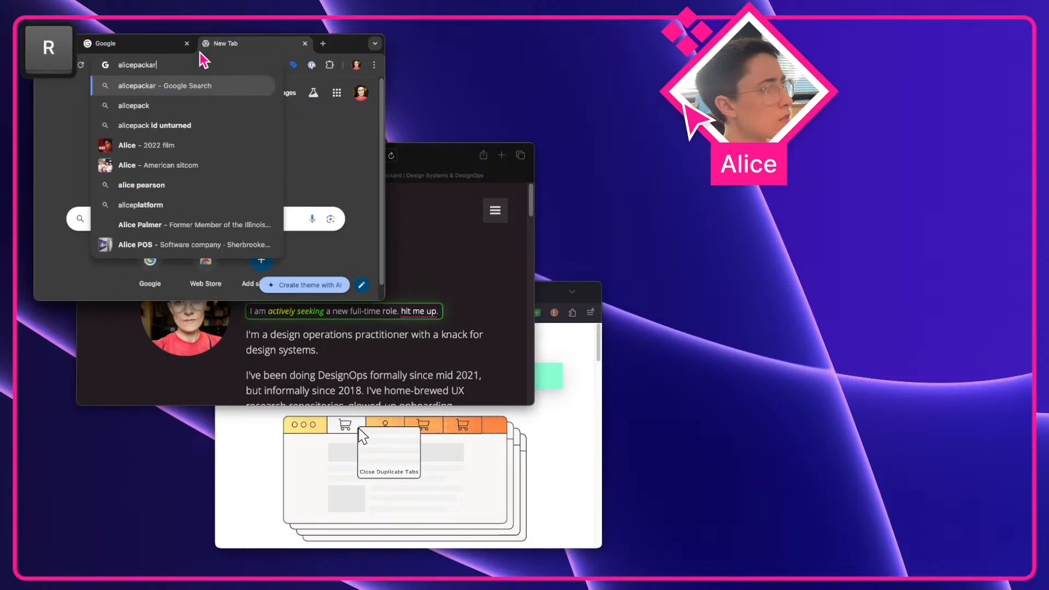
{"action": "type", "text": "ddesign.com"}
{"action": "key", "text": "Return"}
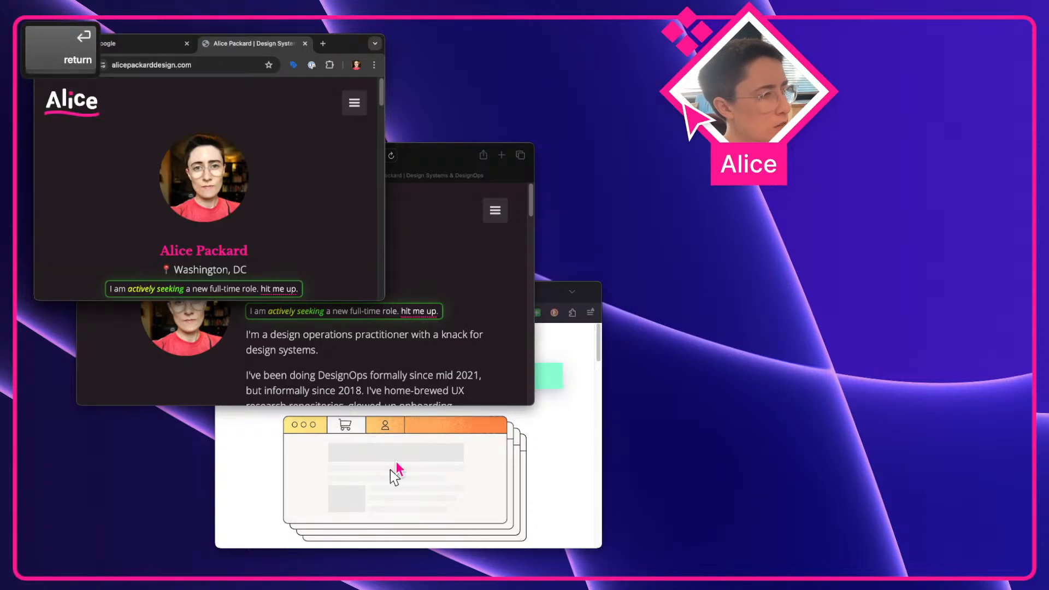
Switch to the Firefox window and load google.com in its first tab
{"action": "left_click", "coordinate": [391, 470]}
{"action": "left_click", "coordinate": [362, 313]}
{"action": "type", "text": "google.com/"}
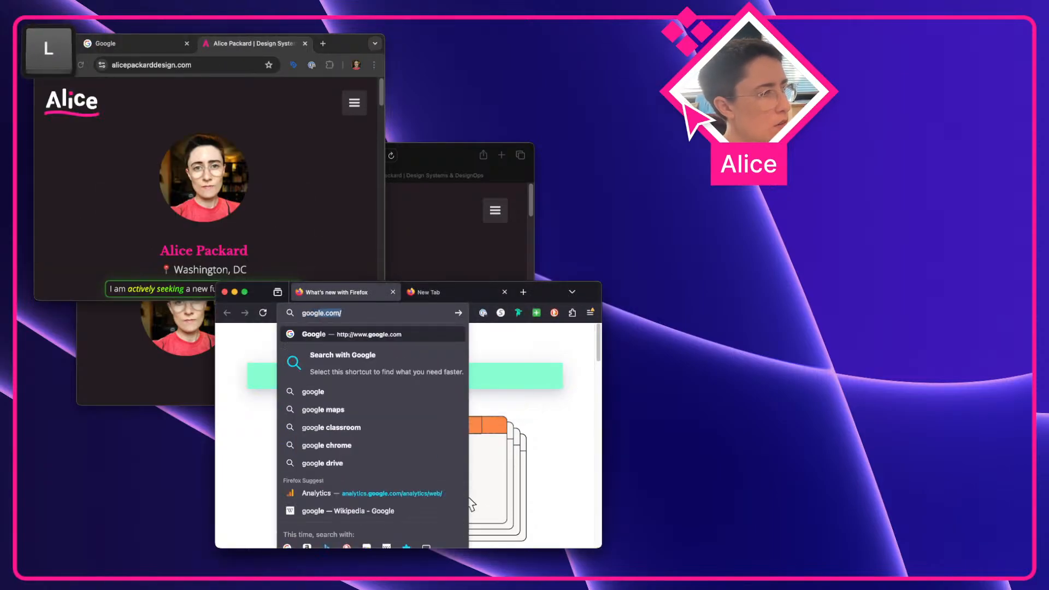
{"action": "key", "text": "Return"}
Load the designer's portfolio website in Firefox's second tab
{"action": "left_click", "coordinate": [426, 294]}
{"action": "type", "text": "alice"}
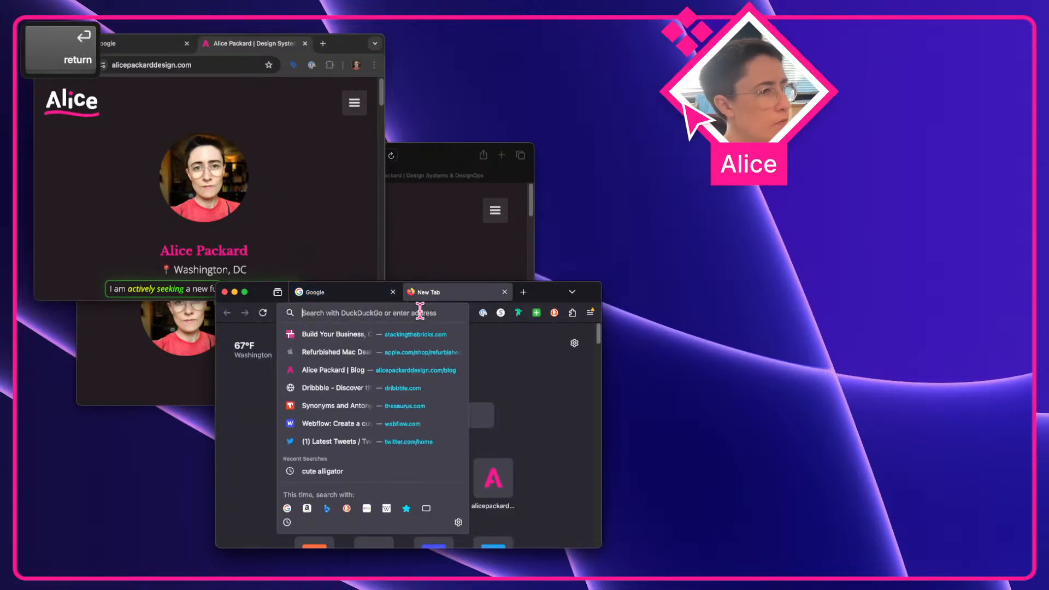
{"action": "type", "text": "packarddesign.com"}
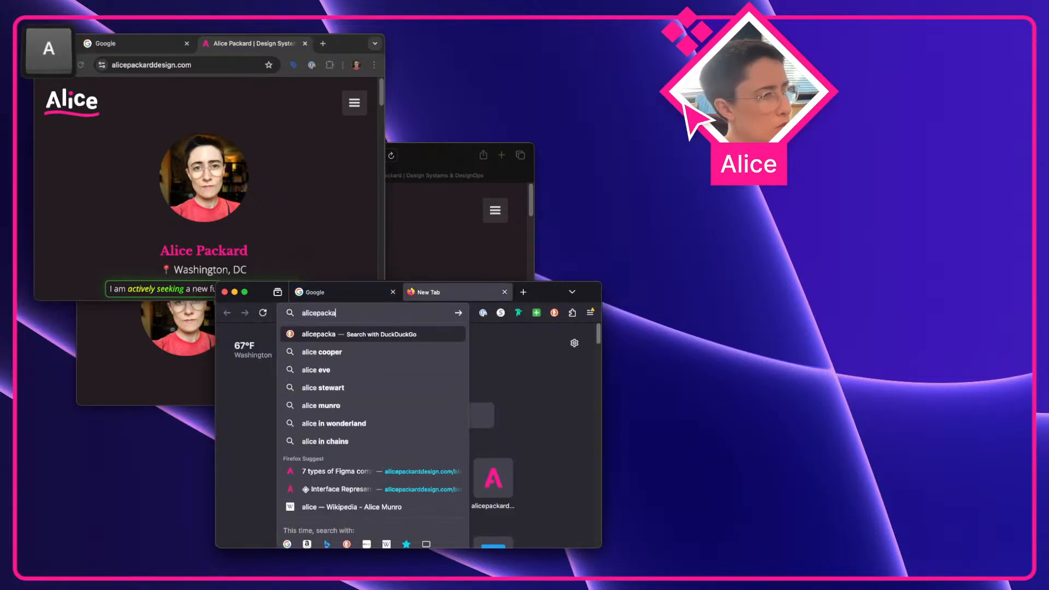
{"action": "key", "text": "Return"}
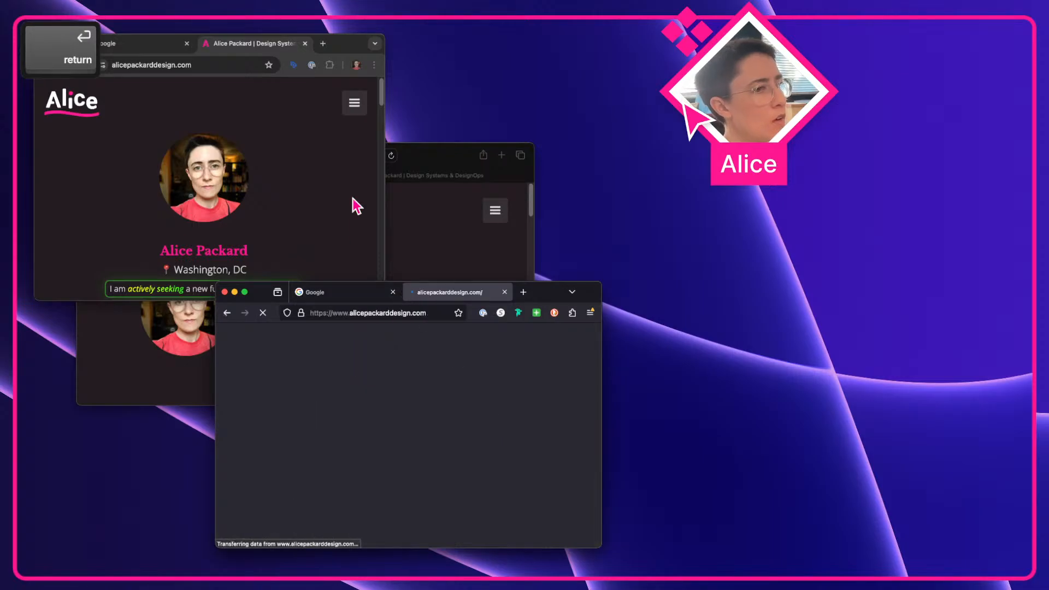
Make the Google tab active in Chrome, Safari and Firefox, leaving the portfolio tab inactive in each
{"action": "left_click", "coordinate": [422, 237]}
{"action": "left_click", "coordinate": [254, 124]}
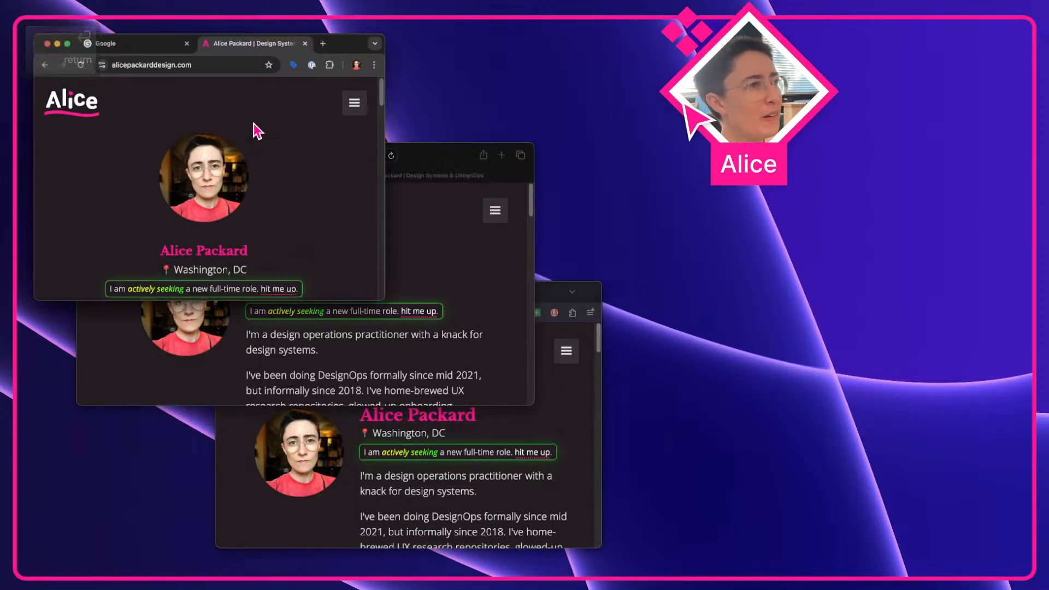
{"action": "left_click", "coordinate": [133, 48]}
{"action": "left_click", "coordinate": [476, 322]}
{"action": "left_click", "coordinate": [203, 174]}
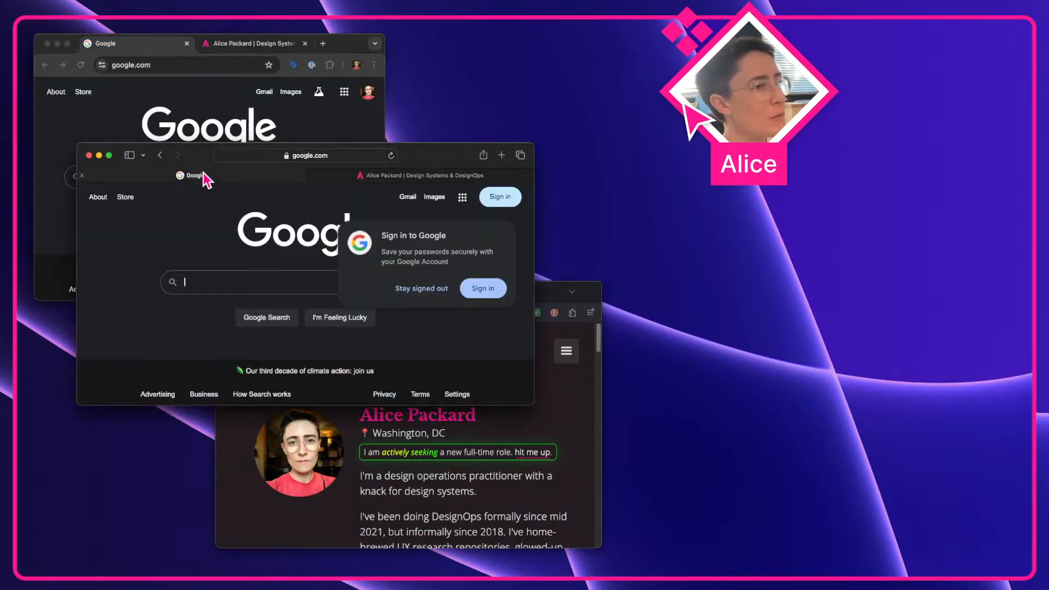
{"action": "left_click", "coordinate": [485, 430]}
{"action": "left_click", "coordinate": [319, 293]}
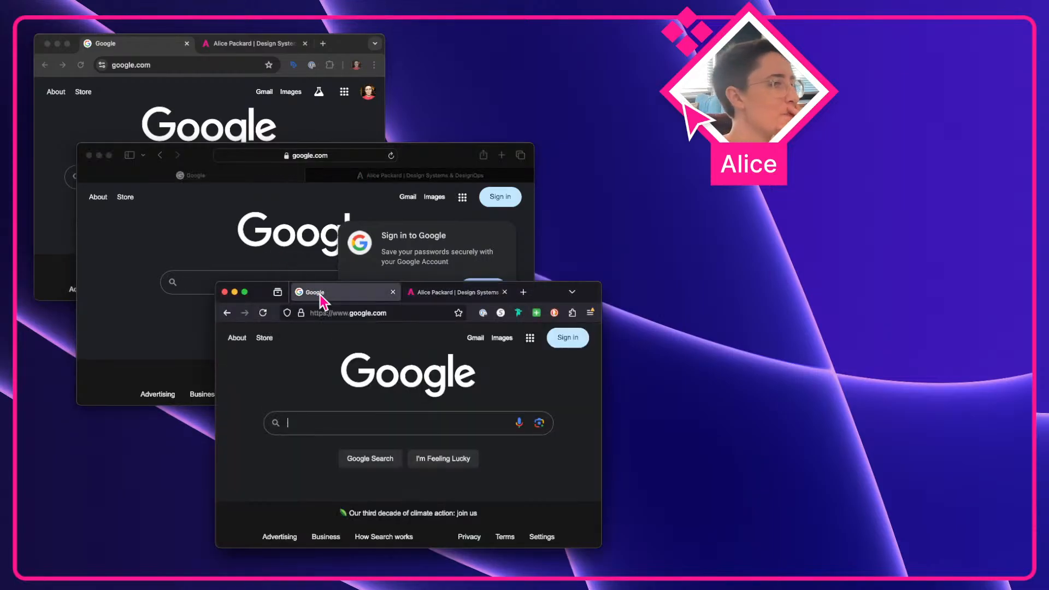
Examine the highlighted state of the inactive portfolio tab in Firefox, Safari and Chrome
{"action": "mouse_move", "coordinate": [405, 301]}
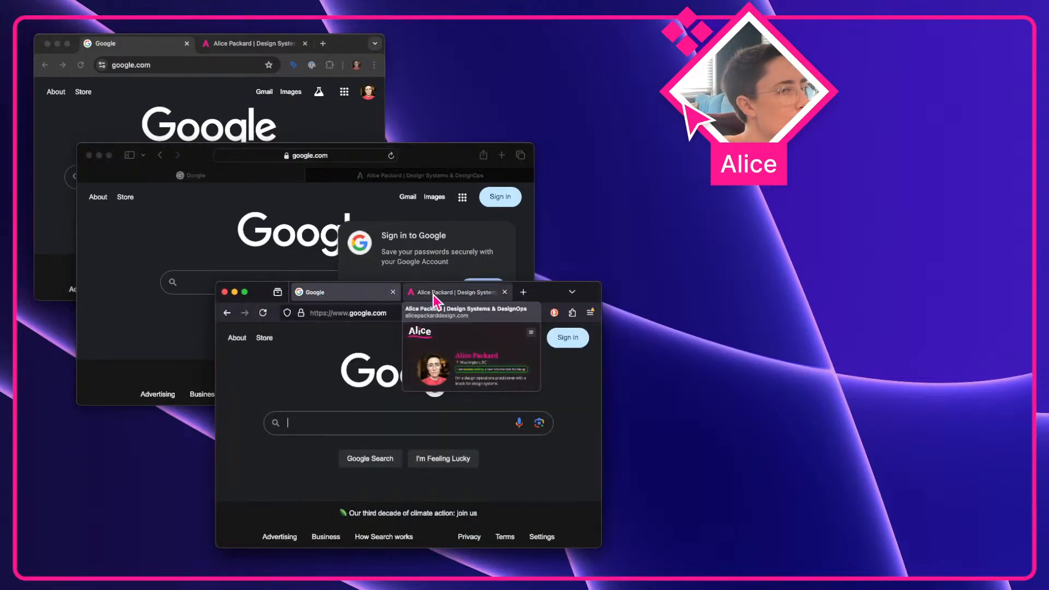
{"action": "left_click", "coordinate": [238, 176]}
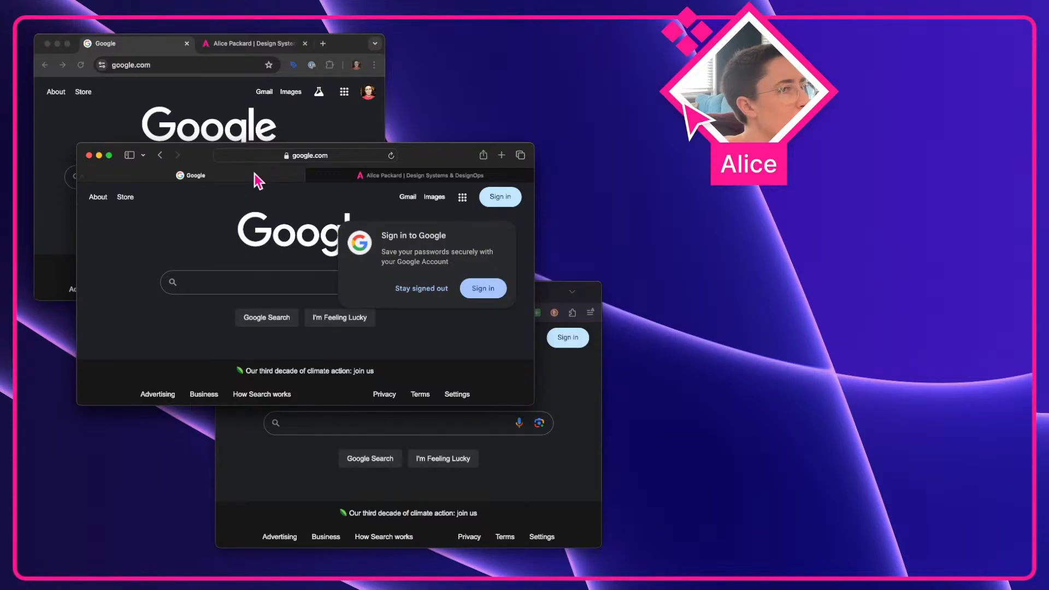
{"action": "mouse_move", "coordinate": [323, 176]}
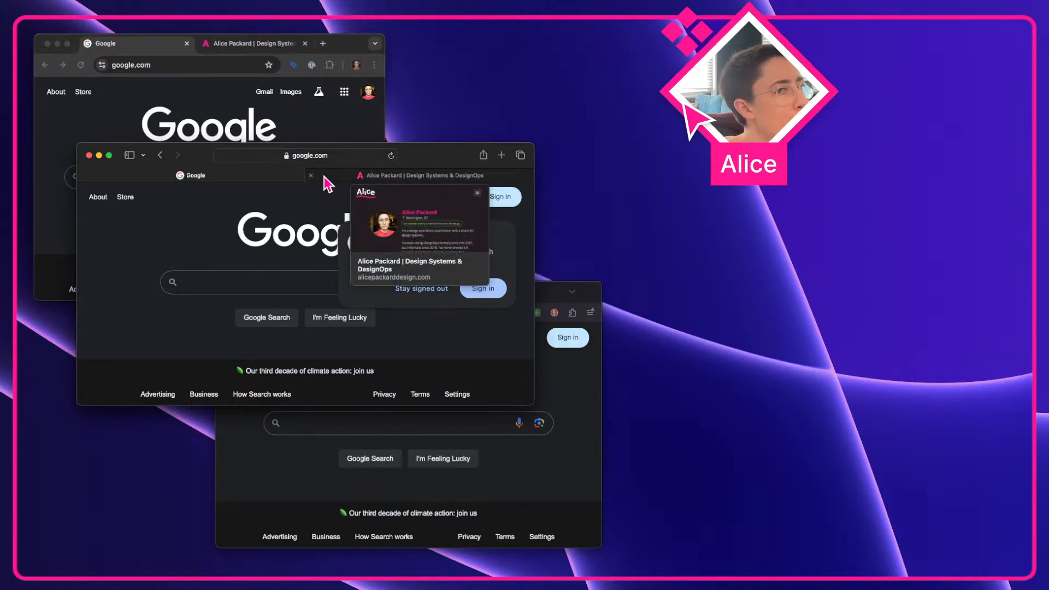
{"action": "left_click", "coordinate": [239, 101]}
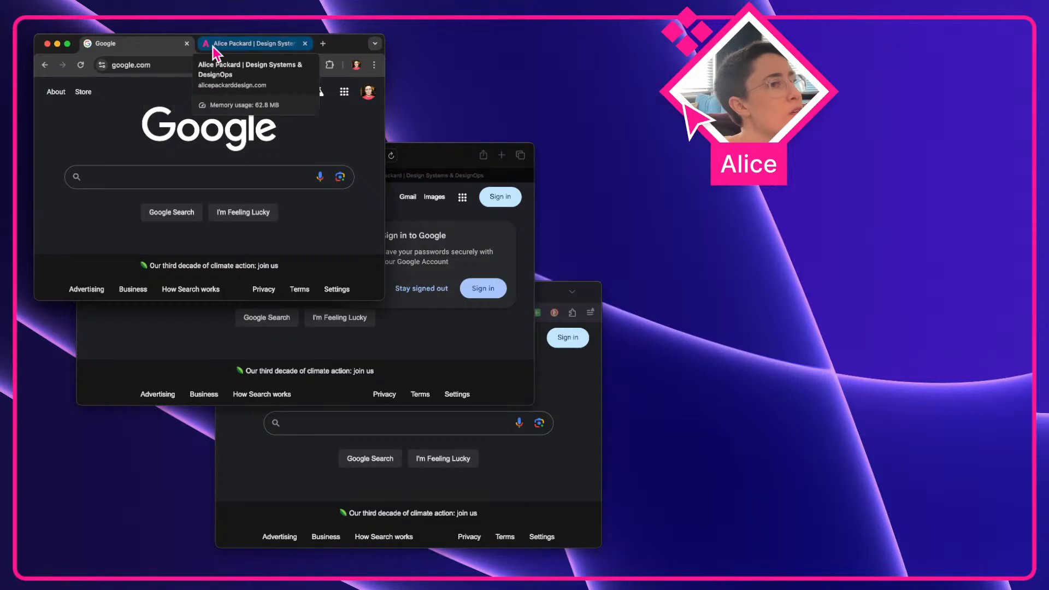
Move the Chrome window lower on the desktop and capture its tab strip with the inactive portfolio tab highlighted
{"action": "key", "text": "shift+super+4"}
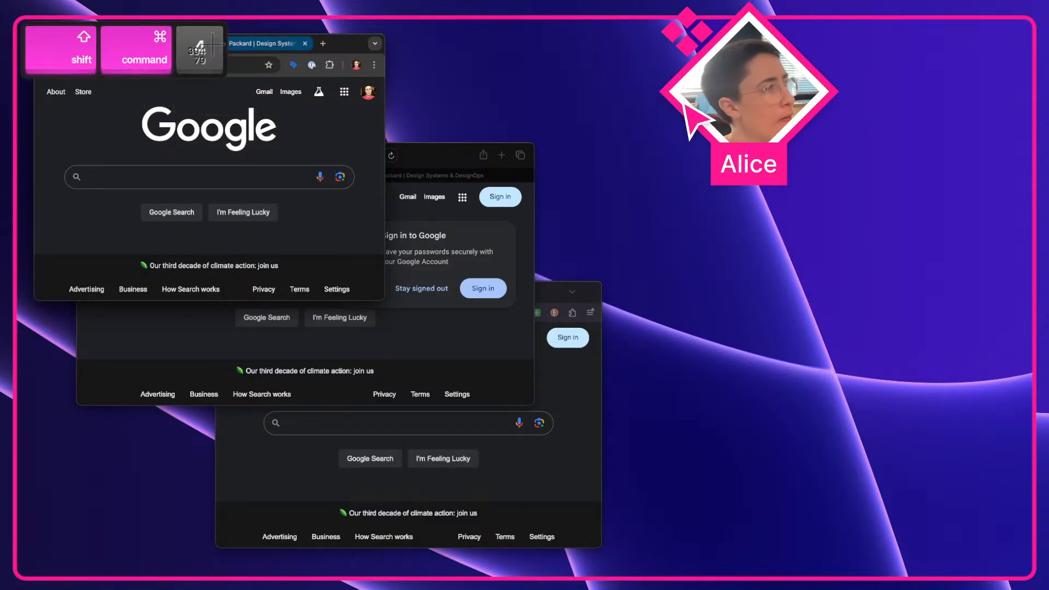
{"action": "left_click_drag", "start_coordinate": [347, 42], "coordinate": [392, 152]}
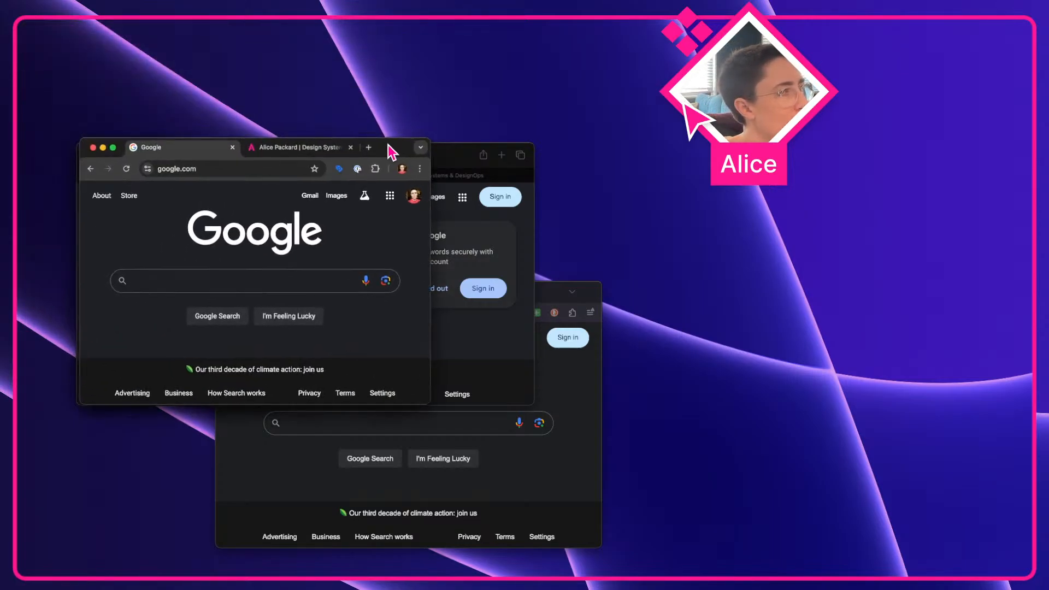
{"action": "key", "text": "shift+super+4"}
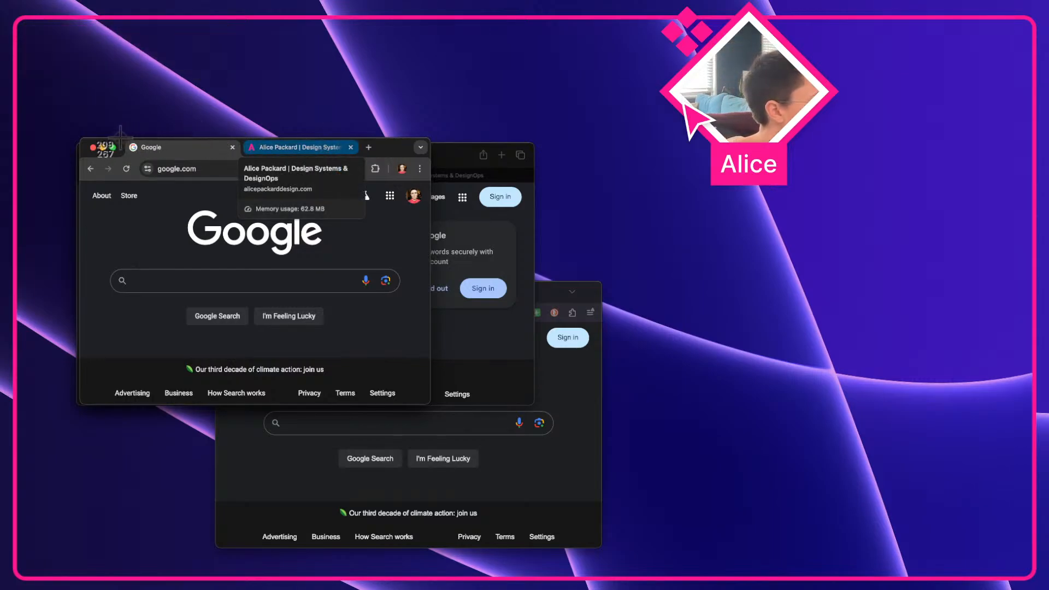
{"action": "left_click_drag", "start_coordinate": [120, 138], "coordinate": [403, 193]}
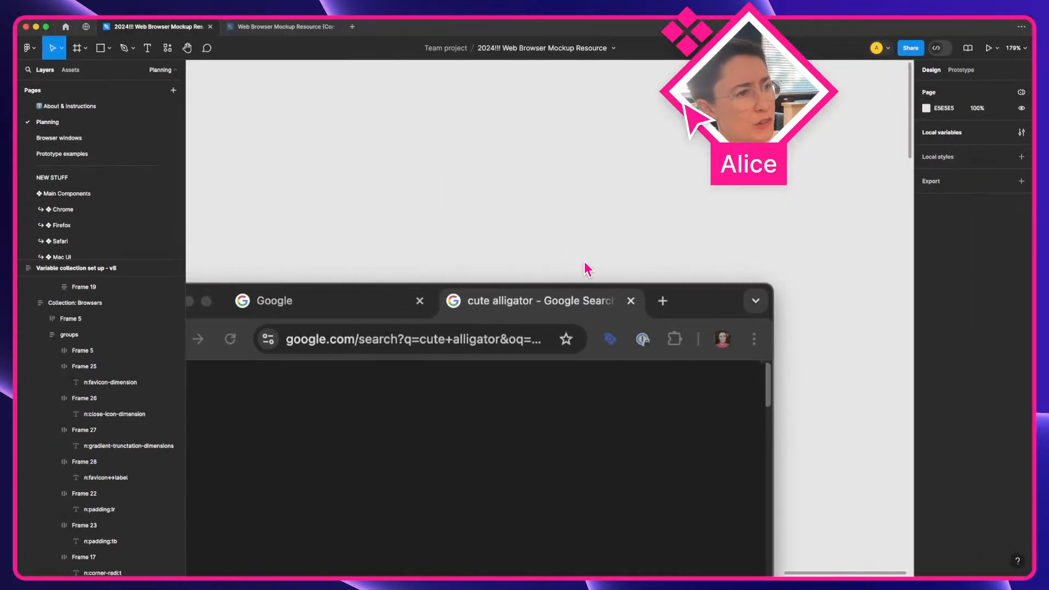
Switch to Figma and place the captured Chrome tab strip screenshot on the canvas beside the dark Chrome screenshot
{"action": "key", "text": "a"}
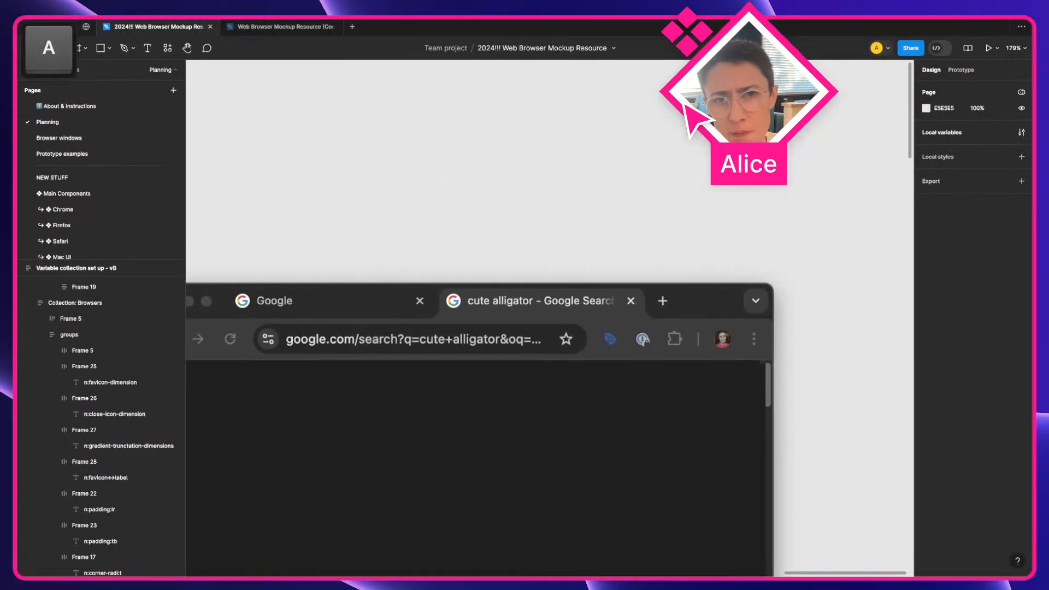
{"action": "left_click_drag", "start_coordinate": [674, 257], "coordinate": [678, 254]}
{"action": "left_click_drag", "start_coordinate": [613, 263], "coordinate": [738, 368]}
{"action": "left_click_drag", "start_coordinate": [664, 356], "coordinate": [409, 307]}
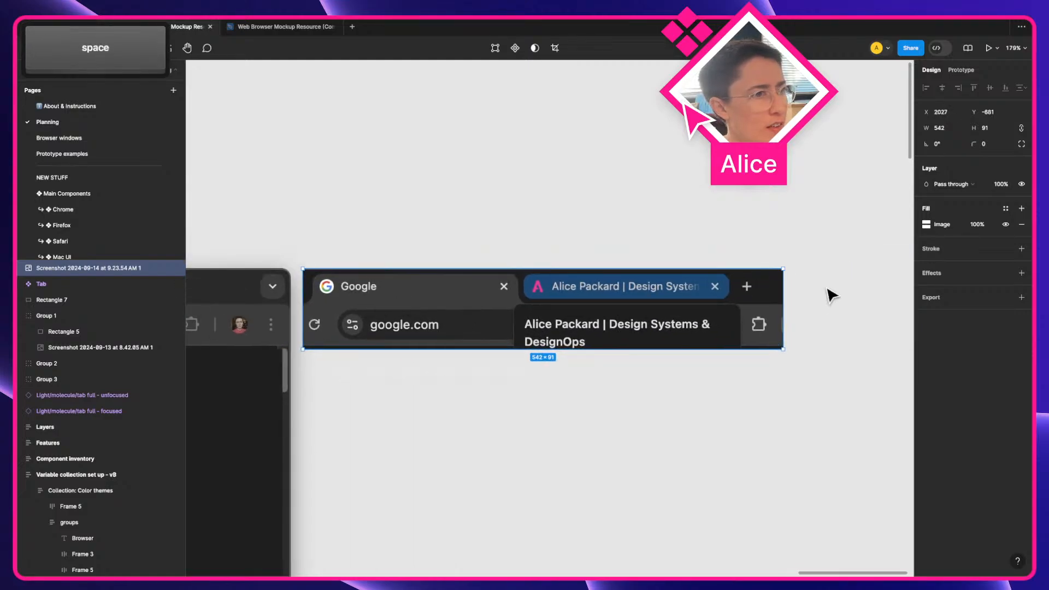
{"action": "left_click", "coordinate": [831, 295]}
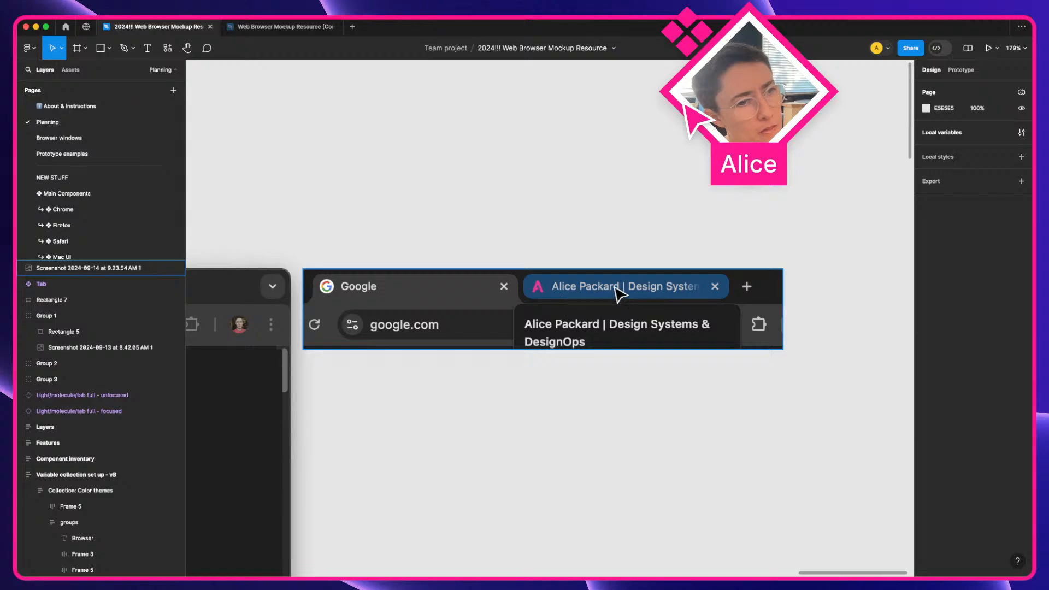
Show the canvas rulers and try a horizontal guide along the upper edge of the blue inactive Chrome tab
{"action": "scroll", "coordinate": [628, 302], "scroll_direction": "up", "scroll_amount": 5}
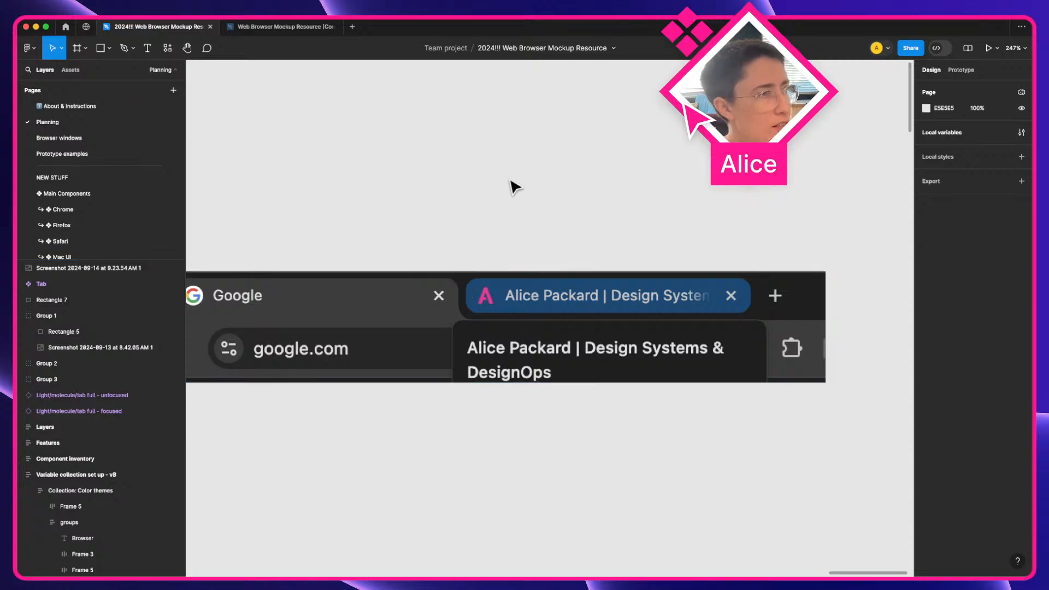
{"action": "key", "text": "super+r"}
{"action": "key", "text": "shift+r"}
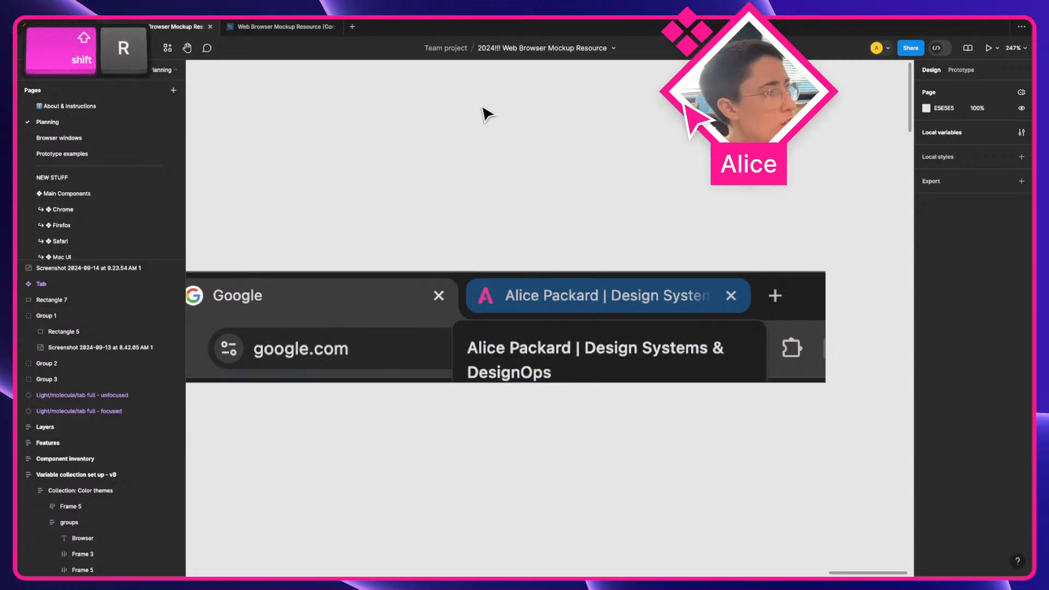
{"action": "left_click_drag", "start_coordinate": [488, 65], "coordinate": [542, 278]}
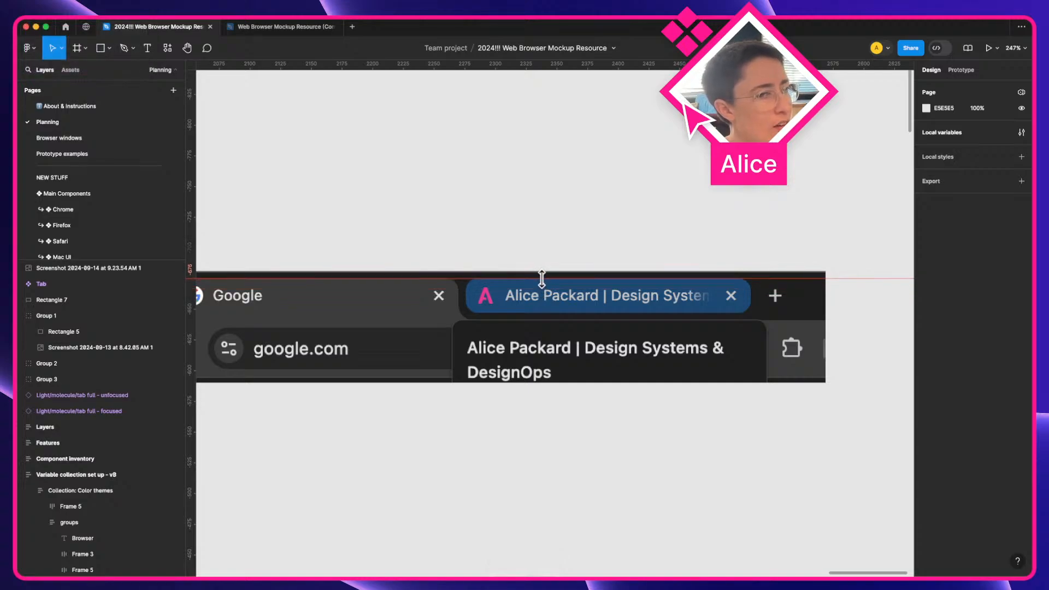
{"action": "left_click_drag", "start_coordinate": [541, 278], "coordinate": [544, 45]}
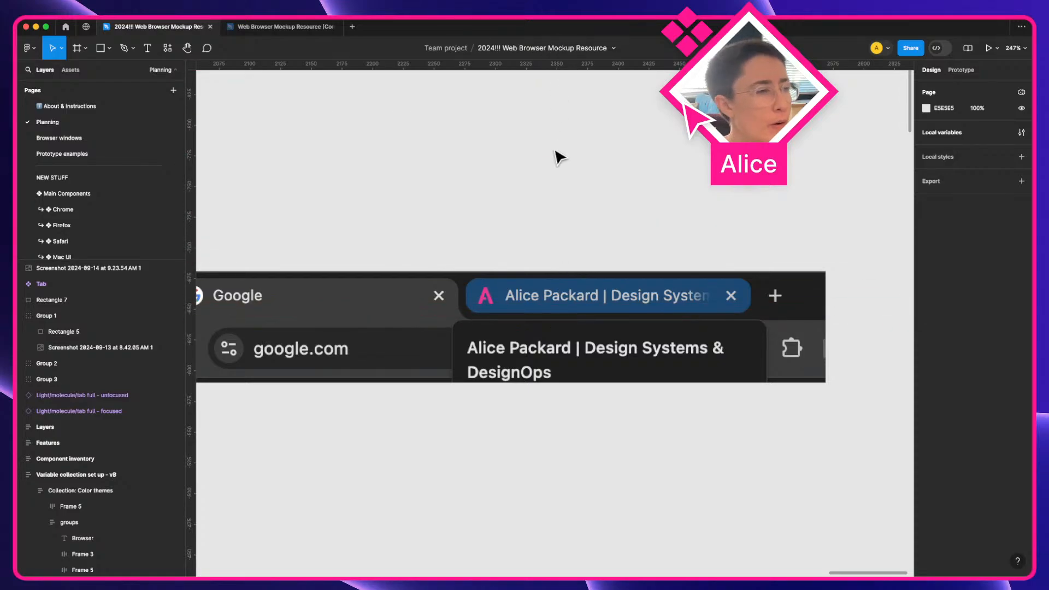
Switch to the desktop's browser windows, bring Firefox and Safari forward to examine their tab strips, and return to Figma
{"action": "scroll", "coordinate": [599, 335], "scroll_direction": "left", "scroll_amount": 3}
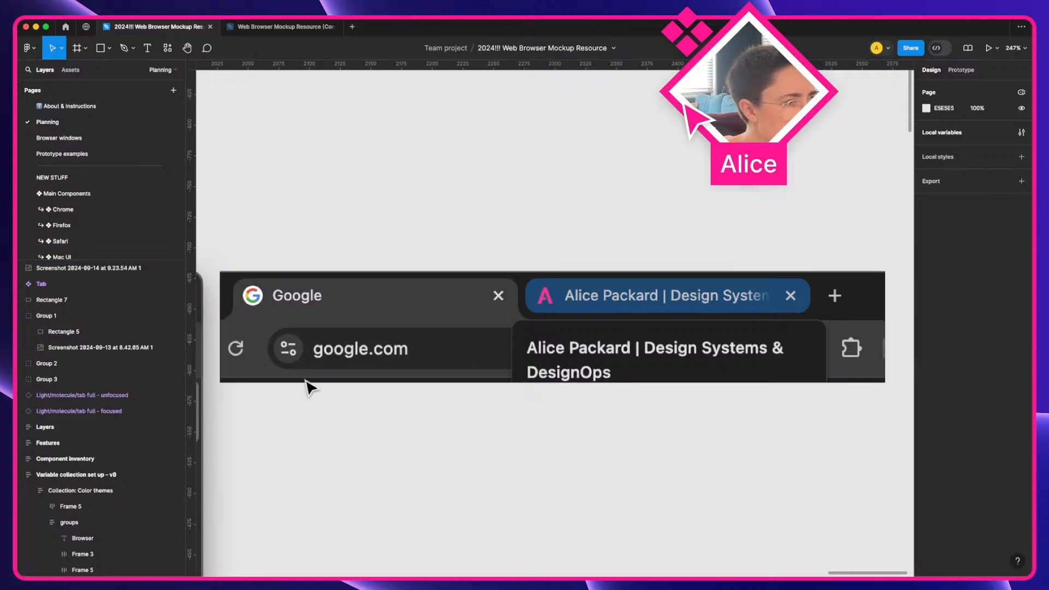
{"action": "key", "text": "ctrl+Right"}
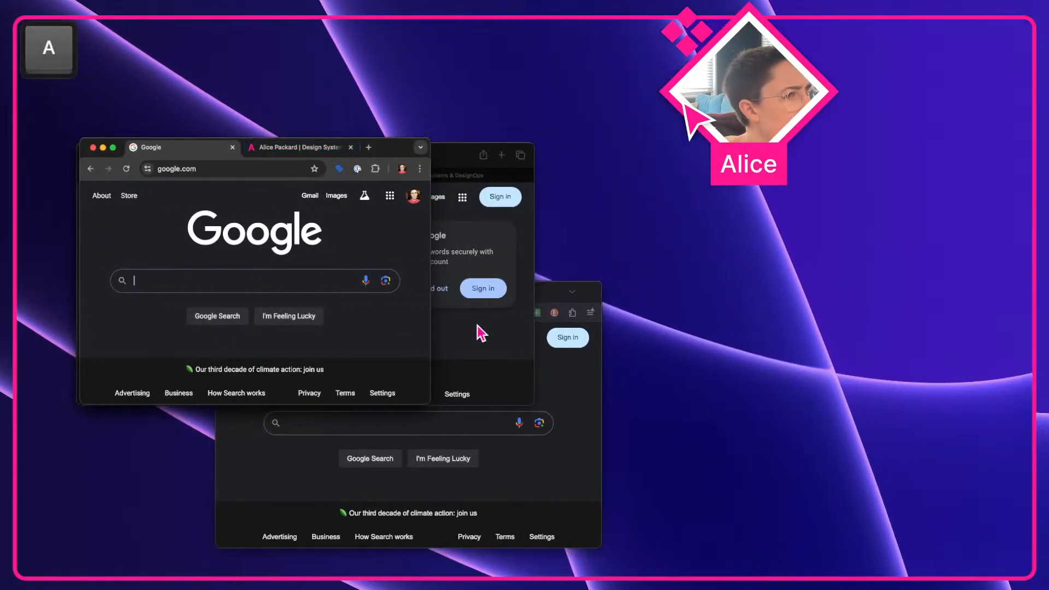
{"action": "left_click", "coordinate": [552, 375]}
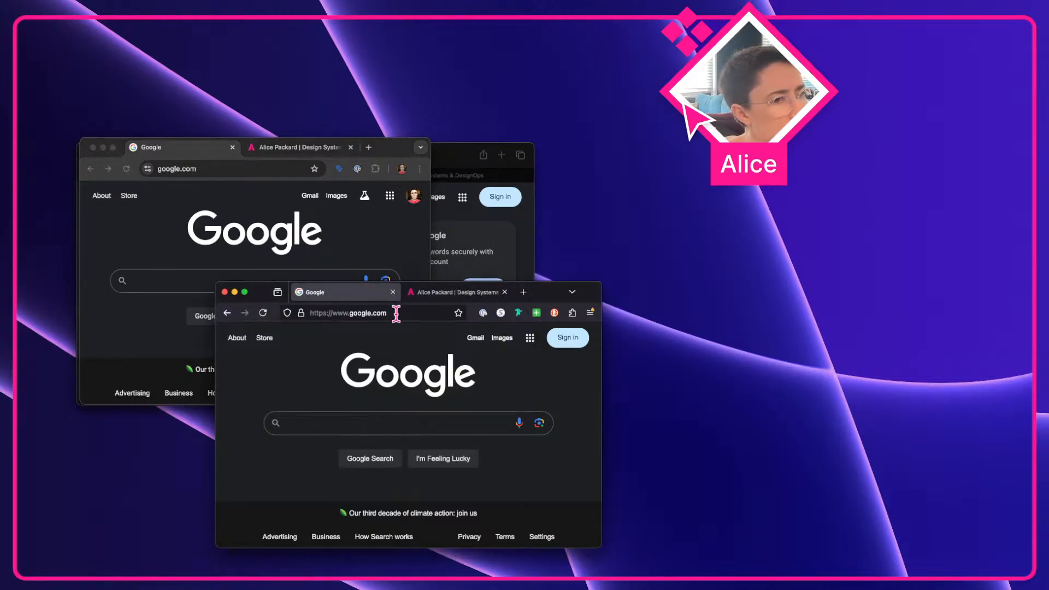
{"action": "left_click", "coordinate": [487, 234]}
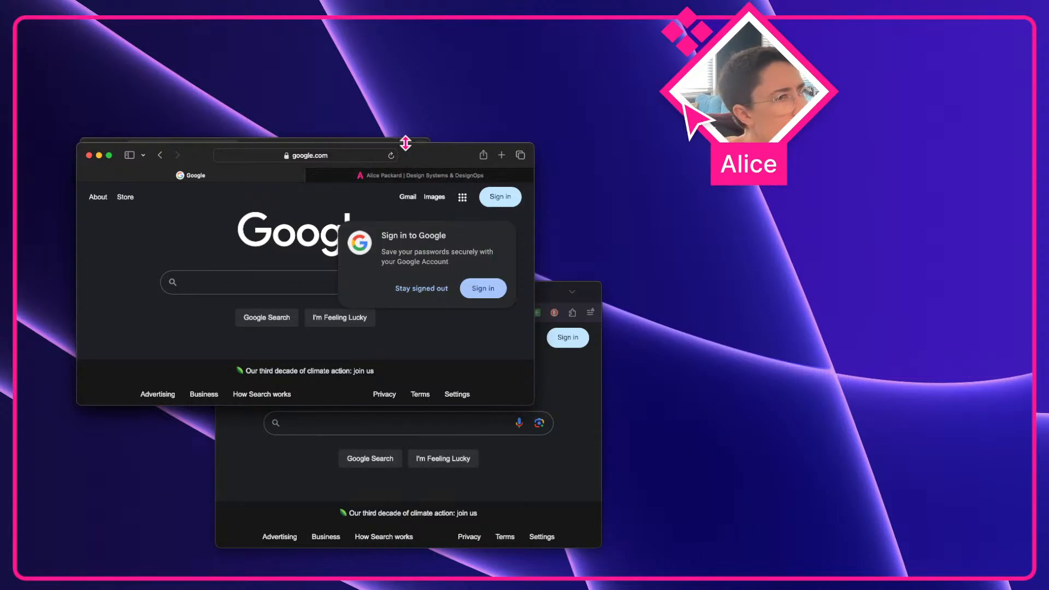
{"action": "left_click_drag", "start_coordinate": [413, 140], "coordinate": [407, 56]}
{"action": "left_click", "coordinate": [308, 63]}
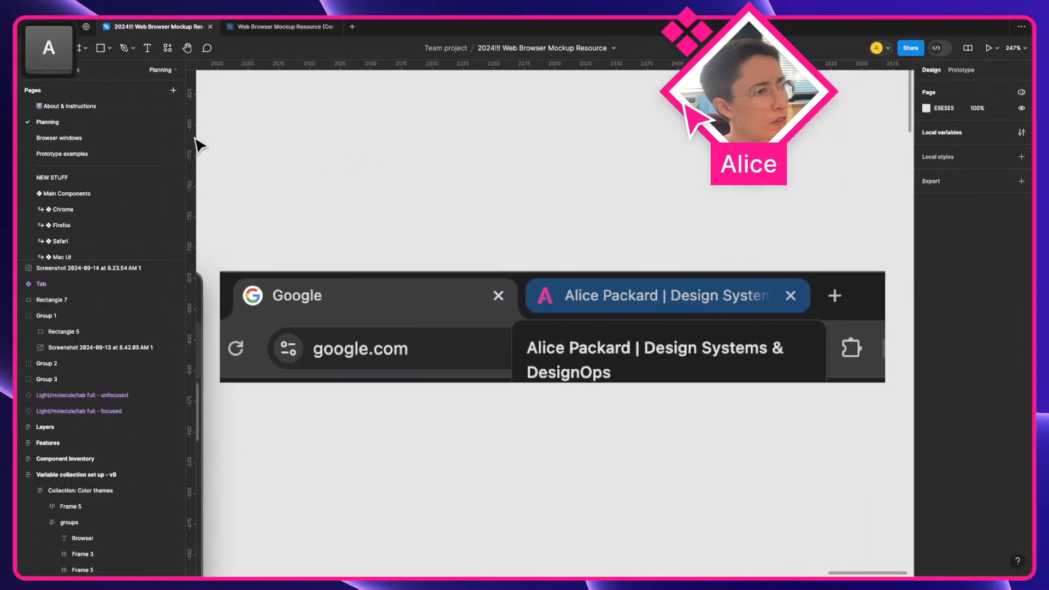
Delete the red gradient rectangle on the Planning page's canvas, above the Features list and near the Tab component
{"action": "scroll", "coordinate": [530, 267], "scroll_direction": "down", "scroll_amount": 3}
{"action": "scroll", "coordinate": [527, 268], "scroll_direction": "down", "scroll_amount": 7}
{"action": "key", "text": "a"}
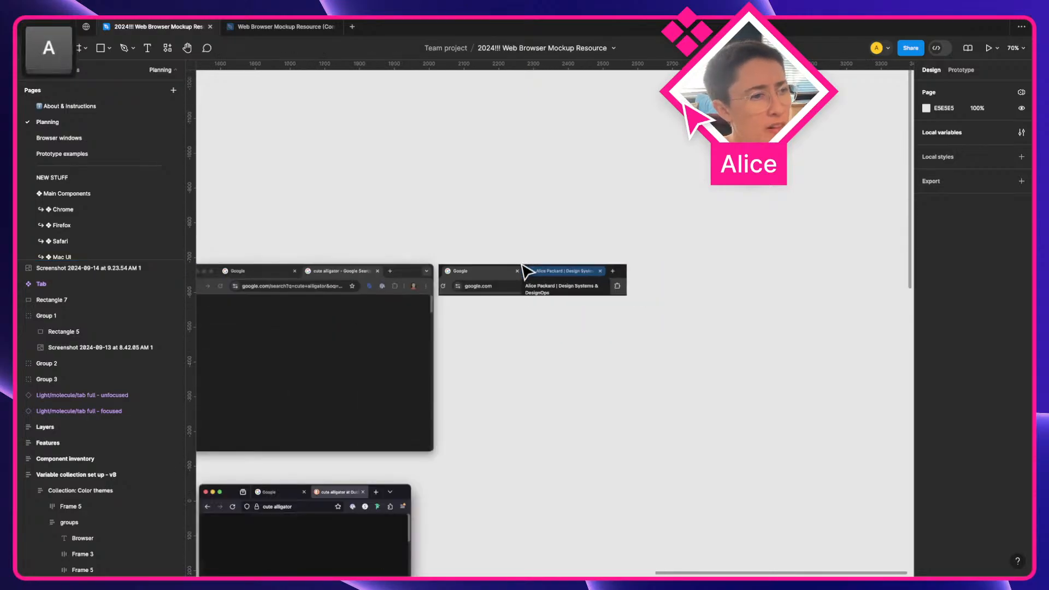
{"action": "scroll", "coordinate": [482, 277], "scroll_direction": "left", "scroll_amount": 15}
{"action": "scroll", "coordinate": [482, 277], "scroll_direction": "down", "scroll_amount": 2}
{"action": "scroll", "coordinate": [485, 277], "scroll_direction": "down", "scroll_amount": 5}
{"action": "scroll", "coordinate": [485, 278], "scroll_direction": "right", "scroll_amount": 3}
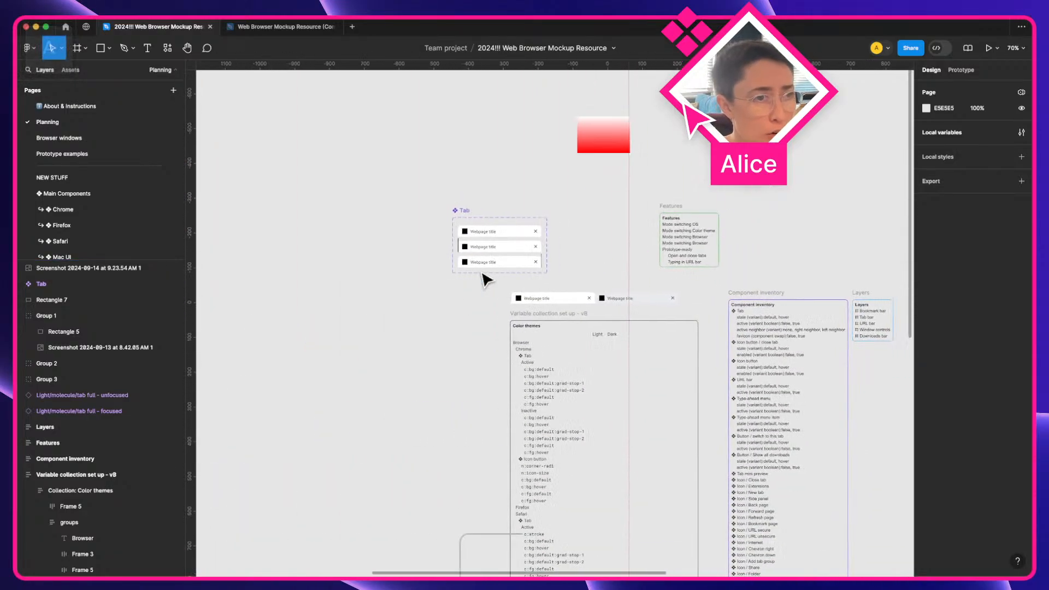
{"action": "left_click", "coordinate": [590, 107]}
{"action": "key", "text": "BackSpace"}
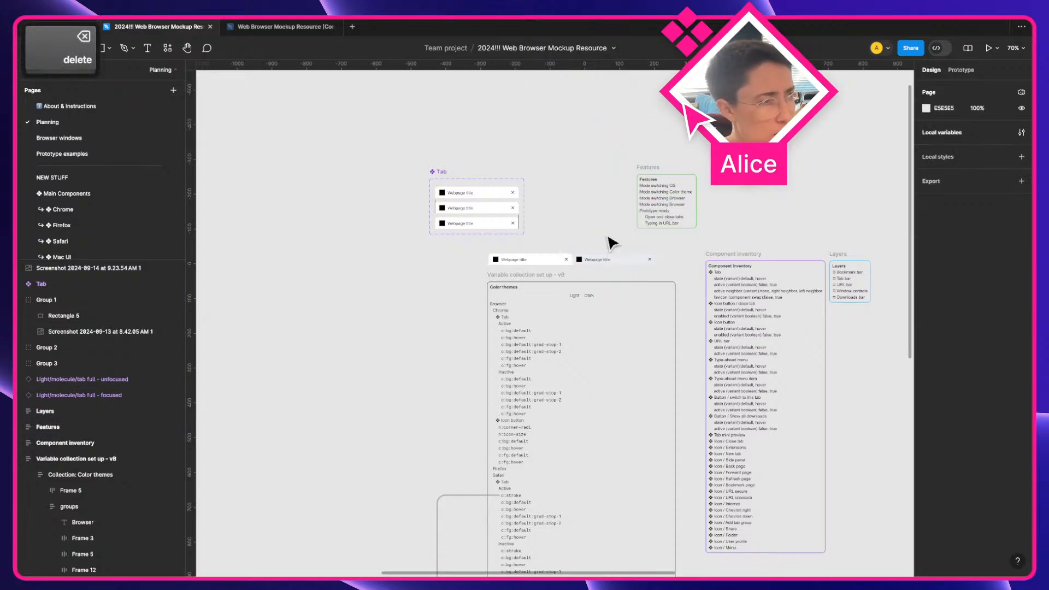
Review the Chrome tab variables in the Color themes collection against the Tab variables in the Browsers collection
{"action": "left_click", "coordinate": [517, 436]}
{"action": "scroll", "coordinate": [525, 438], "scroll_direction": "up", "scroll_amount": 3}
{"action": "scroll", "coordinate": [524, 434], "scroll_direction": "up", "scroll_amount": 2}
{"action": "key", "text": "a"}
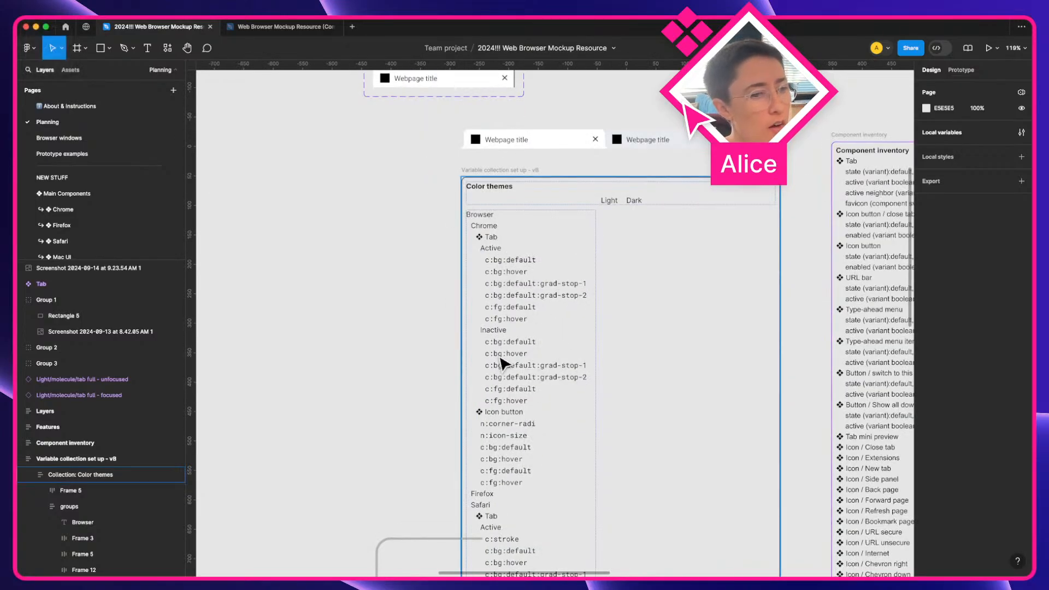
{"action": "scroll", "coordinate": [503, 363], "scroll_direction": "right", "scroll_amount": 2}
{"action": "key", "text": "super"}
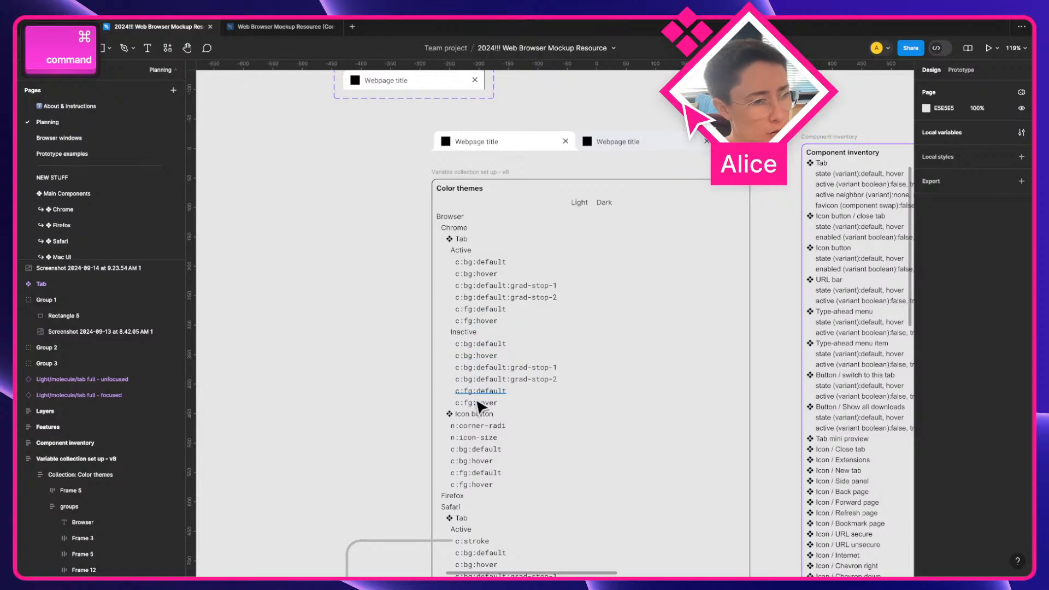
{"action": "scroll", "coordinate": [543, 274], "scroll_direction": "down", "scroll_amount": 10}
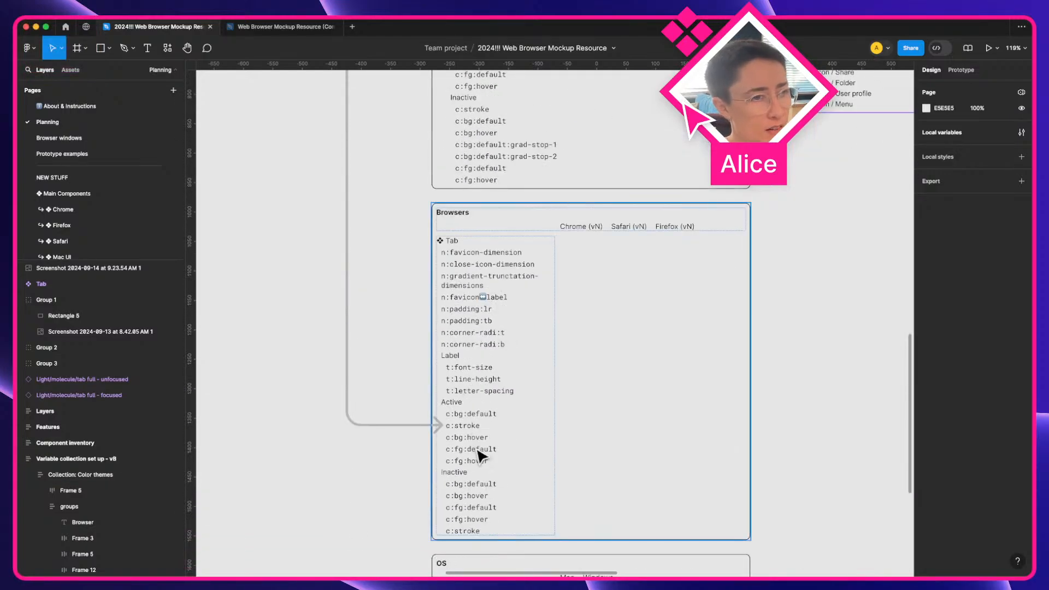
{"action": "scroll", "coordinate": [478, 454], "scroll_direction": "up", "scroll_amount": 6}
{"action": "scroll", "coordinate": [472, 235], "scroll_direction": "up", "scroll_amount": 3}
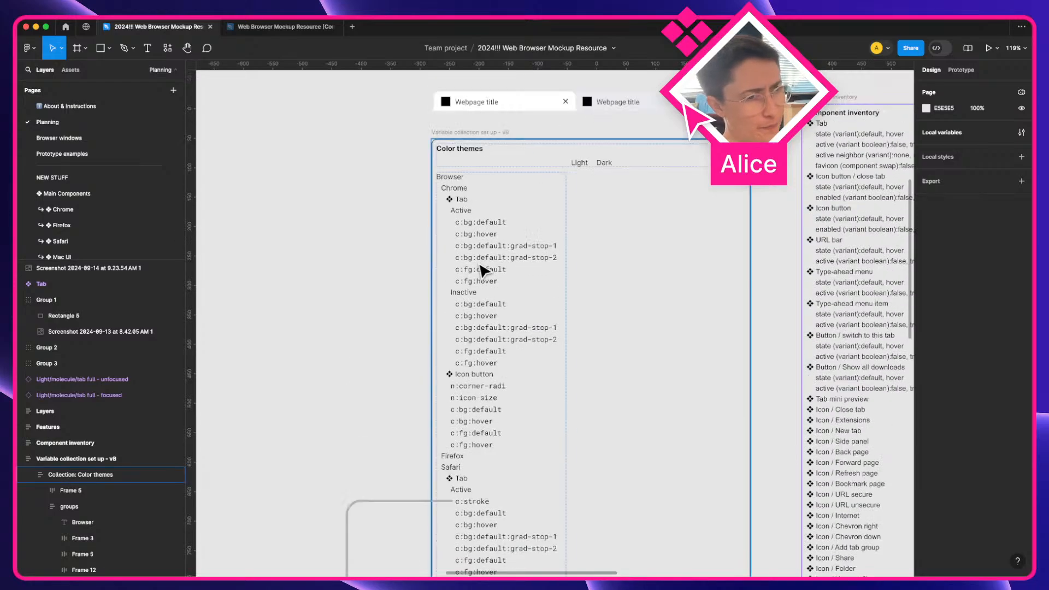
Copy the Chrome tab's Active and Inactive headings with their variable lists from the Color themes collection
{"action": "double_click", "coordinate": [479, 265]}
{"action": "double_click", "coordinate": [481, 265]}
{"action": "left_click", "coordinate": [466, 212], "text": "shift"}
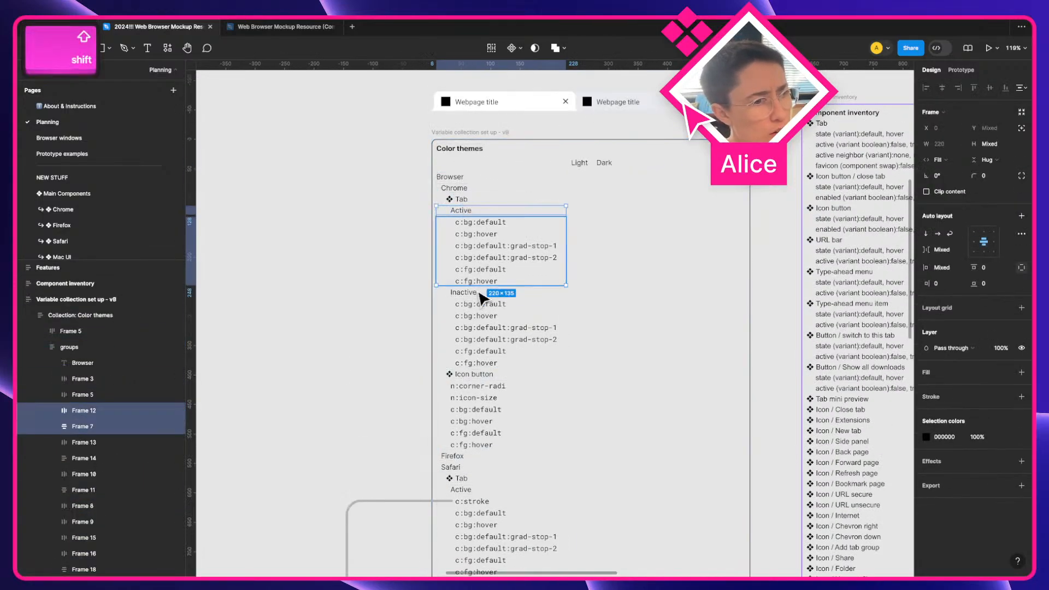
{"action": "left_click", "coordinate": [480, 302], "text": "shift"}
{"action": "left_click", "coordinate": [468, 294], "text": "shift"}
{"action": "key", "text": "super+c"}
Delete the Active and Inactive headings and their variable lists from the Tab section of the Browsers collection
{"action": "scroll", "coordinate": [534, 384], "scroll_direction": "down", "scroll_amount": 2}
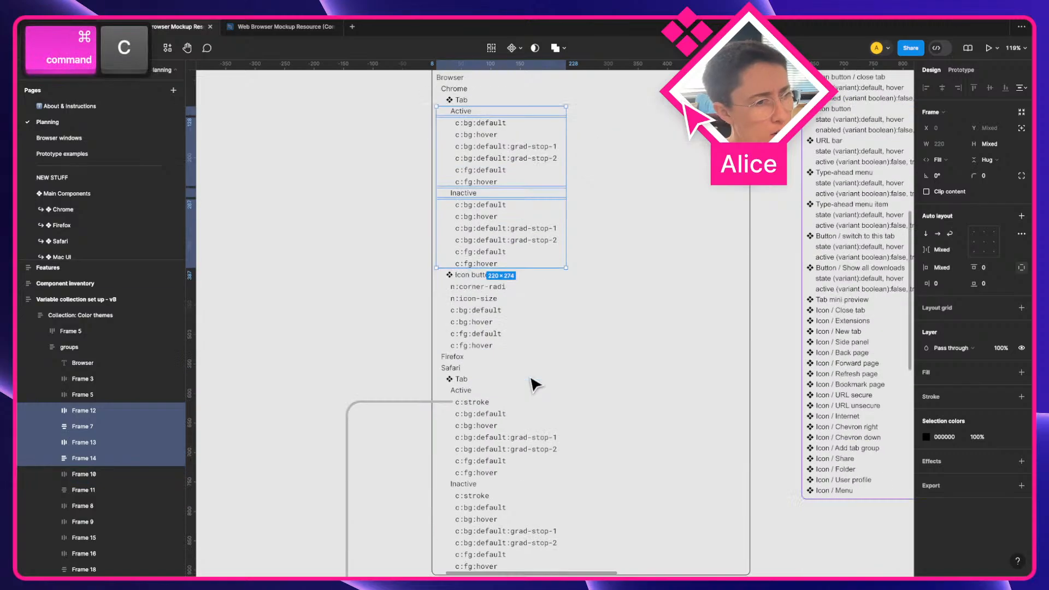
{"action": "scroll", "coordinate": [534, 384], "scroll_direction": "down", "scroll_amount": 10}
{"action": "scroll", "coordinate": [533, 382], "scroll_direction": "up", "scroll_amount": 3}
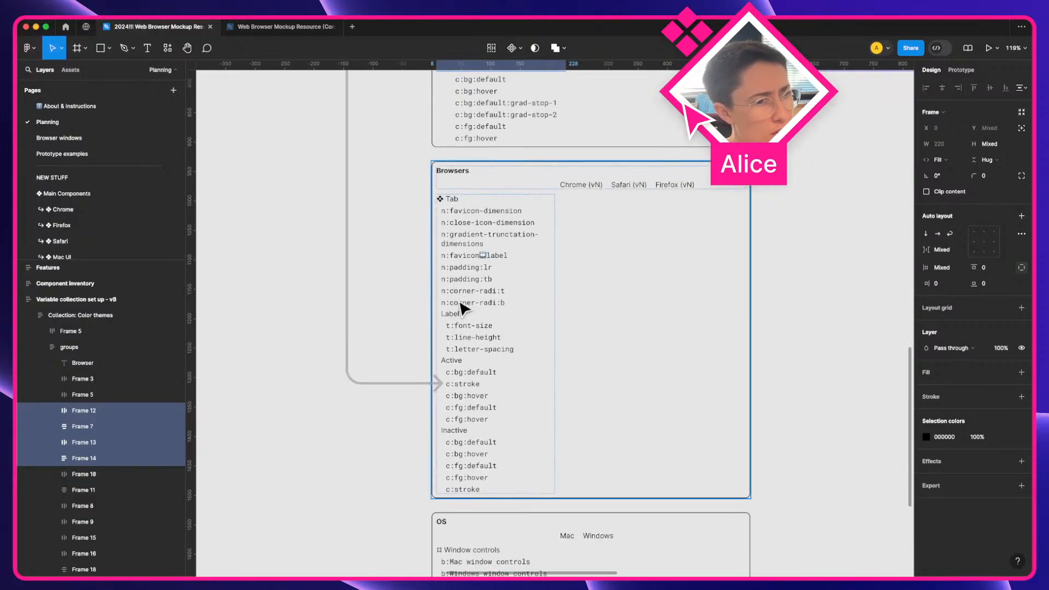
{"action": "left_click", "coordinate": [463, 434]}
{"action": "left_click", "coordinate": [459, 362]}
{"action": "left_click", "coordinate": [466, 387], "text": "shift"}
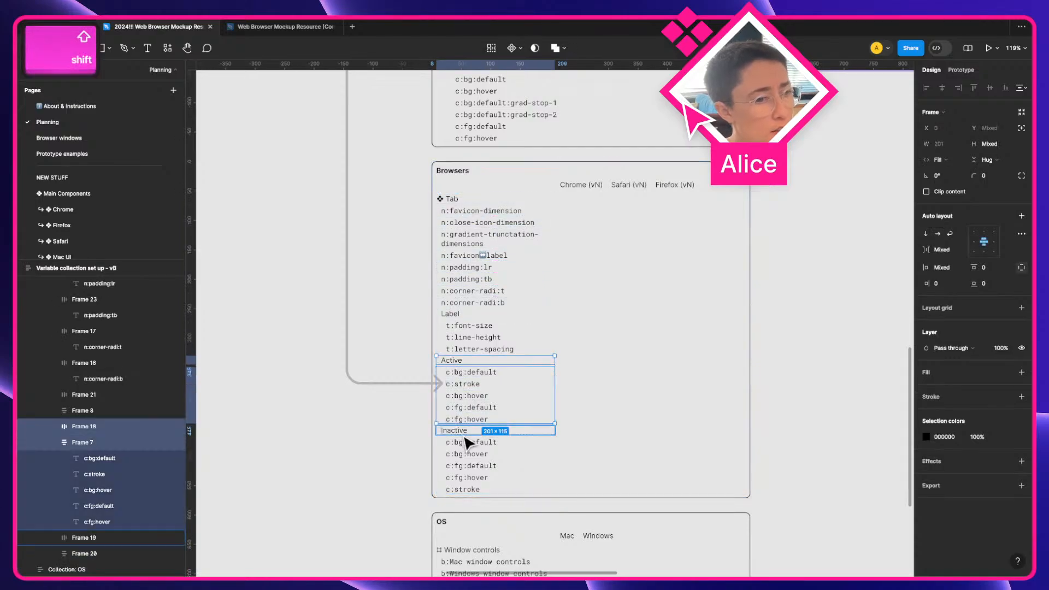
{"action": "left_click", "coordinate": [467, 431], "text": "shift"}
{"action": "left_click", "coordinate": [467, 449], "text": "shift"}
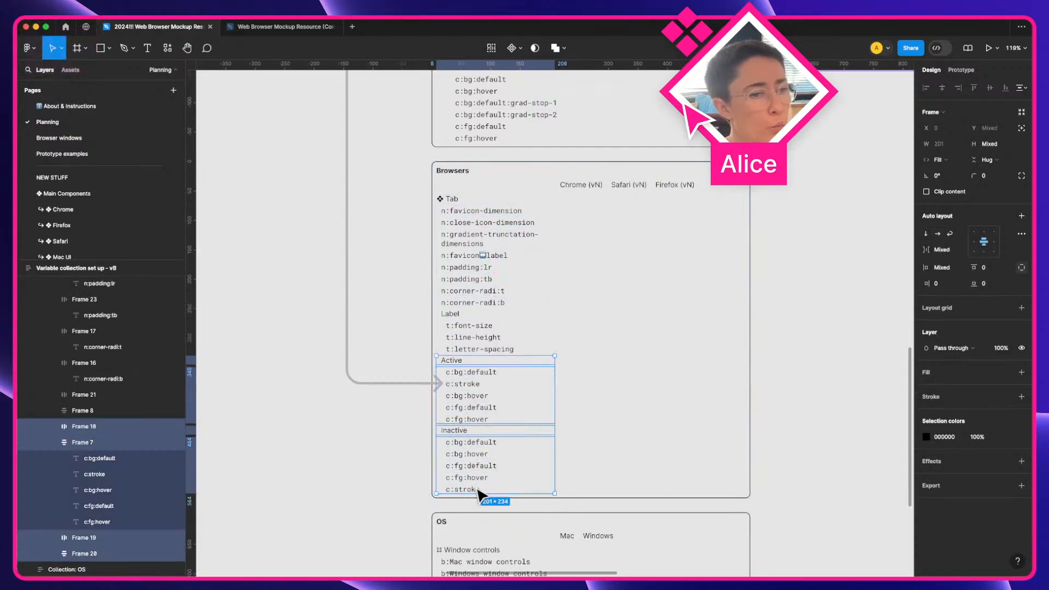
{"action": "key", "text": "BackSpace"}
Paste the copied Active and Inactive groups below the Label variables in the Browsers collection's list
{"action": "left_click", "coordinate": [462, 352]}
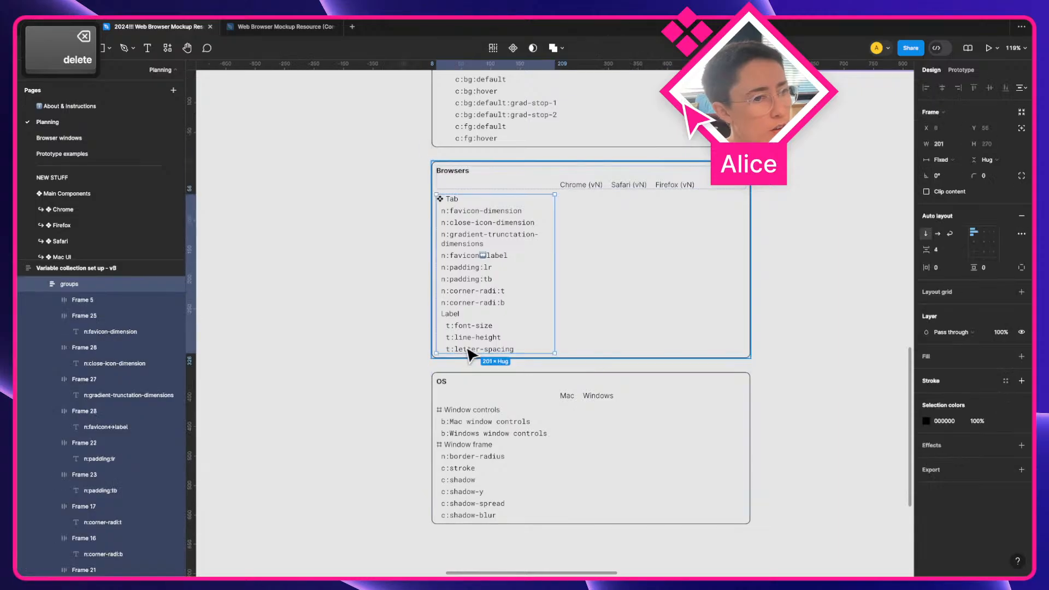
{"action": "key", "text": "super+v"}
{"action": "left_click", "coordinate": [393, 405]}
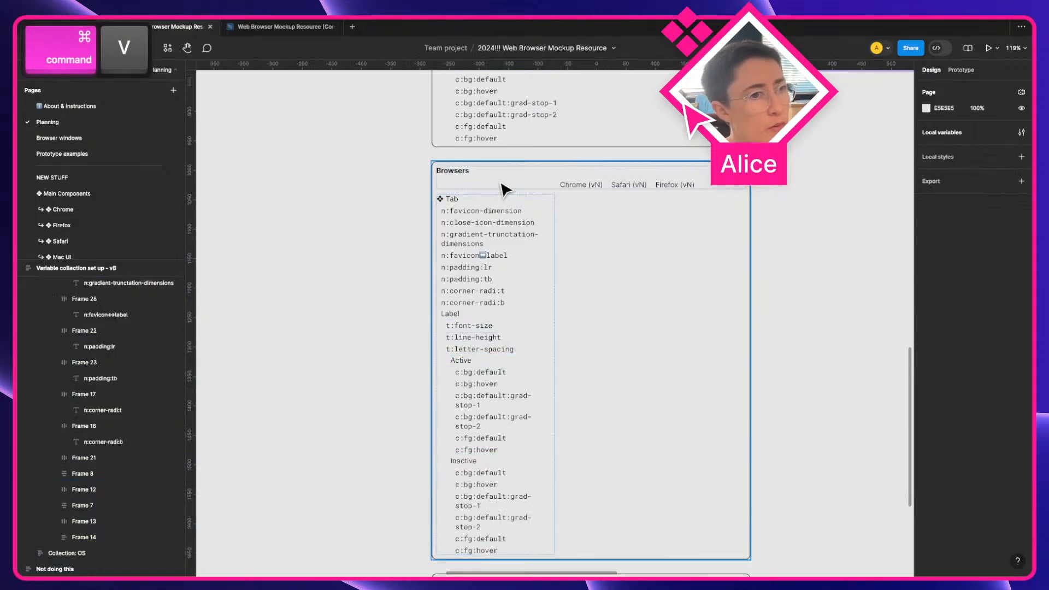
{"action": "scroll", "coordinate": [533, 324], "scroll_direction": "right", "scroll_amount": 2}
{"action": "scroll", "coordinate": [530, 318], "scroll_direction": "down", "scroll_amount": 1}
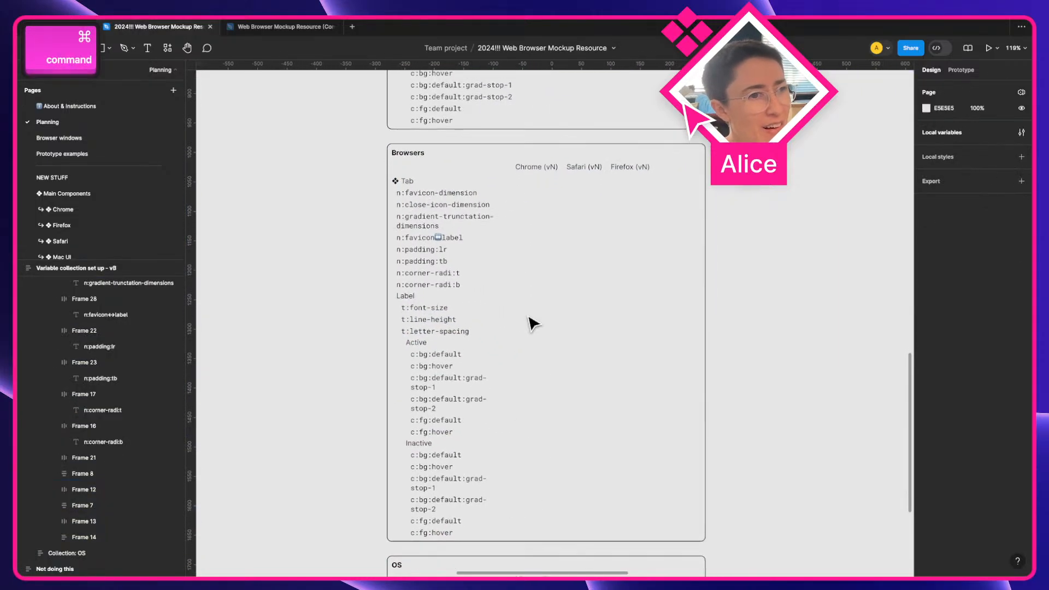
{"action": "scroll", "coordinate": [475, 253], "scroll_direction": "up", "scroll_amount": 2}
{"action": "key", "text": "a"}
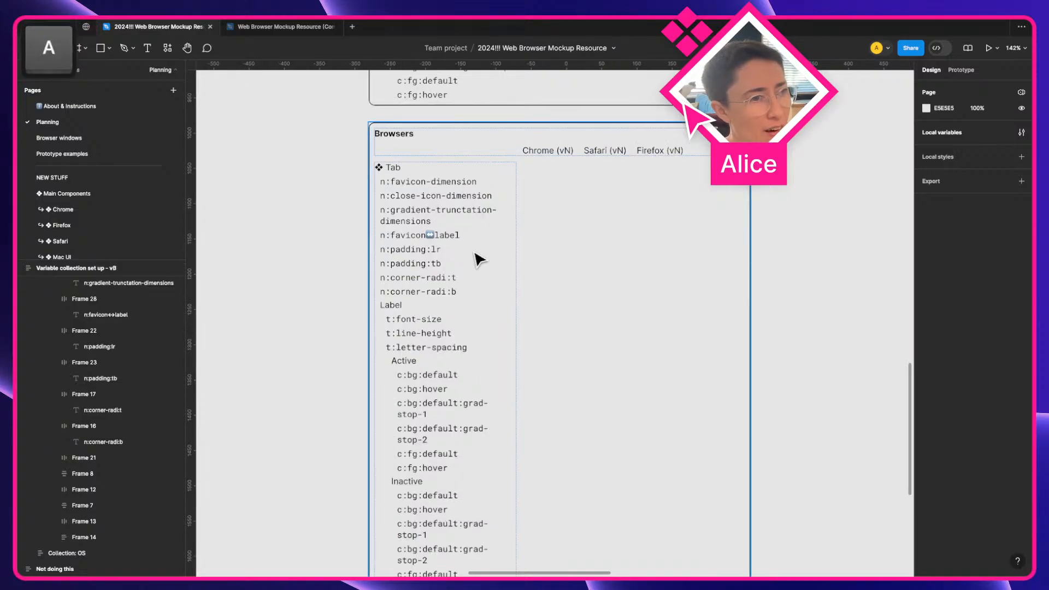
{"action": "left_click", "coordinate": [402, 182], "text": "super"}
{"action": "left_click", "coordinate": [413, 197], "text": "shift+super"}
{"action": "left_click", "coordinate": [421, 214], "text": "shift+super"}
{"action": "left_click", "coordinate": [413, 236], "text": "shift+super"}
{"action": "left_click", "coordinate": [412, 250], "text": "shift+super"}
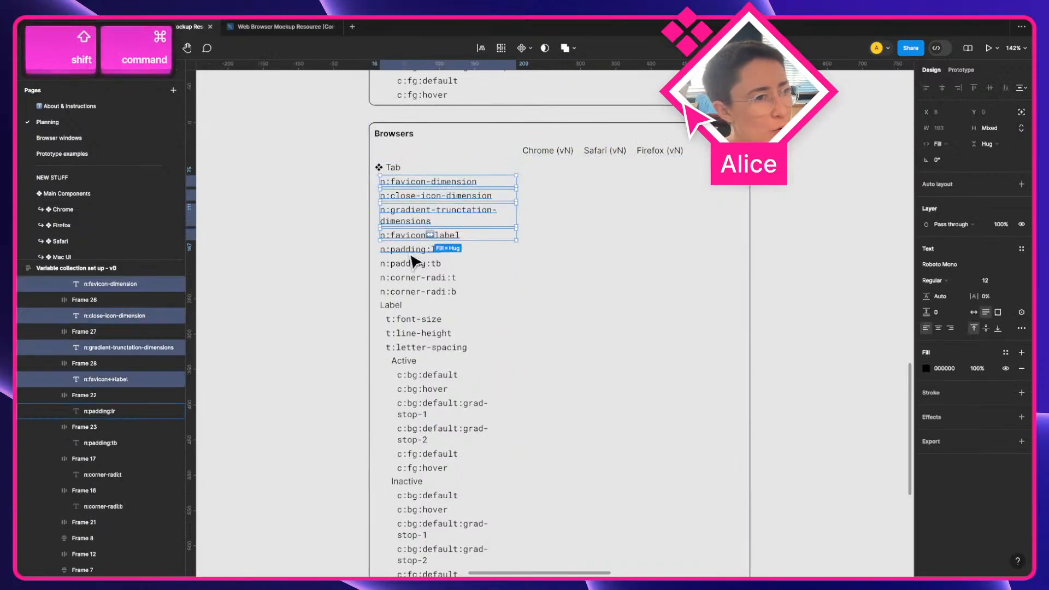
{"action": "left_click", "coordinate": [412, 265], "text": "shift+super"}
{"action": "left_click", "coordinate": [412, 278], "text": "shift+super"}
{"action": "left_click", "coordinate": [412, 293], "text": "shift+super"}
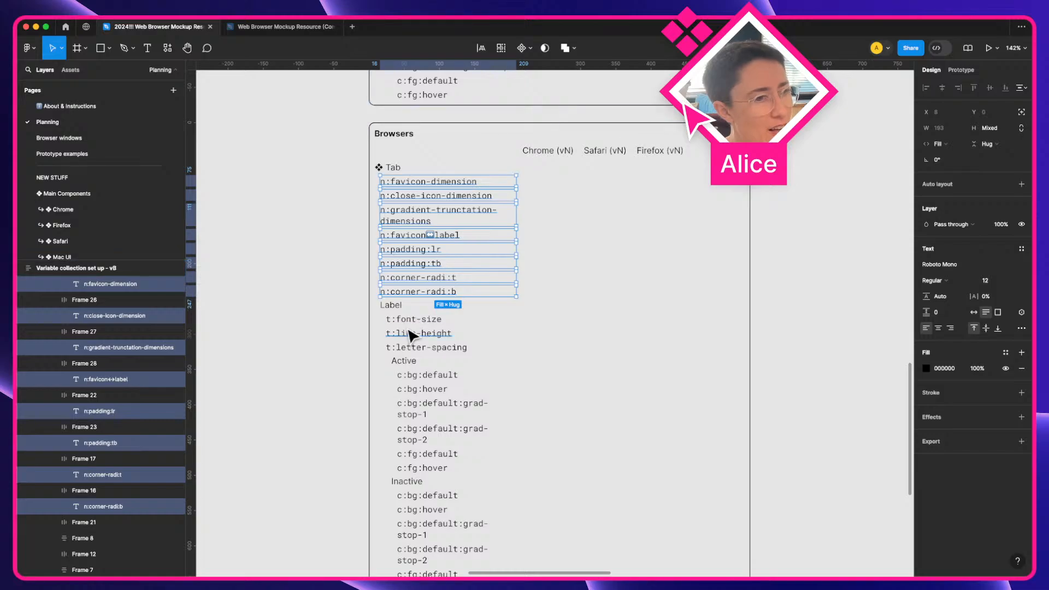
{"action": "left_click", "coordinate": [412, 322], "text": "shift+super"}
{"action": "left_click", "coordinate": [413, 335], "text": "shift+super"}
{"action": "left_click", "coordinate": [418, 348], "text": "shift+super"}
{"action": "left_click", "coordinate": [415, 376], "text": "shift+super"}
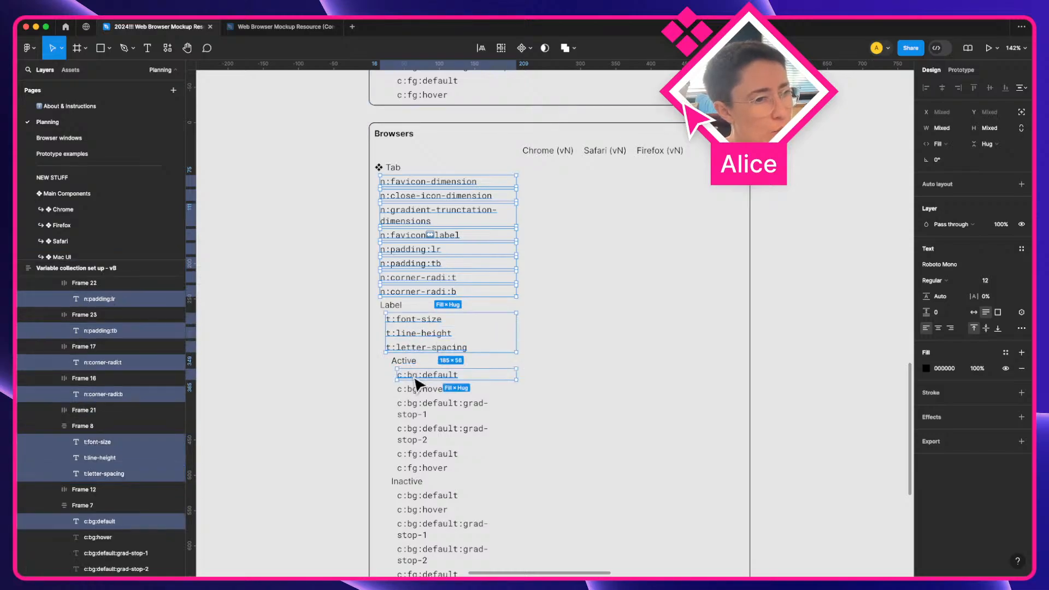
{"action": "left_click", "coordinate": [414, 389], "text": "shift+super"}
{"action": "left_click", "coordinate": [414, 404], "text": "shift+super"}
{"action": "left_click", "coordinate": [414, 430], "text": "shift+super"}
{"action": "left_click", "coordinate": [411, 455], "text": "shift+super"}
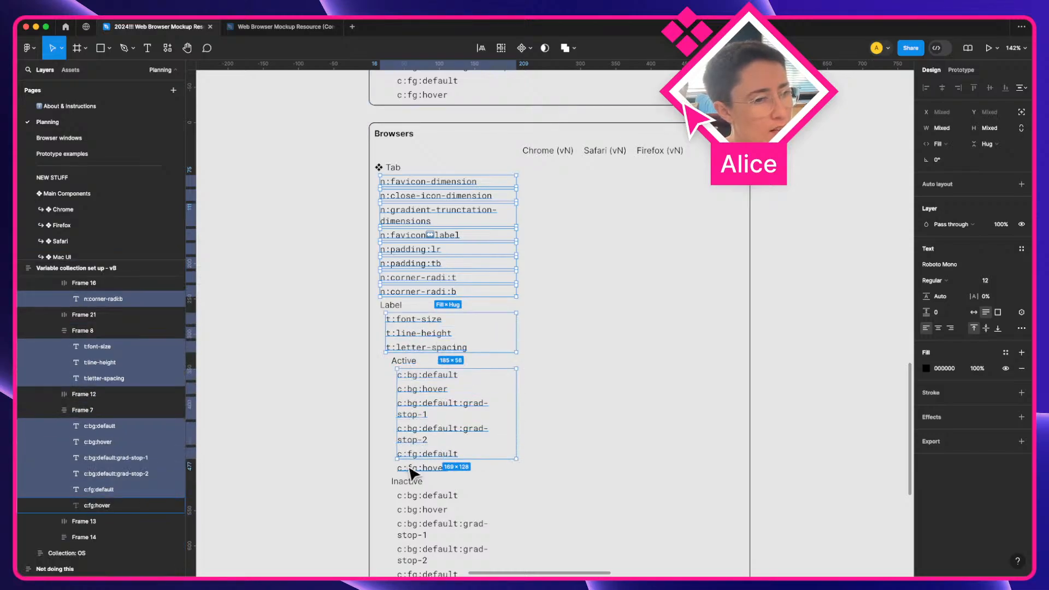
{"action": "left_click", "coordinate": [411, 468], "text": "shift+super"}
{"action": "scroll", "coordinate": [412, 468], "scroll_direction": "down", "scroll_amount": 3}
{"action": "left_click", "coordinate": [411, 405], "text": "shift+super"}
{"action": "left_click", "coordinate": [411, 418], "text": "shift+super"}
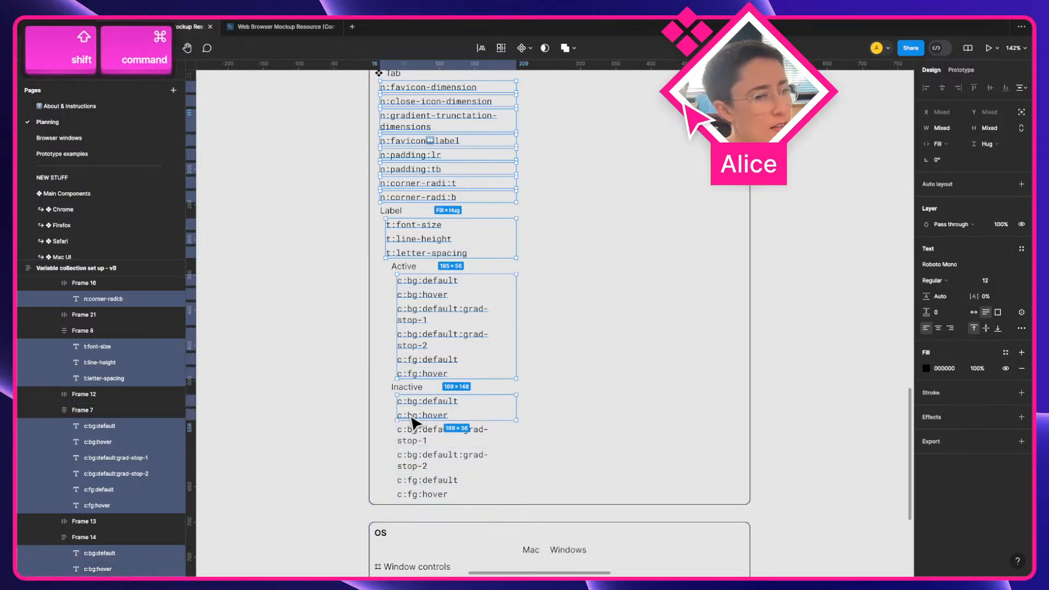
{"action": "left_click", "coordinate": [410, 432], "text": "shift+super"}
{"action": "left_click", "coordinate": [413, 458], "text": "shift+super"}
{"action": "left_click", "coordinate": [416, 494], "text": "shift+super"}
{"action": "left_click", "coordinate": [421, 480], "text": "shift+super"}
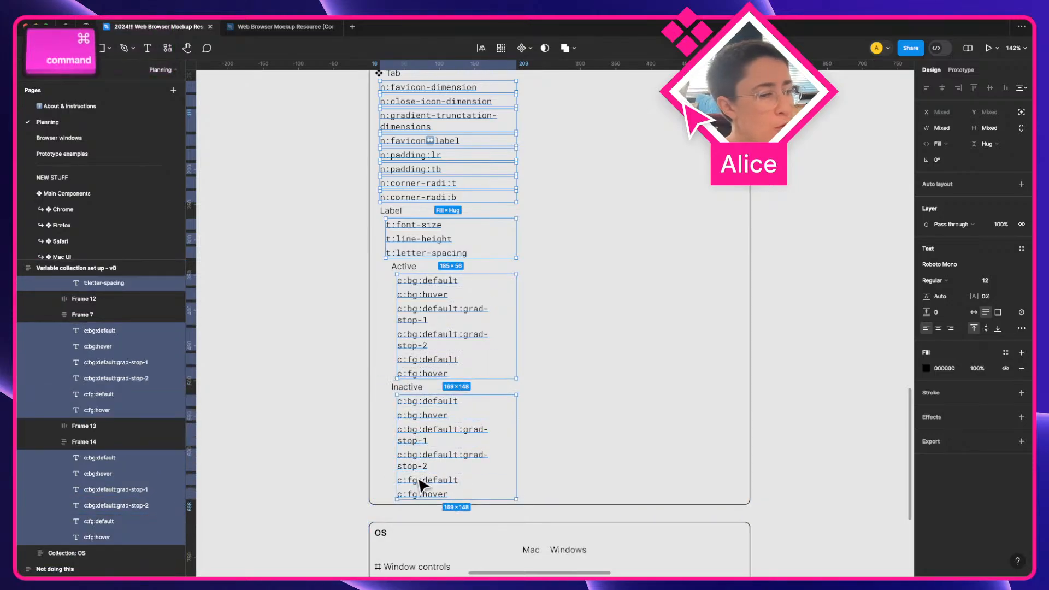
{"action": "scroll", "coordinate": [421, 483], "scroll_direction": "down", "scroll_amount": 2}
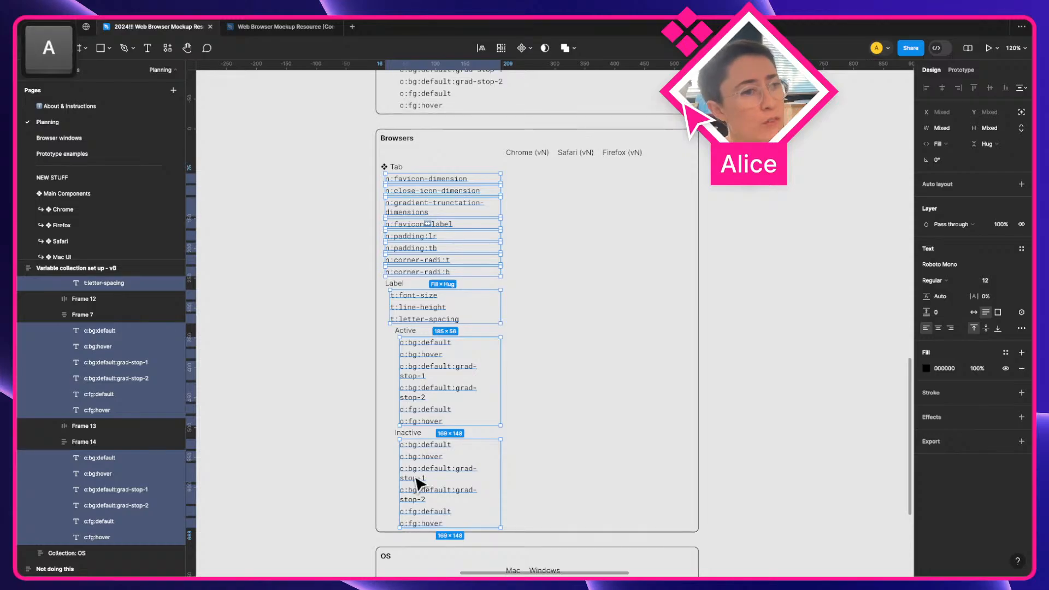
{"action": "left_click", "coordinate": [329, 289]}
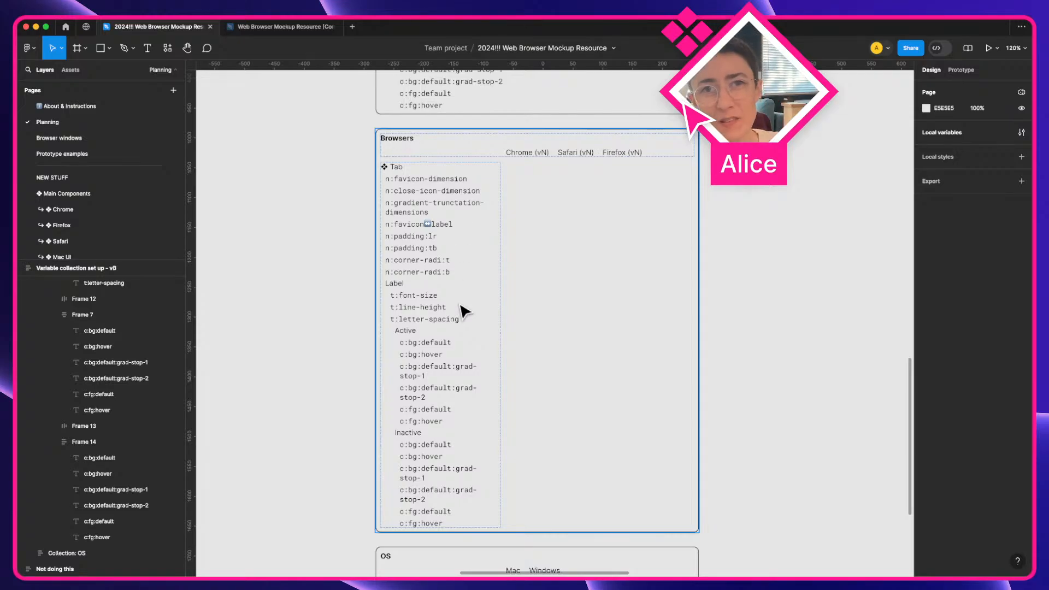
{"action": "scroll", "coordinate": [460, 312], "scroll_direction": "up", "scroll_amount": 1}
{"action": "scroll", "coordinate": [427, 266], "scroll_direction": "up", "scroll_amount": 3}
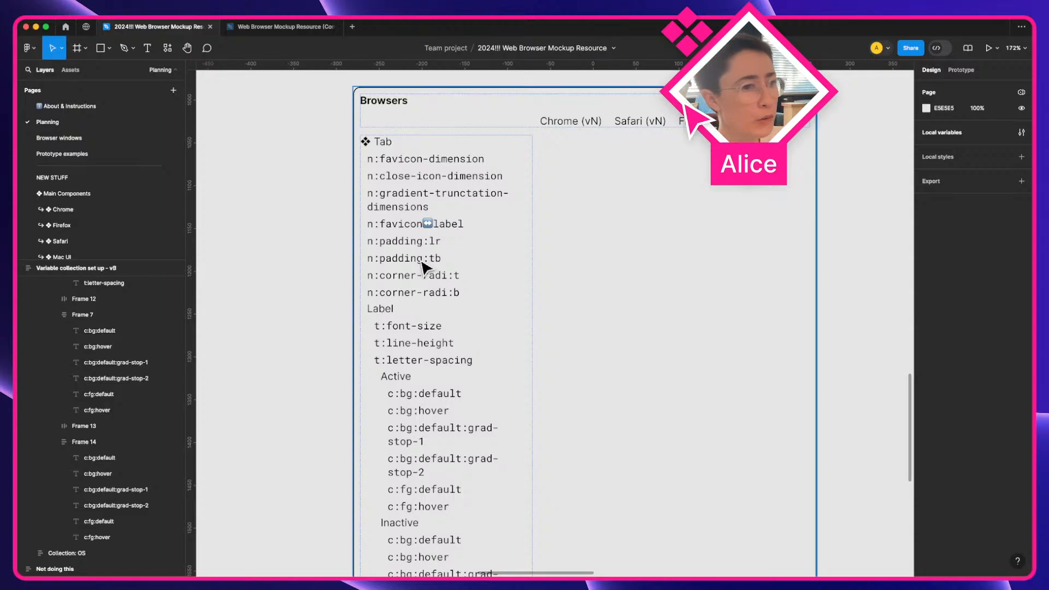
{"action": "left_click", "coordinate": [432, 295]}
{"action": "key", "text": "super+d"}
{"action": "key", "text": "super+z"}
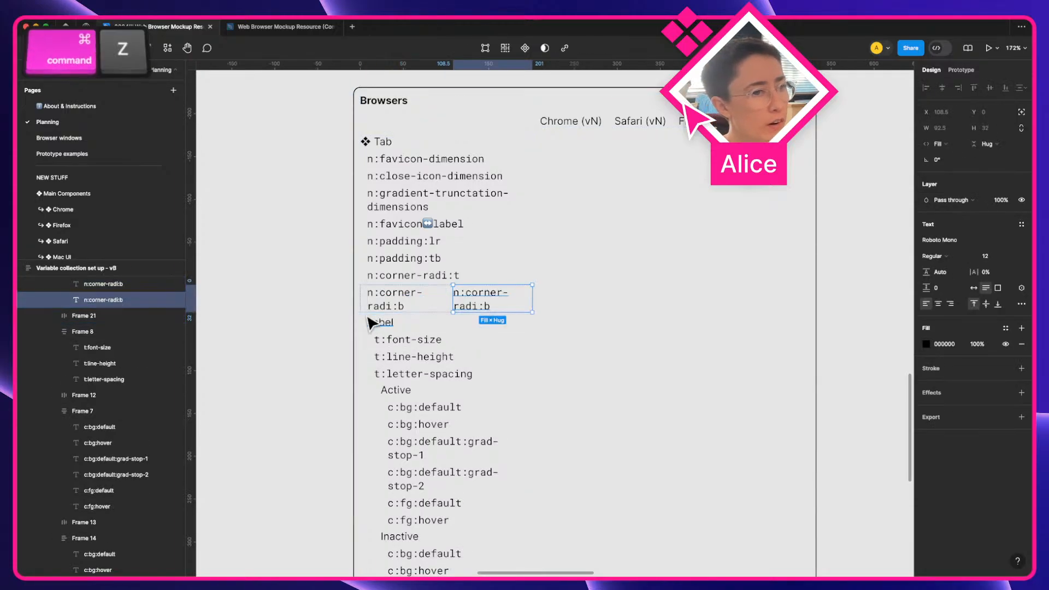
Duplicate the whole n:corner-radi:b row in the Browsers collection and replace the copy's text with "b:"
{"action": "key", "text": "super+d"}
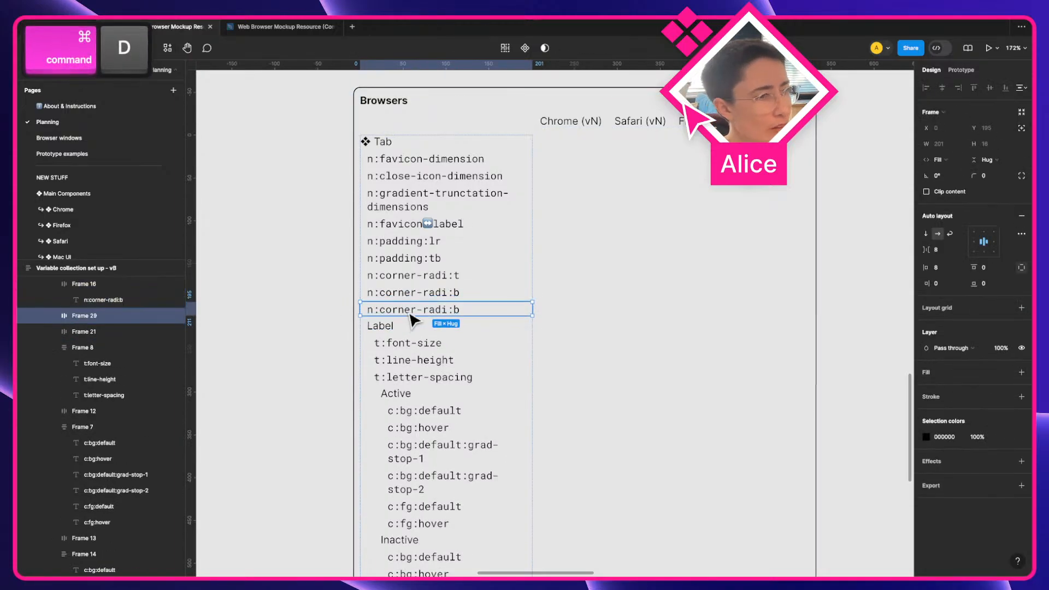
{"action": "key", "text": "Return"}
{"action": "key", "text": "Return"}
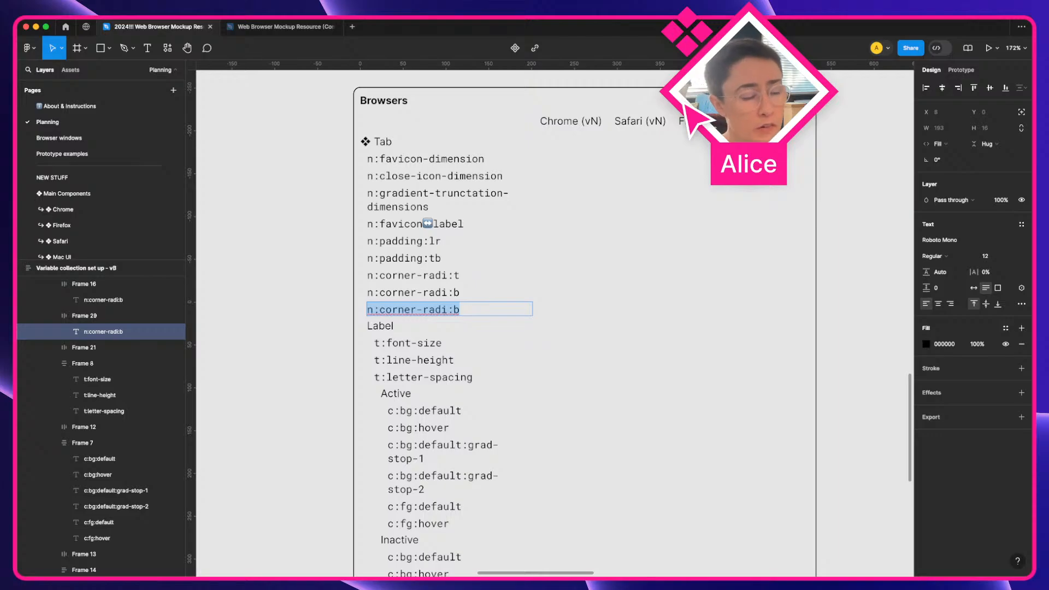
{"action": "type", "text": "b:"}
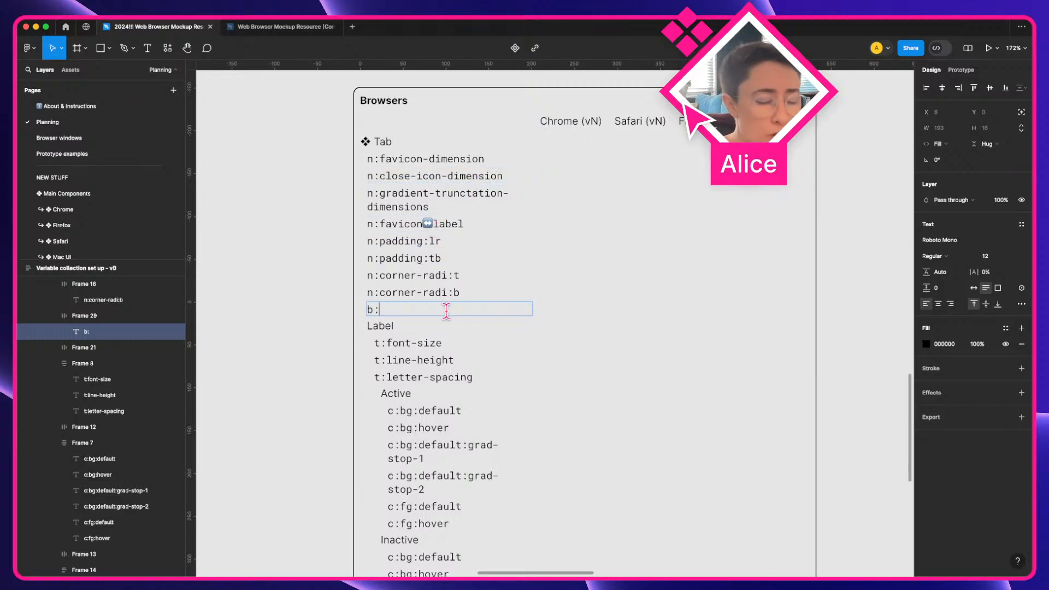
Compare the tab styling, favicons and close icons in the dark Safari, Firefox and Chrome window screenshots
{"action": "scroll", "coordinate": [453, 313], "scroll_direction": "down", "scroll_amount": 5}
{"action": "scroll", "coordinate": [460, 313], "scroll_direction": "right", "scroll_amount": 7}
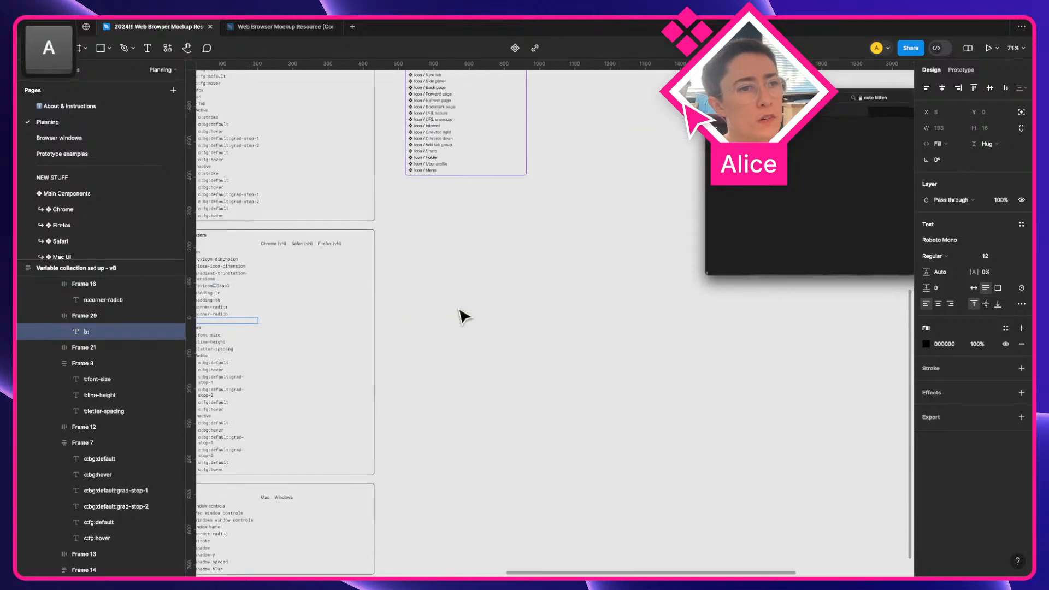
{"action": "scroll", "coordinate": [461, 313], "scroll_direction": "up", "scroll_amount": 3}
{"action": "scroll", "coordinate": [698, 279], "scroll_direction": "up", "scroll_amount": 5}
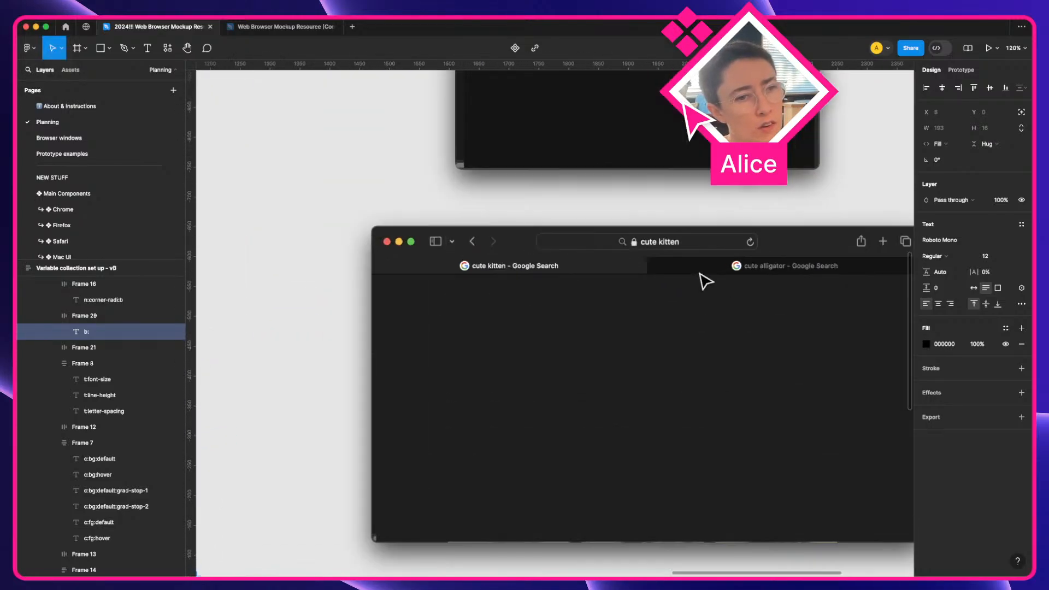
{"action": "scroll", "coordinate": [701, 273], "scroll_direction": "down", "scroll_amount": 5}
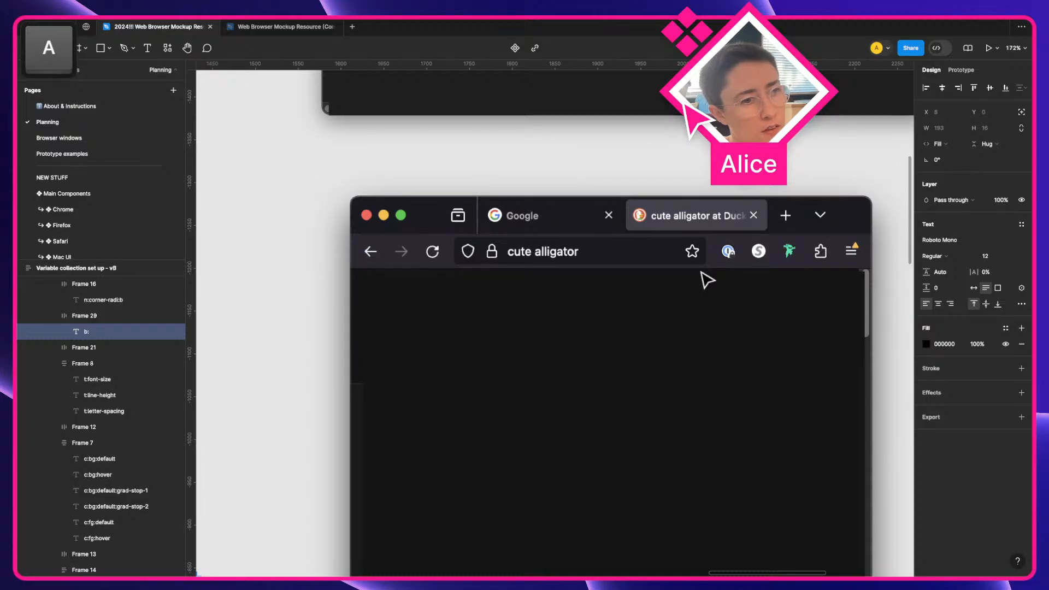
{"action": "scroll", "coordinate": [705, 279], "scroll_direction": "down", "scroll_amount": 8}
{"action": "scroll", "coordinate": [704, 277], "scroll_direction": "up", "scroll_amount": 11}
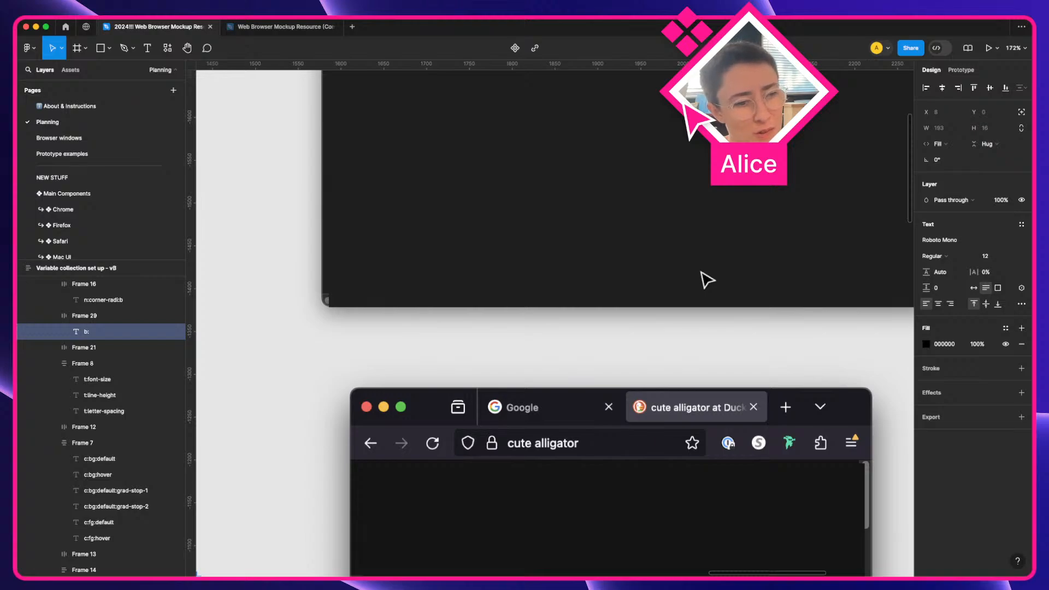
{"action": "scroll", "coordinate": [707, 280], "scroll_direction": "down", "scroll_amount": 1}
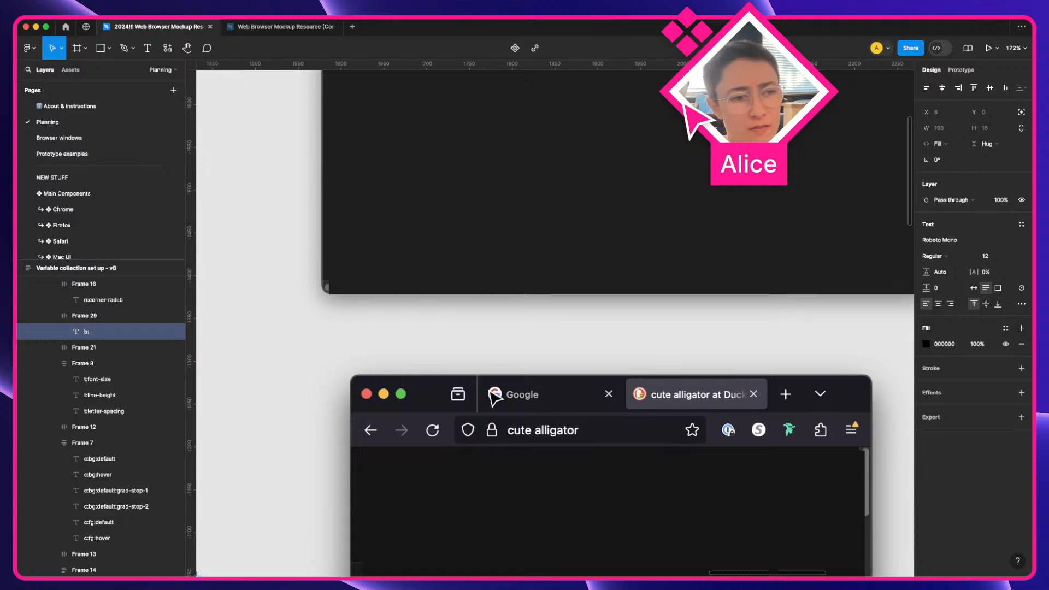
{"action": "scroll", "coordinate": [610, 404], "scroll_direction": "up", "scroll_amount": 6}
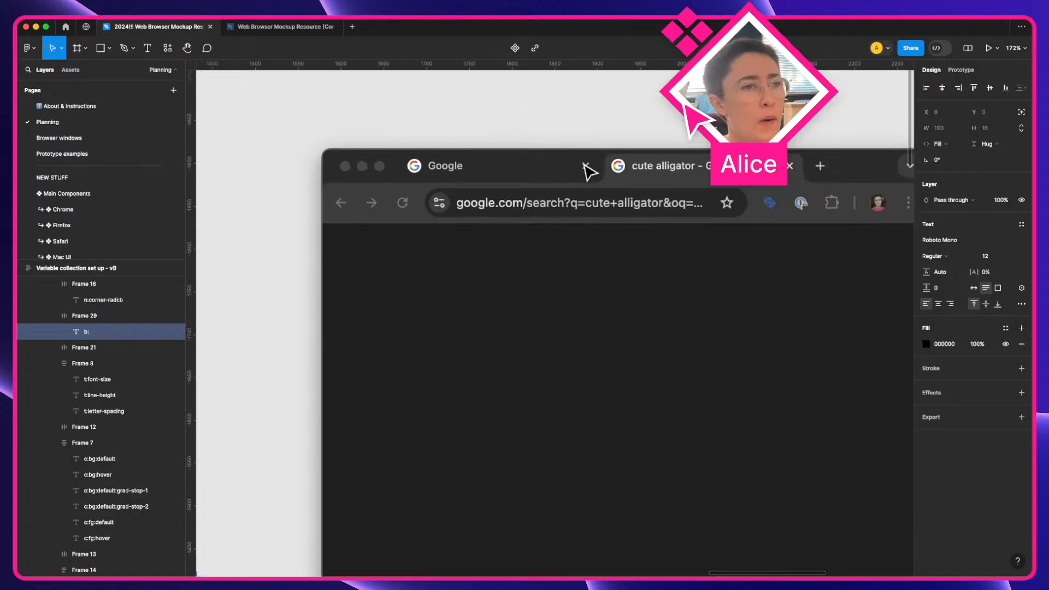
{"action": "scroll", "coordinate": [590, 175], "scroll_direction": "down", "scroll_amount": 10}
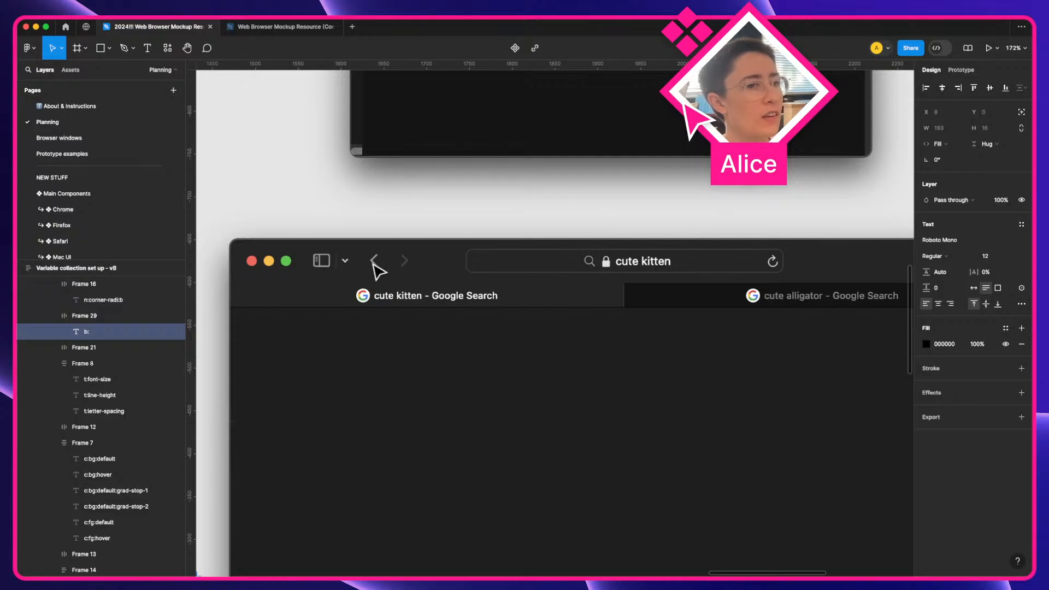
{"action": "scroll", "coordinate": [374, 270], "scroll_direction": "up", "scroll_amount": 1}
{"action": "scroll", "coordinate": [371, 276], "scroll_direction": "up", "scroll_amount": 1}
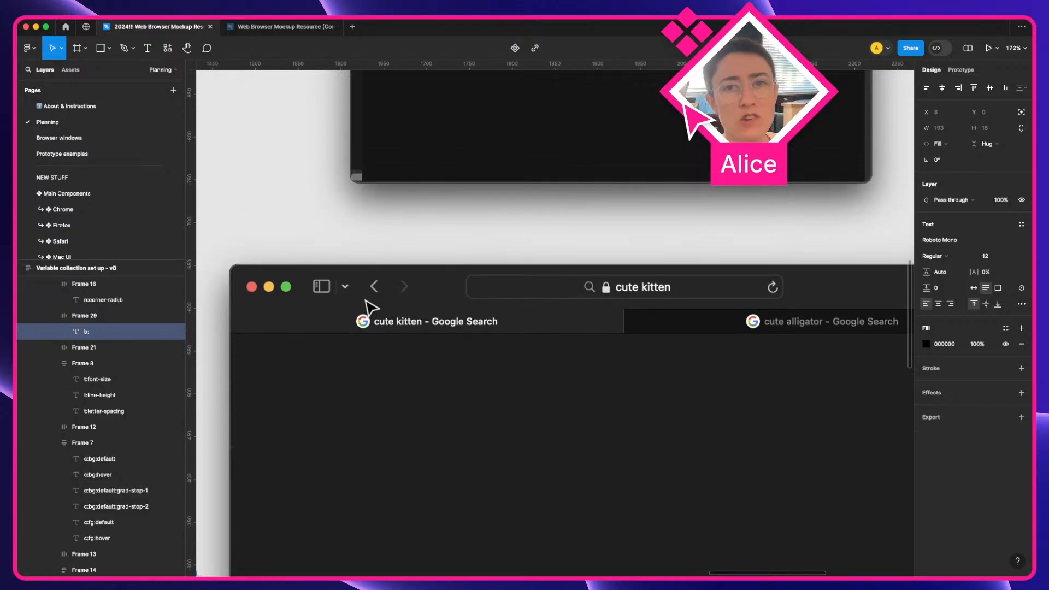
{"action": "scroll", "coordinate": [374, 299], "scroll_direction": "up", "scroll_amount": 10}
{"action": "scroll", "coordinate": [466, 304], "scroll_direction": "up", "scroll_amount": 12}
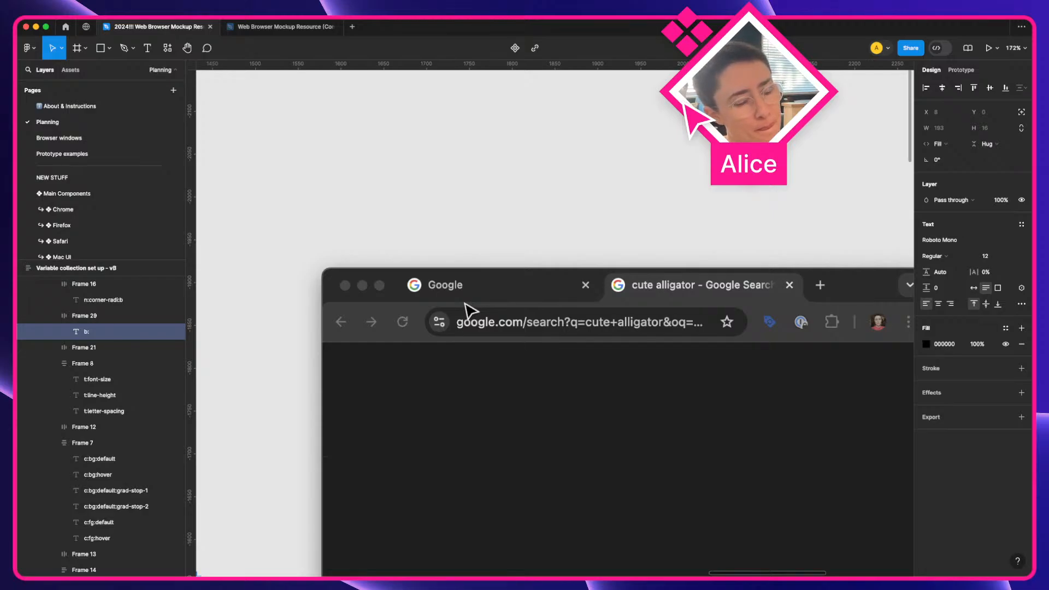
Complete the unfinished b: entry in the Browsers collection's Tab list so it reads b:close-icon:chrome
{"action": "scroll", "coordinate": [468, 311], "scroll_direction": "down", "scroll_amount": 5}
{"action": "scroll", "coordinate": [468, 310], "scroll_direction": "left", "scroll_amount": 10}
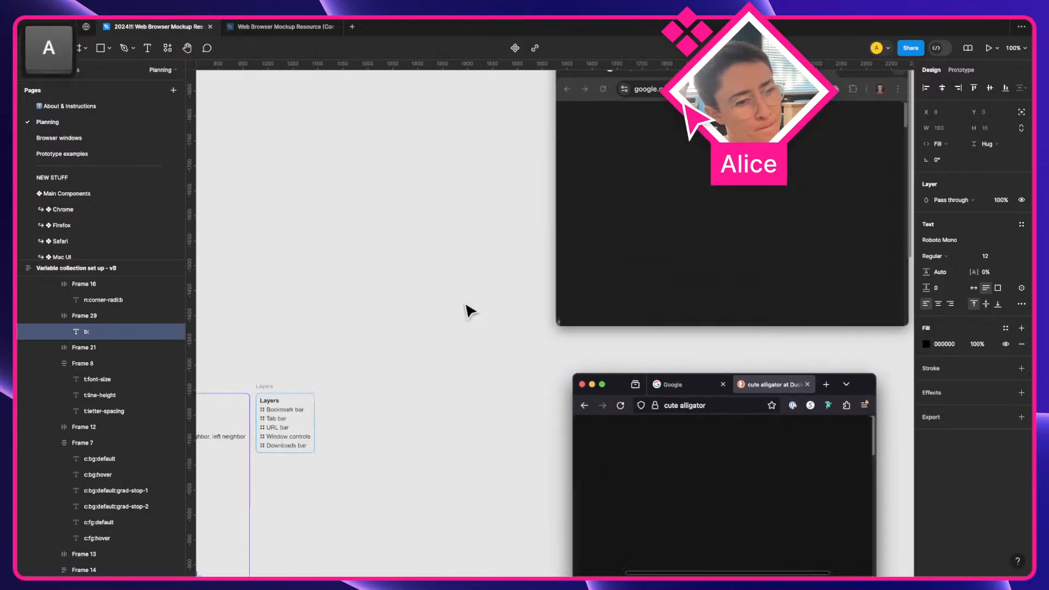
{"action": "scroll", "coordinate": [468, 310], "scroll_direction": "down", "scroll_amount": 2}
{"action": "scroll", "coordinate": [469, 310], "scroll_direction": "left", "scroll_amount": 3}
{"action": "scroll", "coordinate": [467, 310], "scroll_direction": "down", "scroll_amount": 15}
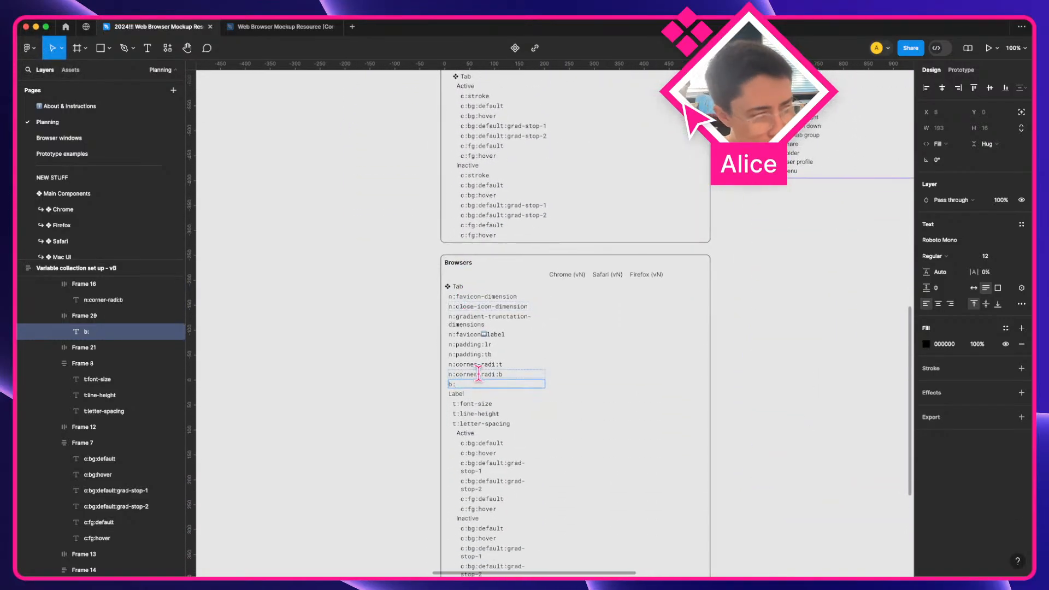
{"action": "scroll", "coordinate": [479, 373], "scroll_direction": "up", "scroll_amount": 5}
{"action": "scroll", "coordinate": [479, 373], "scroll_direction": "down", "scroll_amount": 3}
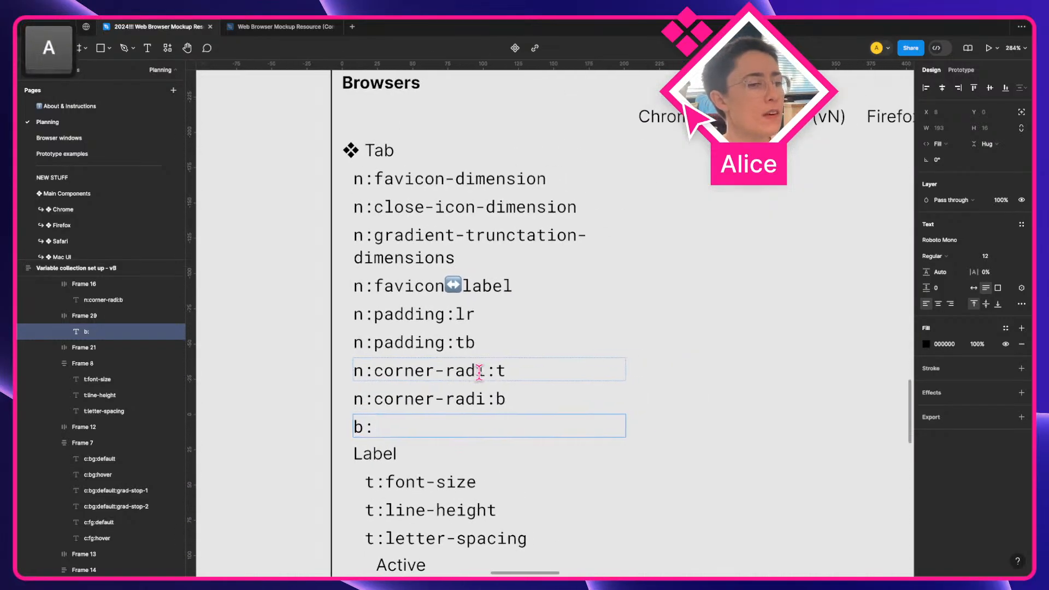
{"action": "type", "text": "close-icon"}
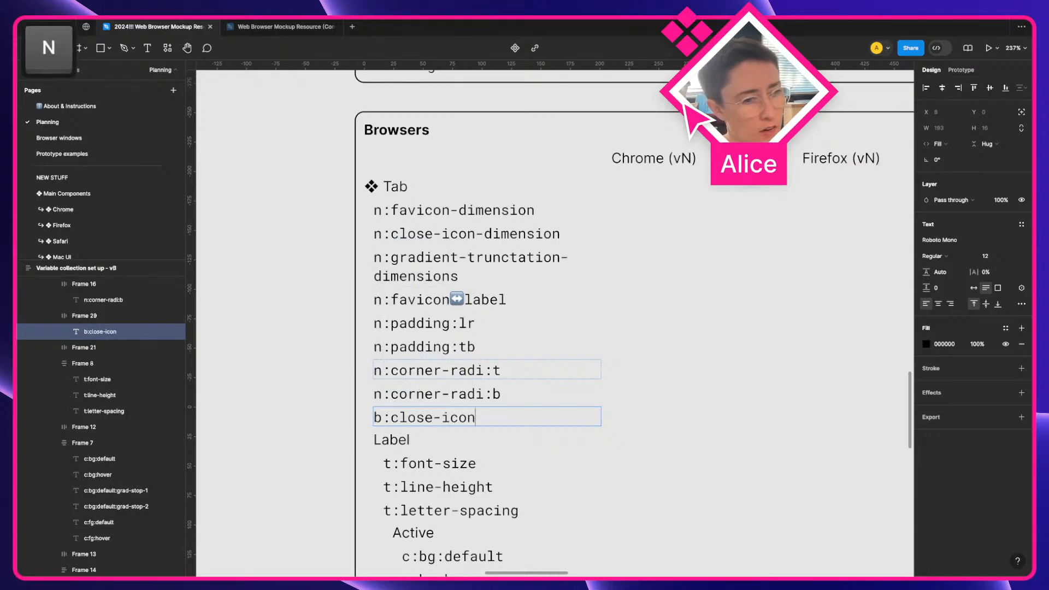
{"action": "type", "text": ":chrome"}
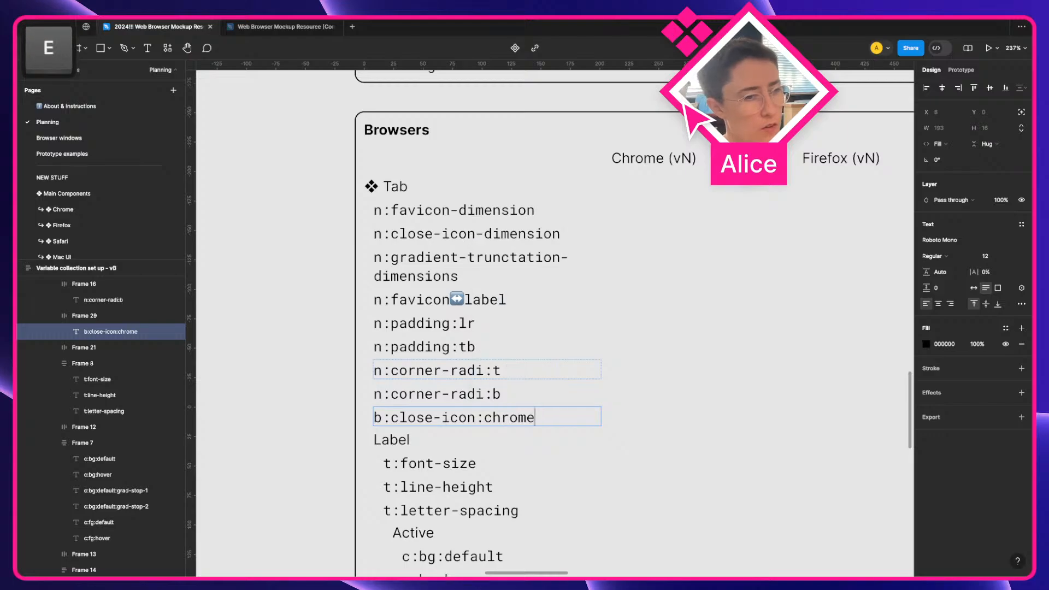
Duplicate the b:close-icon:chrome row in the Tab list and change the copy's text to b:close-icon:safari
{"action": "key", "text": "shift+alt+Left"}
{"action": "key", "text": "shift+alt+Left"}
{"action": "key", "text": "shift+alt+Left"}
{"action": "key", "text": "super+c"}
{"action": "key", "text": "Escape"}
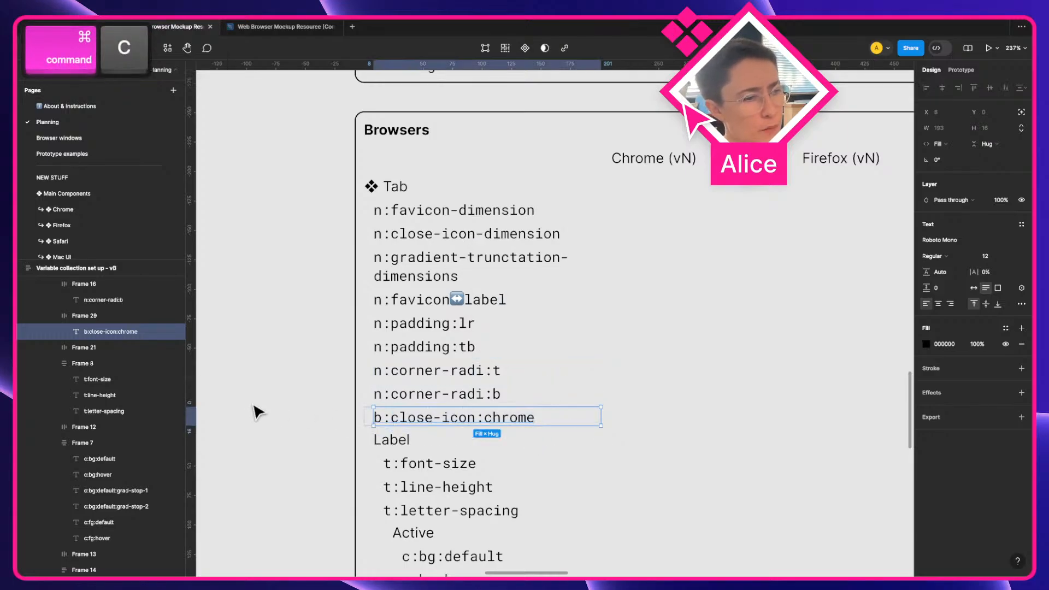
{"action": "key", "text": "Escape"}
{"action": "key", "text": "super+d"}
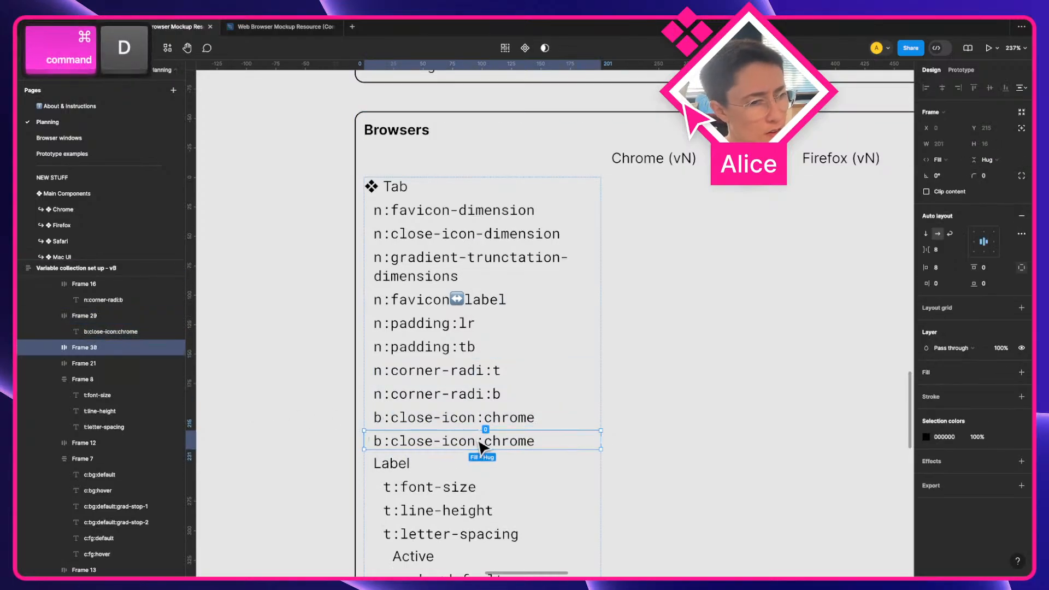
{"action": "left_click", "coordinate": [477, 442]}
{"action": "double_click", "coordinate": [500, 441]}
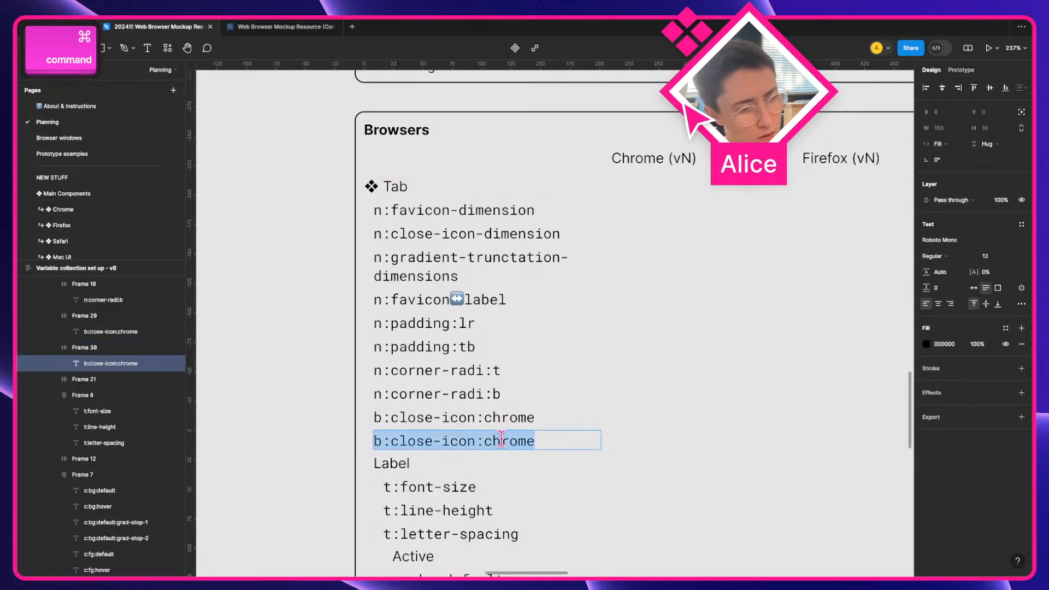
{"action": "double_click", "coordinate": [504, 440]}
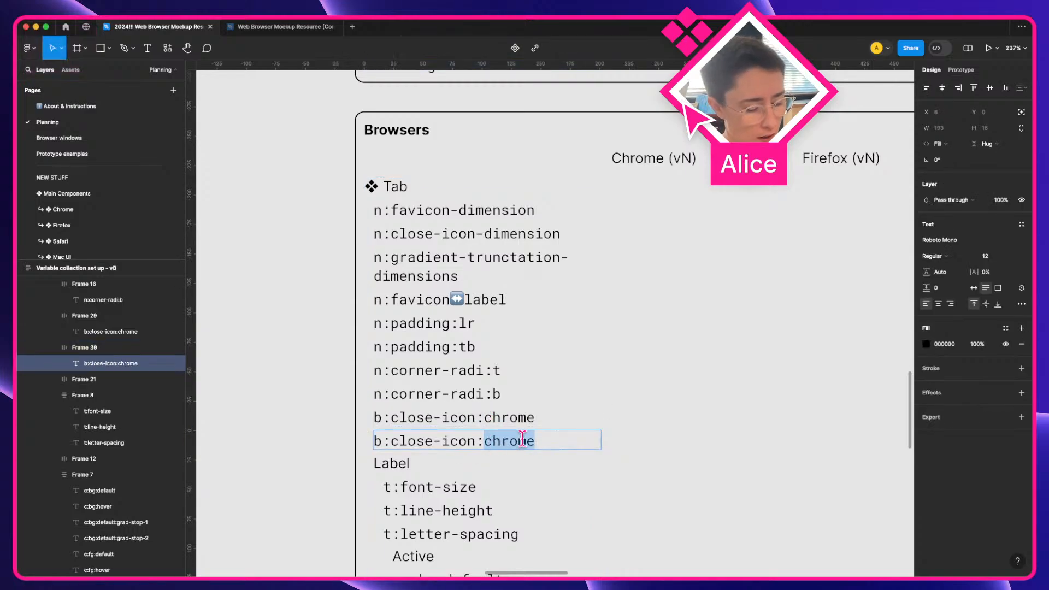
{"action": "type", "text": "safari"}
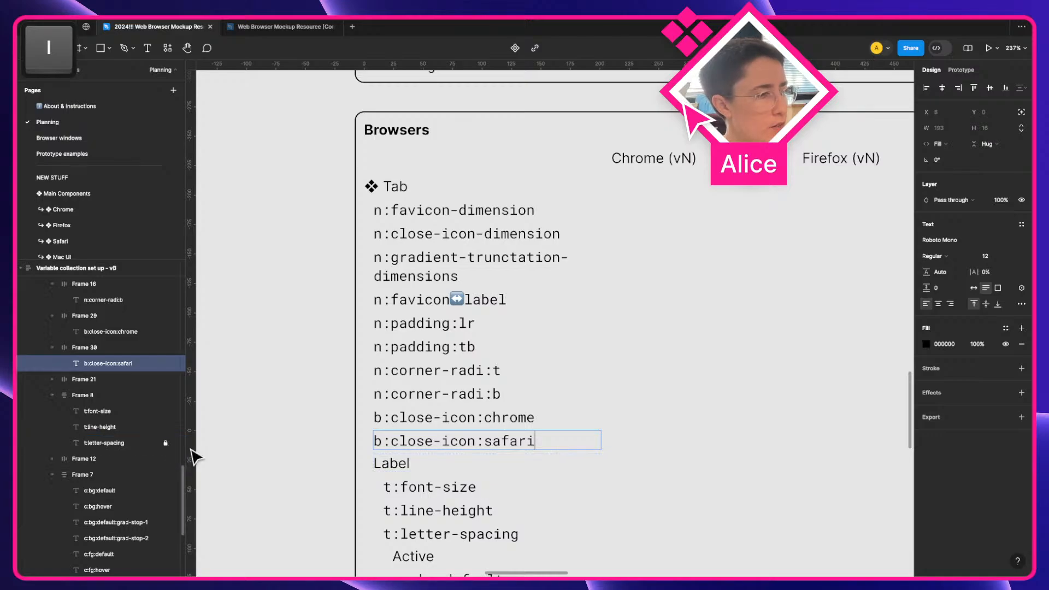
Duplicate the whole b:close-icon:safari row in the Browsers collection's Tab list
{"action": "key", "text": "Escape"}
{"action": "key", "text": "Escape"}
{"action": "key", "text": "super+d"}
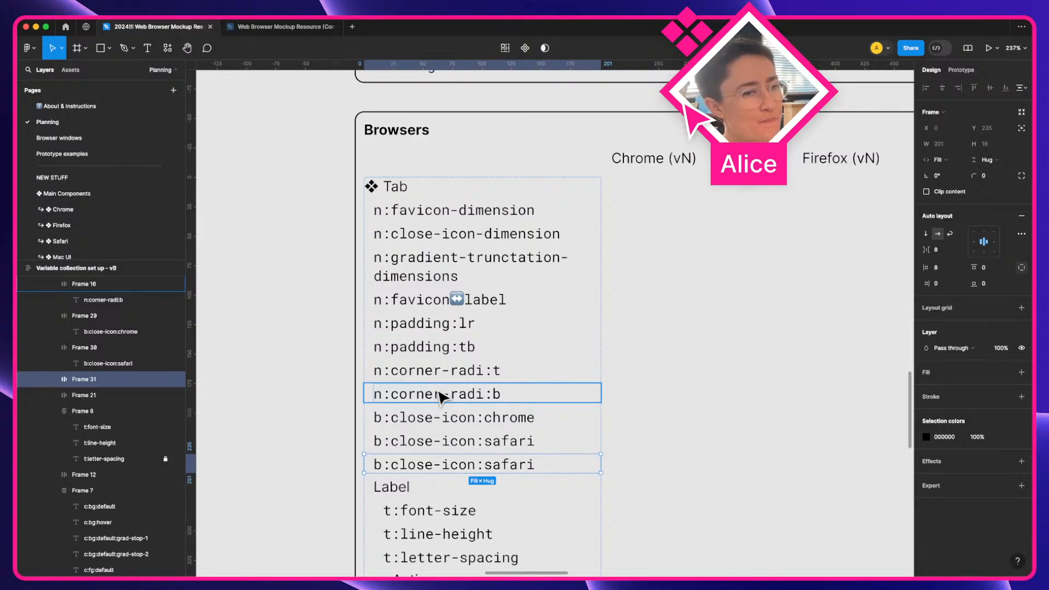
Review the Chrome and Safari tab and icon button variables in the color theme collection above Browsers
{"action": "scroll", "coordinate": [441, 396], "scroll_direction": "down", "scroll_amount": 15}
{"action": "scroll", "coordinate": [440, 399], "scroll_direction": "up", "scroll_amount": 4}
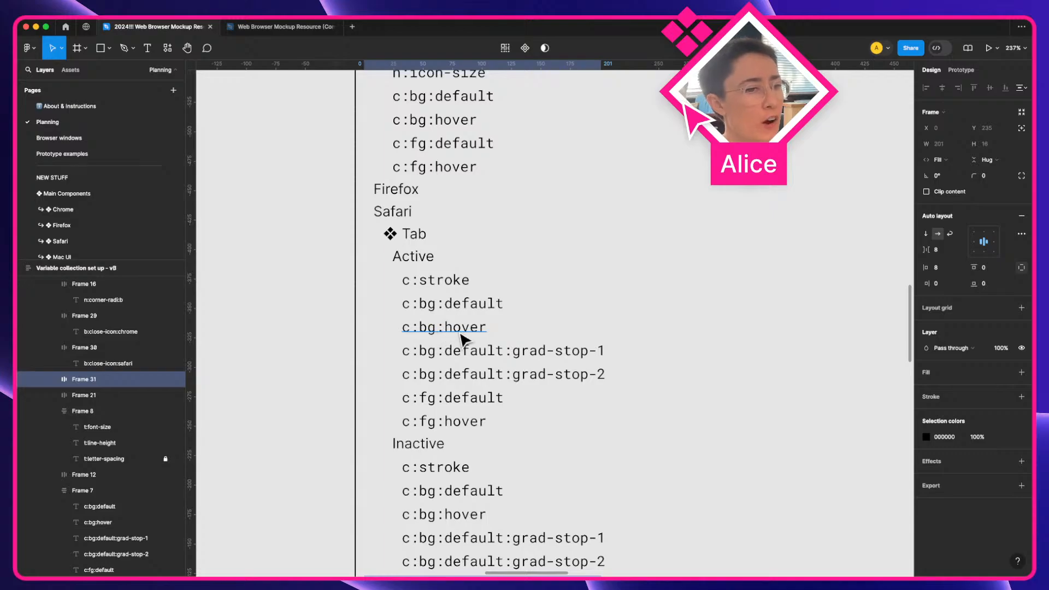
{"action": "scroll", "coordinate": [466, 343], "scroll_direction": "up", "scroll_amount": 3}
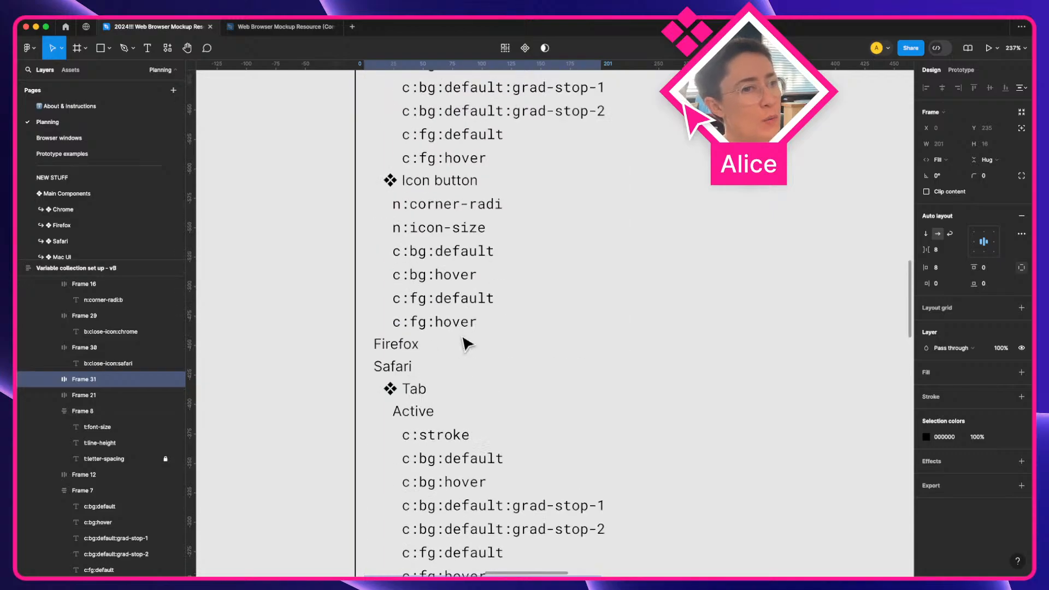
{"action": "scroll", "coordinate": [467, 343], "scroll_direction": "up", "scroll_amount": 2}
{"action": "scroll", "coordinate": [498, 271], "scroll_direction": "up", "scroll_amount": 3}
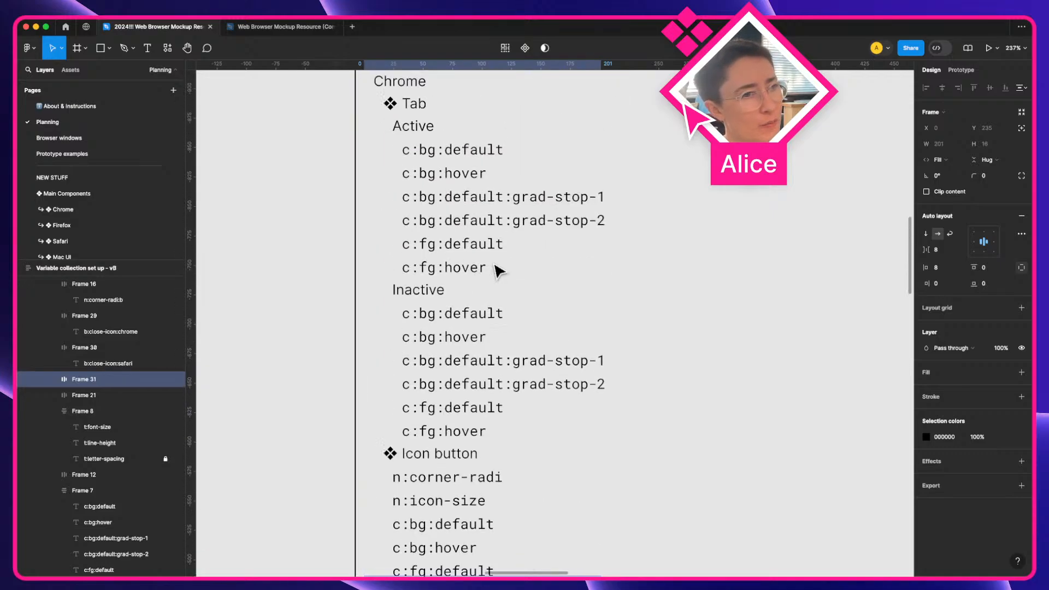
{"action": "key", "text": "super"}
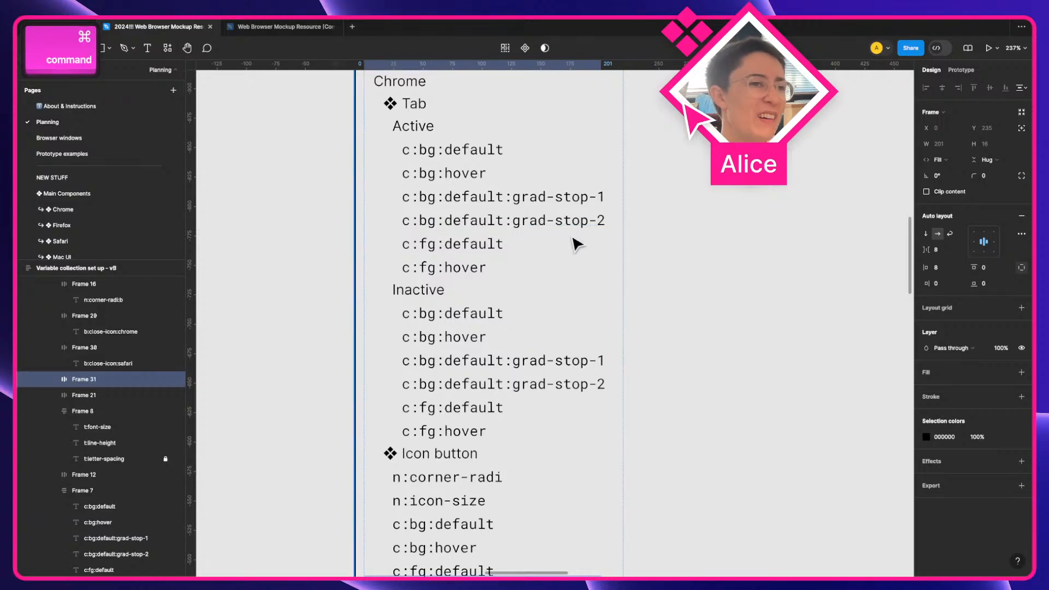
{"action": "scroll", "coordinate": [601, 241], "scroll_direction": "down", "scroll_amount": 15}
{"action": "key", "text": "super"}
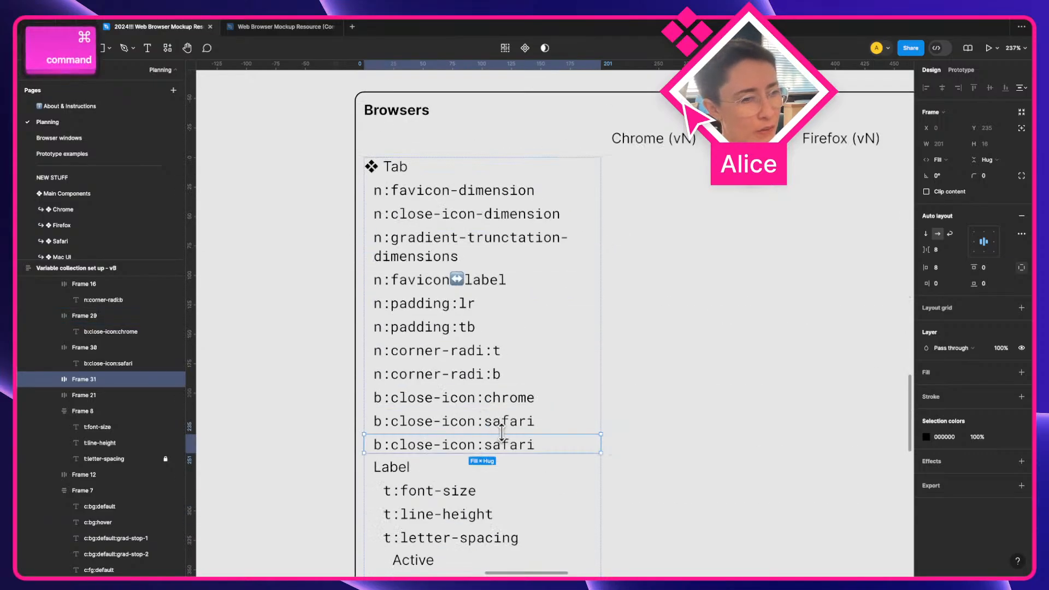
Change the text of the duplicated close-icon row above Label to b:close-icon:firefox
{"action": "double_click", "coordinate": [501, 444]}
{"action": "double_click", "coordinate": [503, 444]}
{"action": "type", "text": "fire"}
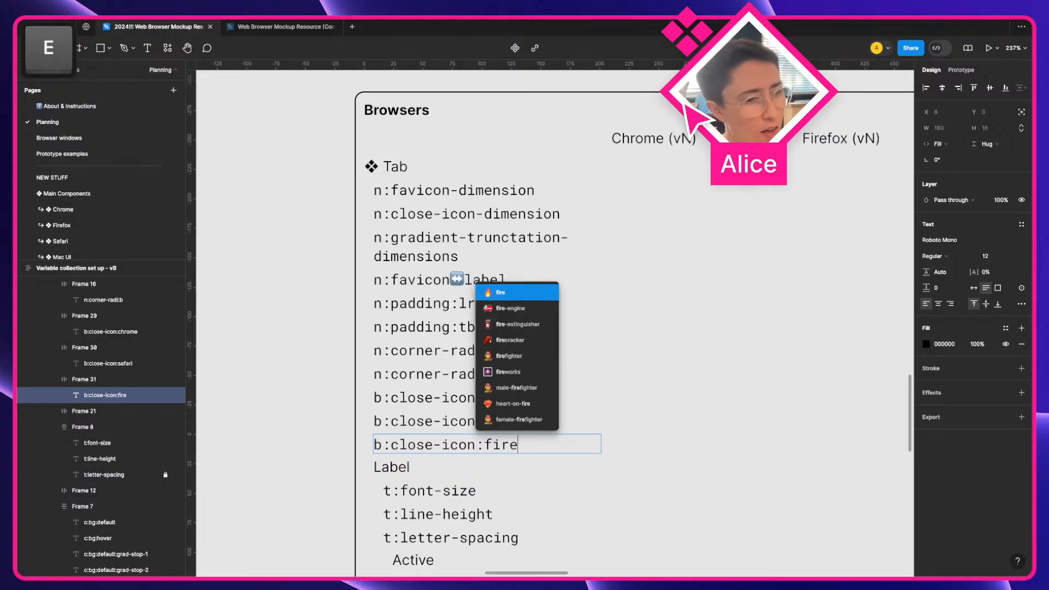
{"action": "type", "text": "fox"}
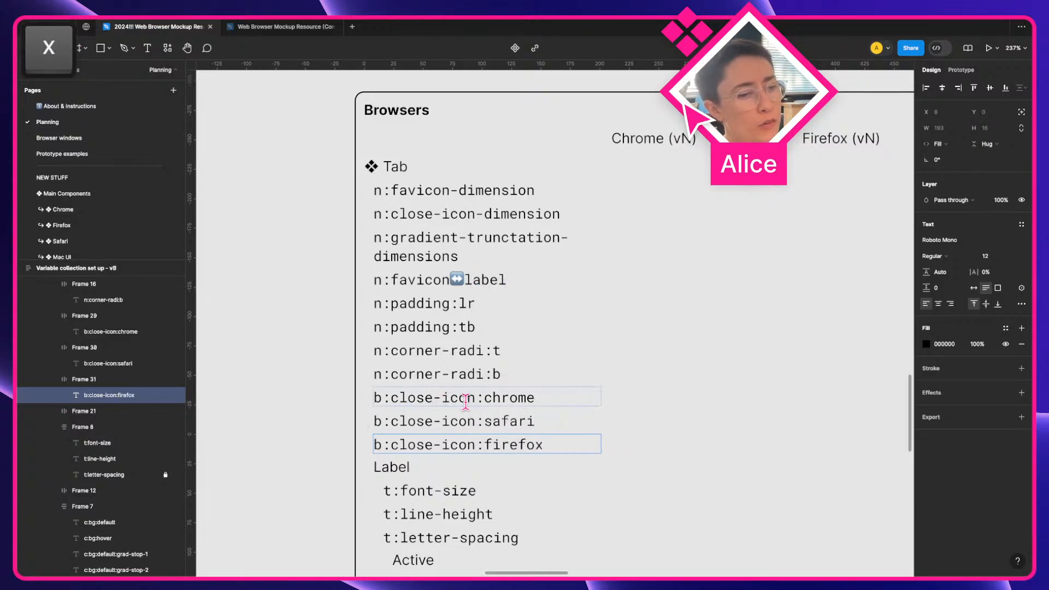
{"action": "left_click_drag", "start_coordinate": [441, 398], "coordinate": [432, 398]}
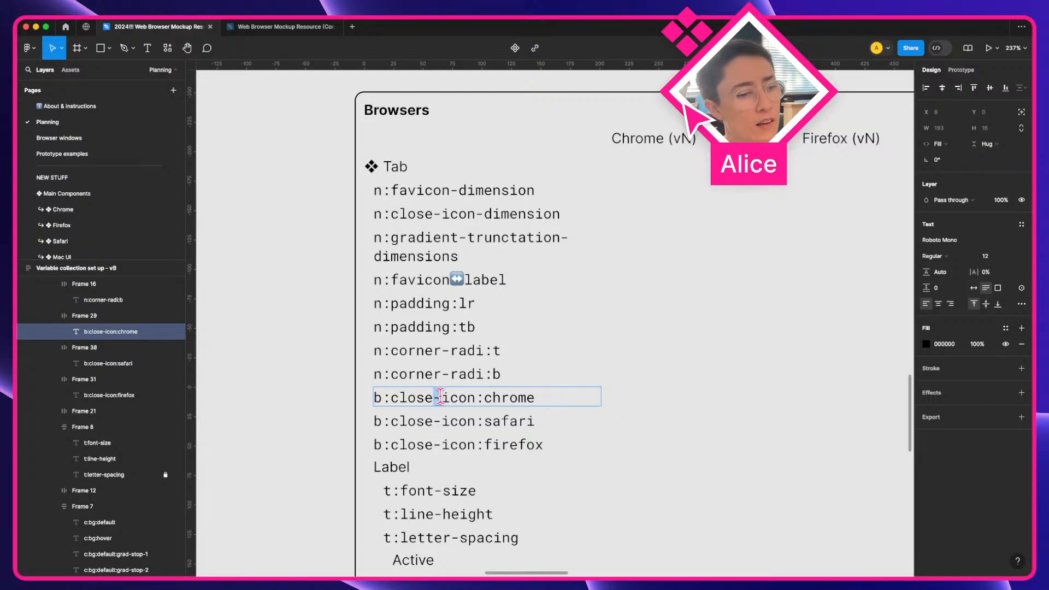
{"action": "scroll", "coordinate": [440, 397], "scroll_direction": "up", "scroll_amount": 3}
{"action": "scroll", "coordinate": [464, 398], "scroll_direction": "down", "scroll_amount": 5}
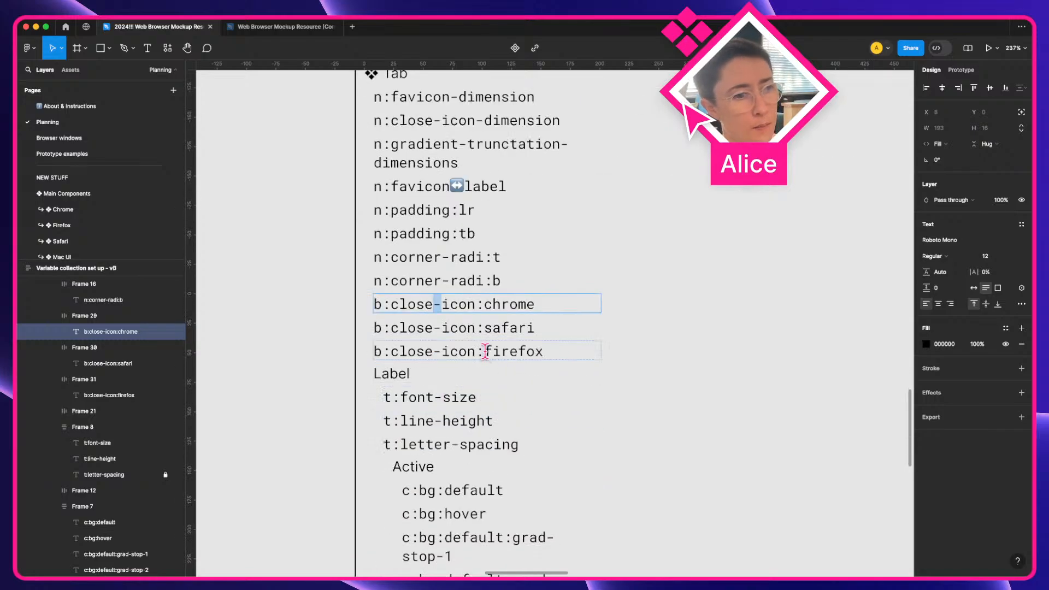
{"action": "left_click", "coordinate": [313, 375]}
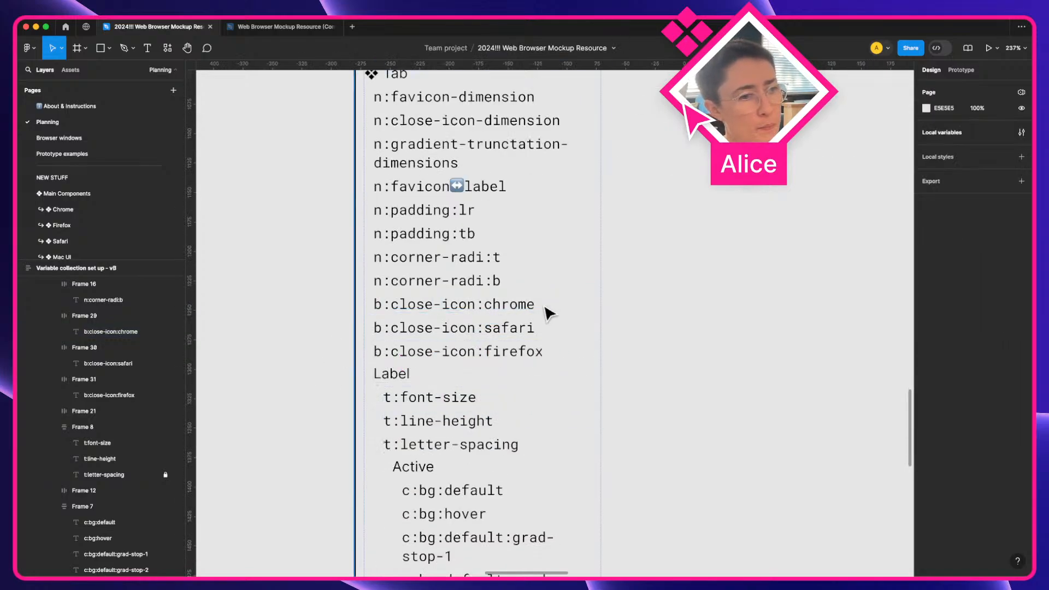
Compare the tab layout and close icons in the dark Safari and Firefox window screenshots
{"action": "scroll", "coordinate": [508, 314], "scroll_direction": "right", "scroll_amount": 2}
{"action": "scroll", "coordinate": [508, 314], "scroll_direction": "down", "scroll_amount": 3}
{"action": "key", "text": "a"}
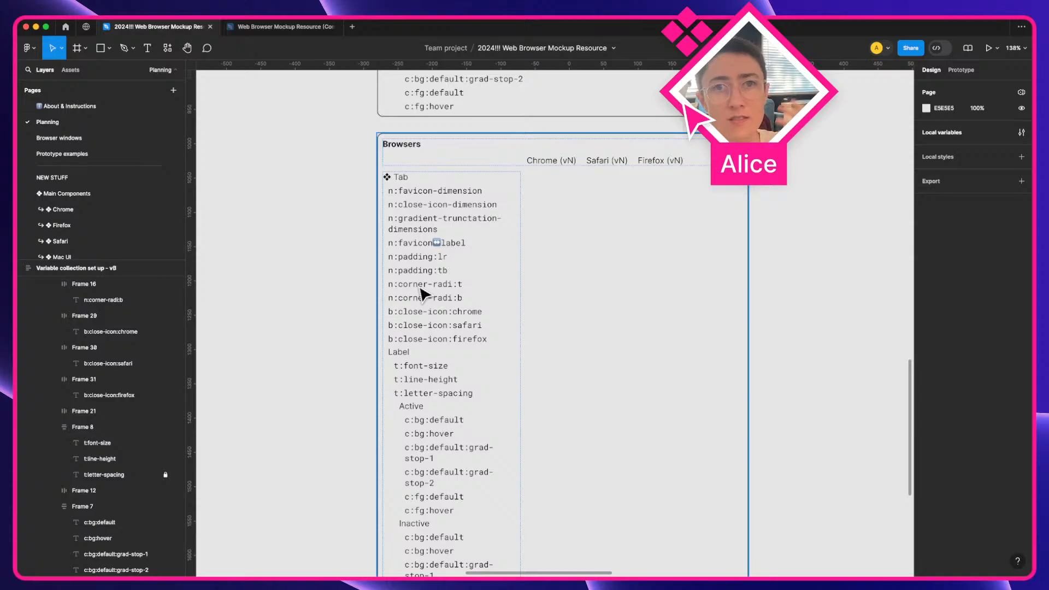
{"action": "scroll", "coordinate": [425, 295], "scroll_direction": "right", "scroll_amount": 10}
{"action": "scroll", "coordinate": [425, 295], "scroll_direction": "up", "scroll_amount": 5}
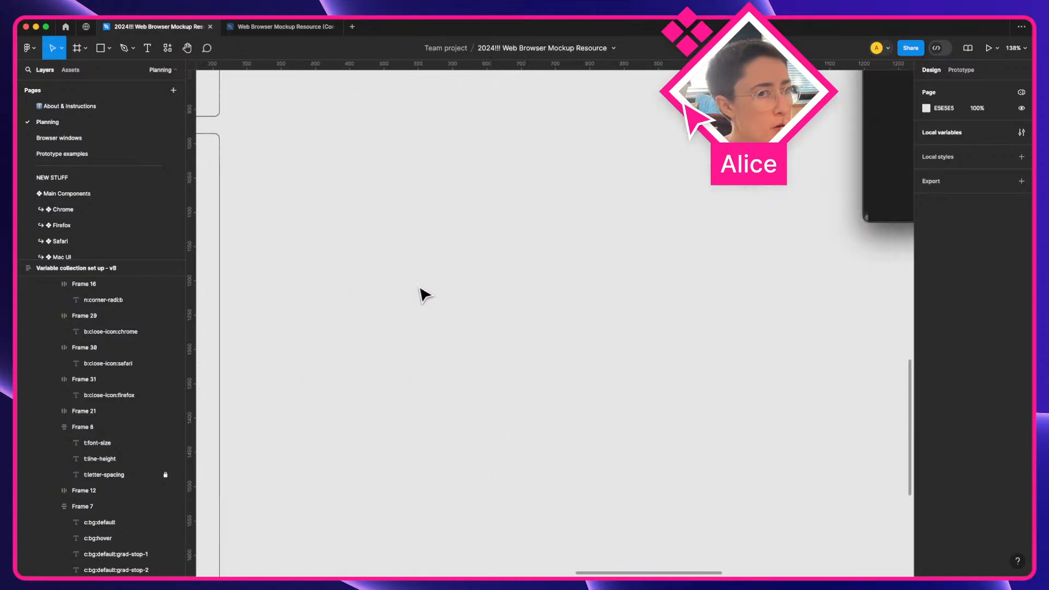
{"action": "scroll", "coordinate": [425, 295], "scroll_direction": "right", "scroll_amount": 5}
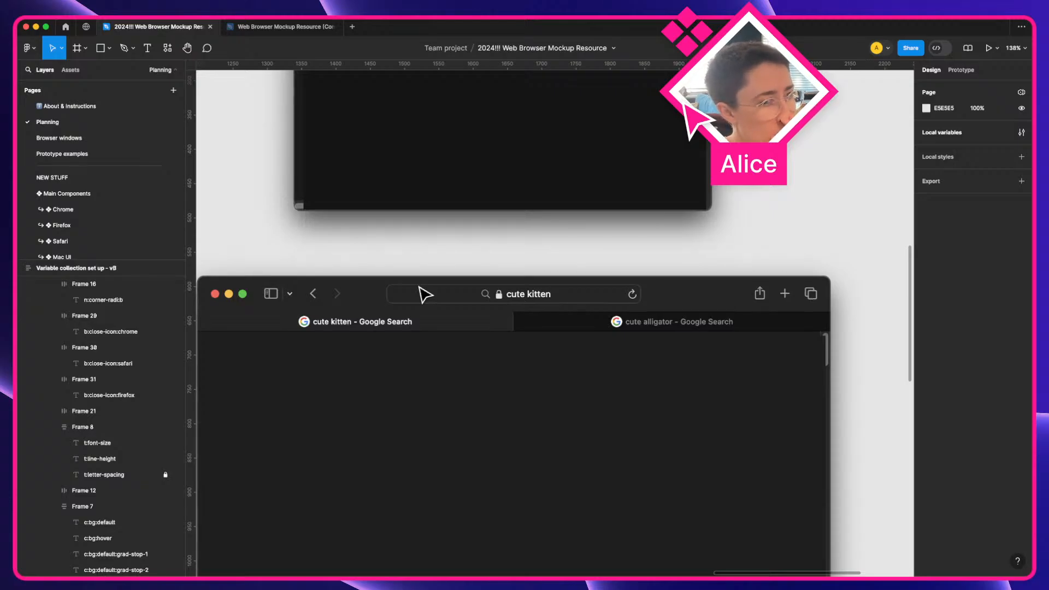
{"action": "scroll", "coordinate": [659, 410], "scroll_direction": "up", "scroll_amount": 10}
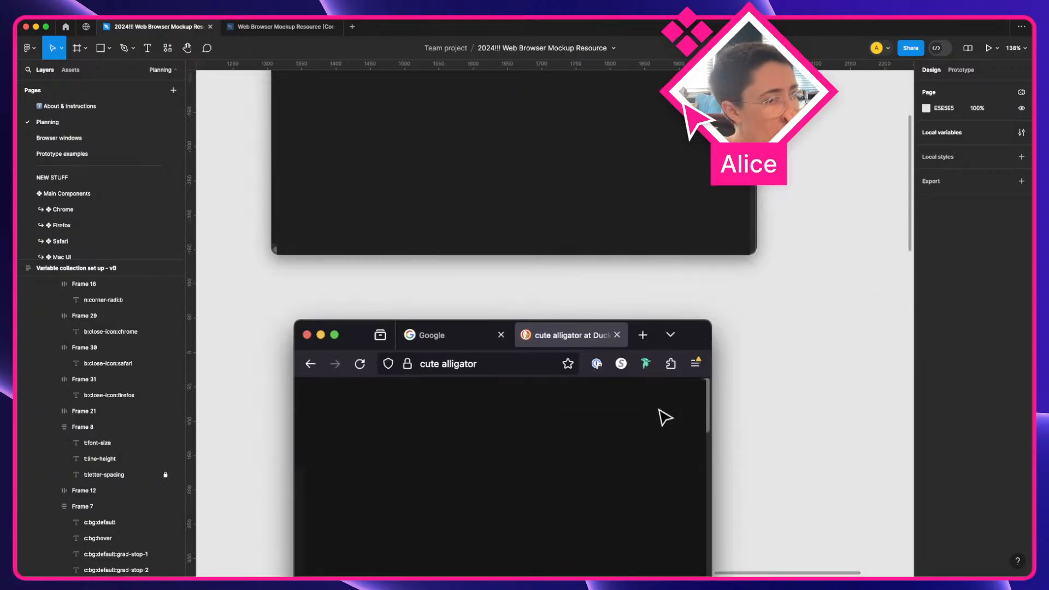
{"action": "scroll", "coordinate": [659, 410], "scroll_direction": "down", "scroll_amount": 8}
Switch to the live browser windows, view the Firefox tabs, and widen the Safari window to check how its tabs resize
{"action": "key", "text": "ctrl+Right"}
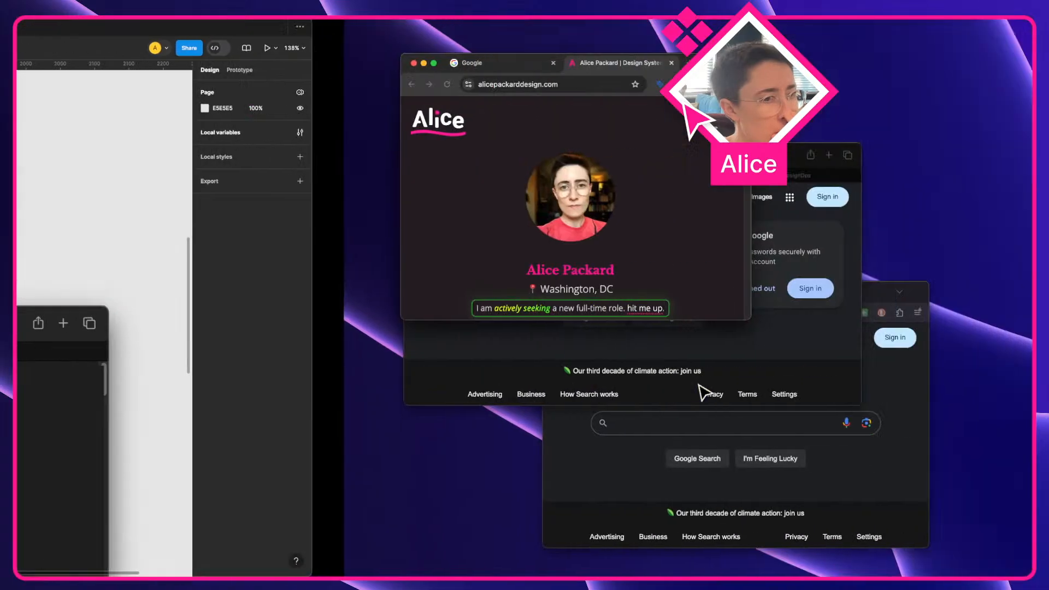
{"action": "left_click", "coordinate": [571, 470]}
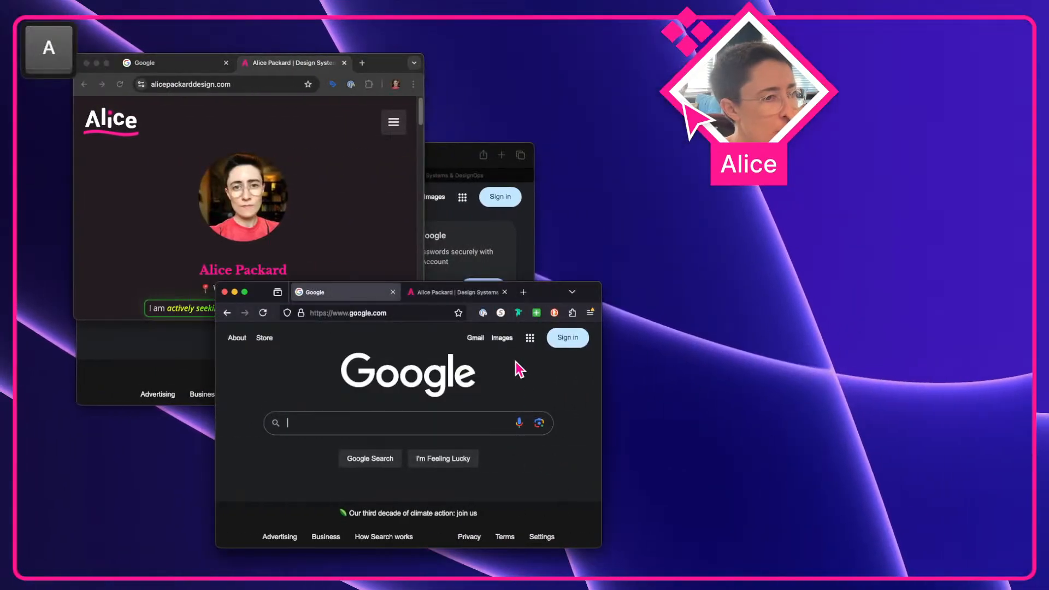
{"action": "left_click", "coordinate": [491, 262]}
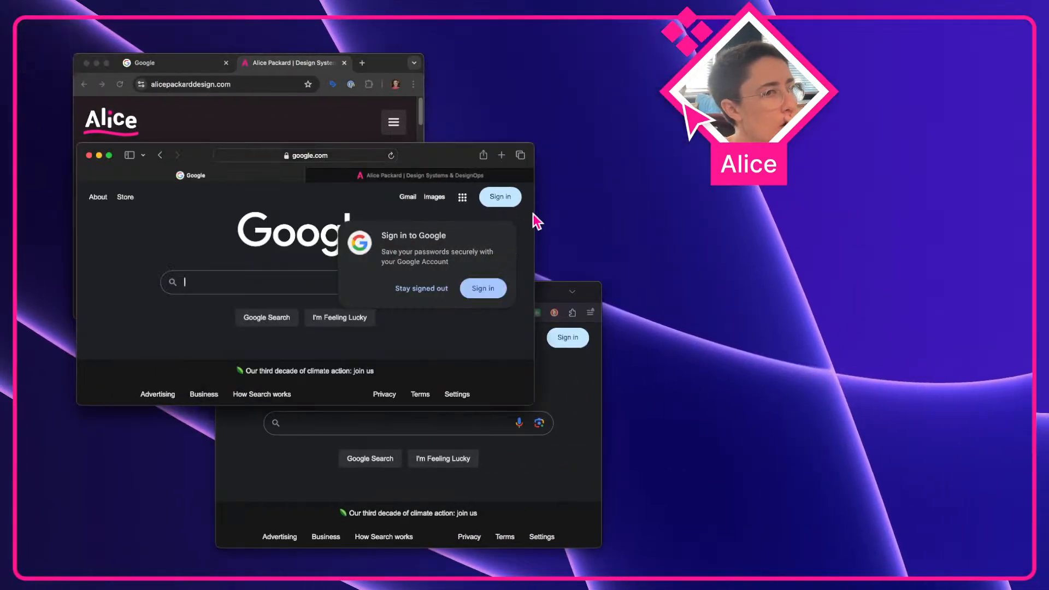
{"action": "left_click_drag", "start_coordinate": [534, 215], "coordinate": [610, 311]}
Widen the live Chrome window, move it lower on the desktop, and stretch it further to check its tab widths
{"action": "left_click", "coordinate": [389, 125]}
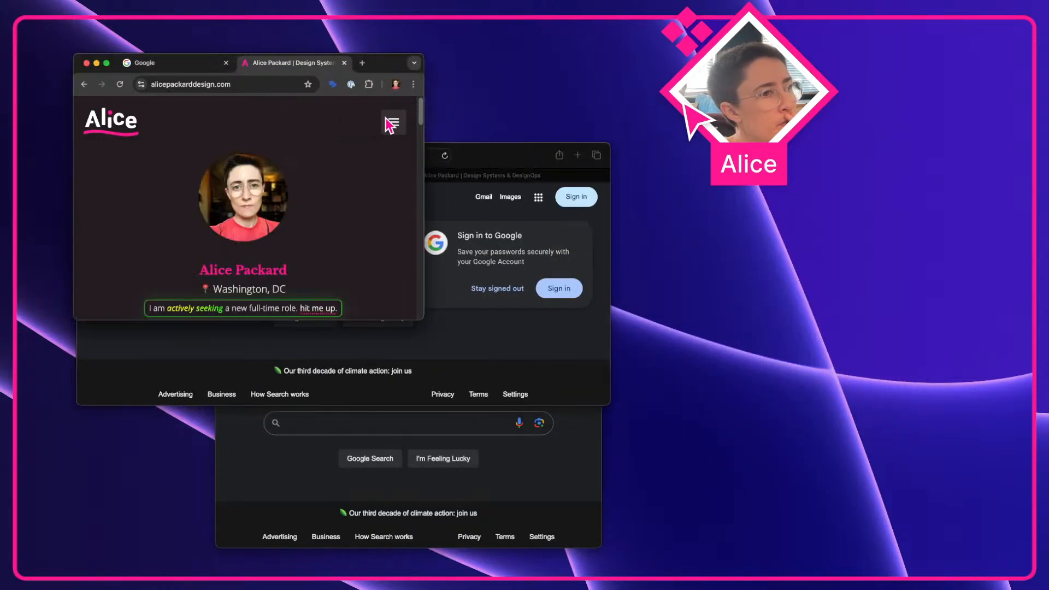
{"action": "left_click_drag", "start_coordinate": [424, 126], "coordinate": [633, 166]}
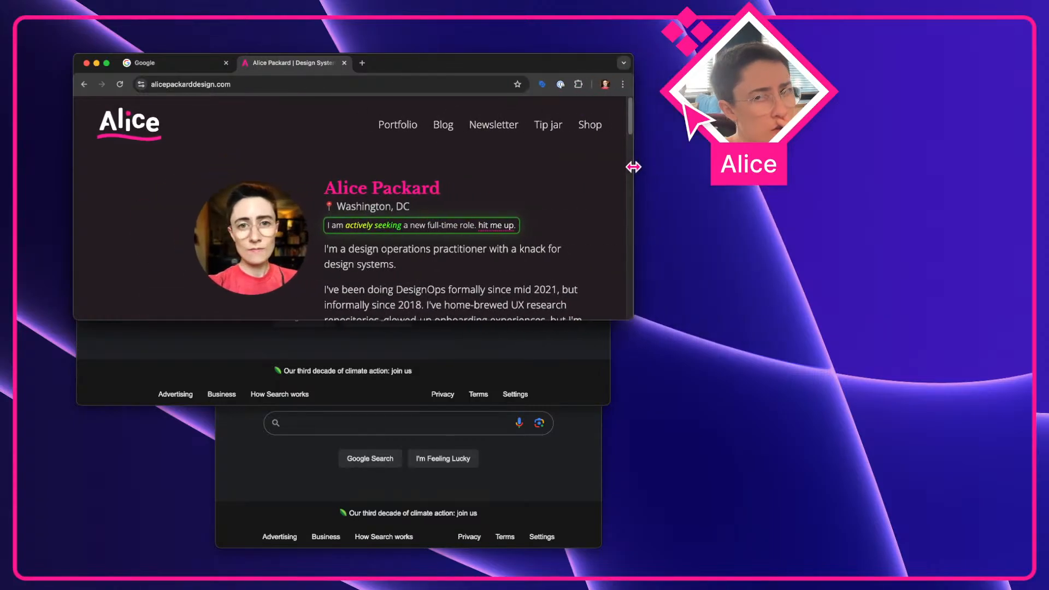
{"action": "left_click_drag", "start_coordinate": [524, 64], "coordinate": [592, 231]}
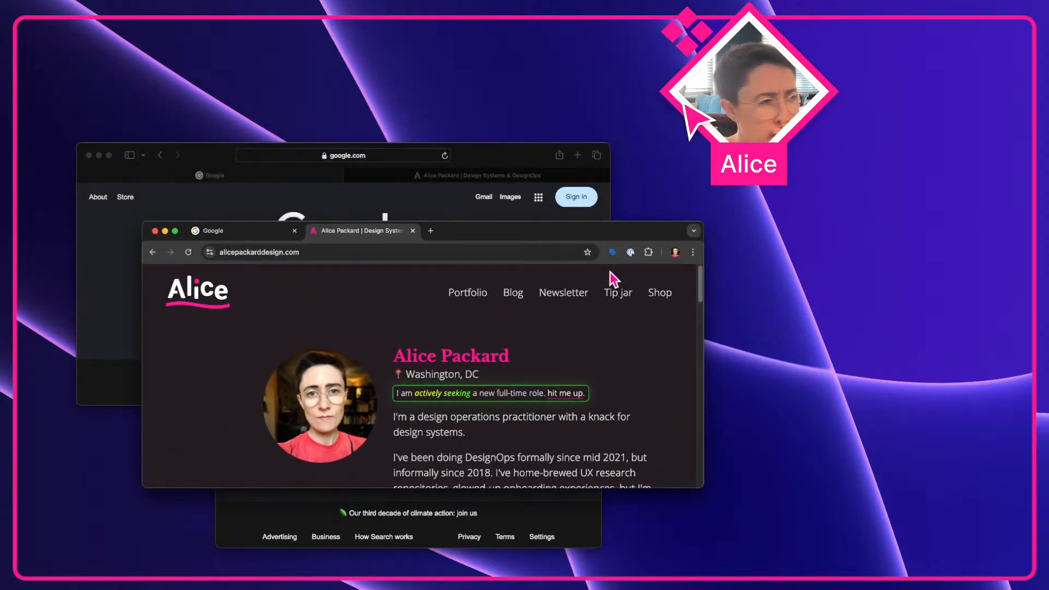
{"action": "left_click_drag", "start_coordinate": [703, 311], "coordinate": [1033, 327]}
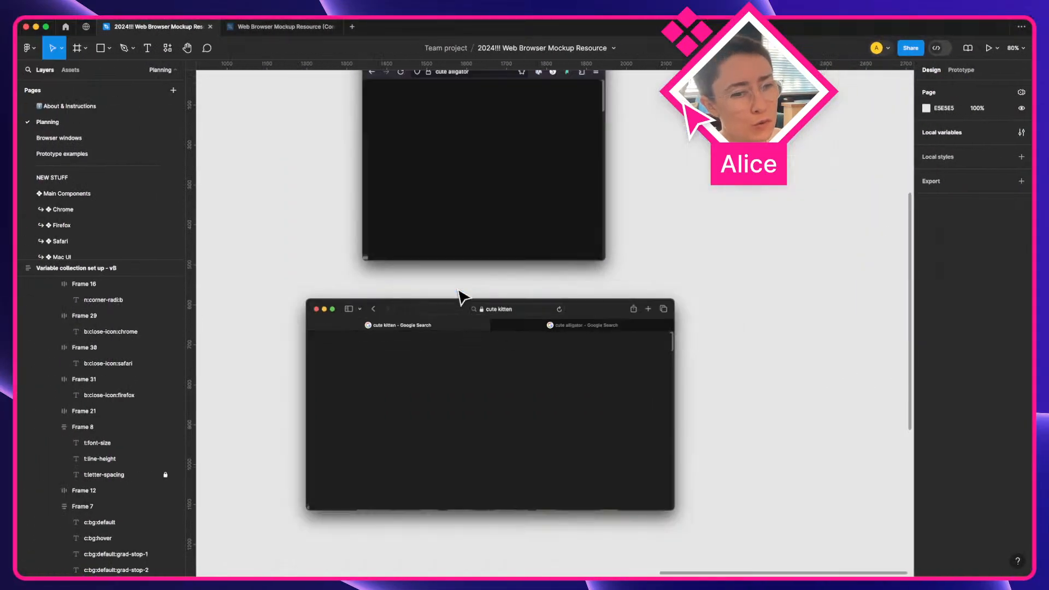
Review the active and active neighbor variant properties listed under Tab in the Component inventory by selecting both rows
{"action": "scroll", "coordinate": [458, 290], "scroll_direction": "down", "scroll_amount": 3}
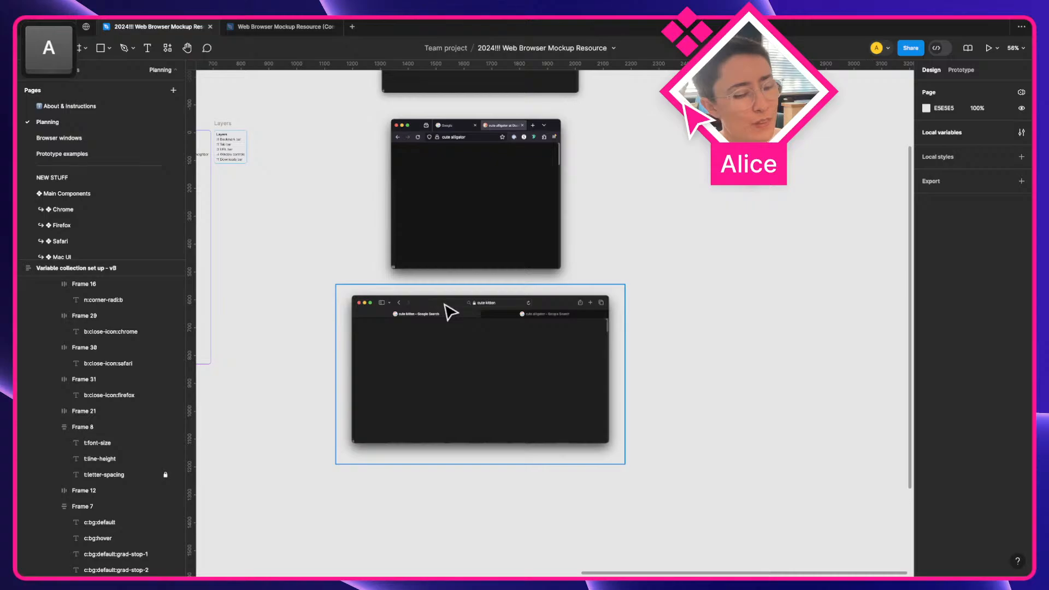
{"action": "scroll", "coordinate": [451, 311], "scroll_direction": "left", "scroll_amount": 10}
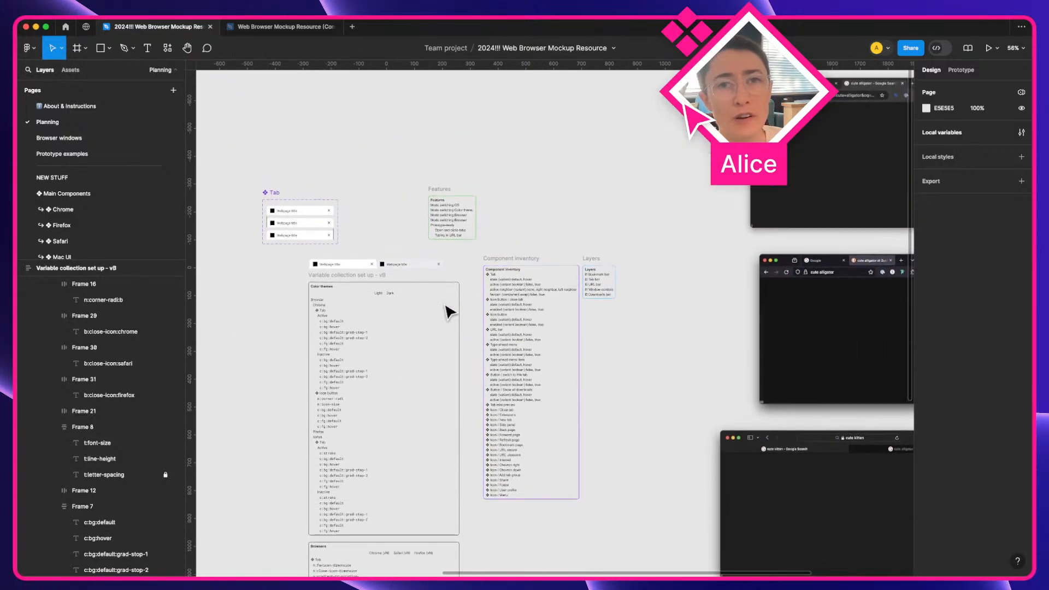
{"action": "scroll", "coordinate": [451, 250], "scroll_direction": "up", "scroll_amount": 5}
{"action": "key", "text": "space"}
{"action": "left_click_drag", "start_coordinate": [452, 254], "coordinate": [350, 228]}
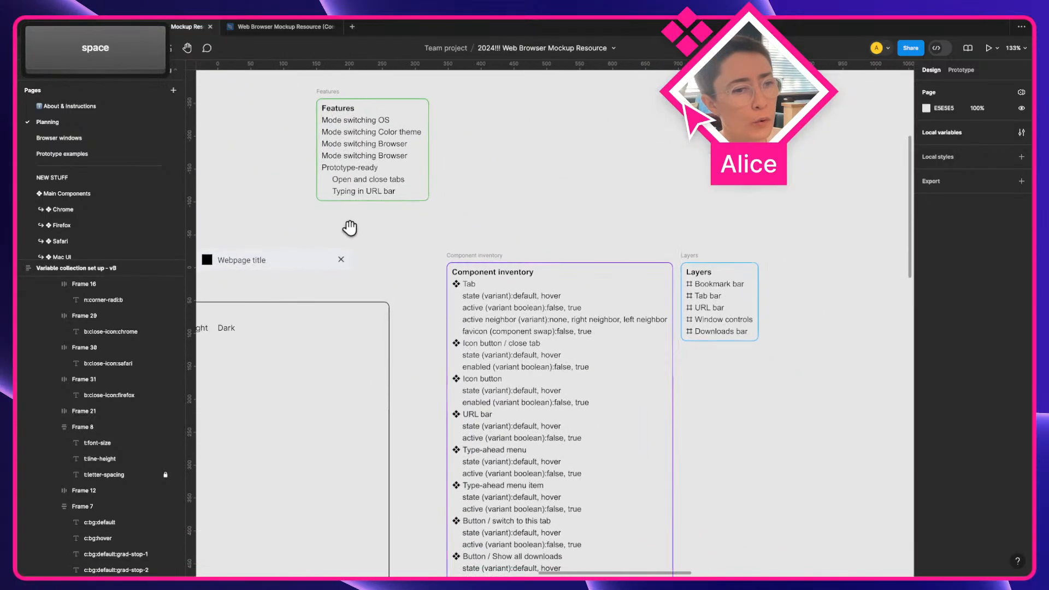
{"action": "scroll", "coordinate": [578, 268], "scroll_direction": "up", "scroll_amount": 3}
{"action": "left_click", "coordinate": [486, 285], "text": "super"}
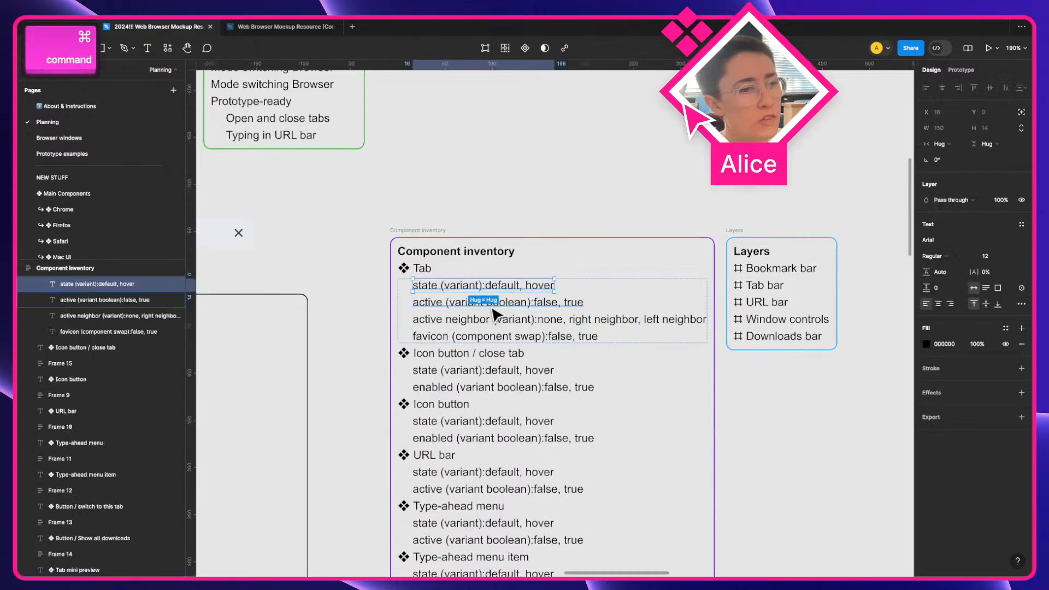
{"action": "left_click", "coordinate": [492, 308], "text": "super"}
{"action": "left_click", "coordinate": [488, 319], "text": "shift+super"}
{"action": "scroll", "coordinate": [537, 295], "scroll_direction": "up", "scroll_amount": 3}
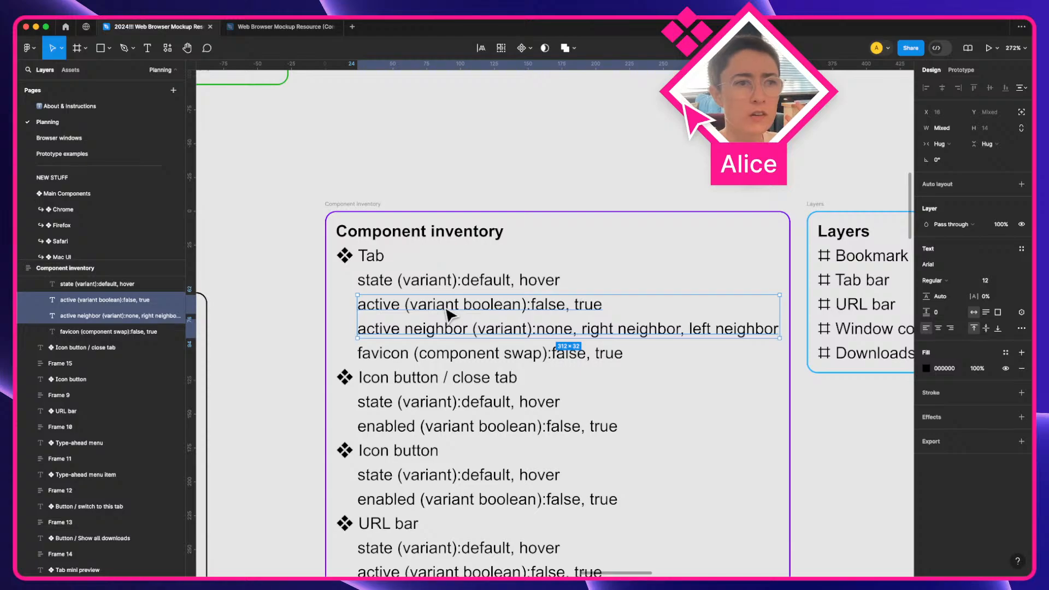
{"action": "scroll", "coordinate": [448, 313], "scroll_direction": "down", "scroll_amount": 2}
{"action": "scroll", "coordinate": [426, 297], "scroll_direction": "down", "scroll_amount": 2}
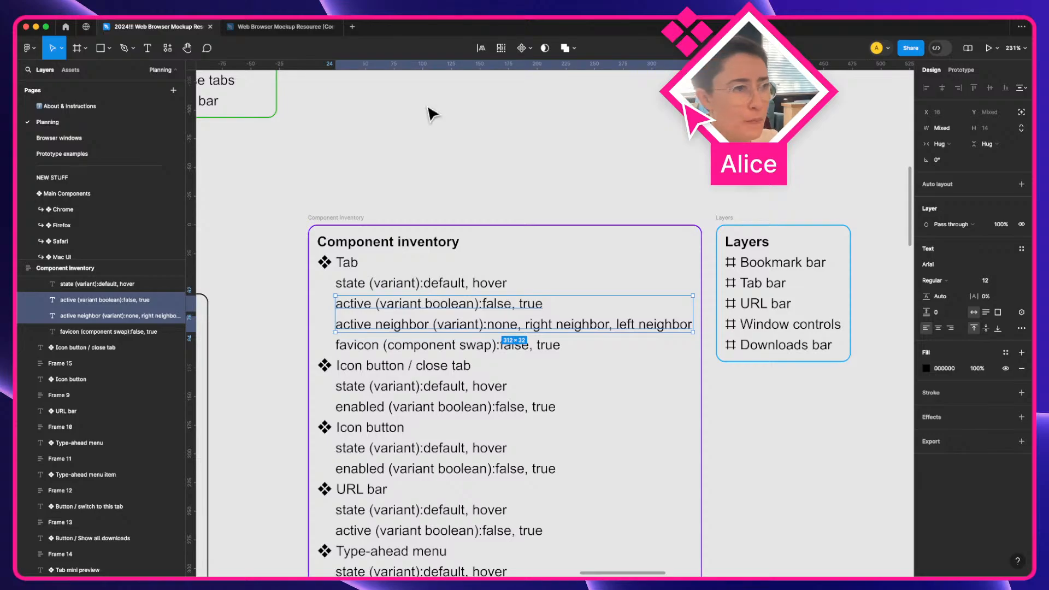
Clear the selection, revisit the browser window screenshots, and switch to the live browsers to narrow the Chrome window
{"action": "left_click", "coordinate": [480, 136]}
{"action": "scroll", "coordinate": [491, 143], "scroll_direction": "down", "scroll_amount": 5}
{"action": "key", "text": "space"}
{"action": "left_click_drag", "start_coordinate": [848, 369], "coordinate": [443, 189]}
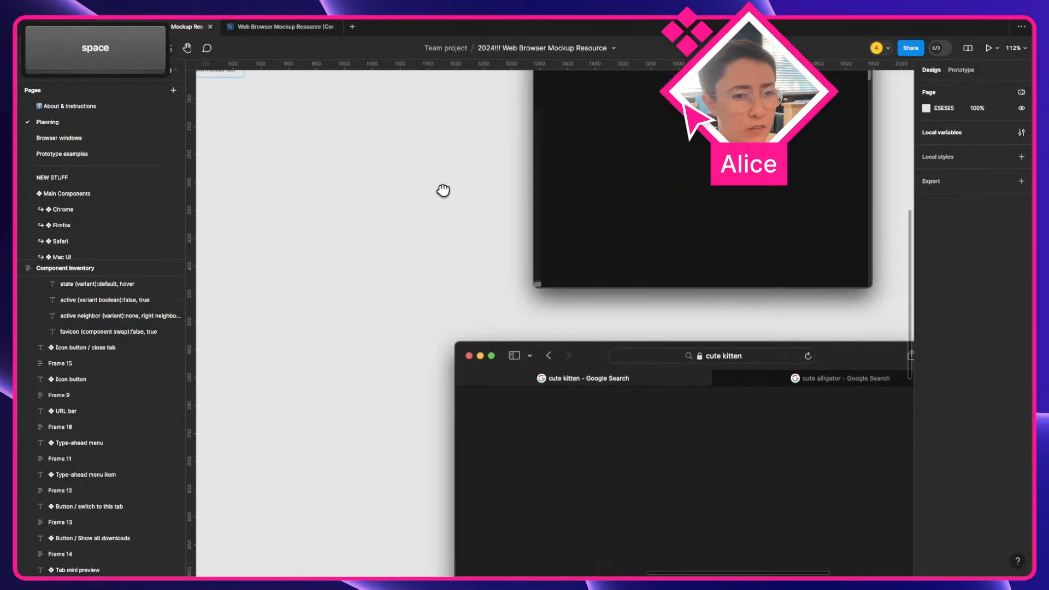
{"action": "scroll", "coordinate": [707, 306], "scroll_direction": "down", "scroll_amount": 4}
{"action": "key", "text": "space"}
{"action": "left_click_drag", "start_coordinate": [704, 307], "coordinate": [413, 332]}
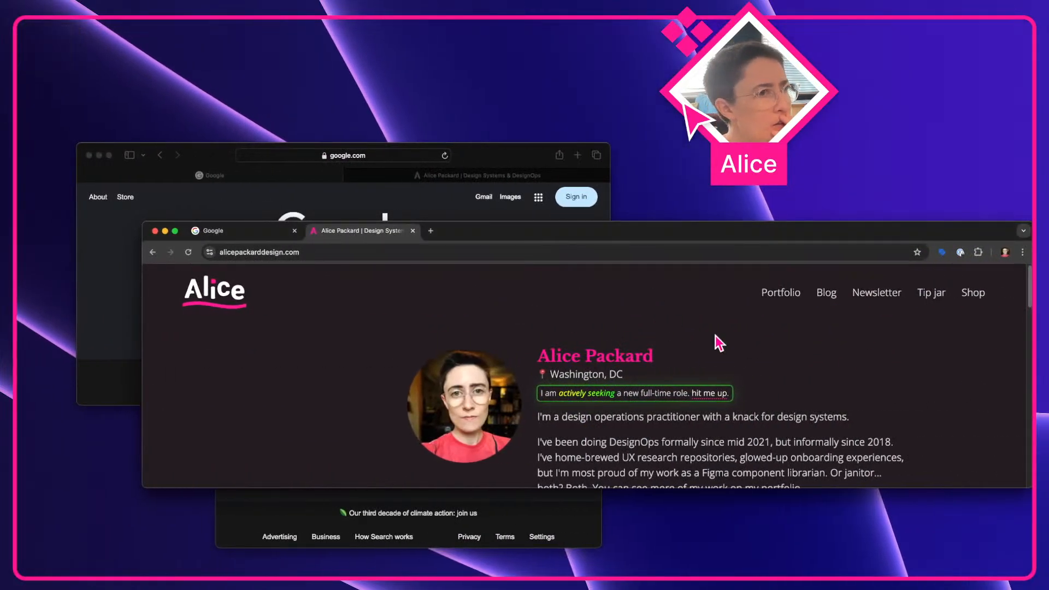
{"action": "left_click_drag", "start_coordinate": [1027, 427], "coordinate": [969, 433]}
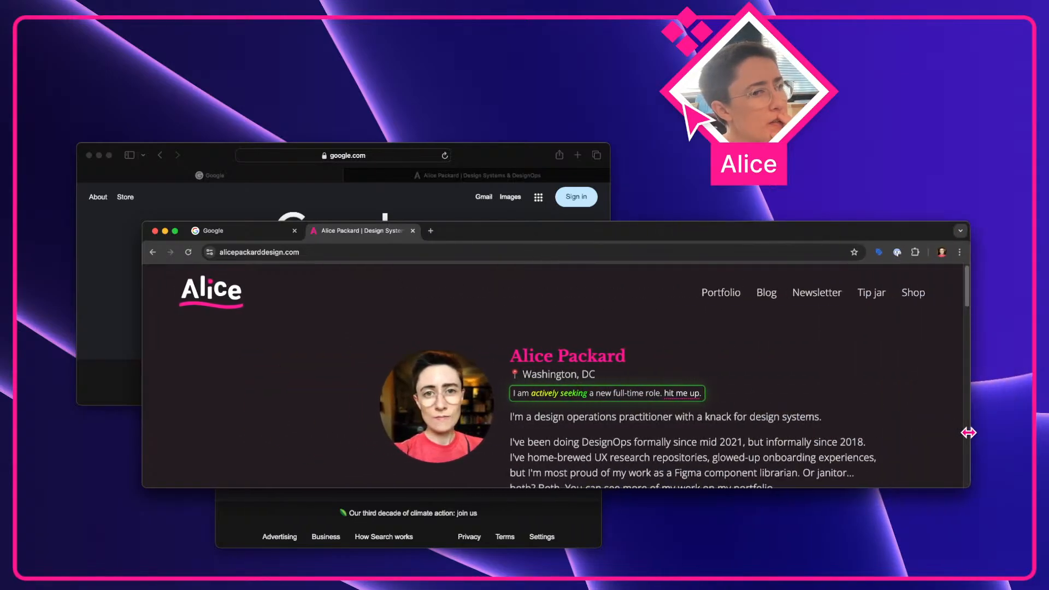
Bring the live Safari window forward, move it lower on the desktop, and widen it to check how its tabs stretch
{"action": "left_click", "coordinate": [477, 156]}
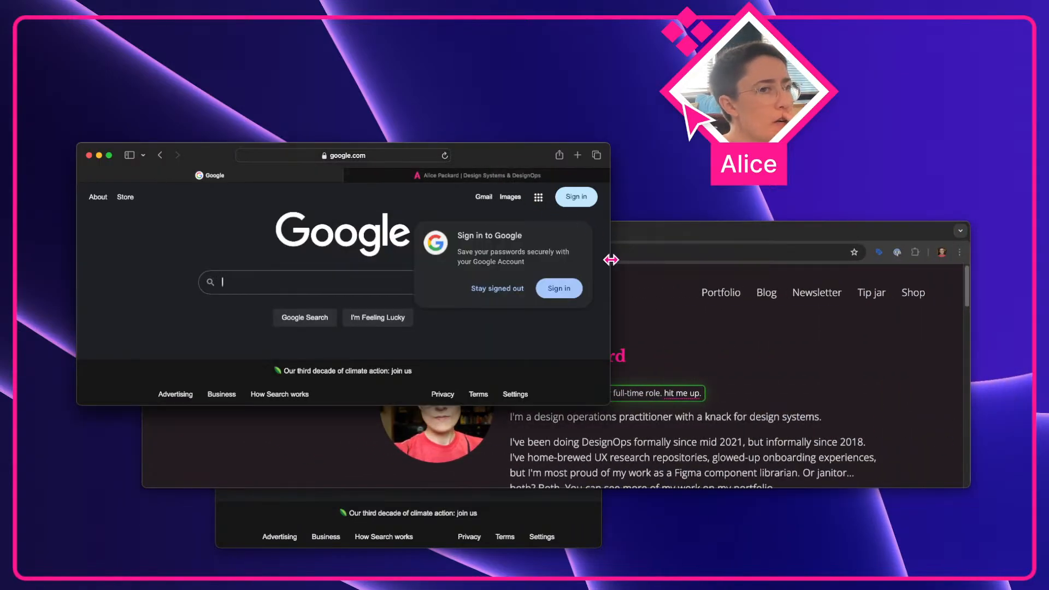
{"action": "left_click_drag", "start_coordinate": [610, 260], "coordinate": [684, 260]}
{"action": "left_click_drag", "start_coordinate": [559, 155], "coordinate": [609, 282]}
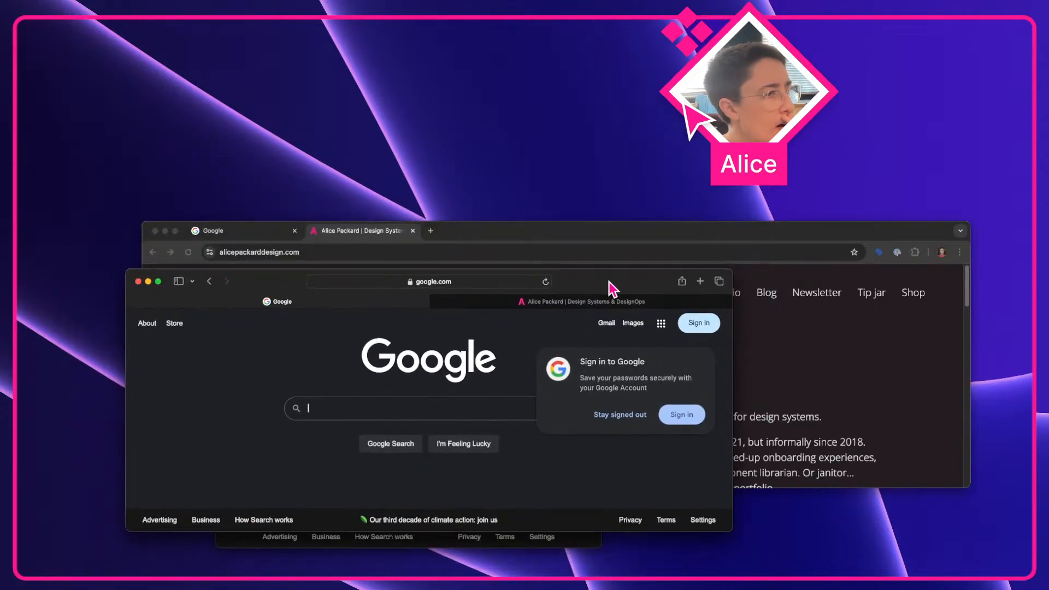
{"action": "left_click_drag", "start_coordinate": [733, 349], "coordinate": [1030, 392]}
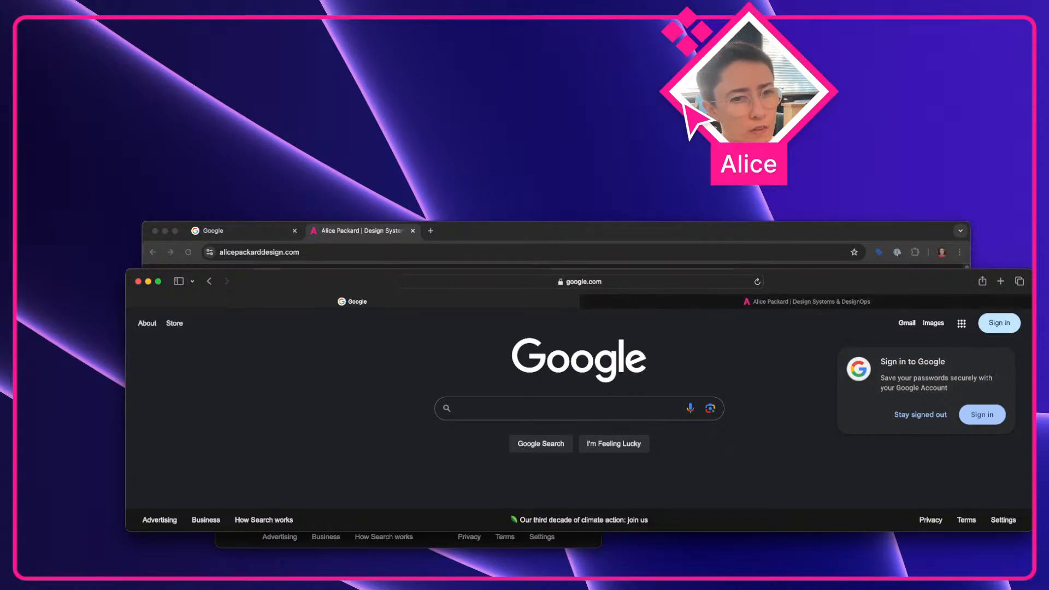
{"action": "left_click_drag", "start_coordinate": [1026, 382], "coordinate": [1027, 407]}
Shrink the live Safari window's width to check how its tabs and address bar adapt
{"action": "left_click", "coordinate": [445, 284]}
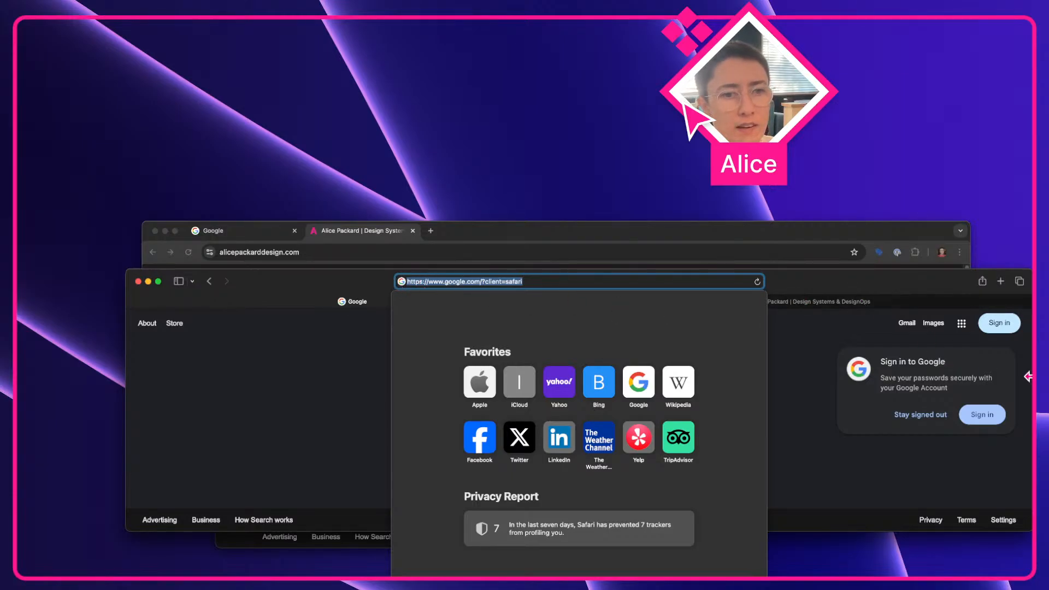
{"action": "left_click_drag", "start_coordinate": [1028, 377], "coordinate": [660, 398]}
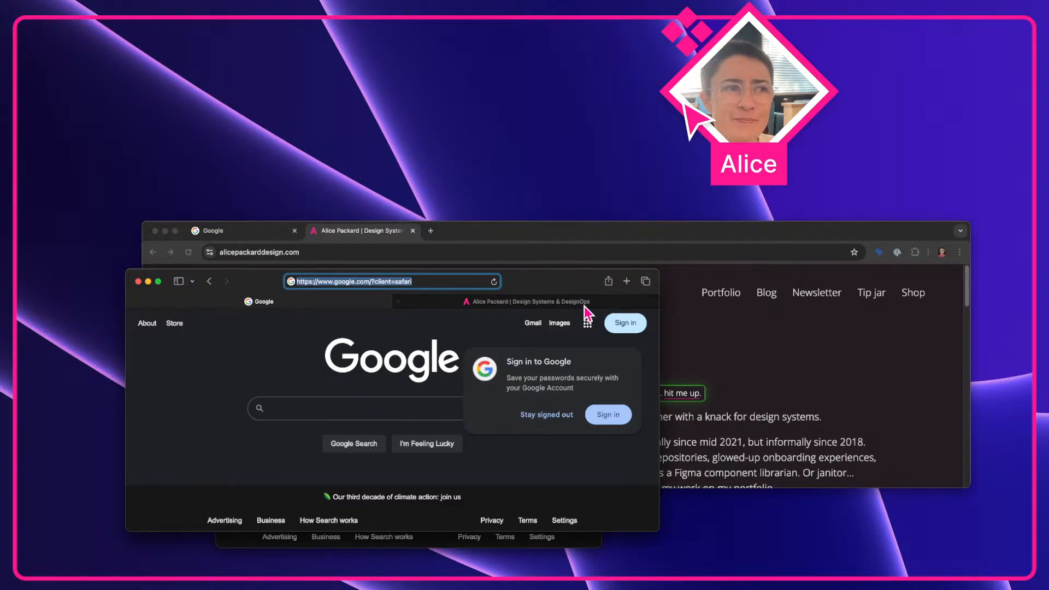
{"action": "left_click_drag", "start_coordinate": [657, 324], "coordinate": [615, 325]}
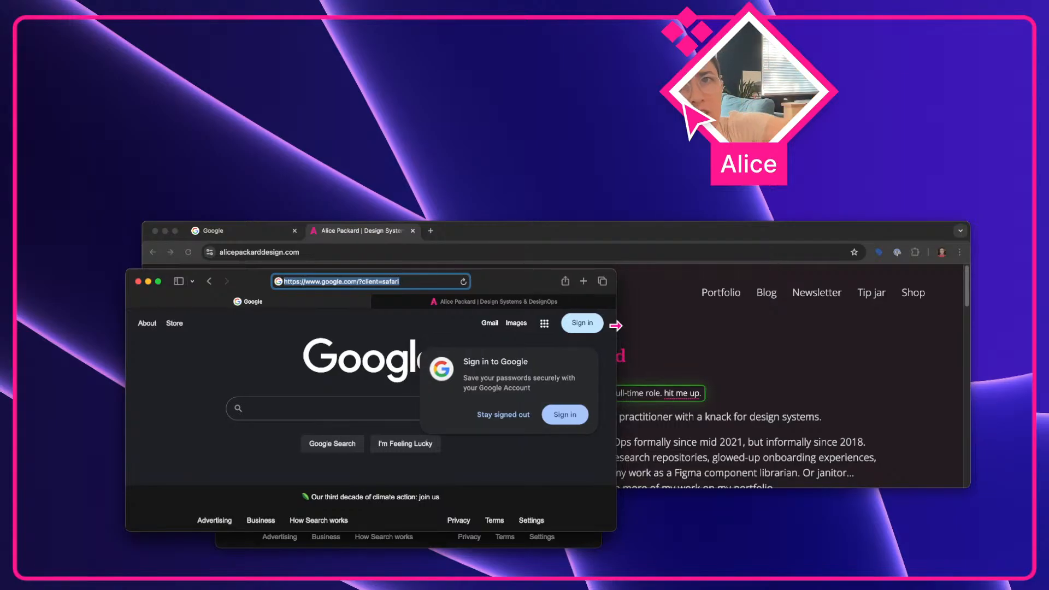
{"action": "left_click_drag", "start_coordinate": [615, 326], "coordinate": [616, 328]}
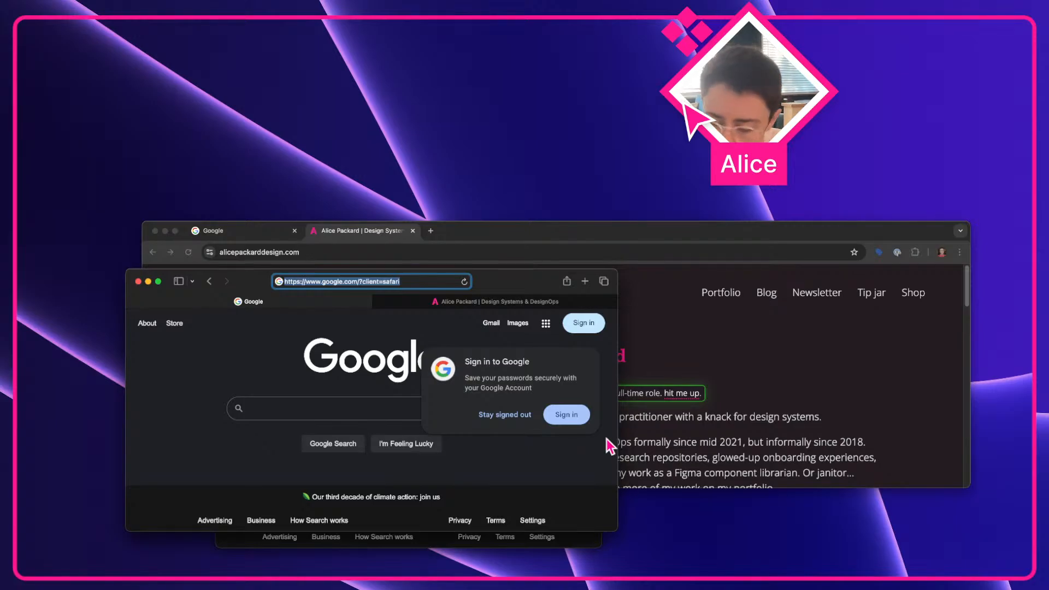
Return to the planning canvas and select the Icon button / close tab entry in the Component inventory
{"action": "key", "text": "ctrl+Left"}
{"action": "scroll", "coordinate": [653, 403], "scroll_direction": "up", "scroll_amount": 3}
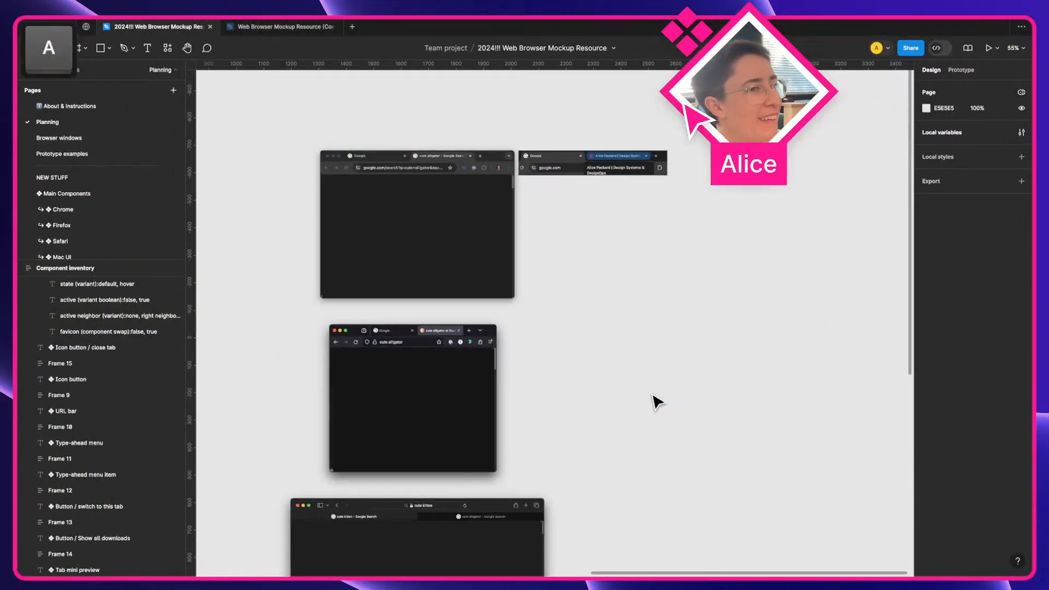
{"action": "key", "text": "space"}
{"action": "left_click_drag", "start_coordinate": [495, 382], "coordinate": [749, 230]}
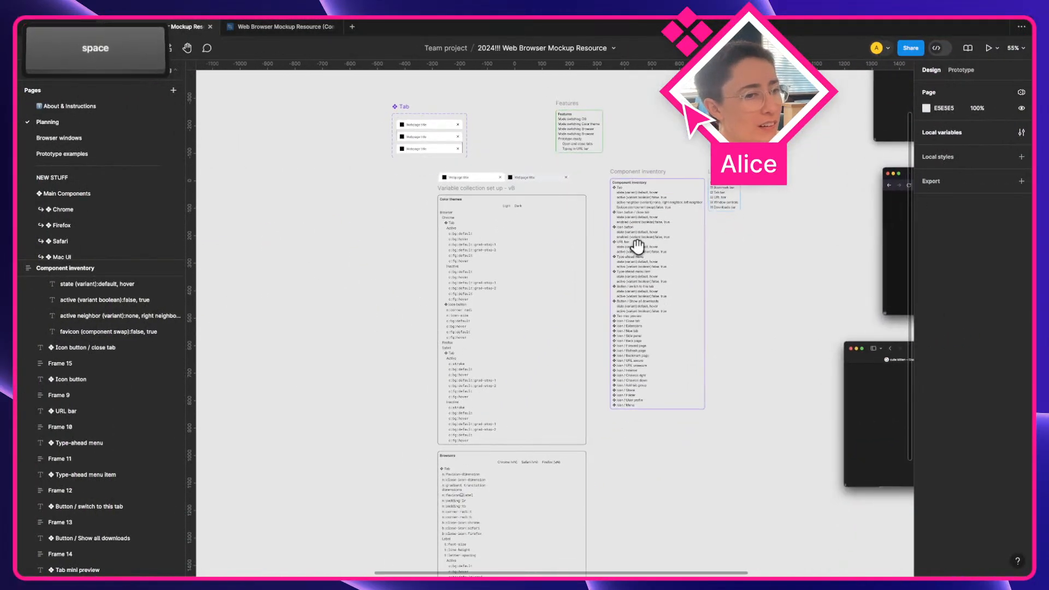
{"action": "scroll", "coordinate": [300, 257], "scroll_direction": "up", "scroll_amount": 5}
{"action": "left_click_drag", "start_coordinate": [587, 314], "coordinate": [258, 285]}
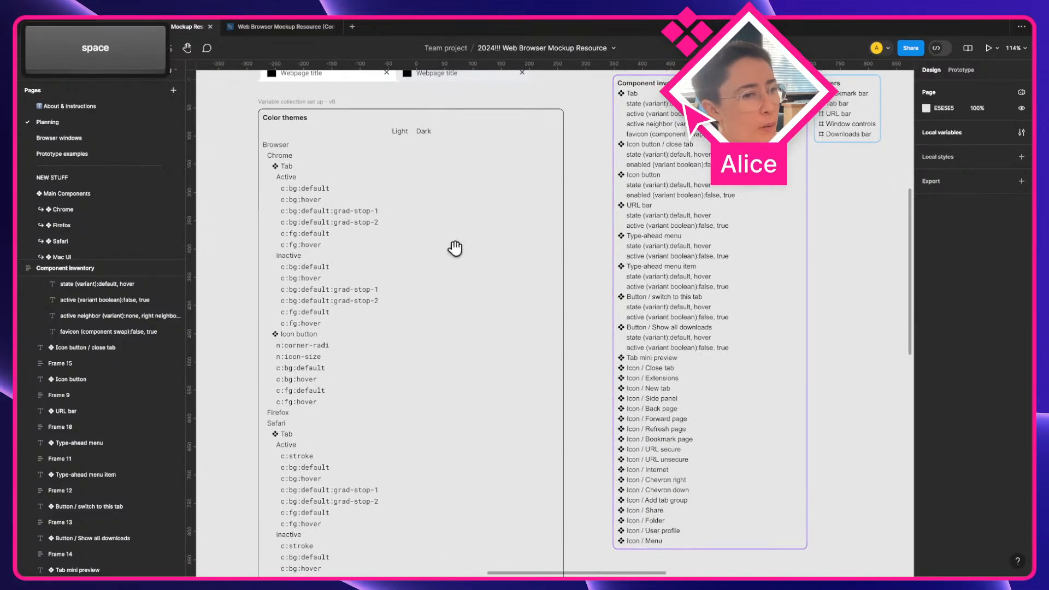
{"action": "scroll", "coordinate": [658, 192], "scroll_direction": "up", "scroll_amount": 1}
{"action": "left_click", "coordinate": [676, 181]}
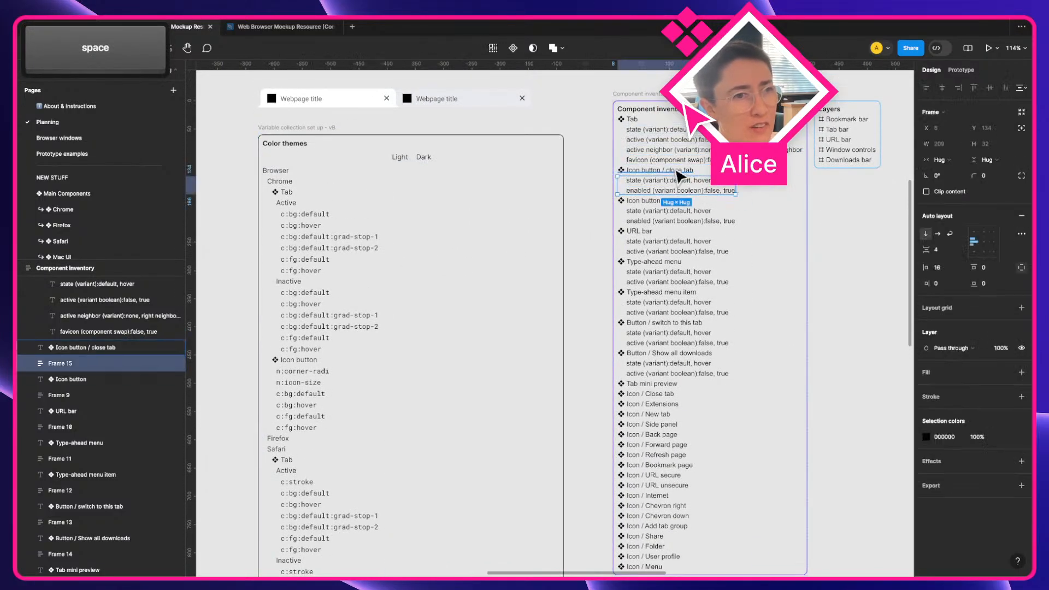
{"action": "left_click", "coordinate": [676, 170]}
Compare the toolbar icon buttons in the live Safari, Chrome and Firefox windows, bringing each one forward
{"action": "scroll", "coordinate": [677, 171], "scroll_direction": "right", "scroll_amount": 4}
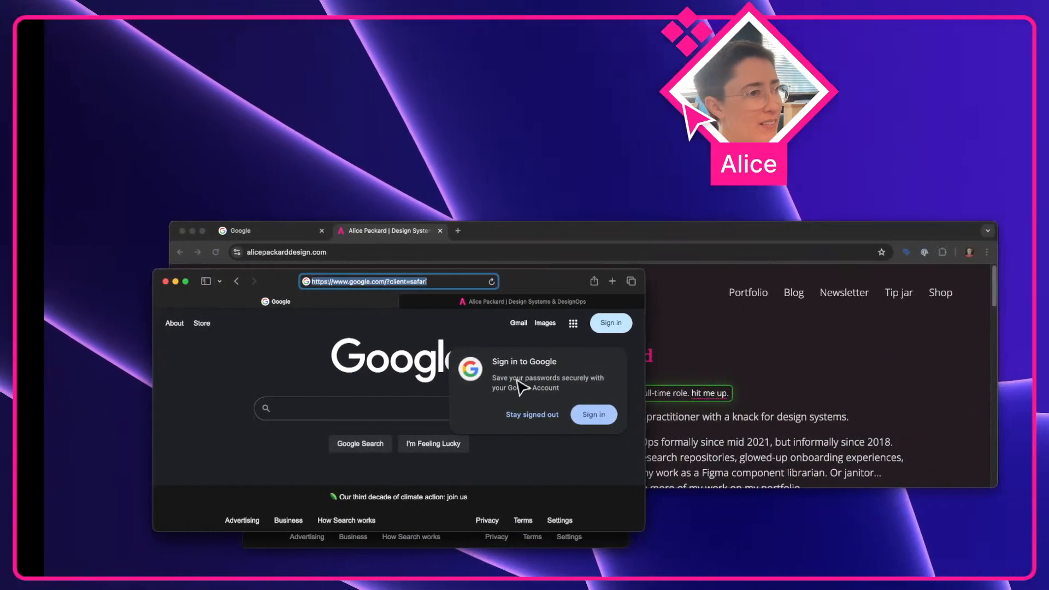
{"action": "left_click", "coordinate": [298, 335]}
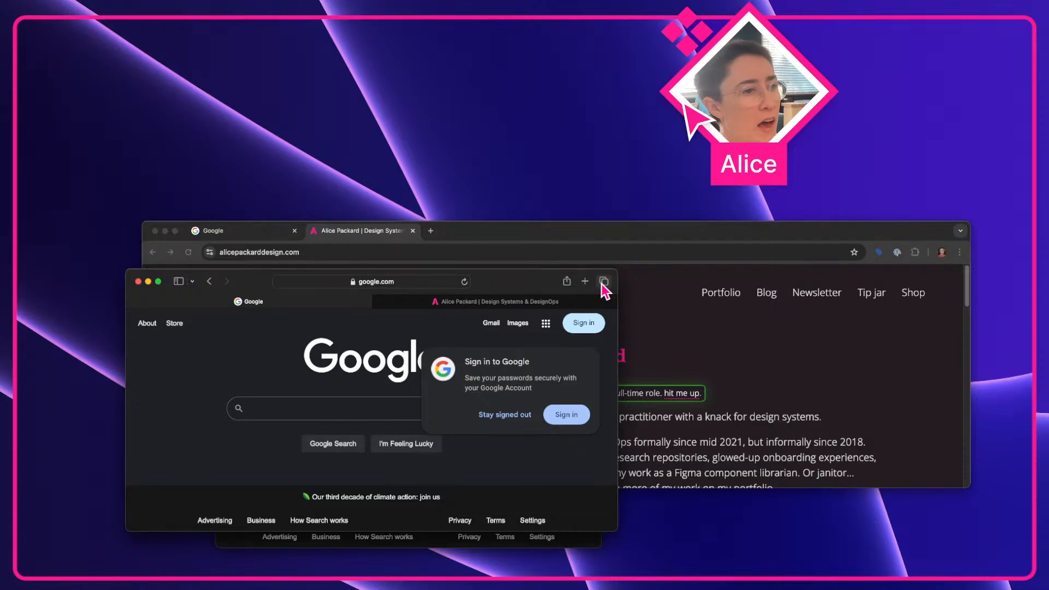
{"action": "left_click", "coordinate": [618, 234]}
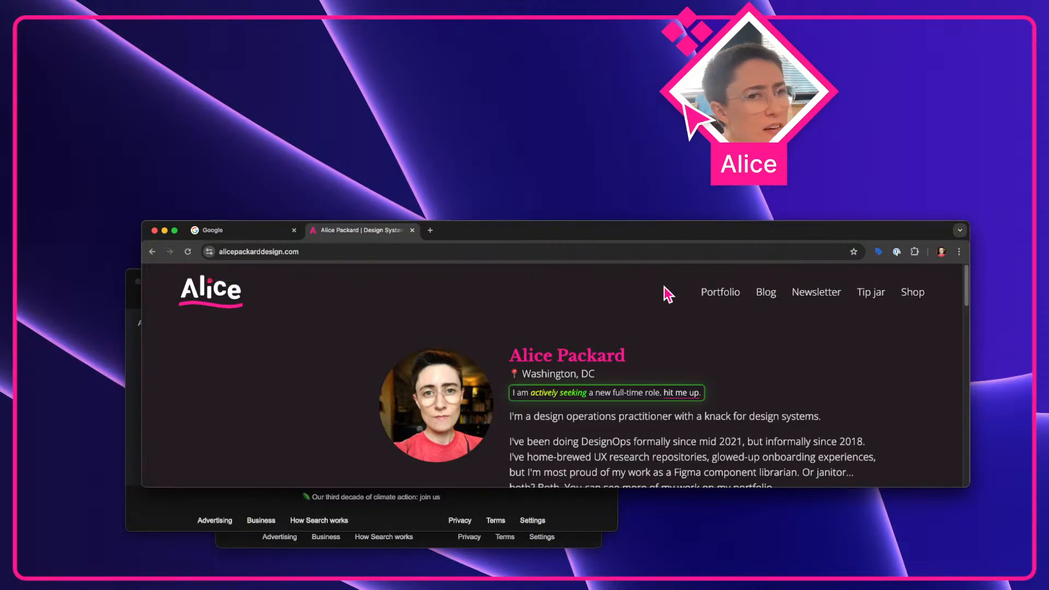
{"action": "left_click", "coordinate": [244, 232]}
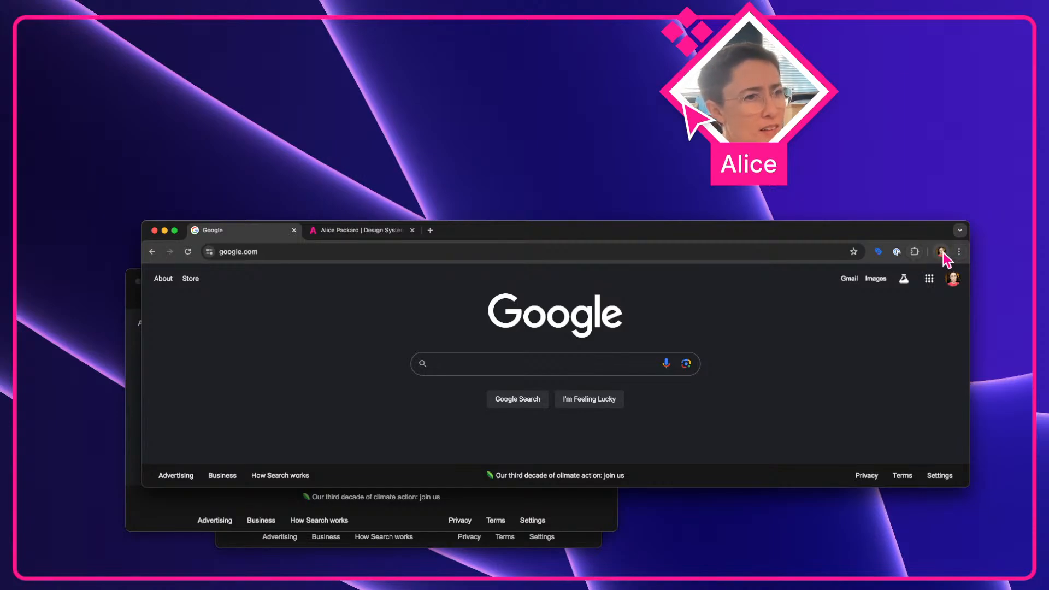
{"action": "left_click", "coordinate": [235, 541]}
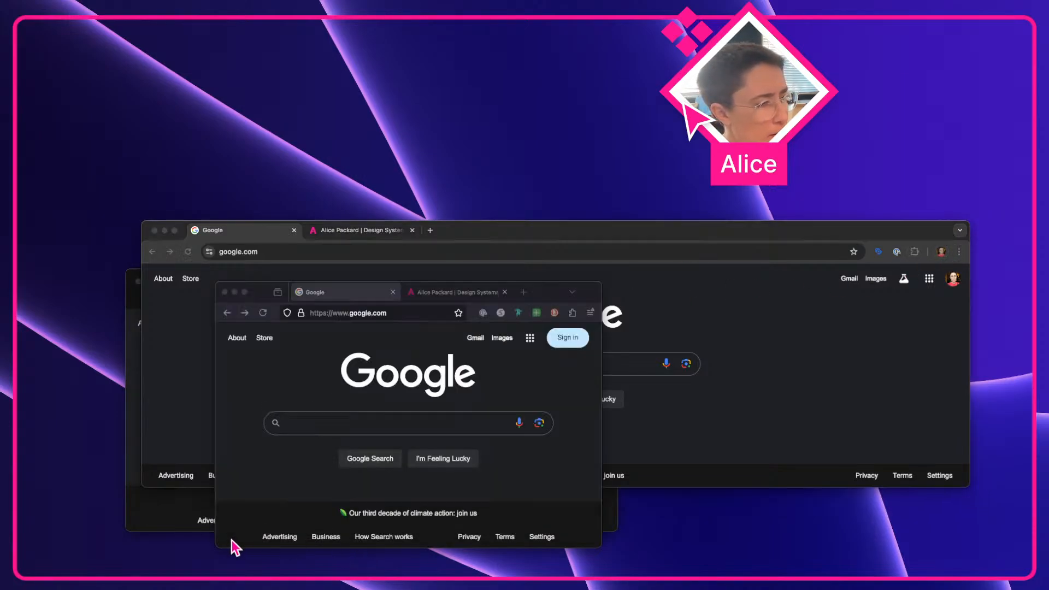
{"action": "left_click", "coordinate": [279, 297]}
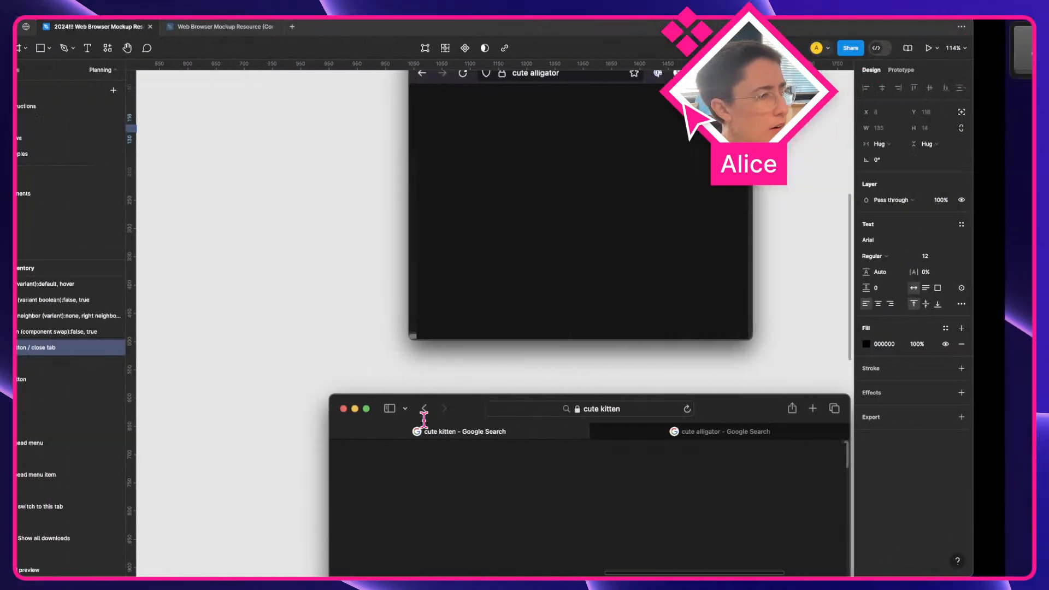
Return to the planning canvas and cut the n:corner-radi and n:icon-size rows from Chrome's Icon button group in Color themes
{"action": "scroll", "coordinate": [292, 442], "scroll_direction": "left", "scroll_amount": 2}
{"action": "scroll", "coordinate": [292, 443], "scroll_direction": "down", "scroll_amount": 3}
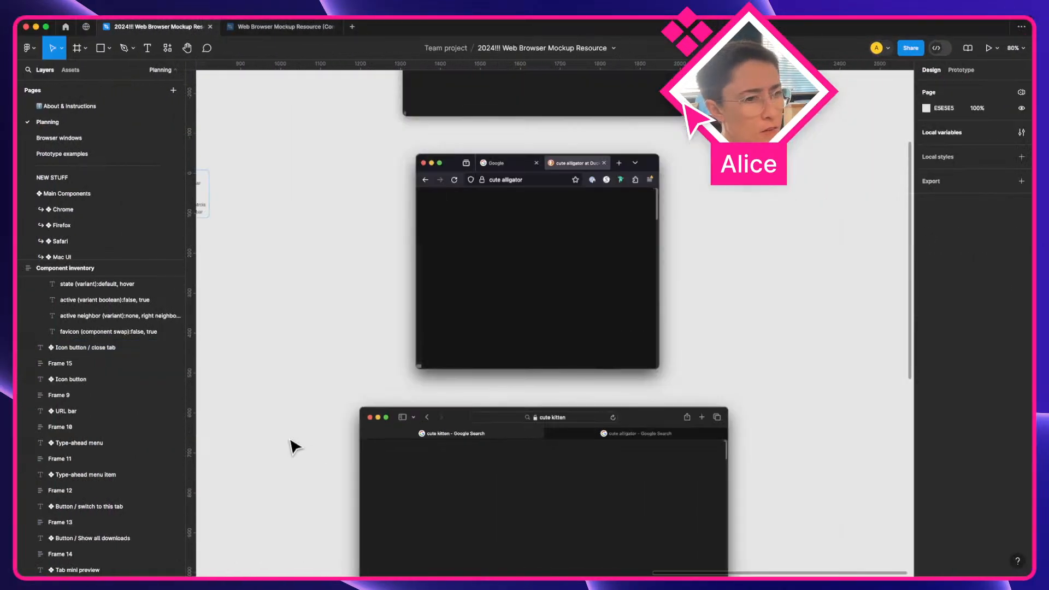
{"action": "left_click_drag", "start_coordinate": [292, 443], "coordinate": [503, 402]}
{"action": "left_click_drag", "start_coordinate": [207, 281], "coordinate": [470, 332]}
{"action": "scroll", "coordinate": [472, 306], "scroll_direction": "up", "scroll_amount": 4}
{"action": "key", "text": "a"}
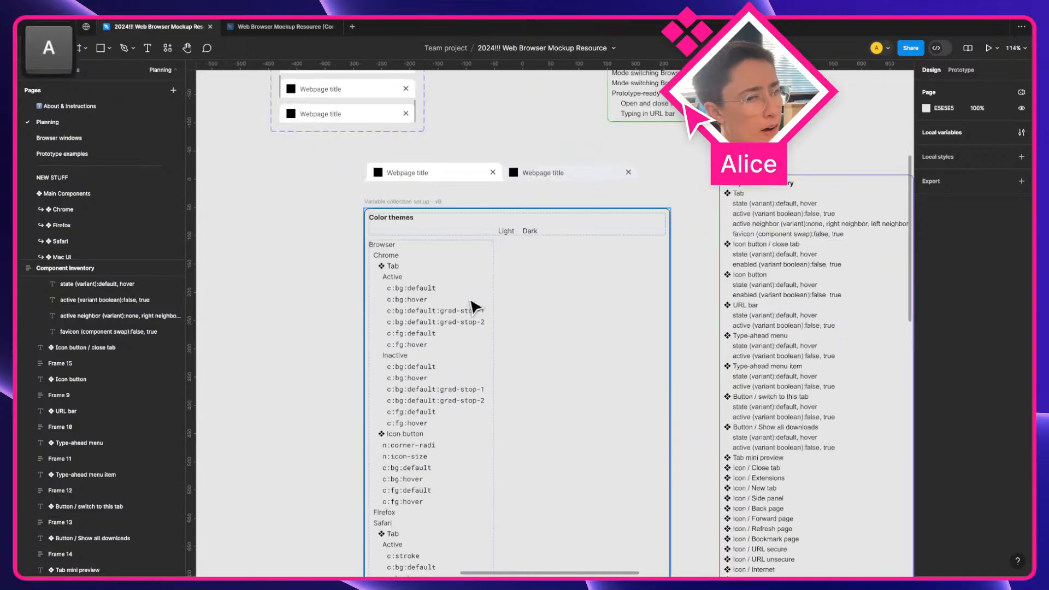
{"action": "scroll", "coordinate": [473, 308], "scroll_direction": "down", "scroll_amount": 1}
{"action": "scroll", "coordinate": [385, 444], "scroll_direction": "up", "scroll_amount": 4}
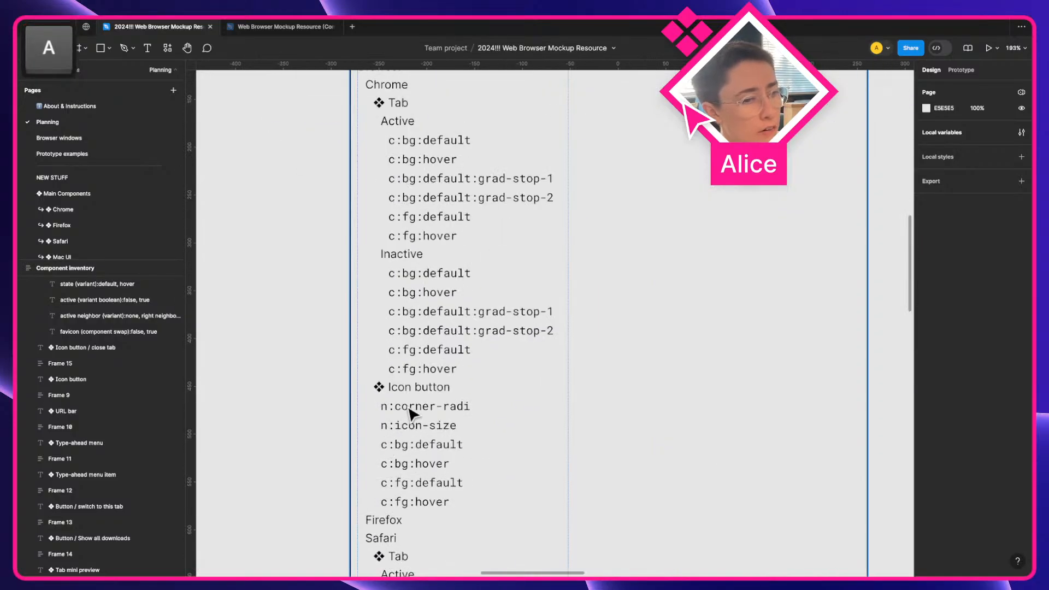
{"action": "scroll", "coordinate": [404, 382], "scroll_direction": "down", "scroll_amount": 1}
{"action": "left_click", "coordinate": [421, 382], "text": "shift"}
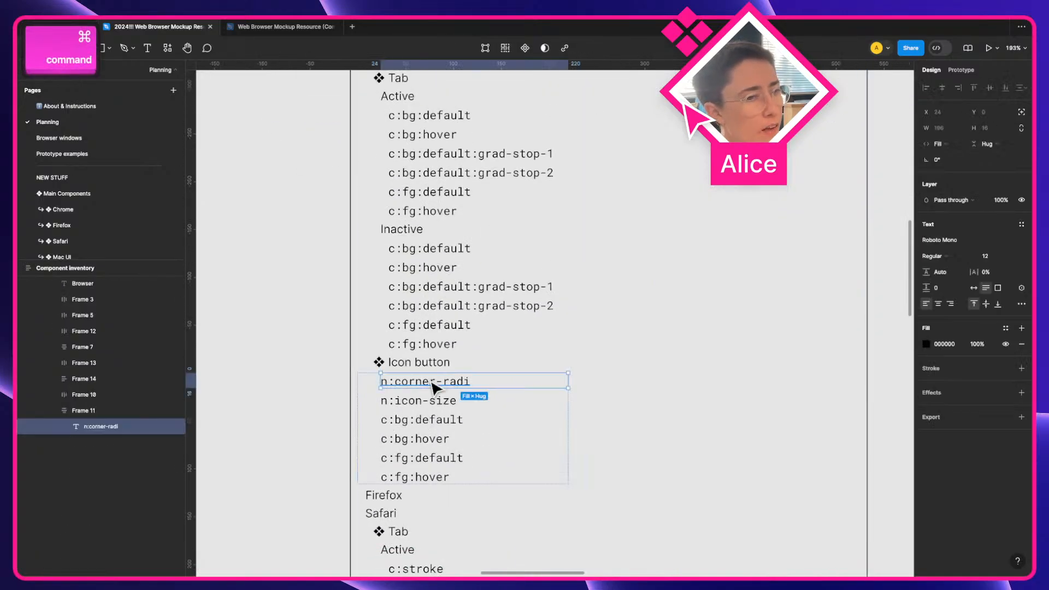
{"action": "left_click", "coordinate": [412, 401], "text": "shift"}
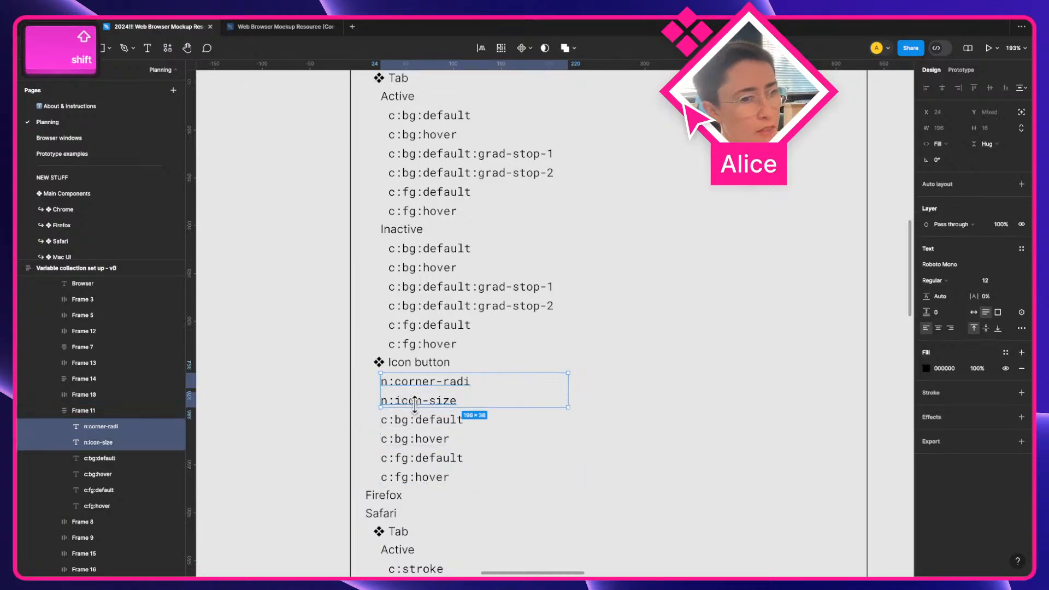
{"action": "scroll", "coordinate": [471, 398], "scroll_direction": "down", "scroll_amount": 1}
{"action": "key", "text": "super+x"}
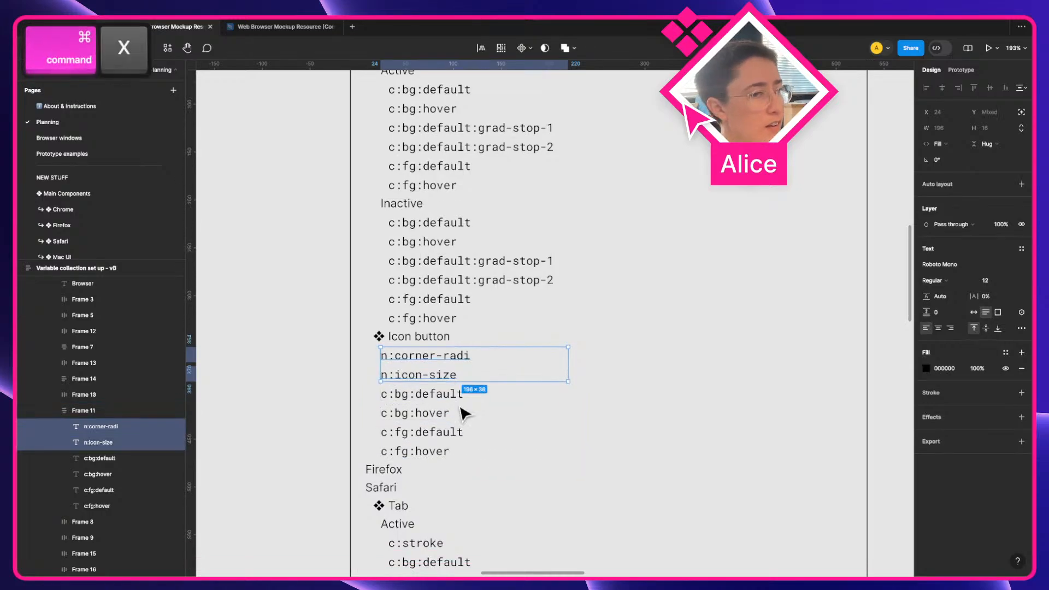
Duplicate the Tab heading row in the Browsers collection and move the copy to the end of its variable list
{"action": "scroll", "coordinate": [410, 362], "scroll_direction": "down", "scroll_amount": 5}
{"action": "key", "text": "a"}
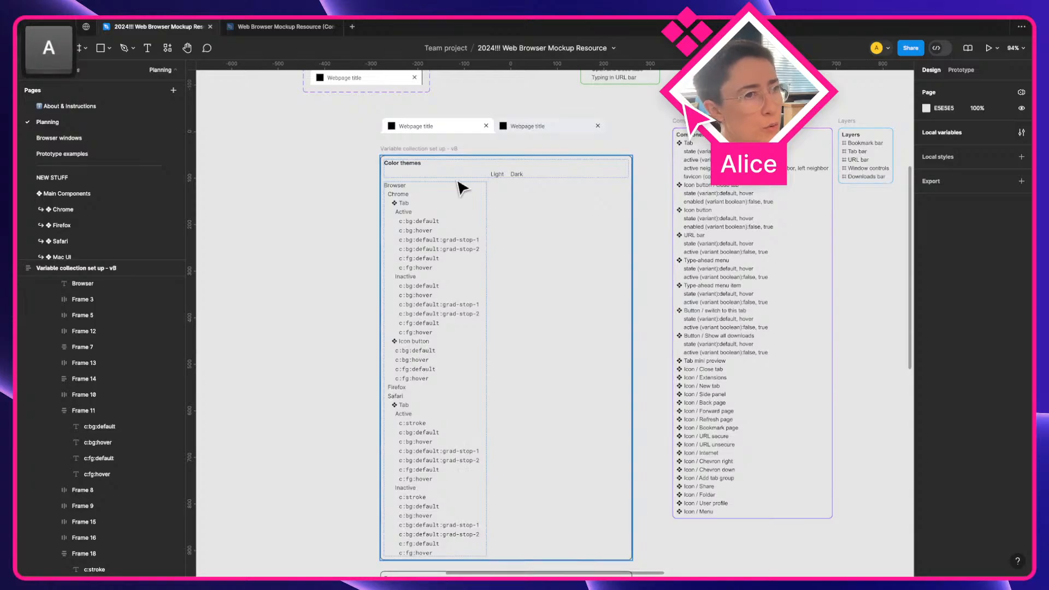
{"action": "scroll", "coordinate": [464, 346], "scroll_direction": "down", "scroll_amount": 10}
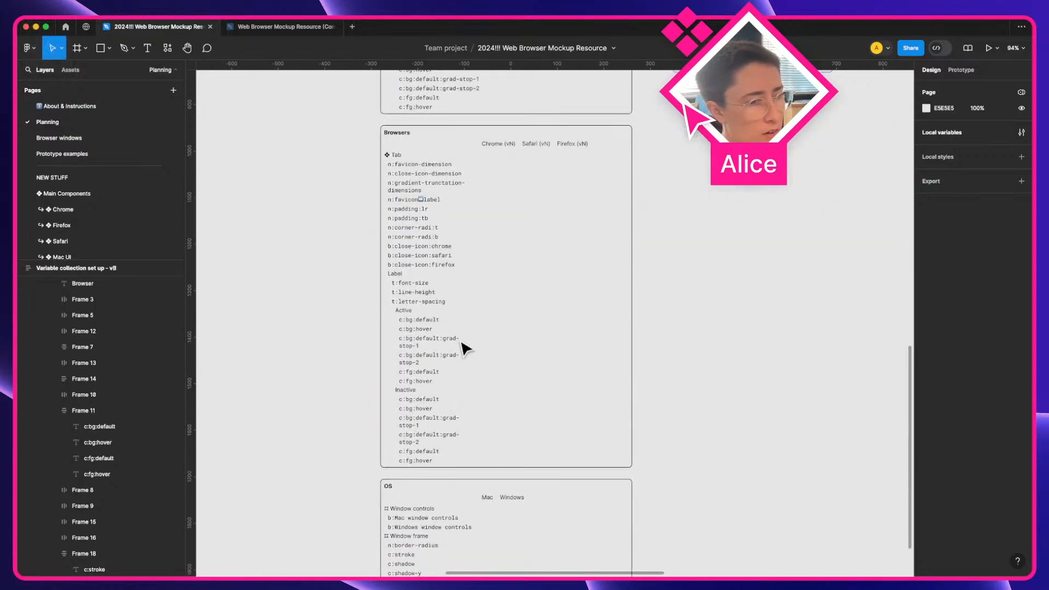
{"action": "left_click", "coordinate": [406, 166]}
{"action": "left_click", "coordinate": [398, 163]}
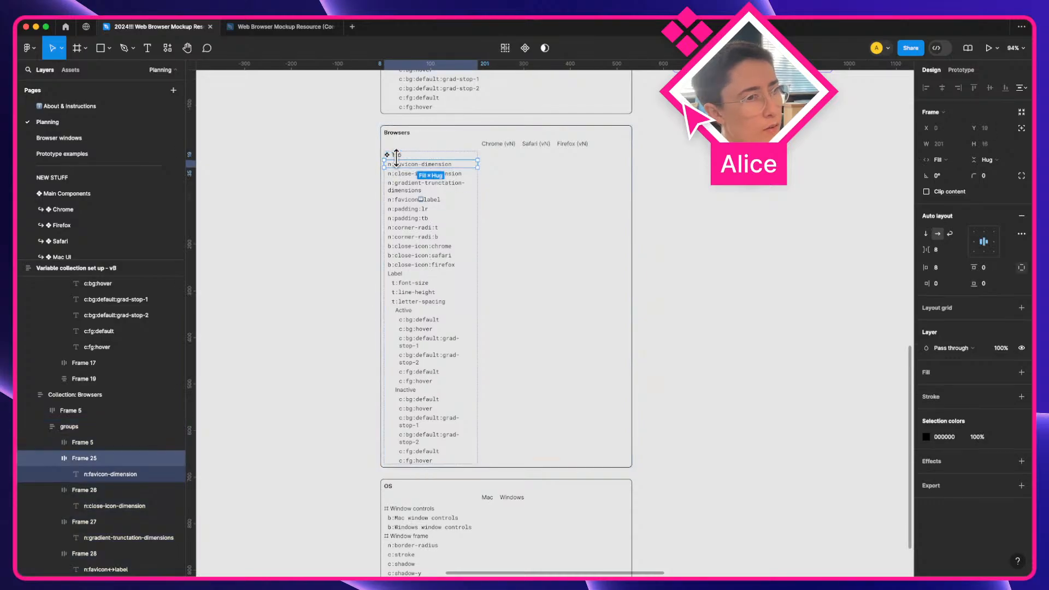
{"action": "key", "text": "shift+Tab"}
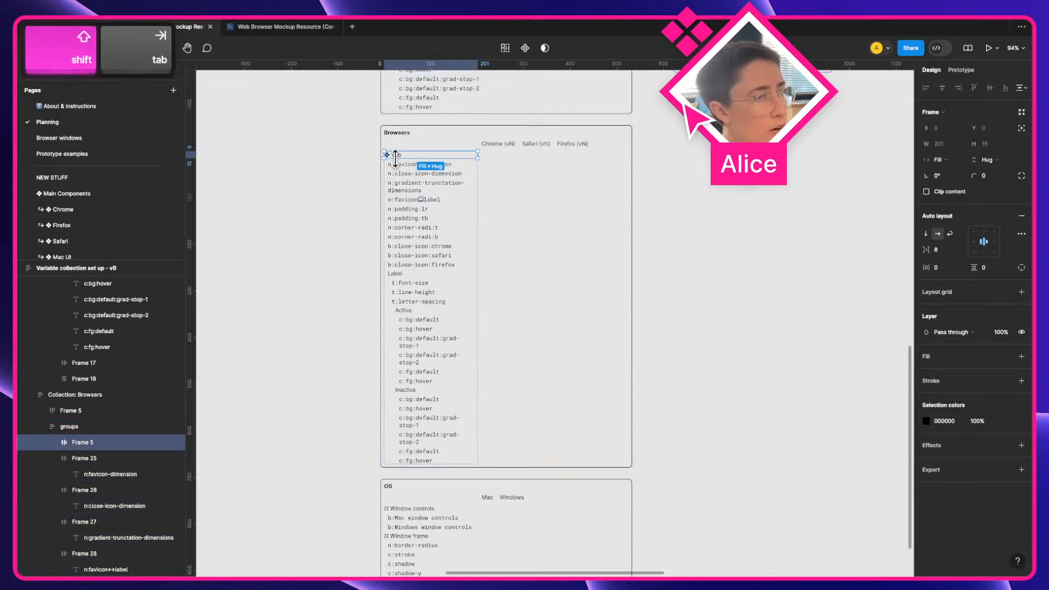
{"action": "key", "text": "ctrl+d"}
{"action": "key", "text": "bracketright"}
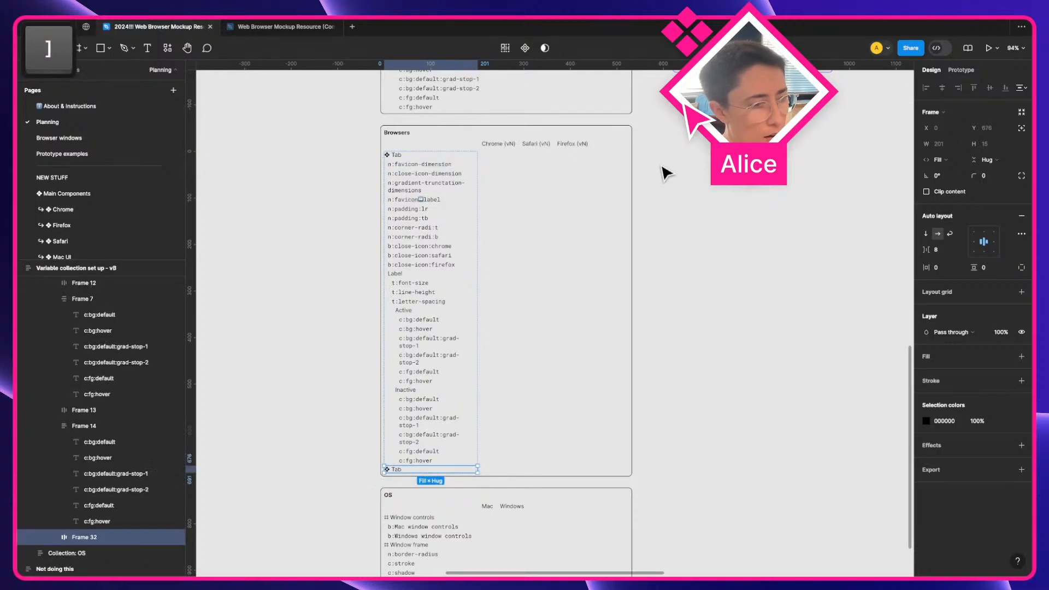
Rename the duplicated Tab heading at the end of the Browsers list to Icon button, keeping its component symbol
{"action": "key", "text": "Return"}
{"action": "key", "text": "Return"}
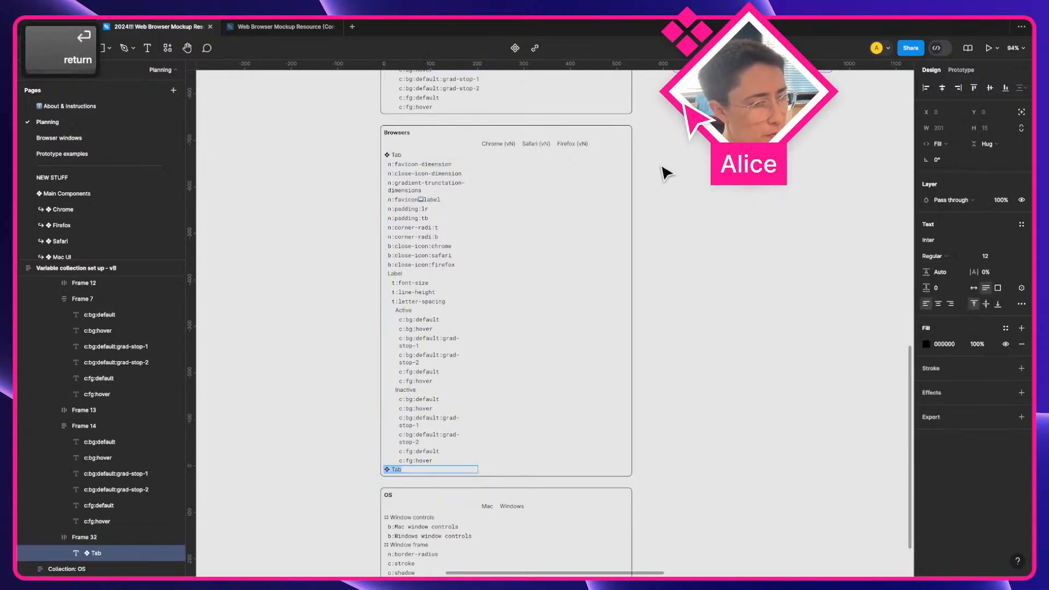
{"action": "key", "text": "Right"}
{"action": "key", "text": "shift+alt+Left"}
{"action": "type", "text": "Ico"}
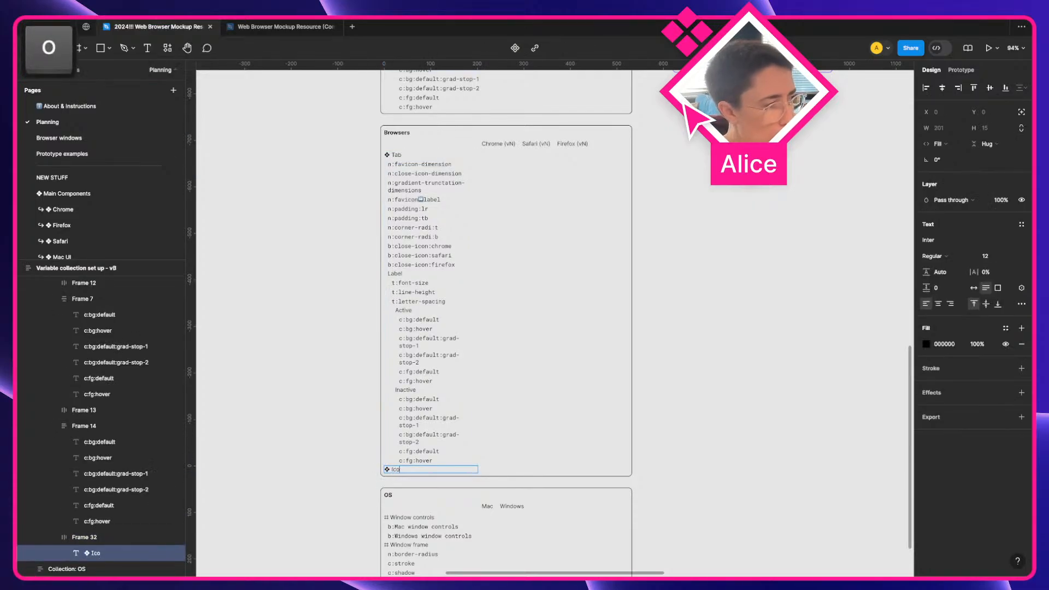
{"action": "type", "text": "n button"}
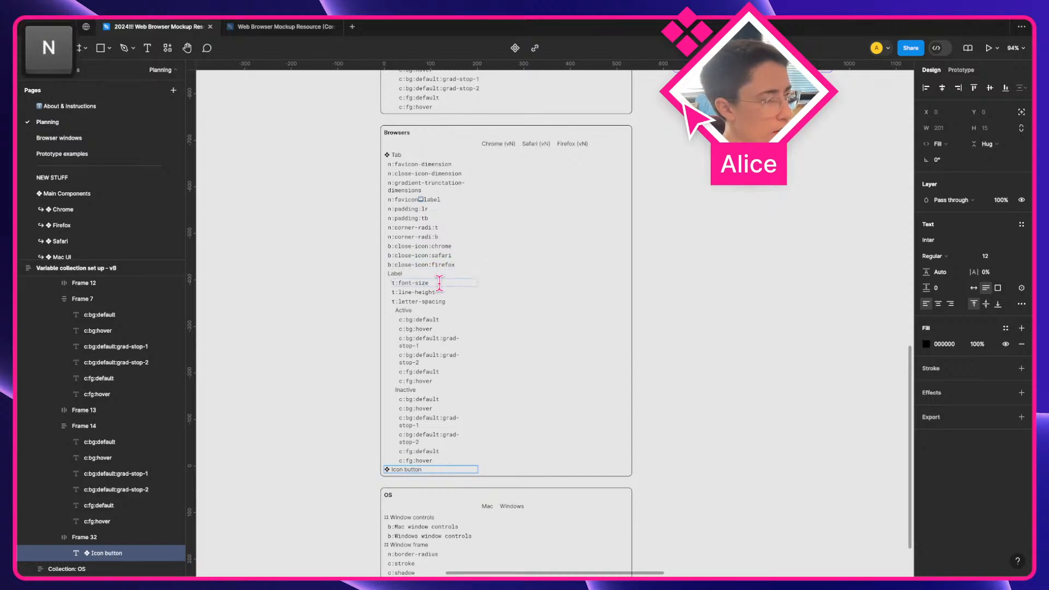
Paste the cut n:corner-radi and n:icon-size rows directly below the Icon button heading in Browsers
{"action": "key", "text": "Escape"}
{"action": "key", "text": "super+v"}
{"action": "key", "text": "super+z"}
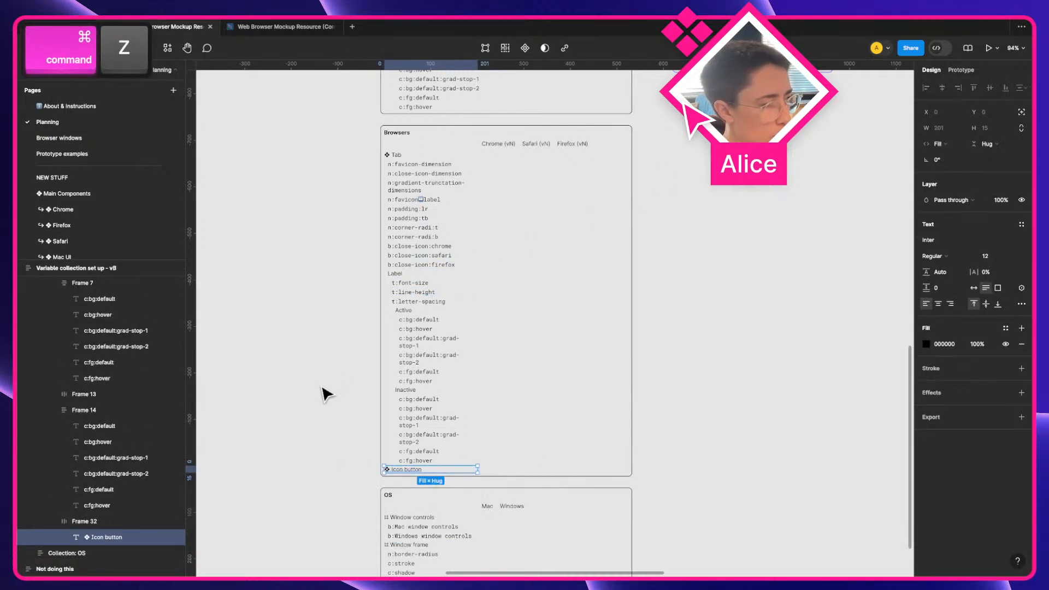
{"action": "key", "text": "shift+Return"}
{"action": "key", "text": "super+v"}
{"action": "key", "text": "super+z"}
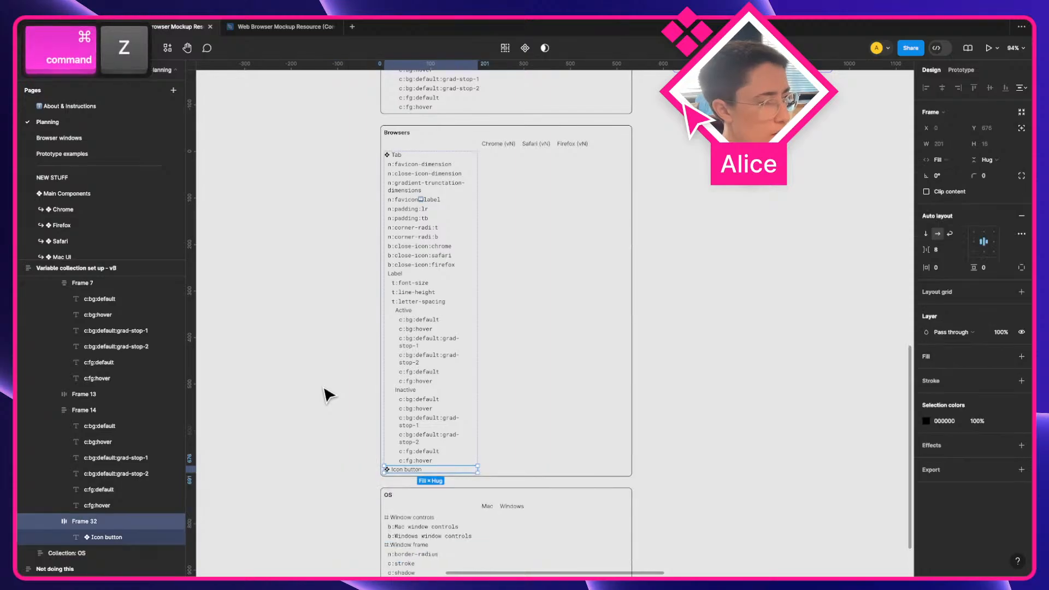
{"action": "key", "text": "super+v"}
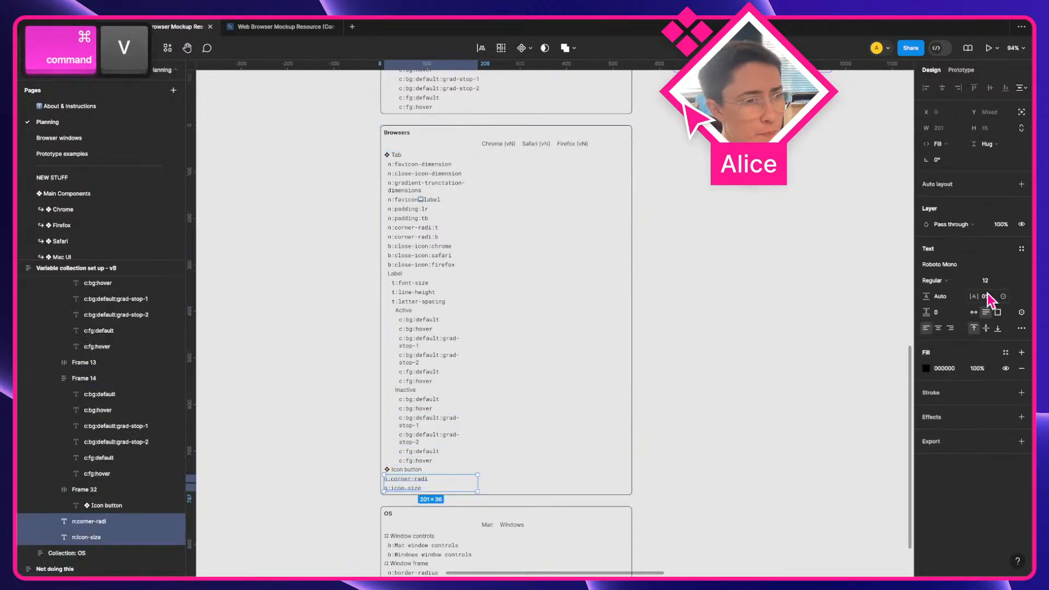
Wrap the pasted n:corner-radi and n:icon-size rows in an auto layout frame with a left padding of 8
{"action": "key", "text": "shift+a"}
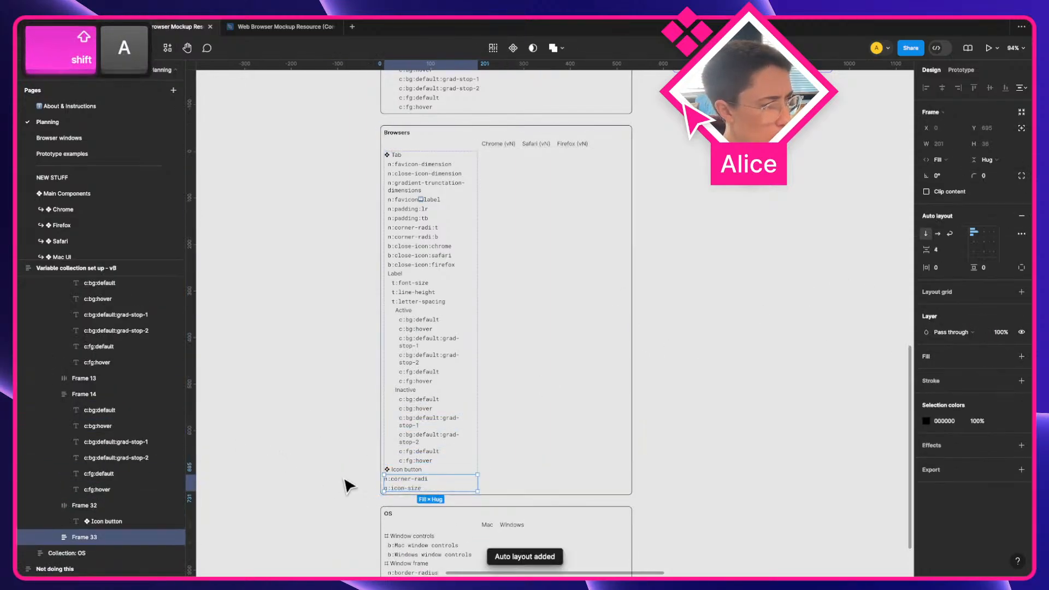
{"action": "left_click", "coordinate": [1019, 269]}
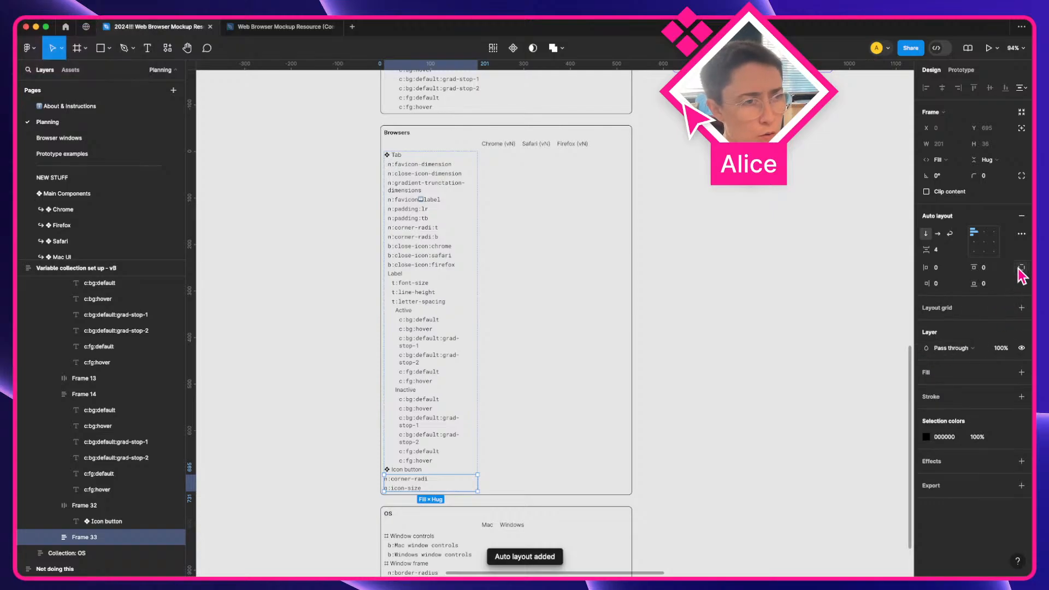
{"action": "left_click", "coordinate": [947, 270]}
{"action": "key", "text": "shift+Up"}
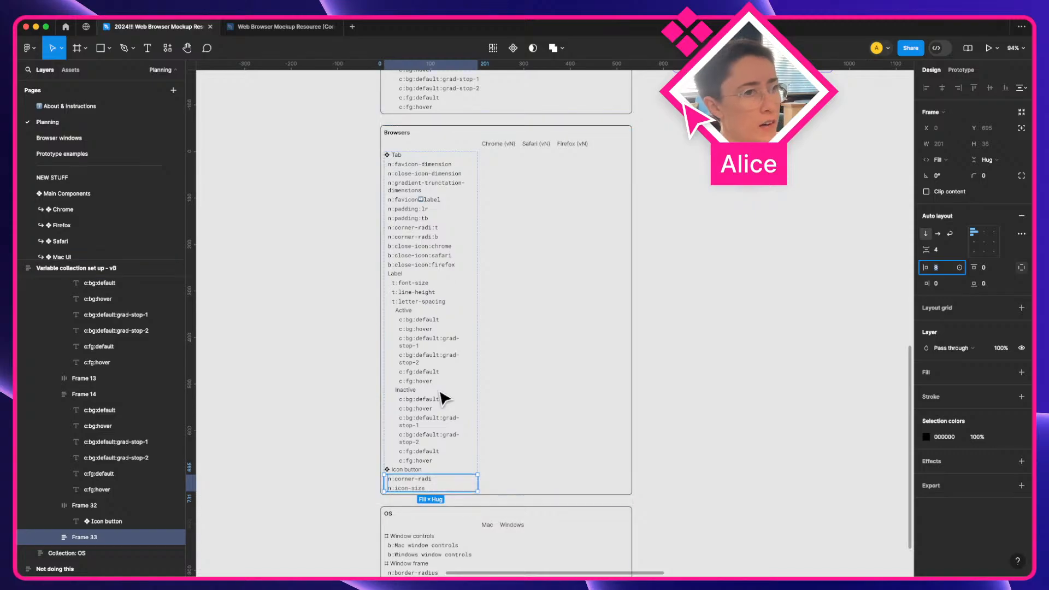
Compare Chrome's Icon button color rows in Color themes with the toolbar buttons in the live Firefox and Chrome windows
{"action": "scroll", "coordinate": [456, 265], "scroll_direction": "up", "scroll_amount": 6}
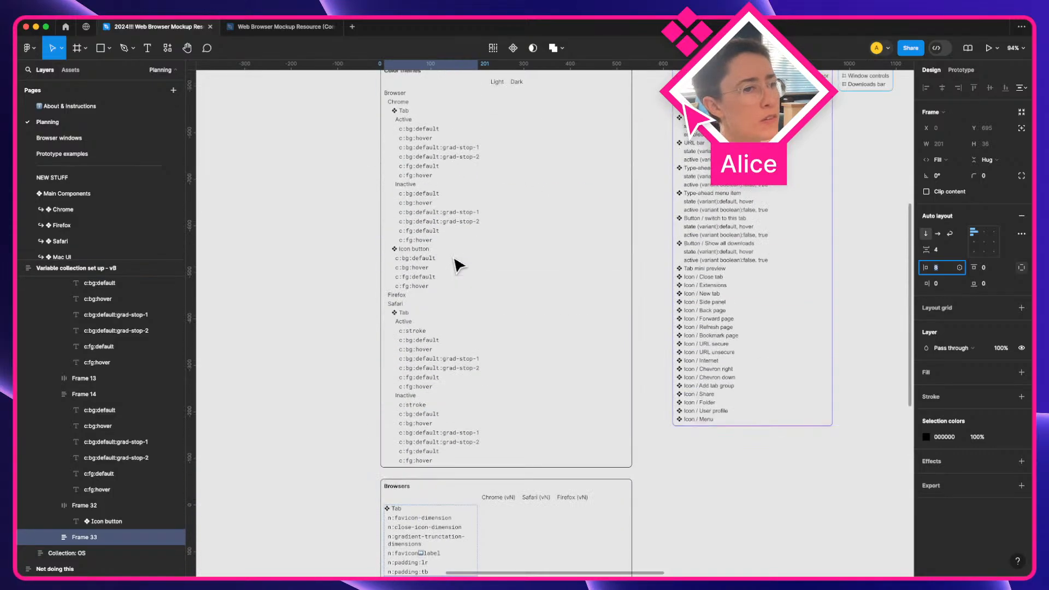
{"action": "scroll", "coordinate": [436, 327], "scroll_direction": "up", "scroll_amount": 5}
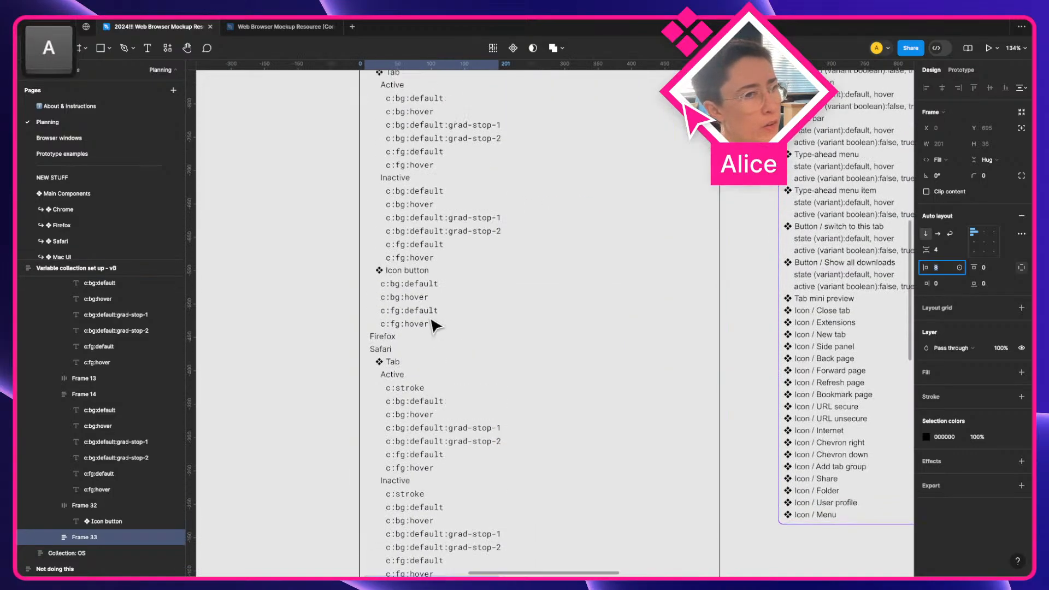
{"action": "left_click", "coordinate": [414, 345]}
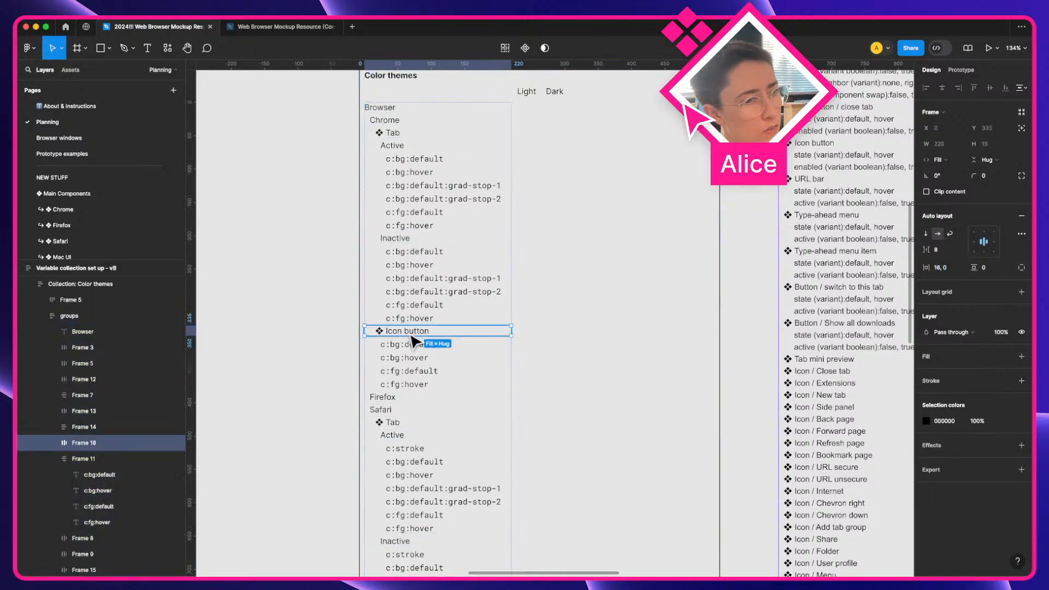
{"action": "scroll", "coordinate": [414, 345], "scroll_direction": "up", "scroll_amount": 5}
{"action": "key", "text": "super"}
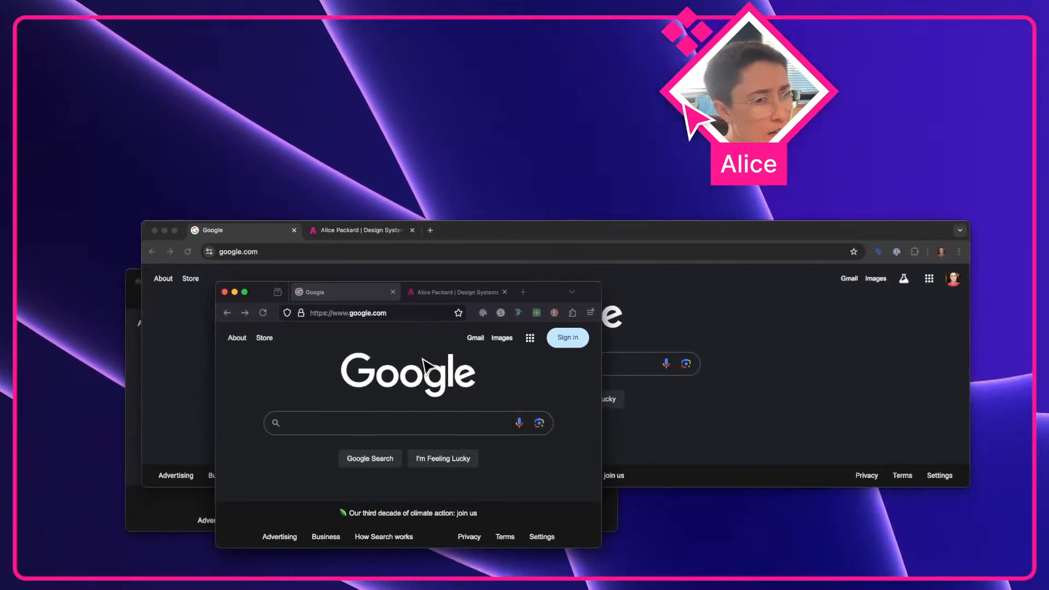
{"action": "key", "text": "a"}
{"action": "mouse_move", "coordinate": [444, 302]}
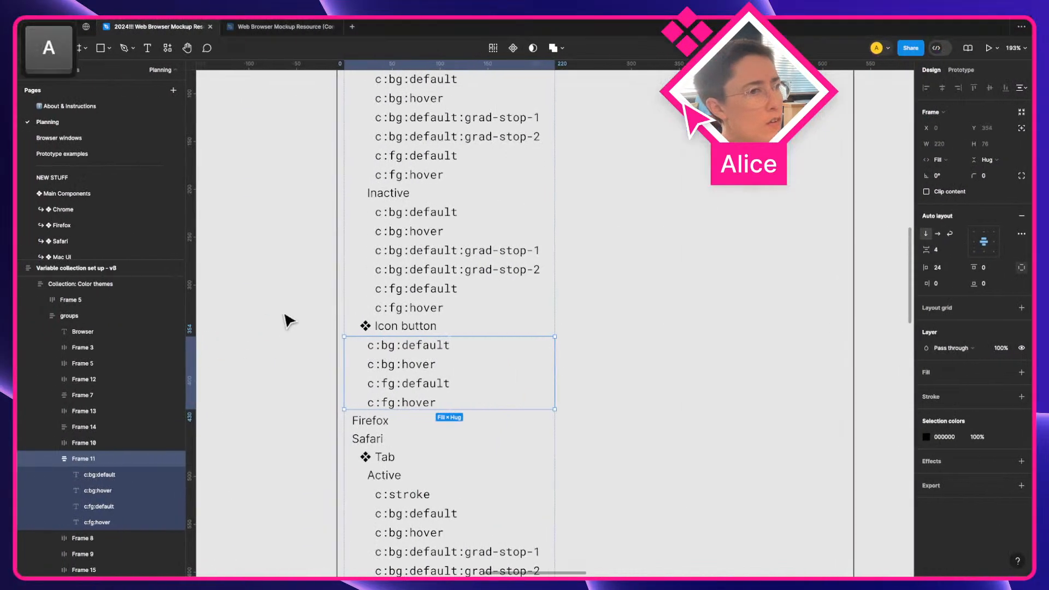
{"action": "scroll", "coordinate": [290, 319], "scroll_direction": "up", "scroll_amount": 5}
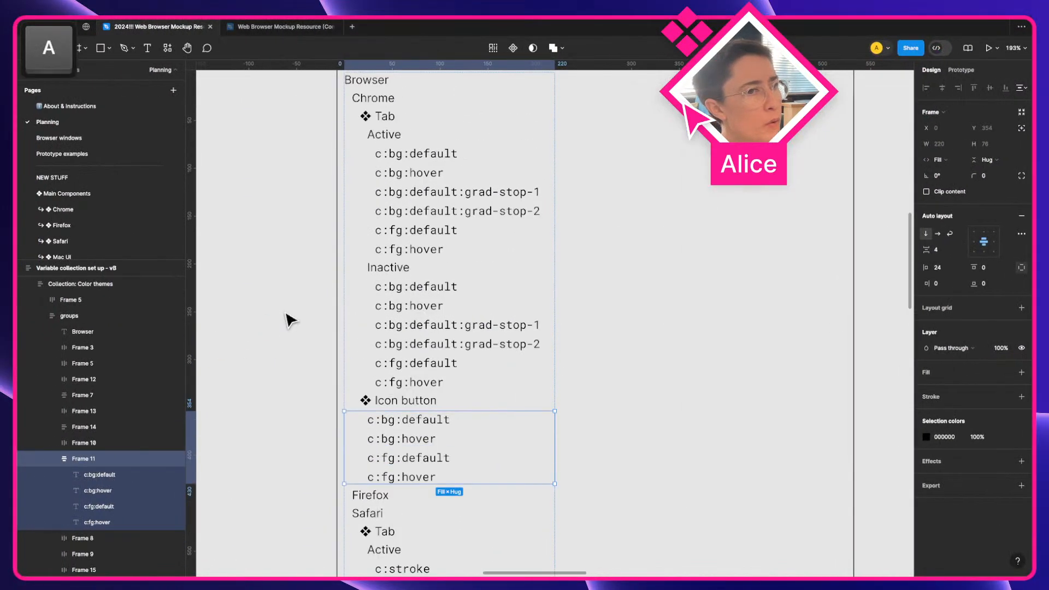
{"action": "scroll", "coordinate": [434, 311], "scroll_direction": "down", "scroll_amount": 3}
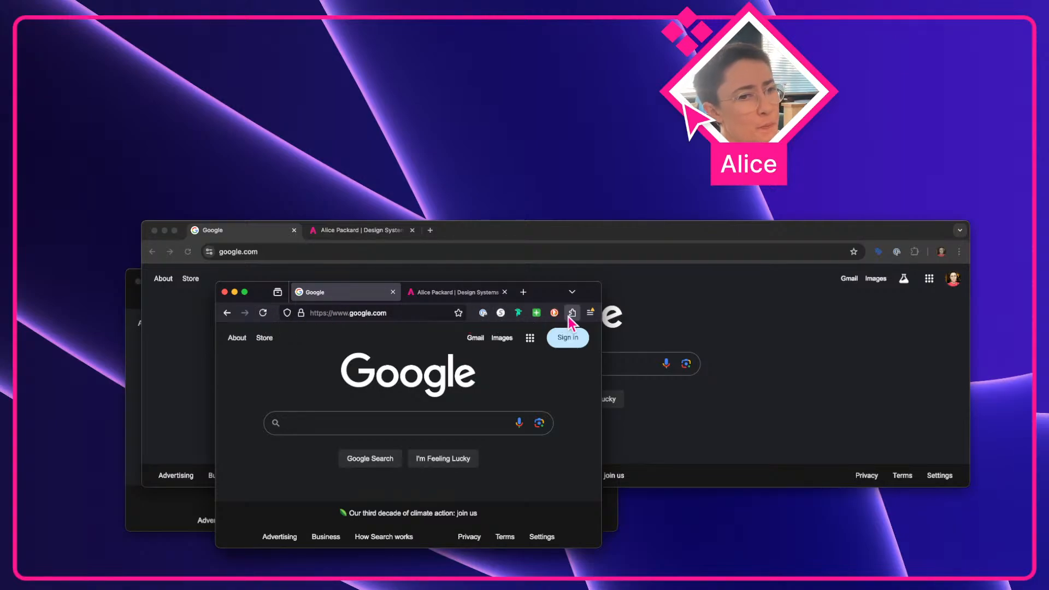
{"action": "left_click", "coordinate": [238, 241]}
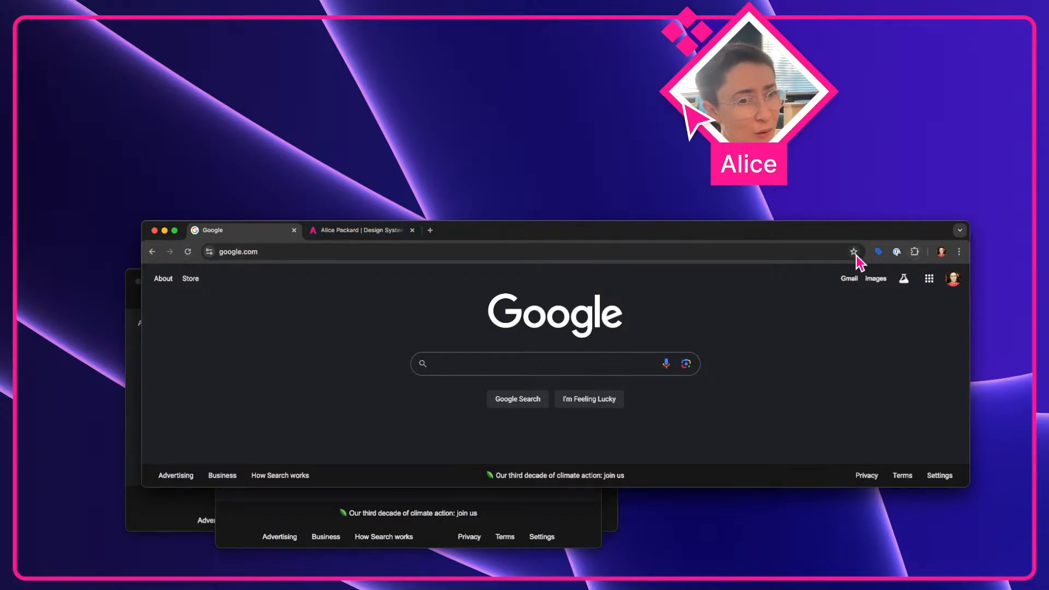
{"action": "key", "text": "ctrl+Left"}
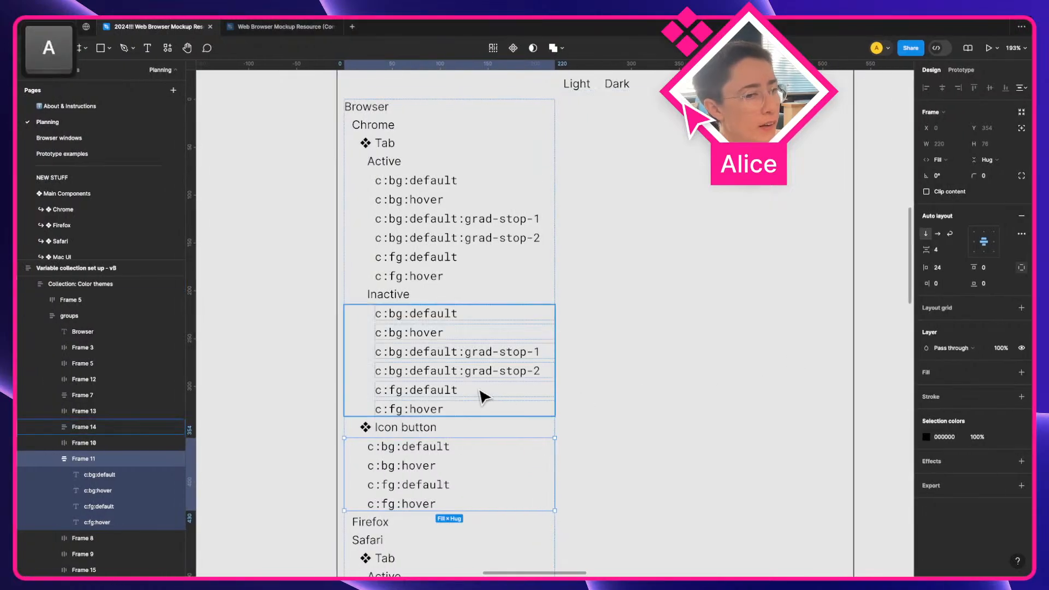
Duplicate the n:icon-size row in the Browsers Icon button group and rename the copy n:padding
{"action": "scroll", "coordinate": [483, 396], "scroll_direction": "down", "scroll_amount": 20}
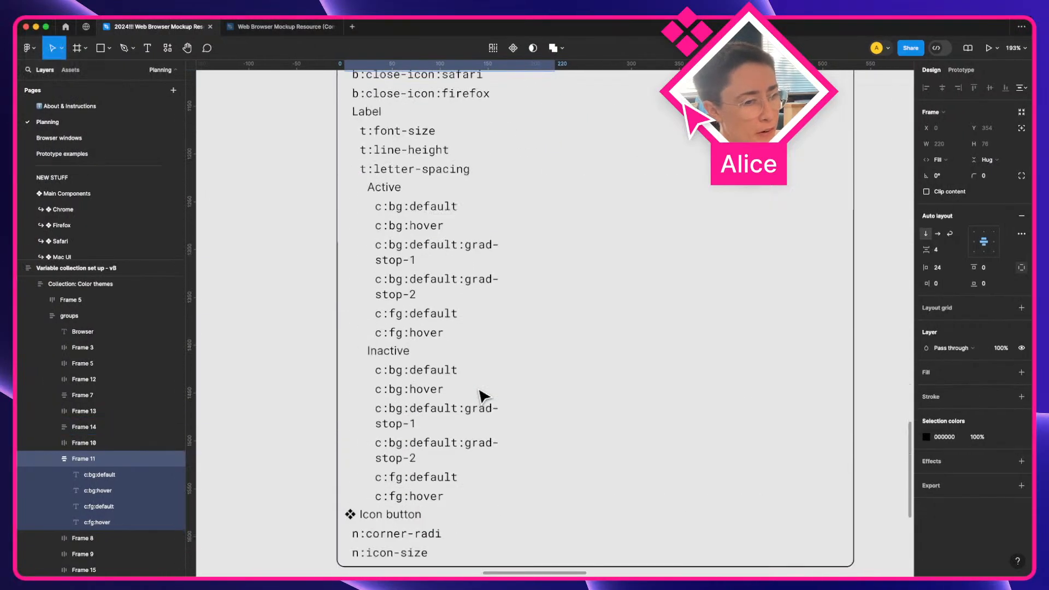
{"action": "scroll", "coordinate": [484, 396], "scroll_direction": "down", "scroll_amount": 3}
{"action": "left_click", "coordinate": [385, 440], "text": "super"}
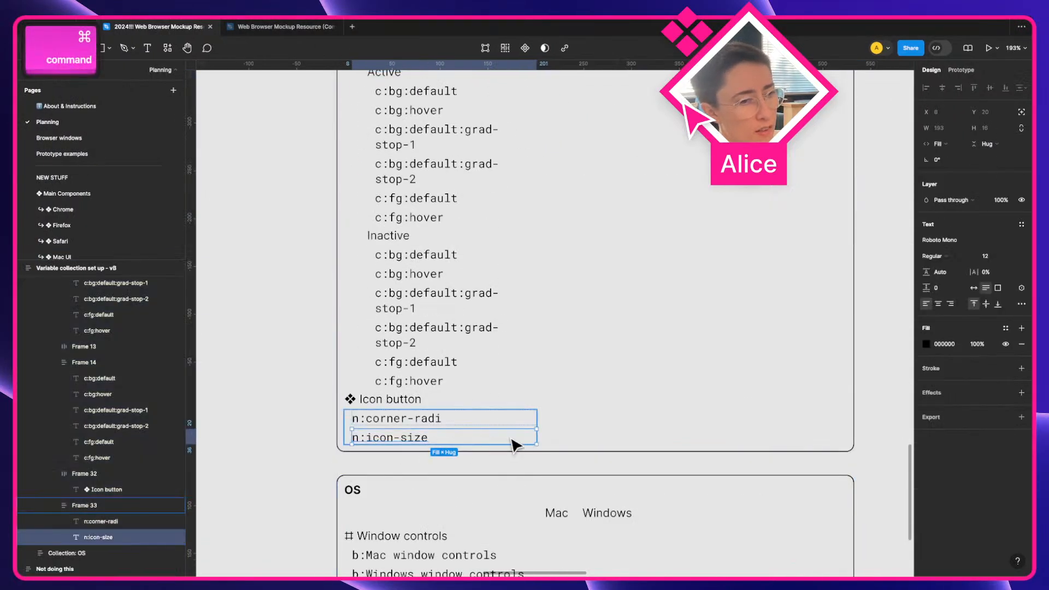
{"action": "key", "text": "super+d"}
{"action": "key", "text": "Return"}
{"action": "key", "text": "Right"}
{"action": "key", "text": "shift+alt+Left"}
{"action": "key", "text": "shift+alt+Left"}
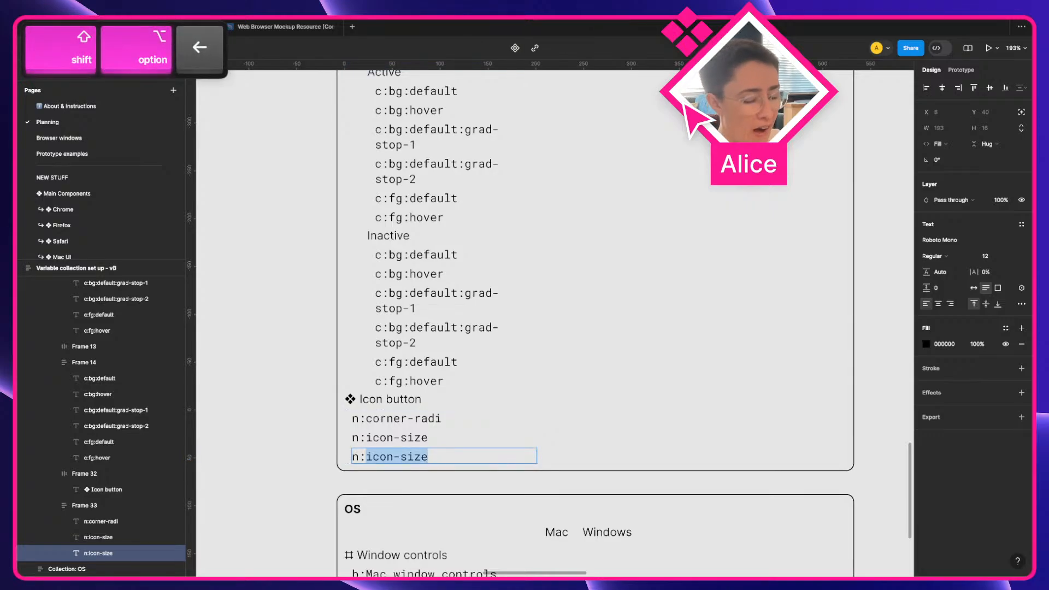
{"action": "type", "text": "padding"}
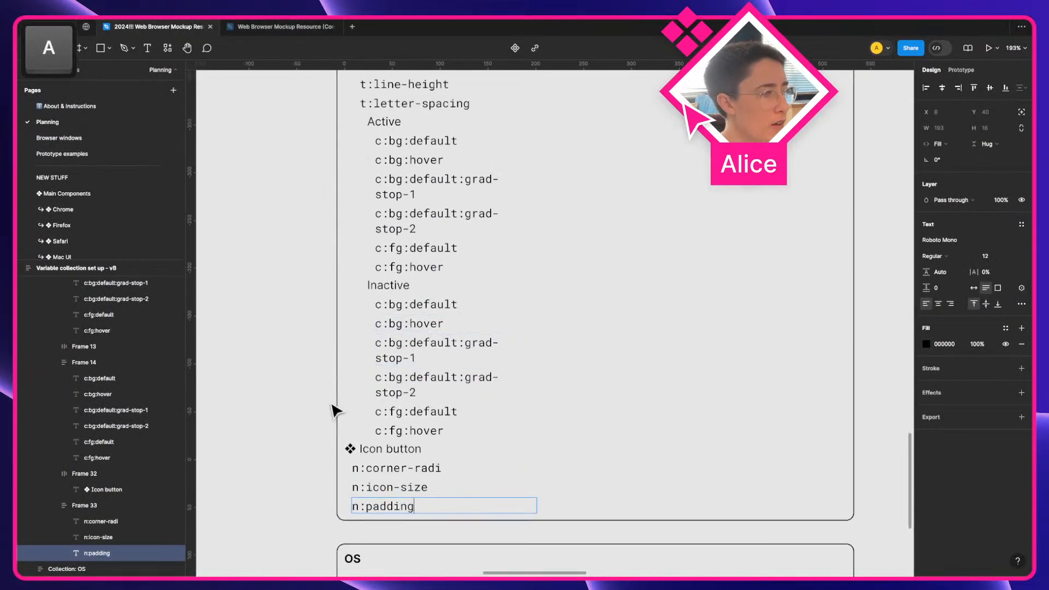
Review the Tab variables in the Browsers collection and select the n:close-icon-dimension row
{"action": "scroll", "coordinate": [288, 416], "scroll_direction": "down", "scroll_amount": 5}
{"action": "scroll", "coordinate": [288, 416], "scroll_direction": "up", "scroll_amount": 5}
{"action": "scroll", "coordinate": [288, 417], "scroll_direction": "up", "scroll_amount": 4}
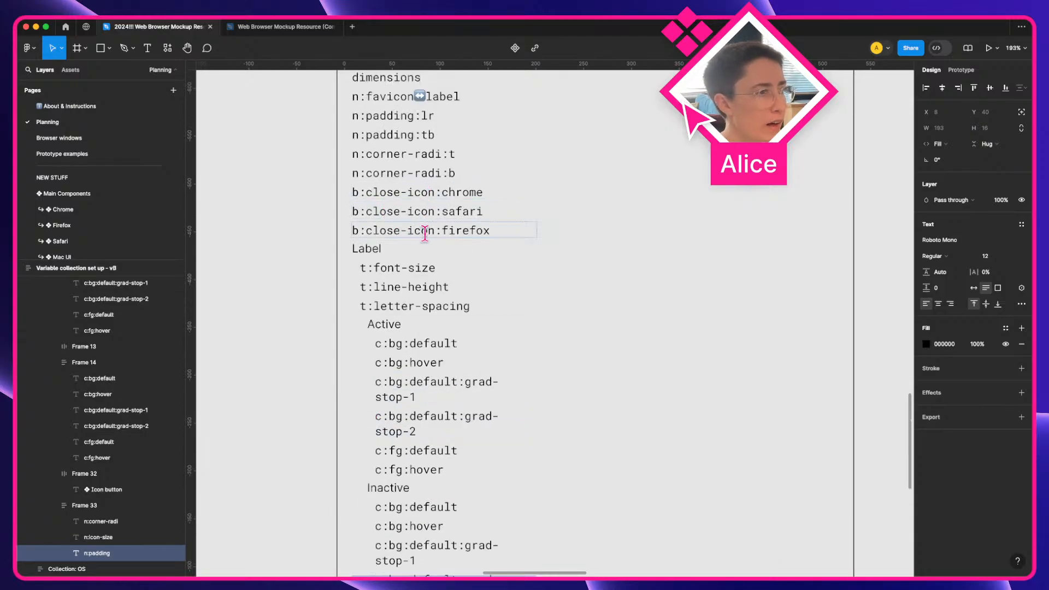
{"action": "scroll", "coordinate": [427, 219], "scroll_direction": "up", "scroll_amount": 2}
{"action": "scroll", "coordinate": [286, 191], "scroll_direction": "up", "scroll_amount": 1}
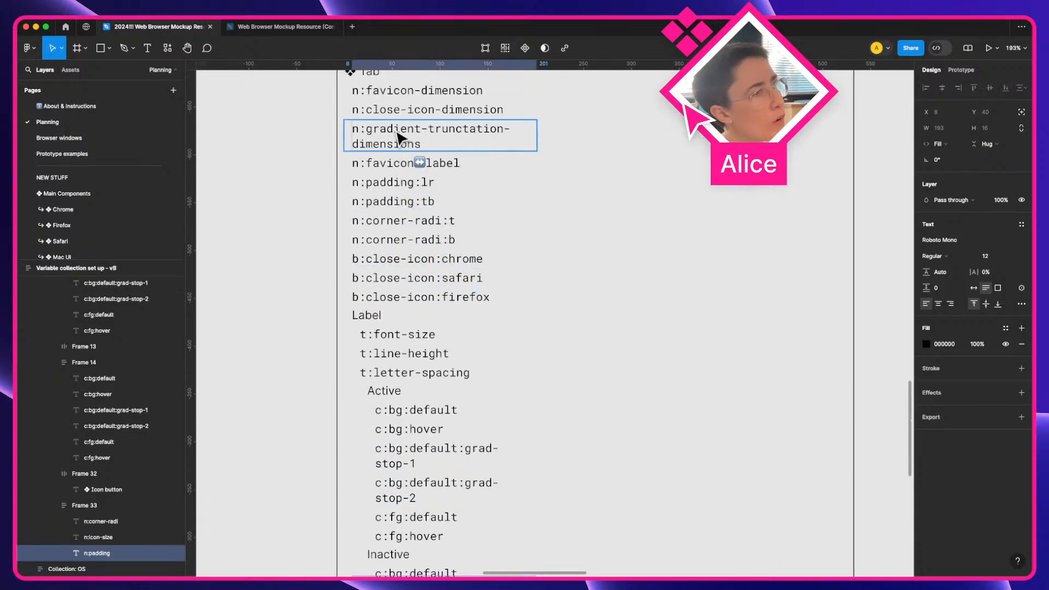
{"action": "left_click", "coordinate": [404, 110], "text": "super"}
{"action": "scroll", "coordinate": [426, 164], "scroll_direction": "up", "scroll_amount": 1}
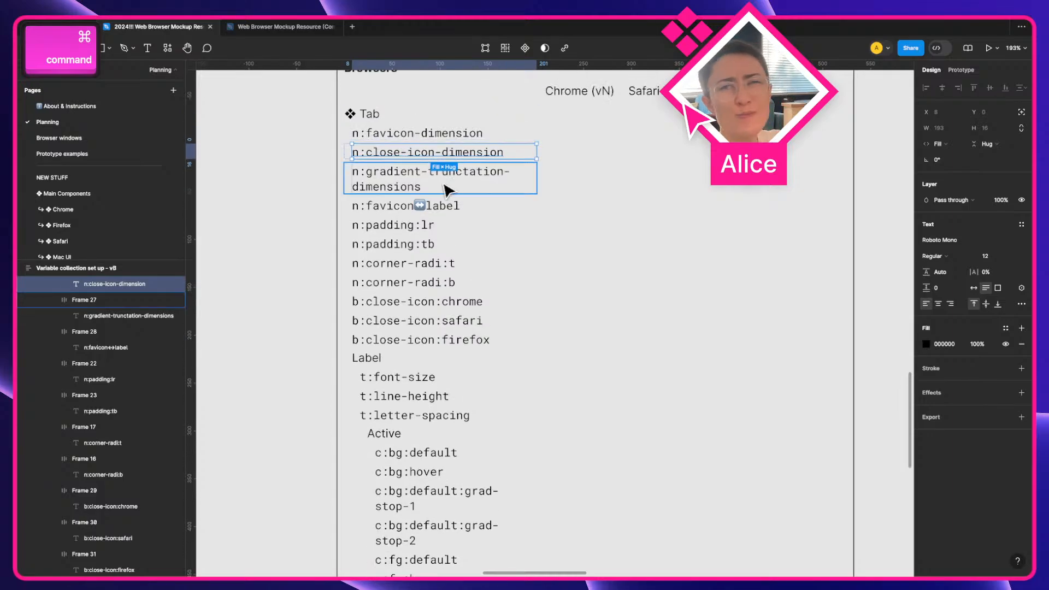
Check the live Chrome window's toolbar buttons and review the Icon button and OS variable lists on the planning canvas
{"action": "scroll", "coordinate": [447, 190], "scroll_direction": "down", "scroll_amount": 5}
{"action": "key", "text": "ctrl+Right"}
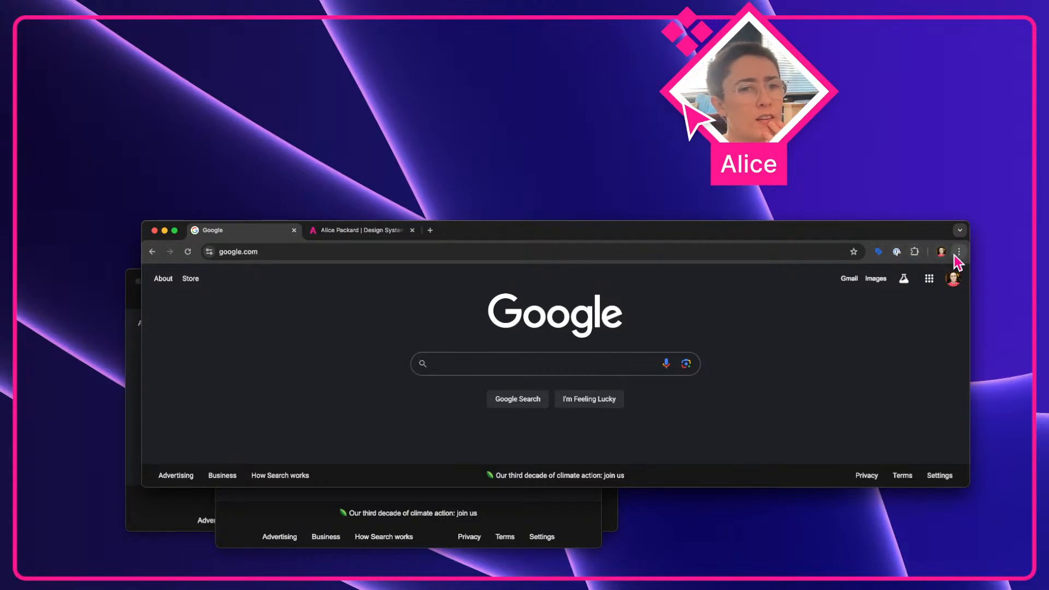
{"action": "key", "text": "ctrl+Left"}
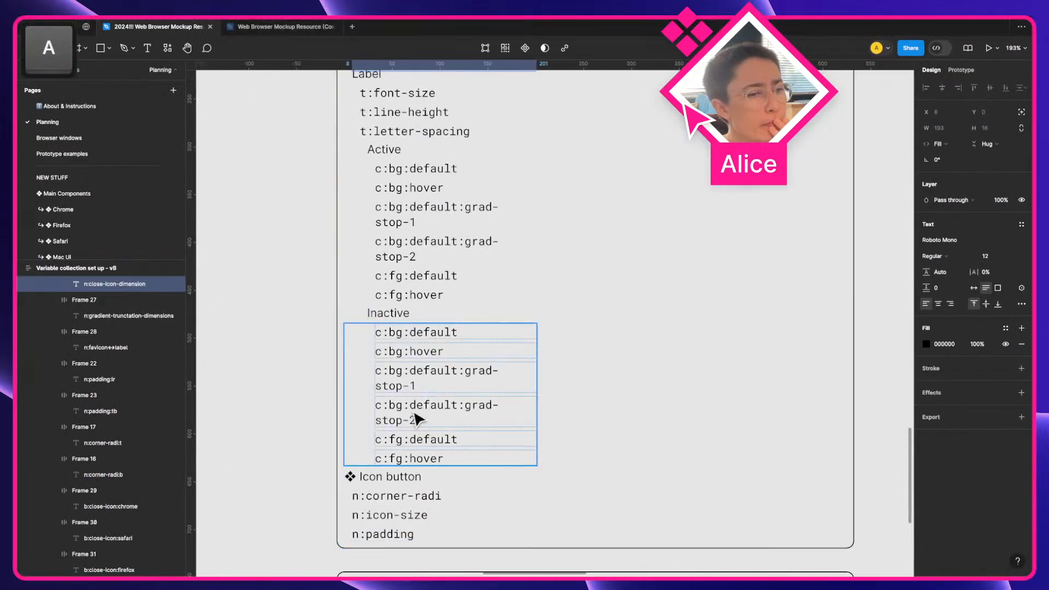
{"action": "scroll", "coordinate": [417, 419], "scroll_direction": "down", "scroll_amount": 5}
{"action": "scroll", "coordinate": [418, 429], "scroll_direction": "down", "scroll_amount": 4}
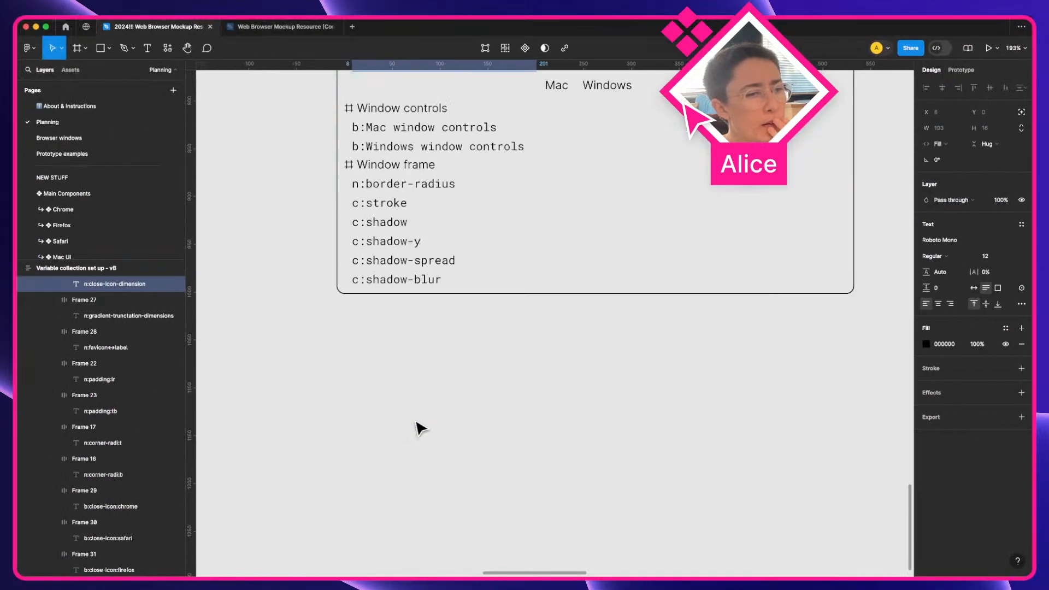
{"action": "scroll", "coordinate": [420, 429], "scroll_direction": "up", "scroll_amount": 8}
{"action": "scroll", "coordinate": [418, 429], "scroll_direction": "up", "scroll_amount": 3}
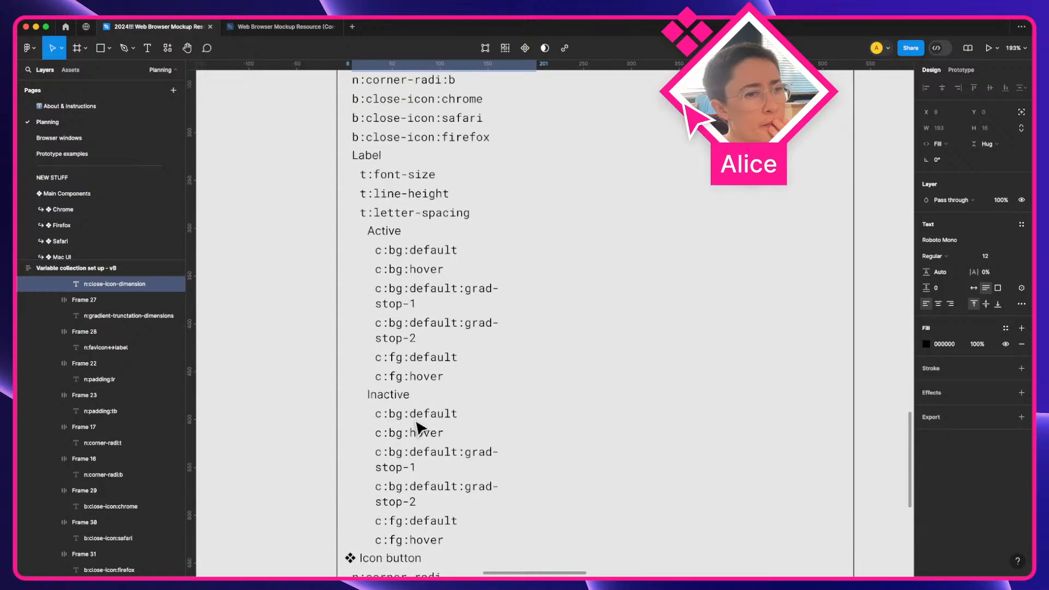
{"action": "scroll", "coordinate": [419, 427], "scroll_direction": "down", "scroll_amount": 6}
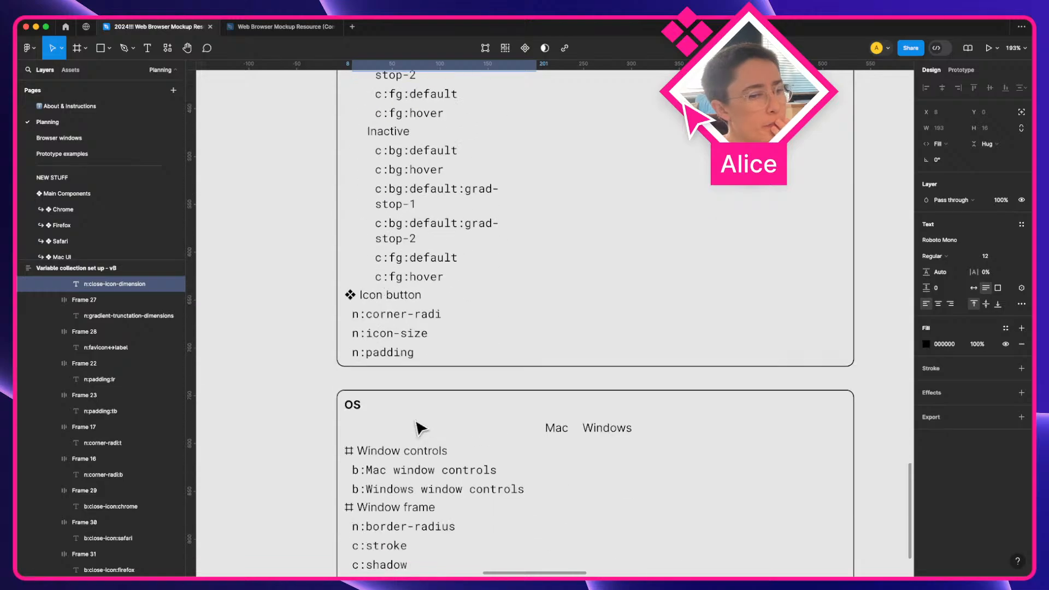
Move the Icon button heading and its two property lines above Icon button / close tab in the Component inventory
{"action": "scroll", "coordinate": [426, 425], "scroll_direction": "up", "scroll_amount": 6}
{"action": "scroll", "coordinate": [421, 428], "scroll_direction": "down", "scroll_amount": 3}
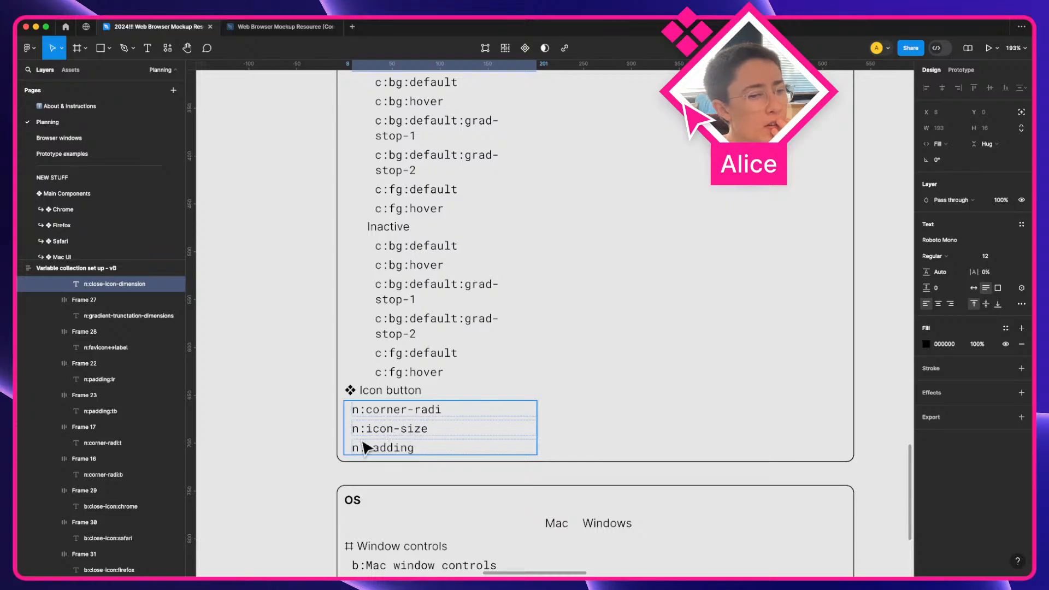
{"action": "key", "text": "ctrl+Right"}
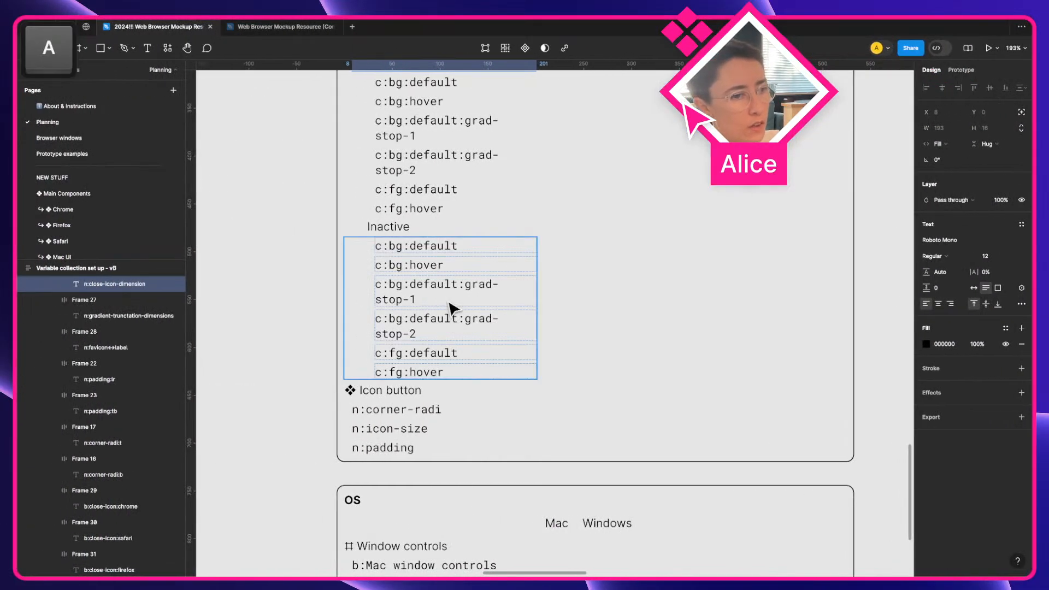
{"action": "scroll", "coordinate": [450, 310], "scroll_direction": "down", "scroll_amount": 10}
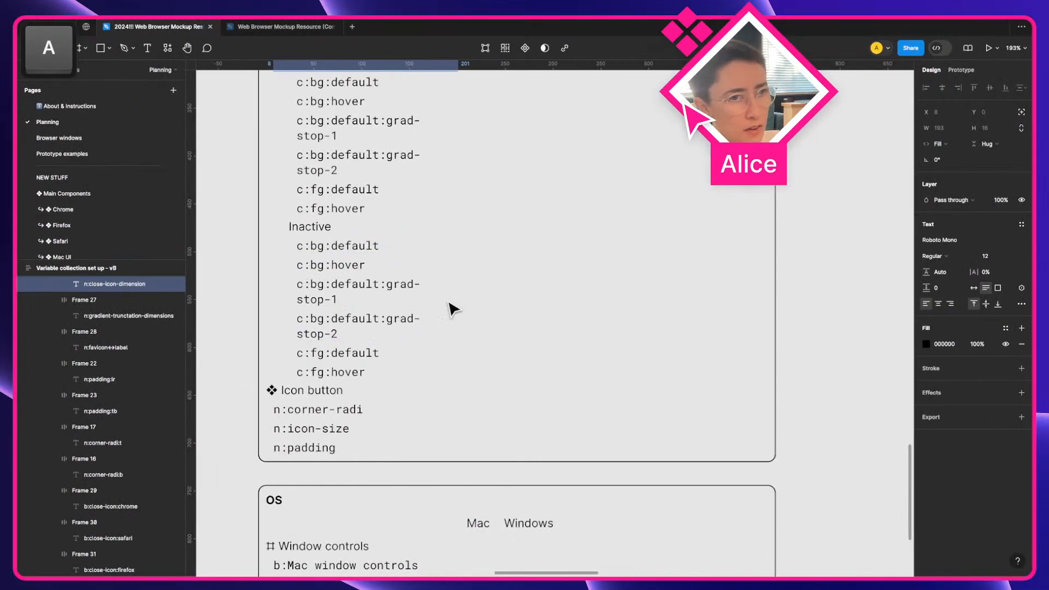
{"action": "scroll", "coordinate": [394, 281], "scroll_direction": "up", "scroll_amount": 3}
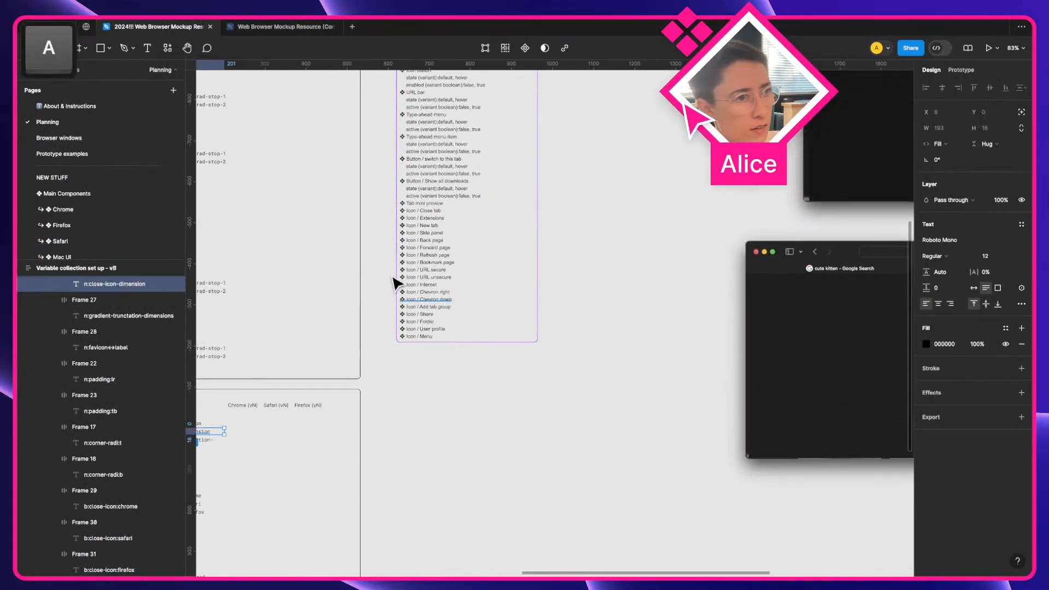
{"action": "scroll", "coordinate": [403, 180], "scroll_direction": "up", "scroll_amount": 5}
{"action": "scroll", "coordinate": [449, 171], "scroll_direction": "up", "scroll_amount": 5}
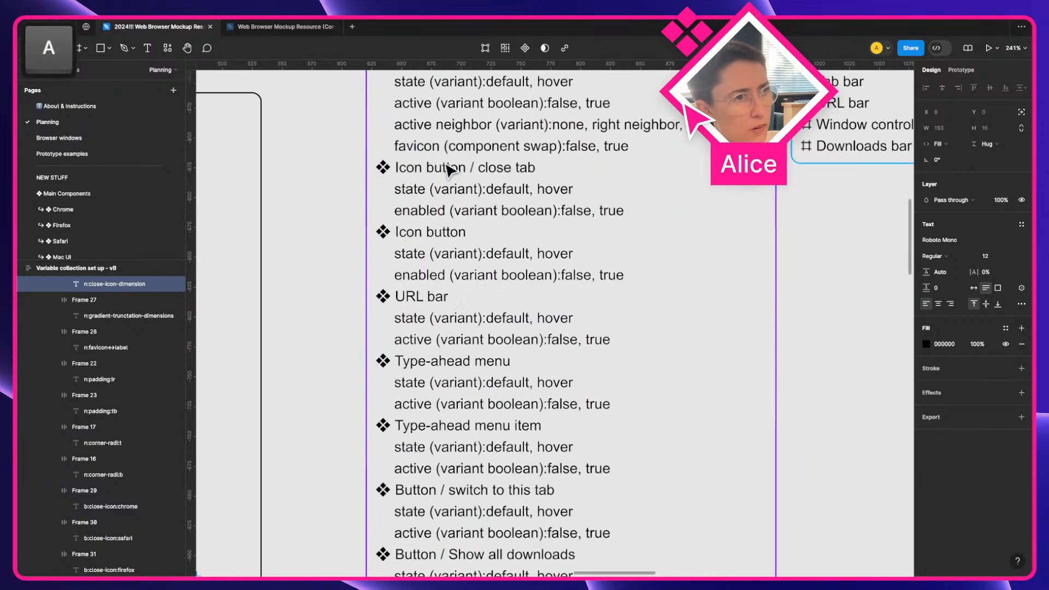
{"action": "scroll", "coordinate": [447, 169], "scroll_direction": "up", "scroll_amount": 5}
{"action": "left_click", "coordinate": [483, 268]}
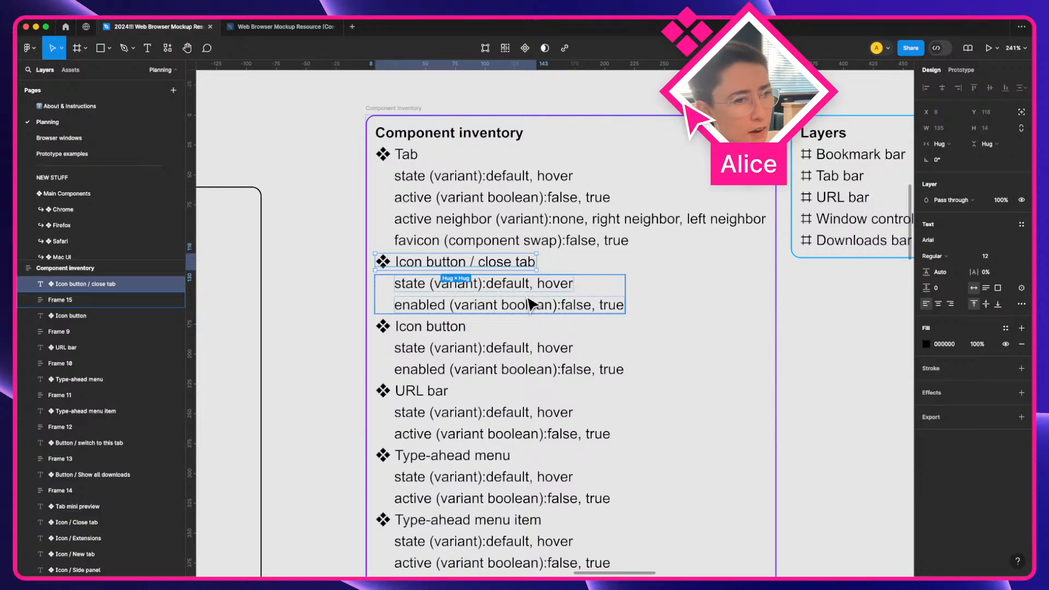
{"action": "left_click", "coordinate": [467, 328]}
{"action": "left_click", "coordinate": [465, 355], "text": "shift"}
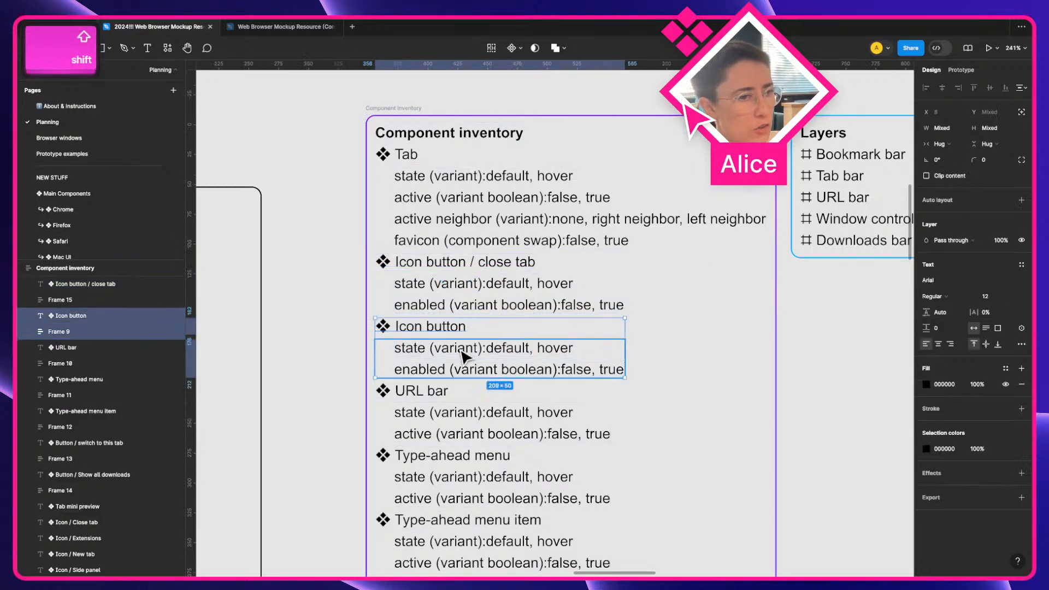
{"action": "key", "text": "ctrl+bracketleft"}
{"action": "key", "text": "ctrl+bracketleft"}
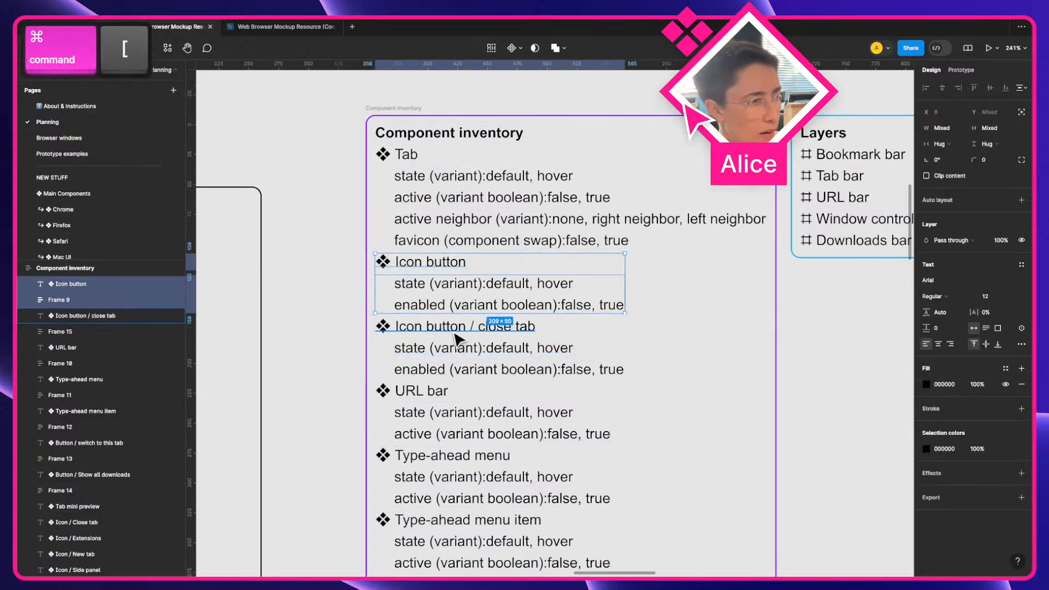
Duplicate the Icon button / close tab heading with its property lines and place the copy as a complete entry above URL bar
{"action": "left_click", "coordinate": [456, 334]}
{"action": "left_click", "coordinate": [457, 349], "text": "shift"}
{"action": "key", "text": "ctrl+d"}
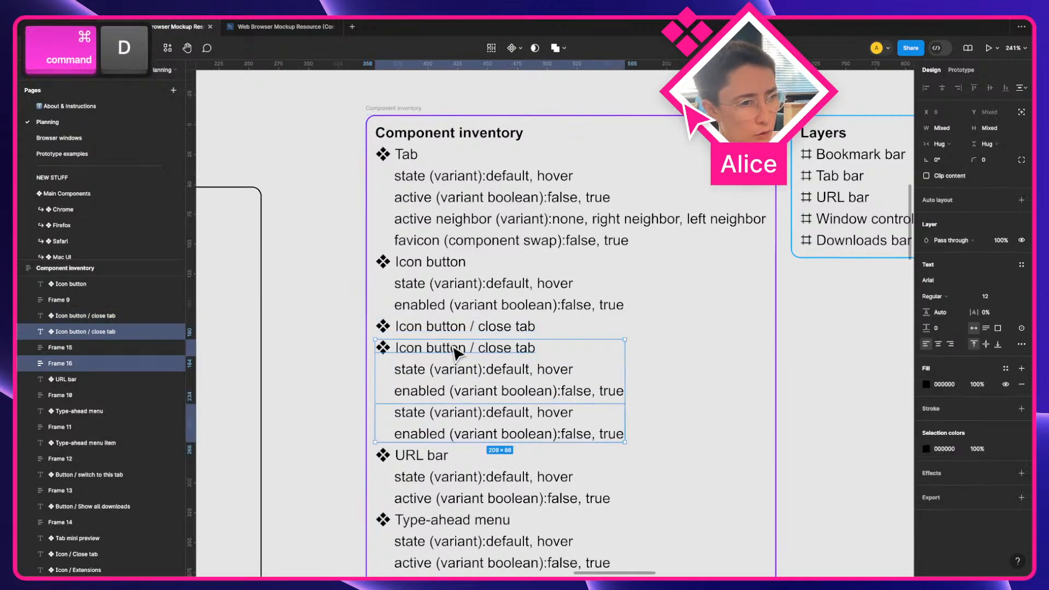
{"action": "key", "text": "ctrl+bracketleft"}
{"action": "key", "text": "ctrl+bracketleft"}
{"action": "key", "text": "ctrl+bracketleft"}
{"action": "key", "text": "super+bracketleft"}
{"action": "key", "text": "super+bracketleft"}
{"action": "key", "text": "super+bracketleft"}
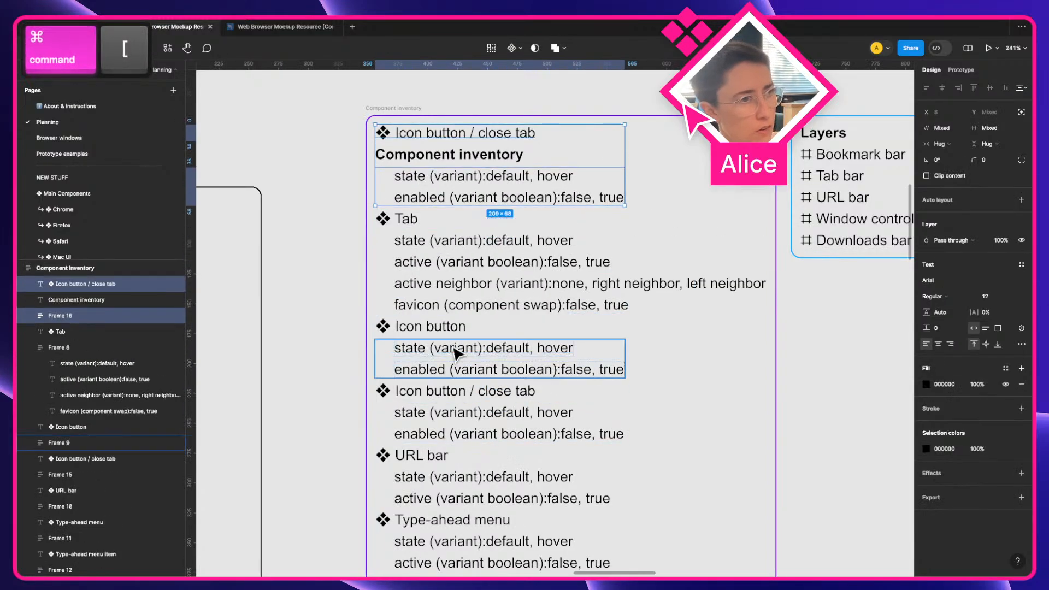
{"action": "key", "text": "super+bracketright"}
{"action": "key", "text": "super+bracketright"}
{"action": "key", "text": "super+bracketright"}
{"action": "key", "text": "super+bracketright"}
{"action": "key", "text": "super+bracketright"}
{"action": "key", "text": "super+bracketright"}
{"action": "key", "text": "super+bracketright"}
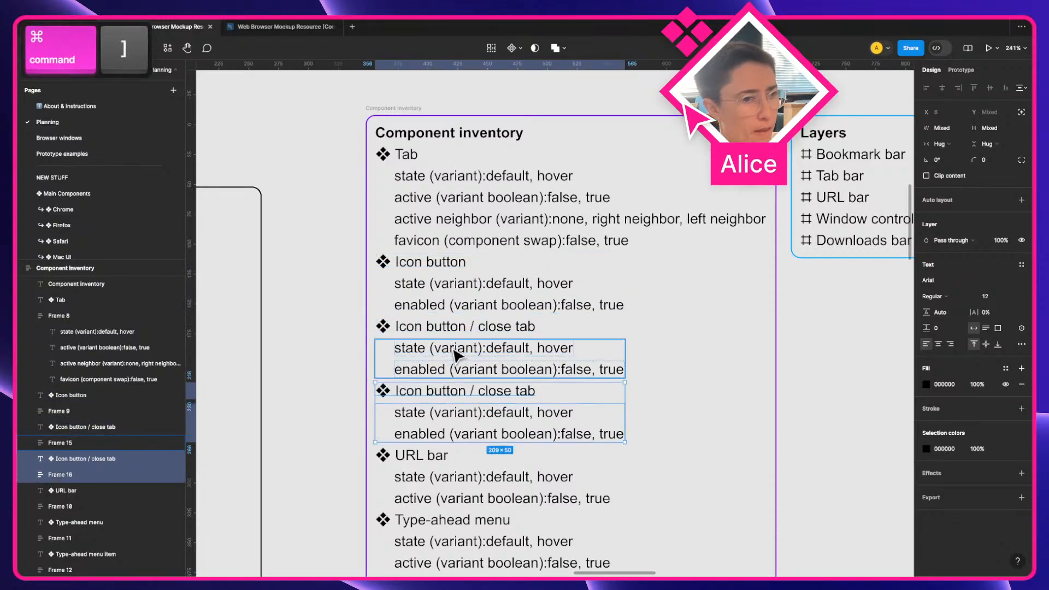
Rename the duplicated close tab heading as Icon button / add tab
{"action": "left_click", "coordinate": [493, 394], "text": "super"}
{"action": "key", "text": "Return"}
{"action": "key", "text": "Right"}
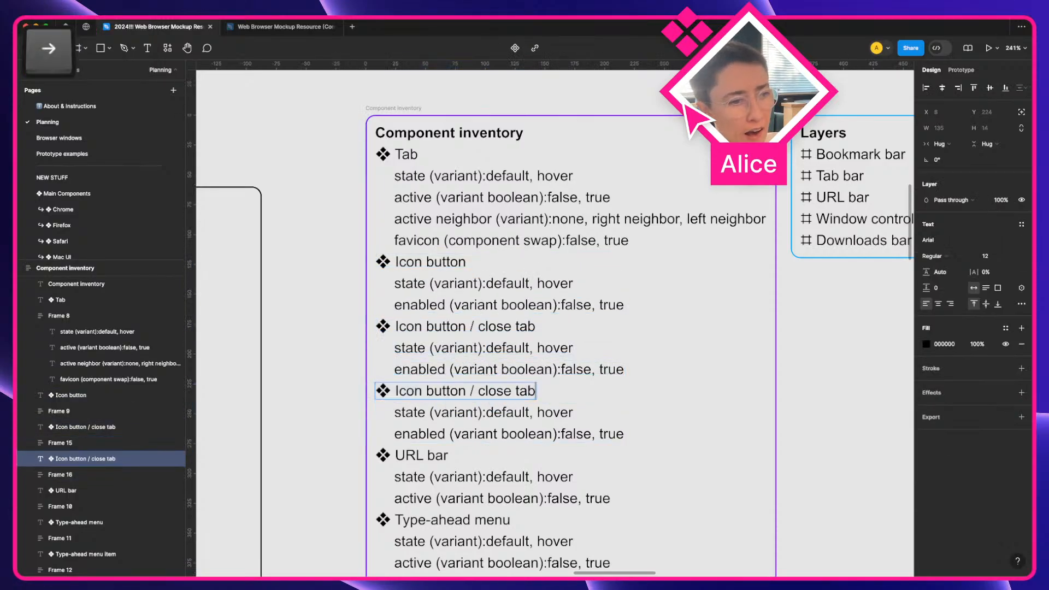
{"action": "key", "text": "shift+alt+Left"}
{"action": "key", "text": "shift+alt+Left"}
{"action": "type", "text": "add tab"}
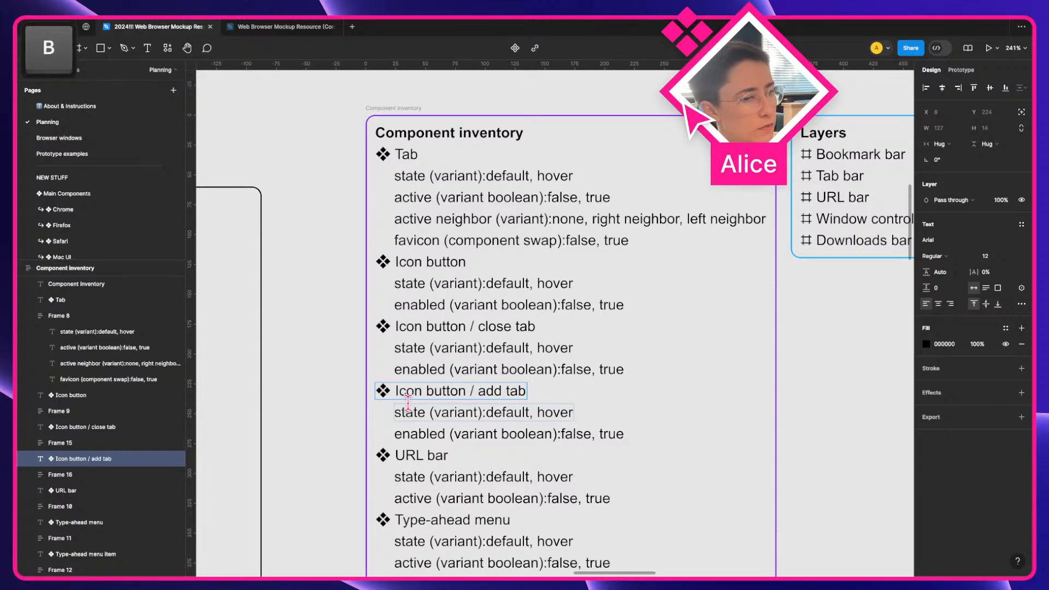
{"action": "left_click", "coordinate": [317, 399]}
Duplicate only the Icon button / add tab heading and position the copy directly above URL bar in the Component inventory
{"action": "left_click", "coordinate": [527, 328], "text": "super"}
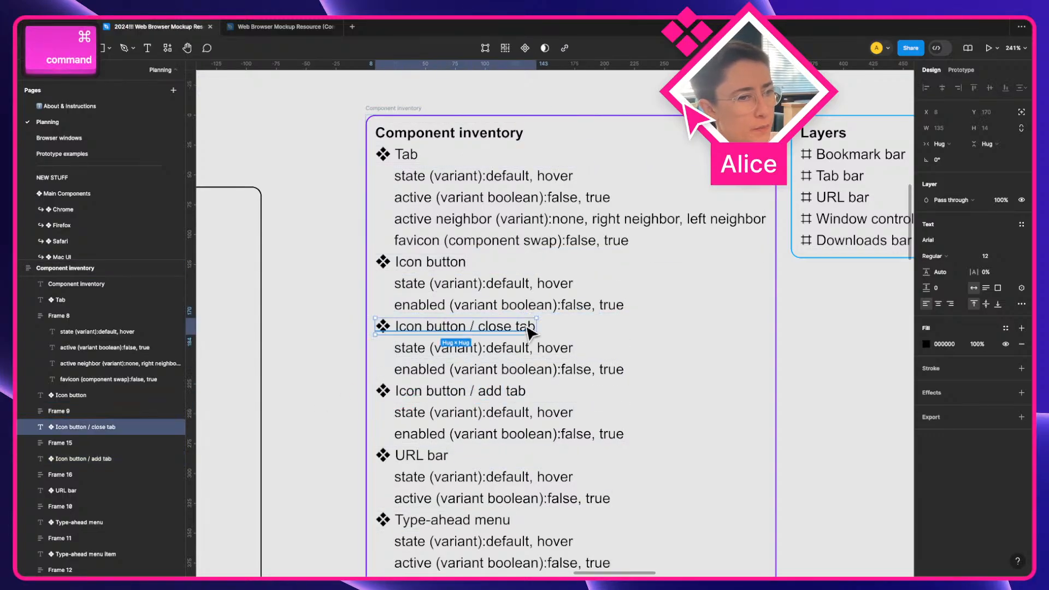
{"action": "left_click", "coordinate": [493, 392], "text": "super"}
{"action": "key", "text": "super+d"}
{"action": "key", "text": "super+]"}
{"action": "key", "text": "super+]"}
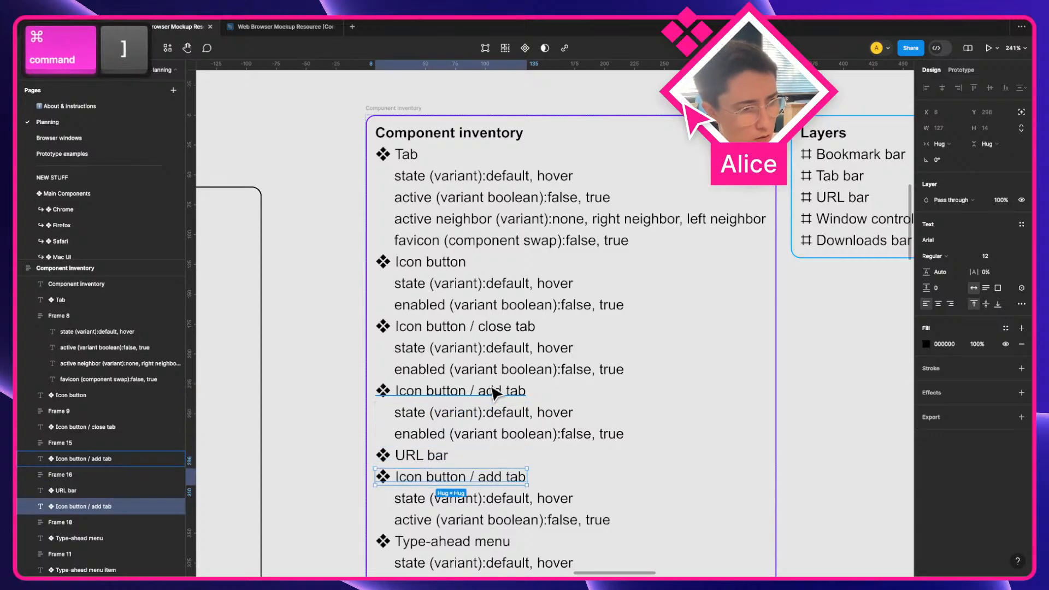
{"action": "key", "text": "super+["}
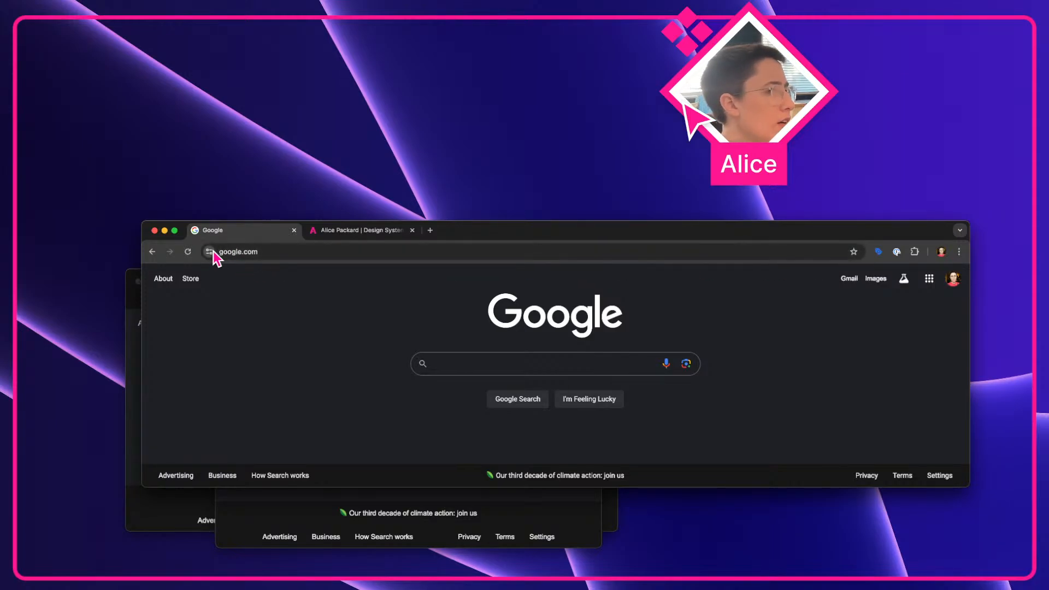
Check the live Safari and Firefox windows and rename the copied add tab heading as Icon button / stuff inside URL
{"action": "left_click", "coordinate": [137, 385]}
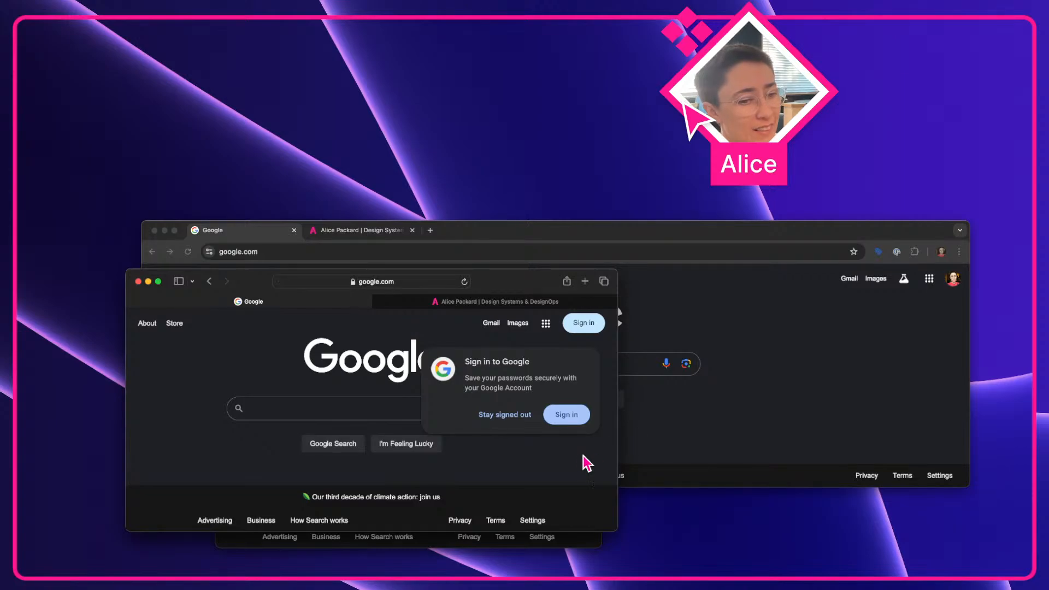
{"action": "left_click", "coordinate": [583, 543]}
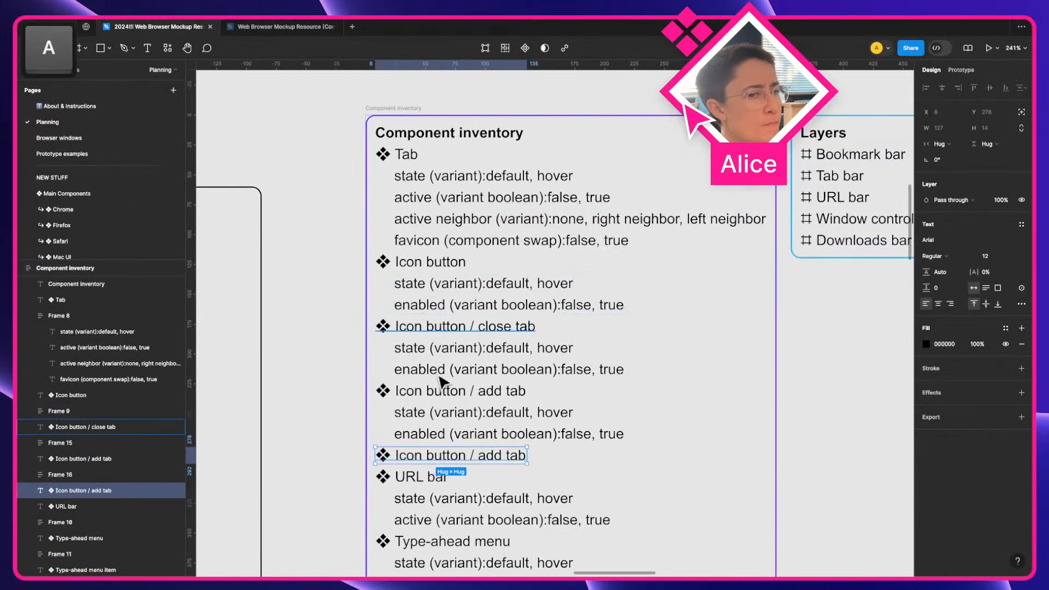
{"action": "key", "text": "Return"}
{"action": "key", "text": "shift+alt+Left"}
{"action": "key", "text": "shift+alt+Left"}
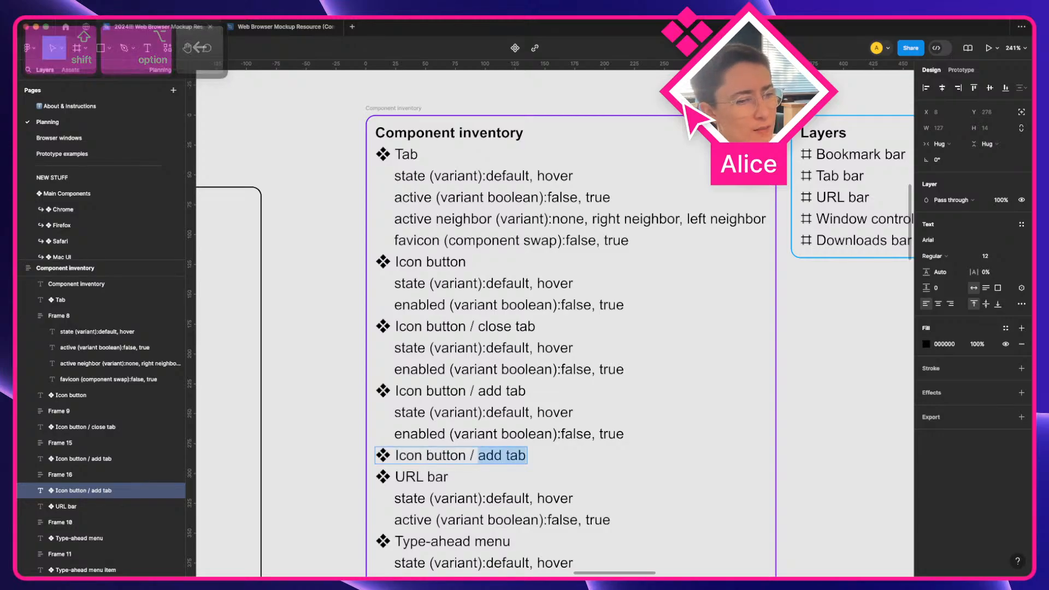
{"action": "type", "text": "stuff inside"}
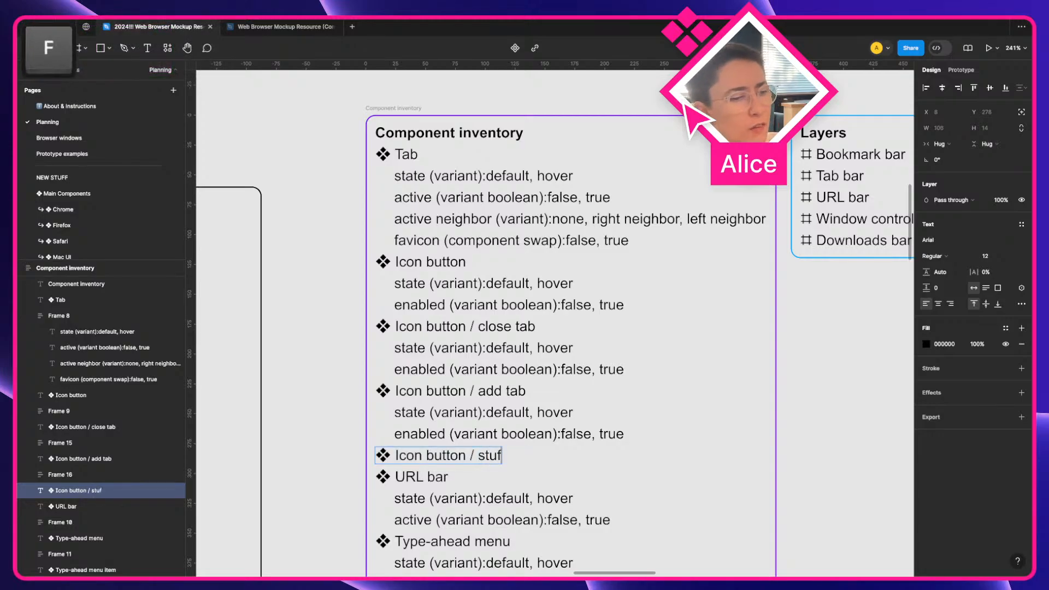
{"action": "type", "text": " URL"}
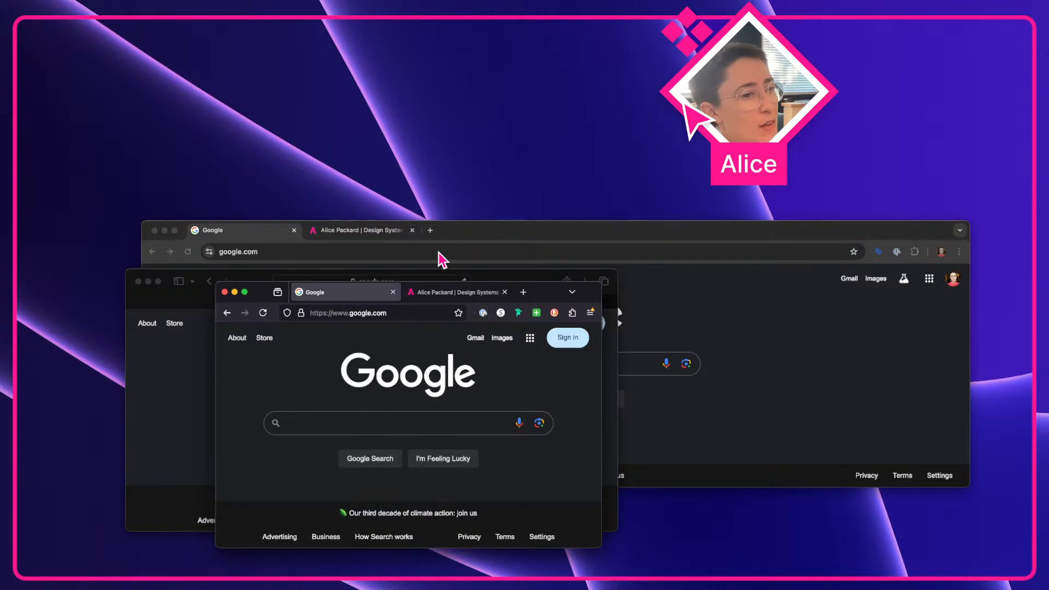
Compare the Safari and Firefox URL bars, opening and closing Firefox's site protections panel to examine its shield button
{"action": "left_click", "coordinate": [170, 387]}
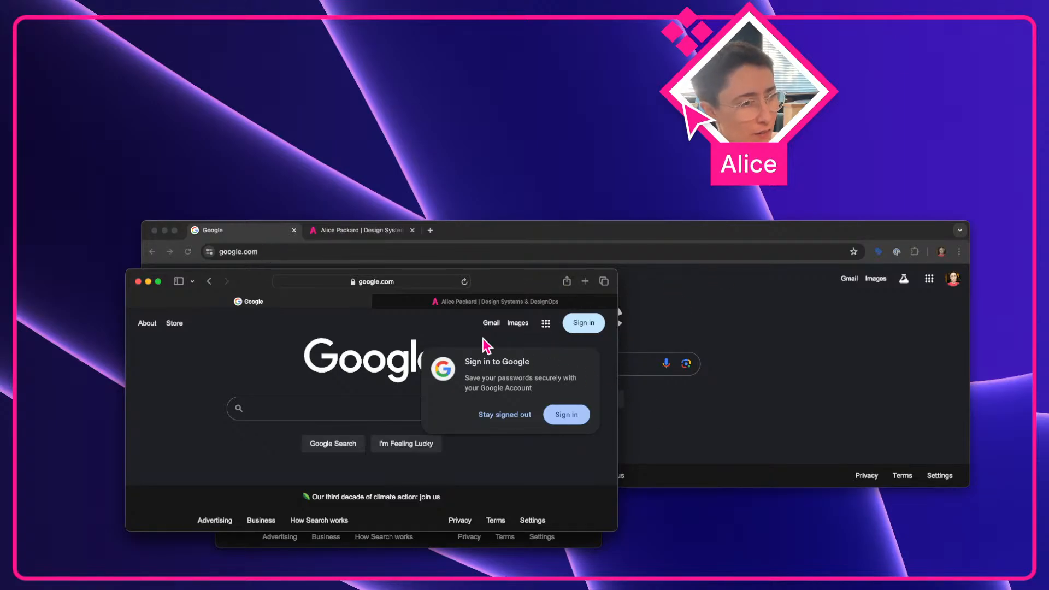
{"action": "left_click", "coordinate": [598, 541]}
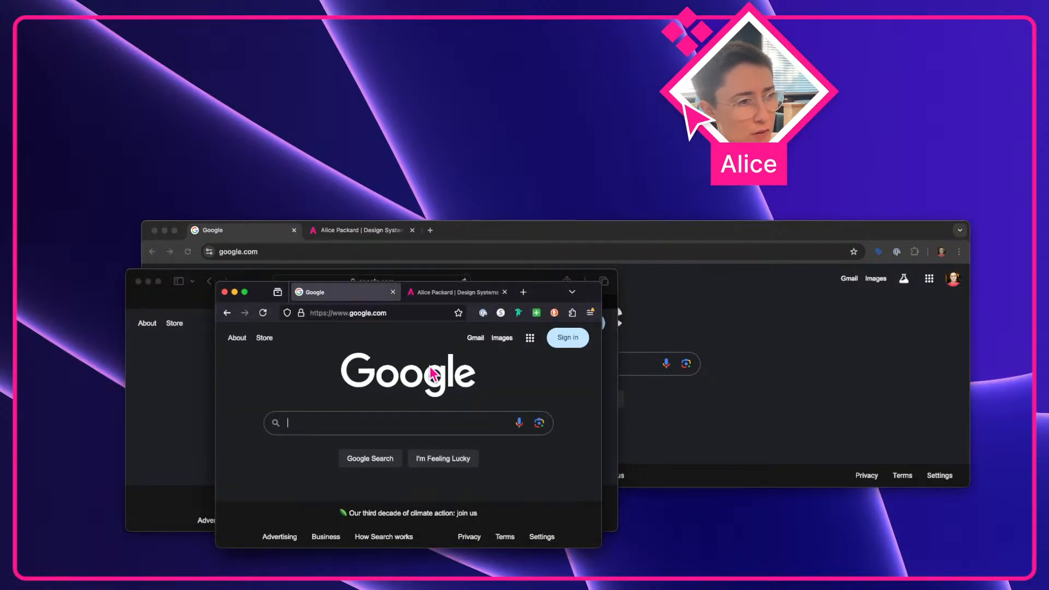
{"action": "left_click", "coordinate": [286, 313]}
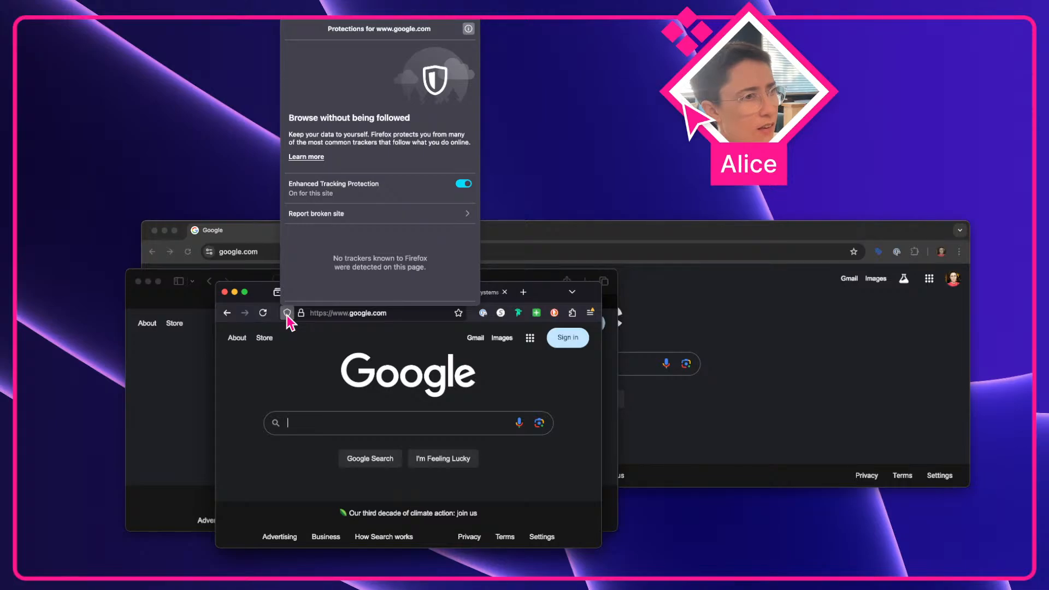
{"action": "left_click", "coordinate": [287, 313]}
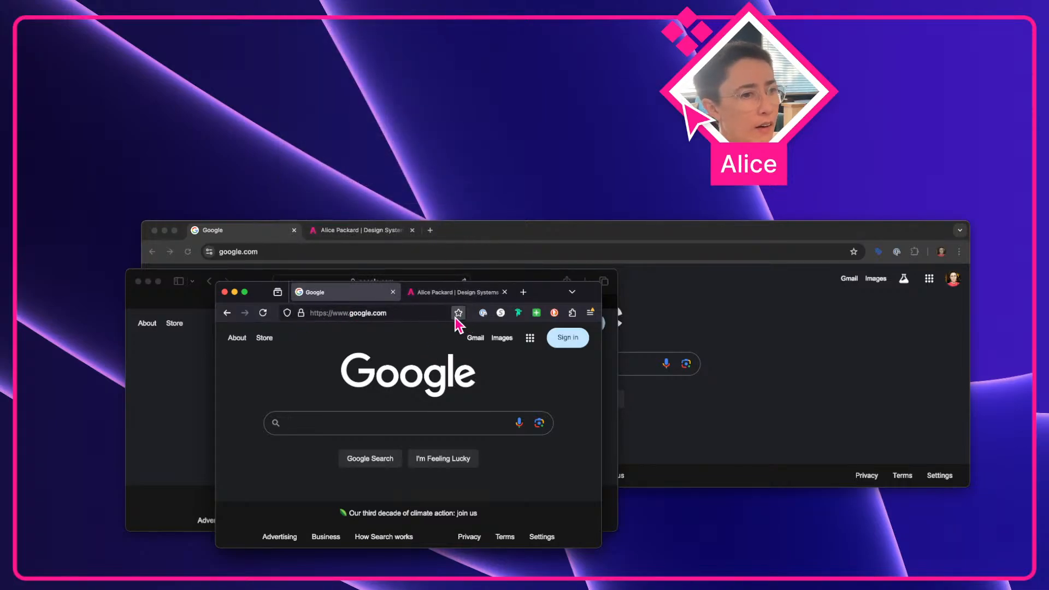
Examine Safari's focused address field and toolbar buttons, showing and hiding the sidebar to see how the toolbar responds
{"action": "left_click", "coordinate": [177, 336]}
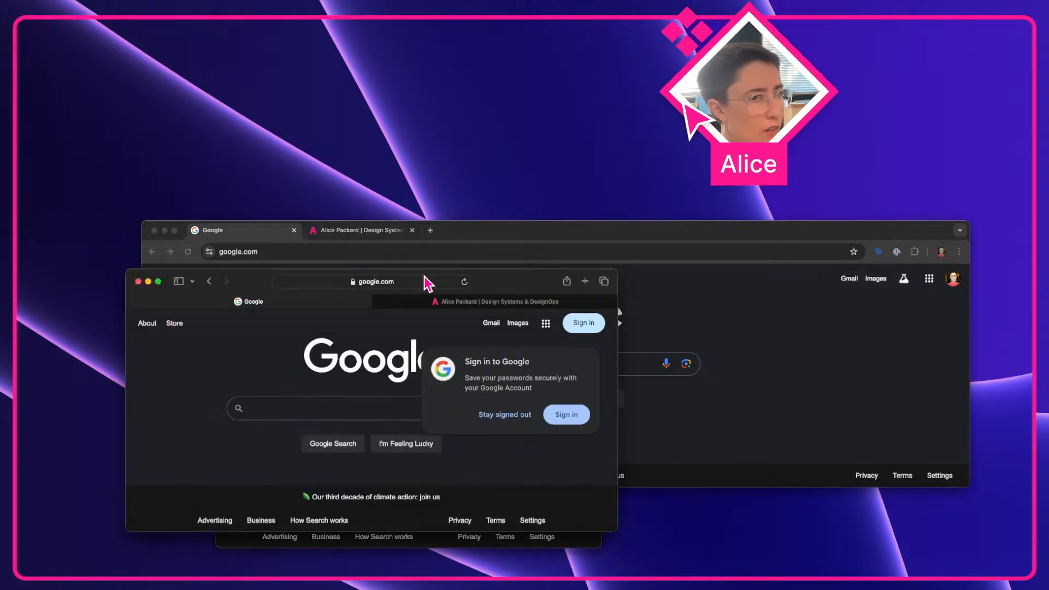
{"action": "left_click", "coordinate": [422, 282]}
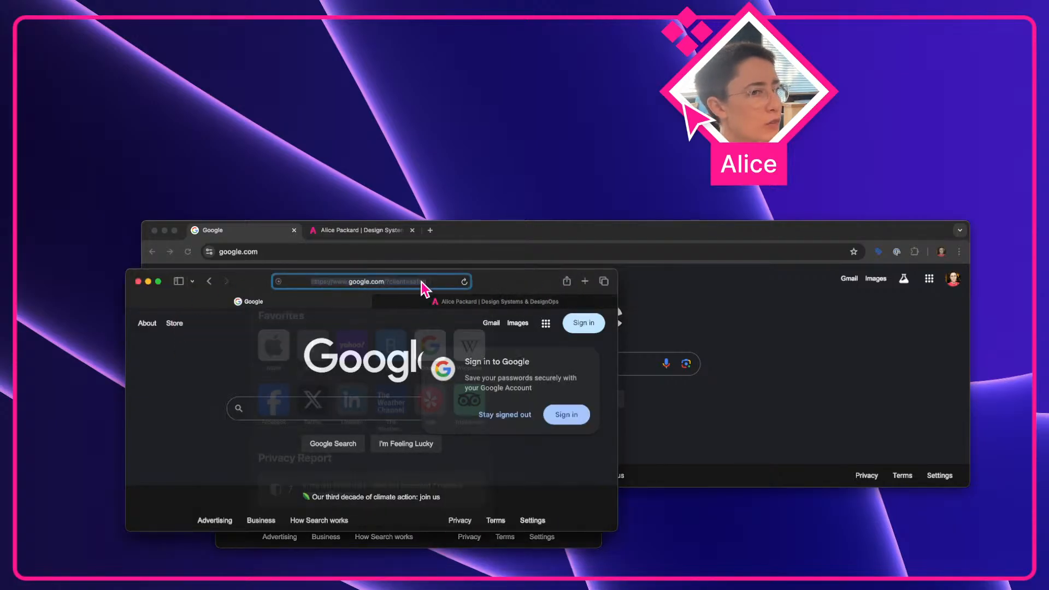
{"action": "left_click", "coordinate": [492, 284]}
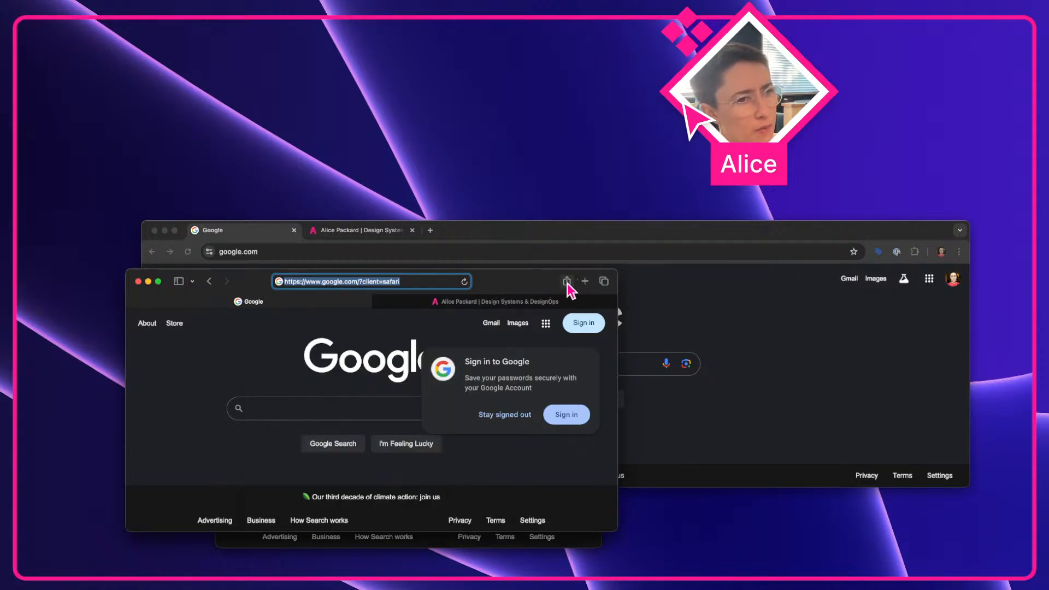
{"action": "left_click", "coordinate": [179, 281]}
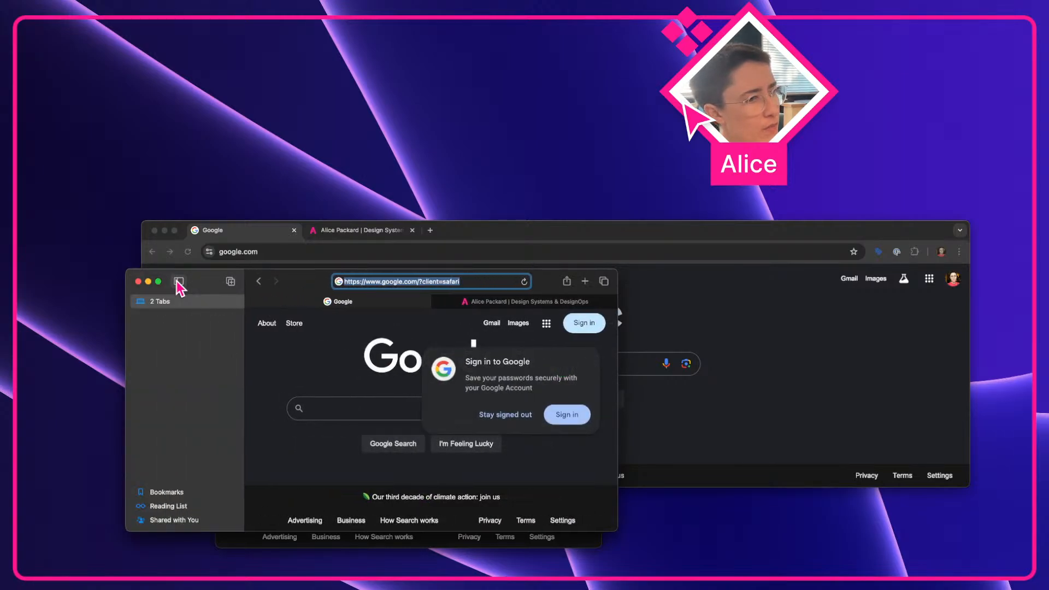
{"action": "left_click", "coordinate": [179, 281]}
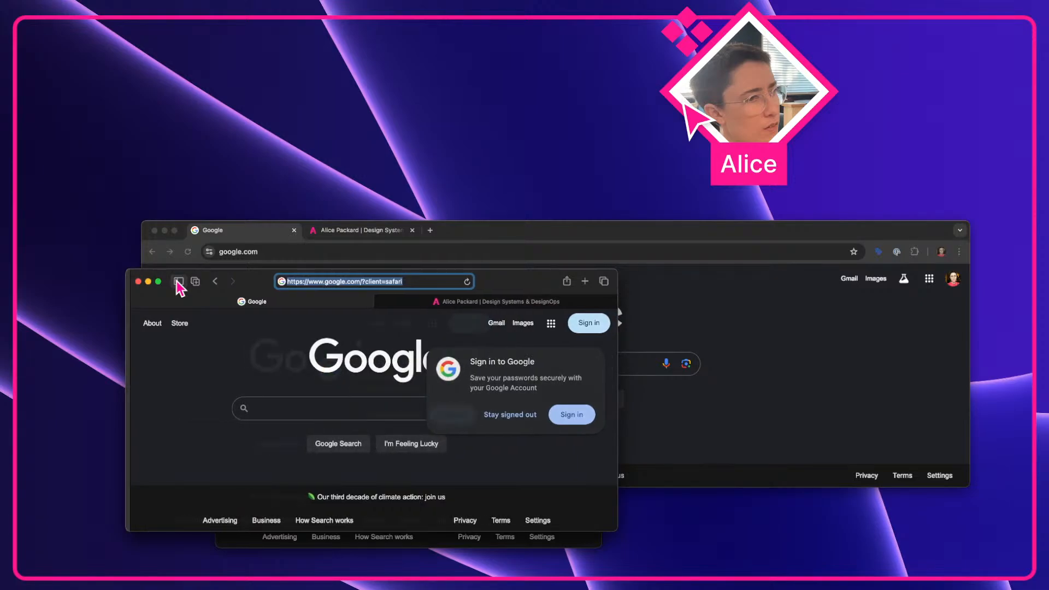
{"action": "left_click", "coordinate": [179, 281]}
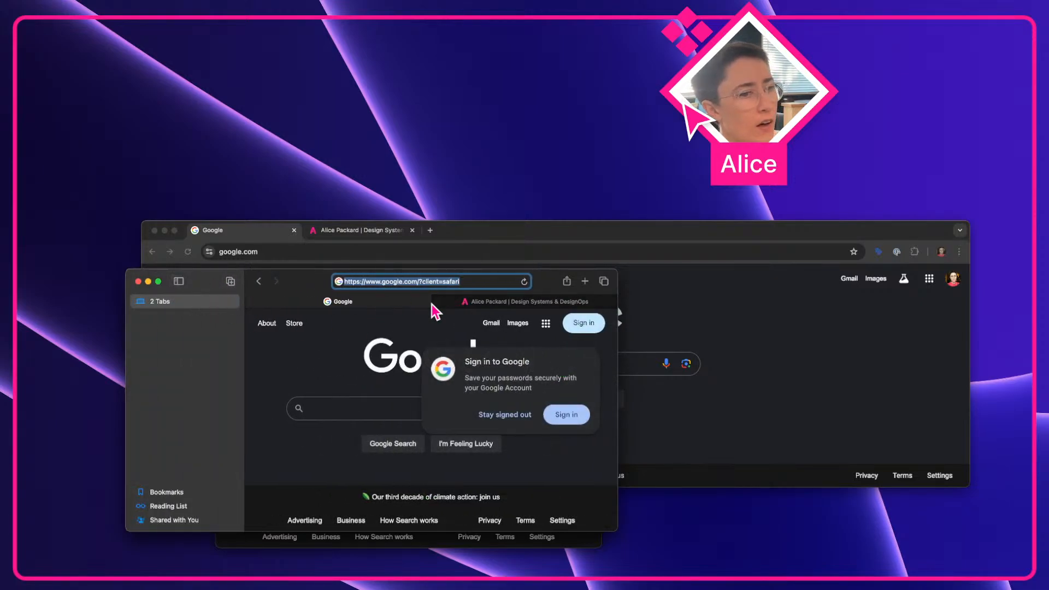
{"action": "left_click", "coordinate": [179, 281]}
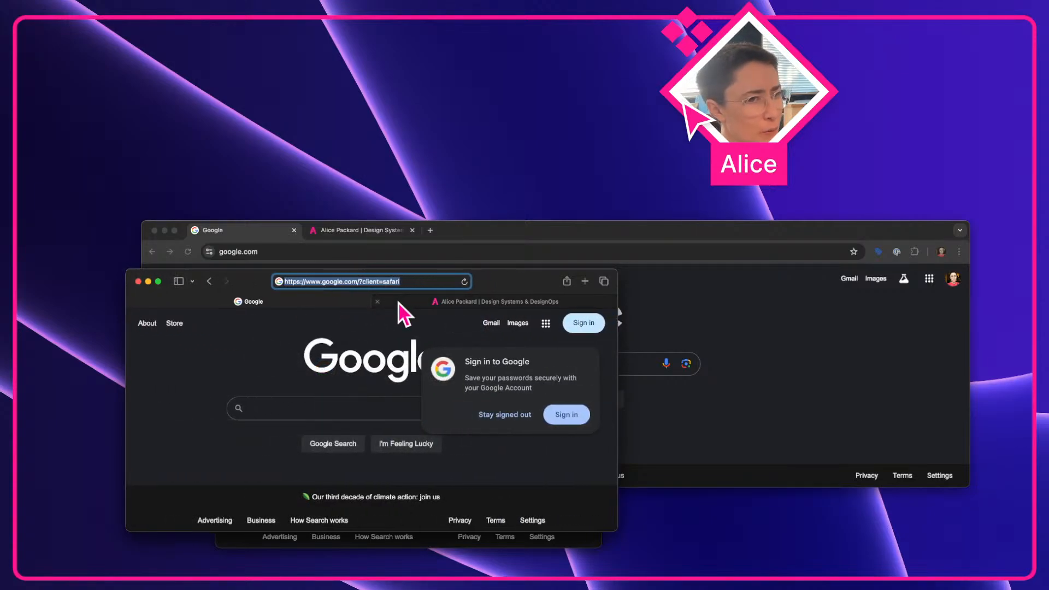
Choose to stay signed out in Safari's Google prompt and examine the focused address field with the sidebar shown
{"action": "left_click", "coordinate": [508, 417]}
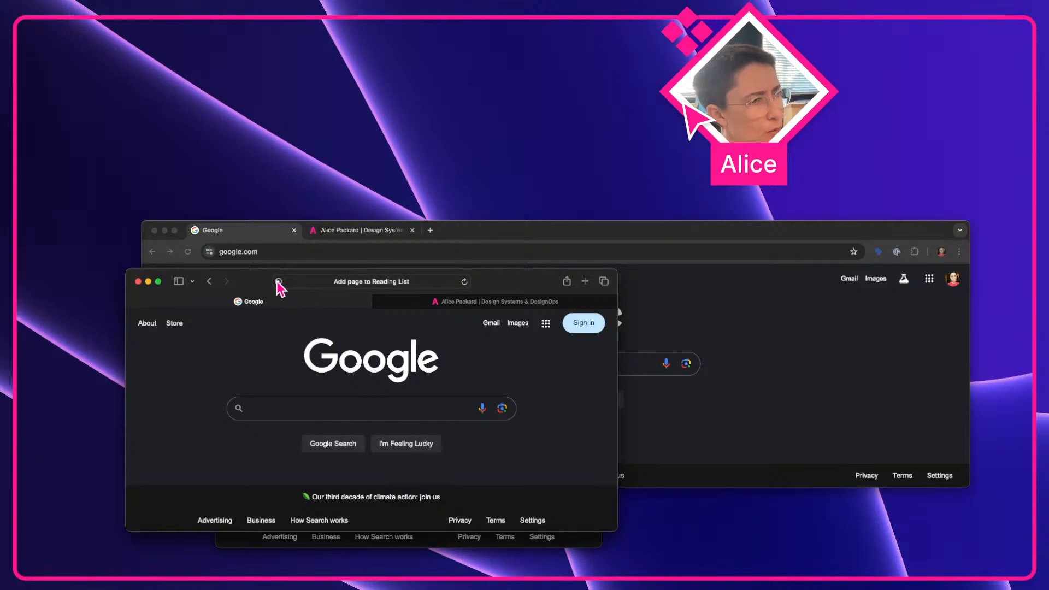
{"action": "left_click", "coordinate": [178, 281]}
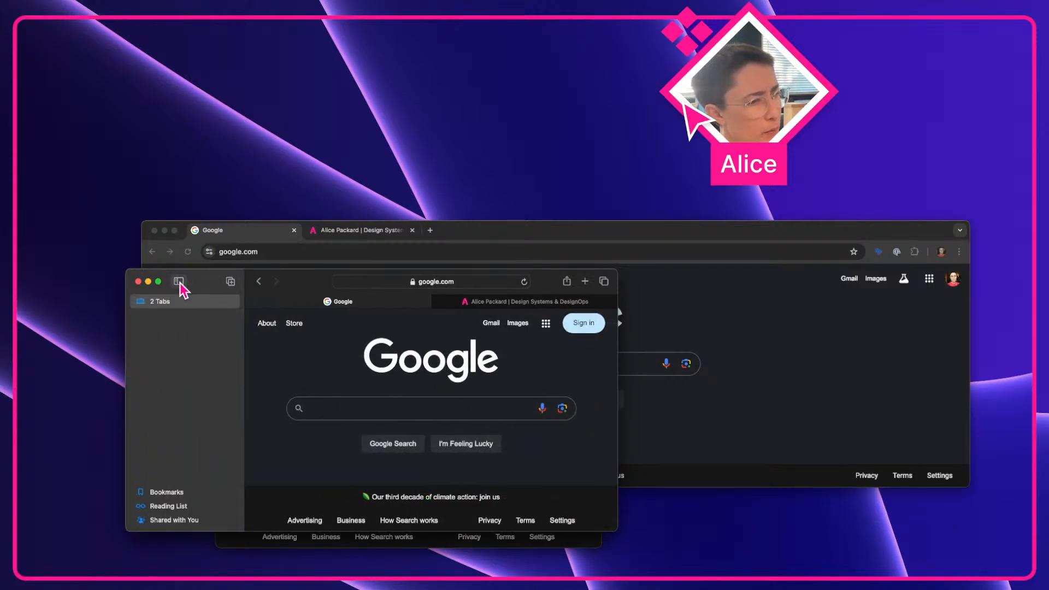
{"action": "left_click", "coordinate": [371, 279]}
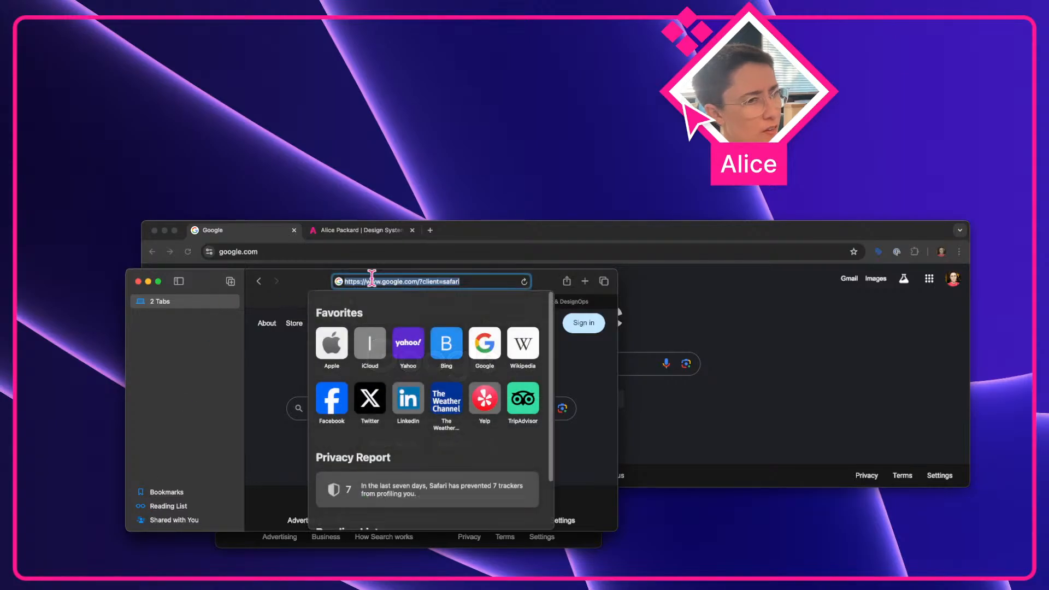
Dismiss Safari's address suggestions, hide the sidebar and widen the window to examine how the toolbar and URL bar adapt
{"action": "scroll", "coordinate": [399, 436], "scroll_direction": "down", "scroll_amount": 3}
{"action": "scroll", "coordinate": [410, 496], "scroll_direction": "up", "scroll_amount": 3}
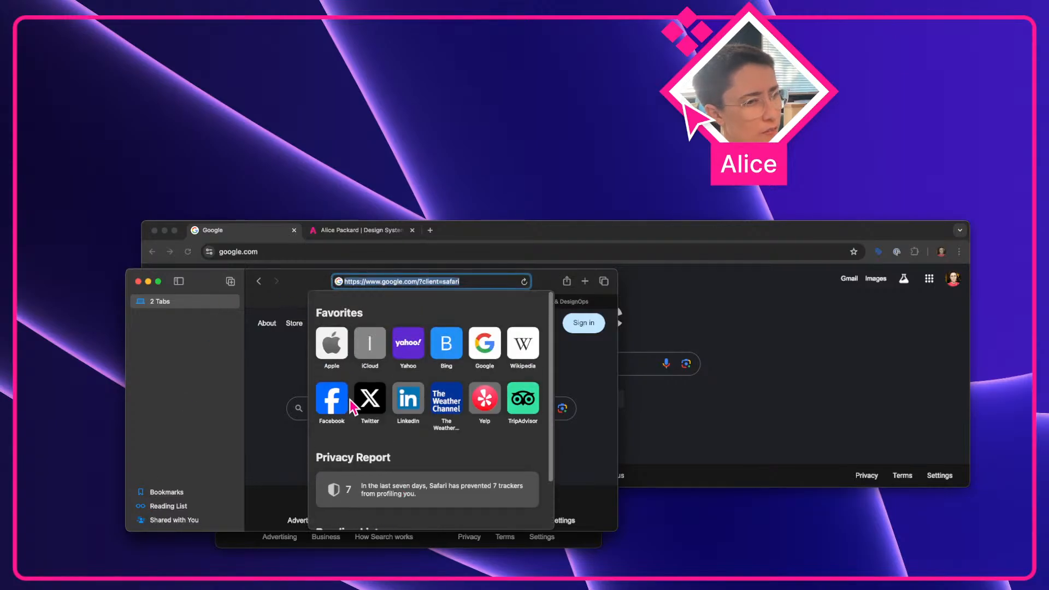
{"action": "left_click", "coordinate": [261, 354]}
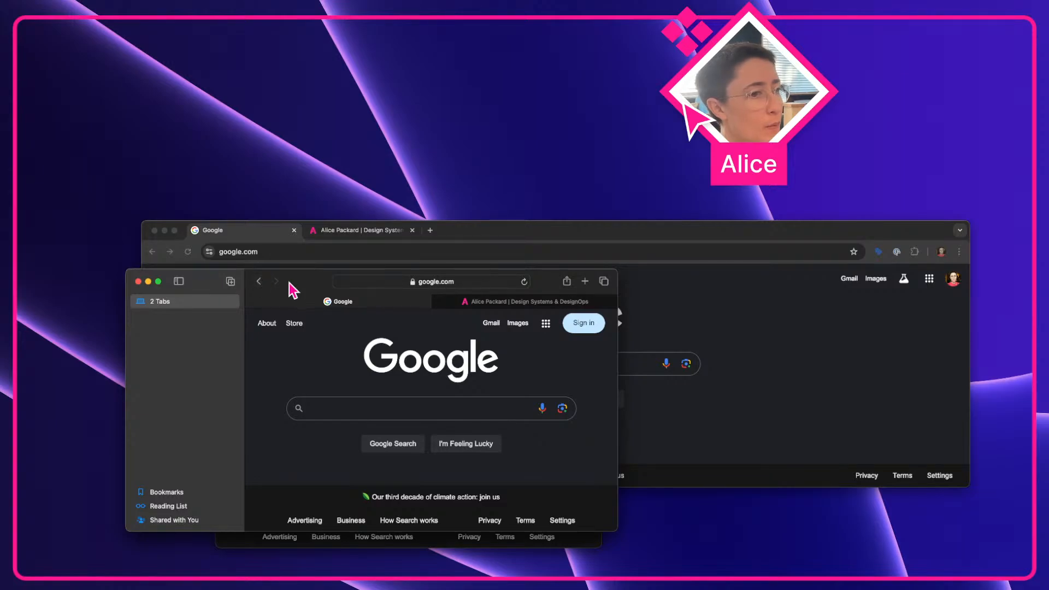
{"action": "left_click", "coordinate": [178, 281]}
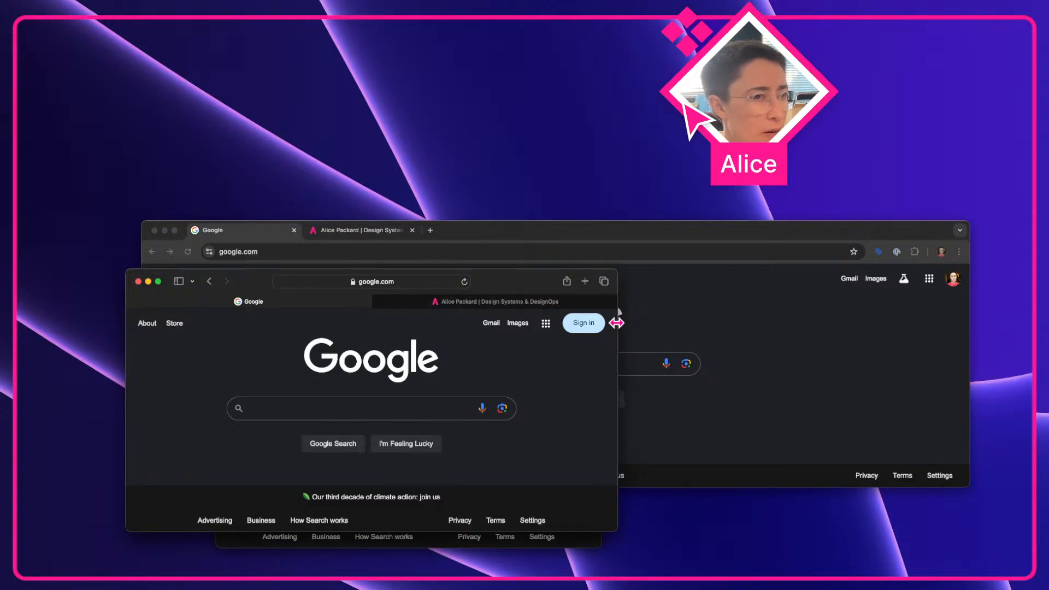
{"action": "left_click_drag", "start_coordinate": [617, 323], "coordinate": [885, 365]}
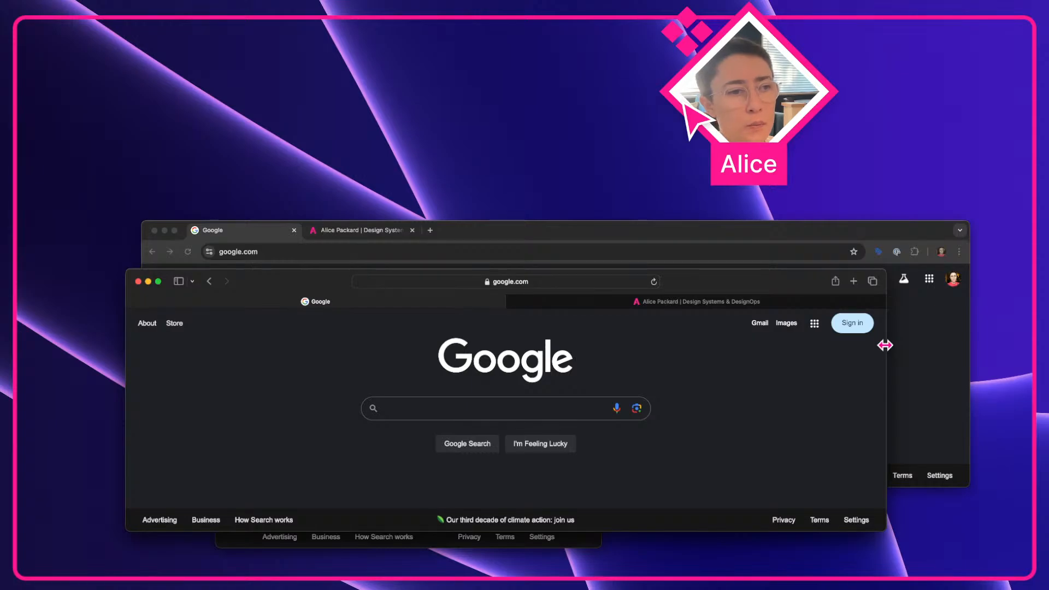
{"action": "left_click_drag", "start_coordinate": [885, 346], "coordinate": [913, 368]}
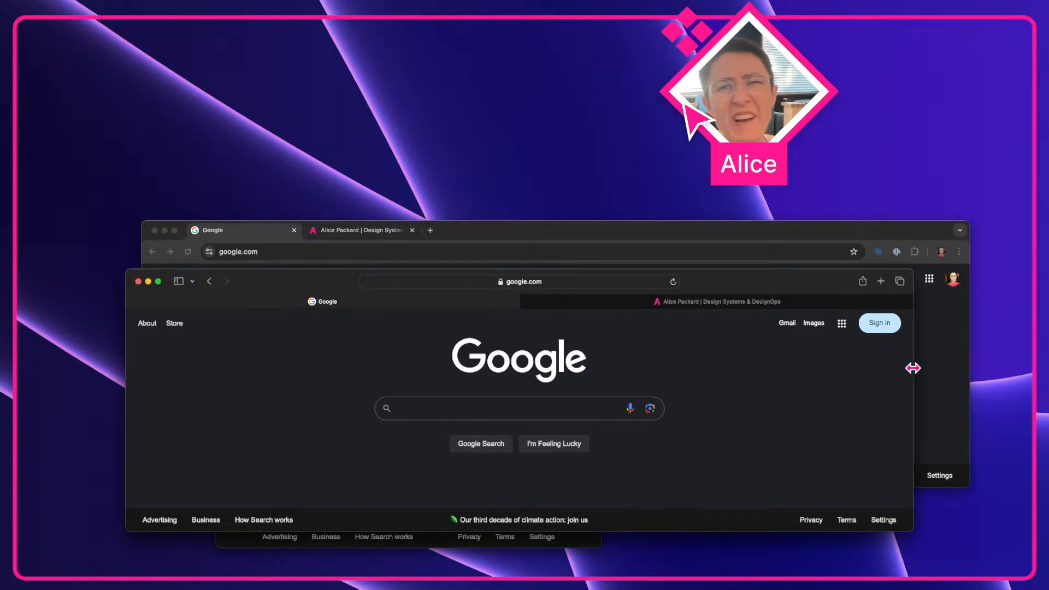
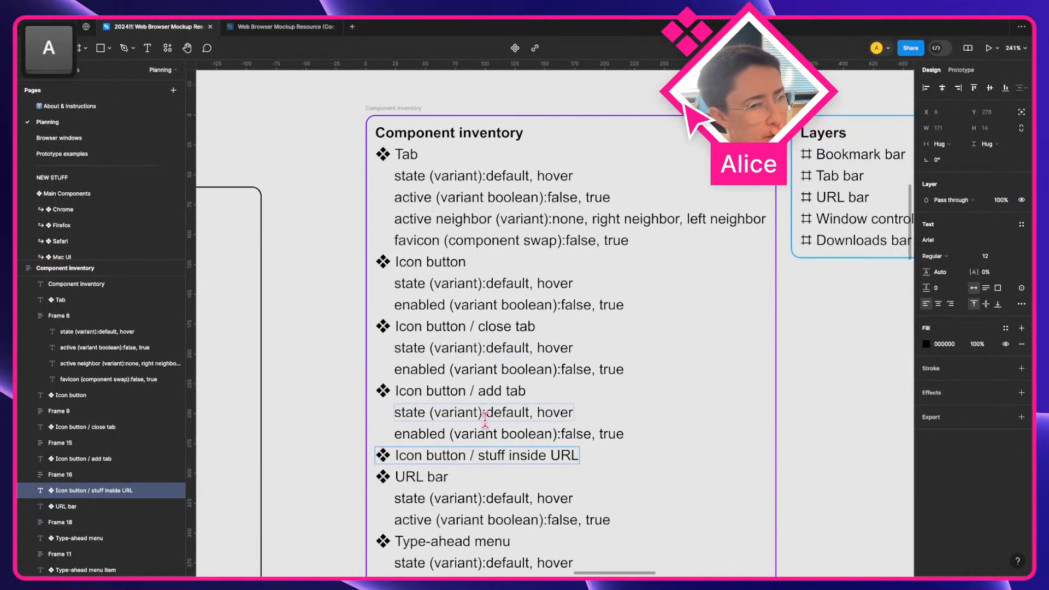
Complete the heading as Icon button / stuff inside URL bar and place a copy of the add tab state and enabled properties beneath it
{"action": "type", "text": "bar"}
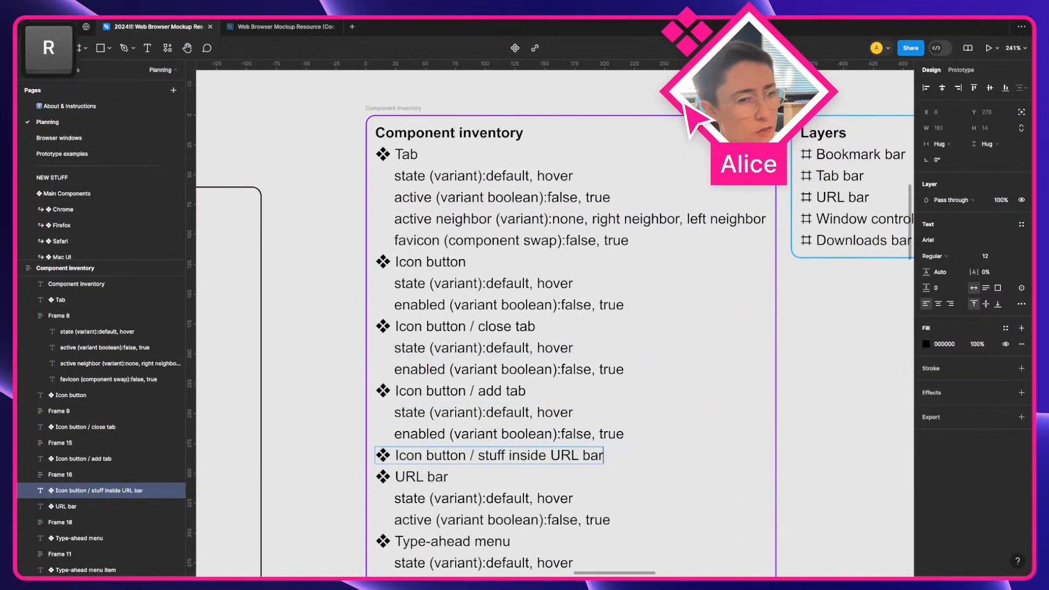
{"action": "left_click", "coordinate": [480, 433]}
{"action": "key", "text": "super+d"}
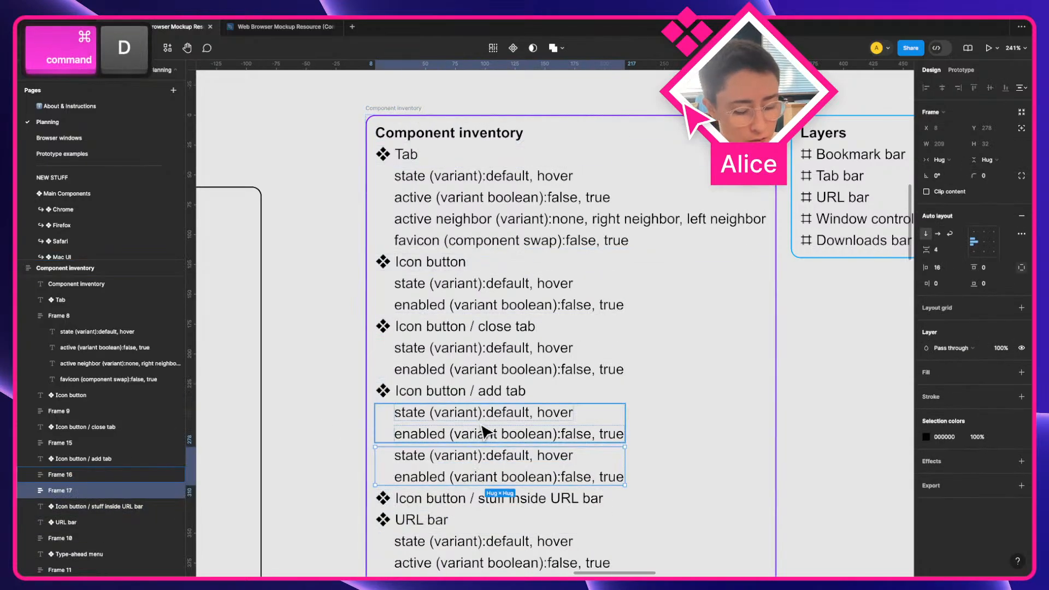
{"action": "key", "text": "super+bracketright"}
{"action": "scroll", "coordinate": [481, 459], "scroll_direction": "down", "scroll_amount": 1}
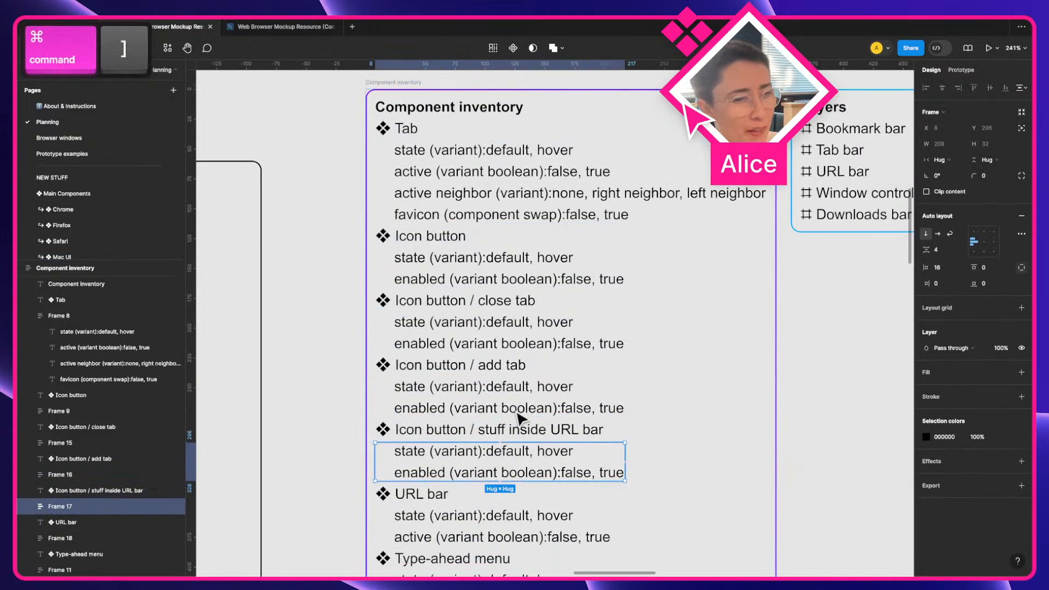
{"action": "left_click", "coordinate": [541, 430]}
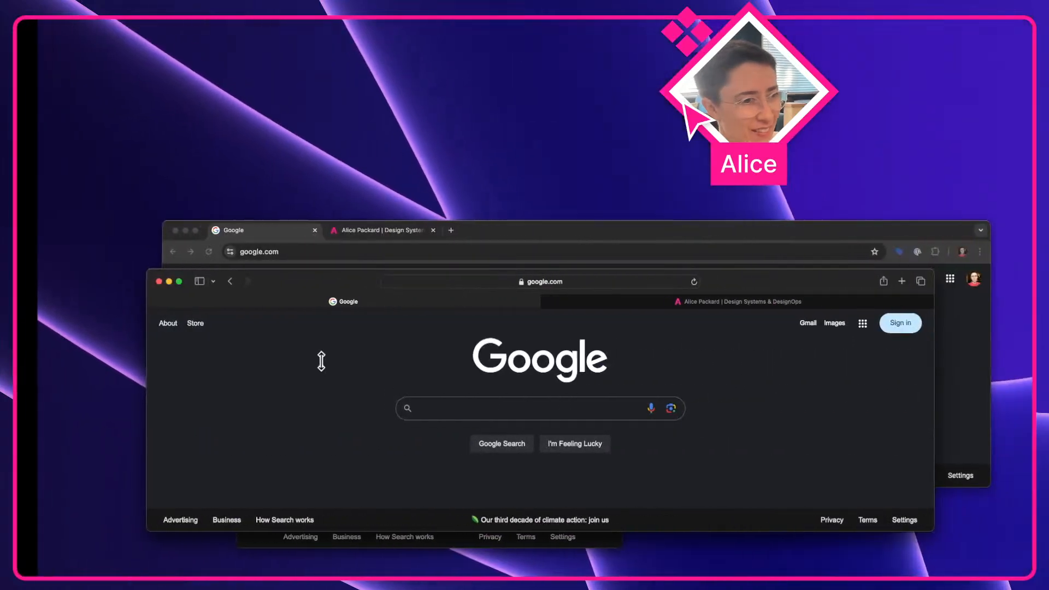
Compare the toolbar buttons in the live Safari, Chrome and Firefox windows
{"action": "key", "text": "a"}
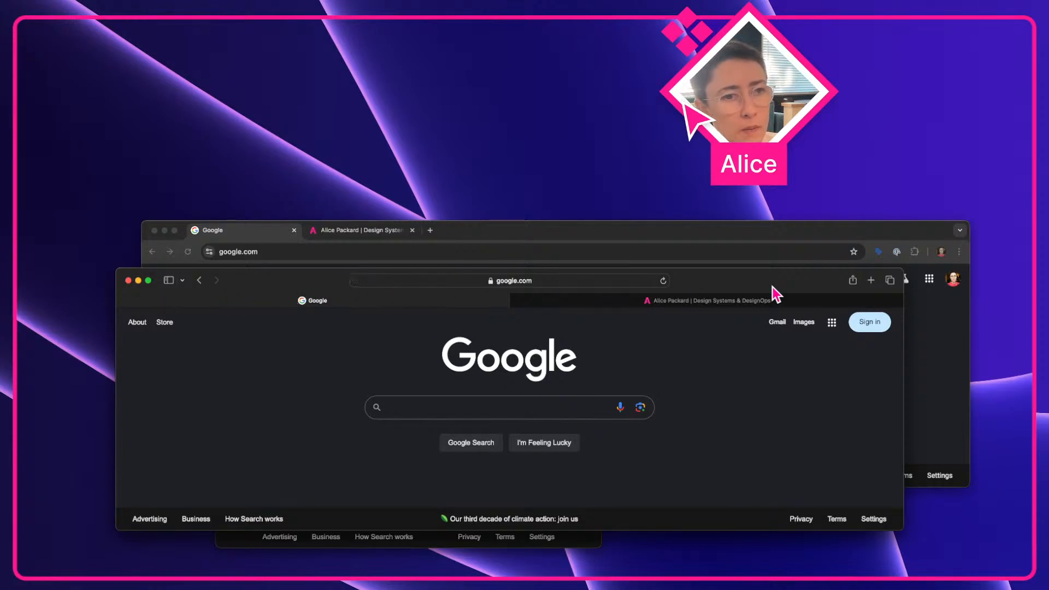
{"action": "left_click", "coordinate": [473, 228]}
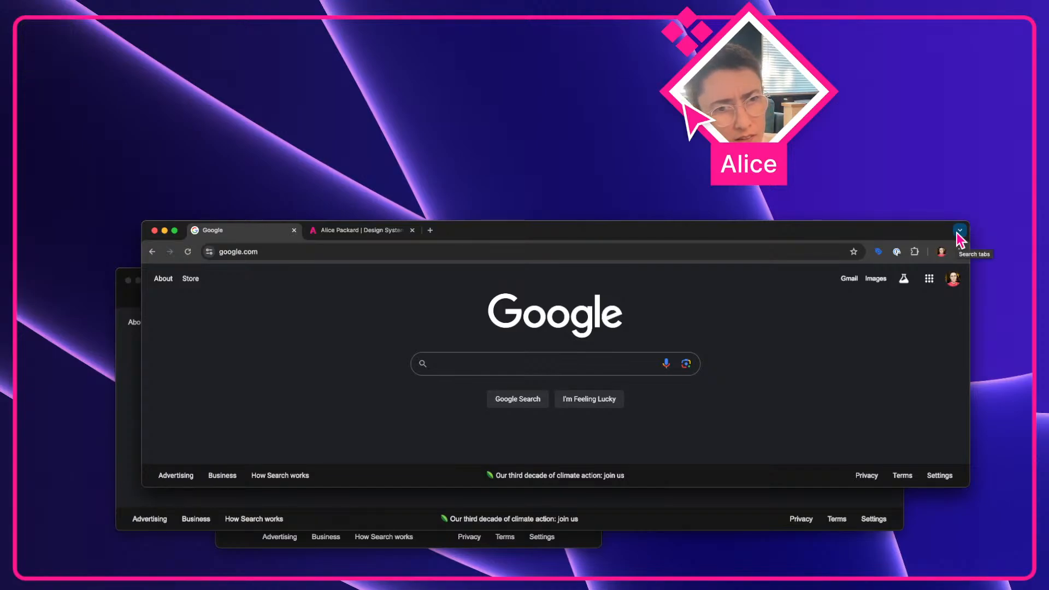
{"action": "left_click", "coordinate": [686, 498]}
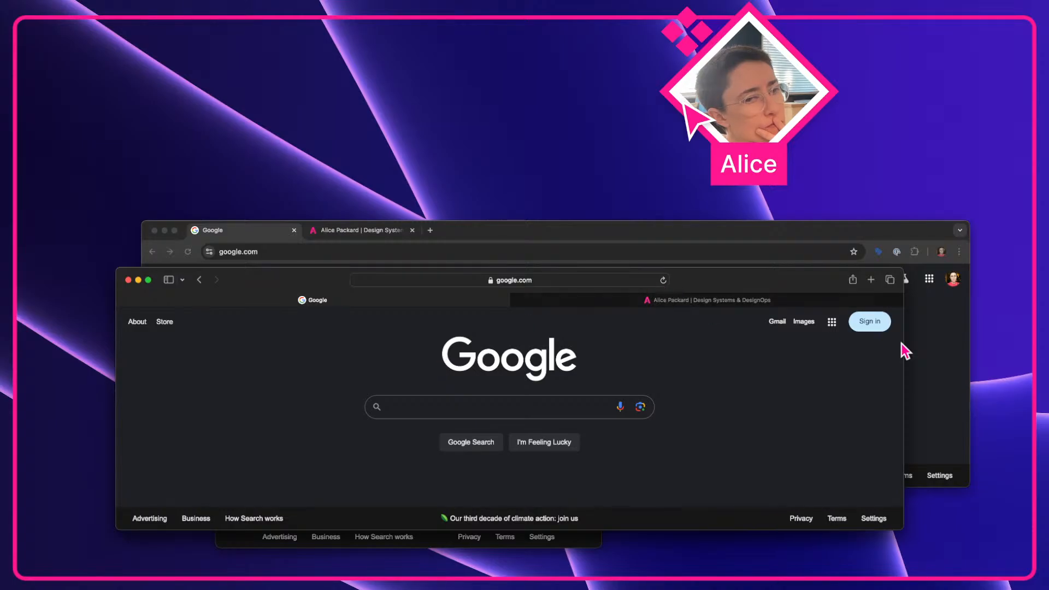
{"action": "left_click", "coordinate": [239, 545]}
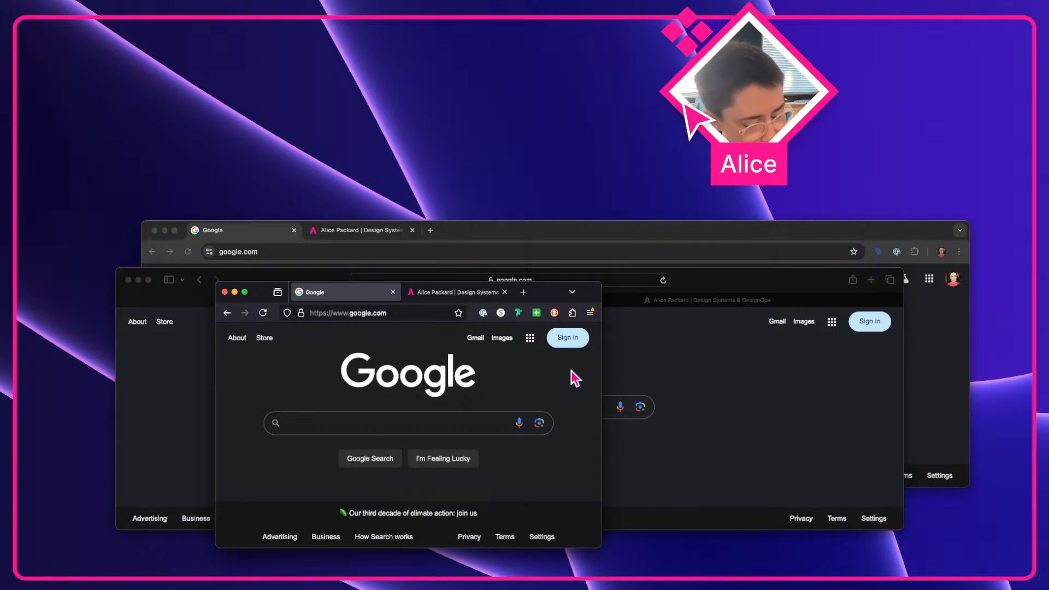
Show and hide the bookmarks bar in Firefox and in Chrome to examine how each one looks
{"action": "key", "text": "shift+super+b"}
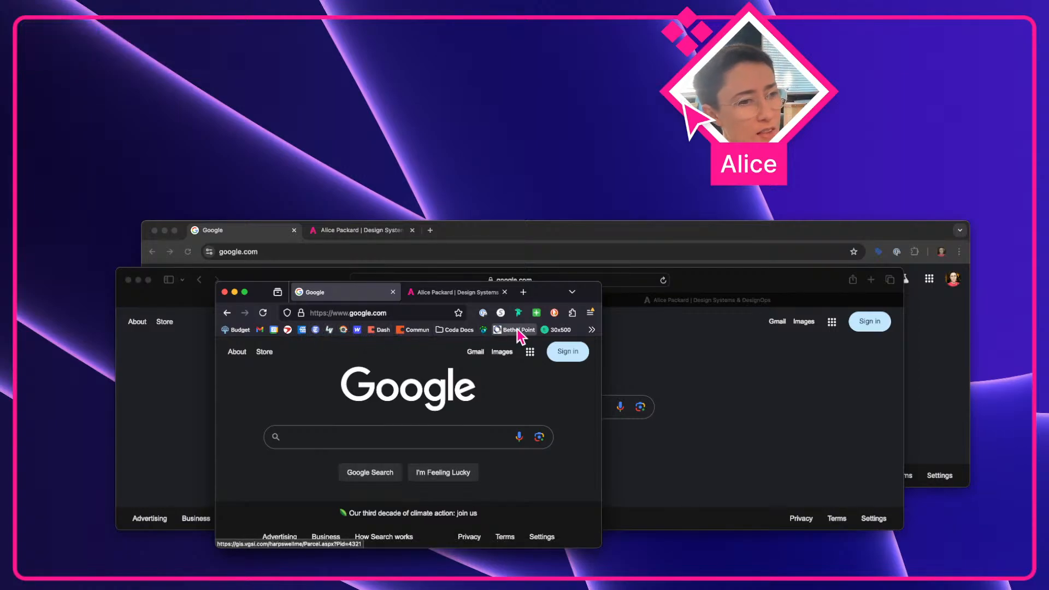
{"action": "key", "text": "shift+super+b"}
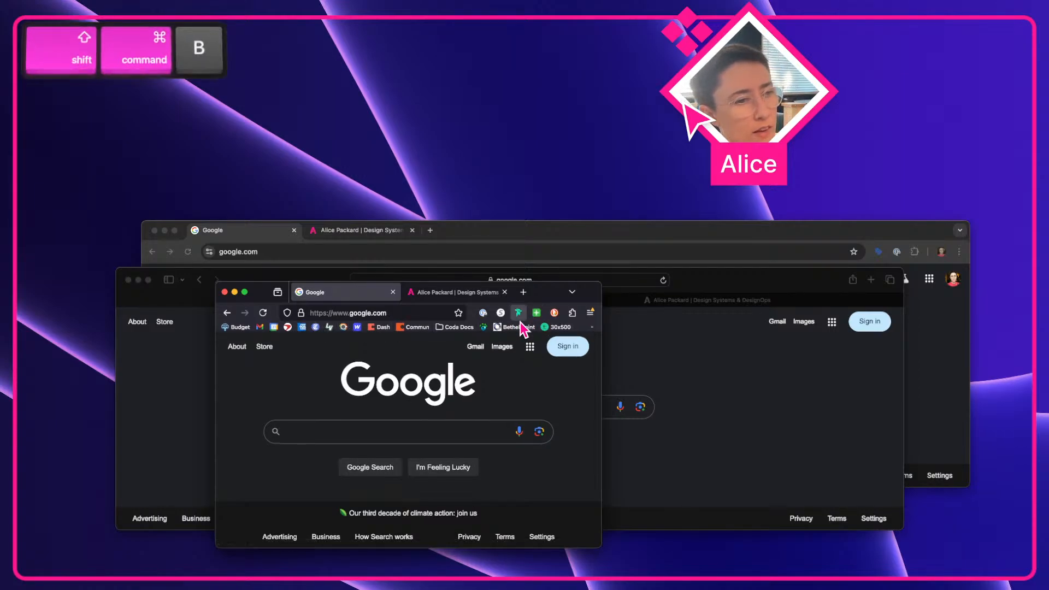
{"action": "left_click", "coordinate": [521, 232]}
{"action": "key", "text": "shift+super+b"}
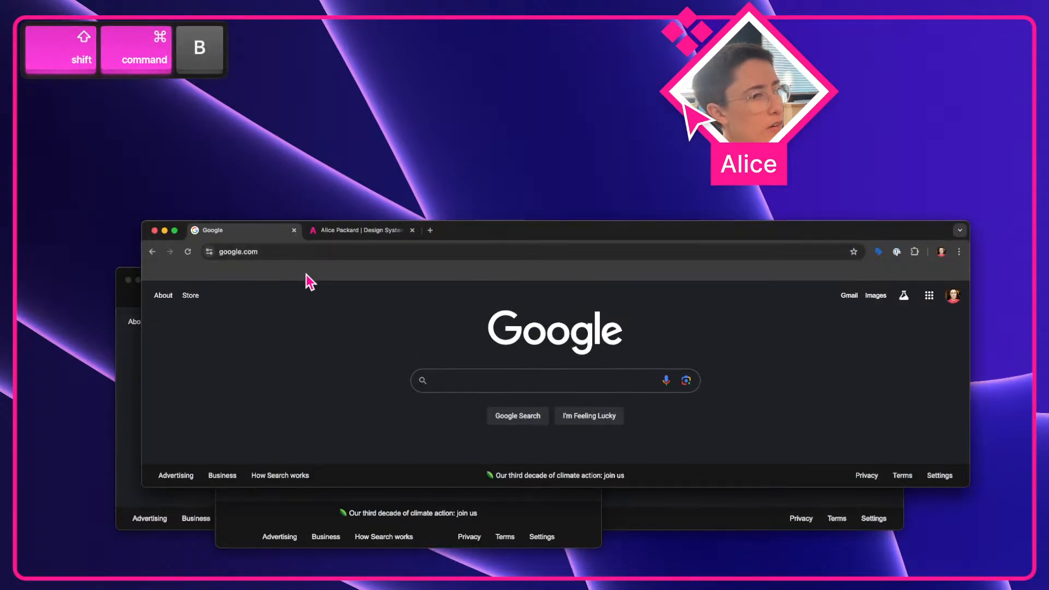
{"action": "key", "text": "shift+super+b"}
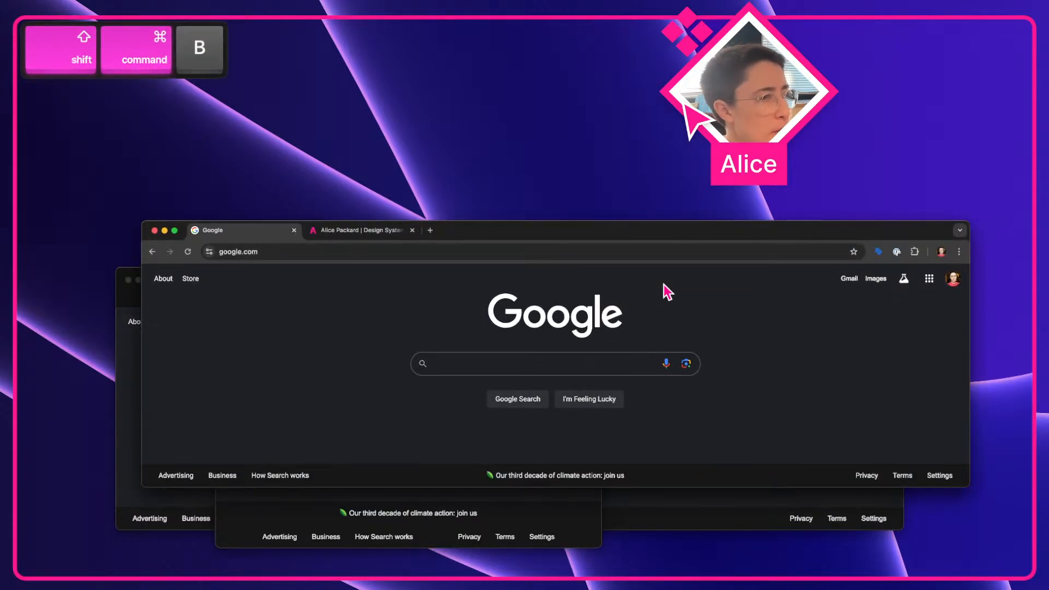
Show Safari's sidebar, open and leave its Bookmarks list, and bring the Chrome window forward for comparison
{"action": "left_click", "coordinate": [137, 393]}
{"action": "left_click", "coordinate": [169, 280]}
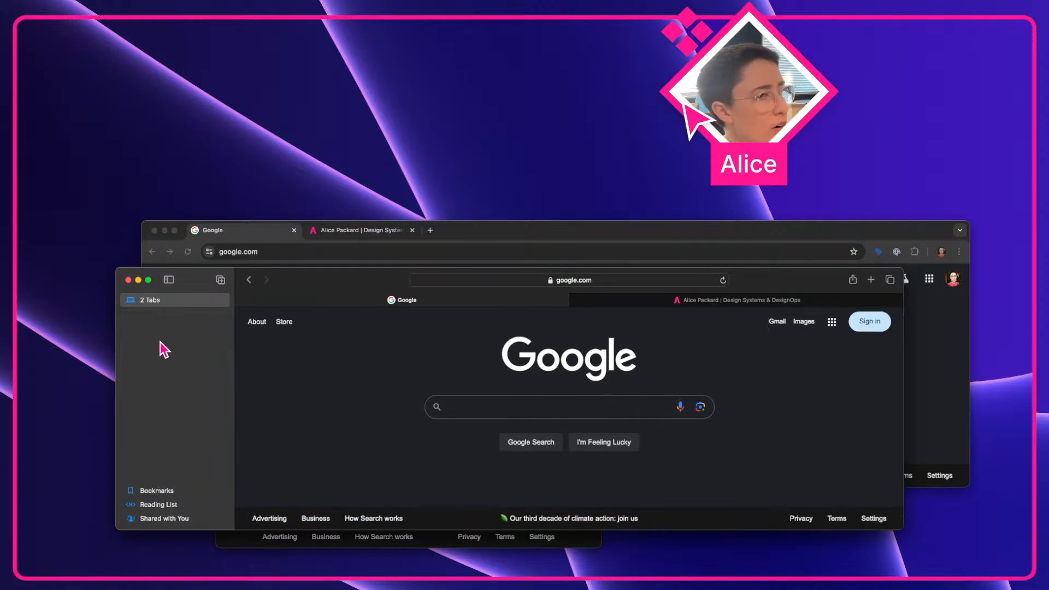
{"action": "left_click", "coordinate": [163, 491]}
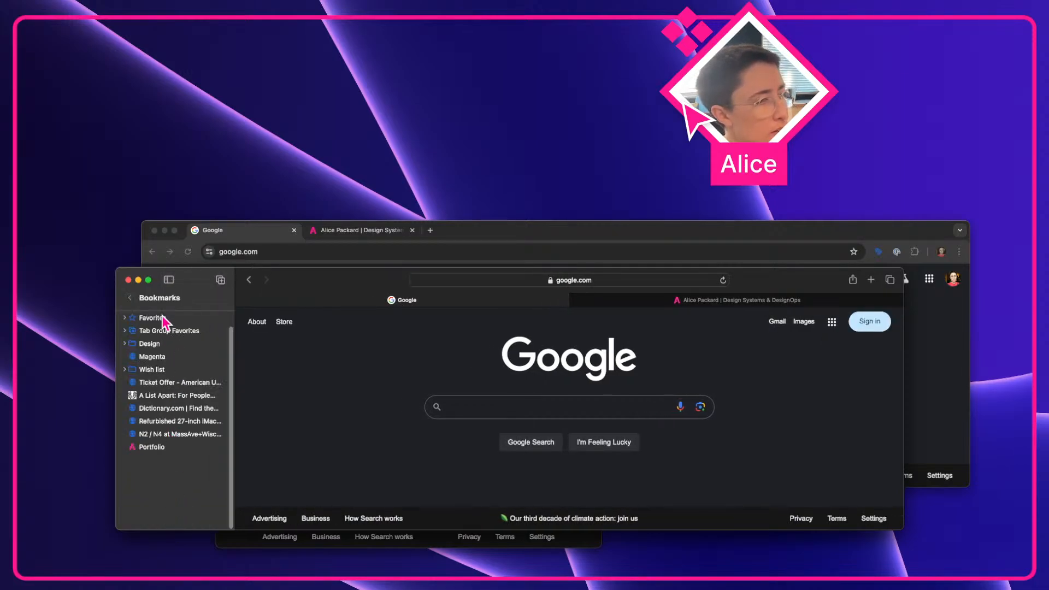
{"action": "left_click", "coordinate": [131, 298]}
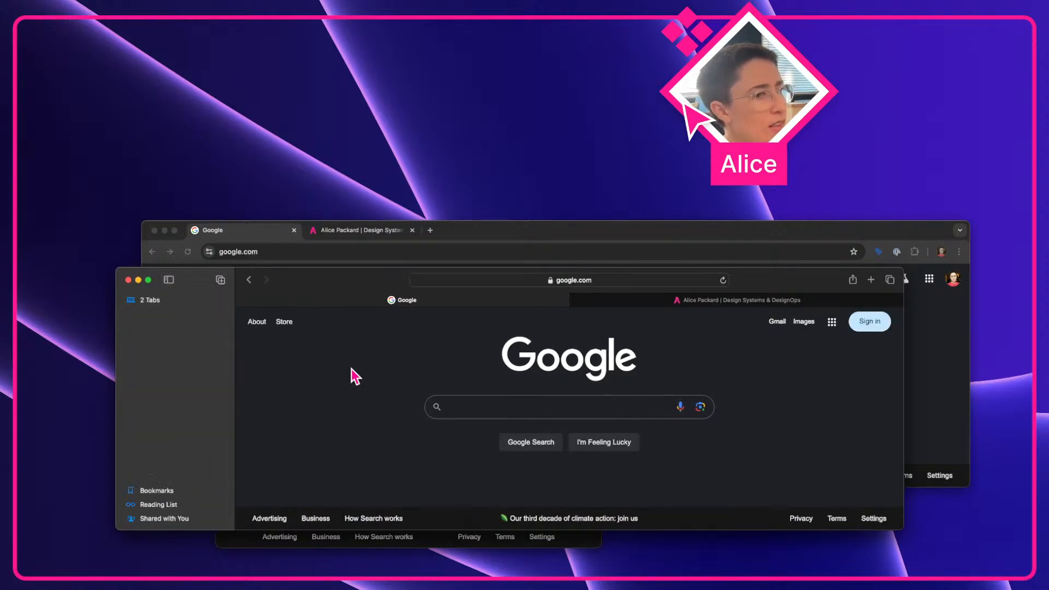
{"action": "left_click", "coordinate": [650, 244]}
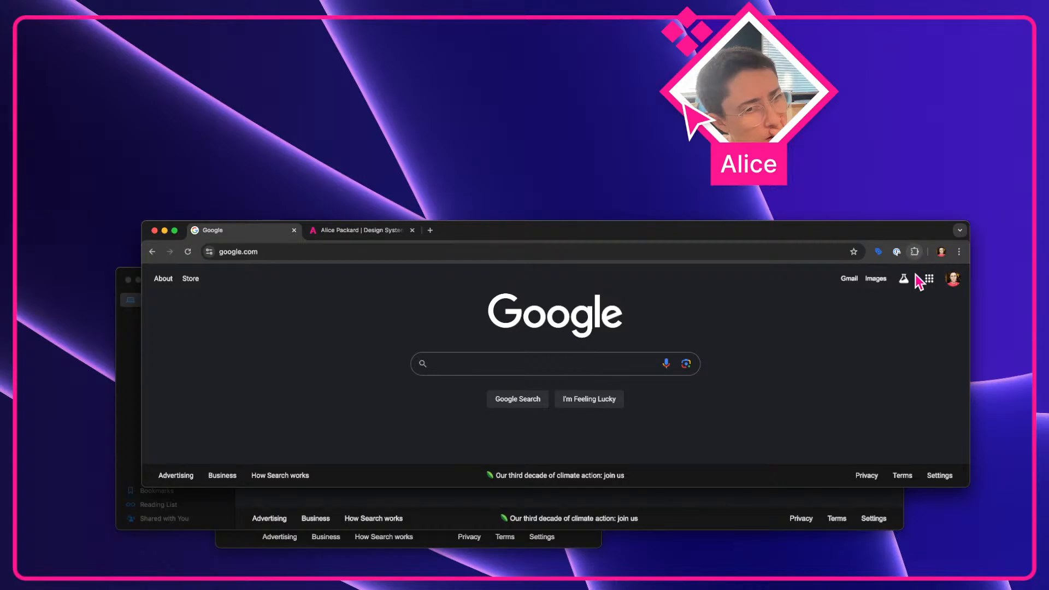
Return to the Figma component inventory and review the Icon button, close tab, add tab and URL bar button headings against the browsers
{"action": "key", "text": "ctrl+Left"}
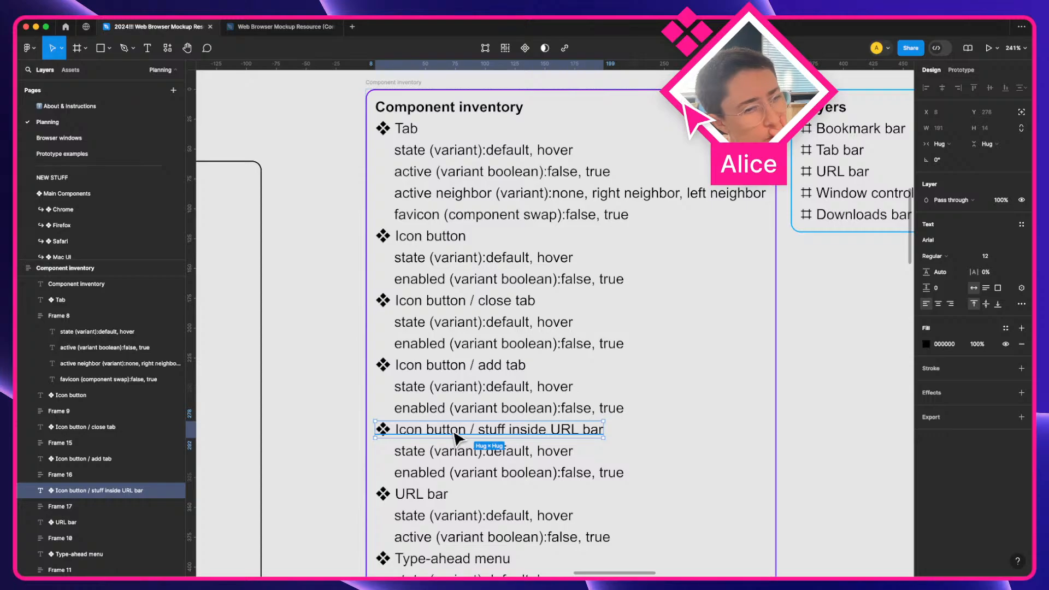
{"action": "double_click", "coordinate": [466, 425]}
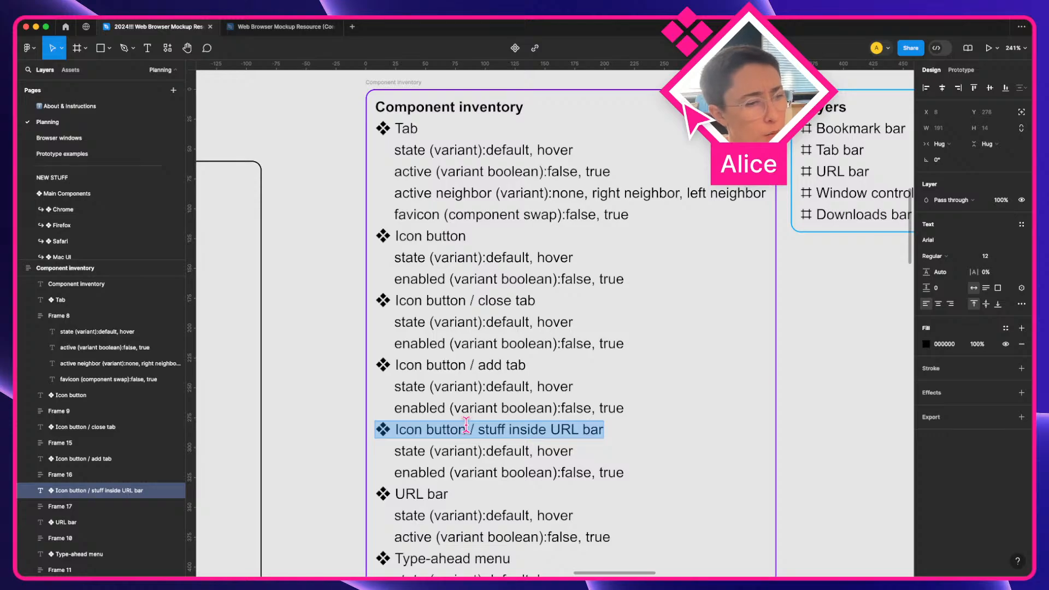
{"action": "left_click", "coordinate": [488, 301]}
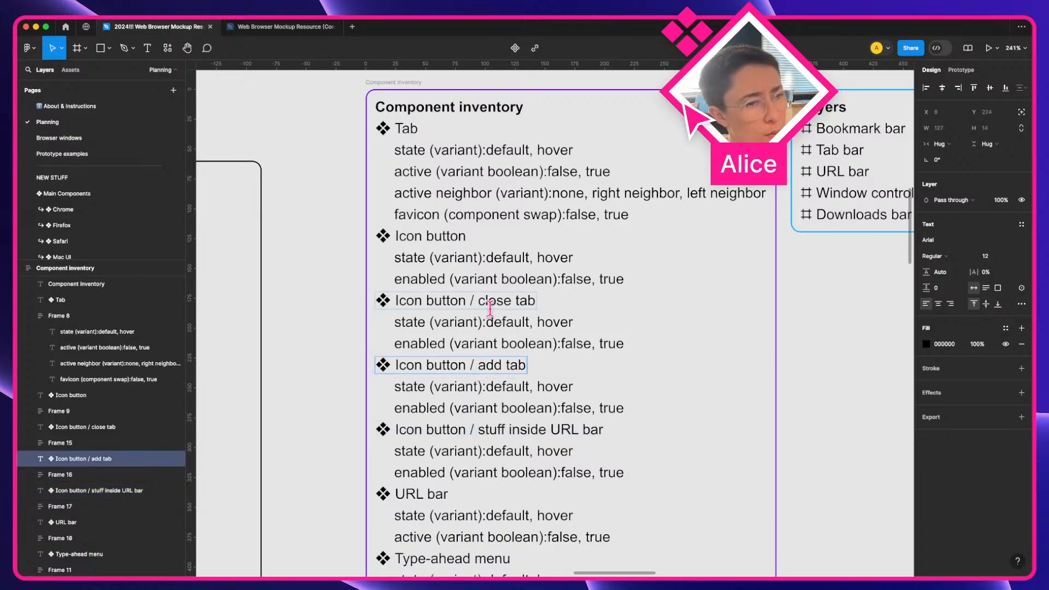
{"action": "left_click", "coordinate": [494, 363]}
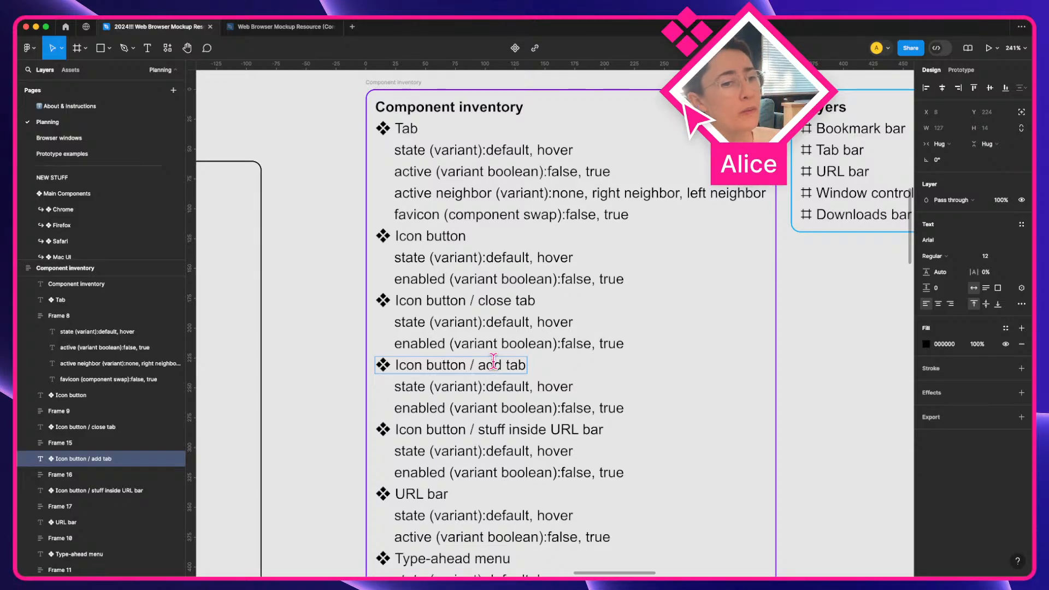
{"action": "triple_click", "coordinate": [456, 307]}
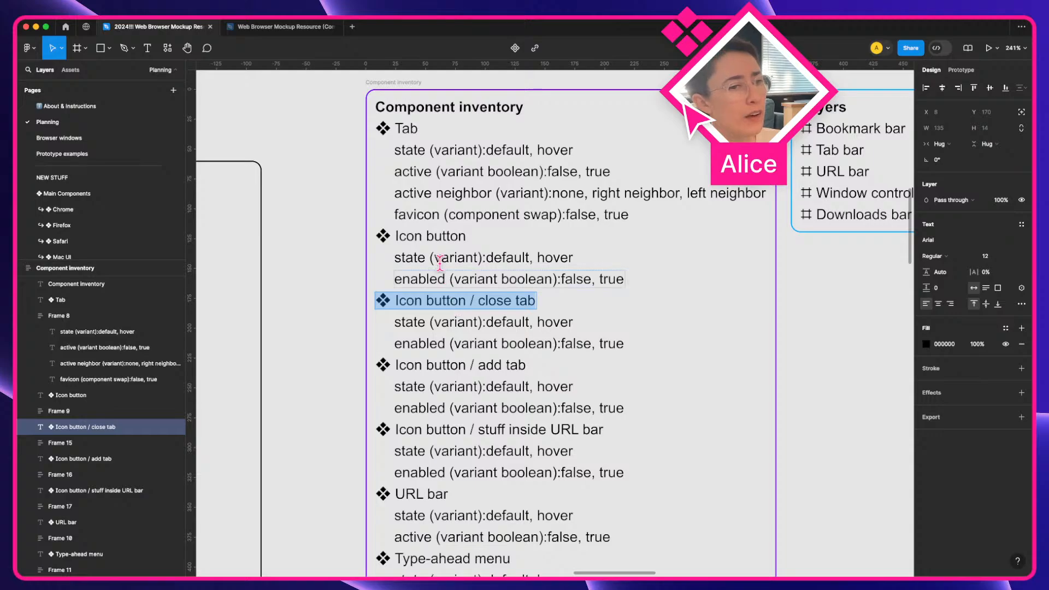
{"action": "triple_click", "coordinate": [428, 238]}
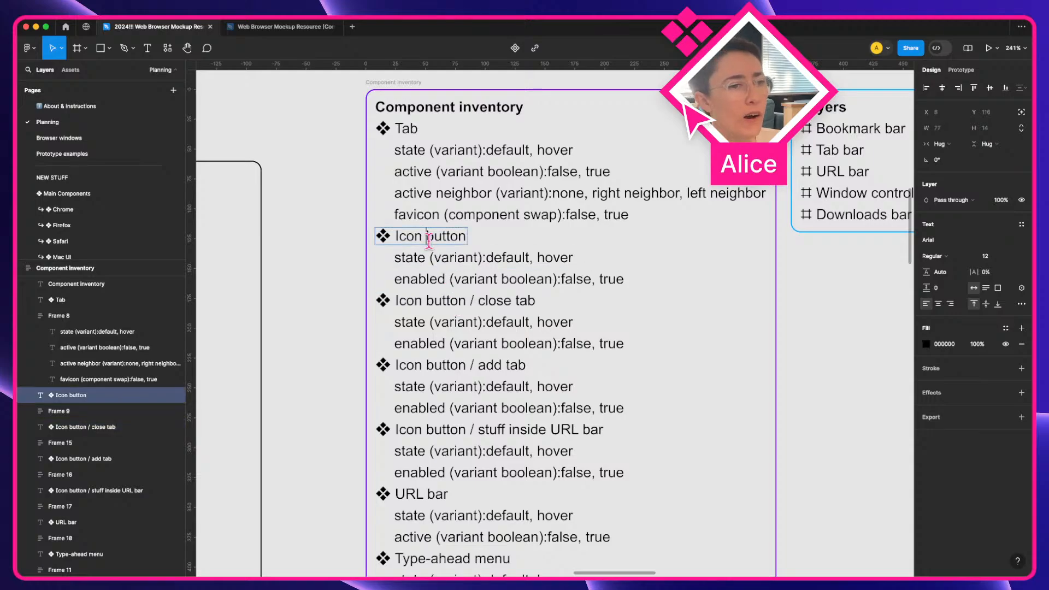
{"action": "triple_click", "coordinate": [469, 301]}
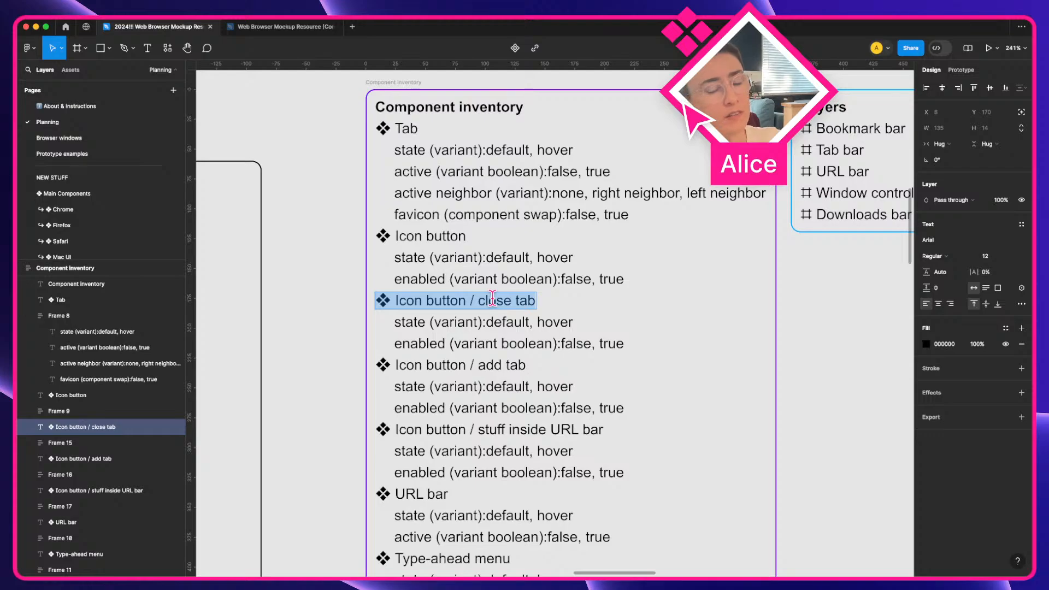
{"action": "key", "text": "ctrl+Right"}
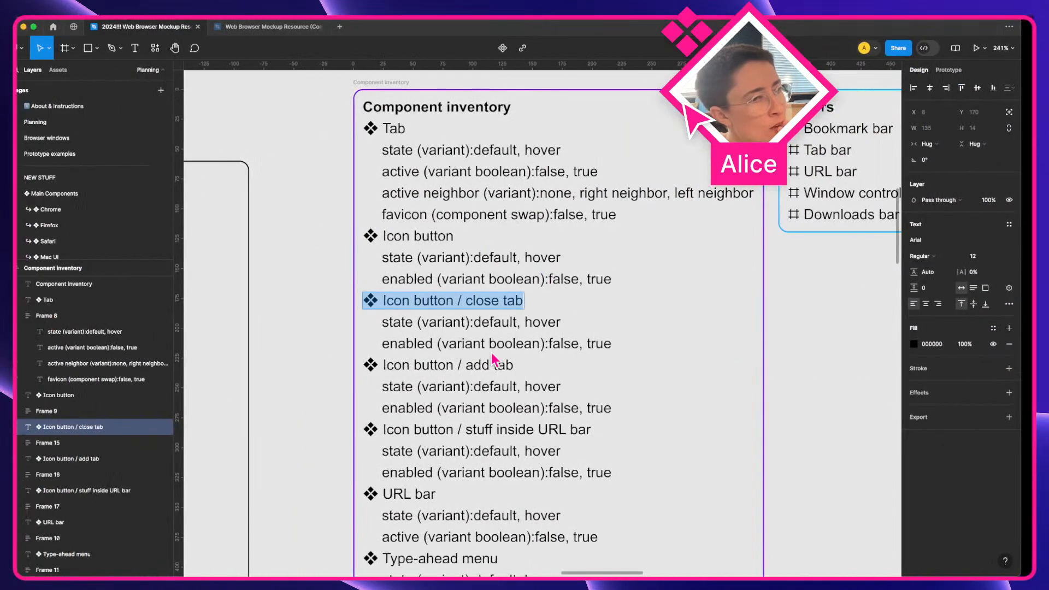
{"action": "key", "text": "a"}
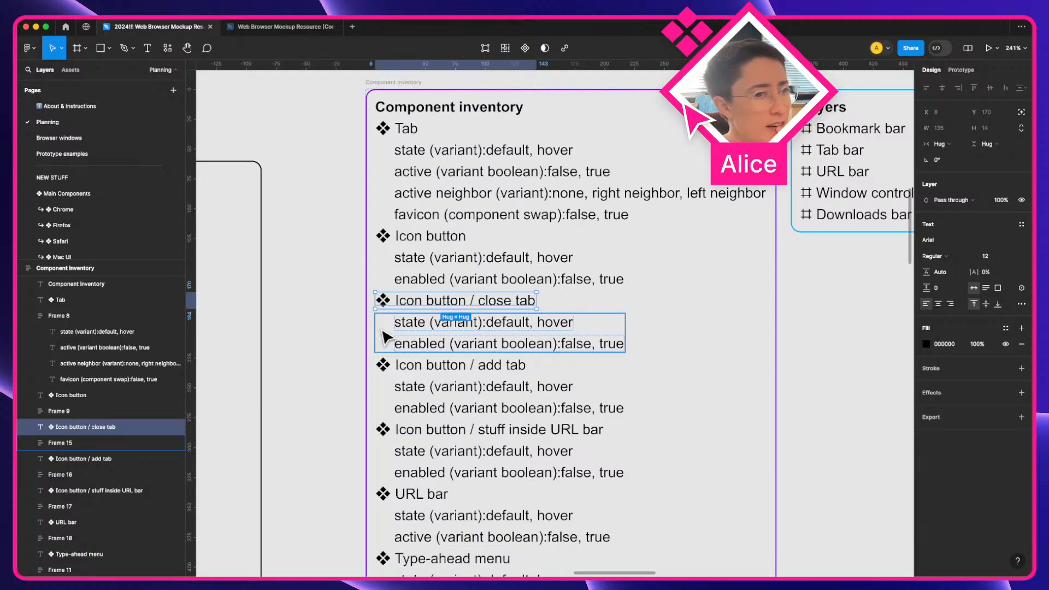
Copy the heading text Icon button / stuff inside URL bar, without its component symbol, from the component inventory
{"action": "left_click", "coordinate": [539, 433]}
{"action": "double_click", "coordinate": [536, 426]}
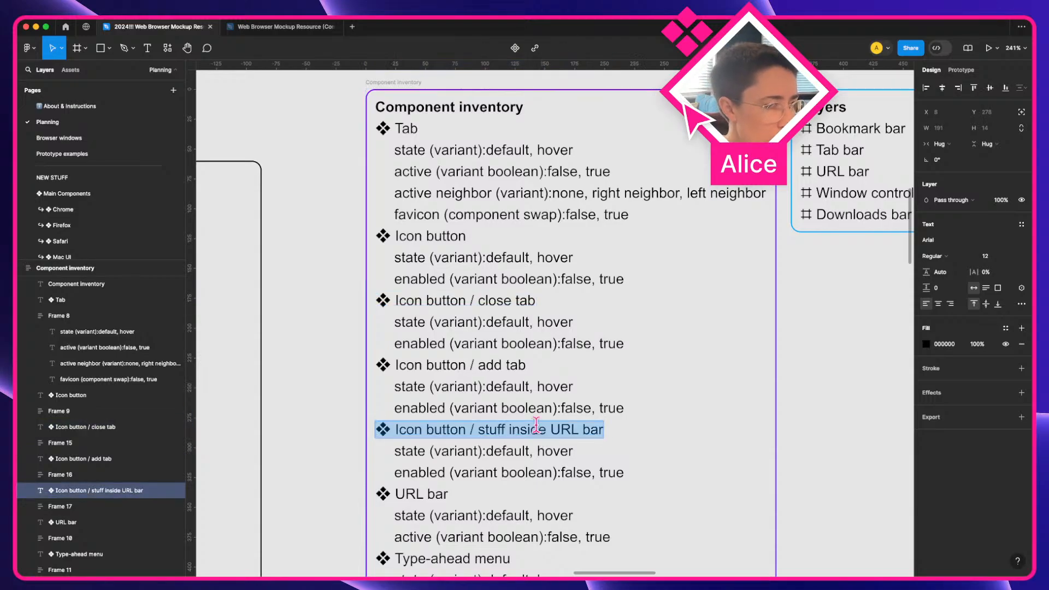
{"action": "left_click", "coordinate": [445, 429]}
{"action": "left_click_drag", "start_coordinate": [402, 429], "coordinate": [836, 431]}
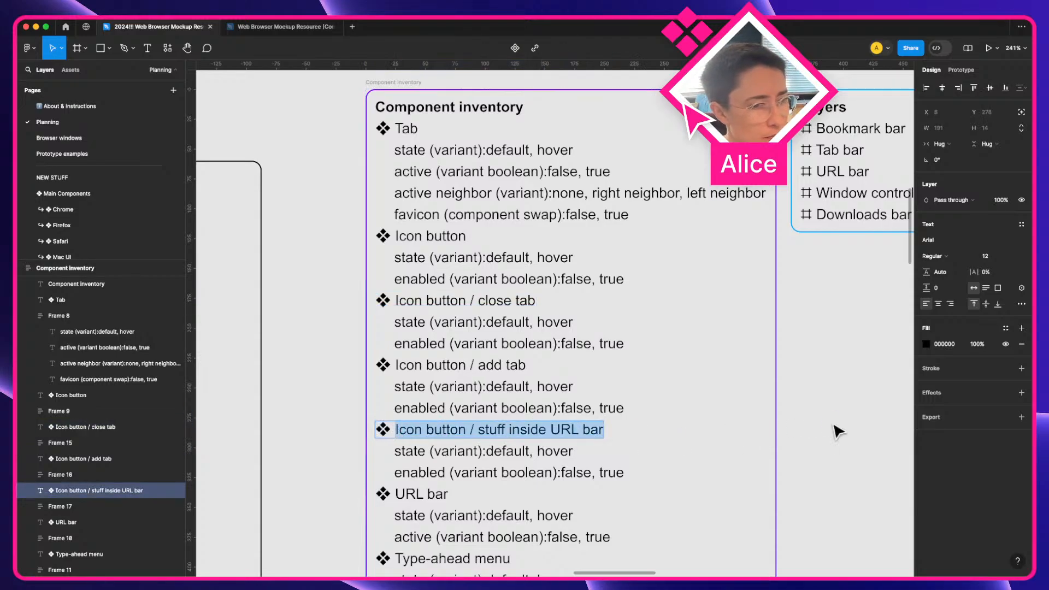
{"action": "key", "text": "super+c"}
Duplicate the Tab heading under Chrome in the Color themes collection and replace the upper one's text with the copied Icon button / stuff inside URL bar
{"action": "left_click", "coordinate": [334, 444]}
{"action": "scroll", "coordinate": [335, 441], "scroll_direction": "down", "scroll_amount": 3}
{"action": "key", "text": "space"}
{"action": "left_click_drag", "start_coordinate": [335, 439], "coordinate": [880, 223]}
{"action": "scroll", "coordinate": [501, 328], "scroll_direction": "down", "scroll_amount": 6}
{"action": "scroll", "coordinate": [500, 335], "scroll_direction": "up", "scroll_amount": 3}
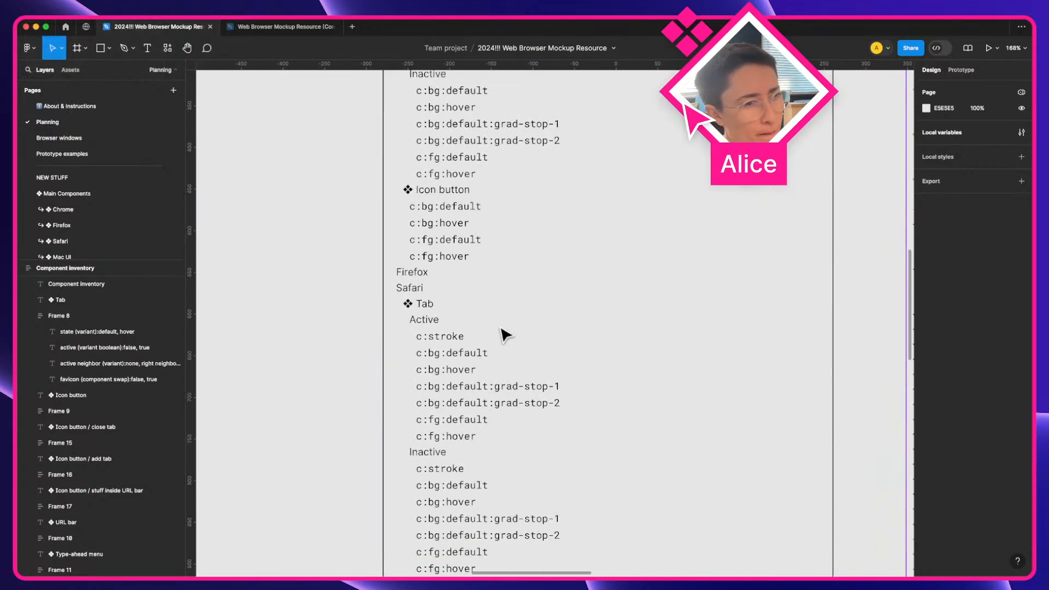
{"action": "scroll", "coordinate": [407, 290], "scroll_direction": "up", "scroll_amount": 4}
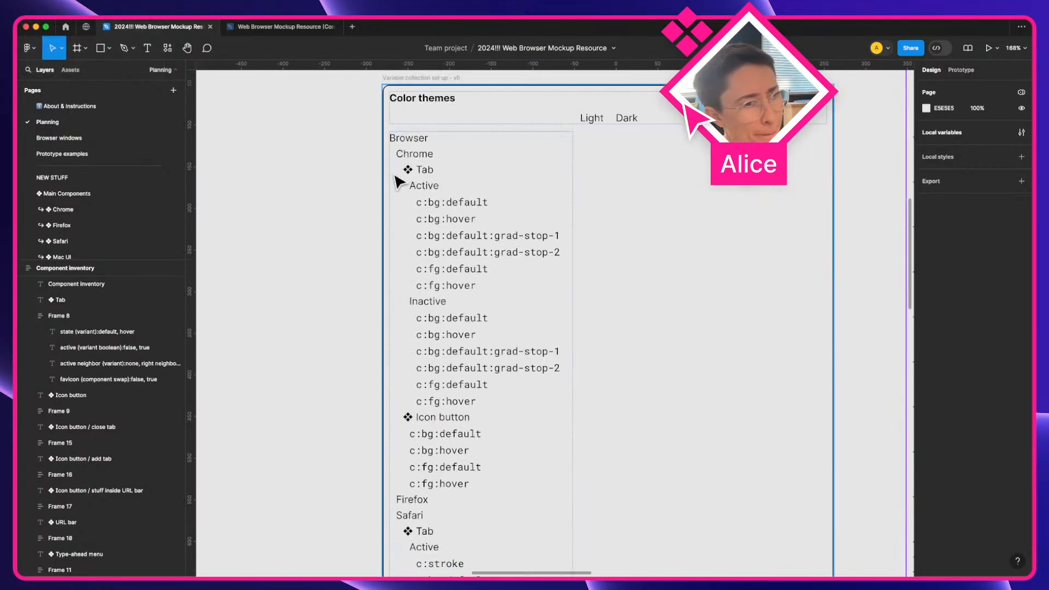
{"action": "double_click", "coordinate": [423, 152]}
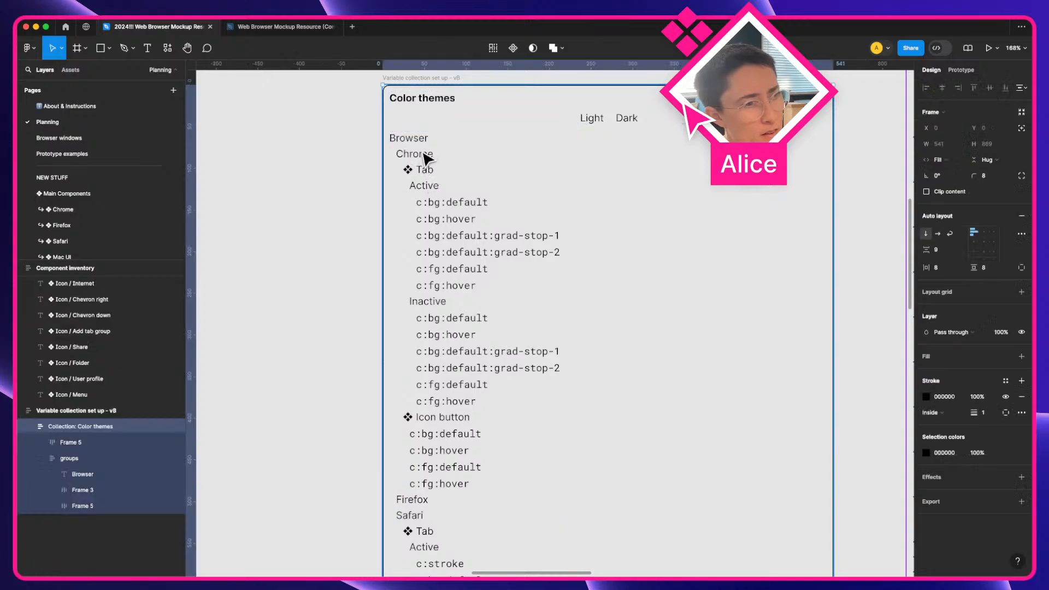
{"action": "double_click", "coordinate": [422, 170]}
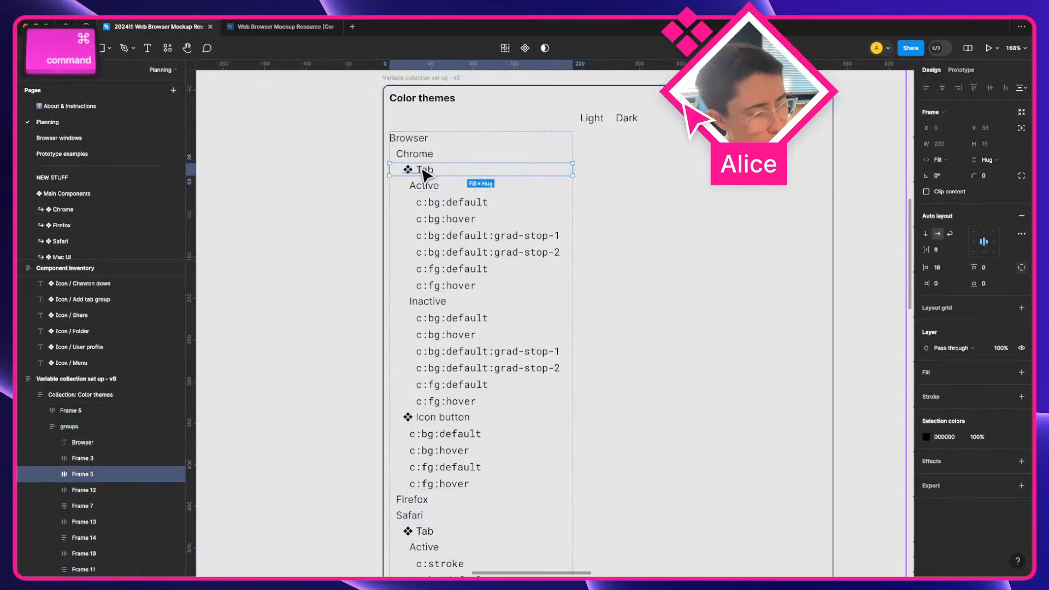
{"action": "key", "text": "super+d"}
{"action": "double_click", "coordinate": [422, 170]}
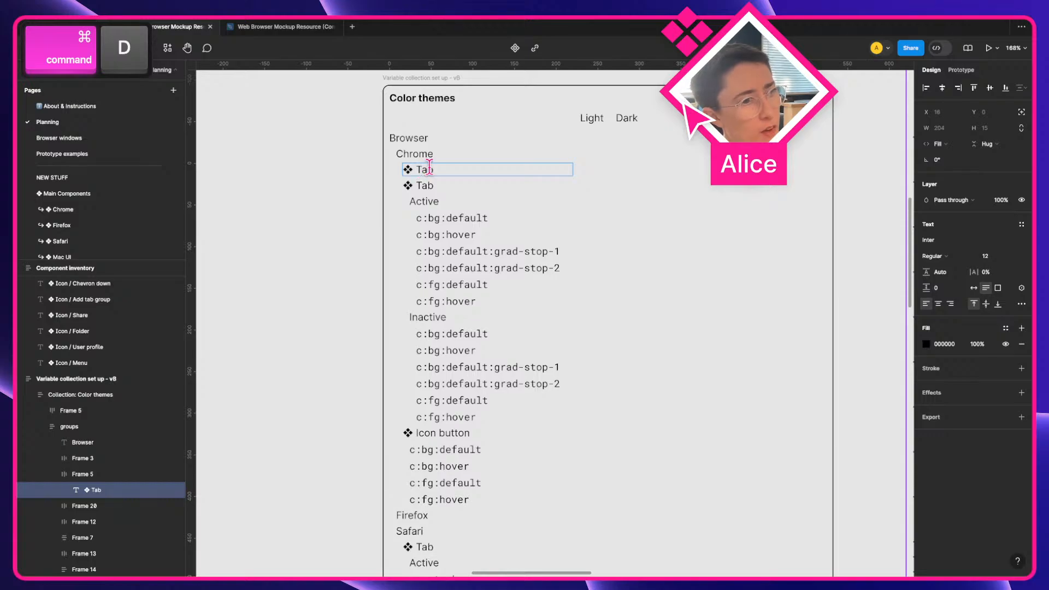
{"action": "double_click", "coordinate": [429, 166]}
{"action": "key", "text": "super+v"}
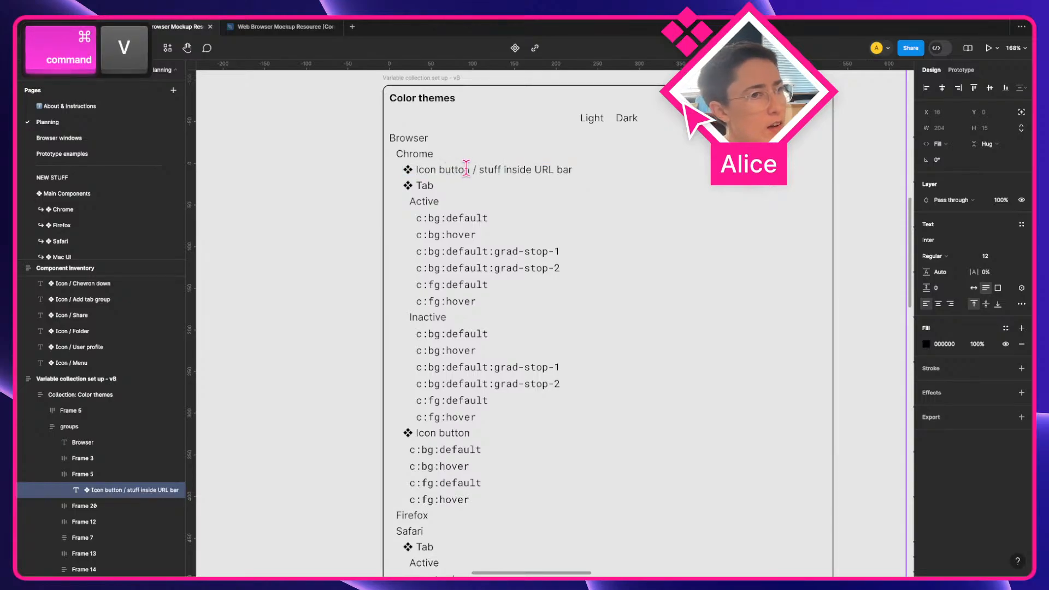
Shorten the new Chrome heading to Icon button inside URL bar and remove its component symbol
{"action": "left_click", "coordinate": [471, 169]}
{"action": "key", "text": "alt+shift+Right"}
{"action": "key", "text": "alt+shift+Right"}
{"action": "key", "text": "alt+shift+Left"}
{"action": "key", "text": "BackSpace"}
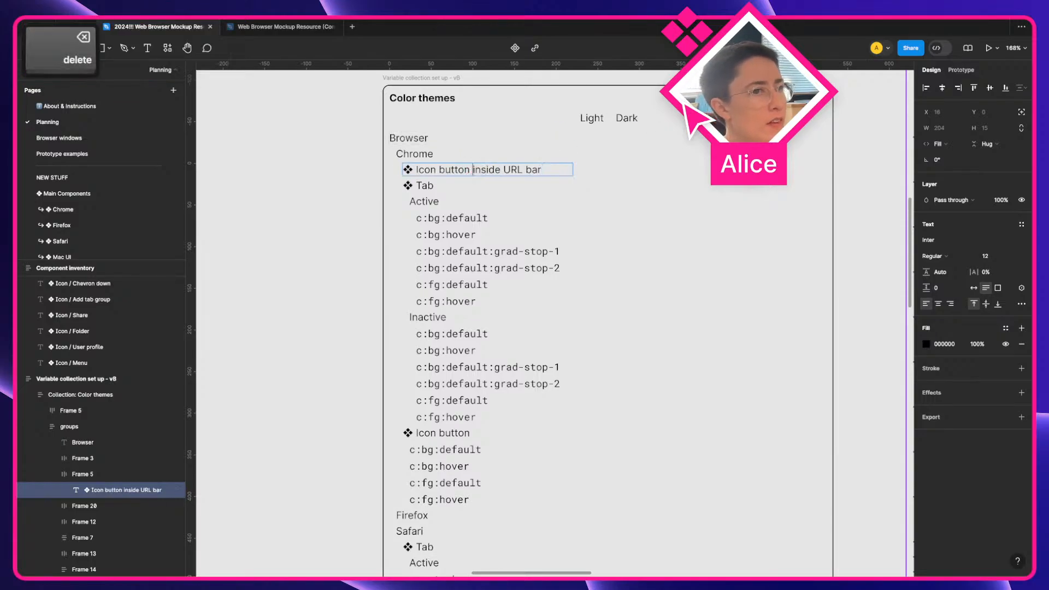
{"action": "key", "text": "Escape"}
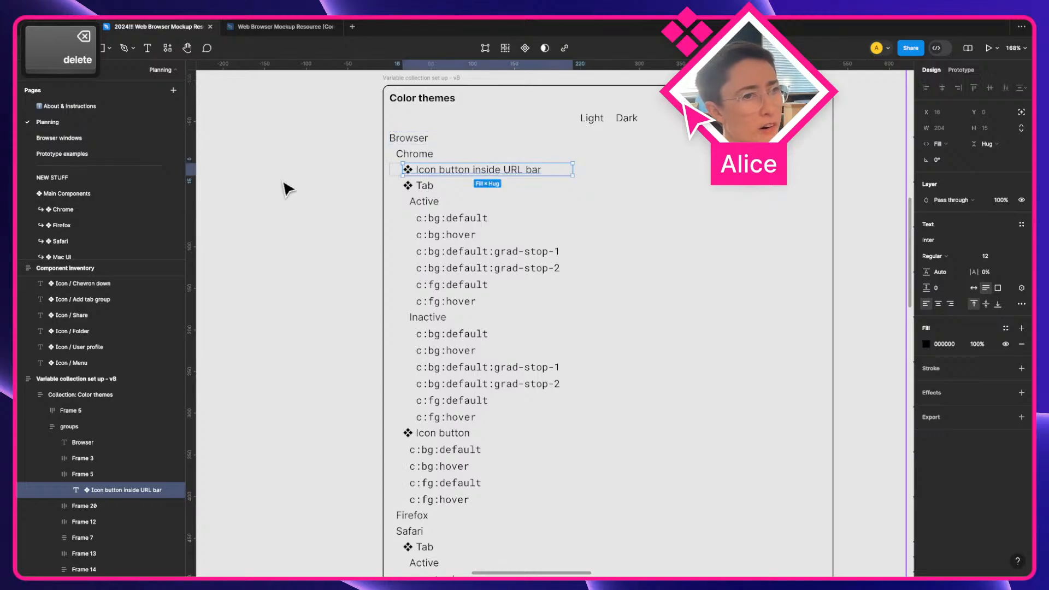
{"action": "double_click", "coordinate": [418, 174]}
{"action": "left_click", "coordinate": [413, 170]}
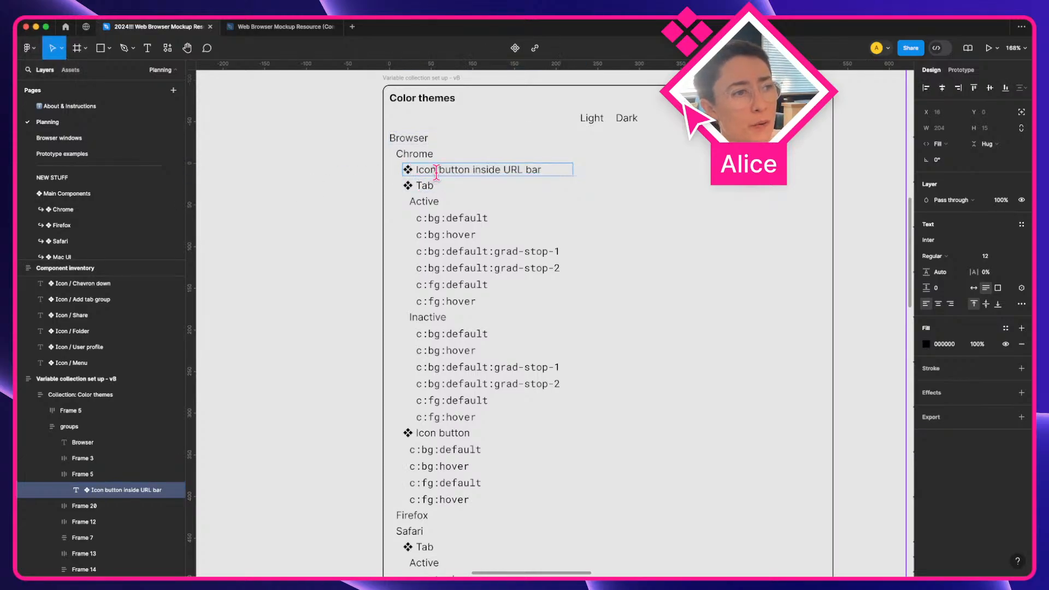
{"action": "key", "text": "alt+shift+Left"}
{"action": "key", "text": "BackSpace"}
{"action": "key", "text": "Escape"}
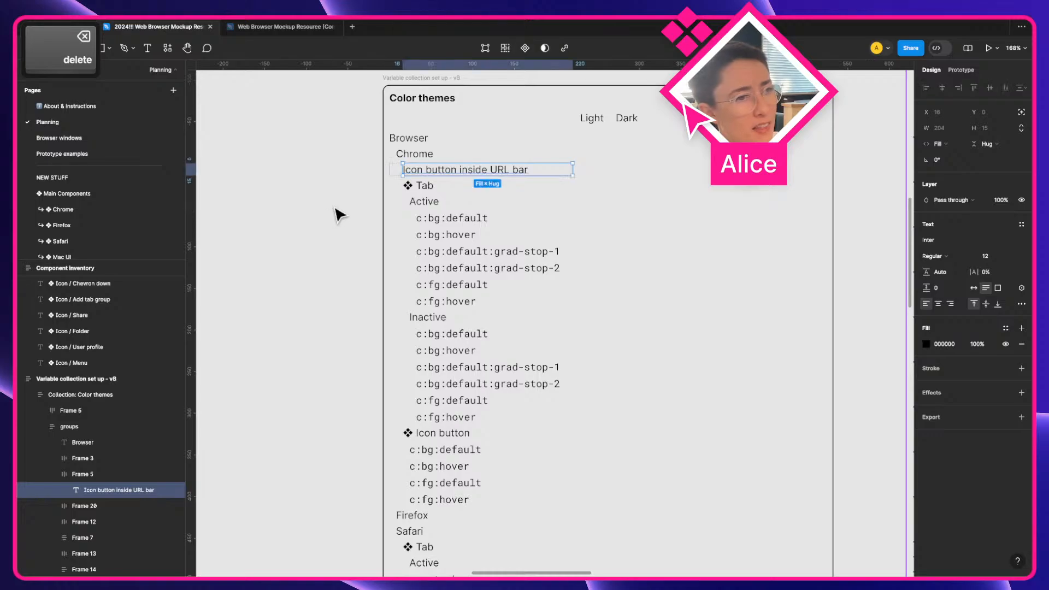
{"action": "left_click", "coordinate": [466, 398]}
{"action": "key", "text": "super+c"}
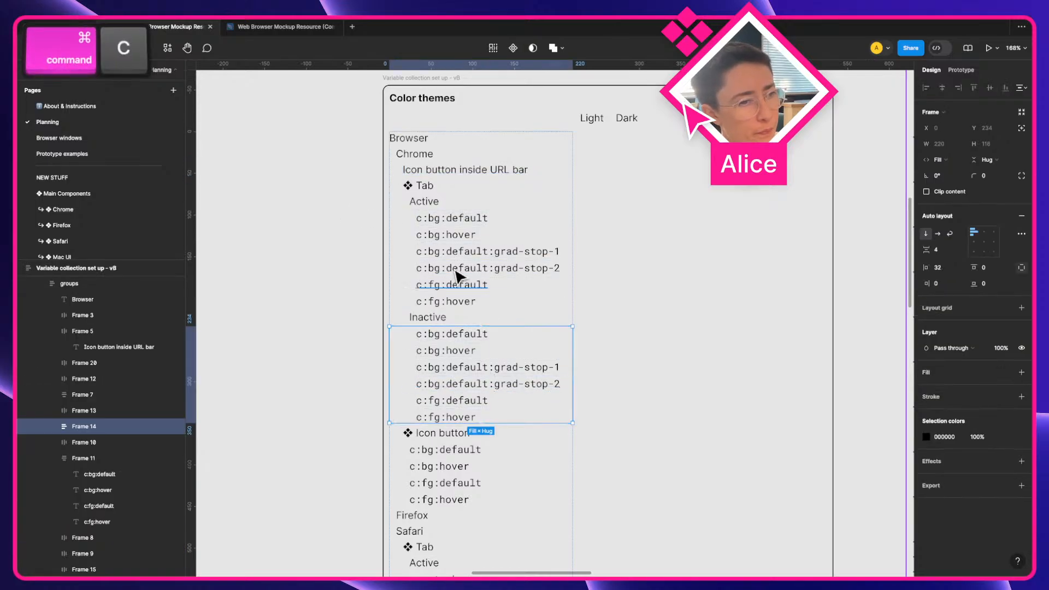
{"action": "left_click", "coordinate": [431, 176]}
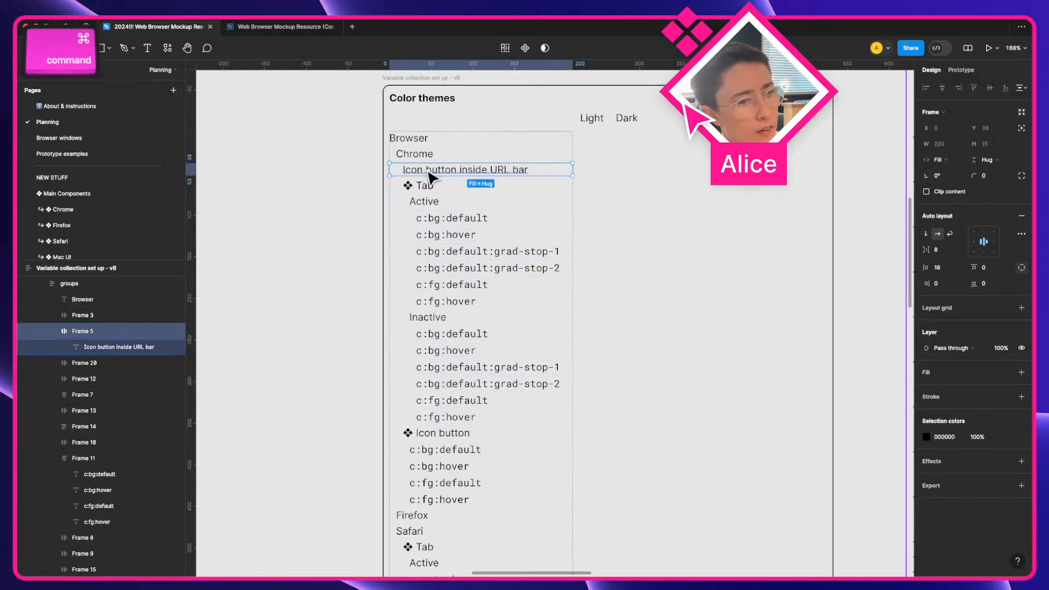
{"action": "key", "text": "super+v"}
{"action": "key", "text": "super+z"}
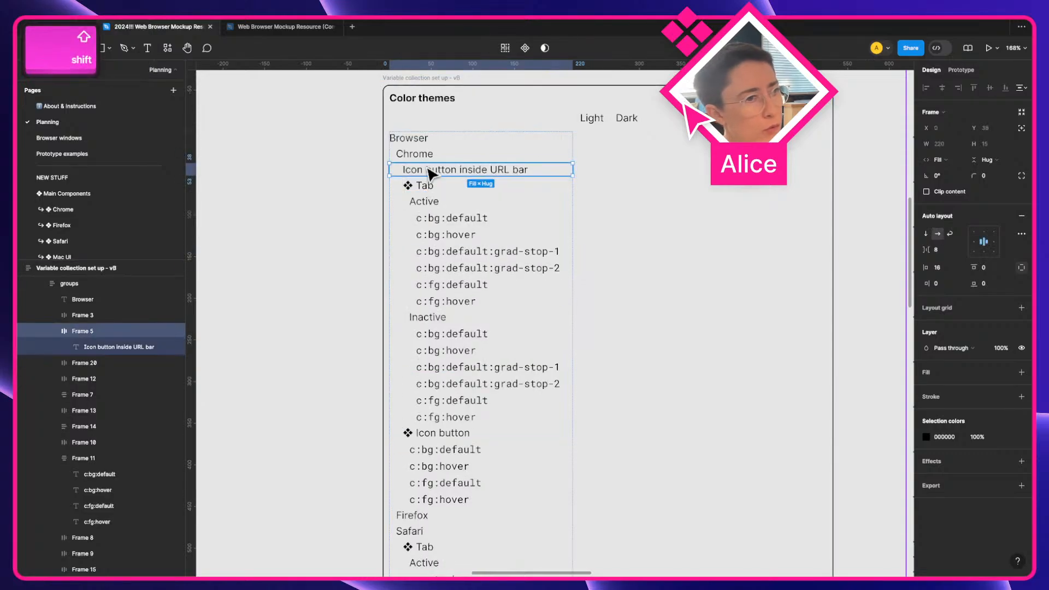
Duplicate Chrome's Inactive tab variable list and move the copy directly below the Icon button inside URL bar heading
{"action": "left_click", "coordinate": [515, 369]}
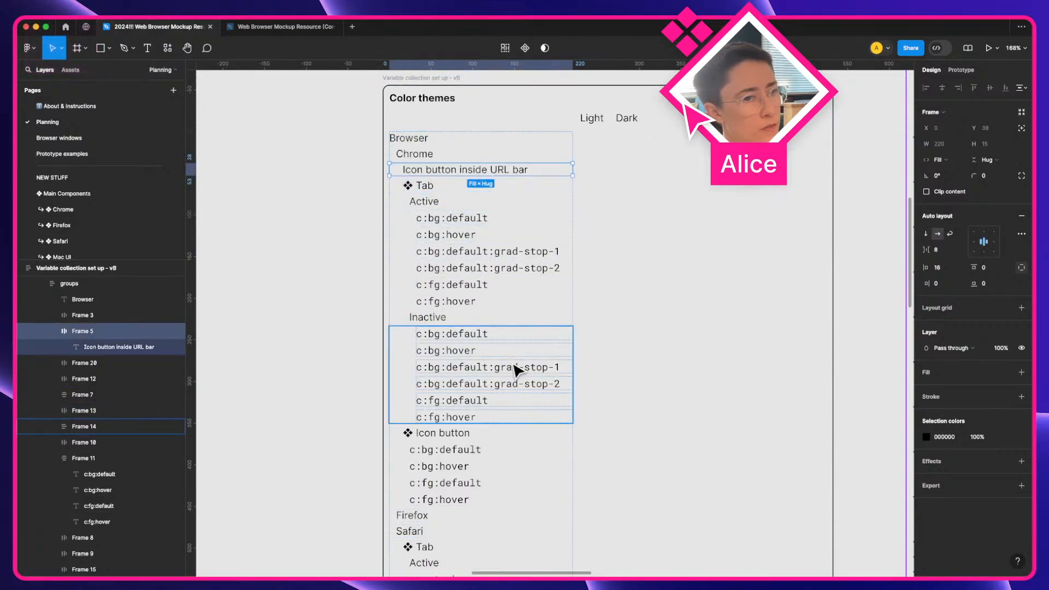
{"action": "key", "text": "super+d"}
{"action": "key", "text": "super+bracketleft"}
{"action": "key", "text": "super+bracketleft"}
{"action": "key", "text": "super+bracketleft"}
{"action": "key", "text": "super+bracketleft"}
{"action": "key", "text": "super+bracketleft"}
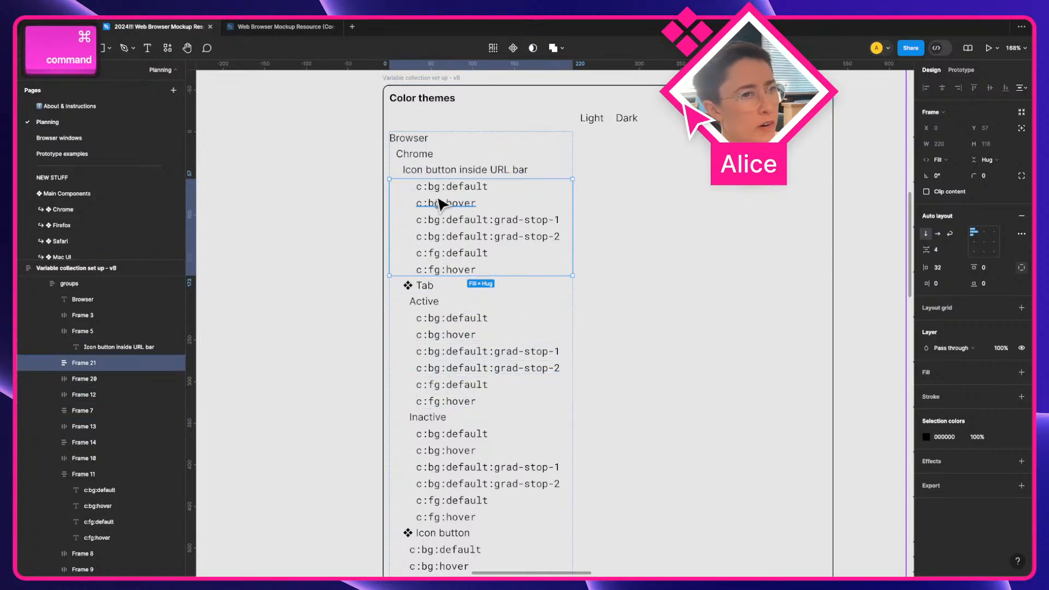
Delete c:bg:default:grad-stop-1 and c:bg:default:grad-stop-2 from the list under Icon button inside URL bar
{"action": "left_click", "coordinate": [445, 235], "text": "super"}
{"action": "left_click", "coordinate": [447, 225], "text": "shift+super"}
{"action": "key", "text": "BackSpace"}
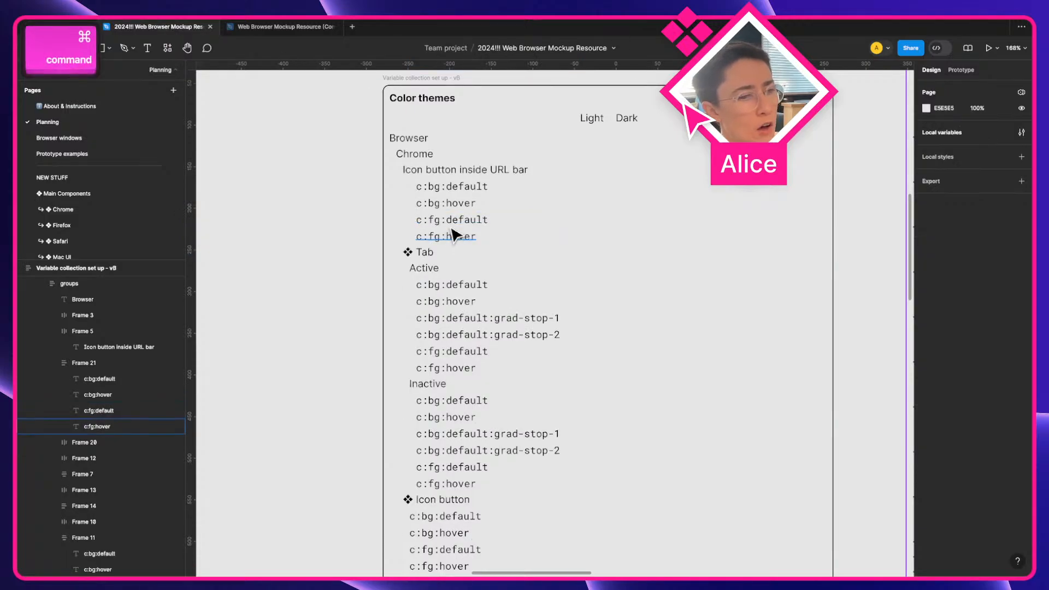
Copy the Icon button inside URL bar heading from Color themes and paste it at the end of the Browsers collection's variable list
{"action": "left_click", "coordinate": [457, 174], "text": "super"}
{"action": "key", "text": "super+c"}
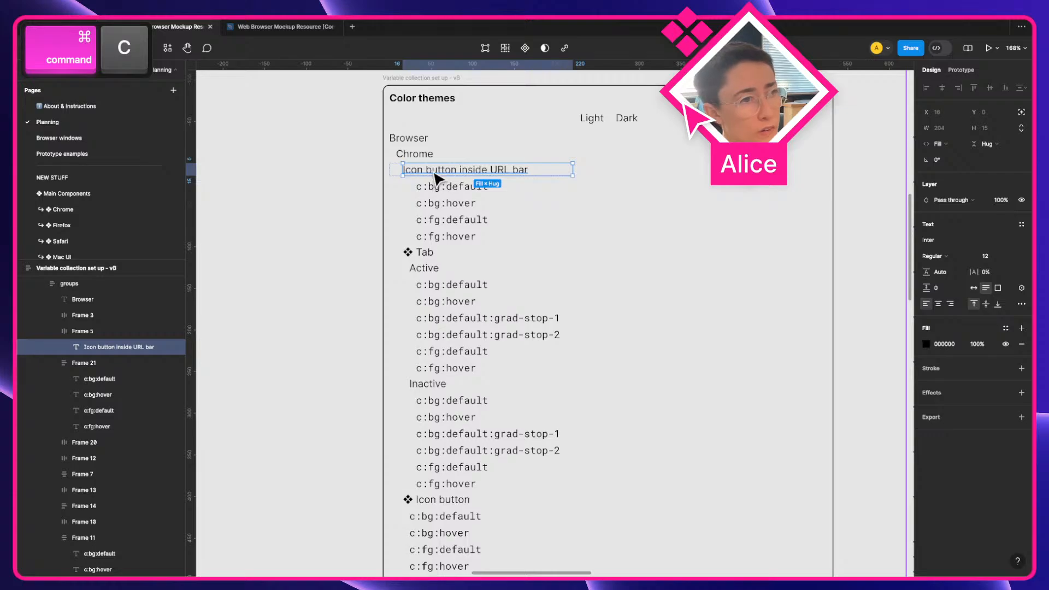
{"action": "left_click", "coordinate": [246, 246]}
{"action": "scroll", "coordinate": [503, 362], "scroll_direction": "down", "scroll_amount": 15}
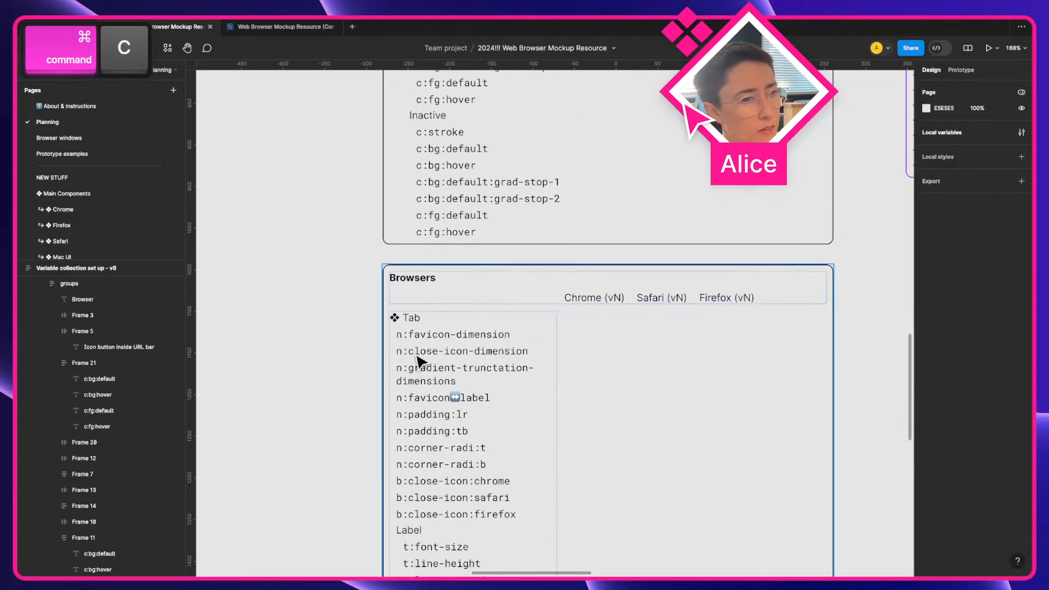
{"action": "scroll", "coordinate": [421, 361], "scroll_direction": "down", "scroll_amount": 8}
{"action": "left_click", "coordinate": [418, 527]}
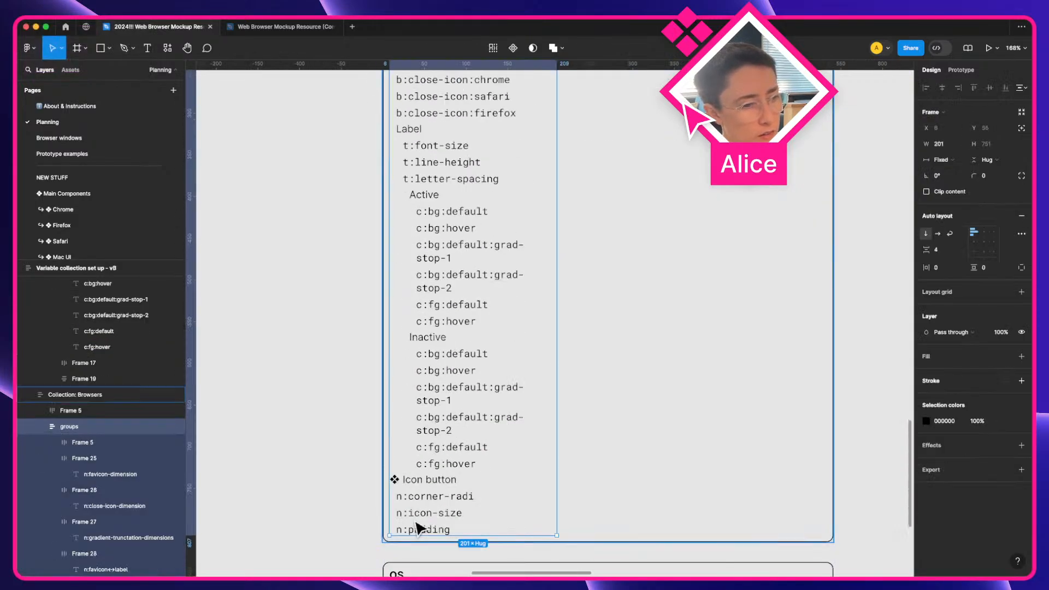
{"action": "key", "text": "super+v"}
{"action": "scroll", "coordinate": [411, 523], "scroll_direction": "down", "scroll_amount": 4}
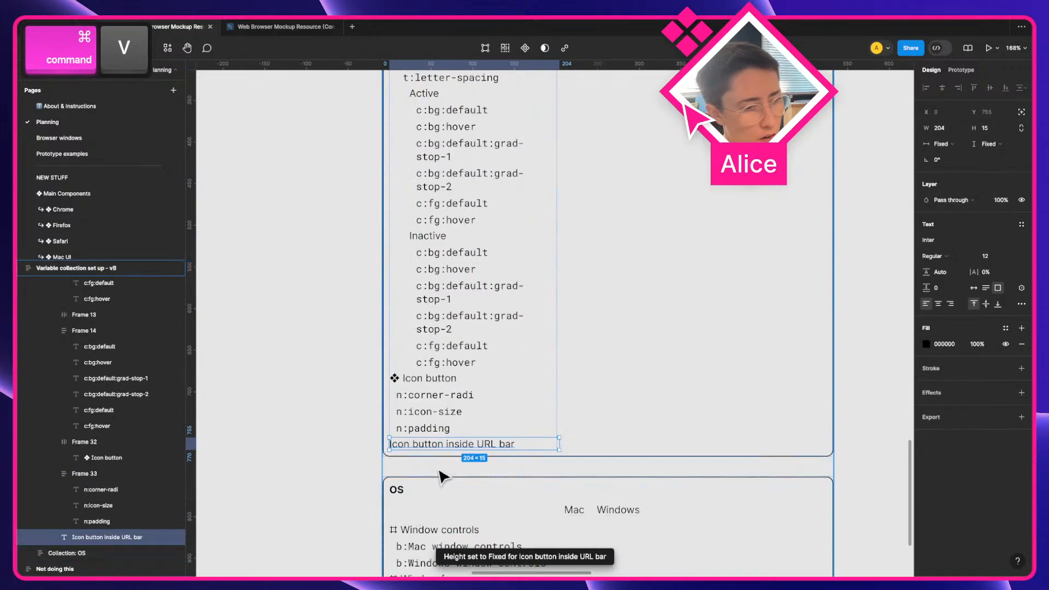
Duplicate the Icon button list of n:corner-radi, n:icon-size and n:padding and place the copy below the Icon button inside URL bar heading in Browsers
{"action": "left_click", "coordinate": [424, 428]}
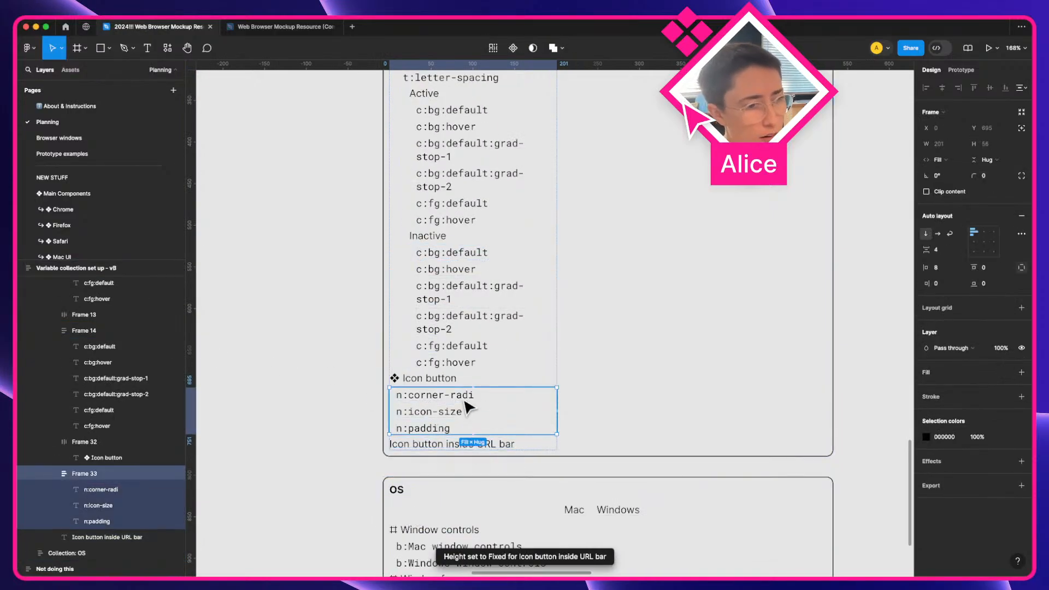
{"action": "key", "text": "super"}
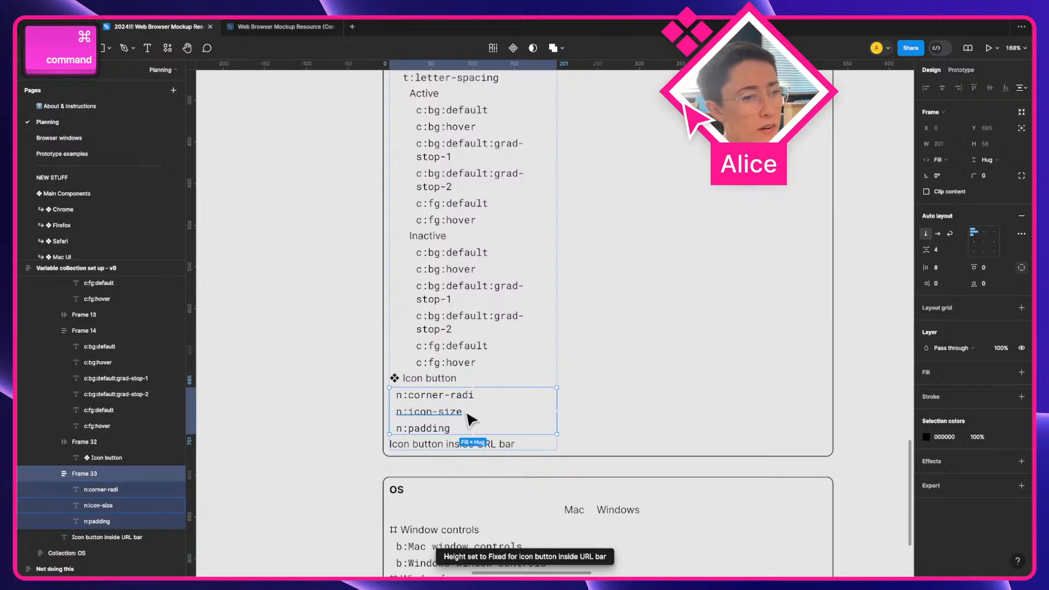
{"action": "key", "text": "super+d"}
{"action": "key", "text": "super+bracketright"}
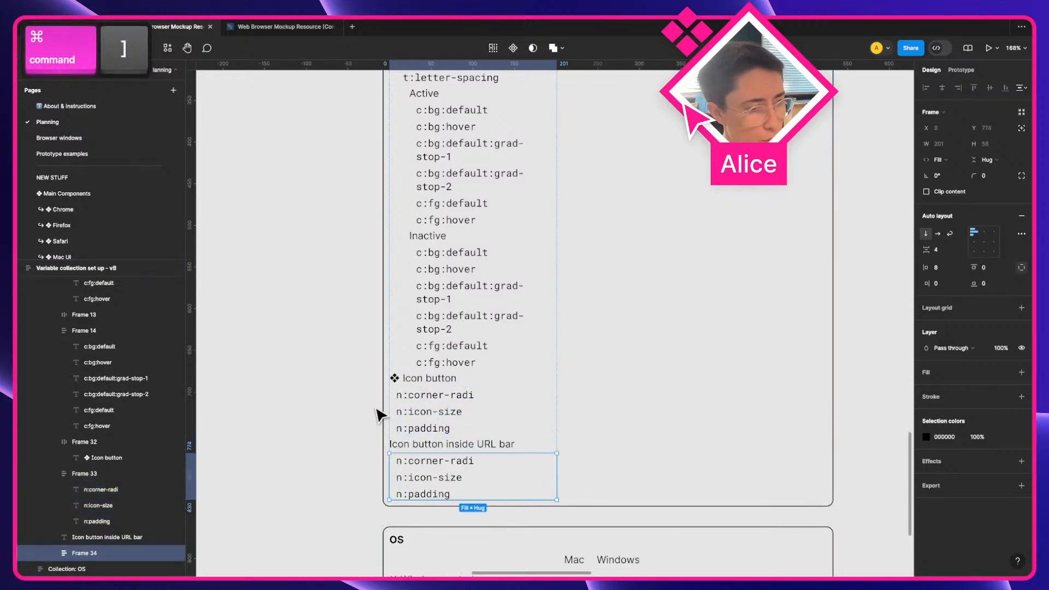
{"action": "left_click", "coordinate": [345, 425]}
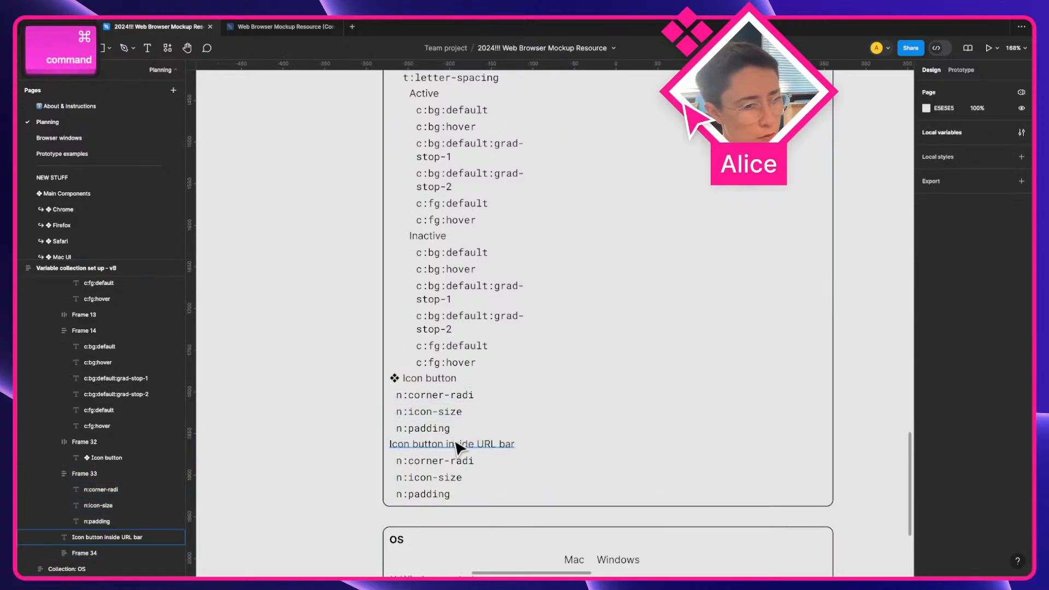
{"action": "left_click", "coordinate": [458, 445]}
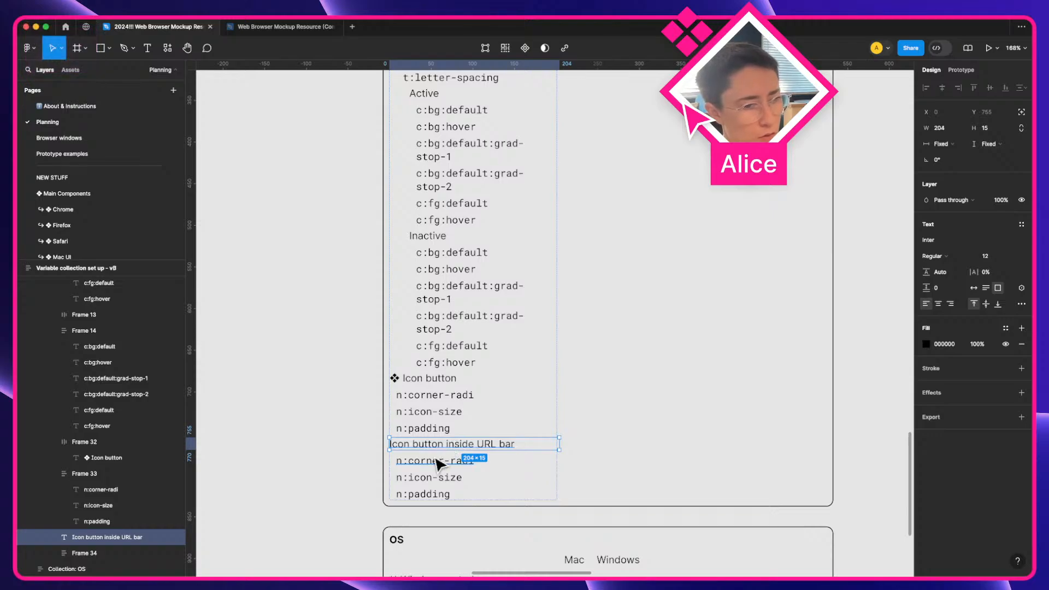
Delete the Icon button / stuff inside URL bar heading and its state and enabled properties from the component inventory
{"action": "scroll", "coordinate": [437, 464], "scroll_direction": "right", "scroll_amount": 10}
{"action": "scroll", "coordinate": [437, 464], "scroll_direction": "up", "scroll_amount": 20}
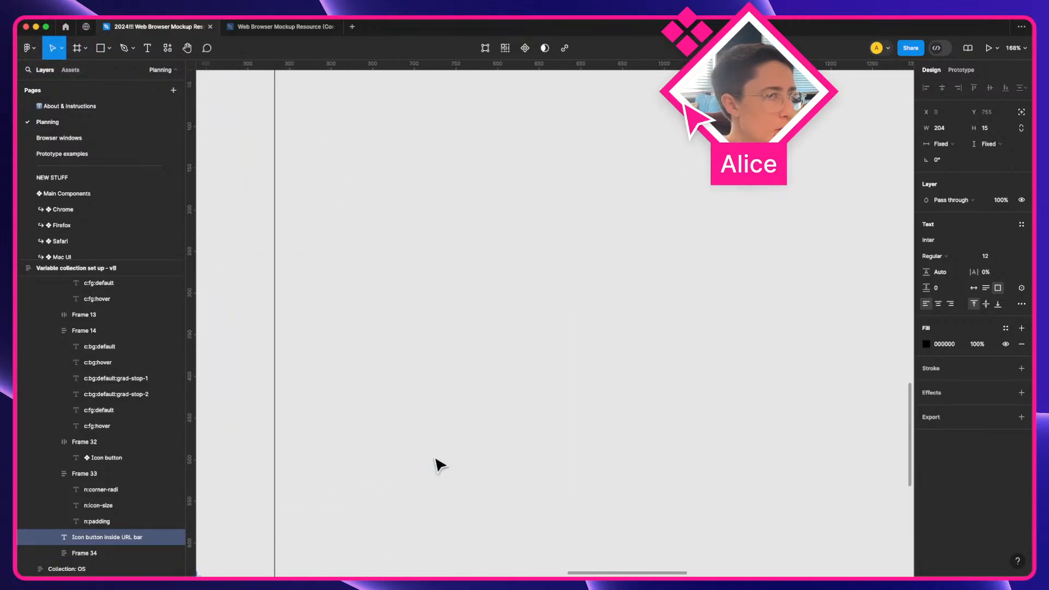
{"action": "scroll", "coordinate": [440, 463], "scroll_direction": "up", "scroll_amount": 10}
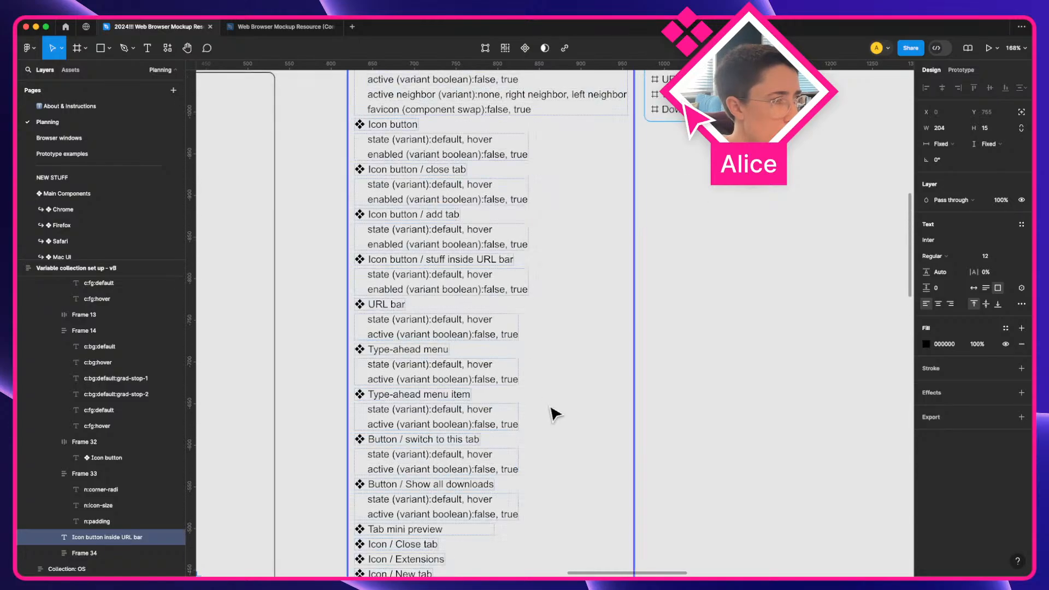
{"action": "left_click", "coordinate": [476, 264]}
{"action": "left_click", "coordinate": [473, 289], "text": "shift"}
{"action": "key", "text": "BackSpace"}
{"action": "scroll", "coordinate": [476, 289], "scroll_direction": "up", "scroll_amount": 2}
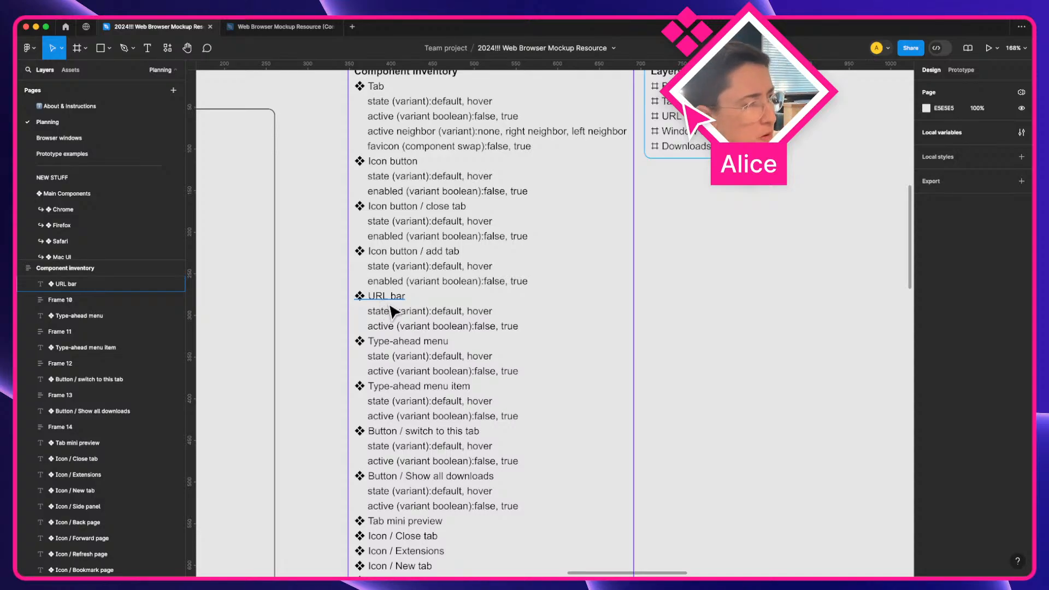
Switch to Safari and narrow its window as far as it goes to examine how the toolbar and sidebar adapt
{"action": "scroll", "coordinate": [580, 351], "scroll_direction": "left", "scroll_amount": 5}
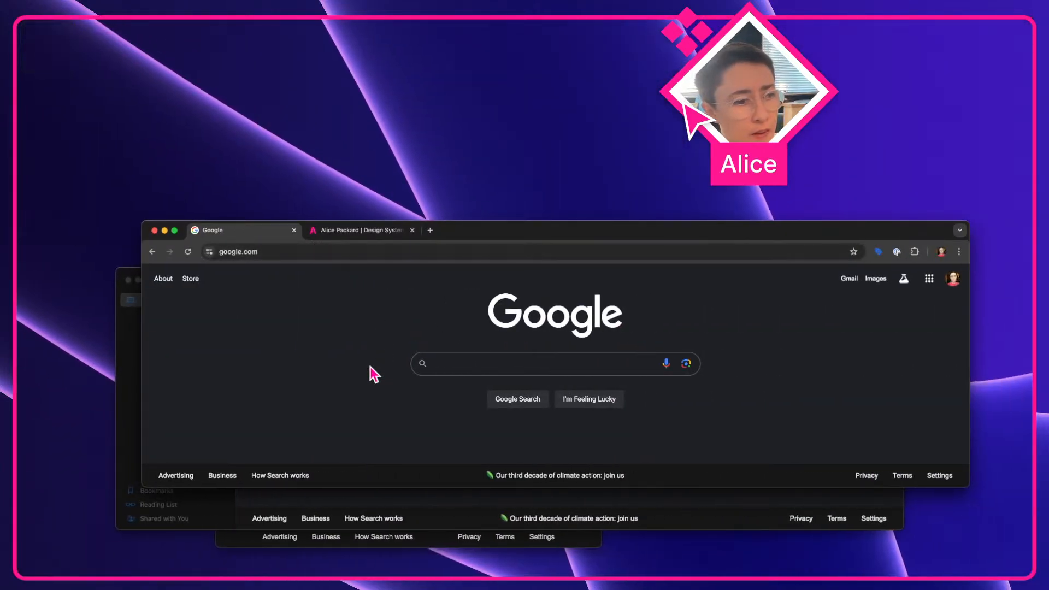
{"action": "left_click", "coordinate": [307, 498]}
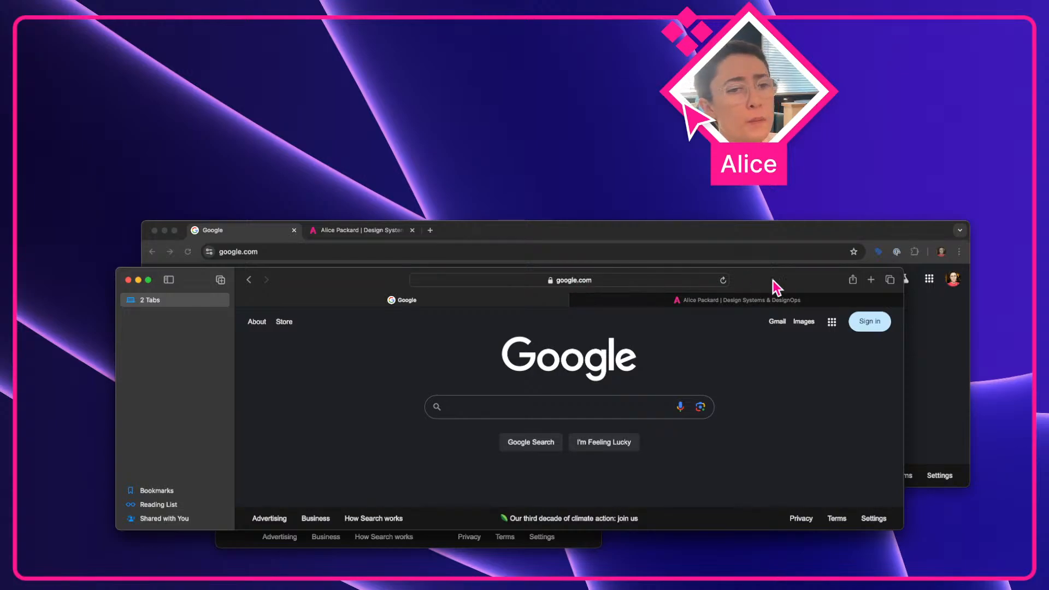
{"action": "left_click_drag", "start_coordinate": [904, 350], "coordinate": [868, 355]}
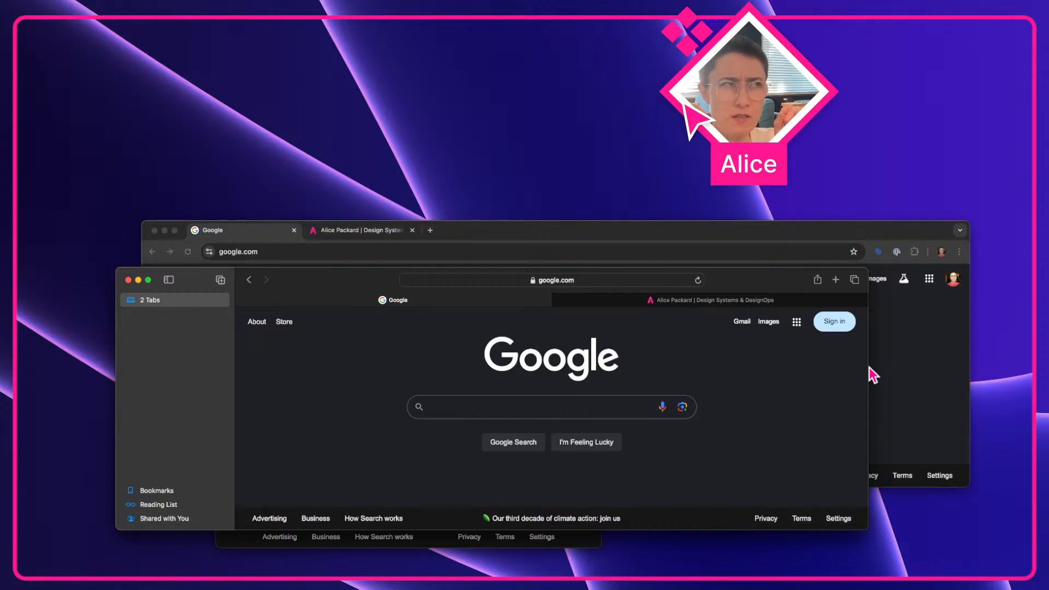
{"action": "left_click_drag", "start_coordinate": [866, 377], "coordinate": [392, 429]}
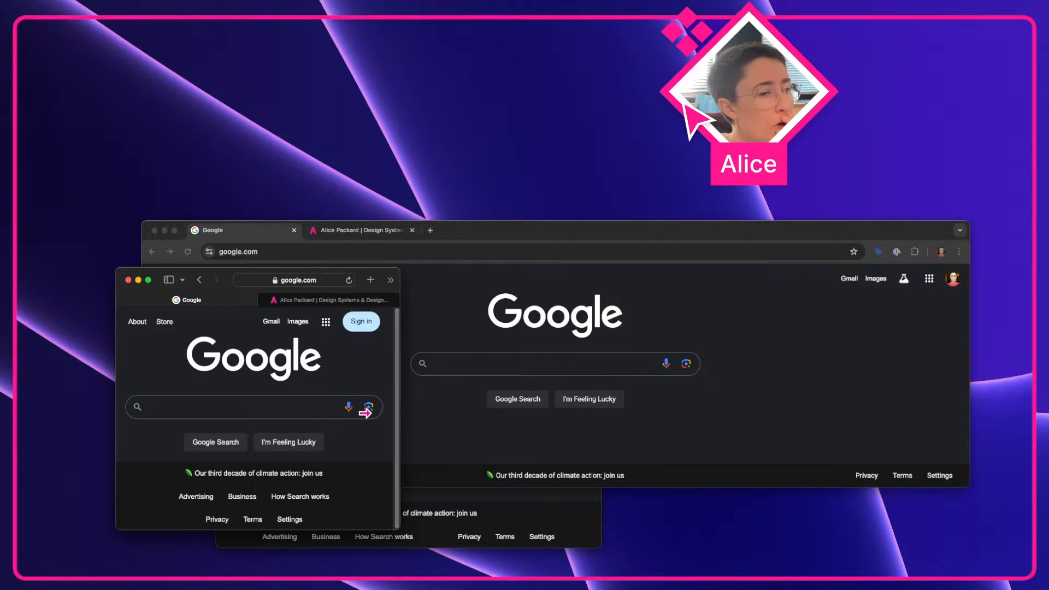
Narrow the Chrome window to examine its compact toolbar, move it above the Safari window, and bring the Firefox window forward
{"action": "left_click", "coordinate": [710, 391]}
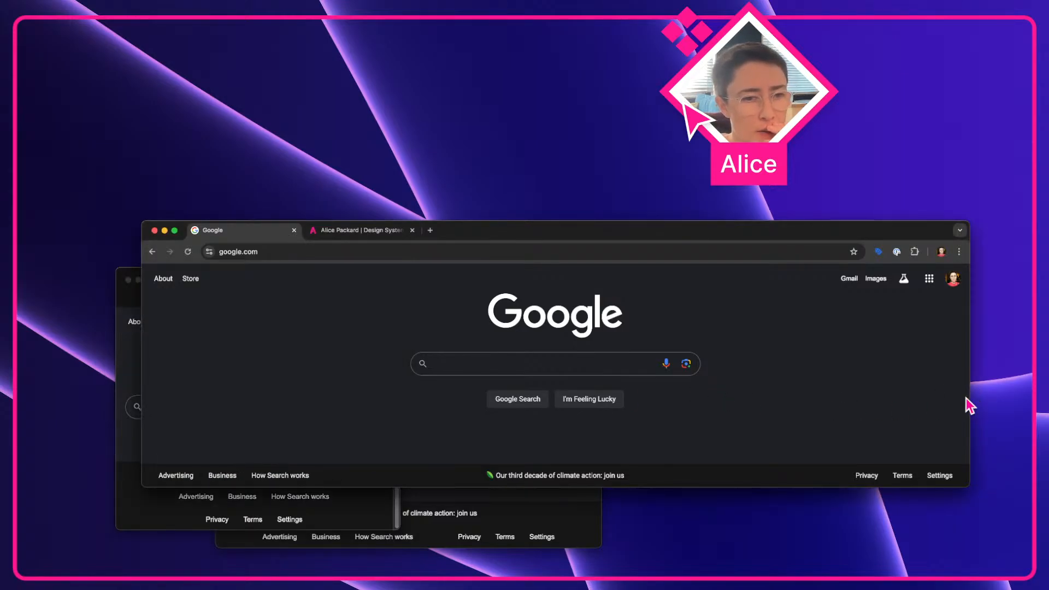
{"action": "left_click_drag", "start_coordinate": [968, 398], "coordinate": [389, 399]}
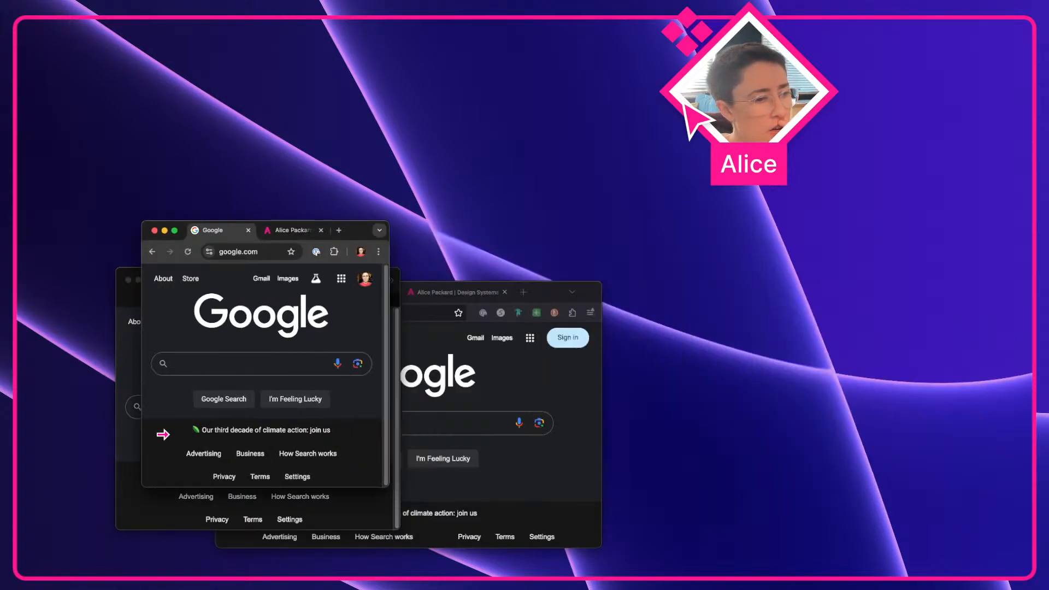
{"action": "left_click_drag", "start_coordinate": [355, 233], "coordinate": [329, 118]}
{"action": "left_click", "coordinate": [581, 449]}
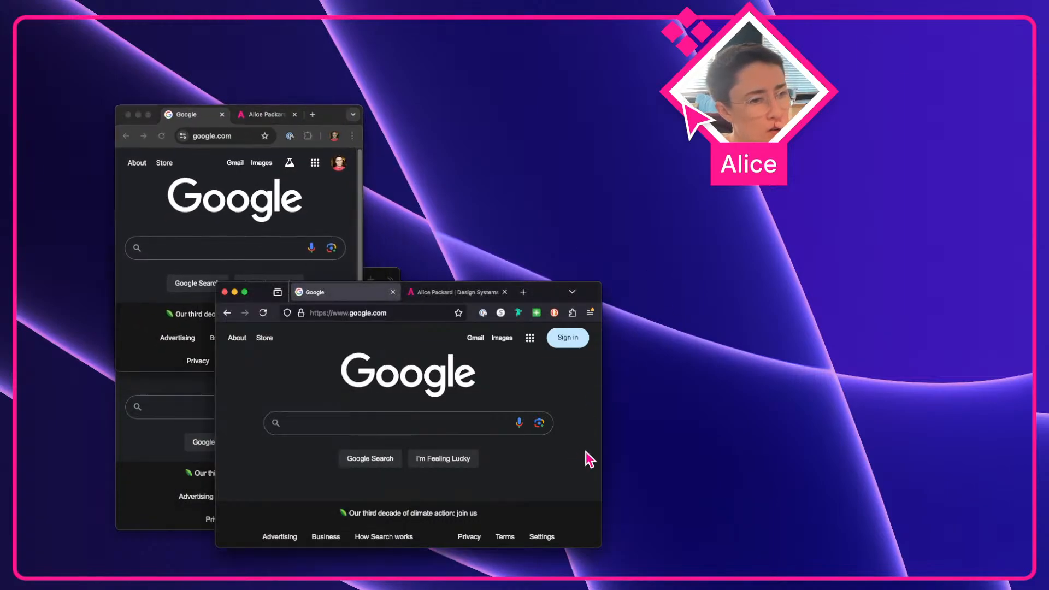
Narrow the Firefox window as far as it goes to examine its compact toolbar, stack it above the Chrome window, and bring Safari forward
{"action": "left_click_drag", "start_coordinate": [544, 290], "coordinate": [446, 217]}
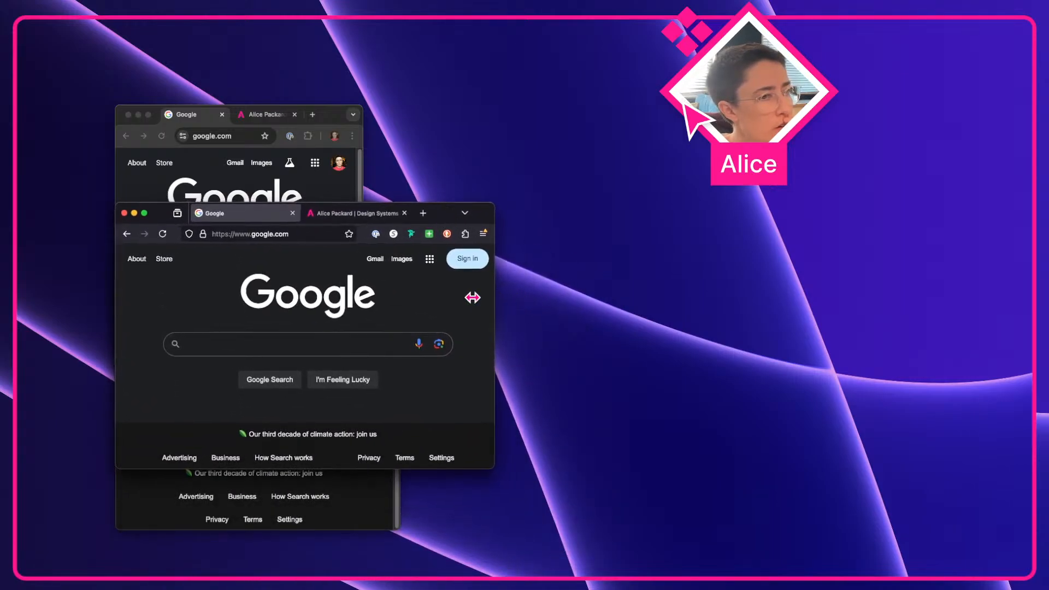
{"action": "left_click_drag", "start_coordinate": [501, 295], "coordinate": [278, 306]}
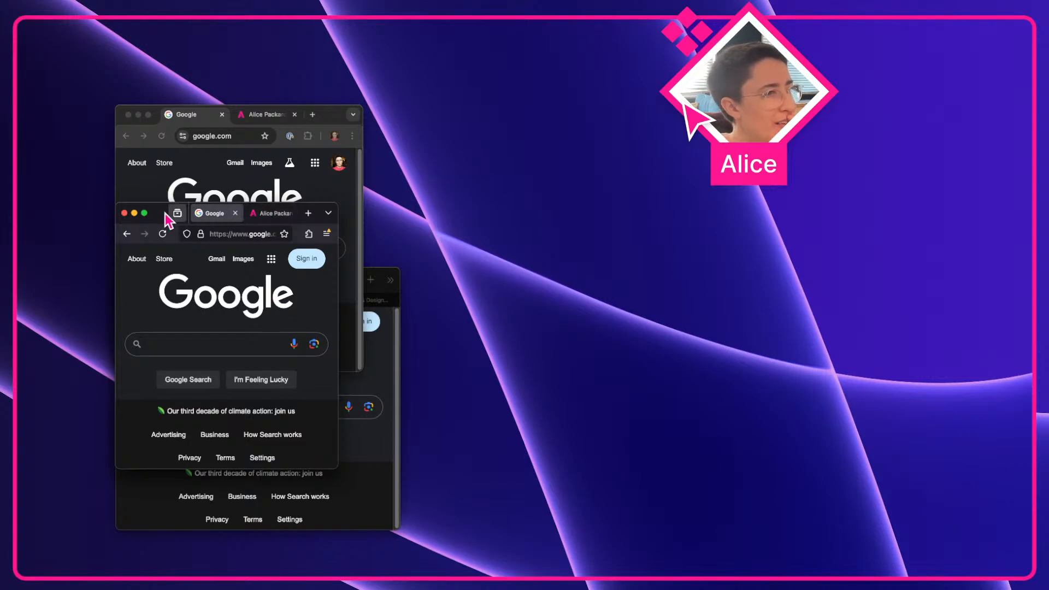
{"action": "left_click_drag", "start_coordinate": [161, 221], "coordinate": [160, 88]}
{"action": "left_click", "coordinate": [324, 359]}
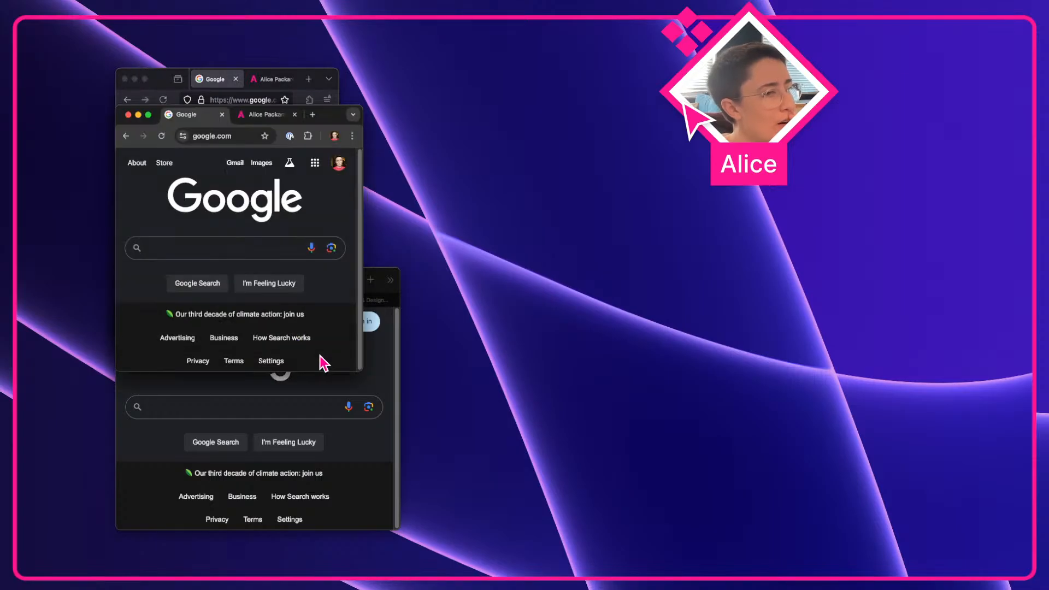
{"action": "left_click", "coordinate": [366, 454]}
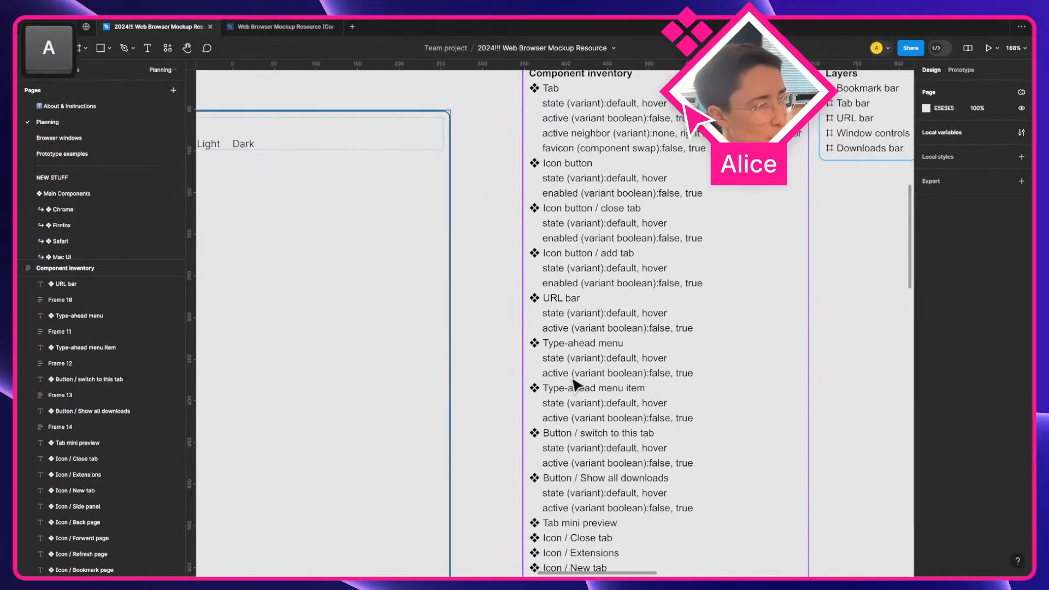
Switch to Figma and place a copy of n:favicon-dimension at the start of the Browsers list, above the Tab heading
{"action": "scroll", "coordinate": [613, 379], "scroll_direction": "left", "scroll_amount": 3}
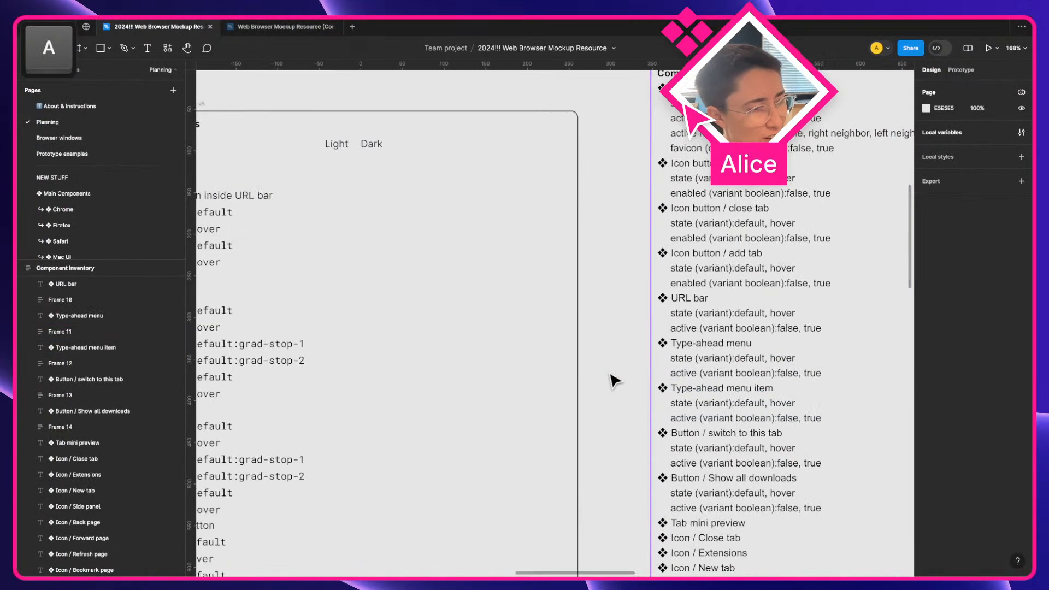
{"action": "scroll", "coordinate": [613, 379], "scroll_direction": "down", "scroll_amount": 5}
{"action": "scroll", "coordinate": [623, 470], "scroll_direction": "down", "scroll_amount": 3}
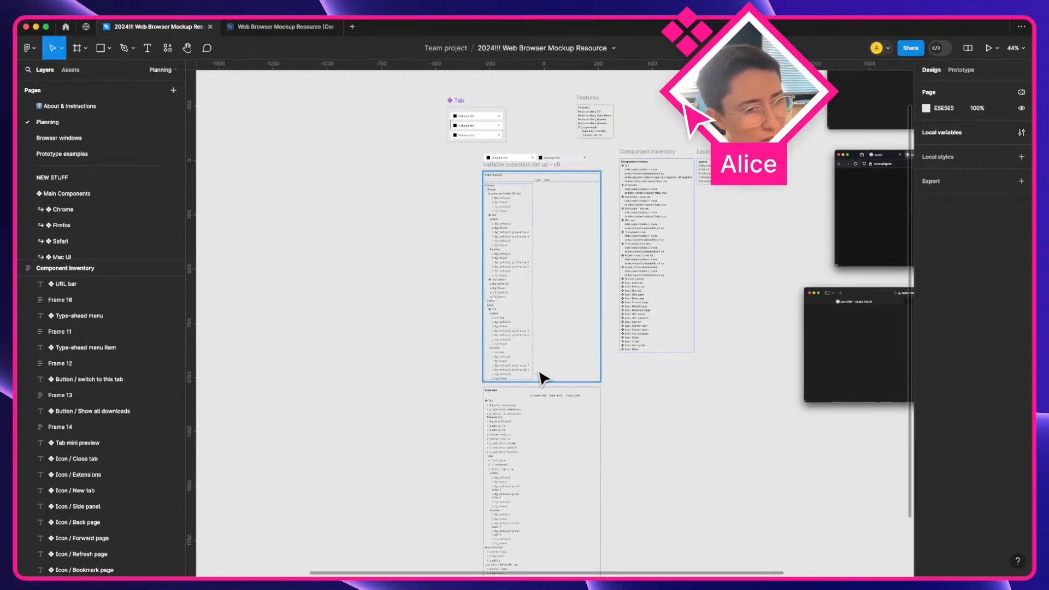
{"action": "scroll", "coordinate": [541, 377], "scroll_direction": "up", "scroll_amount": 5}
{"action": "scroll", "coordinate": [524, 447], "scroll_direction": "up", "scroll_amount": 5}
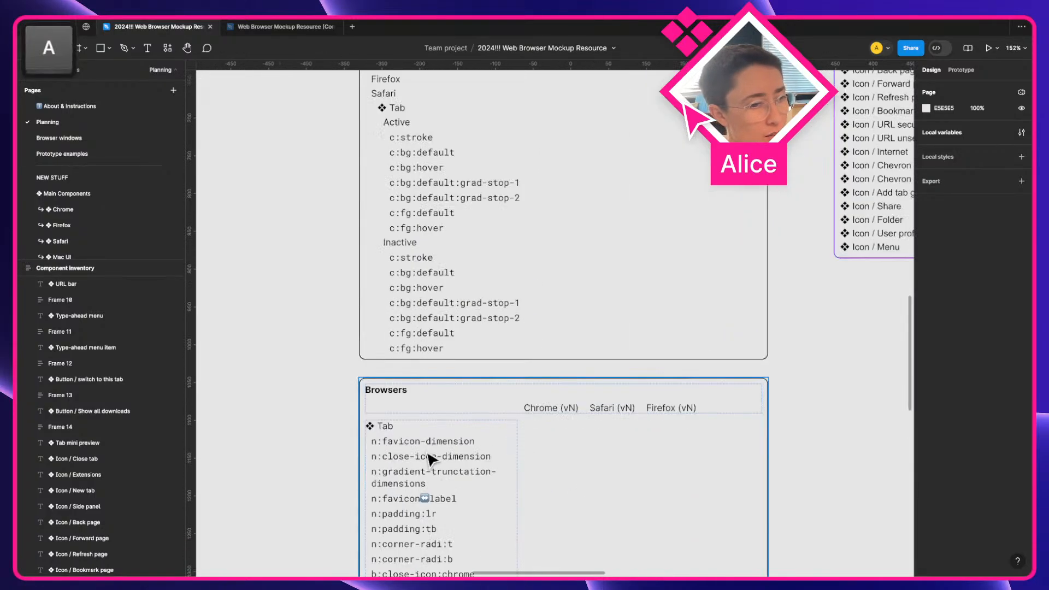
{"action": "left_click", "coordinate": [399, 445], "text": "super"}
{"action": "key", "text": "super+c"}
{"action": "left_click", "coordinate": [420, 430], "text": "super"}
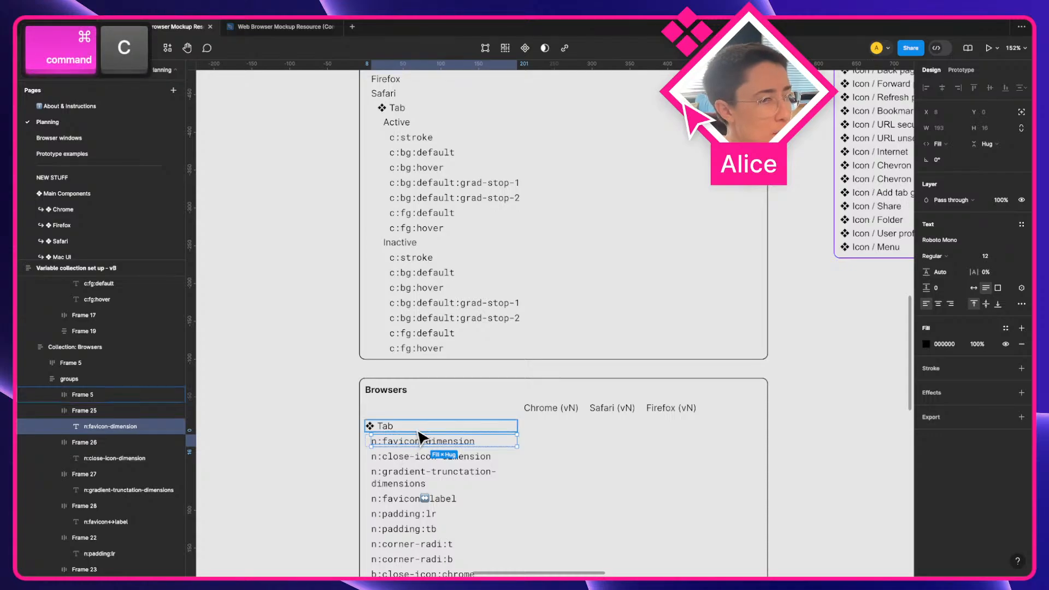
{"action": "key", "text": "super+v"}
{"action": "key", "text": "["}
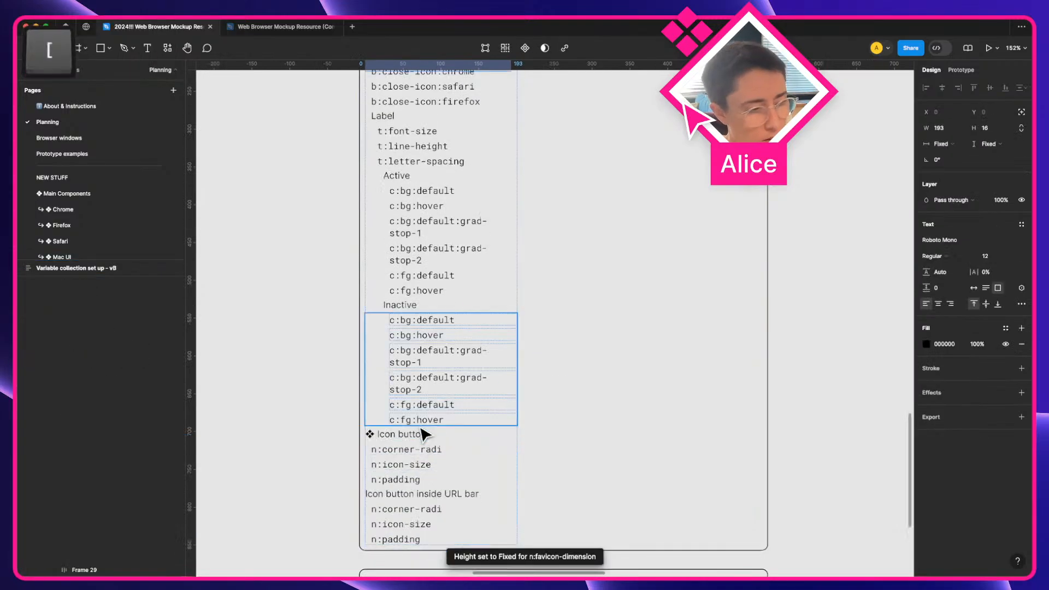
Rename the copied variable above the Tab heading to n:min-width
{"action": "scroll", "coordinate": [464, 421], "scroll_direction": "up", "scroll_amount": 5}
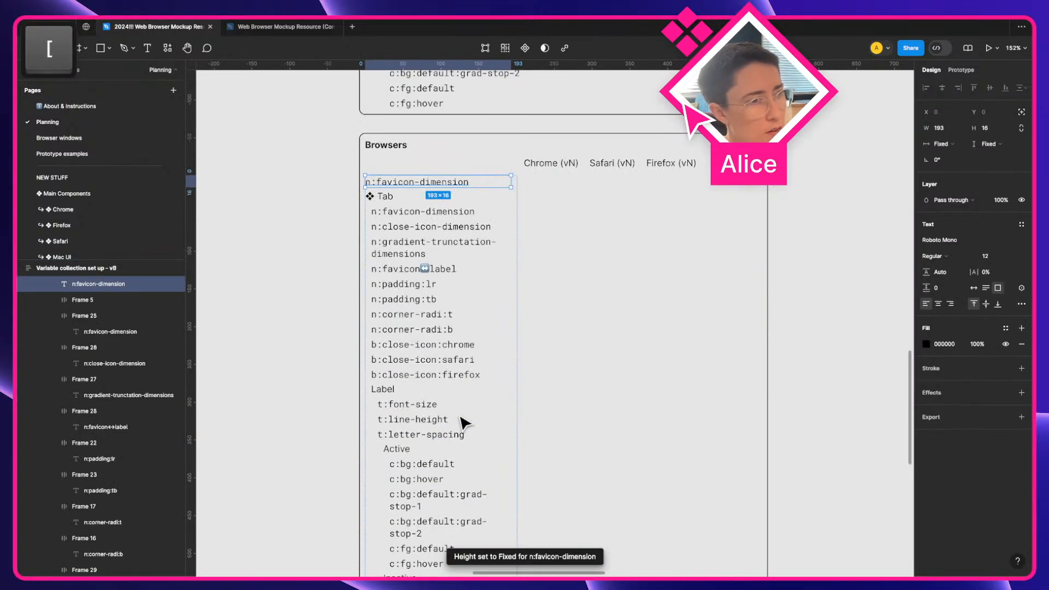
{"action": "double_click", "coordinate": [428, 180]}
{"action": "key", "text": "shift+alt+Left"}
{"action": "key", "text": "BackSpace"}
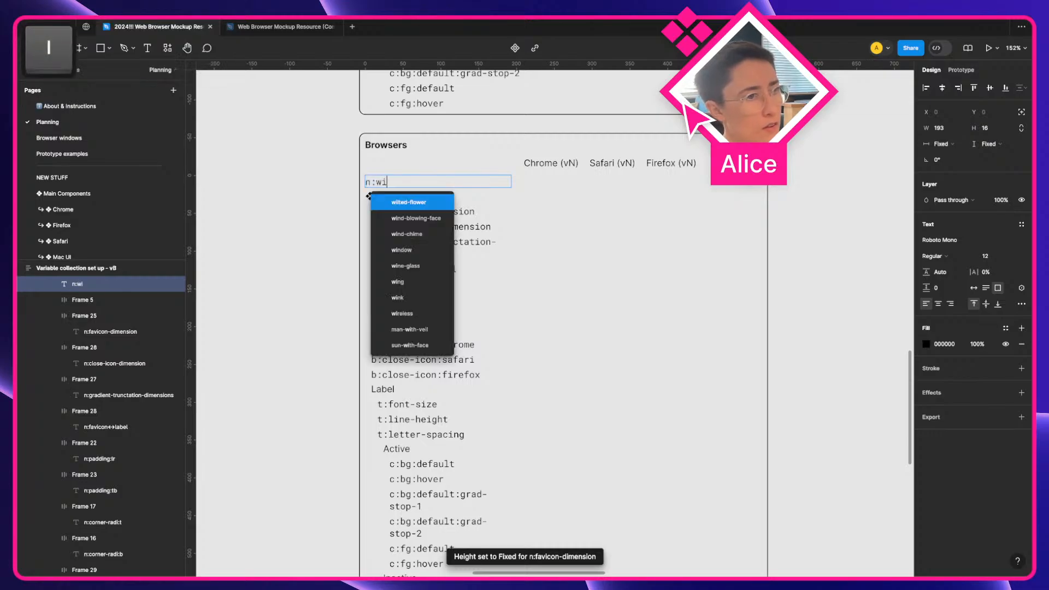
{"action": "type", "text": "min-width"}
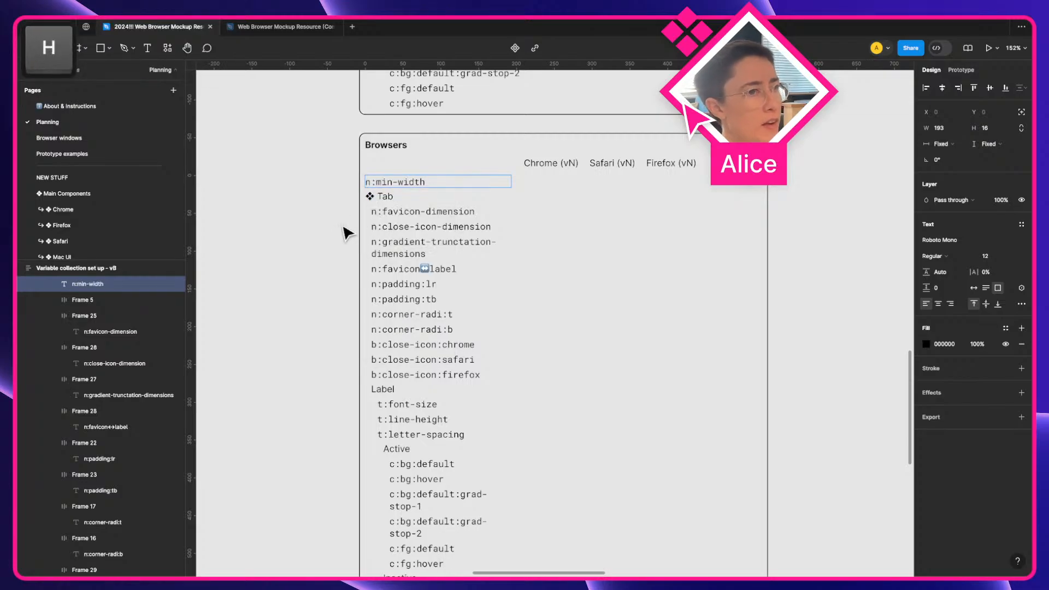
{"action": "left_click", "coordinate": [344, 234]}
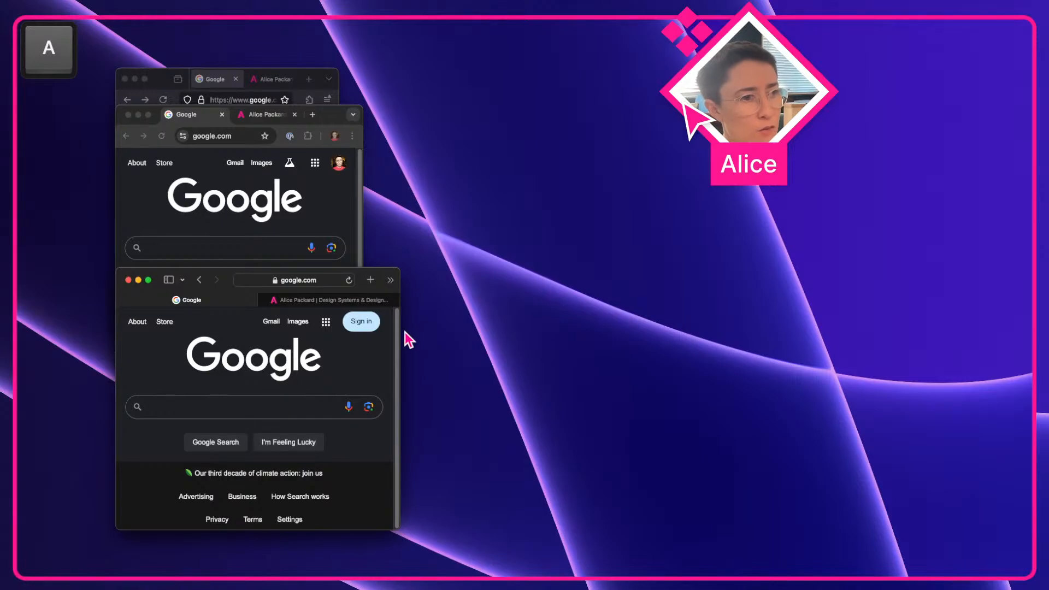
Switch to Safari, widen its window and narrow it back to its minimum to examine the toolbar, and select n:min-width in Figma
{"action": "left_click_drag", "start_coordinate": [402, 331], "coordinate": [1032, 331]}
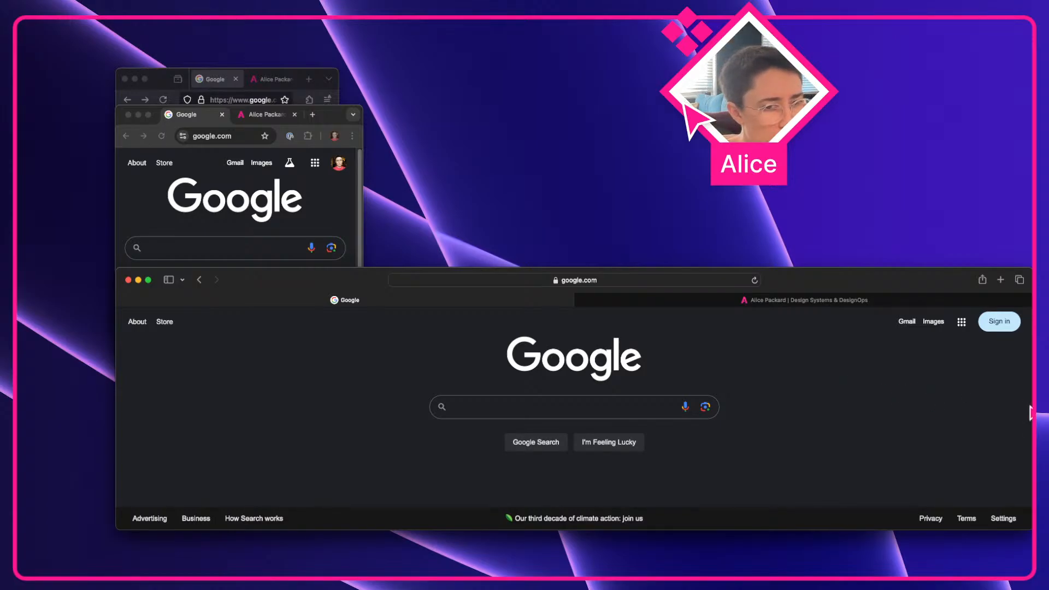
{"action": "left_click_drag", "start_coordinate": [1028, 405], "coordinate": [400, 405]}
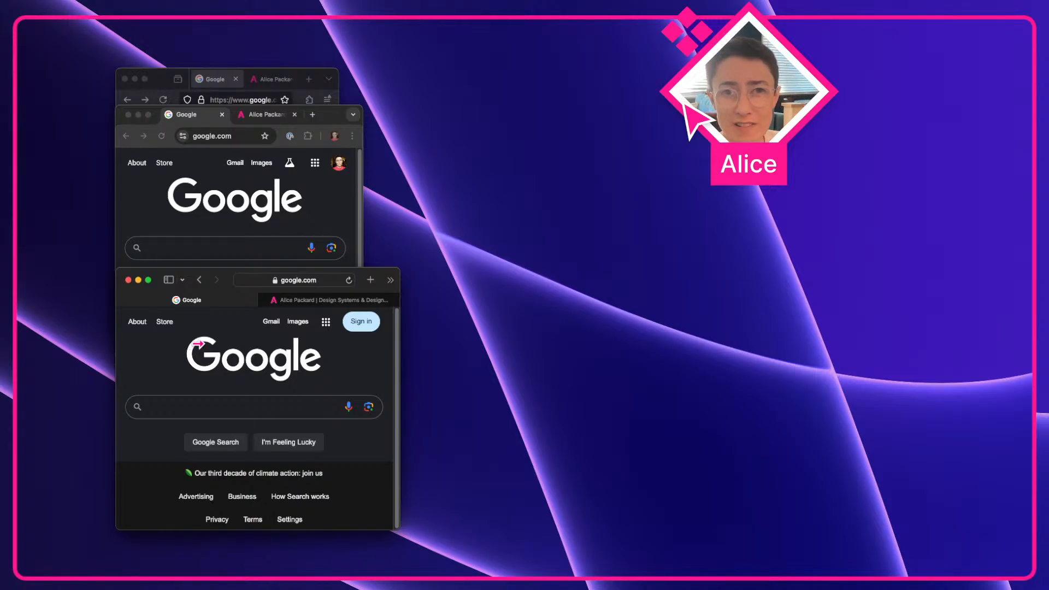
{"action": "key", "text": "ctrl+Left"}
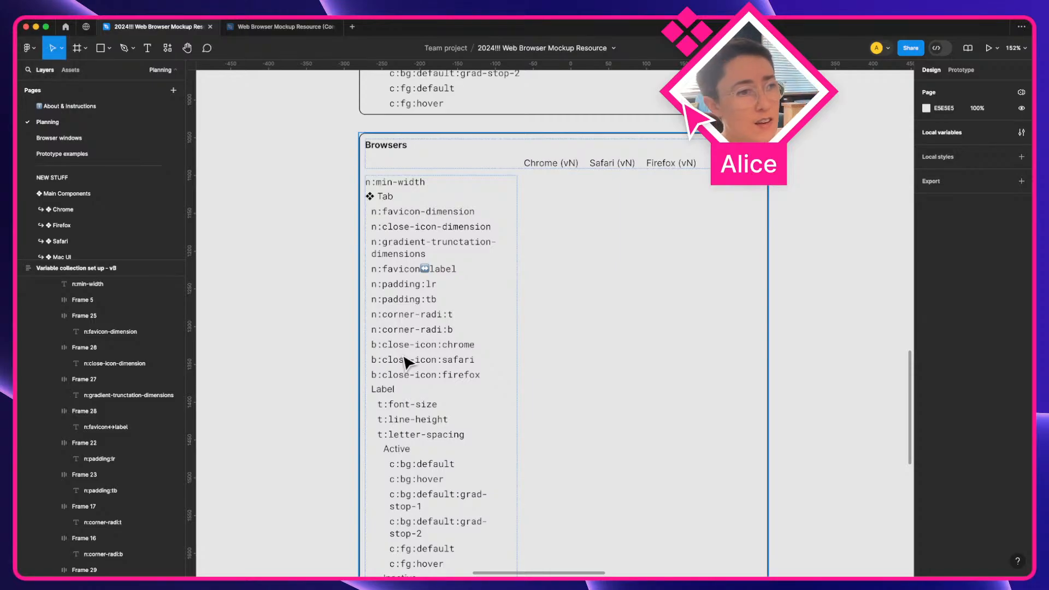
{"action": "left_click", "coordinate": [410, 184]}
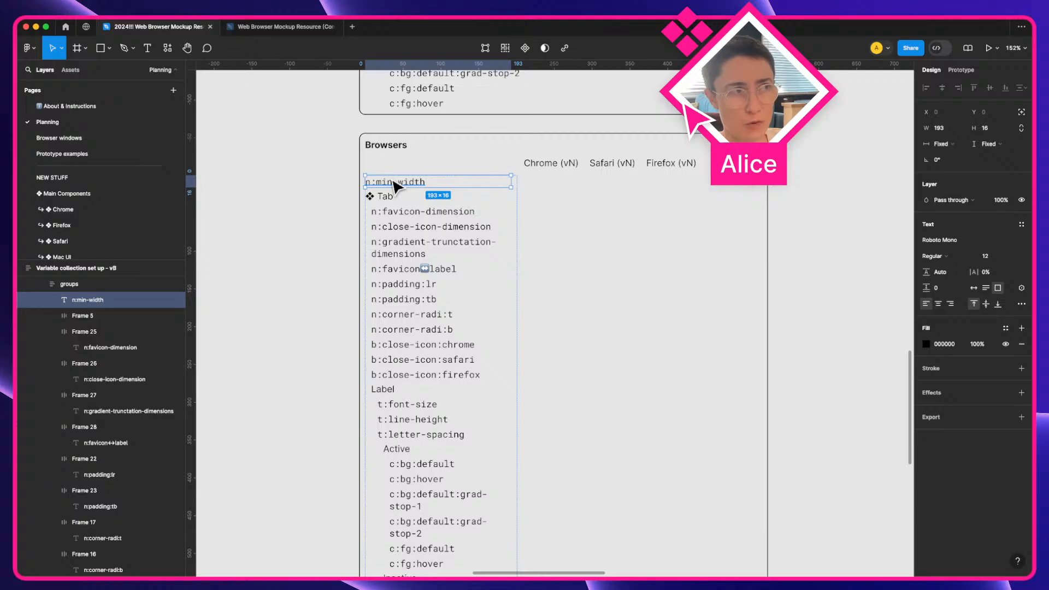
Switch back to Safari, widen its window and load google.com in a new tab, copying the typed address for reuse
{"action": "key", "text": "ctrl+Right"}
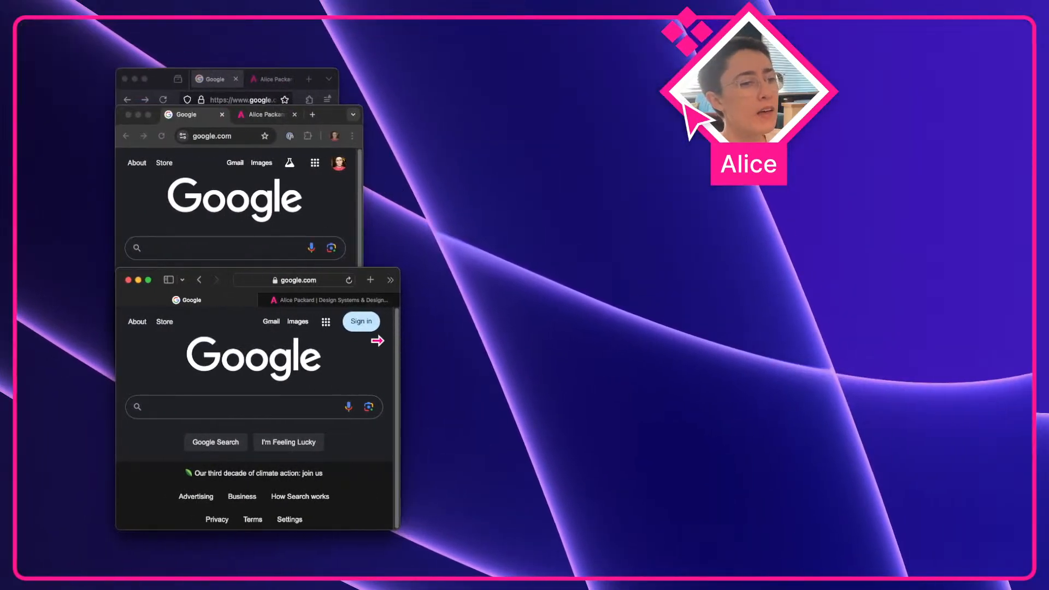
{"action": "left_click_drag", "start_coordinate": [398, 341], "coordinate": [826, 305]}
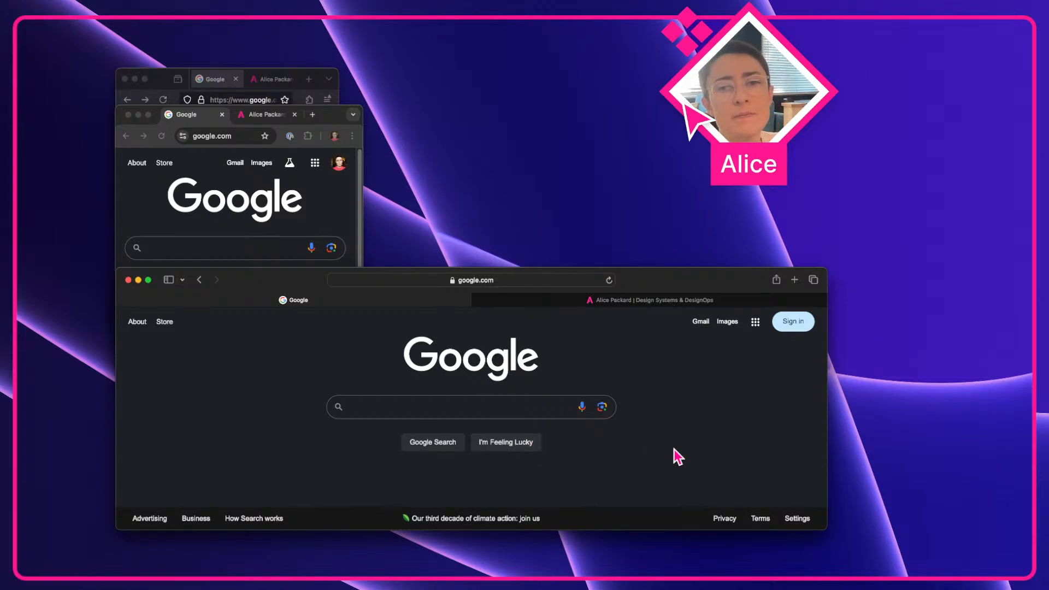
{"action": "left_click", "coordinate": [795, 279]}
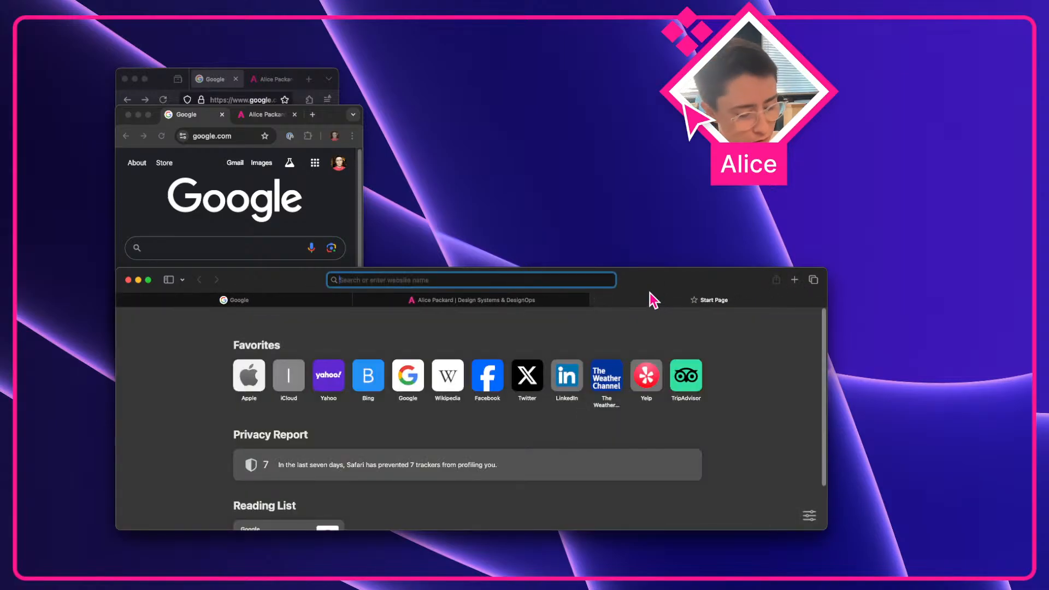
{"action": "type", "text": "google.com"}
{"action": "key", "text": "super+a"}
{"action": "key", "text": "super+c"}
{"action": "key", "text": "Return"}
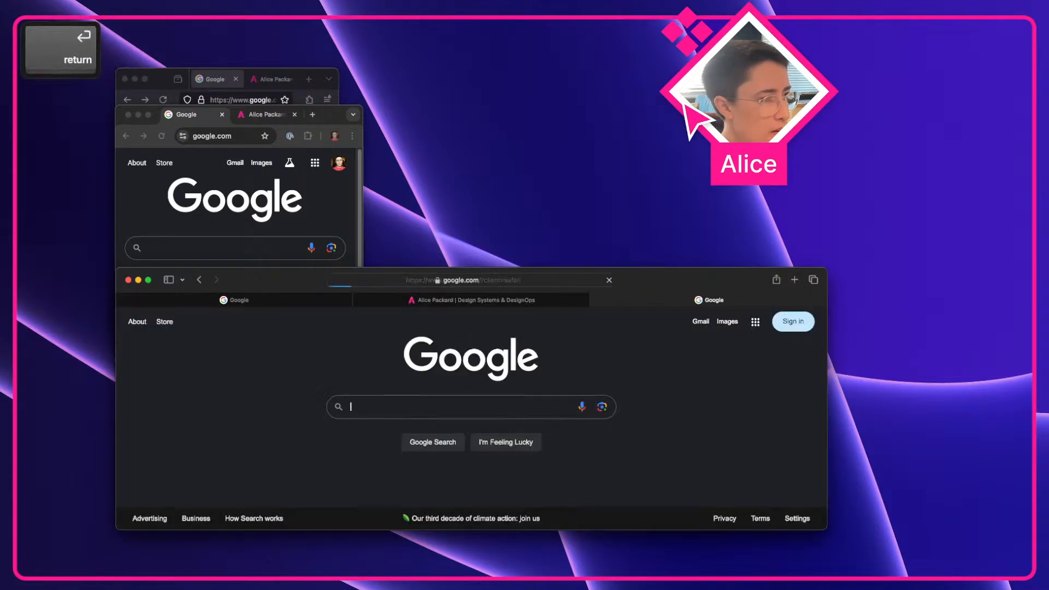
Open 19 more Safari tabs, each loading google.com, to crowd the tab bar
{"action": "left_click", "coordinate": [795, 280]}
{"action": "key", "text": "super+v"}
{"action": "key", "text": "Return"}
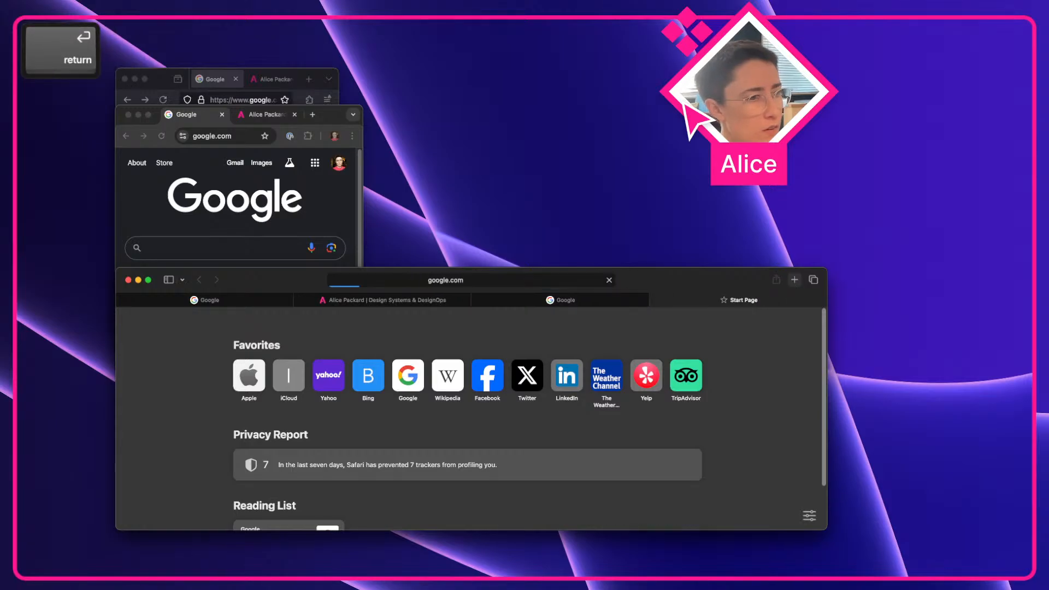
{"action": "left_click", "coordinate": [795, 281]}
{"action": "key", "text": "super+v"}
{"action": "key", "text": "Return"}
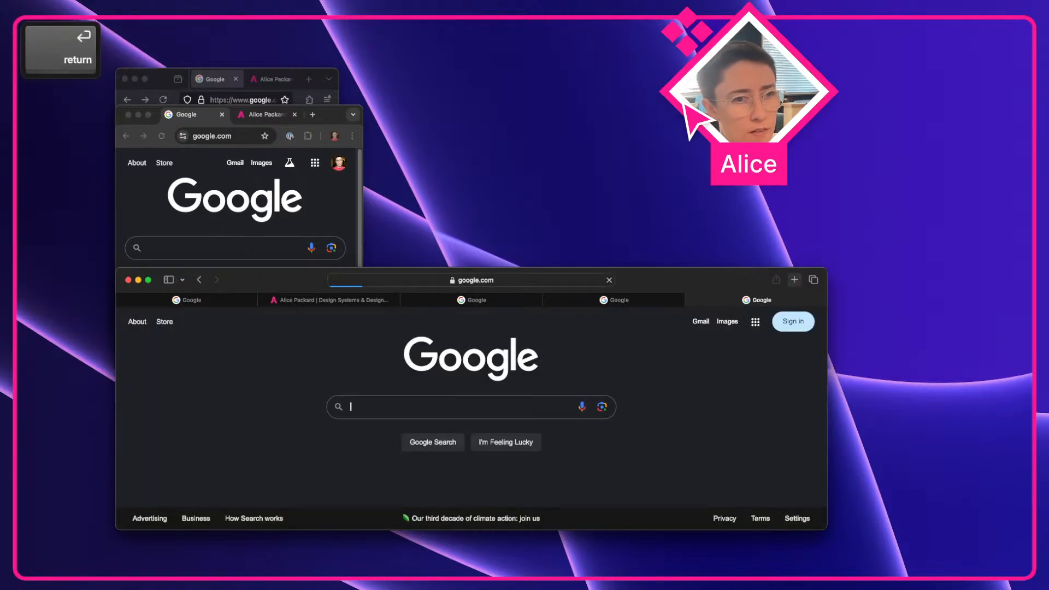
{"action": "left_click", "coordinate": [795, 281]}
{"action": "key", "text": "super+v"}
{"action": "key", "text": "Return"}
{"action": "left_click", "coordinate": [795, 281]}
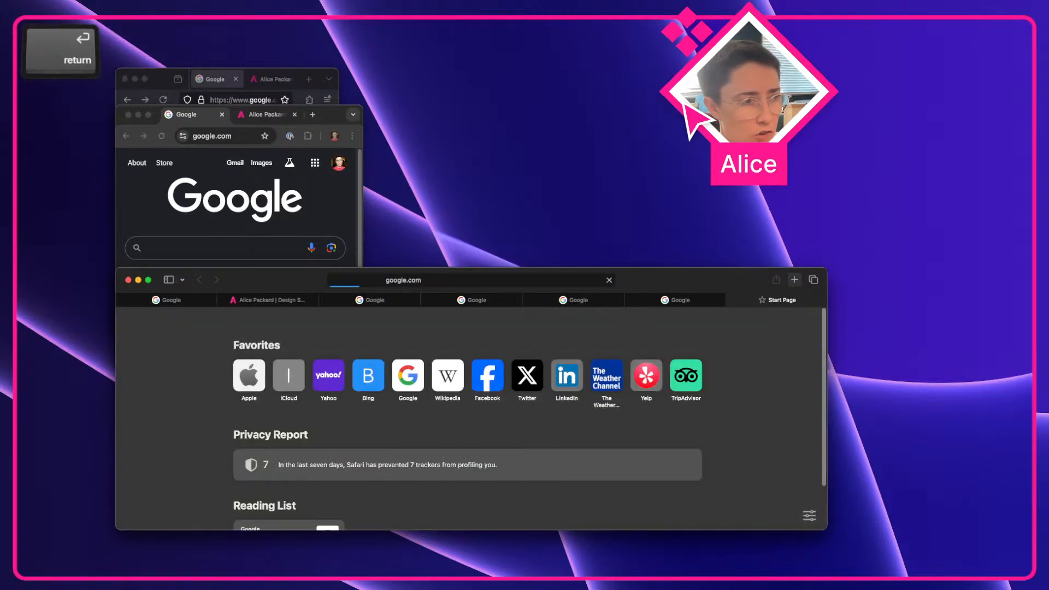
{"action": "key", "text": "super+v"}
{"action": "key", "text": "Return"}
{"action": "left_click", "coordinate": [795, 281]}
{"action": "key", "text": "super+v"}
{"action": "key", "text": "Return"}
{"action": "left_click", "coordinate": [795, 281]}
{"action": "key", "text": "super+v"}
{"action": "key", "text": "Return"}
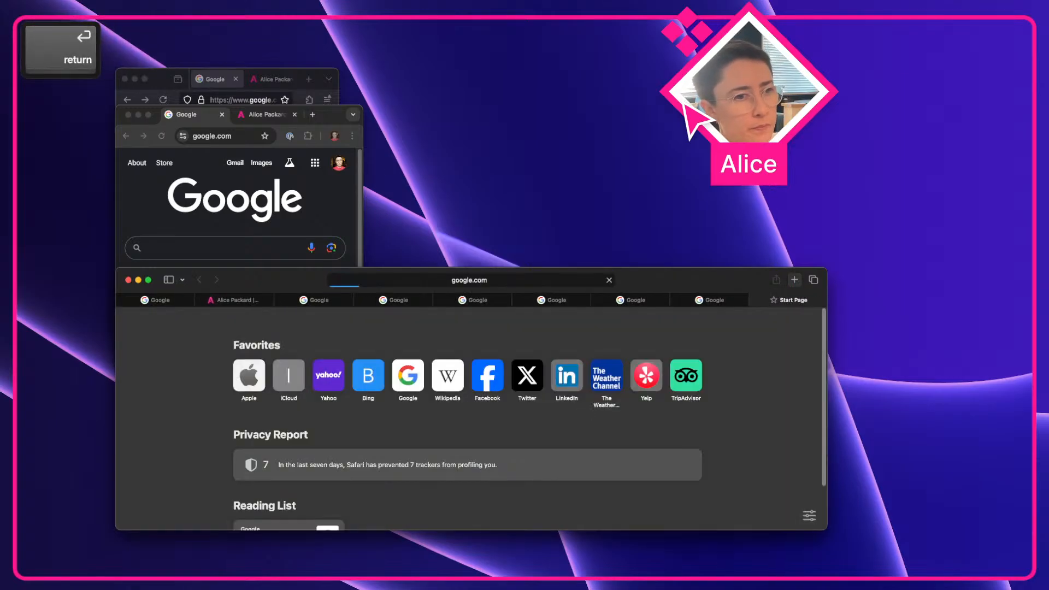
{"action": "left_click", "coordinate": [794, 281]}
{"action": "key", "text": "super+v"}
{"action": "key", "text": "Return"}
{"action": "left_click", "coordinate": [795, 281]}
{"action": "key", "text": "super+v"}
{"action": "key", "text": "Return"}
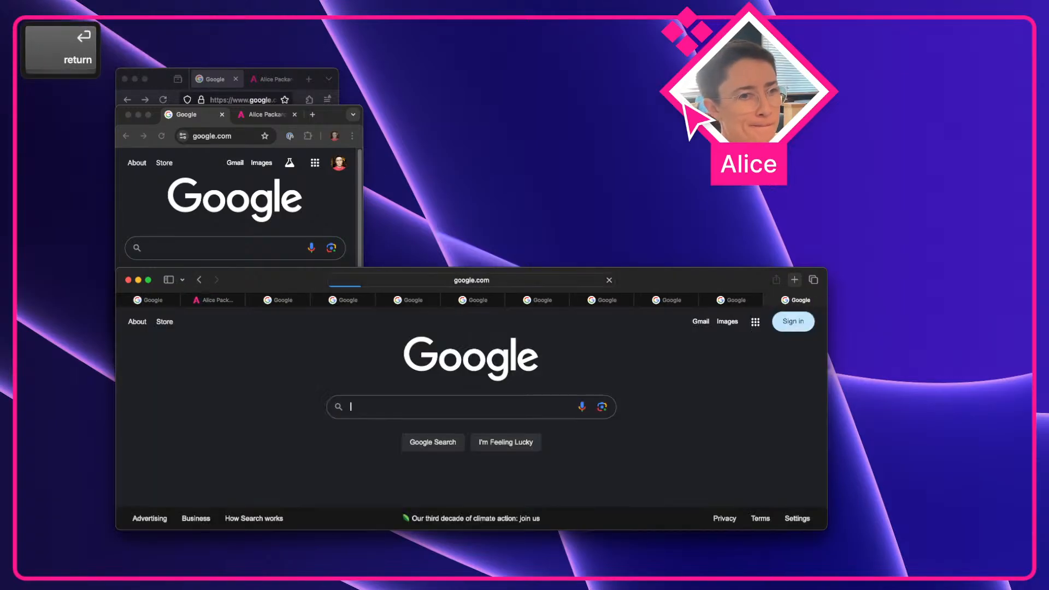
{"action": "left_click", "coordinate": [795, 281]}
{"action": "key", "text": "super+v"}
{"action": "key", "text": "Return"}
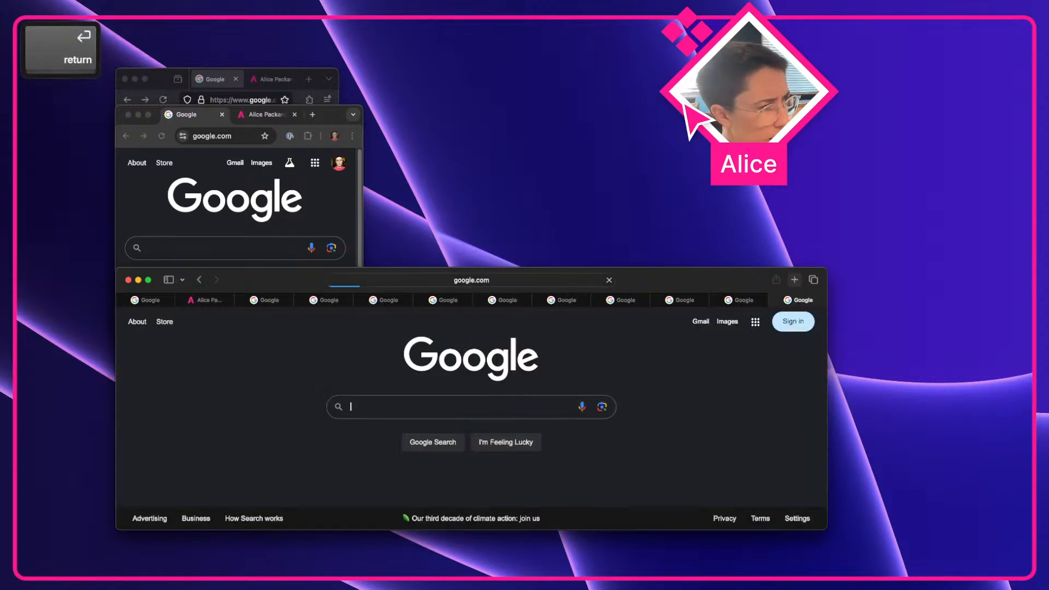
{"action": "left_click", "coordinate": [795, 281]}
{"action": "key", "text": "super+v"}
{"action": "key", "text": "Return"}
{"action": "left_click", "coordinate": [794, 281]}
{"action": "key", "text": "super+v"}
{"action": "key", "text": "Return"}
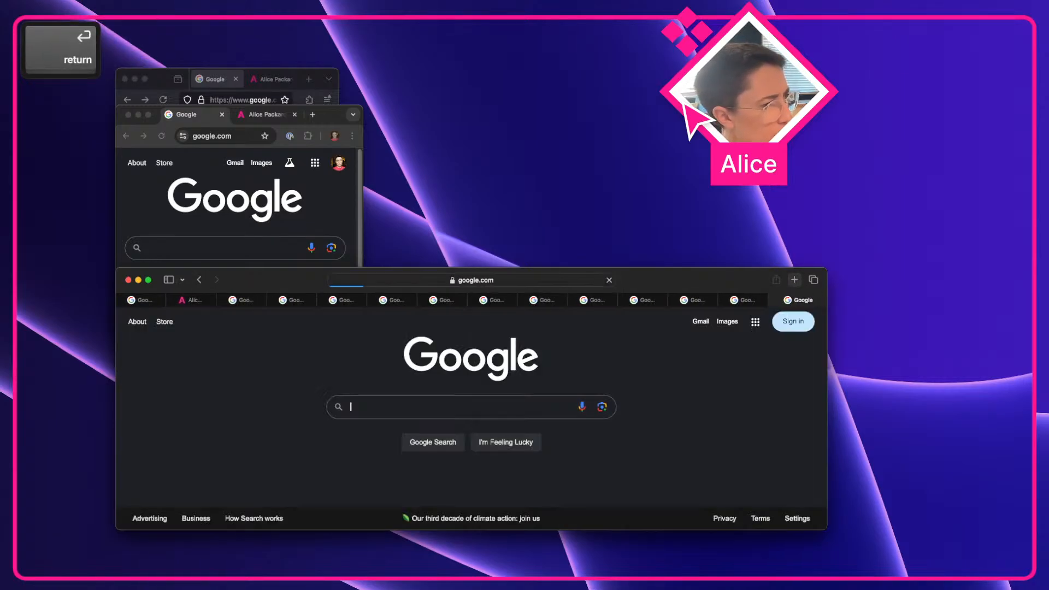
{"action": "left_click", "coordinate": [795, 281]}
{"action": "key", "text": "super+v"}
{"action": "key", "text": "Return"}
{"action": "left_click", "coordinate": [795, 280]}
{"action": "type", "text": "google.com"}
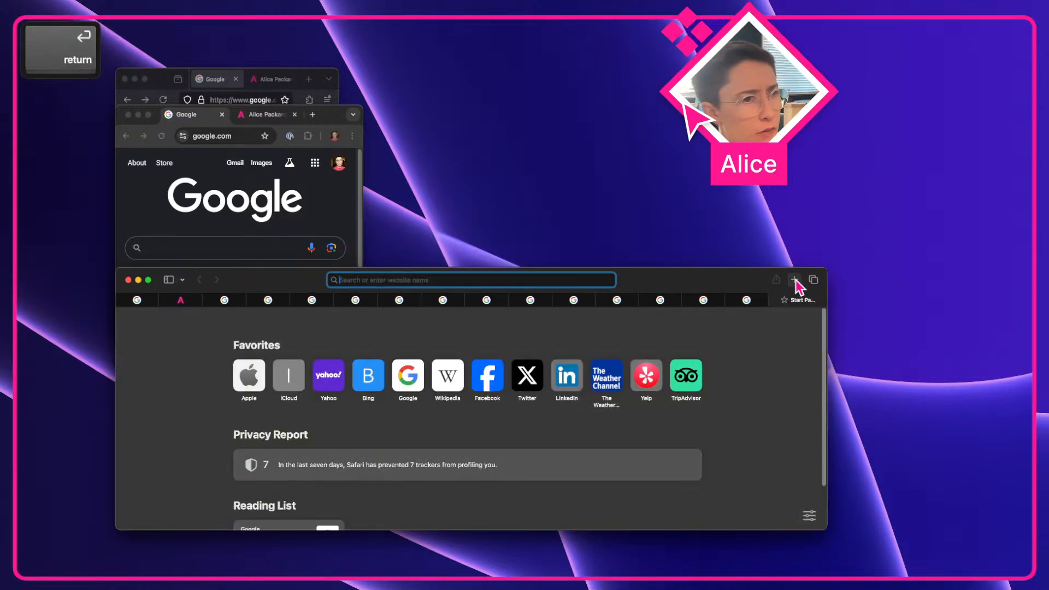
{"action": "key", "text": "Return"}
{"action": "left_click", "coordinate": [795, 281]}
{"action": "key", "text": "super+v"}
{"action": "key", "text": "Return"}
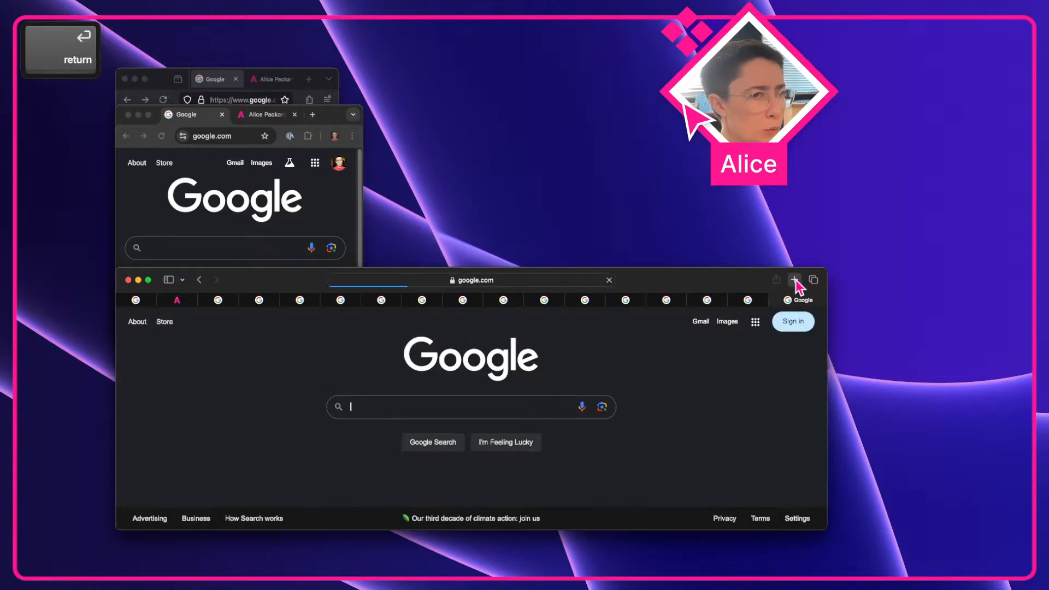
{"action": "left_click", "coordinate": [795, 280]}
{"action": "key", "text": "super+v"}
{"action": "key", "text": "Return"}
{"action": "left_click", "coordinate": [795, 281]}
{"action": "key", "text": "super+v"}
{"action": "key", "text": "Return"}
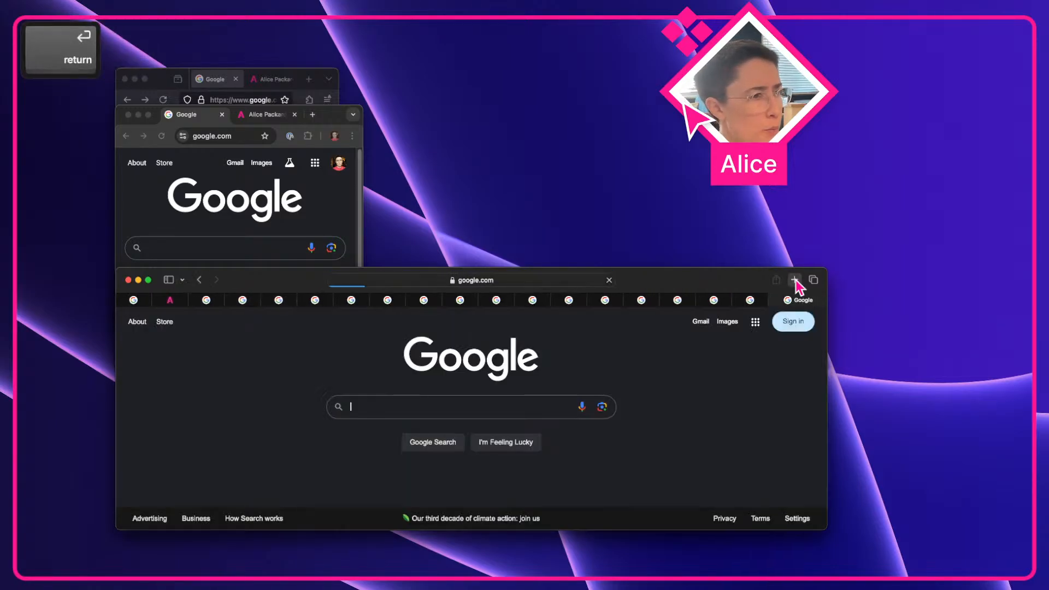
{"action": "left_click", "coordinate": [795, 280]}
{"action": "key", "text": "super+v"}
{"action": "key", "text": "Return"}
{"action": "left_click", "coordinate": [795, 281]}
{"action": "key", "text": "super+v"}
{"action": "key", "text": "Return"}
{"action": "left_click", "coordinate": [795, 280]}
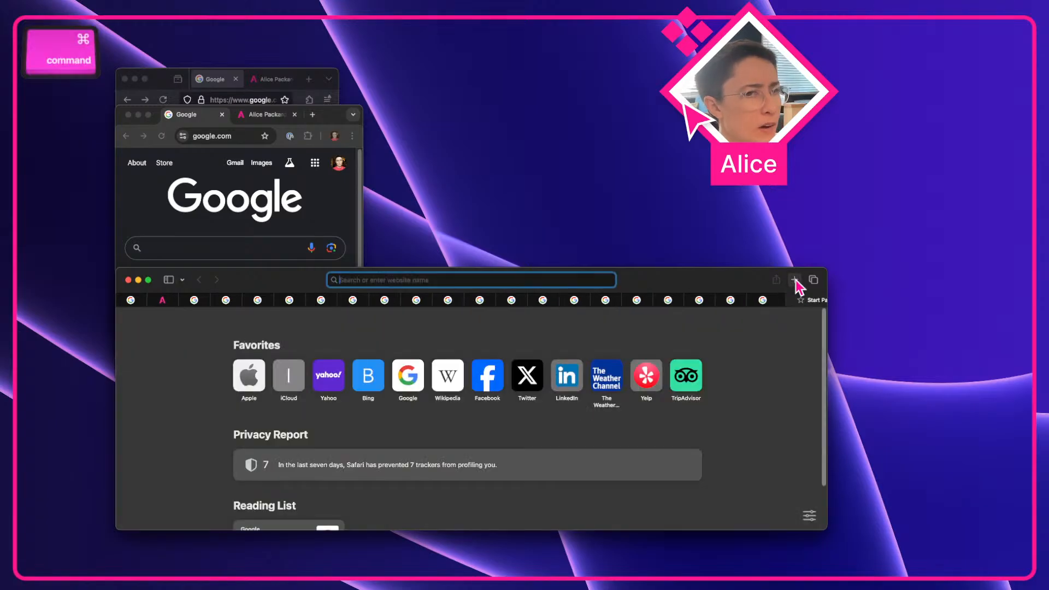
{"action": "key", "text": "super+v"}
{"action": "key", "text": "Return"}
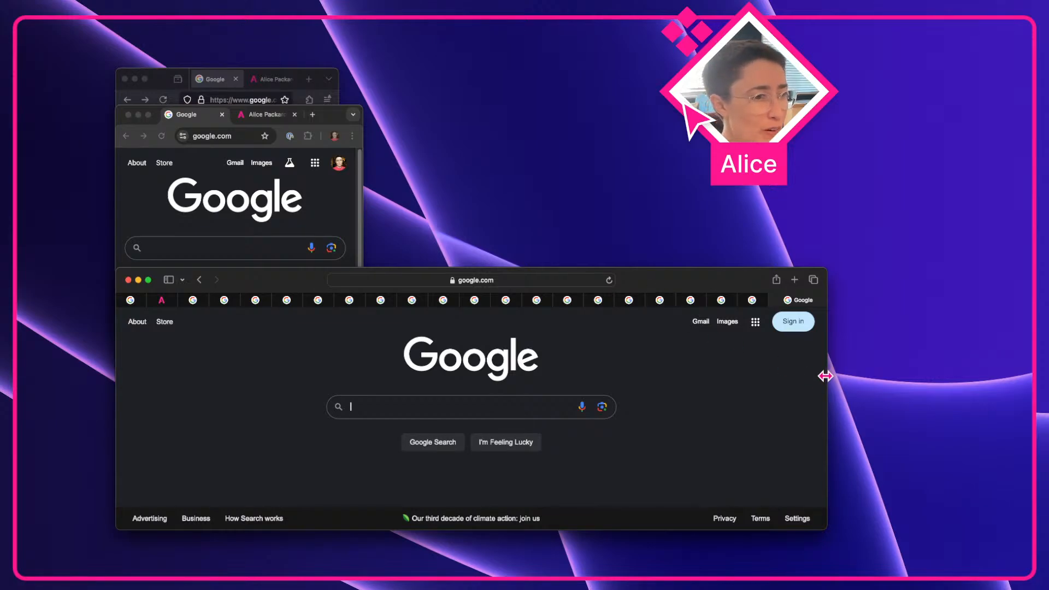
Narrow the Safari window to its minimum width to examine how the crowded tabs shrink and overlap
{"action": "left_click_drag", "start_coordinate": [825, 376], "coordinate": [544, 438]}
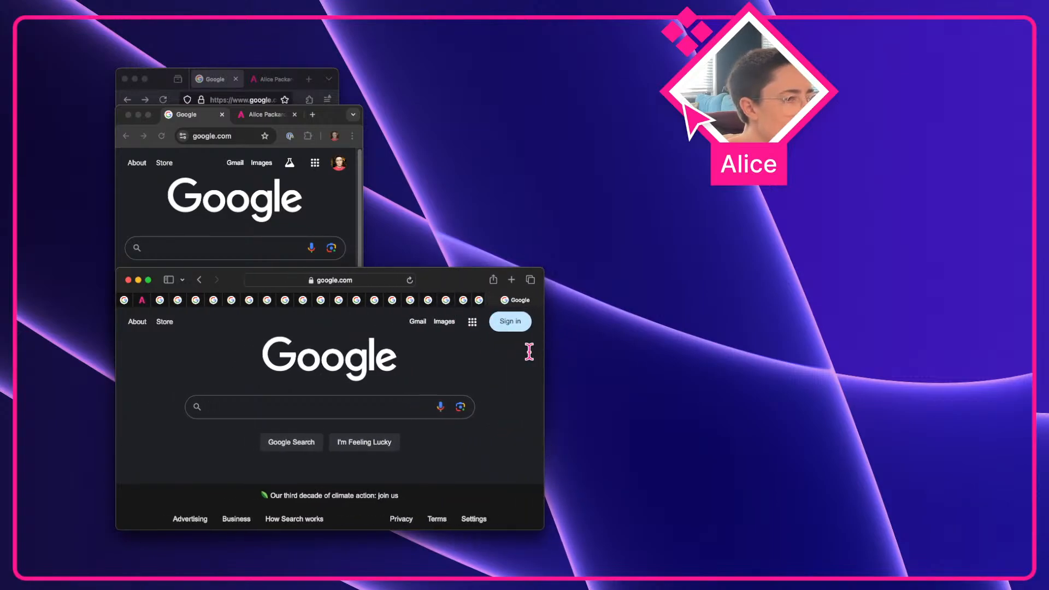
{"action": "left_click_drag", "start_coordinate": [543, 355], "coordinate": [400, 397]}
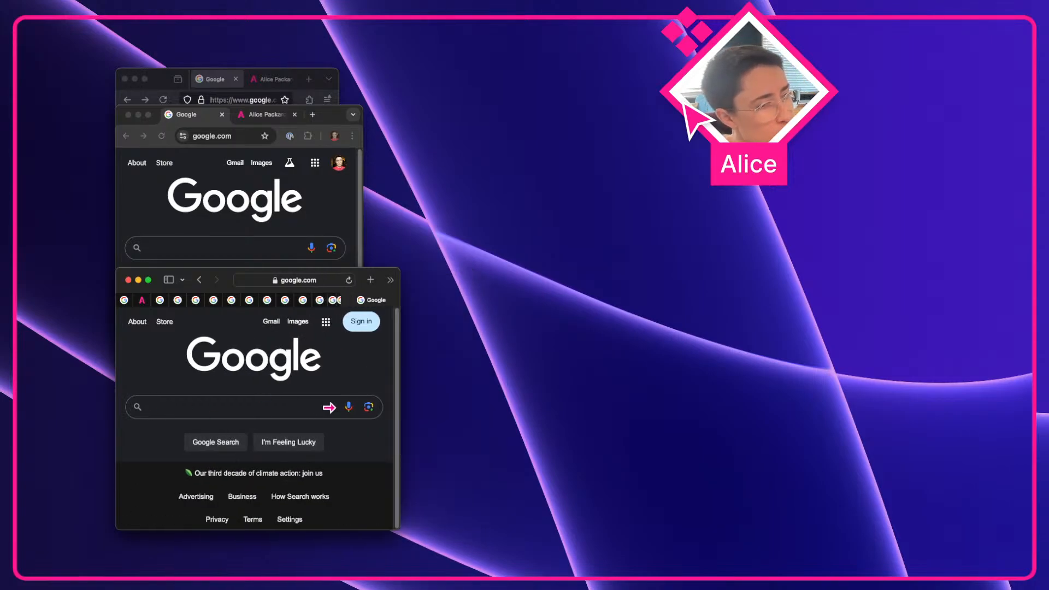
Widen the Safari window, switch to Chrome and crowd its tab bar with about 15 new tabs for google.com, dismissing the Memory Saver prompt
{"action": "left_click_drag", "start_coordinate": [329, 408], "coordinate": [518, 363]}
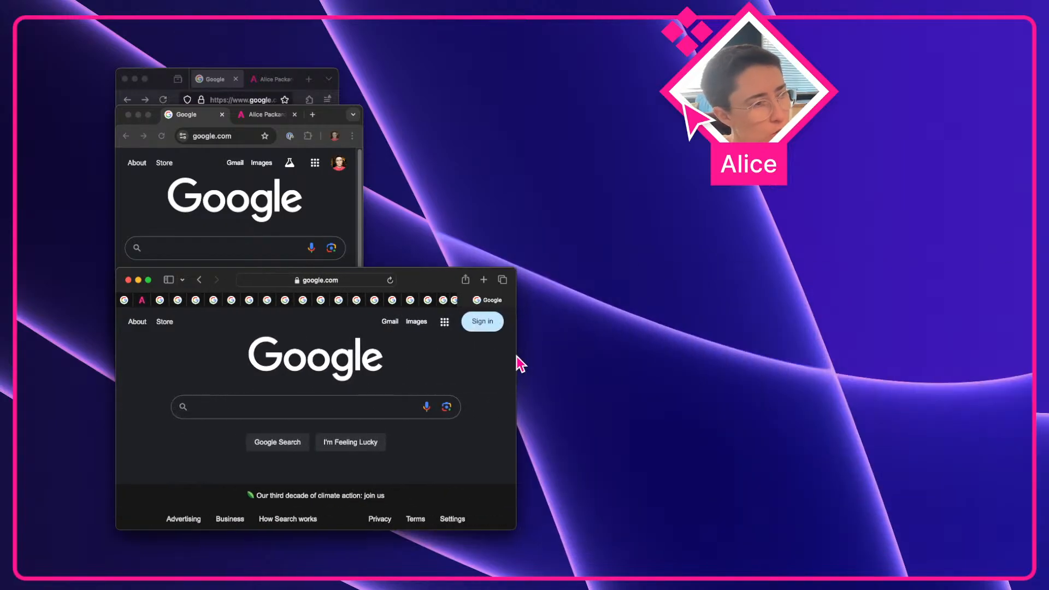
{"action": "left_click", "coordinate": [313, 114]}
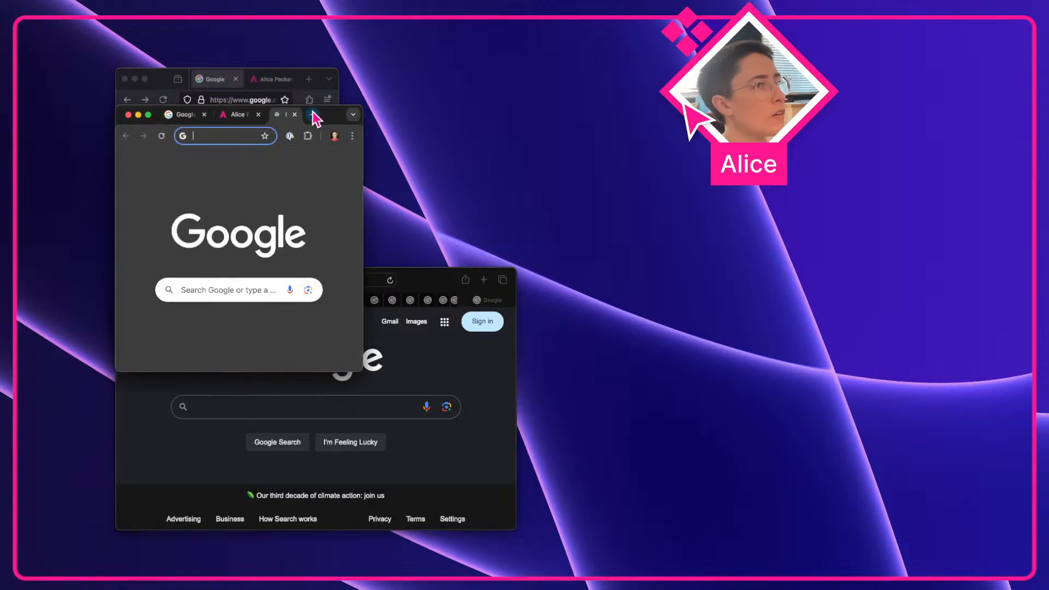
{"action": "type", "text": "http://google.com"}
{"action": "left_click", "coordinate": [313, 115]}
{"action": "type", "text": "http://google.com"}
{"action": "key", "text": "Return"}
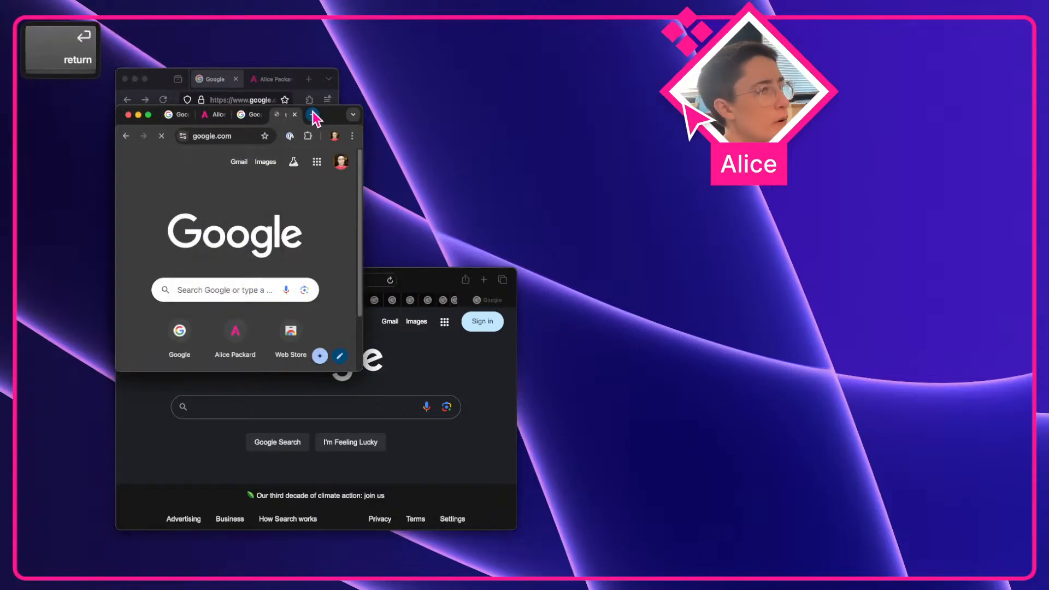
{"action": "left_click", "coordinate": [313, 114]}
{"action": "type", "text": "http://google.com"}
{"action": "key", "text": "Return"}
{"action": "left_click", "coordinate": [312, 115]}
{"action": "type", "text": "http://google.com"}
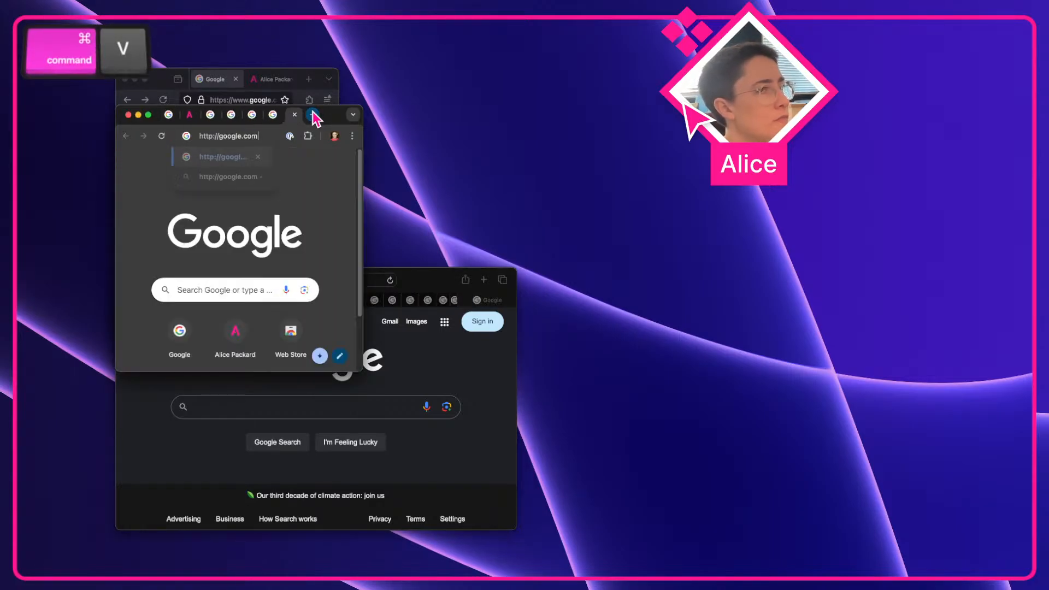
{"action": "key", "text": "Return"}
{"action": "left_click", "coordinate": [312, 114]}
{"action": "type", "text": "http://google.com"}
{"action": "key", "text": "Return"}
{"action": "left_click", "coordinate": [312, 114]}
{"action": "type", "text": "http://google.com"}
{"action": "key", "text": "Return"}
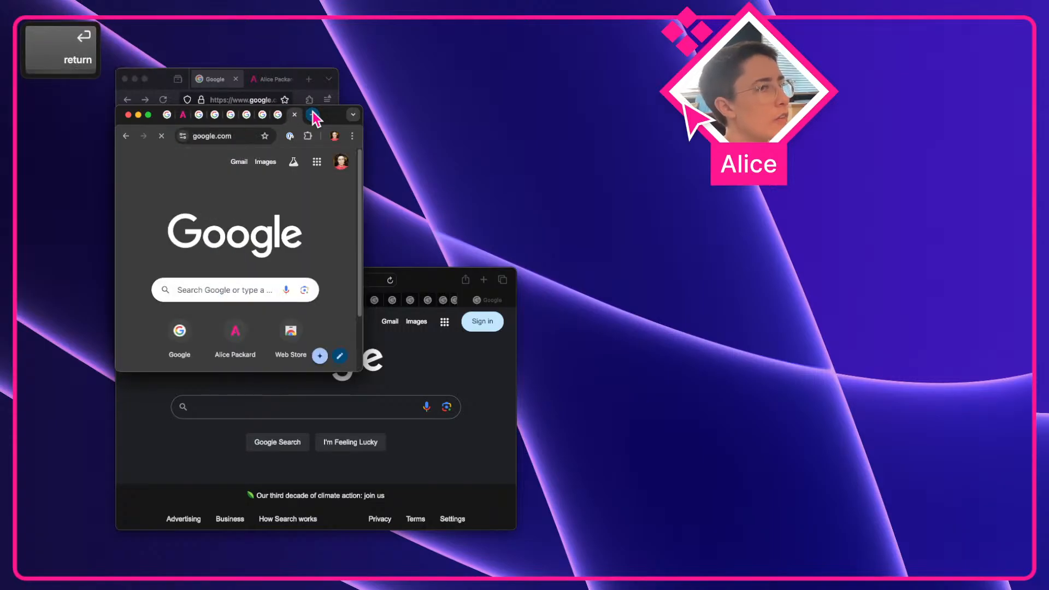
{"action": "left_click", "coordinate": [312, 114]}
{"action": "key", "text": "super+v"}
{"action": "key", "text": "Return"}
{"action": "type", "text": "http://google.com"}
{"action": "key", "text": "Return"}
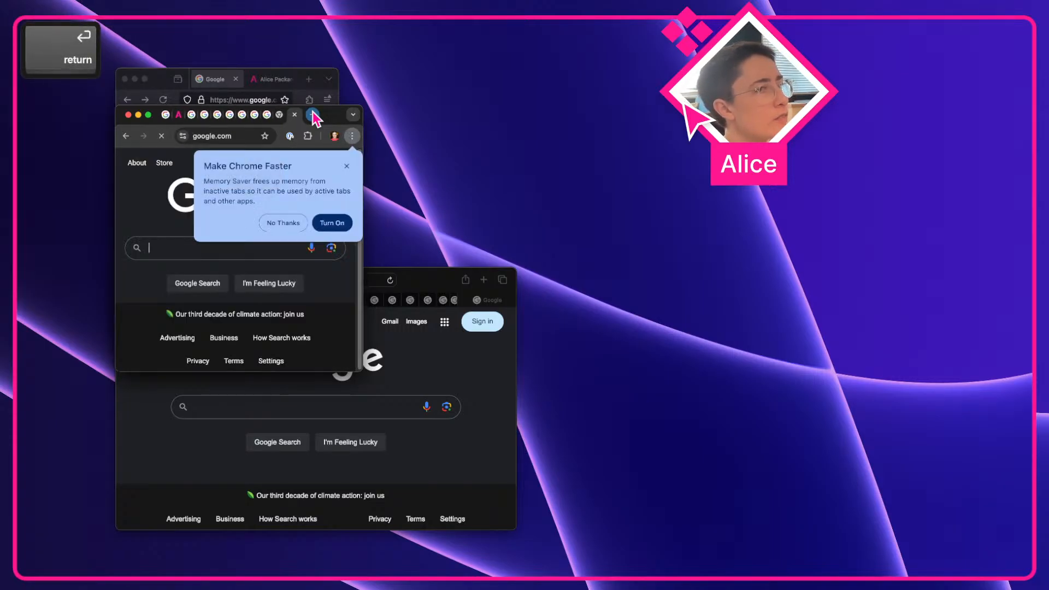
{"action": "left_click", "coordinate": [312, 114]}
{"action": "type", "text": "http://google.com"}
{"action": "key", "text": "Return"}
{"action": "left_click", "coordinate": [312, 114]}
{"action": "type", "text": "http://google.com"}
{"action": "key", "text": "Return"}
{"action": "left_click", "coordinate": [312, 114]}
{"action": "type", "text": "http://google.com"}
{"action": "key", "text": "Return"}
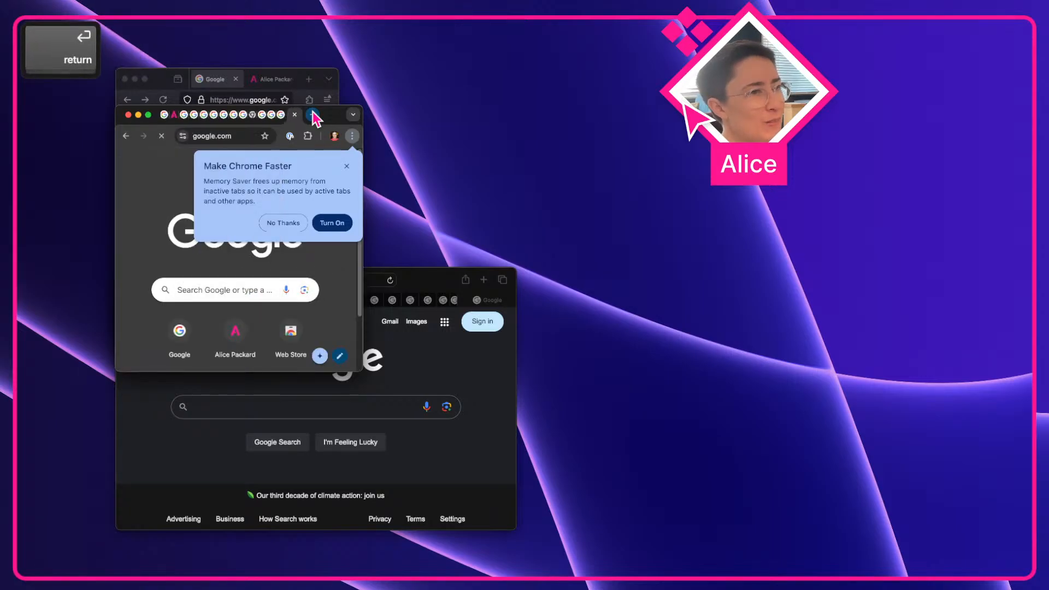
{"action": "left_click", "coordinate": [312, 114]}
{"action": "type", "text": "http://google.com"}
{"action": "key", "text": "Return"}
{"action": "left_click", "coordinate": [313, 115]}
{"action": "type", "text": "http://google.com"}
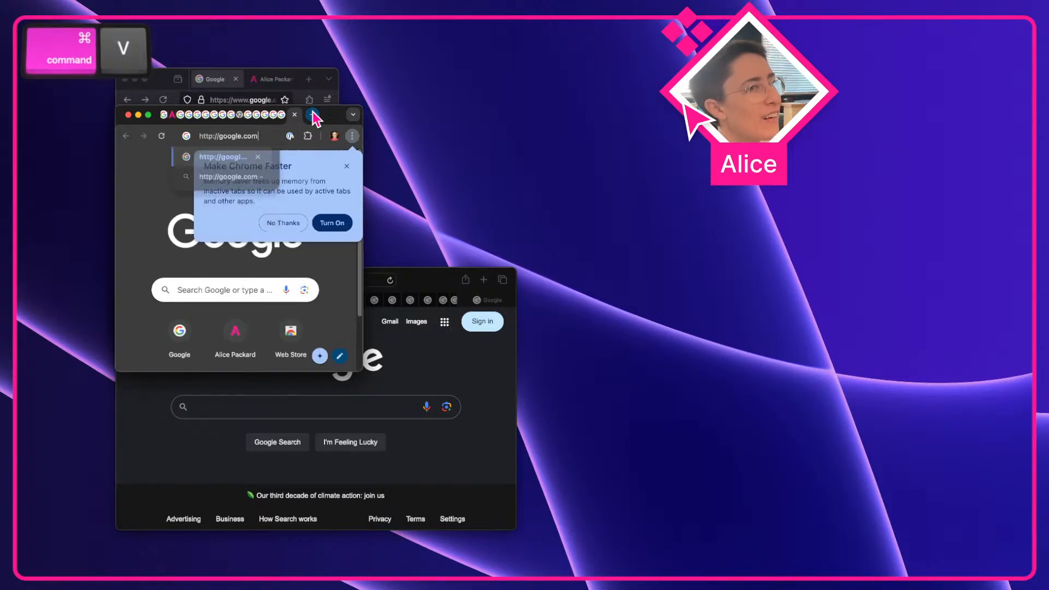
{"action": "key", "text": "super+Return"}
{"action": "left_click", "coordinate": [346, 166]}
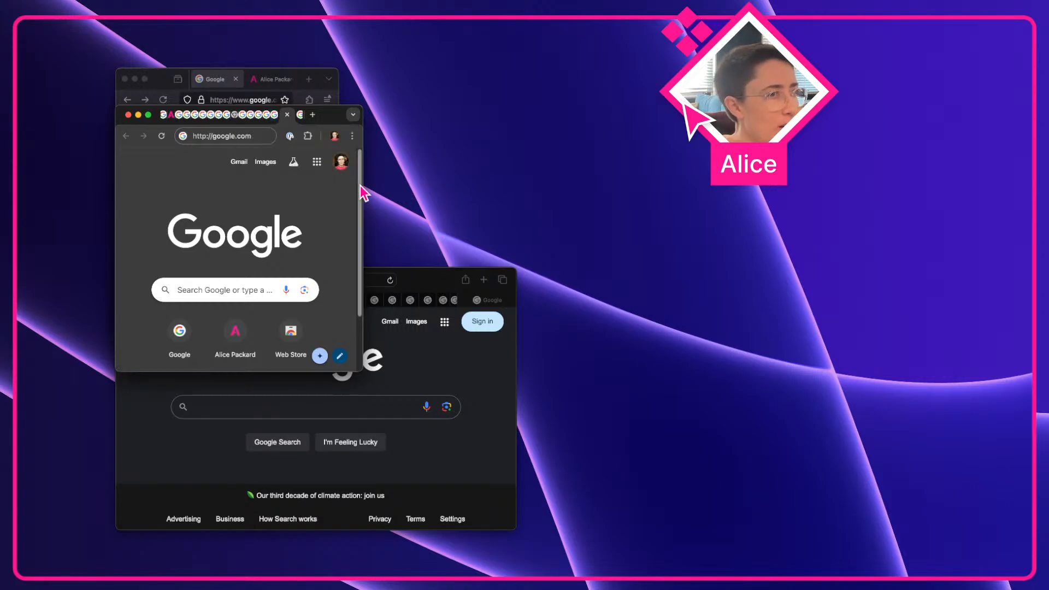
Widen the Chrome window and narrow it back to its minimum, selecting a middle tab to examine how crowded tabs shrink
{"action": "left_click_drag", "start_coordinate": [313, 182], "coordinate": [687, 191]}
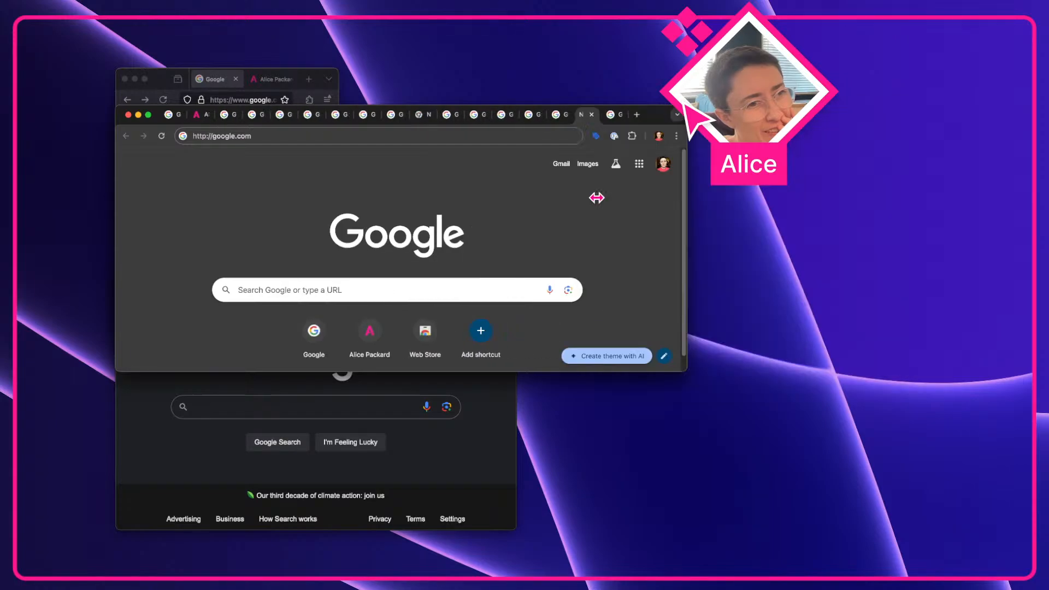
{"action": "left_click_drag", "start_coordinate": [596, 198], "coordinate": [191, 210]}
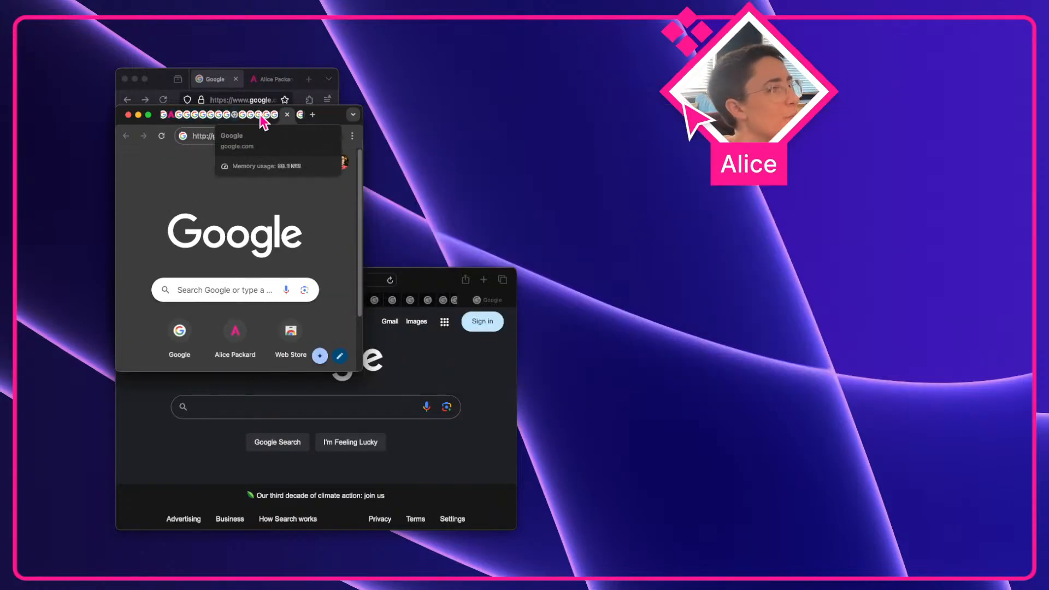
{"action": "left_click", "coordinate": [225, 115]}
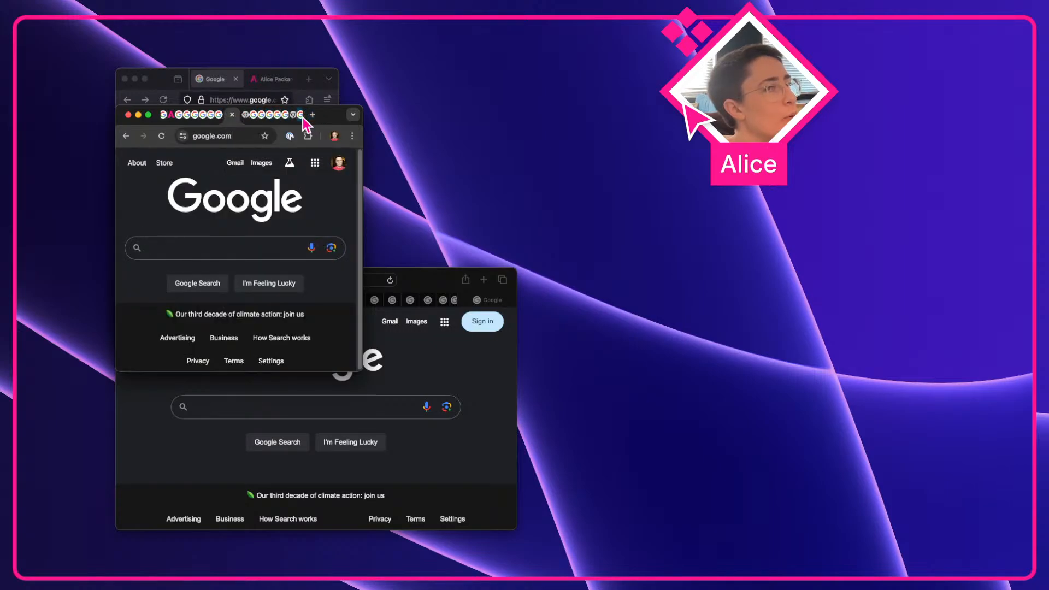
Switch to Safari, narrow its window to the minimum and examine how the crowded tabs scroll and stack at both edges
{"action": "left_click", "coordinate": [474, 369]}
{"action": "left_click_drag", "start_coordinate": [517, 368], "coordinate": [351, 376]}
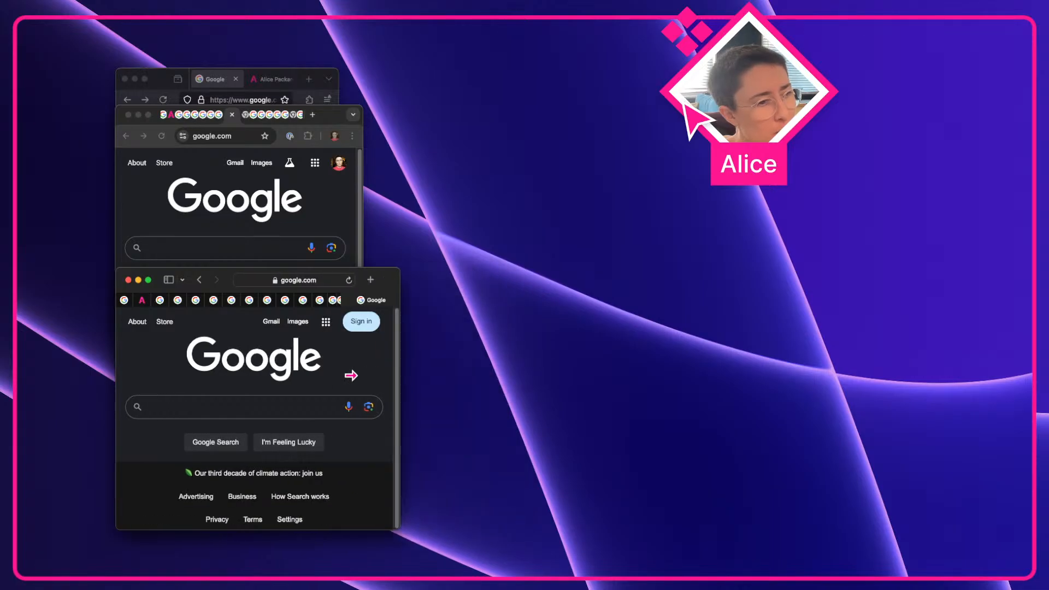
{"action": "scroll", "coordinate": [249, 301], "scroll_direction": "right", "scroll_amount": 5}
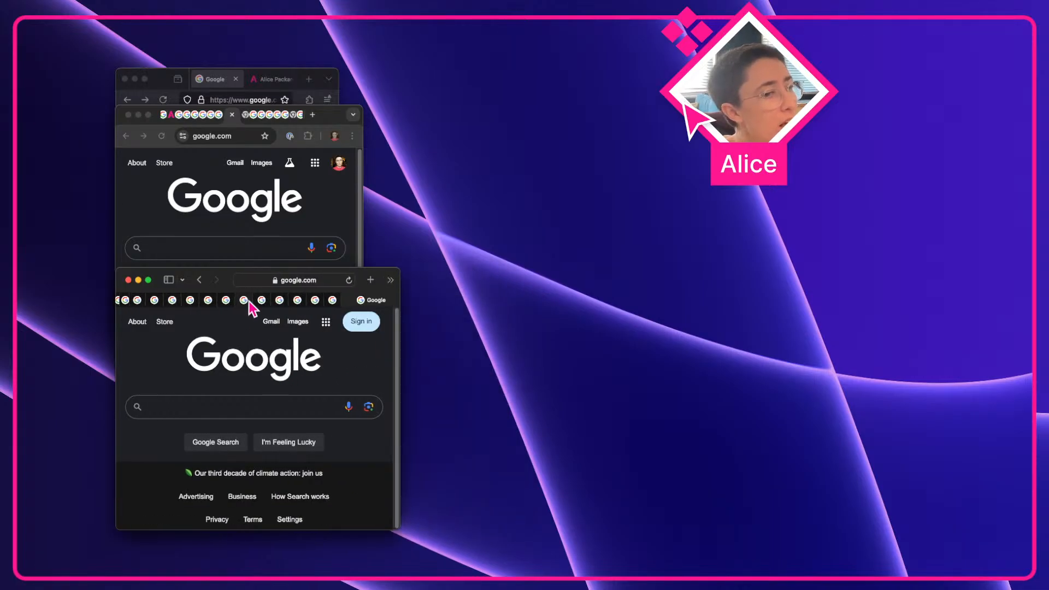
{"action": "scroll", "coordinate": [249, 301], "scroll_direction": "left", "scroll_amount": 3}
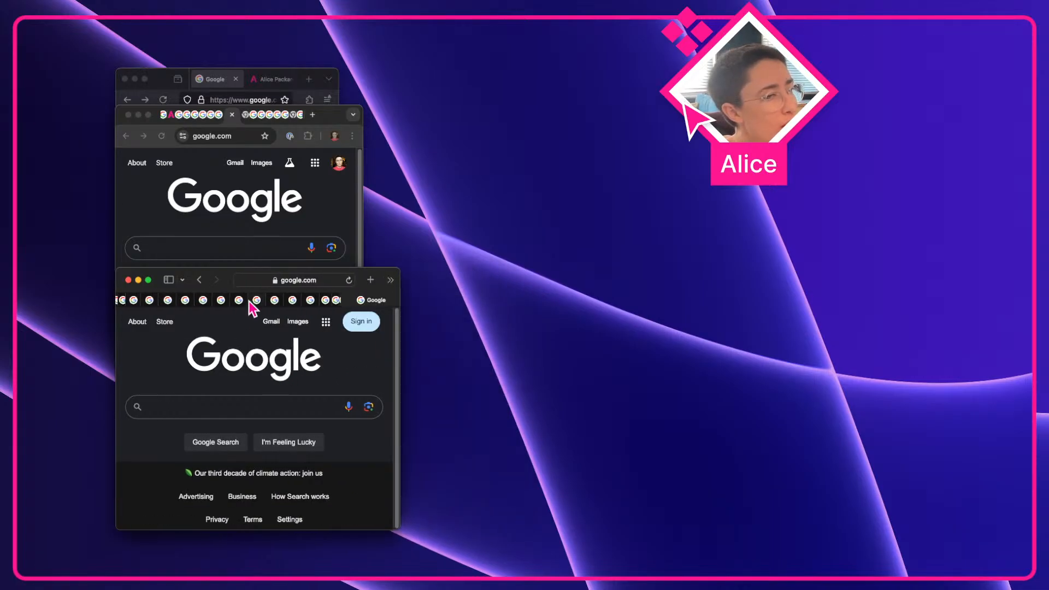
{"action": "scroll", "coordinate": [250, 302], "scroll_direction": "left", "scroll_amount": 3}
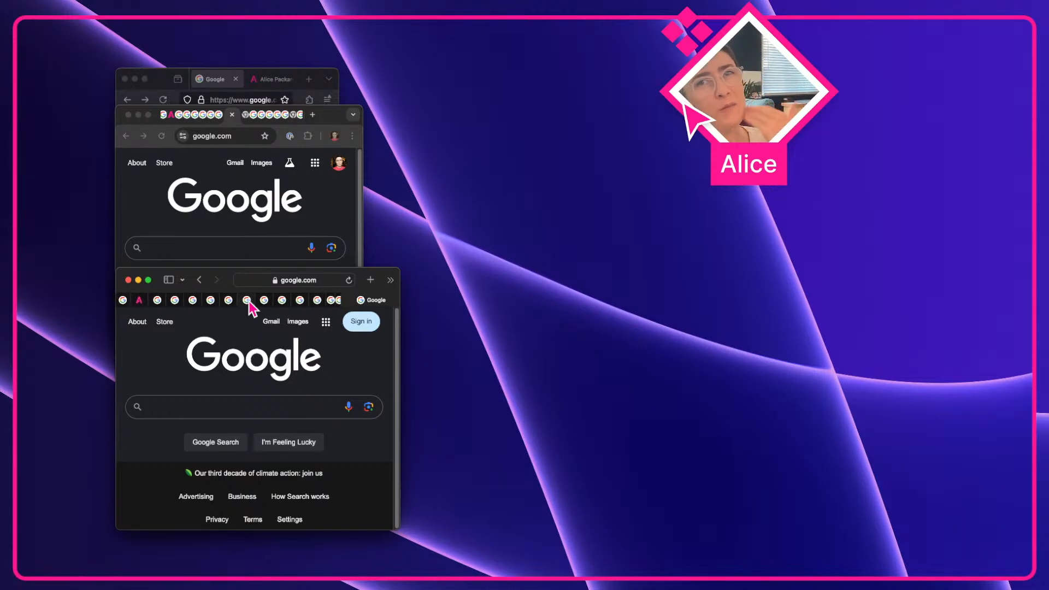
{"action": "scroll", "coordinate": [249, 301], "scroll_direction": "right", "scroll_amount": 3}
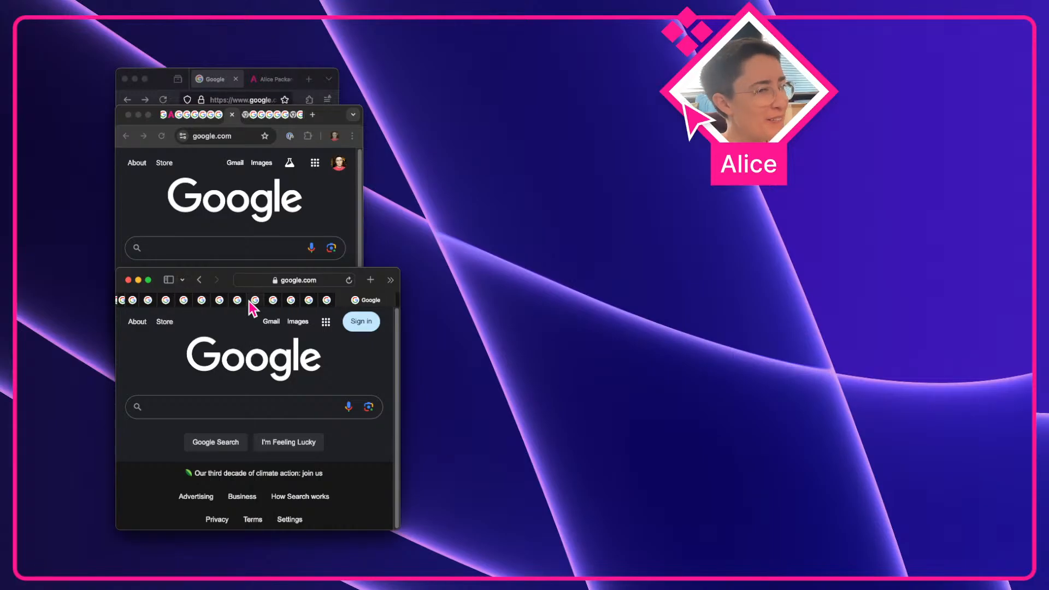
{"action": "scroll", "coordinate": [248, 300], "scroll_direction": "left", "scroll_amount": 3}
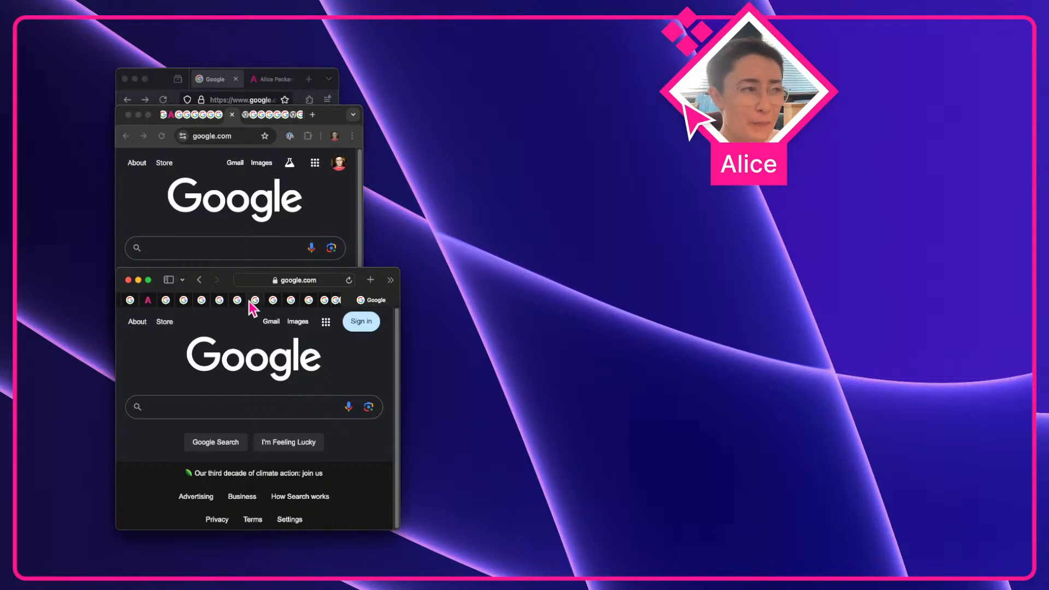
{"action": "scroll", "coordinate": [248, 300], "scroll_direction": "left", "scroll_amount": 1}
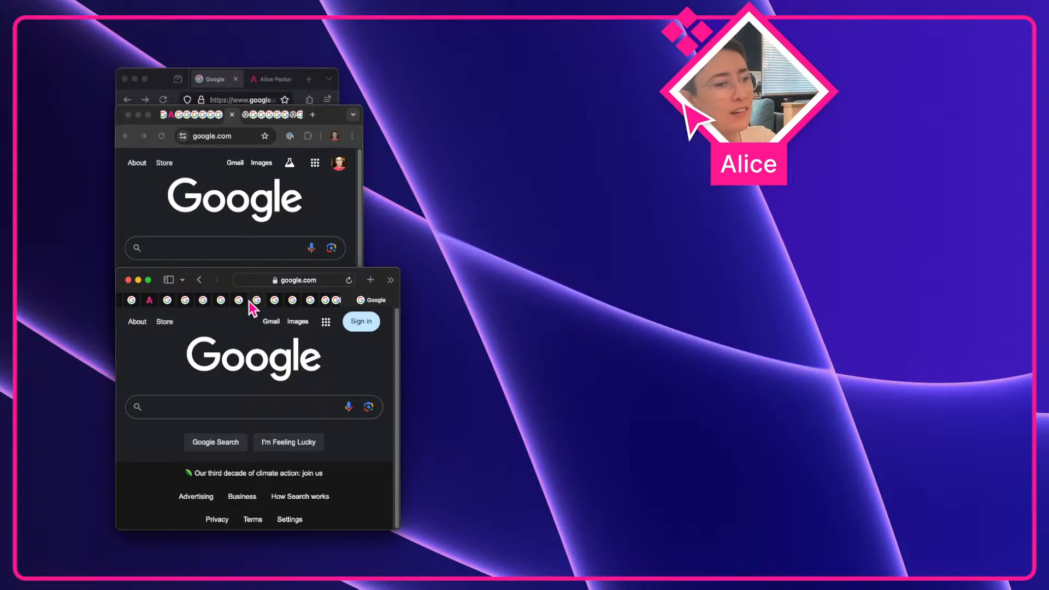
{"action": "scroll", "coordinate": [248, 301], "scroll_direction": "right", "scroll_amount": 3}
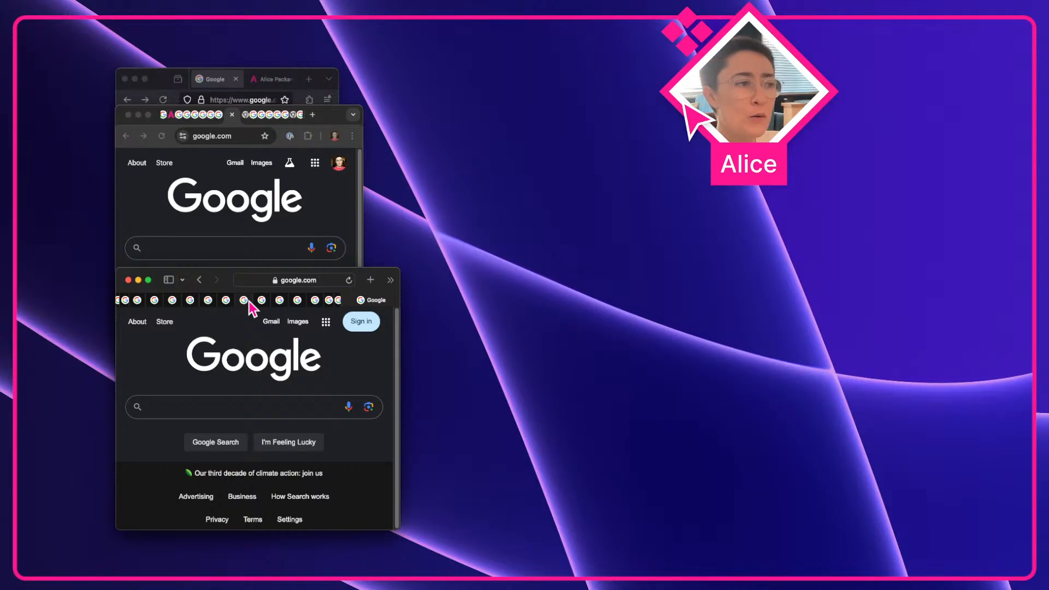
{"action": "scroll", "coordinate": [249, 302], "scroll_direction": "left", "scroll_amount": 3}
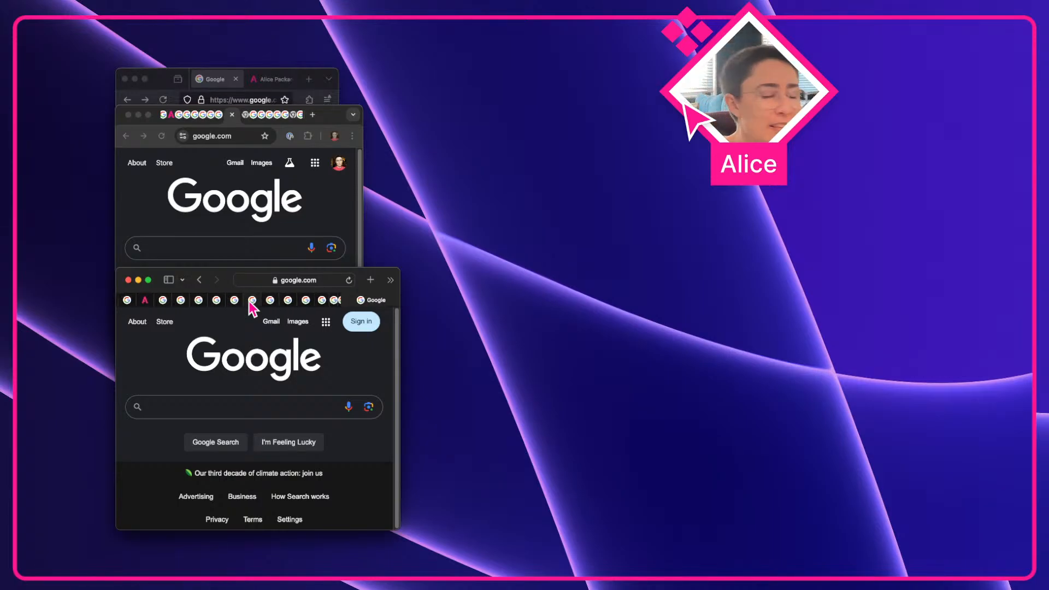
{"action": "scroll", "coordinate": [249, 302], "scroll_direction": "left", "scroll_amount": 1}
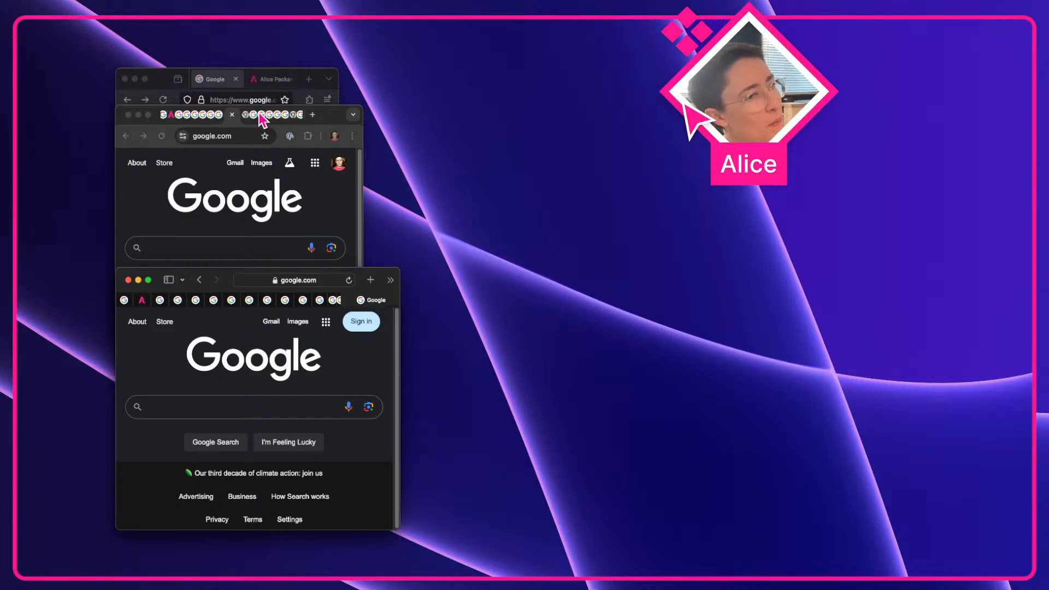
Alternate between the Chrome and Safari windows to compare how their crowded tab bars handle overflow
{"action": "left_click", "coordinate": [336, 203]}
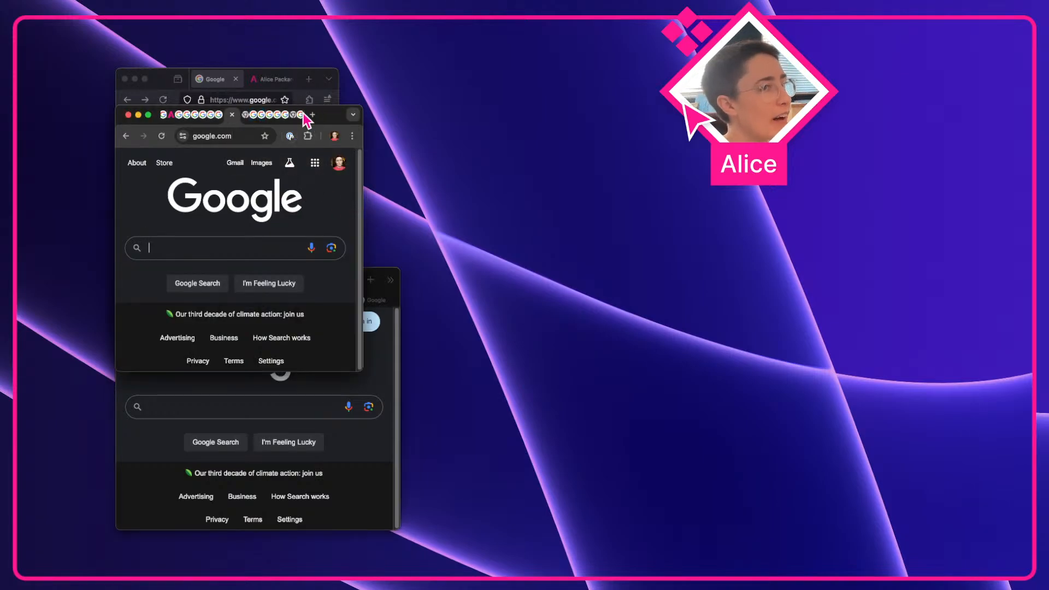
{"action": "left_click", "coordinate": [372, 376]}
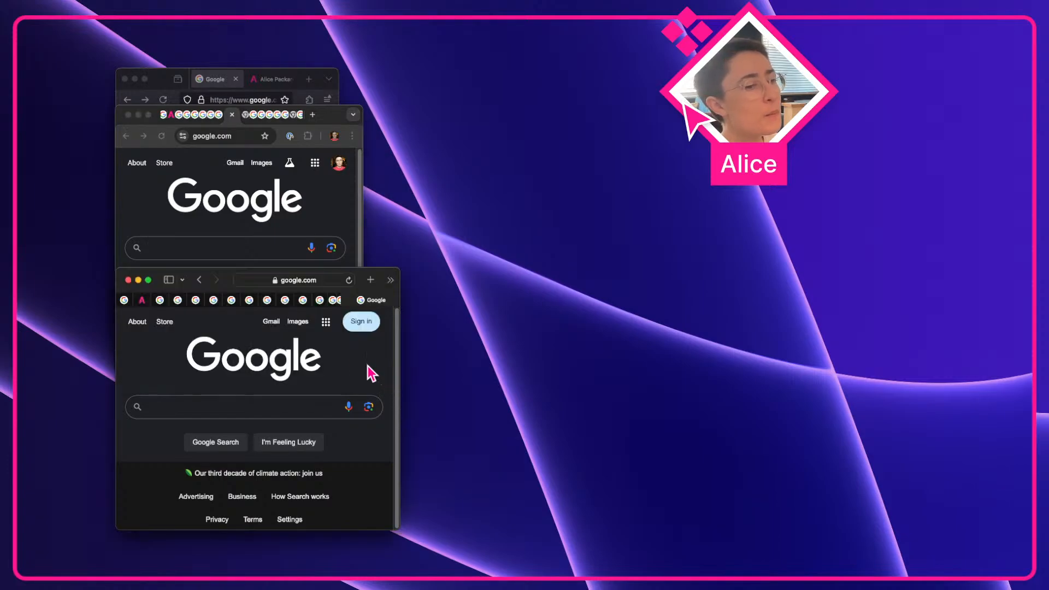
{"action": "scroll", "coordinate": [235, 303], "scroll_direction": "right", "scroll_amount": 2}
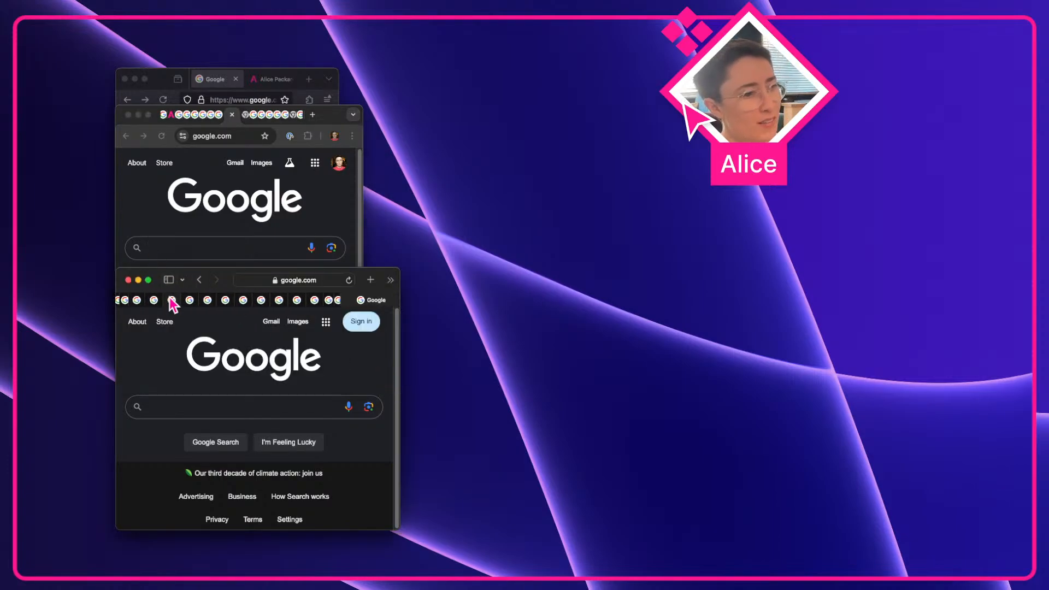
{"action": "scroll", "coordinate": [170, 299], "scroll_direction": "left", "scroll_amount": 3}
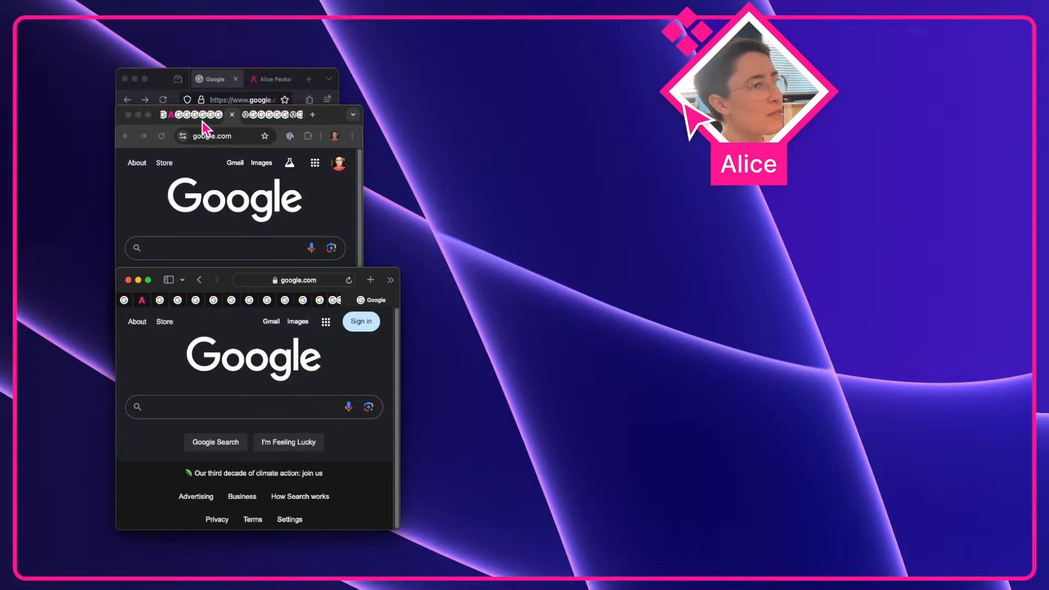
{"action": "left_click", "coordinate": [157, 200]}
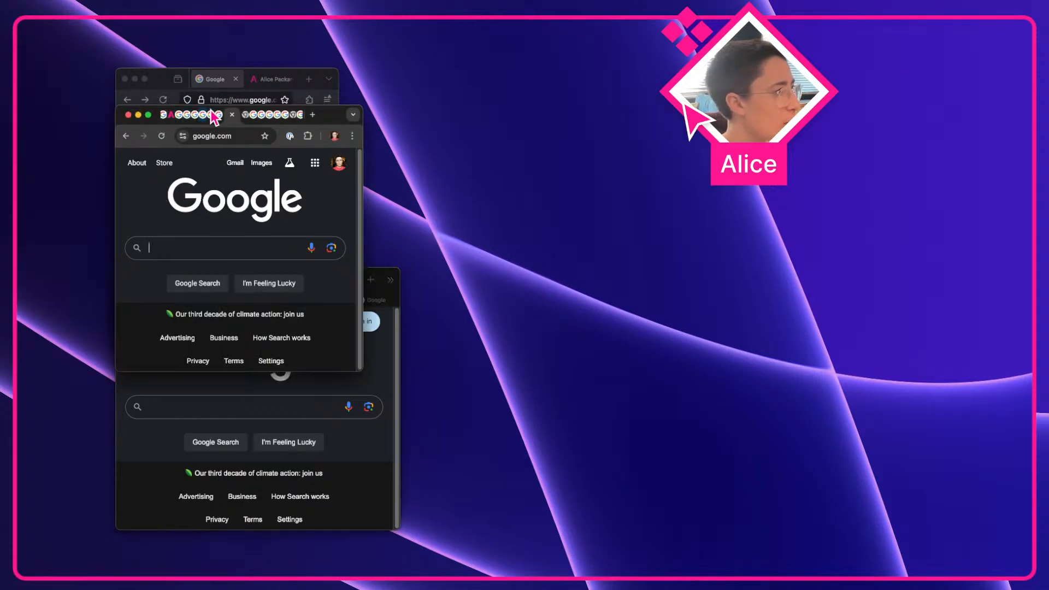
Switch to Firefox and open several more tabs loading google.com to crowd its tab bar
{"action": "left_click", "coordinate": [308, 79]}
{"action": "type", "text": "google.com"}
{"action": "key", "text": "Return"}
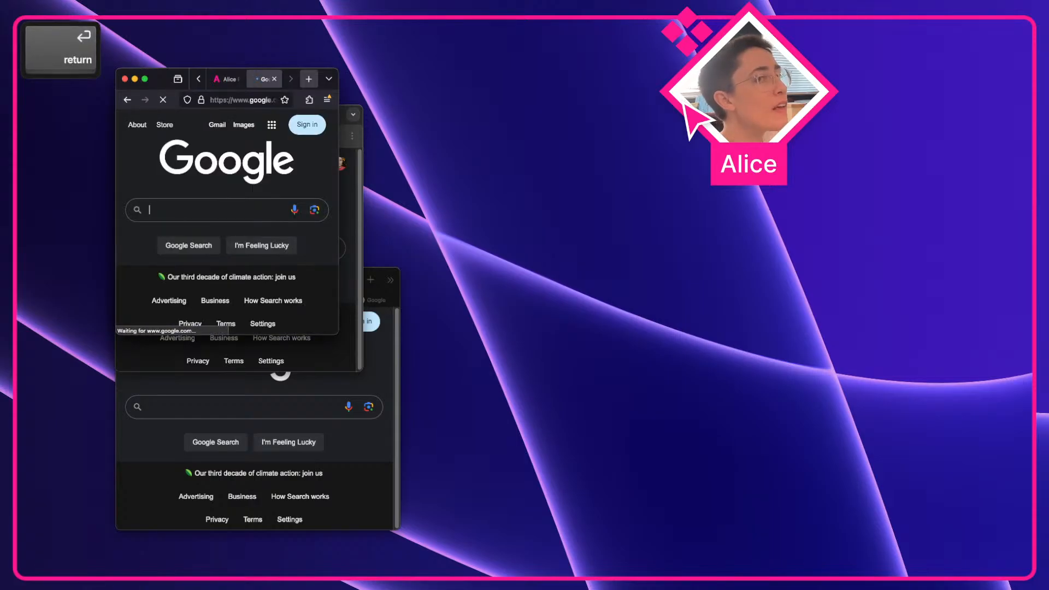
{"action": "left_click", "coordinate": [312, 85]}
{"action": "type", "text": "google.com"}
{"action": "key", "text": "Return"}
{"action": "left_click", "coordinate": [312, 82]}
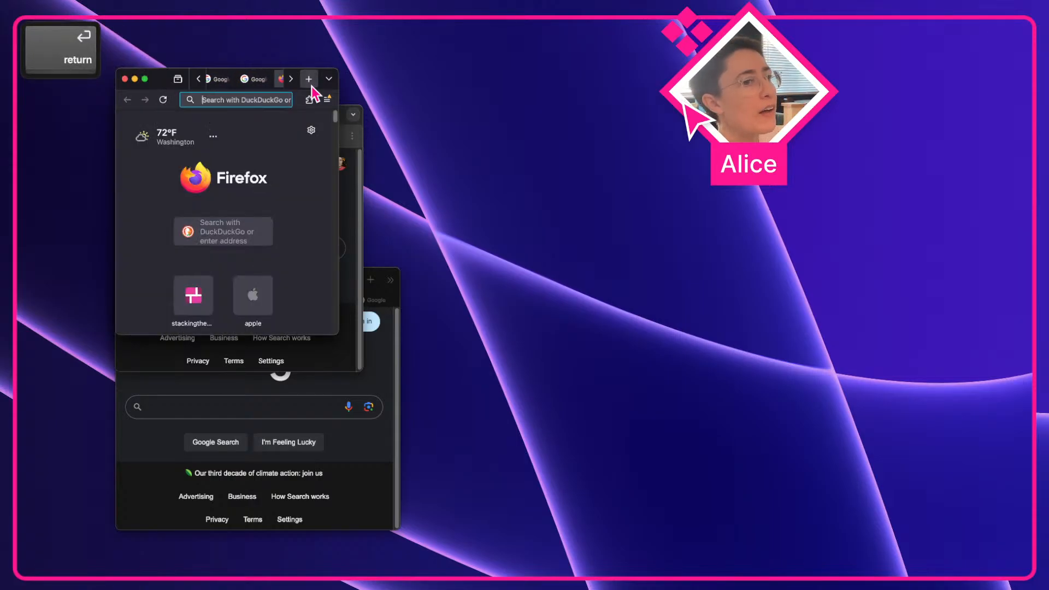
{"action": "type", "text": "google.com"}
{"action": "key", "text": "Return"}
{"action": "left_click", "coordinate": [312, 81]}
{"action": "key", "text": "super+v"}
{"action": "key", "text": "Return"}
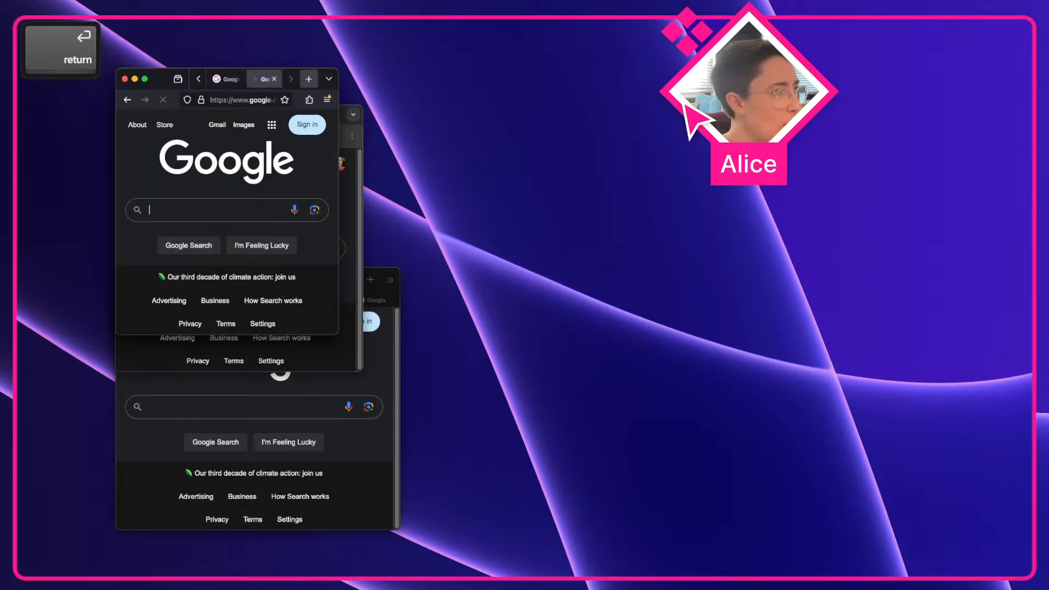
{"action": "left_click", "coordinate": [312, 81]}
{"action": "type", "text": "http://google.com/"}
{"action": "key", "text": "Return"}
{"action": "type", "text": "http://google.com/"}
{"action": "left_click", "coordinate": [312, 82]}
{"action": "type", "text": "google.com"}
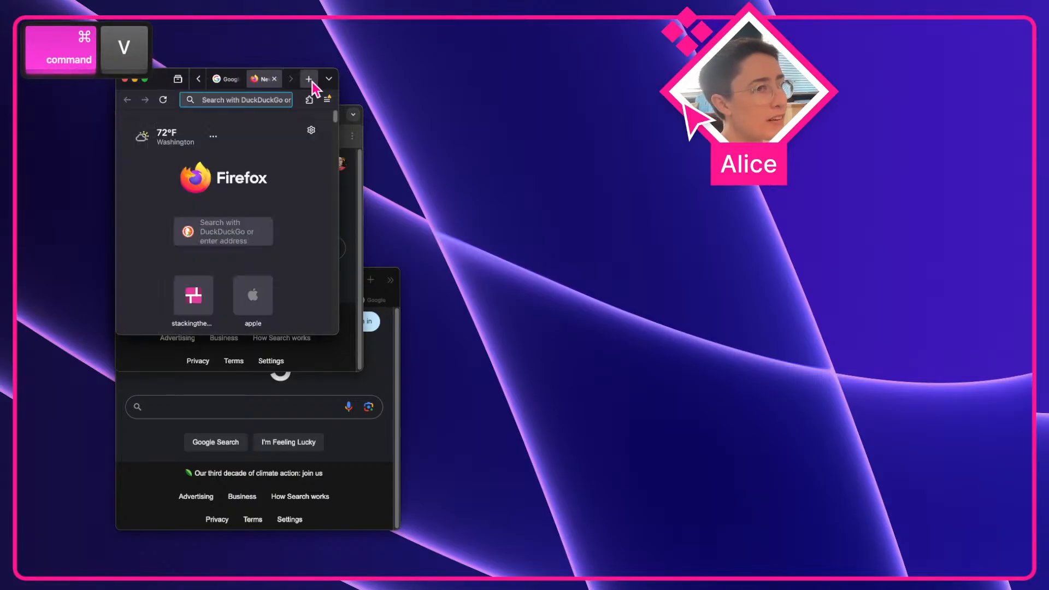
{"action": "key", "text": "Return"}
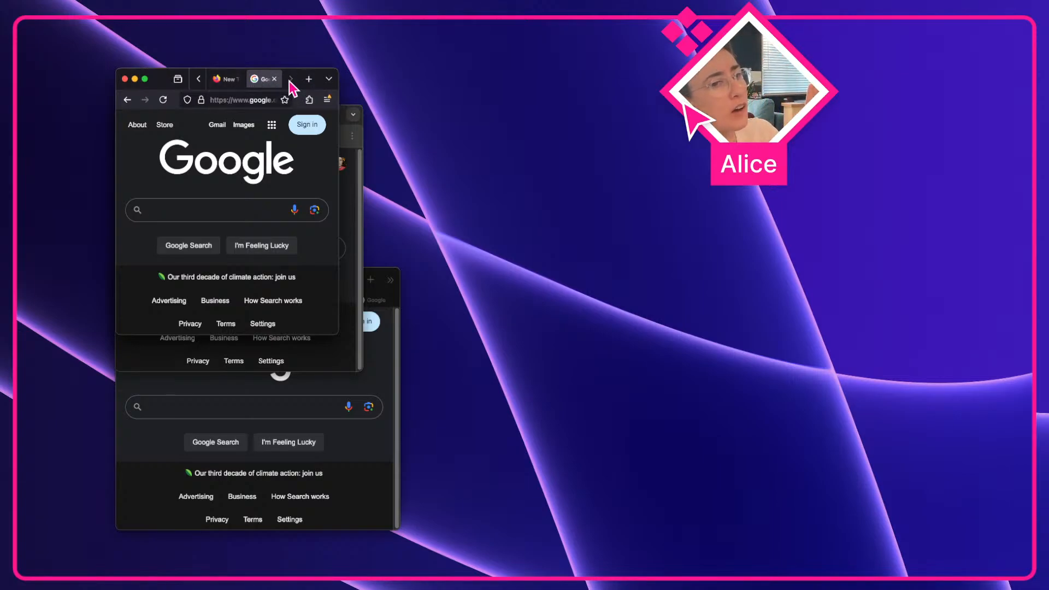
Scroll back and forth through the crowded Firefox tab bar to examine its overflow behavior and minimum tab width
{"action": "left_click", "coordinate": [199, 80]}
{"action": "left_click", "coordinate": [199, 79]}
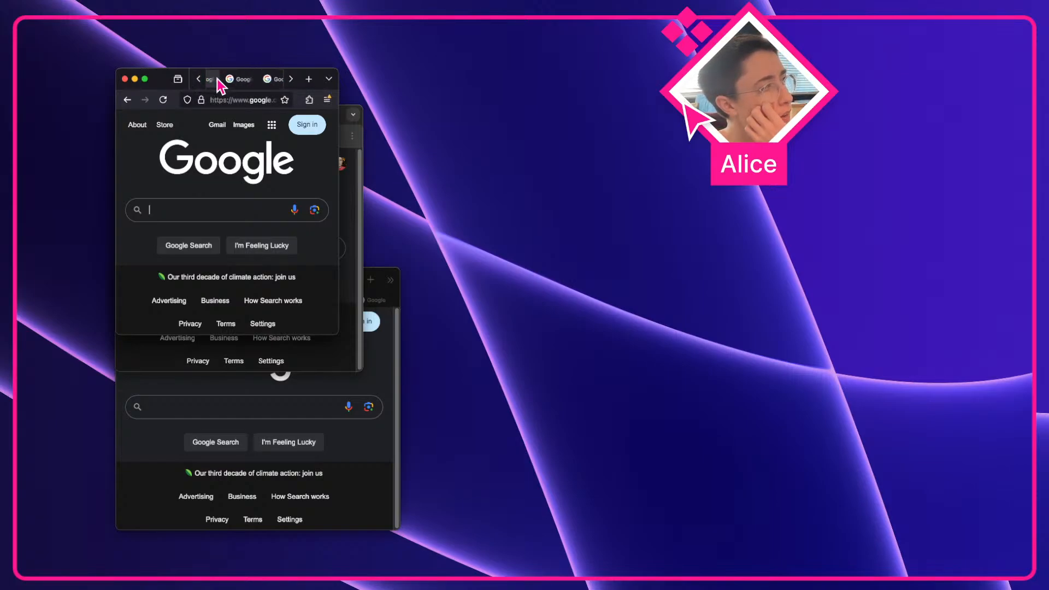
{"action": "scroll", "coordinate": [216, 80], "scroll_direction": "right", "scroll_amount": 1}
{"action": "scroll", "coordinate": [215, 82], "scroll_direction": "left", "scroll_amount": 1}
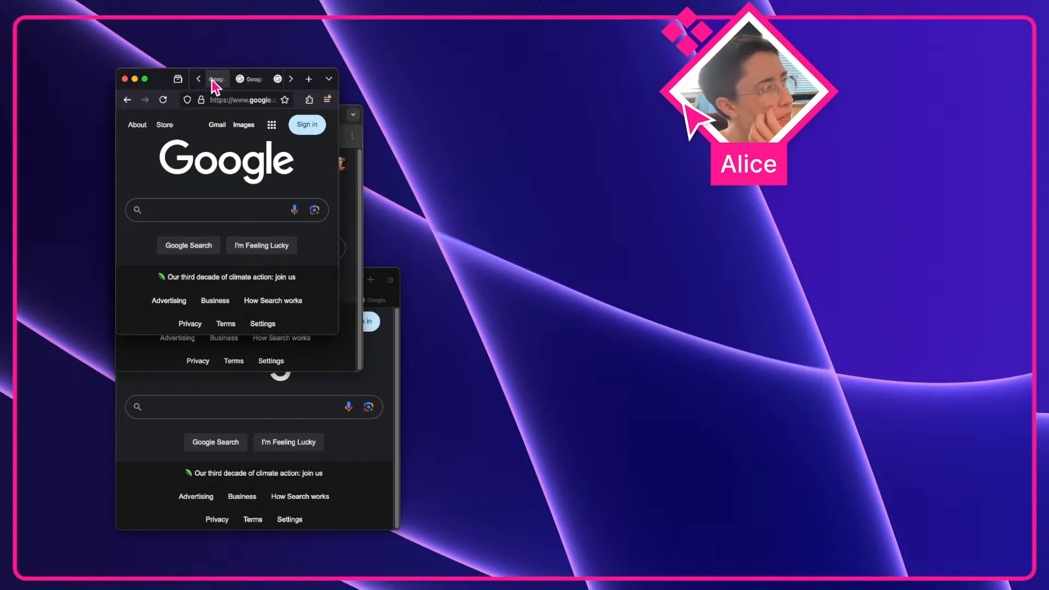
{"action": "left_click", "coordinate": [198, 80]}
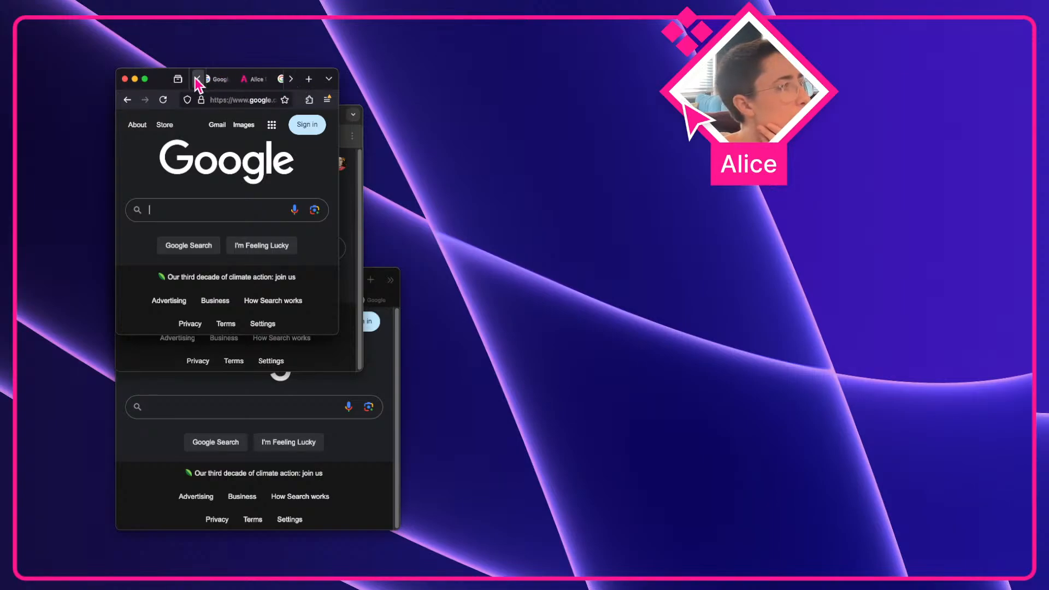
Widen the Firefox window to examine how its tabs spread out, and switch to Chrome to compare its crowded tab bar
{"action": "left_click_drag", "start_coordinate": [338, 110], "coordinate": [586, 228]}
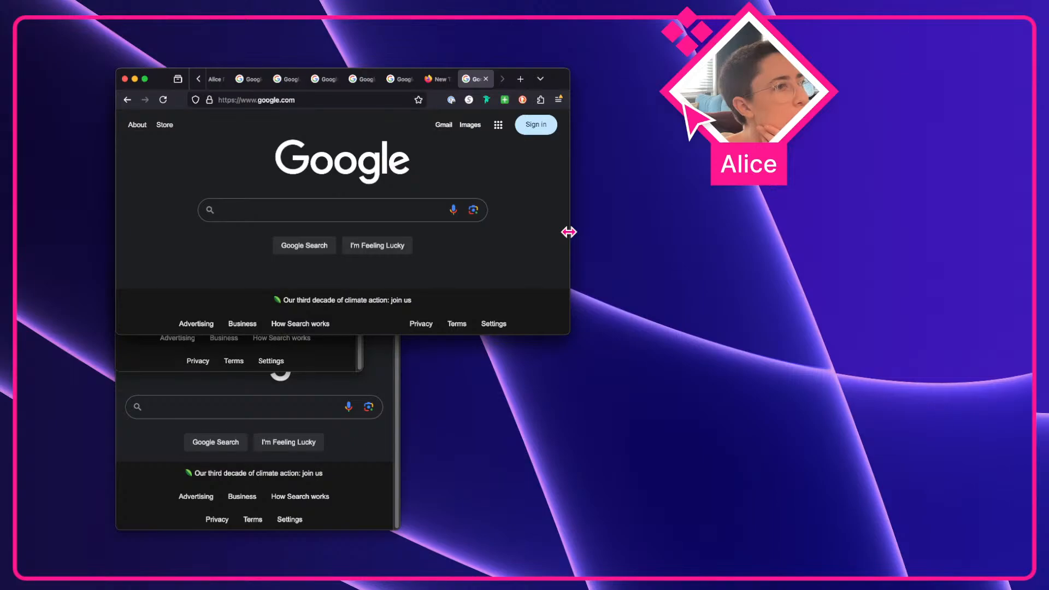
{"action": "left_click_drag", "start_coordinate": [569, 232], "coordinate": [553, 247]}
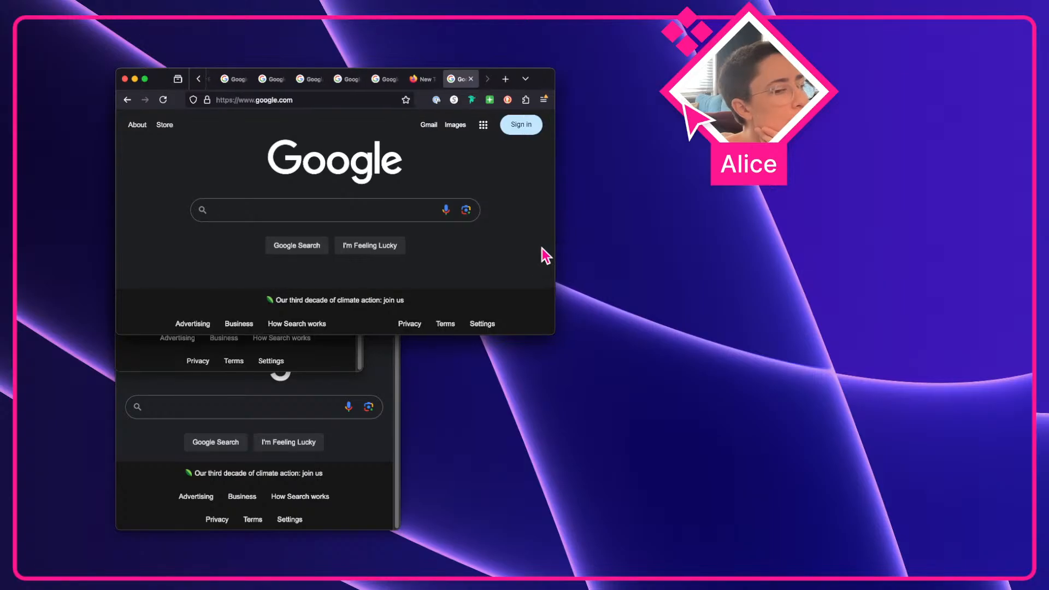
{"action": "left_click", "coordinate": [335, 362]}
{"action": "left_click_drag", "start_coordinate": [361, 355], "coordinate": [323, 382]}
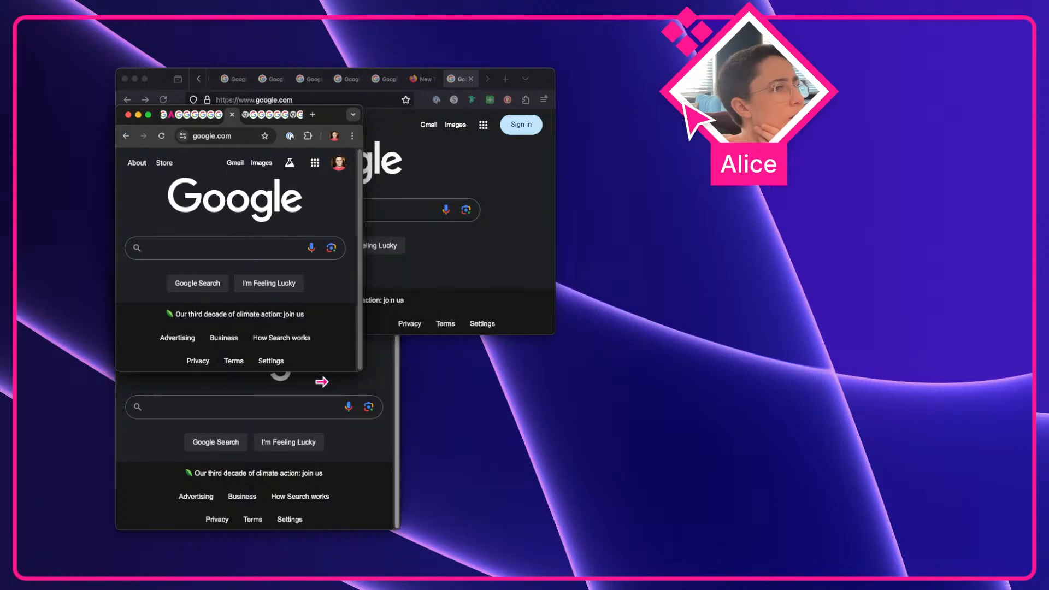
Switch to Safari and scroll its crowded tab bar back and forth to examine how the tabs stack at the edges
{"action": "left_click", "coordinate": [284, 385]}
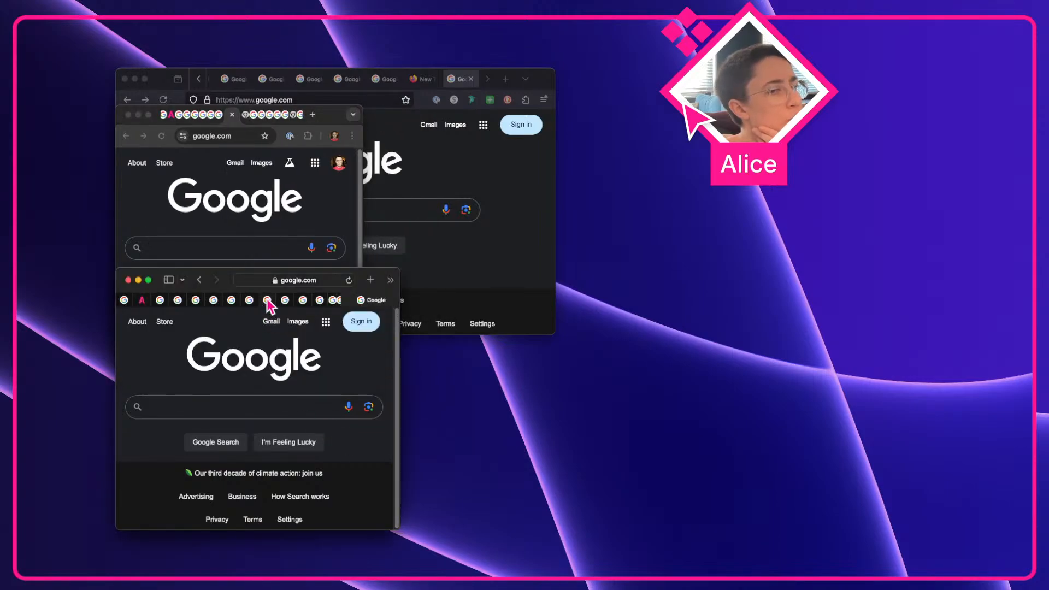
{"action": "scroll", "coordinate": [267, 299], "scroll_direction": "right", "scroll_amount": 2}
{"action": "scroll", "coordinate": [266, 300], "scroll_direction": "left", "scroll_amount": 2}
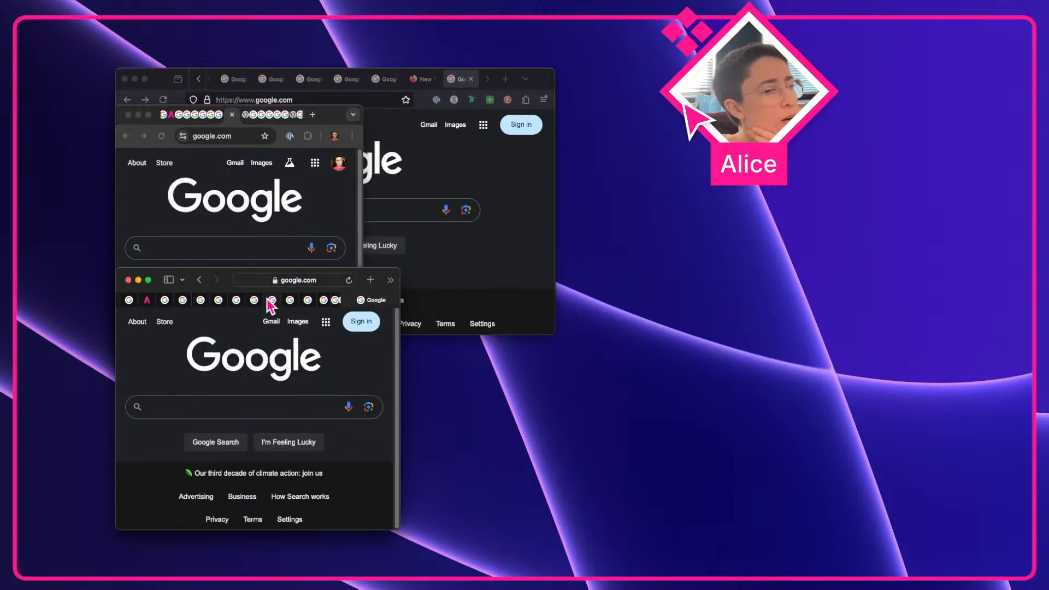
{"action": "scroll", "coordinate": [267, 299], "scroll_direction": "right", "scroll_amount": 2}
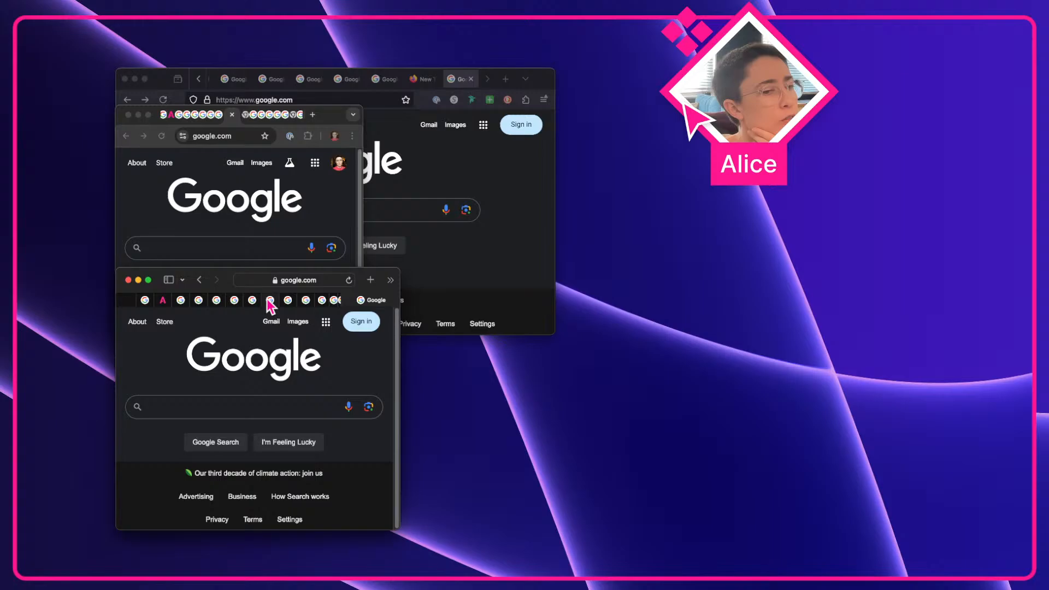
Switch to Firefox, widen its window until the tabs fit, and narrow it again to examine when the tab pagination arrows appear
{"action": "left_click", "coordinate": [445, 143]}
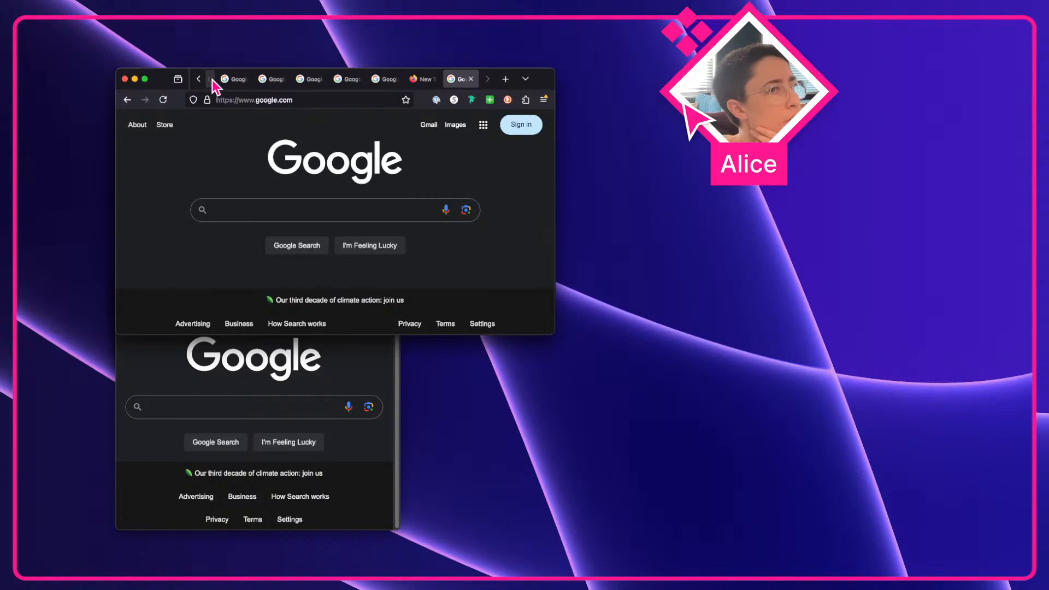
{"action": "left_click_drag", "start_coordinate": [555, 187], "coordinate": [722, 195]}
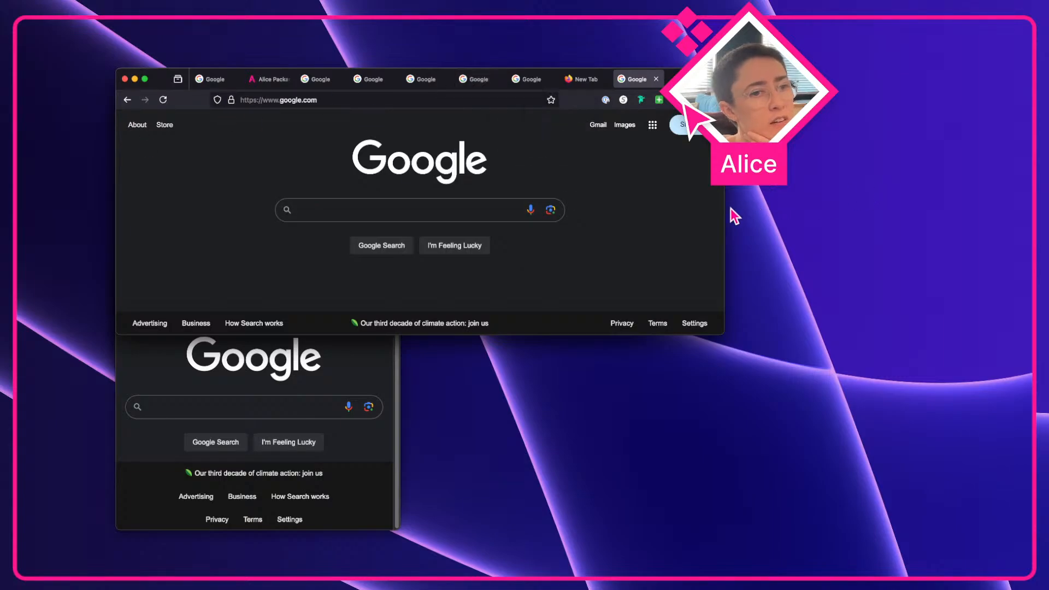
{"action": "left_click_drag", "start_coordinate": [722, 210], "coordinate": [557, 225]}
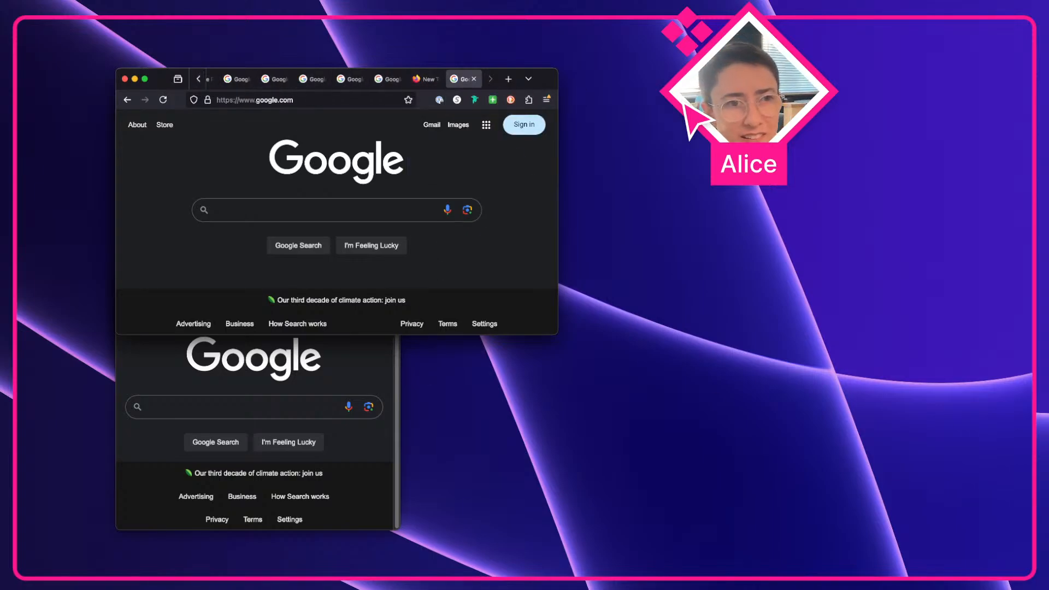
Switch to Figma and, in the Component inventory, duplicate the "Icon button / add tab" line and place it below that component's properties
{"action": "left_click", "coordinate": [335, 401]}
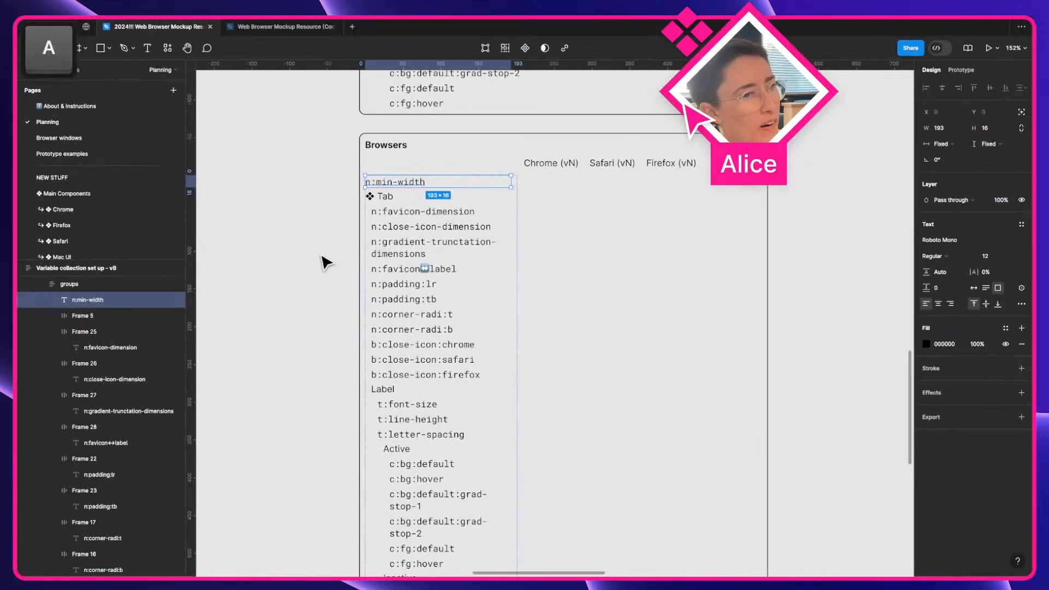
{"action": "left_click", "coordinate": [326, 263]}
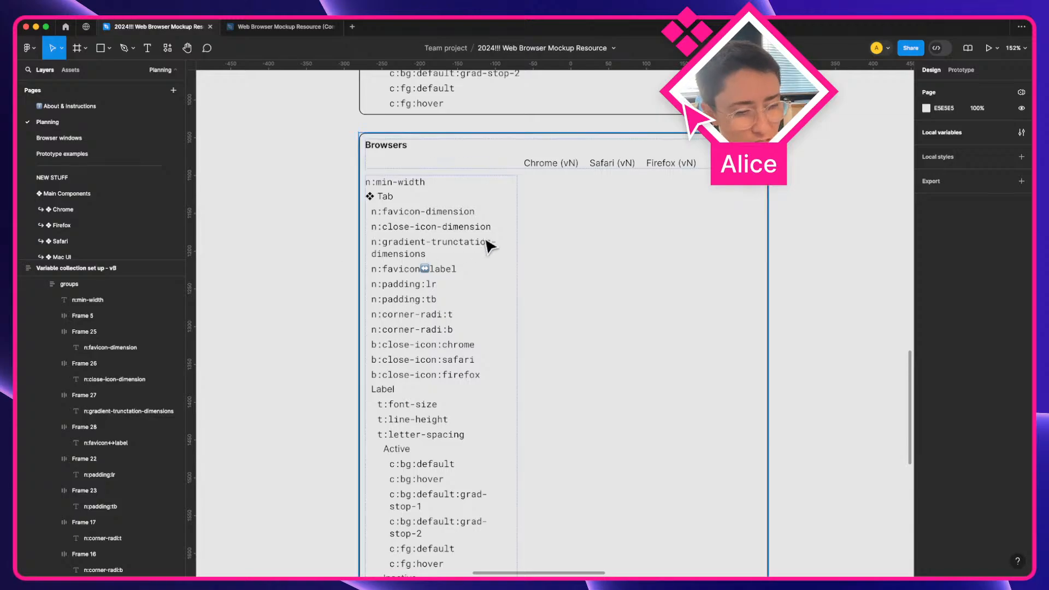
{"action": "scroll", "coordinate": [478, 238], "scroll_direction": "left", "scroll_amount": 2}
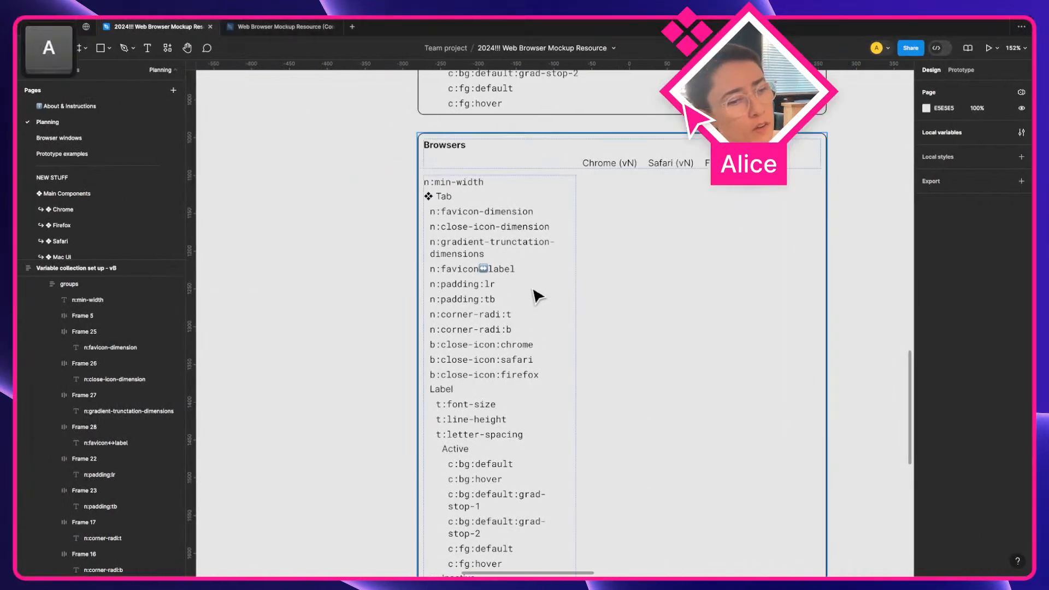
{"action": "scroll", "coordinate": [537, 296], "scroll_direction": "up", "scroll_amount": 6}
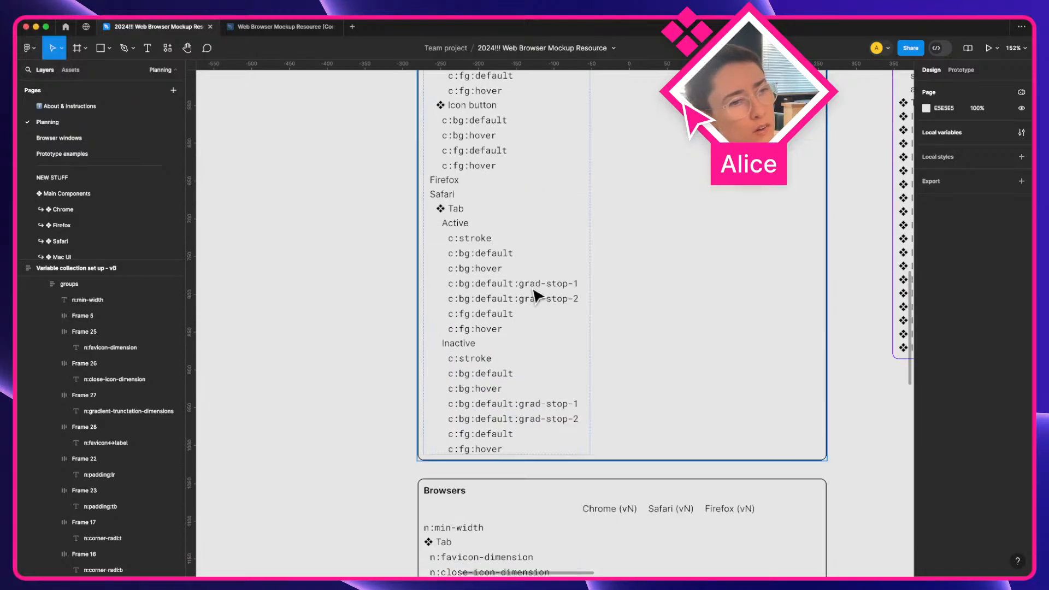
{"action": "scroll", "coordinate": [534, 295], "scroll_direction": "up", "scroll_amount": 3}
{"action": "scroll", "coordinate": [534, 295], "scroll_direction": "right", "scroll_amount": 5}
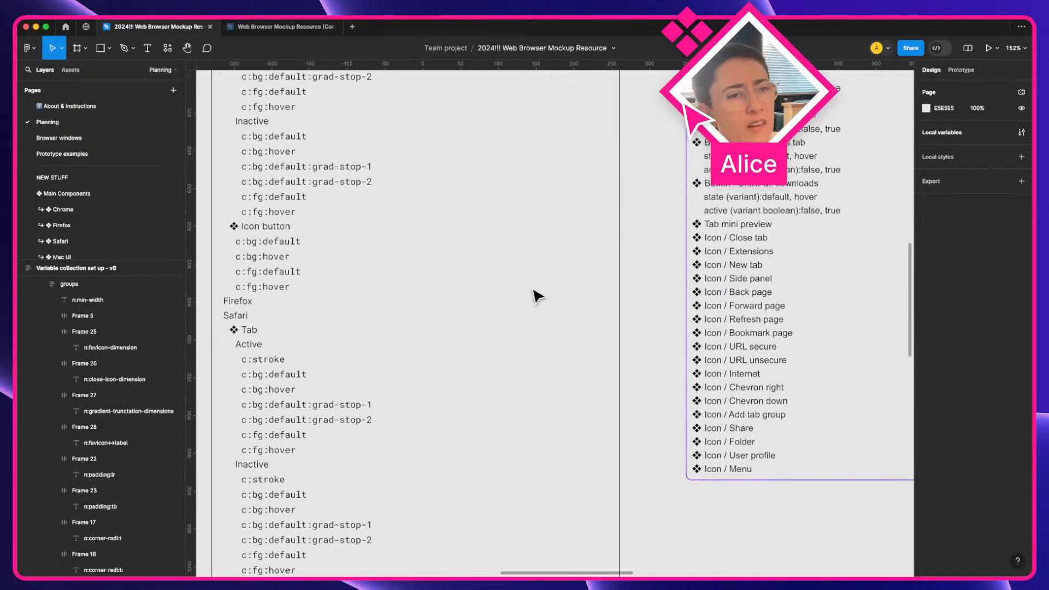
{"action": "scroll", "coordinate": [535, 295], "scroll_direction": "up", "scroll_amount": 4}
{"action": "scroll", "coordinate": [631, 311], "scroll_direction": "up", "scroll_amount": 4}
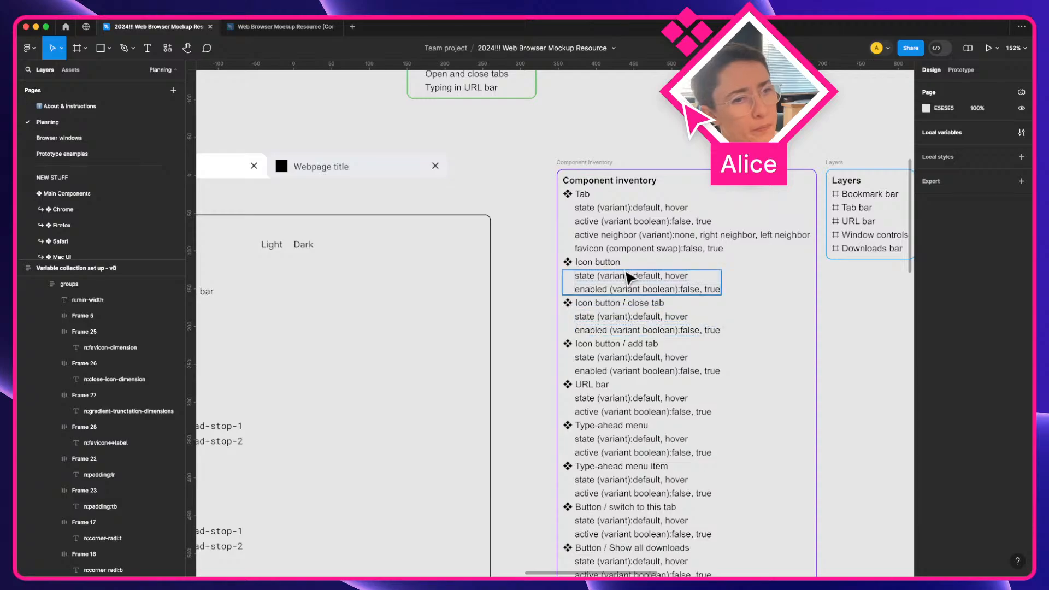
{"action": "scroll", "coordinate": [683, 296], "scroll_direction": "up", "scroll_amount": 3}
{"action": "left_click", "coordinate": [601, 367]}
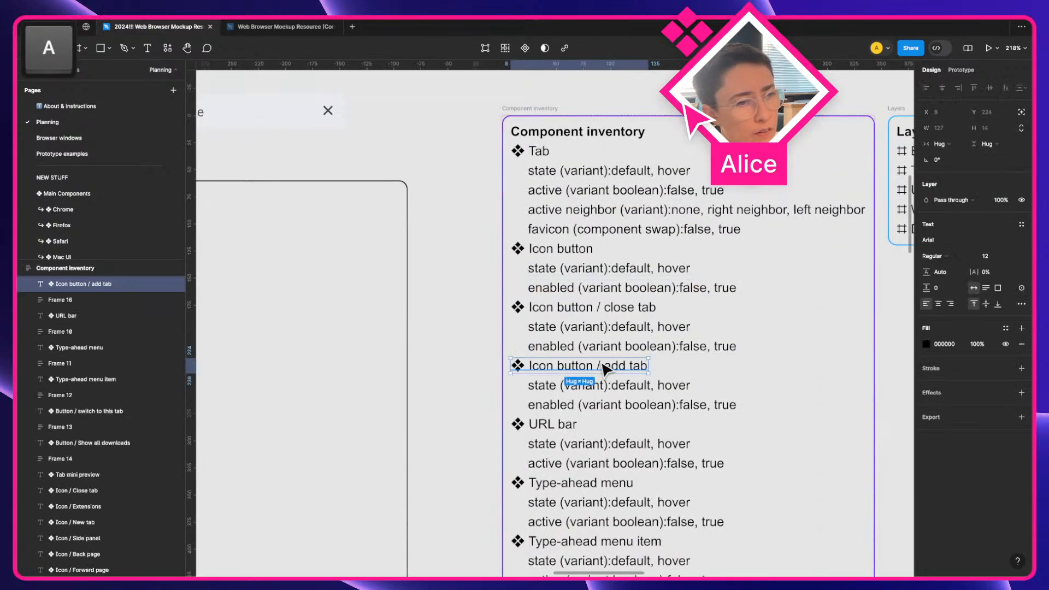
{"action": "key", "text": "super+d"}
{"action": "key", "text": "super+bracketright"}
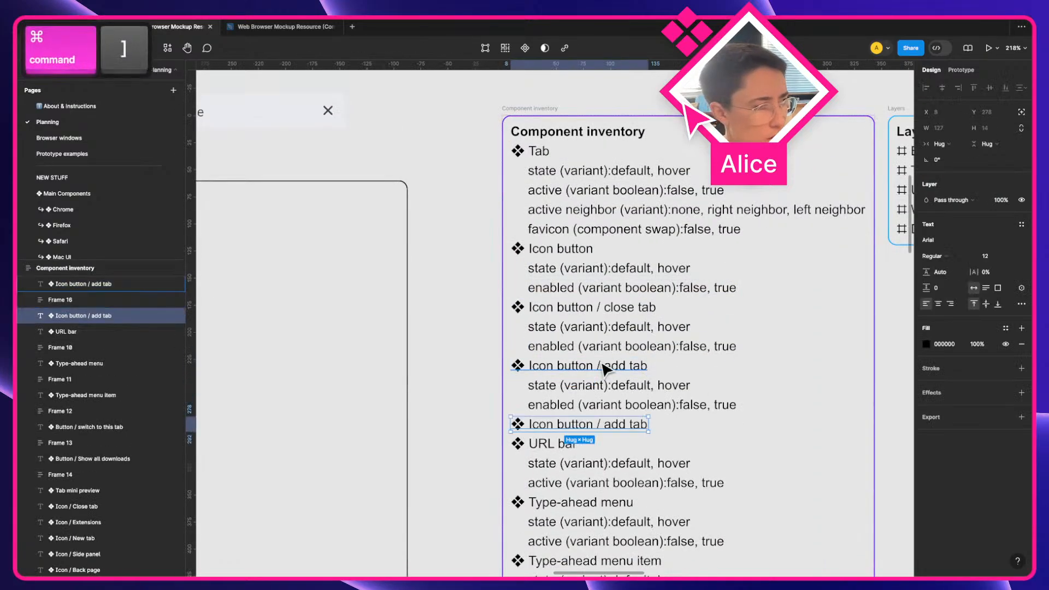
Replace "add tab" with "(FF only)" in the duplicated icon button line above URL bar
{"action": "double_click", "coordinate": [555, 424]}
{"action": "left_click", "coordinate": [603, 423]}
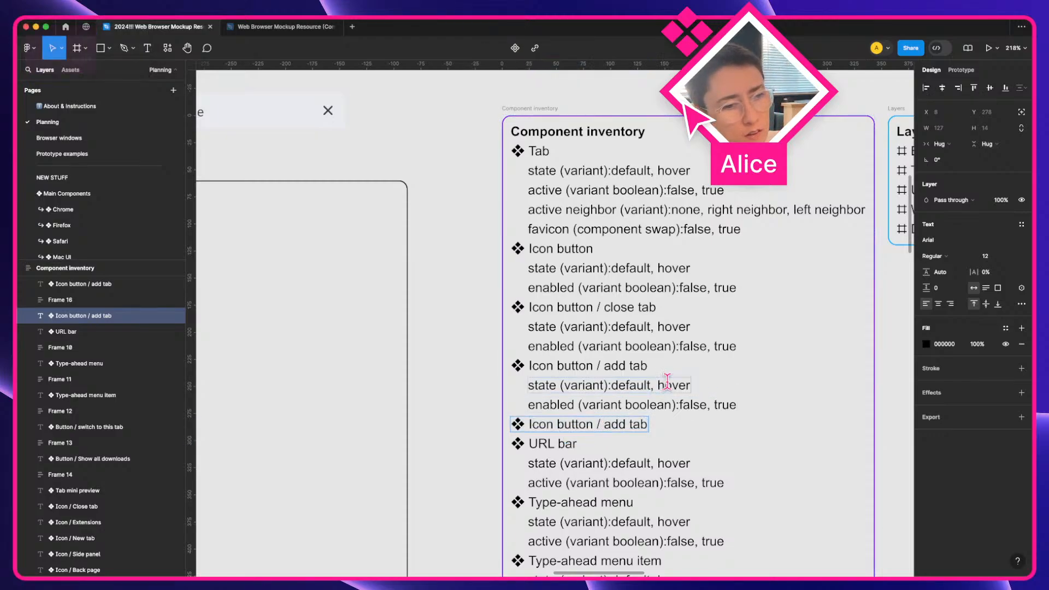
{"action": "type", "text": "(FF only)"}
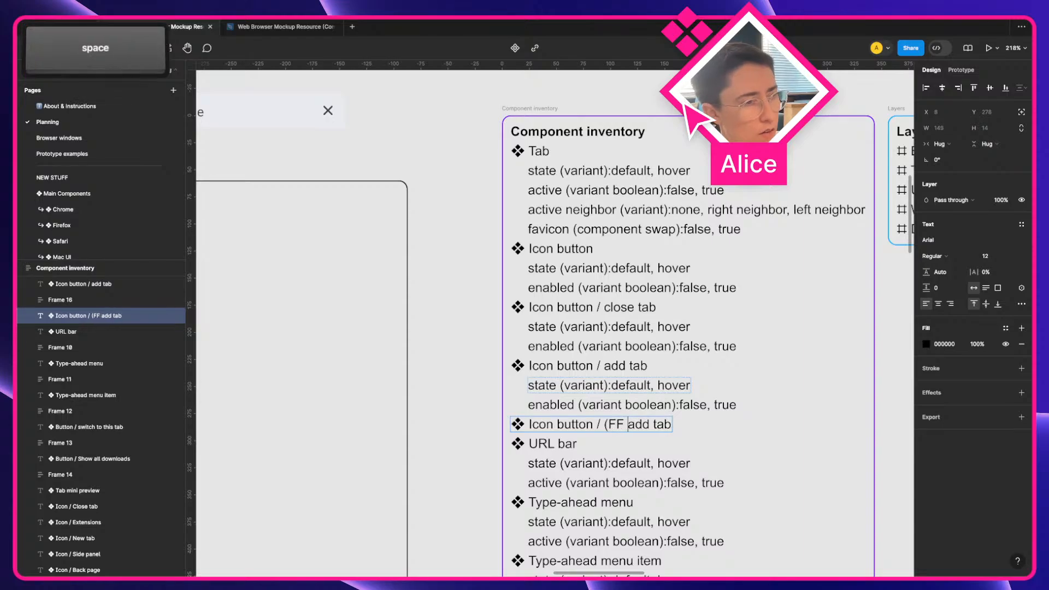
{"action": "key", "text": "shift+alt+Down"}
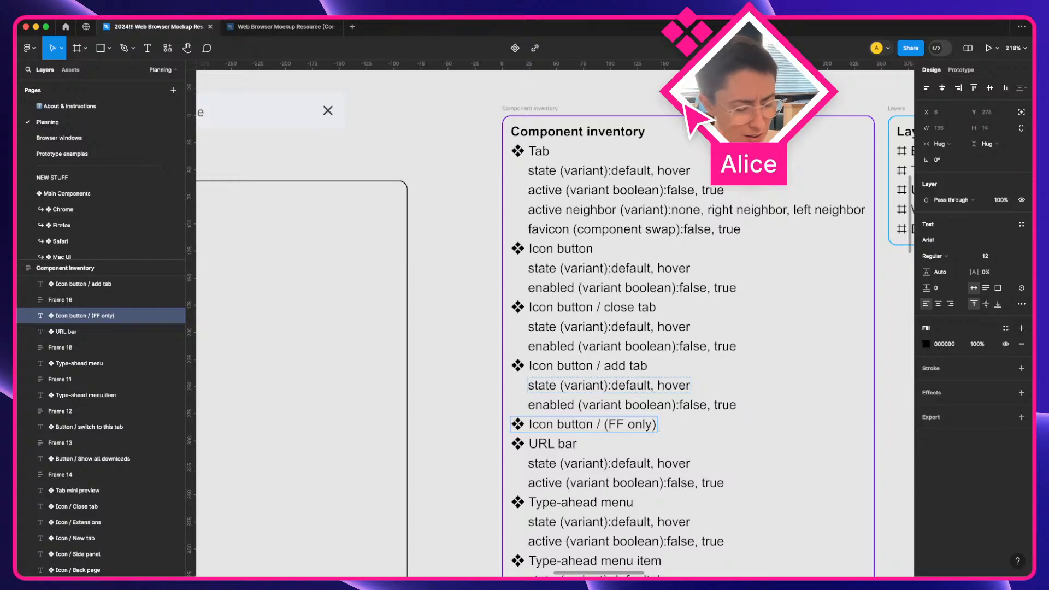
{"action": "type", "text": "Pag"}
{"action": "key", "text": "BackSpace"}
{"action": "key", "text": "BackSpace"}
{"action": "key", "text": "BackSpace"}
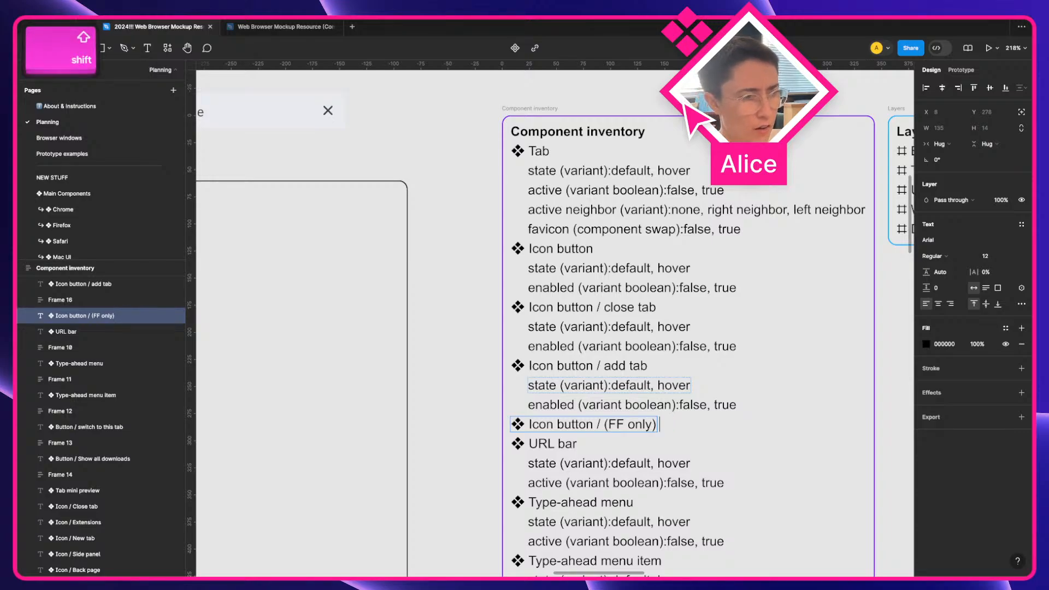
Extend the new line so it reads "Icon button / (FF only) Many tab pagination"
{"action": "type", "text": "Tab pagination"}
{"action": "key", "text": "alt+Left"}
{"action": "key", "text": "alt+Left"}
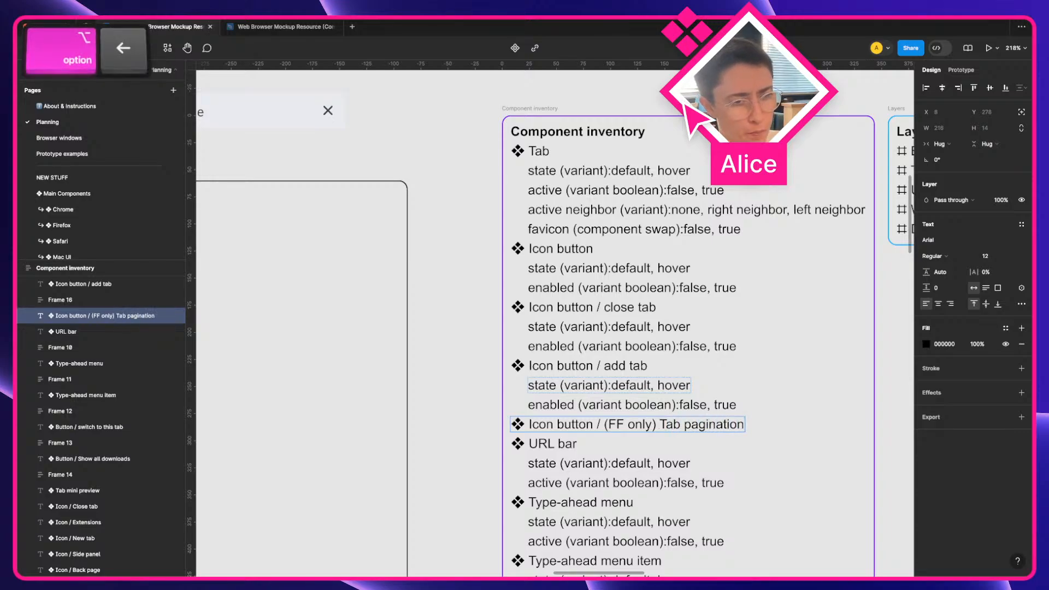
{"action": "key", "text": "shift+Right"}
{"action": "type", "text": "Many t"}
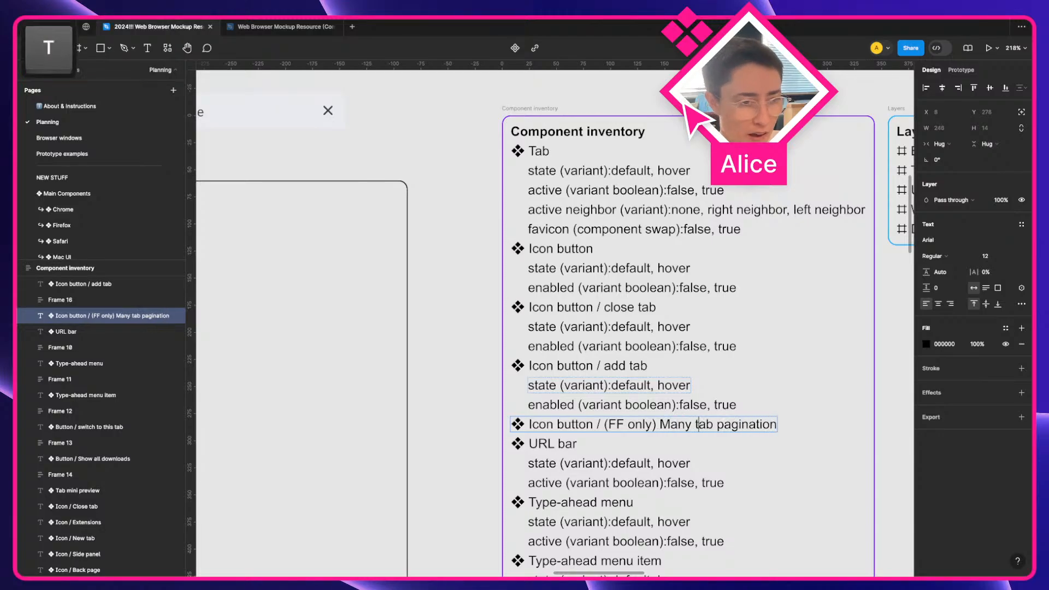
{"action": "key", "text": "alt+Right"}
{"action": "key", "text": "BackSpace"}
{"action": "key", "text": "super+a"}
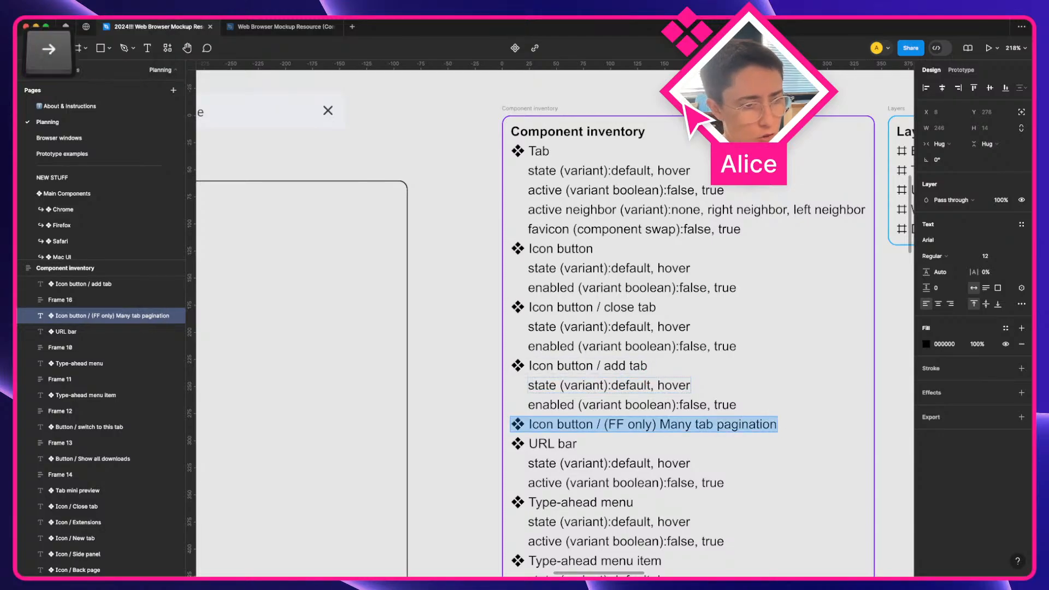
Add "controls" to the end of the tab pagination line and finish editing the text
{"action": "key", "text": "Right"}
{"action": "type", "text": "chev"}
{"action": "key", "text": "alt+BackSpace"}
{"action": "type", "text": "con"}
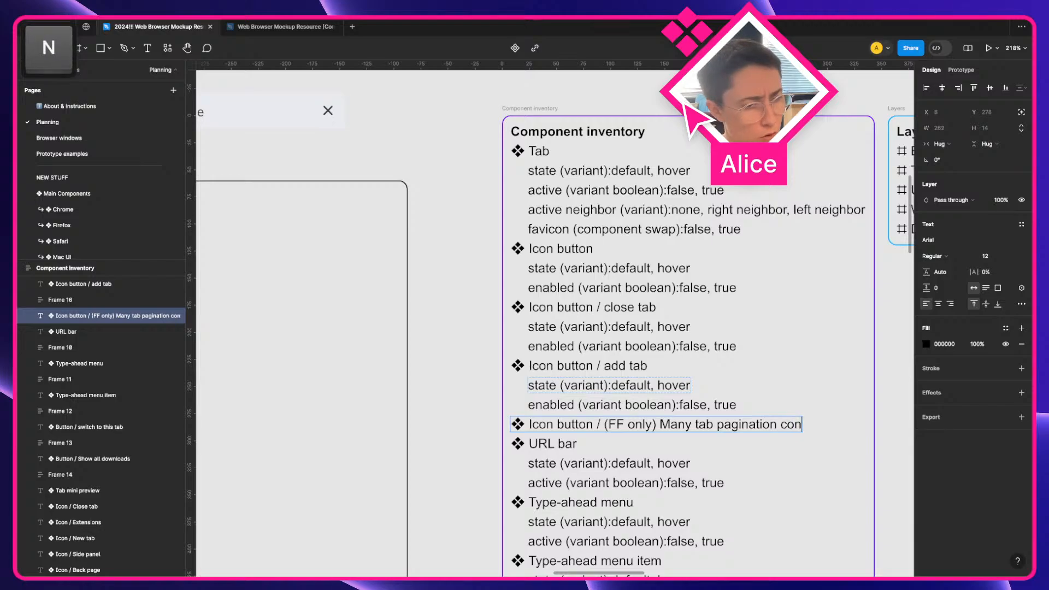
{"action": "type", "text": "trols"}
{"action": "left_click", "coordinate": [476, 432]}
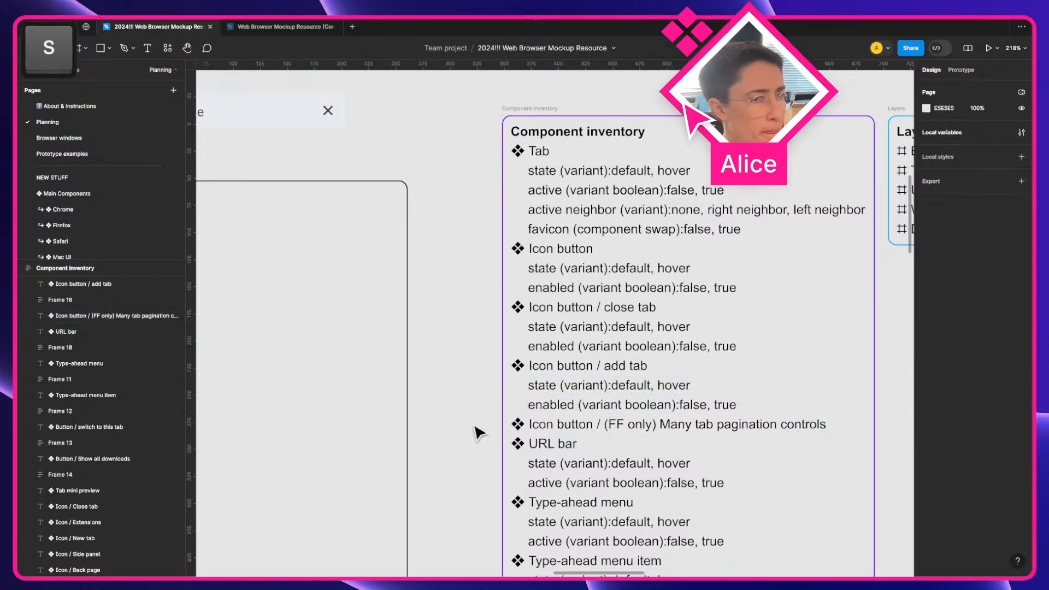
Duplicate the Tab component row, including its frame, in the Browsers collection and open the copy's text for editing
{"action": "scroll", "coordinate": [480, 433], "scroll_direction": "down", "scroll_amount": 3}
{"action": "scroll", "coordinate": [475, 427], "scroll_direction": "down", "scroll_amount": 3}
{"action": "scroll", "coordinate": [475, 427], "scroll_direction": "left", "scroll_amount": 5}
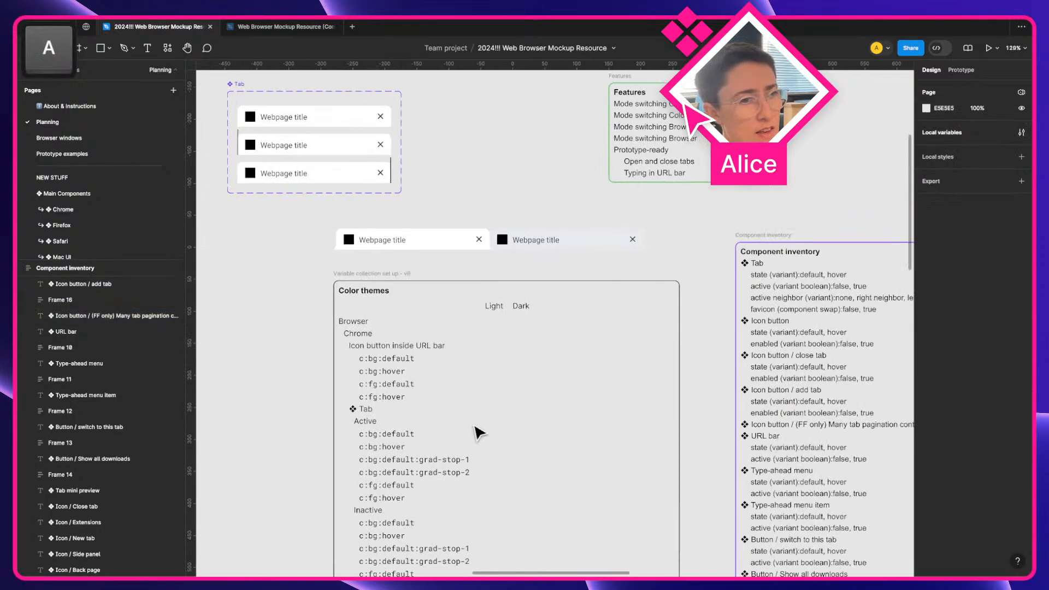
{"action": "scroll", "coordinate": [474, 428], "scroll_direction": "down", "scroll_amount": 4}
{"action": "scroll", "coordinate": [480, 433], "scroll_direction": "down", "scroll_amount": 10}
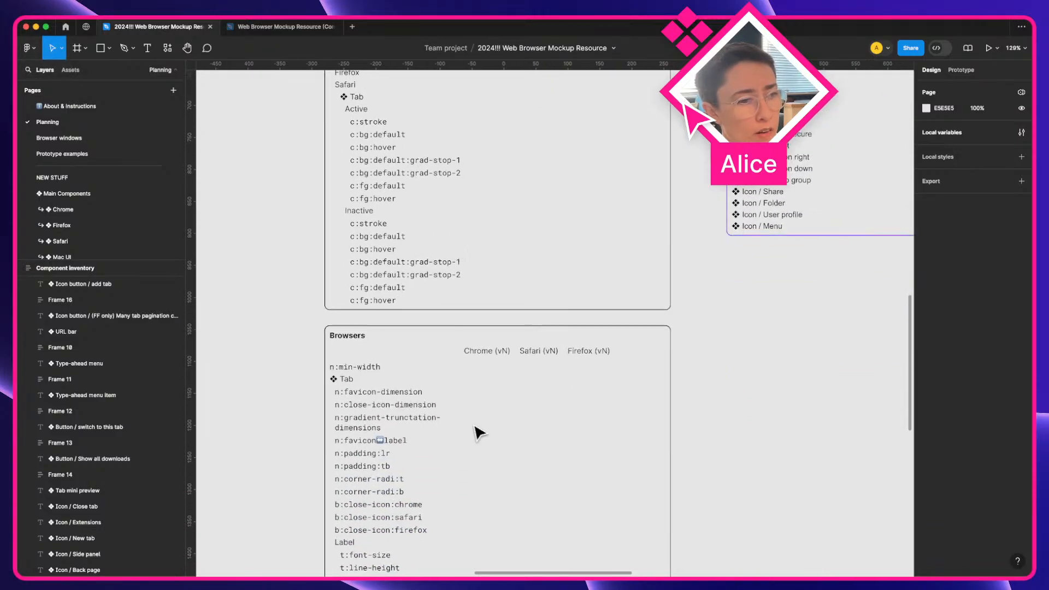
{"action": "left_click", "coordinate": [336, 303], "text": "super"}
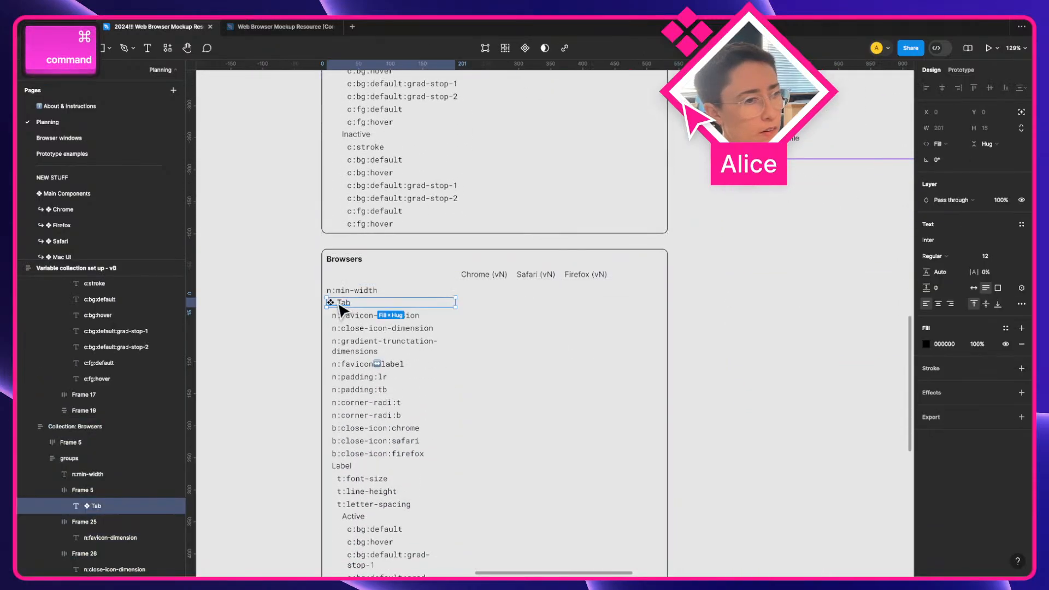
{"action": "key", "text": "super+d"}
{"action": "key", "text": "super+z"}
{"action": "key", "text": "shift+Return"}
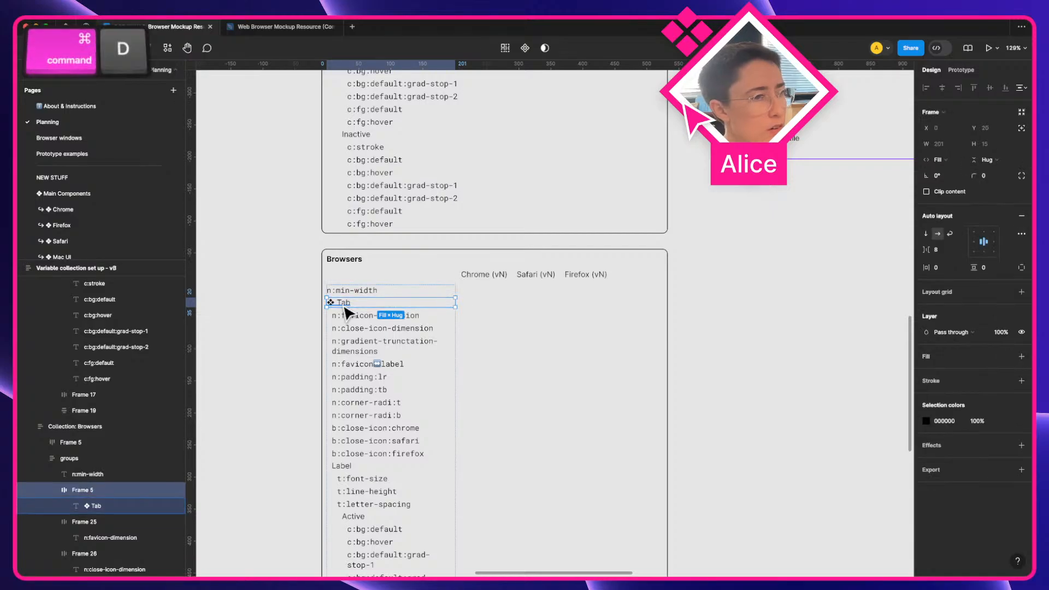
{"action": "key", "text": "super+d"}
{"action": "key", "text": "Return"}
{"action": "key", "text": "Return"}
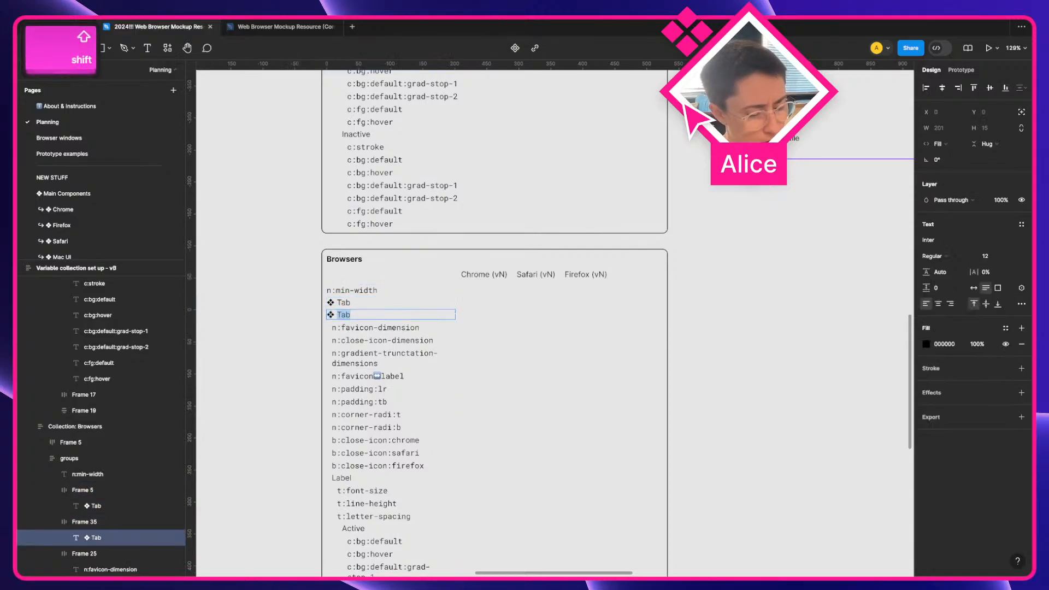
Set the duplicated row's name to "(FF only) Many tab pagination controls", copying the wording from the Component inventory
{"action": "type", "text": "("}
{"action": "scroll", "coordinate": [806, 268], "scroll_direction": "up", "scroll_amount": 5}
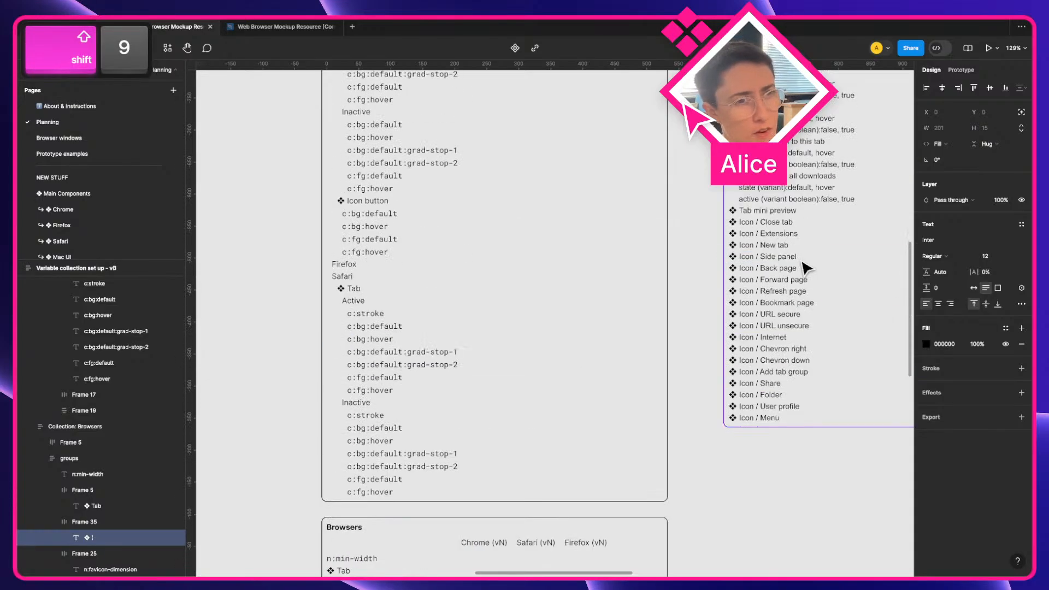
{"action": "scroll", "coordinate": [802, 265], "scroll_direction": "up", "scroll_amount": 6}
{"action": "scroll", "coordinate": [802, 264], "scroll_direction": "right", "scroll_amount": 4}
{"action": "left_click_drag", "start_coordinate": [659, 189], "coordinate": [945, 201]}
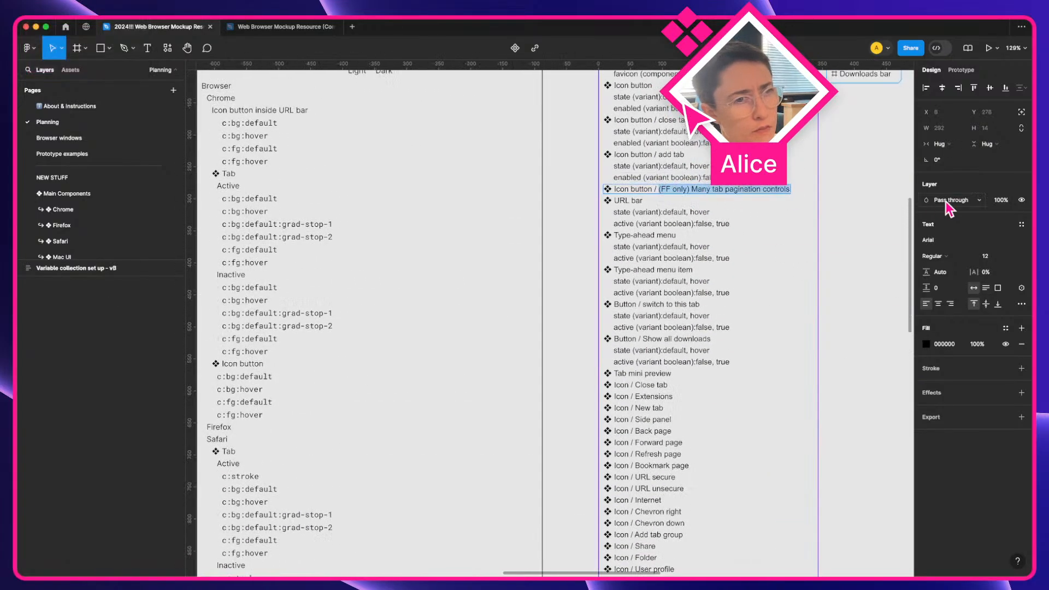
{"action": "key", "text": "super+c"}
{"action": "scroll", "coordinate": [269, 284], "scroll_direction": "down", "scroll_amount": 10}
{"action": "scroll", "coordinate": [328, 363], "scroll_direction": "left", "scroll_amount": 4}
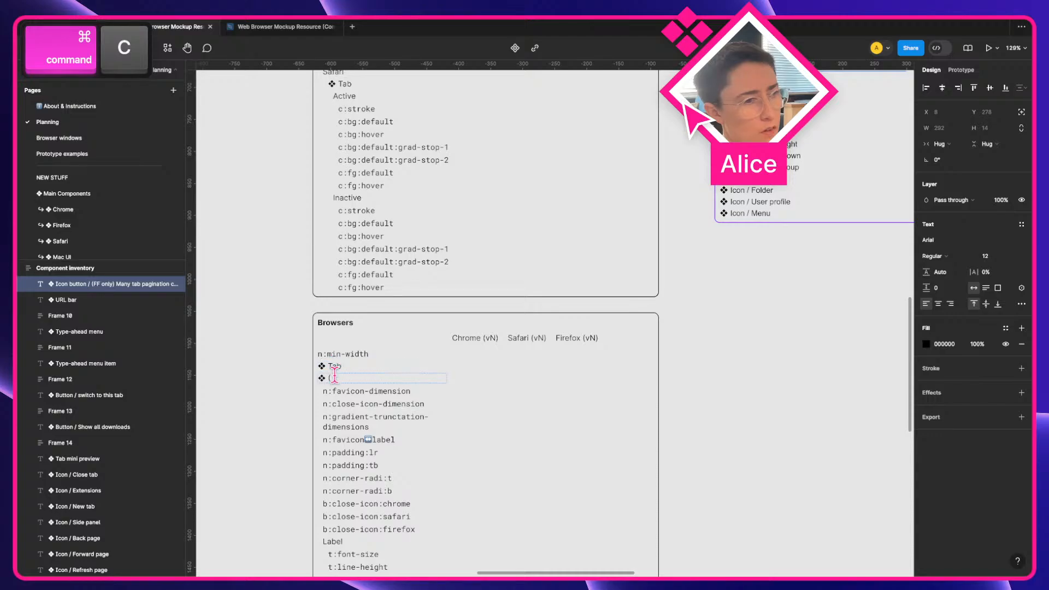
{"action": "double_click", "coordinate": [334, 377]}
{"action": "key", "text": "super+v"}
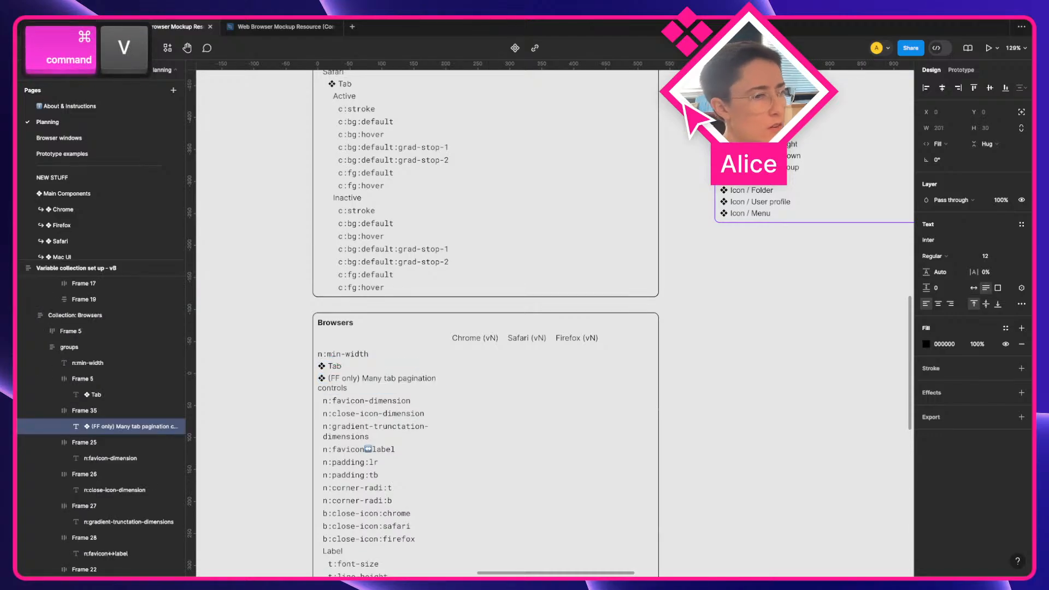
{"action": "key", "text": "Escape"}
{"action": "left_click", "coordinate": [346, 402]}
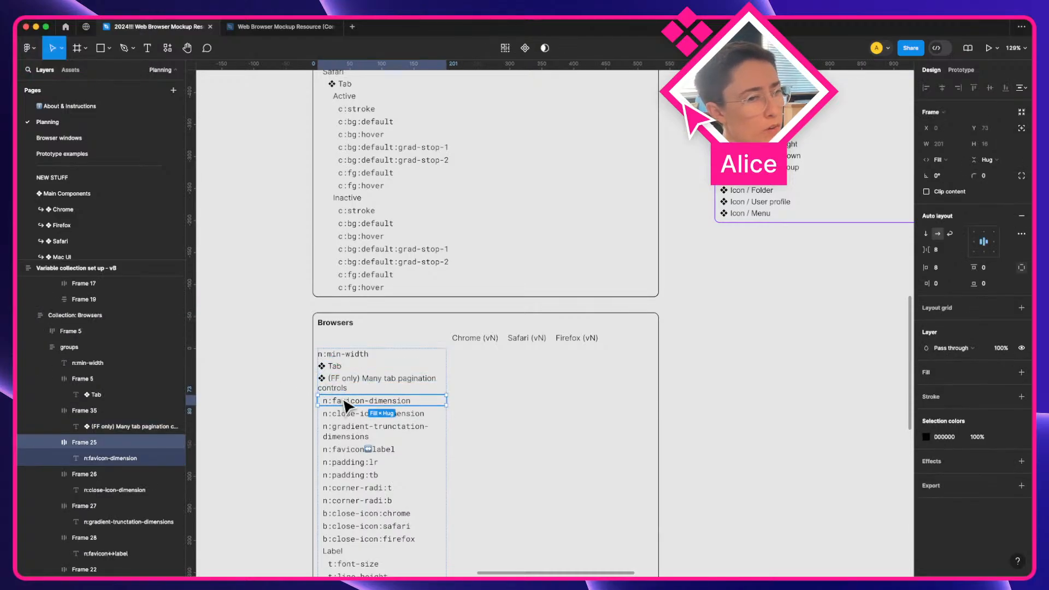
{"action": "key", "text": "super+d"}
{"action": "key", "text": "super+bracketleft"}
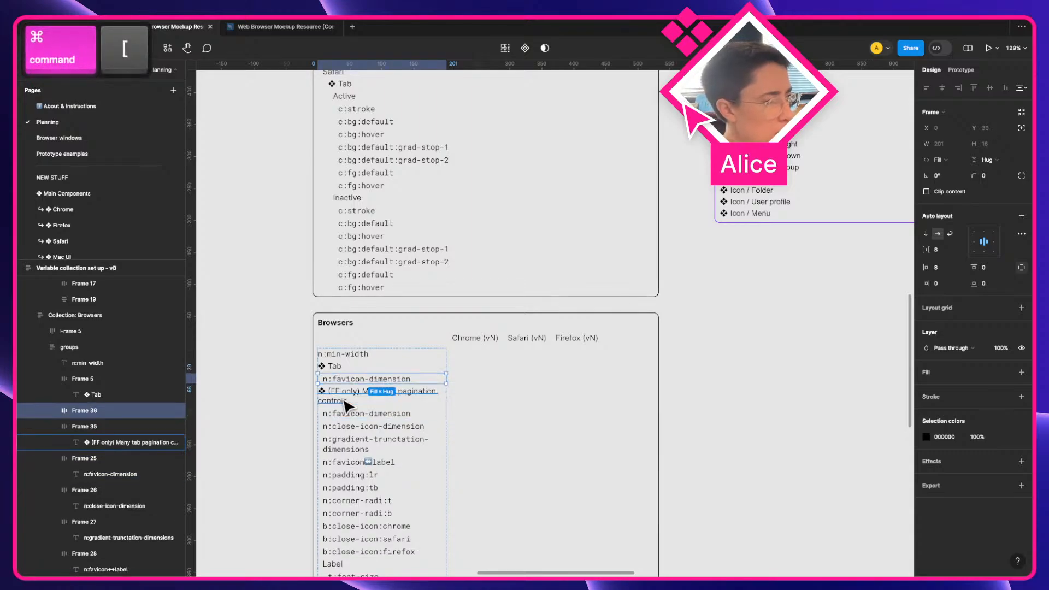
{"action": "key", "text": "super+bracketright"}
{"action": "key", "text": "super+z"}
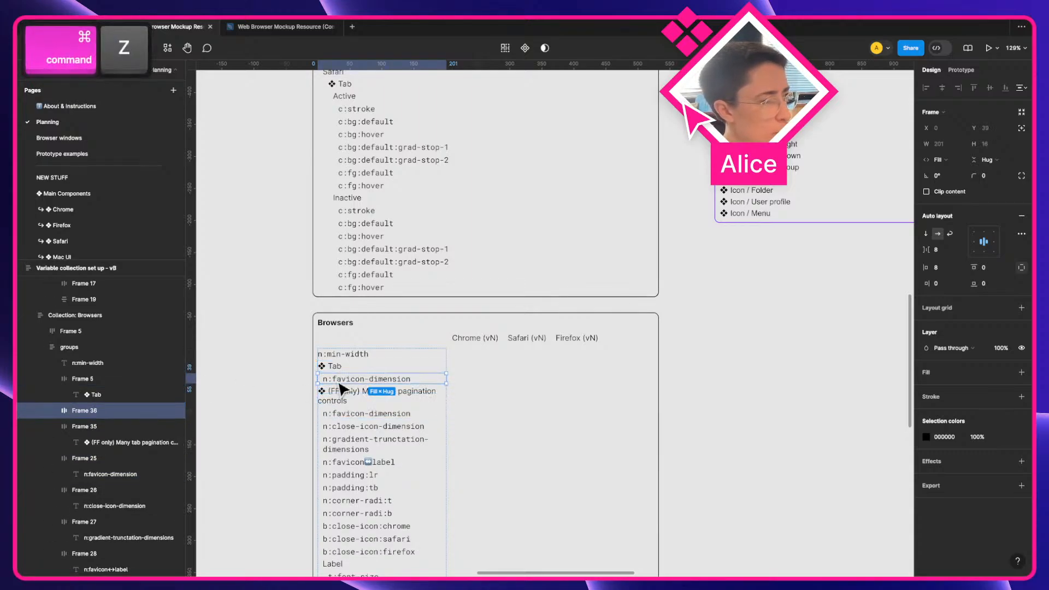
{"action": "left_click", "coordinate": [369, 393]}
{"action": "key", "text": "super+z"}
{"action": "key", "text": "super+z"}
{"action": "key", "text": "super+z"}
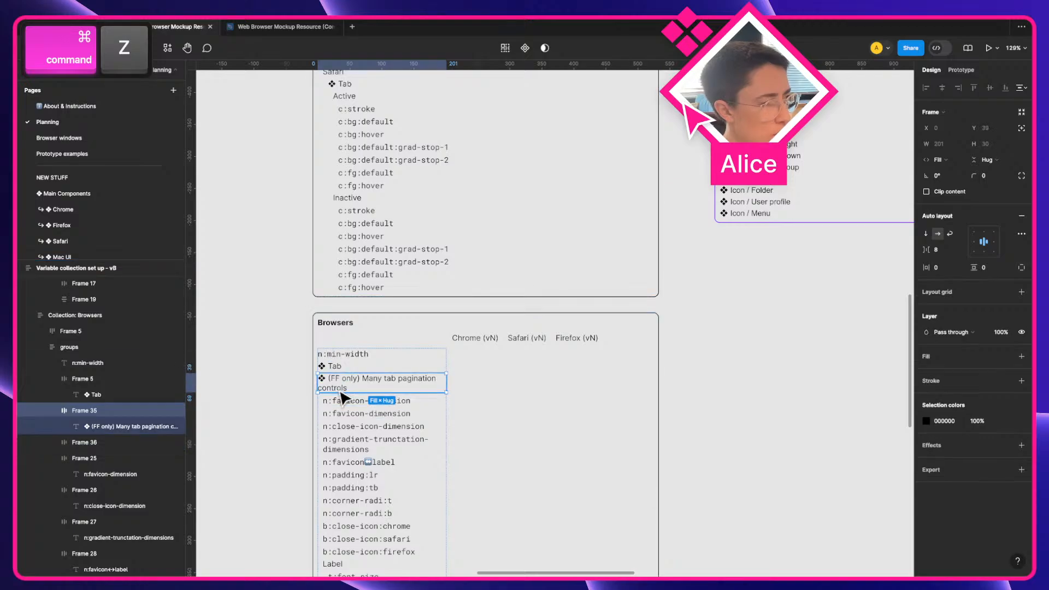
Move the "(FF only) Many tab pagination controls" row to the end of the Browsers list, below the URL bar icon button variables
{"action": "mouse_move", "coordinate": [342, 397]}
{"action": "left_mouse_down"}
{"action": "mouse_move", "coordinate": [350, 444]}
{"action": "mouse_move", "coordinate": [385, 451]}
{"action": "mouse_move", "coordinate": [363, 438]}
{"action": "mouse_move", "coordinate": [358, 407]}
{"action": "left_mouse_up"}
{"action": "scroll", "coordinate": [371, 448], "scroll_direction": "down", "scroll_amount": 5}
{"action": "scroll", "coordinate": [362, 433], "scroll_direction": "down", "scroll_amount": 6}
Duplicate the variable group under "Icon button inside URL bar" and place the copy beneath the "(FF only) Many tab pagination controls" row
{"action": "left_click", "coordinate": [351, 376]}
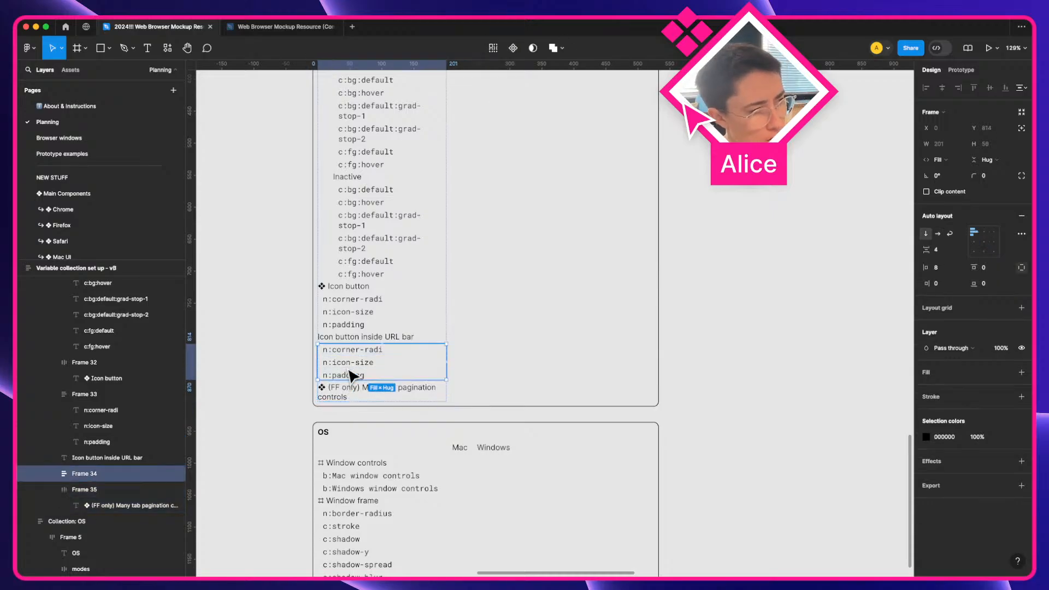
{"action": "key", "text": "super+d"}
{"action": "key", "text": "super+bracketright"}
Delete the n:corner-radi and n:icon-size entries from the variable group under the Firefox-only pagination controls
{"action": "scroll", "coordinate": [347, 418], "scroll_direction": "up", "scroll_amount": 3}
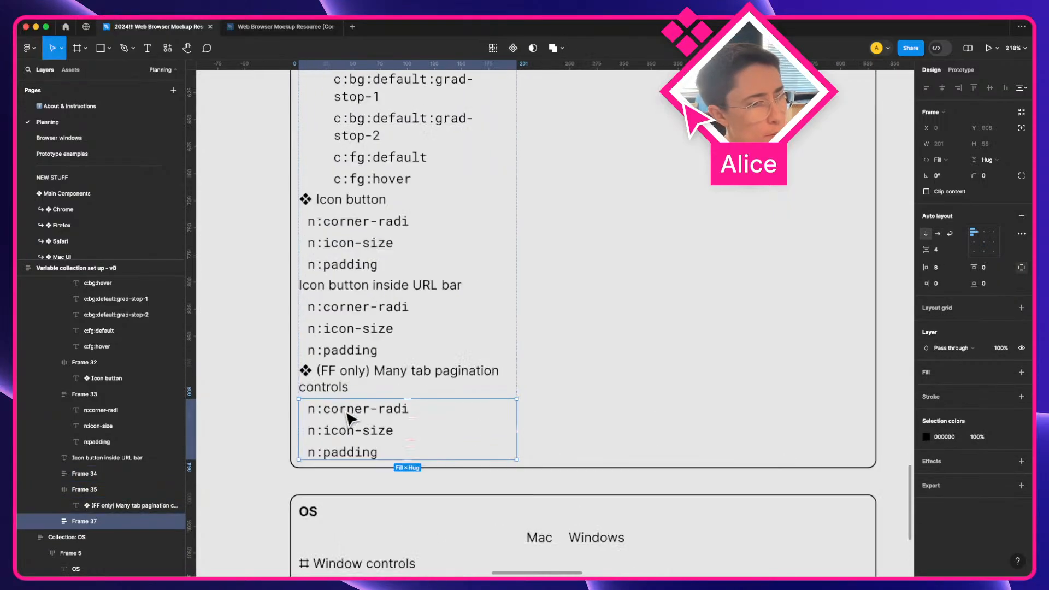
{"action": "scroll", "coordinate": [347, 419], "scroll_direction": "up", "scroll_amount": 2}
{"action": "key", "text": "a"}
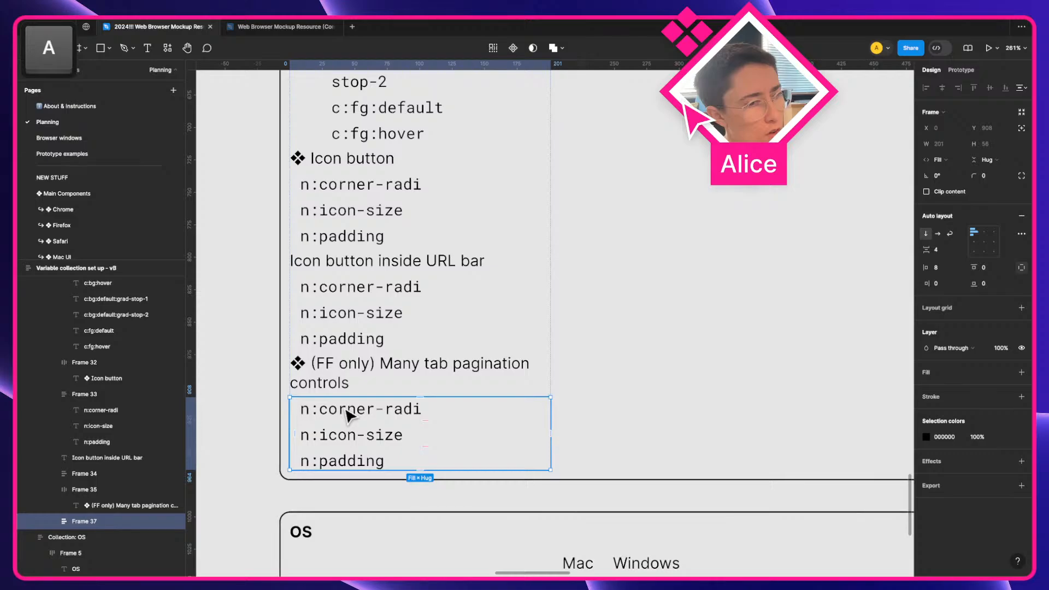
{"action": "left_click", "coordinate": [362, 431]}
{"action": "left_click", "coordinate": [361, 417], "text": "shift"}
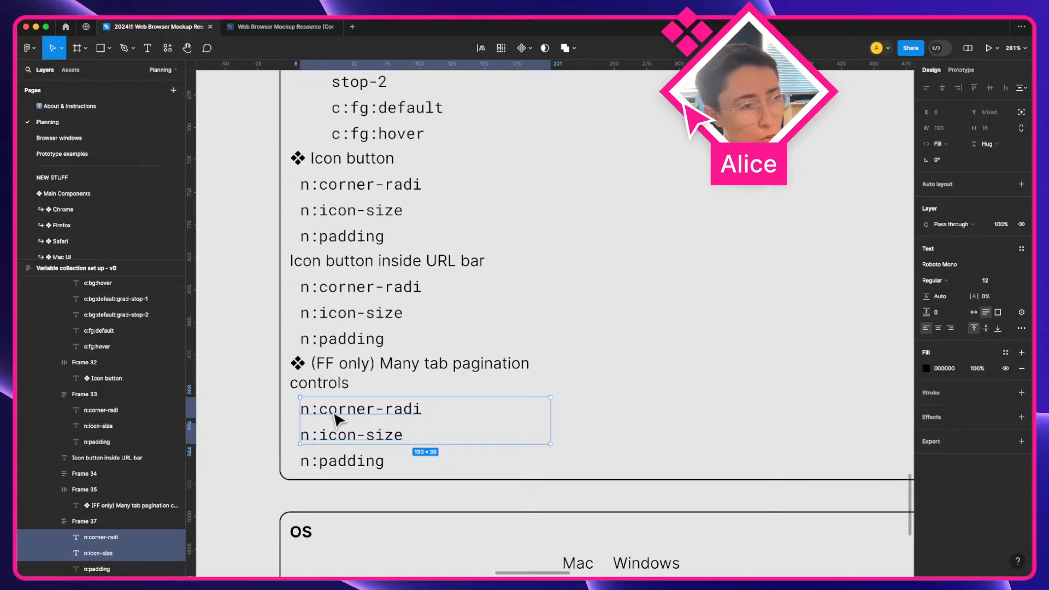
{"action": "key", "text": "super"}
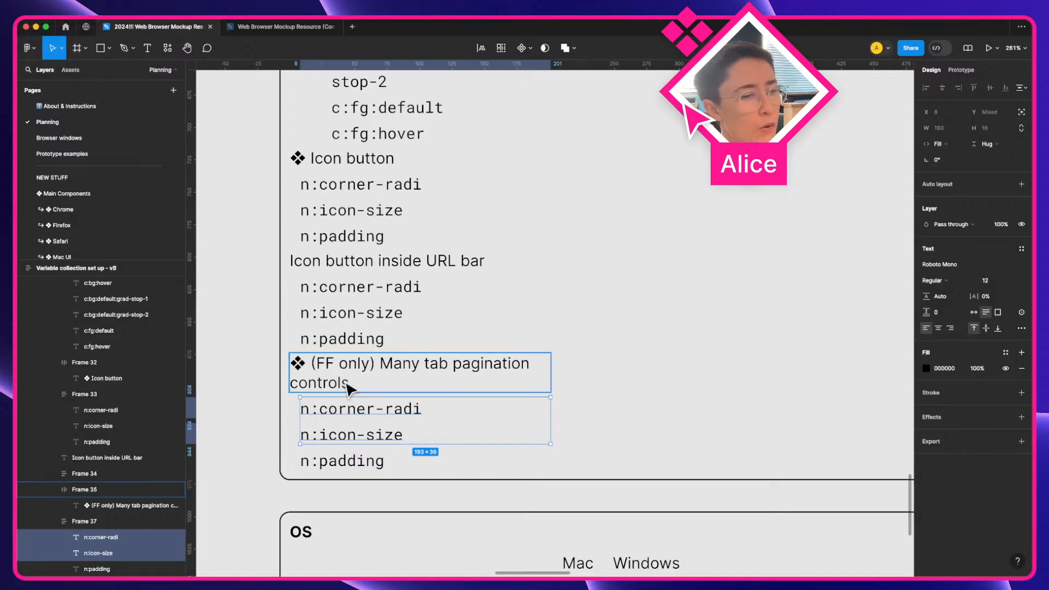
{"action": "key", "text": "BackSpace"}
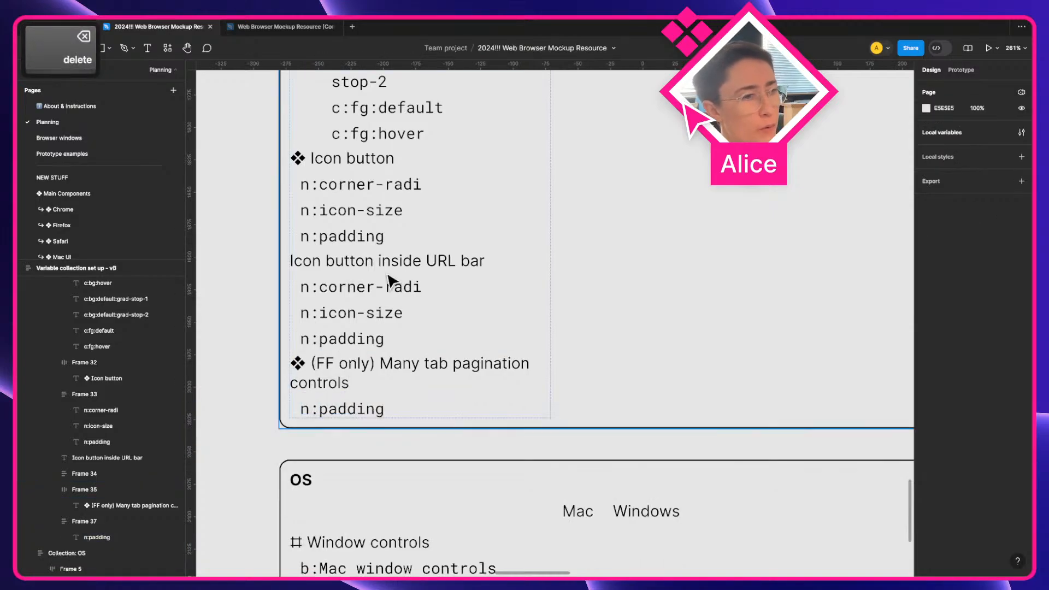
Select the "Icon button" component heading text in the Browsers collection
{"action": "left_click", "coordinate": [354, 164], "text": "super"}
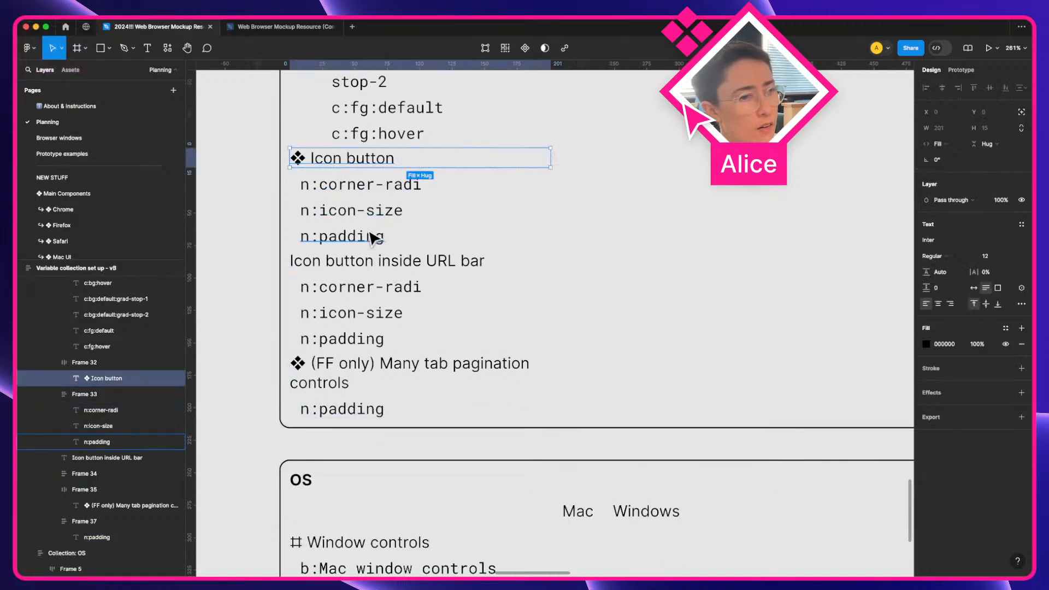
Duplicate the n:padding line under (FF only) Many tab pagination controls and rename the upper copy n:padding:tb
{"action": "left_click", "coordinate": [375, 415]}
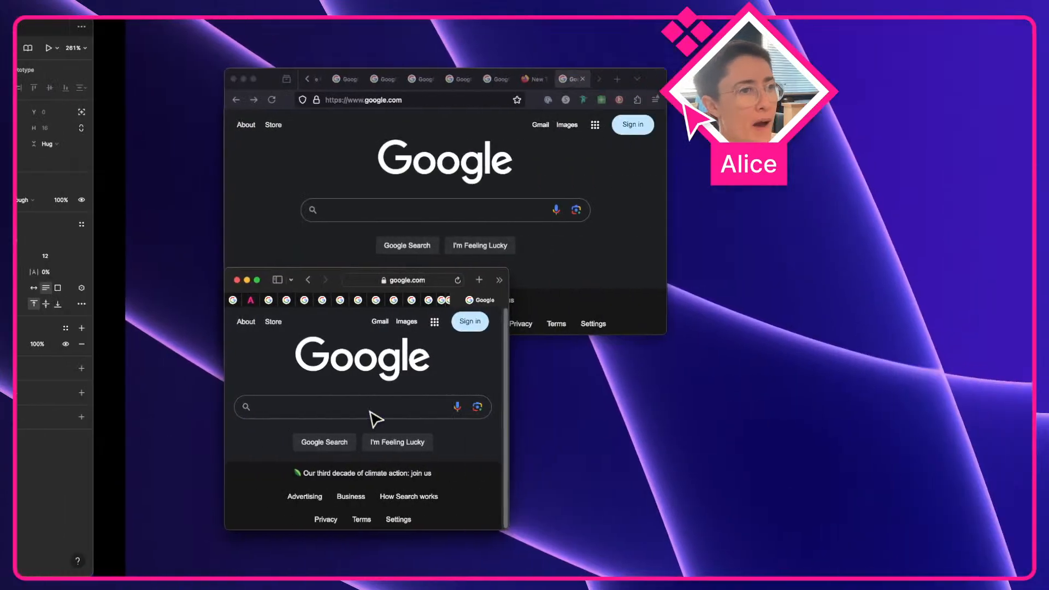
{"action": "key", "text": "a"}
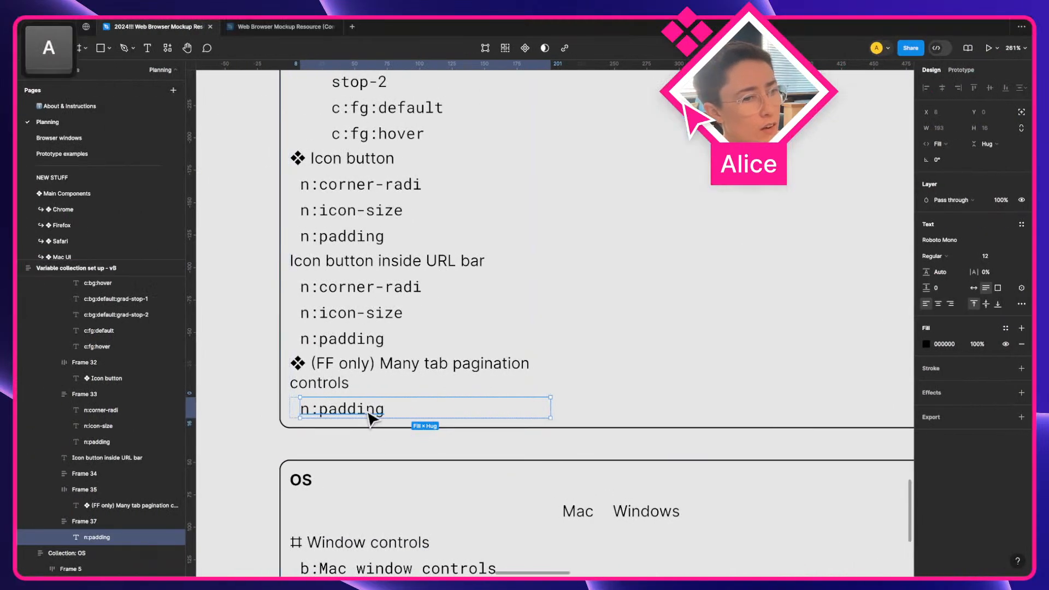
{"action": "double_click", "coordinate": [369, 417]}
{"action": "key", "text": "Right"}
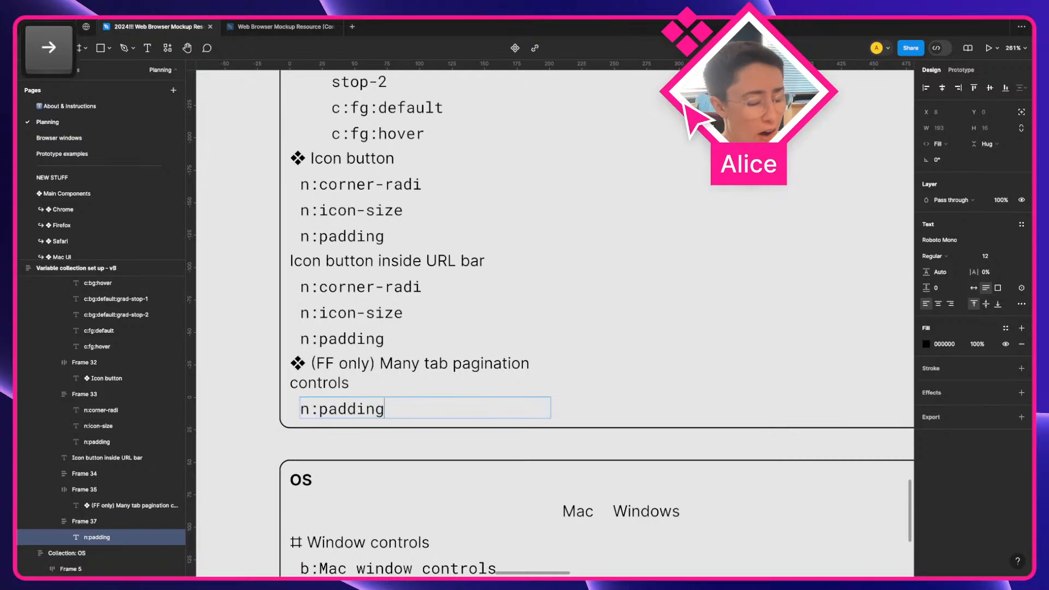
{"action": "key", "text": "super+d"}
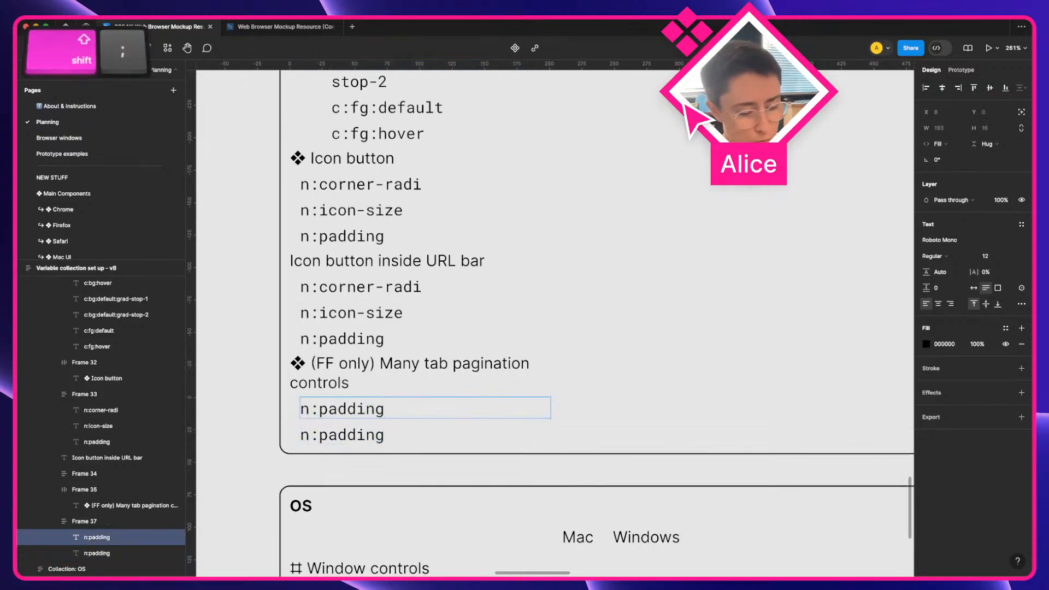
{"action": "type", "text": ":tb"}
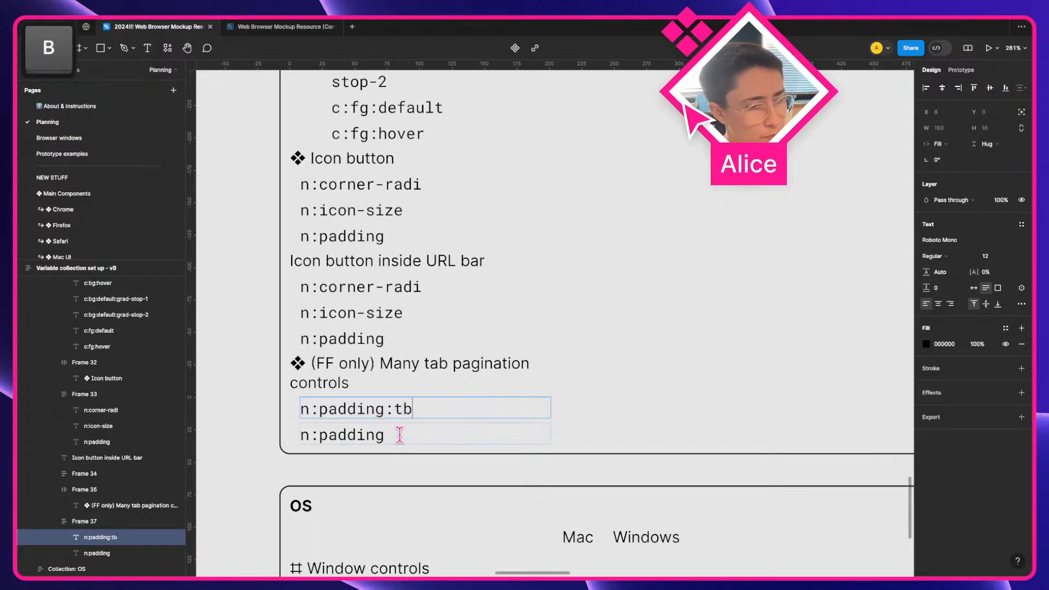
Rename the lower n:padding line under the tab pagination controls as n:padding:lr
{"action": "left_click", "coordinate": [399, 434]}
{"action": "type", "text": ":"}
{"action": "type", "text": "lr"}
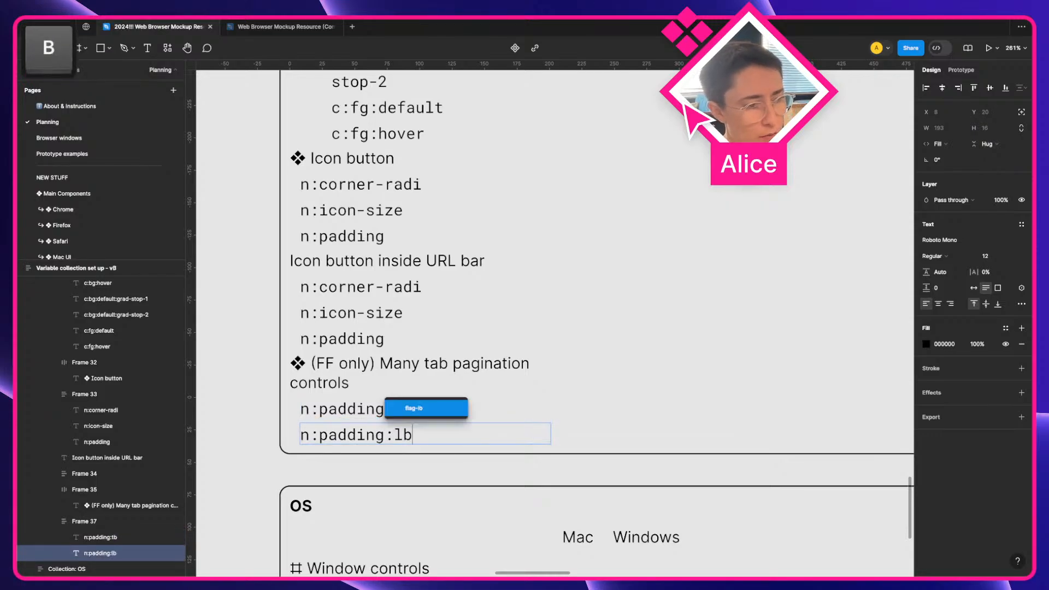
{"action": "left_click", "coordinate": [254, 448]}
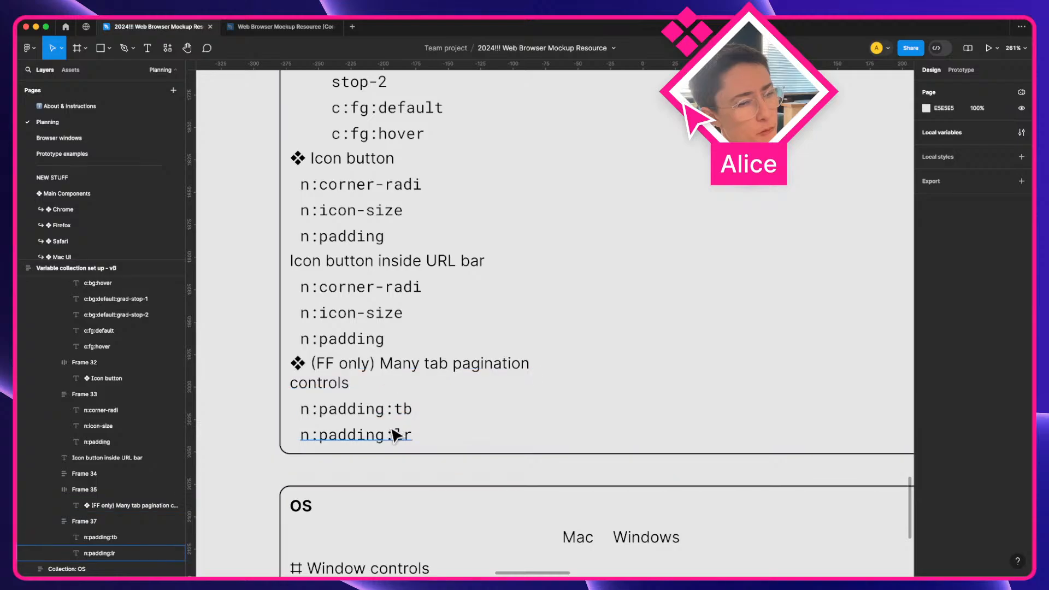
Switch to the reference browser windows and widen the Safari window to show more of its toolbar and tabs
{"action": "scroll", "coordinate": [524, 350], "scroll_direction": "down", "scroll_amount": 10}
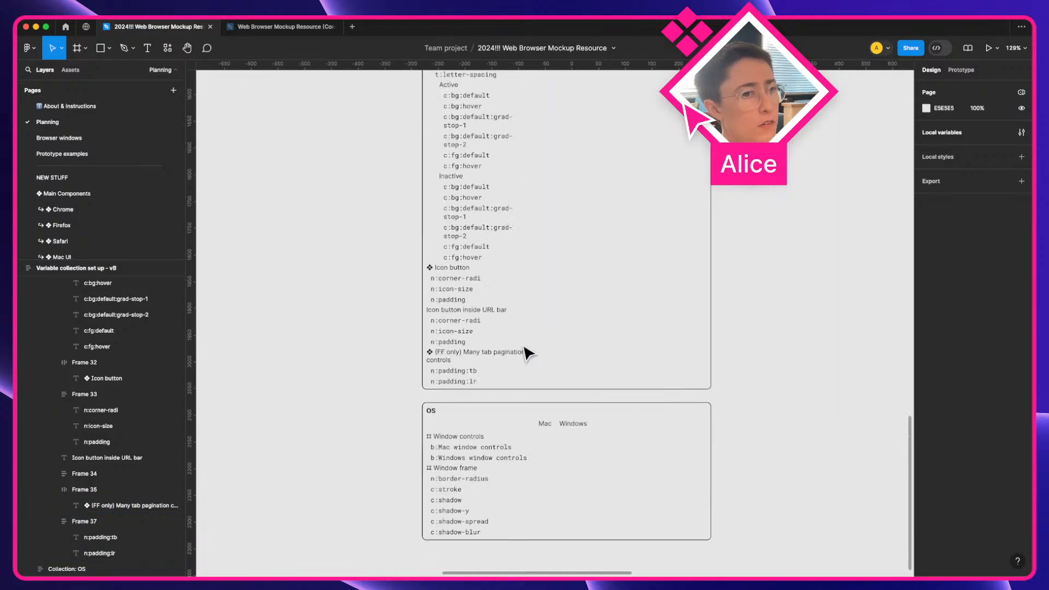
{"action": "scroll", "coordinate": [526, 352], "scroll_direction": "up", "scroll_amount": 15}
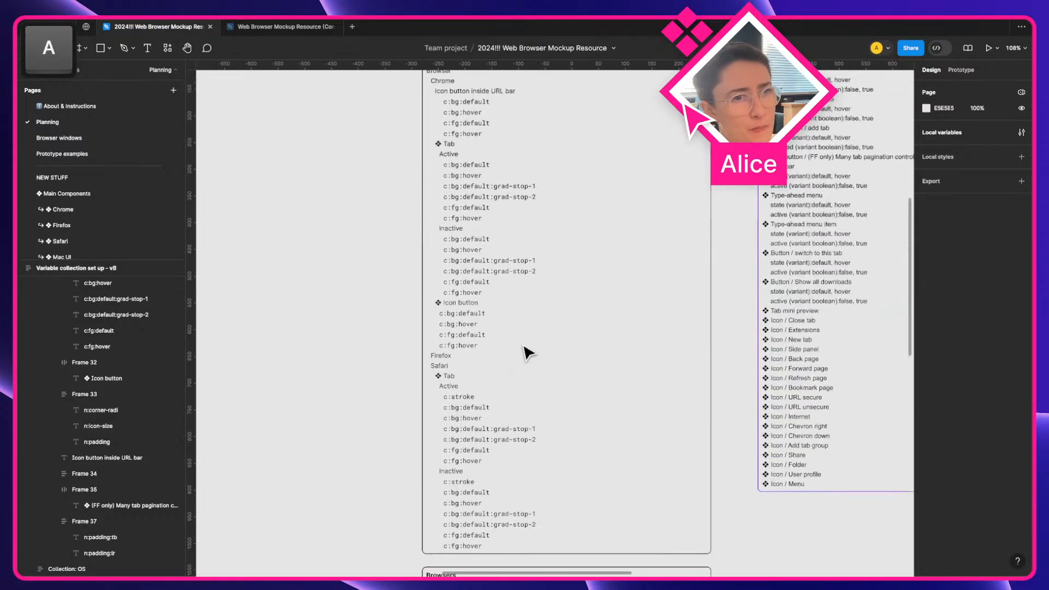
{"action": "key", "text": "ctrl+Right"}
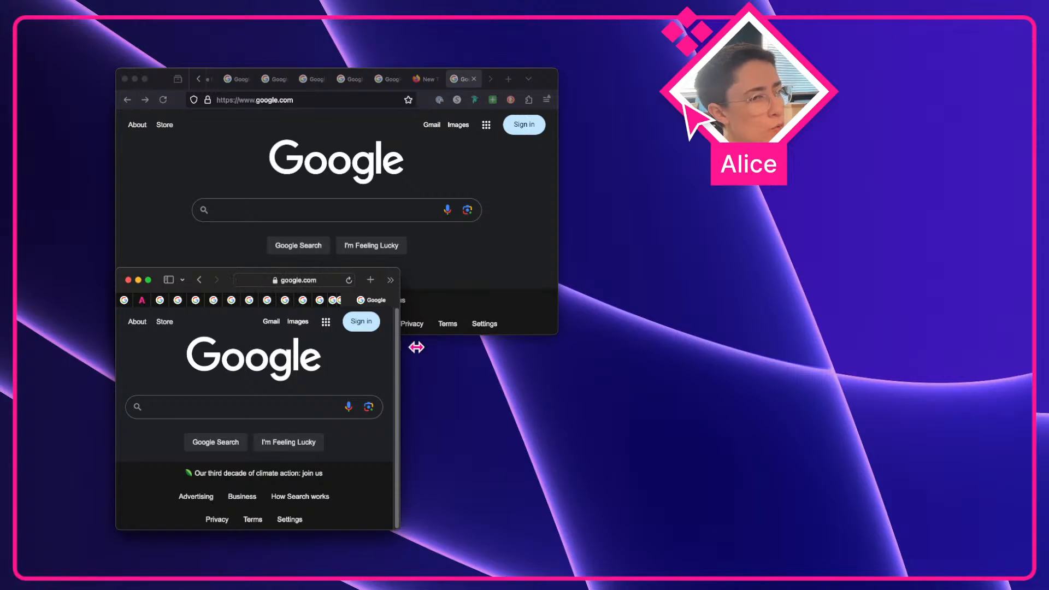
{"action": "left_click_drag", "start_coordinate": [416, 347], "coordinate": [832, 327]}
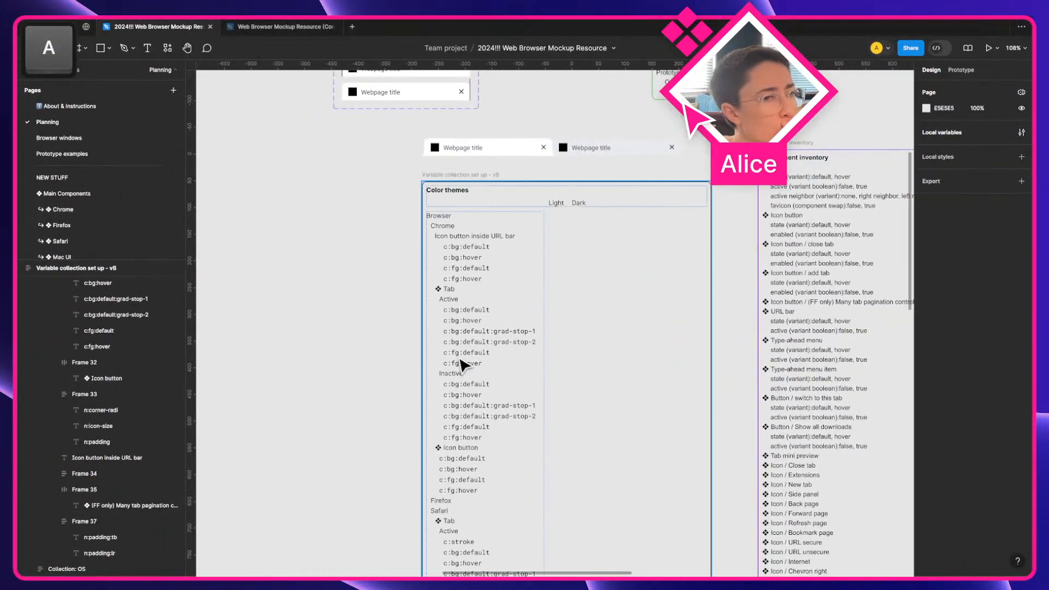
Delete the Tab heading with its Active and Inactive color variables from the Safari group in the Color themes collection
{"action": "scroll", "coordinate": [172, 327], "scroll_direction": "down", "scroll_amount": 8}
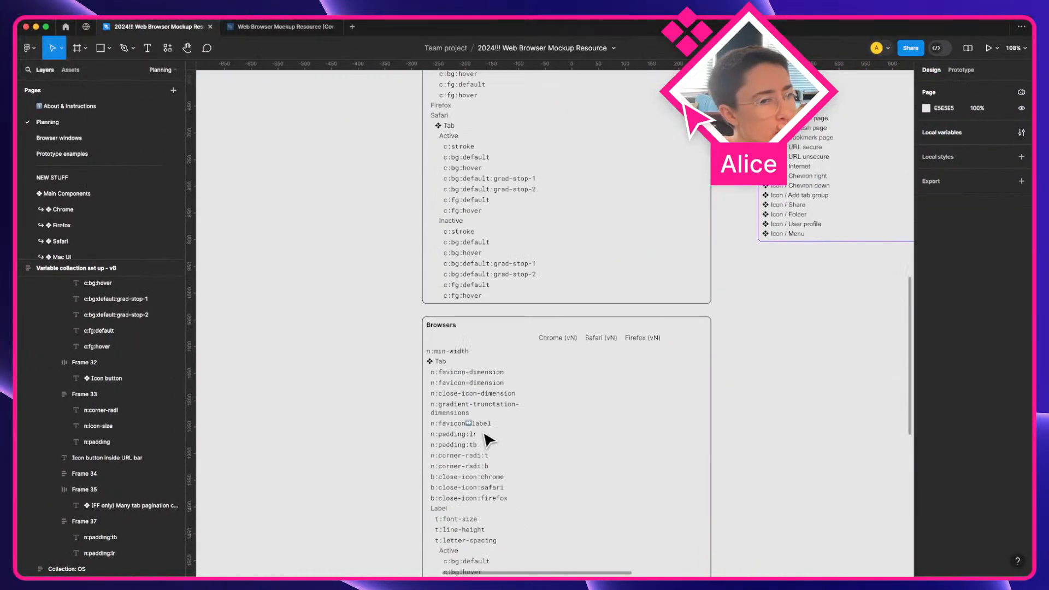
{"action": "scroll", "coordinate": [487, 439], "scroll_direction": "down", "scroll_amount": 8}
{"action": "scroll", "coordinate": [487, 439], "scroll_direction": "up", "scroll_amount": 6}
{"action": "scroll", "coordinate": [487, 439], "scroll_direction": "up", "scroll_amount": 5}
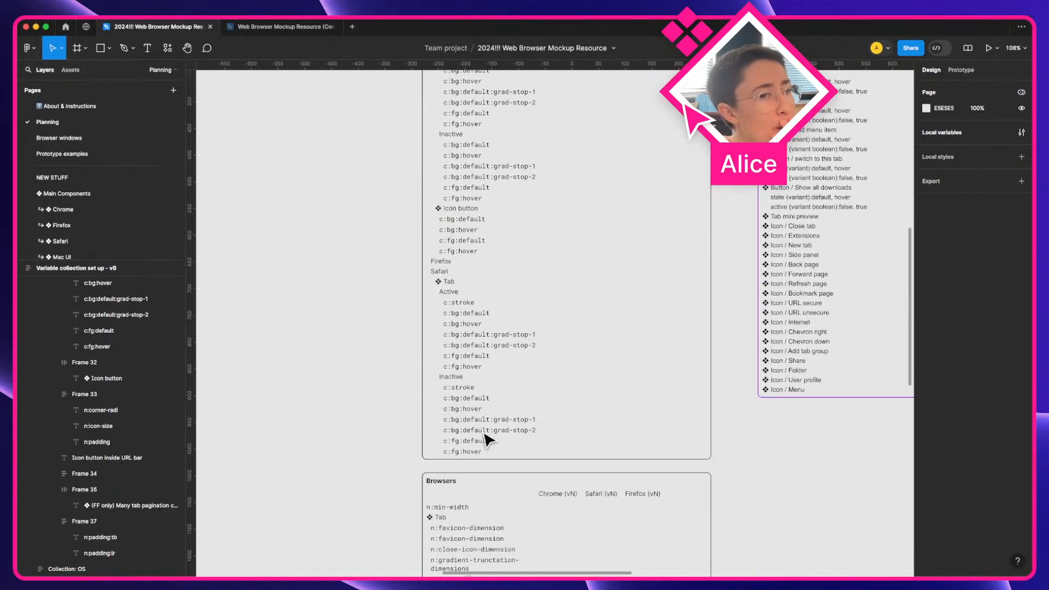
{"action": "scroll", "coordinate": [474, 409], "scroll_direction": "up", "scroll_amount": 5}
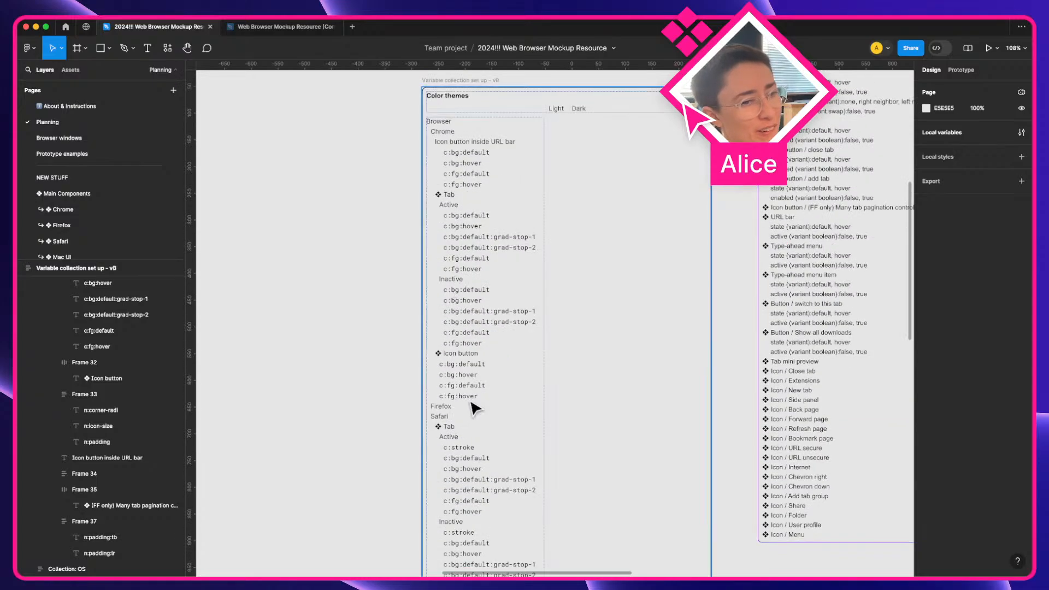
{"action": "double_click", "coordinate": [490, 481]}
{"action": "scroll", "coordinate": [490, 481], "scroll_direction": "down", "scroll_amount": 3}
{"action": "double_click", "coordinate": [465, 345]}
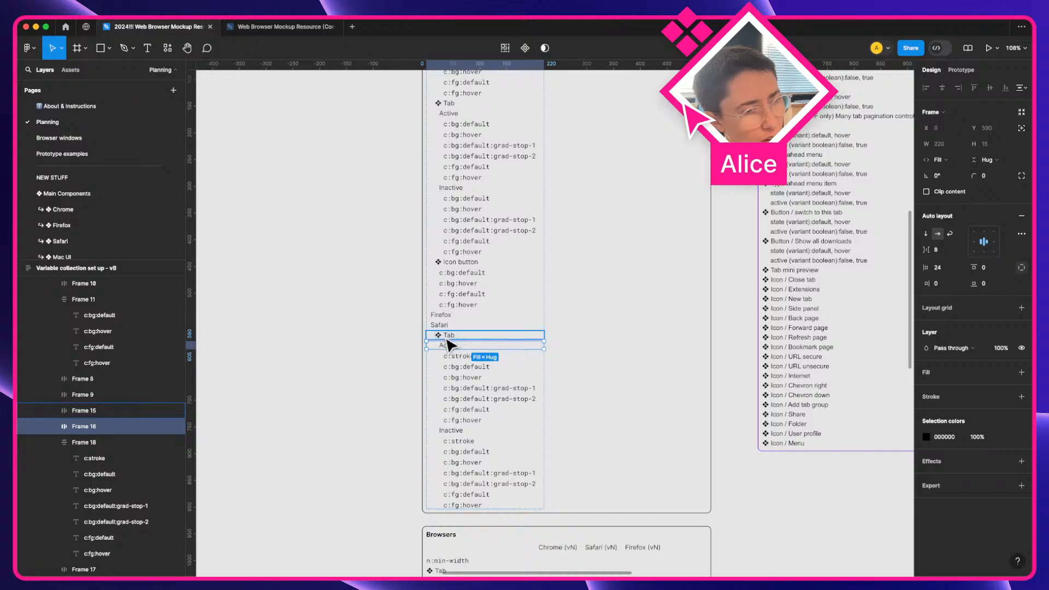
{"action": "left_click", "coordinate": [449, 335]}
{"action": "left_click", "coordinate": [457, 348], "text": "shift"}
{"action": "left_click", "coordinate": [462, 373], "text": "shift"}
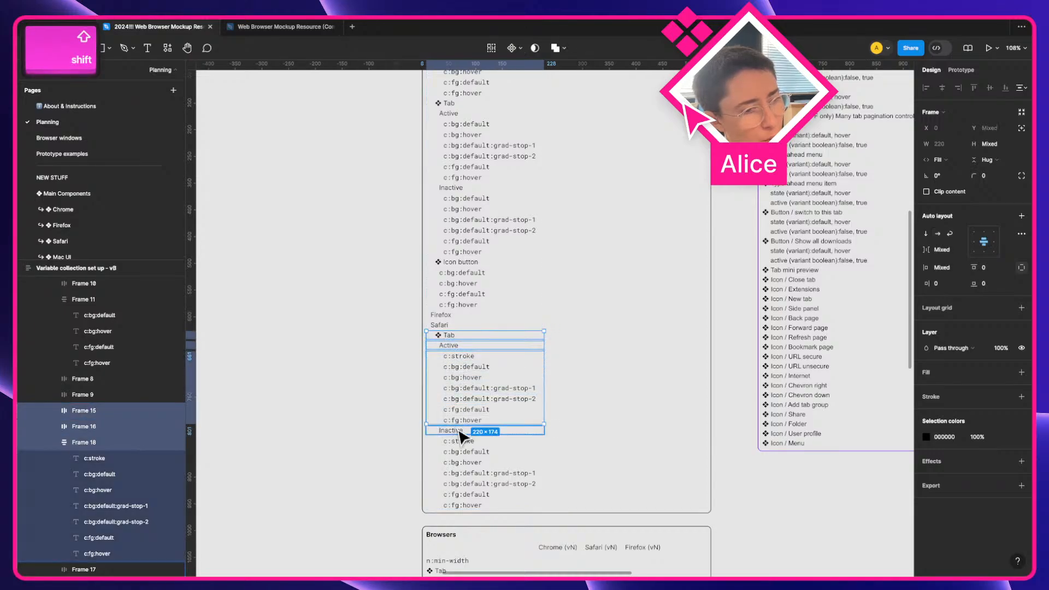
{"action": "left_click", "coordinate": [459, 431], "text": "shift"}
{"action": "left_click", "coordinate": [460, 451], "text": "shift"}
{"action": "key", "text": "BackSpace"}
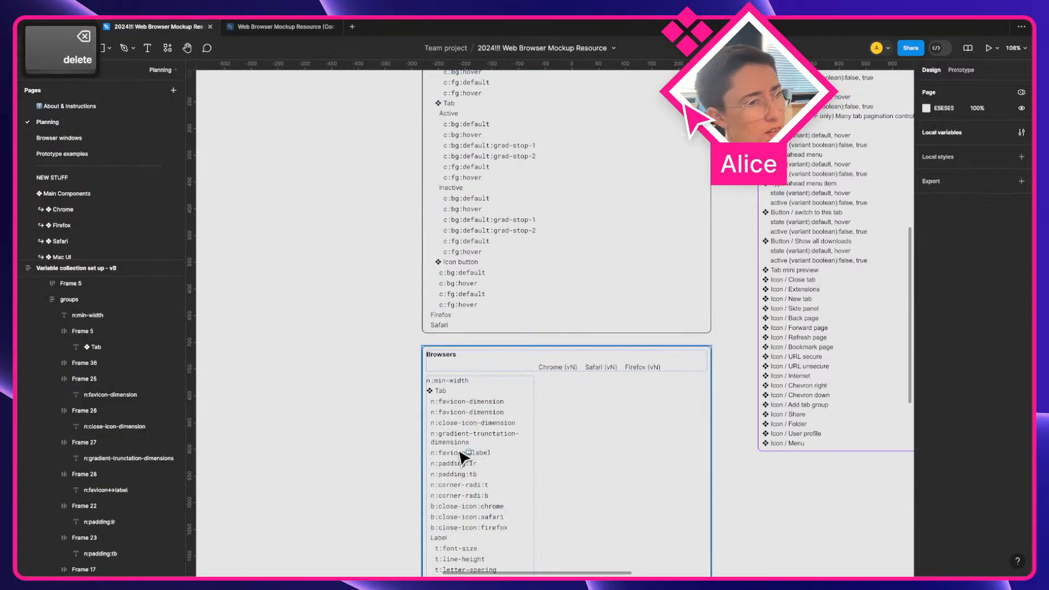
{"action": "scroll", "coordinate": [464, 350], "scroll_direction": "up", "scroll_amount": 5}
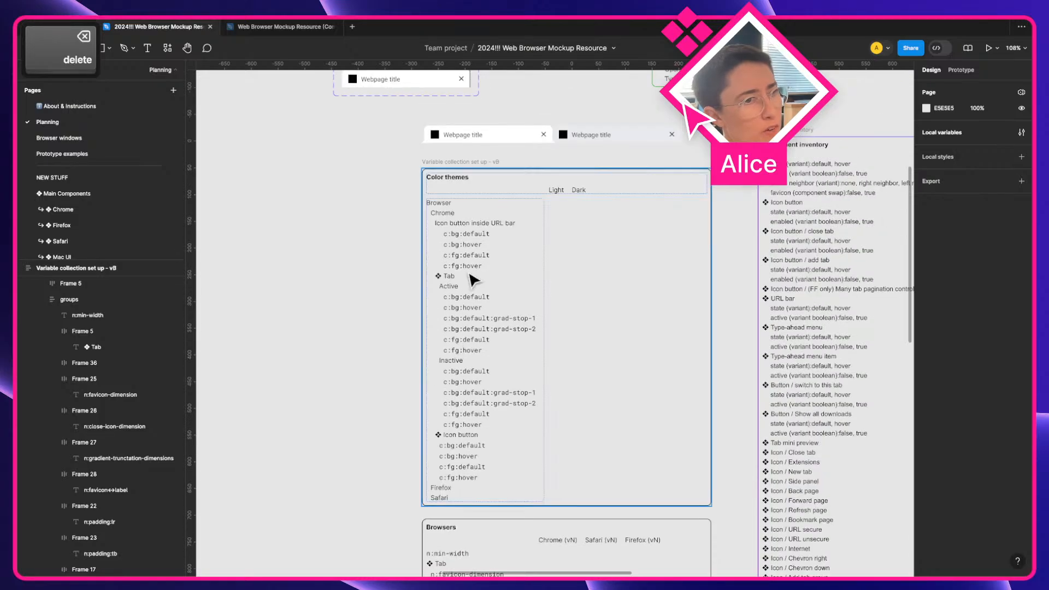
{"action": "left_click", "coordinate": [442, 214], "text": "super"}
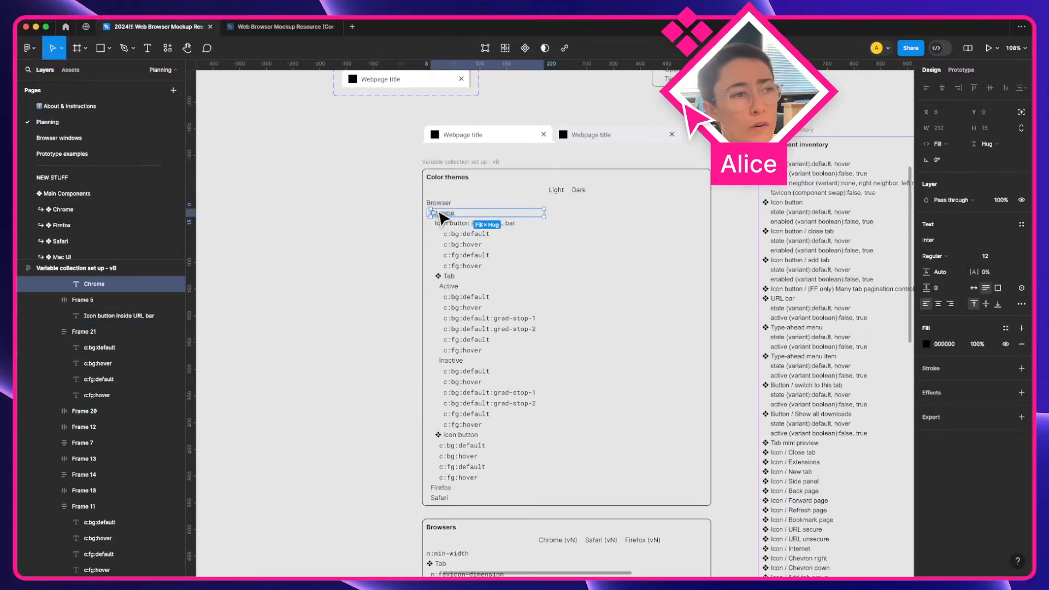
{"action": "left_click", "coordinate": [470, 245]}
{"action": "left_click", "coordinate": [467, 224]}
{"action": "left_click", "coordinate": [462, 244], "text": "shift"}
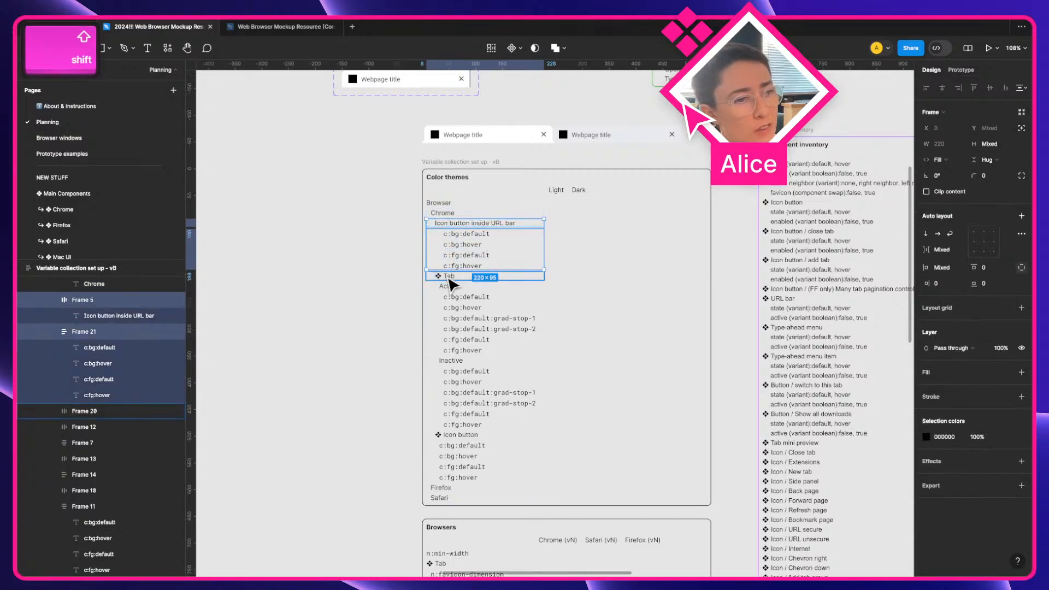
{"action": "left_click", "coordinate": [451, 283], "text": "shift"}
{"action": "left_click", "coordinate": [459, 469], "text": "shift"}
{"action": "left_click", "coordinate": [457, 418], "text": "shift"}
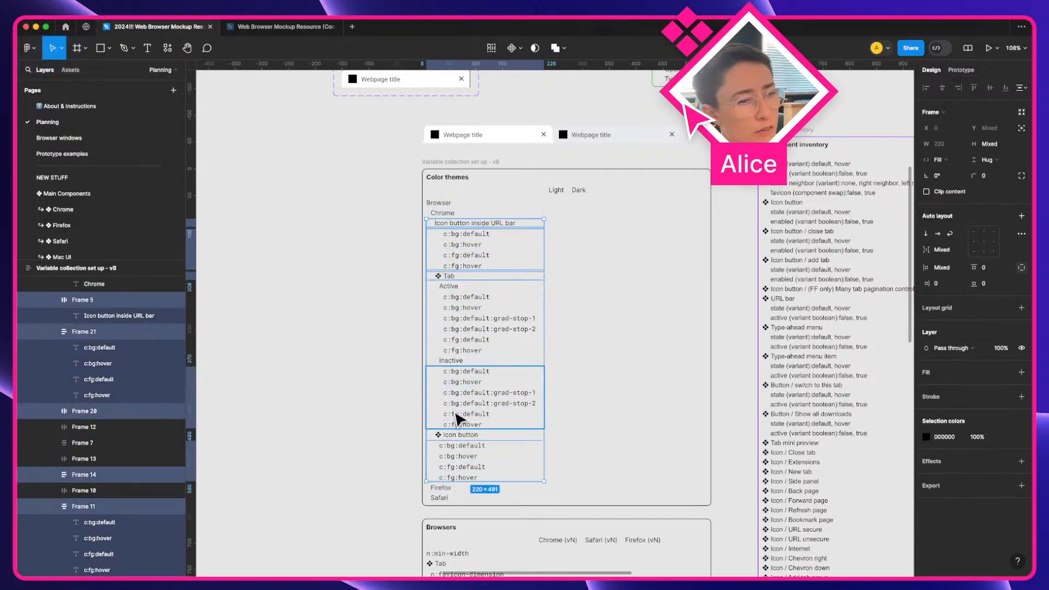
{"action": "left_click", "coordinate": [457, 435], "text": "shift"}
{"action": "left_click", "coordinate": [457, 328], "text": "shift"}
{"action": "left_click", "coordinate": [451, 343], "text": "shift"}
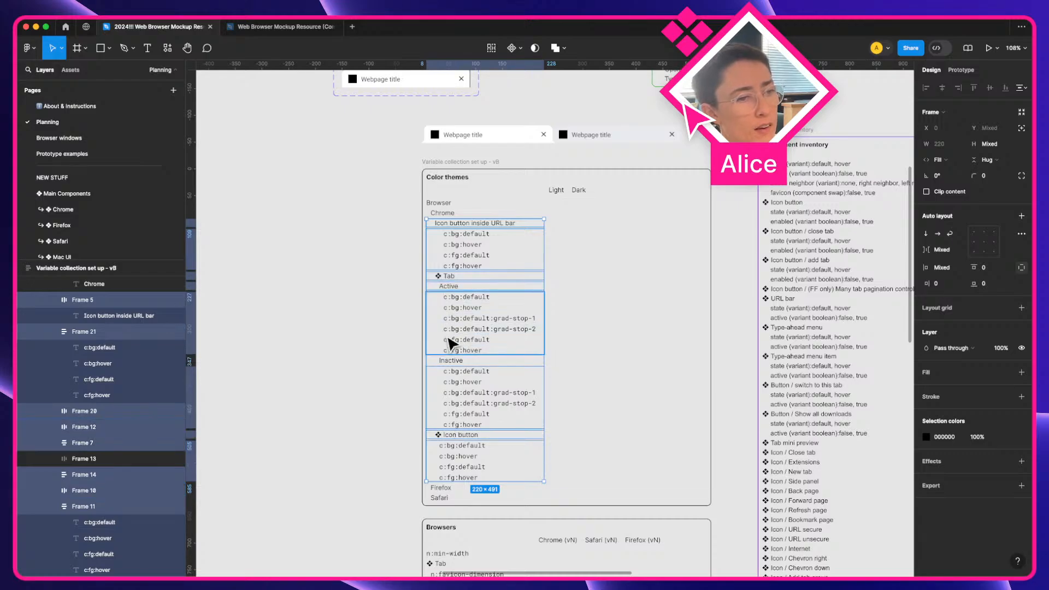
{"action": "left_click", "coordinate": [447, 361], "text": "shift"}
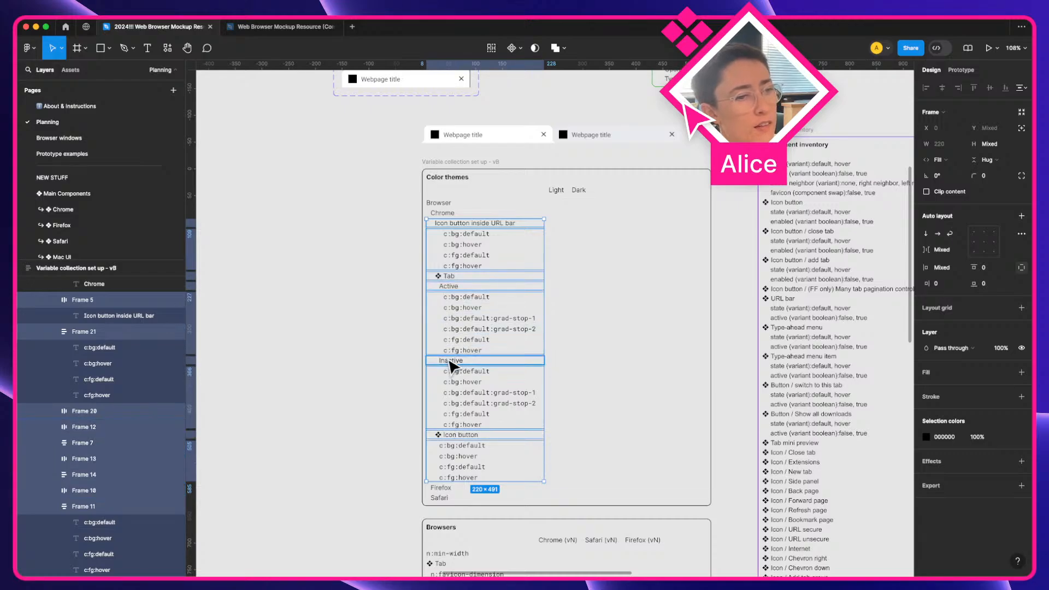
{"action": "left_click", "coordinate": [342, 354]}
Duplicate the Icon button heading in the Chrome group and place the copy below the icon button's color variables
{"action": "scroll", "coordinate": [491, 237], "scroll_direction": "up", "scroll_amount": 3}
{"action": "scroll", "coordinate": [434, 302], "scroll_direction": "down", "scroll_amount": 4}
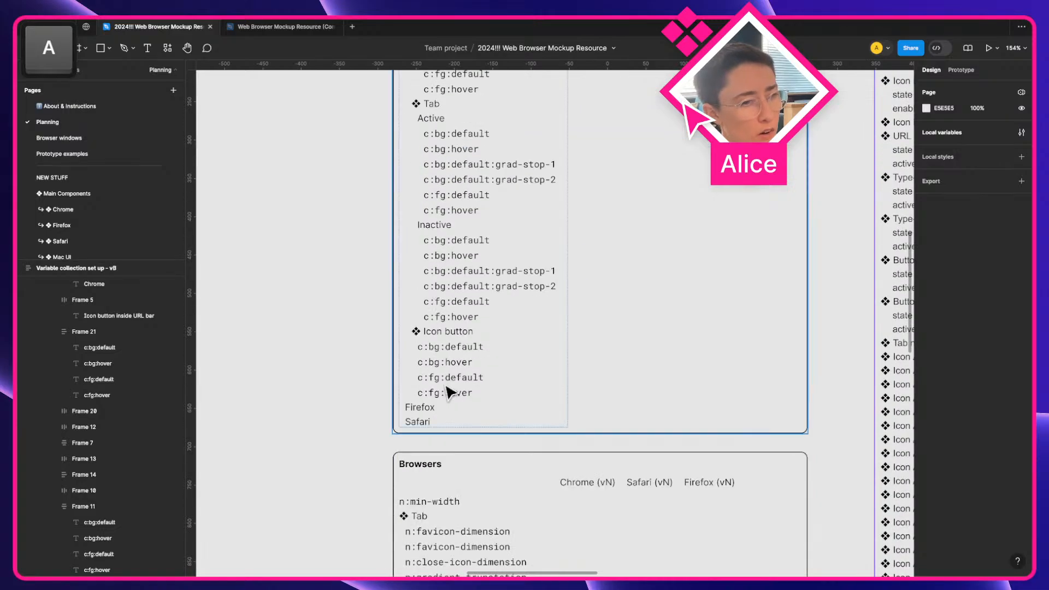
{"action": "scroll", "coordinate": [574, 293], "scroll_direction": "right", "scroll_amount": 5}
{"action": "scroll", "coordinate": [574, 293], "scroll_direction": "up", "scroll_amount": 2}
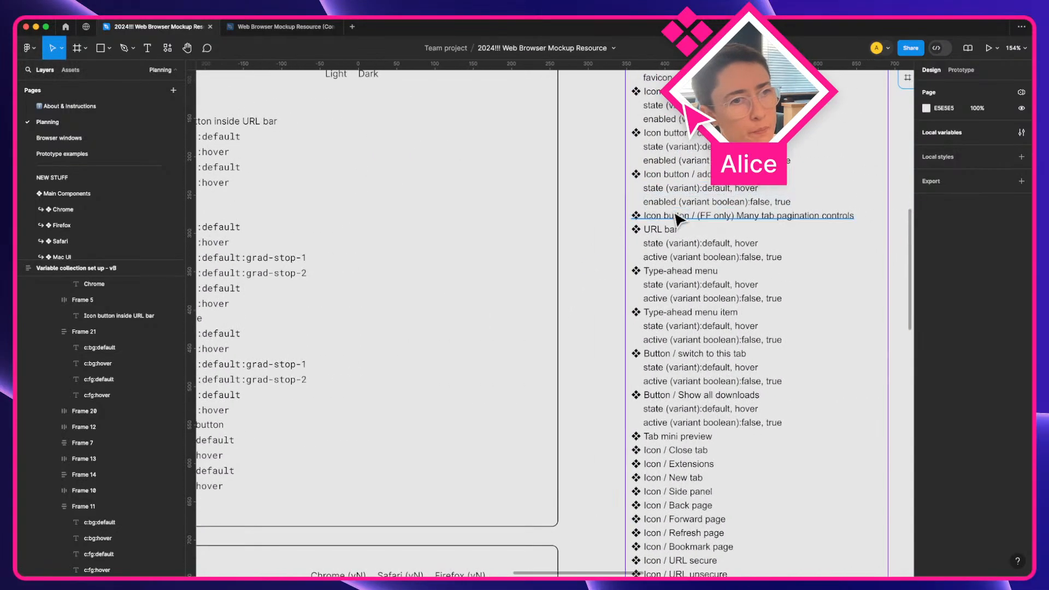
{"action": "left_click", "coordinate": [667, 228]}
{"action": "scroll", "coordinate": [398, 342], "scroll_direction": "left", "scroll_amount": 3}
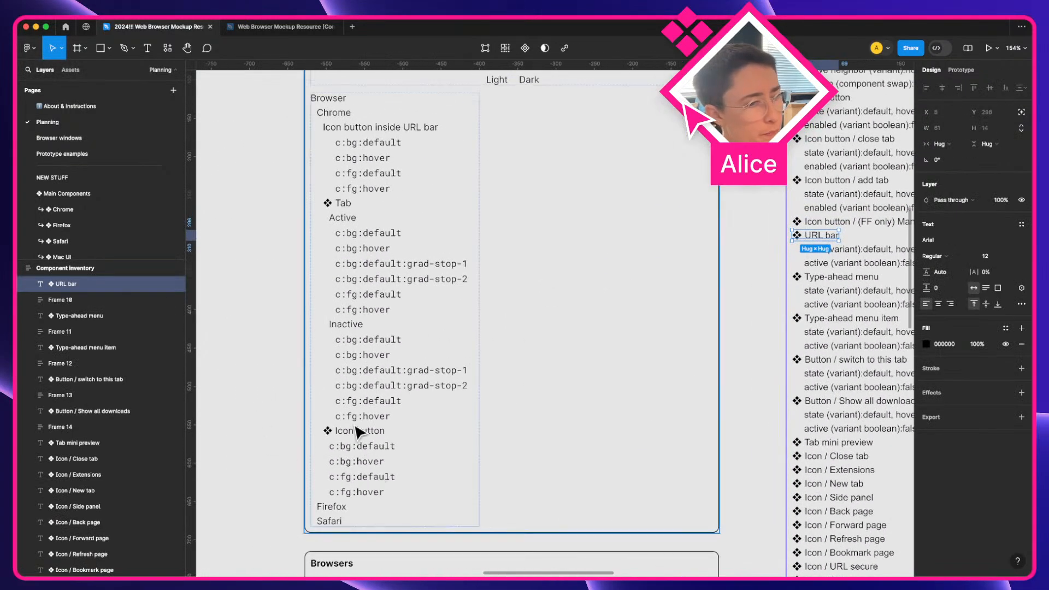
{"action": "left_click", "coordinate": [357, 433]}
{"action": "key", "text": "super+d"}
{"action": "key", "text": "super+bracketright"}
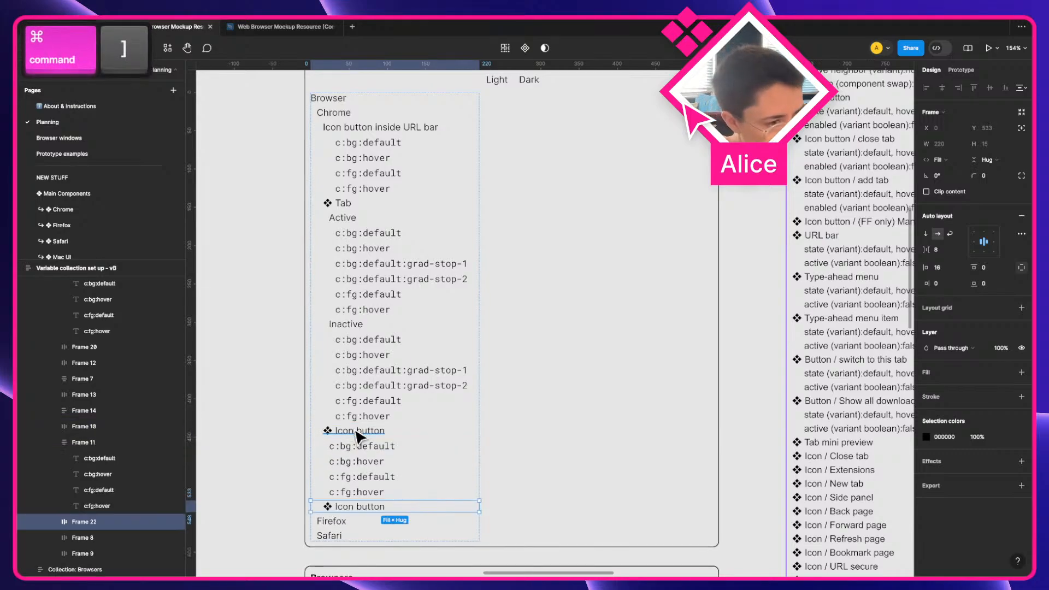
Duplicate the icon button's four bg and fg color variables and place the copies beneath the duplicated Icon button heading
{"action": "left_click", "coordinate": [347, 465]}
{"action": "scroll", "coordinate": [346, 384], "scroll_direction": "down", "scroll_amount": 3}
{"action": "scroll", "coordinate": [346, 385], "scroll_direction": "up", "scroll_amount": 2}
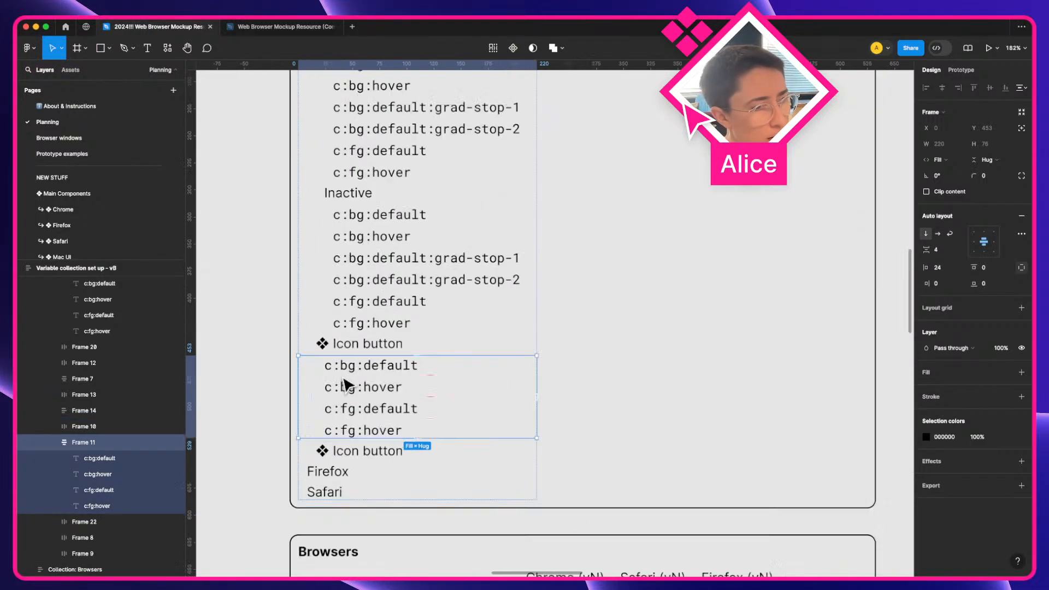
{"action": "scroll", "coordinate": [345, 383], "scroll_direction": "up", "scroll_amount": 3}
{"action": "scroll", "coordinate": [295, 378], "scroll_direction": "down", "scroll_amount": 1}
{"action": "scroll", "coordinate": [257, 376], "scroll_direction": "left", "scroll_amount": 2}
{"action": "key", "text": "super+d"}
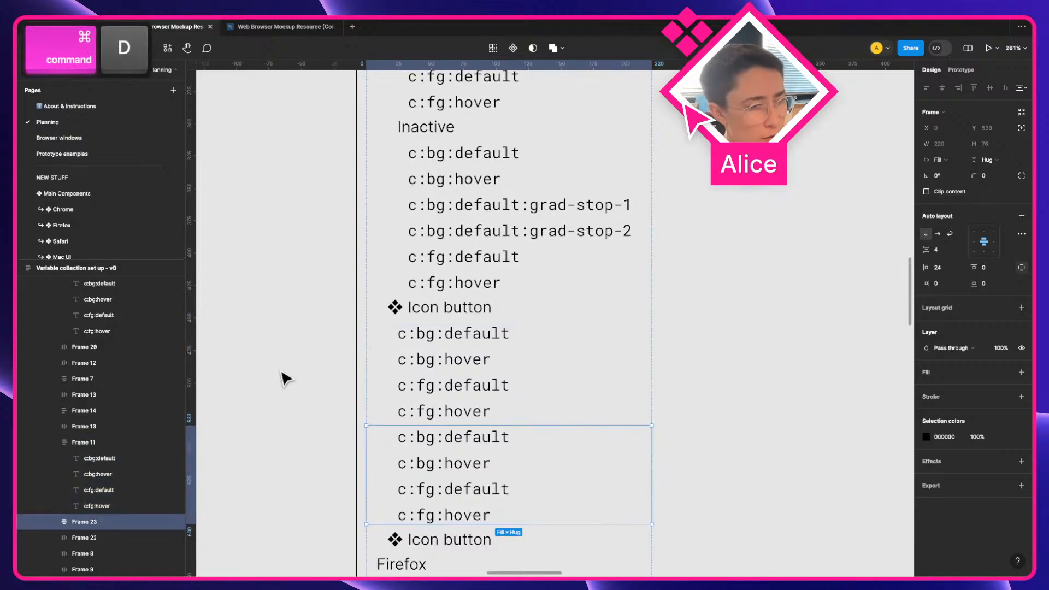
{"action": "key", "text": "super+bracketright"}
{"action": "scroll", "coordinate": [369, 351], "scroll_direction": "down", "scroll_amount": 2}
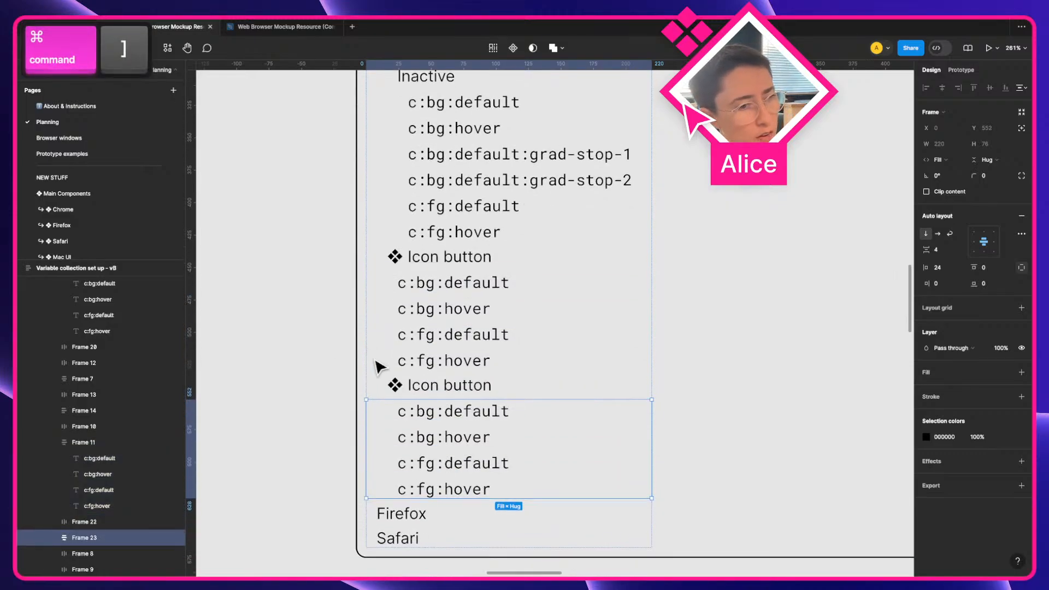
Rename the duplicated Icon button heading in the Chrome group as URL bar
{"action": "scroll", "coordinate": [433, 442], "scroll_direction": "down", "scroll_amount": 3}
{"action": "key", "text": "a"}
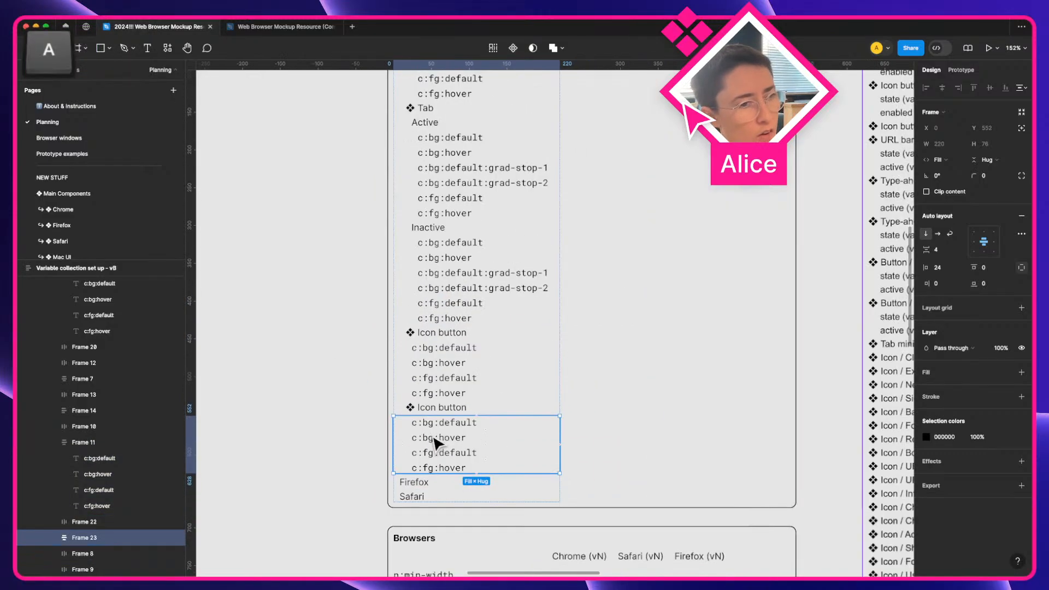
{"action": "left_click", "coordinate": [441, 407], "text": "super"}
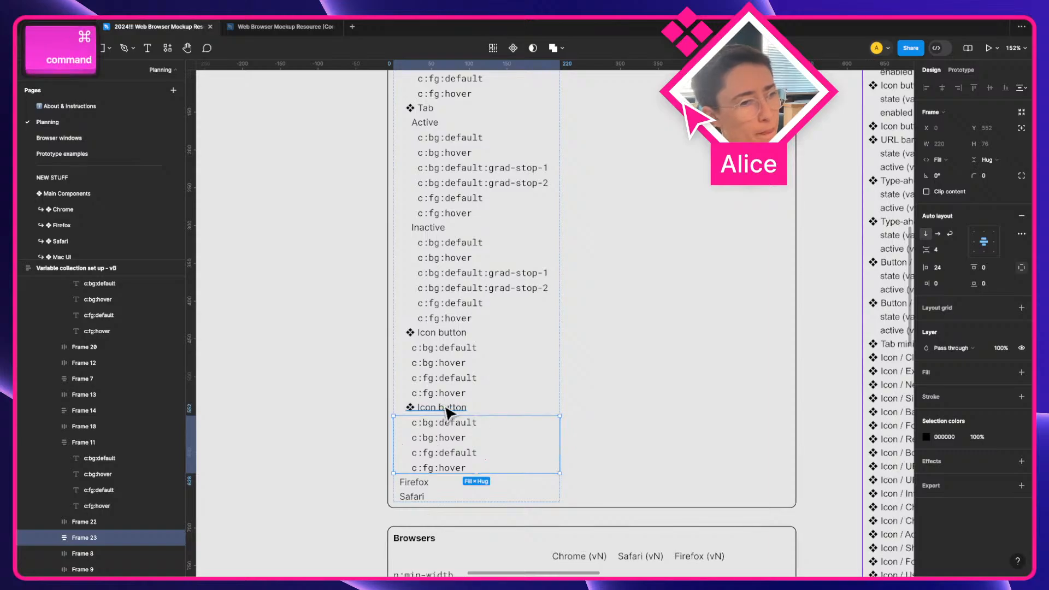
{"action": "double_click", "coordinate": [446, 409]}
{"action": "key", "text": "shift+alt+Left"}
{"action": "type", "text": "URL bar"}
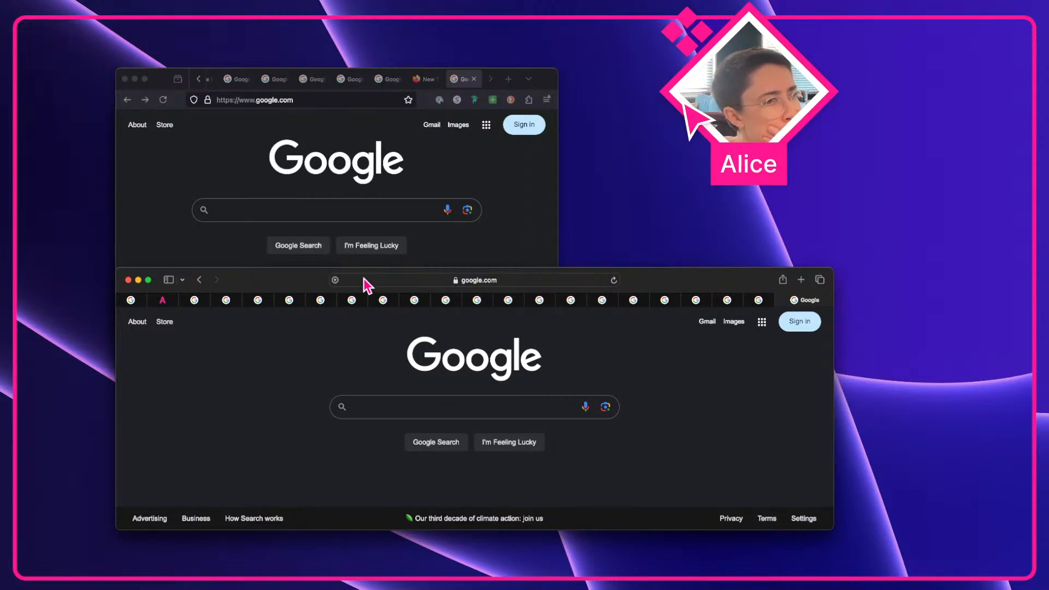
Bring the Firefox window to the front and examine how its URL bar looks in different states
{"action": "left_click", "coordinate": [450, 152]}
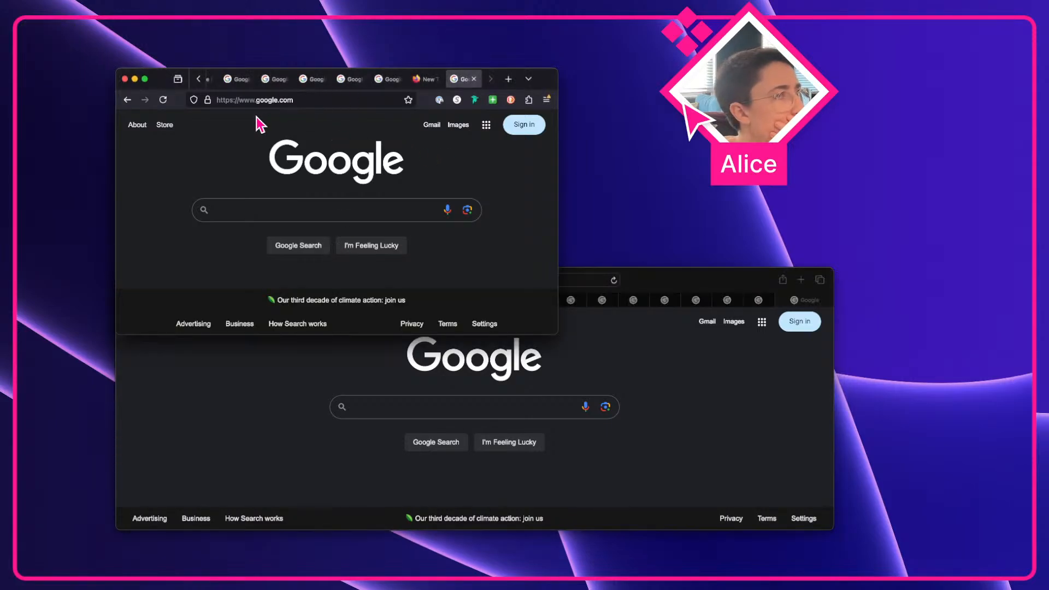
{"action": "left_click", "coordinate": [243, 100]}
{"action": "left_click", "coordinate": [463, 167]}
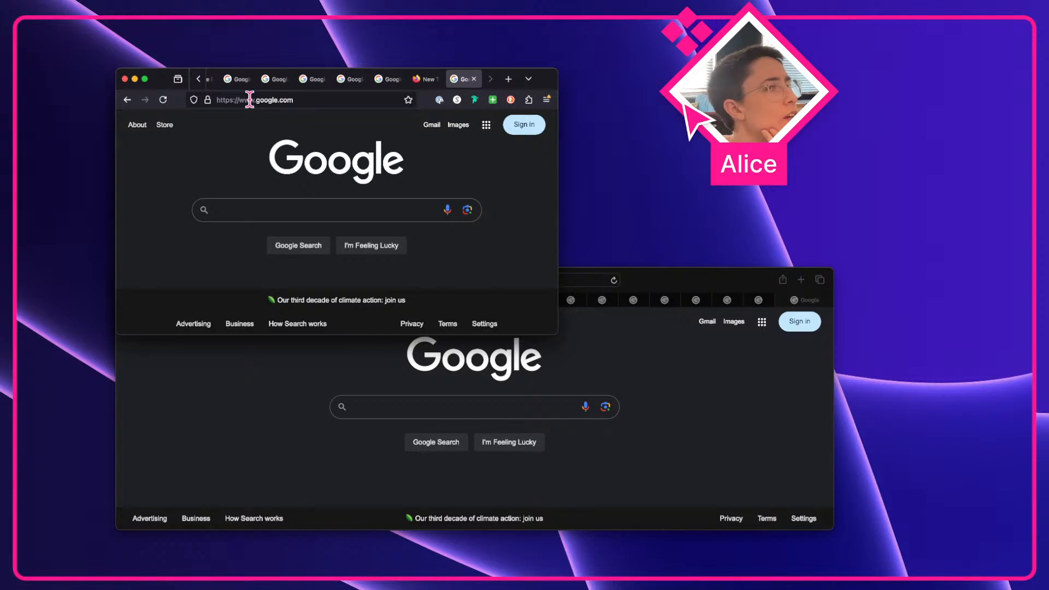
{"action": "left_click", "coordinate": [303, 378]}
{"action": "left_click", "coordinate": [267, 120]}
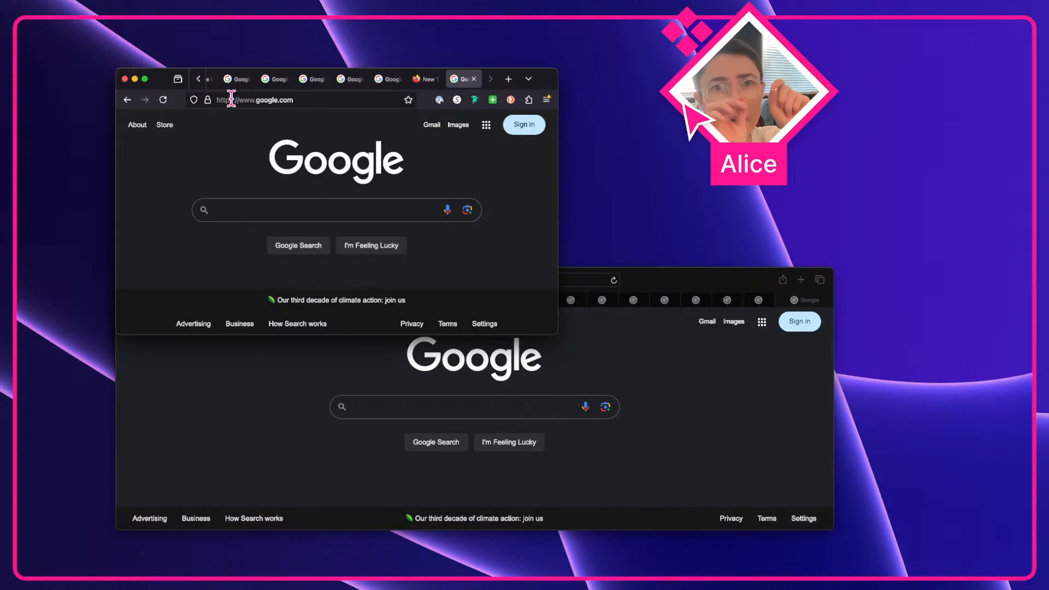
{"action": "left_click", "coordinate": [230, 99]}
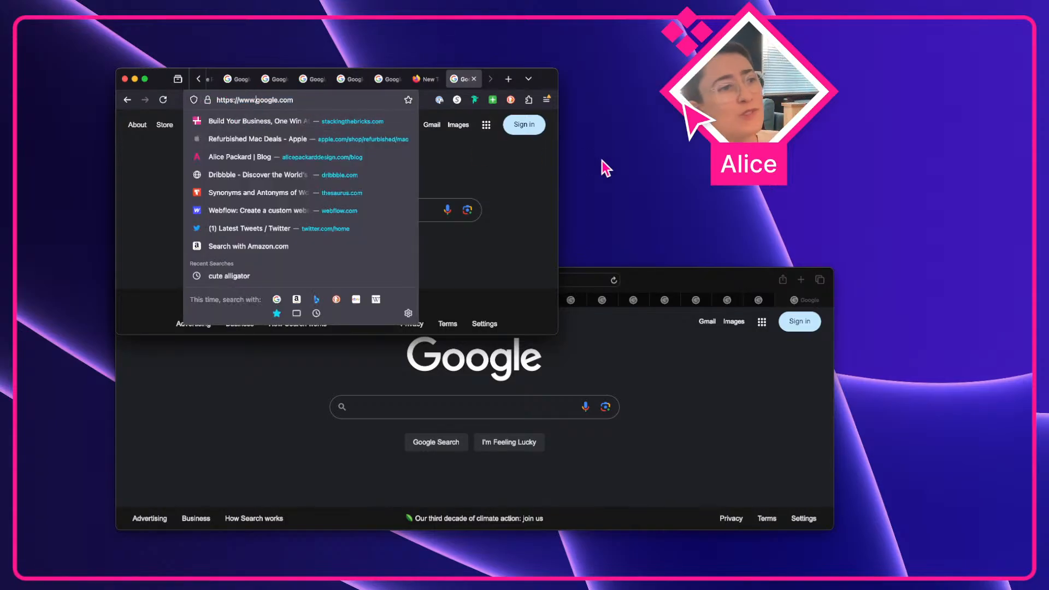
{"action": "left_click", "coordinate": [512, 185]}
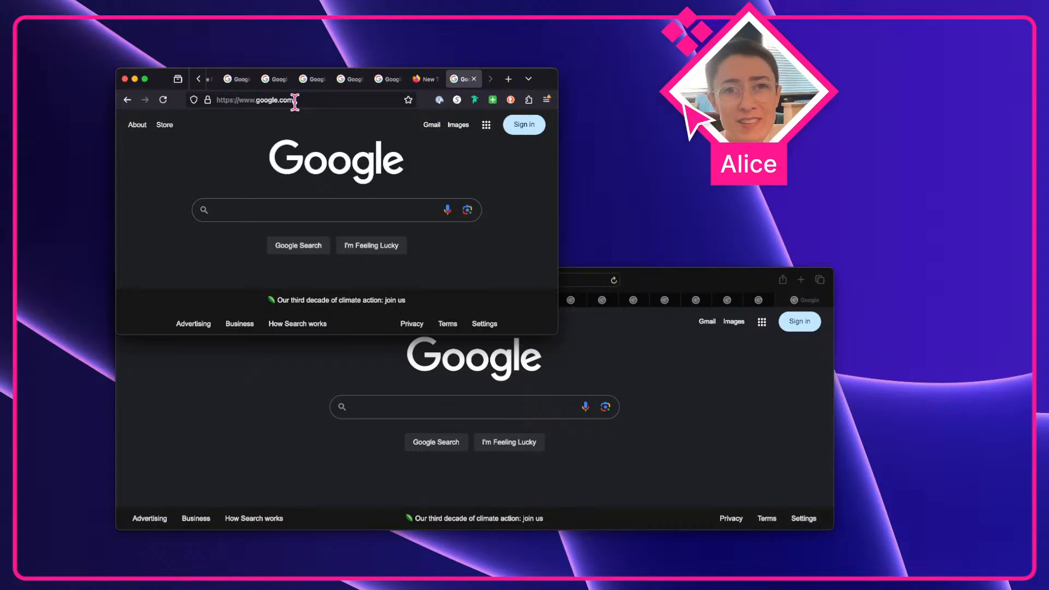
{"action": "left_click", "coordinate": [261, 100]}
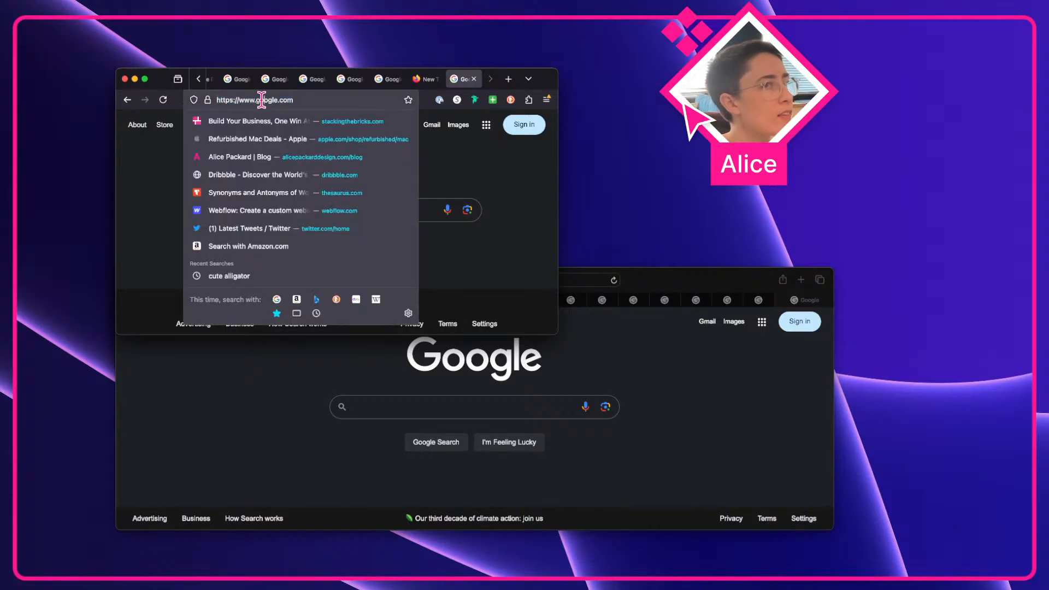
{"action": "left_click", "coordinate": [458, 172]}
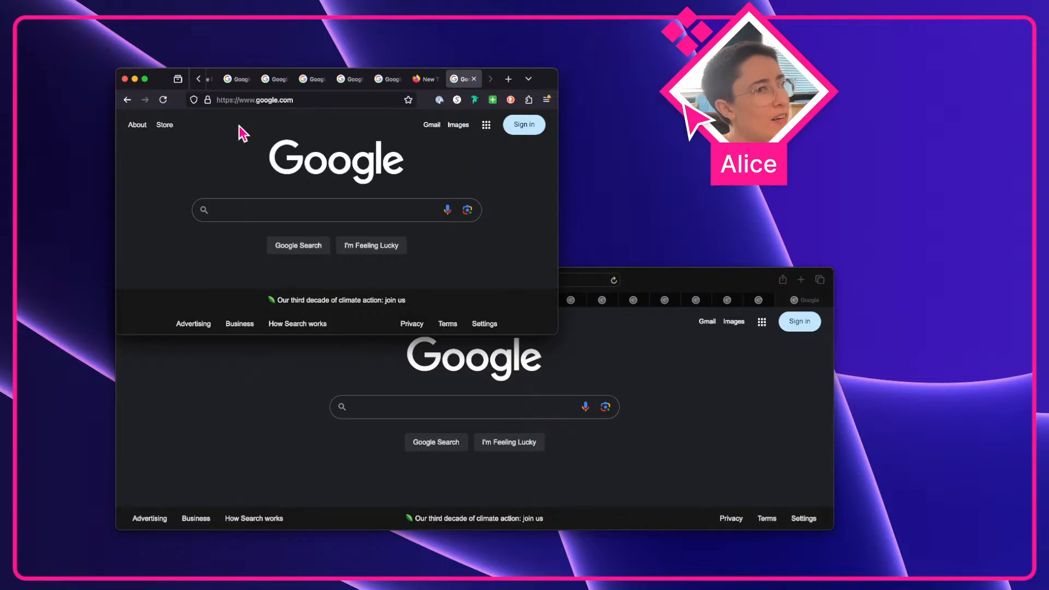
{"action": "left_click", "coordinate": [217, 100]}
{"action": "left_click_drag", "start_coordinate": [217, 100], "coordinate": [255, 102]}
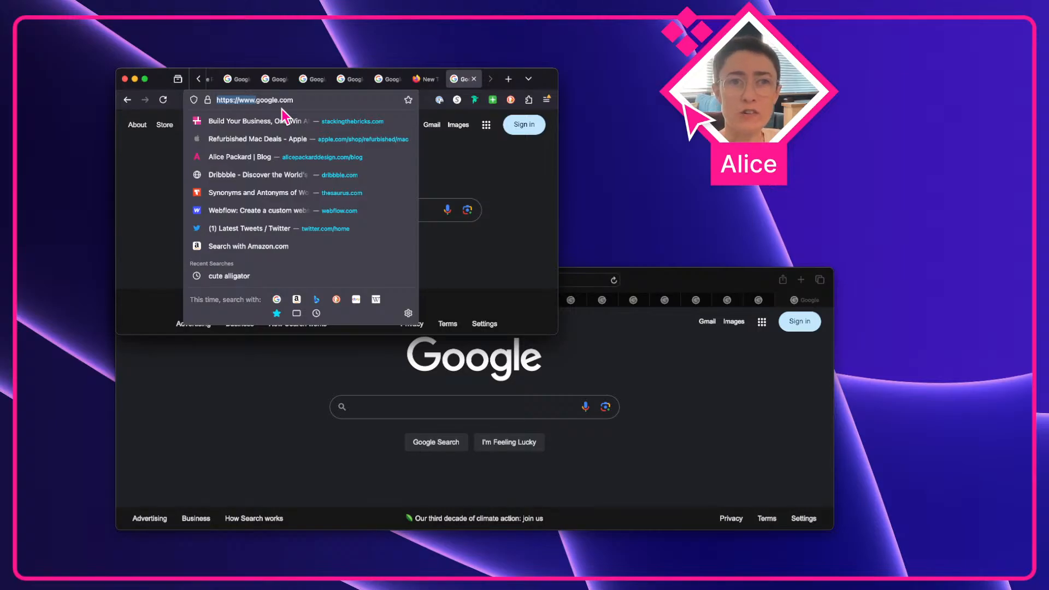
{"action": "left_click", "coordinate": [445, 178]}
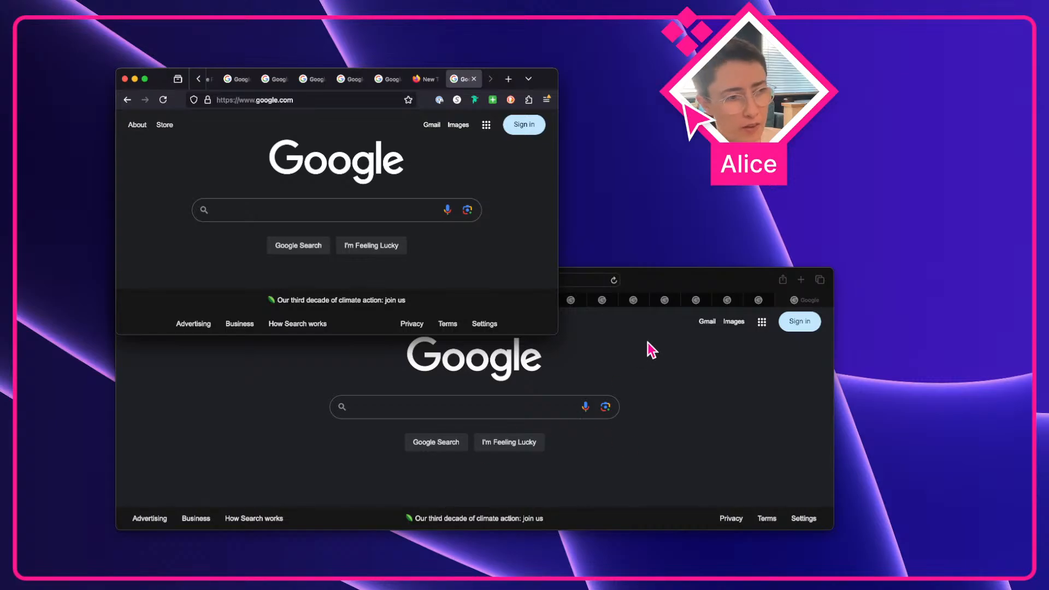
Move the Safari window aside, bring the Chrome window forward below Firefox's toolbar, and widen it
{"action": "left_click_drag", "start_coordinate": [660, 278], "coordinate": [786, 275]}
{"action": "left_click", "coordinate": [125, 357]}
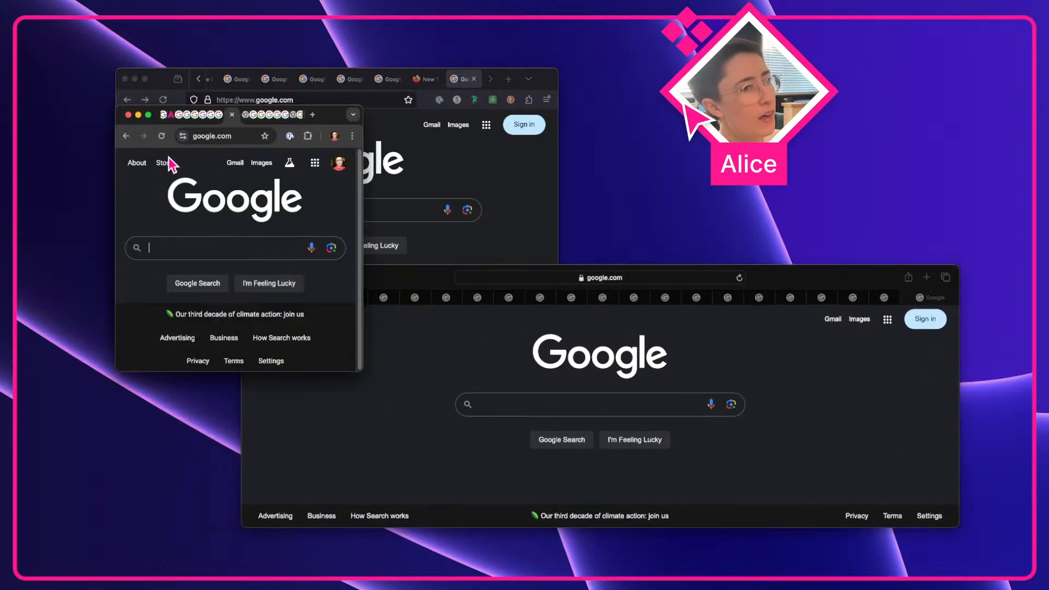
{"action": "left_click_drag", "start_coordinate": [336, 116], "coordinate": [307, 199]}
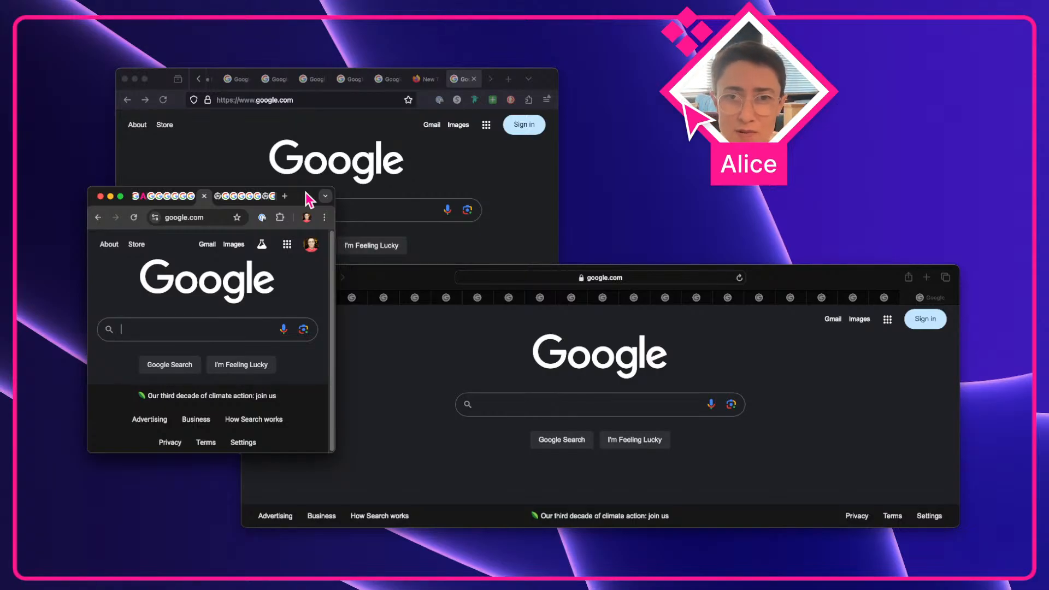
{"action": "left_click_drag", "start_coordinate": [332, 237], "coordinate": [503, 300]}
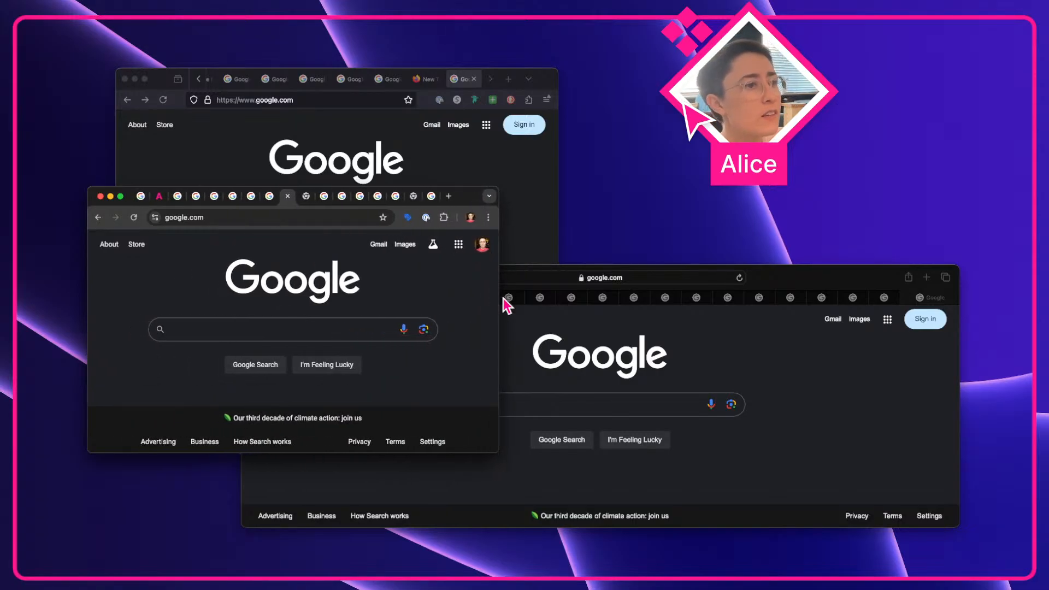
Close the surplus tabs in the Chrome window, keeping one Google tab and the portfolio site tab, and show the Google tab
{"action": "left_click", "coordinate": [287, 196]}
{"action": "left_click", "coordinate": [287, 196]}
{"action": "left_click", "coordinate": [288, 196]}
{"action": "left_click", "coordinate": [288, 196]}
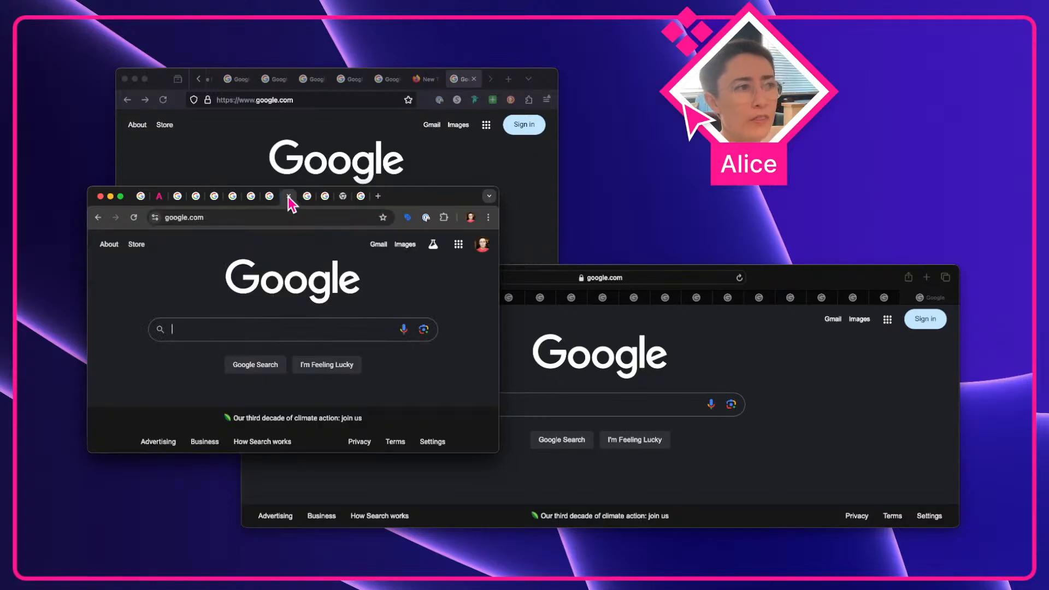
{"action": "left_click", "coordinate": [288, 196]}
{"action": "left_click", "coordinate": [288, 196]}
{"action": "left_click", "coordinate": [288, 196]}
{"action": "left_click", "coordinate": [288, 196]}
{"action": "left_click", "coordinate": [288, 196]}
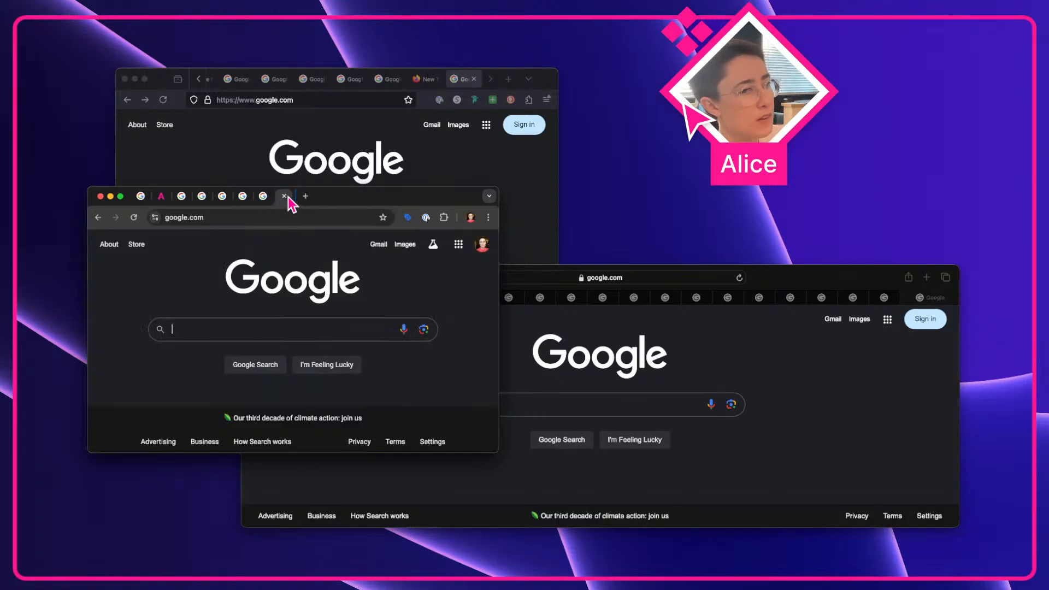
{"action": "left_click", "coordinate": [183, 197]}
{"action": "left_click", "coordinate": [183, 196]}
{"action": "left_click", "coordinate": [183, 196]}
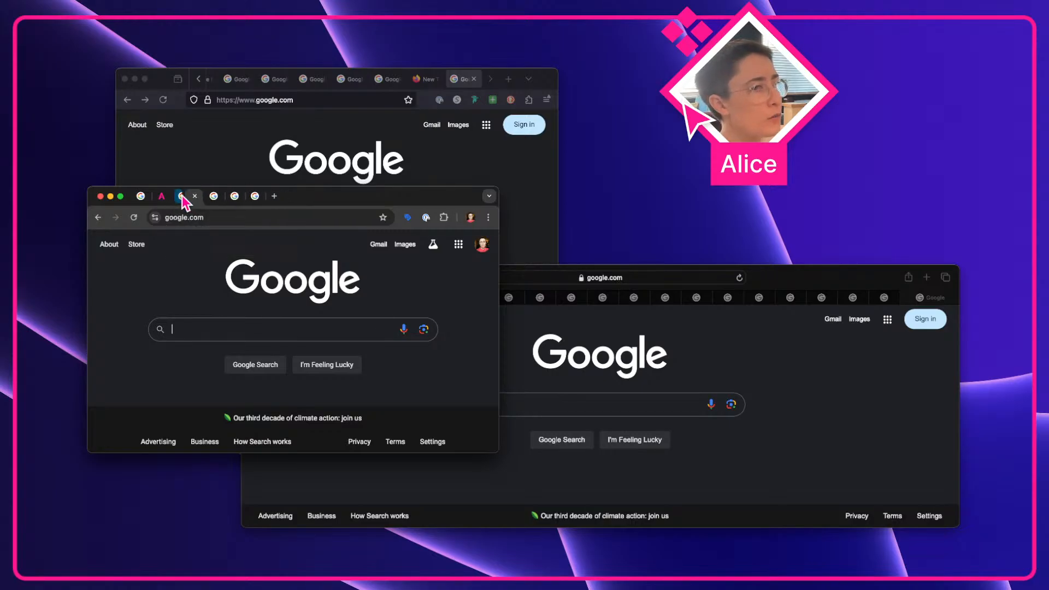
{"action": "left_click", "coordinate": [183, 196]}
{"action": "left_click", "coordinate": [183, 196]}
{"action": "left_click", "coordinate": [183, 196]}
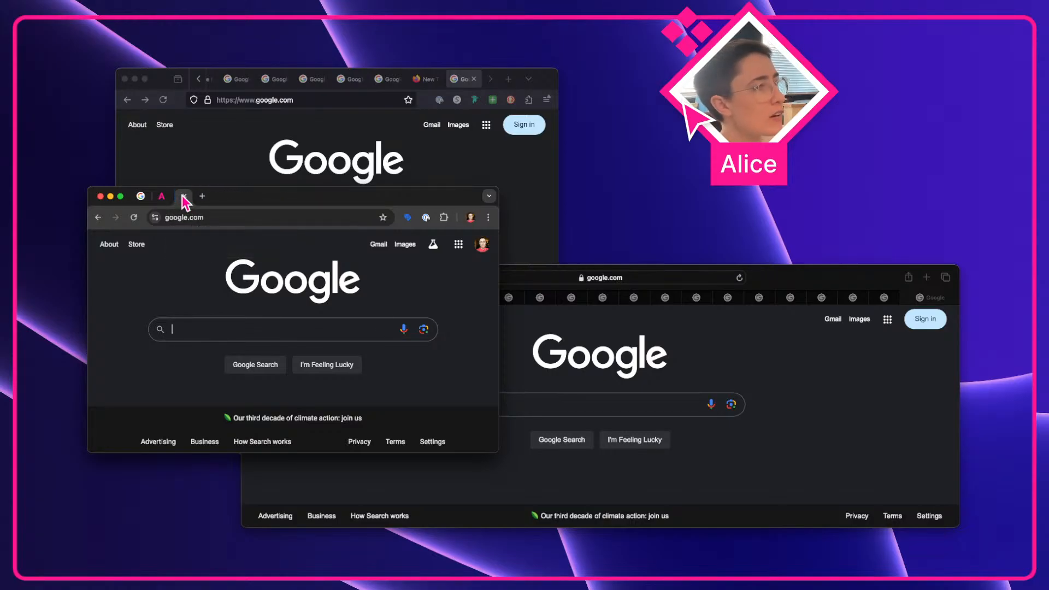
{"action": "left_click", "coordinate": [183, 197]}
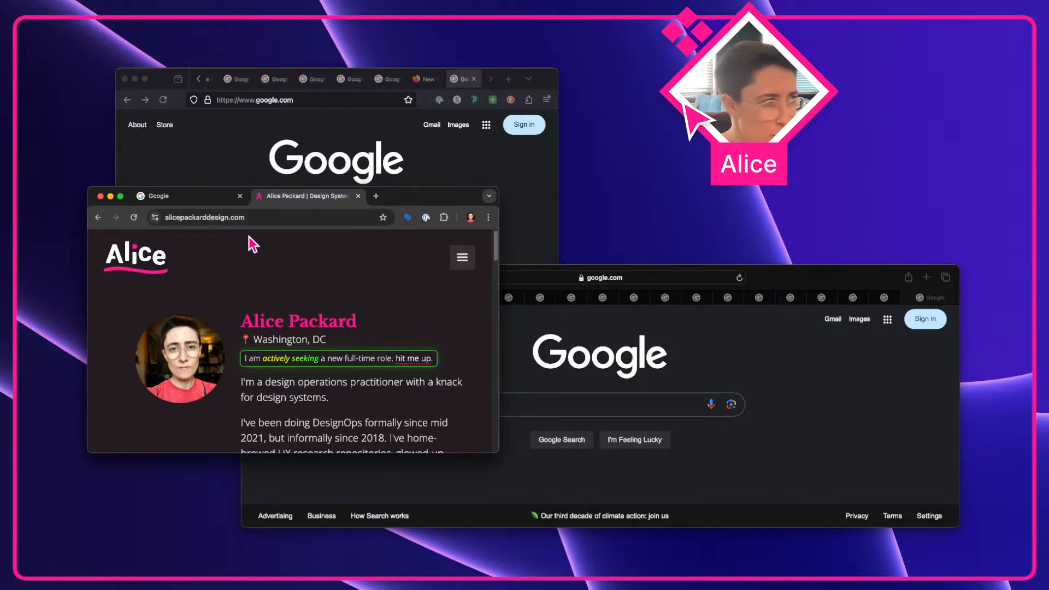
{"action": "left_click", "coordinate": [138, 198]}
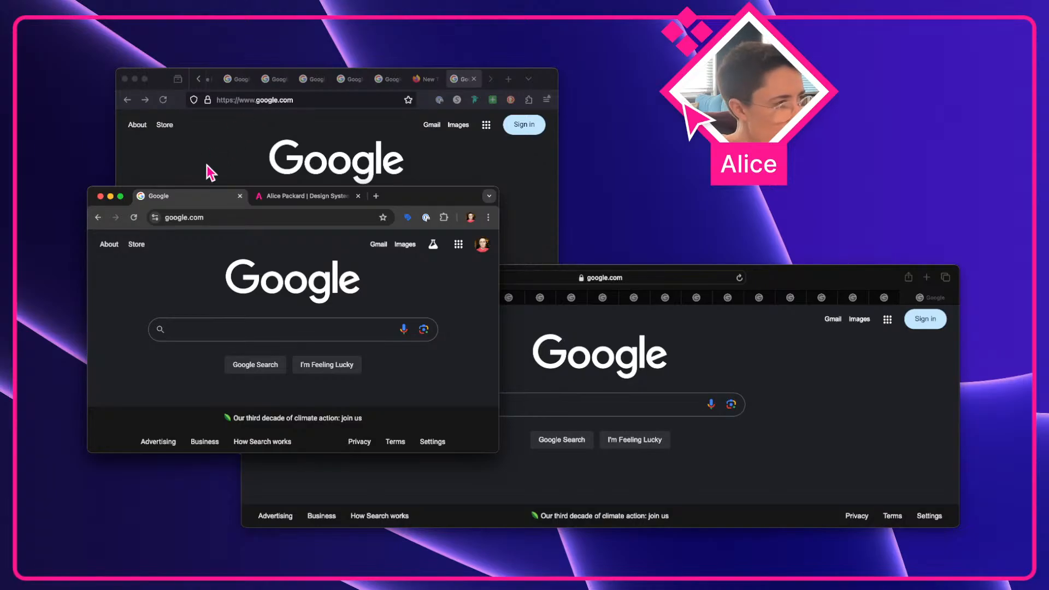
Examine how Chrome's URL bar and its address text look when focused and unfocused
{"action": "left_click", "coordinate": [184, 217]}
{"action": "left_click", "coordinate": [236, 223]}
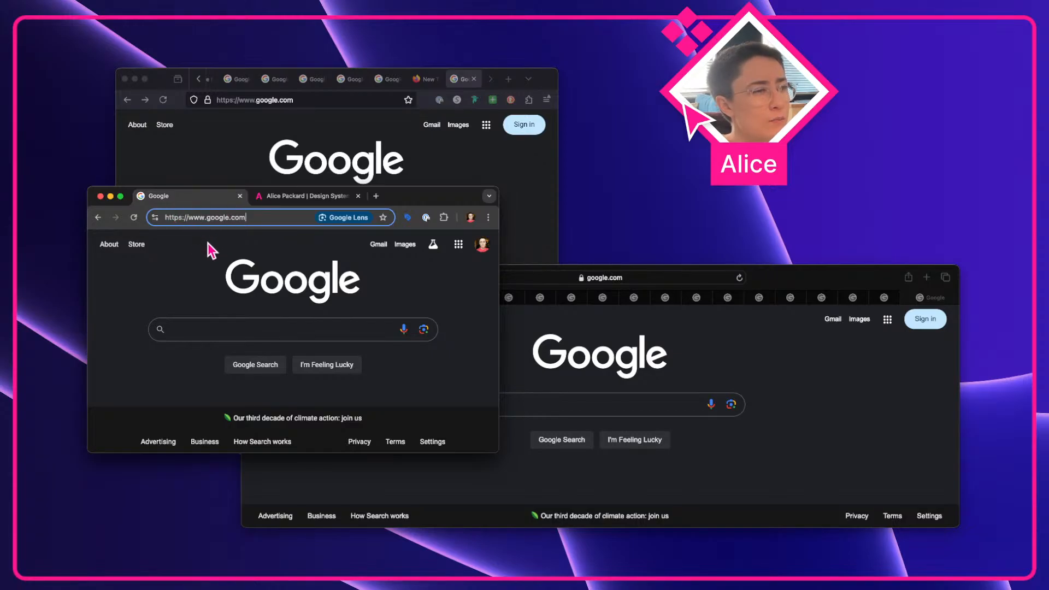
{"action": "key", "text": "super+Left"}
{"action": "left_click", "coordinate": [202, 259]}
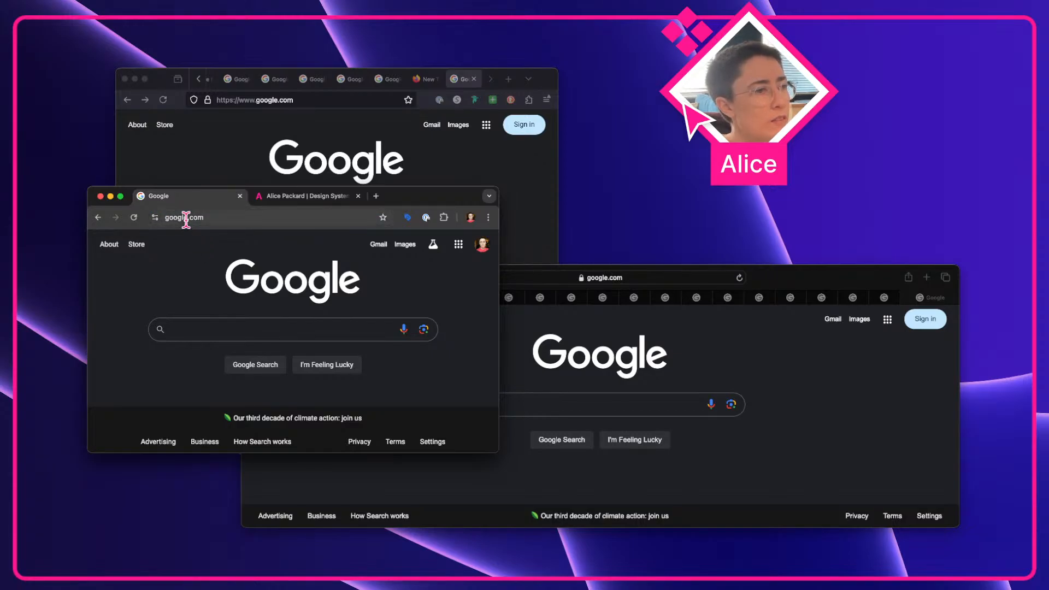
Bring the Safari window to the front and compare its URL bar in focused and unfocused states
{"action": "left_click", "coordinate": [833, 376]}
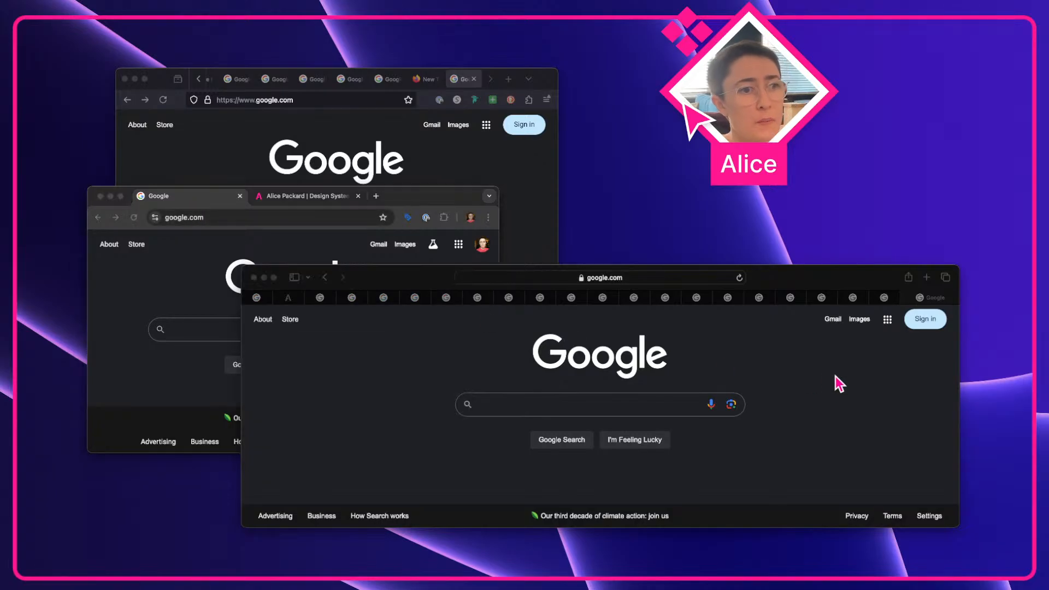
{"action": "left_click", "coordinate": [615, 276]}
{"action": "left_click", "coordinate": [615, 277]}
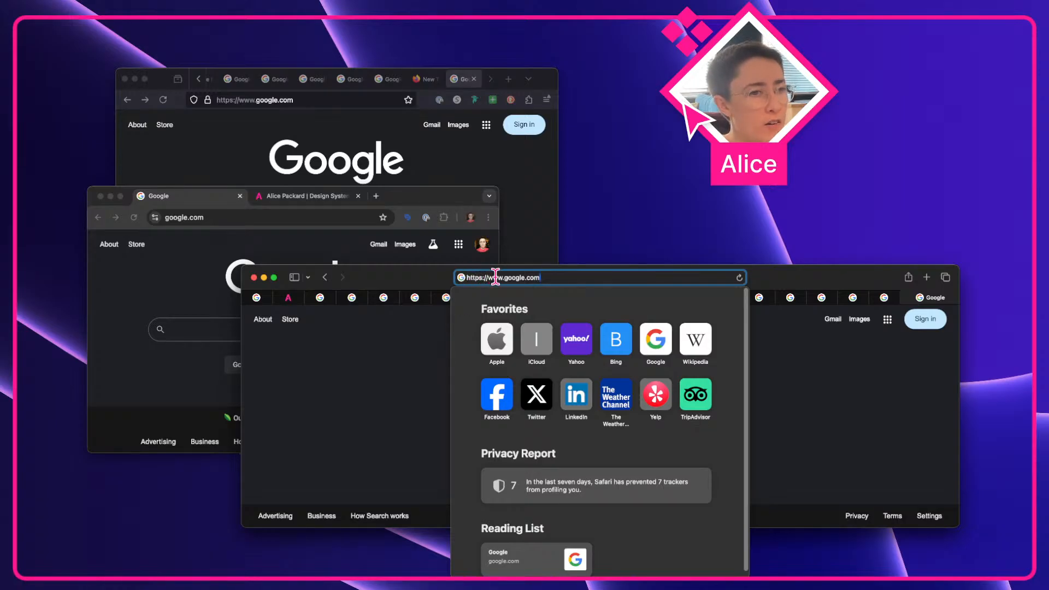
{"action": "left_click", "coordinate": [311, 374]}
{"action": "left_click", "coordinate": [616, 277]}
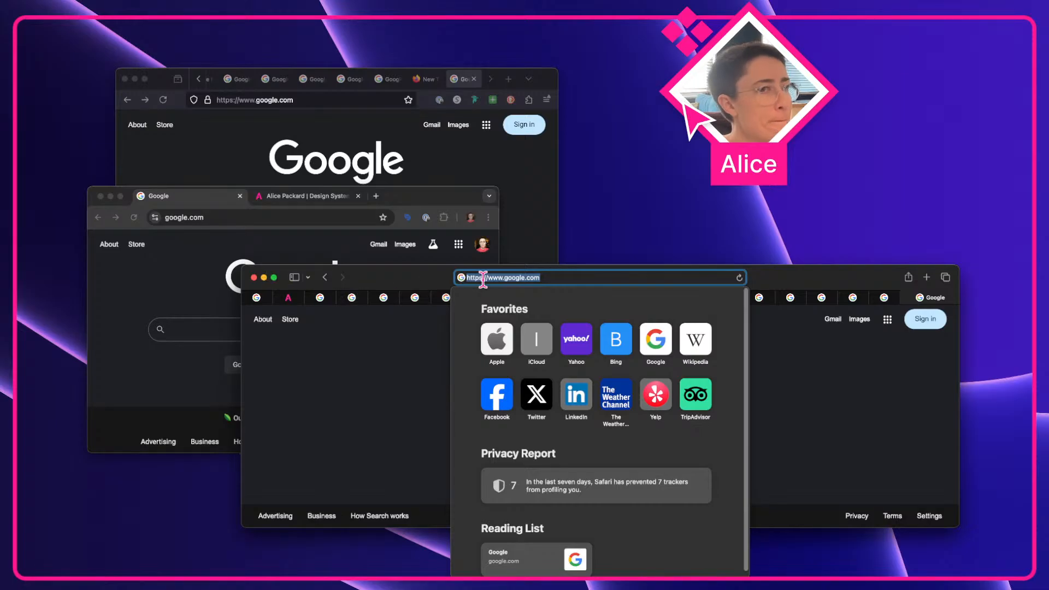
{"action": "left_click", "coordinate": [428, 349]}
{"action": "left_click", "coordinate": [658, 278]}
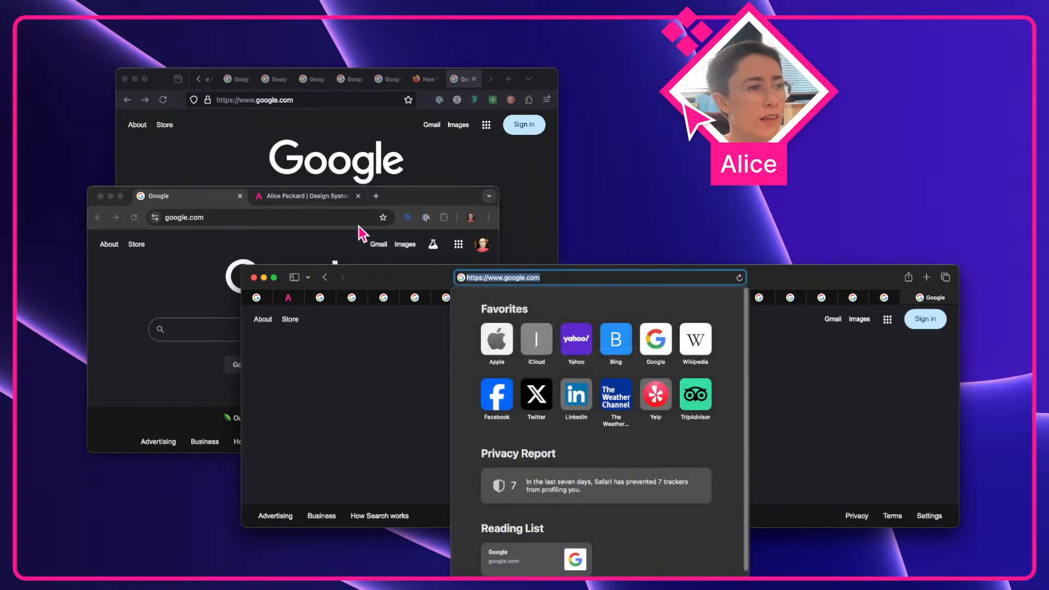
{"action": "left_click", "coordinate": [344, 241]}
{"action": "left_click", "coordinate": [277, 113]}
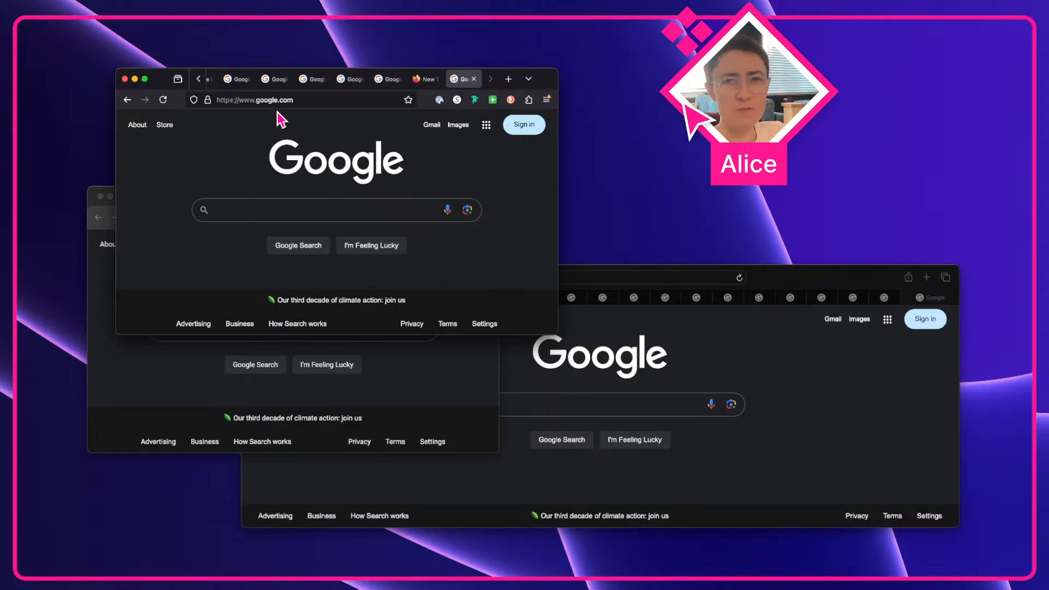
{"action": "left_click", "coordinate": [276, 100]}
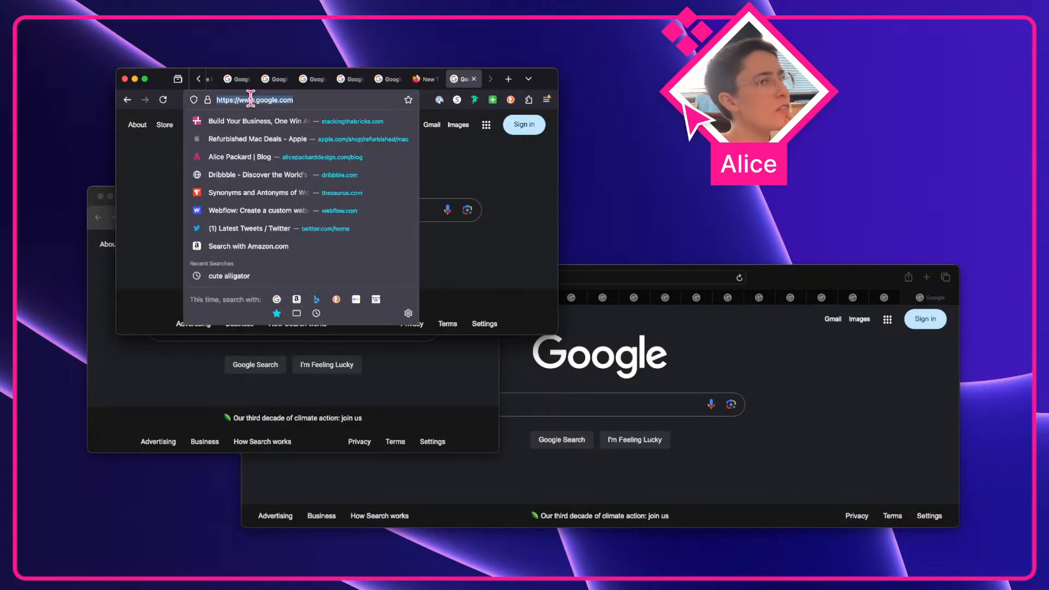
{"action": "left_click_drag", "start_coordinate": [256, 100], "coordinate": [146, 99]}
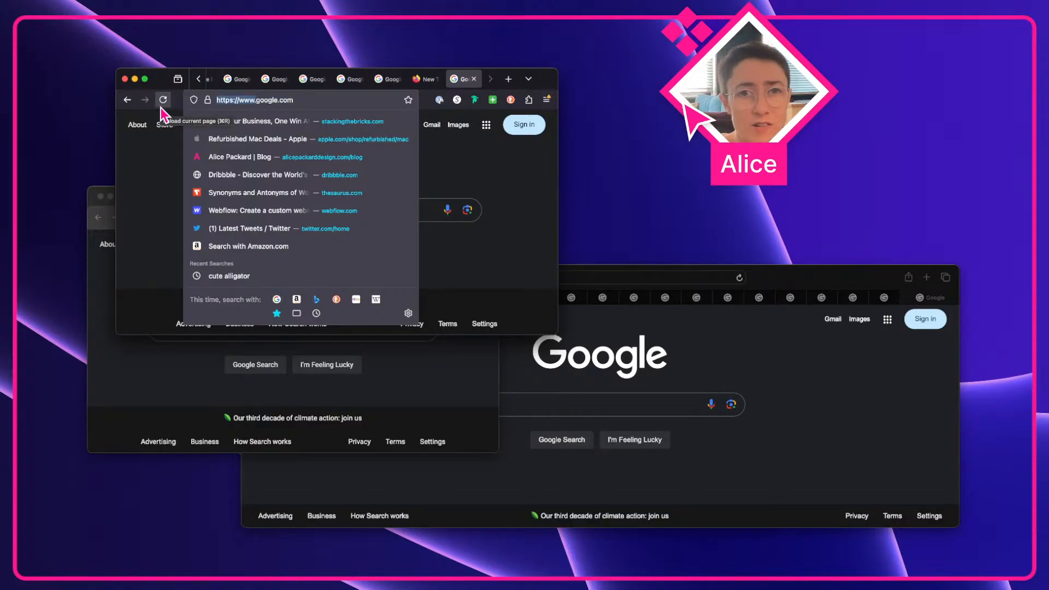
{"action": "left_click", "coordinate": [153, 185]}
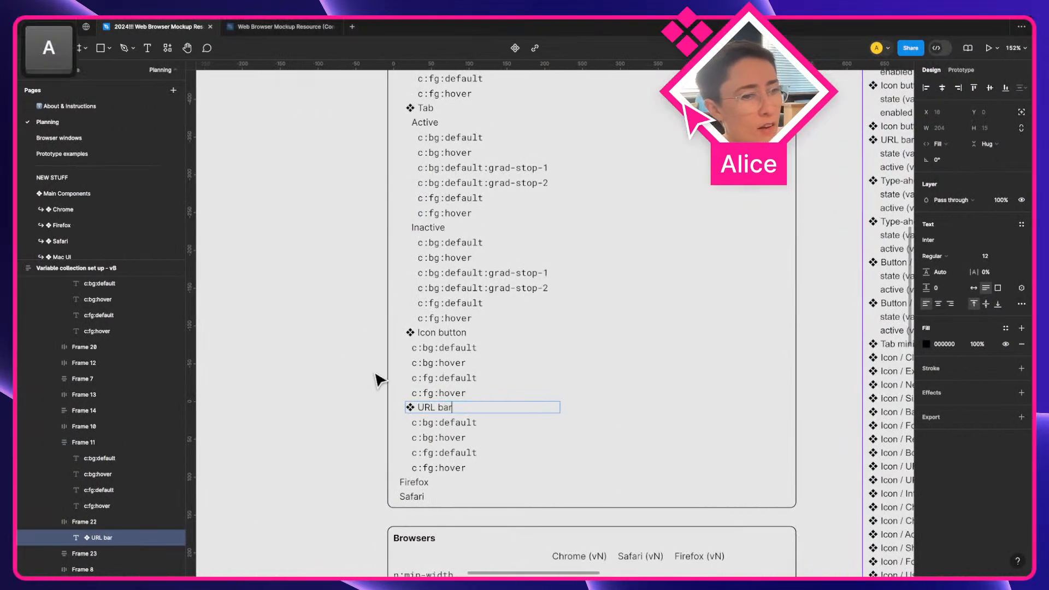
Switch to Figma and review the Chrome group's color variables, especially the URL bar's c:fg:default entry
{"action": "left_click", "coordinate": [410, 408]}
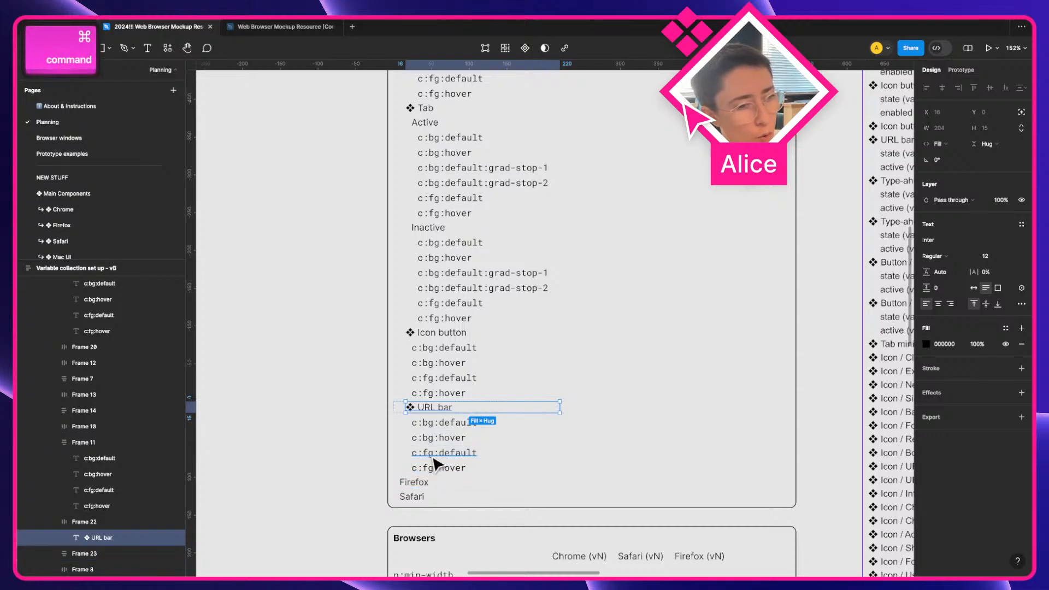
{"action": "scroll", "coordinate": [457, 471], "scroll_direction": "up", "scroll_amount": 5}
{"action": "scroll", "coordinate": [456, 470], "scroll_direction": "down", "scroll_amount": 1}
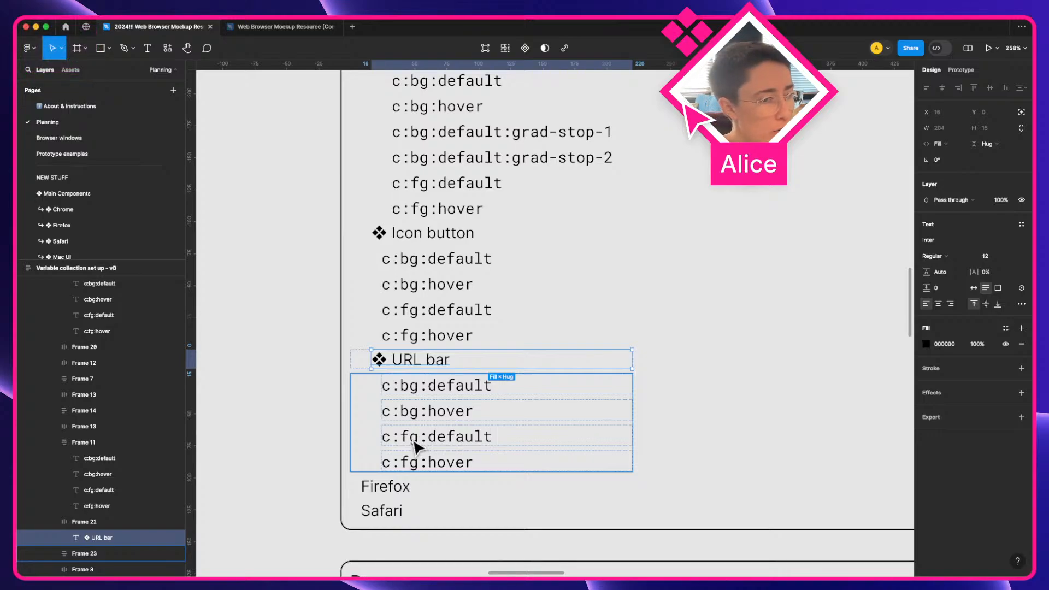
{"action": "left_click", "coordinate": [418, 444], "text": "super"}
{"action": "double_click", "coordinate": [424, 445]}
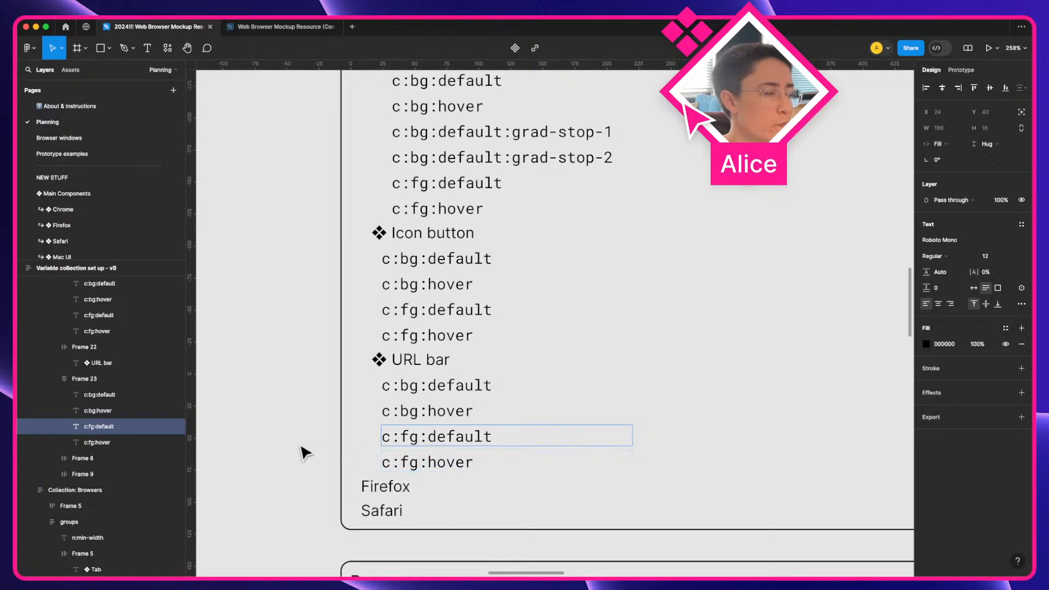
{"action": "left_click", "coordinate": [403, 487]}
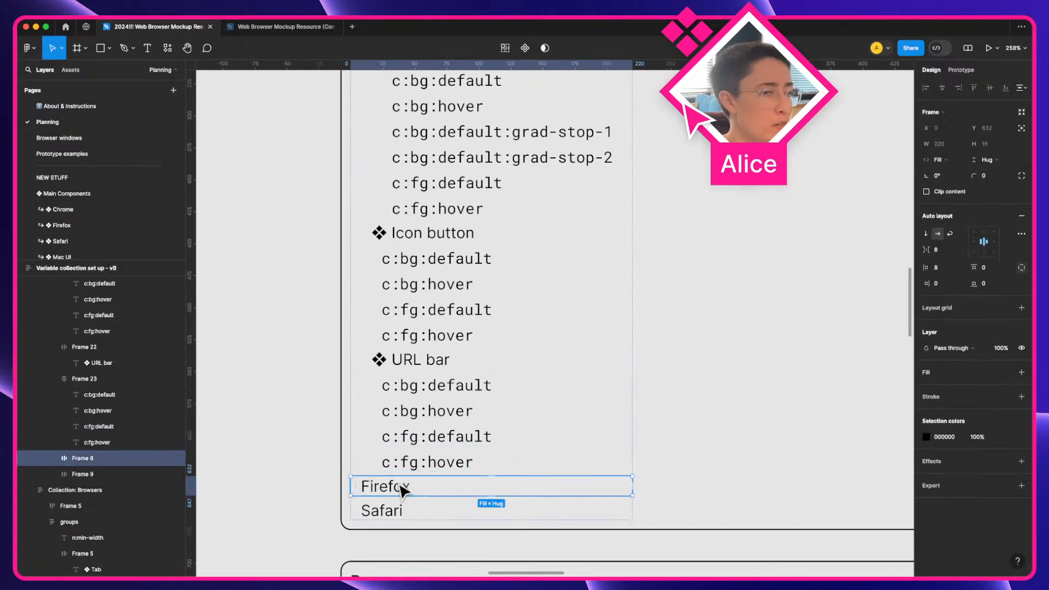
{"action": "left_click", "coordinate": [420, 443], "text": "super"}
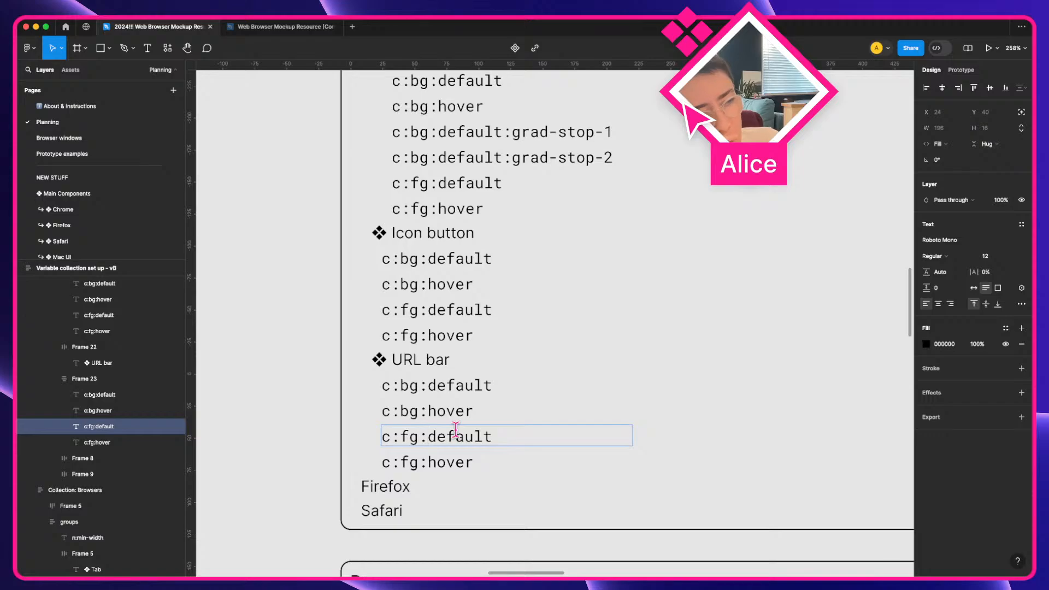
{"action": "scroll", "coordinate": [456, 429], "scroll_direction": "up", "scroll_amount": 15}
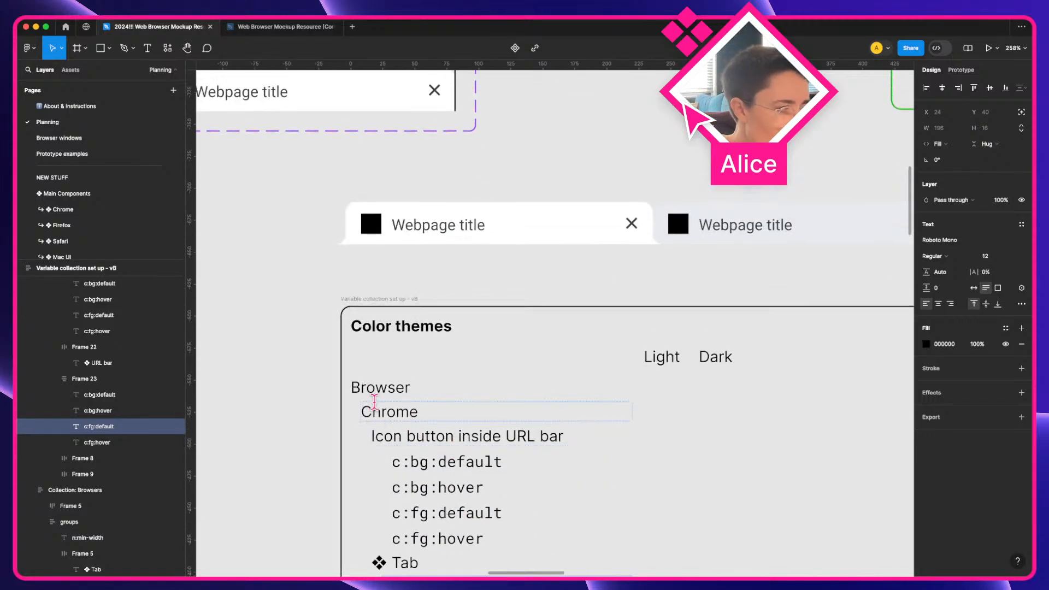
{"action": "scroll", "coordinate": [375, 401], "scroll_direction": "down", "scroll_amount": 15}
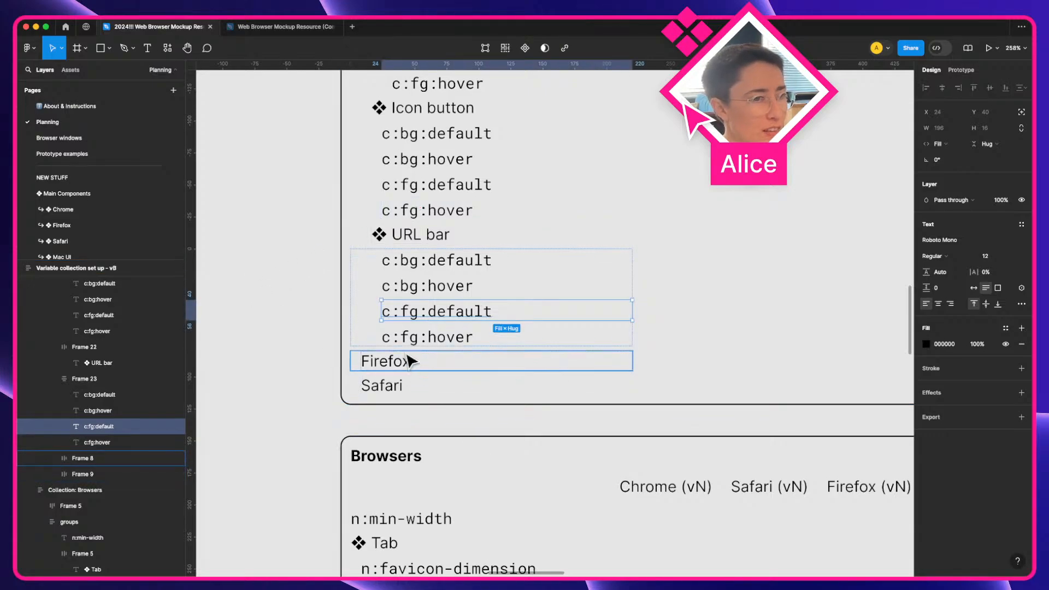
Duplicate the Chrome URL bar heading with its four color variables and place the copies directly under Firefox, above Safari
{"action": "left_click", "coordinate": [426, 240]}
{"action": "left_click", "coordinate": [445, 290], "text": "shift"}
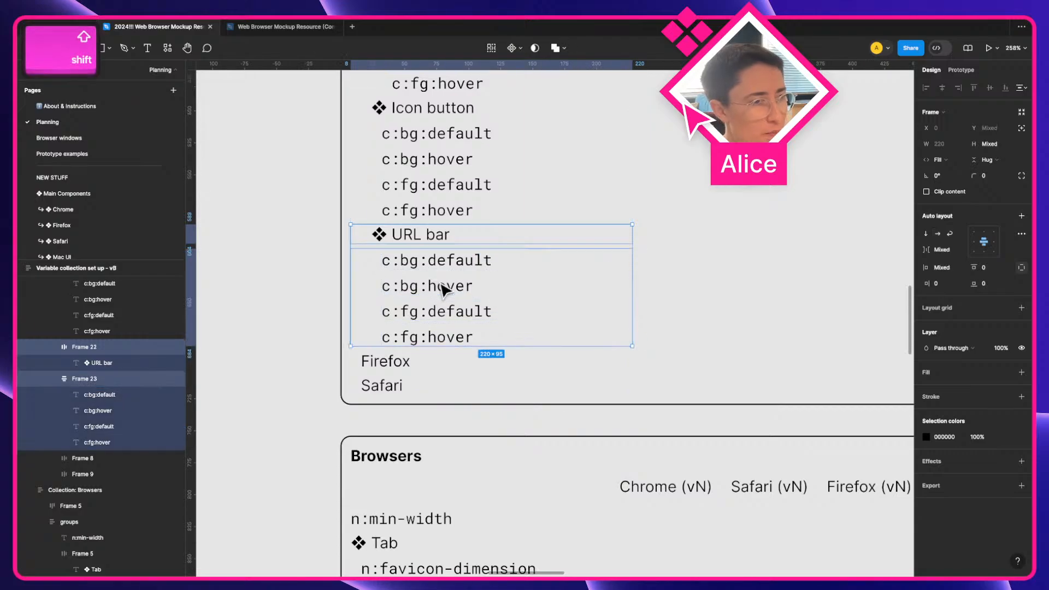
{"action": "key", "text": "super+d"}
{"action": "key", "text": "super+bracketright"}
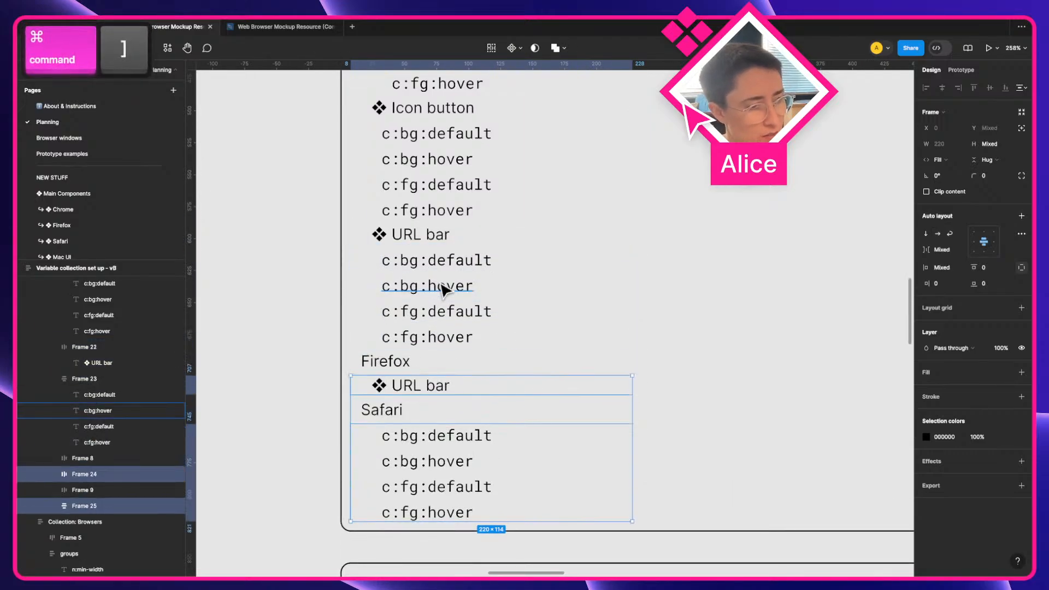
{"action": "key", "text": "super+bracketright"}
{"action": "key", "text": "super+bracketleft"}
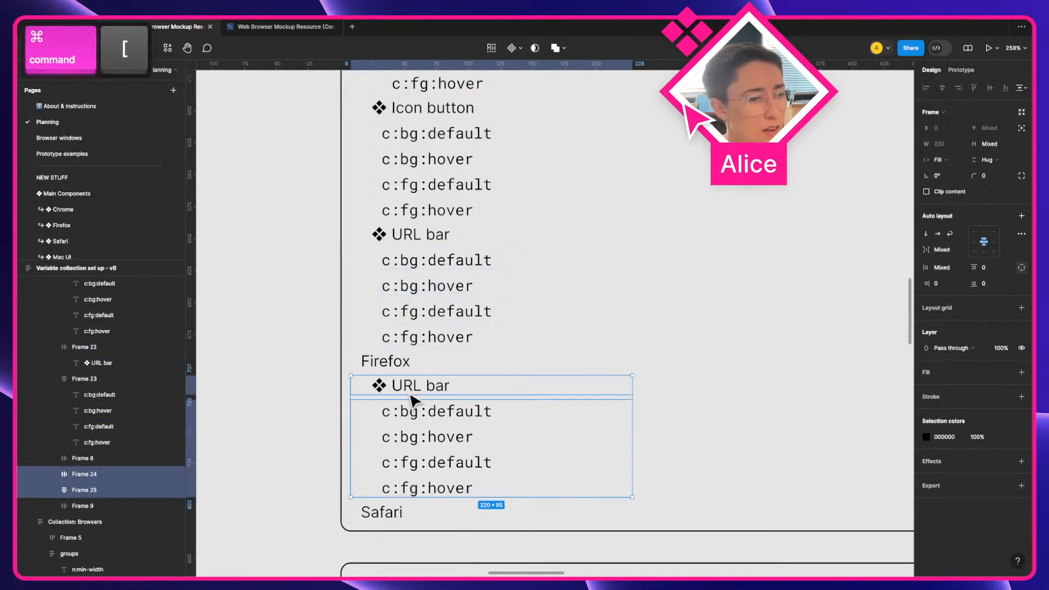
Examine the Firefox URL bar's c:fg:default entry against the Chrome groups in Color themes and the component inventory
{"action": "left_click", "coordinate": [411, 432]}
{"action": "left_click", "coordinate": [417, 466]}
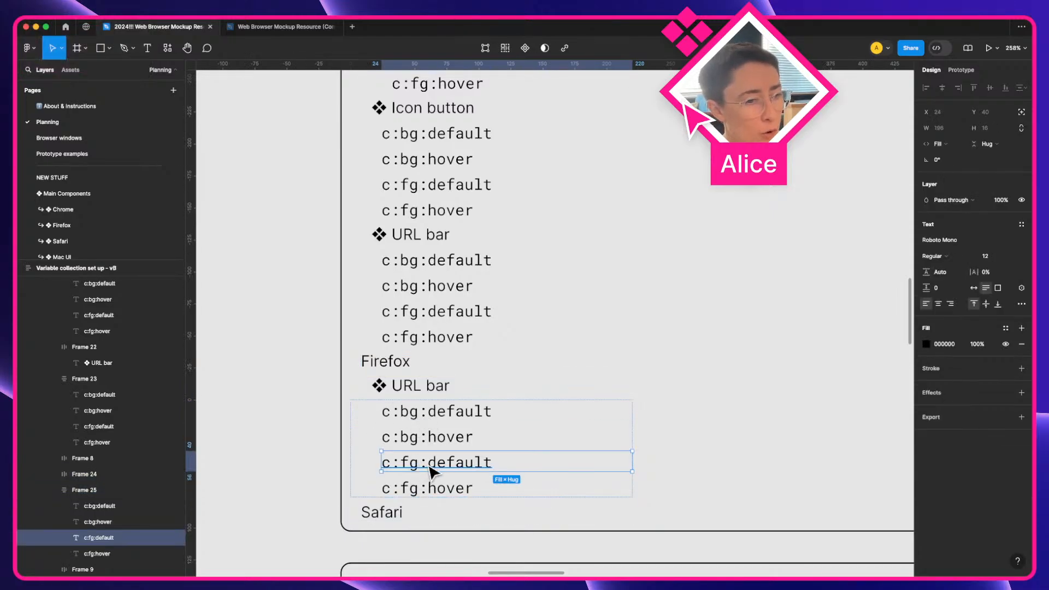
{"action": "double_click", "coordinate": [419, 466]}
{"action": "double_click", "coordinate": [410, 465]}
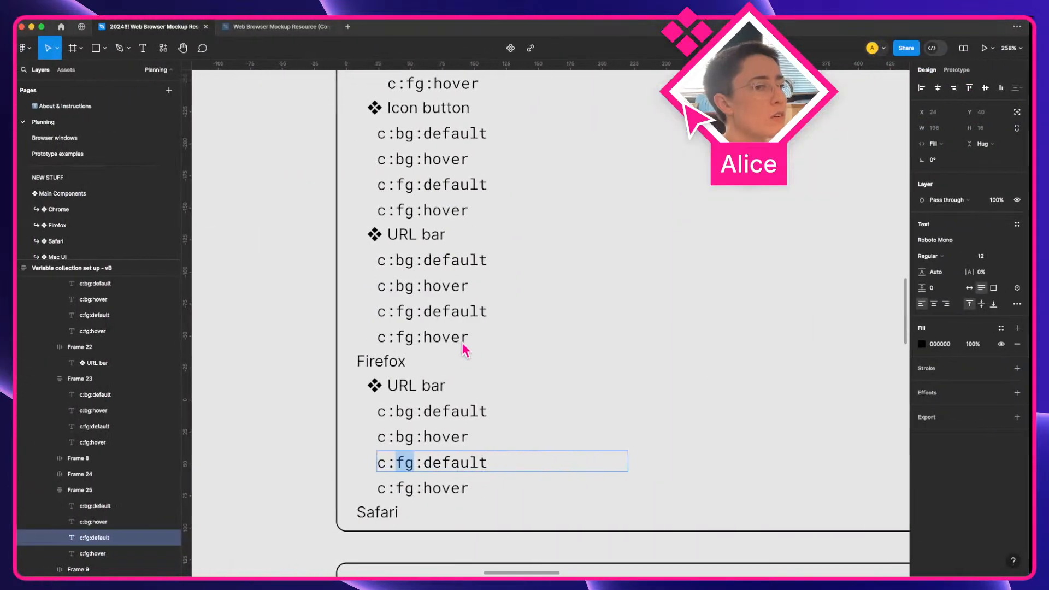
{"action": "scroll", "coordinate": [464, 341], "scroll_direction": "up", "scroll_amount": 3}
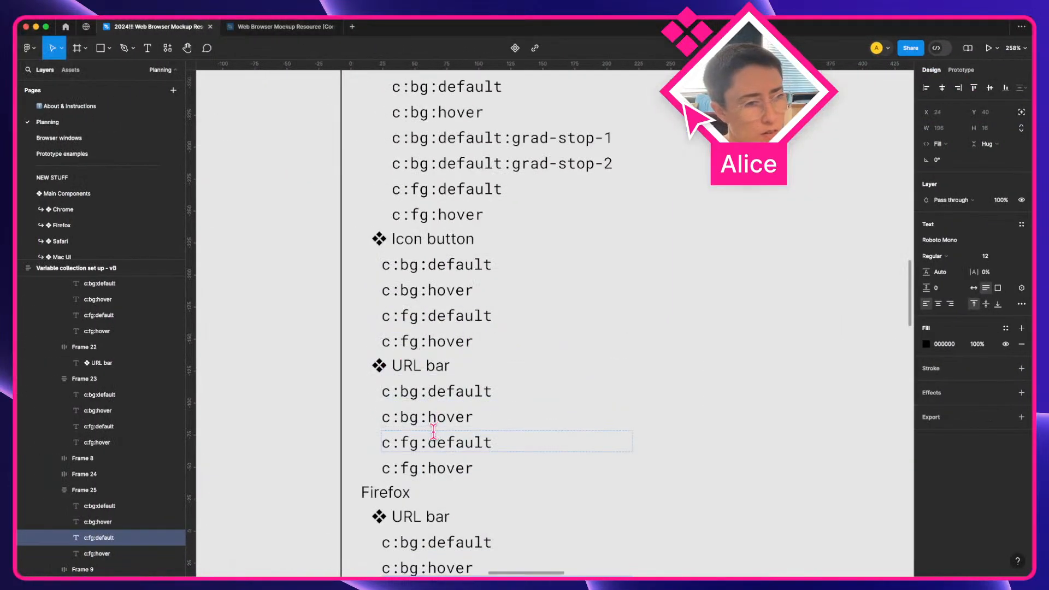
{"action": "scroll", "coordinate": [434, 431], "scroll_direction": "up", "scroll_amount": 10}
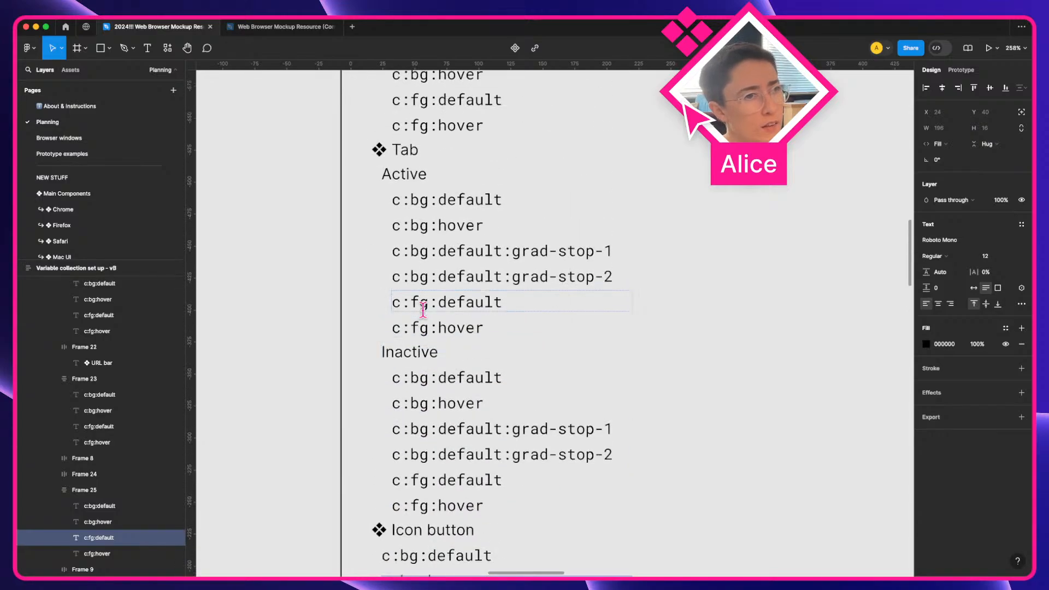
{"action": "scroll", "coordinate": [423, 310], "scroll_direction": "up", "scroll_amount": 10}
{"action": "scroll", "coordinate": [423, 310], "scroll_direction": "down", "scroll_amount": 5}
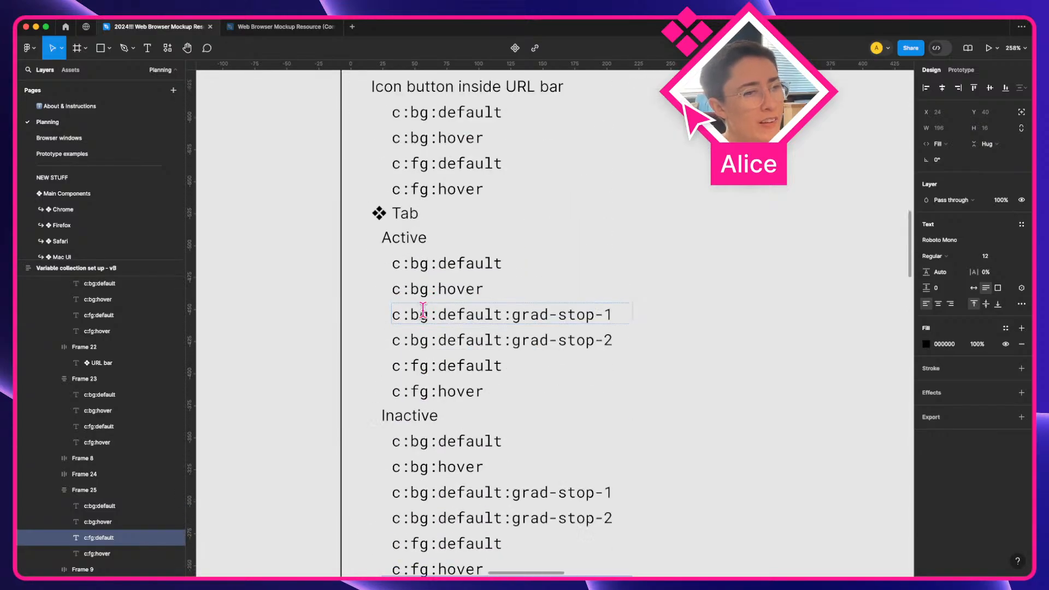
{"action": "scroll", "coordinate": [424, 309], "scroll_direction": "down", "scroll_amount": 5}
{"action": "scroll", "coordinate": [428, 312], "scroll_direction": "right", "scroll_amount": 5}
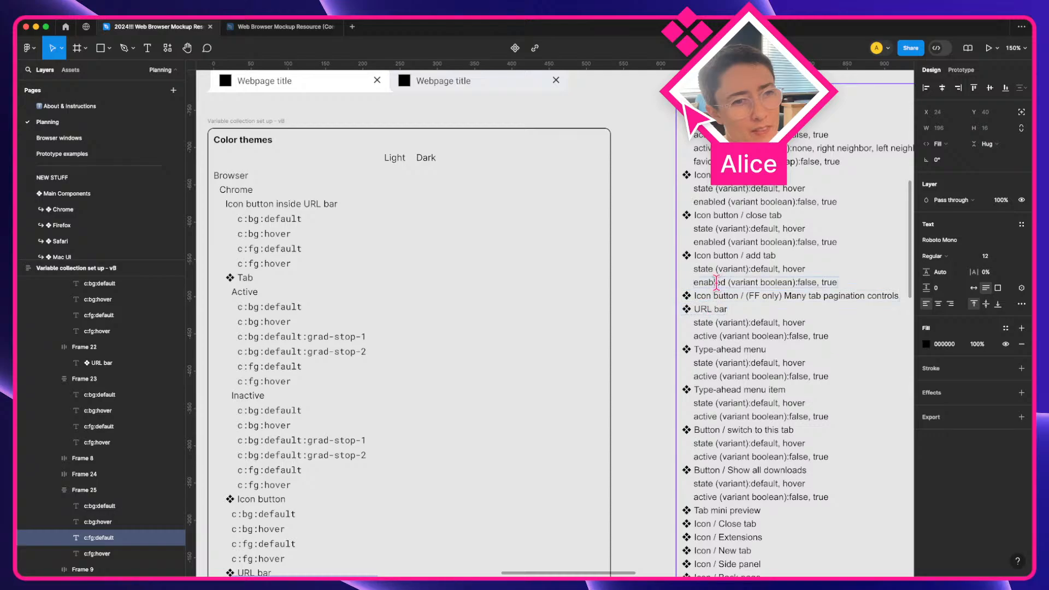
{"action": "scroll", "coordinate": [666, 350], "scroll_direction": "left", "scroll_amount": 5}
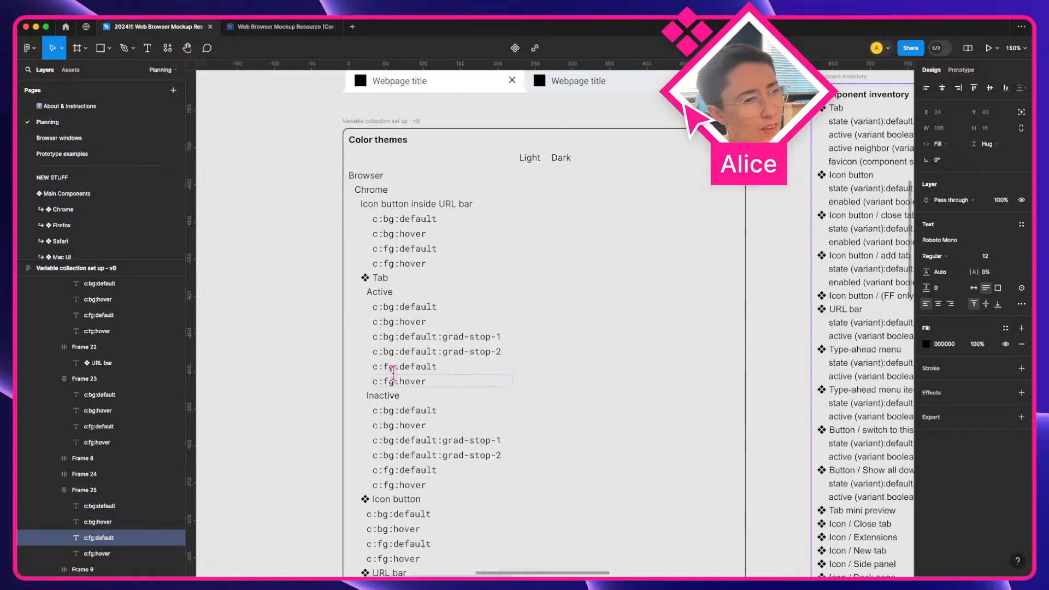
Move the Icon button inside URL bar group with its four variables below Chrome's URL bar variables
{"action": "scroll", "coordinate": [389, 377], "scroll_direction": "down", "scroll_amount": 2}
{"action": "left_click", "coordinate": [428, 204]}
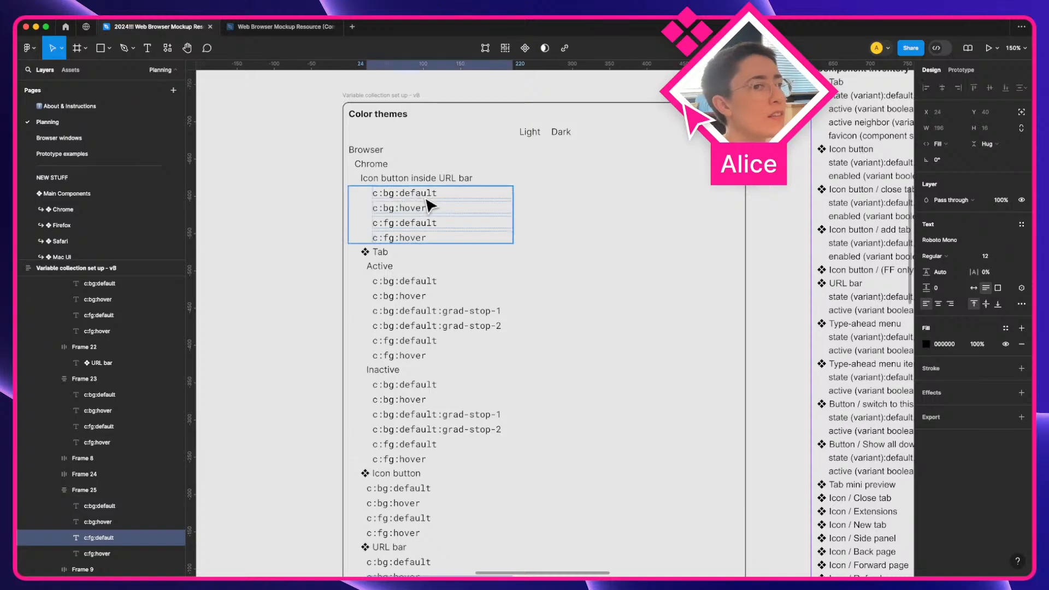
{"action": "left_click", "coordinate": [415, 187], "text": "shift"}
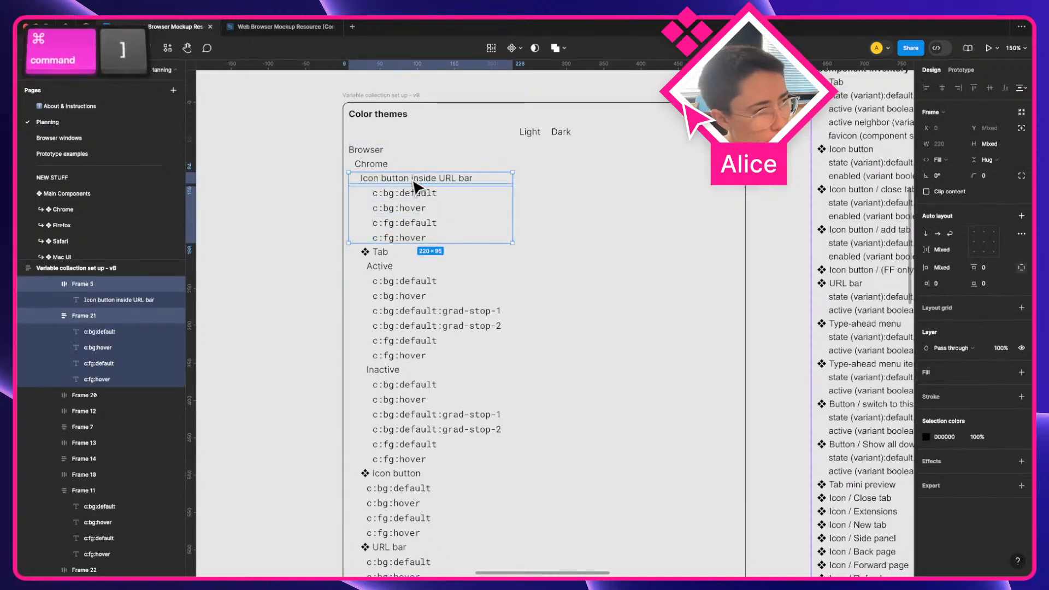
{"action": "key", "text": "super+bracketright"}
{"action": "key", "text": "super+bracketright"}
{"action": "key", "text": "super+bracketright"}
{"action": "key", "text": "super+bracketright"}
{"action": "key", "text": "super+bracketright"}
{"action": "key", "text": "super+bracketright"}
{"action": "key", "text": "super+bracketright"}
{"action": "scroll", "coordinate": [429, 187], "scroll_direction": "down", "scroll_amount": 5}
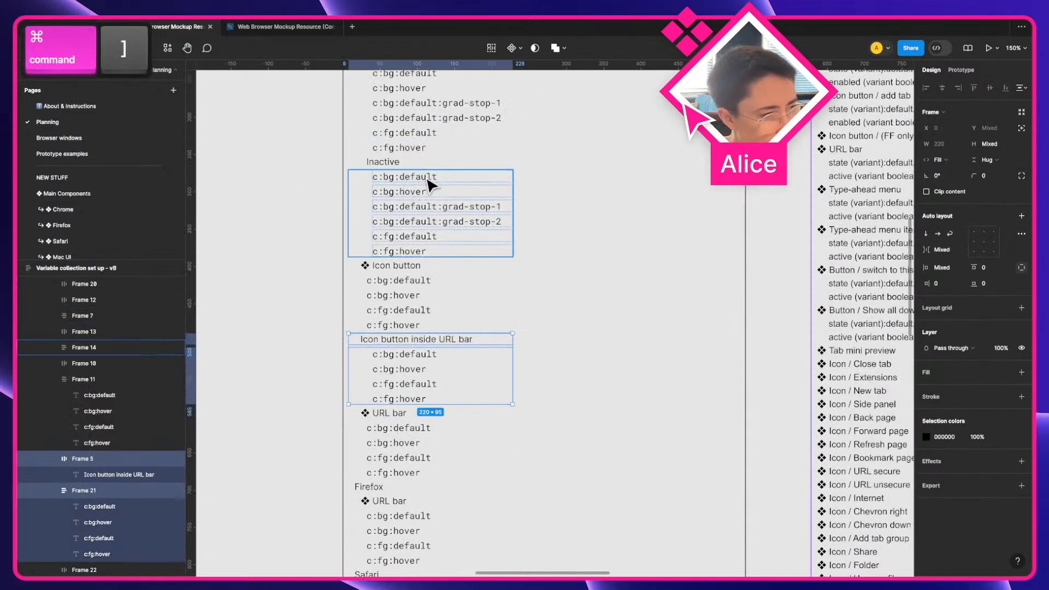
{"action": "key", "text": "super+bracketright"}
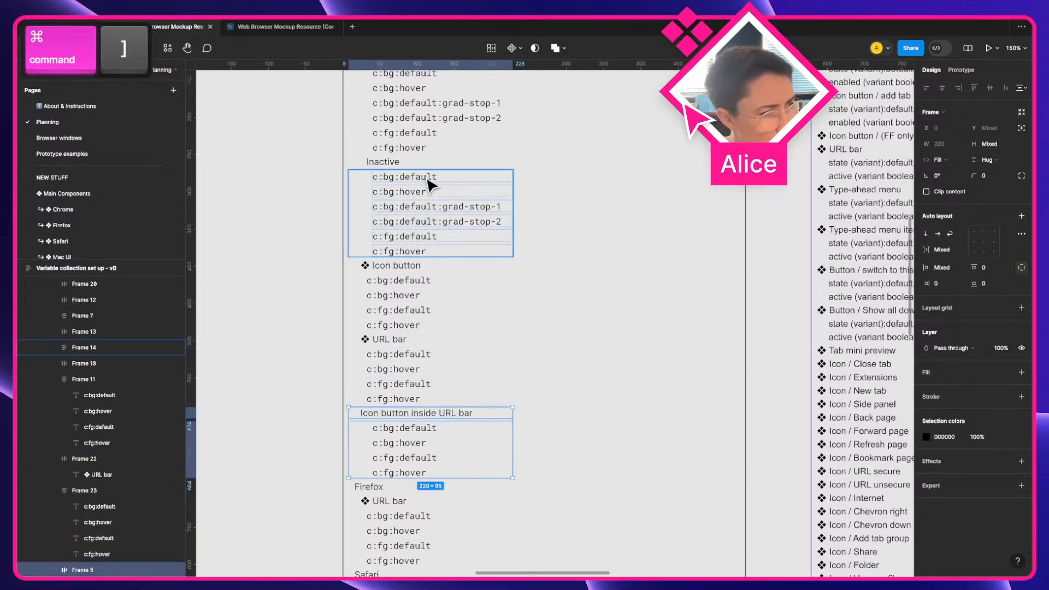
{"action": "left_click", "coordinate": [304, 363]}
{"action": "scroll", "coordinate": [434, 414], "scroll_direction": "up", "scroll_amount": 3}
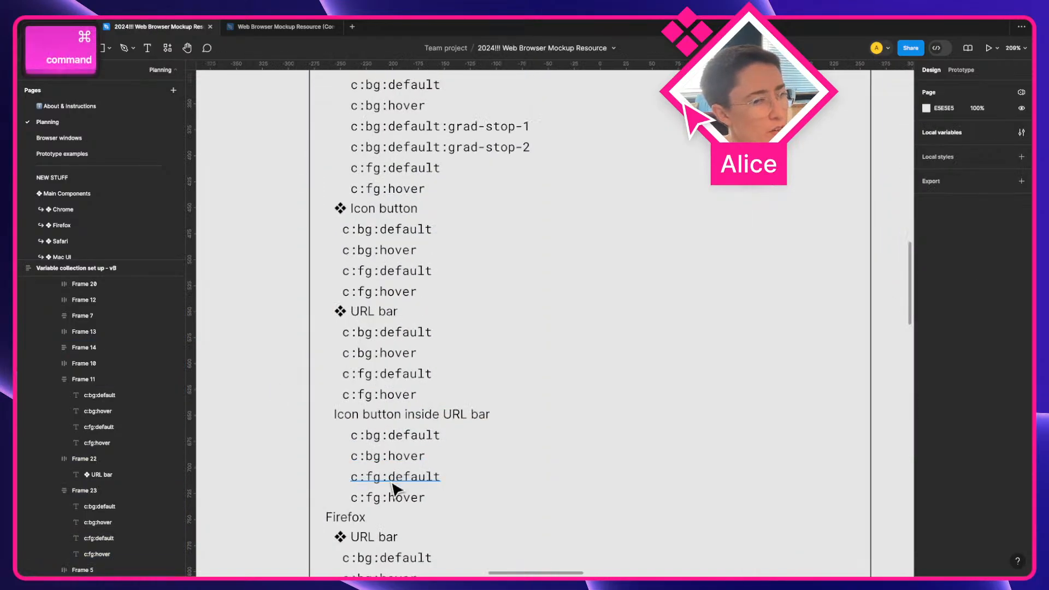
Rename the Firefox URL bar's two foreground variables to c:fg-https:default and c:fg-https:hover
{"action": "key", "text": "ctrl+Right"}
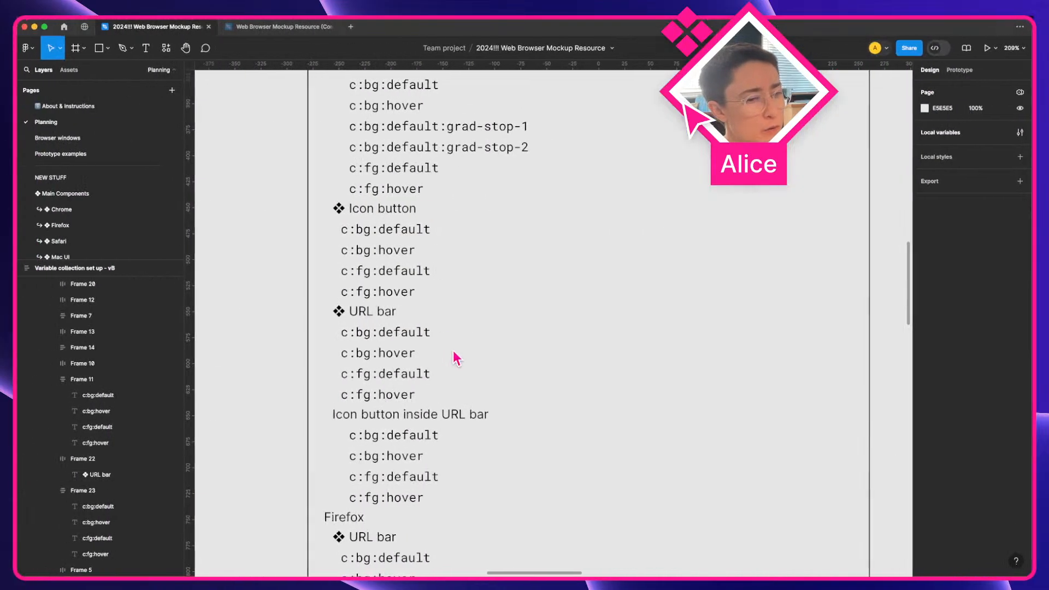
{"action": "scroll", "coordinate": [452, 356], "scroll_direction": "down", "scroll_amount": 3}
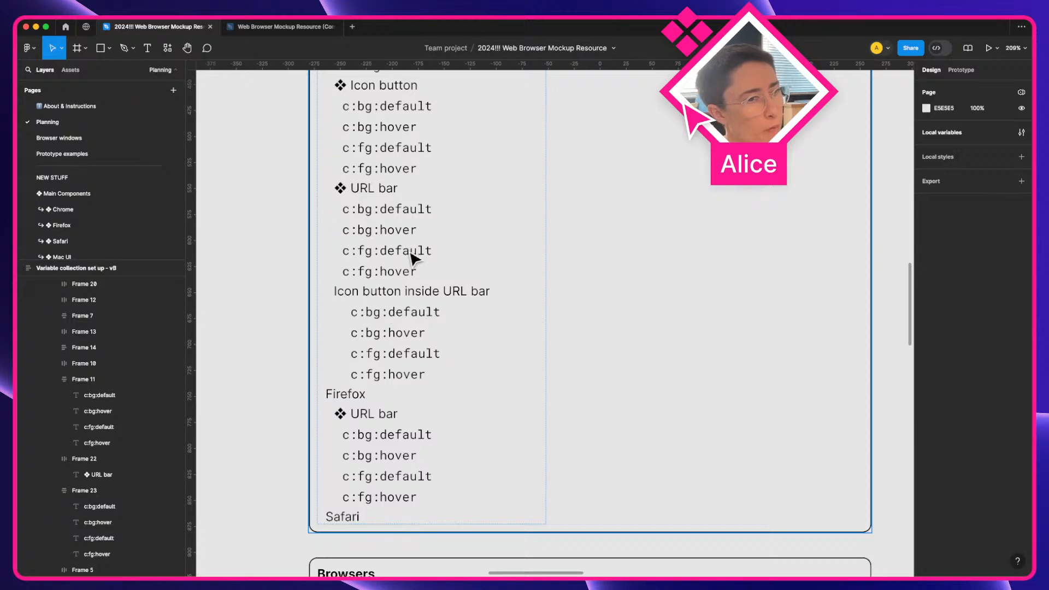
{"action": "key", "text": "super"}
{"action": "left_click", "coordinate": [382, 481], "text": "super"}
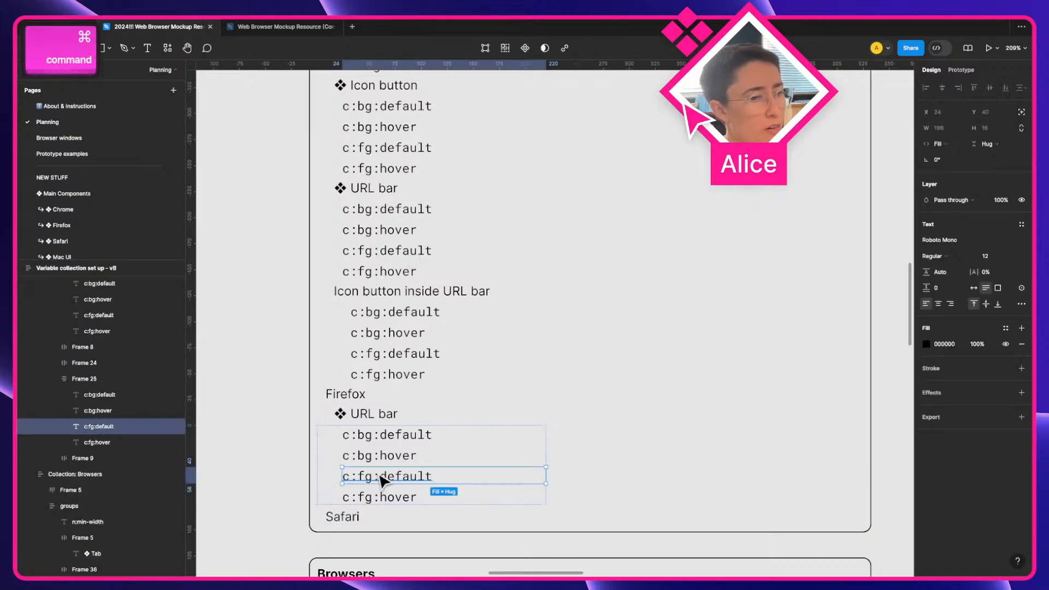
{"action": "double_click", "coordinate": [364, 476]}
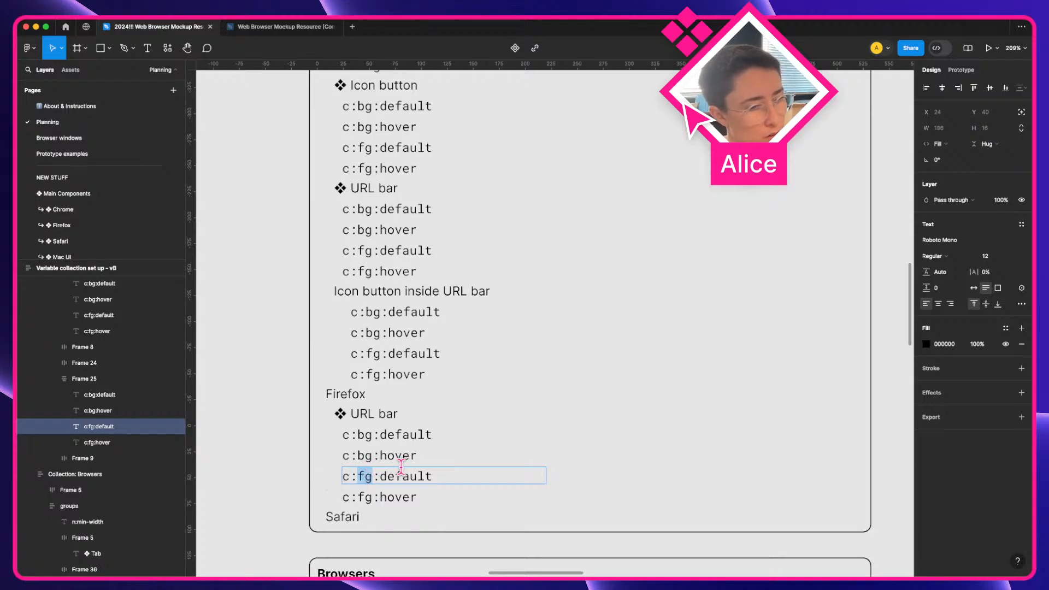
{"action": "key", "text": "Right"}
{"action": "type", "text": "-http"}
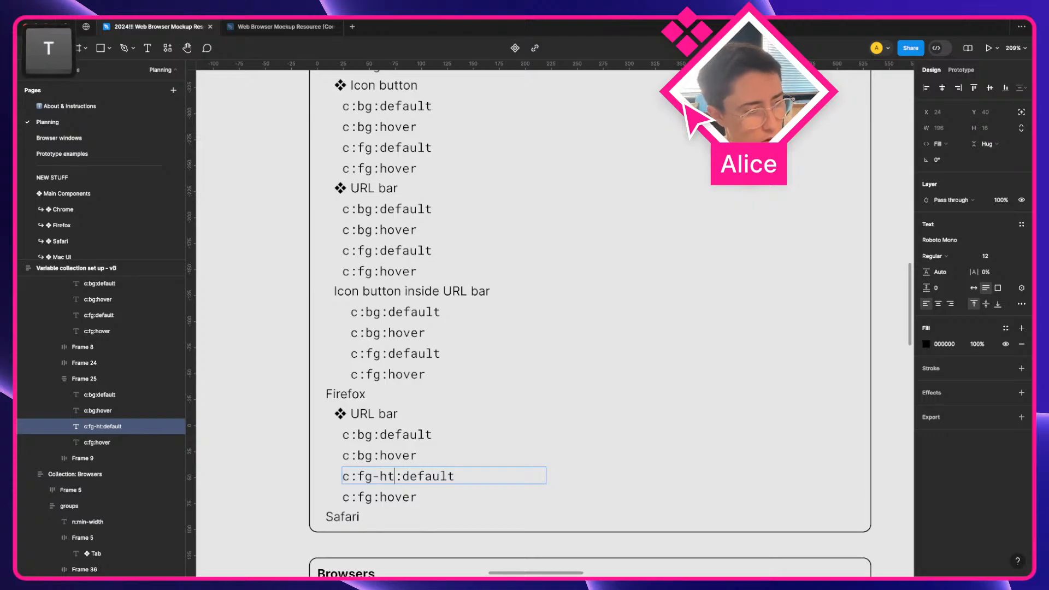
{"action": "type", "text": "s"}
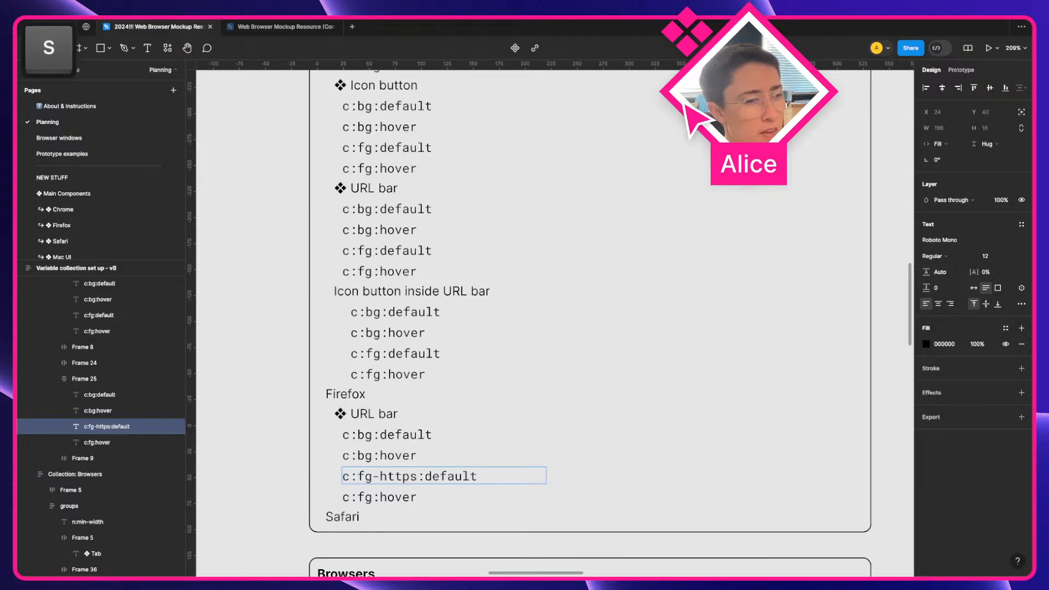
{"action": "left_click", "coordinate": [373, 497]}
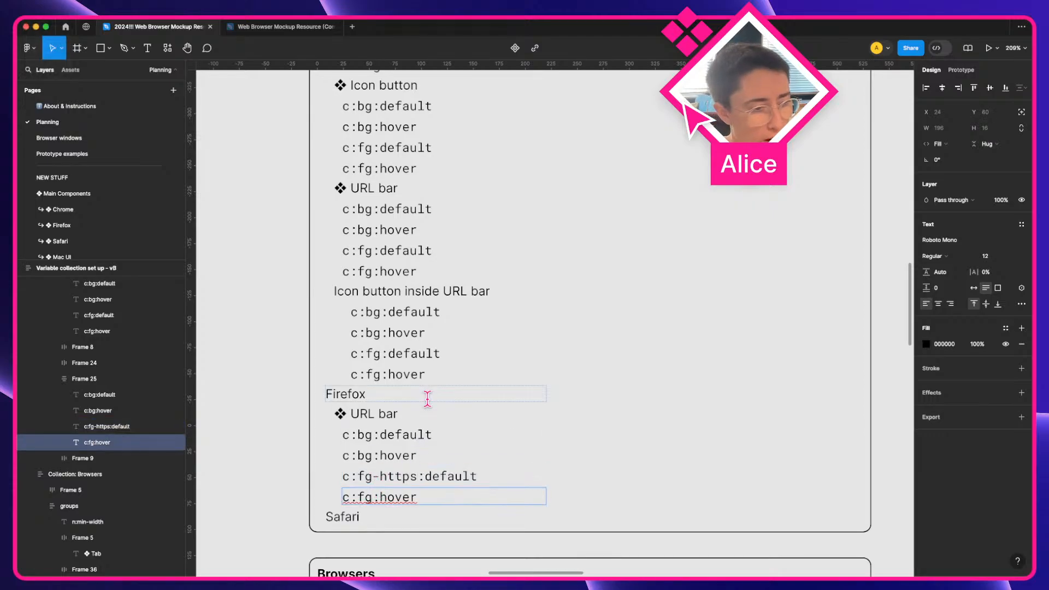
{"action": "type", "text": "-https"}
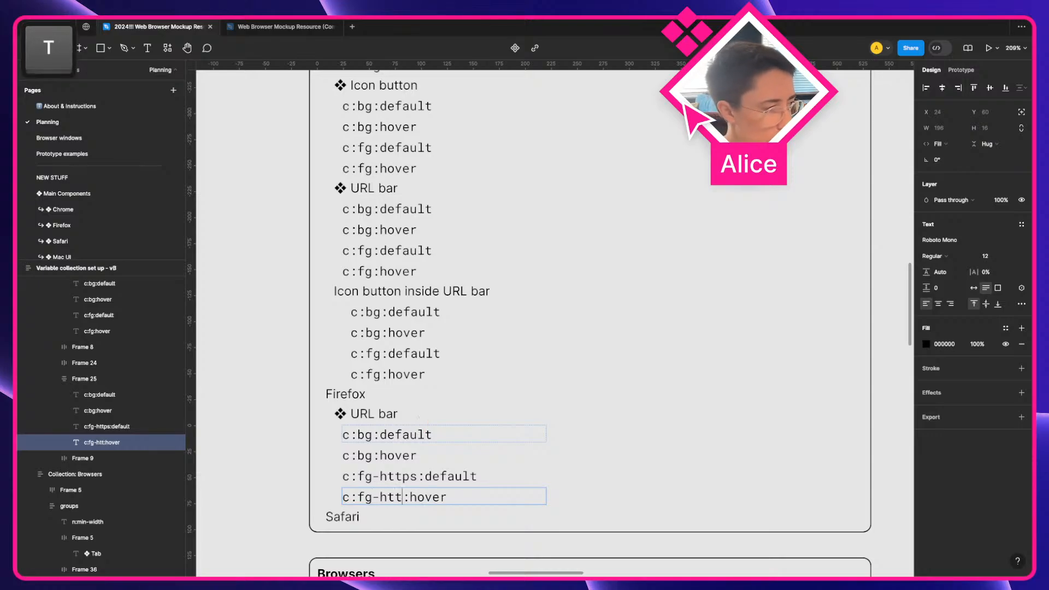
Duplicate the c:fg-https:default and c:fg-https:hover variables and place the copies below the originals
{"action": "left_click", "coordinate": [361, 476], "text": "shift"}
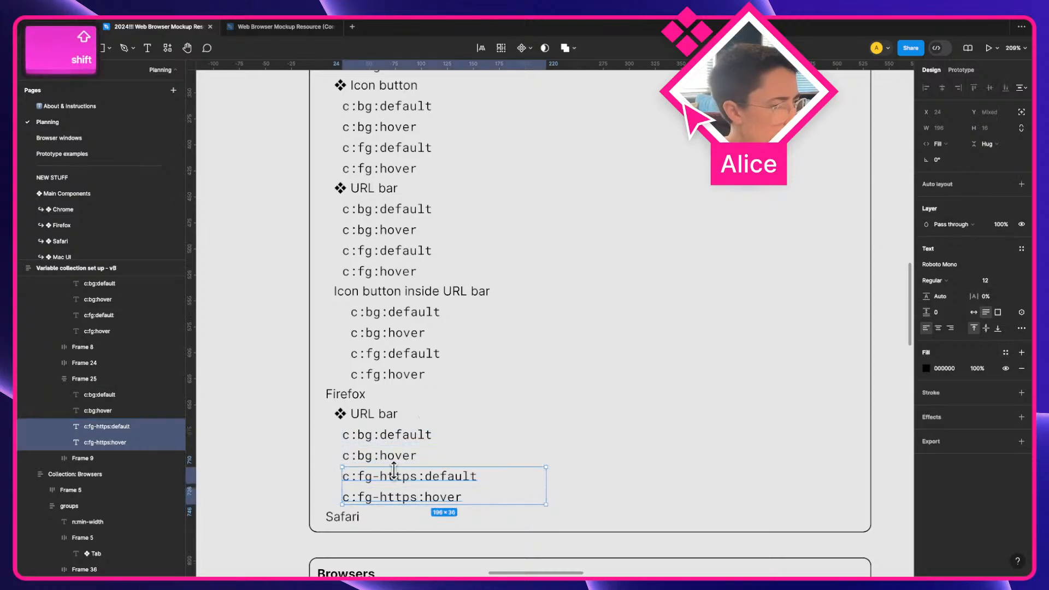
{"action": "key", "text": "super+d"}
{"action": "key", "text": "super+bracketright"}
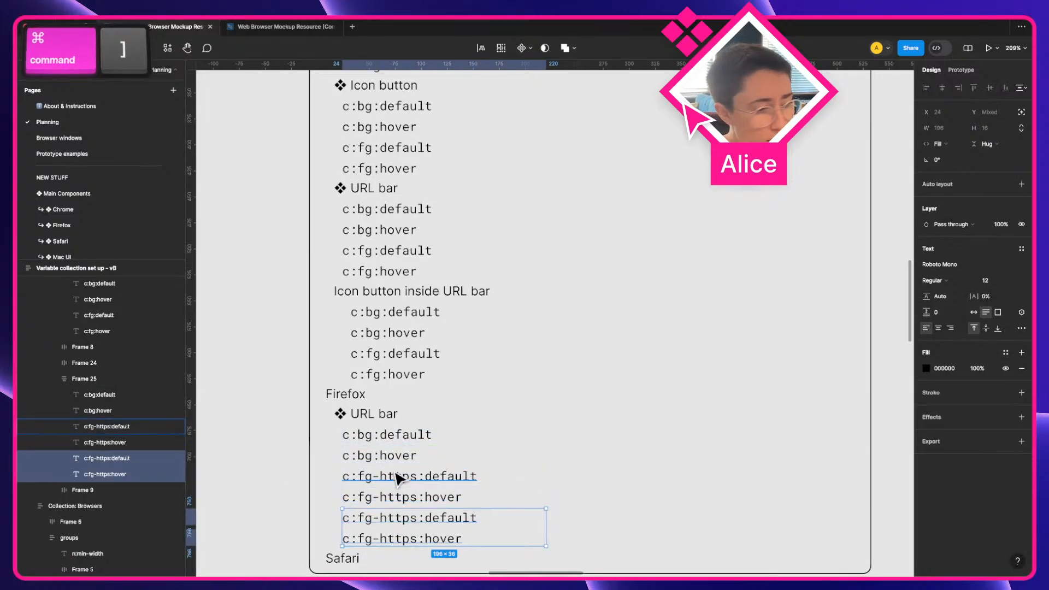
Try replacing https with addy in the duplicated pair of Firefox URL bar foreground variables
{"action": "double_click", "coordinate": [393, 516]}
{"action": "double_click", "coordinate": [393, 516]}
{"action": "type", "text": "addy"}
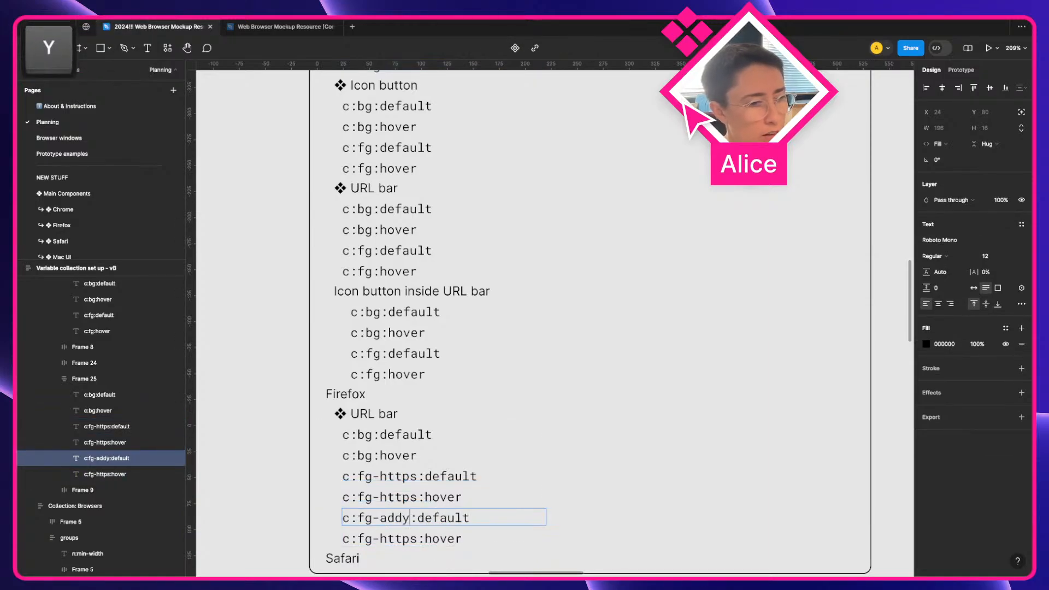
{"action": "double_click", "coordinate": [408, 538]}
{"action": "type", "text": "ad"}
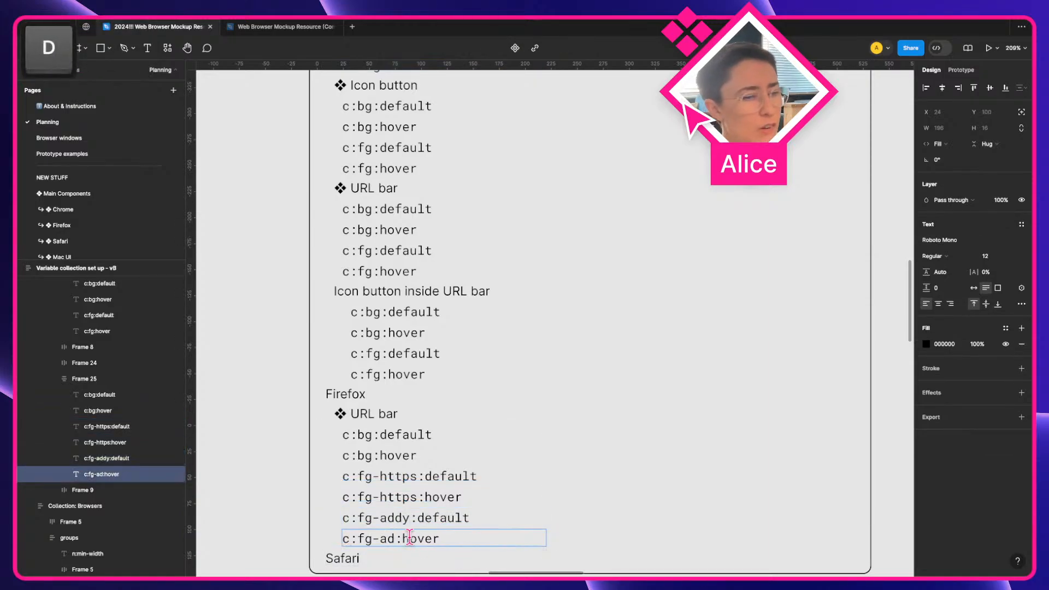
Rename the duplicated Firefox foreground variables to c:fg-domain:default and c:fg-domain:hover
{"action": "double_click", "coordinate": [395, 518]}
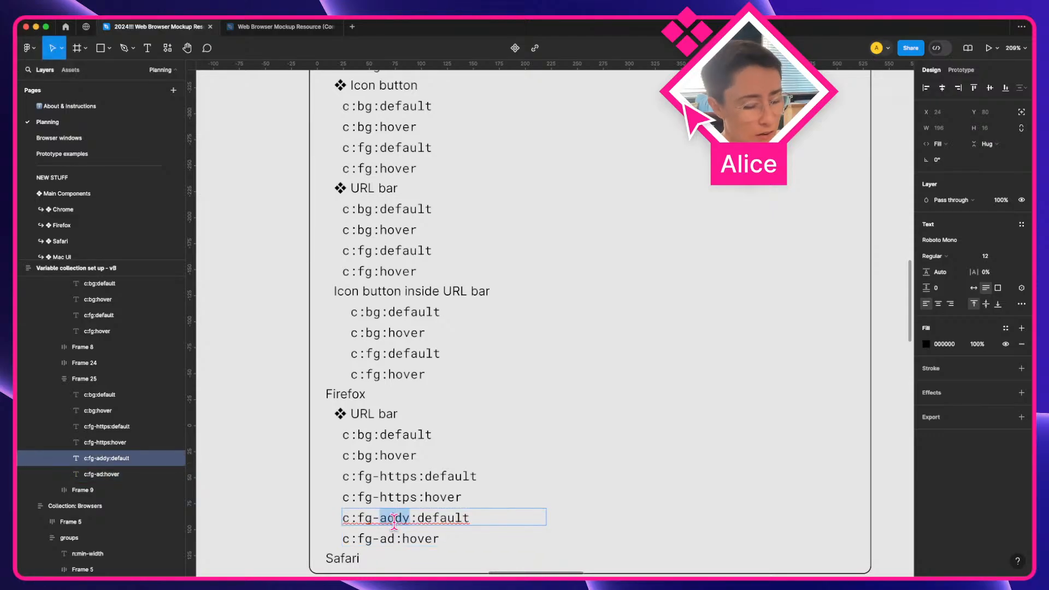
{"action": "type", "text": "domain"}
{"action": "double_click", "coordinate": [385, 538]}
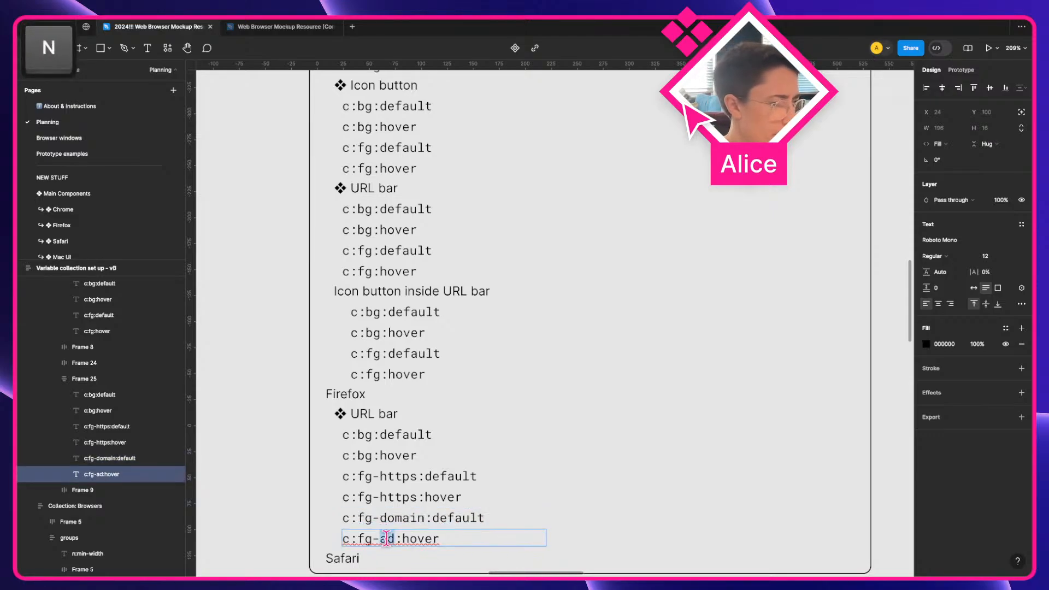
{"action": "type", "text": "domain"}
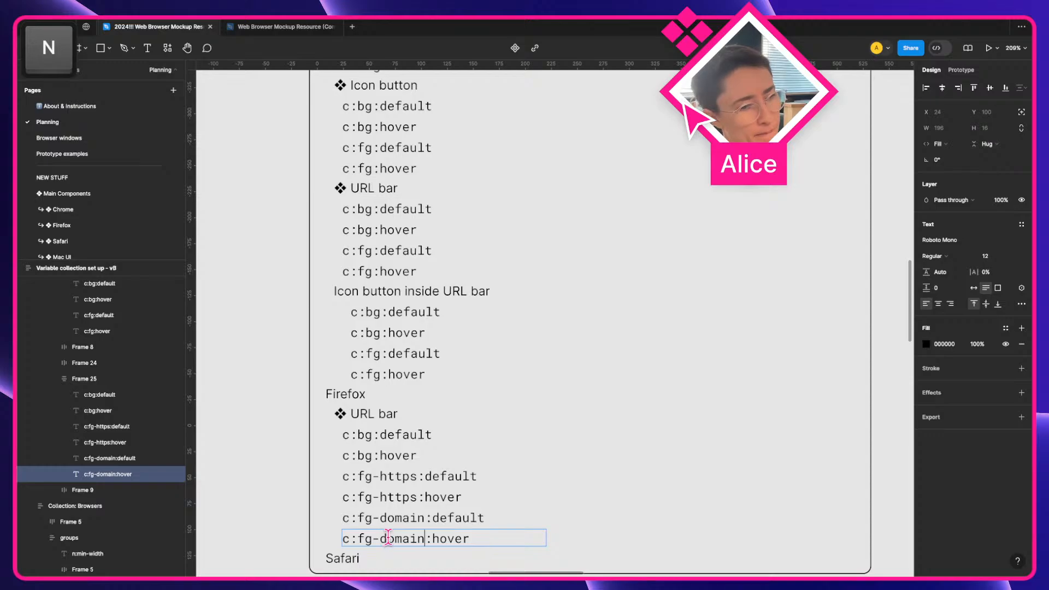
Rename the two https foreground variables in the Firefox URL bar group to c:fg-prefix:default and c:fg-prefix:hover
{"action": "double_click", "coordinate": [399, 476]}
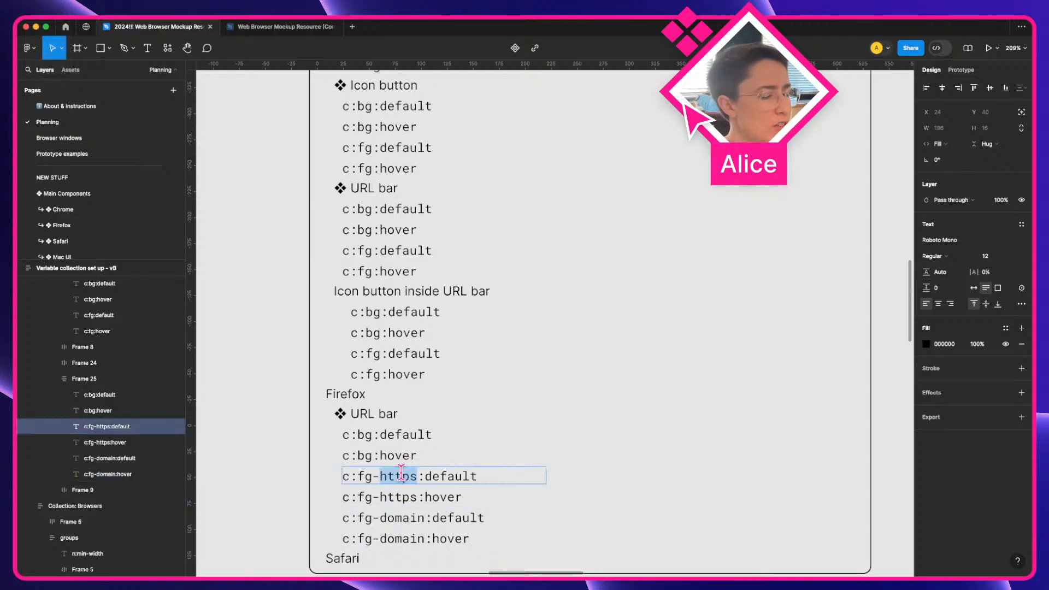
{"action": "type", "text": "prefix"}
{"action": "double_click", "coordinate": [399, 497]}
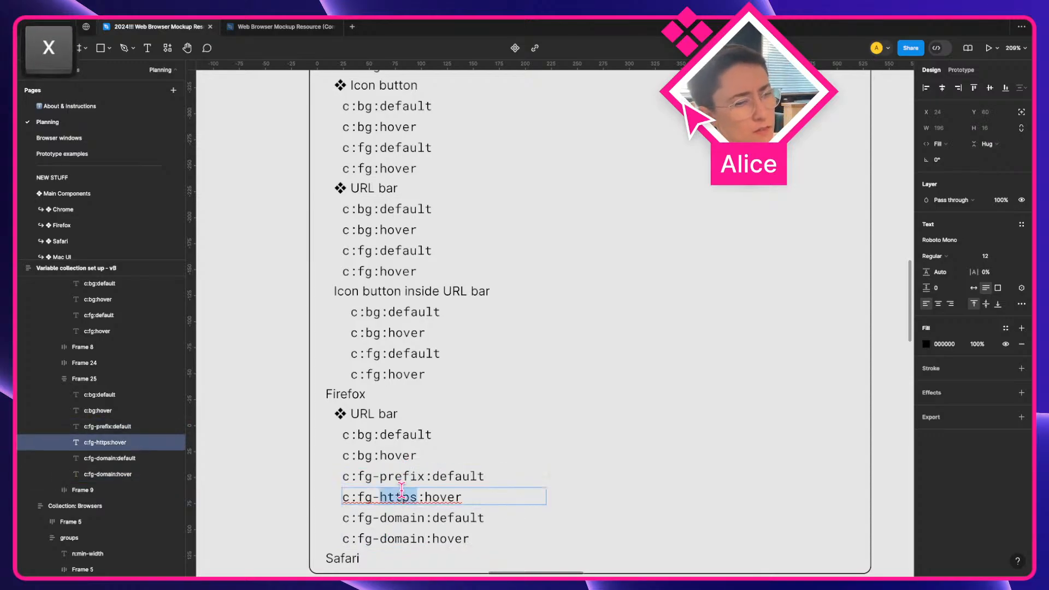
{"action": "type", "text": "prefix"}
{"action": "left_click", "coordinate": [281, 490]}
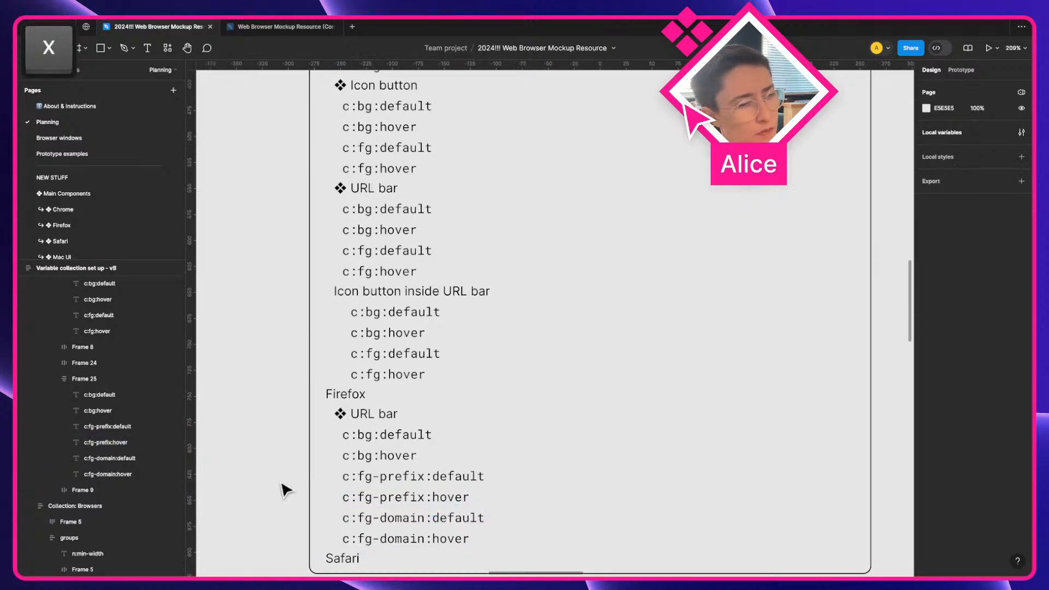
Switch to the real browser windows and check the address text in Firefox's URL bar
{"action": "key", "text": "ctrl+Right"}
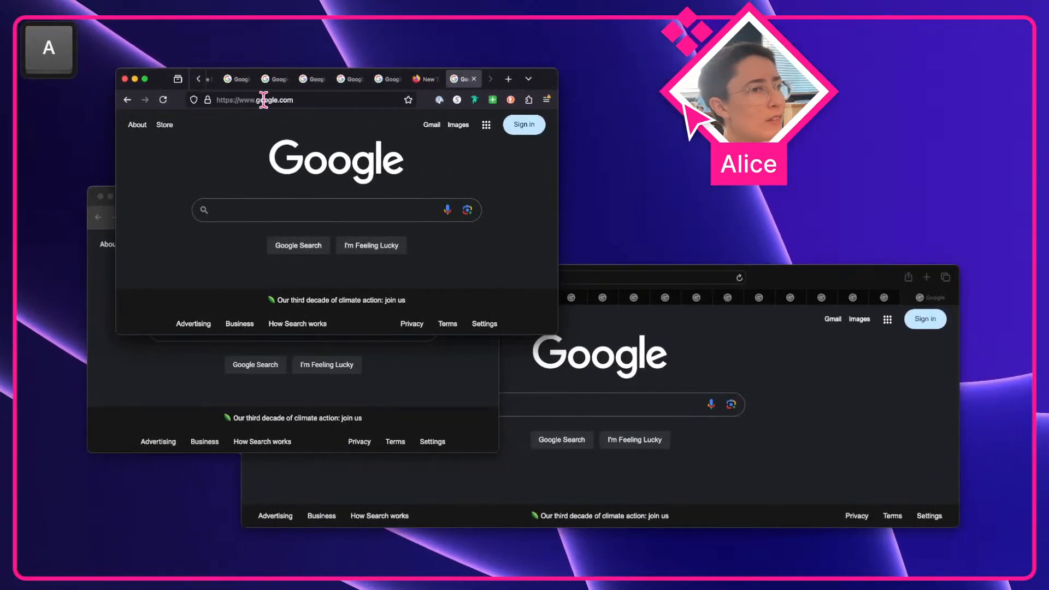
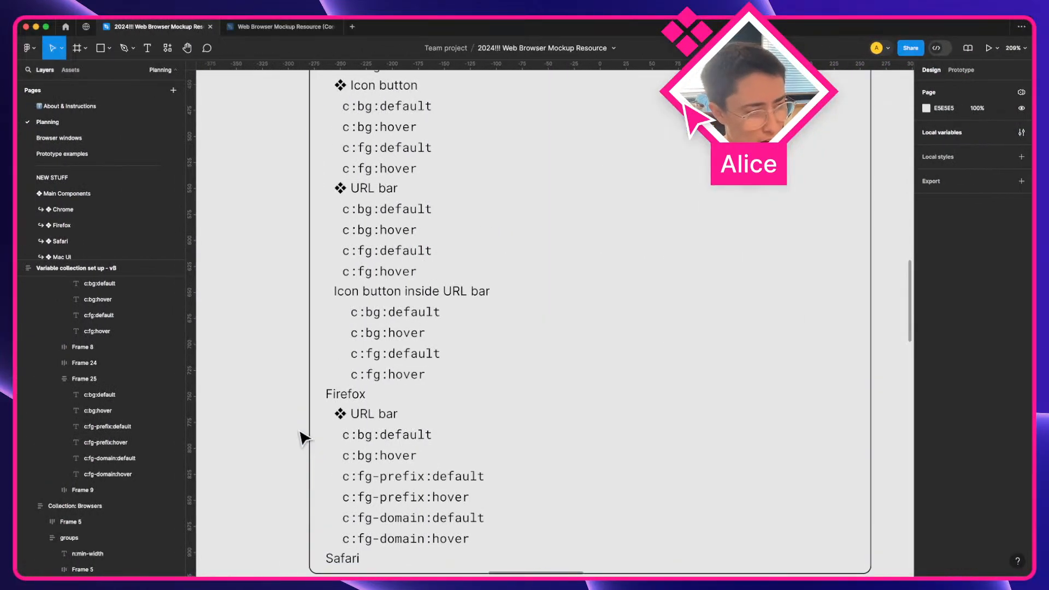
Review the Chrome and Firefox variable groups in the Color themes collection
{"action": "scroll", "coordinate": [302, 437], "scroll_direction": "down", "scroll_amount": 1}
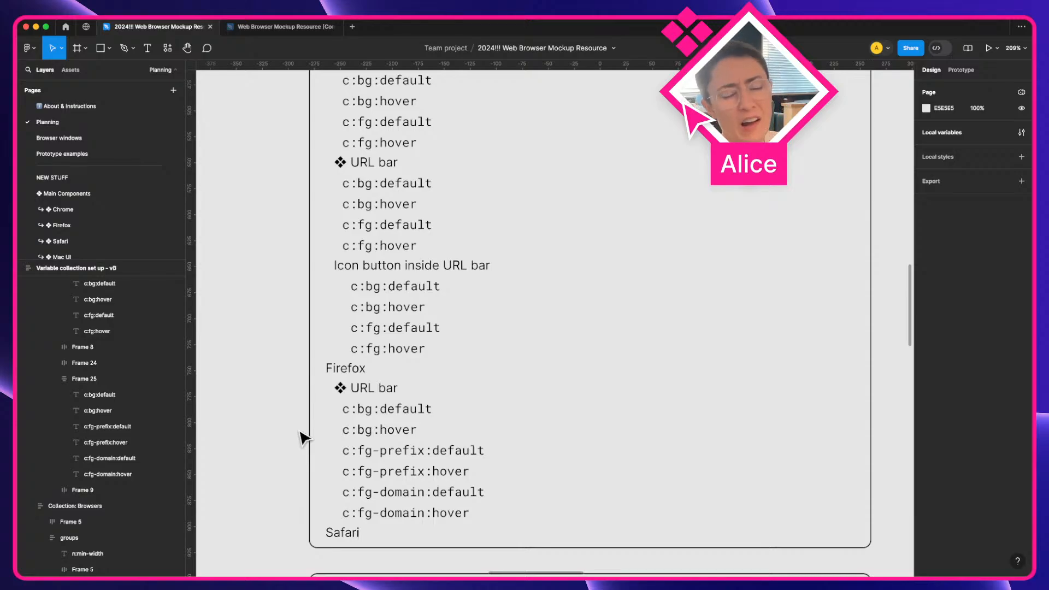
{"action": "key", "text": "super"}
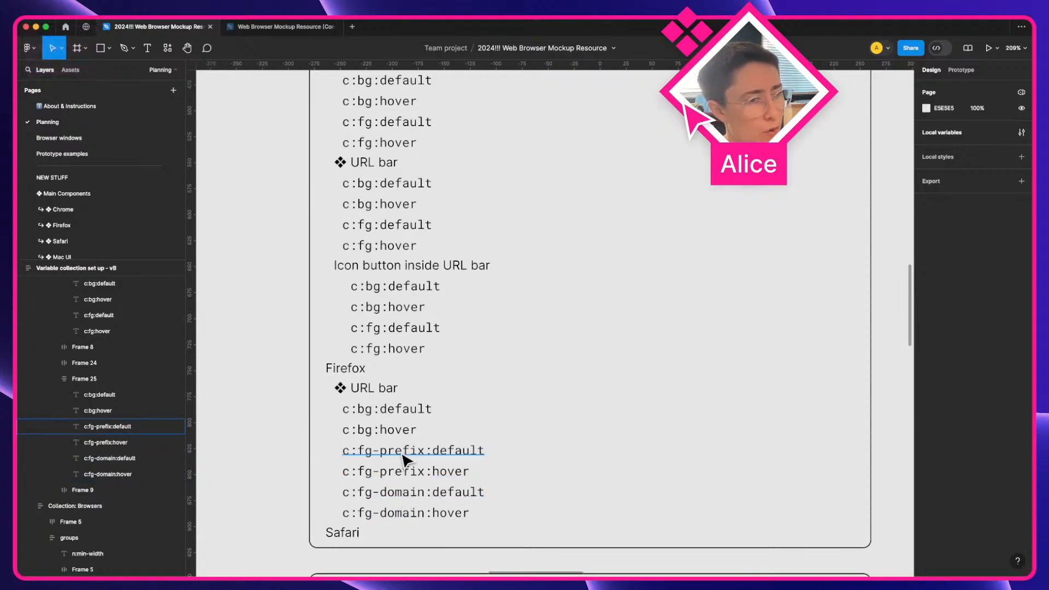
{"action": "left_click", "coordinate": [381, 314]}
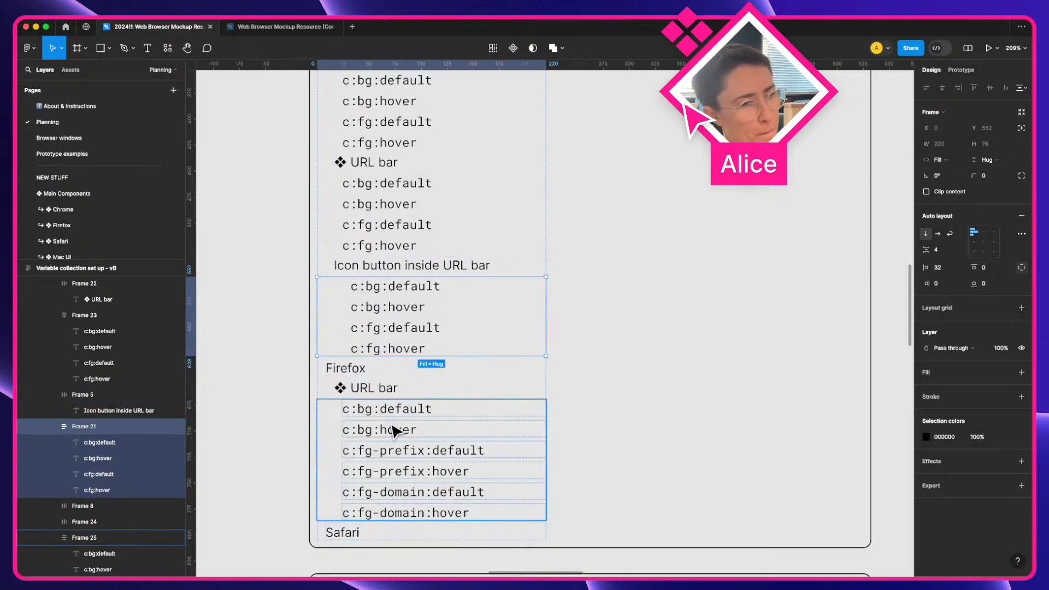
{"action": "scroll", "coordinate": [398, 428], "scroll_direction": "up", "scroll_amount": 1}
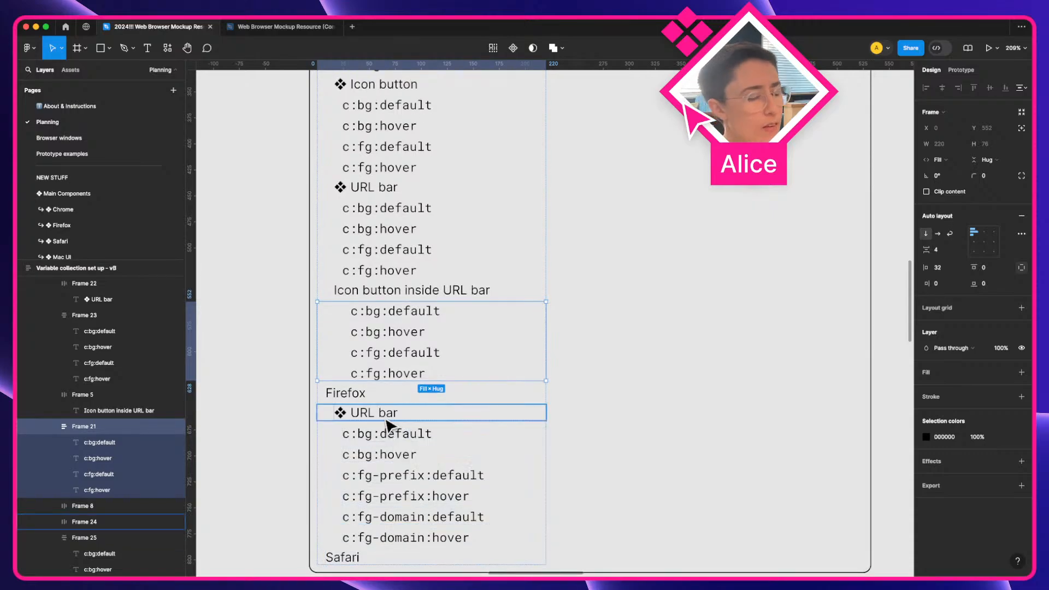
{"action": "left_click", "coordinate": [391, 480]}
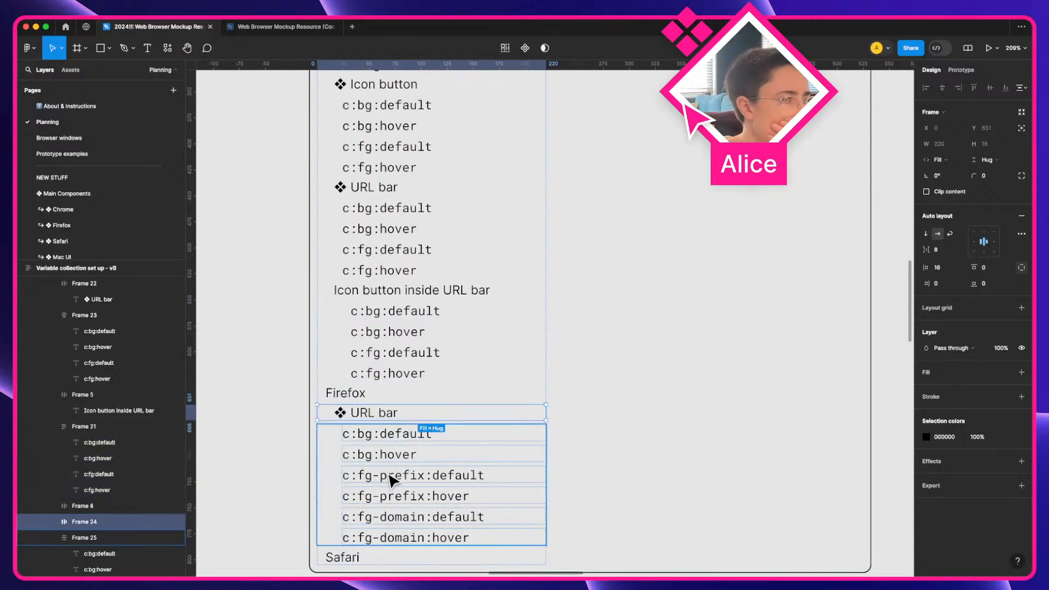
{"action": "left_click", "coordinate": [375, 556]}
{"action": "scroll", "coordinate": [400, 482], "scroll_direction": "up", "scroll_amount": 3}
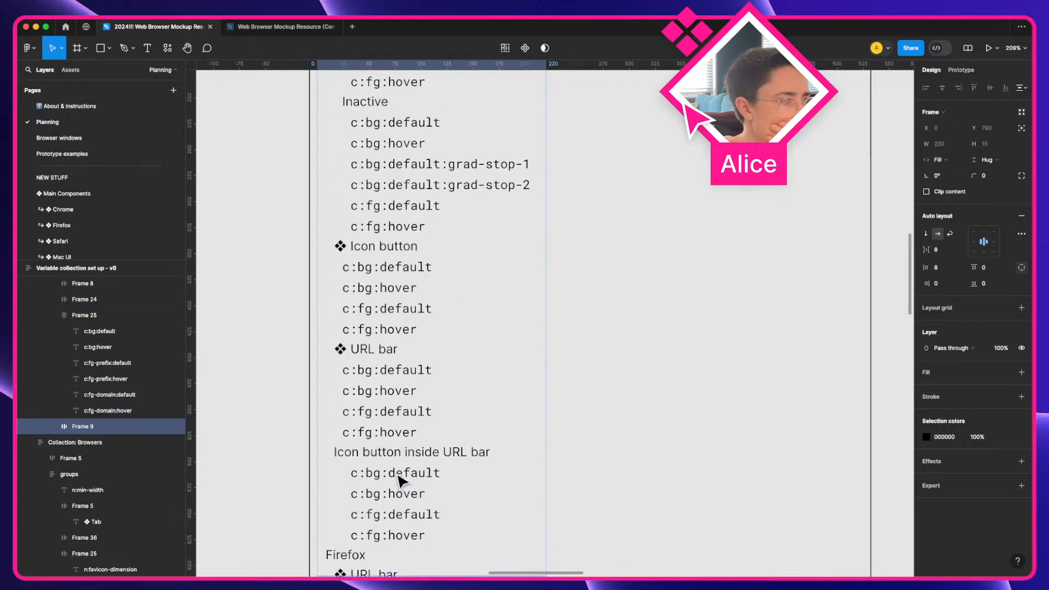
{"action": "scroll", "coordinate": [400, 479], "scroll_direction": "down", "scroll_amount": 3}
{"action": "scroll", "coordinate": [401, 482], "scroll_direction": "down", "scroll_amount": 3}
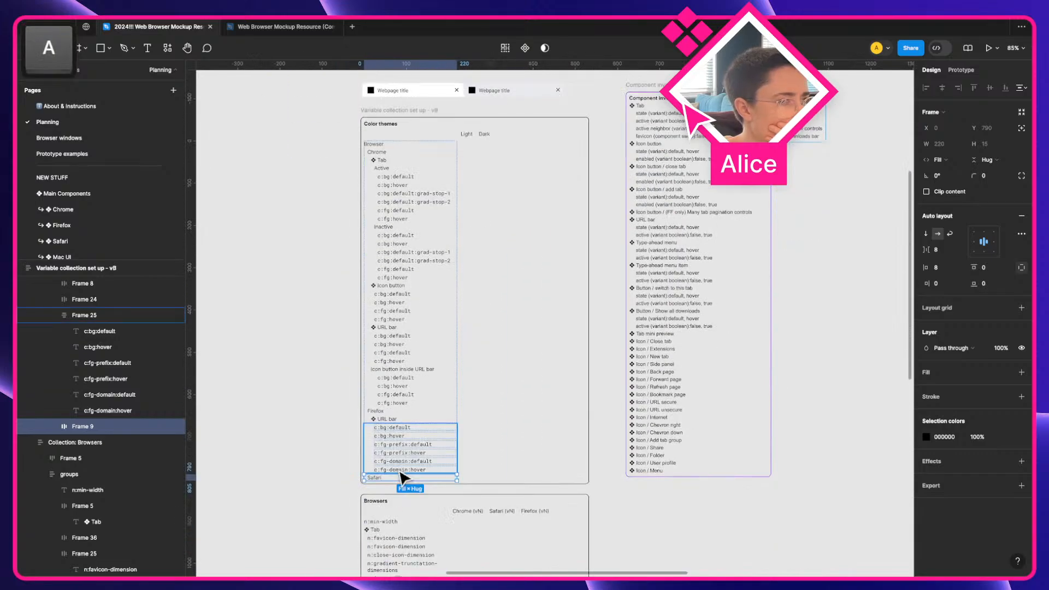
{"action": "scroll", "coordinate": [386, 451], "scroll_direction": "up", "scroll_amount": 1}
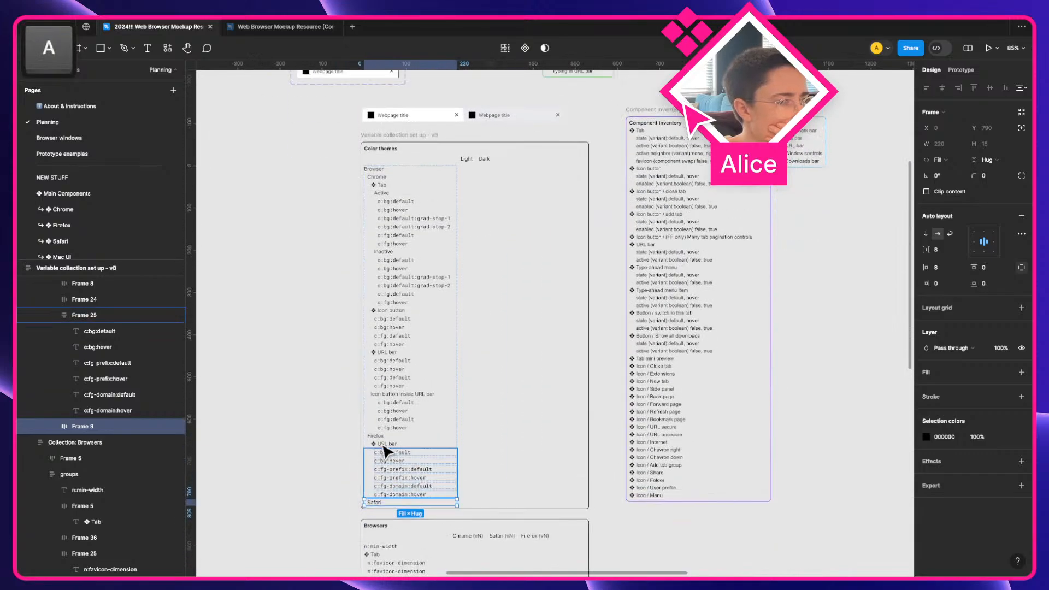
{"action": "left_click", "coordinate": [403, 469]}
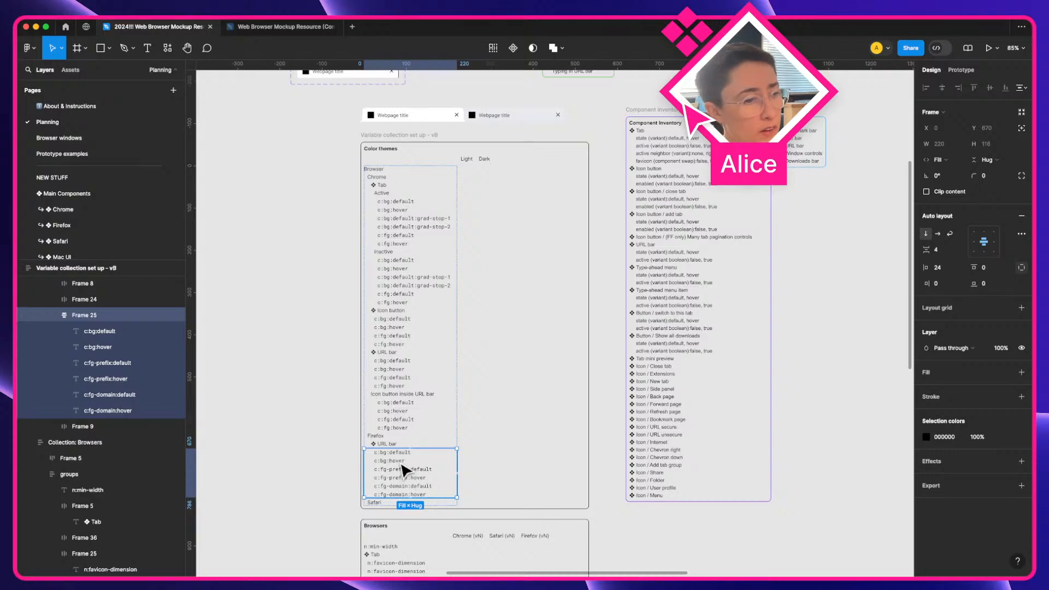
{"action": "scroll", "coordinate": [402, 475], "scroll_direction": "up", "scroll_amount": 5}
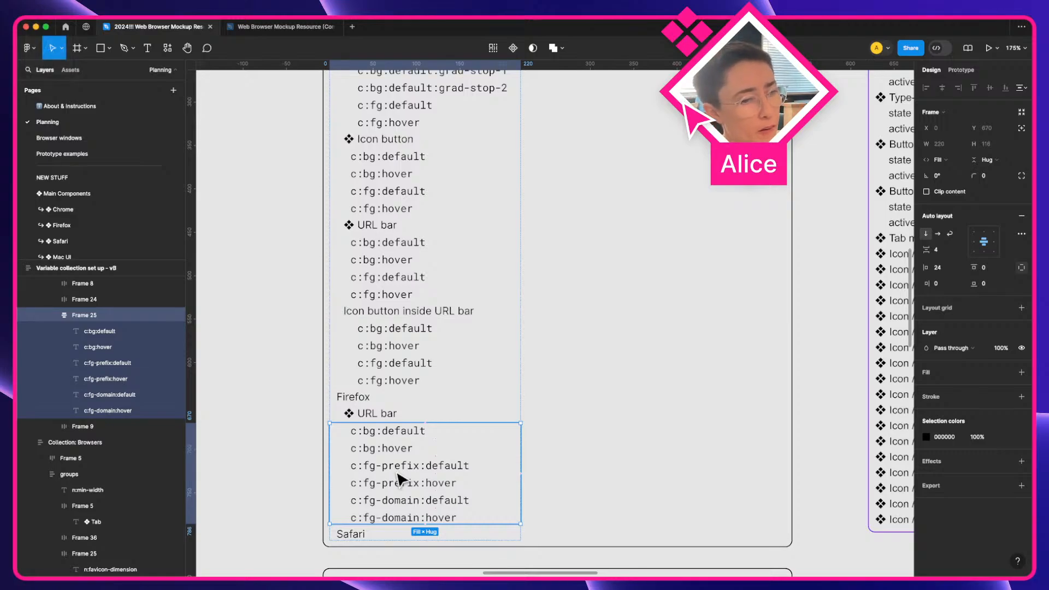
{"action": "scroll", "coordinate": [518, 443], "scroll_direction": "up", "scroll_amount": 10}
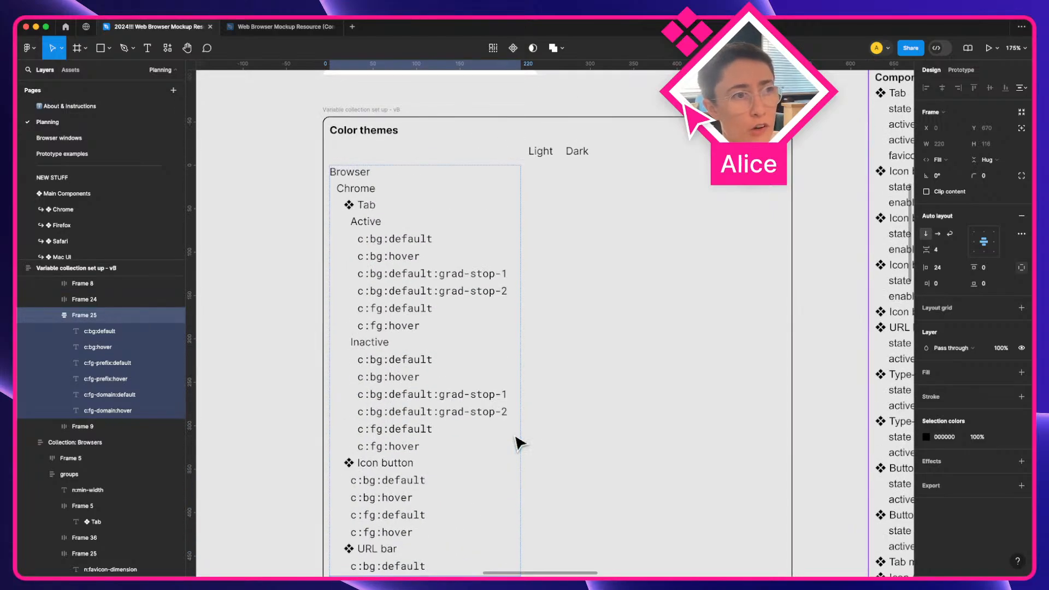
{"action": "scroll", "coordinate": [516, 437], "scroll_direction": "down", "scroll_amount": 15}
Copy the Tab component heading row from the Browsers collection
{"action": "left_click", "coordinate": [347, 449]}
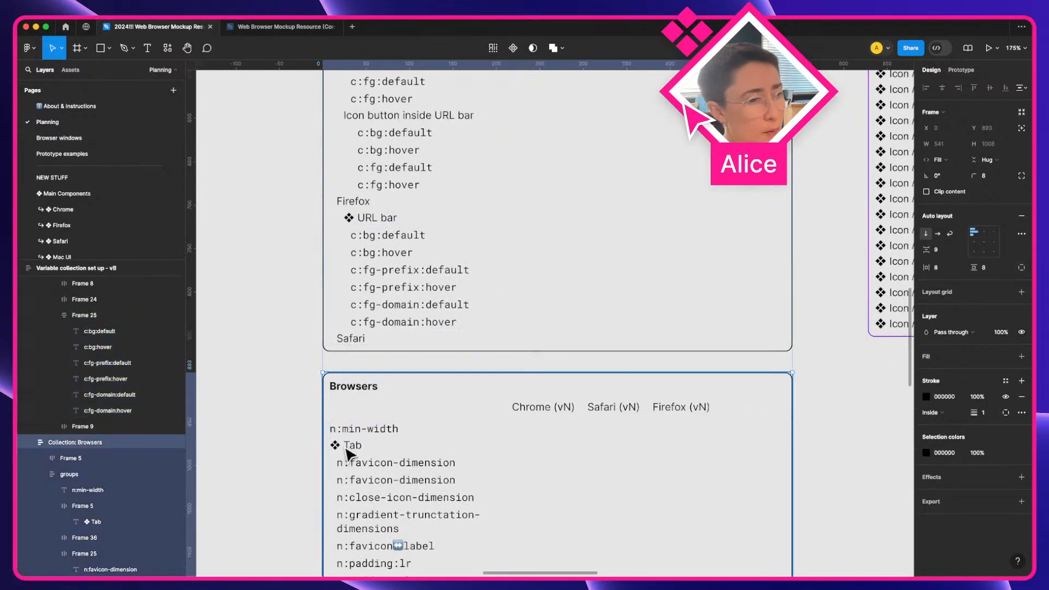
{"action": "left_click", "coordinate": [346, 449]}
{"action": "left_click", "coordinate": [348, 451]}
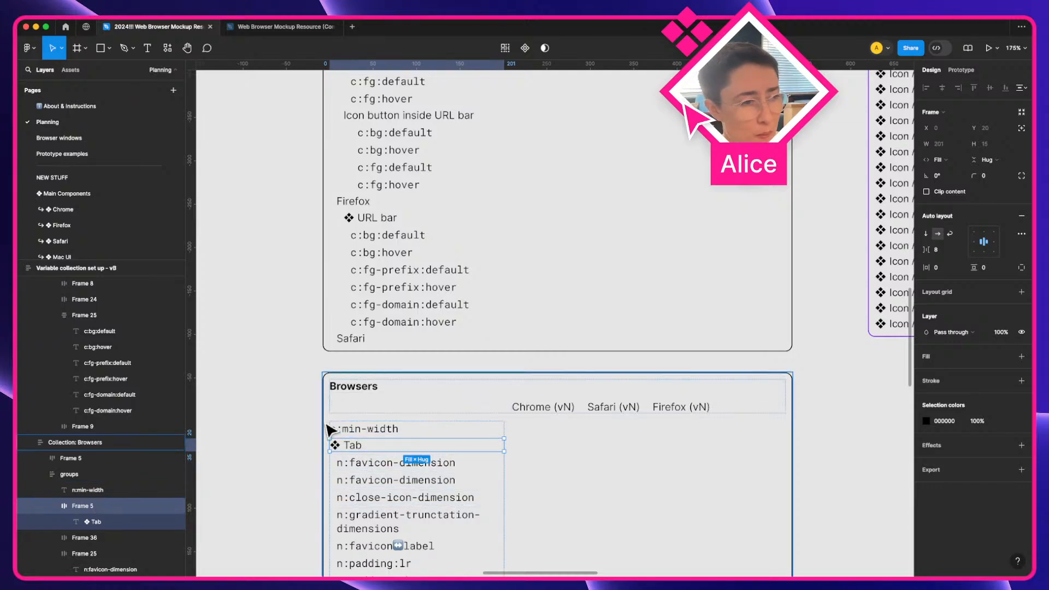
{"action": "key", "text": "ctrl+c"}
Try to paste the copied Tab heading after the last padding variables in the Browsers collection
{"action": "scroll", "coordinate": [421, 484], "scroll_direction": "down", "scroll_amount": 20}
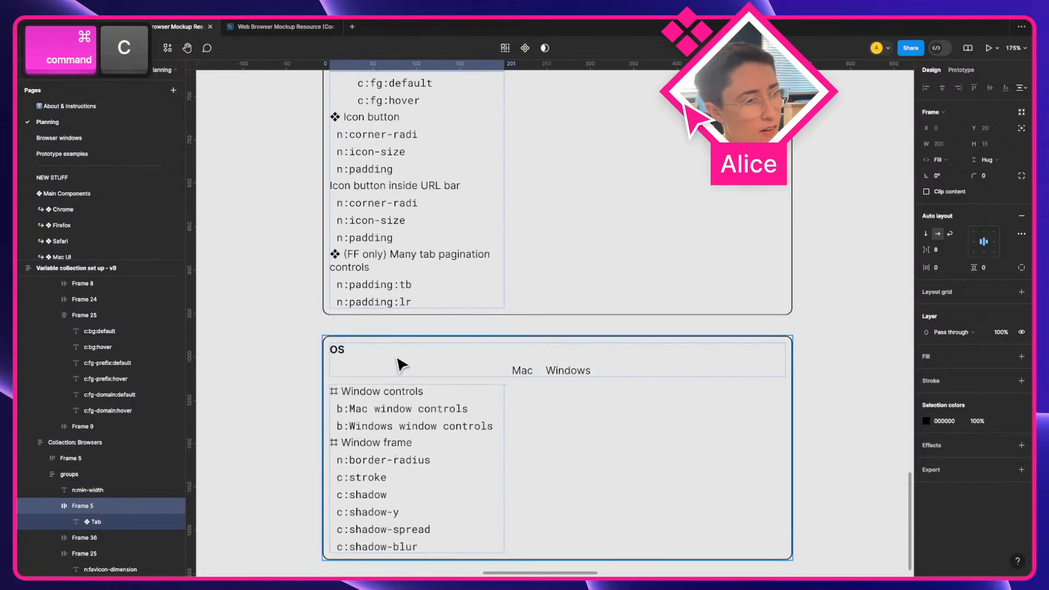
{"action": "left_click", "coordinate": [409, 273]}
{"action": "key", "text": "ctrl+v"}
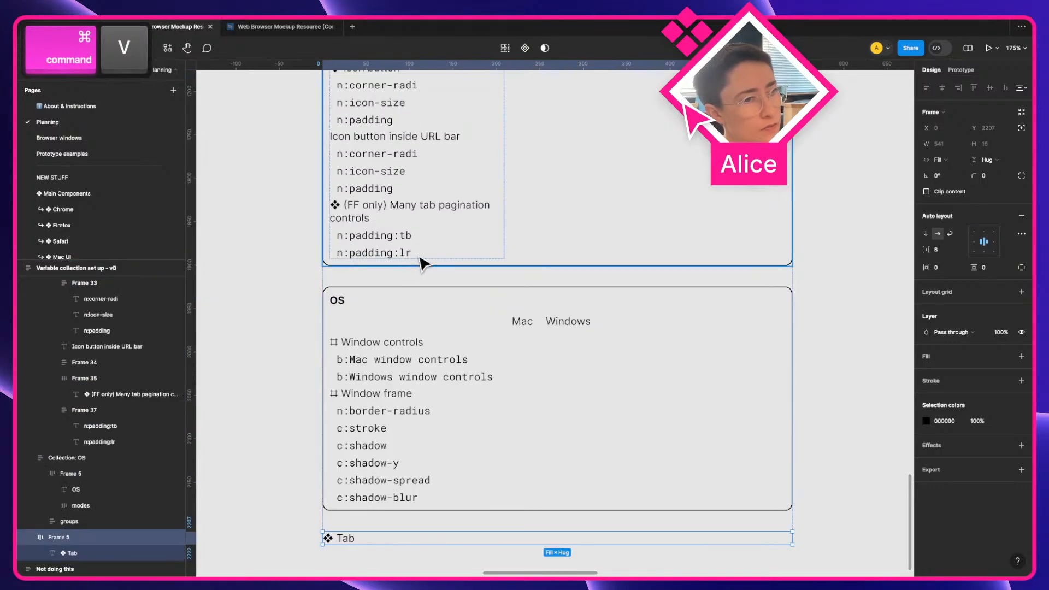
{"action": "scroll", "coordinate": [423, 263], "scroll_direction": "up", "scroll_amount": 1}
{"action": "key", "text": "bracketright"}
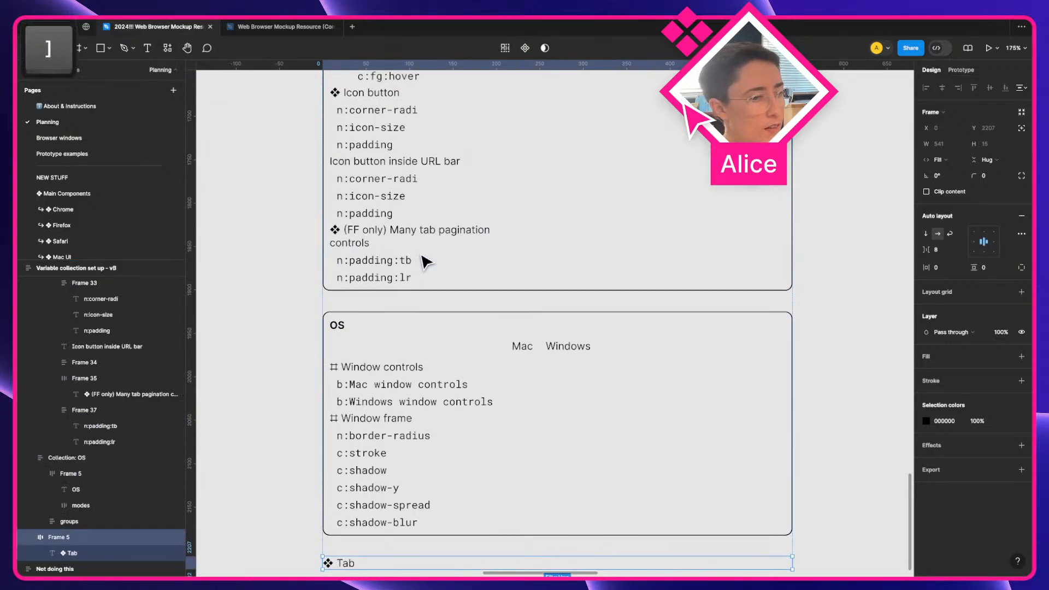
{"action": "left_click", "coordinate": [426, 262]}
{"action": "key", "text": "ctrl+v"}
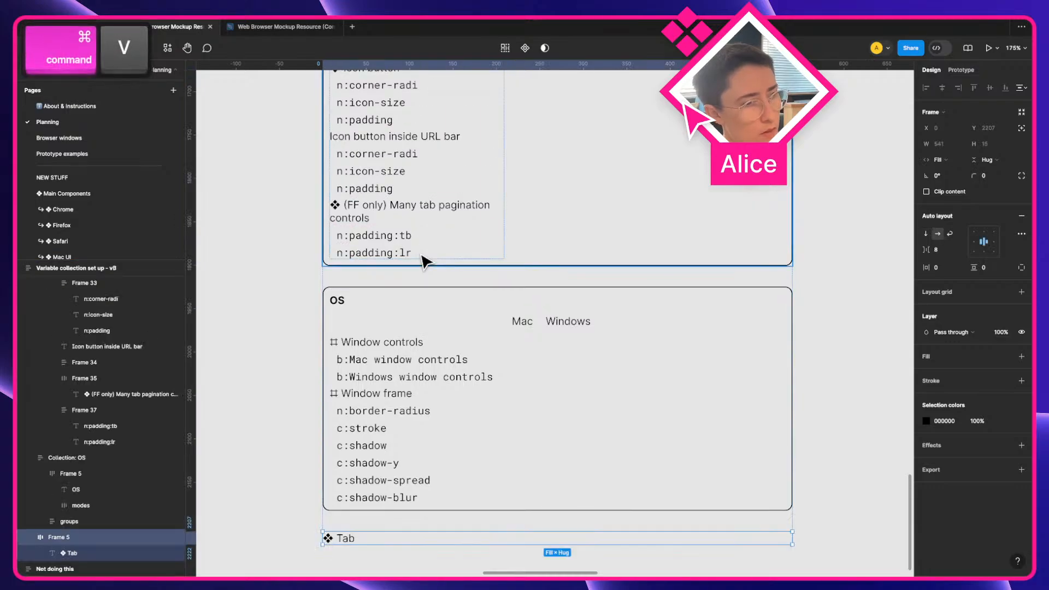
{"action": "key", "text": "ctrl+z"}
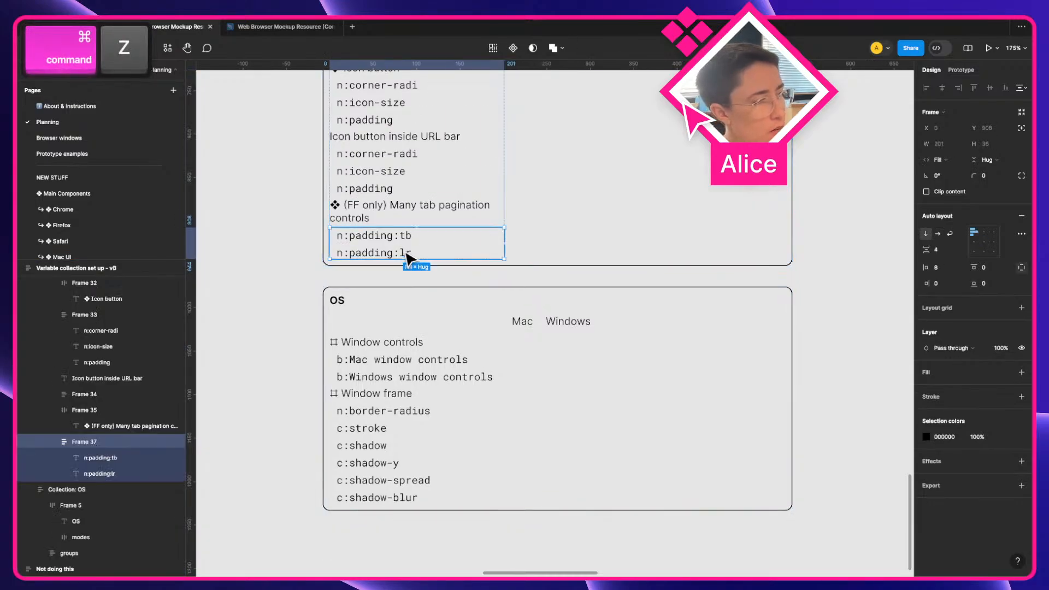
{"action": "key", "text": "ctrl+v"}
{"action": "key", "text": "ctrl+z"}
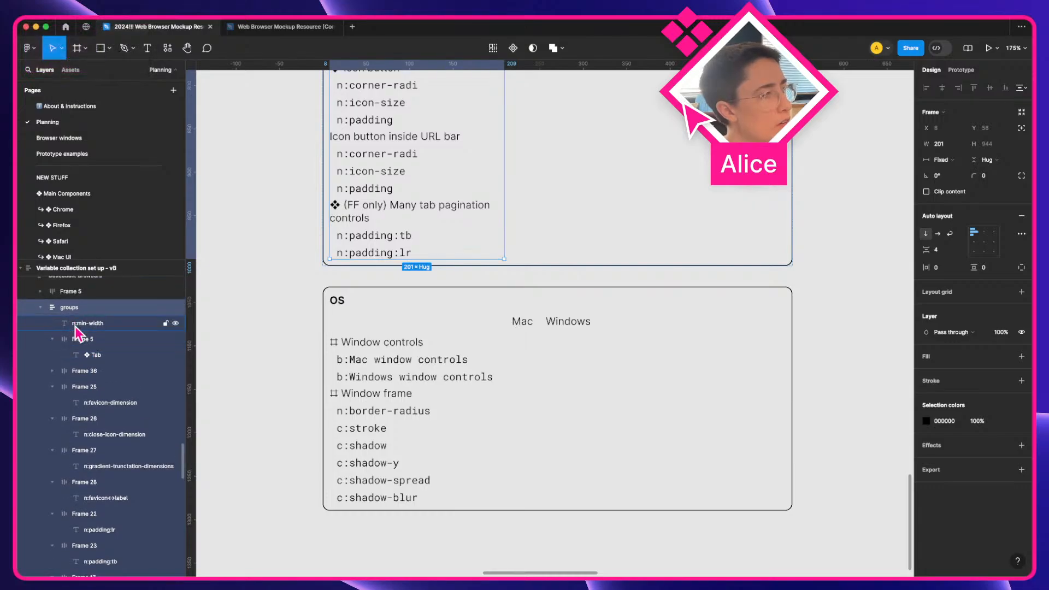
Paste the Tab heading and move it to the end of the Browsers list, below the Firefox-only pagination controls' padding variables
{"action": "key", "text": "ctrl+v"}
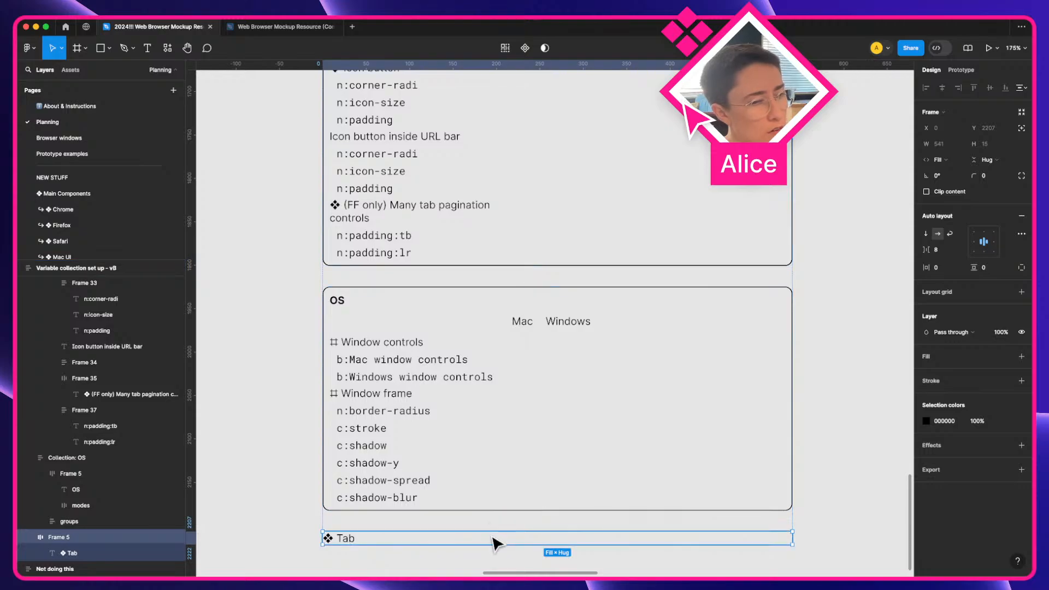
{"action": "left_click_drag", "start_coordinate": [494, 543], "coordinate": [428, 224]}
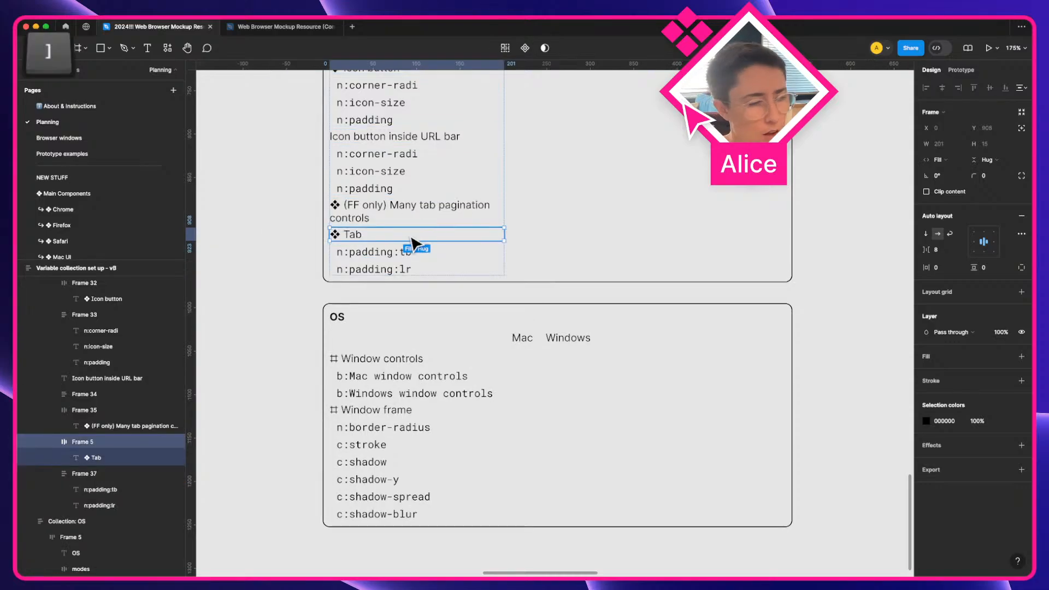
{"action": "key", "text": "super+]"}
Rename the pasted Tab heading at the end of the Browsers list to URL bar, keeping its component symbol
{"action": "left_click", "coordinate": [354, 271], "text": "super"}
{"action": "scroll", "coordinate": [352, 270], "scroll_direction": "up", "scroll_amount": 10}
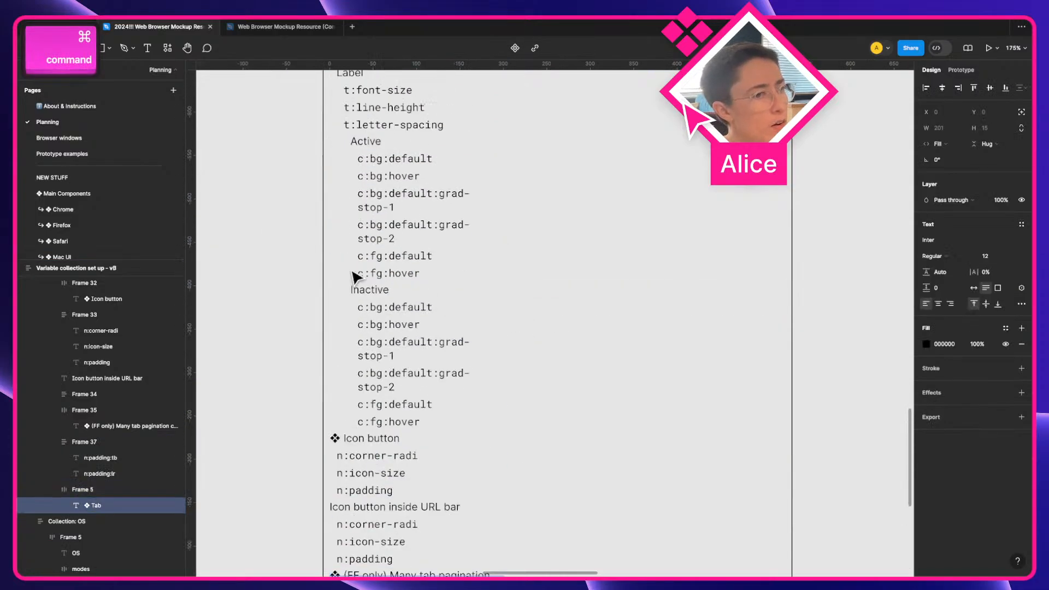
{"action": "scroll", "coordinate": [352, 274], "scroll_direction": "down", "scroll_amount": 10}
{"action": "key", "text": "Return"}
{"action": "key", "text": "shift+alt+Left"}
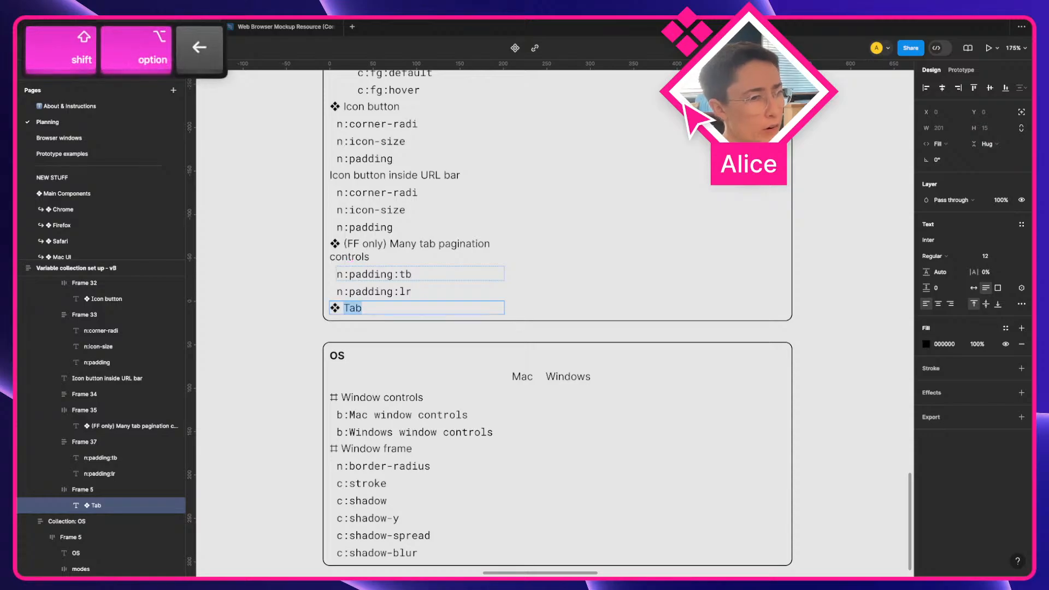
{"action": "type", "text": "URL bar"}
{"action": "scroll", "coordinate": [520, 286], "scroll_direction": "up", "scroll_amount": 15}
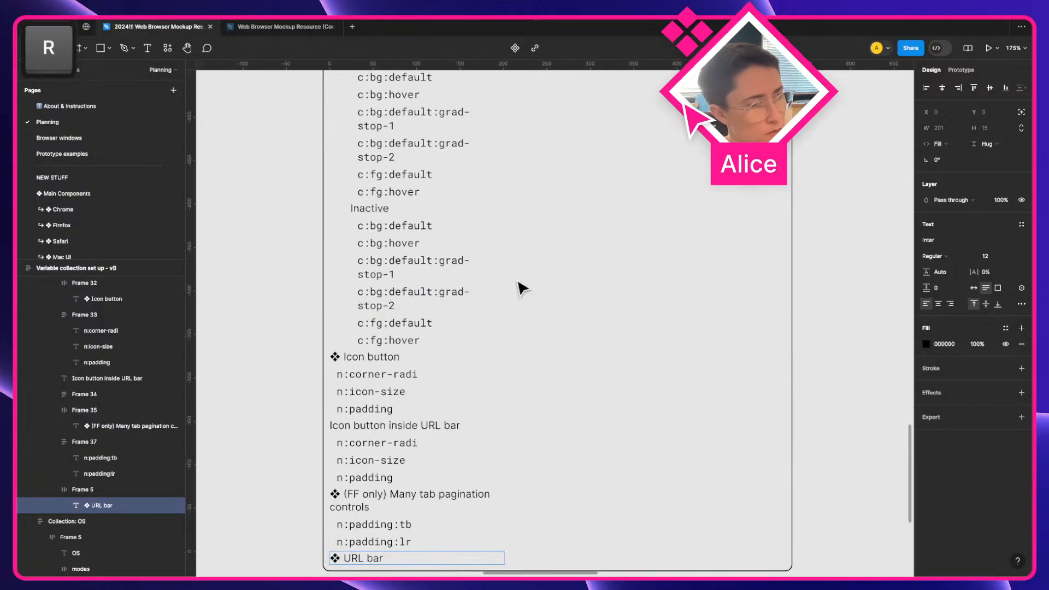
{"action": "scroll", "coordinate": [520, 286], "scroll_direction": "up", "scroll_amount": 5}
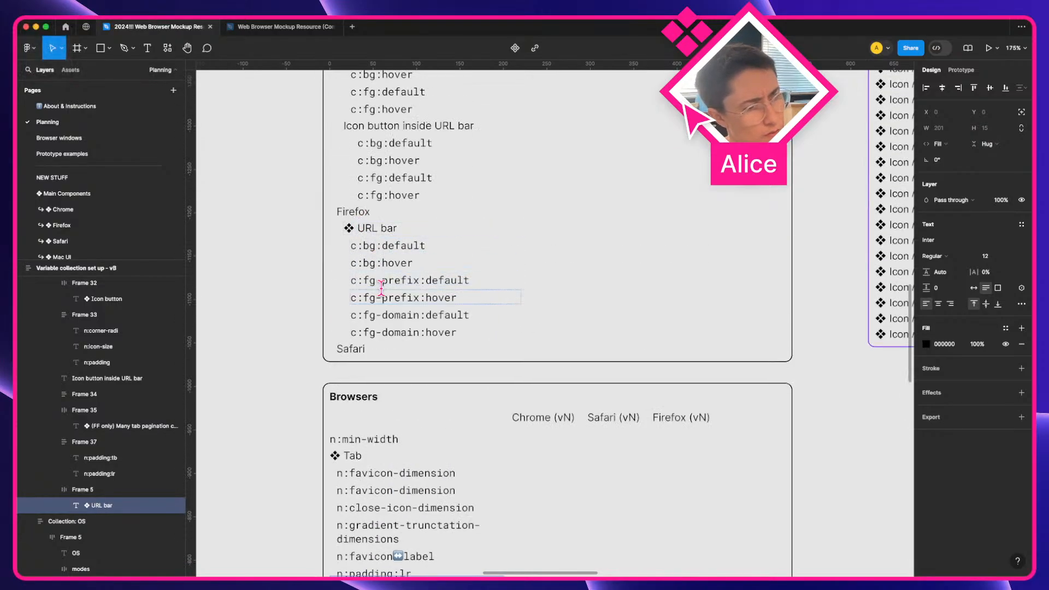
{"action": "scroll", "coordinate": [295, 309], "scroll_direction": "down", "scroll_amount": 20}
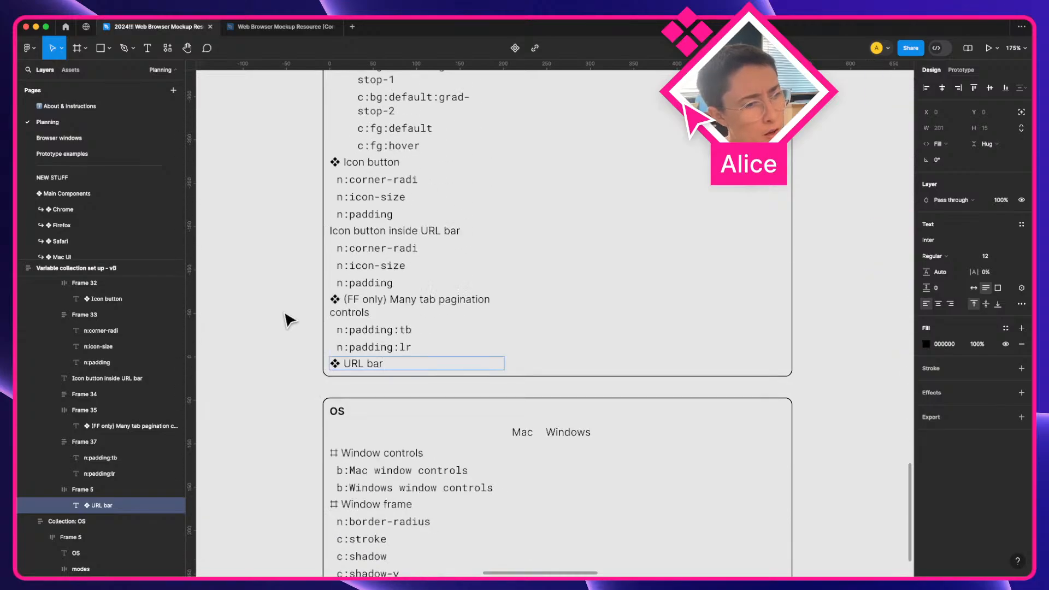
{"action": "key", "text": "Escape"}
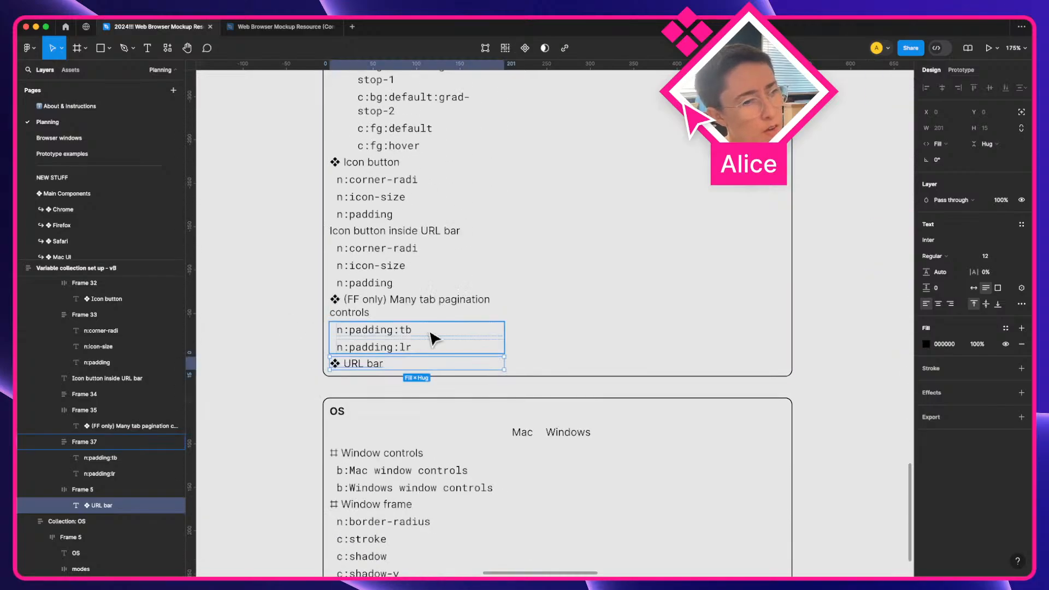
Try copying the pagination controls' n:padding:tb variable and pasting it at the end of the same group
{"action": "left_click", "coordinate": [434, 338]}
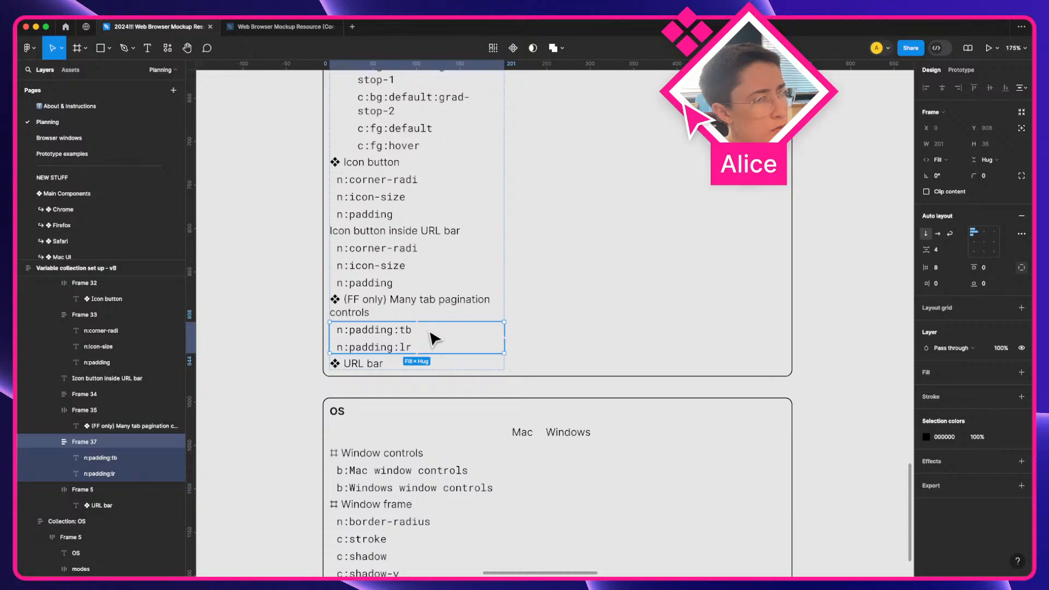
{"action": "left_click", "coordinate": [392, 331]}
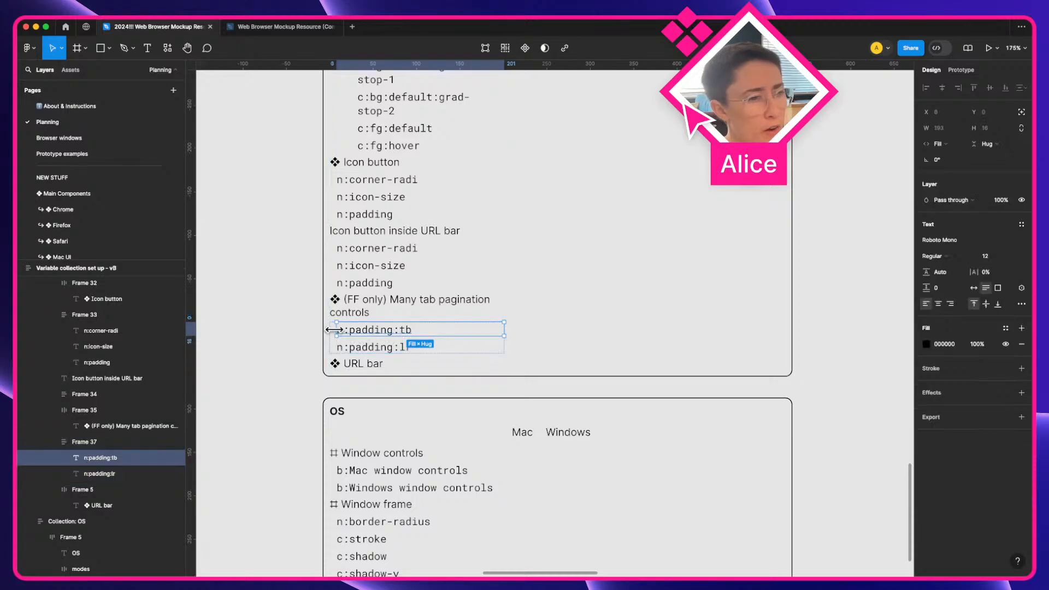
{"action": "key", "text": "super+c"}
{"action": "left_click", "coordinate": [290, 334]}
{"action": "triple_click", "coordinate": [372, 338]}
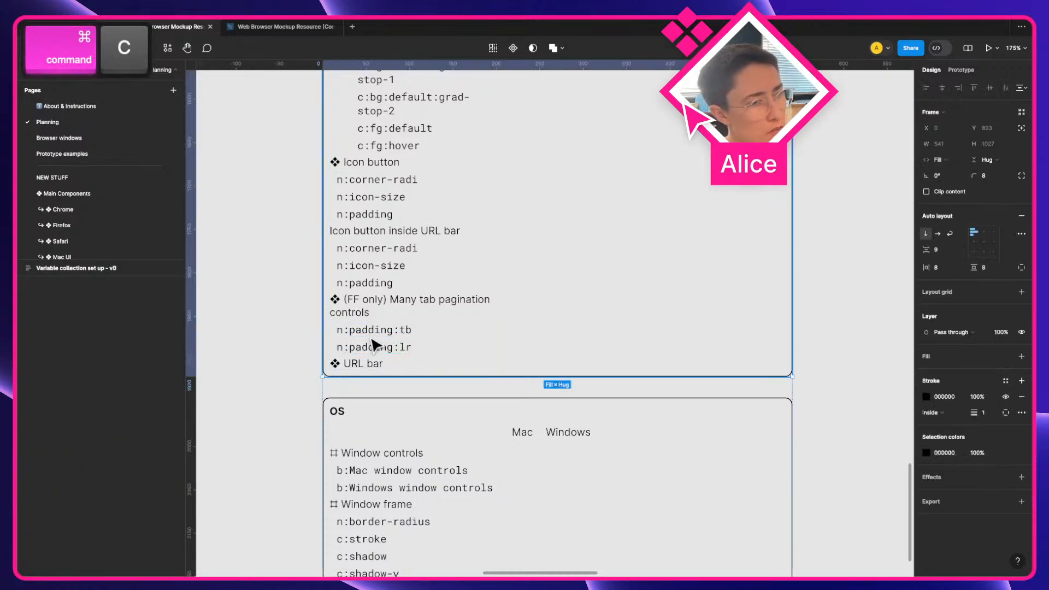
{"action": "key", "text": "super+v"}
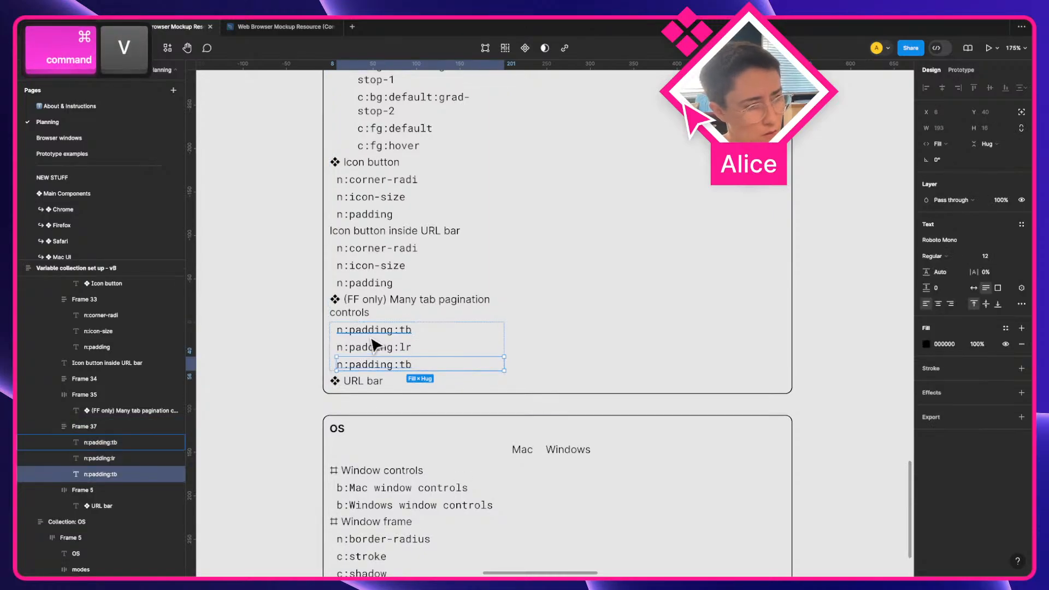
{"action": "key", "text": "super+z"}
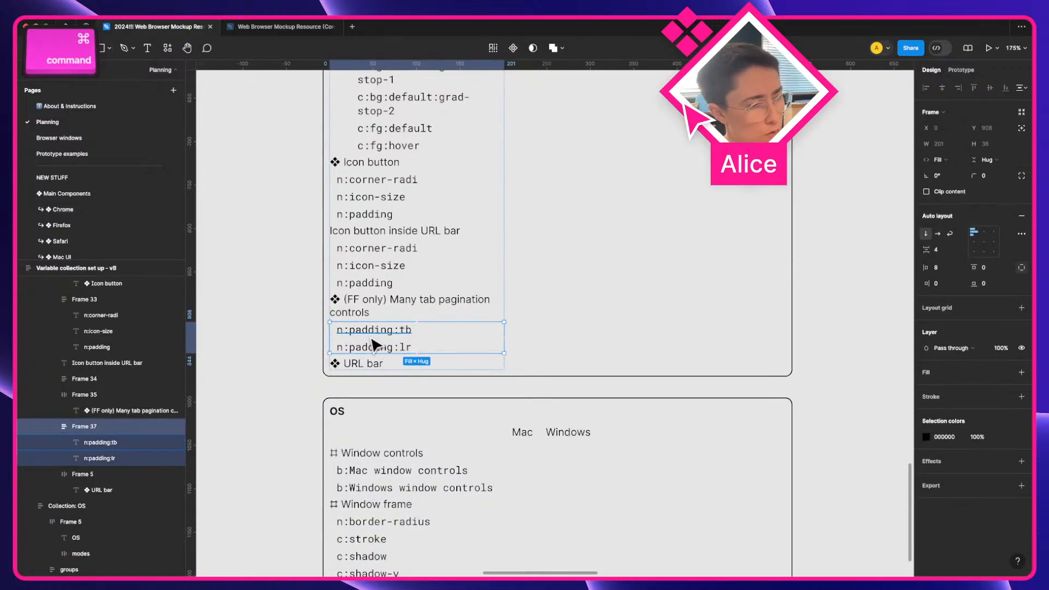
Duplicate the pagination controls' group of n:padding:tb and n:padding:lr and place the copy below the URL bar heading
{"action": "key", "text": "super+d"}
{"action": "key", "text": "super+bracketright"}
Shorten the n:padding:tb variable under the Browsers collection's URL bar heading to n:padding
{"action": "left_click", "coordinate": [380, 399], "text": "super"}
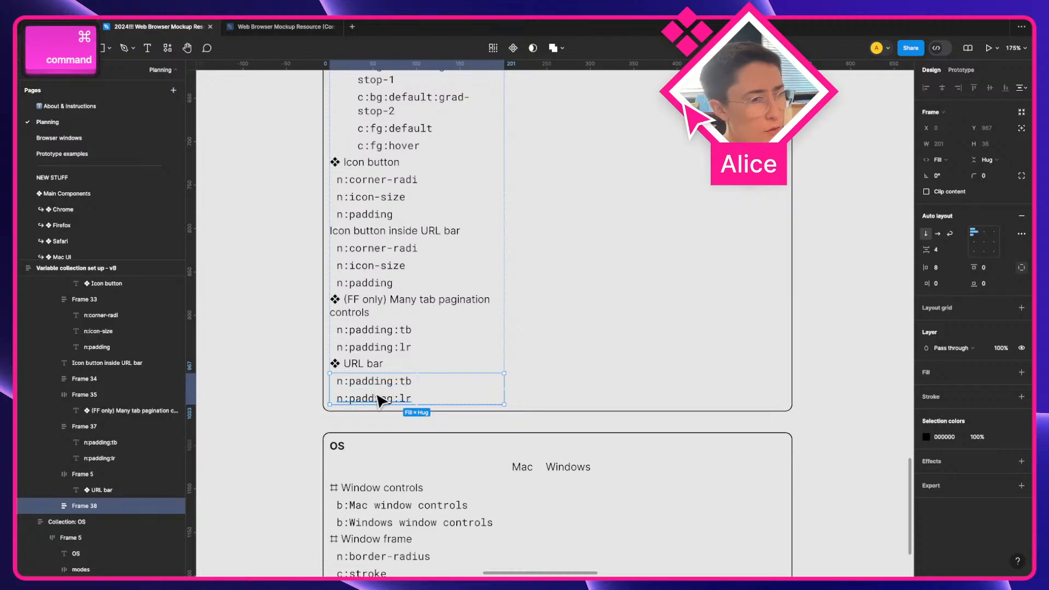
{"action": "double_click", "coordinate": [391, 382]}
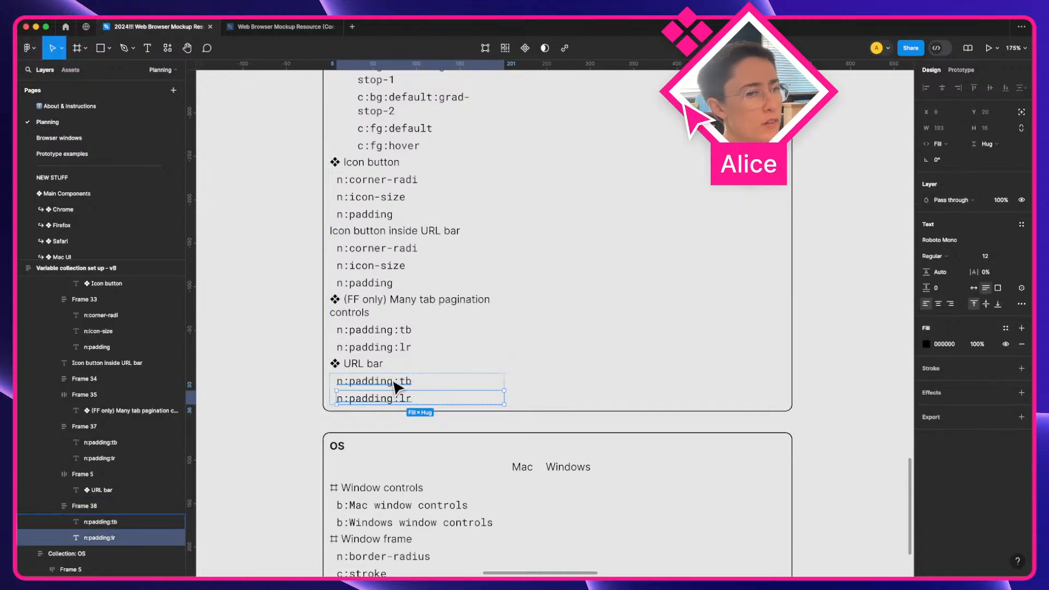
{"action": "left_click_drag", "start_coordinate": [394, 381], "coordinate": [441, 380]}
{"action": "key", "text": "BackSpace"}
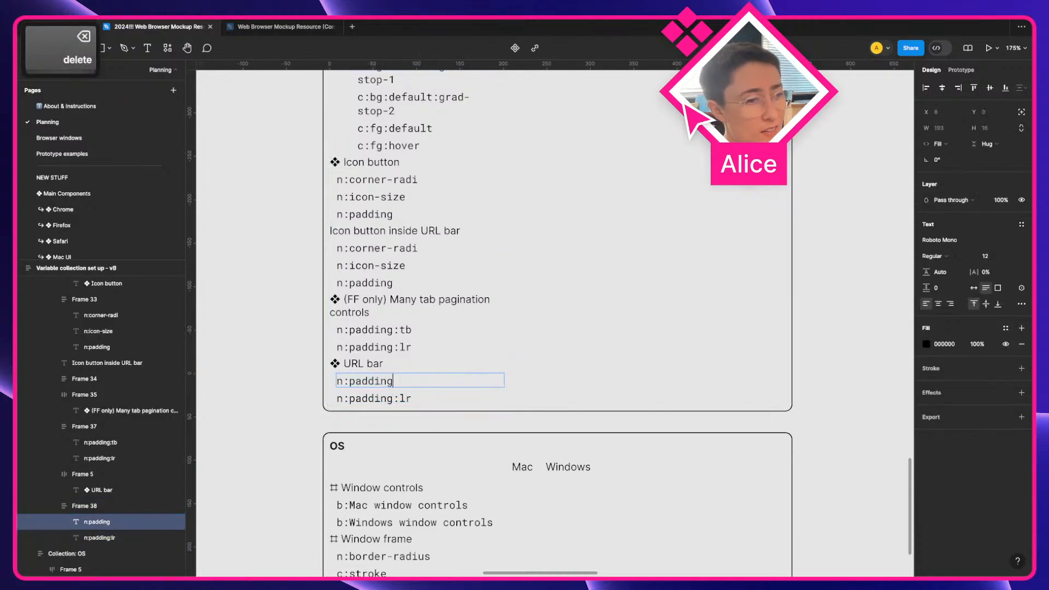
Rename the n:padding:lr variable under the Browsers collection's URL bar heading to n:corner-radii
{"action": "left_click_drag", "start_coordinate": [350, 398], "coordinate": [499, 403]}
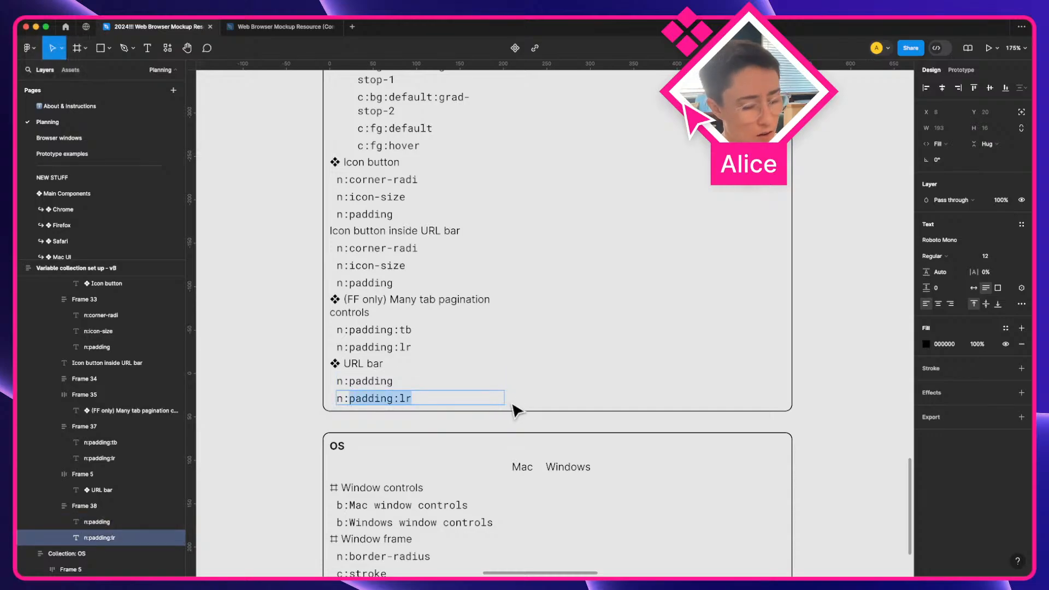
{"action": "type", "text": "corner-radiu"}
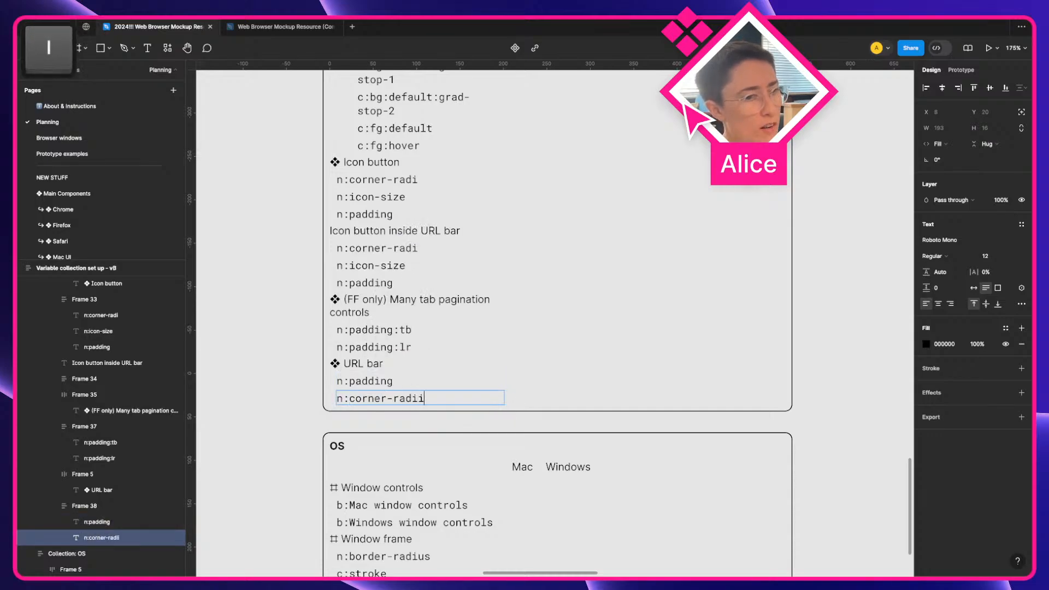
{"action": "key", "text": "BackSpace"}
{"action": "key", "text": "BackSpace"}
{"action": "key", "text": "BackSpace"}
{"action": "type", "text": "di"}
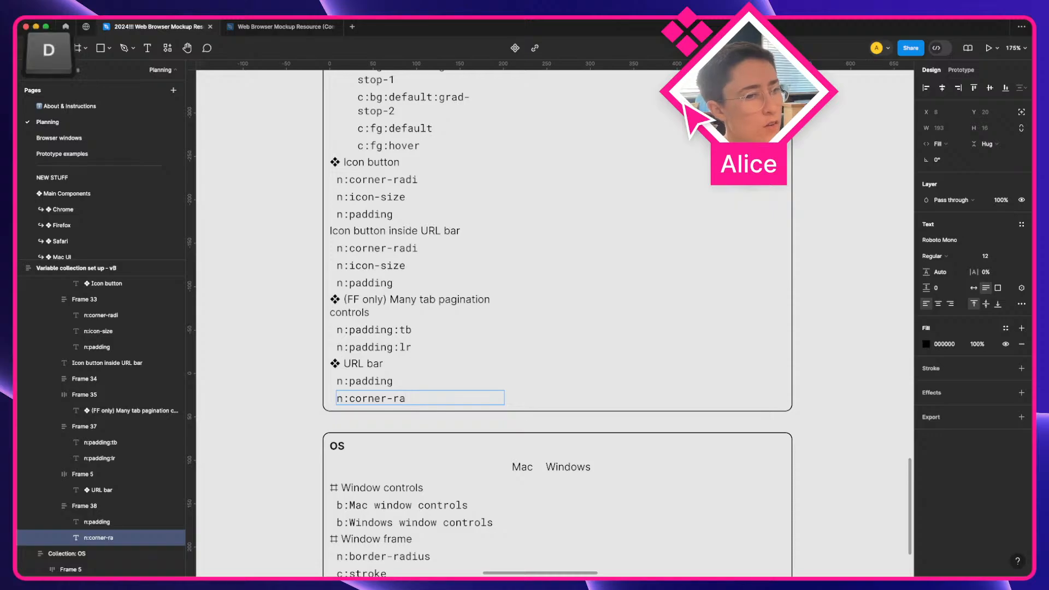
{"action": "type", "text": "i"}
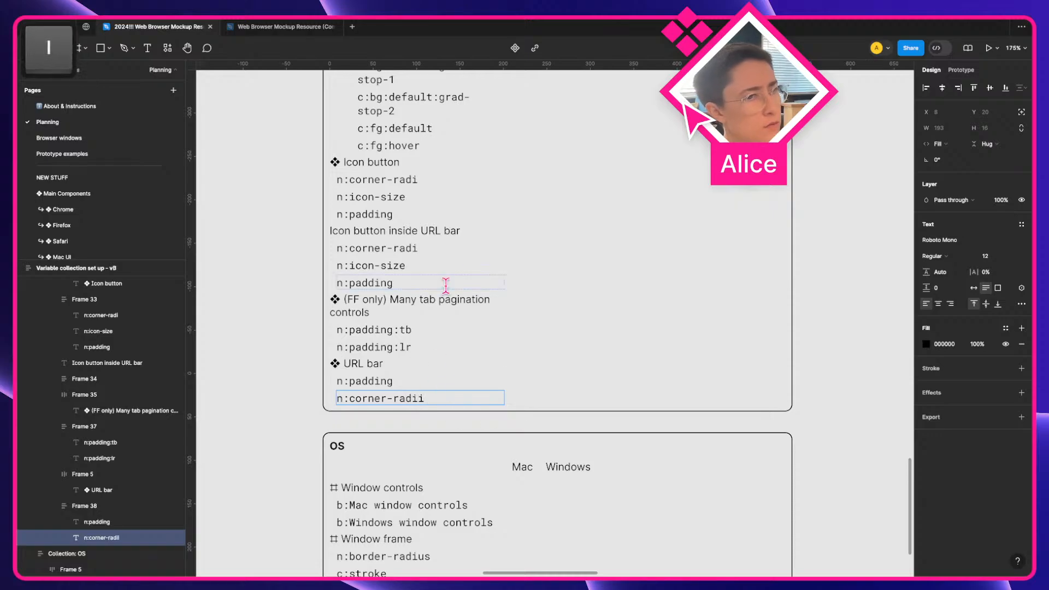
Correct the n:corner-radi variable under Icon button inside URL bar to n:corner-radii
{"action": "left_click", "coordinate": [432, 251]}
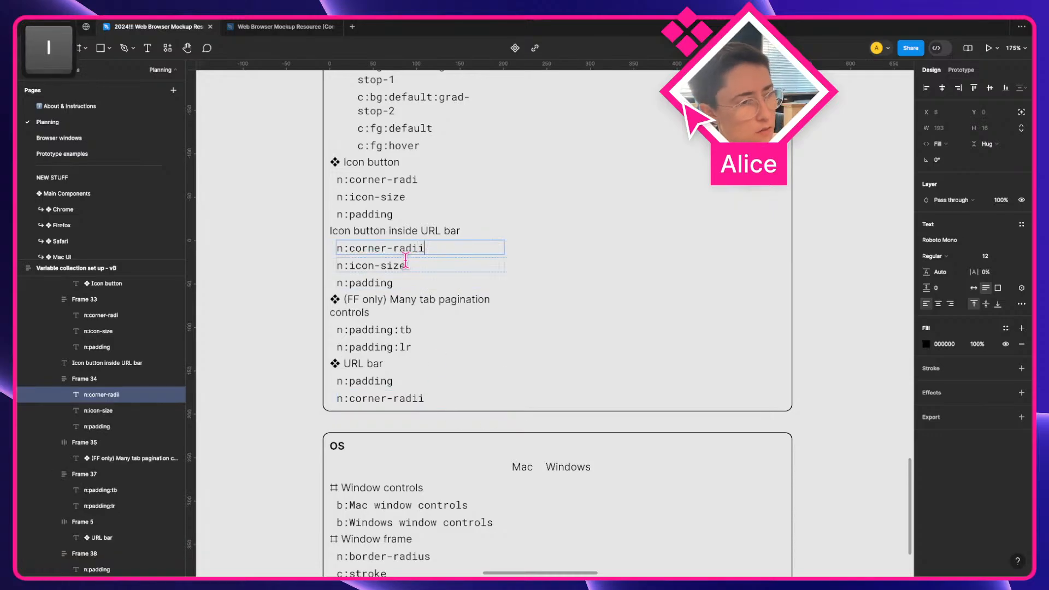
{"action": "type", "text": "i"}
{"action": "key", "text": "Escape"}
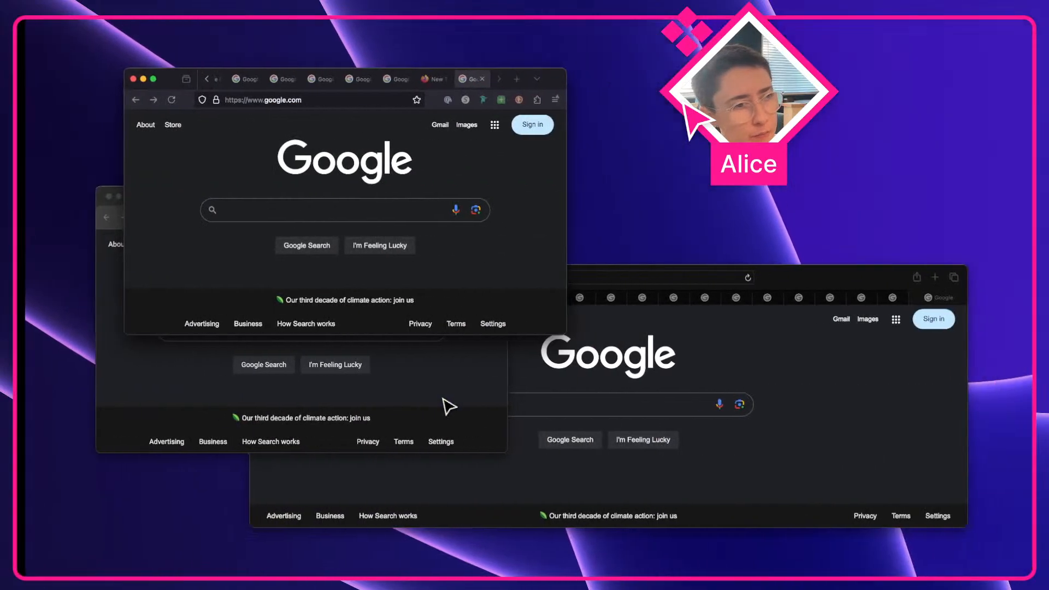
{"action": "key", "text": "a"}
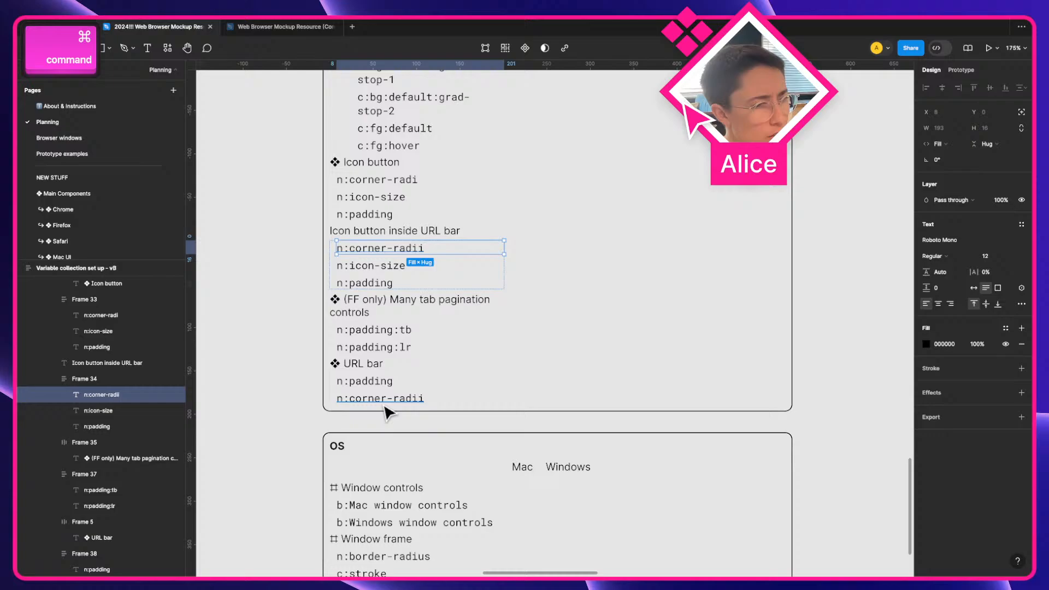
Duplicate the URL bar's n:corner-radii variable and rename the copy n:min-width
{"action": "key", "text": "super+d"}
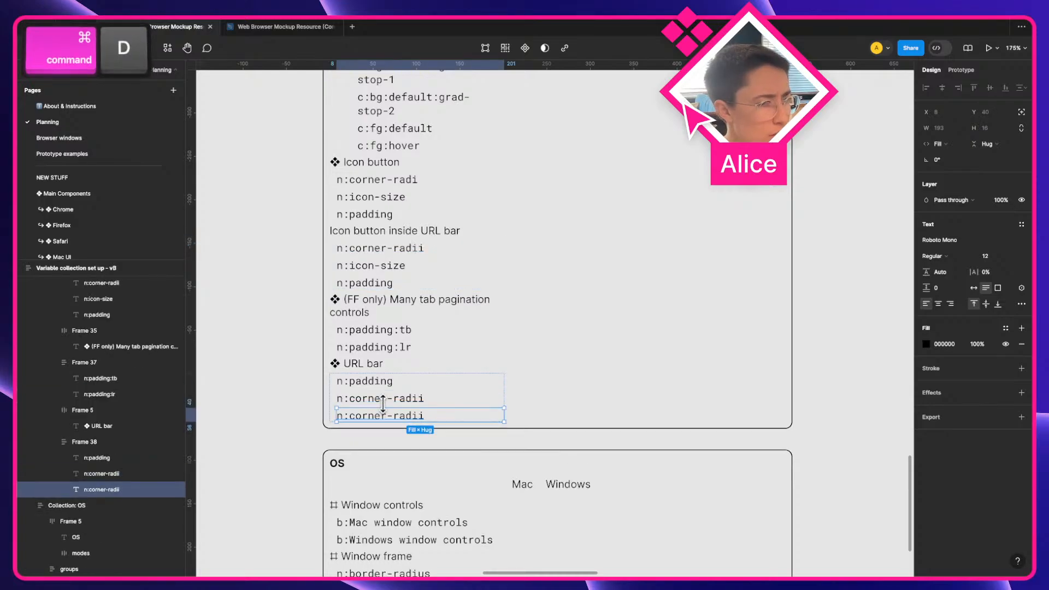
{"action": "double_click", "coordinate": [383, 416]}
{"action": "key", "text": "shift+alt+Left"}
{"action": "key", "text": "shift+alt+Left"}
{"action": "type", "text": "min-width"}
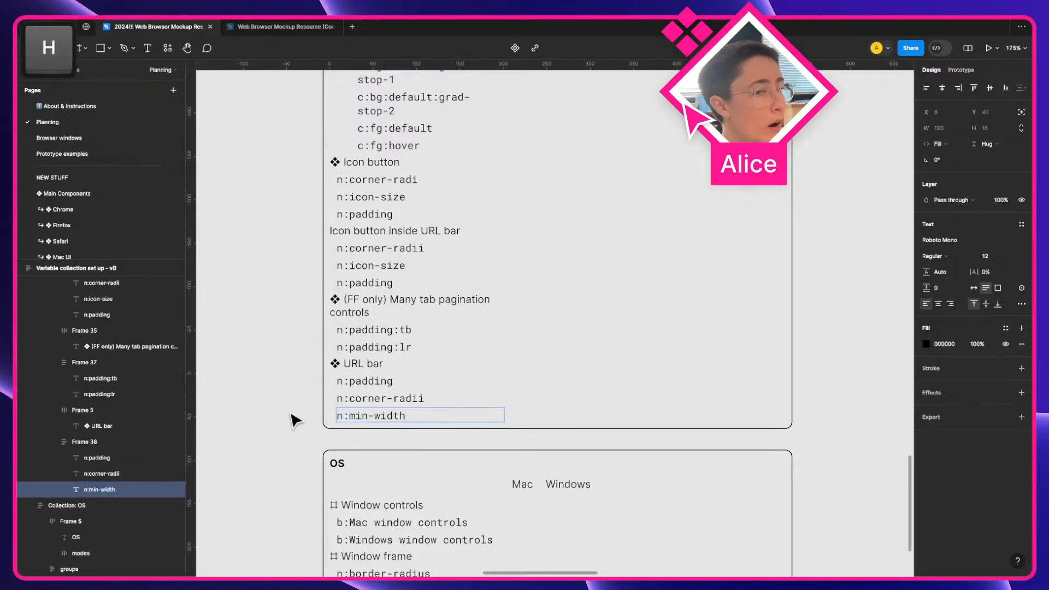
{"action": "key", "text": "Escape"}
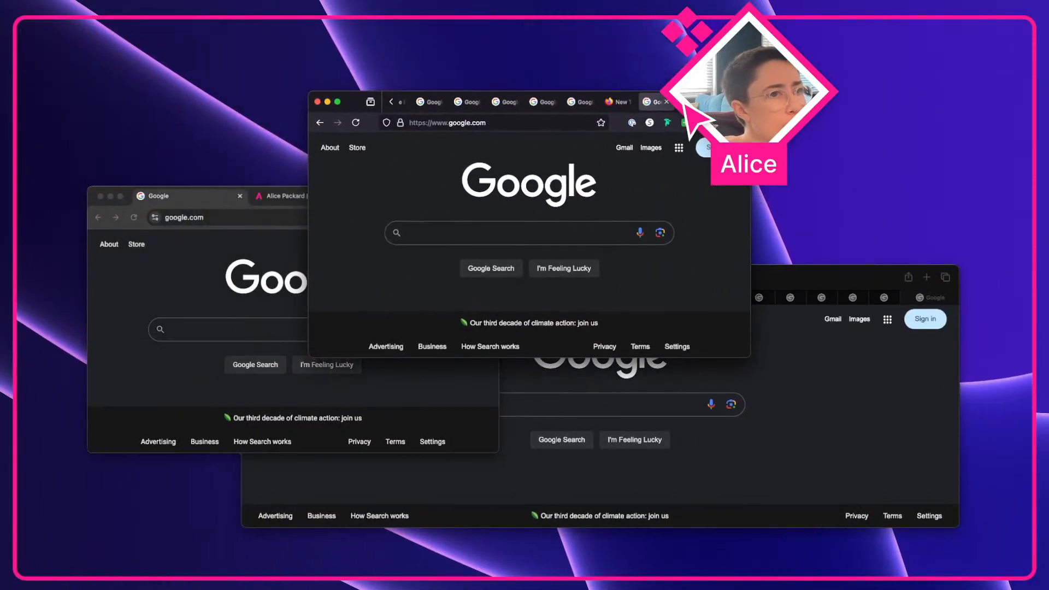
Switch to the Firefox window, move it lower, and resize it to examine how its URL bar width responds
{"action": "left_click_drag", "start_coordinate": [588, 143], "coordinate": [726, 143]}
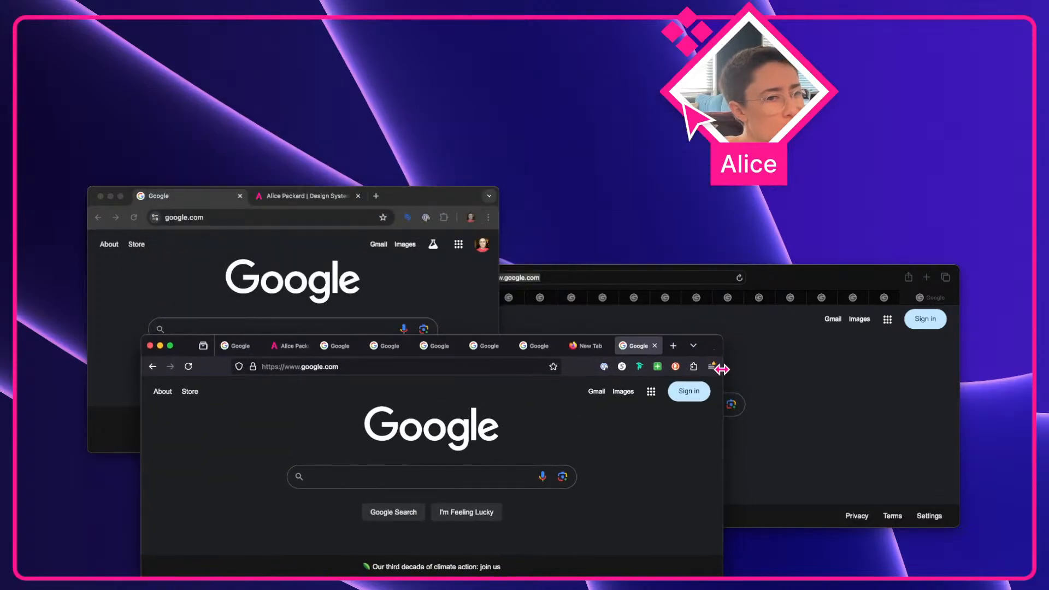
{"action": "left_click_drag", "start_coordinate": [716, 365], "coordinate": [1031, 400]}
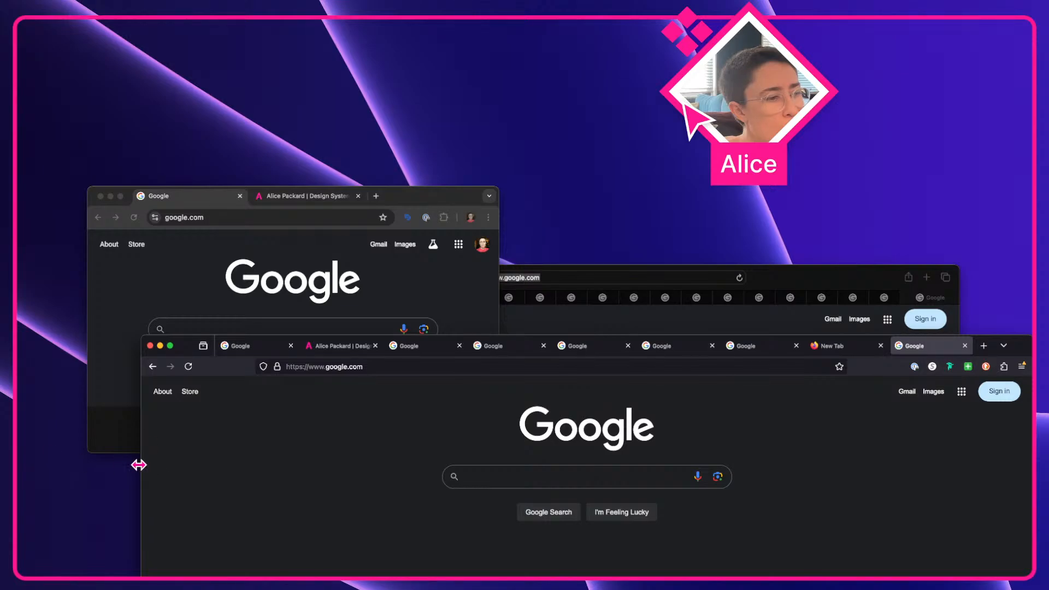
{"action": "left_click_drag", "start_coordinate": [140, 461], "coordinate": [262, 454]}
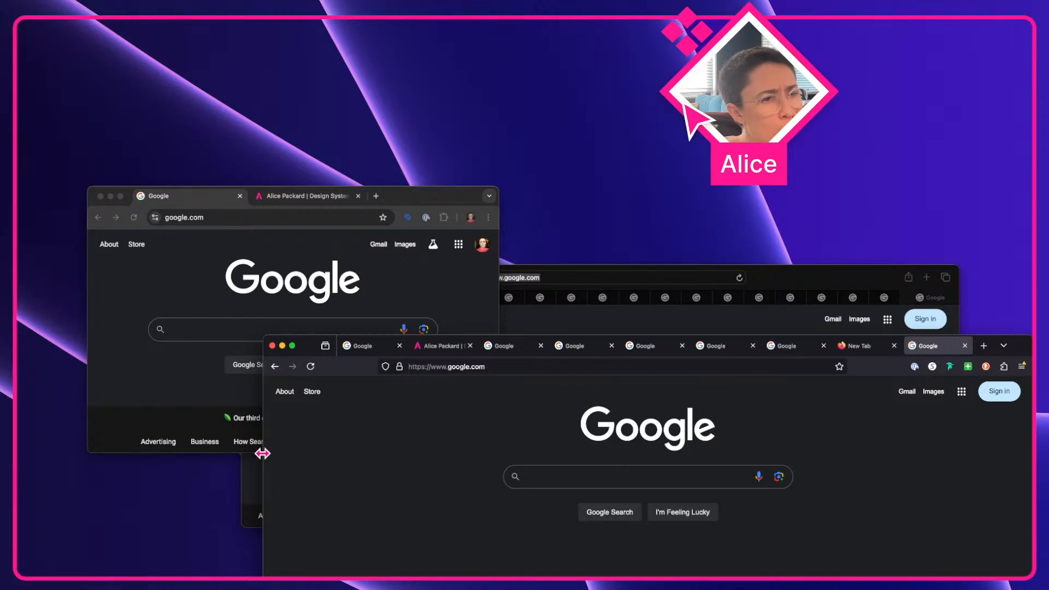
Widen the Chrome and Safari windows across the screen to examine how far their URL bars stretch
{"action": "left_click", "coordinate": [158, 265]}
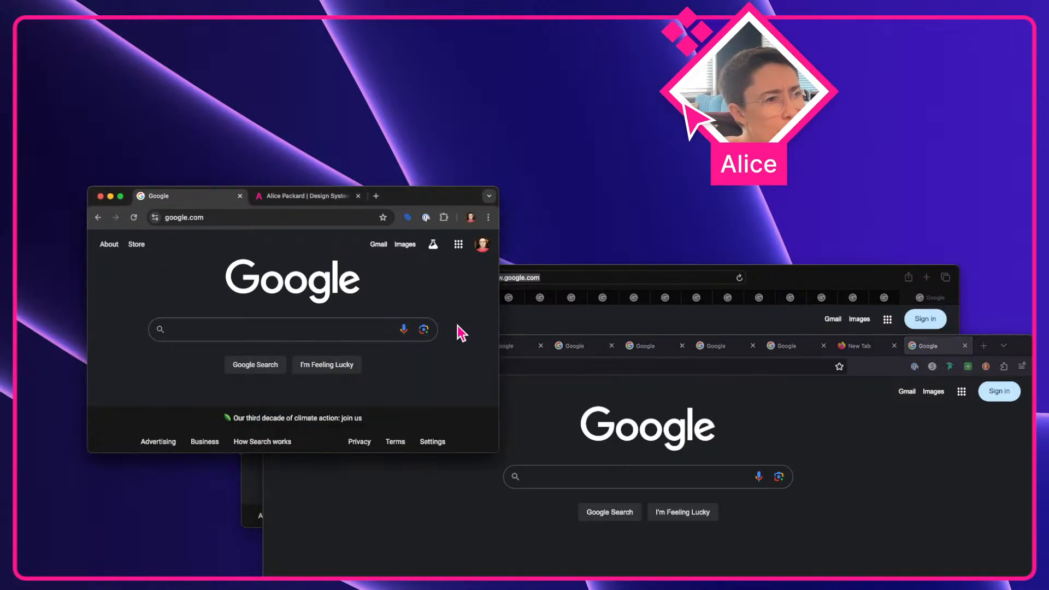
{"action": "left_click_drag", "start_coordinate": [499, 330], "coordinate": [1031, 363]}
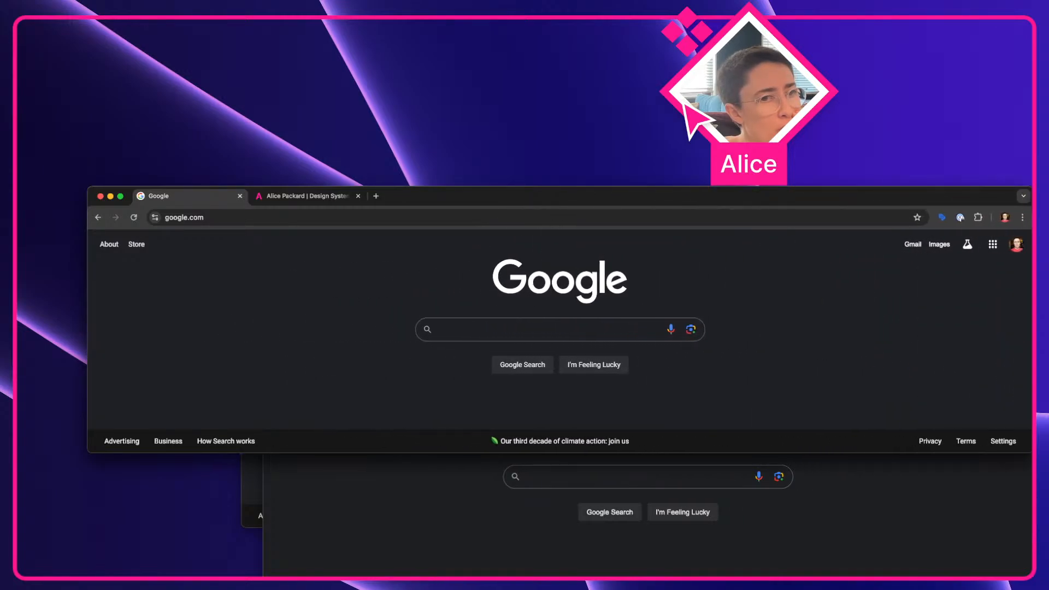
{"action": "left_click_drag", "start_coordinate": [87, 386], "coordinate": [20, 398]}
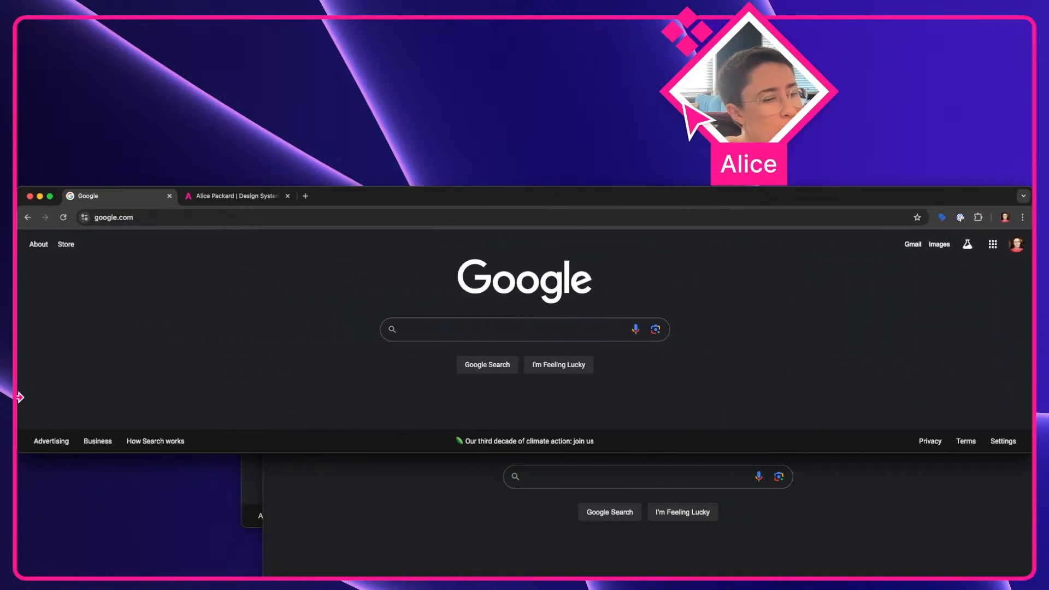
{"action": "left_click", "coordinate": [259, 489]}
{"action": "left_click_drag", "start_coordinate": [388, 284], "coordinate": [224, 273]}
{"action": "left_click_drag", "start_coordinate": [63, 332], "coordinate": [20, 334]}
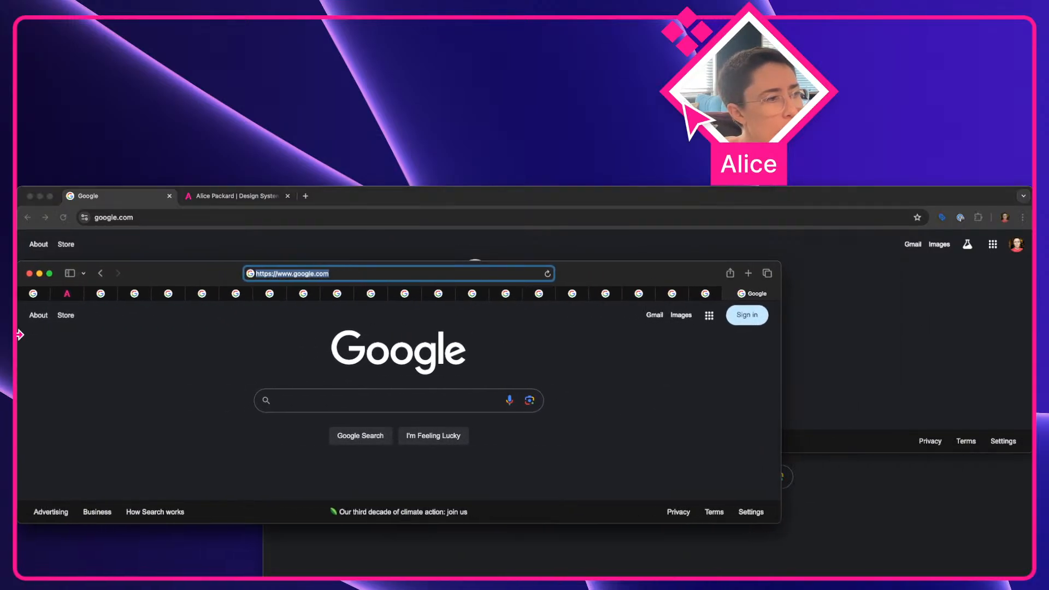
{"action": "left_click_drag", "start_coordinate": [780, 356], "coordinate": [1032, 372]}
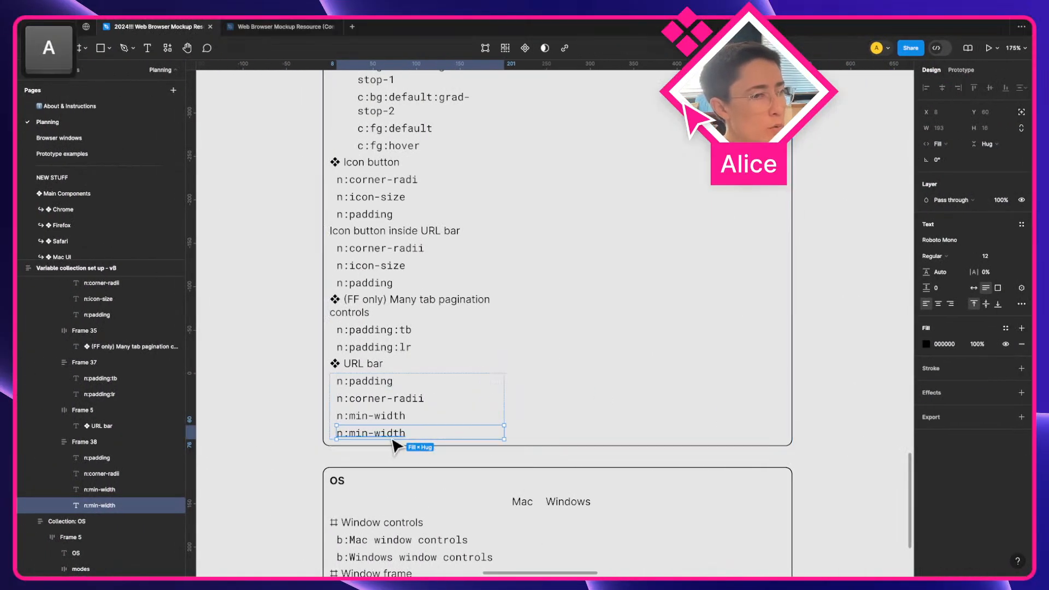
Back in Figma, duplicate the URL bar's n:min-width variable and open the copy's name for editing after its n: prefix
{"action": "double_click", "coordinate": [390, 433]}
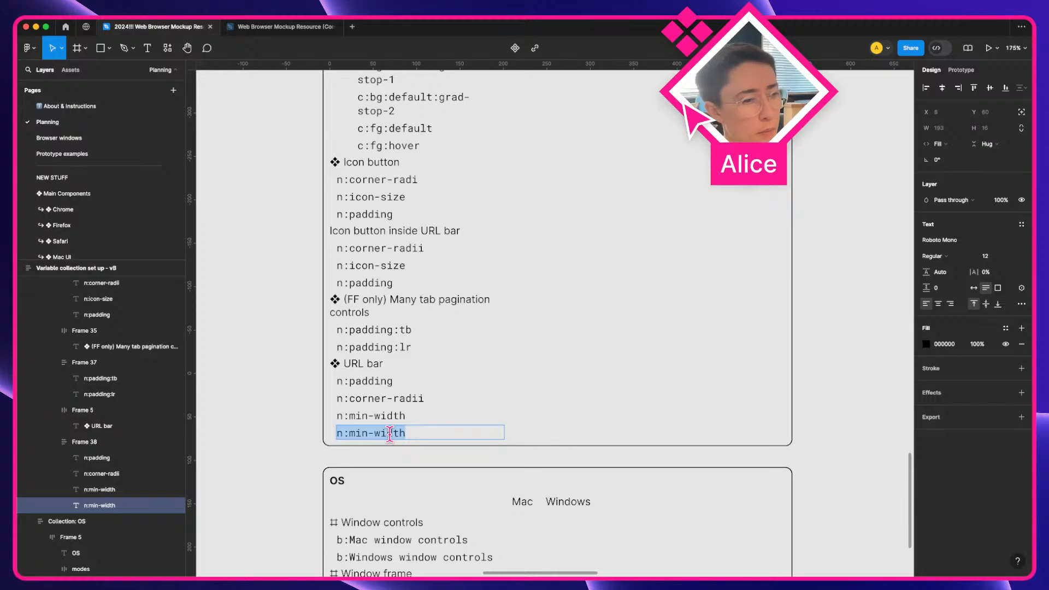
{"action": "left_click_drag", "start_coordinate": [414, 433], "coordinate": [351, 433]}
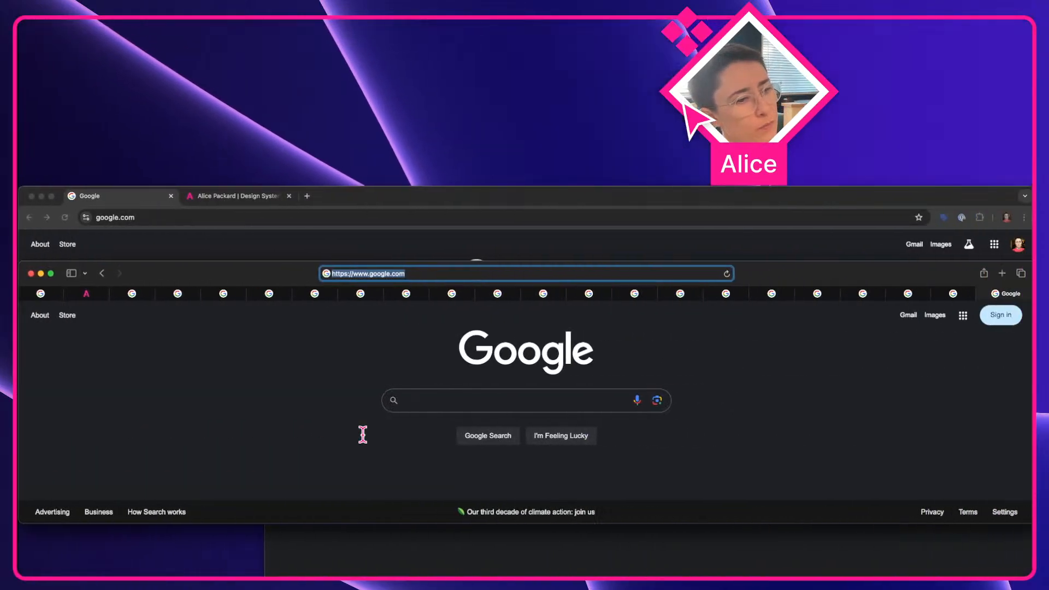
{"action": "key", "text": "a"}
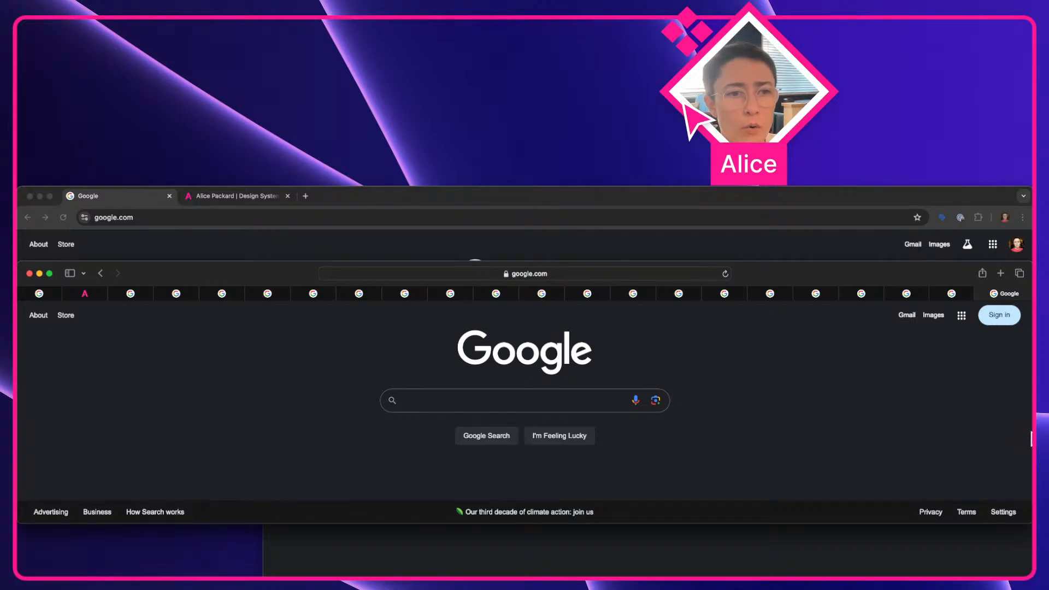
Narrow the Safari and Chrome windows to compare how their URL bars shrink
{"action": "left_click_drag", "start_coordinate": [1028, 432], "coordinate": [803, 450]}
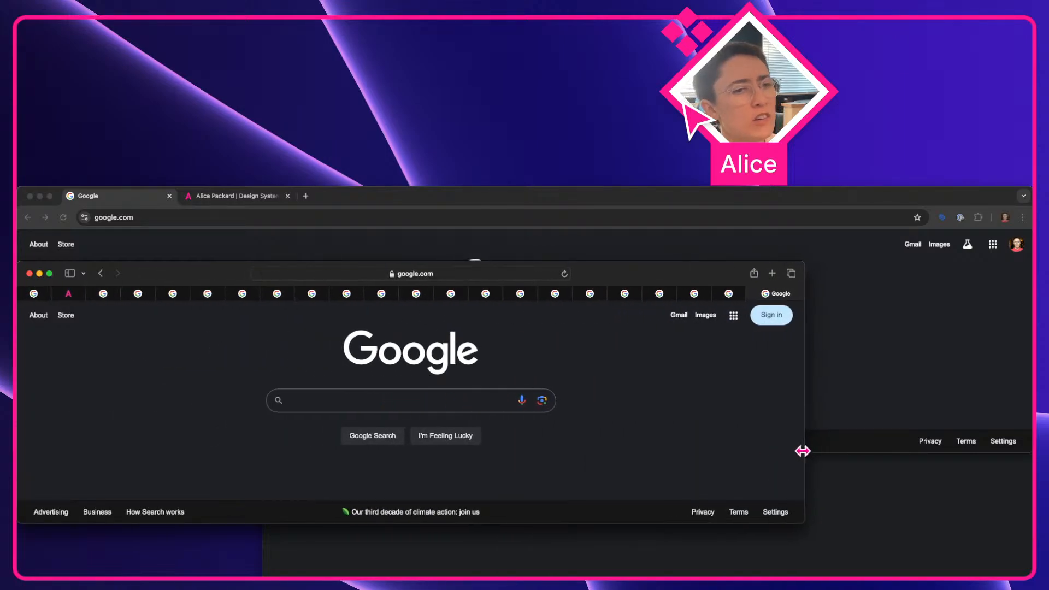
{"action": "left_click", "coordinate": [909, 405]}
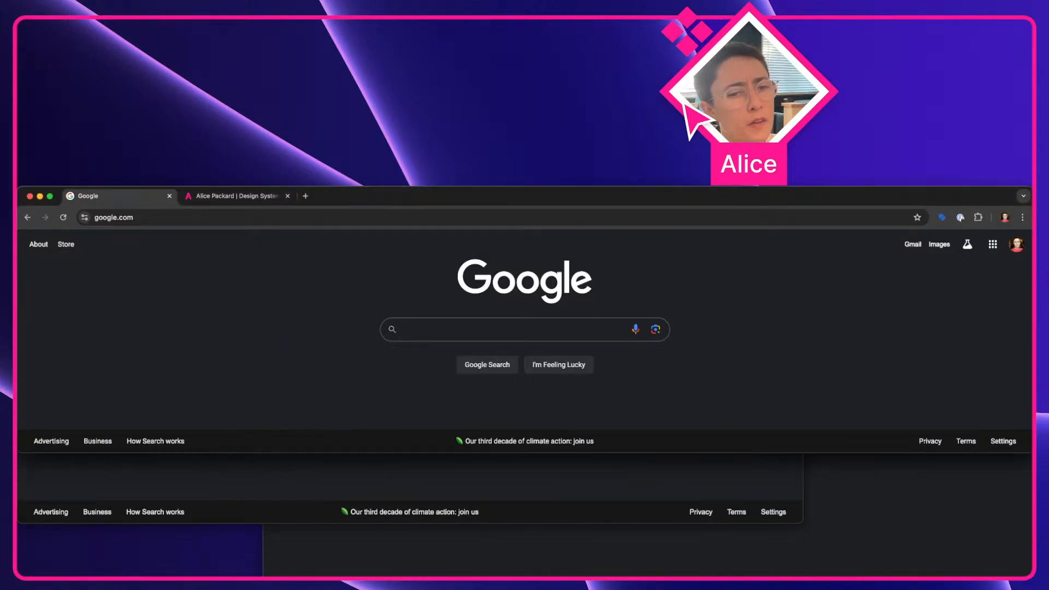
{"action": "left_click_drag", "start_coordinate": [1031, 402], "coordinate": [957, 422]}
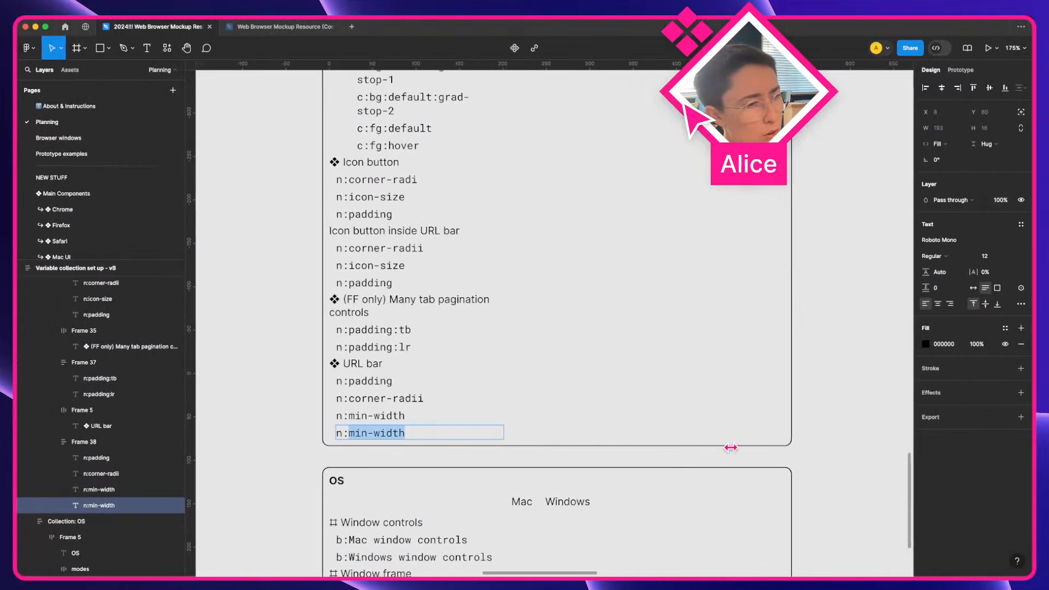
{"action": "key", "text": "Escape"}
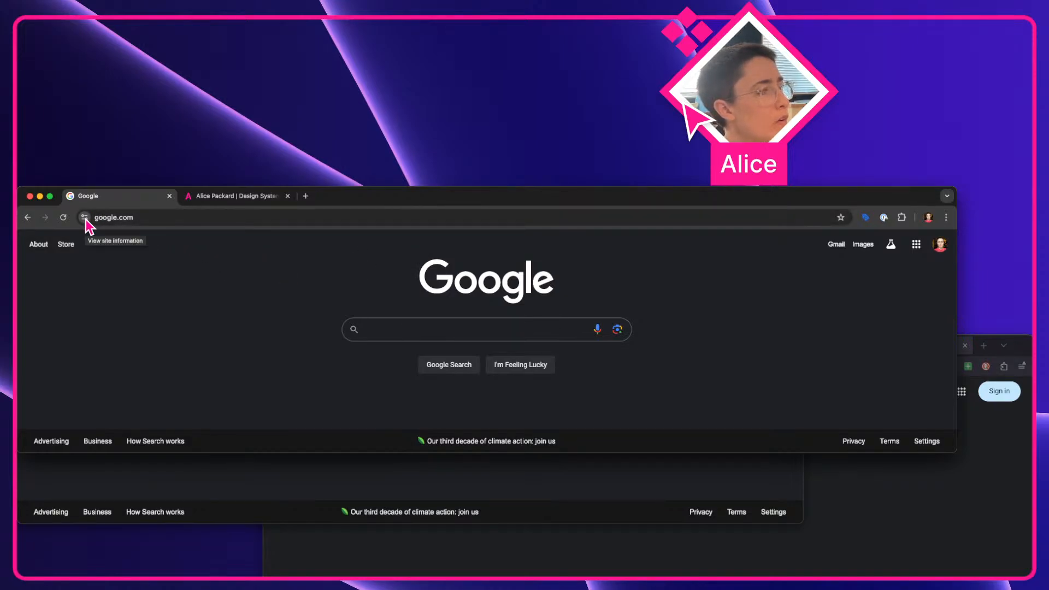
Bring the Safari and Firefox windows forward in turn to compare the icons and text alignment inside their URL bars
{"action": "left_click", "coordinate": [261, 482]}
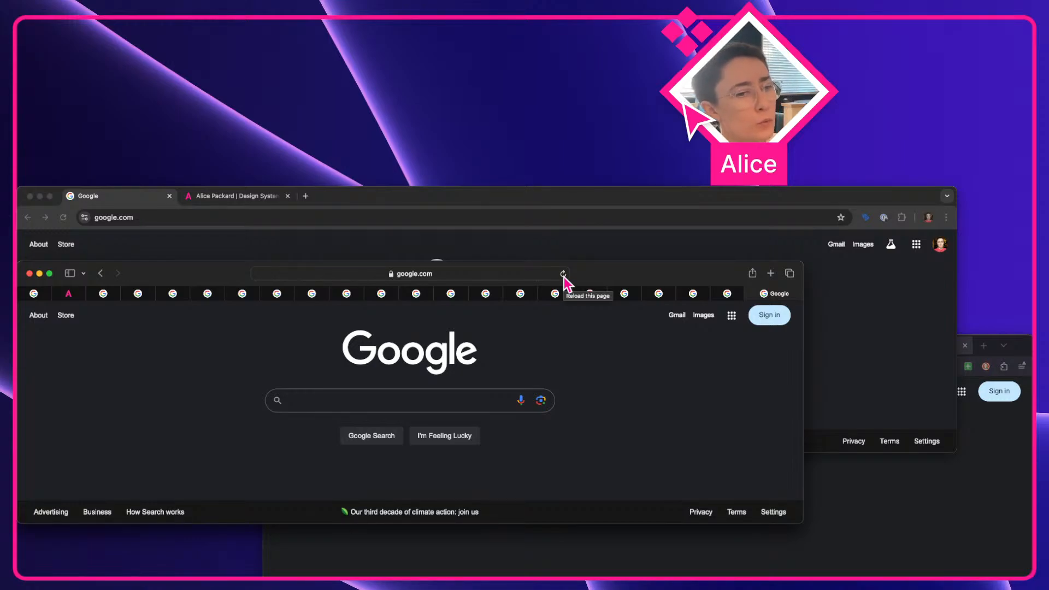
{"action": "left_click", "coordinate": [967, 439]}
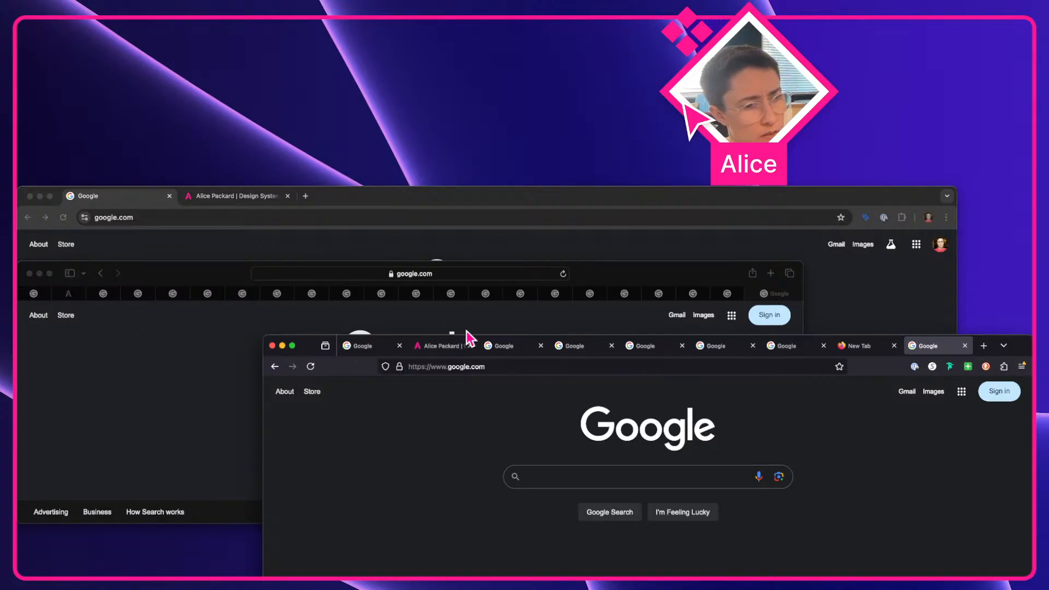
{"action": "left_click", "coordinate": [450, 273]}
{"action": "left_click", "coordinate": [750, 411]}
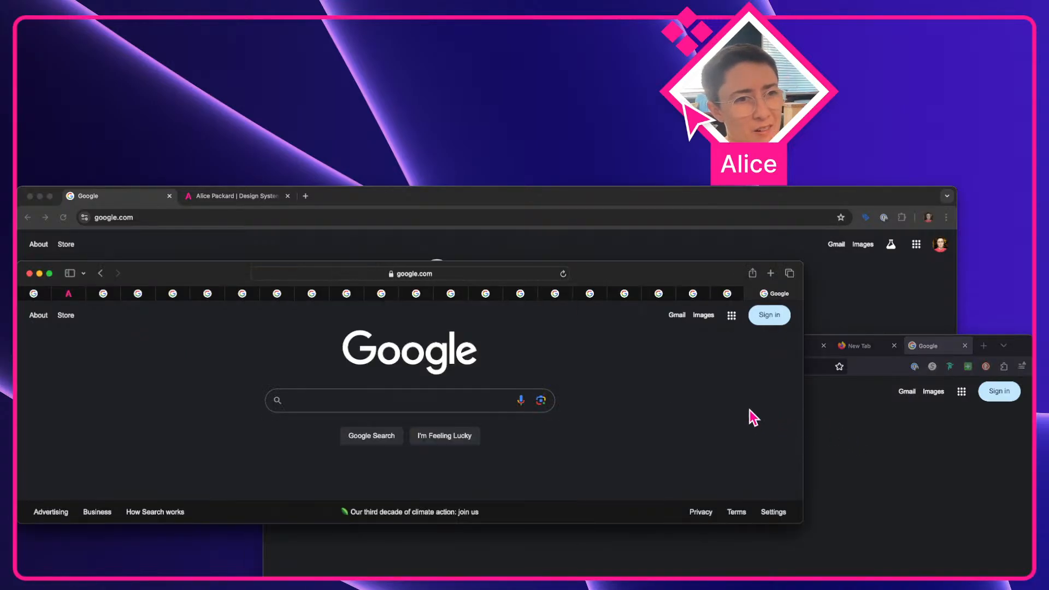
{"action": "left_click", "coordinate": [813, 403]}
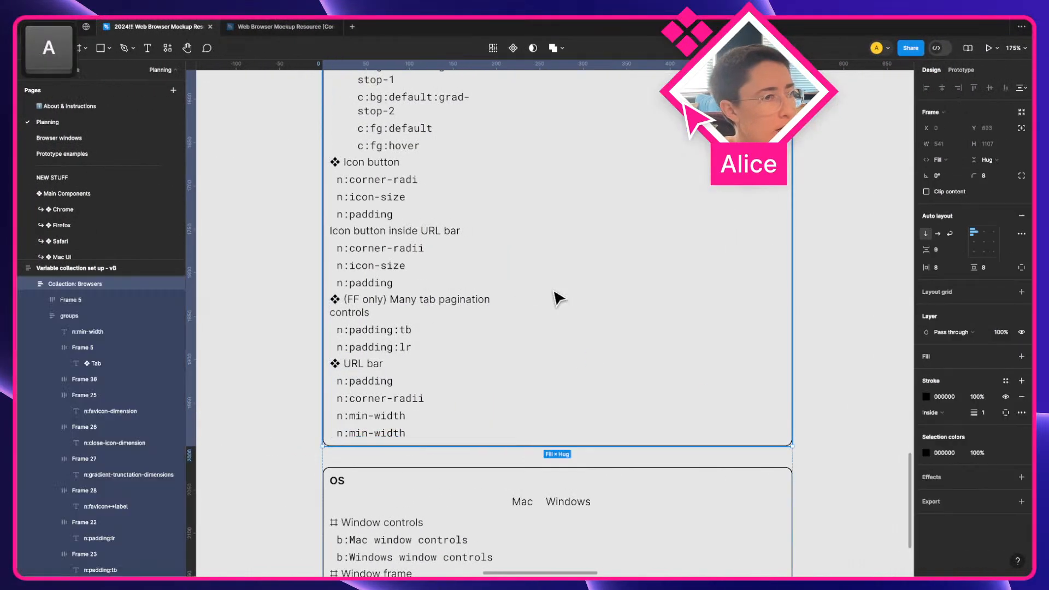
Return to Figma's planning page and compare the URL bar entries in the Layers list and the Component inventory
{"action": "scroll", "coordinate": [553, 290], "scroll_direction": "down", "scroll_amount": 5}
{"action": "scroll", "coordinate": [561, 296], "scroll_direction": "right", "scroll_amount": 4}
{"action": "scroll", "coordinate": [561, 298], "scroll_direction": "up", "scroll_amount": 10}
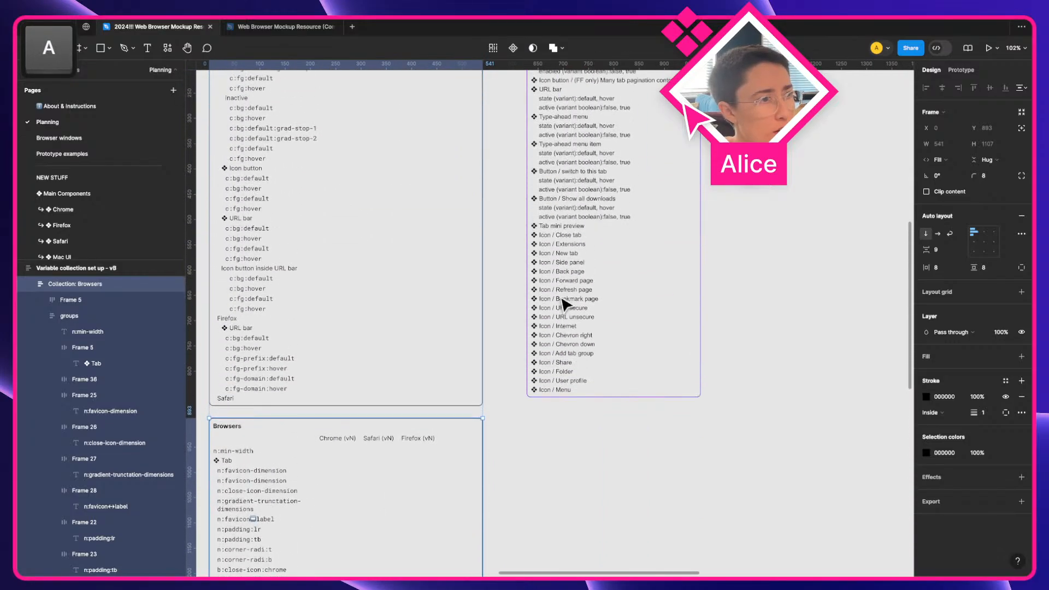
{"action": "scroll", "coordinate": [568, 328], "scroll_direction": "up", "scroll_amount": 5}
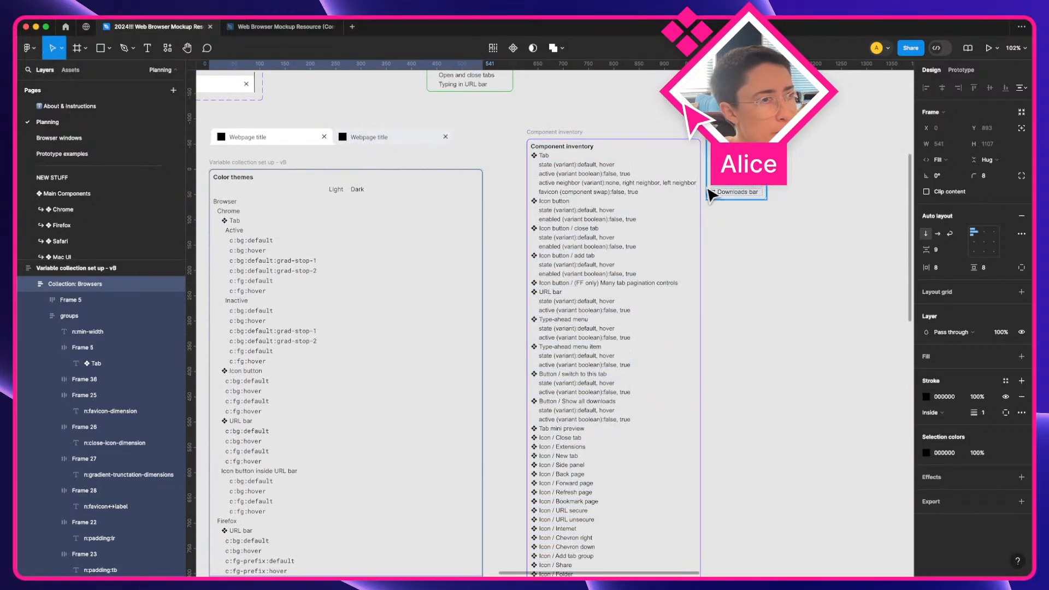
{"action": "scroll", "coordinate": [727, 170], "scroll_direction": "up", "scroll_amount": 5}
{"action": "key", "text": "a"}
{"action": "scroll", "coordinate": [727, 169], "scroll_direction": "right", "scroll_amount": 3}
{"action": "scroll", "coordinate": [727, 169], "scroll_direction": "up", "scroll_amount": 2}
{"action": "key", "text": "ctrl+Right"}
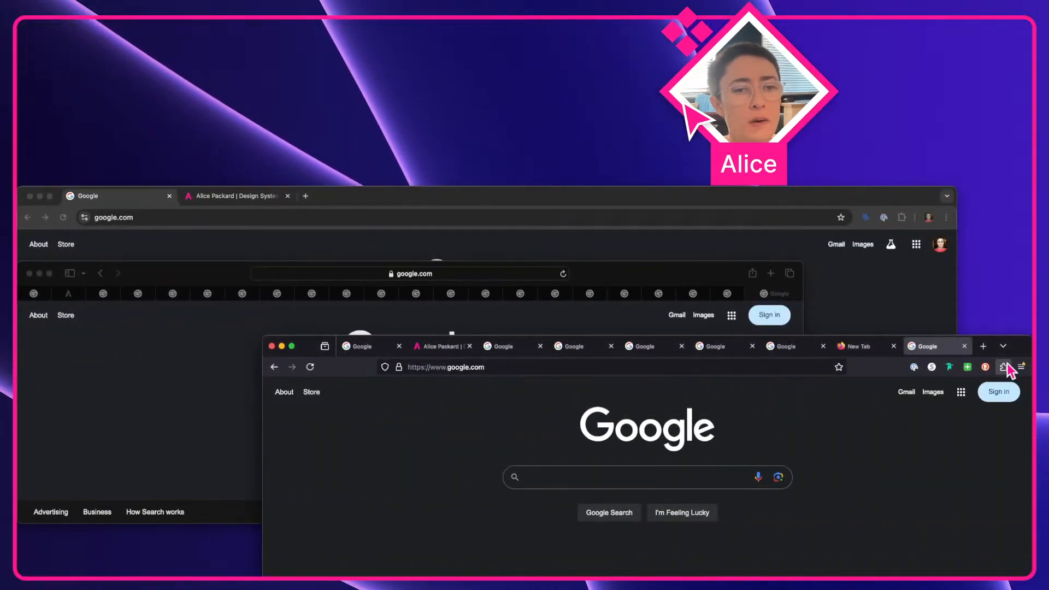
{"action": "key", "text": "ctrl+Left"}
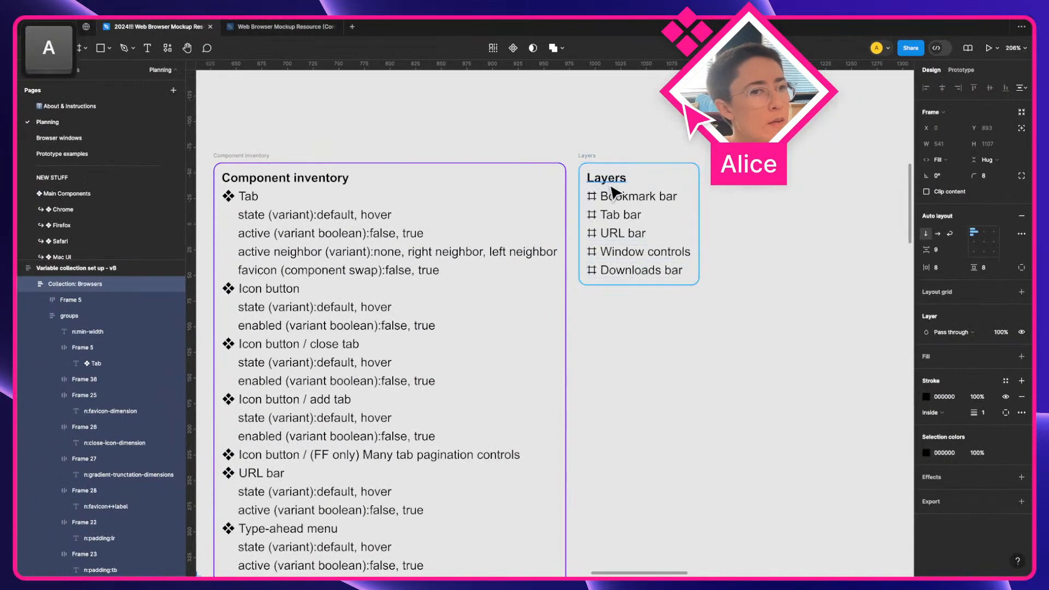
{"action": "left_click", "coordinate": [618, 239]}
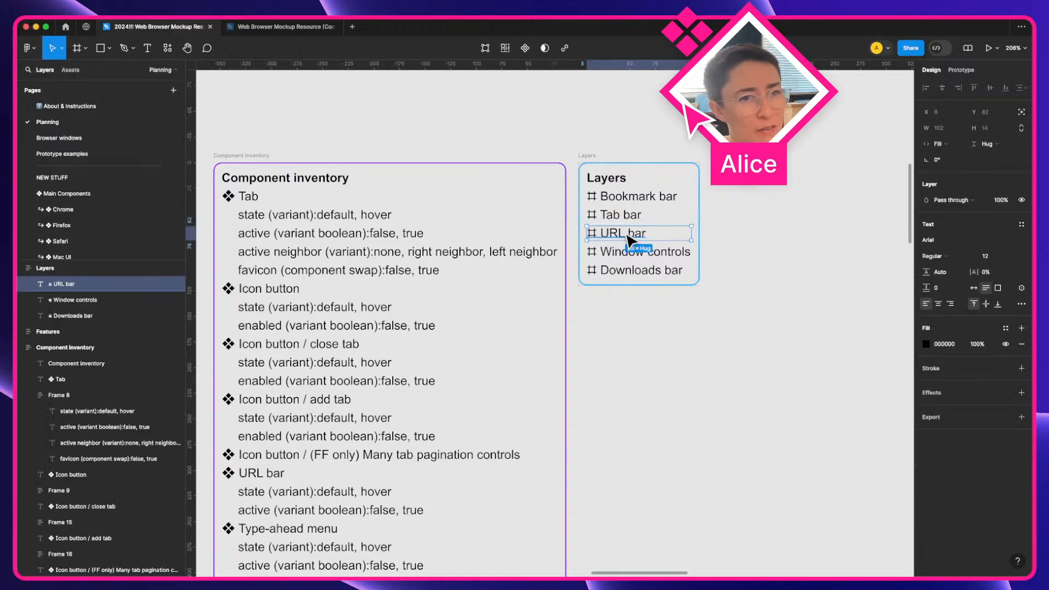
{"action": "left_click", "coordinate": [259, 473]}
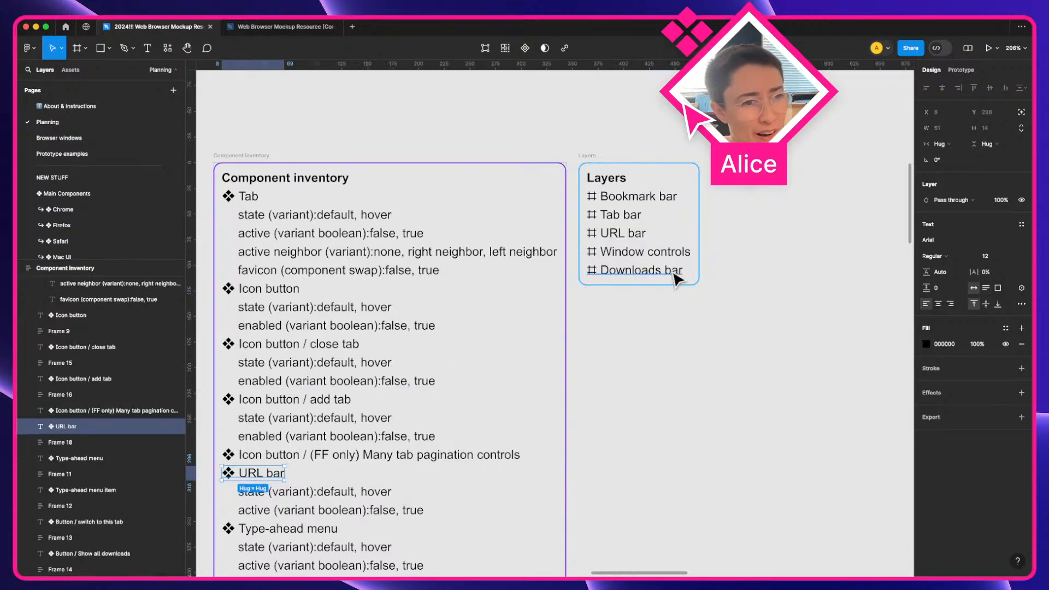
Highlight the URL bar entry in the Layers list, and focus Firefox's URL bar to compare it with that entry
{"action": "left_click", "coordinate": [639, 232]}
{"action": "double_click", "coordinate": [639, 233]}
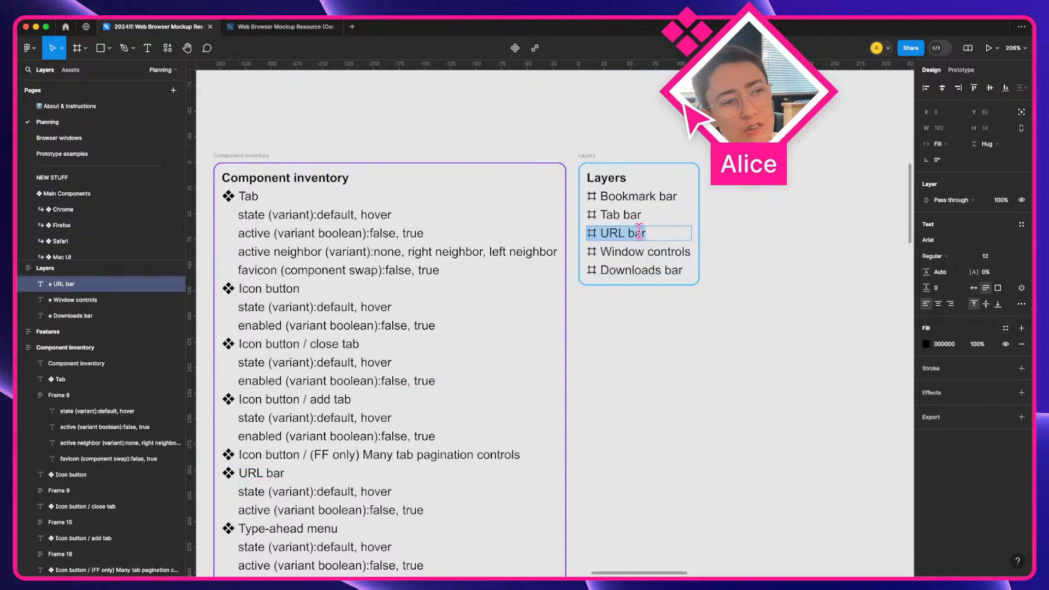
{"action": "left_click_drag", "start_coordinate": [648, 233], "coordinate": [605, 234]}
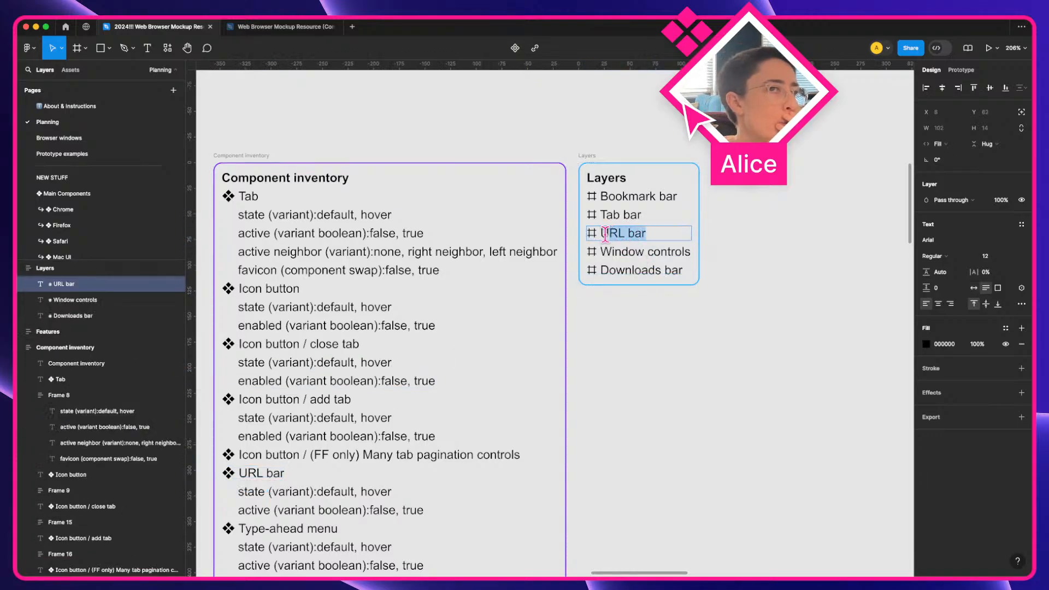
{"action": "key", "text": "ctrl+Right"}
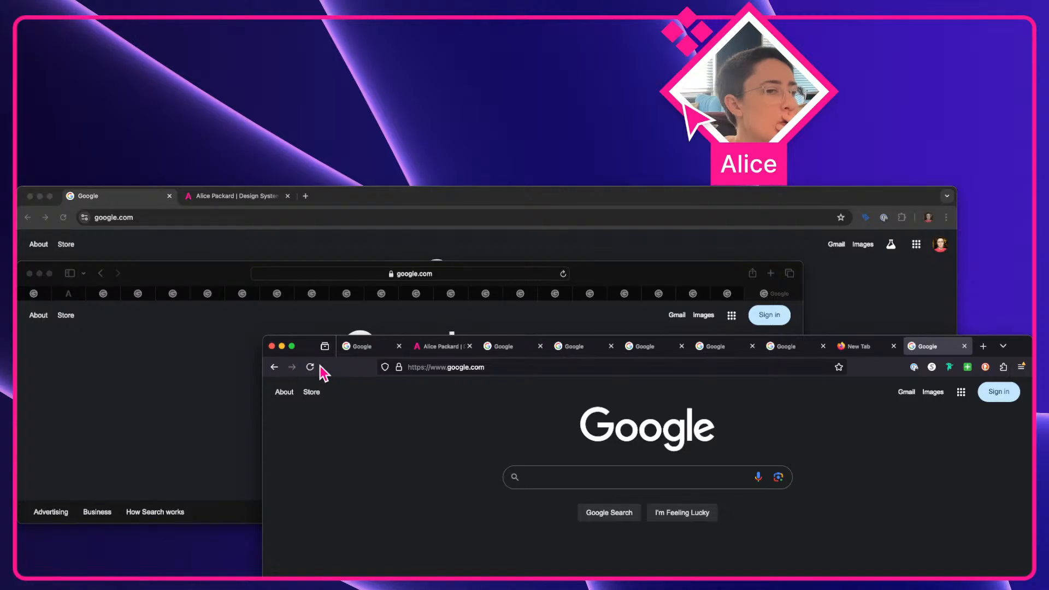
{"action": "left_click", "coordinate": [471, 372]}
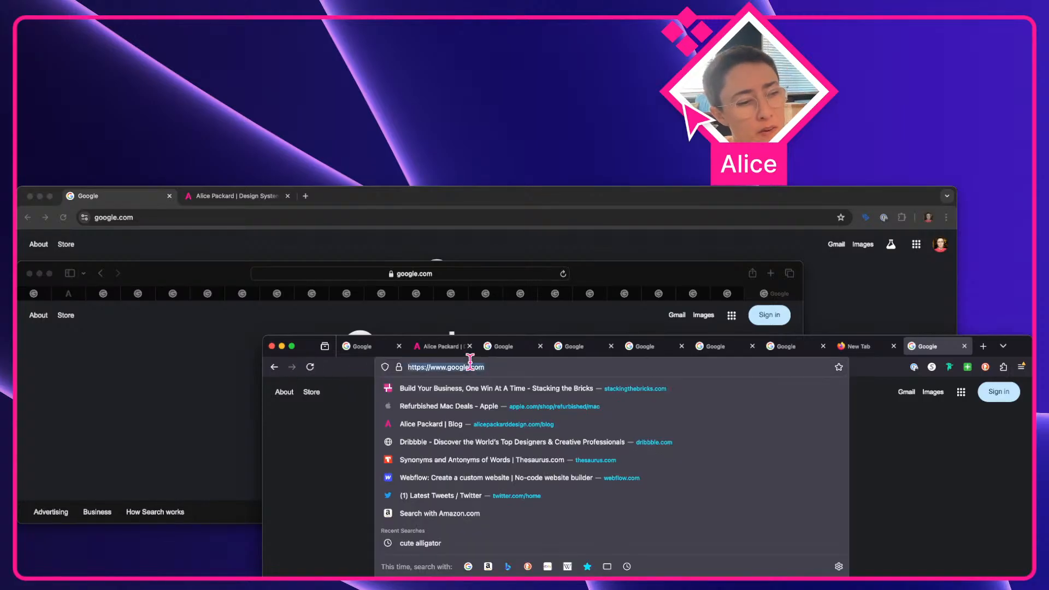
{"action": "left_click", "coordinate": [367, 369]}
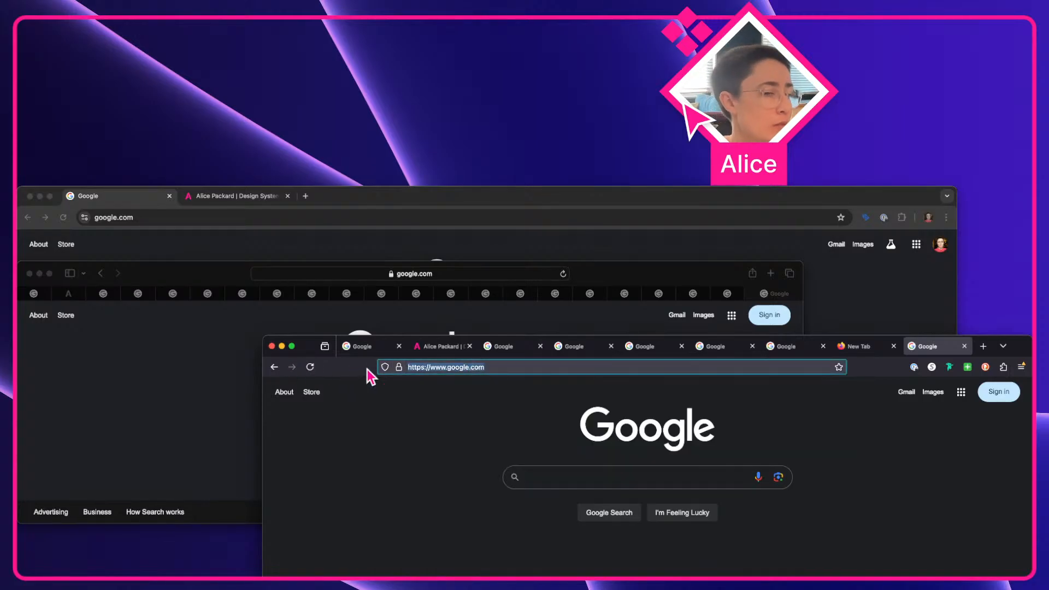
Back in Figma, rename the URL bar entry in the Component inventory to URL input and copy the word "input"
{"action": "key", "text": "ctrl+Left"}
{"action": "double_click", "coordinate": [275, 473]}
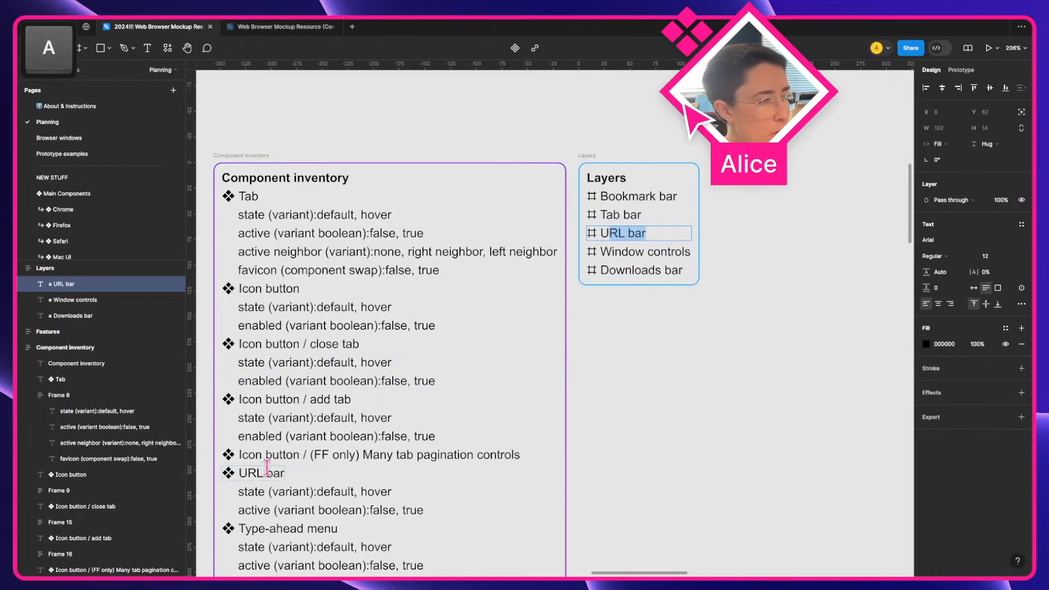
{"action": "type", "text": "input"}
{"action": "key", "text": "shift+alt+Left"}
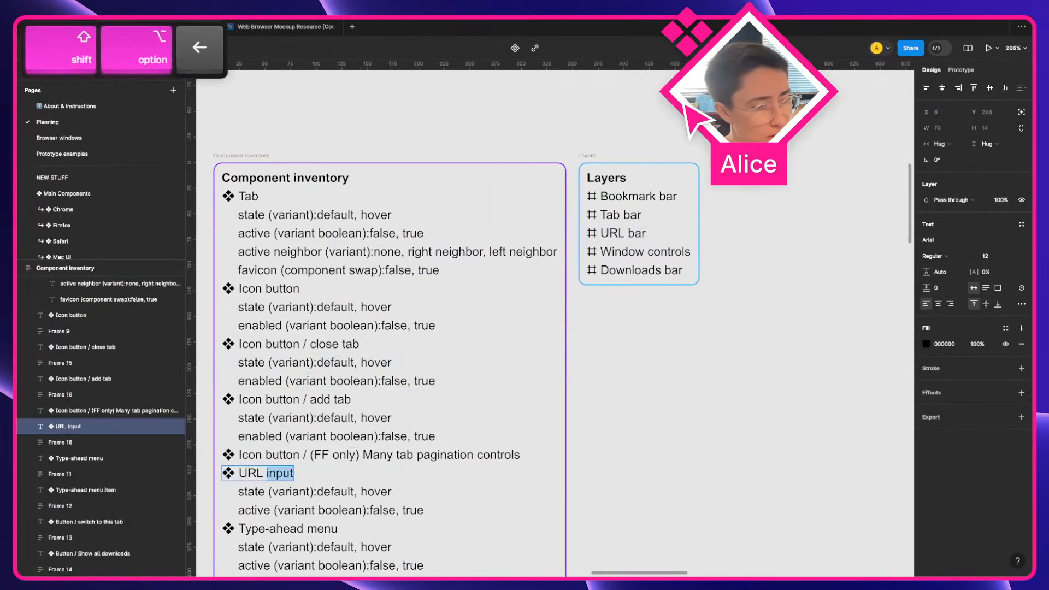
{"action": "key", "text": "super+c"}
{"action": "key", "text": "Escape"}
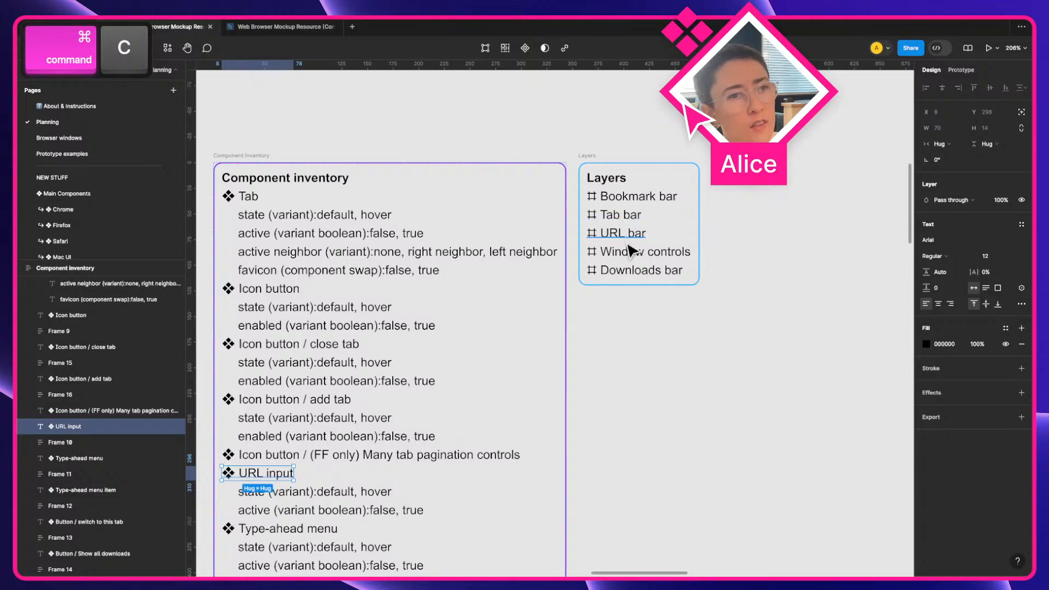
{"action": "left_click", "coordinate": [628, 363]}
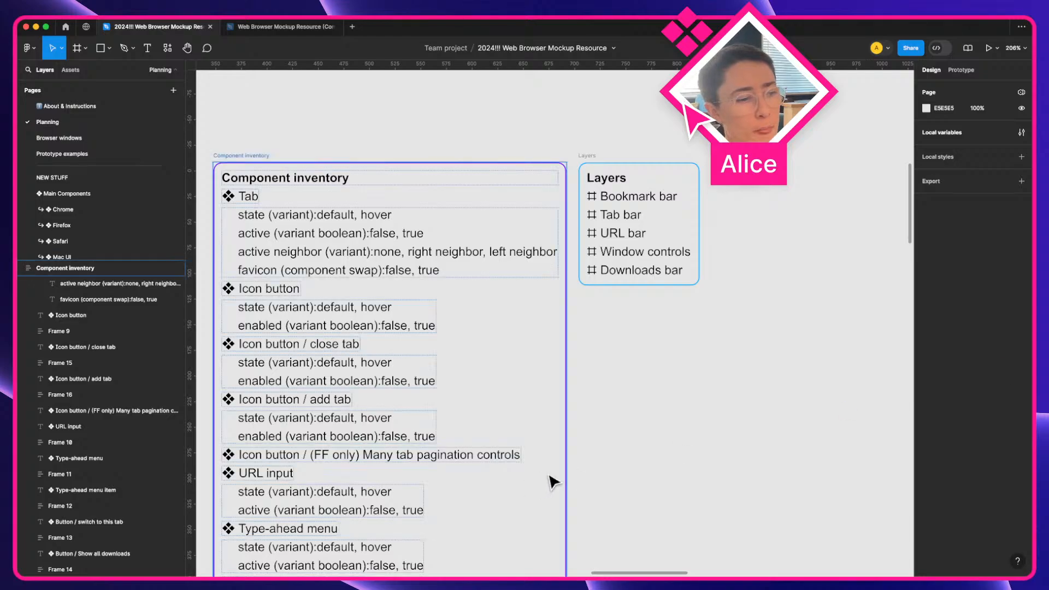
Recheck the browser toolbars, and search Figma's planning page for "URL bar"
{"action": "key", "text": "ctrl+Right"}
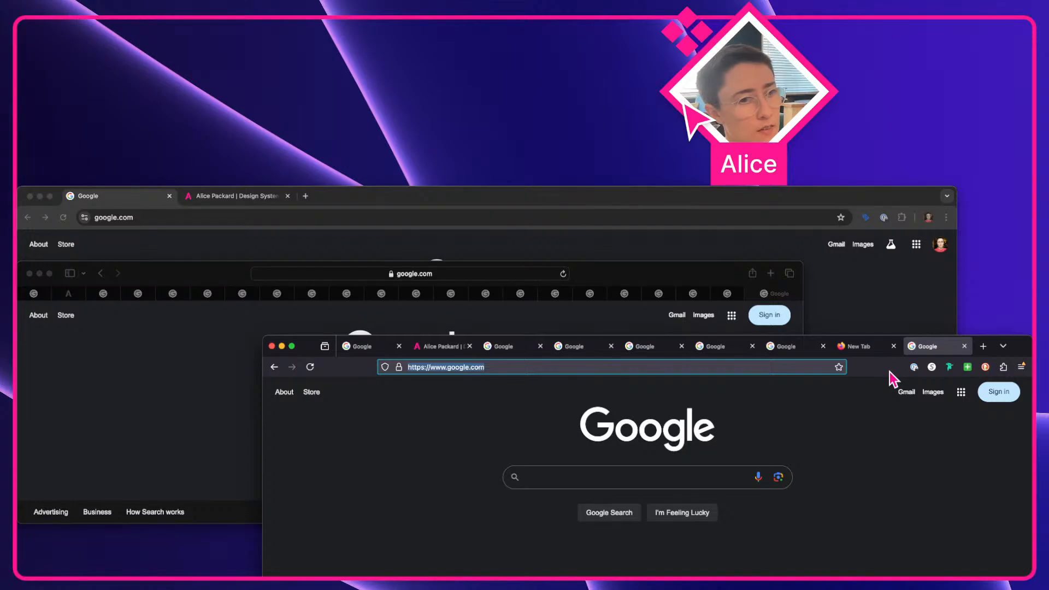
{"action": "left_click", "coordinate": [167, 273]}
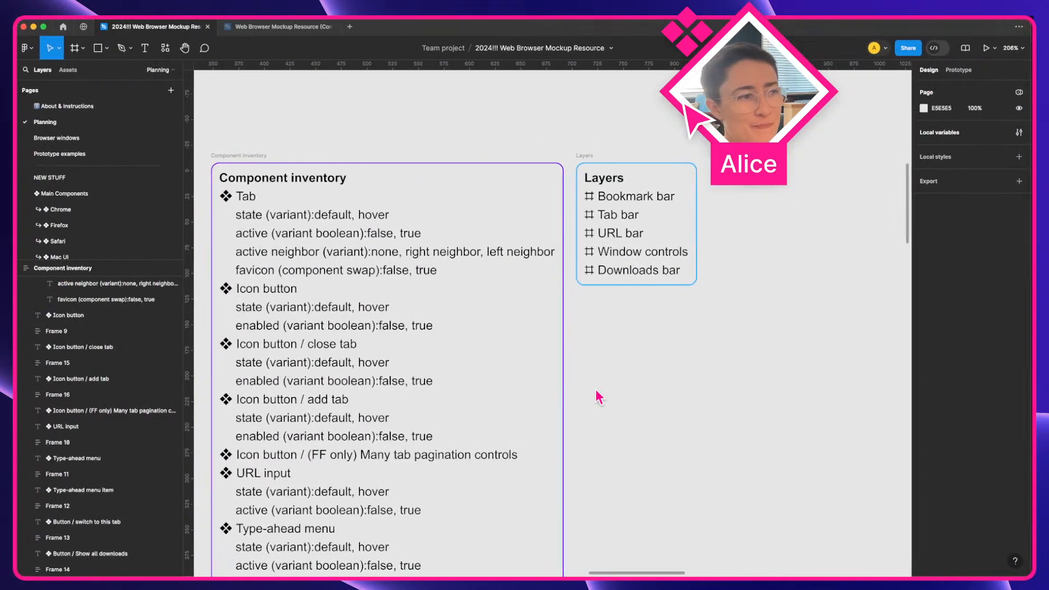
{"action": "scroll", "coordinate": [433, 525], "scroll_direction": "down", "scroll_amount": 5}
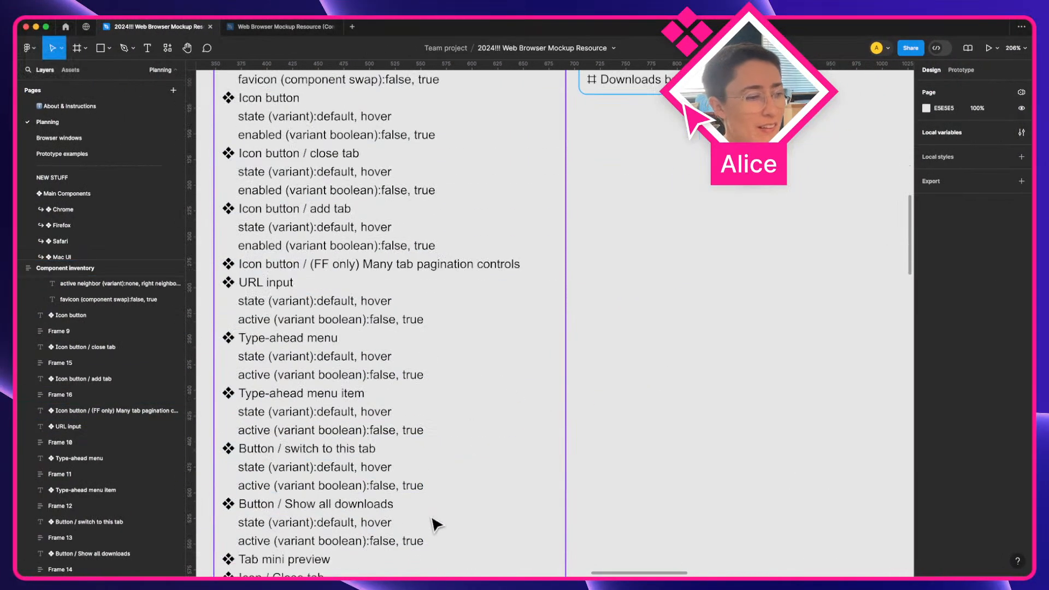
{"action": "scroll", "coordinate": [434, 525], "scroll_direction": "down", "scroll_amount": 5}
{"action": "key", "text": "super+f"}
{"action": "type", "text": "URL bar"}
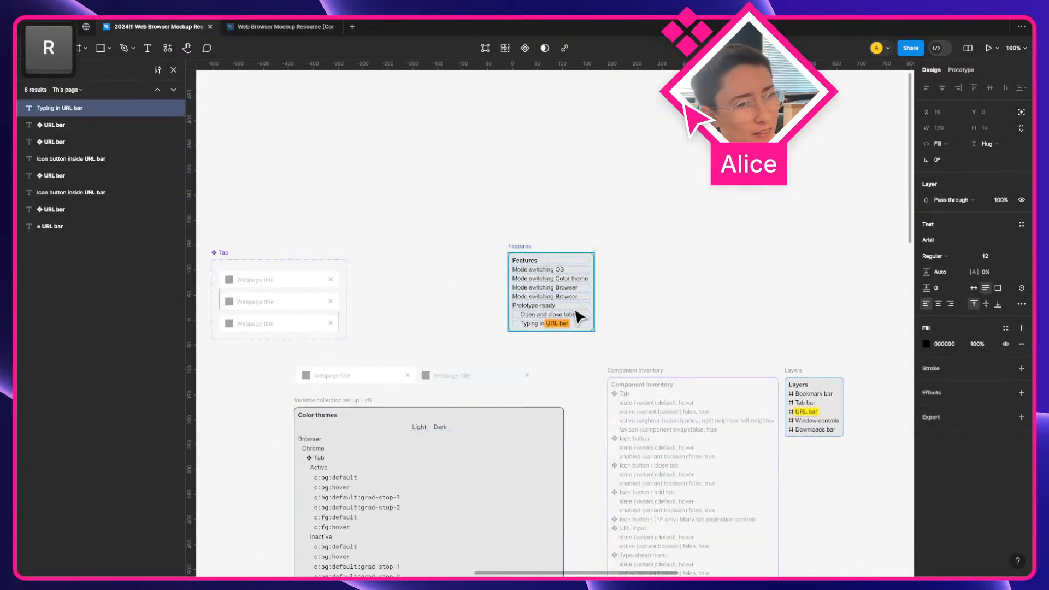
{"action": "scroll", "coordinate": [729, 409], "scroll_direction": "down", "scroll_amount": 5}
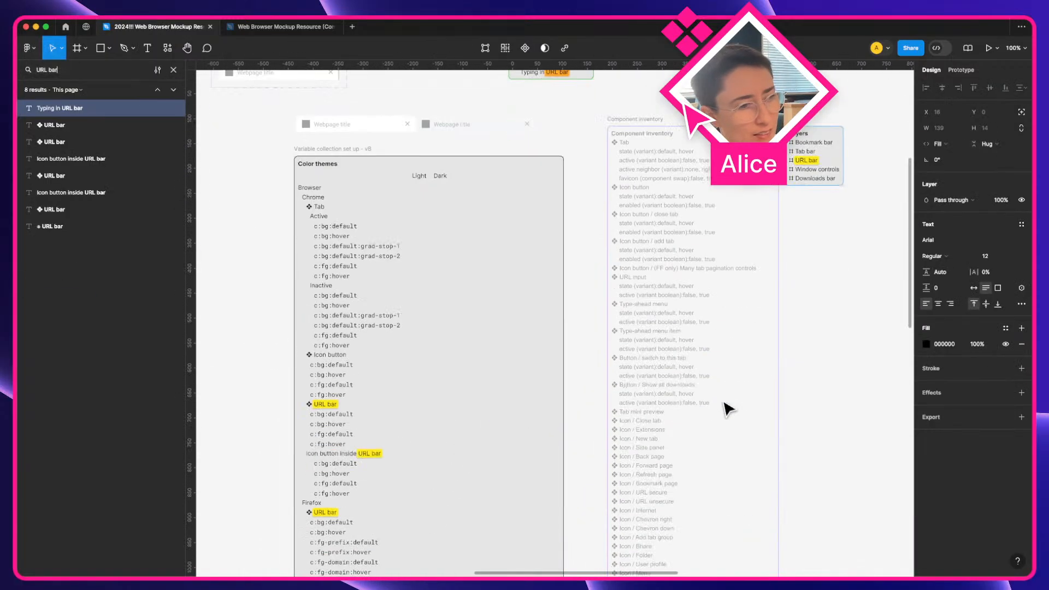
Rename Chrome's URL bar component heading in the Color themes collection to URL input using the copied word
{"action": "left_click", "coordinate": [323, 405]}
{"action": "double_click", "coordinate": [324, 406]}
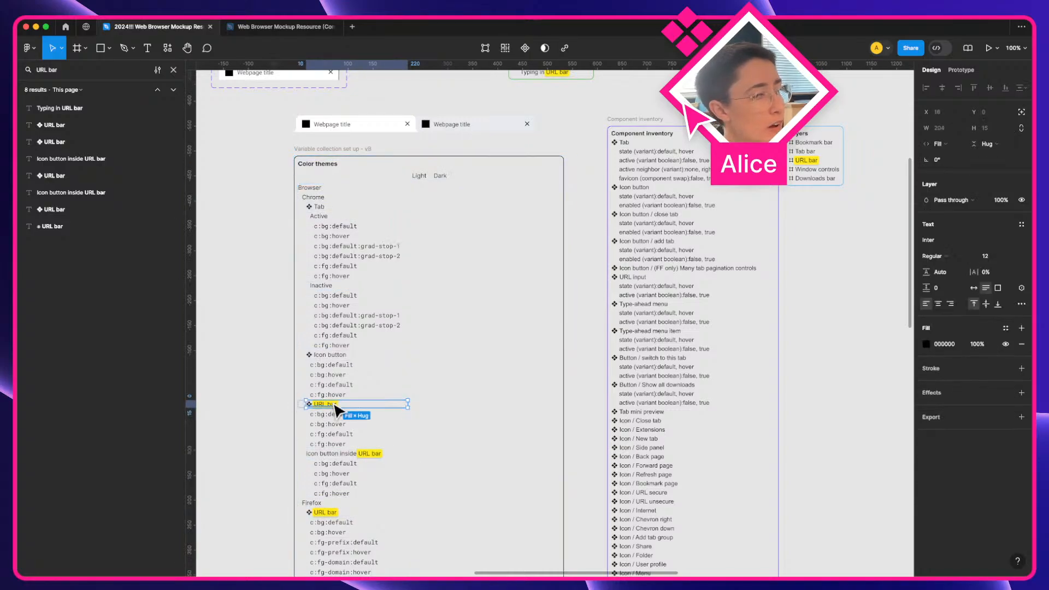
{"action": "double_click", "coordinate": [335, 405]}
{"action": "key", "text": "Right"}
{"action": "key", "text": "shift+alt+Left"}
{"action": "key", "text": "shift+alt+Left"}
{"action": "key", "text": "super+v"}
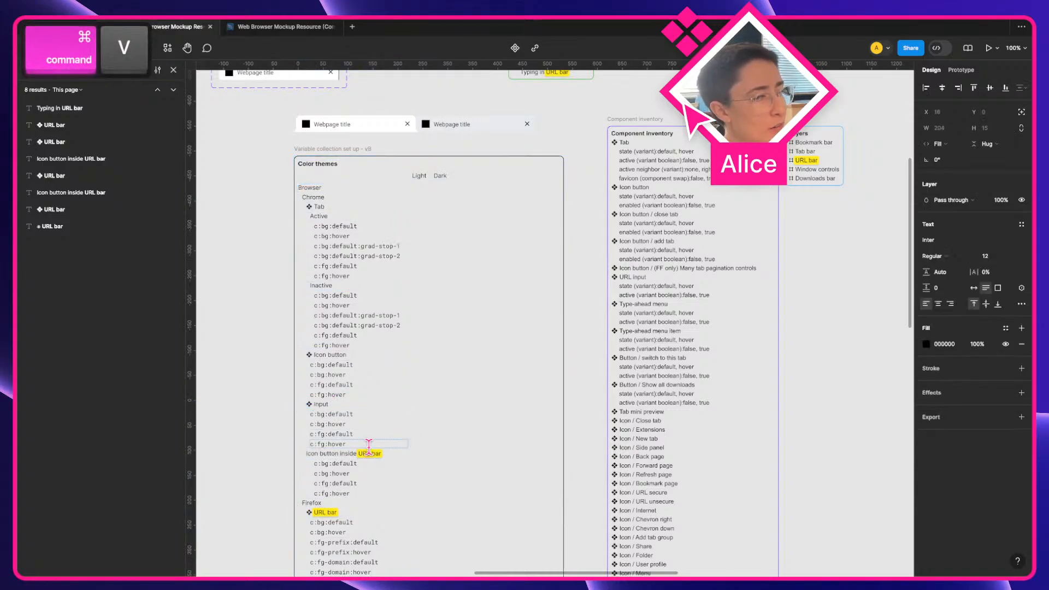
{"action": "key", "text": "super+z"}
{"action": "key", "text": "Right"}
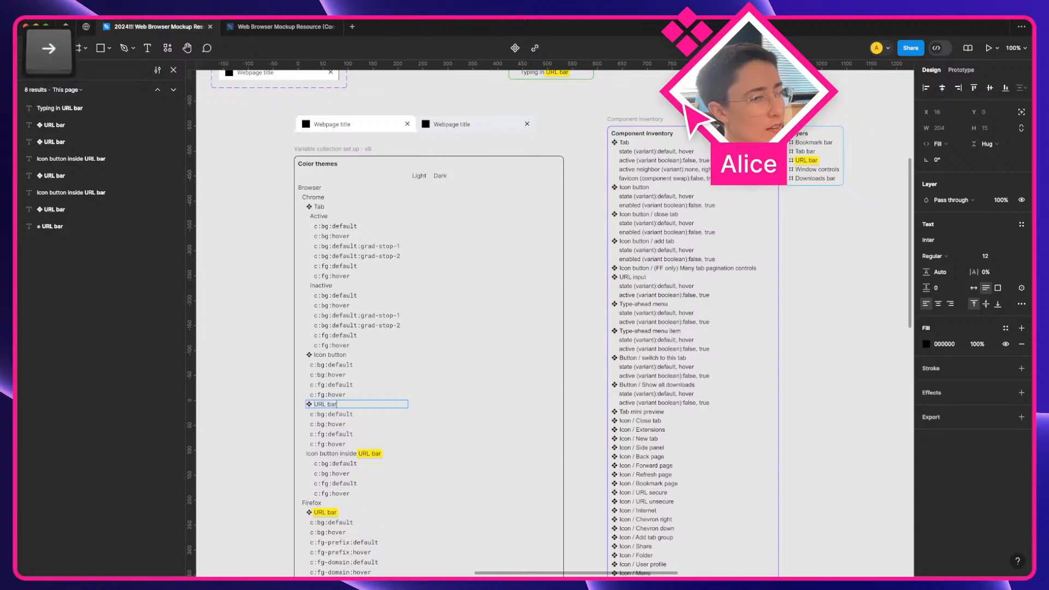
{"action": "key", "text": "shift+alt+Left"}
{"action": "key", "text": "super+v"}
In Color themes, change Chrome's "Icon button inside URL bar" and Firefox's "URL bar" headings to end in "input"
{"action": "double_click", "coordinate": [376, 454]}
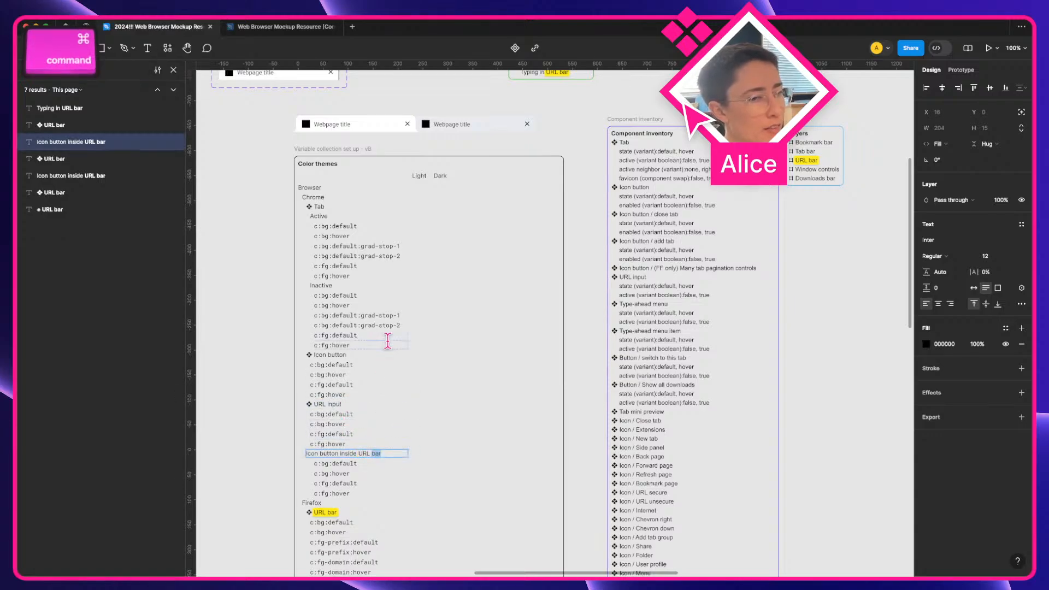
{"action": "key", "text": "super+v"}
{"action": "double_click", "coordinate": [330, 512]}
In the Browsers collection, rename the headings to "Icon button inside URL input" and "URL input", and review the remaining matches
{"action": "scroll", "coordinate": [461, 487], "scroll_direction": "down", "scroll_amount": 20}
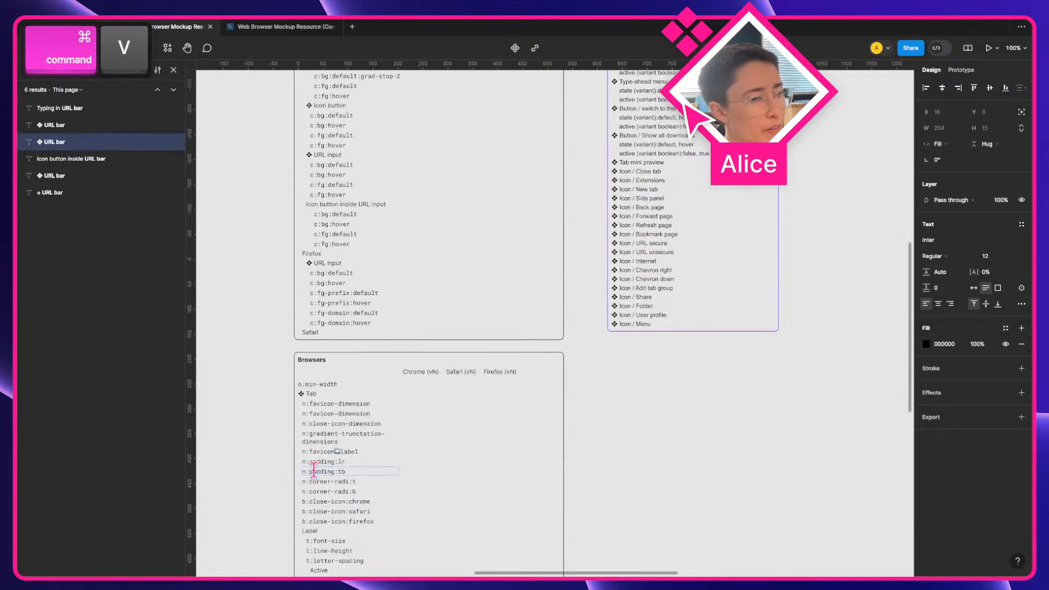
{"action": "double_click", "coordinate": [377, 426]}
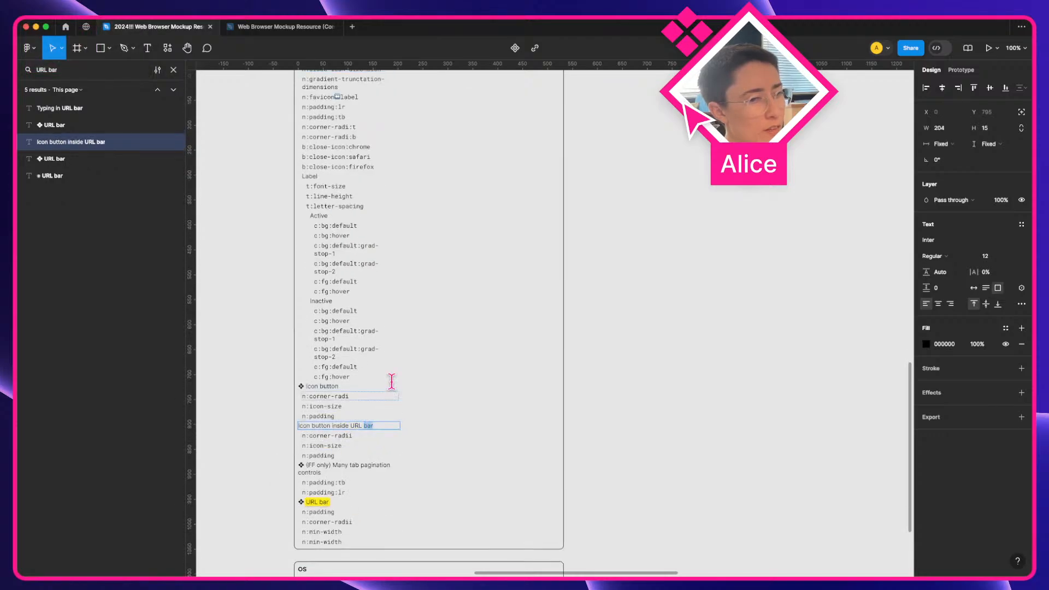
{"action": "key", "text": "super+v"}
{"action": "double_click", "coordinate": [324, 501]}
{"action": "key", "text": "super+v"}
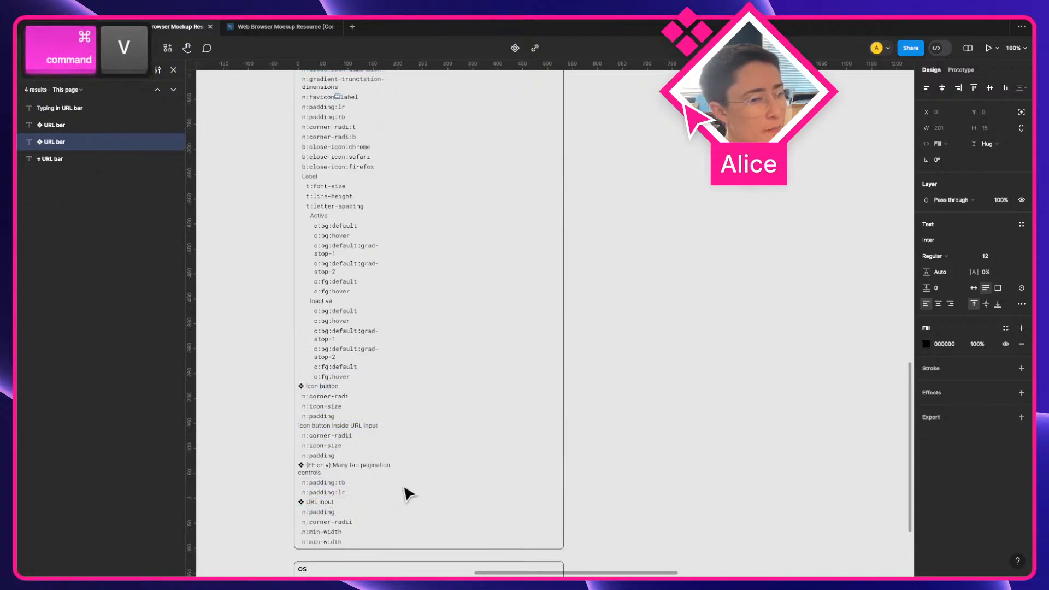
{"action": "scroll", "coordinate": [402, 512], "scroll_direction": "down", "scroll_amount": 5}
{"action": "scroll", "coordinate": [631, 473], "scroll_direction": "up", "scroll_amount": 15}
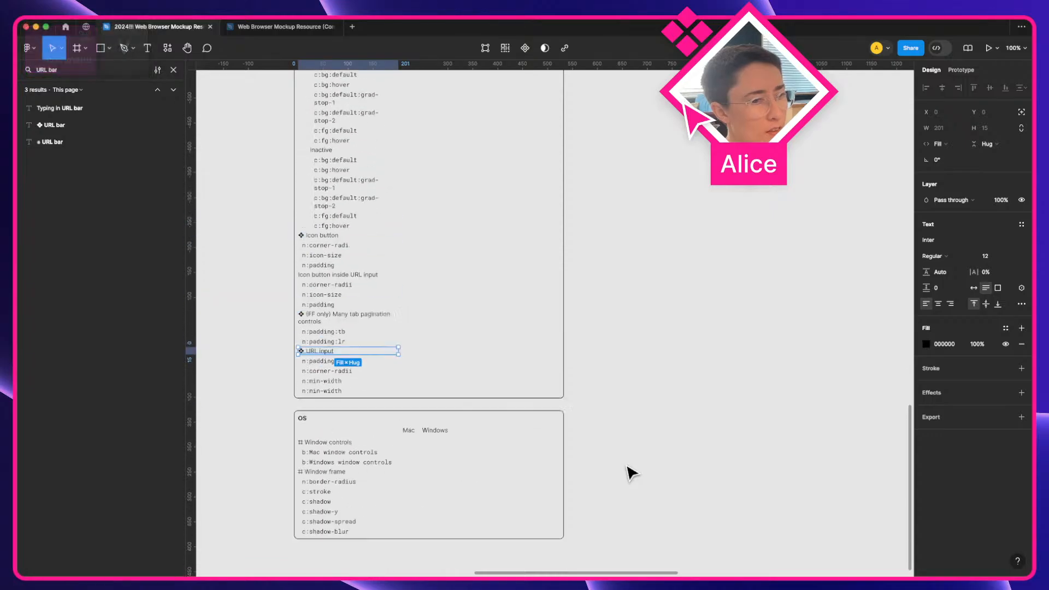
{"action": "scroll", "coordinate": [631, 471], "scroll_direction": "right", "scroll_amount": 3}
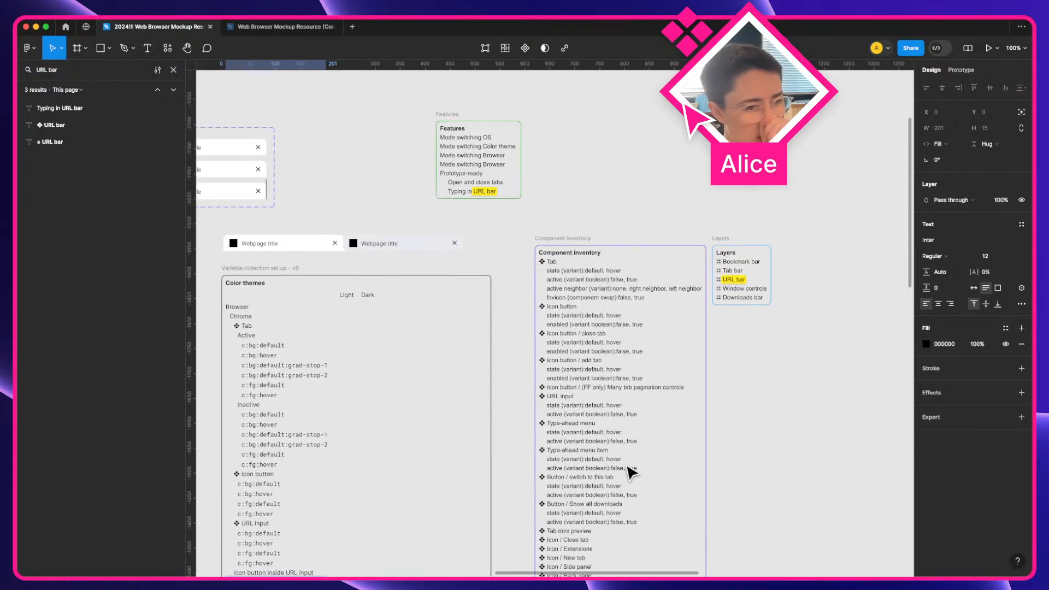
{"action": "left_click", "coordinate": [822, 402]}
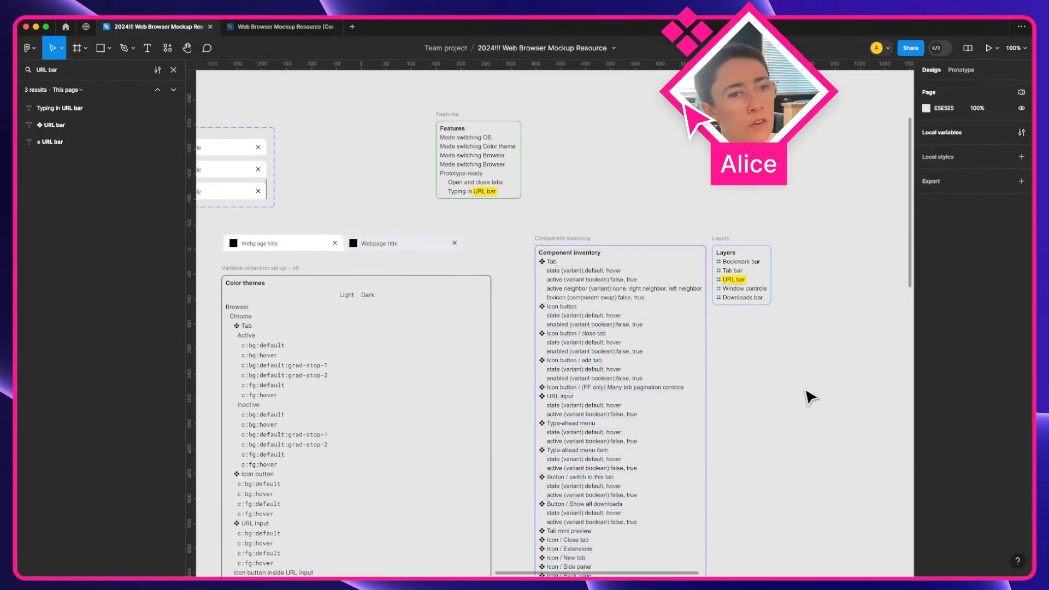
Switch to the browser windows and compare Safari's URL bar with Firefox's, both idle and focused
{"action": "left_click", "coordinate": [747, 282]}
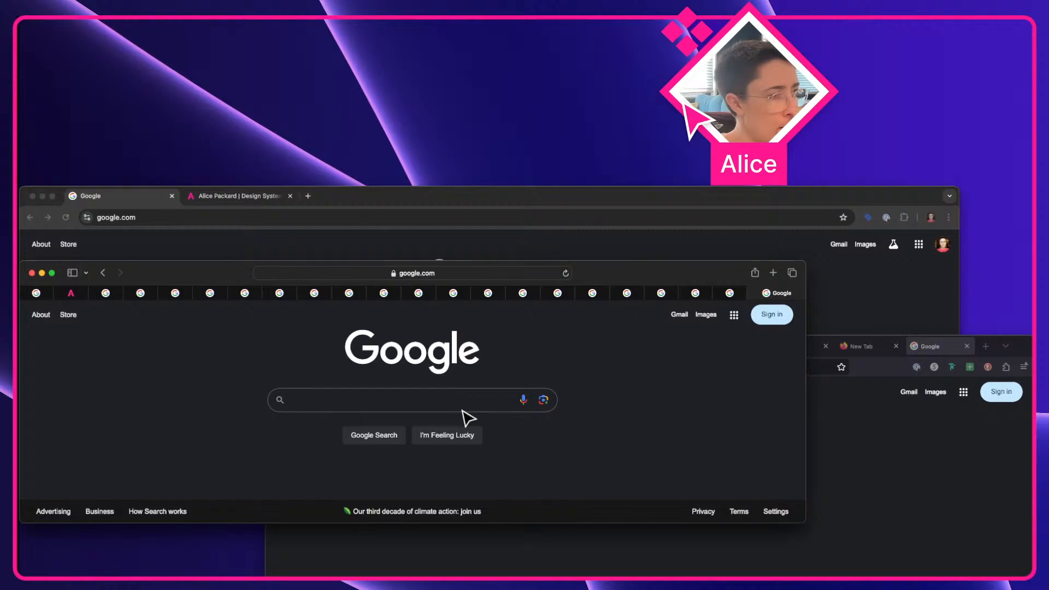
{"action": "key", "text": "a"}
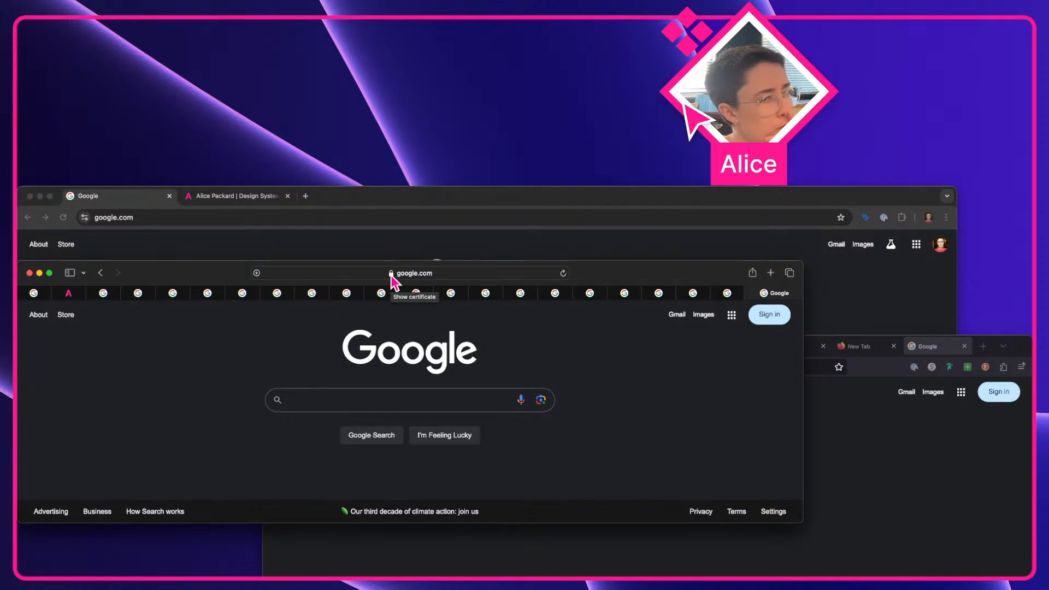
{"action": "left_click", "coordinate": [874, 432]}
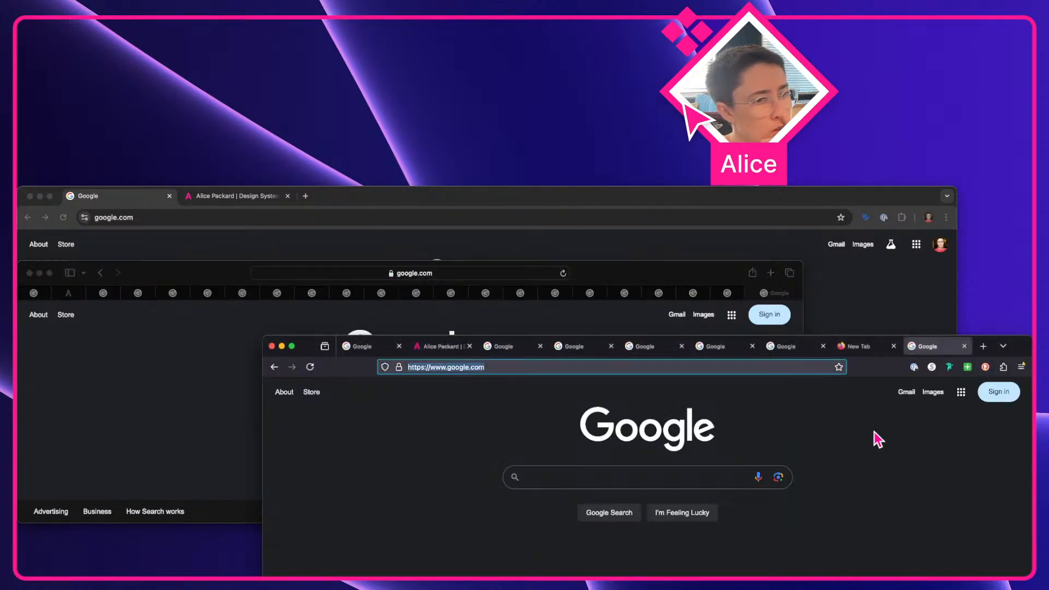
{"action": "left_click", "coordinate": [524, 400]}
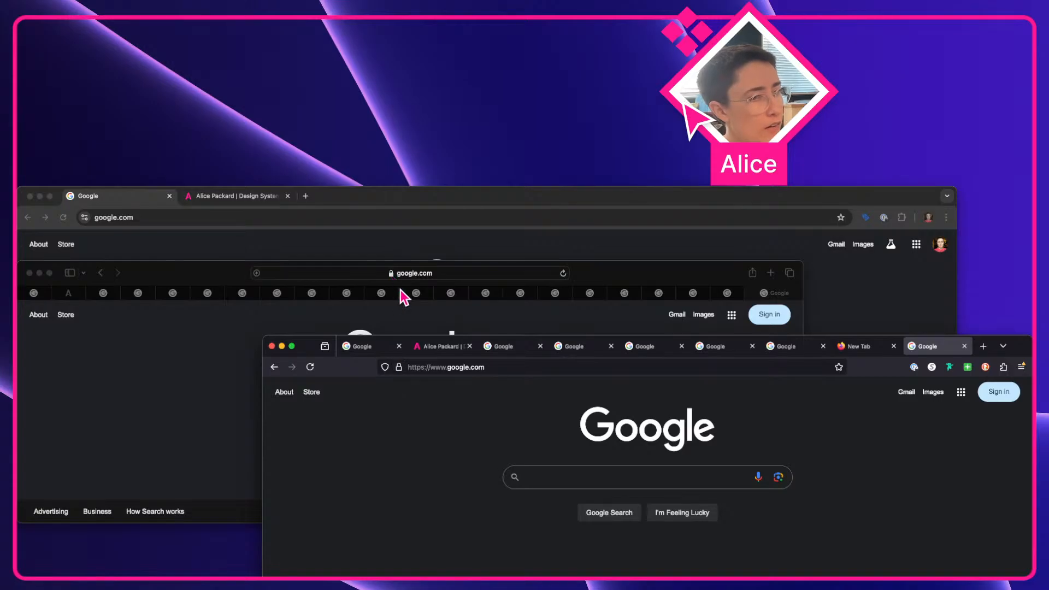
{"action": "left_click", "coordinate": [470, 367]}
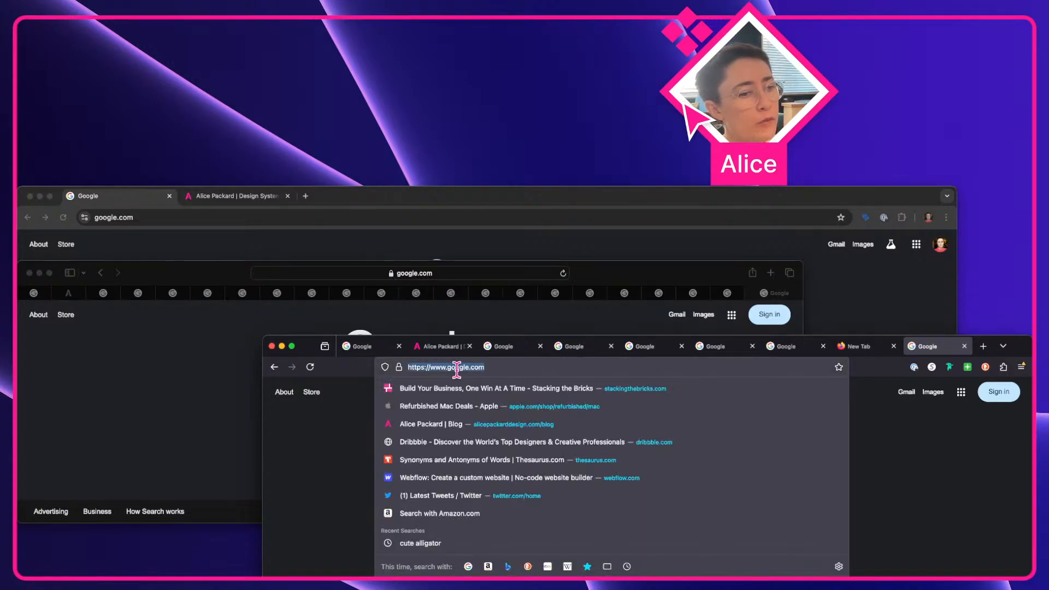
{"action": "left_click", "coordinate": [365, 415]}
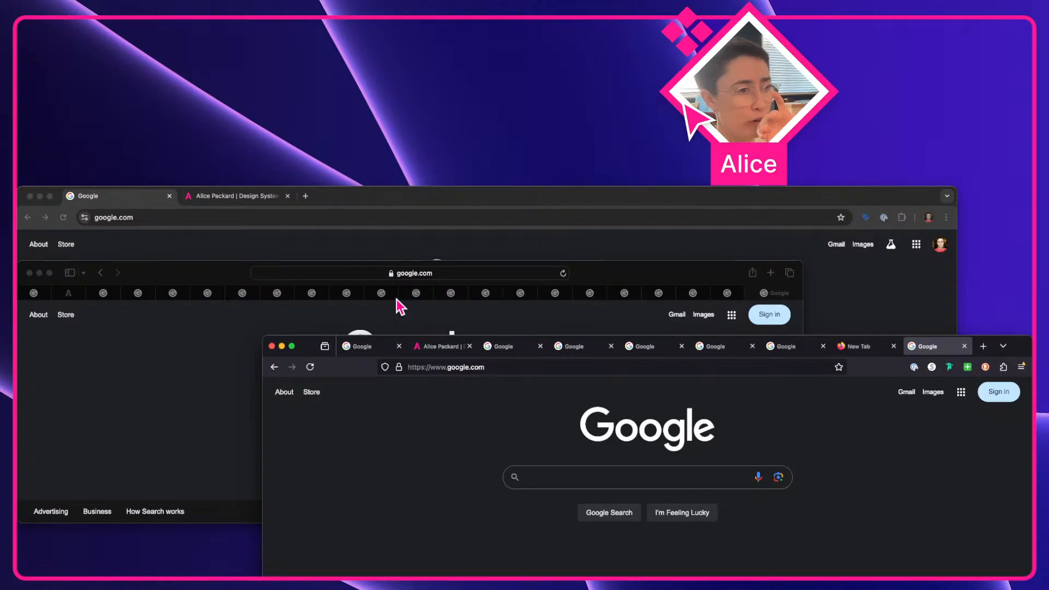
Focus and unfocus Safari's URL bar repeatedly to examine how its text alignment and icon change
{"action": "left_click", "coordinate": [421, 273]}
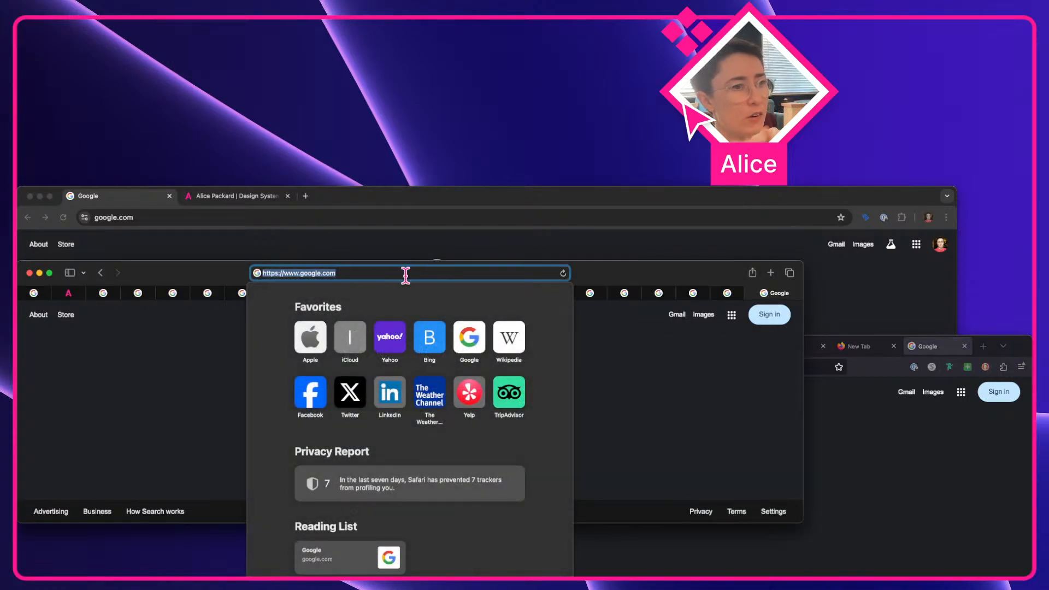
{"action": "left_click", "coordinate": [277, 331]}
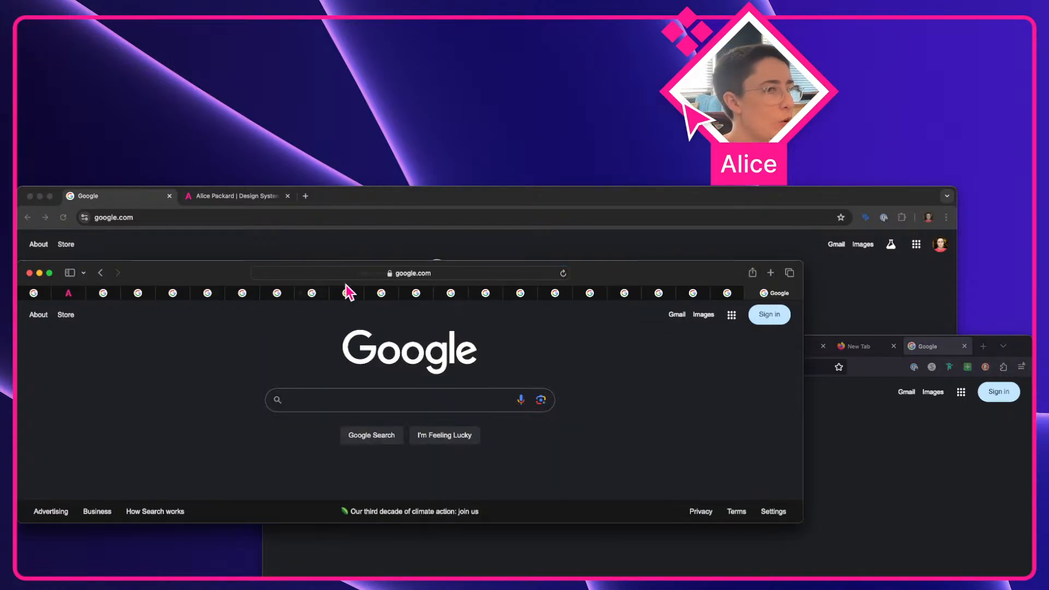
{"action": "left_click", "coordinate": [438, 278]}
{"action": "left_click", "coordinate": [176, 390]}
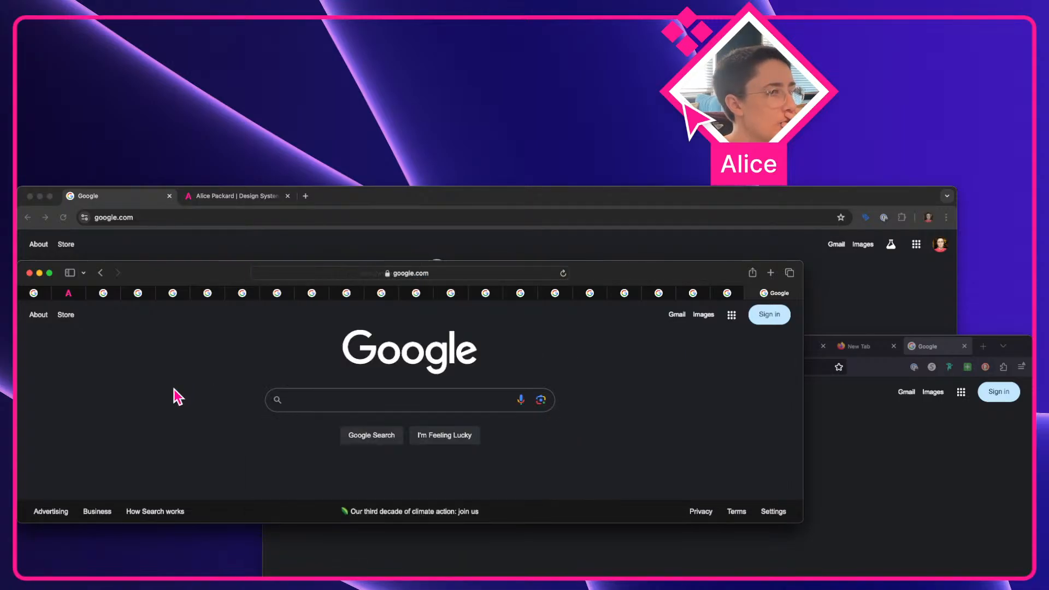
{"action": "left_click", "coordinate": [403, 276]}
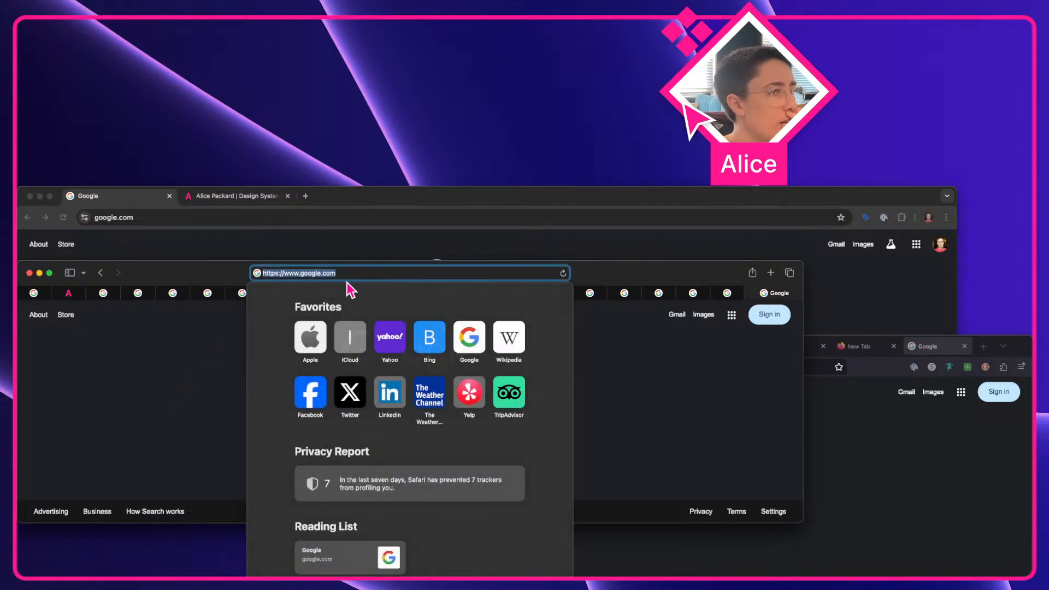
{"action": "left_click", "coordinate": [212, 352]}
{"action": "left_click", "coordinate": [353, 273]}
{"action": "left_click", "coordinate": [229, 341]}
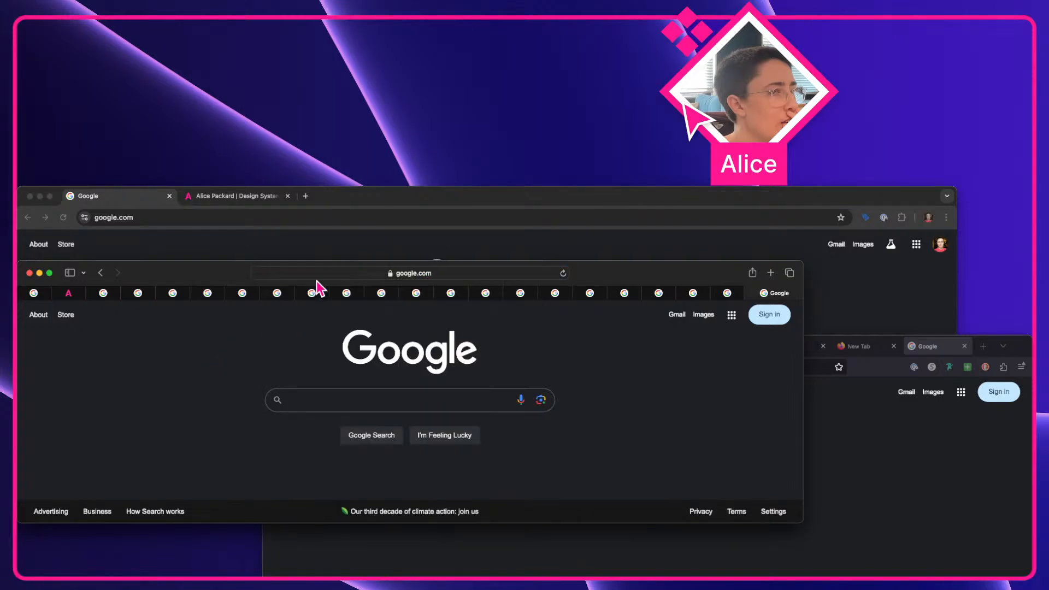
Focus and unfocus the URL bars in Safari and Chrome to compare how their icons and text alignment change
{"action": "left_click", "coordinate": [336, 271]}
{"action": "left_click", "coordinate": [244, 315]}
{"action": "left_click", "coordinate": [150, 217]}
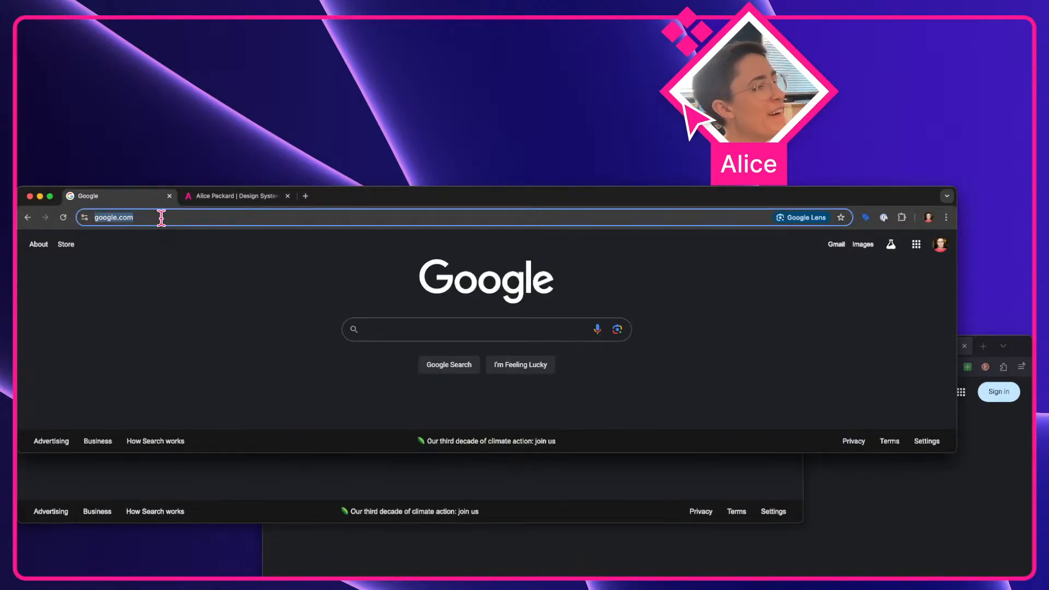
{"action": "left_click", "coordinate": [161, 266]}
{"action": "left_click", "coordinate": [217, 217]}
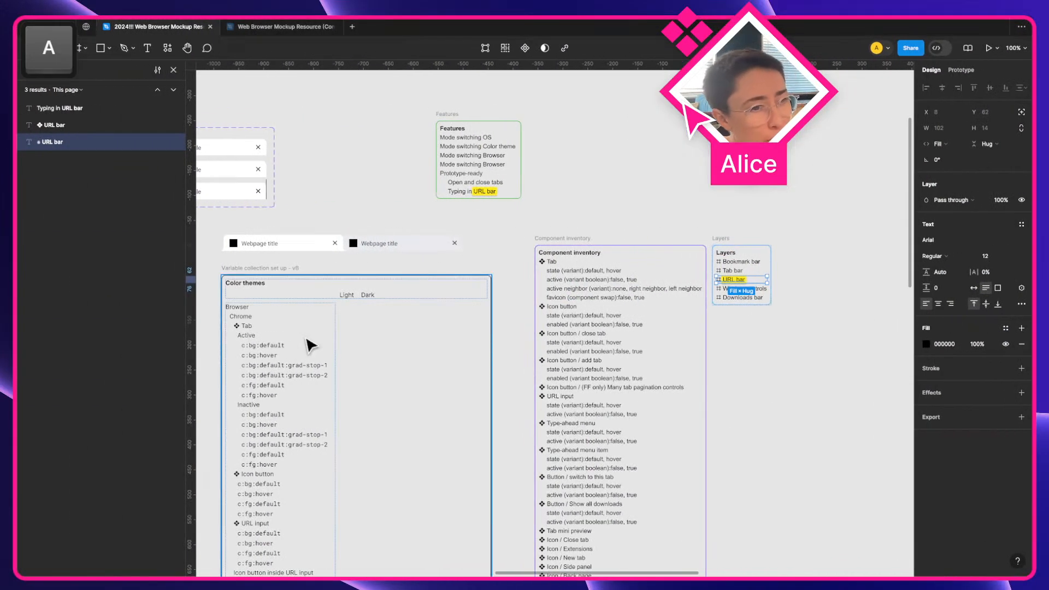
Duplicate the last n:min-width row under URL input in the Browsers collection of the Figma file
{"action": "scroll", "coordinate": [308, 344], "scroll_direction": "down", "scroll_amount": 5}
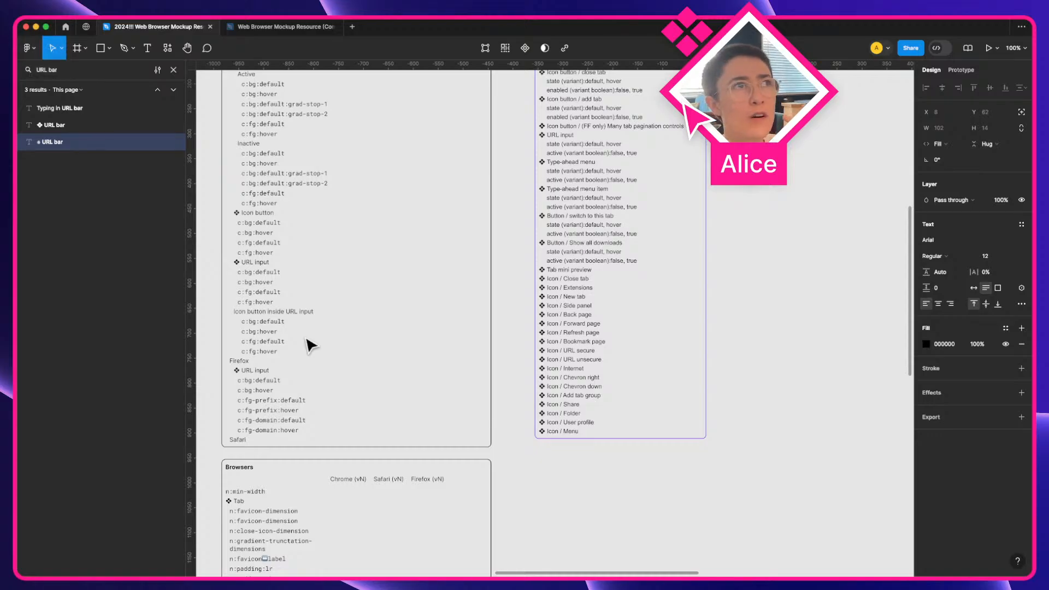
{"action": "scroll", "coordinate": [311, 344], "scroll_direction": "down", "scroll_amount": 4}
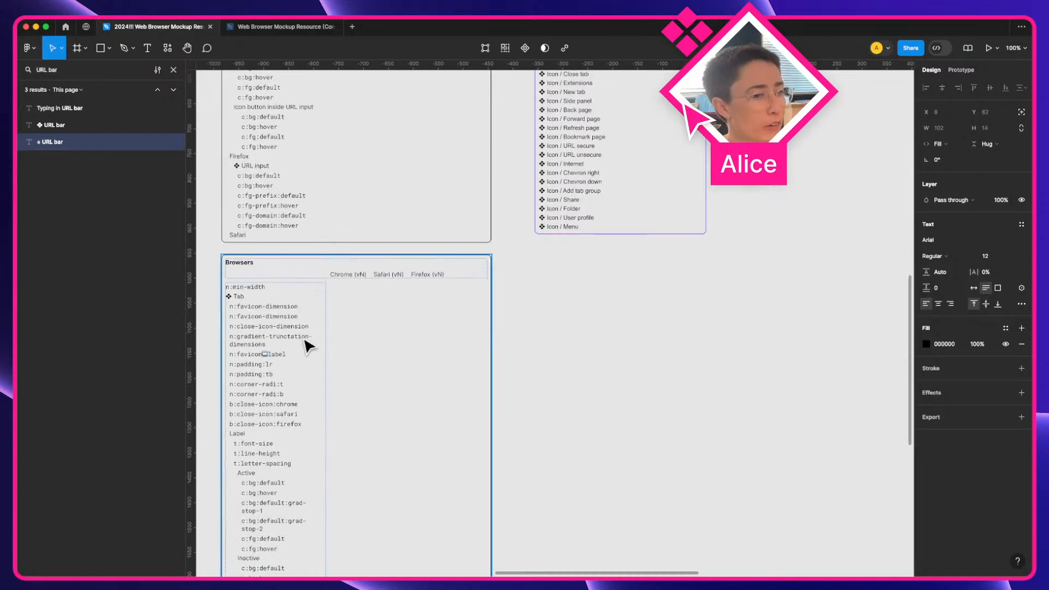
{"action": "scroll", "coordinate": [309, 344], "scroll_direction": "down", "scroll_amount": 3}
{"action": "scroll", "coordinate": [305, 344], "scroll_direction": "down", "scroll_amount": 5}
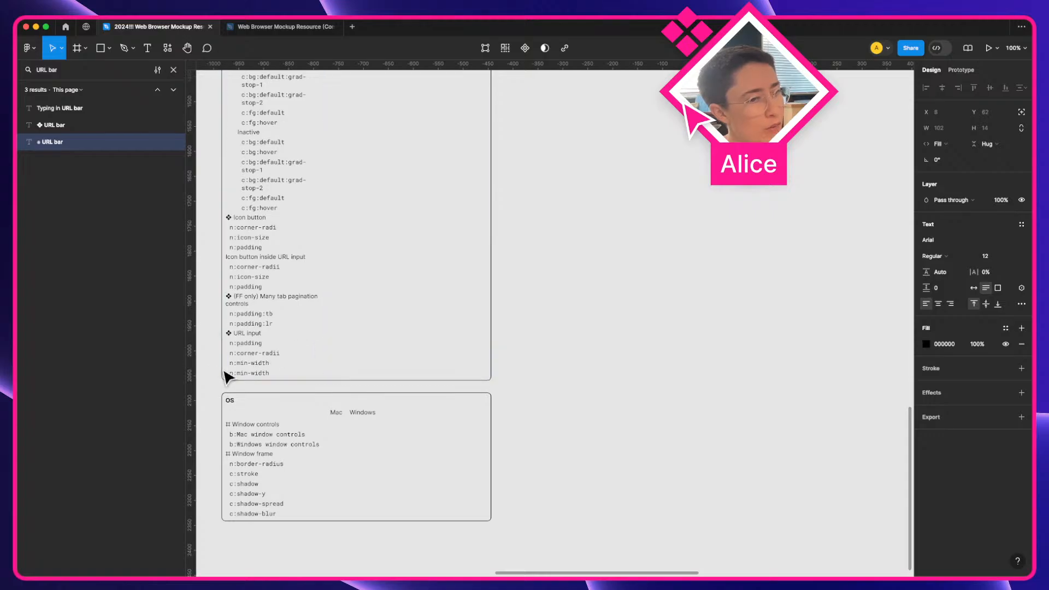
{"action": "scroll", "coordinate": [235, 375], "scroll_direction": "up", "scroll_amount": 8}
{"action": "scroll", "coordinate": [241, 383], "scroll_direction": "down", "scroll_amount": 7}
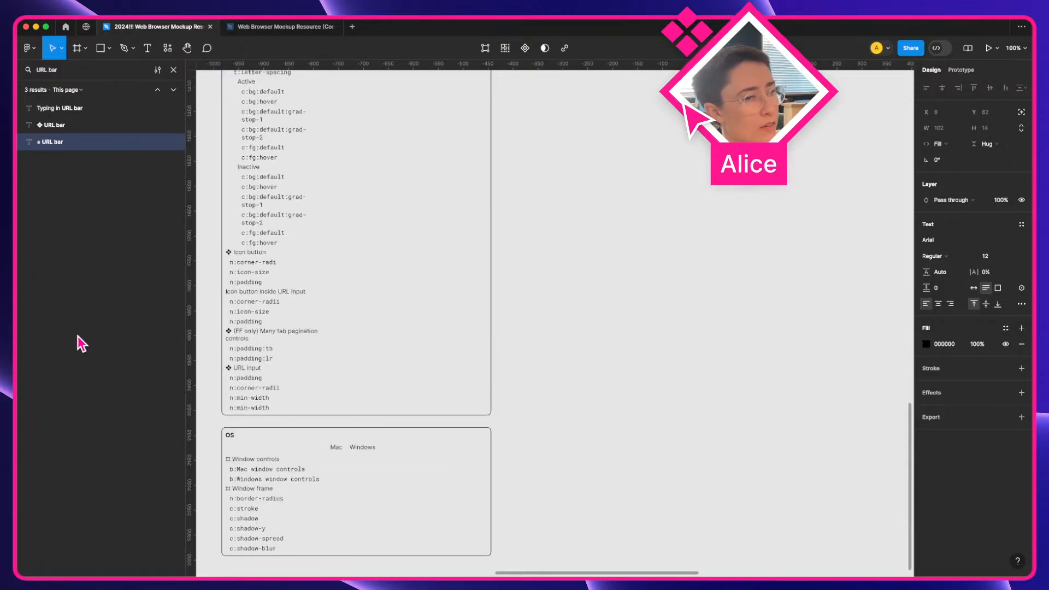
{"action": "key", "text": "a"}
{"action": "scroll", "coordinate": [224, 436], "scroll_direction": "left", "scroll_amount": 2}
{"action": "scroll", "coordinate": [399, 412], "scroll_direction": "up", "scroll_amount": 5}
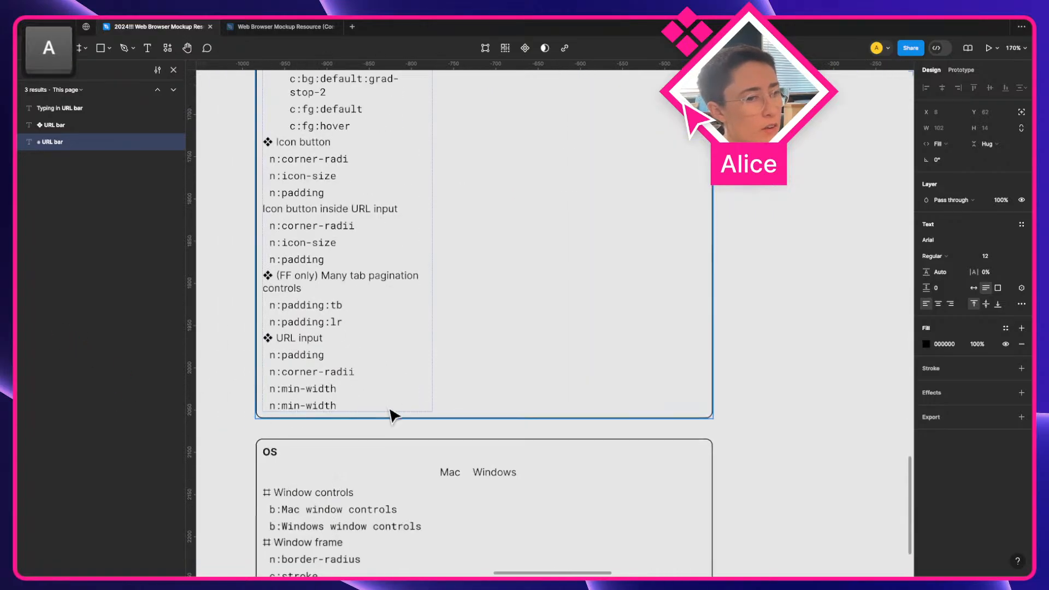
{"action": "left_click", "coordinate": [304, 405]}
{"action": "left_click", "coordinate": [306, 405]}
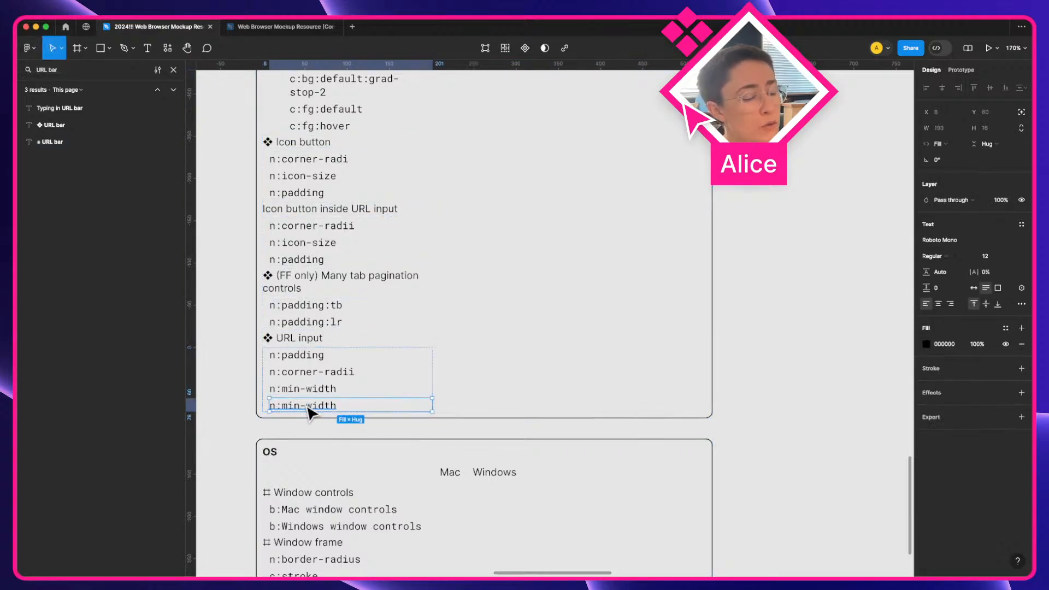
{"action": "scroll", "coordinate": [262, 426], "scroll_direction": "left", "scroll_amount": 2}
{"action": "key", "text": "super+d"}
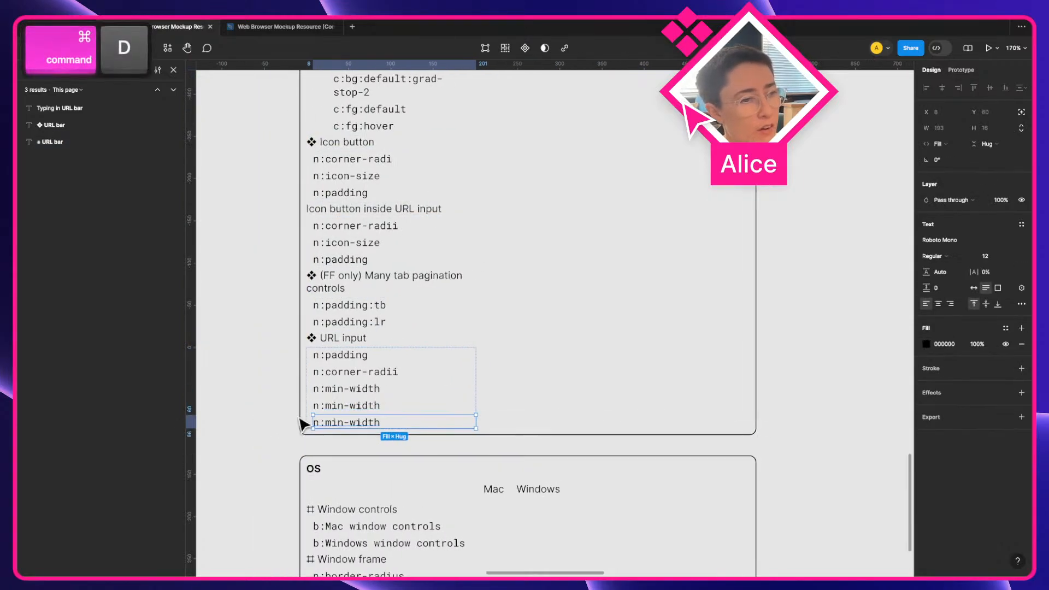
Rename the duplicated row under URL input to the boolean variable b:chrome-only-icons
{"action": "key", "text": "Left"}
{"action": "key", "text": "shift+Right"}
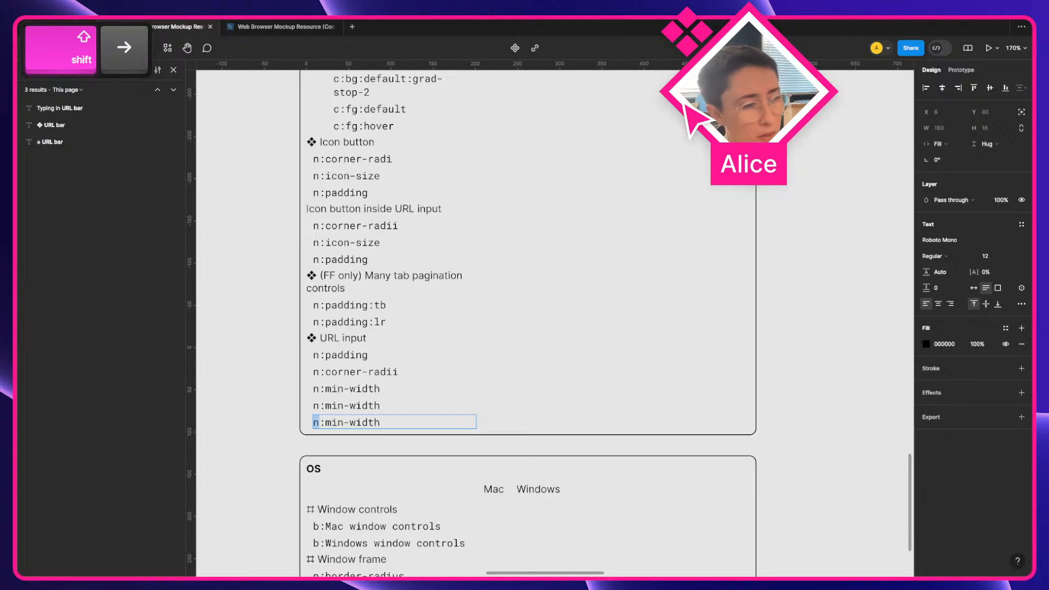
{"action": "type", "text": "b"}
{"action": "key", "text": "shift+alt+Down"}
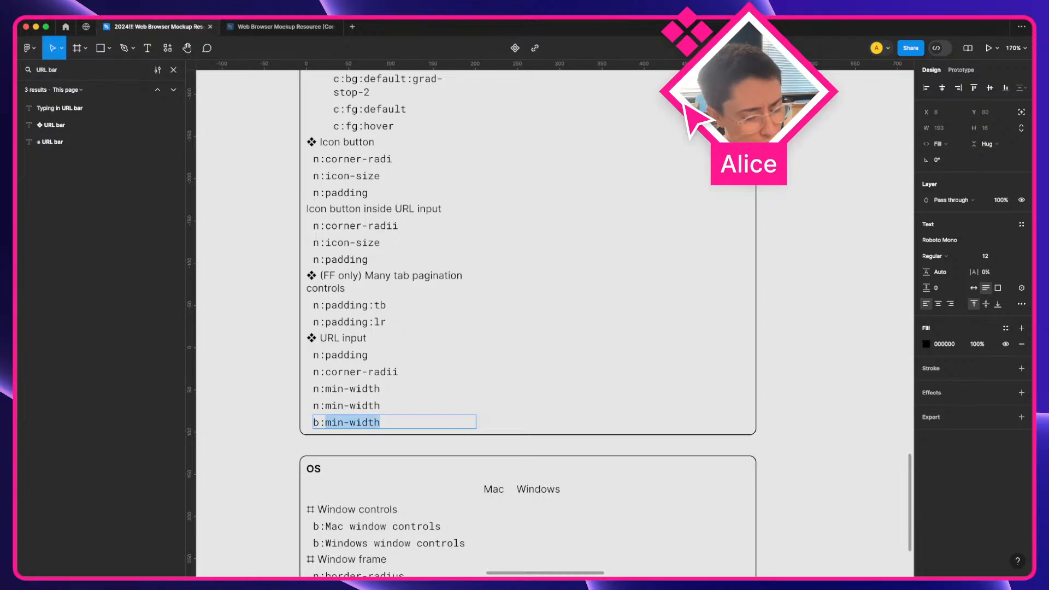
{"action": "type", "text": "chrome-only"}
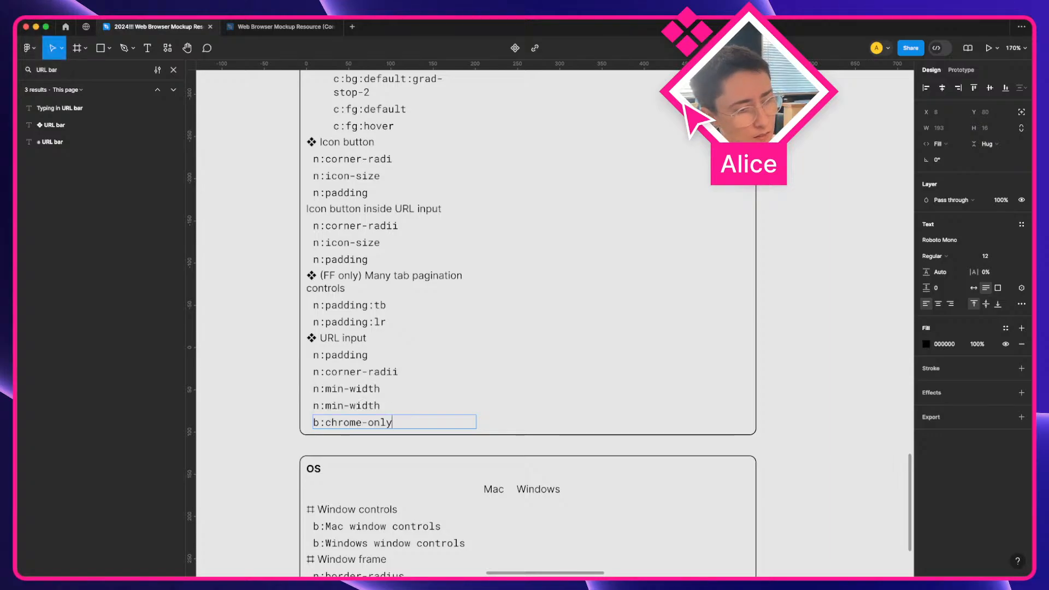
{"action": "type", "text": "-icons"}
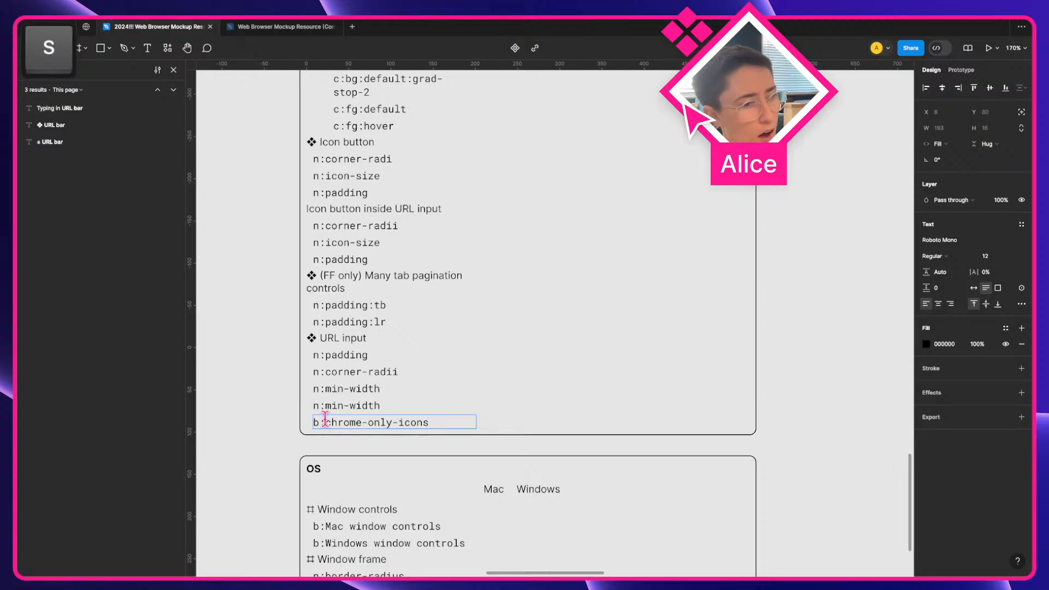
Duplicate the b:chrome-only-icons row and rename the copy to b:firefox-only-icons
{"action": "key", "text": "super+d"}
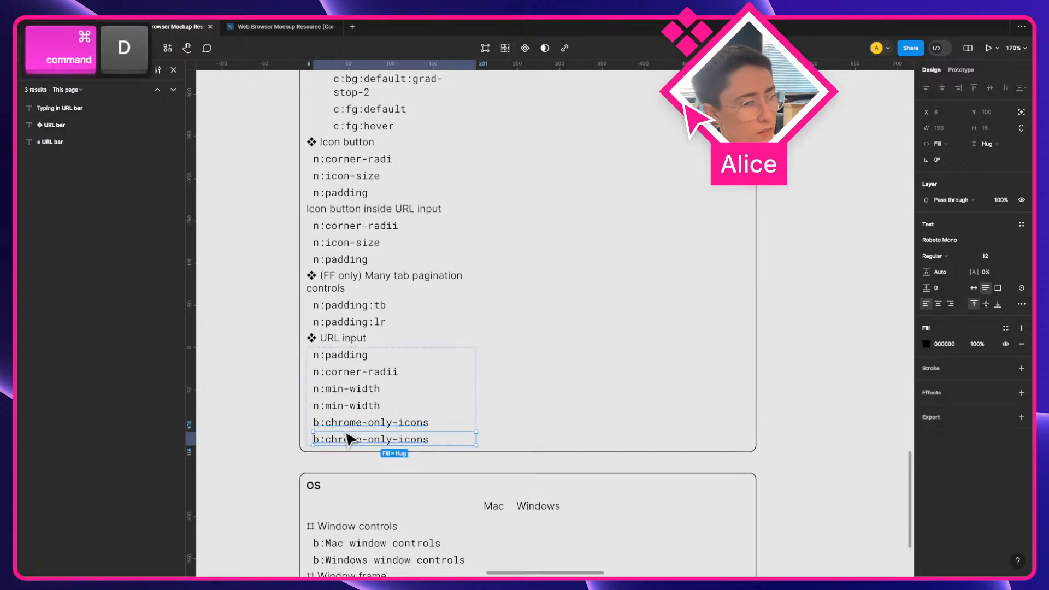
{"action": "double_click", "coordinate": [344, 440]}
{"action": "double_click", "coordinate": [344, 439]}
{"action": "type", "text": "firefox"}
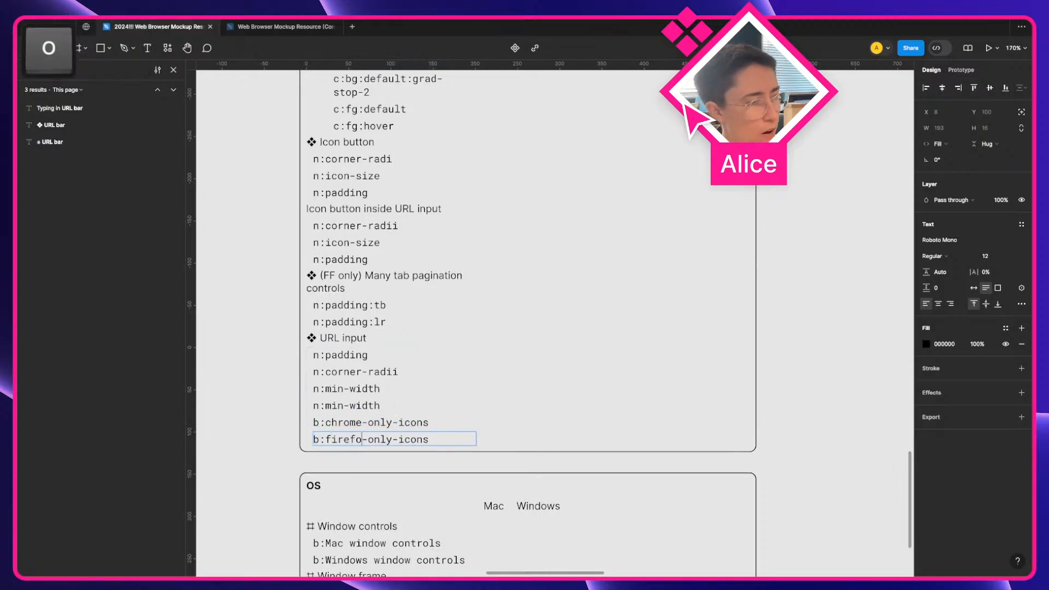
{"action": "key", "text": "Escape"}
Duplicate the b:firefox-only-icons row, rename the copy to b:safari-only-icons, and clear the selection
{"action": "key", "text": "super+d"}
{"action": "double_click", "coordinate": [352, 457]}
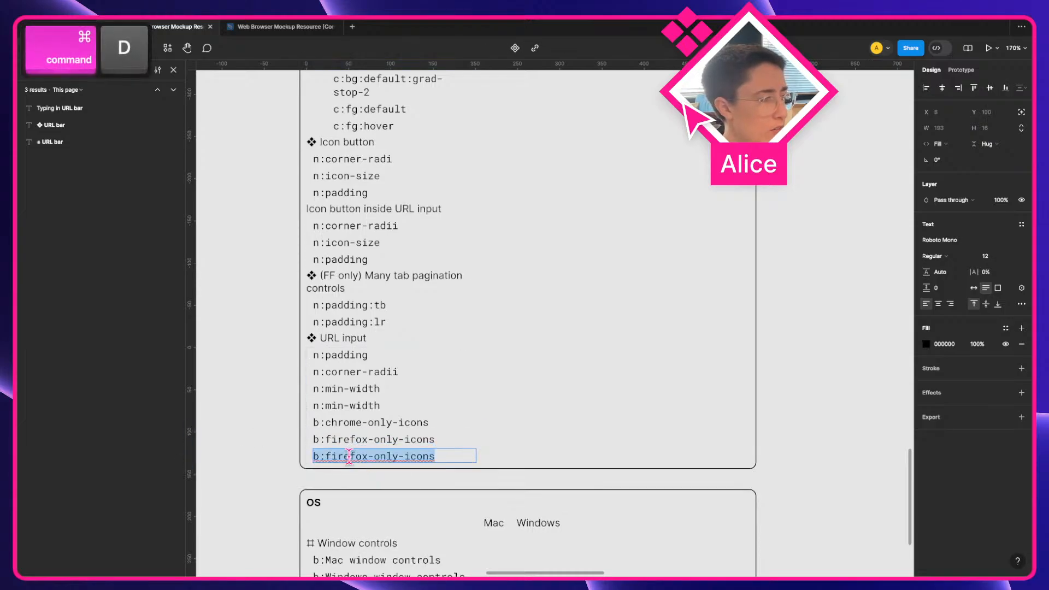
{"action": "double_click", "coordinate": [349, 456]}
{"action": "type", "text": "safari"}
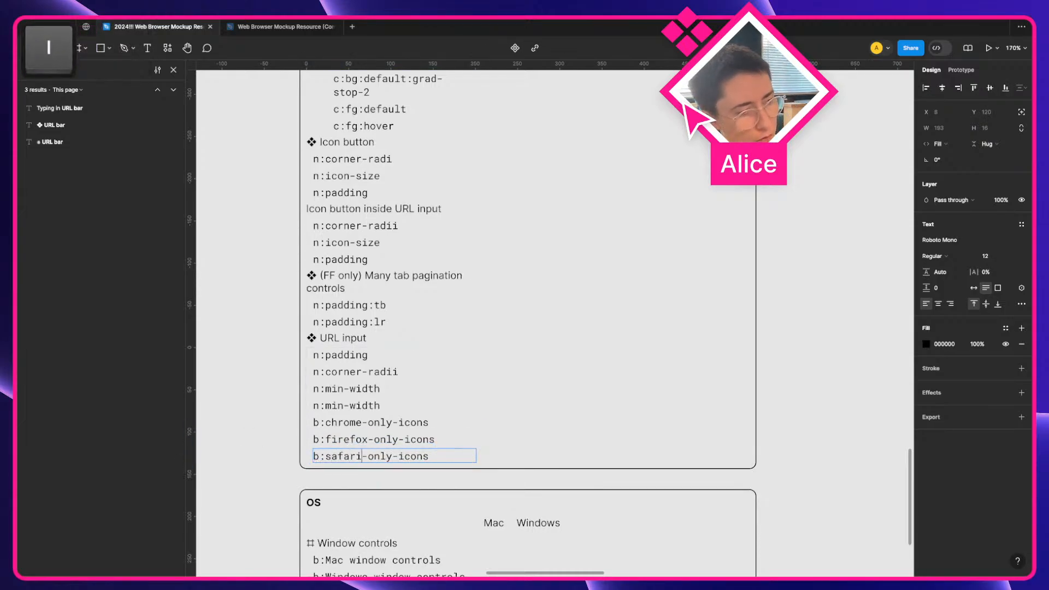
{"action": "key", "text": "Escape"}
{"action": "key", "text": "Escape"}
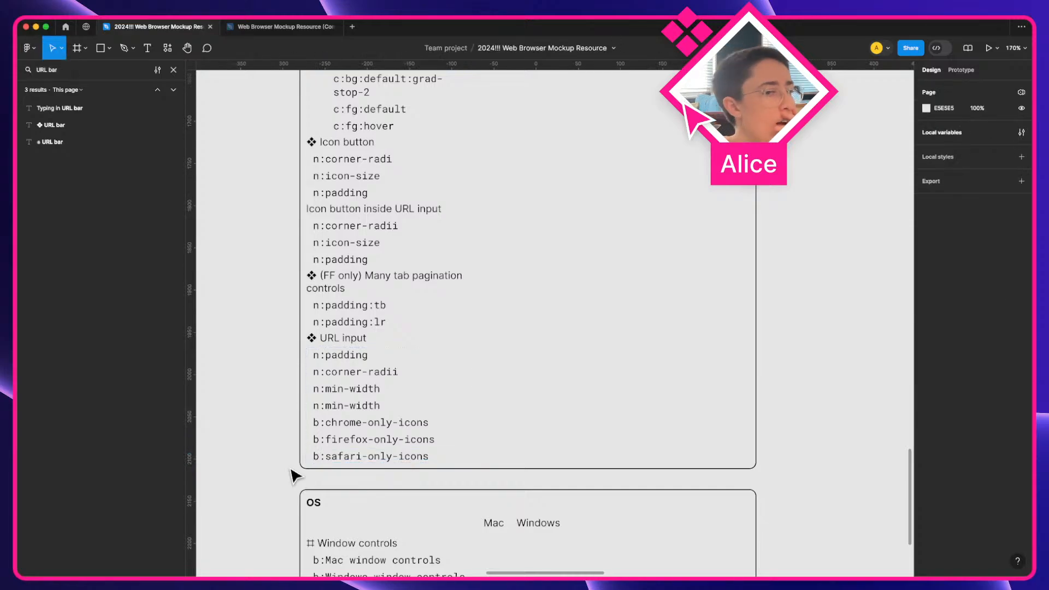
Switch to the browser windows and examine Chrome's URL bar focused and idle beside Safari's
{"action": "key", "text": "a"}
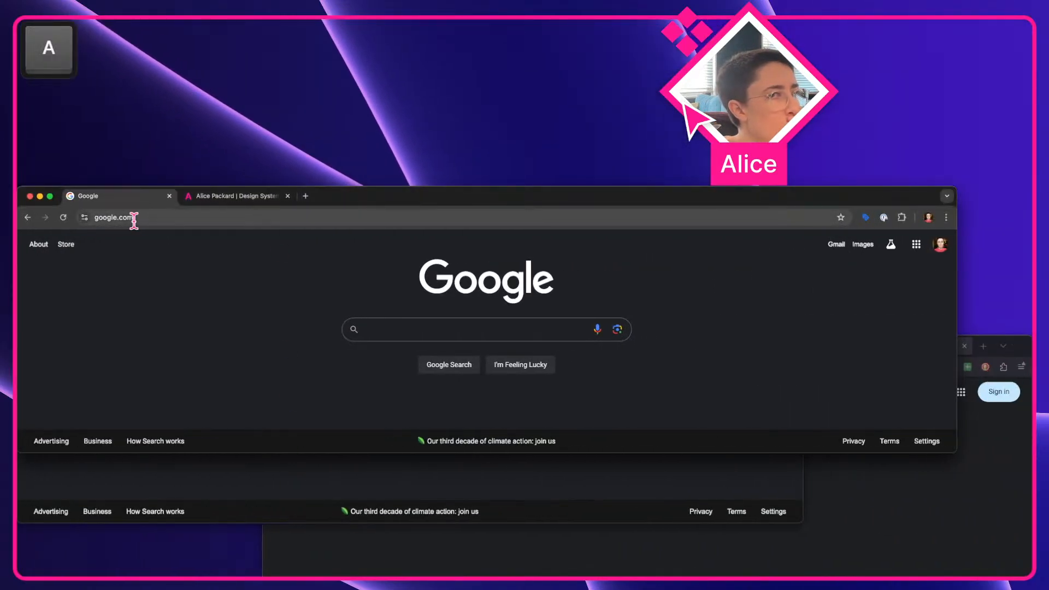
{"action": "left_click", "coordinate": [135, 218]}
{"action": "left_click", "coordinate": [203, 258]}
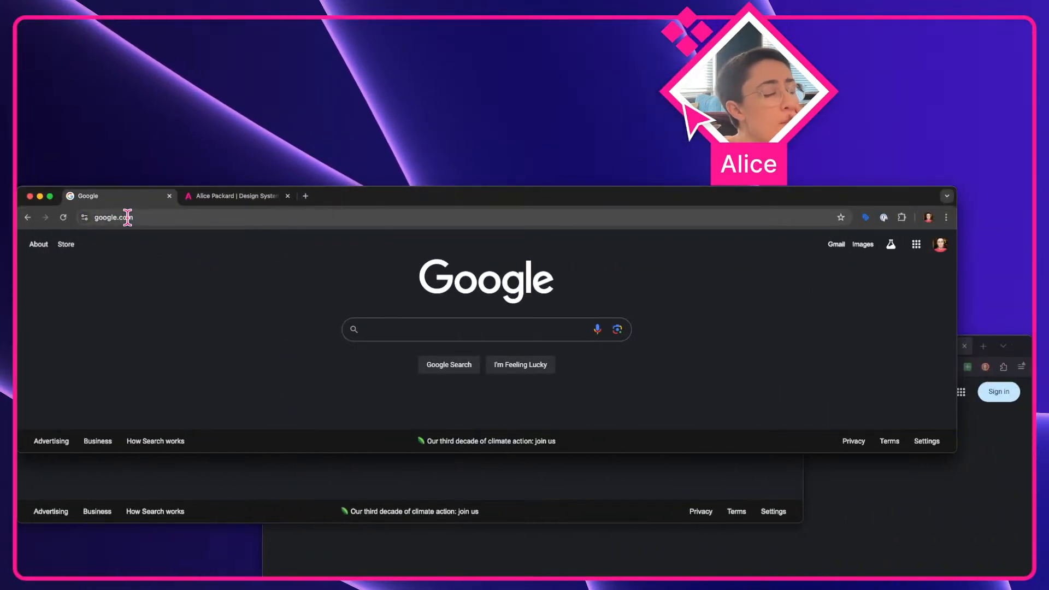
{"action": "left_click", "coordinate": [483, 480]}
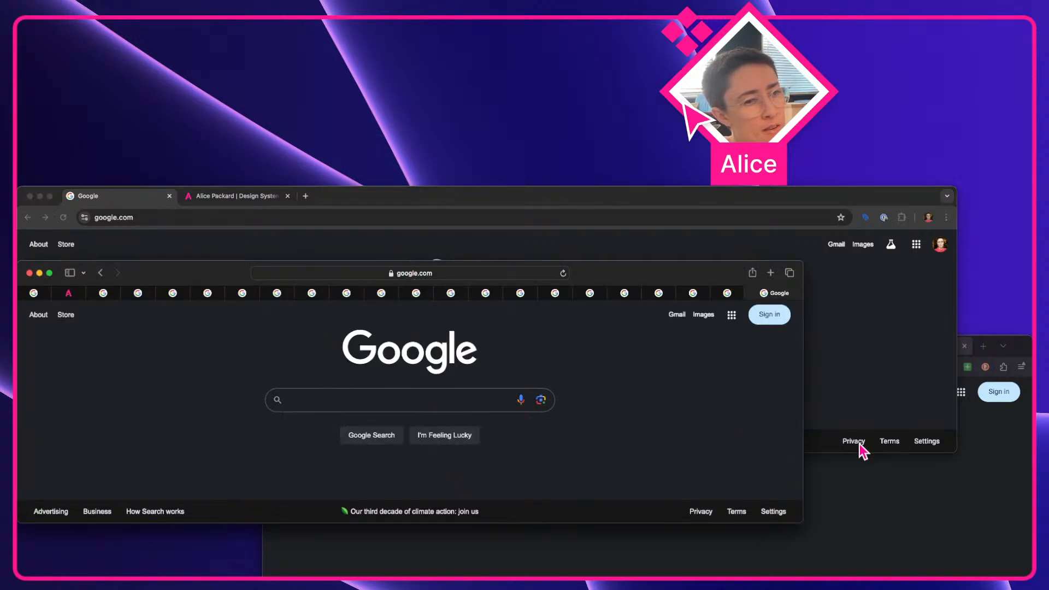
Bring the Firefox window to the front, move it up over Safari, and make it slightly taller
{"action": "left_click", "coordinate": [1004, 560]}
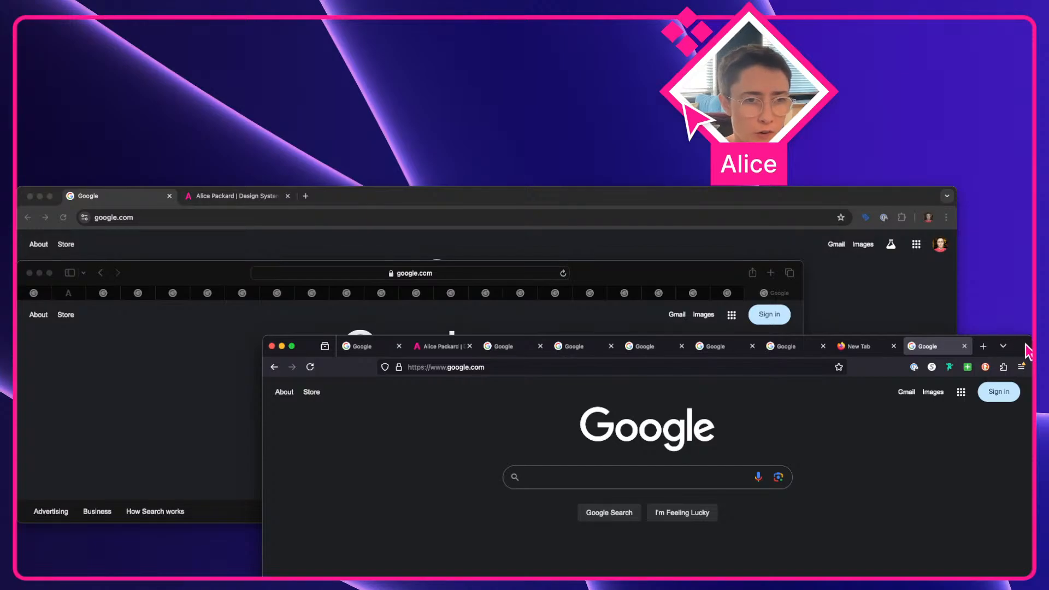
{"action": "left_click_drag", "start_coordinate": [1027, 346], "coordinate": [875, 257]}
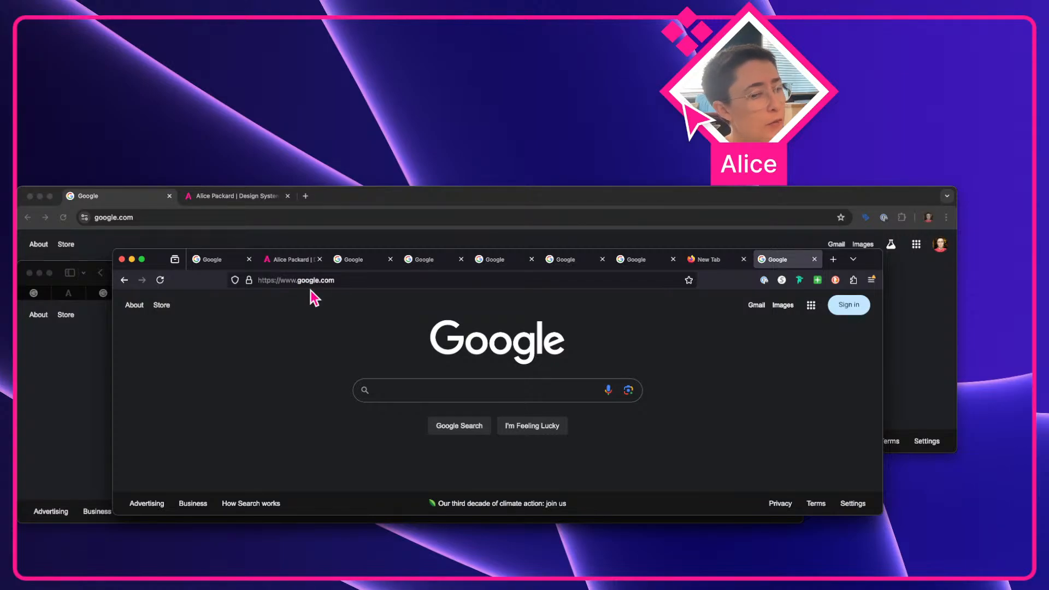
{"action": "left_click_drag", "start_coordinate": [652, 515], "coordinate": [664, 555]}
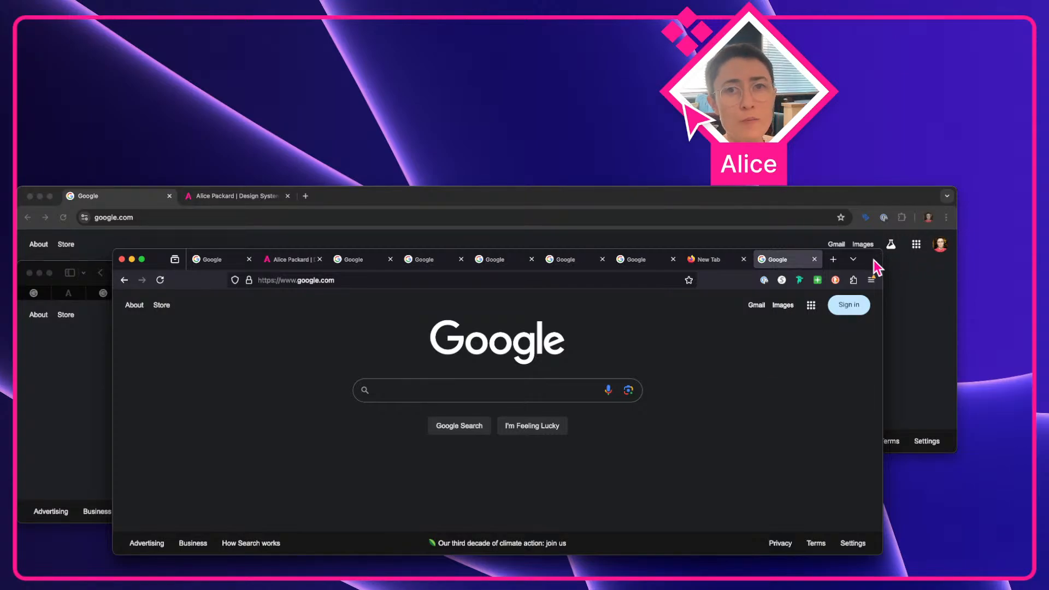
Enter "url.com" in Firefox's URL bar to examine its typing and unfocused states, then restore the Google page
{"action": "left_click", "coordinate": [339, 281]}
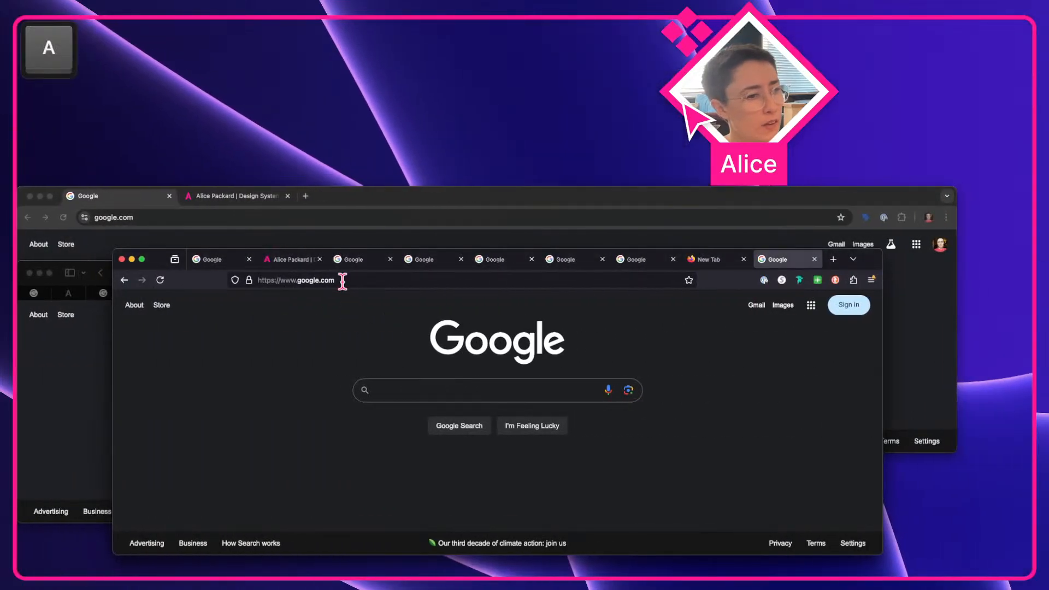
{"action": "left_click", "coordinate": [343, 281]}
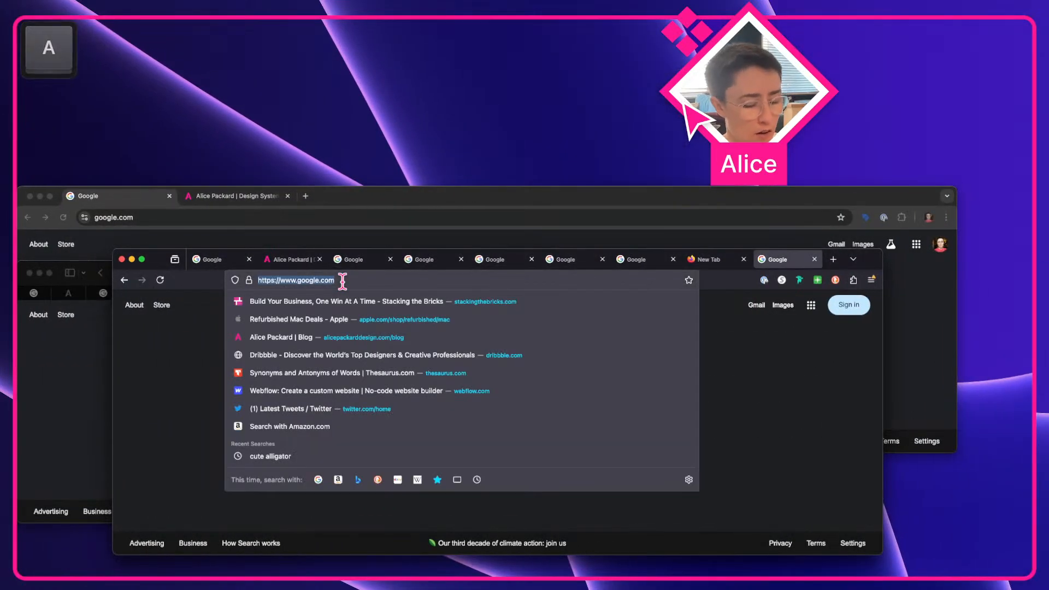
{"action": "type", "text": "url.com"}
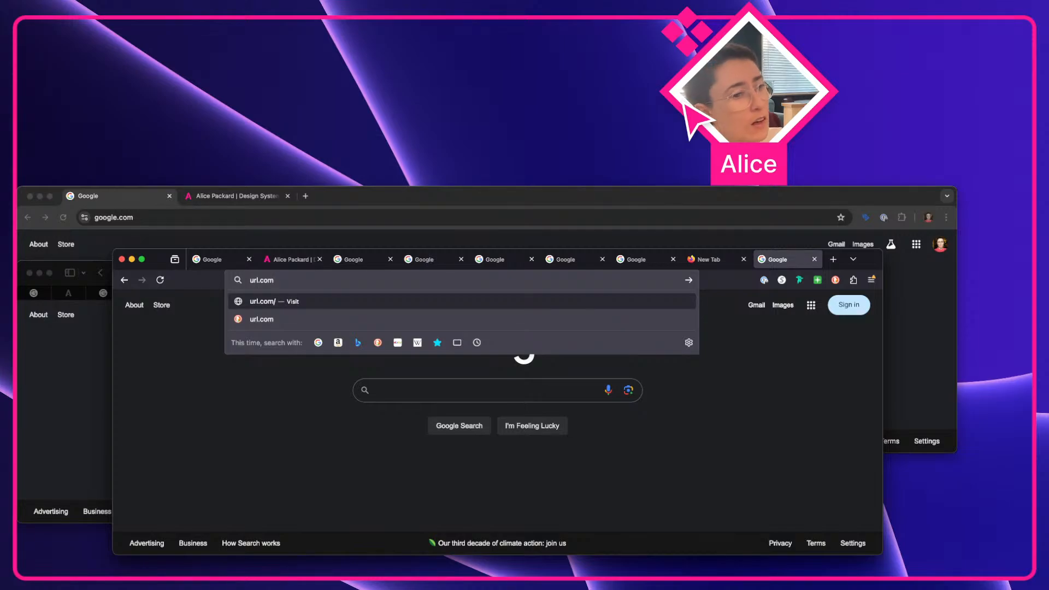
{"action": "left_click", "coordinate": [169, 450]}
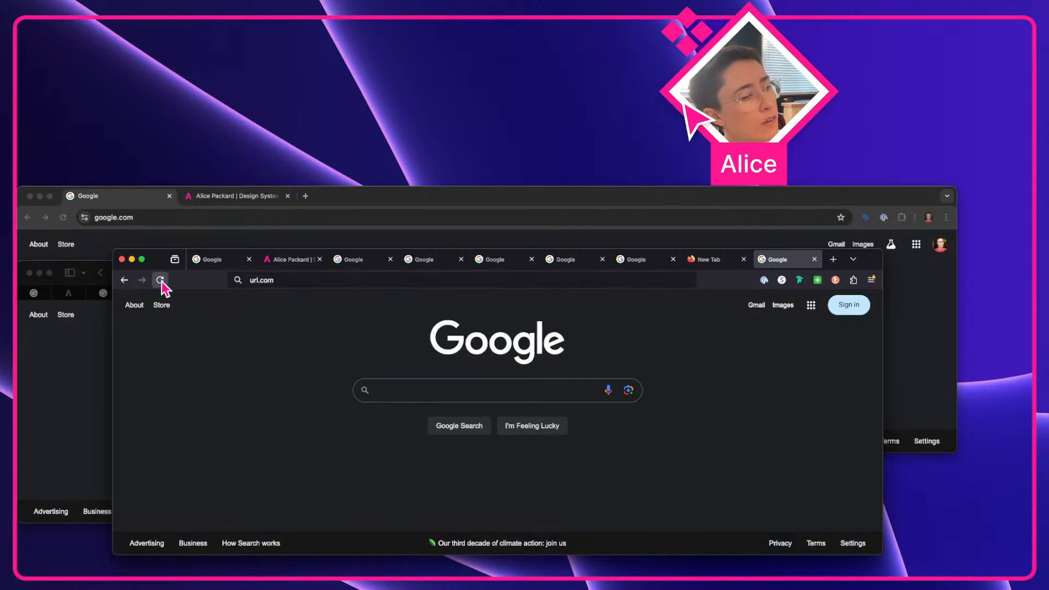
{"action": "left_click", "coordinate": [124, 280]}
{"action": "key", "text": "super+Right"}
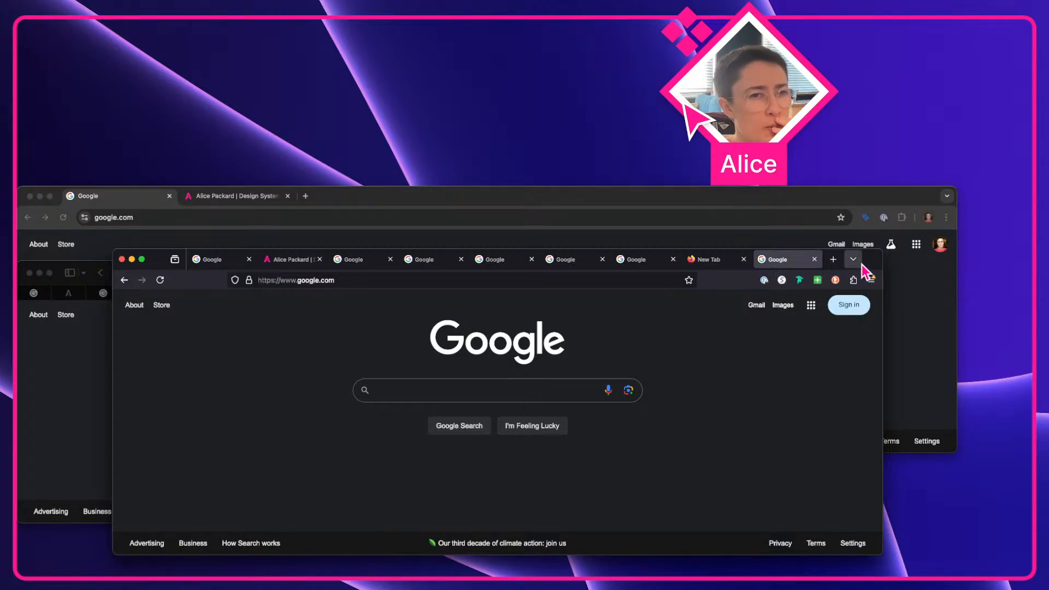
Move the Firefox window below Safari's toolbar and compare both browsers' URL bars in their idle and focused states
{"action": "left_click_drag", "start_coordinate": [873, 275], "coordinate": [959, 339]}
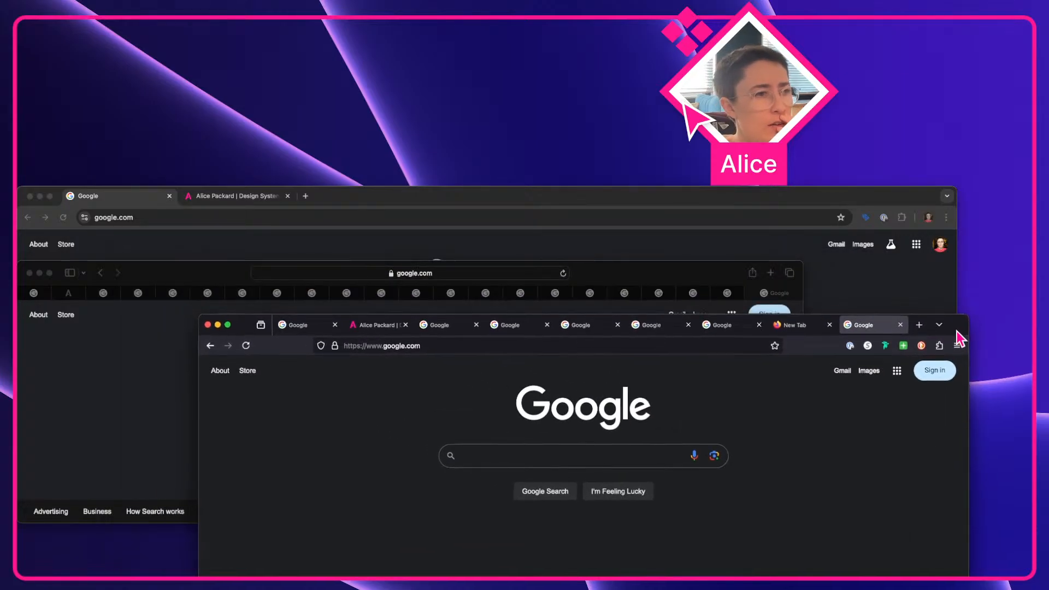
{"action": "left_click", "coordinate": [398, 345]}
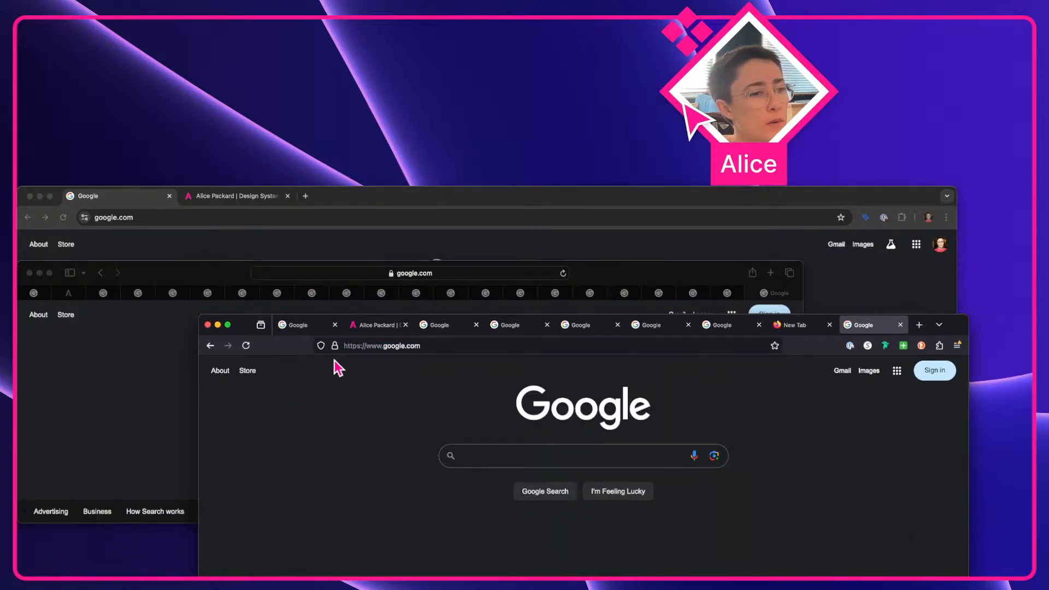
{"action": "left_click", "coordinate": [285, 408]}
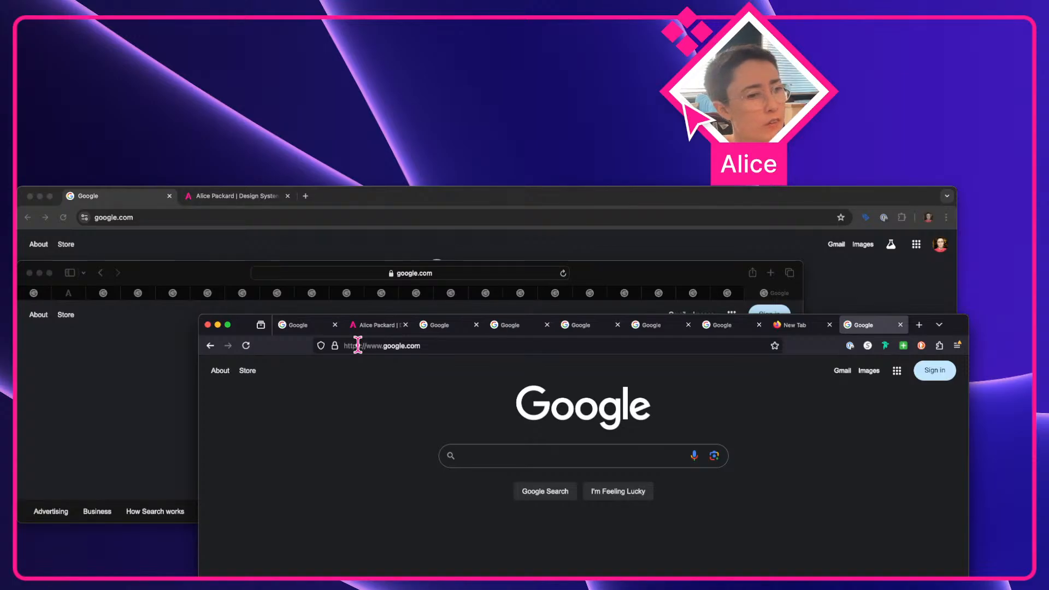
{"action": "left_click", "coordinate": [421, 274]}
{"action": "left_click", "coordinate": [417, 272]}
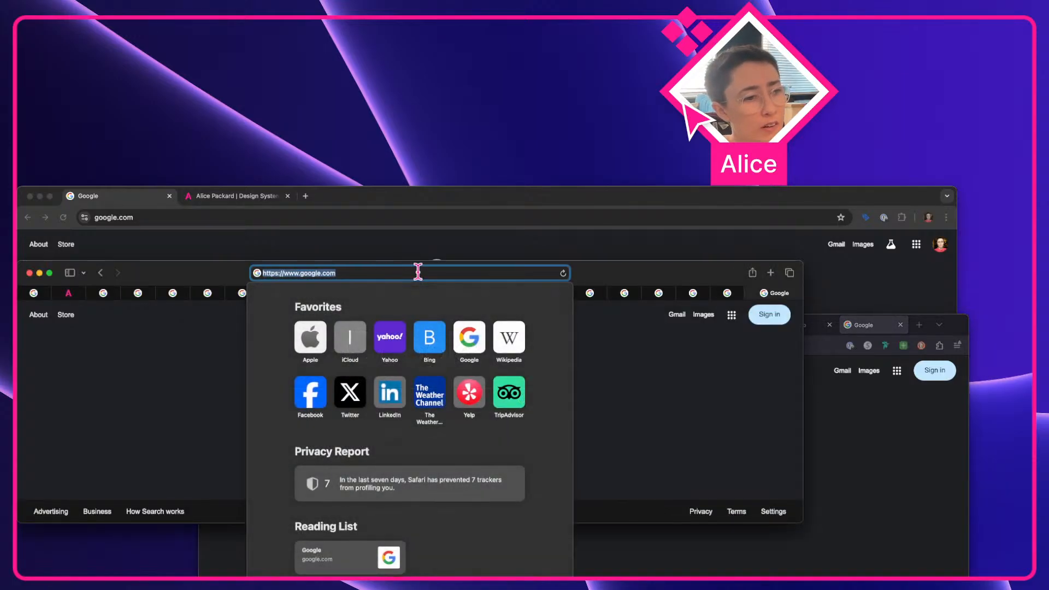
{"action": "left_click", "coordinate": [182, 362]}
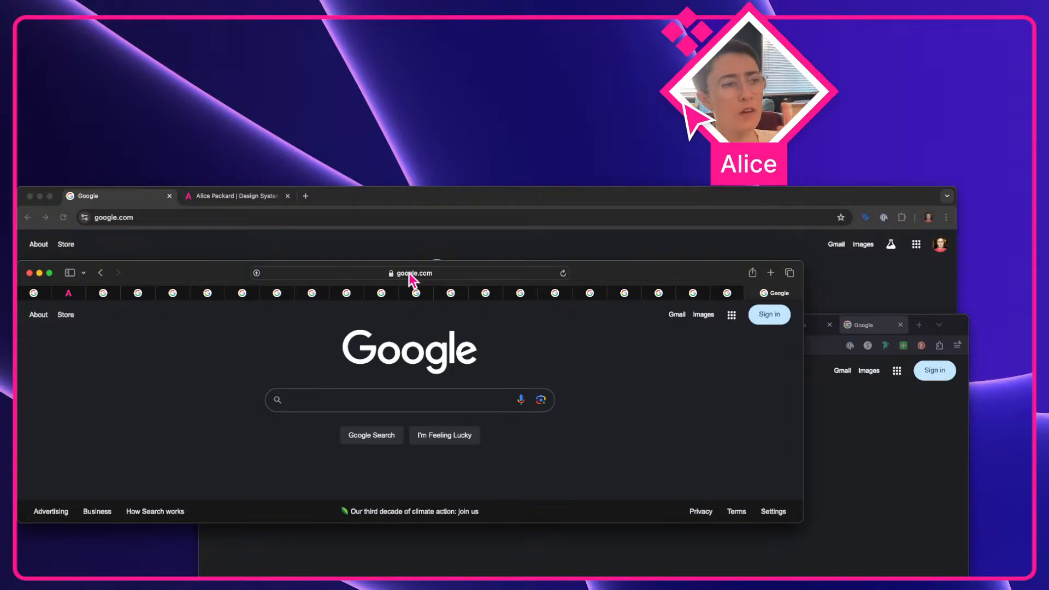
{"action": "left_click", "coordinate": [409, 273]}
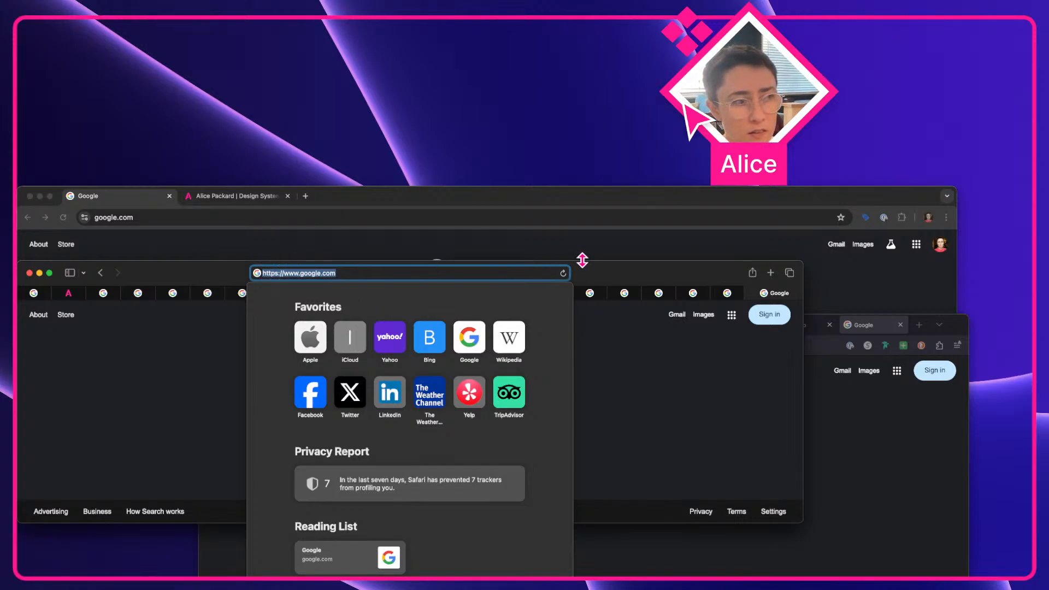
Dismiss Safari's URL suggestions, bring its window to the front, and move it slightly up and to the right over Chrome
{"action": "left_click", "coordinate": [770, 383]}
{"action": "left_click", "coordinate": [902, 429]}
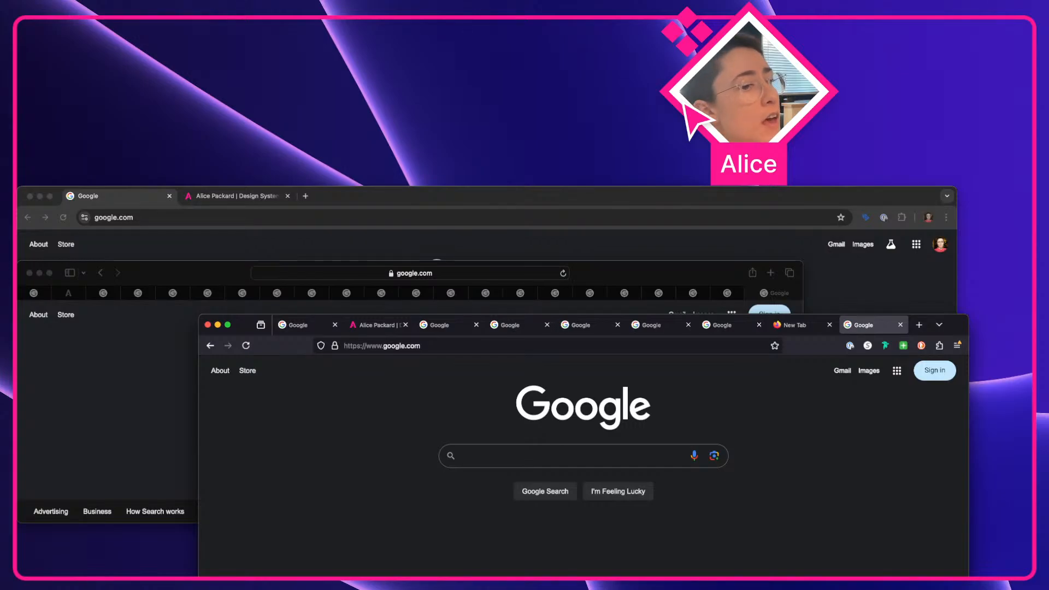
{"action": "left_click", "coordinate": [216, 270]}
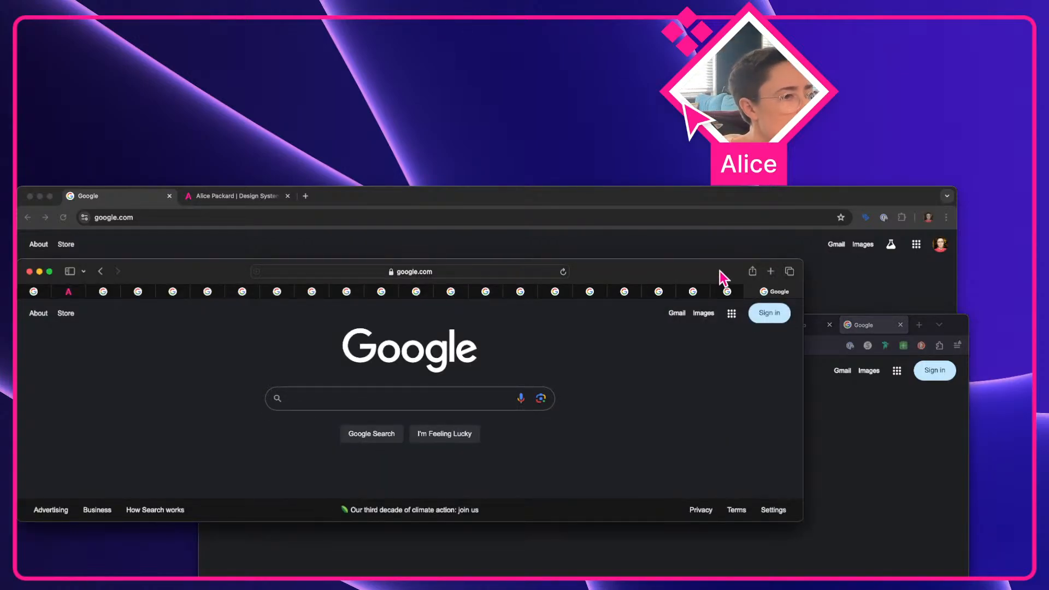
{"action": "left_click_drag", "start_coordinate": [688, 277], "coordinate": [770, 265]}
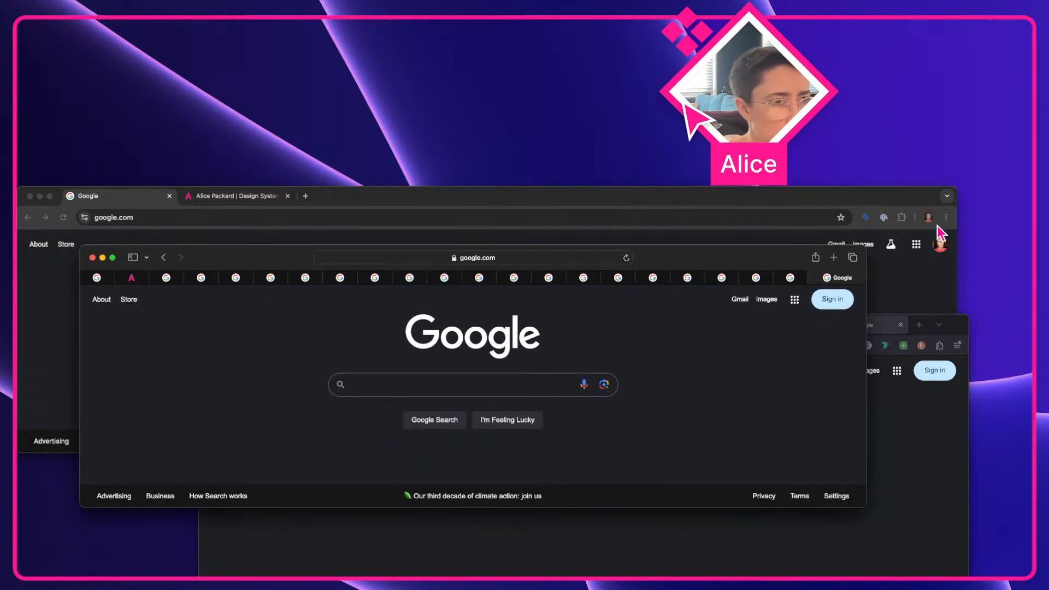
Narrow the Chrome window and move it up so its left edge lines up with Safari's
{"action": "left_click", "coordinate": [932, 261]}
{"action": "left_click_drag", "start_coordinate": [956, 283], "coordinate": [649, 306]}
{"action": "left_click_drag", "start_coordinate": [555, 190], "coordinate": [613, 133]}
Narrow the Safari window to match Chrome's width and move it up directly below Chrome's toolbar
{"action": "left_click", "coordinate": [855, 404]}
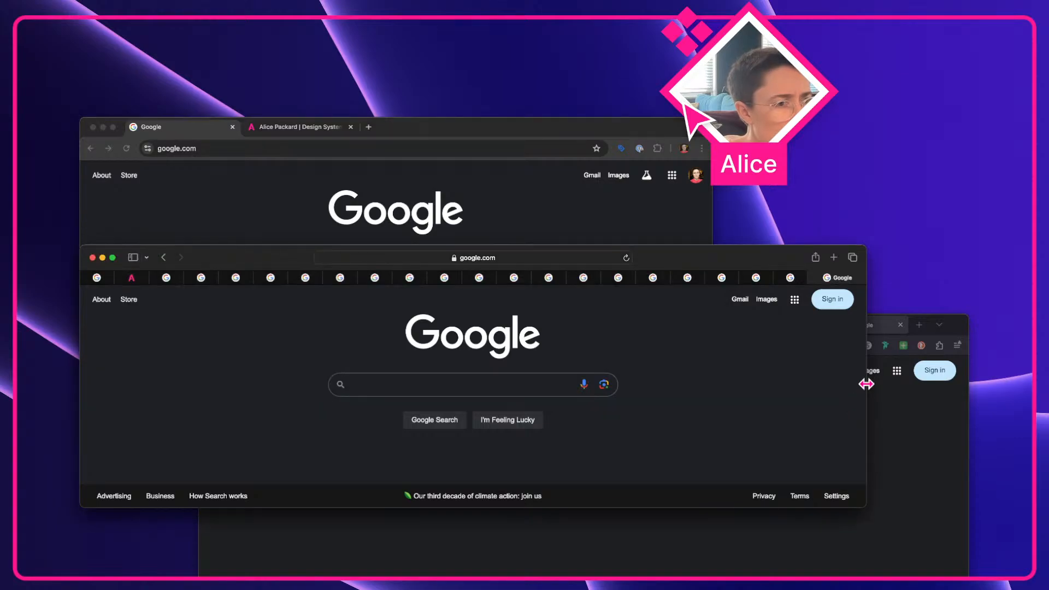
{"action": "left_click_drag", "start_coordinate": [866, 383], "coordinate": [711, 382]}
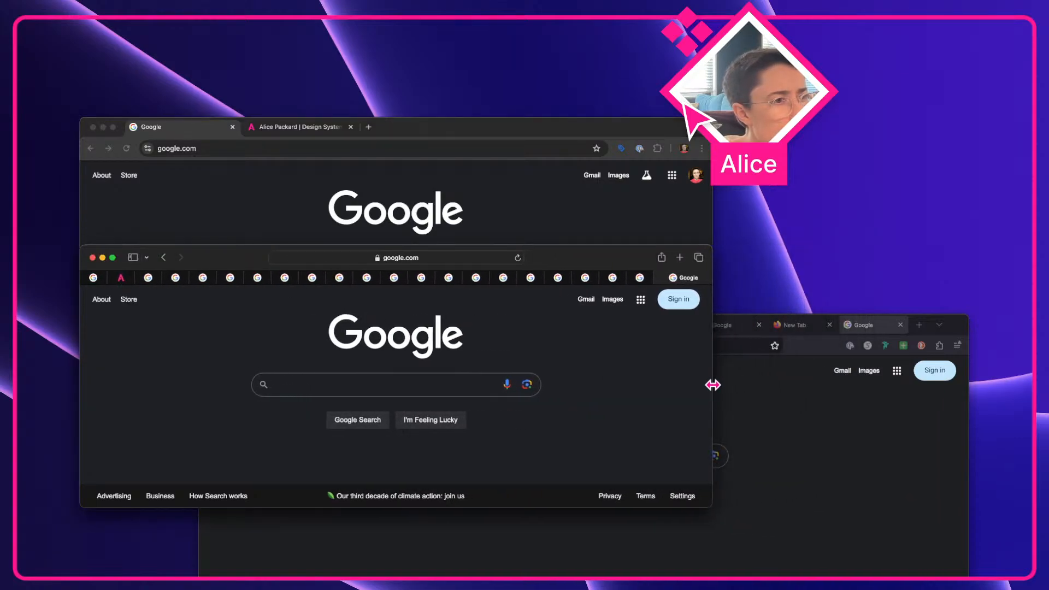
{"action": "left_click_drag", "start_coordinate": [598, 259], "coordinate": [595, 189]}
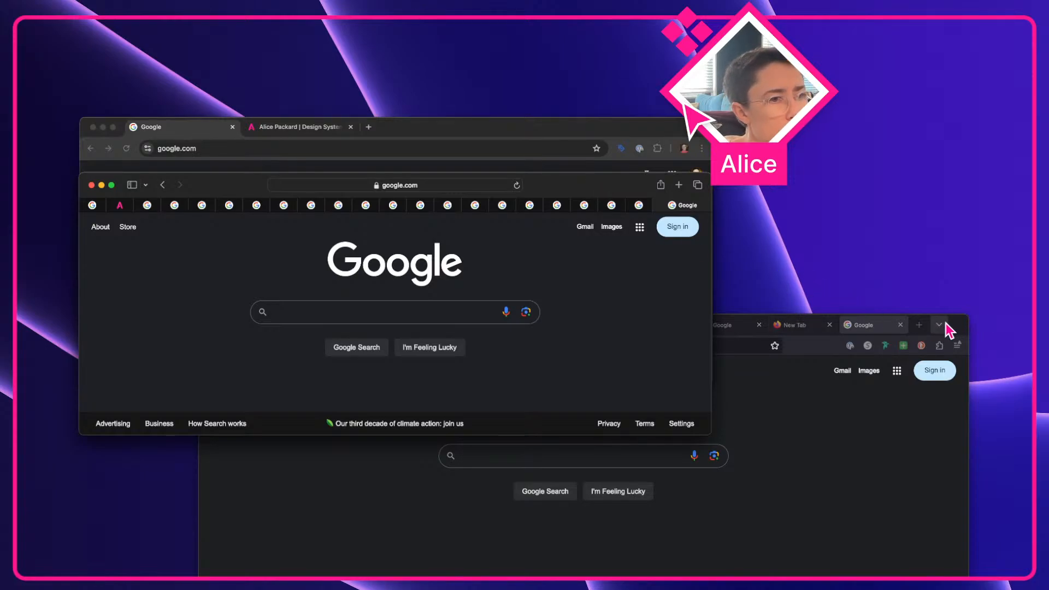
Fine-tune Safari's alignment with Chrome, then place Firefox below Safari's tab row and narrow it to the same width
{"action": "left_click_drag", "start_coordinate": [966, 331], "coordinate": [862, 319]}
{"action": "left_click", "coordinate": [709, 254]}
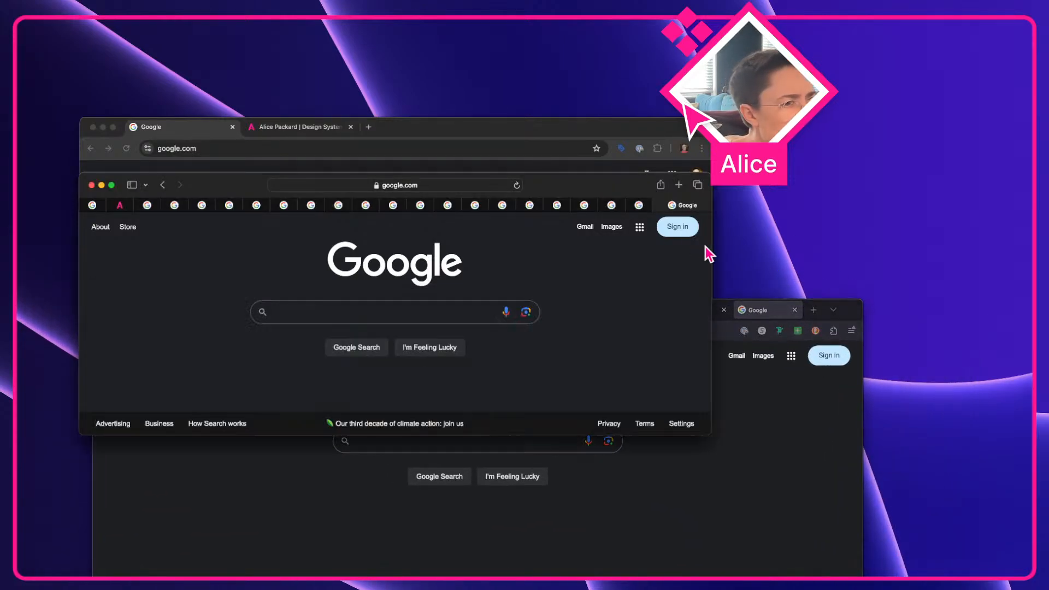
{"action": "left_click_drag", "start_coordinate": [709, 248], "coordinate": [711, 252]}
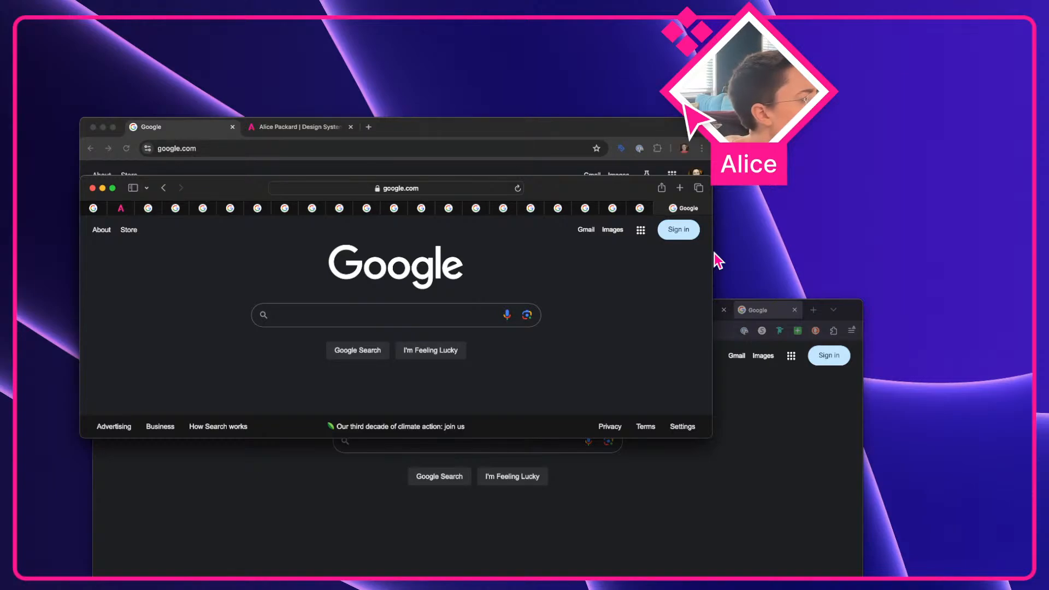
{"action": "left_click_drag", "start_coordinate": [851, 309], "coordinate": [837, 247]}
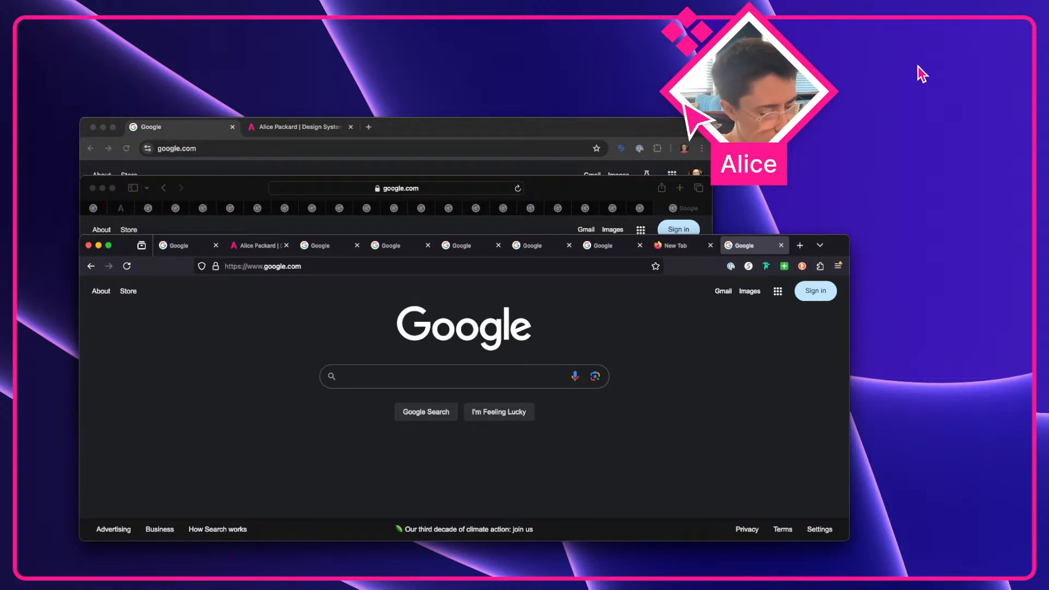
{"action": "key", "text": "ctrl+F2"}
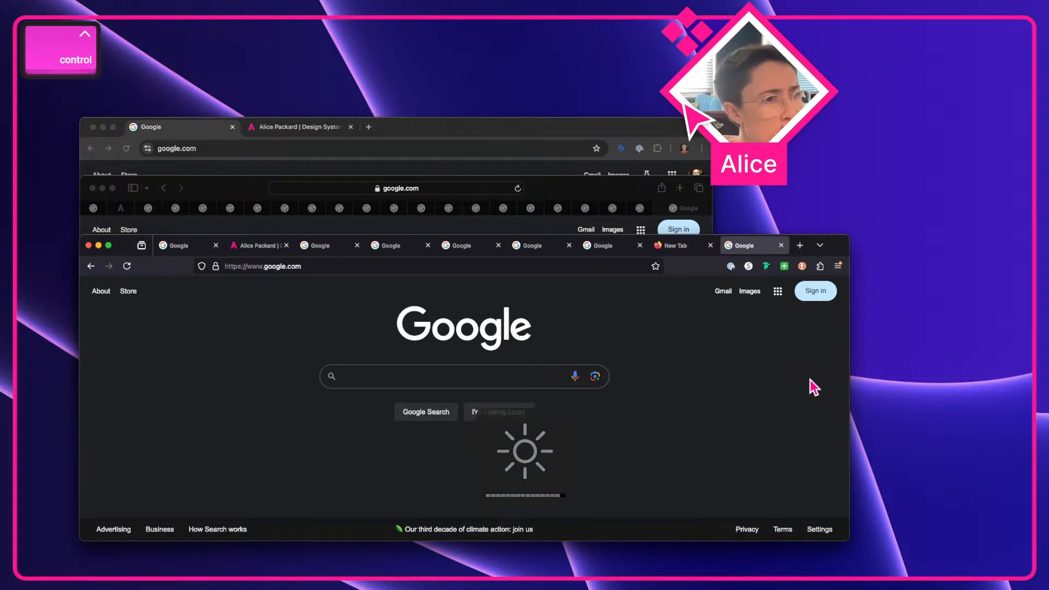
{"action": "left_click_drag", "start_coordinate": [848, 389], "coordinate": [711, 395]}
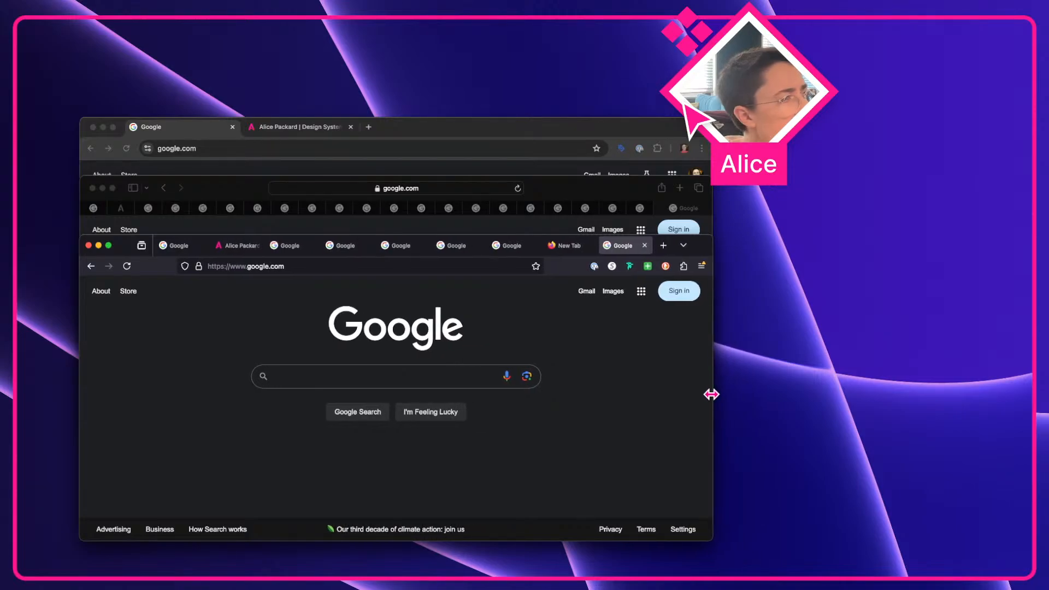
Compare the stacked browser toolbars and capture a window screenshot of Safari
{"action": "left_click", "coordinate": [237, 193]}
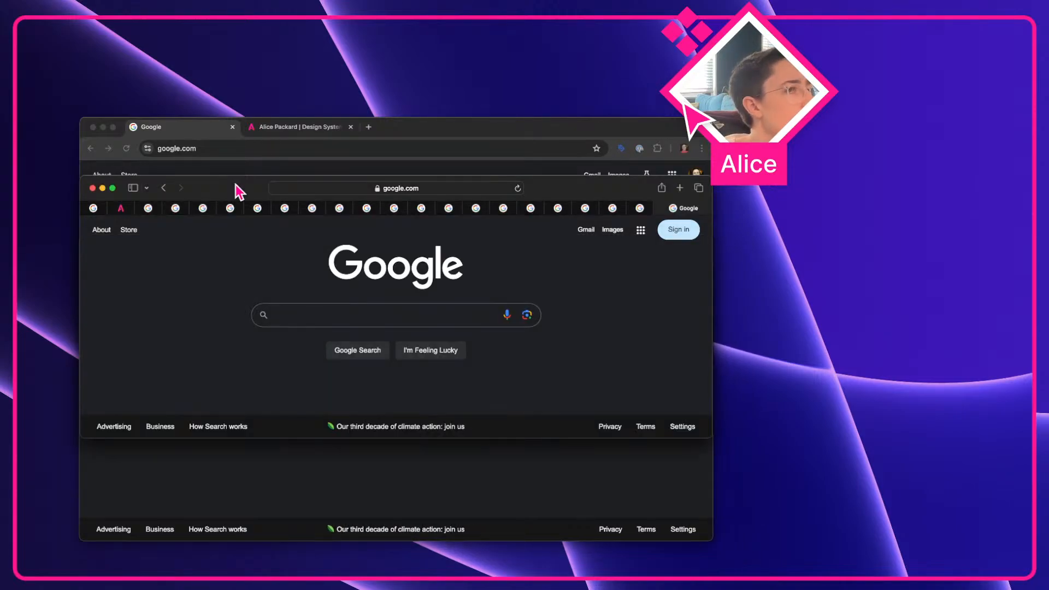
{"action": "left_click", "coordinate": [295, 471]}
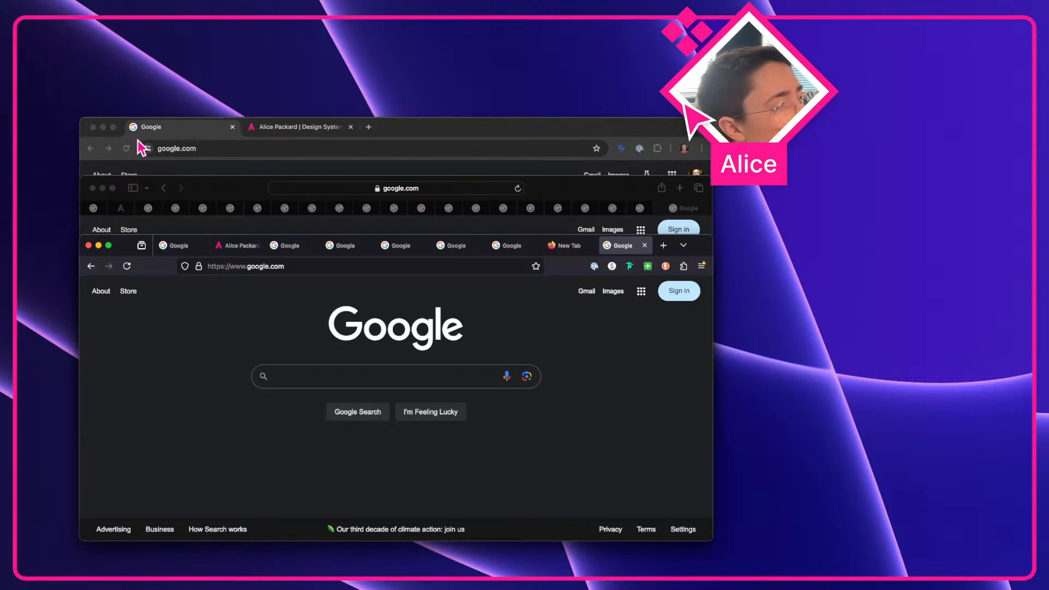
{"action": "left_click", "coordinate": [211, 186]}
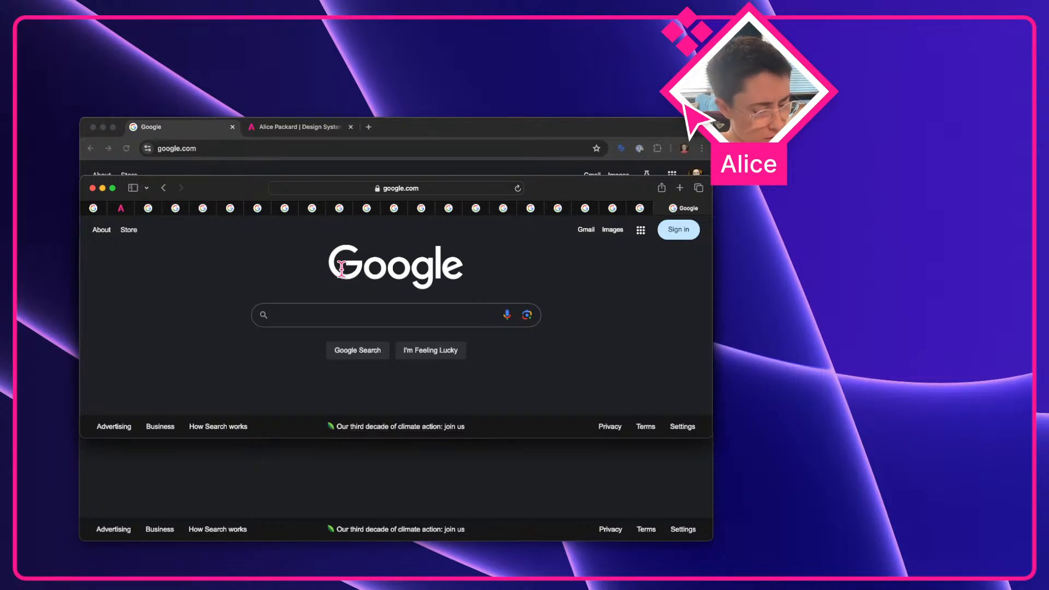
{"action": "key", "text": "super+shift+4"}
{"action": "key", "text": "space"}
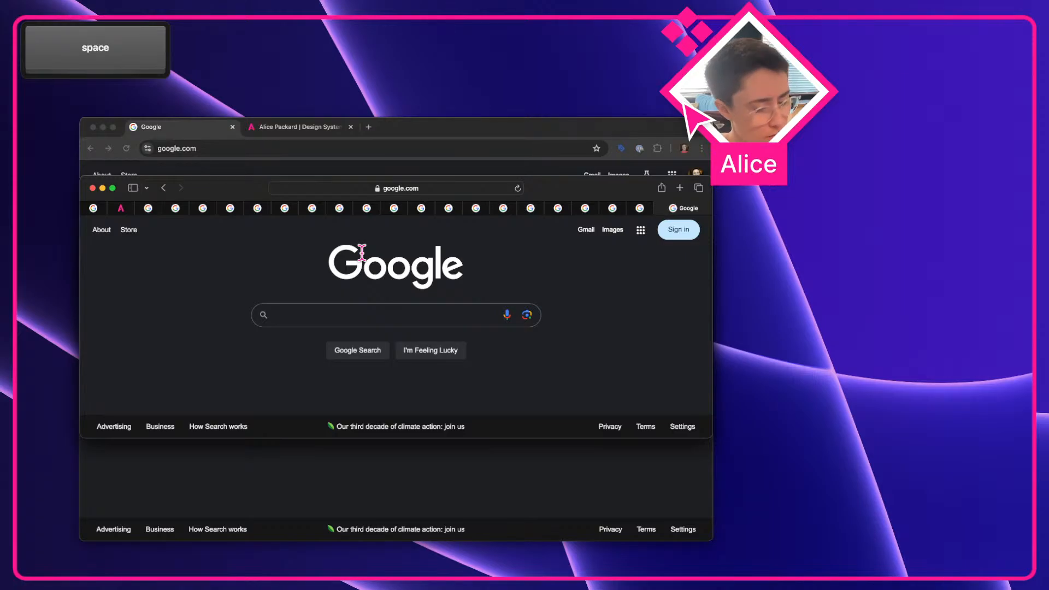
{"action": "key", "text": "super"}
{"action": "key", "text": "super+shift+4"}
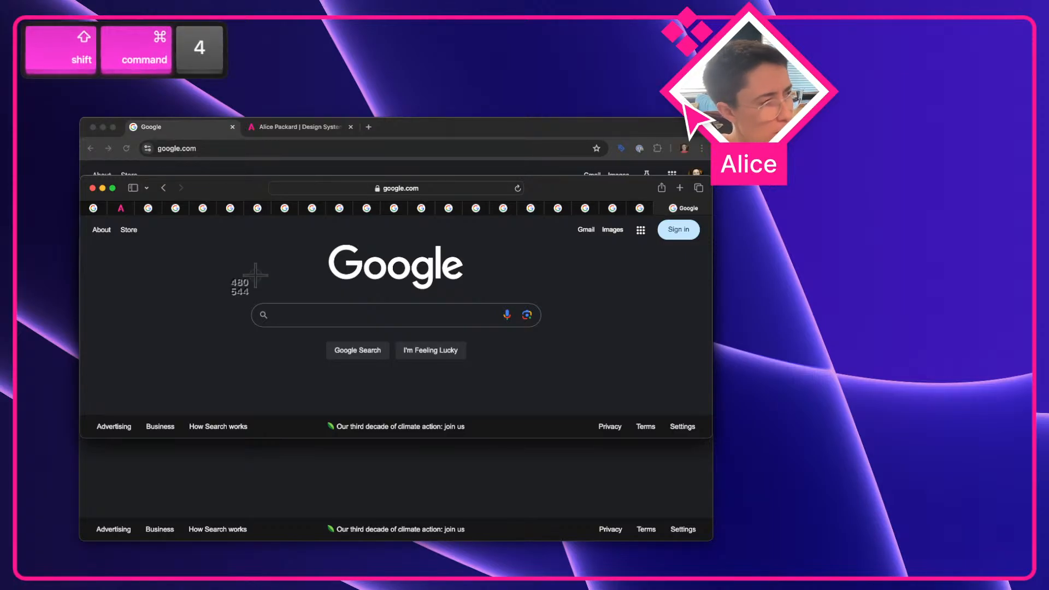
{"action": "key", "text": "space"}
{"action": "left_click", "coordinate": [255, 277]}
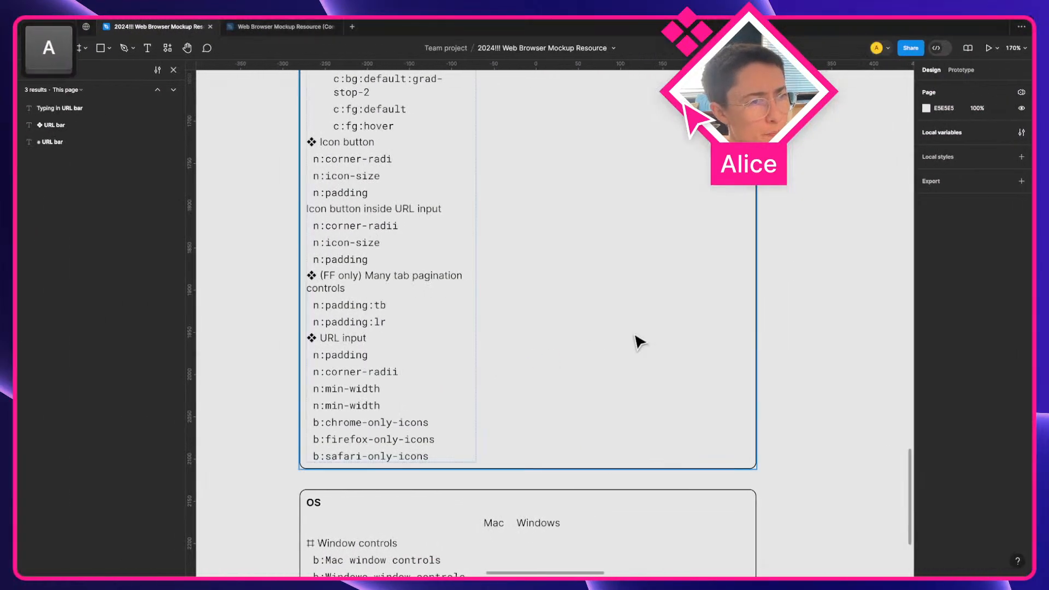
Switch to Figma and place the Safari screenshot on the empty canvas beside the variable collections
{"action": "scroll", "coordinate": [634, 340], "scroll_direction": "right", "scroll_amount": 5}
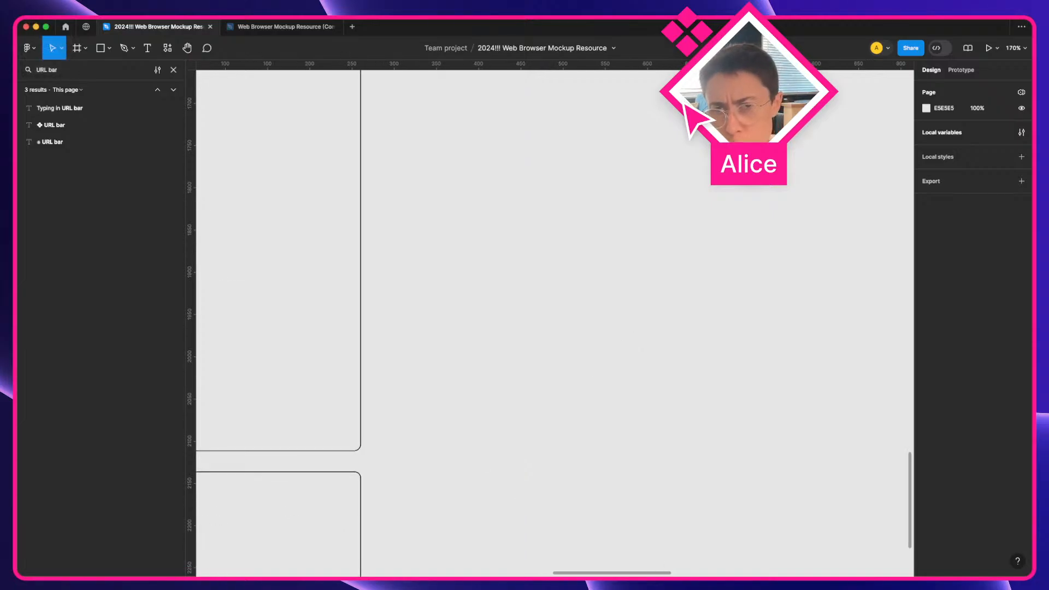
{"action": "left_click_drag", "start_coordinate": [925, 381], "coordinate": [777, 405]}
{"action": "scroll", "coordinate": [489, 341], "scroll_direction": "down", "scroll_amount": 5}
Draw a rectangle and size it to 157 × 35 over the gap between Safari's forward button and URL input
{"action": "key", "text": "r"}
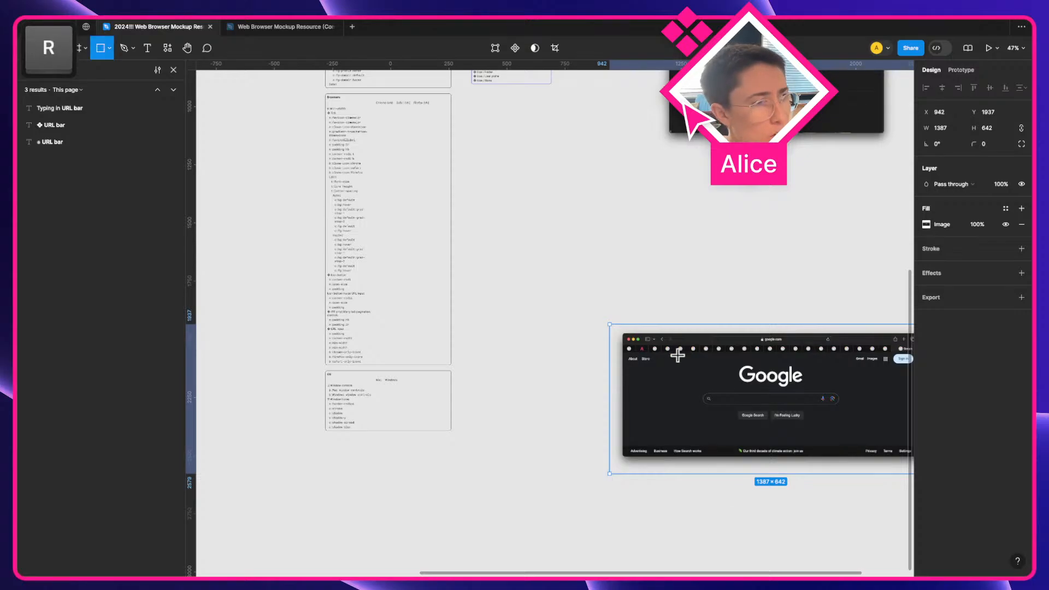
{"action": "left_click_drag", "start_coordinate": [707, 341], "coordinate": [771, 397]}
{"action": "scroll", "coordinate": [780, 394], "scroll_direction": "up", "scroll_amount": 8}
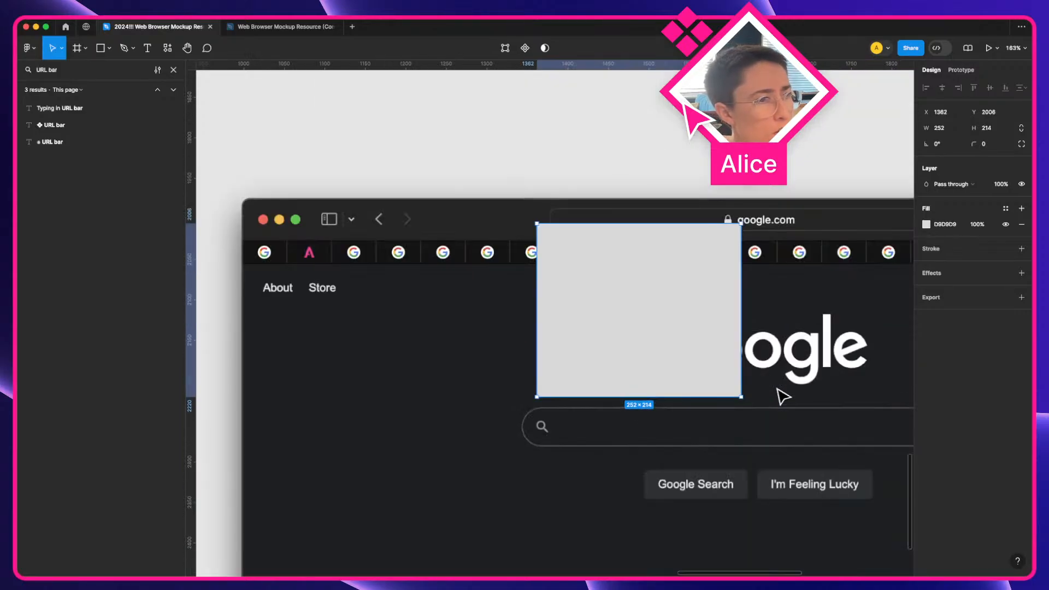
{"action": "key", "text": "a"}
{"action": "left_click_drag", "start_coordinate": [557, 300], "coordinate": [521, 269]}
{"action": "left_click_drag", "start_coordinate": [597, 375], "coordinate": [505, 203]}
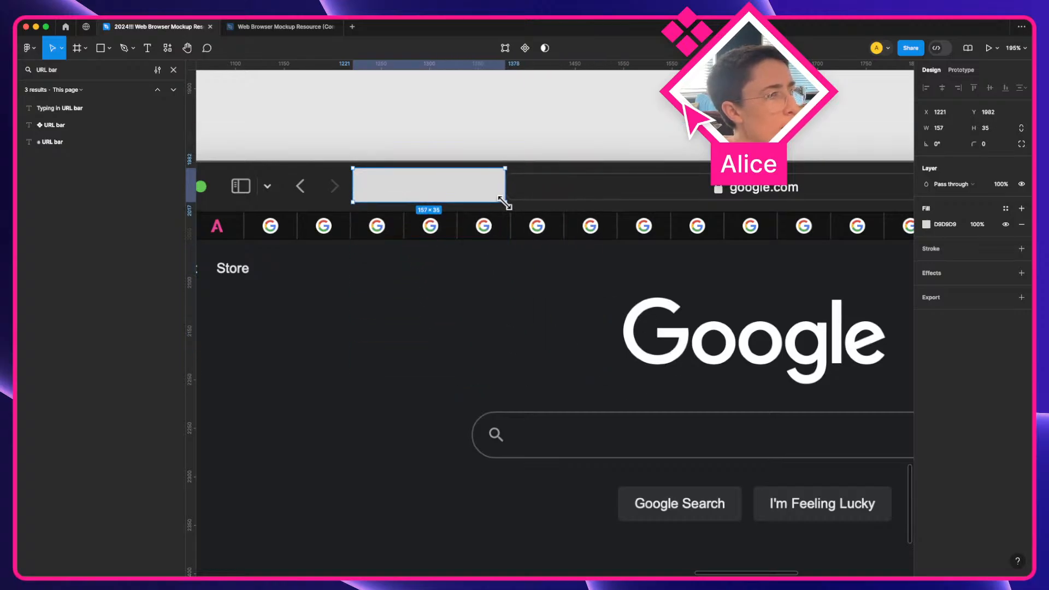
Duplicate the rectangle into the gap between Safari's URL input and share icon, and widen the copy to 258
{"action": "scroll", "coordinate": [312, 260], "scroll_direction": "down", "scroll_amount": 5}
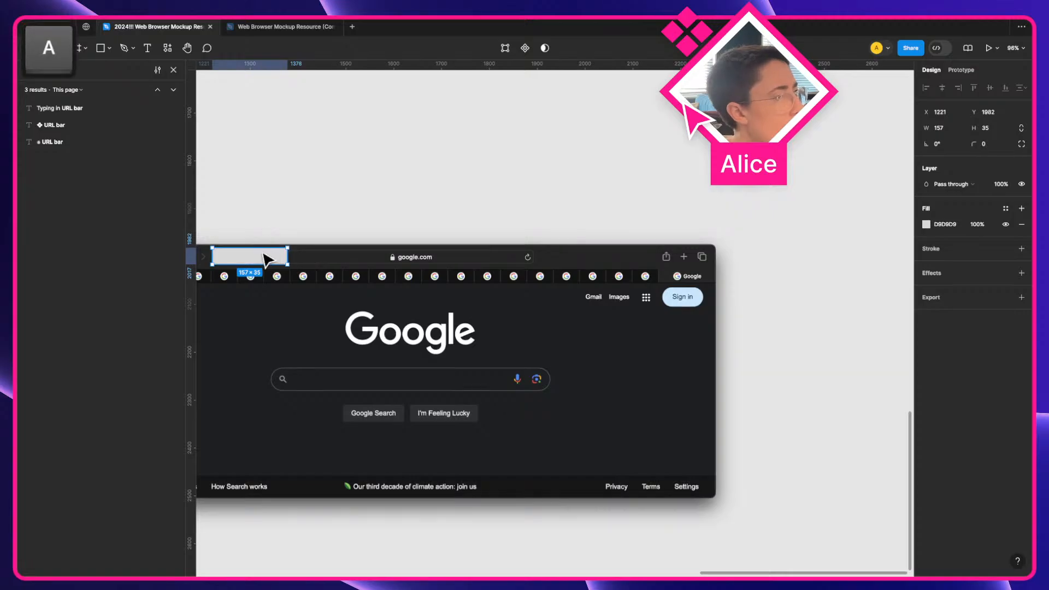
{"action": "left_click_drag", "start_coordinate": [268, 256], "coordinate": [578, 263]}
{"action": "scroll", "coordinate": [592, 262], "scroll_direction": "up", "scroll_amount": 5}
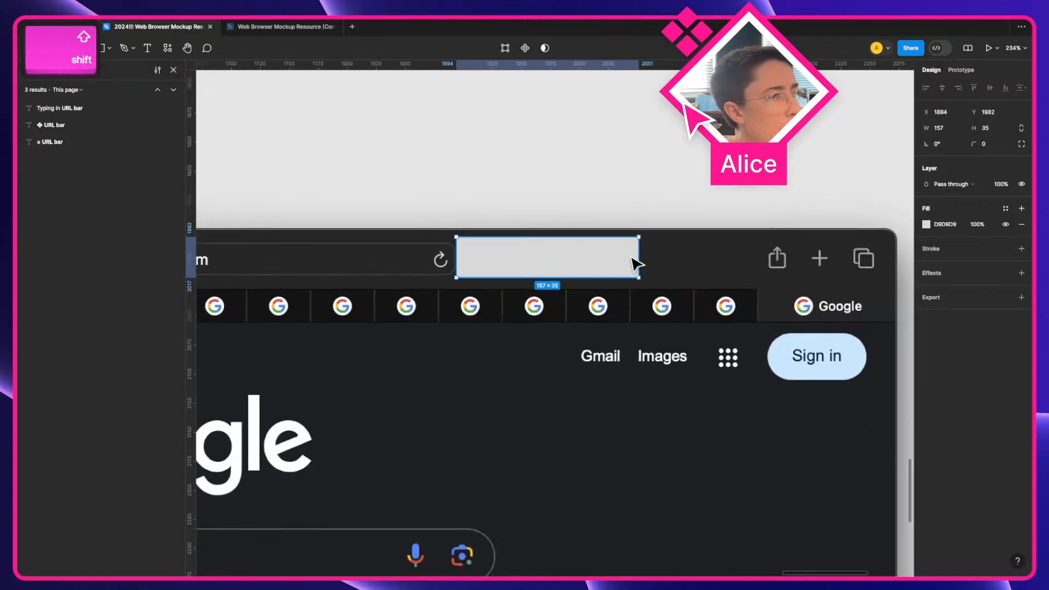
{"action": "left_click_drag", "start_coordinate": [648, 261], "coordinate": [757, 272]}
Select each rectangle in turn to compare the widths of the gaps on either side of Safari's URL input
{"action": "scroll", "coordinate": [757, 272], "scroll_direction": "down", "scroll_amount": 5}
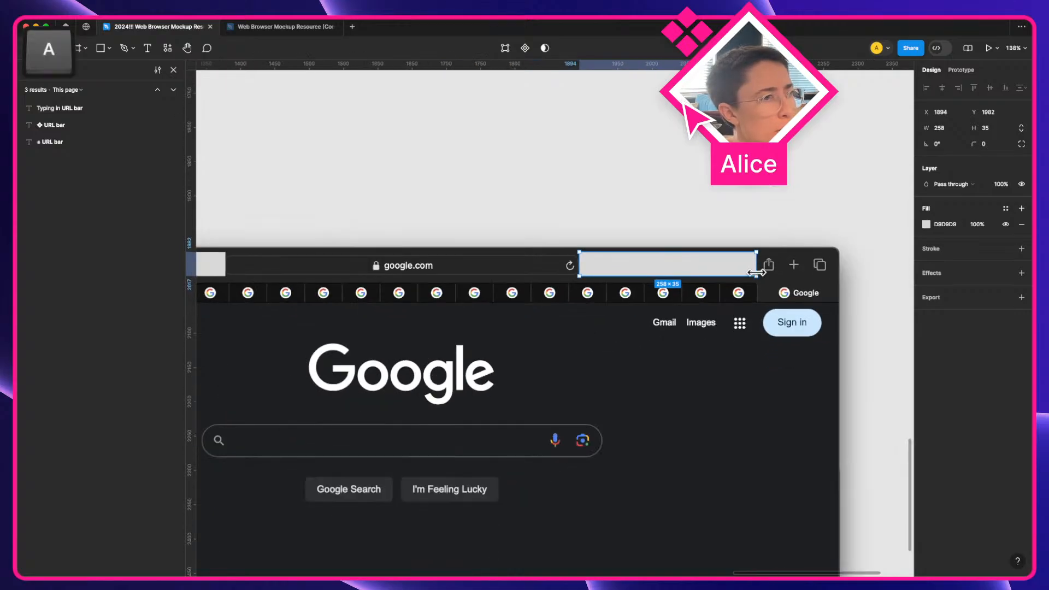
{"action": "scroll", "coordinate": [756, 283], "scroll_direction": "left", "scroll_amount": 2}
{"action": "left_click", "coordinate": [244, 267]}
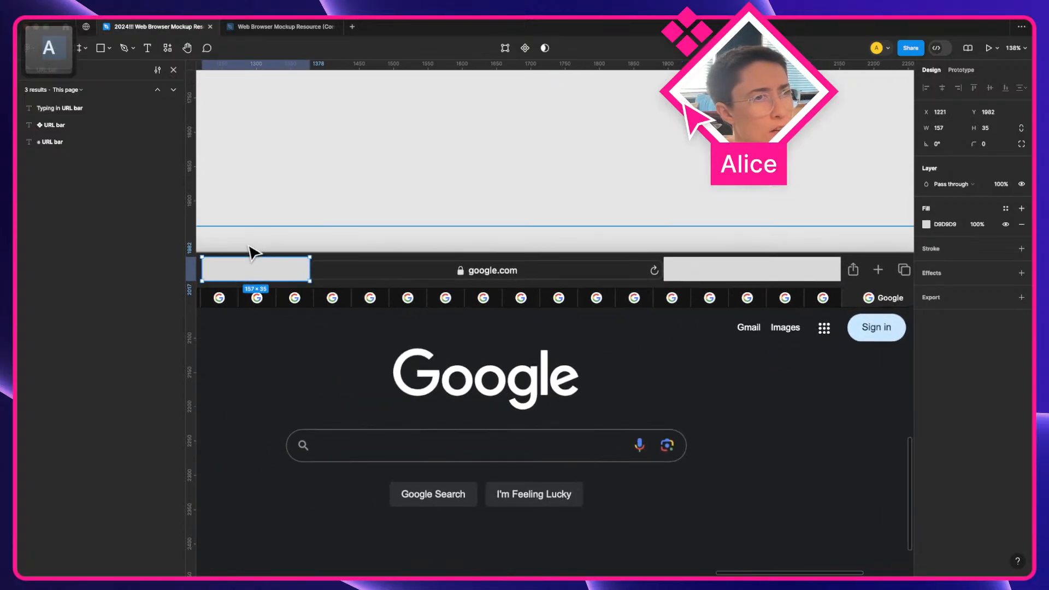
{"action": "scroll", "coordinate": [250, 248], "scroll_direction": "down", "scroll_amount": 3}
{"action": "left_click", "coordinate": [621, 261]}
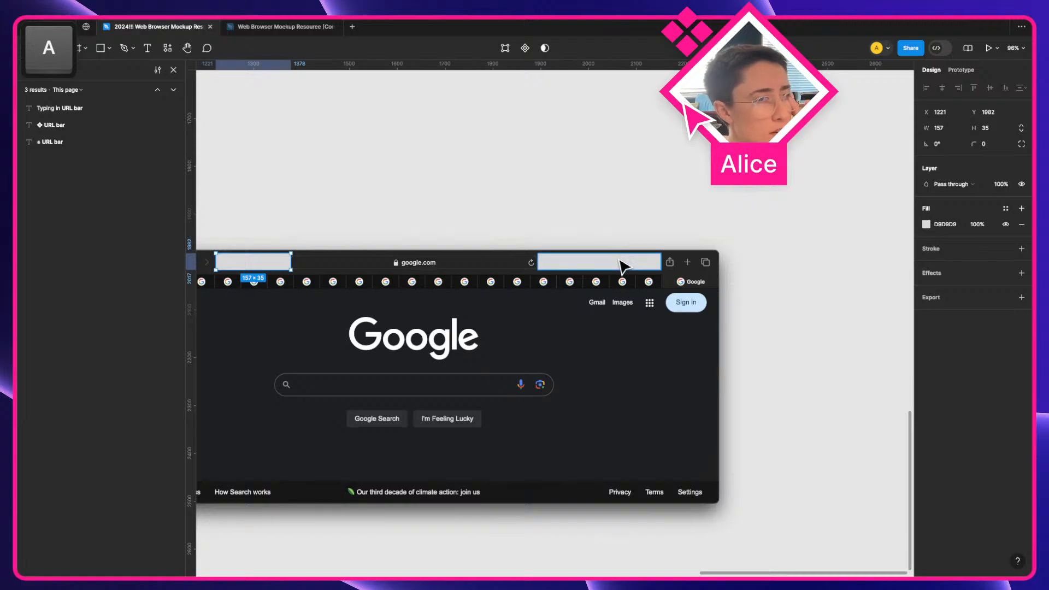
{"action": "scroll", "coordinate": [621, 268], "scroll_direction": "left", "scroll_amount": 2}
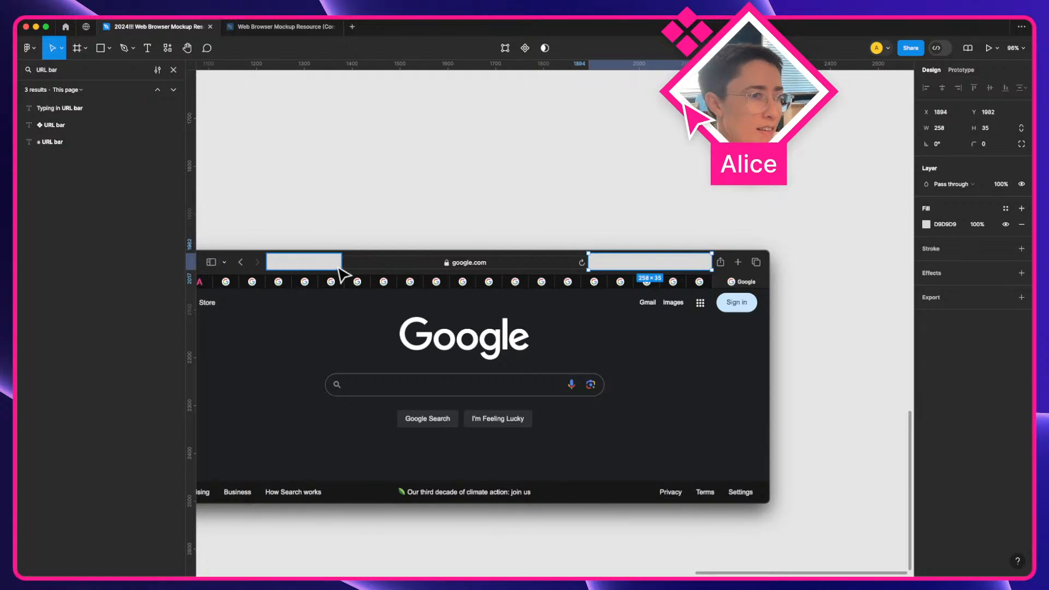
Go to the Layers list beside the component inventory, close the "URL bar" search, and select the URL bar entry
{"action": "scroll", "coordinate": [509, 389], "scroll_direction": "down", "scroll_amount": 5}
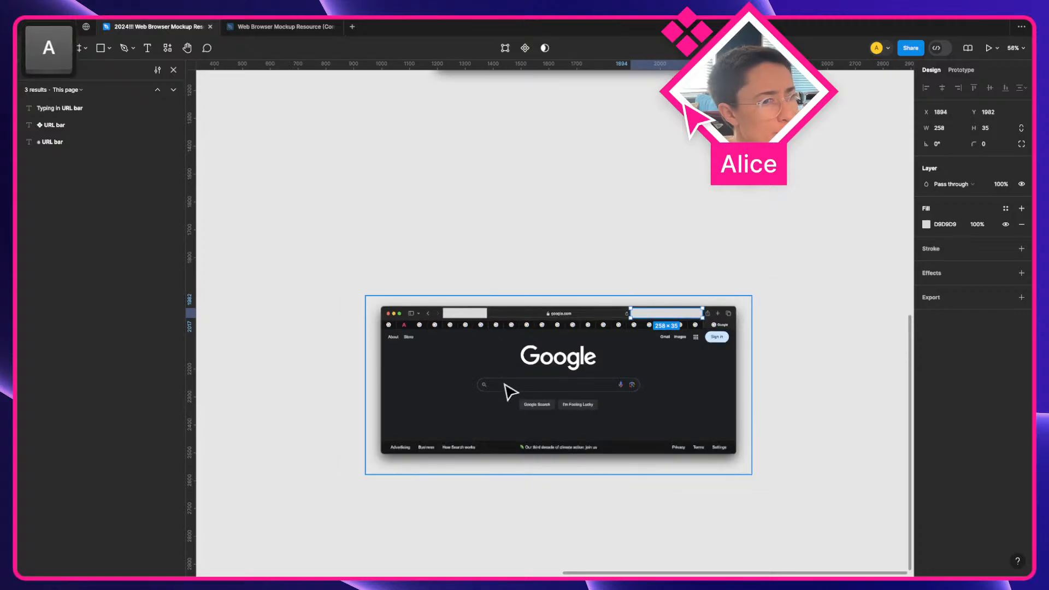
{"action": "scroll", "coordinate": [508, 389], "scroll_direction": "left", "scroll_amount": 10}
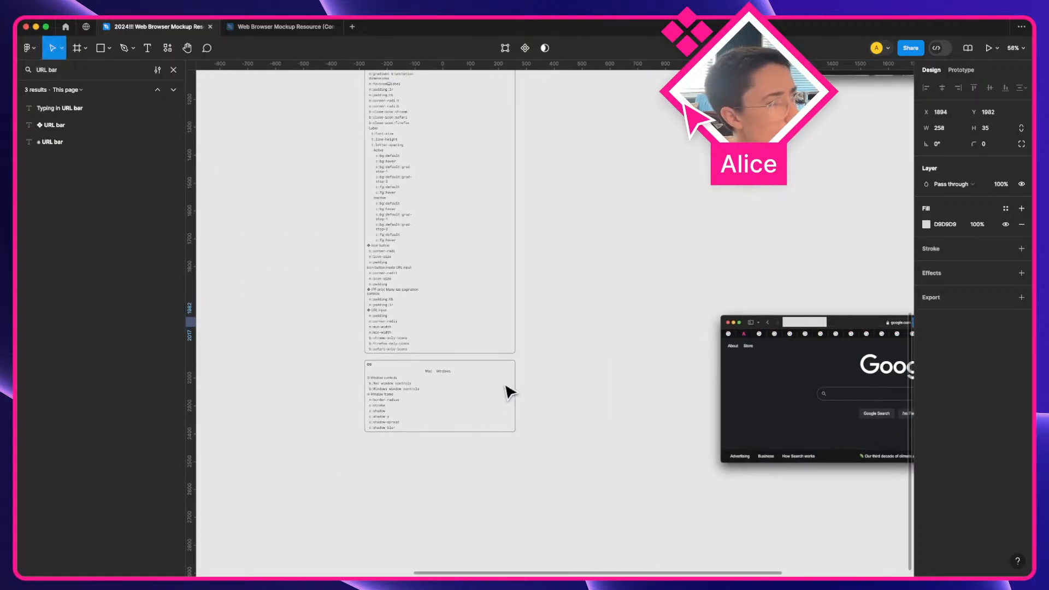
{"action": "scroll", "coordinate": [401, 359], "scroll_direction": "up", "scroll_amount": 15}
{"action": "scroll", "coordinate": [401, 359], "scroll_direction": "right", "scroll_amount": 3}
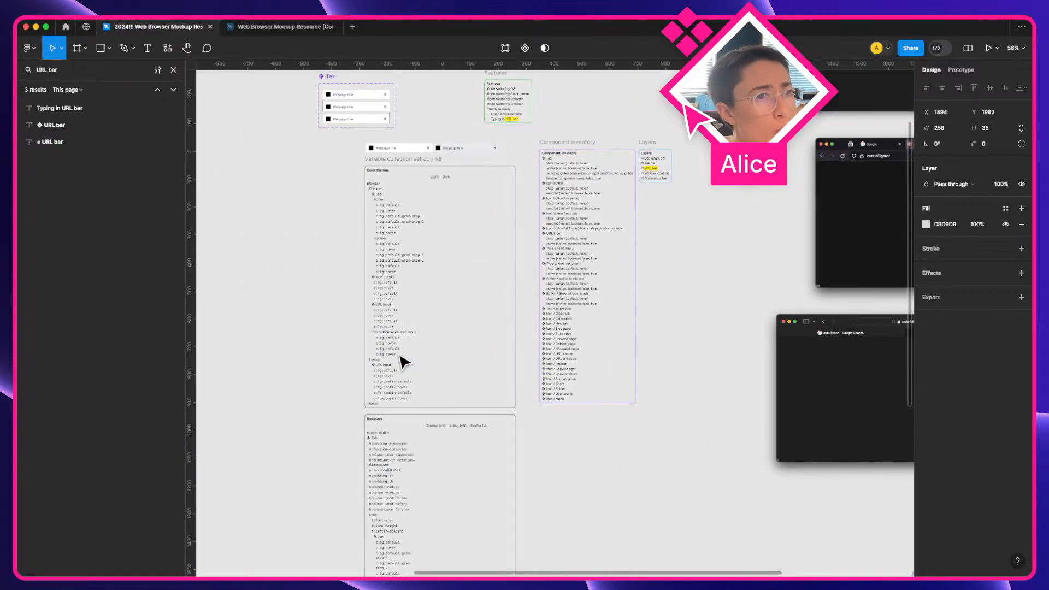
{"action": "scroll", "coordinate": [562, 167], "scroll_direction": "up", "scroll_amount": 10}
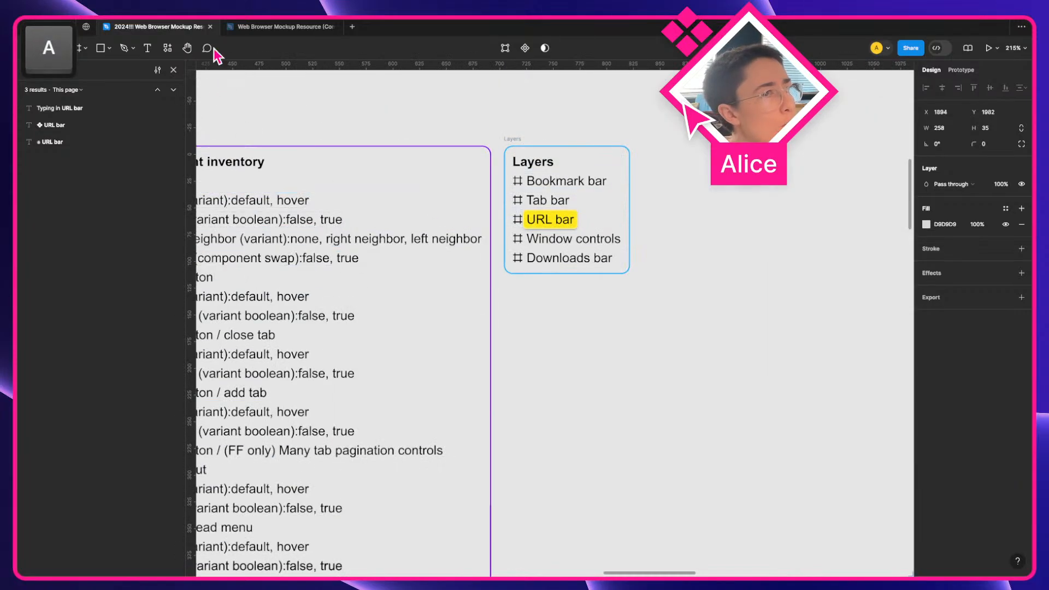
{"action": "left_click", "coordinate": [174, 69]}
{"action": "left_click", "coordinate": [565, 224], "text": "super"}
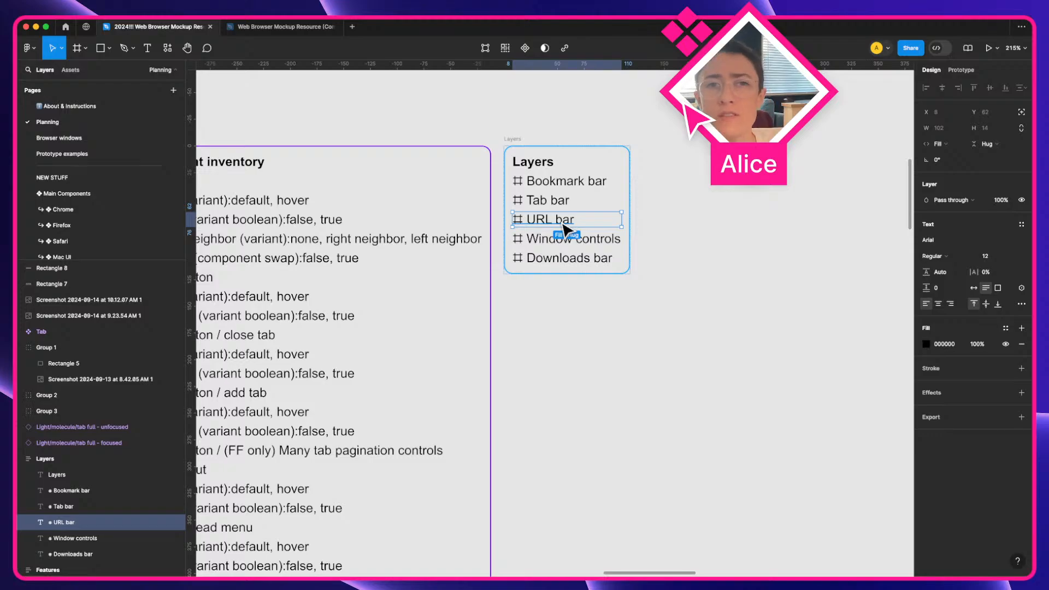
Duplicate the n:min-width entry at the top of the Browsers collection and place the copy at the end of the list
{"action": "scroll", "coordinate": [569, 287], "scroll_direction": "down", "scroll_amount": 6}
{"action": "scroll", "coordinate": [569, 287], "scroll_direction": "down", "scroll_amount": 10}
{"action": "key", "text": "a"}
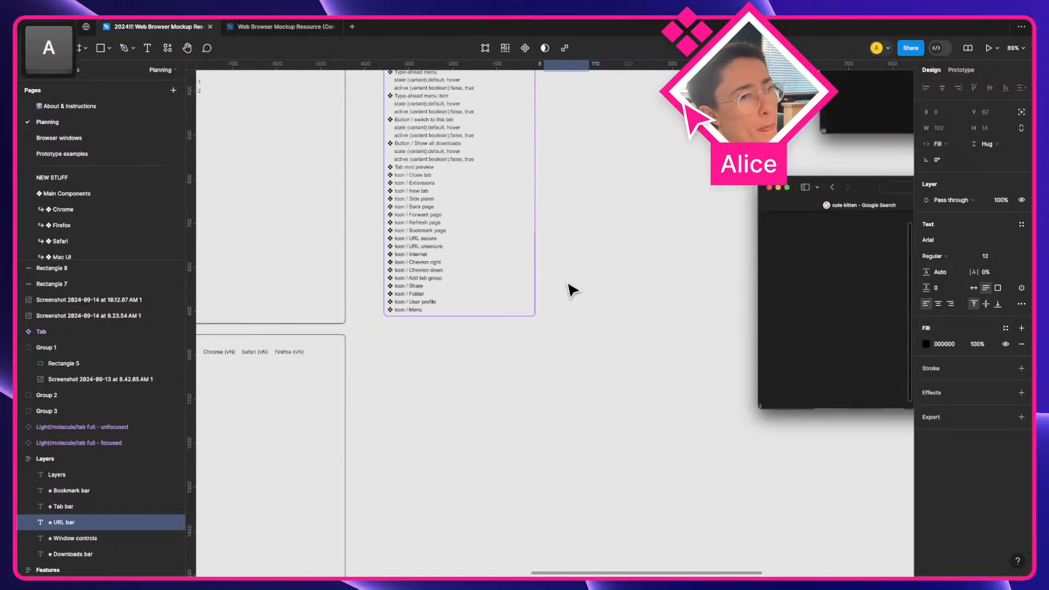
{"action": "scroll", "coordinate": [569, 285], "scroll_direction": "left", "scroll_amount": 4}
{"action": "scroll", "coordinate": [568, 285], "scroll_direction": "down", "scroll_amount": 6}
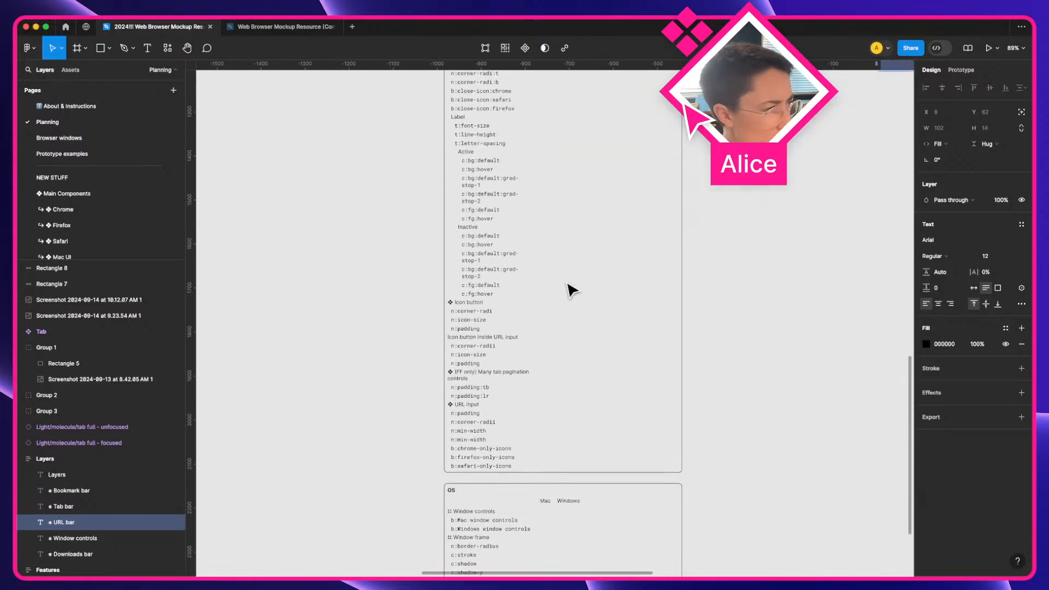
{"action": "left_click", "coordinate": [492, 383]}
{"action": "scroll", "coordinate": [459, 415], "scroll_direction": "up", "scroll_amount": 3}
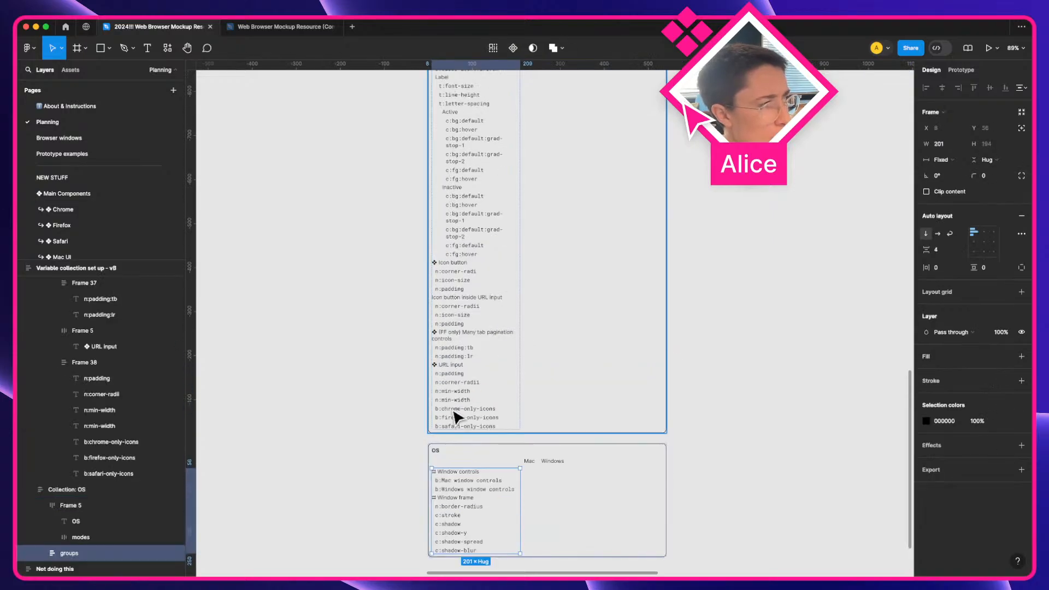
{"action": "scroll", "coordinate": [453, 406], "scroll_direction": "up", "scroll_amount": 3}
{"action": "double_click", "coordinate": [451, 115]}
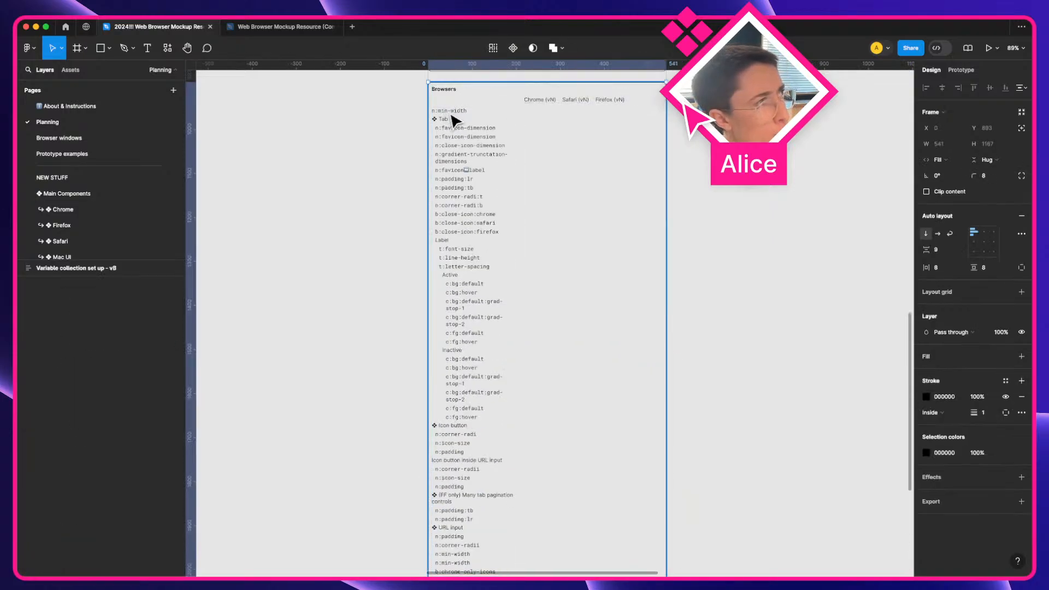
{"action": "left_click", "coordinate": [453, 113], "text": "super"}
{"action": "scroll", "coordinate": [454, 112], "scroll_direction": "up", "scroll_amount": 4}
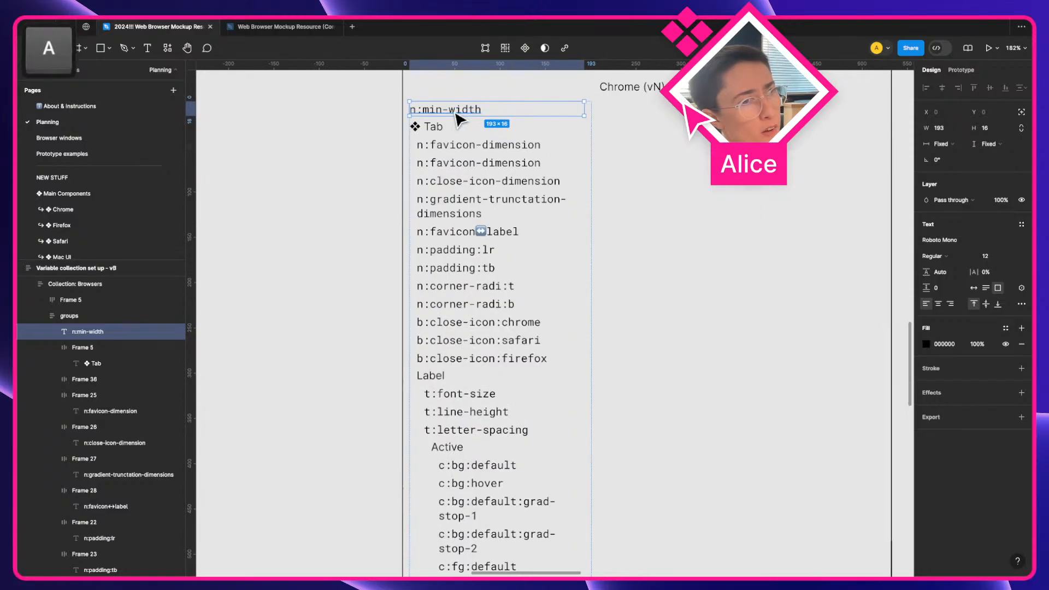
{"action": "scroll", "coordinate": [455, 113], "scroll_direction": "up", "scroll_amount": 3}
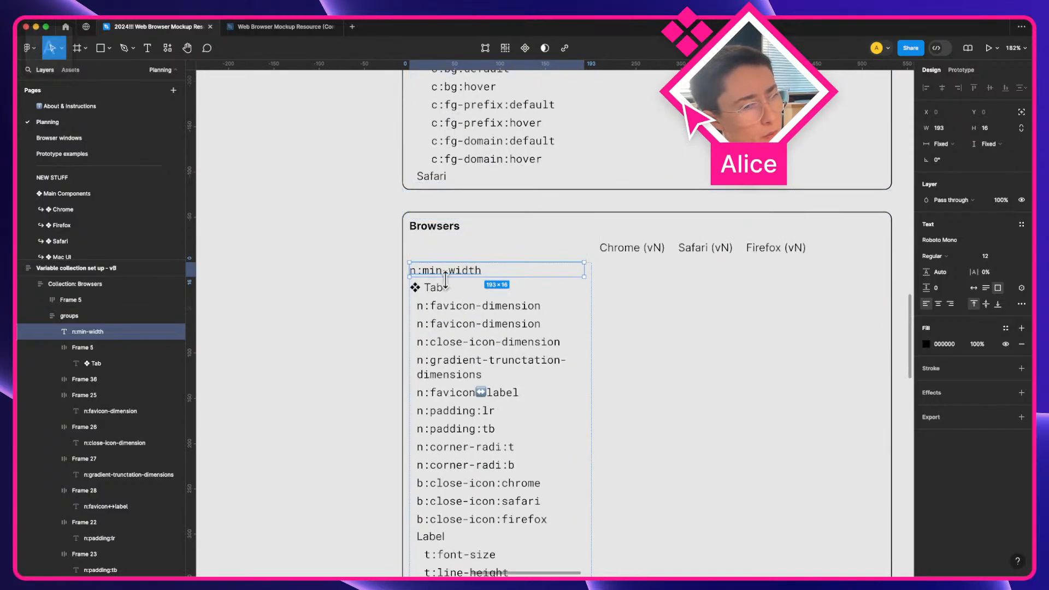
{"action": "scroll", "coordinate": [450, 287], "scroll_direction": "down", "scroll_amount": 10}
{"action": "scroll", "coordinate": [449, 288], "scroll_direction": "down", "scroll_amount": 3}
{"action": "scroll", "coordinate": [464, 311], "scroll_direction": "up", "scroll_amount": 10}
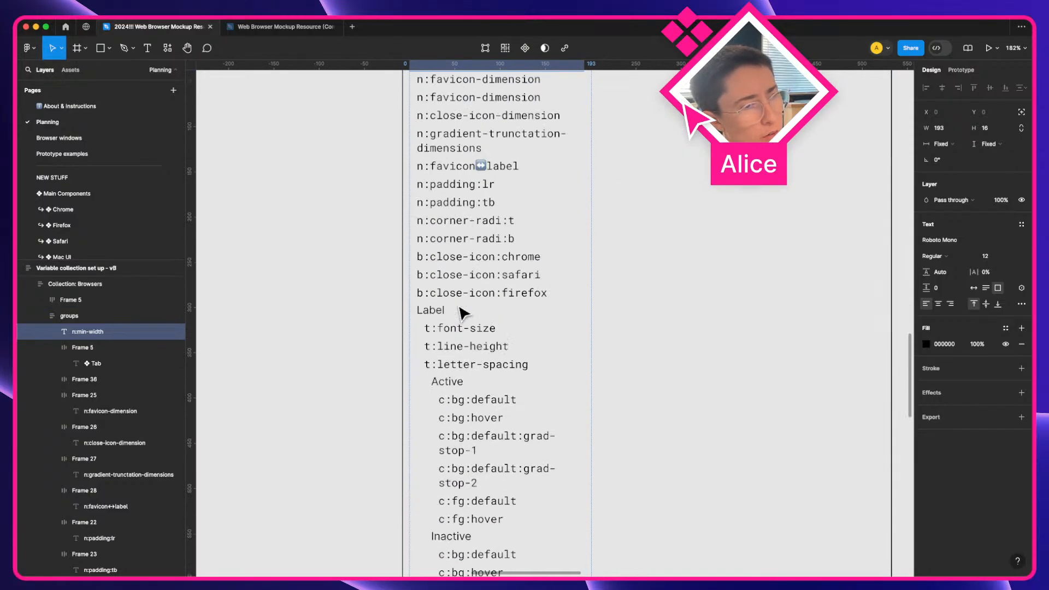
{"action": "key", "text": "super+c"}
{"action": "scroll", "coordinate": [453, 307], "scroll_direction": "down", "scroll_amount": 12}
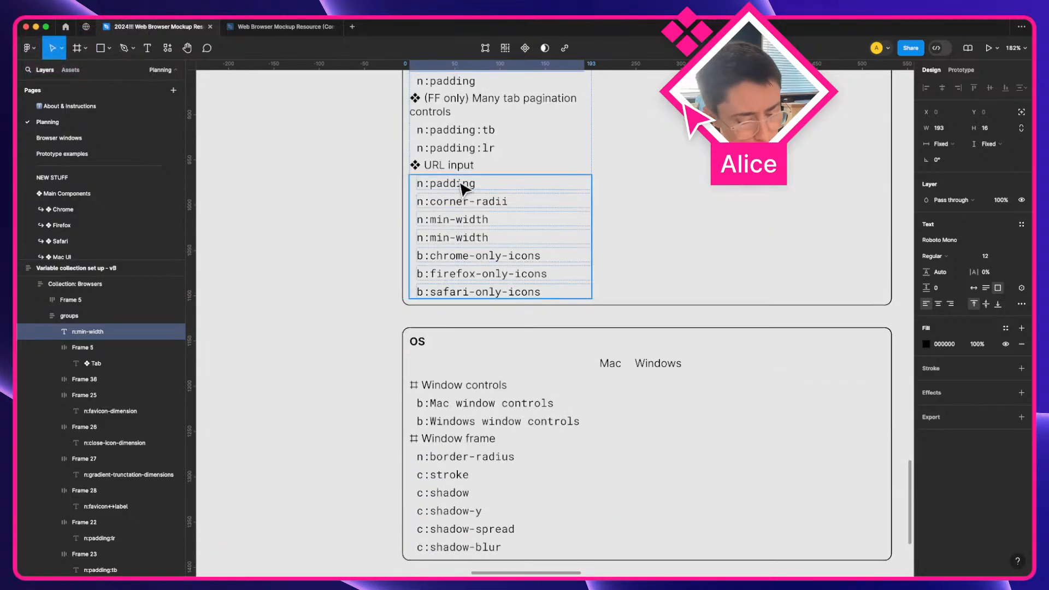
{"action": "key", "text": "super+d"}
{"action": "key", "text": "]"}
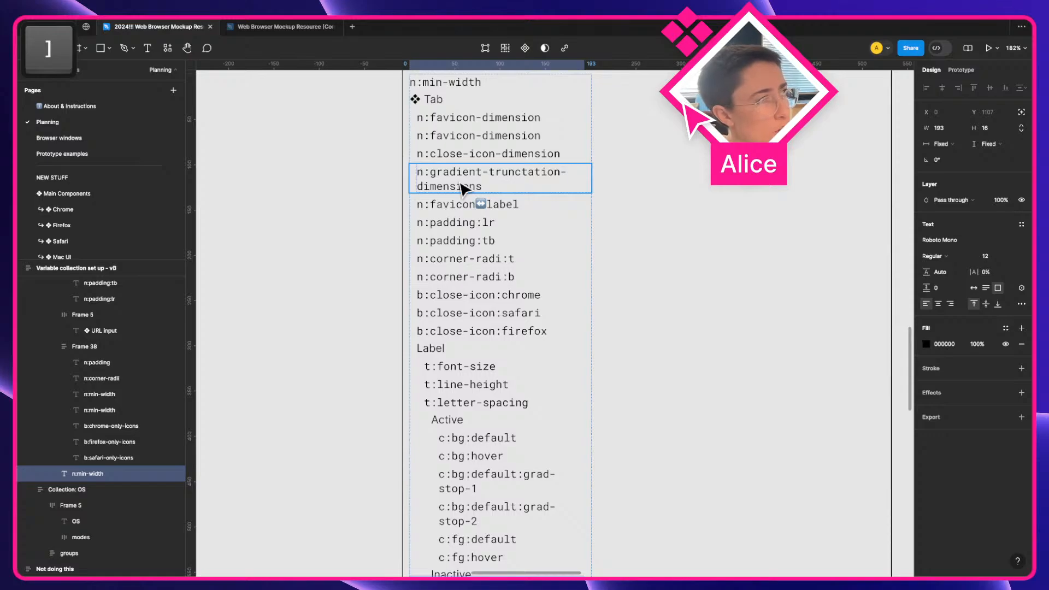
{"action": "scroll", "coordinate": [462, 188], "scroll_direction": "down", "scroll_amount": 10}
{"action": "double_click", "coordinate": [435, 464]}
{"action": "key", "text": "Left"}
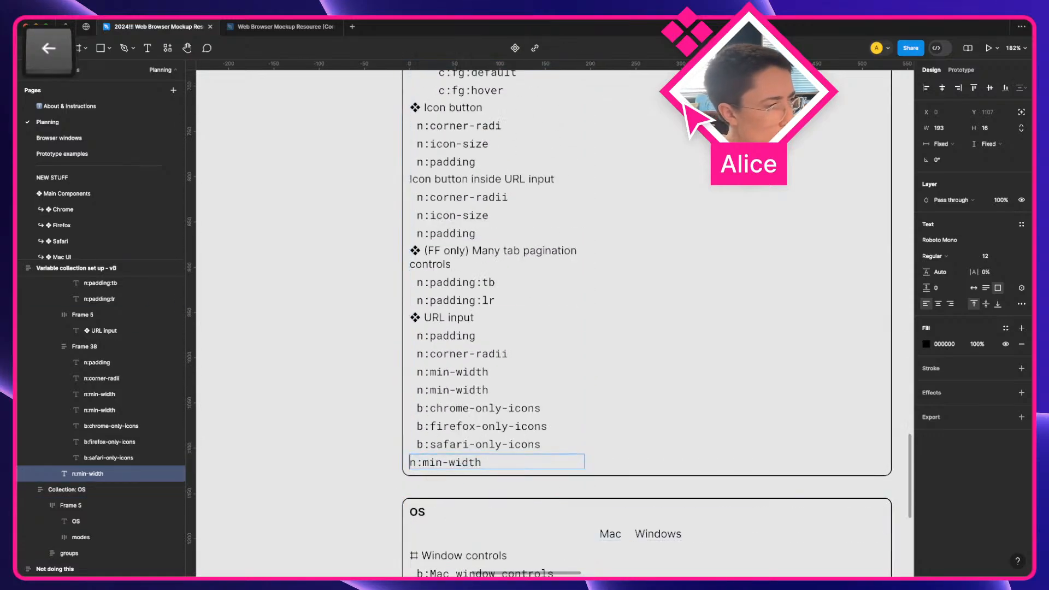
{"action": "key", "text": "ctrl+super+space"}
{"action": "key", "text": "Down"}
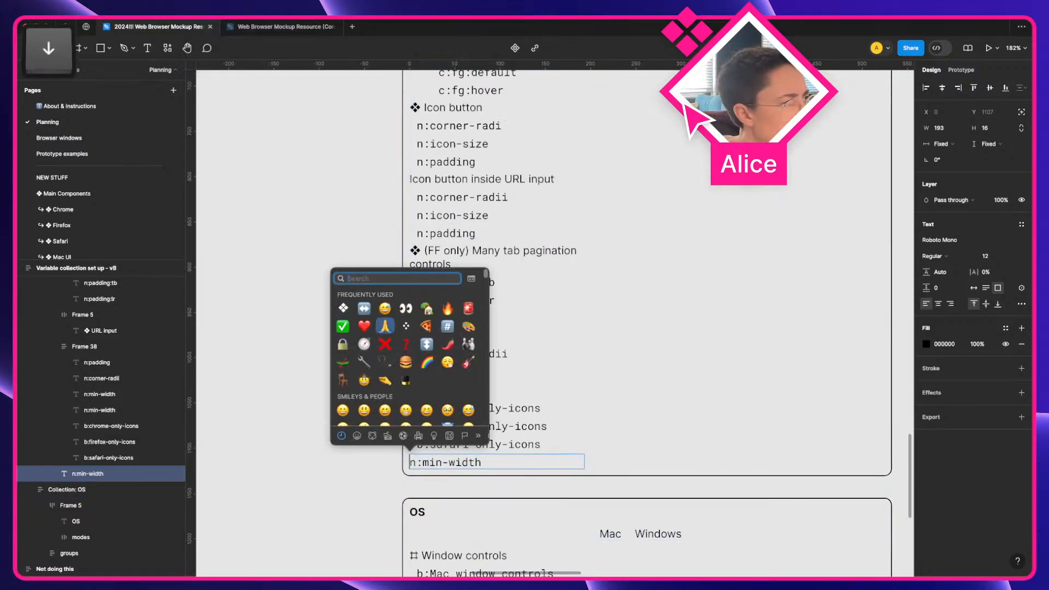
{"action": "key", "text": "Right"}
{"action": "key", "text": "Down"}
{"action": "left_click", "coordinate": [348, 498]}
{"action": "left_click", "coordinate": [348, 497]}
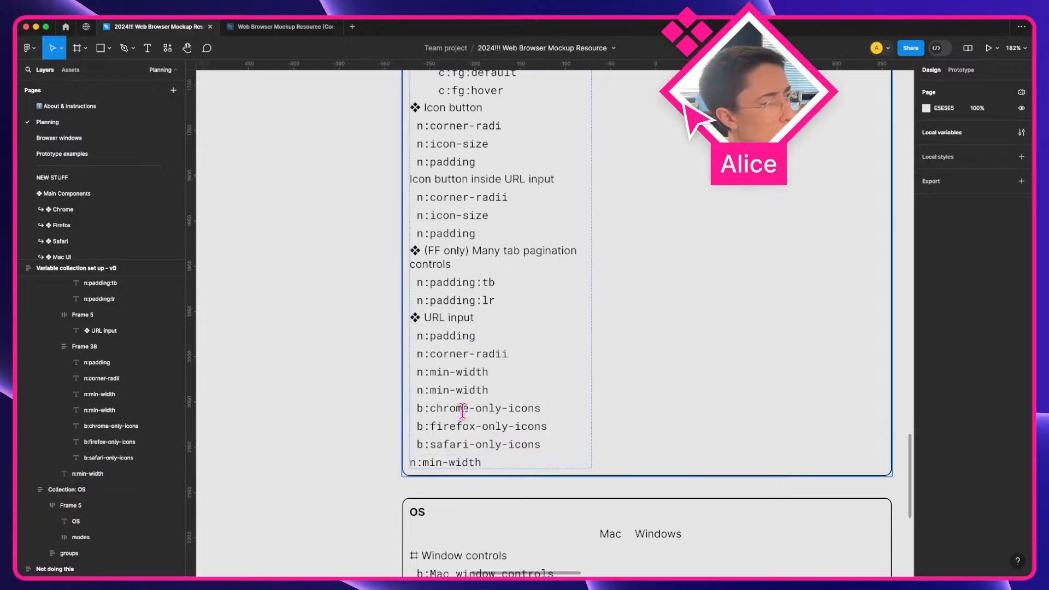
Copy the frame symbol from the Window frame heading in the OS collection
{"action": "scroll", "coordinate": [462, 413], "scroll_direction": "down", "scroll_amount": 5}
{"action": "key", "text": "a"}
{"action": "left_click", "coordinate": [453, 459]}
{"action": "scroll", "coordinate": [470, 482], "scroll_direction": "up", "scroll_amount": 10}
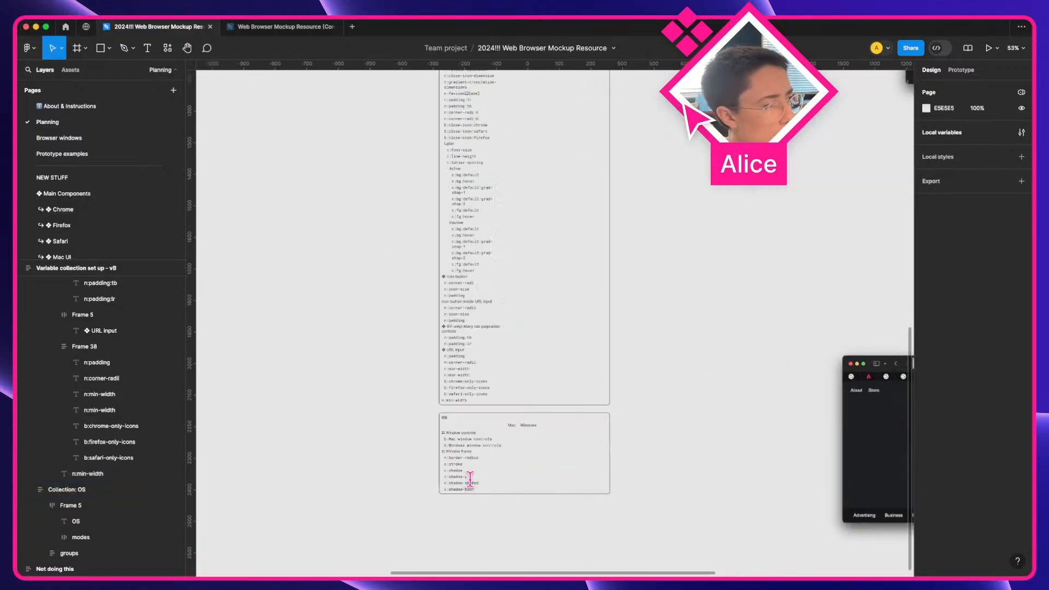
{"action": "left_click", "coordinate": [372, 361]}
{"action": "key", "text": "super+c"}
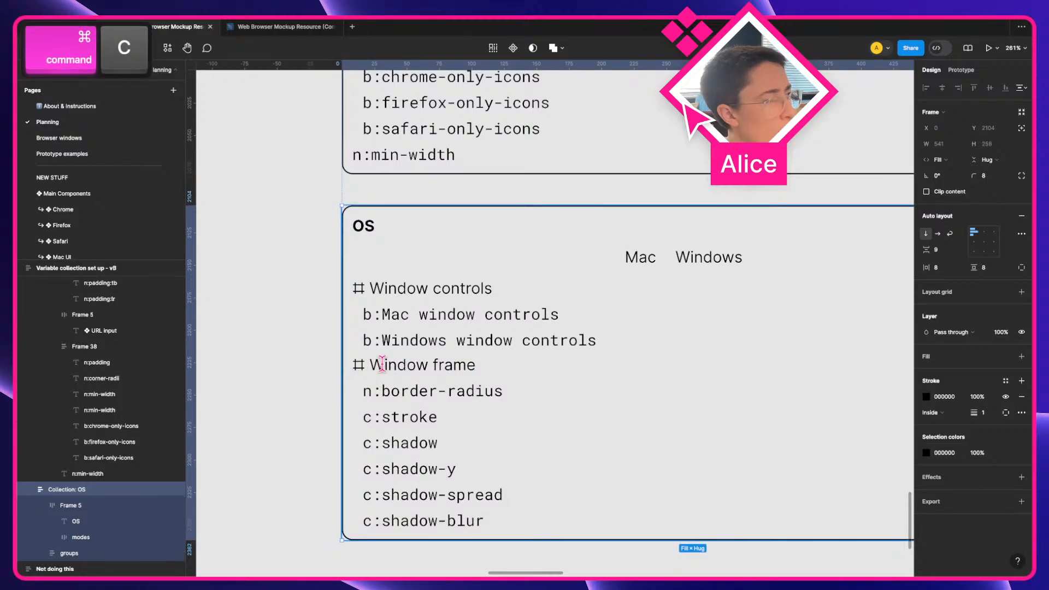
{"action": "left_click", "coordinate": [369, 362]}
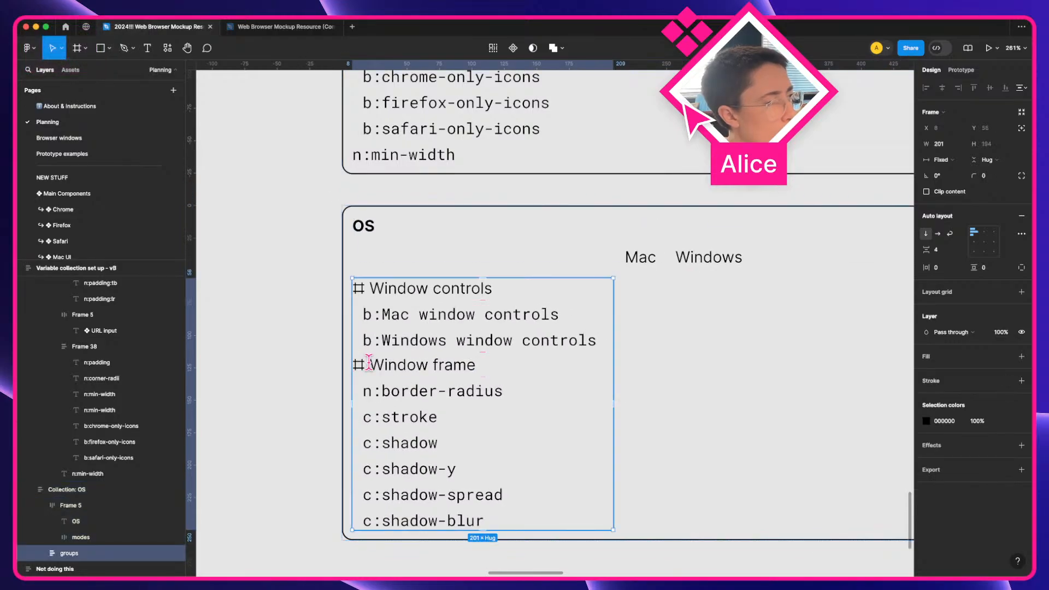
{"action": "left_click", "coordinate": [236, 382]}
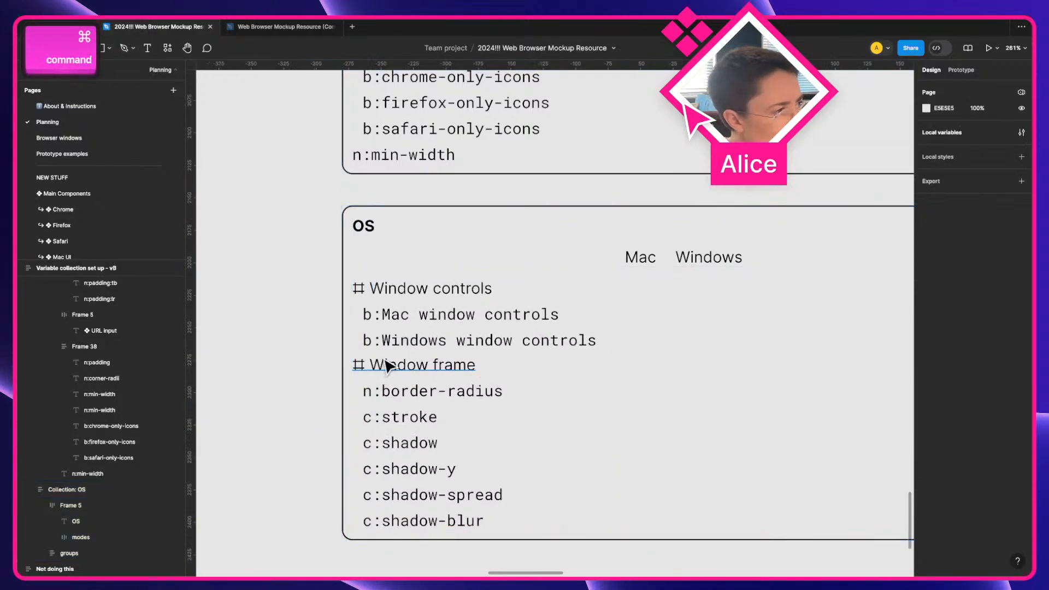
{"action": "left_click", "coordinate": [385, 363], "text": "super"}
{"action": "key", "text": "super+c"}
Paste the frame symbol in front of the n:min-width copy at the end of the Browsers list
{"action": "scroll", "coordinate": [383, 355], "scroll_direction": "up", "scroll_amount": 5}
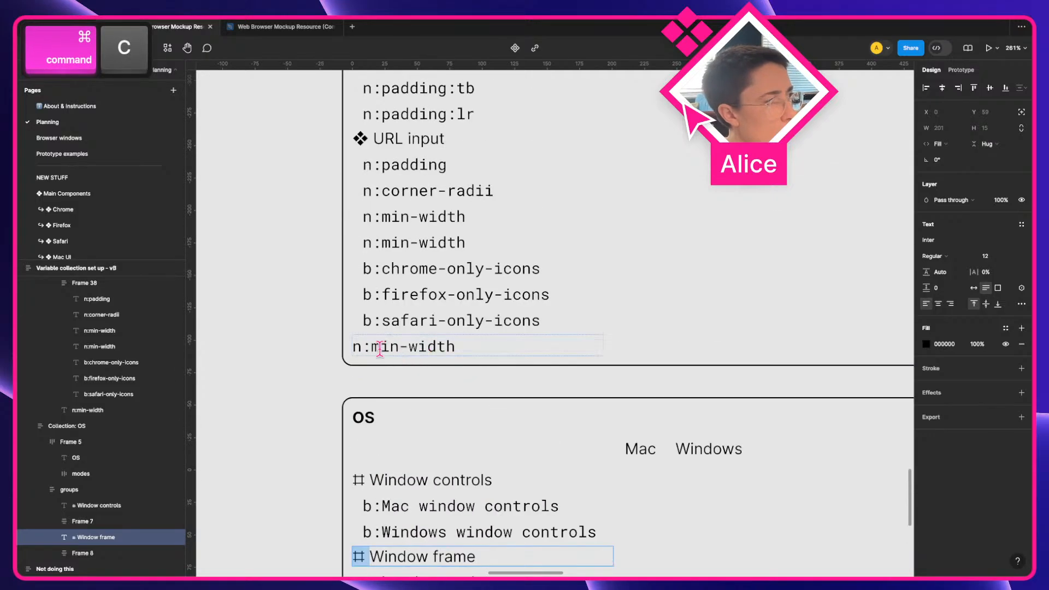
{"action": "left_click", "coordinate": [361, 347], "text": "super"}
{"action": "key", "text": "super+v"}
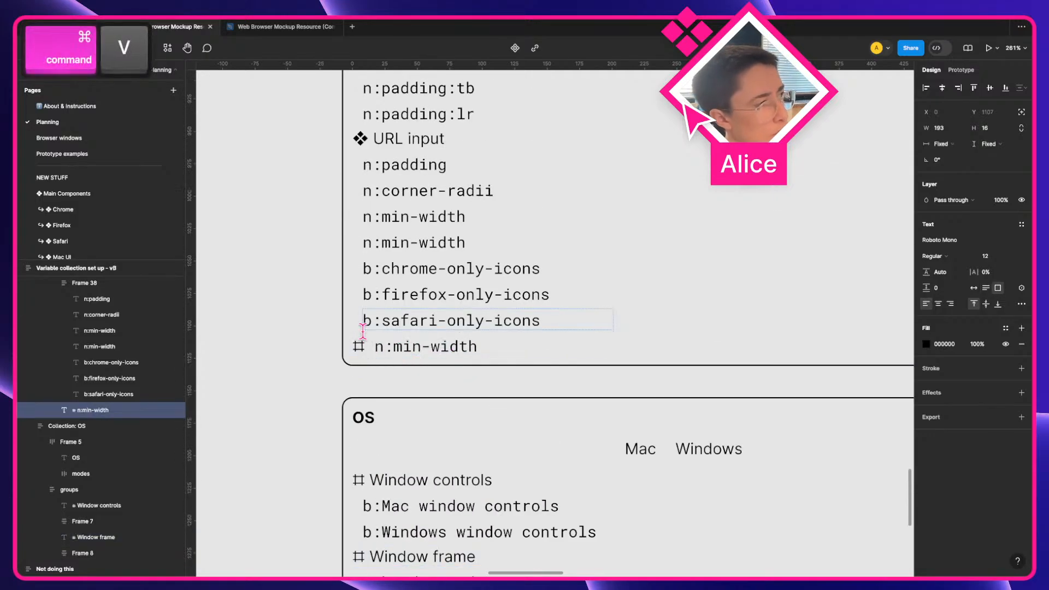
{"action": "double_click", "coordinate": [371, 347]}
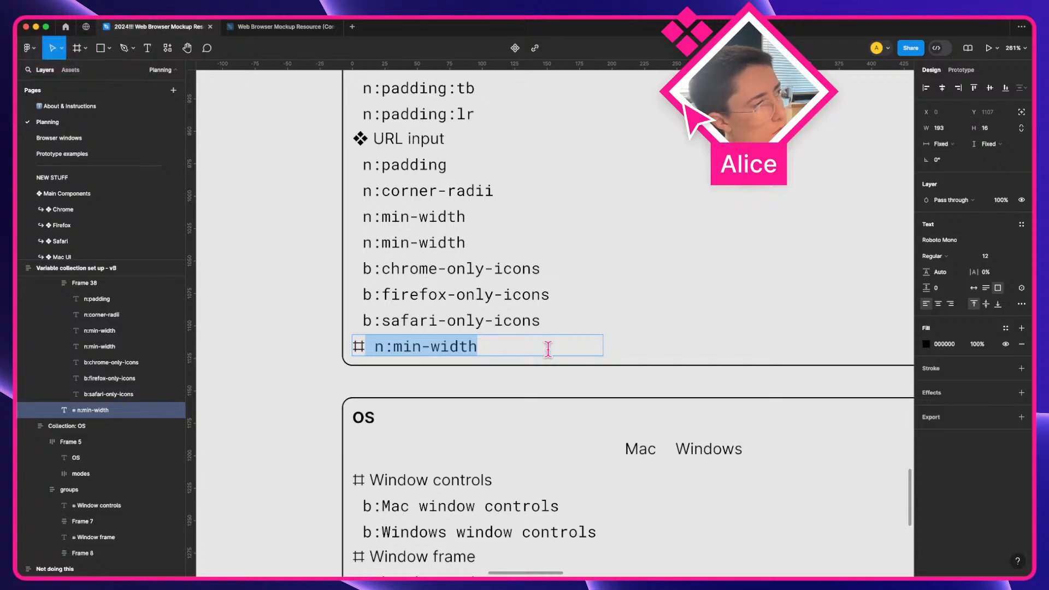
{"action": "key", "text": "Escape"}
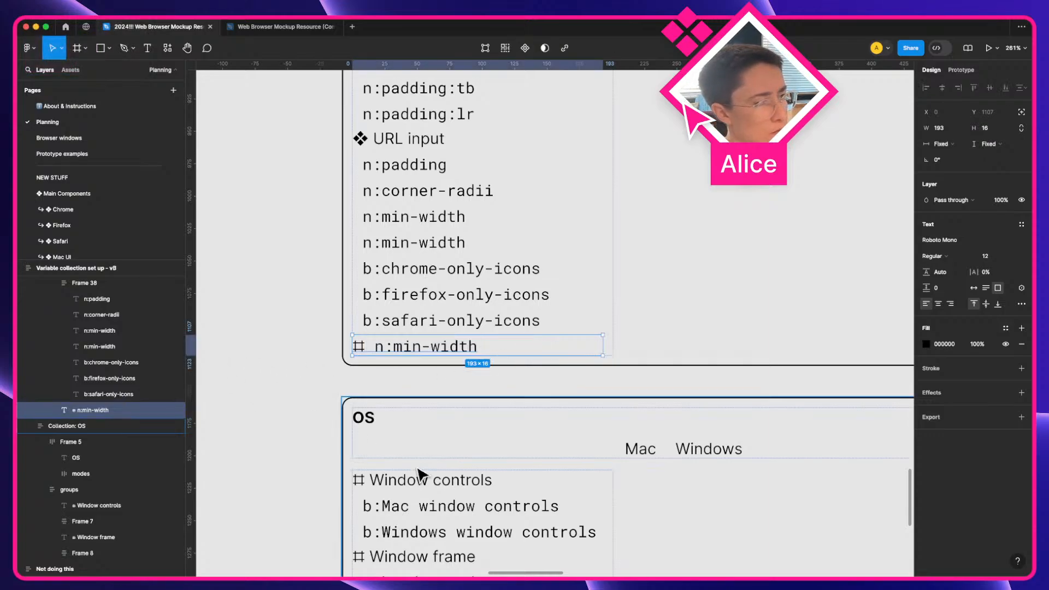
Copy the Window controls heading from the OS collection to the end of the Browsers list and delete the n:min-width copy below it
{"action": "left_click", "coordinate": [429, 481], "text": "alt"}
{"action": "left_click_drag", "start_coordinate": [429, 480], "coordinate": [403, 344], "text": "alt"}
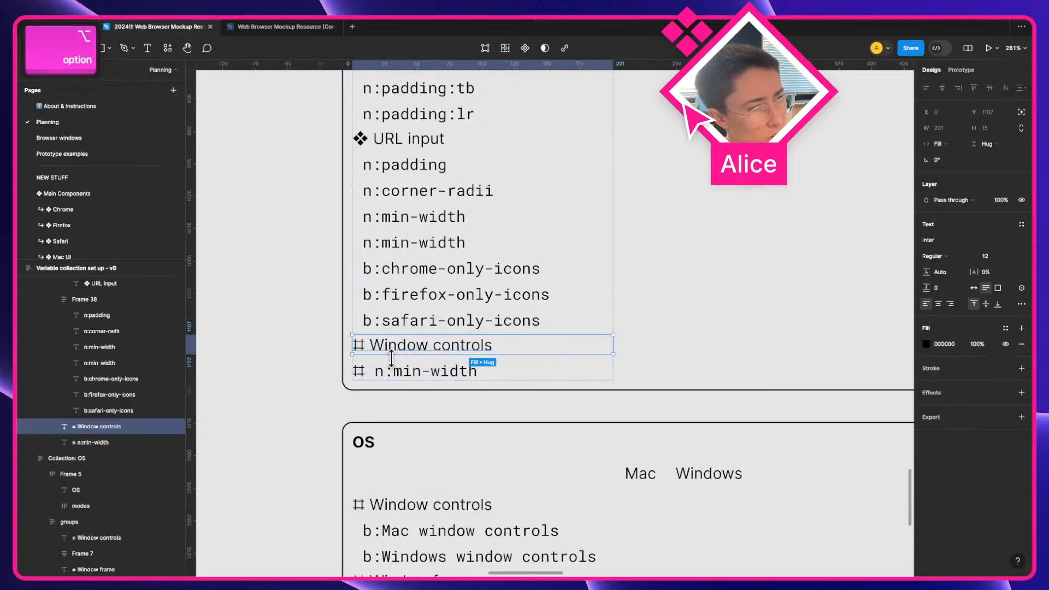
{"action": "left_click", "coordinate": [391, 374]}
{"action": "key", "text": "Delete"}
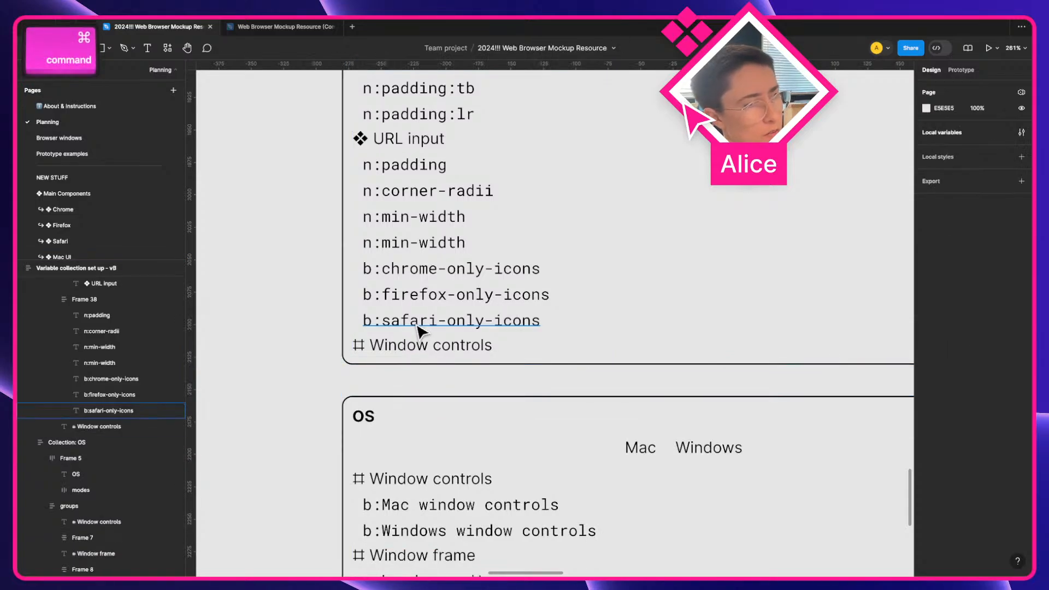
Duplicate the group of variables under URL input and place the copy below the Window controls heading in the Browsers list
{"action": "left_click", "coordinate": [421, 323], "text": "super"}
{"action": "left_click", "coordinate": [361, 300]}
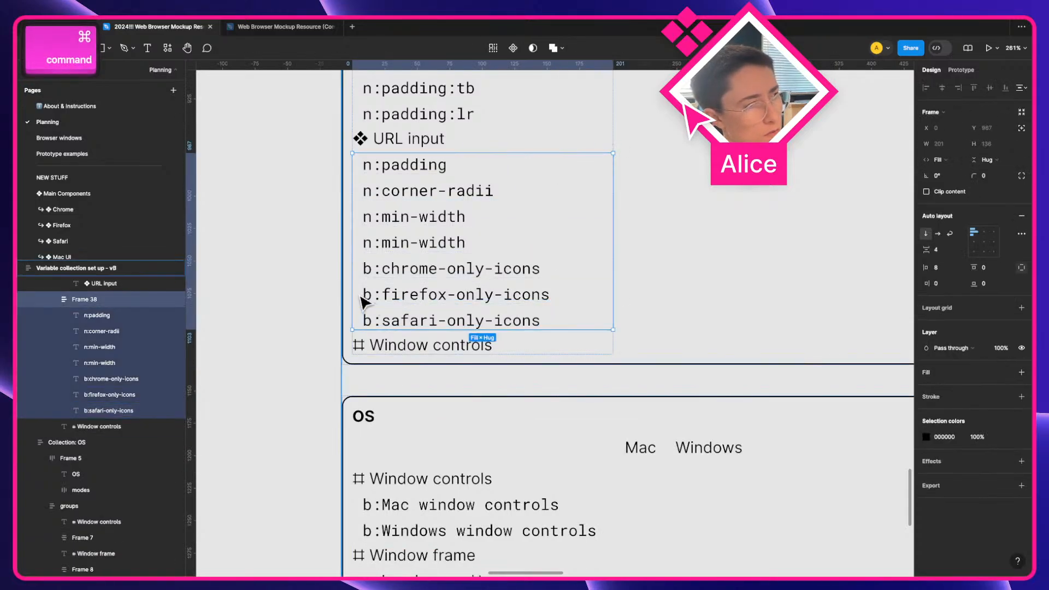
{"action": "key", "text": "super+c"}
{"action": "key", "text": "super+d"}
{"action": "key", "text": "super+bracketright"}
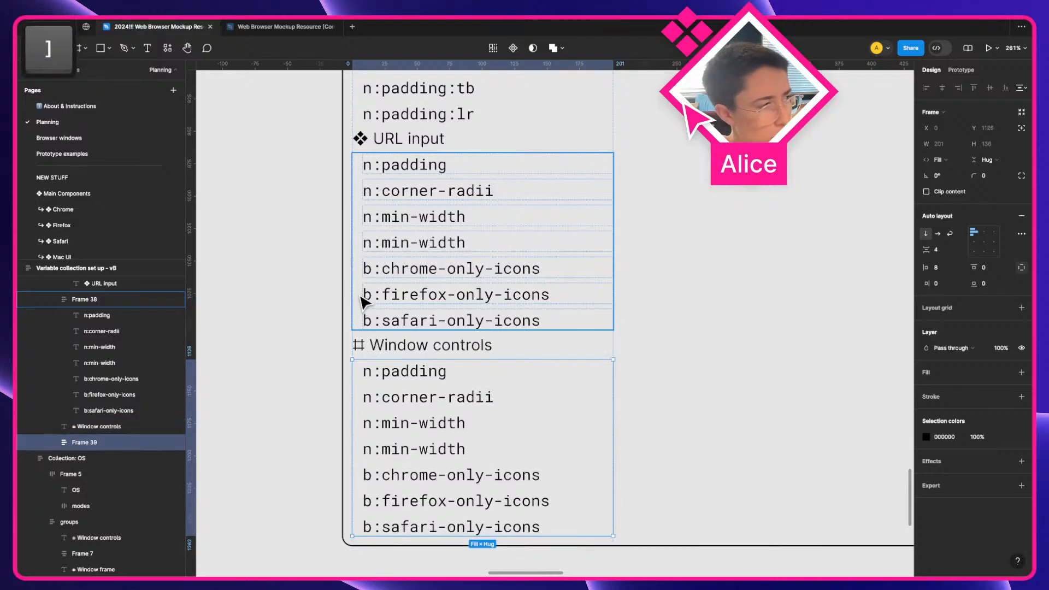
Delete all entries in the duplicated variable group except b:firefox-only-icons and b:safari-only-icons
{"action": "left_click", "coordinate": [476, 377]}
{"action": "left_click", "coordinate": [435, 404], "text": "shift"}
{"action": "left_click", "coordinate": [428, 396]}
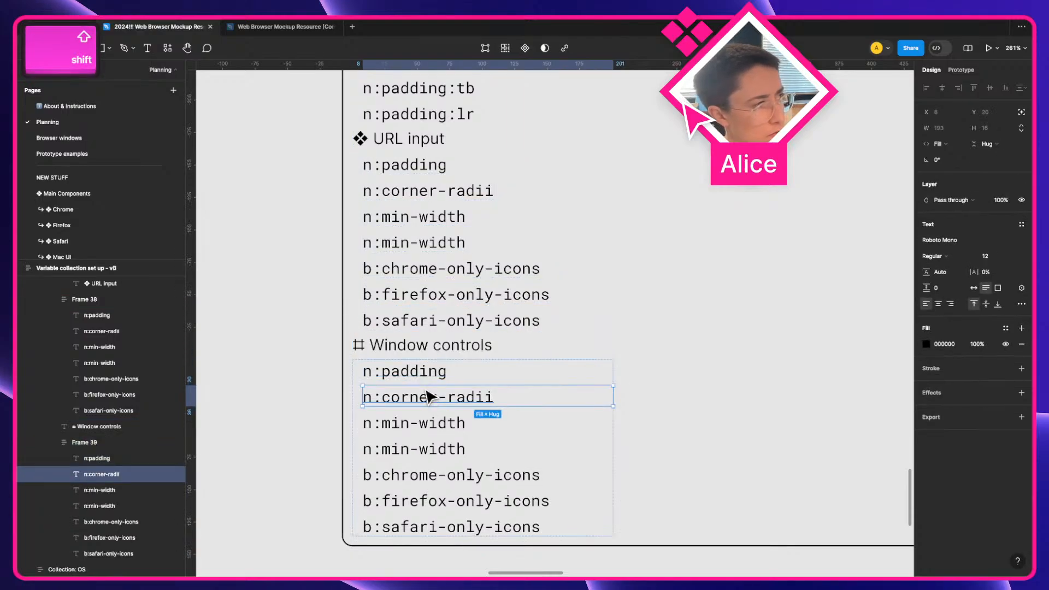
{"action": "left_click", "coordinate": [424, 376]}
{"action": "key", "text": "super+a"}
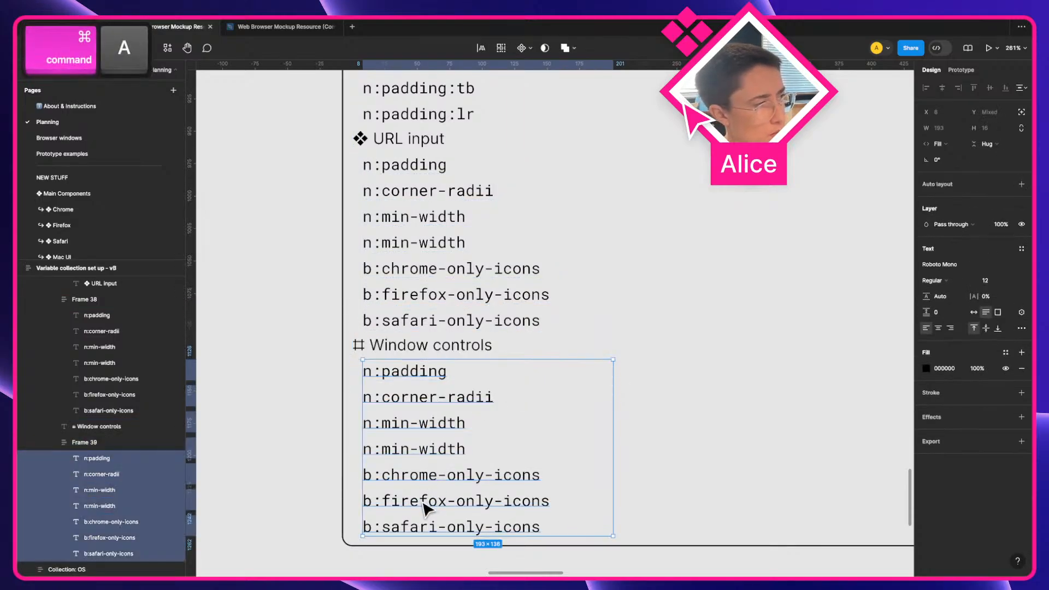
{"action": "left_click", "coordinate": [431, 525], "text": "shift"}
{"action": "left_click", "coordinate": [426, 508], "text": "shift"}
{"action": "key", "text": "Delete"}
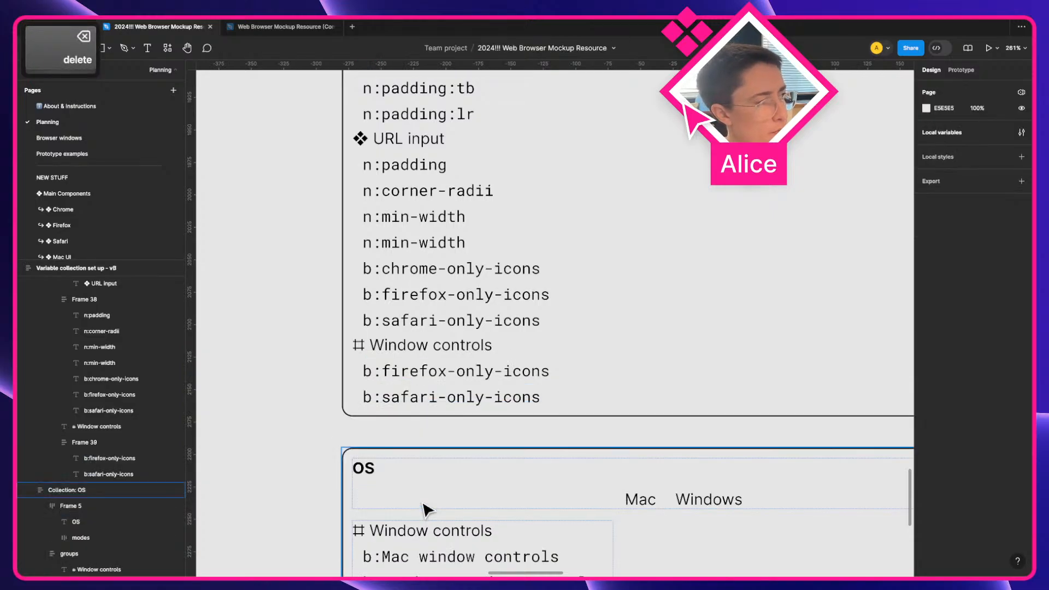
Rename the Window controls heading in the Browsers list to "URL bar", keeping its frame symbol
{"action": "left_click", "coordinate": [367, 355], "text": "super"}
{"action": "double_click", "coordinate": [391, 348]}
{"action": "key", "text": "shift+alt+Left"}
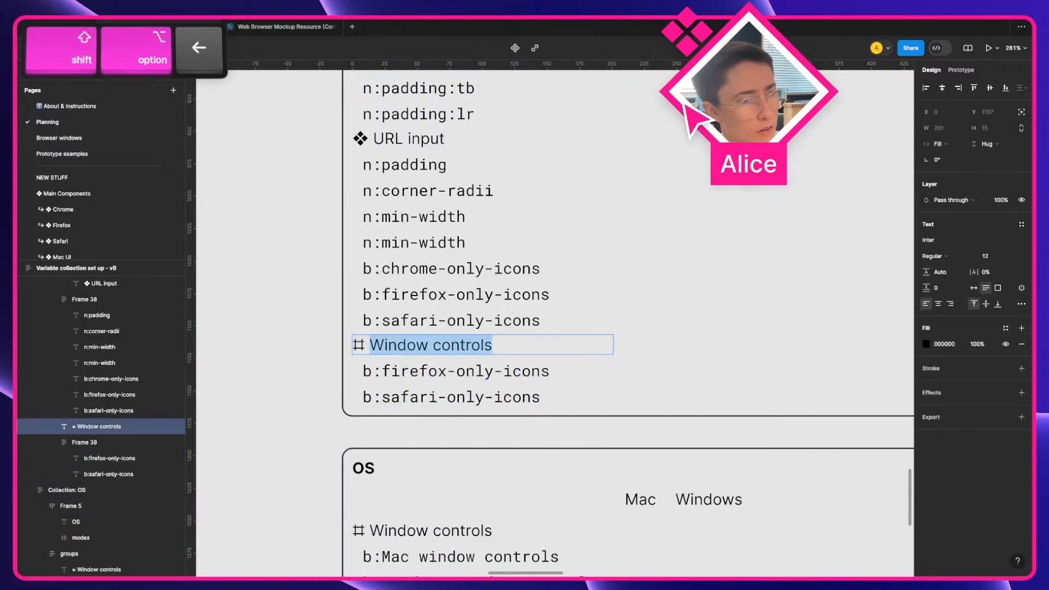
{"action": "type", "text": "URL bar"}
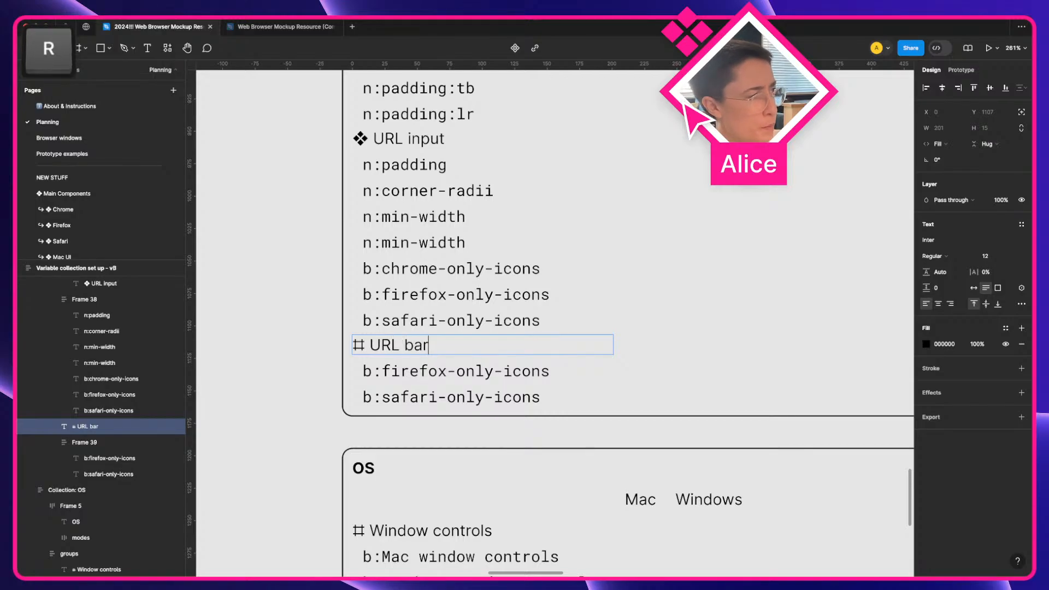
Replace the b:firefox-only-icons entry under the URL bar heading with "n:spacer:left"
{"action": "double_click", "coordinate": [418, 363]}
{"action": "type", "text": "n: "}
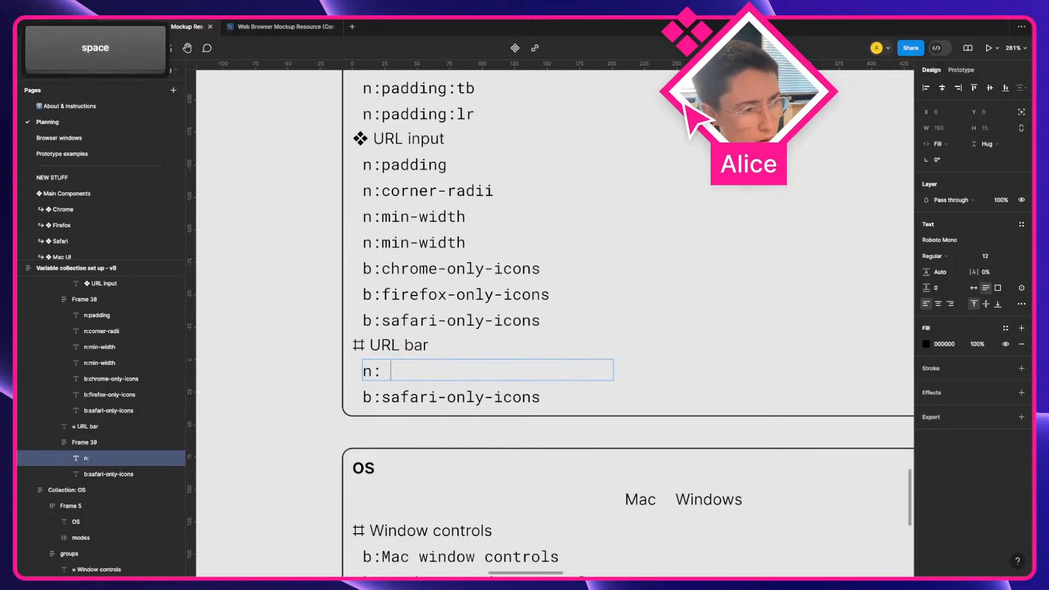
{"action": "type", "text": "left-spacer"}
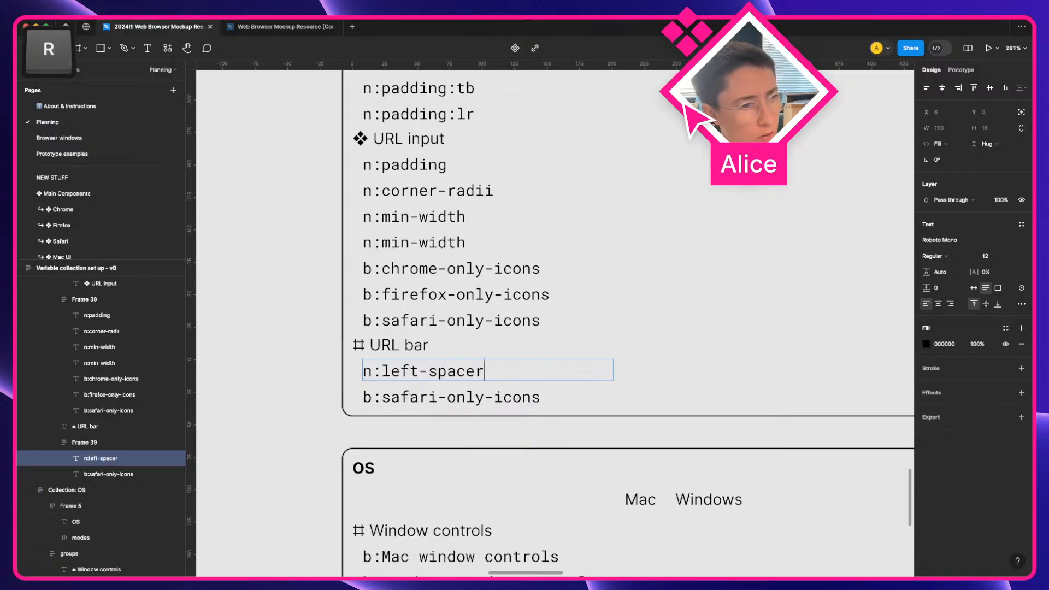
{"action": "key", "text": "shift+alt+Left"}
{"action": "key", "text": "shift+alt+Left"}
{"action": "type", "text": "spacer-left"}
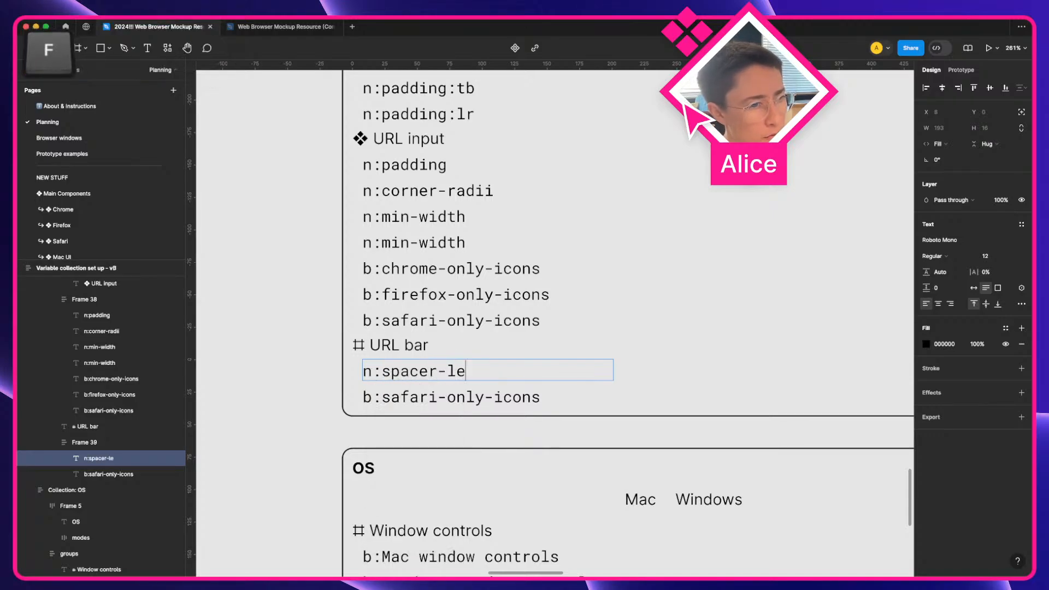
{"action": "type", "text": ":left"}
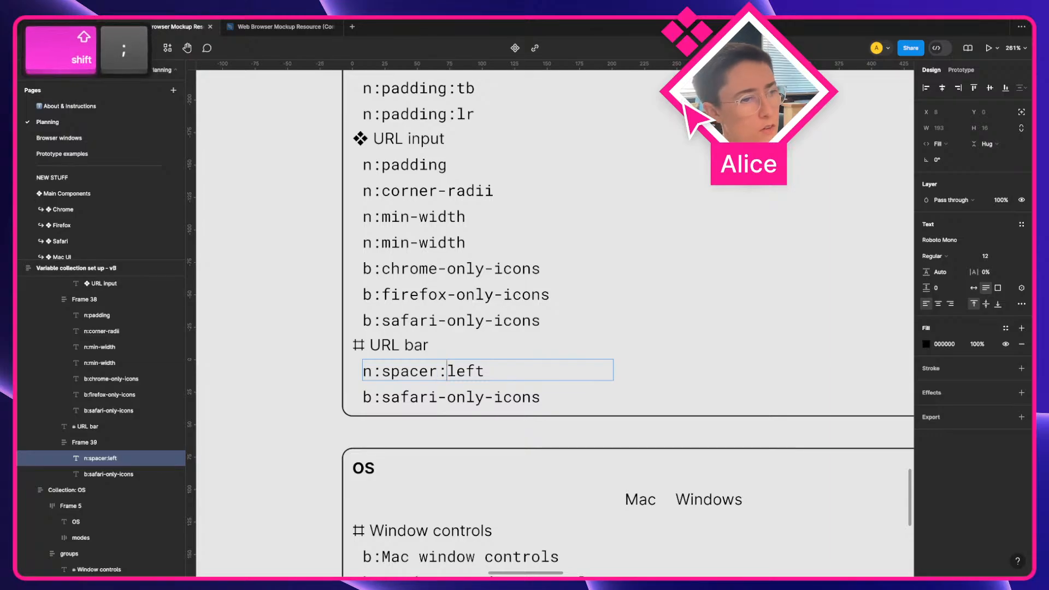
Change the b:safari-only-icons entry under the URL bar heading to "b:spacer:right"
{"action": "left_click_drag", "start_coordinate": [387, 398], "coordinate": [716, 395]}
{"action": "type", "text": "spacer"}
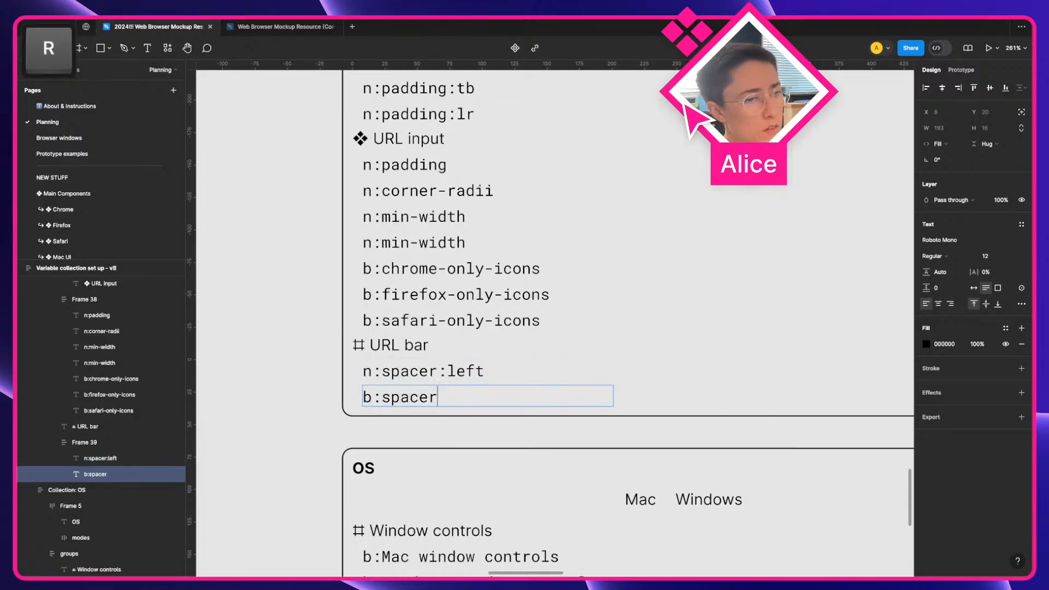
{"action": "key", "text": "BackSpace"}
{"action": "type", "text": ":right"}
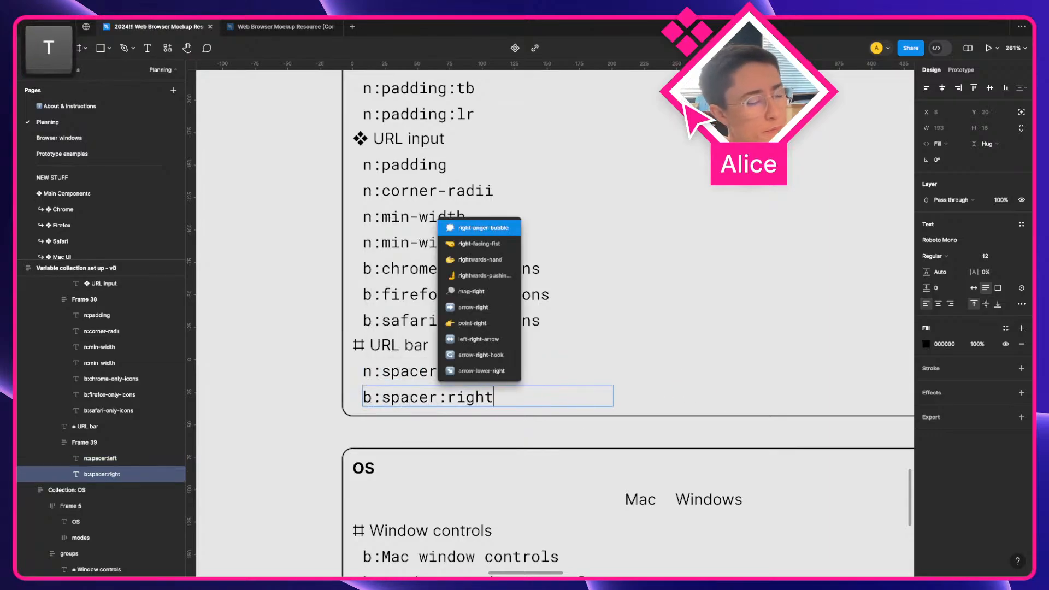
Shorten the two spacer entries under the URL bar heading to "n:spacer:l" and "b:spacer:r"
{"action": "key", "text": "Escape"}
{"action": "double_click", "coordinate": [472, 397]}
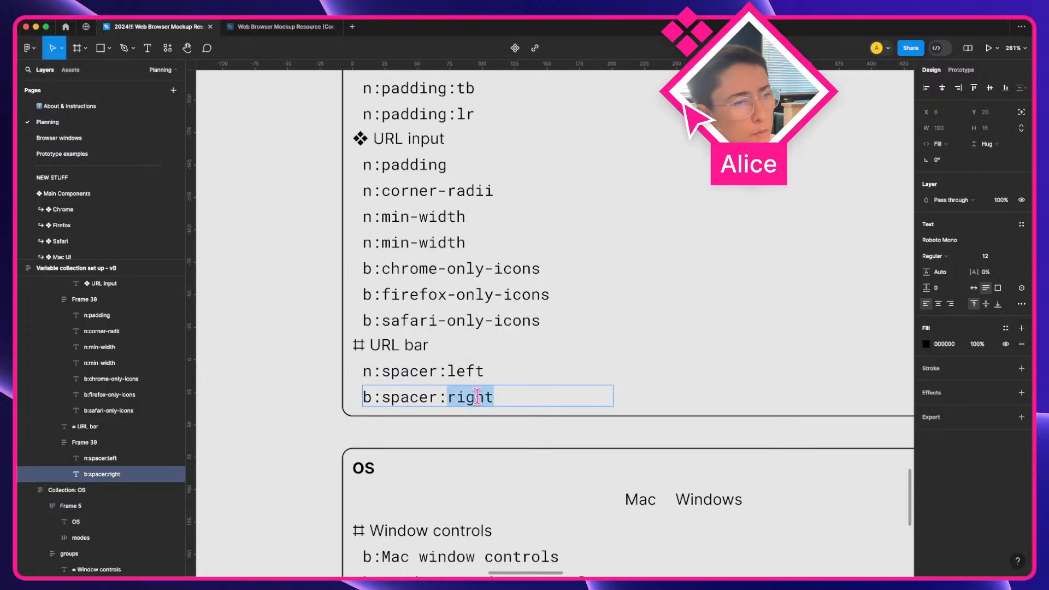
{"action": "type", "text": "r"}
{"action": "double_click", "coordinate": [471, 373]}
{"action": "type", "text": "l"}
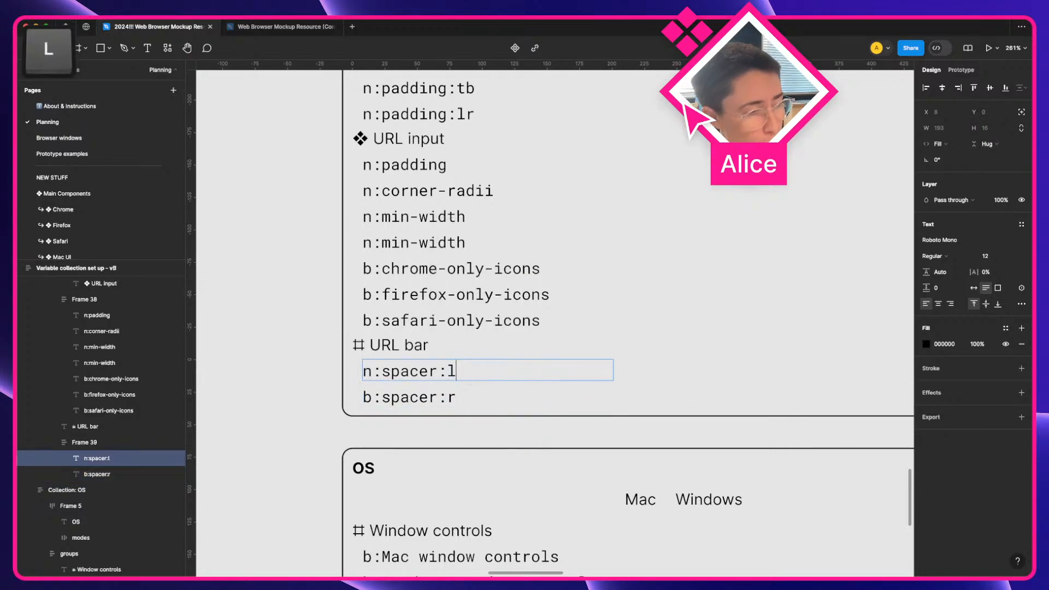
{"action": "left_click", "coordinate": [322, 370]}
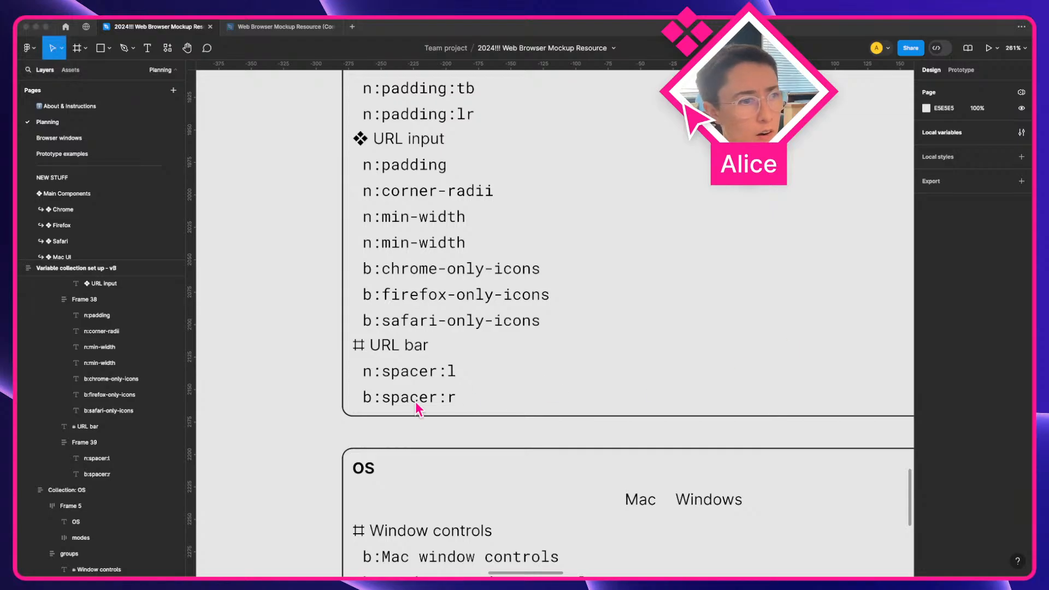
Examine the grey spacer rectangles on both sides of the URL input in the Safari window screenshot
{"action": "scroll", "coordinate": [294, 389], "scroll_direction": "down", "scroll_amount": 5}
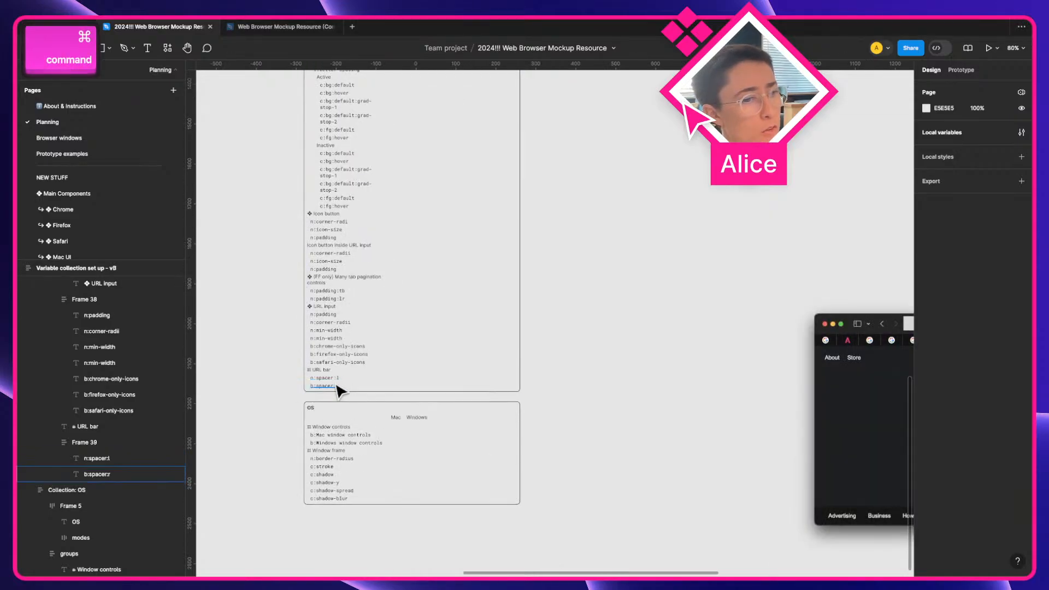
{"action": "scroll", "coordinate": [343, 381], "scroll_direction": "right", "scroll_amount": 5}
{"action": "scroll", "coordinate": [655, 452], "scroll_direction": "up", "scroll_amount": 5}
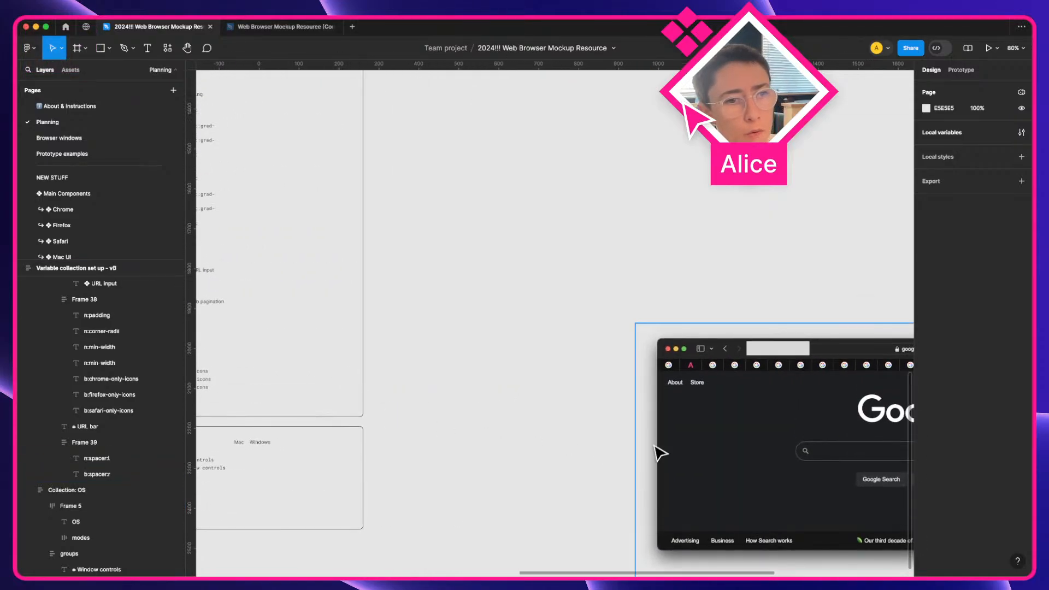
{"action": "key", "text": "a"}
{"action": "key", "text": "space"}
{"action": "left_click_drag", "start_coordinate": [903, 377], "coordinate": [617, 369]}
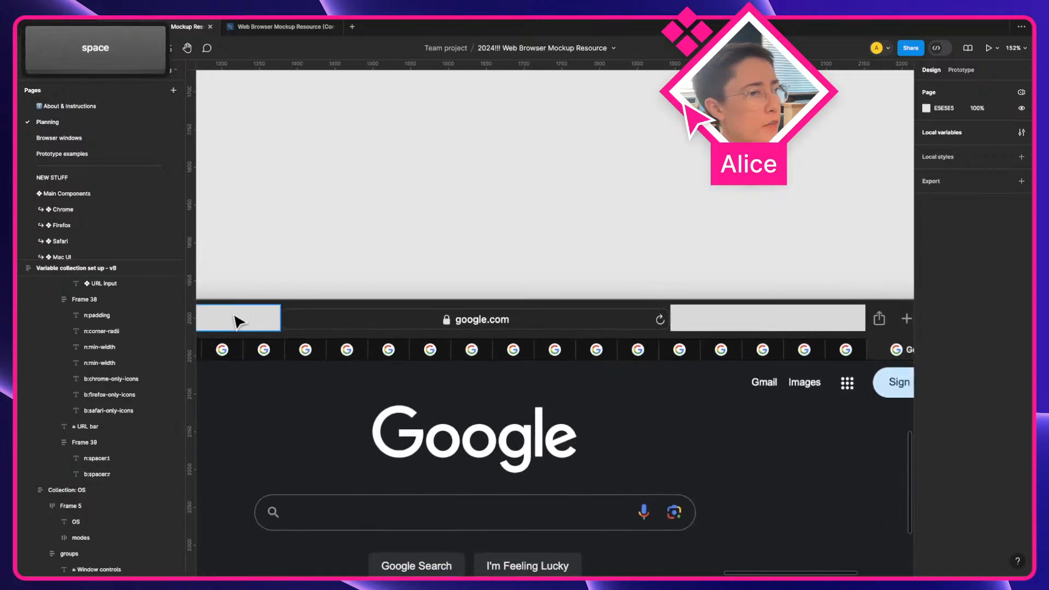
{"action": "left_click", "coordinate": [241, 316]}
{"action": "left_click", "coordinate": [773, 322]}
{"action": "scroll", "coordinate": [774, 321], "scroll_direction": "down", "scroll_amount": 5}
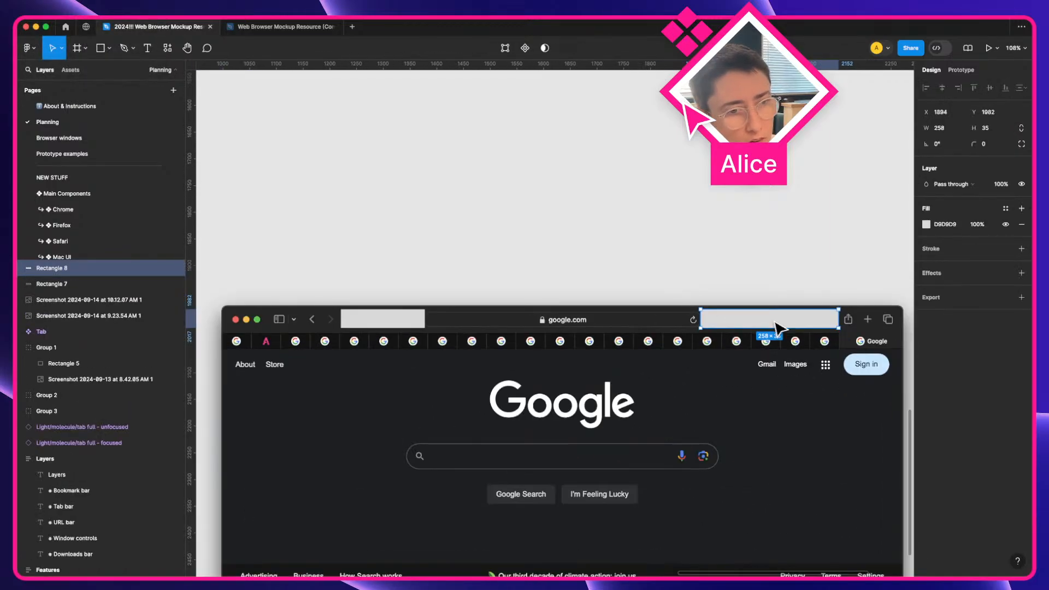
{"action": "key", "text": "a"}
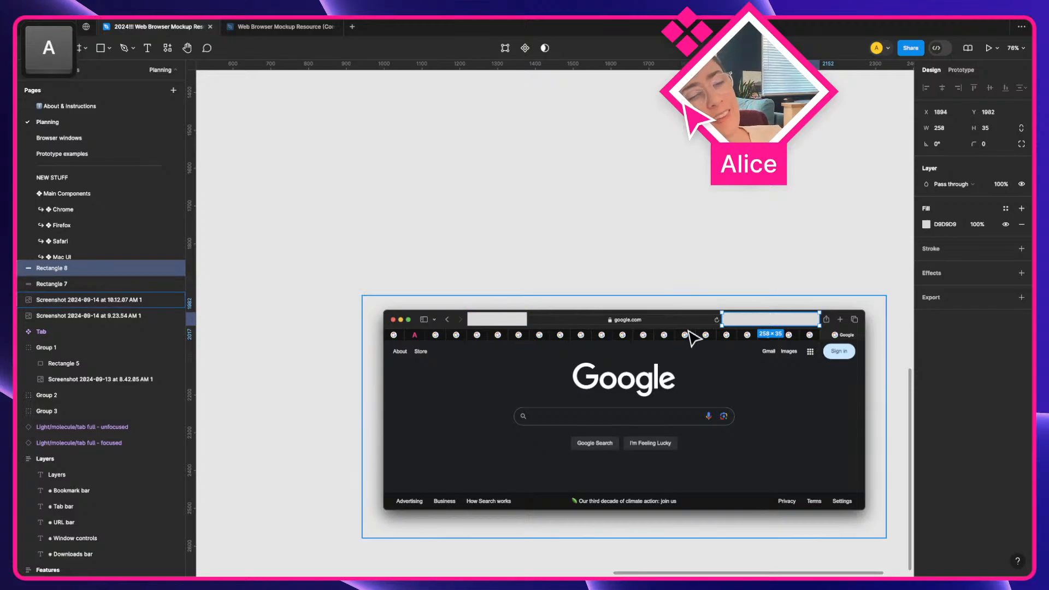
{"action": "left_click", "coordinate": [494, 316]}
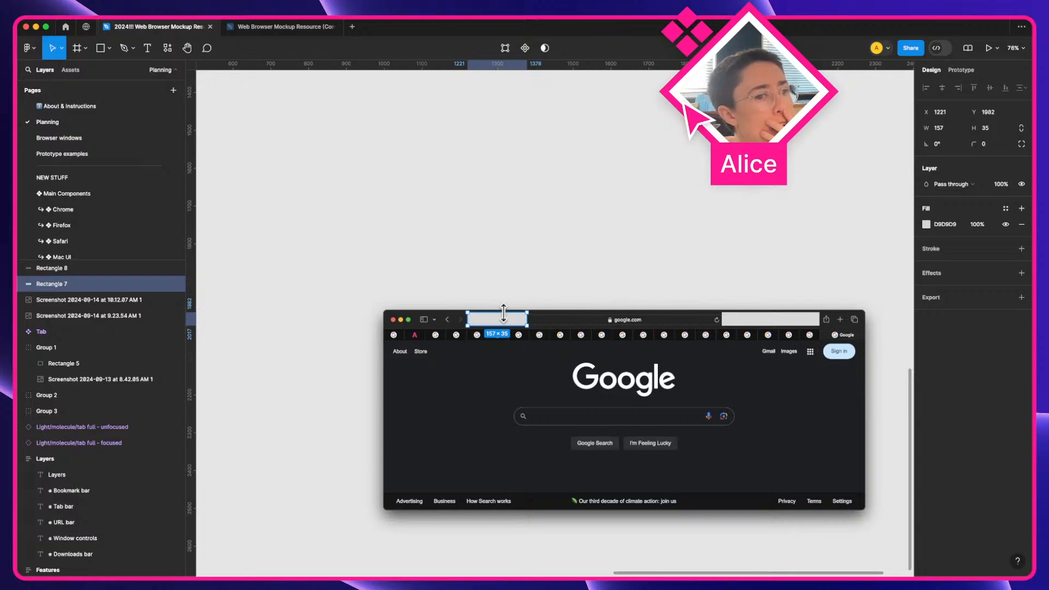
Switch to the live Safari window and narrow it gradually to examine how the space around the URL input behaves
{"action": "key", "text": "ctrl+Right"}
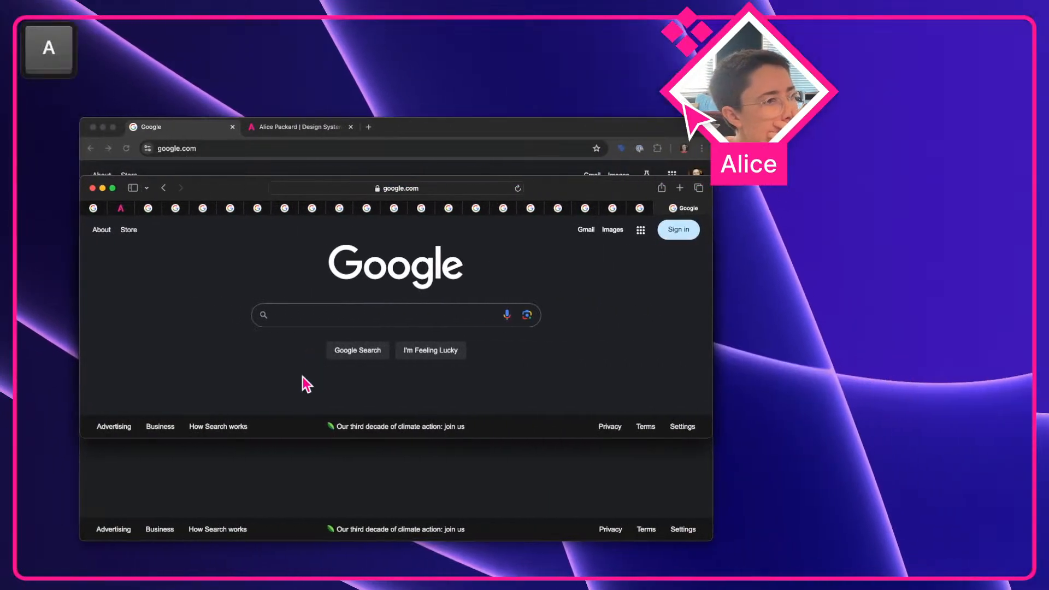
{"action": "left_click_drag", "start_coordinate": [711, 330], "coordinate": [644, 334]}
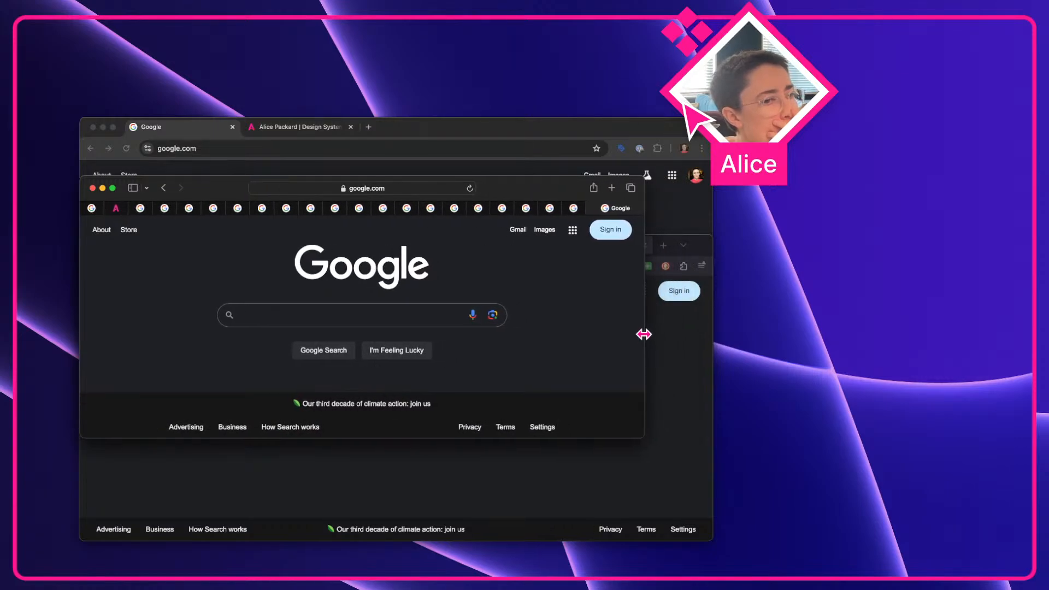
{"action": "left_click_drag", "start_coordinate": [644, 335], "coordinate": [631, 336]}
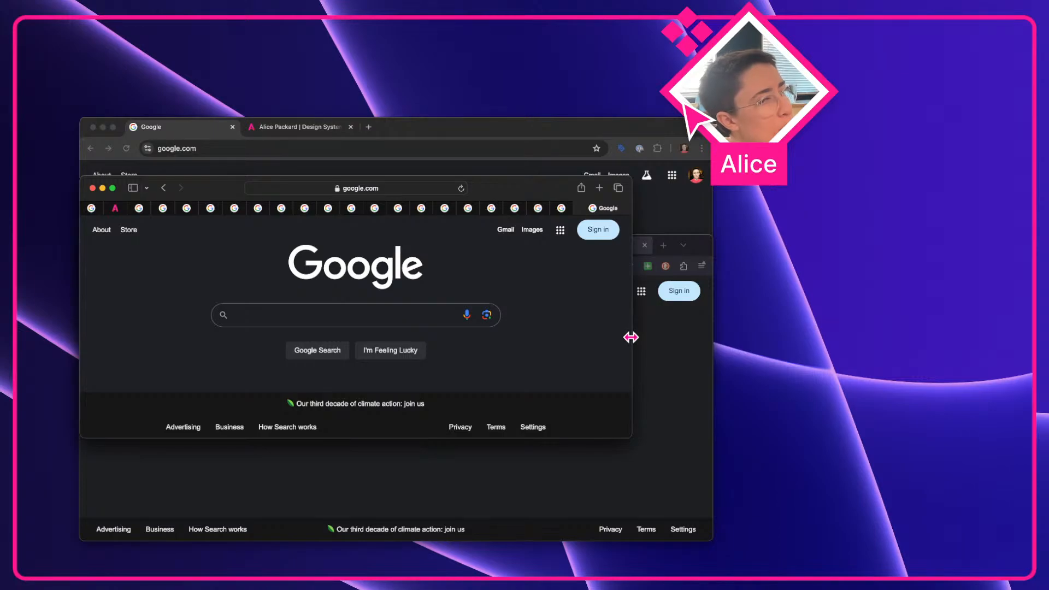
{"action": "left_click_drag", "start_coordinate": [631, 337], "coordinate": [529, 345]}
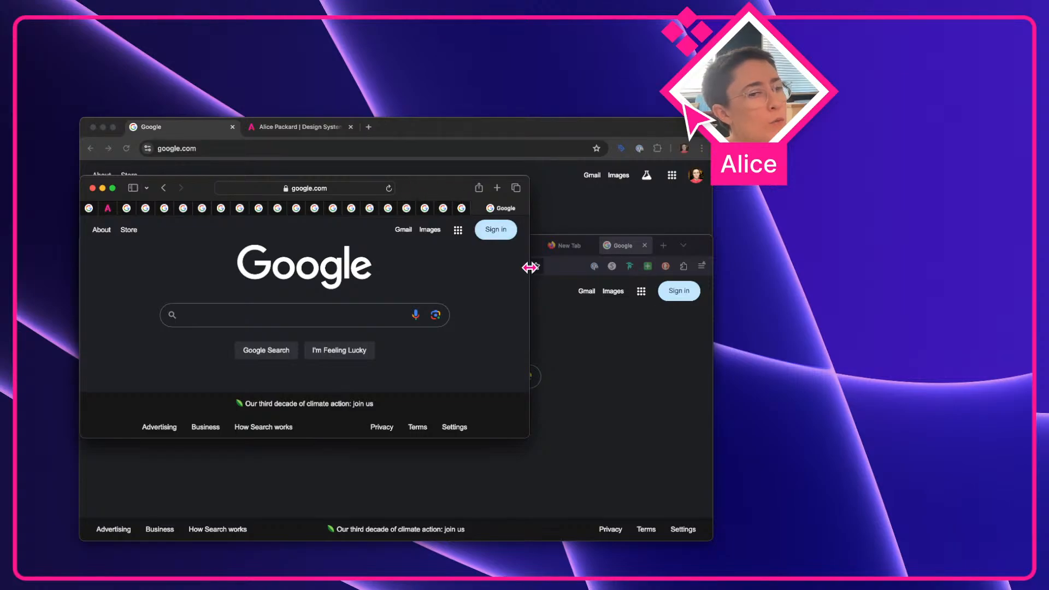
{"action": "left_click_drag", "start_coordinate": [529, 267], "coordinate": [510, 268]}
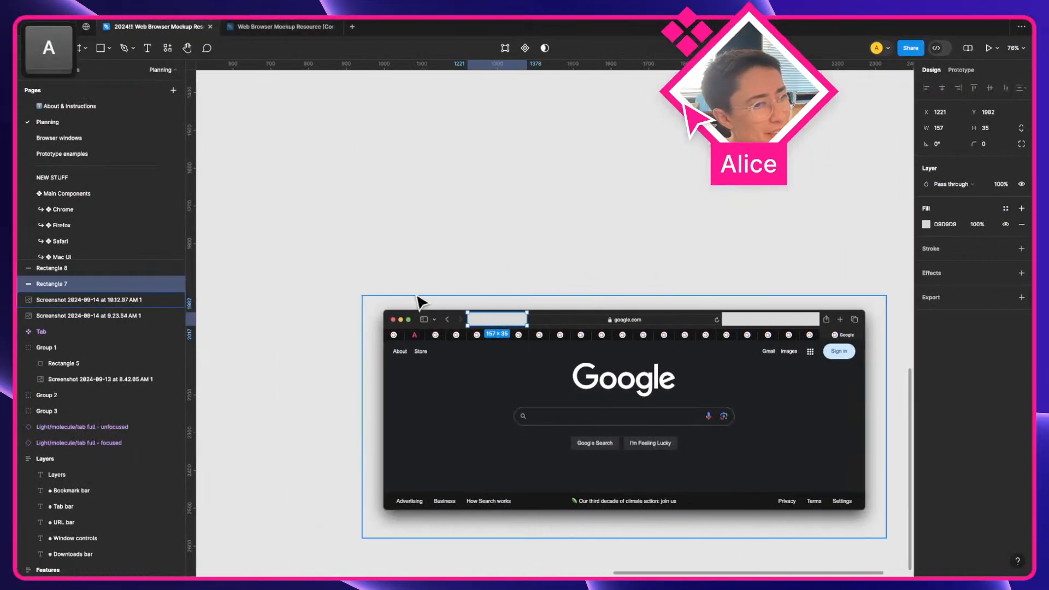
Back in Figma, draw a frame about 93 × 32 below the OS collection and give it a black 1 px inside stroke
{"action": "left_click", "coordinate": [405, 276]}
{"action": "scroll", "coordinate": [407, 276], "scroll_direction": "left", "scroll_amount": 8}
{"action": "scroll", "coordinate": [407, 276], "scroll_direction": "down", "scroll_amount": 2}
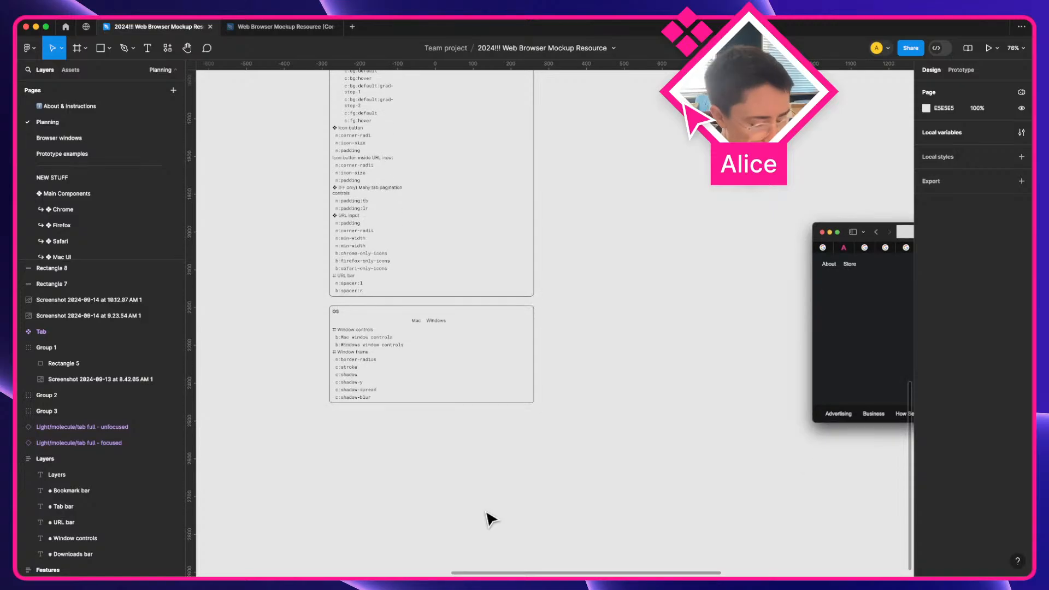
{"action": "scroll", "coordinate": [487, 518], "scroll_direction": "up", "scroll_amount": 3}
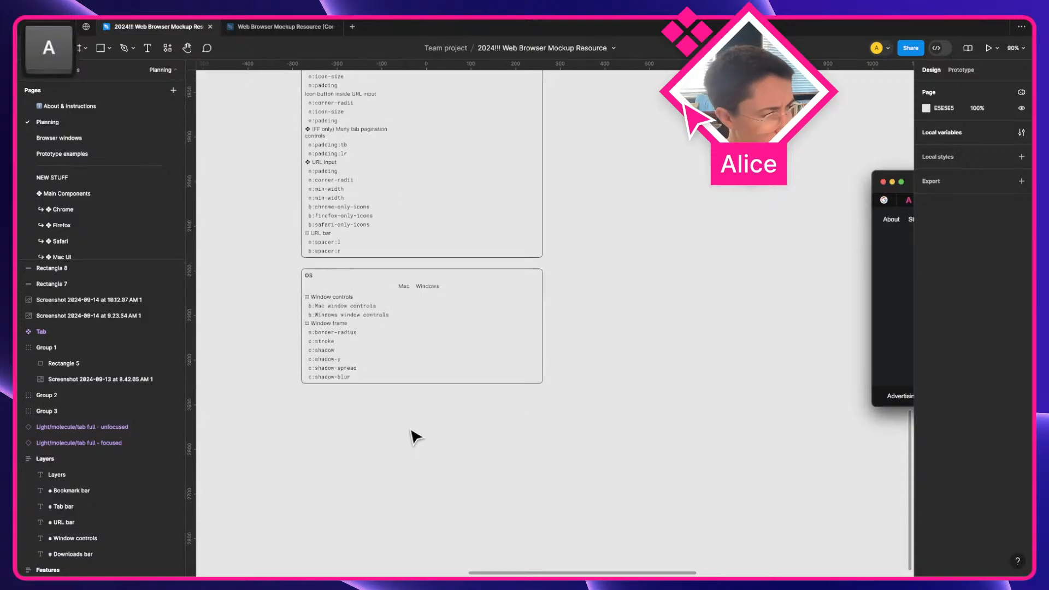
{"action": "key", "text": "f"}
{"action": "left_click_drag", "start_coordinate": [413, 434], "coordinate": [454, 447]}
{"action": "scroll", "coordinate": [448, 444], "scroll_direction": "up", "scroll_amount": 4}
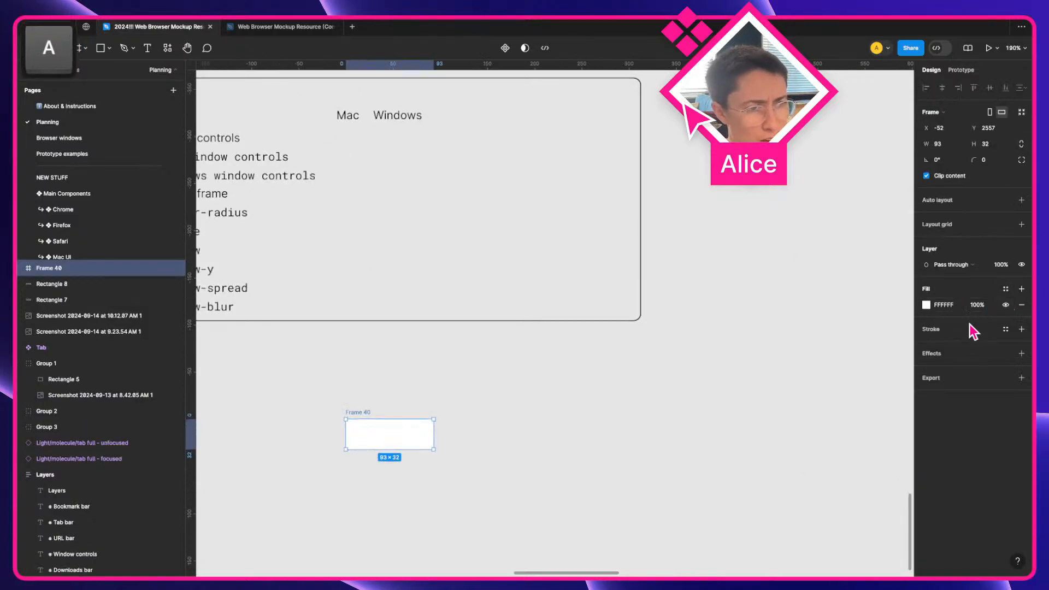
{"action": "left_click", "coordinate": [1021, 329]}
Rename the new outlined frame "spacer:l"
{"action": "key", "text": "ctrl+r"}
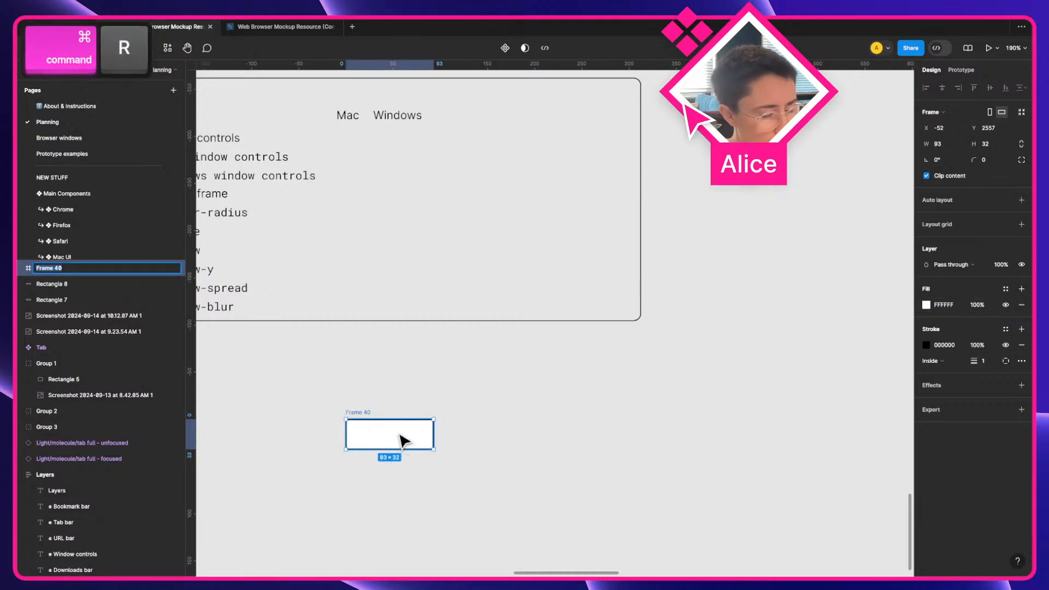
{"action": "type", "text": "m"}
{"action": "key", "text": "BackSpace"}
{"action": "type", "text": "spacer:l"}
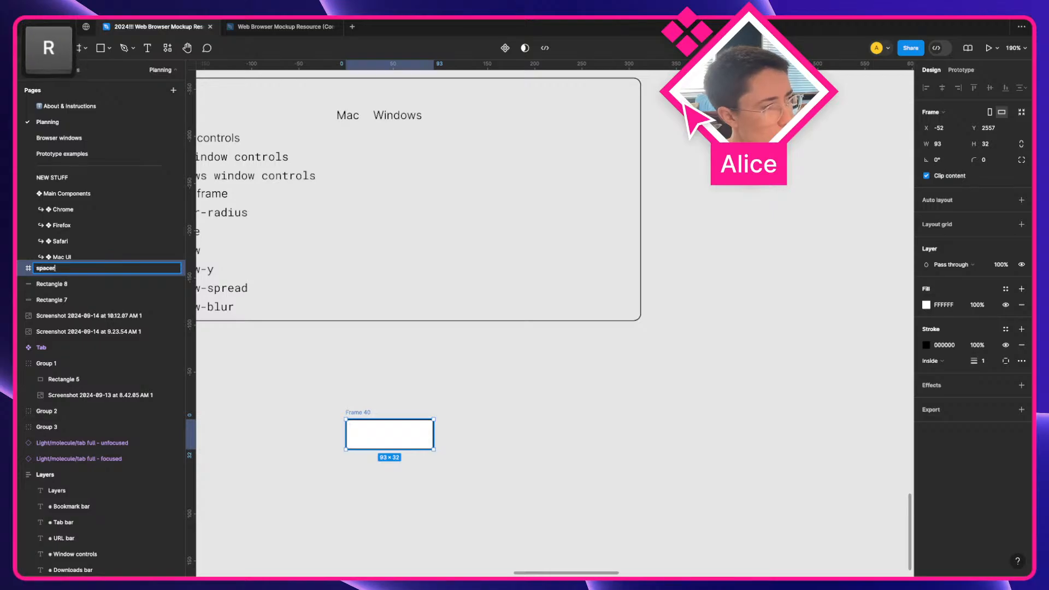
{"action": "key", "text": "Return"}
Duplicate the spacer:l frame horizontally to its right, leaving a gap, and rename the copy "spacer:r"
{"action": "left_click_drag", "start_coordinate": [418, 437], "coordinate": [585, 443]}
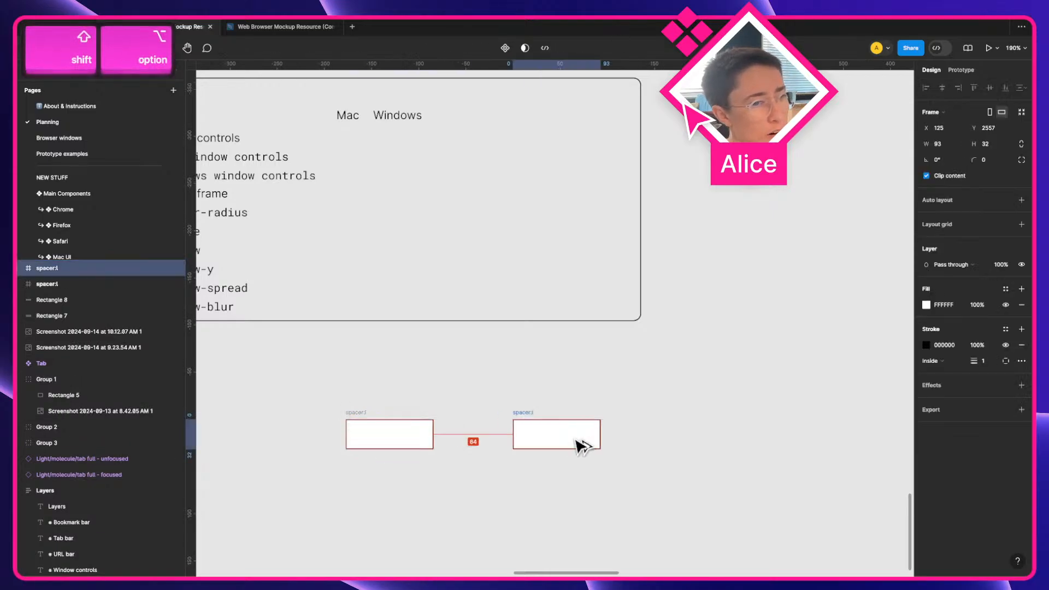
{"action": "key", "text": "ctrl+r"}
{"action": "key", "text": "BackSpace"}
{"action": "type", "text": "r"}
{"action": "key", "text": "Return"}
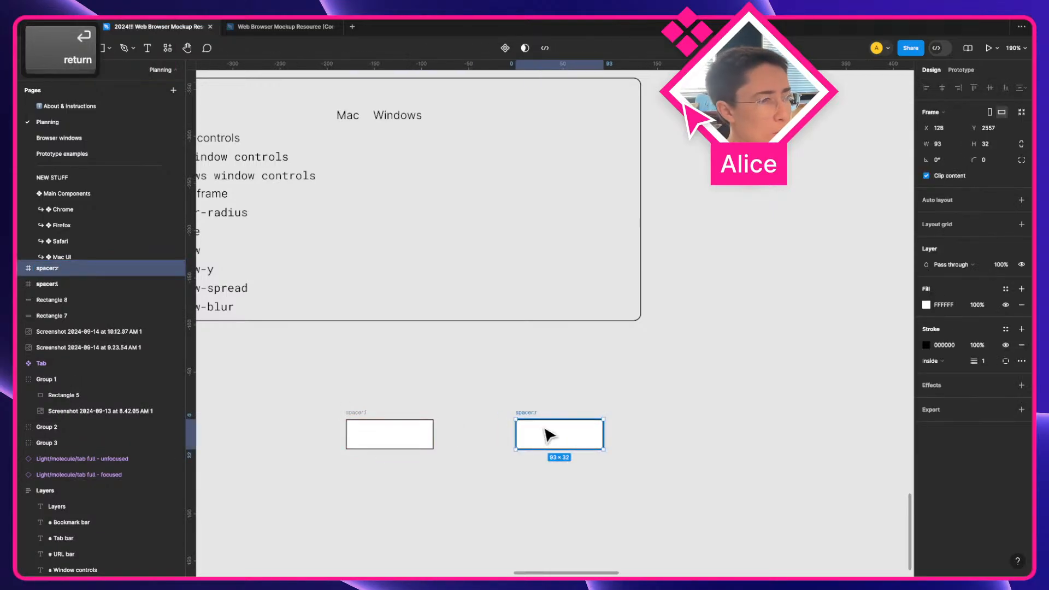
Draw a thin frame about 57 × 6 between the two spacers and name it "URL bar"
{"action": "key", "text": "f"}
{"action": "left_click_drag", "start_coordinate": [445, 428], "coordinate": [498, 435]}
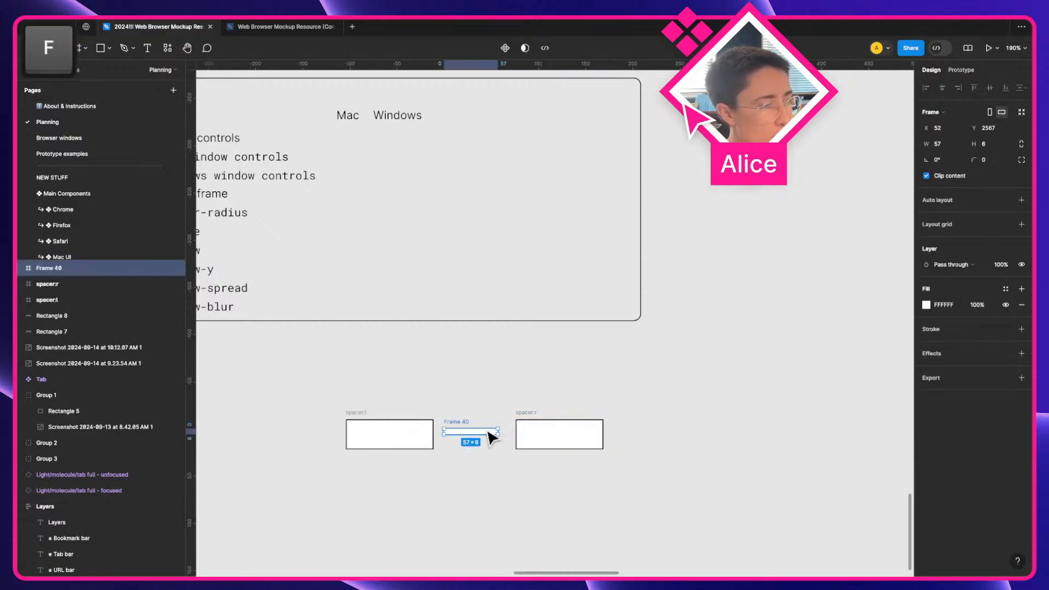
{"action": "key", "text": "ctrl+r"}
{"action": "type", "text": "UIRL bar"}
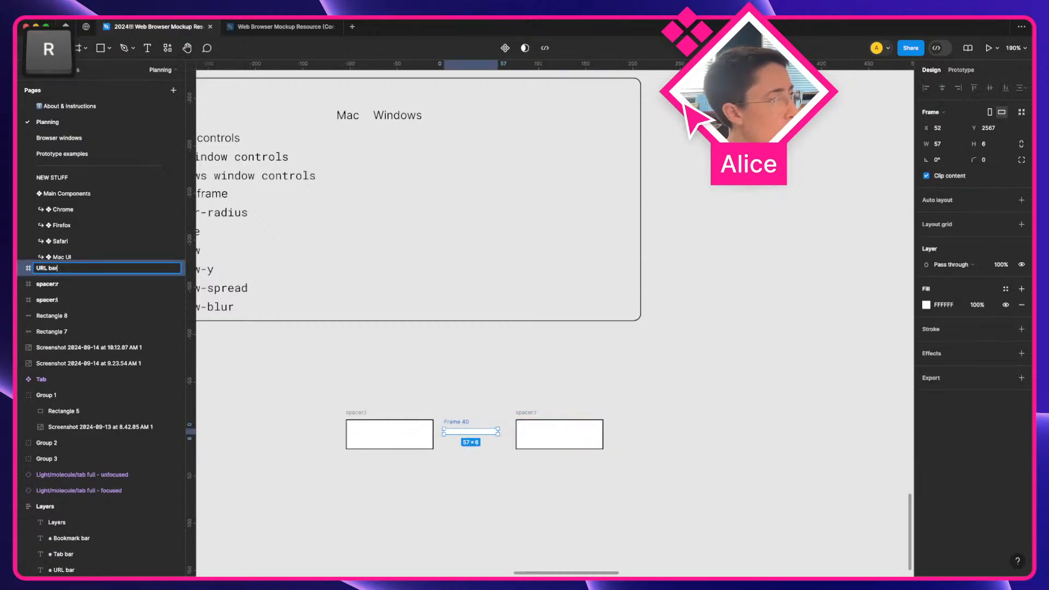
{"action": "key", "text": "Return"}
Give the middle frame a corner radius of 32, enlarge it to about 68 × 17, and add a black 1 px stroke
{"action": "left_click", "coordinate": [986, 165]}
{"action": "key", "text": "shift+Up"}
{"action": "key", "text": "shift+Up"}
{"action": "key", "text": "shift+Up"}
{"action": "key", "text": "shift+Up"}
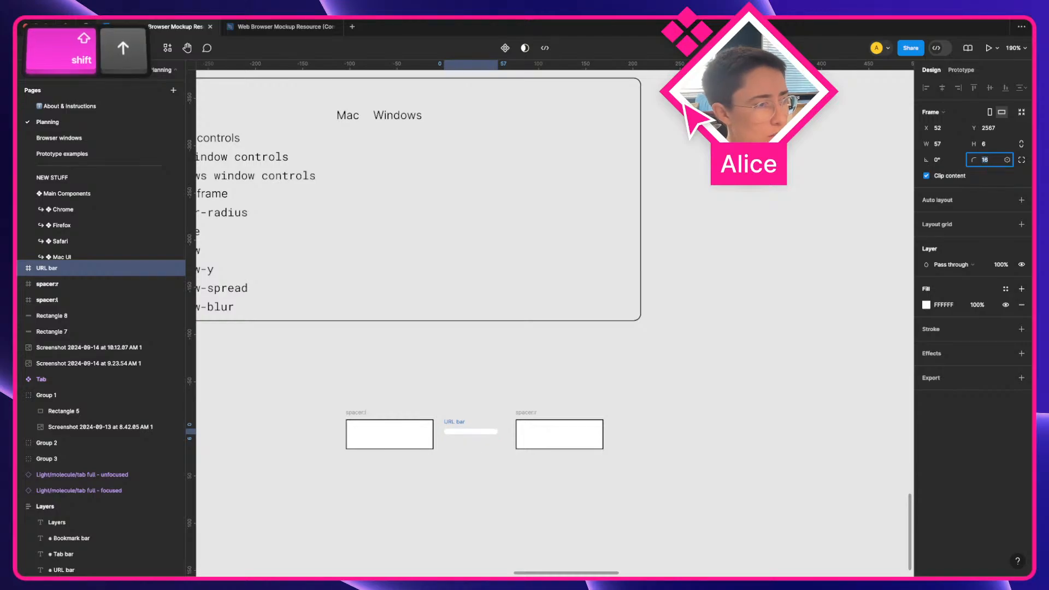
{"action": "left_click_drag", "start_coordinate": [460, 434], "coordinate": [433, 437]}
{"action": "key", "text": "shift+Right"}
{"action": "key", "text": "Up"}
{"action": "key", "text": "Up"}
{"action": "key", "text": "Up"}
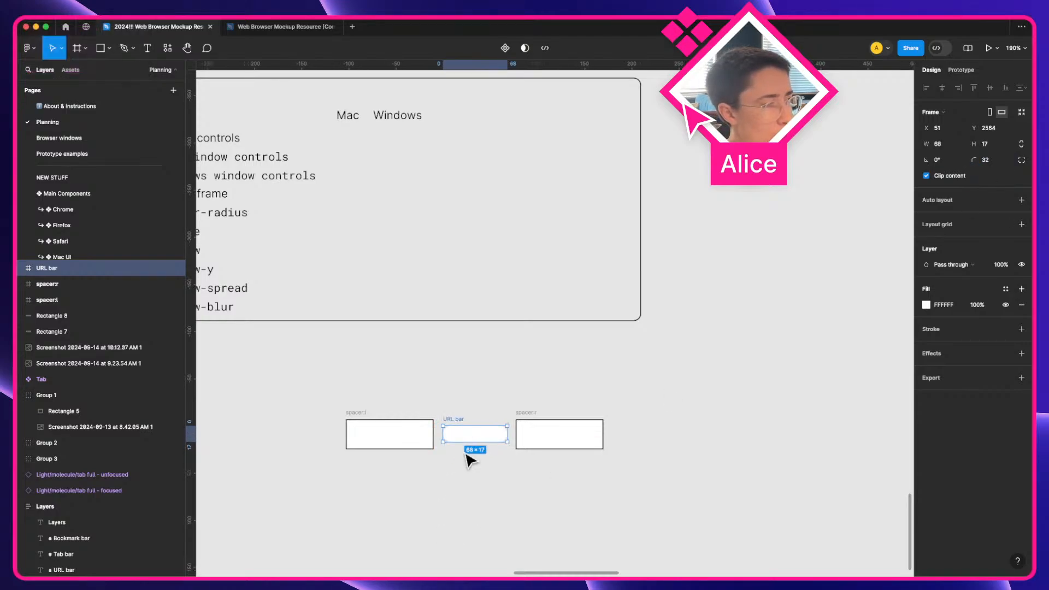
{"action": "left_click", "coordinate": [962, 331]}
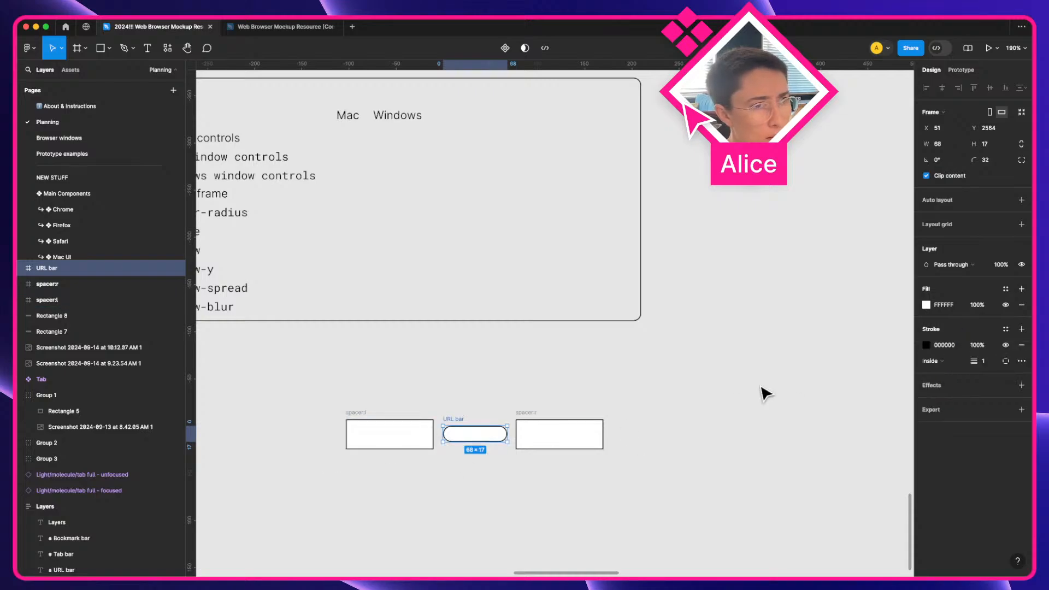
Change the stroke color of both spacer frames to red FF6161
{"action": "left_click", "coordinate": [389, 434]}
{"action": "left_click", "coordinate": [543, 437], "text": "shift"}
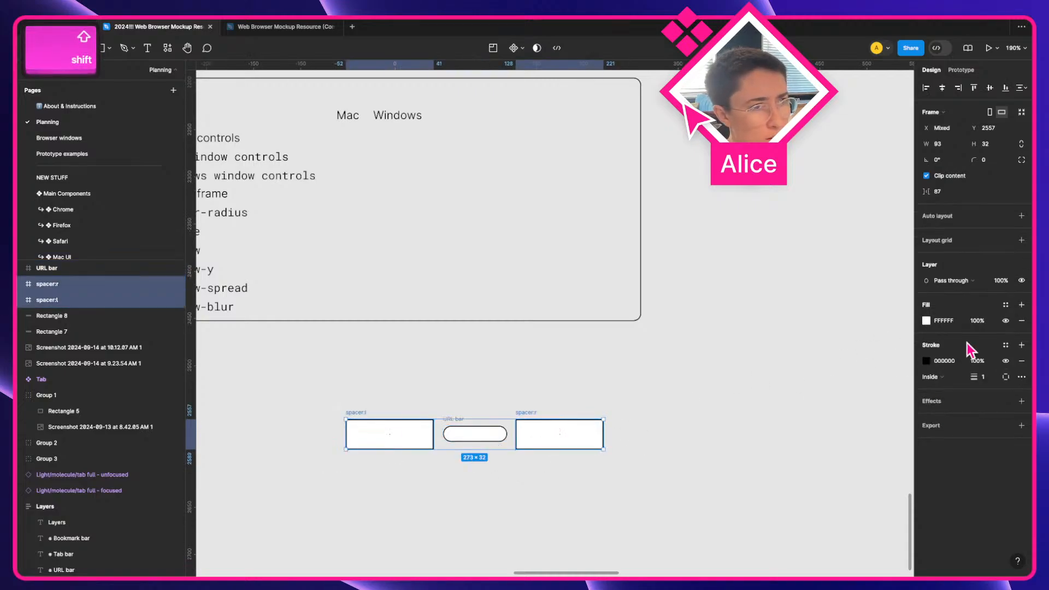
{"action": "left_click", "coordinate": [926, 361]}
{"action": "mouse_move", "coordinate": [894, 369]}
{"action": "left_mouse_down"}
{"action": "mouse_move", "coordinate": [848, 303]}
{"action": "mouse_move", "coordinate": [870, 295]}
{"action": "left_mouse_up"}
{"action": "left_click", "coordinate": [691, 380]}
Wrap the two spacers and the middle frame in a horizontal auto layout frame named "URL bar"
{"action": "left_click_drag", "start_coordinate": [287, 392], "coordinate": [796, 497]}
{"action": "key", "text": "shift+a"}
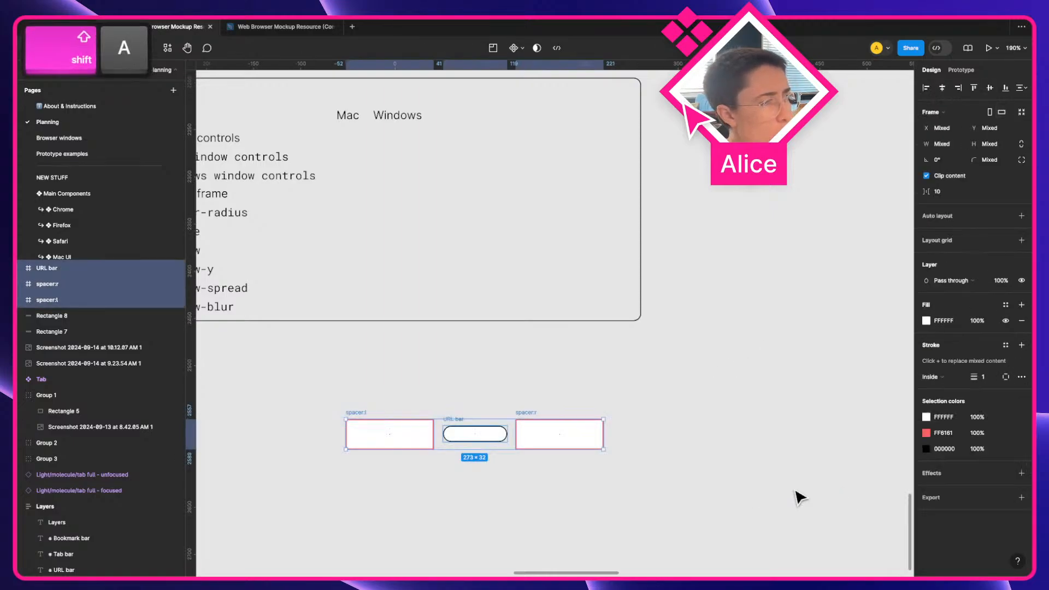
{"action": "scroll", "coordinate": [489, 421], "scroll_direction": "up", "scroll_amount": 2}
{"action": "key", "text": "super+r"}
{"action": "type", "text": "URL "}
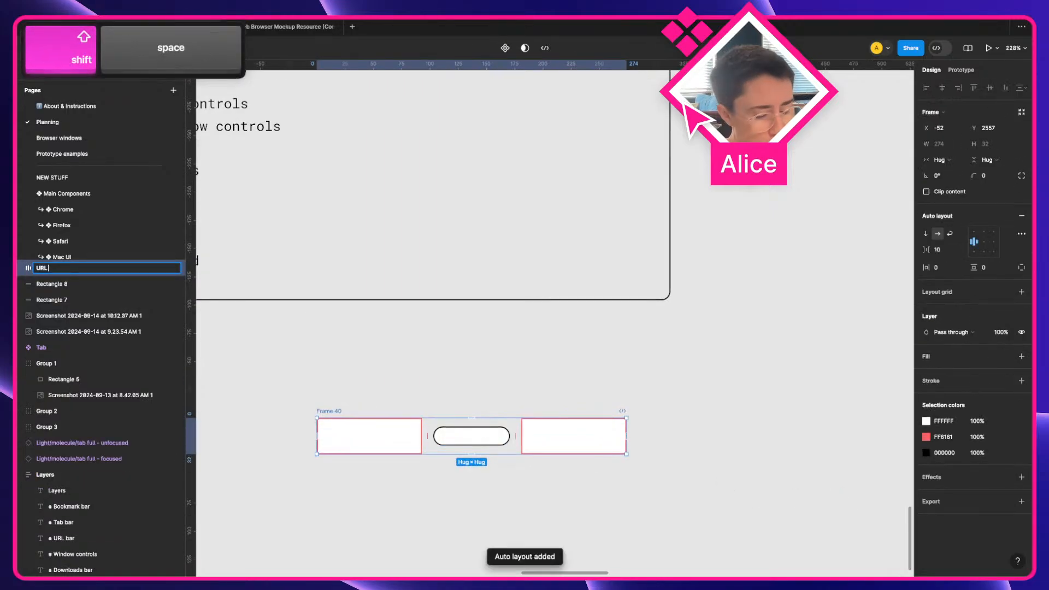
{"action": "type", "text": "bar"}
{"action": "key", "text": "Return"}
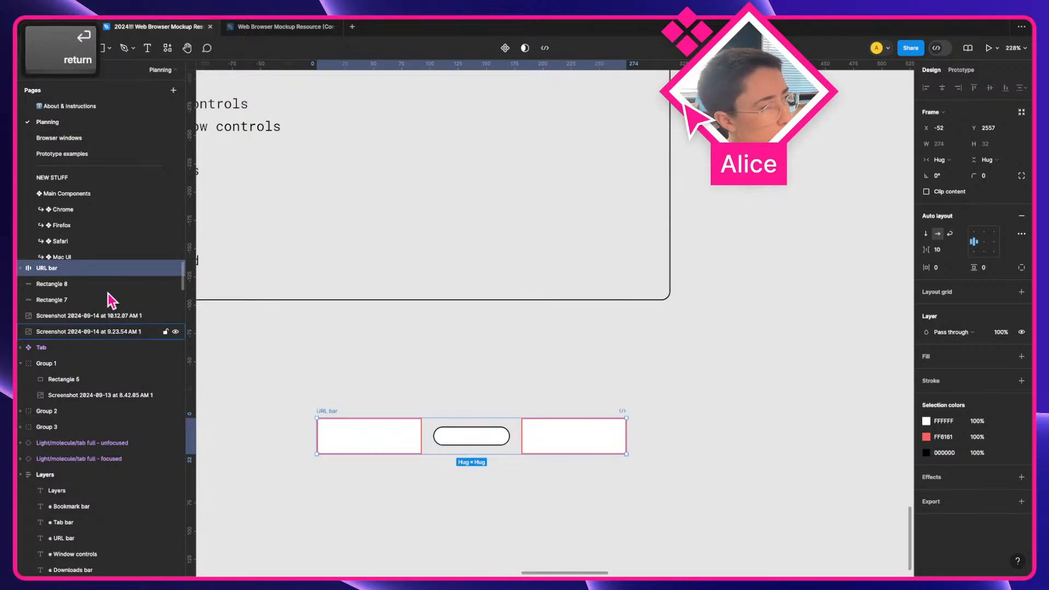
Rename the rounded middle frame inside the auto layout "URL input"
{"action": "double_click", "coordinate": [445, 441]}
{"action": "key", "text": "super+r"}
{"action": "key", "text": "Right"}
{"action": "key", "text": "alt+shift+Left"}
{"action": "type", "text": "in"}
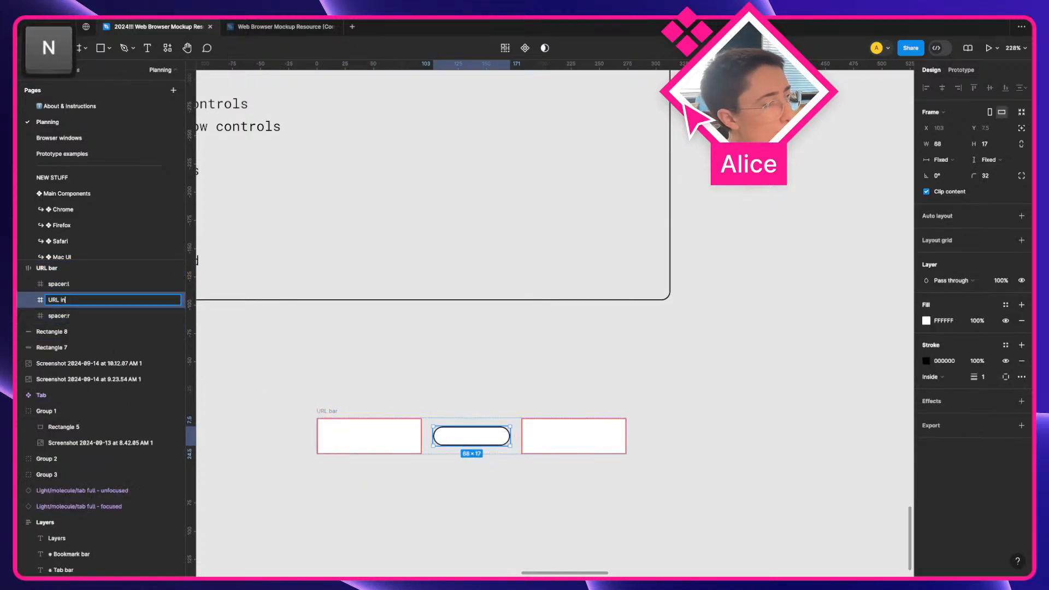
{"action": "type", "text": "p[ut"}
{"action": "key", "text": "Return"}
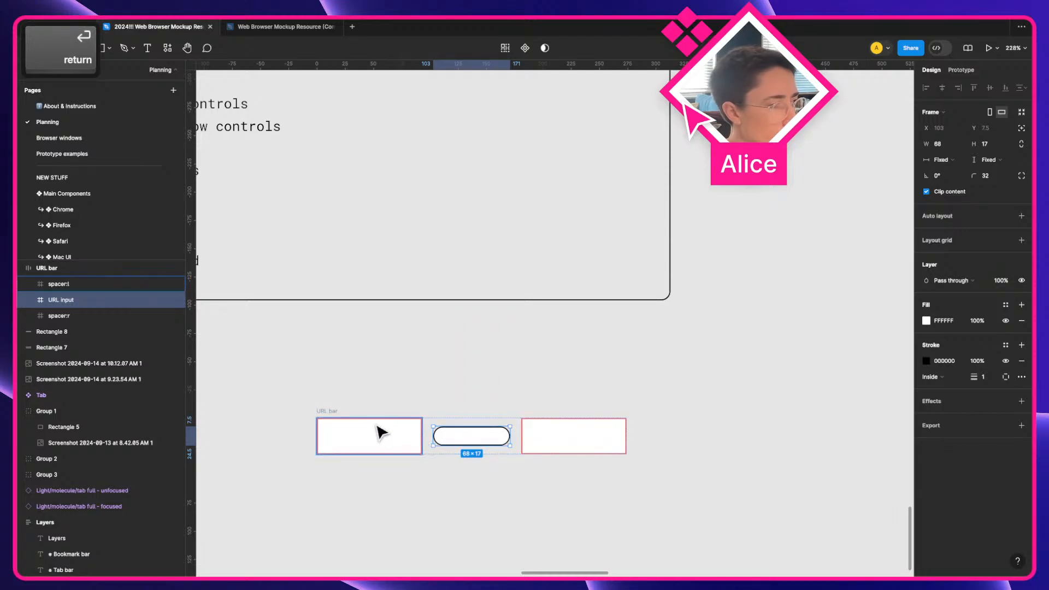
Narrow the spacer:l frame and move the URL bar frame to about X 45, Y 2542
{"action": "left_click", "coordinate": [334, 411]}
{"action": "key", "text": "a"}
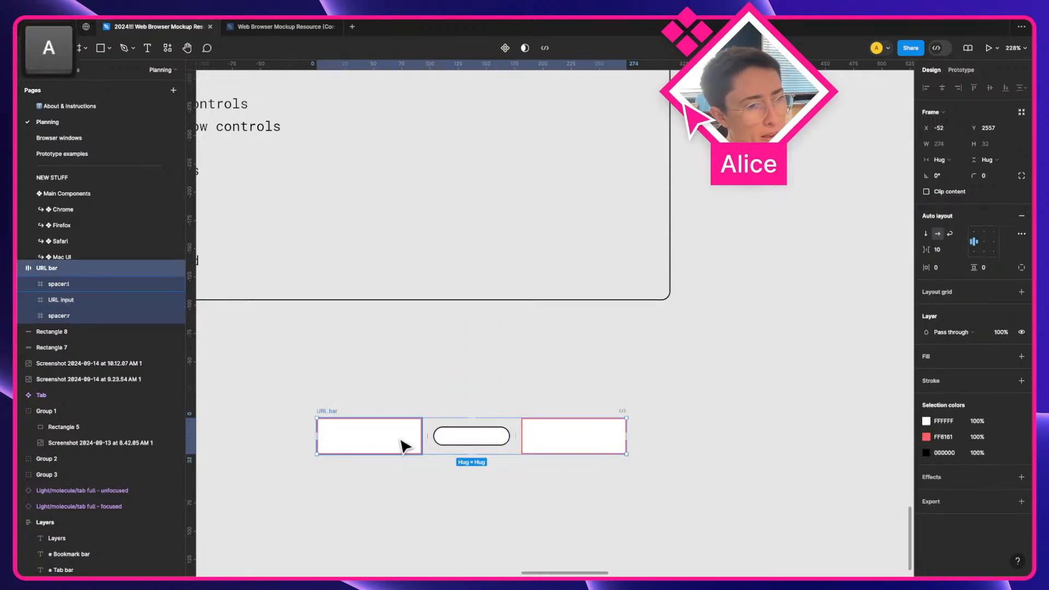
{"action": "left_click", "coordinate": [403, 443]}
{"action": "left_click_drag", "start_coordinate": [419, 428], "coordinate": [443, 396]}
{"action": "left_click", "coordinate": [547, 446]}
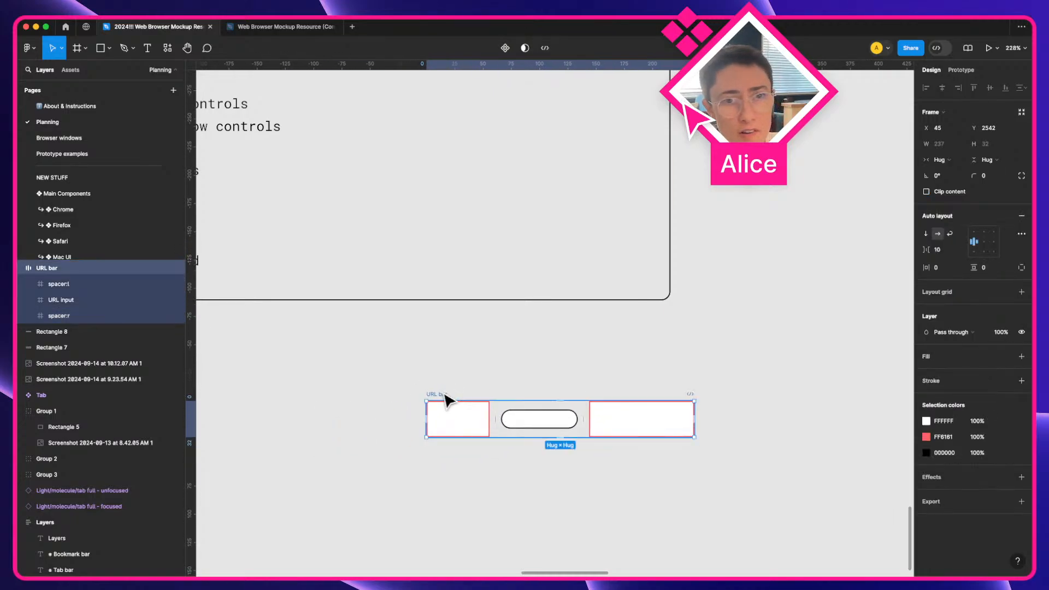
{"action": "scroll", "coordinate": [442, 393], "scroll_direction": "up", "scroll_amount": 3}
{"action": "key", "text": "a"}
{"action": "scroll", "coordinate": [437, 393], "scroll_direction": "down", "scroll_amount": 2}
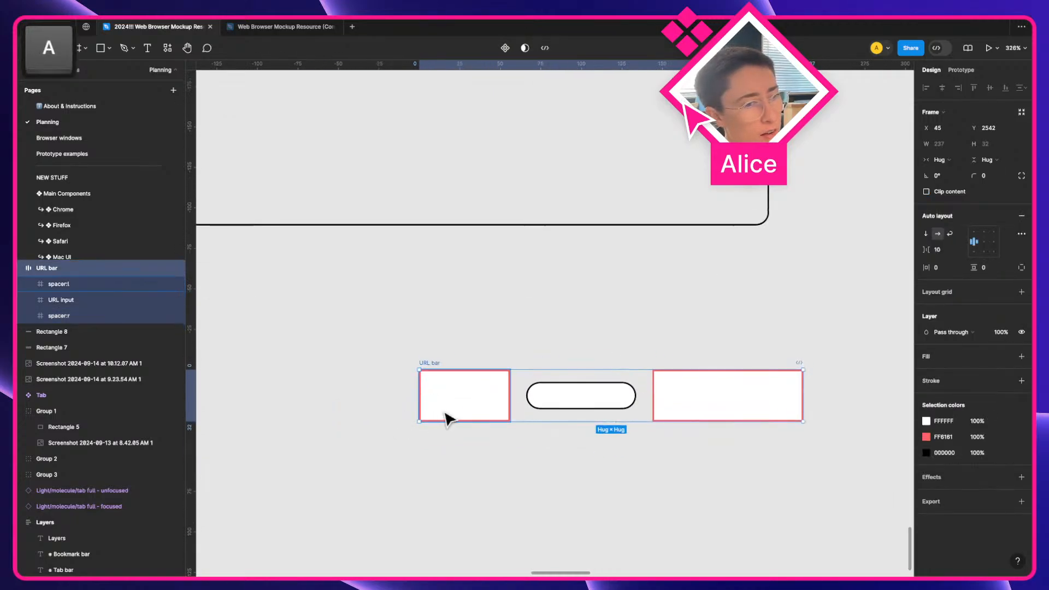
Add a minimum width of 0 to the spacer:l frame in the URL bar
{"action": "left_click", "coordinate": [445, 417]}
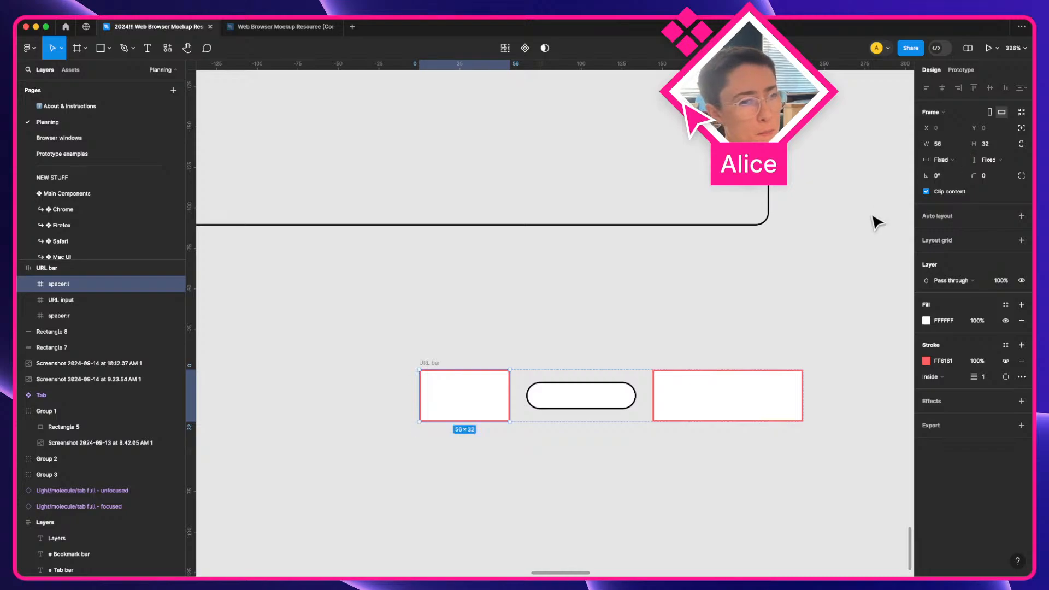
{"action": "left_click", "coordinate": [961, 144]}
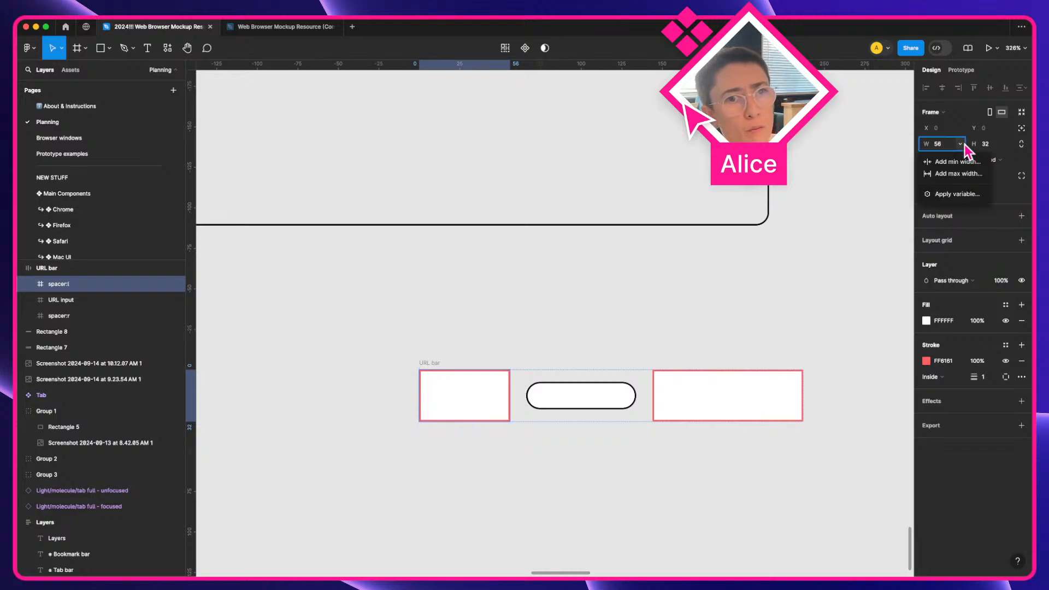
{"action": "left_click", "coordinate": [969, 163]}
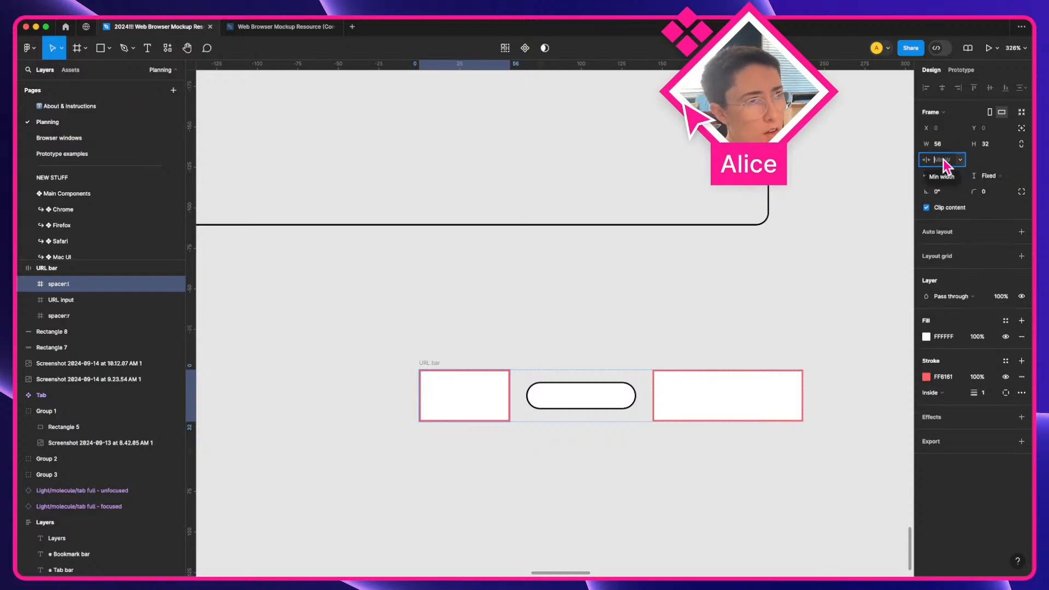
{"action": "type", "text": "0"}
Set the horizontal sizing of both the spacer:l and spacer:r frames to Fill container
{"action": "left_click", "coordinate": [712, 406]}
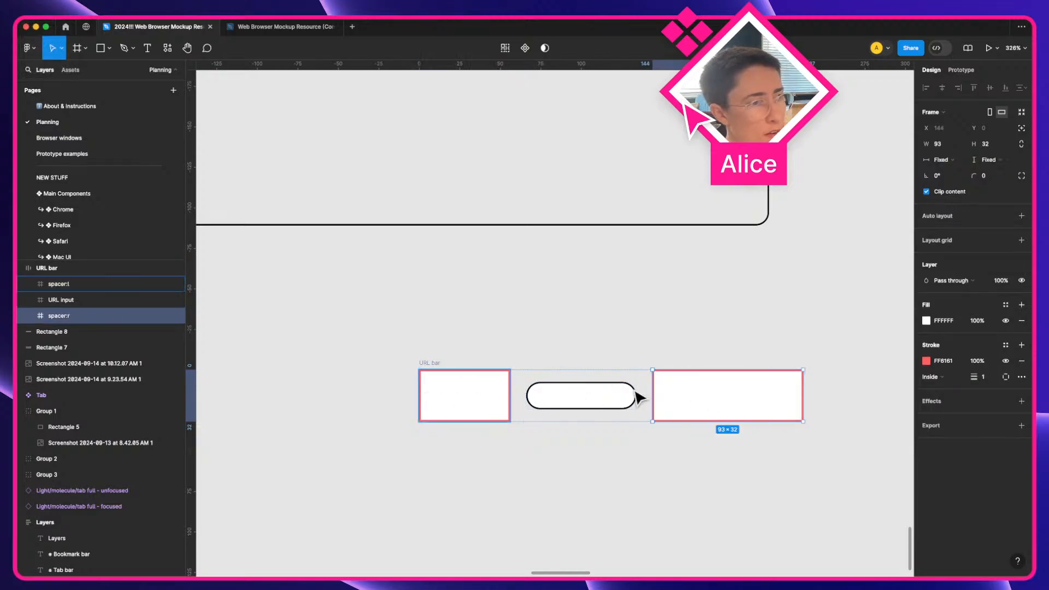
{"action": "key", "text": "Tab"}
{"action": "left_click", "coordinate": [959, 160]}
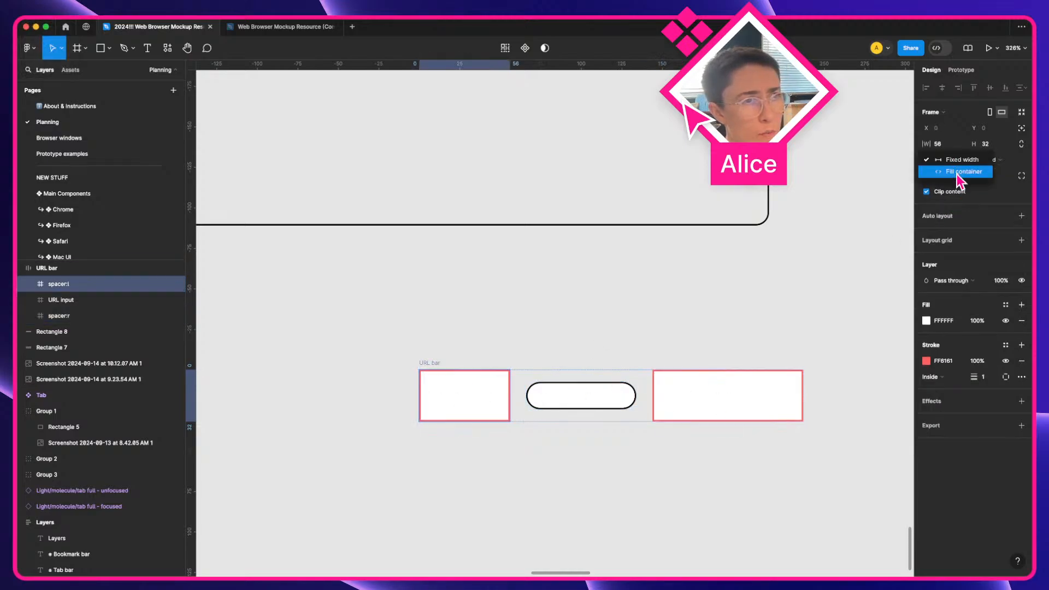
{"action": "left_click", "coordinate": [953, 171]}
{"action": "left_click", "coordinate": [754, 403]}
{"action": "left_click", "coordinate": [941, 159]}
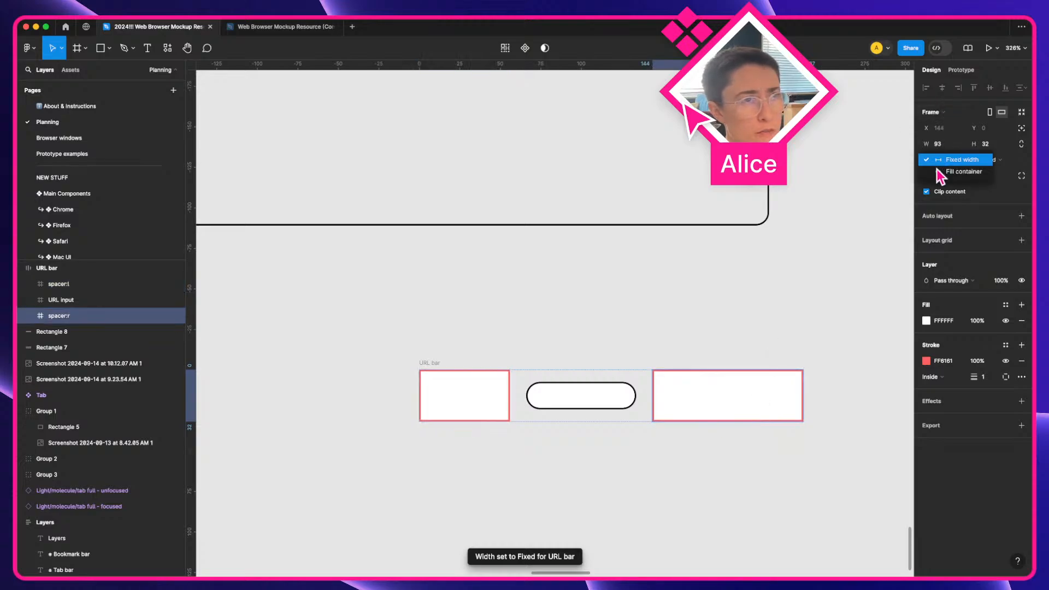
{"action": "left_click", "coordinate": [938, 171]}
Set the URL input frame's horizontal sizing to Fill container as well, and select the spacer:l frame
{"action": "left_click", "coordinate": [658, 393]}
{"action": "left_click", "coordinate": [960, 161]}
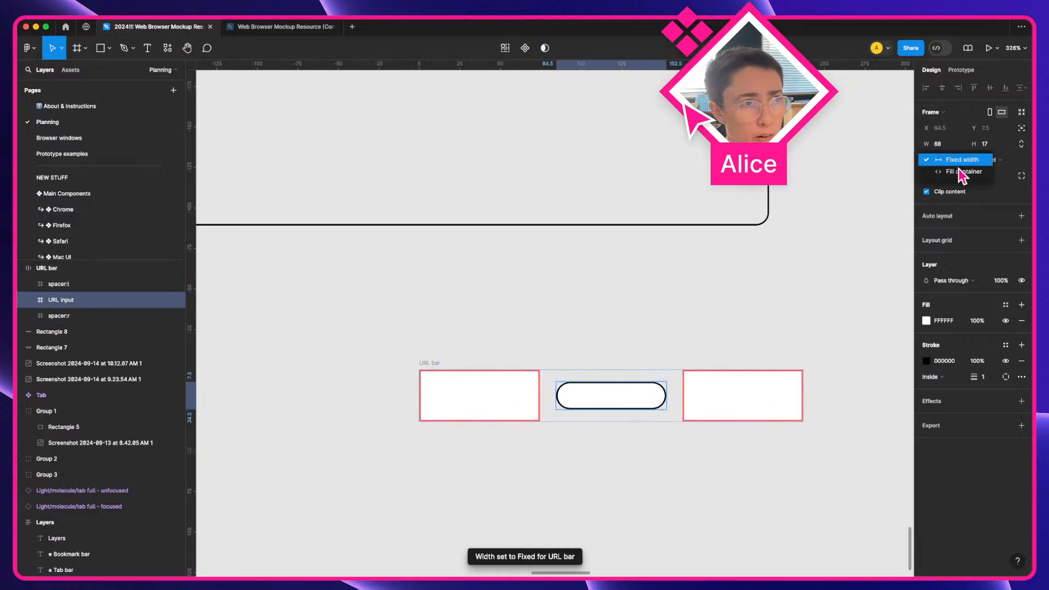
{"action": "left_click", "coordinate": [961, 172]}
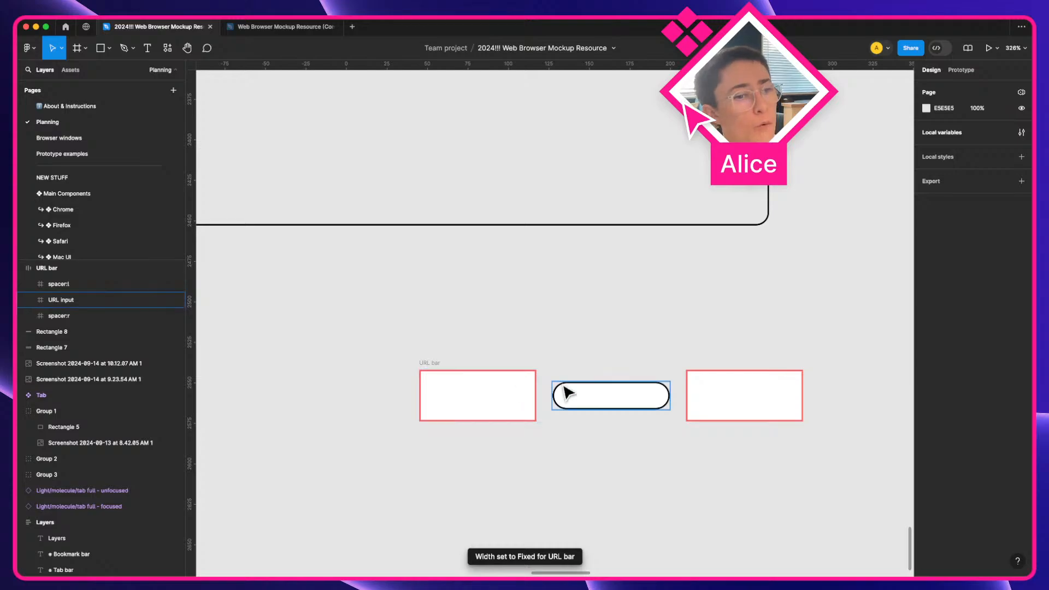
{"action": "left_click", "coordinate": [585, 394]}
{"action": "left_click", "coordinate": [500, 403]}
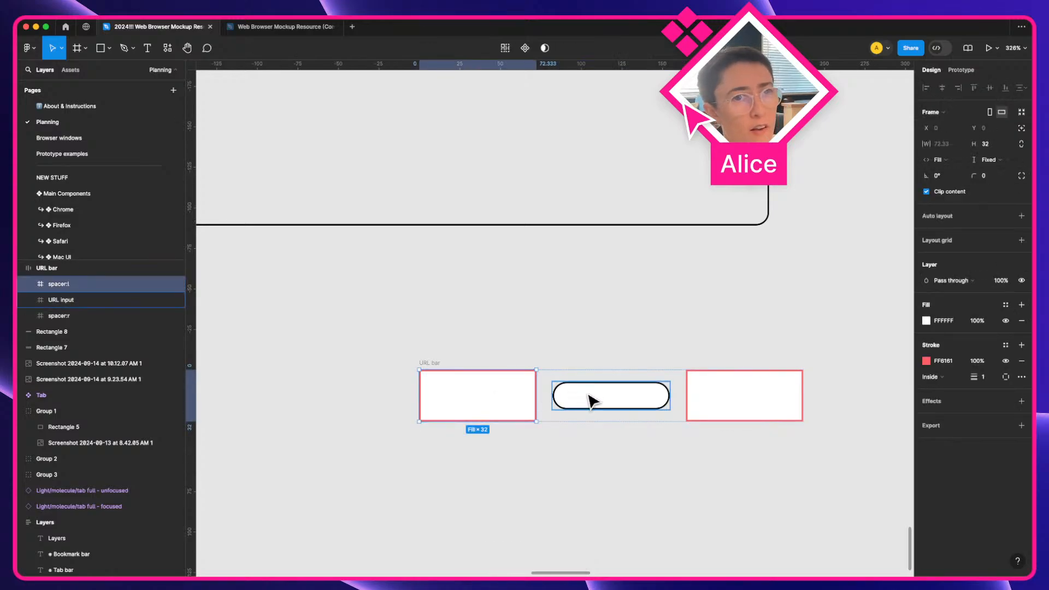
Give the right spacer frame in the URL bar a minimum width of 70
{"action": "left_click", "coordinate": [726, 403]}
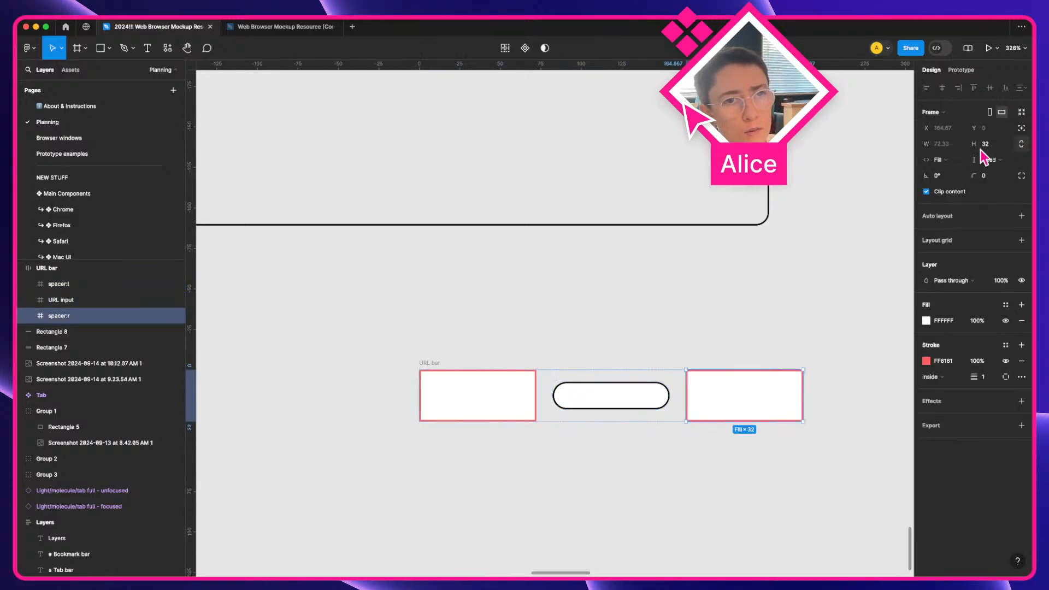
{"action": "left_click", "coordinate": [610, 392]}
{"action": "left_click", "coordinate": [713, 397]}
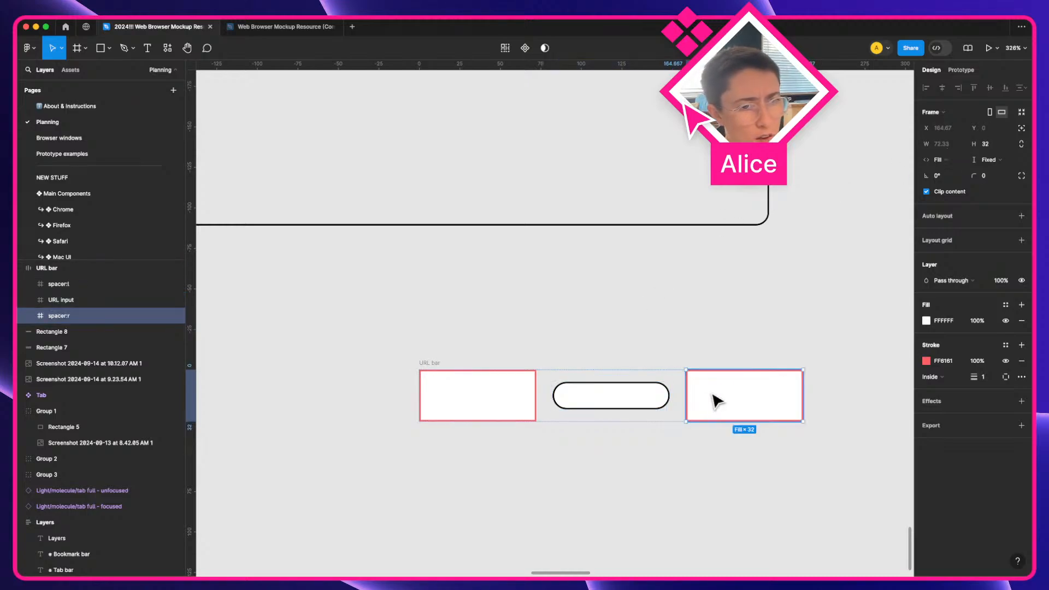
{"action": "left_click", "coordinate": [959, 144]}
{"action": "left_click", "coordinate": [957, 161]}
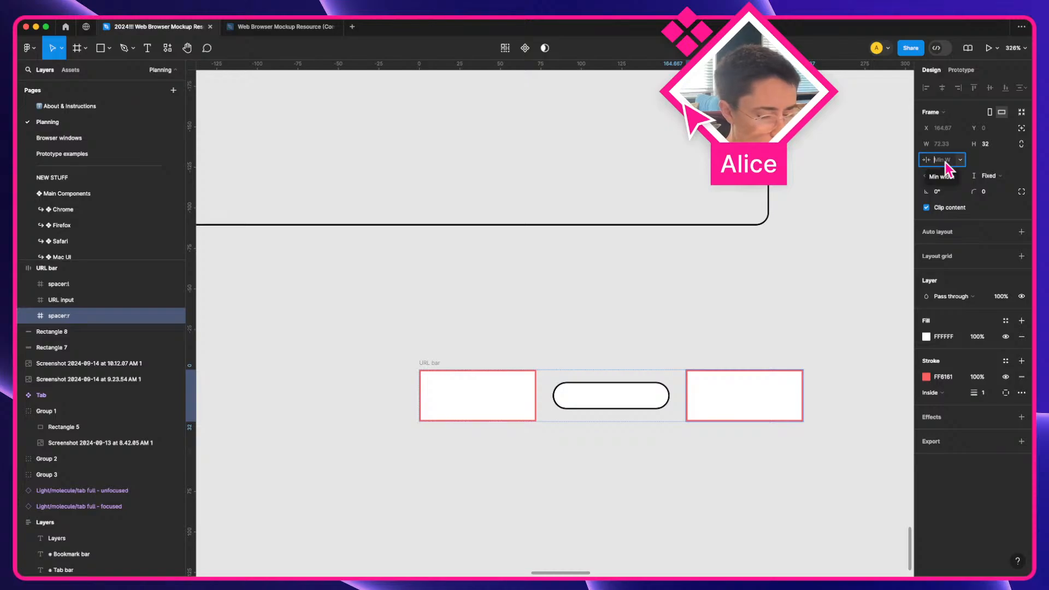
{"action": "type", "text": "70"}
{"action": "key", "text": "Return"}
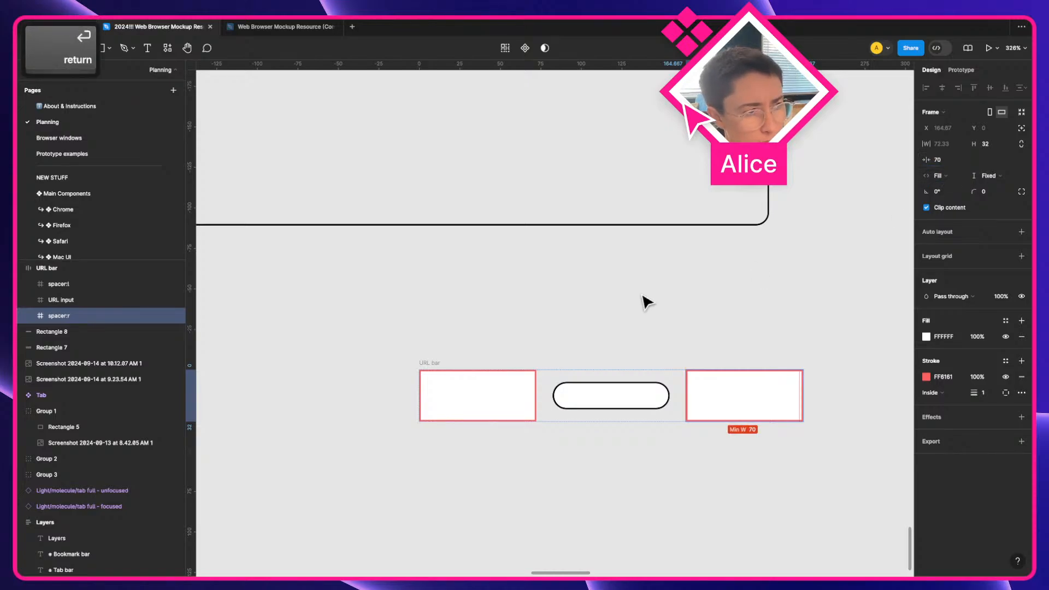
Widen the URL bar frame to 372 to test how its spacers stretch
{"action": "left_click", "coordinate": [656, 335]}
{"action": "scroll", "coordinate": [552, 350], "scroll_direction": "down", "scroll_amount": 2}
{"action": "key", "text": "a"}
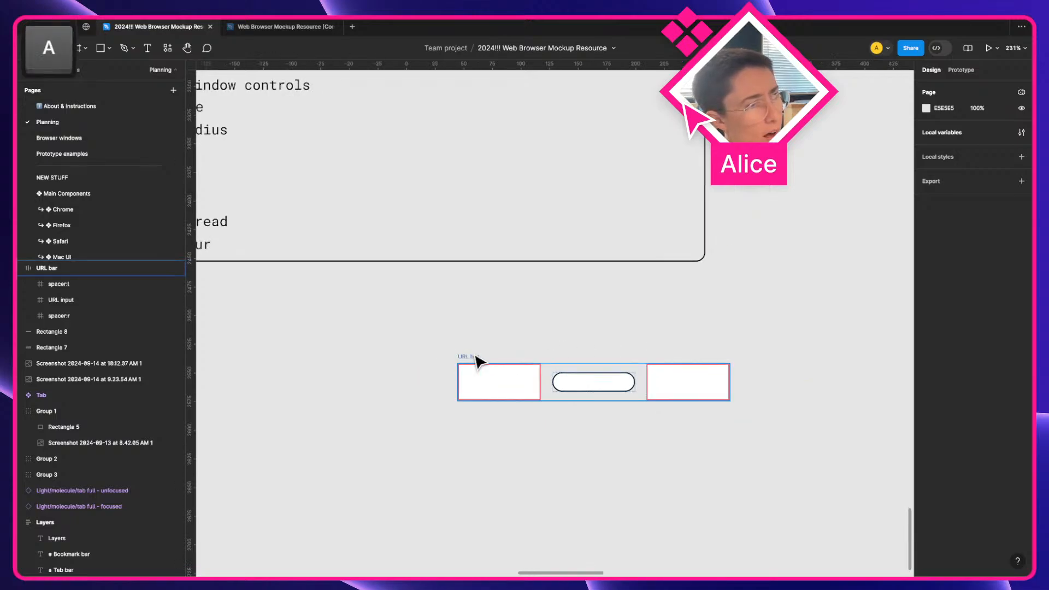
{"action": "left_click", "coordinate": [477, 357]}
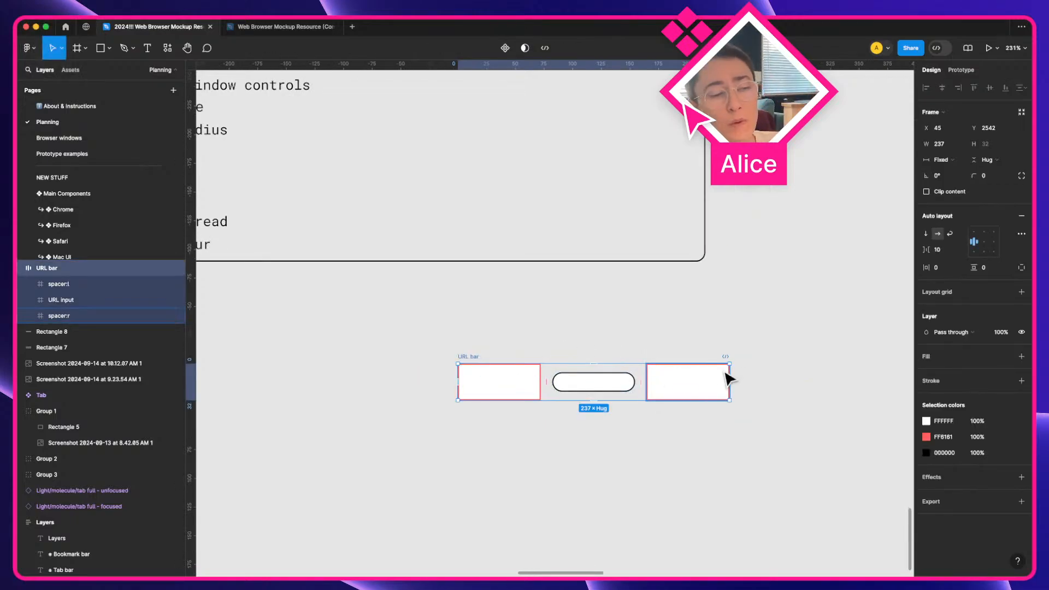
{"action": "left_click_drag", "start_coordinate": [729, 375], "coordinate": [885, 374]}
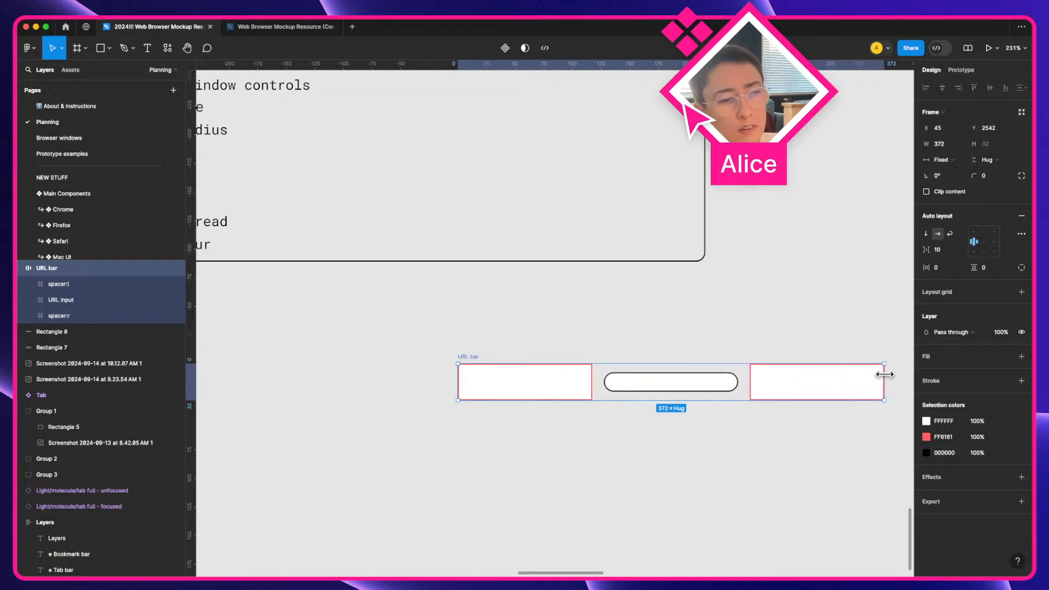
Check the minimum and maximum width options of the left spacer frame
{"action": "left_click", "coordinate": [497, 398]}
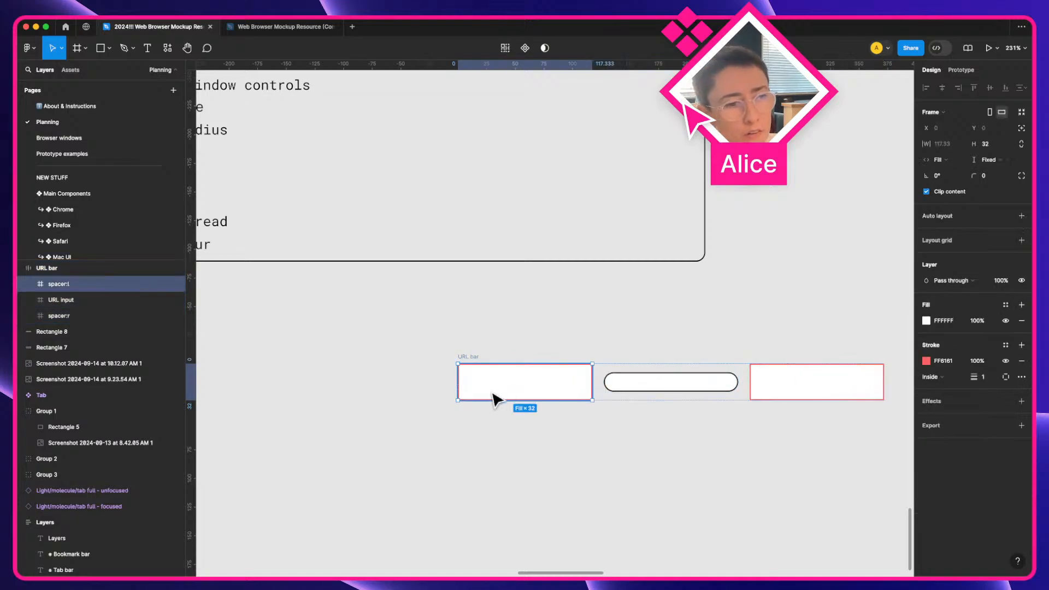
{"action": "left_click", "coordinate": [961, 144]}
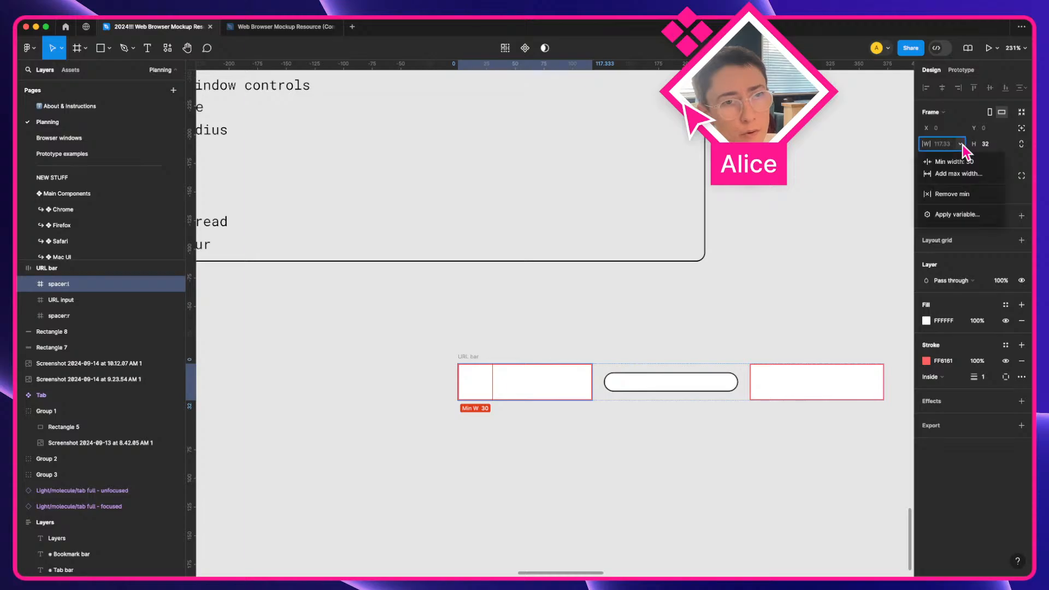
{"action": "left_click", "coordinate": [651, 345]}
{"action": "scroll", "coordinate": [651, 345], "scroll_direction": "down", "scroll_amount": 3}
{"action": "key", "text": "a"}
{"action": "left_click", "coordinate": [652, 346]}
Switch to the desktop with the Safari window and stretch that window across the full screen width to study its address bar
{"action": "key", "text": "ctrl+Right"}
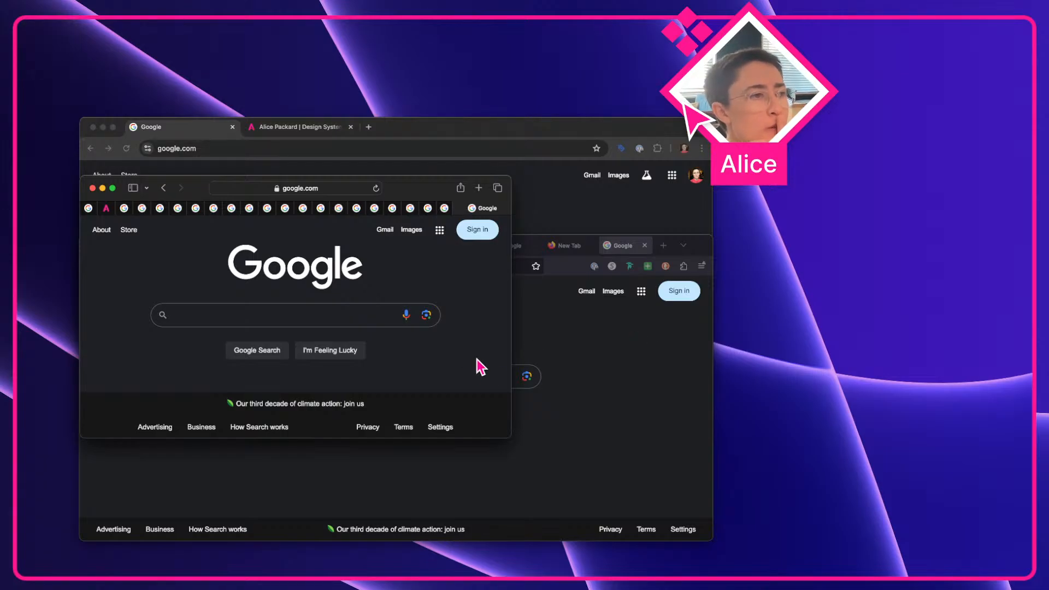
{"action": "double_click", "coordinate": [512, 362]}
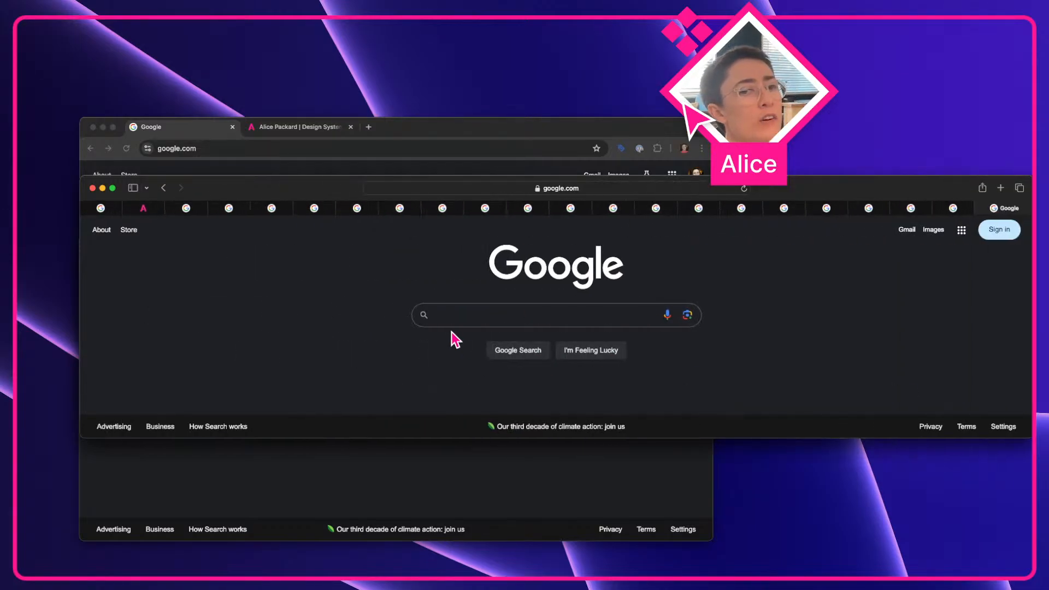
{"action": "left_click_drag", "start_coordinate": [81, 341], "coordinate": [20, 339]}
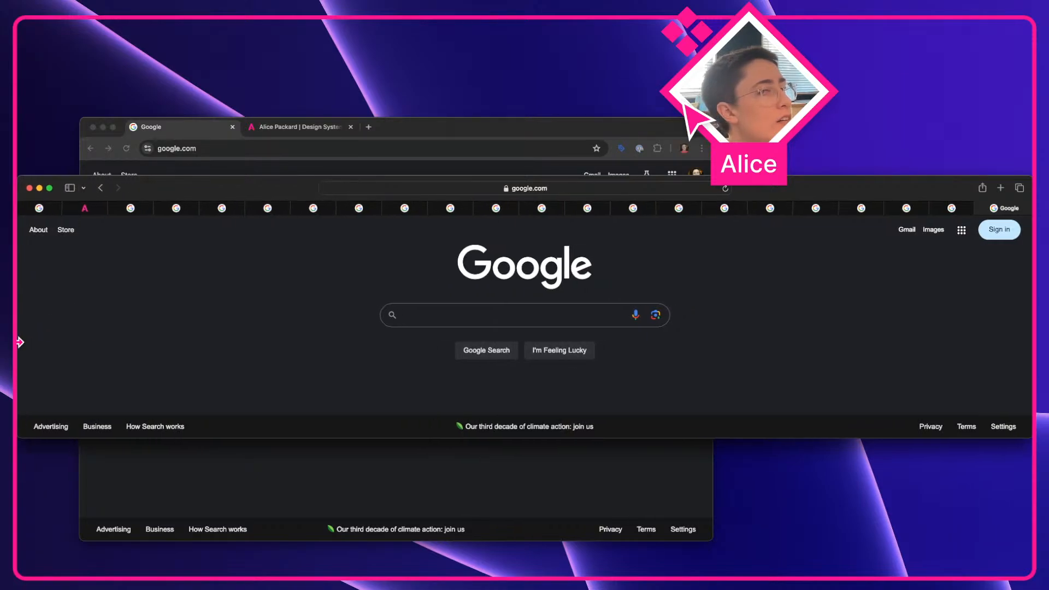
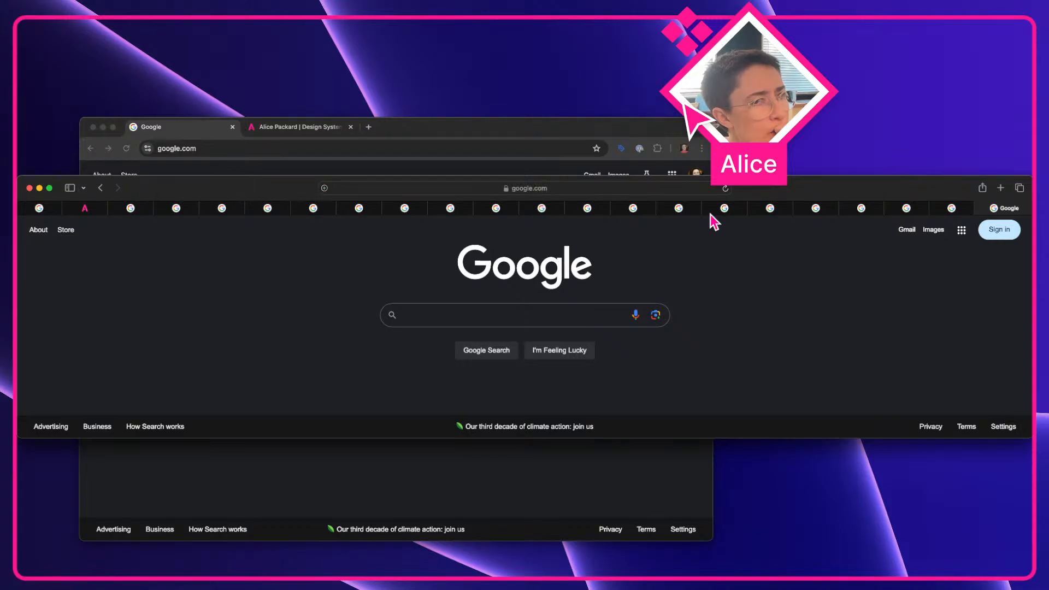
Return to the Figma mockup and give the left spacer frame a maximum width of 120
{"action": "key", "text": "ctrl+Left"}
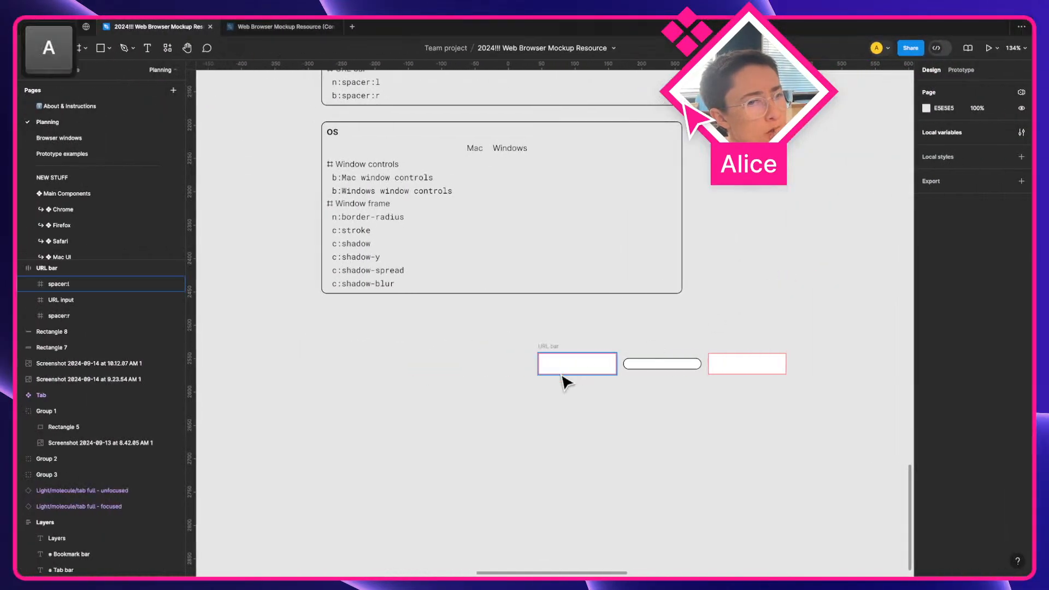
{"action": "left_click", "coordinate": [573, 367]}
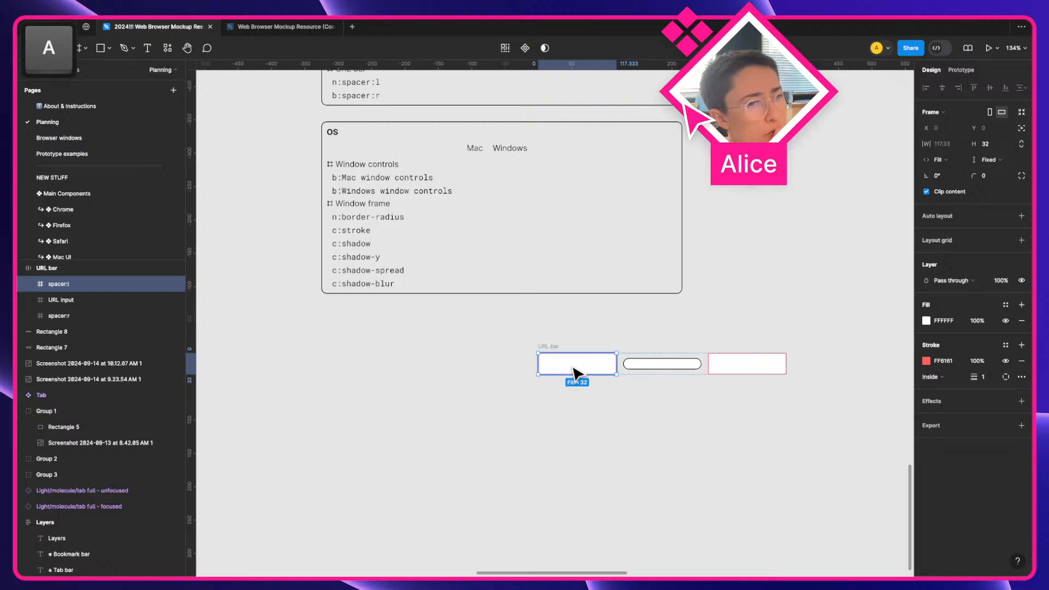
{"action": "left_click", "coordinate": [960, 144]}
{"action": "left_click", "coordinate": [964, 174]}
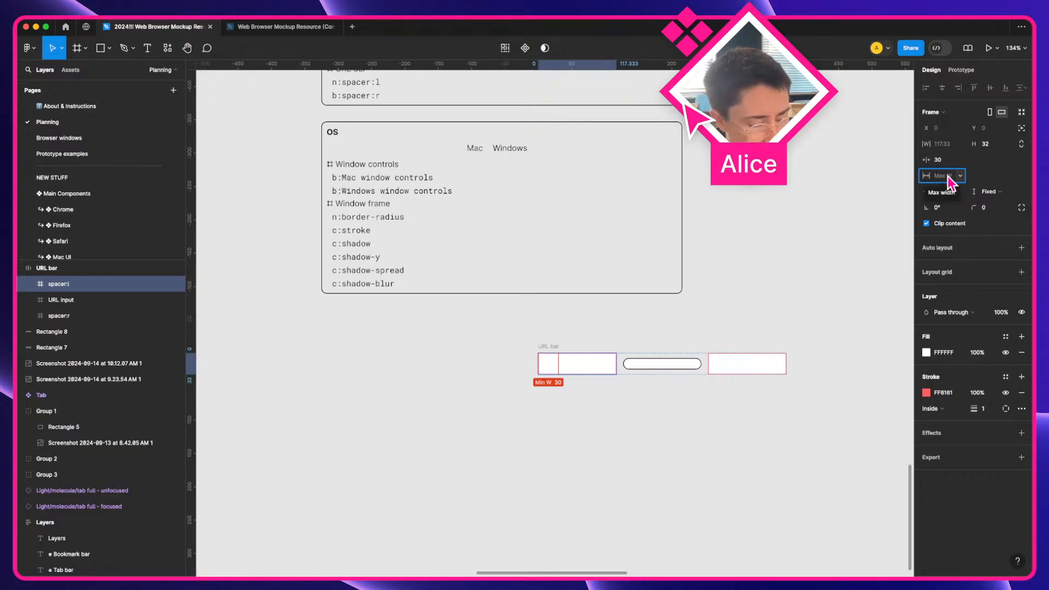
{"action": "type", "text": "120"}
{"action": "key", "text": "Return"}
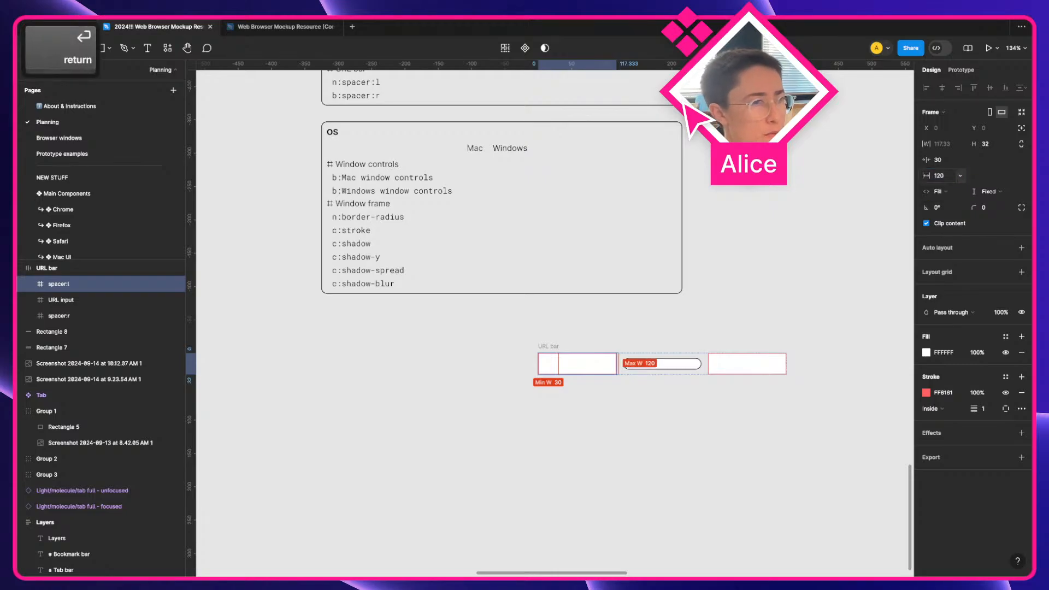
Give the right spacer frame a maximum width of 400
{"action": "left_click", "coordinate": [754, 371]}
{"action": "left_click", "coordinate": [961, 145]}
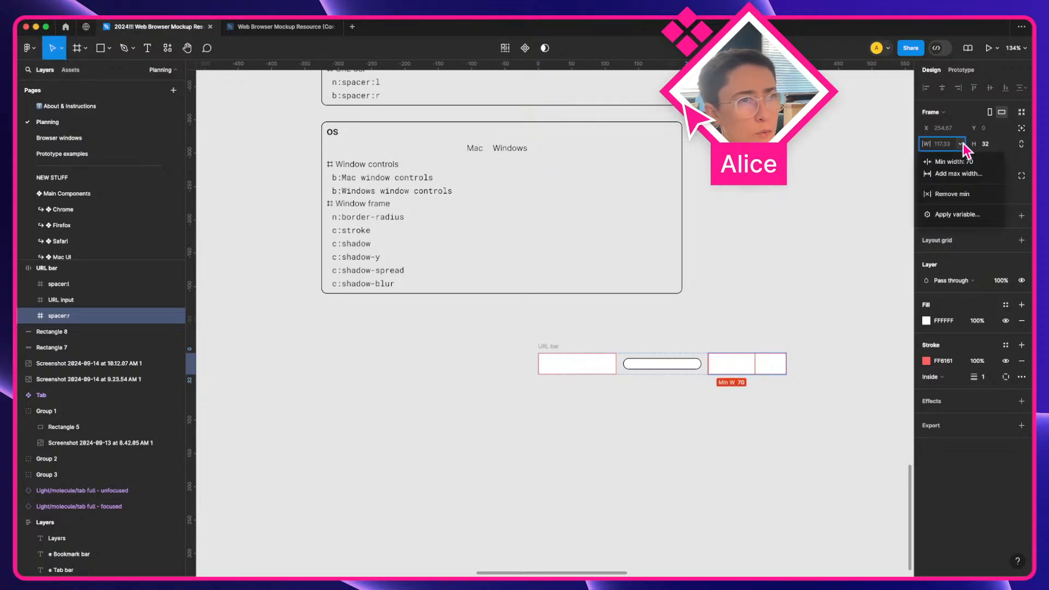
{"action": "left_click", "coordinate": [962, 174]}
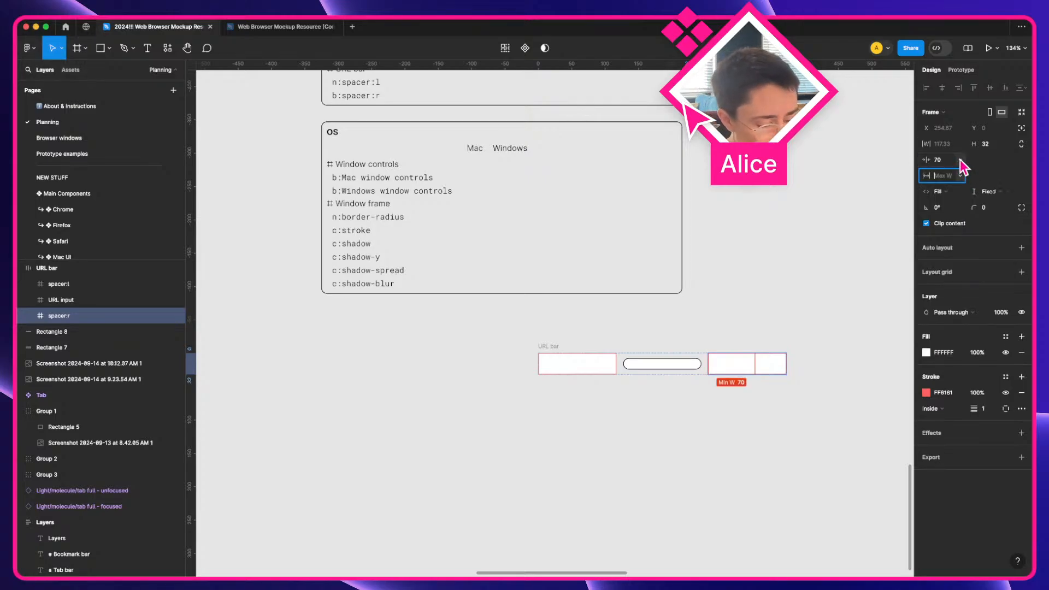
{"action": "type", "text": "400"}
{"action": "key", "text": "Return"}
{"action": "left_click", "coordinate": [725, 311]}
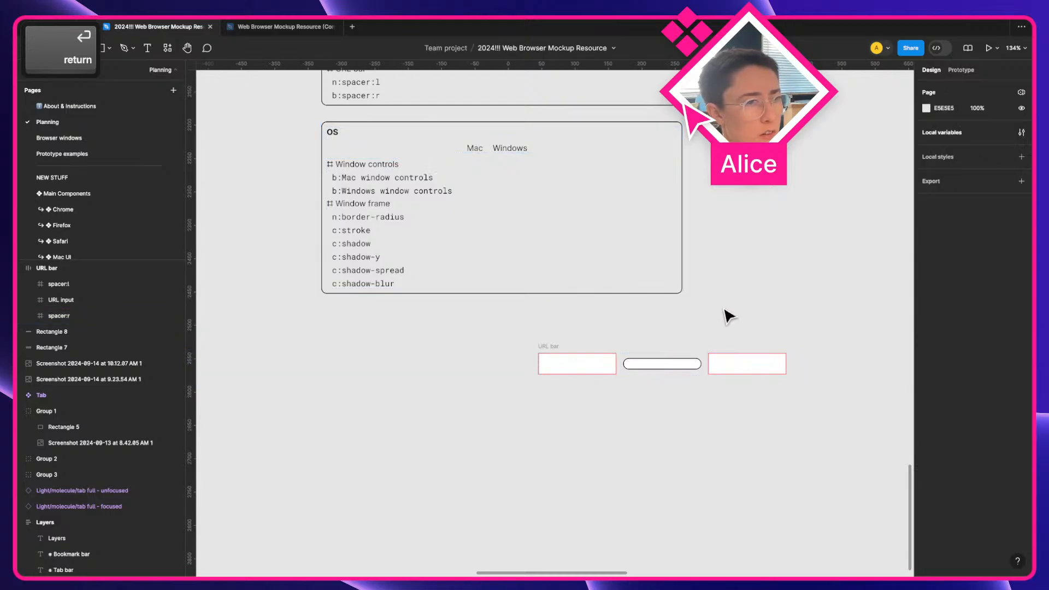
Test the spacer limits by shrinking the URL bar frame to 174 wide and stretching it to 310
{"action": "scroll", "coordinate": [711, 314], "scroll_direction": "down", "scroll_amount": 3}
{"action": "key", "text": "space"}
{"action": "left_click_drag", "start_coordinate": [690, 315], "coordinate": [410, 347]}
{"action": "left_click", "coordinate": [320, 365]}
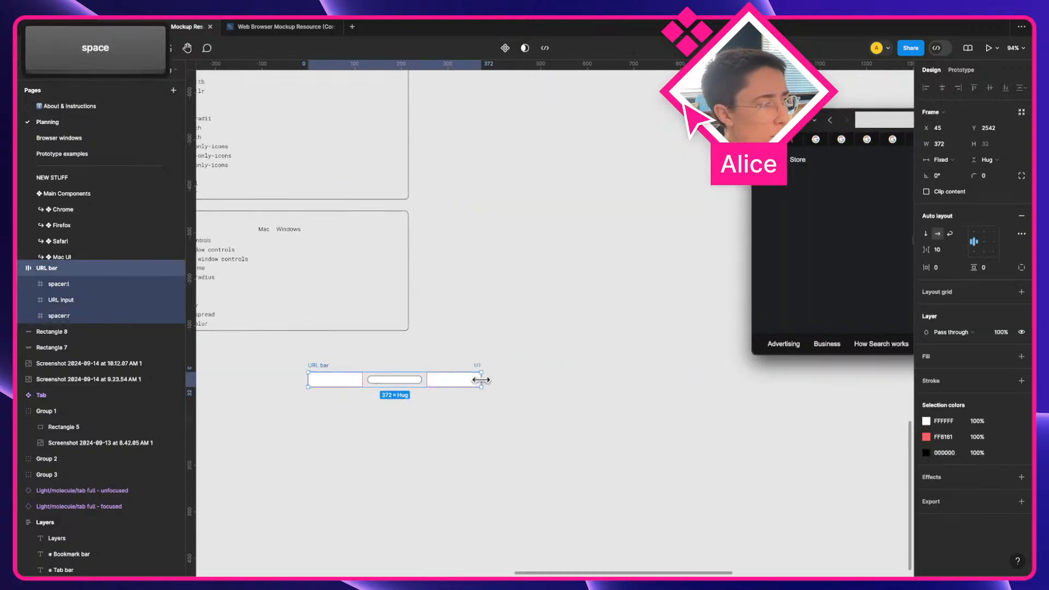
{"action": "left_click_drag", "start_coordinate": [481, 377], "coordinate": [389, 402]}
{"action": "scroll", "coordinate": [319, 413], "scroll_direction": "up", "scroll_amount": 5}
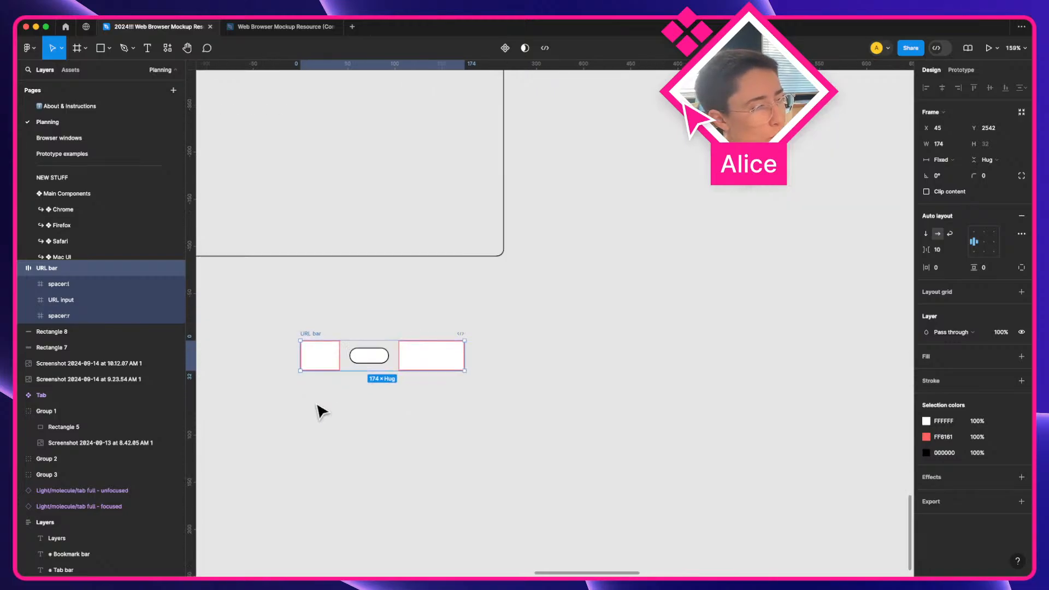
{"action": "key", "text": "a"}
{"action": "left_click_drag", "start_coordinate": [464, 347], "coordinate": [593, 404]}
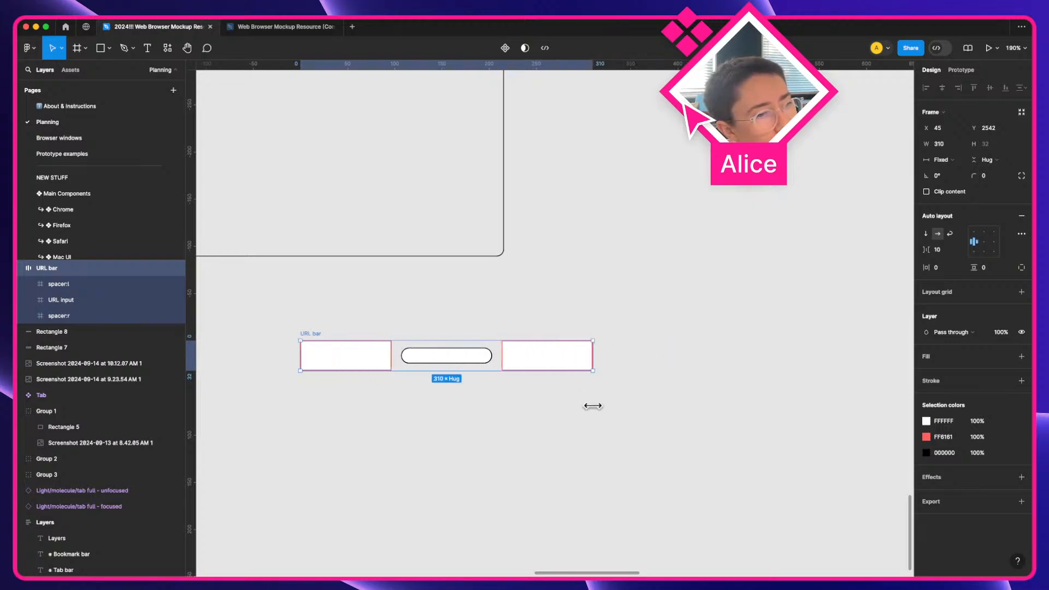
Change the fill of both spacer frames to a linear gradient
{"action": "left_click", "coordinate": [321, 365], "text": "super"}
{"action": "left_click", "coordinate": [537, 358], "text": "shift+super"}
{"action": "left_click", "coordinate": [926, 321]}
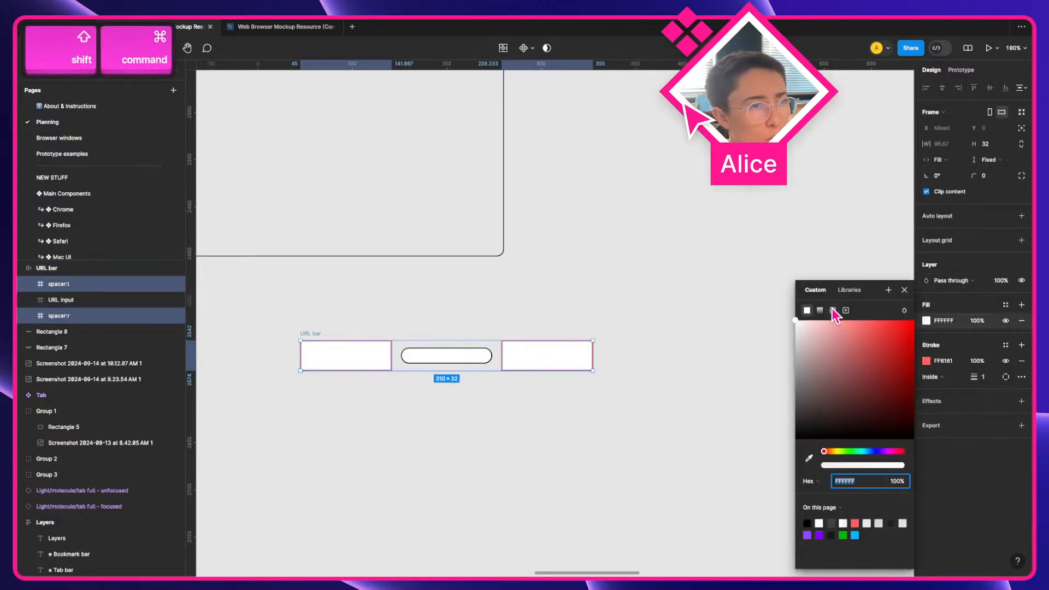
{"action": "left_click", "coordinate": [817, 312]}
{"action": "left_click", "coordinate": [610, 462]}
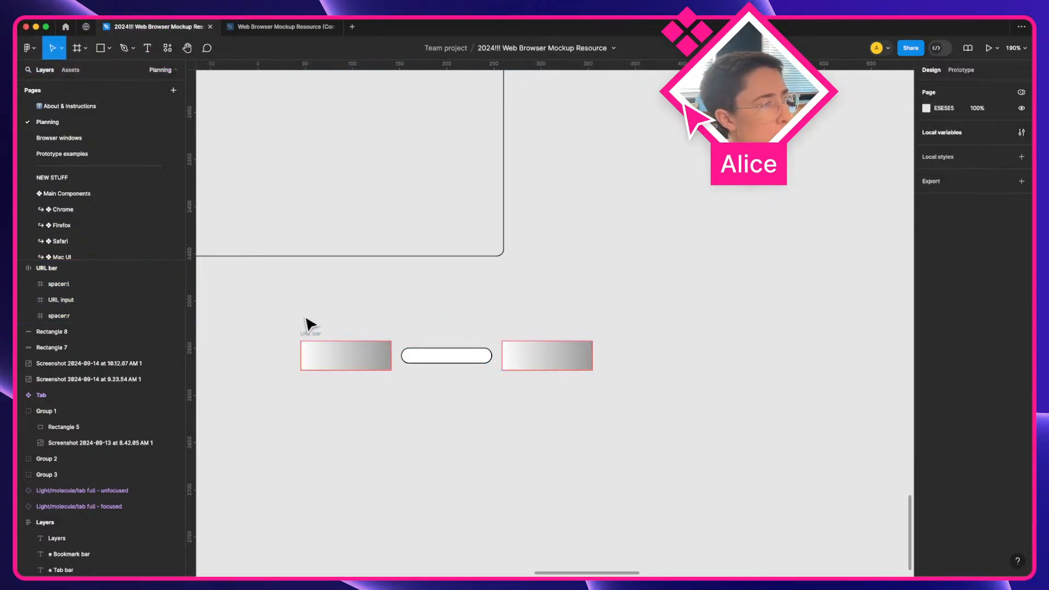
Widen the URL bar frame to about 369 and compare the widths of both spacers
{"action": "left_click", "coordinate": [310, 335]}
{"action": "left_click_drag", "start_coordinate": [590, 351], "coordinate": [649, 375]}
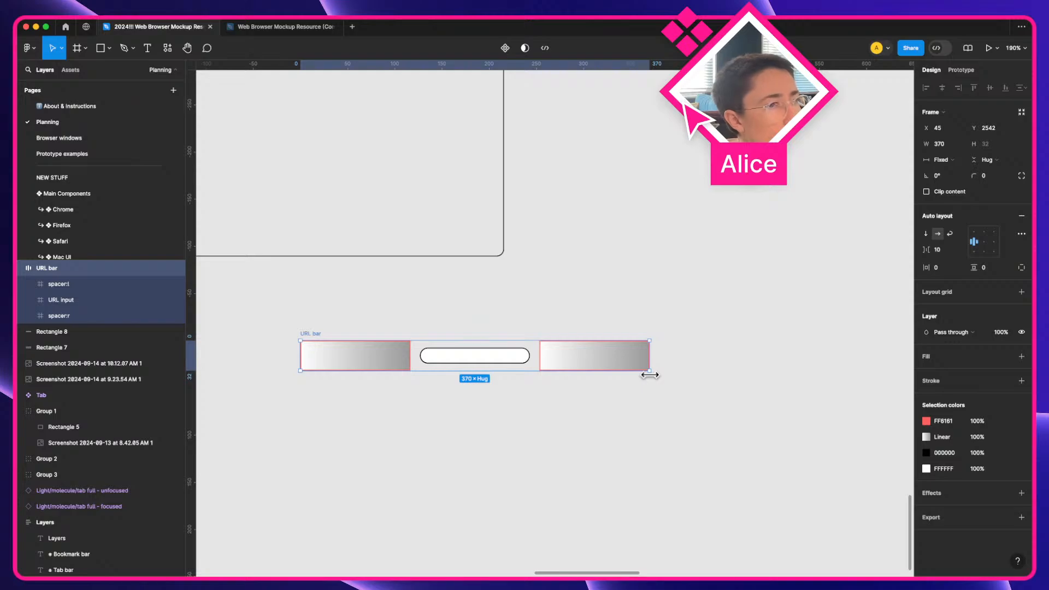
{"action": "left_click", "coordinate": [625, 371]}
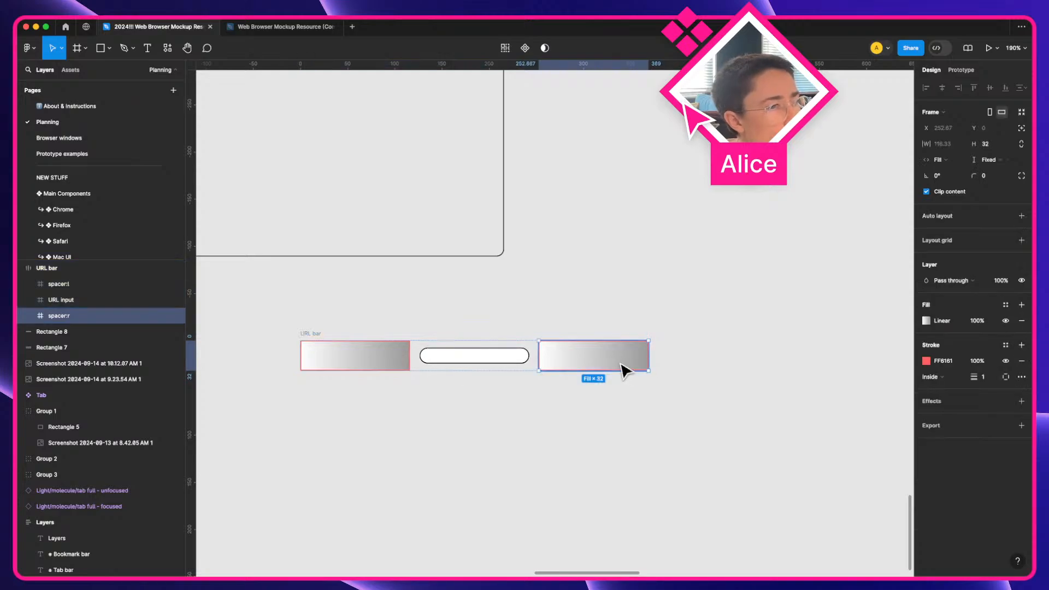
{"action": "left_click", "coordinate": [361, 359]}
Narrow the URL bar frame to about 273 and compare the widths of both spacers
{"action": "left_click", "coordinate": [310, 334]}
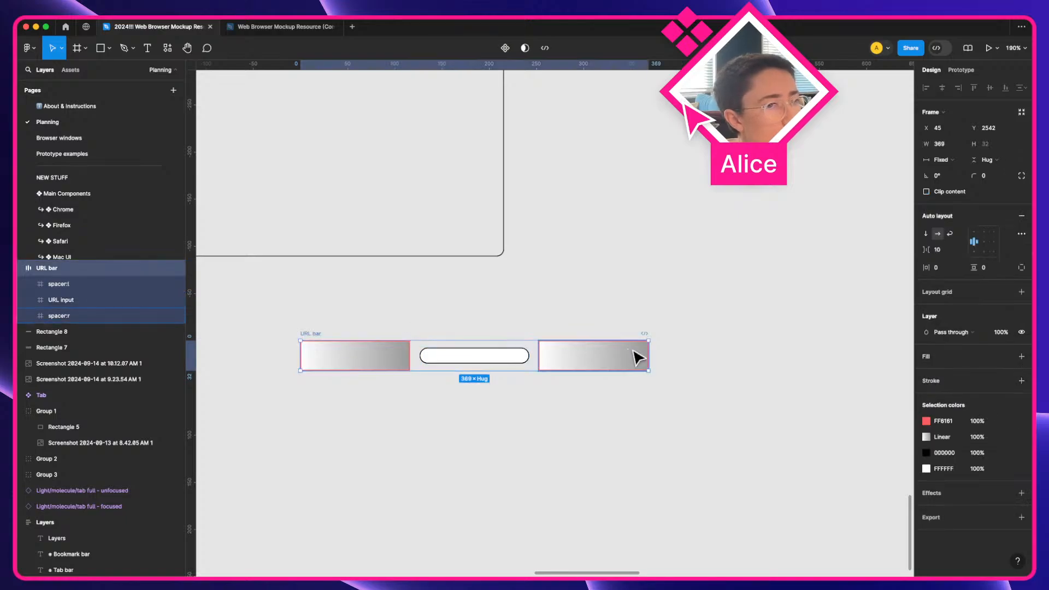
{"action": "left_click_drag", "start_coordinate": [649, 348], "coordinate": [558, 387]}
{"action": "left_click", "coordinate": [541, 366]}
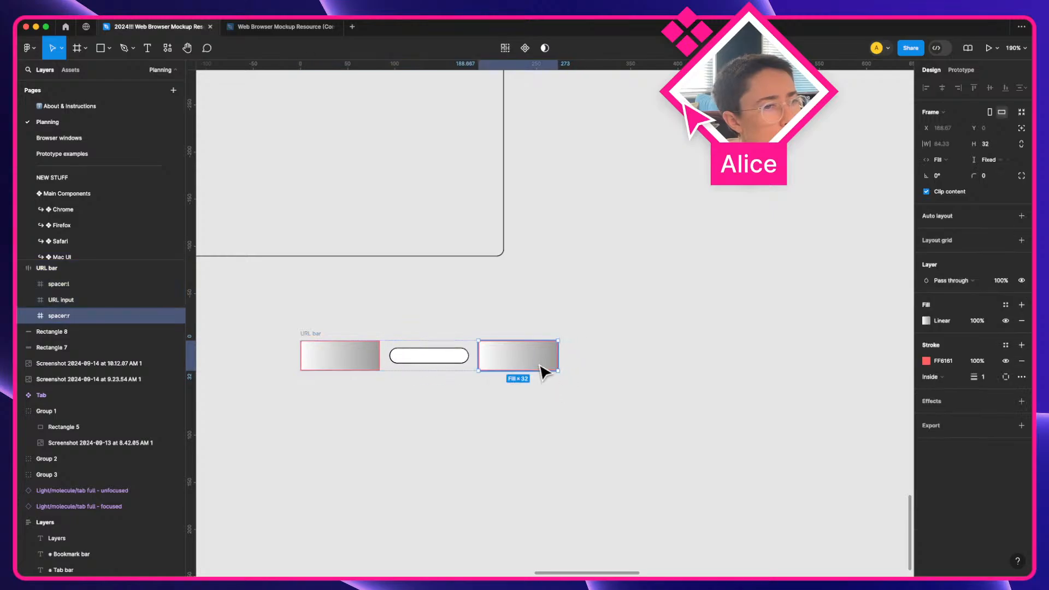
{"action": "left_click", "coordinate": [352, 364]}
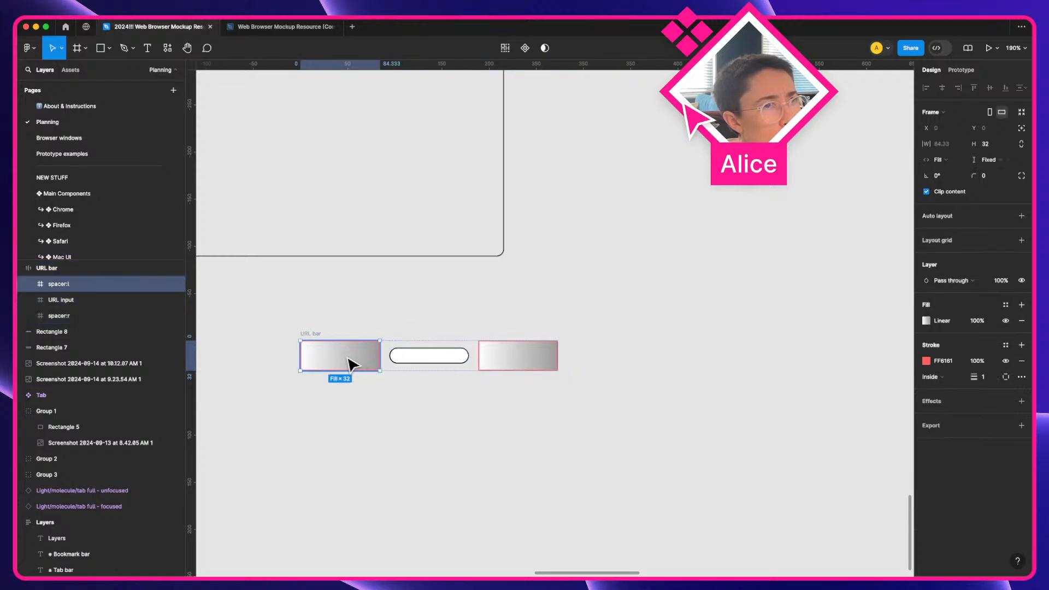
Narrow the URL bar frame to about 210 and check each spacer's width
{"action": "left_click", "coordinate": [392, 348]}
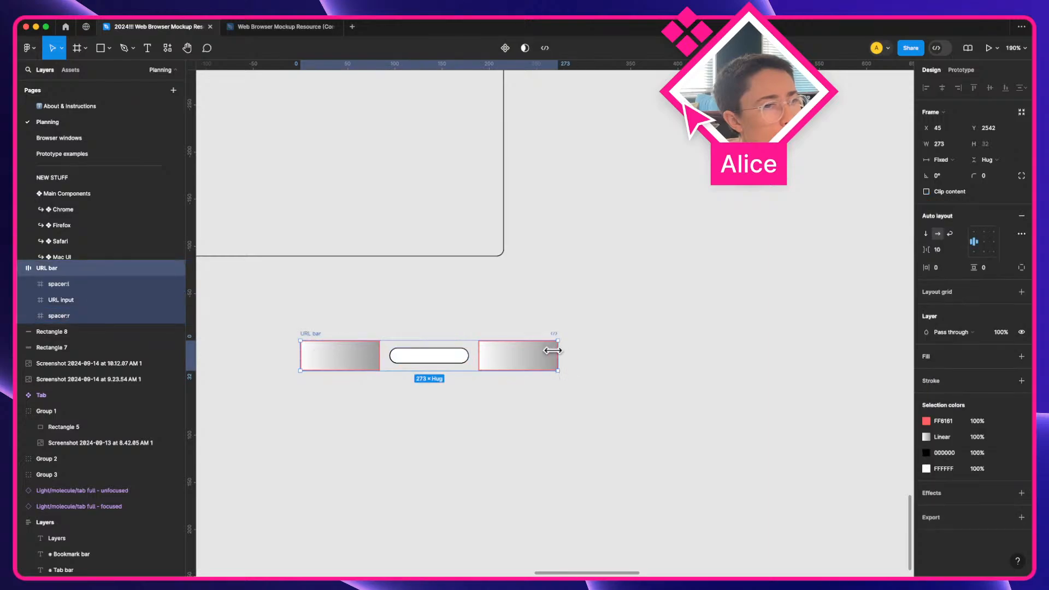
{"action": "left_click_drag", "start_coordinate": [553, 350], "coordinate": [499, 371]}
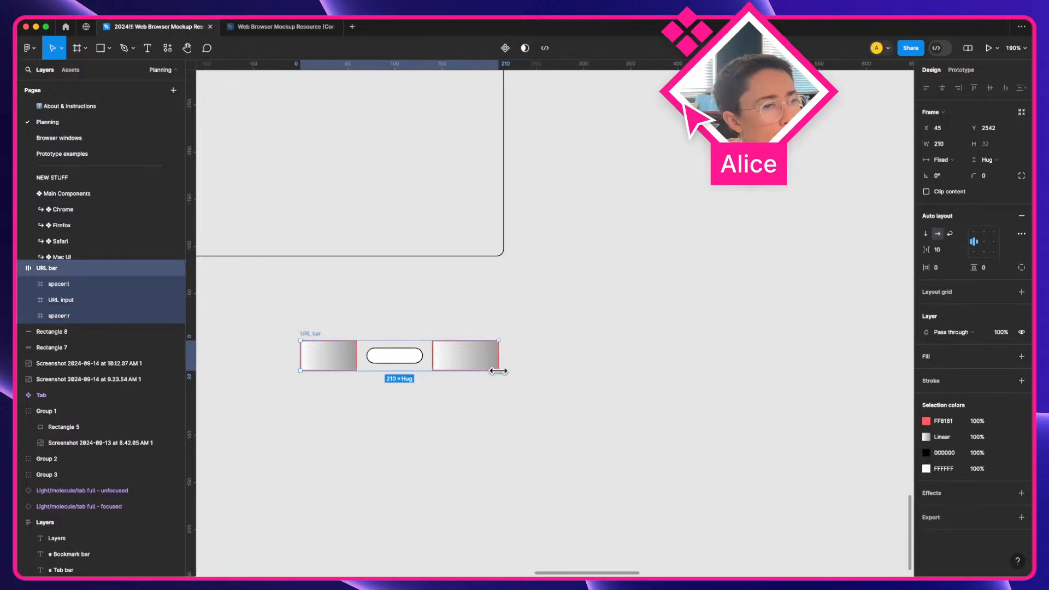
{"action": "left_click", "coordinate": [330, 363]}
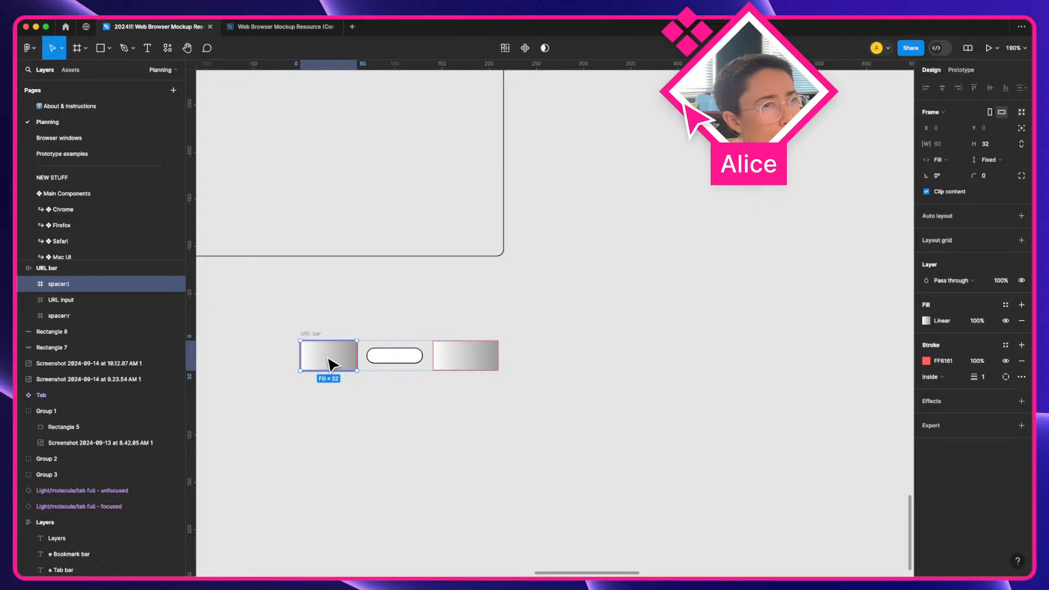
{"action": "left_click", "coordinate": [445, 364]}
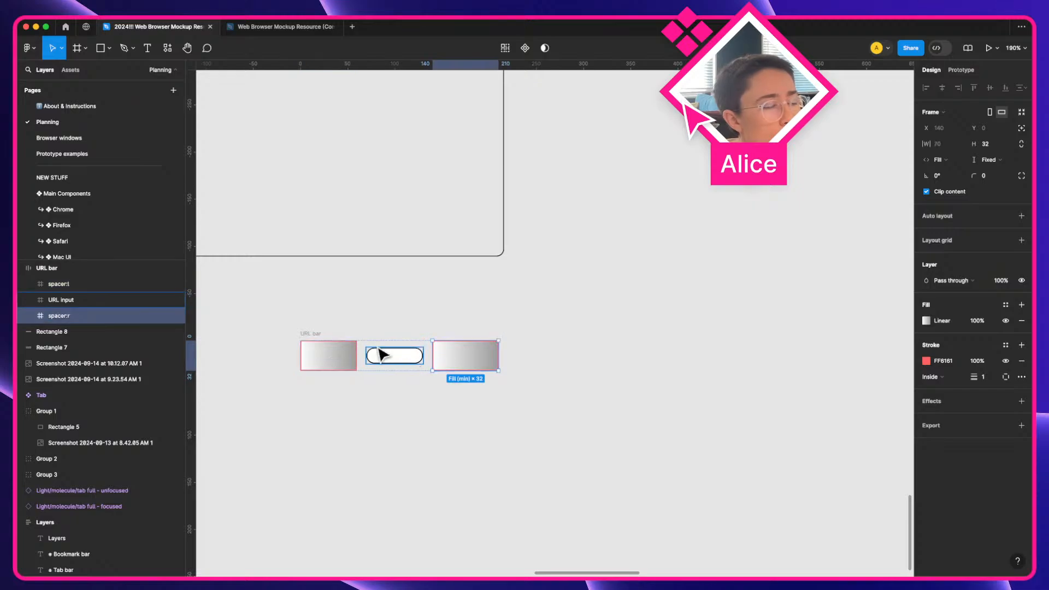
Narrow the URL bar frame to about 183 and check the right spacer's width
{"action": "left_click", "coordinate": [311, 334]}
{"action": "left_click_drag", "start_coordinate": [498, 350], "coordinate": [474, 349]}
{"action": "left_click", "coordinate": [425, 365]}
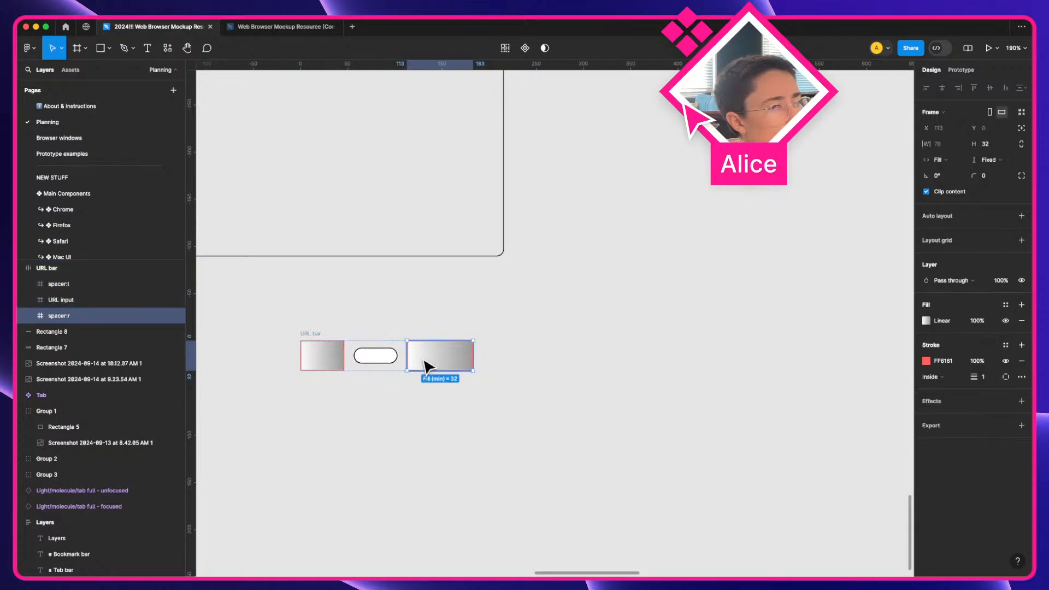
Check the left spacer's width and widen the URL bar frame to 247
{"action": "left_click", "coordinate": [330, 362]}
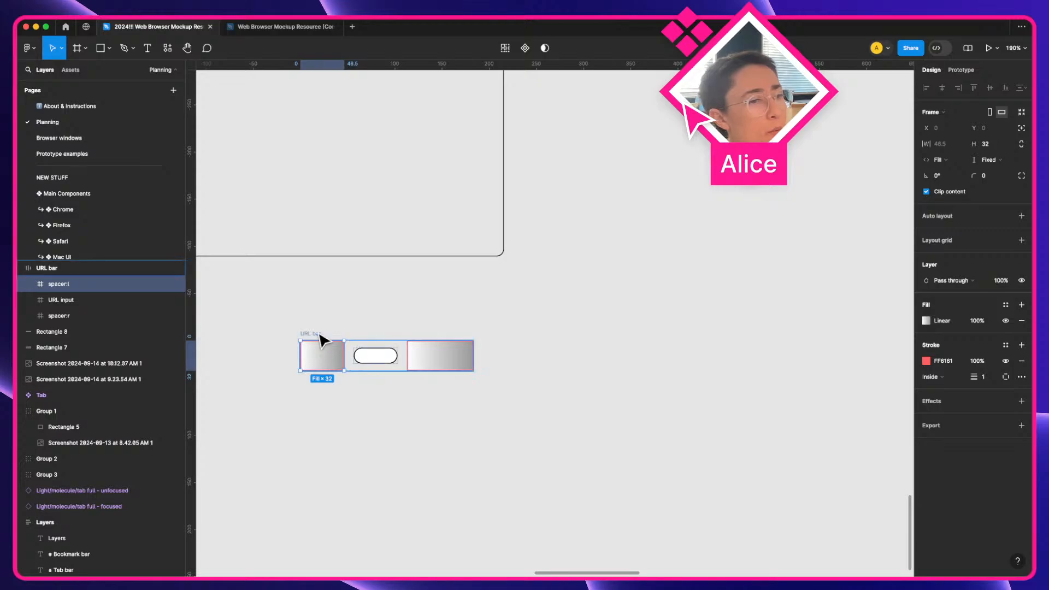
{"action": "left_click", "coordinate": [320, 335]}
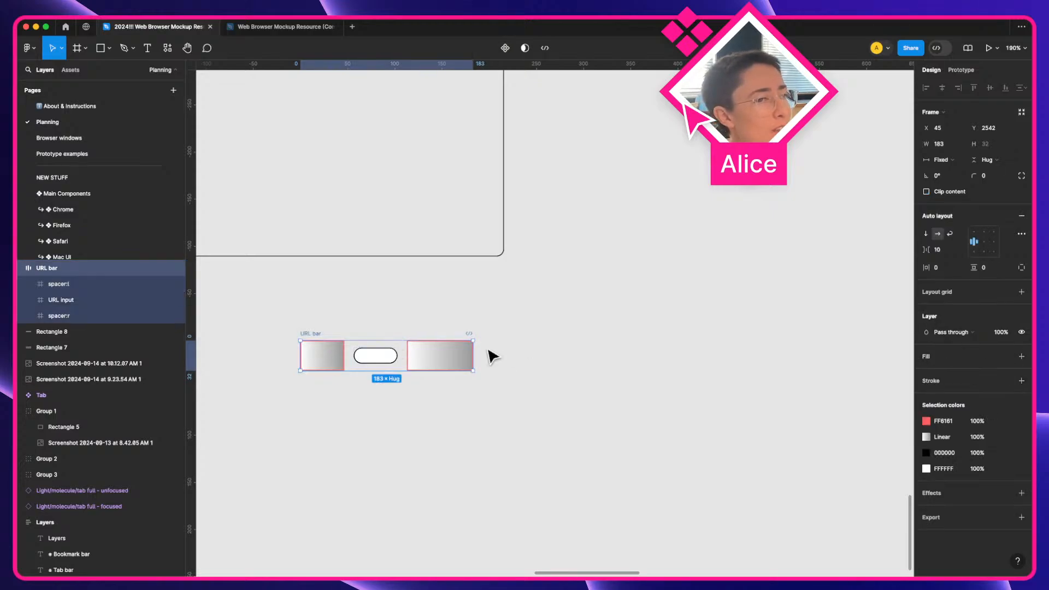
{"action": "left_click_drag", "start_coordinate": [472, 347], "coordinate": [815, 534]}
Rename the n:spacer:l variable in the Browsers collection's URL bar group to n:spacer-min:l
{"action": "scroll", "coordinate": [538, 481], "scroll_direction": "down", "scroll_amount": 3}
{"action": "key", "text": "space"}
{"action": "left_click_drag", "start_coordinate": [573, 426], "coordinate": [444, 436]}
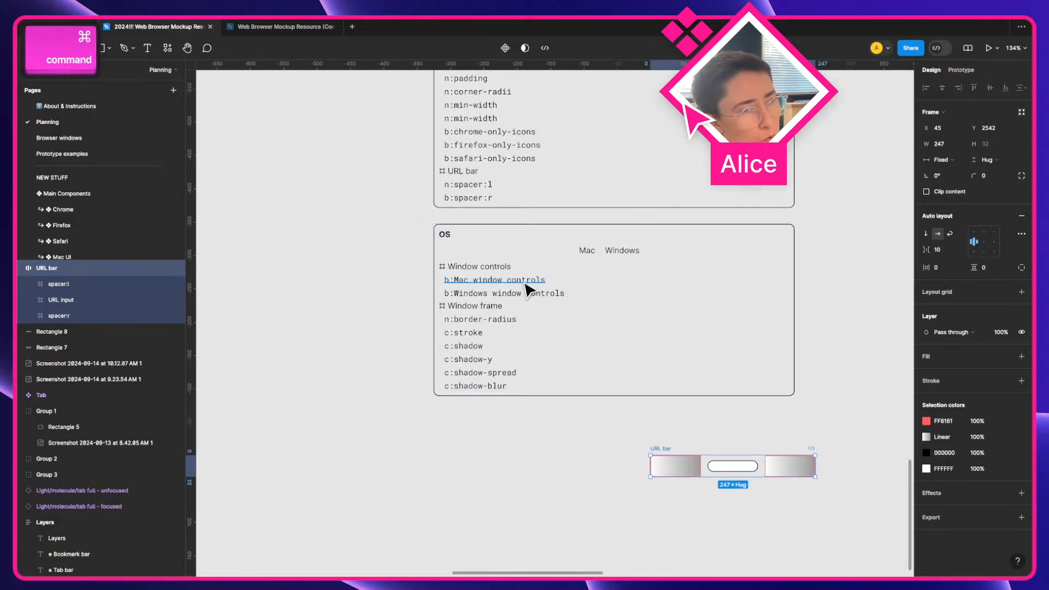
{"action": "scroll", "coordinate": [525, 290], "scroll_direction": "up", "scroll_amount": 2}
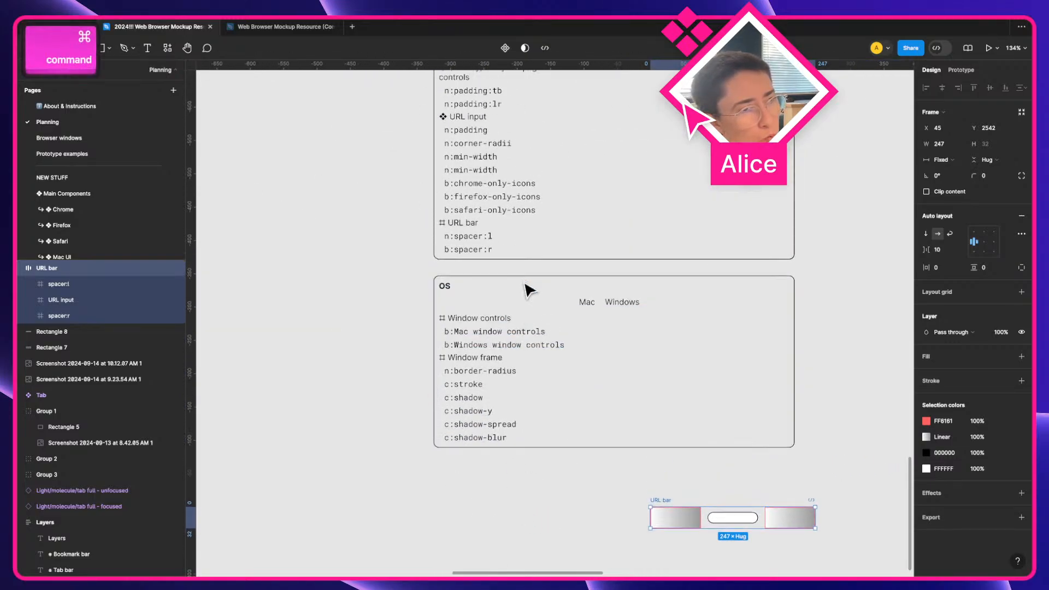
{"action": "left_click", "coordinate": [469, 237], "text": "super"}
{"action": "scroll", "coordinate": [470, 239], "scroll_direction": "up", "scroll_amount": 3}
{"action": "key", "text": "Return"}
{"action": "key", "text": "Left"}
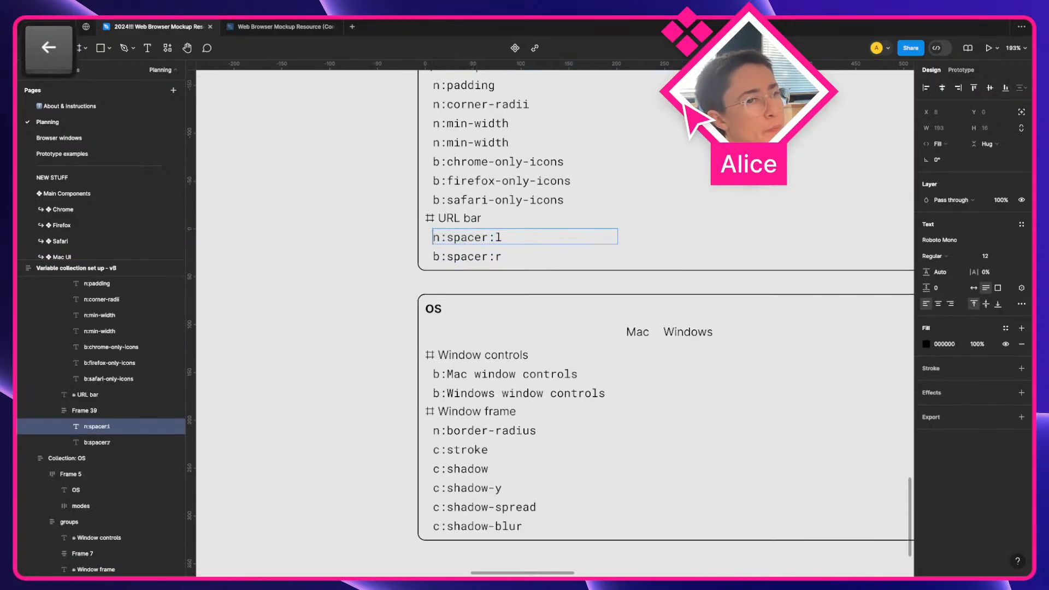
{"action": "key", "text": "alt+Right"}
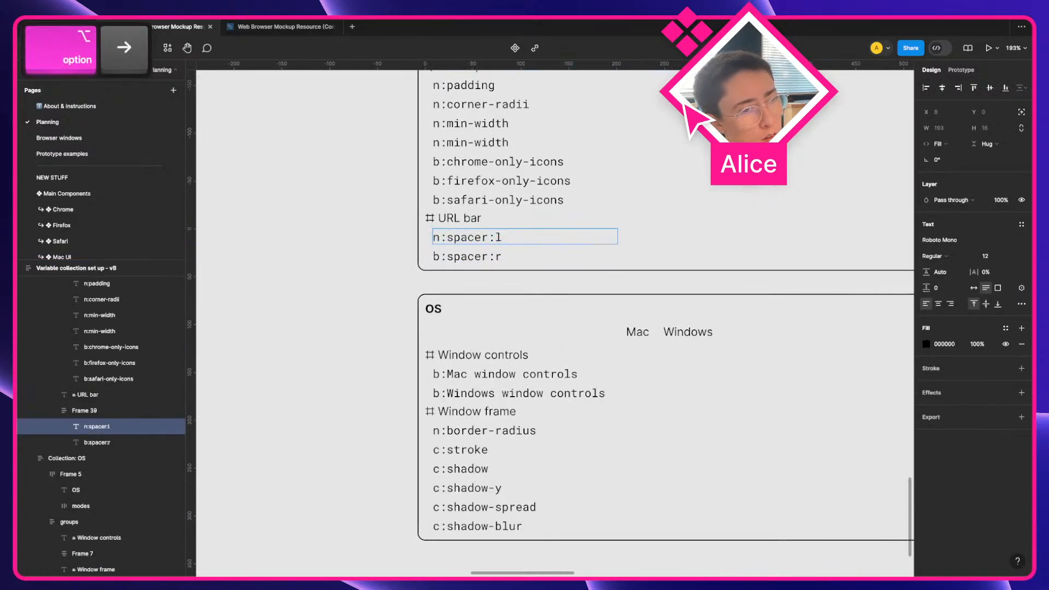
{"action": "type", "text": "-min"}
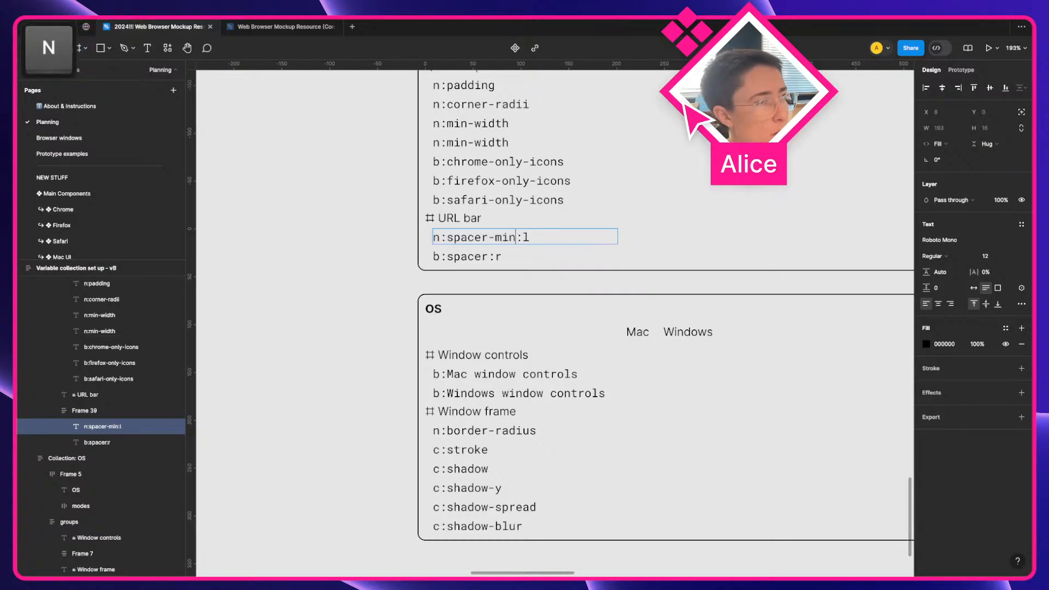
{"action": "key", "text": "Escape"}
Duplicate the n:spacer-min:l entry and rename the copy n:spacer-max:l
{"action": "key", "text": "super+d"}
{"action": "double_click", "coordinate": [507, 256]}
{"action": "double_click", "coordinate": [505, 256]}
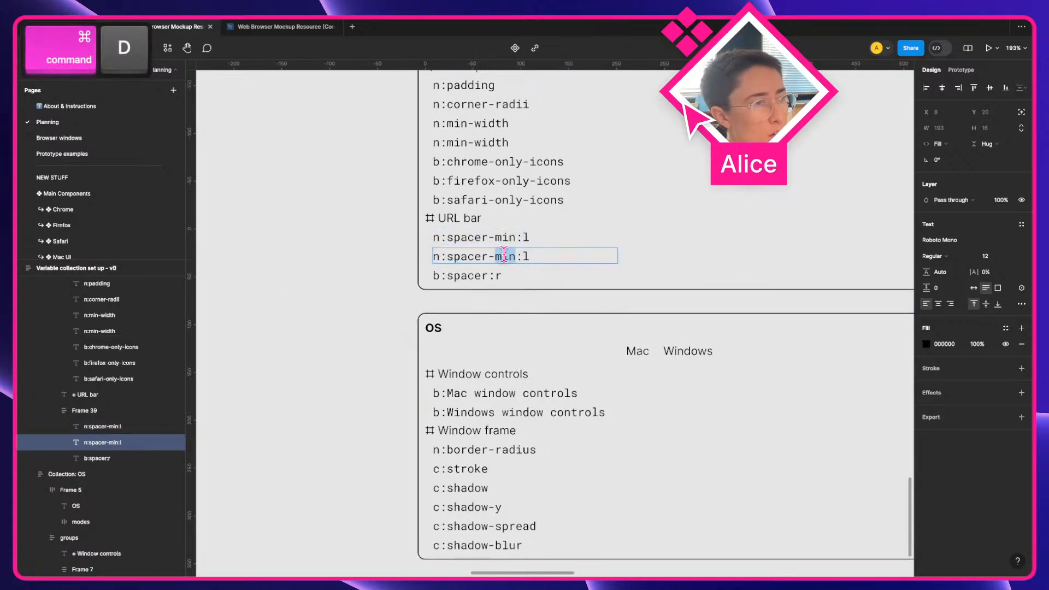
{"action": "type", "text": "max"}
{"action": "key", "text": "Escape"}
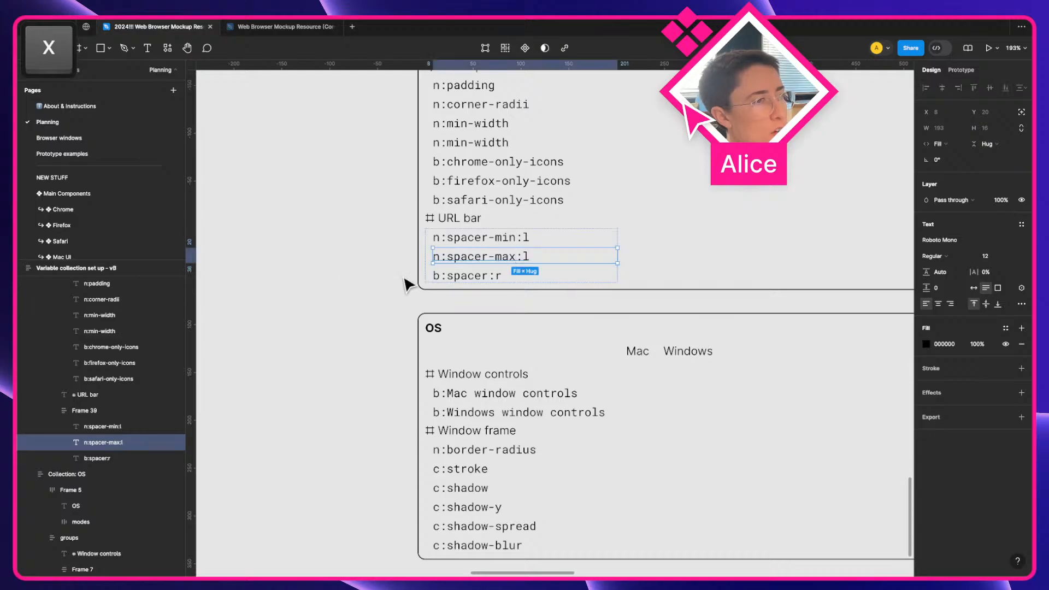
Rename the b:spacer:r variable in the URL bar group to n:spacer-min:r
{"action": "left_click", "coordinate": [459, 277], "text": "super"}
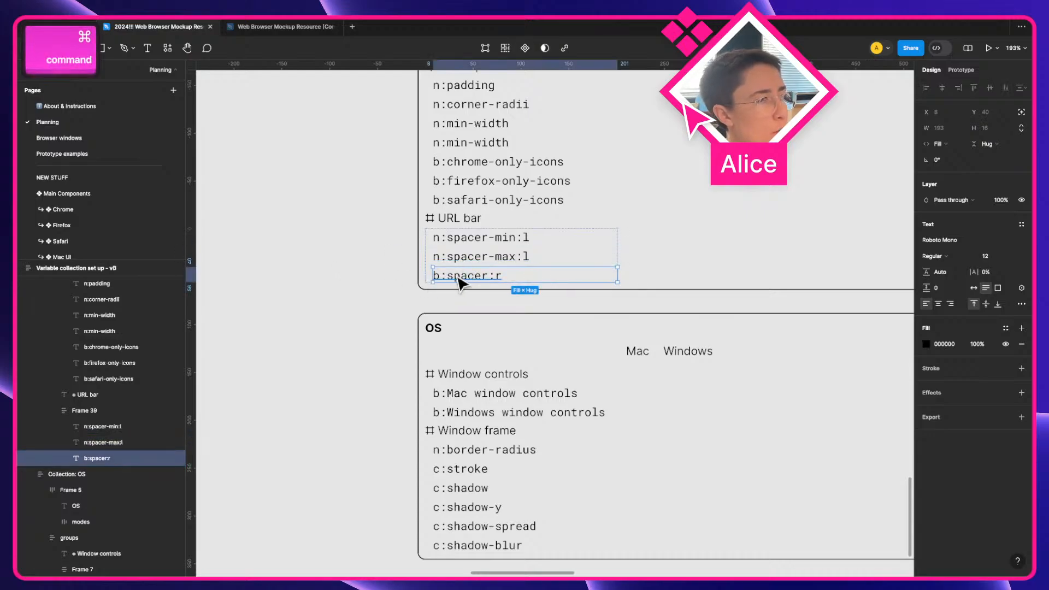
{"action": "key", "text": "Return"}
{"action": "key", "text": "Left"}
{"action": "key", "text": "shift+Right"}
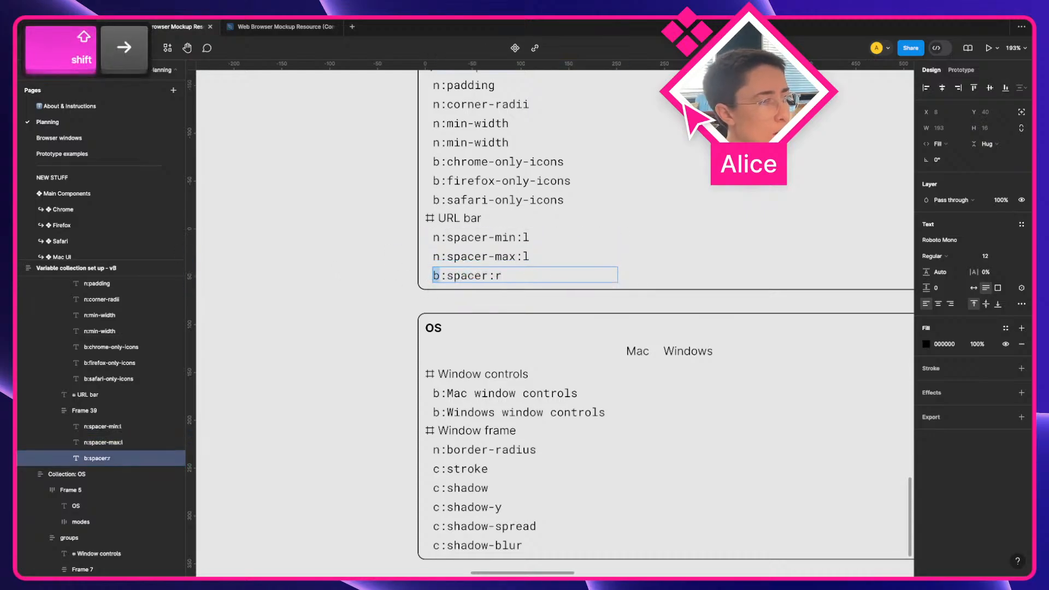
{"action": "type", "text": "n"}
{"action": "type", "text": "-min"}
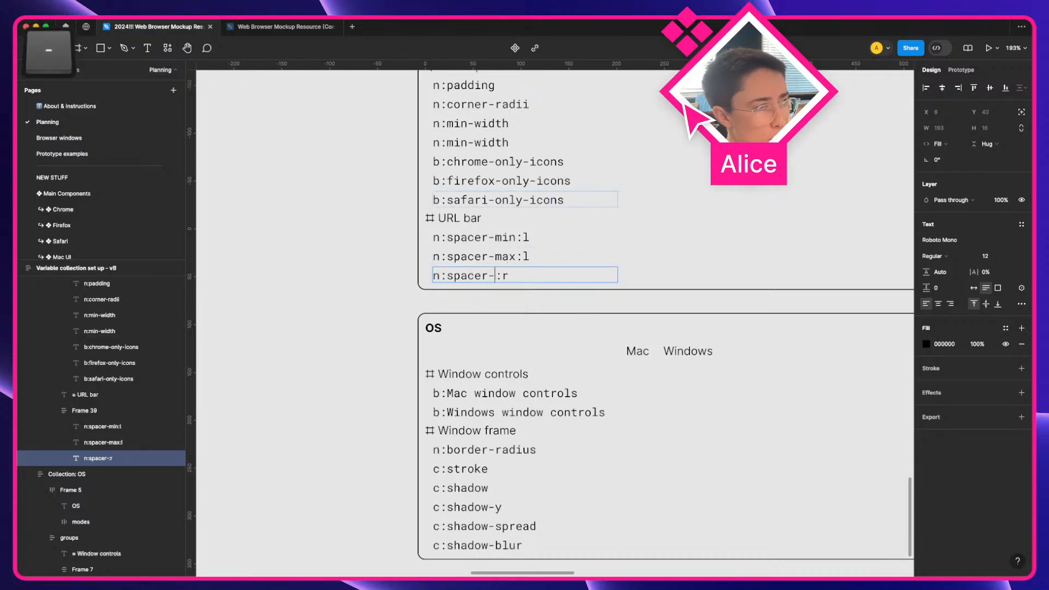
{"action": "key", "text": "Escape"}
Duplicate the n:spacer-min:r entry and rename the copy n:spacer-max:r
{"action": "key", "text": "super+d"}
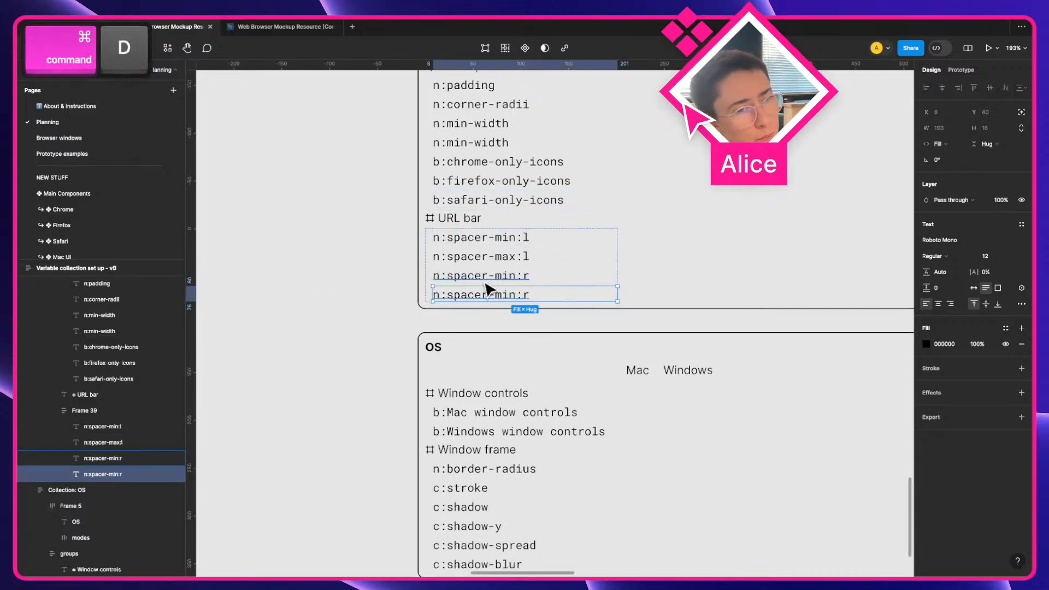
{"action": "double_click", "coordinate": [498, 294]}
{"action": "double_click", "coordinate": [498, 293]}
{"action": "type", "text": "max"}
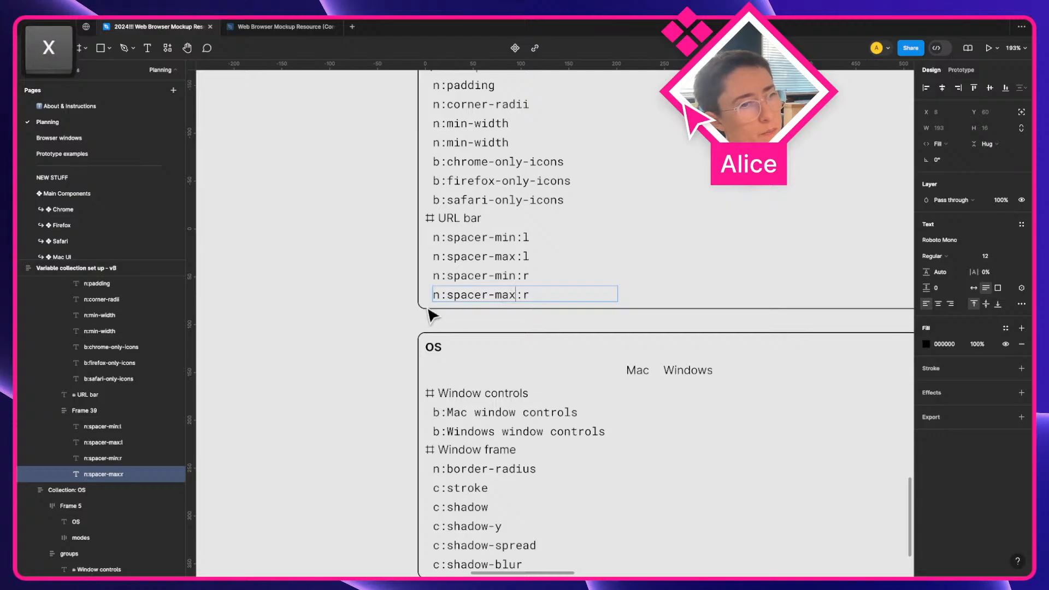
{"action": "left_click", "coordinate": [404, 308]}
{"action": "scroll", "coordinate": [527, 241], "scroll_direction": "down", "scroll_amount": 5}
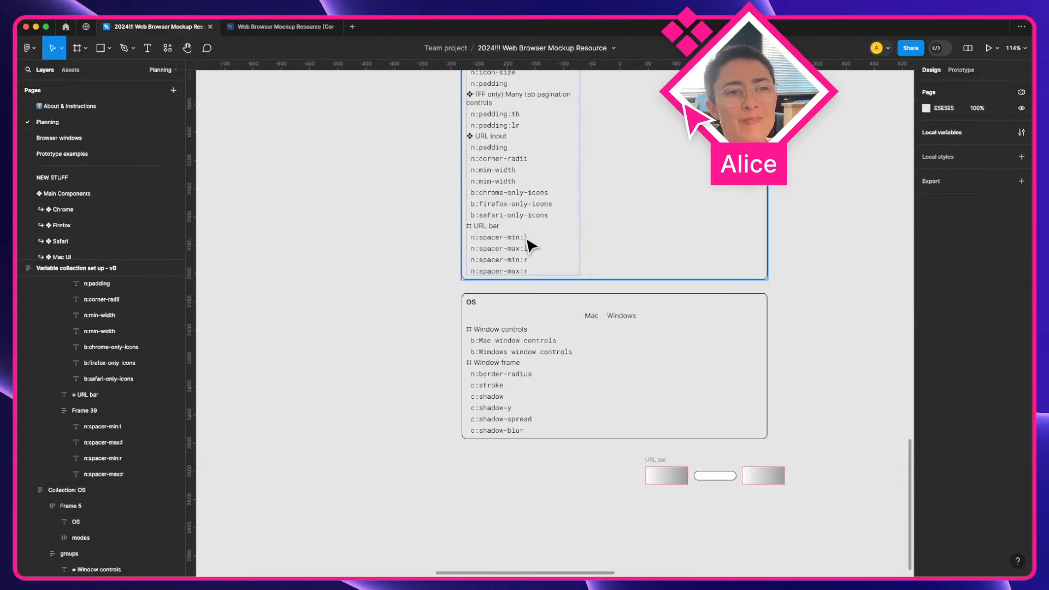
Delete the URL bar test frame below the OS collection
{"action": "left_click", "coordinate": [548, 382]}
{"action": "key", "text": "space"}
{"action": "left_click_drag", "start_coordinate": [769, 413], "coordinate": [682, 470]}
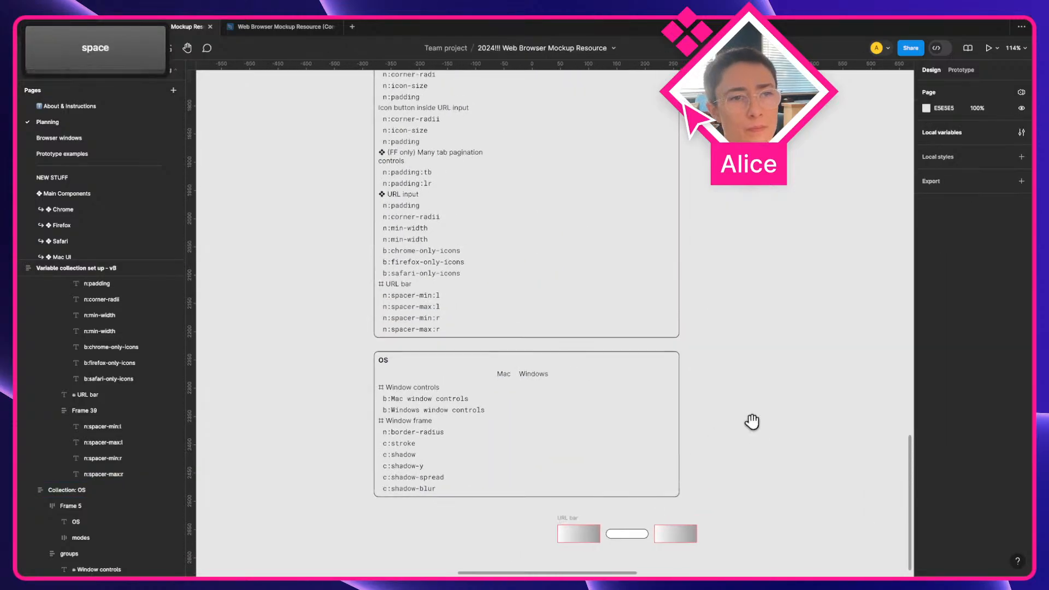
{"action": "left_click", "coordinate": [573, 520]}
{"action": "key", "text": "BackSpace"}
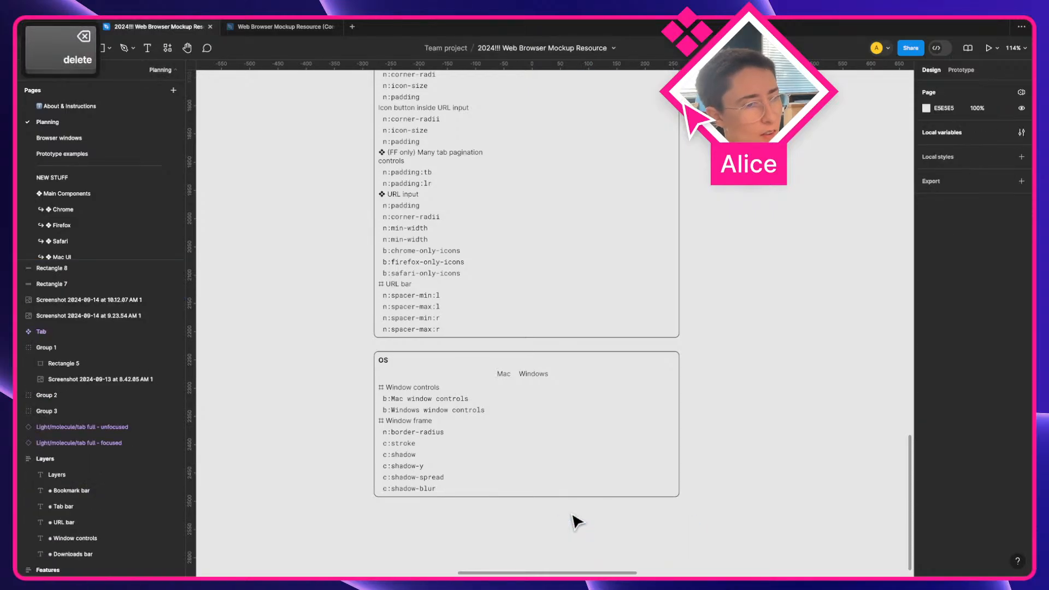
Review the Browsers variable list against the real browser windows for missing variables
{"action": "scroll", "coordinate": [576, 522], "scroll_direction": "up", "scroll_amount": 3}
{"action": "scroll", "coordinate": [453, 384], "scroll_direction": "up", "scroll_amount": 4}
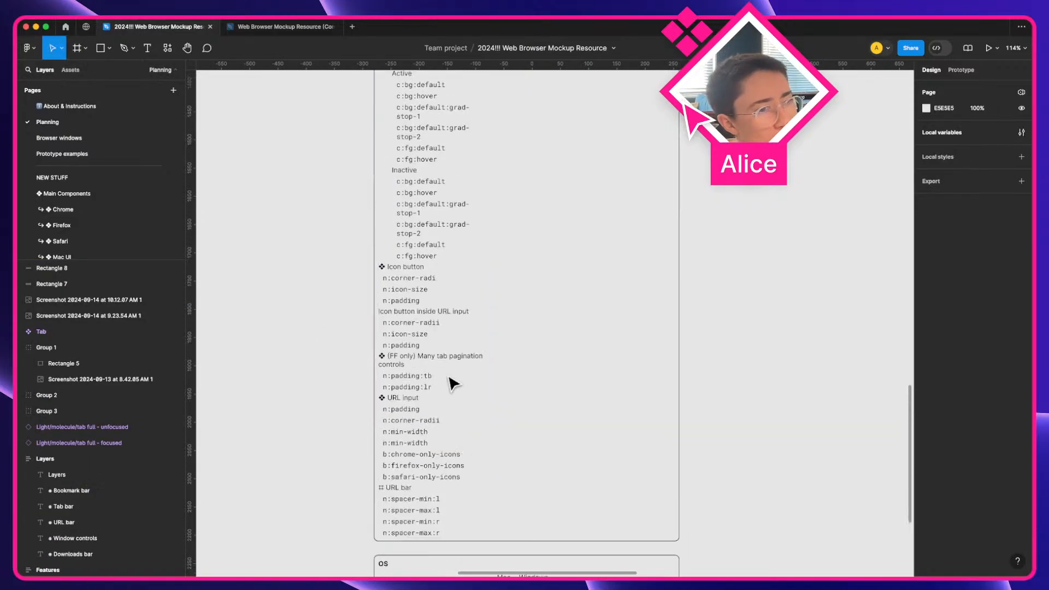
{"action": "key", "text": "ctrl+Right"}
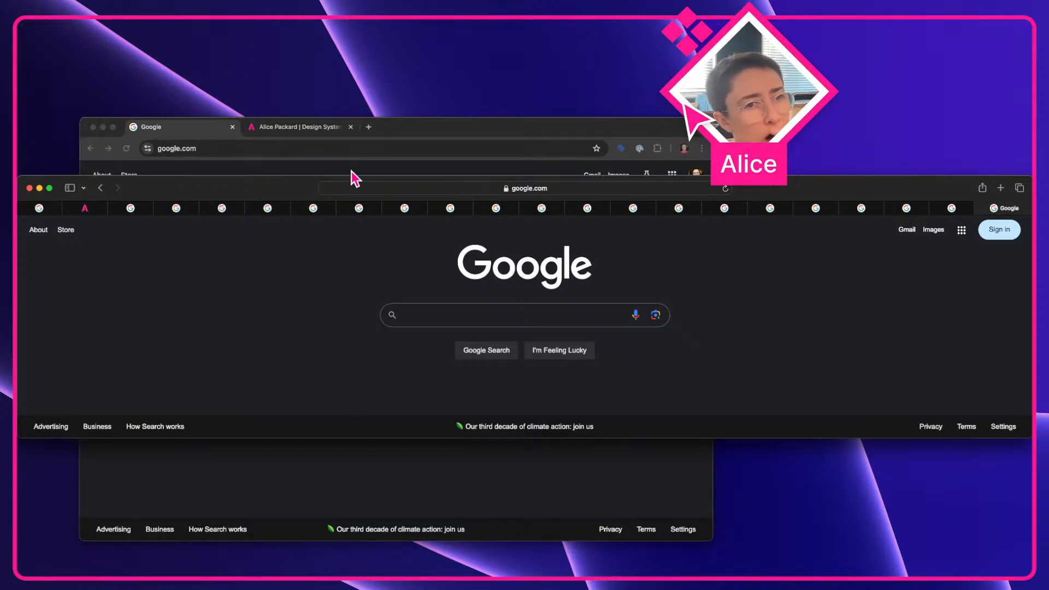
{"action": "key", "text": "ctrl+Left"}
{"action": "scroll", "coordinate": [418, 369], "scroll_direction": "down", "scroll_amount": 4}
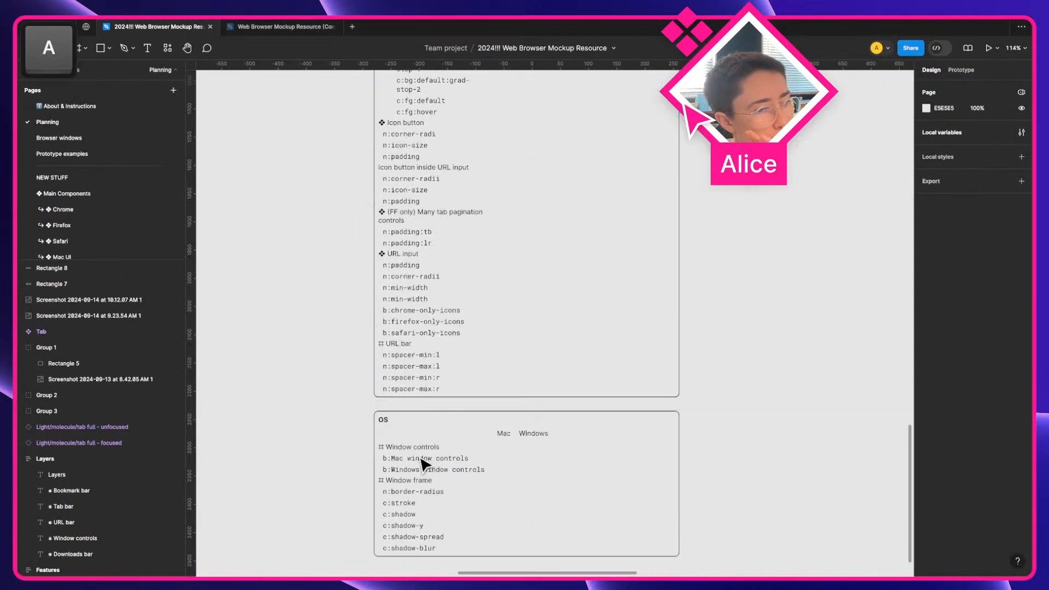
{"action": "scroll", "coordinate": [418, 369], "scroll_direction": "up", "scroll_amount": 3}
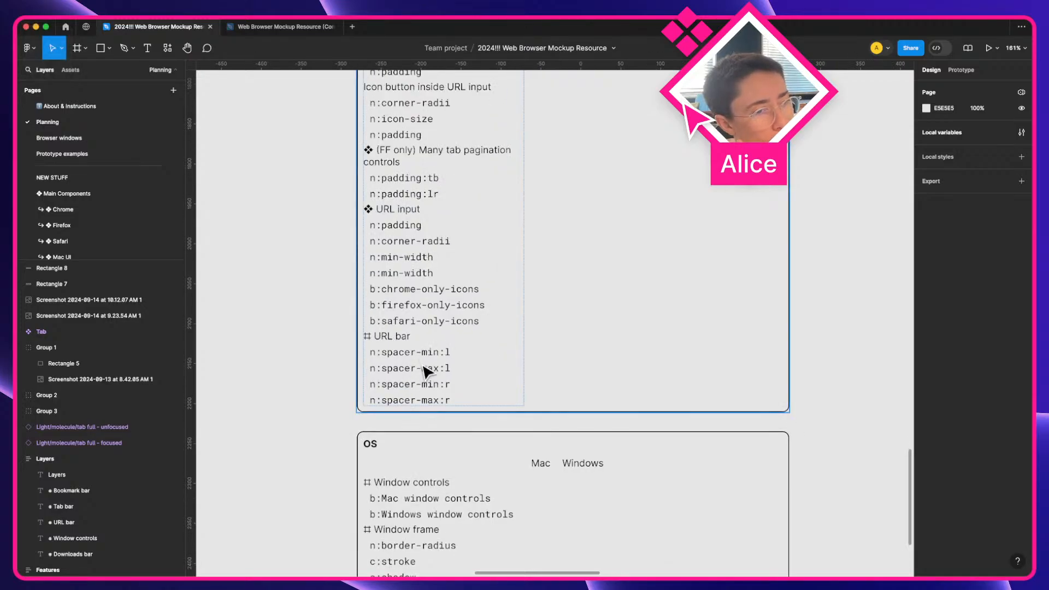
Compare the chrome-only, firefox-only and safari-only icon variables under URL input with the real browser windows
{"action": "left_click", "coordinate": [432, 279]}
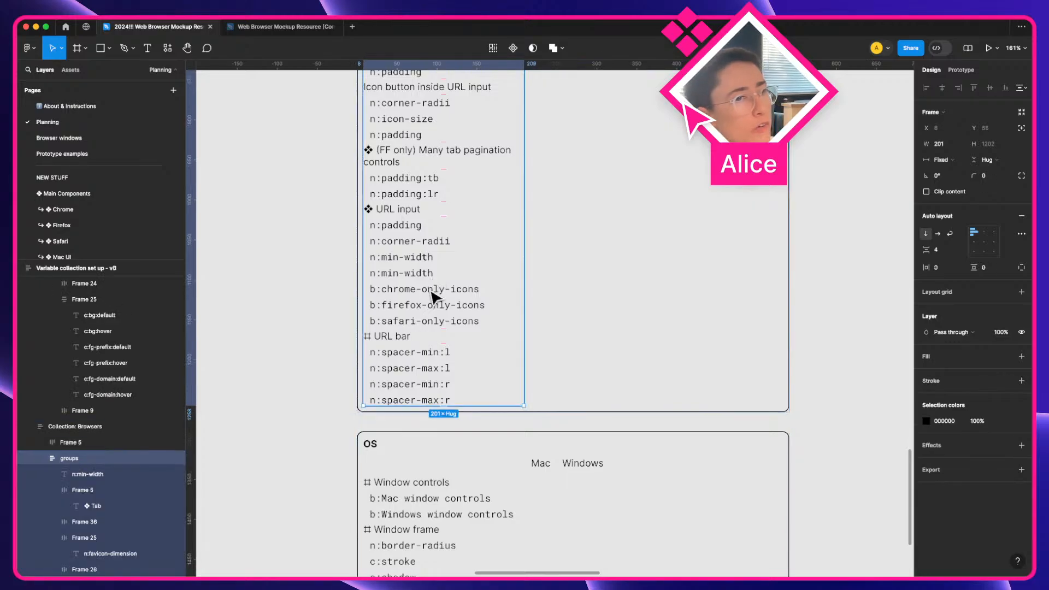
{"action": "left_click", "coordinate": [431, 295]}
{"action": "left_click", "coordinate": [430, 290], "text": "super"}
{"action": "left_click", "coordinate": [428, 306], "text": "super"}
{"action": "left_click", "coordinate": [424, 322], "text": "super"}
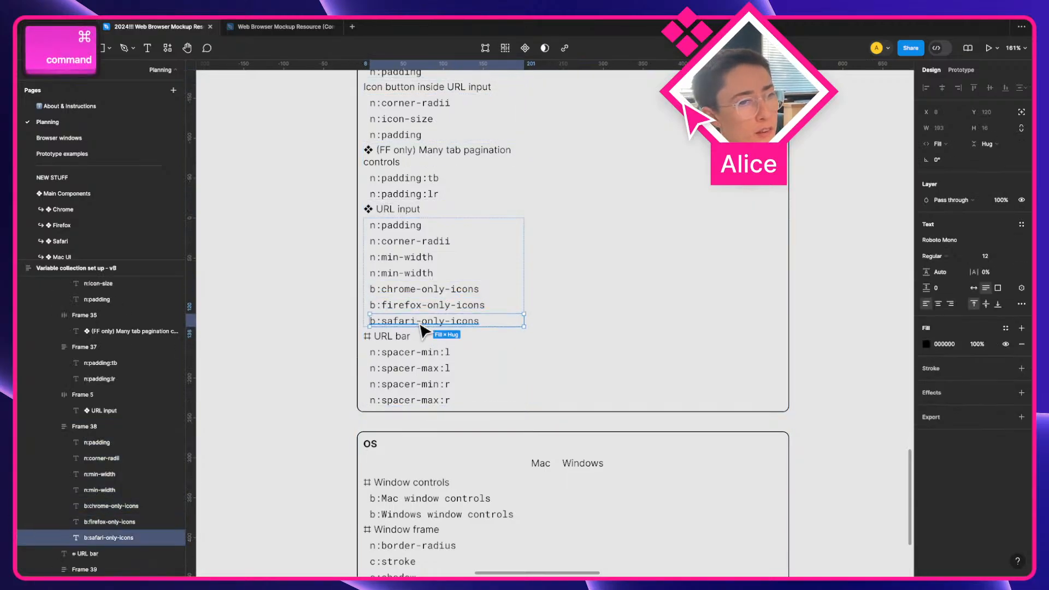
{"action": "key", "text": "ctrl+Right"}
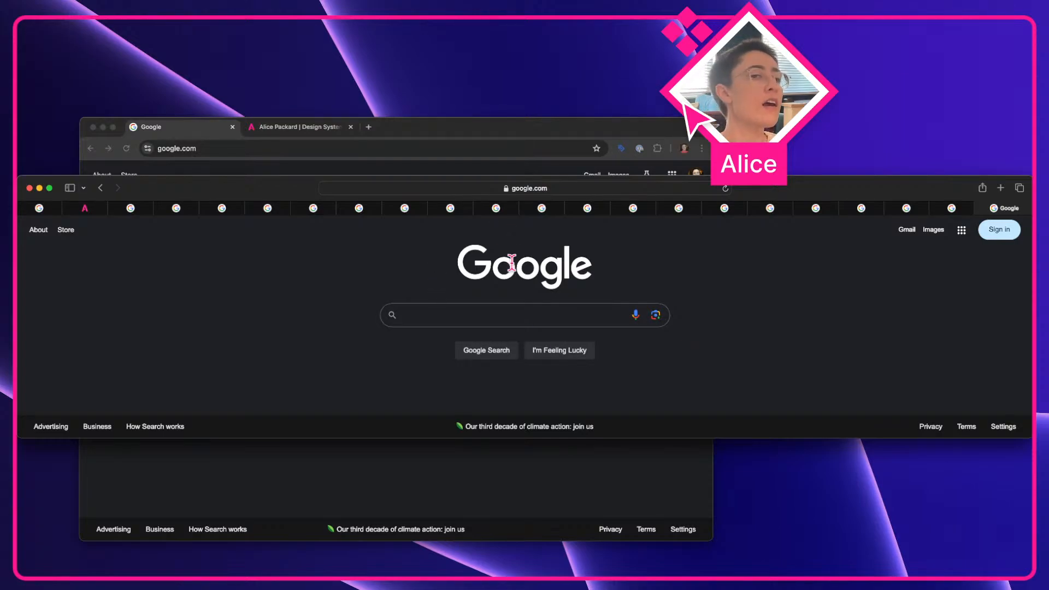
{"action": "left_click", "coordinate": [589, 496]}
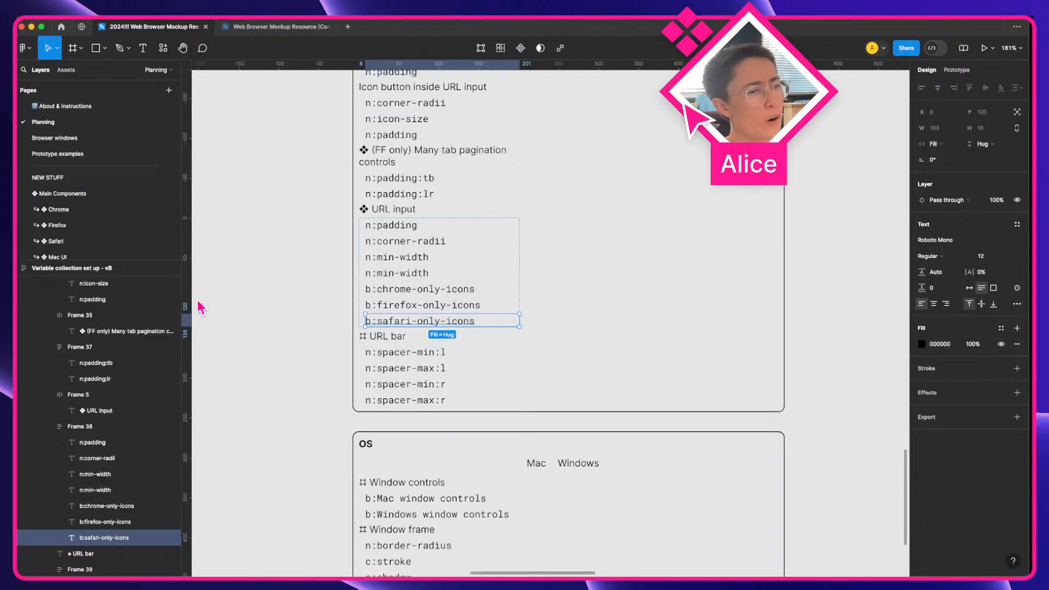
{"action": "left_click", "coordinate": [423, 401]}
{"action": "left_click", "coordinate": [254, 356]}
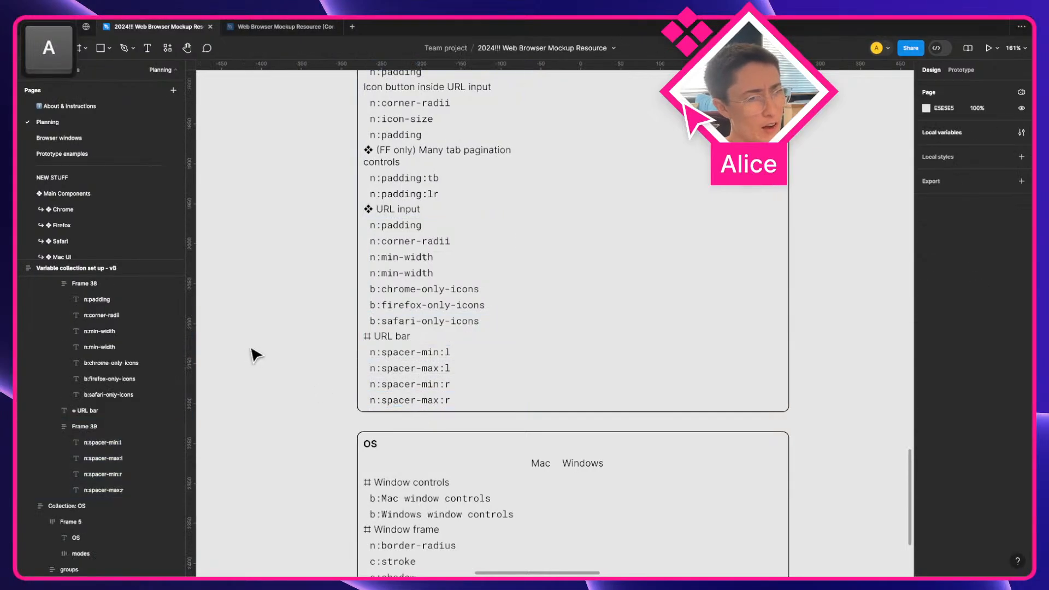
Move b:chrome-only-icons, b:firefox-only-icons and b:safari-only-icons from the URL input group to directly below n:min-width at the start of the Browsers collection
{"action": "left_click", "coordinate": [388, 297]}
{"action": "left_click", "coordinate": [390, 296]}
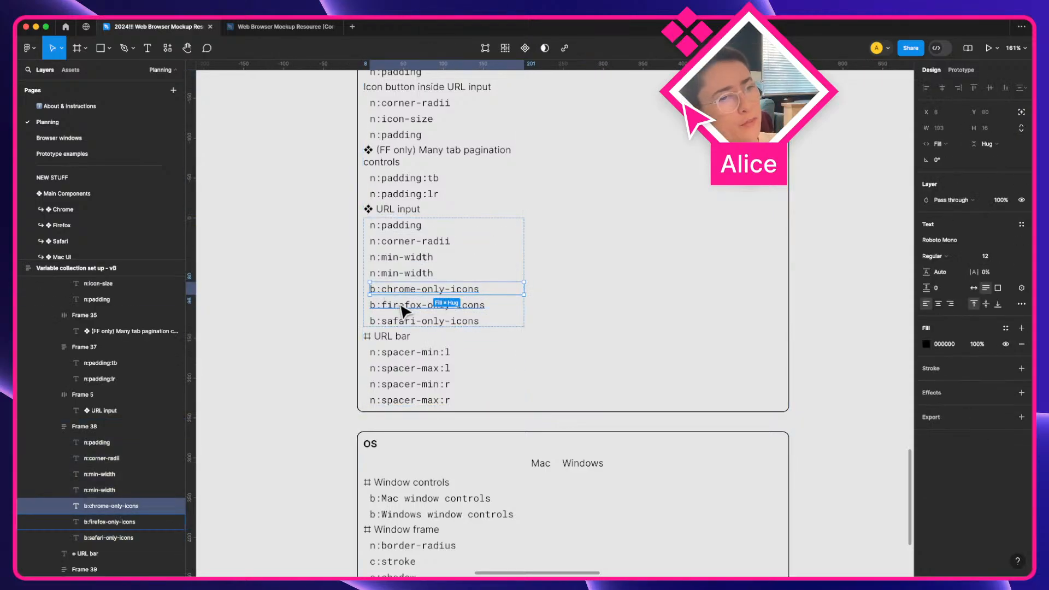
{"action": "left_click", "coordinate": [402, 307], "text": "shift"}
{"action": "left_click", "coordinate": [409, 323], "text": "shift"}
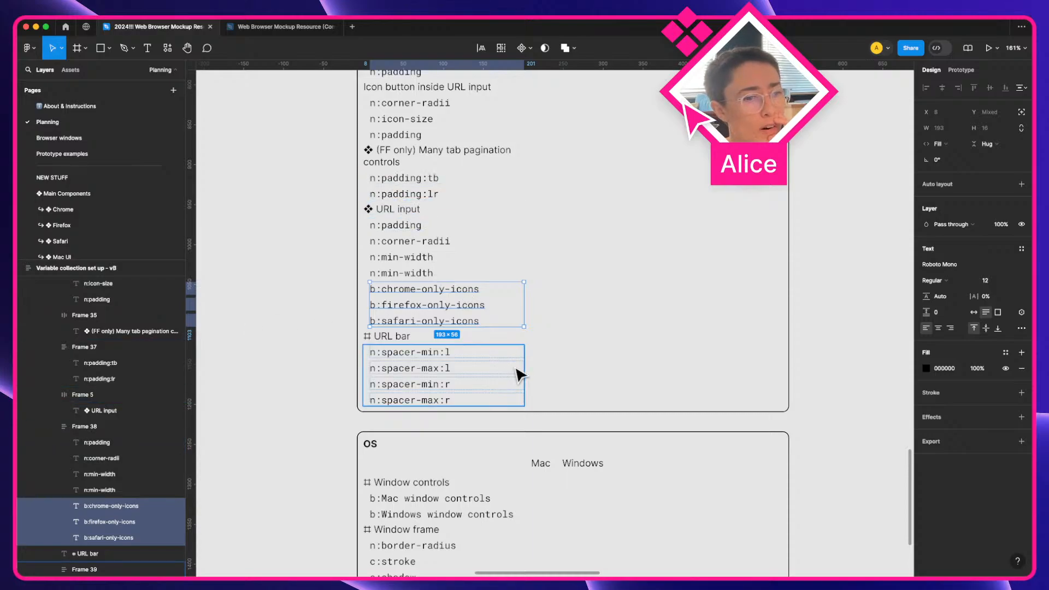
{"action": "scroll", "coordinate": [520, 375], "scroll_direction": "down", "scroll_amount": 2}
{"action": "scroll", "coordinate": [518, 415], "scroll_direction": "down", "scroll_amount": 1}
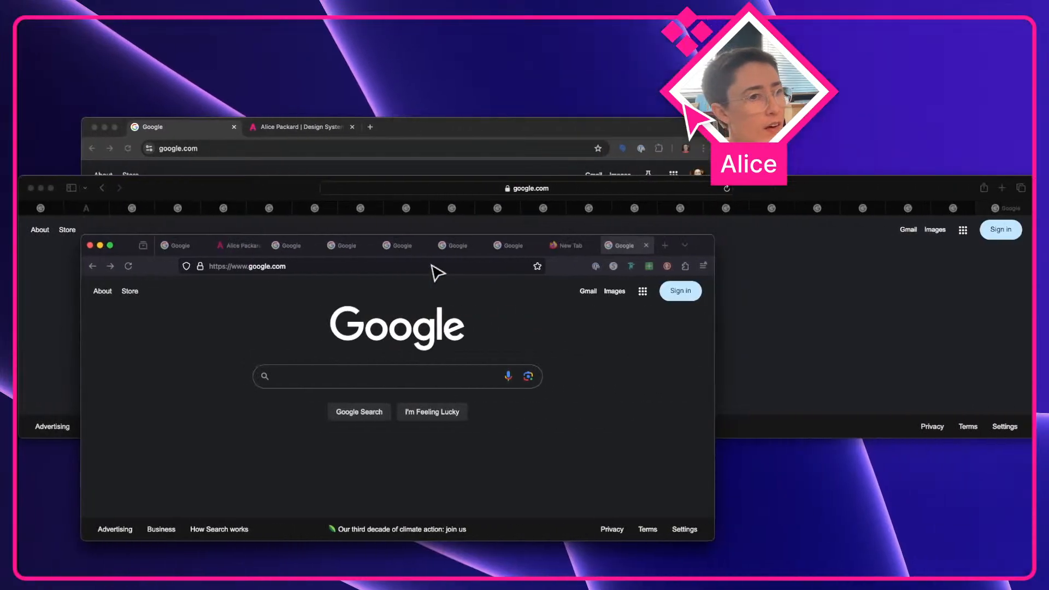
{"action": "key", "text": "a"}
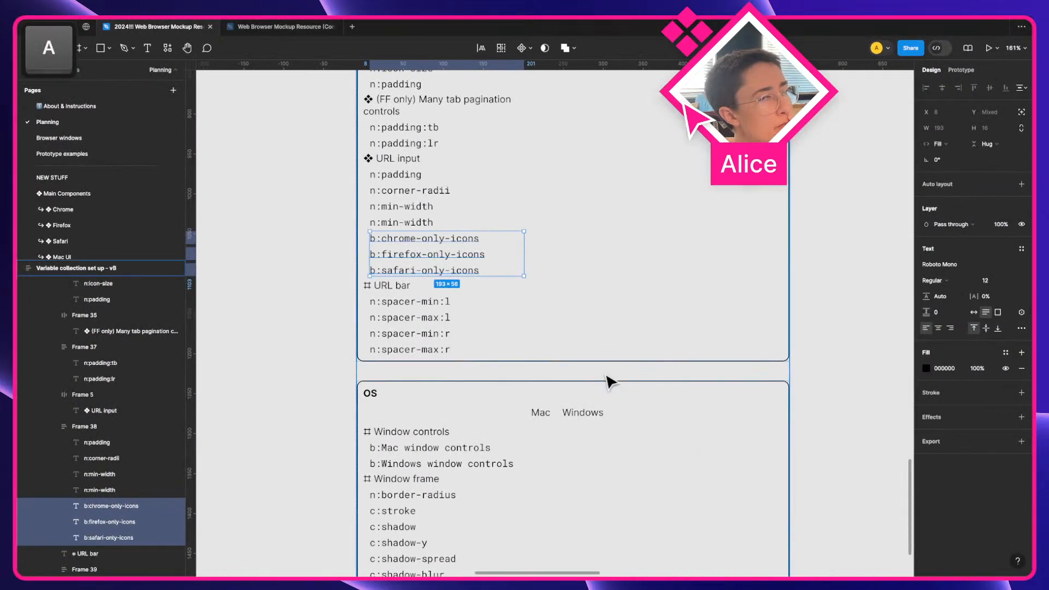
{"action": "left_click_drag", "start_coordinate": [405, 254], "coordinate": [440, 352]}
{"action": "scroll", "coordinate": [480, 269], "scroll_direction": "up", "scroll_amount": 10}
{"action": "scroll", "coordinate": [484, 269], "scroll_direction": "up", "scroll_amount": 8}
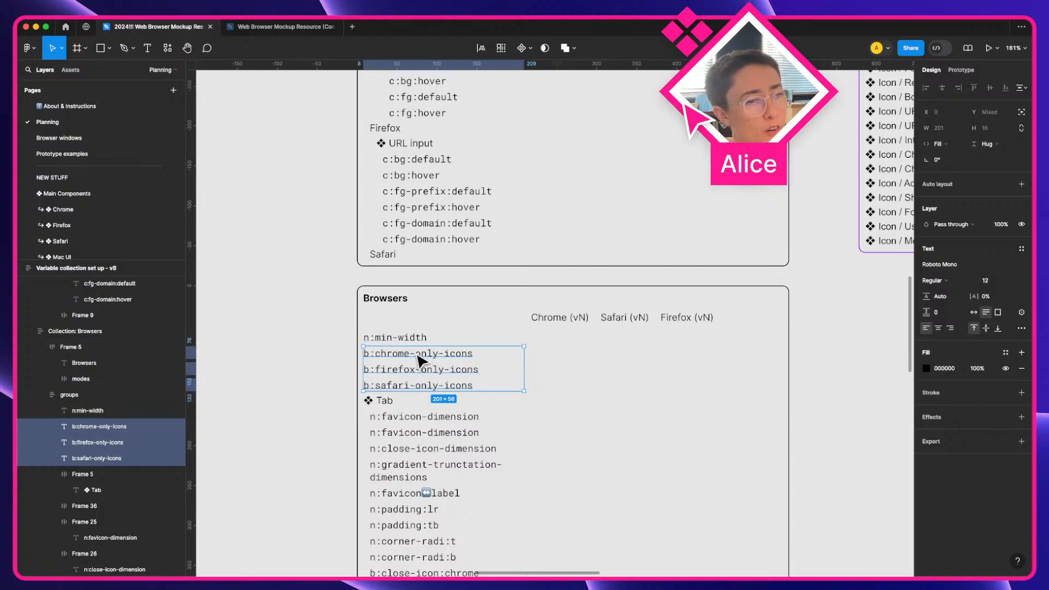
Remove the "-icons" suffix from the three moved variables, leaving b:chrome-only, b:firefox-only and b:safari-only
{"action": "double_click", "coordinate": [417, 355]}
{"action": "left_click", "coordinate": [417, 354]}
{"action": "left_click_drag", "start_coordinate": [439, 354], "coordinate": [474, 385]}
{"action": "key", "text": "BackSpace"}
{"action": "key", "text": "BackSpace"}
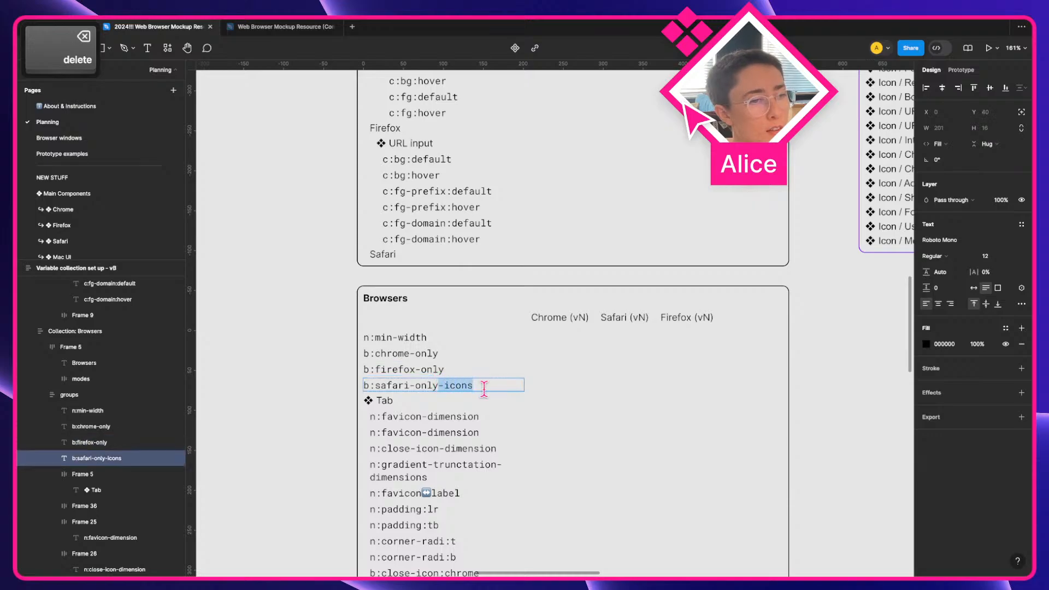
{"action": "key", "text": "BackSpace"}
{"action": "key", "text": "Escape"}
{"action": "left_click", "coordinate": [311, 382]}
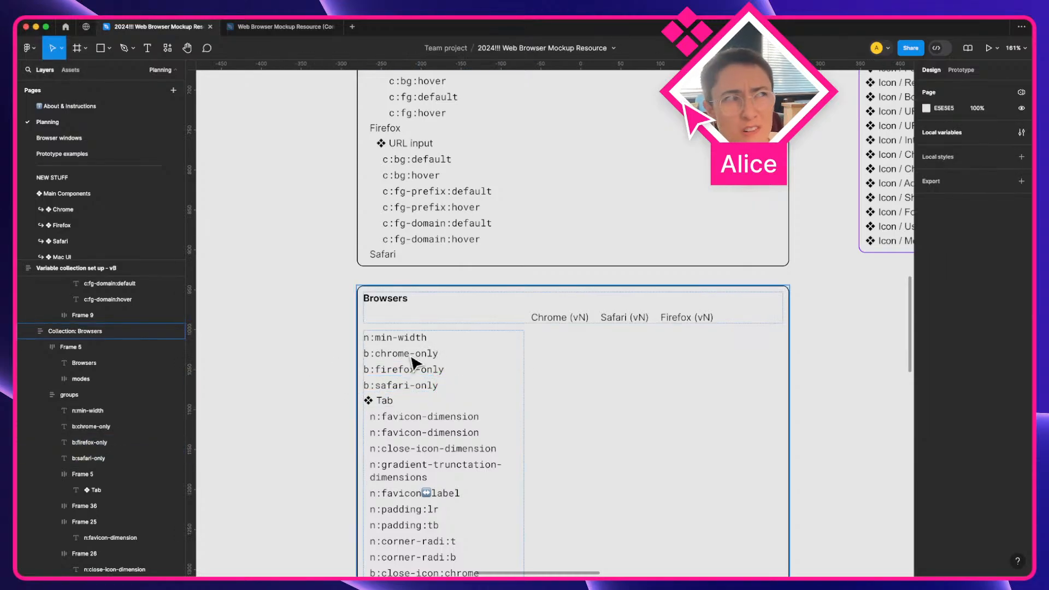
{"action": "key", "text": "super"}
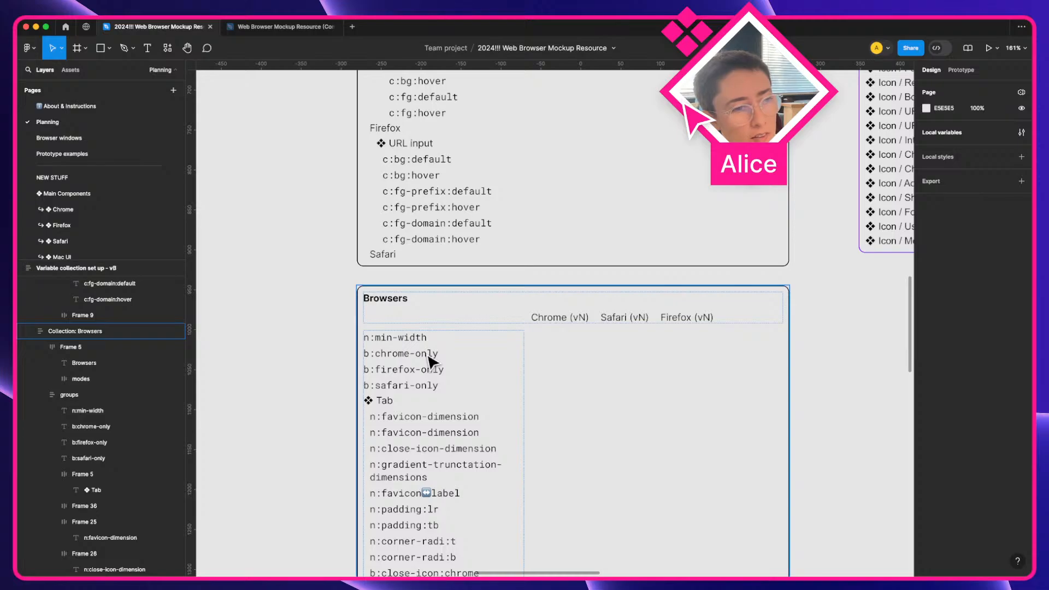
{"action": "key", "text": "c"}
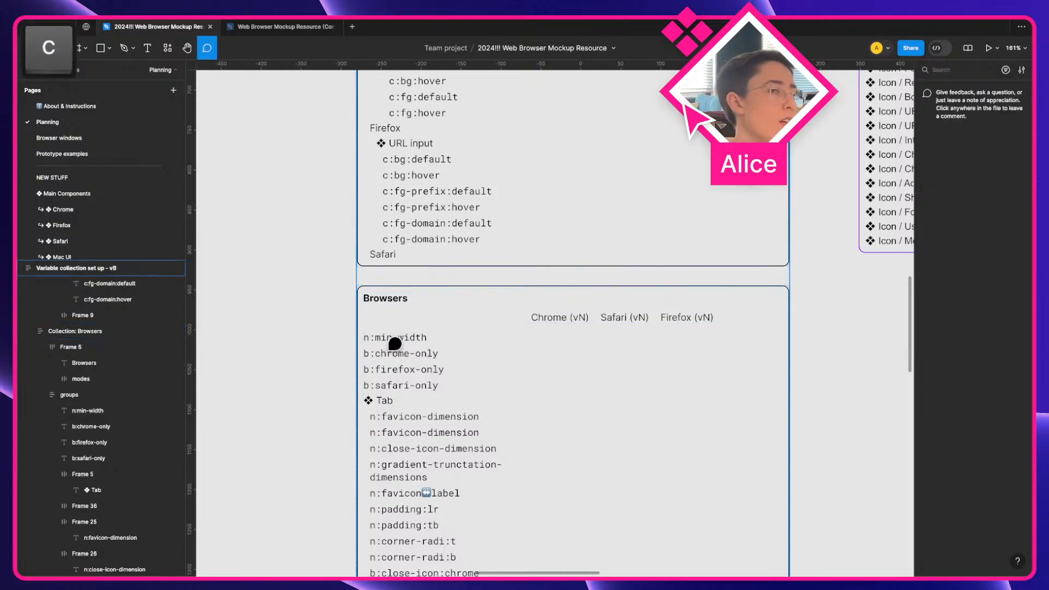
Check the chrome-only, firefox-only and safari-only variables and the rest of the Browsers list against the real browser windows
{"action": "key", "text": "v"}
{"action": "left_click", "coordinate": [391, 354], "text": "super"}
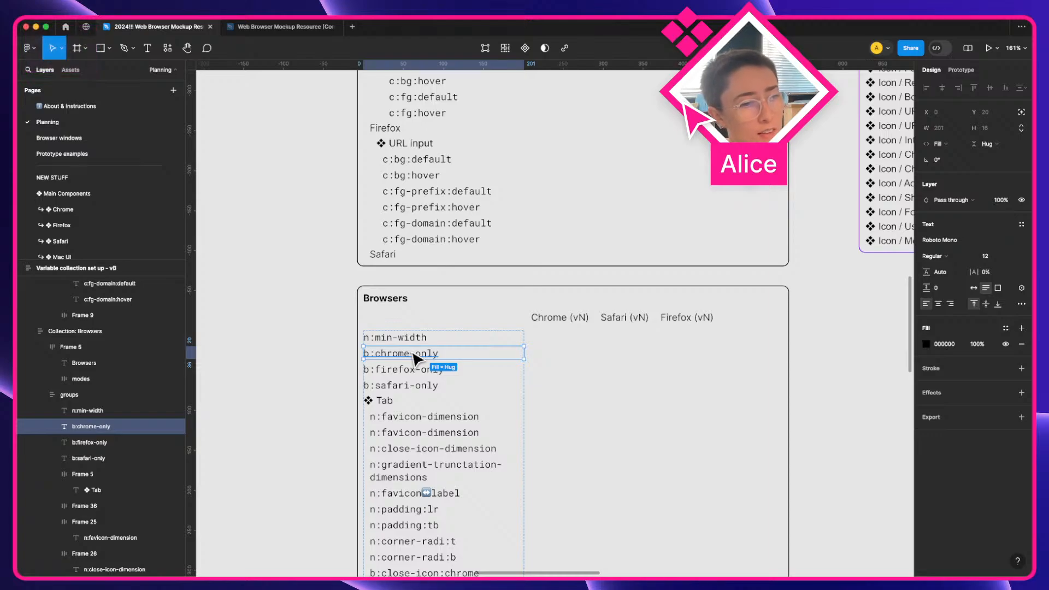
{"action": "left_click", "coordinate": [414, 369]}
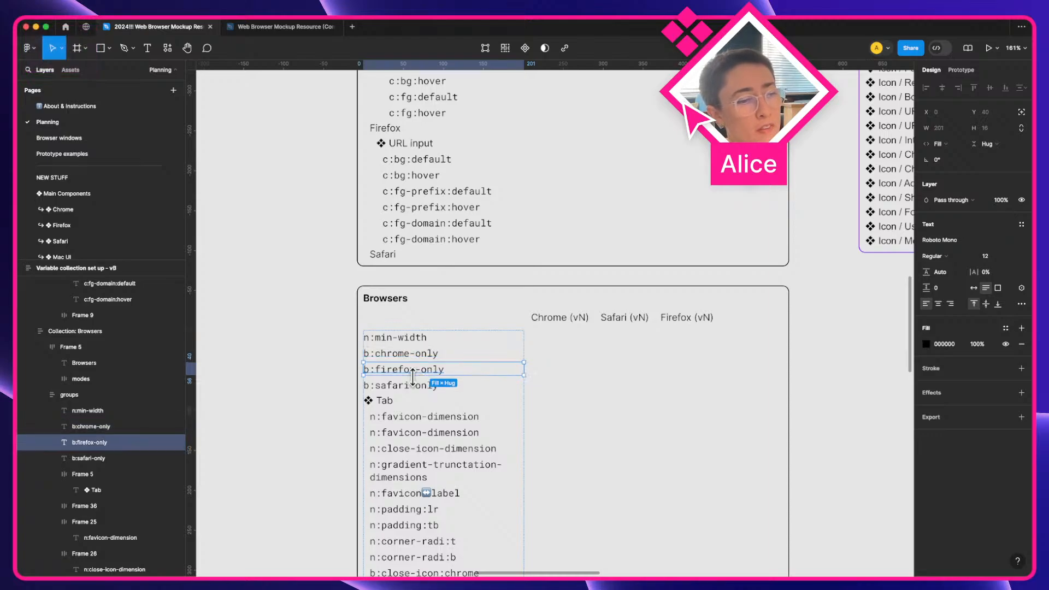
{"action": "left_click", "coordinate": [415, 385]}
{"action": "scroll", "coordinate": [418, 391], "scroll_direction": "down", "scroll_amount": 10}
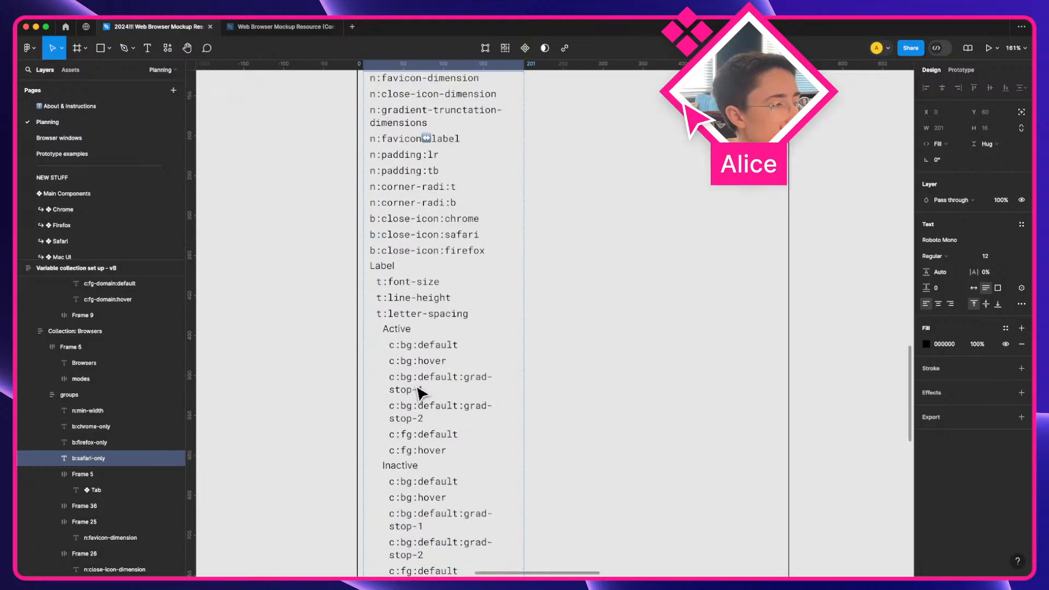
{"action": "scroll", "coordinate": [421, 393], "scroll_direction": "down", "scroll_amount": 12}
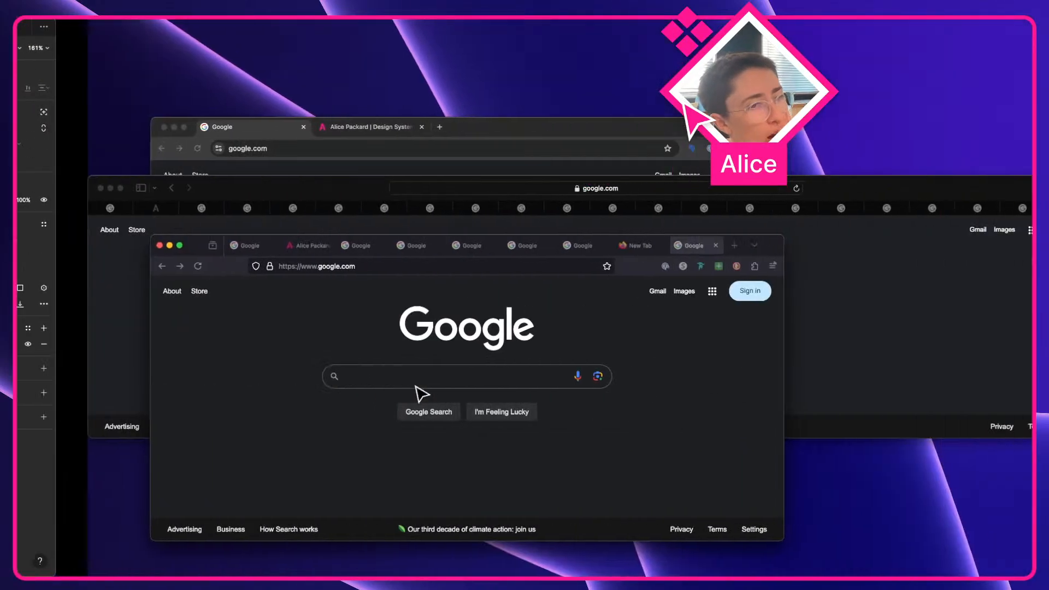
Add the text "url.com" on empty canvas below the variable collections and wrap it in an auto layout frame with a black outline
{"action": "key", "text": "a"}
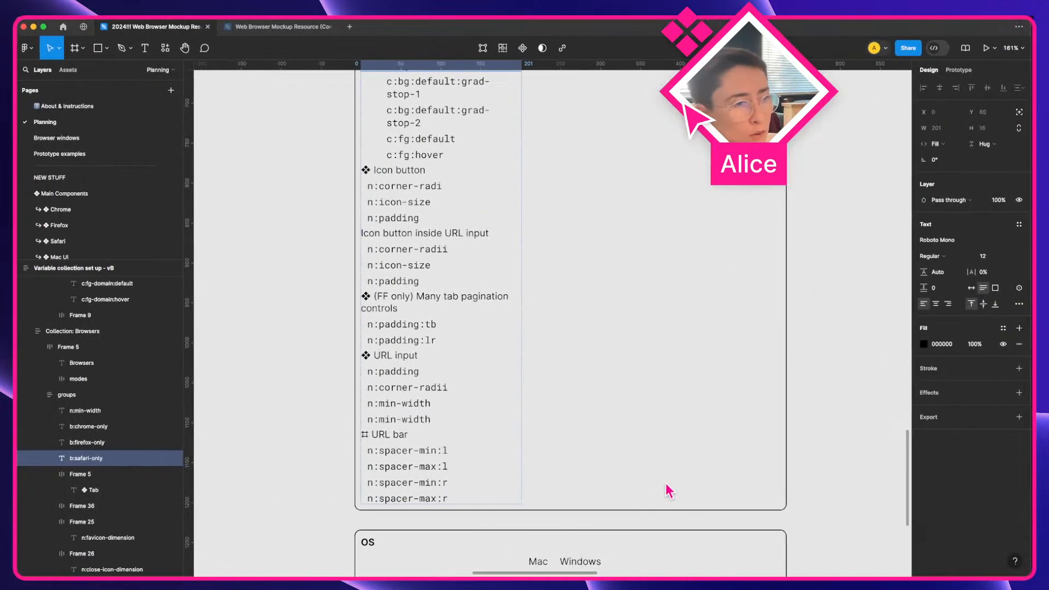
{"action": "scroll", "coordinate": [674, 487], "scroll_direction": "down", "scroll_amount": 10}
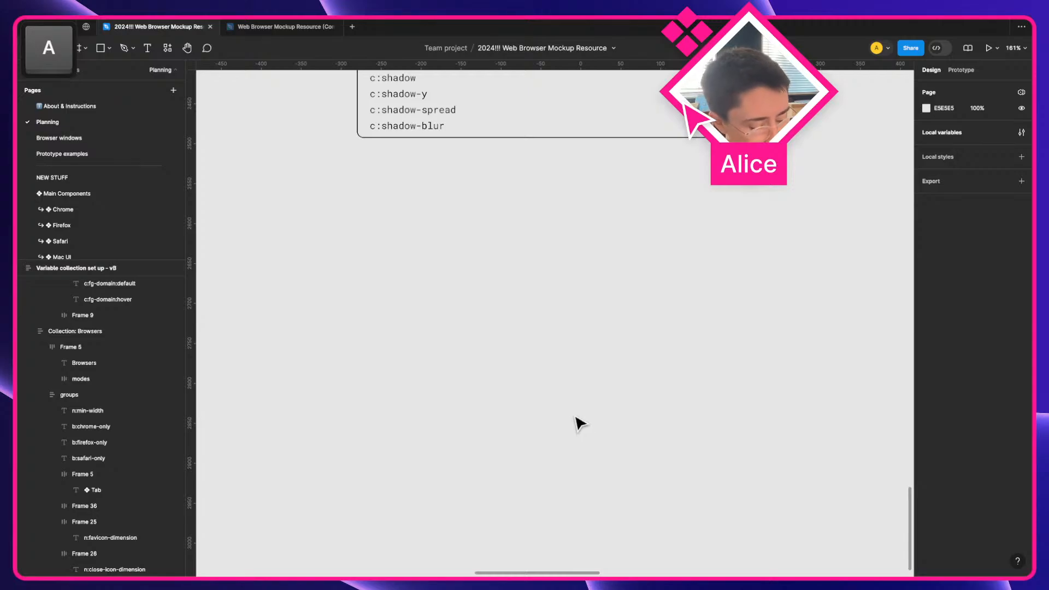
{"action": "key", "text": "t"}
{"action": "left_click", "coordinate": [563, 358]}
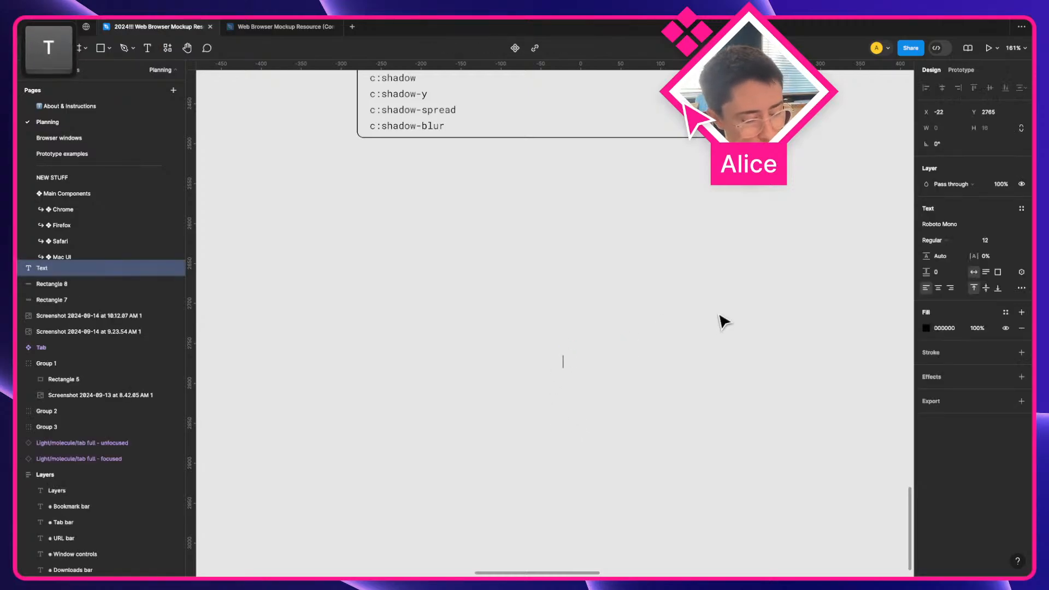
{"action": "type", "text": "url.com"}
{"action": "left_click", "coordinate": [715, 307]}
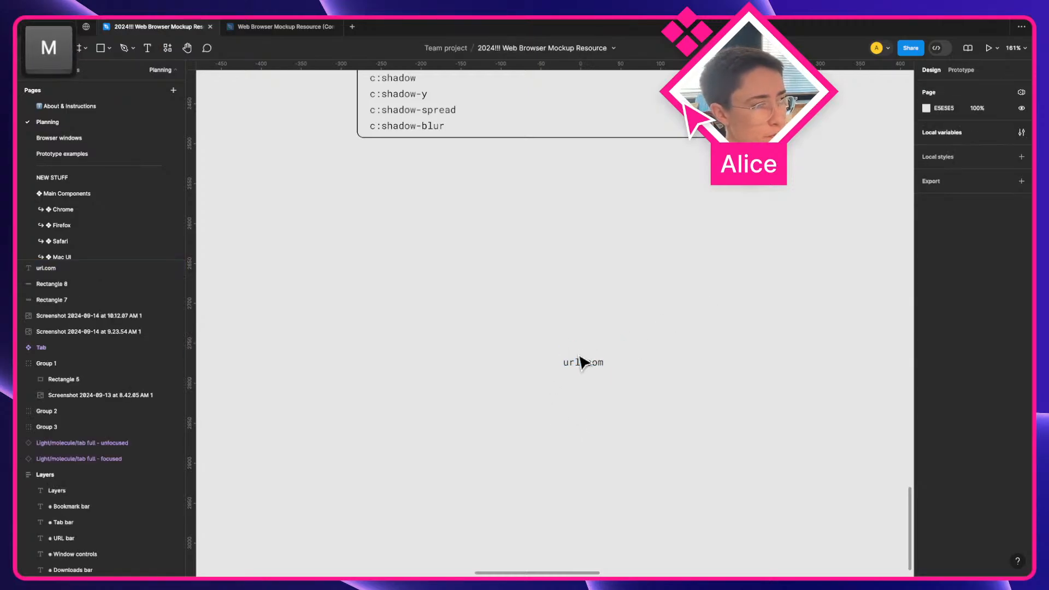
{"action": "left_click", "coordinate": [583, 363]}
{"action": "key", "text": "shift+a"}
{"action": "left_click", "coordinate": [944, 381]}
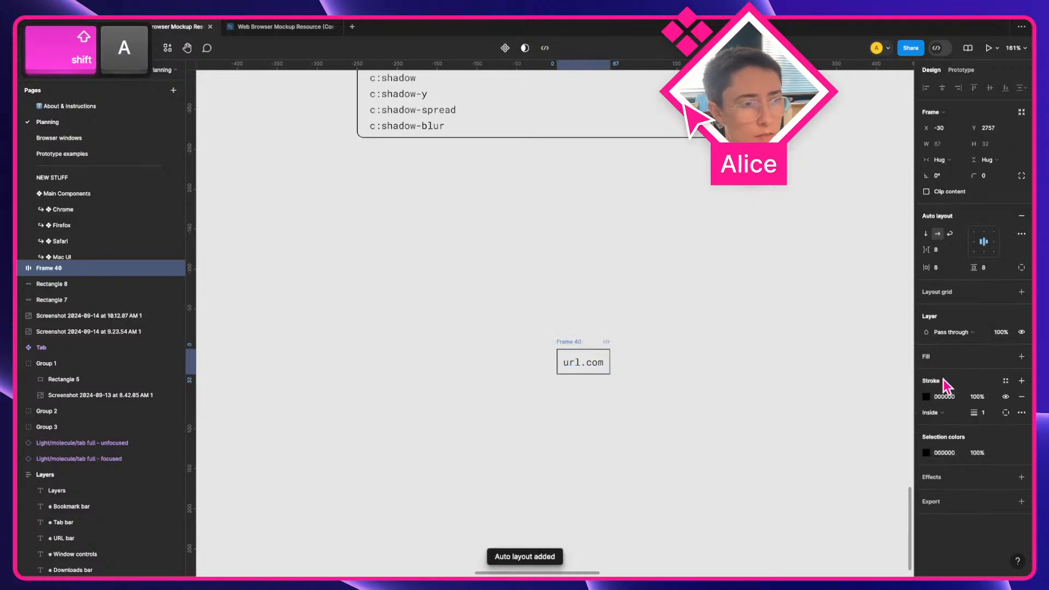
Set the url.com frame's corner radius to 48 and widen the frame to about 337 px
{"action": "left_click", "coordinate": [986, 176]}
{"action": "key", "text": "shift+Up"}
{"action": "key", "text": "shift+Up"}
{"action": "key", "text": "shift+Up"}
{"action": "key", "text": "shift+Up"}
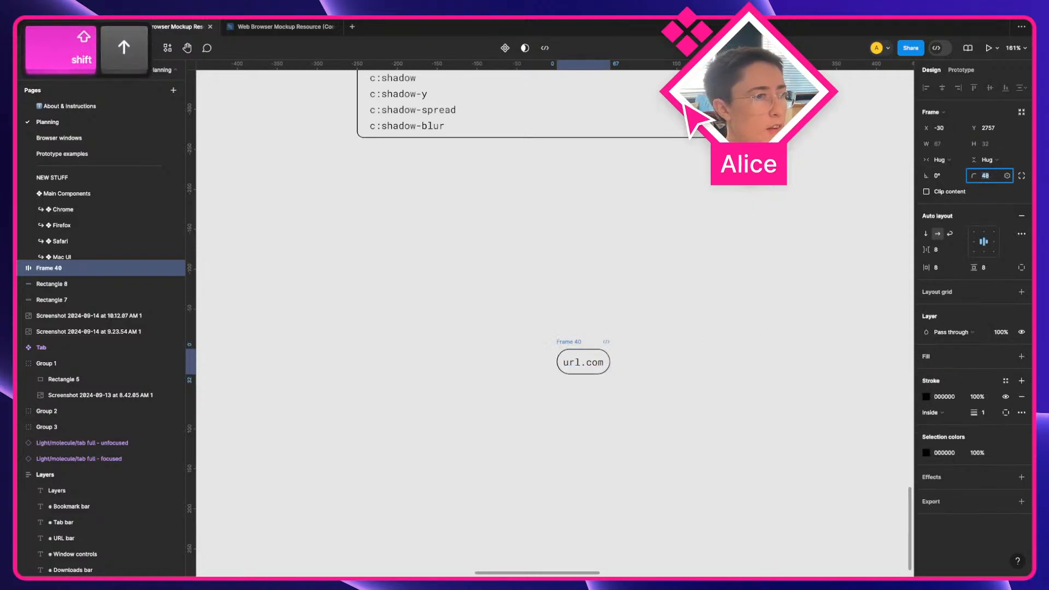
{"action": "left_click_drag", "start_coordinate": [609, 365], "coordinate": [825, 371]}
{"action": "left_click", "coordinate": [773, 310]}
{"action": "key", "text": "space"}
{"action": "left_click_drag", "start_coordinate": [743, 310], "coordinate": [672, 282]}
{"action": "left_click", "coordinate": [499, 323]}
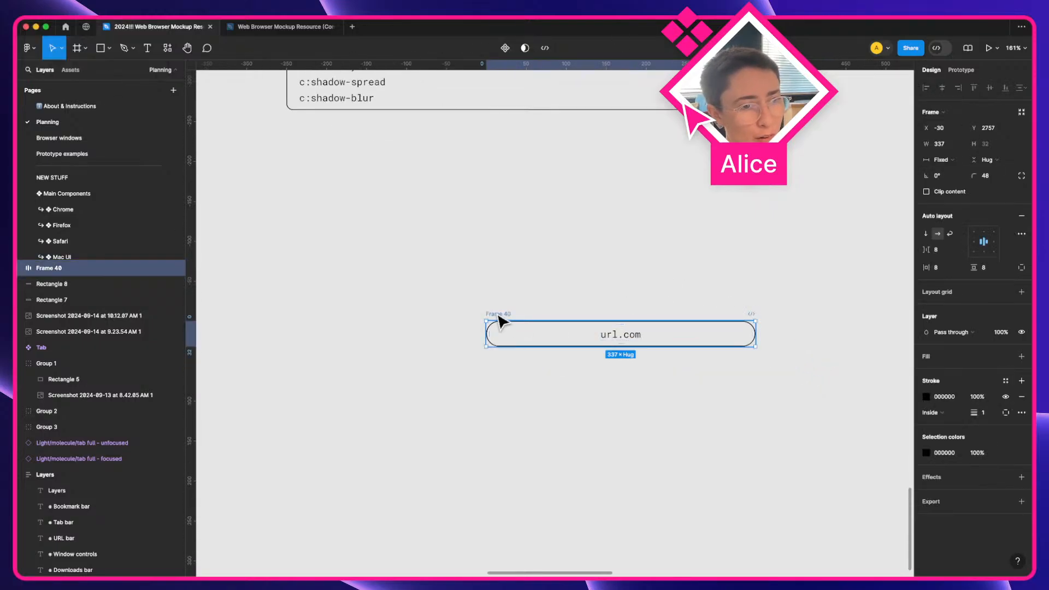
Duplicate the url.com frame directly below itself and rename the original frame Safari
{"action": "left_click_drag", "start_coordinate": [498, 322], "coordinate": [503, 368]}
{"action": "double_click", "coordinate": [499, 313]}
{"action": "key", "text": "BackSpace"}
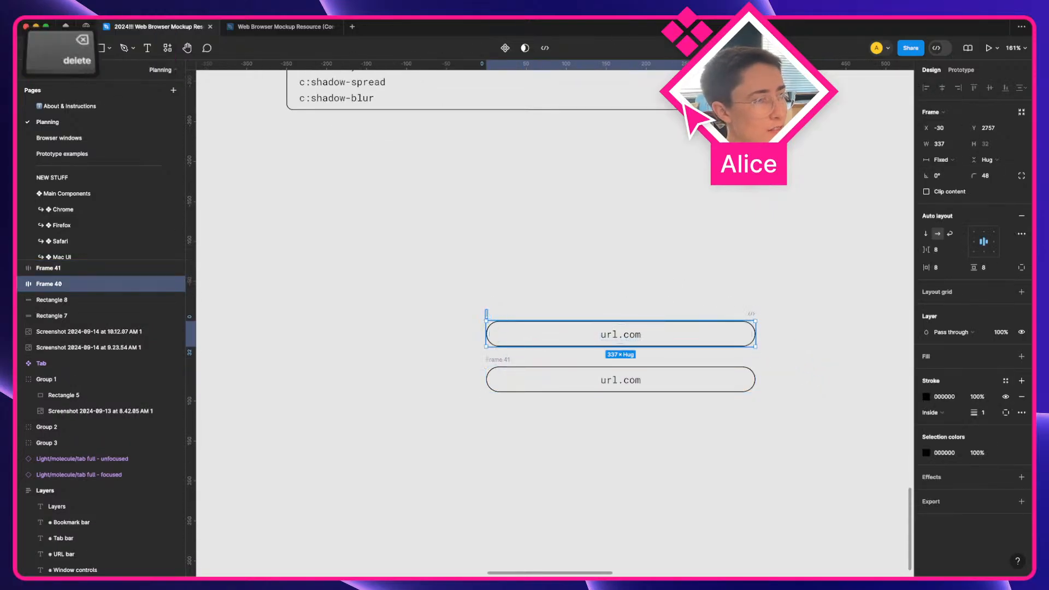
{"action": "type", "text": "Safari"}
{"action": "key", "text": "Return"}
Rename the lower copy "Chrome and FF" and align its content to the left
{"action": "left_click", "coordinate": [499, 369]}
{"action": "key", "text": "super+r"}
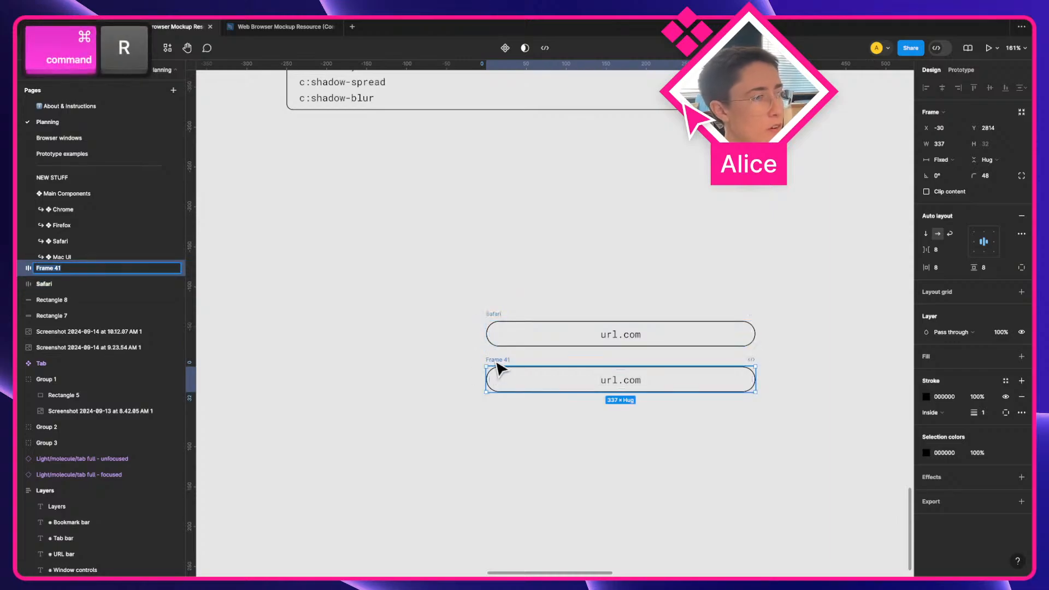
{"action": "type", "text": "Chrome and FF"}
{"action": "key", "text": "shift+Return"}
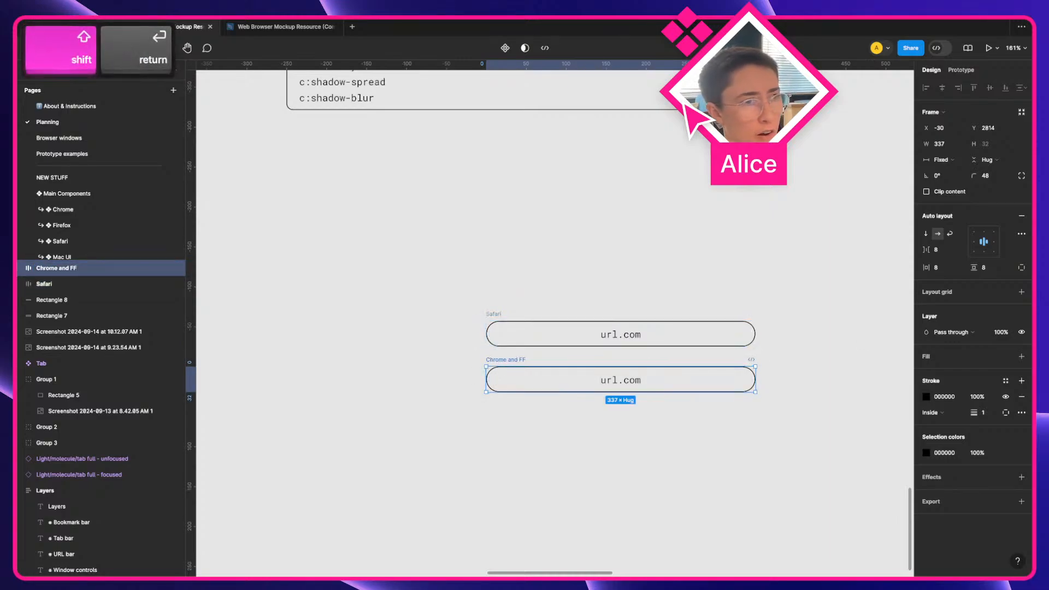
{"action": "left_click", "coordinate": [973, 241]}
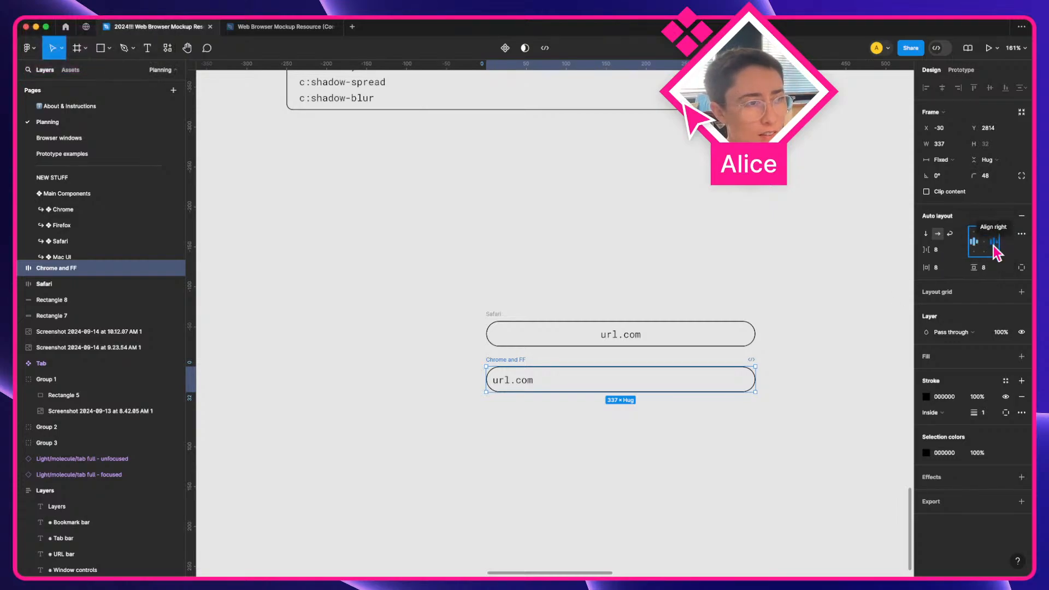
Examine the width sizing options of both url.com texts and the auto layout alignment of the Safari frame
{"action": "left_click", "coordinate": [618, 334], "text": "super"}
{"action": "left_click", "coordinate": [505, 380], "text": "shift+super"}
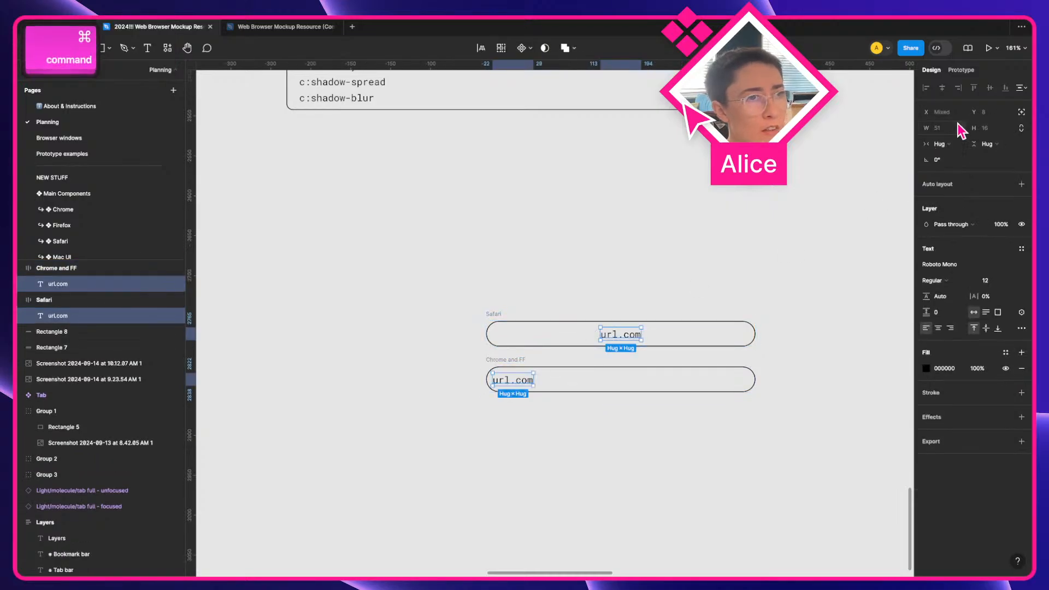
{"action": "left_click", "coordinate": [947, 144]}
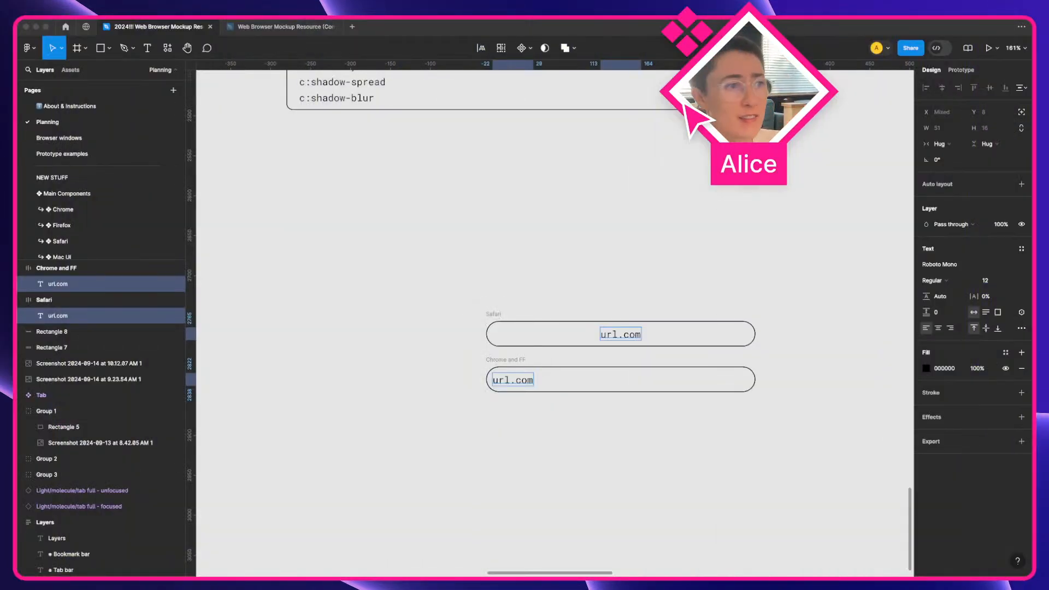
{"action": "left_click", "coordinate": [956, 145]}
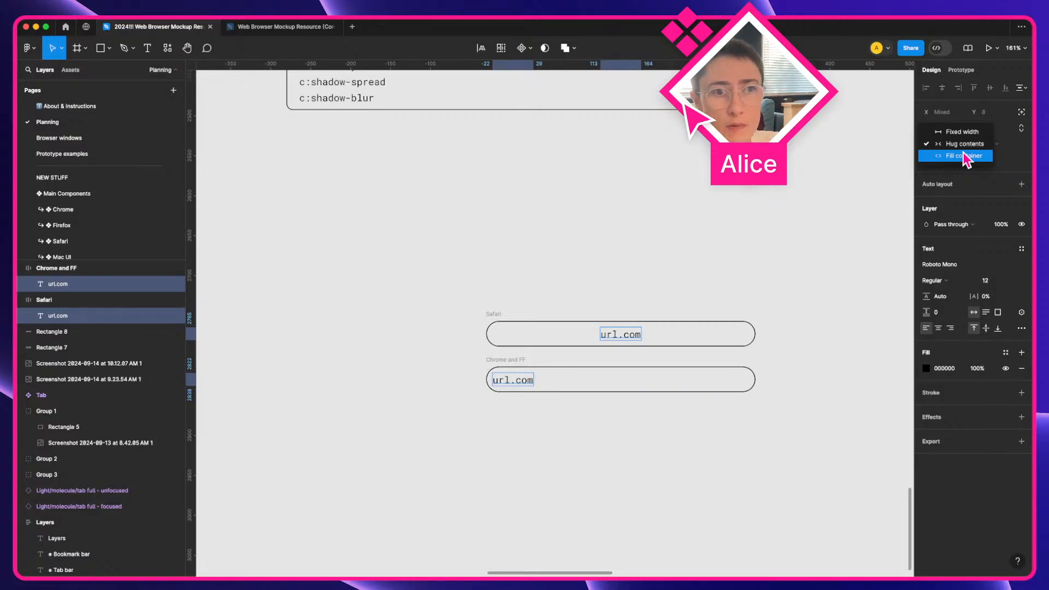
{"action": "left_click", "coordinate": [464, 307]}
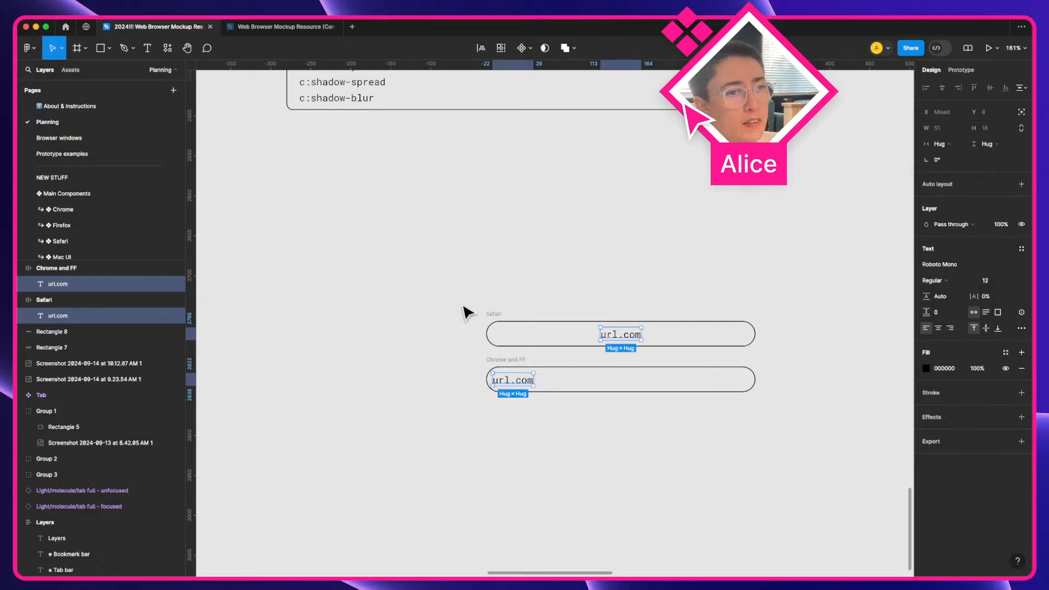
{"action": "left_click", "coordinate": [492, 316]}
{"action": "left_click", "coordinate": [986, 244]}
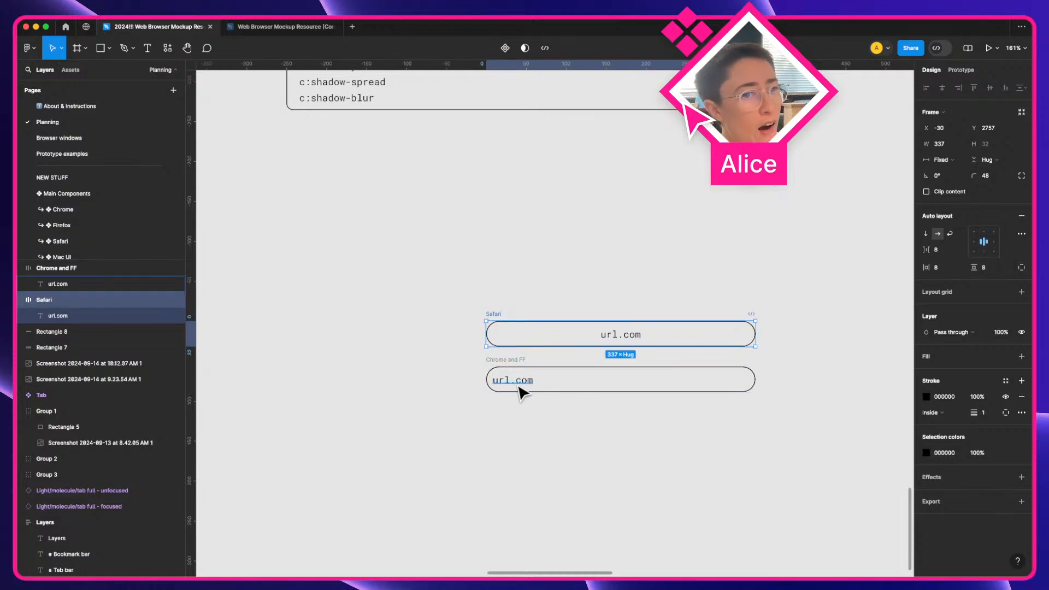
{"action": "left_click", "coordinate": [699, 412]}
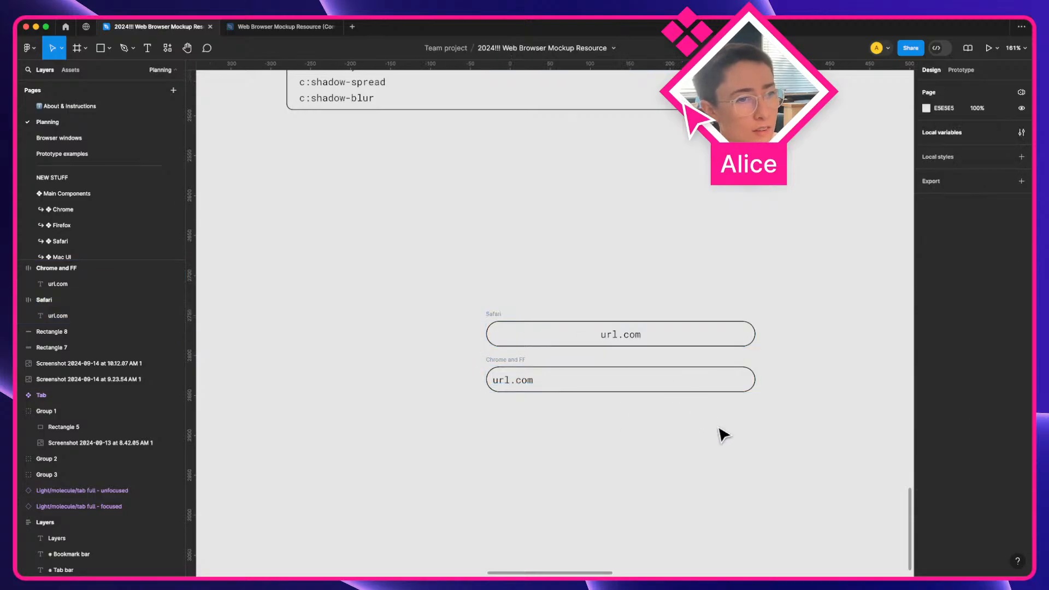
{"action": "key", "text": "space"}
Duplicate the Chrome and FF frame below and draw a spacer frame about 34 × 8 px before its url.com text
{"action": "left_click", "coordinate": [523, 376]}
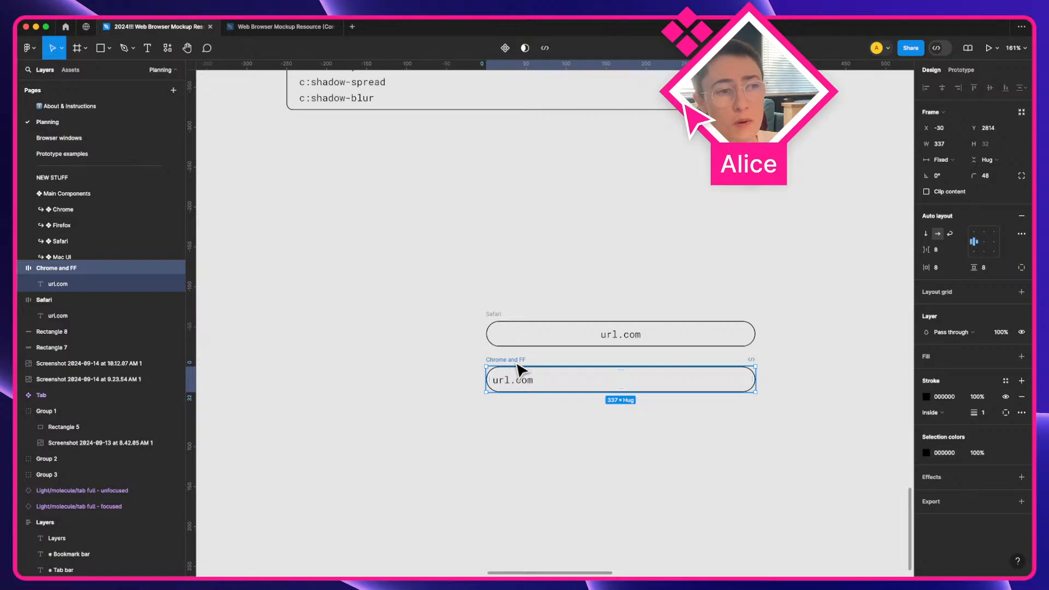
{"action": "left_click_drag", "start_coordinate": [519, 371], "coordinate": [517, 458]}
{"action": "left_click", "coordinate": [476, 445]}
{"action": "key", "text": "f"}
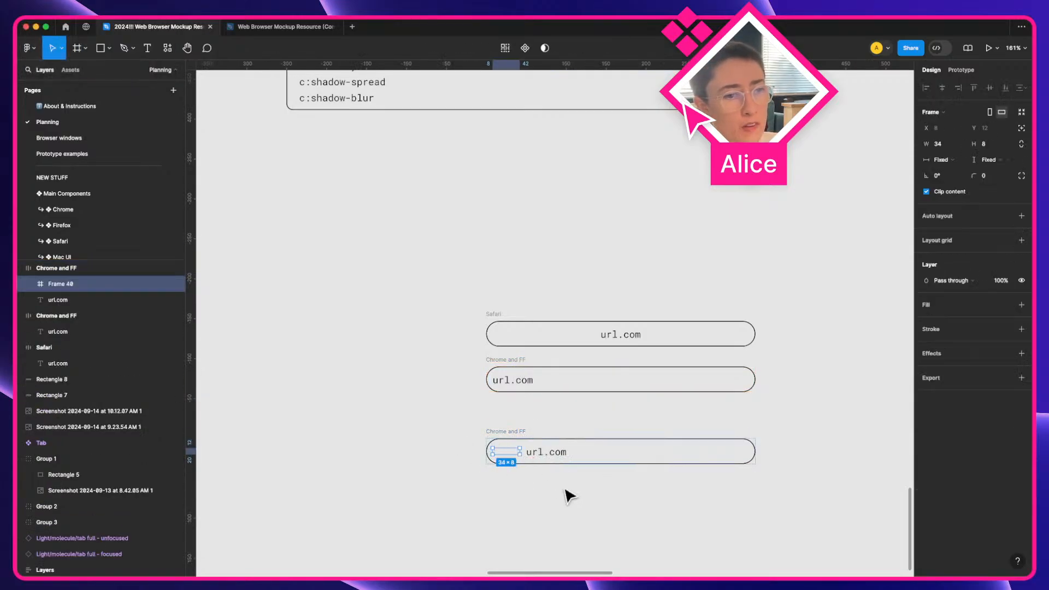
Set the spacer's width to fill container and duplicate the spacer to the other side of the url.com text
{"action": "left_click", "coordinate": [953, 160]}
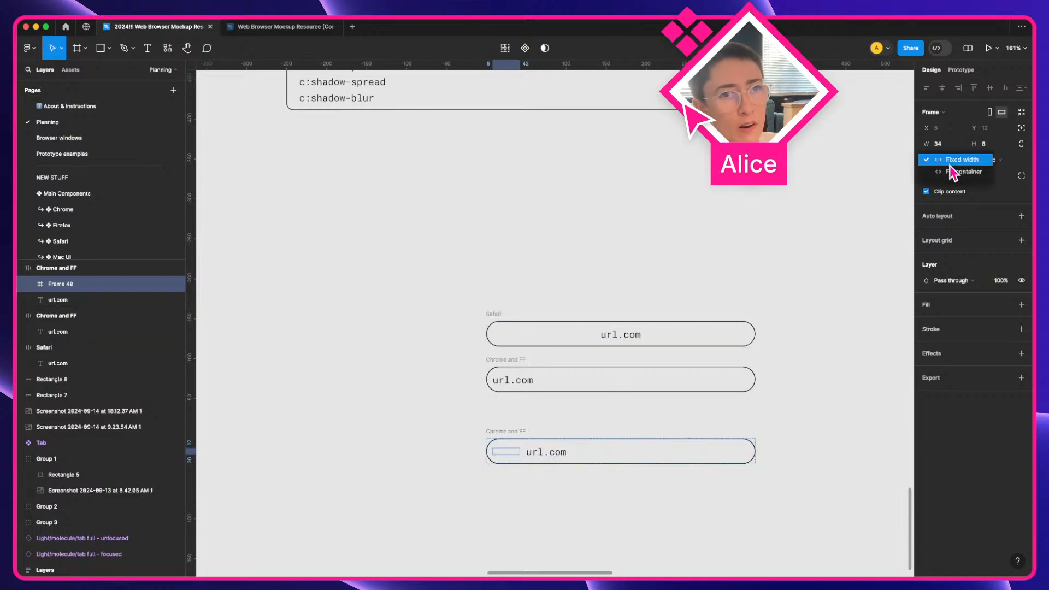
{"action": "left_click", "coordinate": [956, 174]}
{"action": "key", "text": "super+d"}
{"action": "key", "text": "super+bracketright"}
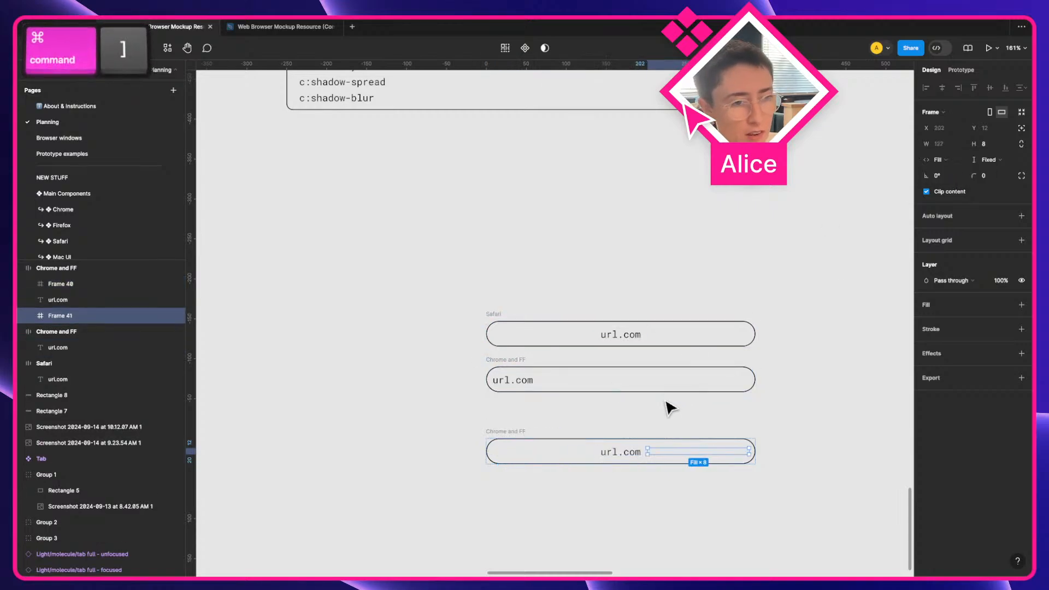
Give both spacer frames beside the url.com text a muted red fill, 9F5454
{"action": "left_click", "coordinate": [555, 454], "text": "shift"}
{"action": "left_click", "coordinate": [941, 313]}
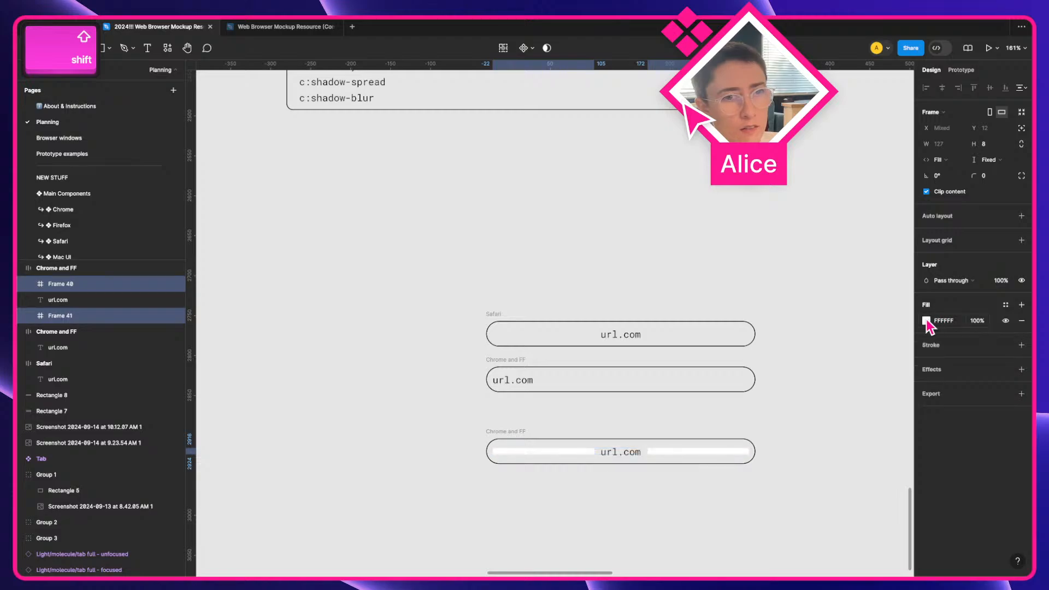
{"action": "left_click", "coordinate": [926, 321]}
{"action": "left_click_drag", "start_coordinate": [848, 335], "coordinate": [825, 304]}
{"action": "left_click_drag", "start_coordinate": [859, 376], "coordinate": [854, 370]}
{"action": "left_click", "coordinate": [617, 479]}
Compare the two red spacers with the browser-only and URL bar spacer variables in the Browsers list
{"action": "left_click", "coordinate": [580, 454], "text": "shift"}
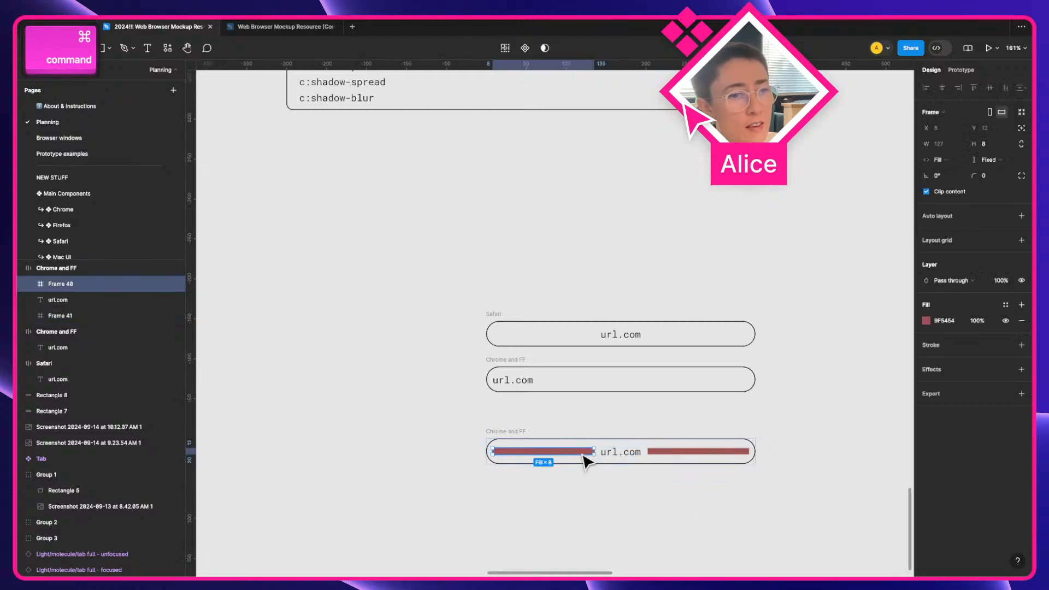
{"action": "left_click", "coordinate": [706, 453], "text": "shift+super"}
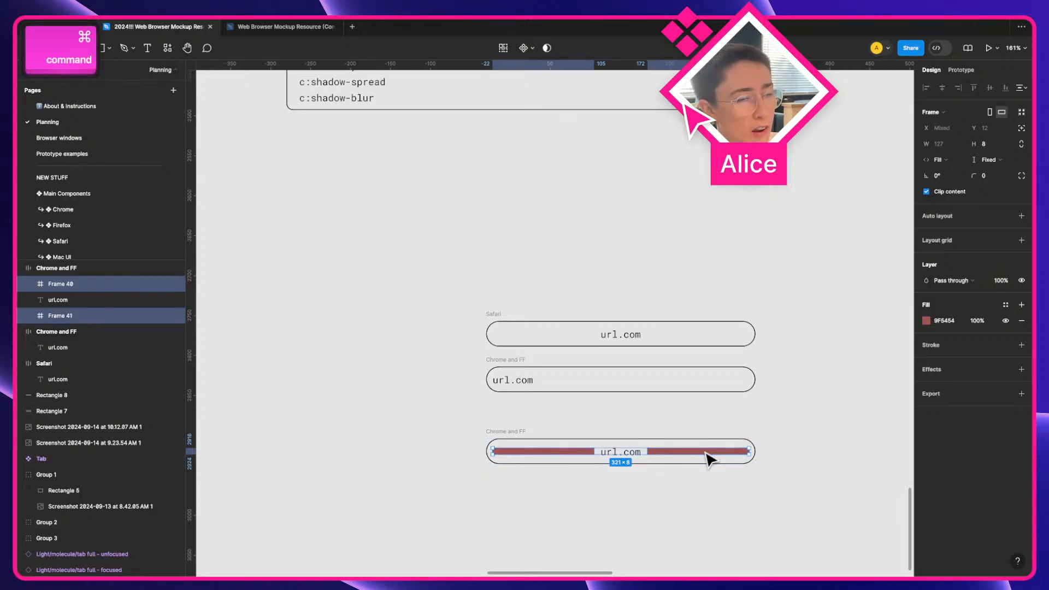
{"action": "scroll", "coordinate": [709, 459], "scroll_direction": "up", "scroll_amount": 20}
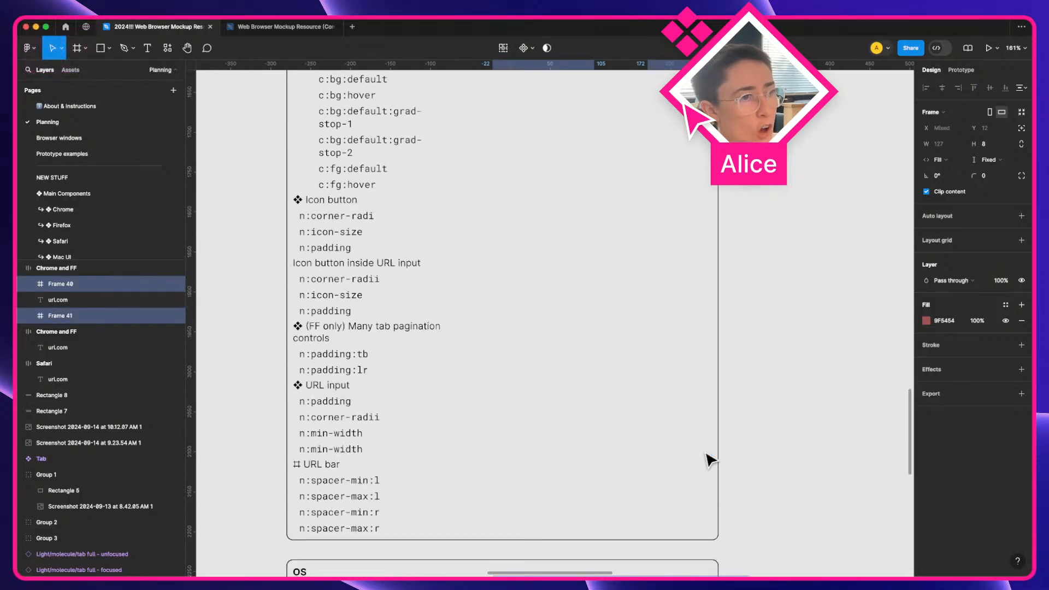
{"action": "scroll", "coordinate": [708, 458], "scroll_direction": "up", "scroll_amount": 5}
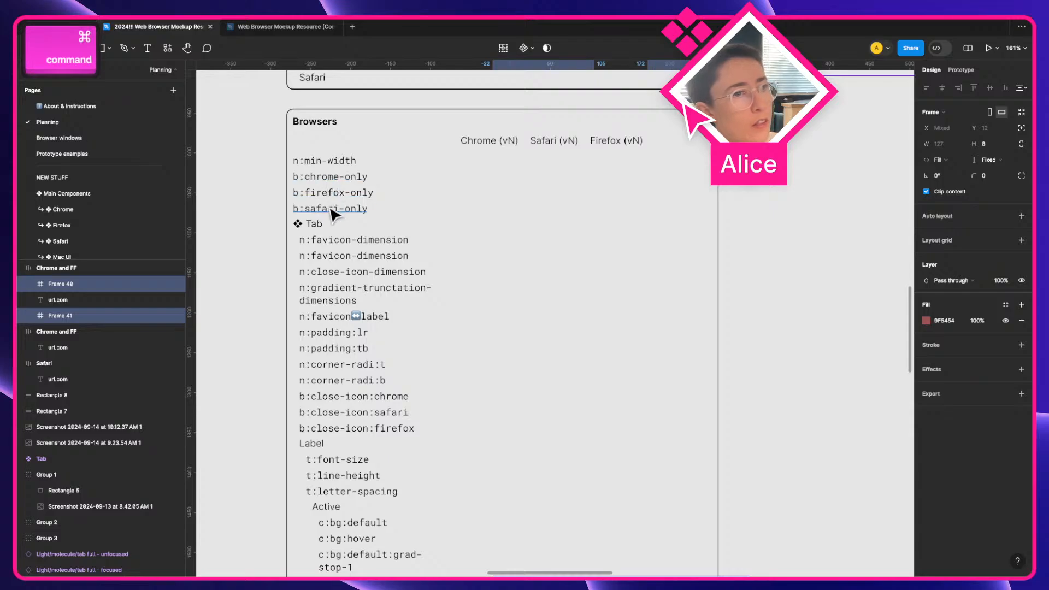
{"action": "scroll", "coordinate": [461, 256], "scroll_direction": "down", "scroll_amount": 15}
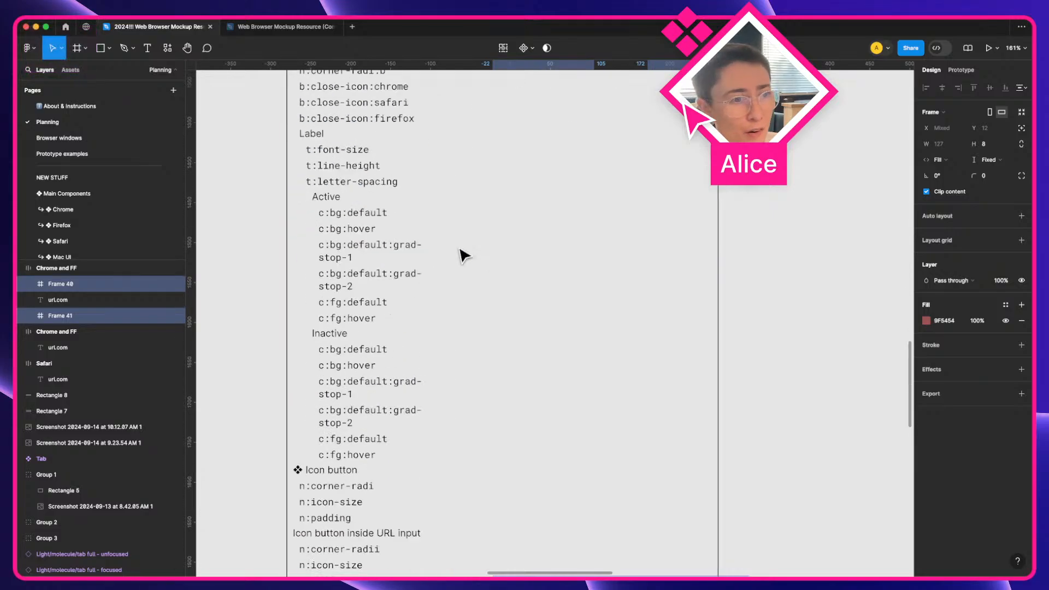
{"action": "scroll", "coordinate": [461, 255], "scroll_direction": "down", "scroll_amount": 10}
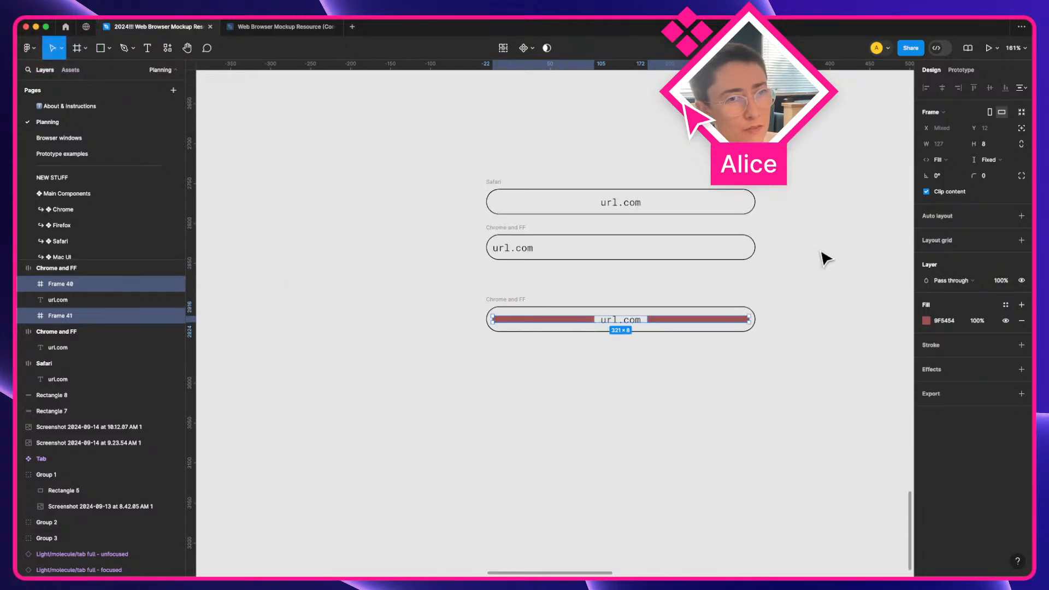
{"action": "left_click", "coordinate": [894, 193]}
{"action": "key", "text": "super"}
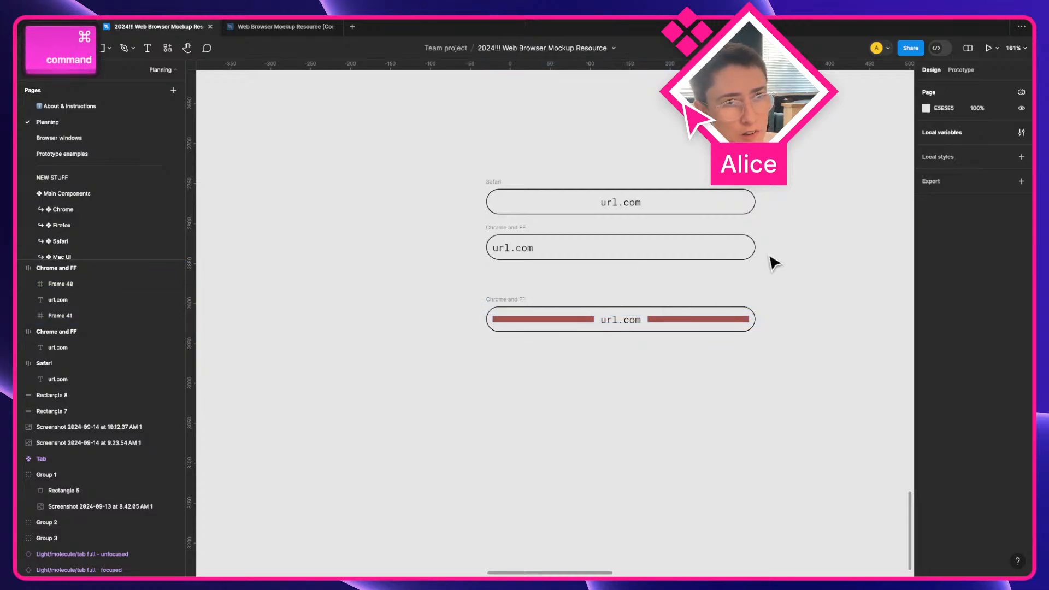
Create a boolean variable named safari only in Collection 2 and make it true for Safari only
{"action": "left_click", "coordinate": [1021, 133]}
{"action": "scroll", "coordinate": [459, 446], "scroll_direction": "up", "scroll_amount": 5}
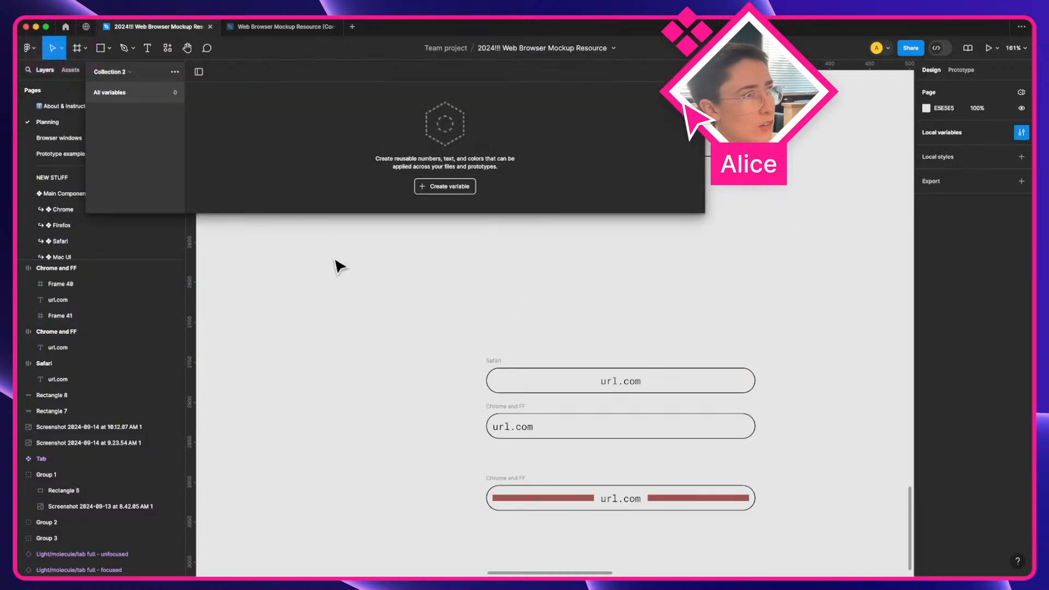
{"action": "scroll", "coordinate": [334, 268], "scroll_direction": "down", "scroll_amount": 4}
{"action": "left_click", "coordinate": [440, 185]}
{"action": "left_click", "coordinate": [450, 242]}
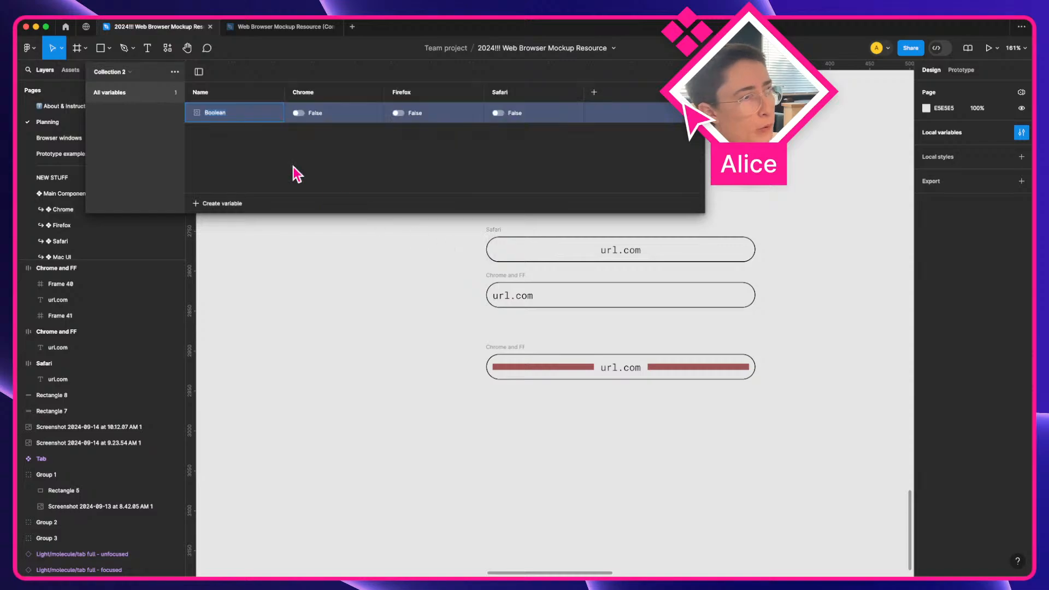
{"action": "type", "text": "safari only"}
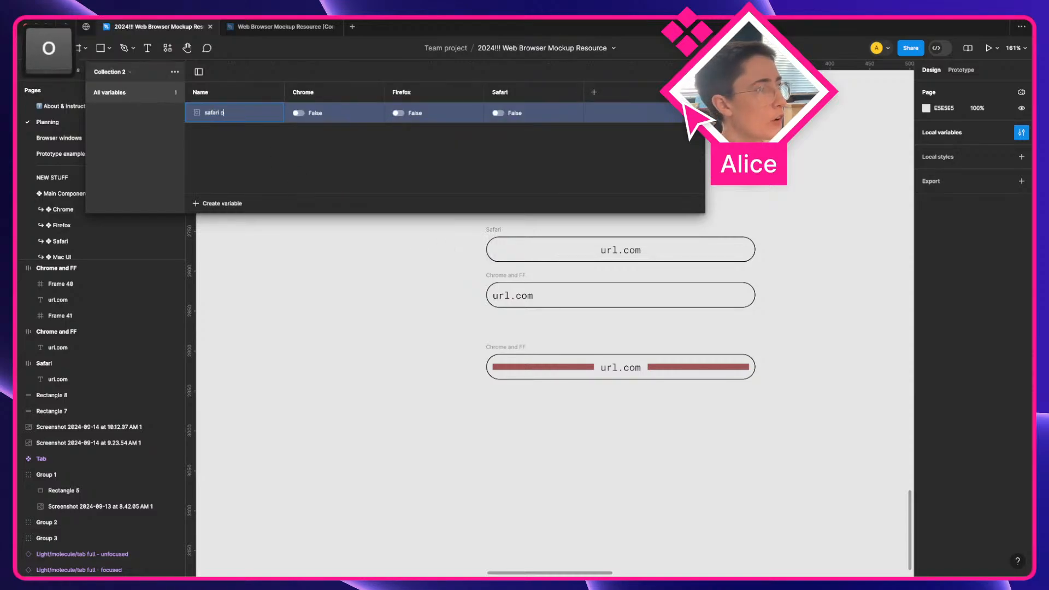
{"action": "key", "text": "Return"}
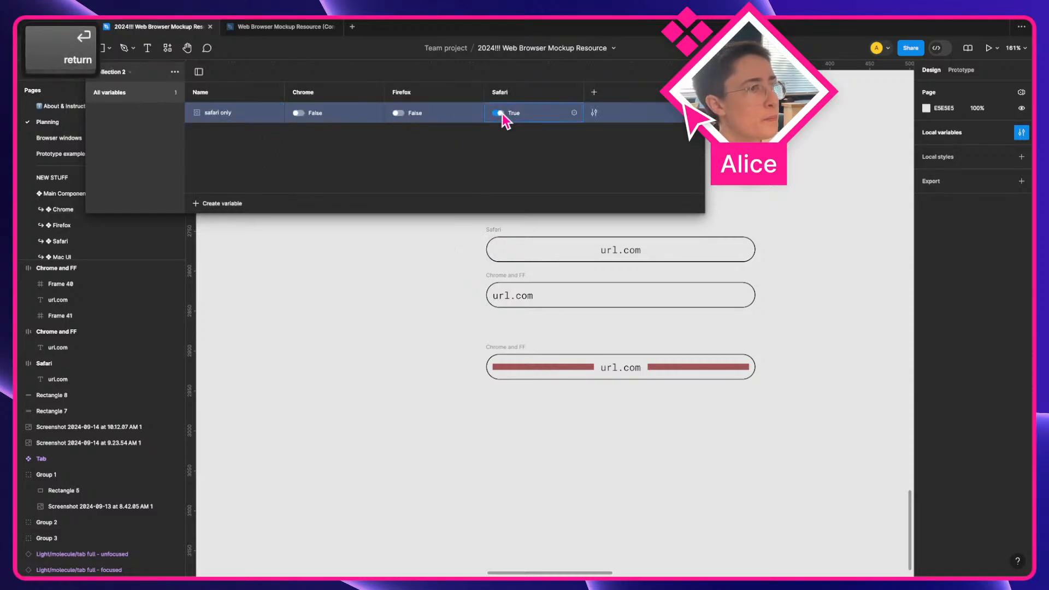
Bind the visibility of both red spacer frames beside url.com to Collection 2's safari only variable
{"action": "left_click", "coordinate": [568, 368]}
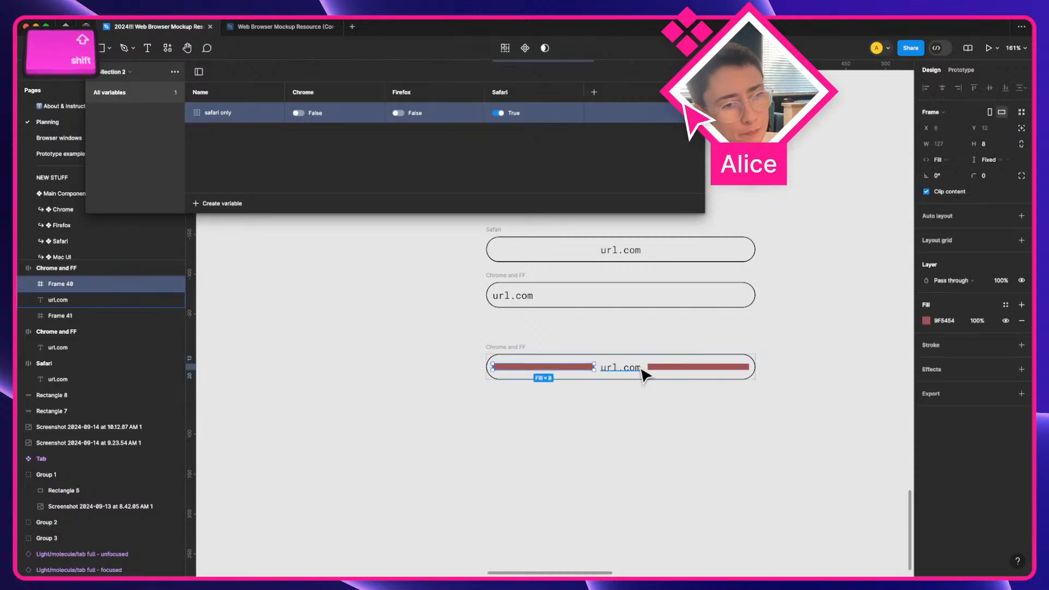
{"action": "left_click", "coordinate": [676, 374], "text": "shift"}
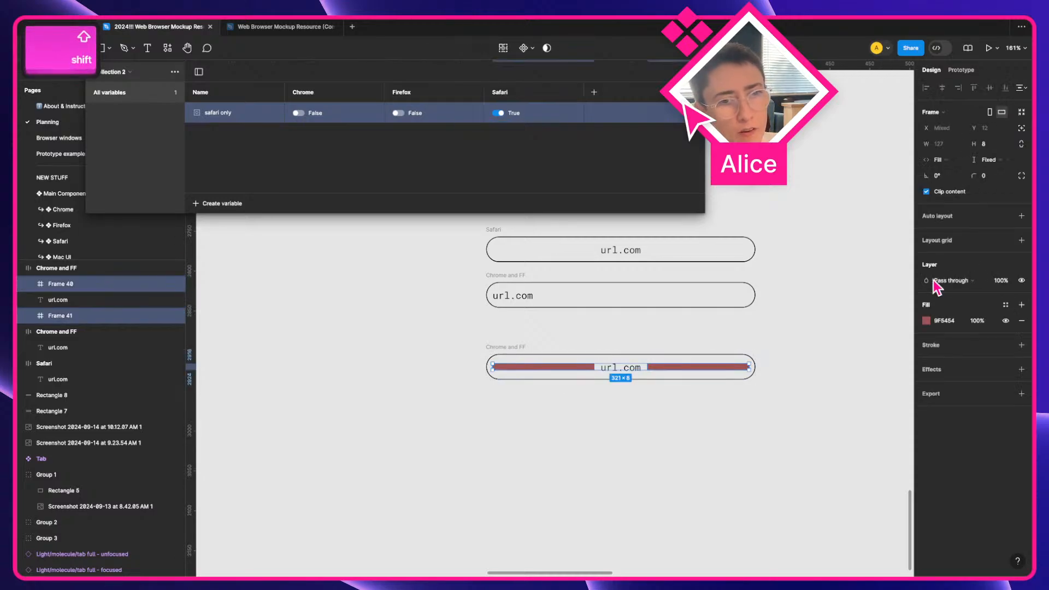
{"action": "left_click", "coordinate": [1021, 281]}
{"action": "type", "text": "safar"}
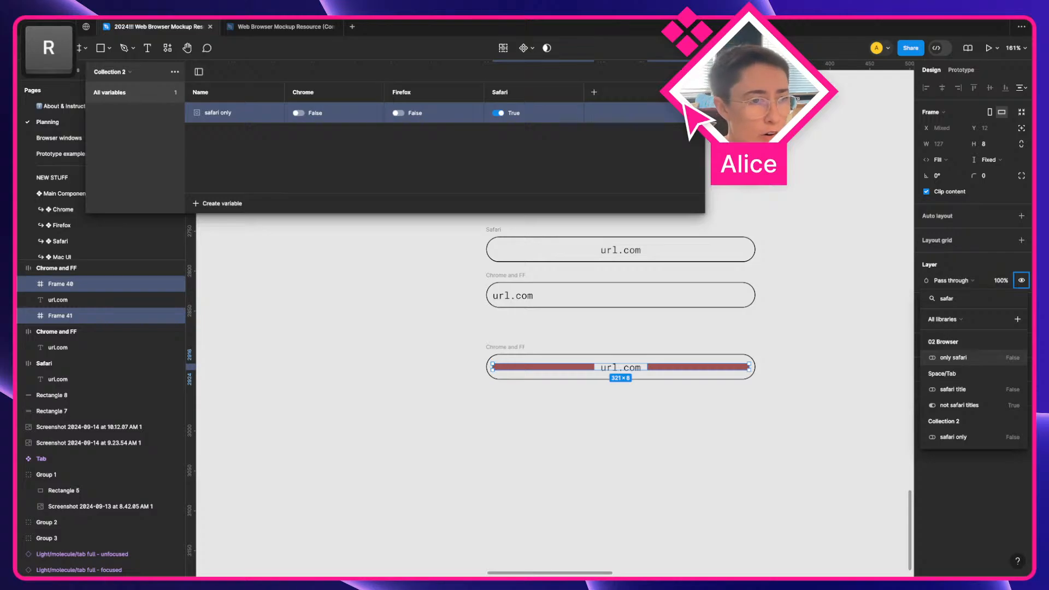
{"action": "left_click", "coordinate": [960, 438]}
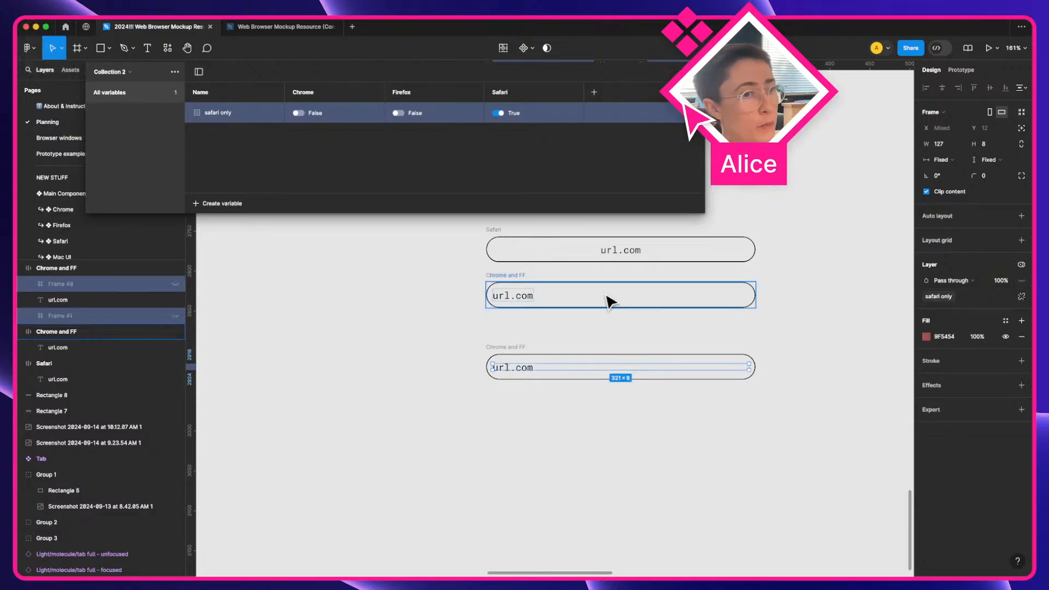
Preview the spacer URL bar frame in Collection 2's Chrome and Firefox modes and leave it set to Safari mode
{"action": "left_click", "coordinate": [502, 330]}
{"action": "left_click", "coordinate": [519, 349]}
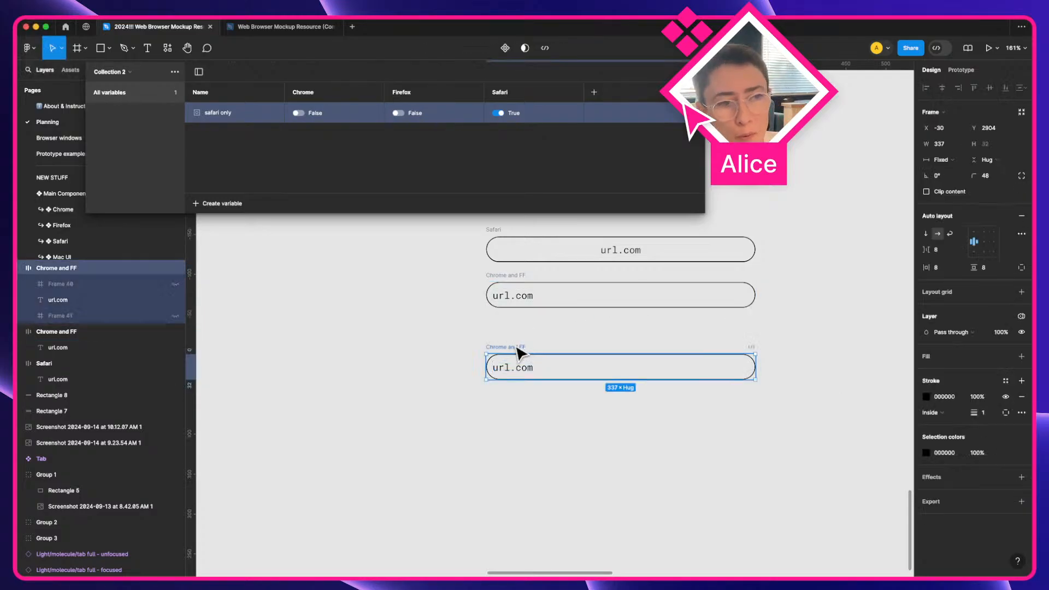
{"action": "left_click", "coordinate": [1020, 317]}
{"action": "mouse_move", "coordinate": [931, 350]}
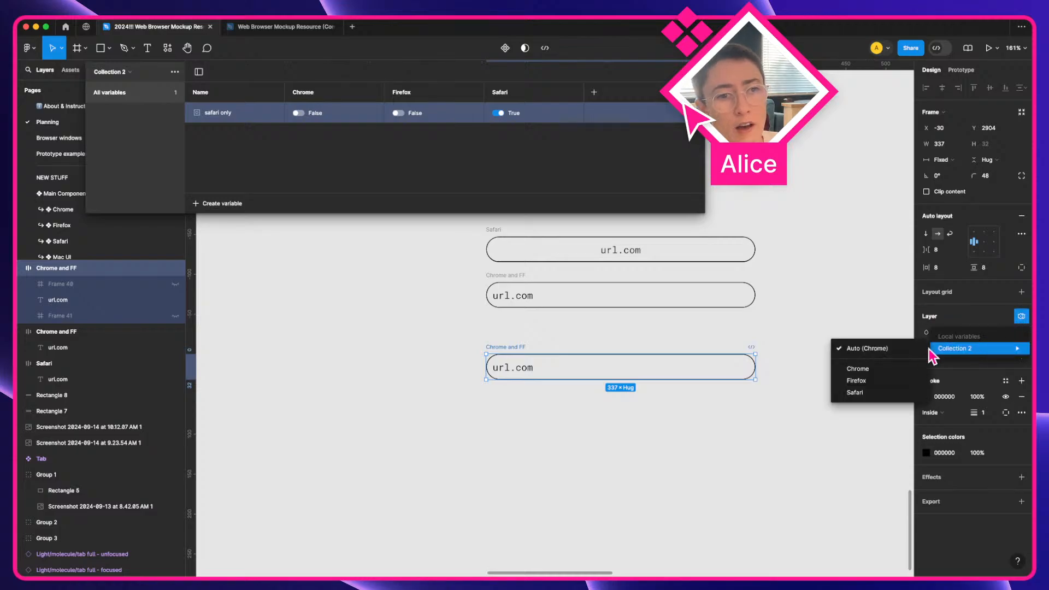
{"action": "left_click", "coordinate": [884, 370]}
{"action": "left_click", "coordinate": [994, 356]}
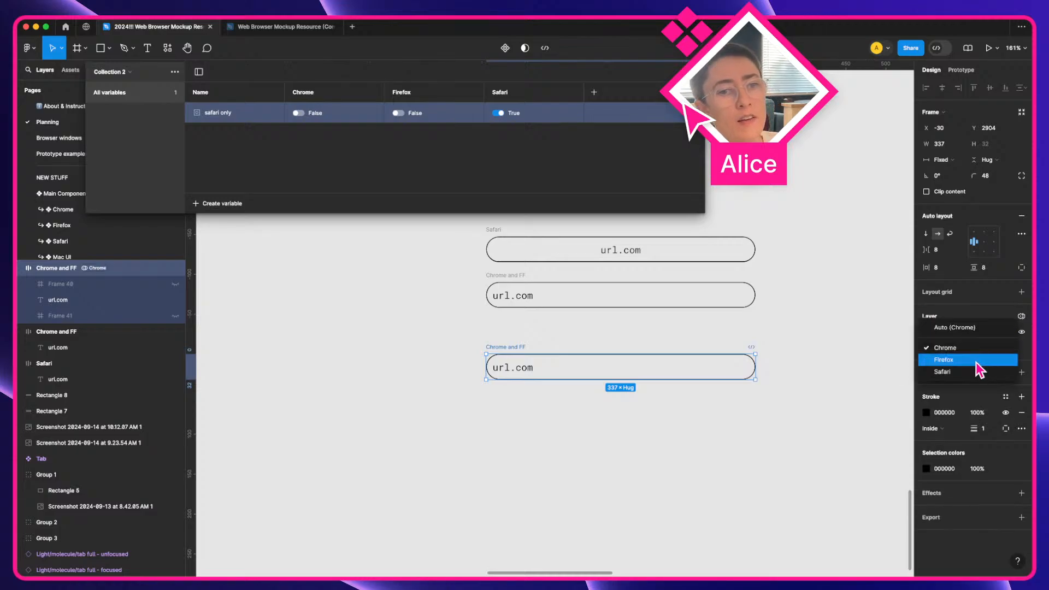
{"action": "left_click", "coordinate": [981, 367]}
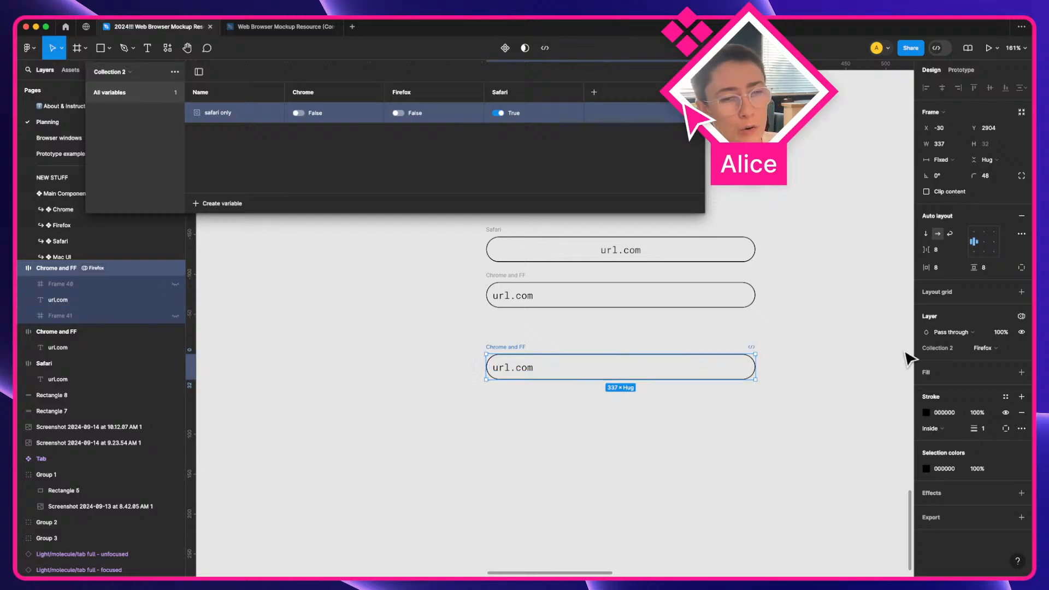
{"action": "left_click", "coordinate": [983, 355]}
{"action": "left_click", "coordinate": [985, 362]}
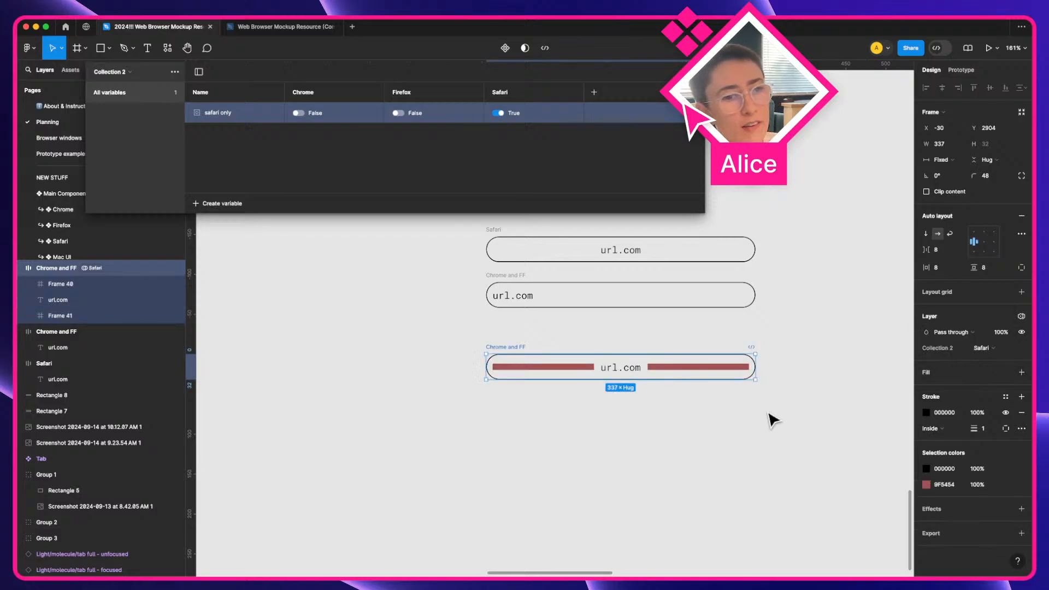
Remove the red fill from both spacer frames beside the url.com text
{"action": "left_click", "coordinate": [579, 368], "text": "super"}
{"action": "left_click", "coordinate": [680, 368], "text": "shift+super"}
{"action": "left_click", "coordinate": [1021, 336]}
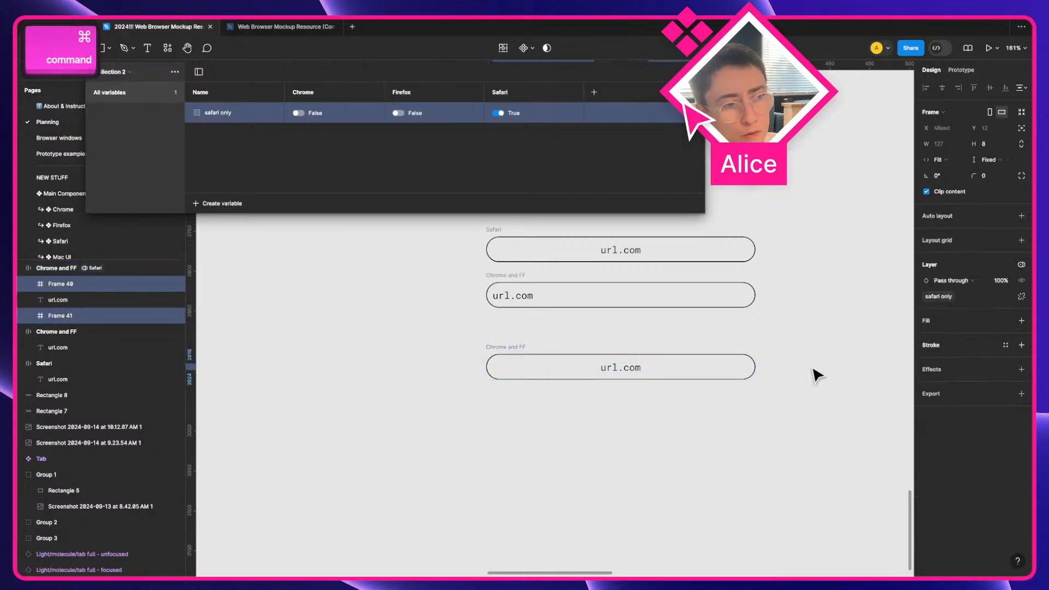
Inspect the unfilled spacers on both sides of the url.com text in the Safari-mode frame
{"action": "left_click", "coordinate": [505, 335]}
{"action": "left_click", "coordinate": [503, 345]}
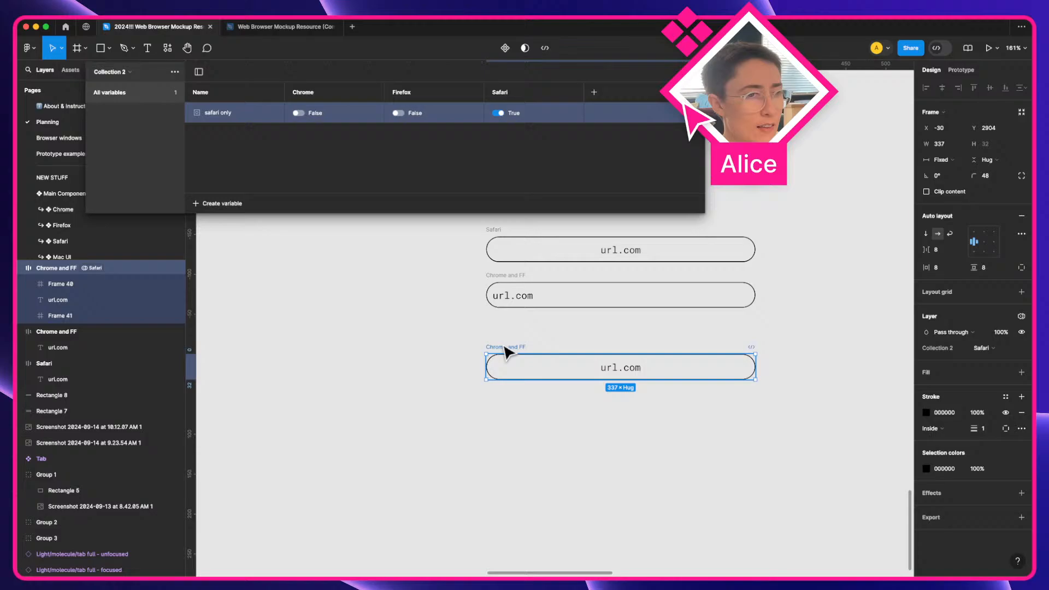
{"action": "left_click", "coordinate": [534, 370]}
{"action": "left_click", "coordinate": [697, 375]}
{"action": "left_click", "coordinate": [552, 370]}
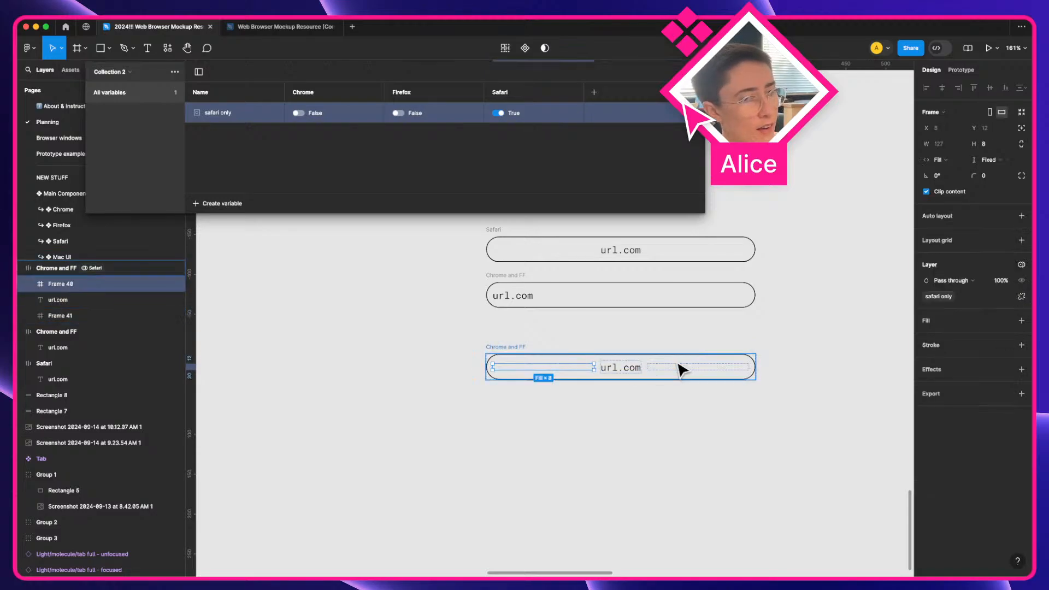
{"action": "left_click", "coordinate": [678, 362]}
{"action": "left_click", "coordinate": [680, 367]}
{"action": "left_click", "coordinate": [582, 368]}
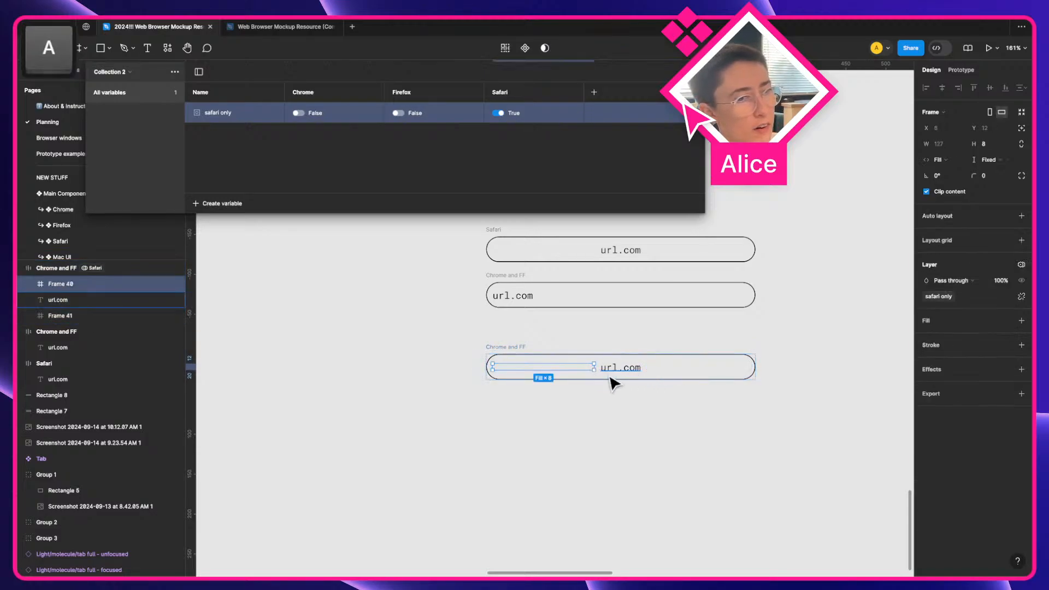
{"action": "key", "text": "ctrl+Right"}
{"action": "key", "text": "ctrl+Left"}
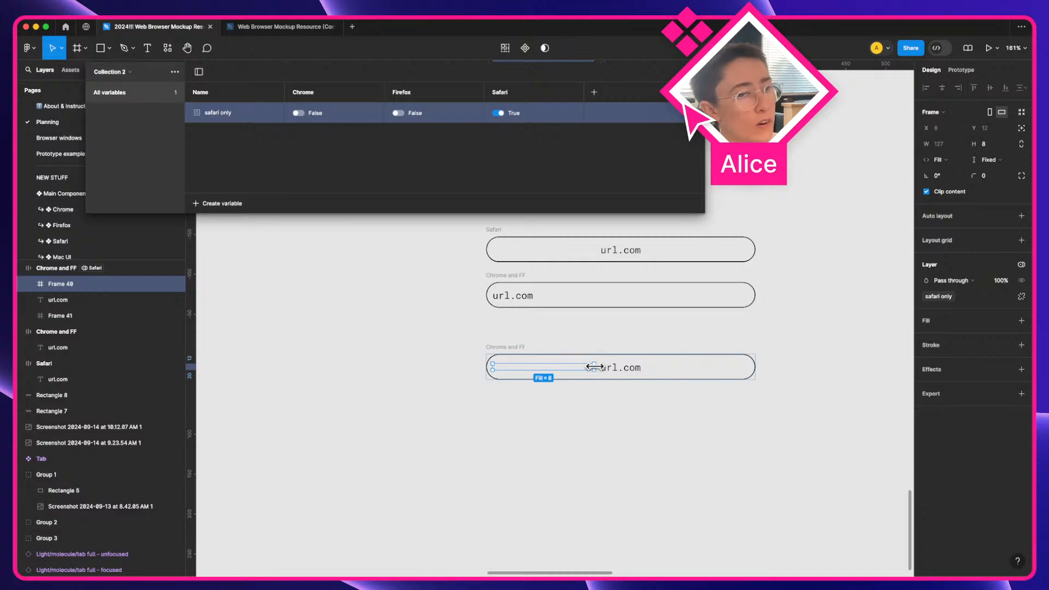
Create a number variable named safari nudge left width in Collection 2
{"action": "left_click", "coordinate": [211, 204]}
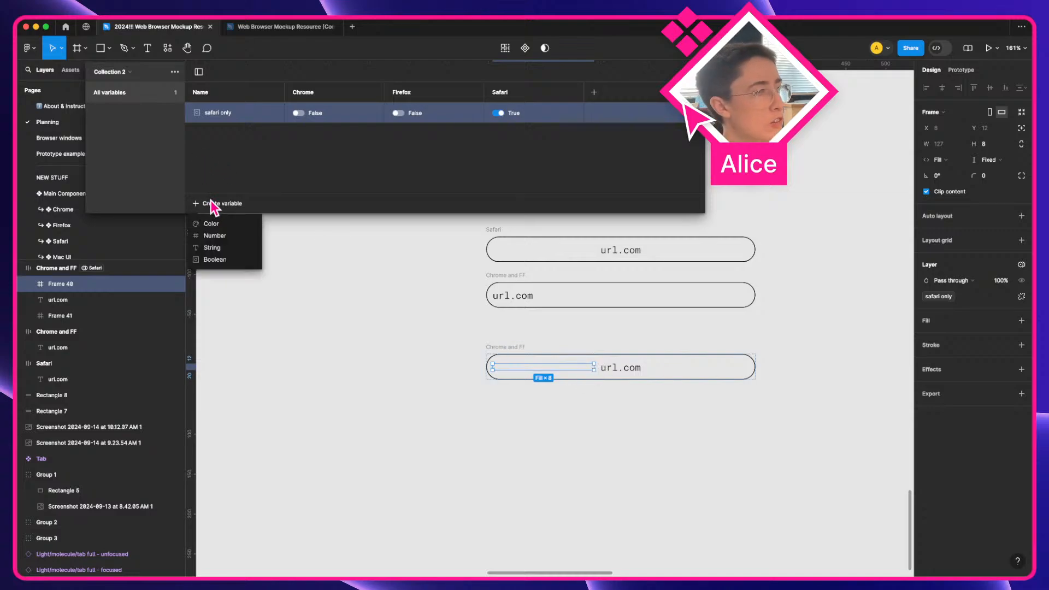
{"action": "left_click", "coordinate": [228, 236]}
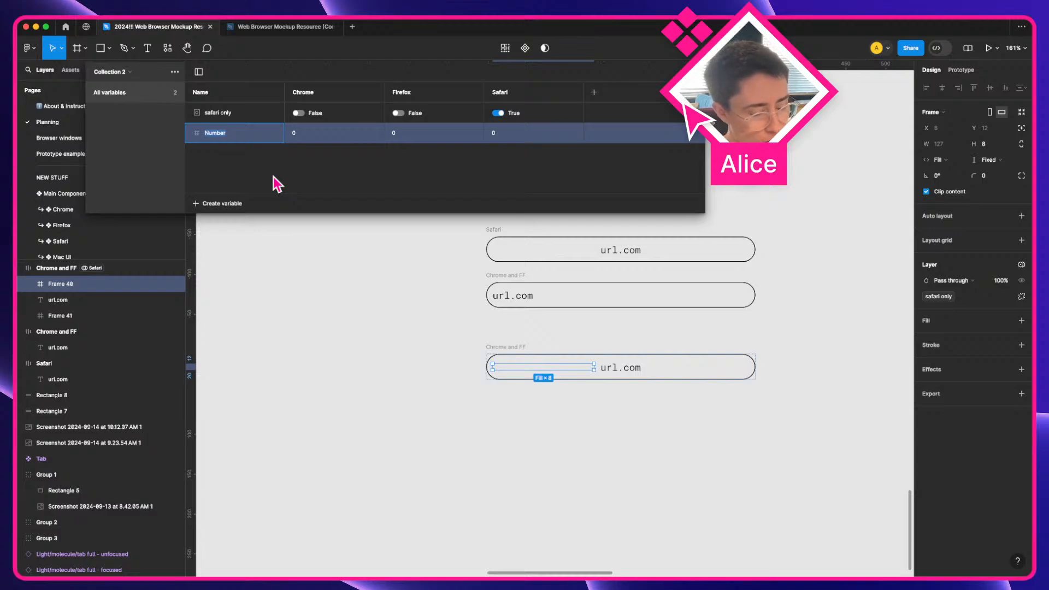
{"action": "type", "text": "safari left"}
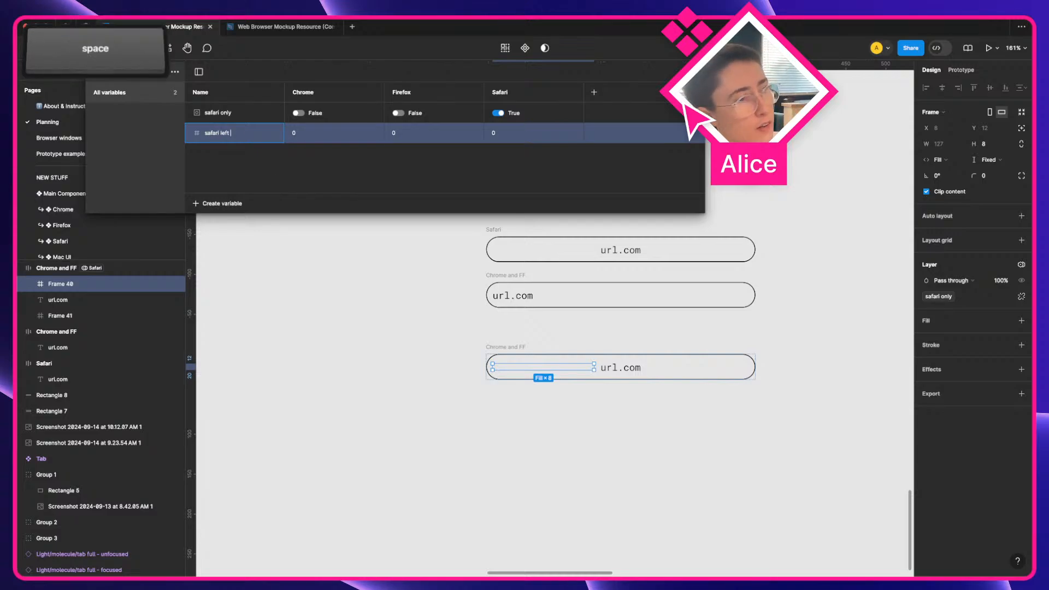
{"action": "type", "text": " n"}
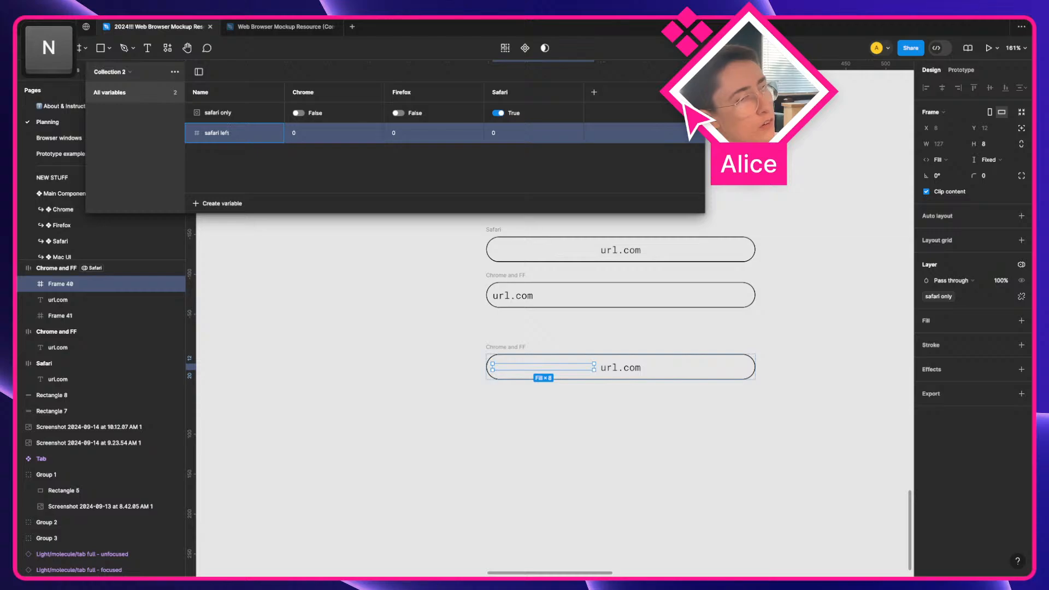
{"action": "key", "text": "BackSpace"}
{"action": "key", "text": "alt+shift+Left"}
{"action": "type", "text": "nudger"}
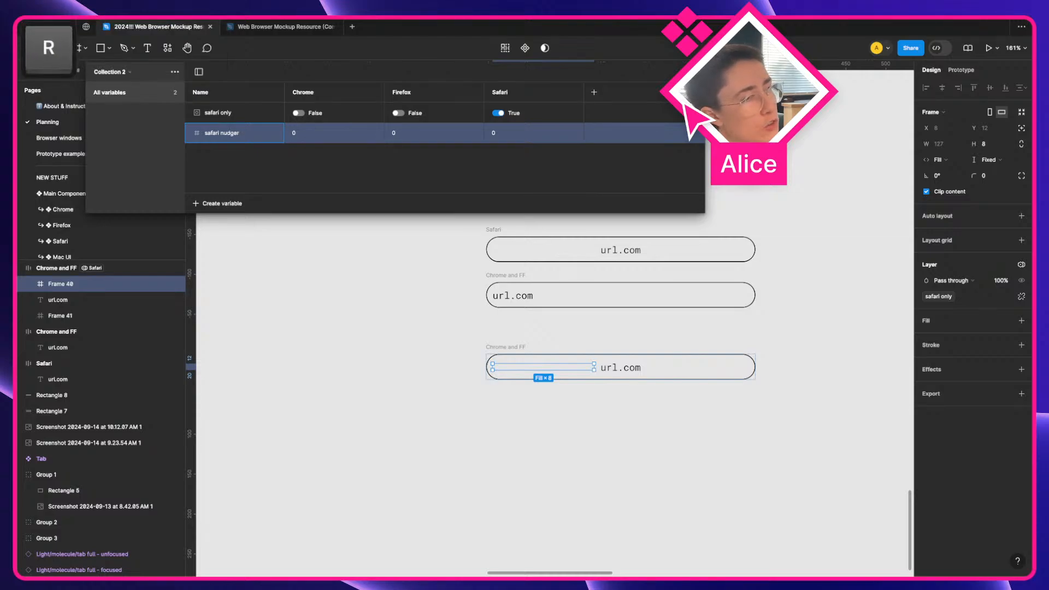
{"action": "key", "text": "BackSpace"}
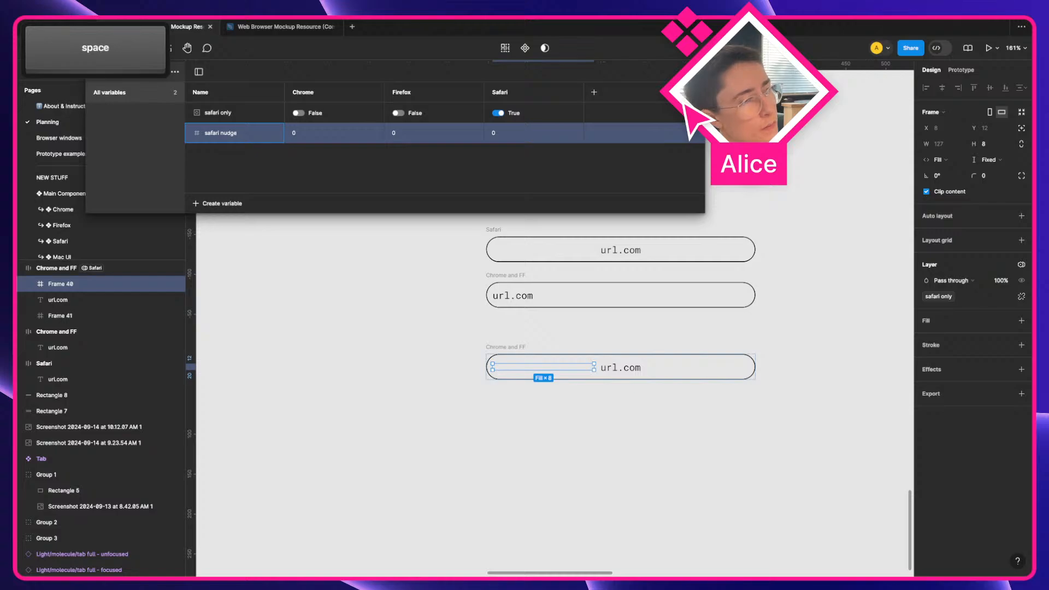
{"action": "type", "text": "left"}
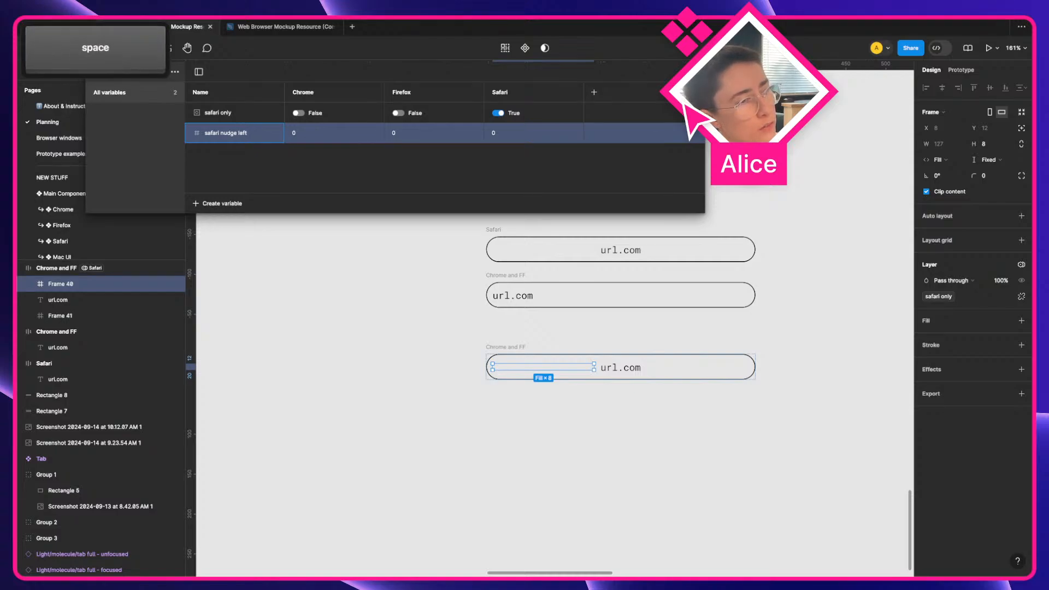
{"action": "type", "text": " width"}
{"action": "key", "text": "Return"}
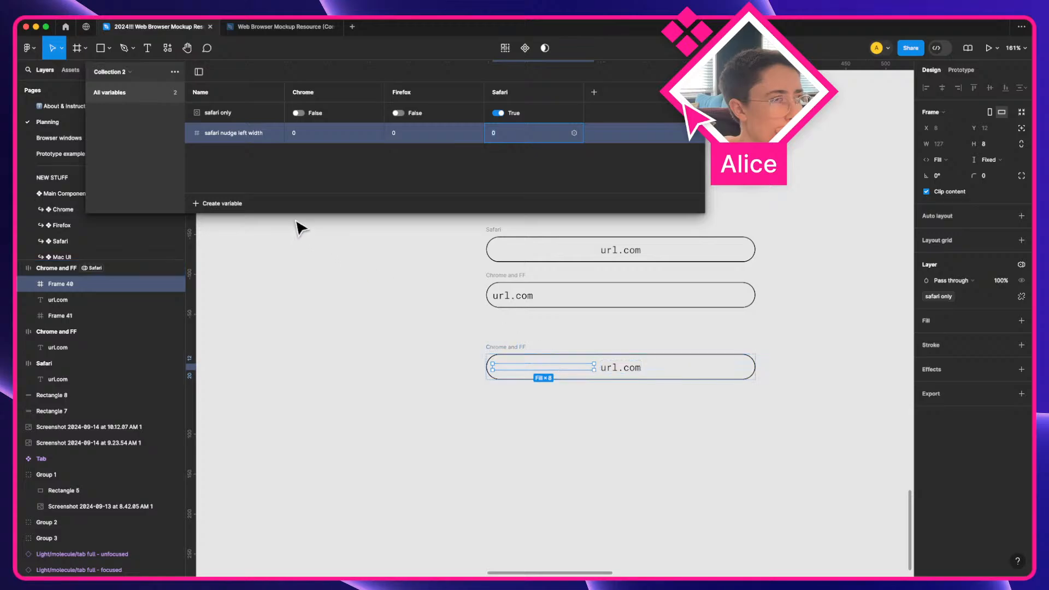
Delete the safari nudge left width variable from Collection 2
{"action": "left_click", "coordinate": [247, 159]}
{"action": "right_click", "coordinate": [246, 137]}
{"action": "left_click", "coordinate": [268, 191]}
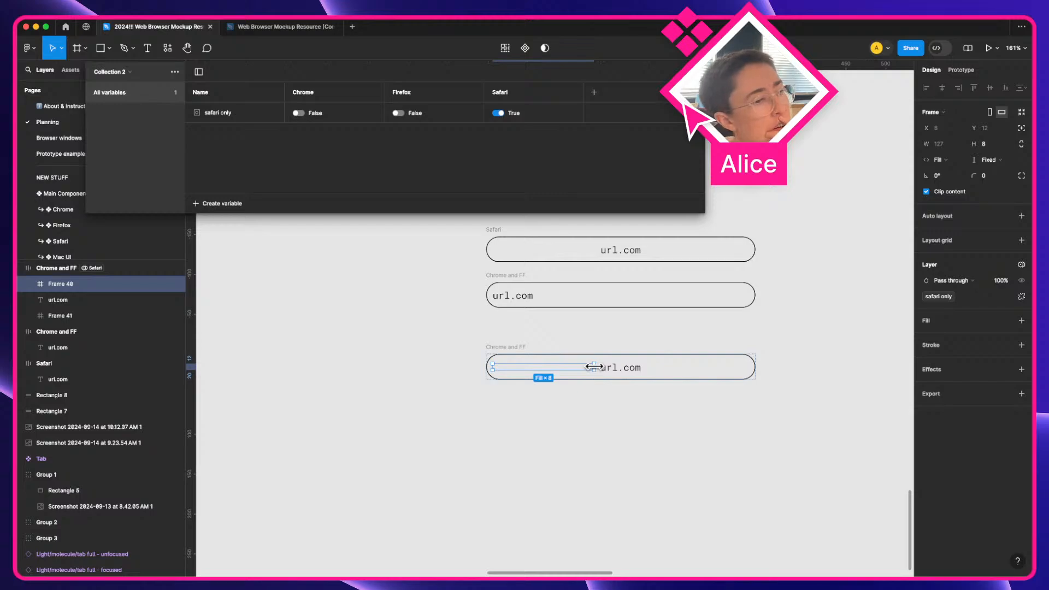
Try narrowing the spacer before url.com to 1 px, comparing it with real browser URL bars, and undo the resize
{"action": "left_click_drag", "start_coordinate": [594, 366], "coordinate": [493, 362]}
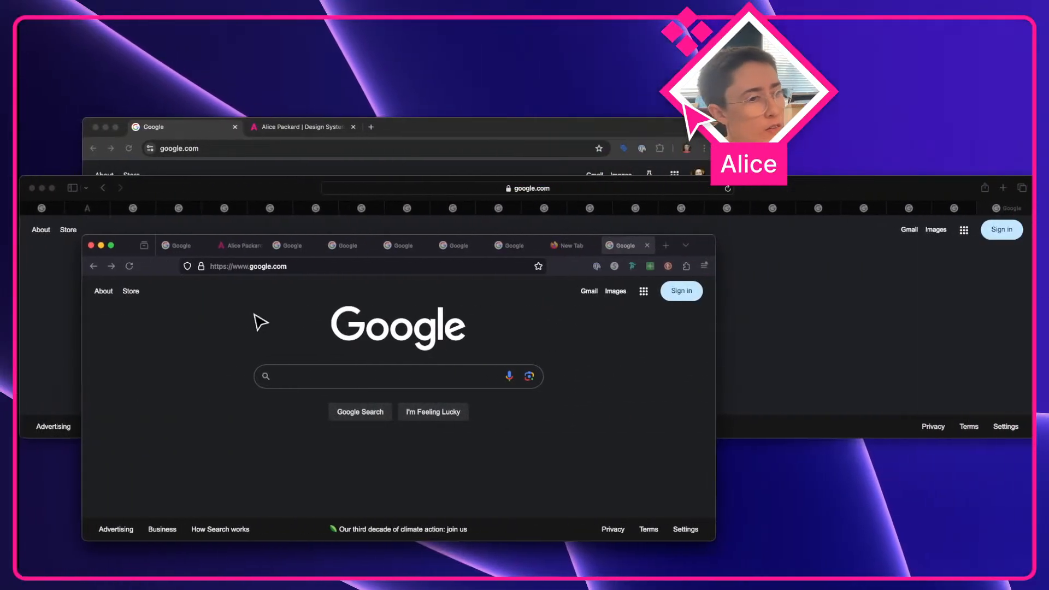
{"action": "key", "text": "a"}
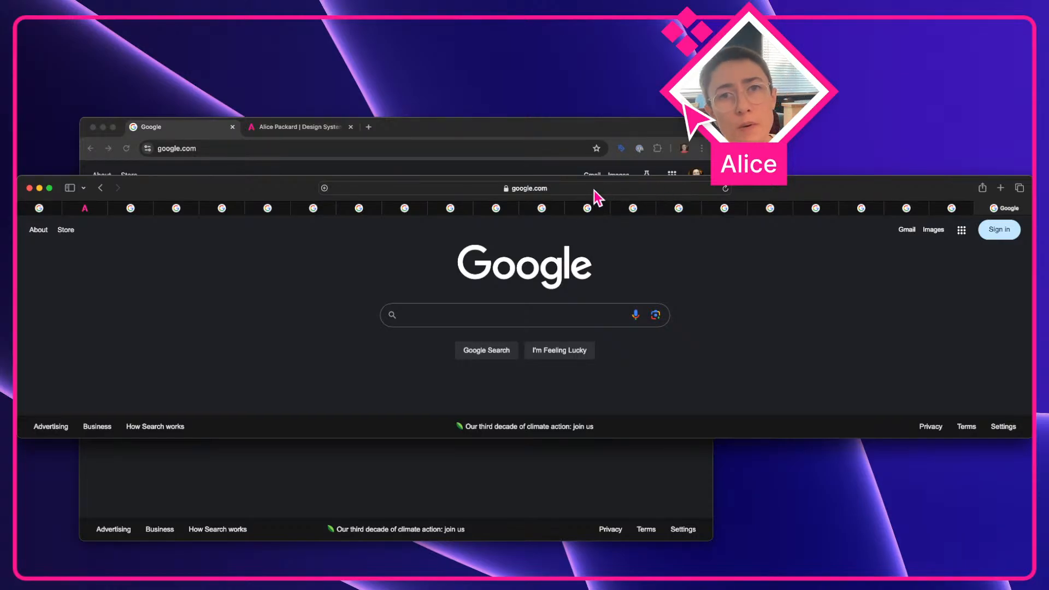
{"action": "left_click", "coordinate": [542, 189]}
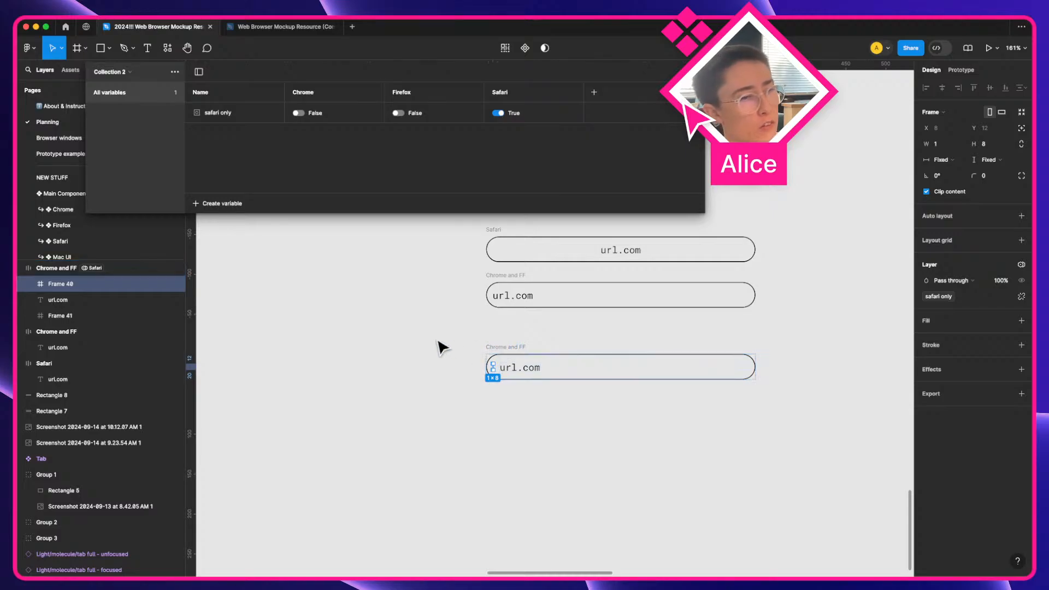
{"action": "left_click", "coordinate": [458, 353]}
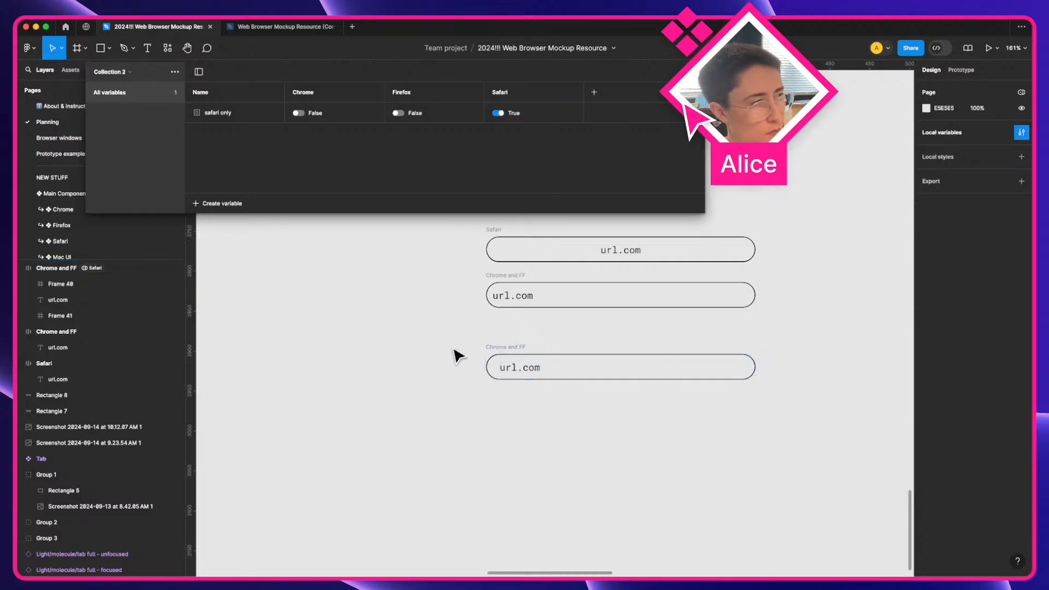
{"action": "key", "text": "super+z"}
{"action": "key", "text": "super+z"}
Duplicate the spacer-based Chrome and FF frame below itself and rename both copies URL Bar
{"action": "left_click", "coordinate": [511, 349]}
{"action": "left_click_drag", "start_coordinate": [508, 347], "coordinate": [516, 400]}
{"action": "left_click", "coordinate": [505, 349], "text": "shift"}
{"action": "key", "text": "super+r"}
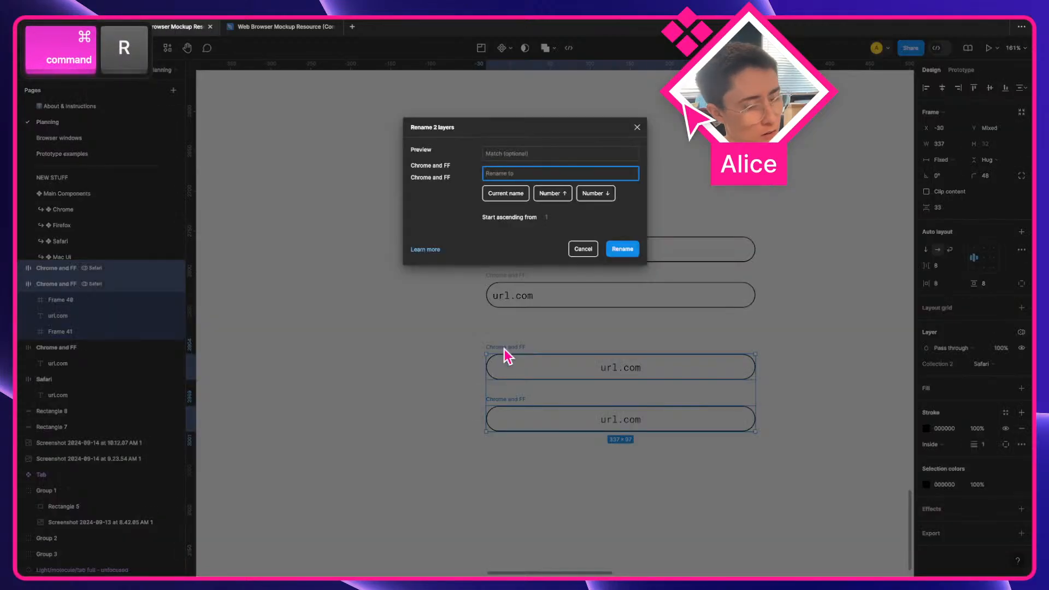
{"action": "type", "text": "URL Bar"}
{"action": "key", "text": "Return"}
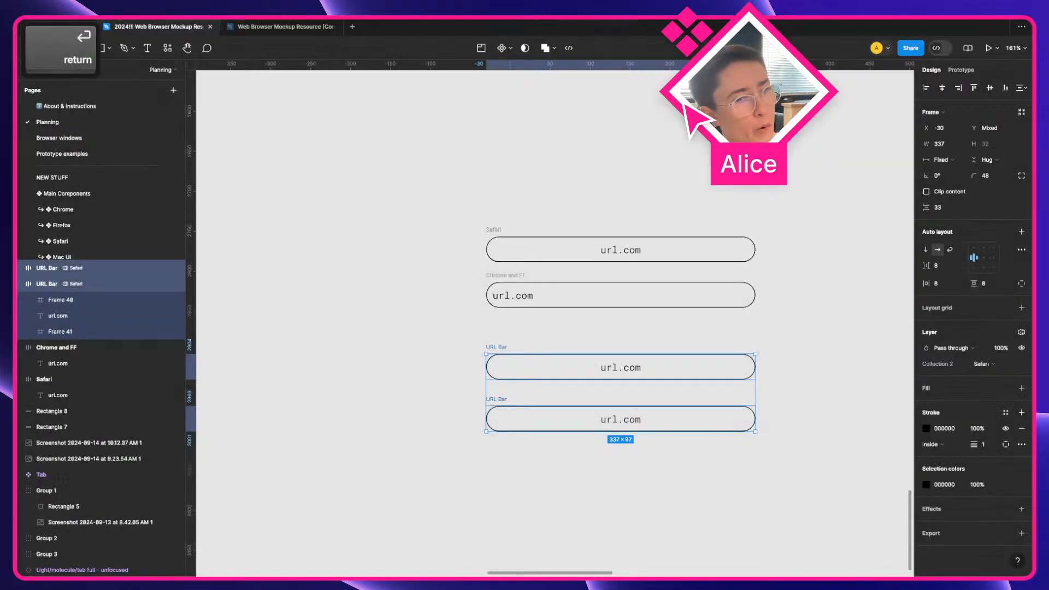
Combine the two URL Bar frames into a component set and add auto layout to the set
{"action": "left_click", "coordinate": [509, 49]}
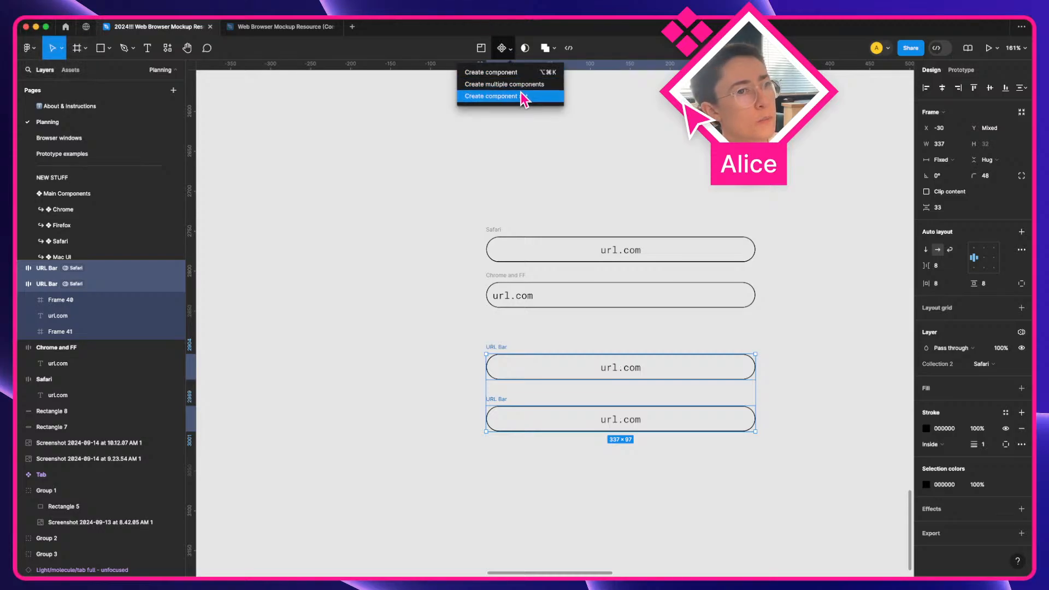
{"action": "left_click", "coordinate": [523, 97]}
{"action": "key", "text": "shift+a"}
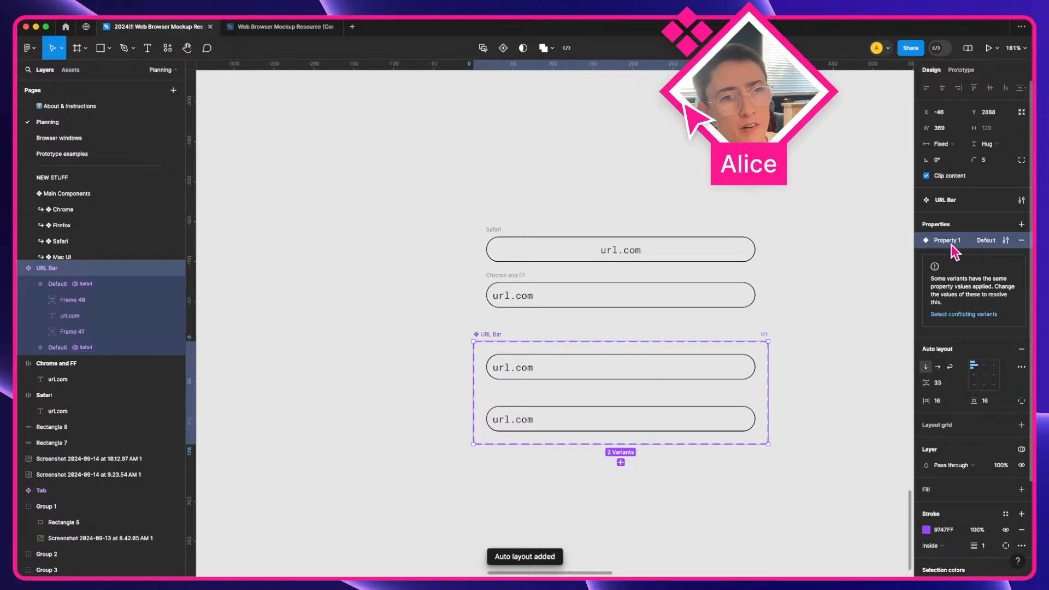
Examine the state and active properties listed for URL input in the component inventory
{"action": "scroll", "coordinate": [655, 247], "scroll_direction": "down", "scroll_amount": 4}
{"action": "scroll", "coordinate": [659, 244], "scroll_direction": "up", "scroll_amount": 10}
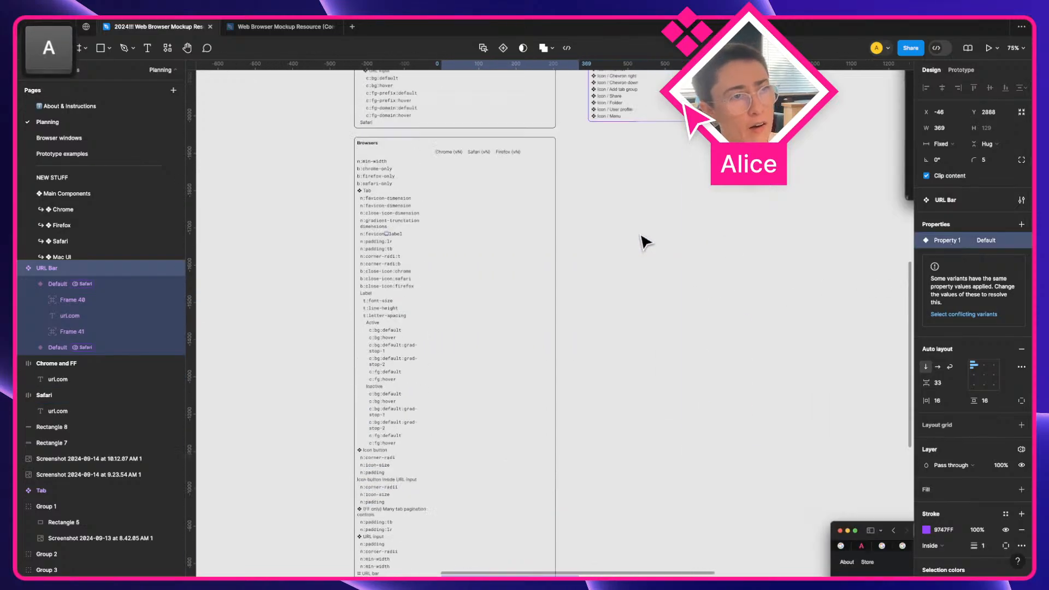
{"action": "scroll", "coordinate": [643, 243], "scroll_direction": "up", "scroll_amount": 3}
{"action": "scroll", "coordinate": [749, 276], "scroll_direction": "up", "scroll_amount": 5}
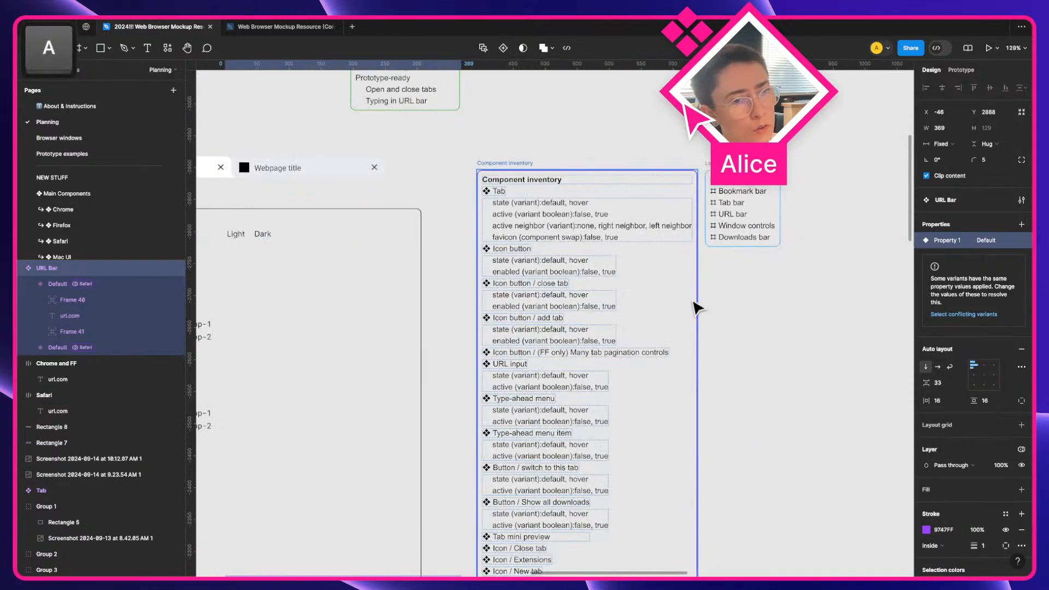
{"action": "left_click", "coordinate": [522, 390]}
{"action": "scroll", "coordinate": [522, 391], "scroll_direction": "up", "scroll_amount": 5}
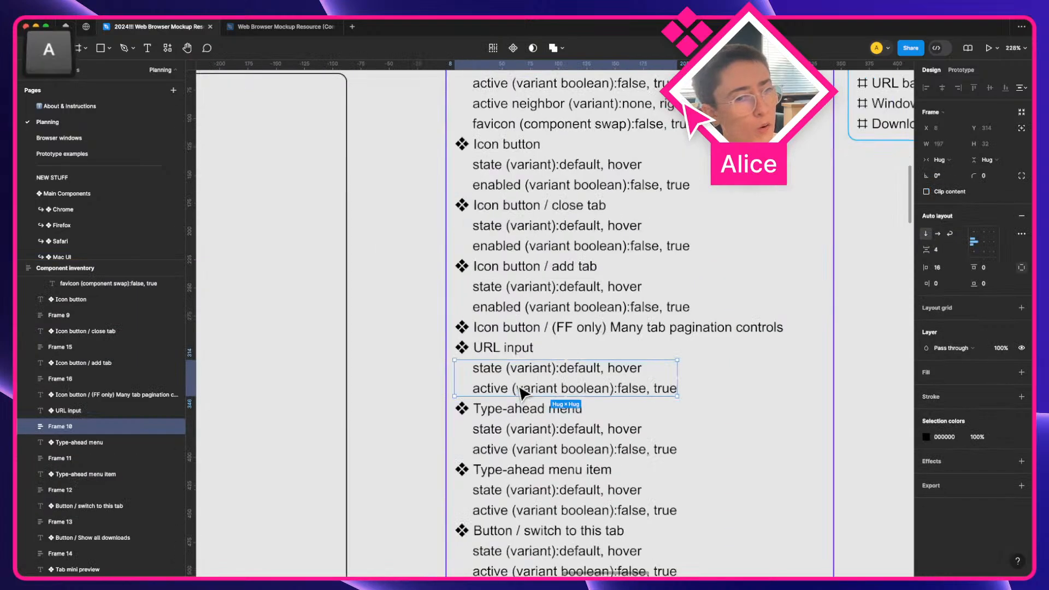
{"action": "left_click", "coordinate": [553, 392], "text": "super"}
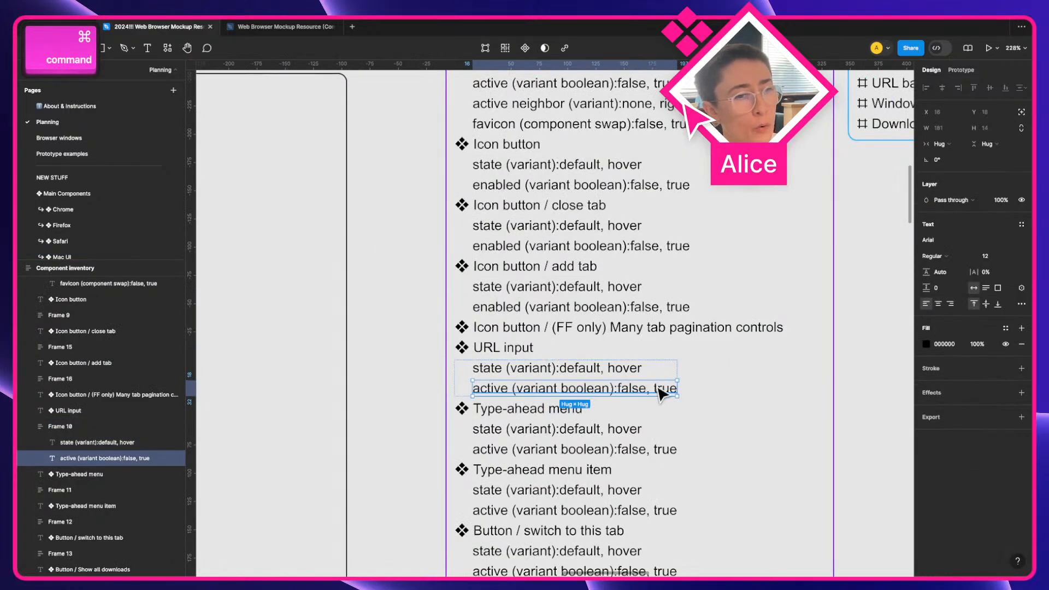
{"action": "scroll", "coordinate": [680, 395], "scroll_direction": "down", "scroll_amount": 10}
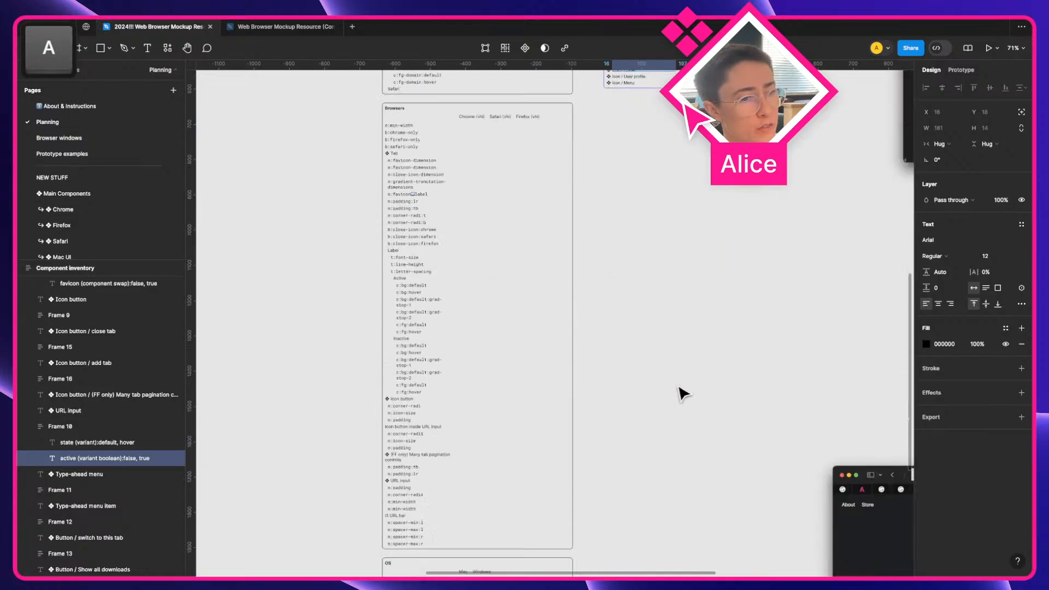
{"action": "scroll", "coordinate": [494, 353], "scroll_direction": "up", "scroll_amount": 5}
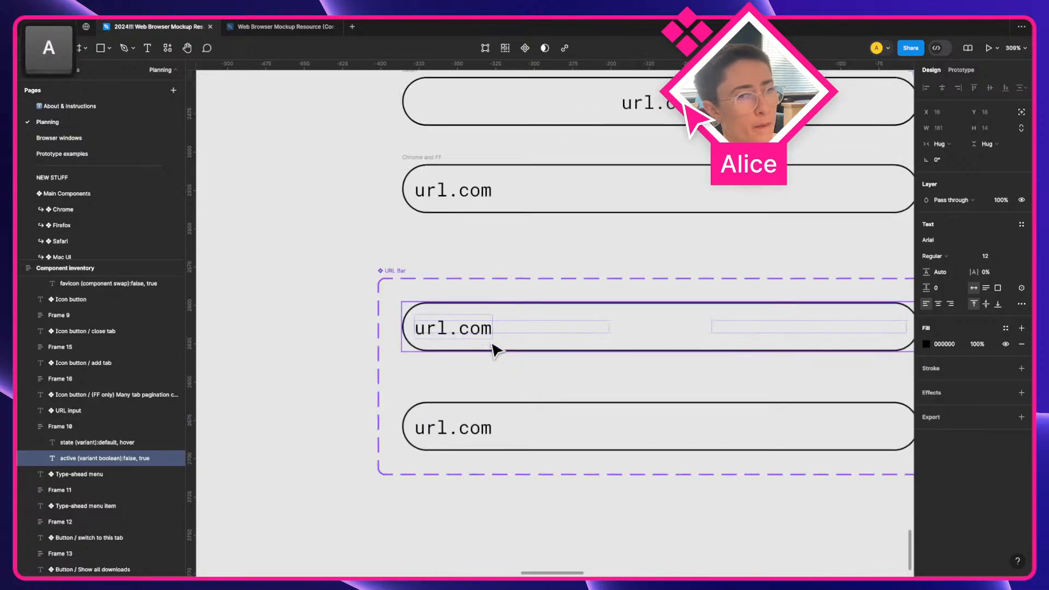
Rename the URL Bar component set's variant property to active
{"action": "left_click", "coordinate": [490, 346]}
{"action": "scroll", "coordinate": [491, 346], "scroll_direction": "down", "scroll_amount": 3}
{"action": "scroll", "coordinate": [562, 342], "scroll_direction": "right", "scroll_amount": 2}
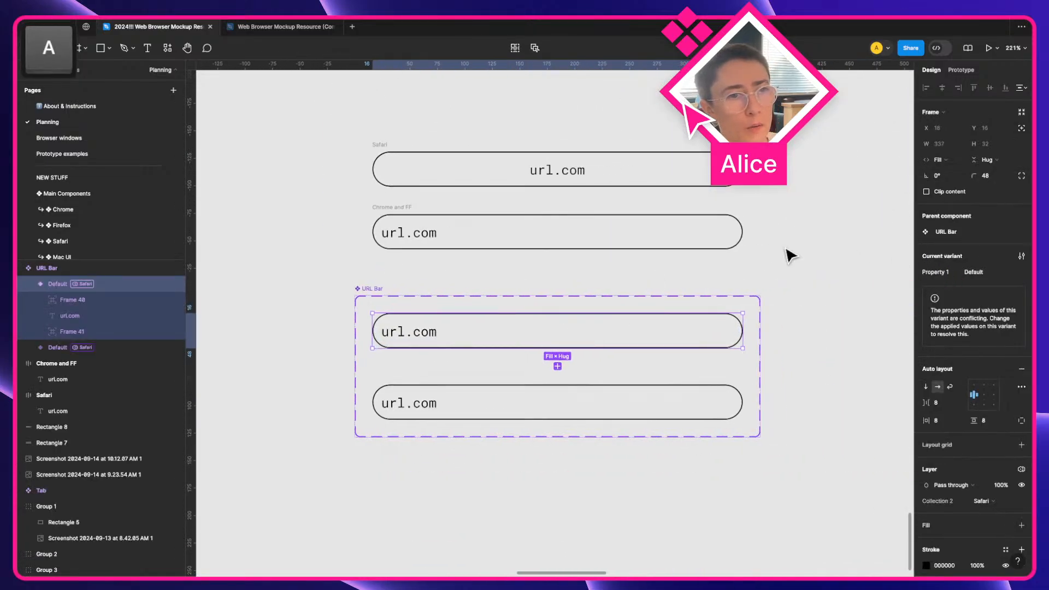
{"action": "left_click", "coordinate": [376, 289]}
{"action": "double_click", "coordinate": [946, 241]}
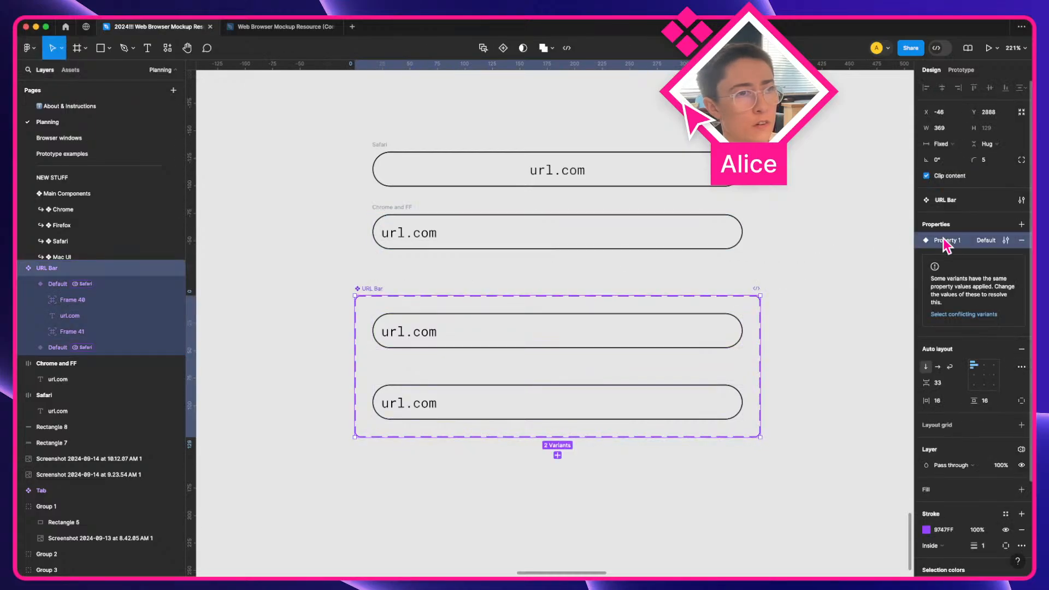
{"action": "type", "text": "active"}
{"action": "key", "text": "Return"}
Set the active property to false on the upper URL Bar variant and true on the lower one
{"action": "left_click", "coordinate": [422, 332]}
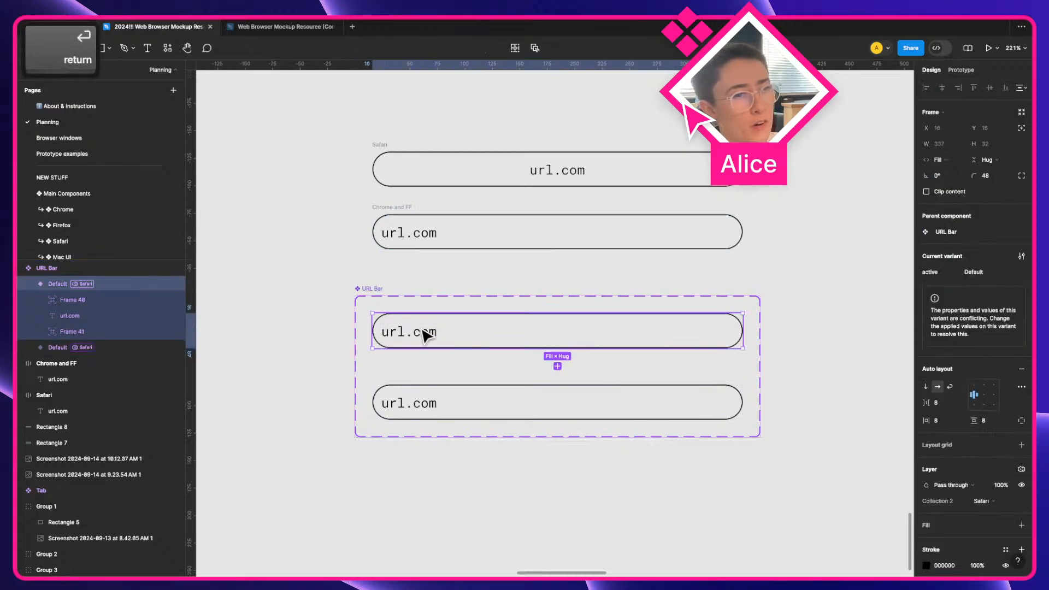
{"action": "left_click", "coordinate": [973, 273]}
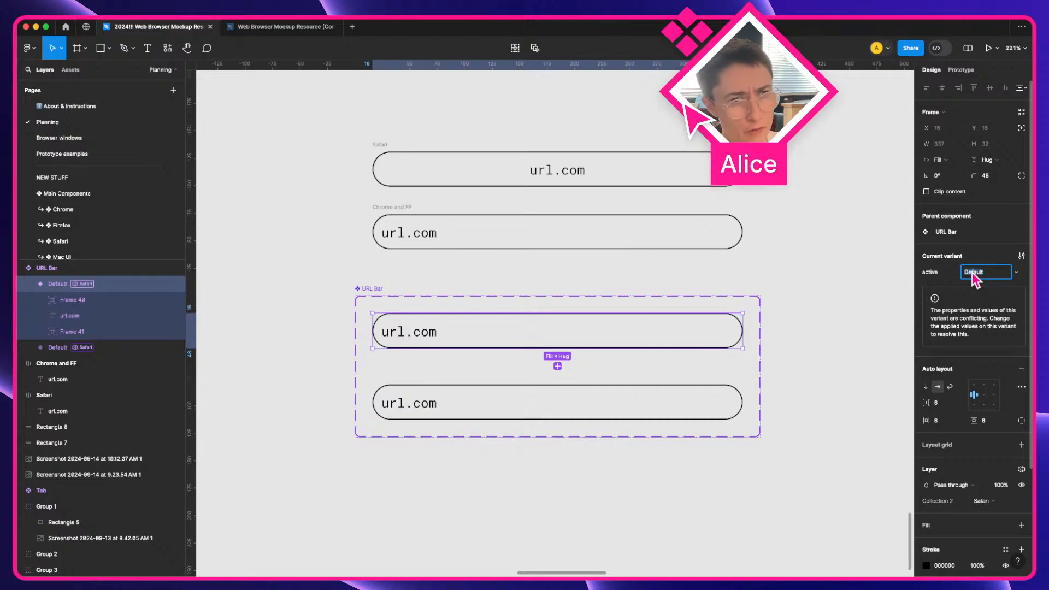
{"action": "type", "text": "false"}
{"action": "key", "text": "Return"}
{"action": "left_click", "coordinate": [543, 402]}
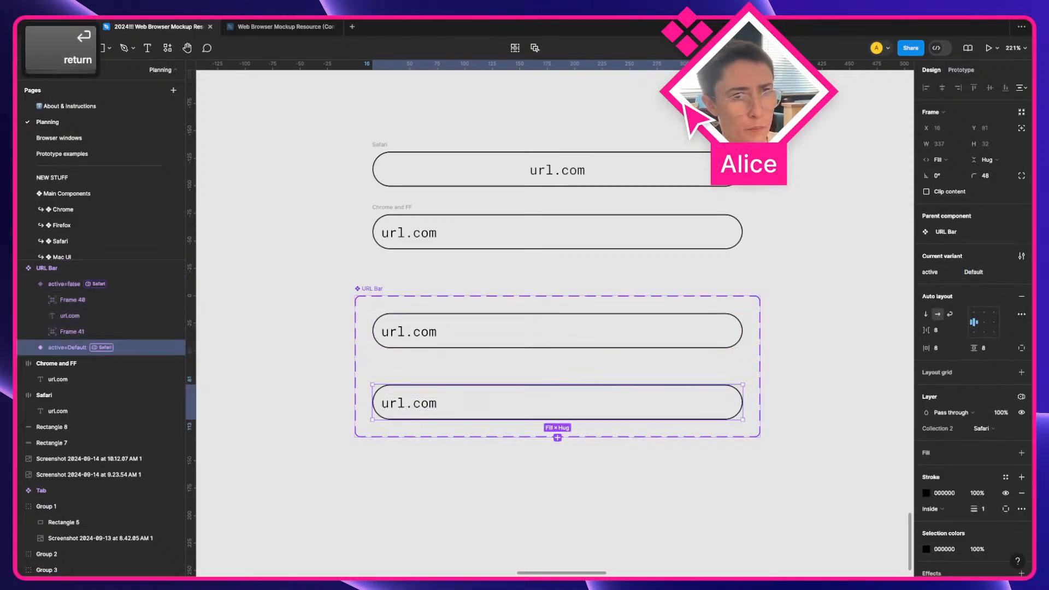
{"action": "left_click", "coordinate": [1003, 273]}
{"action": "type", "text": "true"}
{"action": "key", "text": "Return"}
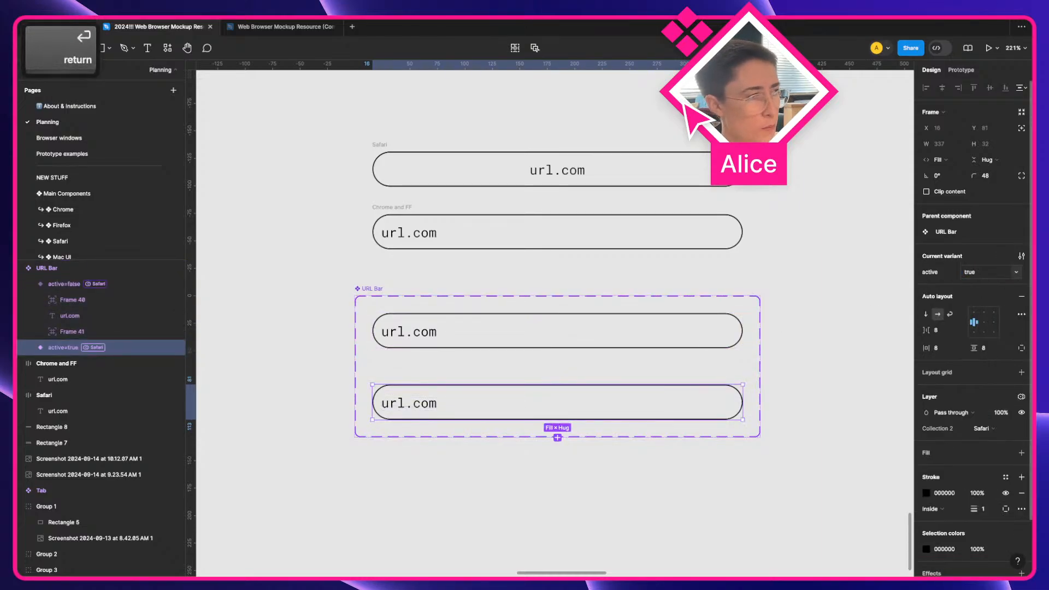
Examine the two spacer frames around url.com in the active=false variant
{"action": "left_click", "coordinate": [413, 343]}
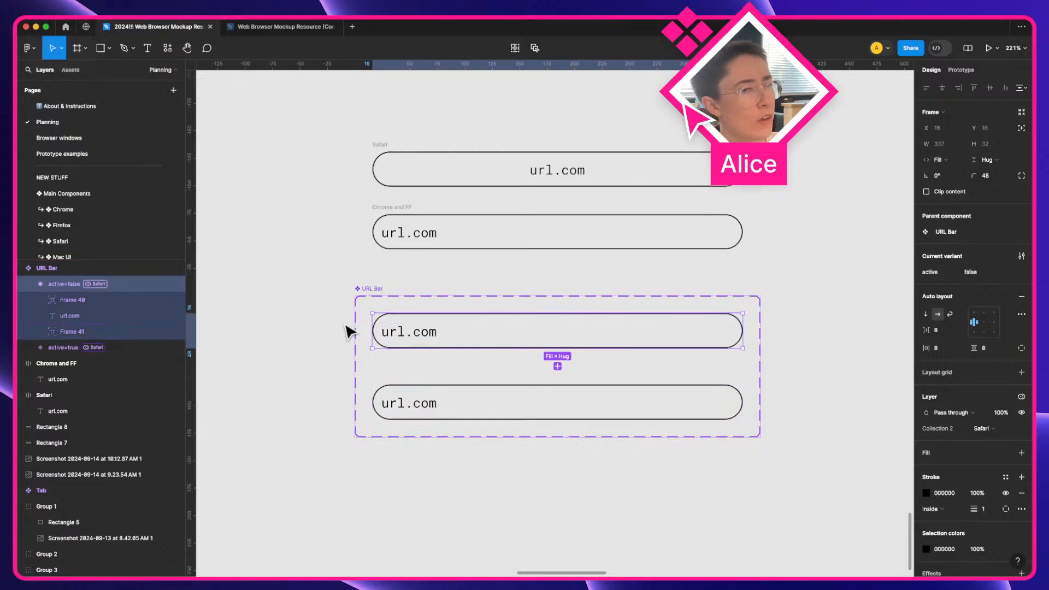
{"action": "left_click", "coordinate": [316, 337]}
{"action": "left_click", "coordinate": [431, 333]}
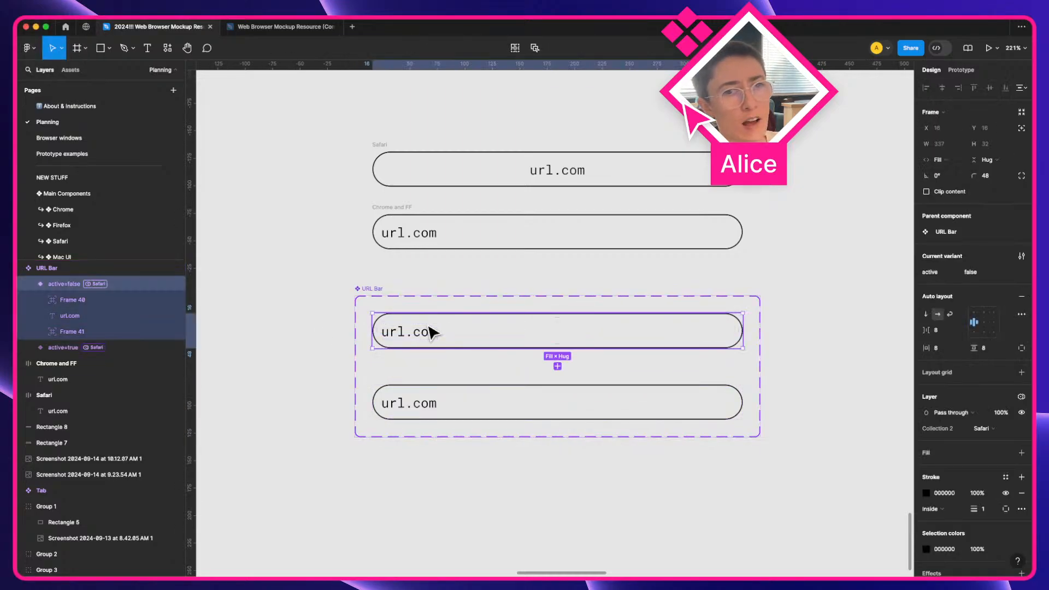
{"action": "left_click", "coordinate": [89, 302]}
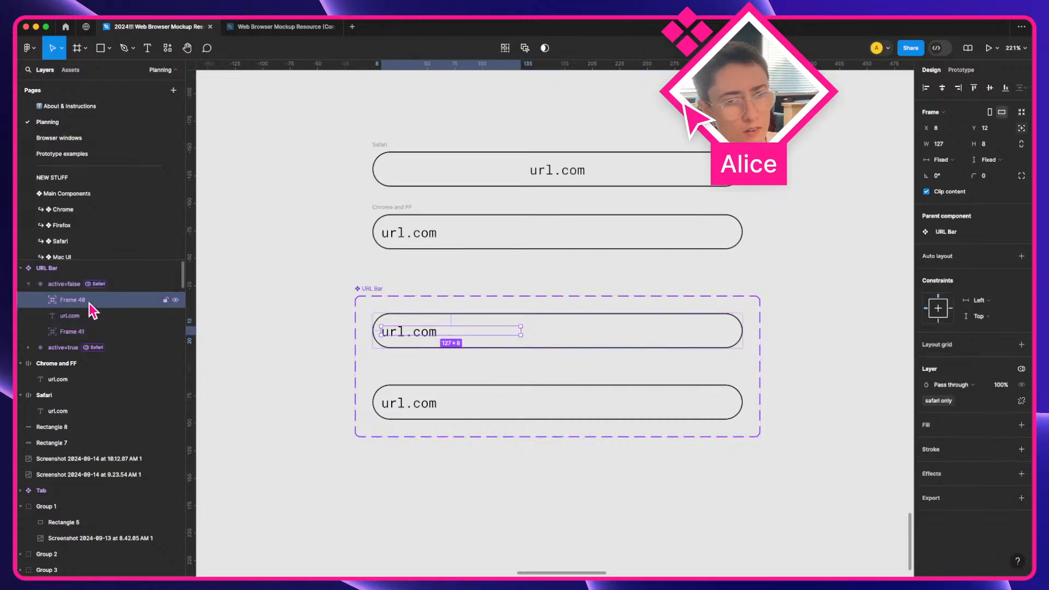
{"action": "left_click", "coordinate": [94, 333]}
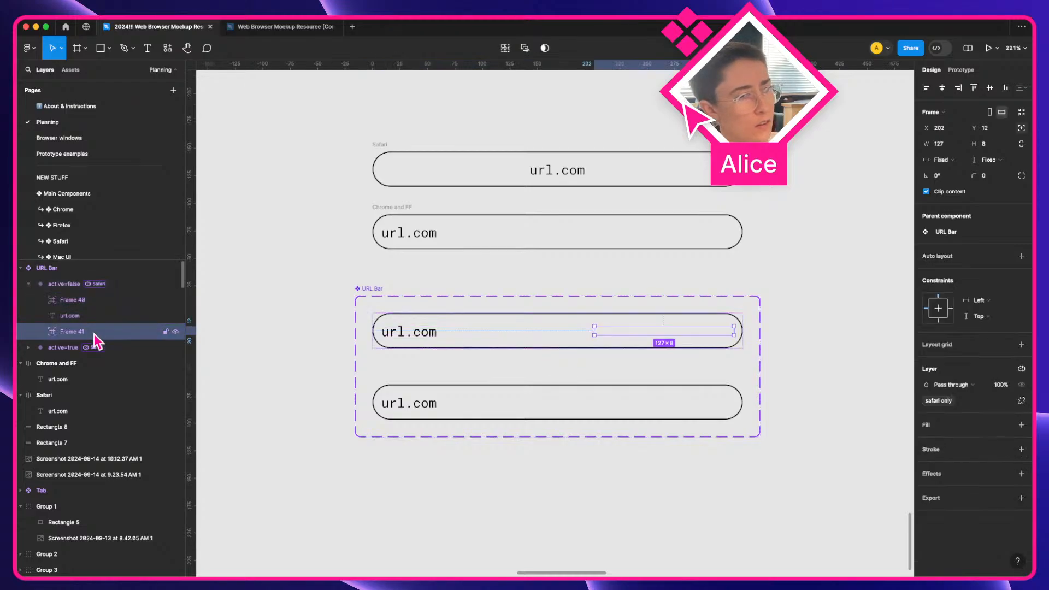
{"action": "left_click", "coordinate": [94, 302]}
{"action": "left_click", "coordinate": [265, 354]}
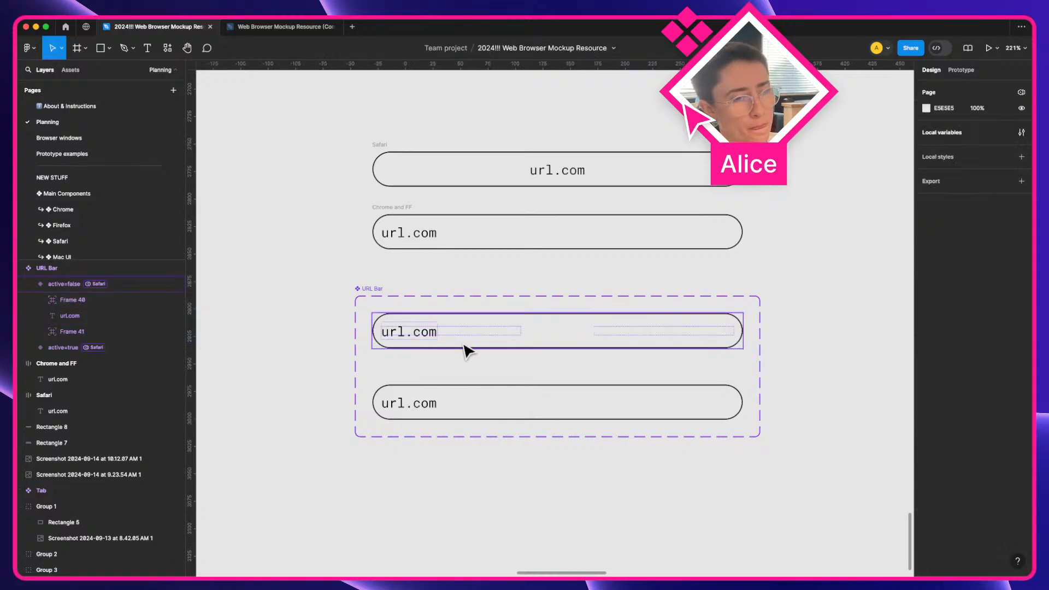
Rename the spacers before and after url.com in the active=false variant as left and right
{"action": "left_click", "coordinate": [441, 345]}
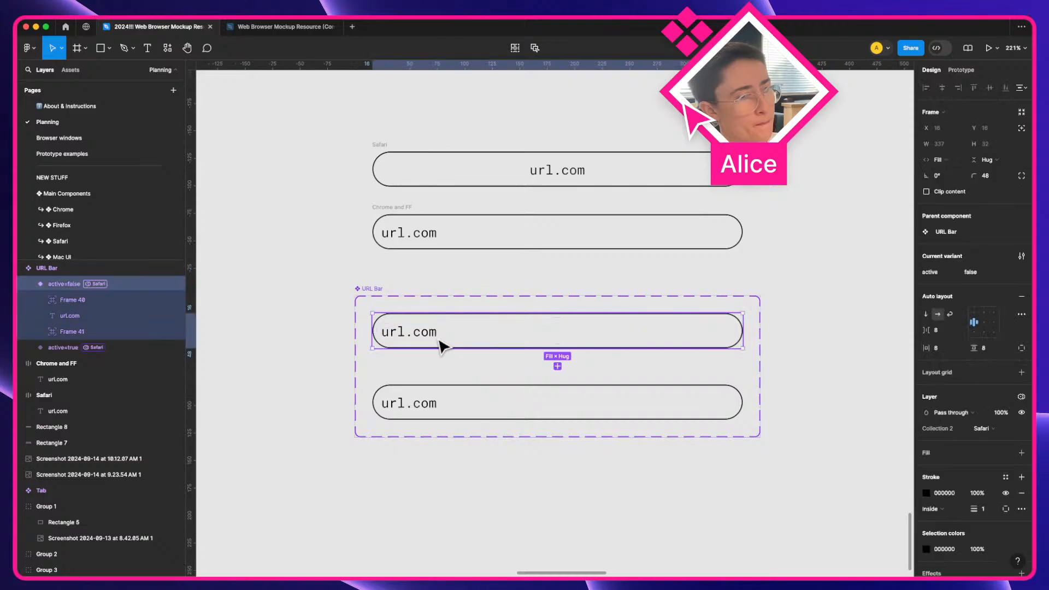
{"action": "left_click", "coordinate": [89, 300]}
{"action": "key", "text": "super+r"}
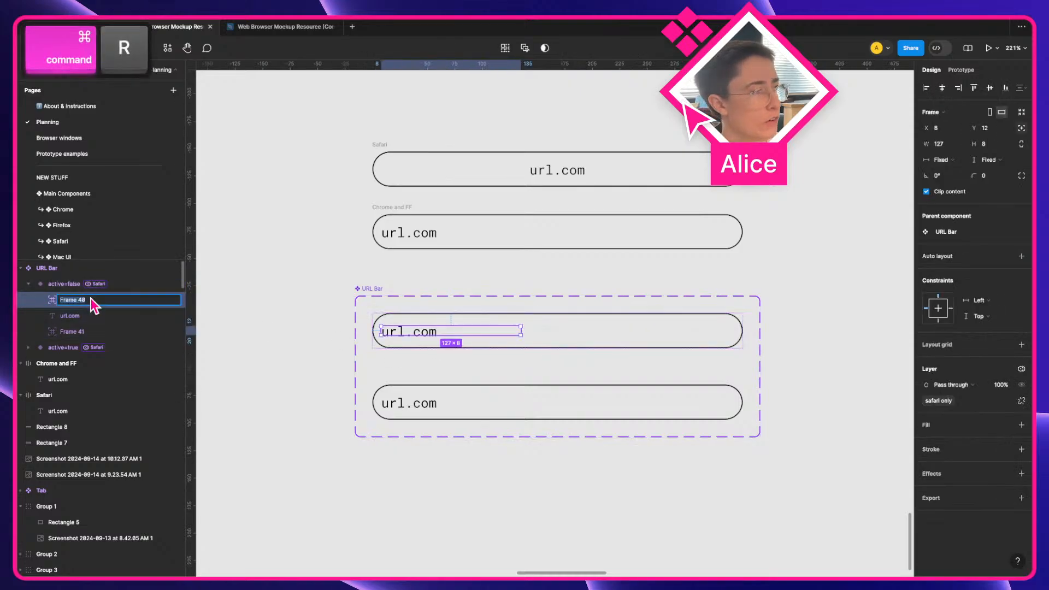
{"action": "type", "text": "left"}
{"action": "key", "text": "Return"}
{"action": "left_click", "coordinate": [74, 334]}
{"action": "key", "text": "super+r"}
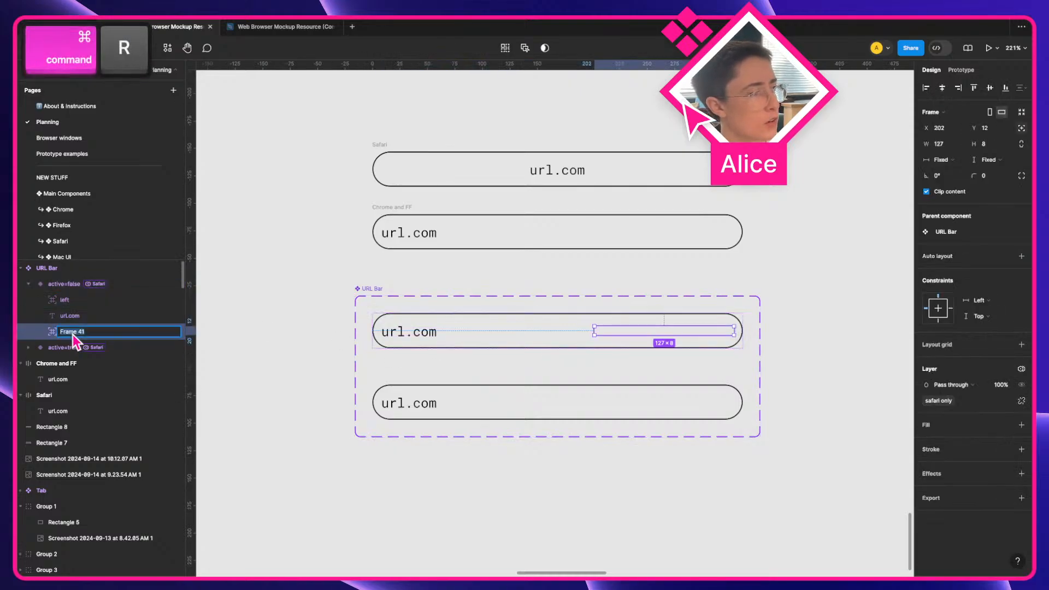
{"action": "type", "text": "right"}
{"action": "key", "text": "Return"}
Rename the spacers before and after url.com in the active=true variant as left and right
{"action": "left_click", "coordinate": [395, 415]}
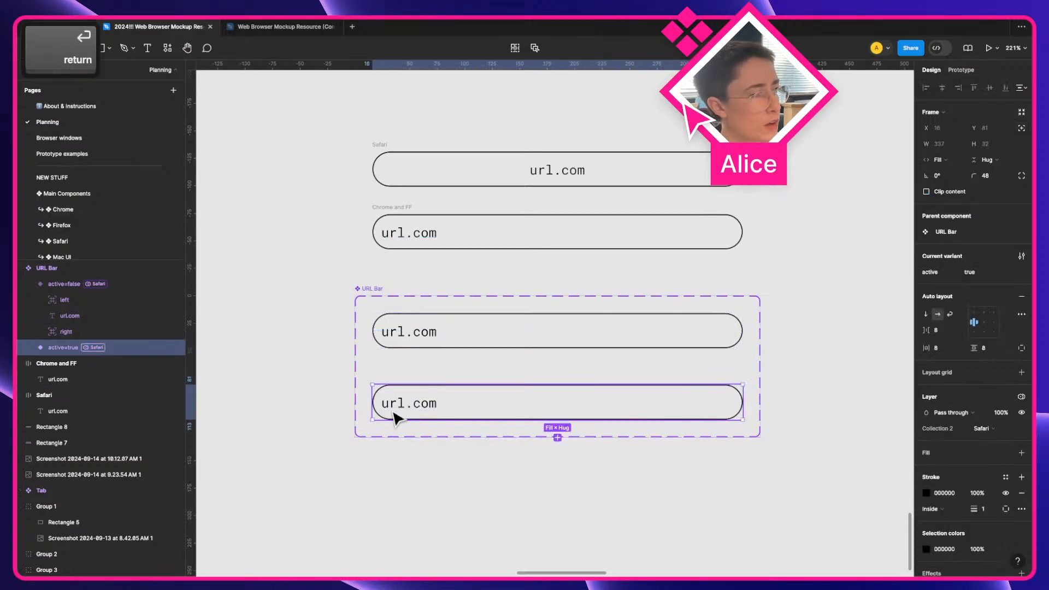
{"action": "key", "text": "Return"}
{"action": "left_click", "coordinate": [77, 363]}
{"action": "key", "text": "super+r"}
{"action": "type", "text": "left"}
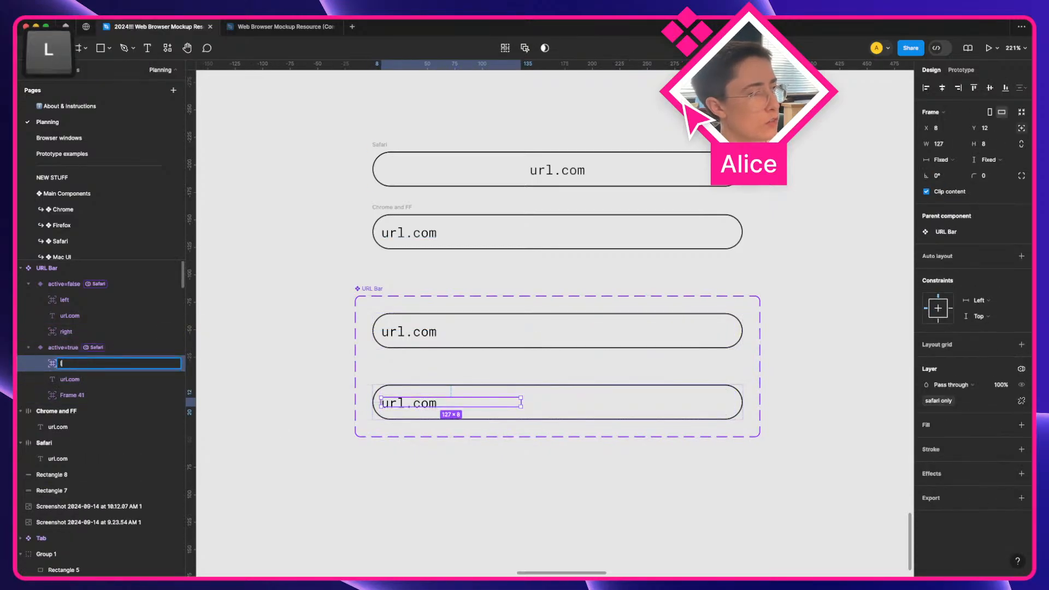
{"action": "key", "text": "Return"}
{"action": "left_click", "coordinate": [68, 395]}
{"action": "key", "text": "super+r"}
{"action": "type", "text": "right"}
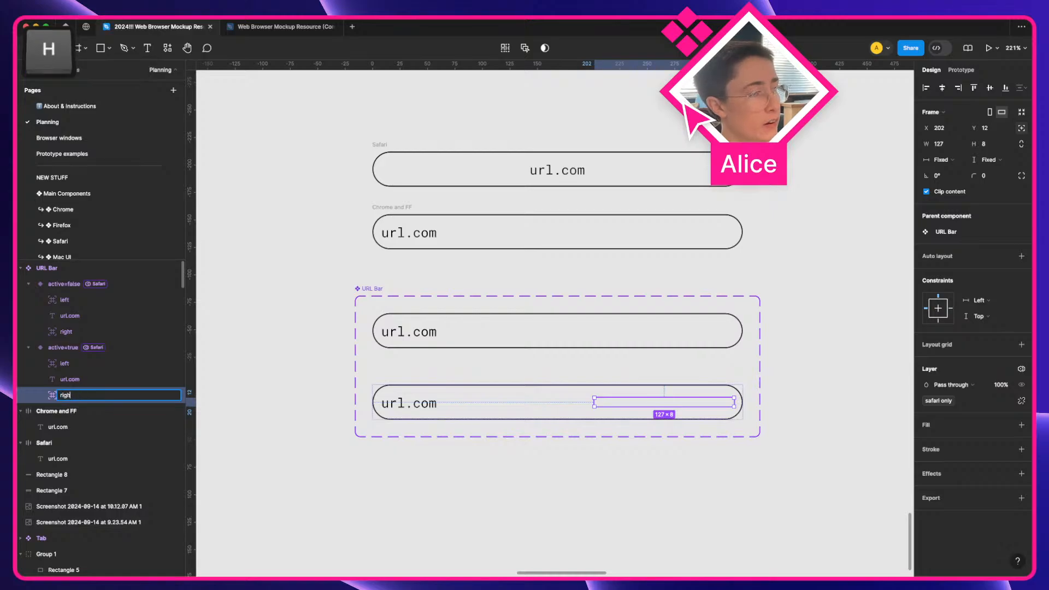
{"action": "key", "text": "Return"}
{"action": "left_click", "coordinate": [352, 367]}
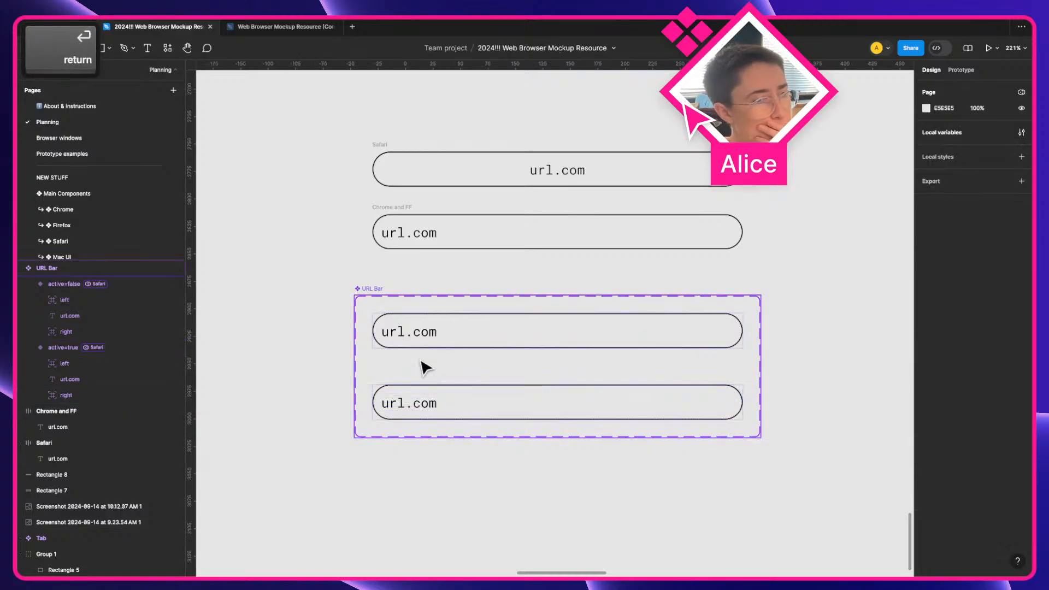
Try applying Collection 2's Safari mode to the whole URL Bar component set, and undo it
{"action": "left_click", "coordinate": [413, 334]}
{"action": "left_click", "coordinate": [112, 301]}
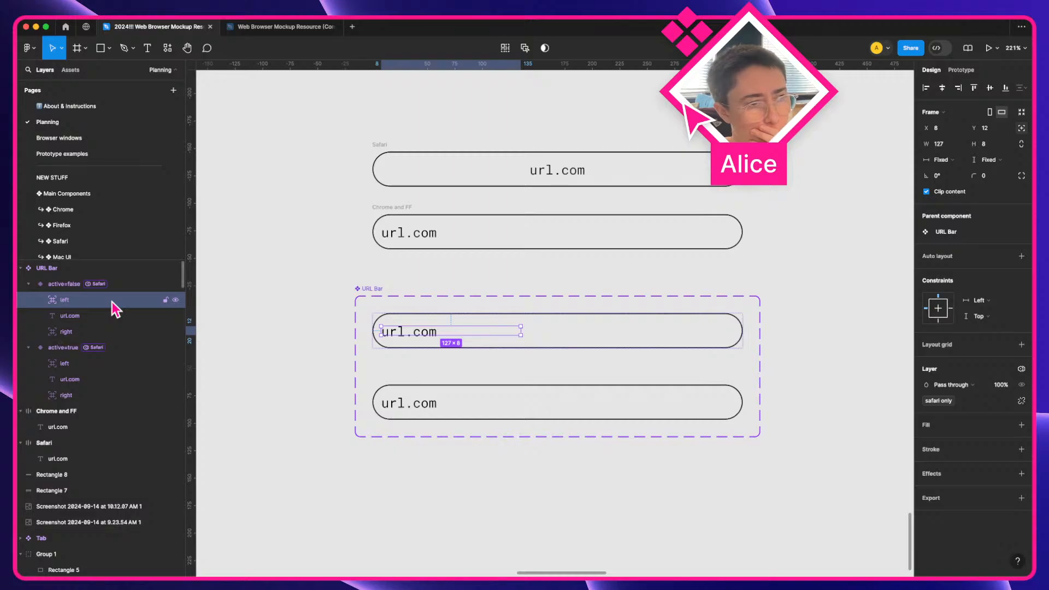
{"action": "left_click", "coordinate": [114, 330]}
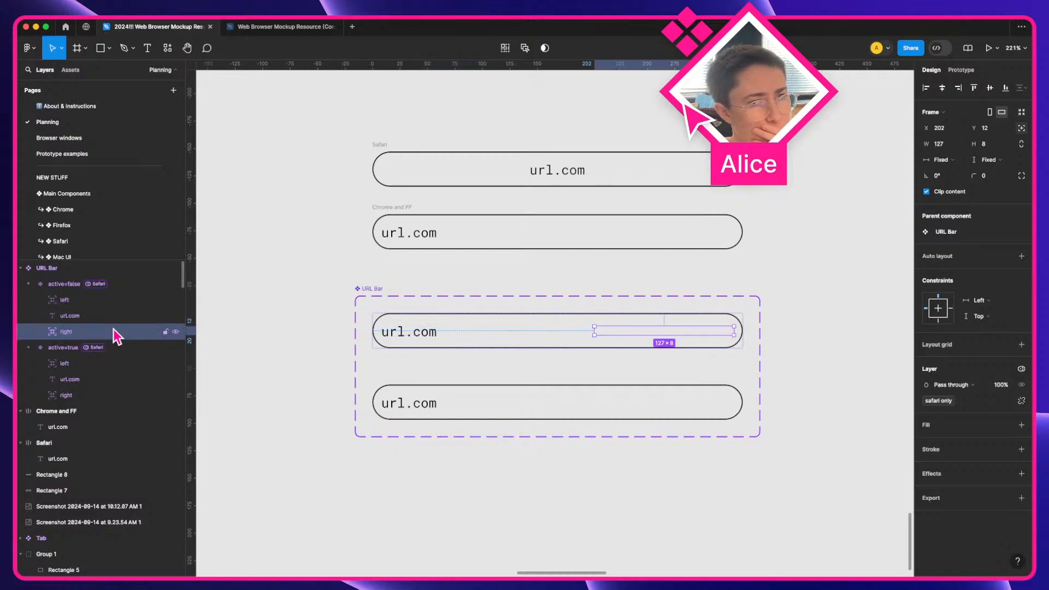
{"action": "left_click", "coordinate": [103, 365]}
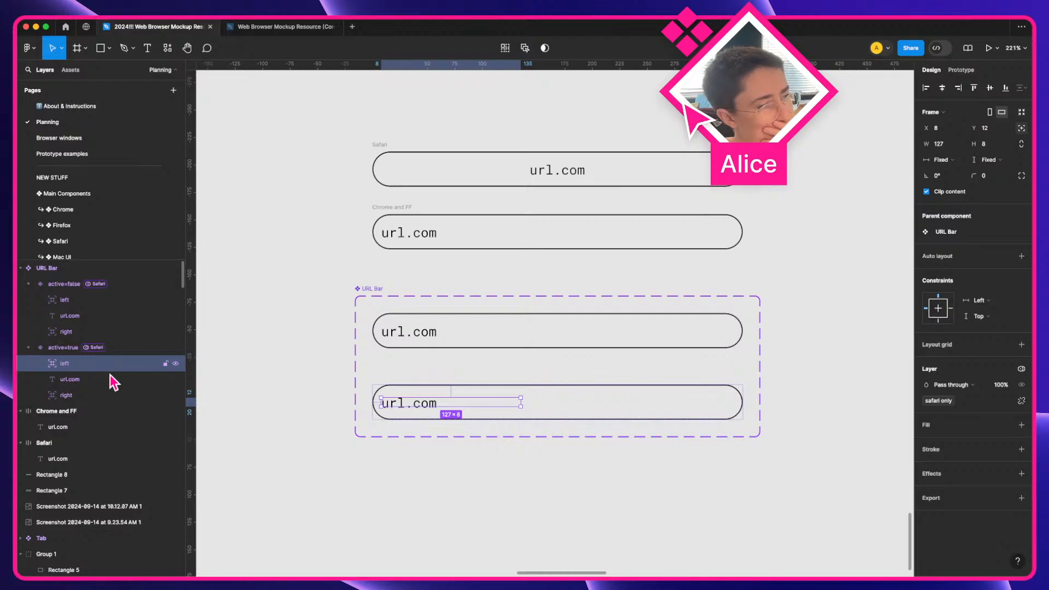
{"action": "left_click", "coordinate": [377, 297]}
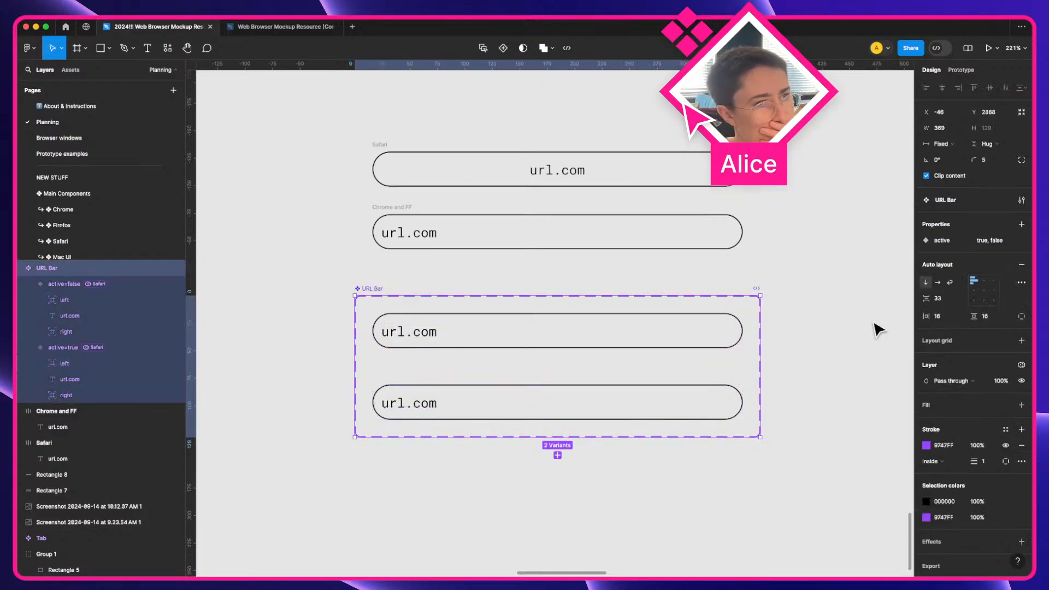
{"action": "left_click", "coordinate": [1021, 364]}
{"action": "mouse_move", "coordinate": [935, 397]}
{"action": "left_click", "coordinate": [908, 442]}
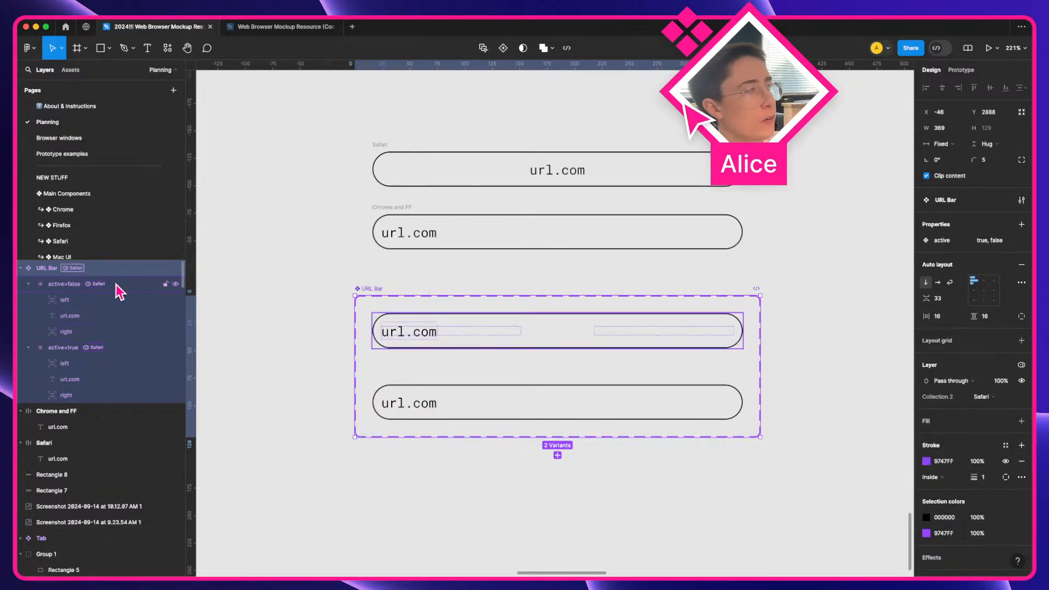
{"action": "key", "text": "super+z"}
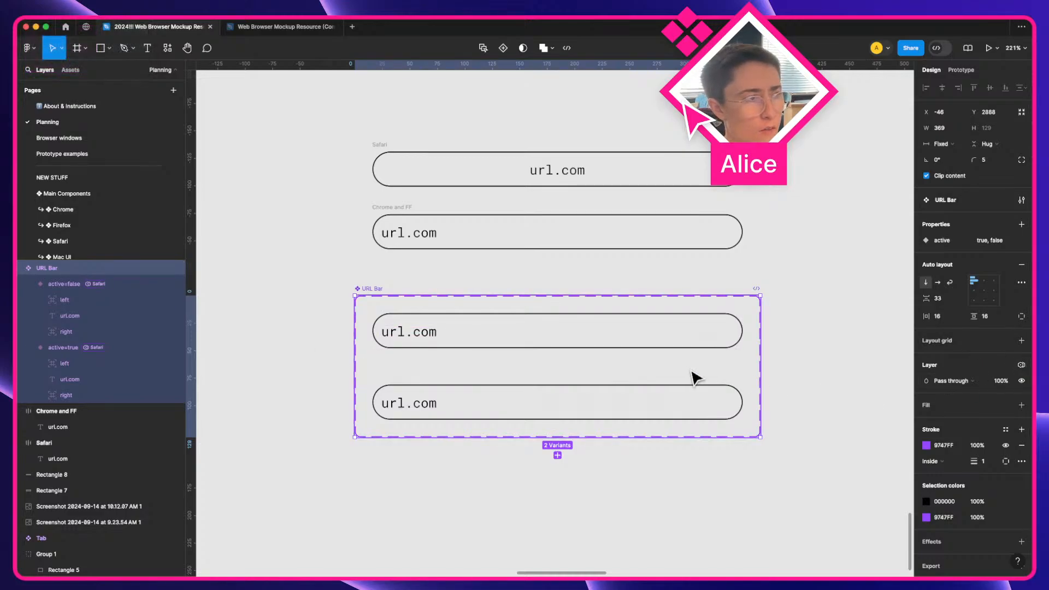
Set the Collection 2 mode of both URL Bar variants to Auto (Chrome)
{"action": "left_click", "coordinate": [102, 284]}
{"action": "left_click", "coordinate": [101, 347], "text": "super"}
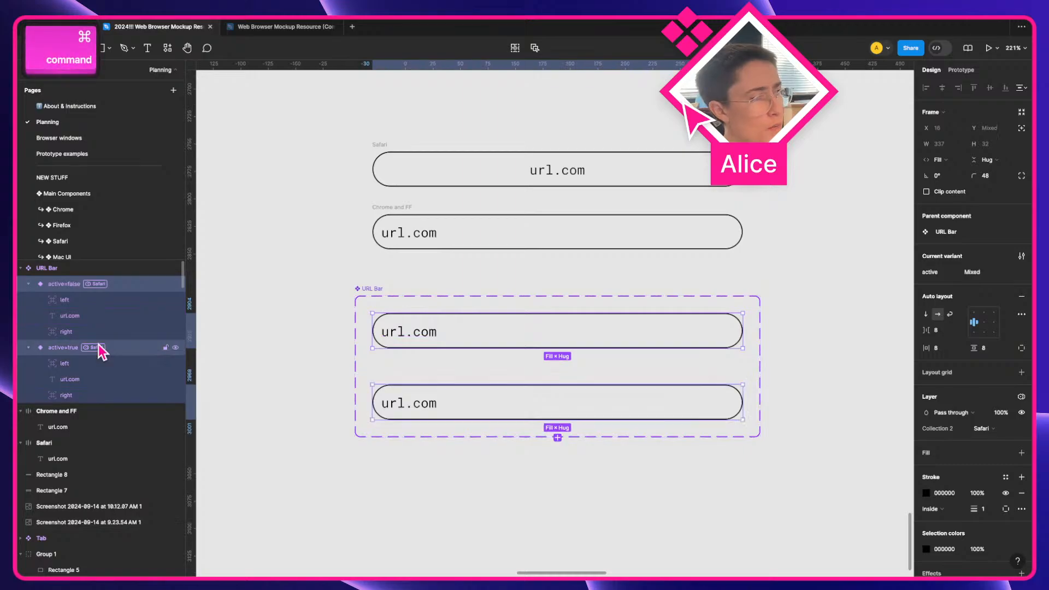
{"action": "left_click", "coordinate": [982, 428]}
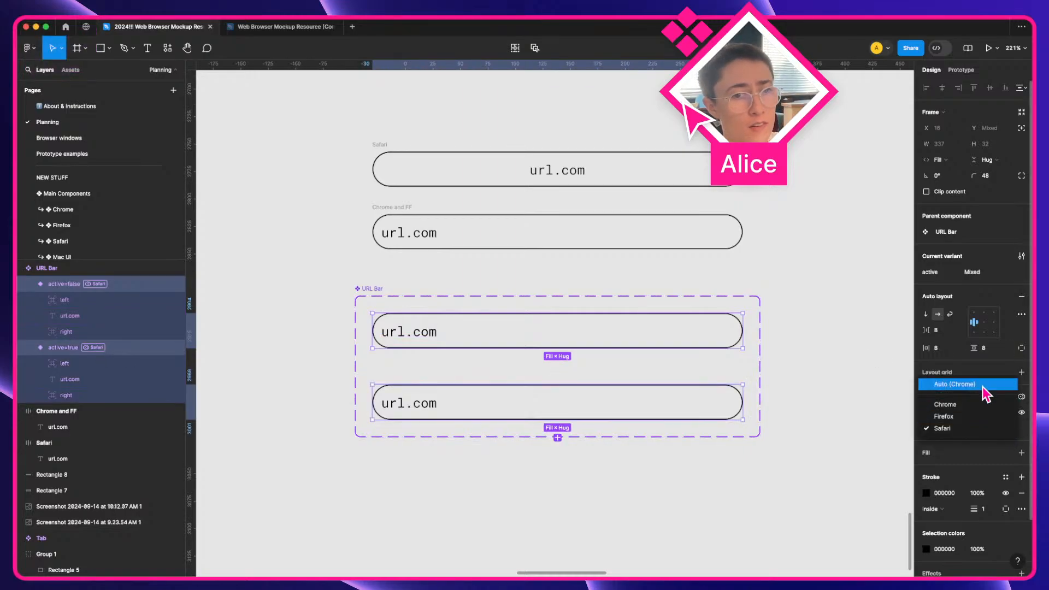
{"action": "left_click", "coordinate": [978, 385]}
{"action": "left_click", "coordinate": [157, 379]}
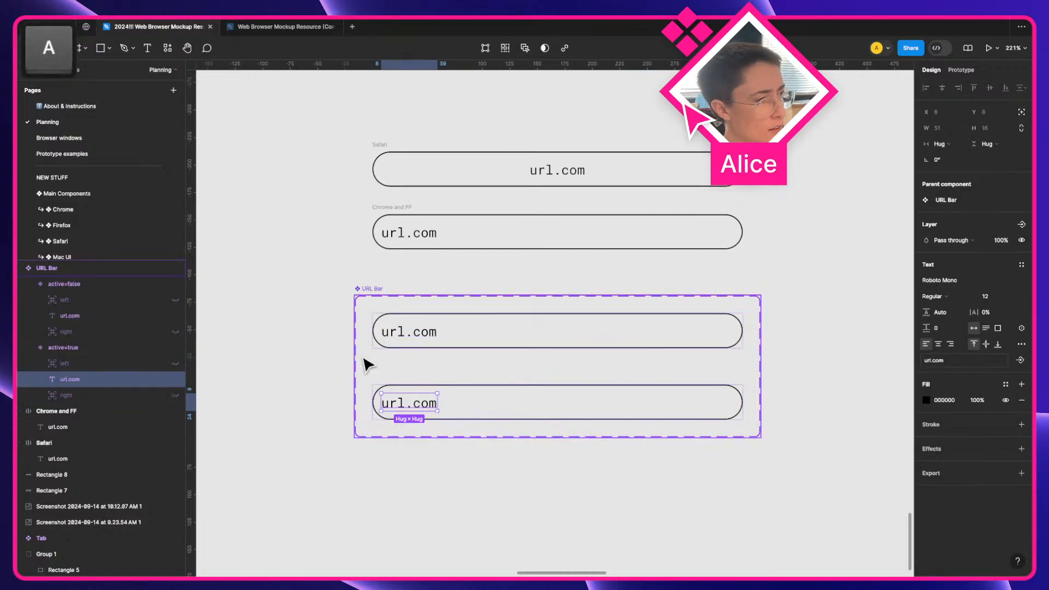
{"action": "left_click", "coordinate": [362, 358]}
Place an instance of the active=false URL Bar below the component set and draw a frame around it, with the instance at about X 22, Y 26
{"action": "scroll", "coordinate": [363, 359], "scroll_direction": "down", "scroll_amount": 5}
{"action": "left_click", "coordinate": [296, 368]}
{"action": "left_click", "coordinate": [460, 342]}
{"action": "left_click_drag", "start_coordinate": [459, 342], "coordinate": [516, 448]}
{"action": "key", "text": "f"}
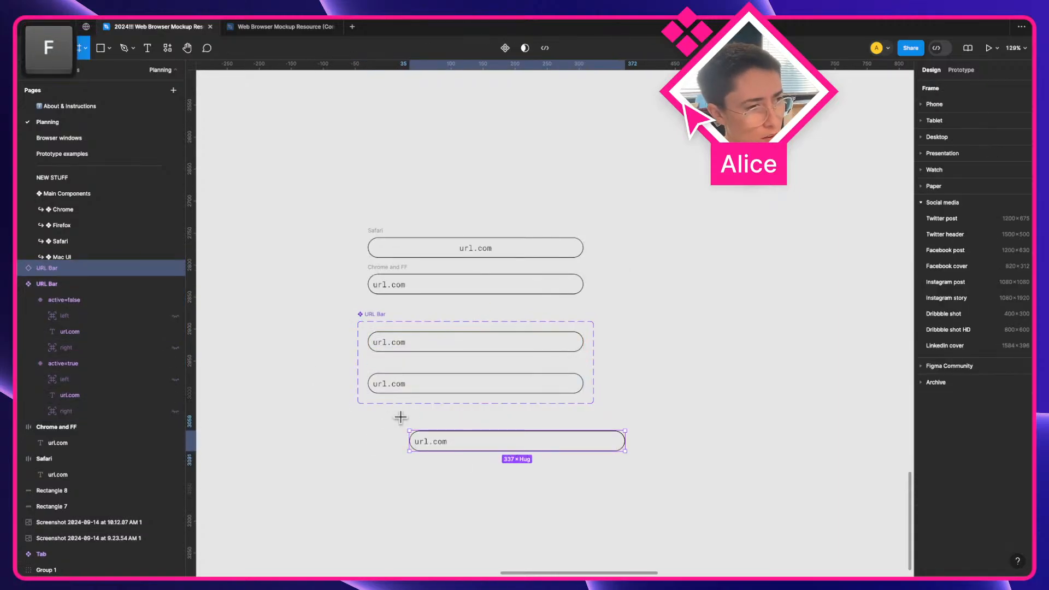
{"action": "left_click_drag", "start_coordinate": [400, 416], "coordinate": [645, 531]}
{"action": "left_click", "coordinate": [521, 451]}
{"action": "left_click_drag", "start_coordinate": [525, 443], "coordinate": [530, 445]}
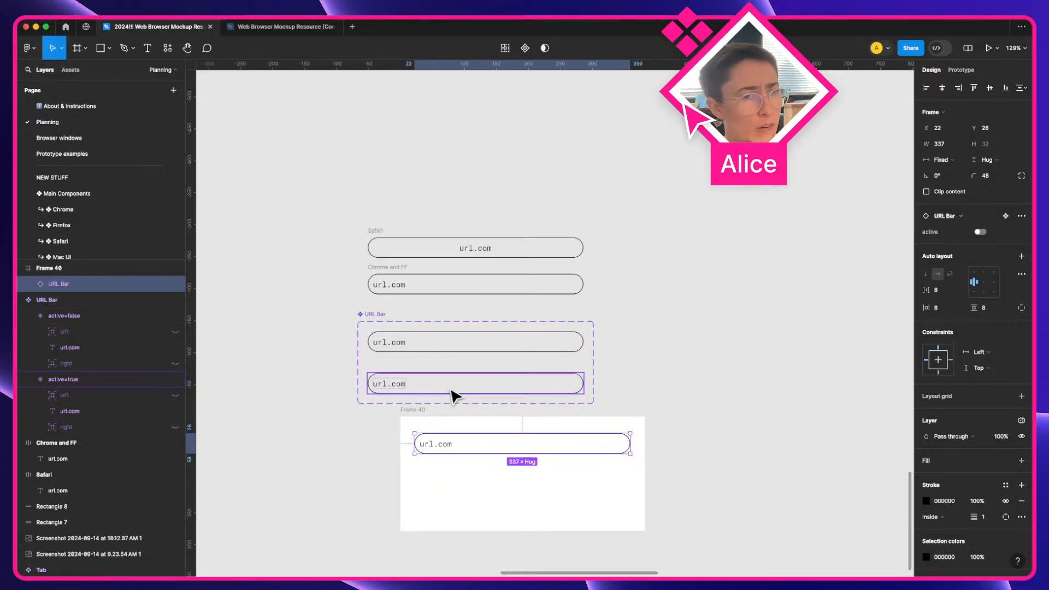
Set the Collection 2 mode of Frame 40, the frame around the URL Bar instance, to Safari
{"action": "left_click", "coordinate": [407, 419]}
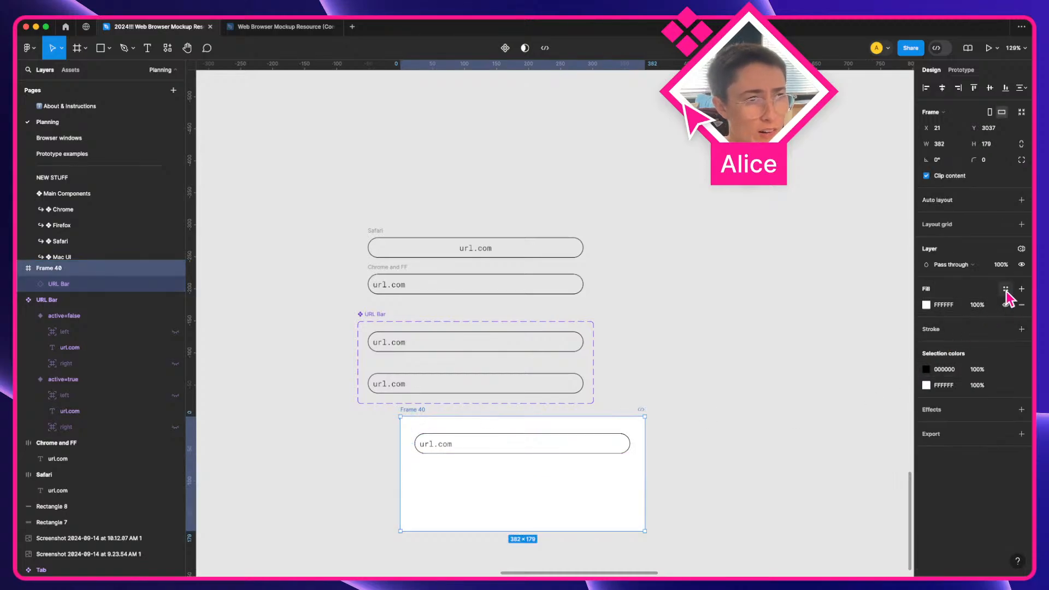
{"action": "left_click", "coordinate": [1021, 249]}
{"action": "left_click", "coordinate": [985, 281]}
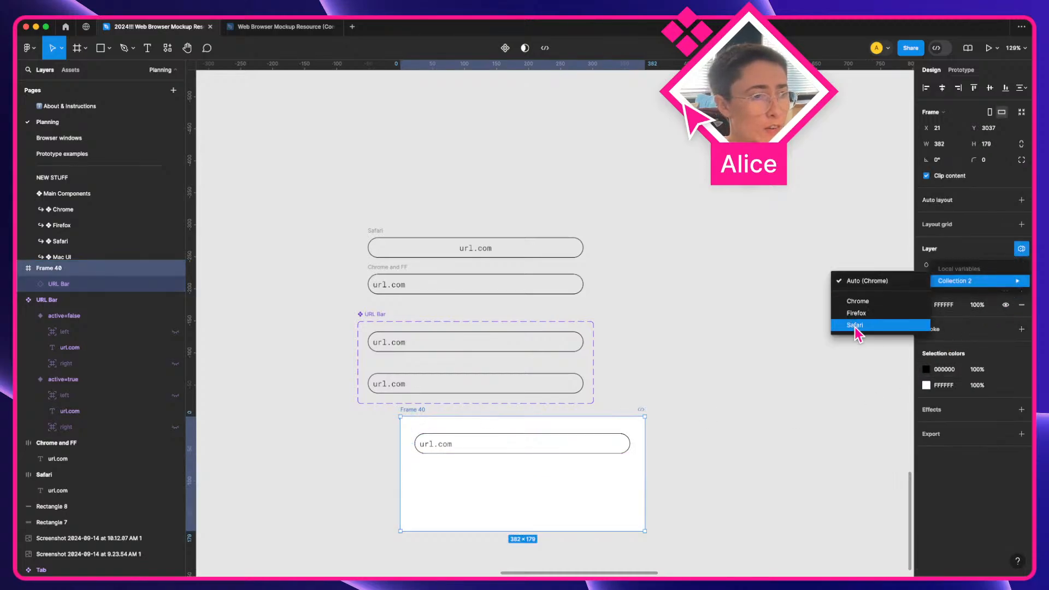
{"action": "left_click", "coordinate": [856, 328]}
Select the matching left spacers in both URL Bar variants and examine their width sizing options
{"action": "left_click", "coordinate": [384, 352]}
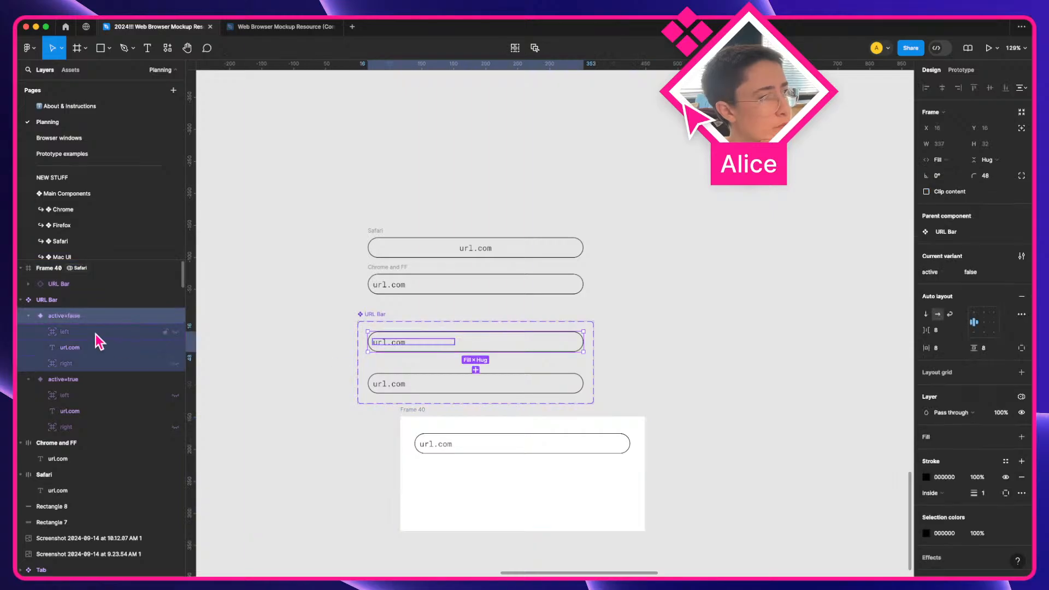
{"action": "left_click", "coordinate": [95, 332]}
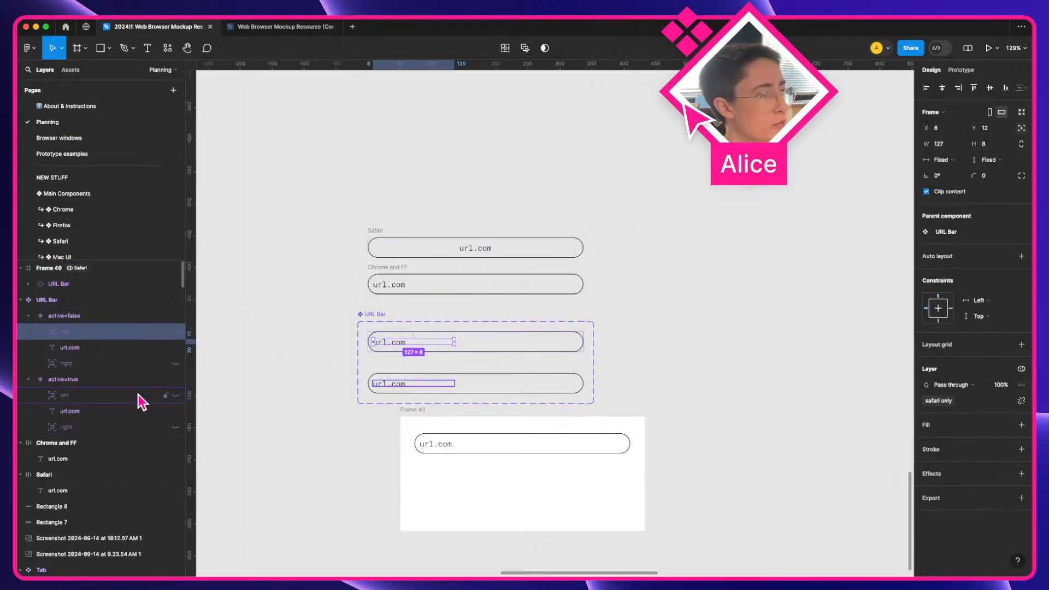
{"action": "key", "text": "q"}
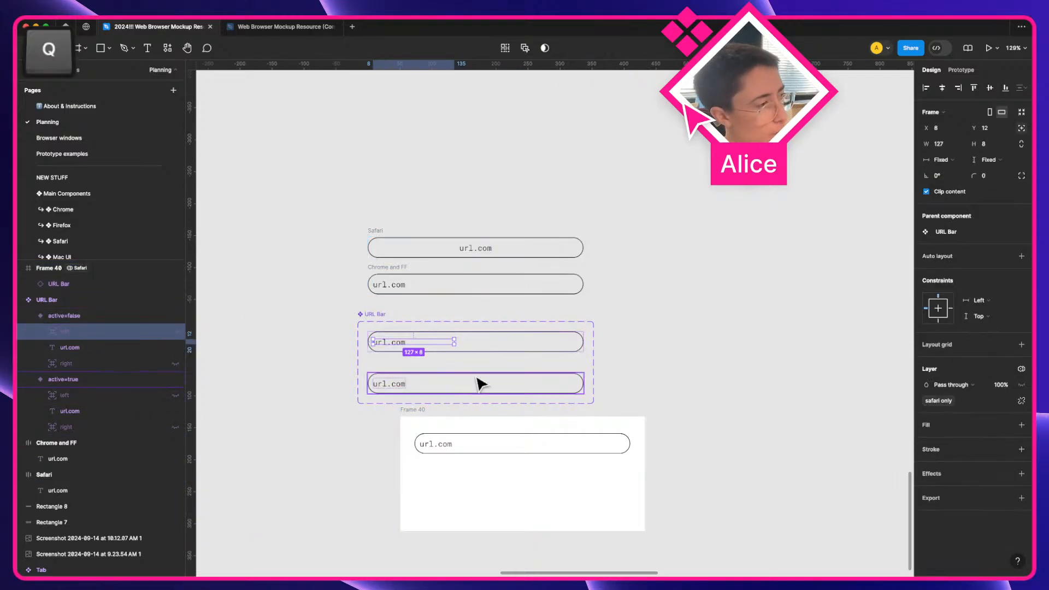
{"action": "left_click", "coordinate": [947, 160]}
{"action": "left_click", "coordinate": [948, 161]}
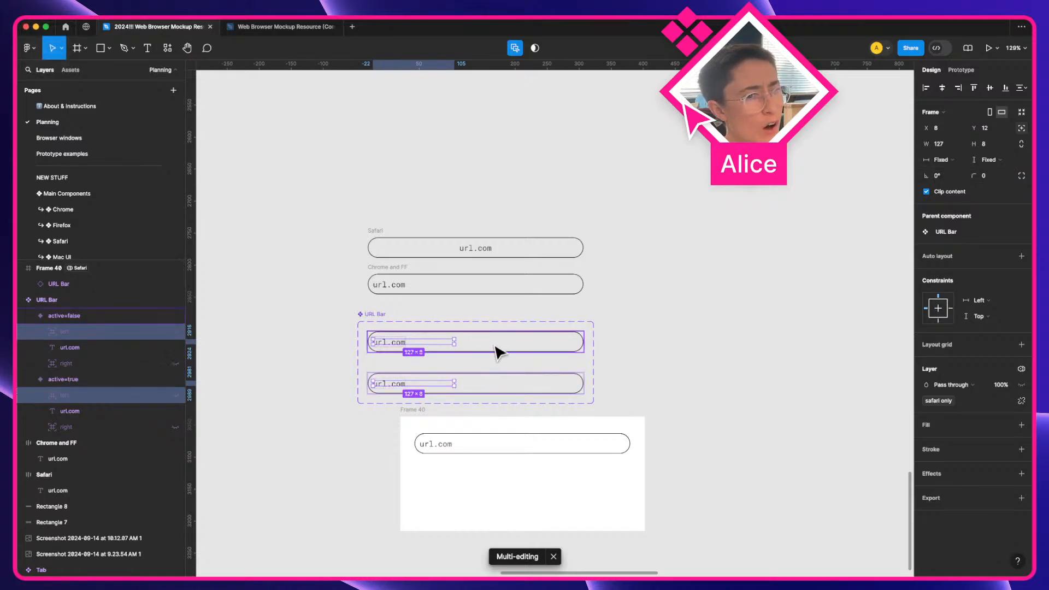
{"action": "left_click", "coordinate": [862, 165]}
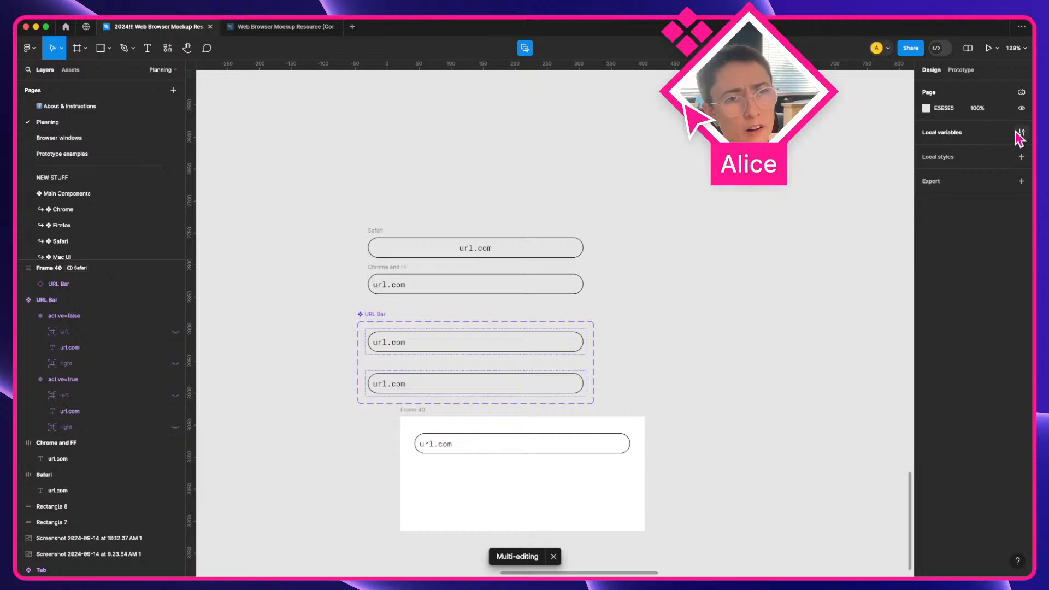
Check Collection 2's local variables against Frame 40's mode and the visibility of its instance's left and right spacers
{"action": "left_click", "coordinate": [1020, 132]}
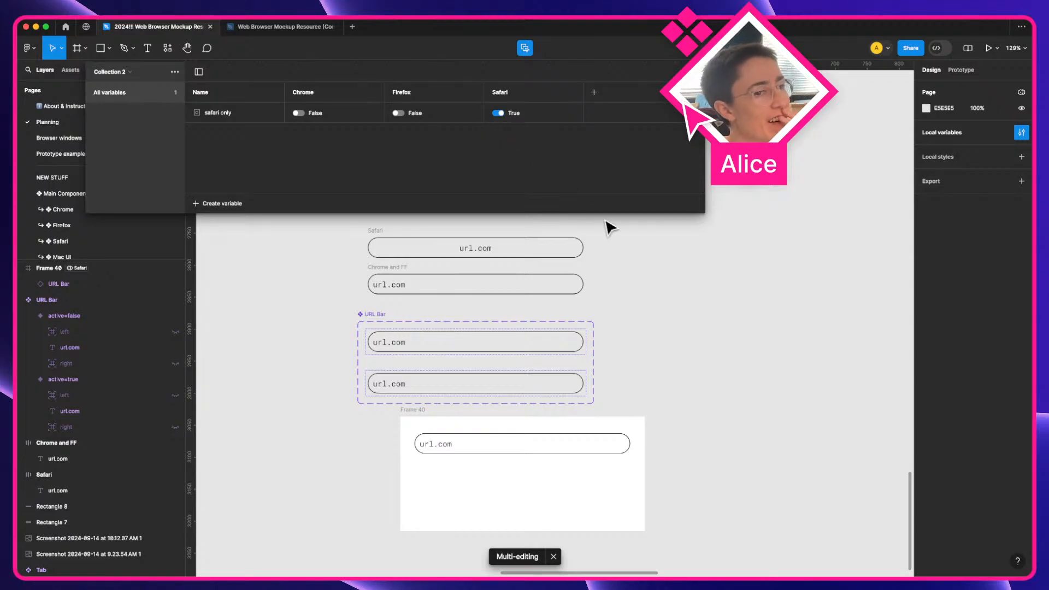
{"action": "left_click", "coordinate": [404, 389]}
{"action": "left_click", "coordinate": [76, 397]}
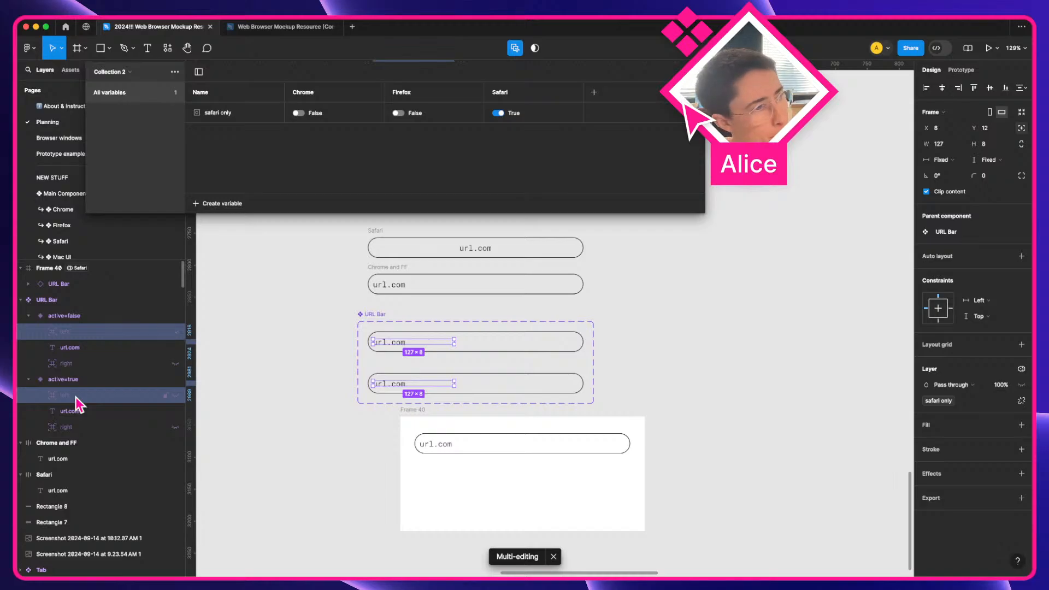
{"action": "left_click", "coordinate": [421, 438]}
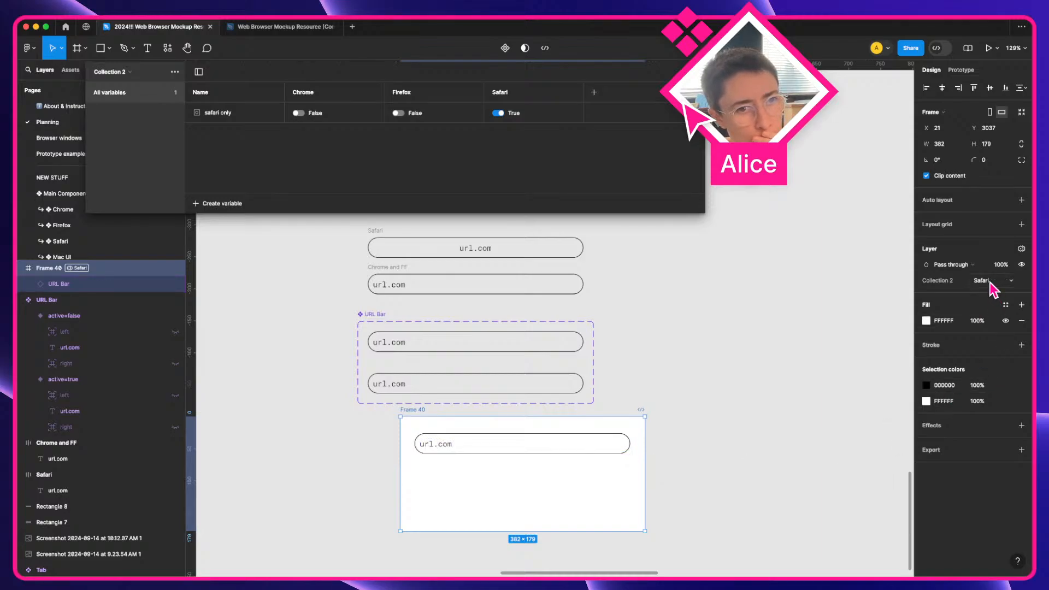
{"action": "left_click", "coordinate": [469, 445]}
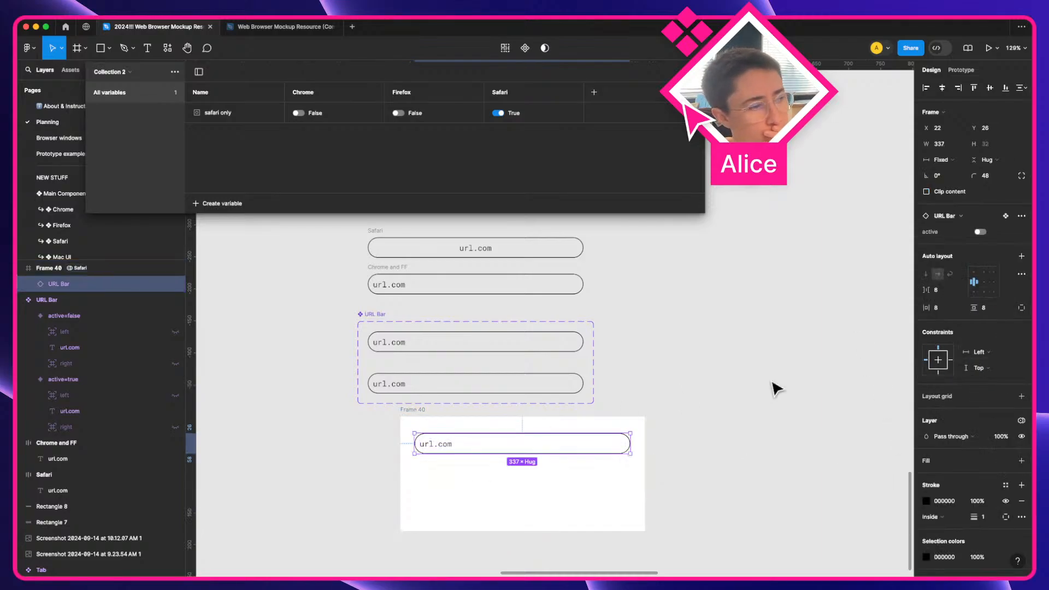
{"action": "left_click", "coordinate": [29, 284]}
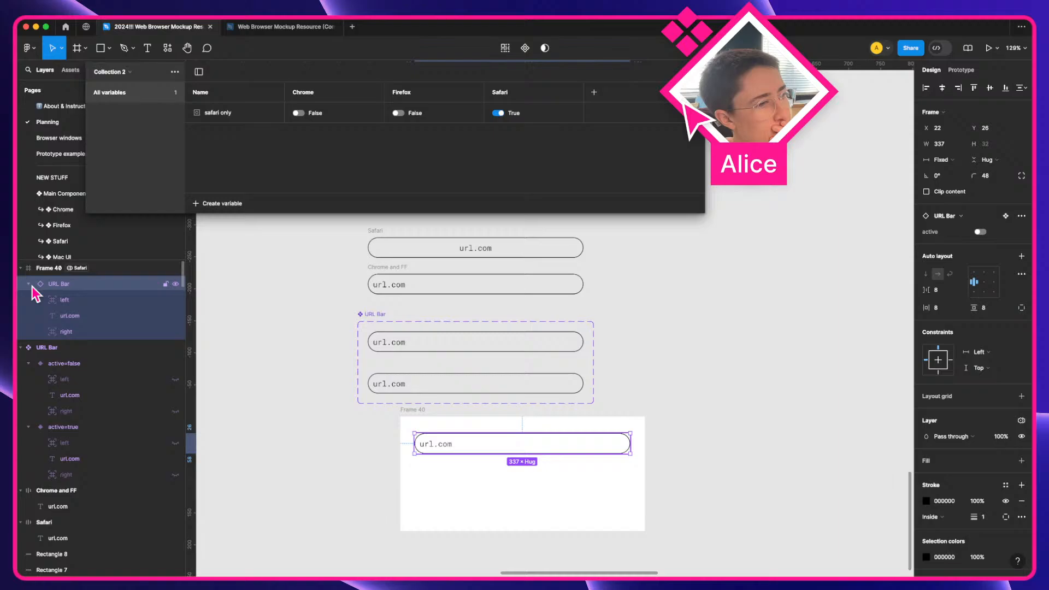
{"action": "left_click", "coordinate": [71, 301]}
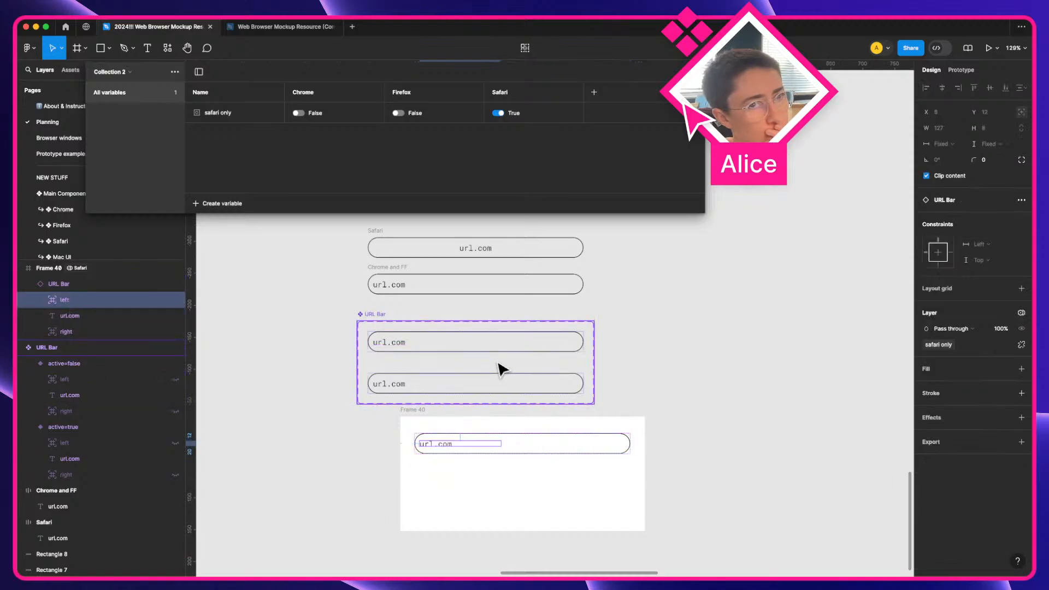
{"action": "left_click", "coordinate": [67, 334]}
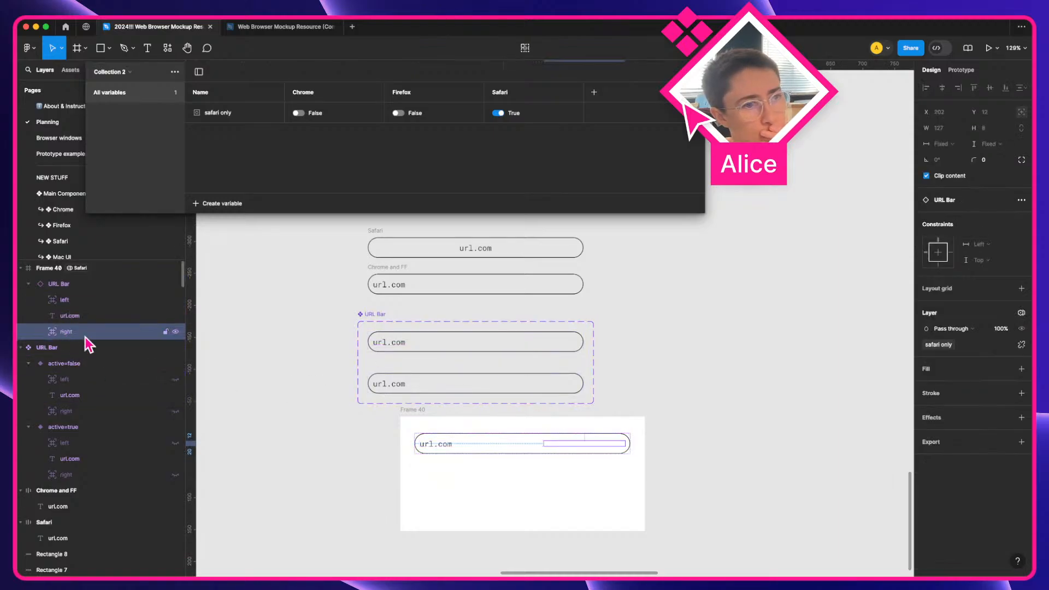
Add auto layout to the left spacer of the active=false variant and keep its width on Hug contents
{"action": "left_click", "coordinate": [410, 386]}
{"action": "left_click", "coordinate": [397, 344]}
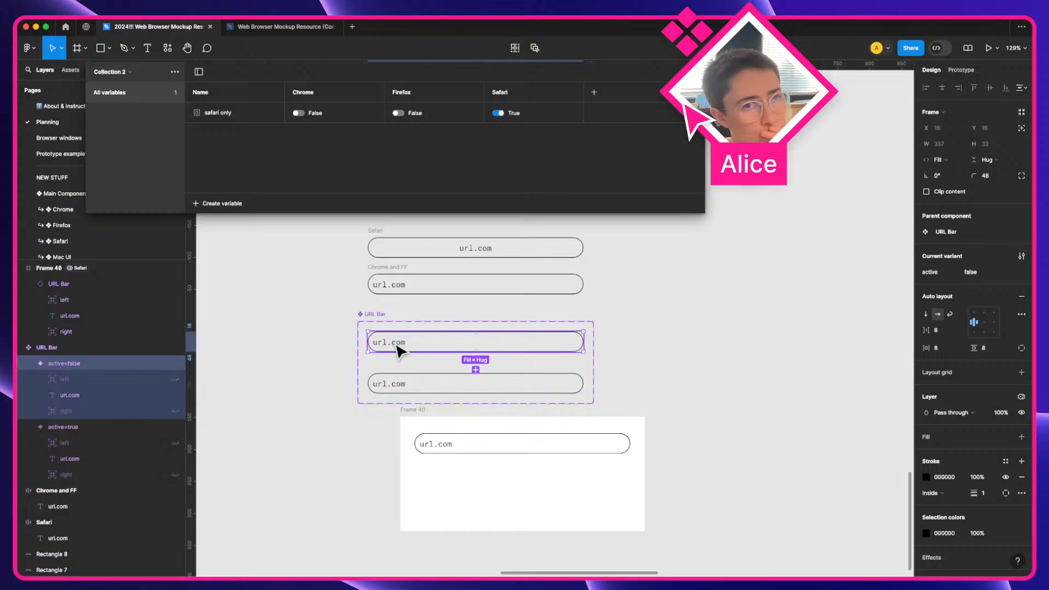
{"action": "left_click", "coordinate": [110, 378]}
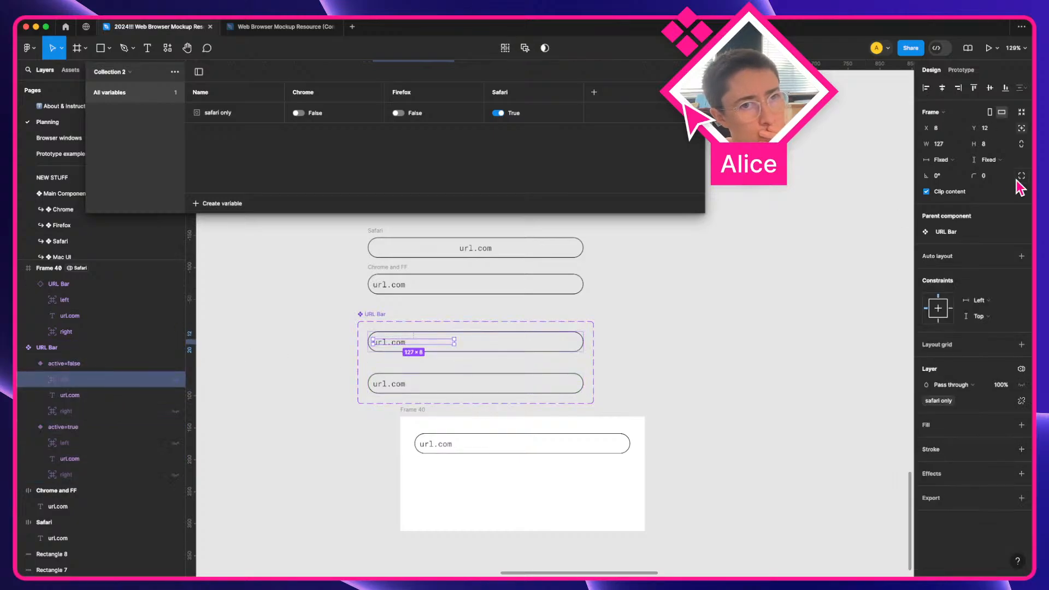
{"action": "left_click", "coordinate": [955, 161]}
{"action": "left_click", "coordinate": [955, 163]}
{"action": "key", "text": "shift+a"}
{"action": "left_click", "coordinate": [940, 159]}
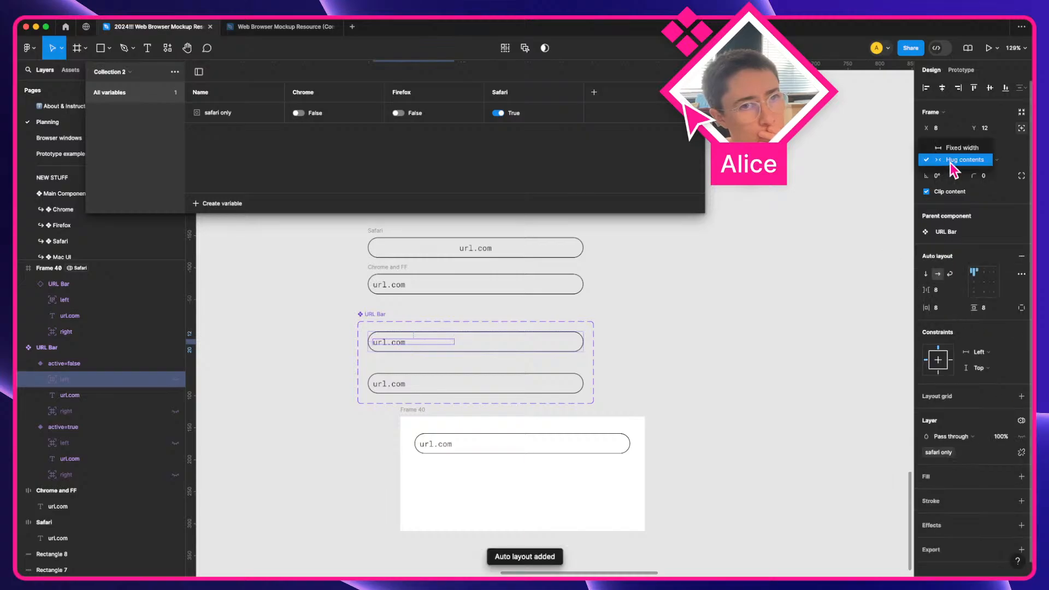
{"action": "left_click", "coordinate": [953, 162]}
{"action": "left_click", "coordinate": [116, 398]}
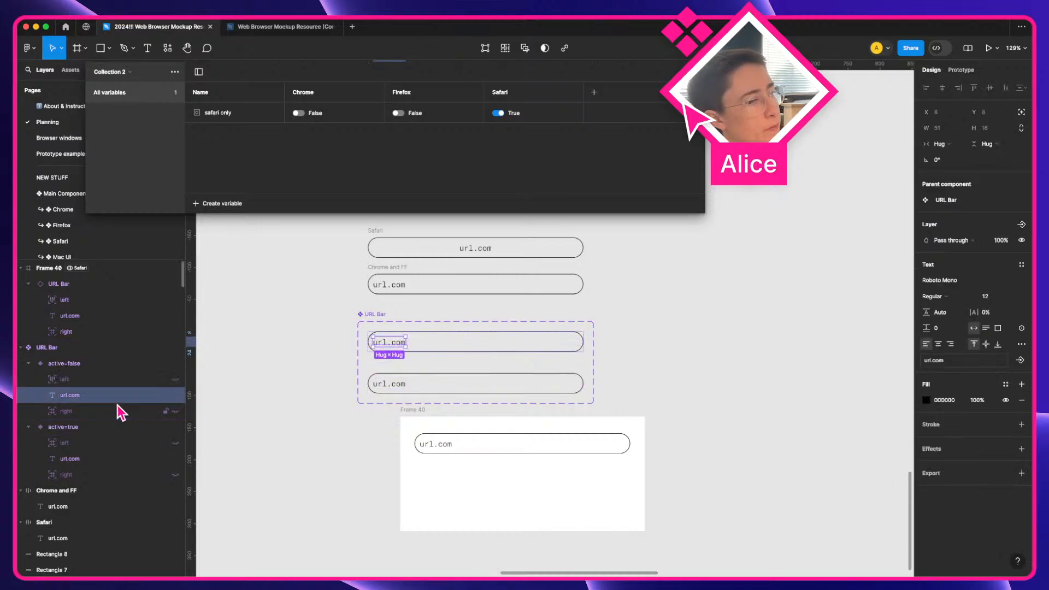
{"action": "left_click", "coordinate": [107, 412]}
{"action": "left_click", "coordinate": [87, 385]}
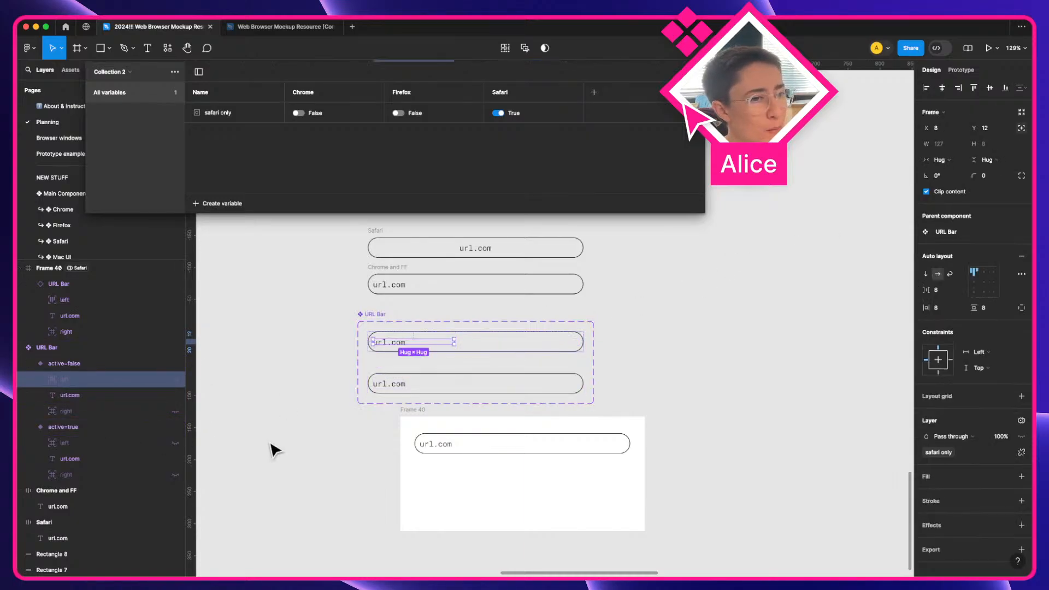
Try adding auto layout to the three remaining spacers in one go, and undo it
{"action": "left_click", "coordinate": [70, 412]}
{"action": "left_click", "coordinate": [73, 444], "text": "super"}
{"action": "left_click", "coordinate": [78, 473], "text": "super"}
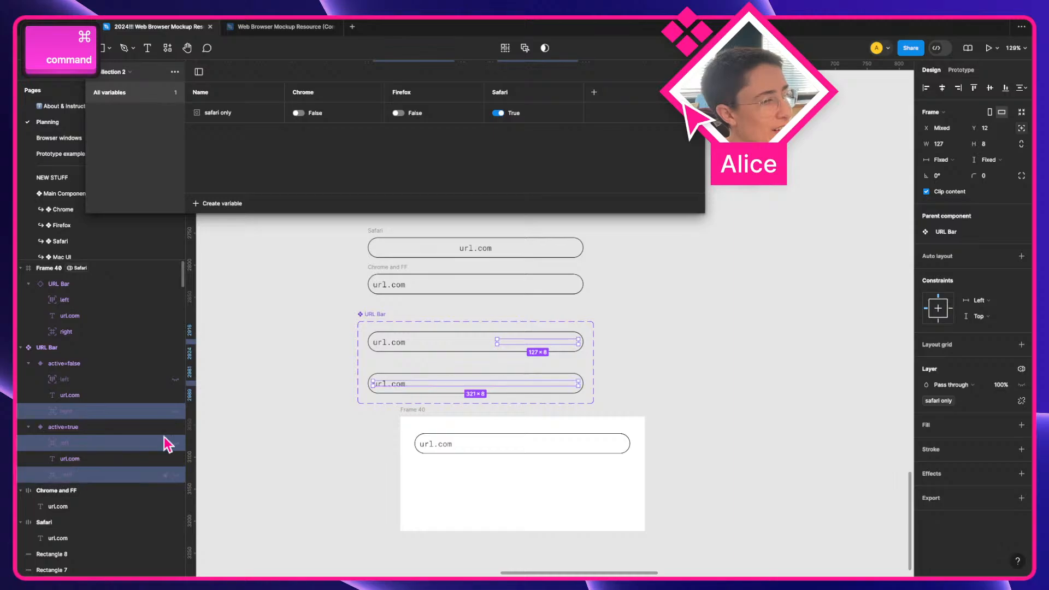
{"action": "left_click", "coordinate": [986, 256]}
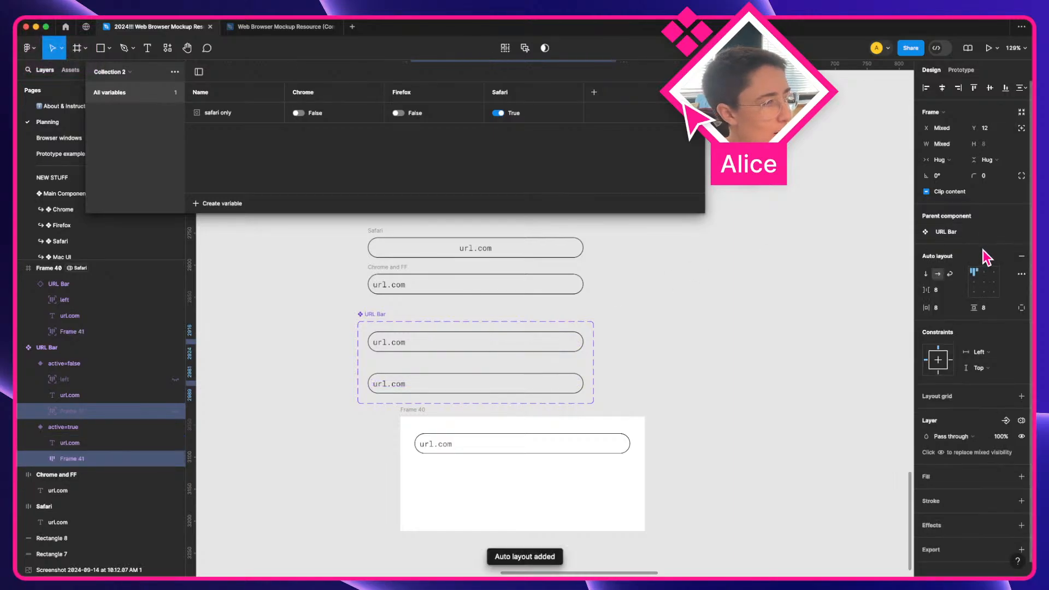
{"action": "key", "text": "super+z"}
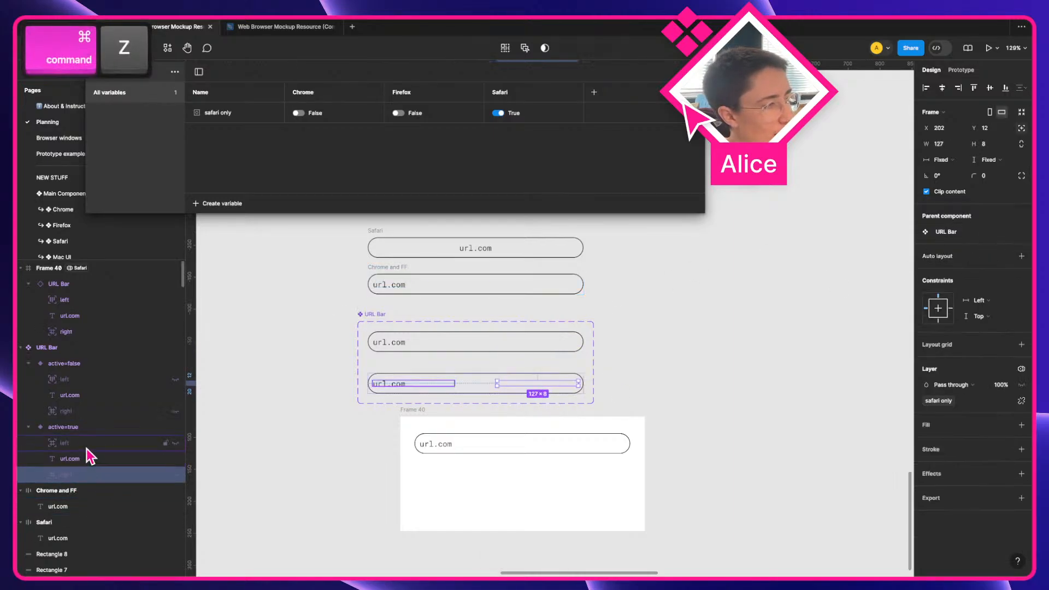
Add auto layout individually to the remaining spacers: left and right in active=true, and right in active=false
{"action": "key", "text": "shift+a"}
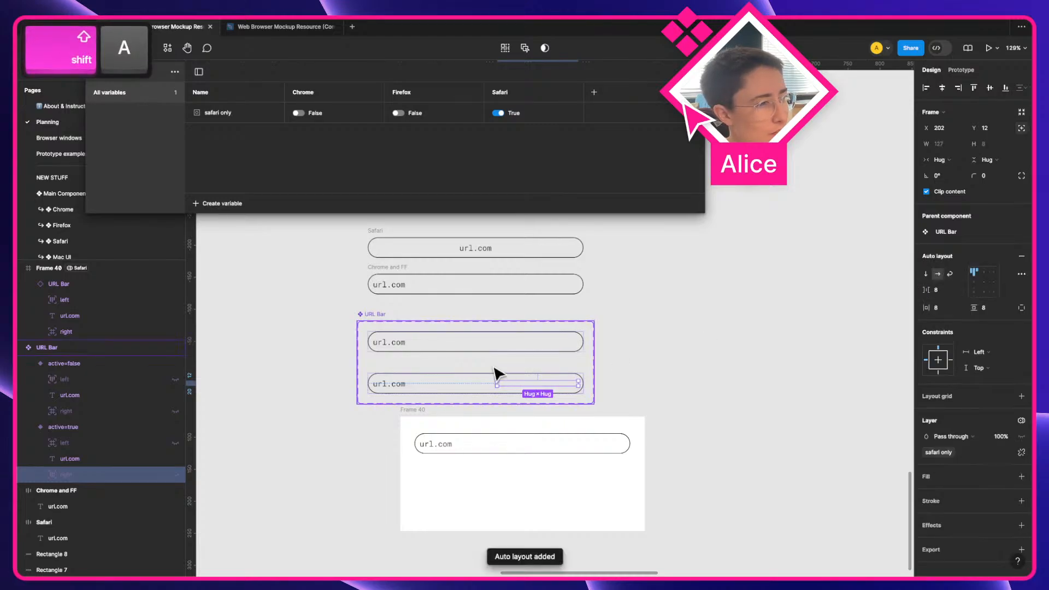
{"action": "left_click", "coordinate": [90, 460]}
{"action": "left_click", "coordinate": [88, 412]}
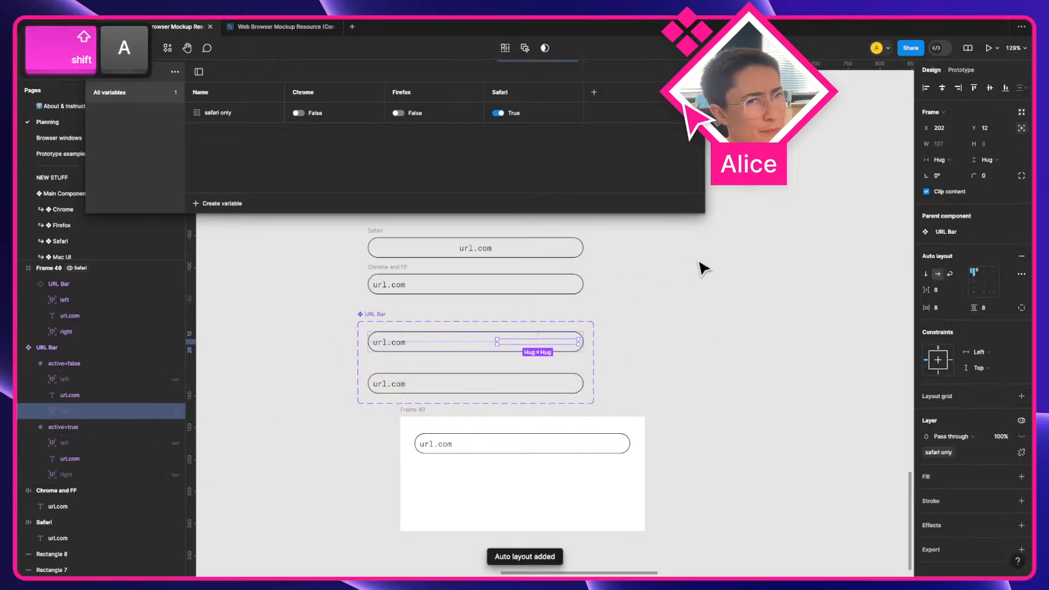
Check the width resizing options available for the left and right spacers of the active=false variant
{"action": "left_click", "coordinate": [71, 383]}
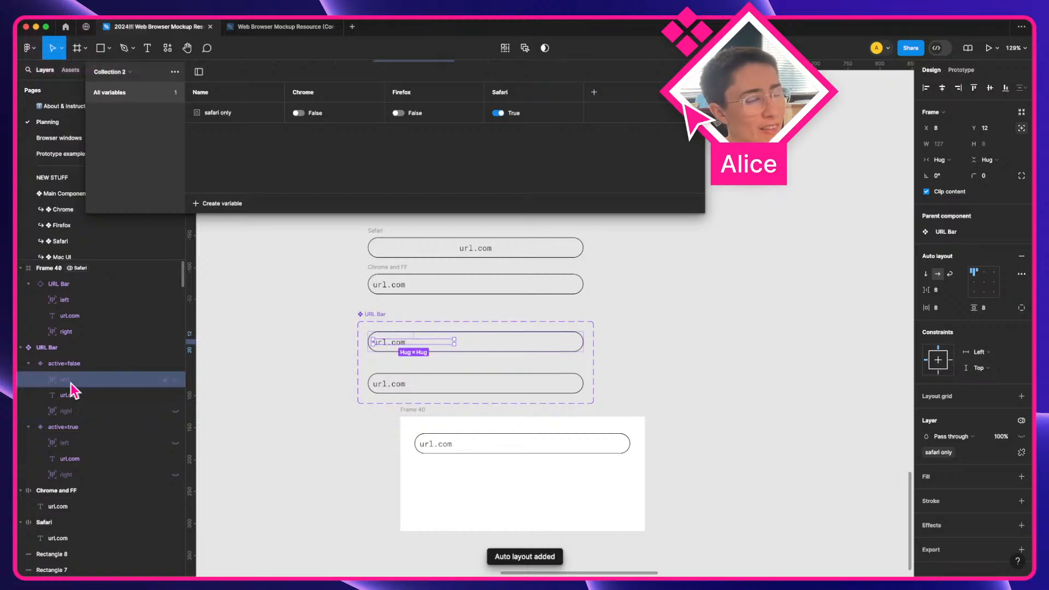
{"action": "left_click", "coordinate": [940, 160]}
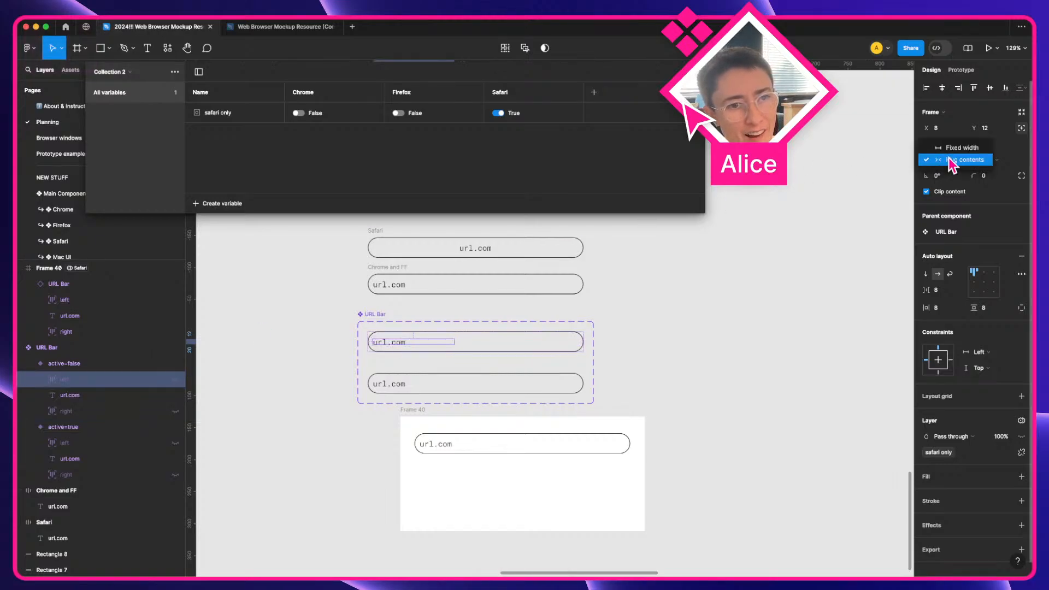
{"action": "left_click", "coordinate": [951, 161]}
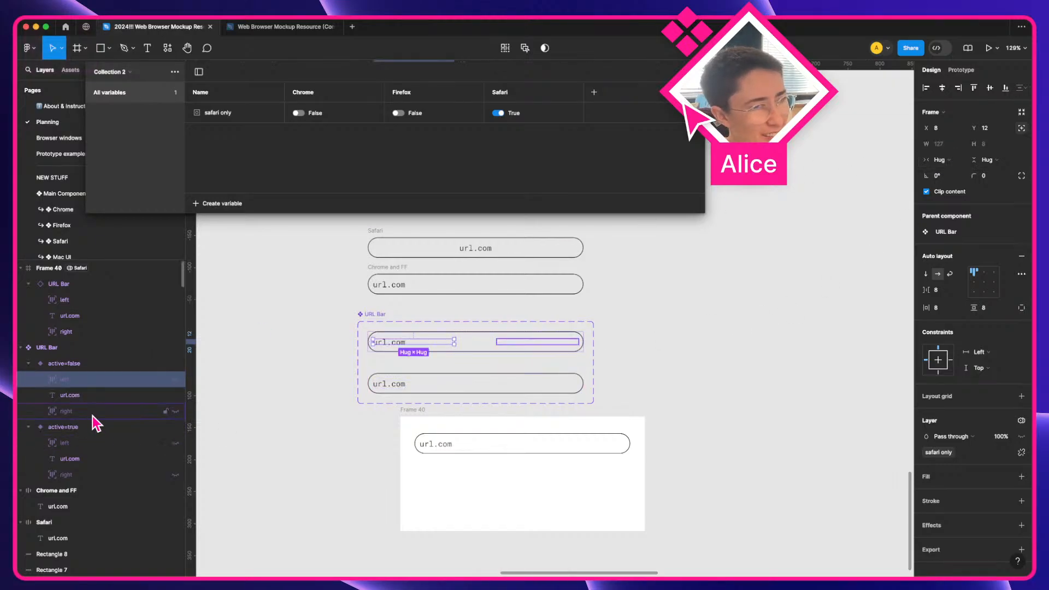
{"action": "left_click", "coordinate": [93, 416]}
{"action": "left_click", "coordinate": [941, 160]}
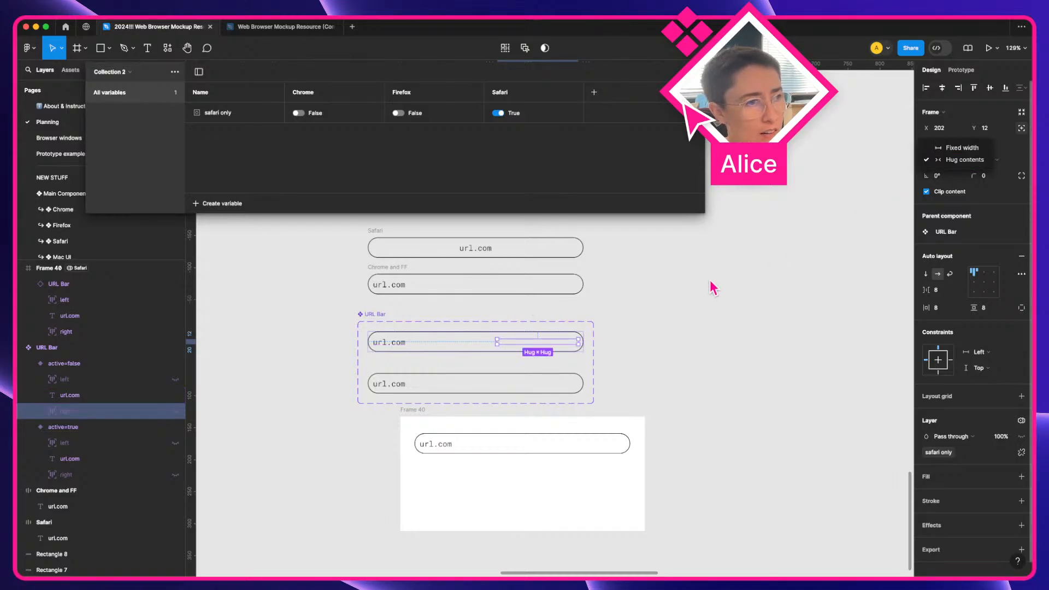
{"action": "key", "text": "Escape"}
{"action": "left_click", "coordinate": [61, 368]}
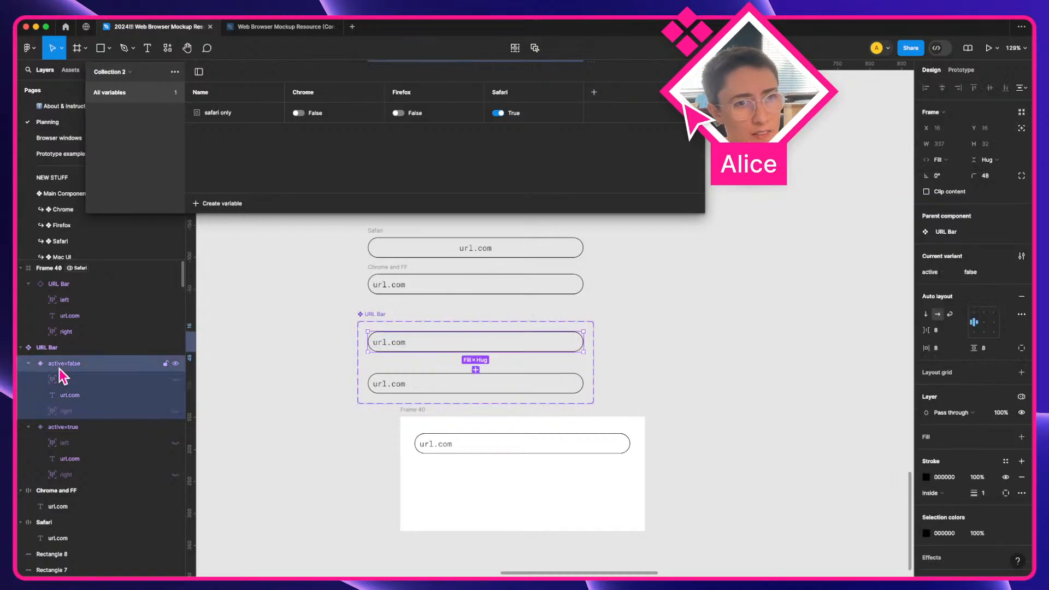
{"action": "left_click", "coordinate": [383, 320]}
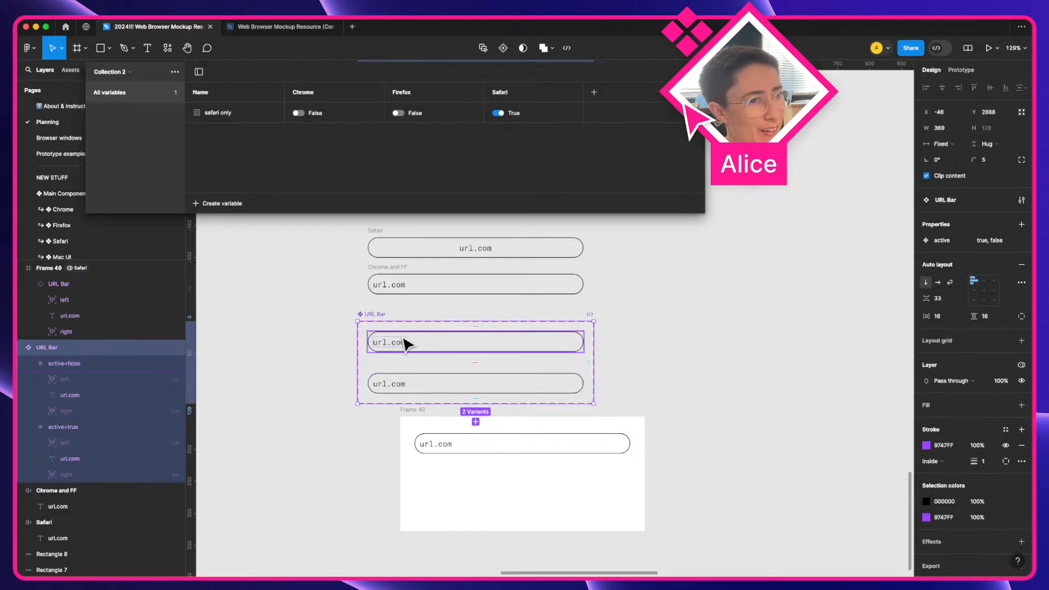
Give the left and right spacers of both URL Bar variants a light red FF8B8B fill
{"action": "left_click", "coordinate": [91, 379]}
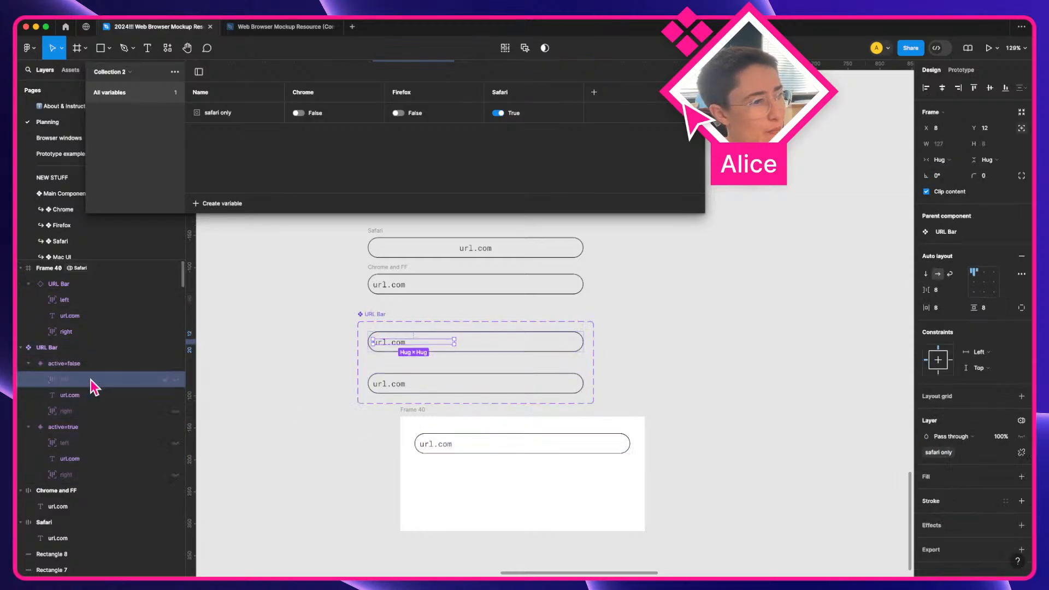
{"action": "left_click", "coordinate": [89, 411], "text": "super"}
{"action": "left_click", "coordinate": [89, 443], "text": "super"}
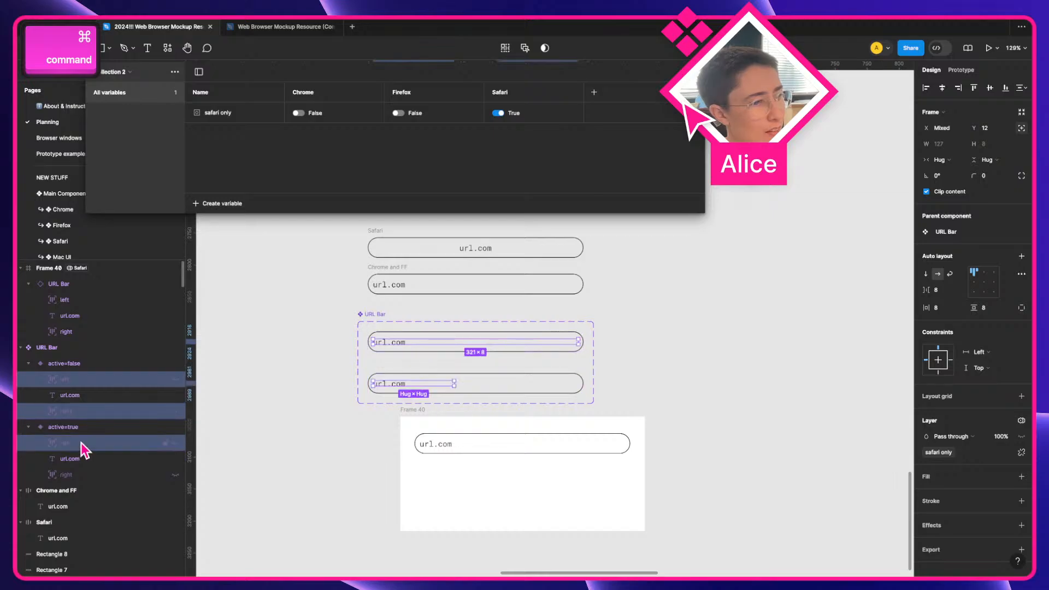
{"action": "left_click", "coordinate": [84, 475], "text": "shift+super"}
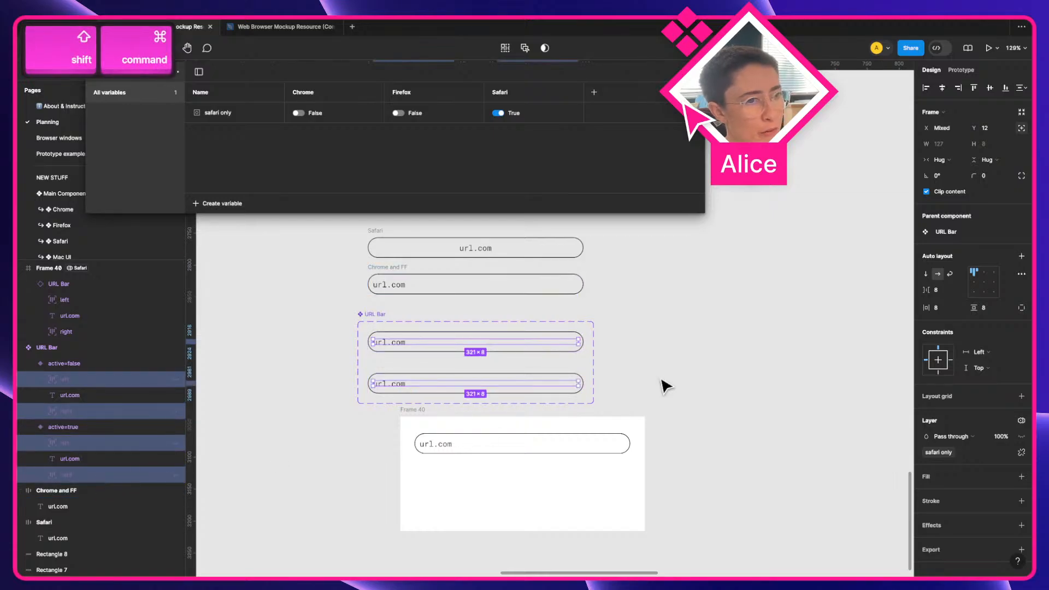
{"action": "left_click", "coordinate": [961, 479]}
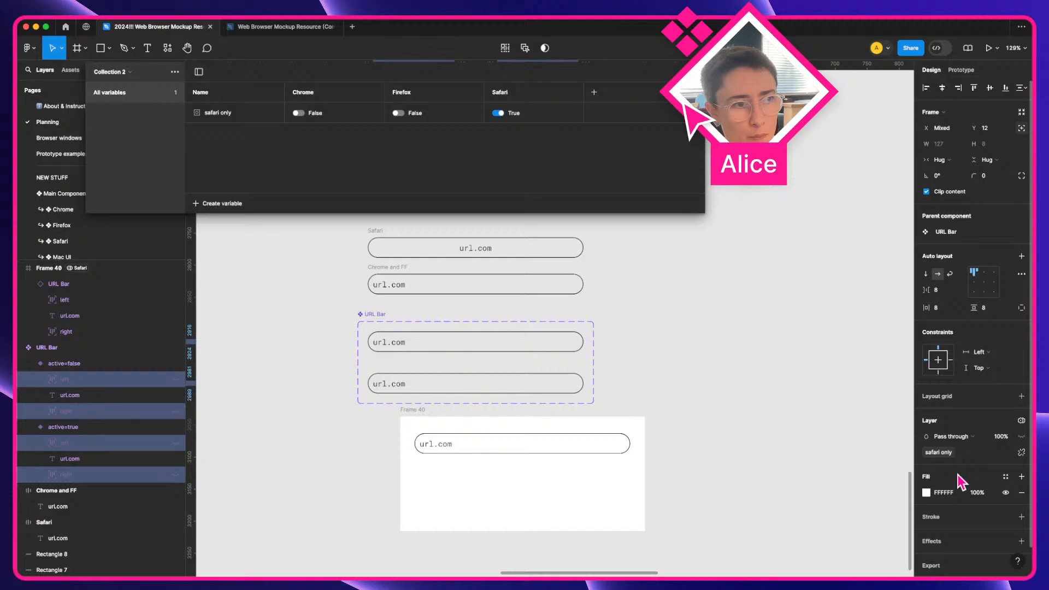
{"action": "left_click", "coordinate": [925, 494]}
{"action": "left_click", "coordinate": [887, 333]}
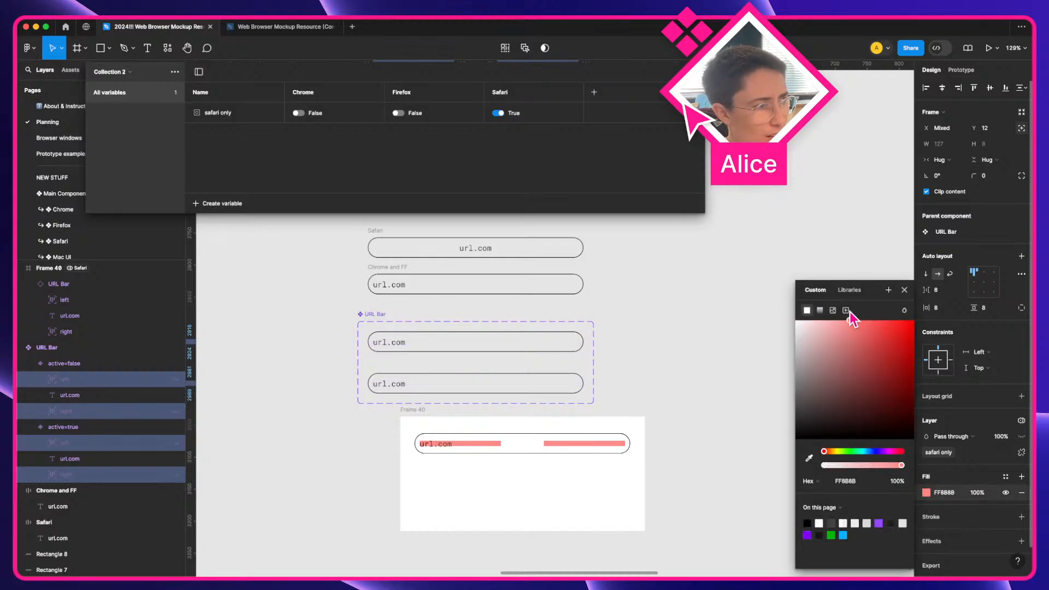
Inspect the left spacer and the url.com text of the Frame 40 instance, and the url.com text of the active=false variant
{"action": "left_click", "coordinate": [623, 375]}
{"action": "double_click", "coordinate": [490, 444]}
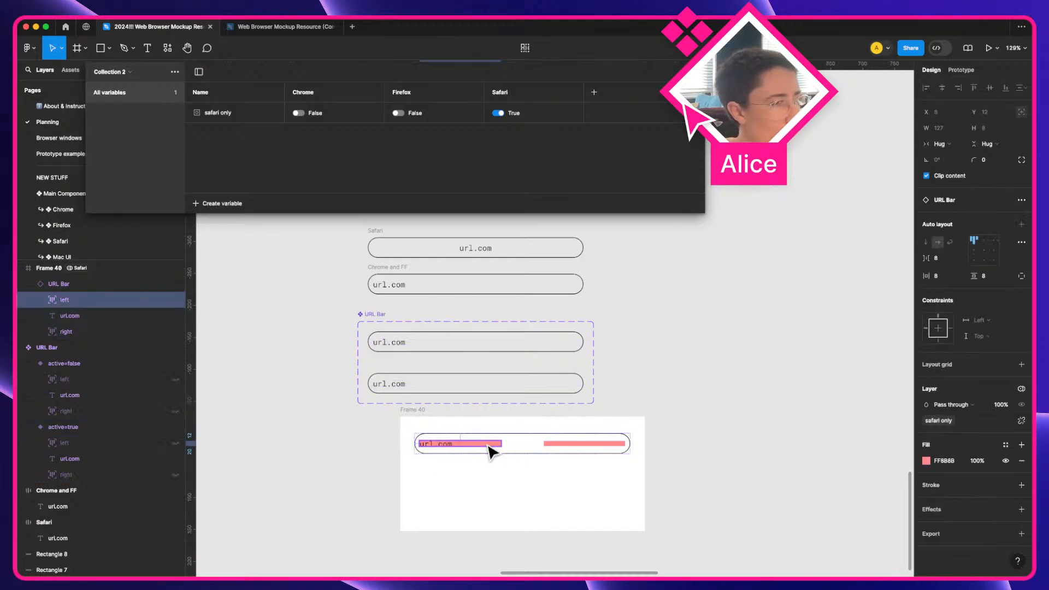
{"action": "left_click", "coordinate": [437, 449]}
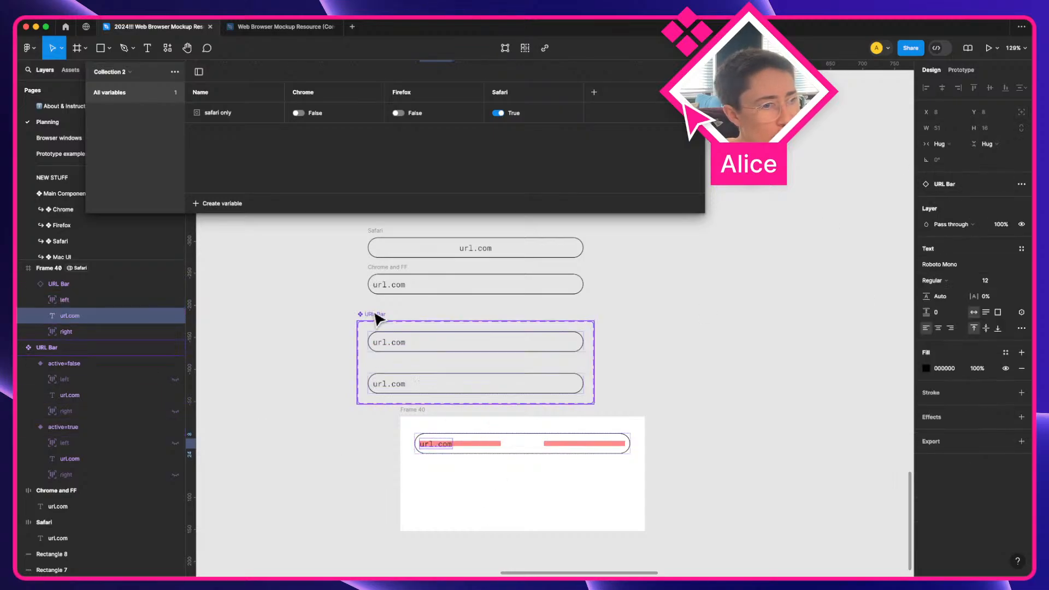
{"action": "left_click", "coordinate": [397, 346]}
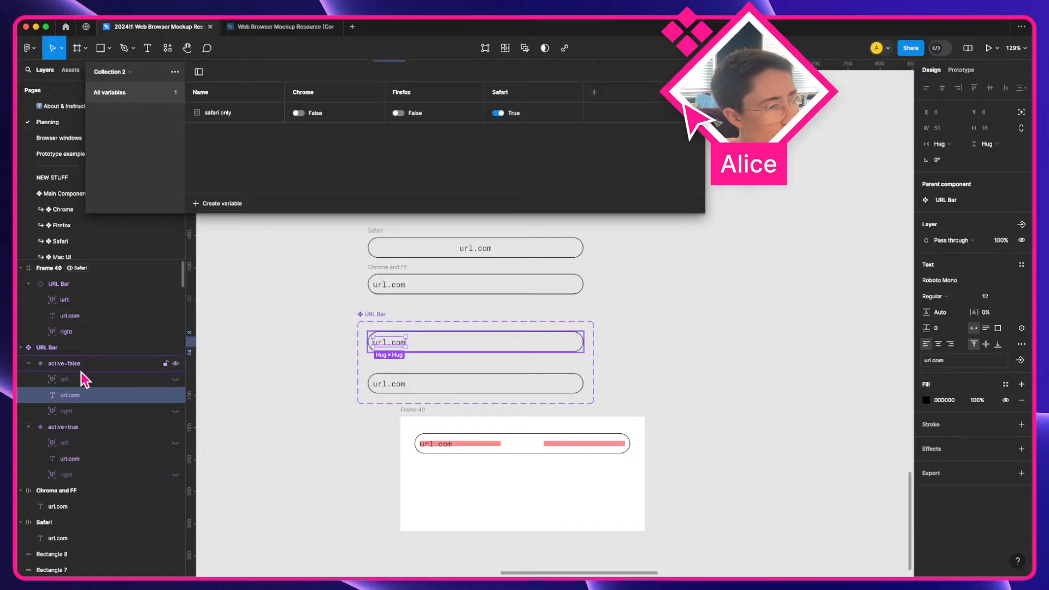
Detach the safari only variable from the visibility of the left and right spacers in both URL Bar variants, and show all four spacers
{"action": "left_click", "coordinate": [80, 379]}
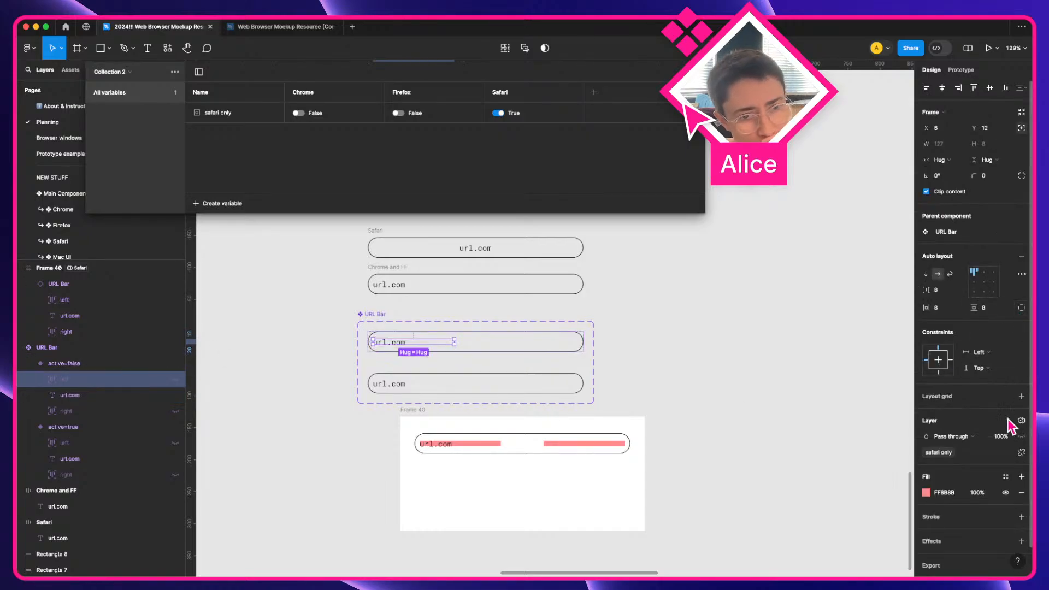
{"action": "key", "text": "super+alt+a"}
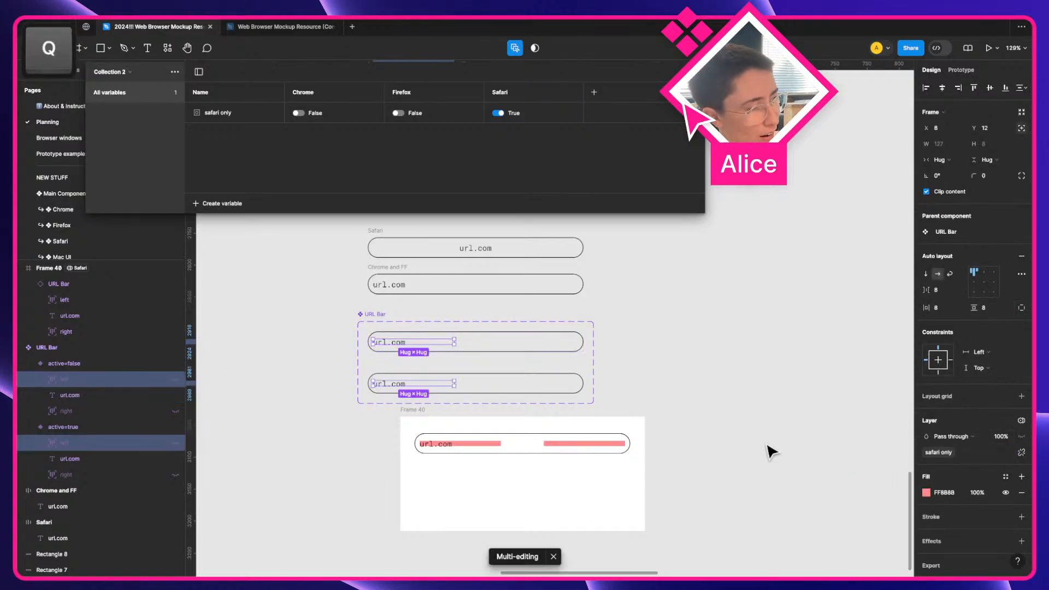
{"action": "left_click", "coordinate": [88, 415], "text": "super"}
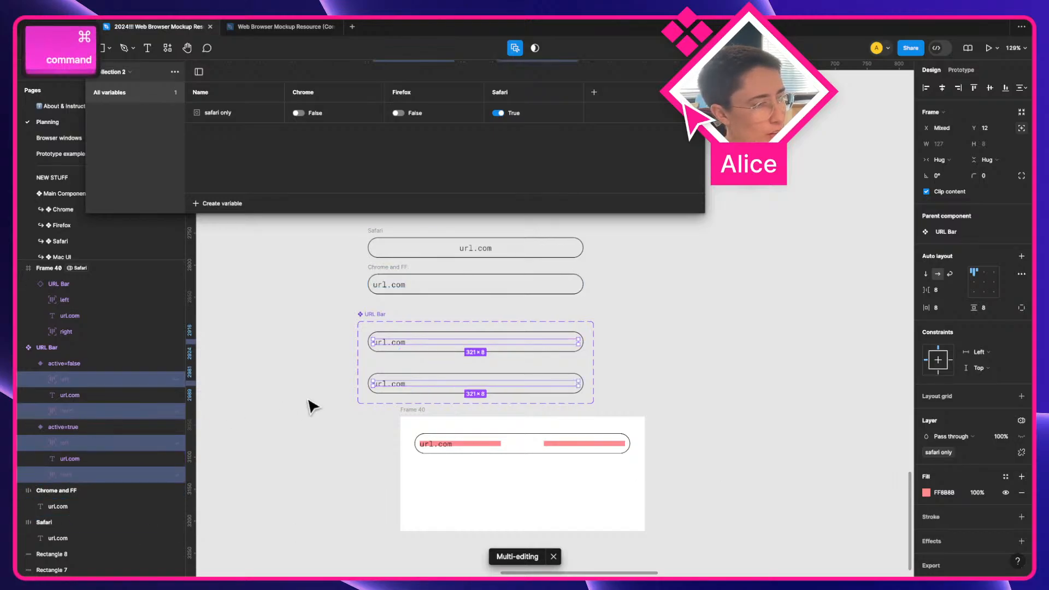
{"action": "left_click", "coordinate": [1020, 453]}
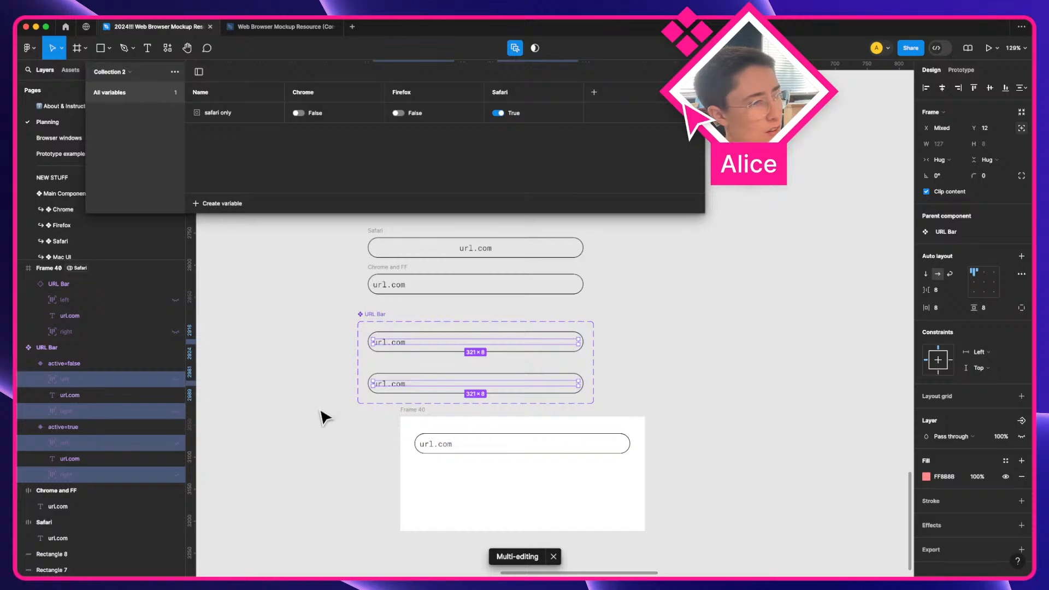
{"action": "key", "text": "shift+super+h"}
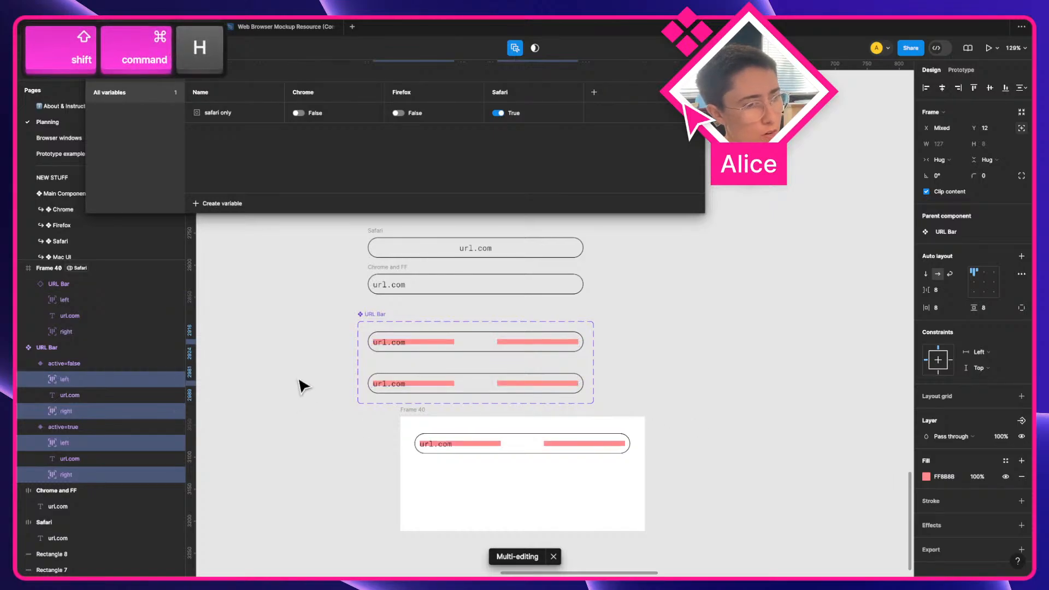
{"action": "left_click", "coordinate": [301, 385]}
Check the width resizing options for the left spacers of both URL Bar variants
{"action": "scroll", "coordinate": [428, 290], "scroll_direction": "up", "scroll_amount": 5}
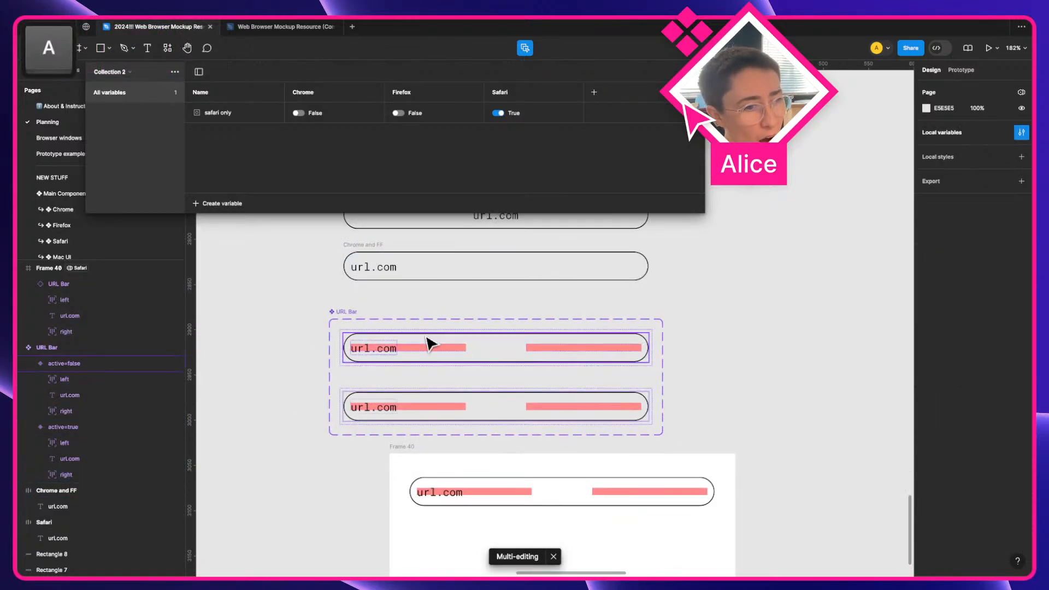
{"action": "left_click", "coordinate": [443, 352], "text": "super"}
{"action": "left_click", "coordinate": [956, 159]}
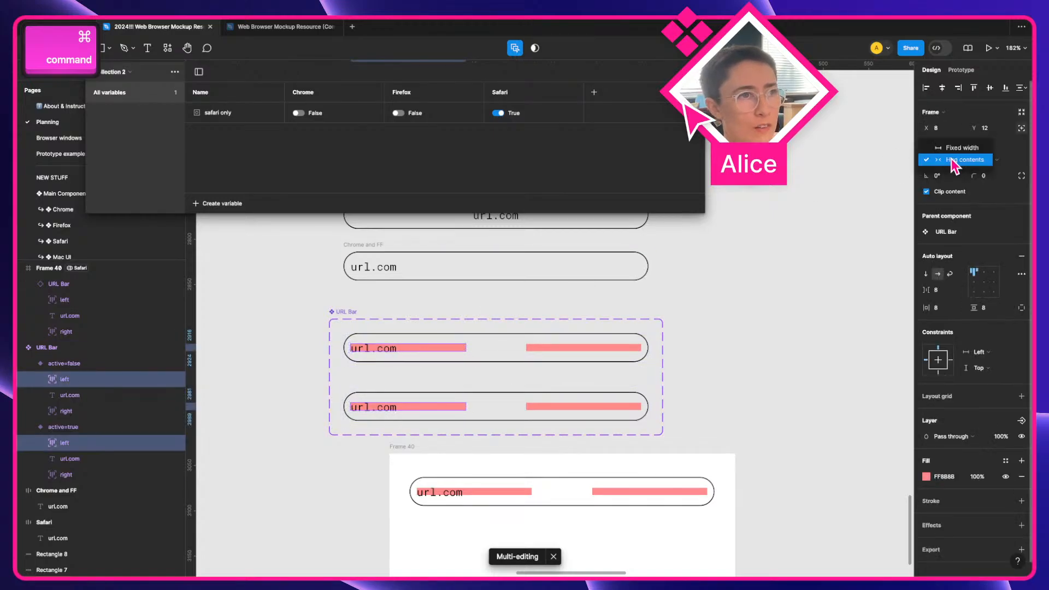
{"action": "left_click", "coordinate": [956, 164]}
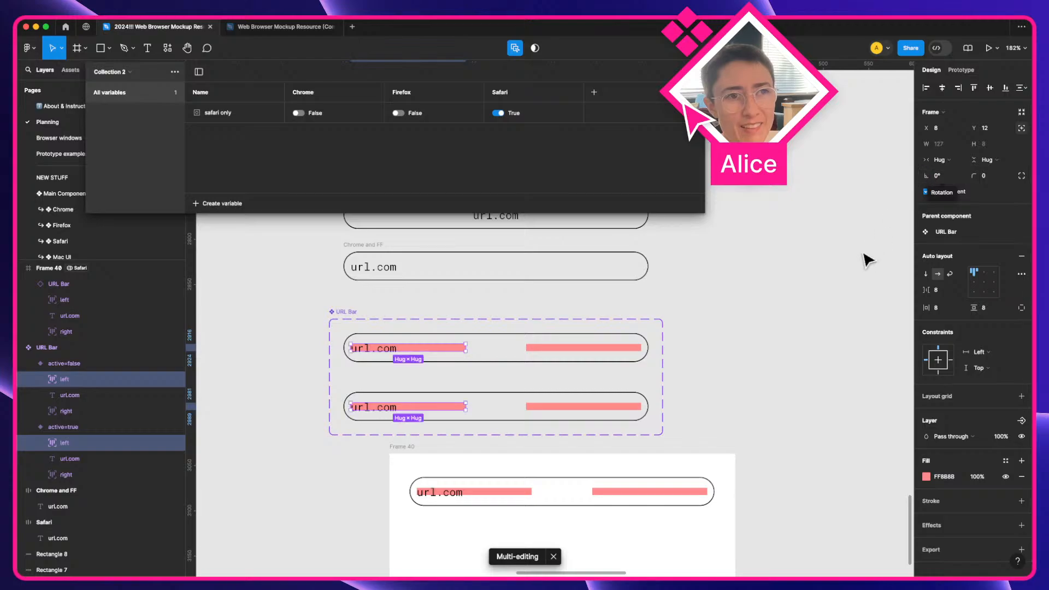
{"action": "left_click", "coordinate": [858, 289]}
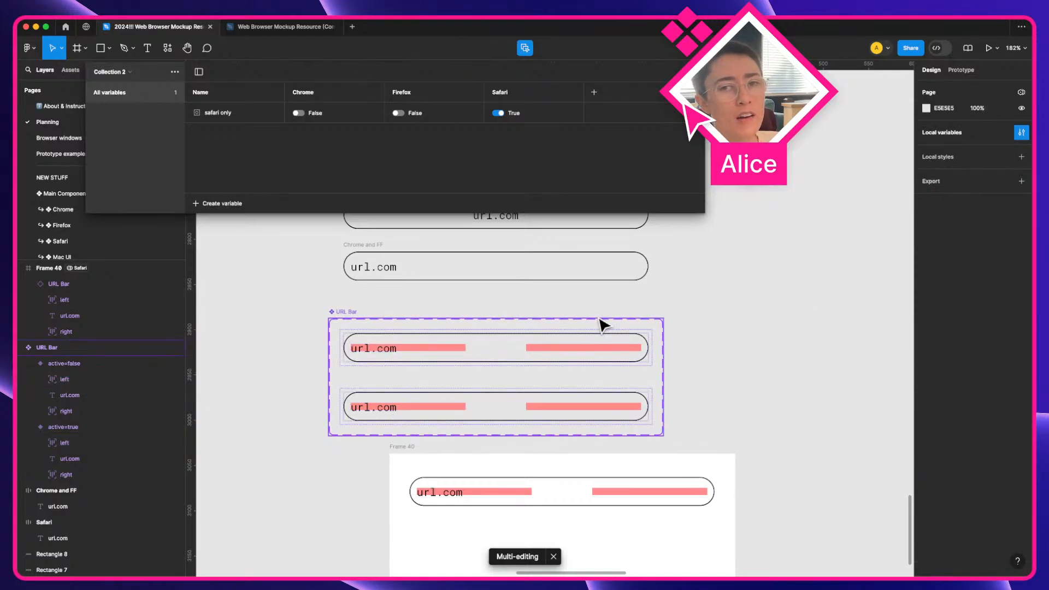
Delete the URL Bar component set and the test frame Frame 40 below it
{"action": "left_click", "coordinate": [351, 326]}
{"action": "key", "text": "BackSpace"}
{"action": "left_click", "coordinate": [403, 448]}
{"action": "key", "text": "BackSpace"}
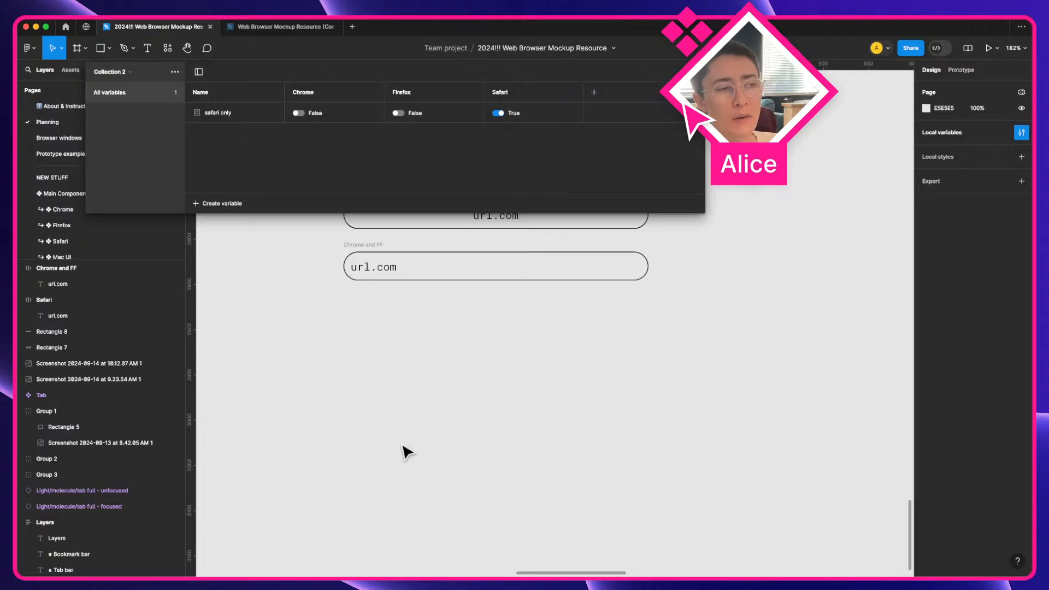
Duplicate the Safari URL bar straight down below the Chrome and FF bar, to about Y 2950
{"action": "scroll", "coordinate": [405, 452], "scroll_direction": "up", "scroll_amount": 1}
{"action": "scroll", "coordinate": [398, 262], "scroll_direction": "up", "scroll_amount": 1}
{"action": "left_click", "coordinate": [360, 238]}
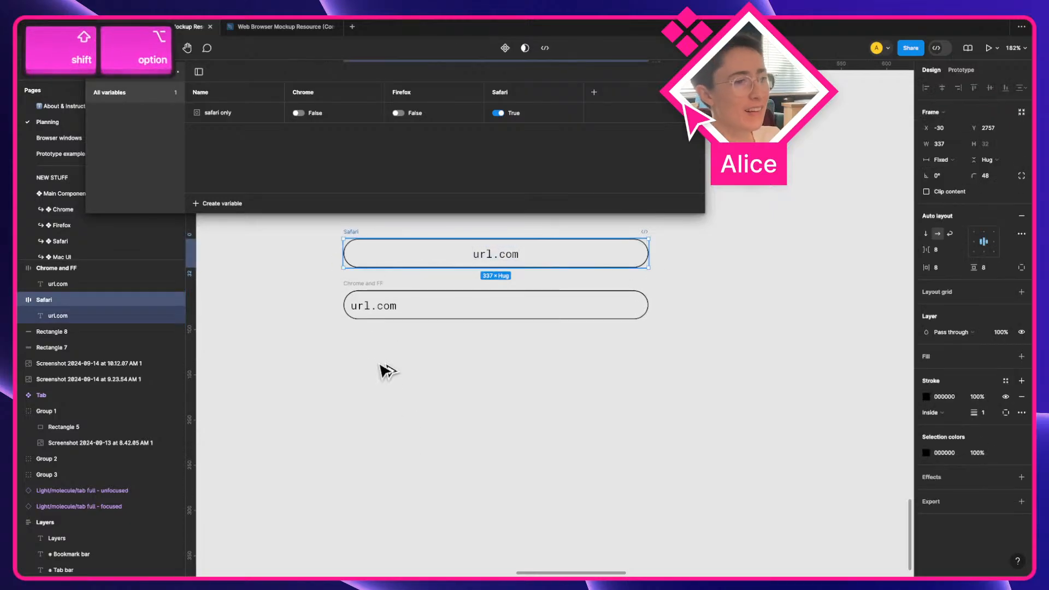
{"action": "left_click_drag", "start_coordinate": [388, 371], "coordinate": [381, 412]}
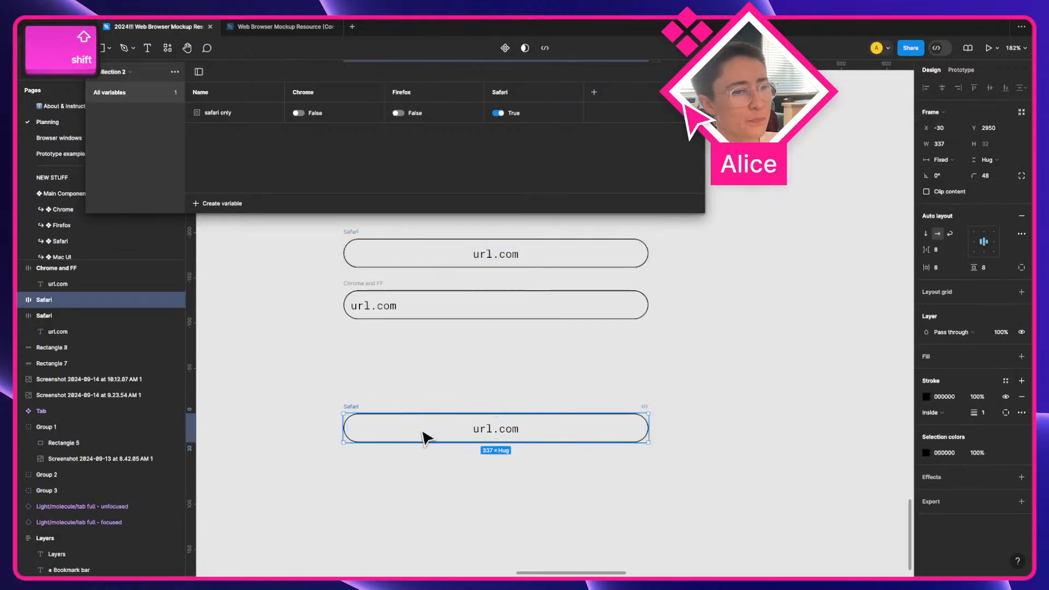
Draw a spacer frame about 62 × 8 inside the copied Safari bar, duplicate it, and place one frame on each side of the url.com text
{"action": "double_click", "coordinate": [486, 429]}
{"action": "left_click", "coordinate": [353, 430]}
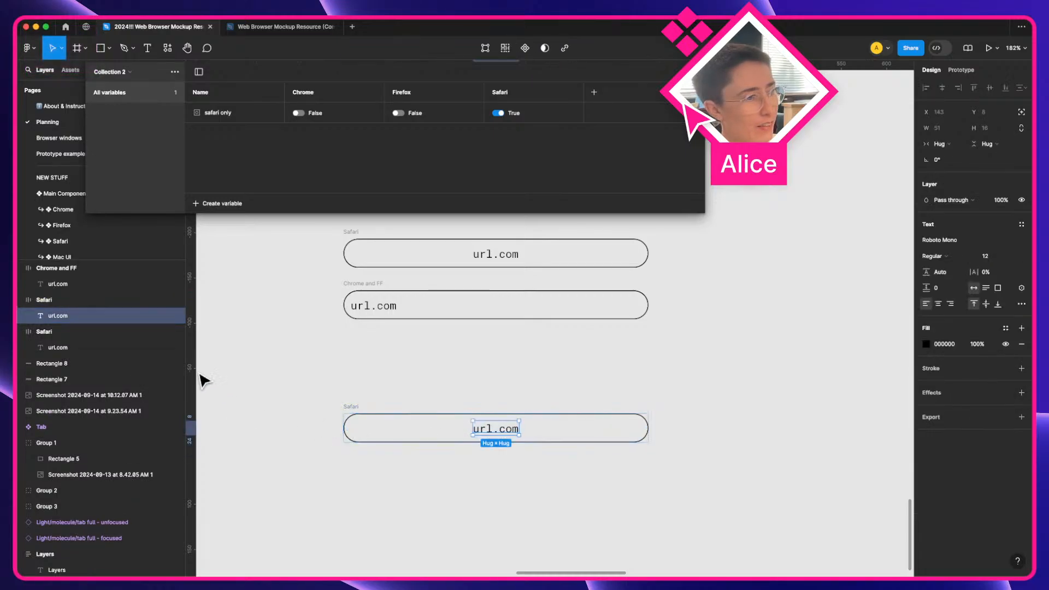
{"action": "left_click", "coordinate": [398, 431]}
{"action": "key", "text": "f"}
{"action": "left_click_drag", "start_coordinate": [397, 430], "coordinate": [452, 437]}
{"action": "key", "text": "super+d"}
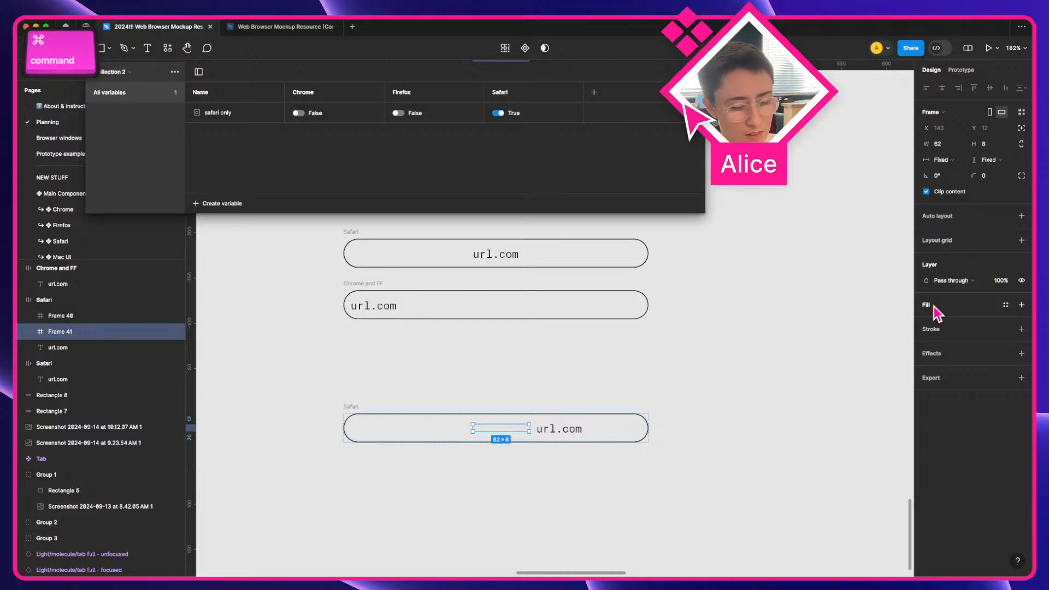
{"action": "key", "text": "super+]"}
Give both spacer frames in the copied Safari bar a light red FFA3A3 fill
{"action": "left_click", "coordinate": [458, 436], "text": "shift"}
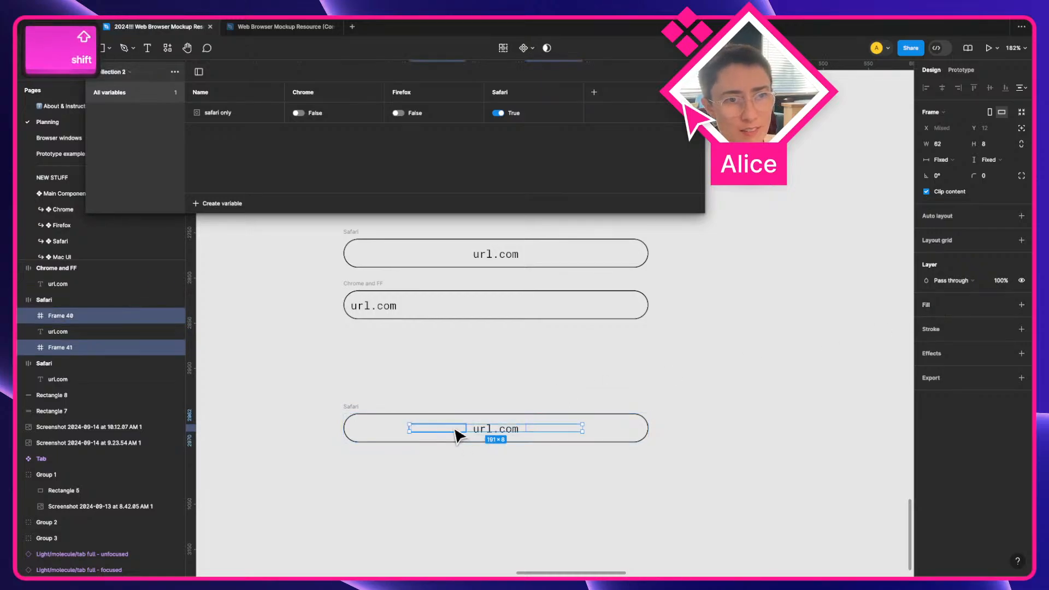
{"action": "left_click", "coordinate": [976, 304]}
{"action": "left_click", "coordinate": [927, 321]}
{"action": "left_click", "coordinate": [839, 317]}
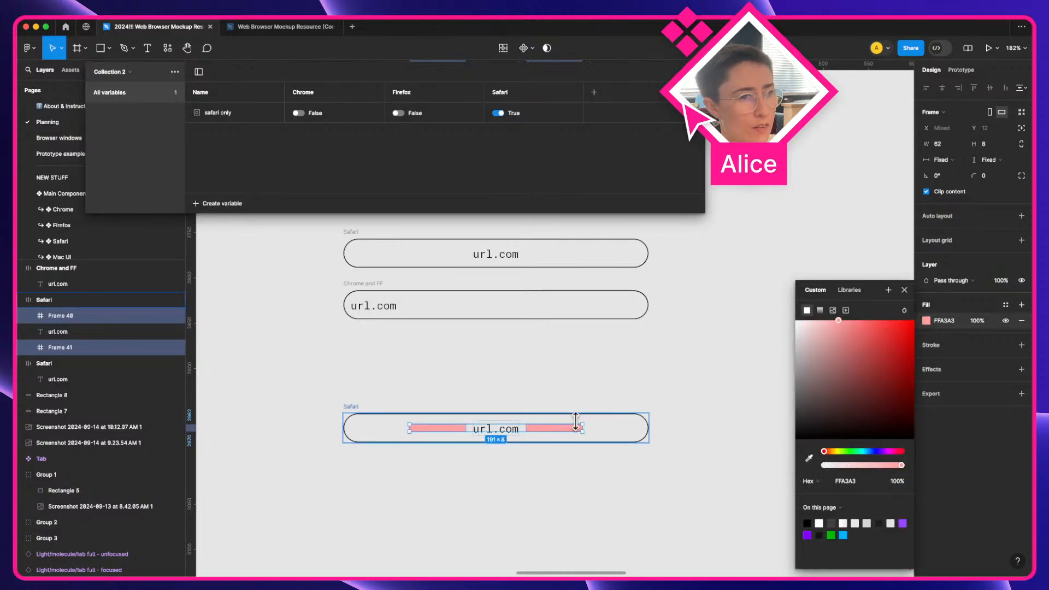
{"action": "left_click", "coordinate": [577, 405]}
Set the width of both spacer frames in the copied Safari bar to Fill container
{"action": "left_click", "coordinate": [428, 429], "text": "super"}
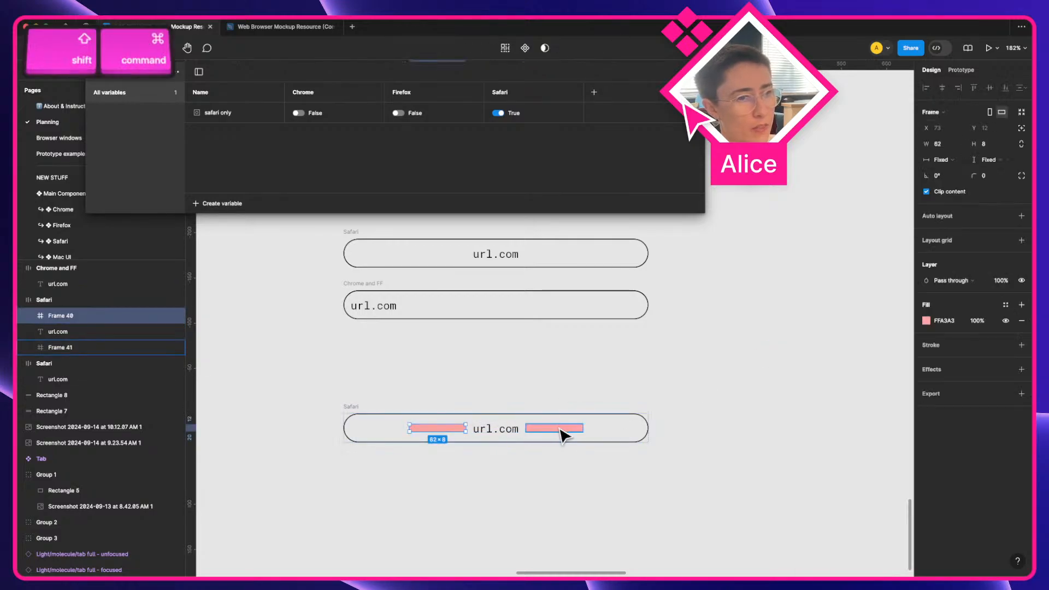
{"action": "left_click", "coordinate": [561, 429], "text": "shift+super"}
{"action": "left_click", "coordinate": [941, 159]}
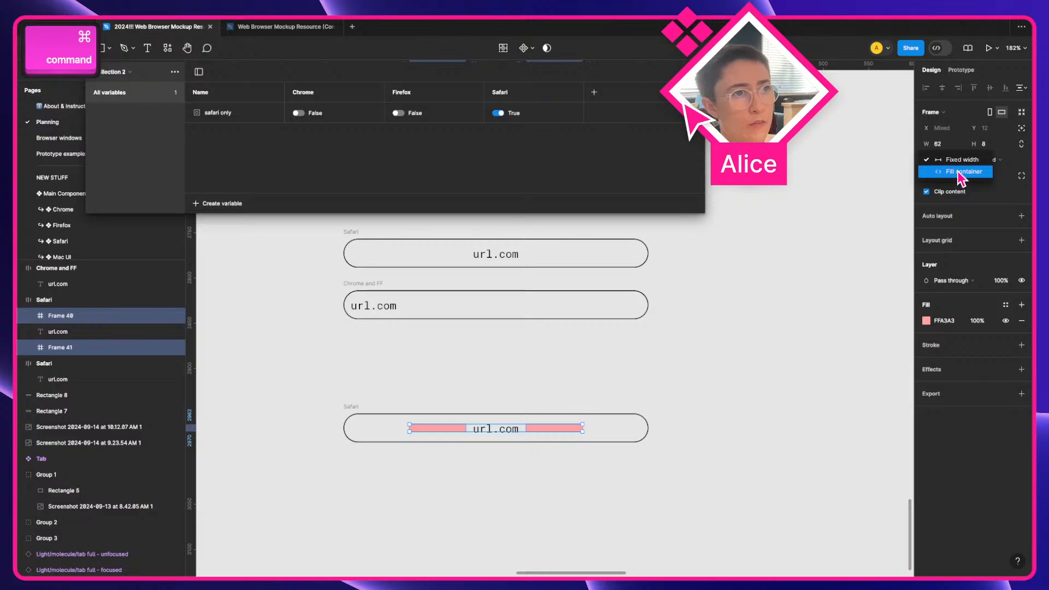
{"action": "left_click", "coordinate": [953, 176]}
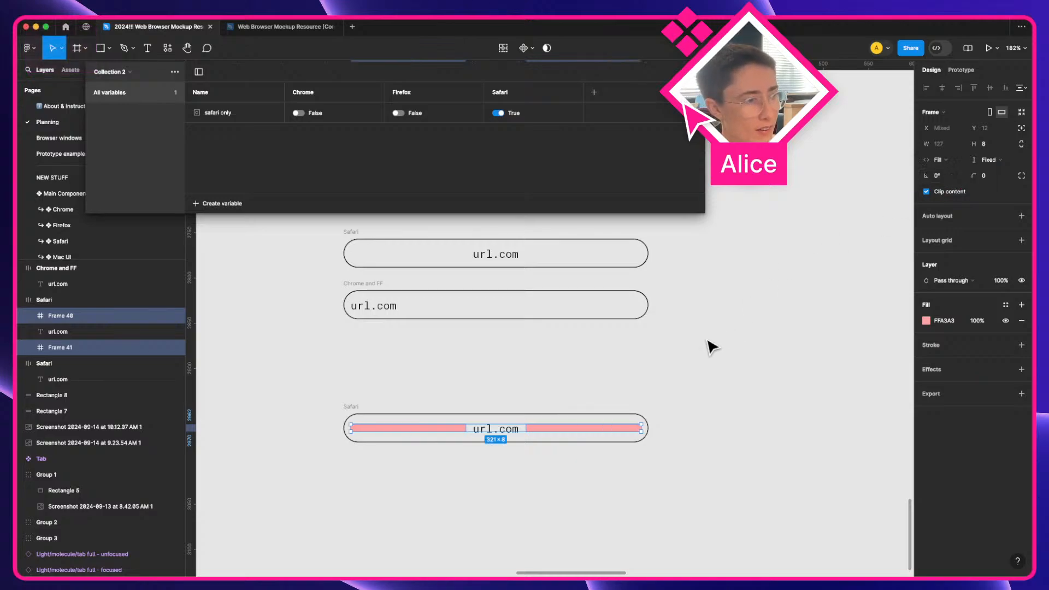
Rename the spacer frame before the url.com text as left
{"action": "left_click", "coordinate": [470, 424]}
{"action": "left_click", "coordinate": [434, 432]}
{"action": "key", "text": "super+r"}
{"action": "type", "text": "left"}
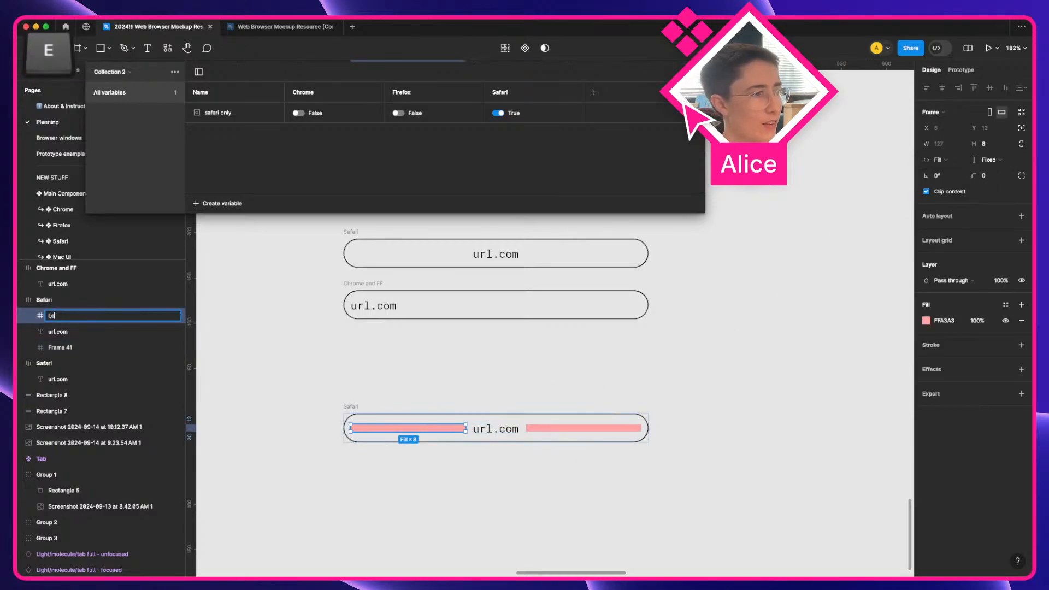
{"action": "key", "text": "Return"}
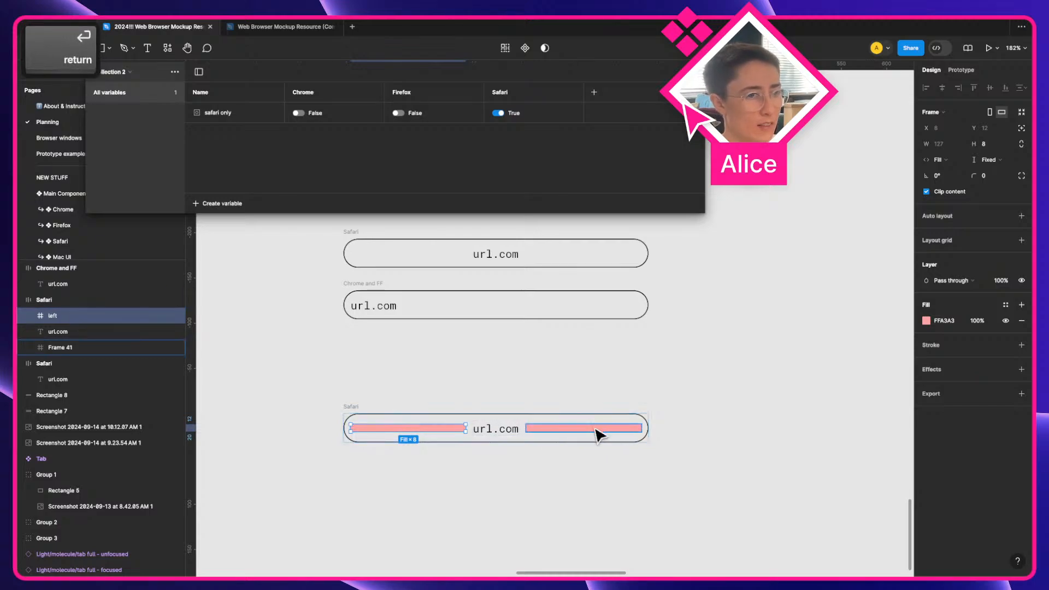
Rename the spacer frame after the url.com text as right
{"action": "left_click", "coordinate": [594, 427]}
{"action": "key", "text": "super+r"}
{"action": "type", "text": "eigh"}
{"action": "key", "text": "BackSpace"}
{"action": "key", "text": "BackSpace"}
{"action": "key", "text": "BackSpace"}
{"action": "key", "text": "BackSpace"}
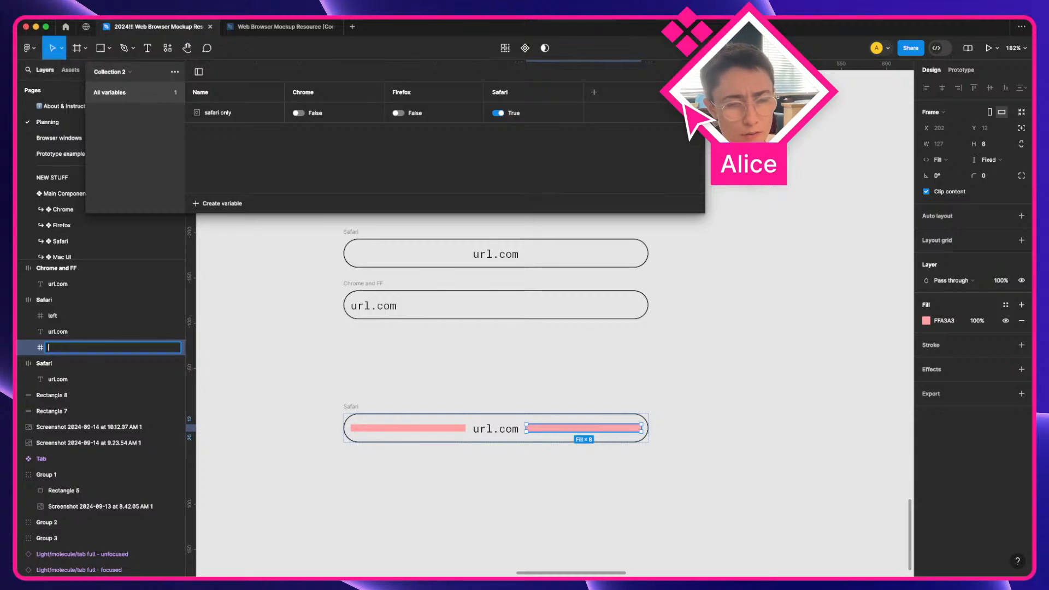
{"action": "type", "text": "right"}
{"action": "key", "text": "Return"}
{"action": "left_click", "coordinate": [604, 413]}
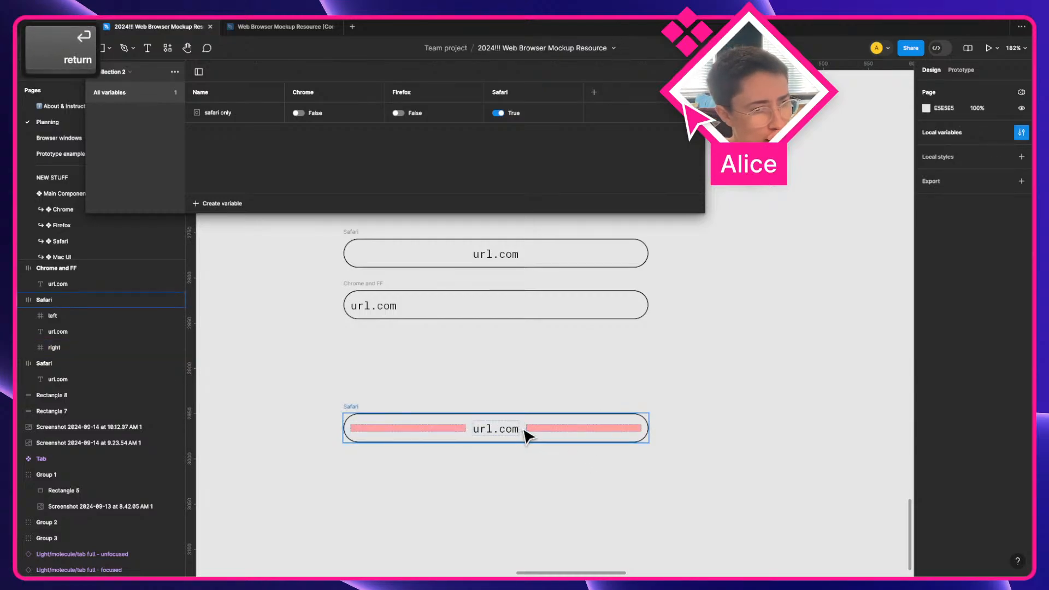
Duplicate the Safari bar with spacers about 25 px below itself, and delete the left spacer from the new copy
{"action": "left_click", "coordinate": [528, 430]}
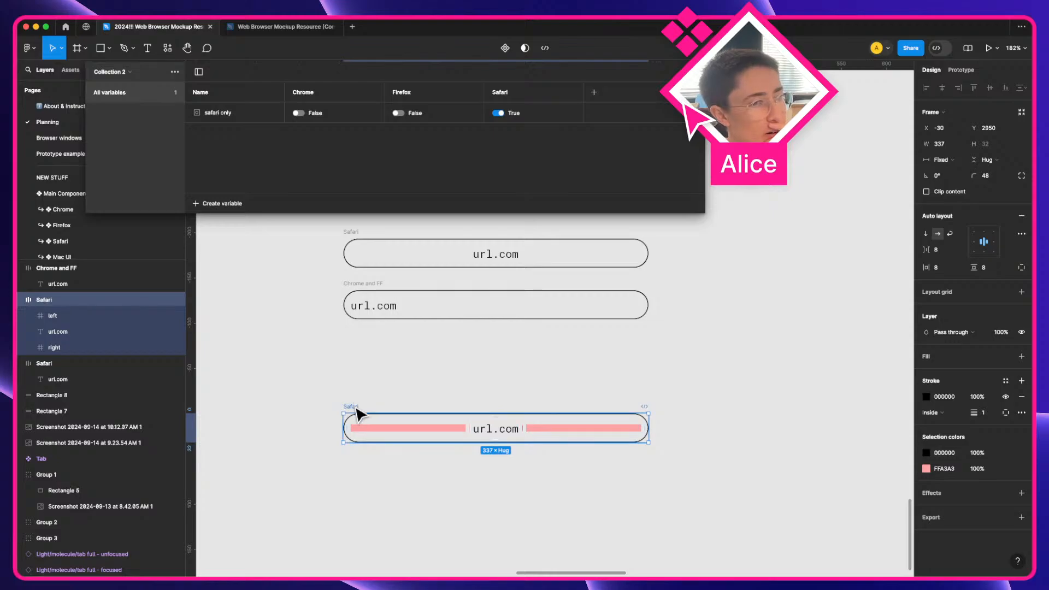
{"action": "left_click_drag", "start_coordinate": [358, 414], "coordinate": [362, 464]}
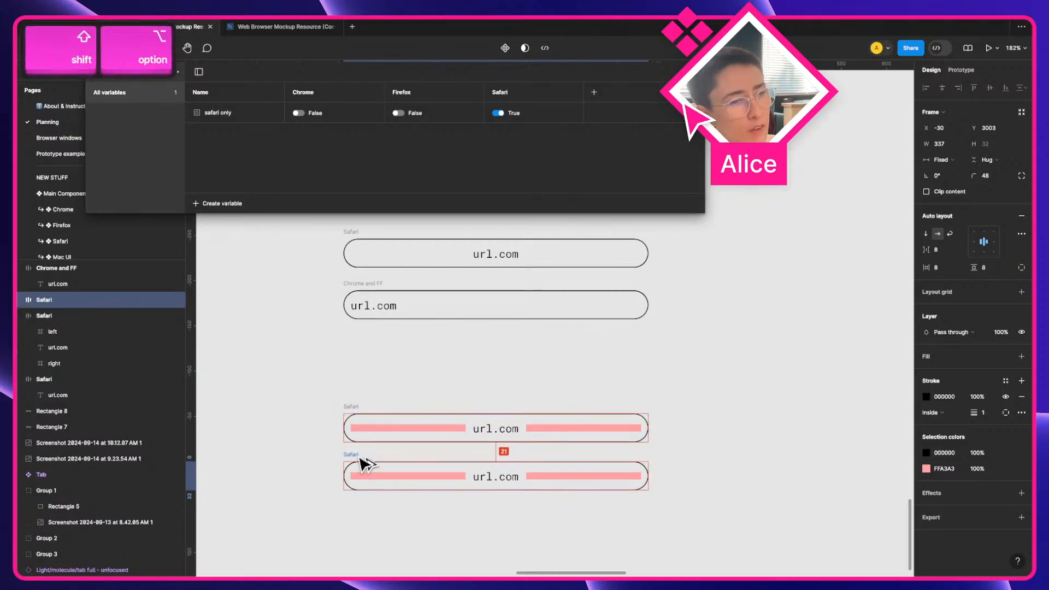
{"action": "left_click", "coordinate": [392, 484]}
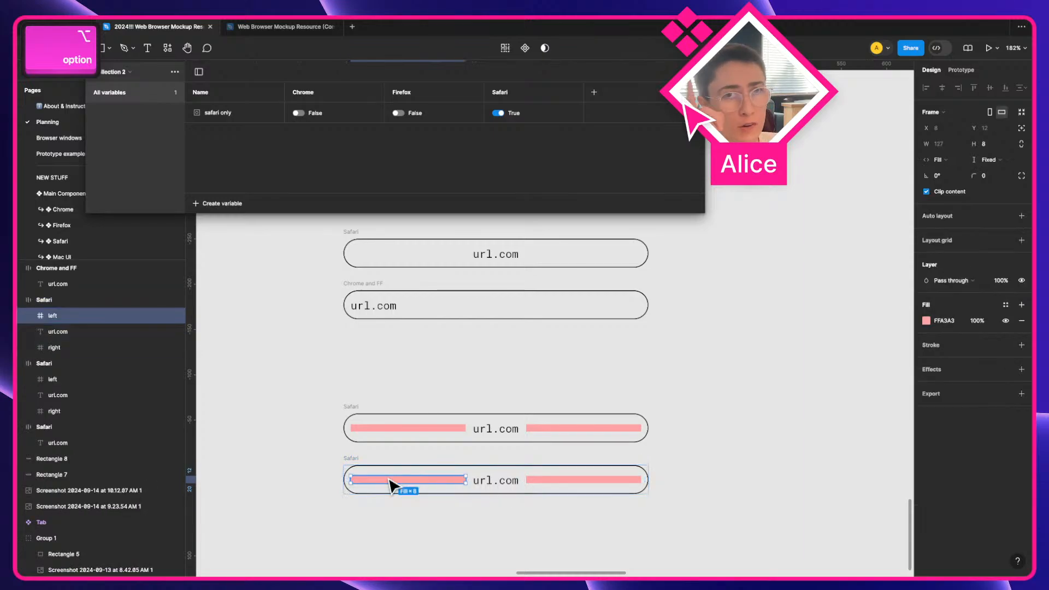
{"action": "key", "text": "BackSpace"}
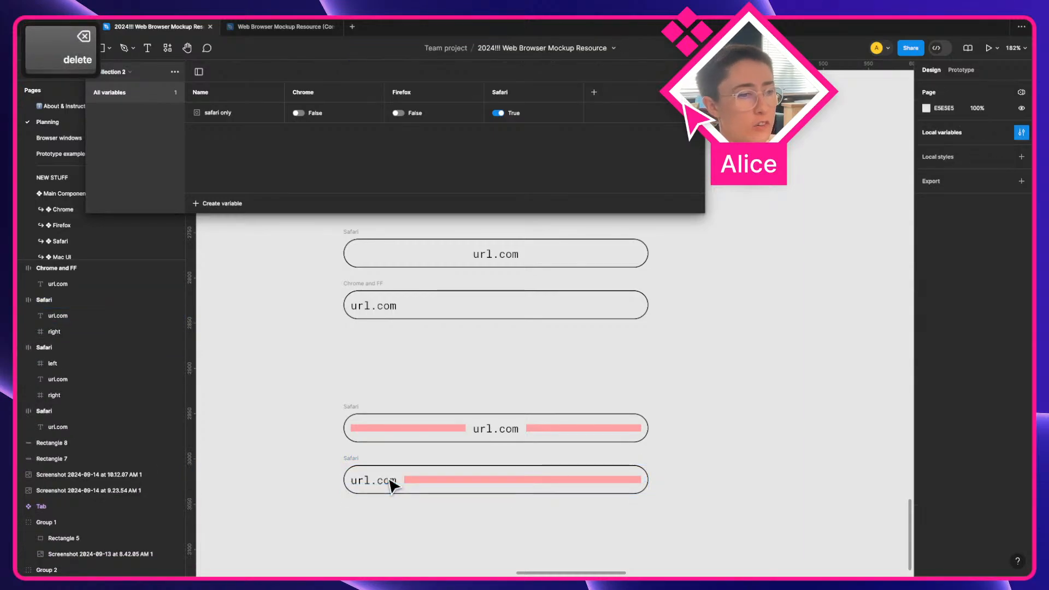
{"action": "left_click", "coordinate": [351, 465]}
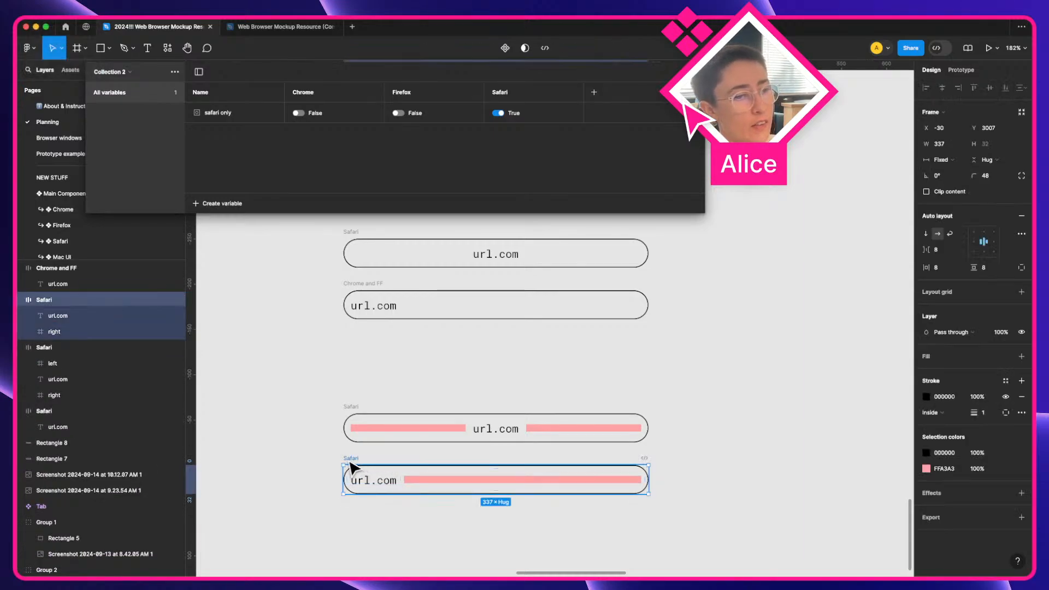
{"action": "left_click", "coordinate": [424, 482]}
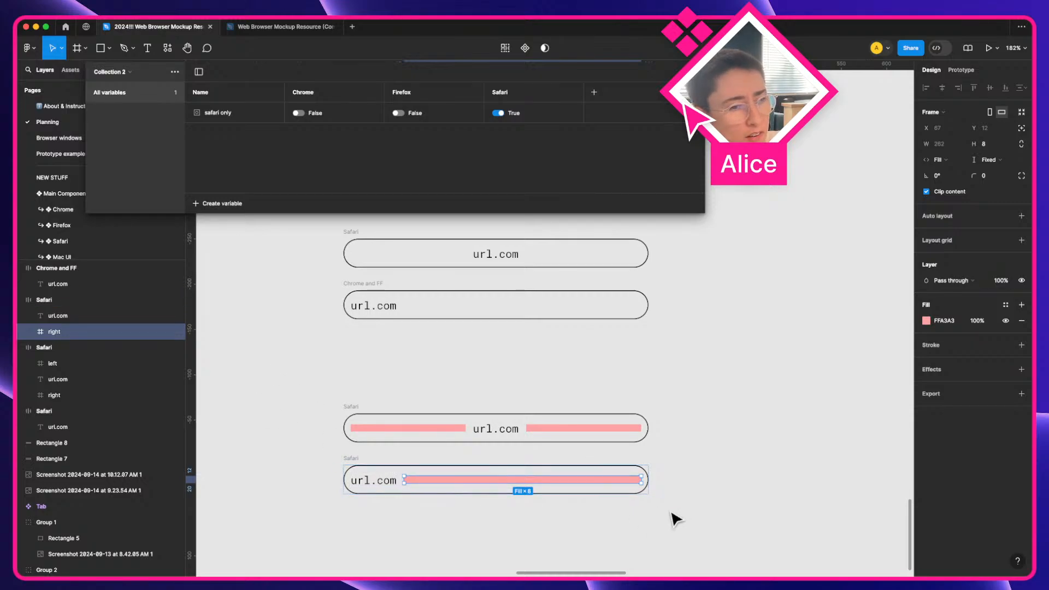
{"action": "left_click", "coordinate": [302, 392]}
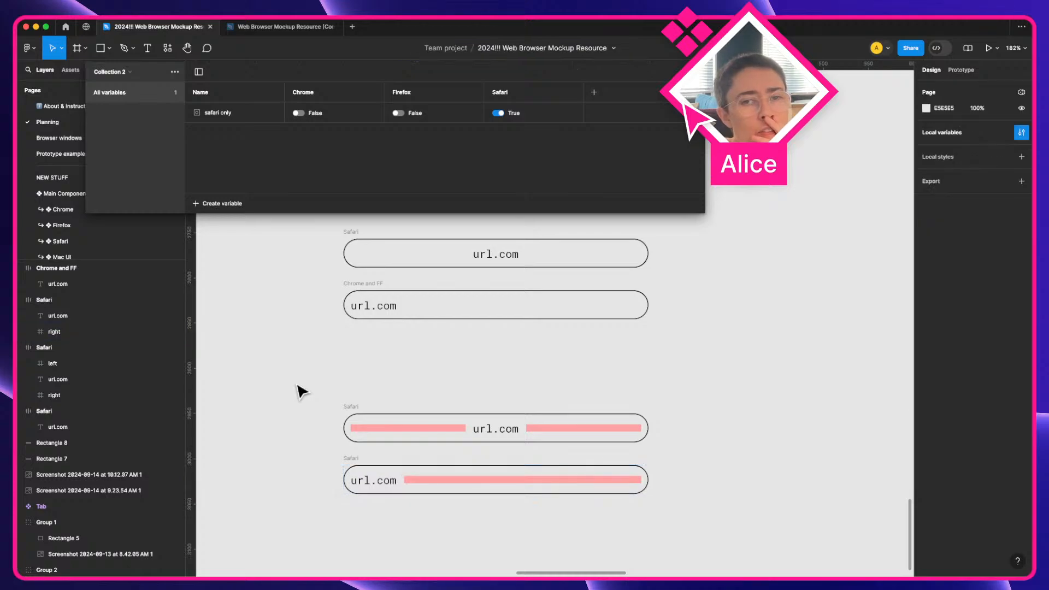
{"action": "left_click_drag", "start_coordinate": [299, 383], "coordinate": [791, 535]}
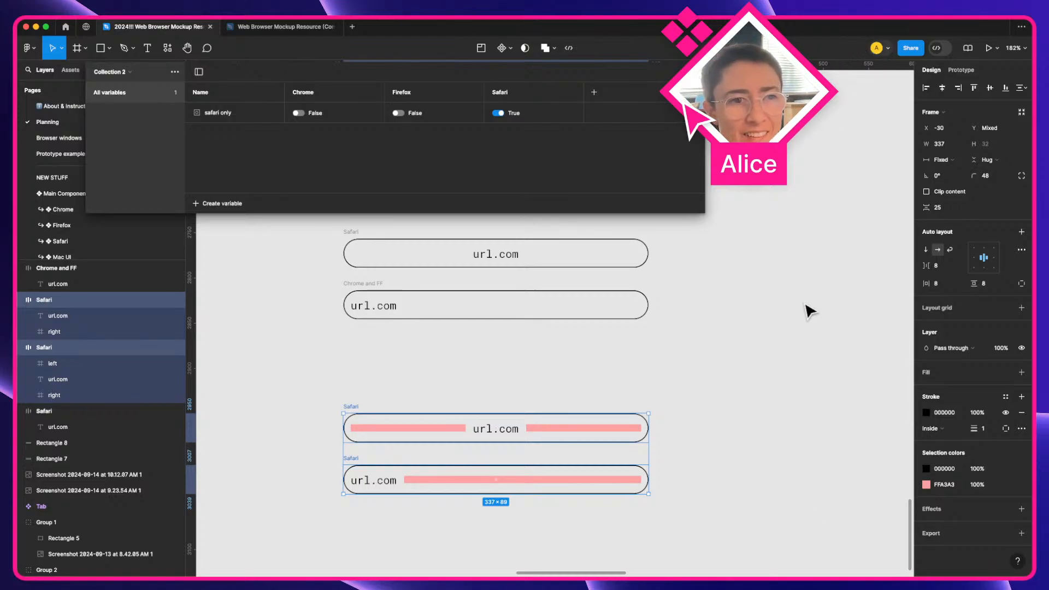
{"action": "left_click", "coordinate": [714, 339]}
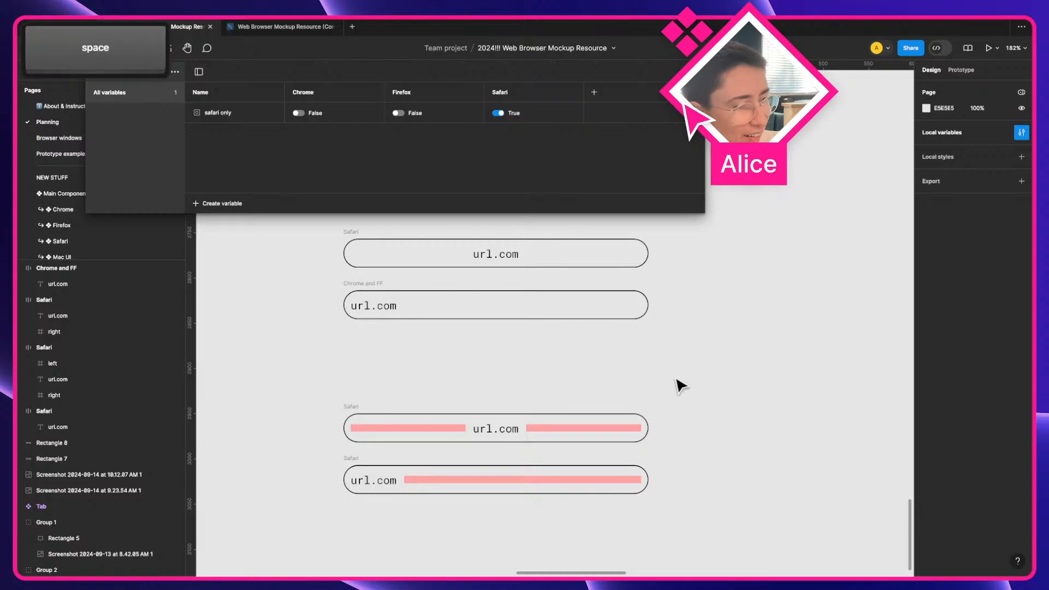
Undo the deletion of the left spacer in the lower Safari bar with spacers
{"action": "key", "text": "super+z"}
{"action": "key", "text": "super+z"}
{"action": "key", "text": "super+z"}
{"action": "key", "text": "super+z"}
{"action": "key", "text": "super+z"}
{"action": "key", "text": "super+z"}
{"action": "key", "text": "super+z"}
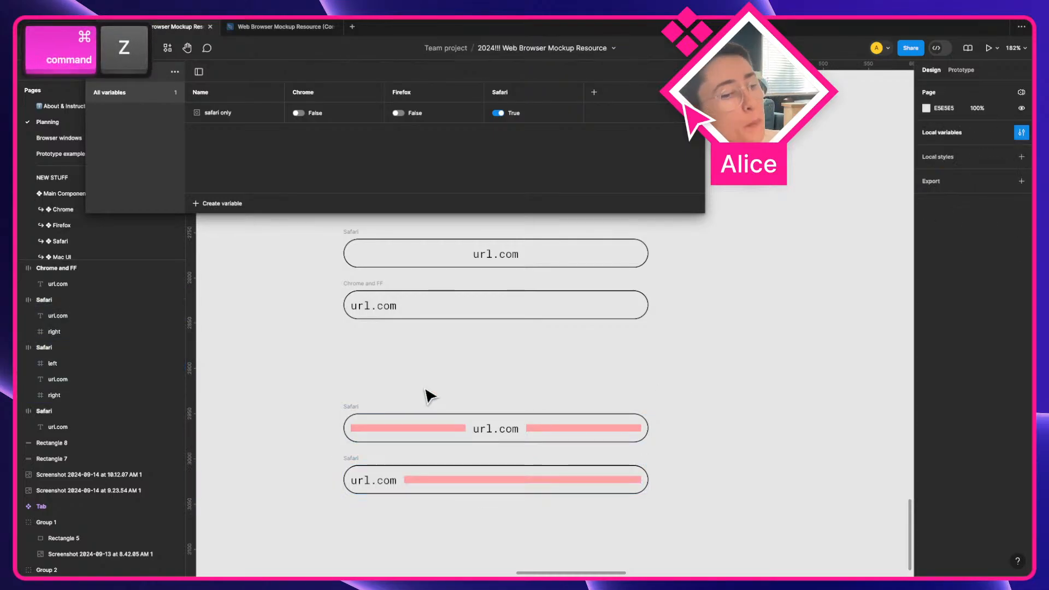
{"action": "key", "text": "super+z"}
{"action": "key", "text": "super+z"}
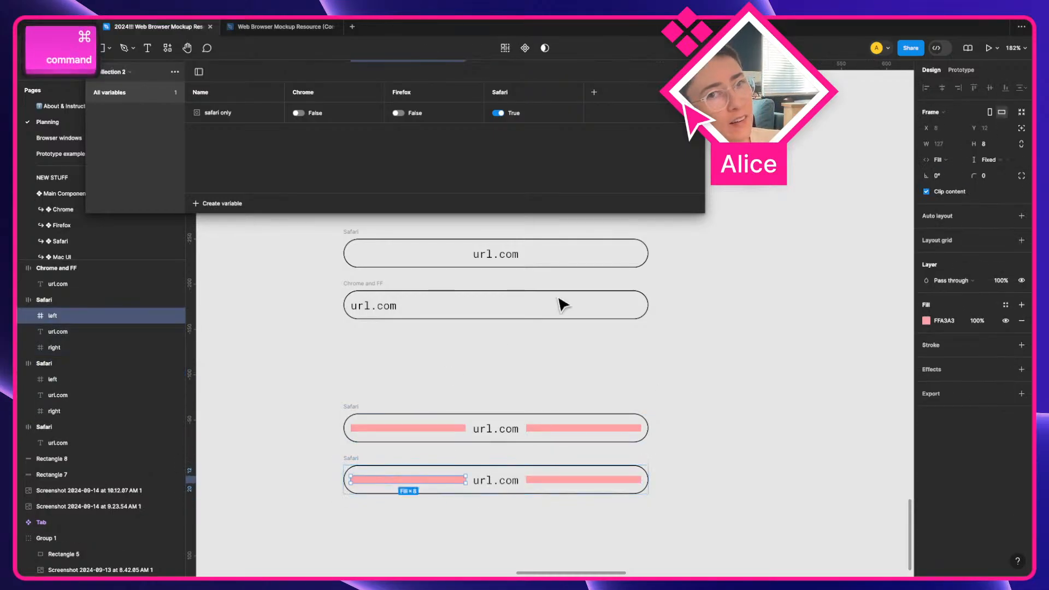
Set the width of the left spacer in the lower Safari bar to 0
{"action": "left_click", "coordinate": [961, 143]}
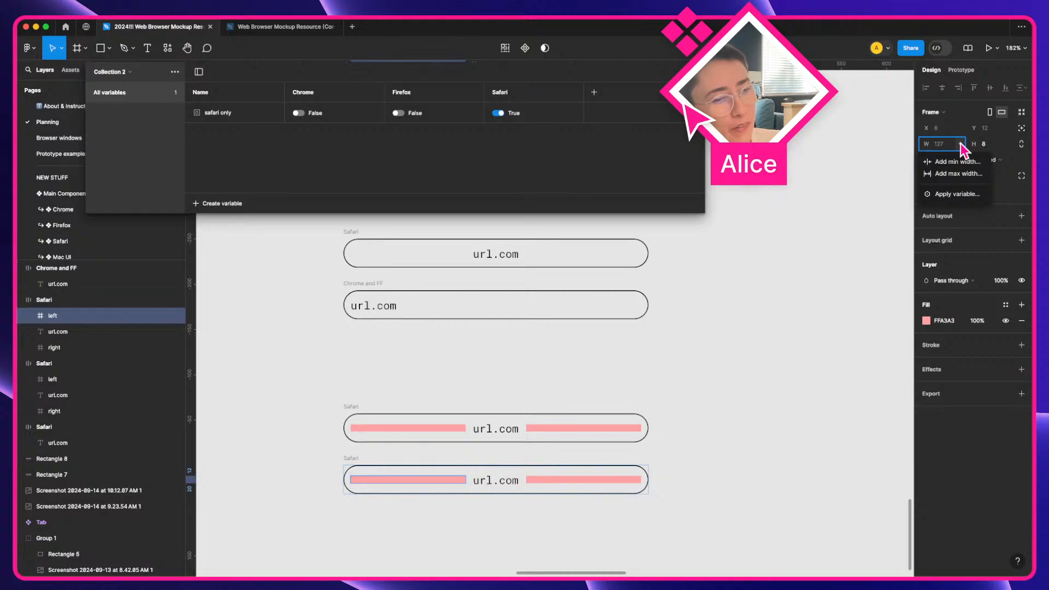
{"action": "left_click", "coordinate": [408, 481]}
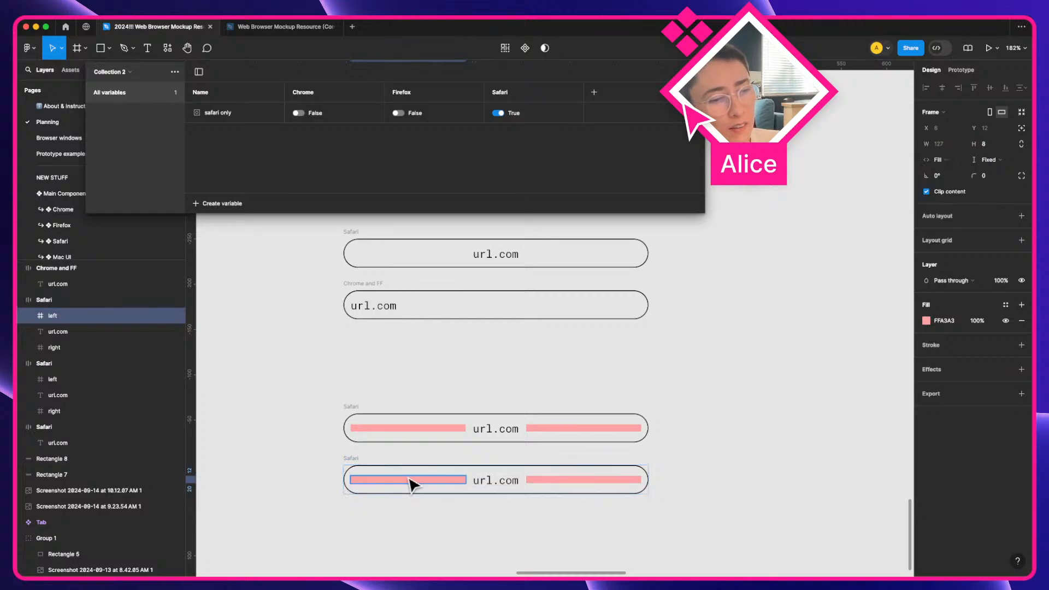
{"action": "left_click", "coordinate": [421, 524]}
{"action": "left_click", "coordinate": [421, 485]}
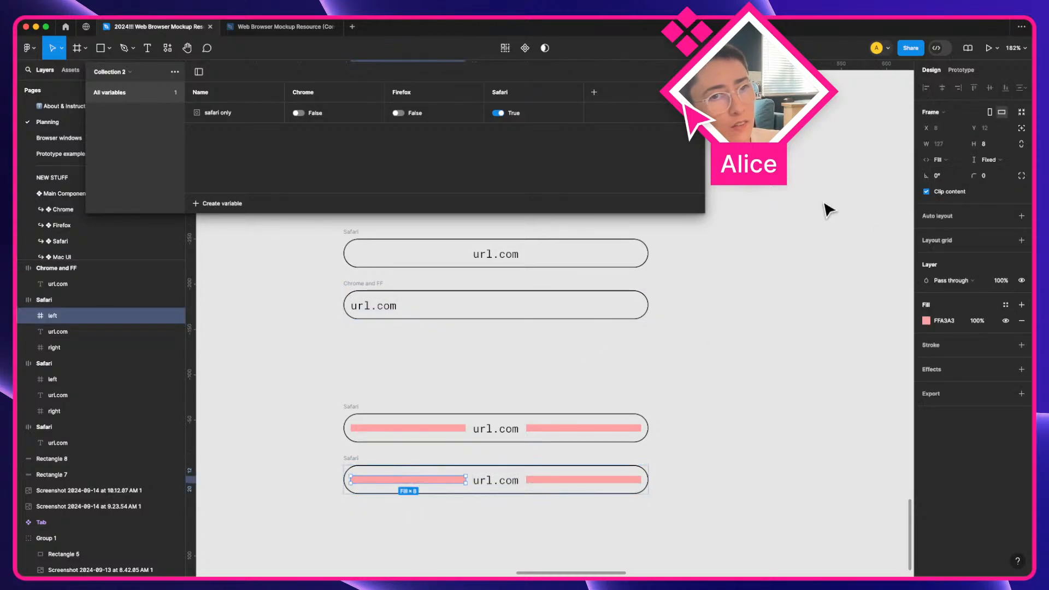
{"action": "left_click", "coordinate": [939, 145]}
{"action": "type", "text": "0"}
{"action": "key", "text": "Return"}
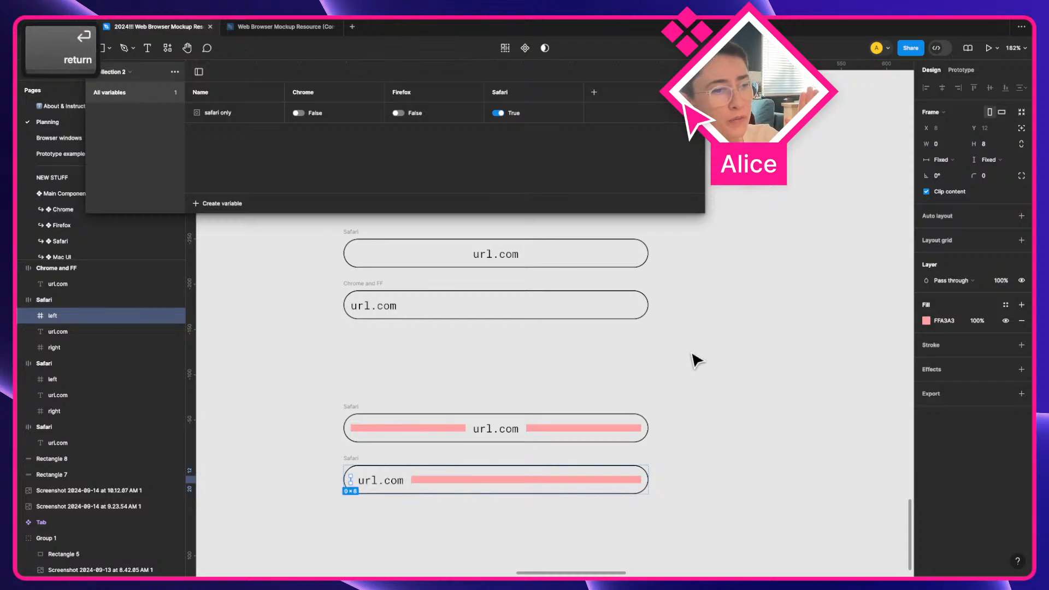
{"action": "left_click", "coordinate": [827, 389]}
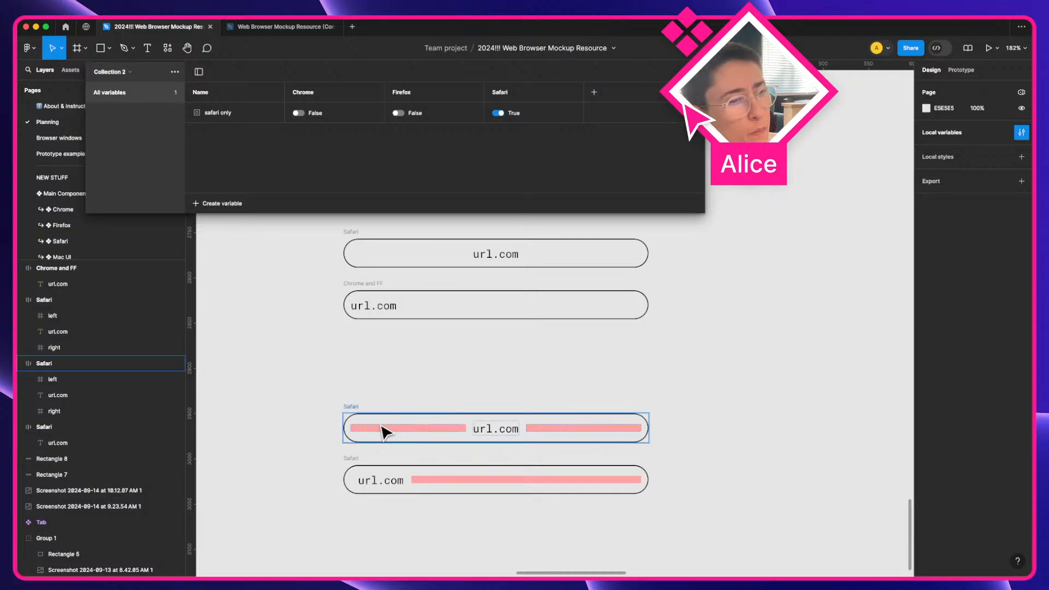
Draw a frame about 408 × 177 px enclosing both Safari bars that contain spacers
{"action": "left_click", "coordinate": [350, 481]}
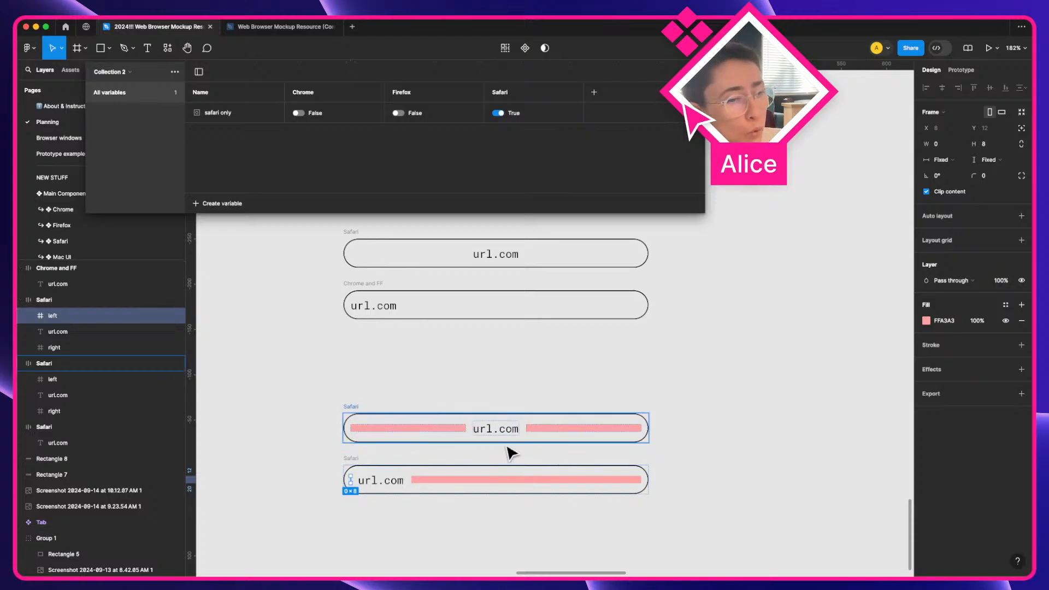
{"action": "left_click", "coordinate": [66, 348], "text": "super"}
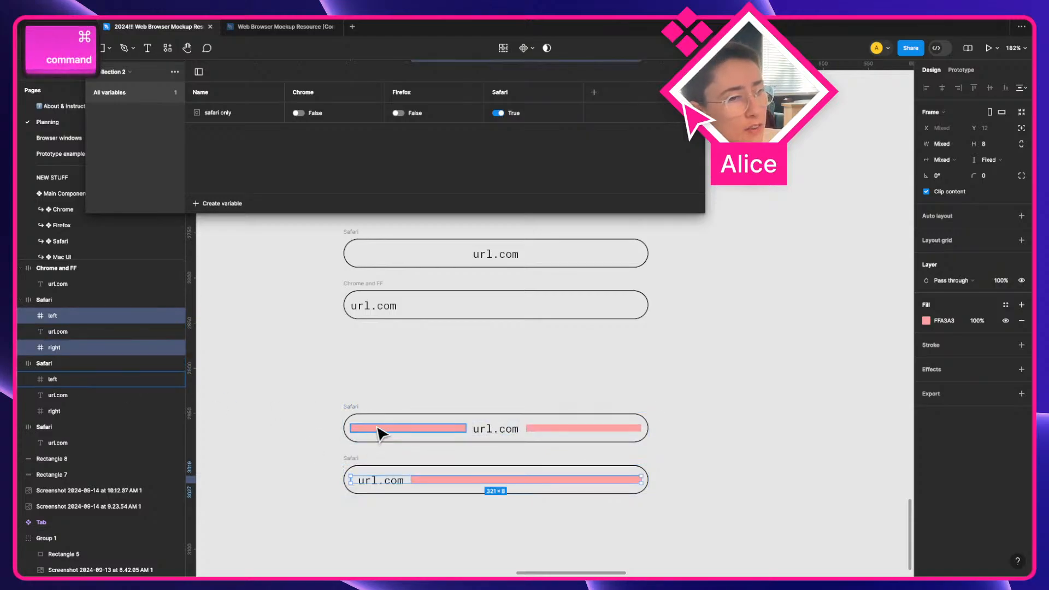
{"action": "left_click", "coordinate": [323, 398]}
{"action": "key", "text": "f"}
{"action": "mouse_move", "coordinate": [316, 373]}
{"action": "left_mouse_down"}
{"action": "mouse_move", "coordinate": [749, 531]}
{"action": "mouse_move", "coordinate": [686, 528]}
{"action": "left_mouse_up"}
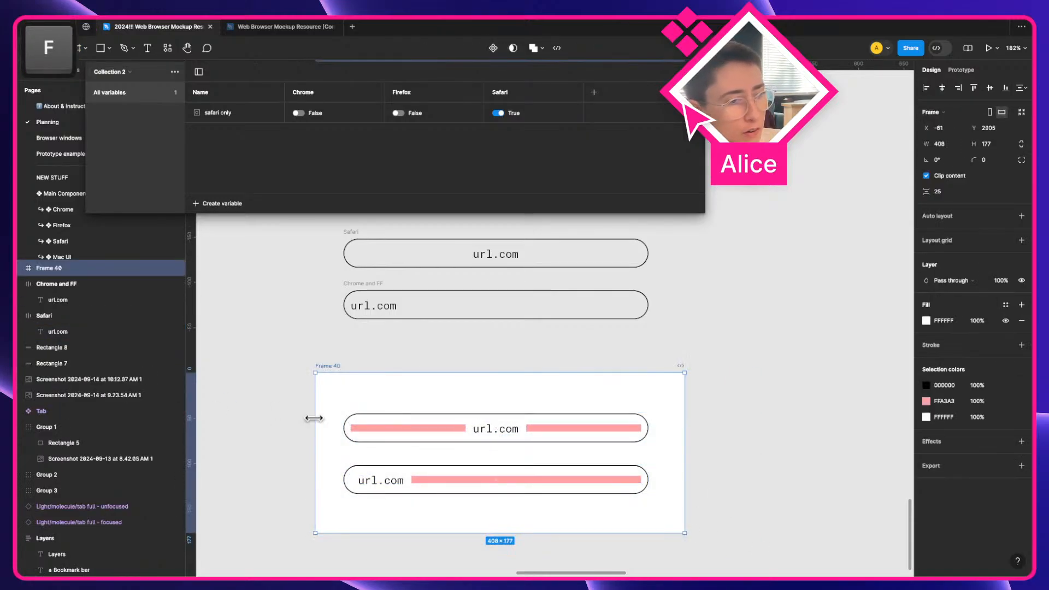
Draw a helper frame about 67 × 19 px above the upper bar and bind its visibility to Collection 2's safari only variable
{"action": "left_click", "coordinate": [414, 430], "text": "super"}
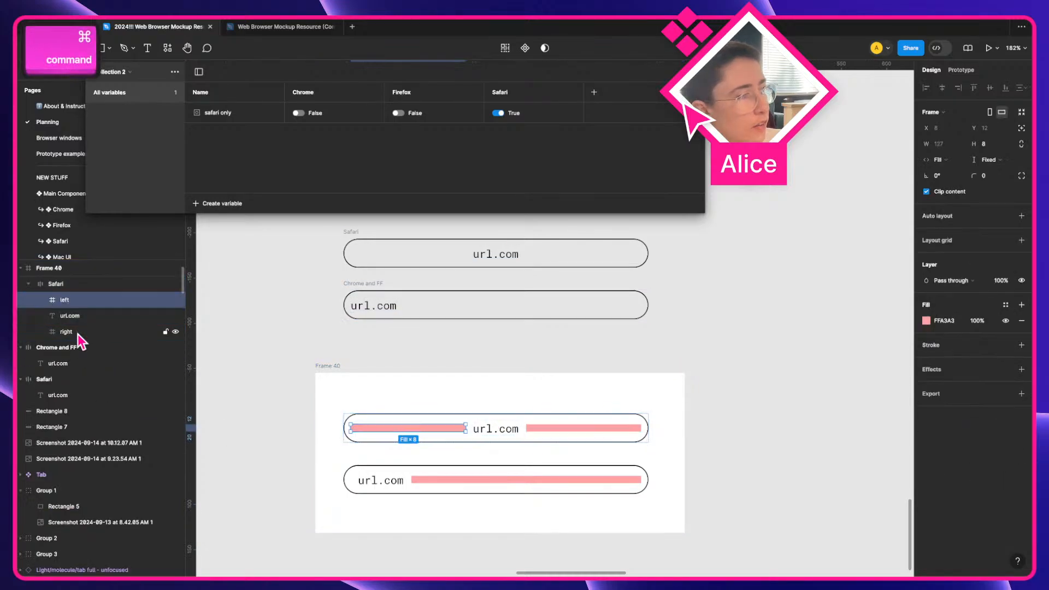
{"action": "key", "text": "f"}
{"action": "left_click_drag", "start_coordinate": [331, 381], "coordinate": [392, 397]}
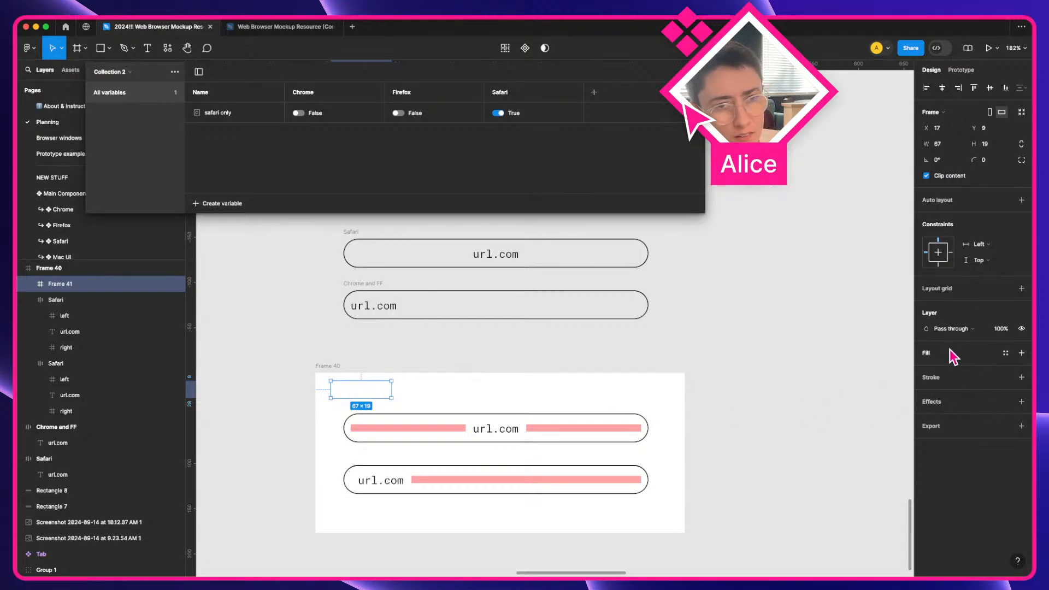
{"action": "left_click", "coordinate": [1021, 328]}
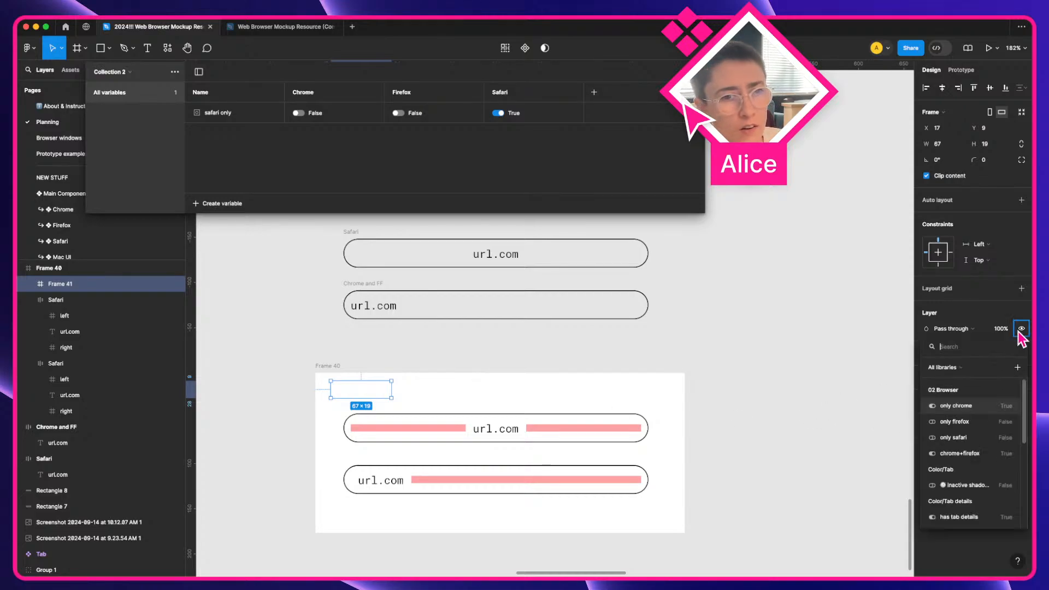
{"action": "type", "text": "safar"}
{"action": "left_click", "coordinate": [979, 484]}
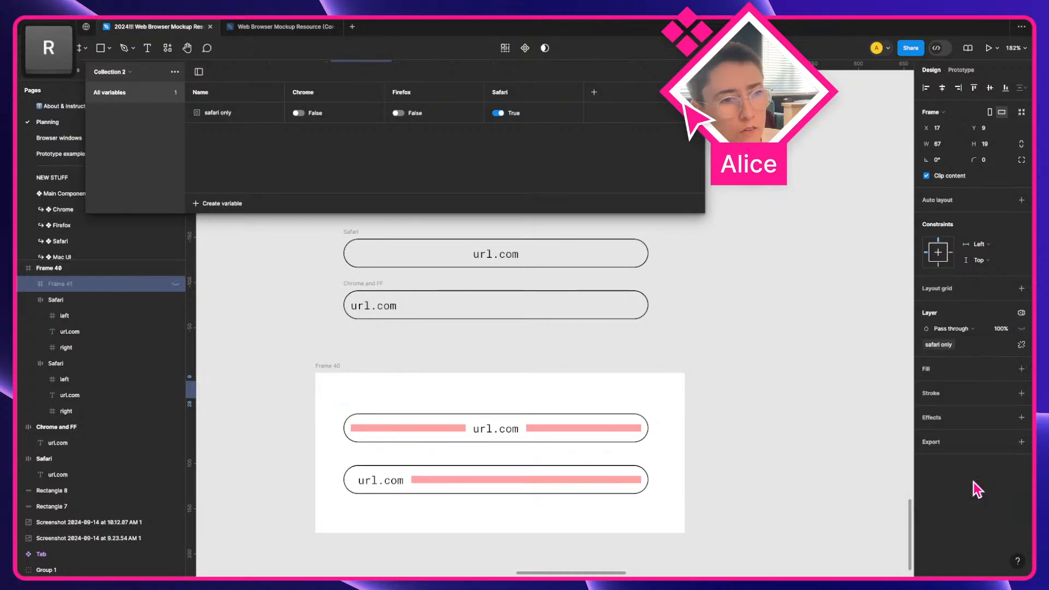
Set the Collection 2 variable mode of the frame enclosing the bars to Safari
{"action": "left_click", "coordinate": [322, 366]}
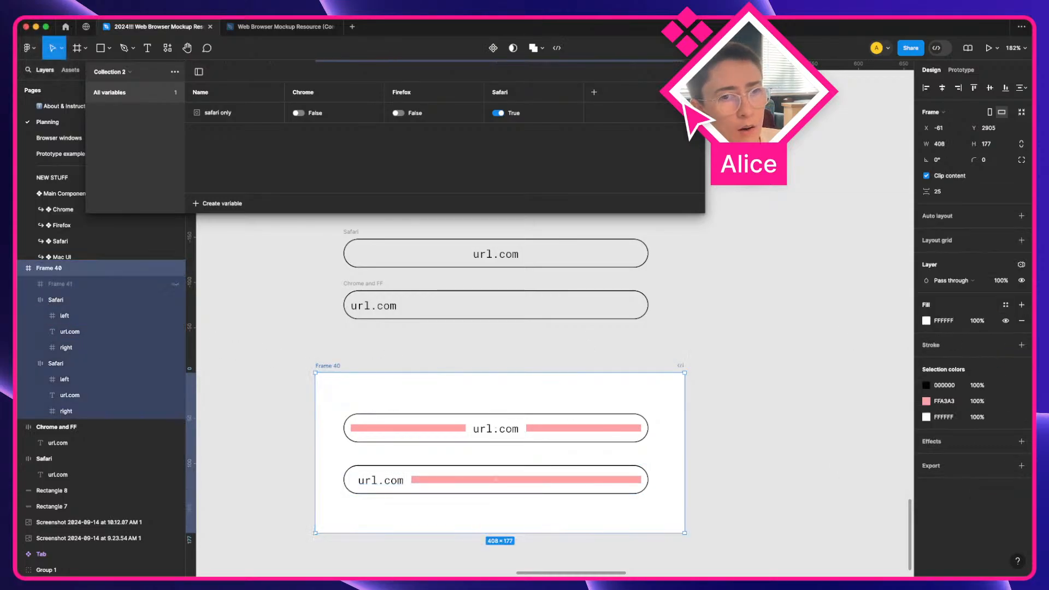
{"action": "left_click", "coordinate": [1021, 266]}
{"action": "mouse_move", "coordinate": [967, 297]}
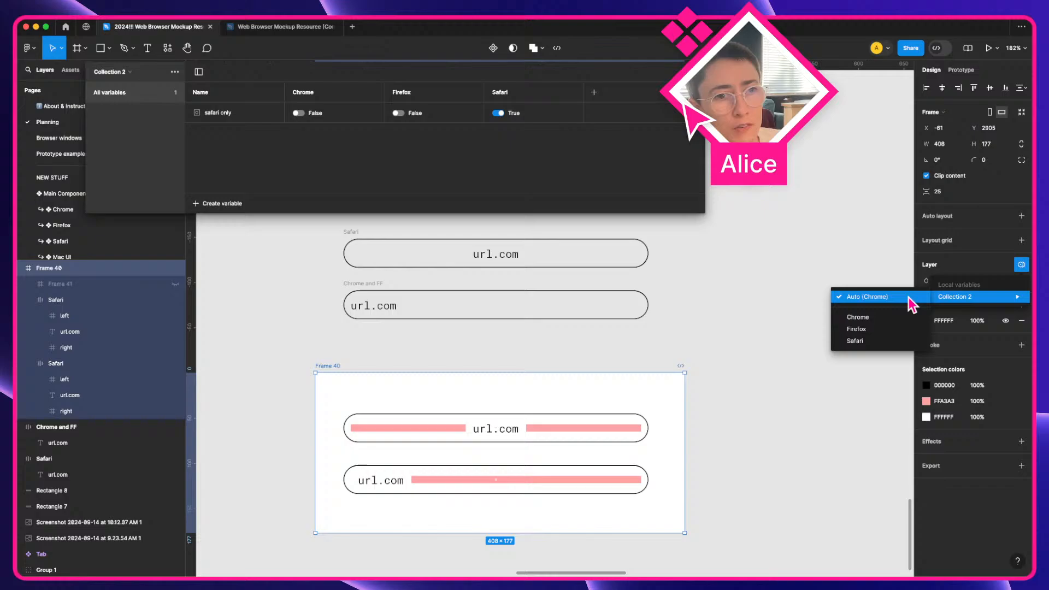
{"action": "left_click", "coordinate": [904, 342]}
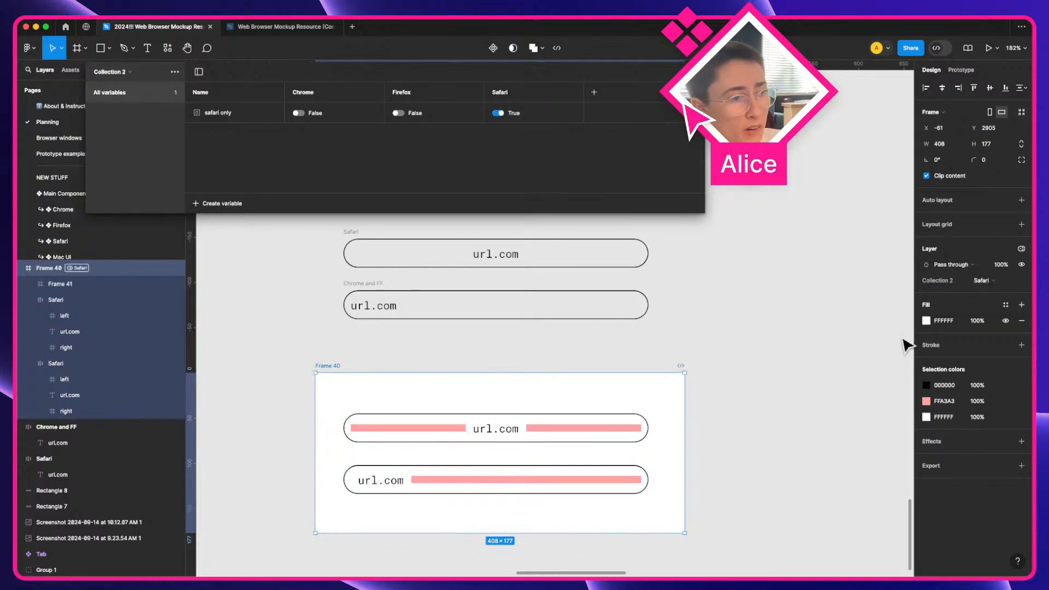
Bind the visibility of the left and right spacers in both bars to Collection 2's safari only variable
{"action": "double_click", "coordinate": [391, 429]}
{"action": "left_click", "coordinate": [66, 410], "text": "super"}
{"action": "left_click", "coordinate": [66, 347], "text": "super"}
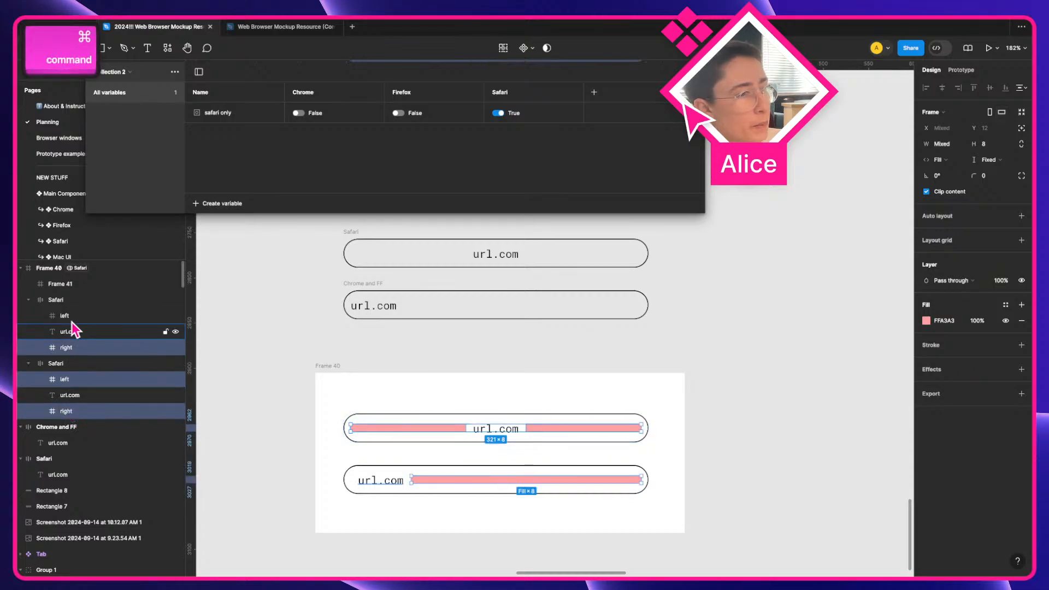
{"action": "left_click", "coordinate": [64, 315], "text": "super"}
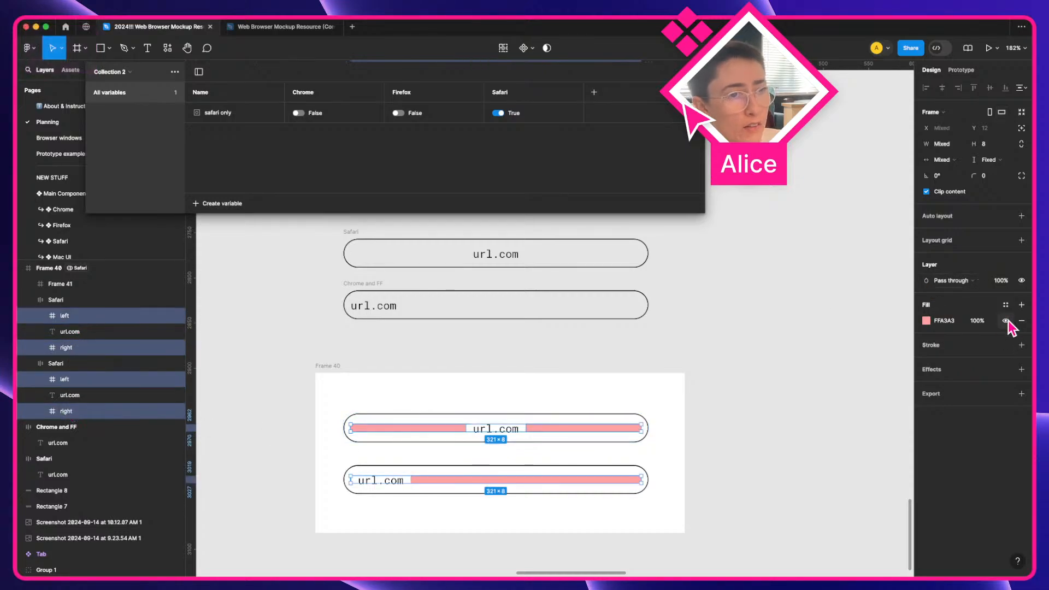
{"action": "left_click", "coordinate": [1021, 280]}
{"action": "type", "text": "safar"}
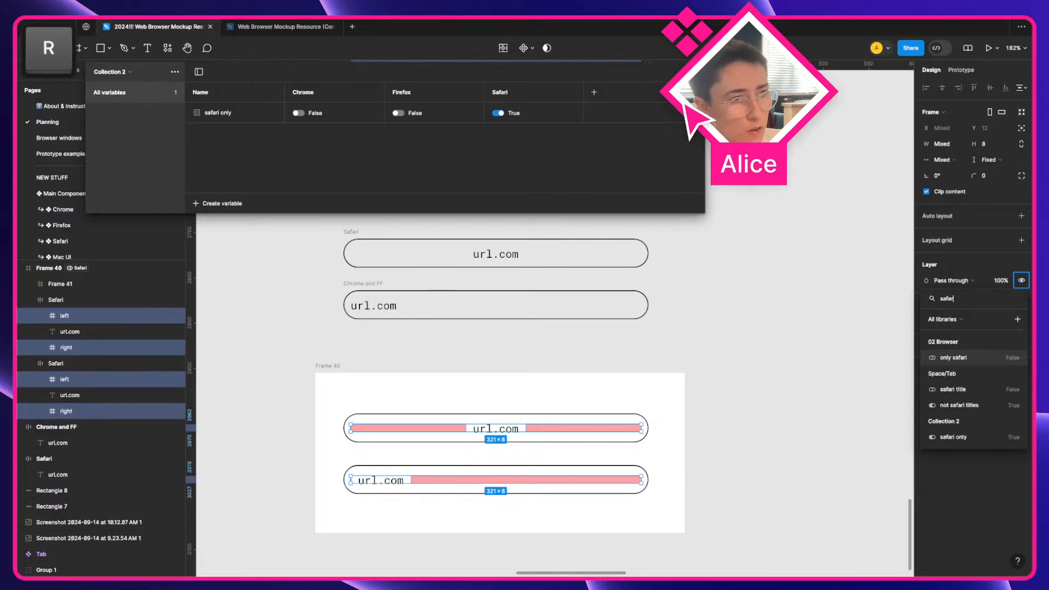
{"action": "left_click", "coordinate": [969, 433]}
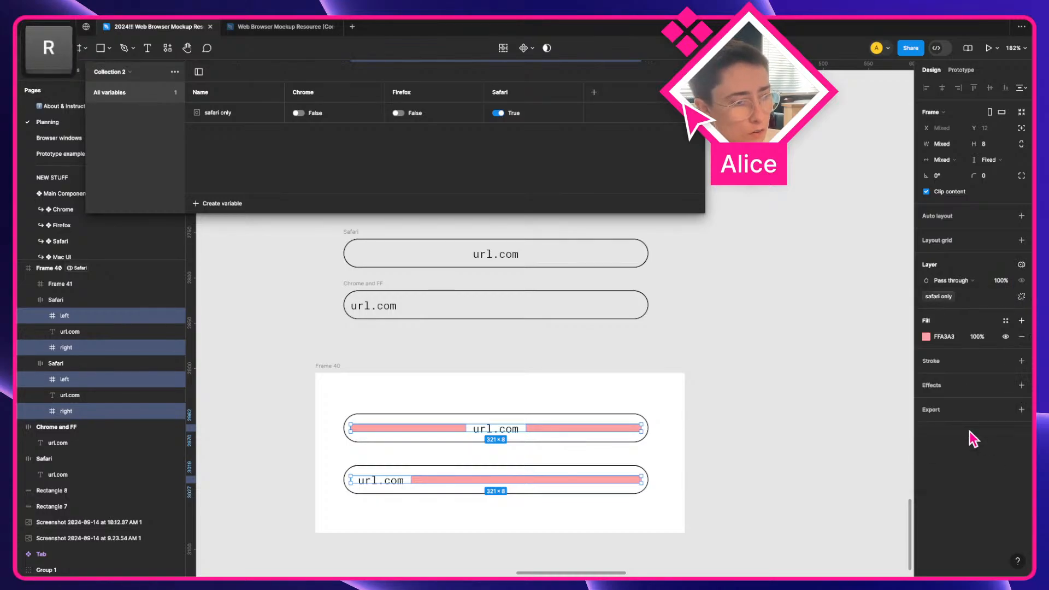
Delete the small helper frame above the upper bar
{"action": "left_click", "coordinate": [216, 399]}
{"action": "left_click", "coordinate": [356, 397]}
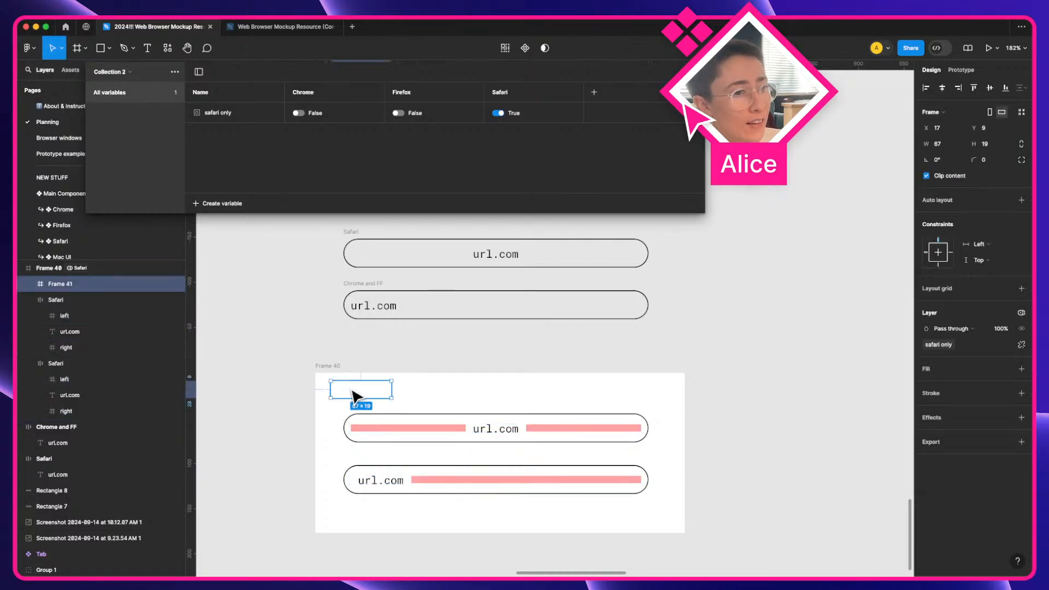
{"action": "key", "text": "BackSpace"}
Change the enclosing frame's Collection 2 mode to Firefox
{"action": "left_click", "coordinate": [329, 366]}
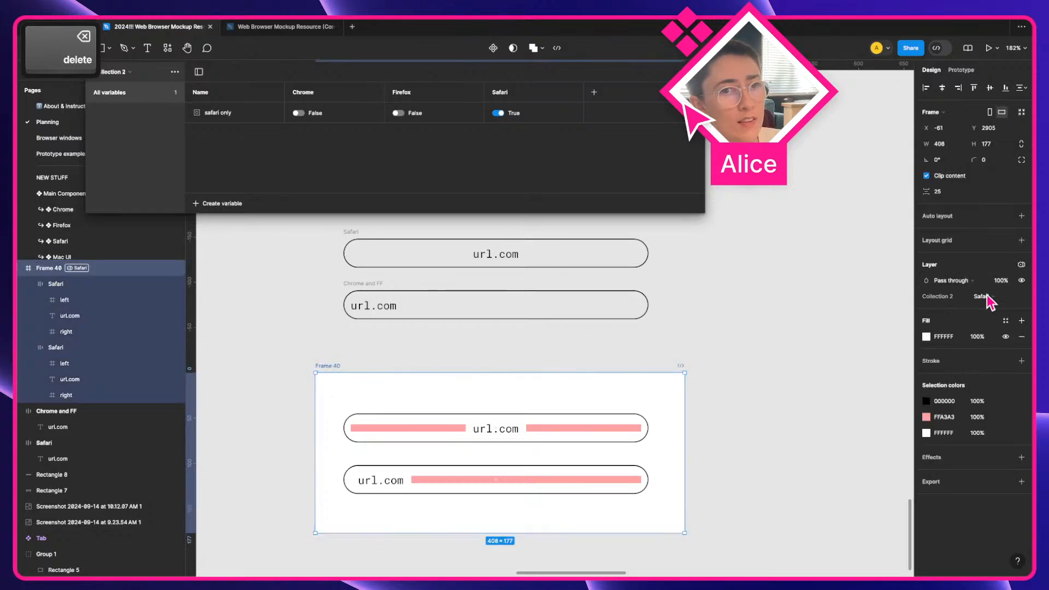
{"action": "left_click", "coordinate": [1015, 298]}
{"action": "left_click", "coordinate": [1007, 285]}
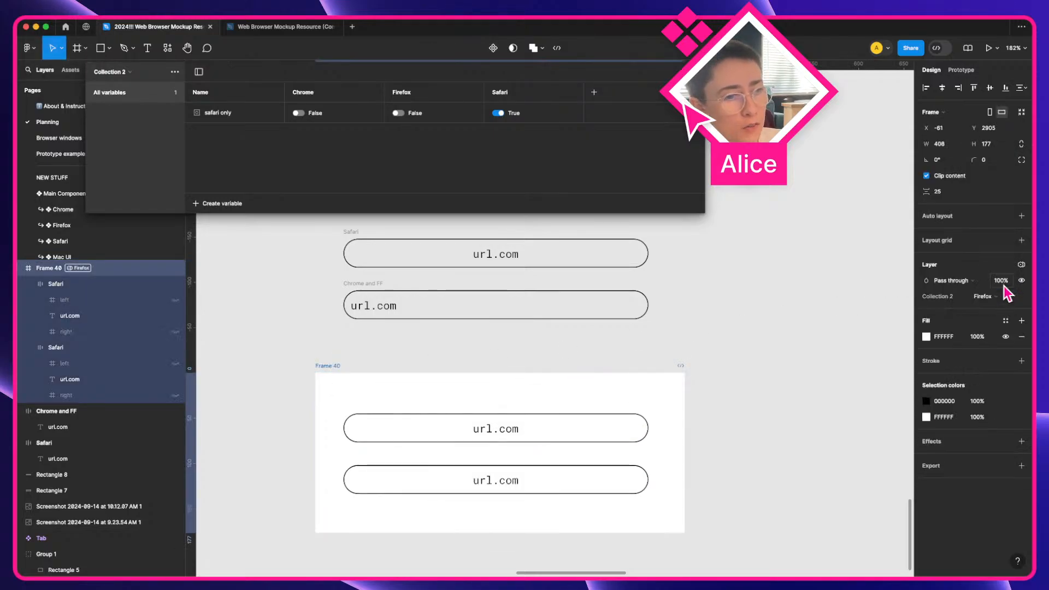
Align the auto layout content of both Safari bars to the left, vertically centered
{"action": "left_click", "coordinate": [533, 428]}
{"action": "left_click", "coordinate": [553, 481], "text": "shift"}
{"action": "left_click", "coordinate": [974, 257]}
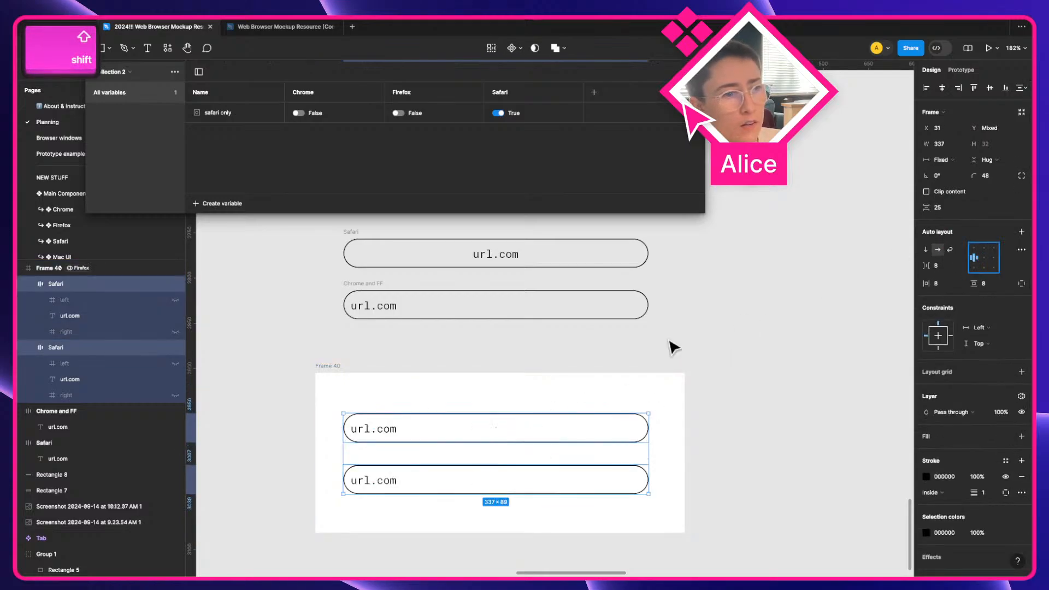
Toggle the enclosing frame's Collection 2 mode between Safari and Firefox to compare the text alignment, ending on Safari
{"action": "left_click", "coordinate": [334, 381]}
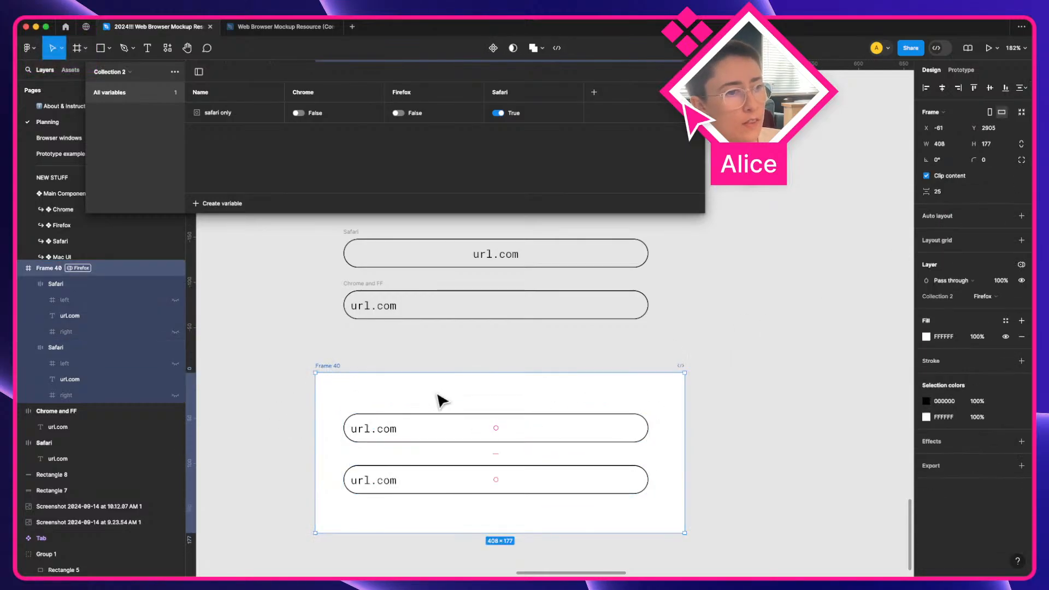
{"action": "left_click", "coordinate": [985, 304]}
{"action": "left_click", "coordinate": [984, 309]}
{"action": "left_click", "coordinate": [988, 298]}
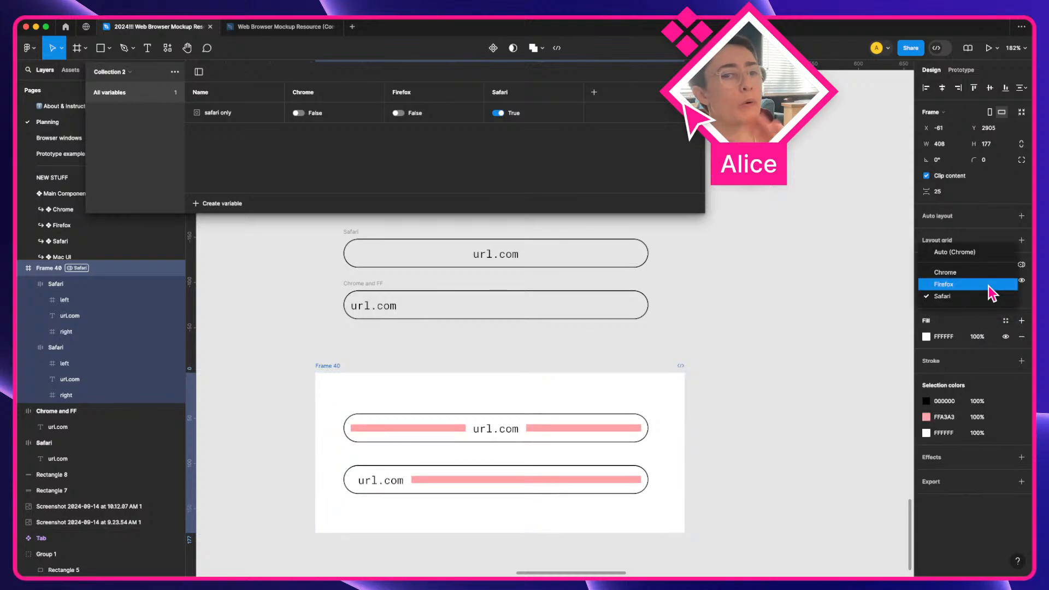
{"action": "left_click", "coordinate": [988, 284]}
{"action": "left_click", "coordinate": [990, 297]}
{"action": "left_click", "coordinate": [991, 308]}
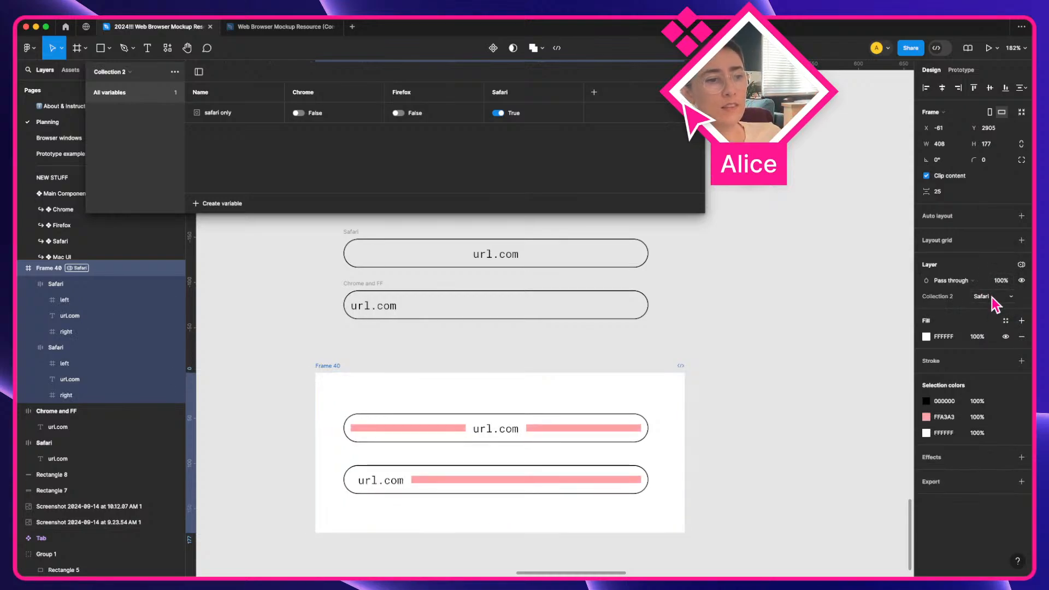
{"action": "left_click", "coordinate": [990, 295]}
{"action": "left_click", "coordinate": [992, 285]}
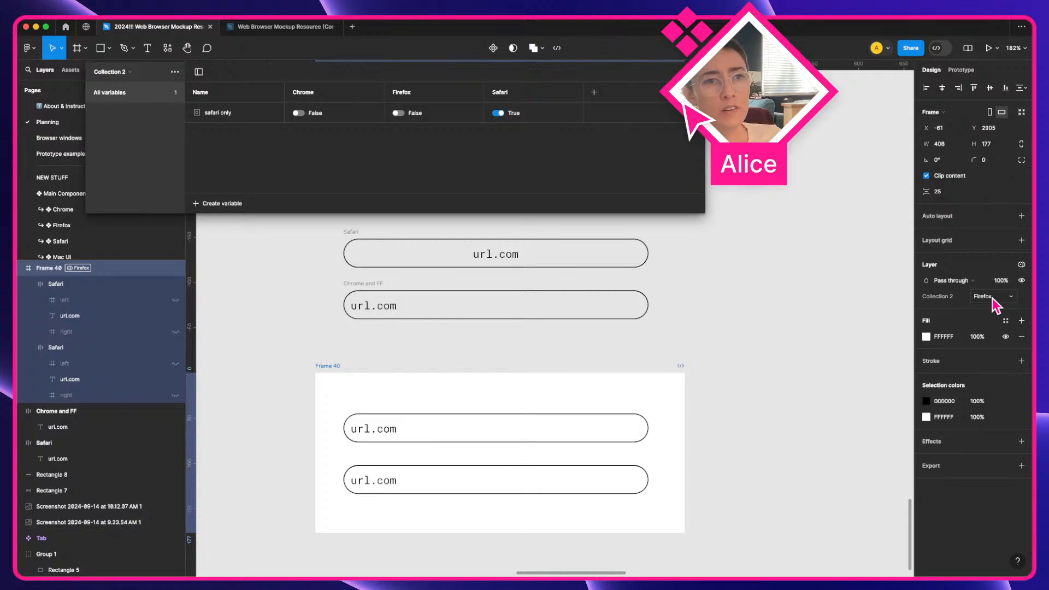
{"action": "left_click", "coordinate": [993, 303]}
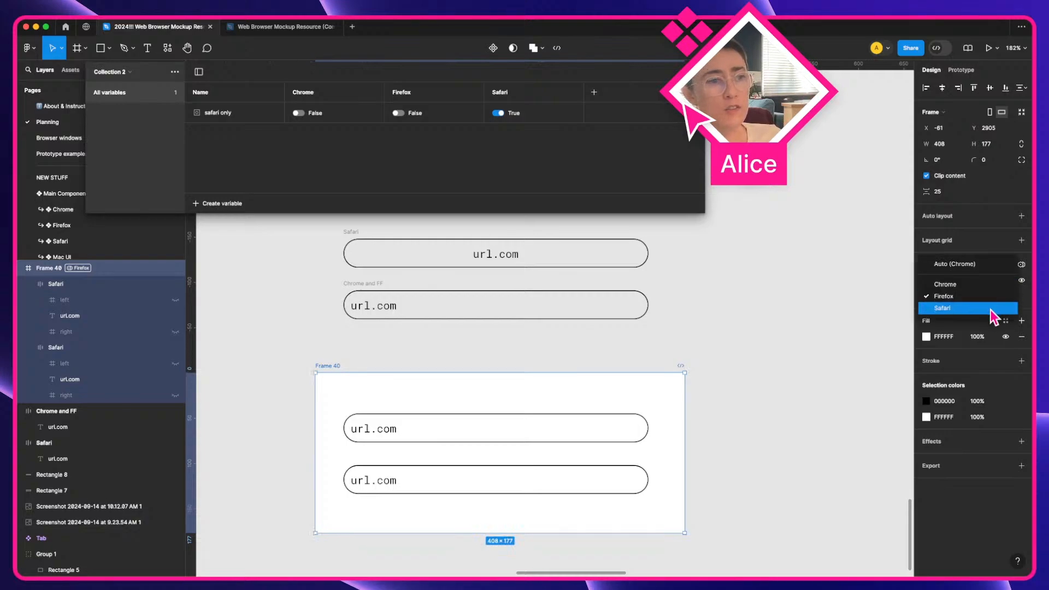
{"action": "left_click", "coordinate": [991, 307]}
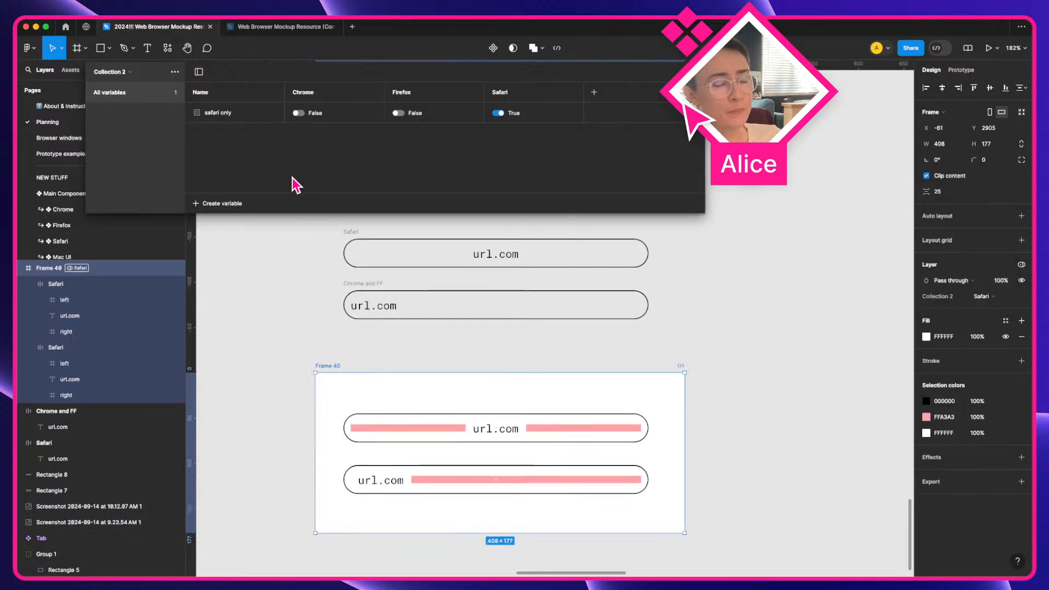
Inspect the zero-width left spacer in the lower bar and the text and right spacer layers of the upper bar
{"action": "double_click", "coordinate": [352, 485]}
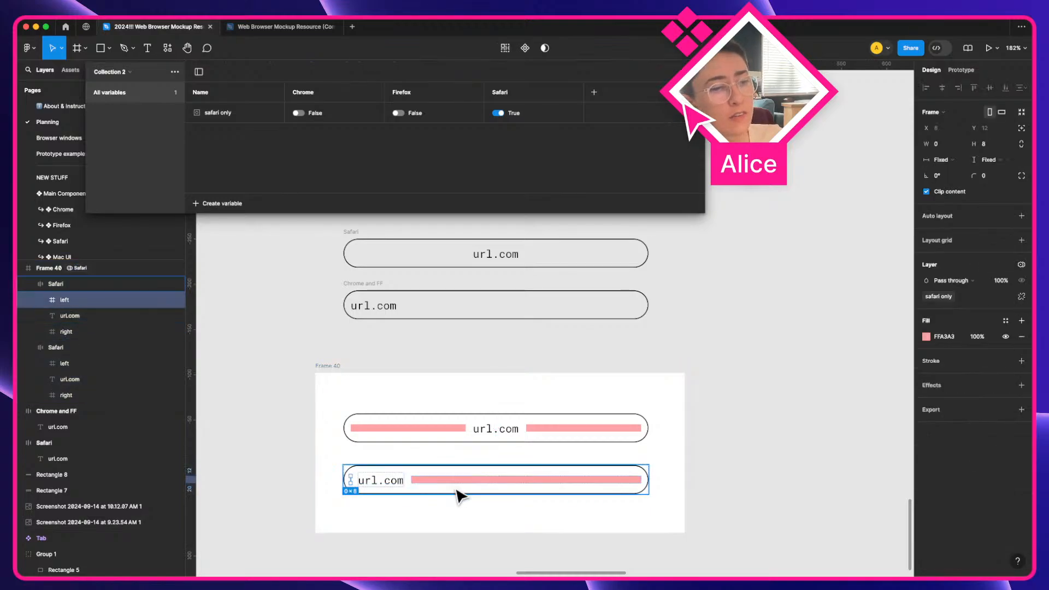
{"action": "key", "text": "Escape"}
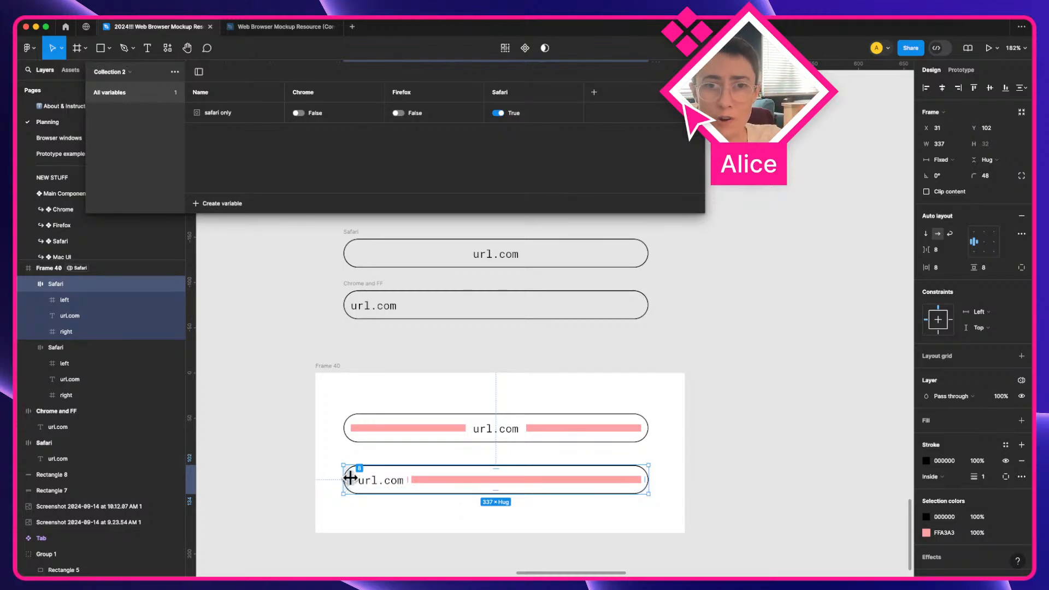
{"action": "left_click", "coordinate": [388, 428]}
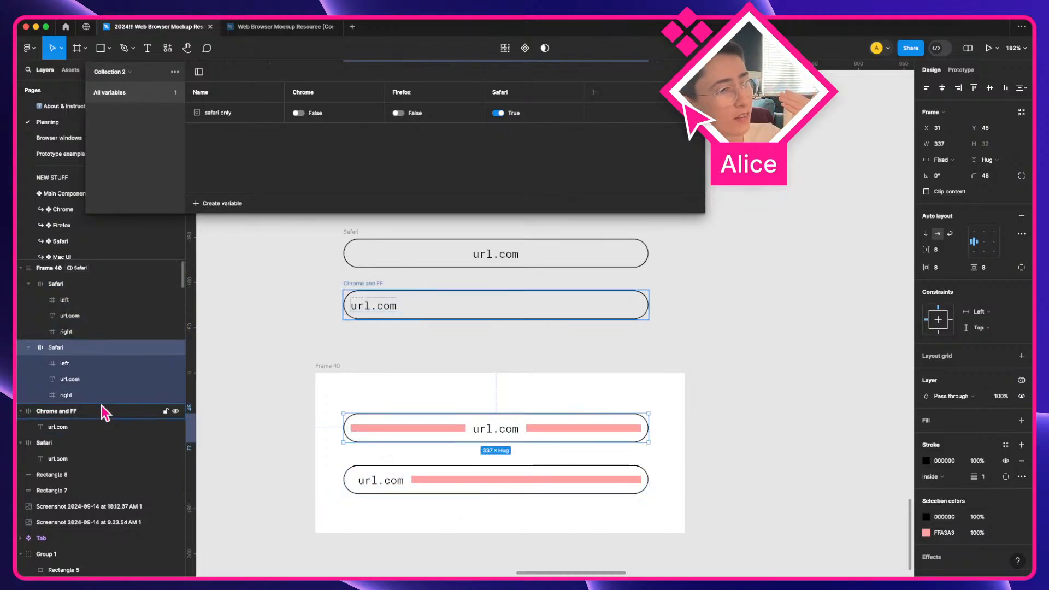
{"action": "left_click", "coordinate": [89, 377]}
{"action": "left_click", "coordinate": [90, 395]}
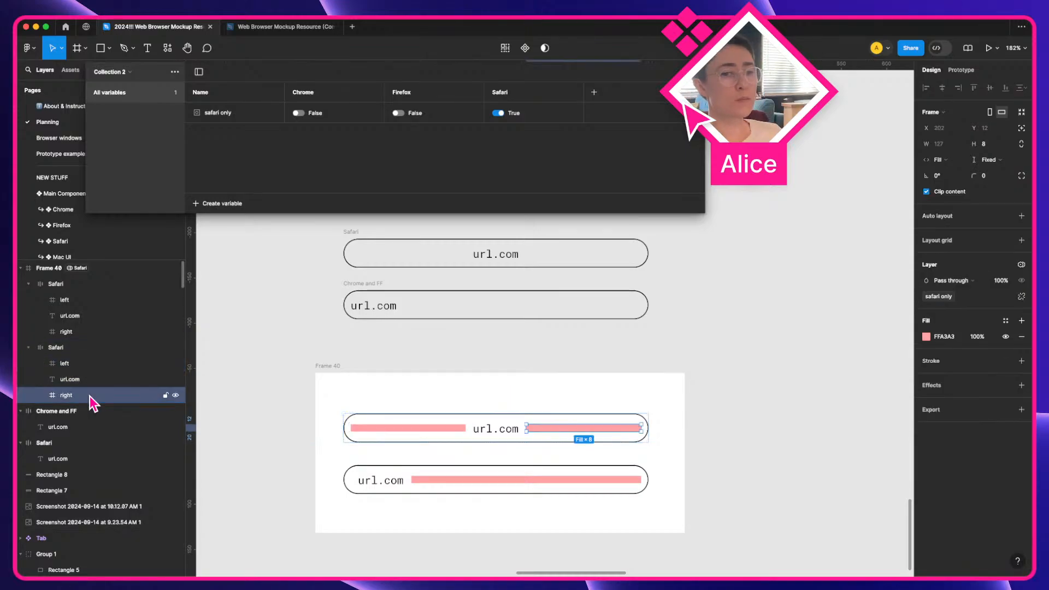
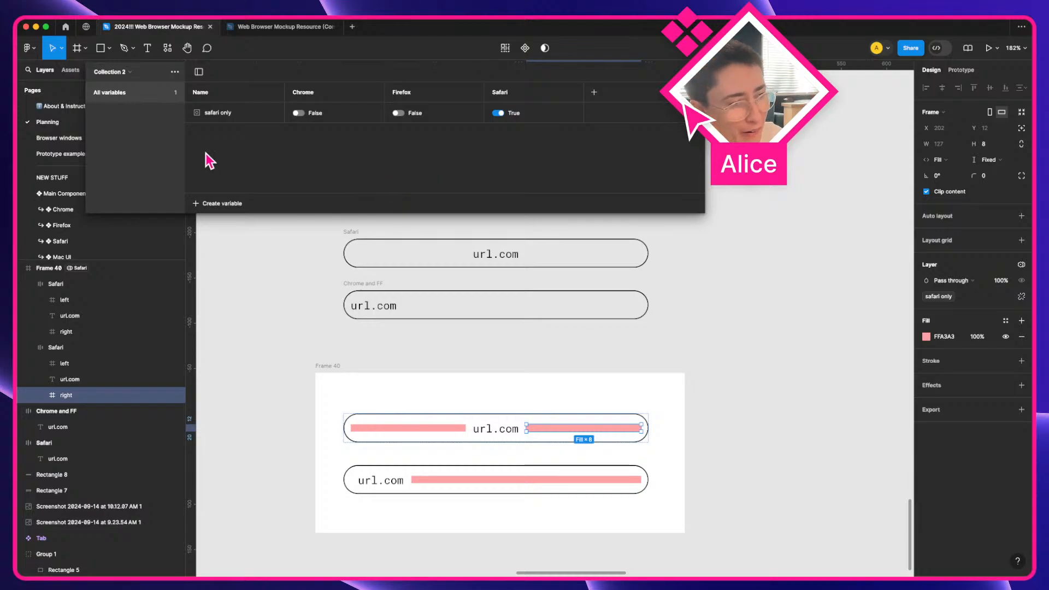
Delete the Safari and Chrome and FF sample bars together with the Frame 40 prototype frame from the planning page
{"action": "left_click", "coordinate": [364, 394]}
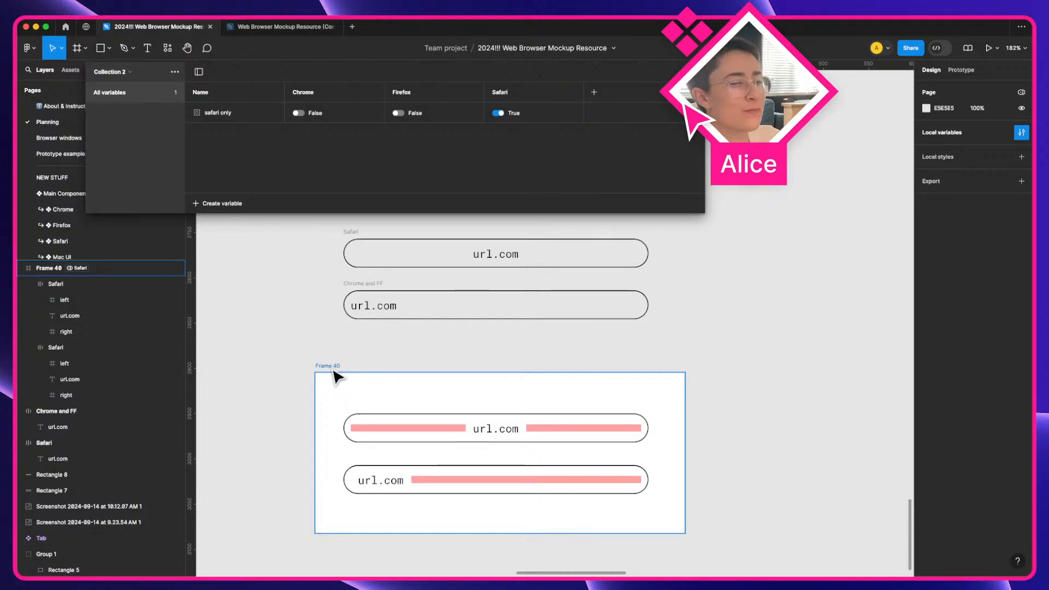
{"action": "scroll", "coordinate": [334, 376], "scroll_direction": "down", "scroll_amount": 5}
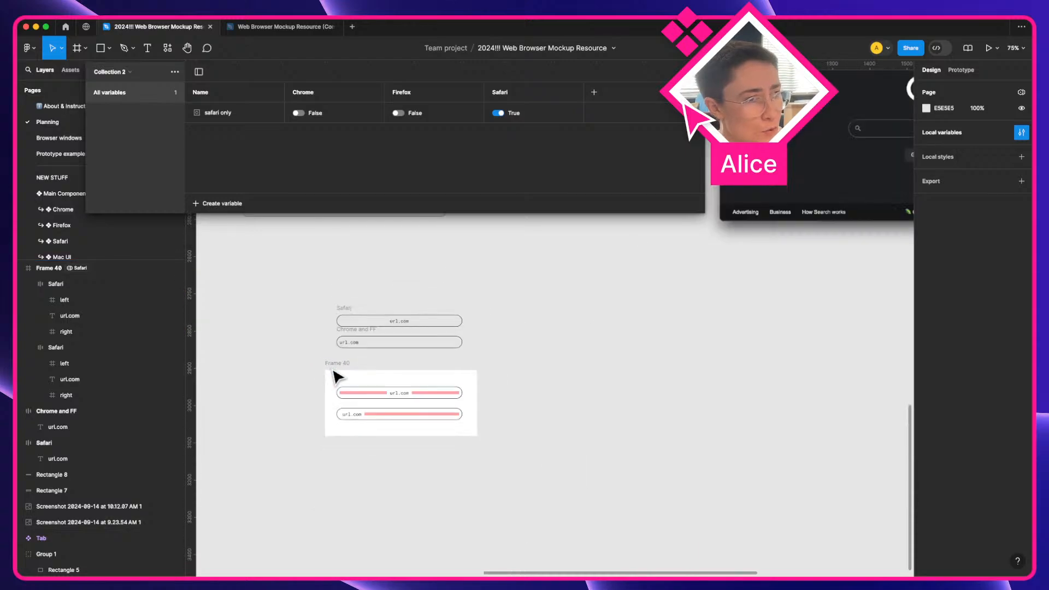
{"action": "key", "text": "a"}
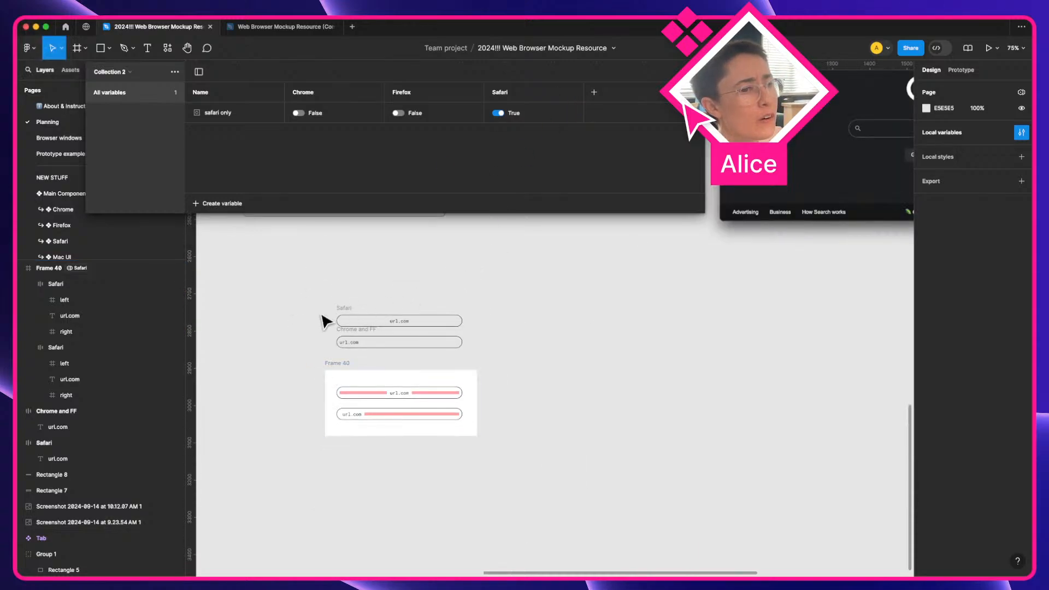
{"action": "left_click_drag", "start_coordinate": [295, 285], "coordinate": [564, 483]}
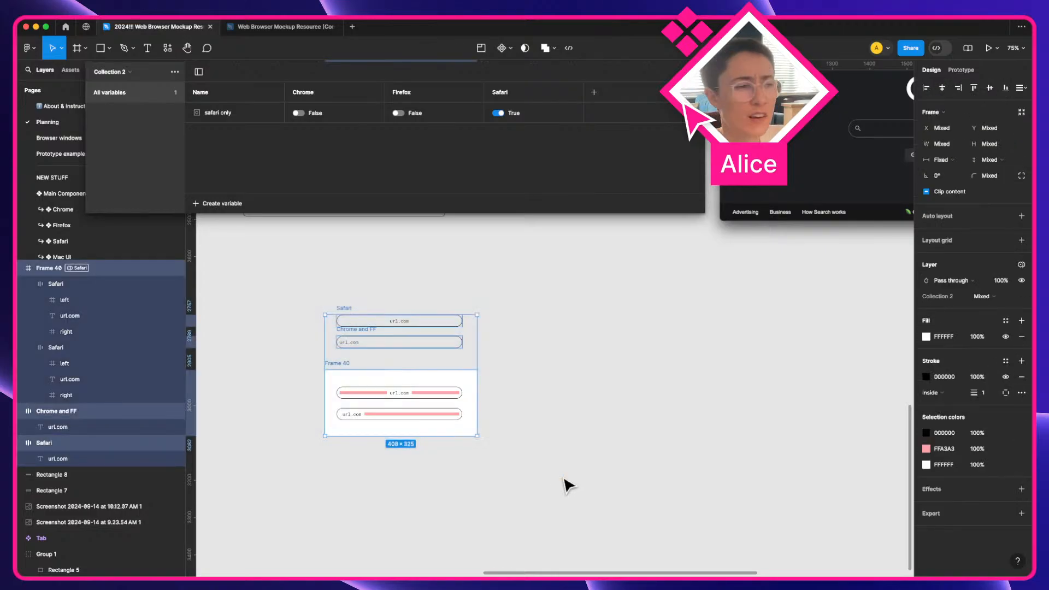
{"action": "key", "text": "Delete"}
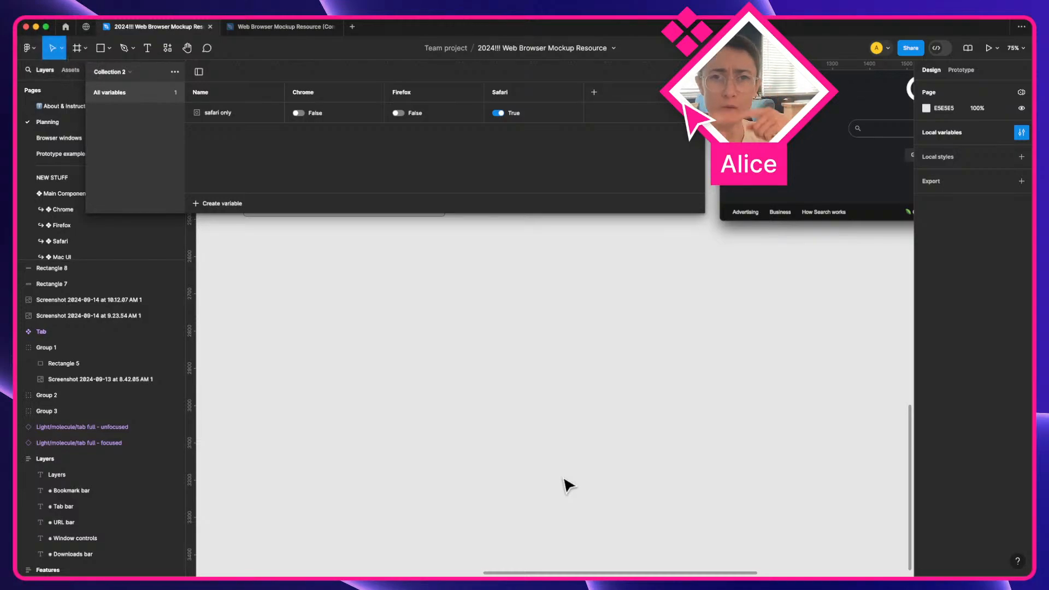
Review the Browsers variable list, checking the browser-only booleans, the URL input entries and the URL bar spacer entries
{"action": "scroll", "coordinate": [625, 487], "scroll_direction": "up", "scroll_amount": 10}
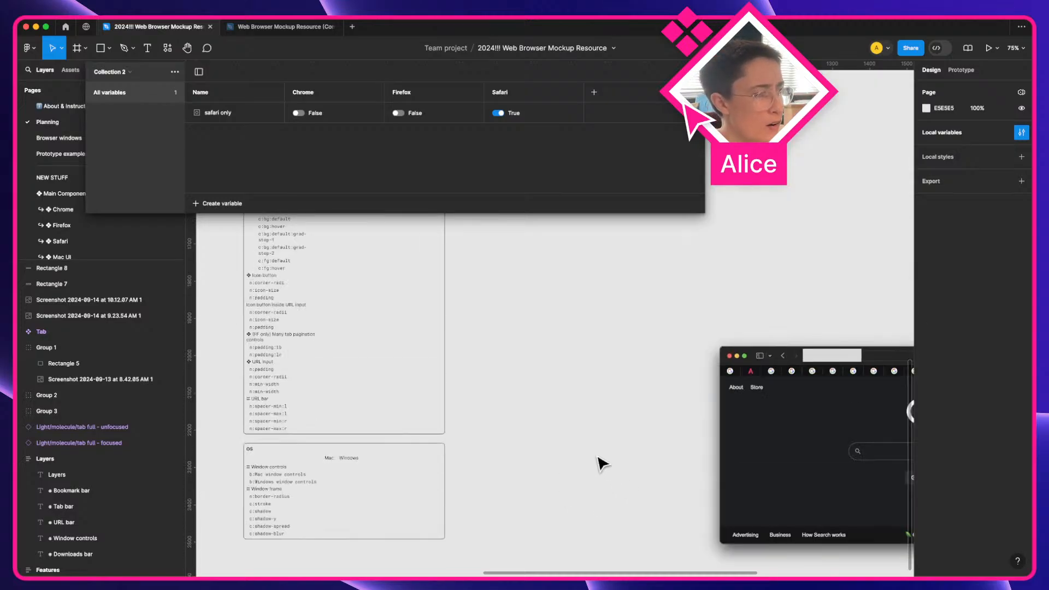
{"action": "scroll", "coordinate": [601, 462], "scroll_direction": "up", "scroll_amount": 8}
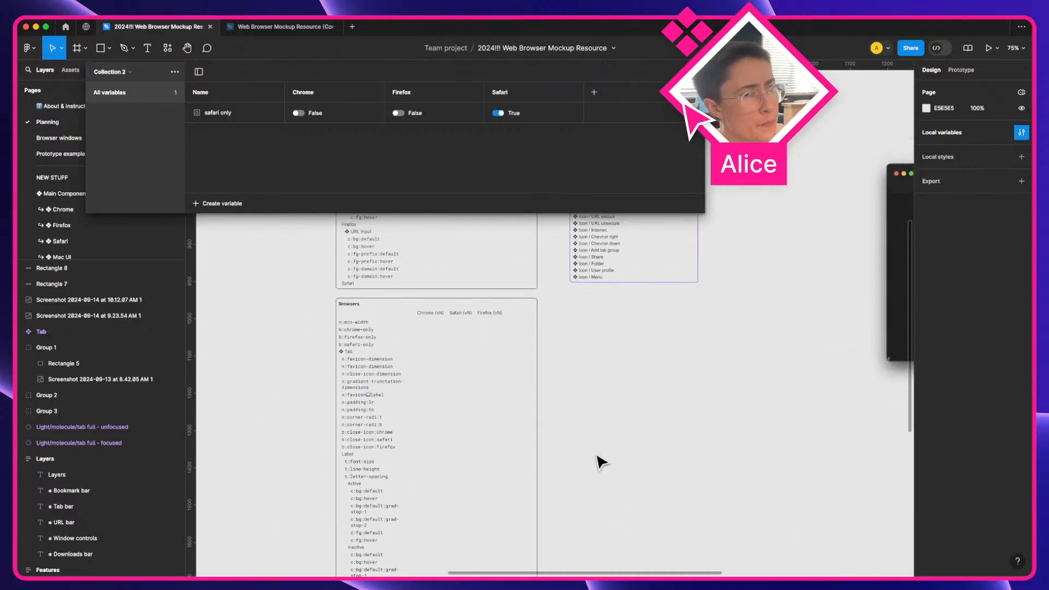
{"action": "scroll", "coordinate": [536, 525], "scroll_direction": "down", "scroll_amount": 8}
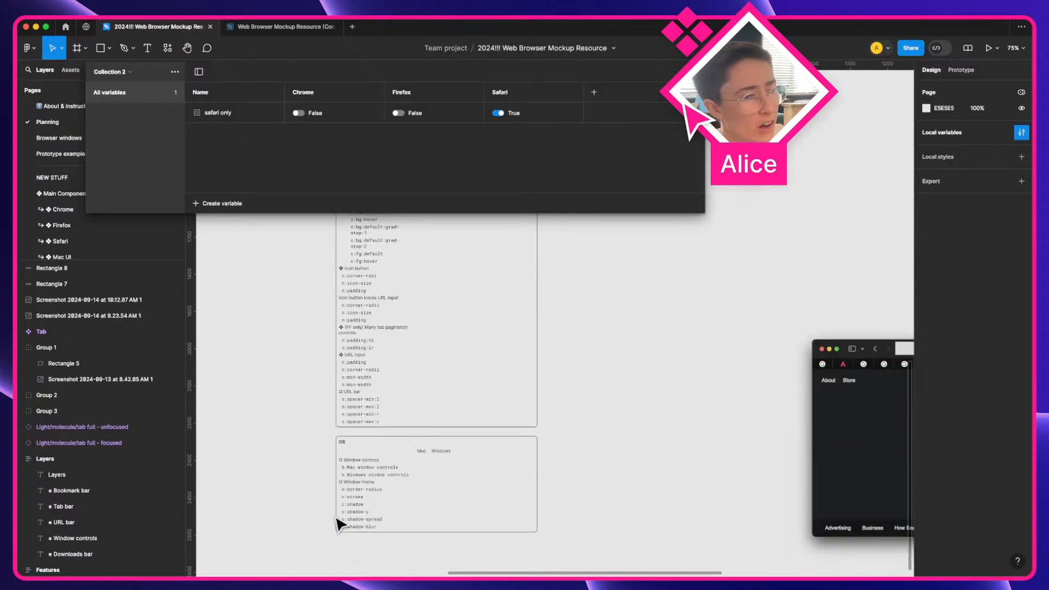
{"action": "scroll", "coordinate": [334, 409], "scroll_direction": "up", "scroll_amount": 5}
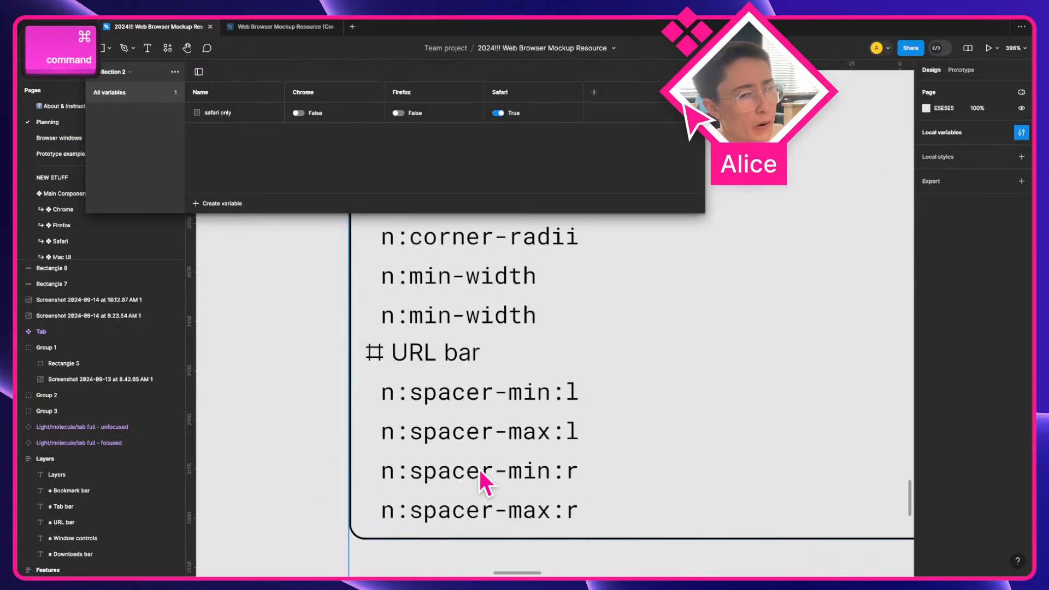
{"action": "scroll", "coordinate": [478, 419], "scroll_direction": "down", "scroll_amount": 3}
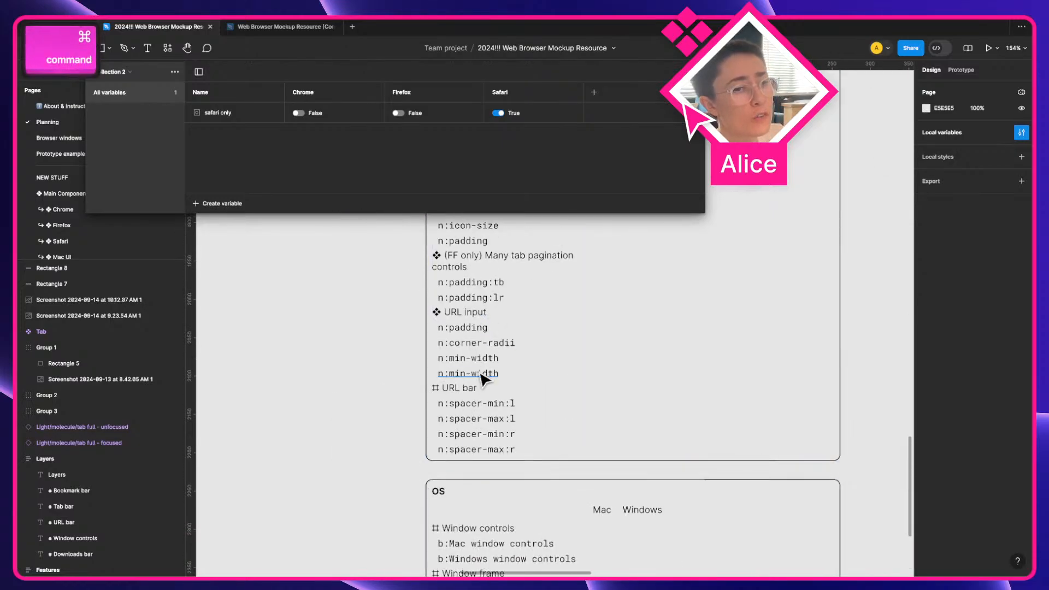
{"action": "scroll", "coordinate": [509, 367], "scroll_direction": "up", "scroll_amount": 15}
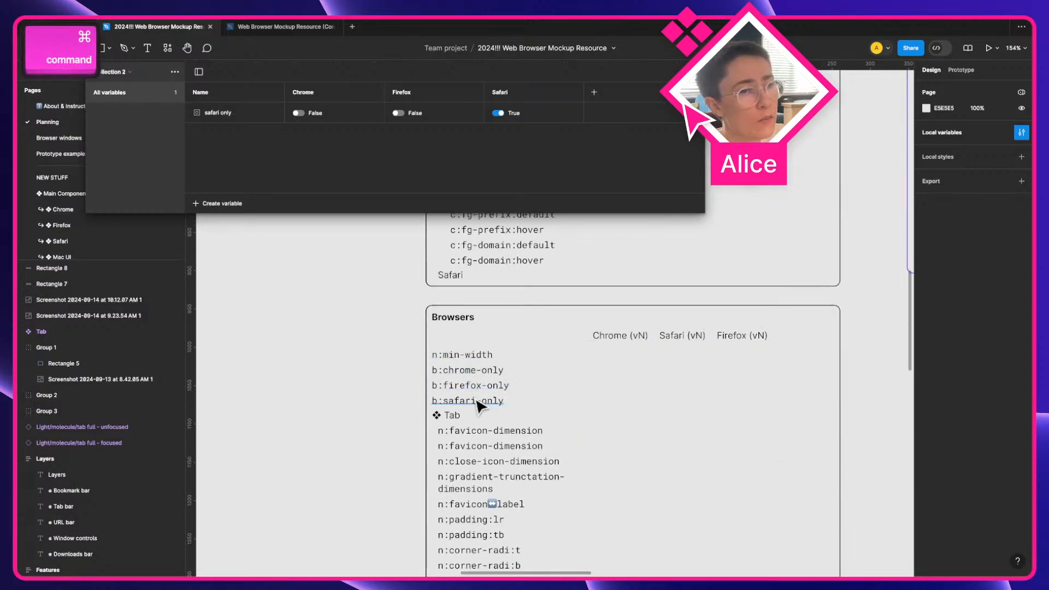
{"action": "scroll", "coordinate": [485, 388], "scroll_direction": "down", "scroll_amount": 12}
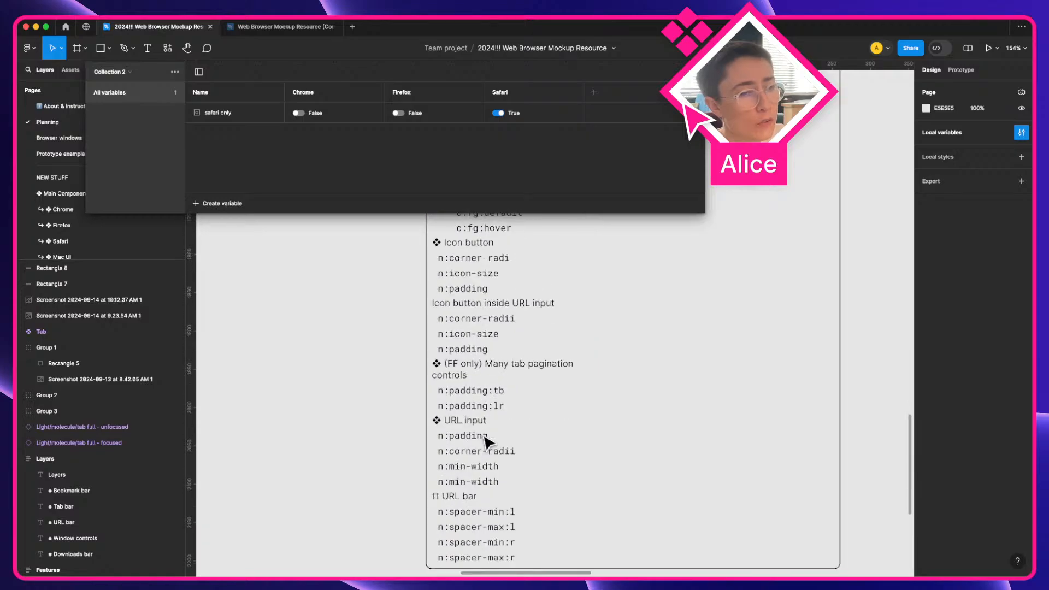
{"action": "left_click", "coordinate": [471, 434]}
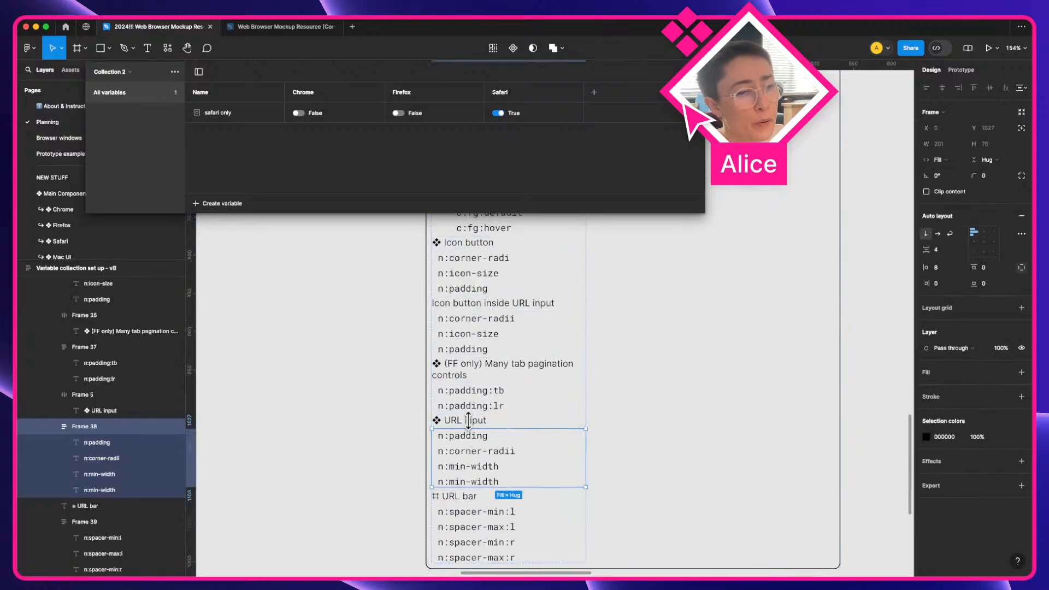
{"action": "left_click", "coordinate": [472, 426]}
{"action": "scroll", "coordinate": [473, 425], "scroll_direction": "up", "scroll_amount": 3}
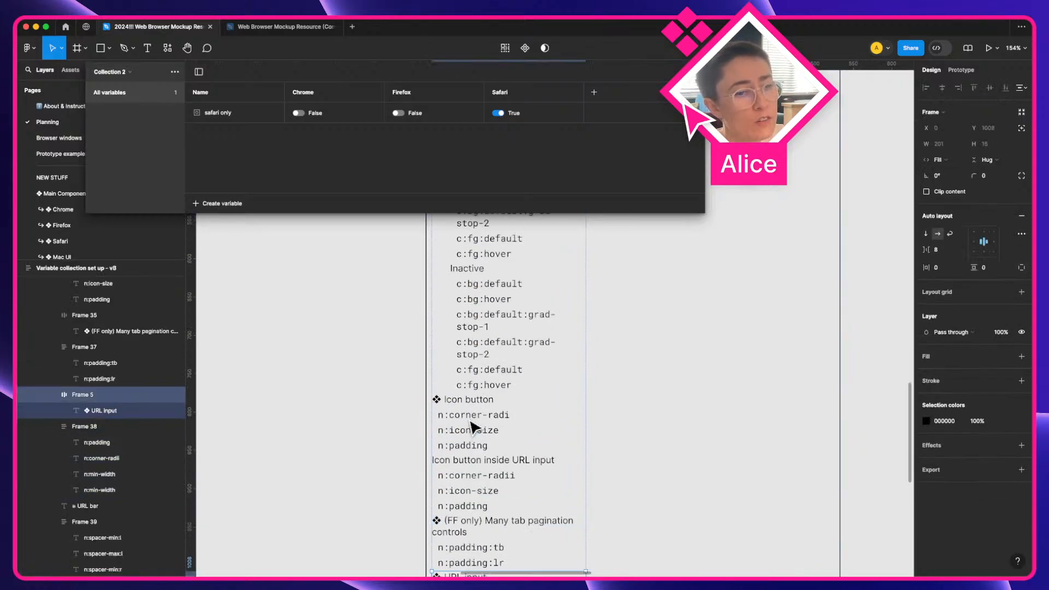
{"action": "scroll", "coordinate": [474, 424], "scroll_direction": "up", "scroll_amount": 8}
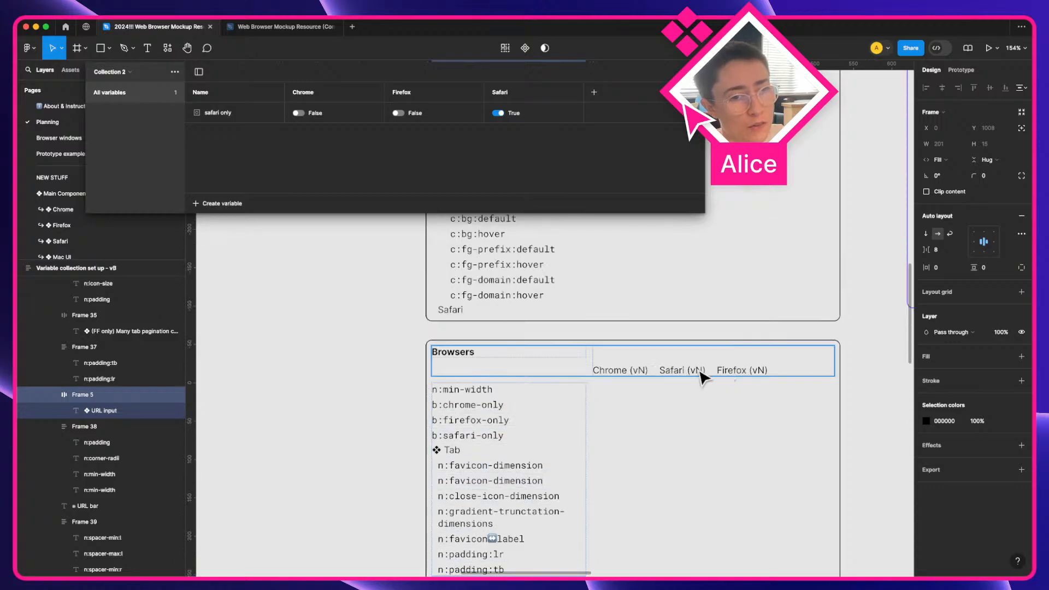
{"action": "scroll", "coordinate": [696, 377], "scroll_direction": "down", "scroll_amount": 10}
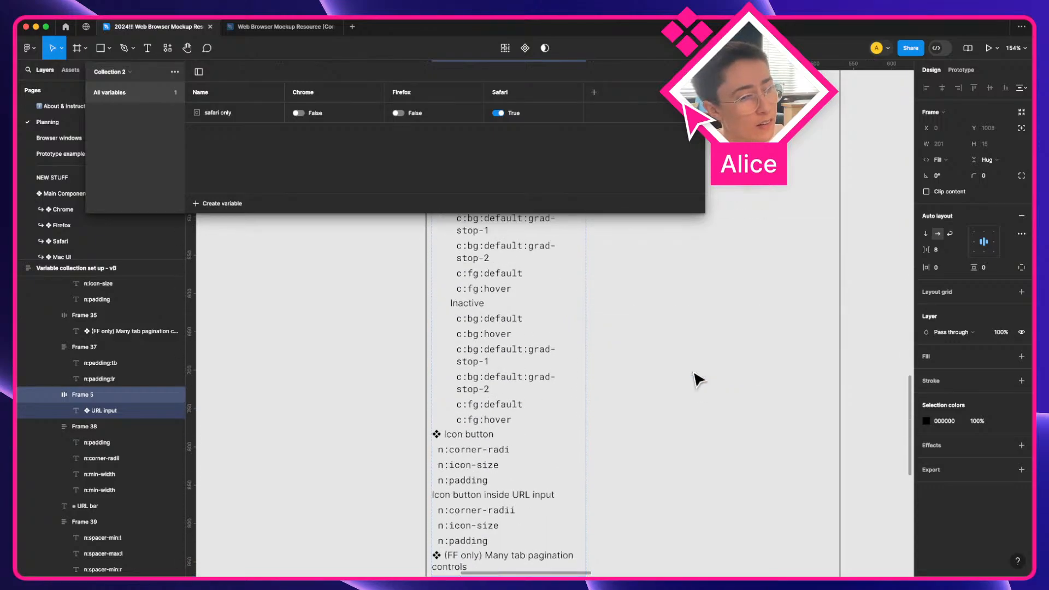
{"action": "scroll", "coordinate": [491, 464], "scroll_direction": "down", "scroll_amount": 2}
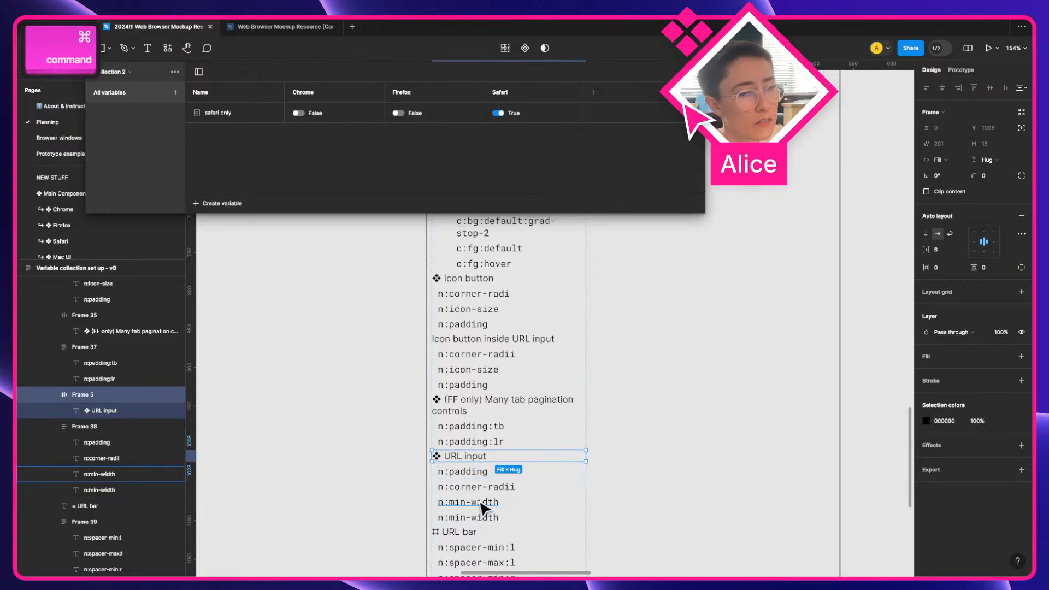
{"action": "left_click", "coordinate": [483, 525], "text": "super"}
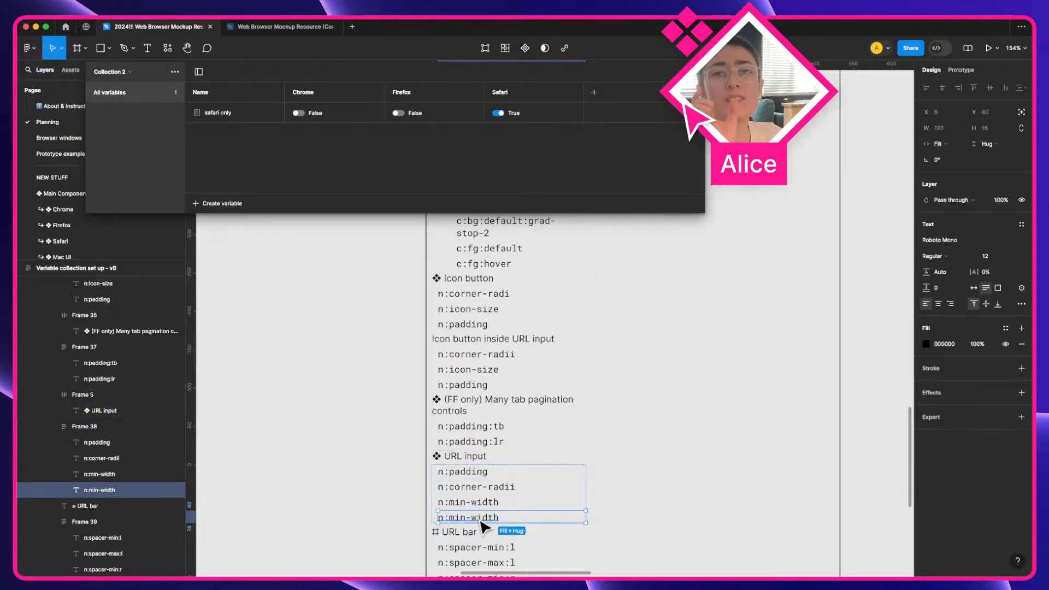
{"action": "double_click", "coordinate": [480, 521]}
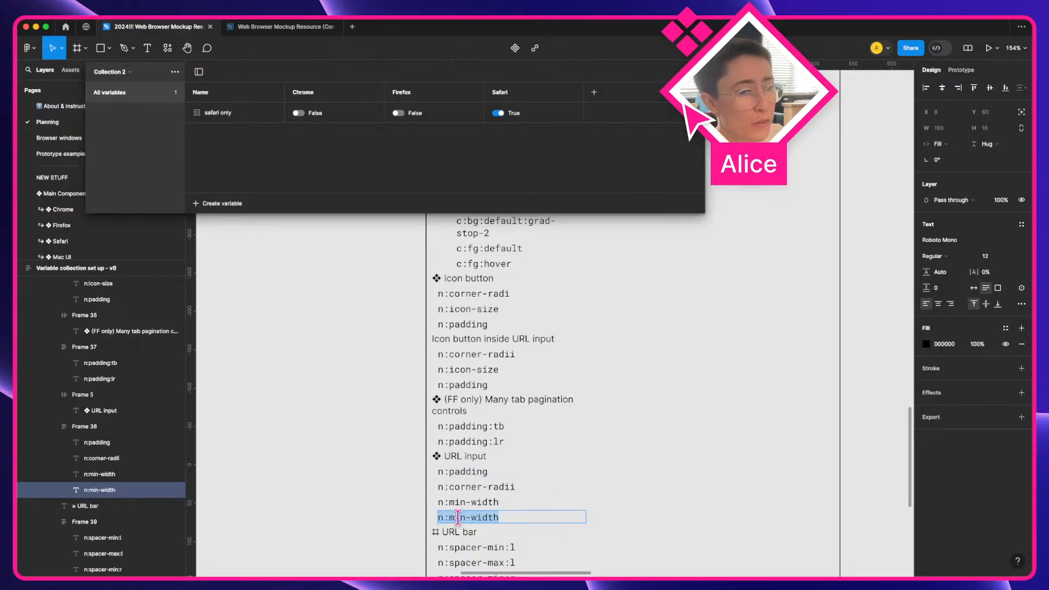
{"action": "left_click", "coordinate": [458, 518]}
{"action": "key", "text": "BackSpace"}
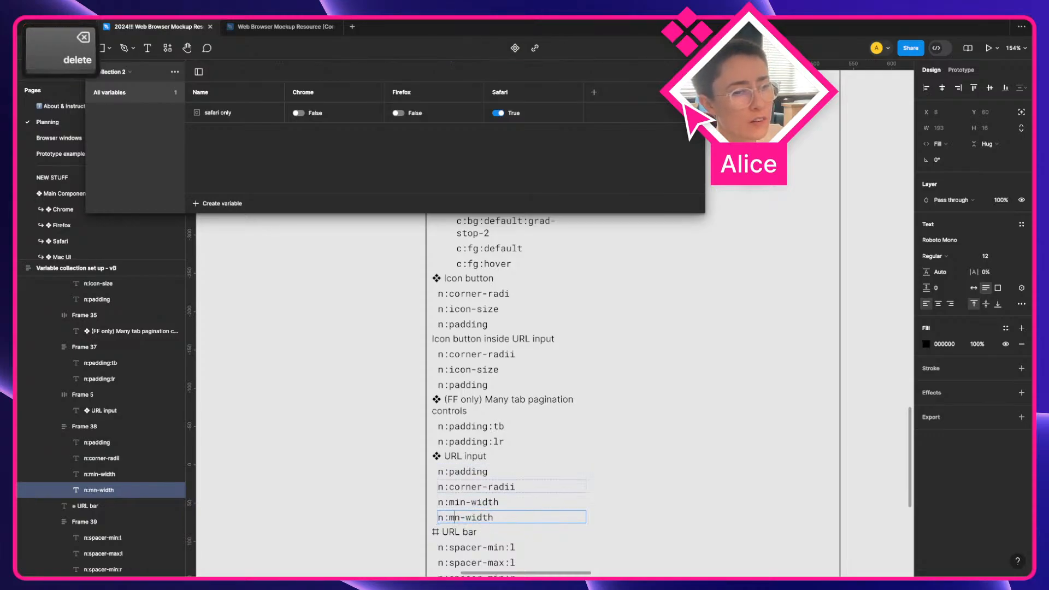
{"action": "key", "text": "super+z"}
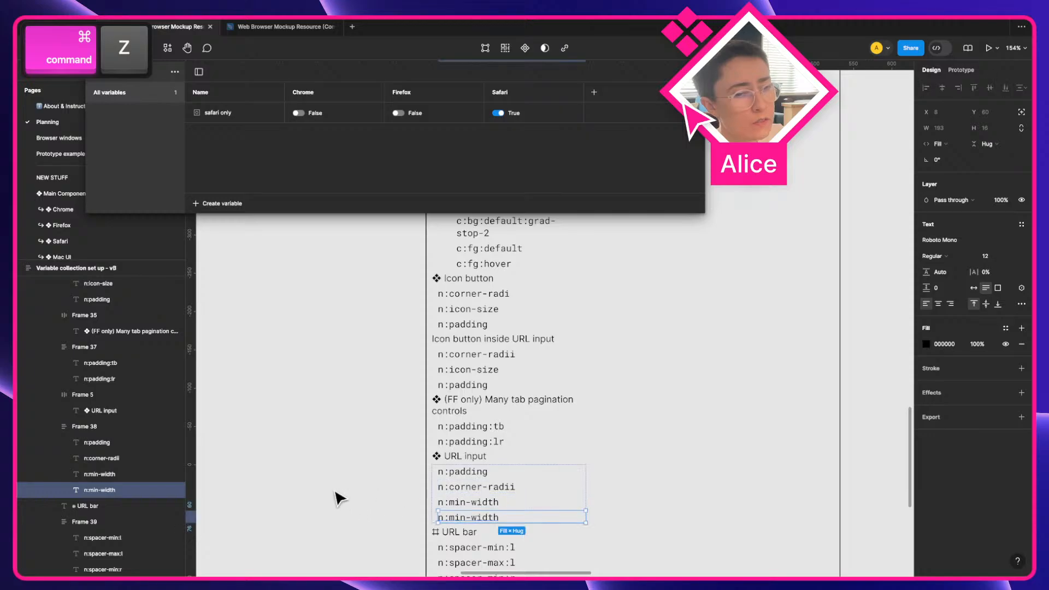
{"action": "left_click", "coordinate": [340, 498]}
Delete both n:min-width entries under URL input in the Browsers variable list
{"action": "scroll", "coordinate": [382, 513], "scroll_direction": "down", "scroll_amount": 2}
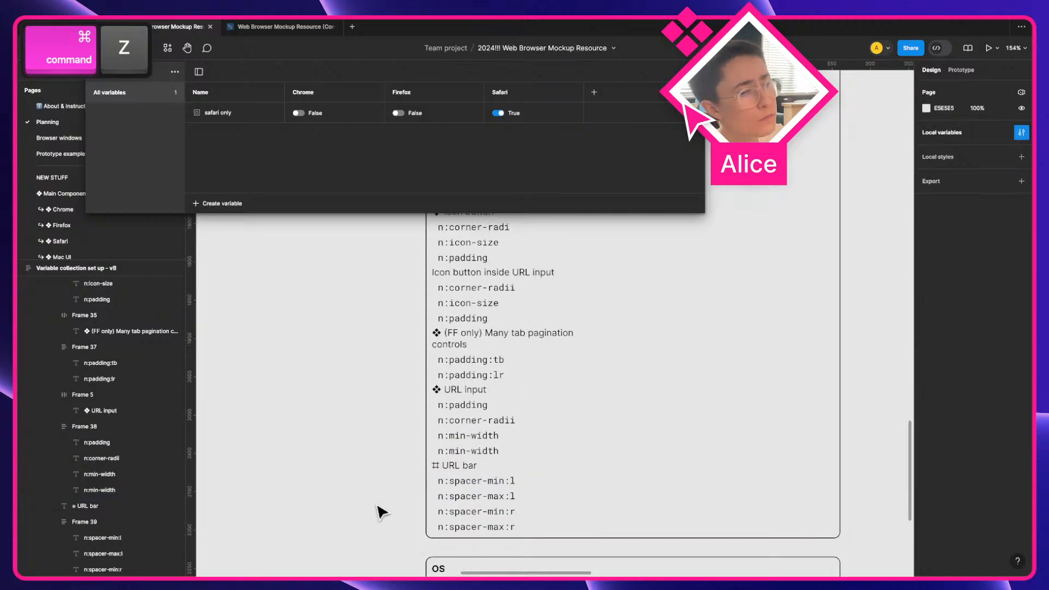
{"action": "left_click", "coordinate": [486, 437], "text": "super"}
{"action": "left_click", "coordinate": [487, 451], "text": "shift+super"}
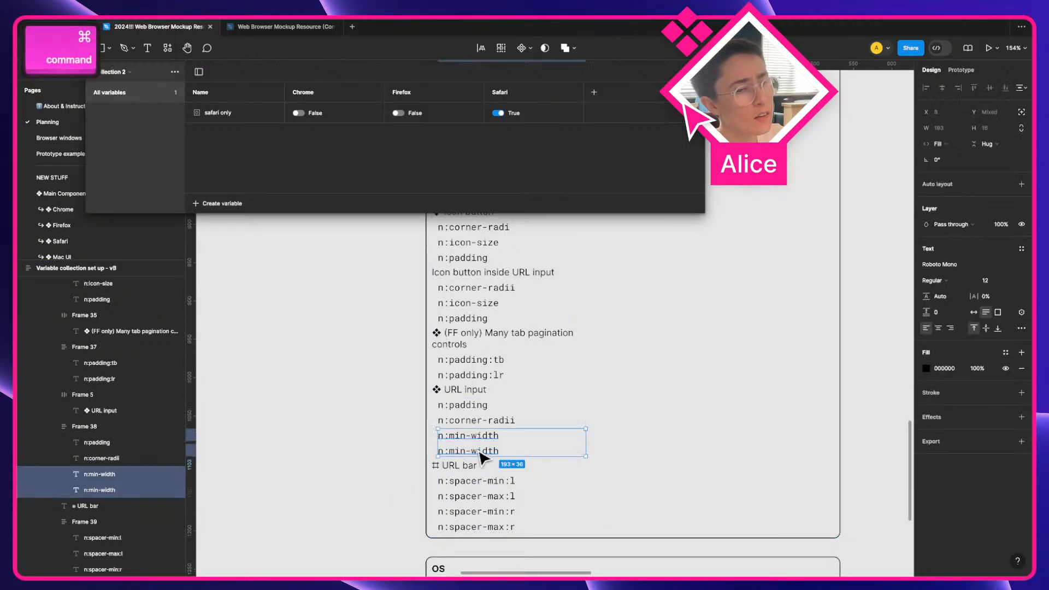
{"action": "key", "text": "BackSpace"}
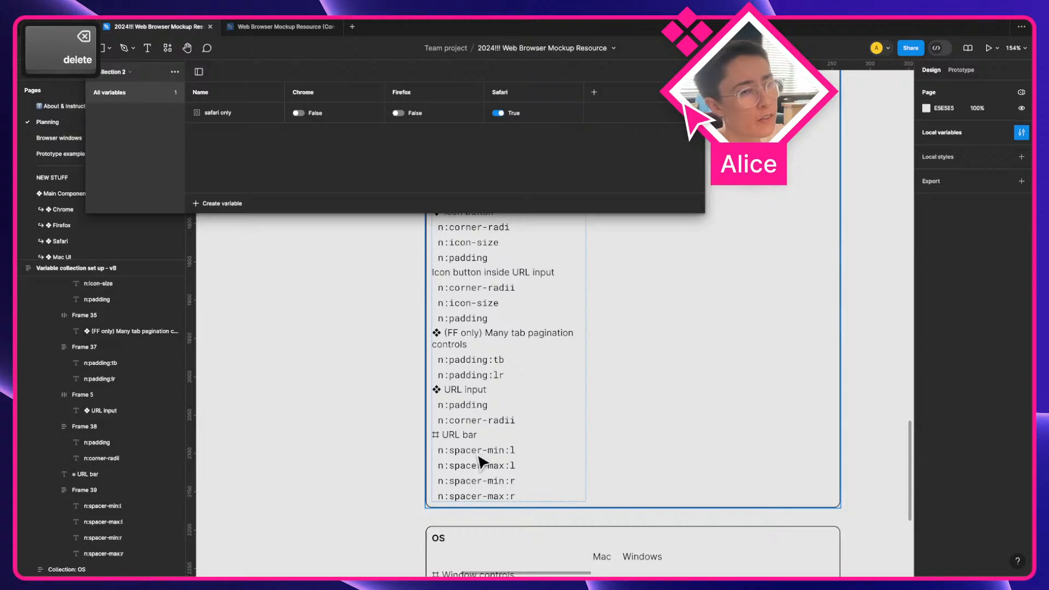
{"action": "scroll", "coordinate": [479, 462], "scroll_direction": "up", "scroll_amount": 15}
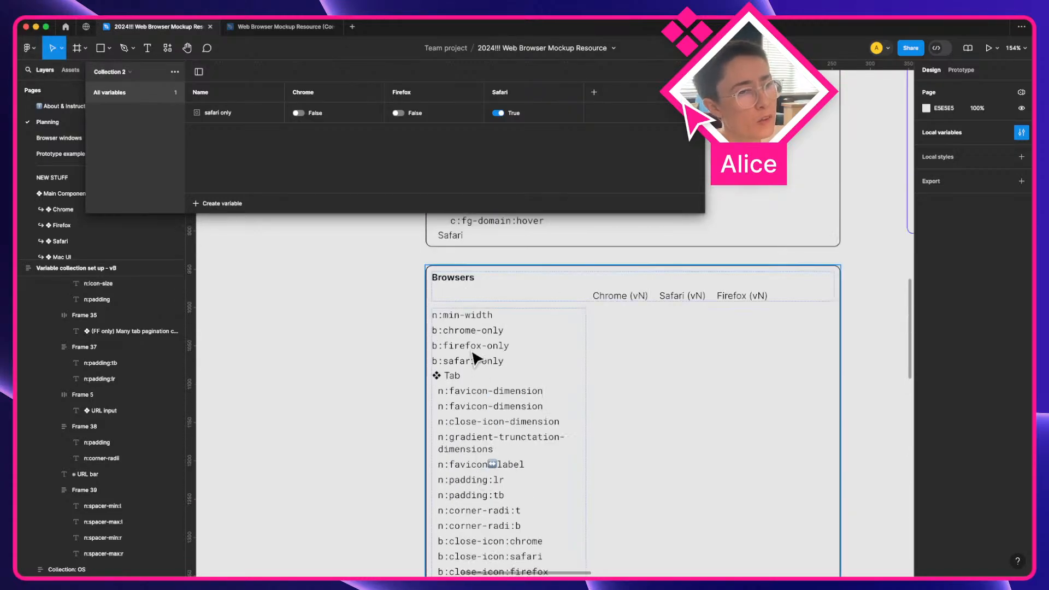
{"action": "scroll", "coordinate": [476, 358], "scroll_direction": "down", "scroll_amount": 15}
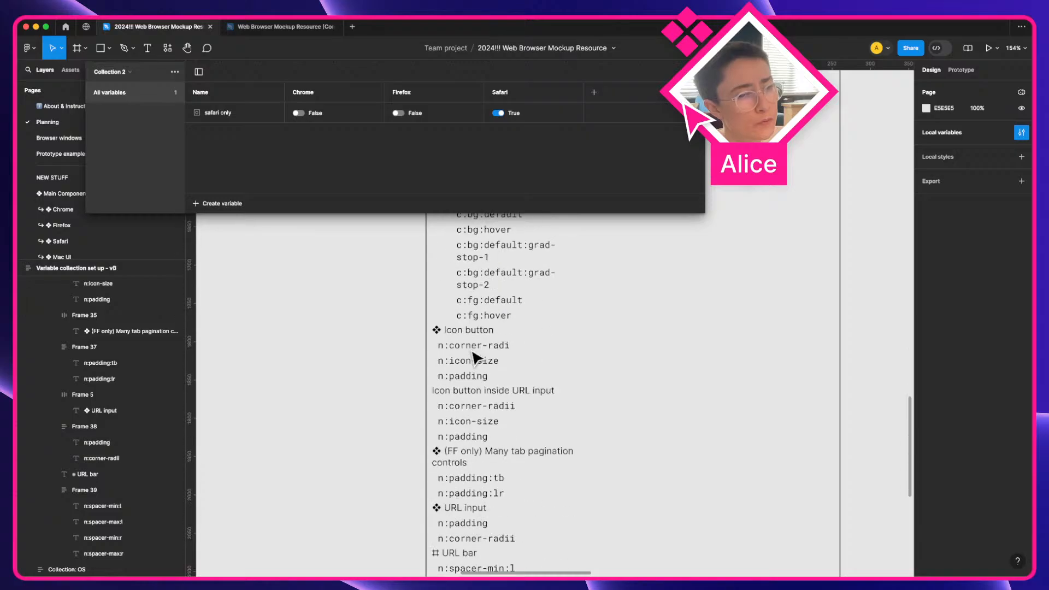
{"action": "key", "text": "super"}
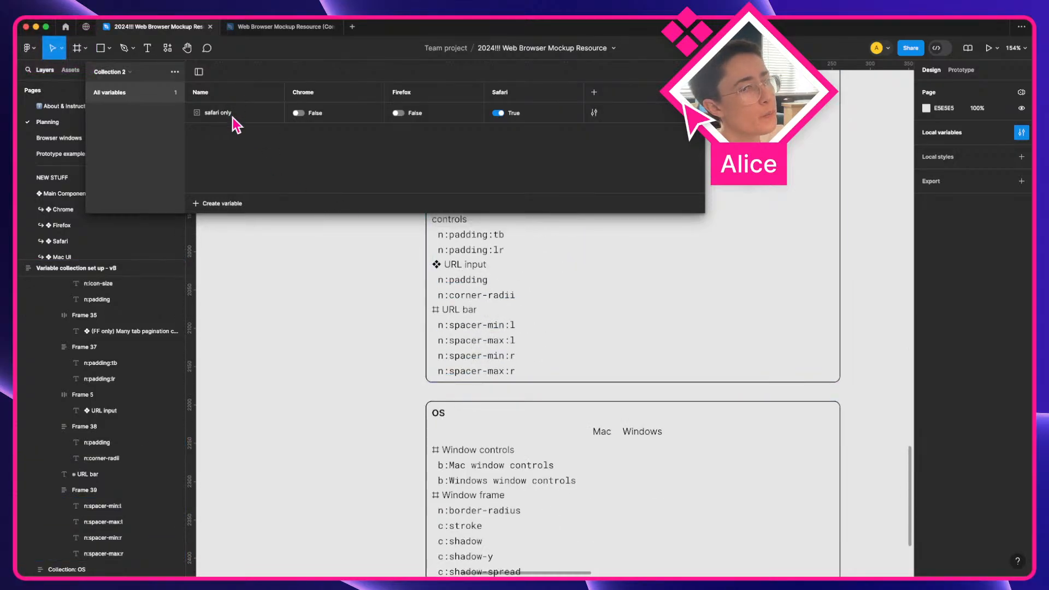
{"action": "scroll", "coordinate": [476, 306], "scroll_direction": "up", "scroll_amount": 1}
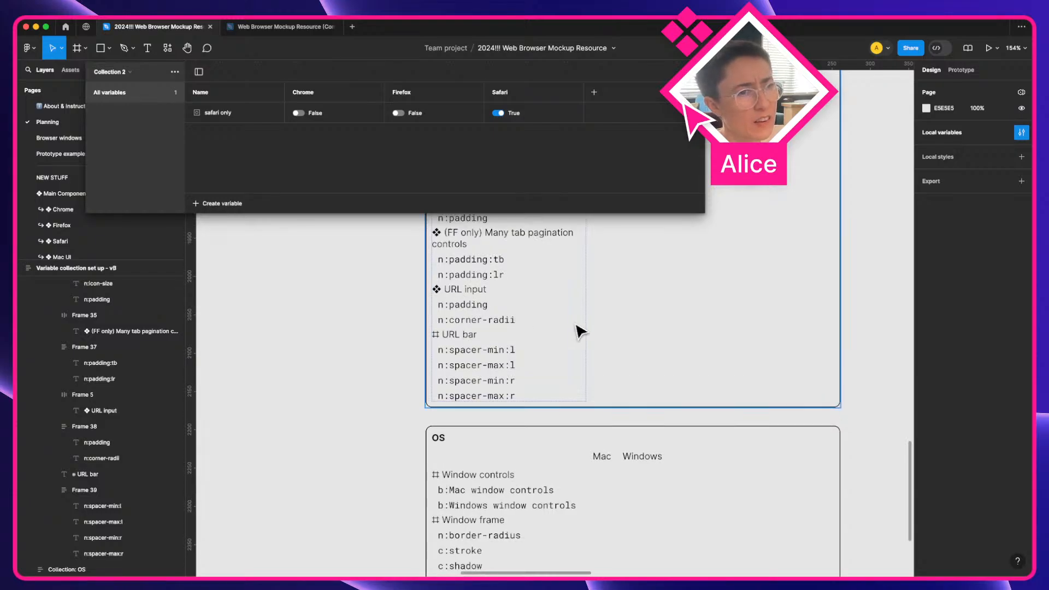
Switch to the open browser windows and examine the focused address bars in Safari and Chrome and how keyboard focus moves in Chrome
{"action": "key", "text": "ctrl+Right"}
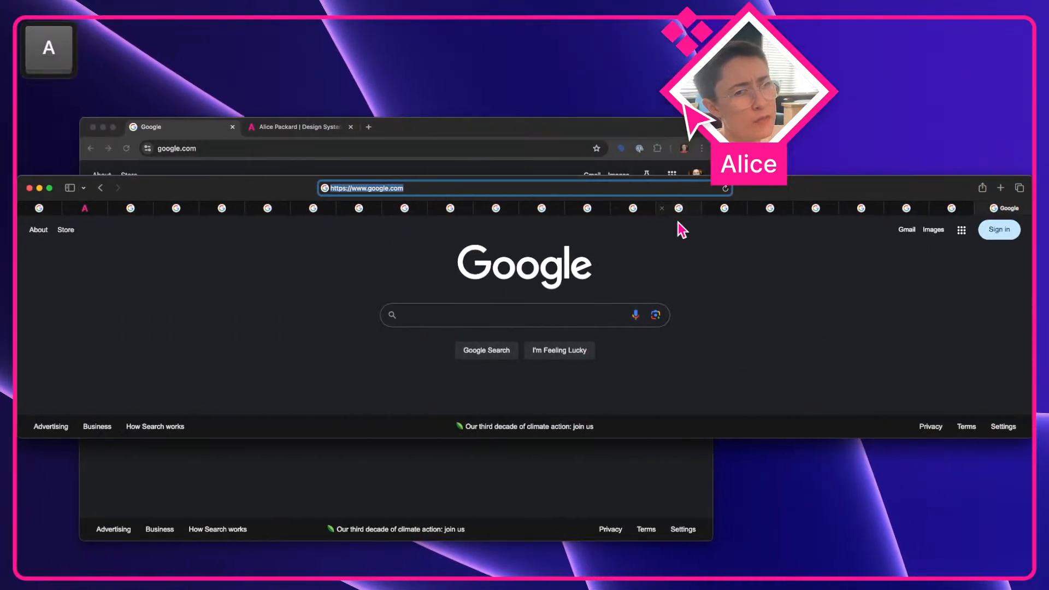
{"action": "left_click", "coordinate": [631, 186]}
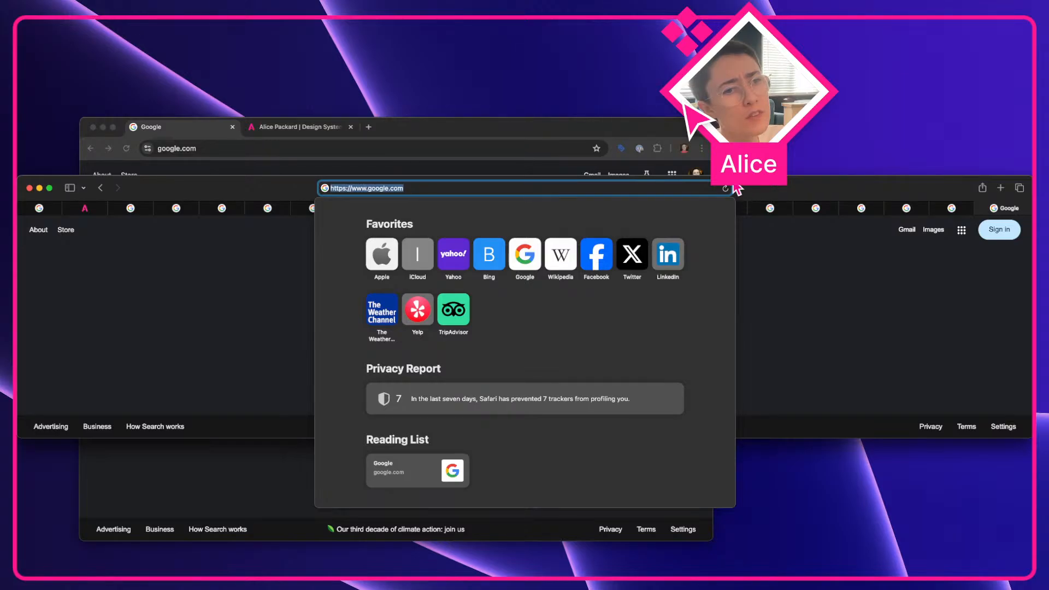
{"action": "left_click", "coordinate": [493, 148]}
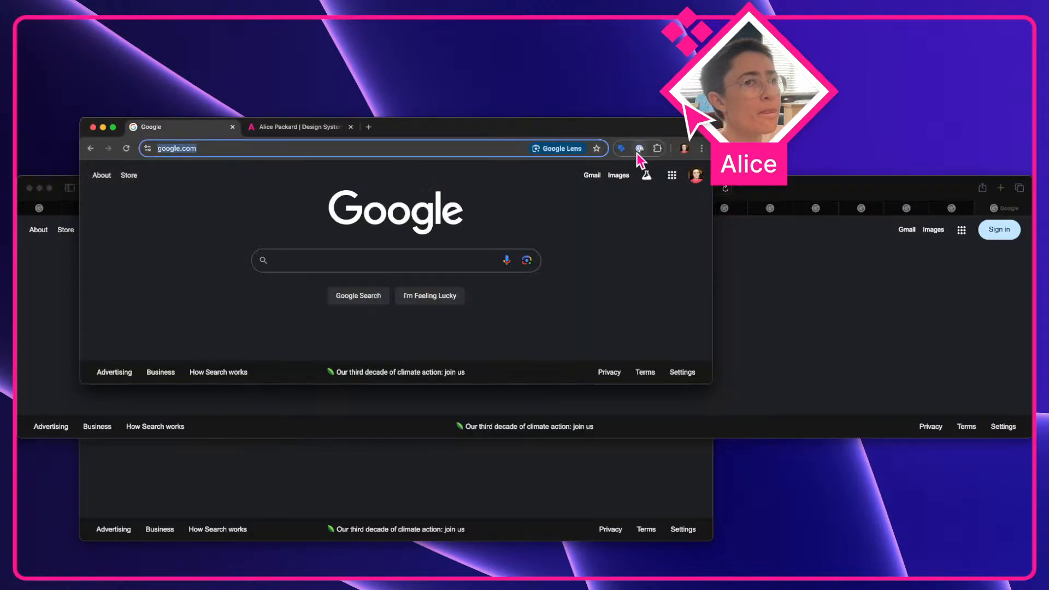
{"action": "key", "text": "Tab"}
{"action": "key", "text": "shift+Tab"}
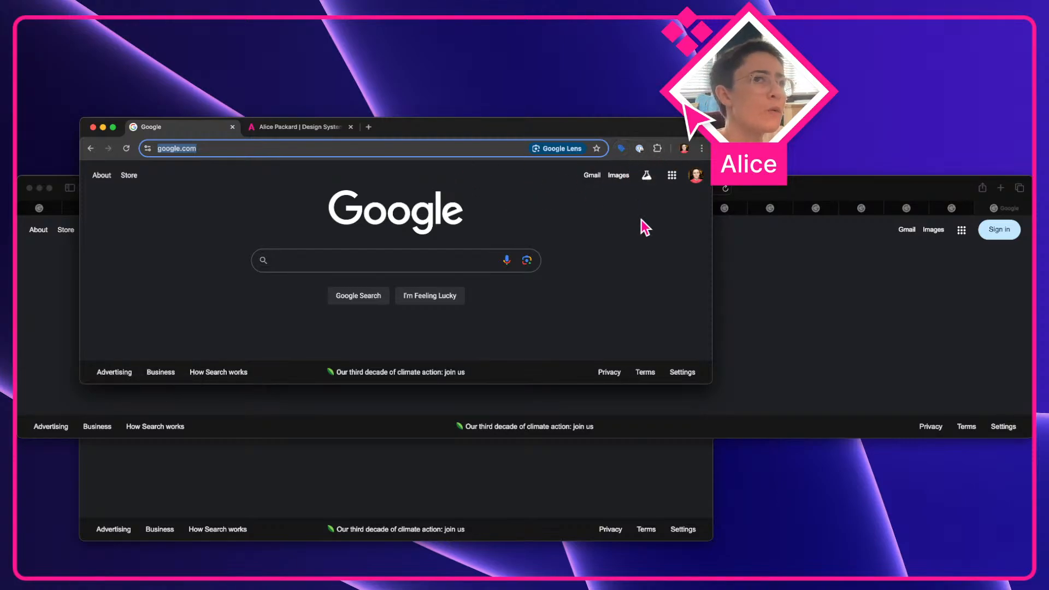
{"action": "key", "text": "Tab"}
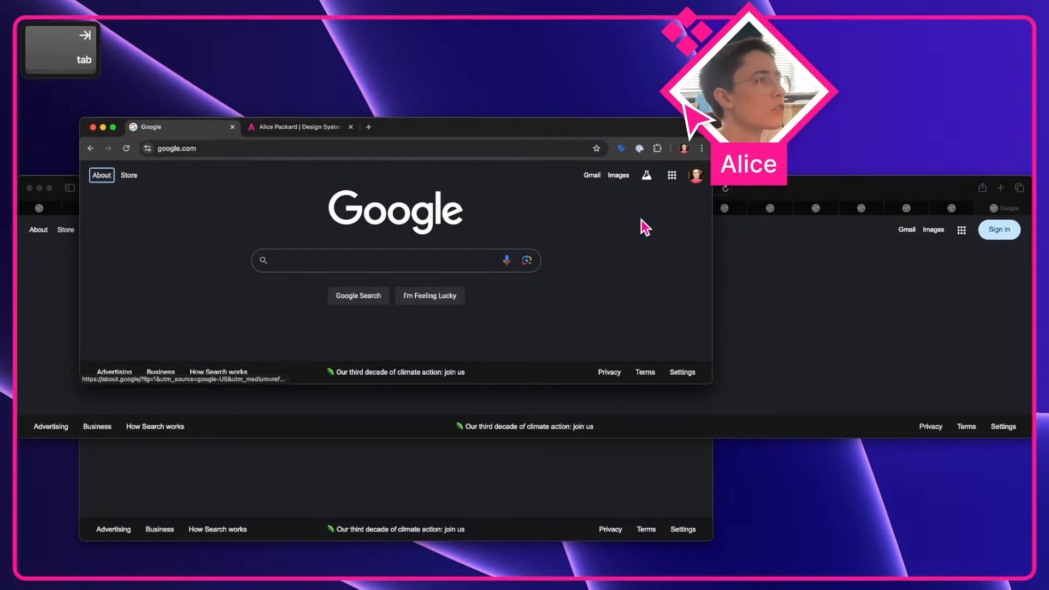
{"action": "key", "text": "shift+Tab"}
{"action": "key", "text": "shift+Tab"}
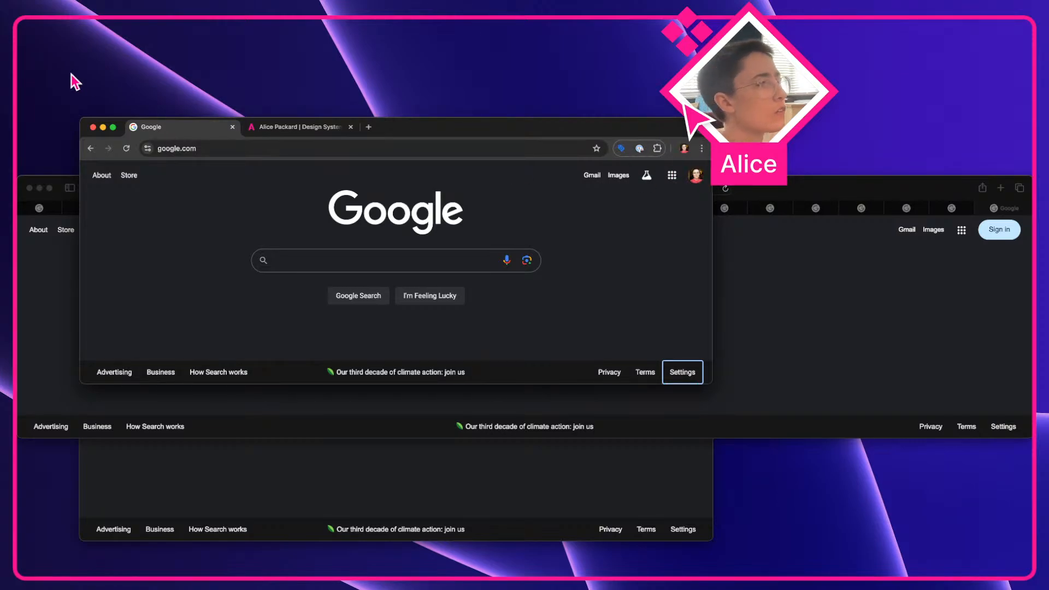
Switch back to Figma and review the URL input and URL bar entries in the Browsers variable list
{"action": "left_click", "coordinate": [548, 343]}
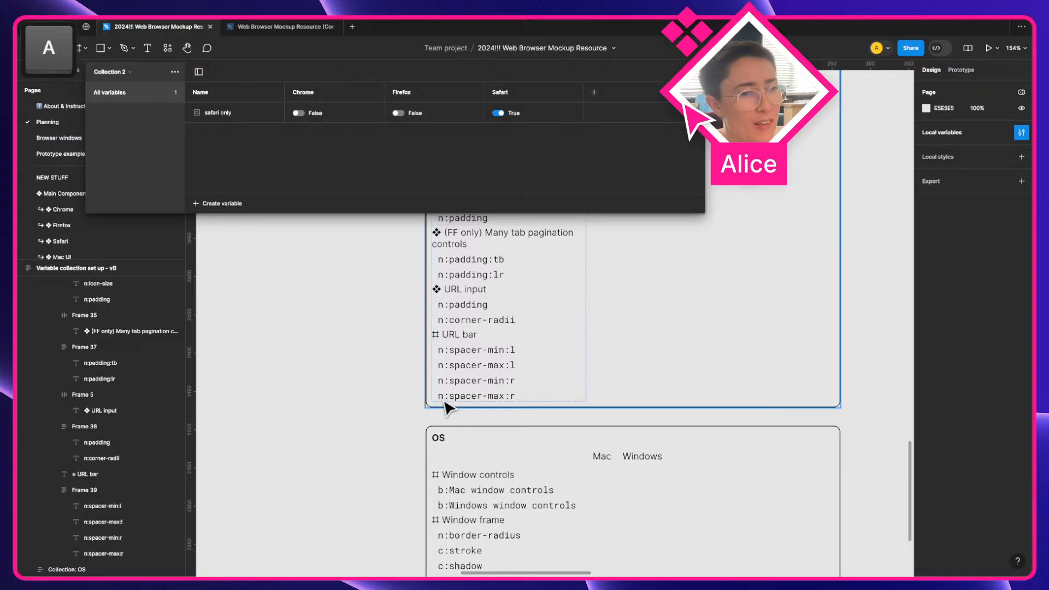
{"action": "scroll", "coordinate": [447, 407], "scroll_direction": "down", "scroll_amount": 3}
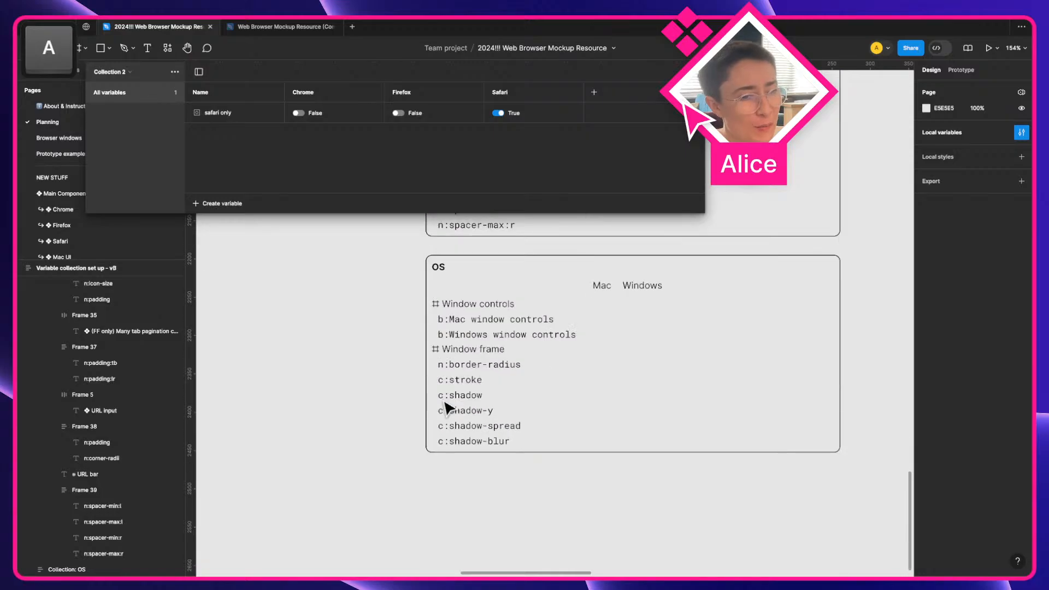
{"action": "scroll", "coordinate": [511, 403], "scroll_direction": "up", "scroll_amount": 3}
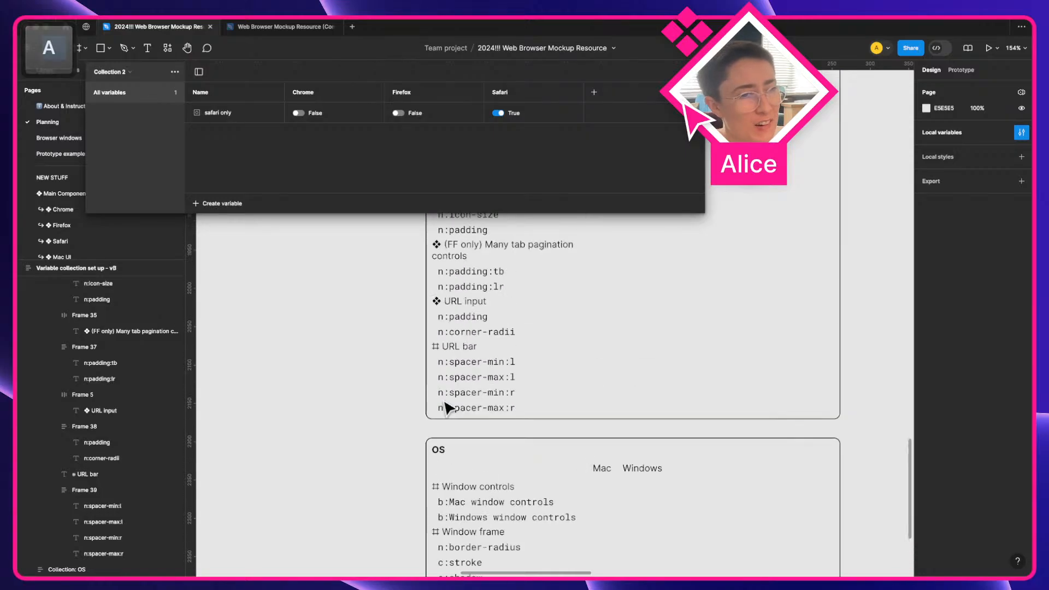
{"action": "key", "text": "super"}
{"action": "left_click", "coordinate": [488, 336], "text": "super"}
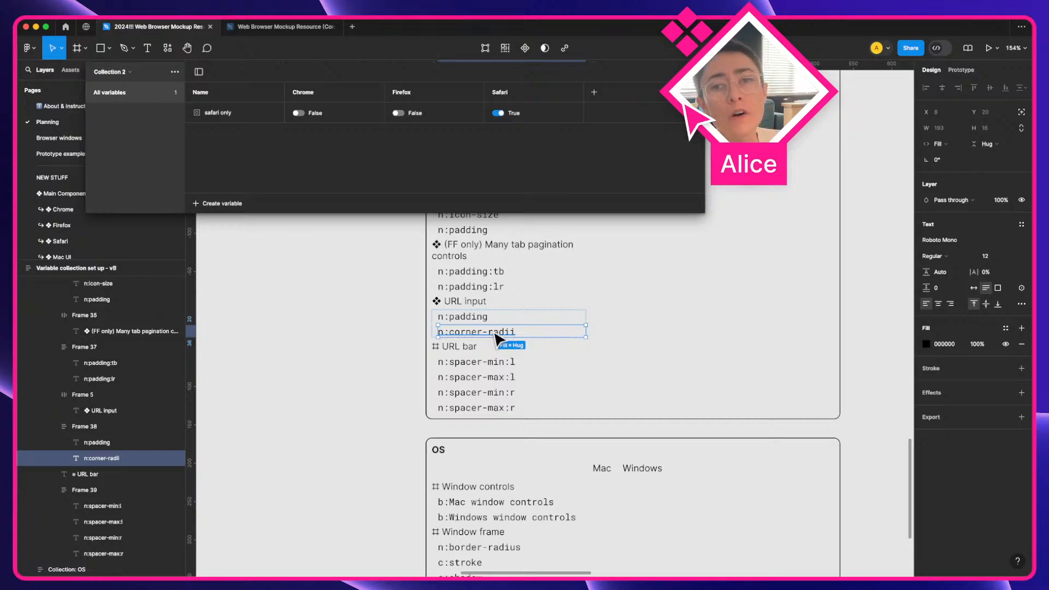
Examine the Safari window screenshot and the two grey placeholder rectangles on either side of its address bar
{"action": "scroll", "coordinate": [745, 313], "scroll_direction": "down", "scroll_amount": 5}
{"action": "scroll", "coordinate": [745, 314], "scroll_direction": "down", "scroll_amount": 5}
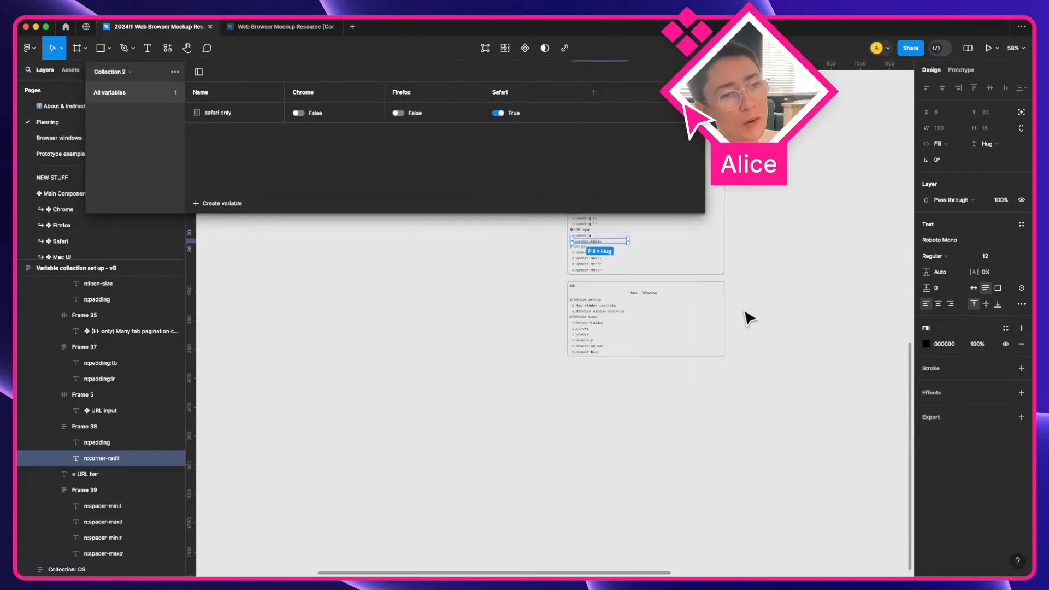
{"action": "scroll", "coordinate": [748, 316], "scroll_direction": "right", "scroll_amount": 5}
{"action": "scroll", "coordinate": [749, 319], "scroll_direction": "up", "scroll_amount": 3}
{"action": "scroll", "coordinate": [750, 320], "scroll_direction": "right", "scroll_amount": 2}
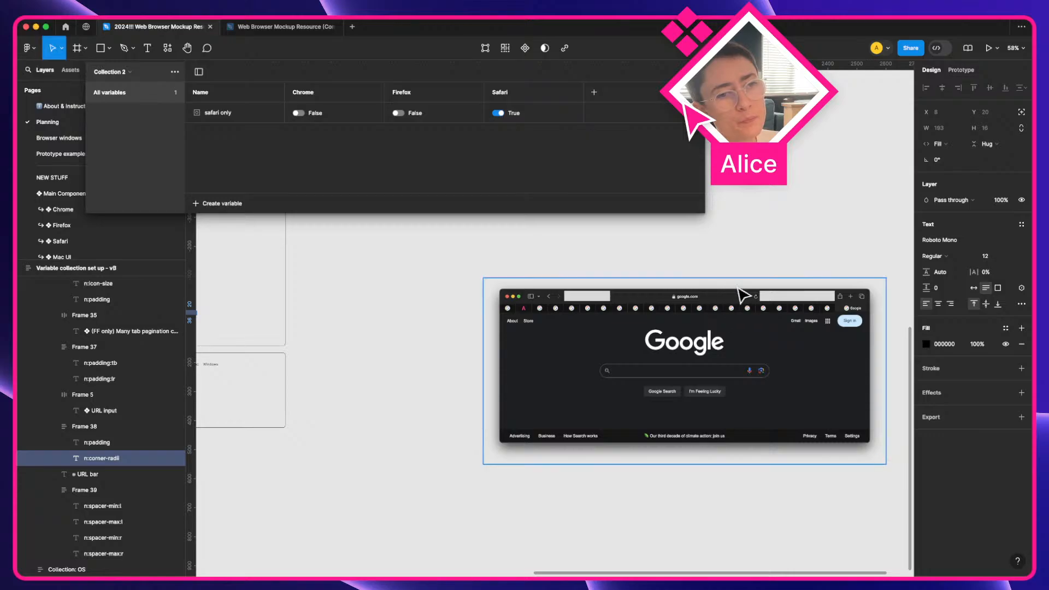
{"action": "scroll", "coordinate": [743, 293], "scroll_direction": "up", "scroll_amount": 5}
{"action": "left_click", "coordinate": [524, 299]}
{"action": "left_click", "coordinate": [821, 306]}
{"action": "scroll", "coordinate": [798, 300], "scroll_direction": "right", "scroll_amount": 2}
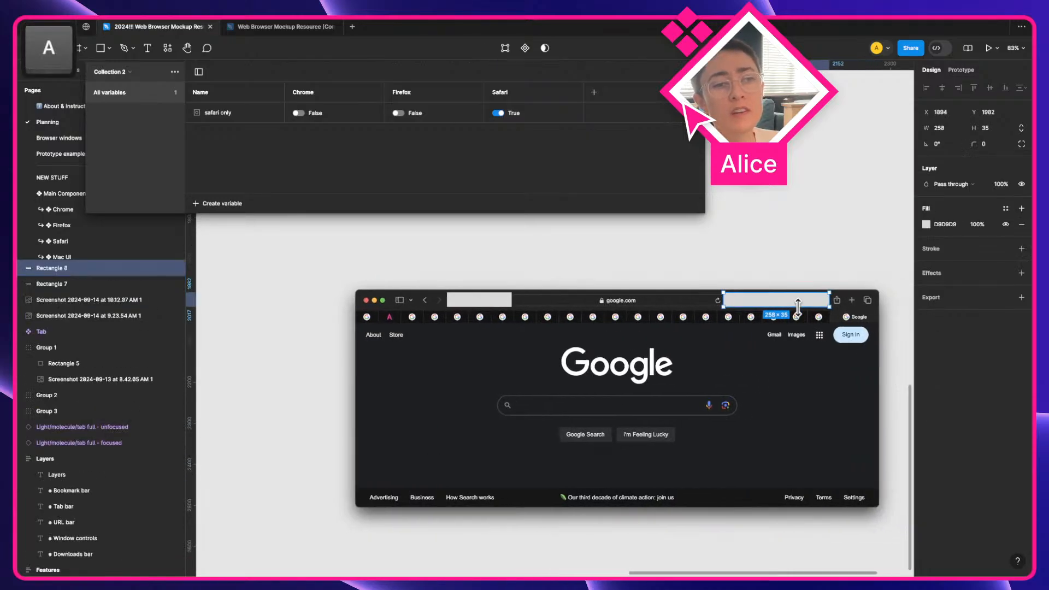
{"action": "scroll", "coordinate": [662, 304], "scroll_direction": "up", "scroll_amount": 3}
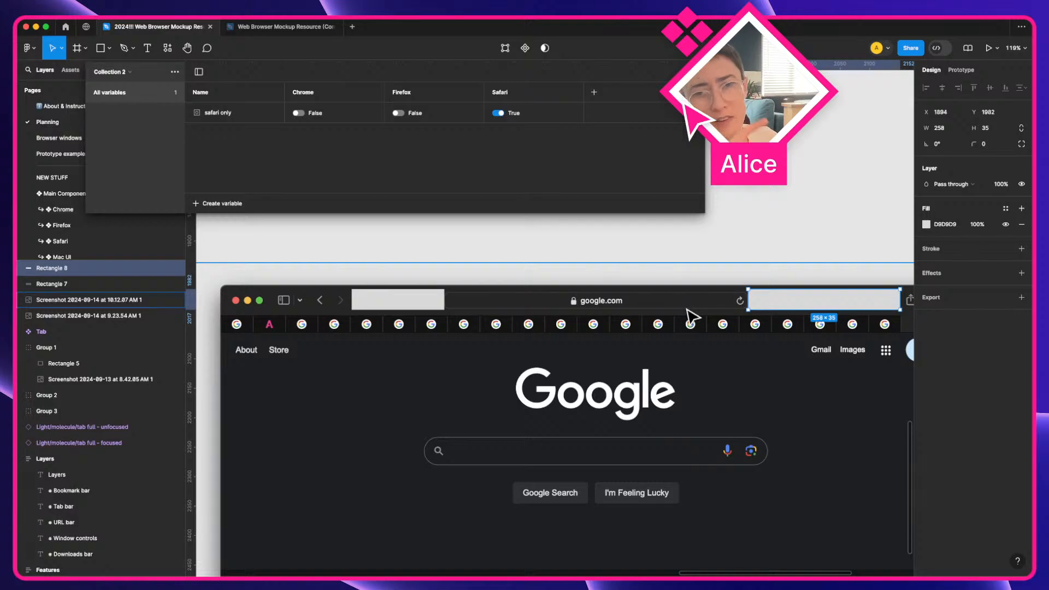
{"action": "scroll", "coordinate": [571, 384], "scroll_direction": "down", "scroll_amount": 5}
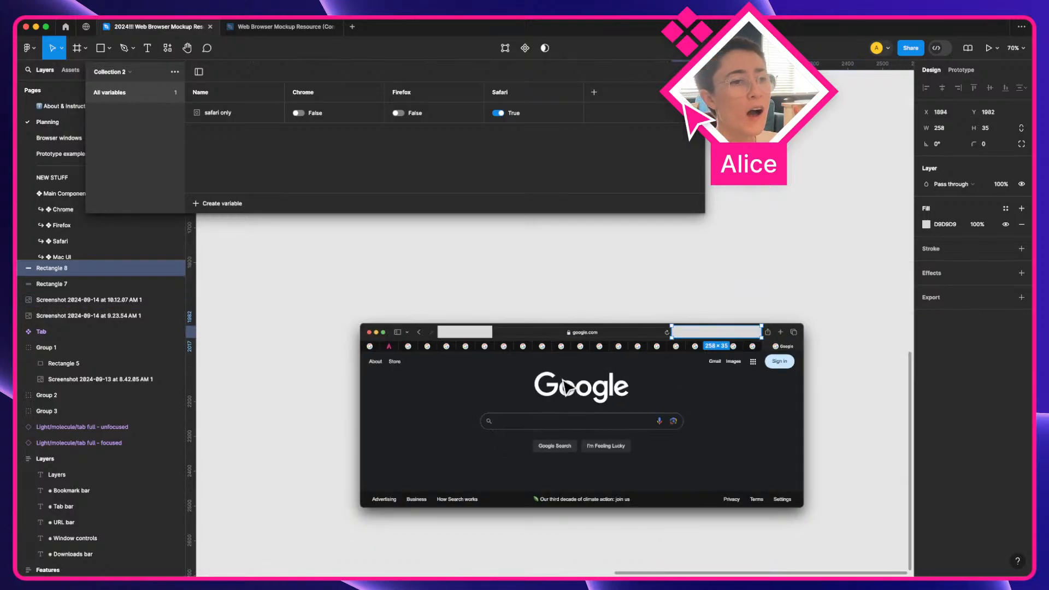
{"action": "scroll", "coordinate": [569, 384], "scroll_direction": "down", "scroll_amount": 2}
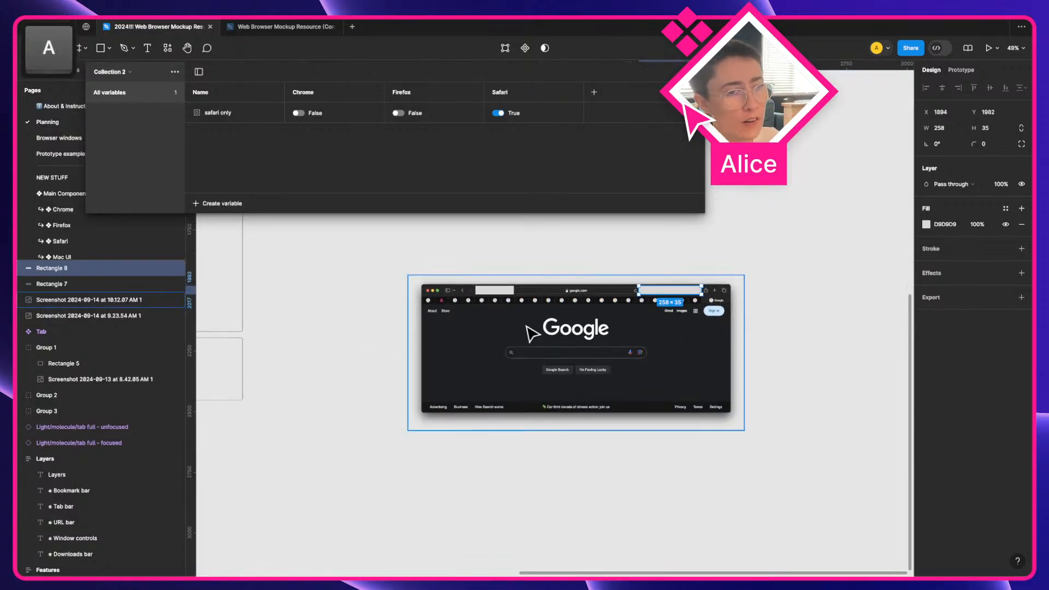
{"action": "left_click", "coordinate": [507, 289], "text": "shift"}
{"action": "left_click", "coordinate": [507, 288], "text": "shift"}
{"action": "left_click_drag", "start_coordinate": [510, 295], "coordinate": [515, 503]}
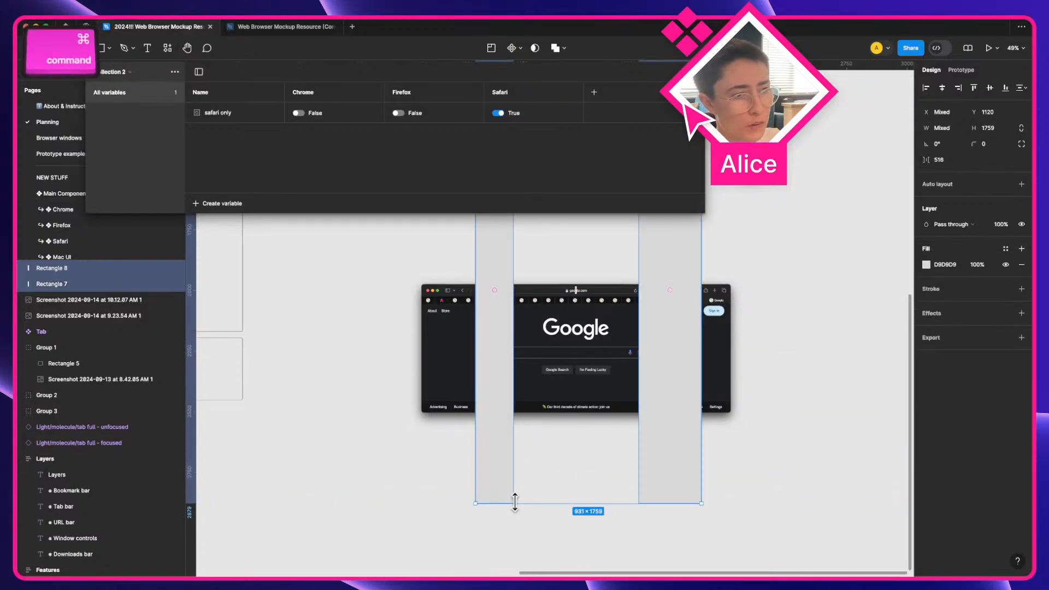
{"action": "key", "text": "super+z"}
Draw three frames in a row below the screenshot: about 22 × 9, a middle one about 23 × 6, and about 34 × 9
{"action": "left_click", "coordinate": [512, 508]}
{"action": "scroll", "coordinate": [506, 342], "scroll_direction": "up", "scroll_amount": 10}
{"action": "key", "text": "a"}
{"action": "key", "text": "f"}
{"action": "mouse_move", "coordinate": [403, 332]}
{"action": "left_mouse_down"}
{"action": "mouse_move", "coordinate": [515, 379]}
{"action": "mouse_move", "coordinate": [807, 377]}
{"action": "left_mouse_up"}
{"action": "key", "text": "alt"}
{"action": "left_click_drag", "start_coordinate": [725, 353], "coordinate": [663, 353]}
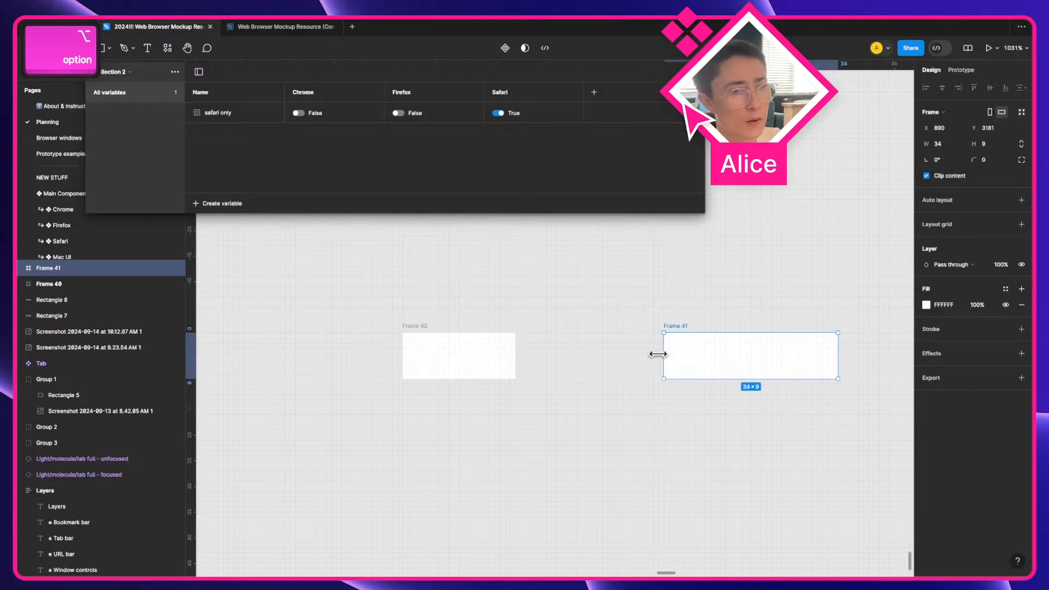
{"action": "key", "text": "f"}
{"action": "left_click_drag", "start_coordinate": [525, 343], "coordinate": [644, 373]}
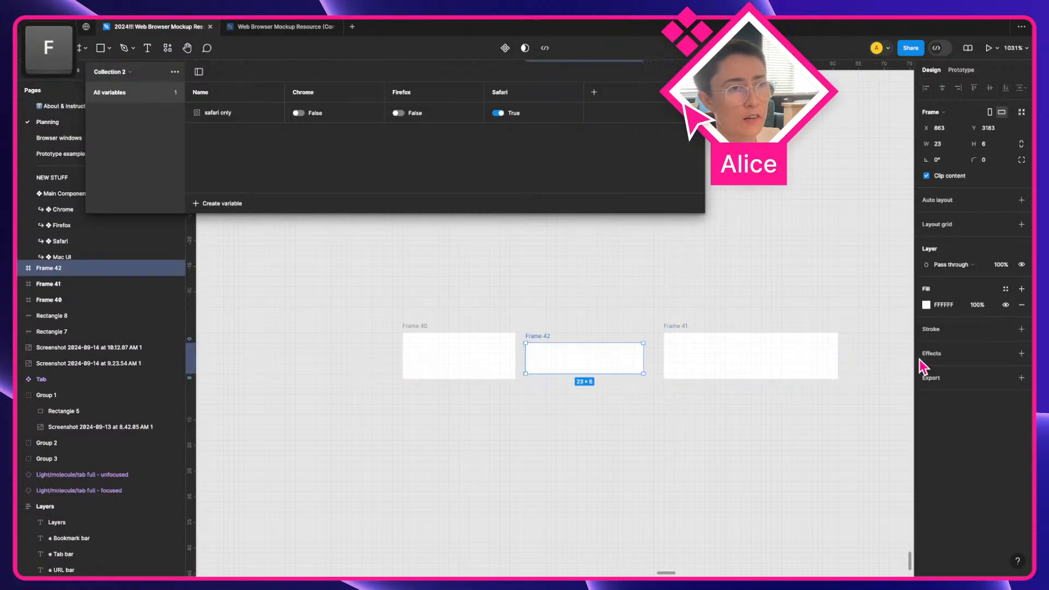
Give the middle frame a black inside stroke of 1 and a corner radius of 4
{"action": "left_click", "coordinate": [942, 329]}
{"action": "left_click", "coordinate": [983, 159]}
{"action": "type", "text": "15"}
{"action": "key", "text": "Return"}
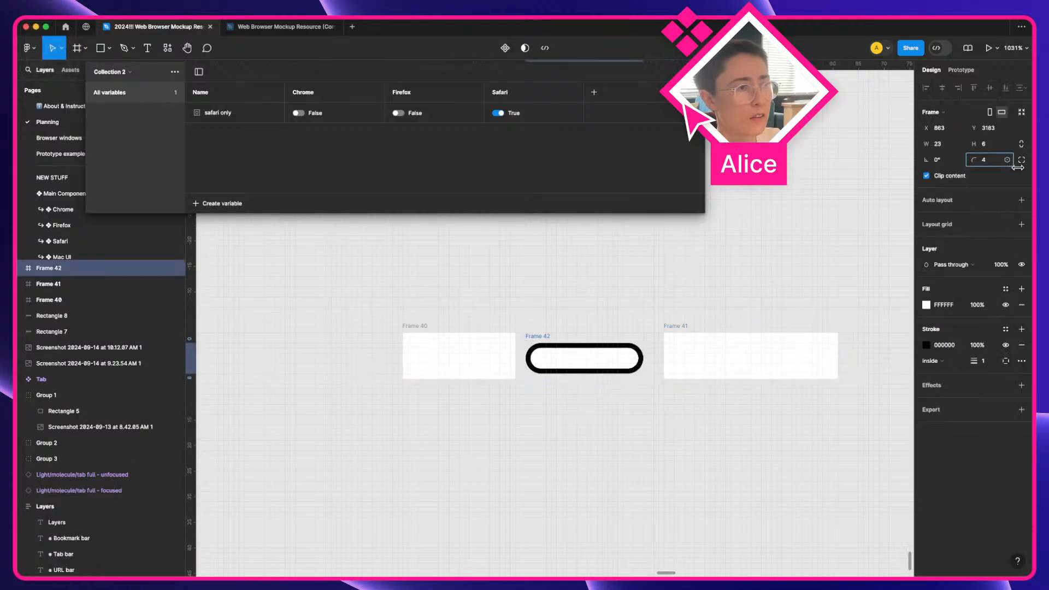
Wrap the three frames in an auto layout and set the width of all three children to Fill
{"action": "left_click", "coordinate": [437, 355]}
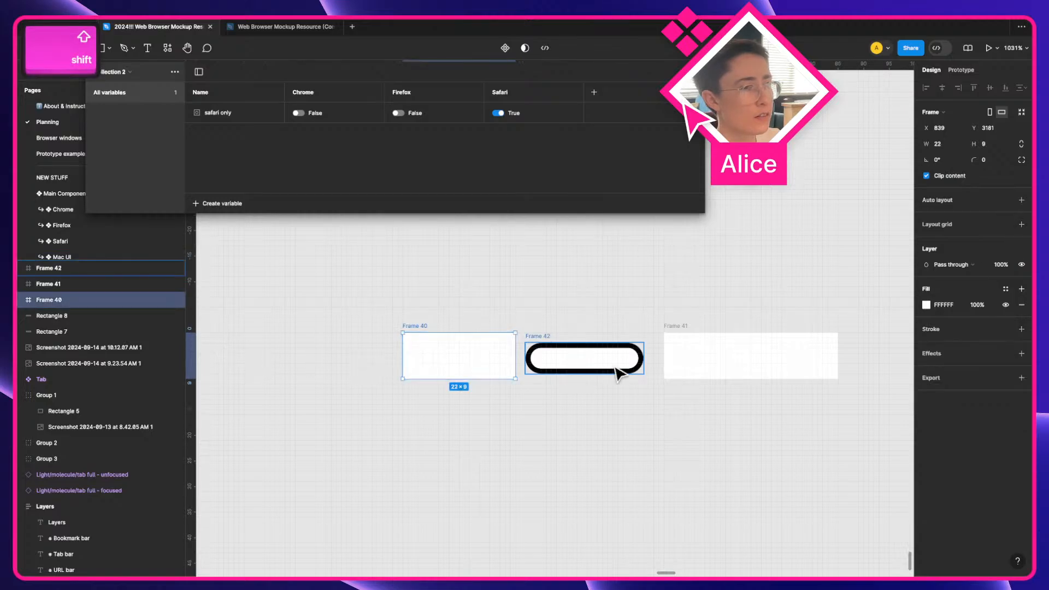
{"action": "left_click", "coordinate": [618, 366], "text": "shift"}
{"action": "left_click", "coordinate": [722, 362], "text": "shift"}
{"action": "key", "text": "shift+a"}
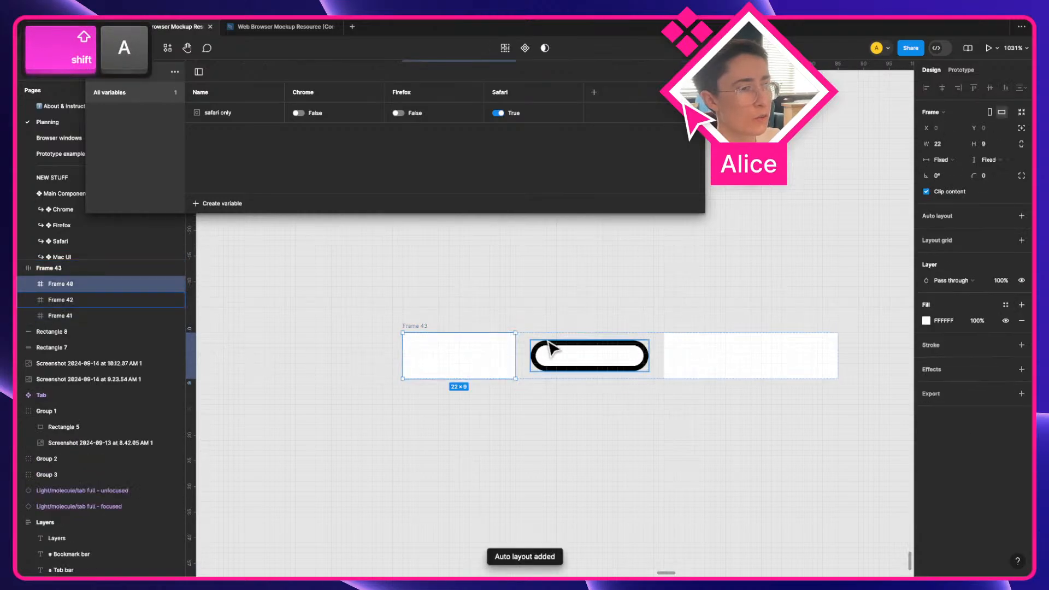
{"action": "key", "text": "ctrl+a"}
{"action": "left_click", "coordinate": [941, 160]}
{"action": "left_click", "coordinate": [945, 175]}
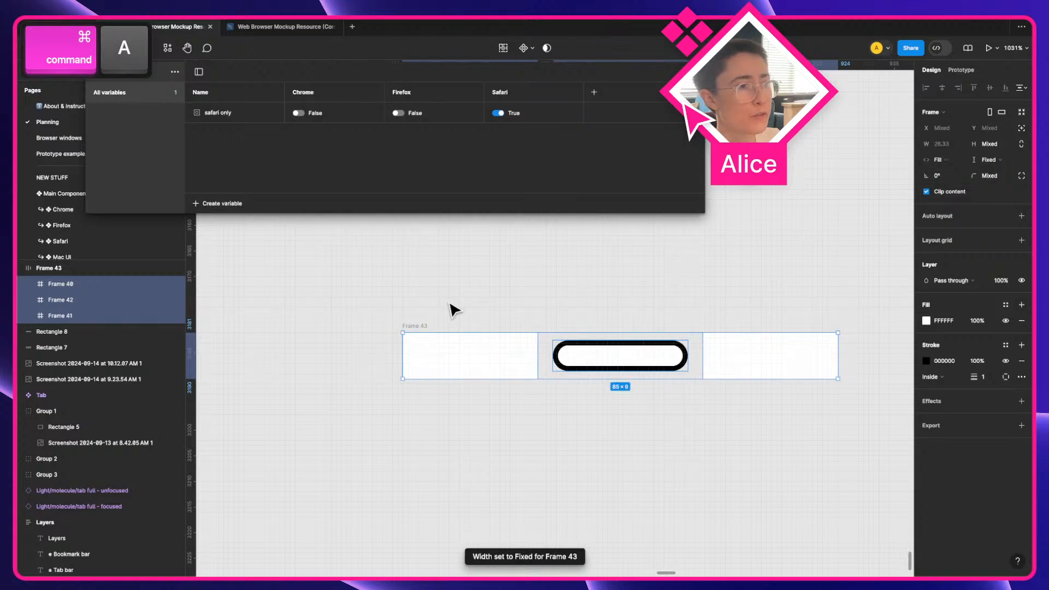
Set the left spacer frame's minimum width to 20 and its maximum width to 50
{"action": "left_click", "coordinate": [449, 356]}
{"action": "left_click", "coordinate": [960, 144]}
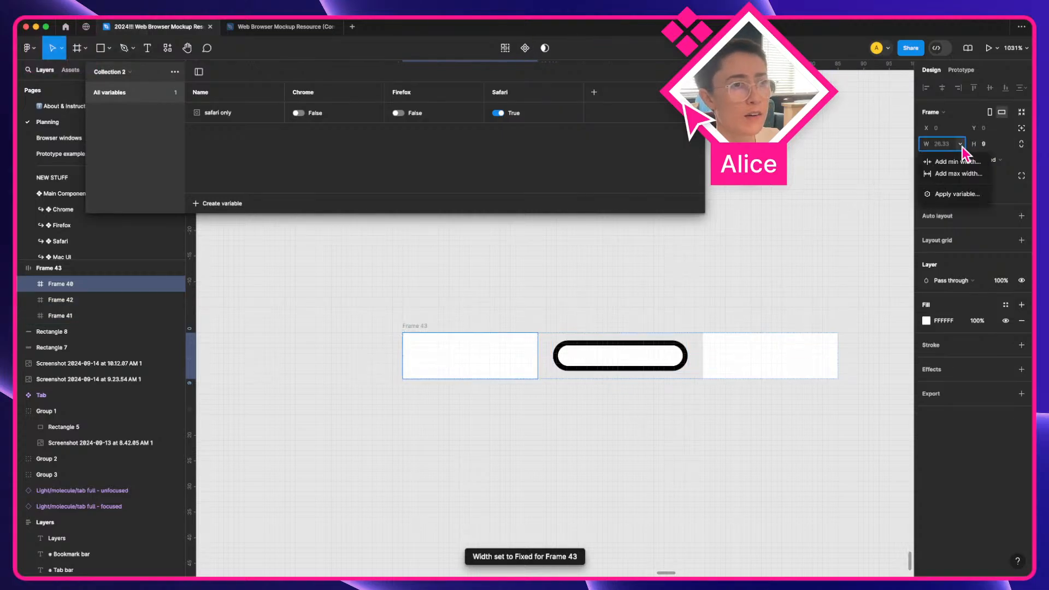
{"action": "left_click", "coordinate": [962, 162]}
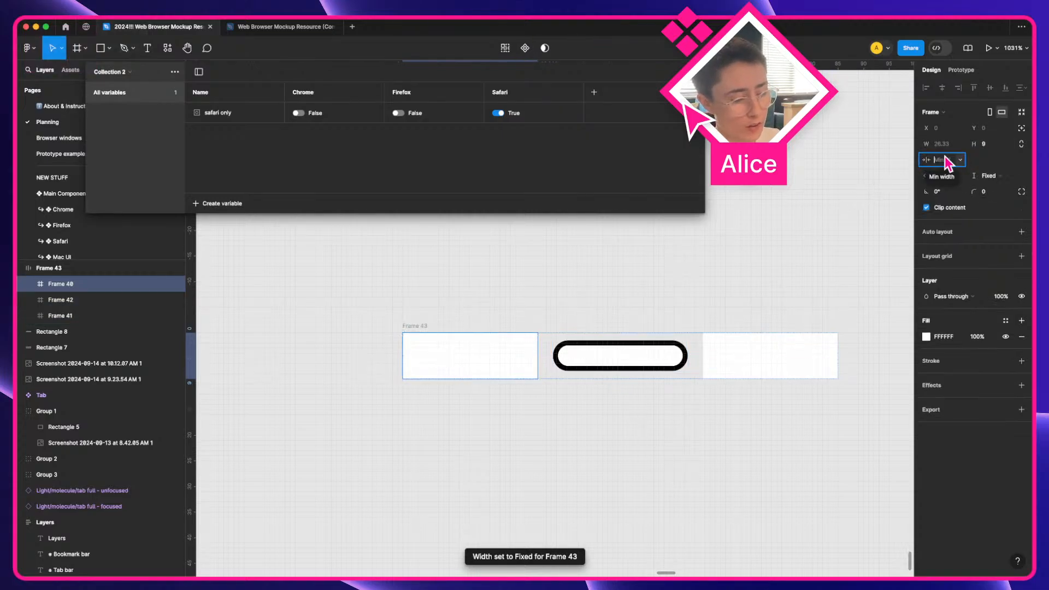
{"action": "type", "text": "20"}
{"action": "key", "text": "Return"}
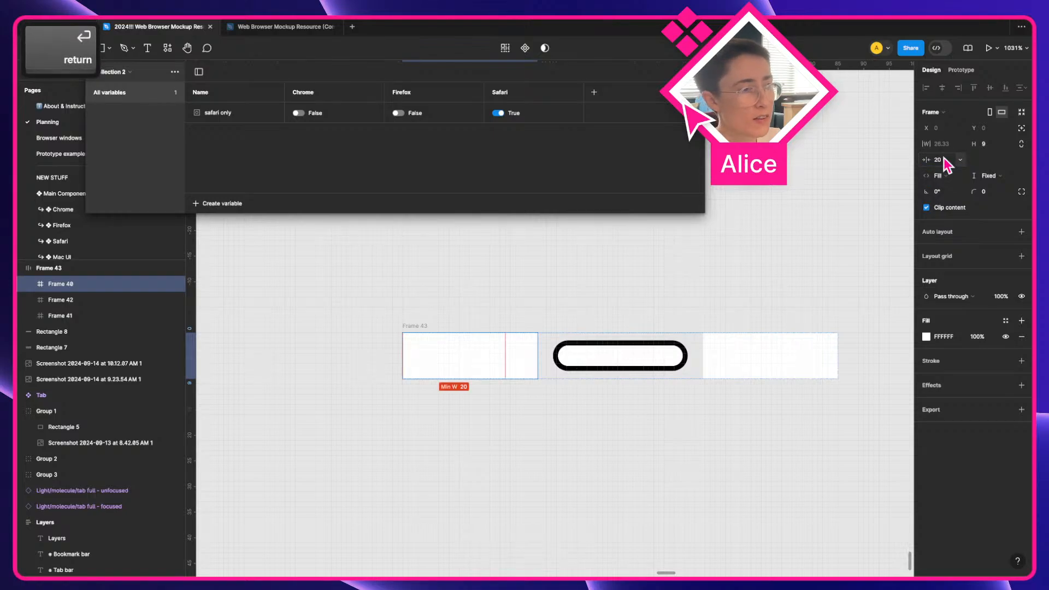
{"action": "left_click", "coordinate": [961, 143]}
{"action": "left_click", "coordinate": [960, 173]}
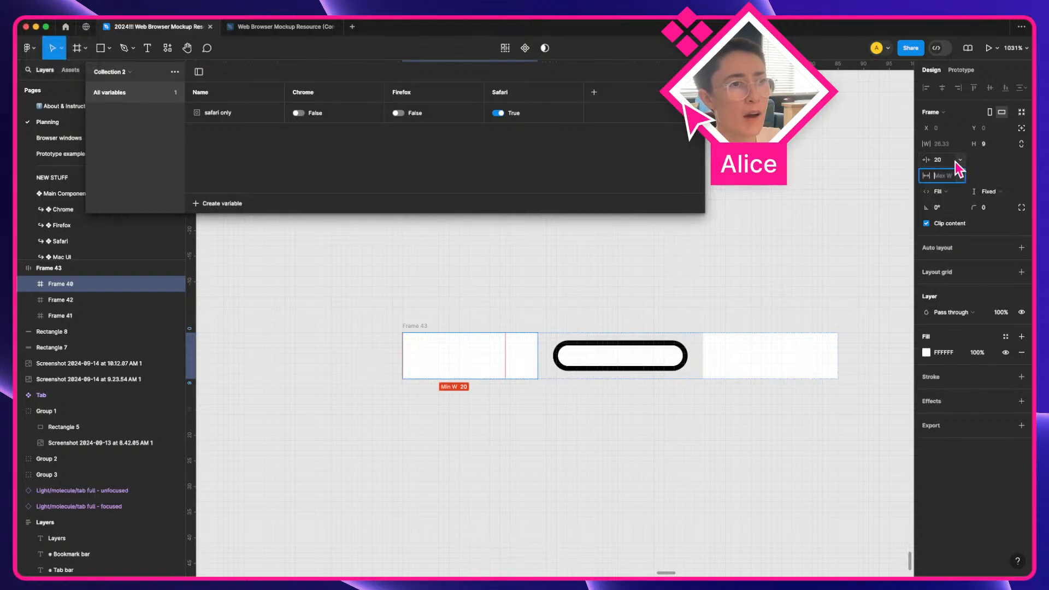
{"action": "type", "text": "0"}
{"action": "key", "text": "Return"}
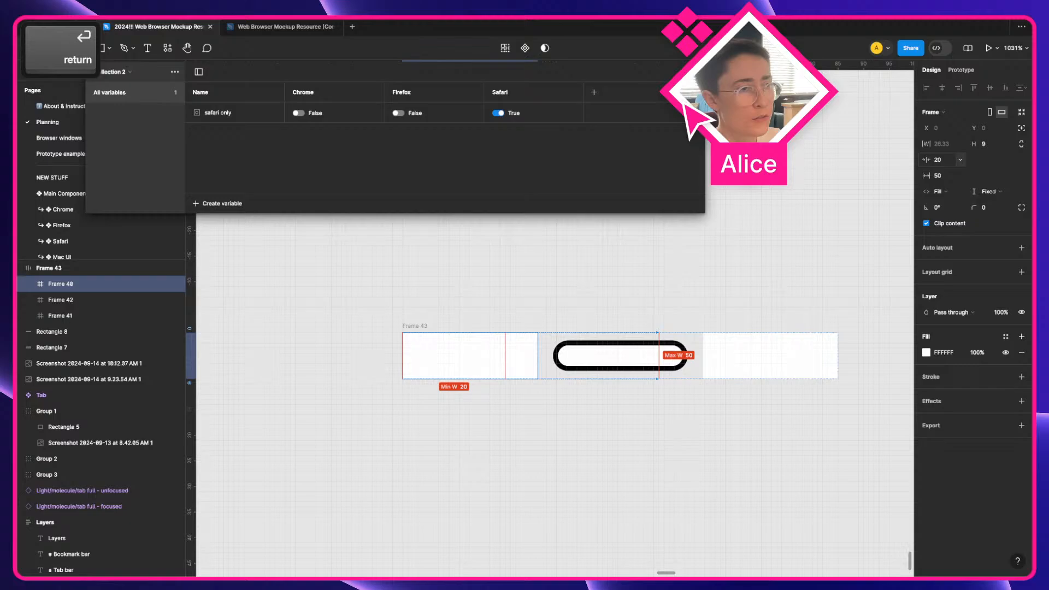
Set the right spacer frame's minimum width to 30 and its maximum width to 100
{"action": "left_click", "coordinate": [782, 347]}
{"action": "left_click", "coordinate": [960, 144]}
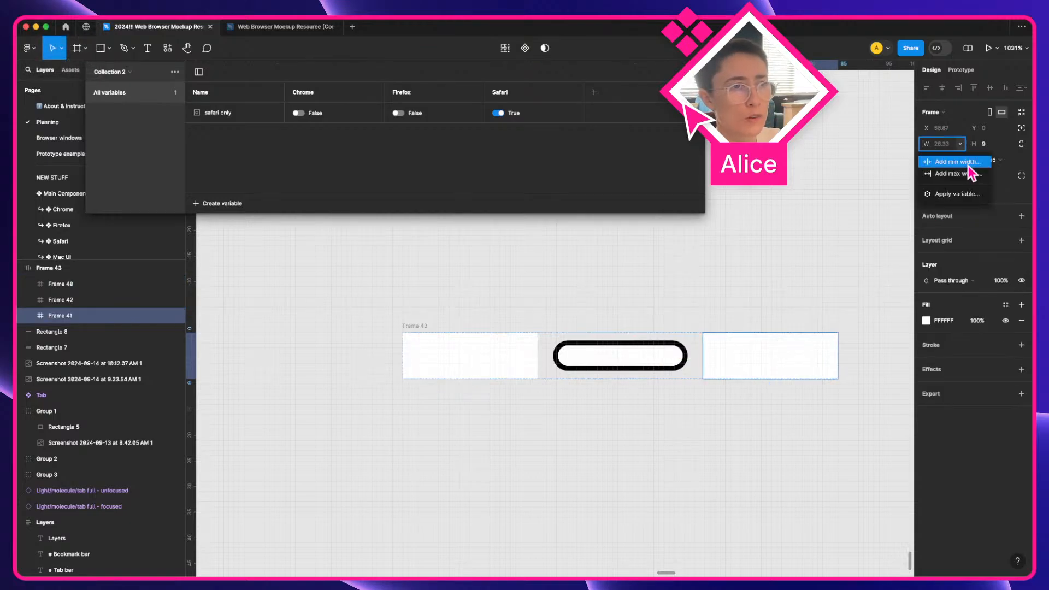
{"action": "left_click", "coordinate": [970, 161]}
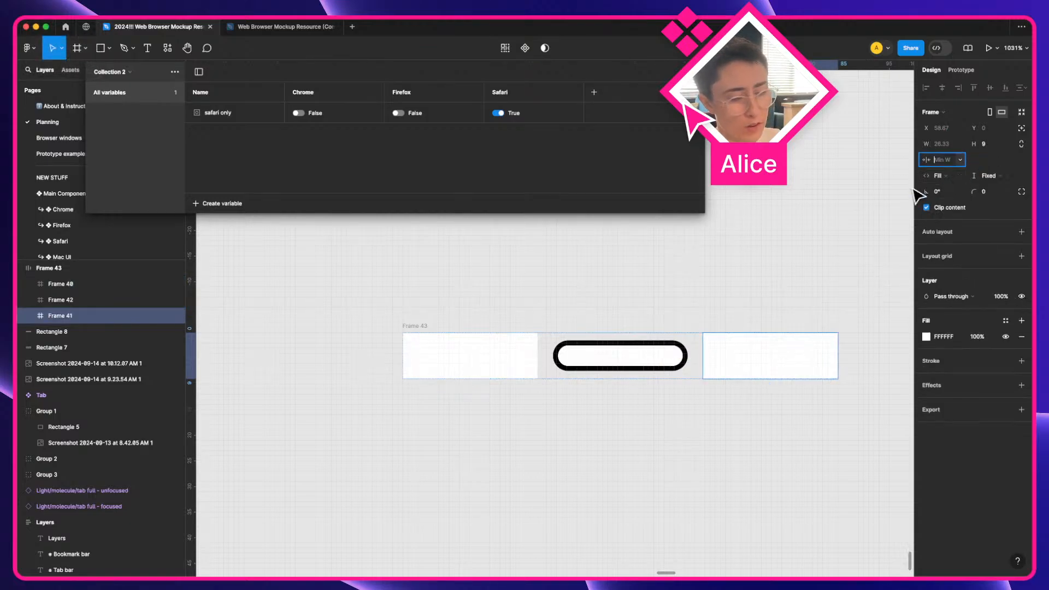
{"action": "type", "text": "30"}
{"action": "key", "text": "Return"}
{"action": "left_click", "coordinate": [960, 144]}
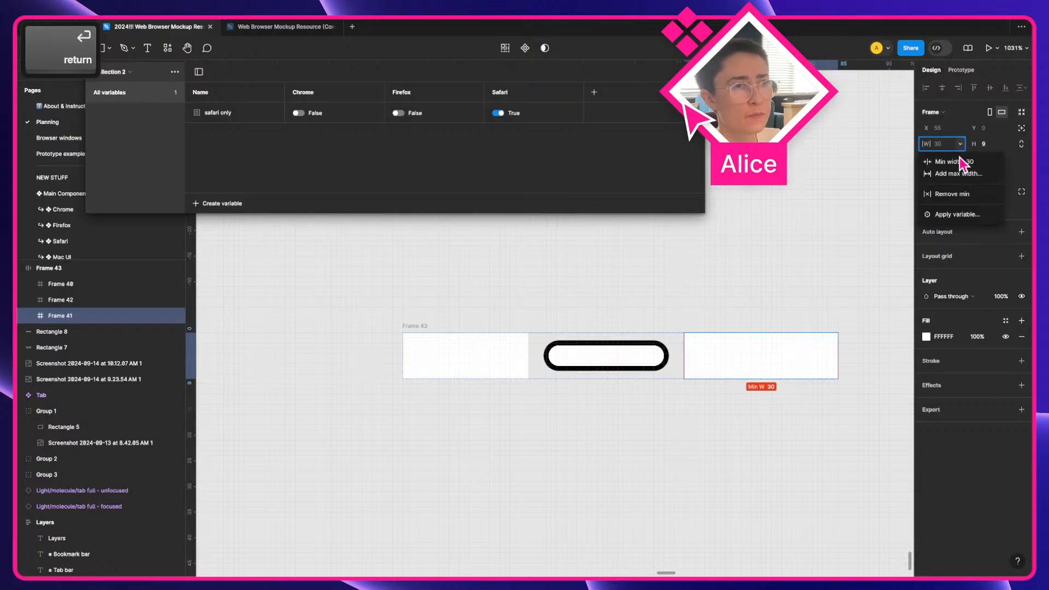
{"action": "left_click", "coordinate": [956, 174]}
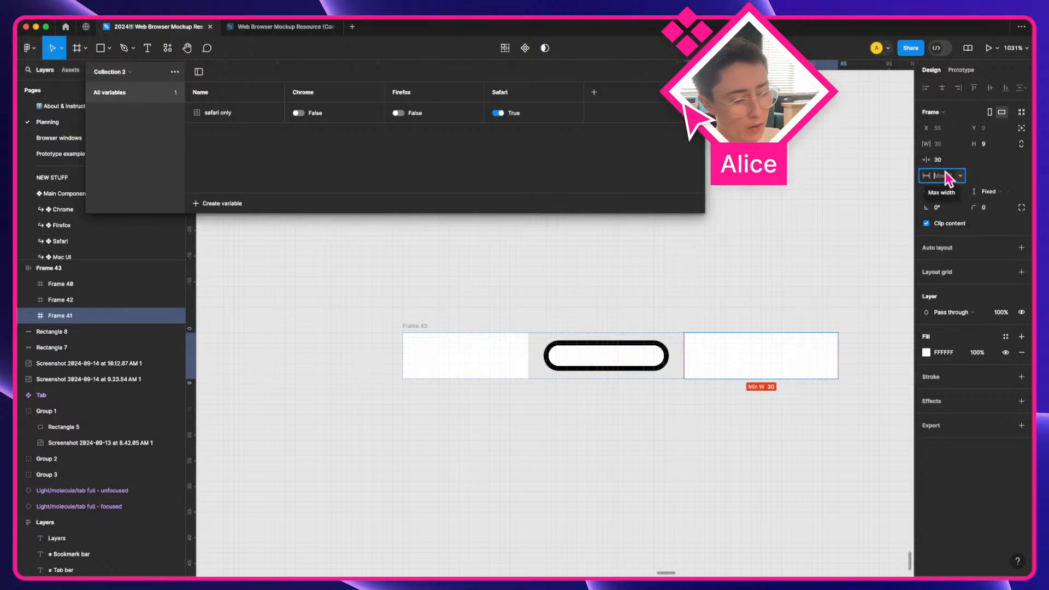
{"action": "type", "text": "100"}
{"action": "key", "text": "Return"}
Rename the auto layout frame that holds the three frames to "Browser window"
{"action": "left_click", "coordinate": [818, 233]}
{"action": "scroll", "coordinate": [689, 270], "scroll_direction": "down", "scroll_amount": 3}
{"action": "key", "text": "a"}
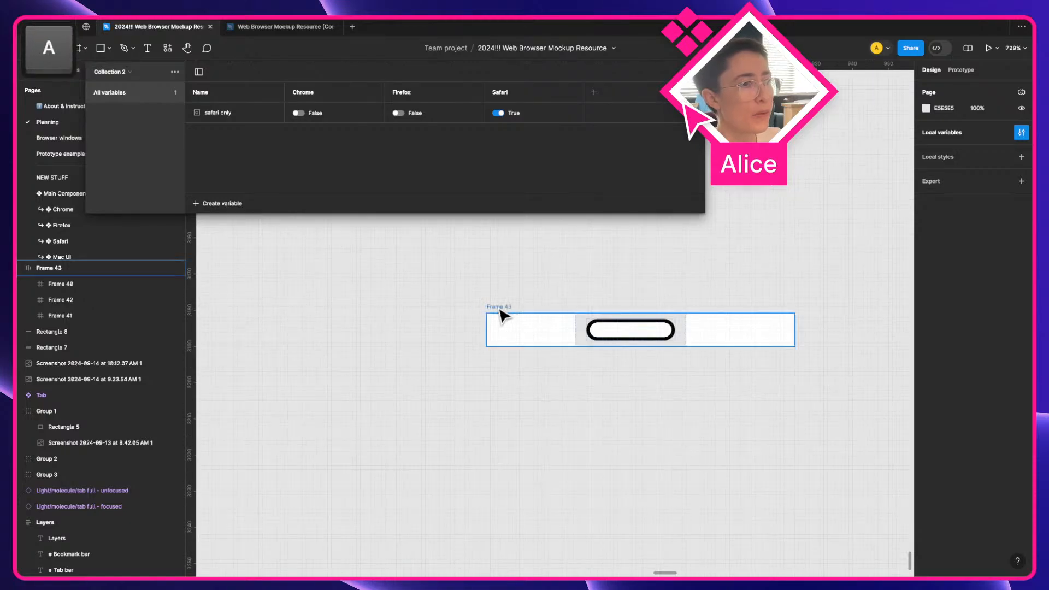
{"action": "left_click", "coordinate": [503, 316]}
{"action": "key", "text": "super+r"}
{"action": "type", "text": "Browser "}
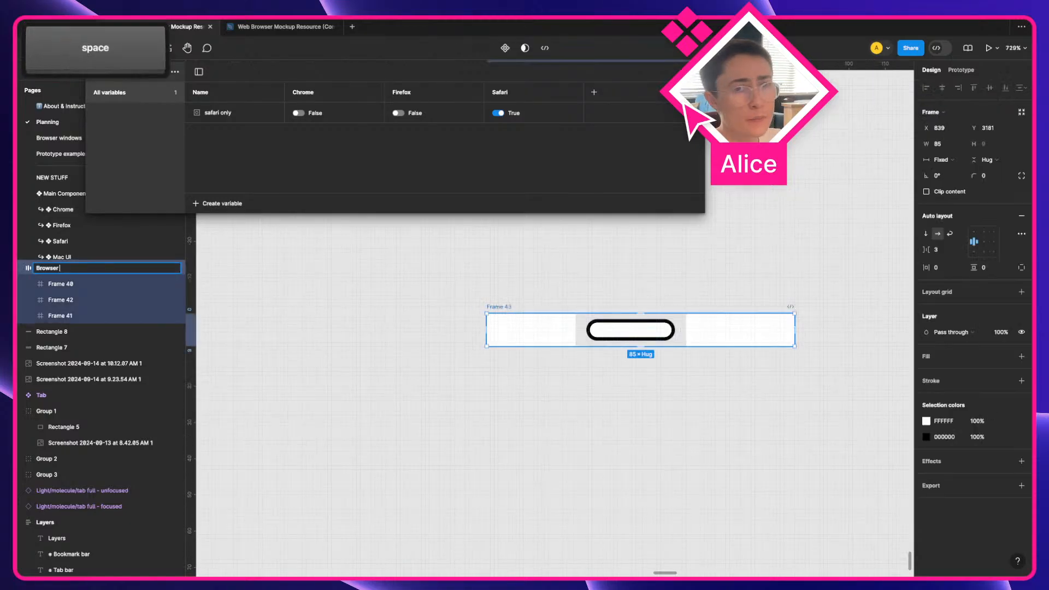
{"action": "type", "text": "window"}
{"action": "key", "text": "Return"}
Compare the width limit options of the Browser window frame with those of its left spacer frame
{"action": "scroll", "coordinate": [519, 380], "scroll_direction": "right", "scroll_amount": 2}
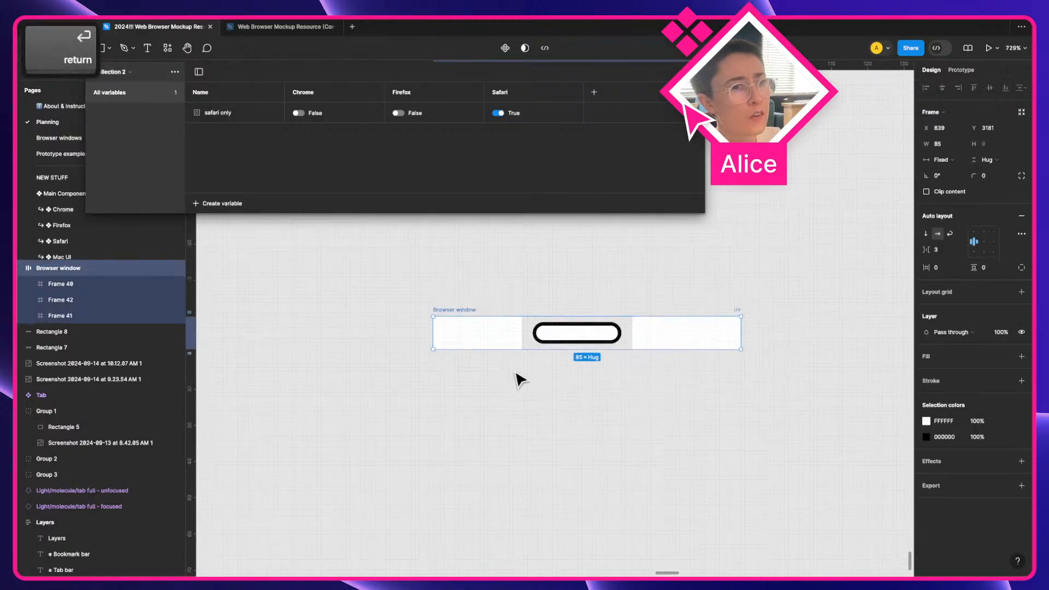
{"action": "scroll", "coordinate": [520, 379], "scroll_direction": "up", "scroll_amount": 1}
{"action": "left_click", "coordinate": [961, 144]}
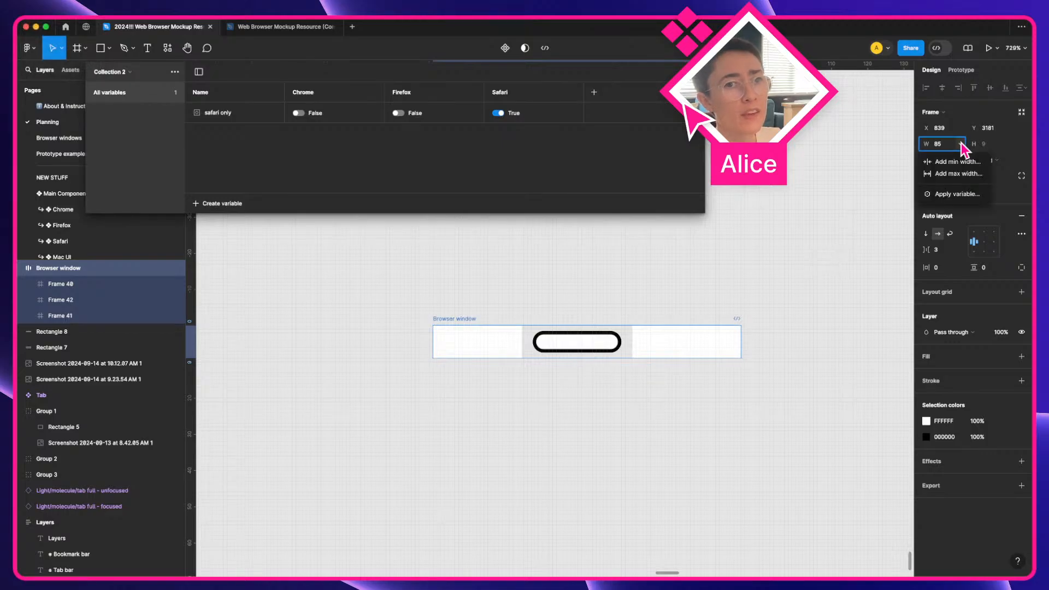
{"action": "key", "text": "Escape"}
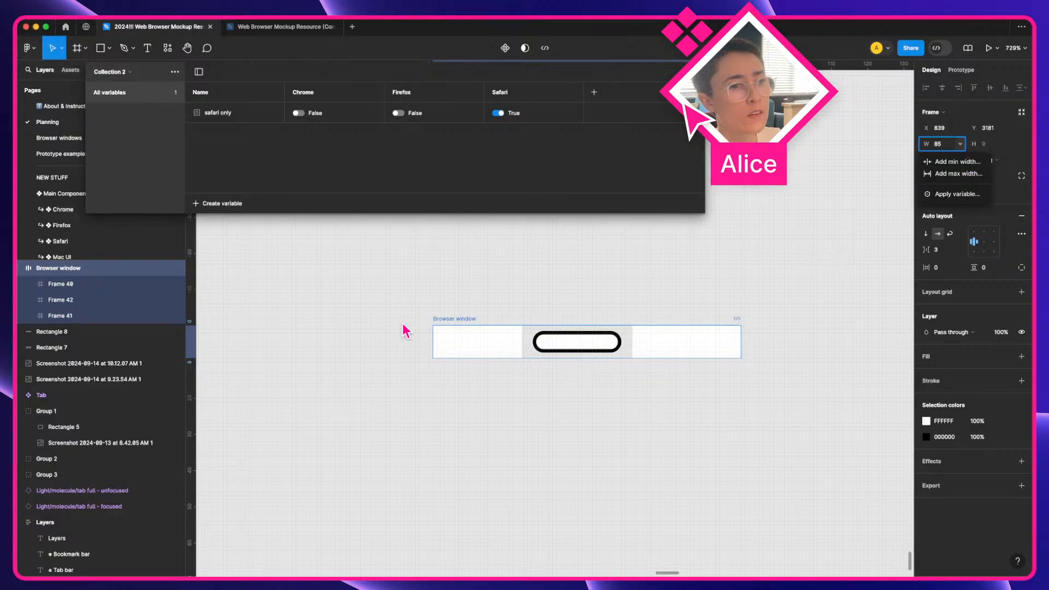
{"action": "left_click", "coordinate": [459, 342]}
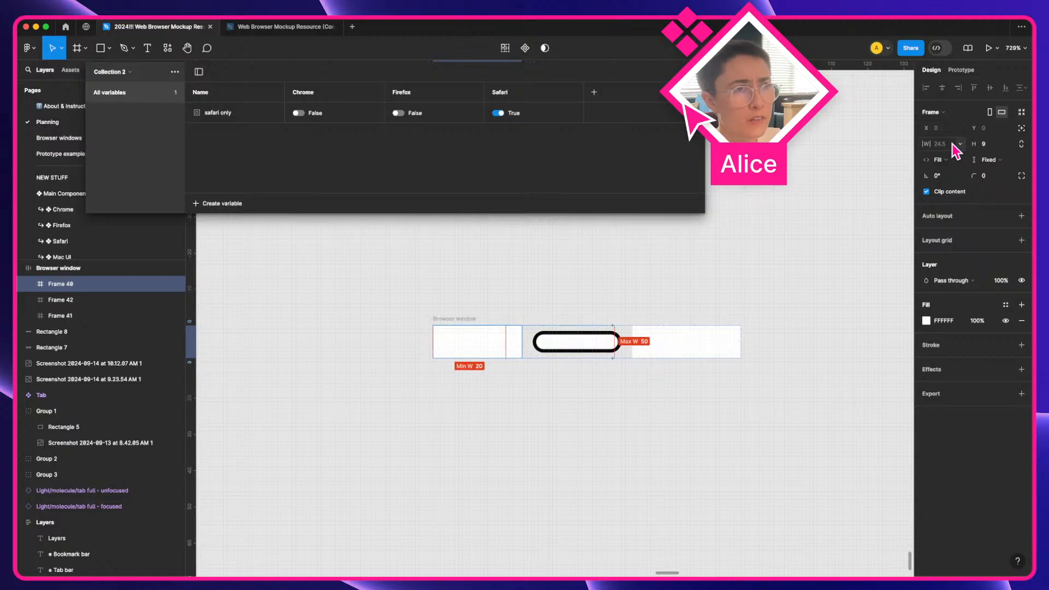
{"action": "left_click", "coordinate": [960, 143]}
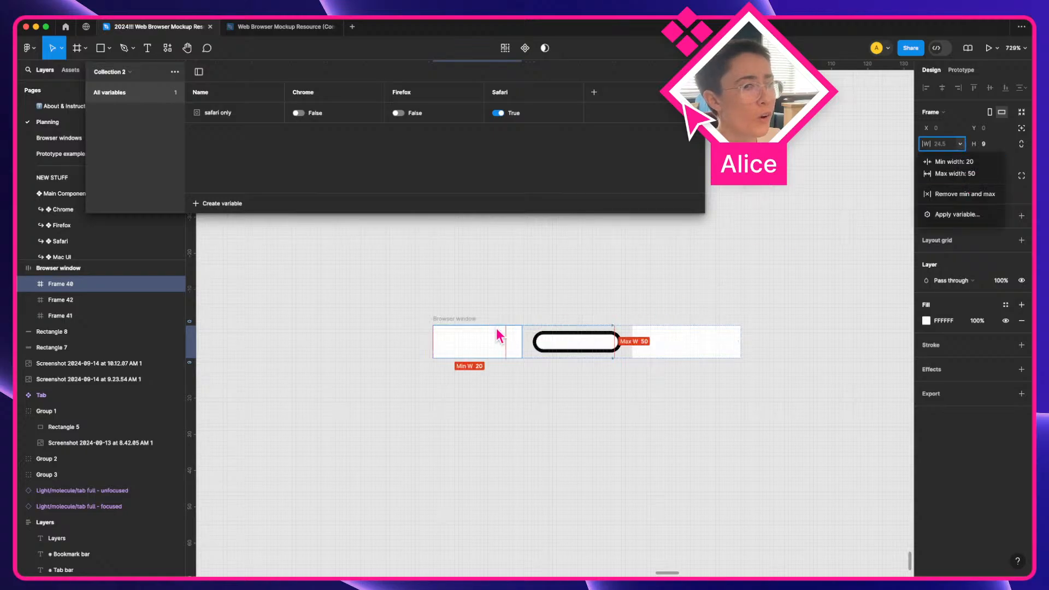
{"action": "left_click", "coordinate": [470, 322]}
Add a minimum width of 30 to the Browser window frame
{"action": "left_click", "coordinate": [463, 319]}
{"action": "left_click", "coordinate": [961, 144]}
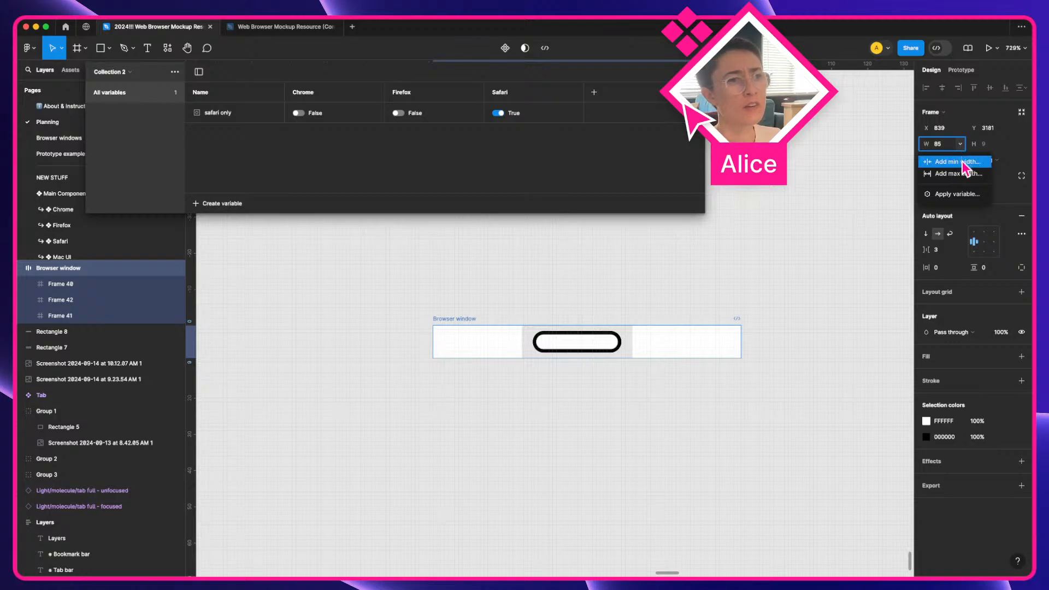
{"action": "left_click", "coordinate": [964, 162]}
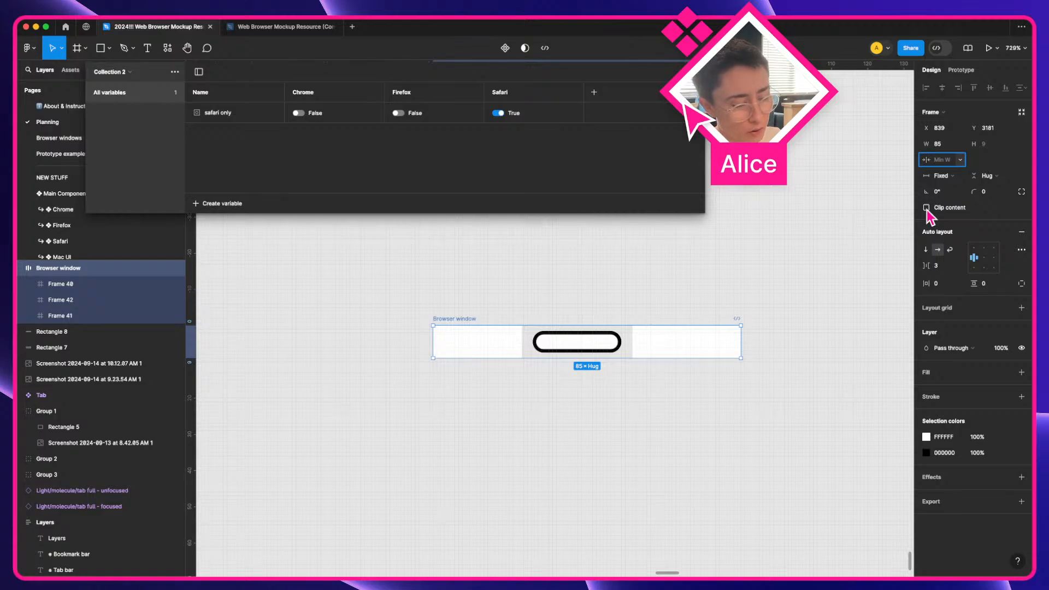
{"action": "type", "text": "0"}
{"action": "key", "text": "Return"}
{"action": "left_click", "coordinate": [435, 314]}
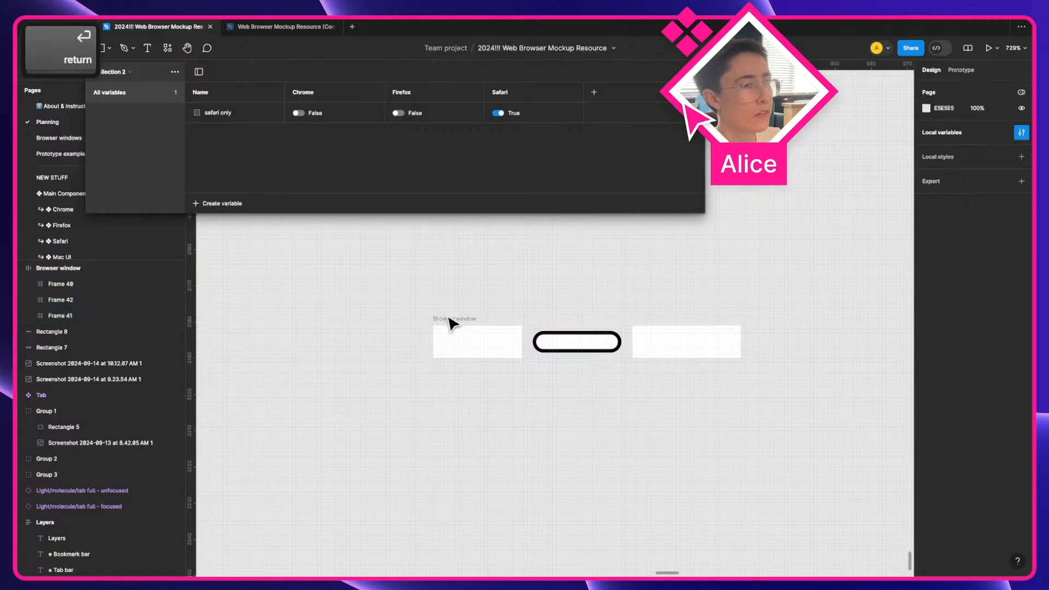
Set the Browser window frame's minimum width to 59
{"action": "left_click", "coordinate": [450, 320]}
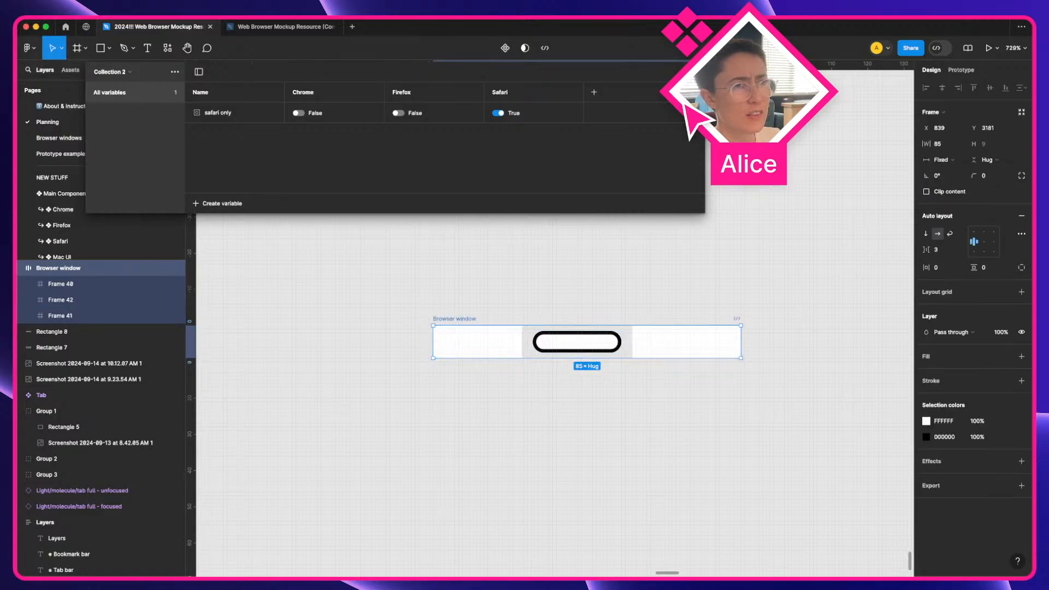
{"action": "left_click", "coordinate": [960, 143]}
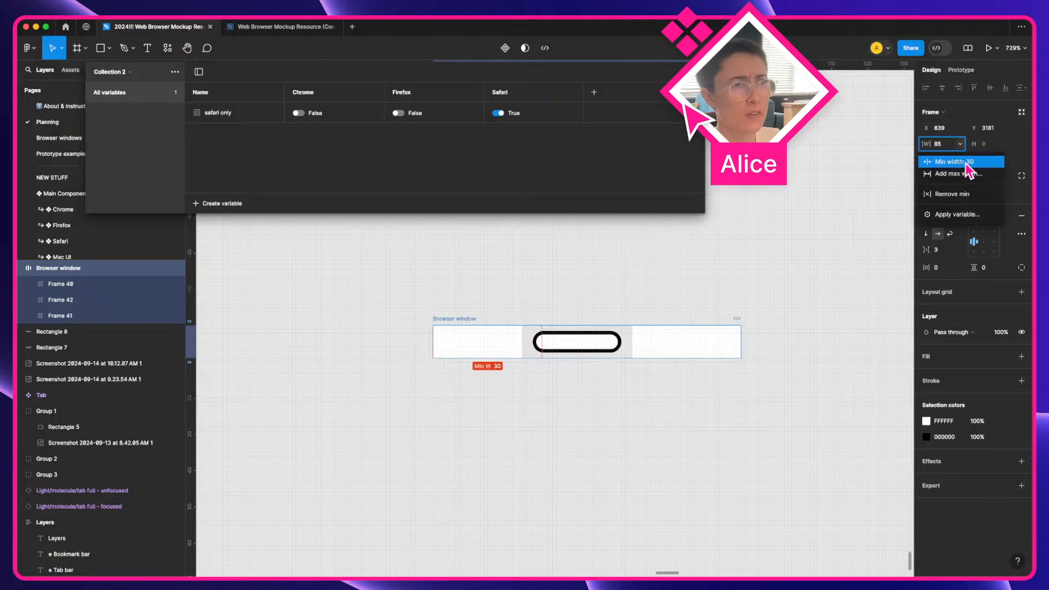
{"action": "left_click", "coordinate": [966, 161]}
{"action": "left_click_drag", "start_coordinate": [926, 160], "coordinate": [955, 163]}
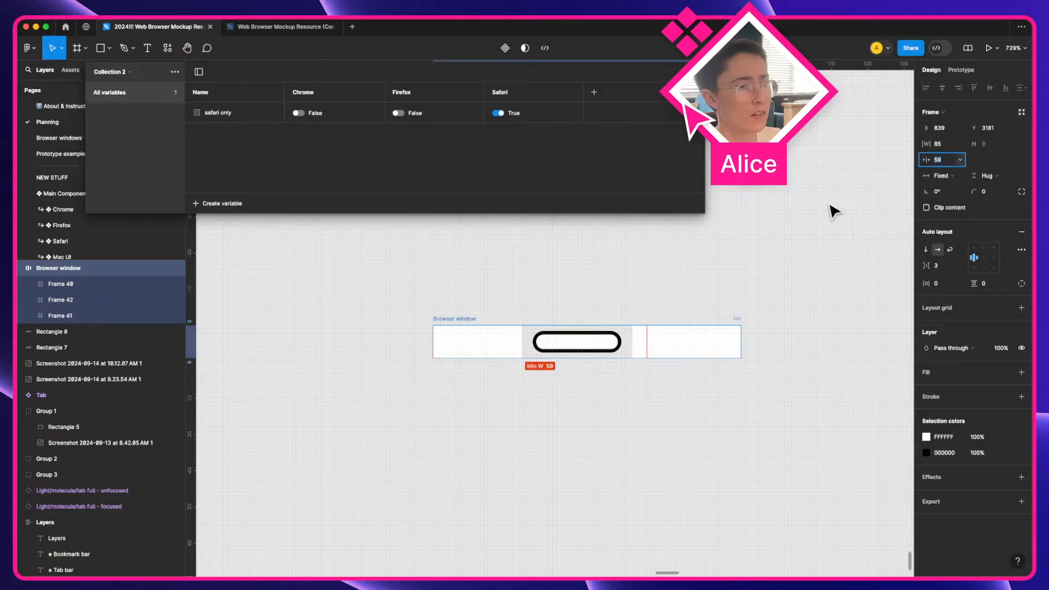
{"action": "left_click", "coordinate": [579, 302]}
Select the Browser window frame on the canvas
{"action": "scroll", "coordinate": [578, 299], "scroll_direction": "down", "scroll_amount": 3}
{"action": "key", "text": "a"}
{"action": "left_click", "coordinate": [511, 310]}
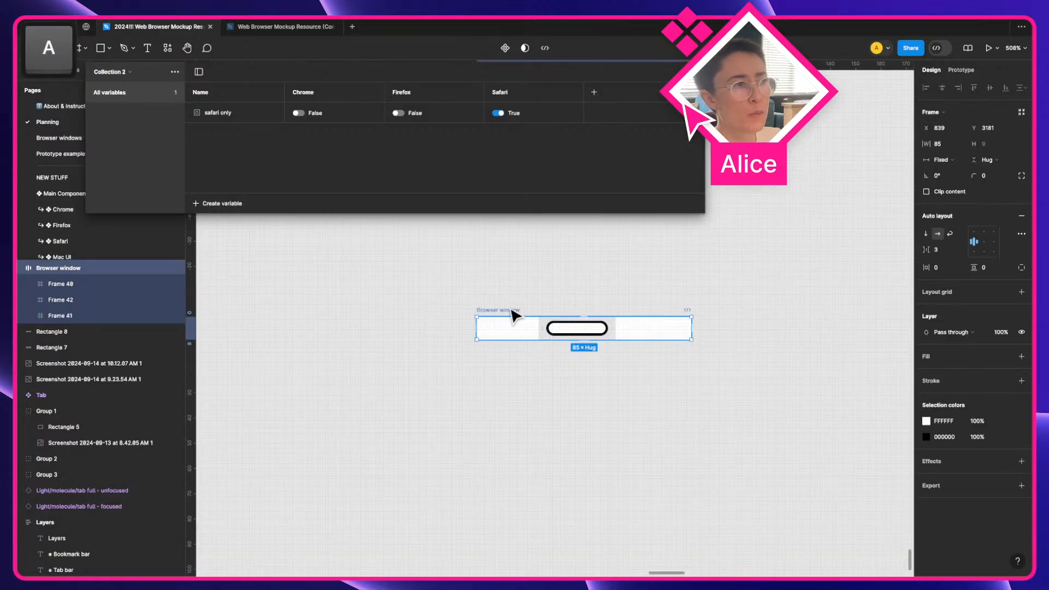
Narrow the Browser window frame to 86 wide and raise its minimum width to 107
{"action": "left_click_drag", "start_coordinate": [693, 327], "coordinate": [617, 370]}
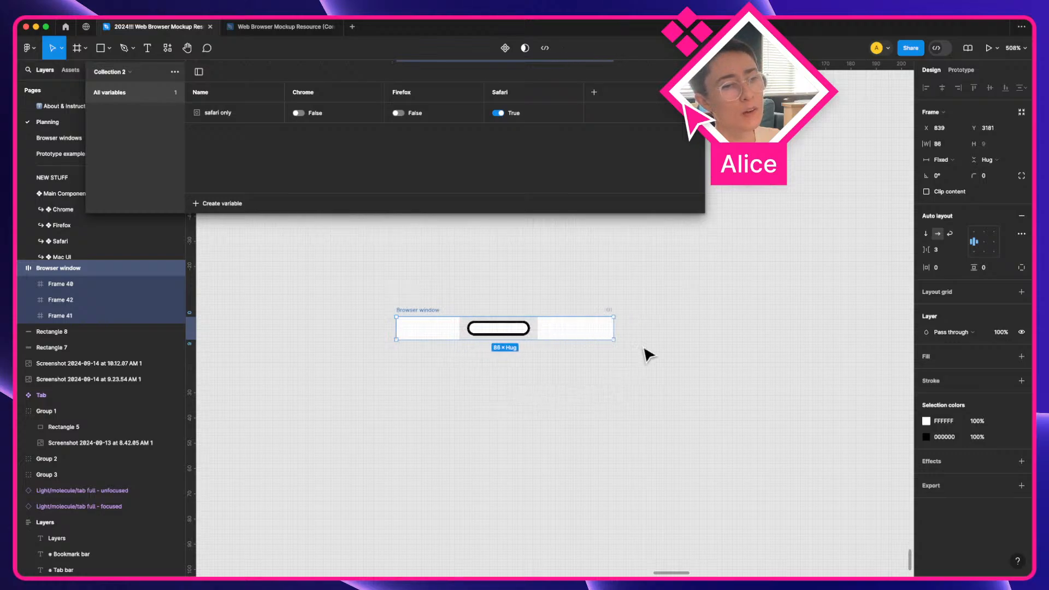
{"action": "left_click", "coordinate": [960, 144]}
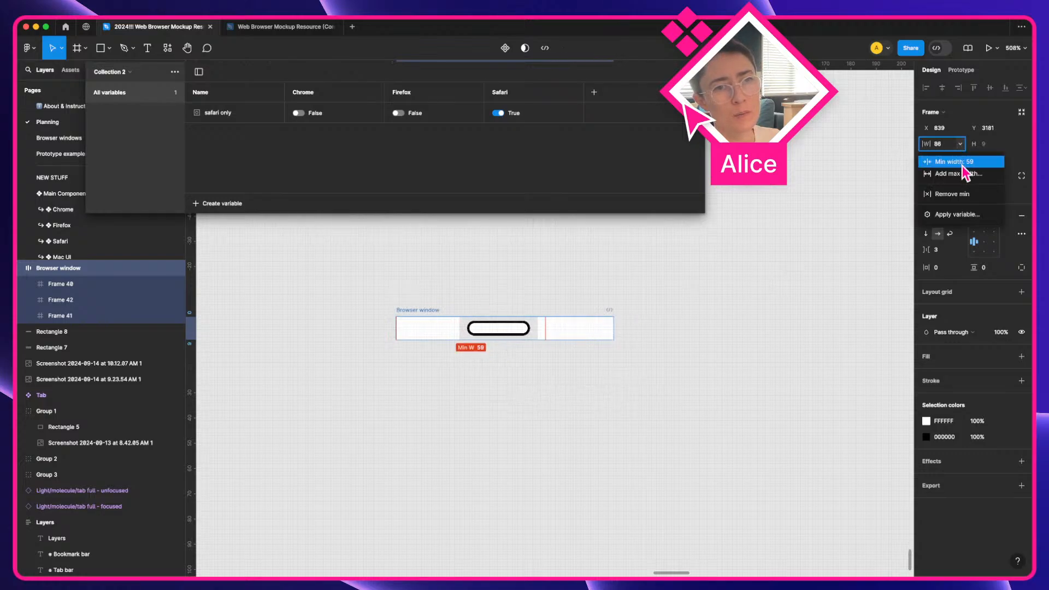
{"action": "left_click", "coordinate": [954, 161]}
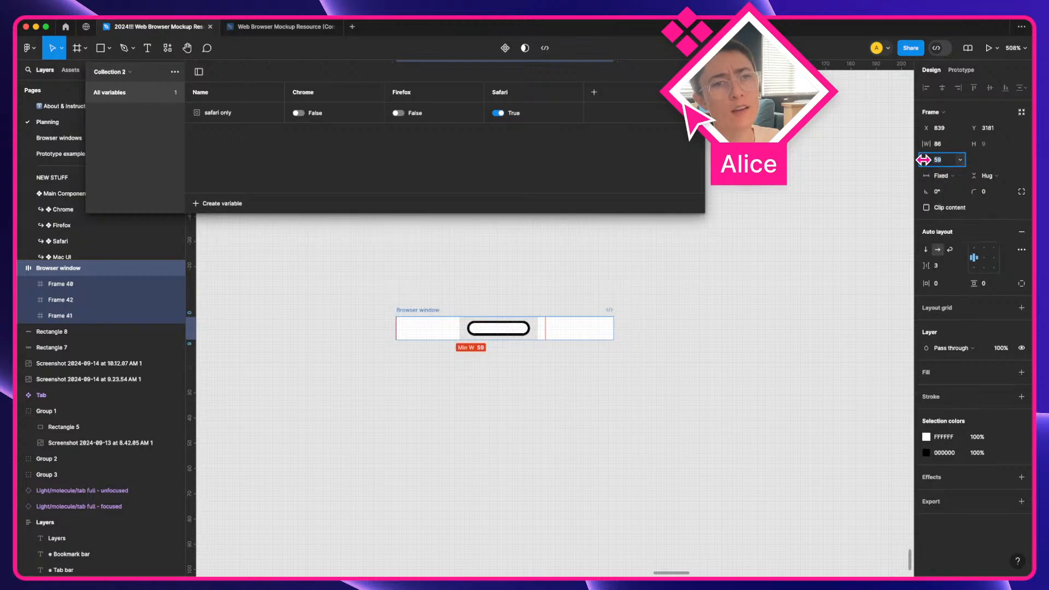
{"action": "left_click_drag", "start_coordinate": [924, 160], "coordinate": [973, 165]}
{"action": "left_click", "coordinate": [406, 294]}
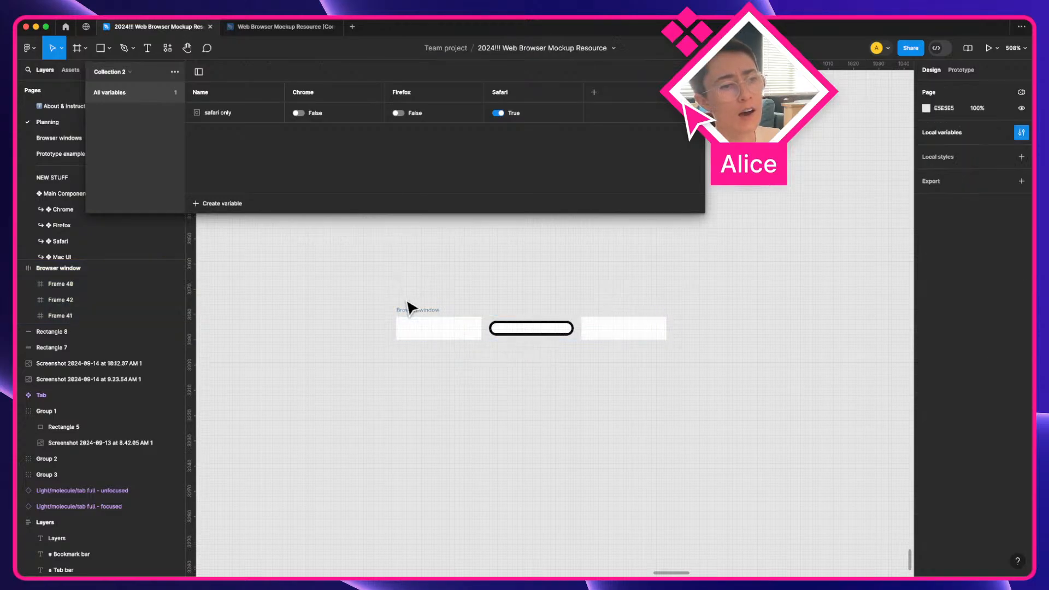
Try narrowing the Browser window frame below its minimum width of 107
{"action": "left_click", "coordinate": [413, 311]}
{"action": "left_click_drag", "start_coordinate": [664, 327], "coordinate": [666, 364]}
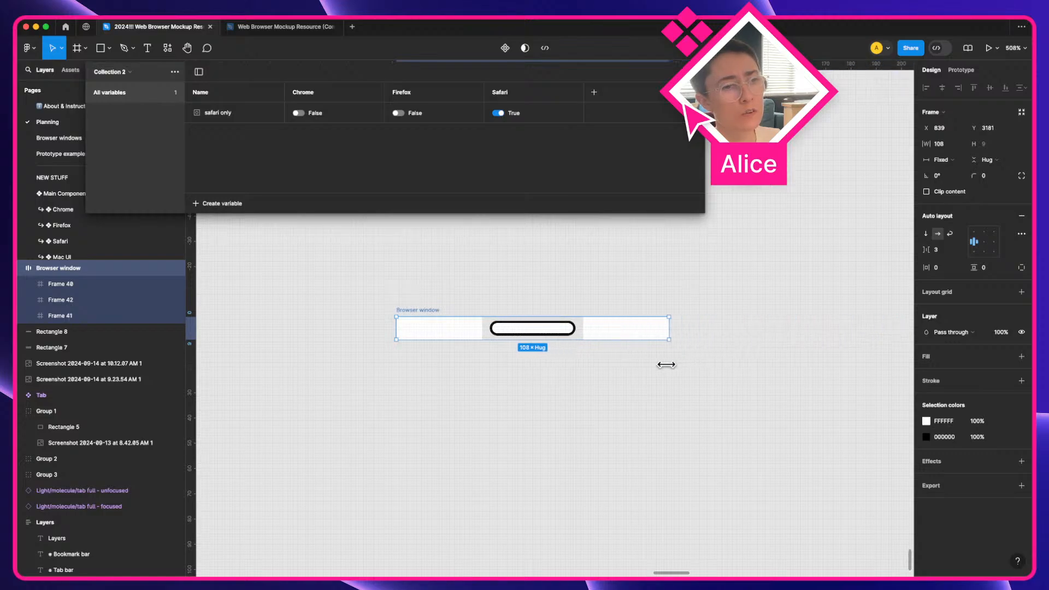
{"action": "left_click", "coordinate": [538, 332]}
{"action": "left_click", "coordinate": [436, 311]}
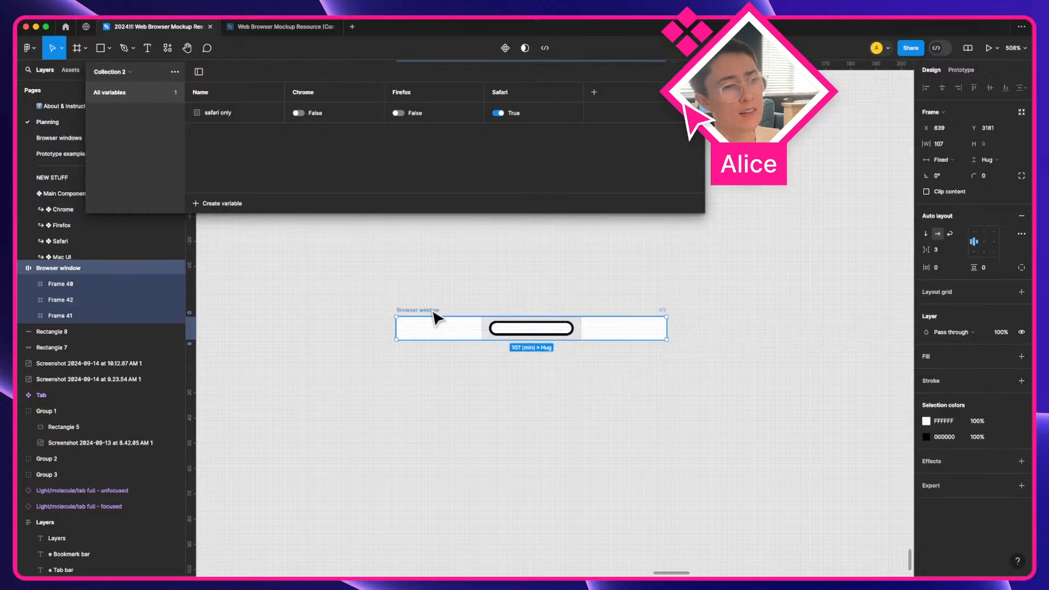
{"action": "left_click_drag", "start_coordinate": [664, 325], "coordinate": [582, 380]}
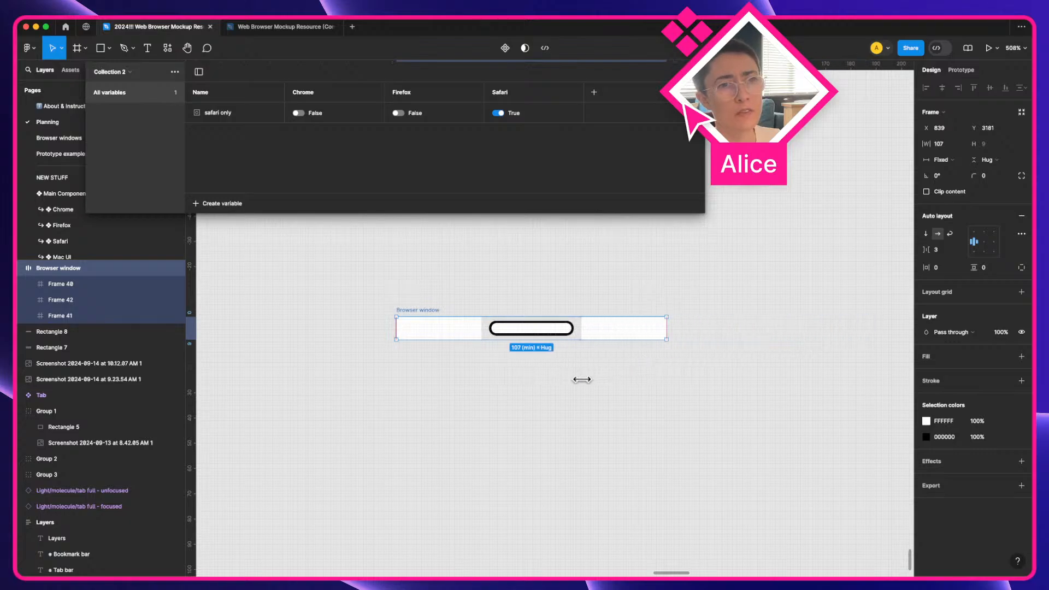
Check the width limit options of the pill-shaped Frame 42, and retry shrinking the Browser window frame
{"action": "left_click", "coordinate": [551, 334]}
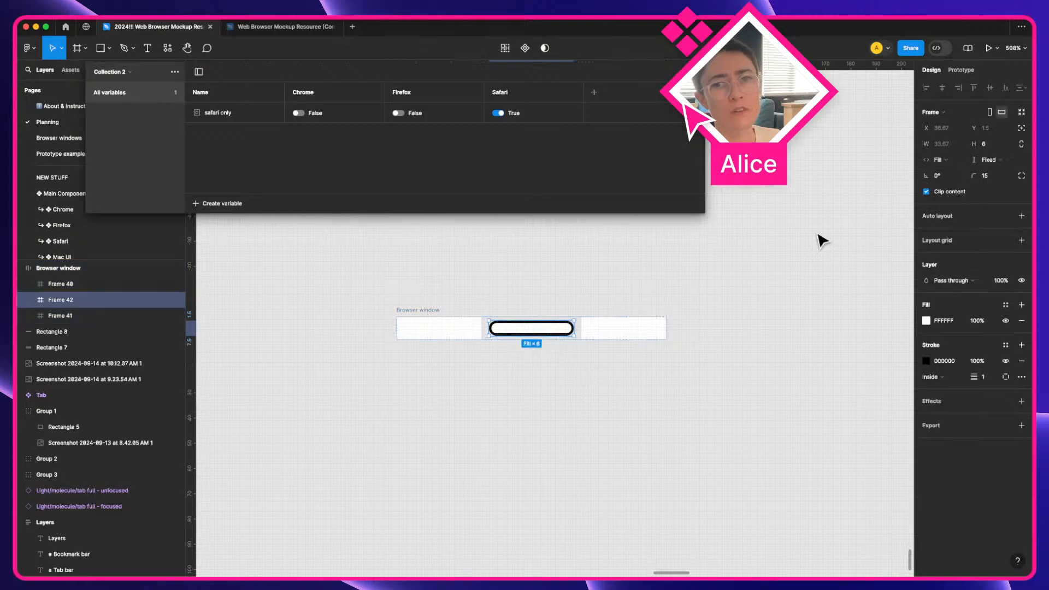
{"action": "left_click", "coordinate": [959, 145]}
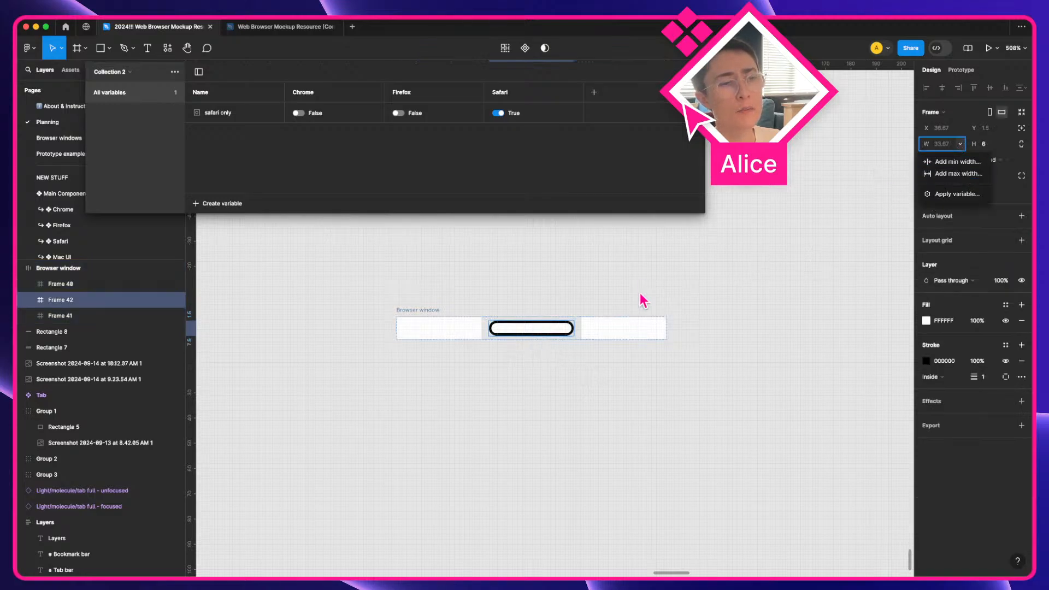
{"action": "key", "text": "Escape"}
{"action": "left_click", "coordinate": [447, 321]}
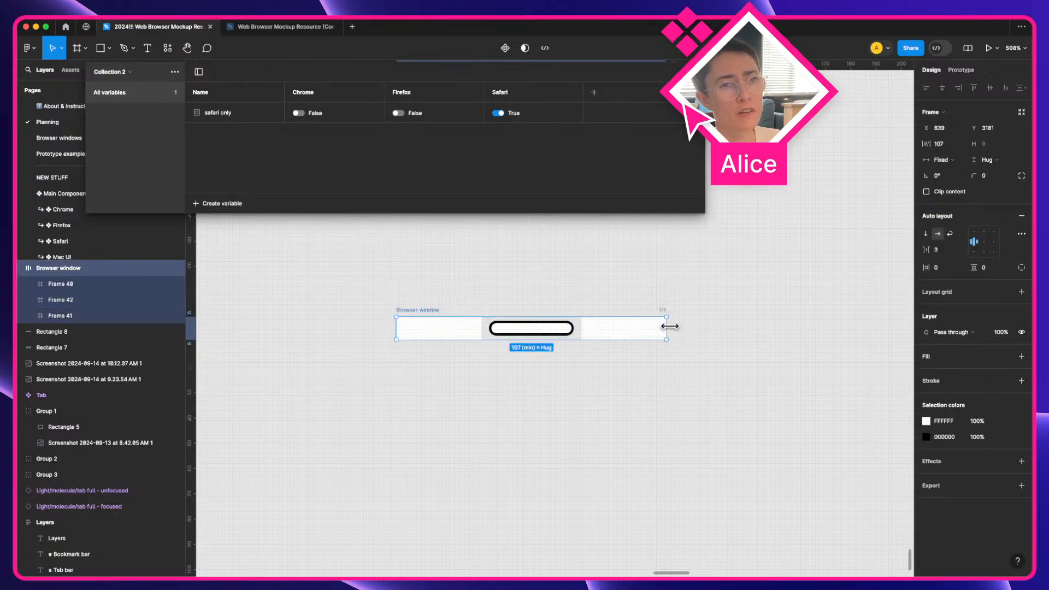
{"action": "left_click_drag", "start_coordinate": [670, 326], "coordinate": [499, 391]}
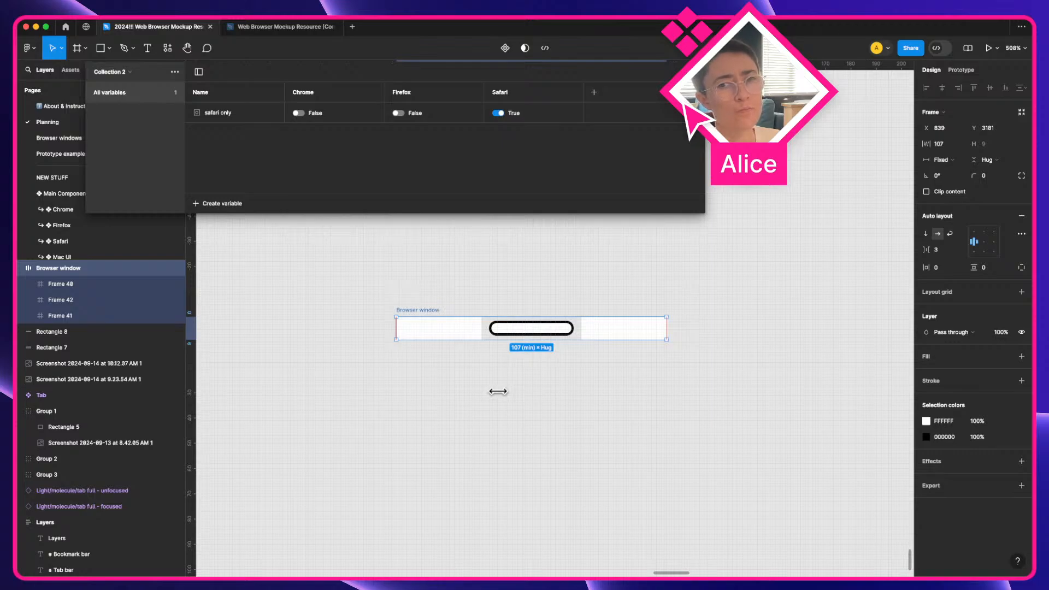
{"action": "left_click_drag", "start_coordinate": [497, 391], "coordinate": [530, 397]}
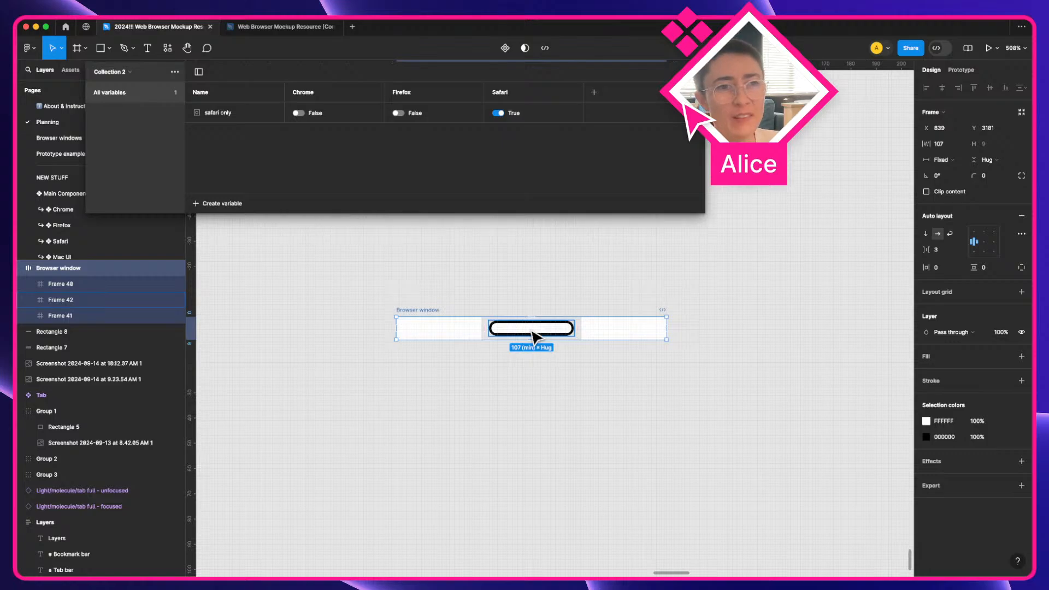
Switch to the Safari window on the other desktop and resize it to examine how its URL bar and tabs adapt
{"action": "key", "text": "ctrl+Right"}
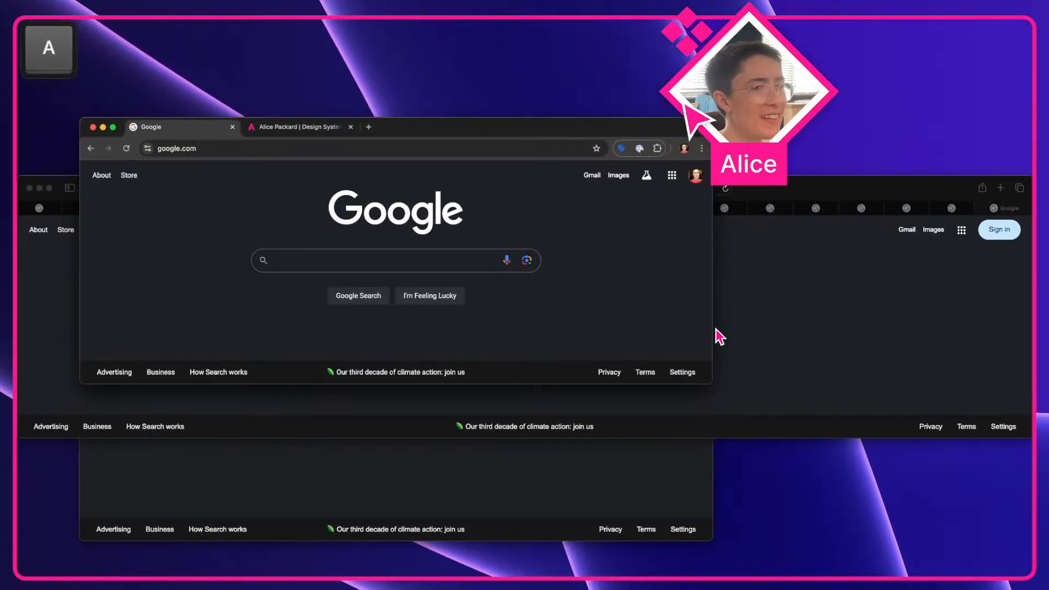
{"action": "left_click", "coordinate": [859, 286]}
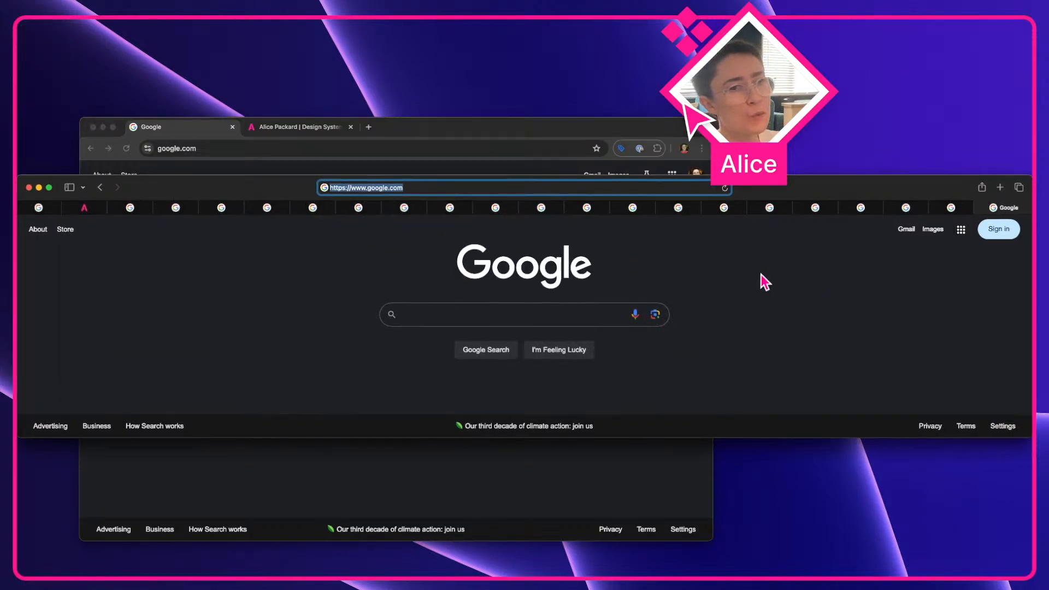
{"action": "left_click_drag", "start_coordinate": [1027, 347], "coordinate": [1032, 437]}
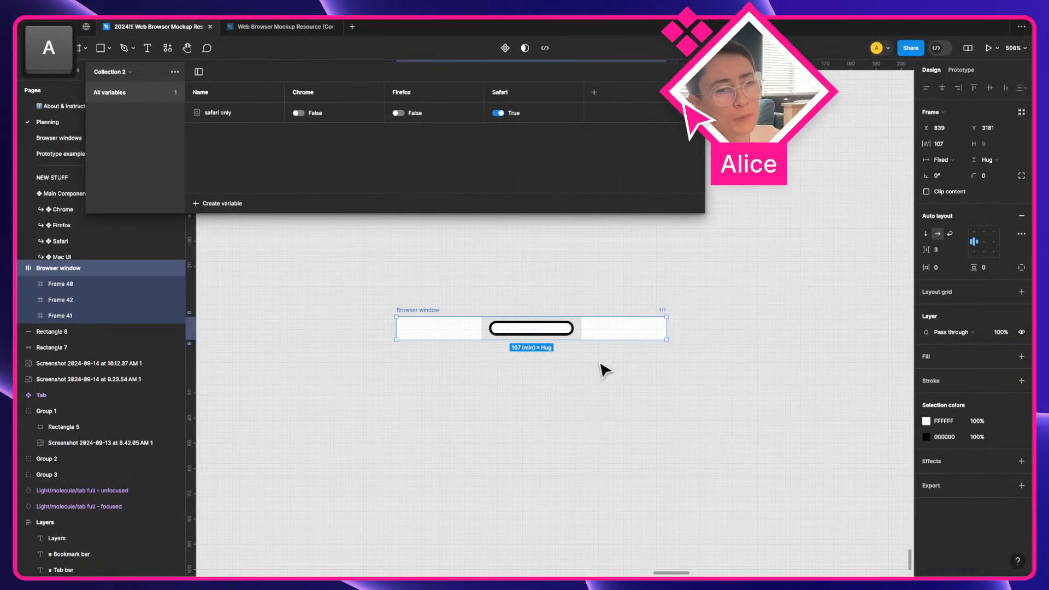
Give the pill-shaped Frame 42 inside the Browser window frame a minimum width of 30
{"action": "left_click", "coordinate": [604, 368]}
{"action": "left_click", "coordinate": [513, 331]}
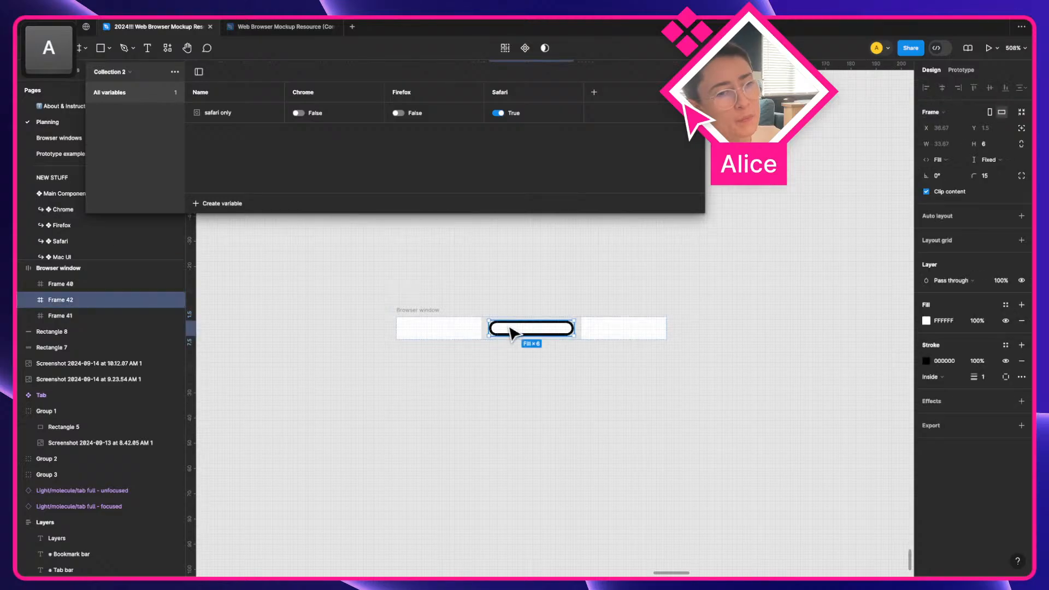
{"action": "left_click", "coordinate": [960, 143]}
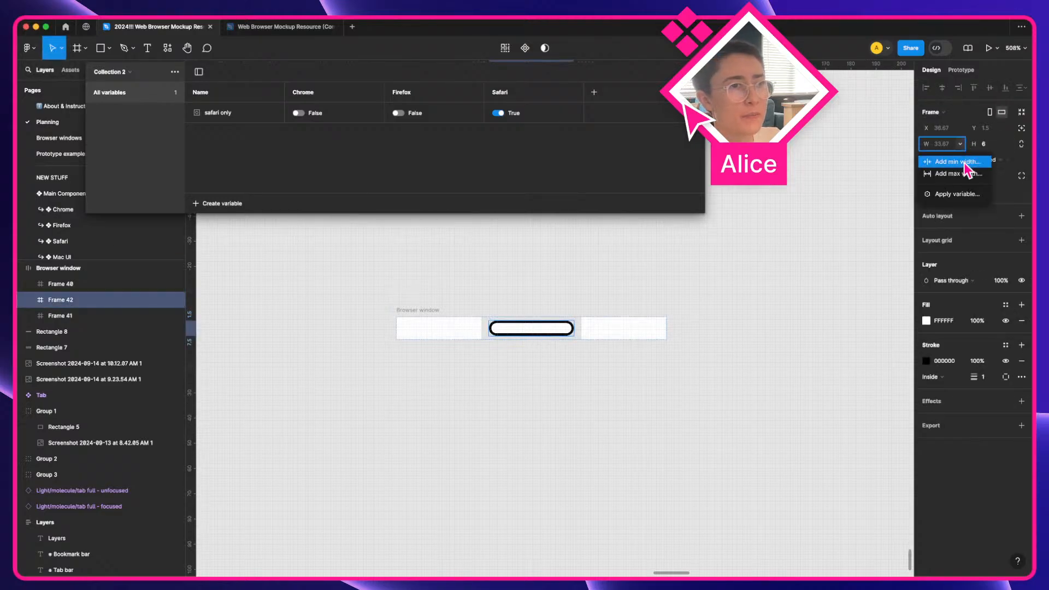
{"action": "left_click", "coordinate": [966, 161]}
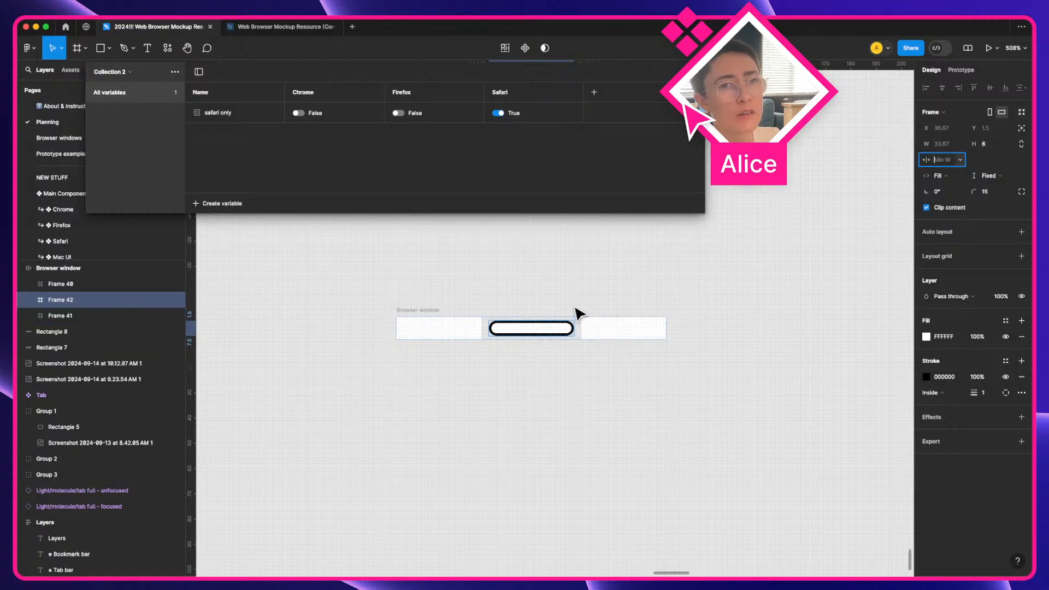
{"action": "key", "text": "Escape"}
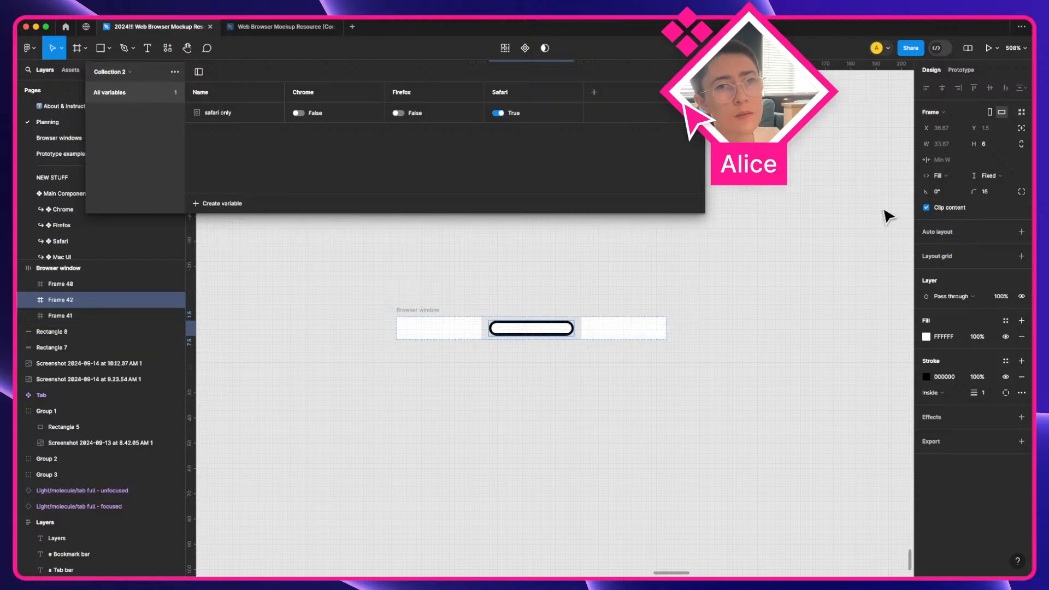
{"action": "left_click", "coordinate": [960, 144]}
{"action": "left_click", "coordinate": [964, 162]}
{"action": "type", "text": "30"}
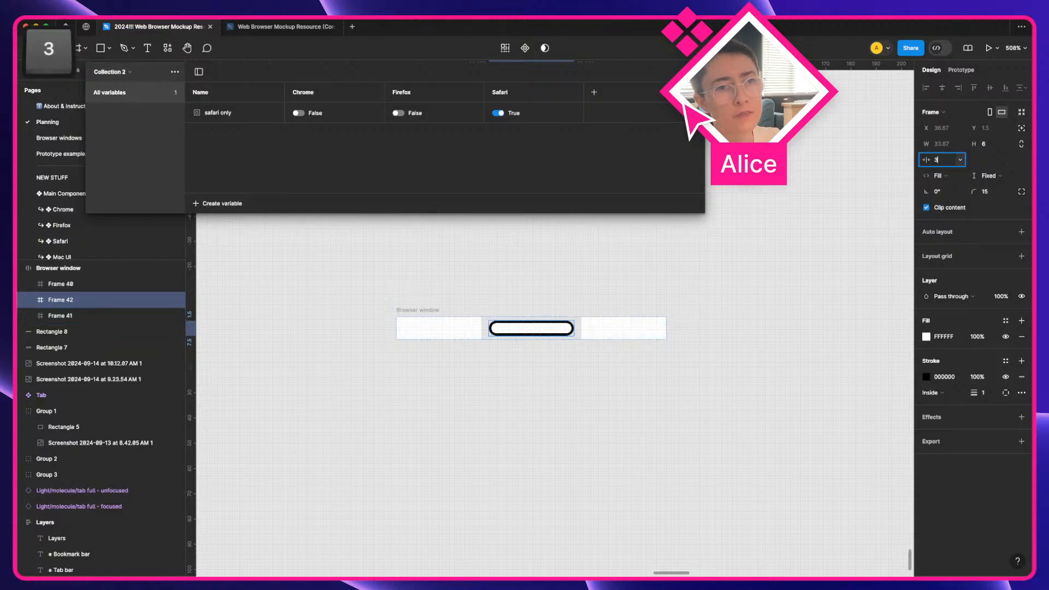
{"action": "key", "text": "Return"}
Remove the minimum width from the Browser window frame and narrow it to about 80 wide
{"action": "key", "text": "shift+Return"}
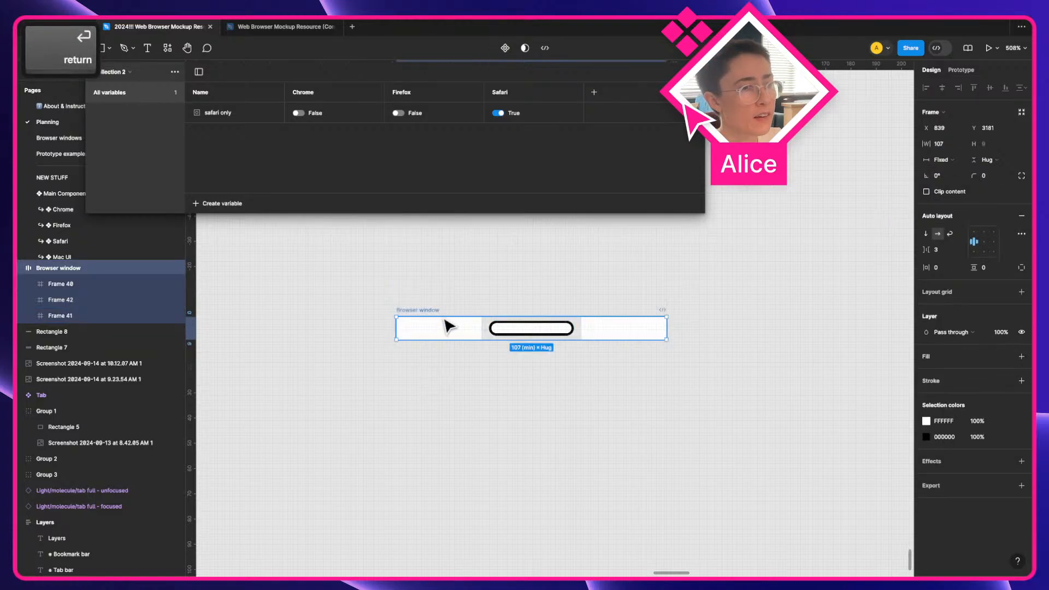
{"action": "left_click_drag", "start_coordinate": [666, 324], "coordinate": [649, 381]}
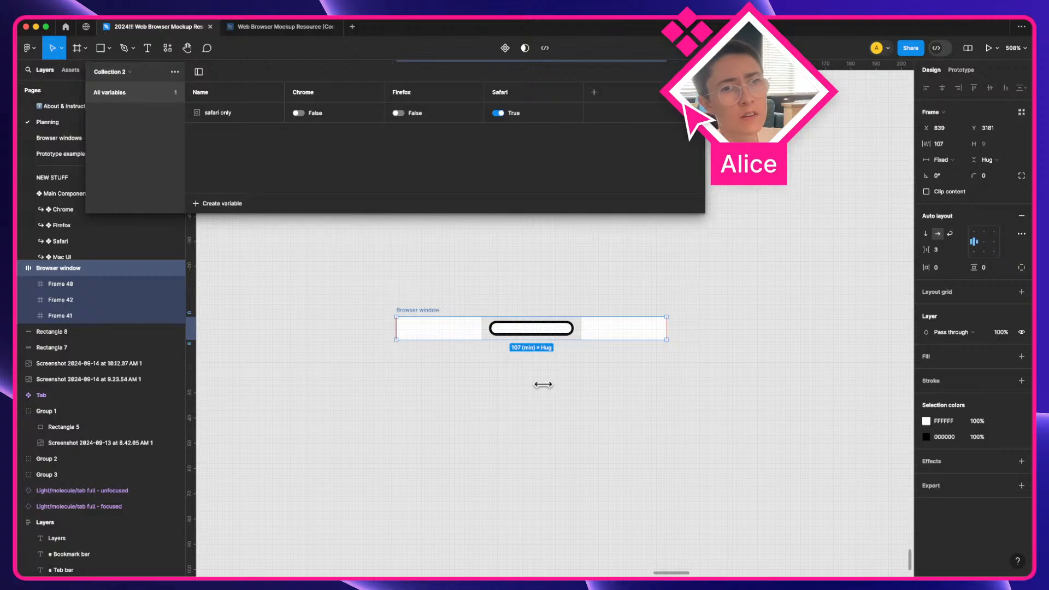
{"action": "left_click", "coordinate": [961, 145]}
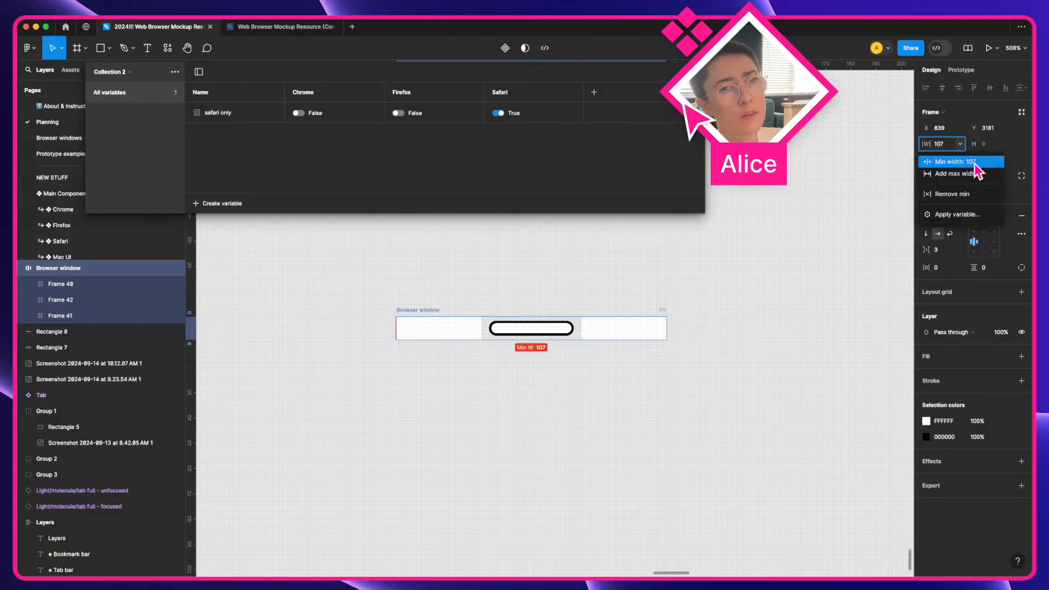
{"action": "left_click", "coordinate": [970, 195]}
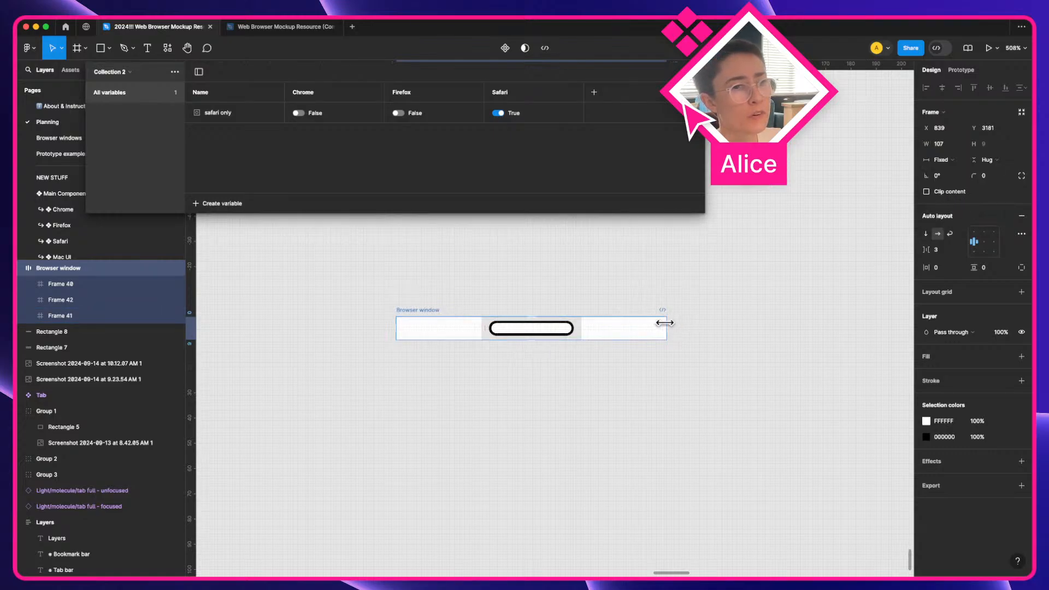
{"action": "left_click", "coordinate": [666, 306]}
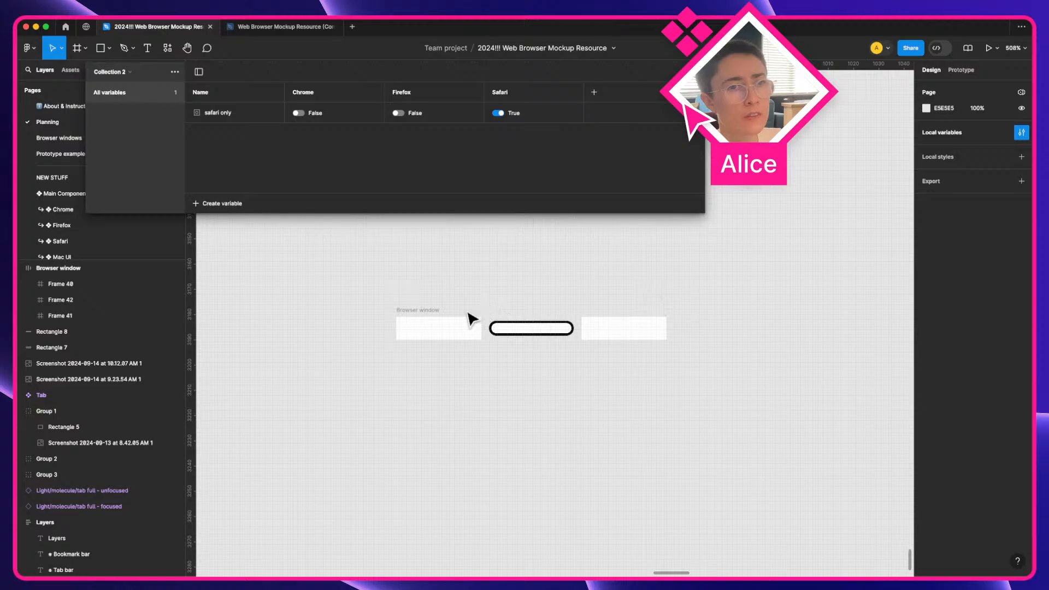
{"action": "left_click", "coordinate": [434, 309]}
{"action": "left_click_drag", "start_coordinate": [667, 328], "coordinate": [602, 408]}
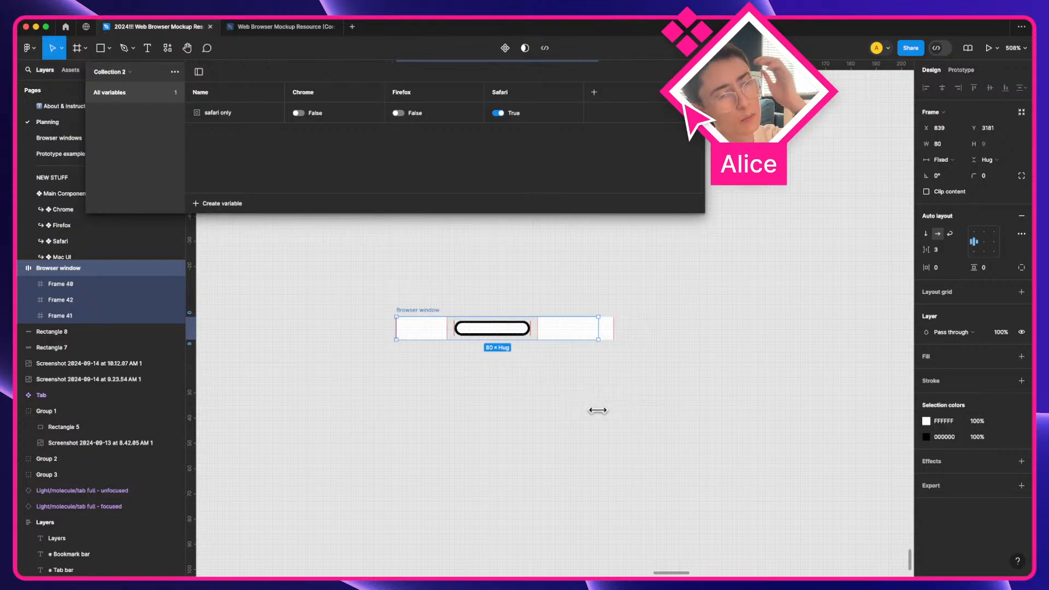
Check the minimum and maximum width limits of Frame 41, and retry resizing the Browser window frame
{"action": "left_click", "coordinate": [564, 337]}
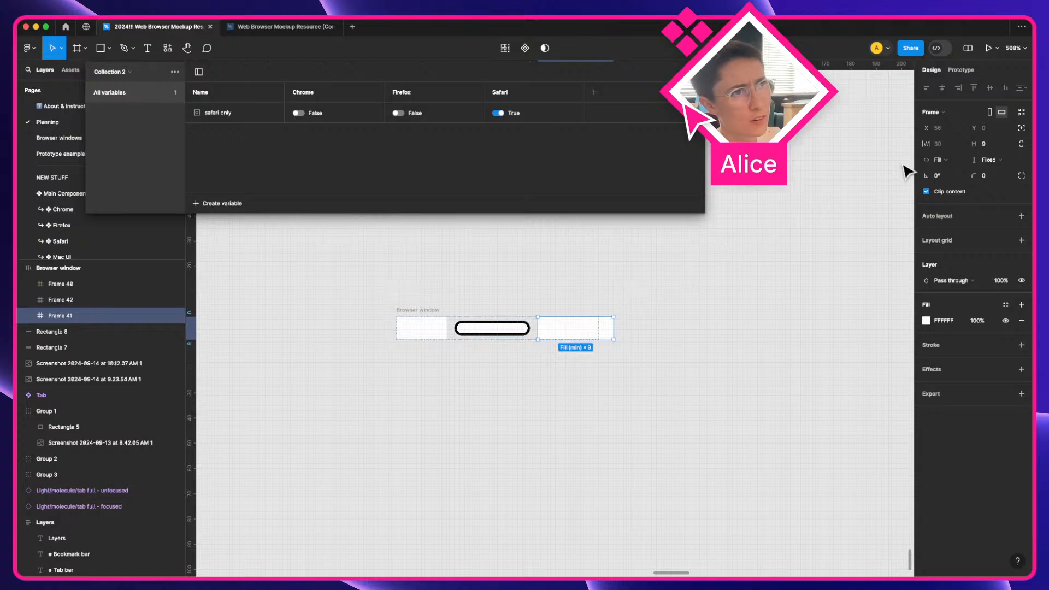
{"action": "left_click", "coordinate": [961, 145]}
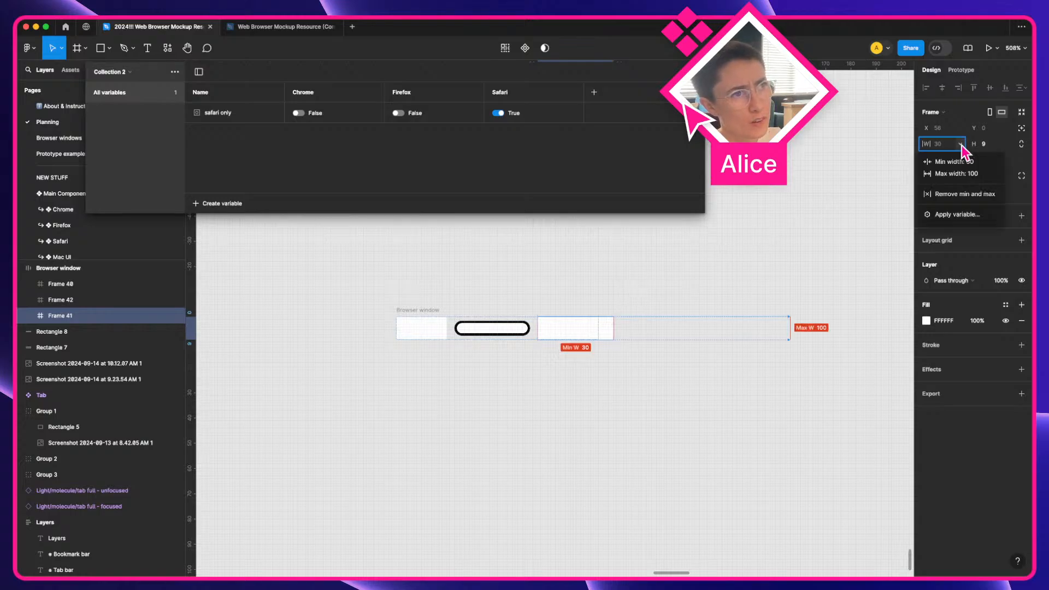
{"action": "left_click", "coordinate": [836, 195]}
{"action": "key", "text": "Escape"}
{"action": "left_click", "coordinate": [409, 315]}
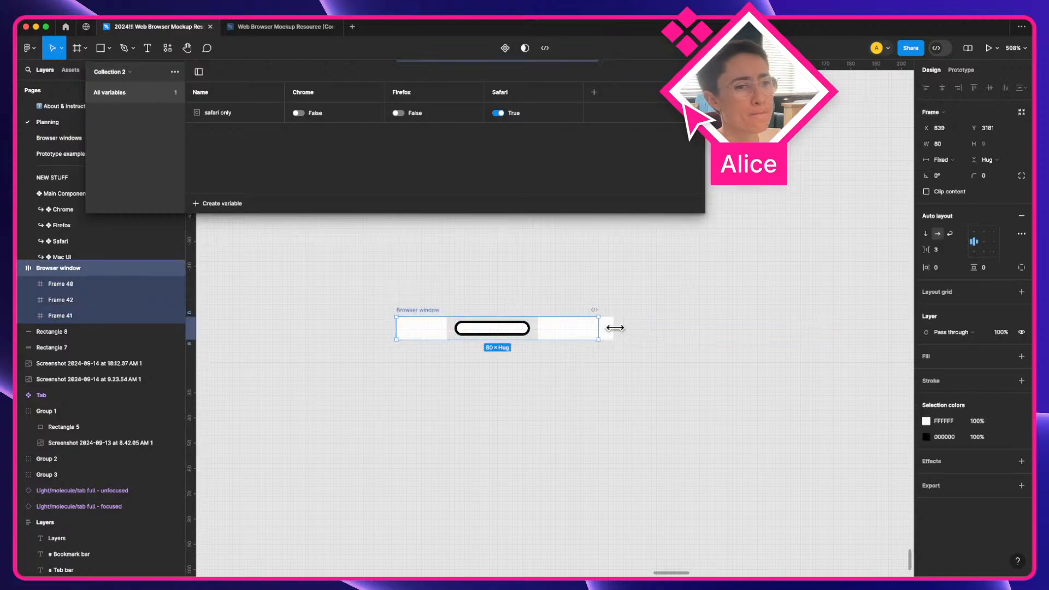
{"action": "left_click_drag", "start_coordinate": [615, 328], "coordinate": [617, 385]}
{"action": "left_click", "coordinate": [619, 391]}
Delete the test Browser window frame from the canvas
{"action": "scroll", "coordinate": [620, 392], "scroll_direction": "down", "scroll_amount": 2}
{"action": "key", "text": "space"}
{"action": "left_click_drag", "start_coordinate": [538, 388], "coordinate": [723, 391]}
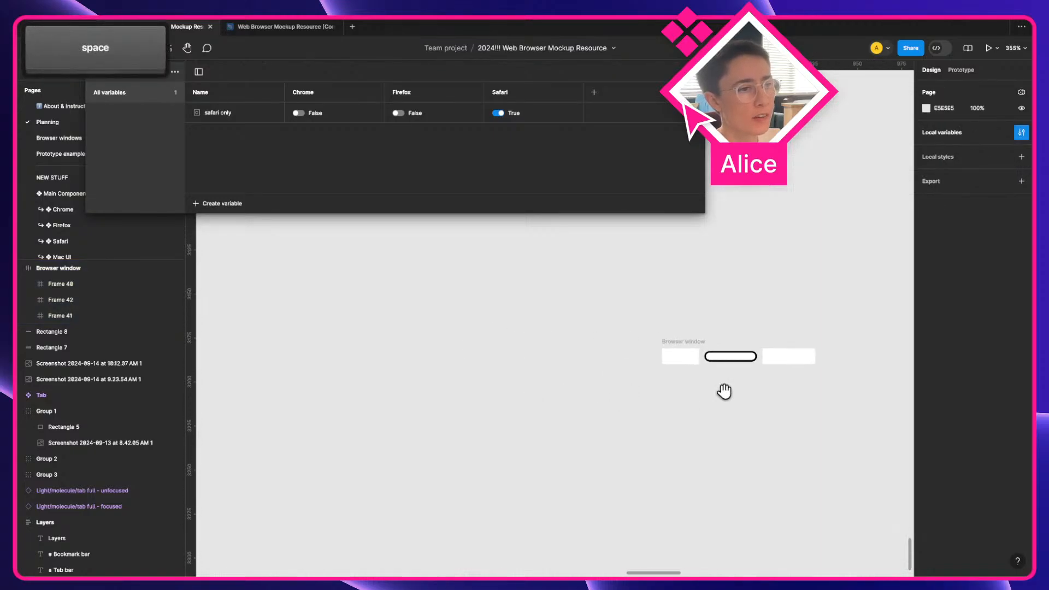
{"action": "scroll", "coordinate": [723, 389], "scroll_direction": "down", "scroll_amount": 4}
{"action": "left_click_drag", "start_coordinate": [383, 394], "coordinate": [109, 470]}
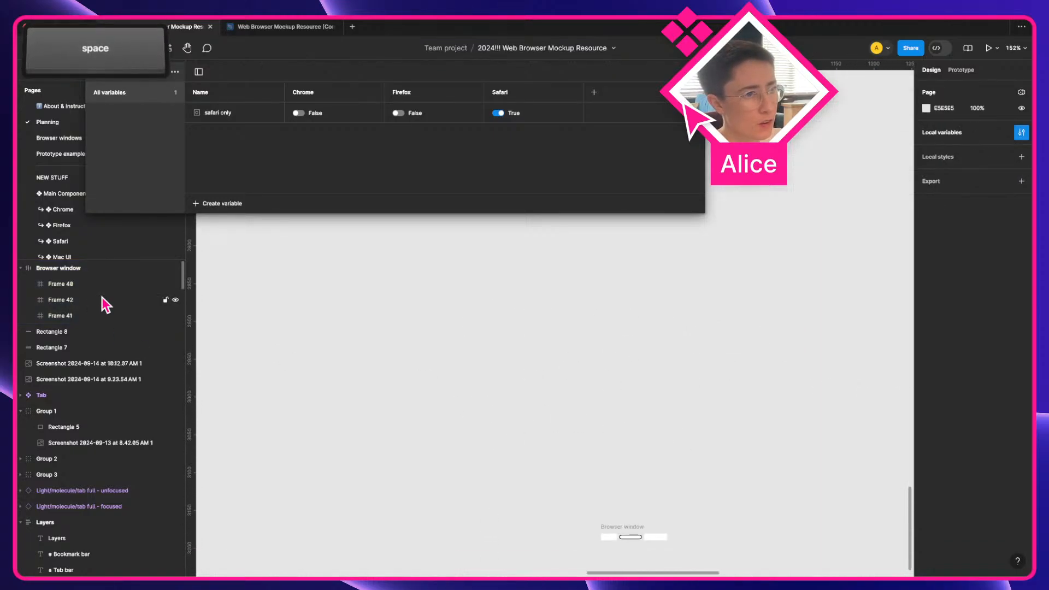
{"action": "key", "text": "space"}
{"action": "left_click_drag", "start_coordinate": [541, 476], "coordinate": [486, 413]}
{"action": "left_click_drag", "start_coordinate": [490, 424], "coordinate": [705, 547]}
{"action": "key", "text": "BackSpace"}
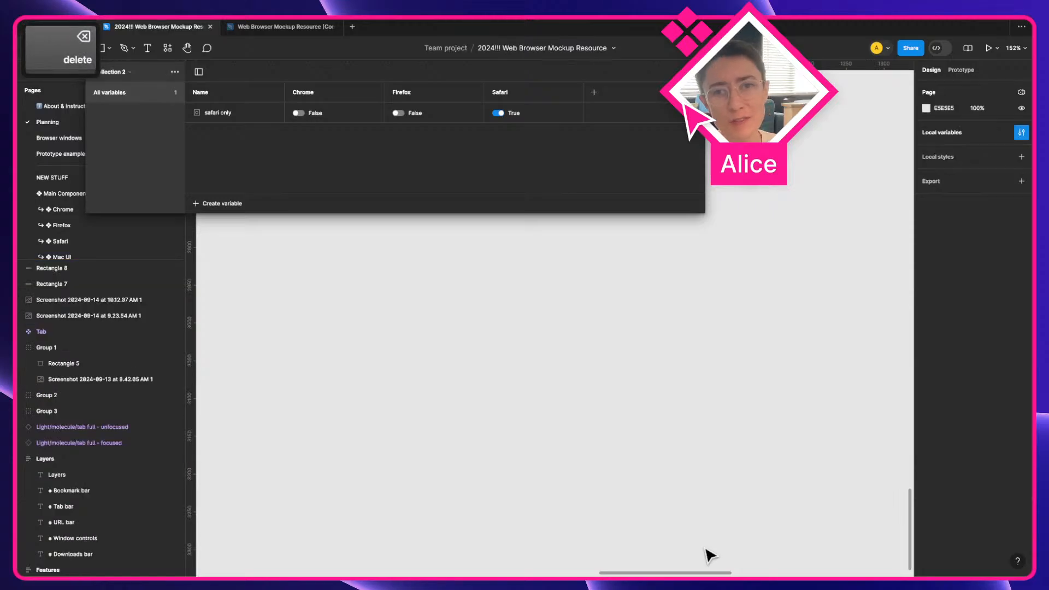
Return to the planning notes on the canvas and examine the URL bar and OS variable lists
{"action": "scroll", "coordinate": [323, 448], "scroll_direction": "up", "scroll_amount": 8}
{"action": "scroll", "coordinate": [326, 451], "scroll_direction": "left", "scroll_amount": 5}
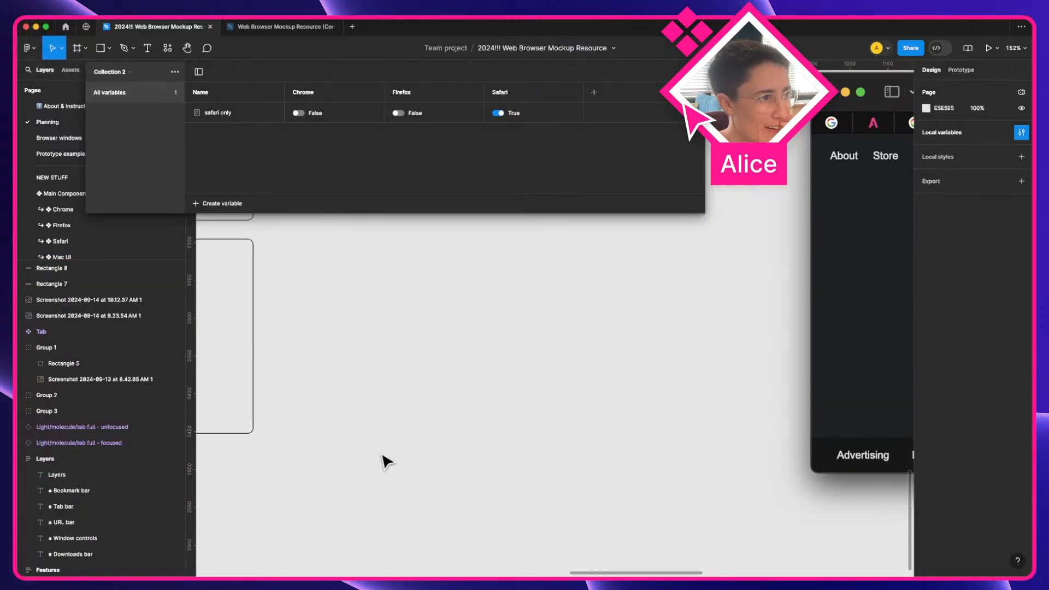
{"action": "scroll", "coordinate": [381, 454], "scroll_direction": "down", "scroll_amount": 2}
{"action": "key", "text": "a"}
{"action": "scroll", "coordinate": [383, 461], "scroll_direction": "left", "scroll_amount": 10}
{"action": "scroll", "coordinate": [382, 460], "scroll_direction": "up", "scroll_amount": 3}
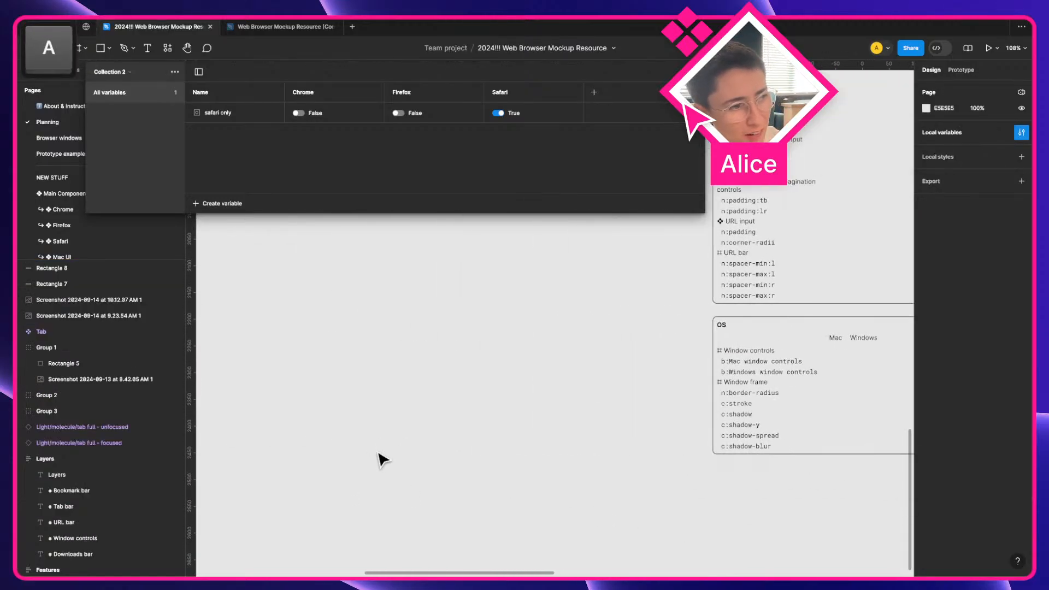
{"action": "scroll", "coordinate": [382, 461], "scroll_direction": "down", "scroll_amount": 1}
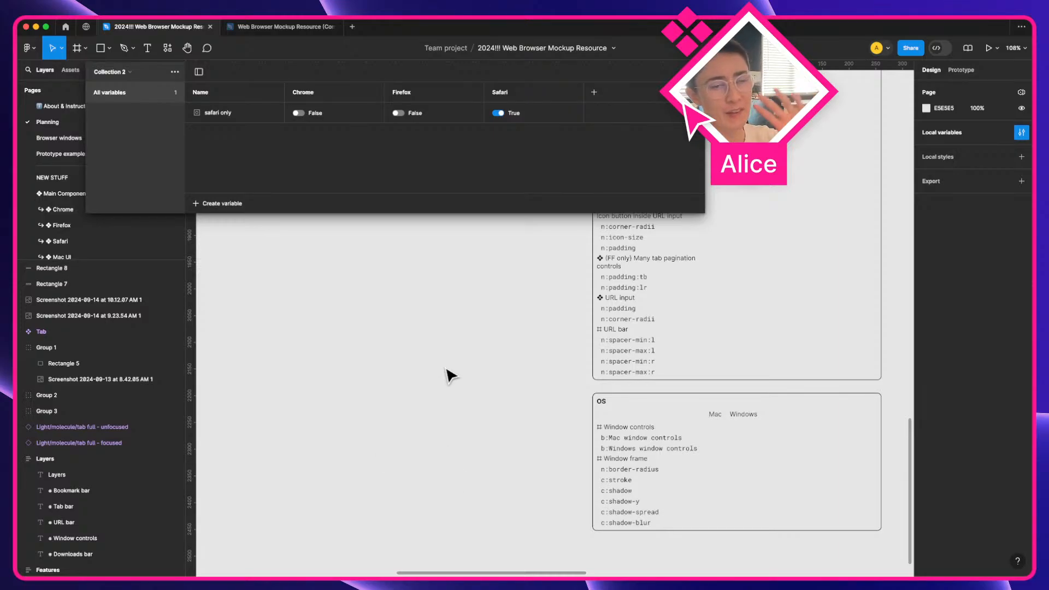
Duplicate the n:spacer-min:l entry under URL bar and rename the upper copy to n:min-width
{"action": "scroll", "coordinate": [431, 392], "scroll_direction": "right", "scroll_amount": 5}
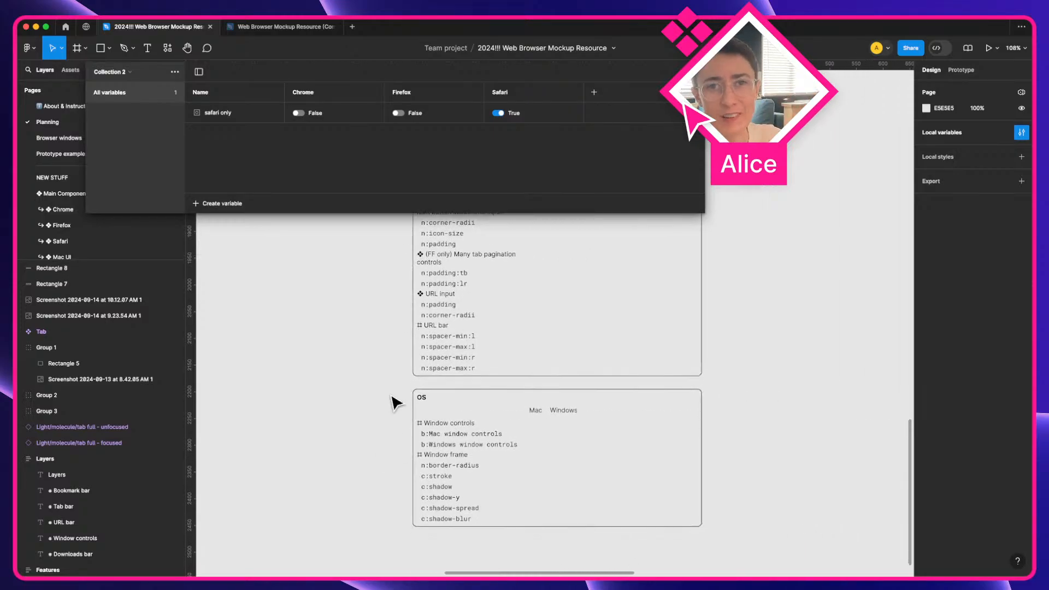
{"action": "scroll", "coordinate": [488, 469], "scroll_direction": "up", "scroll_amount": 1}
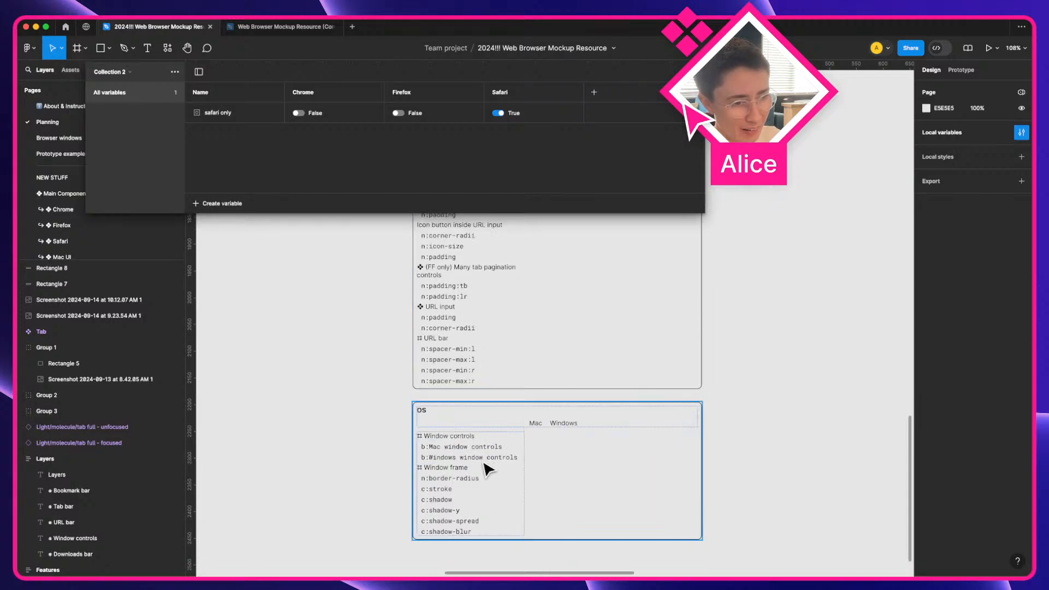
{"action": "scroll", "coordinate": [484, 464], "scroll_direction": "down", "scroll_amount": 2}
{"action": "scroll", "coordinate": [484, 463], "scroll_direction": "up", "scroll_amount": 3}
{"action": "scroll", "coordinate": [489, 466], "scroll_direction": "up", "scroll_amount": 3}
{"action": "key", "text": "a"}
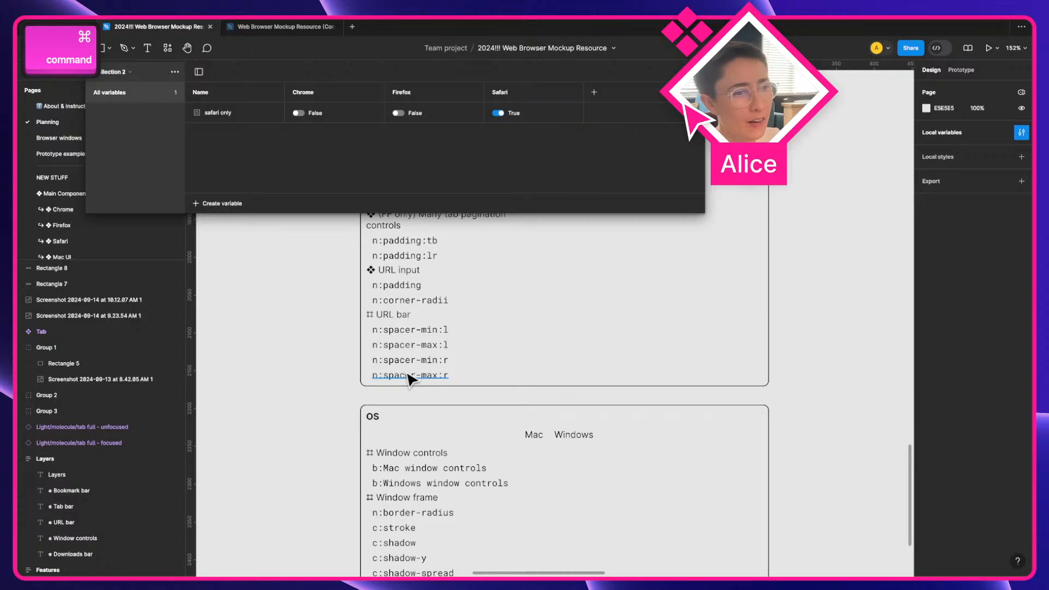
{"action": "left_click", "coordinate": [409, 330], "text": "super"}
{"action": "key", "text": "super+d"}
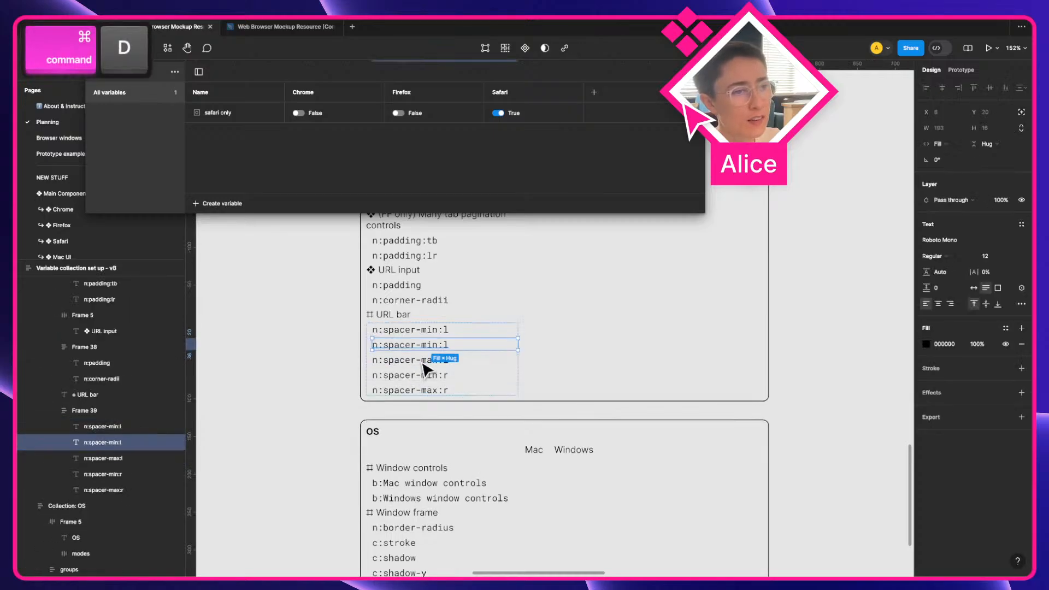
{"action": "double_click", "coordinate": [392, 329]}
{"action": "left_click_drag", "start_coordinate": [385, 328], "coordinate": [576, 332]}
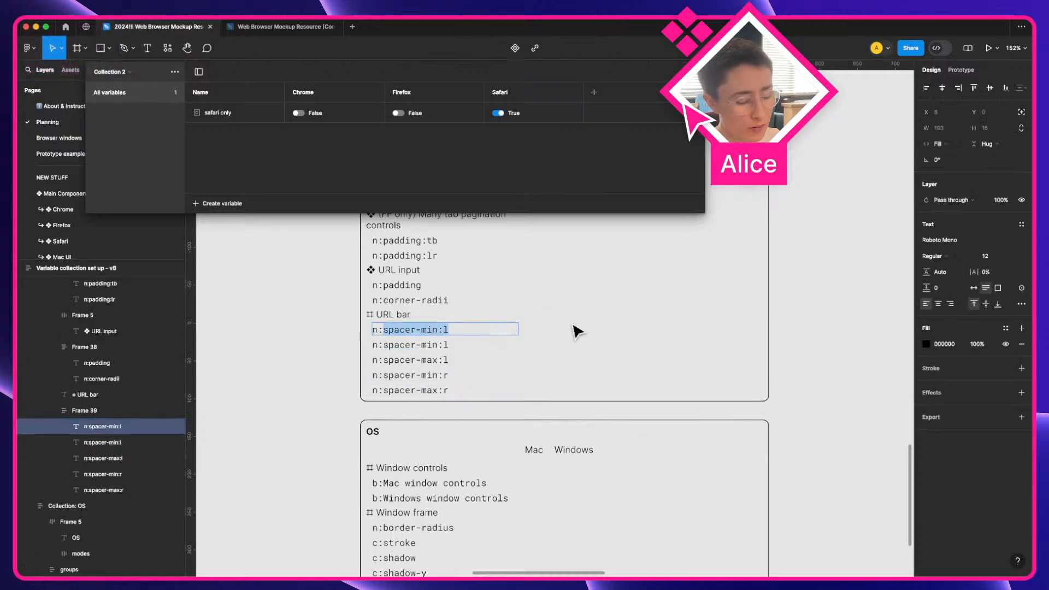
{"action": "type", "text": "min-width"}
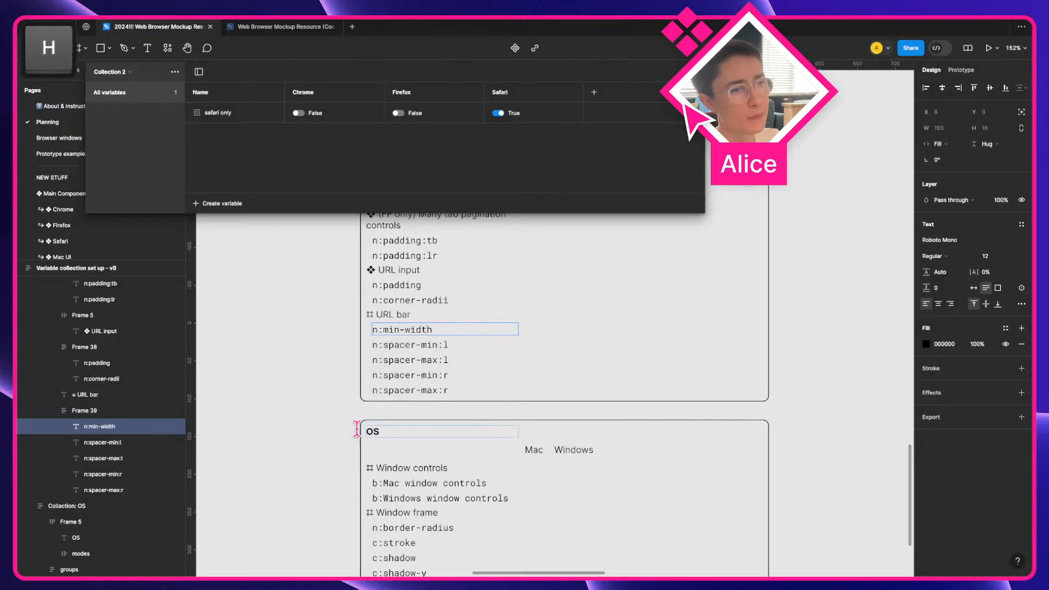
{"action": "left_click", "coordinate": [327, 403]}
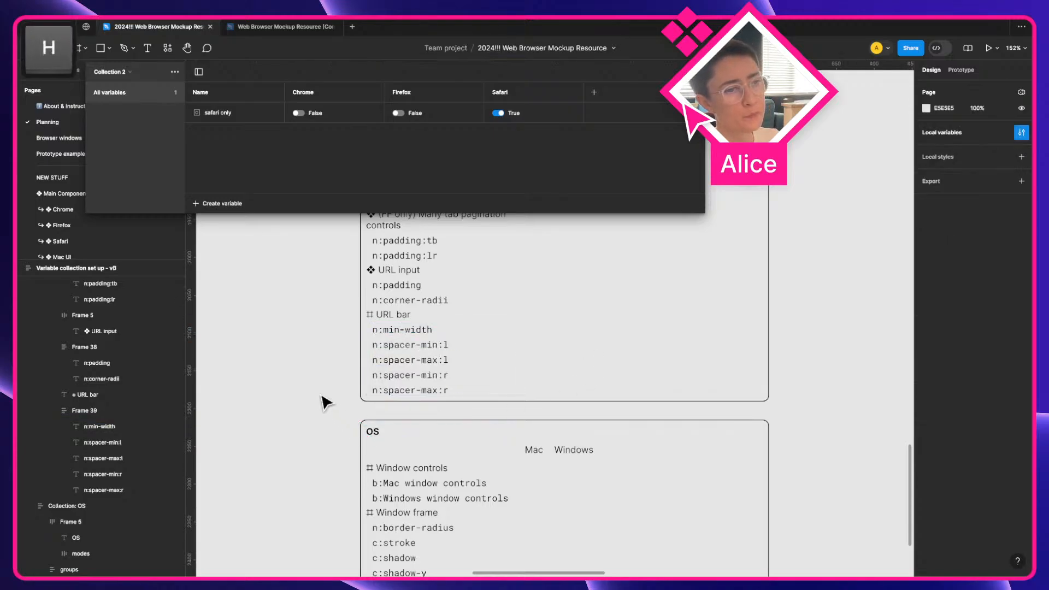
Review the entries from the URL bar and OS lists up to the icon button and inactive tab colours
{"action": "left_click", "coordinate": [413, 334], "text": "super"}
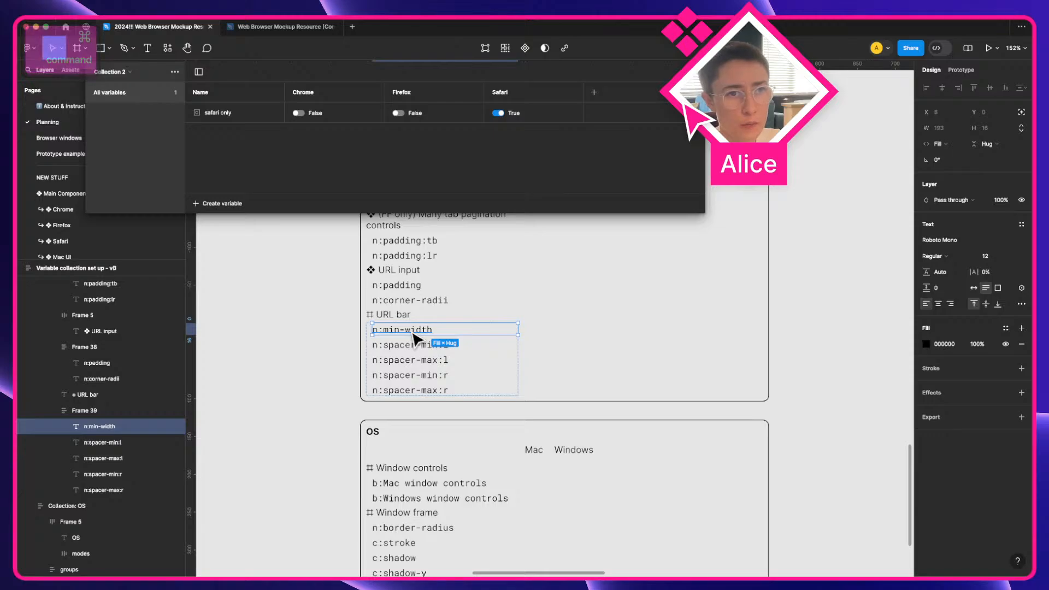
{"action": "left_click", "coordinate": [328, 343]}
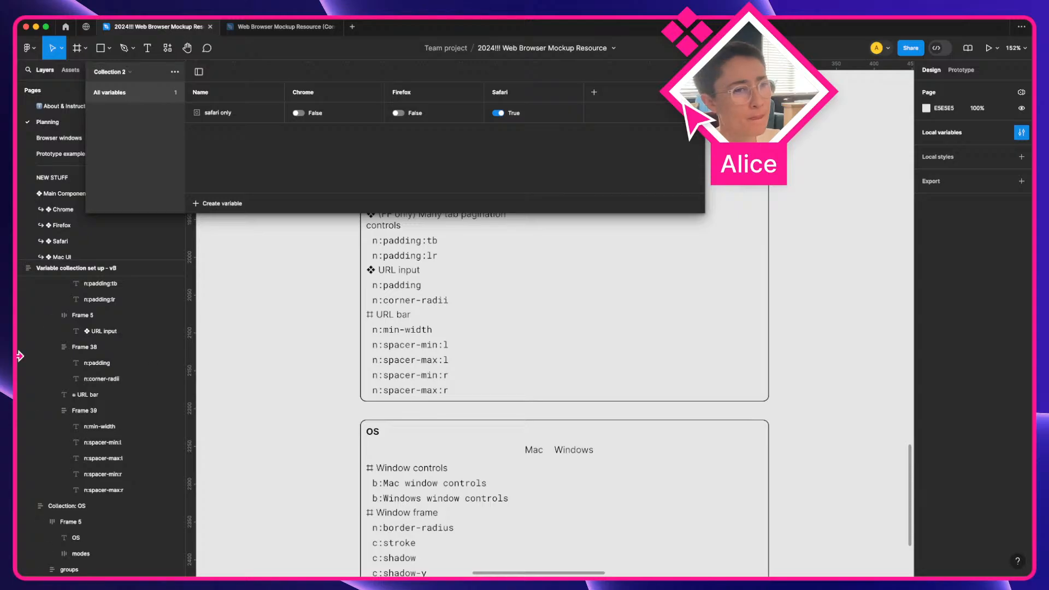
{"action": "scroll", "coordinate": [382, 363], "scroll_direction": "down", "scroll_amount": 3}
{"action": "left_click", "coordinate": [385, 440]}
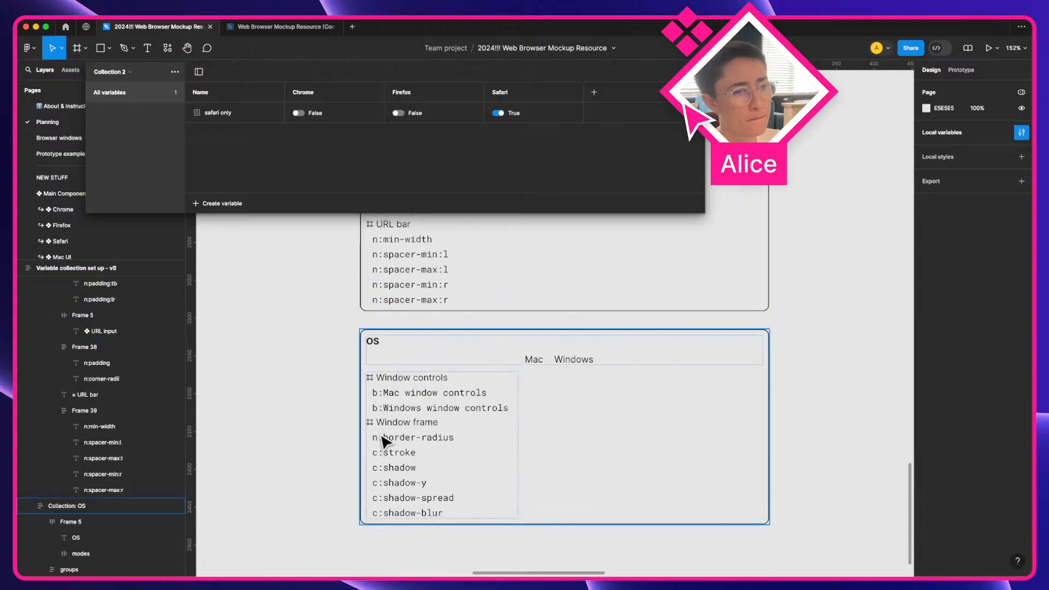
{"action": "scroll", "coordinate": [385, 440], "scroll_direction": "up", "scroll_amount": 10}
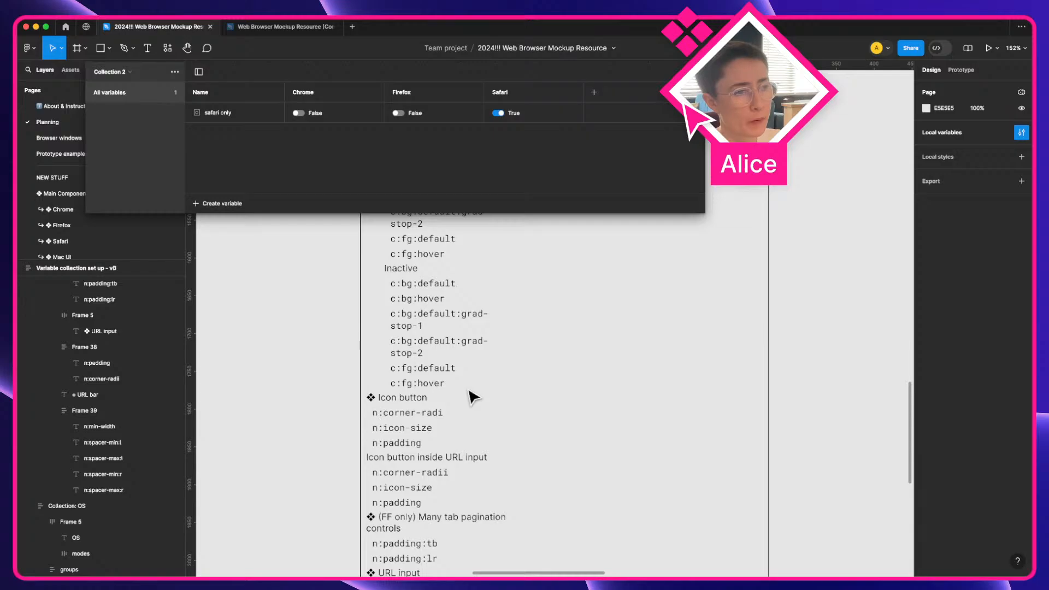
{"action": "scroll", "coordinate": [468, 390], "scroll_direction": "up", "scroll_amount": 1}
Switch to the open browser windows and compare the focused URL bar in Chrome, Safari and Firefox
{"action": "key", "text": "ctrl+Right"}
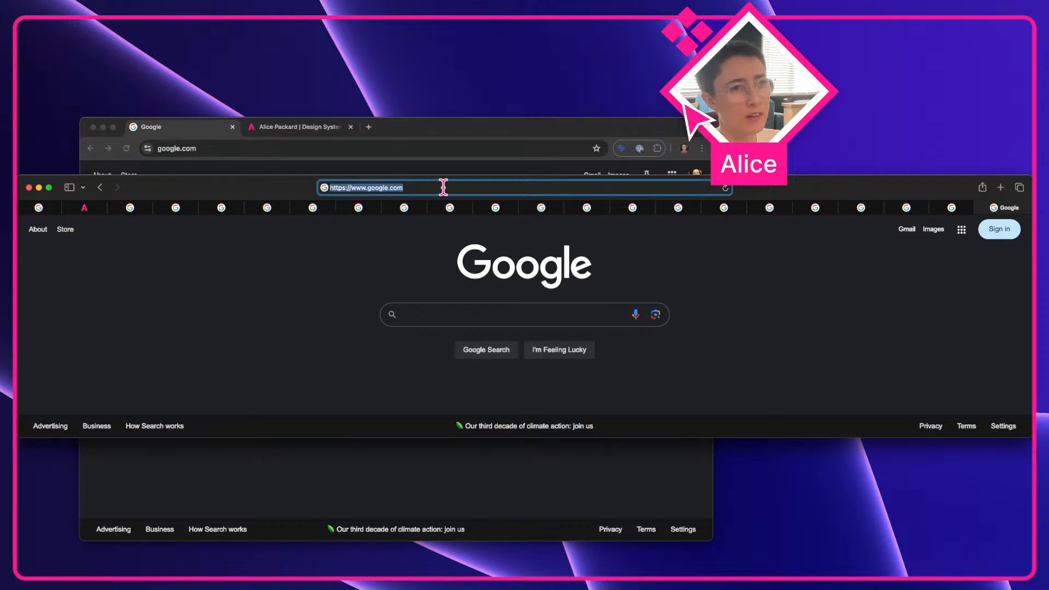
{"action": "left_click", "coordinate": [509, 148]}
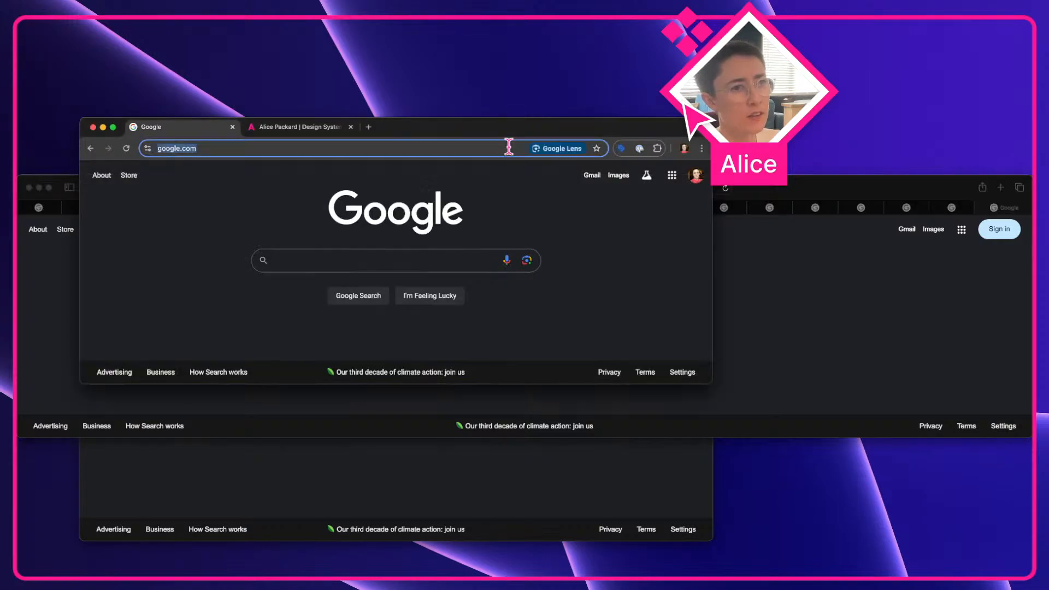
{"action": "left_click", "coordinate": [872, 348]}
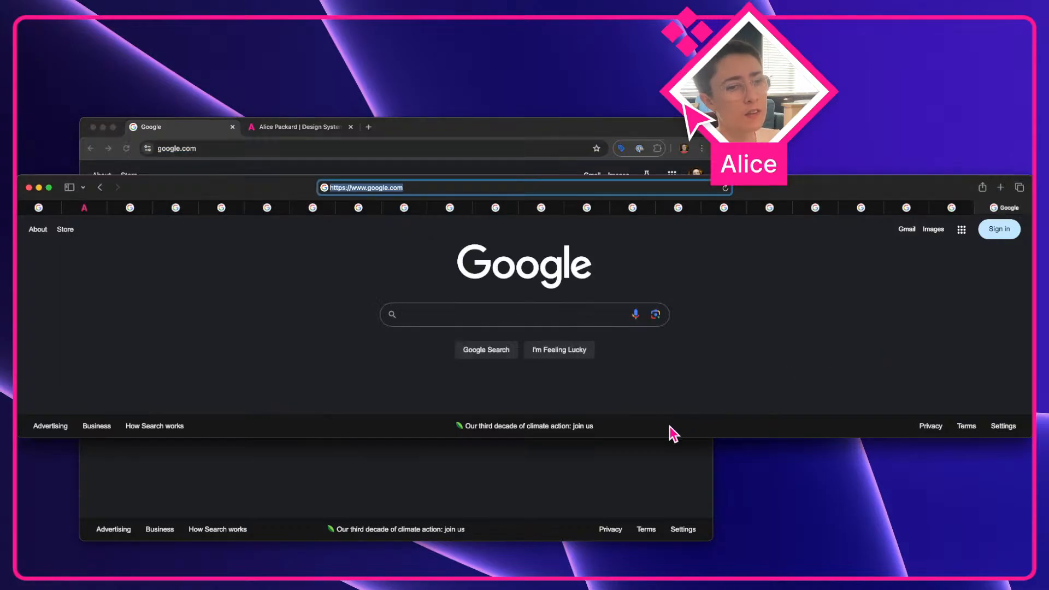
{"action": "left_click", "coordinate": [665, 469]}
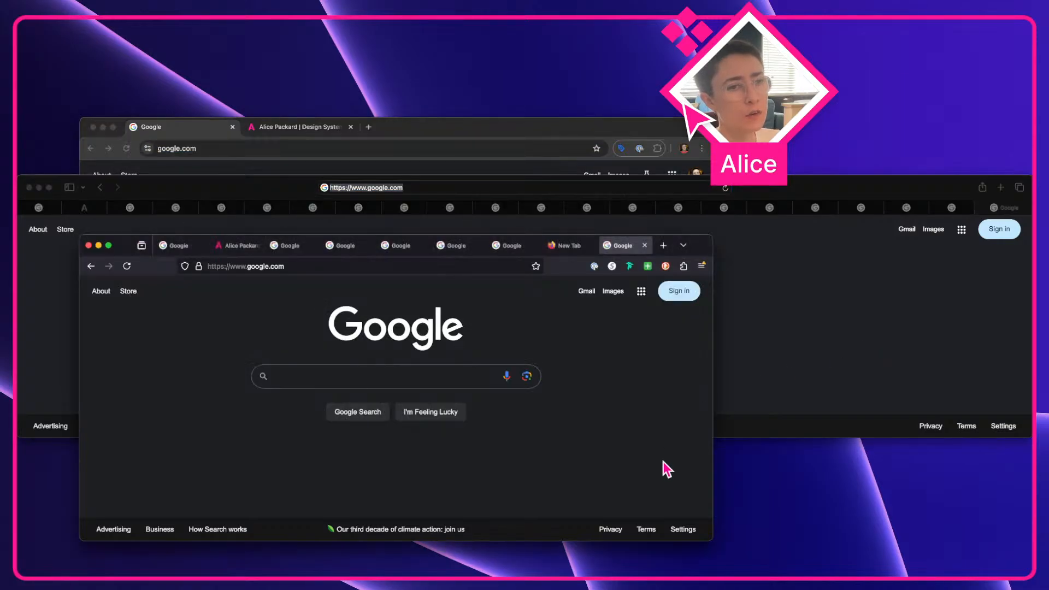
{"action": "left_click", "coordinate": [481, 262]}
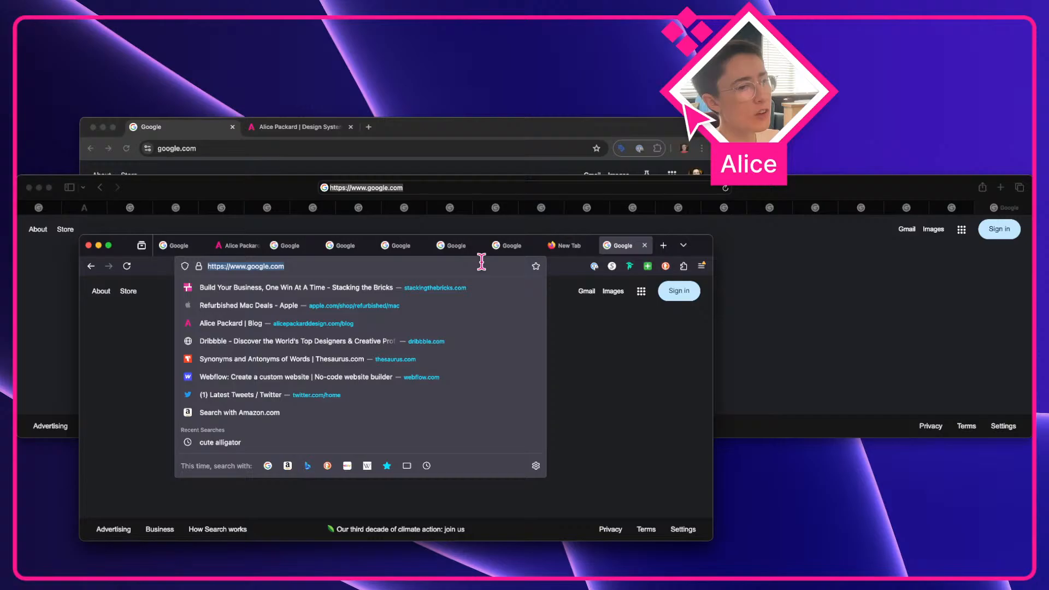
{"action": "left_click", "coordinate": [624, 328]}
{"action": "left_click", "coordinate": [831, 279]}
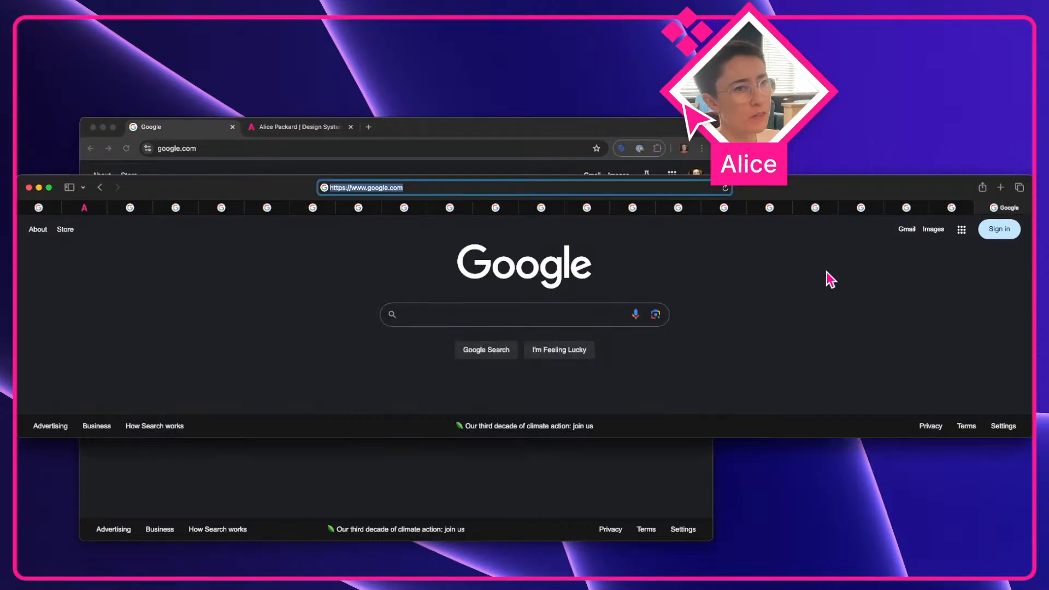
{"action": "left_click", "coordinate": [585, 463]}
{"action": "left_click", "coordinate": [263, 265]}
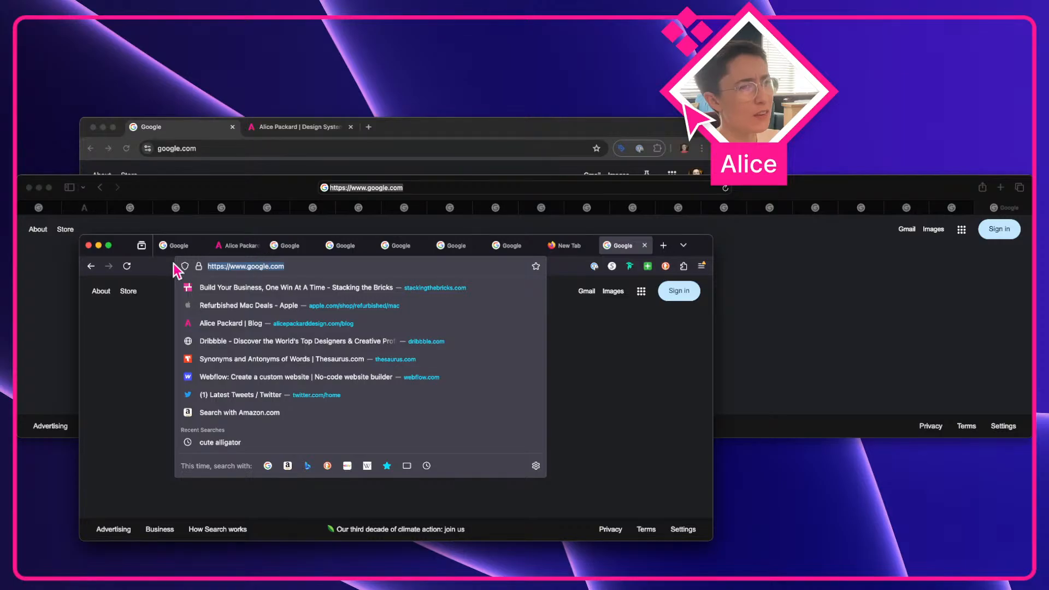
{"action": "left_click", "coordinate": [165, 313]}
{"action": "left_click", "coordinate": [377, 267]}
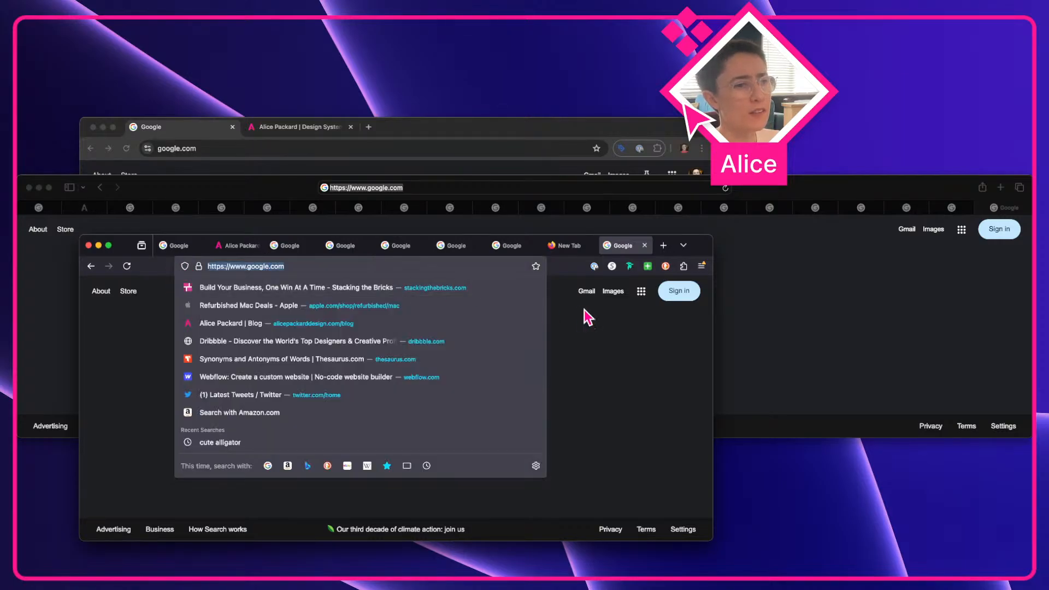
Focus Firefox's dark-mode URL bar with its suggestions closed and capture a screenshot of the bar
{"action": "key", "text": "Tab"}
{"action": "key", "text": "Tab"}
{"action": "key", "text": "shift+Tab"}
{"action": "key", "text": "shift+Tab"}
{"action": "key", "text": "shift+Tab"}
{"action": "key", "text": "shift+Tab"}
{"action": "key", "text": "shift+Tab"}
{"action": "key", "text": "shift+Tab"}
{"action": "key", "text": "shift+Tab"}
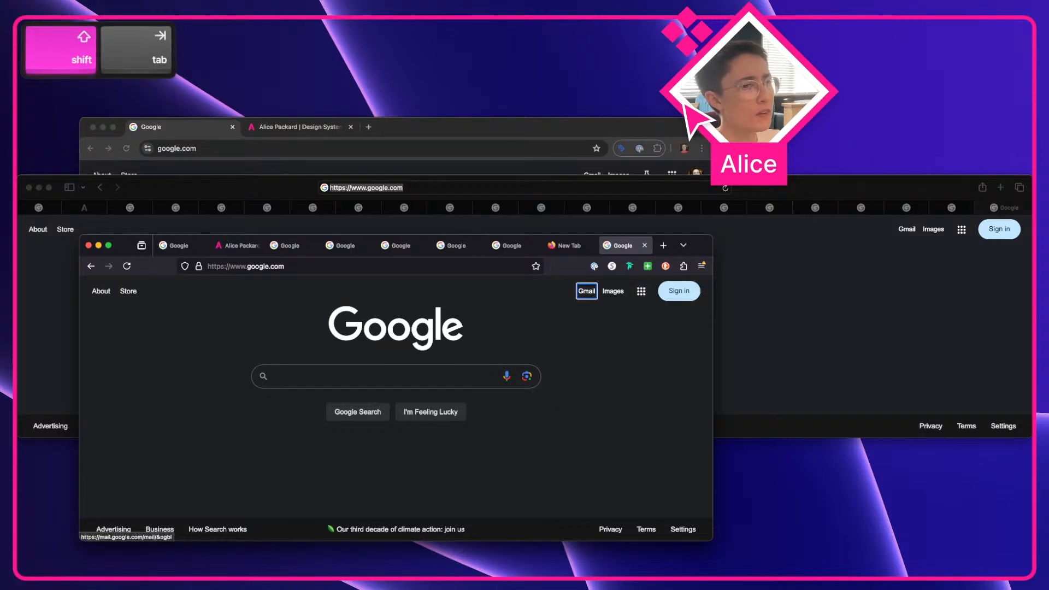
{"action": "key", "text": "shift+Tab"}
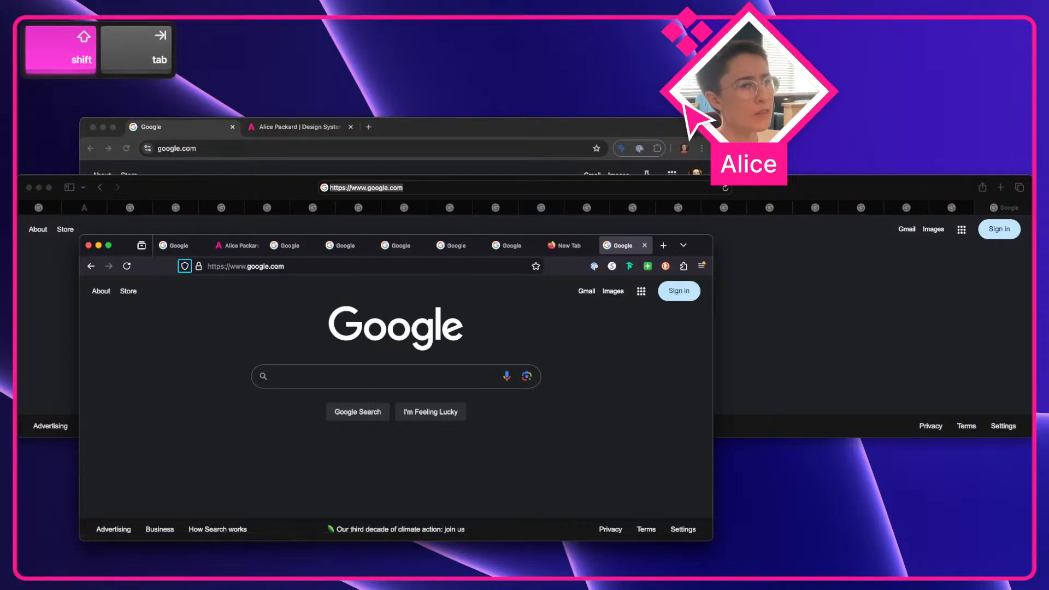
{"action": "key", "text": "Tab"}
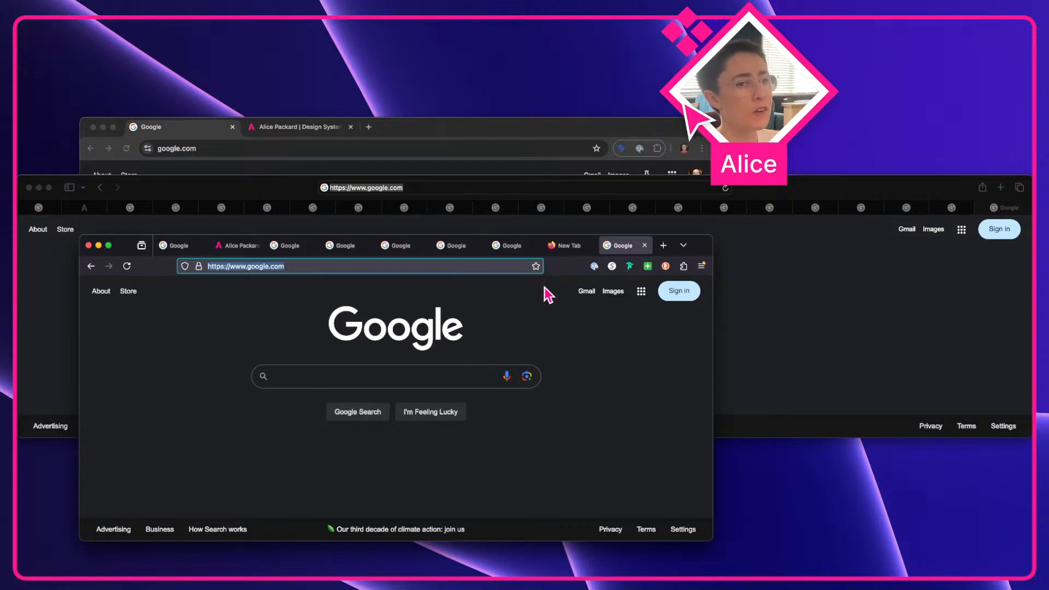
{"action": "key", "text": "shift+super+4"}
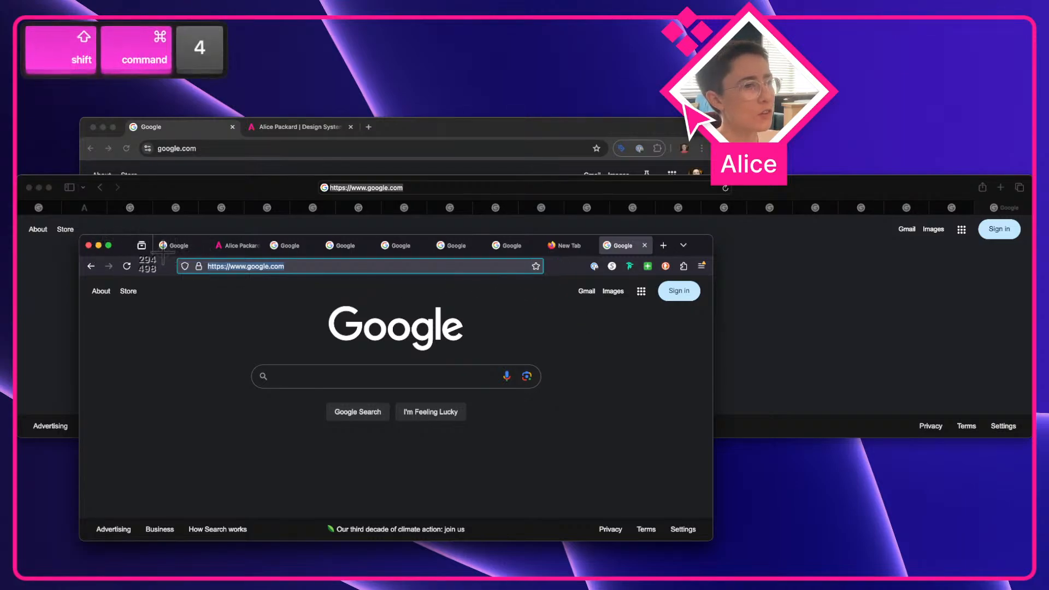
{"action": "left_click_drag", "start_coordinate": [162, 252], "coordinate": [555, 298]}
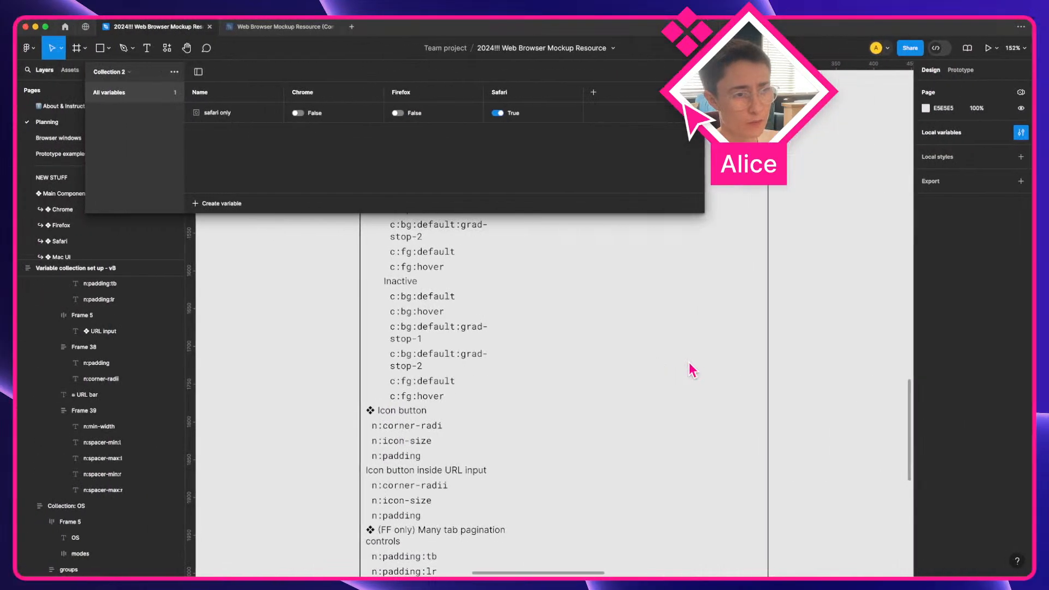
Switch to Figma and place the Firefox URL bar screenshot over the Chrome reference screenshot on the Planning page
{"action": "scroll", "coordinate": [705, 363], "scroll_direction": "down", "scroll_amount": 10}
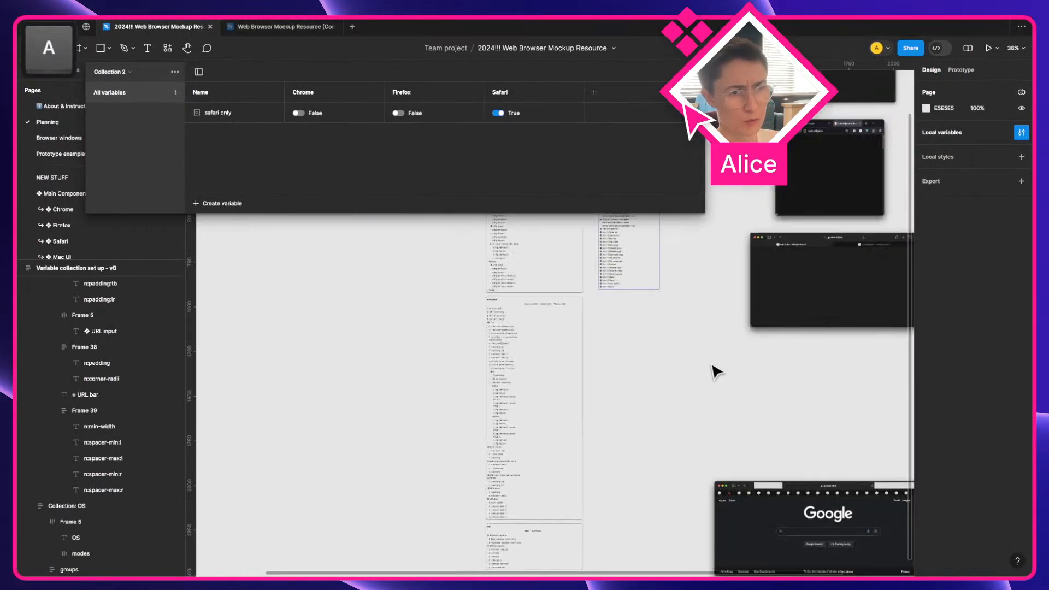
{"action": "scroll", "coordinate": [716, 372], "scroll_direction": "right", "scroll_amount": 3}
{"action": "scroll", "coordinate": [715, 372], "scroll_direction": "up", "scroll_amount": 2}
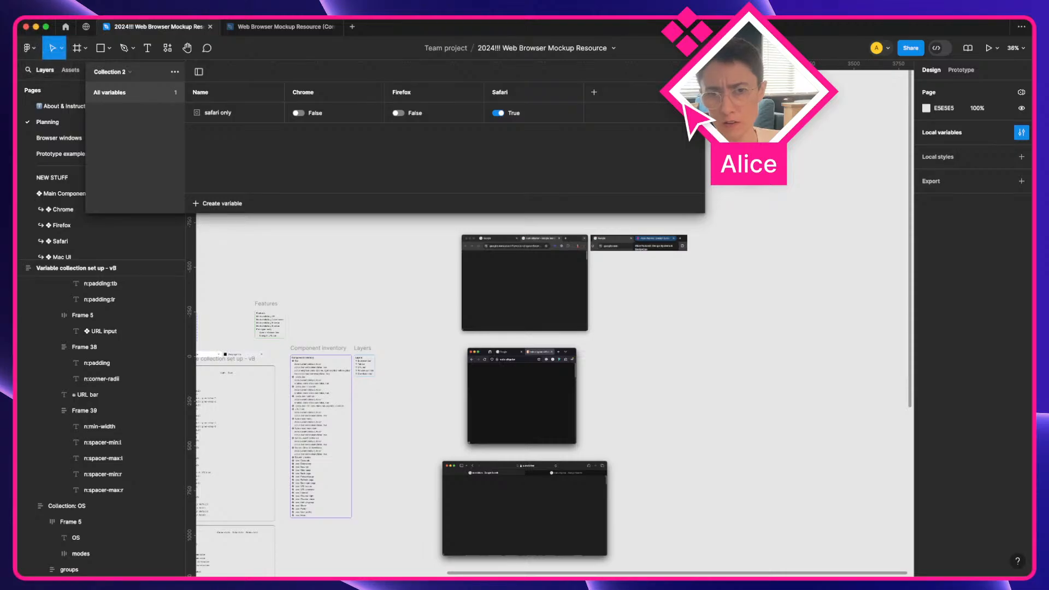
{"action": "left_click", "coordinate": [680, 282]}
{"action": "left_click_drag", "start_coordinate": [693, 276], "coordinate": [532, 264]}
{"action": "left_click", "coordinate": [669, 287]}
{"action": "scroll", "coordinate": [531, 247], "scroll_direction": "up", "scroll_amount": 6}
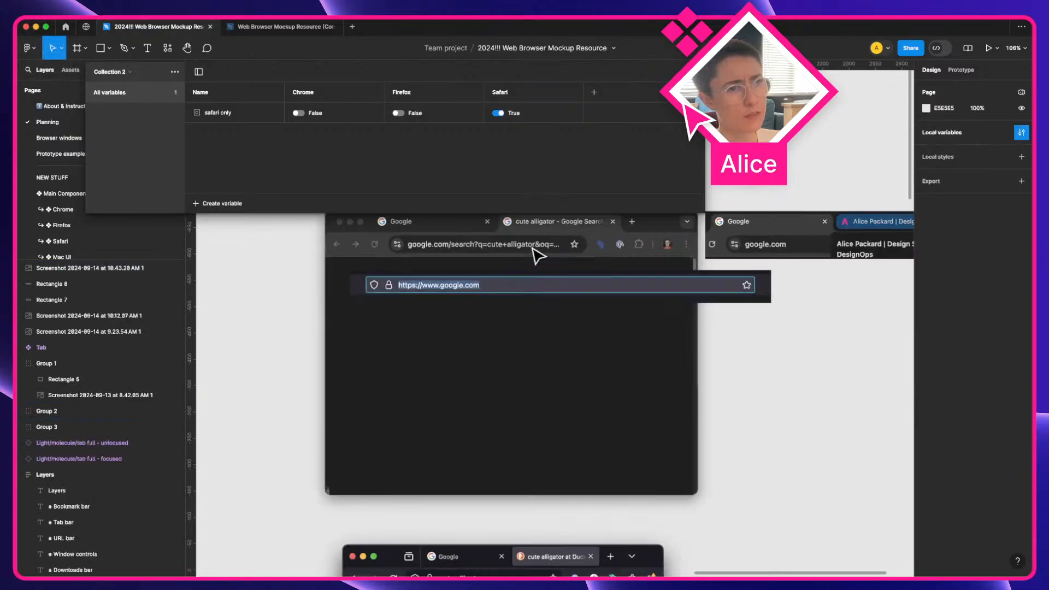
{"action": "key", "text": "a"}
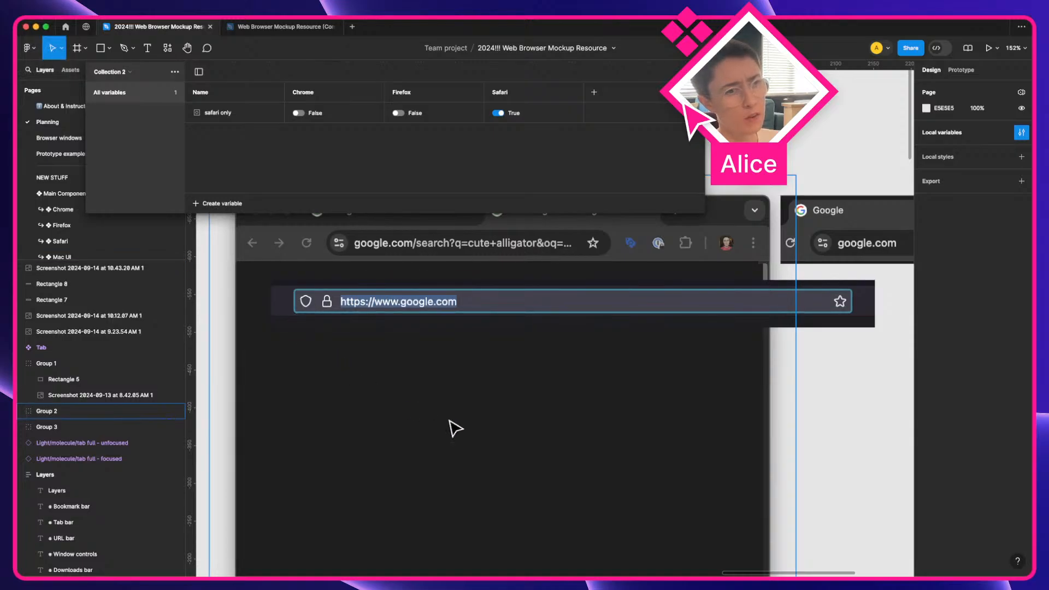
Return to the browser windows and change the system appearance to light mode
{"action": "key", "text": "ctrl+Right"}
{"action": "left_click", "coordinate": [598, 426]}
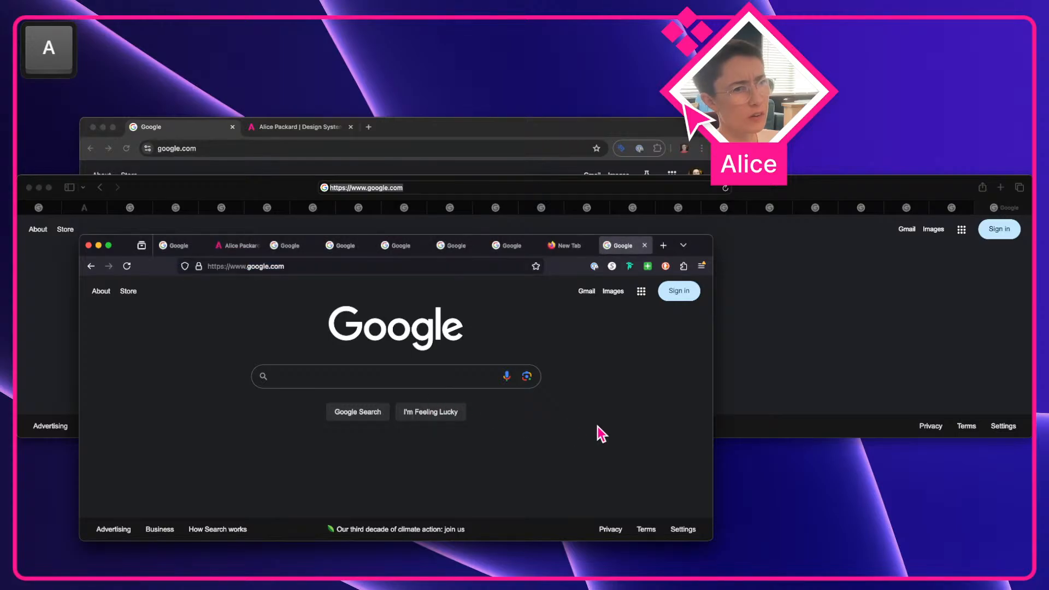
{"action": "left_click", "coordinate": [440, 266]}
{"action": "left_click", "coordinate": [598, 323]}
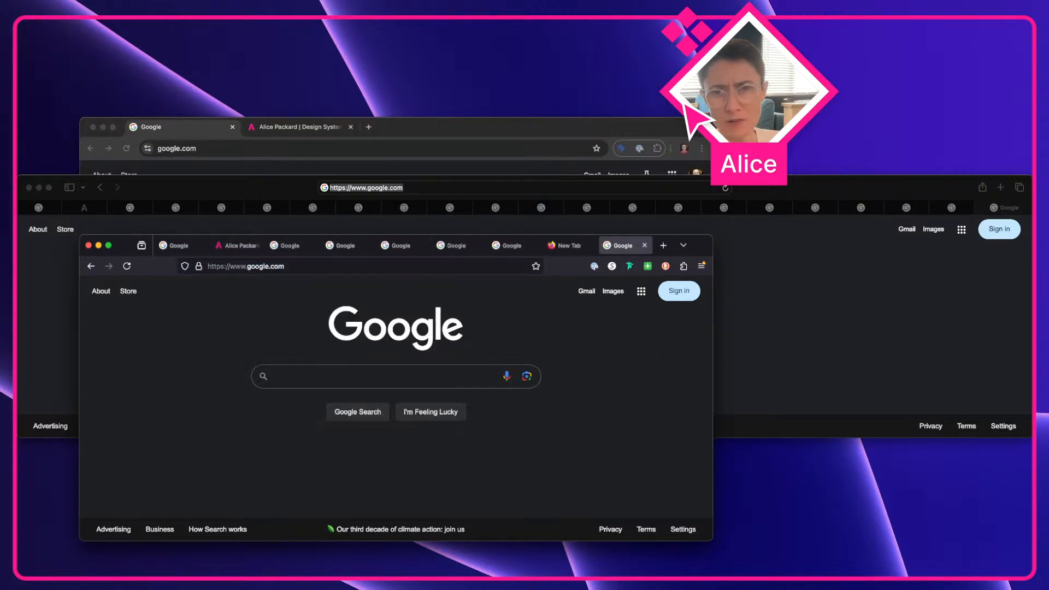
{"action": "key", "text": "super+Tab"}
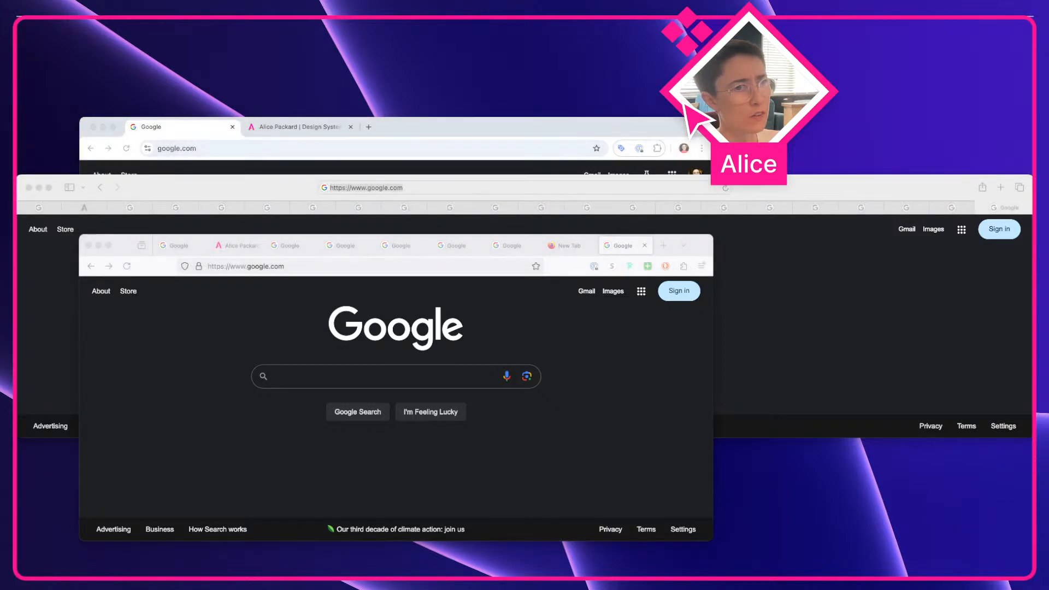
Focus Firefox's light-mode URL bar without opening its suggestions and capture a screenshot of the bar
{"action": "left_click", "coordinate": [563, 303]}
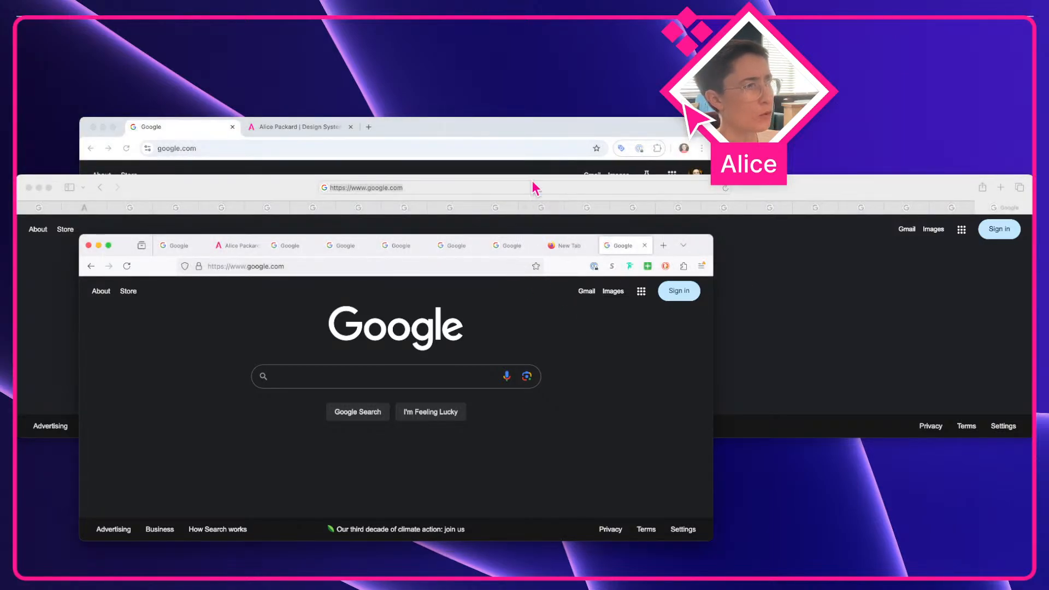
{"action": "key", "text": "Tab"}
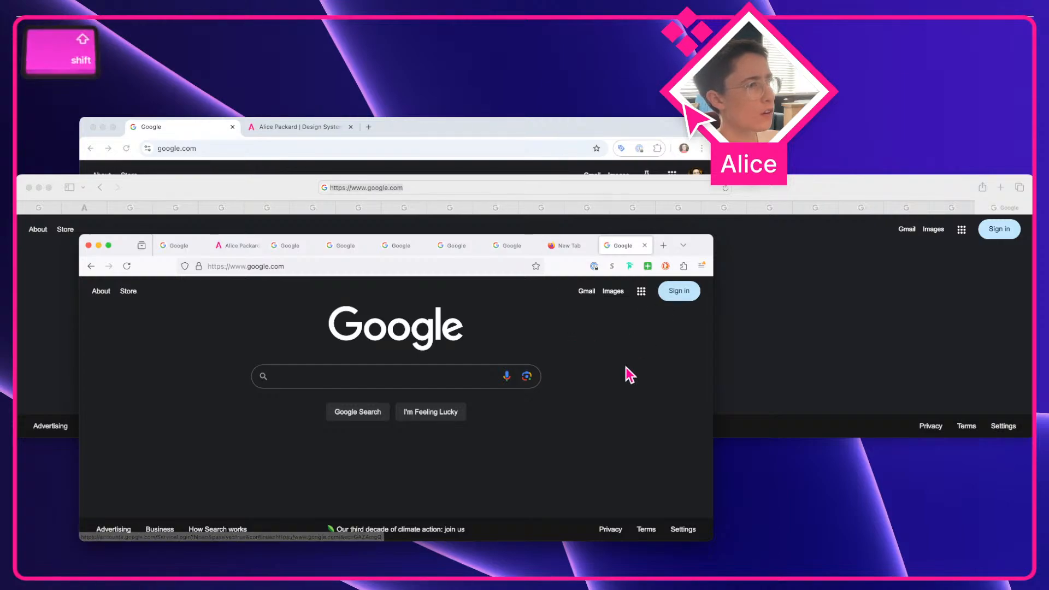
{"action": "key", "text": "shift+Tab"}
{"action": "key", "text": "shift+Tab"}
{"action": "key", "text": "shift+Tab"}
{"action": "key", "text": "shift+Tab"}
{"action": "key", "text": "shift+Tab"}
{"action": "key", "text": "shift+Tab"}
{"action": "key", "text": "shift+Tab"}
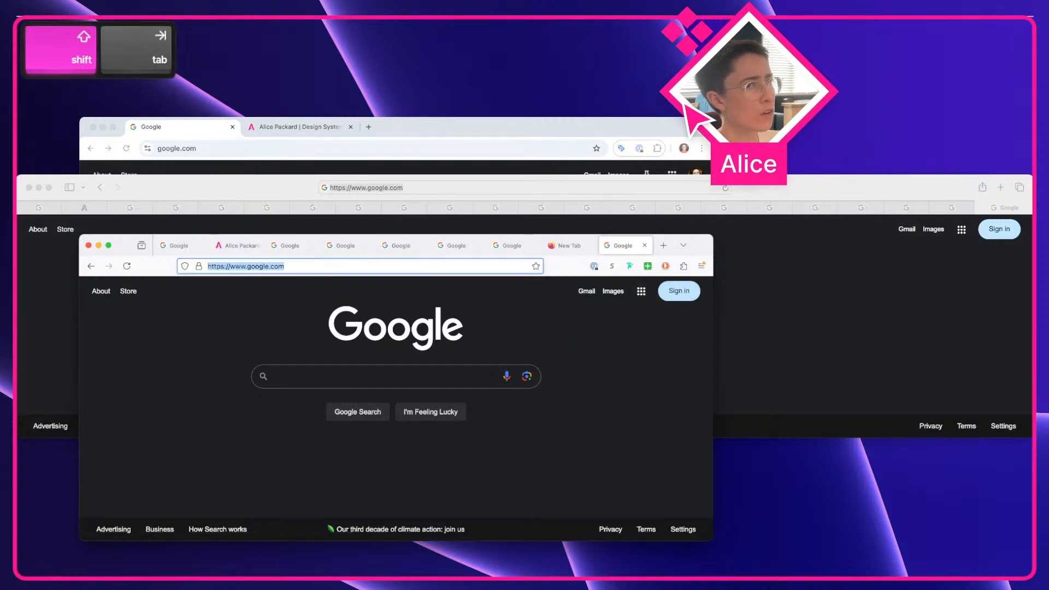
{"action": "key", "text": "shift+super+4"}
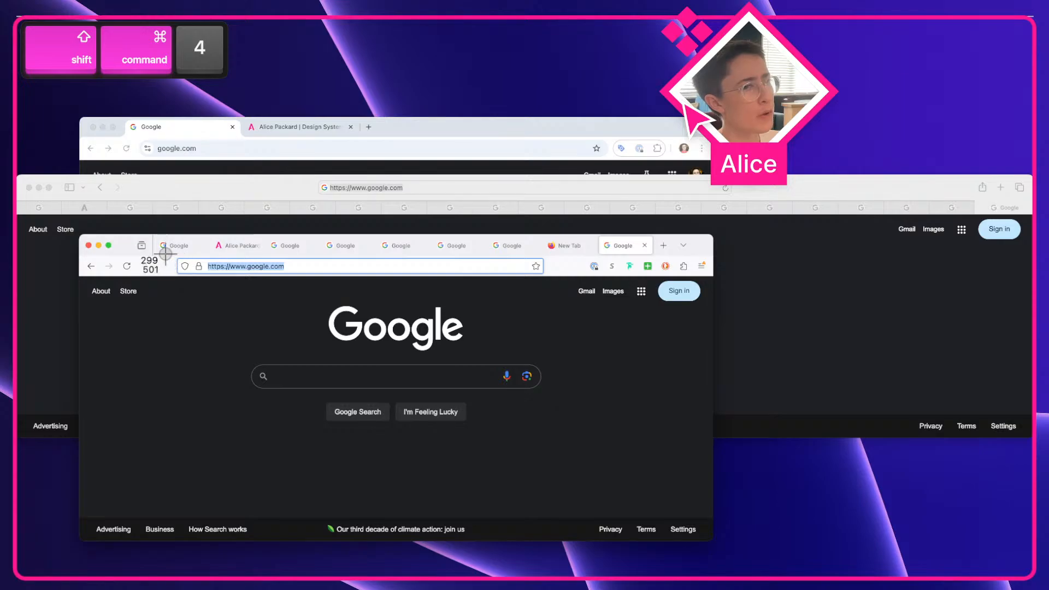
{"action": "left_click_drag", "start_coordinate": [165, 255], "coordinate": [565, 309]}
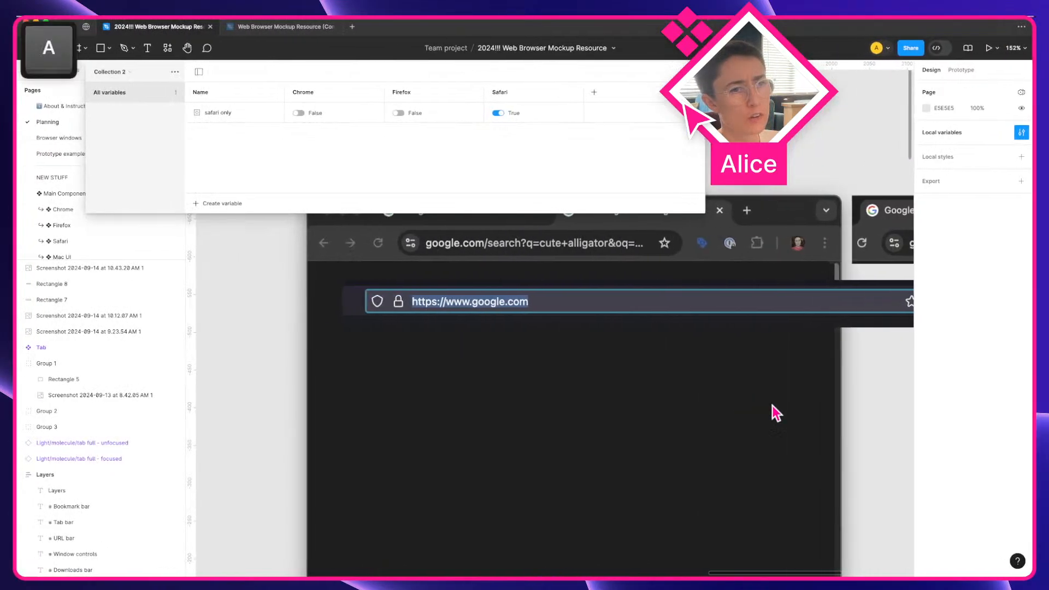
Place the light-mode Firefox screenshot in Figma directly beneath the dark-mode one, trimmed to a height of 45, with both bars adjacent
{"action": "key", "text": "super+v"}
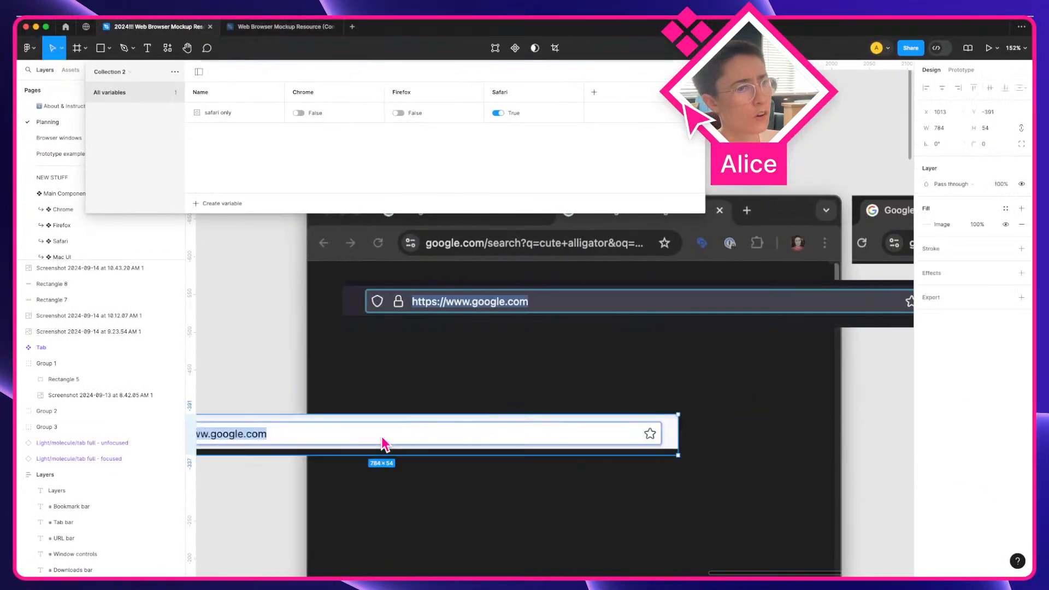
{"action": "left_click_drag", "start_coordinate": [368, 438], "coordinate": [564, 348]}
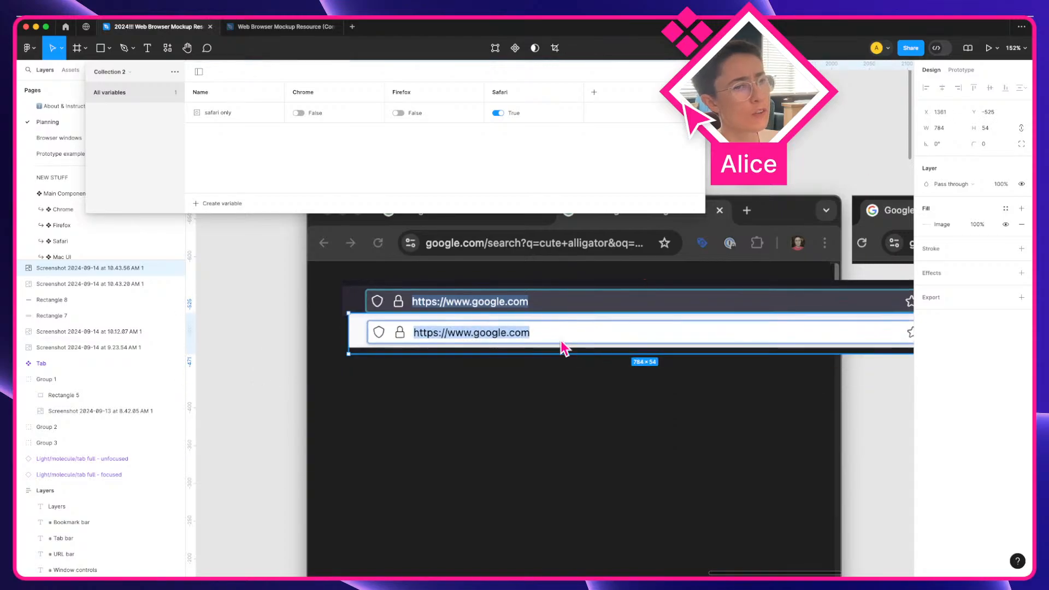
{"action": "scroll", "coordinate": [427, 329], "scroll_direction": "up", "scroll_amount": 5}
{"action": "left_click_drag", "start_coordinate": [419, 295], "coordinate": [433, 320]}
{"action": "left_click_drag", "start_coordinate": [449, 339], "coordinate": [436, 333]}
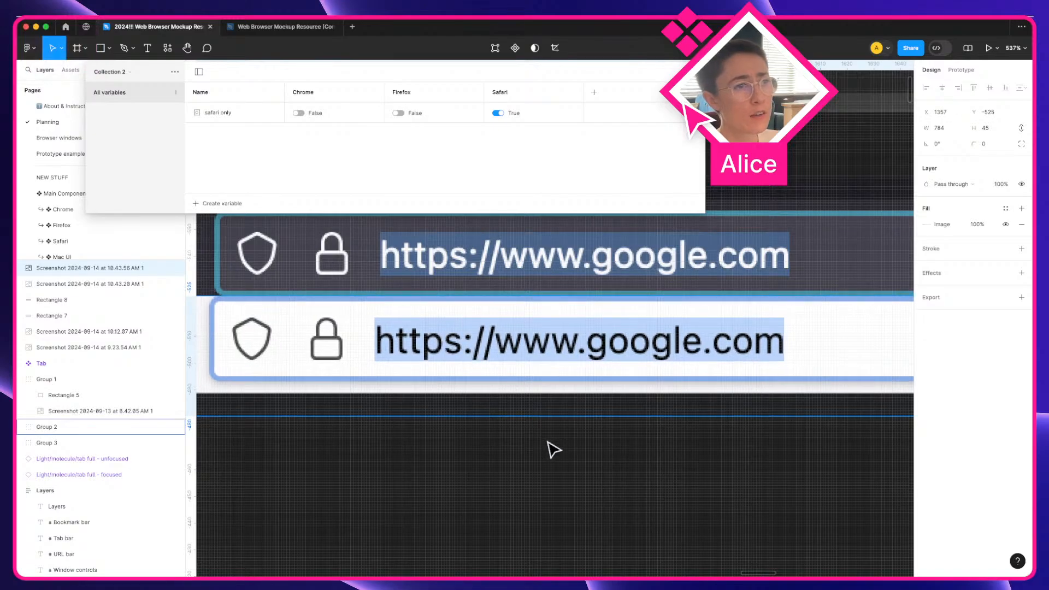
Change the system appearance back to dark mode and return to the Figma Planning page
{"action": "key", "text": "super+Tab"}
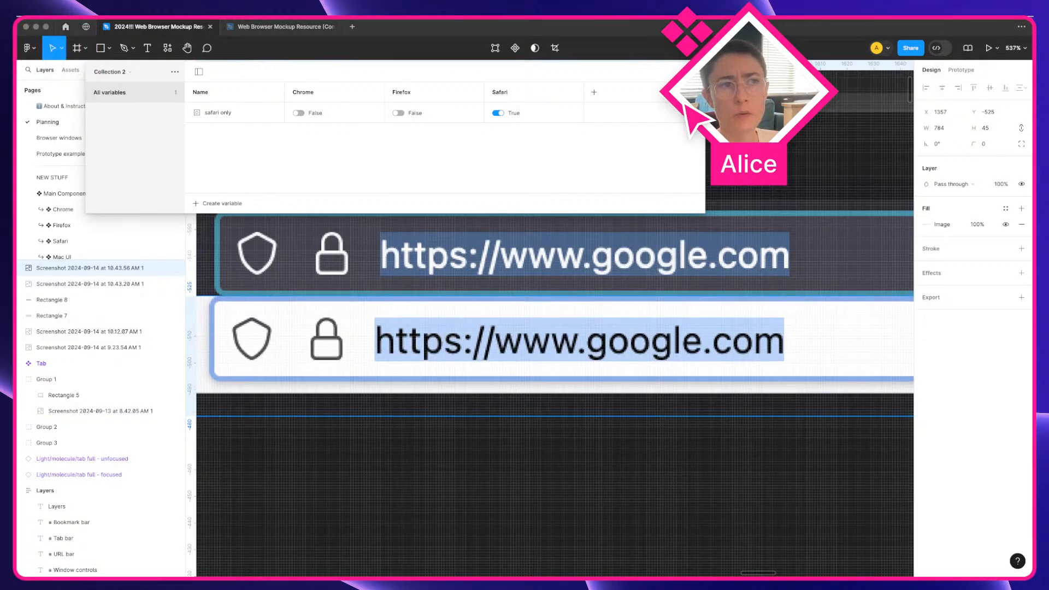
{"action": "key", "text": "super+Tab"}
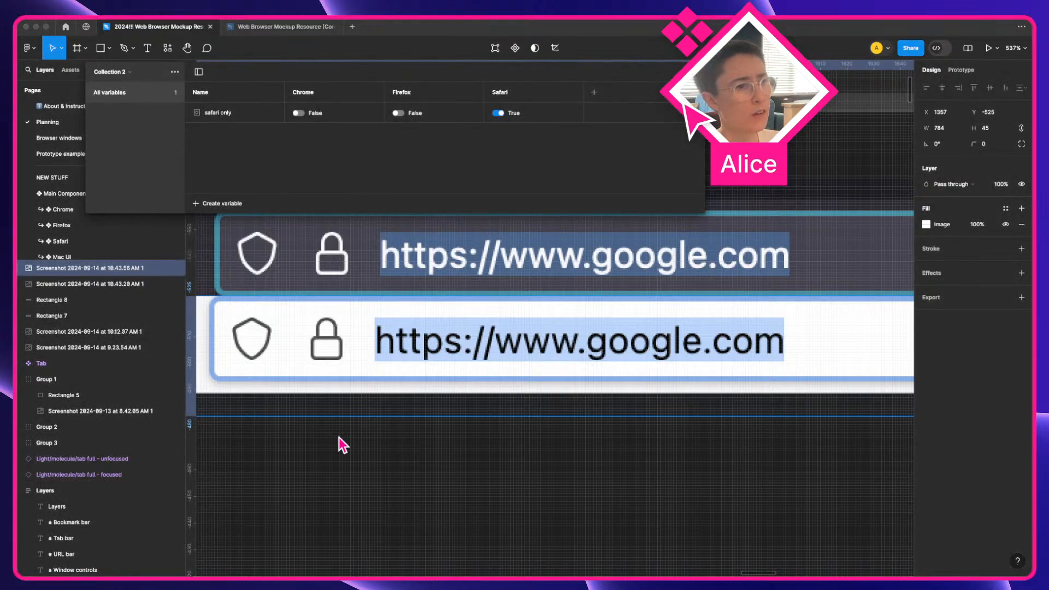
Add a "c:stroke" entry below c:fg-domain:hover under Firefox's URL input in the Color themes list by duplicating the hover entry
{"action": "scroll", "coordinate": [344, 445], "scroll_direction": "down", "scroll_amount": 2}
{"action": "scroll", "coordinate": [340, 441], "scroll_direction": "down", "scroll_amount": 15}
{"action": "key", "text": "a"}
{"action": "left_click", "coordinate": [541, 468]}
{"action": "left_click_drag", "start_coordinate": [203, 480], "coordinate": [467, 356]}
{"action": "scroll", "coordinate": [430, 430], "scroll_direction": "up", "scroll_amount": 10}
{"action": "key", "text": "a"}
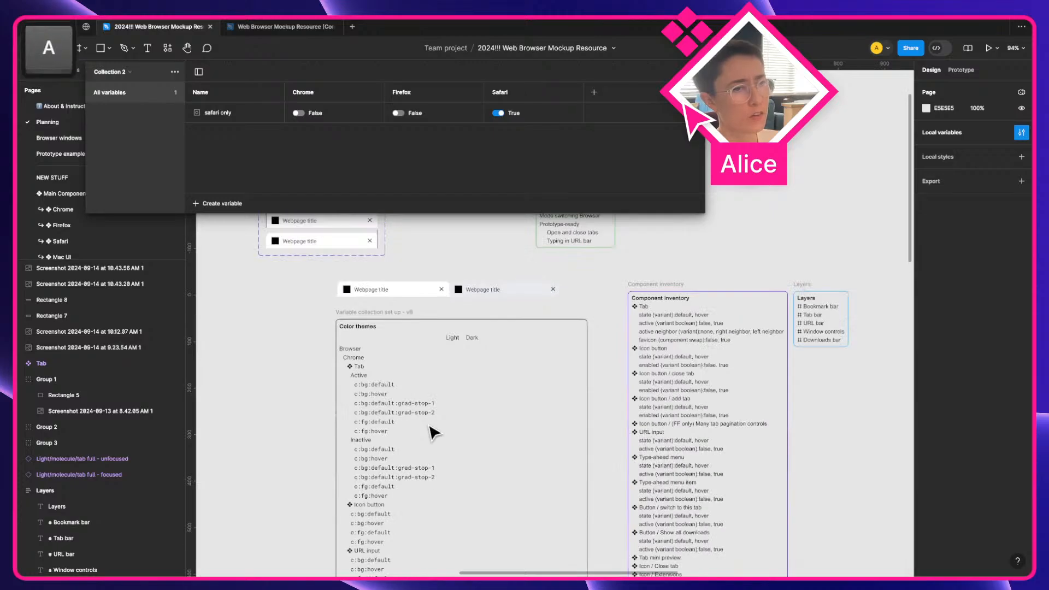
{"action": "scroll", "coordinate": [369, 432], "scroll_direction": "down", "scroll_amount": 5}
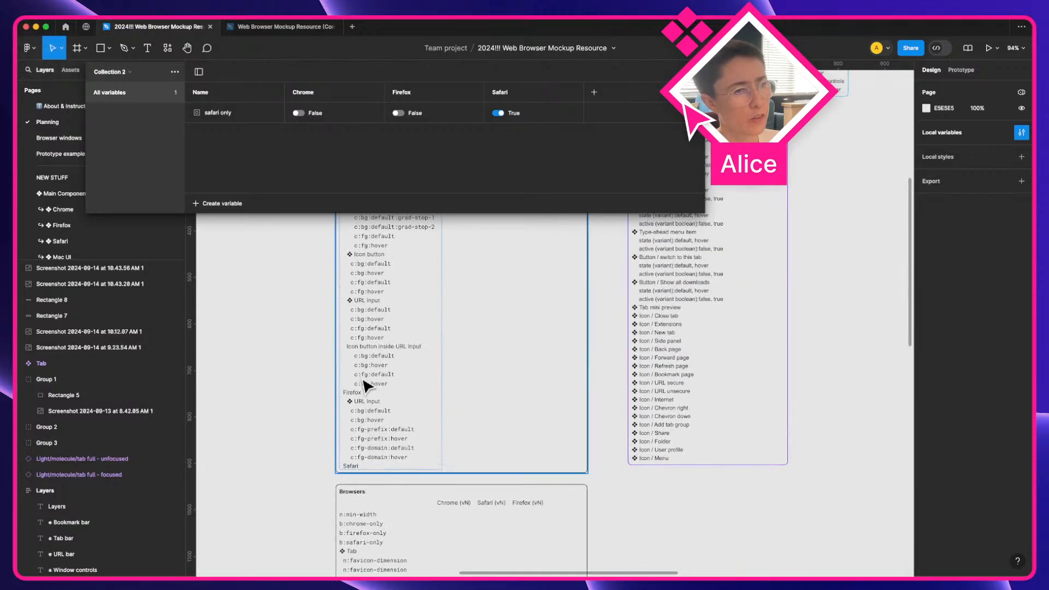
{"action": "scroll", "coordinate": [375, 416], "scroll_direction": "up", "scroll_amount": 4}
{"action": "key", "text": "a"}
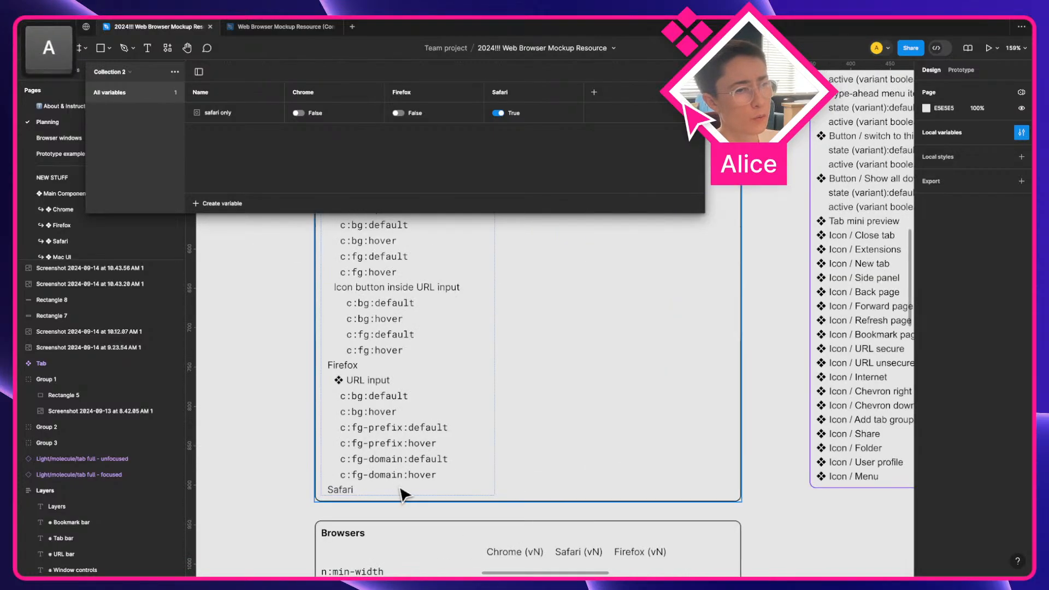
{"action": "scroll", "coordinate": [403, 491], "scroll_direction": "up", "scroll_amount": 5}
{"action": "key", "text": "a"}
{"action": "left_click", "coordinate": [378, 473]}
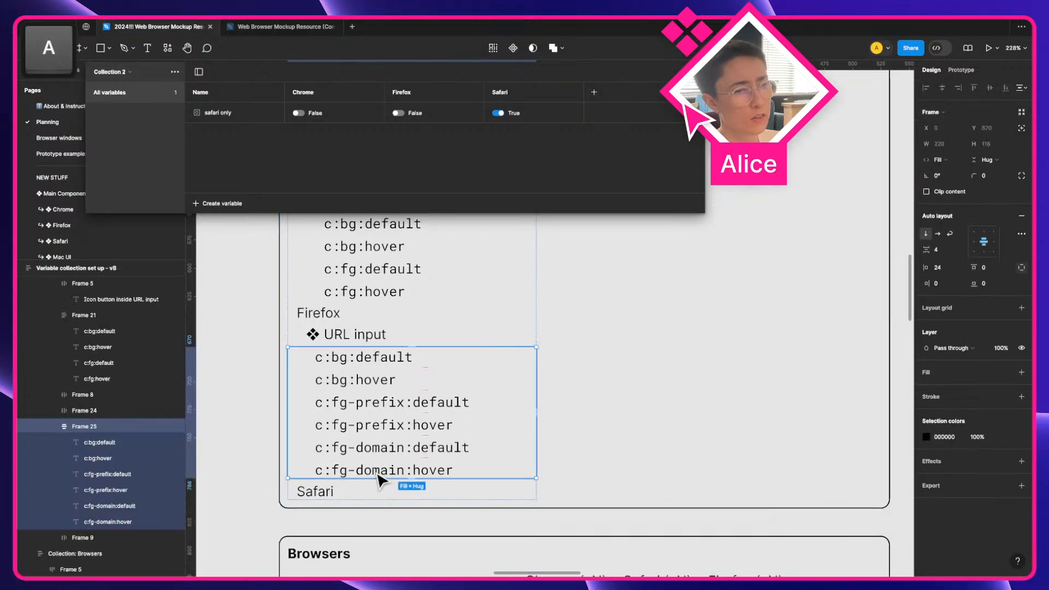
{"action": "key", "text": "super+d"}
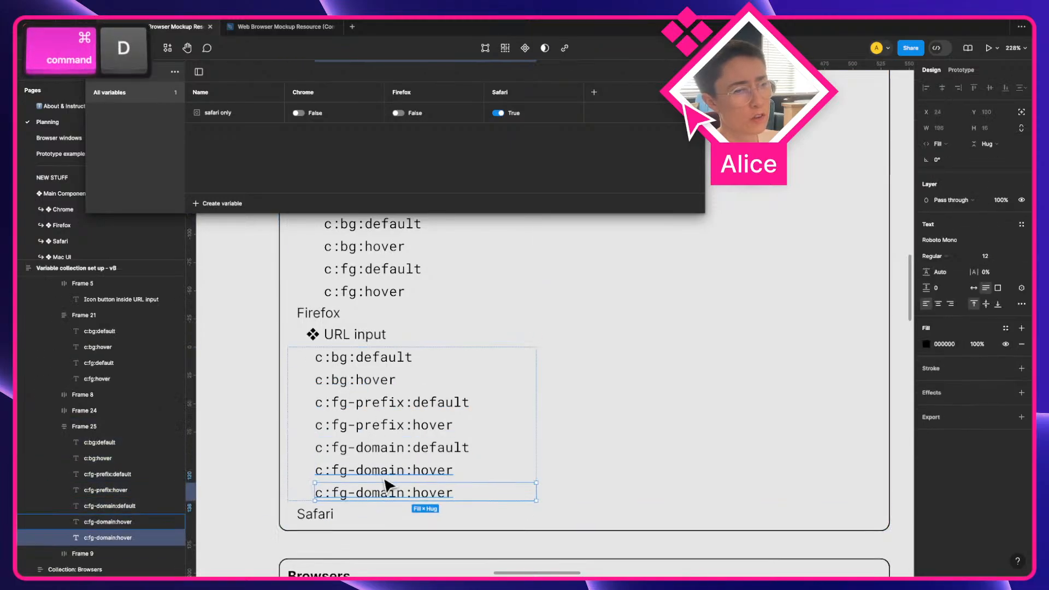
{"action": "double_click", "coordinate": [354, 495]}
{"action": "type", "text": "c:stroke"}
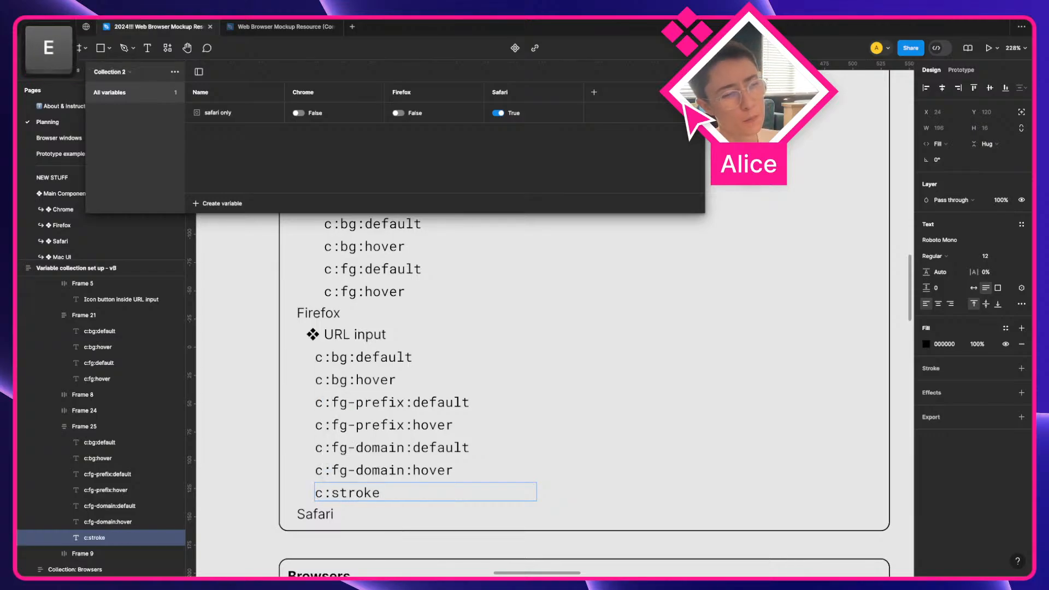
Switch to the browser windows and examine the dark-mode URL bar outlines in Firefox, Safari and Chrome
{"action": "key", "text": "ctrl+Right"}
{"action": "key", "text": "super+a"}
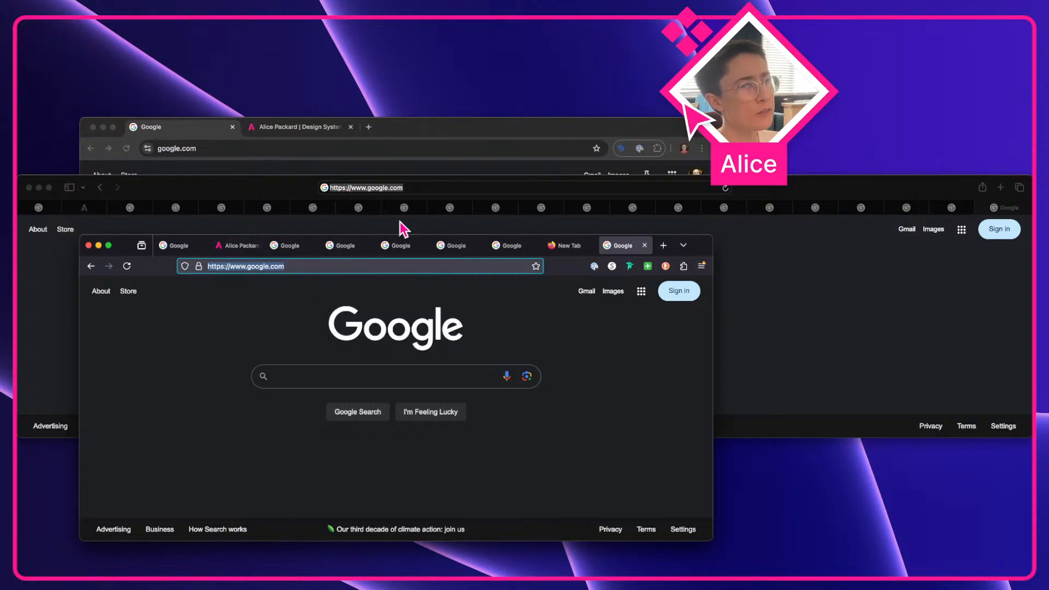
{"action": "left_click", "coordinate": [296, 198]}
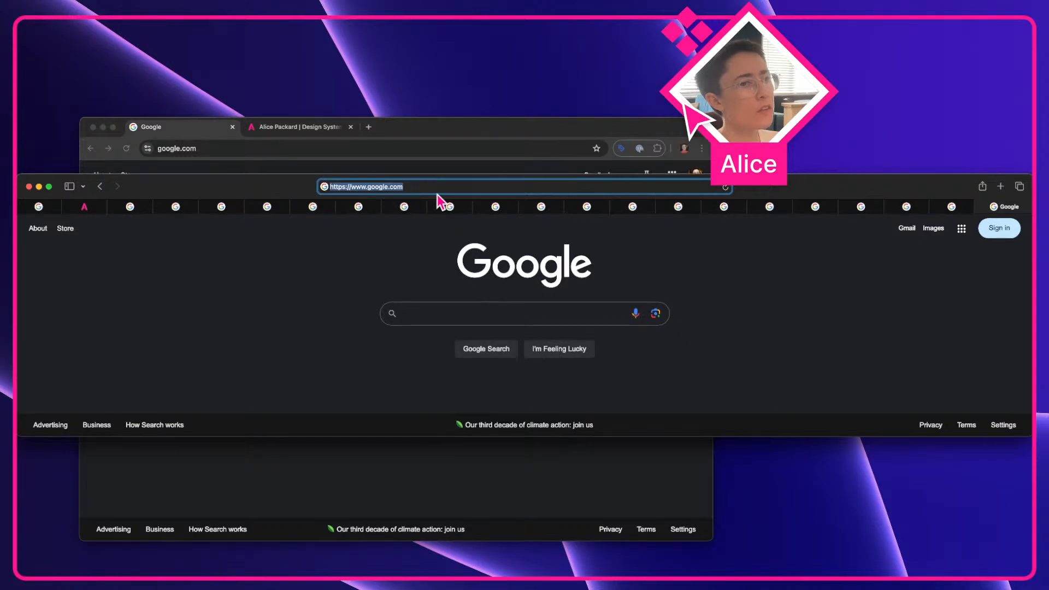
{"action": "left_click", "coordinate": [421, 148]}
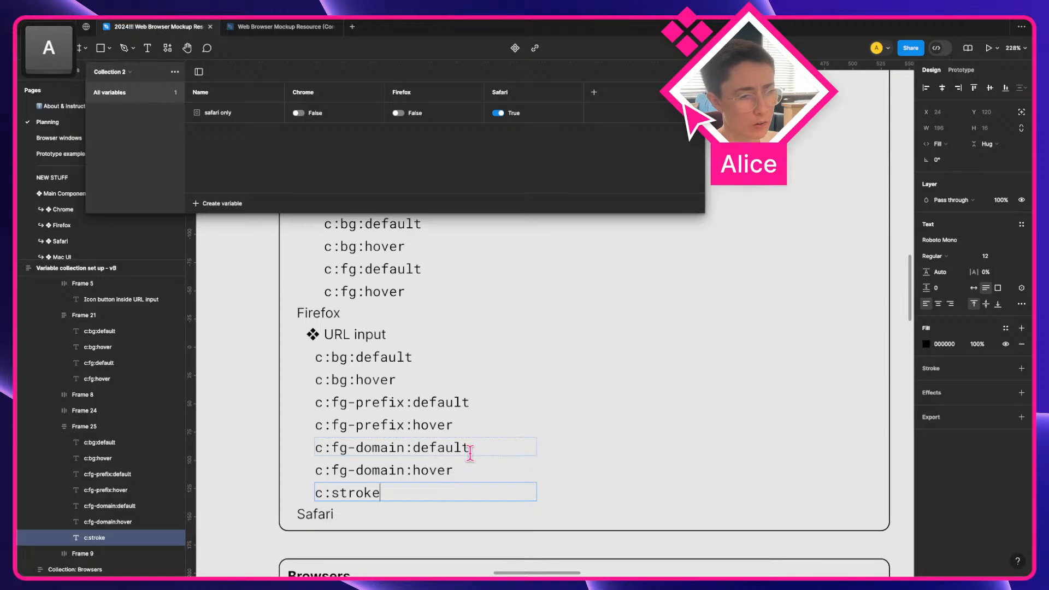
Return to Figma and duplicate n:corner-radii under URL input in the Browsers list, renaming the copy "c:stroke"
{"action": "key", "text": "Escape"}
{"action": "scroll", "coordinate": [437, 452], "scroll_direction": "down", "scroll_amount": 2}
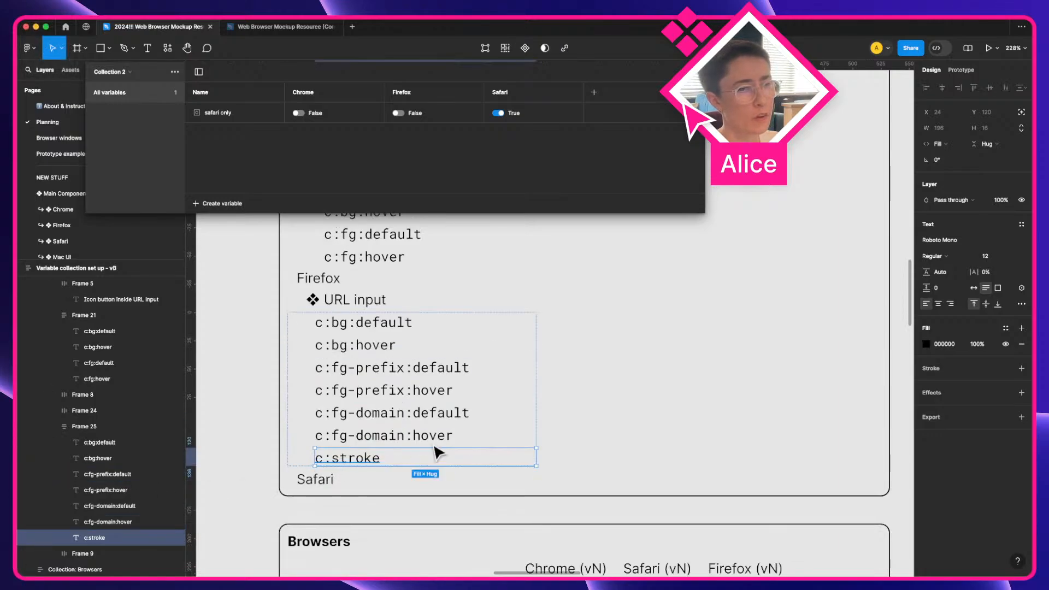
{"action": "scroll", "coordinate": [492, 446], "scroll_direction": "down", "scroll_amount": 6}
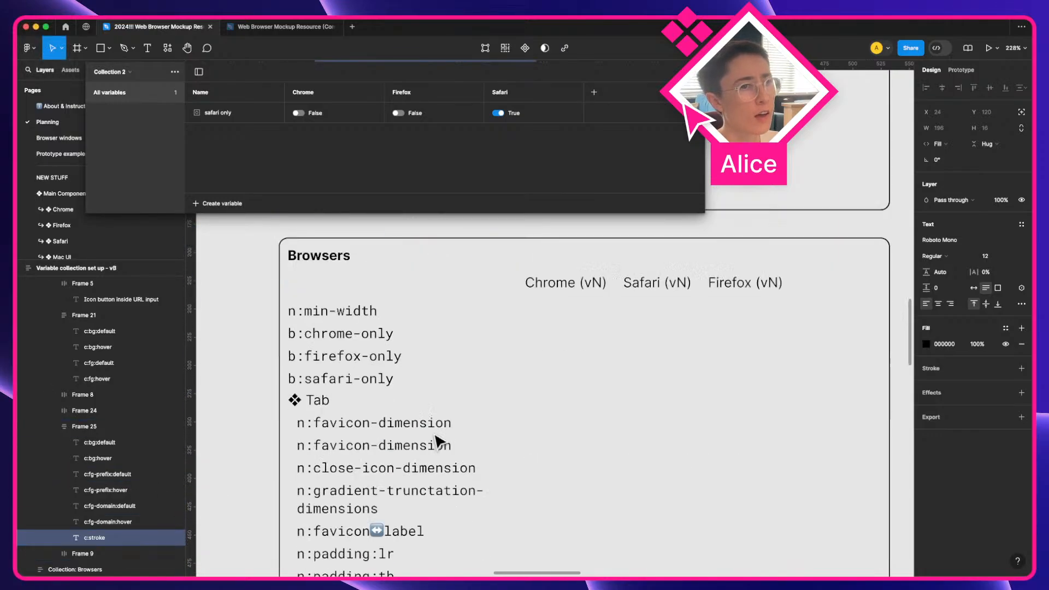
{"action": "scroll", "coordinate": [437, 442], "scroll_direction": "down", "scroll_amount": 15}
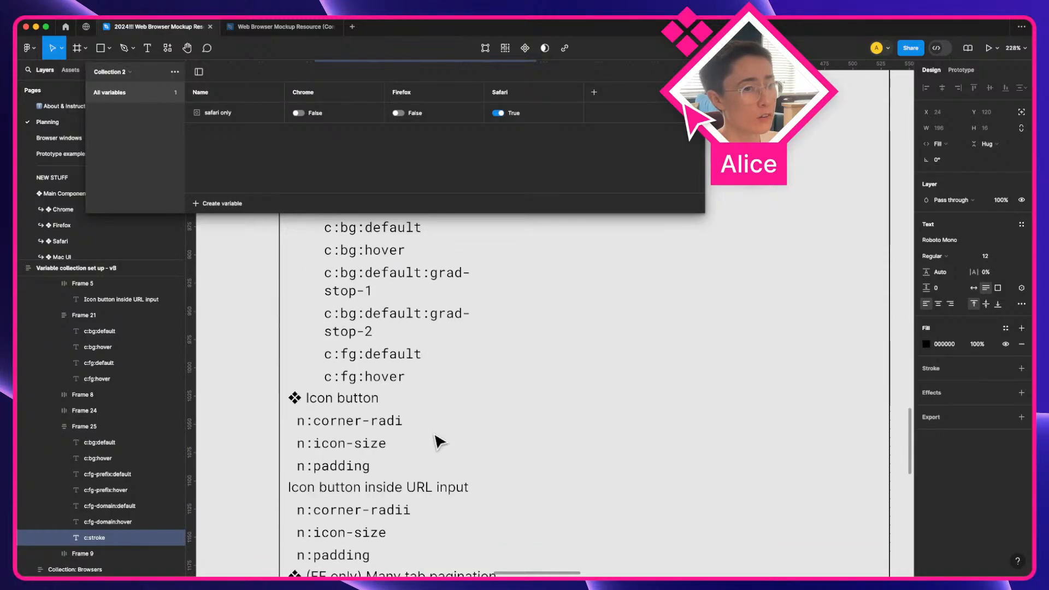
{"action": "scroll", "coordinate": [438, 440], "scroll_direction": "down", "scroll_amount": 6}
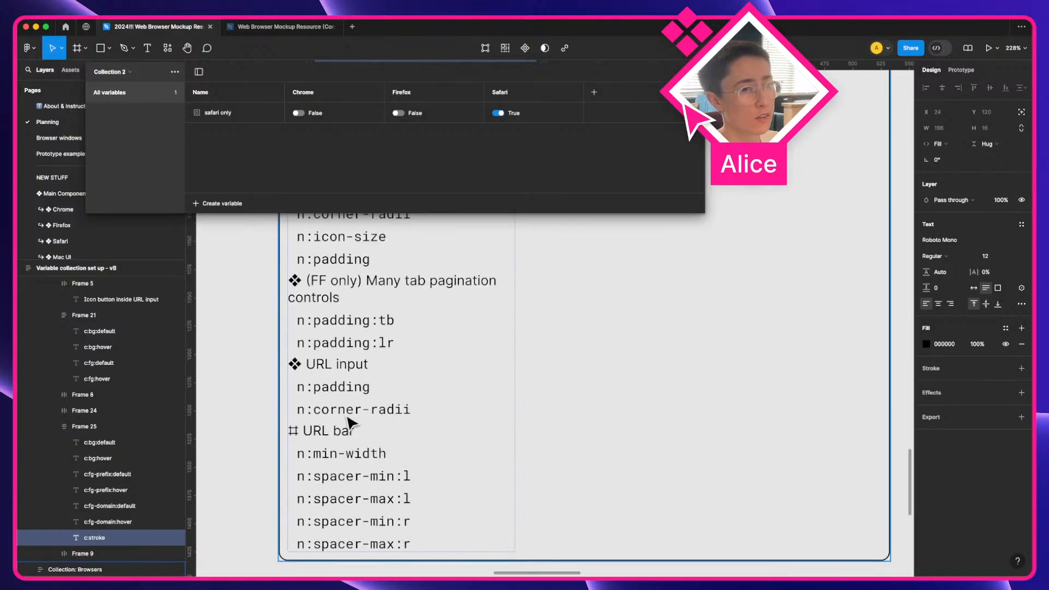
{"action": "left_click", "coordinate": [350, 409]}
{"action": "key", "text": "super+d"}
{"action": "double_click", "coordinate": [326, 431]}
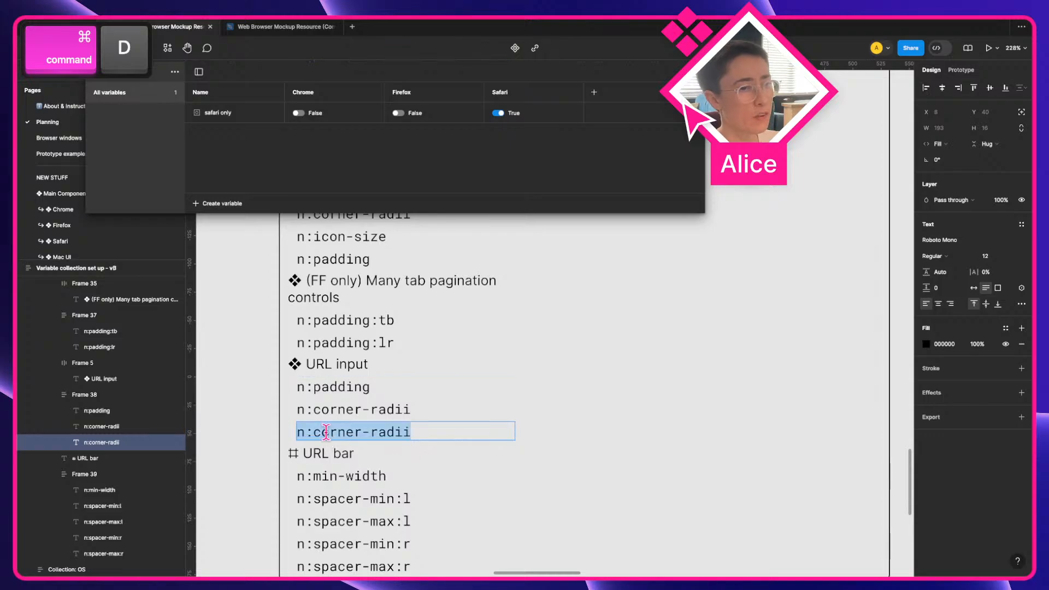
{"action": "key", "text": "Left"}
{"action": "key", "text": "shift+Right"}
{"action": "type", "text": "c"}
{"action": "key", "text": "Right"}
{"action": "key", "text": "shift+alt+Down"}
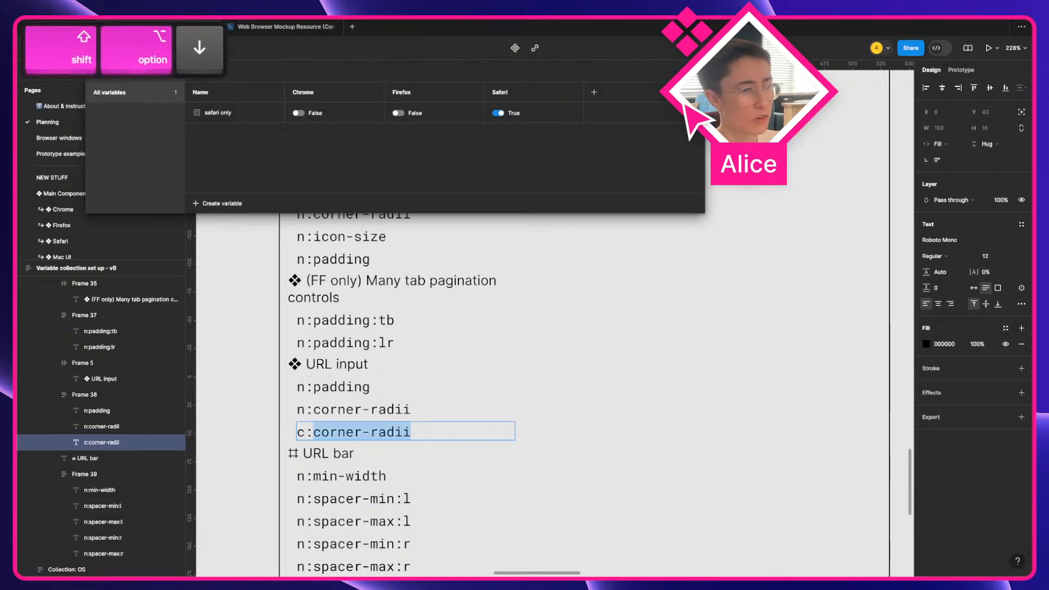
{"action": "type", "text": "stroke"}
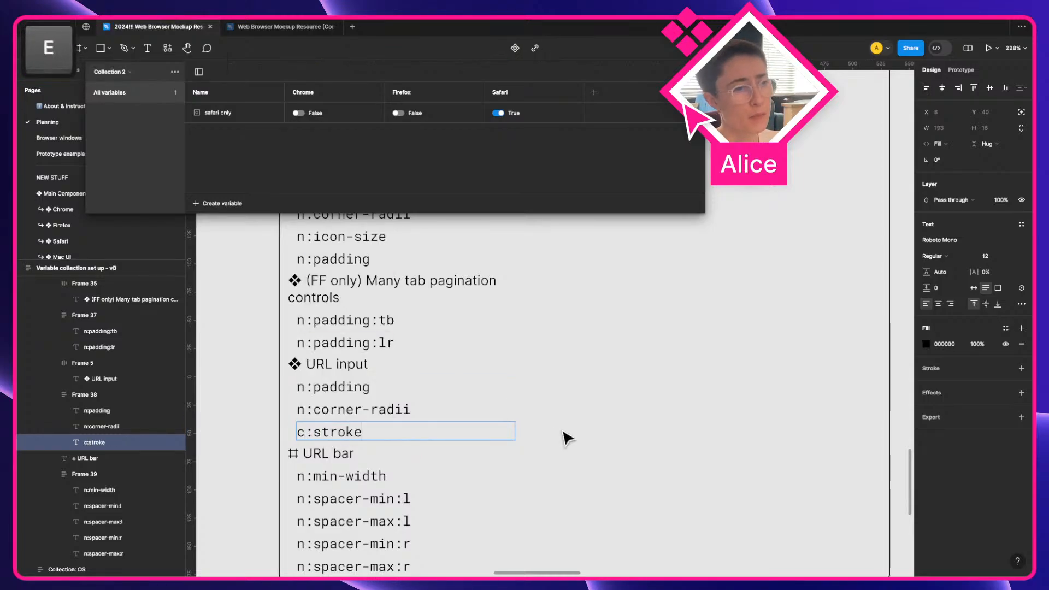
{"action": "key", "text": "Escape"}
Select the Browsers list's c:stroke entry and review its placement against the Color themes and OS variable lists
{"action": "scroll", "coordinate": [552, 433], "scroll_direction": "down", "scroll_amount": 5}
{"action": "left_click", "coordinate": [395, 434]}
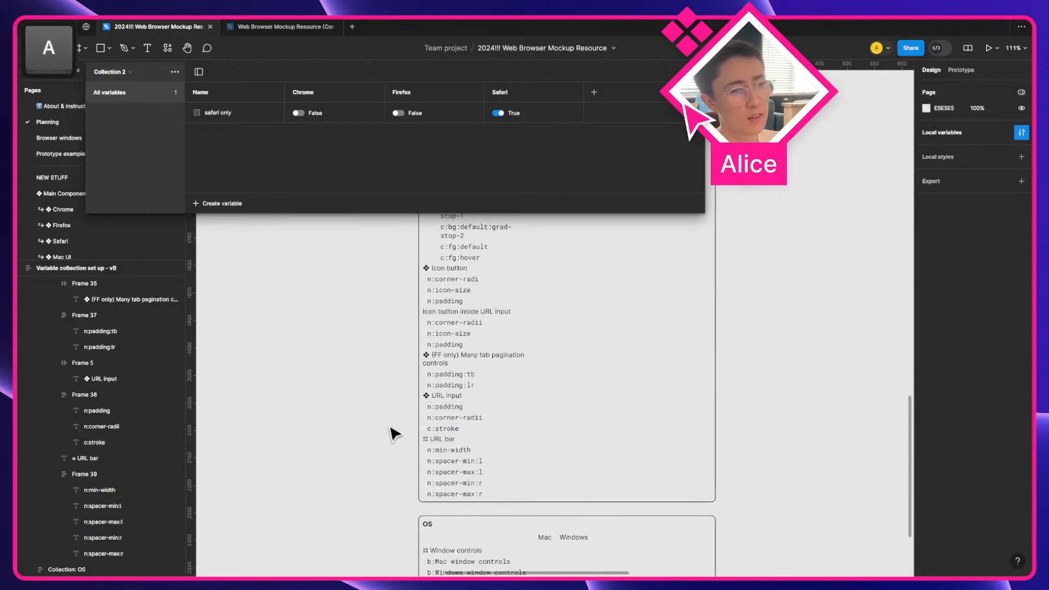
{"action": "left_click", "coordinate": [442, 429], "text": "super"}
{"action": "scroll", "coordinate": [440, 434], "scroll_direction": "up", "scroll_amount": 10}
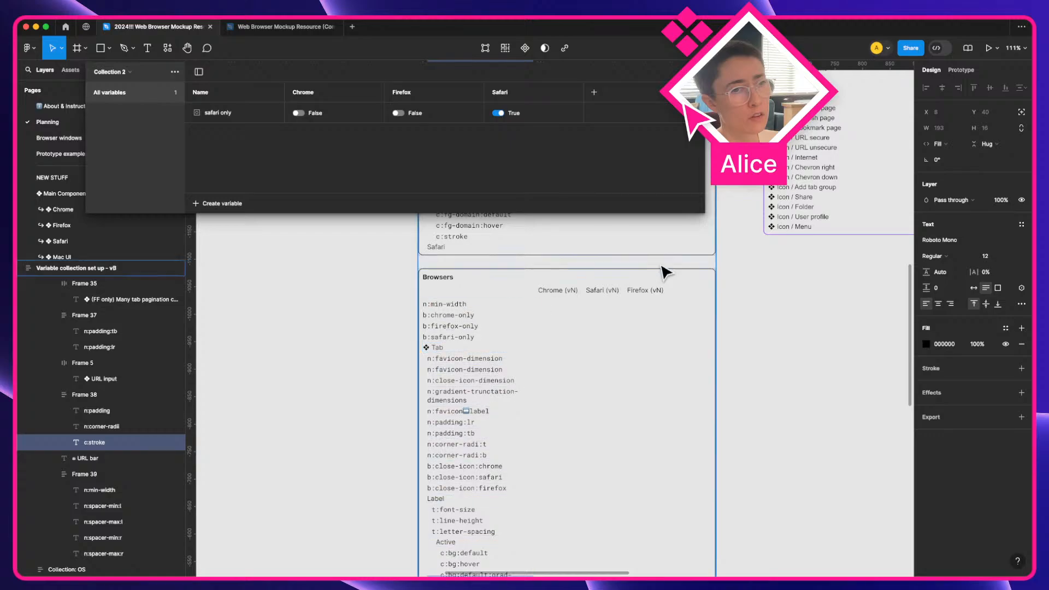
{"action": "scroll", "coordinate": [492, 416], "scroll_direction": "down", "scroll_amount": 10}
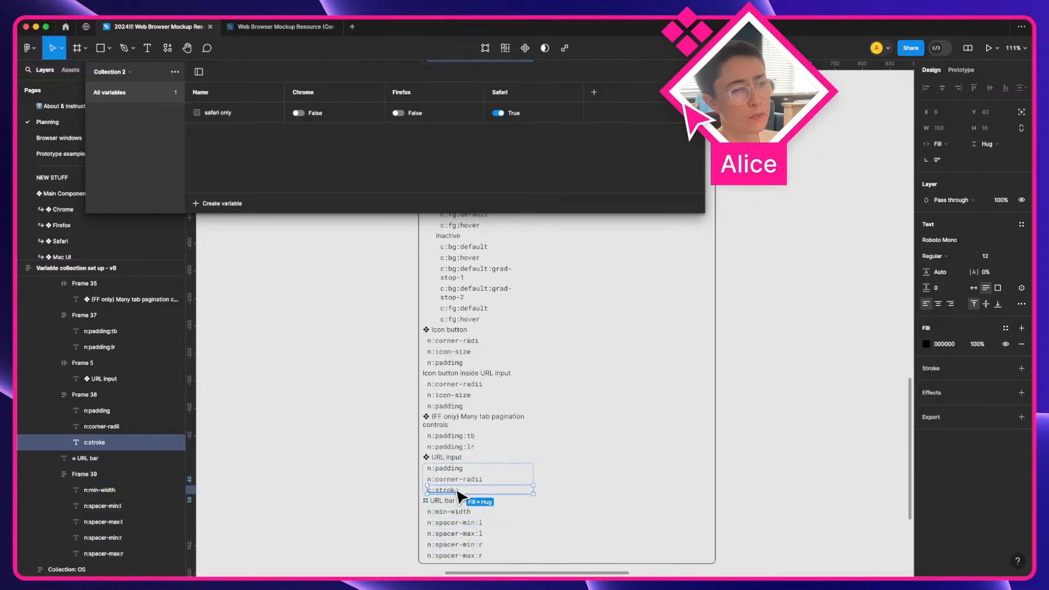
{"action": "scroll", "coordinate": [458, 495], "scroll_direction": "up", "scroll_amount": 15}
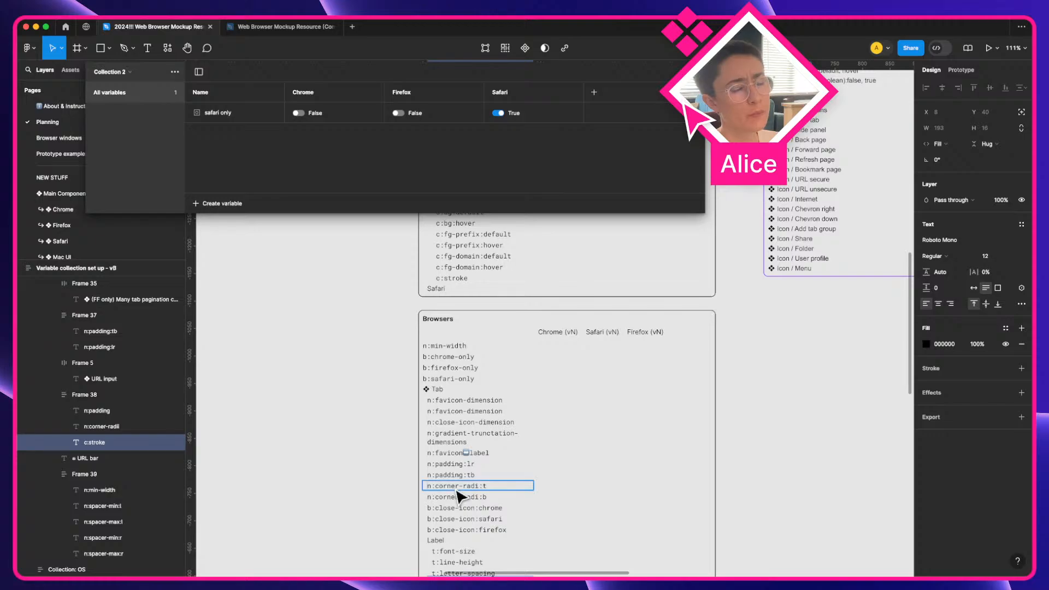
{"action": "scroll", "coordinate": [511, 429], "scroll_direction": "down", "scroll_amount": 12}
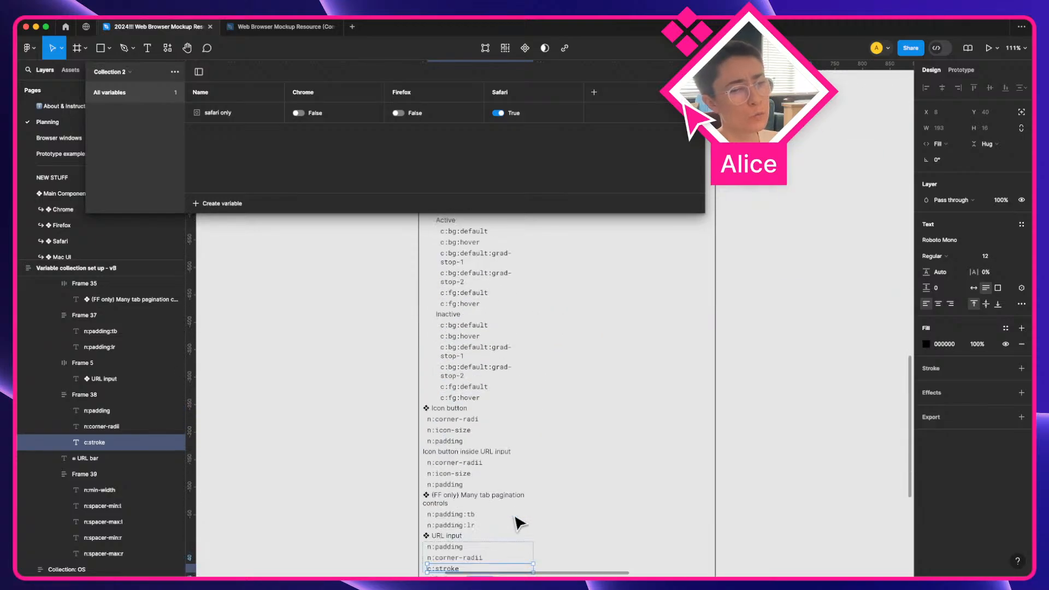
{"action": "scroll", "coordinate": [517, 523], "scroll_direction": "up", "scroll_amount": 9}
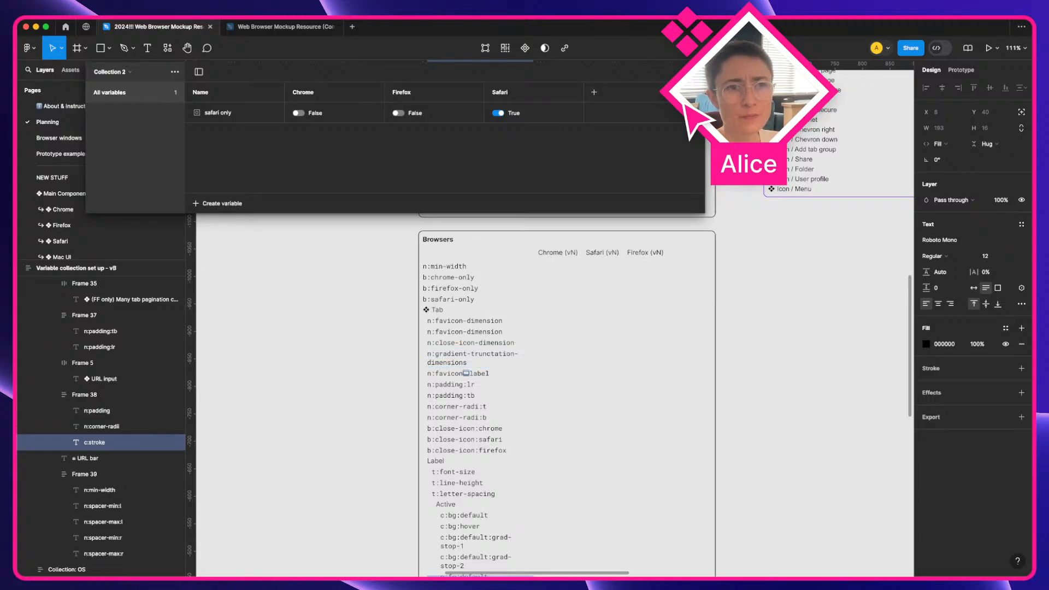
{"action": "key", "text": "super+Tab"}
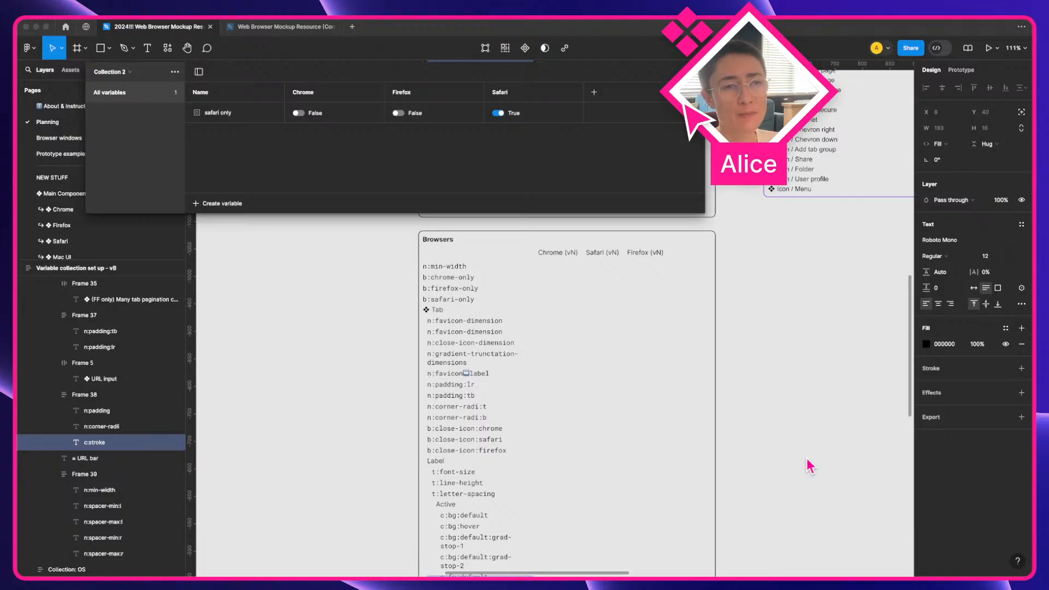
{"action": "scroll", "coordinate": [458, 464], "scroll_direction": "down", "scroll_amount": 6}
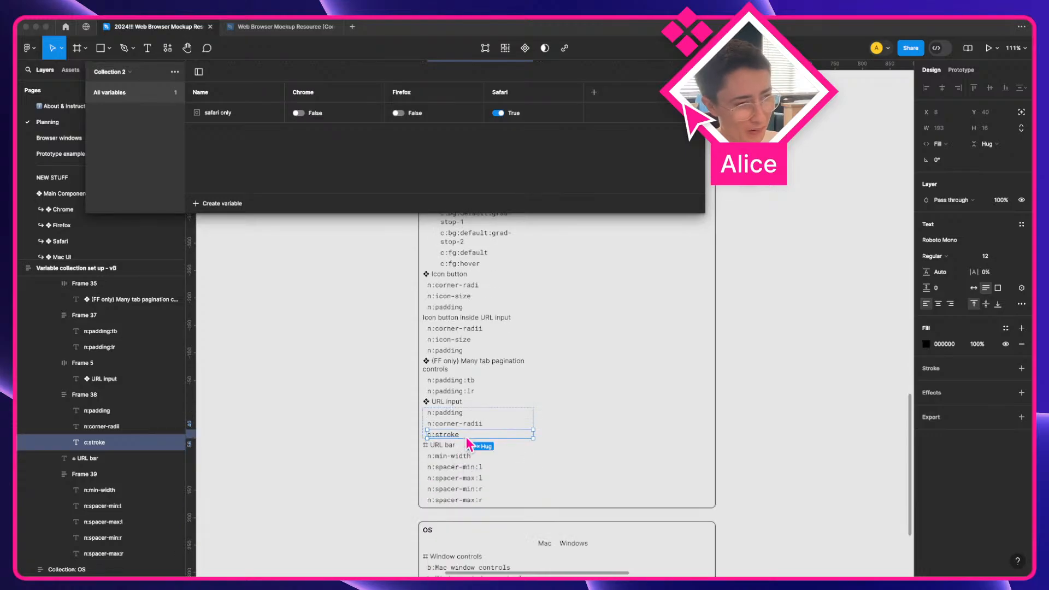
{"action": "key", "text": "Tab"}
{"action": "key", "text": "space"}
{"action": "left_click_drag", "start_coordinate": [344, 503], "coordinate": [284, 415]}
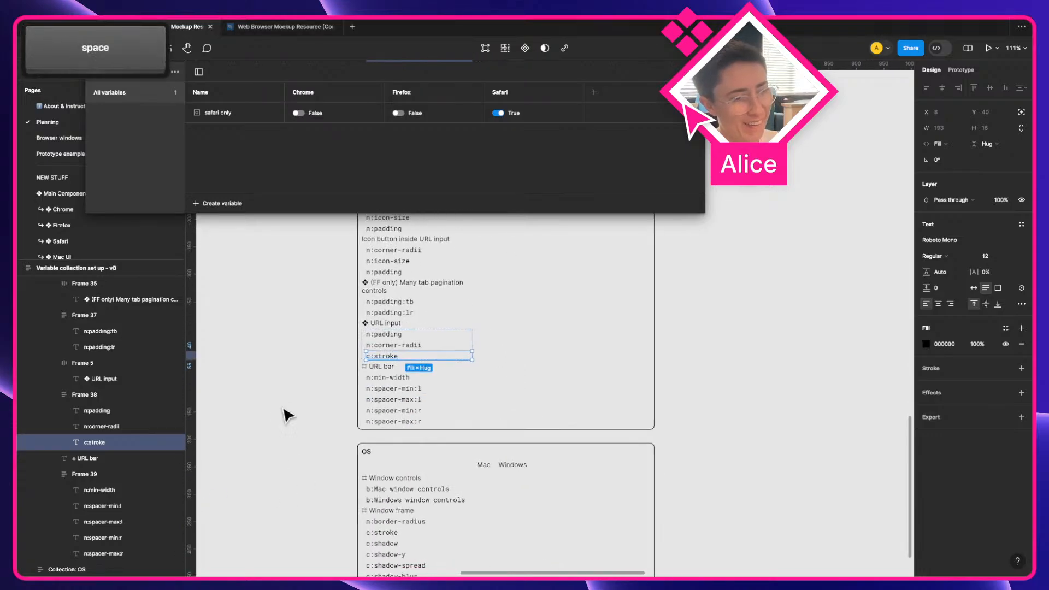
Review the URL input and URL bar entries in the Browsers list against Firefox's URL input entries in Color themes
{"action": "scroll", "coordinate": [284, 416], "scroll_direction": "up", "scroll_amount": 2}
{"action": "scroll", "coordinate": [284, 412], "scroll_direction": "up", "scroll_amount": 3}
{"action": "key", "text": "a"}
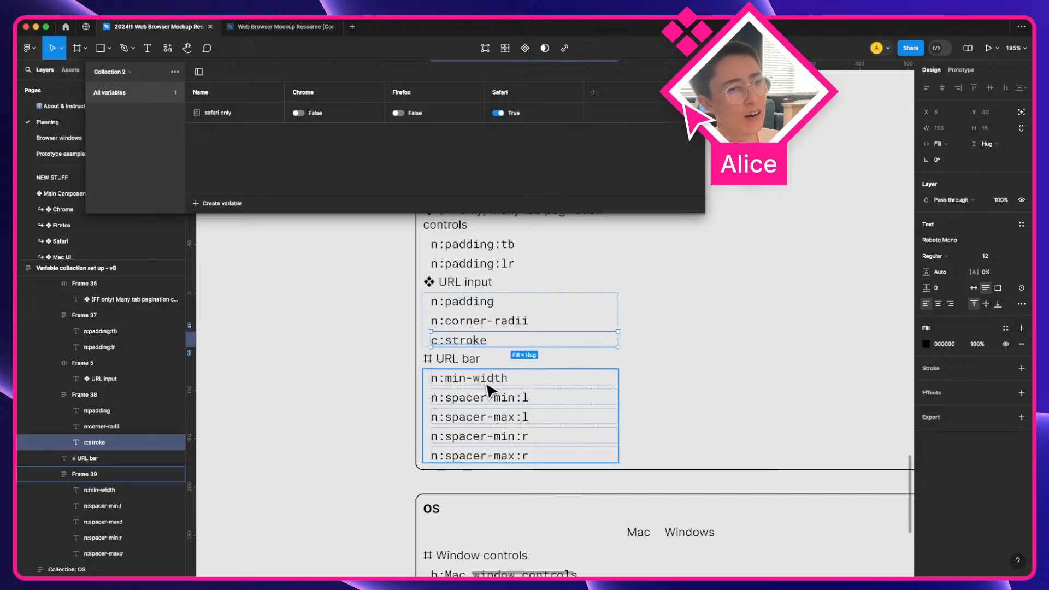
{"action": "scroll", "coordinate": [488, 389], "scroll_direction": "down", "scroll_amount": 3}
{"action": "scroll", "coordinate": [488, 387], "scroll_direction": "up", "scroll_amount": 5}
{"action": "key", "text": "a"}
{"action": "scroll", "coordinate": [488, 387], "scroll_direction": "down", "scroll_amount": 8}
{"action": "scroll", "coordinate": [488, 383], "scroll_direction": "up", "scroll_amount": 3}
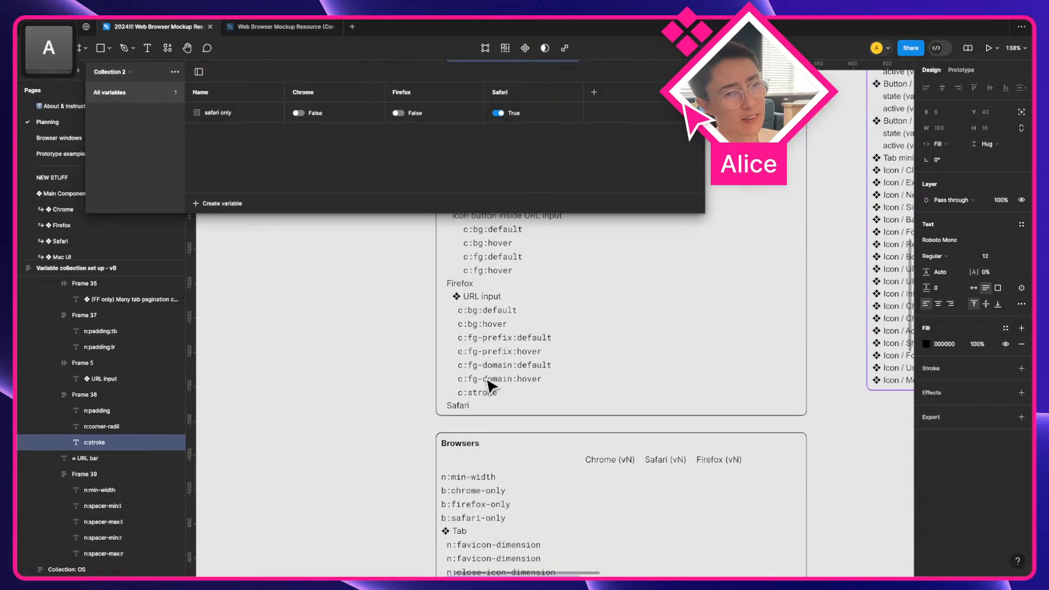
Duplicate the Tab heading in the Browsers list and move the copy to the start of the list, above n:min-width
{"action": "left_click", "coordinate": [468, 477]}
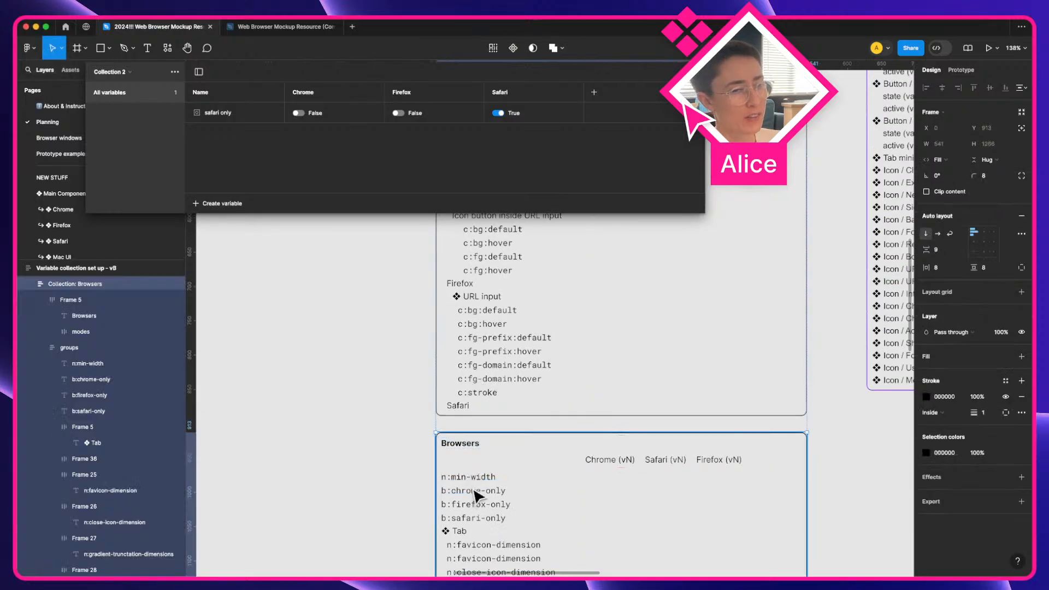
{"action": "double_click", "coordinate": [473, 490]}
{"action": "double_click", "coordinate": [474, 490]}
{"action": "scroll", "coordinate": [471, 503], "scroll_direction": "down", "scroll_amount": 1}
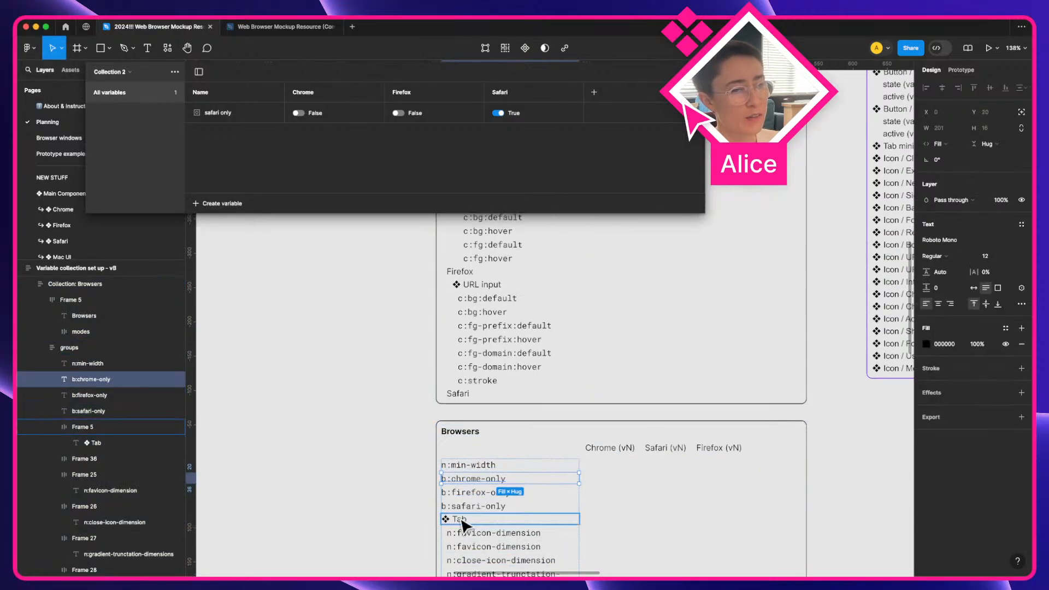
{"action": "left_click", "coordinate": [460, 522]}
{"action": "key", "text": "super+d"}
{"action": "key", "text": "super+bracketleft"}
{"action": "key", "text": "super+bracketleft"}
{"action": "key", "text": "super+bracketleft"}
{"action": "key", "text": "super+bracketleft"}
{"action": "key", "text": "super+bracketleft"}
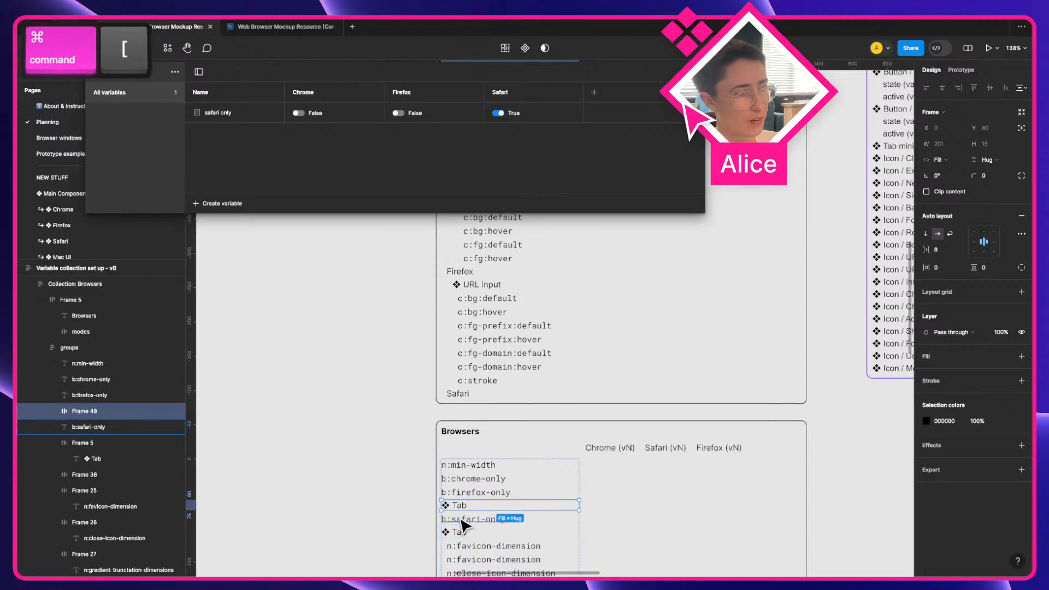
Rename the copied heading above n:min-width in the Browsers list as "Light"
{"action": "double_click", "coordinate": [458, 464]}
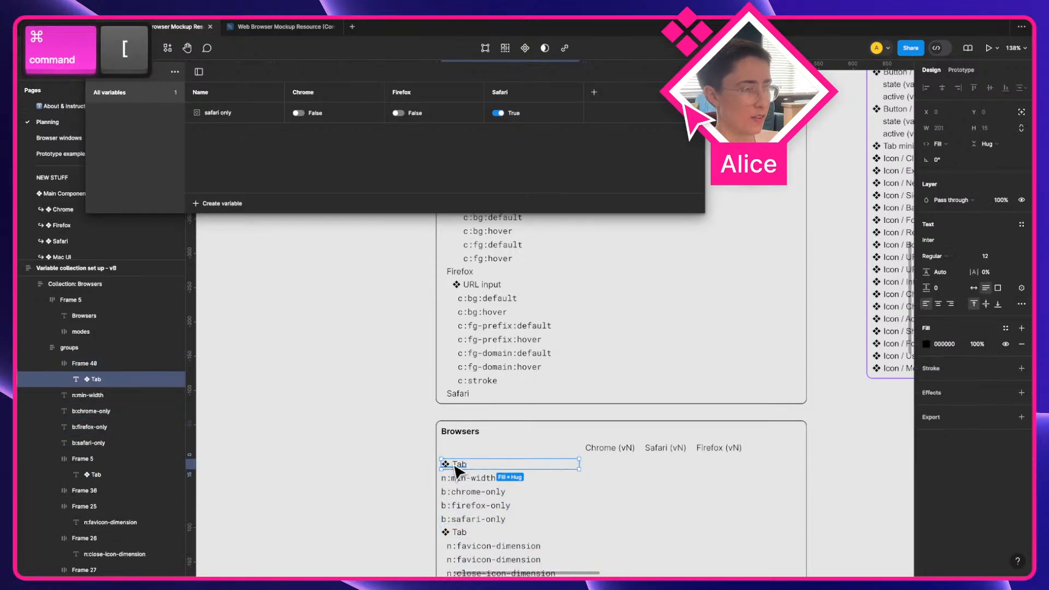
{"action": "double_click", "coordinate": [457, 465]}
{"action": "type", "text": "Light"}
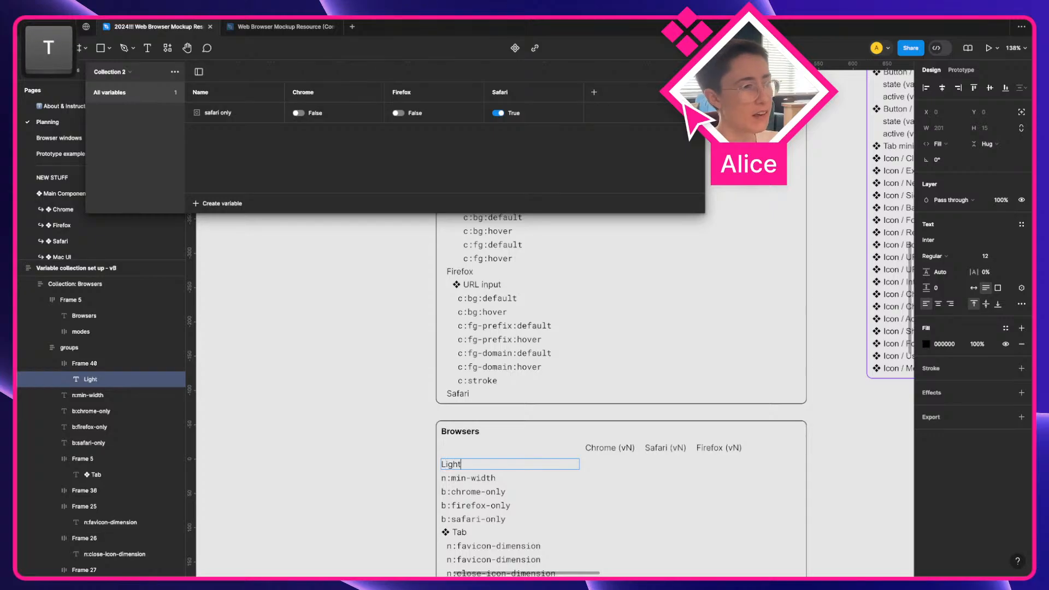
{"action": "left_click", "coordinate": [385, 489]}
{"action": "scroll", "coordinate": [493, 475], "scroll_direction": "down", "scroll_amount": 1}
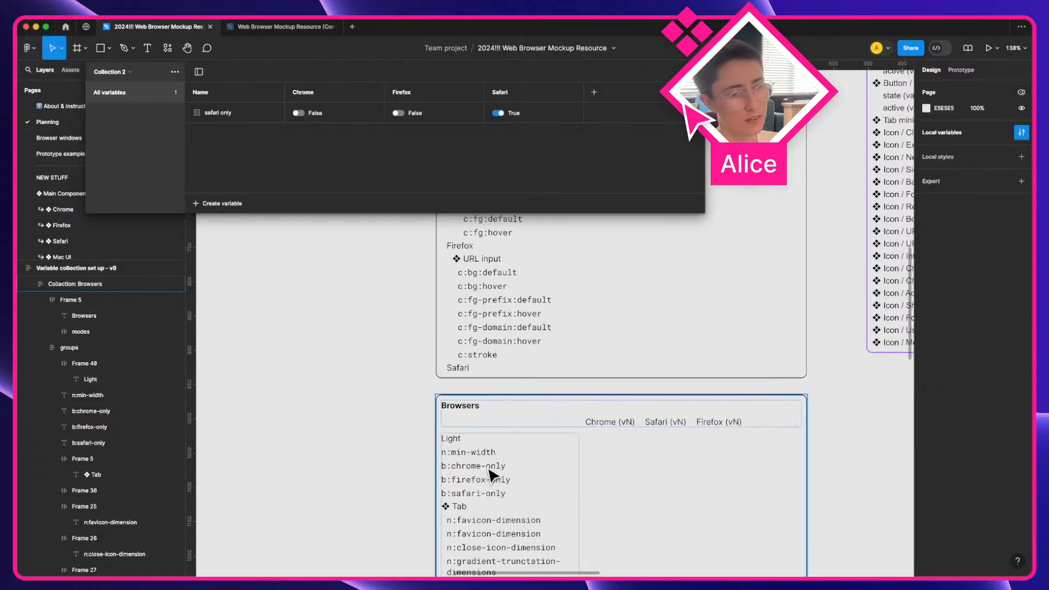
Delete the Light heading from the Browsers list
{"action": "double_click", "coordinate": [451, 439]}
{"action": "double_click", "coordinate": [451, 441]}
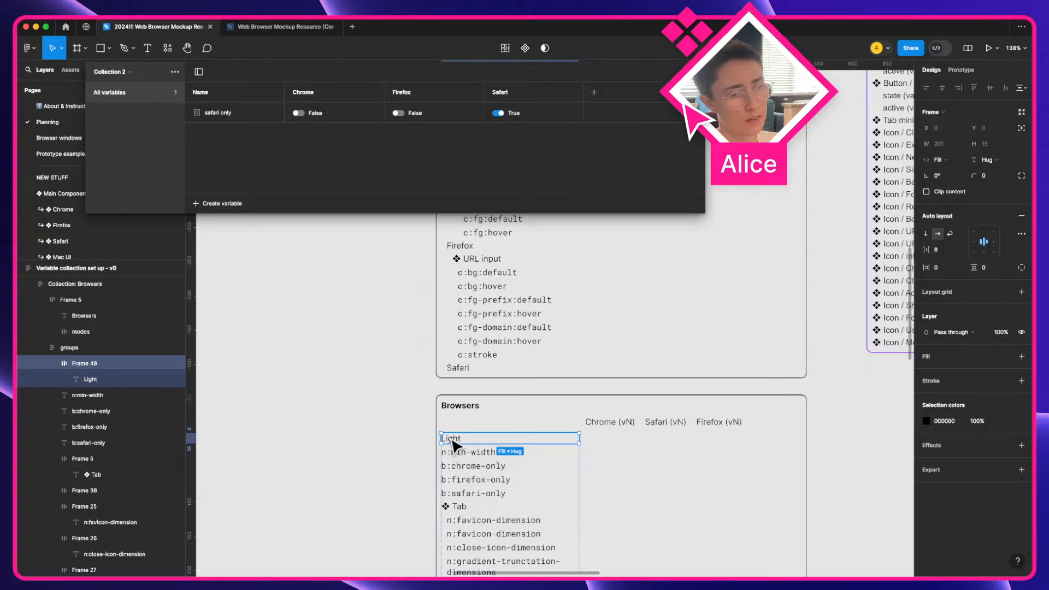
{"action": "key", "text": "BackSpace"}
Examine the Browsers list's Tab color entries and compare their structure with the Color themes list
{"action": "scroll", "coordinate": [558, 447], "scroll_direction": "down", "scroll_amount": 2}
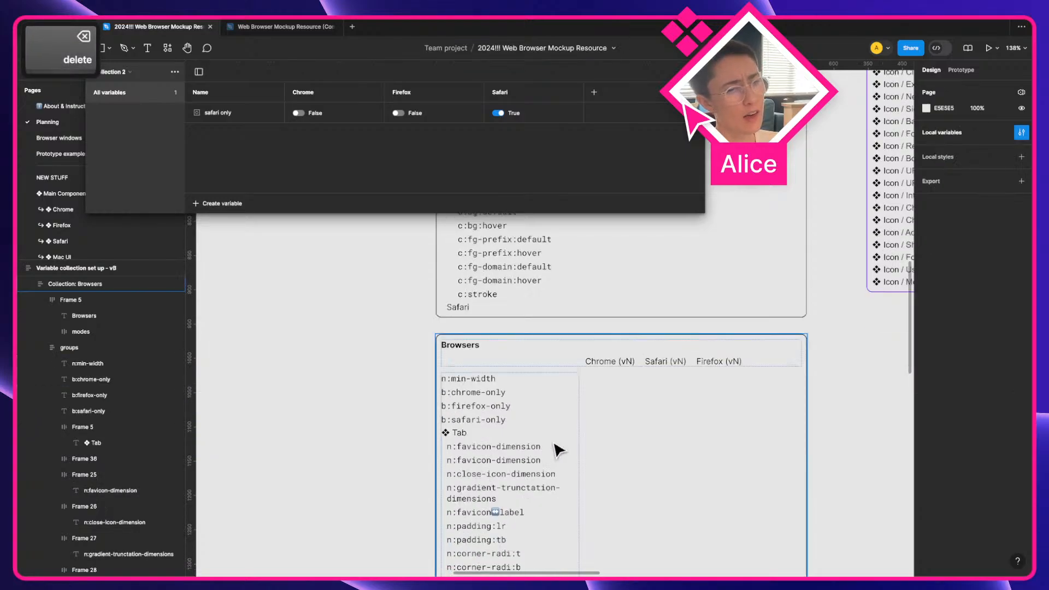
{"action": "scroll", "coordinate": [559, 450], "scroll_direction": "up", "scroll_amount": 3}
{"action": "key", "text": "a"}
{"action": "scroll", "coordinate": [441, 459], "scroll_direction": "down", "scroll_amount": 5}
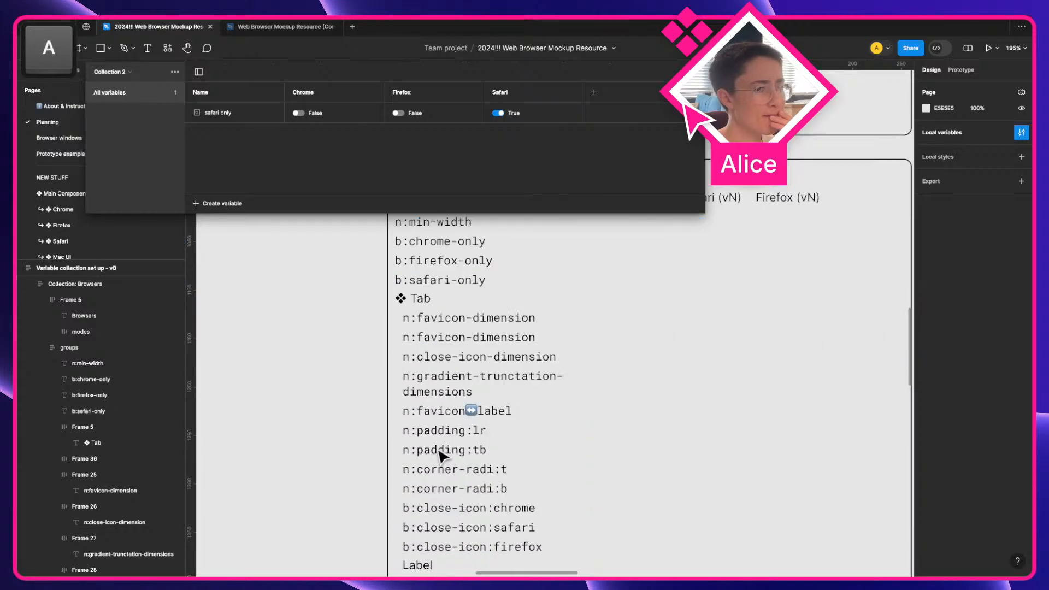
{"action": "scroll", "coordinate": [441, 456], "scroll_direction": "down", "scroll_amount": 7}
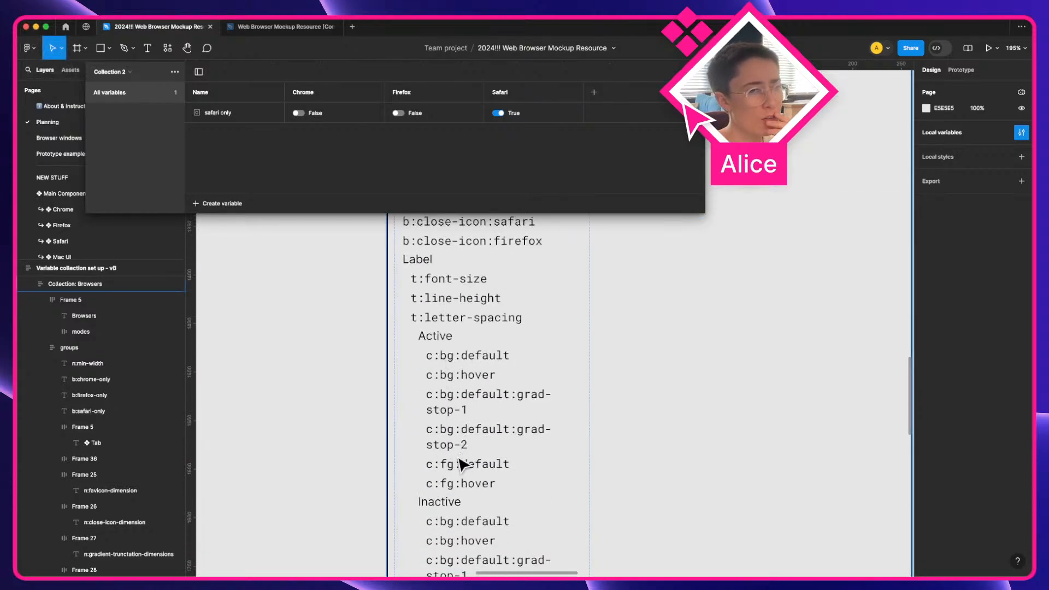
{"action": "scroll", "coordinate": [464, 465], "scroll_direction": "down", "scroll_amount": 2}
{"action": "scroll", "coordinate": [465, 467], "scroll_direction": "down", "scroll_amount": 3}
{"action": "key", "text": "a"}
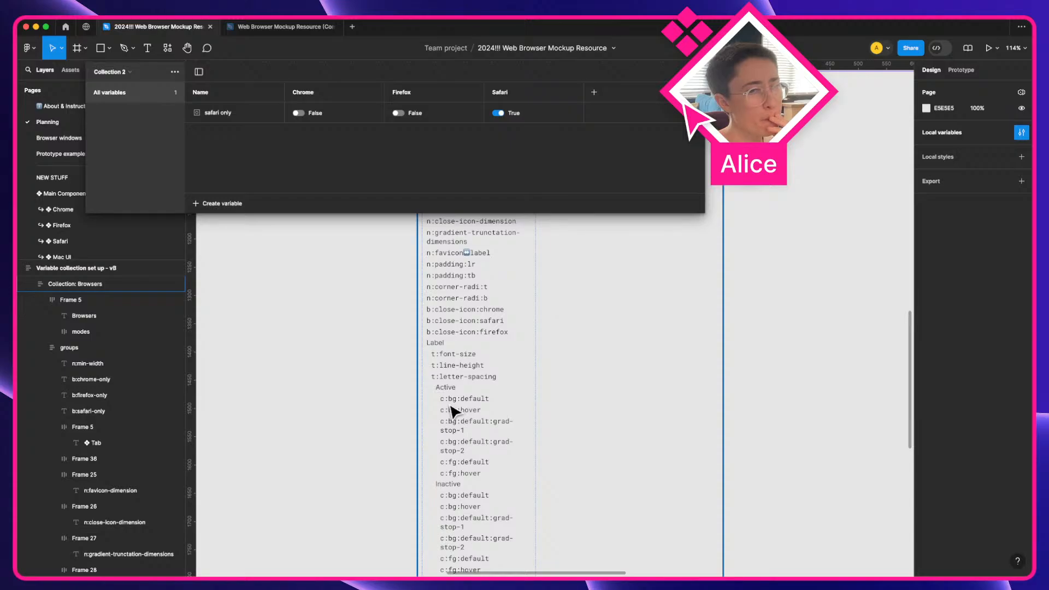
{"action": "scroll", "coordinate": [451, 411], "scroll_direction": "up", "scroll_amount": 6}
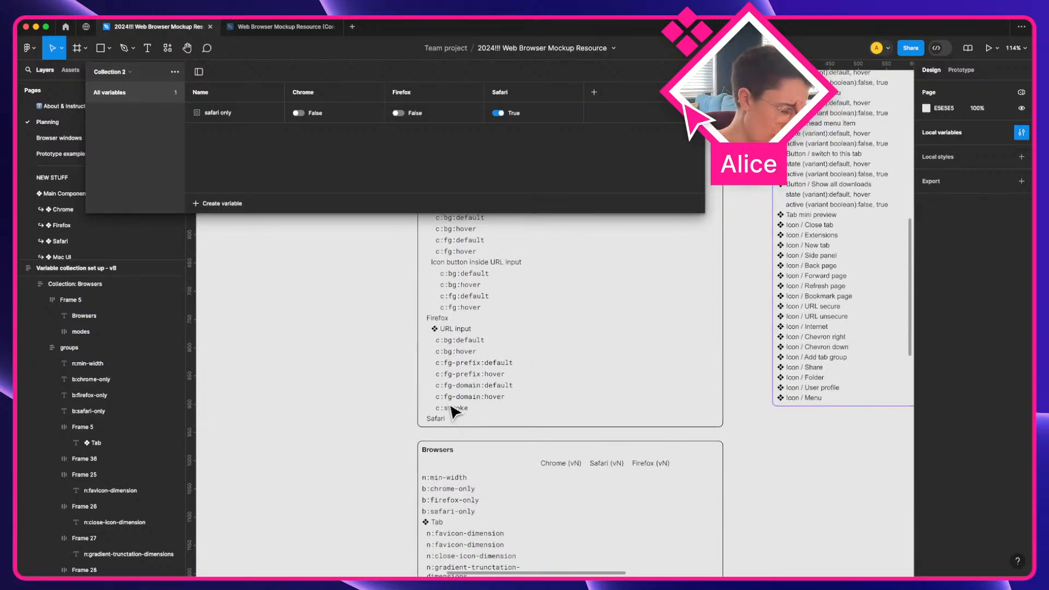
{"action": "scroll", "coordinate": [475, 416], "scroll_direction": "up", "scroll_amount": 2}
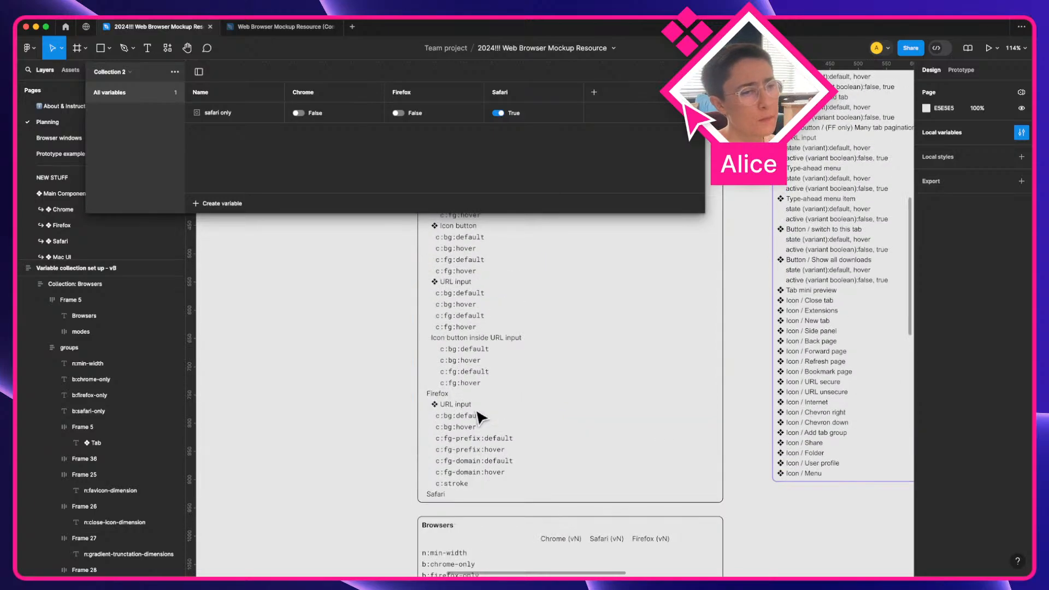
{"action": "scroll", "coordinate": [481, 418], "scroll_direction": "down", "scroll_amount": 6}
{"action": "scroll", "coordinate": [479, 418], "scroll_direction": "down", "scroll_amount": 6}
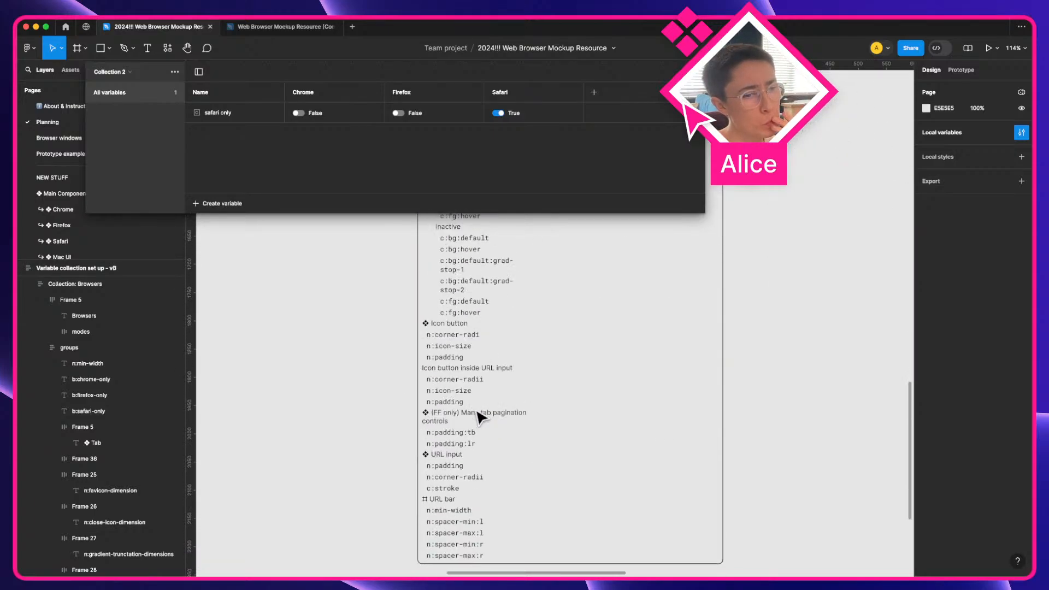
Select c:stroke under URL input in the Browsers list and compare it with Firefox's URL input entries in Color themes
{"action": "left_click", "coordinate": [453, 465]}
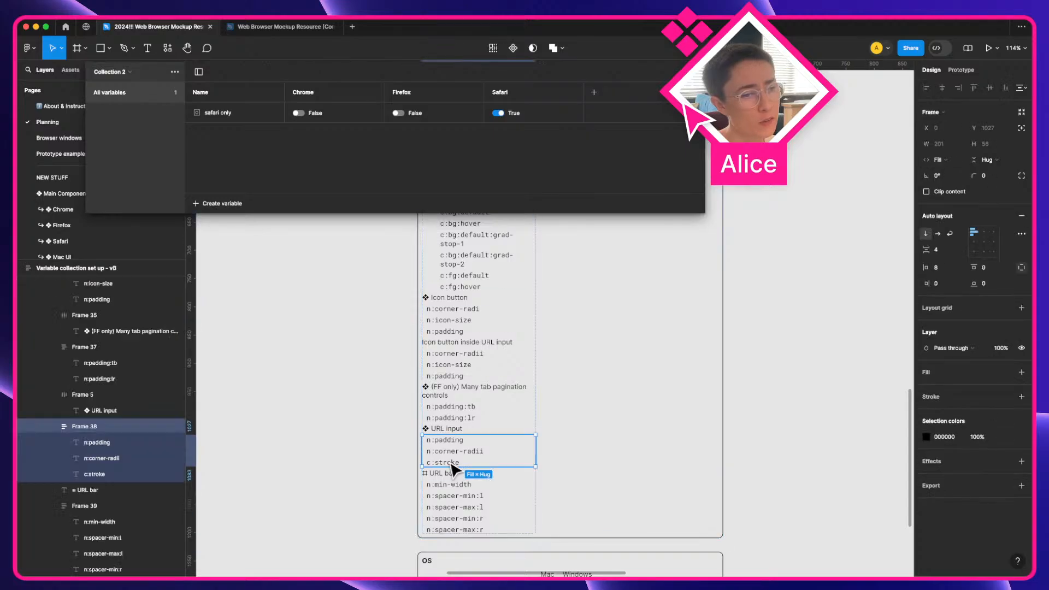
{"action": "left_click", "coordinate": [452, 466]}
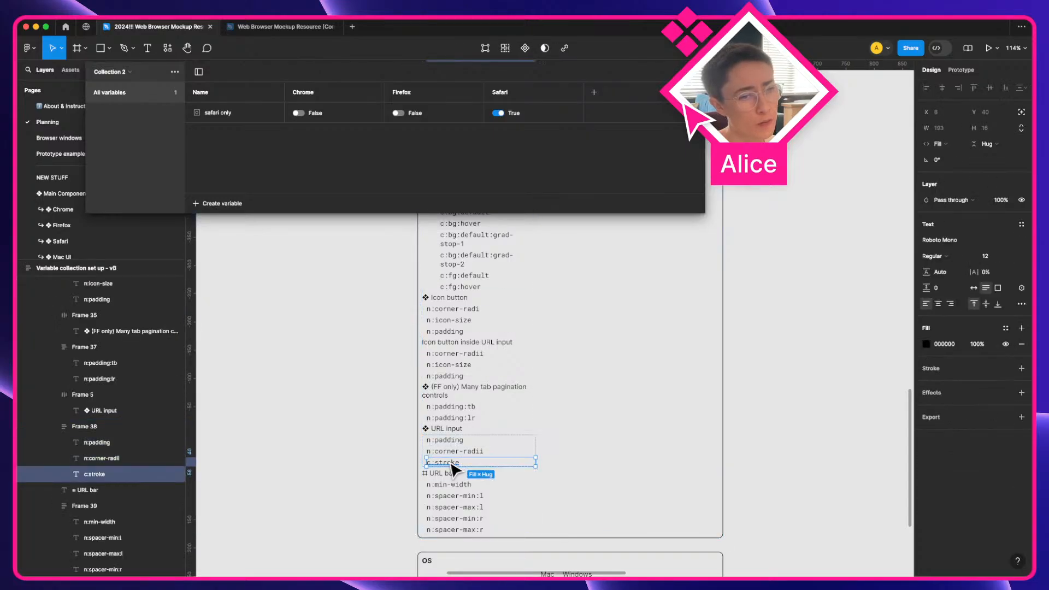
{"action": "scroll", "coordinate": [452, 466], "scroll_direction": "up", "scroll_amount": 12}
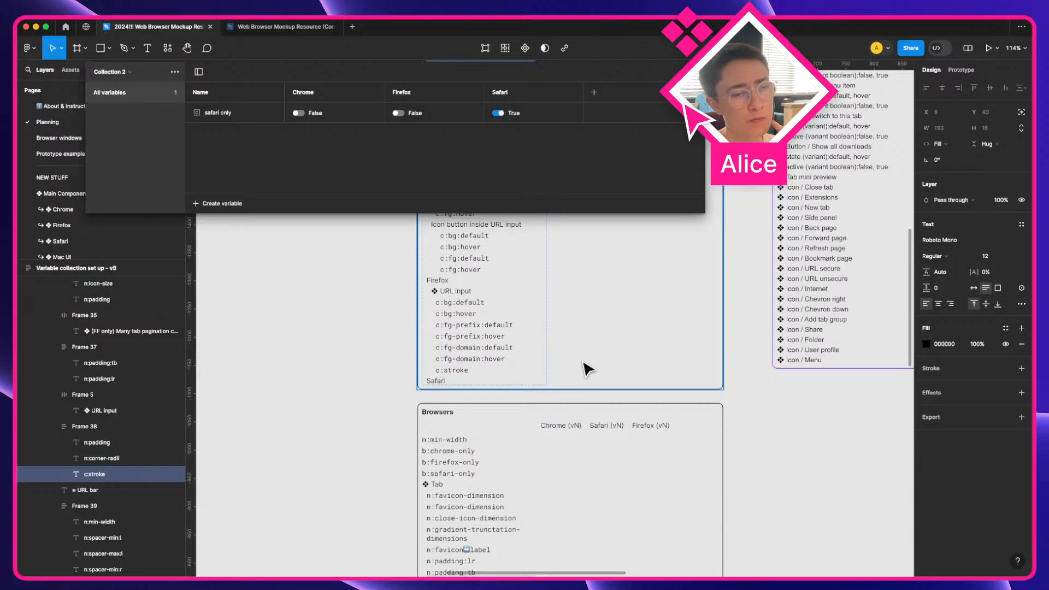
{"action": "scroll", "coordinate": [587, 369], "scroll_direction": "down", "scroll_amount": 3}
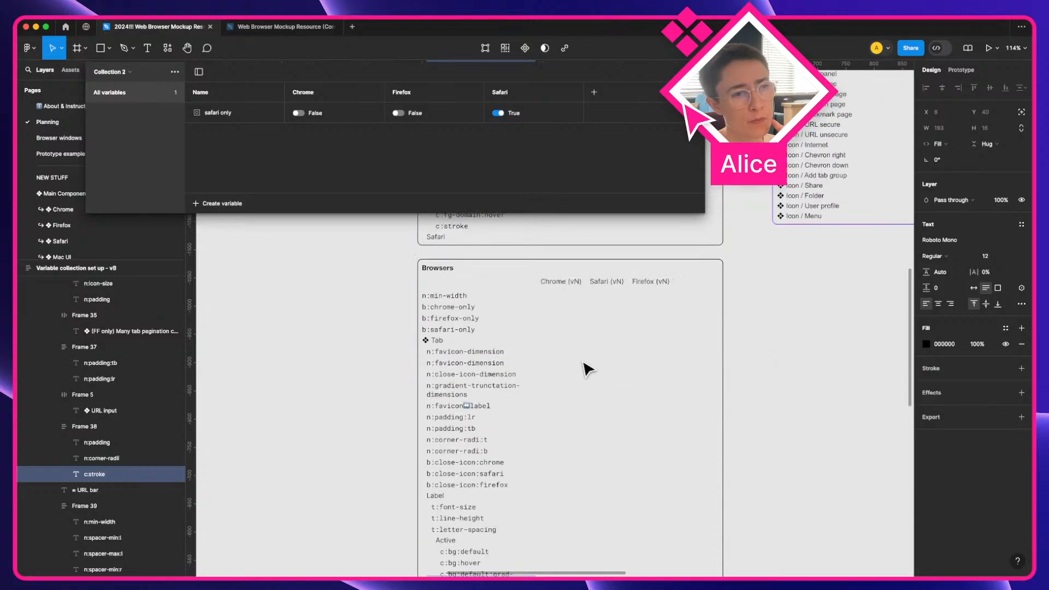
{"action": "scroll", "coordinate": [587, 369], "scroll_direction": "up", "scroll_amount": 3}
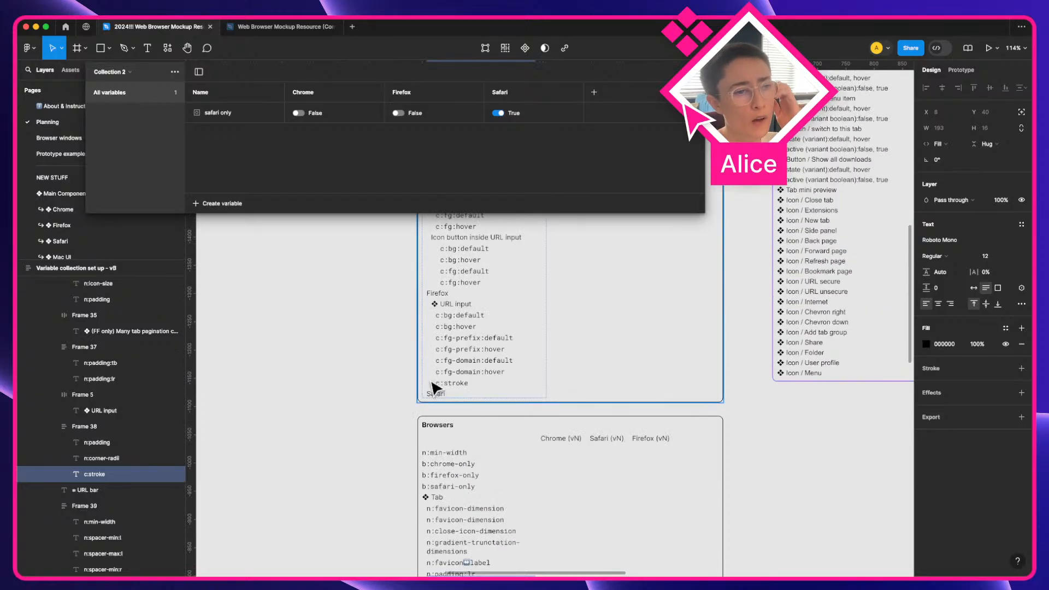
Copy Firefox's c:stroke entry in Color themes into Chrome's URL input group, directly below c:fg:hover
{"action": "left_click", "coordinate": [459, 385]}
{"action": "double_click", "coordinate": [457, 382]}
{"action": "double_click", "coordinate": [457, 382]}
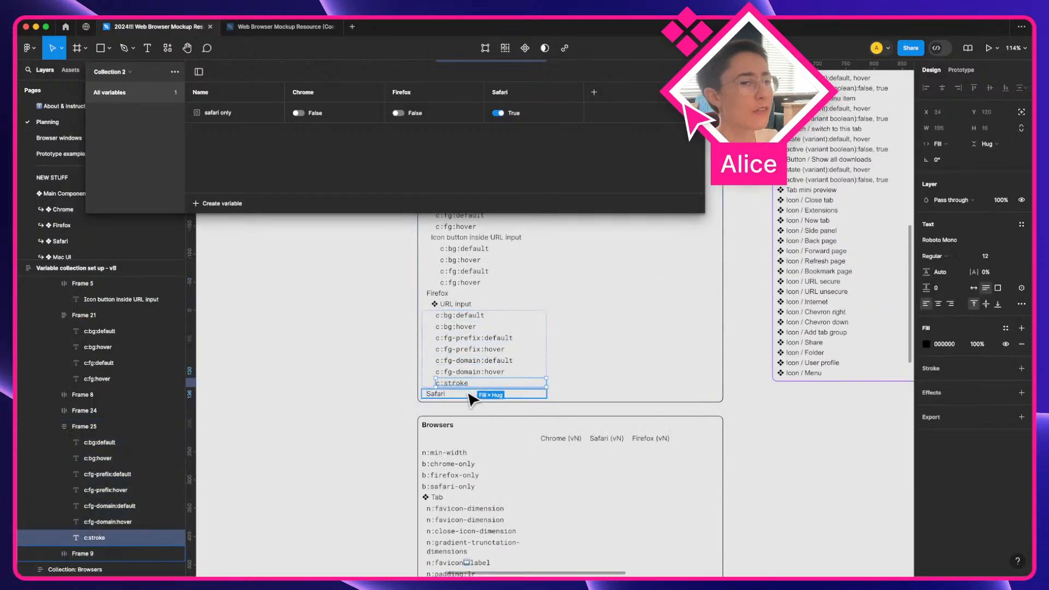
{"action": "scroll", "coordinate": [482, 381], "scroll_direction": "up", "scroll_amount": 5}
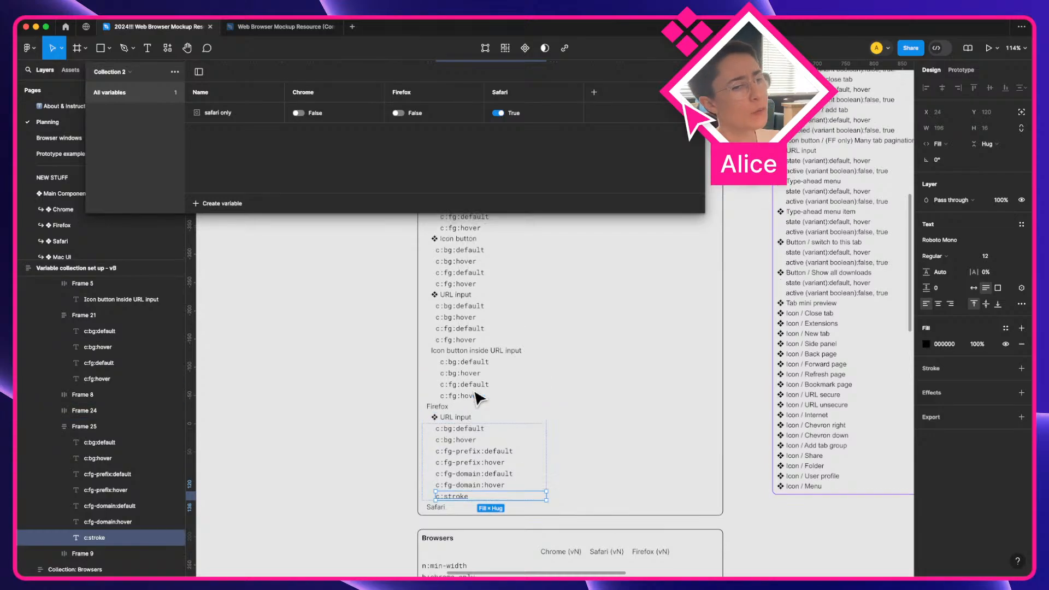
{"action": "key", "text": "super+c"}
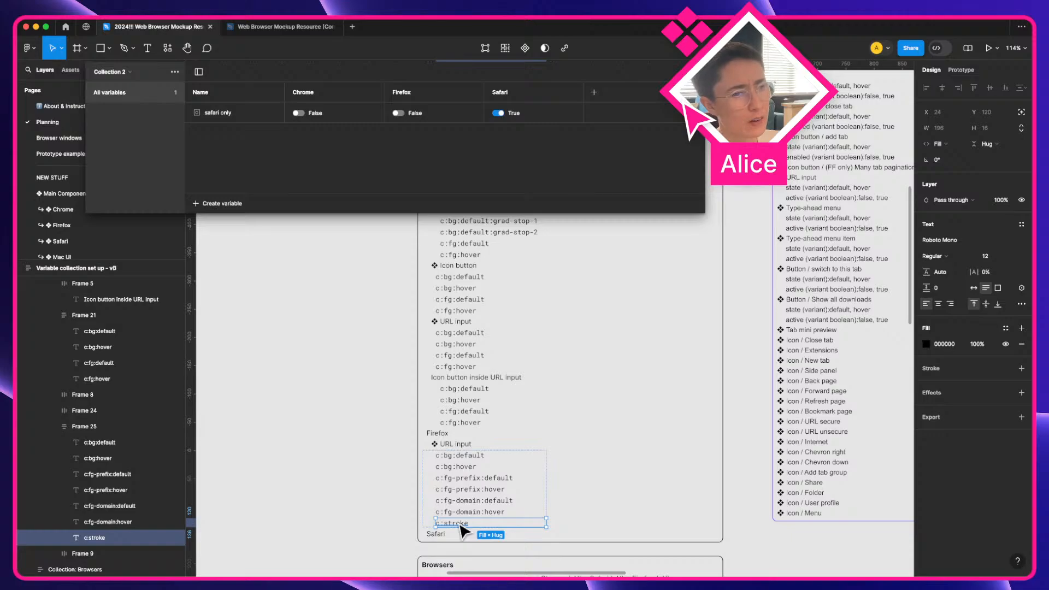
{"action": "scroll", "coordinate": [463, 530], "scroll_direction": "up", "scroll_amount": 9}
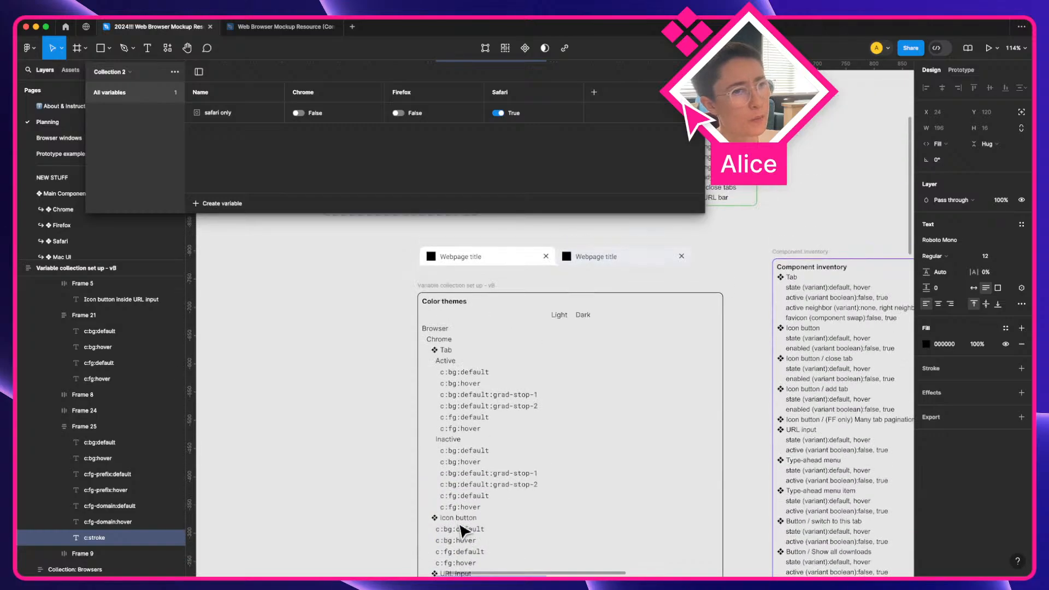
{"action": "scroll", "coordinate": [463, 530], "scroll_direction": "down", "scroll_amount": 9}
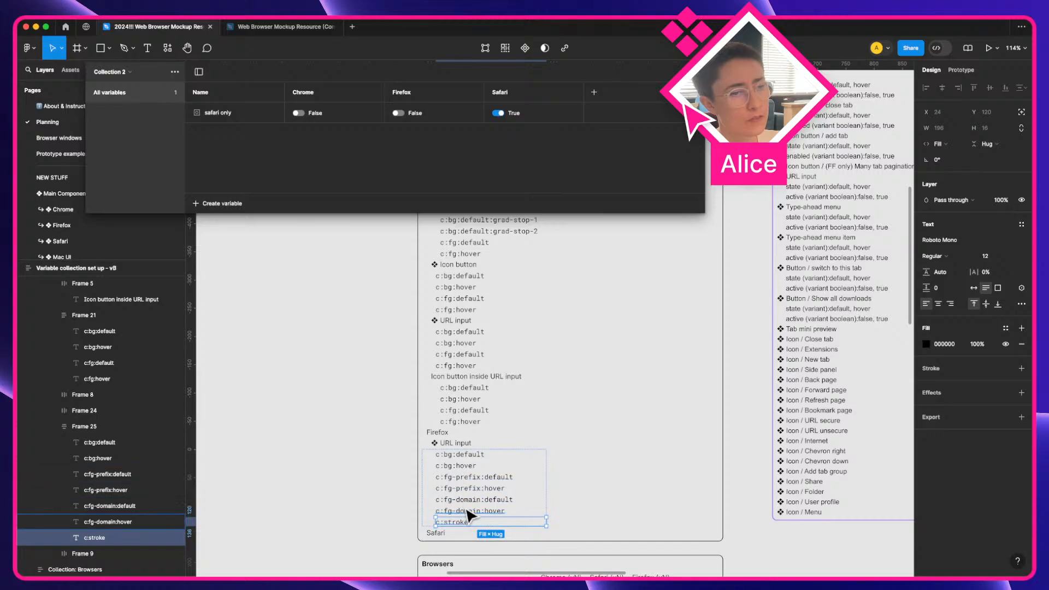
{"action": "key", "text": "alt"}
{"action": "mouse_move", "coordinate": [465, 519]}
{"action": "left_mouse_down"}
{"action": "mouse_move", "coordinate": [486, 370]}
{"action": "mouse_move", "coordinate": [435, 384]}
{"action": "mouse_move", "coordinate": [470, 365]}
{"action": "mouse_move", "coordinate": [468, 376]}
{"action": "left_mouse_up"}
{"action": "key", "text": "super"}
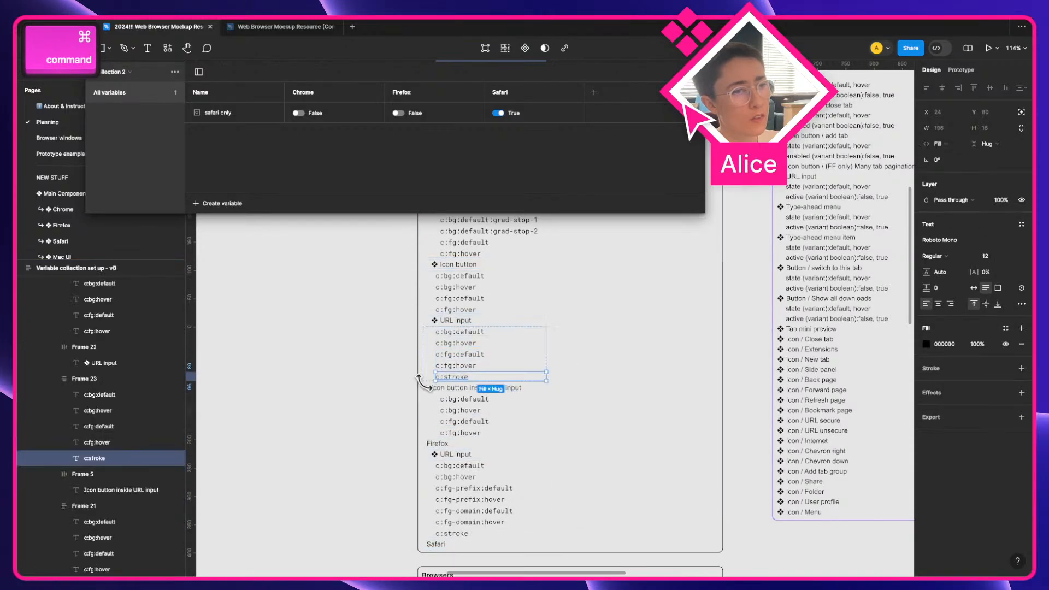
Compare Chrome's and Firefox's URL input entries in Color themes, checking Firefox's fg-prefix, fg-domain and stroke entries
{"action": "scroll", "coordinate": [452, 334], "scroll_direction": "up", "scroll_amount": 5}
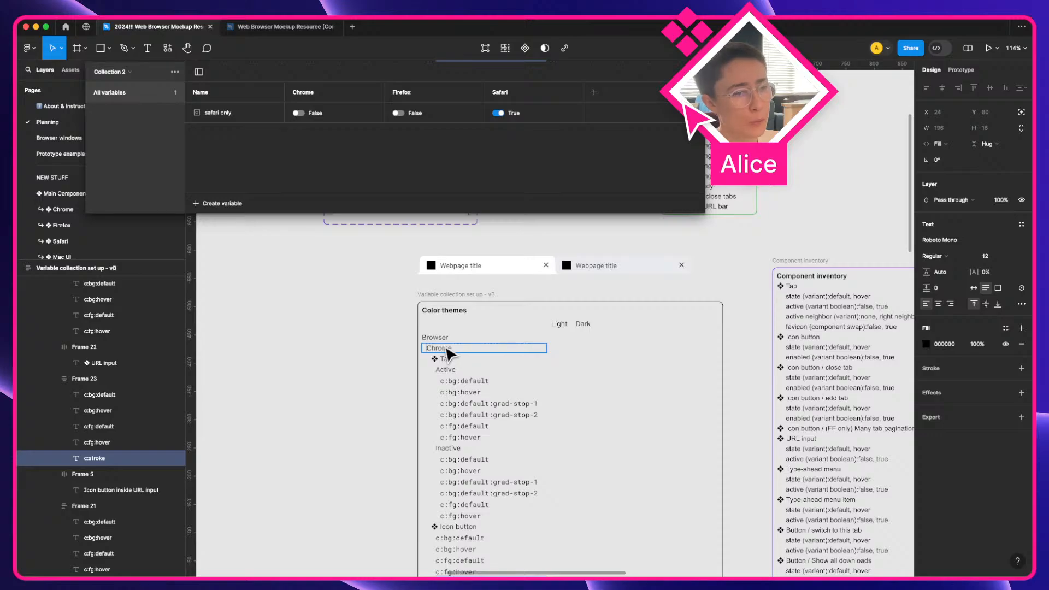
{"action": "scroll", "coordinate": [448, 352], "scroll_direction": "down", "scroll_amount": 5}
{"action": "scroll", "coordinate": [473, 463], "scroll_direction": "up", "scroll_amount": 3}
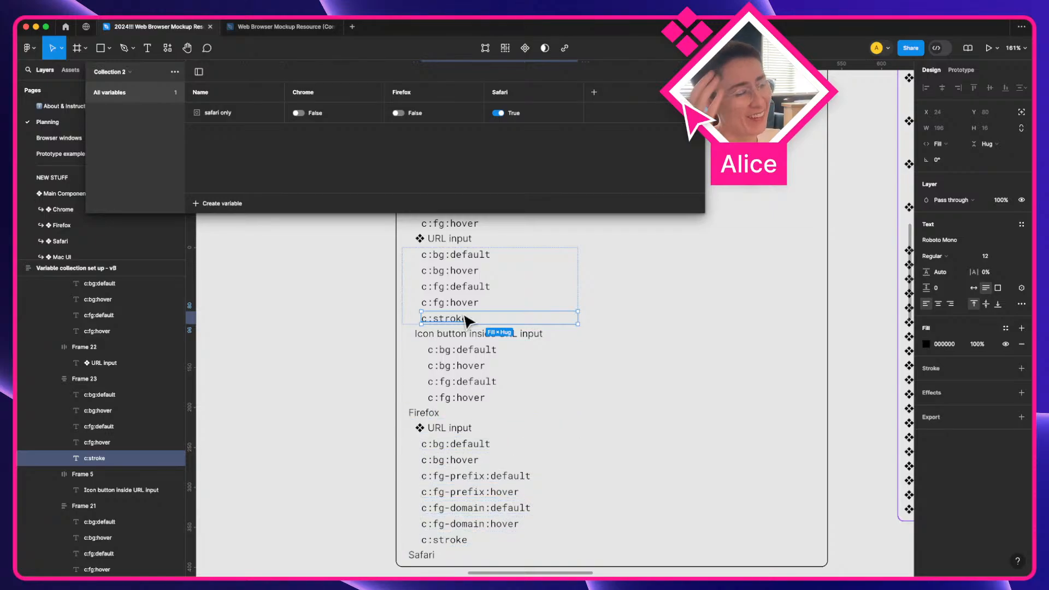
{"action": "key", "text": "super"}
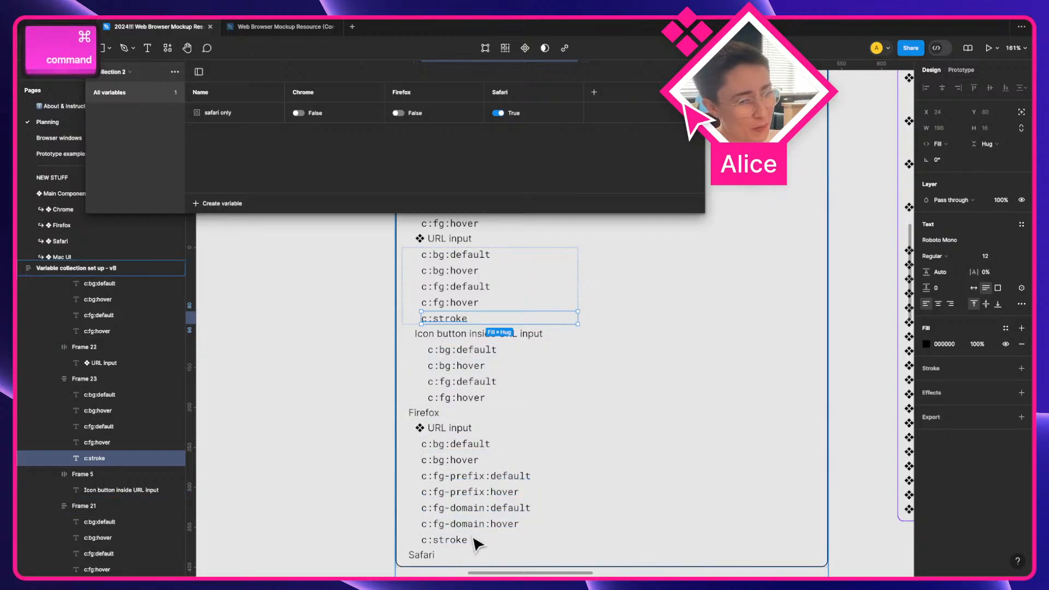
{"action": "left_click", "coordinate": [460, 476], "text": "super"}
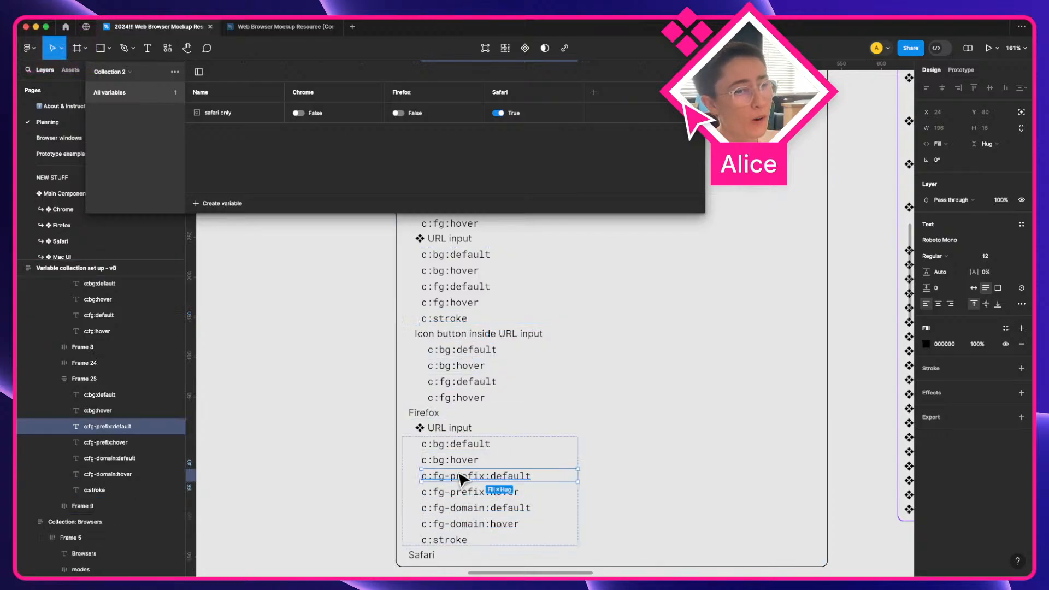
{"action": "left_click", "coordinate": [465, 492], "text": "shift+super"}
{"action": "left_click", "coordinate": [468, 508], "text": "shift+super"}
{"action": "left_click", "coordinate": [469, 524], "text": "shift+super"}
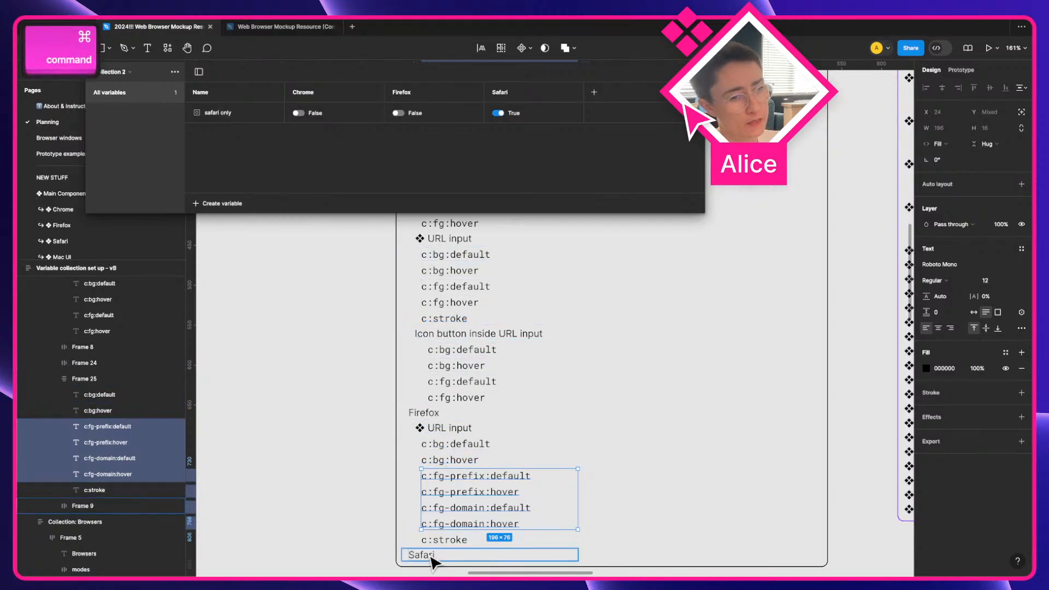
{"action": "left_click", "coordinate": [457, 541]}
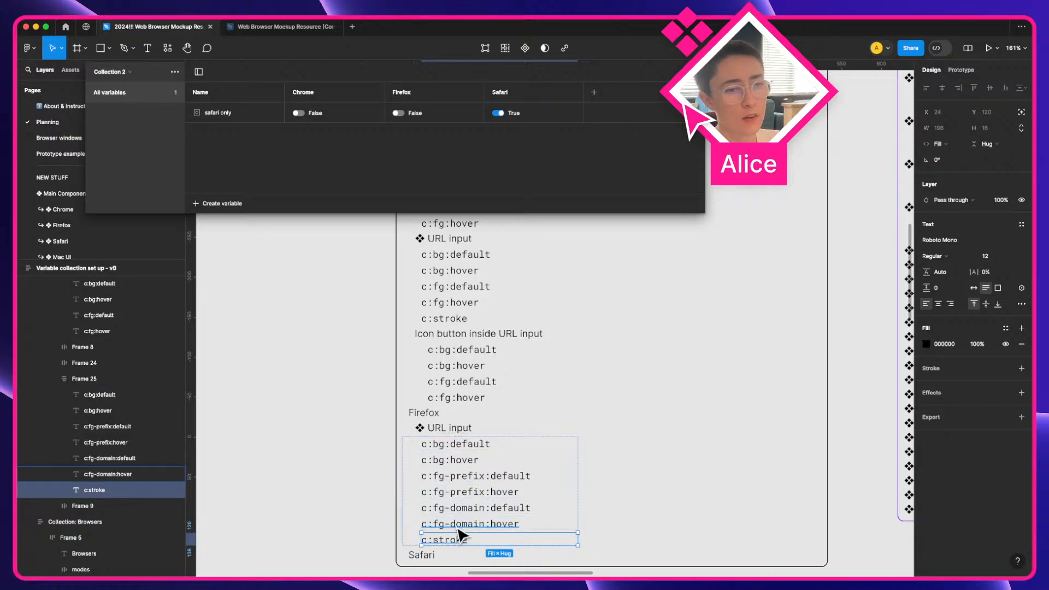
Recolor Firefox's four fg-prefix and fg-domain entries under URL input in Color themes to grey 9B9B9B
{"action": "left_click", "coordinate": [458, 528]}
{"action": "left_click", "coordinate": [465, 509], "text": "shift"}
{"action": "left_click", "coordinate": [467, 493], "text": "shift"}
{"action": "left_click", "coordinate": [473, 479], "text": "shift"}
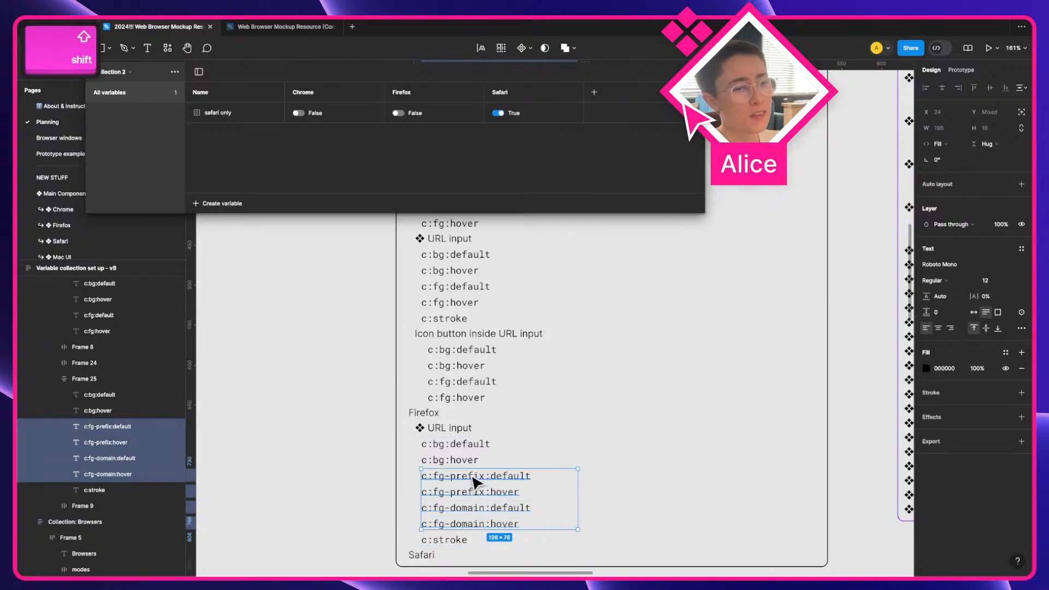
{"action": "left_click", "coordinate": [926, 368]}
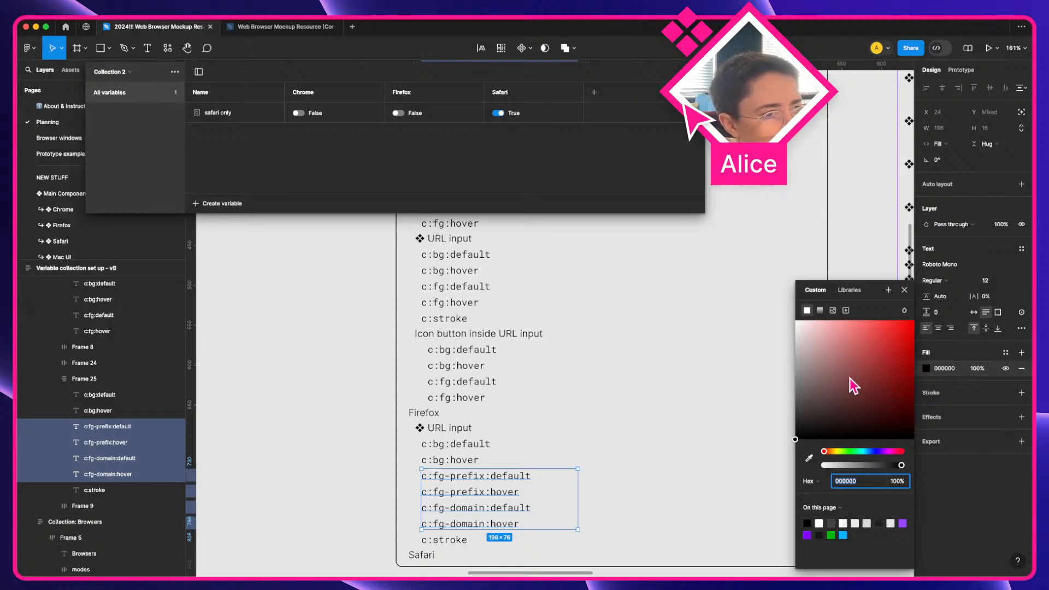
{"action": "left_click_drag", "start_coordinate": [851, 379], "coordinate": [729, 375]}
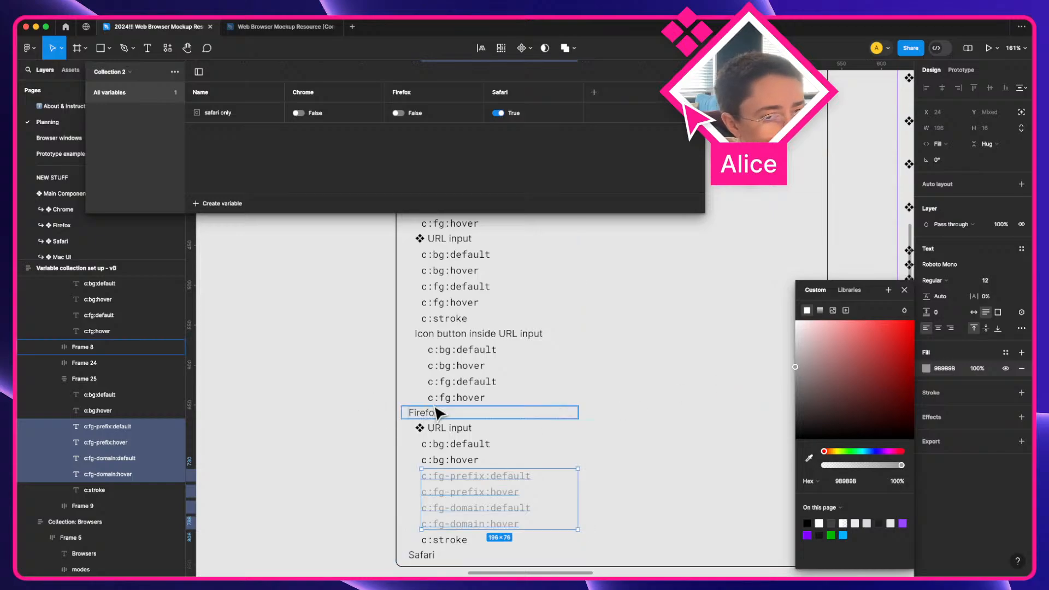
{"action": "left_click_drag", "start_coordinate": [831, 452], "coordinate": [828, 452]}
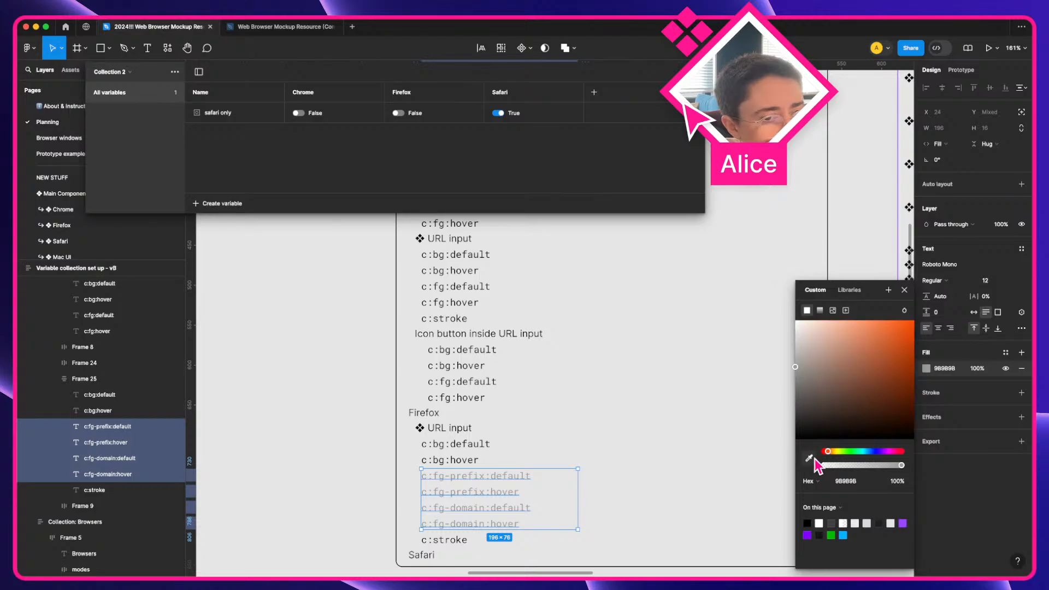
{"action": "left_click", "coordinate": [304, 416]}
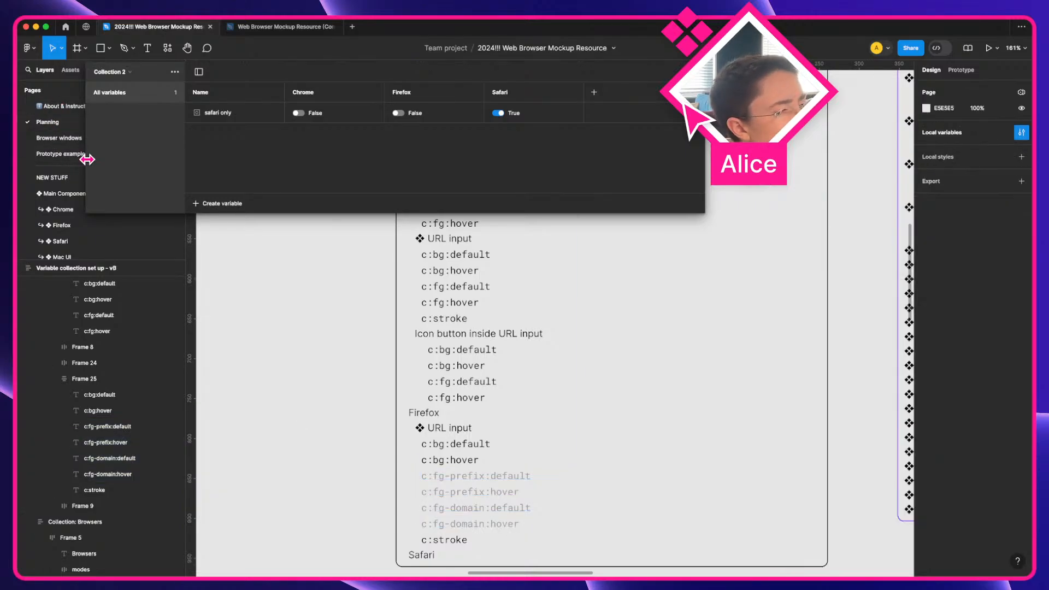
Open the Firefox page and bring the Firefox logo into close view
{"action": "left_click", "coordinate": [71, 225]}
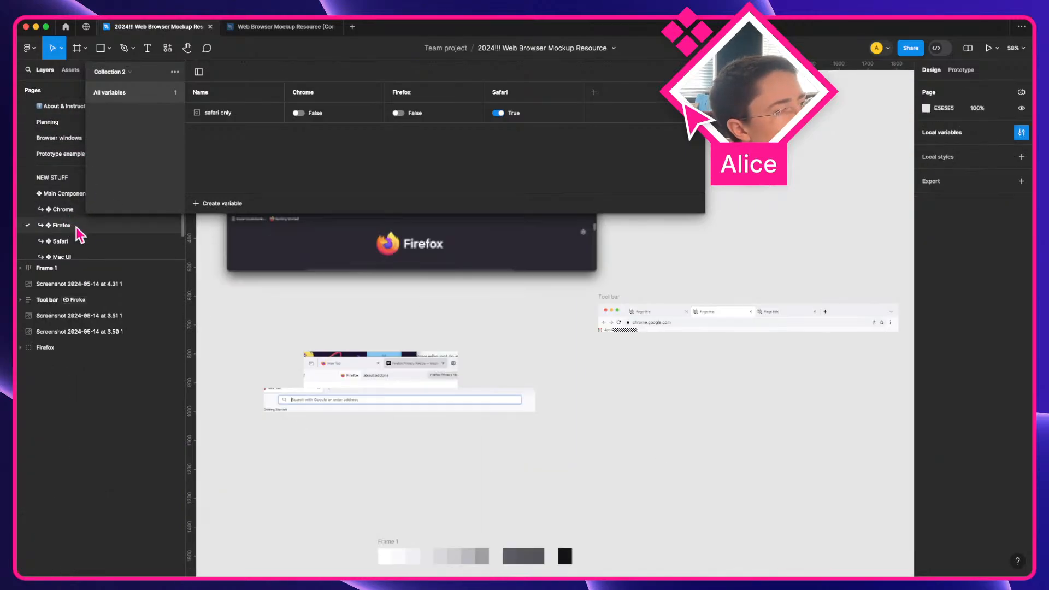
{"action": "scroll", "coordinate": [429, 331], "scroll_direction": "up", "scroll_amount": 5}
{"action": "key", "text": "a"}
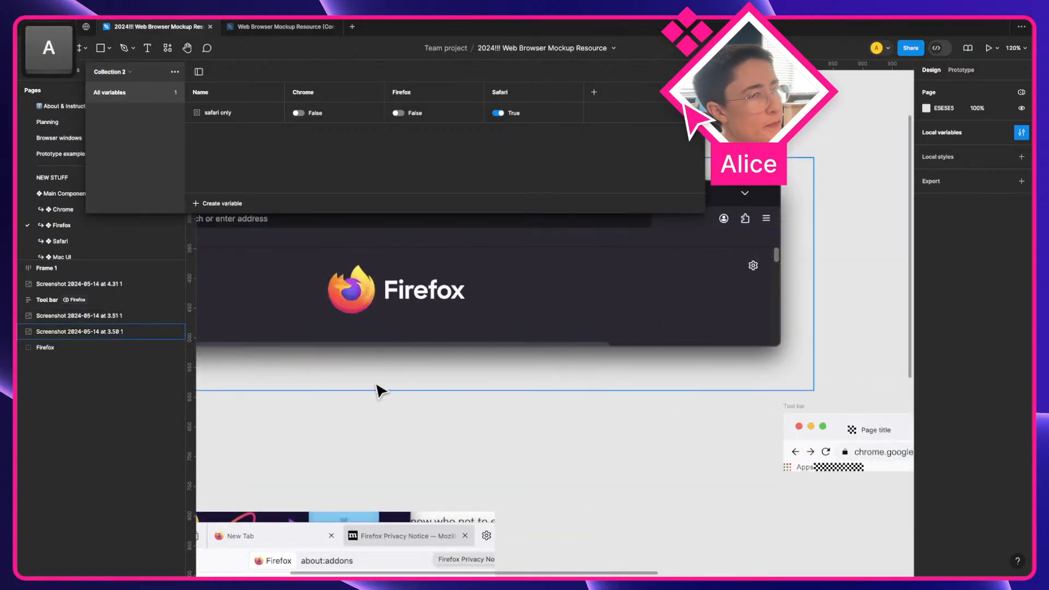
{"action": "key", "text": "i"}
{"action": "scroll", "coordinate": [363, 316], "scroll_direction": "up", "scroll_amount": 5}
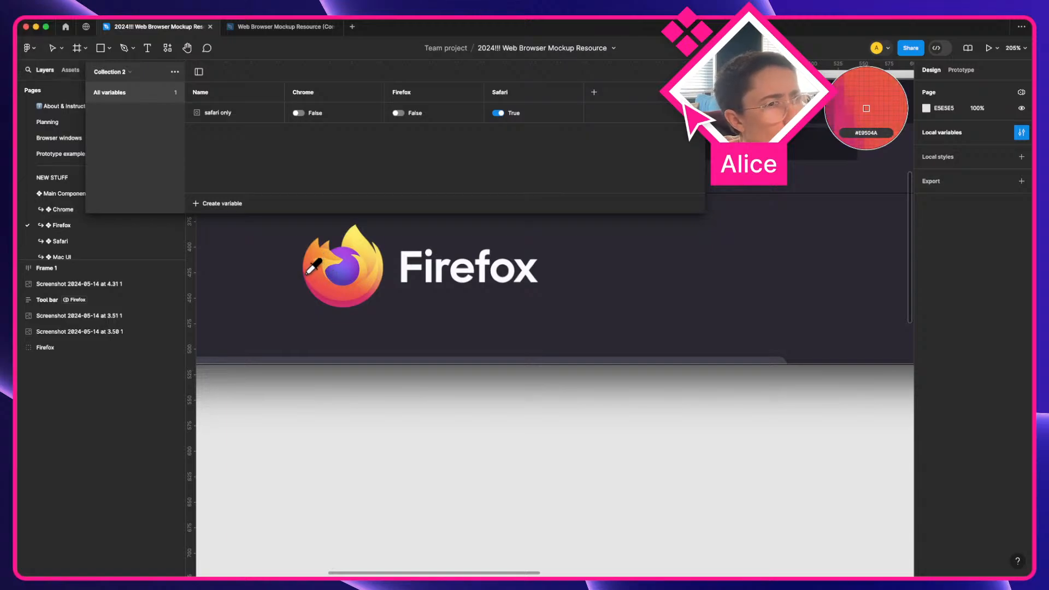
{"action": "key", "text": "Escape"}
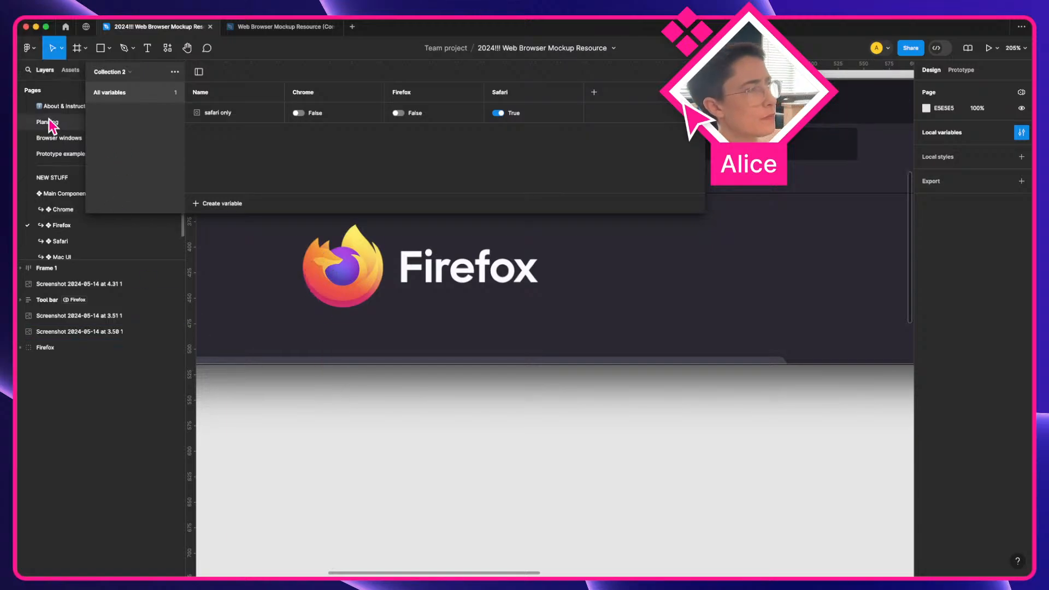
Draw a frame about 35 × 20 below the Firefox logo, sample the logo's orange-red into it and copy hex EB5B45, removing the fill once copied
{"action": "key", "text": "f"}
{"action": "left_click_drag", "start_coordinate": [321, 476], "coordinate": [357, 498]}
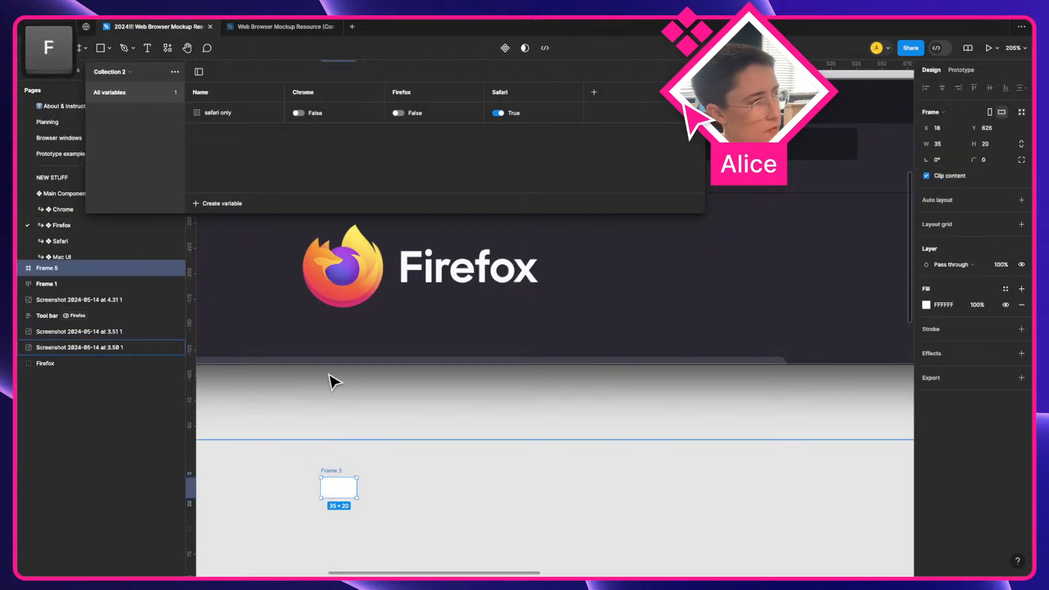
{"action": "key", "text": "i"}
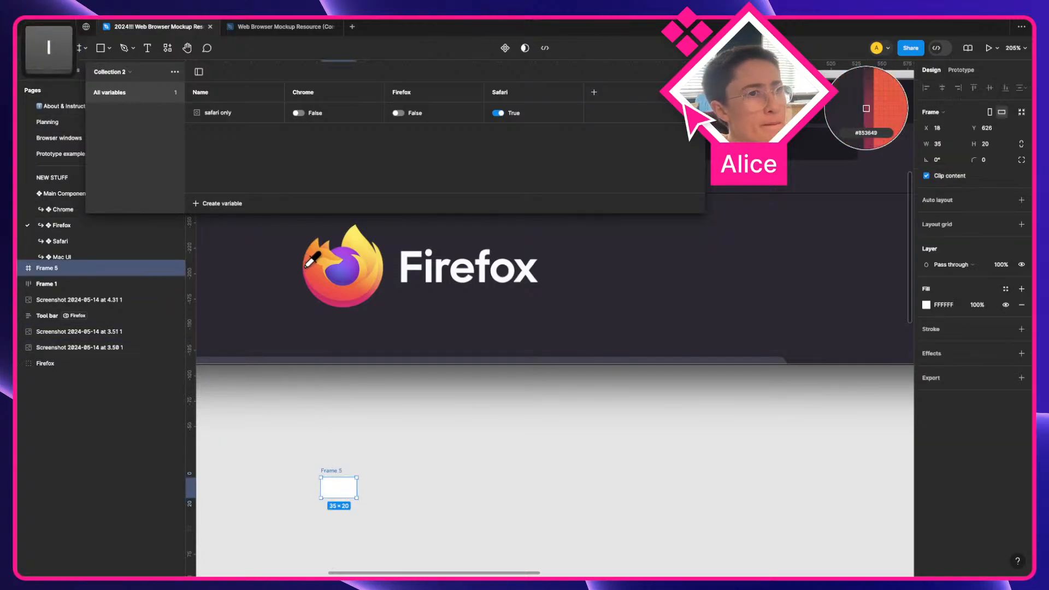
{"action": "left_click", "coordinate": [306, 267]}
{"action": "left_click", "coordinate": [942, 304]}
{"action": "key", "text": "super+c"}
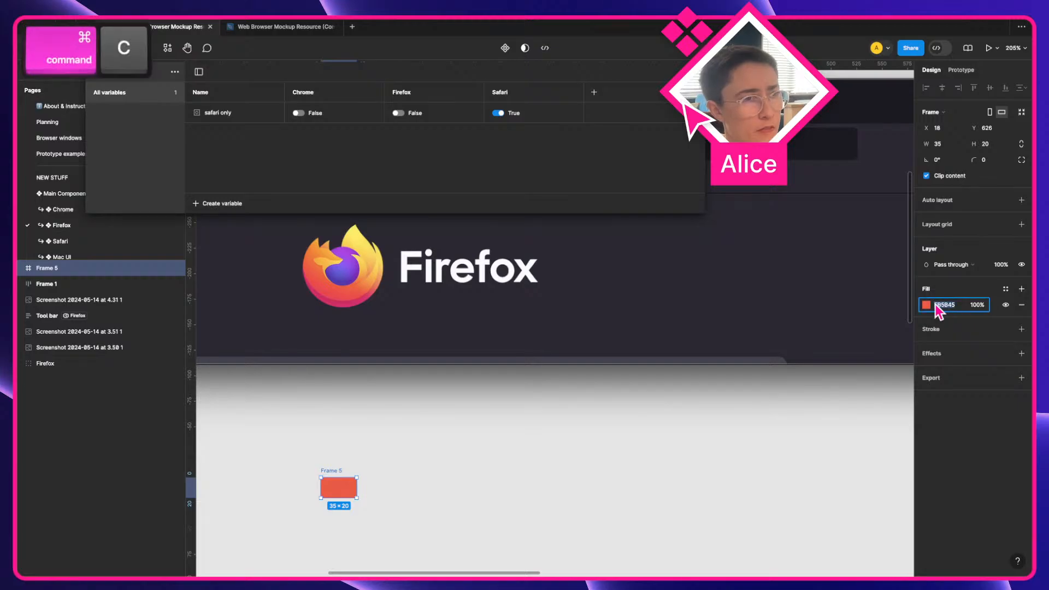
{"action": "left_click", "coordinate": [1021, 305]}
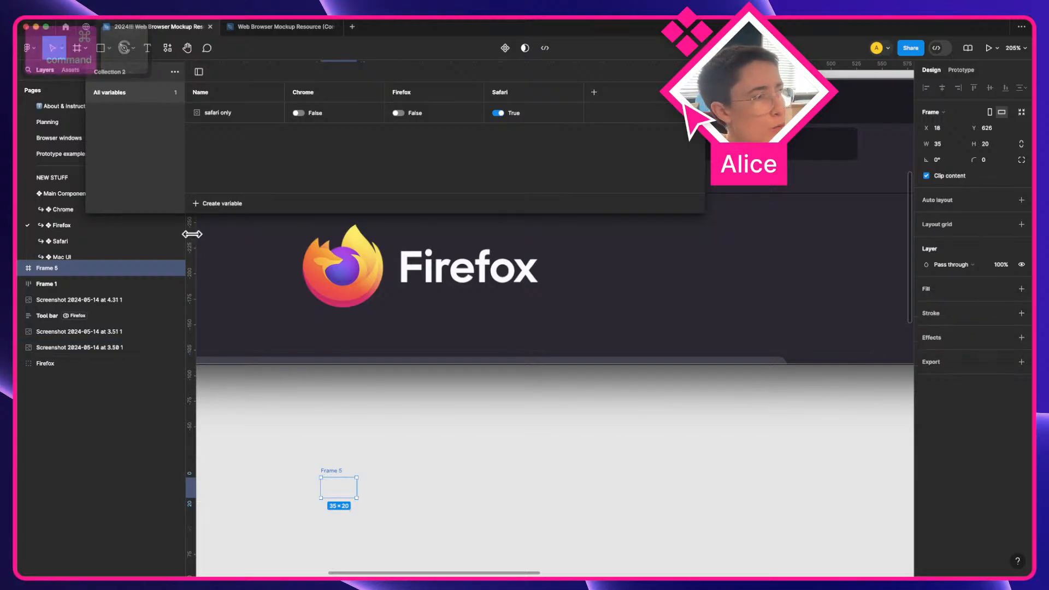
Return to the Planning page and set the fill of Firefox's four fg-prefix and fg-domain entries to EB5B45
{"action": "left_click", "coordinate": [50, 123]}
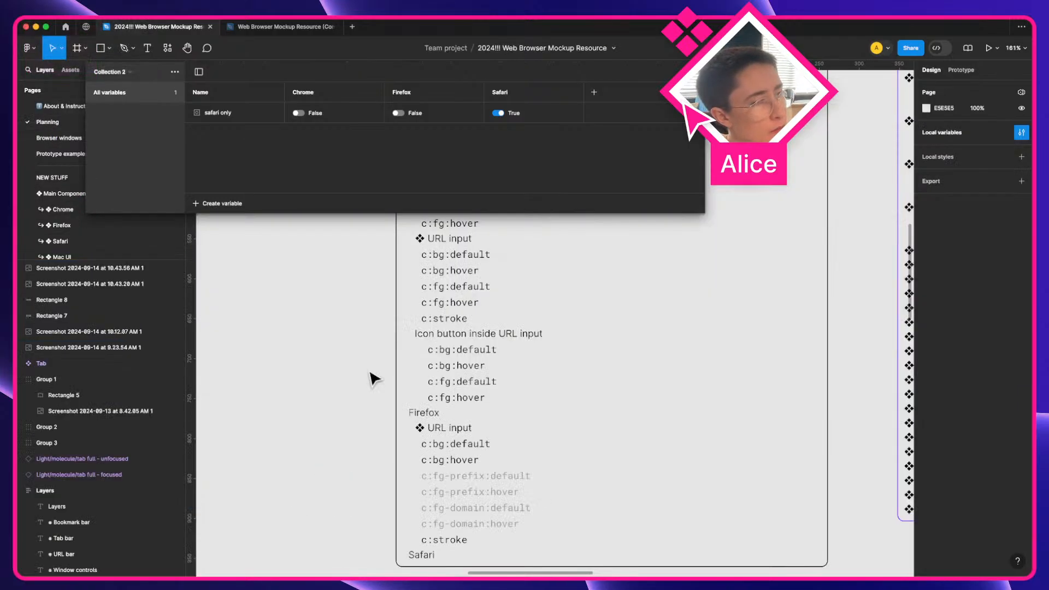
{"action": "left_click", "coordinate": [465, 492]}
{"action": "left_click", "coordinate": [473, 525], "text": "shift"}
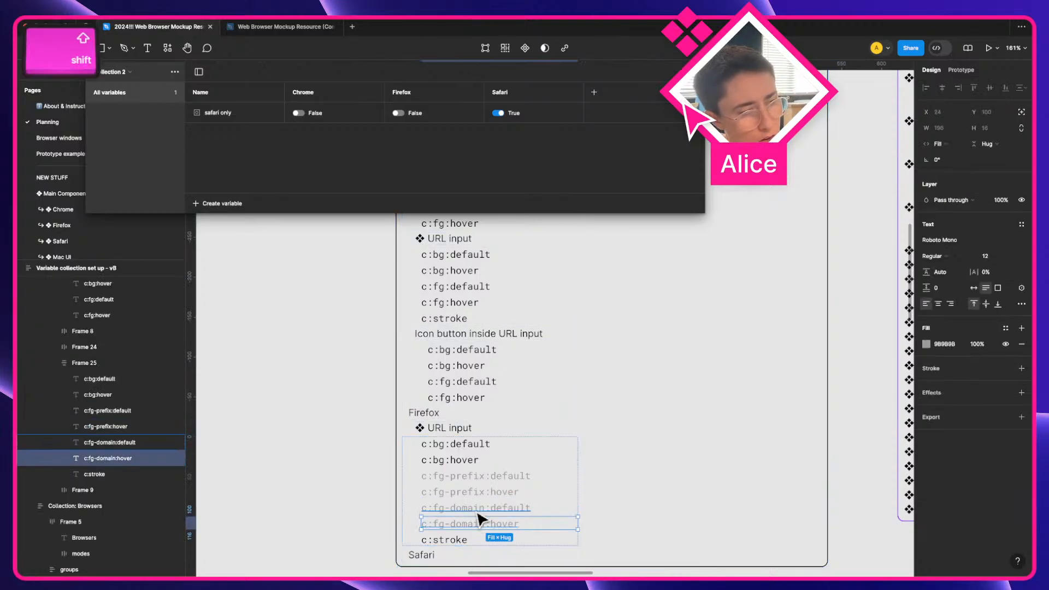
{"action": "left_click", "coordinate": [481, 508], "text": "shift"}
{"action": "left_click", "coordinate": [481, 476], "text": "shift"}
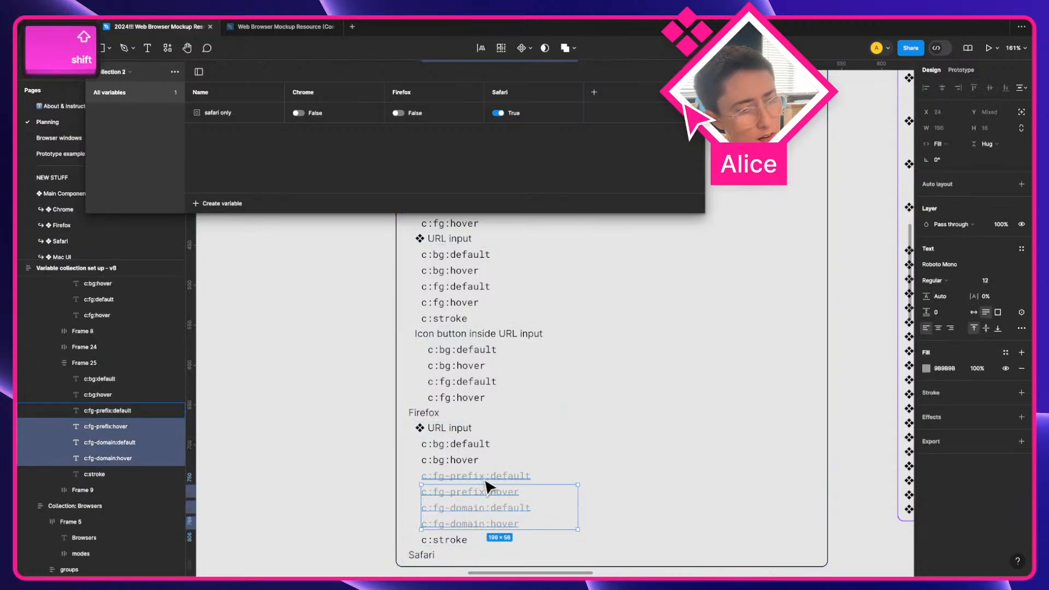
{"action": "left_click", "coordinate": [950, 370]}
{"action": "key", "text": "super+v"}
{"action": "key", "text": "Tab"}
{"action": "left_click", "coordinate": [295, 399]}
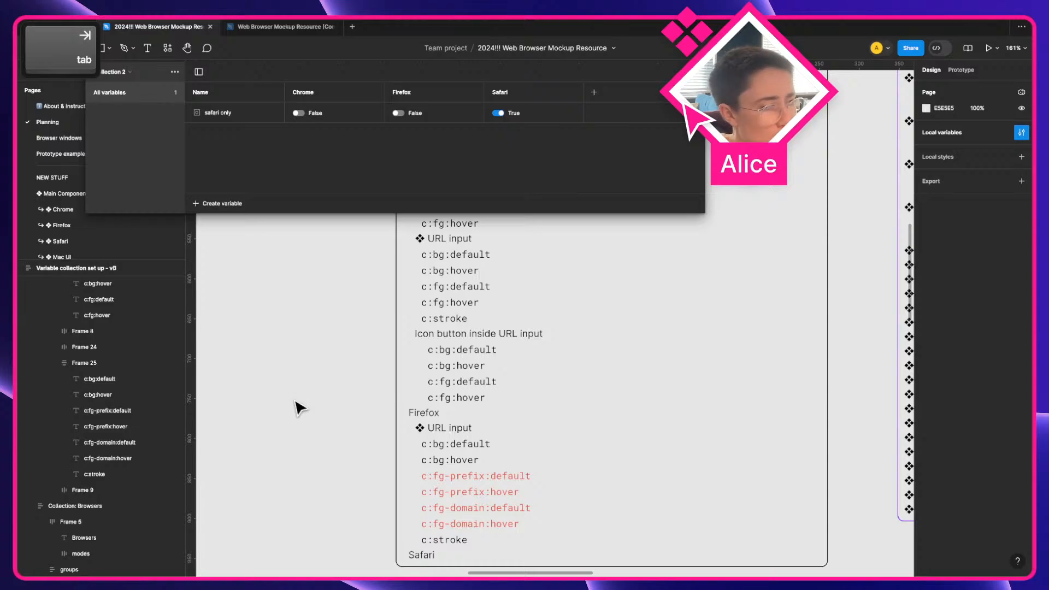
Make the Firefox heading in Color themes bold and set its fill to EB5B45
{"action": "left_click", "coordinate": [428, 414], "text": "super"}
{"action": "key", "text": "super+b"}
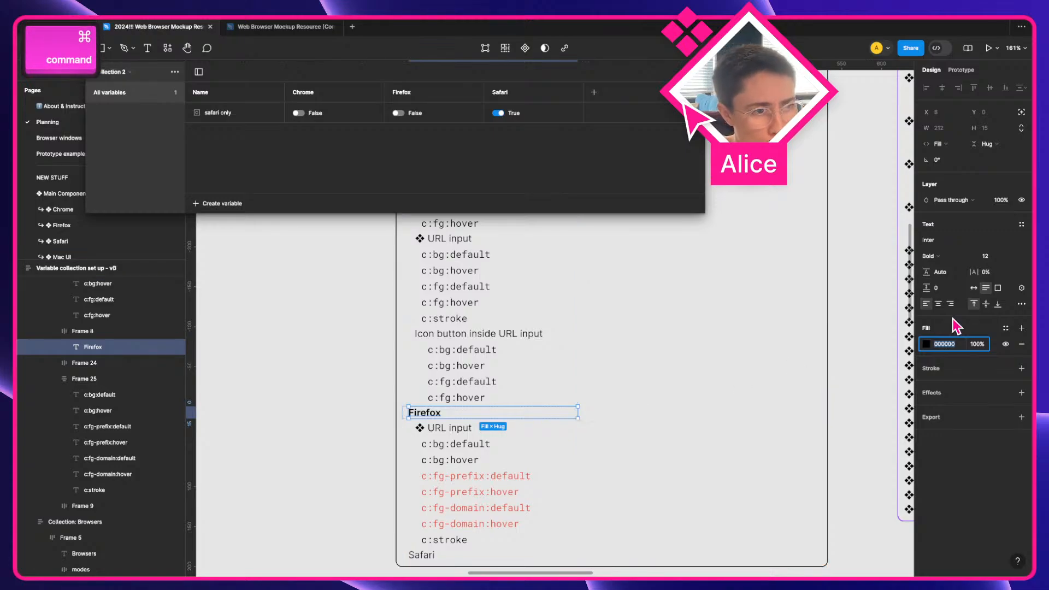
{"action": "key", "text": "super+v"}
{"action": "key", "text": "Tab"}
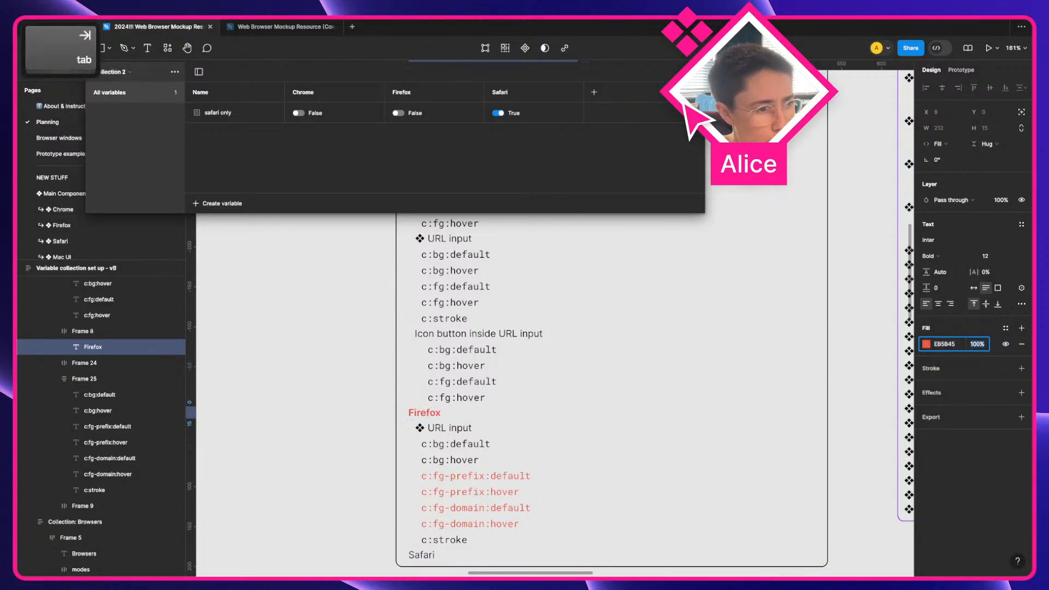
{"action": "left_click", "coordinate": [295, 433]}
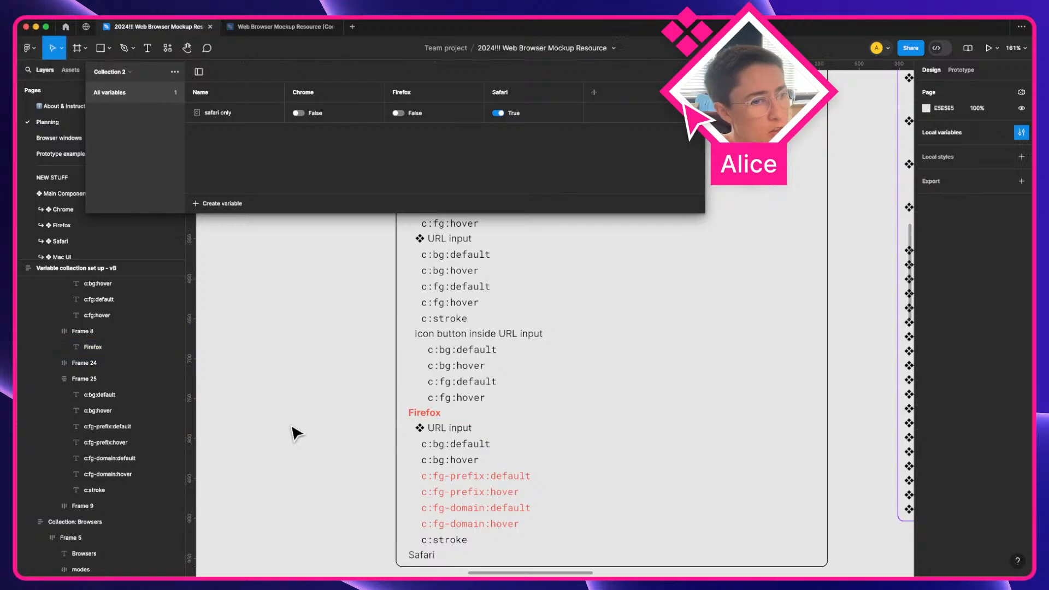
Make the Chrome heading under Browser in the Color themes list bold
{"action": "scroll", "coordinate": [410, 435], "scroll_direction": "up", "scroll_amount": 1}
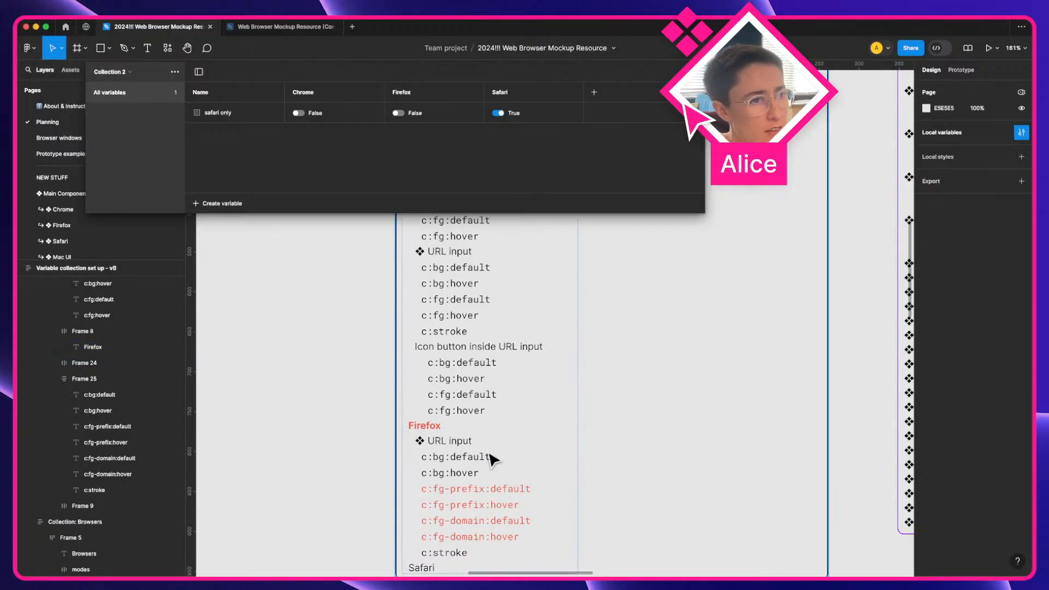
{"action": "scroll", "coordinate": [492, 461], "scroll_direction": "up", "scroll_amount": 10}
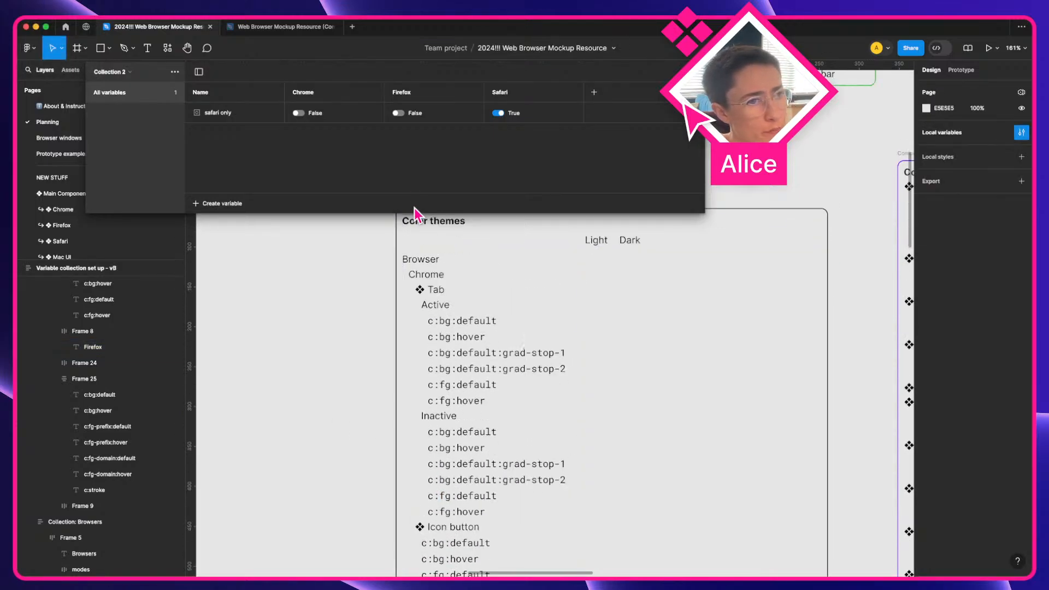
{"action": "left_click", "coordinate": [431, 275], "text": "super"}
{"action": "key", "text": "super+b"}
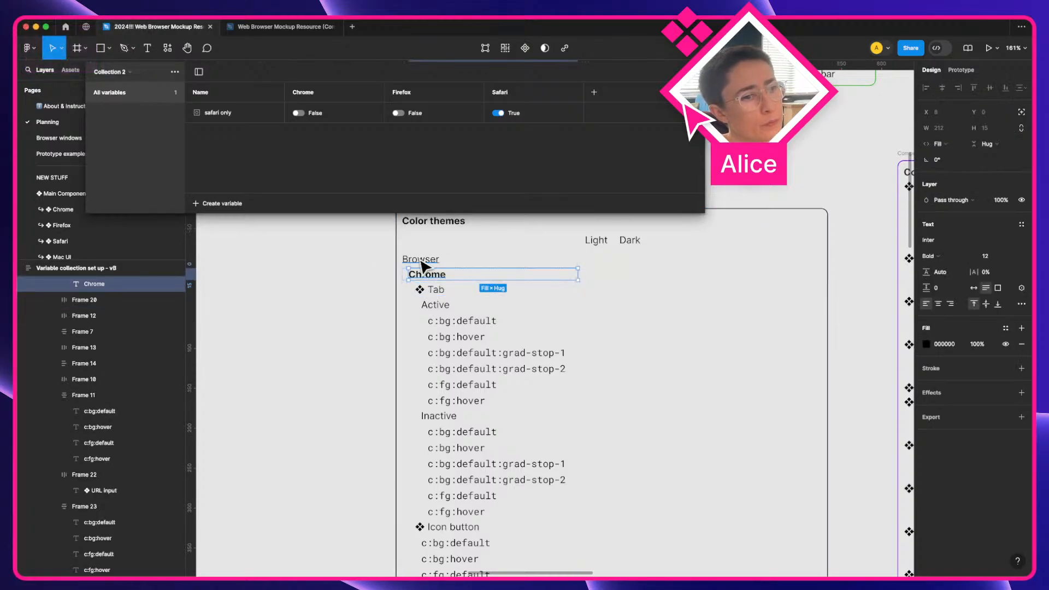
{"action": "left_click", "coordinate": [421, 261], "text": "super"}
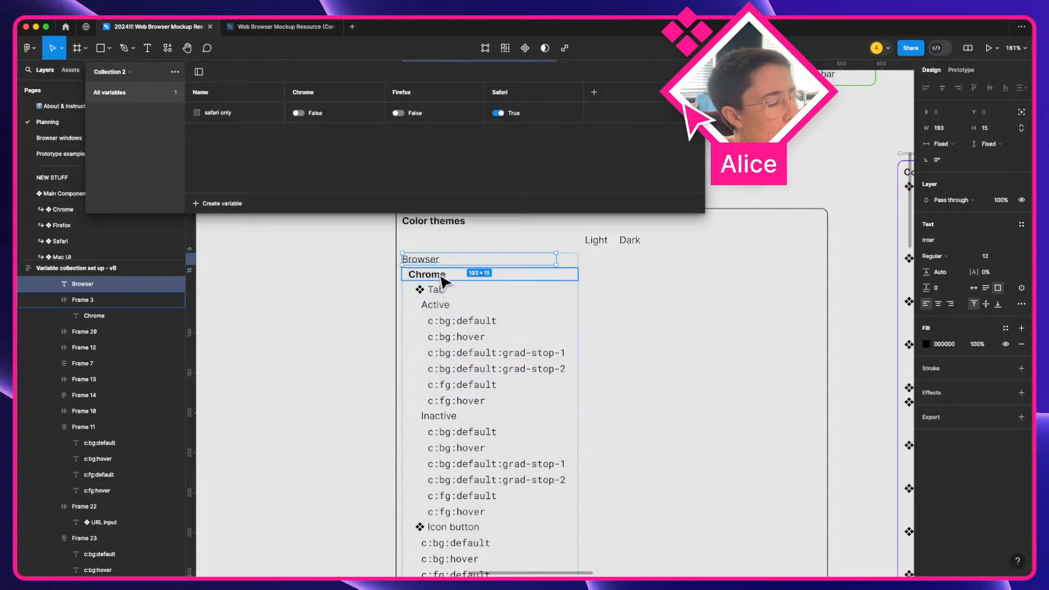
On the Chrome page, sample the Chrome logo's green into a temporary frame about 76 × 47, copy hex 43A345 and delete the frame
{"action": "left_click", "coordinate": [62, 211]}
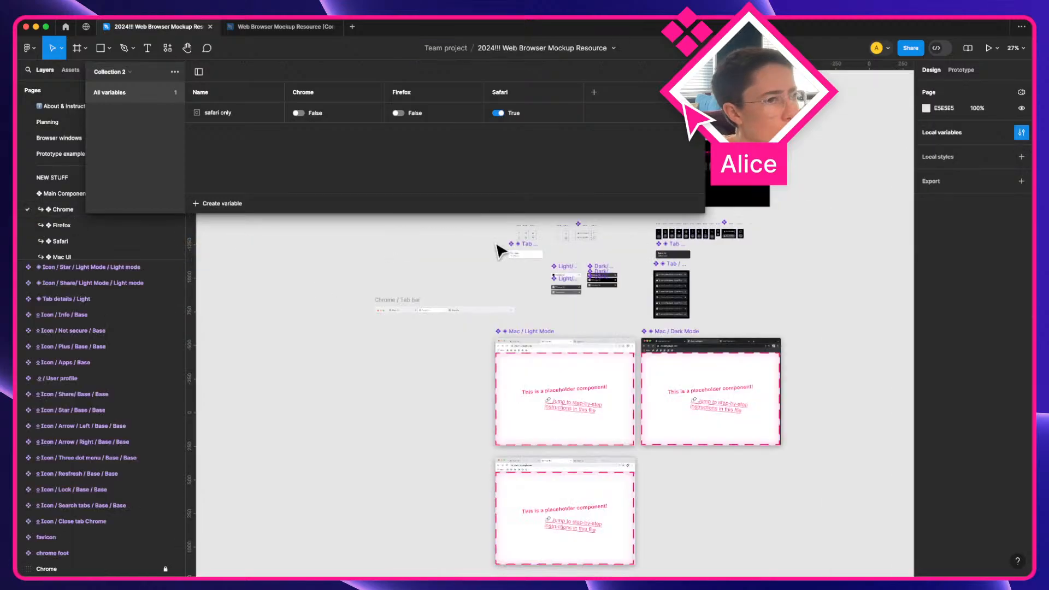
{"action": "scroll", "coordinate": [674, 234], "scroll_direction": "up", "scroll_amount": 10}
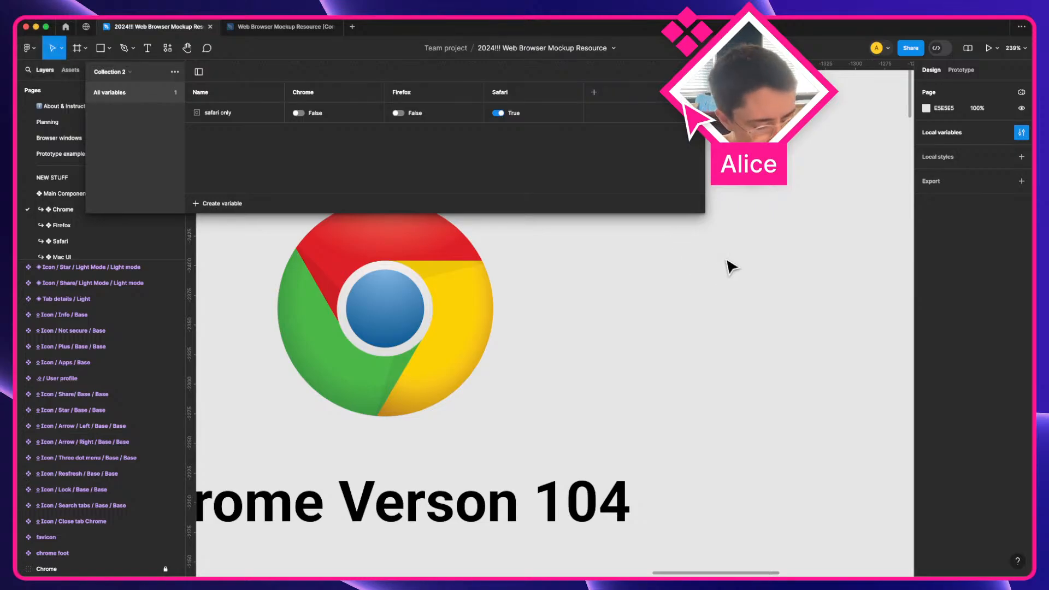
{"action": "key", "text": "f"}
{"action": "left_click_drag", "start_coordinate": [723, 258], "coordinate": [814, 314]}
{"action": "key", "text": "i"}
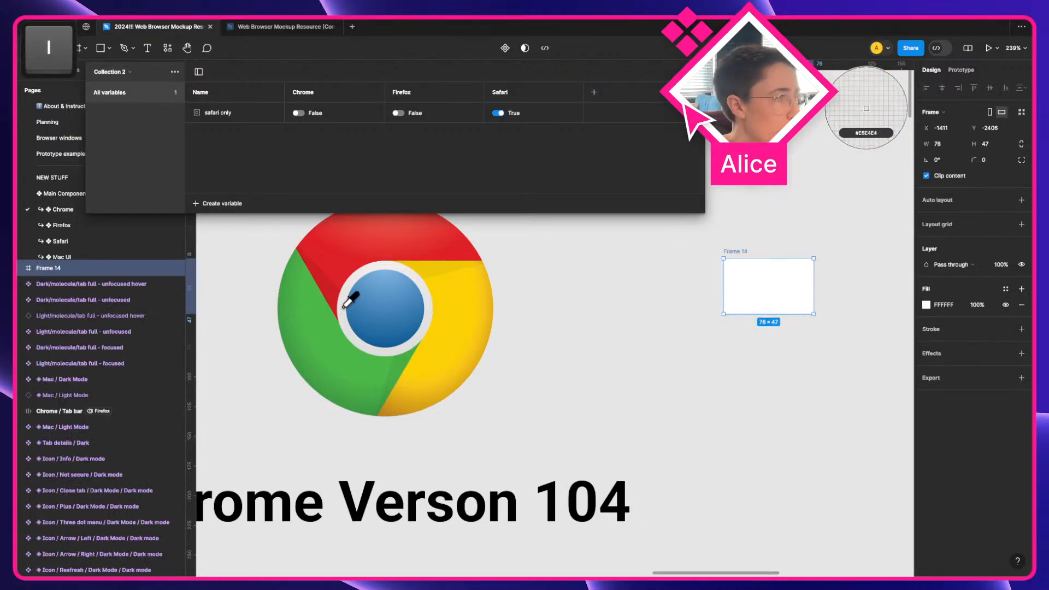
{"action": "left_click", "coordinate": [285, 276]}
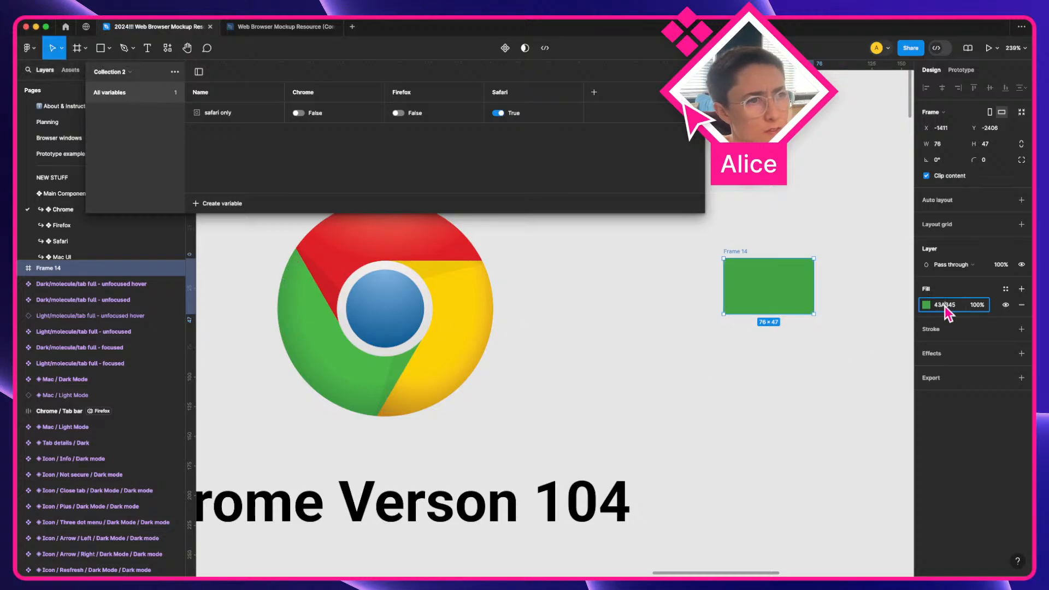
{"action": "key", "text": "super+c"}
{"action": "left_click", "coordinate": [808, 292]}
{"action": "key", "text": "BackSpace"}
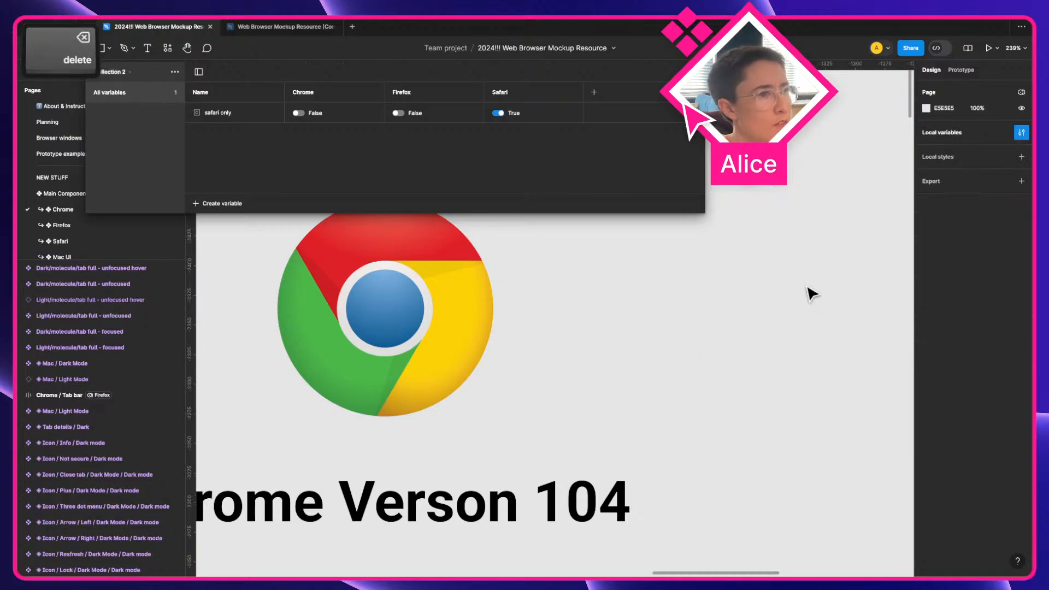
Return to the Planning page and set the Chrome heading's fill in Color themes to 43A345
{"action": "left_click", "coordinate": [49, 125]}
{"action": "left_click", "coordinate": [429, 276], "text": "super"}
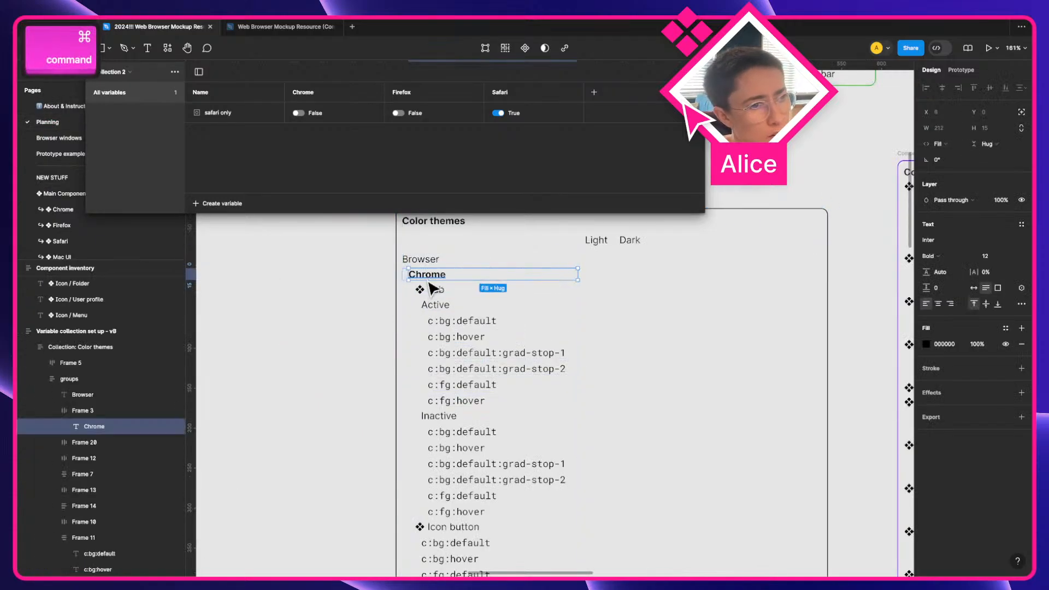
{"action": "left_click", "coordinate": [945, 345]}
{"action": "key", "text": "super+v"}
{"action": "key", "text": "Tab"}
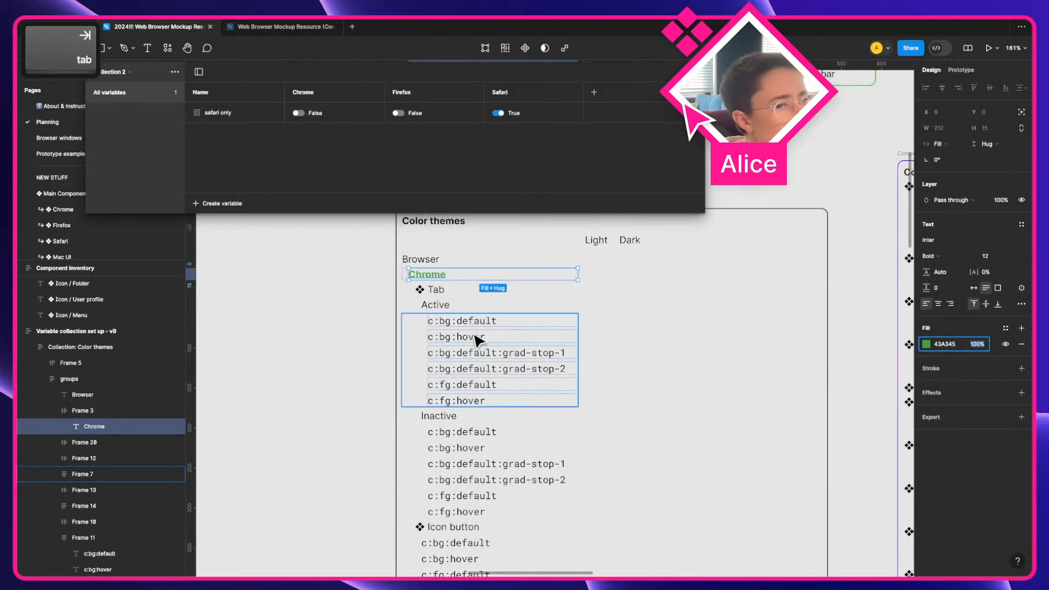
Review Chrome's Tab, Icon button and URL input entries in Color themes down to the Firefox group
{"action": "scroll", "coordinate": [478, 340], "scroll_direction": "down", "scroll_amount": 3}
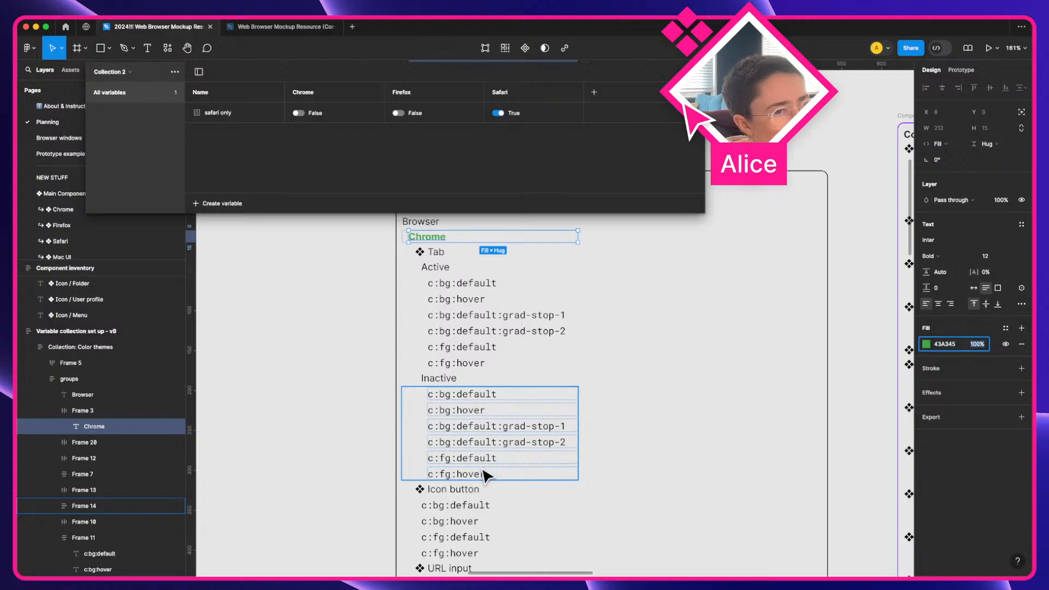
{"action": "scroll", "coordinate": [484, 475], "scroll_direction": "down", "scroll_amount": 3}
{"action": "scroll", "coordinate": [484, 475], "scroll_direction": "down", "scroll_amount": 3}
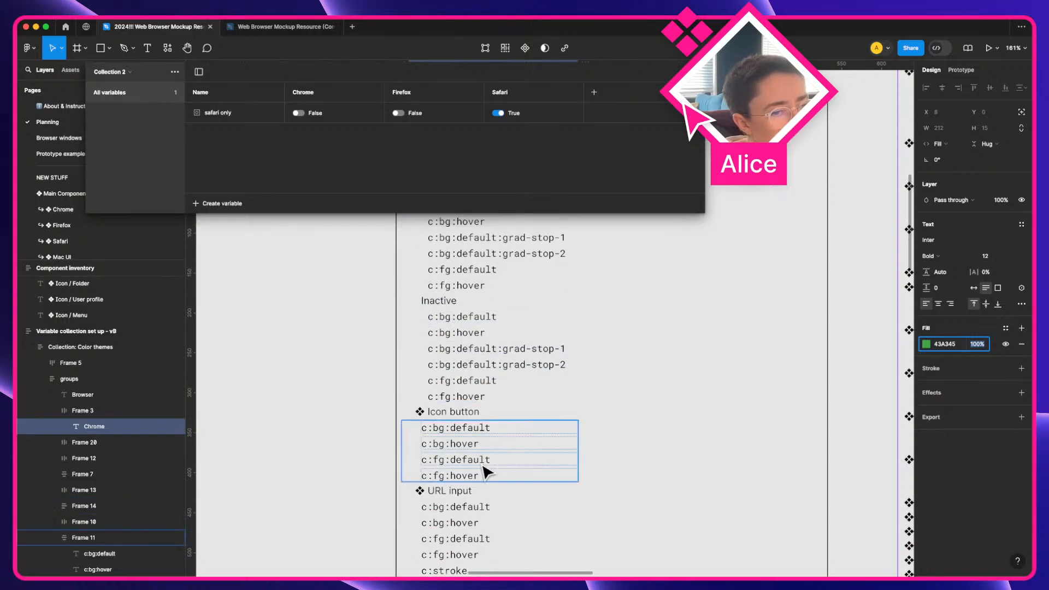
{"action": "scroll", "coordinate": [484, 474], "scroll_direction": "down", "scroll_amount": 3}
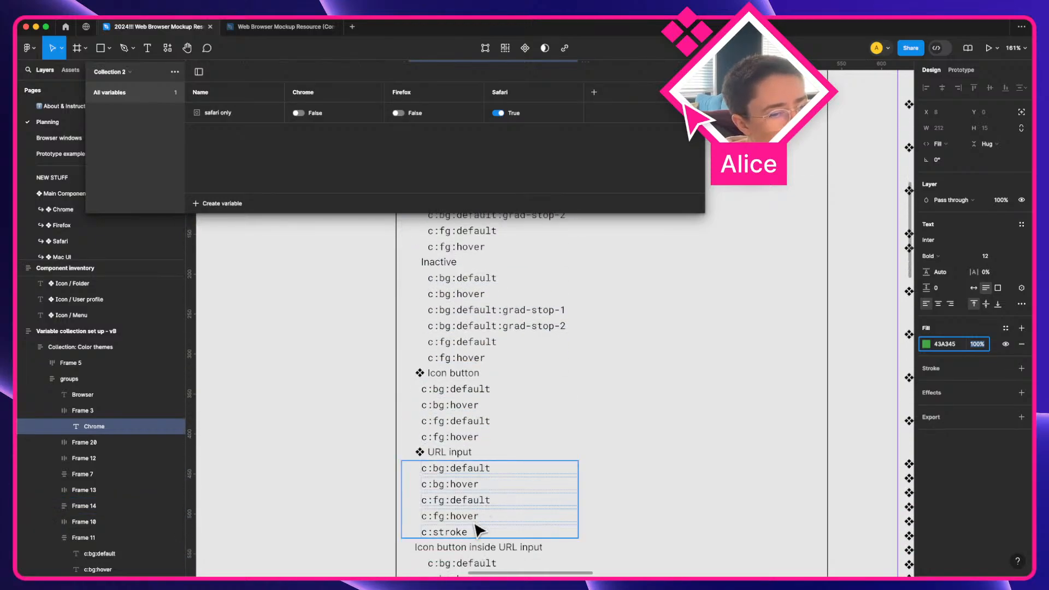
{"action": "scroll", "coordinate": [478, 530], "scroll_direction": "down", "scroll_amount": 12}
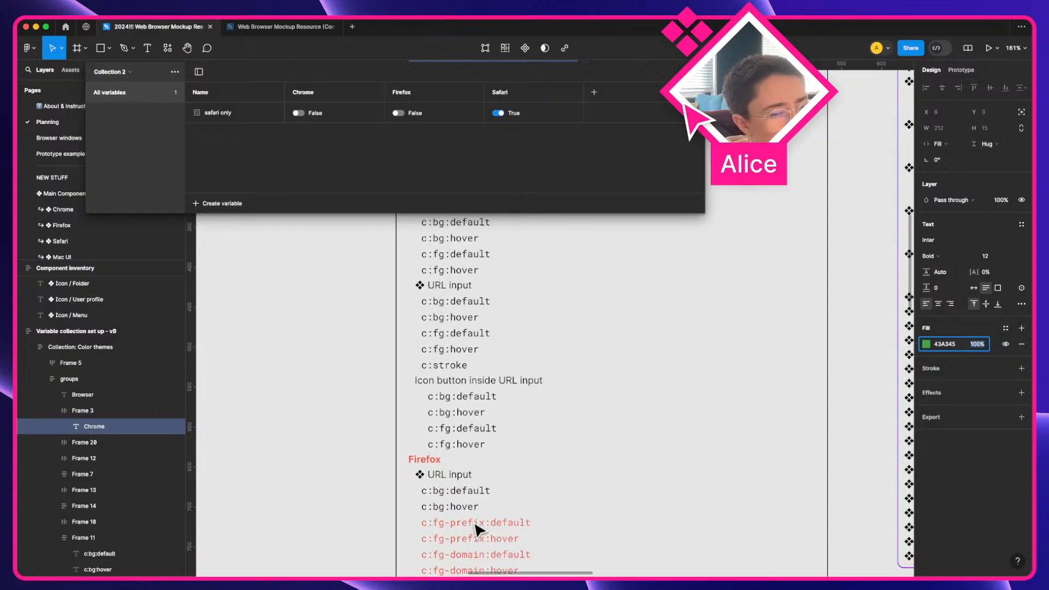
Make the Safari heading below the Firefox group in the Color themes list bold
{"action": "scroll", "coordinate": [478, 530], "scroll_direction": "down", "scroll_amount": 5}
{"action": "scroll", "coordinate": [478, 530], "scroll_direction": "up", "scroll_amount": 12}
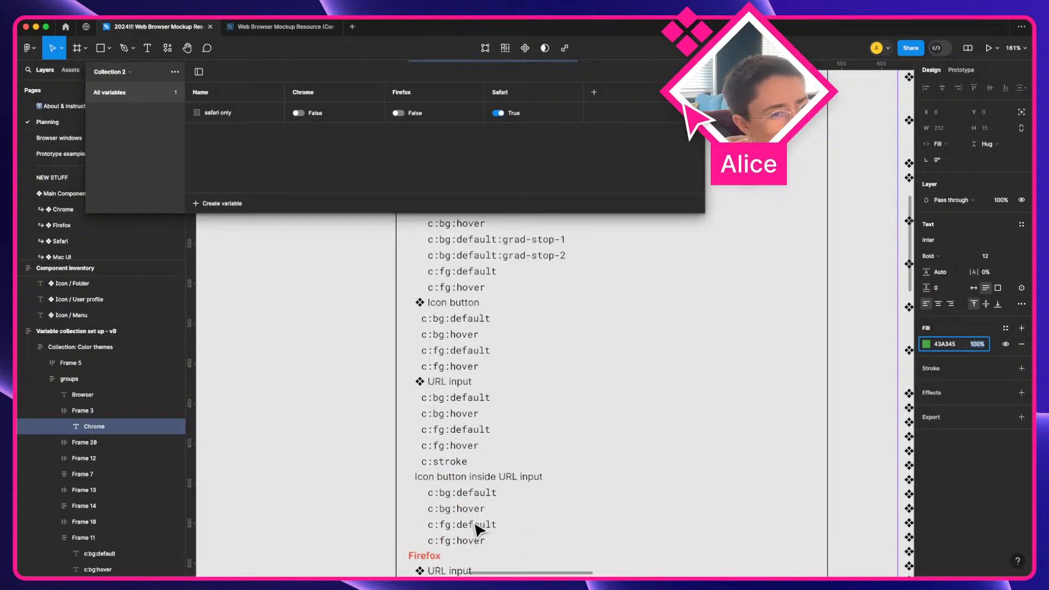
{"action": "scroll", "coordinate": [478, 530], "scroll_direction": "down", "scroll_amount": 8}
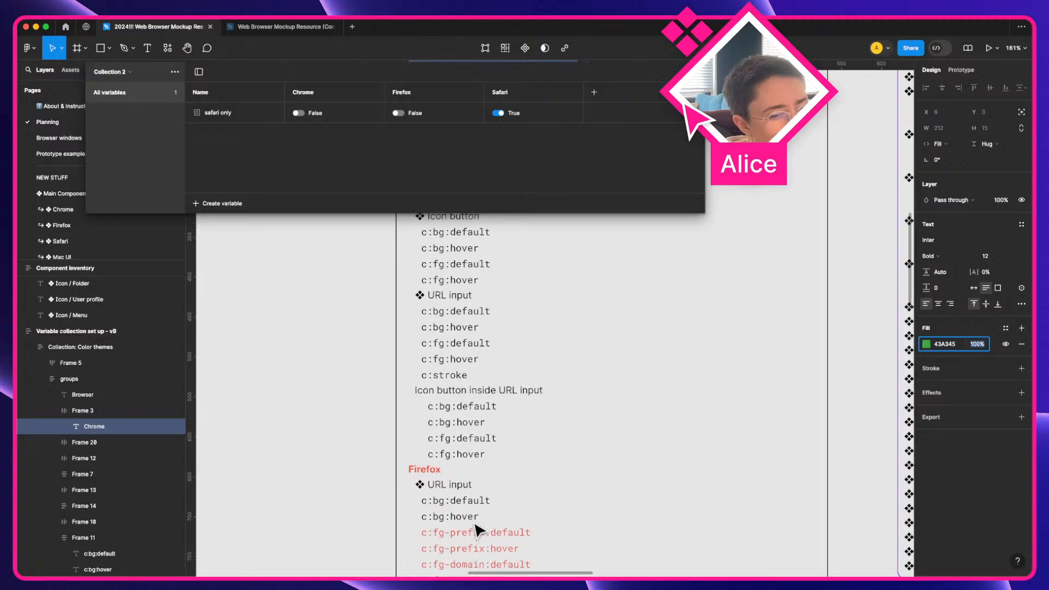
{"action": "scroll", "coordinate": [461, 490], "scroll_direction": "down", "scroll_amount": 4}
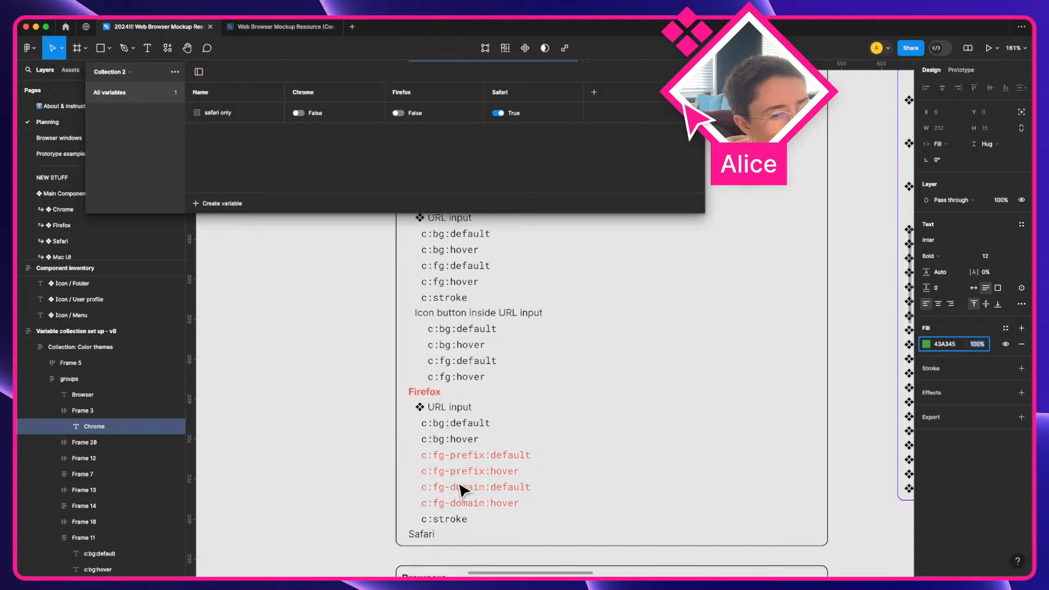
{"action": "left_click", "coordinate": [421, 535], "text": "super"}
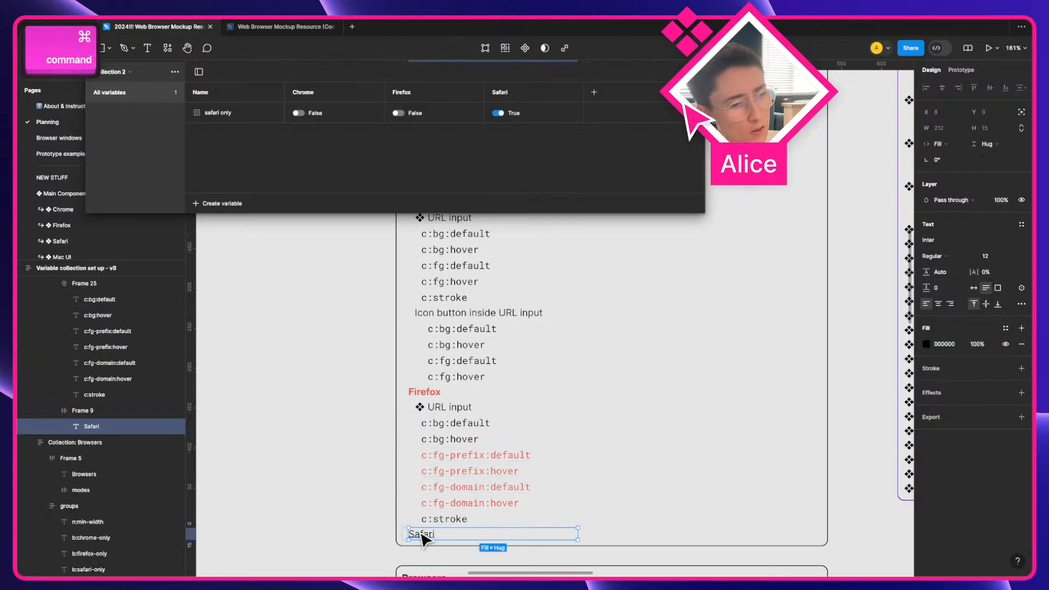
{"action": "key", "text": "super+b"}
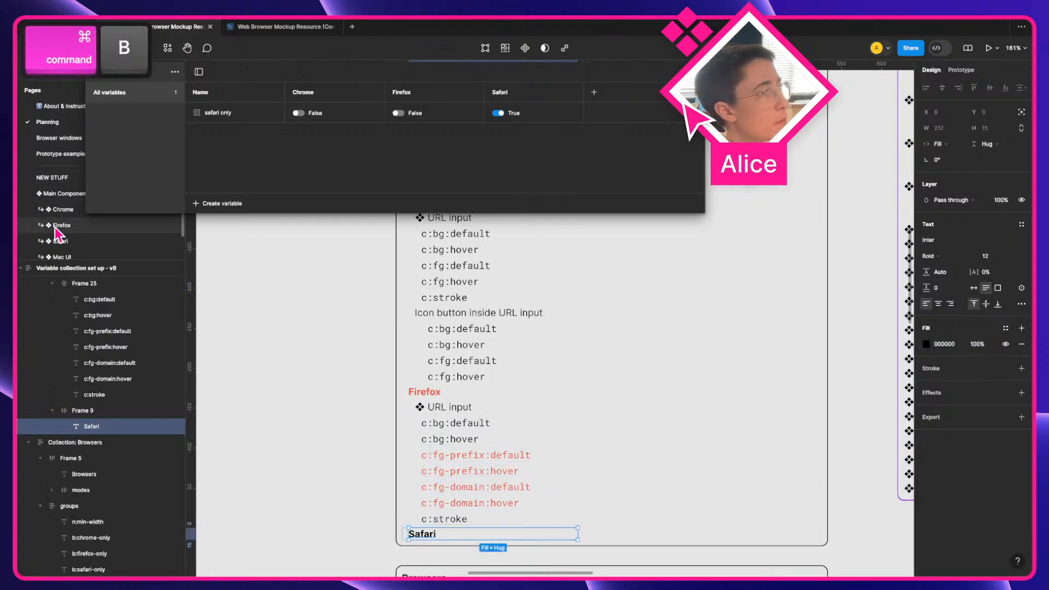
On the Safari page, sample the Safari logo's blue into a temporary frame about 72 × 47, copy hex 286BC7 and delete the frame
{"action": "left_click", "coordinate": [61, 243]}
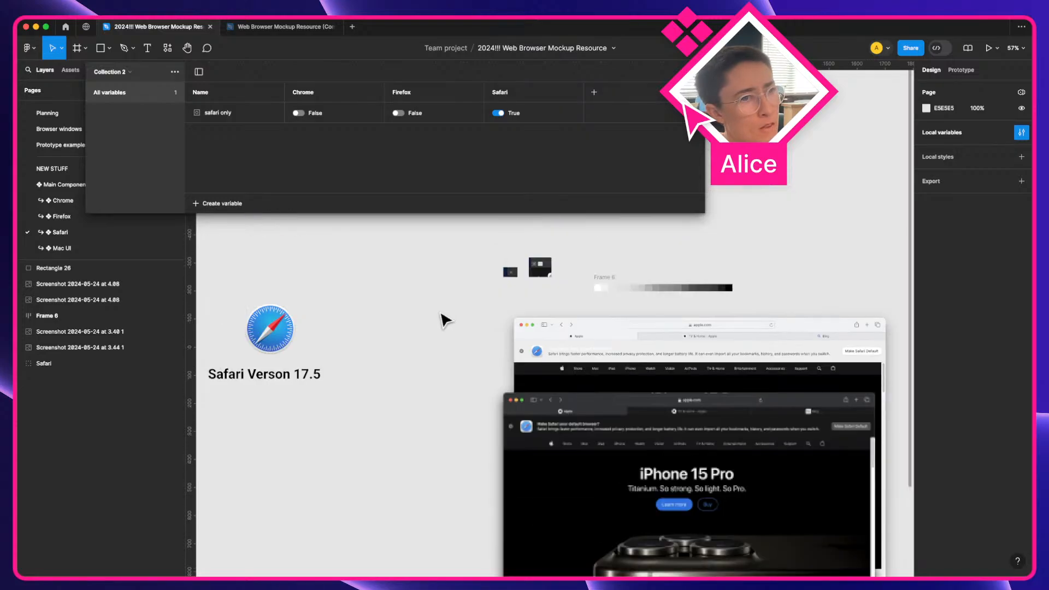
{"action": "scroll", "coordinate": [264, 343], "scroll_direction": "up", "scroll_amount": 5}
{"action": "key", "text": "f"}
{"action": "left_click_drag", "start_coordinate": [263, 244], "coordinate": [298, 267]}
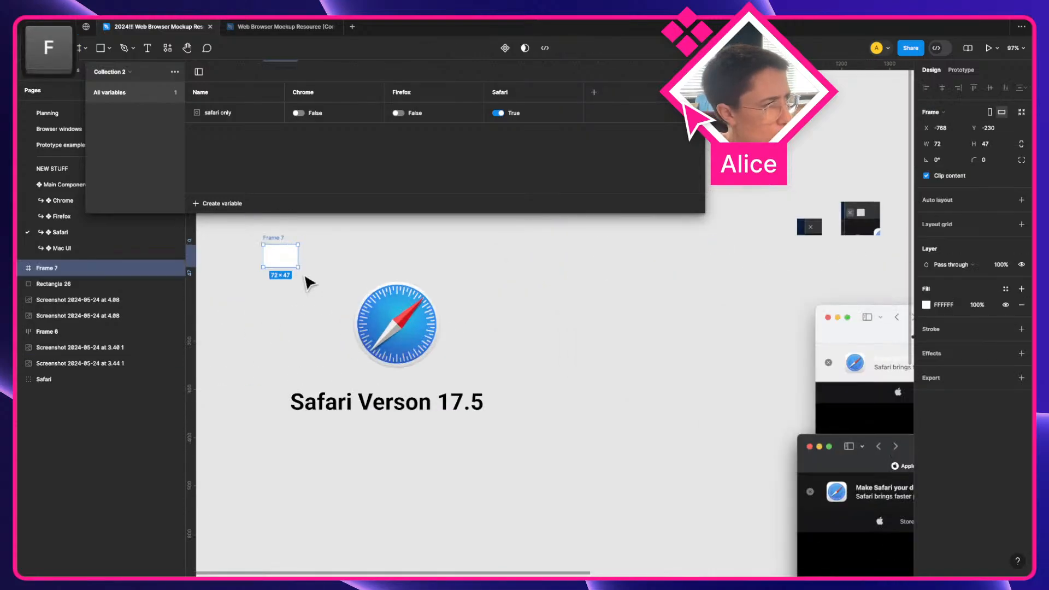
{"action": "key", "text": "i"}
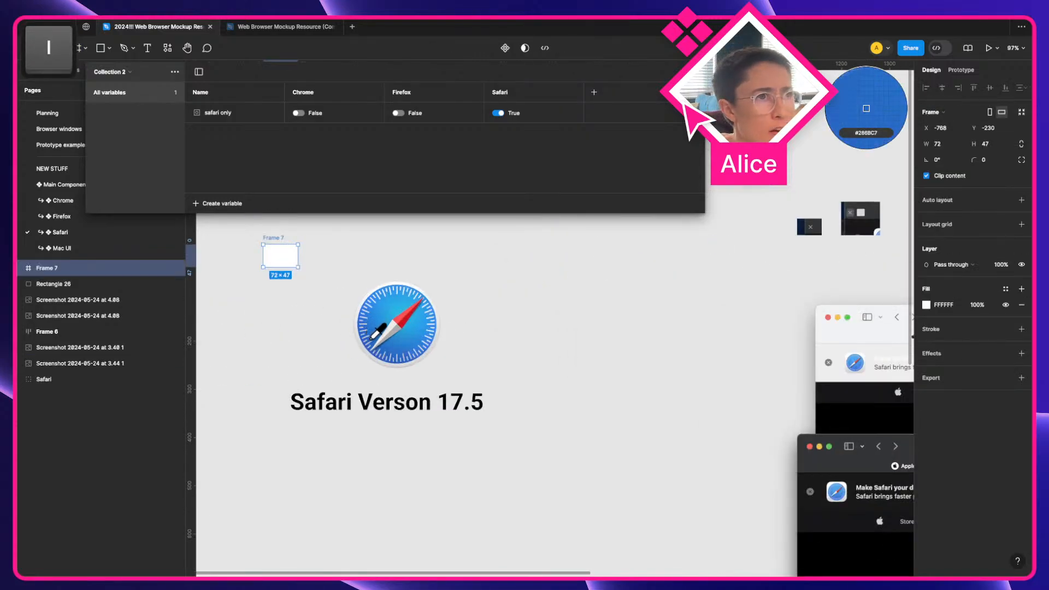
{"action": "left_click", "coordinate": [376, 346]}
{"action": "left_click", "coordinate": [944, 304]}
{"action": "key", "text": "super+c"}
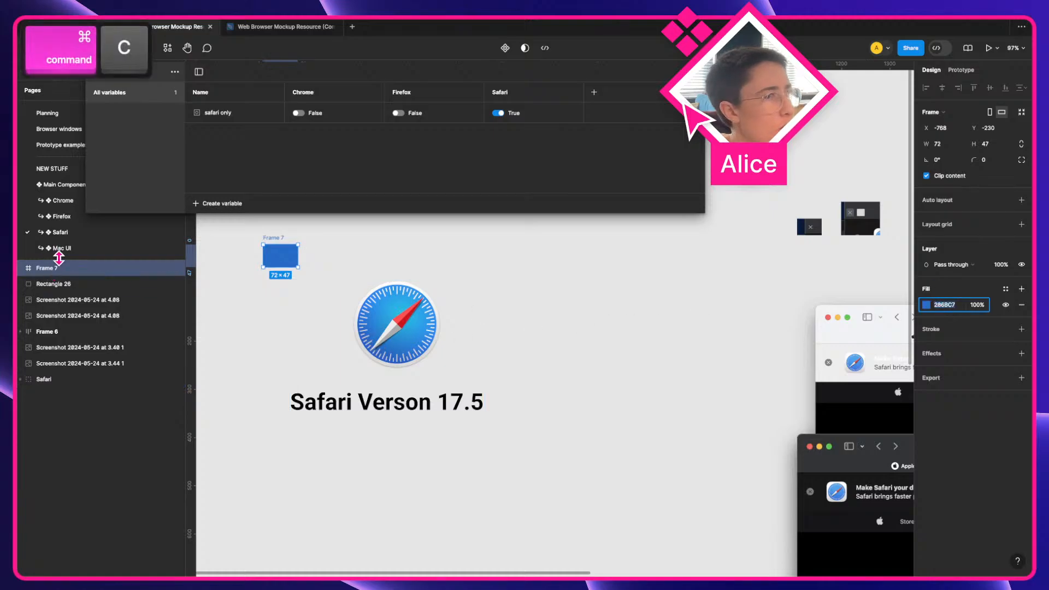
{"action": "key", "text": "BackSpace"}
Return to the Planning page and set the Safari heading's fill in Color themes to 286BC7
{"action": "left_click", "coordinate": [68, 131]}
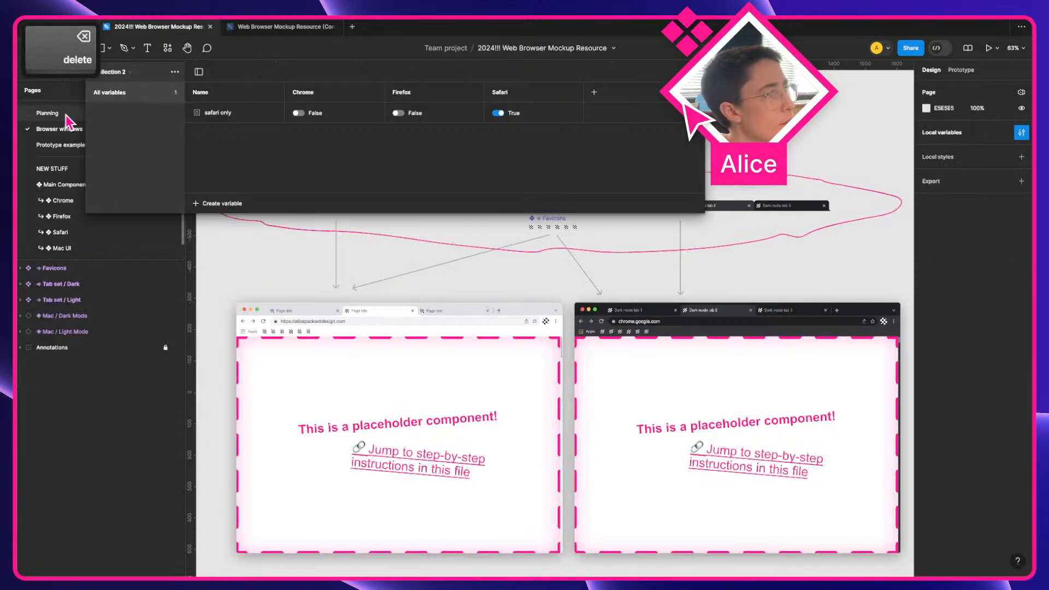
{"action": "left_click", "coordinate": [47, 113]}
{"action": "left_click", "coordinate": [945, 345]}
{"action": "key", "text": "super+v"}
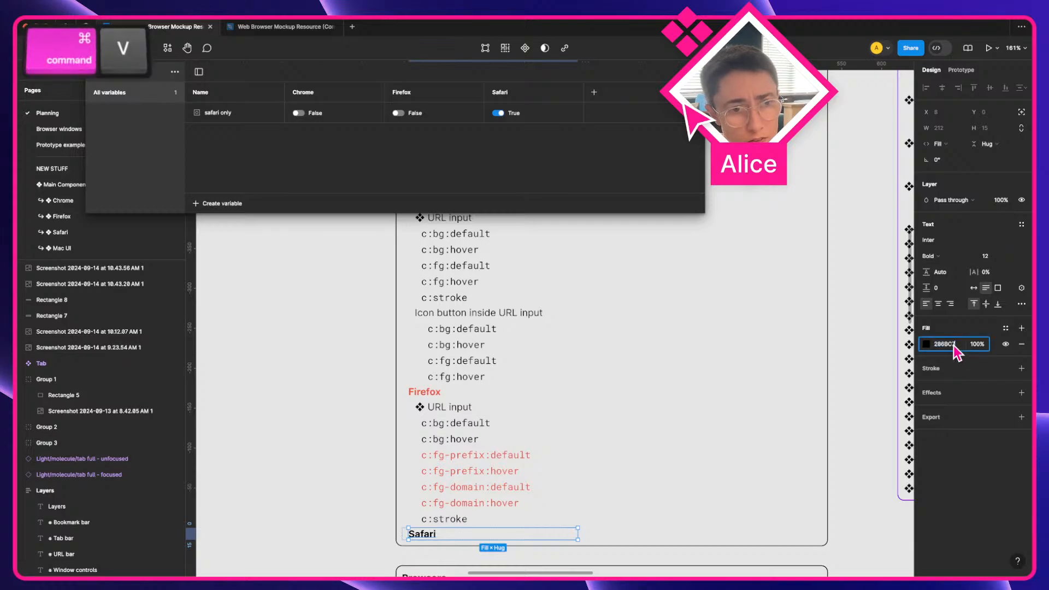
{"action": "key", "text": "Tab"}
{"action": "left_click", "coordinate": [333, 483]}
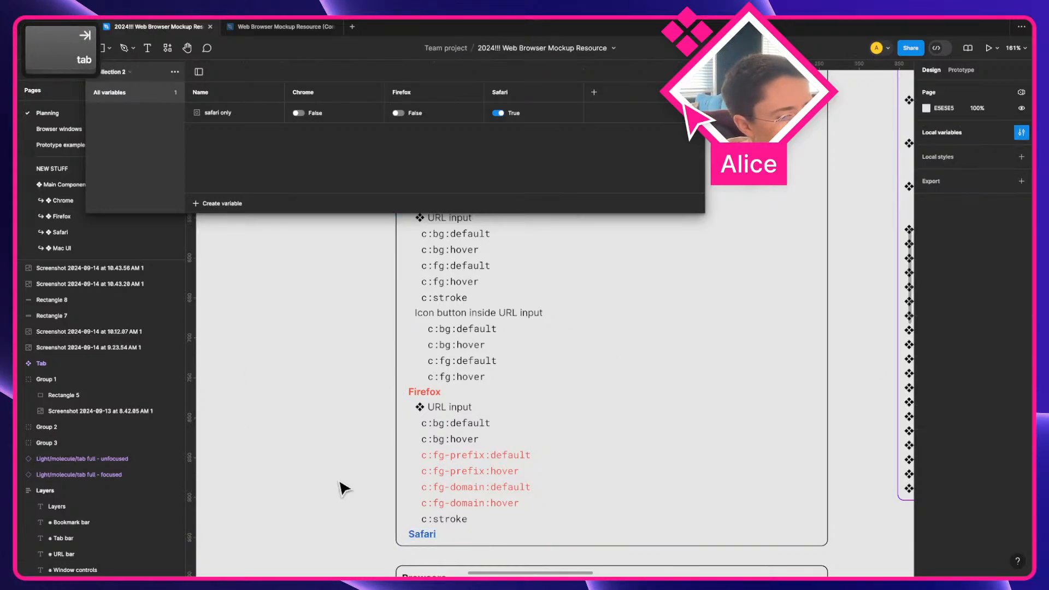
Set the fill of the b:safari-only entry in the Browsers list to 286BC7 at 100% opacity
{"action": "scroll", "coordinate": [437, 538], "scroll_direction": "up", "scroll_amount": 10}
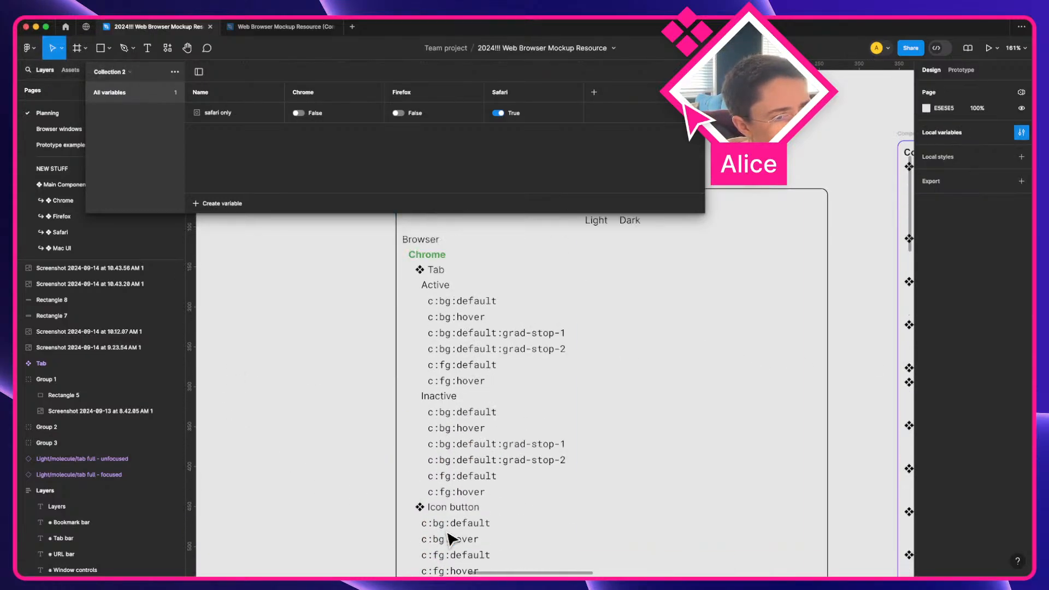
{"action": "scroll", "coordinate": [451, 540], "scroll_direction": "down", "scroll_amount": 8}
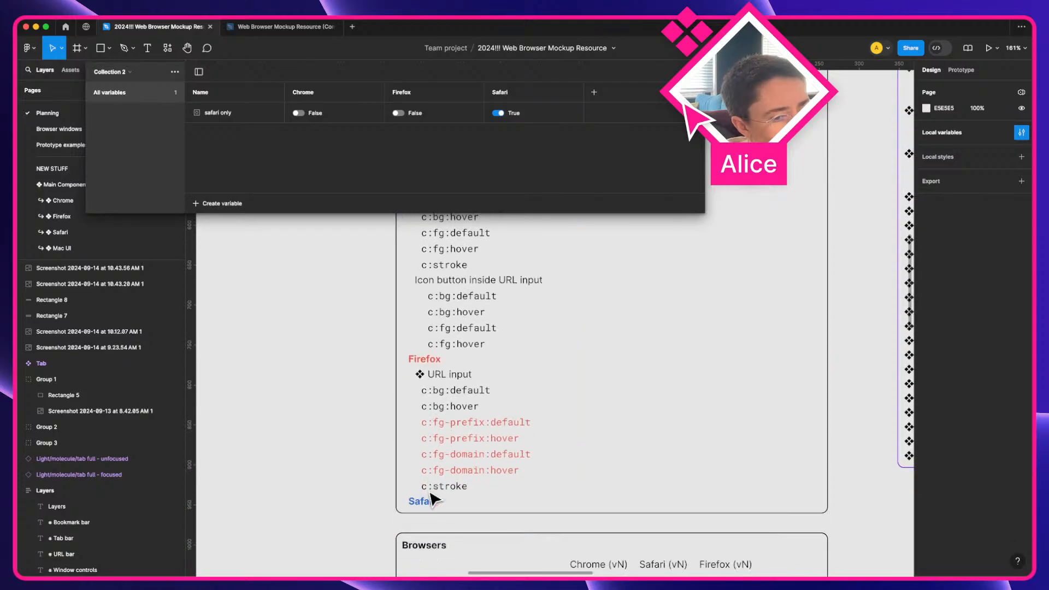
{"action": "scroll", "coordinate": [433, 499], "scroll_direction": "down", "scroll_amount": 8}
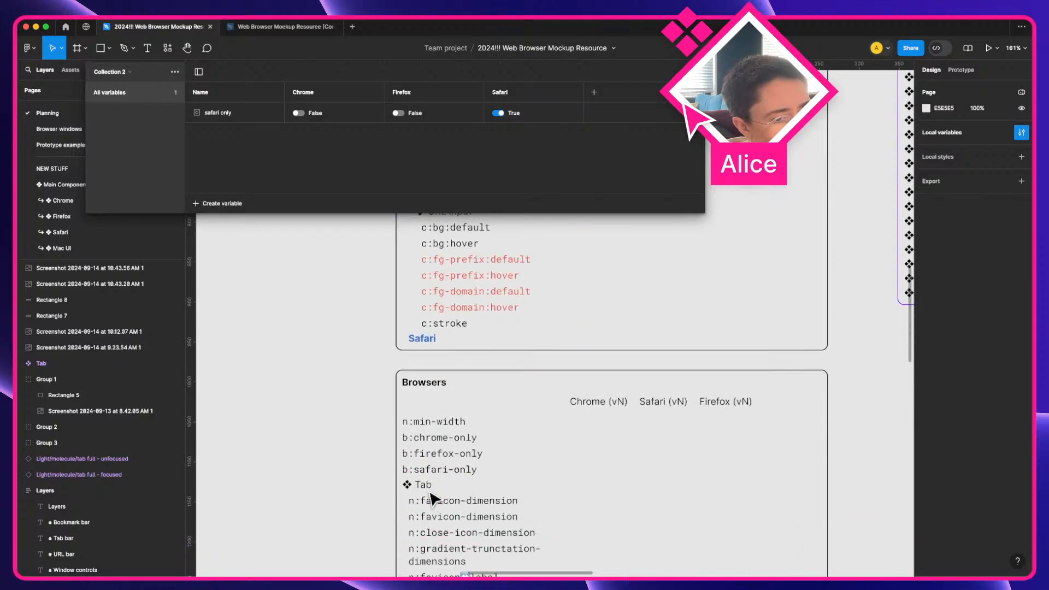
{"action": "scroll", "coordinate": [433, 499], "scroll_direction": "down", "scroll_amount": 3}
{"action": "scroll", "coordinate": [433, 499], "scroll_direction": "up", "scroll_amount": 1}
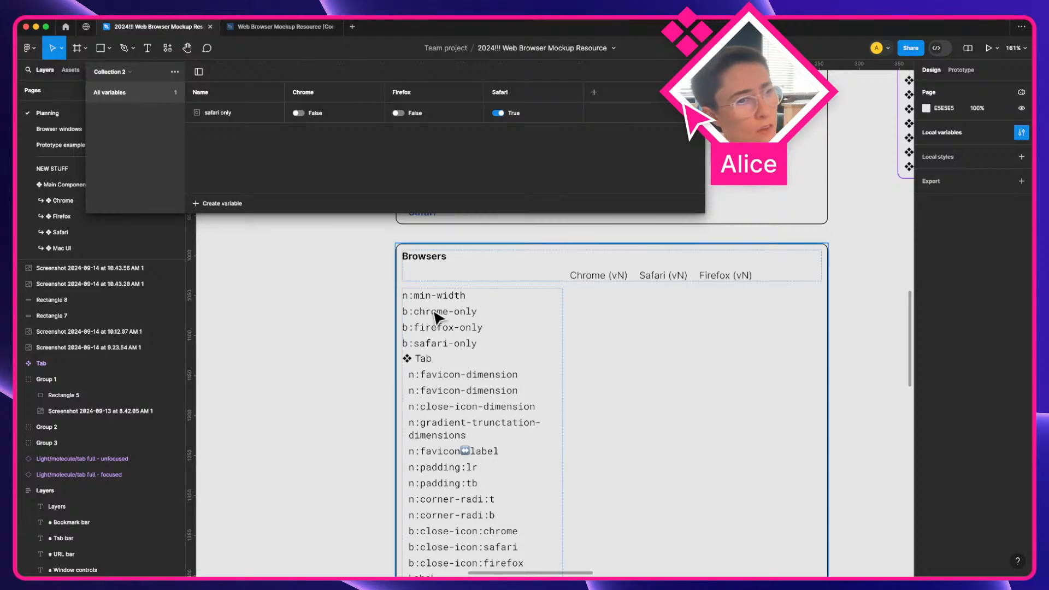
{"action": "left_click", "coordinate": [431, 343], "text": "super"}
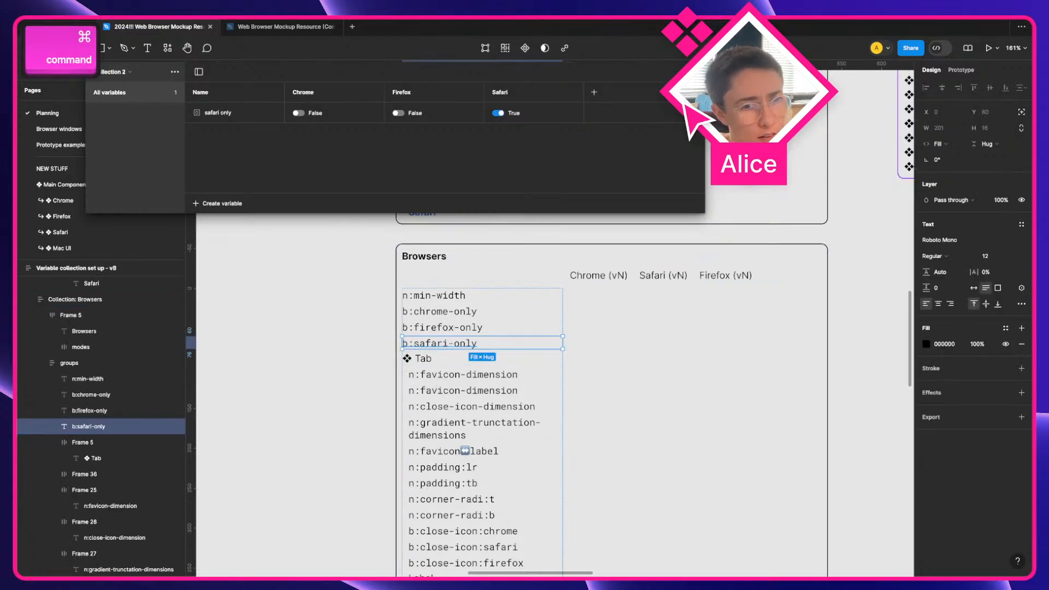
{"action": "key", "text": "super+v"}
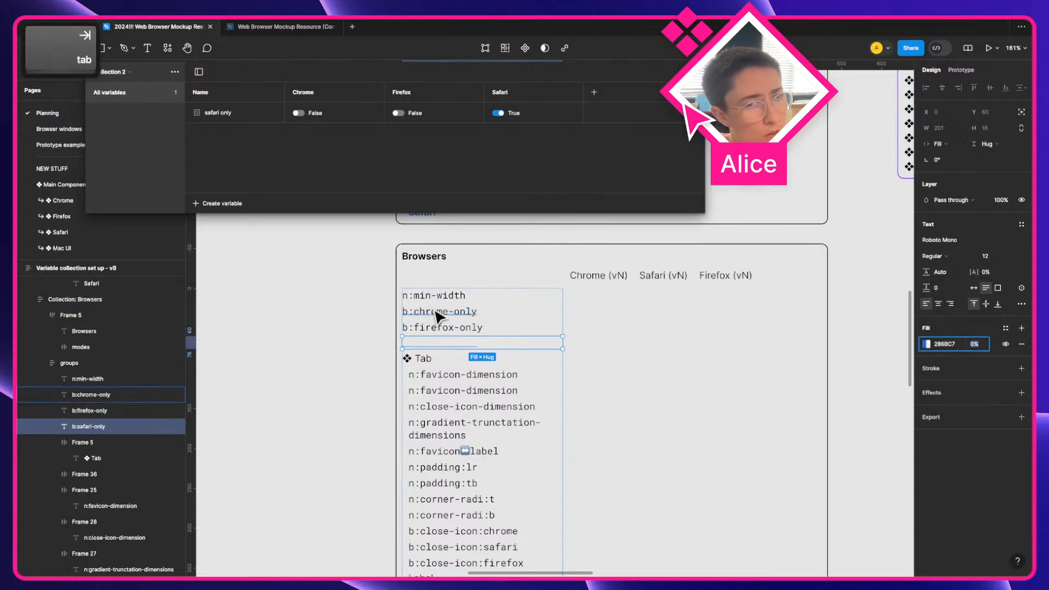
{"action": "key", "text": "super+z"}
{"action": "key", "text": "super+v"}
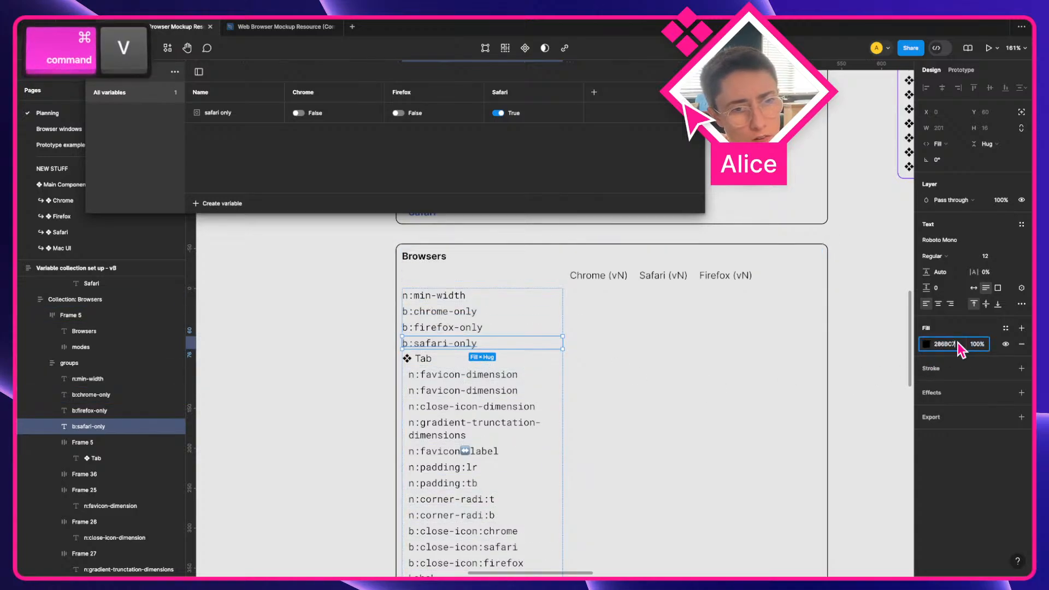
Set the fill of the b:firefox-only entry in the Browsers list to the page's existing red, EB5B45
{"action": "left_click", "coordinate": [452, 330], "text": "super"}
{"action": "left_click", "coordinate": [926, 343]}
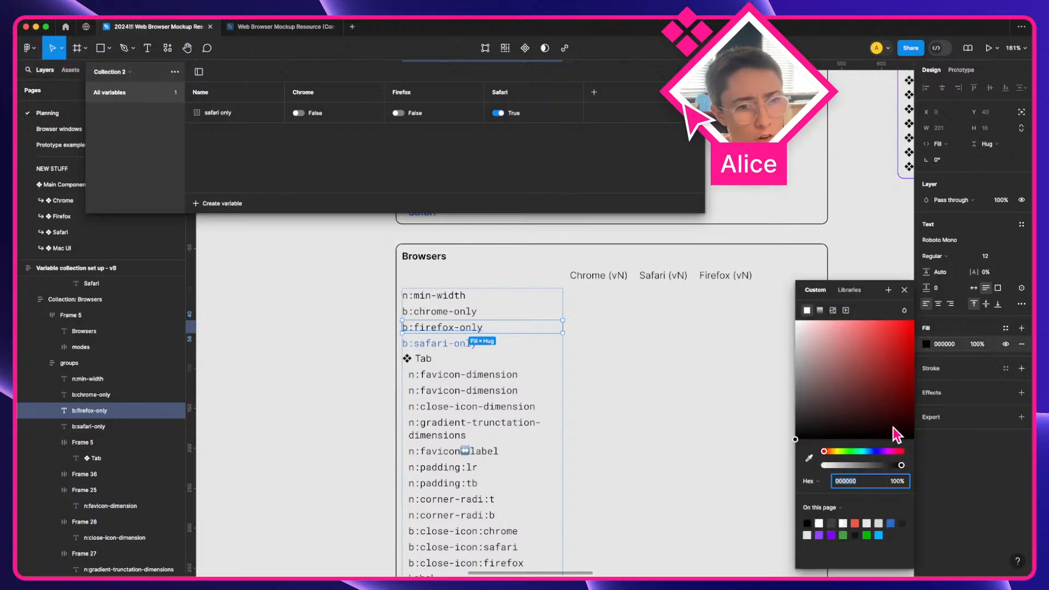
{"action": "left_click", "coordinate": [855, 523]}
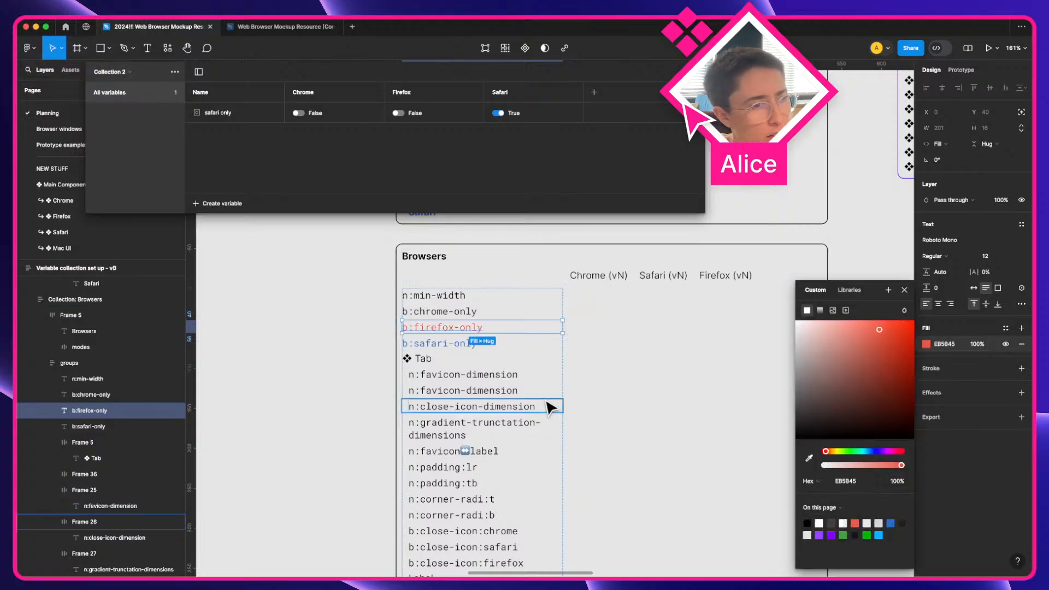
Set the fill of the b:chrome-only entry in the Browsers list to the Chrome green 43A345 from the page colors
{"action": "left_click", "coordinate": [467, 311]}
{"action": "left_click", "coordinate": [926, 343]}
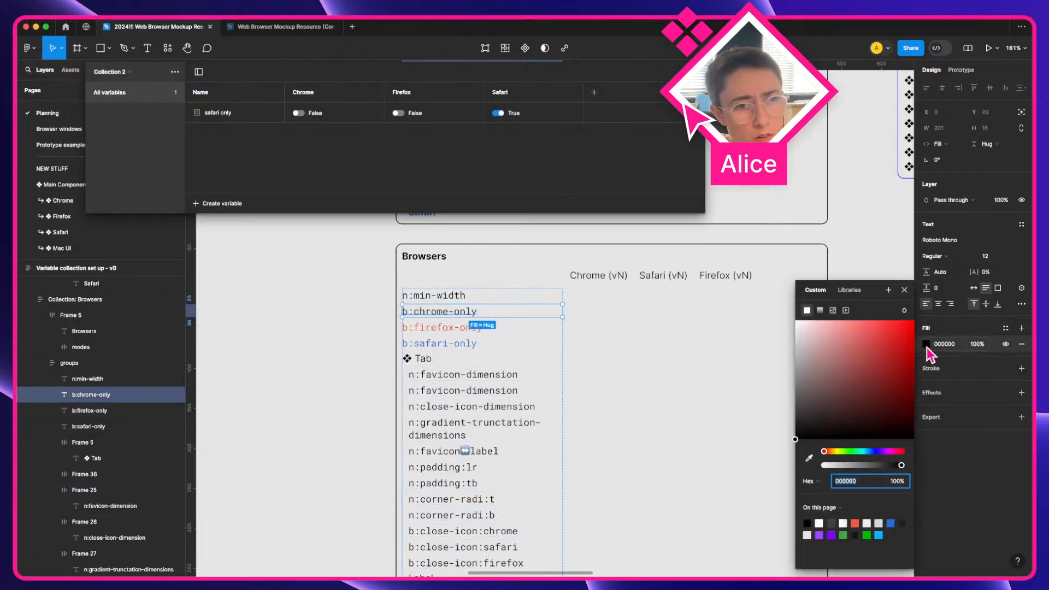
{"action": "left_click", "coordinate": [868, 534]}
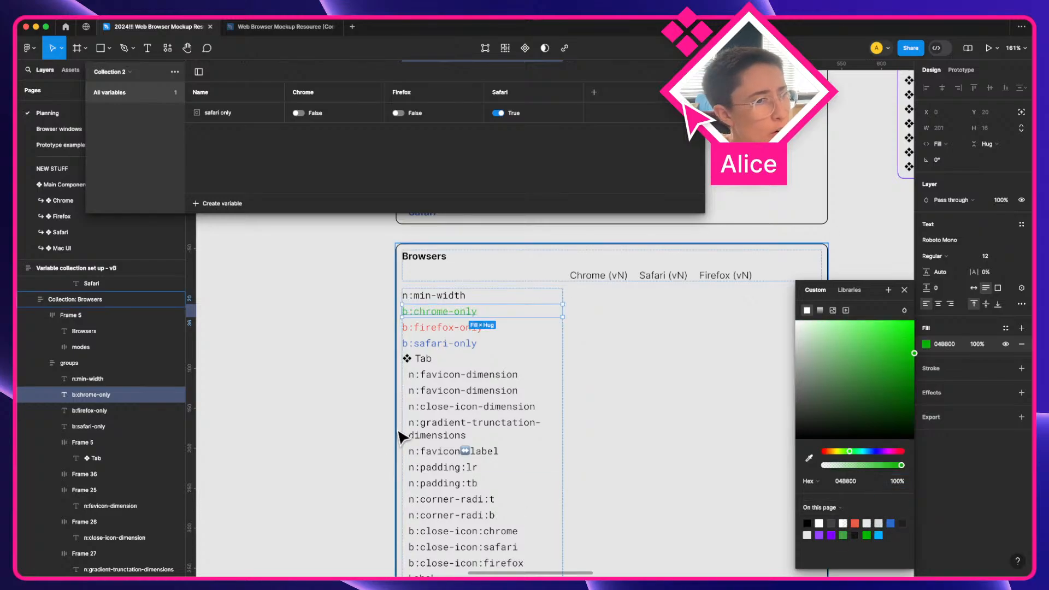
{"action": "left_click", "coordinate": [844, 534]}
{"action": "scroll", "coordinate": [543, 437], "scroll_direction": "up", "scroll_amount": 2}
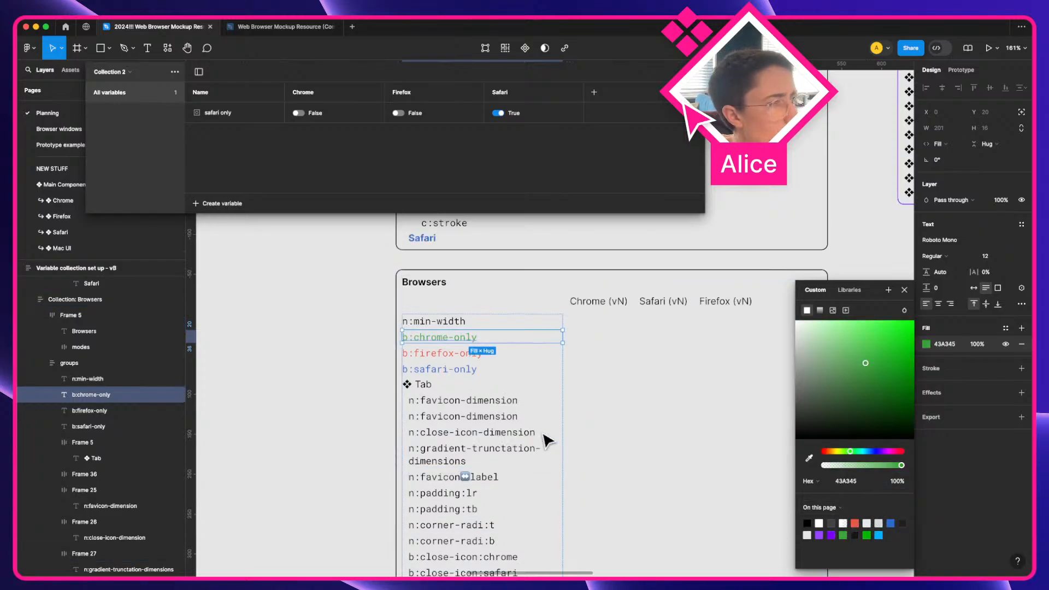
{"action": "left_click", "coordinate": [285, 410]}
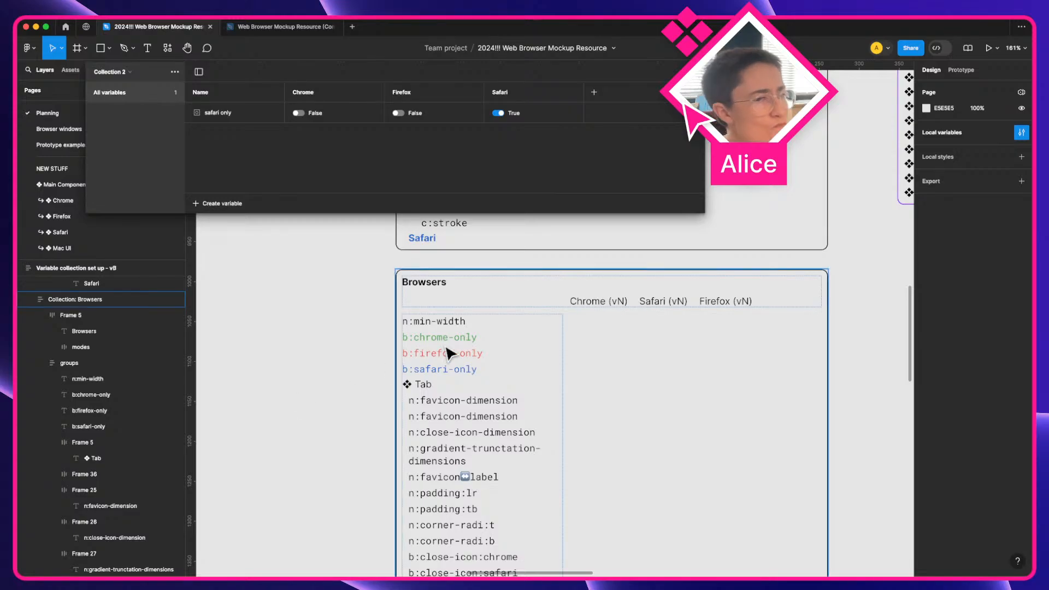
Review the Browsers list from the Tab dimensions and close-icon entries through Label, Active, Inactive and the Icon button groups
{"action": "scroll", "coordinate": [447, 360], "scroll_direction": "down", "scroll_amount": 2}
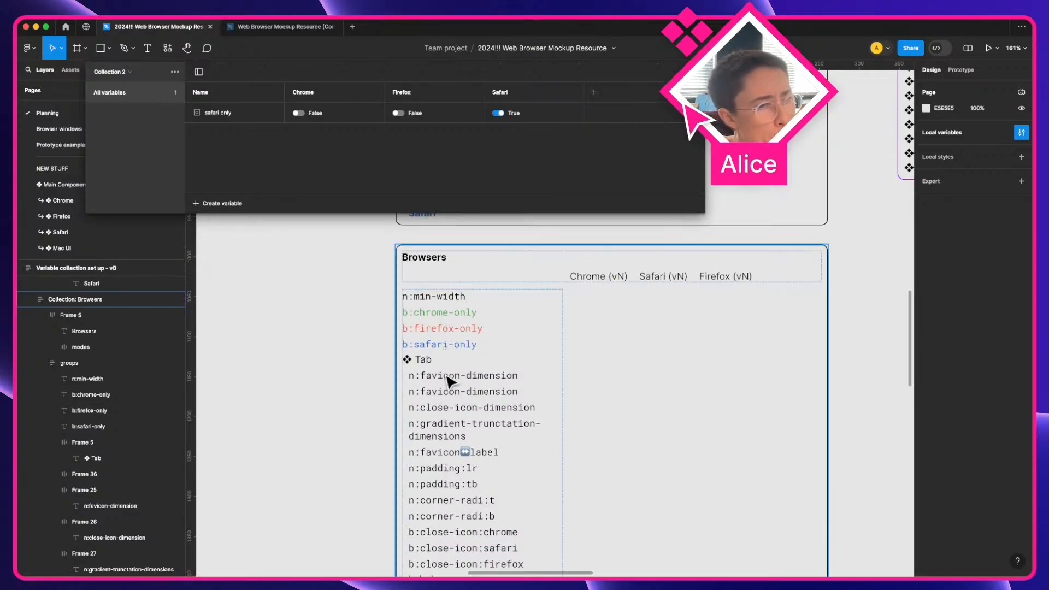
{"action": "scroll", "coordinate": [449, 381], "scroll_direction": "down", "scroll_amount": 1}
{"action": "key", "text": "super"}
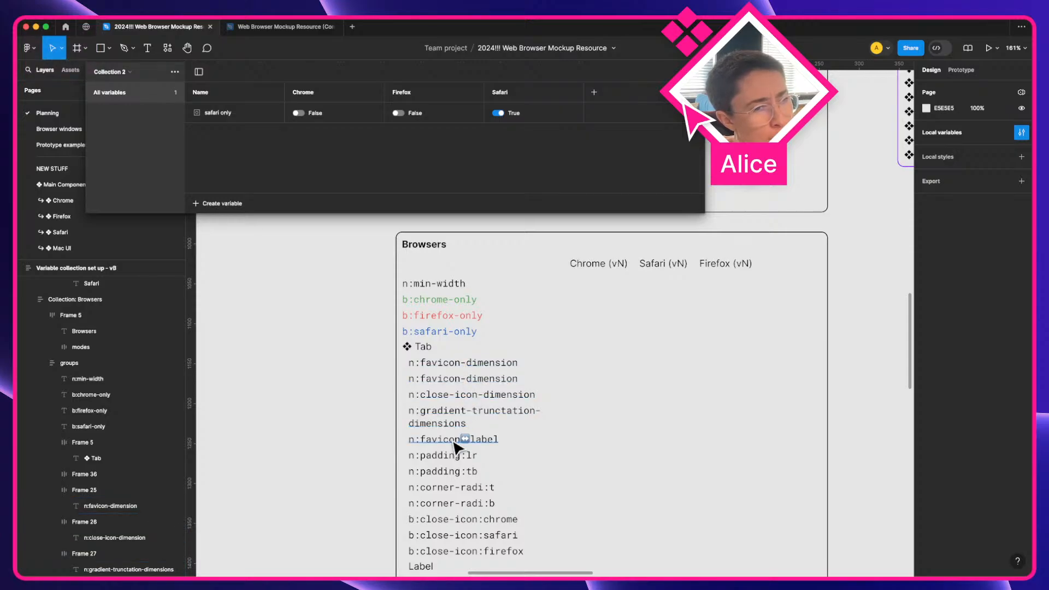
{"action": "scroll", "coordinate": [455, 448], "scroll_direction": "down", "scroll_amount": 2}
{"action": "key", "text": "super"}
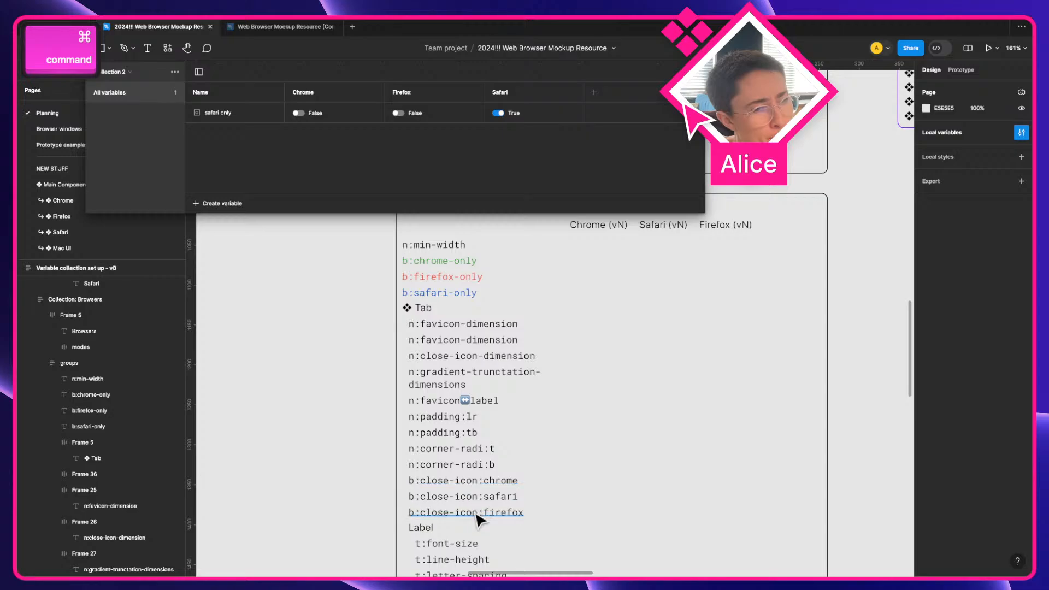
{"action": "scroll", "coordinate": [467, 492], "scroll_direction": "down", "scroll_amount": 3}
{"action": "scroll", "coordinate": [458, 516], "scroll_direction": "down", "scroll_amount": 7}
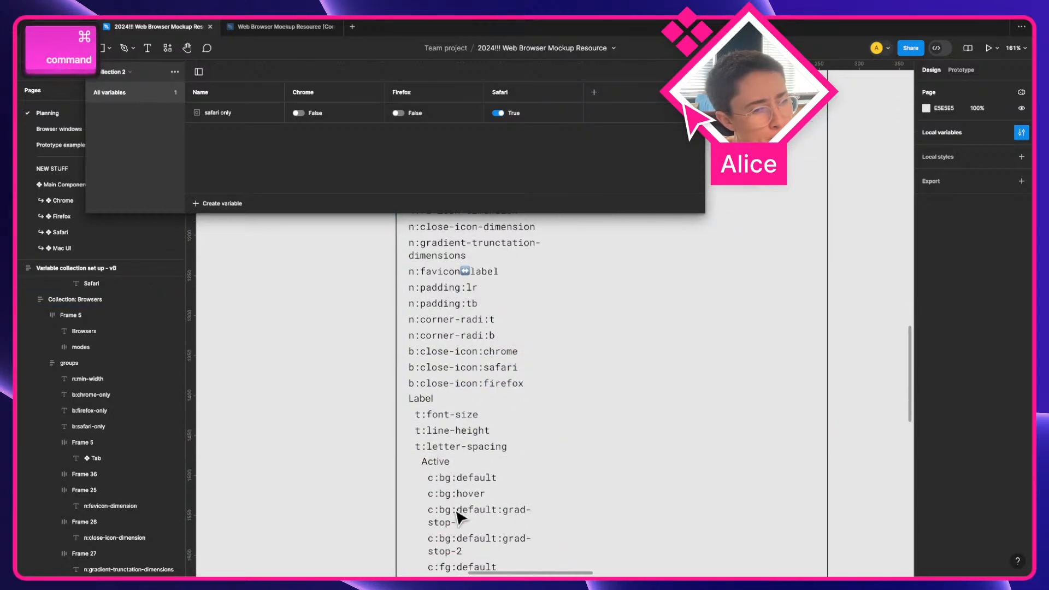
{"action": "scroll", "coordinate": [459, 516], "scroll_direction": "down", "scroll_amount": 6}
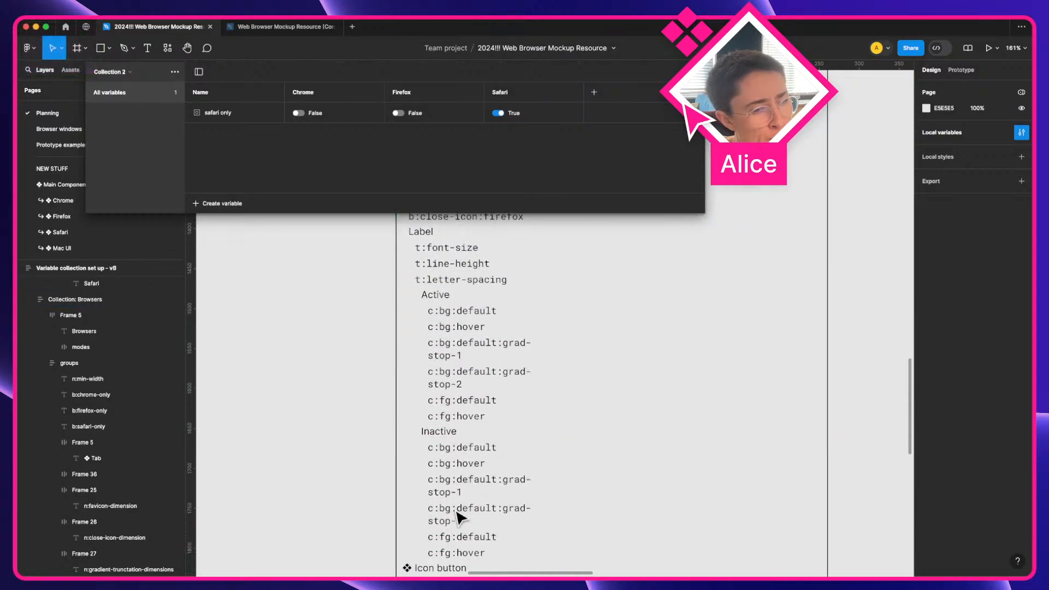
{"action": "scroll", "coordinate": [459, 517], "scroll_direction": "down", "scroll_amount": 2}
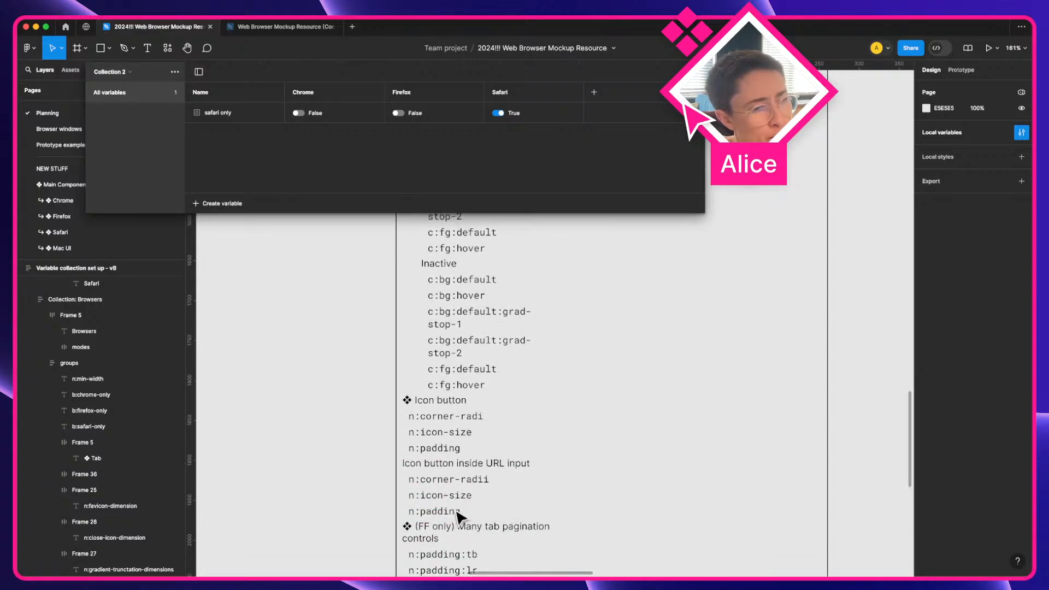
{"action": "key", "text": "super"}
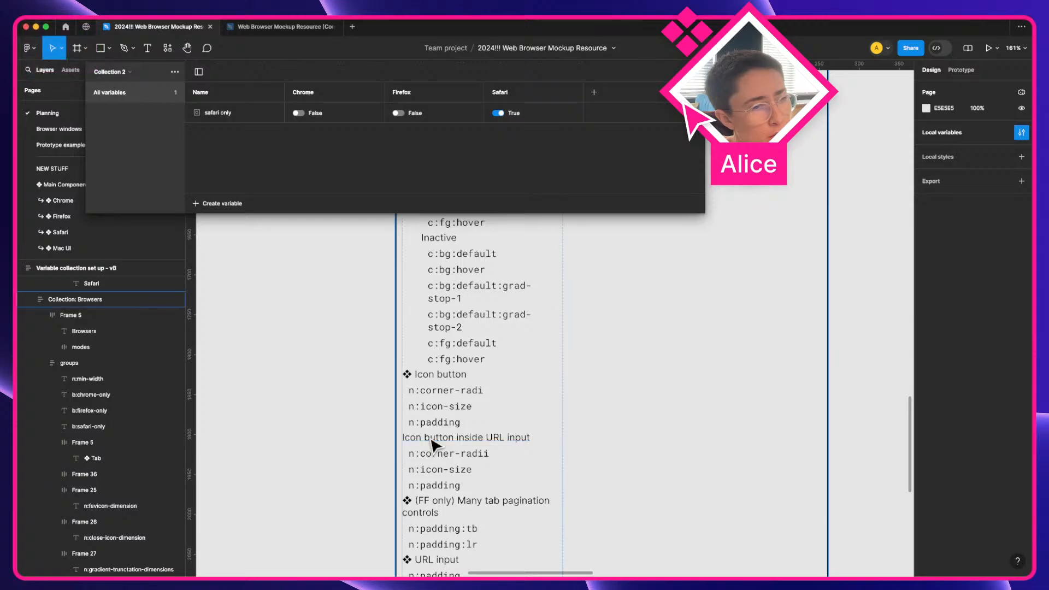
Copy the frame symbol from the URL bar heading in Browsers and insert it before "Icon button inside URL input"
{"action": "scroll", "coordinate": [434, 445], "scroll_direction": "down", "scroll_amount": 6}
{"action": "double_click", "coordinate": [411, 431]}
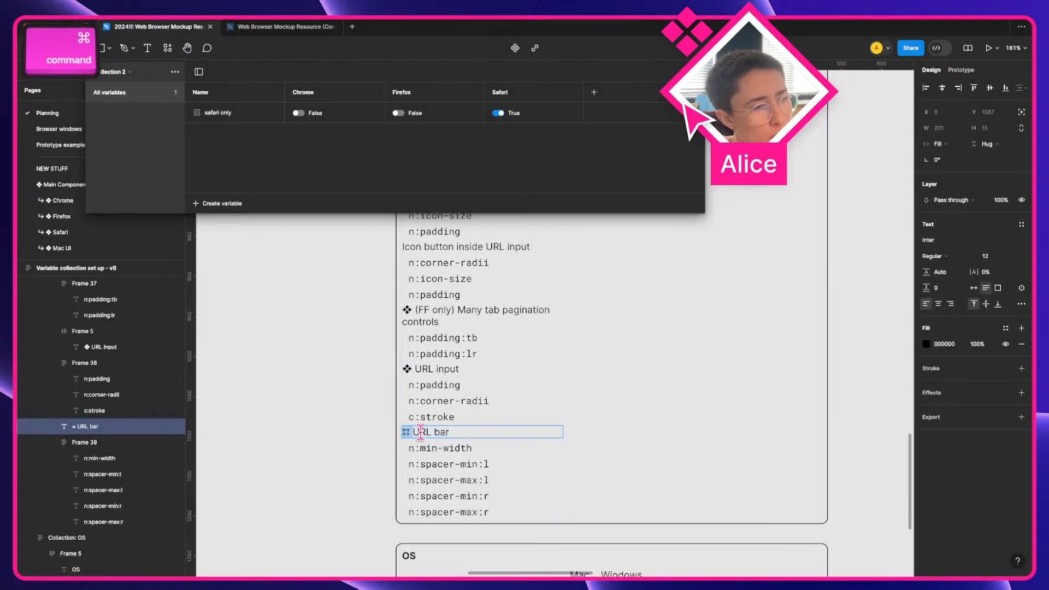
{"action": "key", "text": "super+c"}
{"action": "scroll", "coordinate": [431, 434], "scroll_direction": "up", "scroll_amount": 3}
{"action": "left_click", "coordinate": [415, 341], "text": "super"}
{"action": "key", "text": "super+a"}
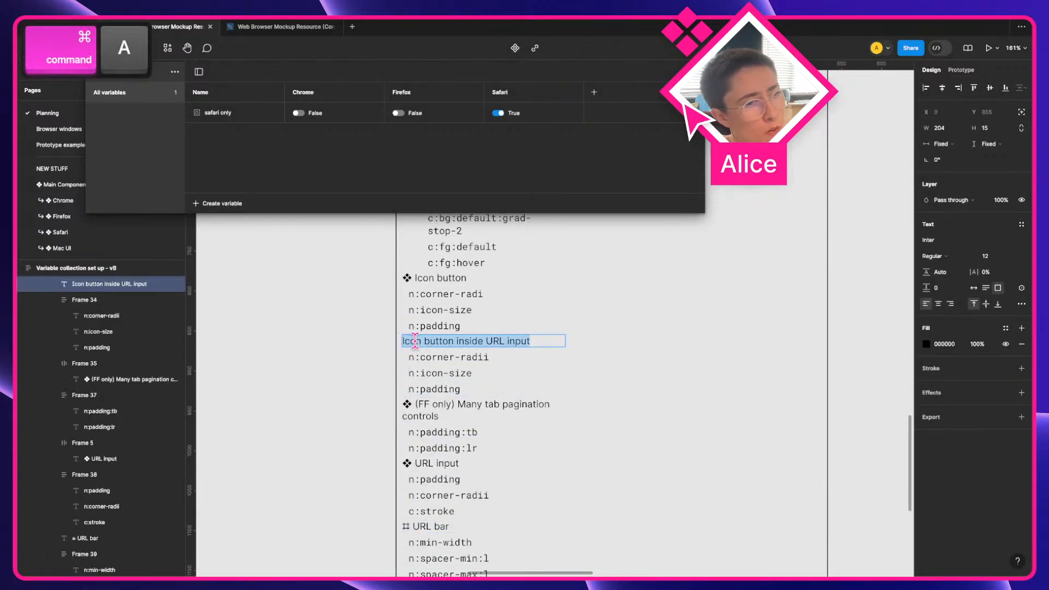
{"action": "key", "text": "Left"}
{"action": "key", "text": "super+v"}
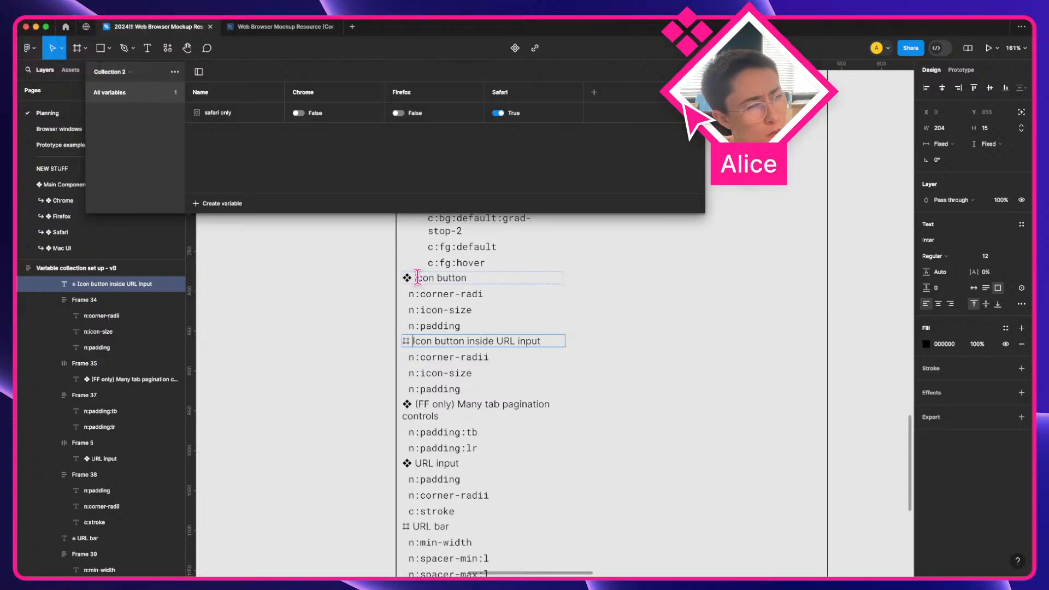
Replace the frame symbol before "Icon button inside URL input" with the component symbol copied from the "Icon button" heading
{"action": "left_click_drag", "start_coordinate": [418, 277], "coordinate": [405, 277]}
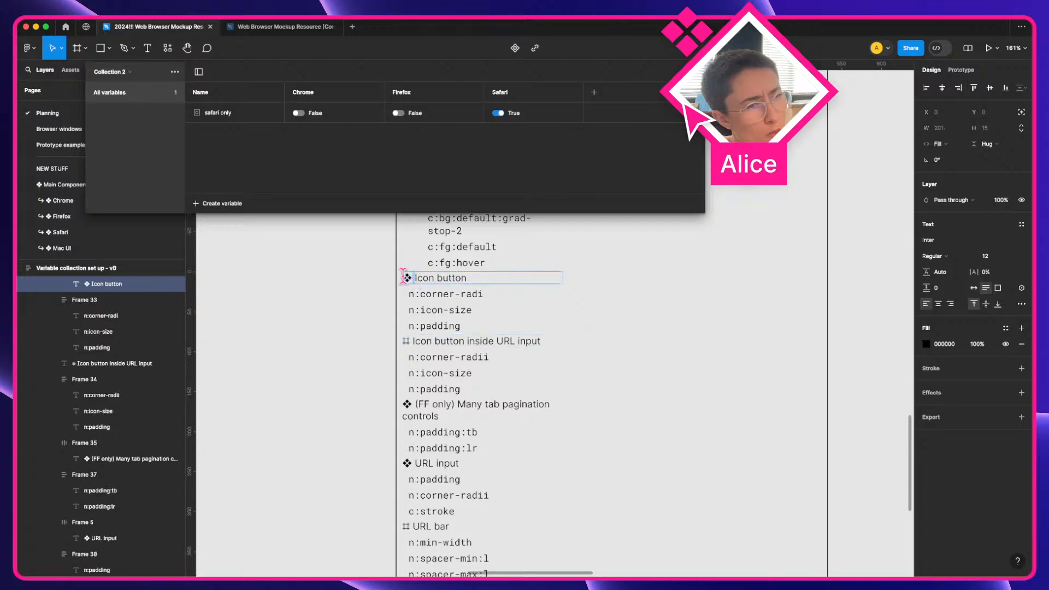
{"action": "key", "text": "super+c"}
{"action": "left_click_drag", "start_coordinate": [411, 339], "coordinate": [403, 340]}
{"action": "key", "text": "super+v"}
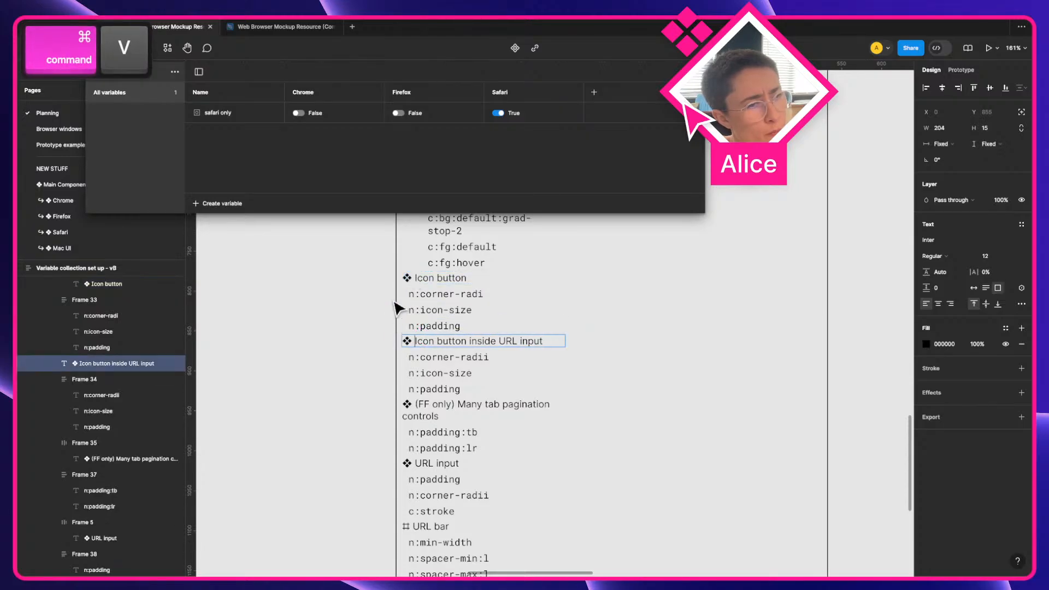
{"action": "key", "text": "Escape"}
Set the fill of the "(FF only) Many tab pagination controls" heading to the page's existing red, EB5B45
{"action": "left_click", "coordinate": [429, 410], "text": "super"}
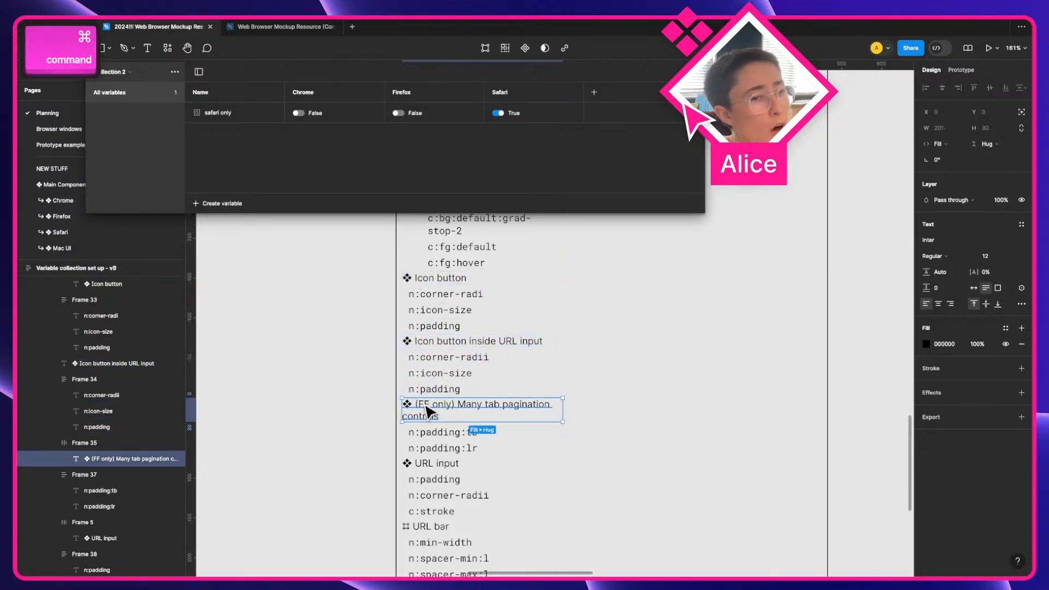
{"action": "left_click", "coordinate": [457, 432], "text": "shift"}
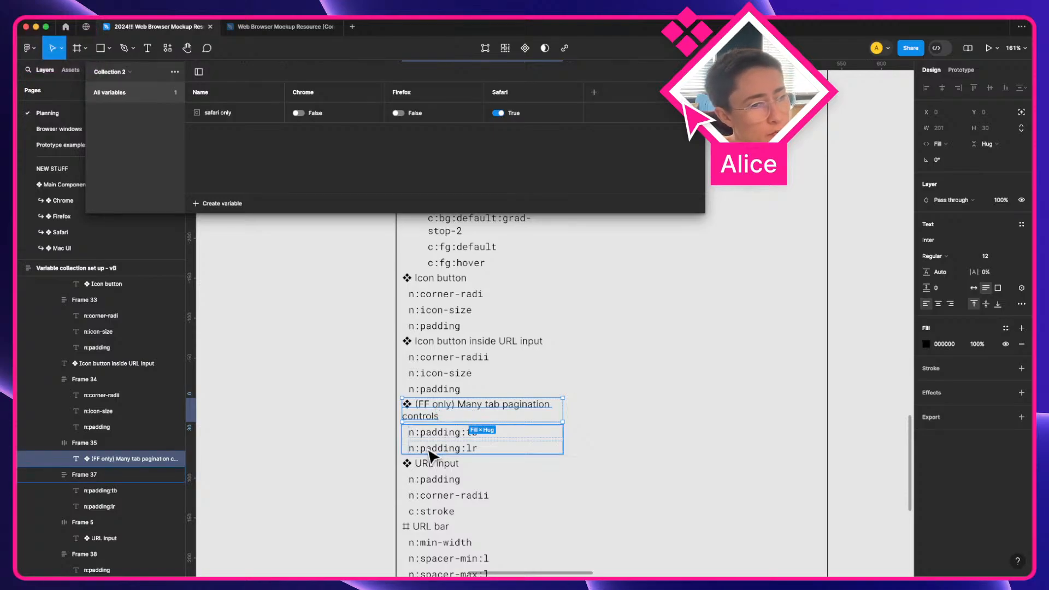
{"action": "left_click", "coordinate": [926, 384]}
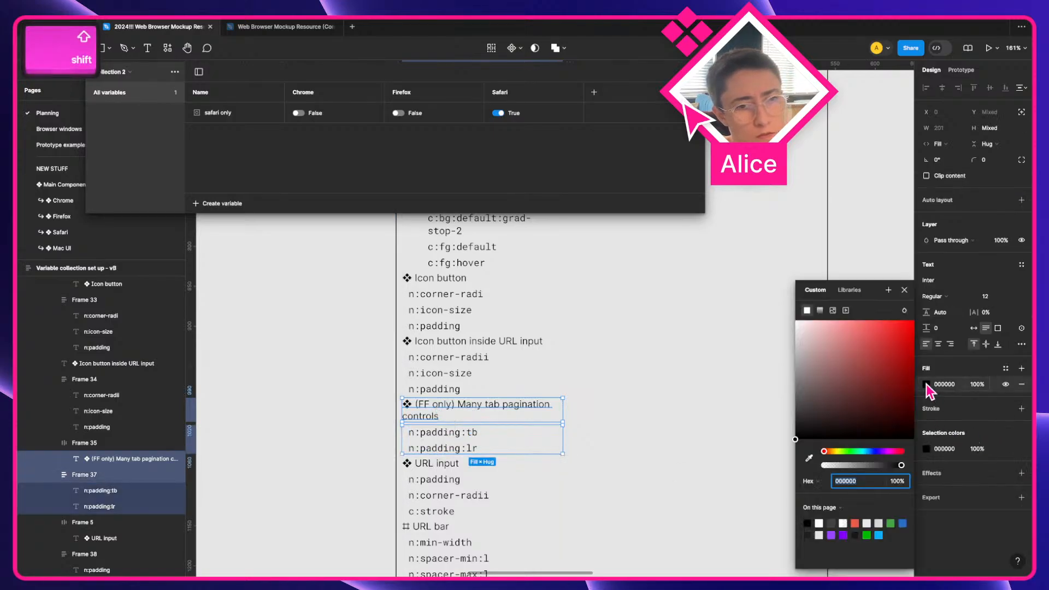
{"action": "left_click", "coordinate": [857, 523]}
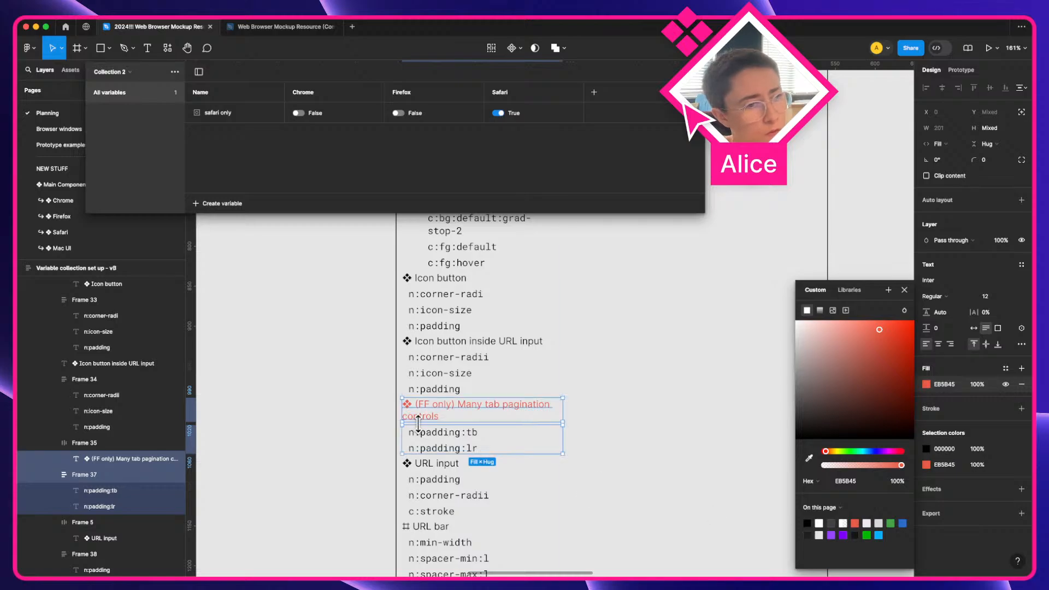
{"action": "left_click", "coordinate": [467, 434], "text": "super"}
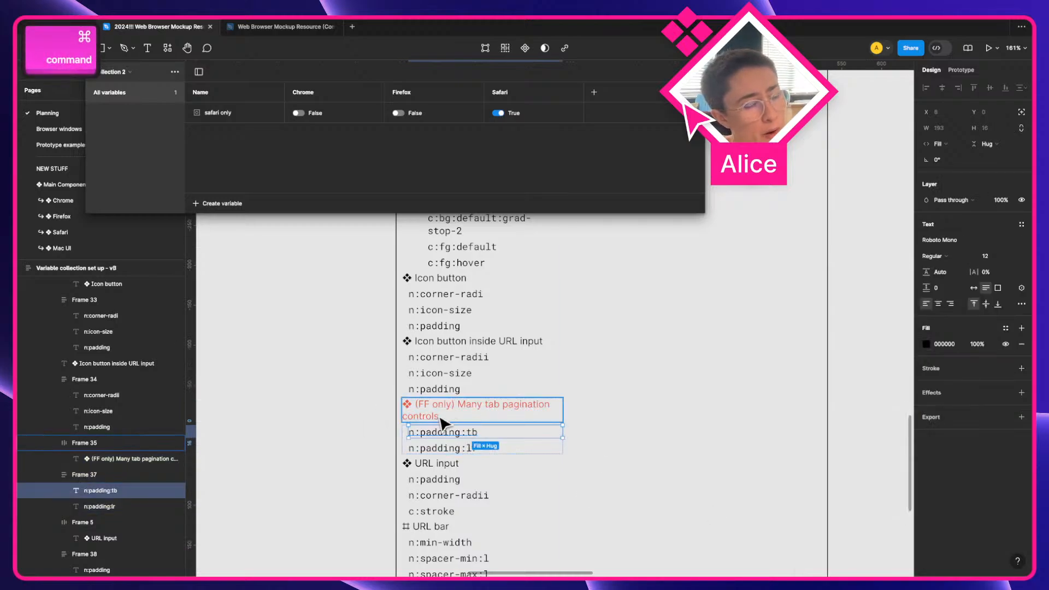
{"action": "scroll", "coordinate": [447, 419], "scroll_direction": "up", "scroll_amount": 2}
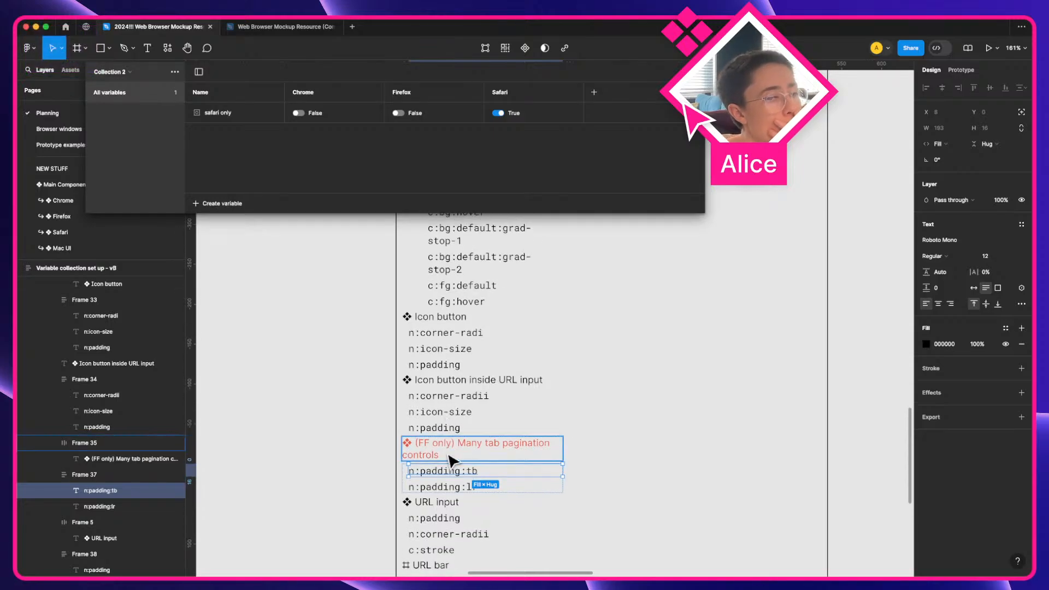
Switch to the Firefox window and narrow it to examine its tab pagination controls, then return to the Figma planning page
{"action": "key", "text": "ctrl+Right"}
{"action": "key", "text": "a"}
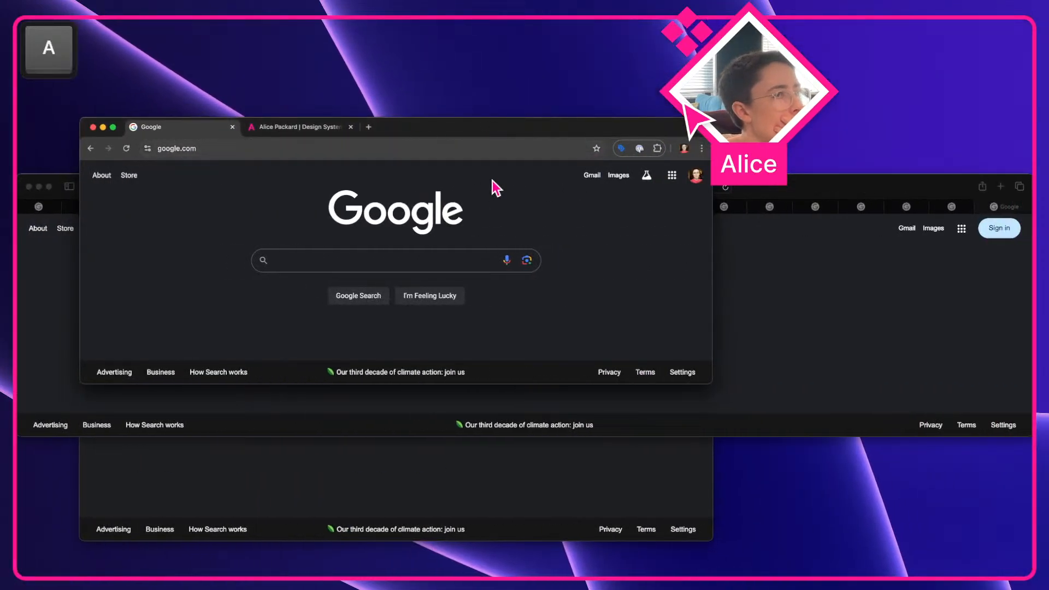
{"action": "left_click", "coordinate": [604, 479]}
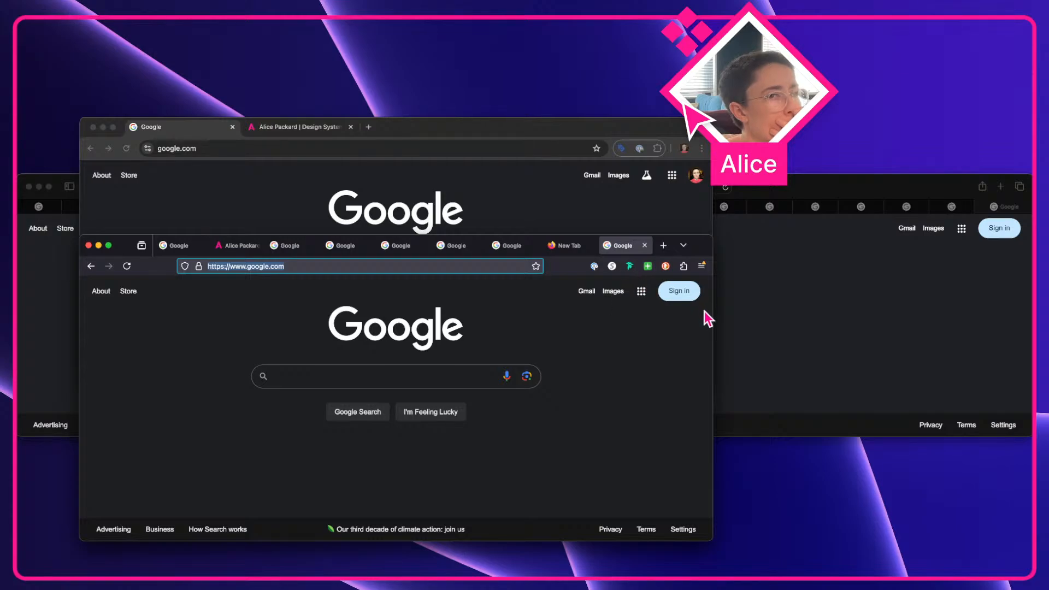
{"action": "left_click_drag", "start_coordinate": [717, 322], "coordinate": [428, 326]}
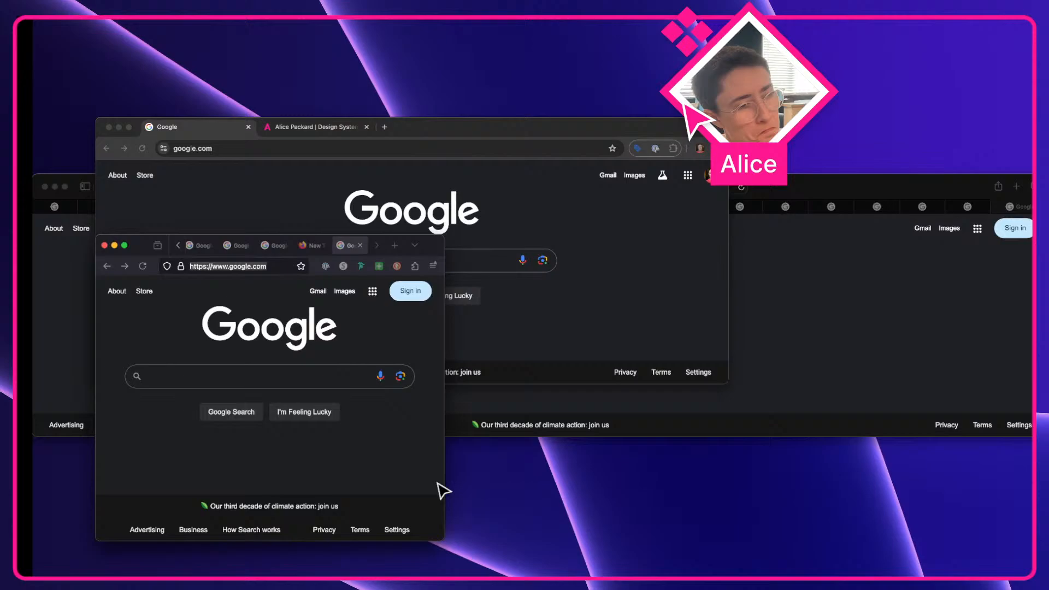
{"action": "key", "text": "a"}
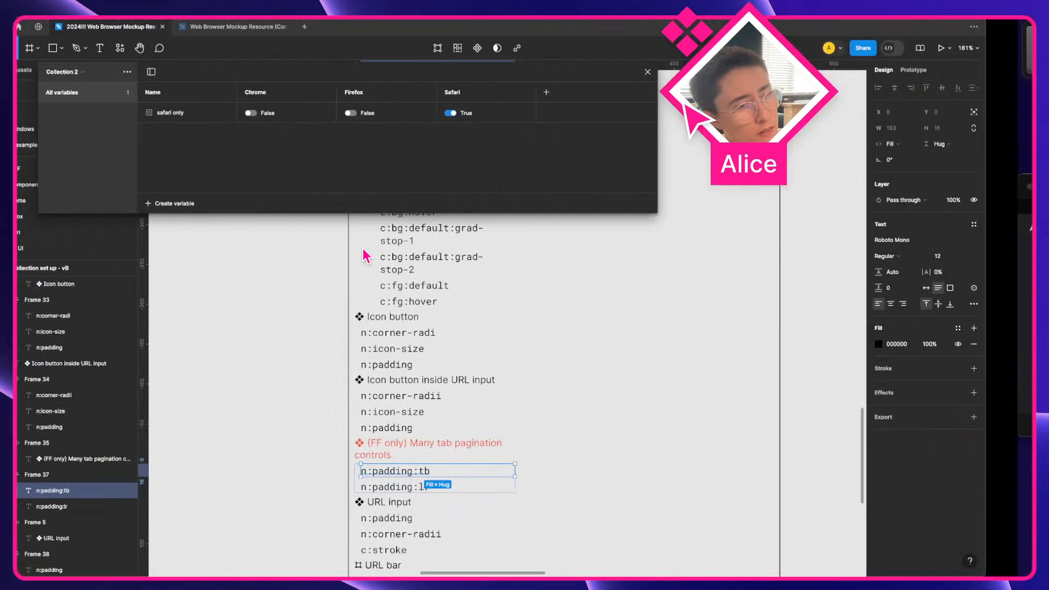
{"action": "key", "text": "a"}
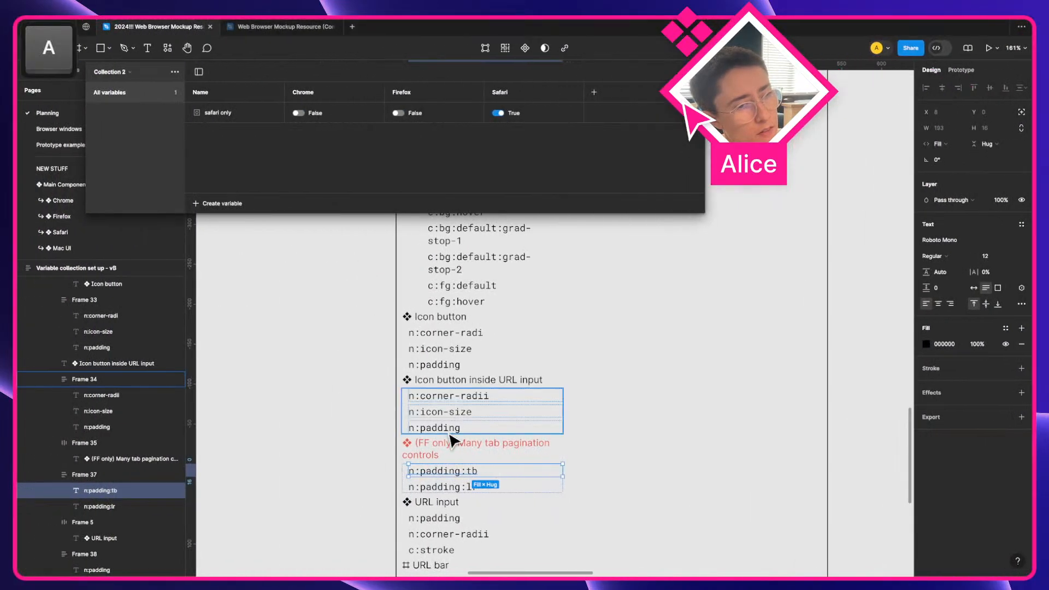
Delete the "(FF only) Many tab pagination controls" heading and its n:padding:tb and n:padding:lr entries from the Browsers list
{"action": "scroll", "coordinate": [657, 476], "scroll_direction": "up", "scroll_amount": 10}
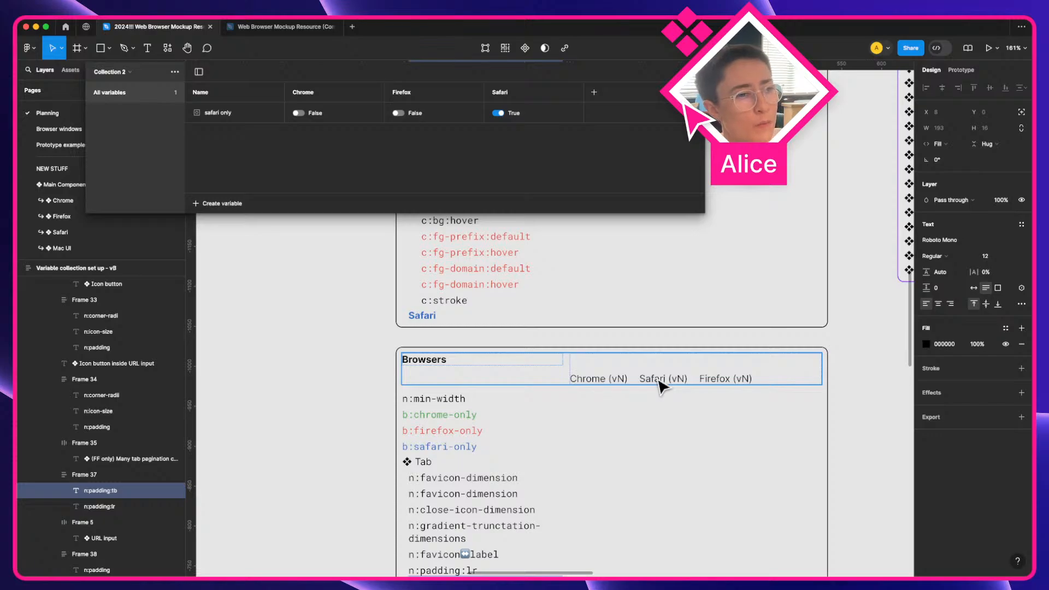
{"action": "scroll", "coordinate": [660, 385], "scroll_direction": "down", "scroll_amount": 15}
{"action": "scroll", "coordinate": [663, 386], "scroll_direction": "down", "scroll_amount": 5}
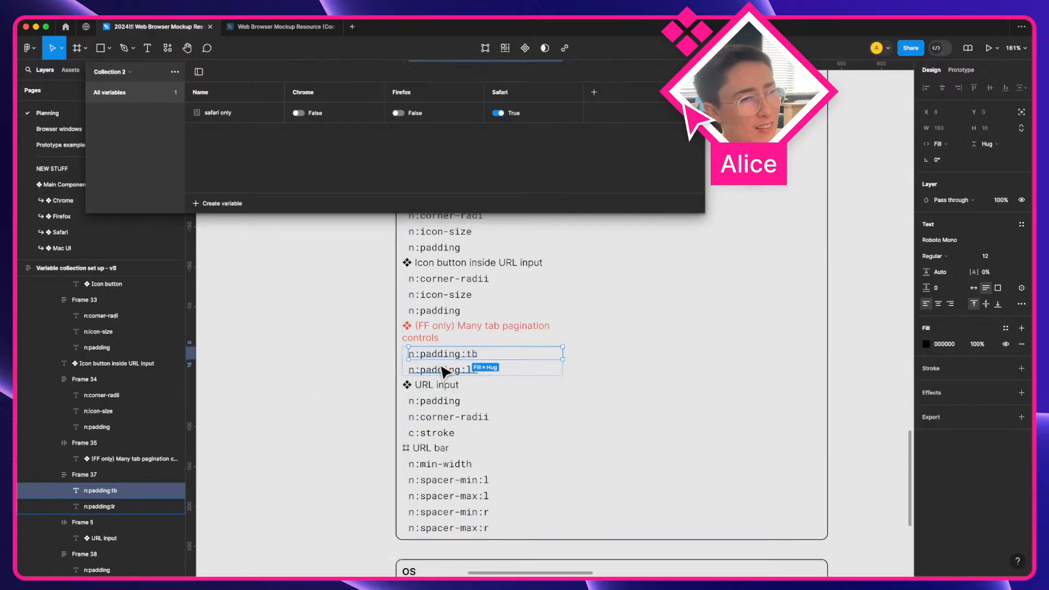
{"action": "scroll", "coordinate": [634, 370], "scroll_direction": "up", "scroll_amount": 18}
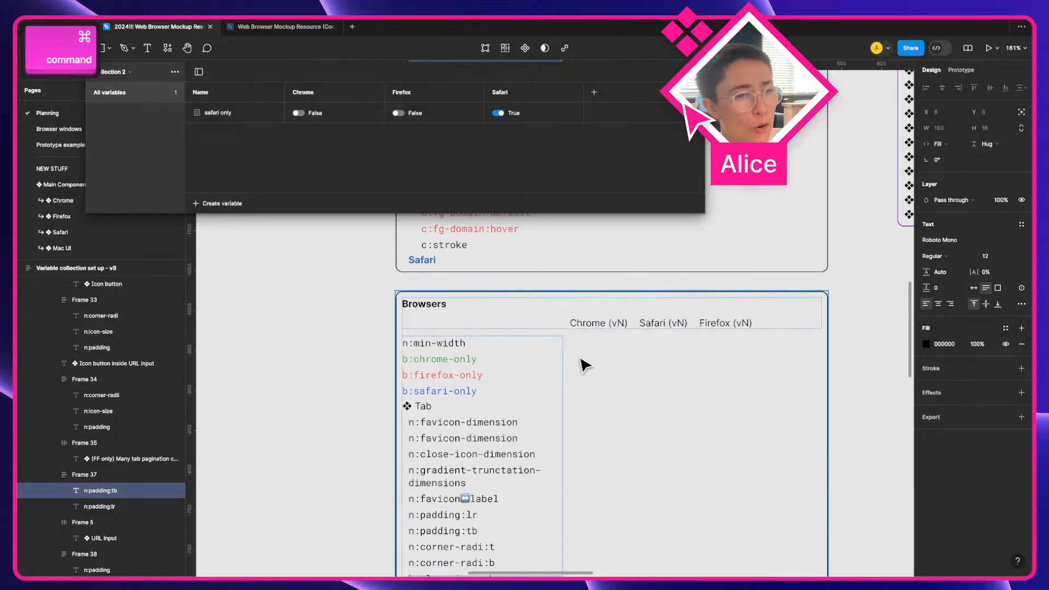
{"action": "scroll", "coordinate": [583, 364], "scroll_direction": "down", "scroll_amount": 15}
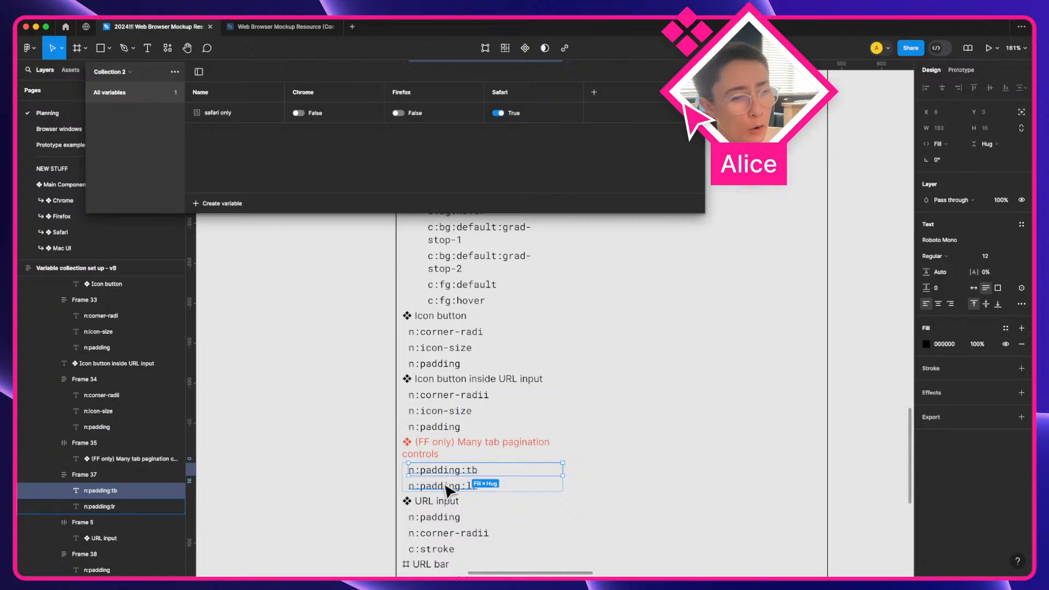
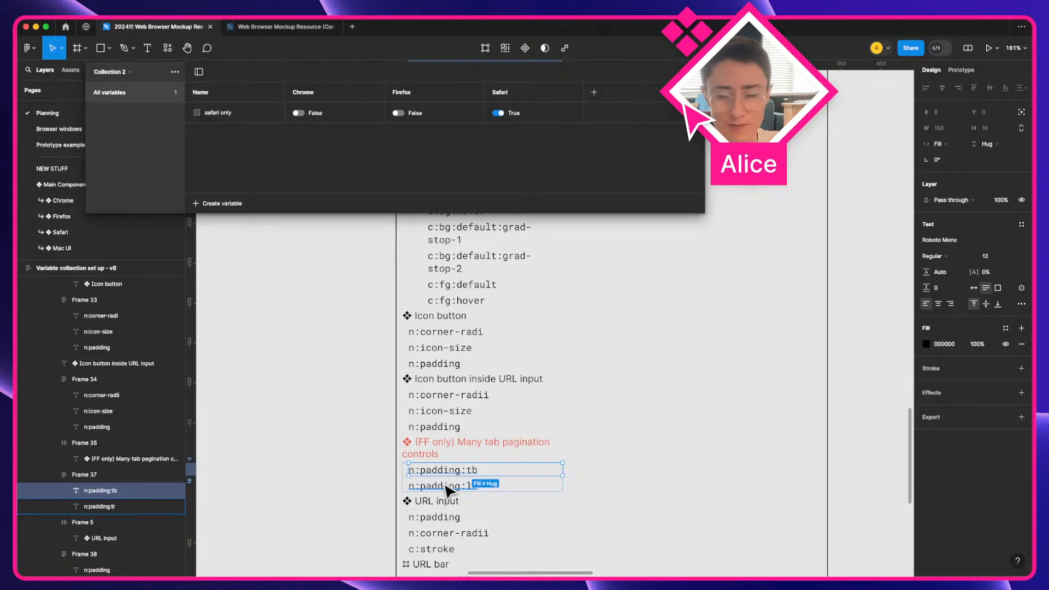
{"action": "left_click", "coordinate": [405, 490]}
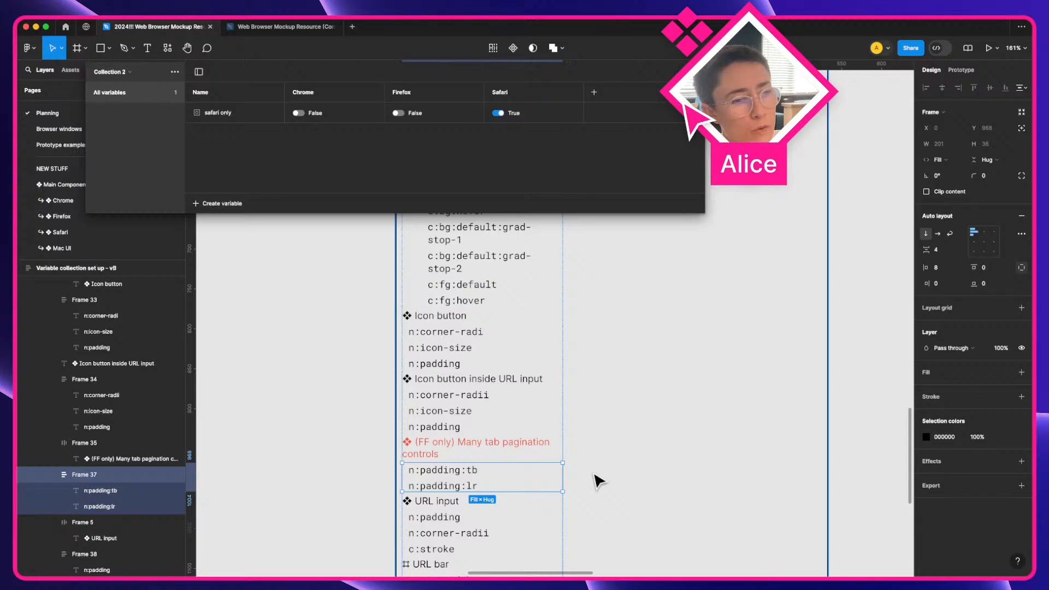
{"action": "key", "text": "BackSpace"}
{"action": "left_click", "coordinate": [510, 451]}
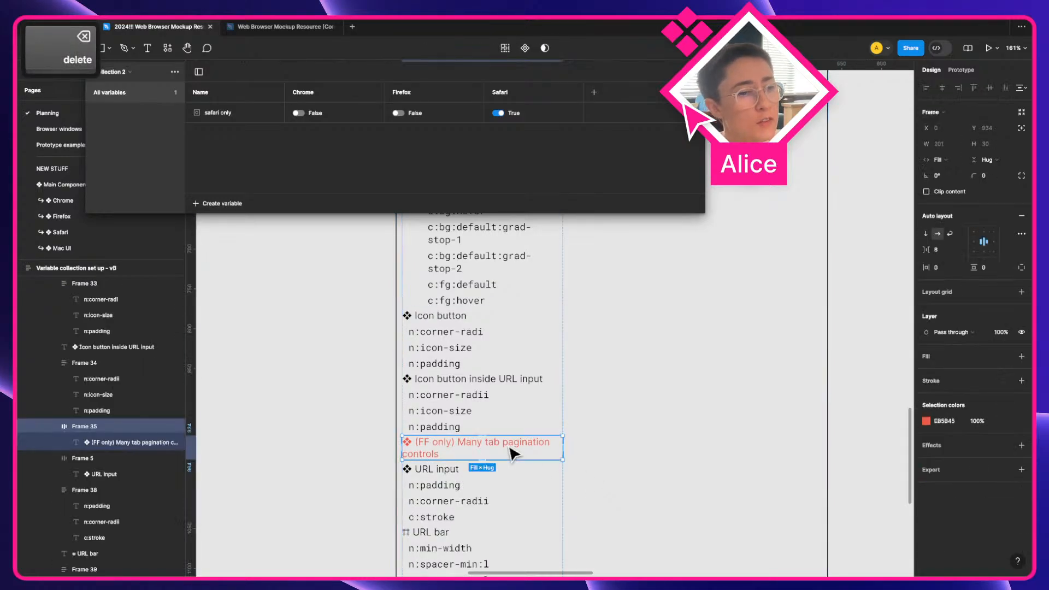
{"action": "key", "text": "BackSpace"}
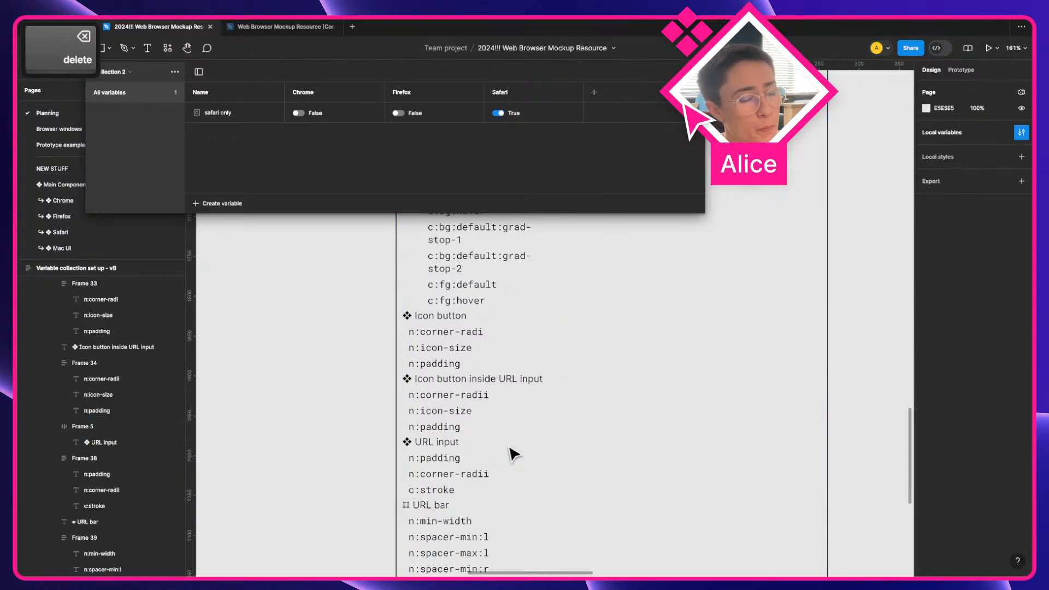
Switch to the Firefox window and resize it wider and narrower to examine when its tab pagination controls are shown
{"action": "scroll", "coordinate": [514, 453], "scroll_direction": "up", "scroll_amount": 10}
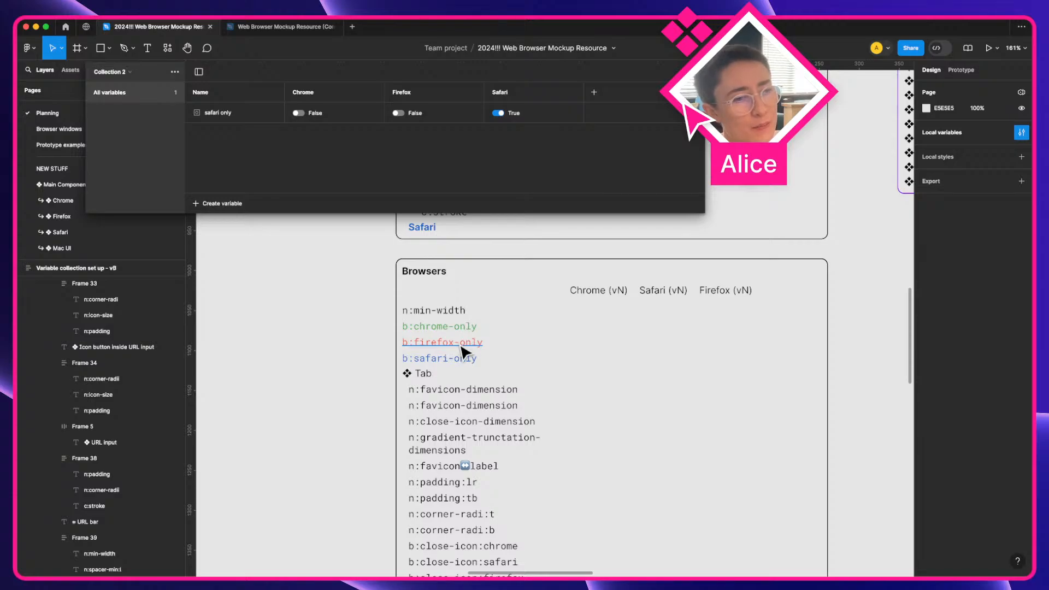
{"action": "key", "text": "c"}
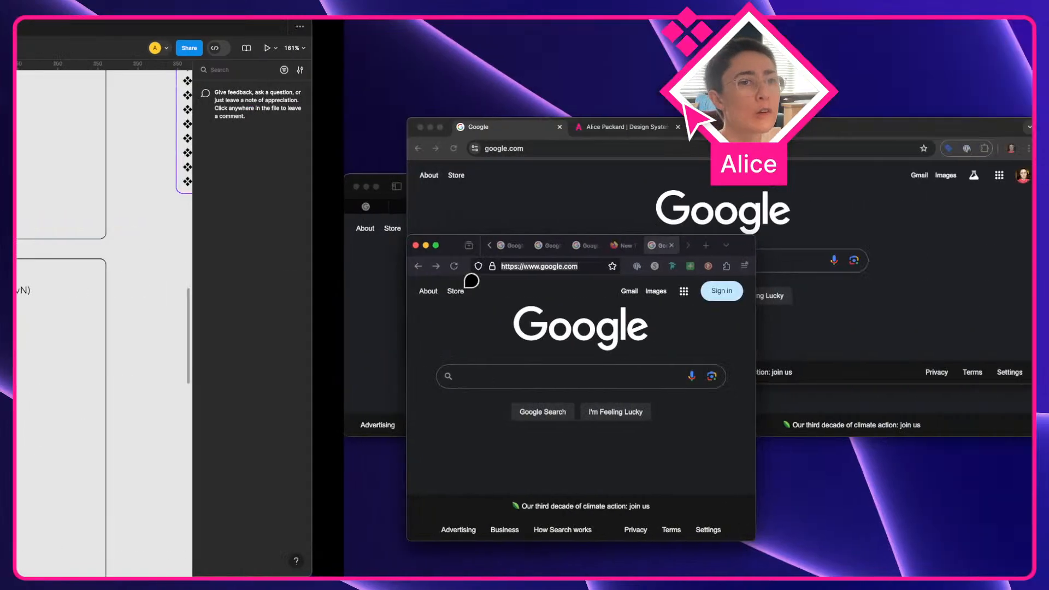
{"action": "key", "text": "a"}
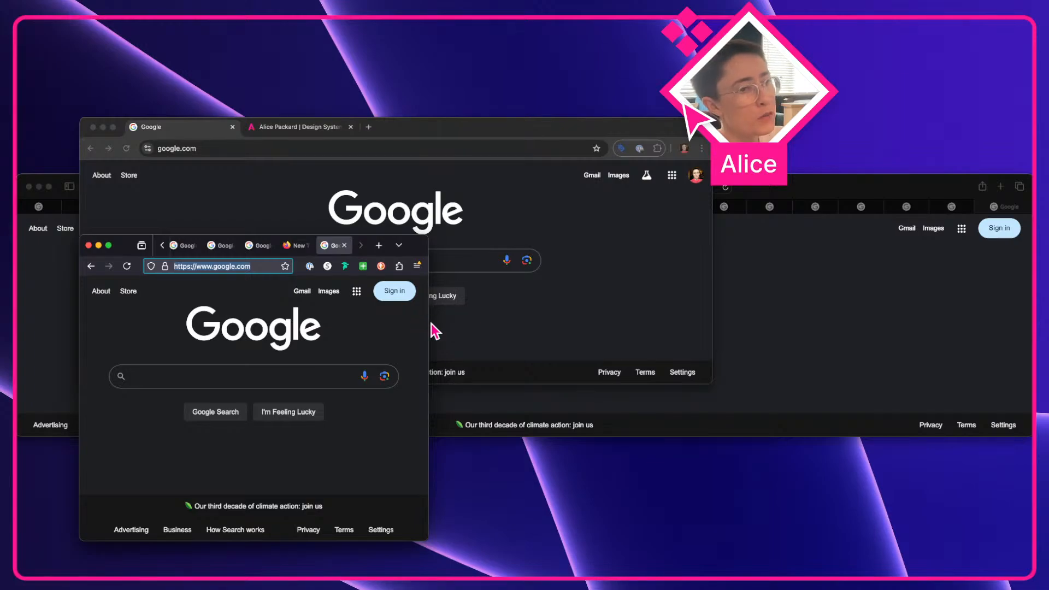
{"action": "left_click_drag", "start_coordinate": [429, 325], "coordinate": [591, 358]}
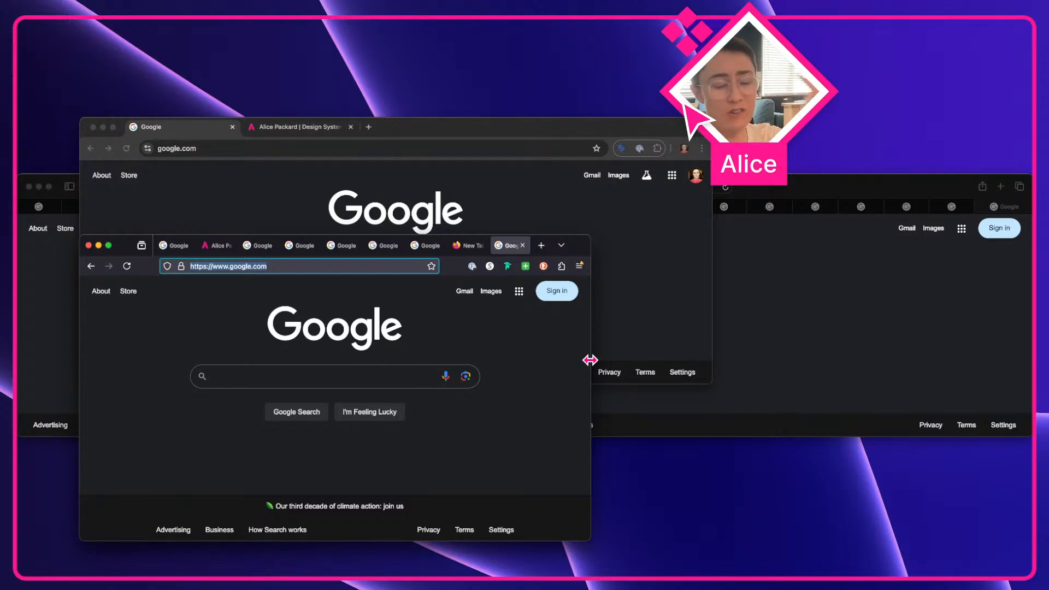
{"action": "left_click_drag", "start_coordinate": [590, 360], "coordinate": [528, 382]}
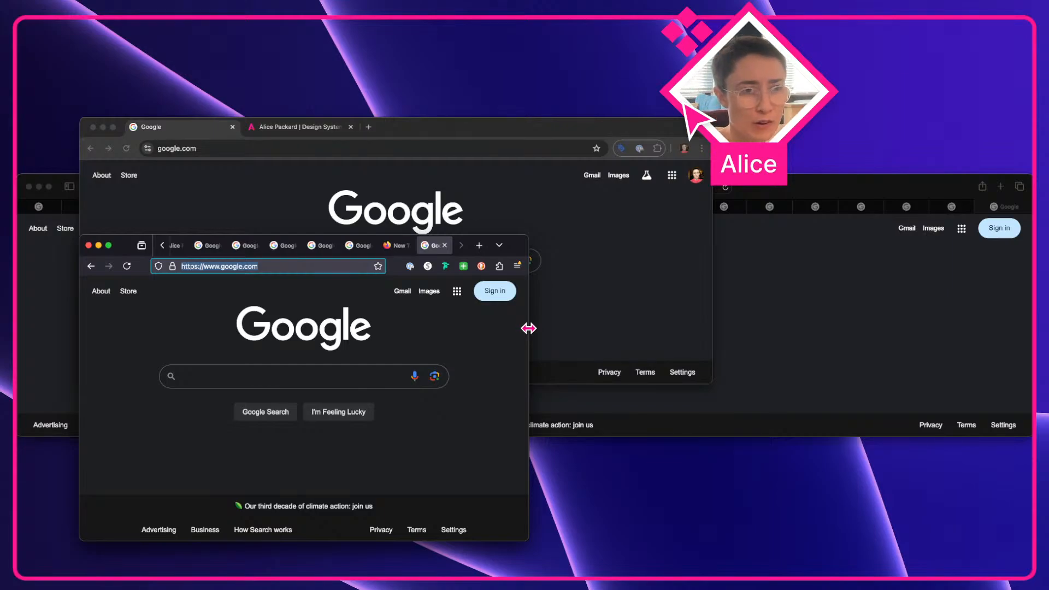
{"action": "left_click_drag", "start_coordinate": [529, 328], "coordinate": [527, 362]}
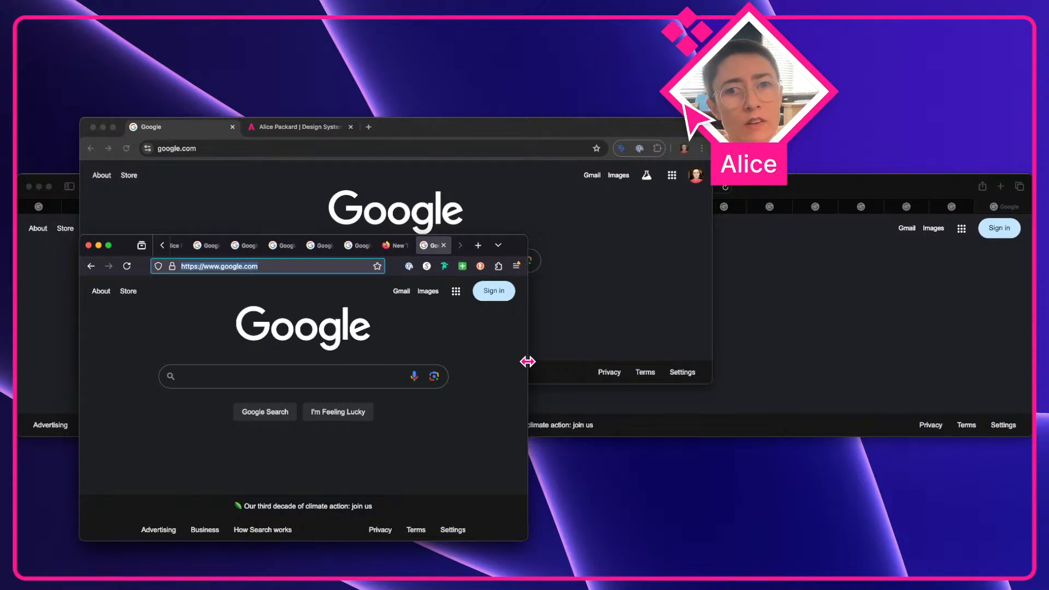
{"action": "left_click_drag", "start_coordinate": [527, 361], "coordinate": [592, 375]}
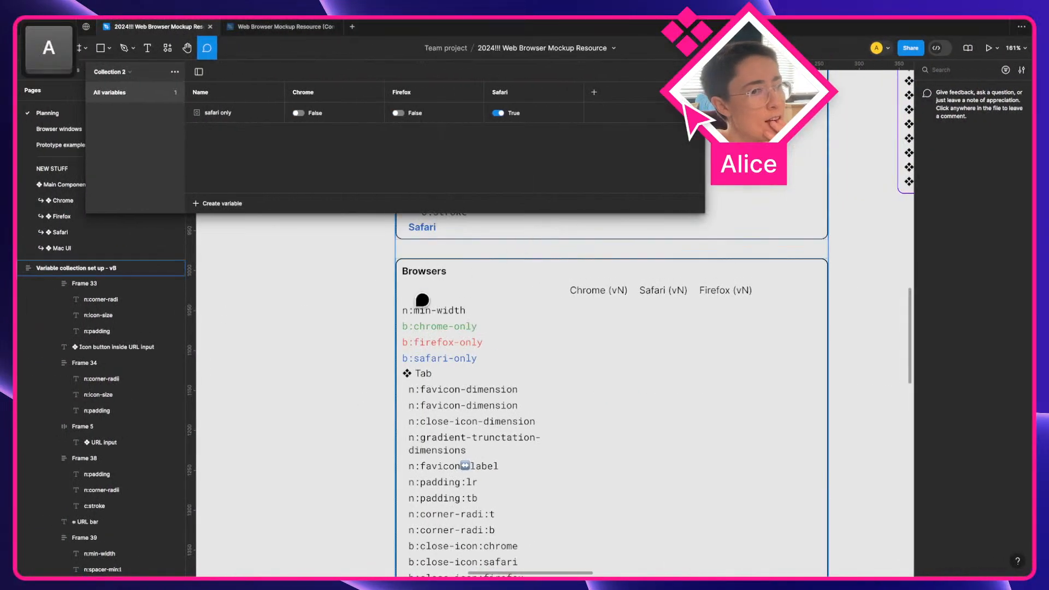
{"action": "left_click", "coordinate": [455, 340]}
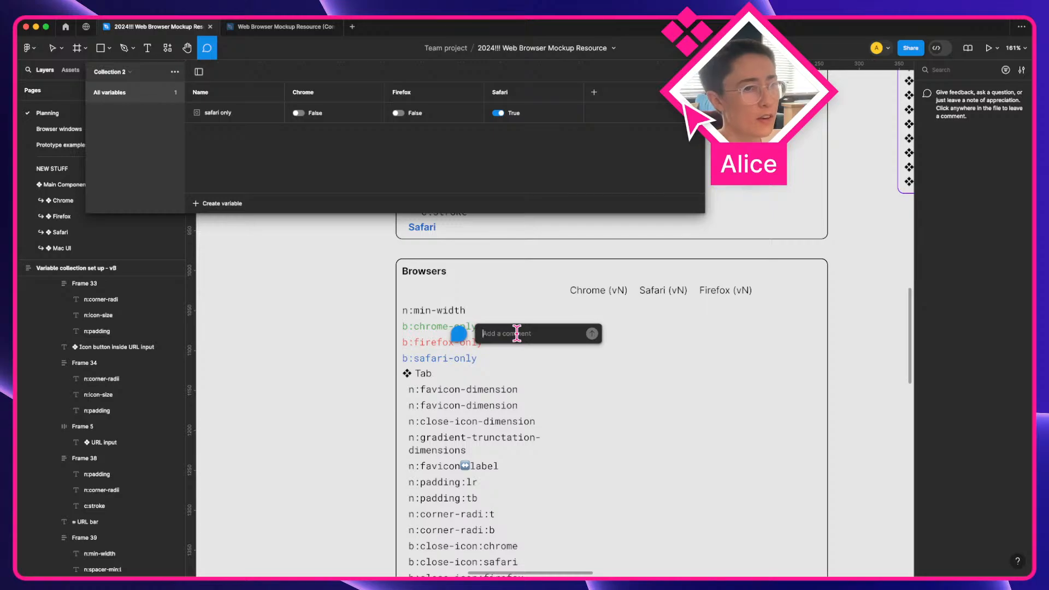
{"action": "type", "text": "b:fire"}
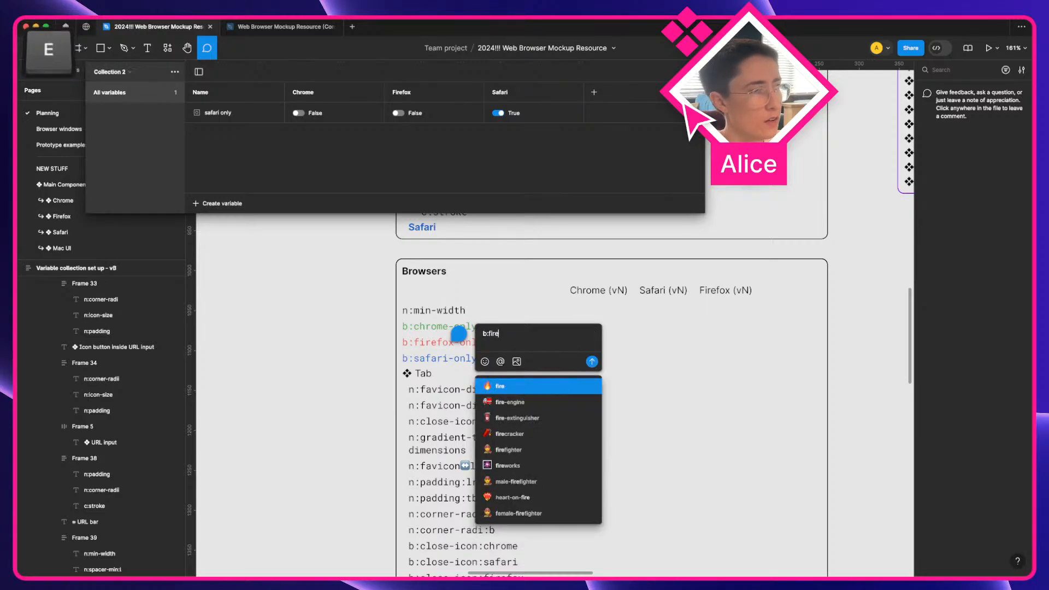
{"action": "type", "text": "fox-"}
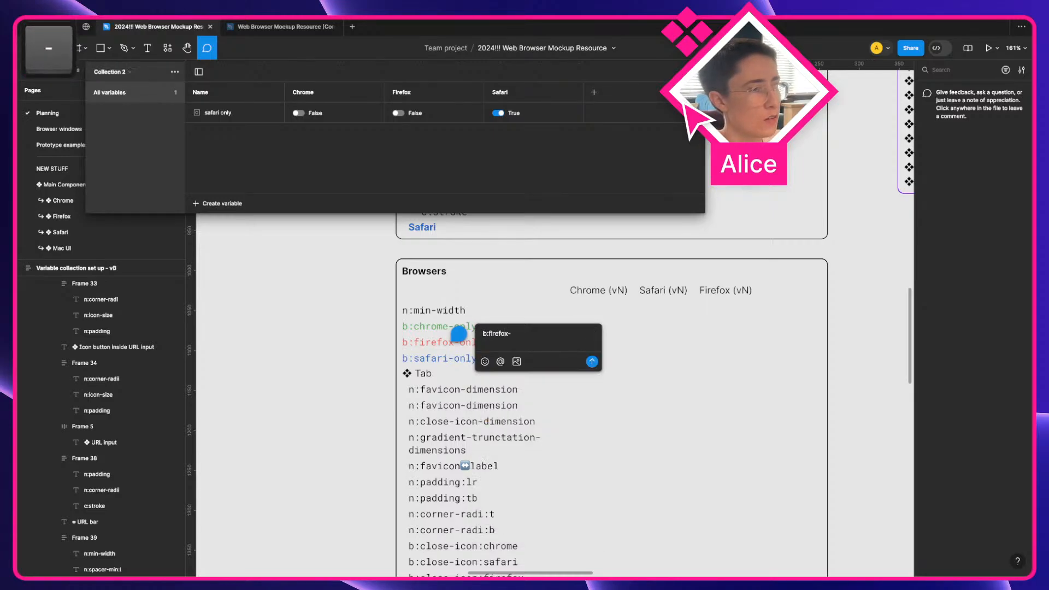
{"action": "key", "text": "super+a"}
{"action": "key", "text": "super+x"}
{"action": "left_click", "coordinate": [304, 339]}
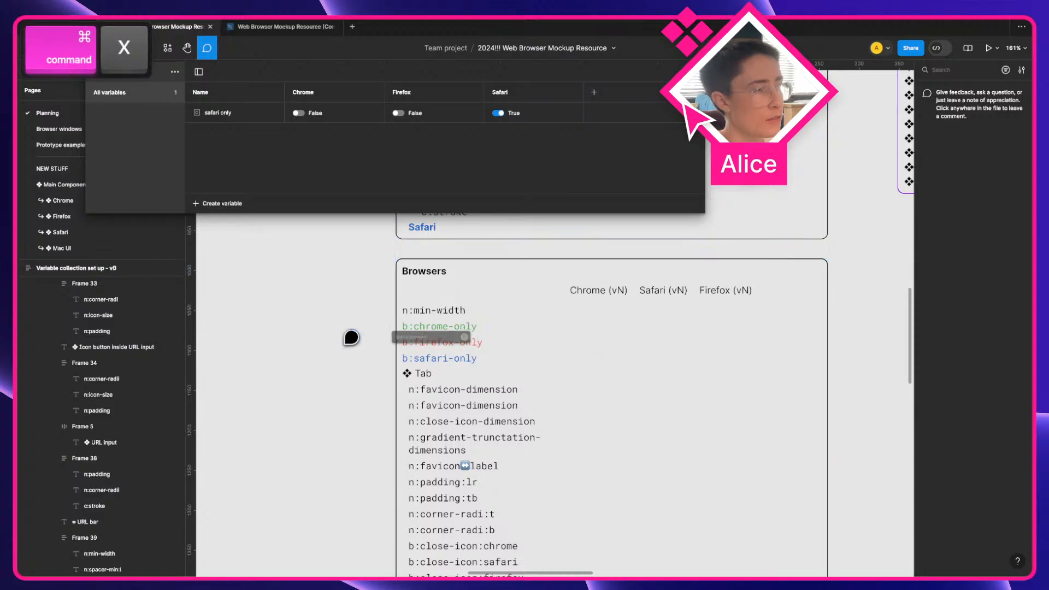
{"action": "left_click", "coordinate": [272, 328]}
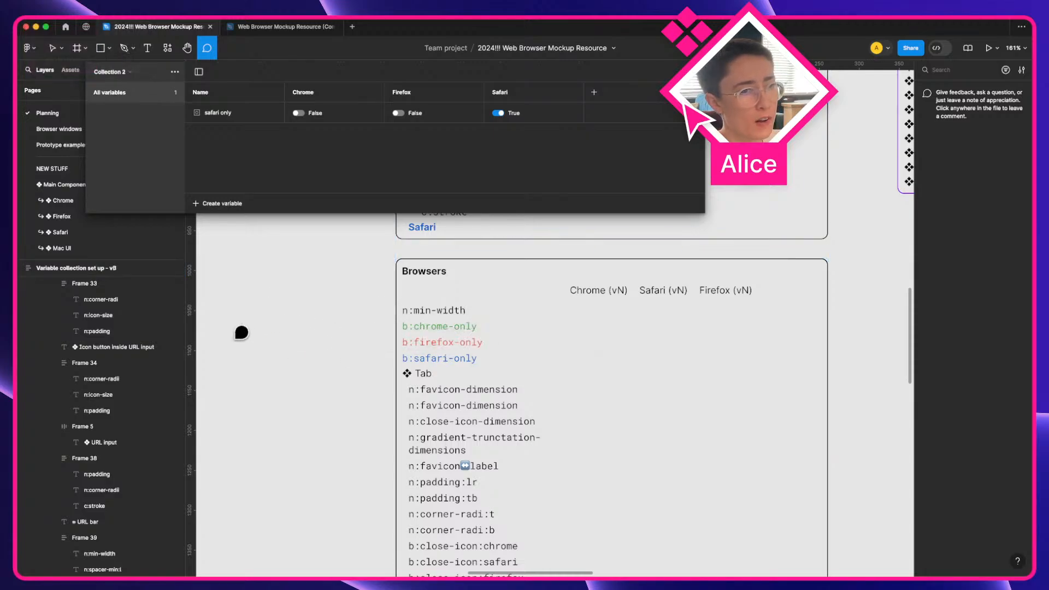
{"action": "scroll", "coordinate": [245, 331], "scroll_direction": "left", "scroll_amount": 4}
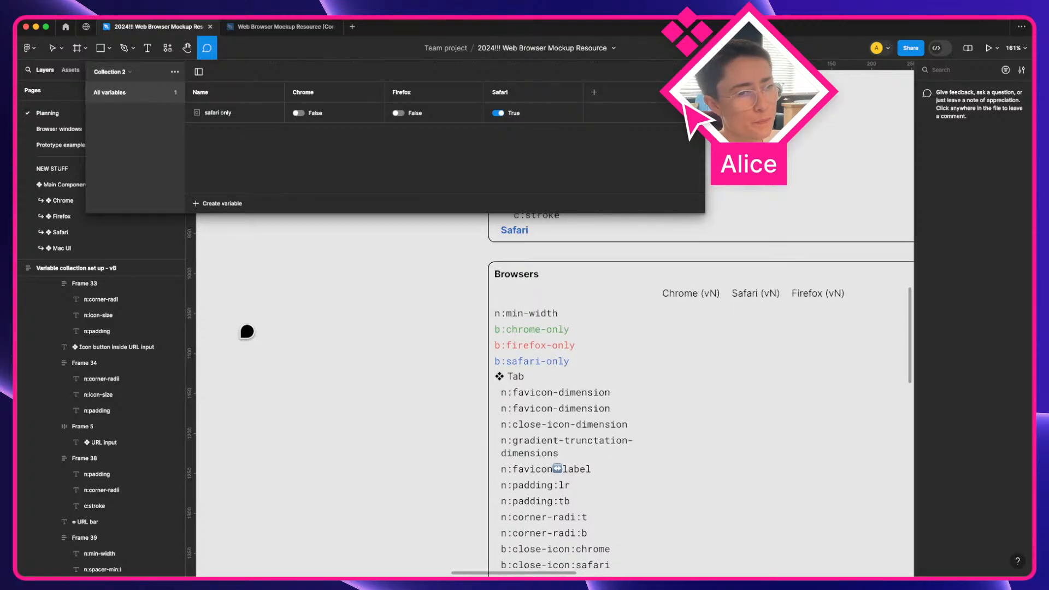
{"action": "key", "text": "v"}
{"action": "left_click", "coordinate": [547, 347], "text": "super"}
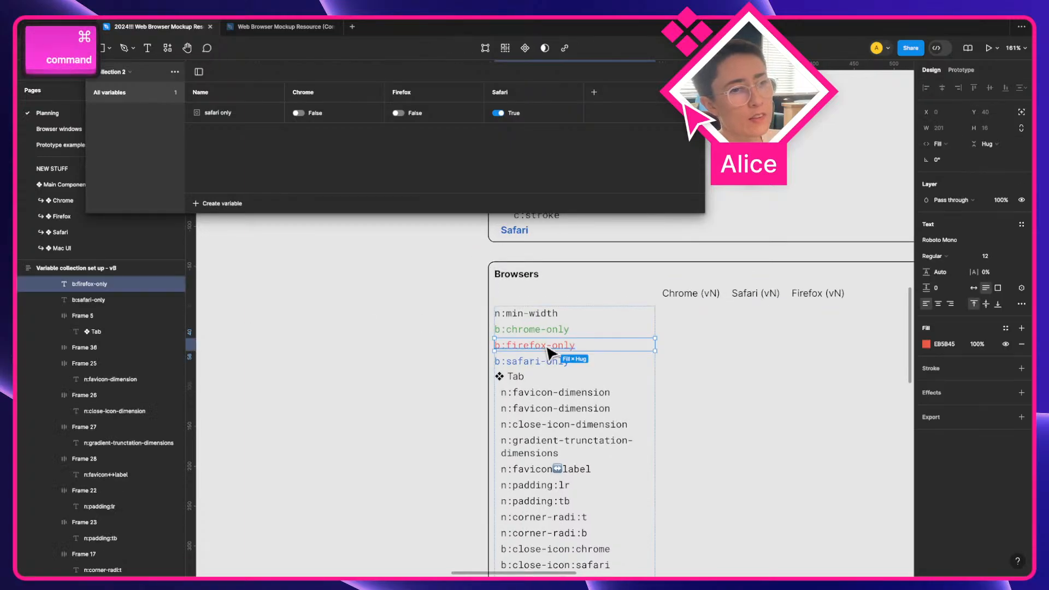
{"action": "left_click", "coordinate": [423, 360]}
{"action": "left_click", "coordinate": [346, 355]}
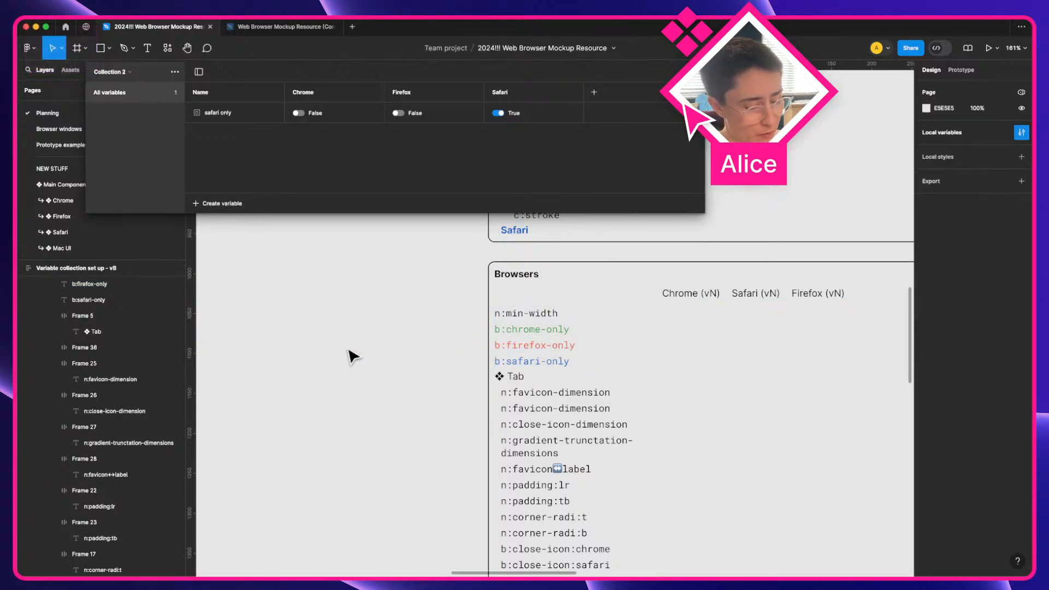
{"action": "key", "text": "c"}
{"action": "left_click", "coordinate": [300, 346]}
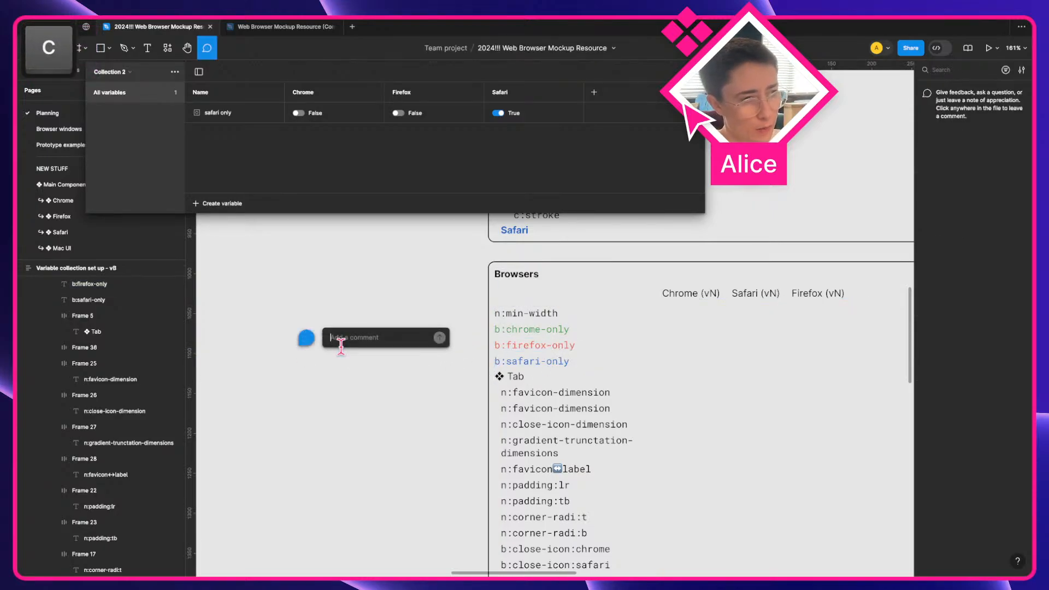
{"action": "type", "text": "b:f"}
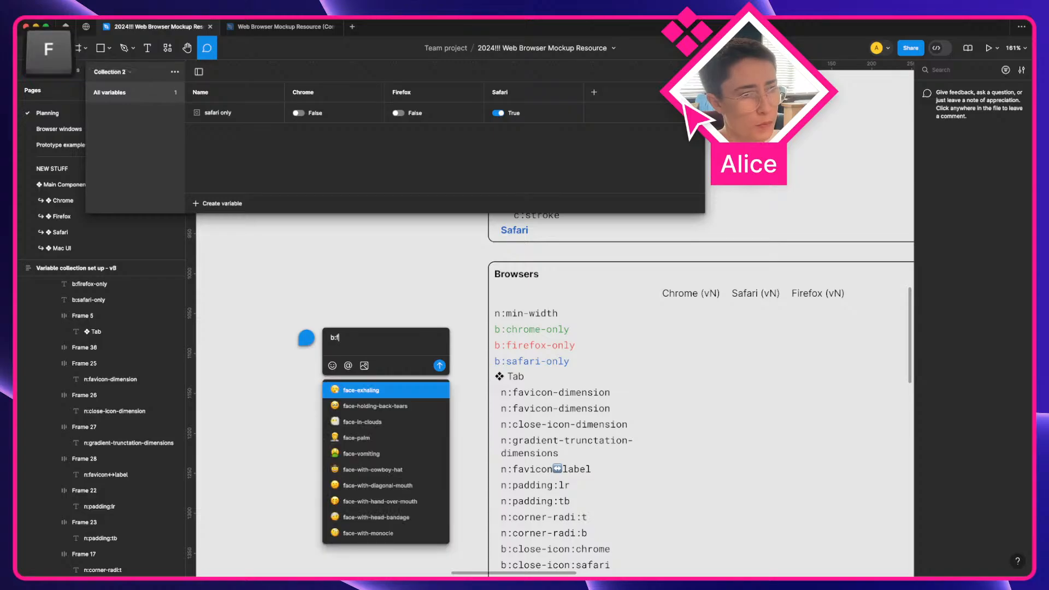
{"action": "type", "text": "ire"}
{"action": "key", "text": "super+BackSpace"}
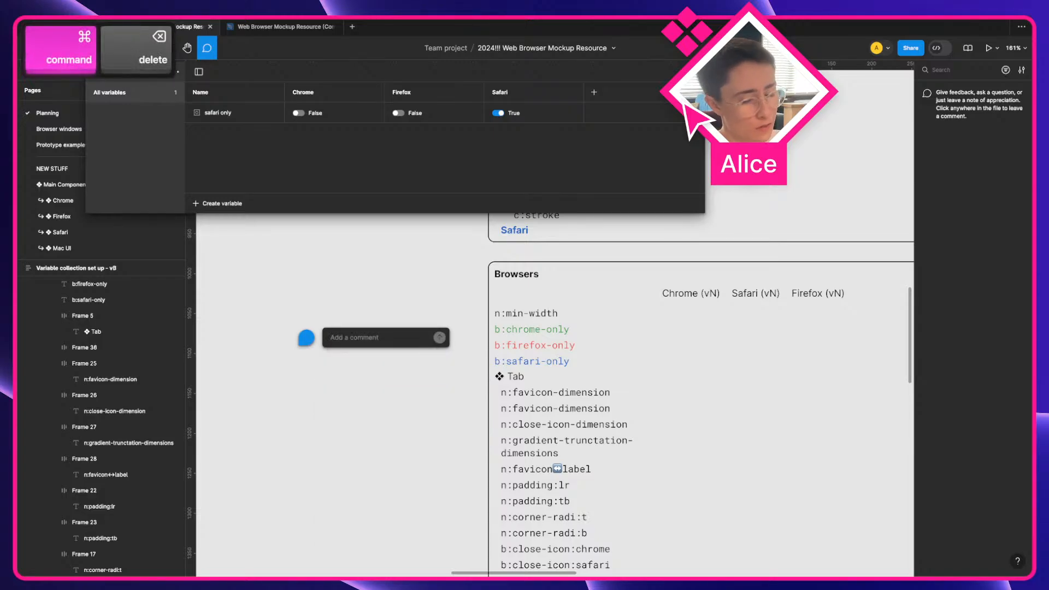
{"action": "key", "text": "v"}
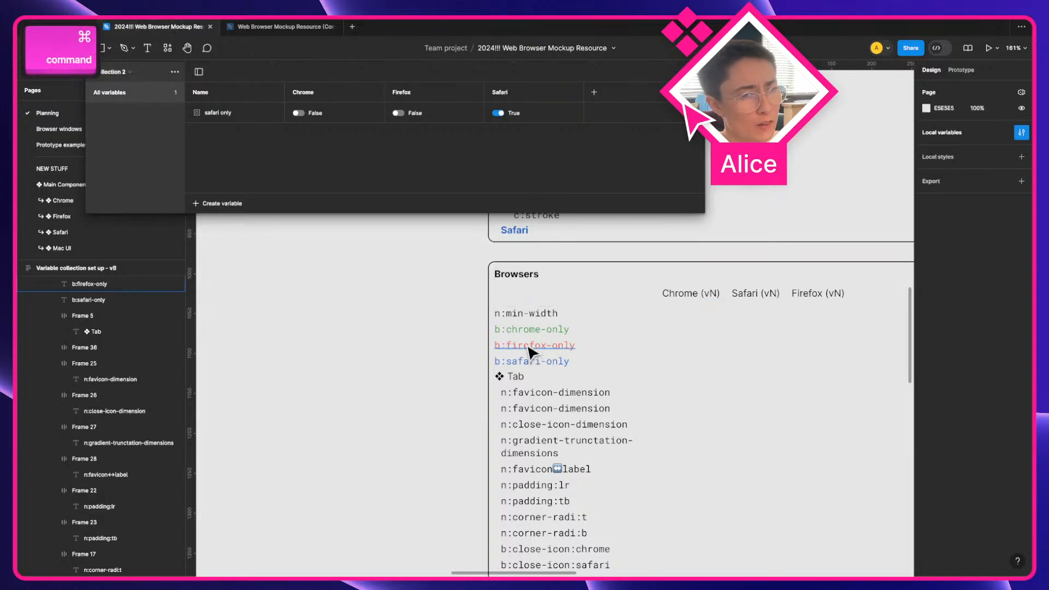
Place a copy of the b:firefox-only label beside the Browsers frame and add the bullet "Pagination controls in the tab bar" below it
{"action": "left_click", "coordinate": [555, 347], "text": "alt"}
{"action": "left_click_drag", "start_coordinate": [554, 350], "coordinate": [300, 334]}
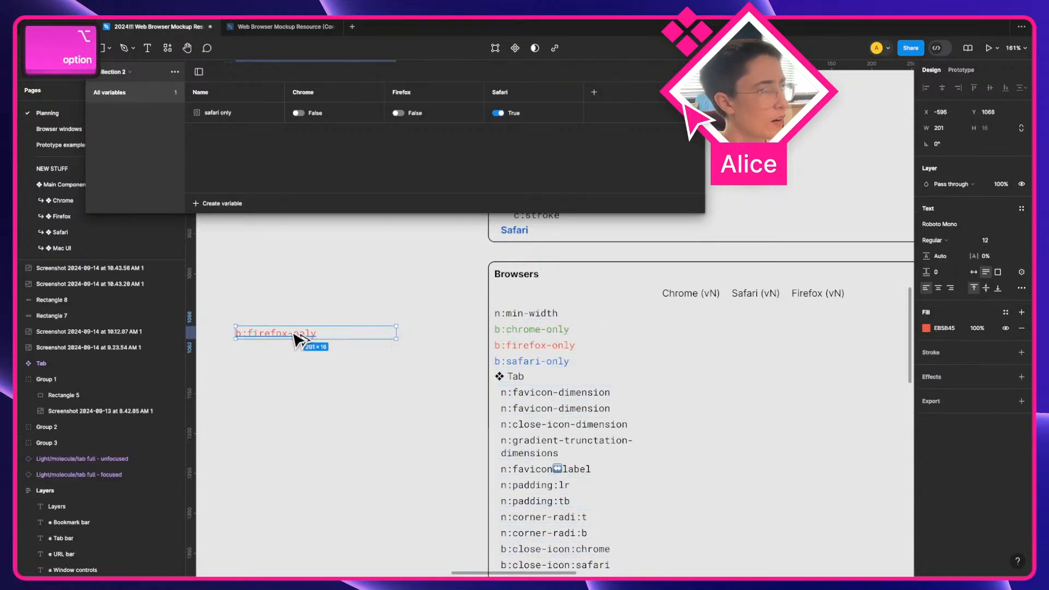
{"action": "double_click", "coordinate": [292, 331]}
{"action": "key", "text": "Right"}
{"action": "key", "text": "Return"}
{"action": "type", "text": "-"}
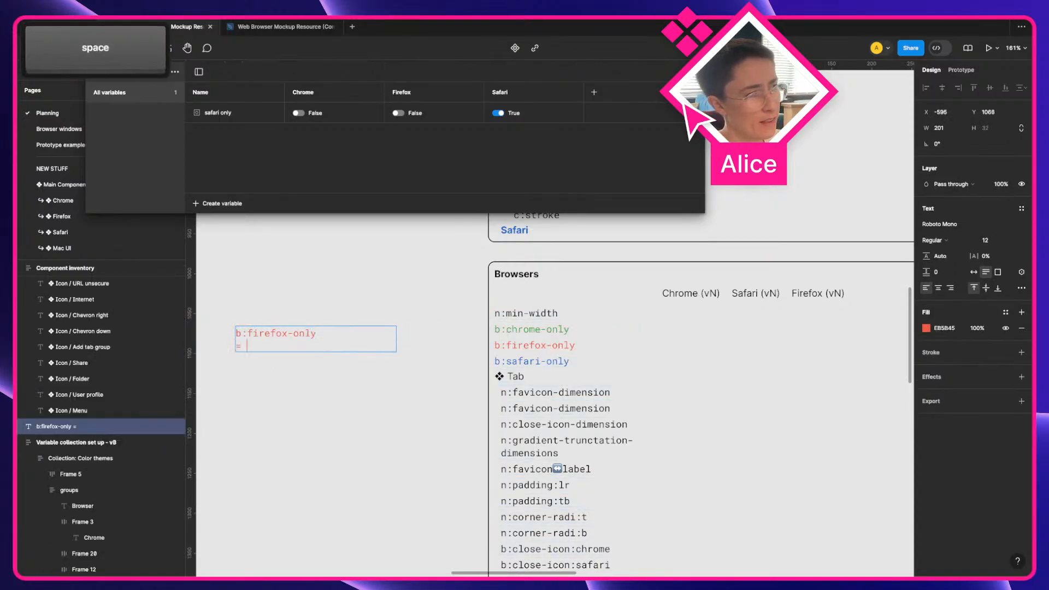
{"action": "key", "text": "BackSpace"}
{"action": "type", "text": "-only • "}
{"action": "type", "text": "Pagination"}
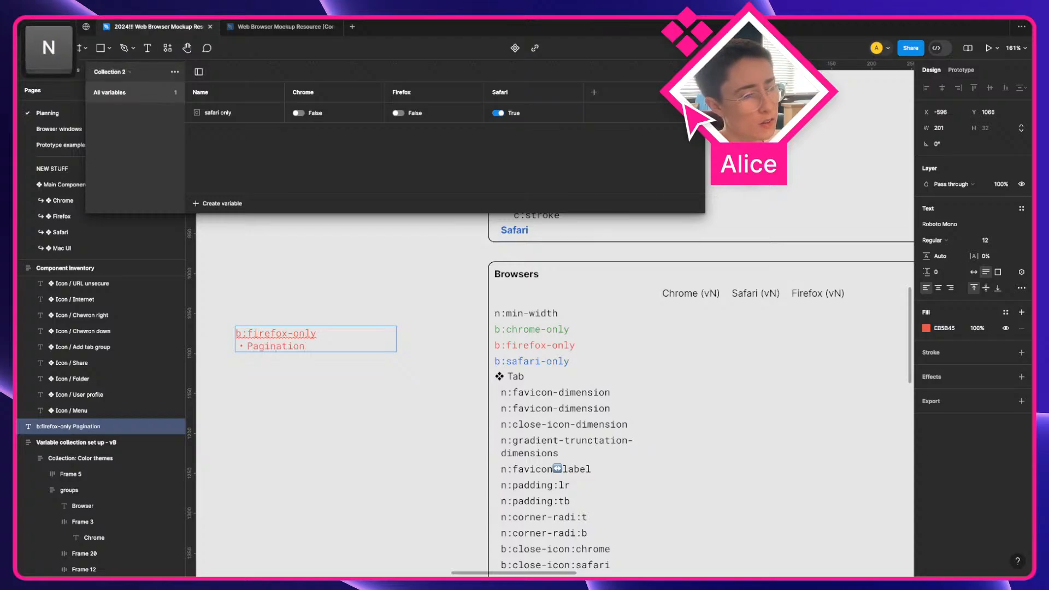
{"action": "type", "text": " co"}
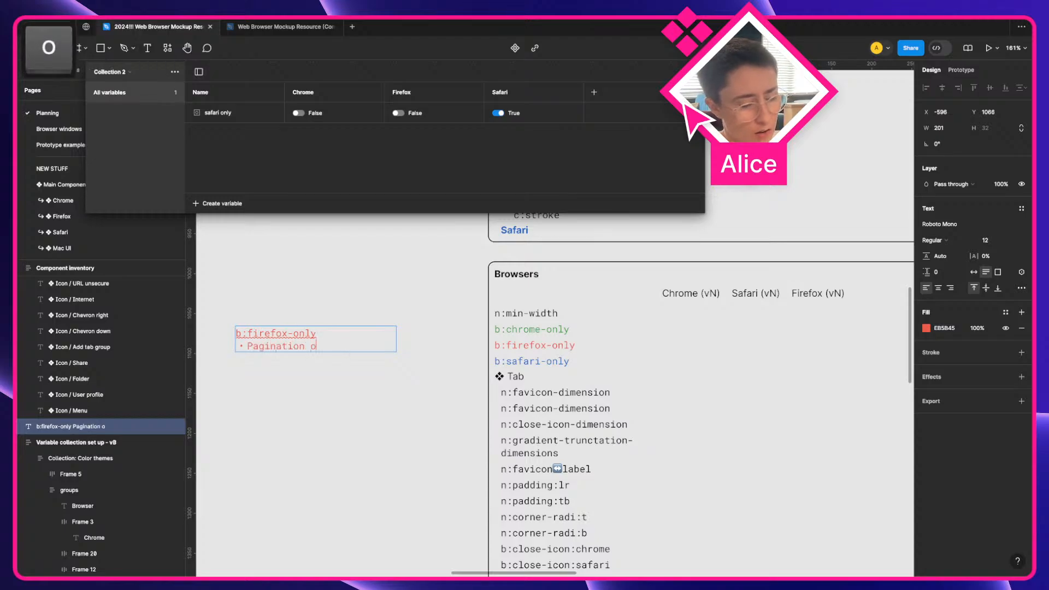
{"action": "type", "text": "ntrols"}
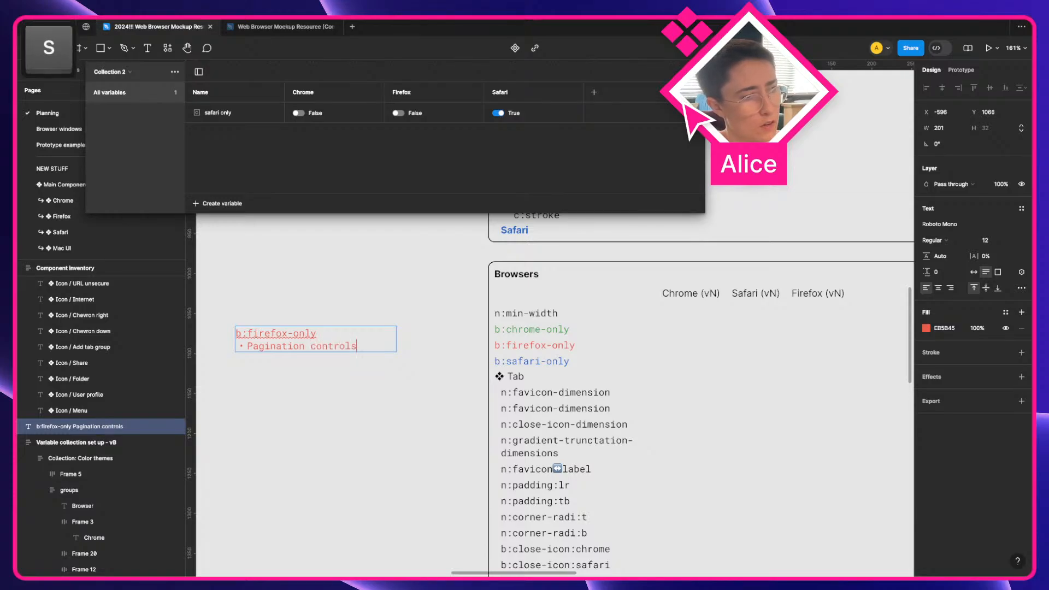
{"action": "type", "text": " in the tab bar"}
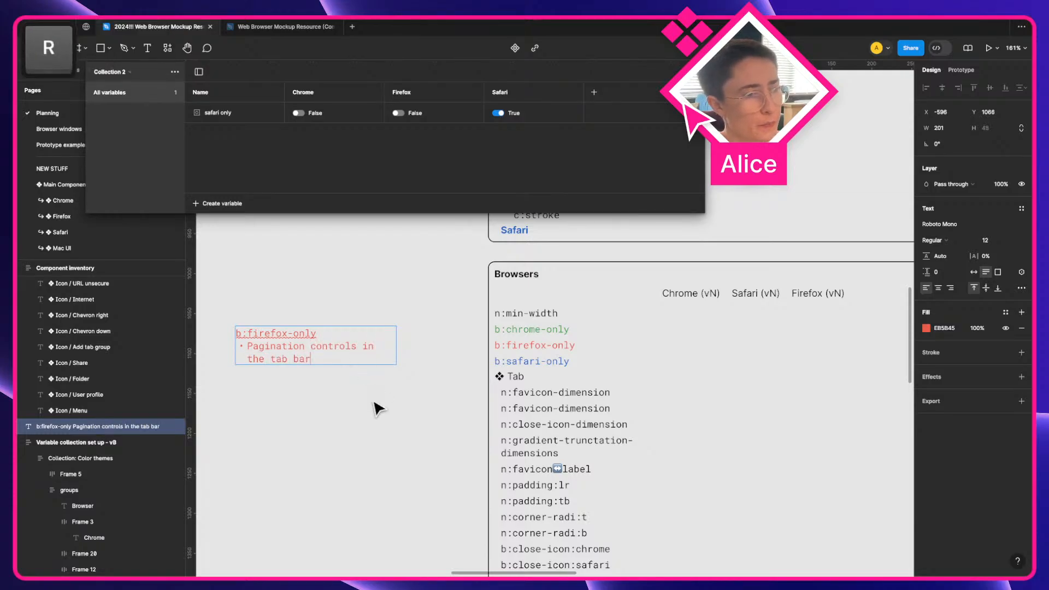
{"action": "left_click", "coordinate": [377, 407]}
Examine the Component inventory list from Tab through Icon / Menu, including the chevron icons and the tab pagination controls entry
{"action": "scroll", "coordinate": [651, 393], "scroll_direction": "up", "scroll_amount": 10}
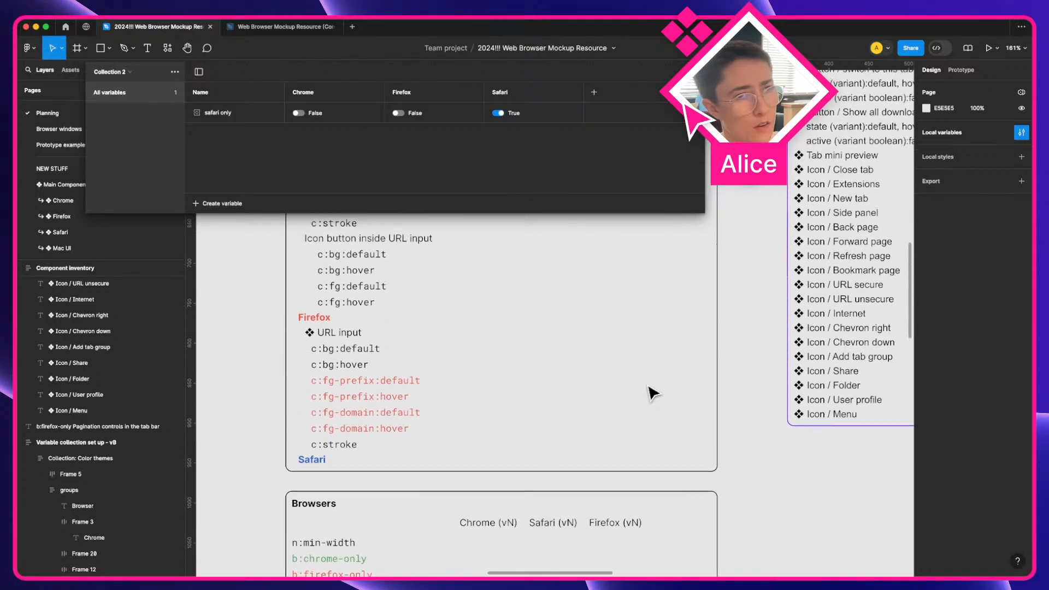
{"action": "scroll", "coordinate": [651, 393], "scroll_direction": "right", "scroll_amount": 10}
{"action": "scroll", "coordinate": [651, 393], "scroll_direction": "up", "scroll_amount": 10}
{"action": "scroll", "coordinate": [651, 393], "scroll_direction": "right", "scroll_amount": 6}
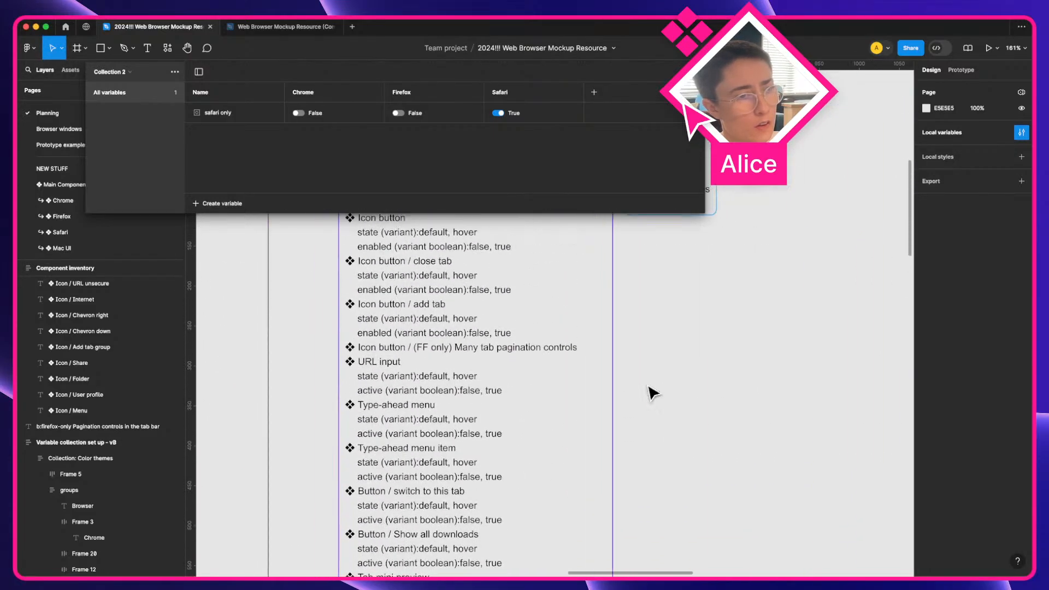
{"action": "scroll", "coordinate": [652, 392], "scroll_direction": "up", "scroll_amount": 3}
{"action": "scroll", "coordinate": [651, 392], "scroll_direction": "left", "scroll_amount": 1}
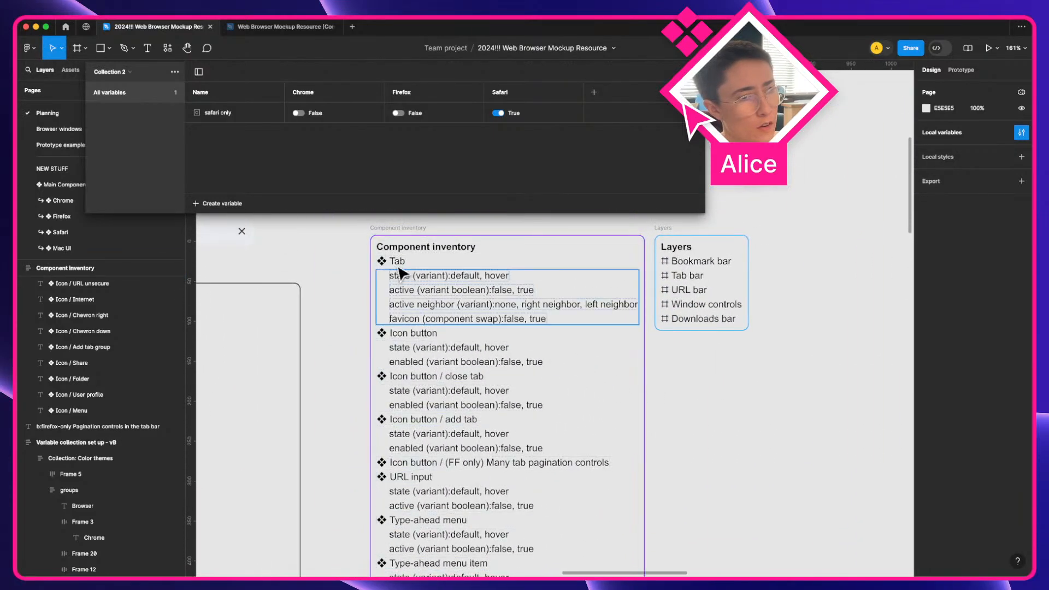
{"action": "scroll", "coordinate": [415, 393], "scroll_direction": "down", "scroll_amount": 3}
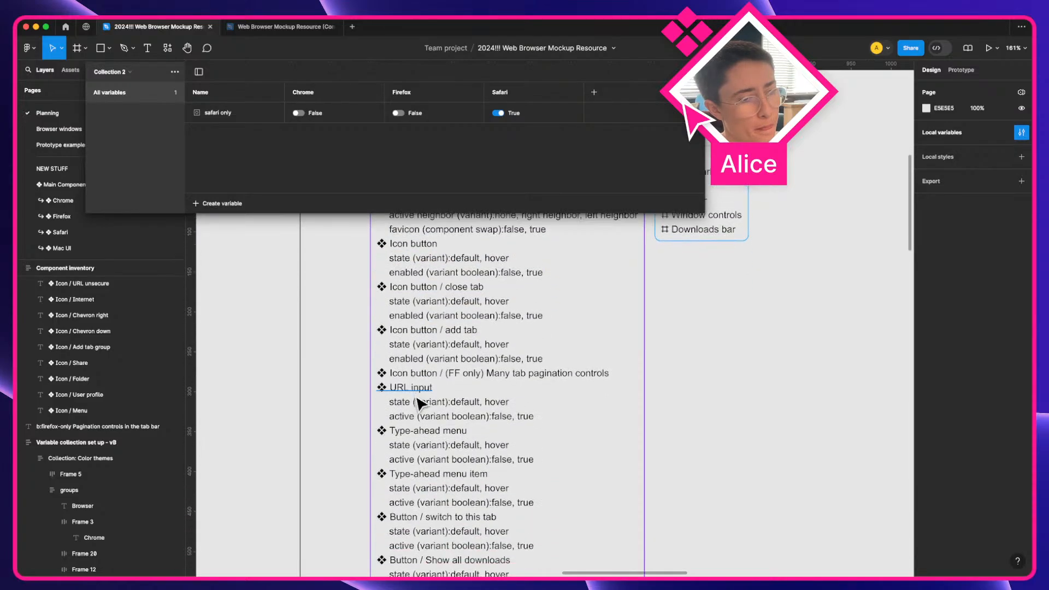
{"action": "scroll", "coordinate": [426, 452], "scroll_direction": "down", "scroll_amount": 7}
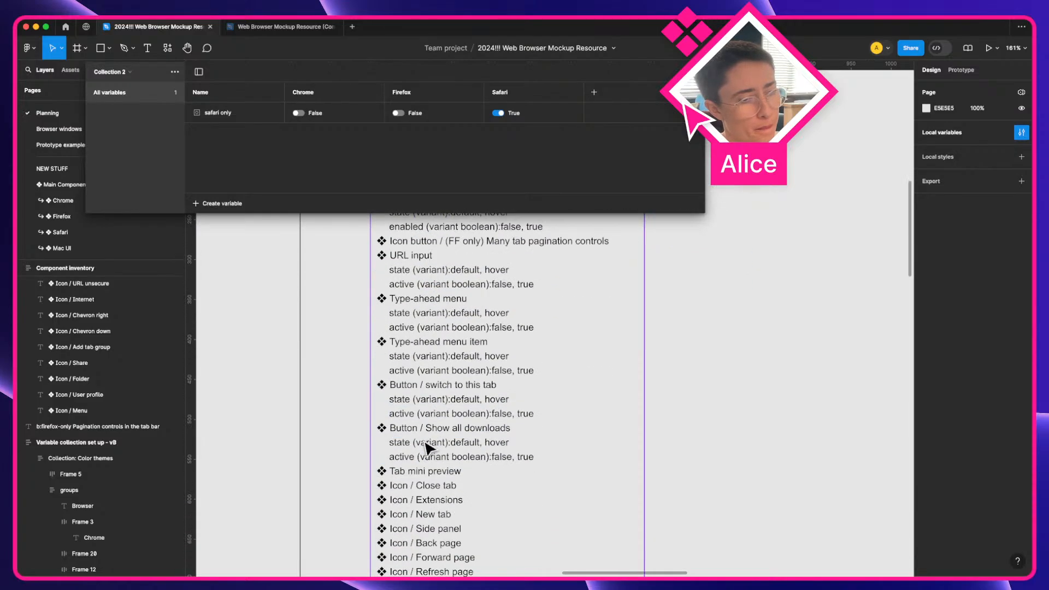
{"action": "scroll", "coordinate": [425, 448], "scroll_direction": "down", "scroll_amount": 4}
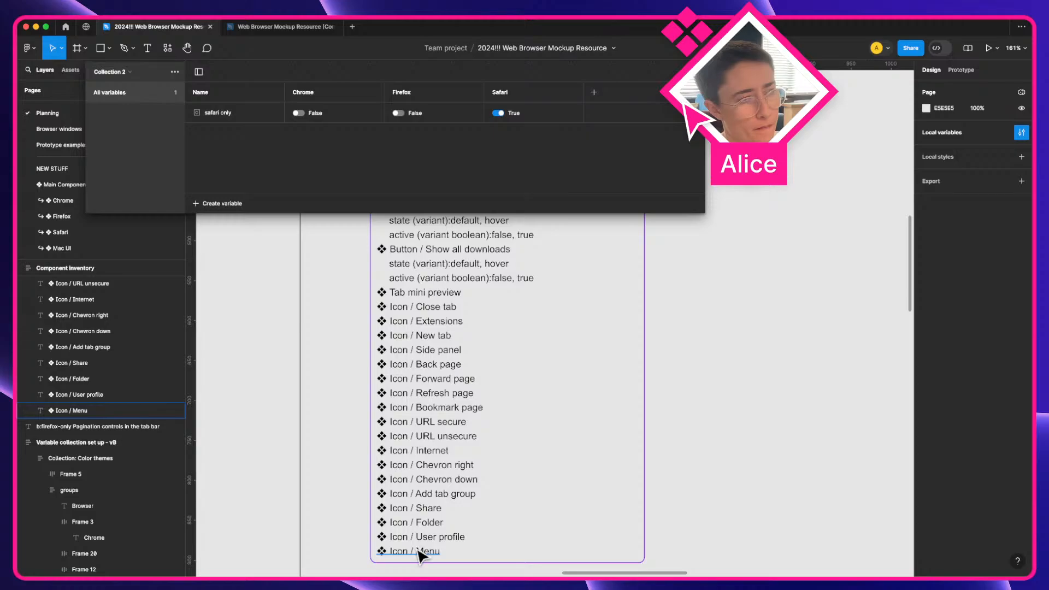
{"action": "scroll", "coordinate": [419, 554], "scroll_direction": "up", "scroll_amount": 3}
{"action": "scroll", "coordinate": [417, 432], "scroll_direction": "down", "scroll_amount": 1}
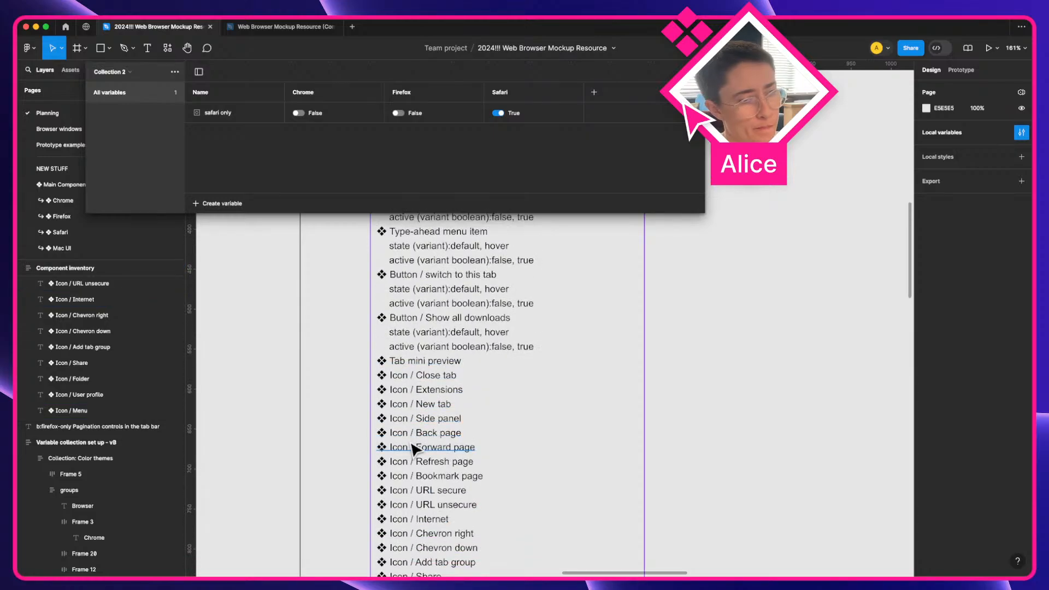
{"action": "scroll", "coordinate": [421, 372], "scroll_direction": "down", "scroll_amount": 1}
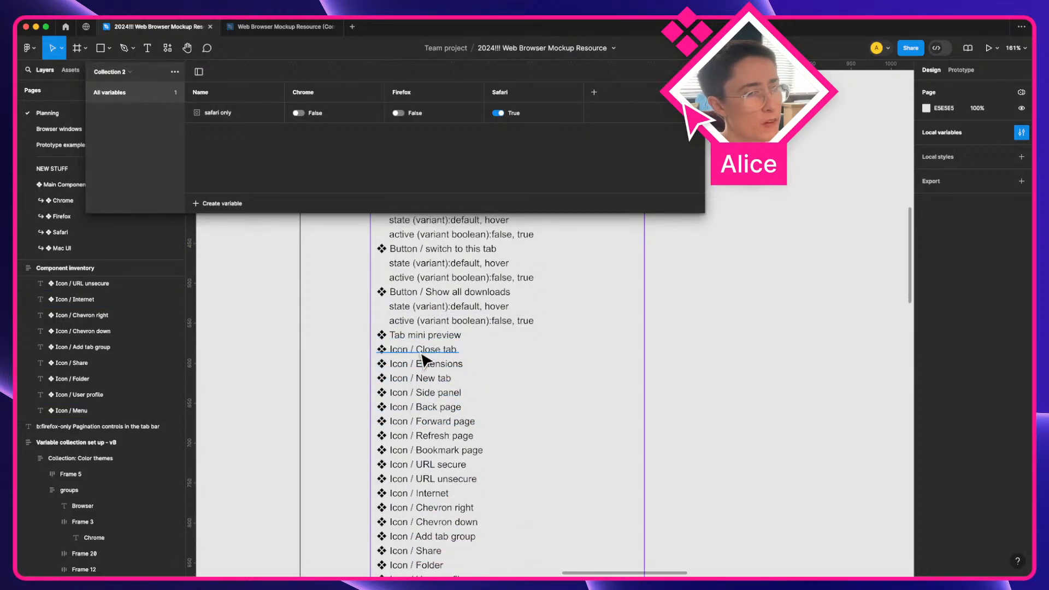
{"action": "left_click", "coordinate": [440, 508]}
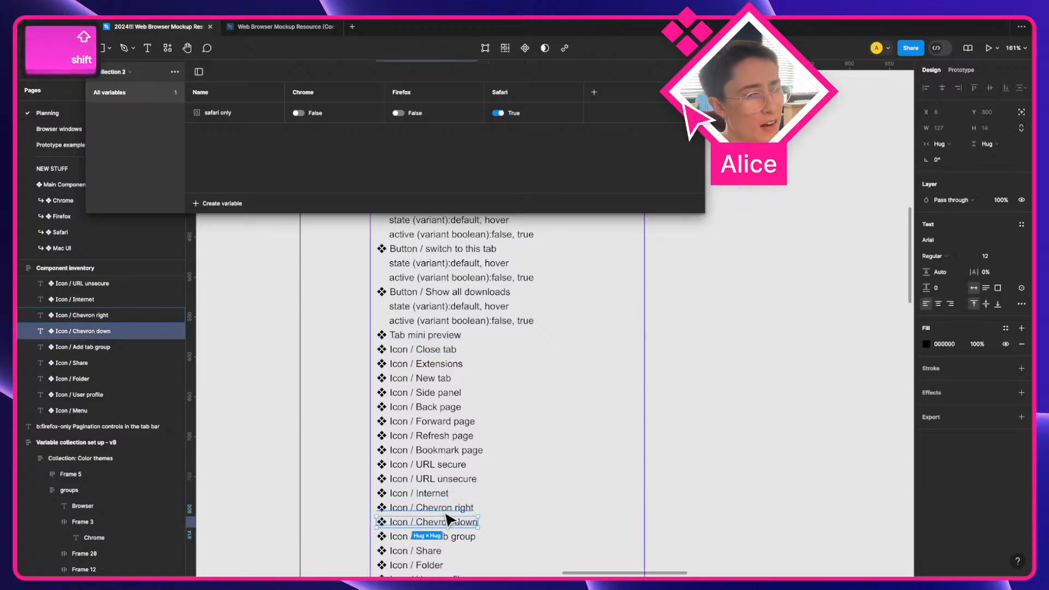
{"action": "left_click", "coordinate": [448, 520], "text": "shift"}
{"action": "scroll", "coordinate": [431, 514], "scroll_direction": "up", "scroll_amount": 3}
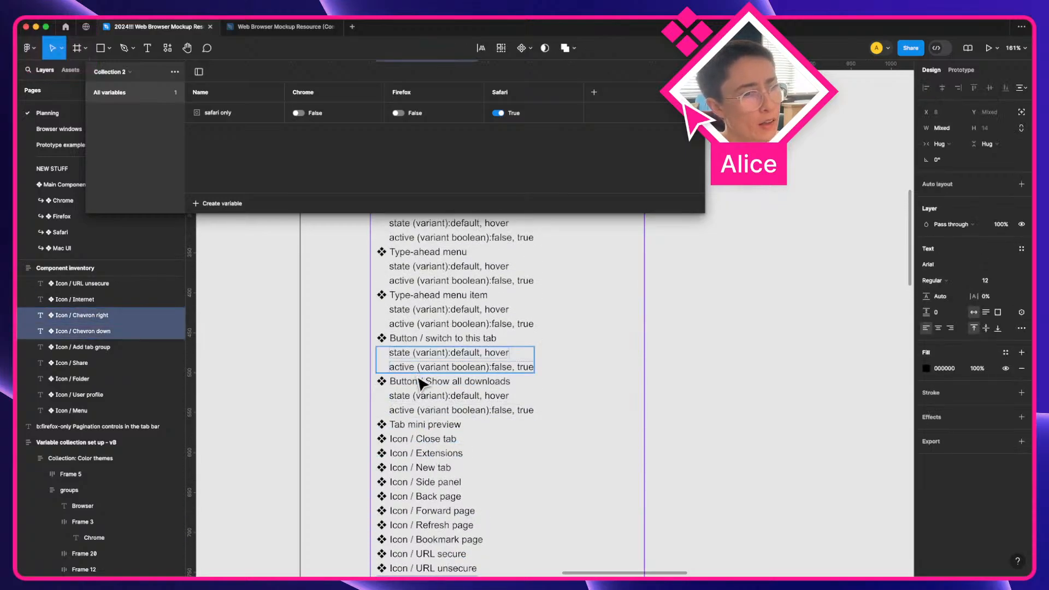
{"action": "scroll", "coordinate": [427, 395], "scroll_direction": "up", "scroll_amount": 3}
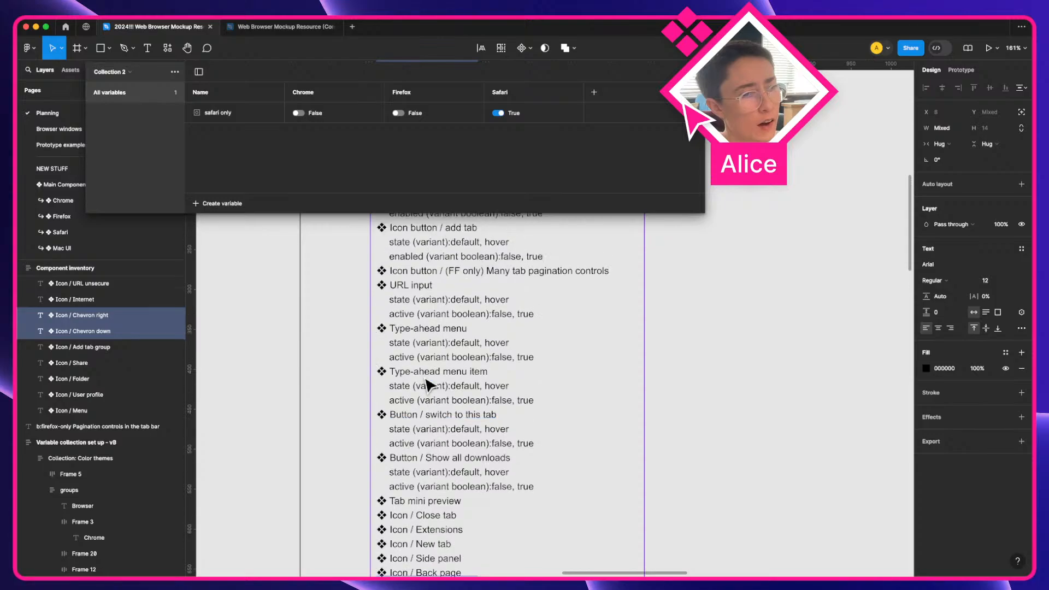
{"action": "scroll", "coordinate": [428, 385], "scroll_direction": "up", "scroll_amount": 1}
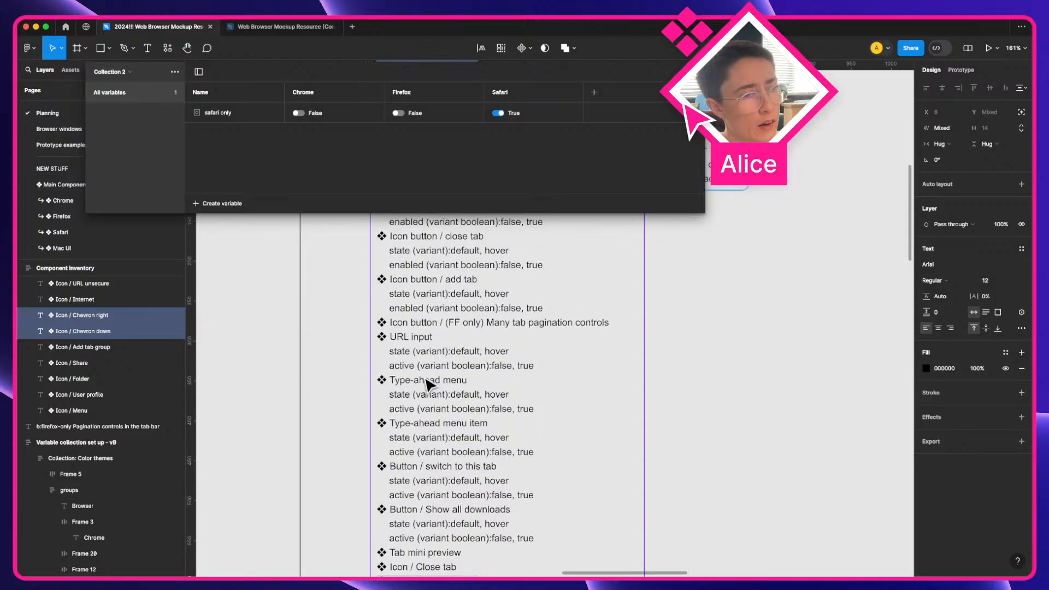
Duplicate the "Icon button / add tab" entry below its properties and set the copy's fill to the page's red, EB5B45
{"action": "left_click", "coordinate": [437, 281]}
{"action": "key", "text": "ctrl+d"}
{"action": "key", "text": "ctrl+bracketright"}
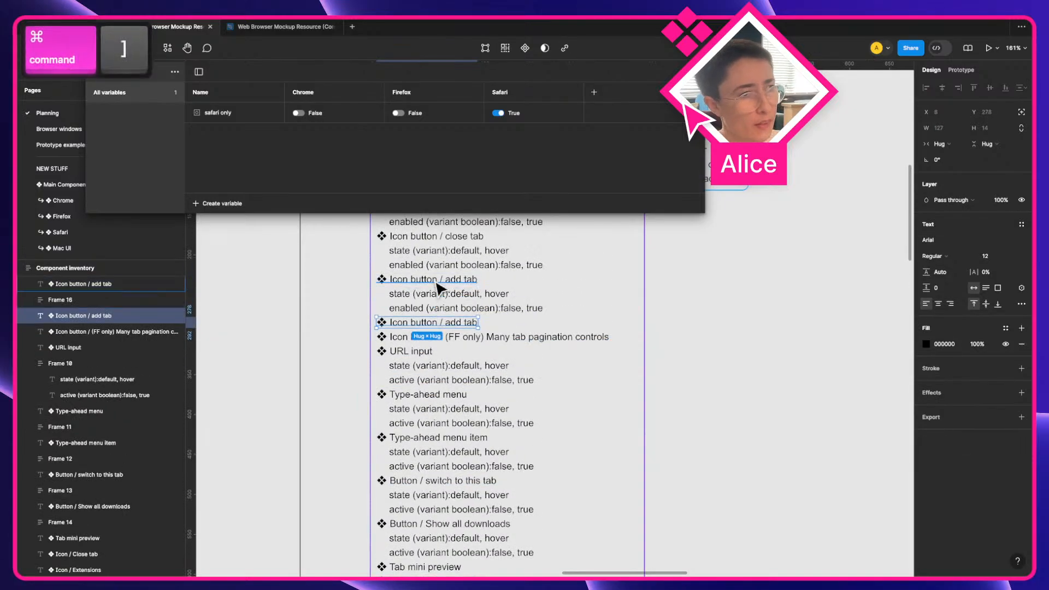
{"action": "left_click", "coordinate": [926, 343]}
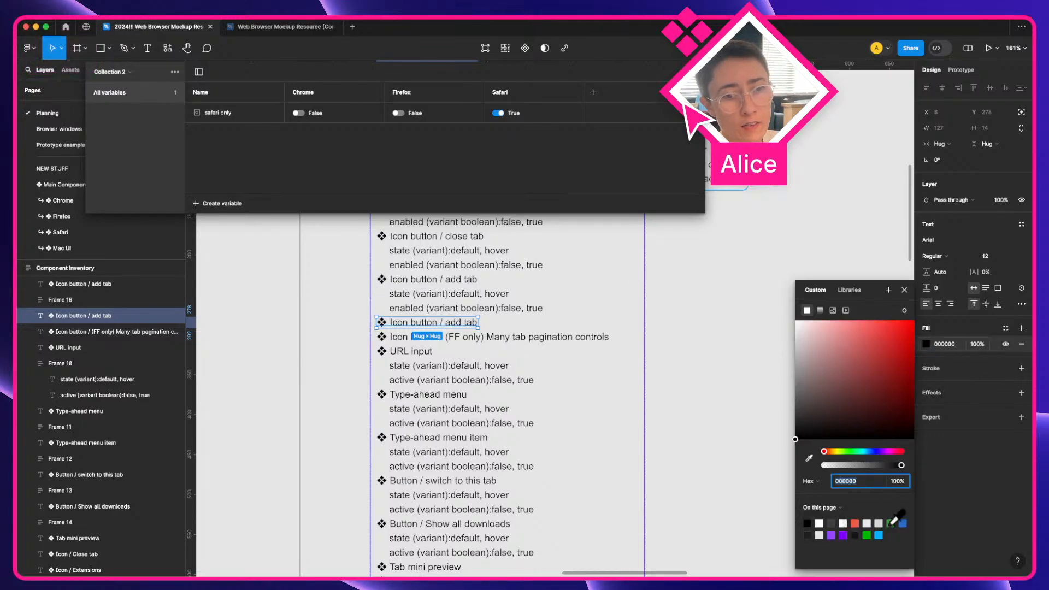
{"action": "left_click", "coordinate": [855, 523]}
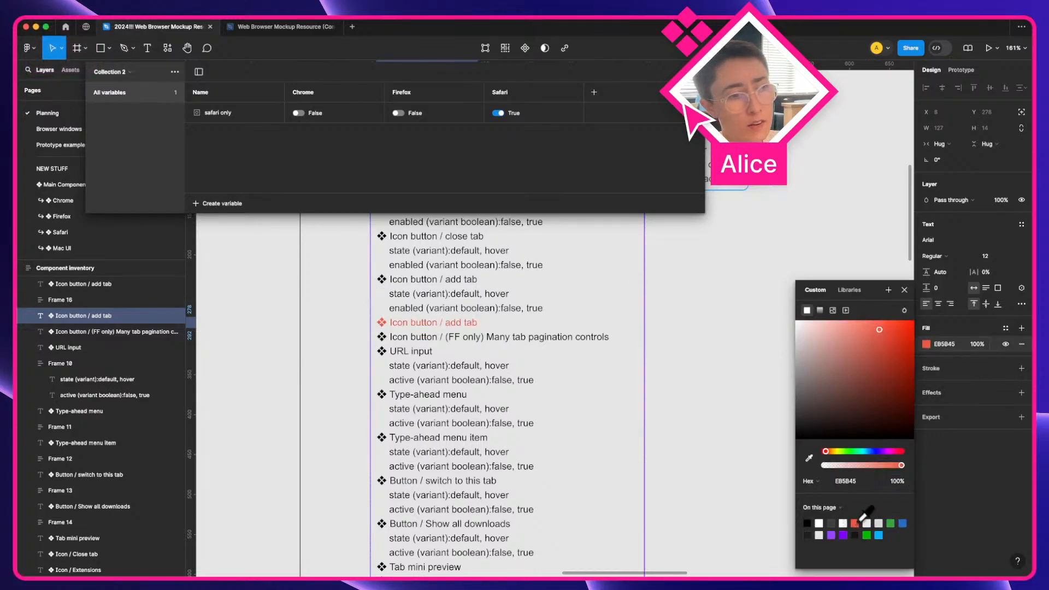
Change the red entry's text to "Icon button / Tab pagination left"
{"action": "double_click", "coordinate": [433, 324]}
{"action": "key", "text": "Right"}
{"action": "key", "text": "shift+alt+Left"}
{"action": "key", "text": "shift+alt+Left"}
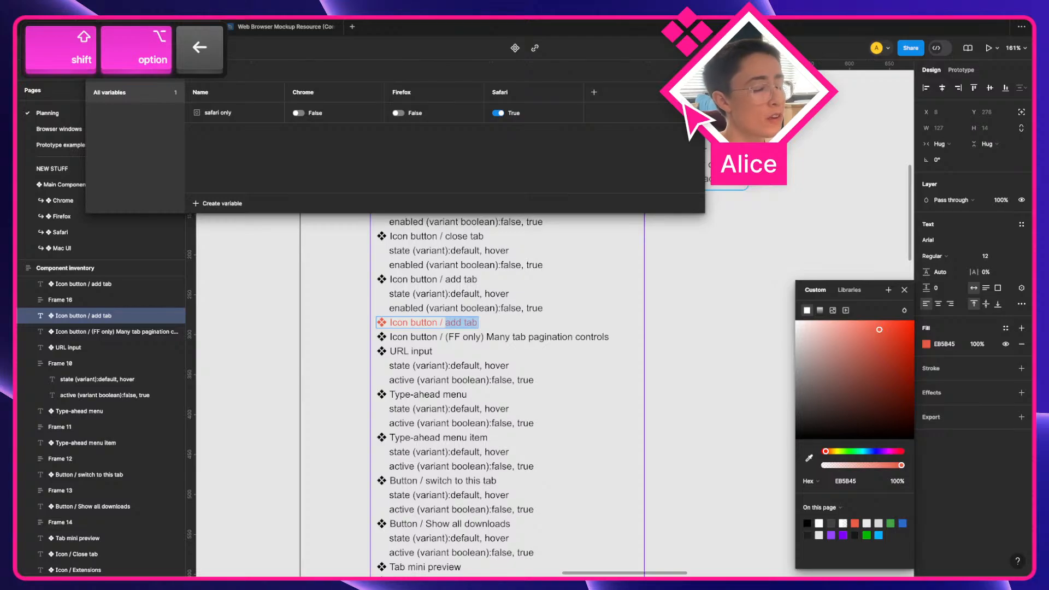
{"action": "type", "text": "Tab pagination"}
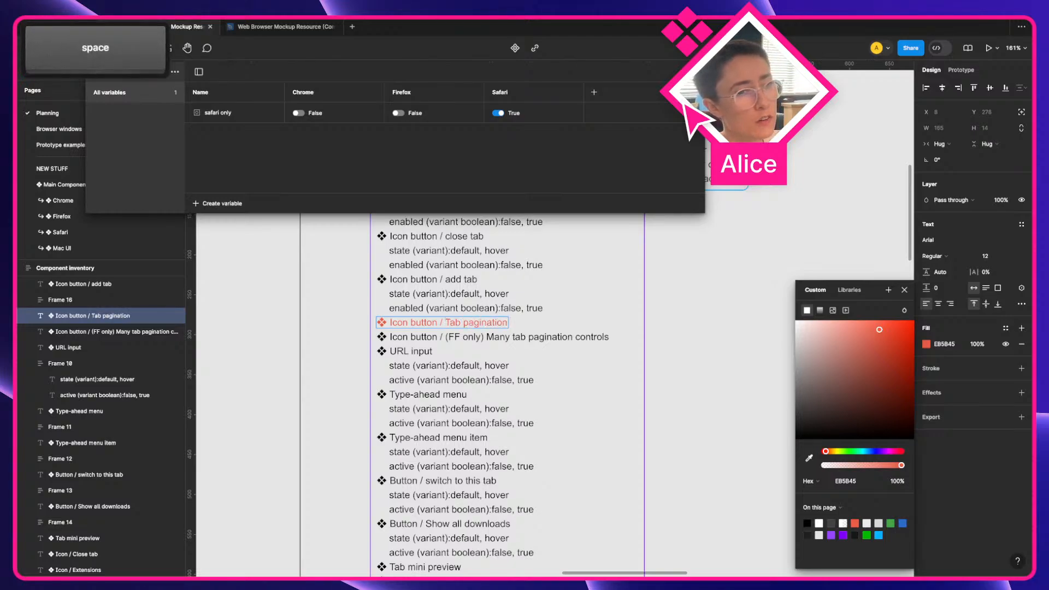
{"action": "type", "text": " left"}
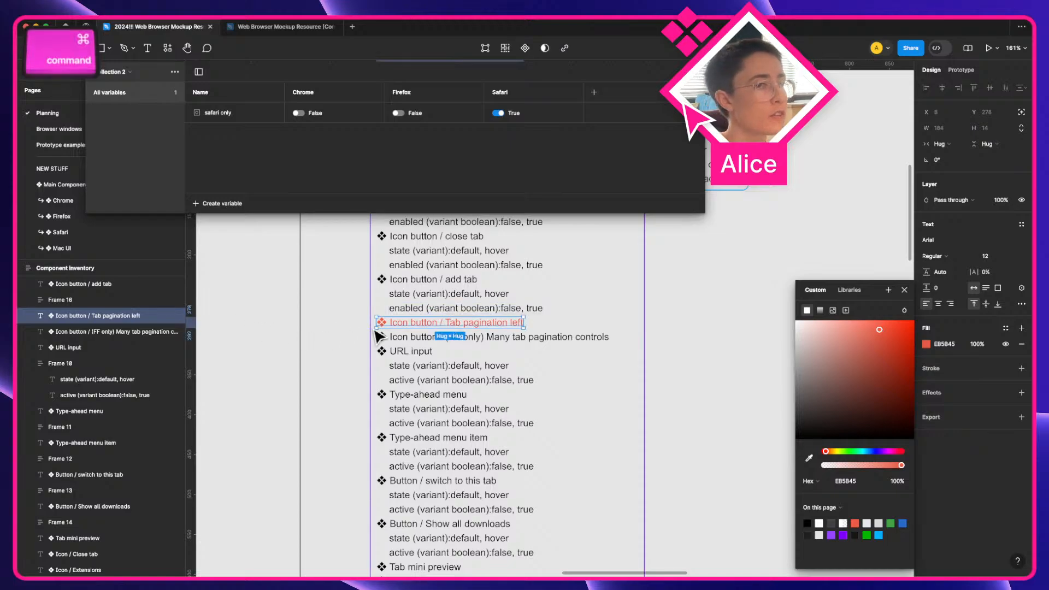
Duplicate the Tab pagination left entry and change the copy's text to "Icon button / Tab pagination right"
{"action": "key", "text": "super+d"}
{"action": "double_click", "coordinate": [417, 342]}
{"action": "key", "text": "Right"}
{"action": "key", "text": "shift+alt+Left"}
{"action": "type", "text": "right"}
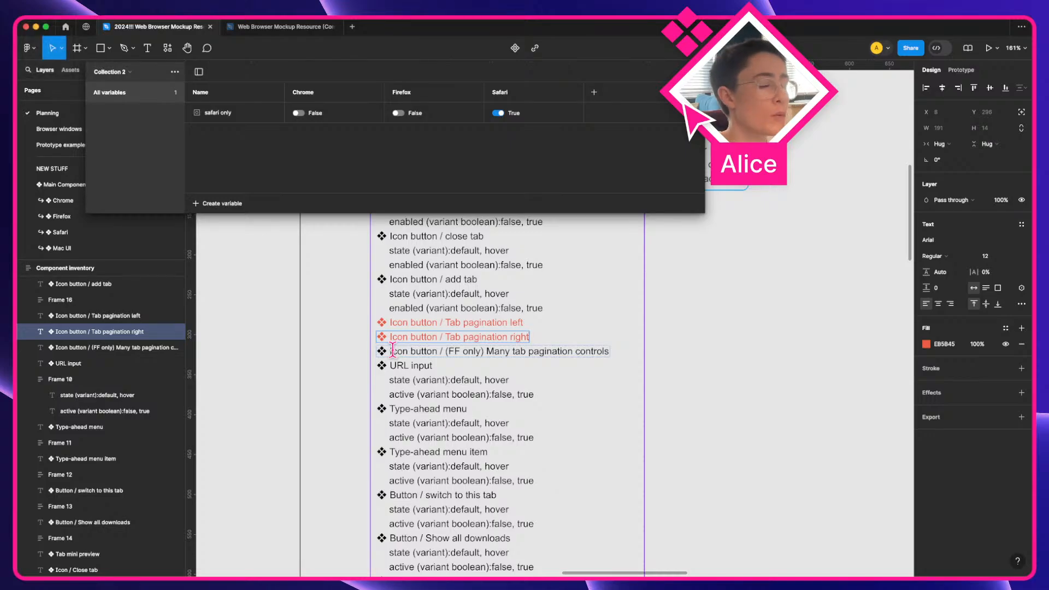
Copy the add tab entry's state and enabled properties below both the Tab pagination left and Tab pagination right entries
{"action": "left_click", "coordinate": [442, 303]}
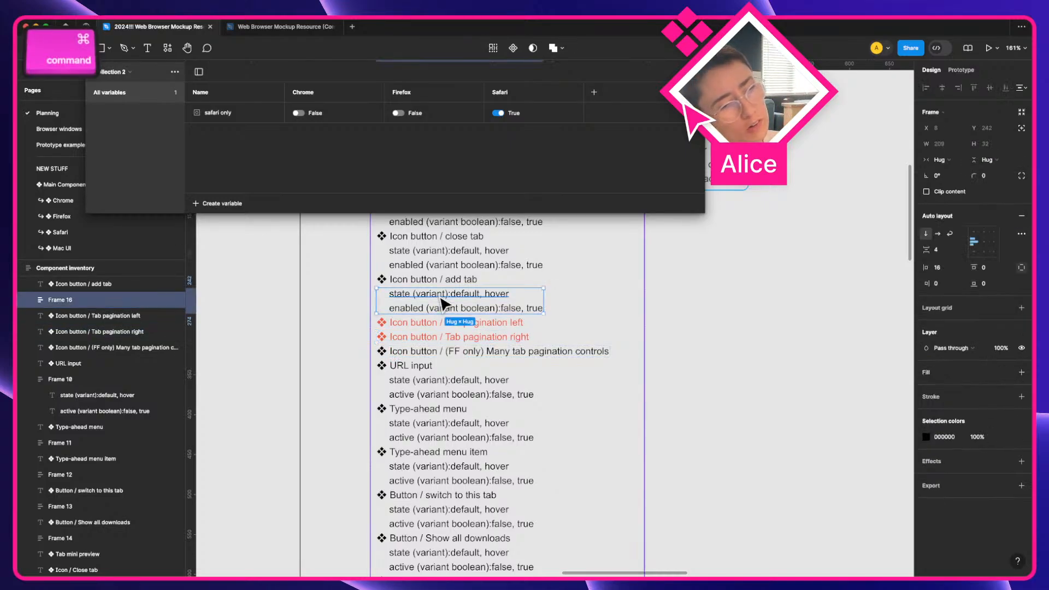
{"action": "key", "text": "super+d"}
{"action": "key", "text": "super+bracketright"}
{"action": "key", "text": "super+d"}
{"action": "key", "text": "super+bracketright"}
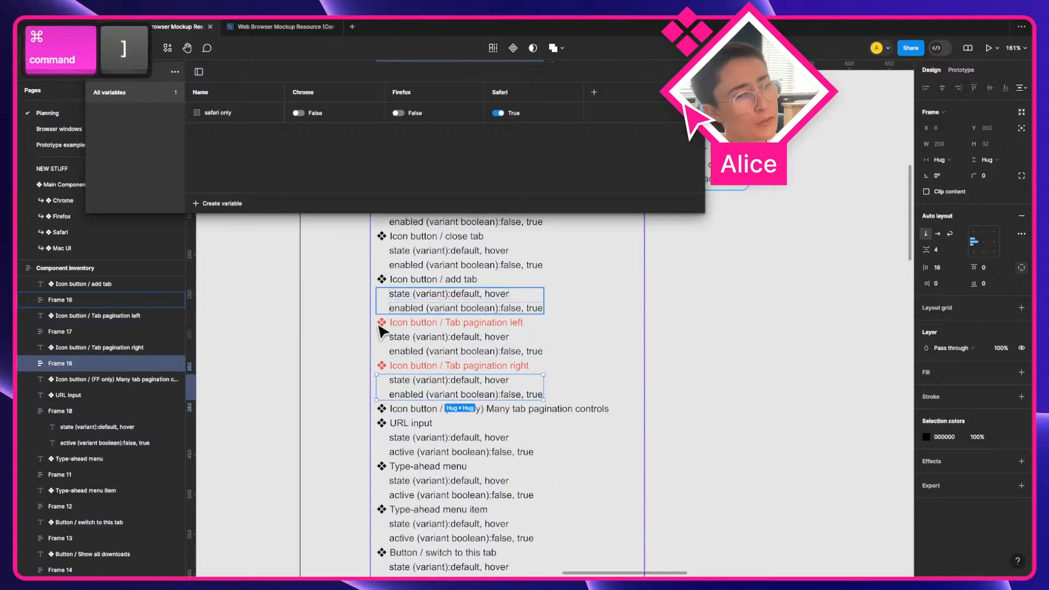
Set the text color of the property lists below both Tab pagination entries to the page's red, EB5B45
{"action": "left_click", "coordinate": [416, 344], "text": "shift"}
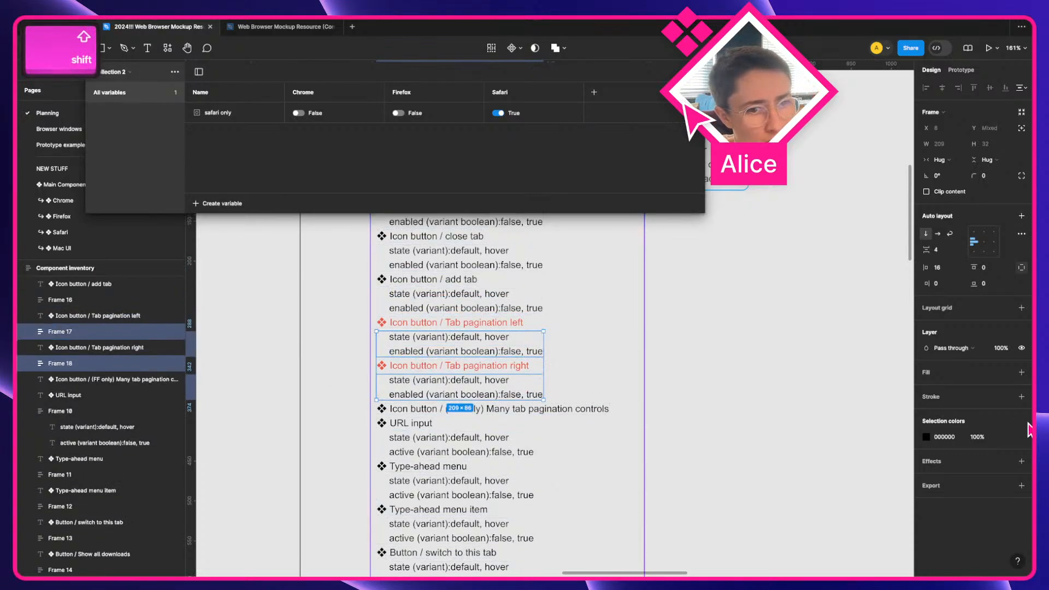
{"action": "left_click", "coordinate": [925, 437]}
{"action": "left_click", "coordinate": [856, 524]}
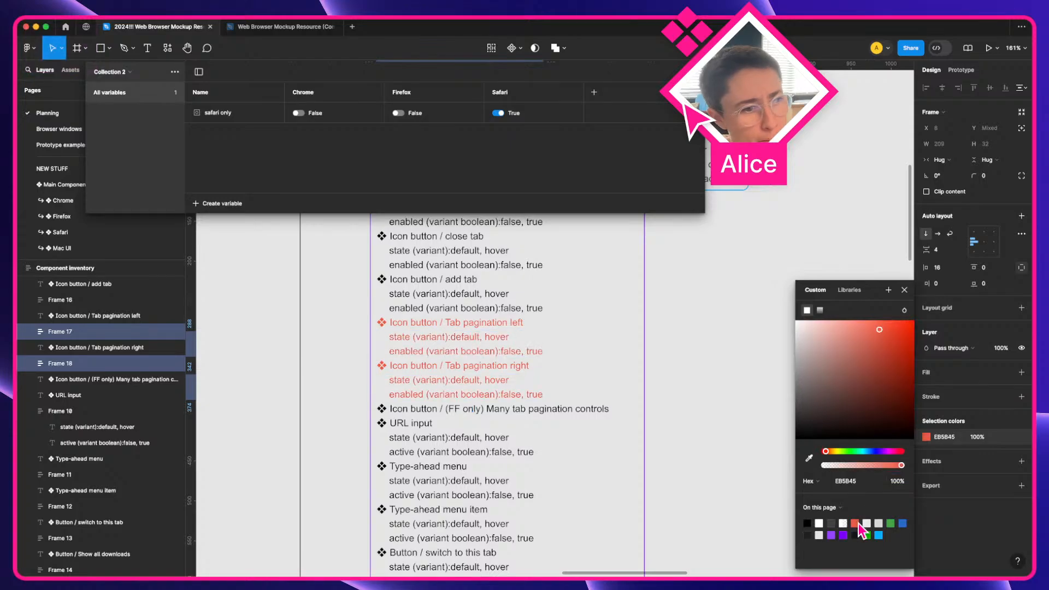
{"action": "left_click", "coordinate": [287, 356]}
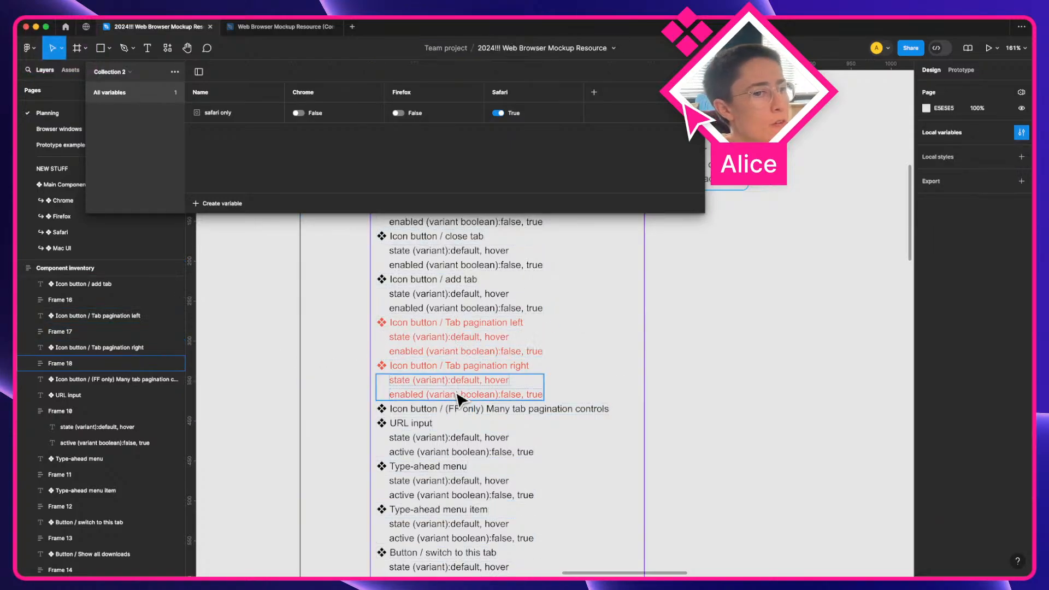
Copy a link to the Tab pagination left entry and apply it to the "Pagination controls in the tab bar" note under b:firefox-only
{"action": "left_click", "coordinate": [420, 325]}
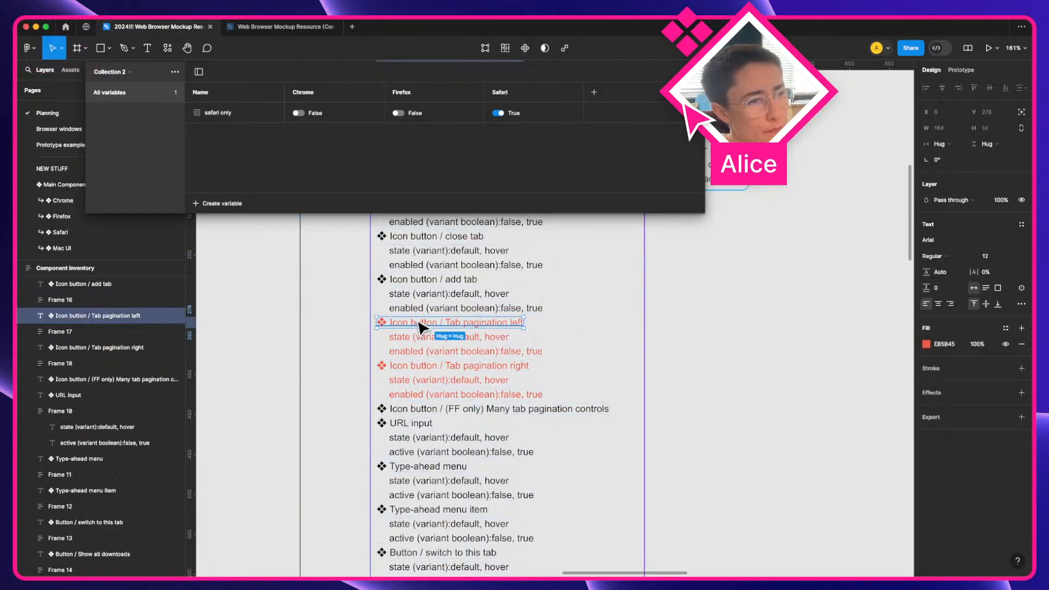
{"action": "key", "text": "super+l"}
{"action": "scroll", "coordinate": [468, 453], "scroll_direction": "left", "scroll_amount": 5}
{"action": "scroll", "coordinate": [468, 453], "scroll_direction": "down", "scroll_amount": 2}
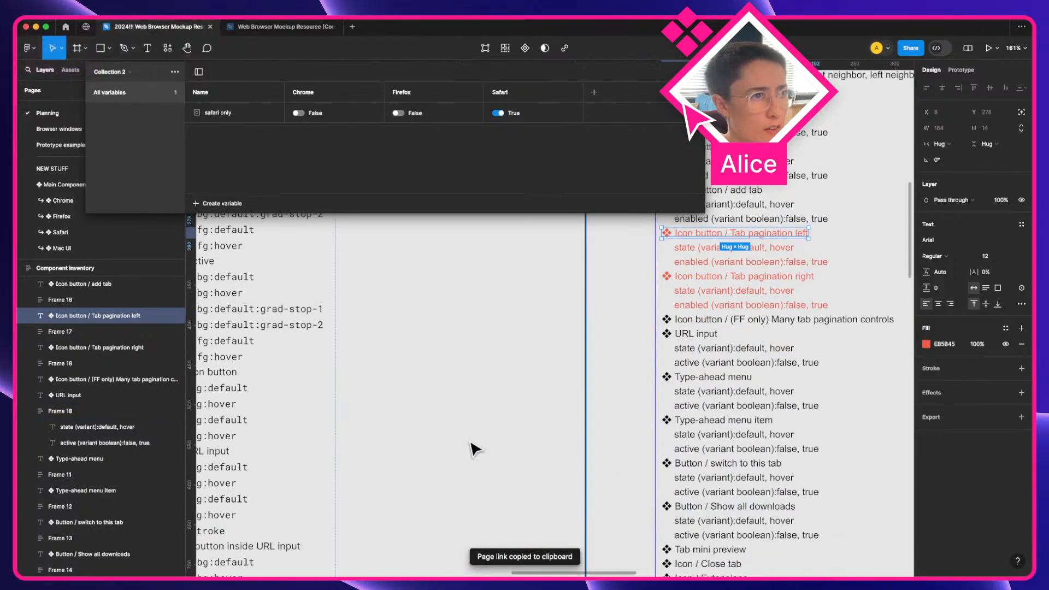
{"action": "scroll", "coordinate": [470, 450], "scroll_direction": "left", "scroll_amount": 5}
{"action": "scroll", "coordinate": [473, 449], "scroll_direction": "down", "scroll_amount": 5}
{"action": "scroll", "coordinate": [475, 449], "scroll_direction": "left", "scroll_amount": 3}
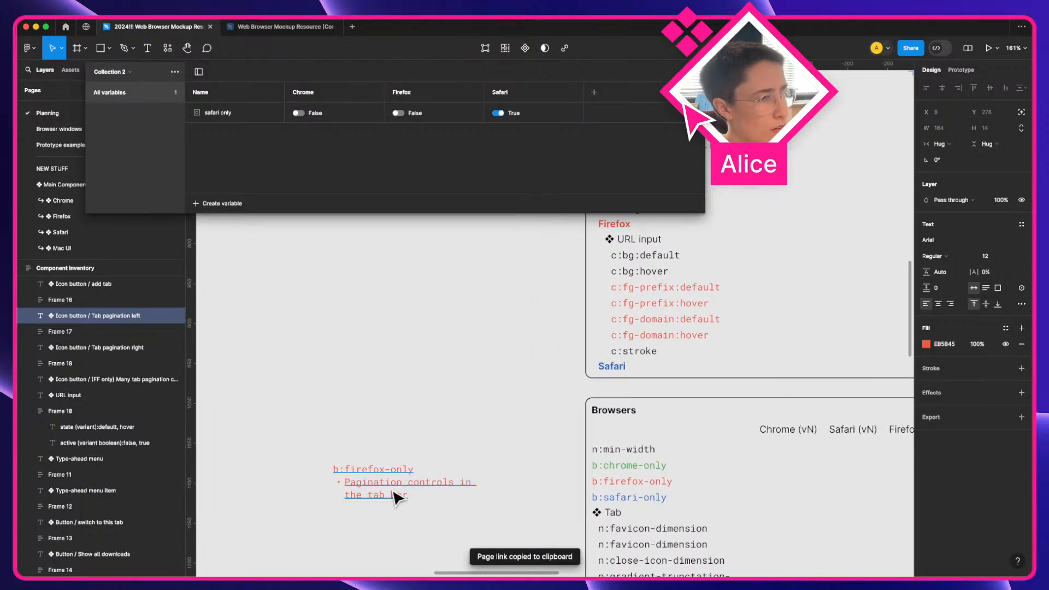
{"action": "double_click", "coordinate": [361, 480]}
{"action": "left_click_drag", "start_coordinate": [424, 494], "coordinate": [316, 487]}
{"action": "key", "text": "super+v"}
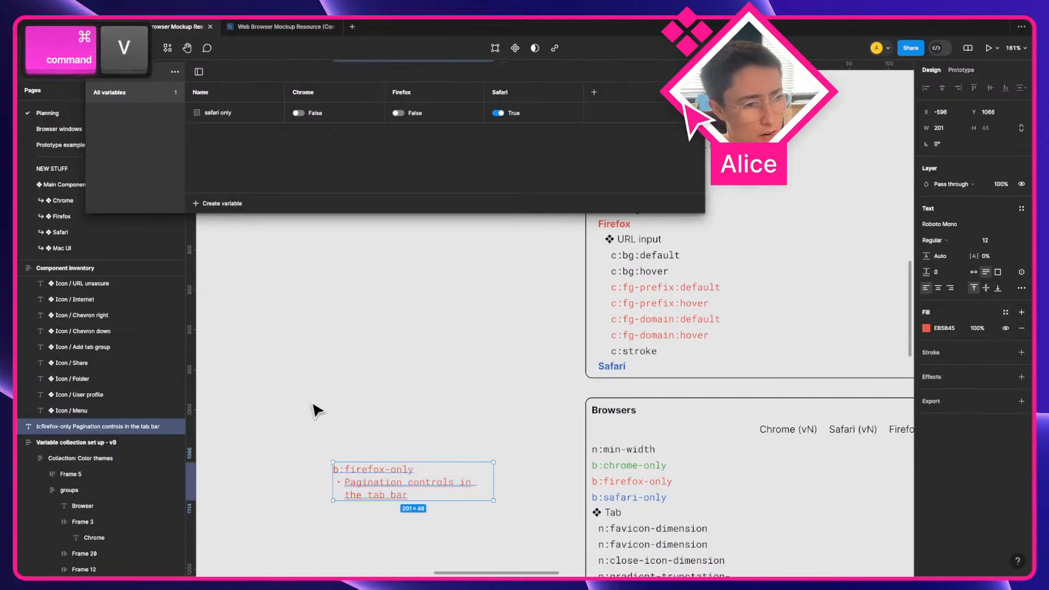
Follow the pagination note's link to check its target, and open that link for editing
{"action": "left_click", "coordinate": [372, 475]}
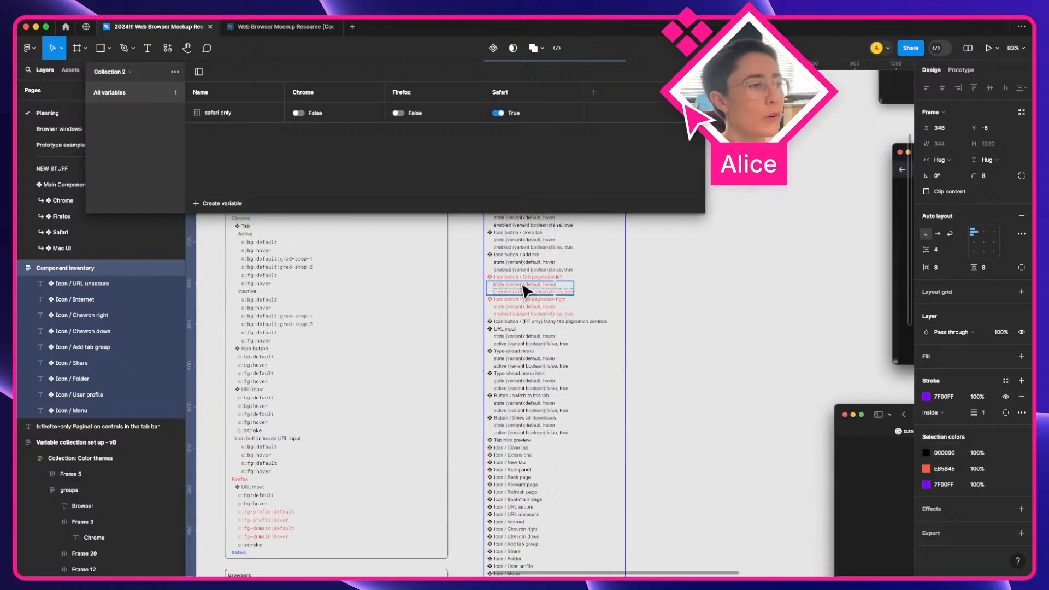
{"action": "left_click", "coordinate": [749, 318]}
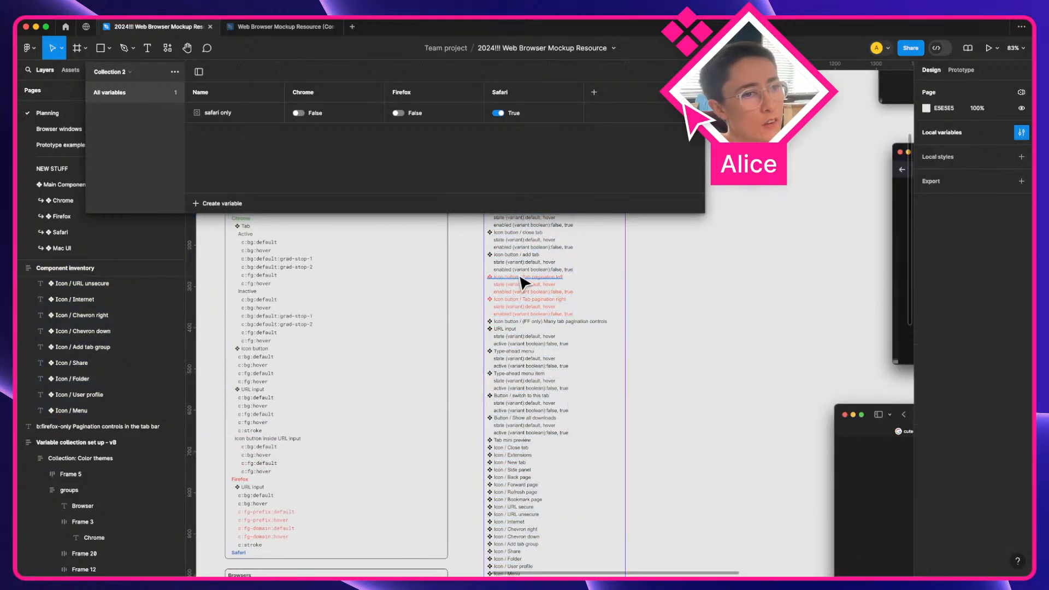
{"action": "scroll", "coordinate": [498, 349], "scroll_direction": "left", "scroll_amount": 5}
{"action": "scroll", "coordinate": [499, 349], "scroll_direction": "down", "scroll_amount": 3}
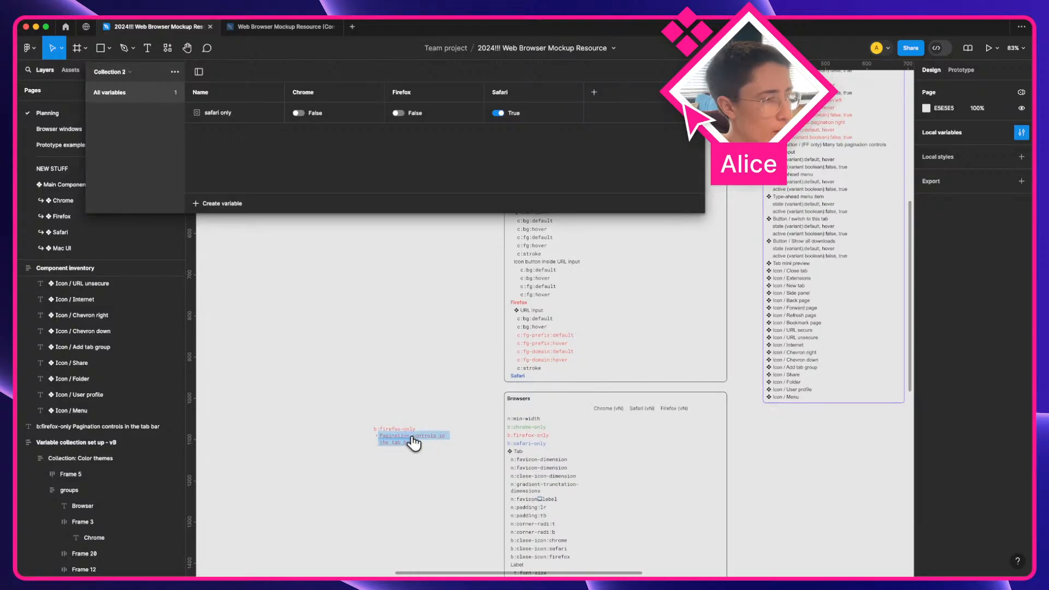
{"action": "mouse_move", "coordinate": [400, 446]}
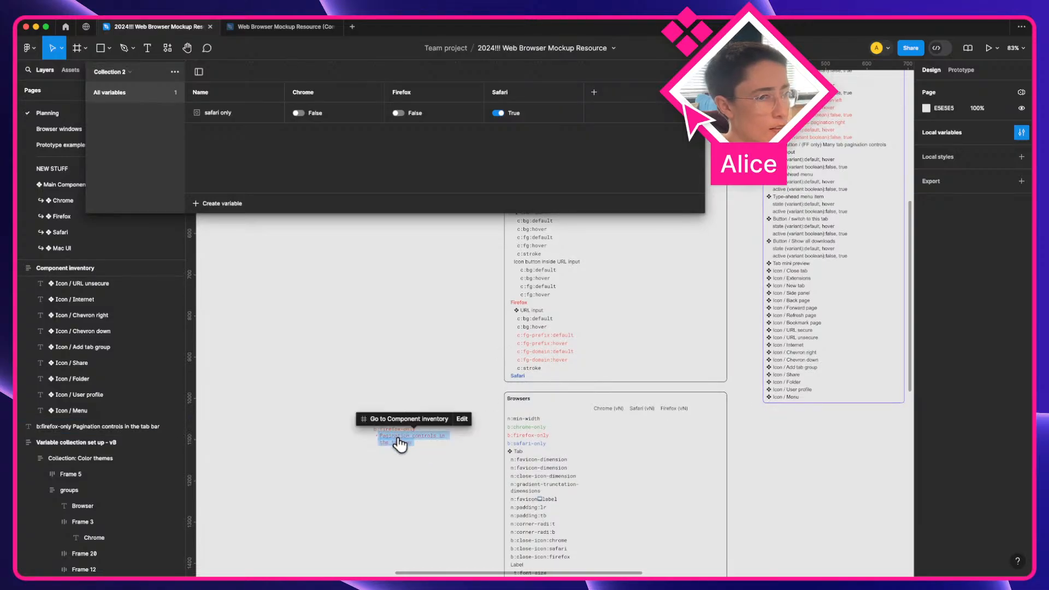
{"action": "left_click", "coordinate": [462, 418]}
{"action": "left_click", "coordinate": [469, 420]}
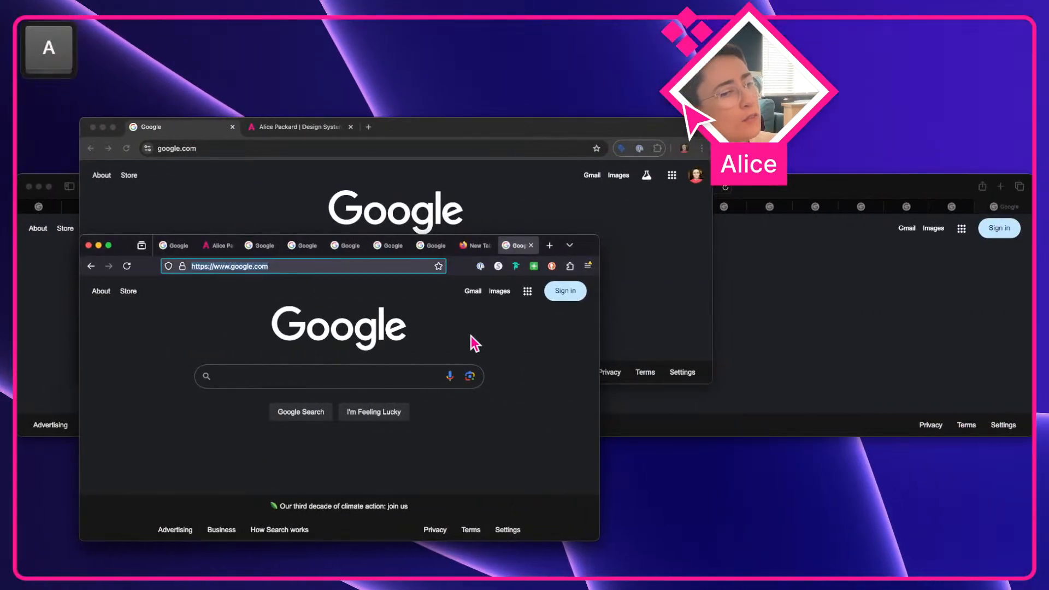
Switch to the Firefox window, narrow it until tab pagination is needed, and scroll its tab bar to examine the controls
{"action": "left_click", "coordinate": [507, 367]}
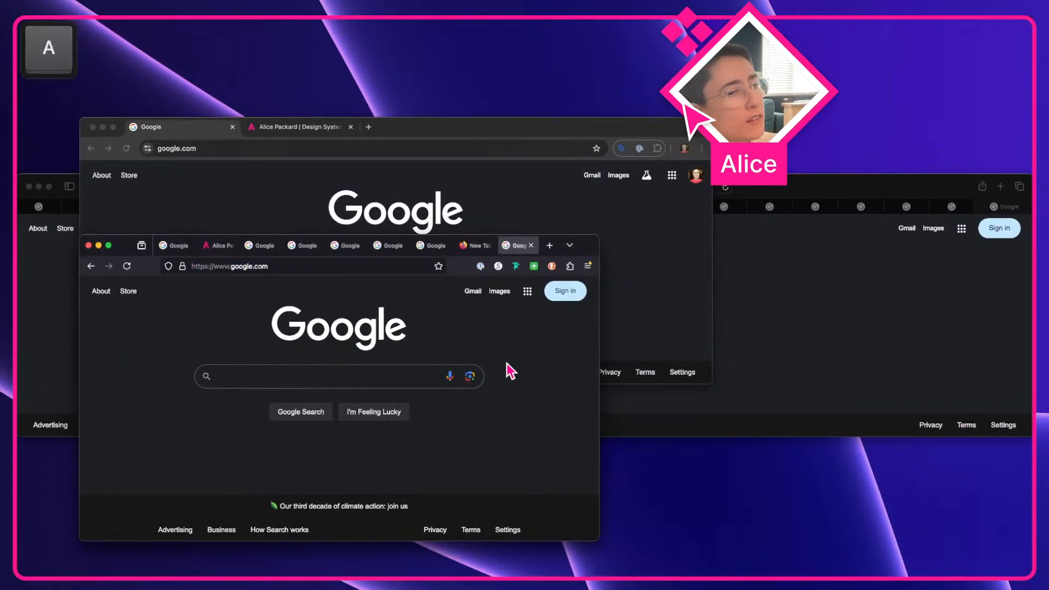
{"action": "left_click_drag", "start_coordinate": [598, 376], "coordinate": [452, 375]}
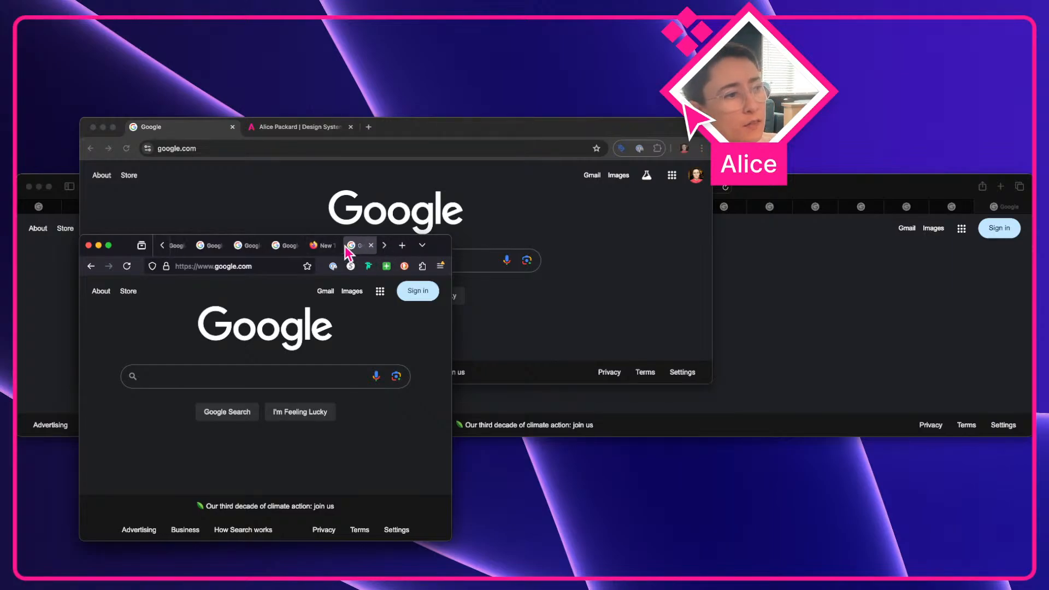
{"action": "scroll", "coordinate": [345, 246], "scroll_direction": "left", "scroll_amount": 5}
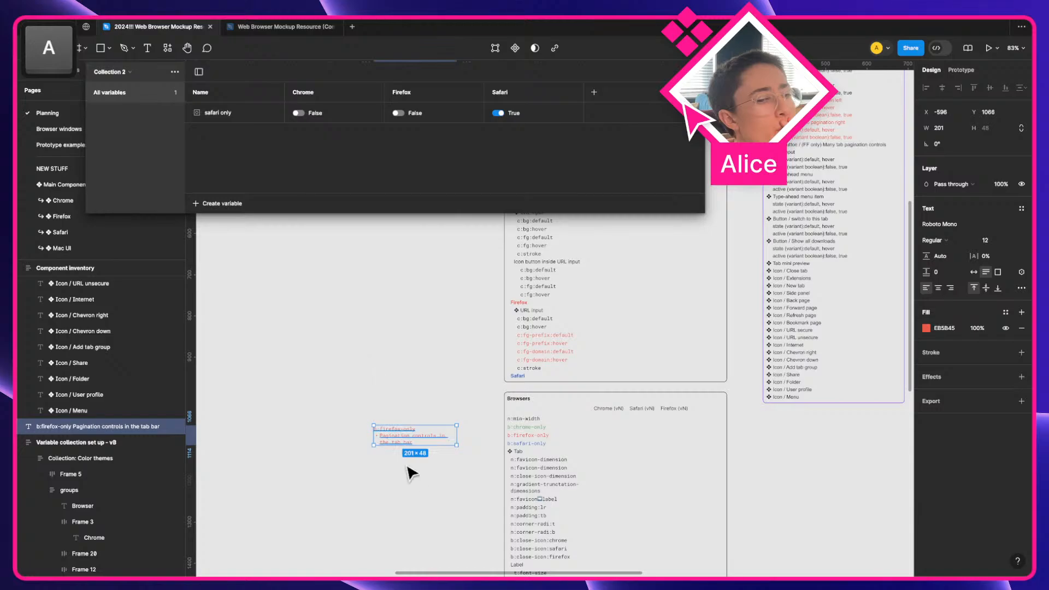
Return to the Figma planning page and review the tab and icon button entries in the component inventory
{"action": "scroll", "coordinate": [656, 312], "scroll_direction": "up", "scroll_amount": 5}
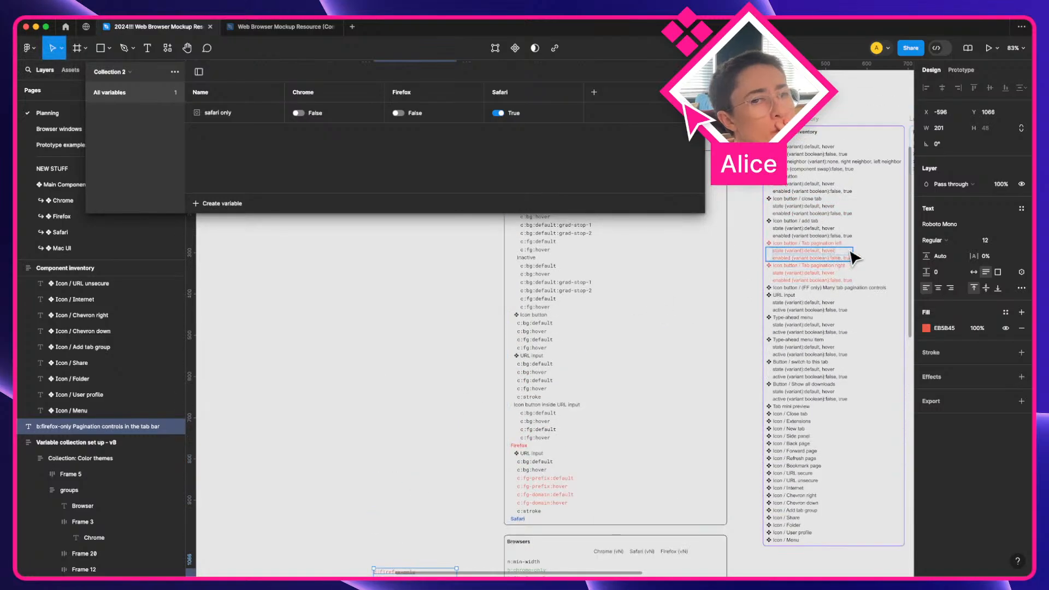
{"action": "scroll", "coordinate": [855, 257], "scroll_direction": "up", "scroll_amount": 5}
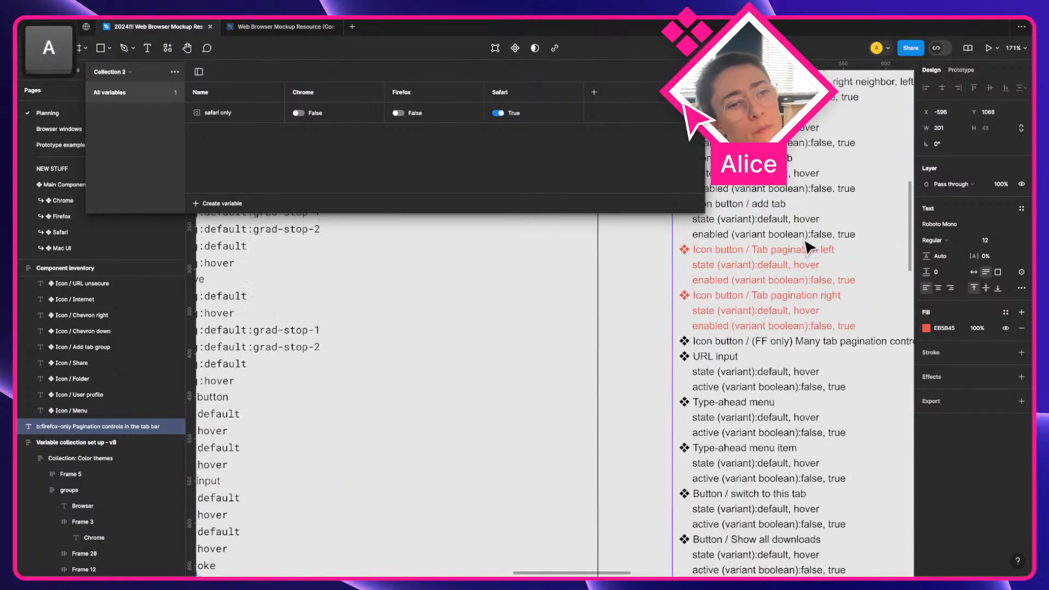
{"action": "scroll", "coordinate": [809, 248], "scroll_direction": "up", "scroll_amount": 1}
{"action": "scroll", "coordinate": [808, 248], "scroll_direction": "up", "scroll_amount": 3}
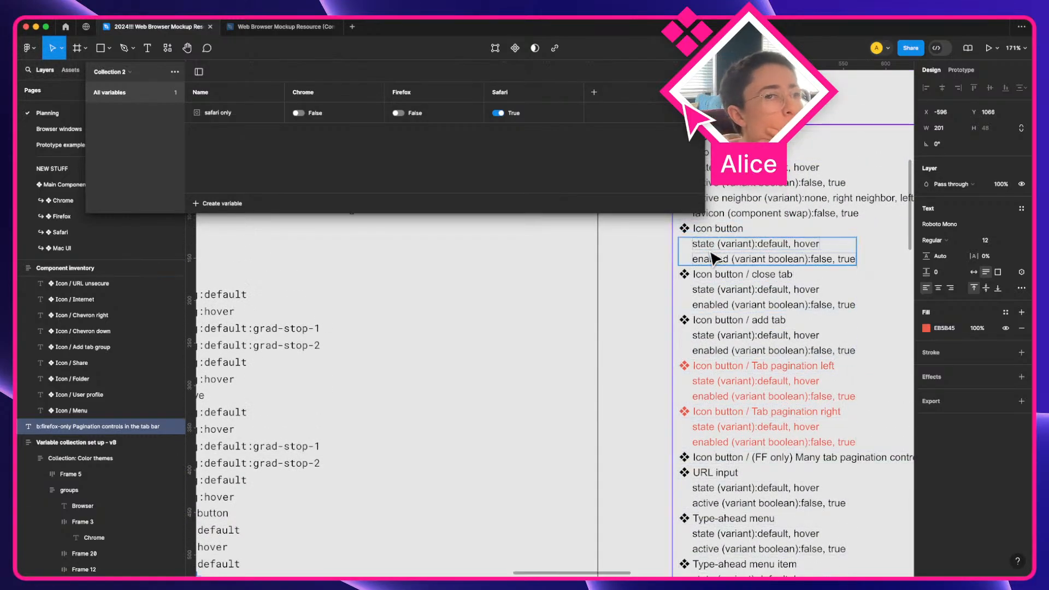
{"action": "key", "text": "ctrl+Right"}
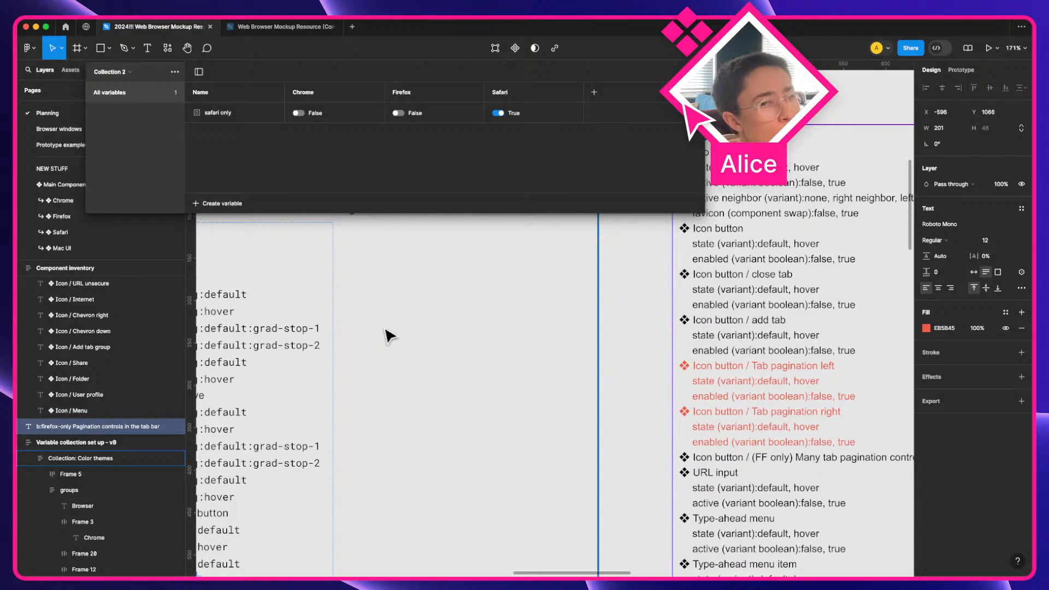
{"action": "scroll", "coordinate": [705, 404], "scroll_direction": "up", "scroll_amount": 1}
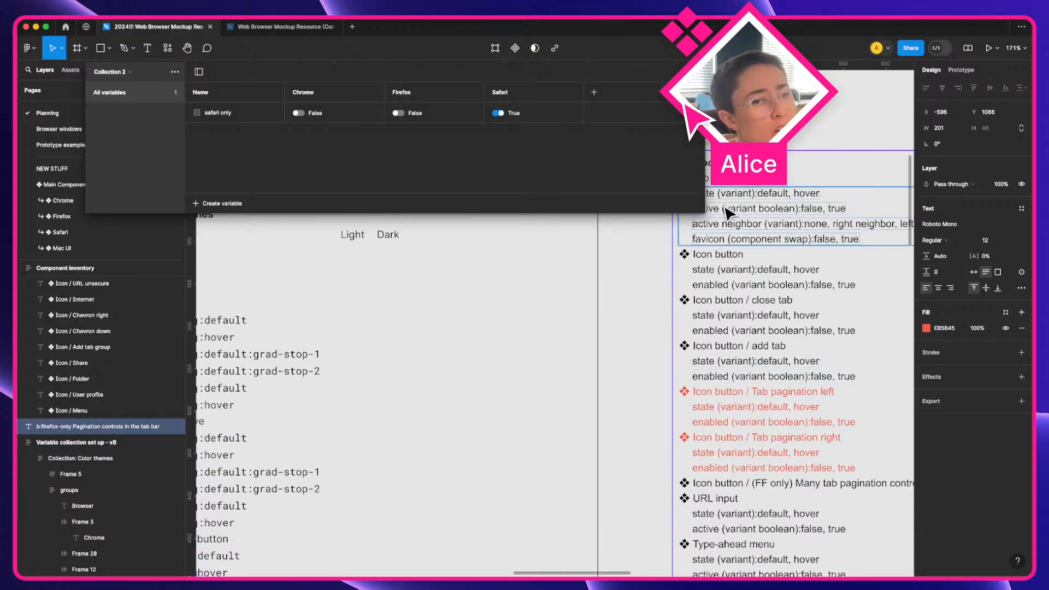
{"action": "left_click", "coordinate": [719, 263]}
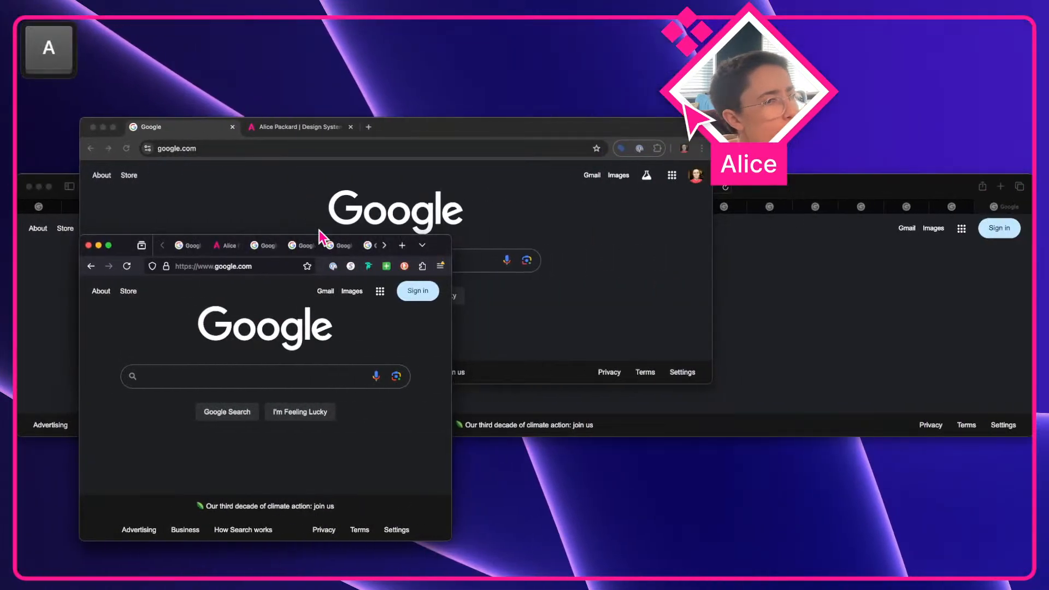
Switch to the Firefox window and resize it wider and narrower to examine how its tabs and pagination arrows respond
{"action": "mouse_move", "coordinate": [344, 242]}
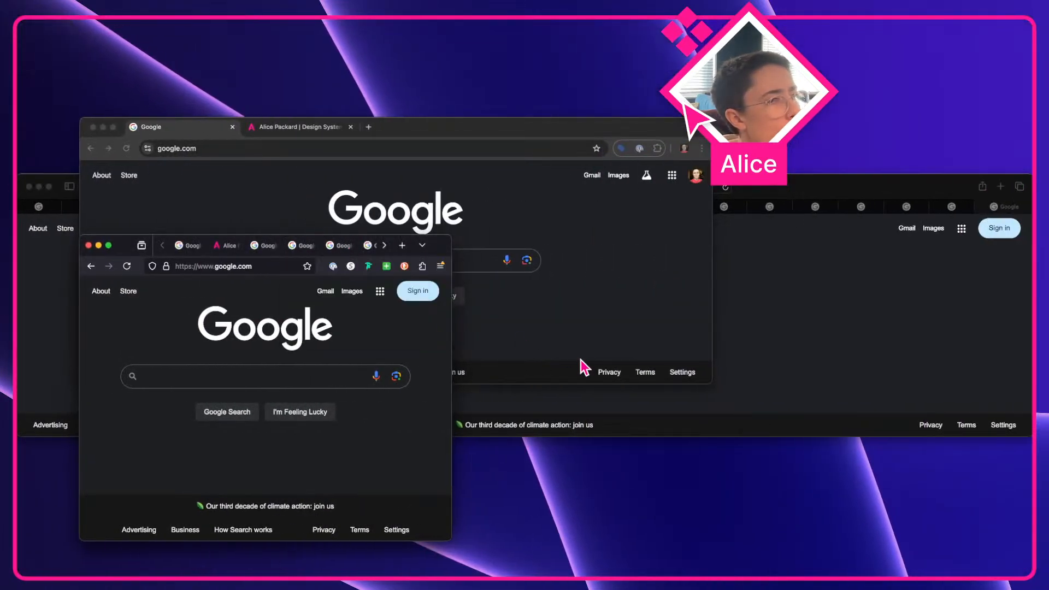
{"action": "mouse_move", "coordinate": [184, 252]}
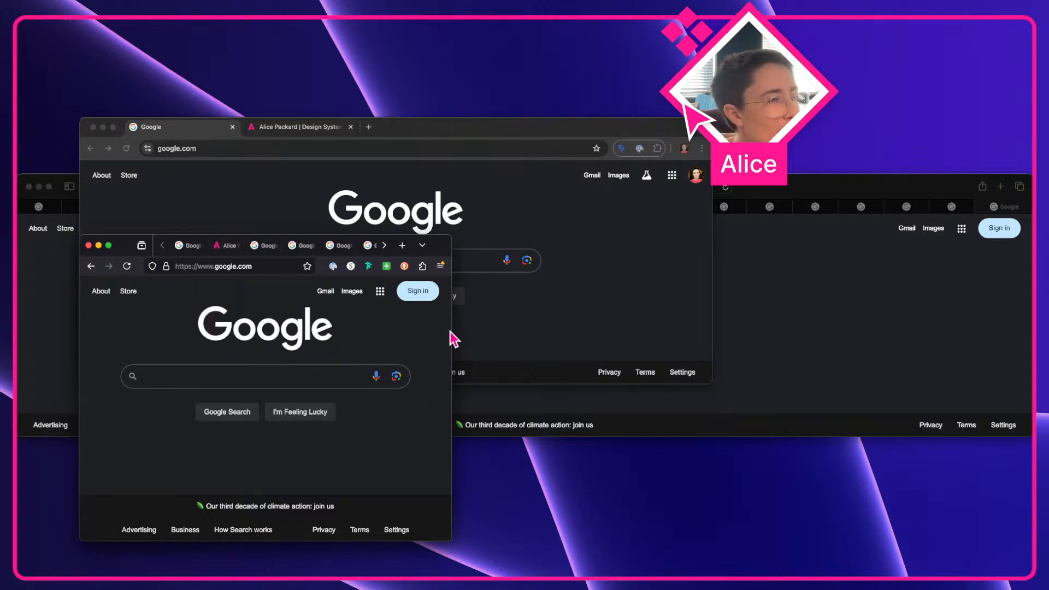
{"action": "left_click_drag", "start_coordinate": [450, 329], "coordinate": [687, 331]}
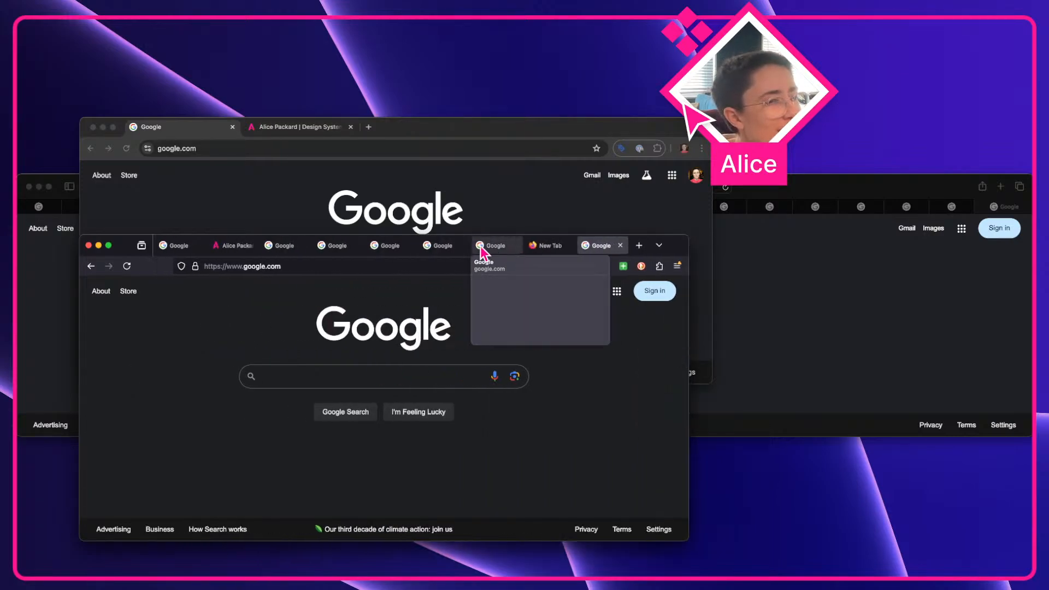
{"action": "double_click", "coordinate": [688, 347]}
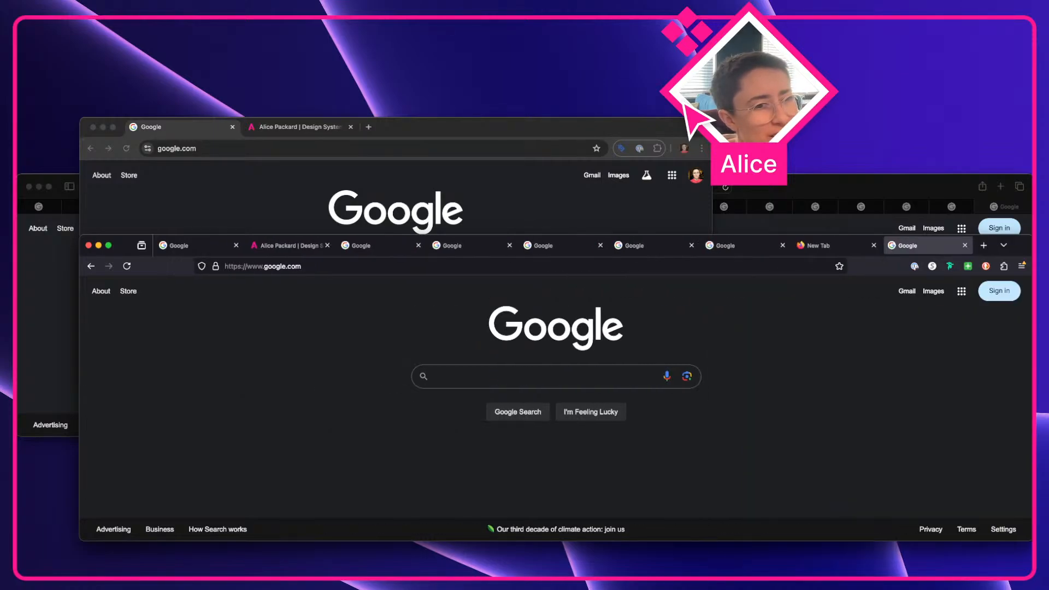
{"action": "left_click_drag", "start_coordinate": [1030, 331], "coordinate": [829, 335]}
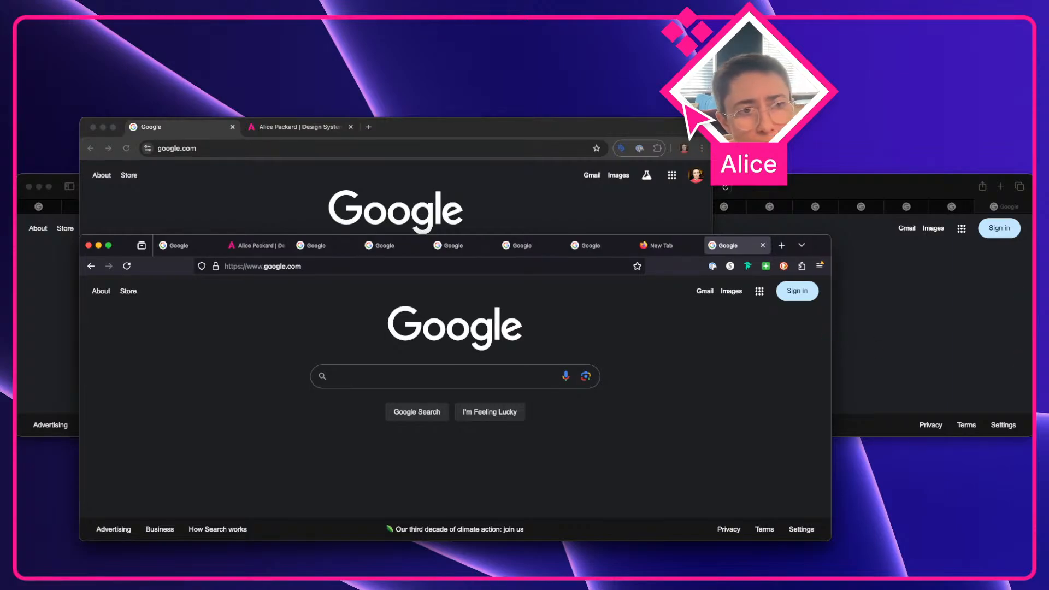
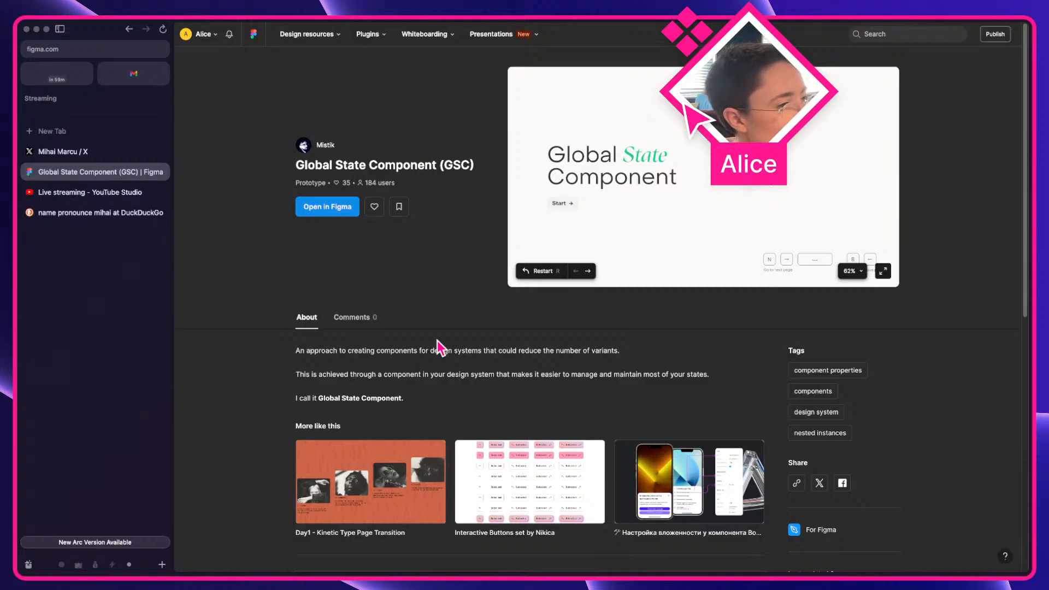
Open the Global State Component (GSC) community file in Figma and read slides GSC 1 to GSC 3
{"action": "left_click", "coordinate": [351, 216]}
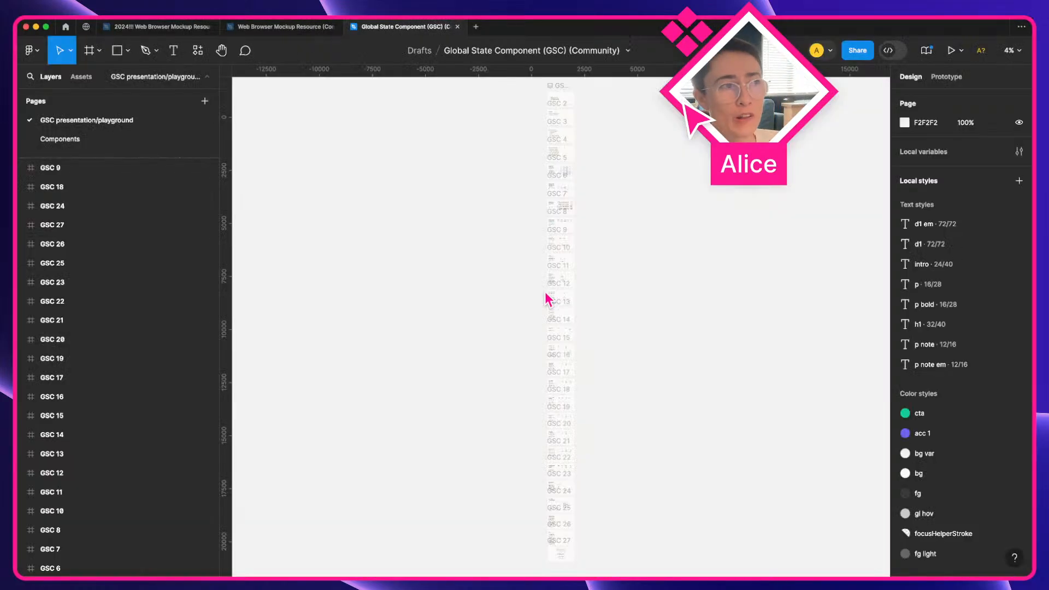
{"action": "scroll", "coordinate": [562, 189], "scroll_direction": "up", "scroll_amount": 3}
{"action": "scroll", "coordinate": [583, 190], "scroll_direction": "up", "scroll_amount": 6}
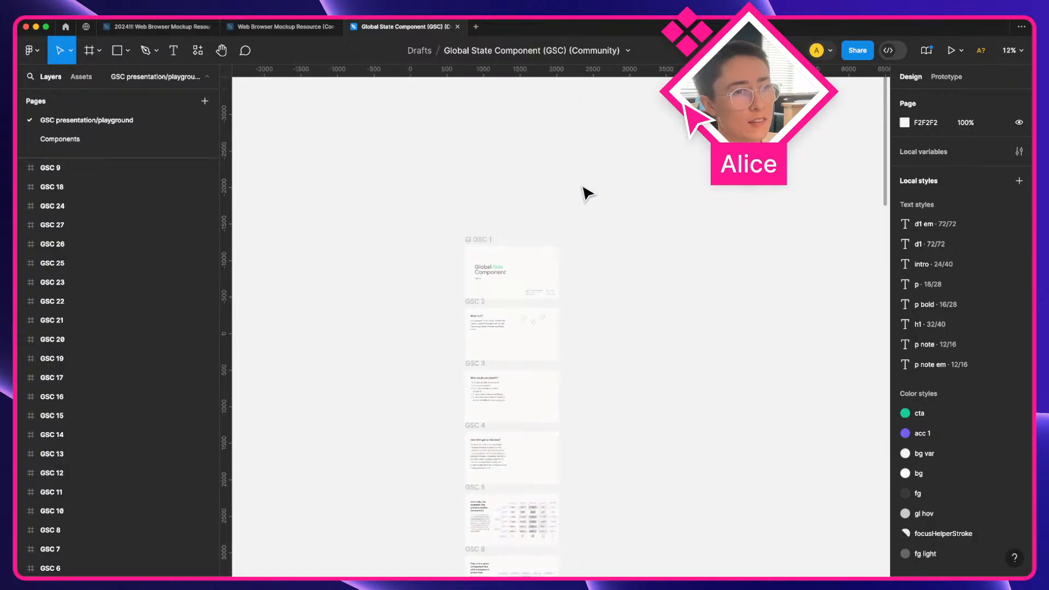
{"action": "key", "text": "a"}
{"action": "scroll", "coordinate": [464, 333], "scroll_direction": "up", "scroll_amount": 1}
{"action": "scroll", "coordinate": [445, 405], "scroll_direction": "down", "scroll_amount": 1}
{"action": "scroll", "coordinate": [451, 445], "scroll_direction": "up", "scroll_amount": 5}
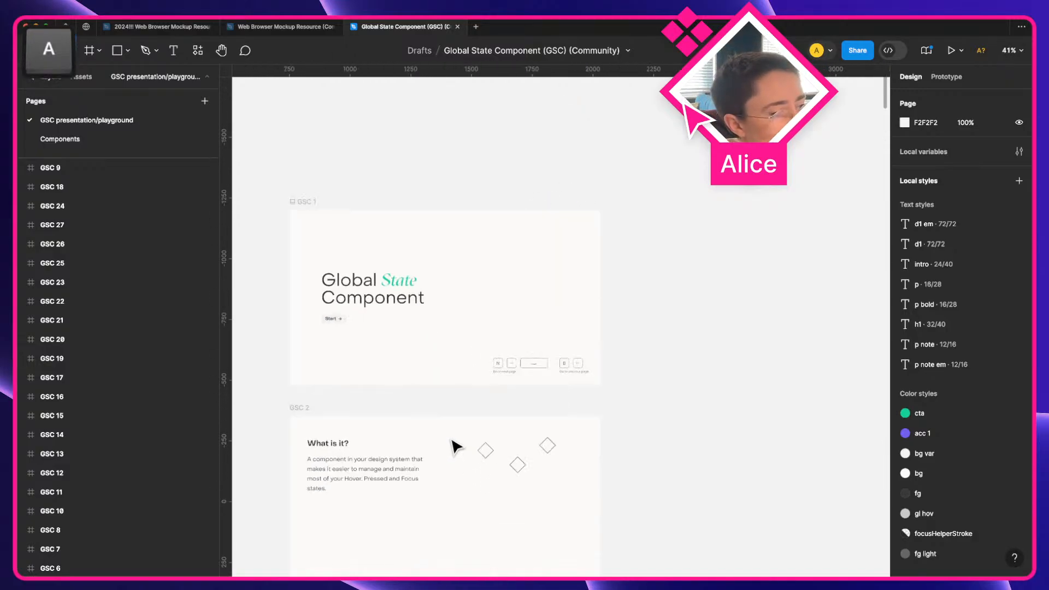
{"action": "scroll", "coordinate": [445, 441], "scroll_direction": "up", "scroll_amount": 2}
{"action": "scroll", "coordinate": [446, 441], "scroll_direction": "down", "scroll_amount": 3}
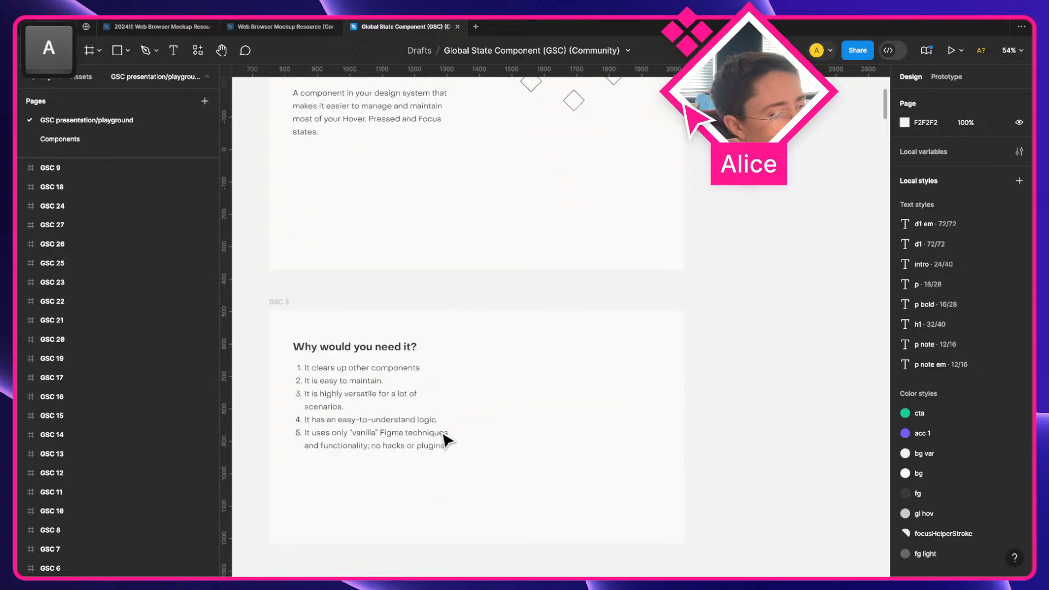
{"action": "scroll", "coordinate": [445, 436], "scroll_direction": "down", "scroll_amount": 3}
{"action": "scroll", "coordinate": [445, 437], "scroll_direction": "up", "scroll_amount": 1}
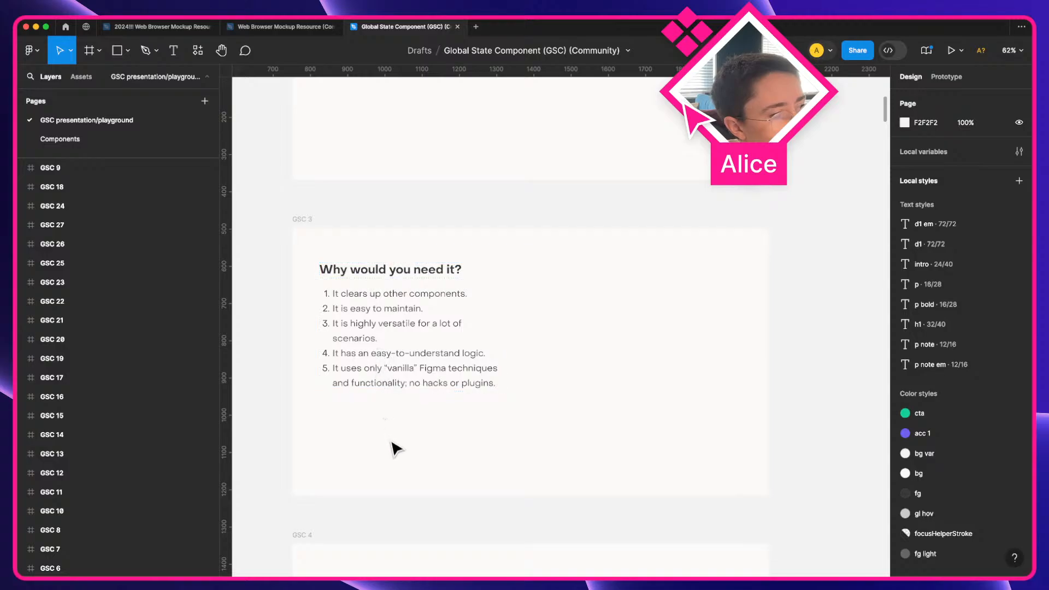
Read slides GSC 4 to GSC 6, comparing the primary button built with variants against the one with component properties
{"action": "scroll", "coordinate": [397, 449], "scroll_direction": "down", "scroll_amount": 10}
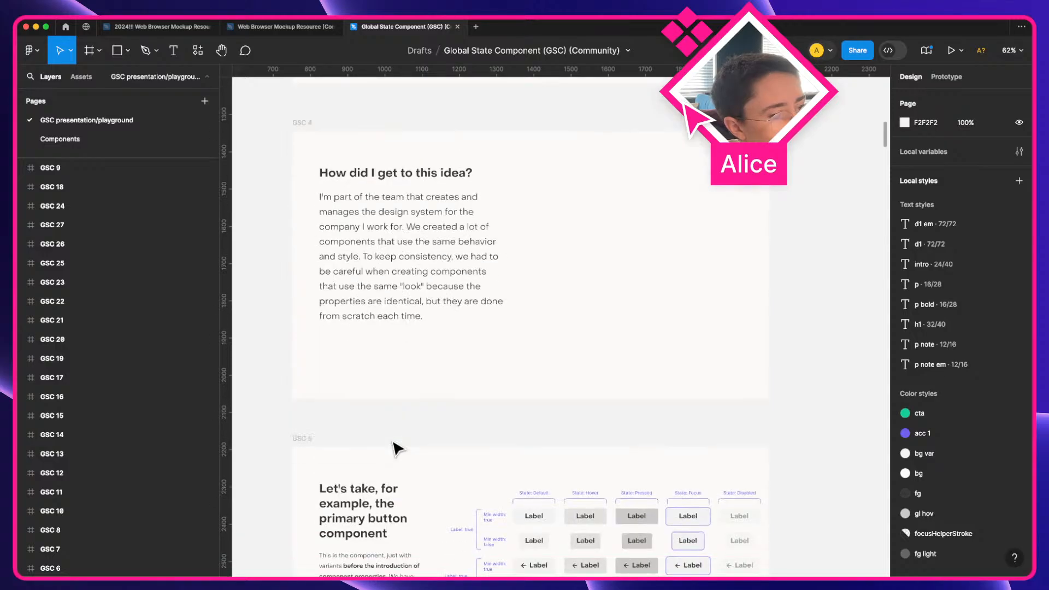
{"action": "scroll", "coordinate": [397, 449], "scroll_direction": "down", "scroll_amount": 3}
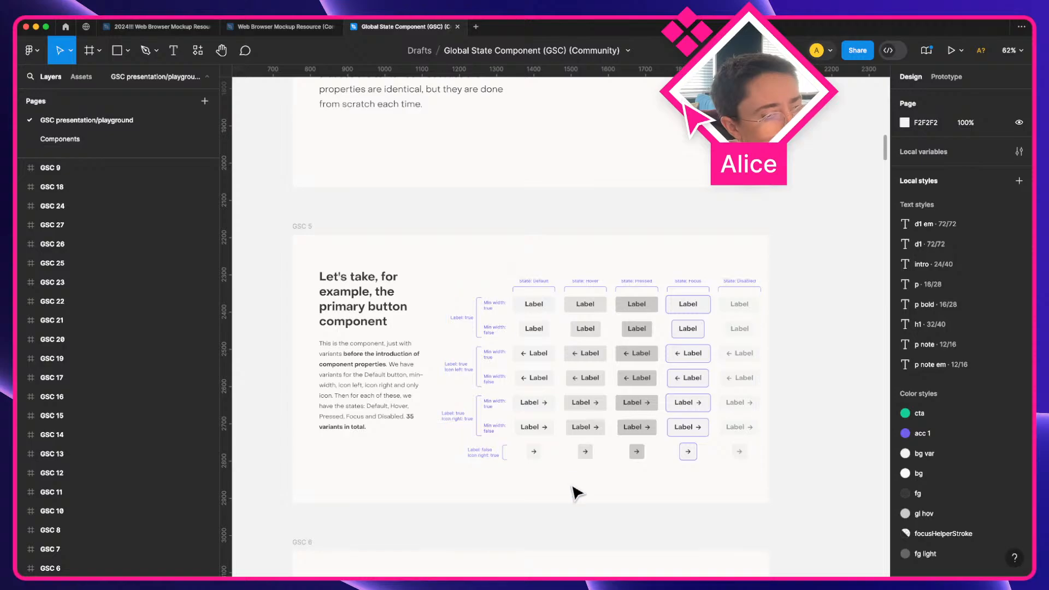
{"action": "scroll", "coordinate": [573, 486], "scroll_direction": "down", "scroll_amount": 1}
{"action": "scroll", "coordinate": [573, 483], "scroll_direction": "down", "scroll_amount": 5}
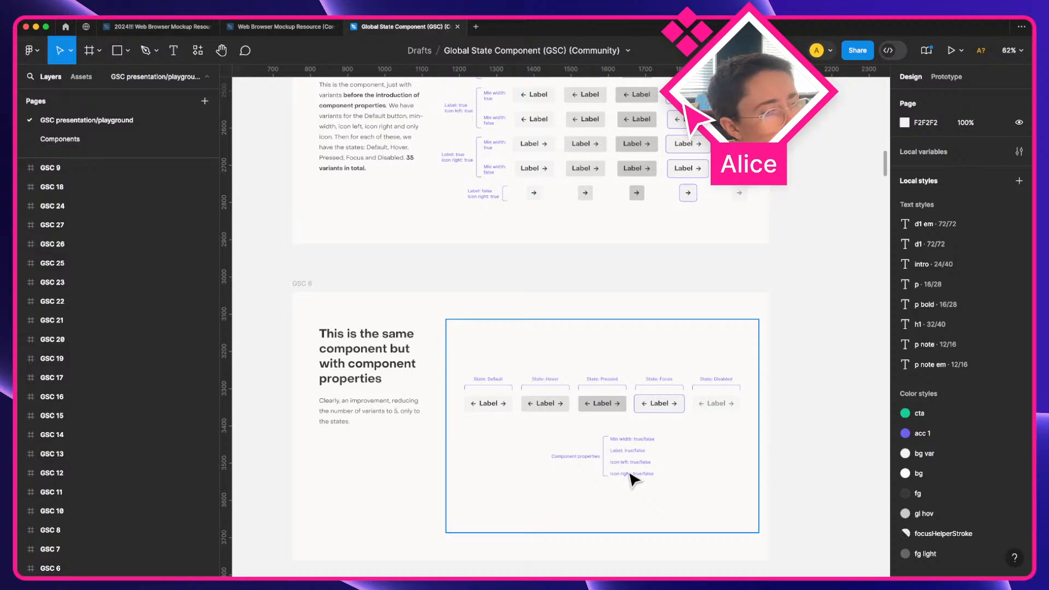
Compare the component-properties button on slides GSC 5 to GSC 7 with the Global State Component version on slide GSC 8
{"action": "scroll", "coordinate": [633, 480], "scroll_direction": "down", "scroll_amount": 1}
{"action": "scroll", "coordinate": [632, 480], "scroll_direction": "up", "scroll_amount": 1}
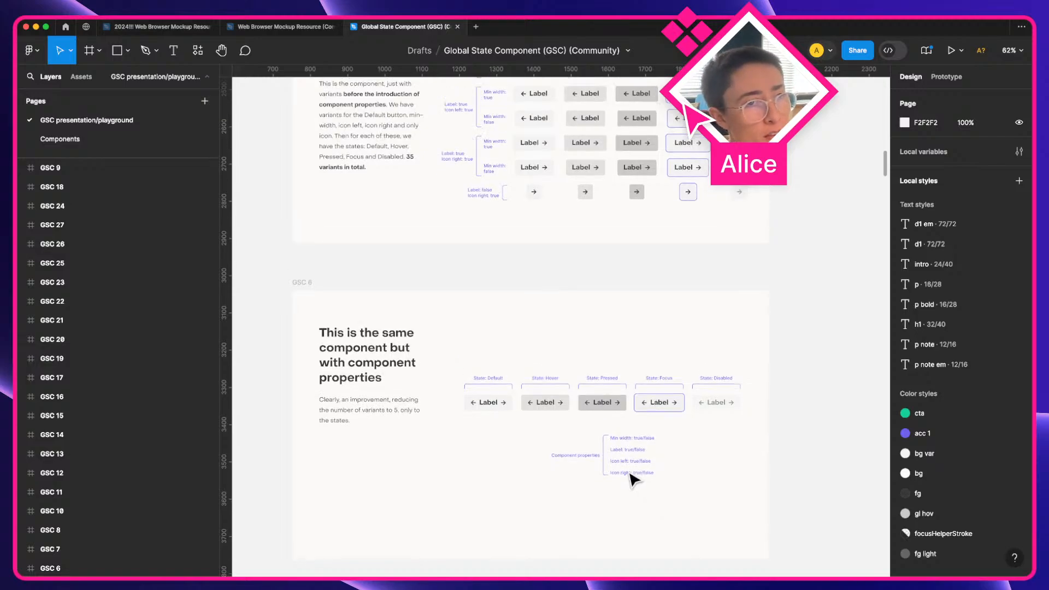
{"action": "scroll", "coordinate": [633, 480], "scroll_direction": "up", "scroll_amount": 3}
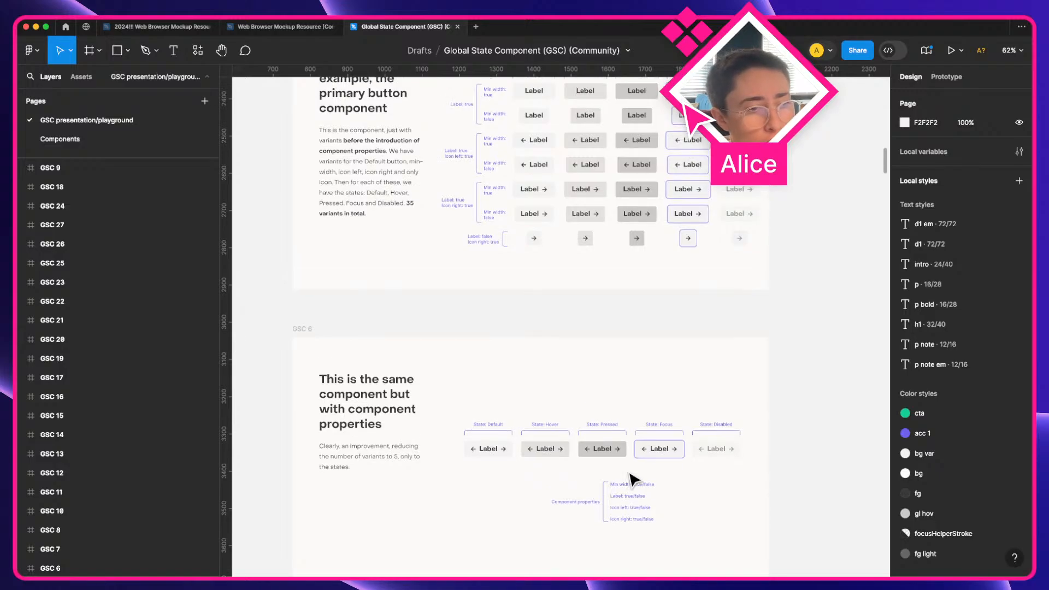
{"action": "scroll", "coordinate": [633, 480], "scroll_direction": "up", "scroll_amount": 2}
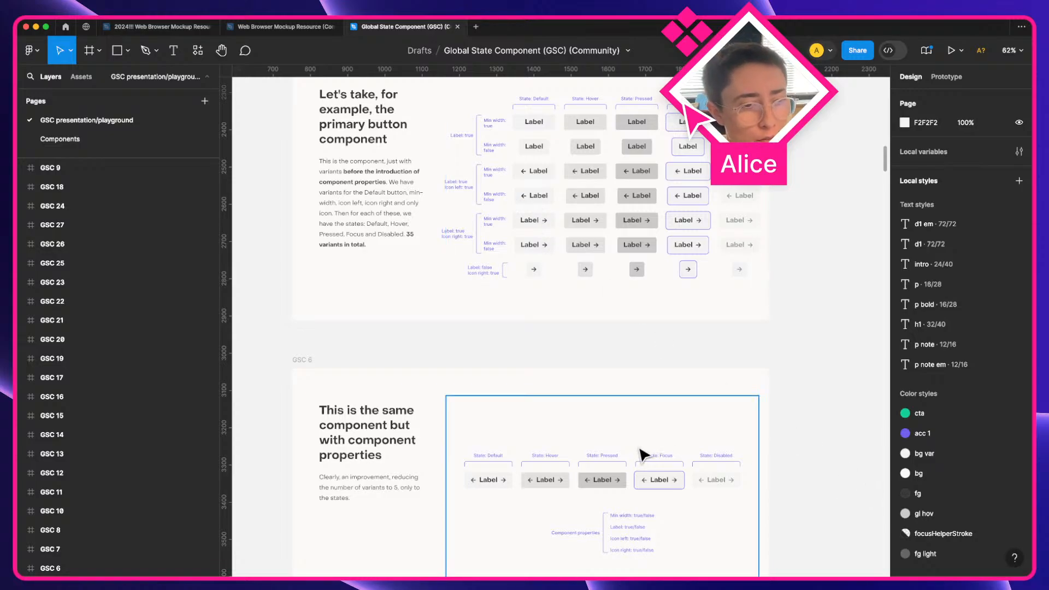
{"action": "scroll", "coordinate": [637, 455], "scroll_direction": "down", "scroll_amount": 20}
{"action": "scroll", "coordinate": [612, 404], "scroll_direction": "down", "scroll_amount": 20}
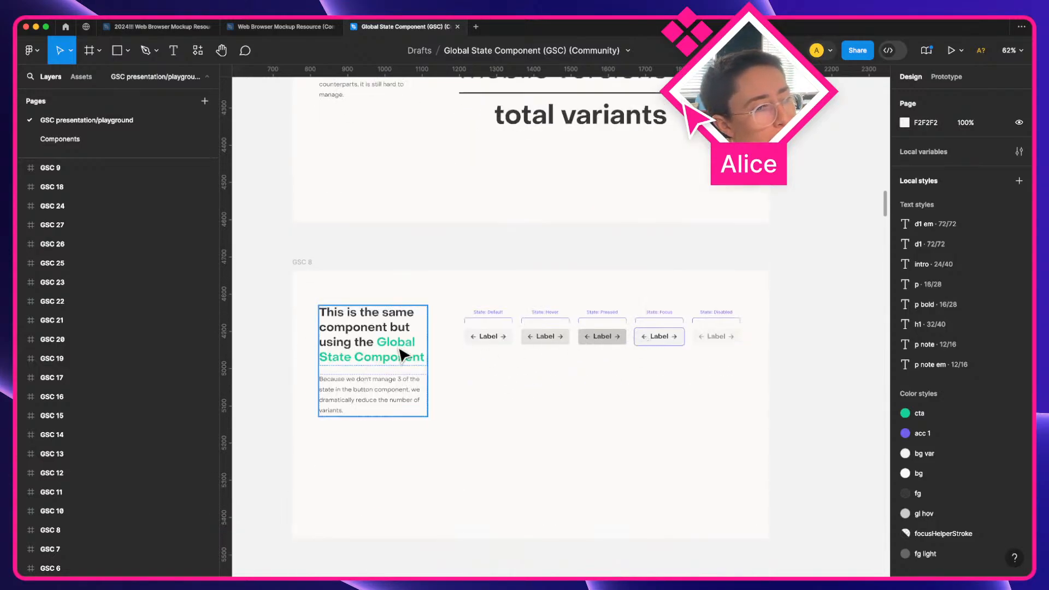
{"action": "scroll", "coordinate": [689, 352], "scroll_direction": "down", "scroll_amount": 10}
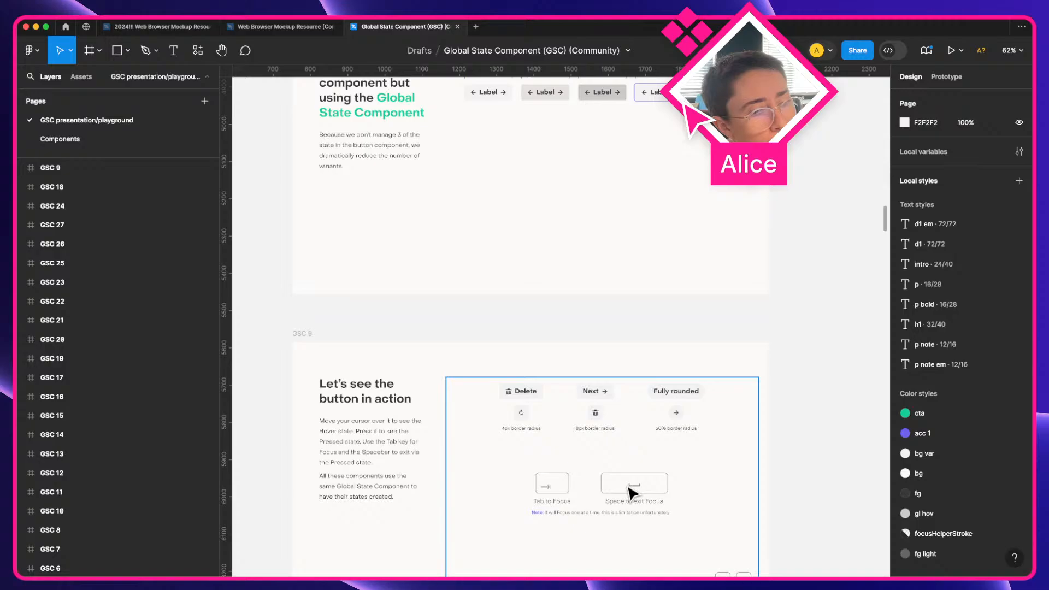
{"action": "scroll", "coordinate": [381, 398], "scroll_direction": "up", "scroll_amount": 9}
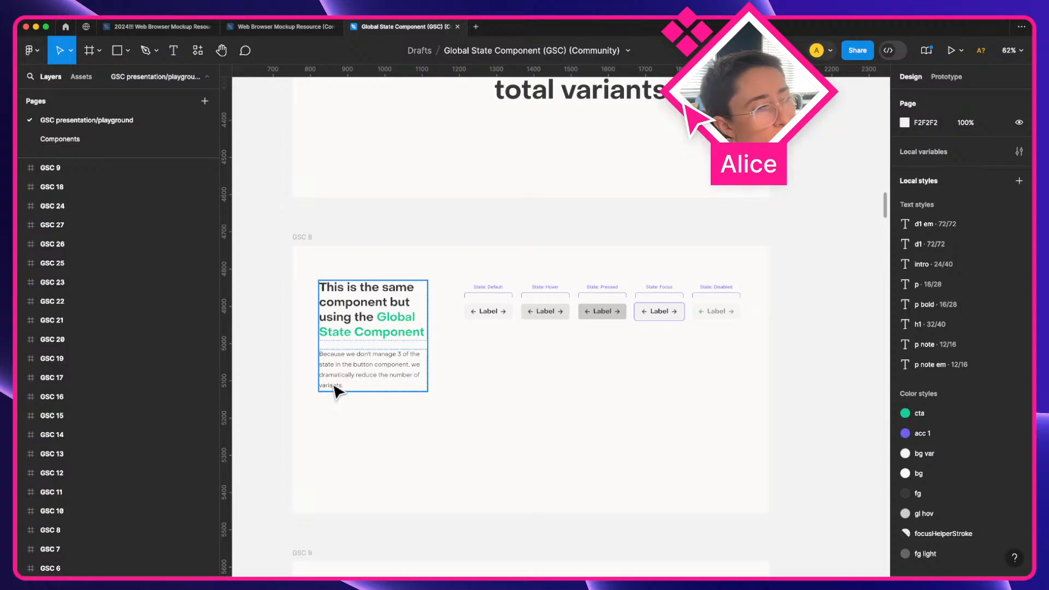
{"action": "scroll", "coordinate": [525, 410], "scroll_direction": "up", "scroll_amount": 10}
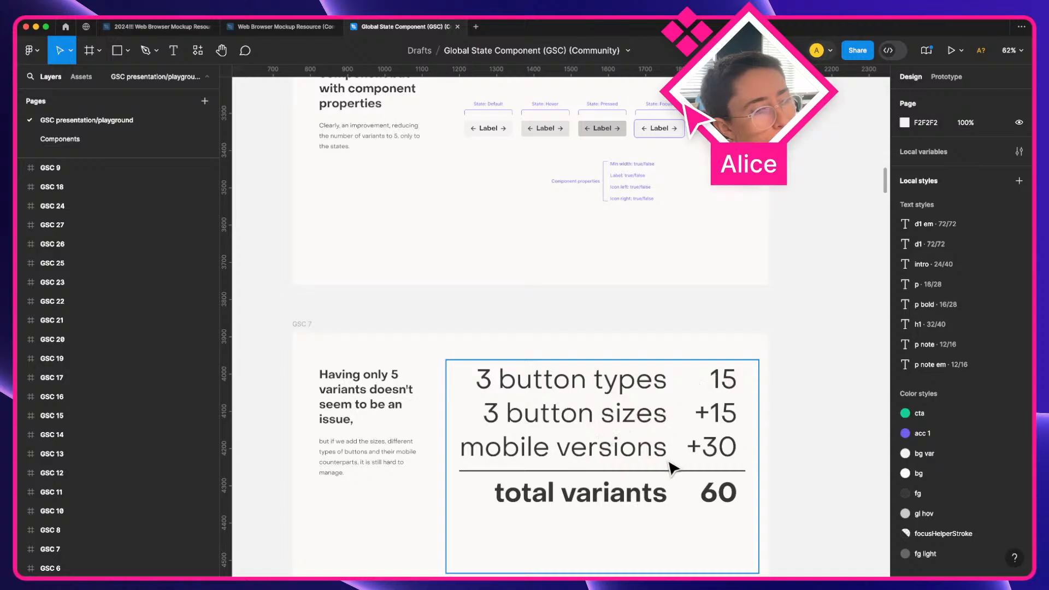
{"action": "scroll", "coordinate": [674, 468], "scroll_direction": "up", "scroll_amount": 7}
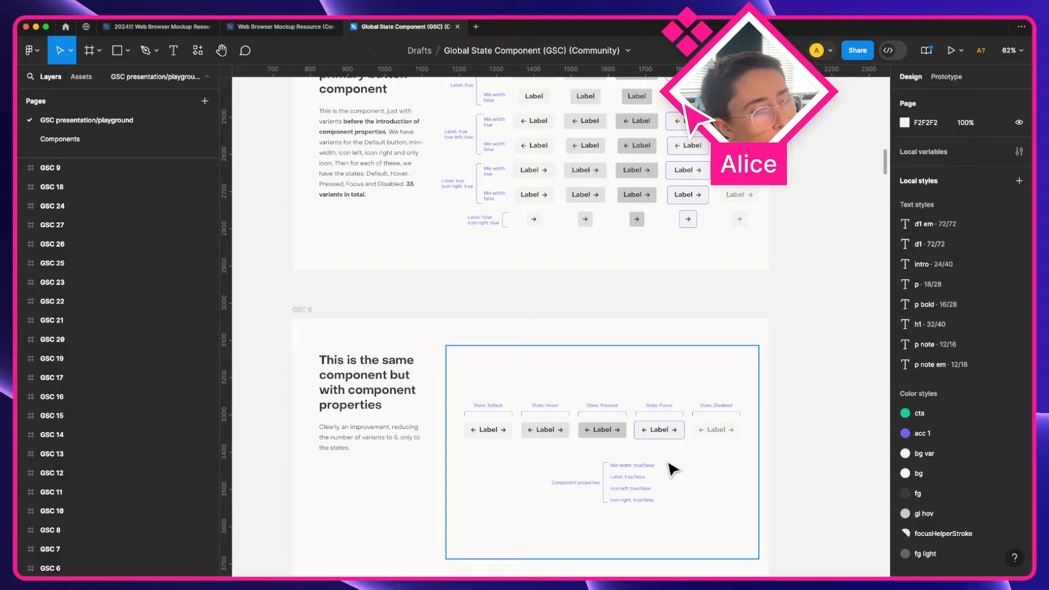
{"action": "scroll", "coordinate": [673, 468], "scroll_direction": "down", "scroll_amount": 20}
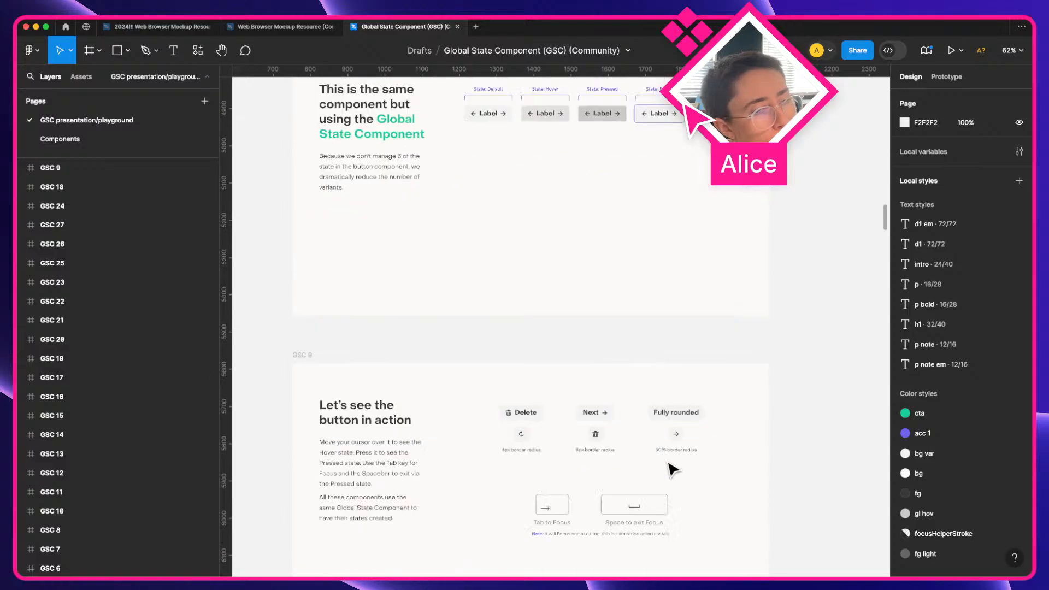
Read slide GSC 10 on creating the component and examine its layer structure of gsWrapper and BG up close
{"action": "scroll", "coordinate": [673, 468], "scroll_direction": "down", "scroll_amount": 2}
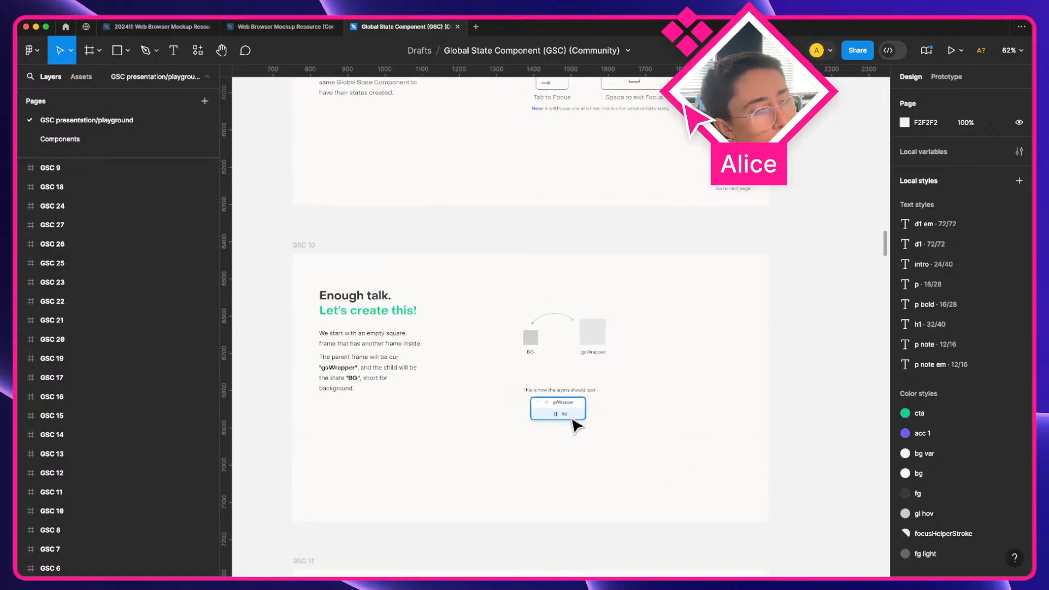
{"action": "scroll", "coordinate": [556, 420], "scroll_direction": "up", "scroll_amount": 10}
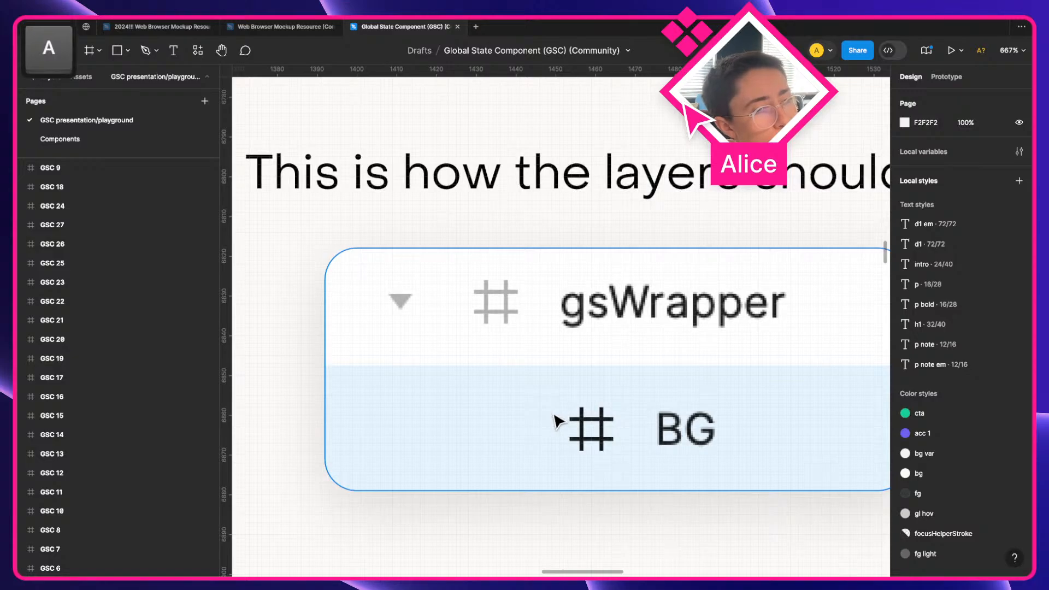
{"action": "scroll", "coordinate": [557, 421], "scroll_direction": "down", "scroll_amount": 2}
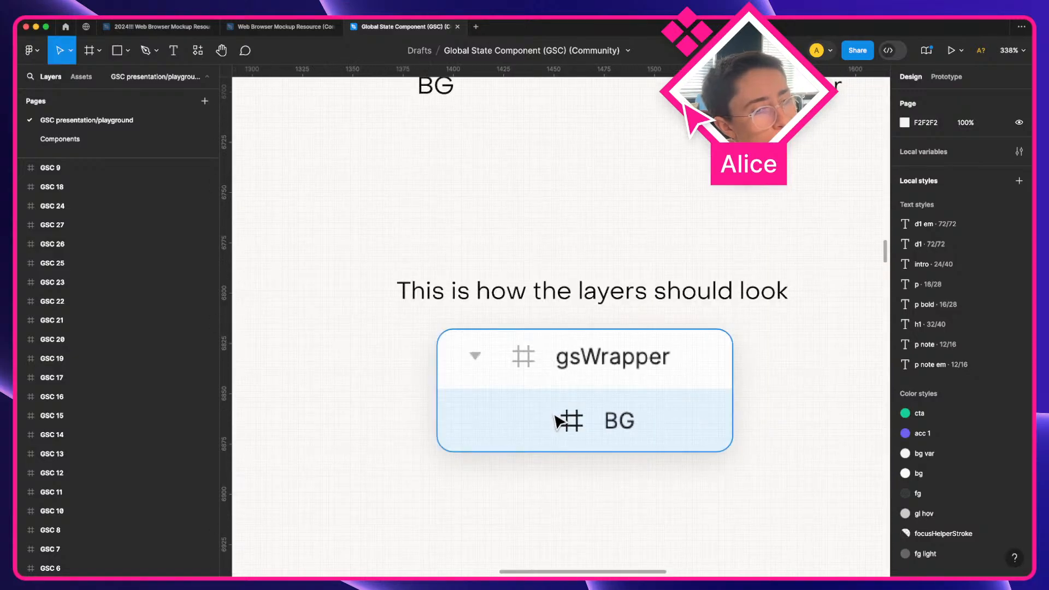
{"action": "scroll", "coordinate": [556, 421], "scroll_direction": "down", "scroll_amount": 10}
{"action": "scroll", "coordinate": [557, 420], "scroll_direction": "up", "scroll_amount": 2}
{"action": "key", "text": "a"}
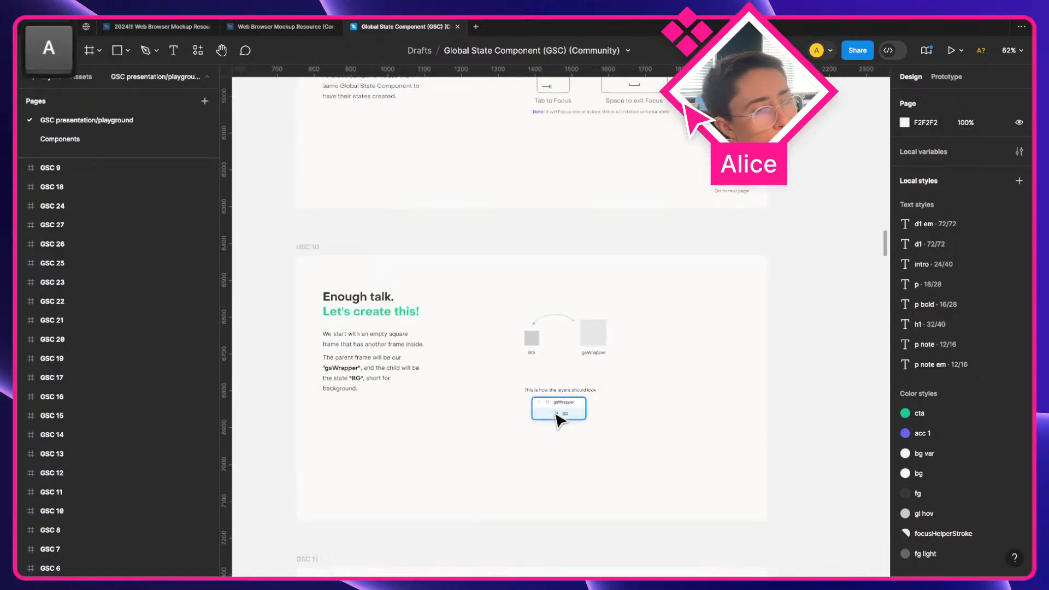
Read slides GSC 11 to GSC 14 on the auto layout setup and the Default, Hover and Pressed states
{"action": "scroll", "coordinate": [556, 420], "scroll_direction": "down", "scroll_amount": 5}
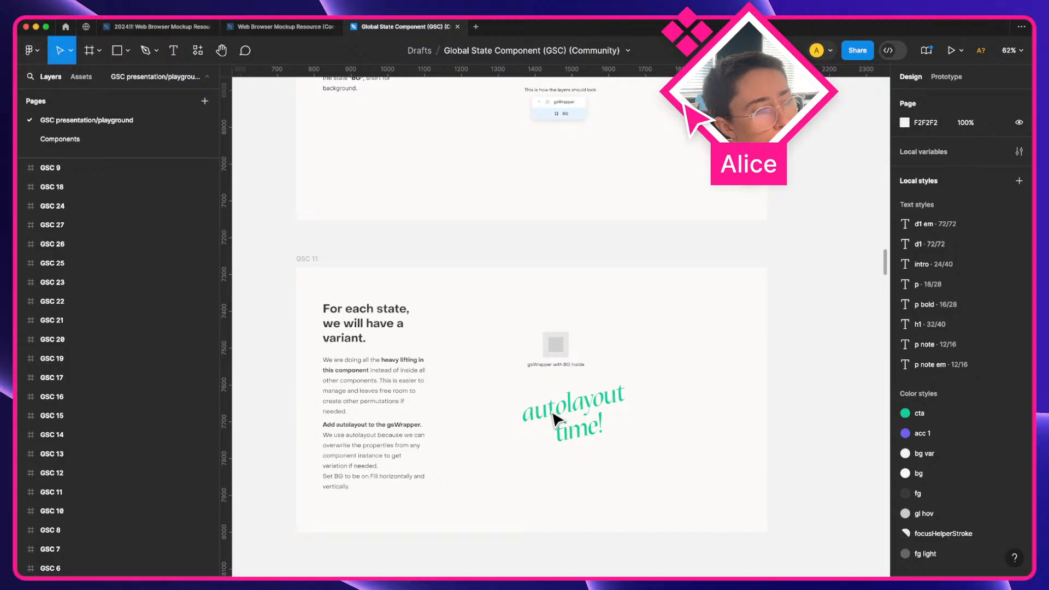
{"action": "scroll", "coordinate": [557, 419], "scroll_direction": "down", "scroll_amount": 5}
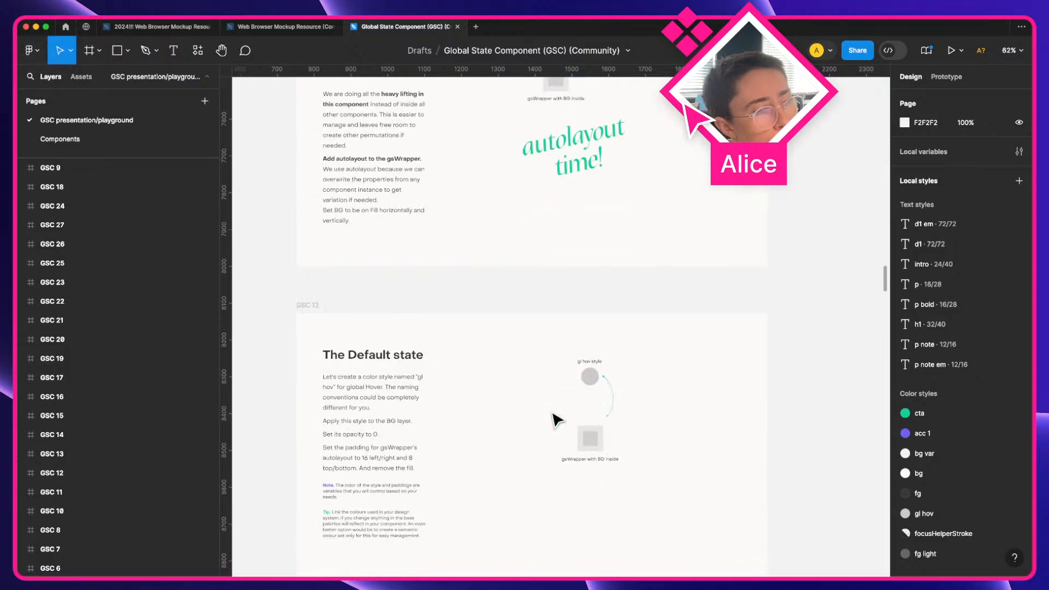
{"action": "scroll", "coordinate": [556, 421], "scroll_direction": "down", "scroll_amount": 4}
{"action": "scroll", "coordinate": [557, 419], "scroll_direction": "down", "scroll_amount": 3}
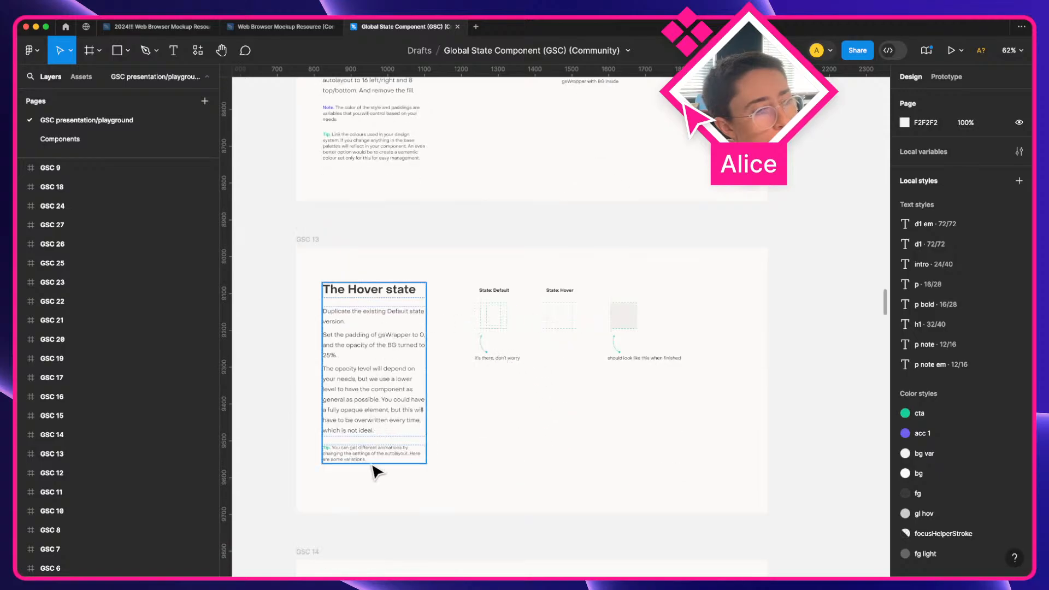
{"action": "scroll", "coordinate": [539, 449], "scroll_direction": "down", "scroll_amount": 5}
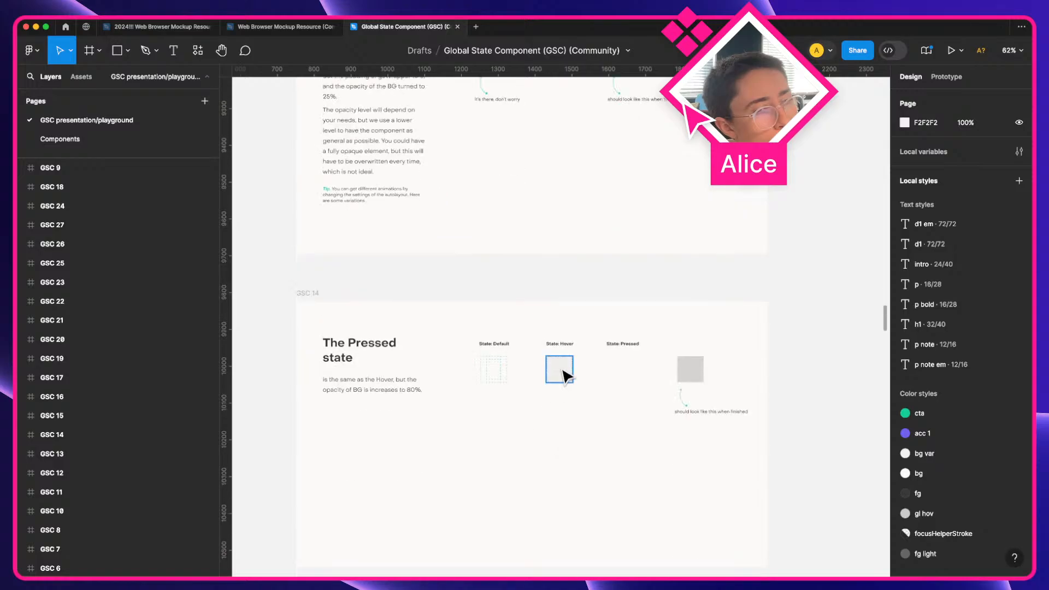
Inspect the Default state's gsWrapper frame and its nested BG layer on slide GSC 14, checking padding, fill and opacity
{"action": "left_click", "coordinate": [489, 369]}
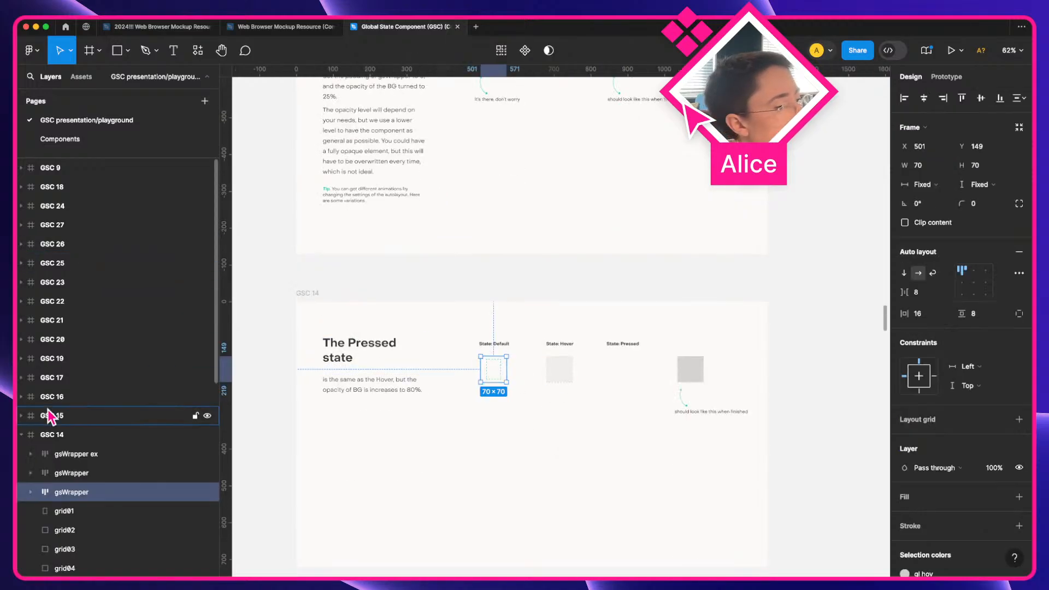
{"action": "left_click", "coordinate": [30, 493]}
{"action": "scroll", "coordinate": [76, 490], "scroll_direction": "down", "scroll_amount": 1}
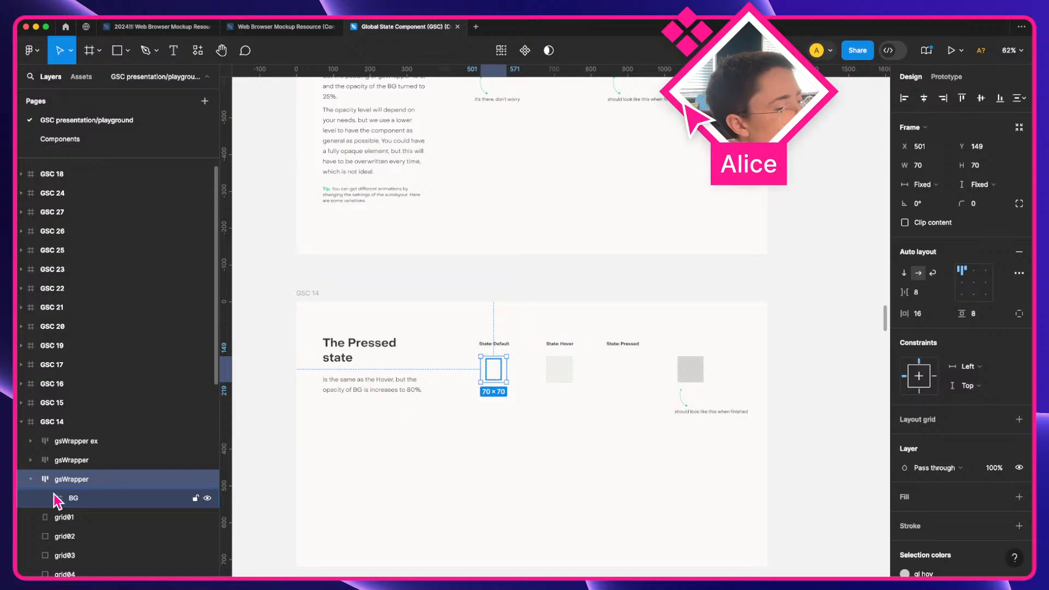
{"action": "left_click", "coordinate": [85, 498]}
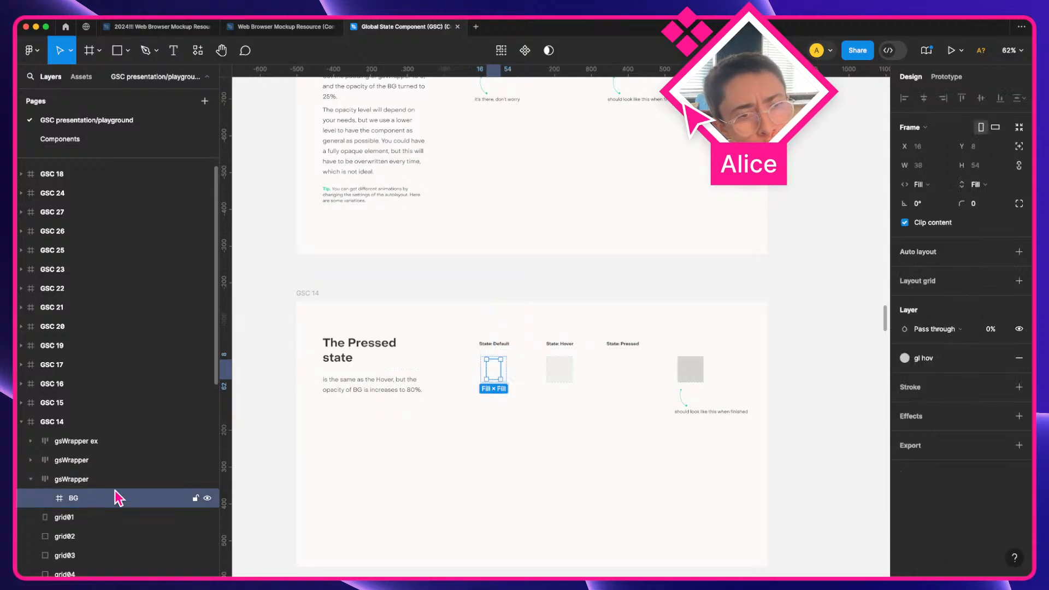
{"action": "scroll", "coordinate": [411, 397], "scroll_direction": "up", "scroll_amount": 5}
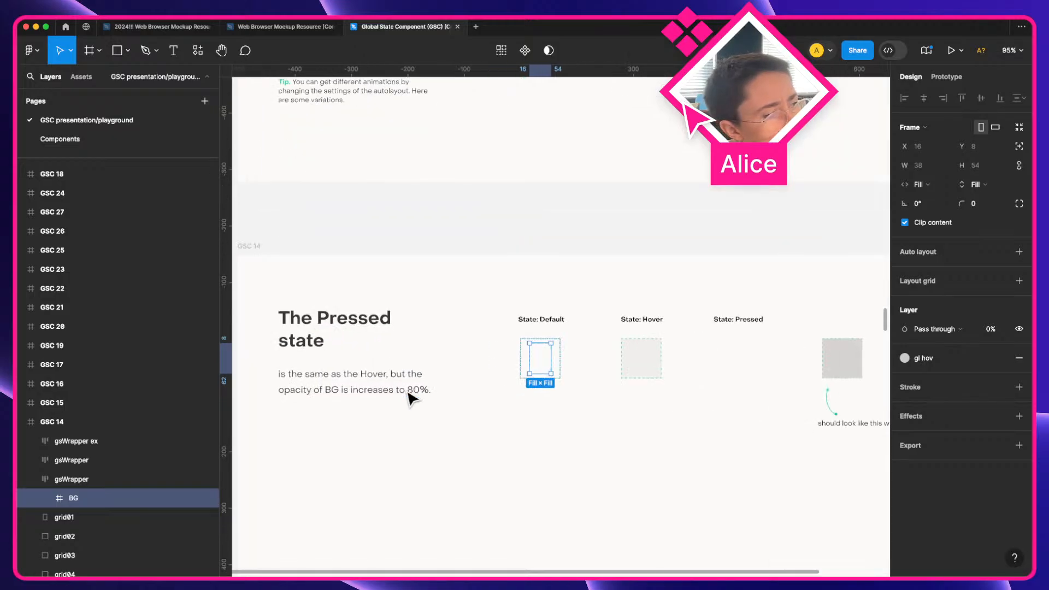
{"action": "key", "text": "a"}
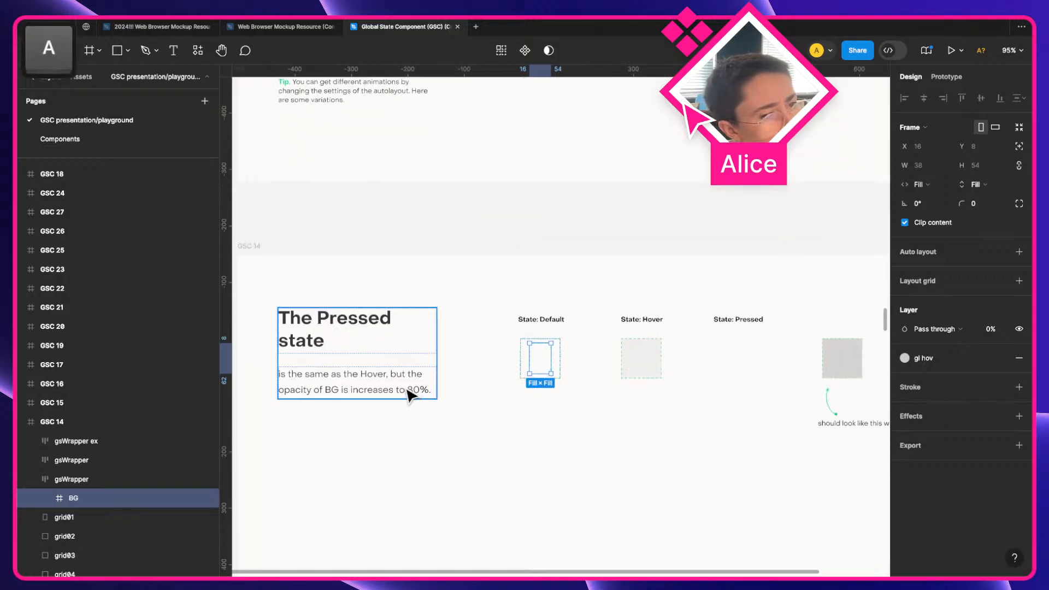
{"action": "left_click", "coordinate": [141, 482]}
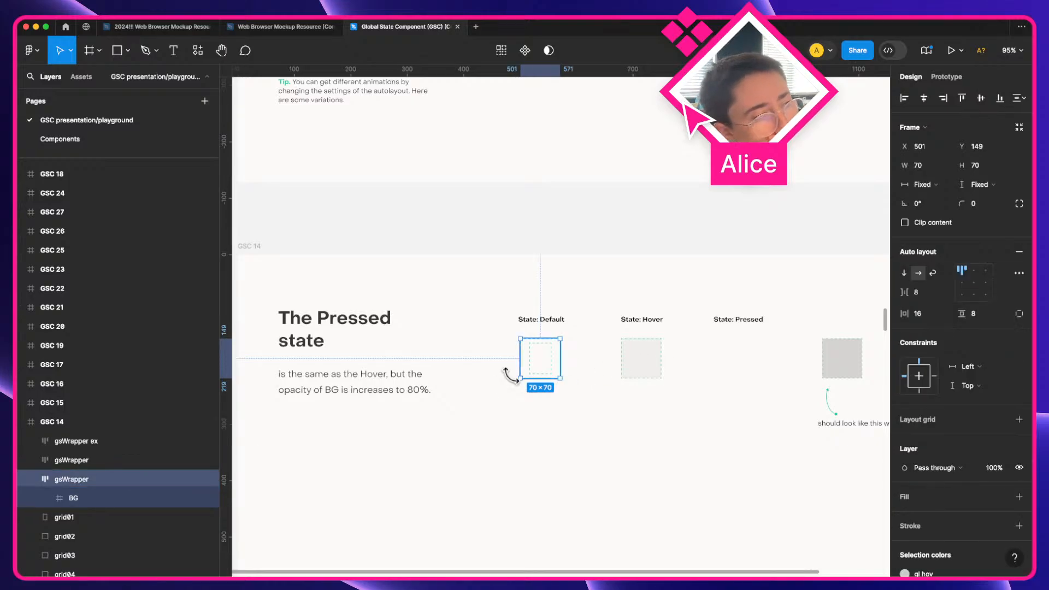
{"action": "scroll", "coordinate": [897, 461], "scroll_direction": "down", "scroll_amount": 1}
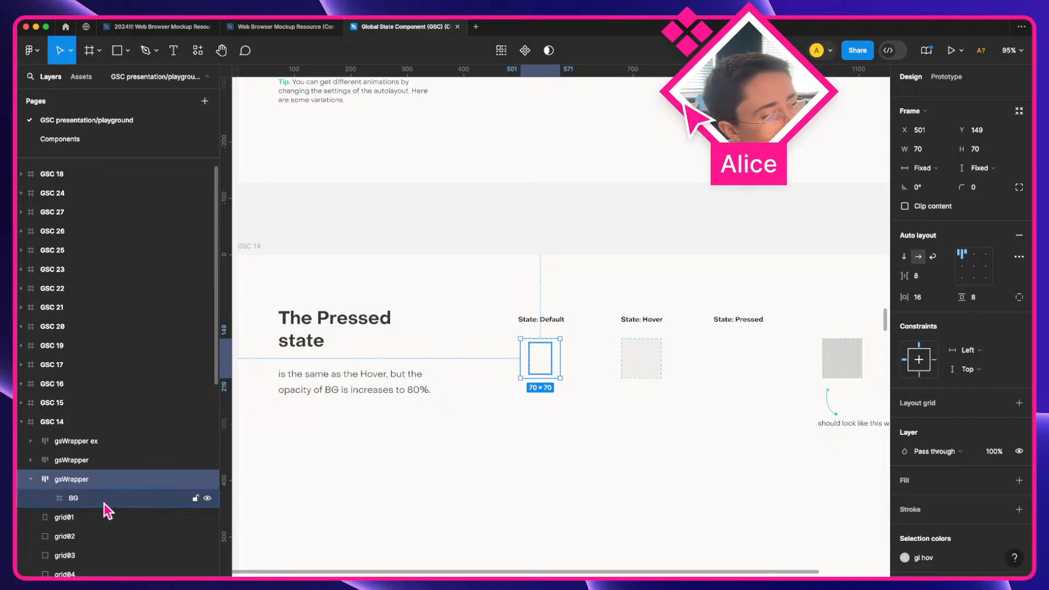
Inspect the Hover state's gsWrapper frame on slide GSC 14 and expand its layers, leaving nothing selected
{"action": "left_click", "coordinate": [653, 371]}
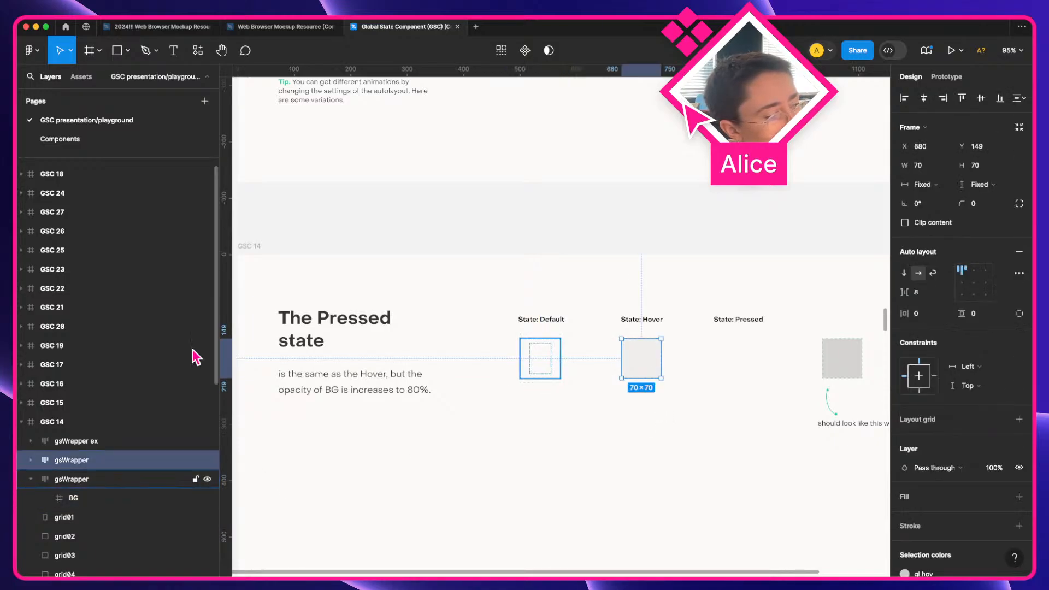
{"action": "left_click", "coordinate": [30, 460]}
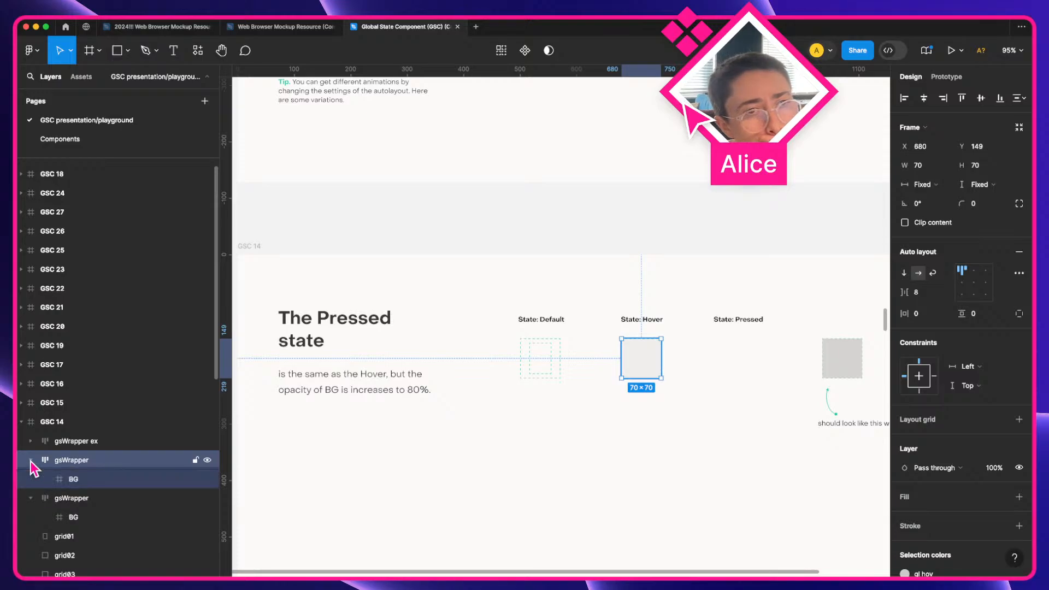
{"action": "left_click", "coordinate": [450, 470]}
Skim the remaining slides up to GSC 27, covering the component set, state interactions, hover variants and other uses
{"action": "scroll", "coordinate": [449, 470], "scroll_direction": "down", "scroll_amount": 5}
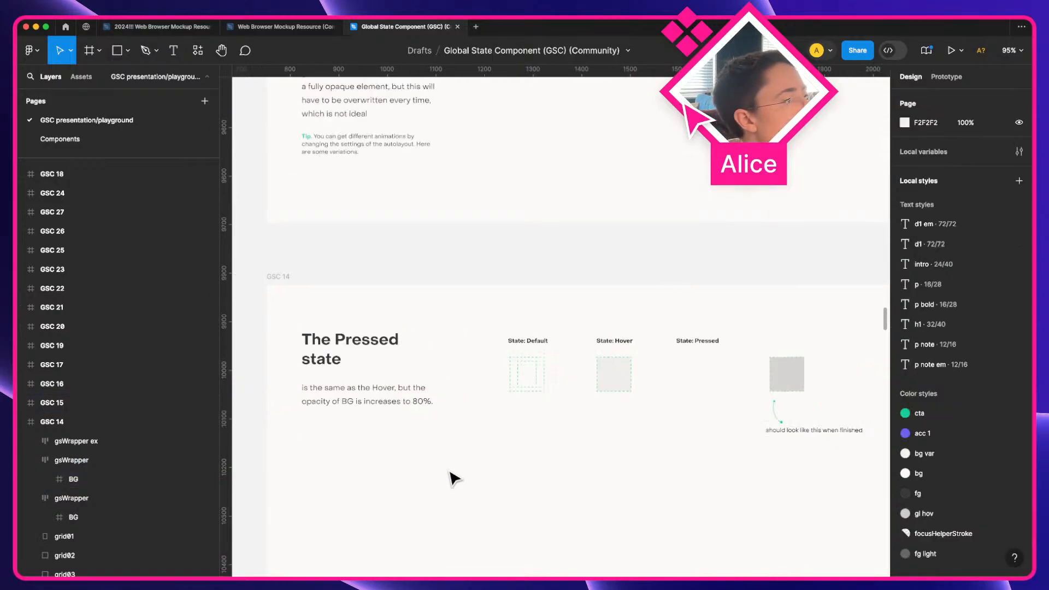
{"action": "key", "text": "a"}
{"action": "scroll", "coordinate": [455, 474], "scroll_direction": "down", "scroll_amount": 15}
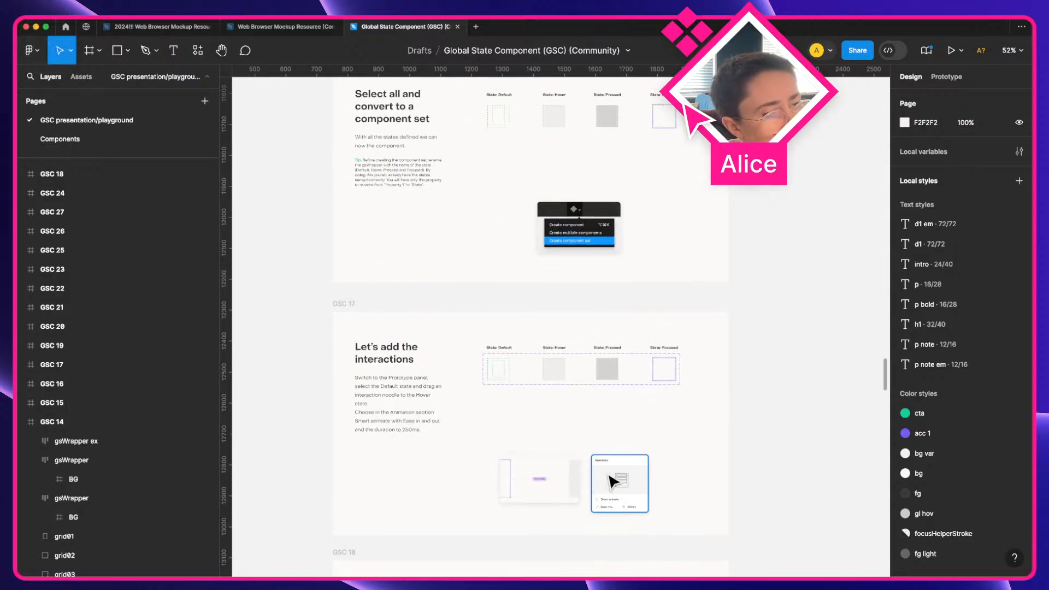
{"action": "scroll", "coordinate": [612, 480], "scroll_direction": "down", "scroll_amount": 4}
{"action": "scroll", "coordinate": [552, 443], "scroll_direction": "down", "scroll_amount": 10}
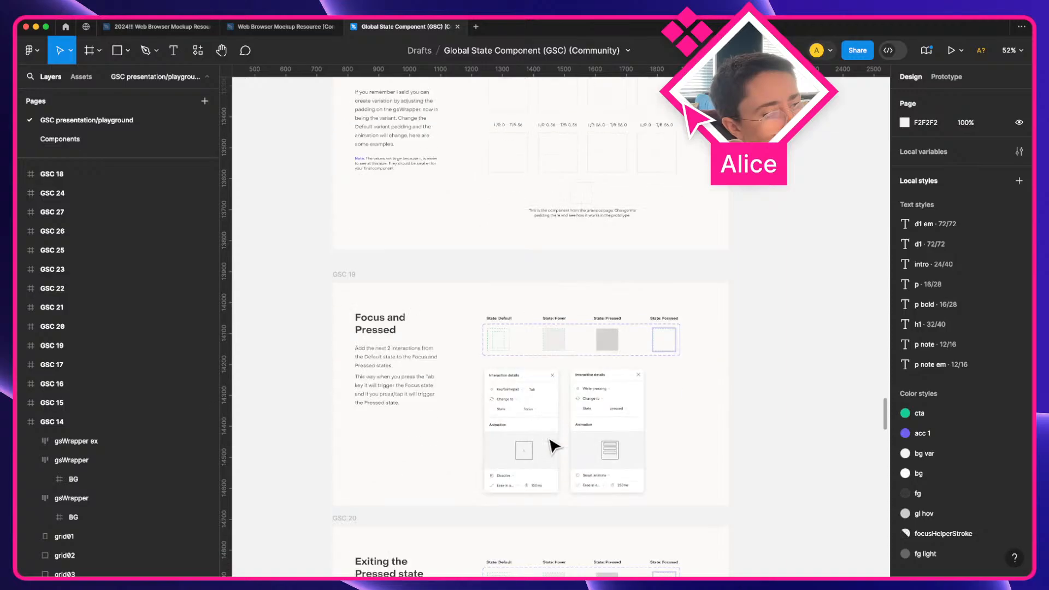
{"action": "scroll", "coordinate": [554, 445], "scroll_direction": "down", "scroll_amount": 15}
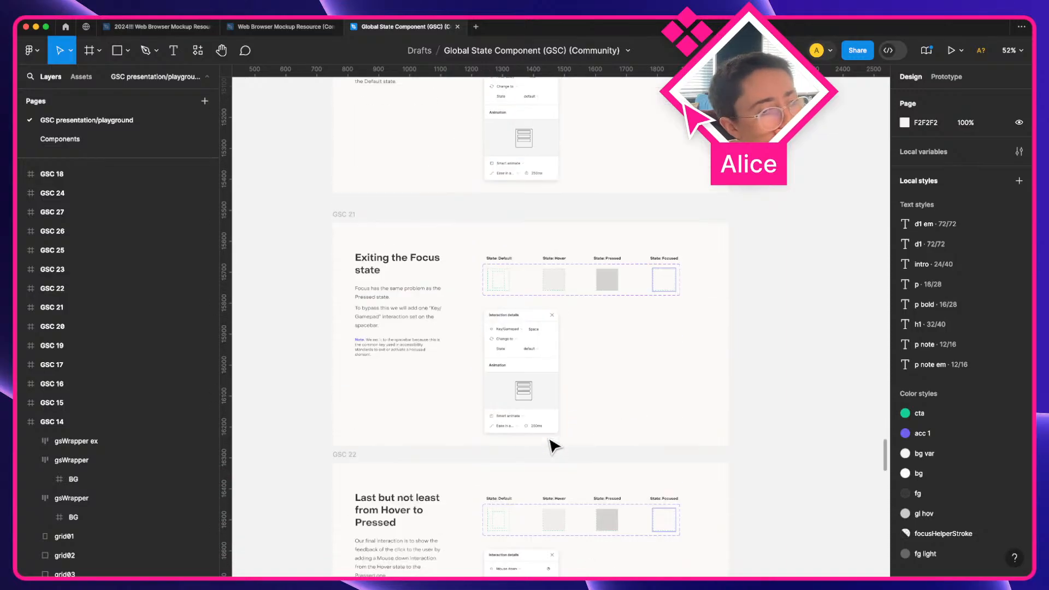
{"action": "scroll", "coordinate": [553, 446], "scroll_direction": "down", "scroll_amount": 15}
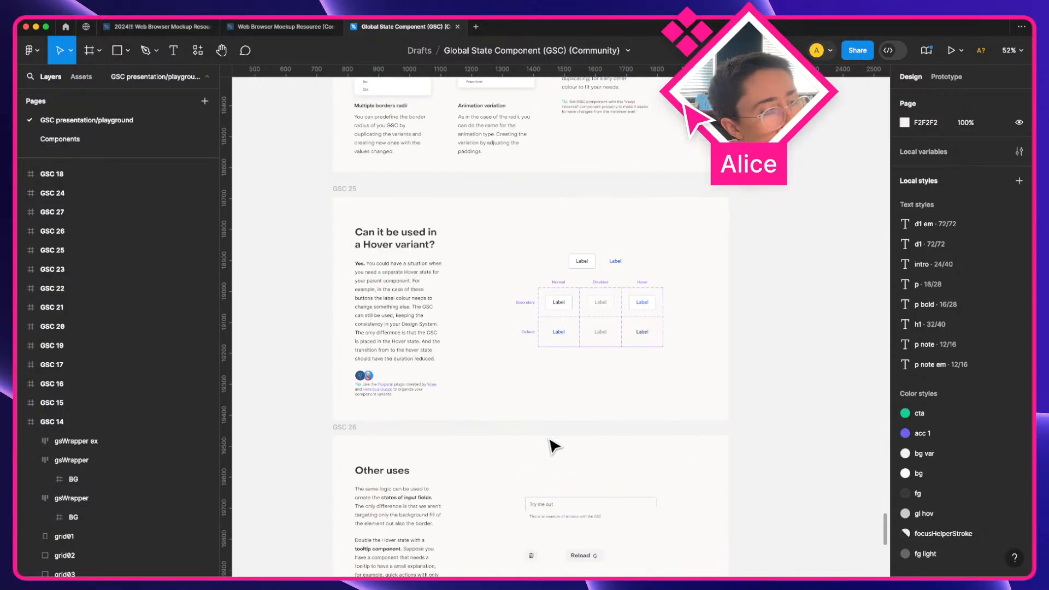
{"action": "scroll", "coordinate": [552, 448], "scroll_direction": "down", "scroll_amount": 2}
{"action": "scroll", "coordinate": [452, 258], "scroll_direction": "up", "scroll_amount": 6}
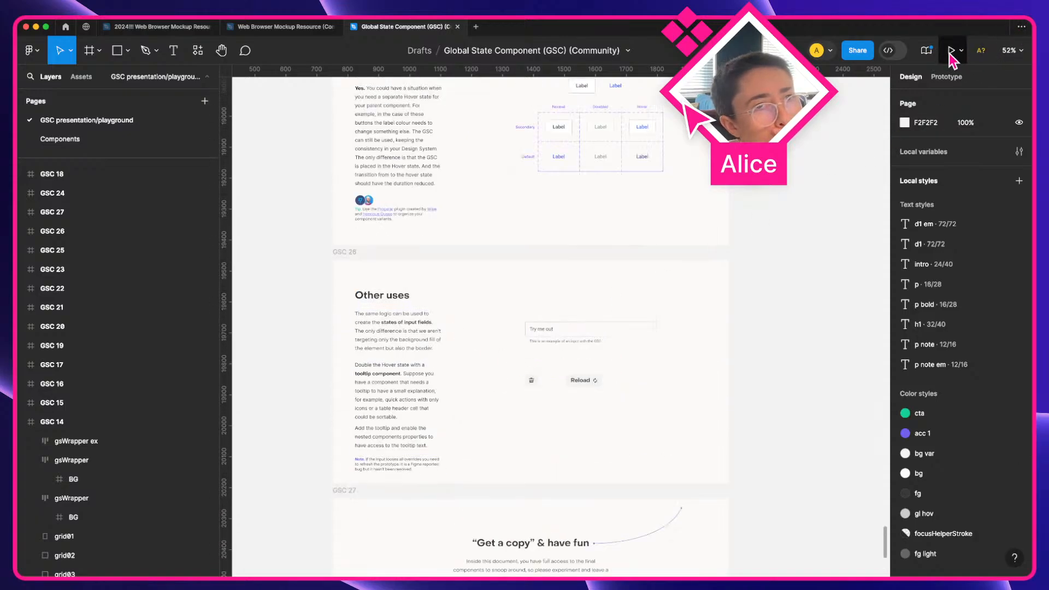
Play the Global State Component prototype and advance through the introductory slides to the one totalling the button variants
{"action": "left_click", "coordinate": [951, 50]}
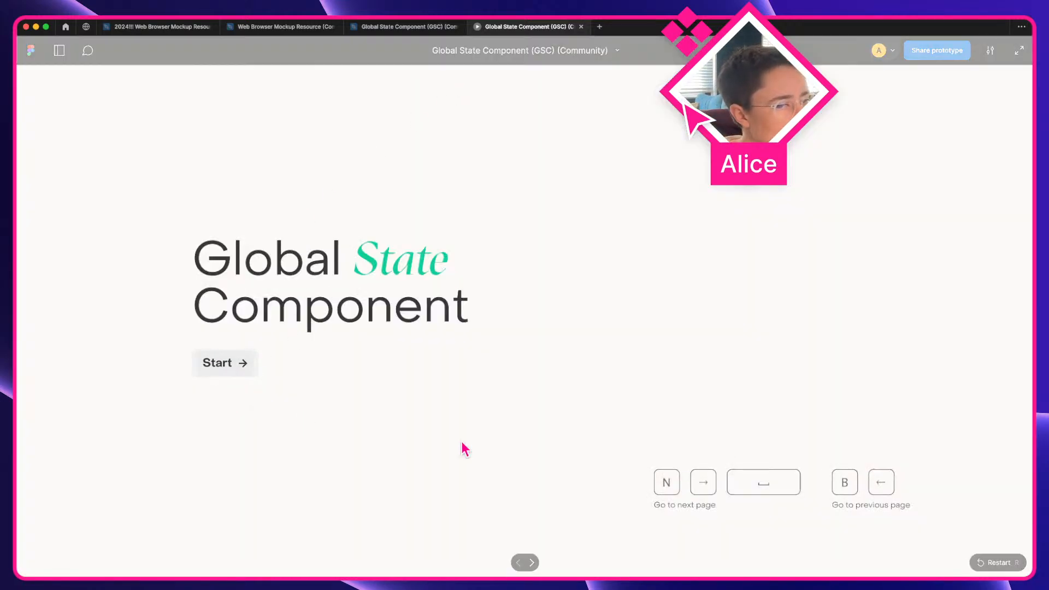
{"action": "key", "text": "Right"}
{"action": "key", "text": "Right"}
{"action": "key", "text": "Right"}
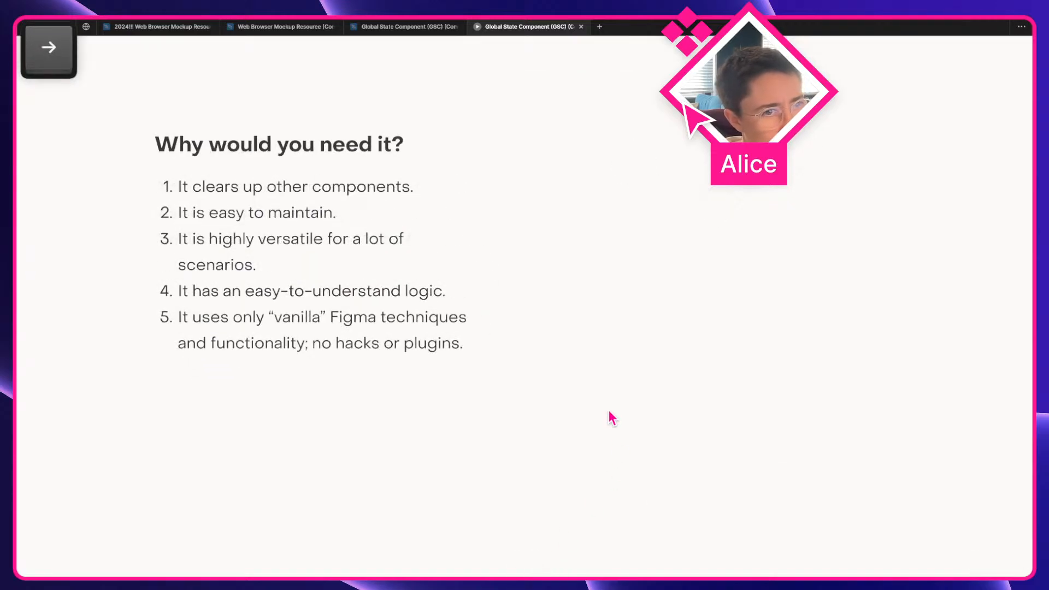
{"action": "key", "text": "Right"}
{"action": "key", "text": "Right"}
{"action": "key", "text": "Right"}
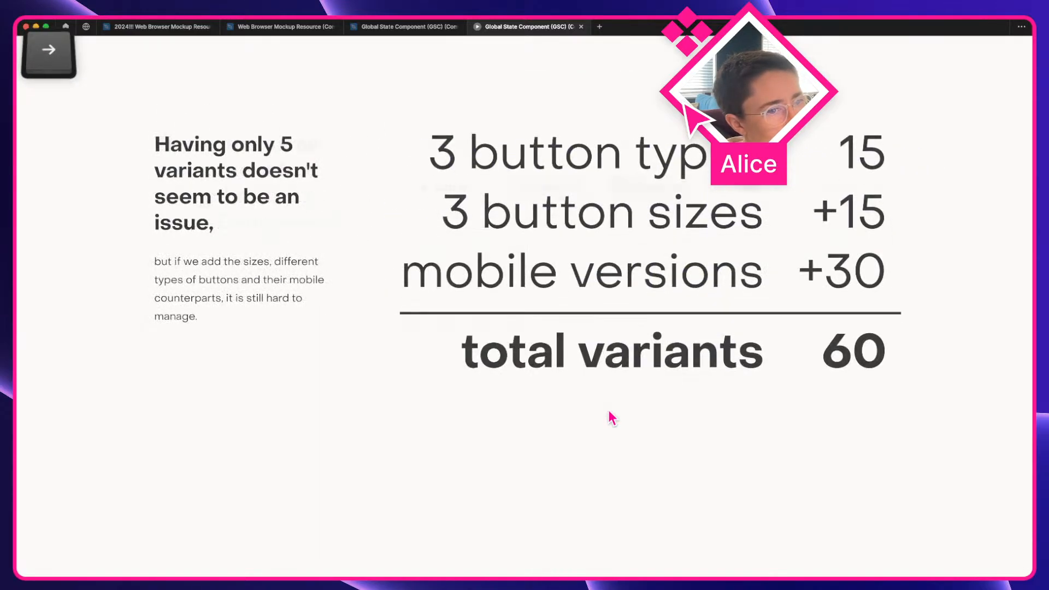
Read the prototype's build slides, from the gsWrapper and BG frames through the Hover, Pressed and Focus states to adding the interactions
{"action": "key", "text": "Right"}
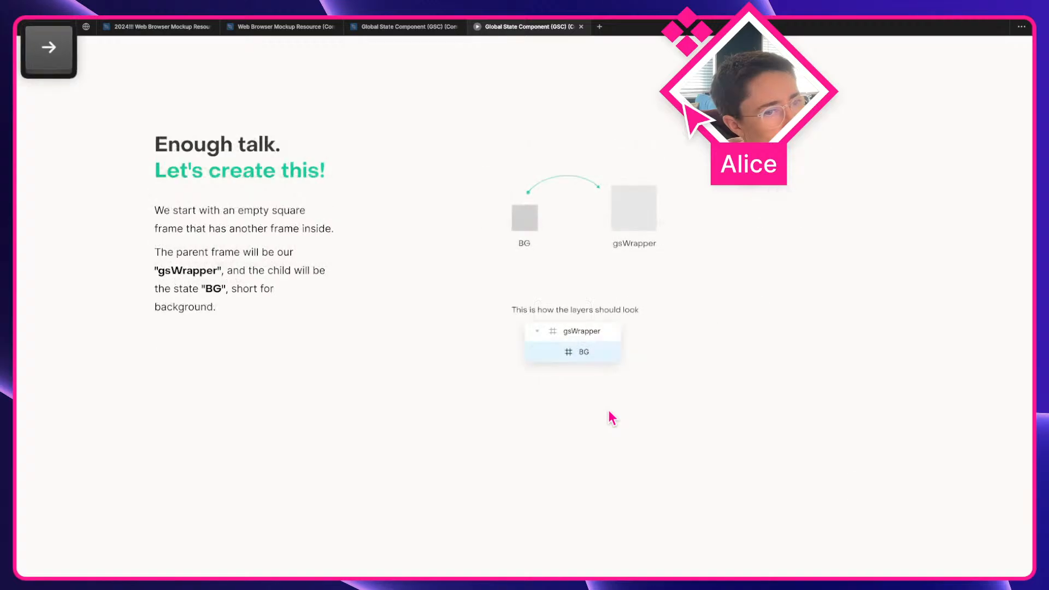
{"action": "key", "text": "Right"}
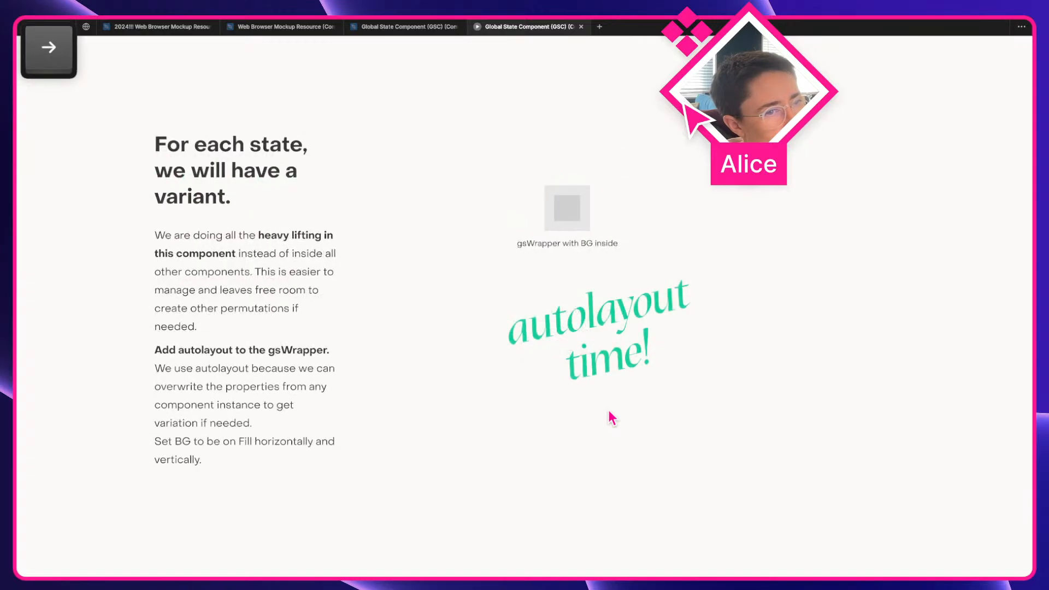
{"action": "key", "text": "Right"}
{"action": "key", "text": "Right"}
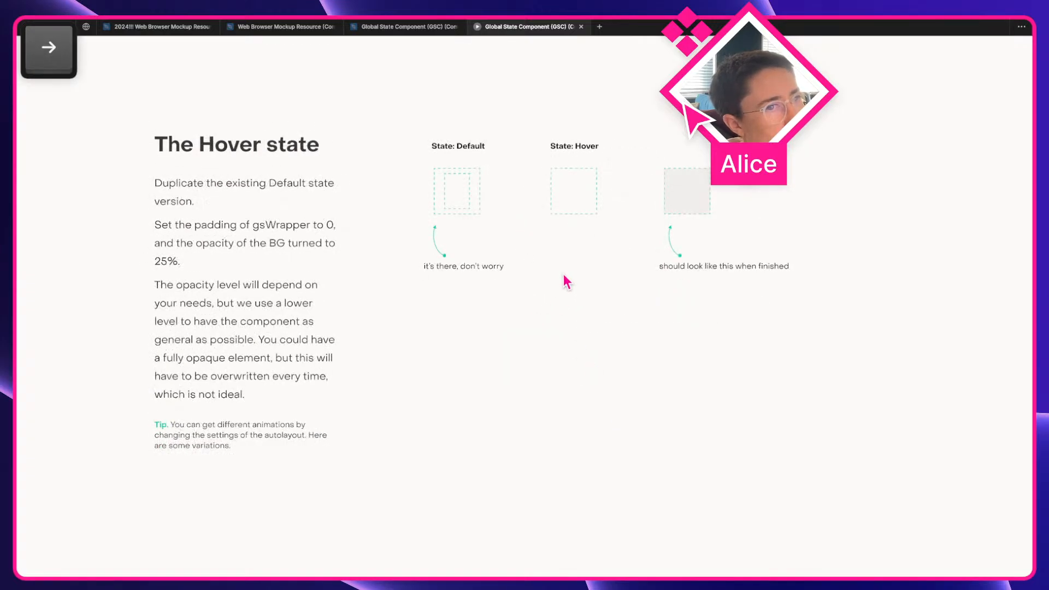
{"action": "key", "text": "Right"}
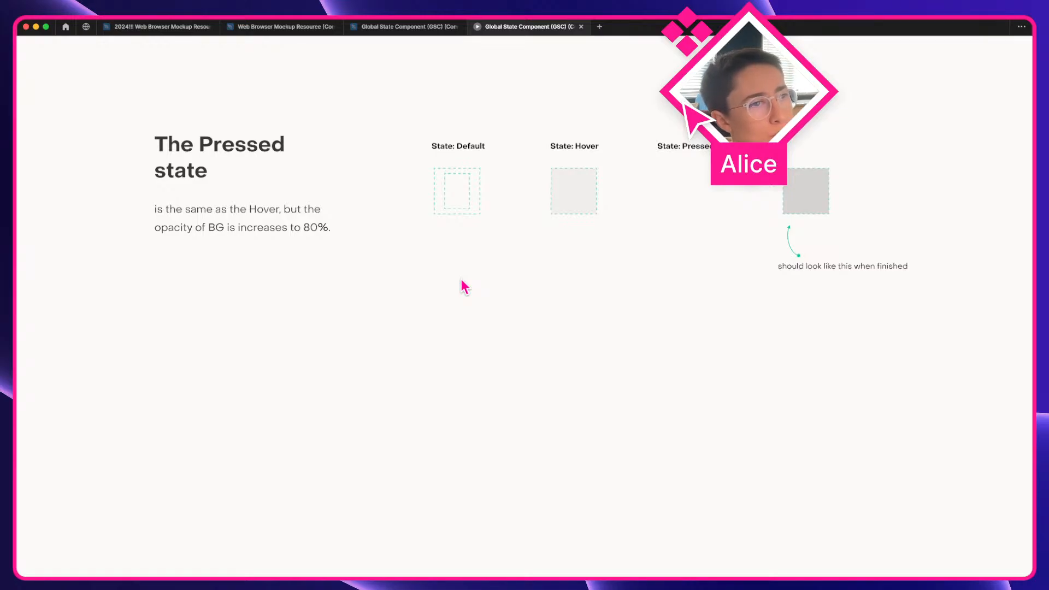
{"action": "key", "text": "Right"}
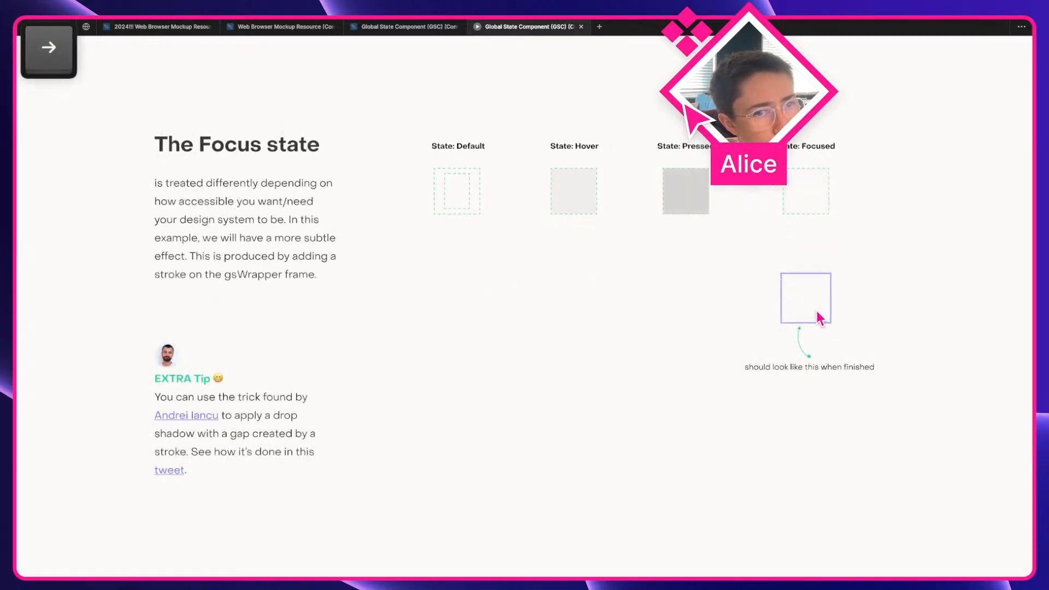
{"action": "key", "text": "Right"}
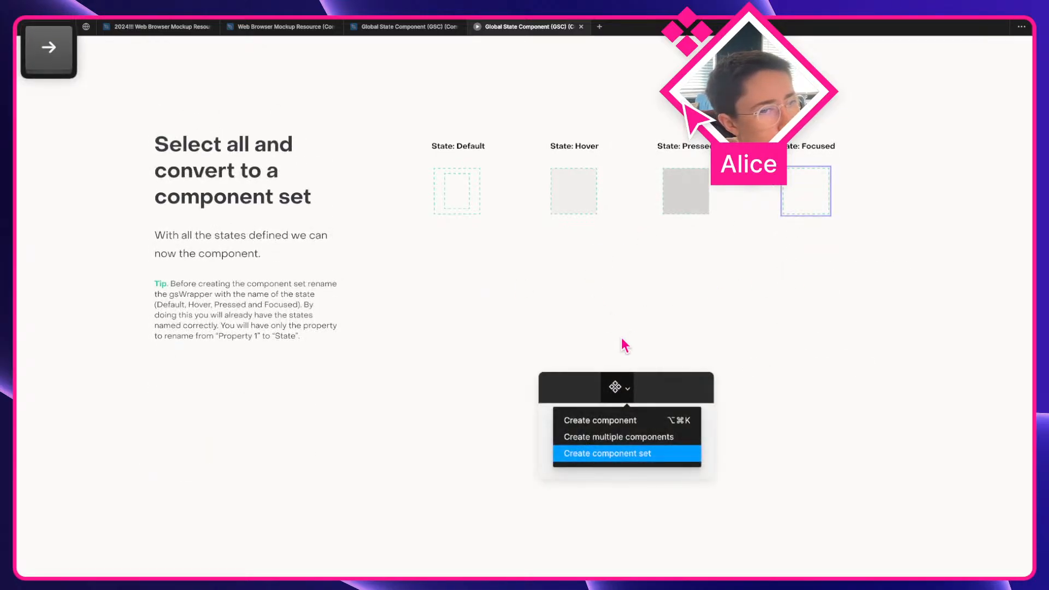
{"action": "key", "text": "Right"}
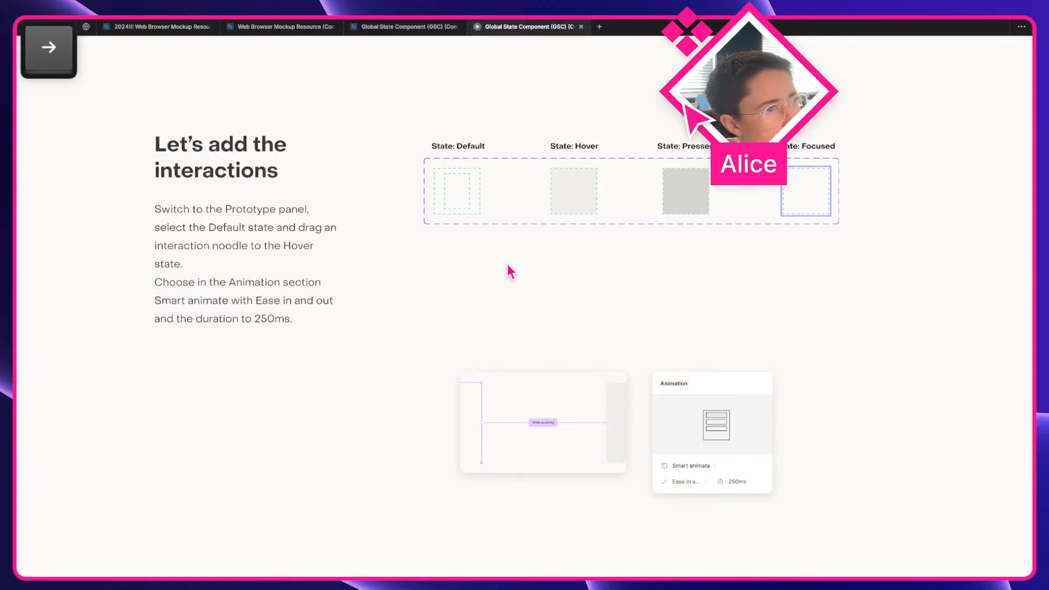
{"action": "key", "text": "Right"}
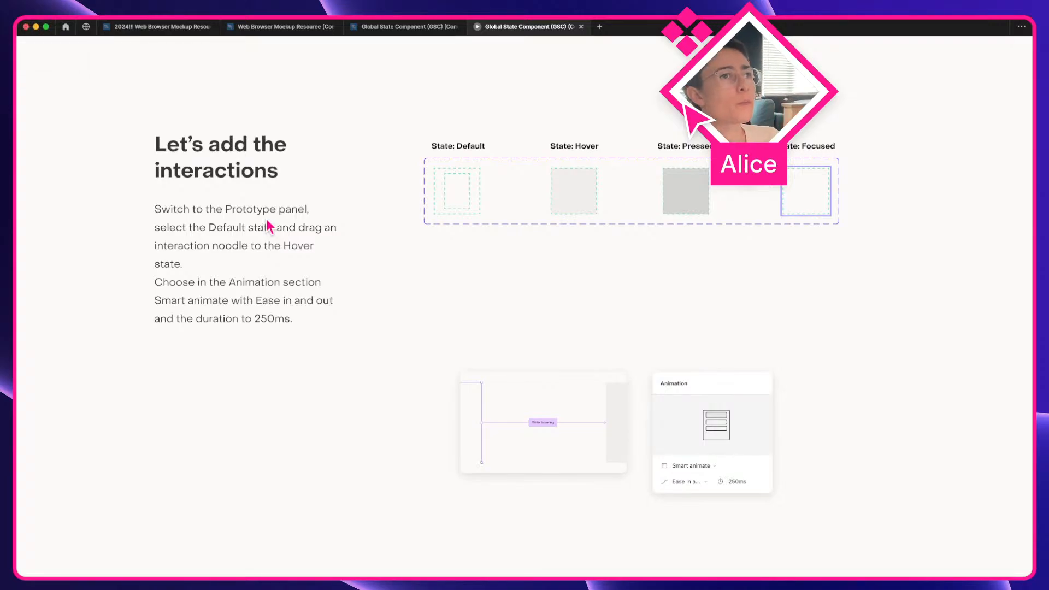
Return to the Global State Component design file and examine the layer structure and constraints on the "Let's finalize the process" slide
{"action": "left_click", "coordinate": [408, 28]}
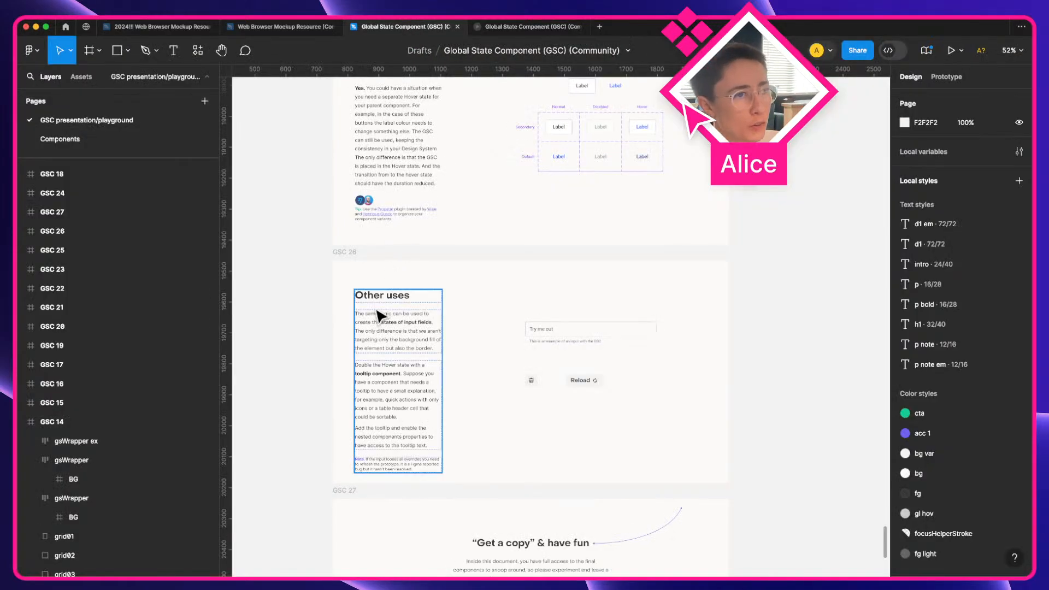
{"action": "scroll", "coordinate": [380, 316], "scroll_direction": "up", "scroll_amount": 4}
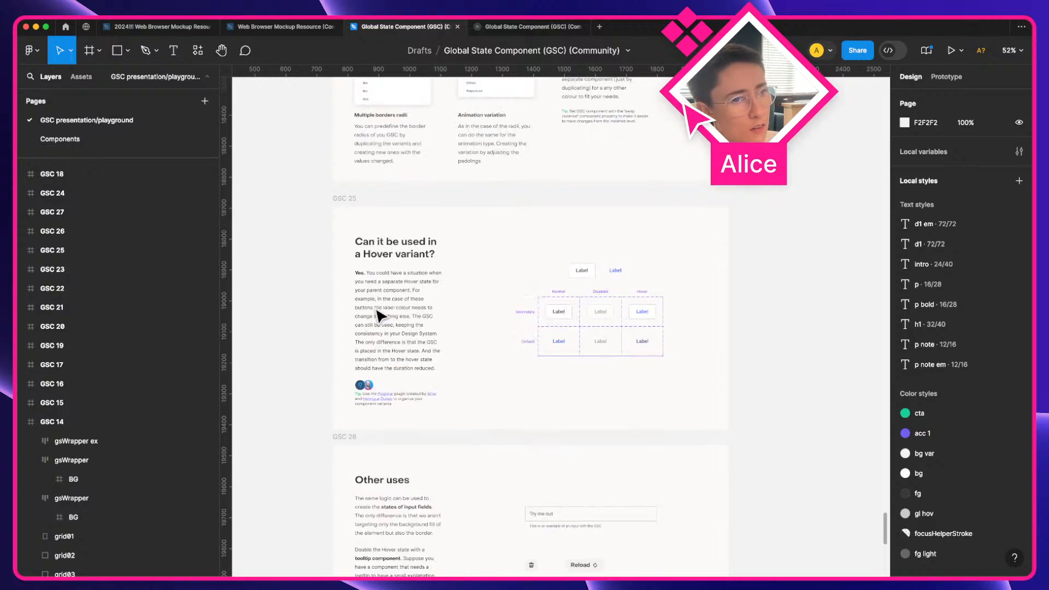
{"action": "scroll", "coordinate": [381, 316], "scroll_direction": "up", "scroll_amount": 5}
{"action": "scroll", "coordinate": [361, 348], "scroll_direction": "up", "scroll_amount": 3, "text": "ctrl"}
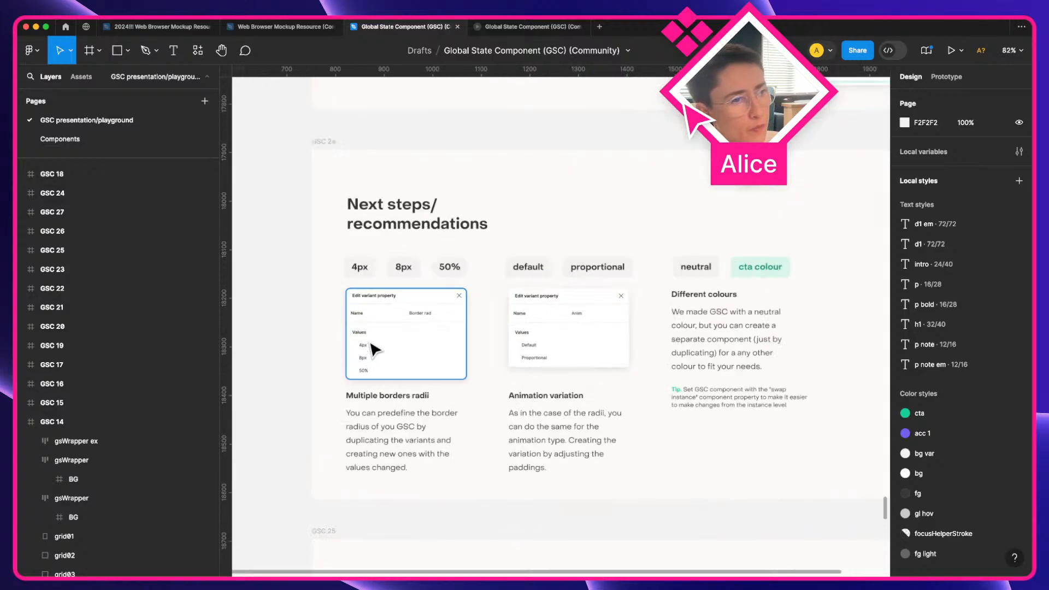
{"action": "key", "text": "a"}
{"action": "scroll", "coordinate": [374, 350], "scroll_direction": "up", "scroll_amount": 6}
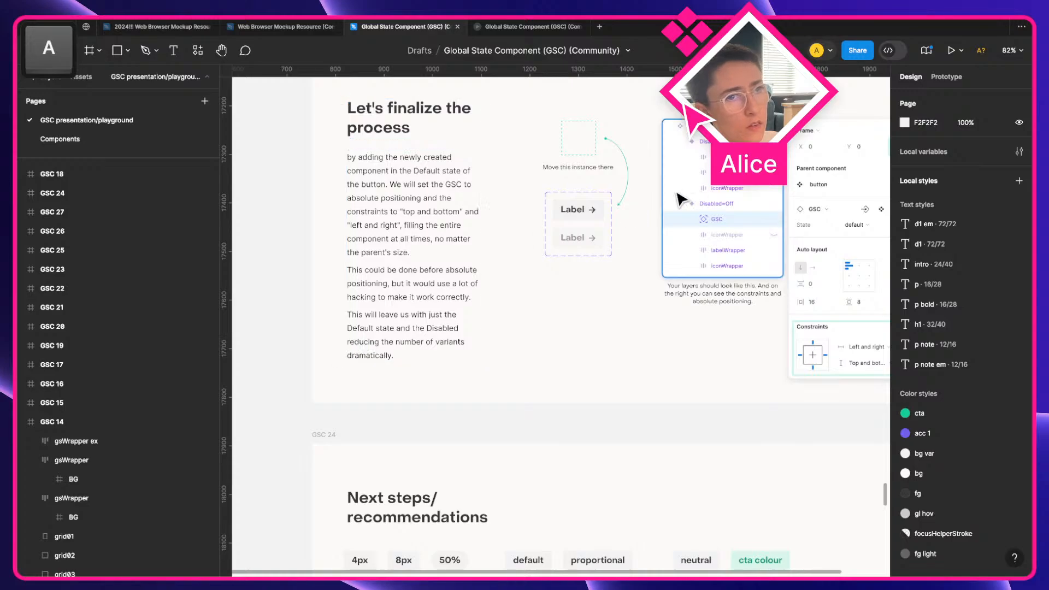
{"action": "scroll", "coordinate": [678, 194], "scroll_direction": "right", "scroll_amount": 3}
{"action": "scroll", "coordinate": [677, 195], "scroll_direction": "up", "scroll_amount": 3}
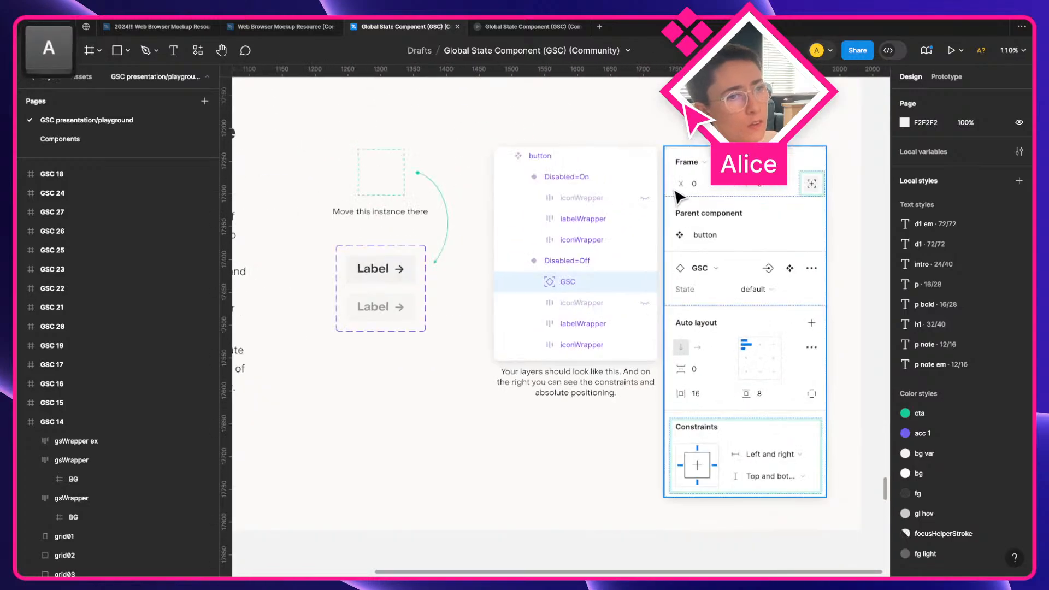